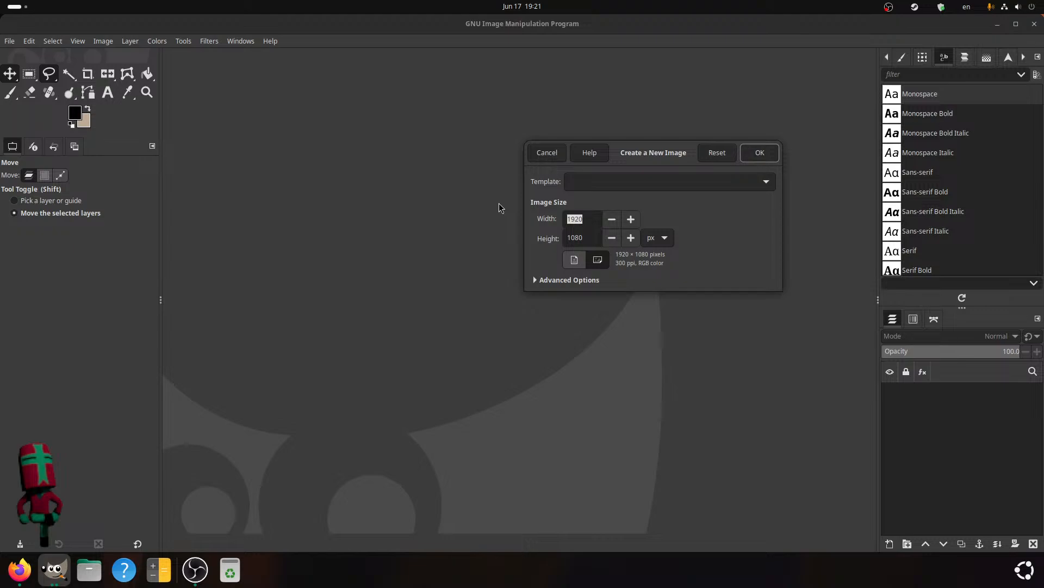
- Switch to OBS, unmute the Mic/Aux audio source, and return to the new image setup in GIMP
{"action": "left_click", "coordinate": [195, 569]}
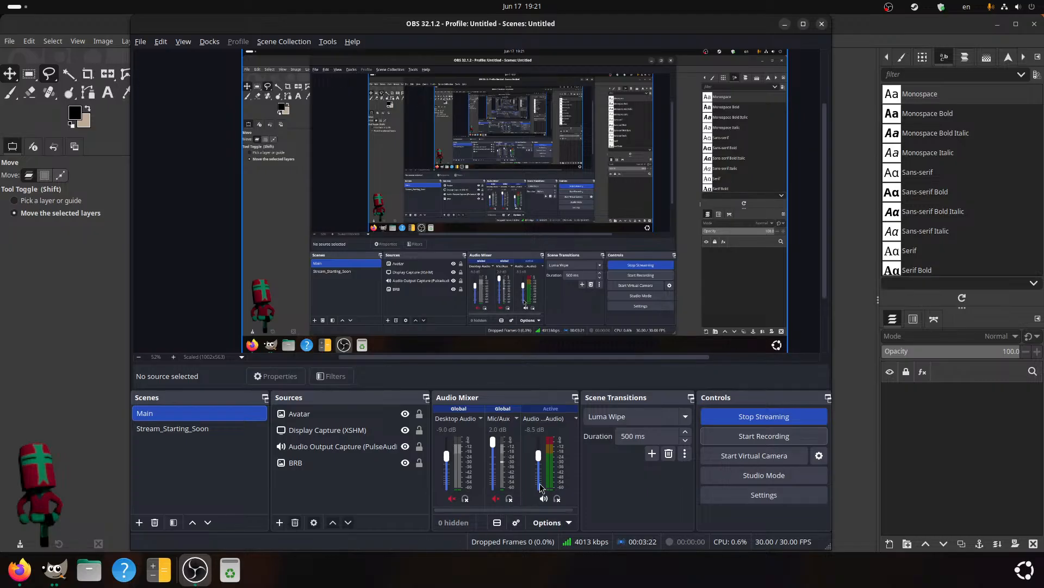
{"action": "key", "text": "ctrl+m"}
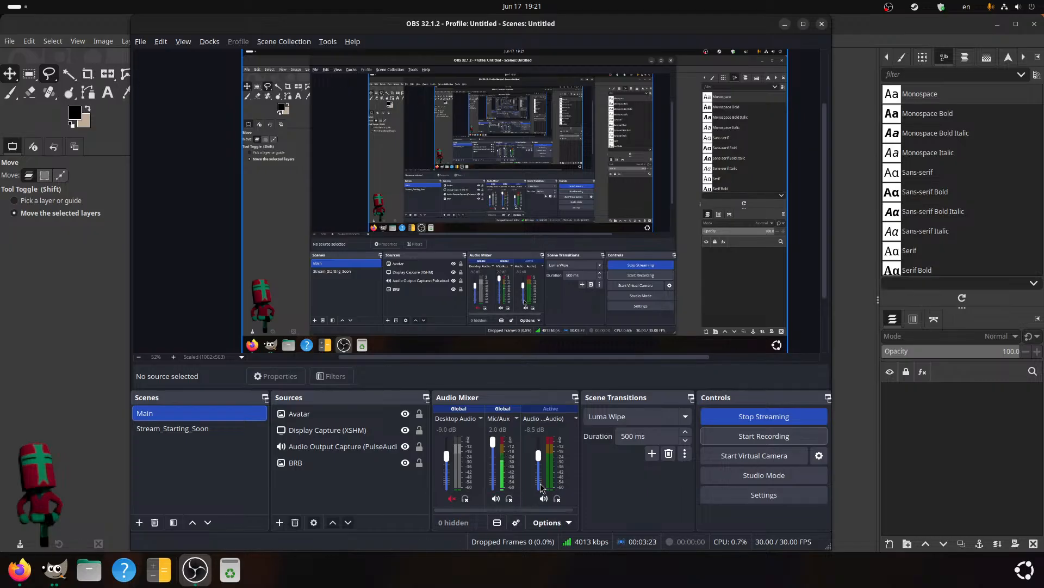
{"action": "left_click", "coordinate": [90, 370]}
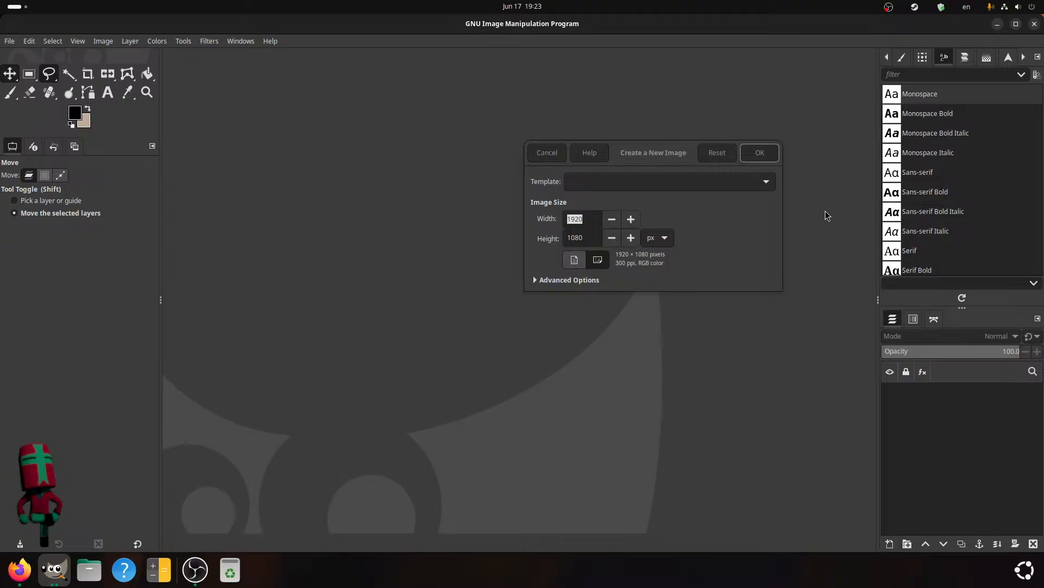
- Set the new image's width and height to 512 px each
{"action": "left_click", "coordinate": [592, 210]}
{"action": "type", "text": "512"}
{"action": "double_click", "coordinate": [590, 236]}
{"action": "type", "text": "512"}
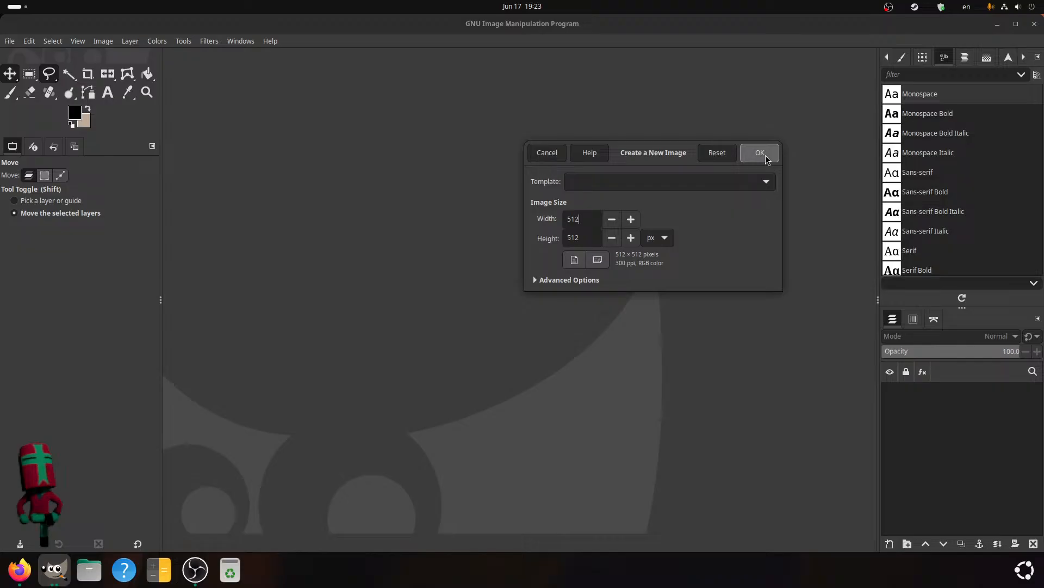
- Show the new image's advanced options and set its fill to Transparency
{"action": "left_click", "coordinate": [552, 281]}
{"action": "scroll", "coordinate": [601, 358], "scroll_direction": "down", "scroll_amount": 3}
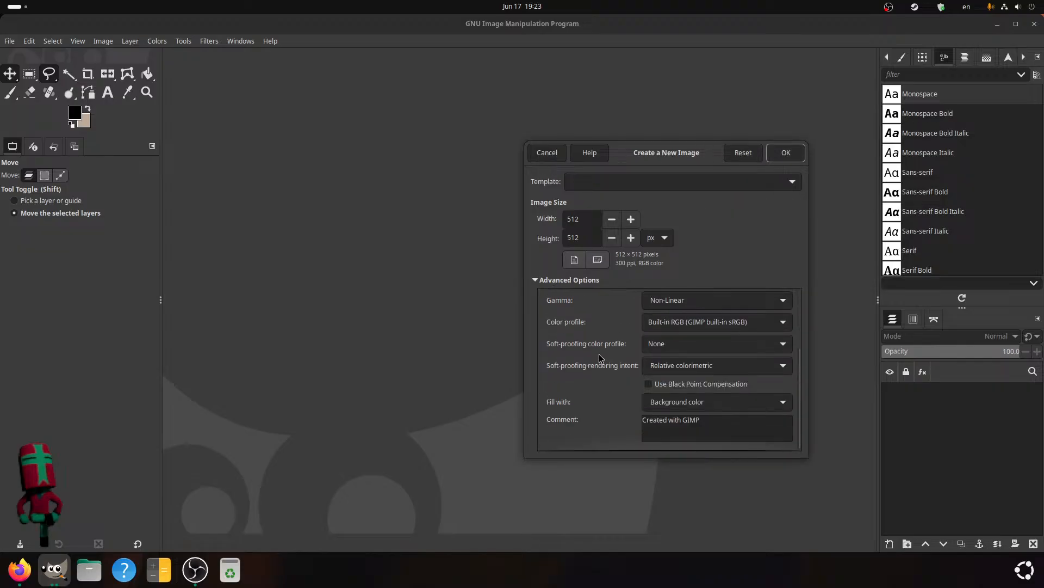
{"action": "left_click", "coordinate": [700, 402]}
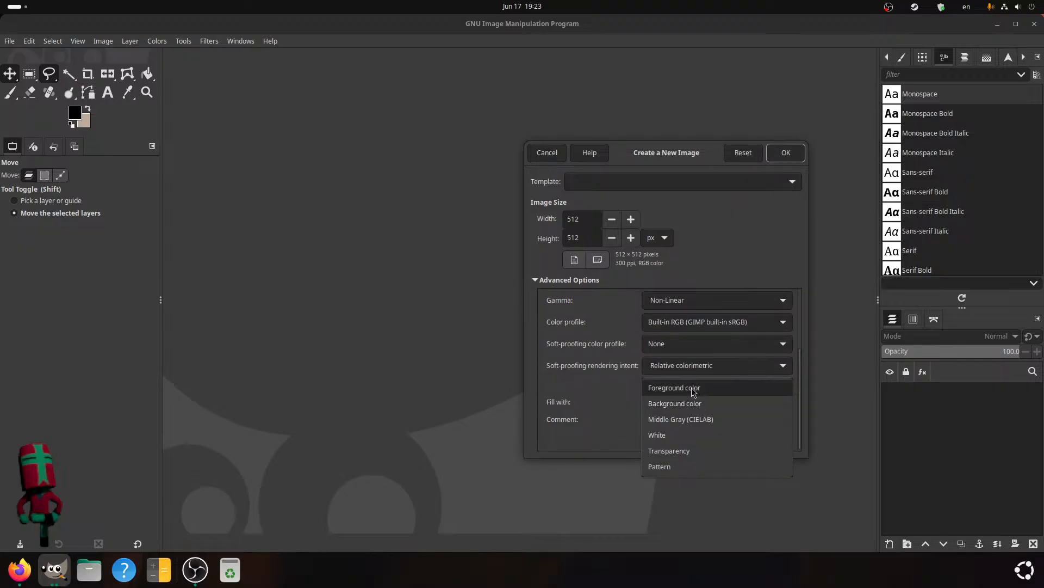
{"action": "left_click", "coordinate": [665, 455]}
- Set the X and Y resolution to 72 pixels/in and create the image
{"action": "scroll", "coordinate": [605, 377], "scroll_direction": "up", "scroll_amount": 3}
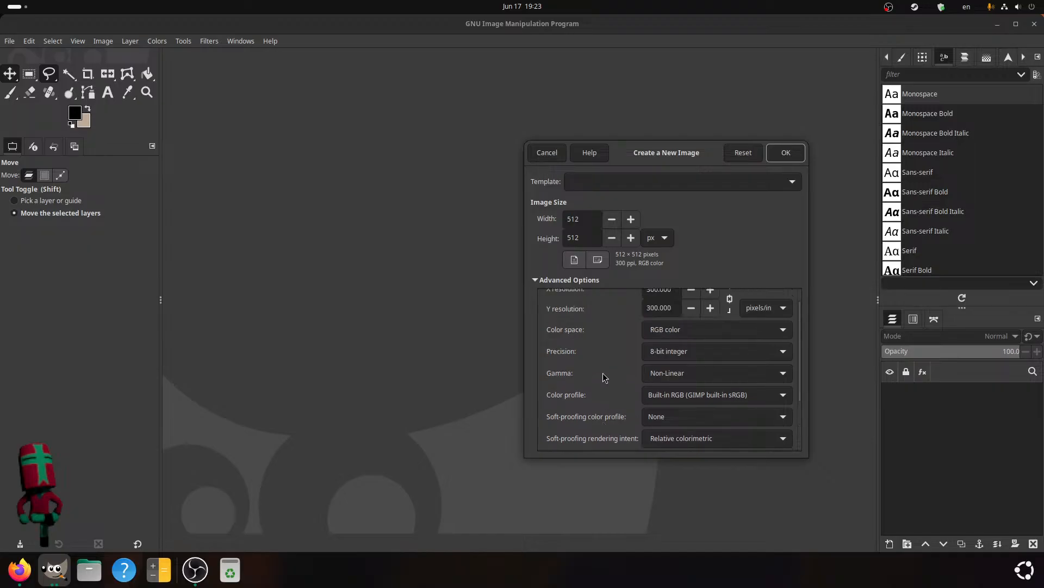
{"action": "scroll", "coordinate": [603, 377], "scroll_direction": "up", "scroll_amount": 1}
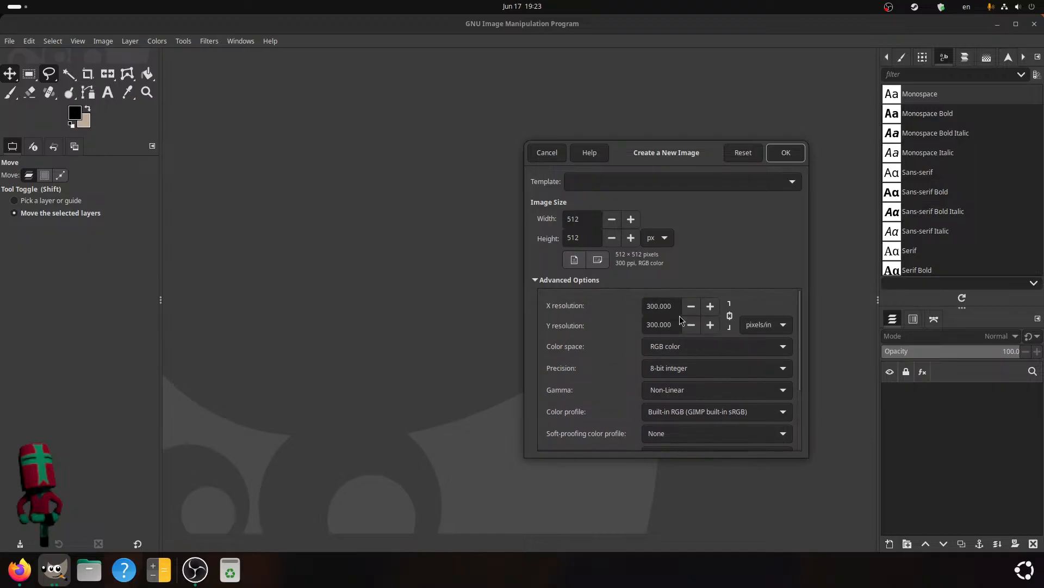
{"action": "left_click_drag", "start_coordinate": [676, 309], "coordinate": [591, 312]}
{"action": "type", "text": "72"}
{"action": "left_click", "coordinate": [673, 325]}
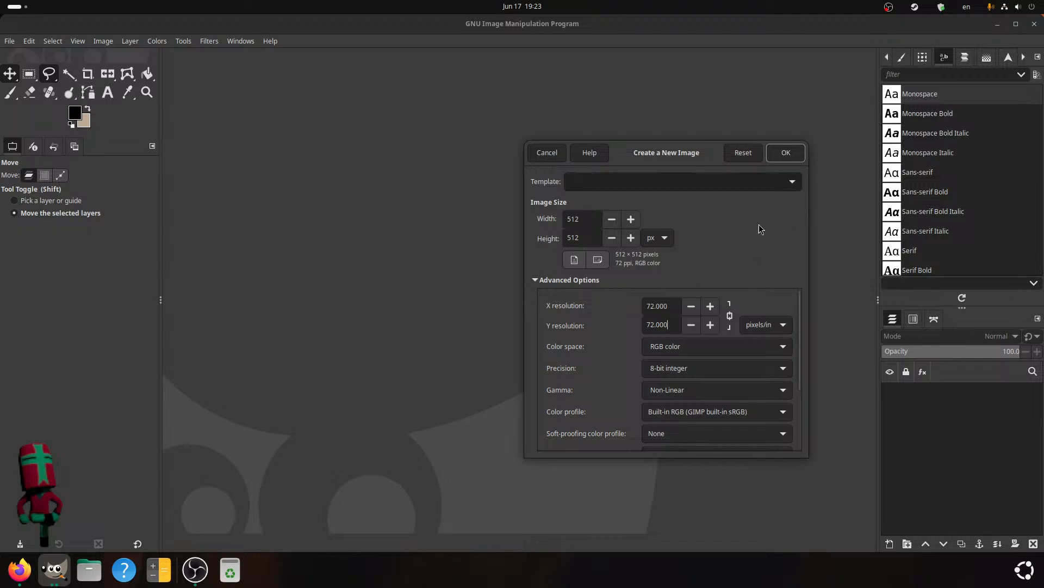
{"action": "scroll", "coordinate": [617, 347], "scroll_direction": "down", "scroll_amount": 1}
{"action": "scroll", "coordinate": [610, 352], "scroll_direction": "down", "scroll_amount": 3}
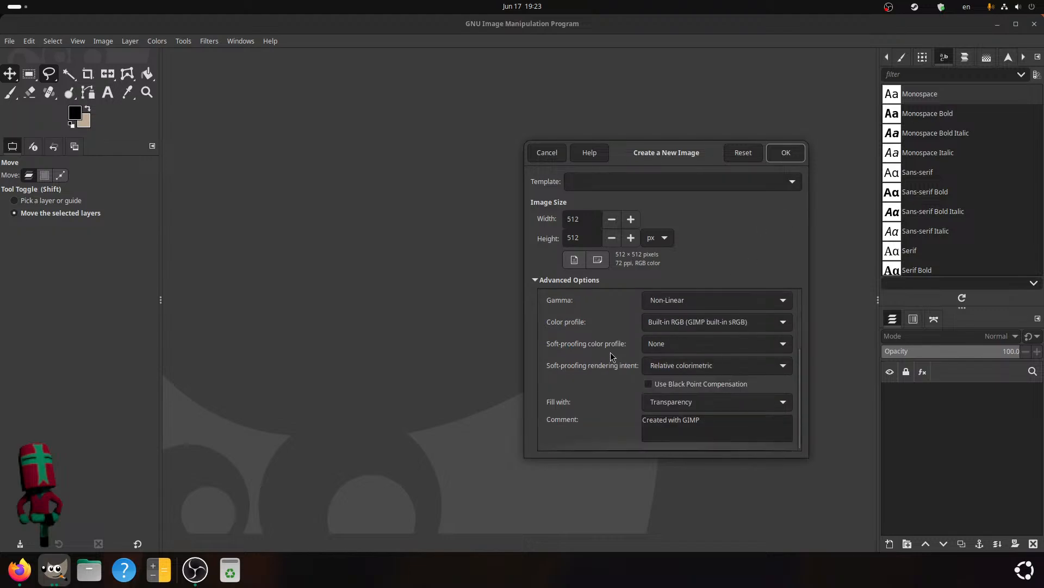
{"action": "left_click", "coordinate": [789, 153]}
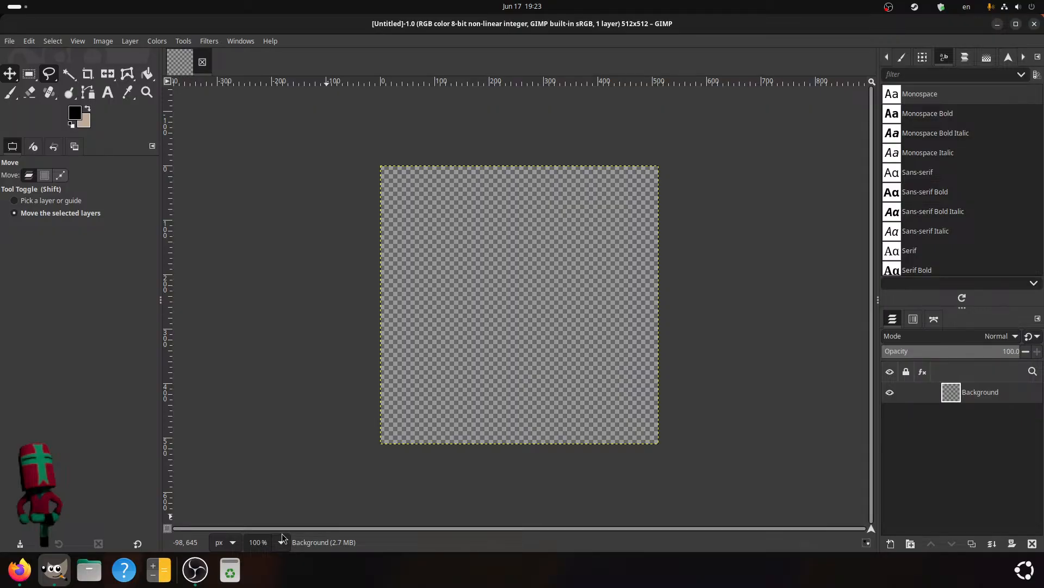
- Activate the Text tool and set its font size to 16 px
{"action": "left_click", "coordinate": [283, 538]}
{"action": "left_click", "coordinate": [272, 460]}
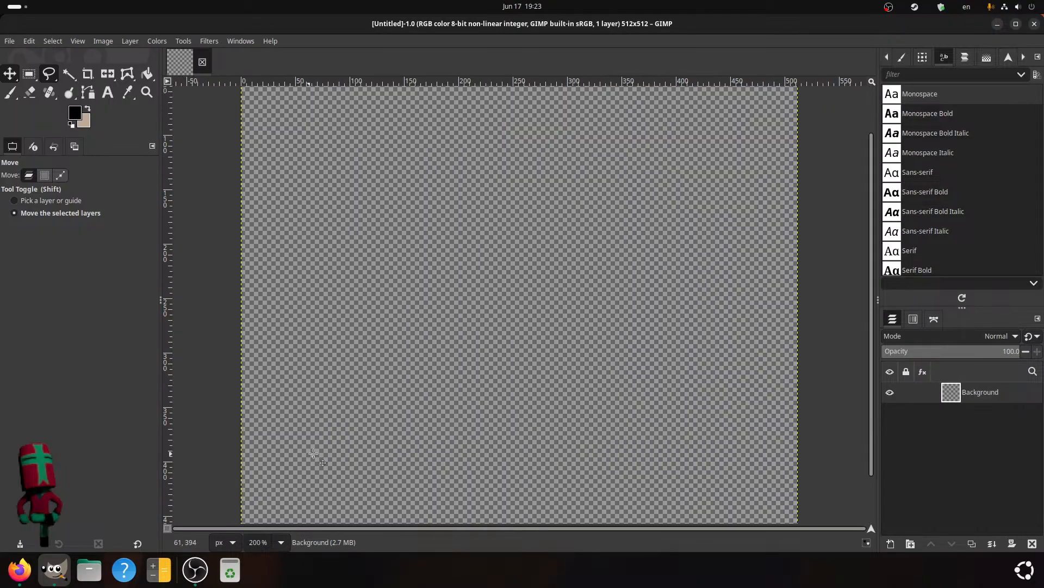
{"action": "scroll", "coordinate": [321, 318], "scroll_direction": "up", "scroll_amount": 2}
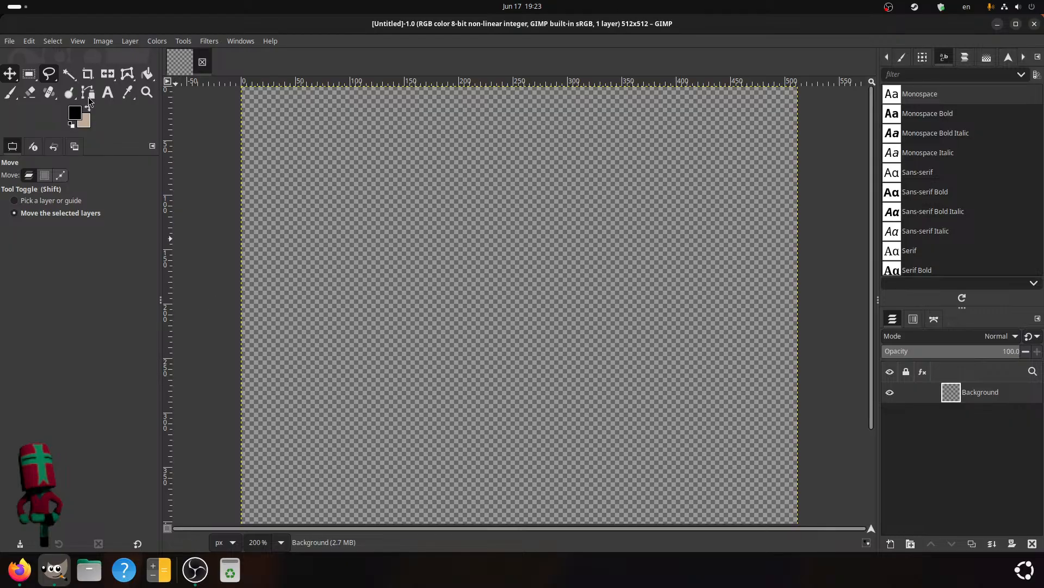
{"action": "left_click", "coordinate": [108, 92]}
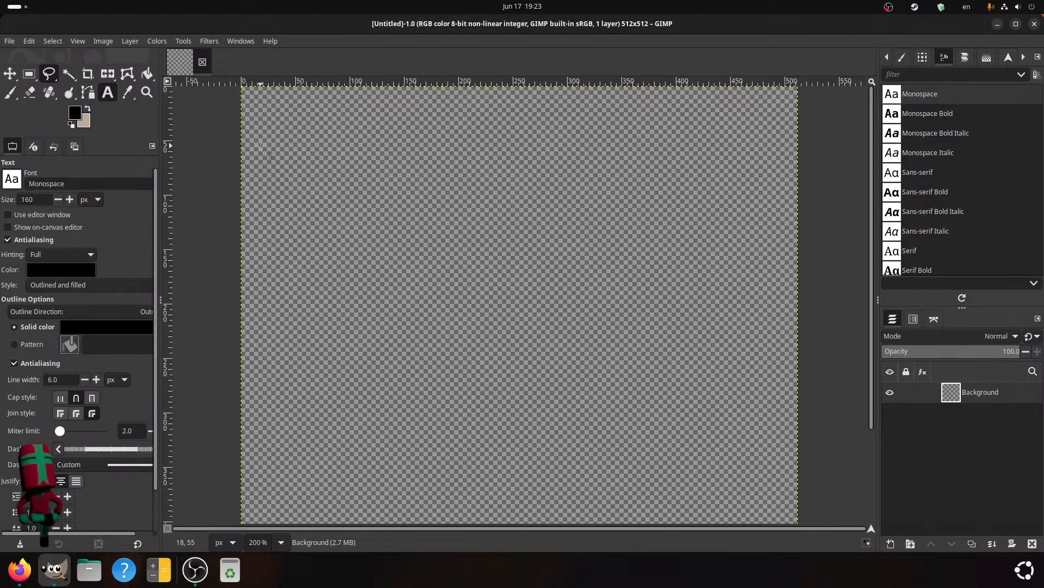
{"action": "scroll", "coordinate": [261, 147], "scroll_direction": "up", "scroll_amount": 3}
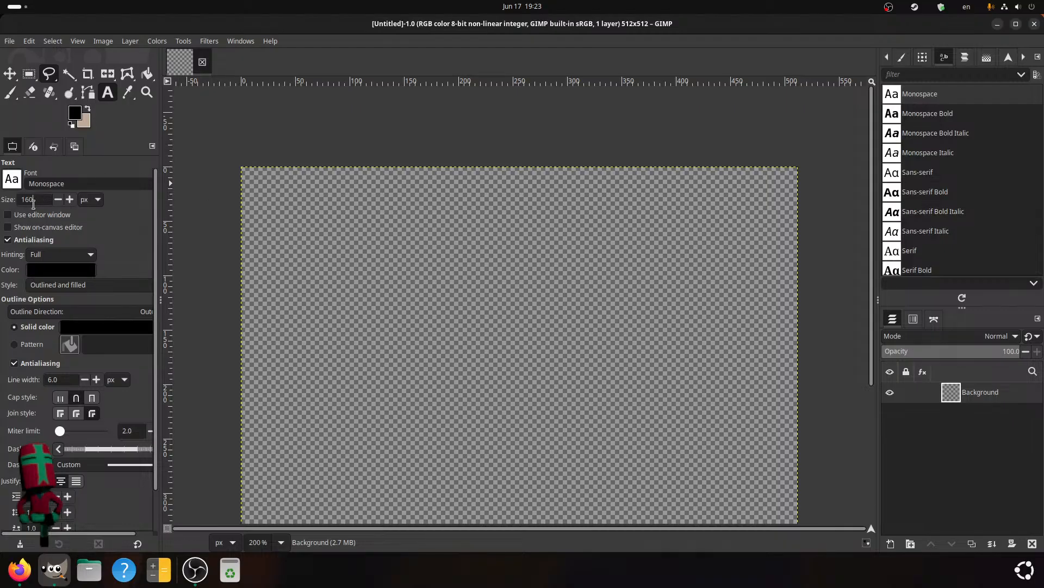
{"action": "left_click_drag", "start_coordinate": [33, 201], "coordinate": [16, 202]}
{"action": "type", "text": "16"}
{"action": "left_click_drag", "start_coordinate": [242, 168], "coordinate": [284, 205]}
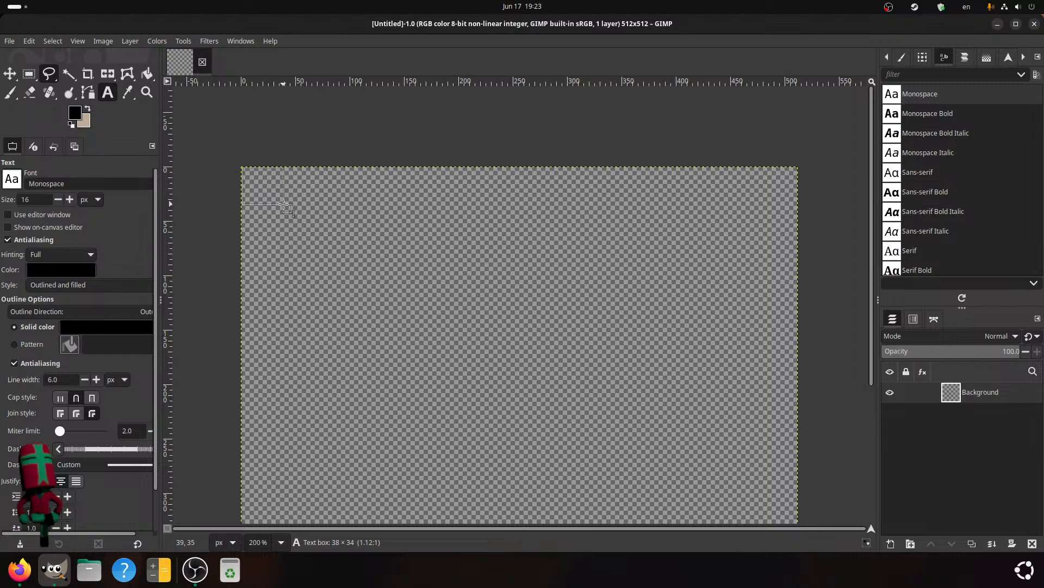
{"action": "left_click", "coordinate": [281, 542]}
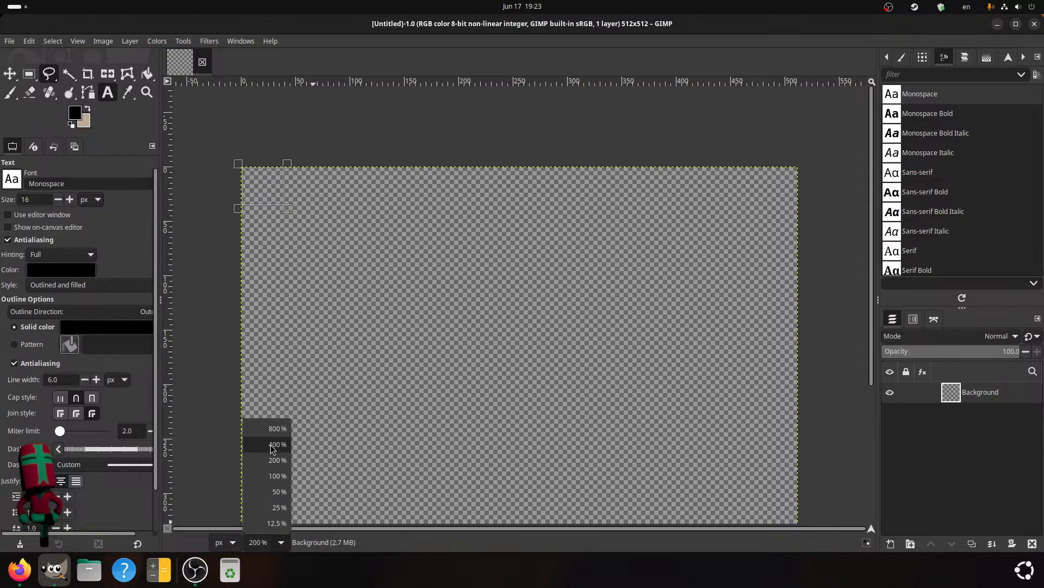
{"action": "left_click", "coordinate": [277, 428]}
{"action": "scroll", "coordinate": [569, 298], "scroll_direction": "up", "scroll_amount": 3}
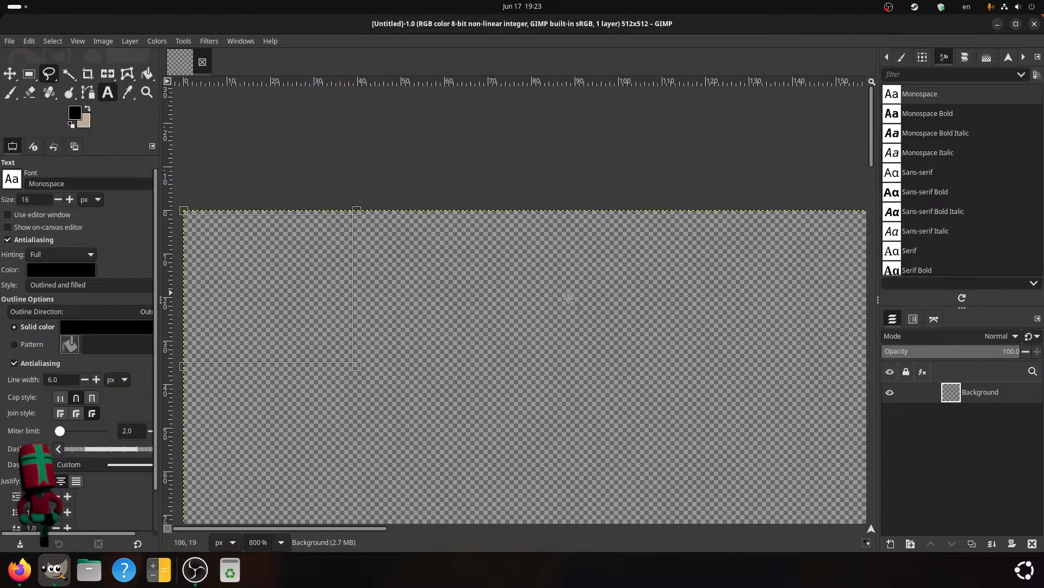
{"action": "scroll", "coordinate": [569, 299], "scroll_direction": "left", "scroll_amount": 5}
{"action": "left_click", "coordinate": [33, 74]}
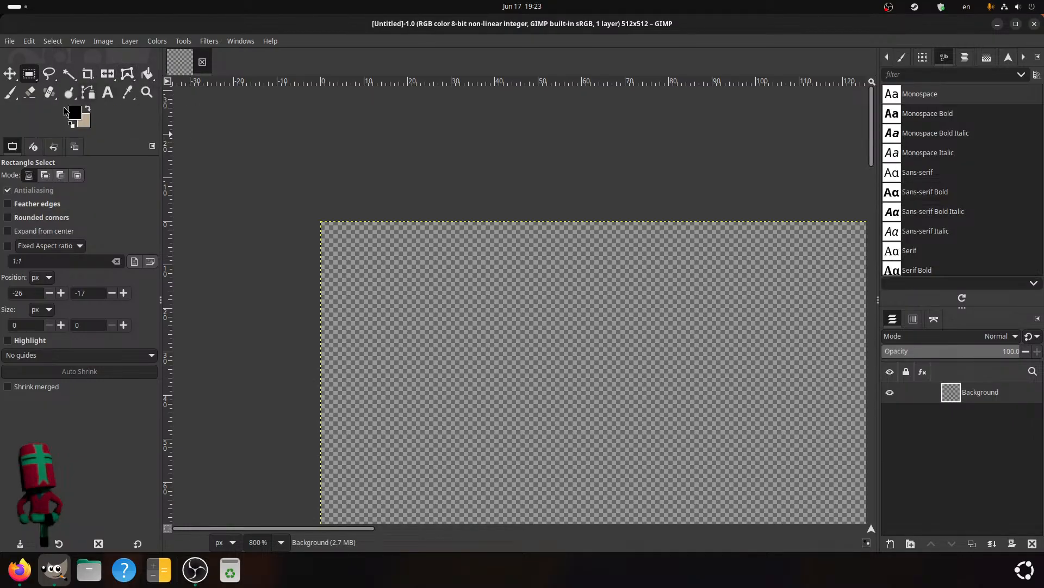
- Draw a text box about 80 by 16 px starting at the canvas's upper-left corner
{"action": "left_click", "coordinate": [108, 94]}
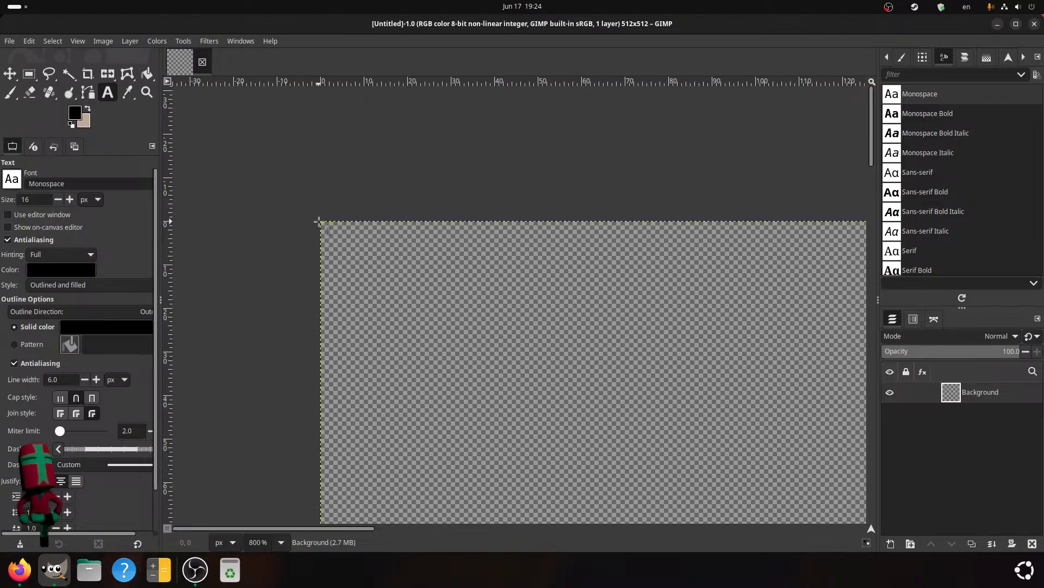
{"action": "left_click_drag", "start_coordinate": [321, 221], "coordinate": [681, 290]}
{"action": "mouse_move", "coordinate": [680, 291]}
{"action": "left_mouse_down"}
{"action": "mouse_move", "coordinate": [680, 275]}
{"action": "mouse_move", "coordinate": [669, 290]}
{"action": "left_mouse_up"}
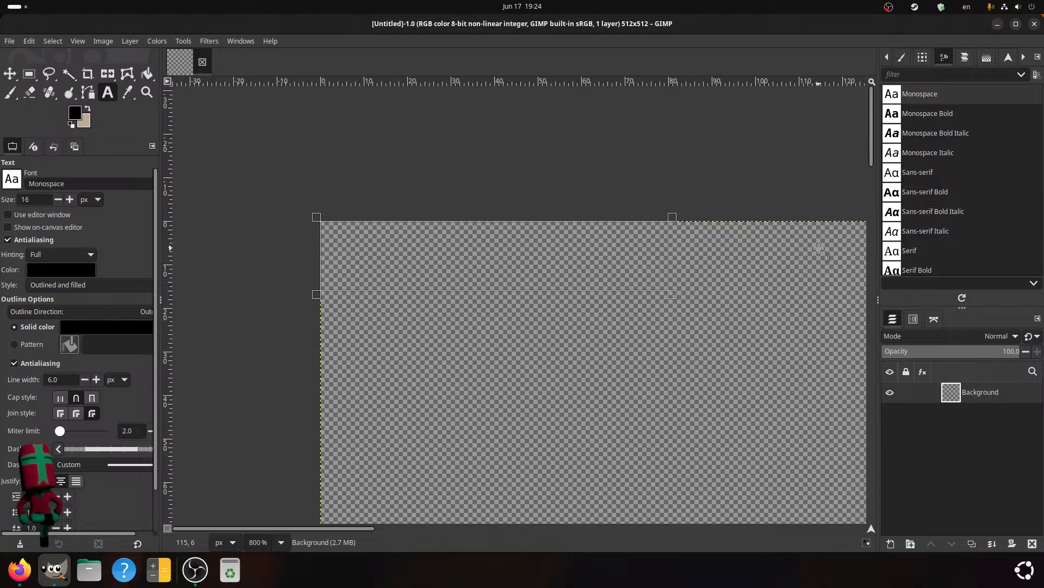
{"action": "type", "text": "Exte"}
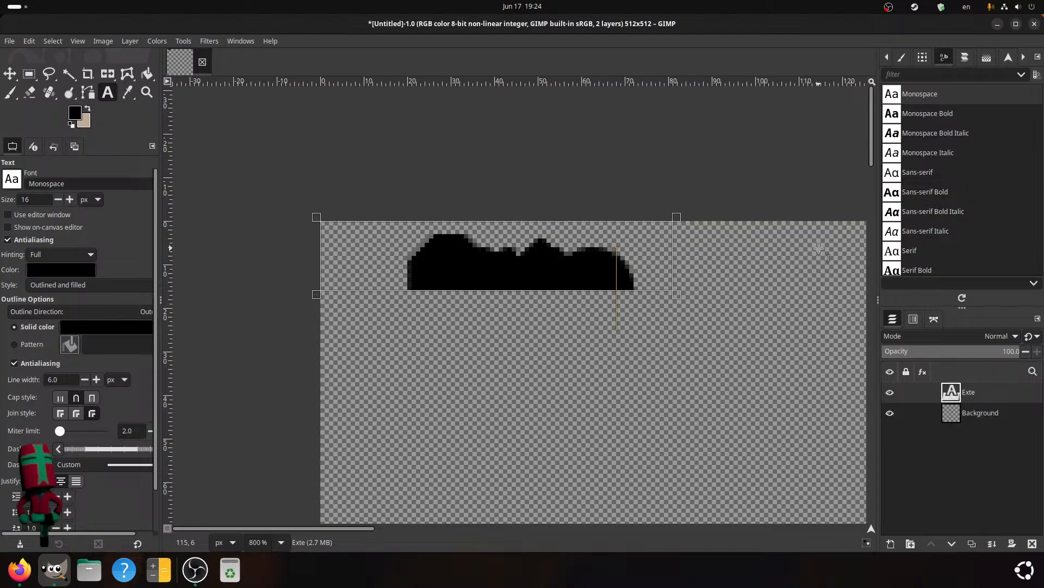
{"action": "key", "text": "BackSpace"}
{"action": "key", "text": "BackSpace"}
{"action": "key", "text": "BackSpace"}
{"action": "key", "text": "BackSpace"}
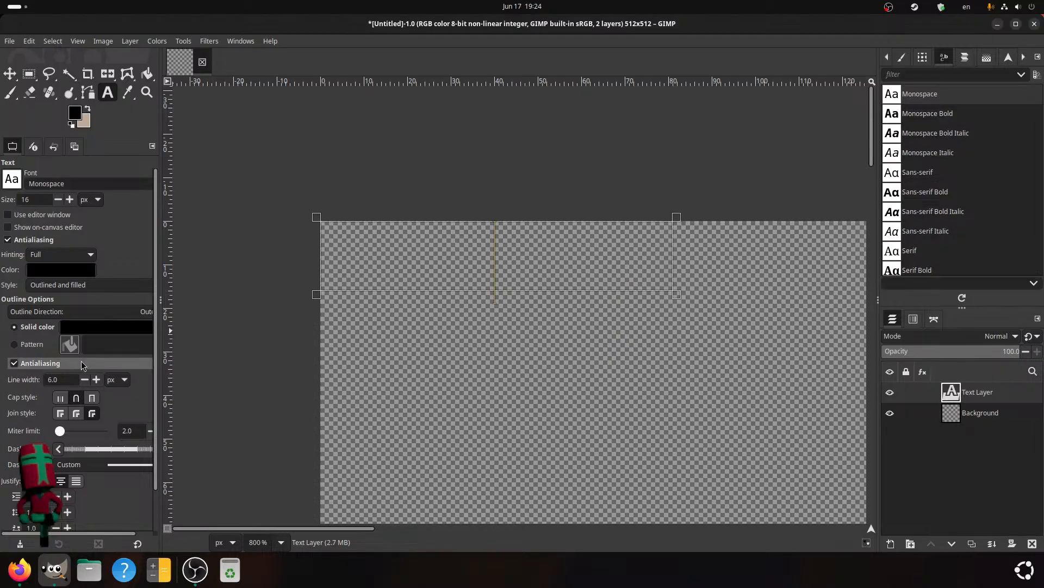
- Set the text style to Filled and extend the text box's lower edge to a height of about 20 px
{"action": "left_click", "coordinate": [67, 285]}
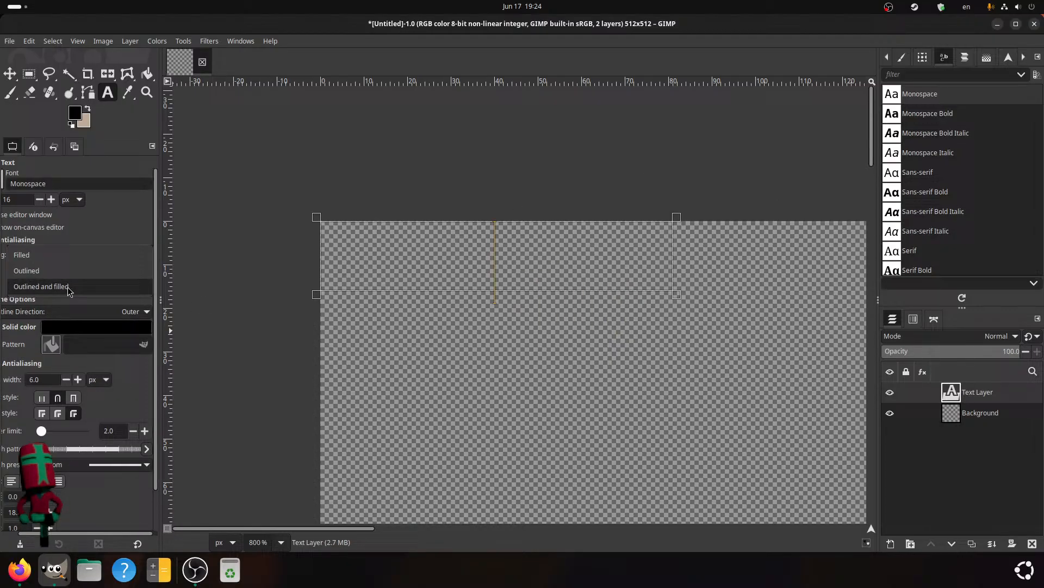
{"action": "left_click", "coordinate": [55, 257]}
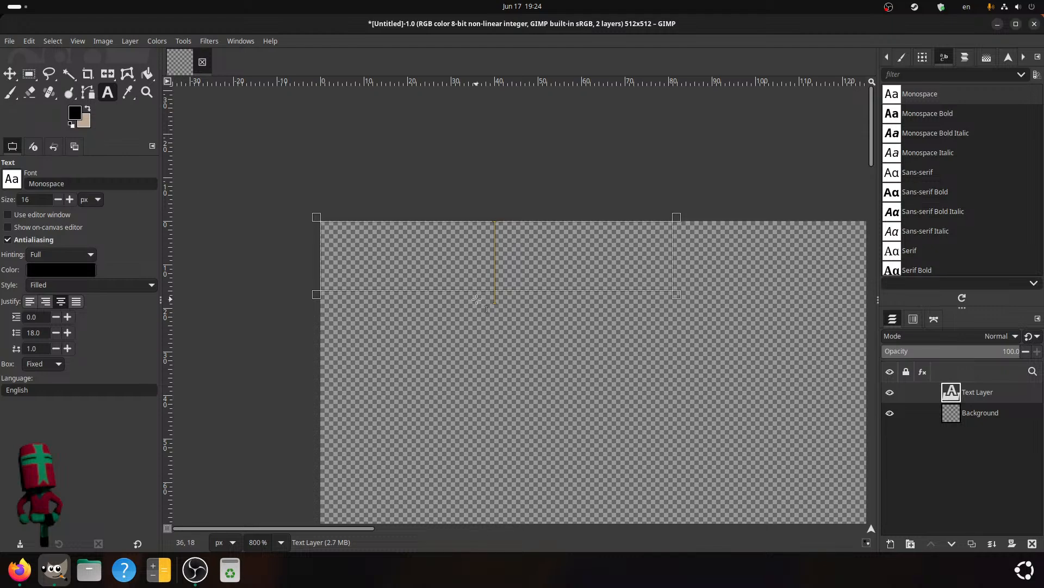
{"action": "left_click_drag", "start_coordinate": [468, 293], "coordinate": [469, 308]}
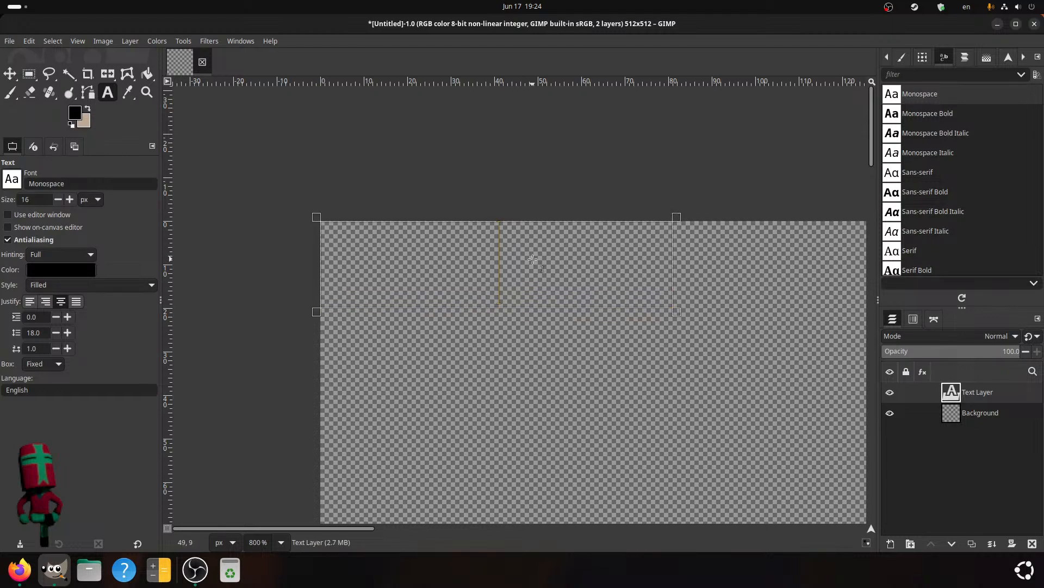
- Enter the text EXTERIOR and widen the text box to about 97 px so the word fits on one line
{"action": "type", "text": "EXR"}
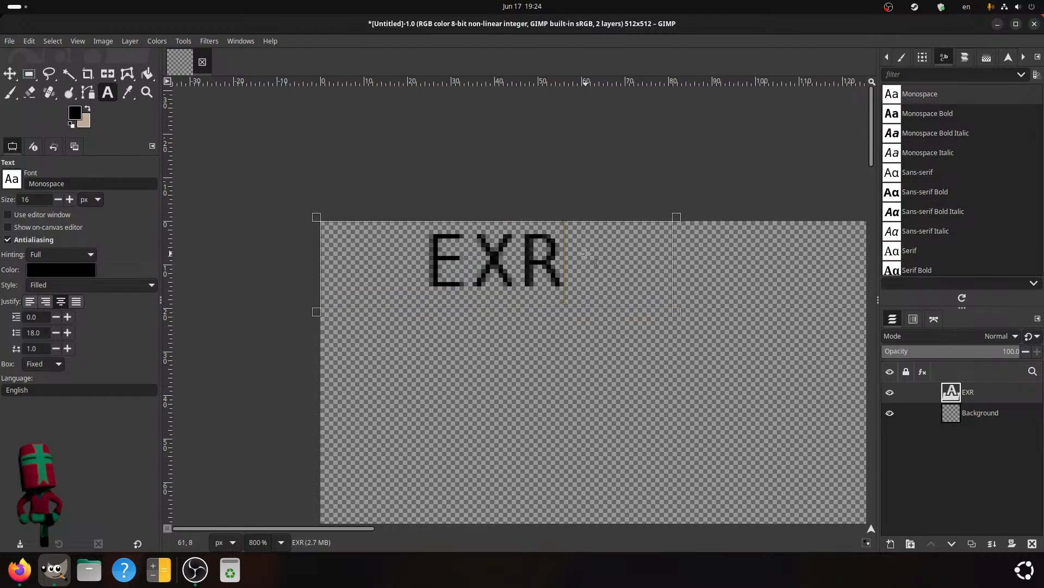
{"action": "key", "text": "BackSpace"}
{"action": "type", "text": "TERIOR"}
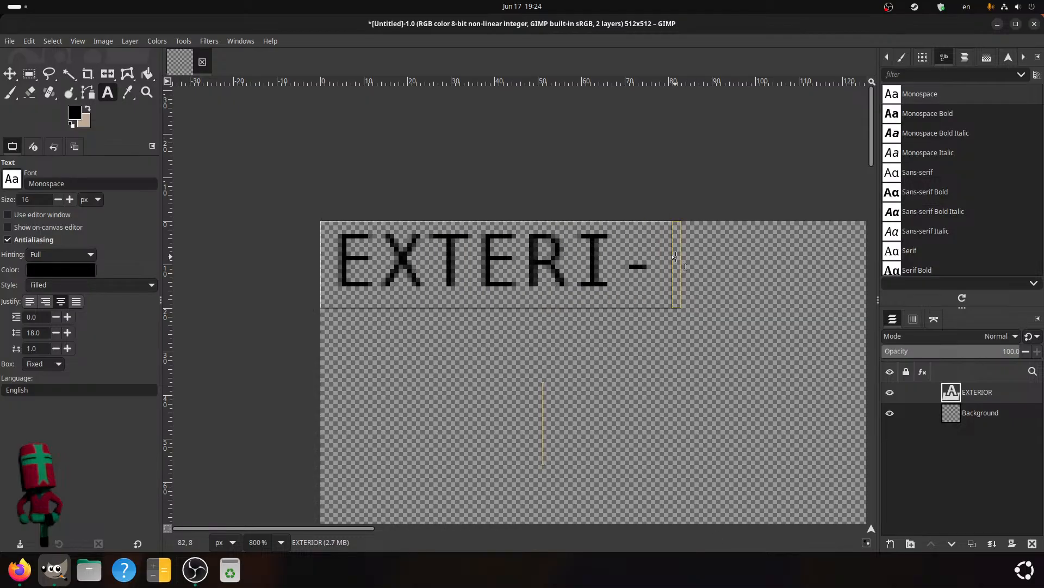
{"action": "left_click_drag", "start_coordinate": [677, 258], "coordinate": [742, 257]}
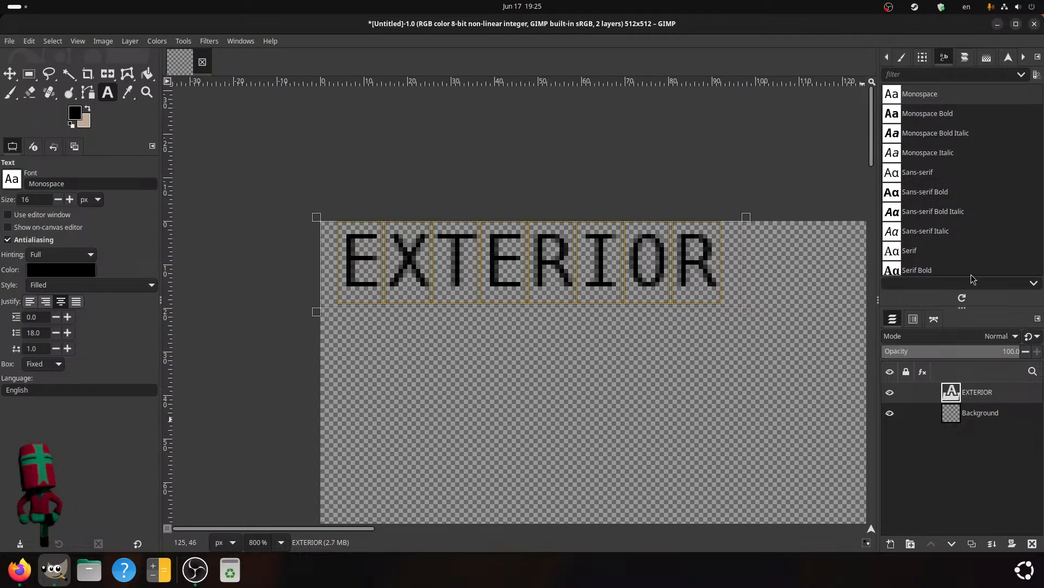
- Try Monospace Bold and Serif Bold on the EXTERIOR text, and set its font to C059 Bold
{"action": "left_click", "coordinate": [956, 113]}
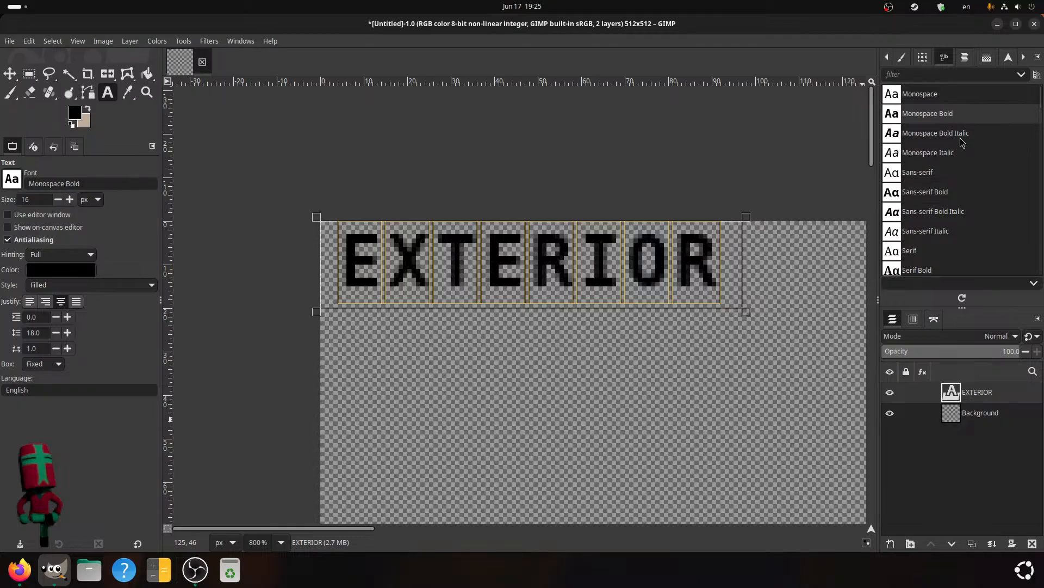
{"action": "scroll", "coordinate": [961, 142], "scroll_direction": "down", "scroll_amount": 3}
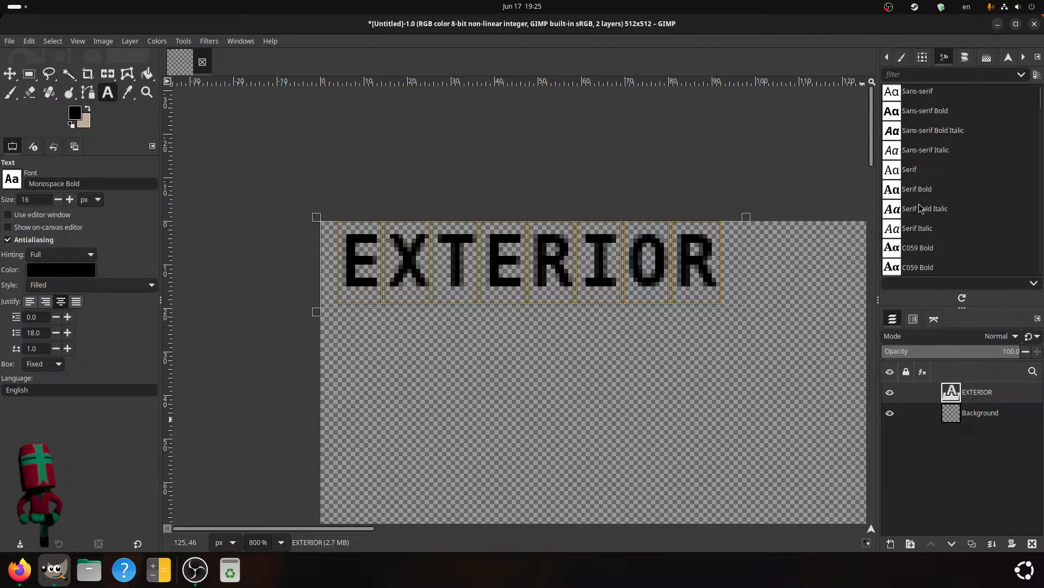
{"action": "left_click", "coordinate": [937, 194]}
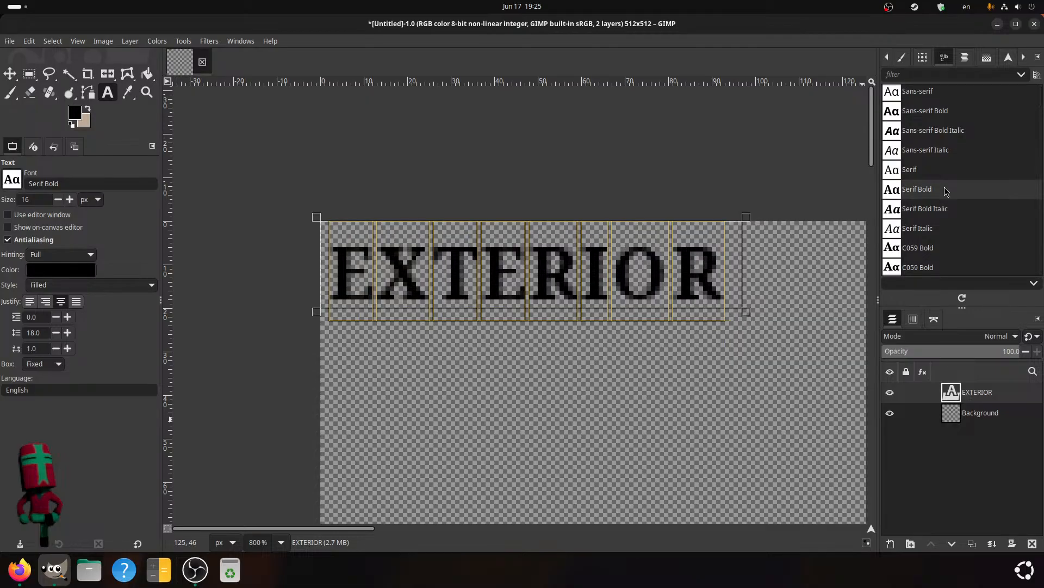
{"action": "scroll", "coordinate": [945, 191], "scroll_direction": "down", "scroll_amount": 3}
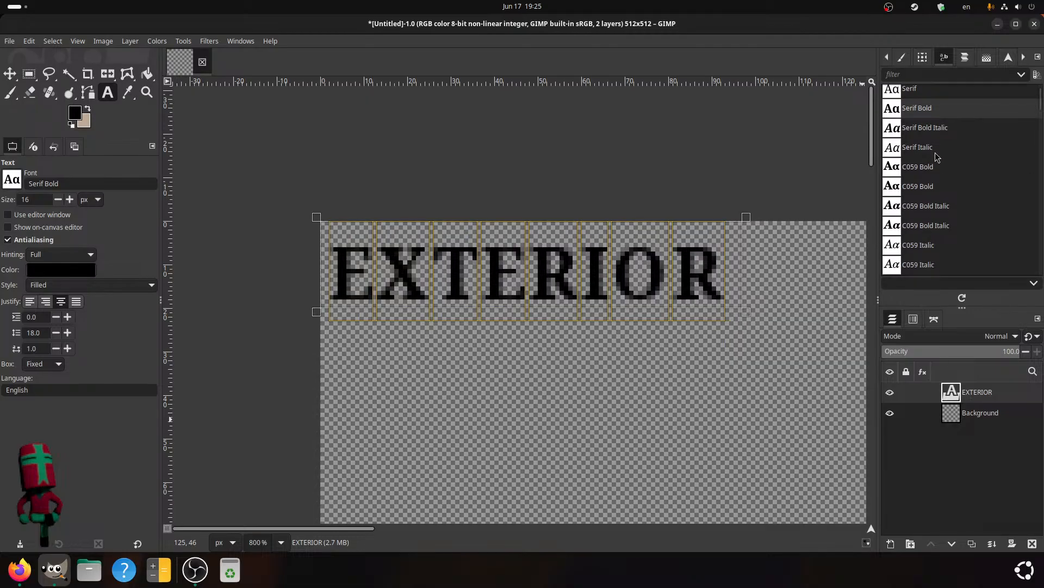
{"action": "left_click", "coordinate": [931, 170]}
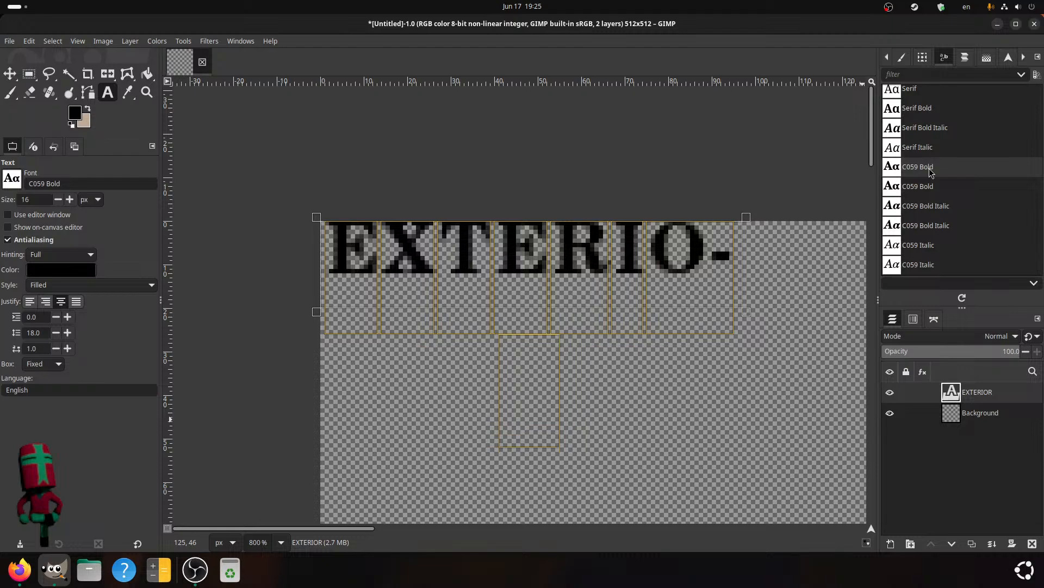
{"action": "scroll", "coordinate": [931, 173], "scroll_direction": "down", "scroll_amount": 2}
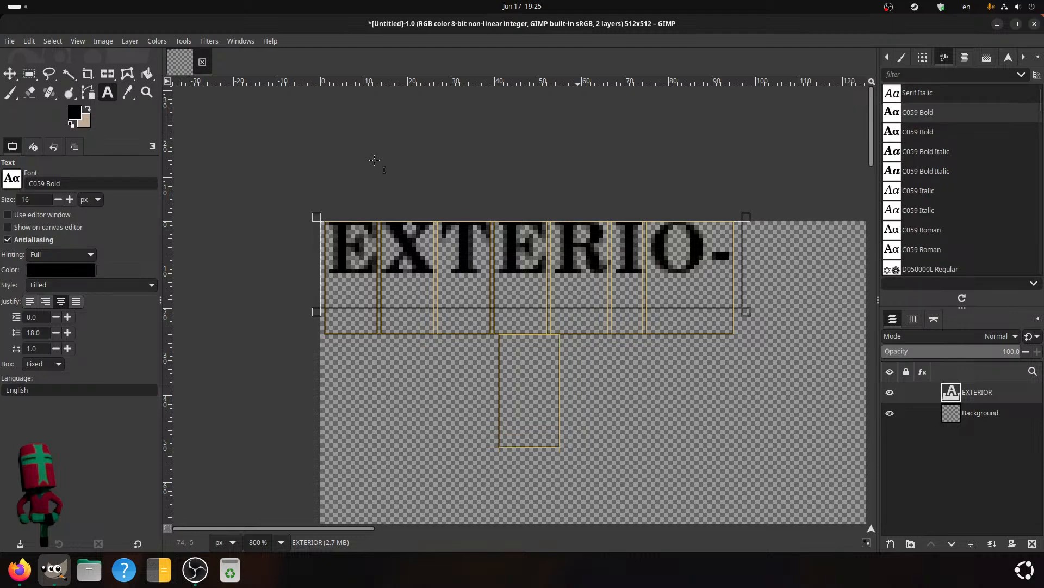
- Try smaller sizes down to 12 px for the EXTERIOR text and set its size to 14 px
{"action": "left_click", "coordinate": [57, 200]}
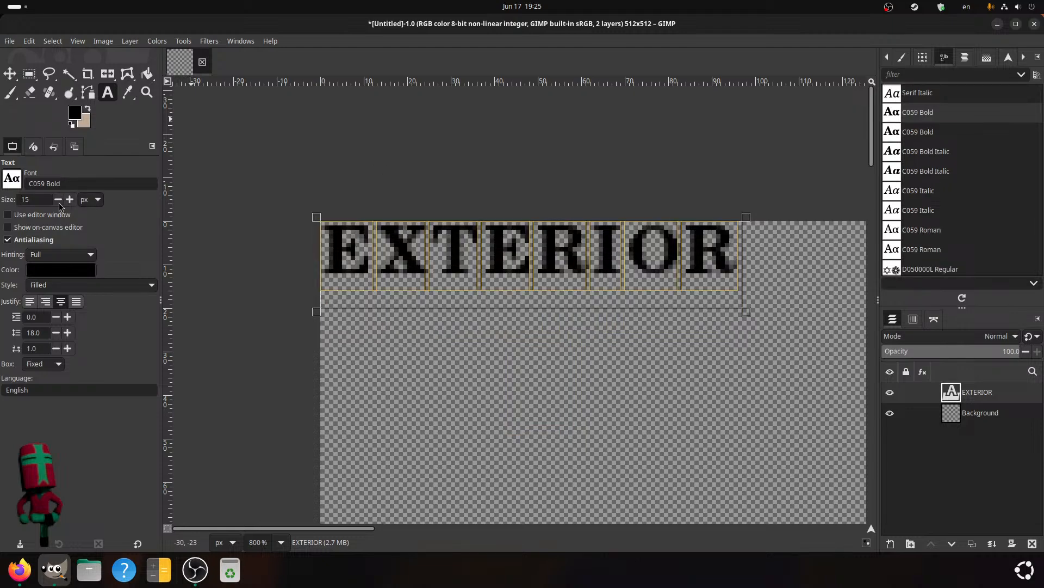
{"action": "left_click", "coordinate": [57, 200]}
{"action": "left_click", "coordinate": [57, 200]}
{"action": "left_click", "coordinate": [56, 200]}
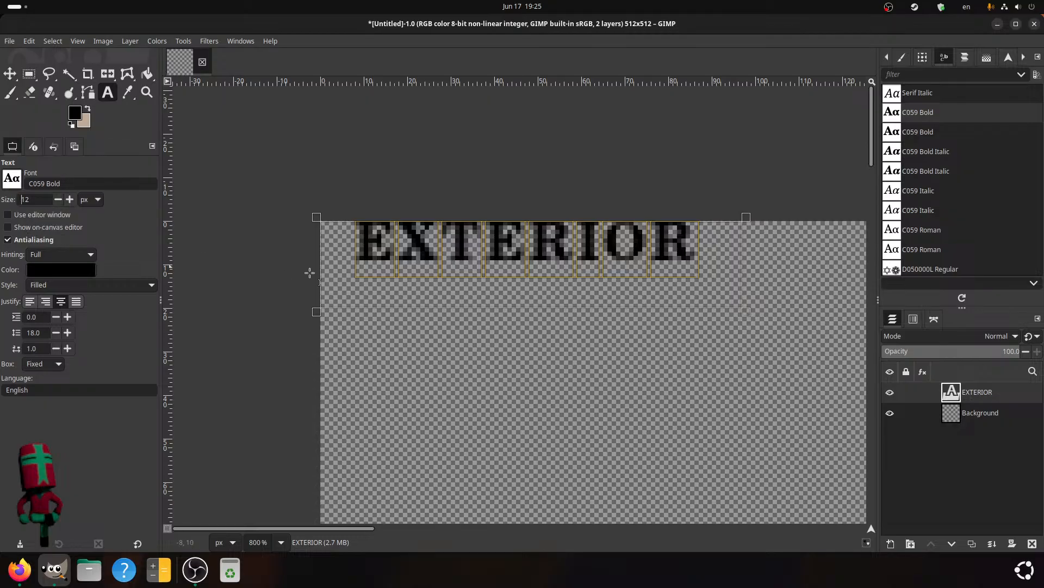
{"action": "left_click", "coordinate": [473, 241]}
{"action": "left_click_drag", "start_coordinate": [356, 237], "coordinate": [707, 267]}
{"action": "left_click", "coordinate": [69, 199]}
{"action": "left_click", "coordinate": [69, 199]}
{"action": "left_click_drag", "start_coordinate": [329, 240], "coordinate": [782, 266]}
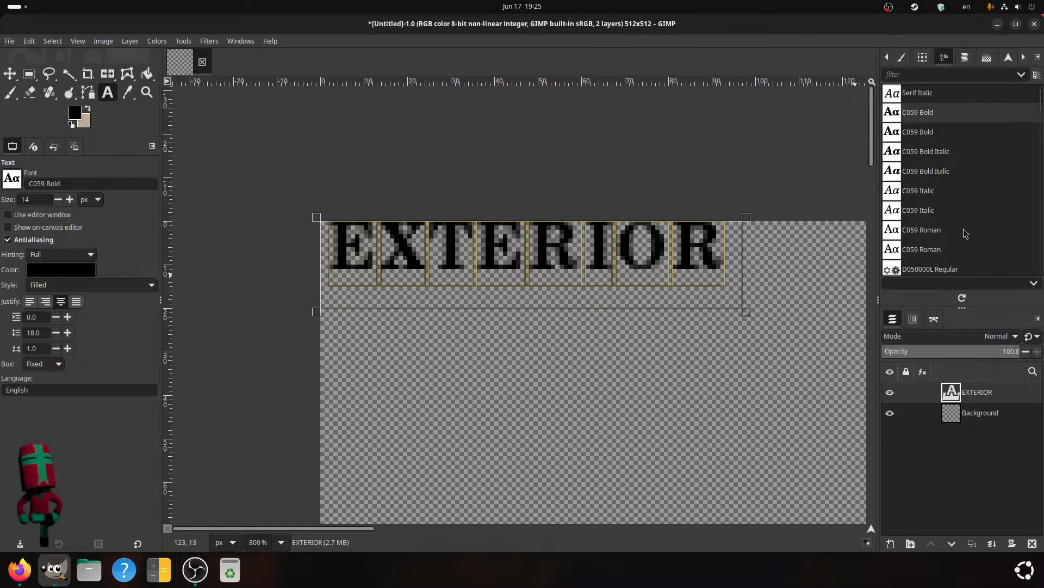
- Set the EXTERIOR text's font to DejaVu Sans Bold
{"action": "scroll", "coordinate": [926, 250], "scroll_direction": "down", "scroll_amount": 2}
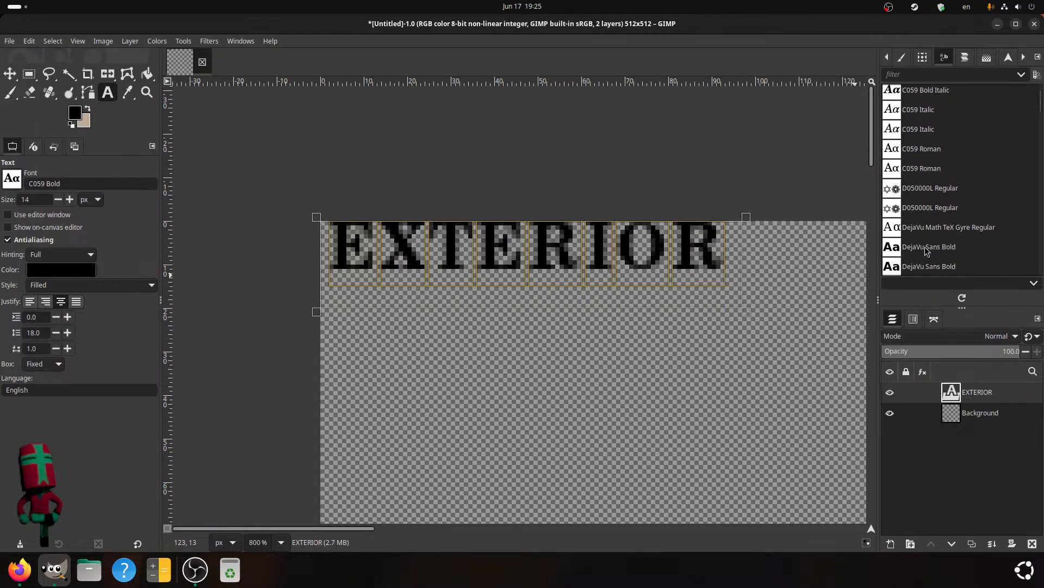
{"action": "scroll", "coordinate": [927, 249], "scroll_direction": "down", "scroll_amount": 1}
{"action": "left_click", "coordinate": [934, 240]}
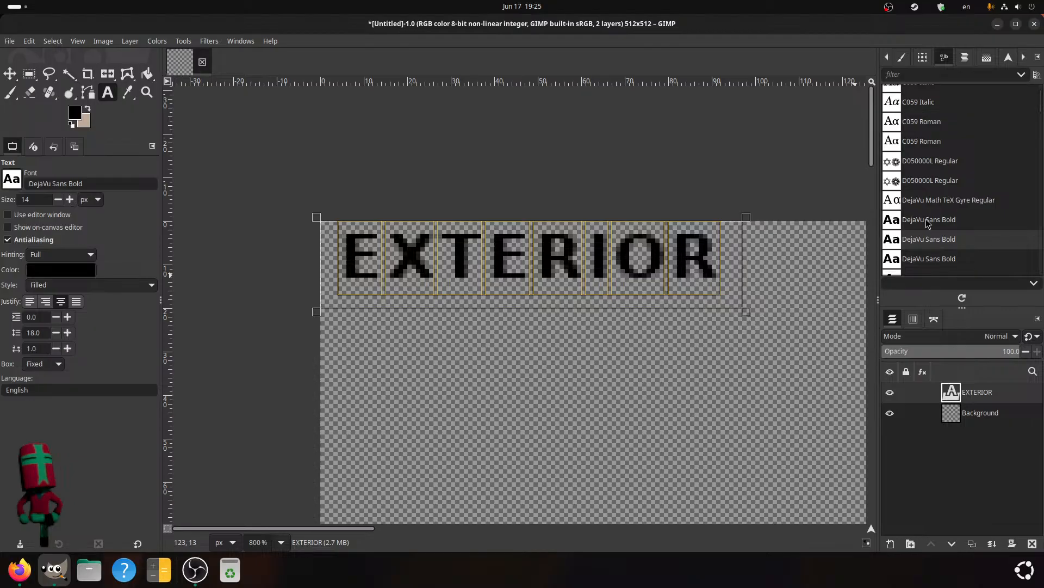
{"action": "scroll", "coordinate": [933, 243], "scroll_direction": "down", "scroll_amount": 1}
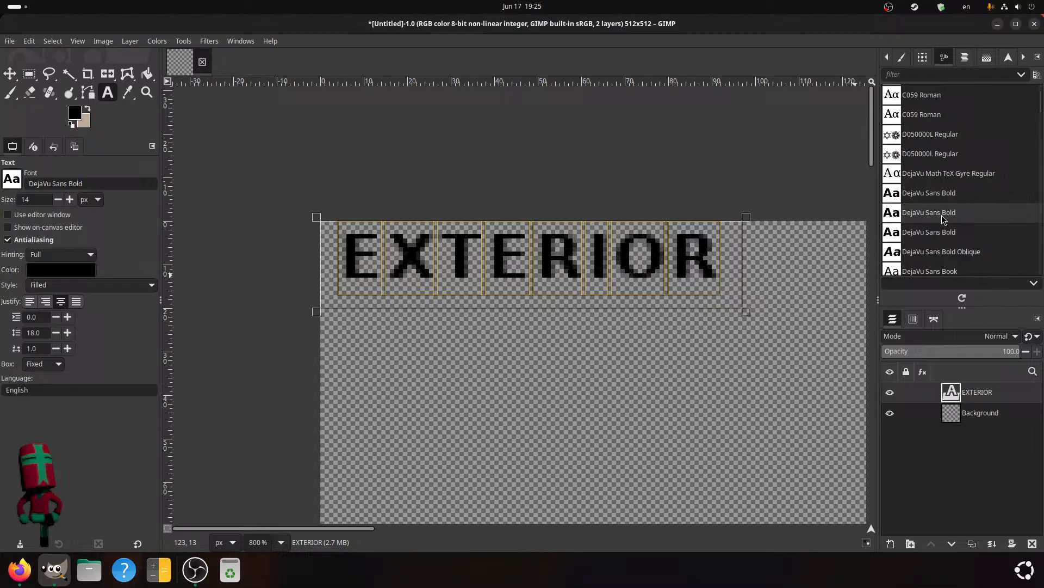
{"action": "left_click", "coordinate": [936, 252]}
{"action": "left_click", "coordinate": [937, 220]}
{"action": "scroll", "coordinate": [941, 223], "scroll_direction": "down", "scroll_amount": 2}
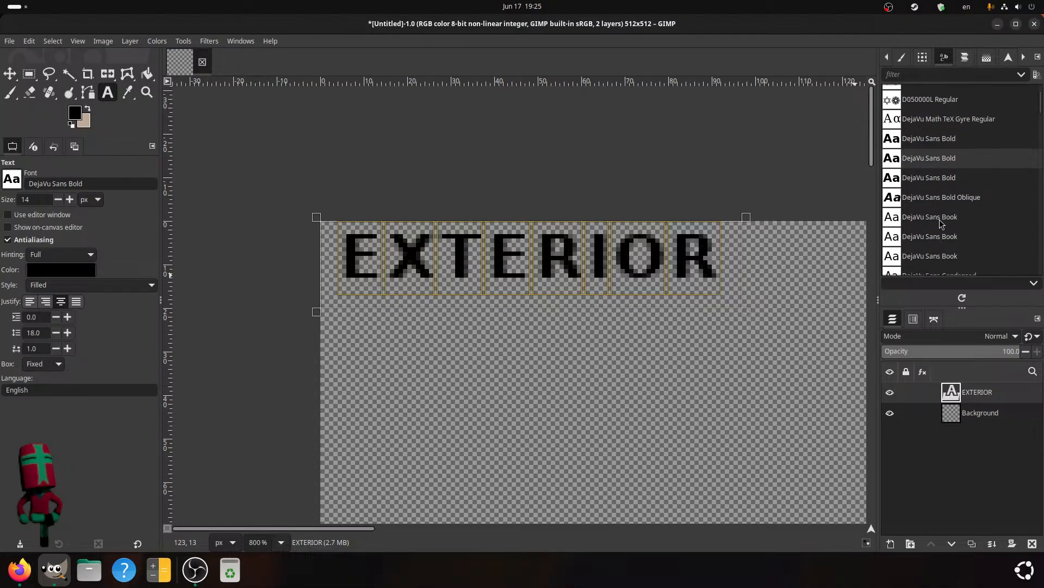
{"action": "left_click", "coordinate": [953, 142]}
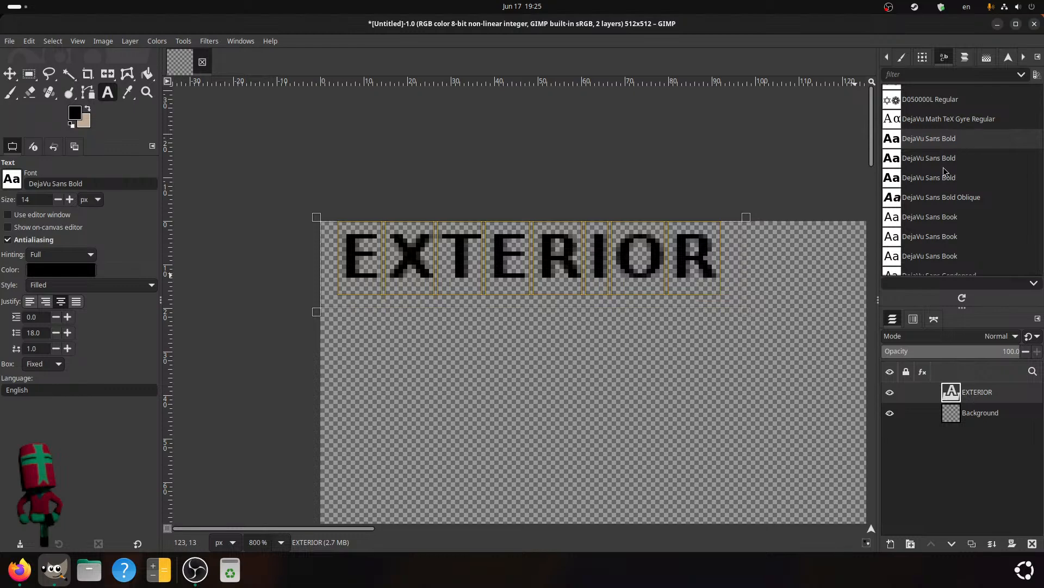
- Duplicate the EXTERIOR text layer and move the copy about 20 px down, directly below the original
{"action": "left_click", "coordinate": [972, 543]}
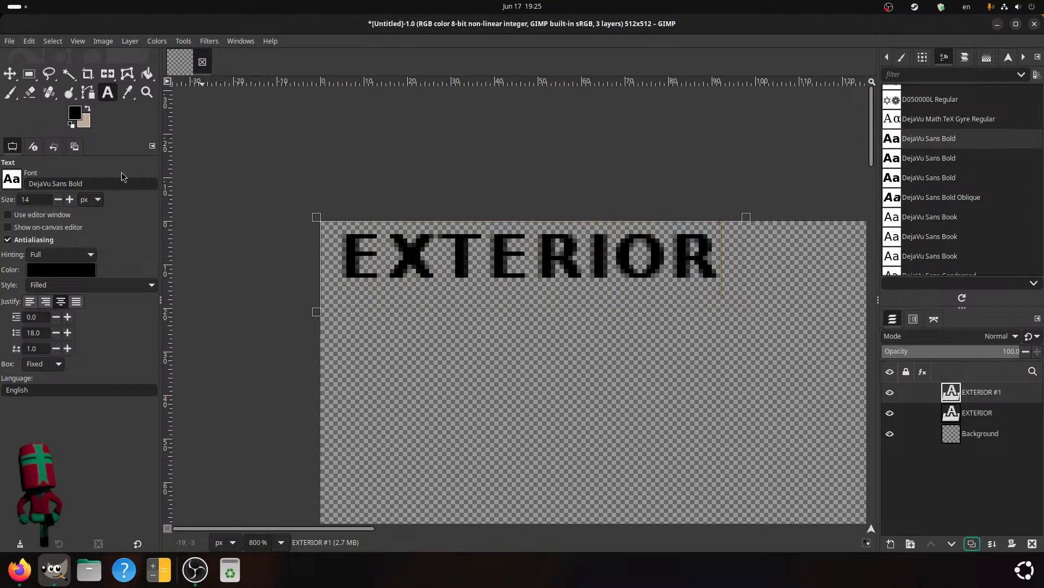
{"action": "left_click", "coordinate": [10, 74]}
{"action": "left_click_drag", "start_coordinate": [460, 248], "coordinate": [464, 335]}
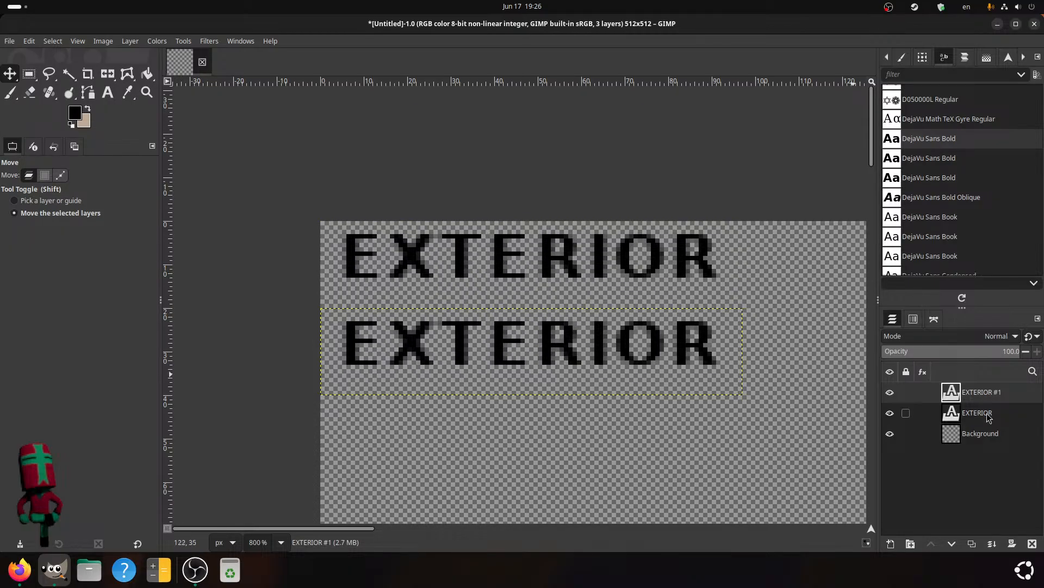
- Try the fonts DejaVu Sans Condensed Bold and DejaVu Sans Mono Bold on the lower EXTERIOR copy
{"action": "left_click", "coordinate": [107, 92]}
{"action": "left_click", "coordinate": [379, 318]}
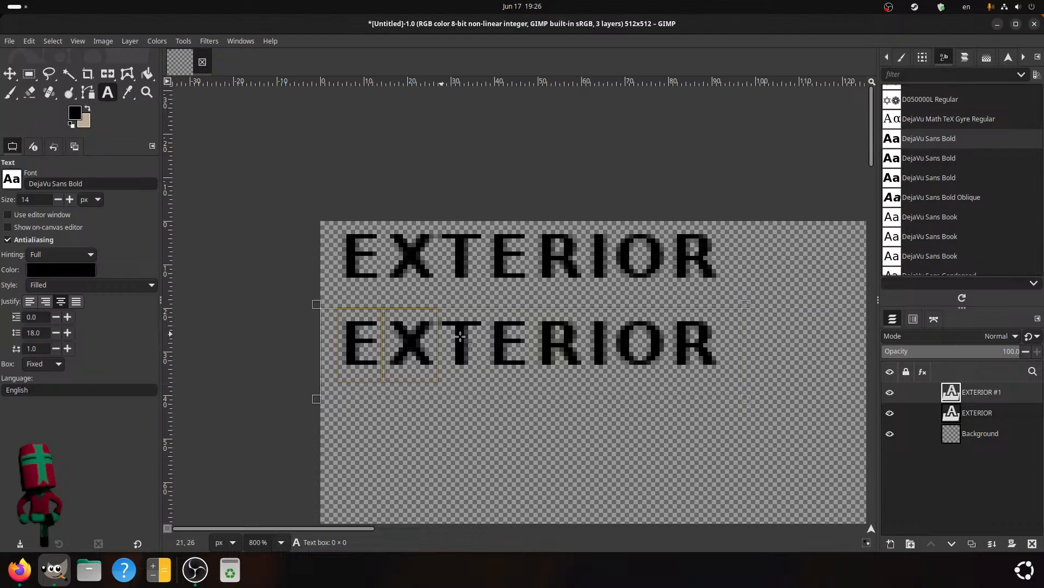
{"action": "scroll", "coordinate": [932, 199], "scroll_direction": "down", "scroll_amount": 3}
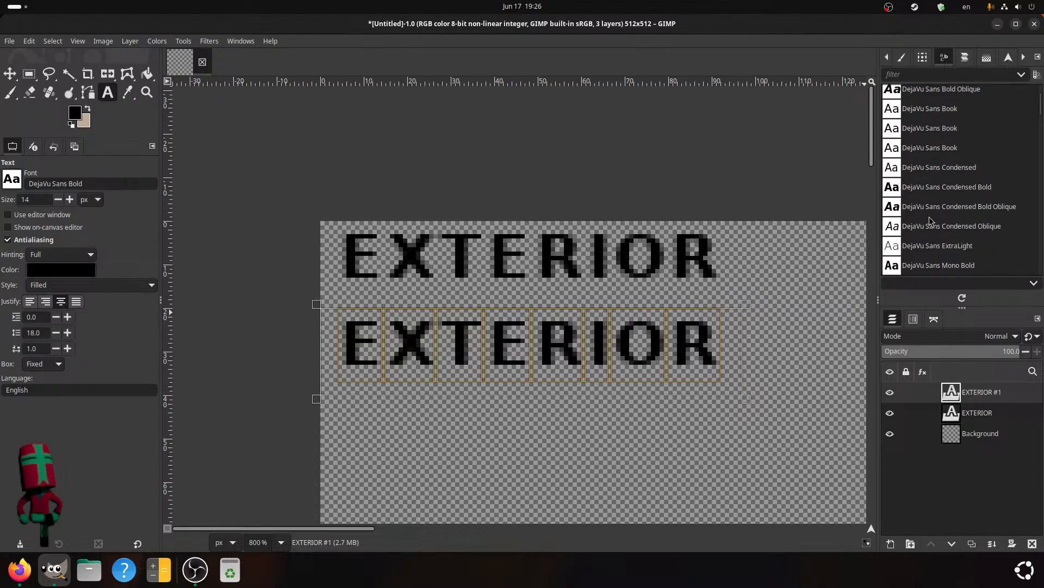
{"action": "left_click", "coordinate": [952, 190]}
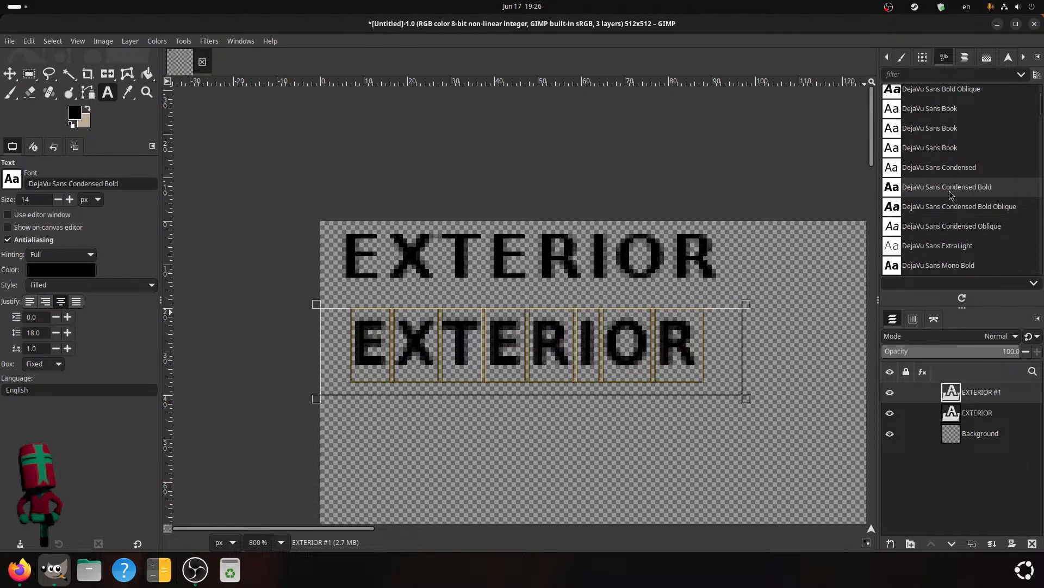
{"action": "scroll", "coordinate": [952, 196], "scroll_direction": "down", "scroll_amount": 2}
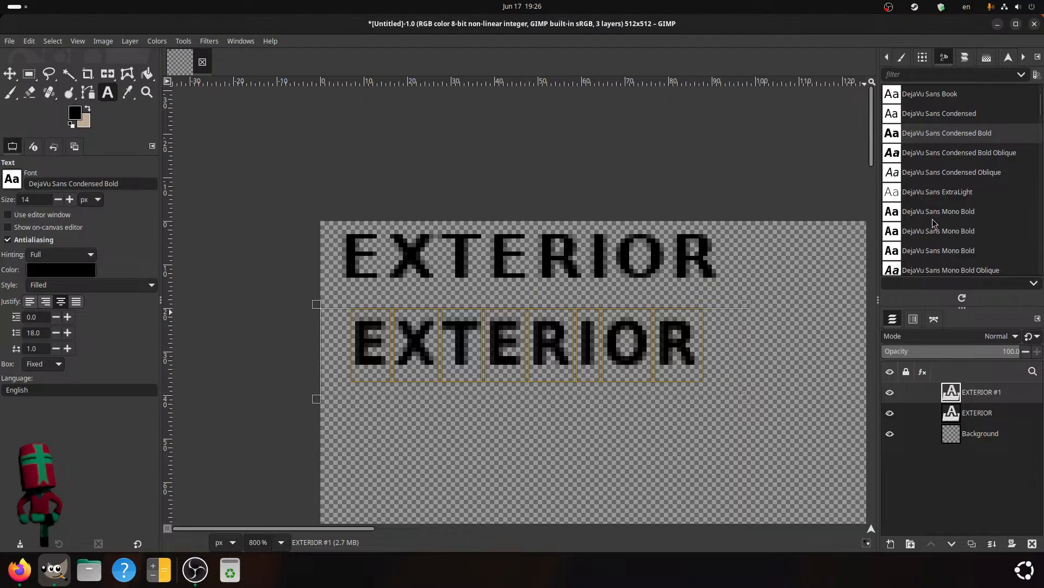
{"action": "left_click", "coordinate": [927, 235]}
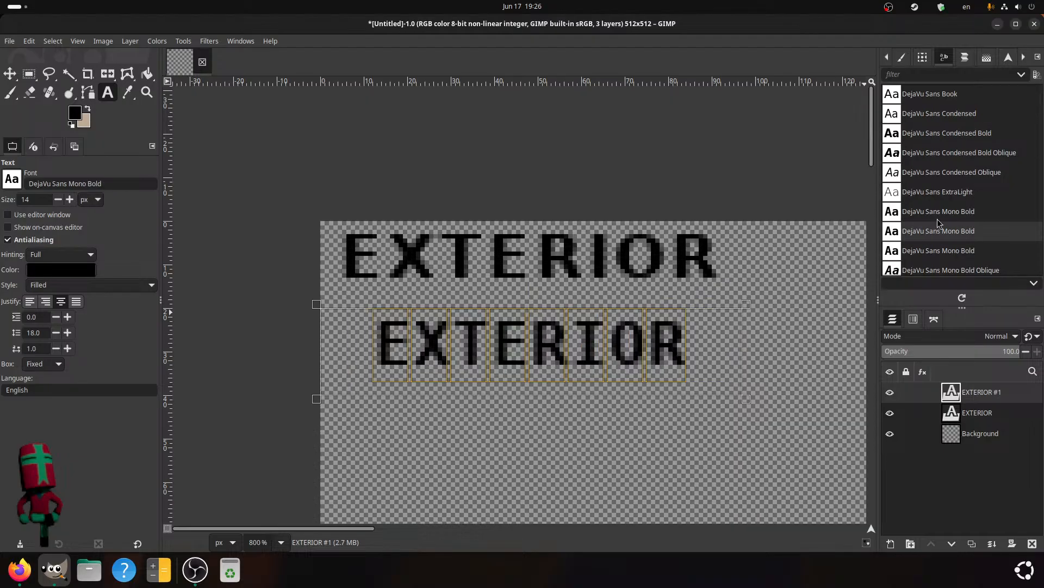
- Try DejaVu Serif Bold, DejaVu Serif Condensed Bold Italic and DejaVu Serif Condensed Bold on the EXTERIOR copy
{"action": "scroll", "coordinate": [937, 234], "scroll_direction": "down", "scroll_amount": 6}
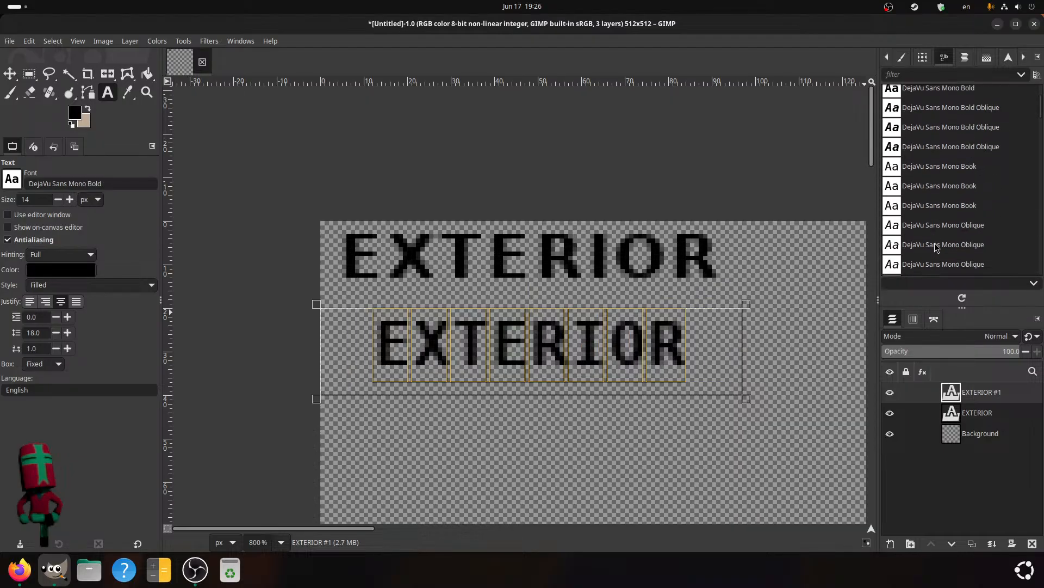
{"action": "scroll", "coordinate": [937, 247], "scroll_direction": "down", "scroll_amount": 5}
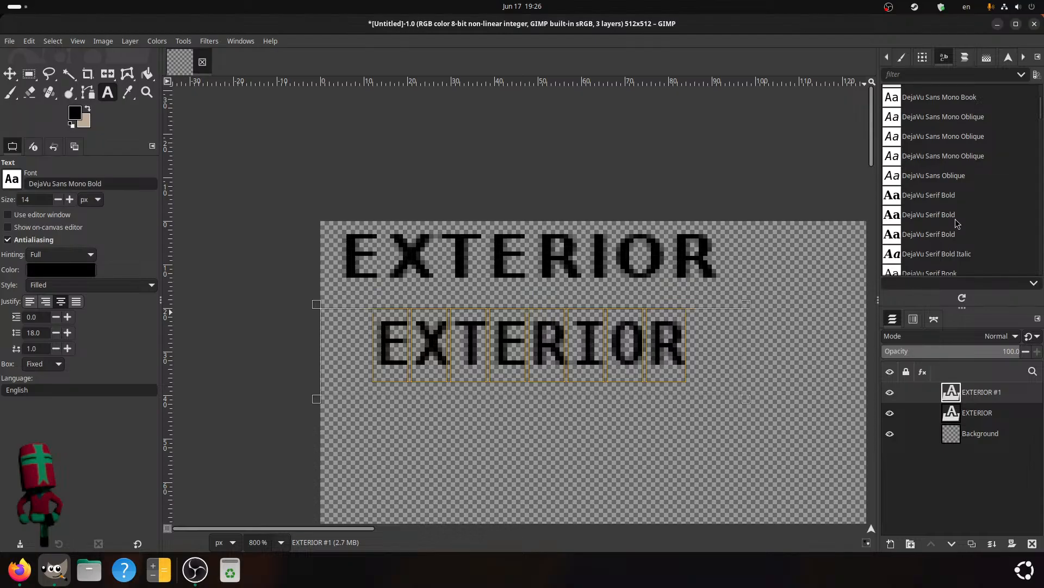
{"action": "left_click", "coordinate": [950, 226]}
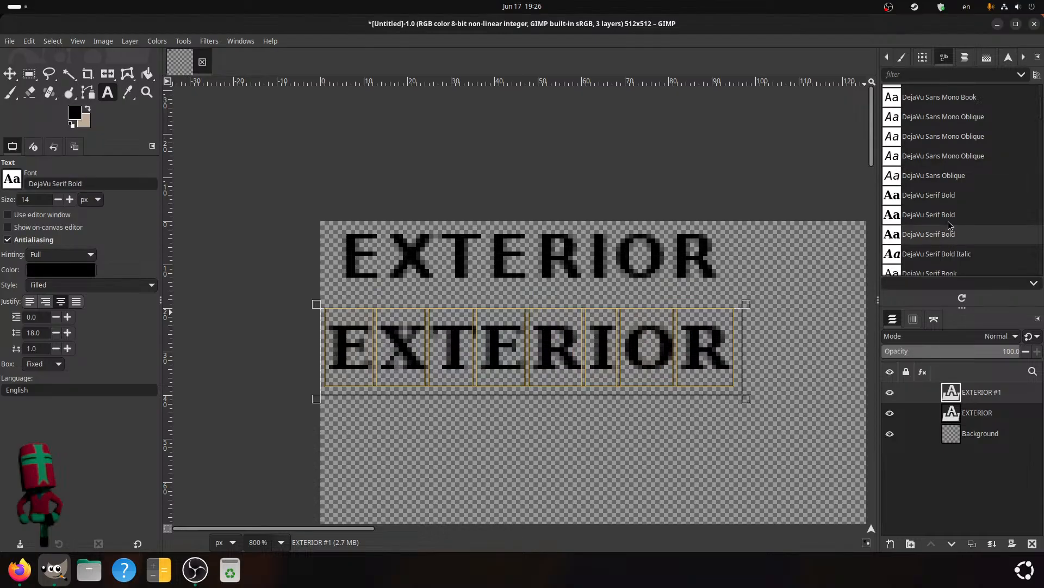
{"action": "scroll", "coordinate": [948, 221], "scroll_direction": "down", "scroll_amount": 5}
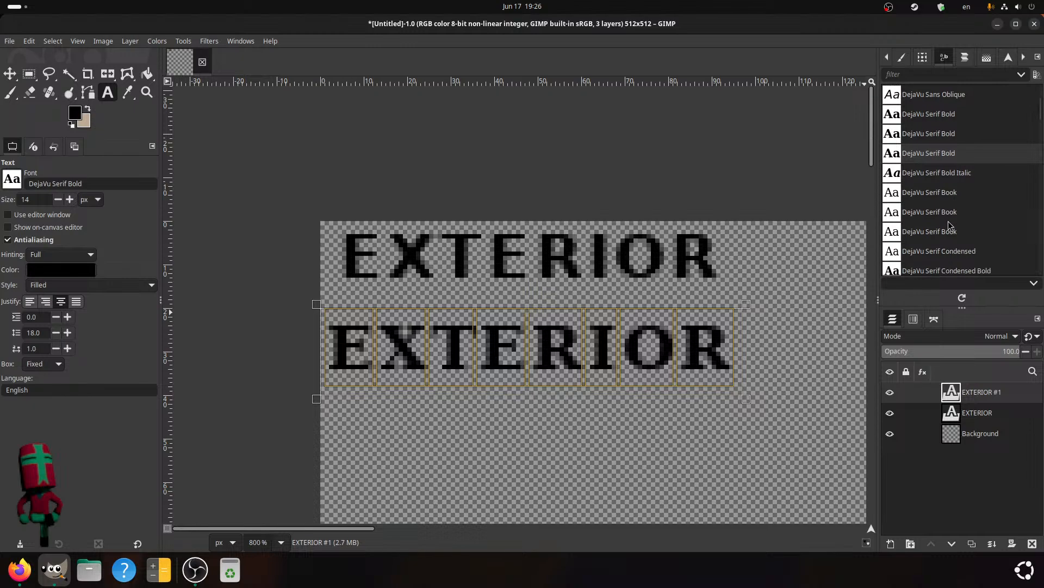
{"action": "scroll", "coordinate": [983, 227], "scroll_direction": "down", "scroll_amount": 3}
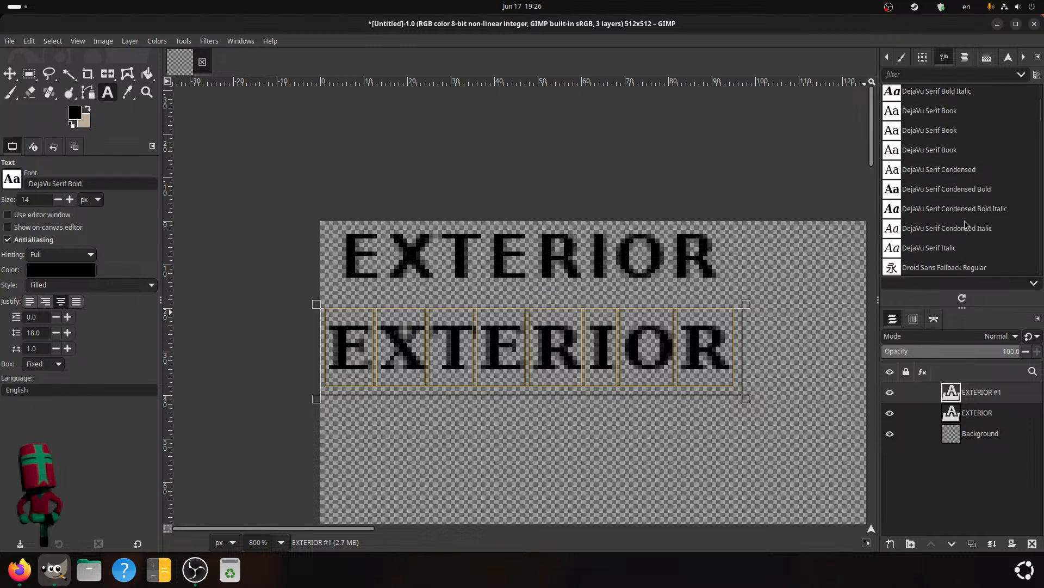
{"action": "left_click", "coordinate": [943, 212]}
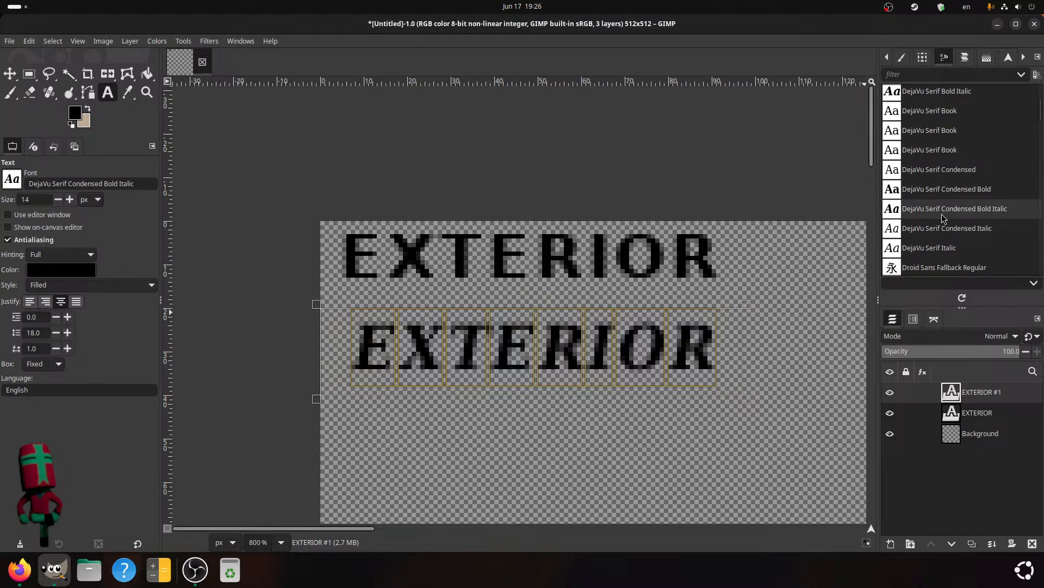
{"action": "left_click", "coordinate": [945, 191]}
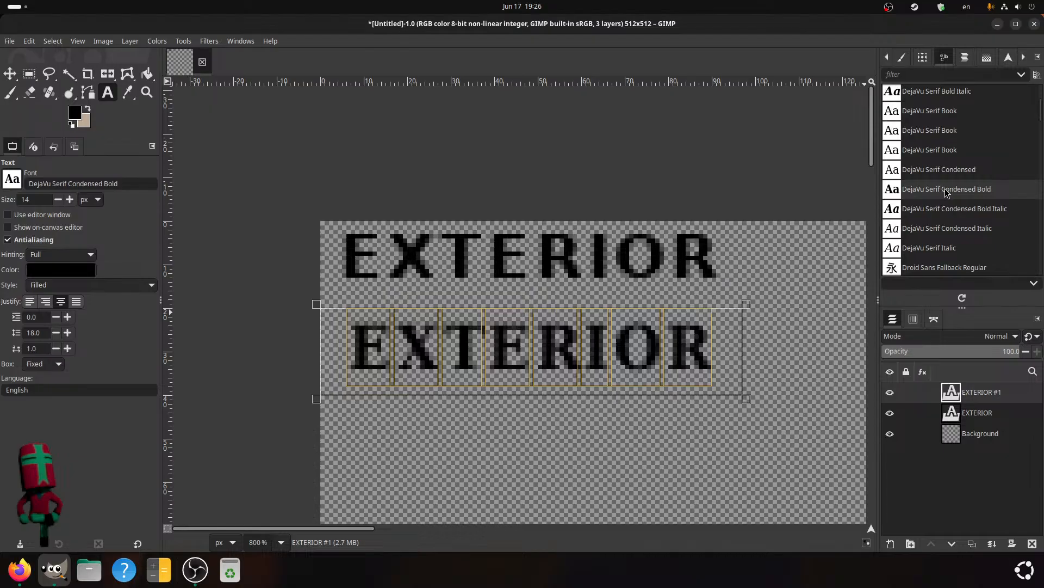
- Try FreeMono Bold Oblique, FreeMono Bold, FreeSans Bold and FreeSerif Bold on the EXTERIOR copy
{"action": "scroll", "coordinate": [999, 212], "scroll_direction": "down", "scroll_amount": 5}
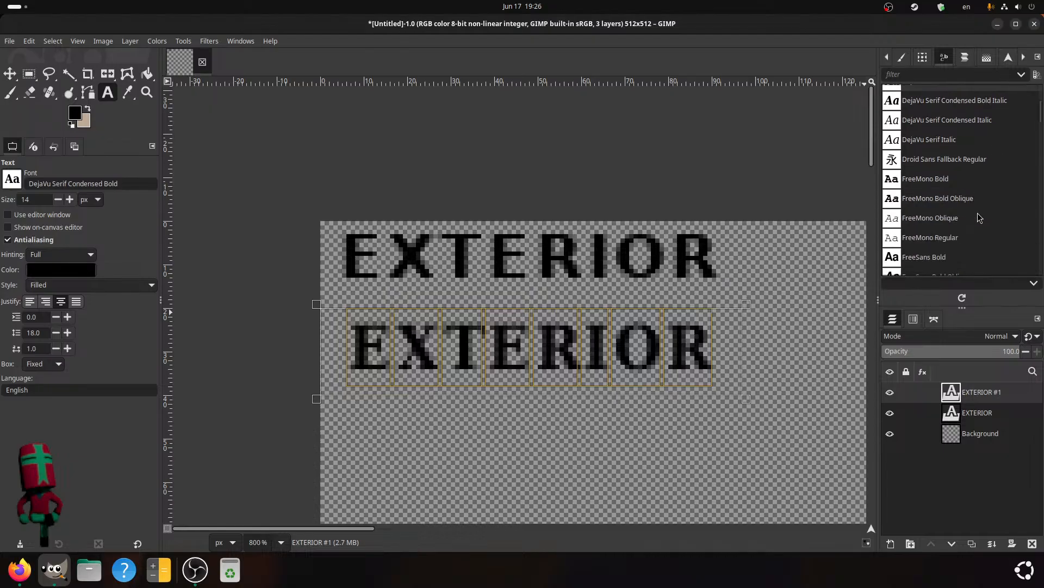
{"action": "left_click", "coordinate": [943, 198]}
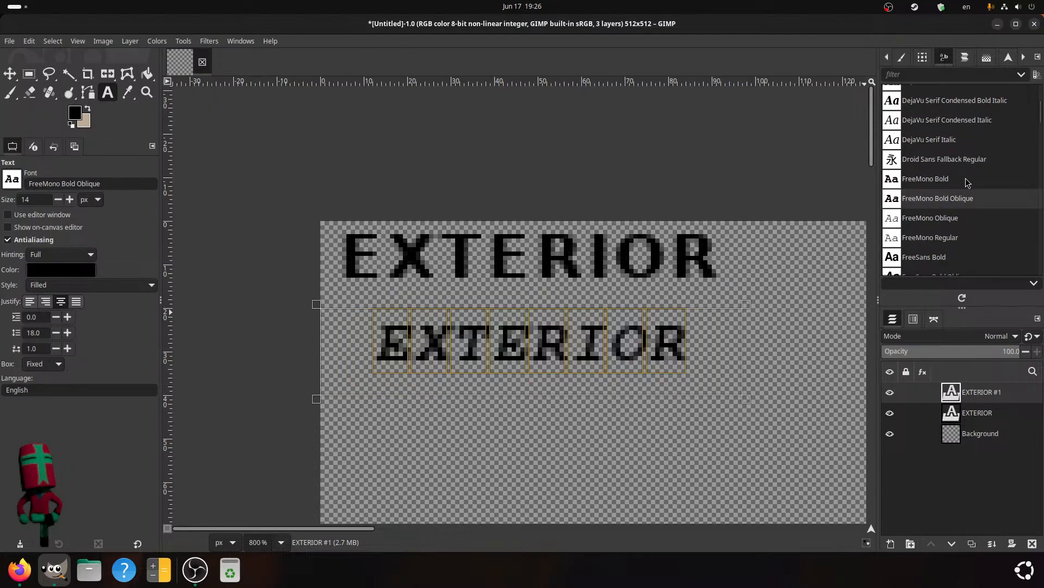
{"action": "left_click", "coordinate": [965, 178]}
{"action": "left_click", "coordinate": [943, 257]}
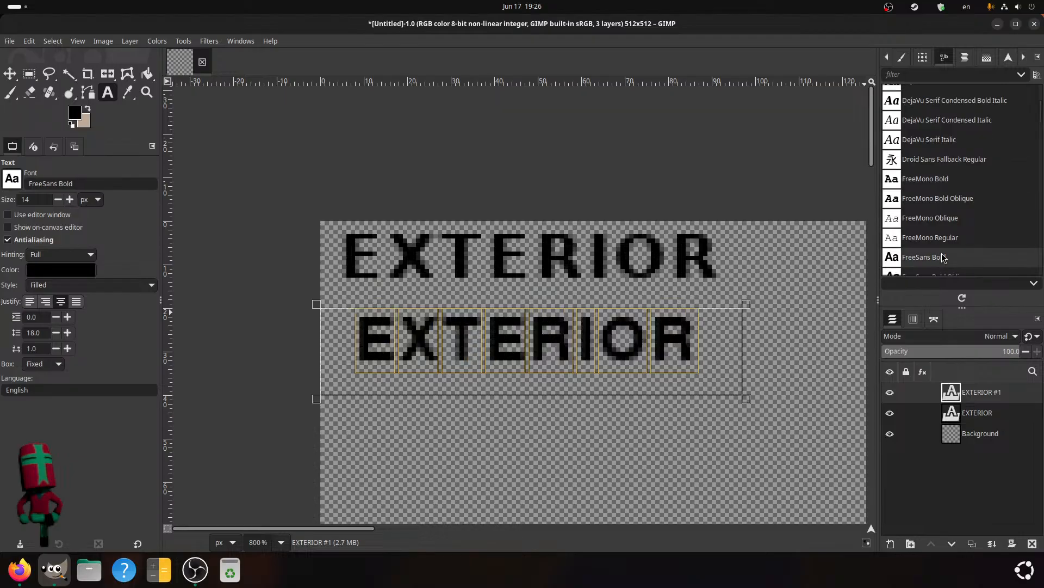
{"action": "scroll", "coordinate": [942, 257], "scroll_direction": "down", "scroll_amount": 3}
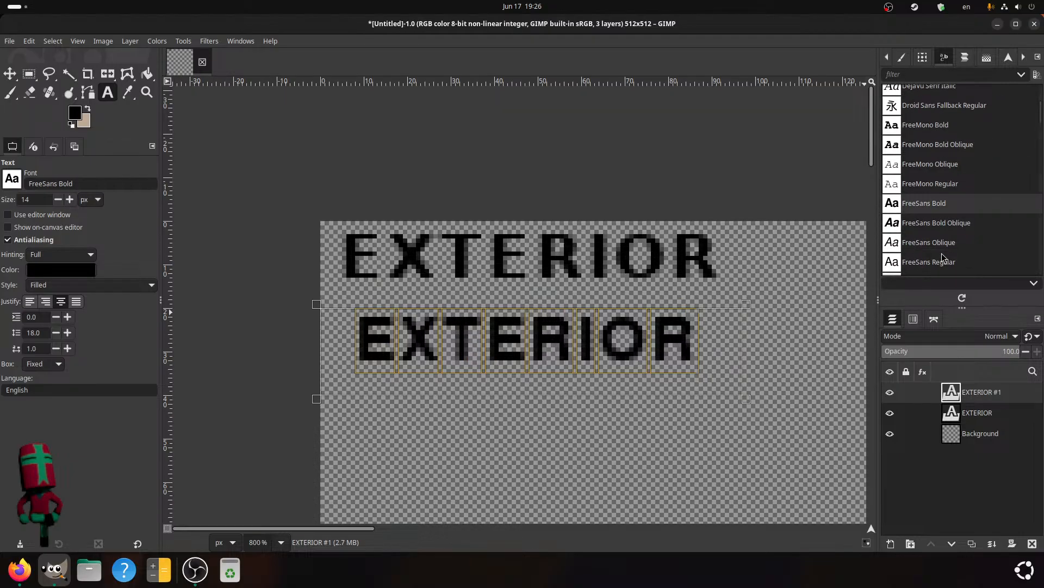
{"action": "scroll", "coordinate": [981, 190], "scroll_direction": "down", "scroll_amount": 3}
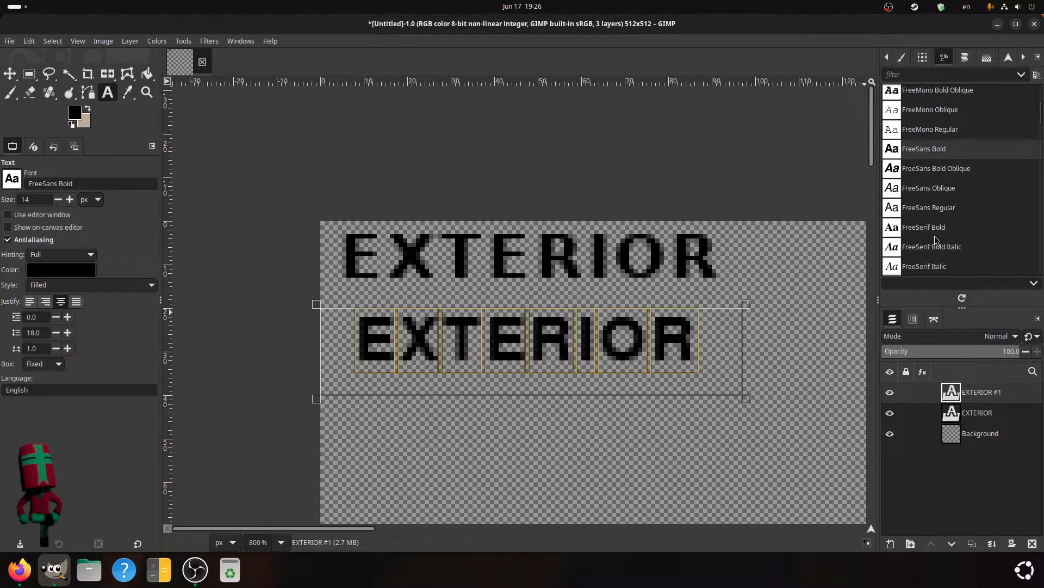
{"action": "left_click", "coordinate": [956, 225]}
- Try Liberation Mono Bold, Liberation Sans Bold and Liberation Serif Bold on the EXTERIOR copy
{"action": "scroll", "coordinate": [957, 223], "scroll_direction": "down", "scroll_amount": 6}
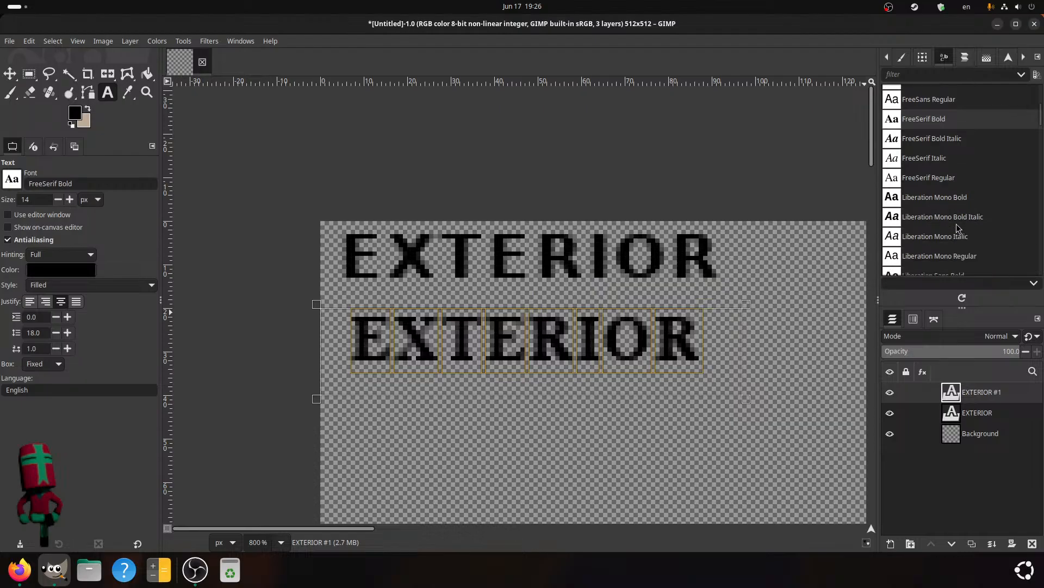
{"action": "left_click", "coordinate": [942, 197]}
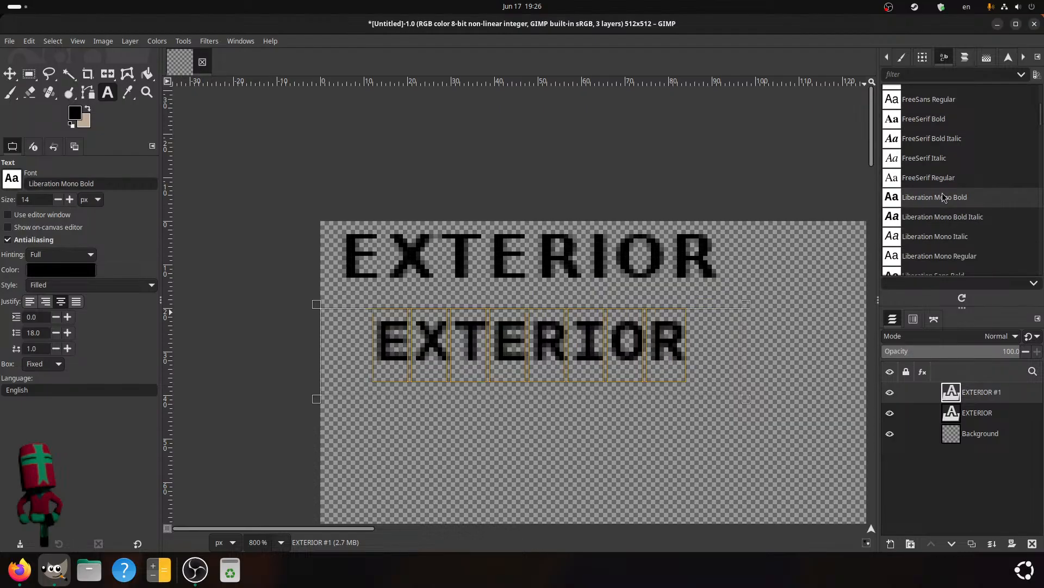
{"action": "scroll", "coordinate": [943, 193], "scroll_direction": "down", "scroll_amount": 6}
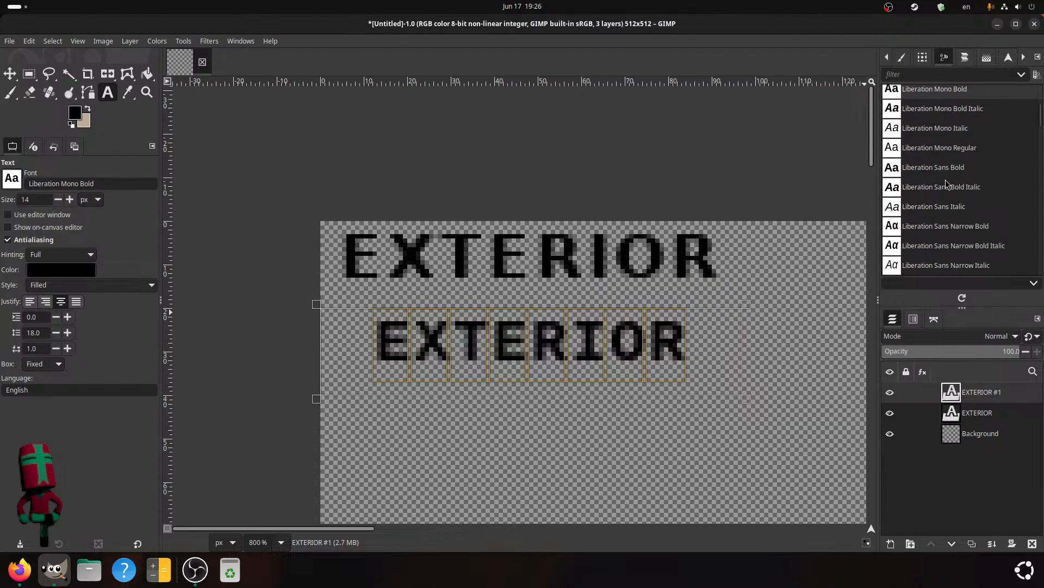
{"action": "left_click", "coordinate": [940, 172]}
{"action": "scroll", "coordinate": [940, 172], "scroll_direction": "down", "scroll_amount": 7}
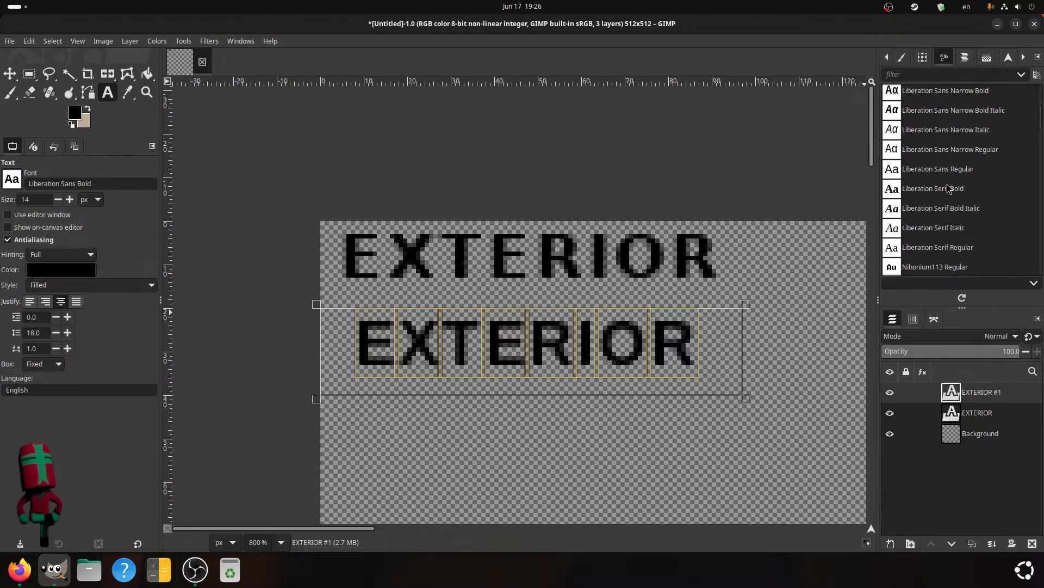
{"action": "left_click", "coordinate": [949, 189]}
- Try the fonts Nihonium113 Regular, Nimbus Mono PS Bold and Nimbus Roman Bold on the lower EXTERIOR copy
{"action": "scroll", "coordinate": [949, 189], "scroll_direction": "down", "scroll_amount": 4}
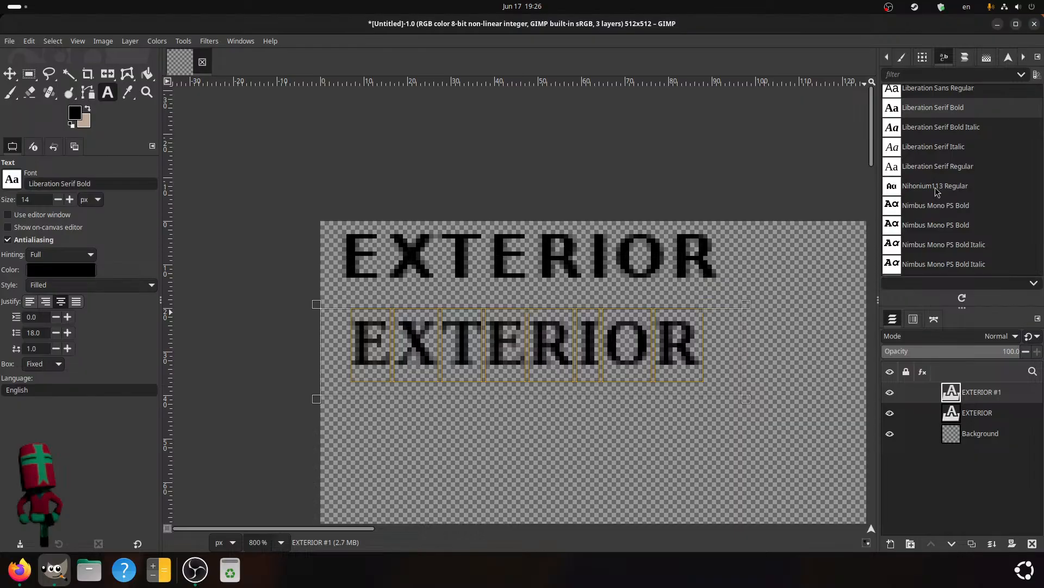
{"action": "left_click", "coordinate": [937, 190]}
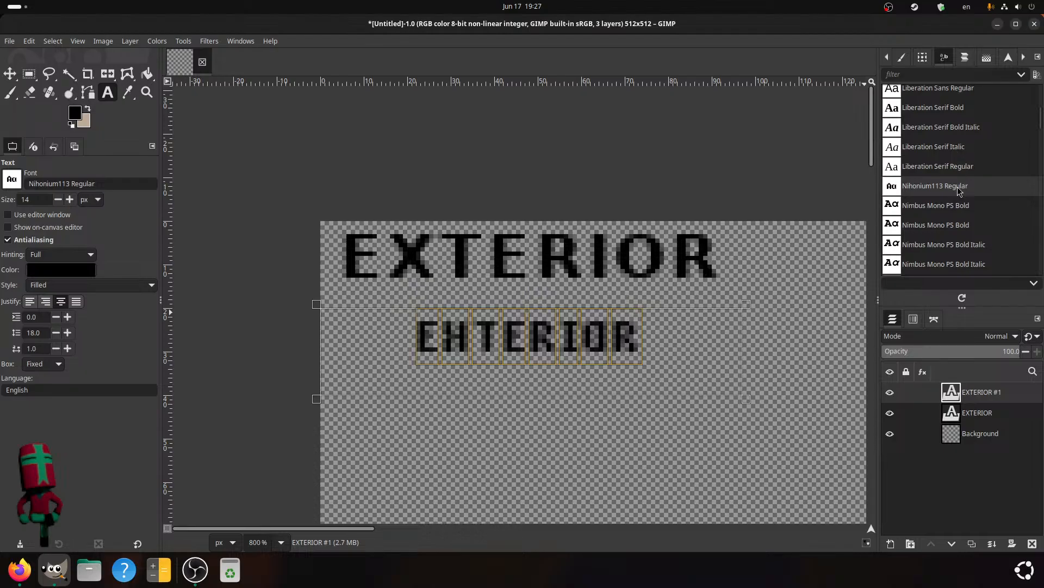
{"action": "left_click", "coordinate": [931, 229]}
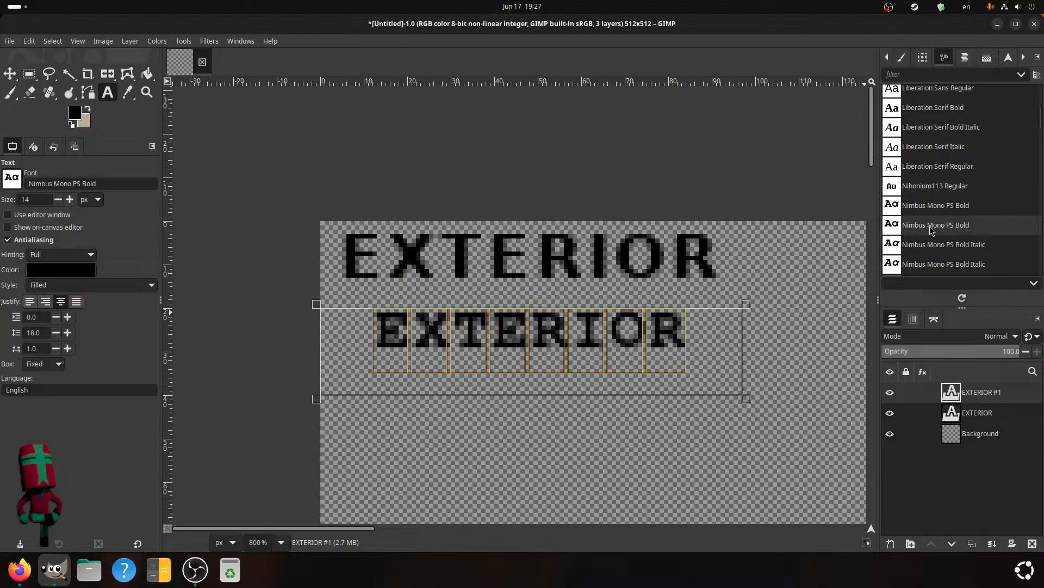
{"action": "scroll", "coordinate": [928, 247], "scroll_direction": "down", "scroll_amount": 2}
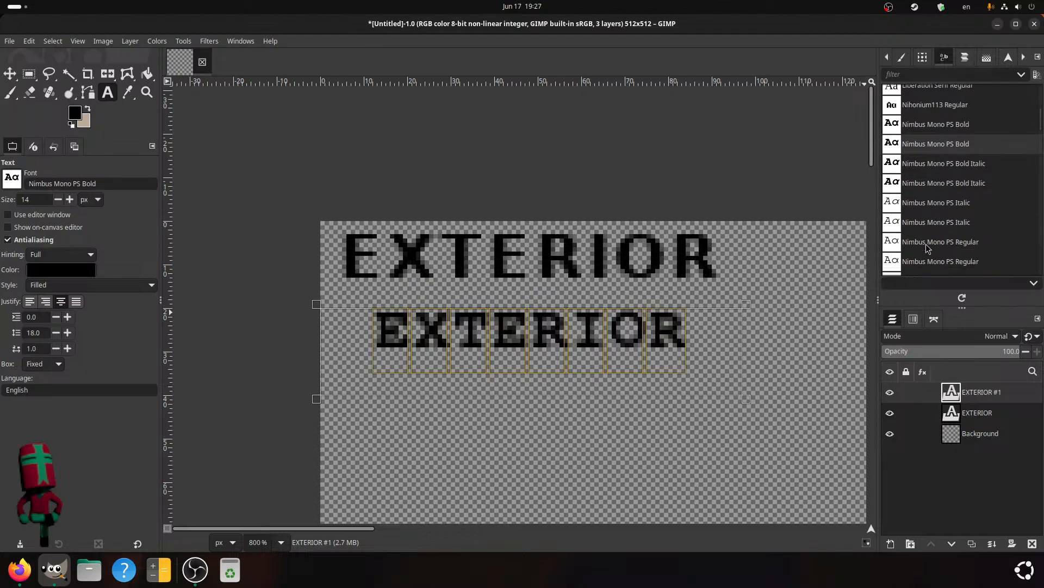
{"action": "scroll", "coordinate": [928, 248], "scroll_direction": "down", "scroll_amount": 2}
{"action": "left_click", "coordinate": [929, 222]}
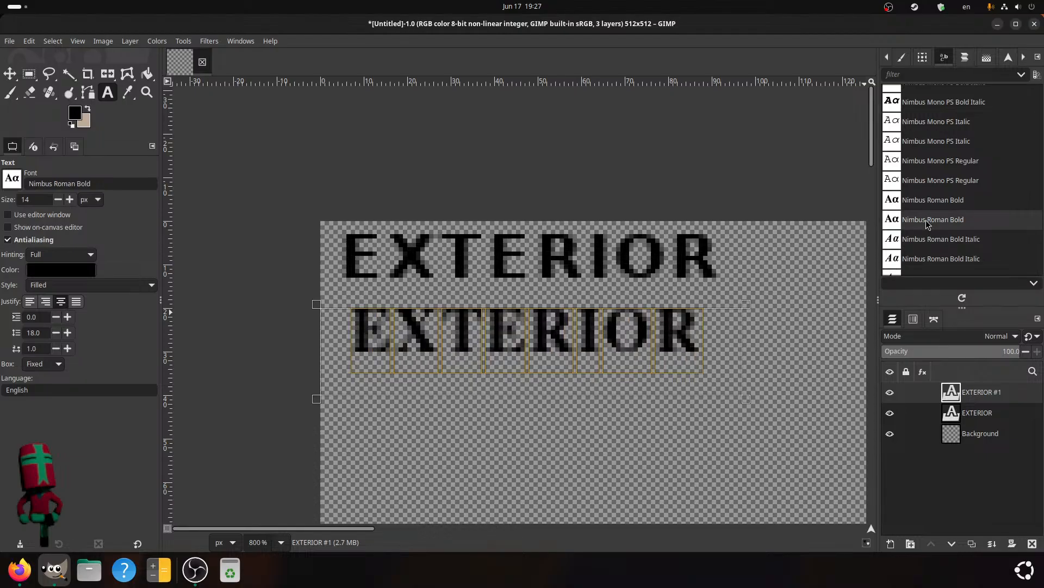
- Set the font of the lower EXTERIOR copy to Nimbus Sans Bold
{"action": "scroll", "coordinate": [928, 223], "scroll_direction": "down", "scroll_amount": 4}
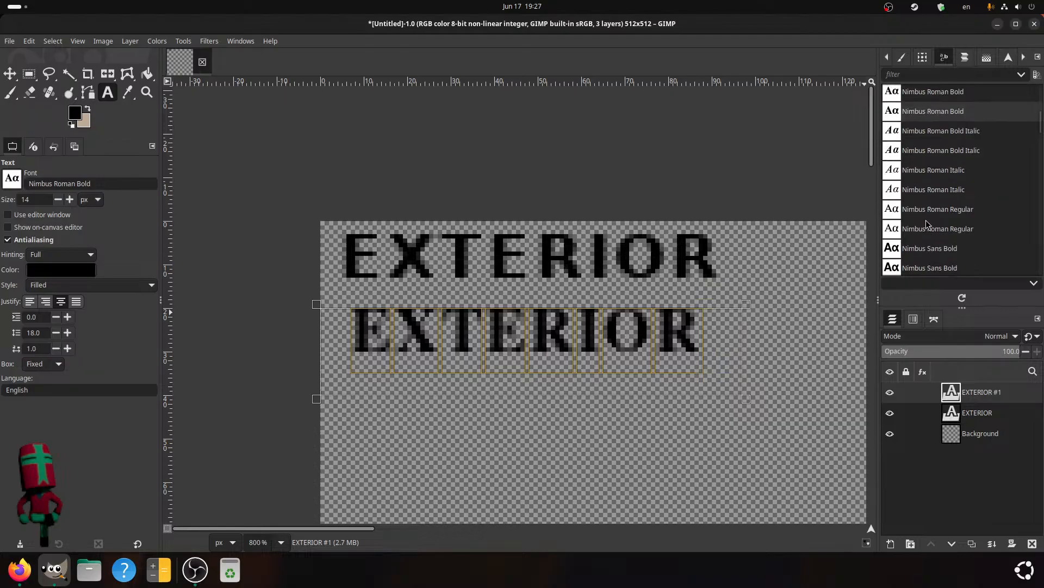
{"action": "left_click", "coordinate": [928, 239]}
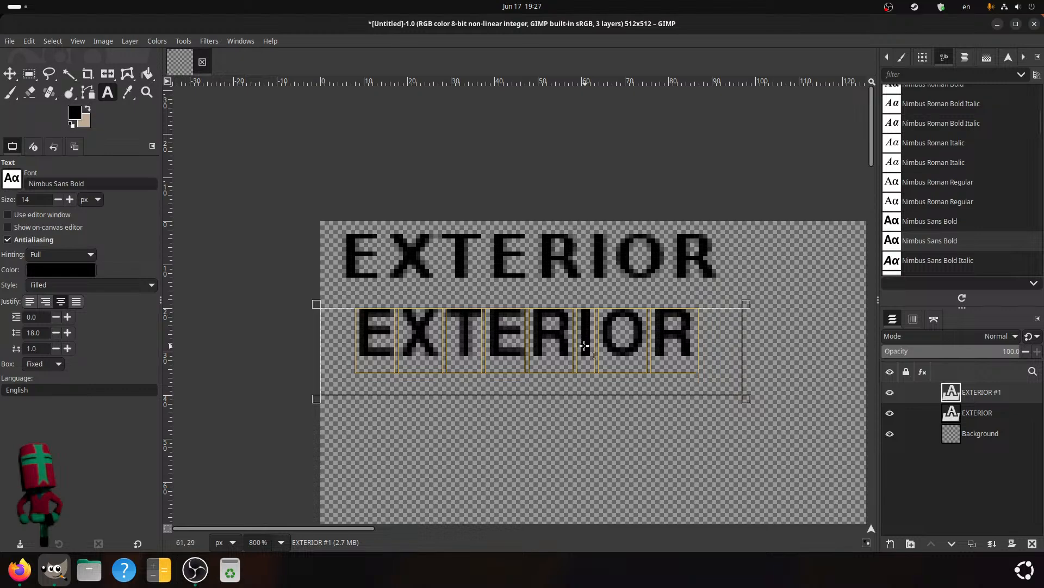
{"action": "left_click", "coordinate": [698, 359]}
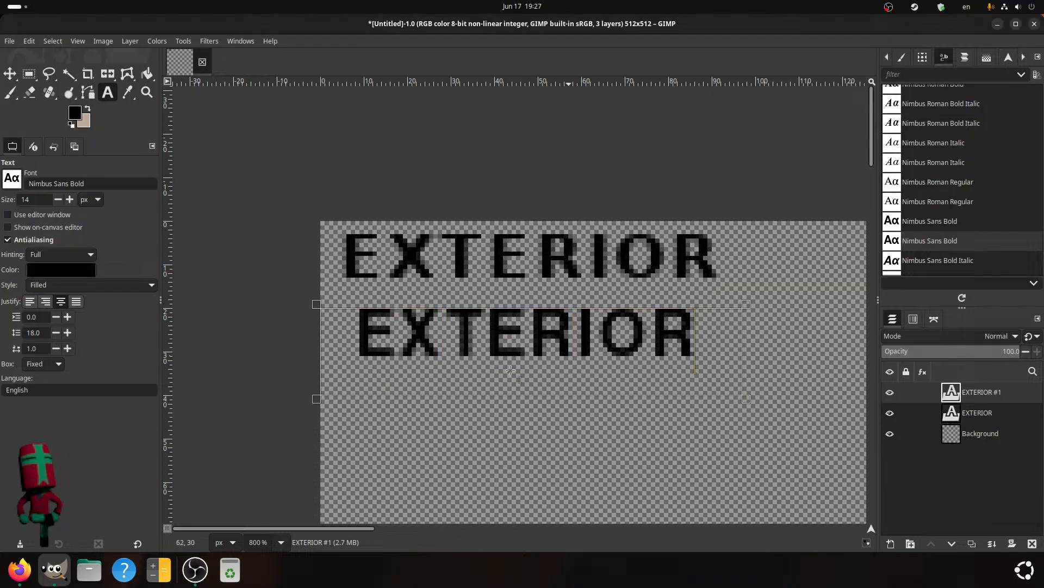
{"action": "left_click", "coordinate": [351, 341]}
- Duplicate the EXTERIOR #1 text layer and move the duplicate straight down about 20 px, below the second label
{"action": "left_click", "coordinate": [972, 544]}
{"action": "left_click", "coordinate": [10, 74]}
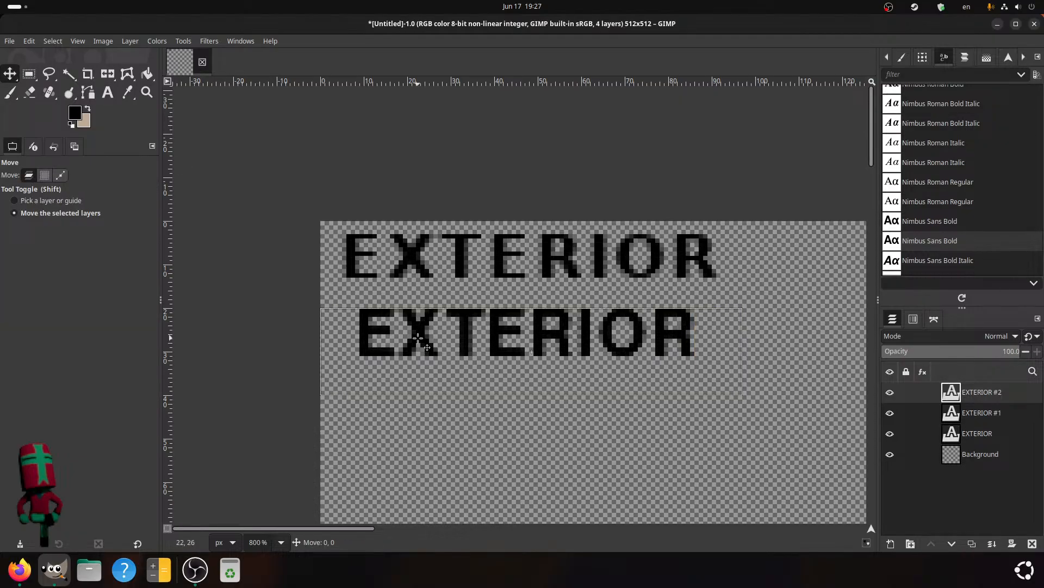
{"action": "left_click_drag", "start_coordinate": [418, 337], "coordinate": [419, 421]}
- Open the third EXTERIOR label for text editing and try the font Nimbus Sans Narrow Bold on it
{"action": "scroll", "coordinate": [957, 218], "scroll_direction": "down", "scroll_amount": 4}
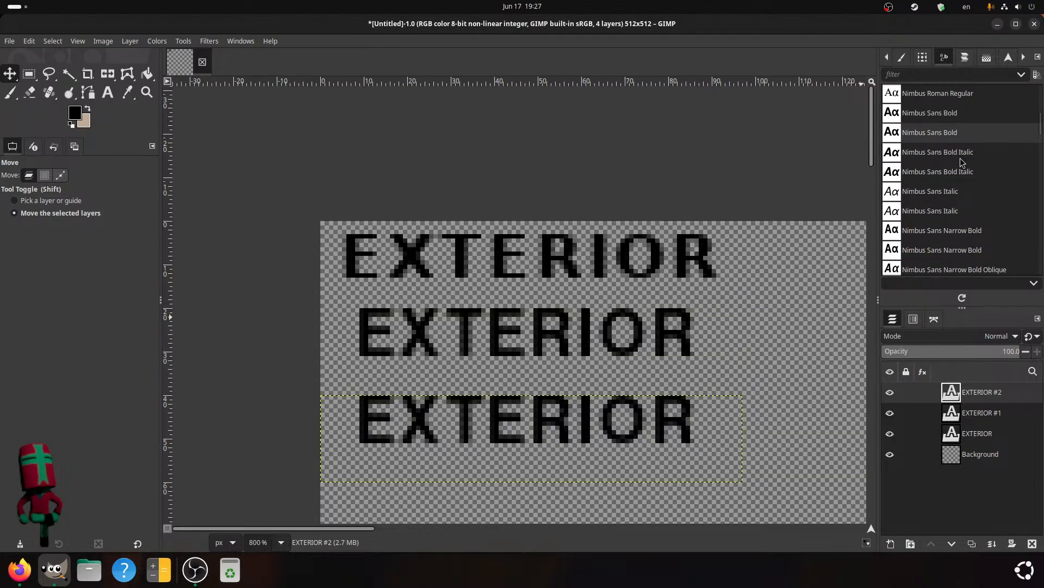
{"action": "scroll", "coordinate": [961, 161], "scroll_direction": "down", "scroll_amount": 1}
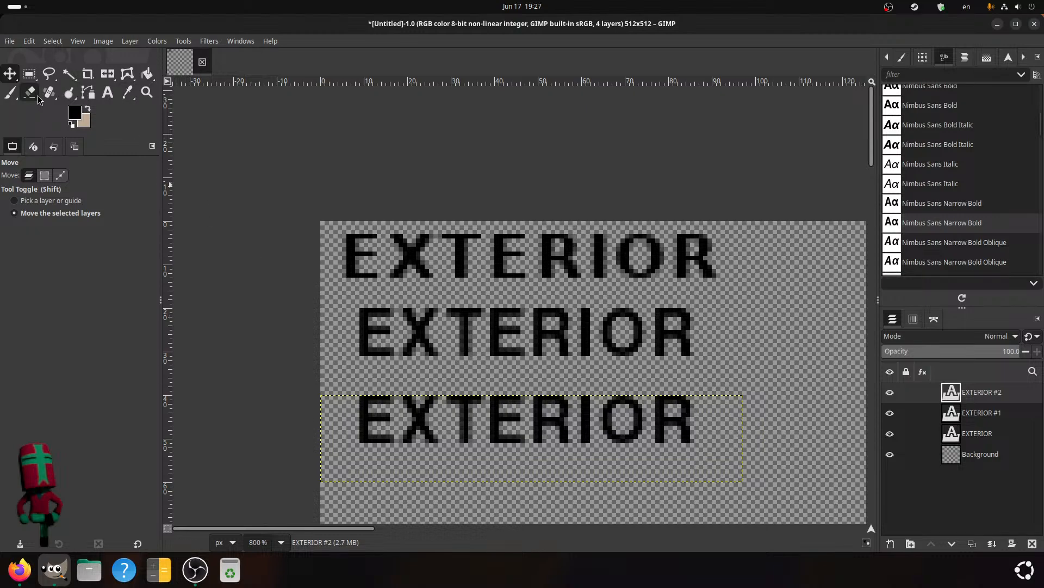
{"action": "left_click", "coordinate": [108, 92]}
{"action": "left_click", "coordinate": [362, 428]}
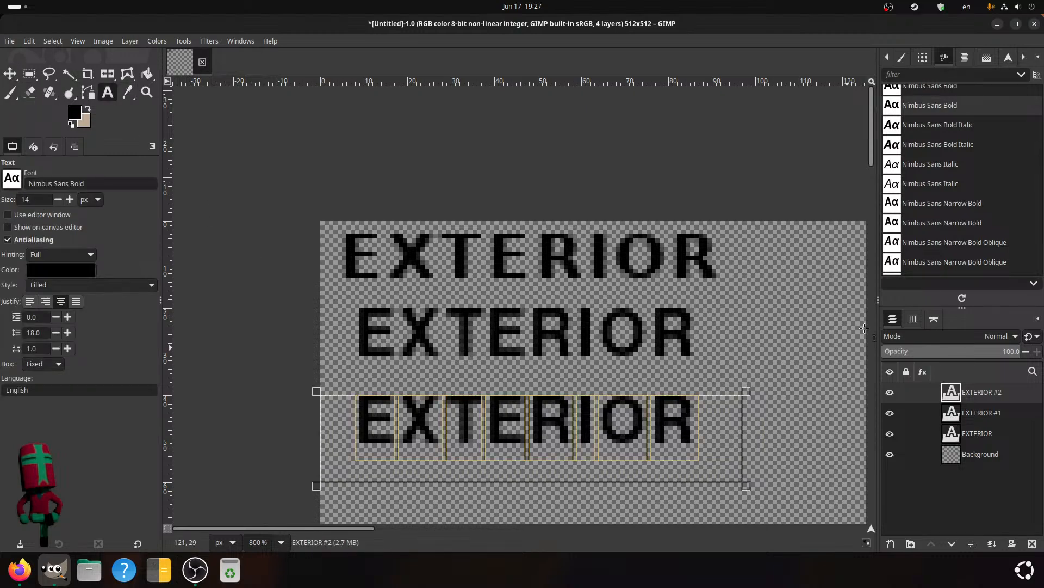
{"action": "left_click", "coordinate": [945, 224]}
- Try Noto Sans Adlam Unjoined Bold, Noto Sans Adlam Bold, Noto Sans Bamum Bold and Noto Sans Balinese Bold on the third EXTERIOR label
{"action": "scroll", "coordinate": [945, 227], "scroll_direction": "down", "scroll_amount": 8}
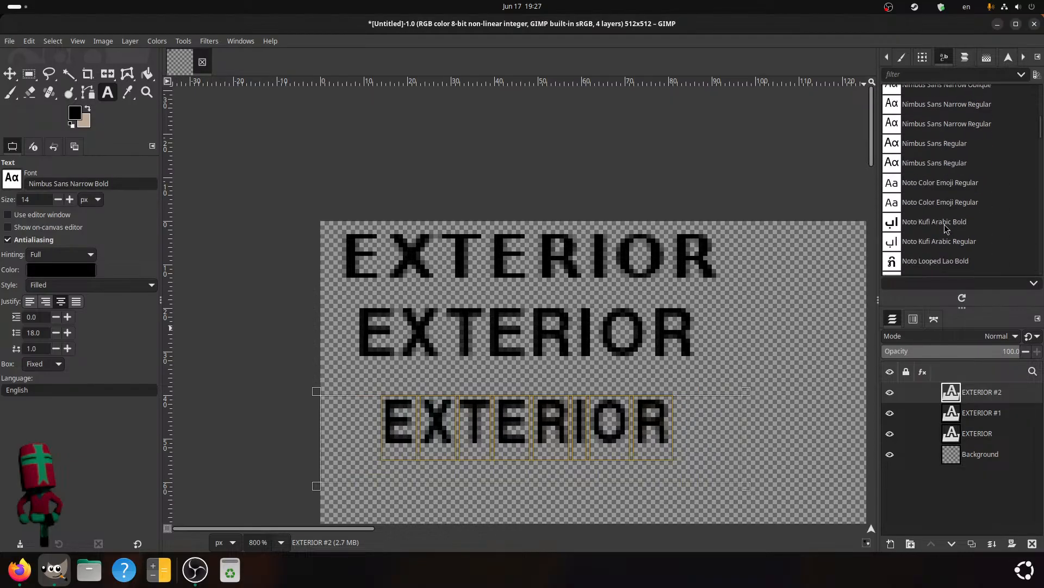
{"action": "scroll", "coordinate": [942, 217], "scroll_direction": "down", "scroll_amount": 3}
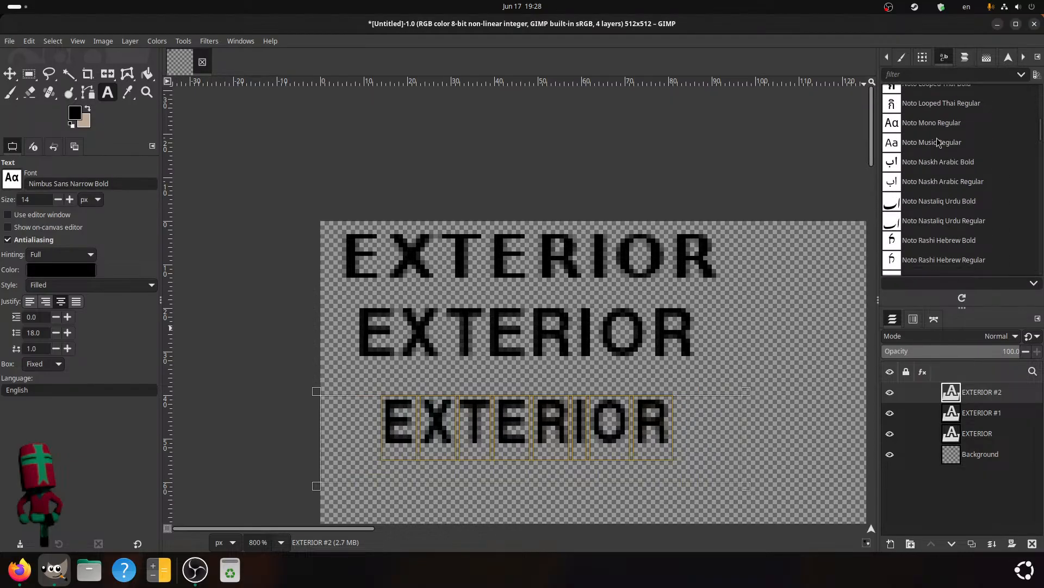
{"action": "scroll", "coordinate": [930, 185], "scroll_direction": "down", "scroll_amount": 3}
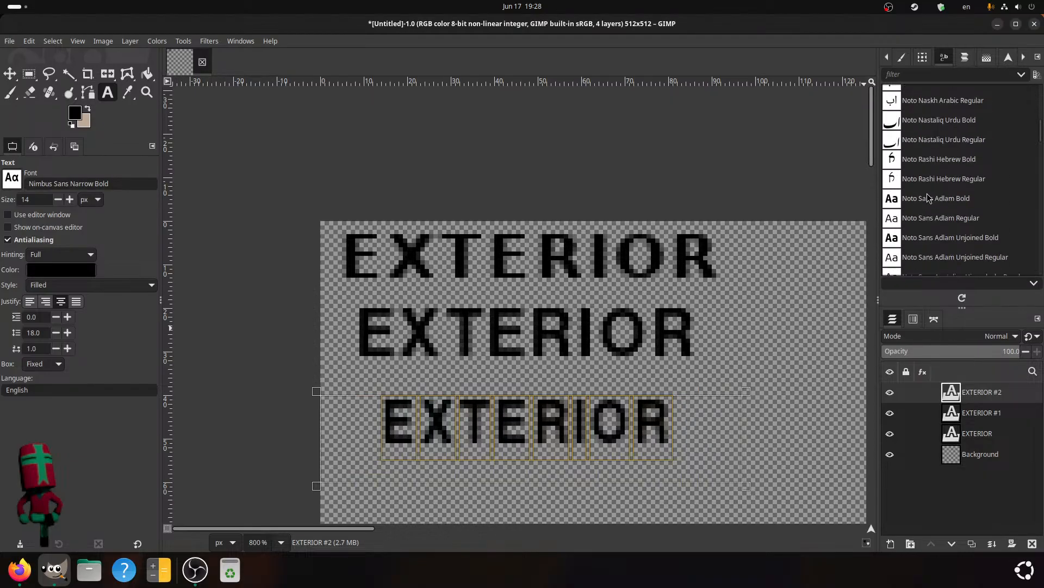
{"action": "left_click", "coordinate": [937, 240]}
{"action": "scroll", "coordinate": [937, 242], "scroll_direction": "down", "scroll_amount": 3}
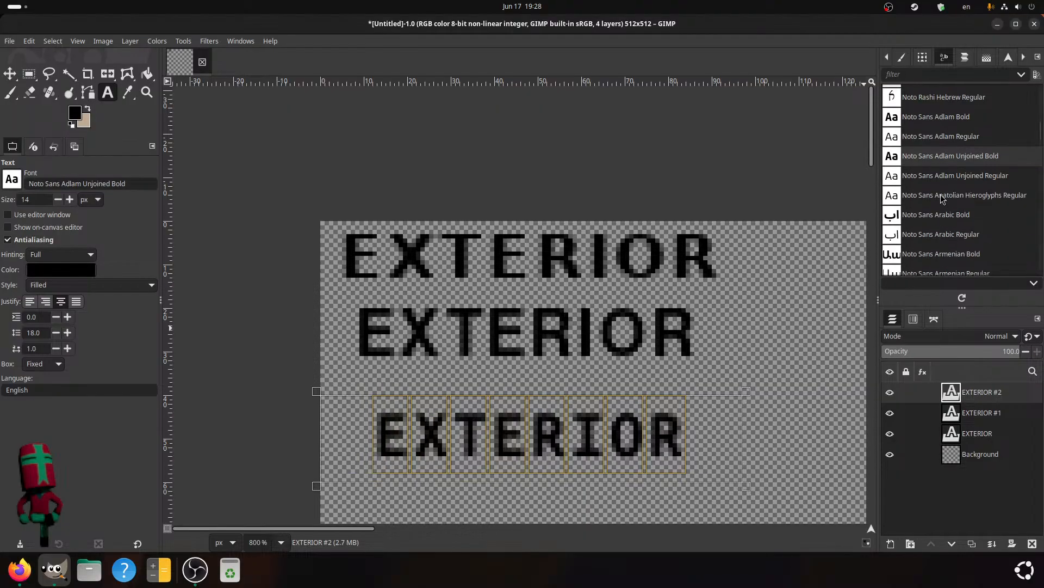
{"action": "left_click", "coordinate": [949, 124]}
{"action": "scroll", "coordinate": [947, 210], "scroll_direction": "down", "scroll_amount": 5}
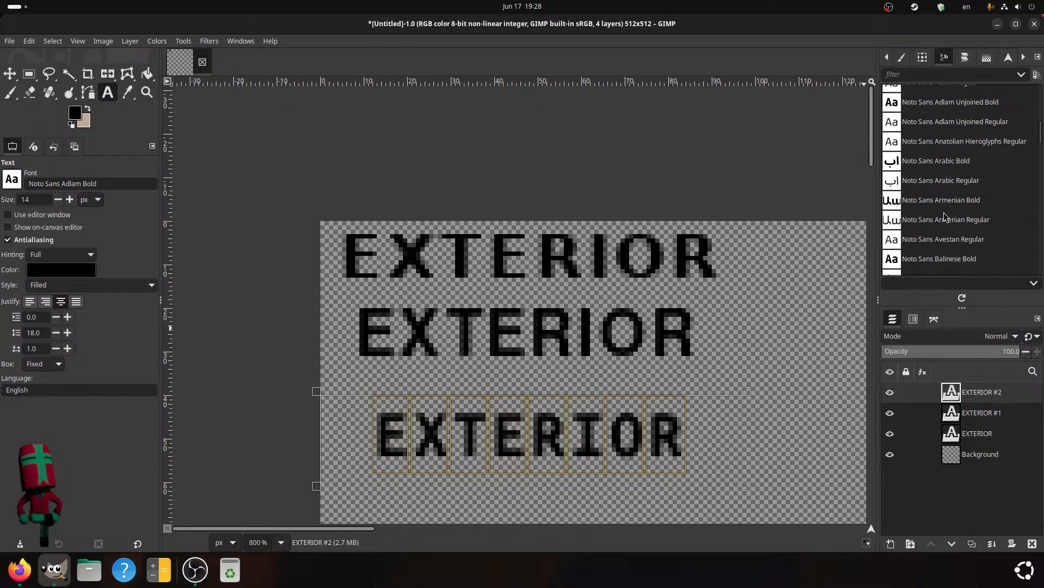
{"action": "left_click", "coordinate": [932, 213]}
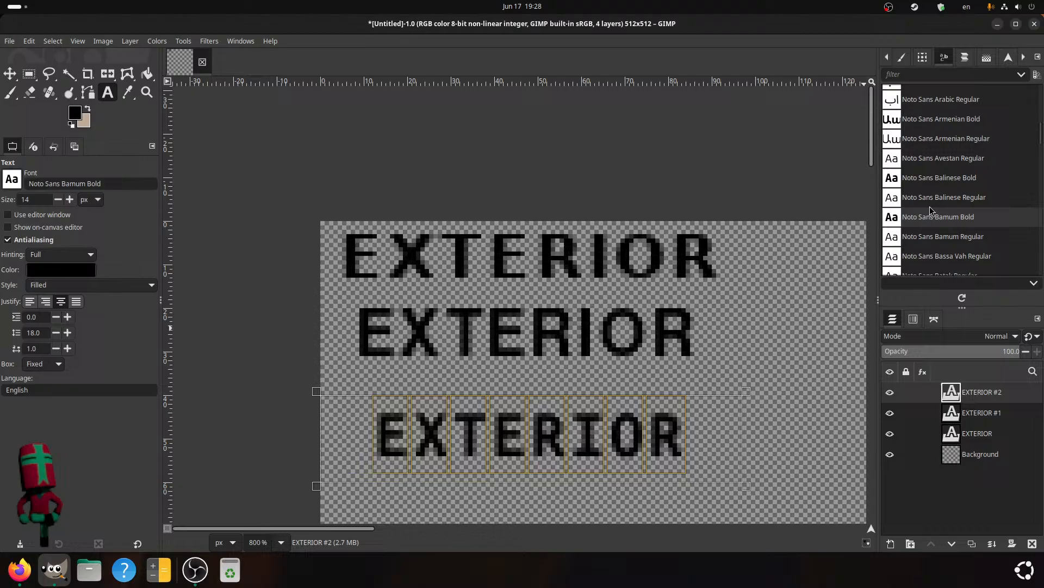
{"action": "left_click", "coordinate": [918, 177]}
- Try Noto Sans Canadian Aboriginal Bold and Noto Sans Display Bold on the third EXTERIOR label
{"action": "scroll", "coordinate": [928, 193], "scroll_direction": "down", "scroll_amount": 10}
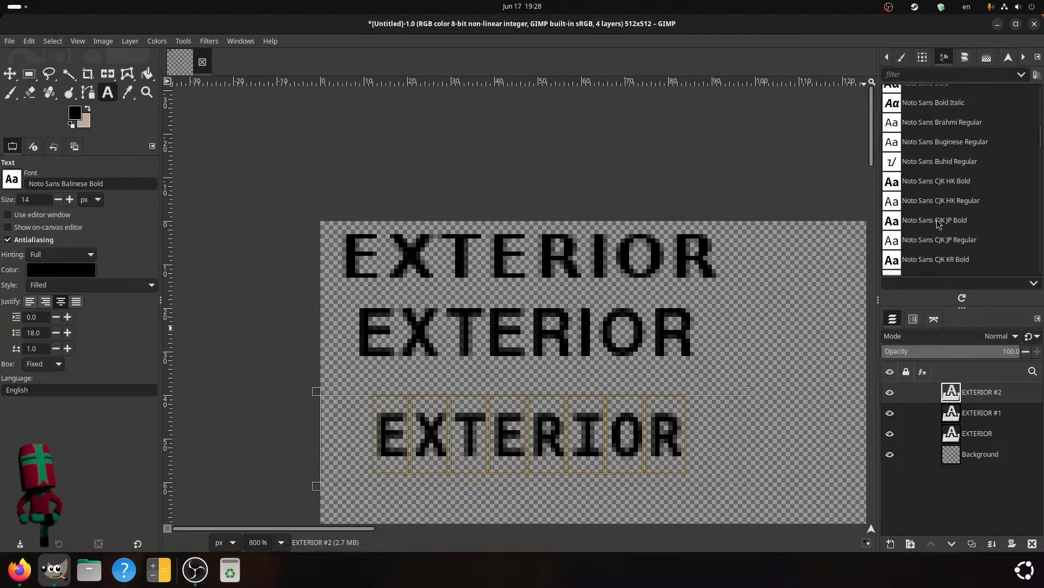
{"action": "scroll", "coordinate": [937, 209], "scroll_direction": "down", "scroll_amount": 10}
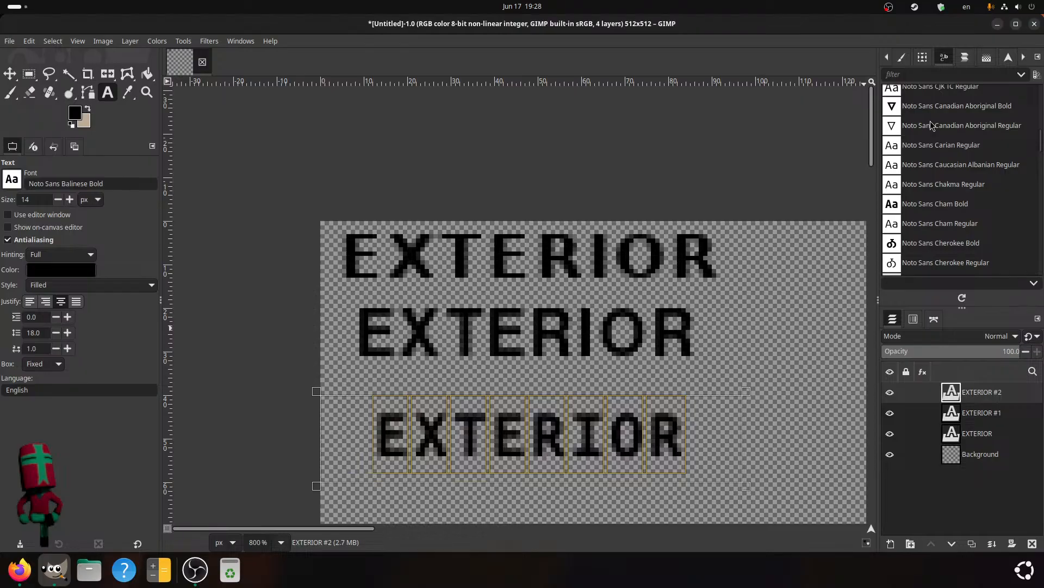
{"action": "left_click", "coordinate": [972, 114]}
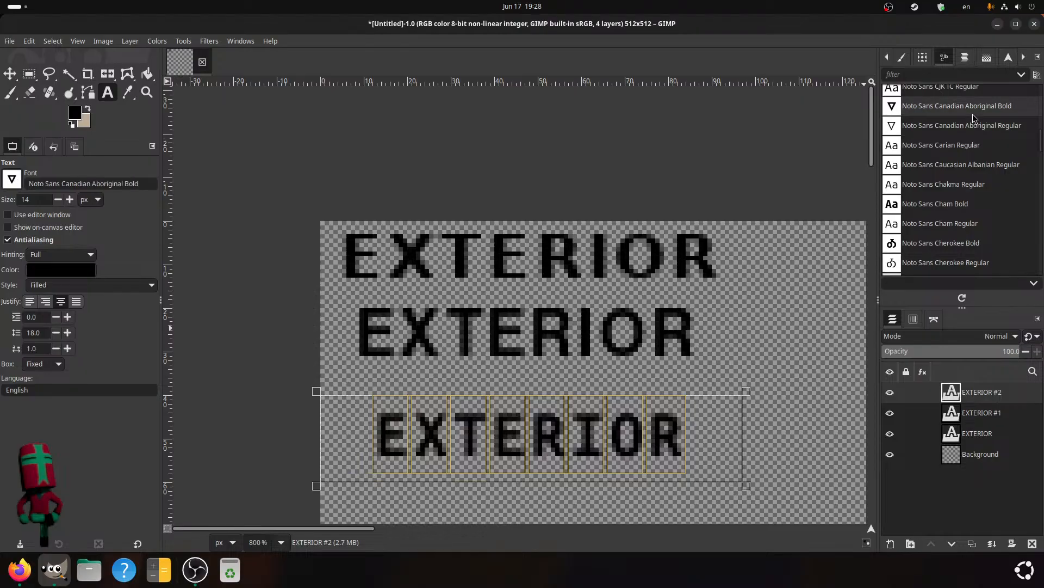
{"action": "scroll", "coordinate": [973, 113], "scroll_direction": "up", "scroll_amount": 6}
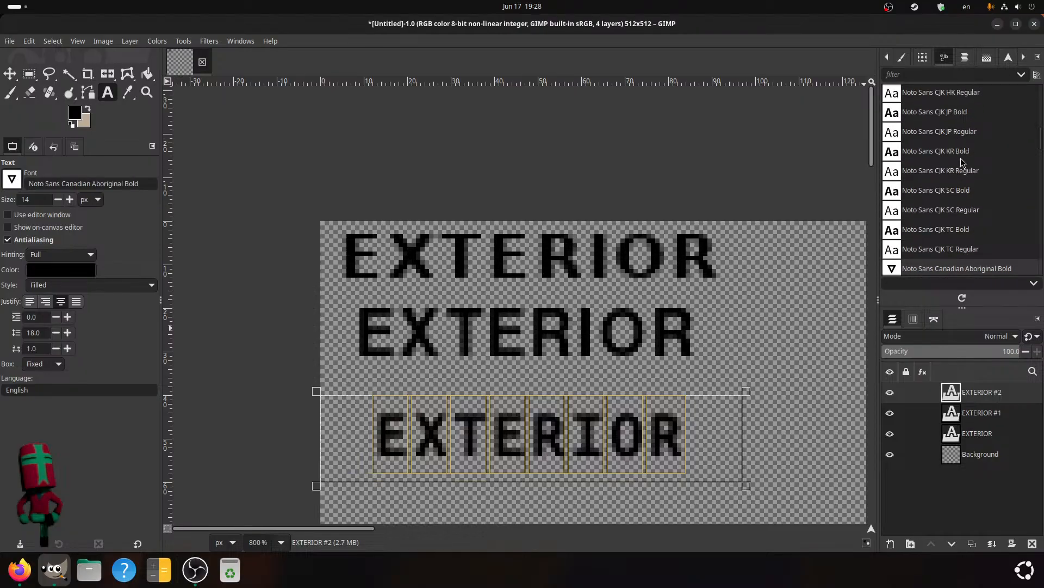
{"action": "scroll", "coordinate": [961, 161], "scroll_direction": "down", "scroll_amount": 10}
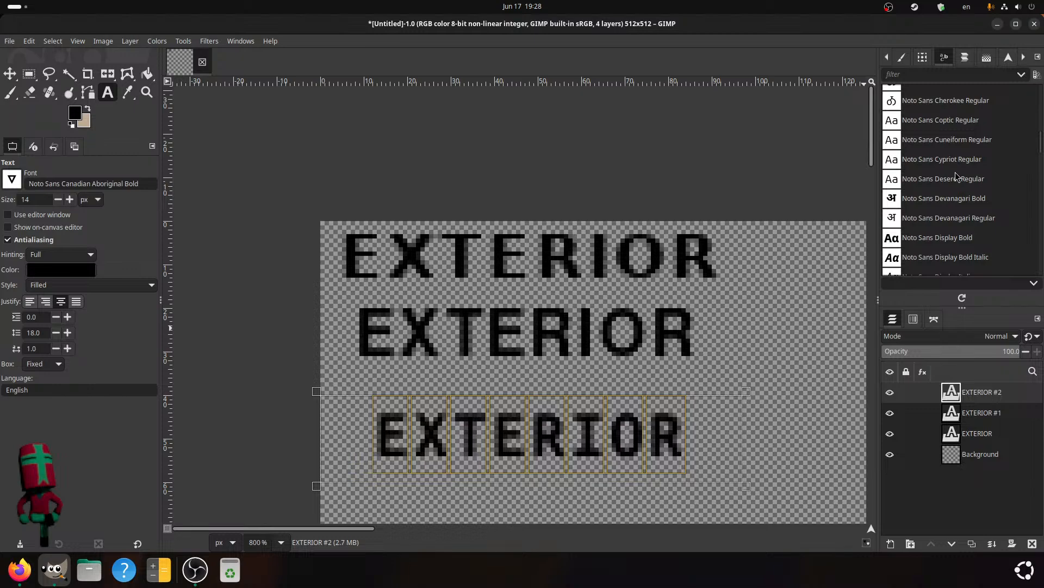
{"action": "scroll", "coordinate": [957, 176], "scroll_direction": "down", "scroll_amount": 1}
{"action": "left_click", "coordinate": [932, 211]}
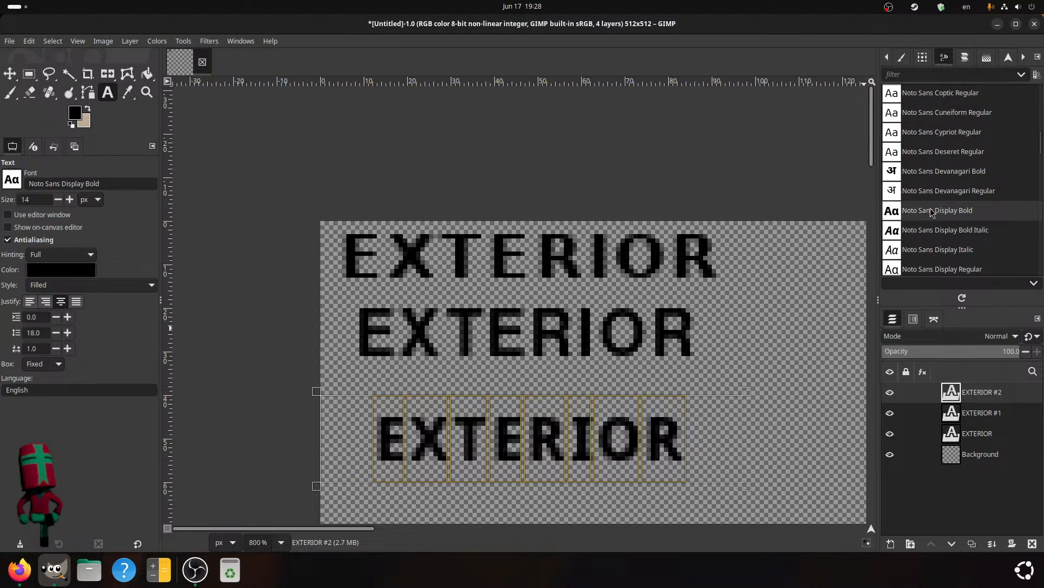
- Set the font of the third EXTERIOR label to Noto Sans Javanese Bold
{"action": "scroll", "coordinate": [927, 217], "scroll_direction": "down", "scroll_amount": 10}
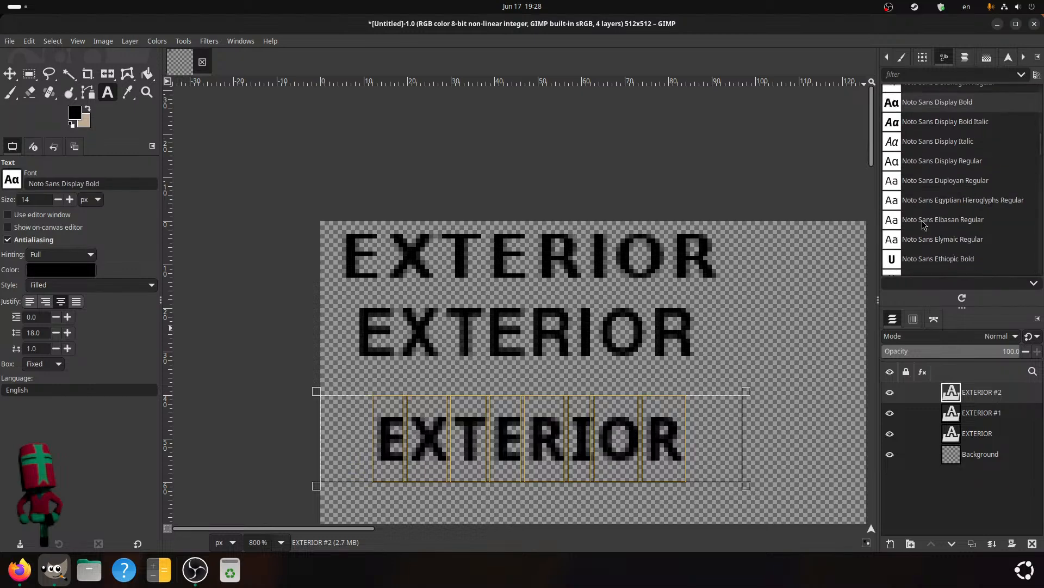
{"action": "scroll", "coordinate": [923, 225], "scroll_direction": "down", "scroll_amount": 5}
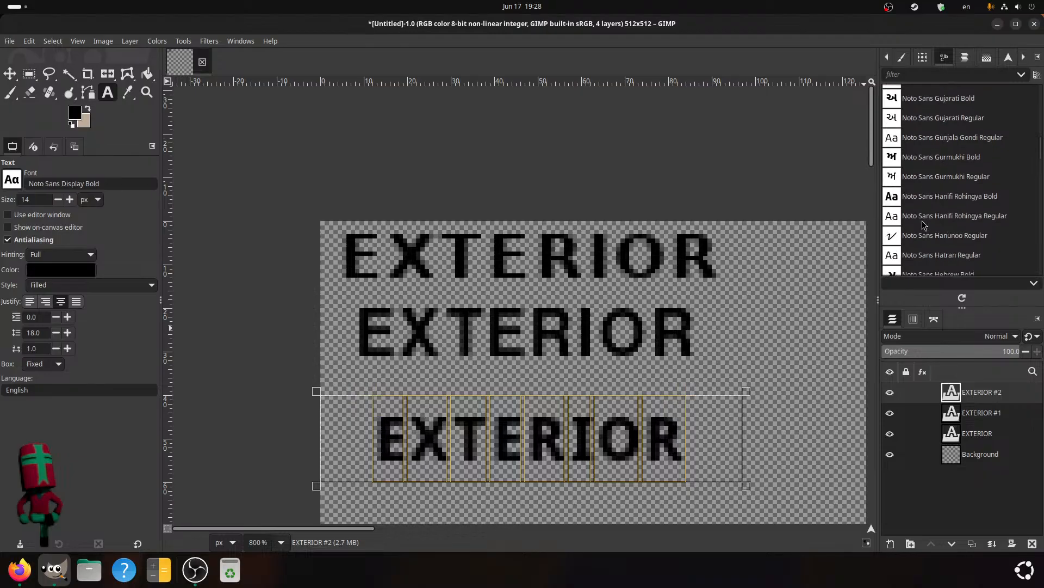
{"action": "scroll", "coordinate": [923, 224], "scroll_direction": "down", "scroll_amount": 1}
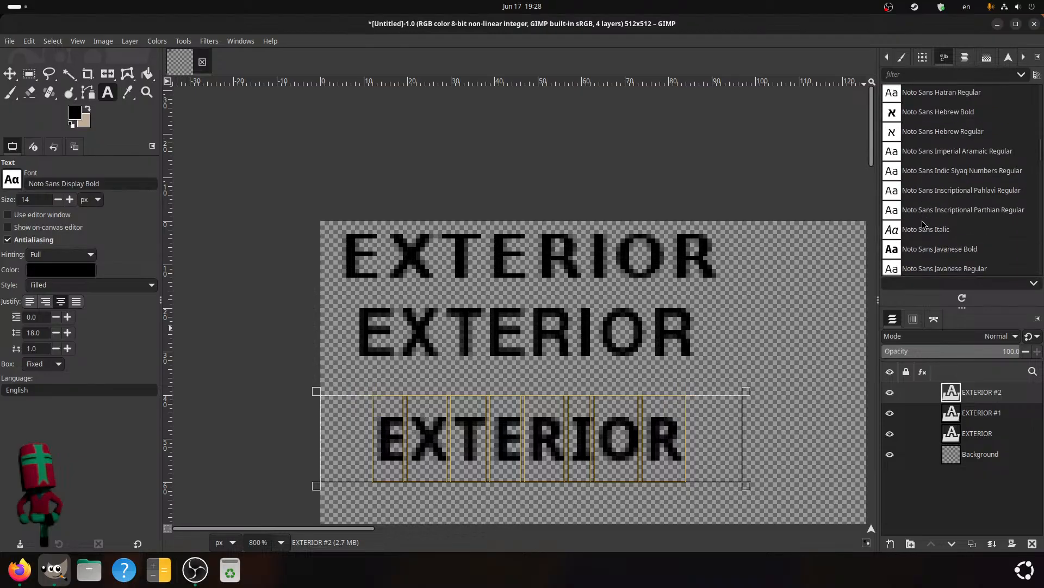
{"action": "scroll", "coordinate": [924, 224], "scroll_direction": "down", "scroll_amount": 4}
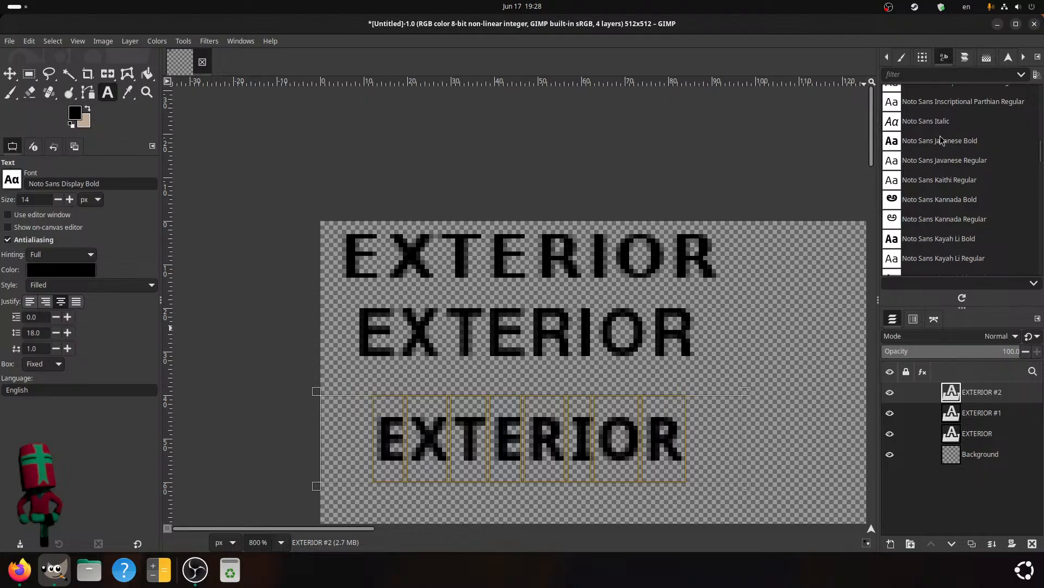
{"action": "left_click", "coordinate": [941, 140]}
- Try the font Noto Sans Ogham Regular on the third EXTERIOR label
{"action": "scroll", "coordinate": [941, 140], "scroll_direction": "down", "scroll_amount": 5}
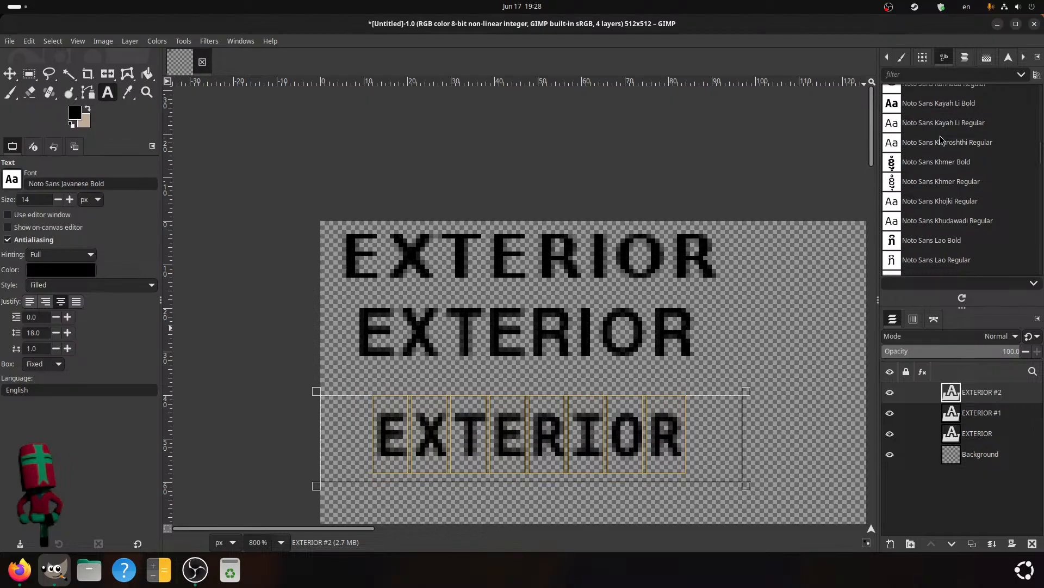
{"action": "scroll", "coordinate": [941, 140], "scroll_direction": "down", "scroll_amount": 5}
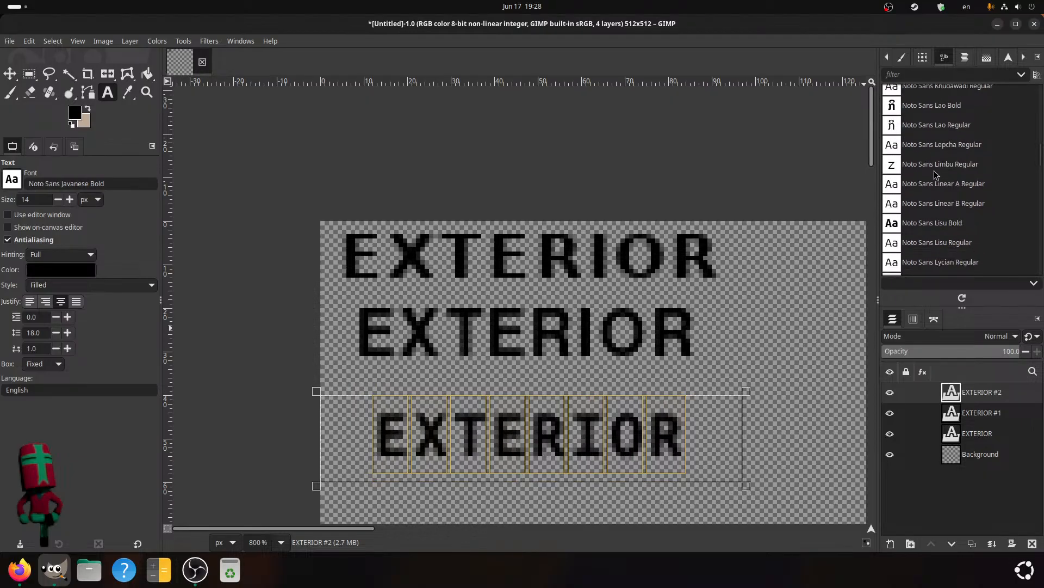
{"action": "scroll", "coordinate": [935, 173], "scroll_direction": "down", "scroll_amount": 10}
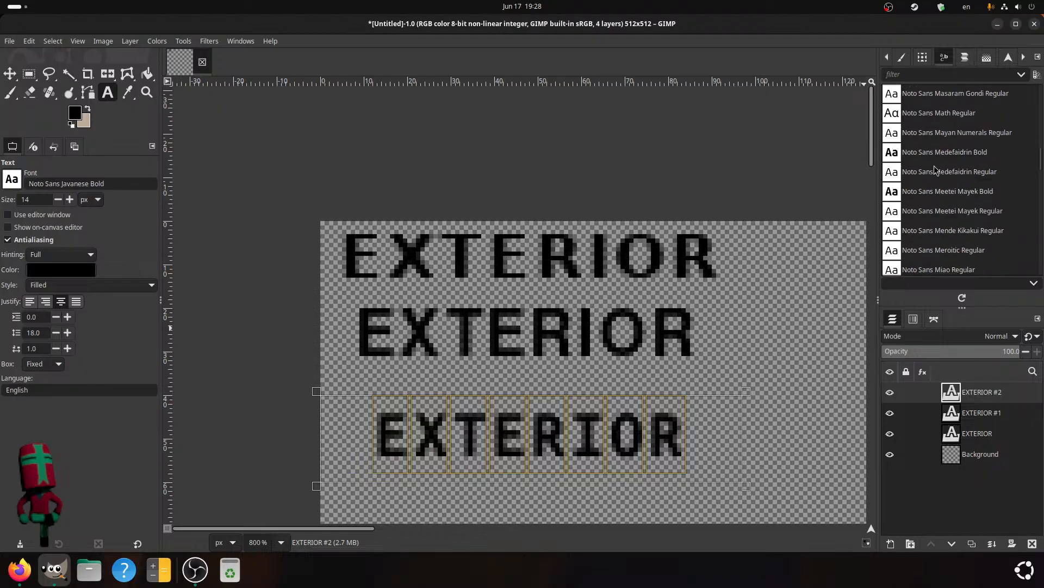
{"action": "scroll", "coordinate": [935, 170], "scroll_direction": "down", "scroll_amount": 2}
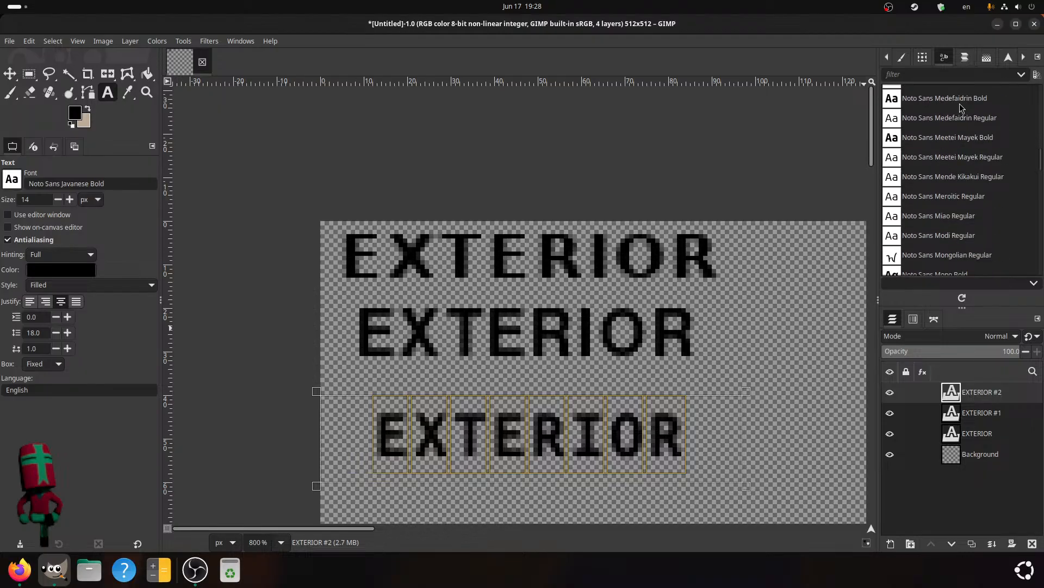
{"action": "scroll", "coordinate": [960, 107], "scroll_direction": "down", "scroll_amount": 2}
{"action": "scroll", "coordinate": [957, 107], "scroll_direction": "up", "scroll_amount": 2}
{"action": "scroll", "coordinate": [1001, 120], "scroll_direction": "down", "scroll_amount": 3}
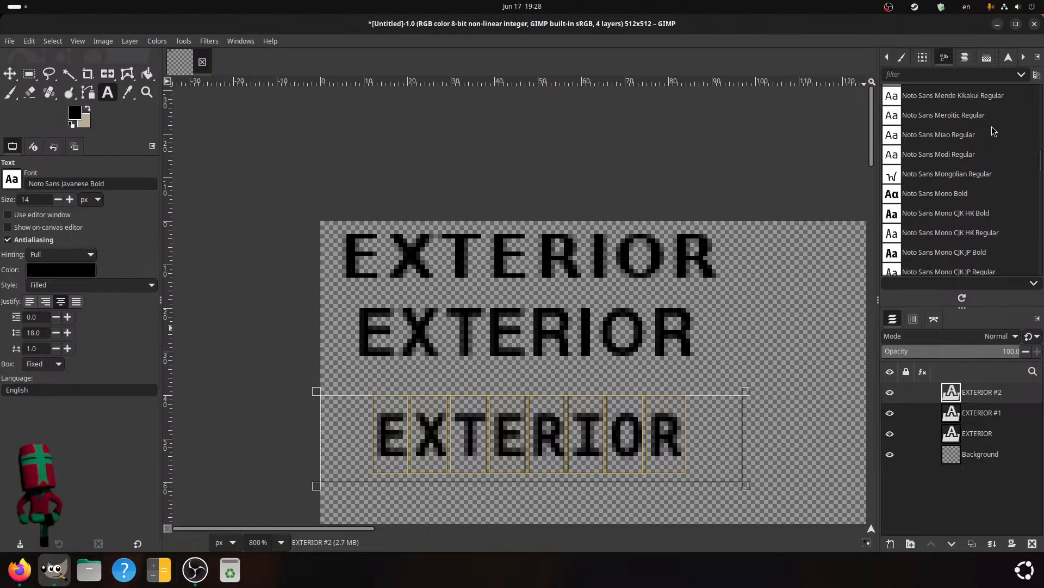
{"action": "scroll", "coordinate": [949, 196], "scroll_direction": "down", "scroll_amount": 3}
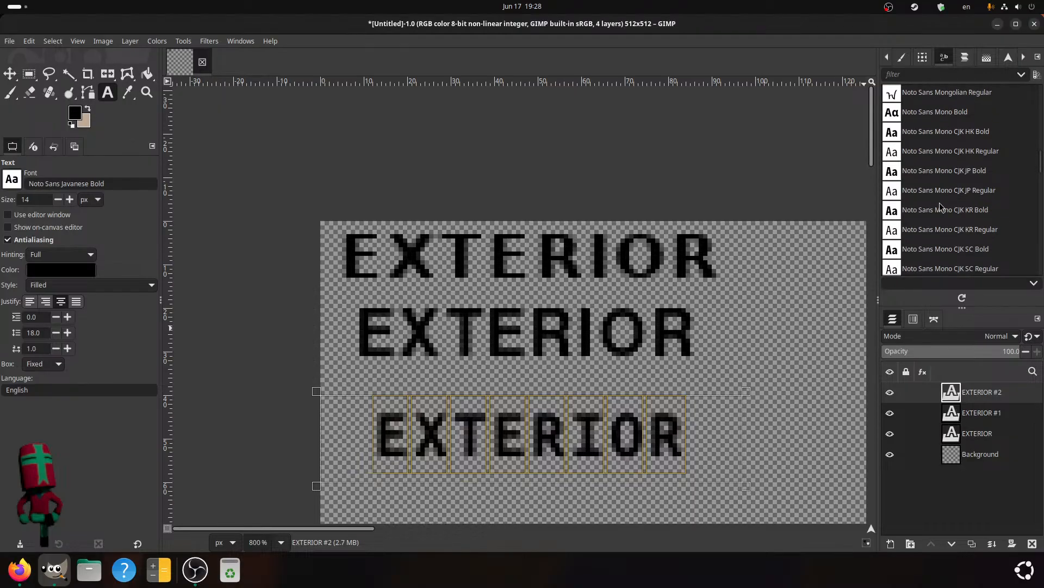
{"action": "scroll", "coordinate": [940, 205], "scroll_direction": "down", "scroll_amount": 10}
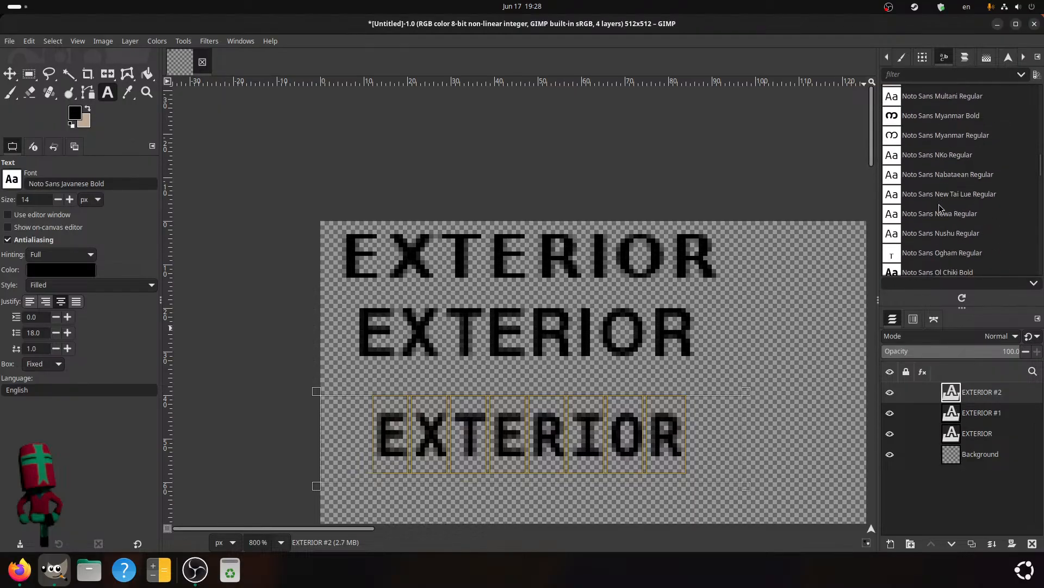
{"action": "scroll", "coordinate": [940, 208], "scroll_direction": "down", "scroll_amount": 5}
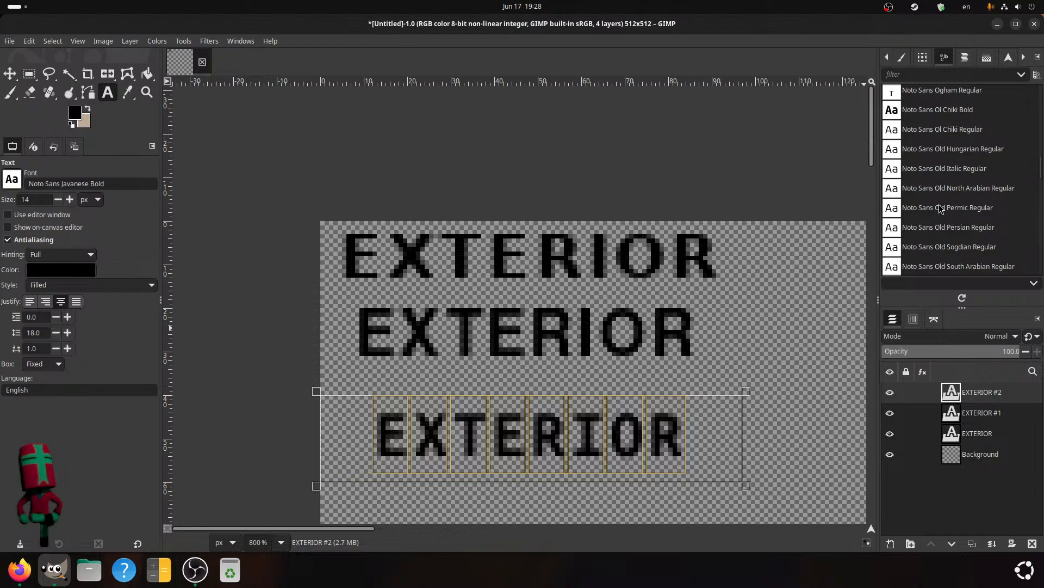
{"action": "left_click", "coordinate": [923, 94]}
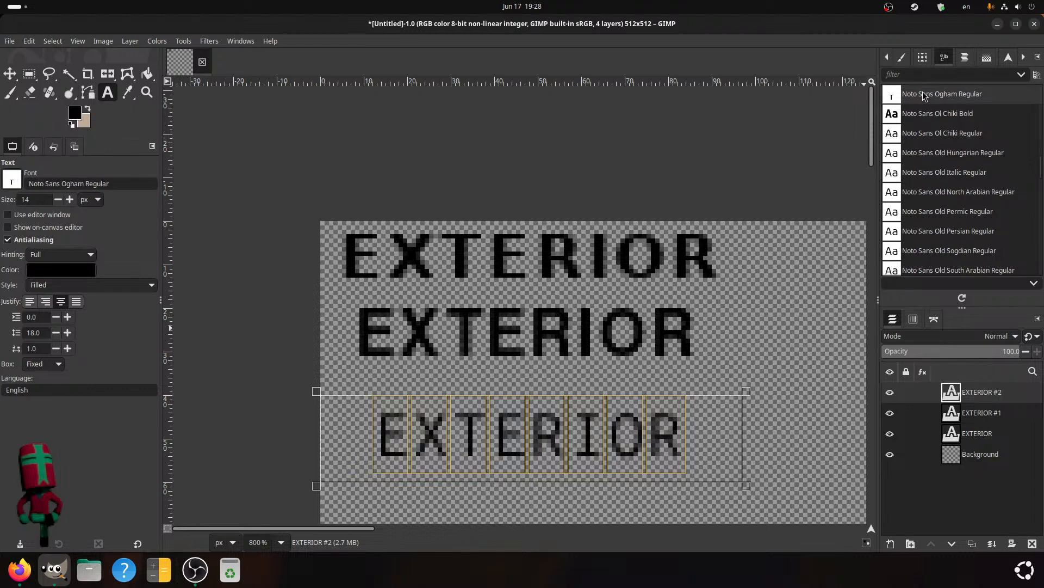
- Keep the hinting at Full and try Noto Sans Ol Chiki Bold and Noto Sans Runic Regular on the third EXTERIOR label
{"action": "scroll", "coordinate": [956, 150], "scroll_direction": "up", "scroll_amount": 2}
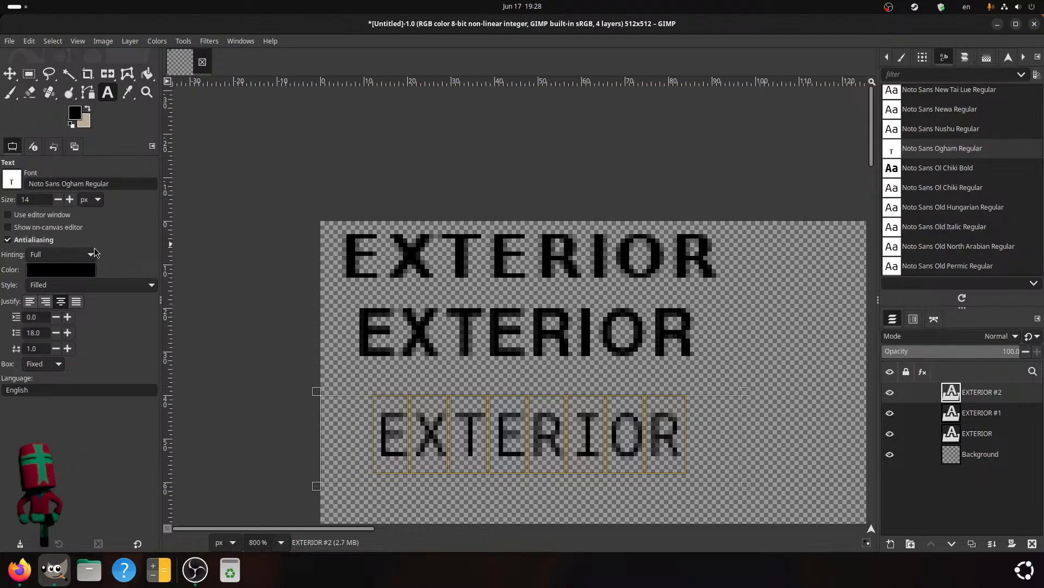
{"action": "left_click", "coordinate": [91, 254]}
{"action": "left_click", "coordinate": [77, 260]}
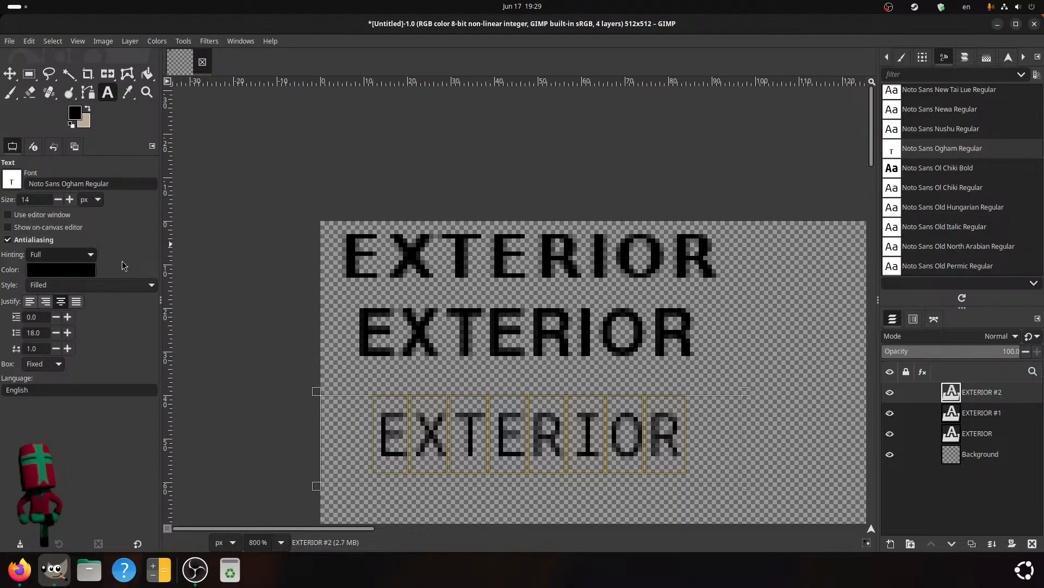
{"action": "left_click", "coordinate": [928, 169]}
{"action": "scroll", "coordinate": [921, 180], "scroll_direction": "down", "scroll_amount": 6}
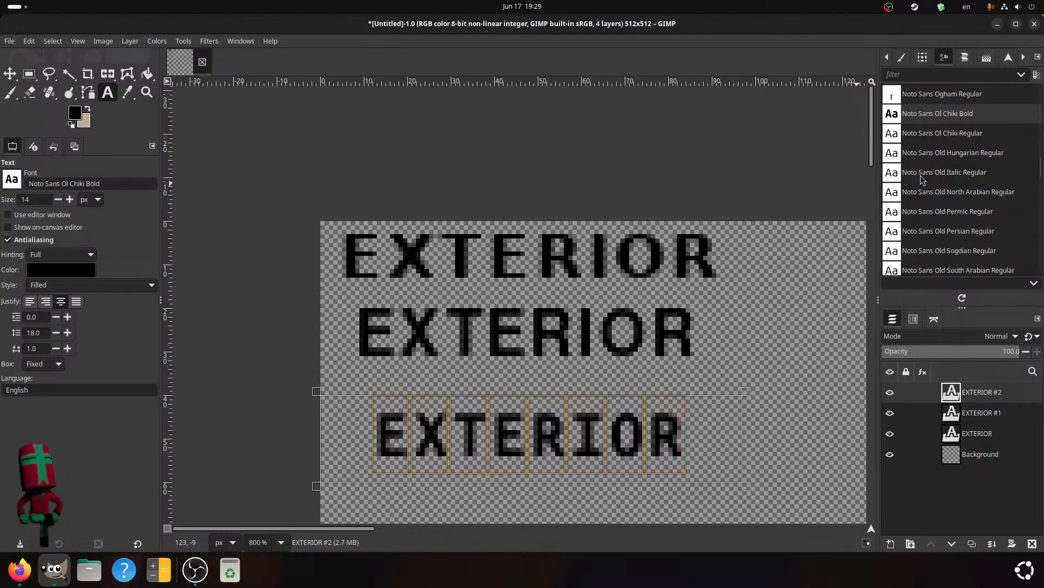
{"action": "scroll", "coordinate": [940, 195], "scroll_direction": "down", "scroll_amount": 3}
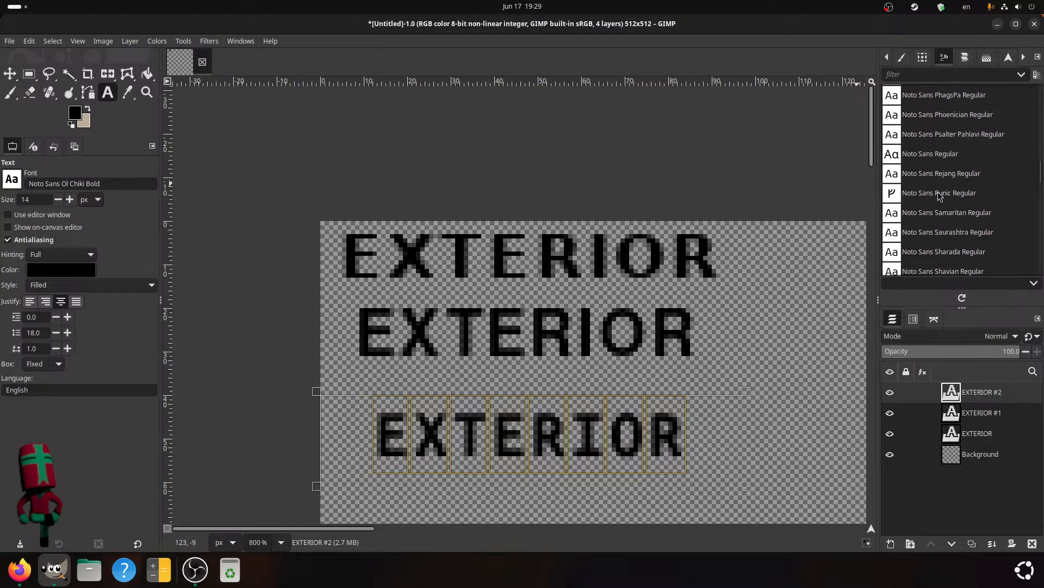
{"action": "left_click", "coordinate": [926, 198]}
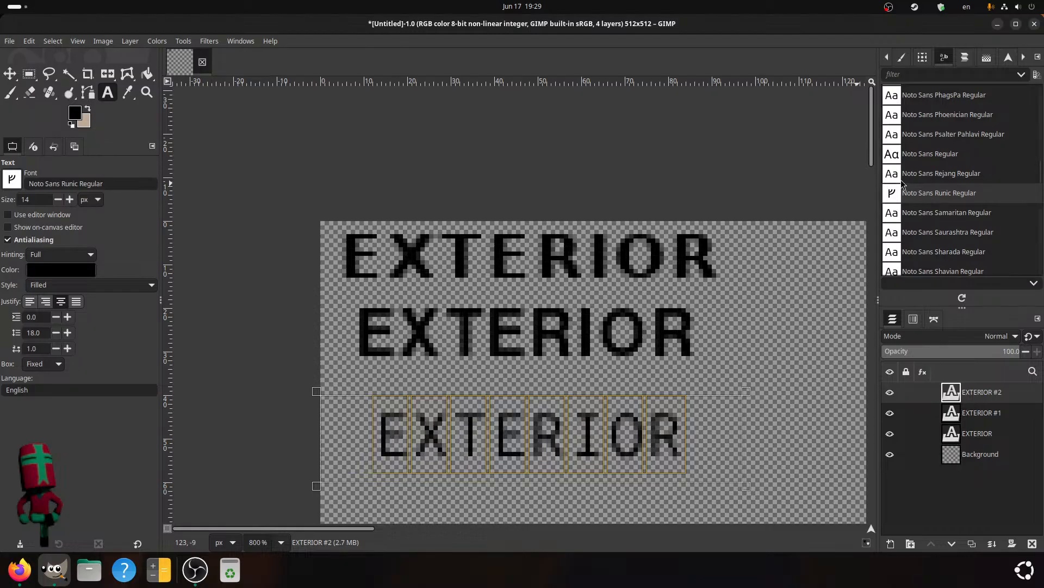
- Try Noto Sans Sora Sompeng Bold and Noto Serif Ethiopic Bold on the third EXTERIOR label
{"action": "scroll", "coordinate": [913, 184], "scroll_direction": "down", "scroll_amount": 5}
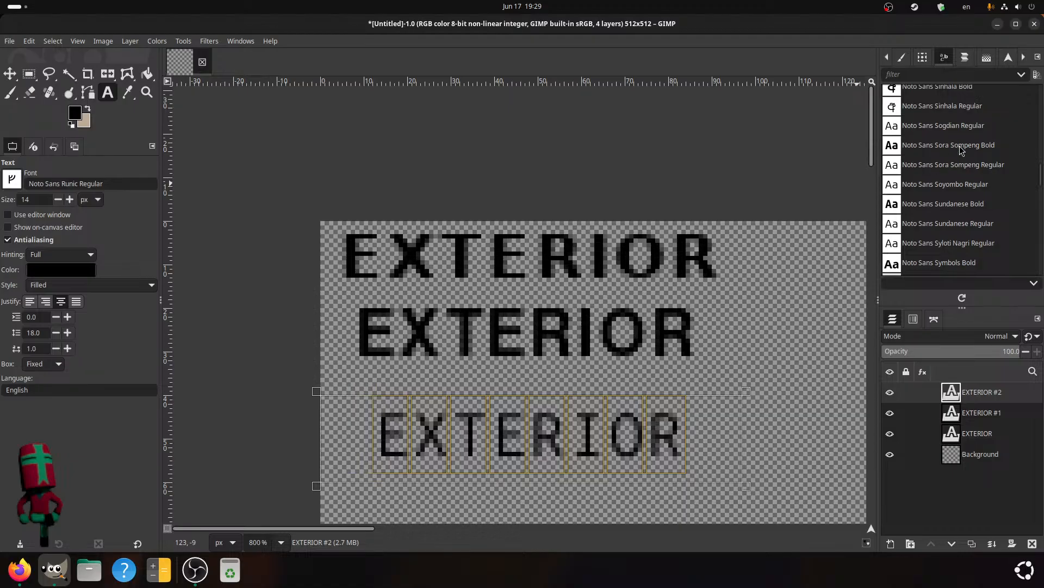
{"action": "left_click", "coordinate": [956, 153]}
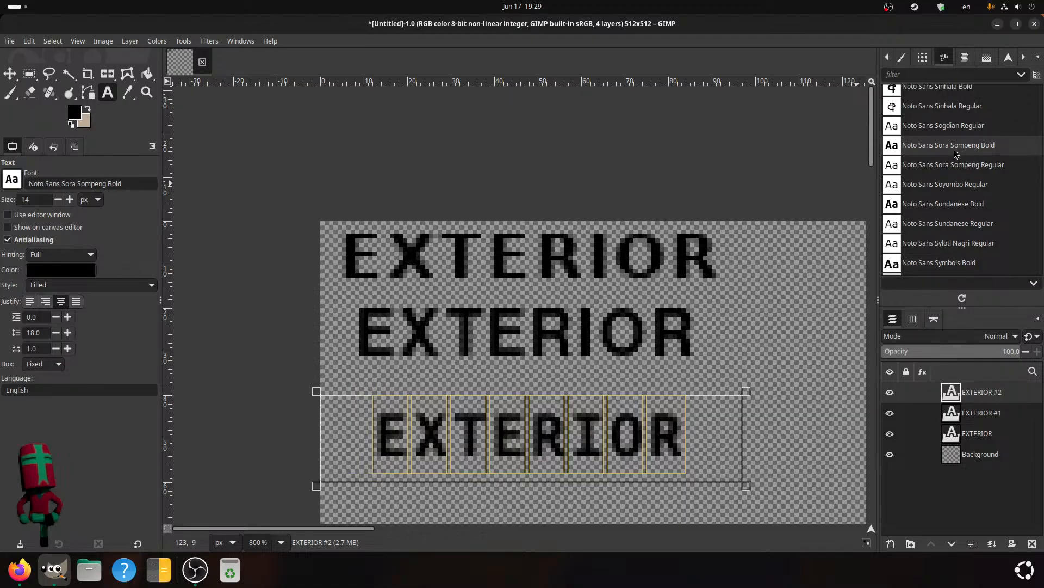
{"action": "scroll", "coordinate": [955, 153], "scroll_direction": "down", "scroll_amount": 10}
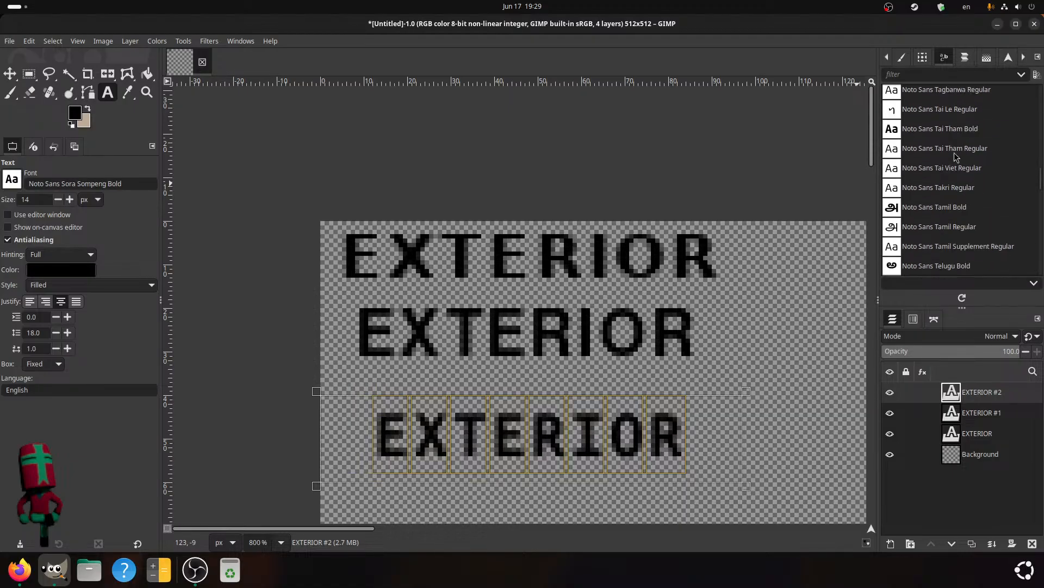
{"action": "scroll", "coordinate": [957, 191], "scroll_direction": "down", "scroll_amount": 10}
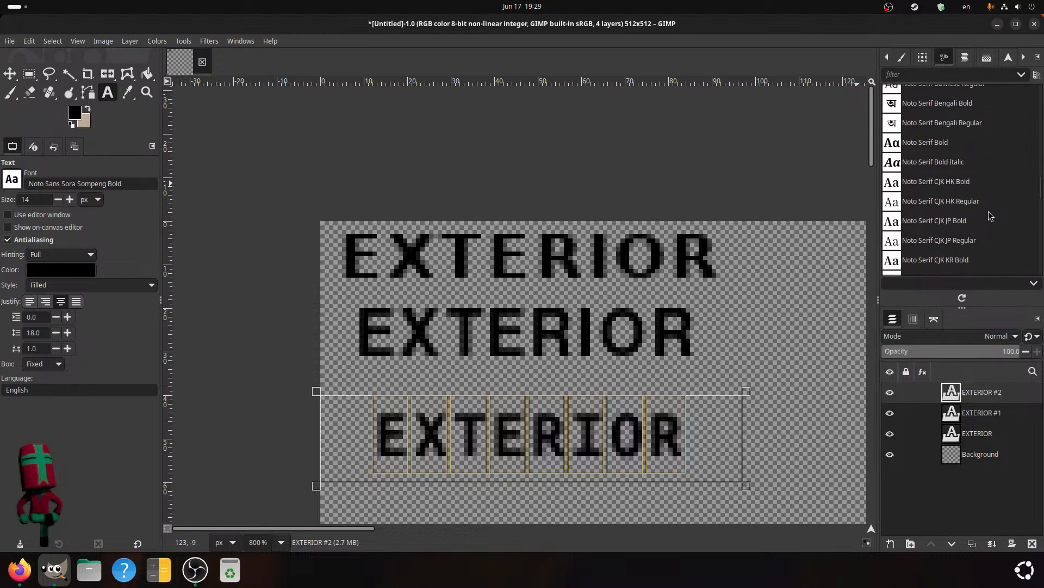
{"action": "scroll", "coordinate": [939, 193], "scroll_direction": "down", "scroll_amount": 1}
{"action": "scroll", "coordinate": [939, 193], "scroll_direction": "down", "scroll_amount": 3}
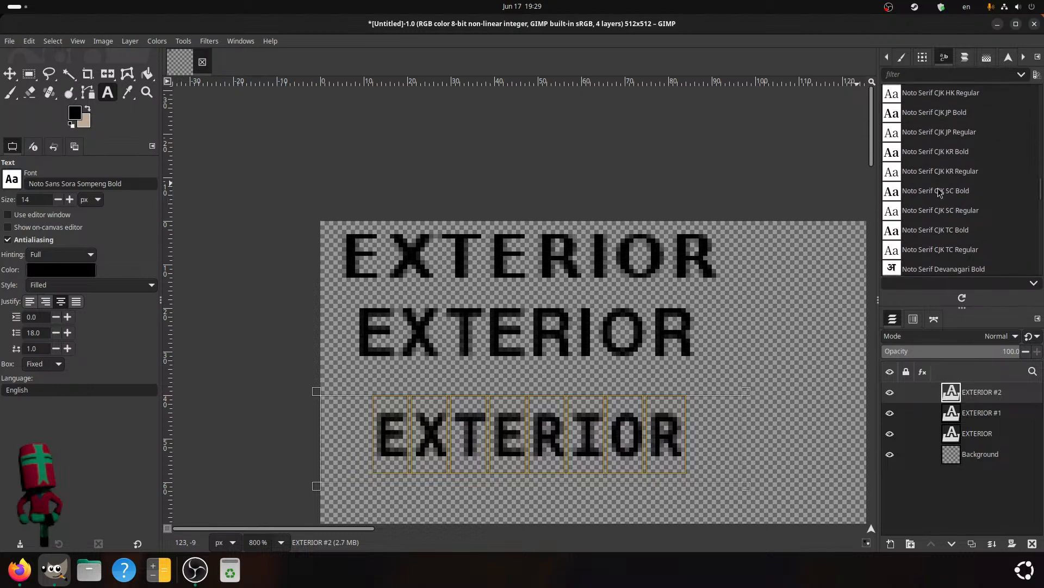
{"action": "scroll", "coordinate": [923, 215], "scroll_direction": "down", "scroll_amount": 6}
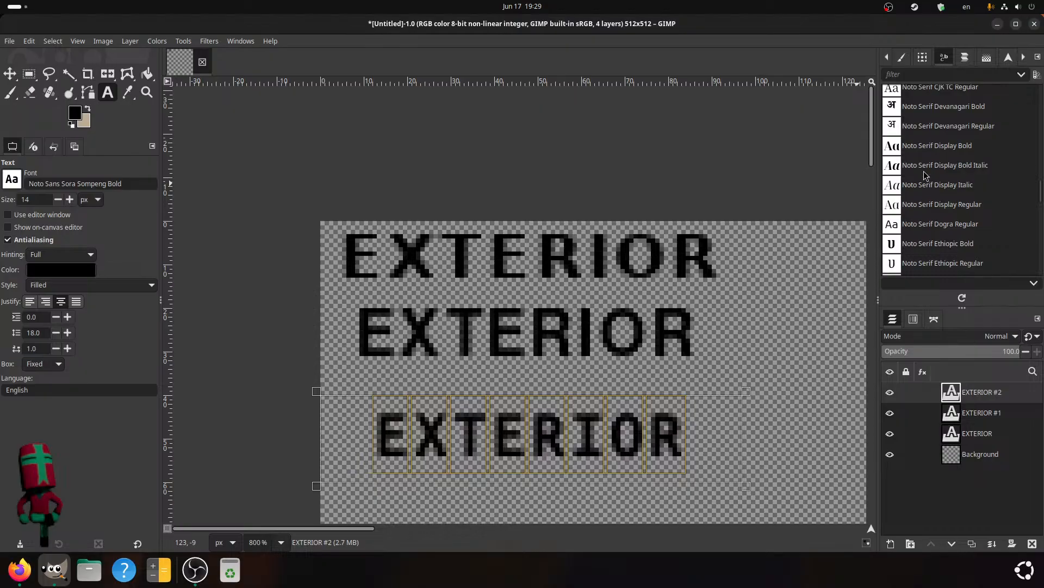
{"action": "left_click", "coordinate": [954, 246]}
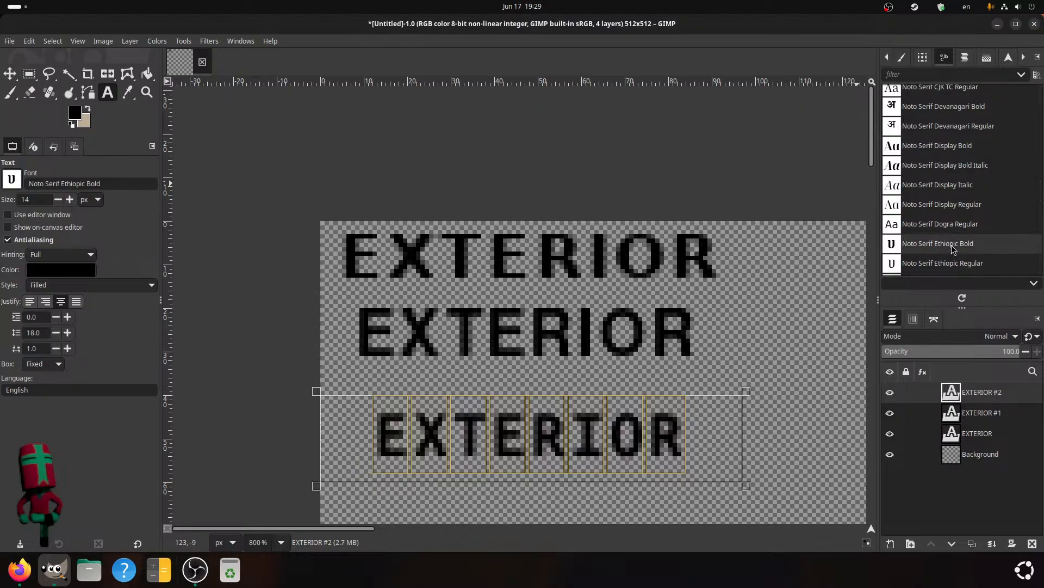
- Try Noto Serif Hmong Nyiakeng Bold and Noto Serif Khojki Bold on the third EXTERIOR label
{"action": "scroll", "coordinate": [953, 249], "scroll_direction": "down", "scroll_amount": 3}
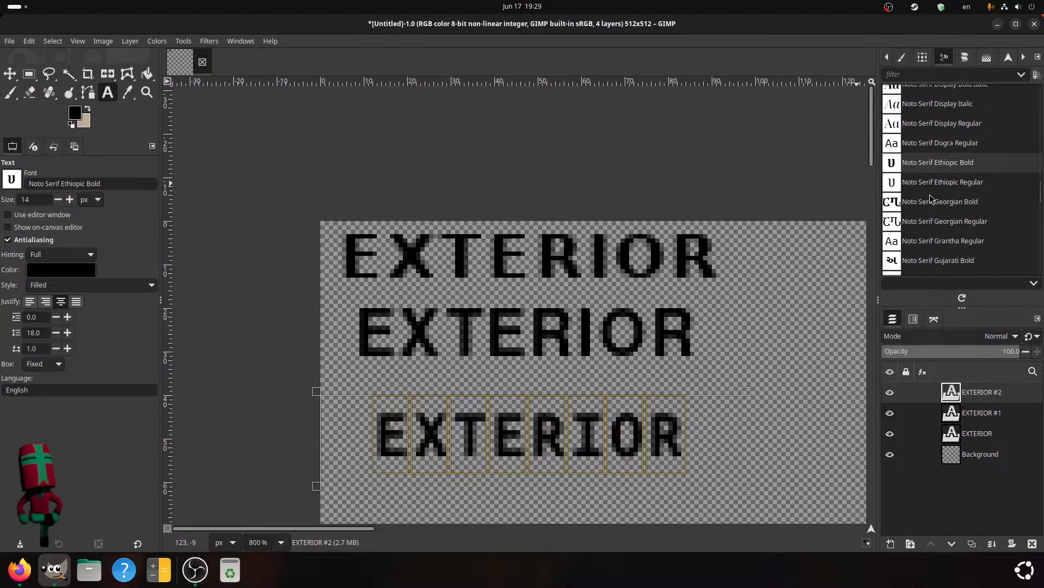
{"action": "scroll", "coordinate": [930, 199], "scroll_direction": "down", "scroll_amount": 5}
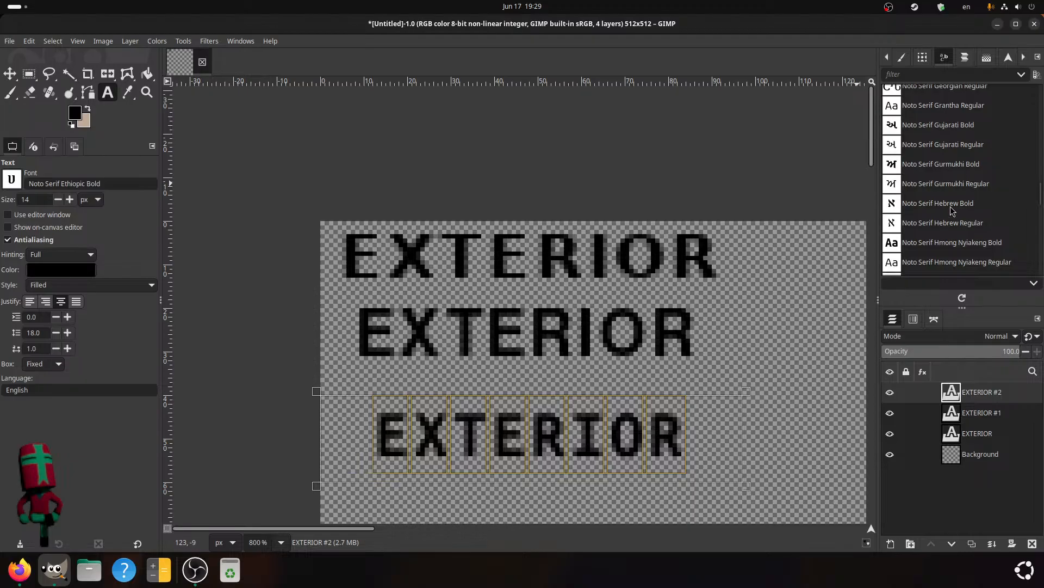
{"action": "scroll", "coordinate": [951, 208], "scroll_direction": "down", "scroll_amount": 1}
{"action": "left_click", "coordinate": [953, 217]}
{"action": "scroll", "coordinate": [954, 218], "scroll_direction": "down", "scroll_amount": 2}
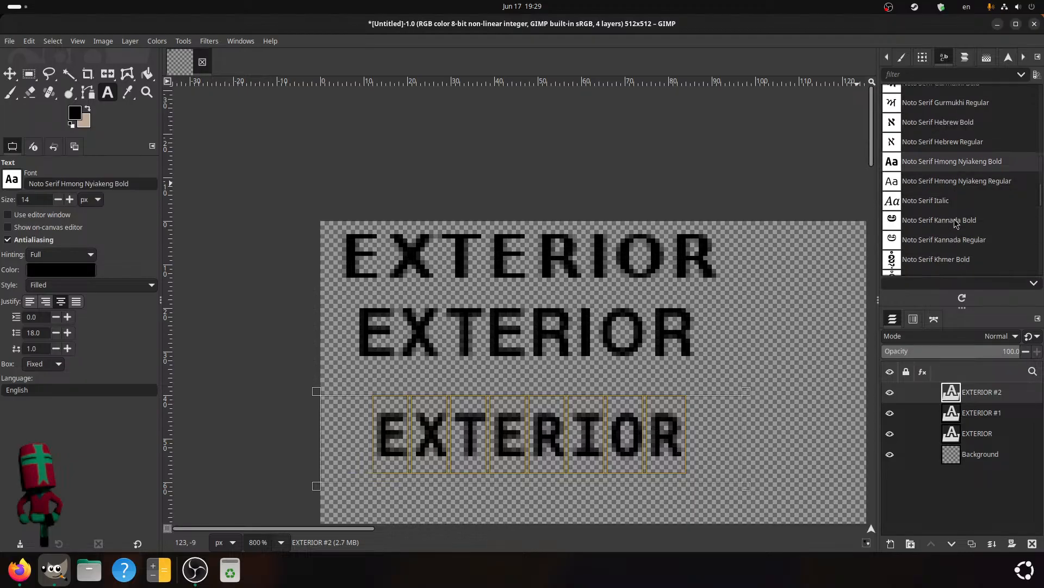
{"action": "scroll", "coordinate": [956, 223], "scroll_direction": "down", "scroll_amount": 3}
{"action": "left_click", "coordinate": [942, 196]}
- Try Quicksand Bold and URW Bookman Demi on the third EXTERIOR label
{"action": "scroll", "coordinate": [949, 215], "scroll_direction": "down", "scroll_amount": 10}
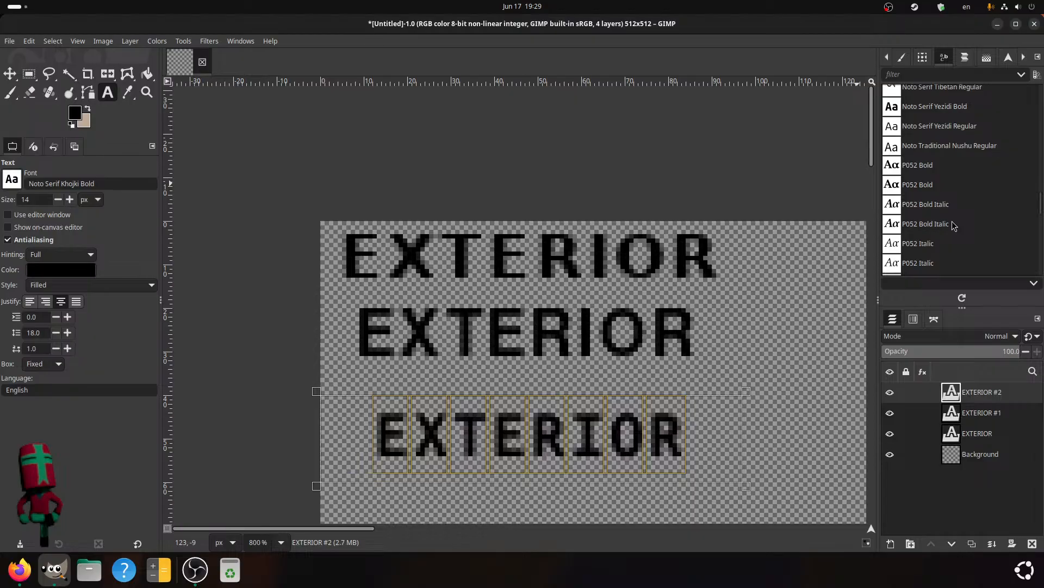
{"action": "scroll", "coordinate": [953, 225], "scroll_direction": "down", "scroll_amount": 3}
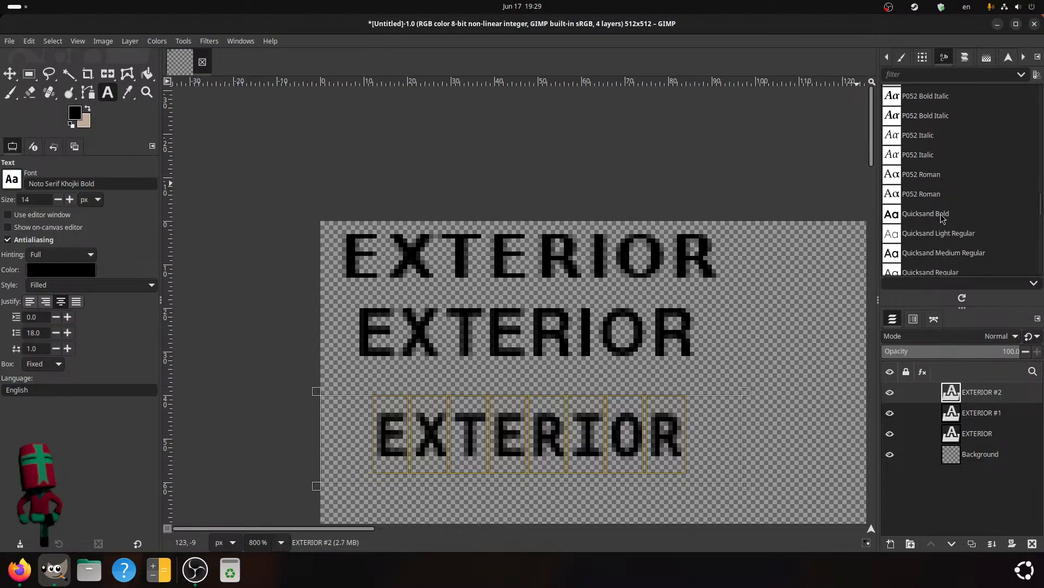
{"action": "left_click", "coordinate": [943, 214]}
{"action": "scroll", "coordinate": [943, 219], "scroll_direction": "down", "scroll_amount": 1}
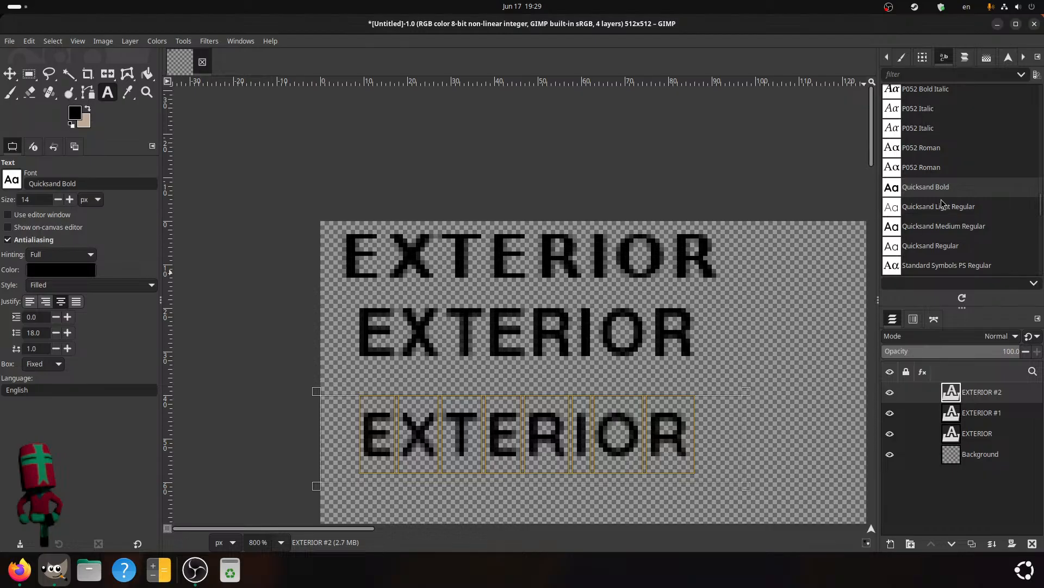
{"action": "scroll", "coordinate": [927, 227], "scroll_direction": "down", "scroll_amount": 3}
{"action": "left_click", "coordinate": [927, 231]}
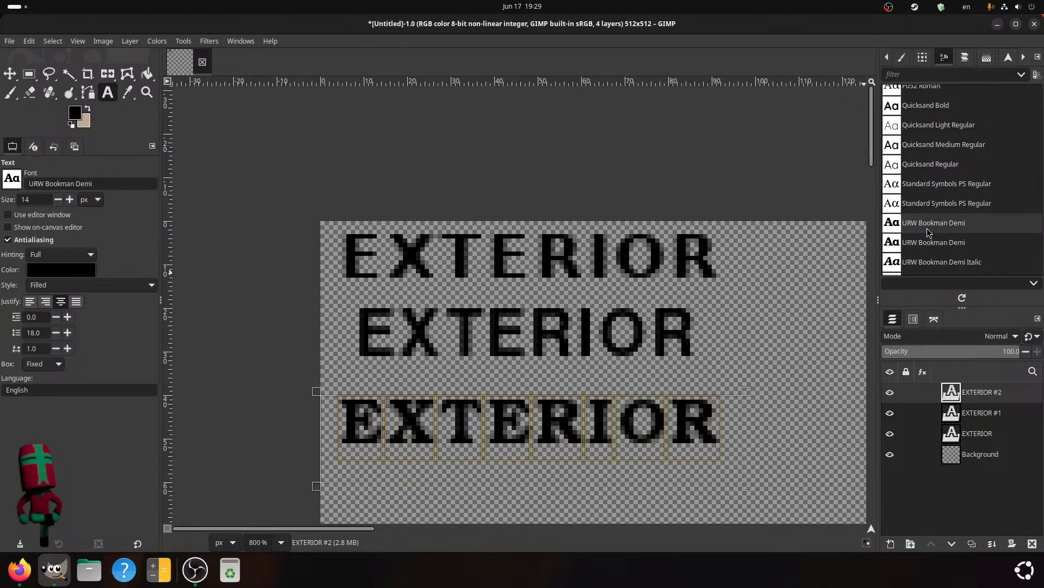
- Try URW Gothic Demi and Ubuntu Bold on the third EXTERIOR label
{"action": "scroll", "coordinate": [956, 233], "scroll_direction": "down", "scroll_amount": 3}
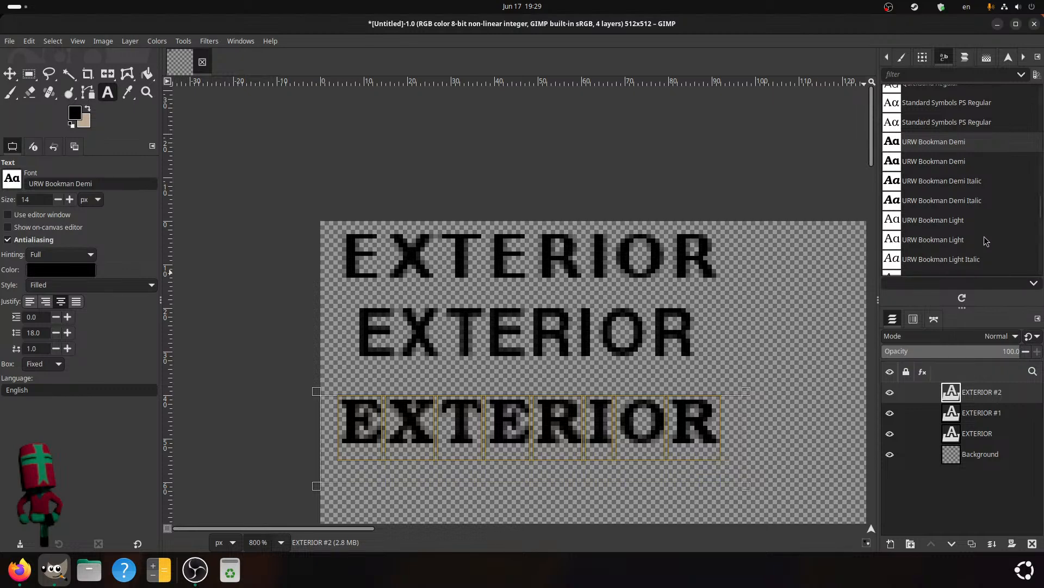
{"action": "scroll", "coordinate": [1002, 185], "scroll_direction": "down", "scroll_amount": 2}
{"action": "scroll", "coordinate": [954, 212], "scroll_direction": "down", "scroll_amount": 2}
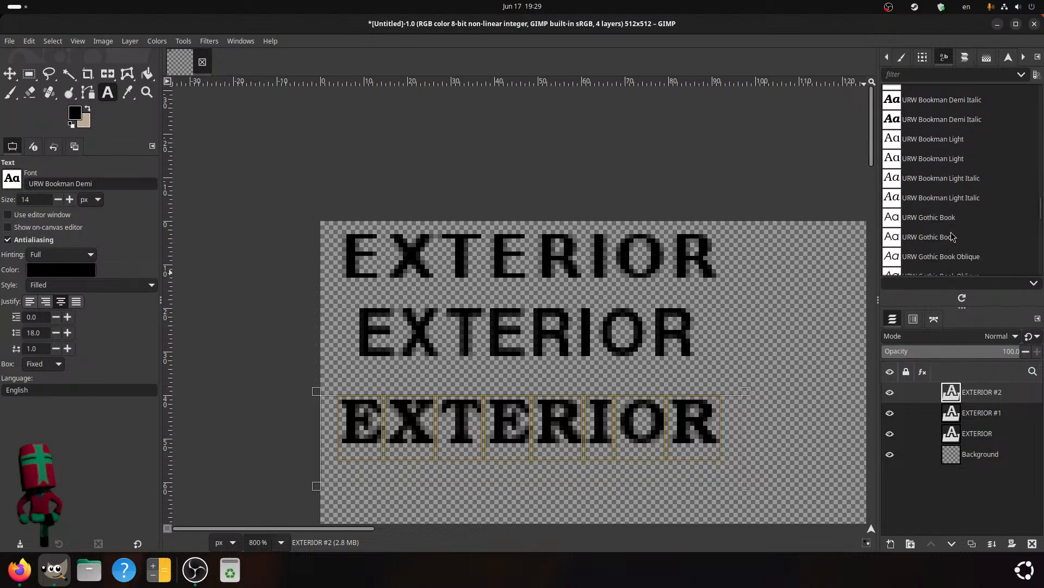
{"action": "scroll", "coordinate": [971, 215], "scroll_direction": "down", "scroll_amount": 2}
{"action": "left_click", "coordinate": [961, 216]}
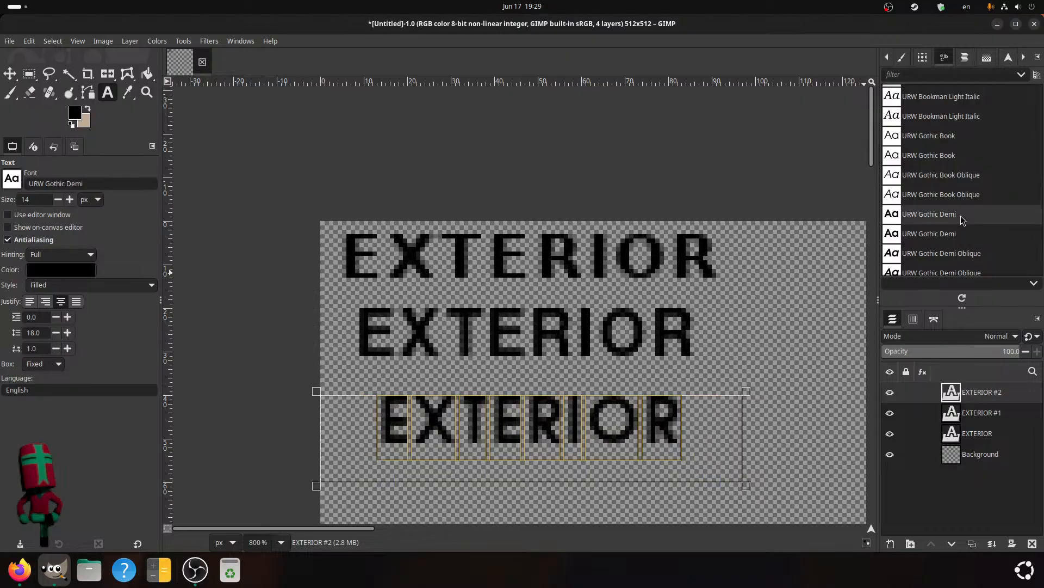
{"action": "scroll", "coordinate": [961, 215], "scroll_direction": "down", "scroll_amount": 2}
{"action": "left_click", "coordinate": [951, 215]}
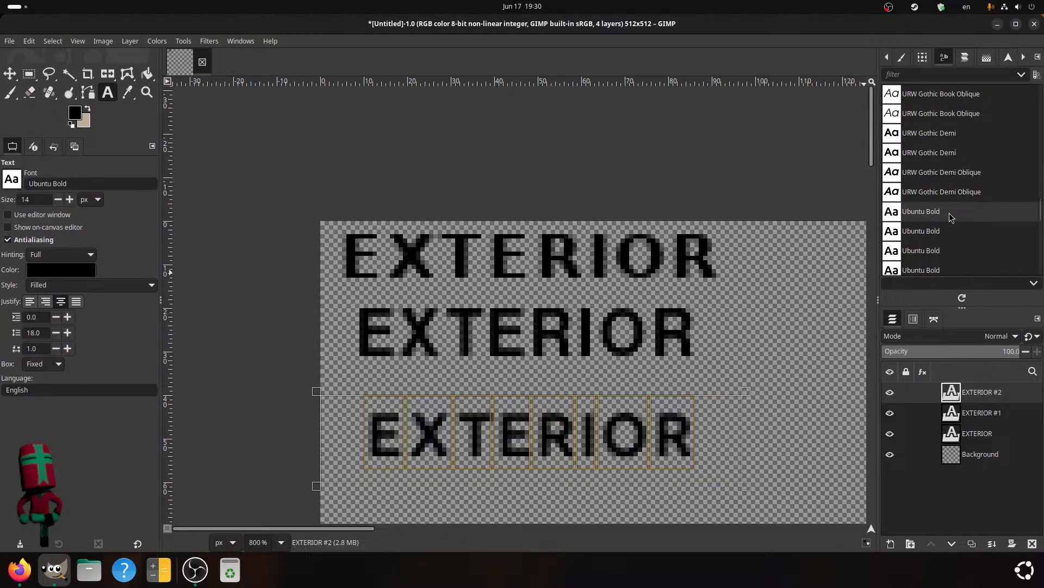
- Set the font of the third EXTERIOR label to Ubuntu Condensed Bold
{"action": "scroll", "coordinate": [951, 216], "scroll_direction": "down", "scroll_amount": 5}
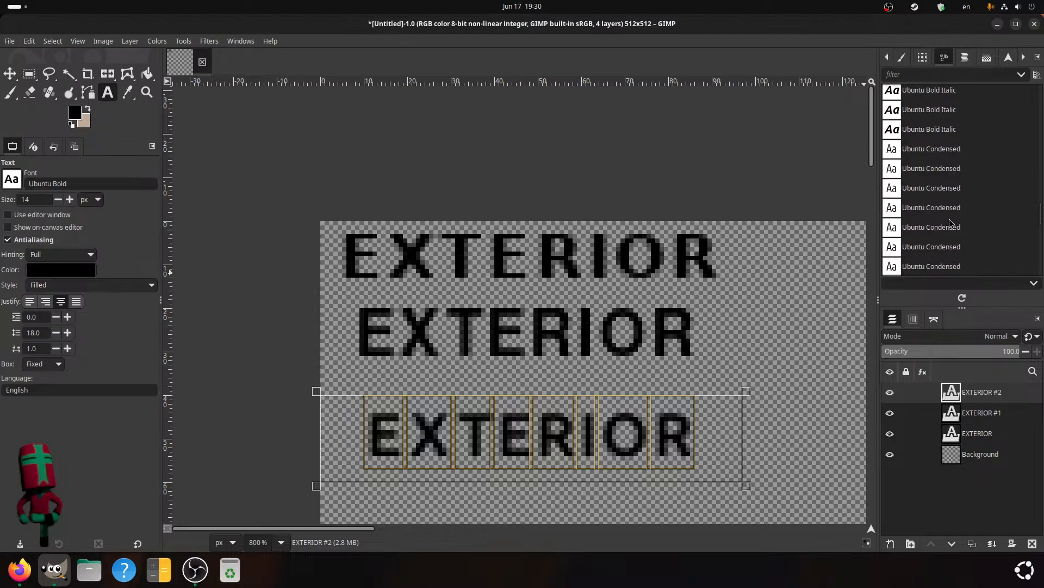
{"action": "scroll", "coordinate": [951, 223], "scroll_direction": "down", "scroll_amount": 3}
{"action": "left_click", "coordinate": [950, 130]}
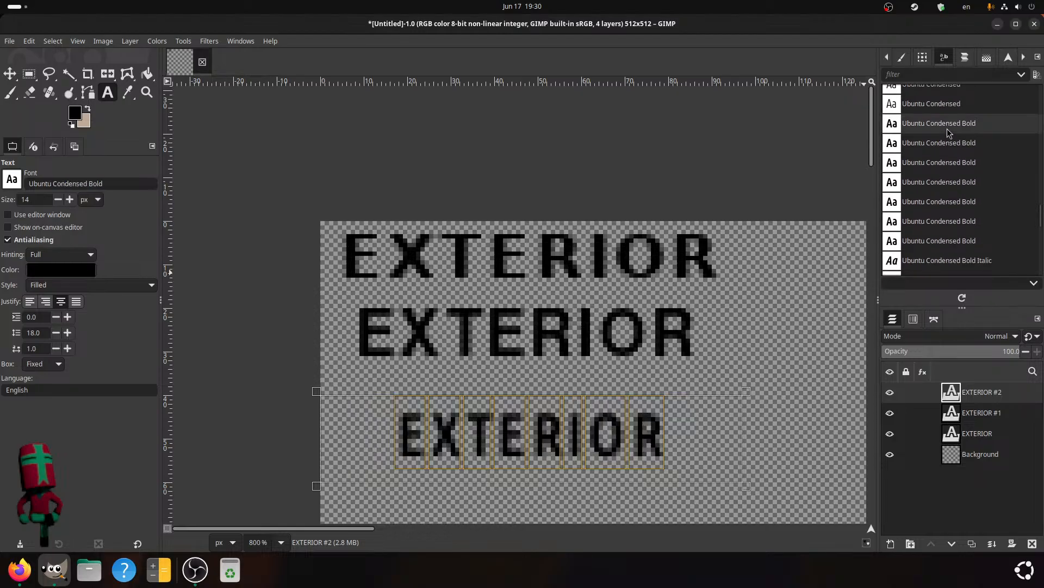
{"action": "scroll", "coordinate": [948, 163], "scroll_direction": "down", "scroll_amount": 3}
{"action": "scroll", "coordinate": [947, 163], "scroll_direction": "down", "scroll_amount": 8}
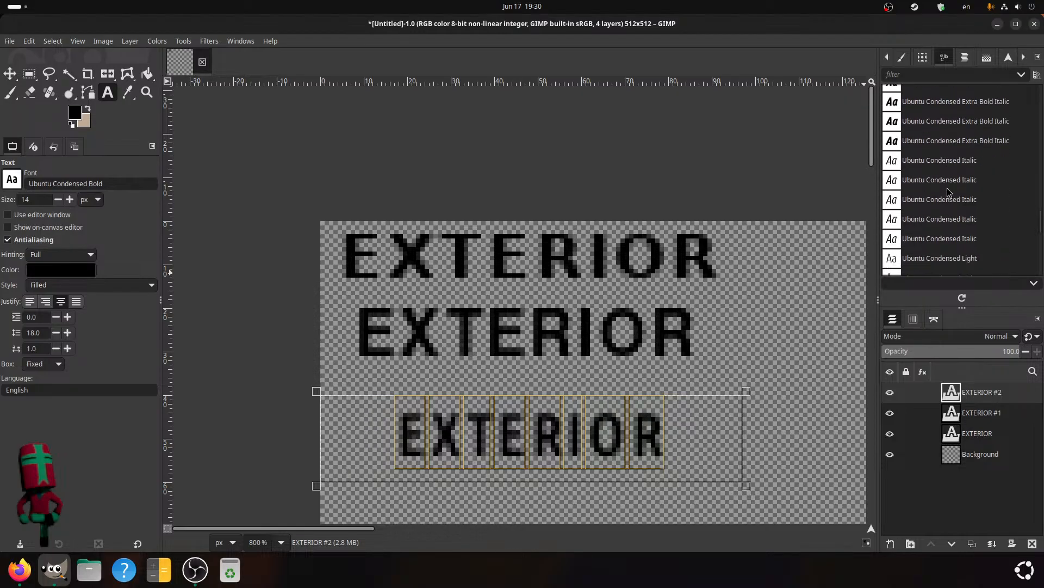
- Try Ubuntu Extra Bold on the third EXTERIOR label and browse the remaining Ubuntu fonts
{"action": "scroll", "coordinate": [945, 214], "scroll_direction": "down", "scroll_amount": 10}
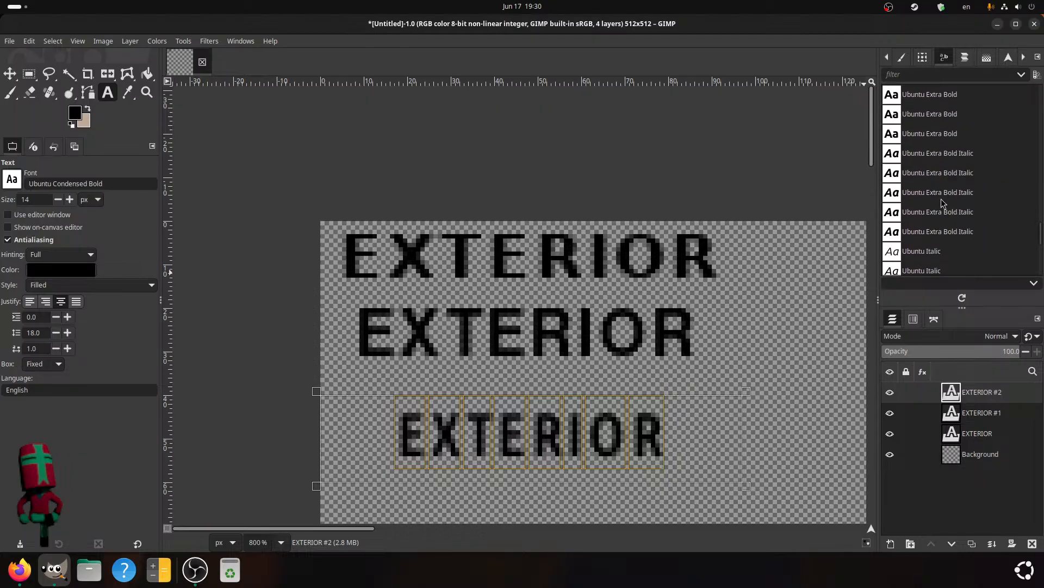
{"action": "left_click", "coordinate": [927, 136]}
{"action": "scroll", "coordinate": [924, 141], "scroll_direction": "down", "scroll_amount": 10}
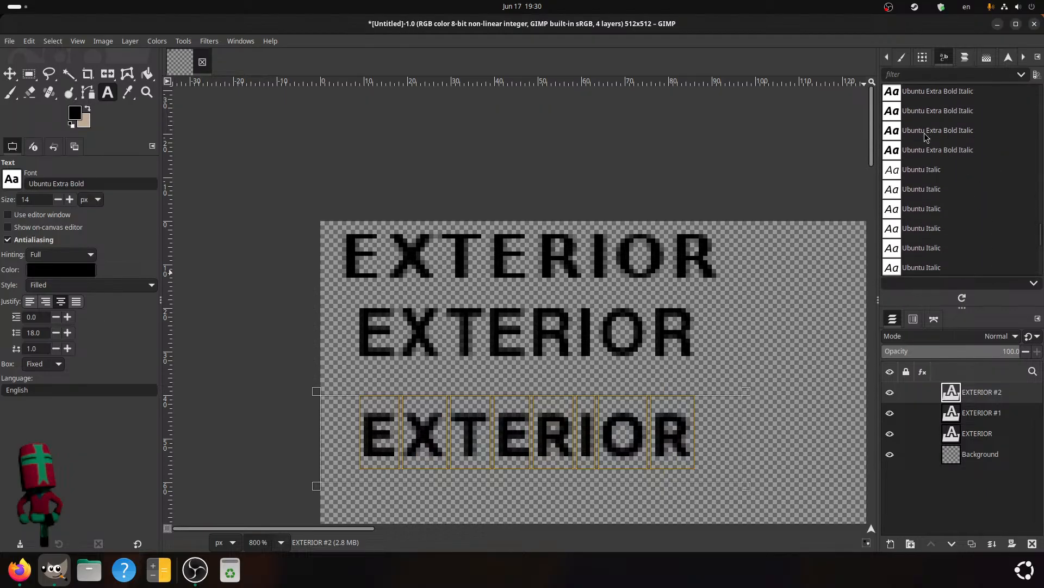
{"action": "scroll", "coordinate": [919, 206], "scroll_direction": "down", "scroll_amount": 10}
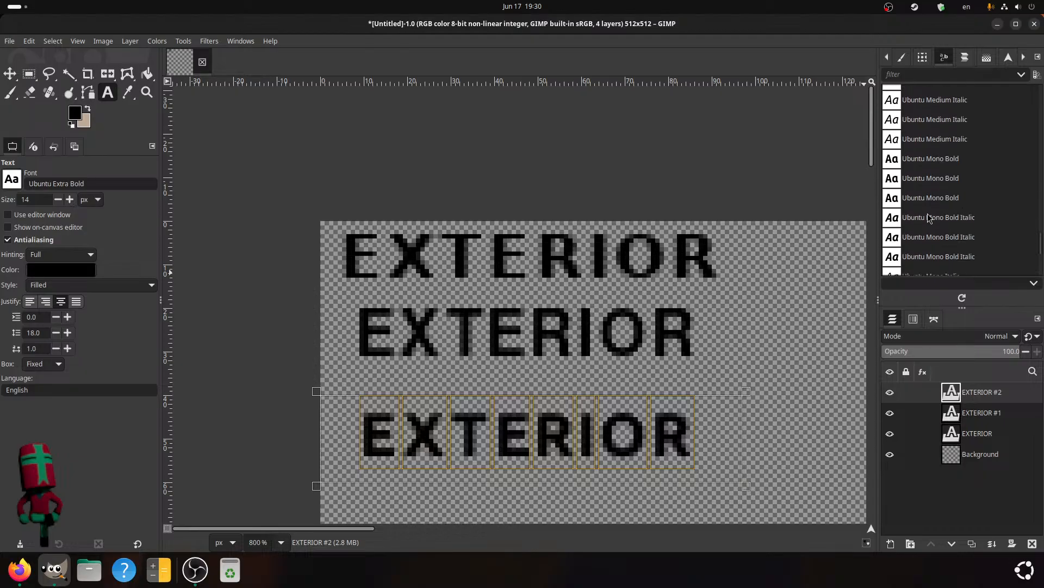
{"action": "scroll", "coordinate": [934, 212], "scroll_direction": "down", "scroll_amount": 15}
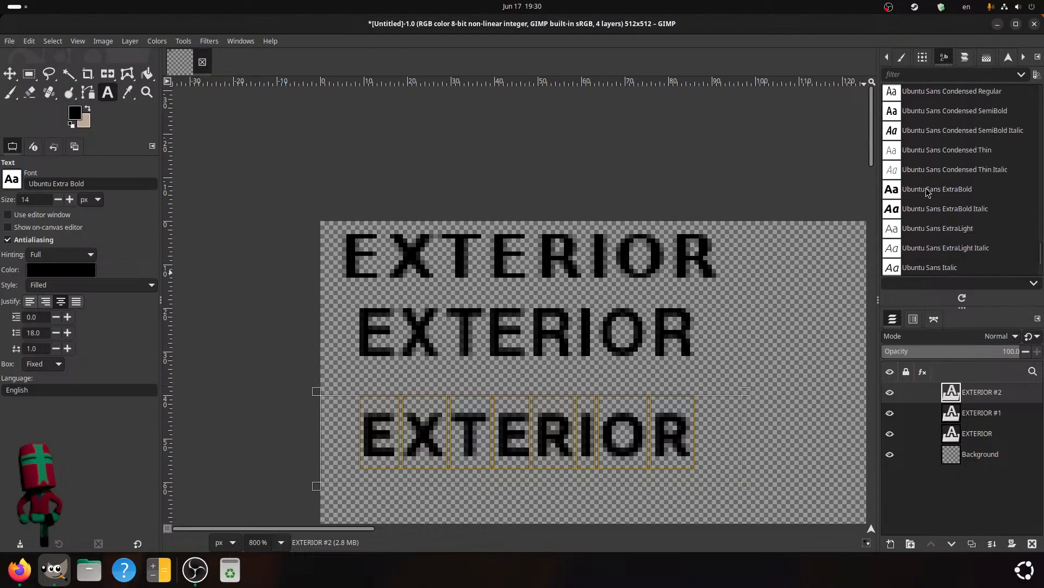
{"action": "scroll", "coordinate": [927, 190], "scroll_direction": "down", "scroll_amount": 10}
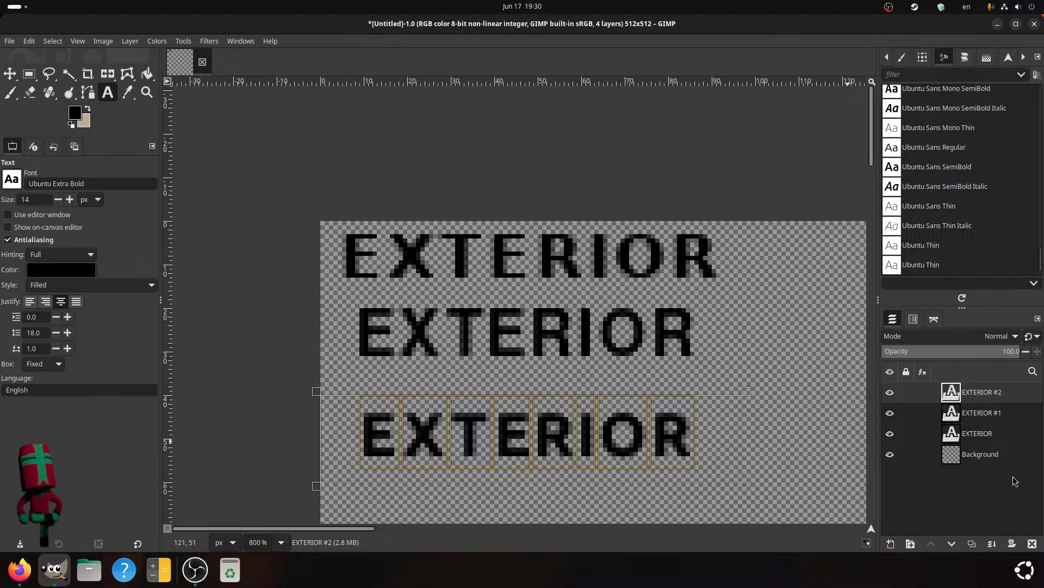
- Delete the third EXTERIOR label's layer
{"action": "key", "text": "Delete"}
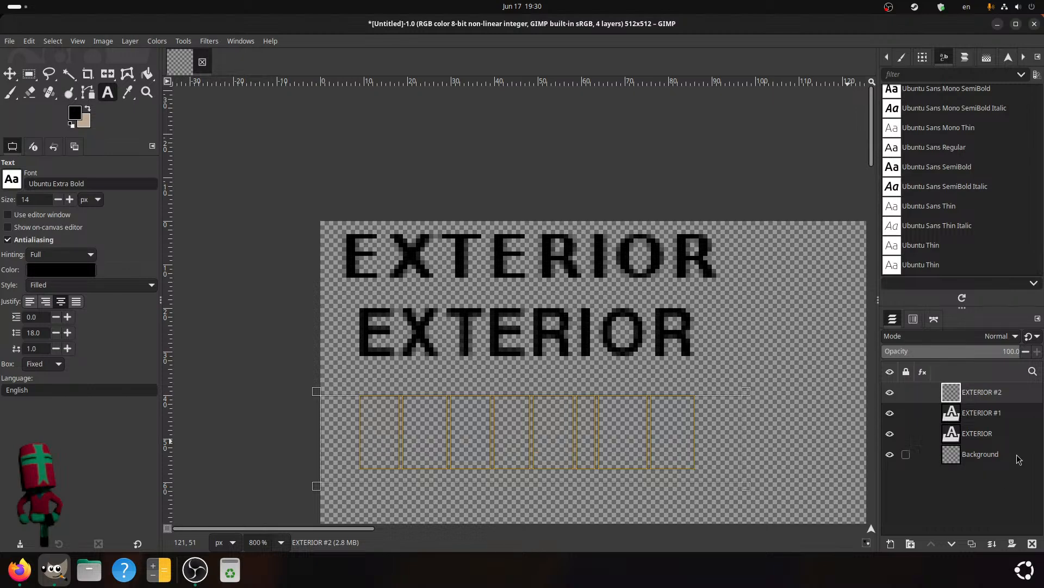
{"action": "right_click", "coordinate": [1013, 397]}
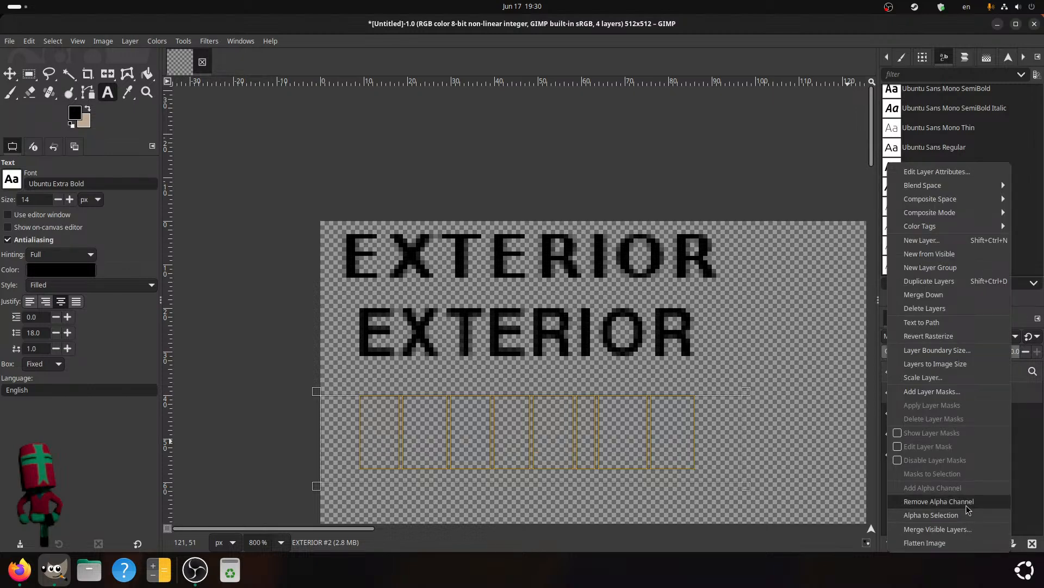
{"action": "left_click", "coordinate": [1043, 540]}
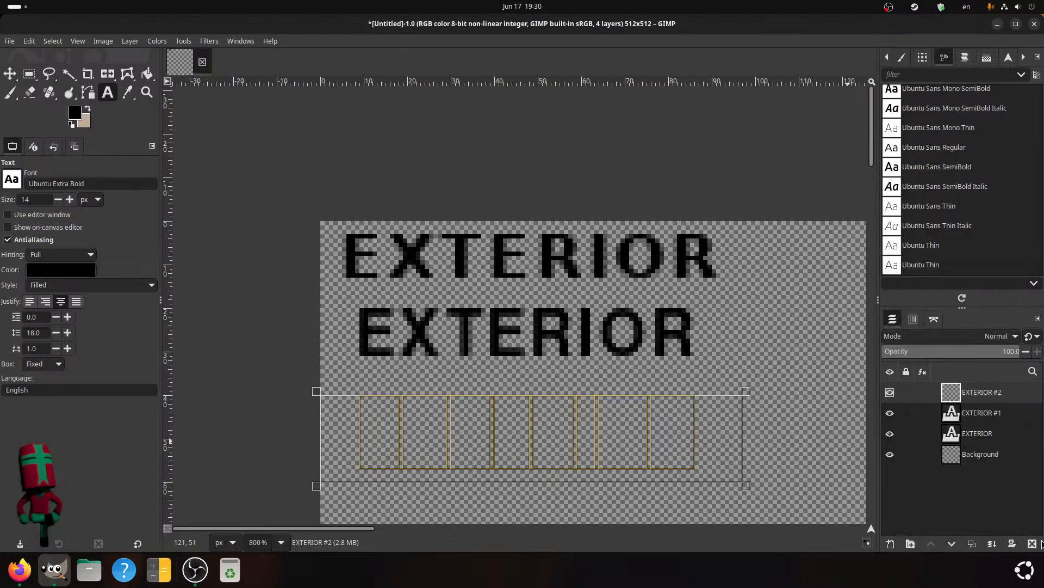
{"action": "left_click", "coordinate": [1032, 543]}
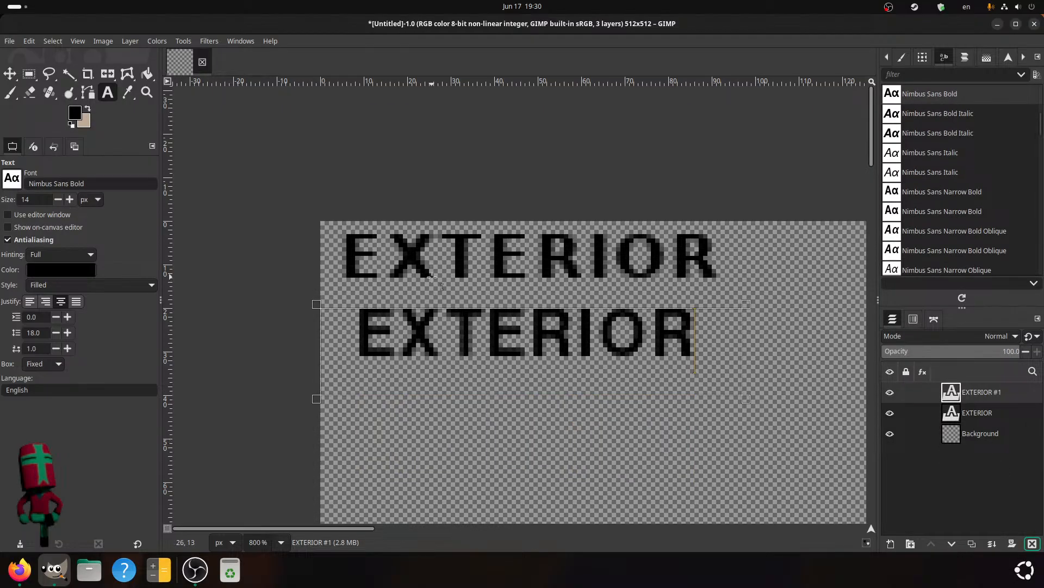
- Compare the DejaVu Sans Bold and Nimbus Sans Bold versions of the EXTERIOR label
{"action": "left_click", "coordinate": [526, 340]}
{"action": "left_click", "coordinate": [947, 435]}
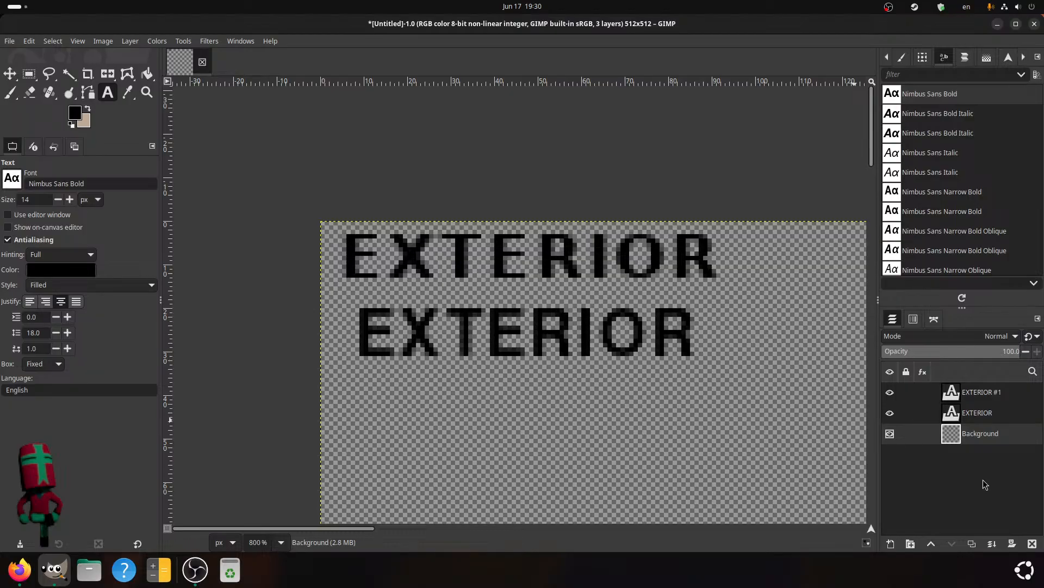
{"action": "left_click", "coordinate": [978, 414]}
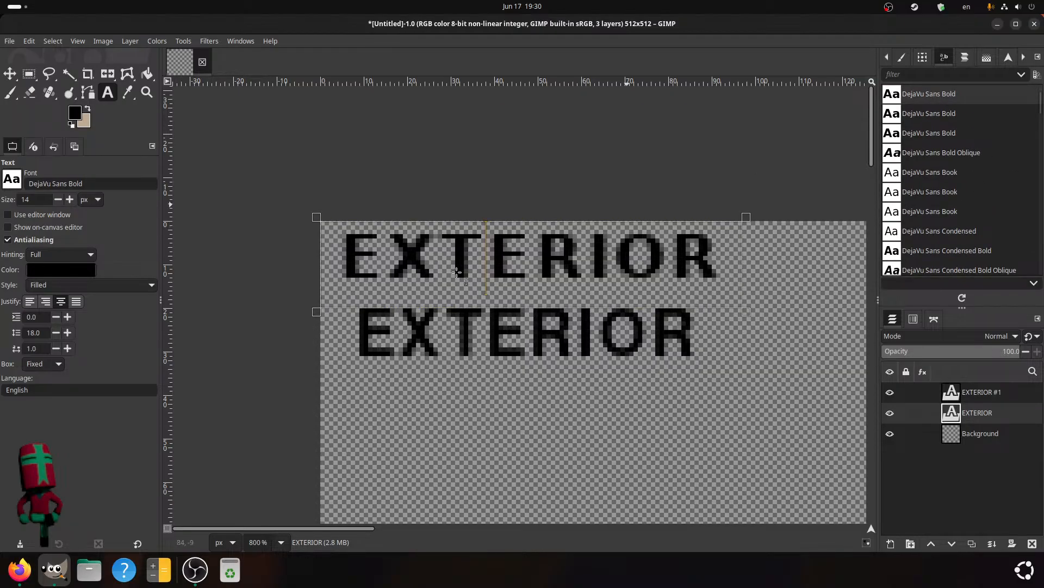
{"action": "left_click_drag", "start_coordinate": [344, 266], "coordinate": [703, 256]}
{"action": "left_click", "coordinate": [683, 247]}
{"action": "left_click", "coordinate": [574, 348]}
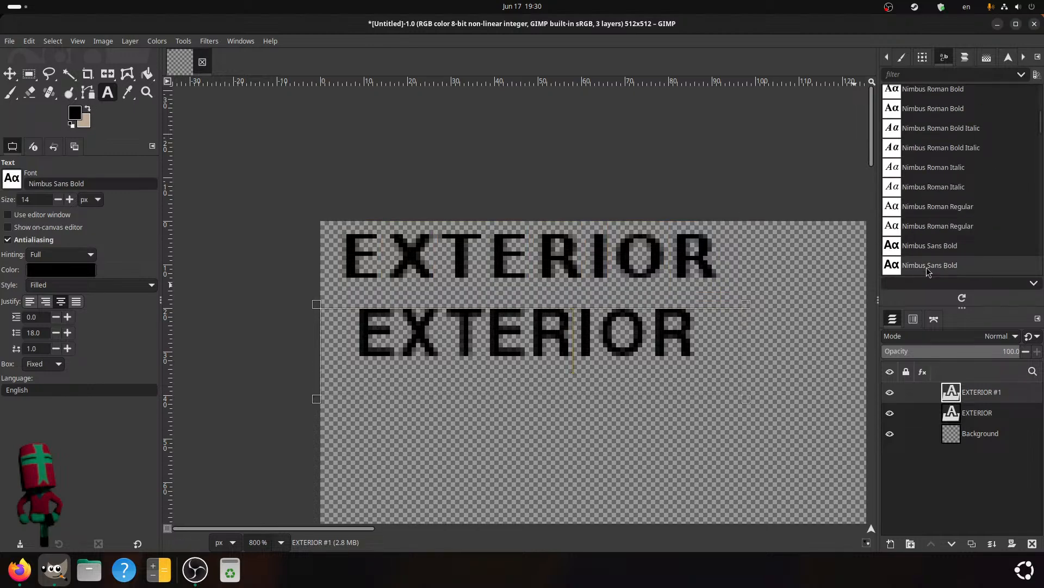
{"action": "left_click_drag", "start_coordinate": [373, 334], "coordinate": [673, 319]}
{"action": "left_click", "coordinate": [615, 330]}
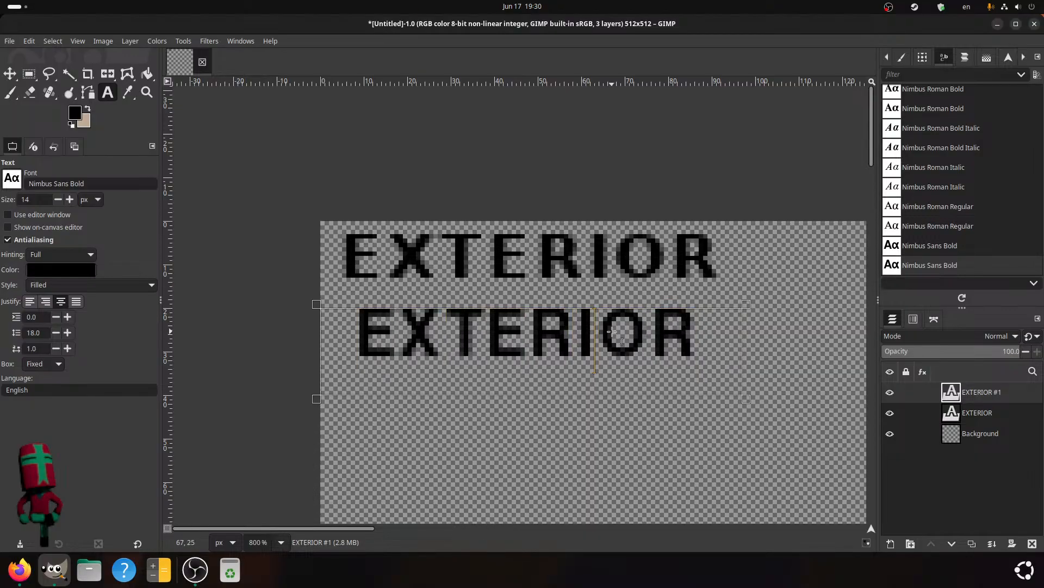
- Set the letter spacing of the upper EXTERIOR label to 0.0
{"action": "left_click_drag", "start_coordinate": [355, 244], "coordinate": [719, 249]}
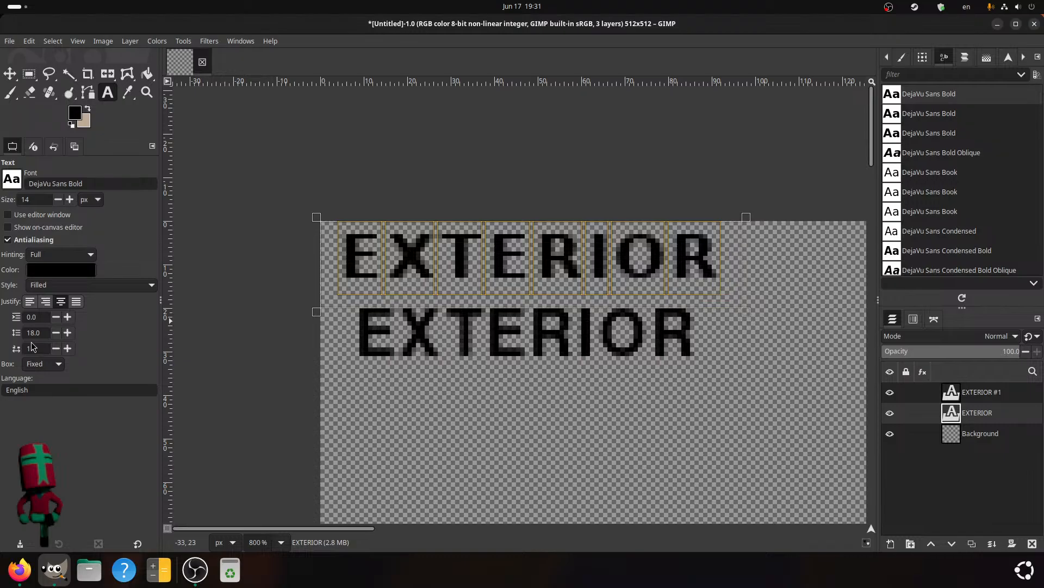
{"action": "left_click", "coordinate": [53, 353]}
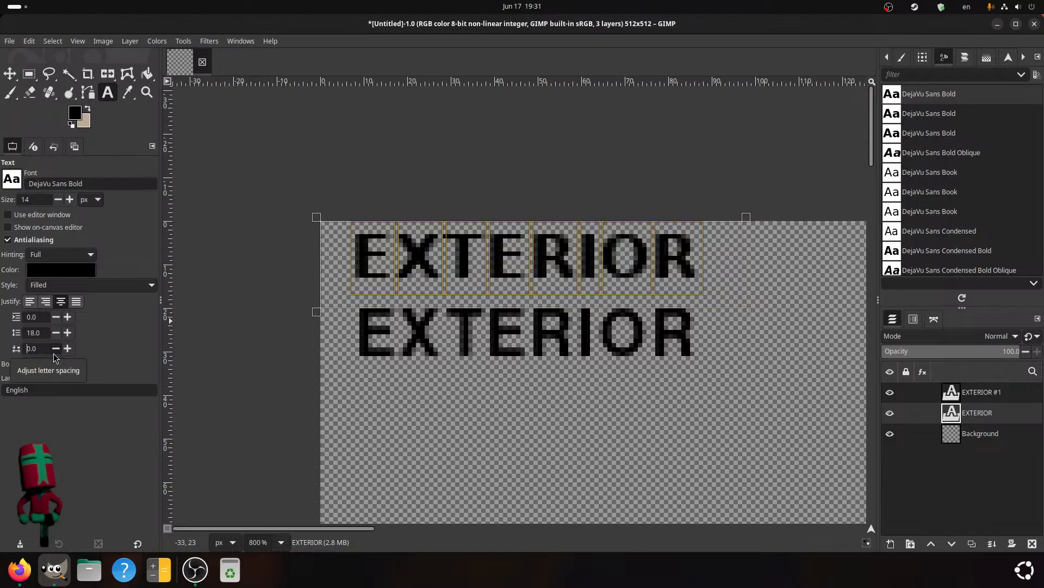
{"action": "left_click", "coordinate": [686, 251]}
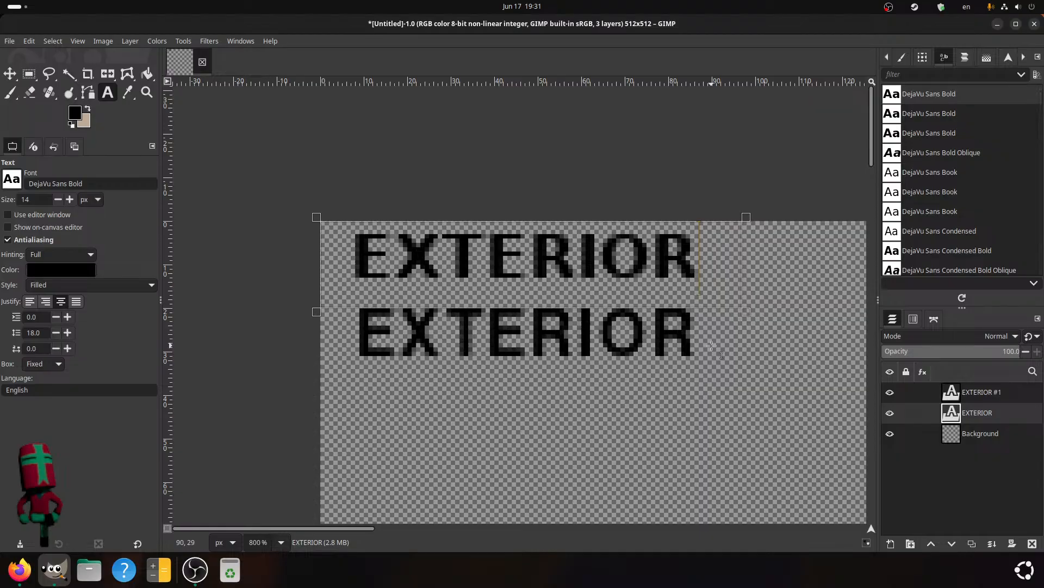
{"action": "key", "text": "Left"}
{"action": "key", "text": "Left"}
- Delete the EXTERIOR #1 layer and left-align the remaining label's text
{"action": "left_click", "coordinate": [979, 392]}
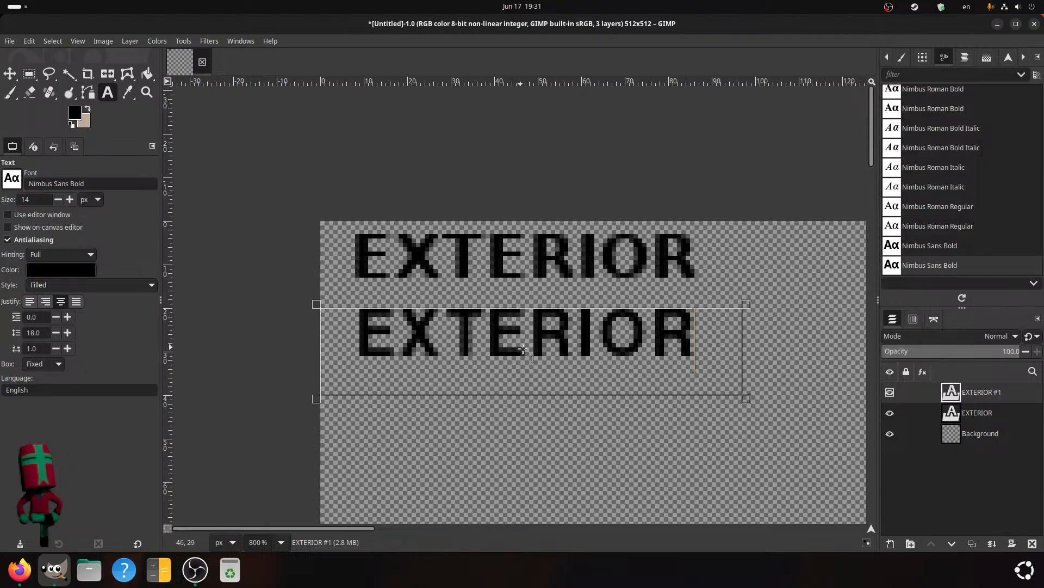
{"action": "left_click", "coordinate": [1032, 541]}
{"action": "left_click", "coordinate": [600, 231]}
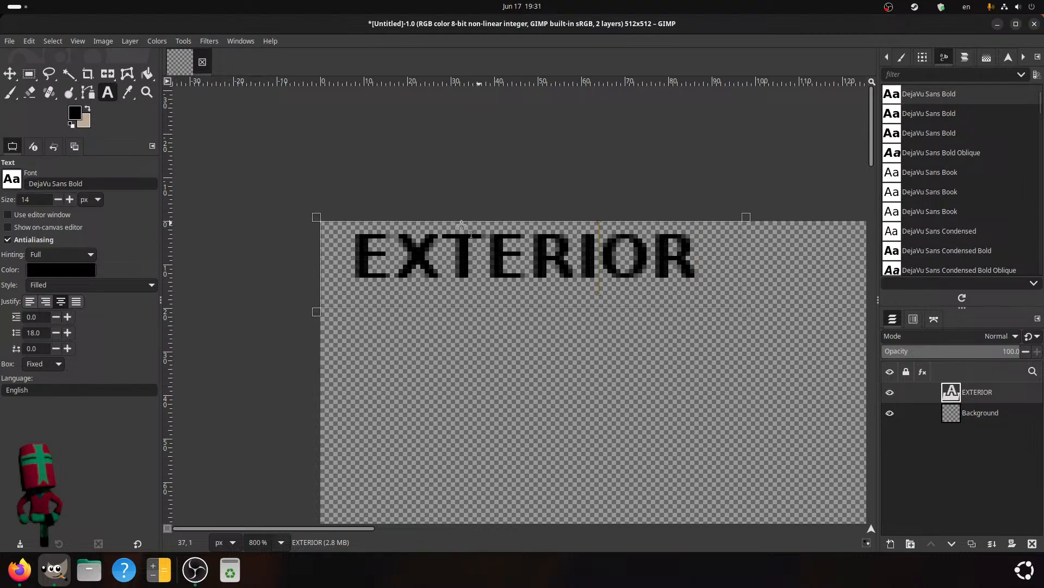
{"action": "left_click", "coordinate": [369, 250]}
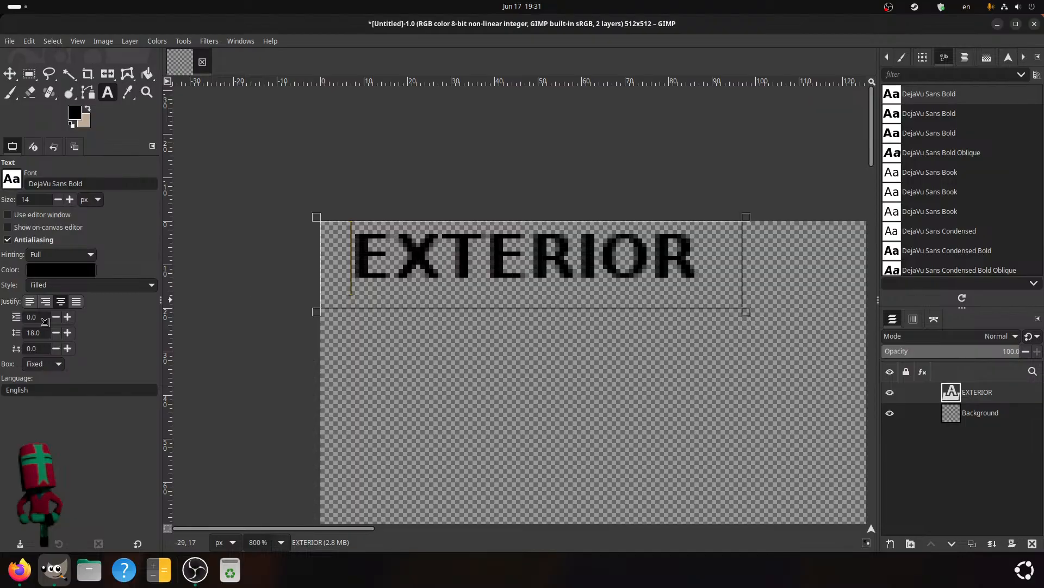
{"action": "left_click", "coordinate": [30, 300]}
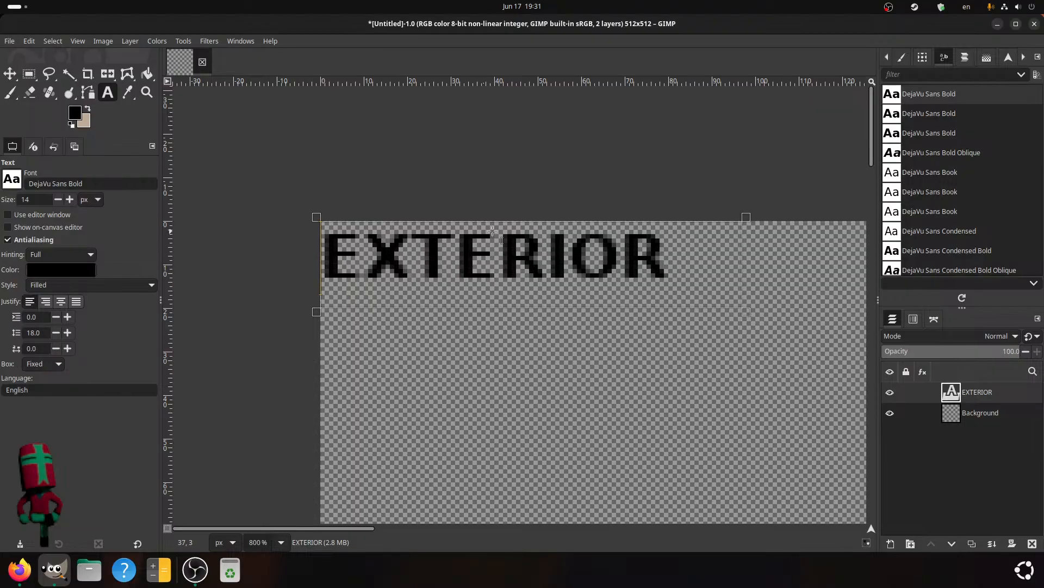
- Try adding an arrow "->" after EXTERIOR and widen the text box to fit it
{"action": "left_click", "coordinate": [657, 250]}
{"action": "type", "text": "_"}
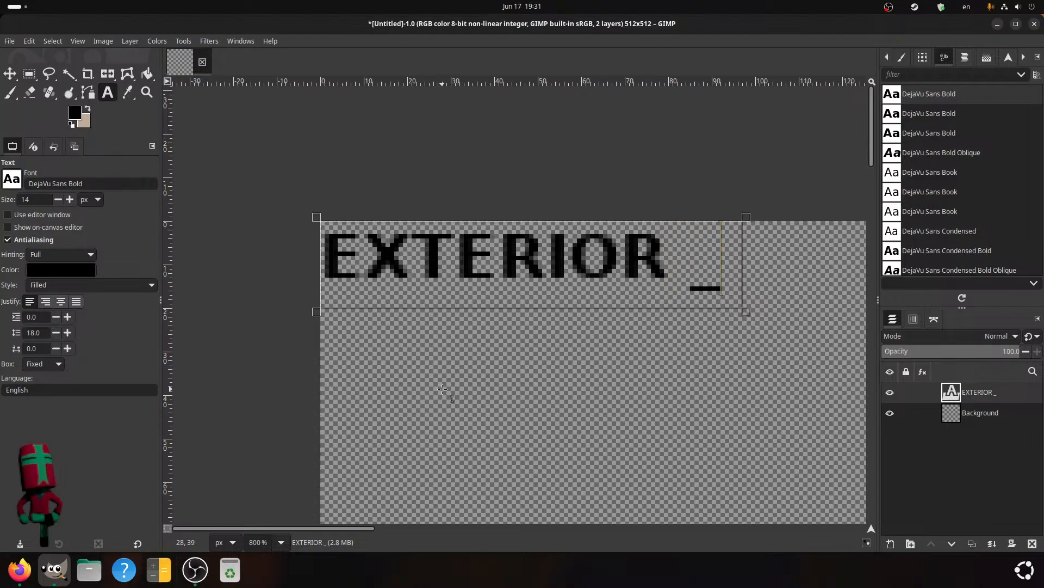
{"action": "key", "text": "BackSpace"}
{"action": "type", "text": "->"}
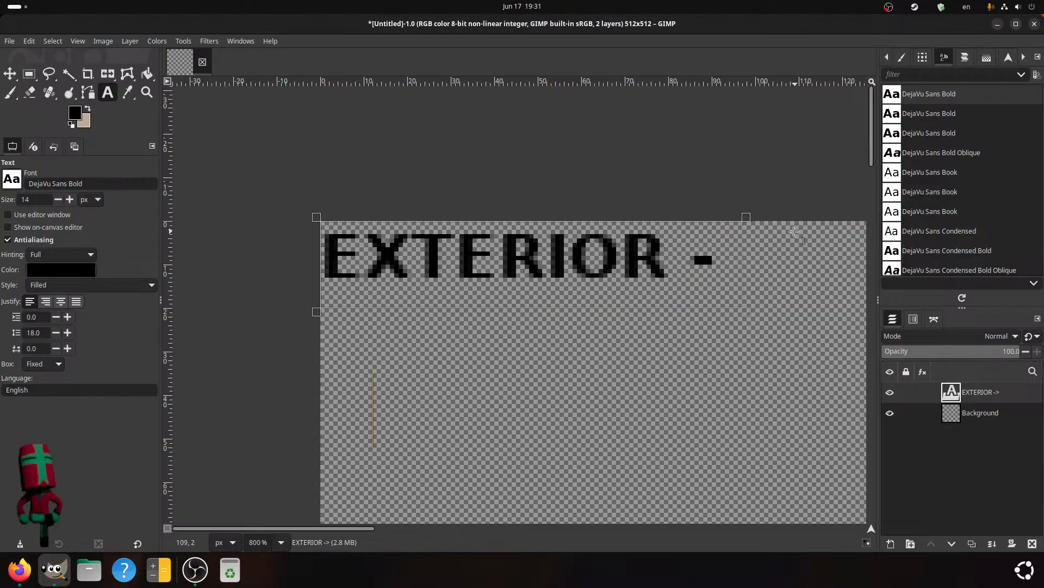
{"action": "left_click_drag", "start_coordinate": [756, 232], "coordinate": [848, 233]}
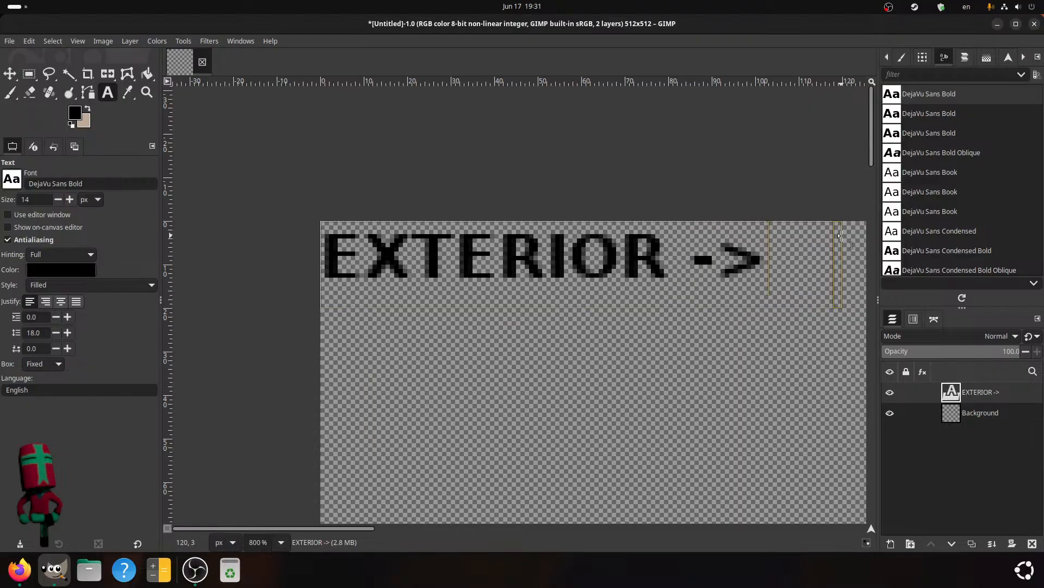
- Remove the hyphen before the ">" sign and narrow the label's text box
{"action": "left_click", "coordinate": [716, 257]}
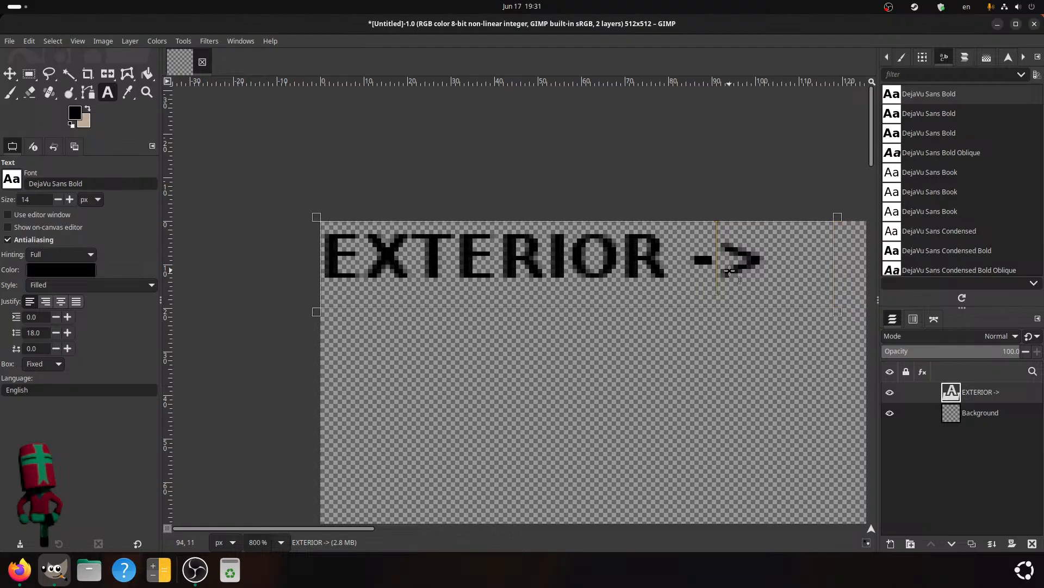
{"action": "key", "text": "BackSpace"}
{"action": "key", "text": "BackSpace"}
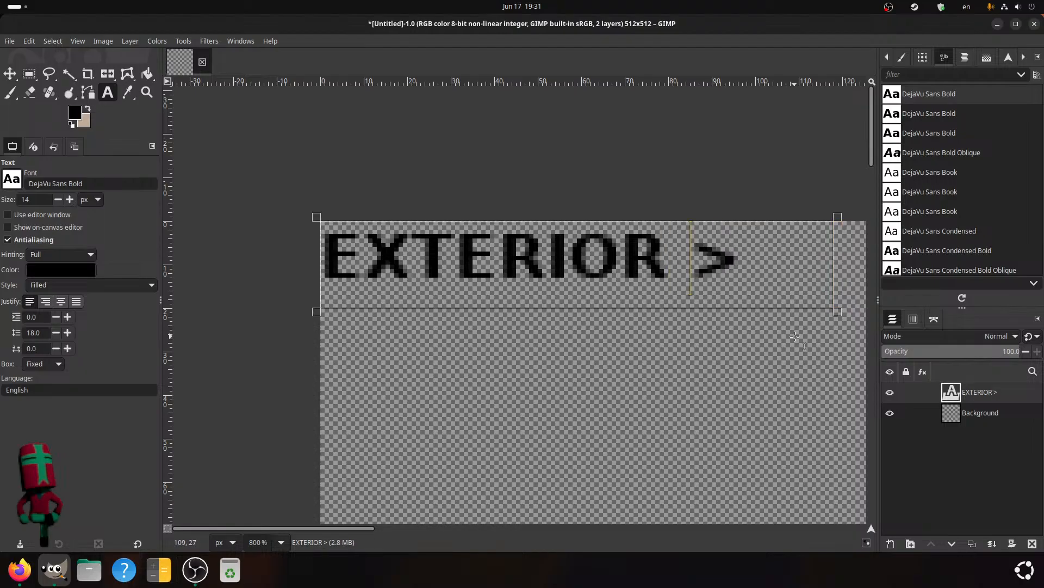
{"action": "left_click_drag", "start_coordinate": [843, 254], "coordinate": [741, 251]}
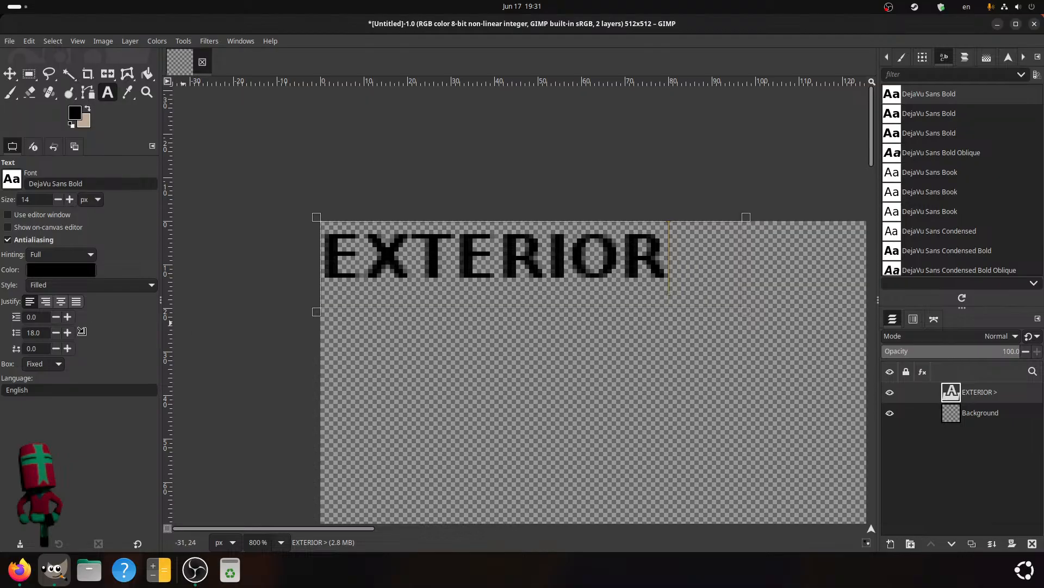
- Try a letter spacing of -1.0 on the label and return it to 0.0
{"action": "left_click", "coordinate": [56, 347]}
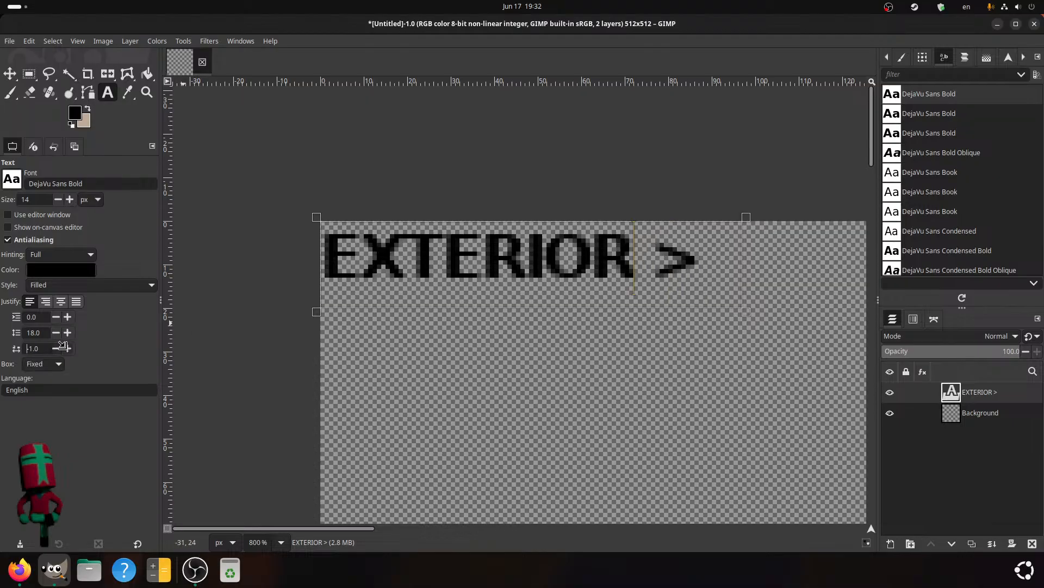
{"action": "left_click", "coordinate": [68, 348]}
{"action": "left_click", "coordinate": [55, 348]}
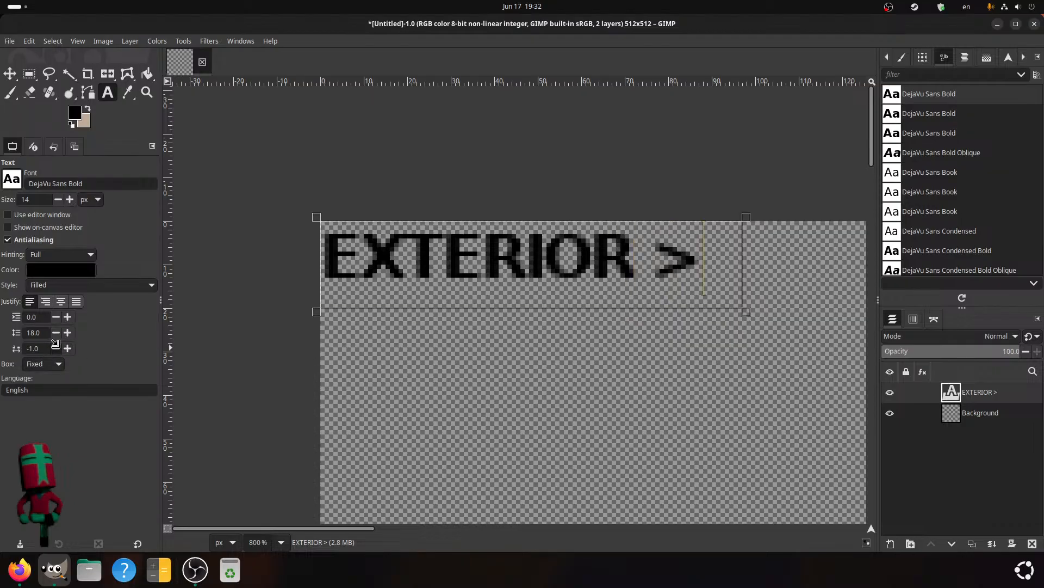
{"action": "left_click", "coordinate": [67, 348]}
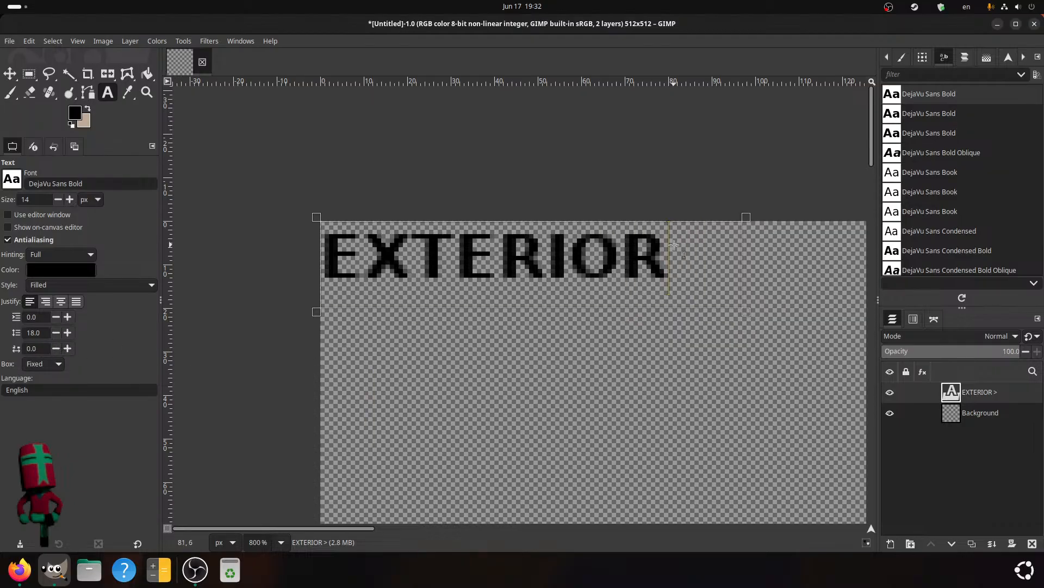
- Make the label's text box dynamic and remove the trailing ">" so the text reads EXTERIOR
{"action": "left_click", "coordinate": [747, 266]}
{"action": "left_click", "coordinate": [747, 266]}
{"action": "left_click", "coordinate": [706, 252]}
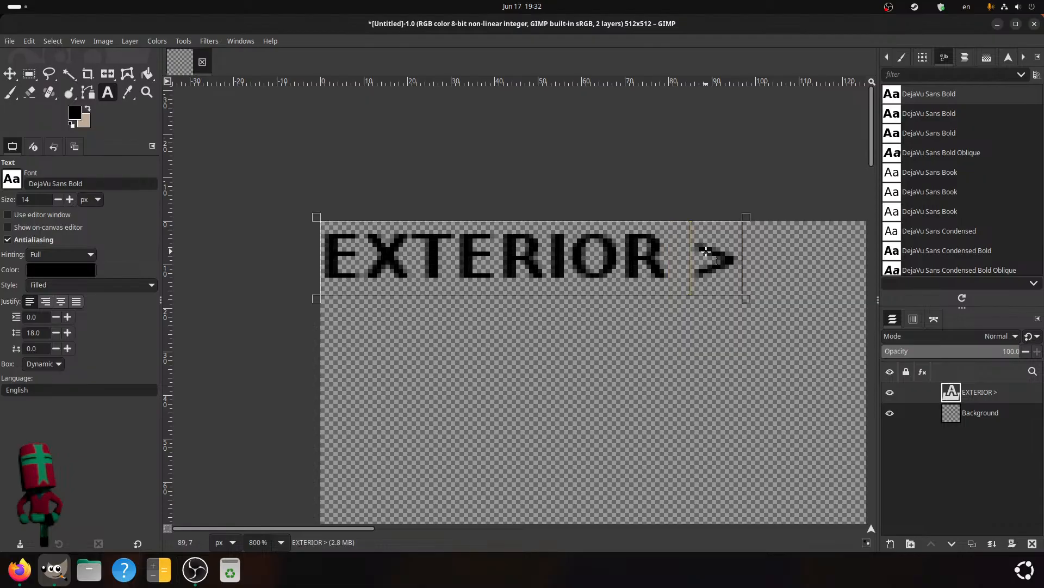
{"action": "left_click", "coordinate": [545, 274]}
{"action": "left_click", "coordinate": [739, 251]}
{"action": "left_click", "coordinate": [713, 262]}
{"action": "left_click", "coordinate": [734, 267]}
{"action": "key", "text": "BackSpace"}
{"action": "key", "text": "BackSpace"}
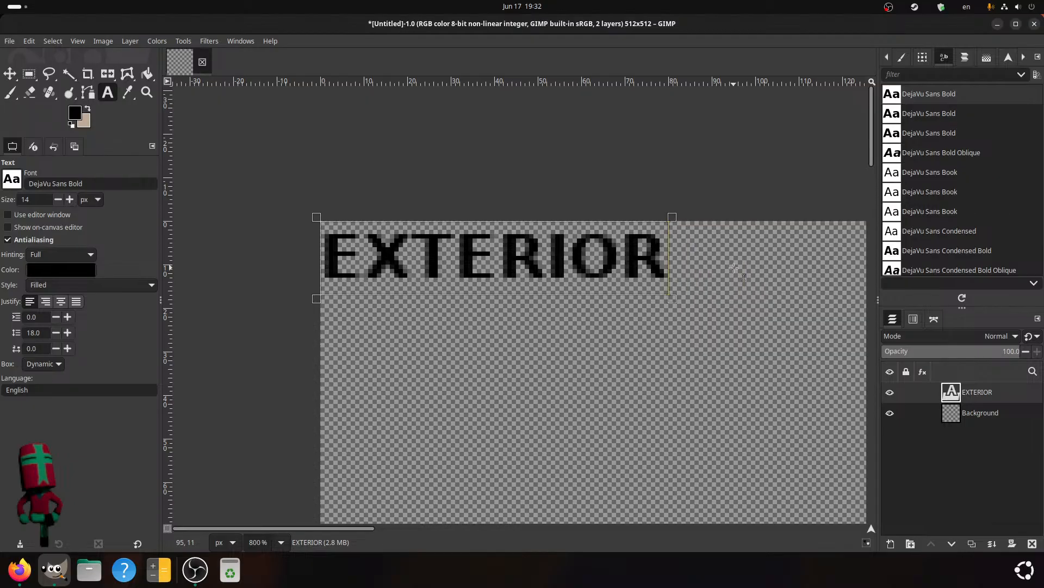
- Widen the EXTERIOR label's text box to about 96 px
{"action": "left_click_drag", "start_coordinate": [676, 263], "coordinate": [742, 261]}
{"action": "left_click", "coordinate": [461, 264]}
{"action": "left_click", "coordinate": [485, 252]}
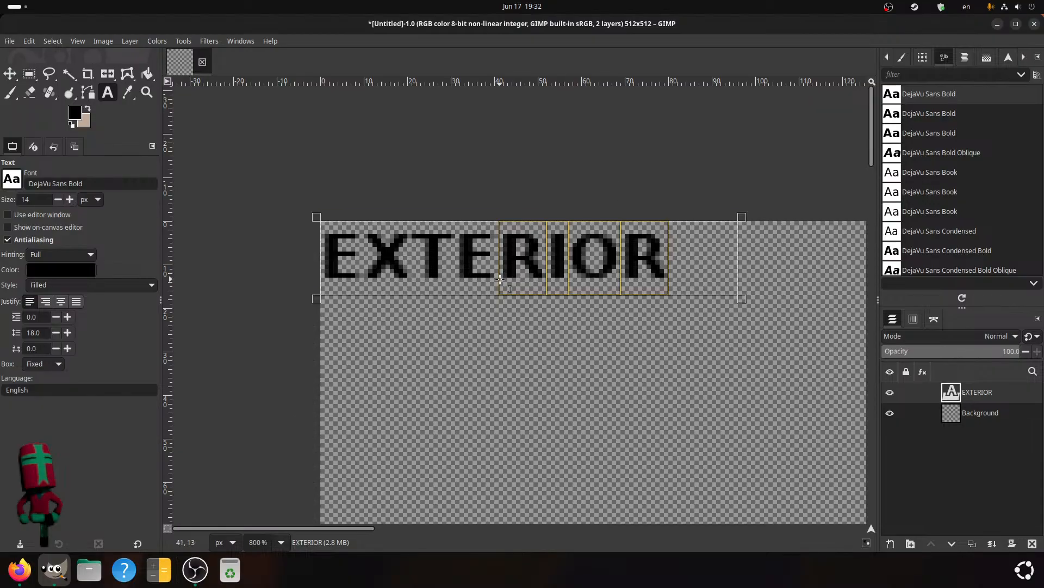
- Select all the characters of the EXTERIOR label
{"action": "left_click", "coordinate": [373, 244]}
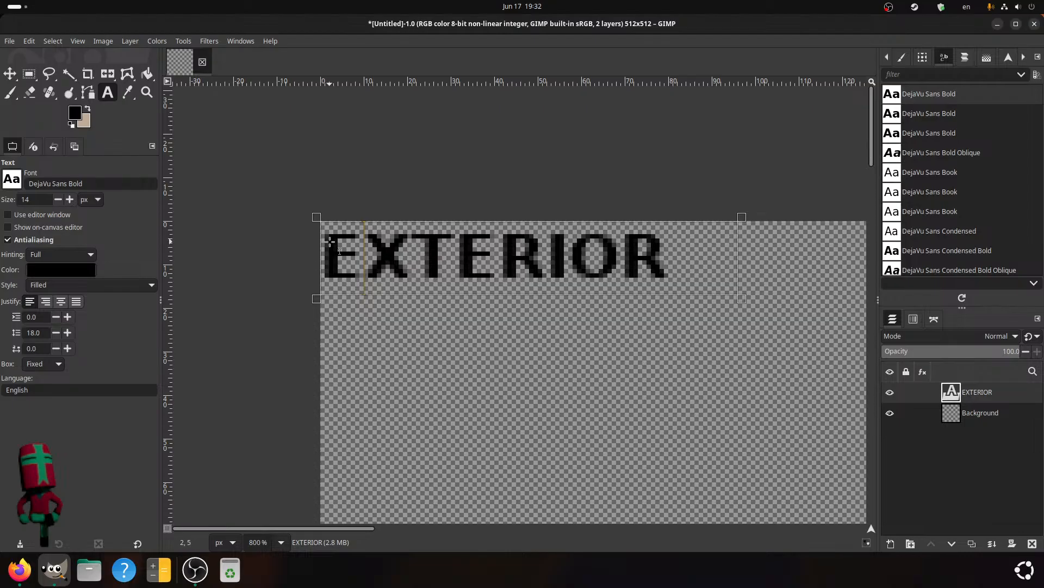
{"action": "left_click_drag", "start_coordinate": [328, 242], "coordinate": [489, 254]}
{"action": "left_click_drag", "start_coordinate": [705, 260], "coordinate": [265, 222]}
{"action": "left_click", "coordinate": [495, 251]}
{"action": "key", "text": "ctrl+a"}
{"action": "left_click", "coordinate": [424, 248]}
{"action": "left_click_drag", "start_coordinate": [325, 245], "coordinate": [725, 268]}
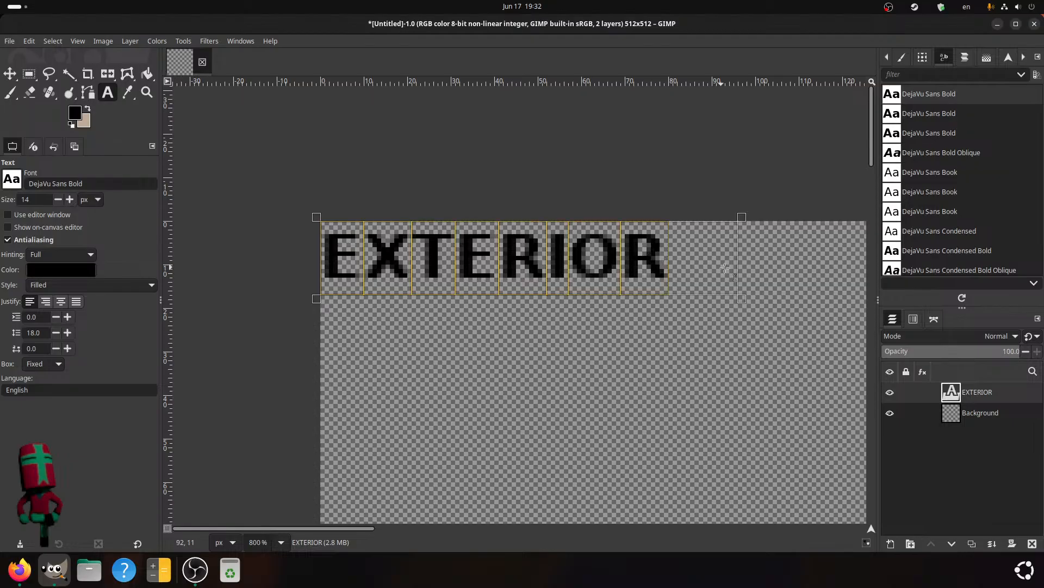
{"action": "left_click", "coordinate": [75, 113]}
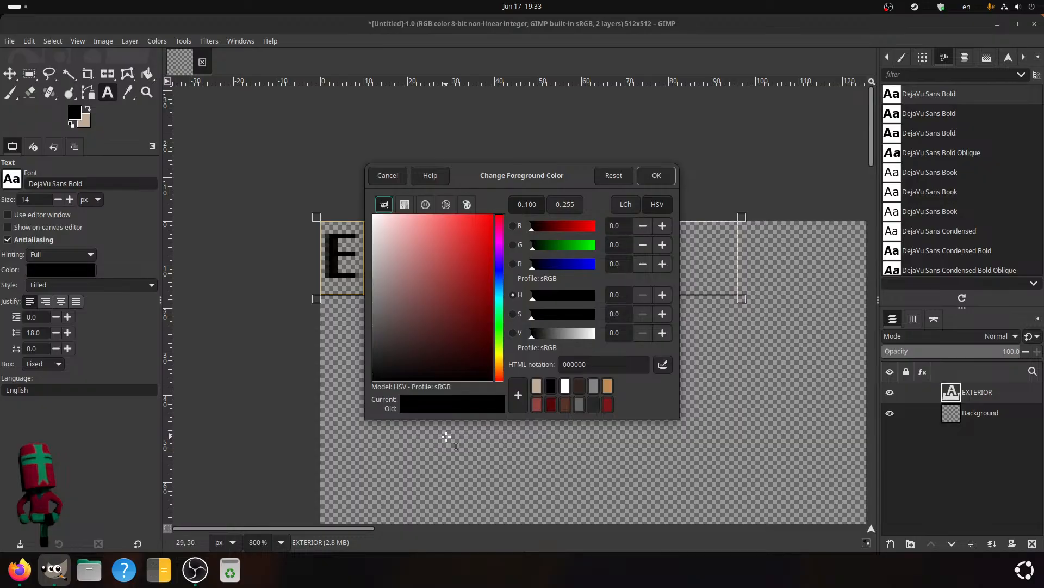
{"action": "left_click", "coordinate": [551, 404]}
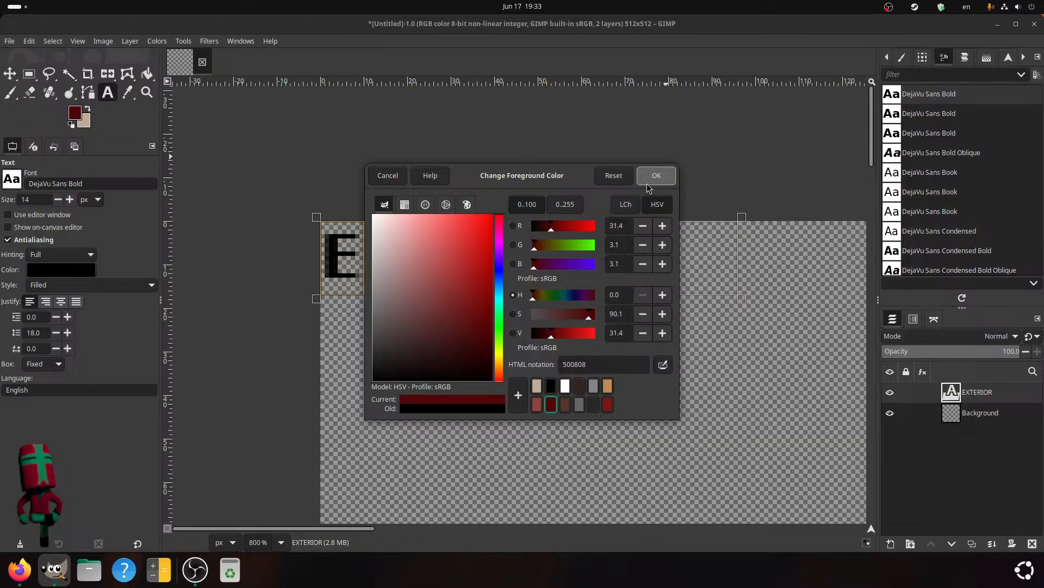
{"action": "left_click", "coordinate": [381, 177]}
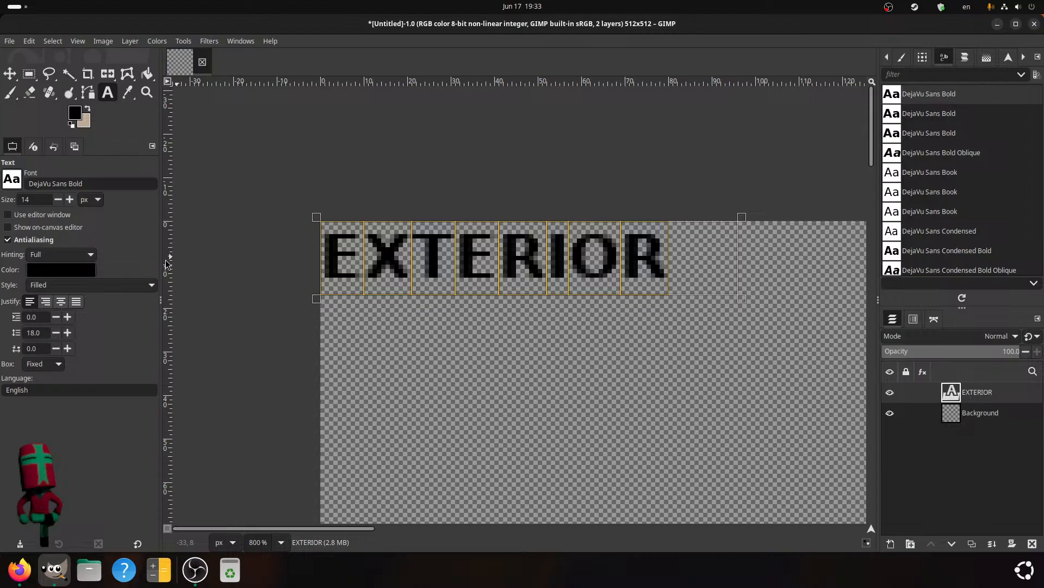
- Set the selected label's text color to the saved dark red 500808
{"action": "left_click", "coordinate": [55, 272]}
{"action": "left_click", "coordinate": [551, 404]}
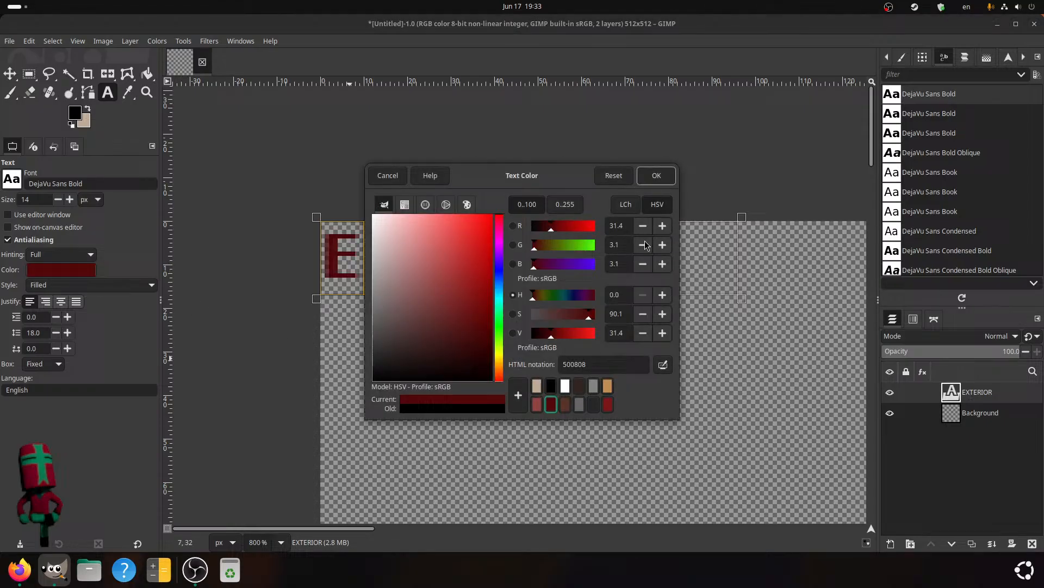
{"action": "left_click", "coordinate": [657, 177]}
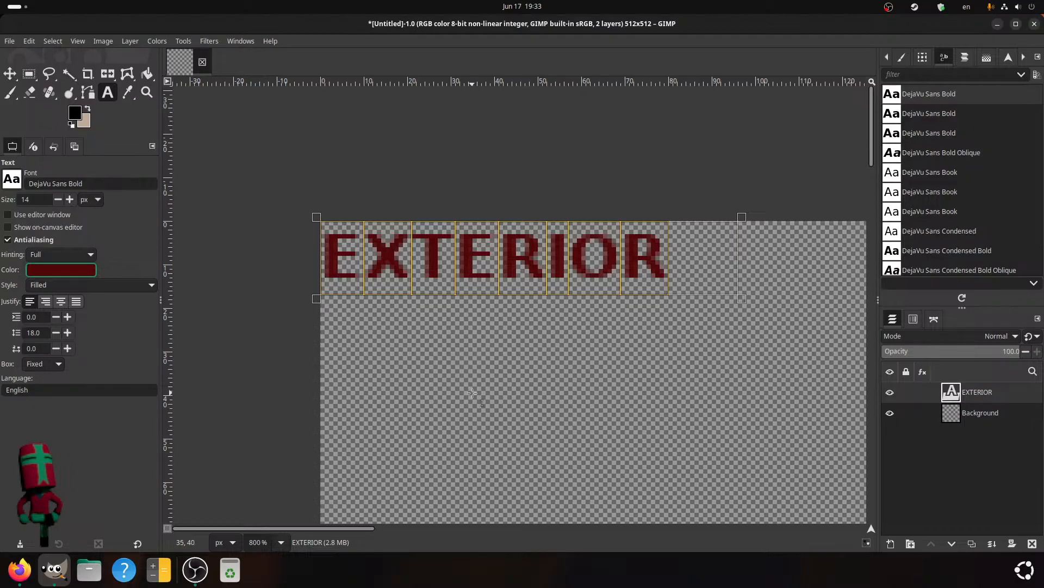
- Give the EXTERIOR label the Outlined and filled style with a solid black outline 1.0 px wide
{"action": "left_click", "coordinate": [121, 284]}
{"action": "left_click", "coordinate": [82, 314]}
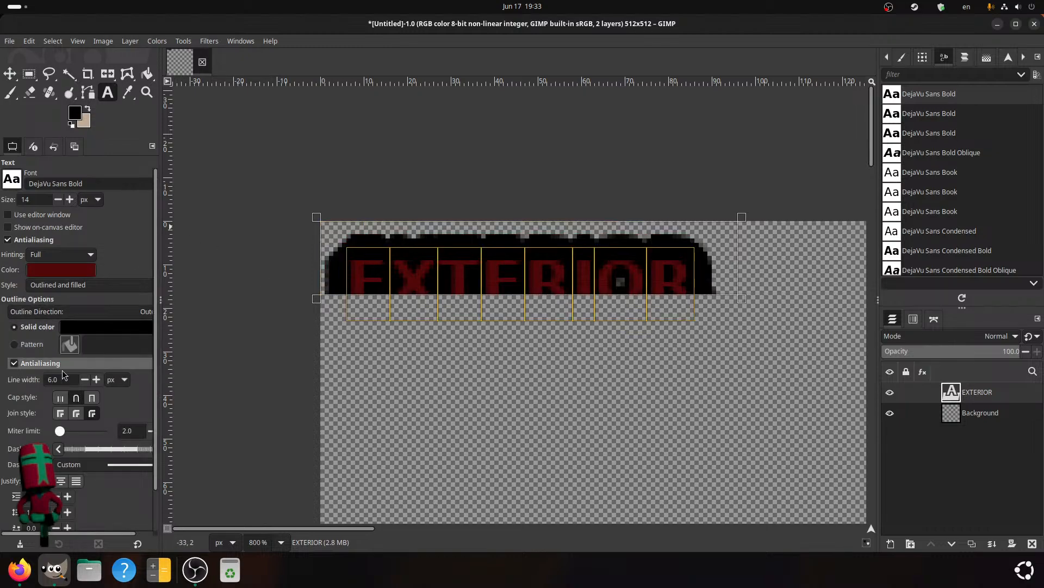
{"action": "left_click", "coordinate": [85, 379]}
{"action": "left_click", "coordinate": [85, 380]}
{"action": "left_click", "coordinate": [85, 380]}
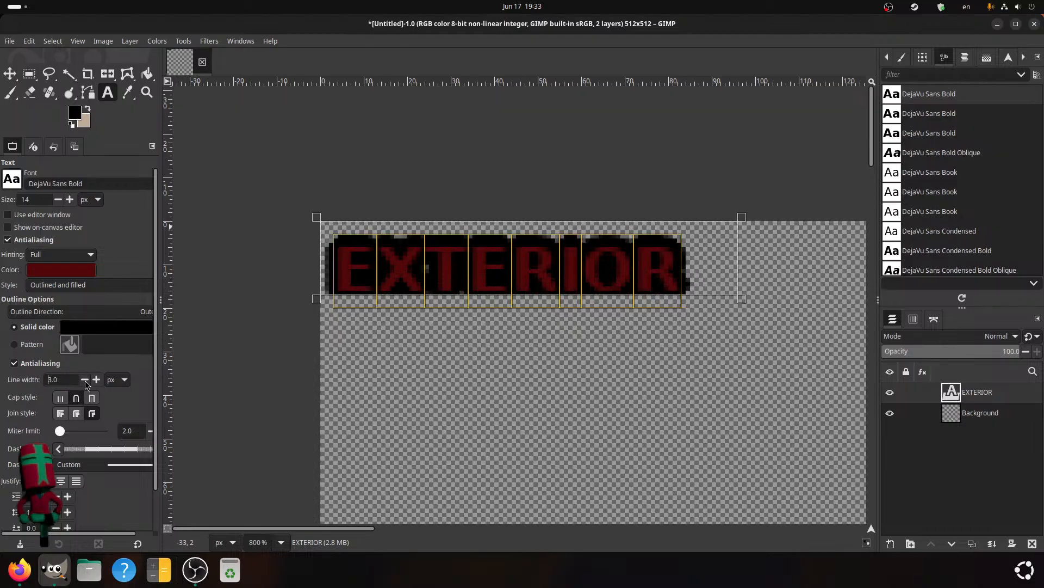
{"action": "left_click", "coordinate": [85, 380]}
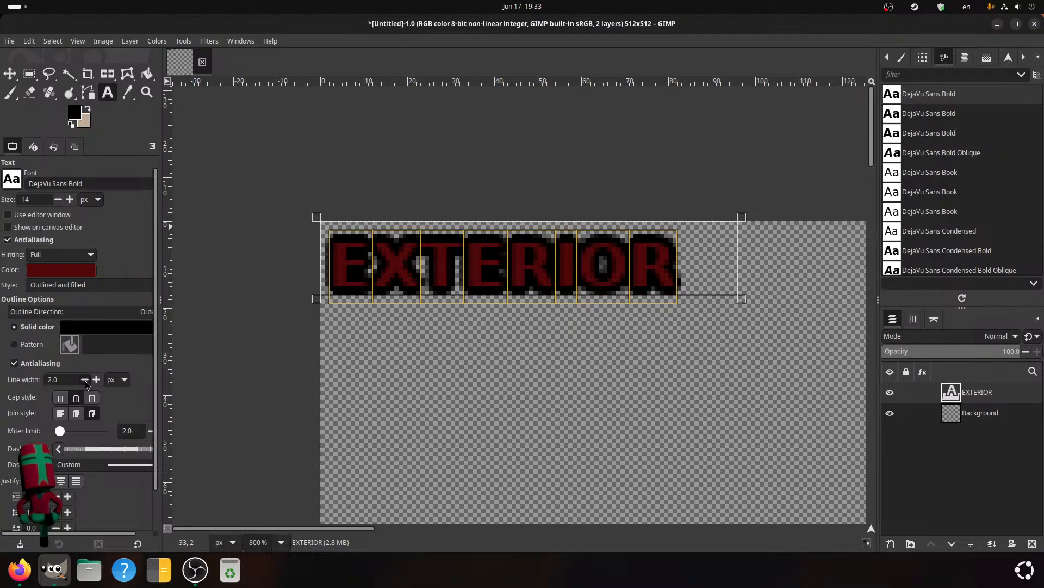
{"action": "left_click", "coordinate": [85, 380]}
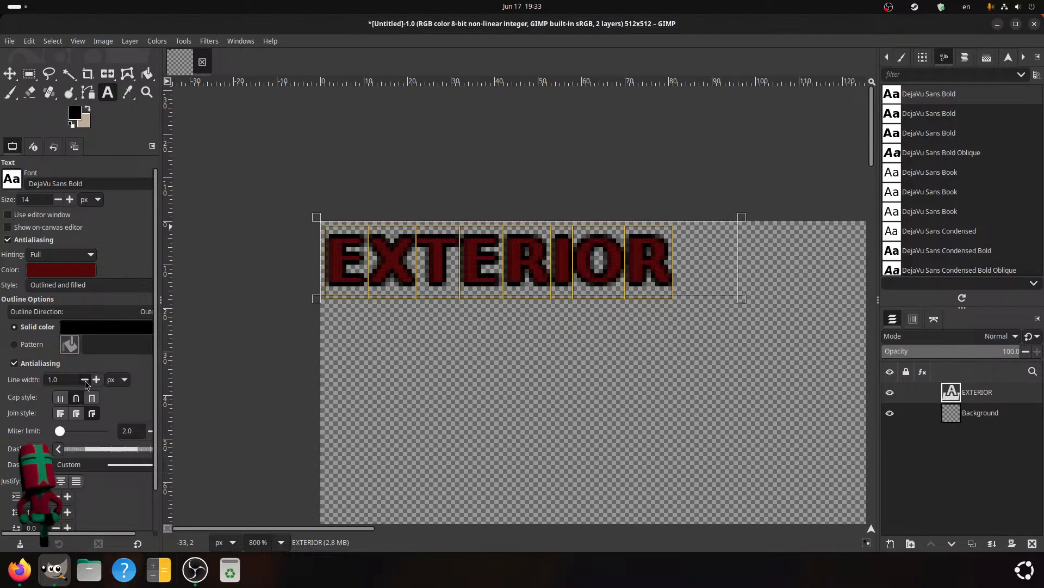
{"action": "left_click", "coordinate": [553, 241]}
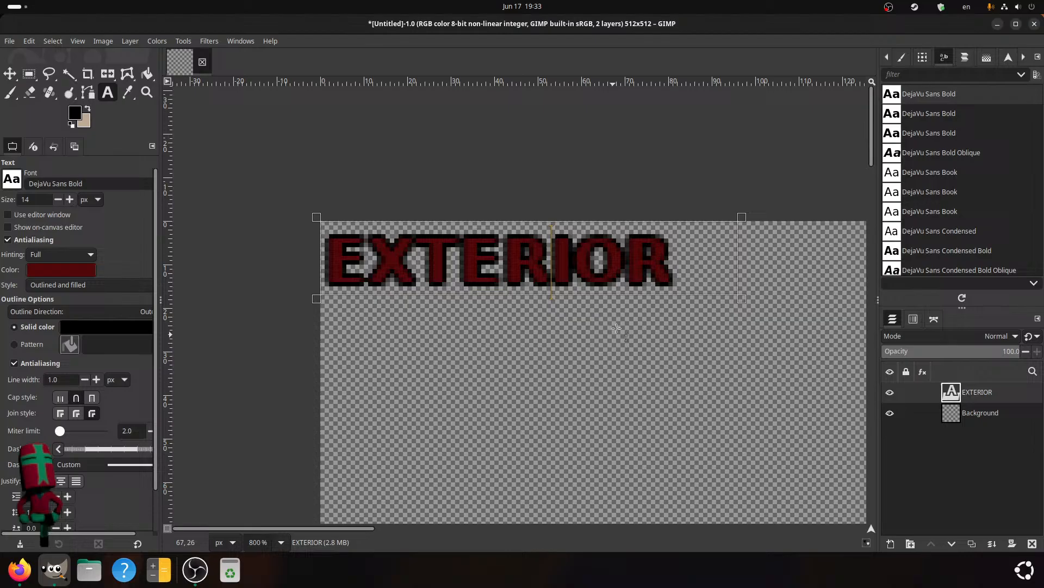
{"action": "left_click", "coordinate": [680, 239]}
- Try the label without text antialiasing and turn antialiasing back on
{"action": "left_click", "coordinate": [8, 240]}
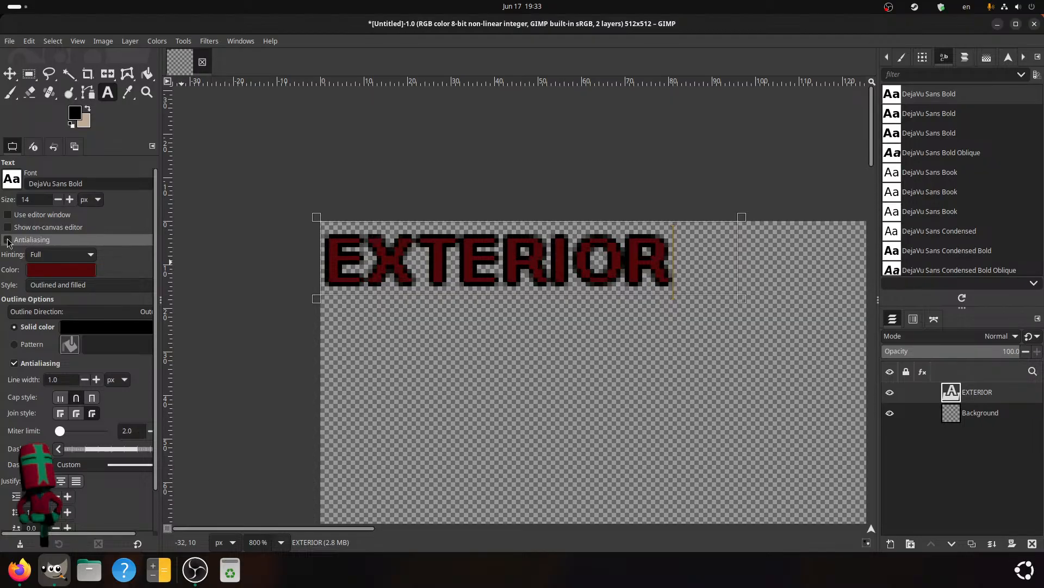
{"action": "left_click", "coordinate": [7, 240]}
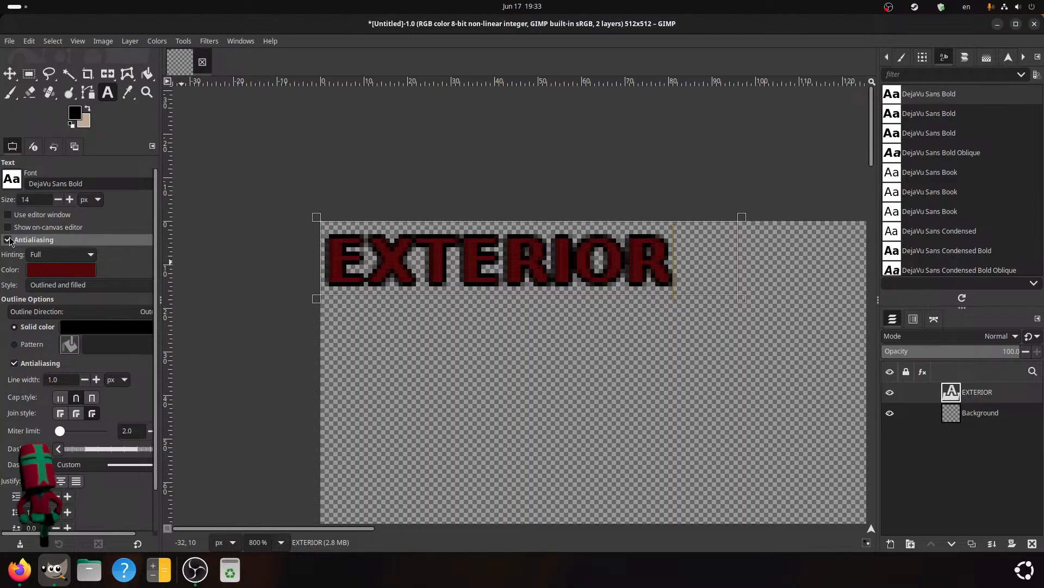
{"action": "left_click", "coordinate": [9, 240]}
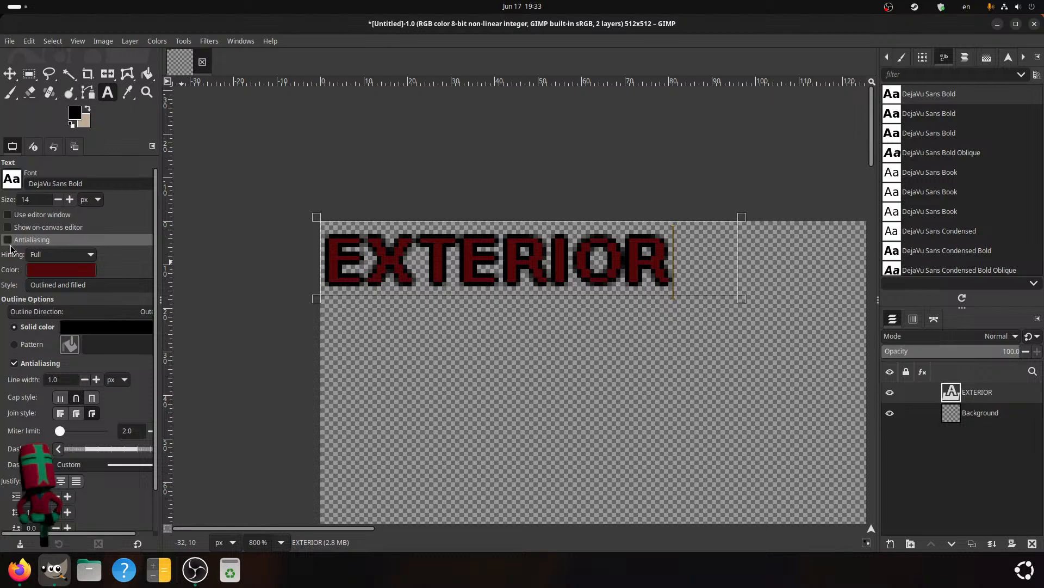
{"action": "left_click", "coordinate": [11, 245]}
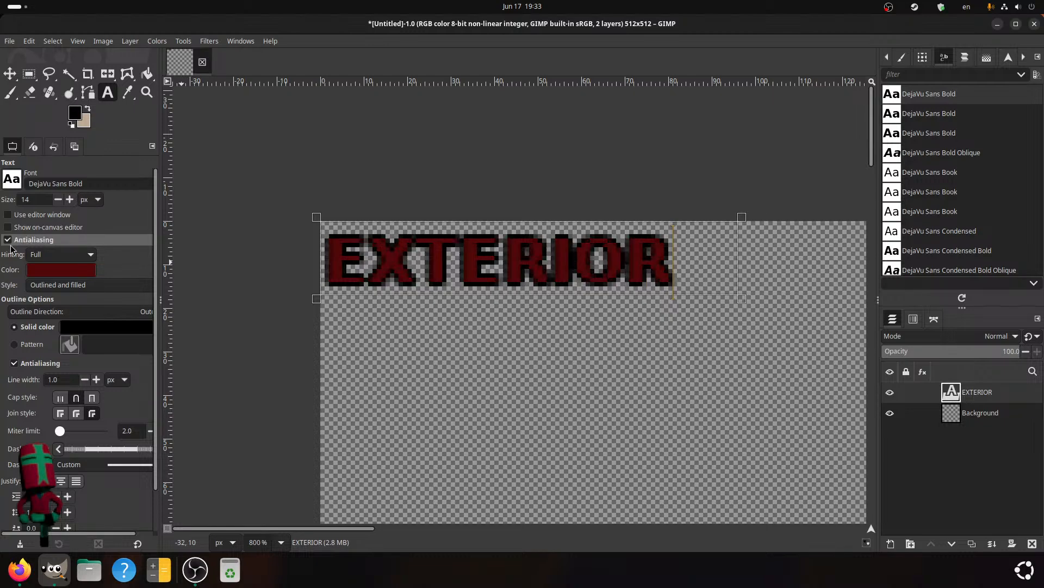
- Select the whole EXTERIOR text and set its font size to 16 px
{"action": "left_click", "coordinate": [417, 261]}
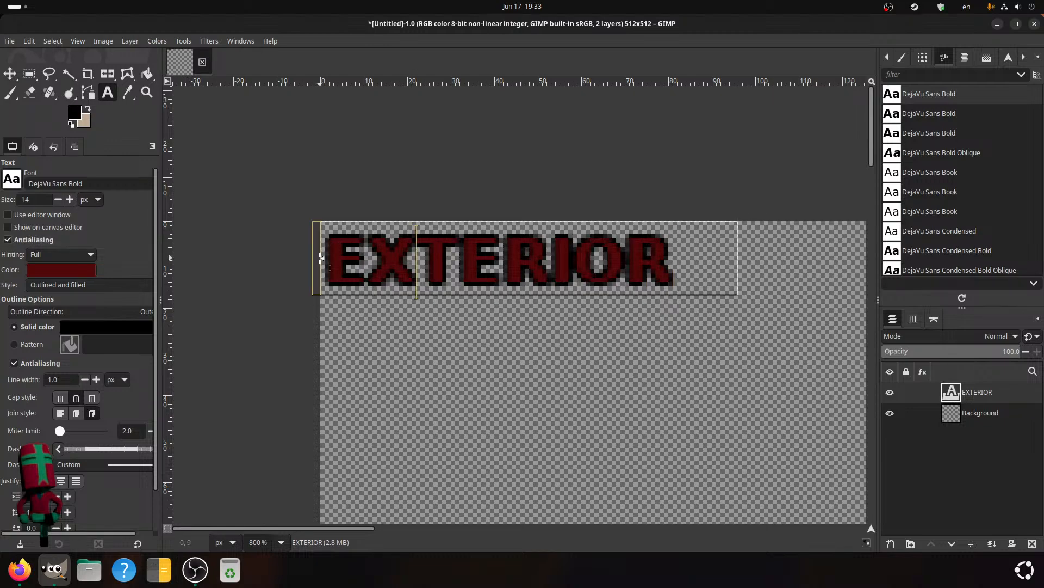
{"action": "left_click_drag", "start_coordinate": [329, 267], "coordinate": [675, 262]}
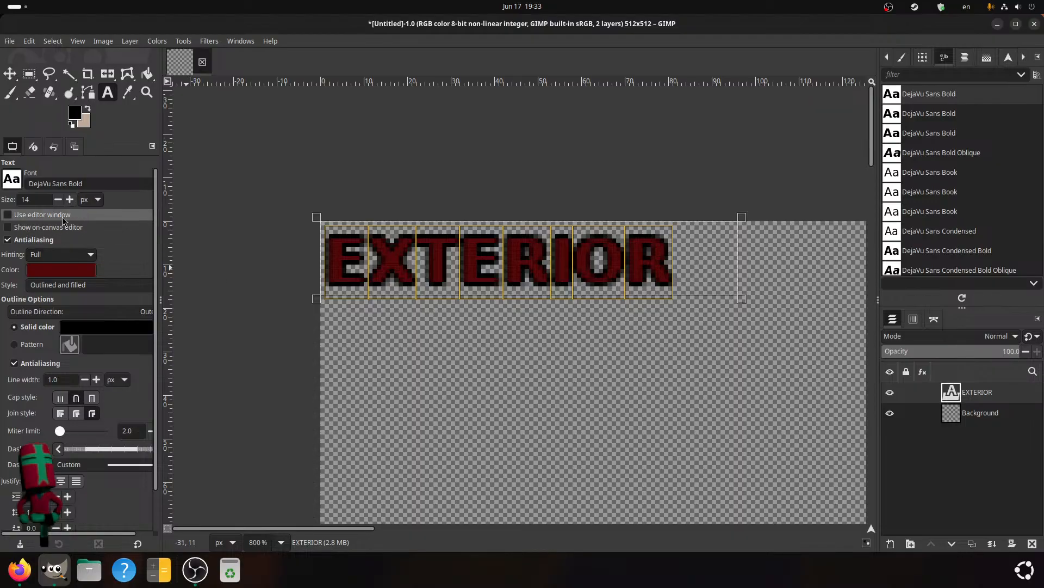
{"action": "left_click", "coordinate": [70, 199]}
{"action": "left_click", "coordinate": [69, 199]}
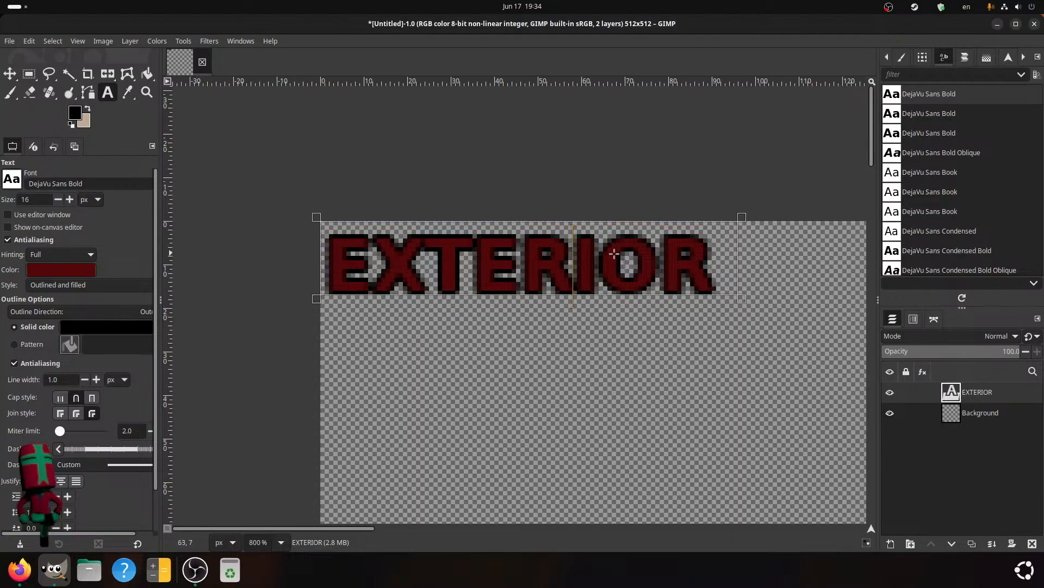
- Try a 2.0 px outline on the label, return it to 1.0 px and turn off the outline's antialiasing
{"action": "left_click", "coordinate": [97, 379]}
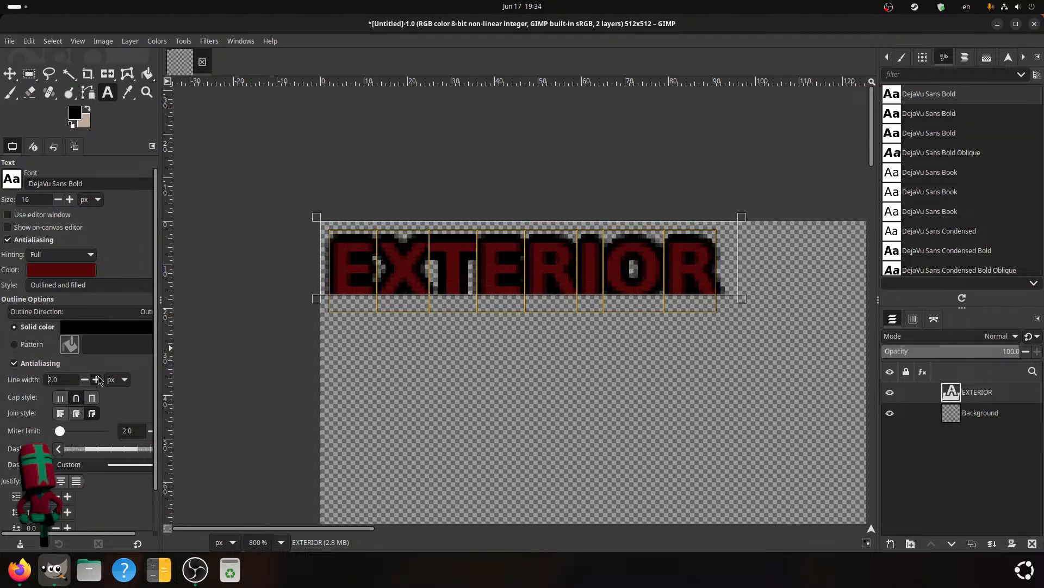
{"action": "left_click", "coordinate": [90, 377]}
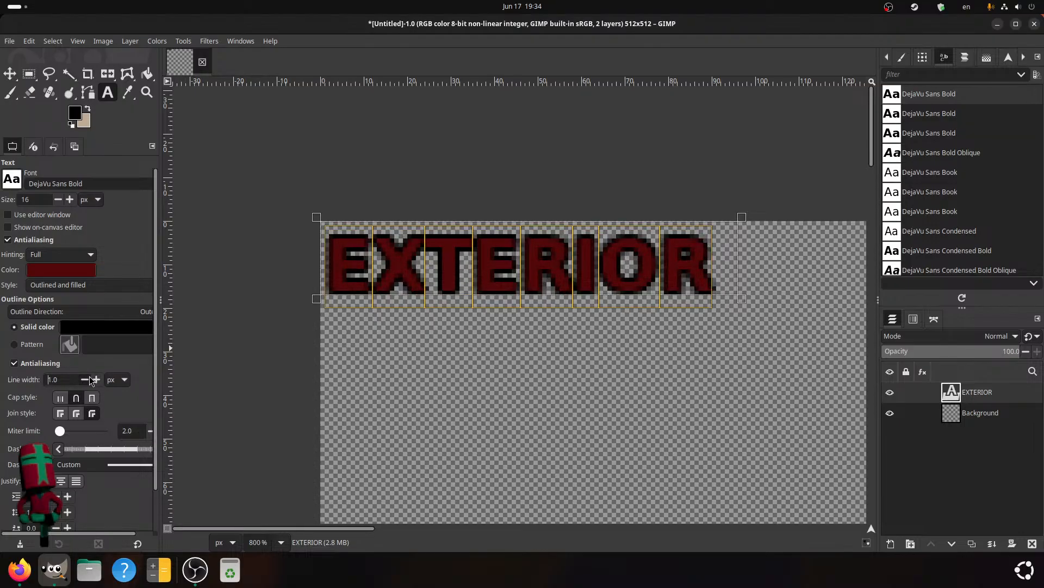
{"action": "left_click", "coordinate": [12, 364]}
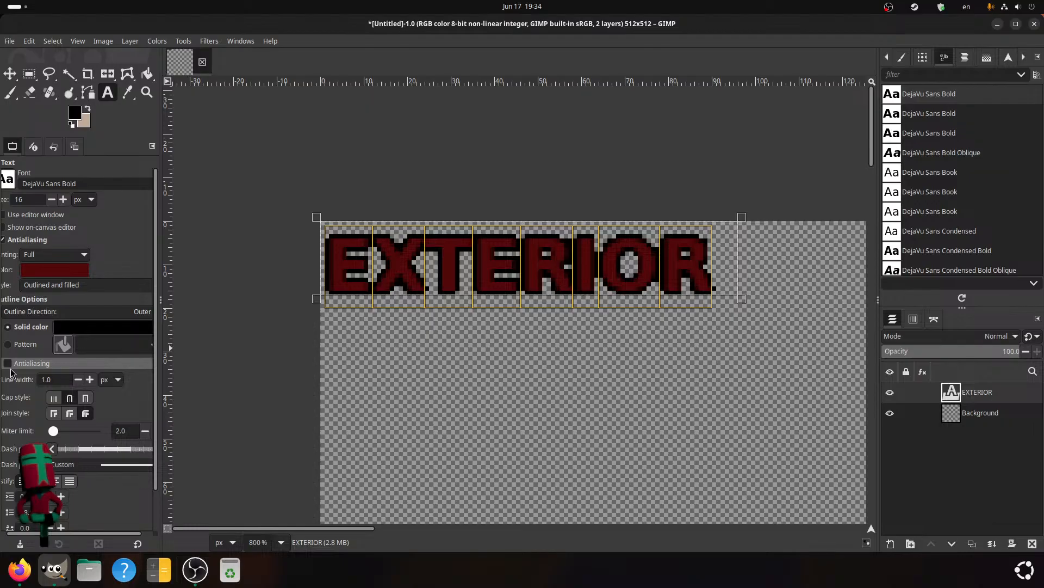
{"action": "left_click", "coordinate": [716, 253]}
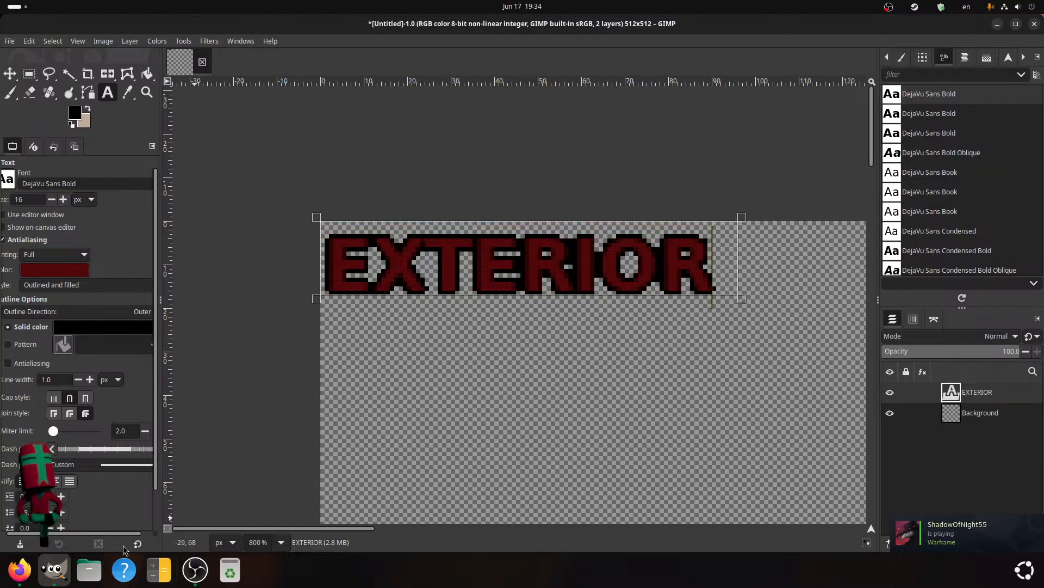
{"action": "left_click_drag", "start_coordinate": [96, 533], "coordinate": [56, 533]}
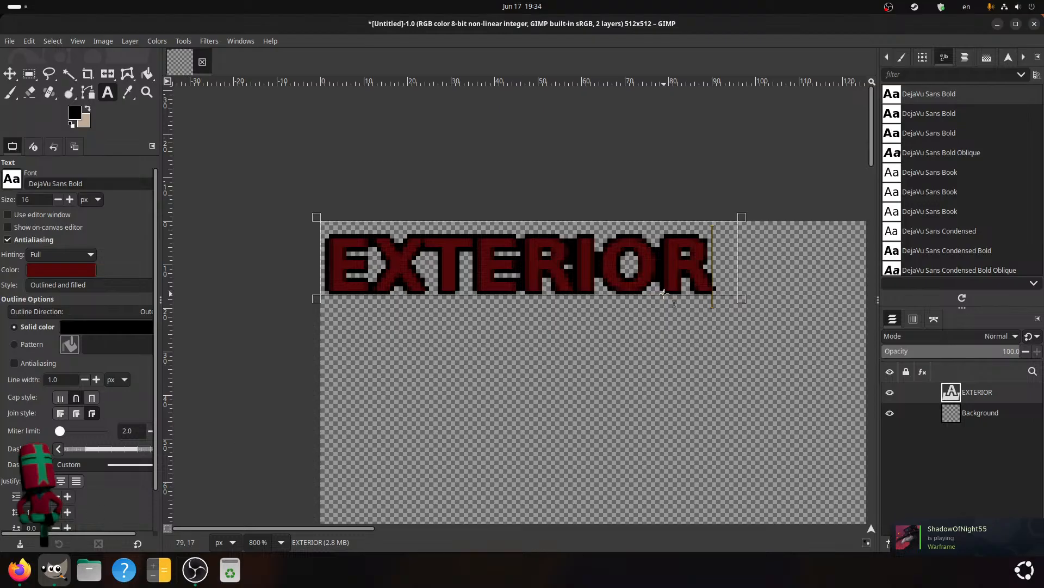
{"action": "key", "text": "Left"}
{"action": "key", "text": "Left"}
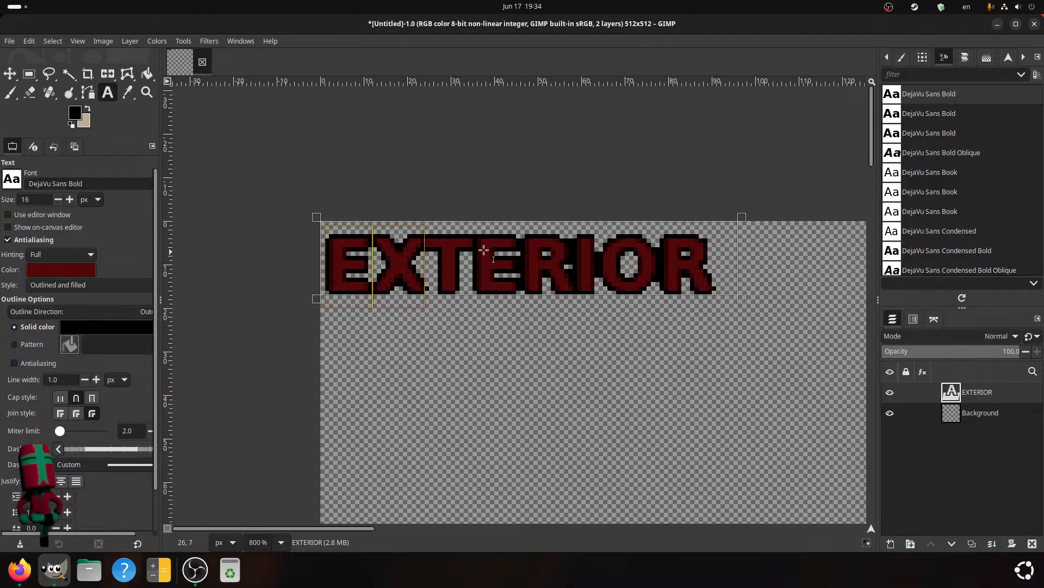
{"action": "left_click", "coordinate": [725, 271]}
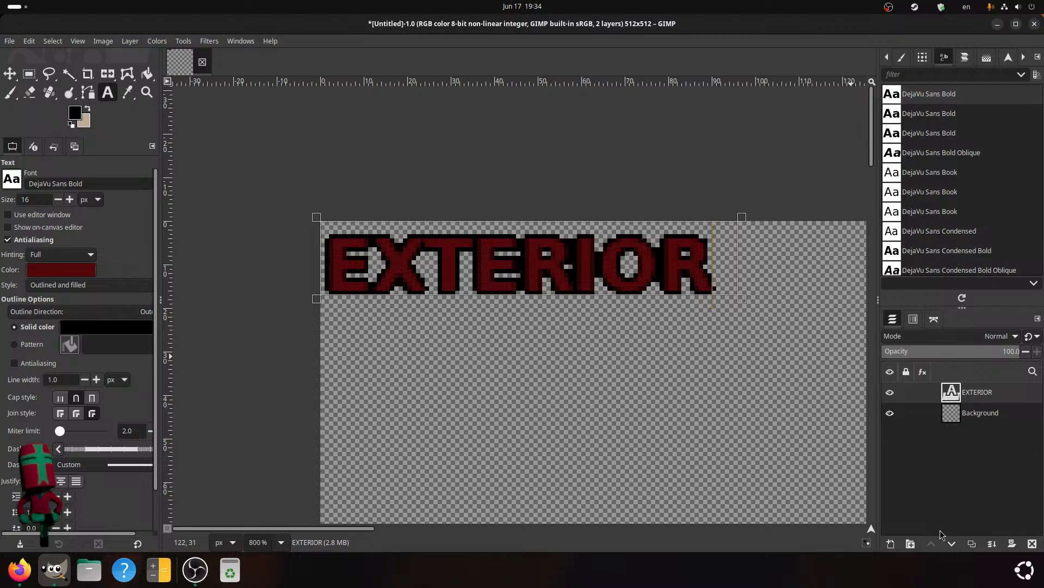
- Duplicate the EXTERIOR text layer and move the copy about 17 px down, directly below the original
{"action": "left_click", "coordinate": [972, 542]}
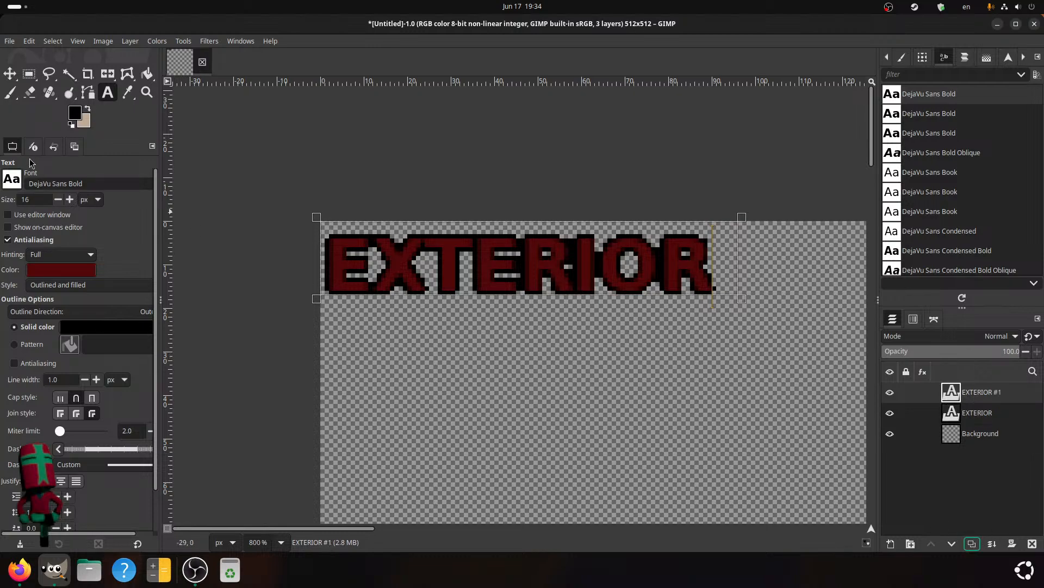
{"action": "left_click", "coordinate": [9, 73]}
{"action": "left_click_drag", "start_coordinate": [485, 262], "coordinate": [482, 331]}
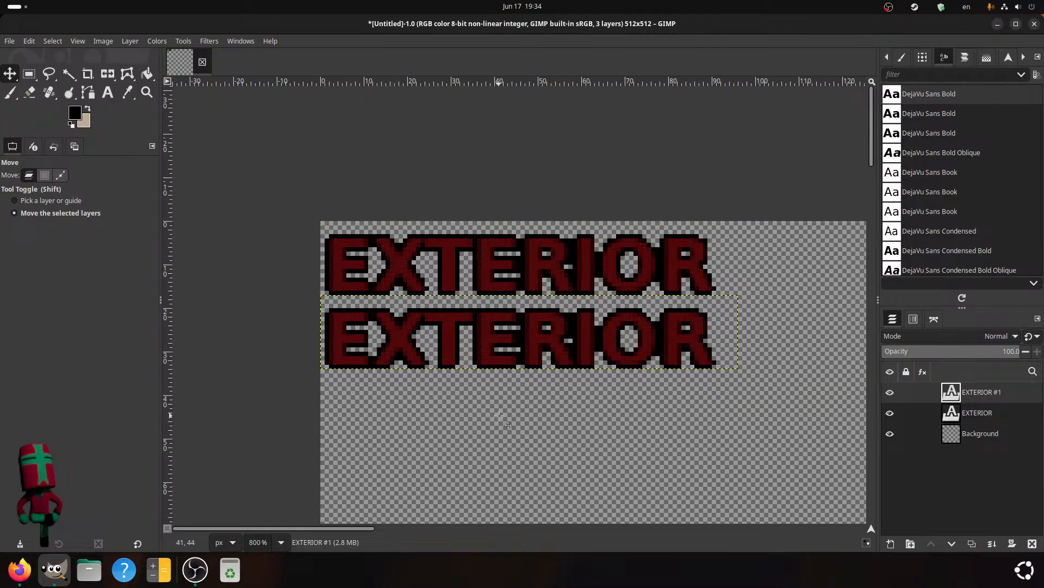
- Replace the text of the lower label with FREIGHT LIFT
{"action": "key", "text": "t"}
{"action": "left_click", "coordinate": [340, 322]}
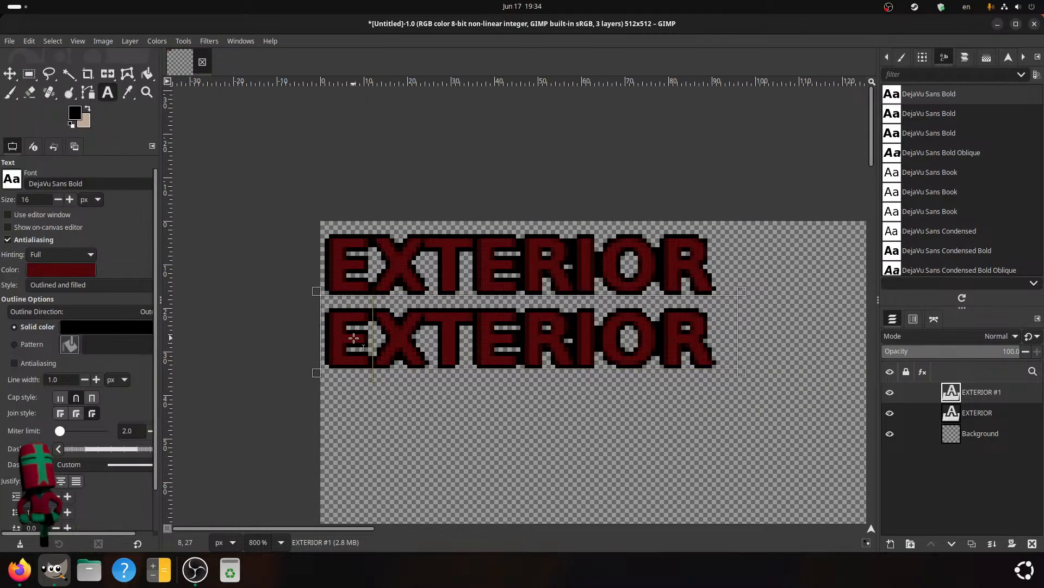
{"action": "left_click_drag", "start_coordinate": [714, 334], "coordinate": [322, 322]}
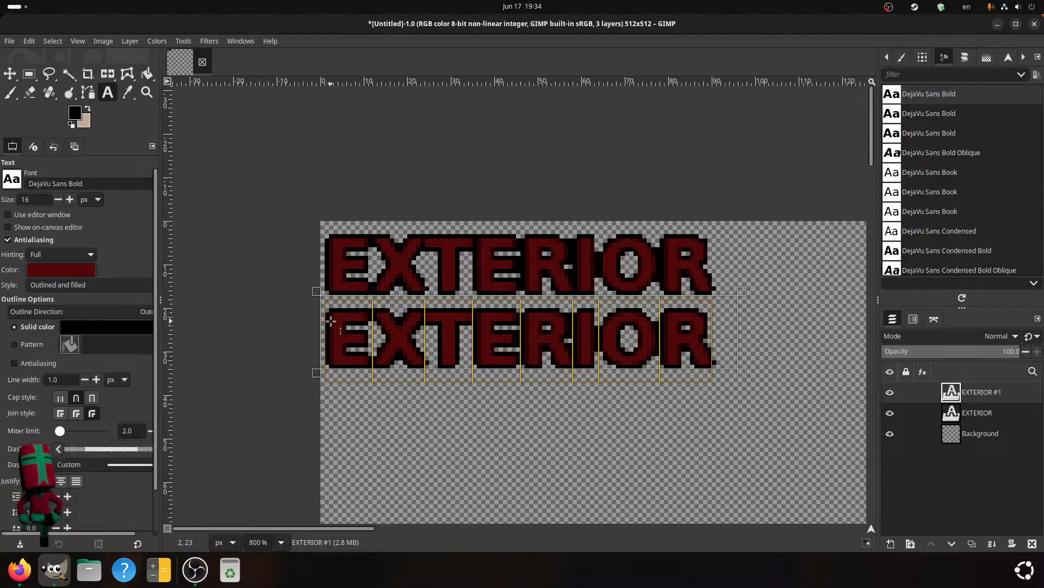
{"action": "key", "text": "BackSpace"}
{"action": "type", "text": "FREI"}
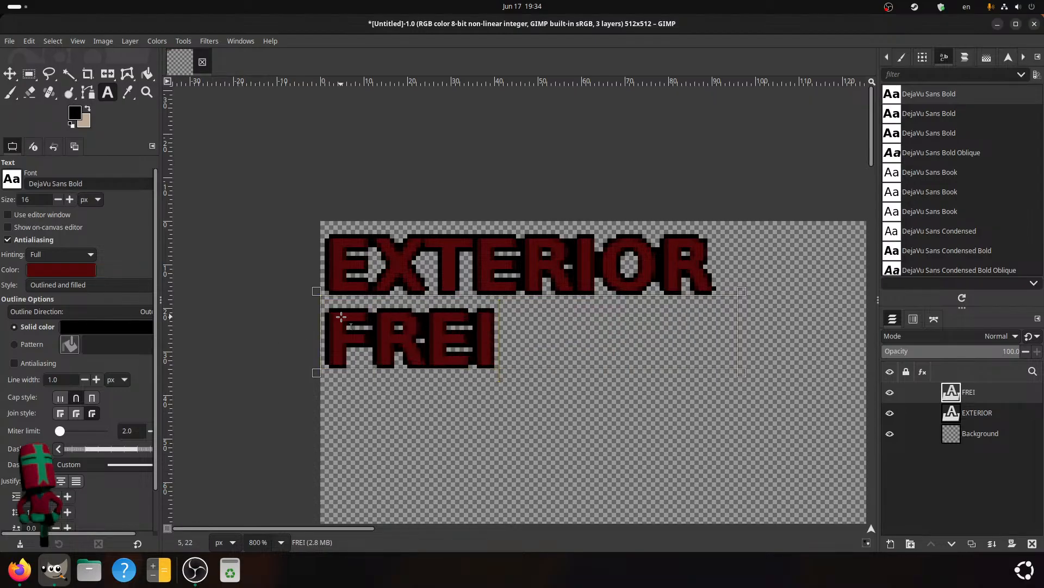
{"action": "type", "text": "GHT"}
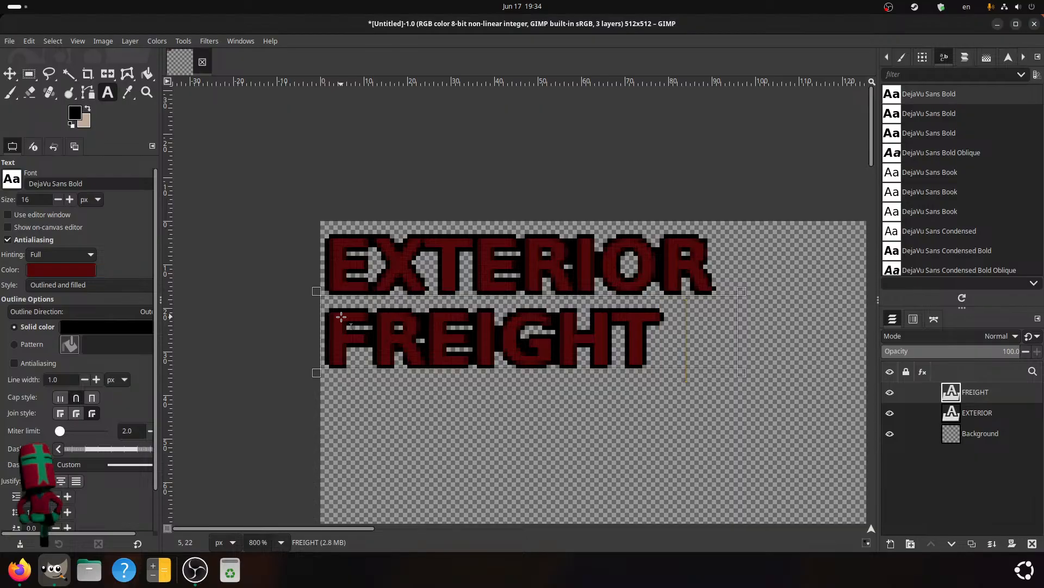
{"action": "type", "text": " LIFT"}
- Widen the FREIGHT LIFT text box to about 130 px so it fits on one line, and select its whole text
{"action": "left_click_drag", "start_coordinate": [760, 332], "coordinate": [865, 330]}
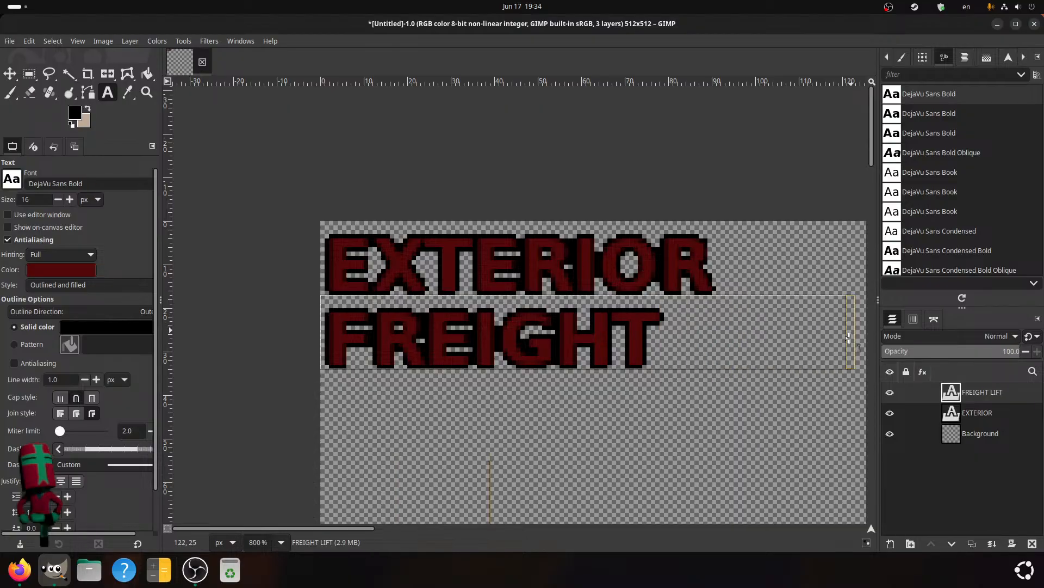
{"action": "middle_click_drag", "start_coordinate": [834, 328], "coordinate": [559, 338]}
{"action": "left_click_drag", "start_coordinate": [570, 337], "coordinate": [604, 335]}
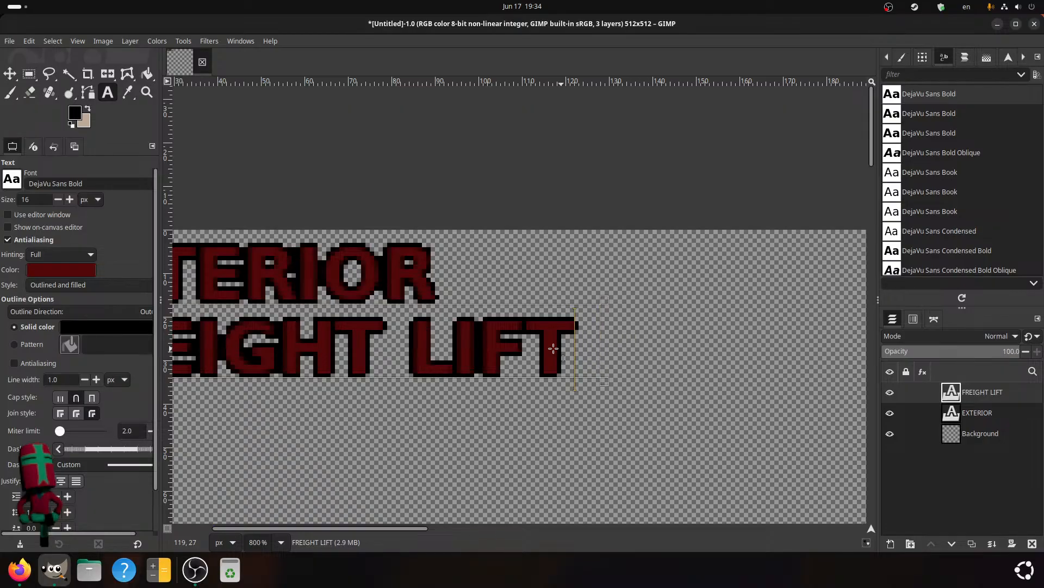
{"action": "left_click_drag", "start_coordinate": [381, 527], "coordinate": [341, 528]}
{"action": "left_click_drag", "start_coordinate": [179, 347], "coordinate": [525, 349]}
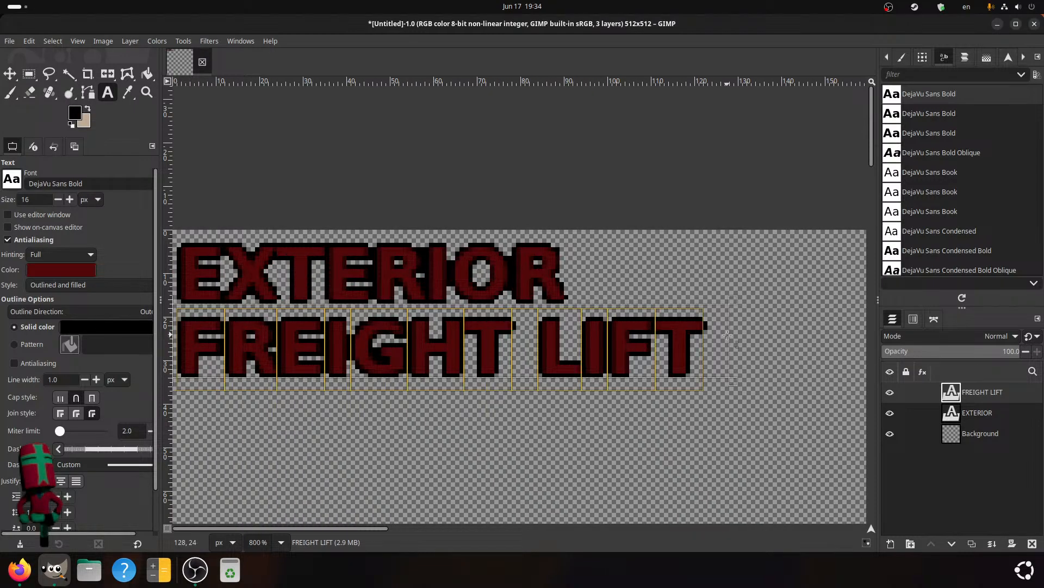
- Recolor the selected FREIGHT LIFT text dark green (1a2f22) using the colour history
{"action": "left_click", "coordinate": [75, 270]}
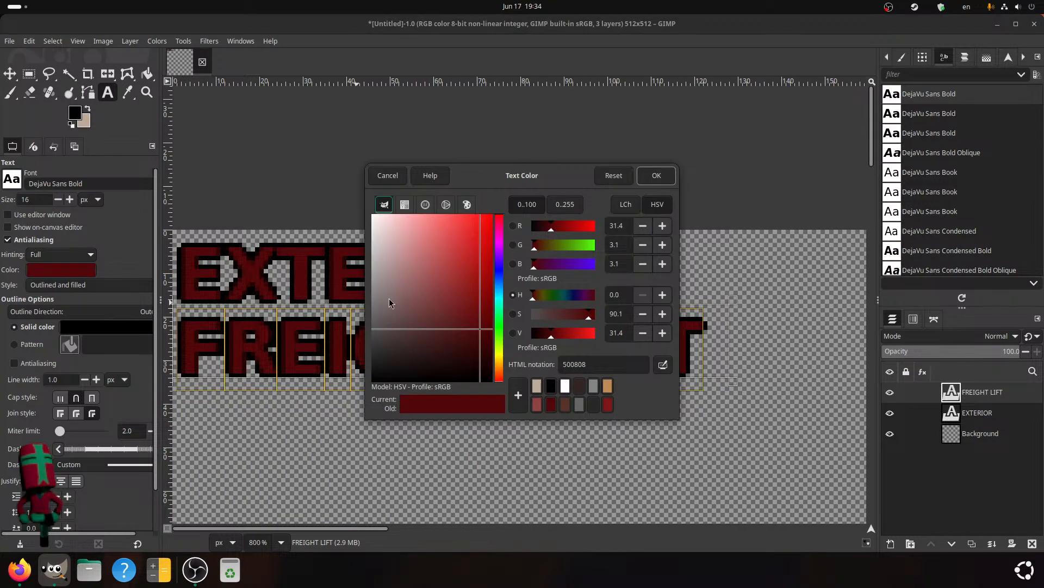
{"action": "left_click", "coordinate": [463, 205]}
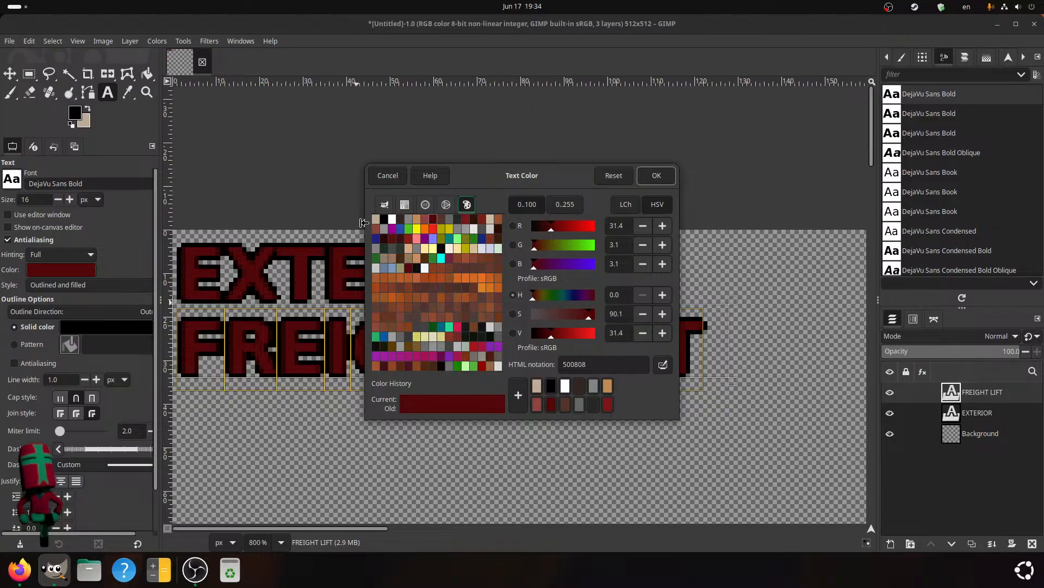
{"action": "left_click", "coordinate": [387, 248]}
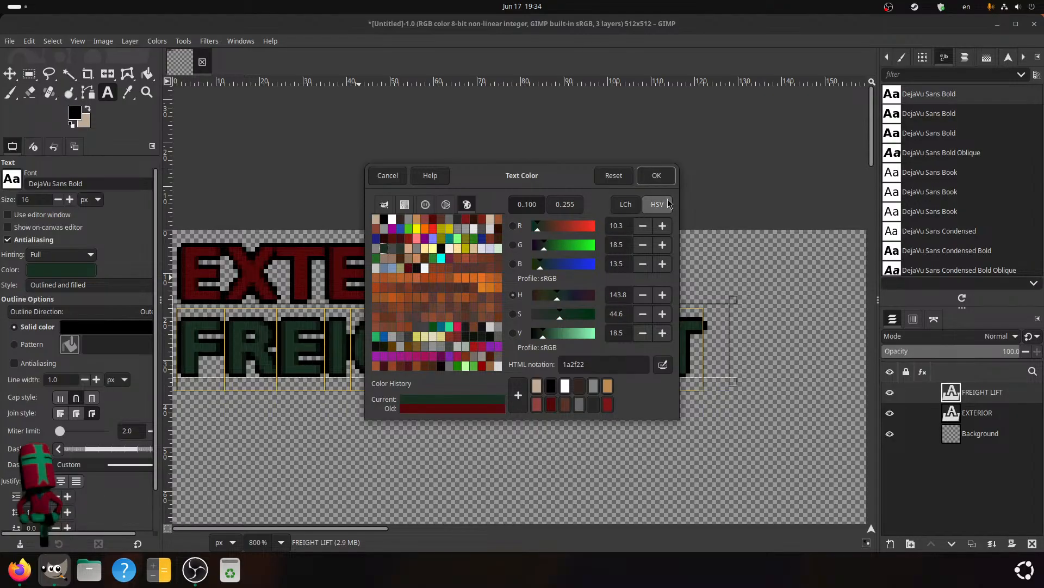
{"action": "left_click", "coordinate": [657, 175]}
{"action": "left_click", "coordinate": [701, 335]}
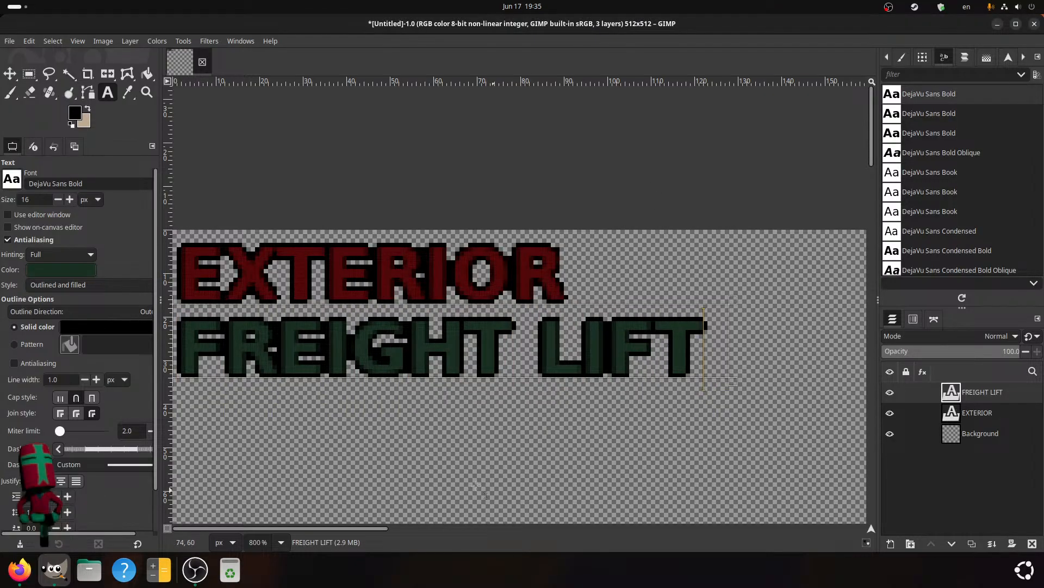
- Duplicate the FREIGHT LIFT text layer and move the copy about 17 px down, directly below the original
{"action": "scroll", "coordinate": [476, 486], "scroll_direction": "down", "scroll_amount": 2}
{"action": "middle_click_drag", "start_coordinate": [345, 441], "coordinate": [385, 413]}
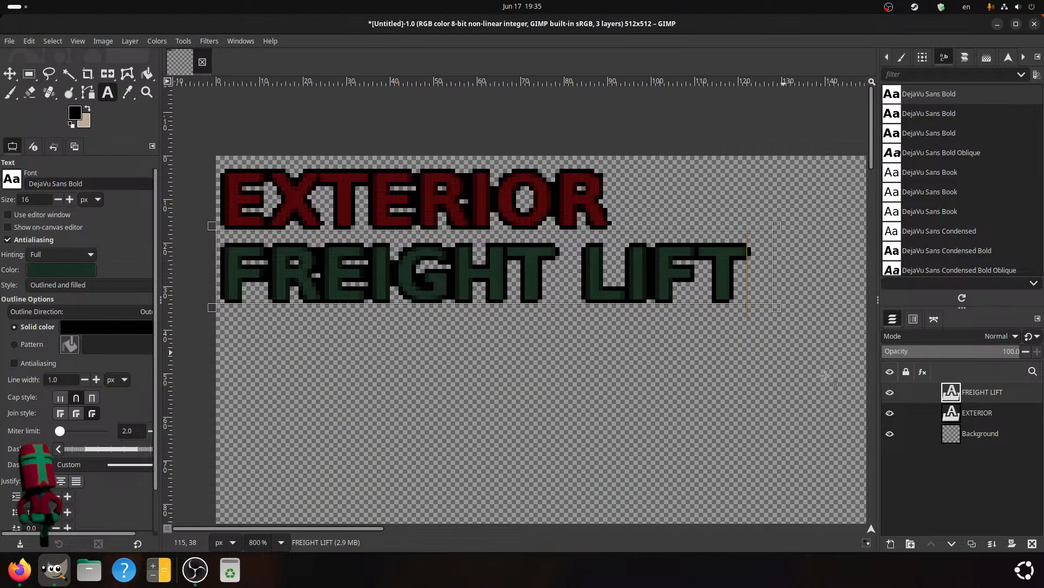
{"action": "left_click", "coordinate": [972, 544]}
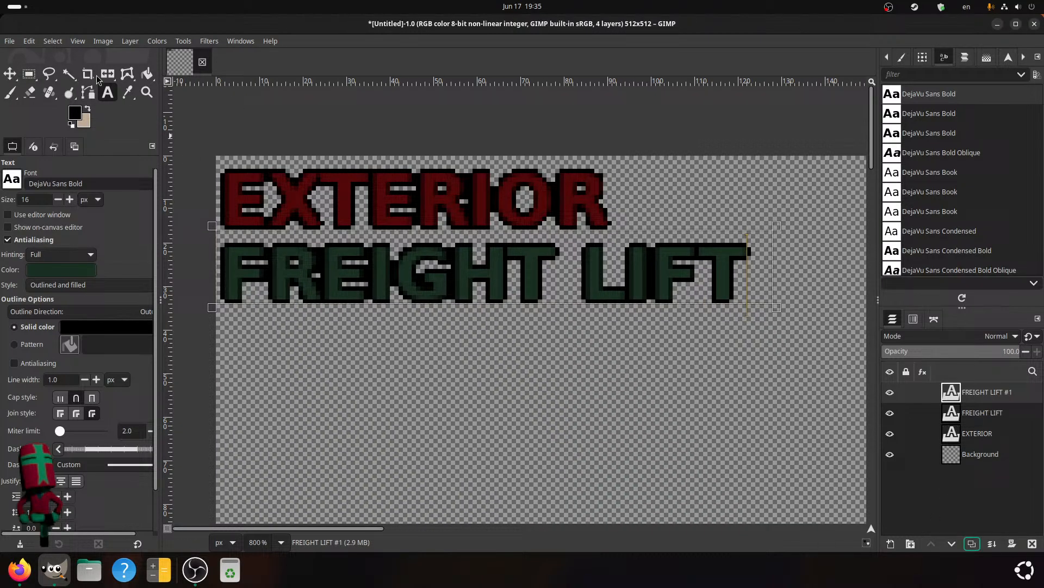
{"action": "left_click", "coordinate": [10, 73]}
{"action": "left_click_drag", "start_coordinate": [376, 259], "coordinate": [375, 331]}
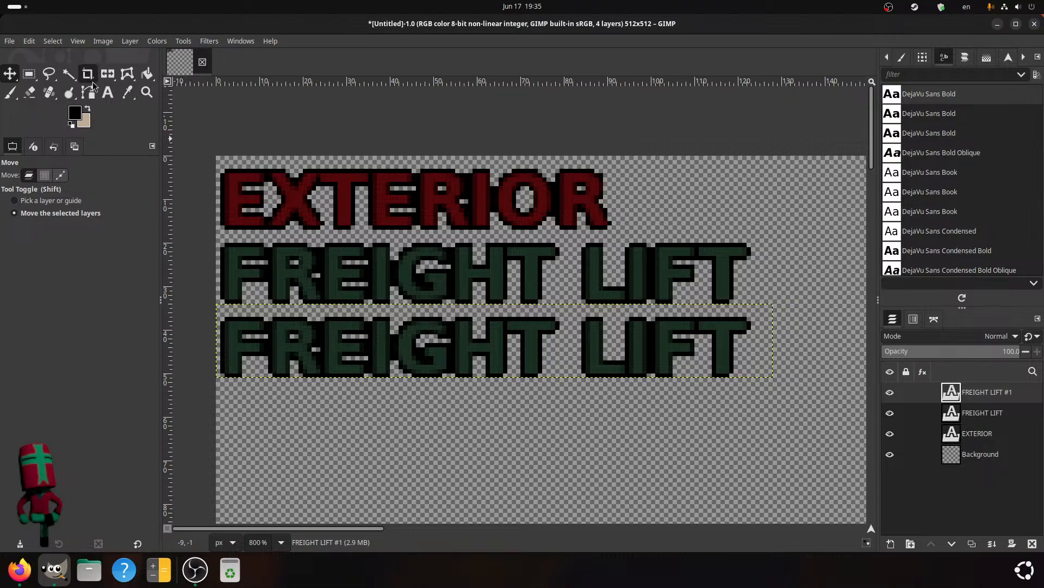
- Replace the lowest label's text with SECTOR EXIT and change its second word to 34
{"action": "left_click", "coordinate": [108, 92]}
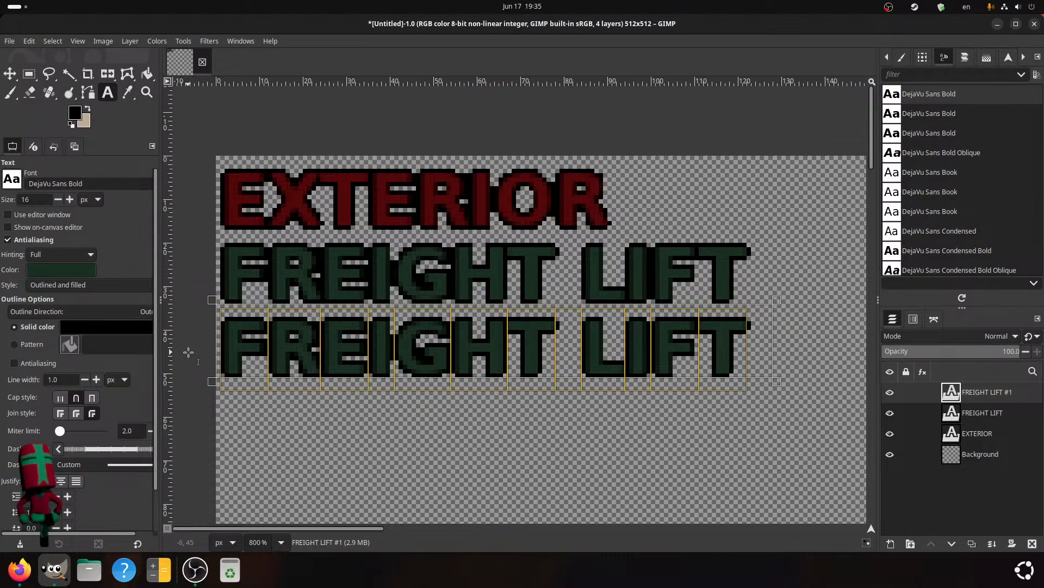
{"action": "type", "text": "SE"}
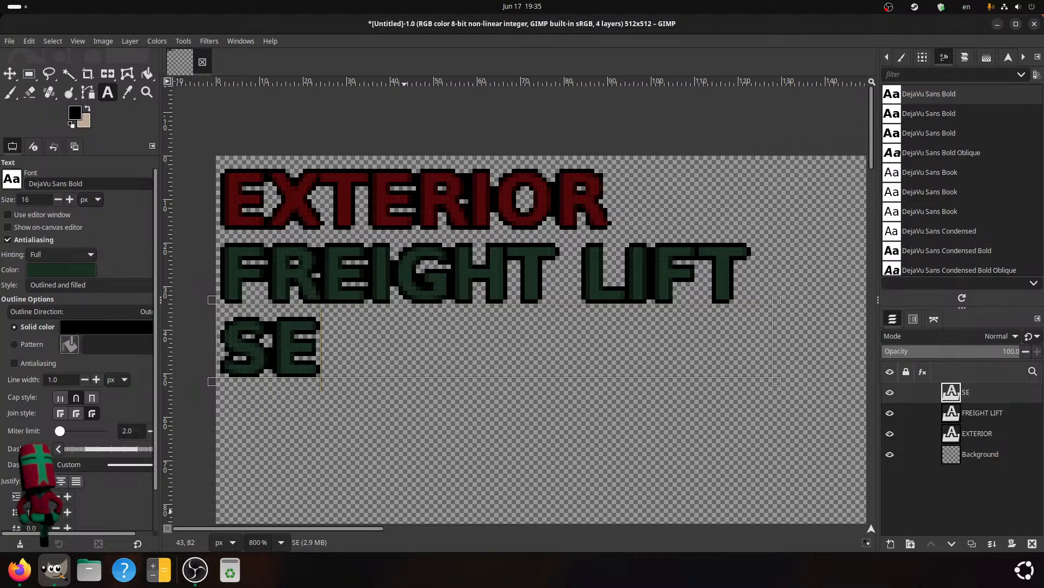
{"action": "type", "text": "CTOR EXIT"}
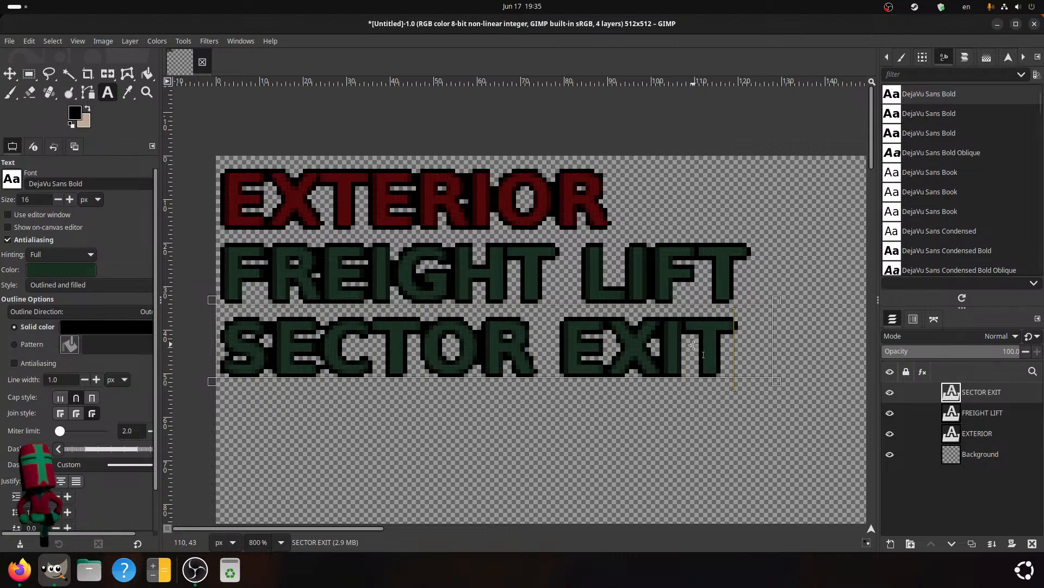
{"action": "left_click_drag", "start_coordinate": [740, 335], "coordinate": [557, 343]}
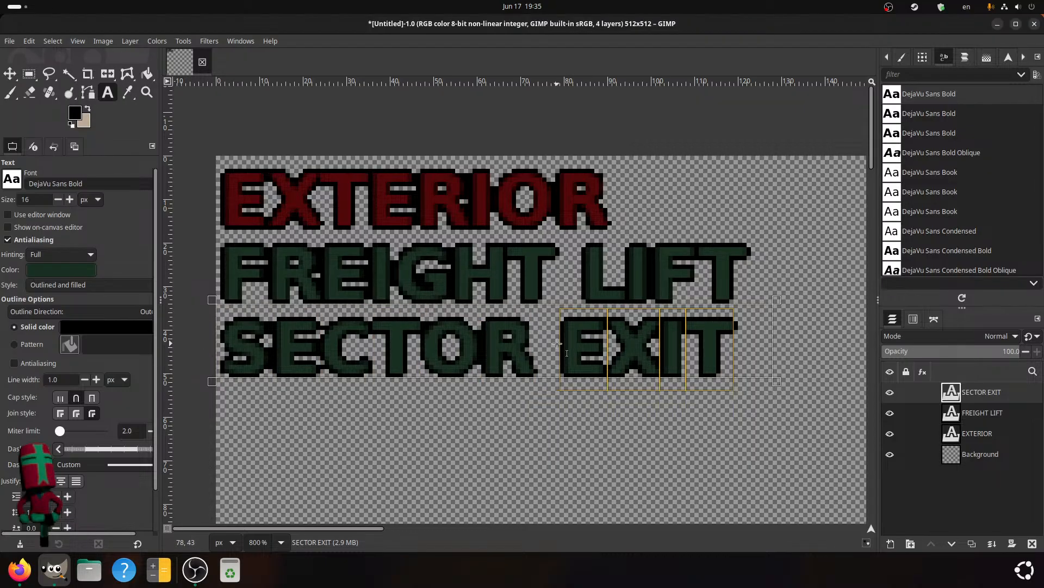
{"action": "type", "text": "34"}
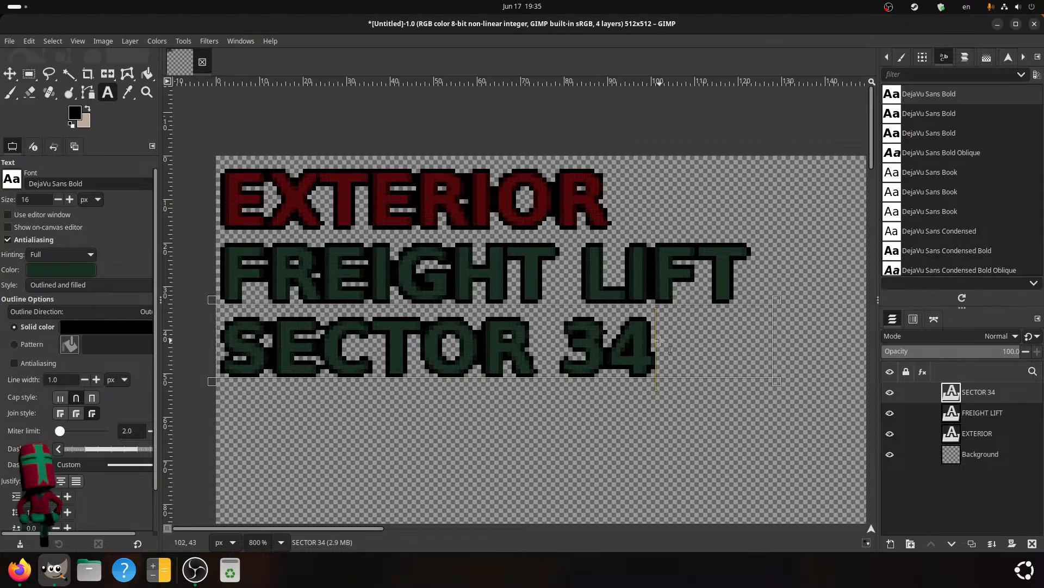
- Select the whole SECTOR 34 text, compare two blues from the colour history and apply the second, dark blue one
{"action": "left_click_drag", "start_coordinate": [660, 341], "coordinate": [195, 317]}
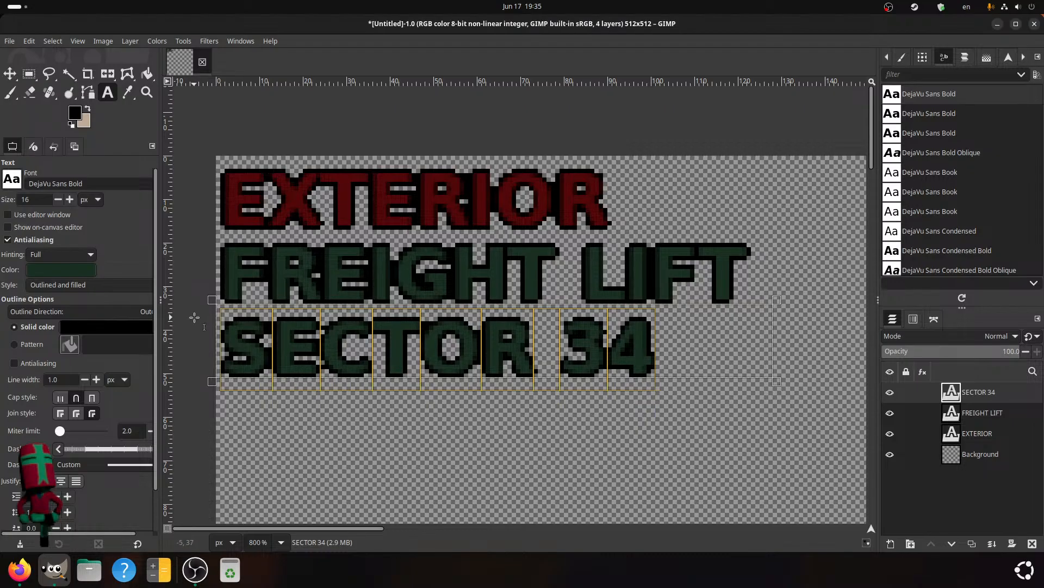
{"action": "left_click", "coordinate": [560, 339]}
{"action": "left_click_drag", "start_coordinate": [714, 341], "coordinate": [206, 321]}
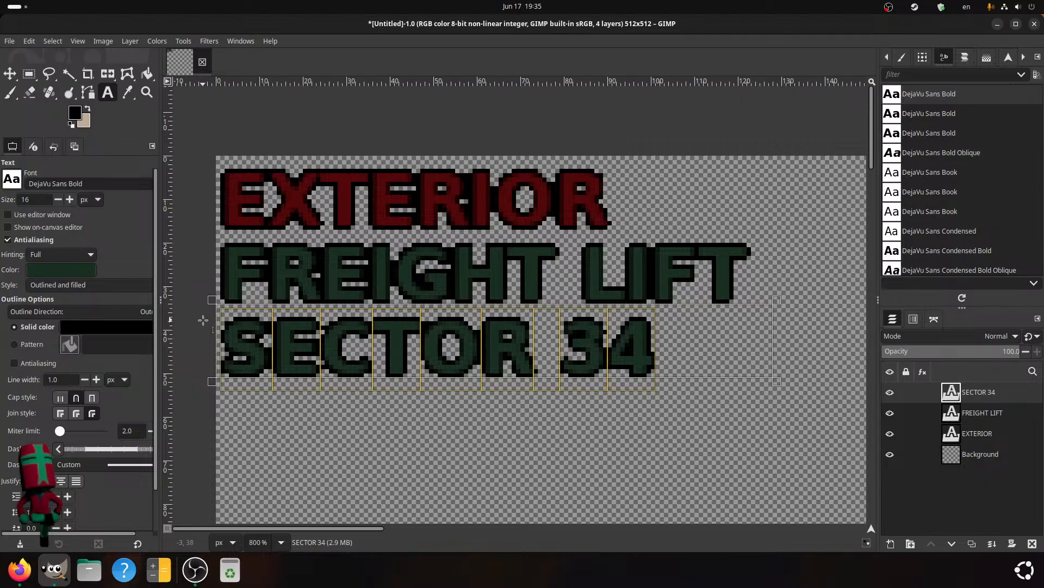
{"action": "left_click", "coordinate": [39, 271]}
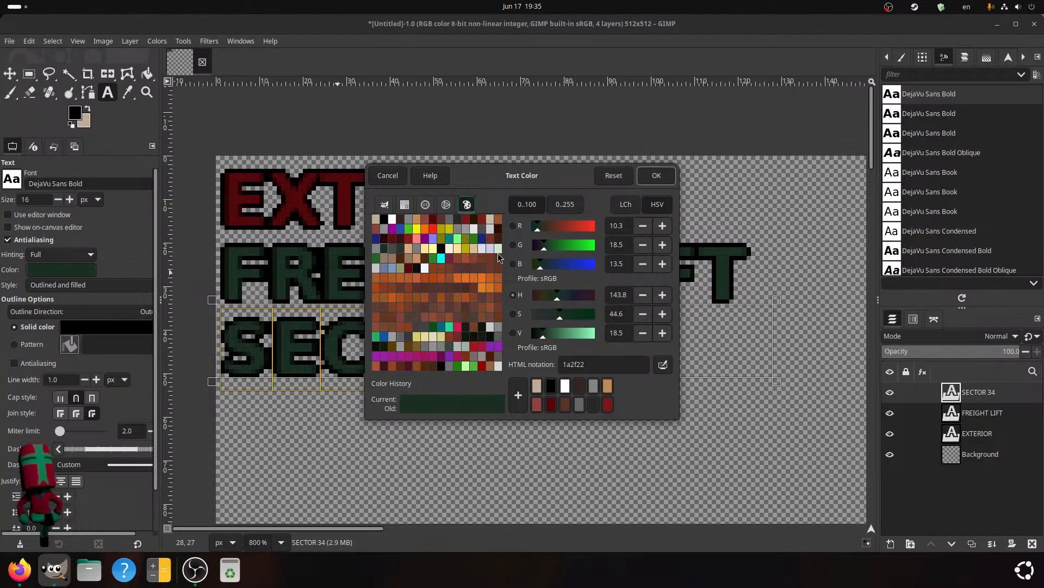
{"action": "left_click", "coordinate": [376, 239]}
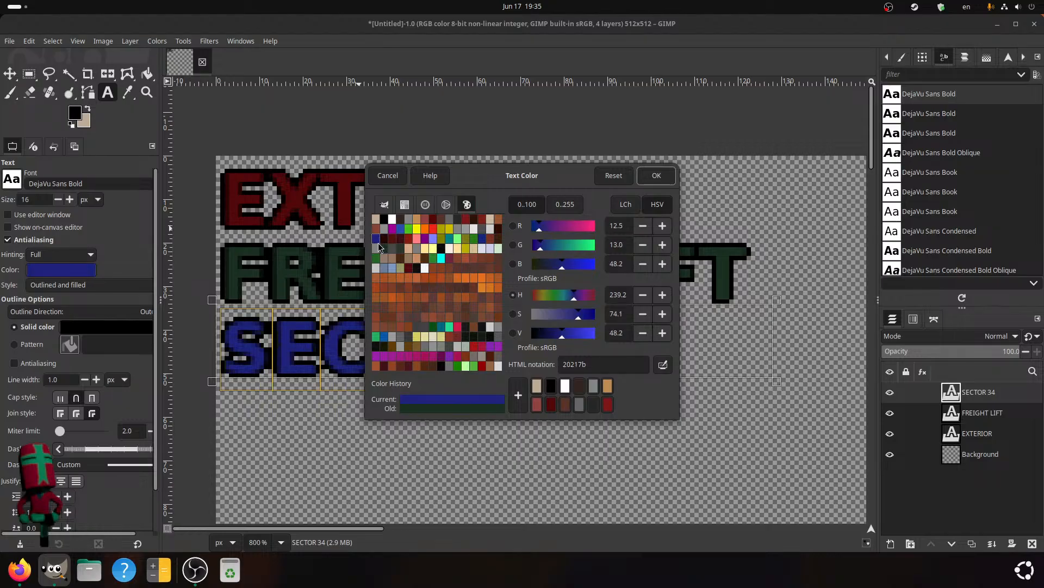
{"action": "left_click", "coordinate": [482, 240]}
{"action": "left_click", "coordinate": [376, 239]}
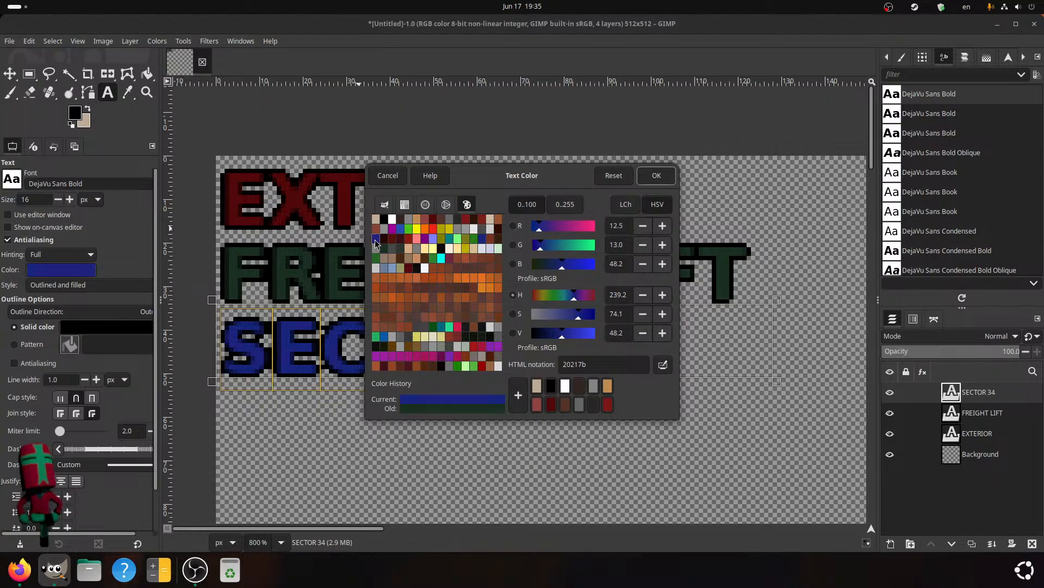
{"action": "left_click", "coordinate": [482, 239]}
{"action": "left_click", "coordinate": [642, 180]}
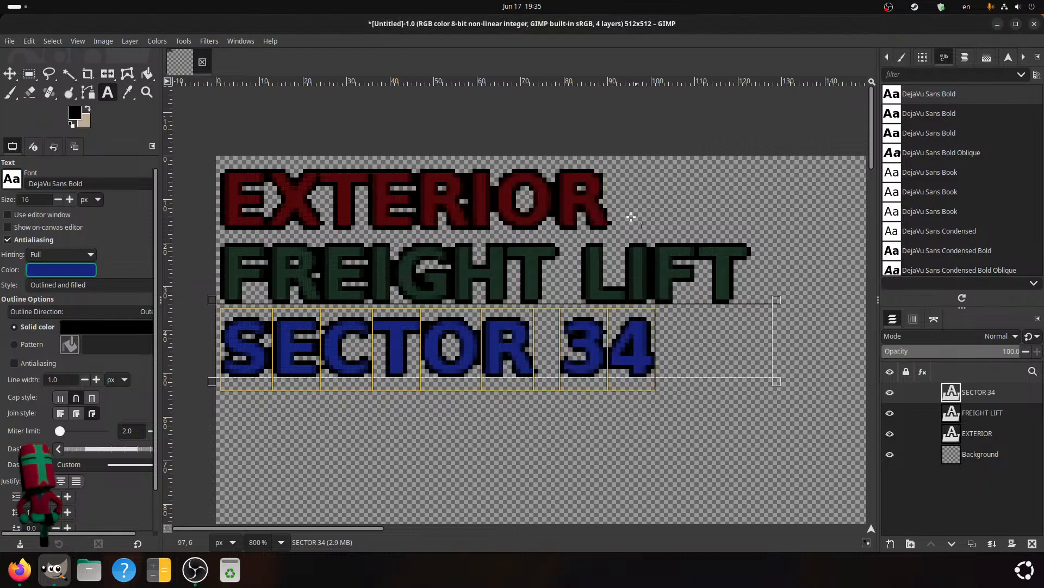
- Duplicate the SECTOR 34 text layer and move the copy about 17 px down, directly below the original
{"action": "scroll", "coordinate": [582, 357], "scroll_direction": "down", "scroll_amount": 2}
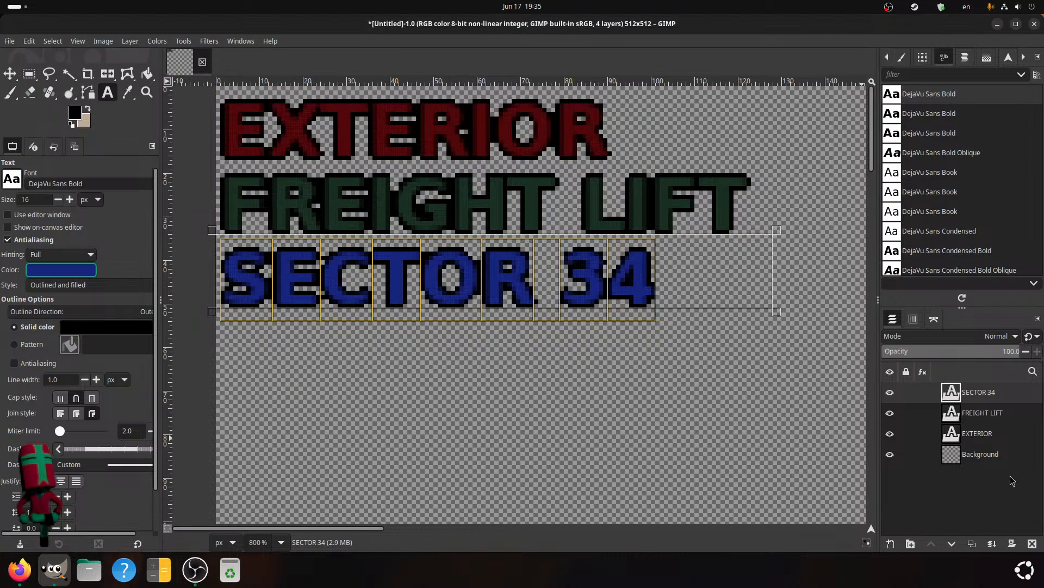
{"action": "left_click", "coordinate": [971, 543]}
{"action": "left_click", "coordinate": [10, 73]}
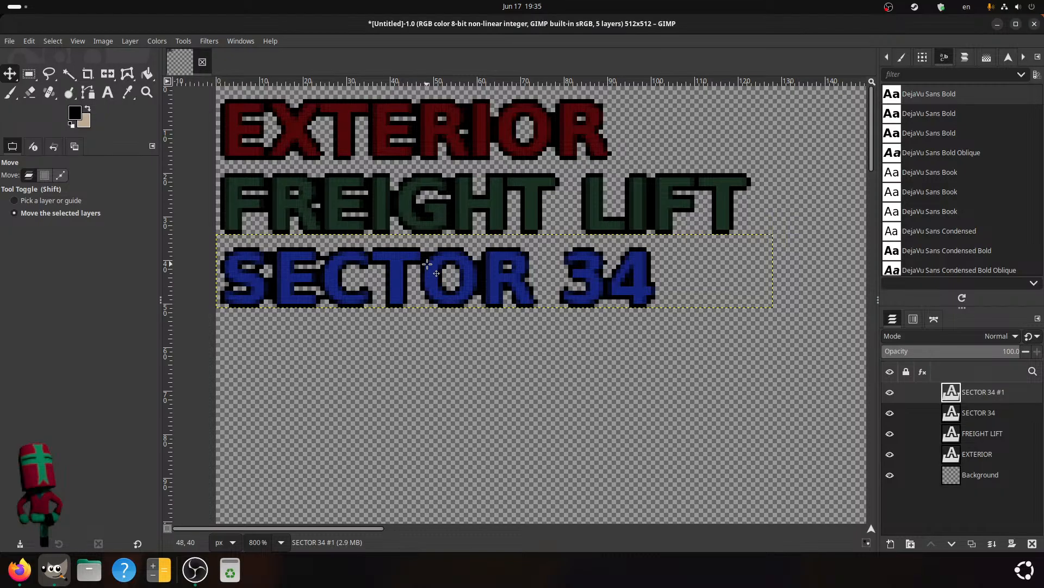
{"action": "left_click_drag", "start_coordinate": [427, 264], "coordinate": [427, 338]}
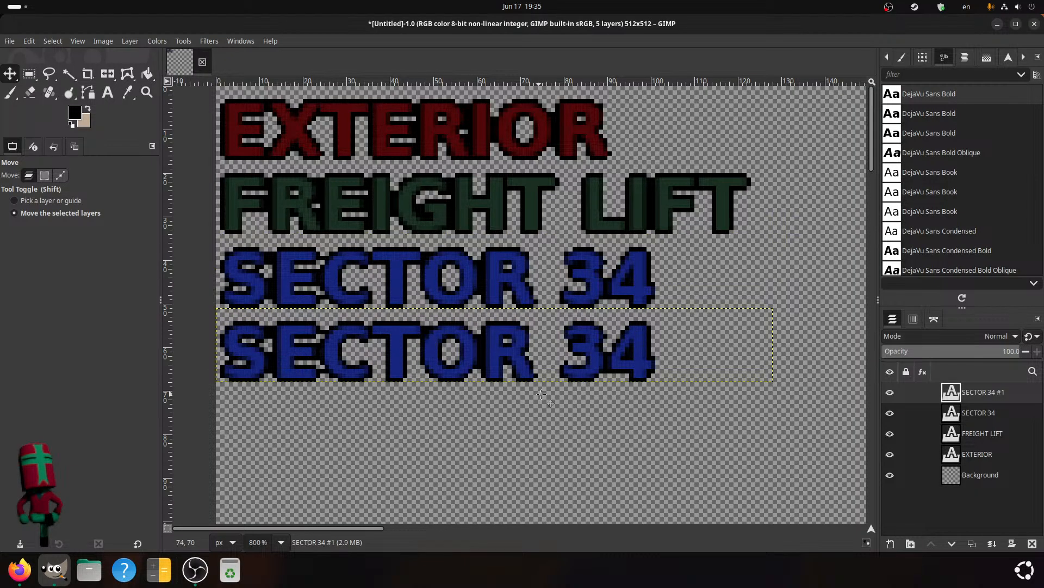
- Change the last digit of the lowest label so that it reads SECTOR 33
{"action": "left_click", "coordinate": [109, 91]}
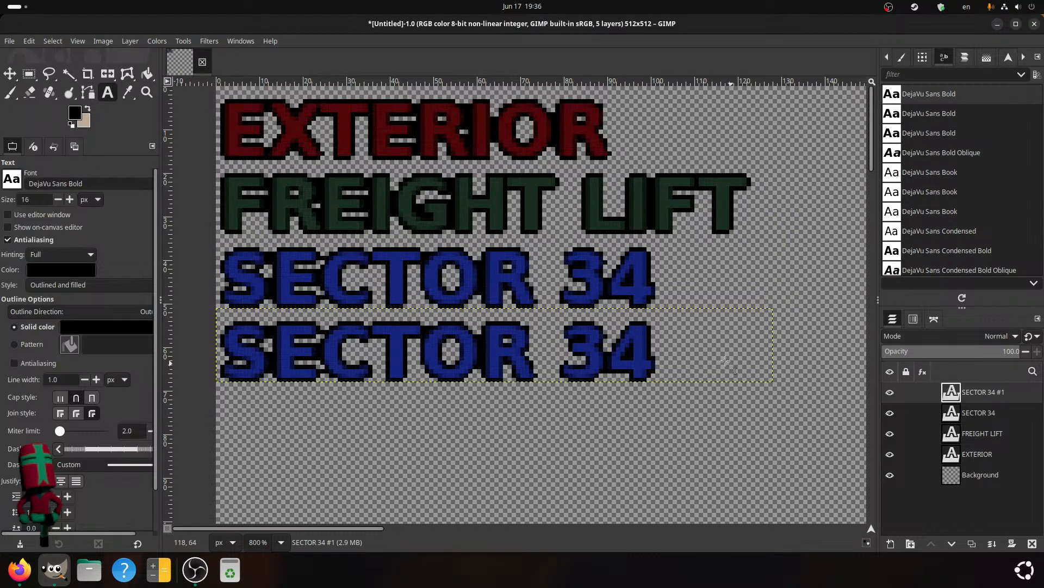
{"action": "left_click", "coordinate": [630, 336]}
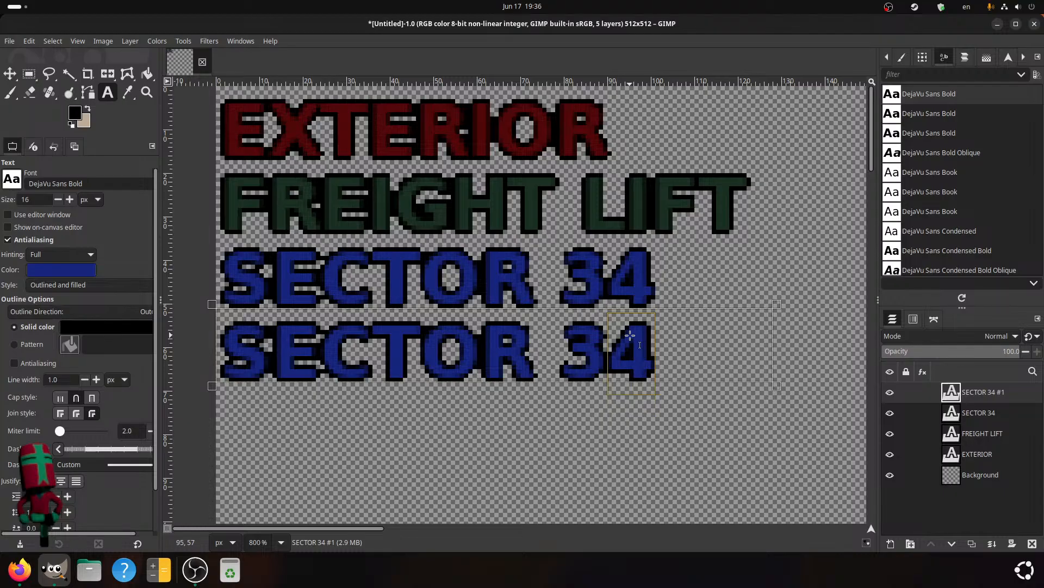
{"action": "type", "text": "3"}
- Duplicate the SECTOR 33 text layer and move the copy about 17 px down, directly below the original
{"action": "scroll", "coordinate": [575, 387], "scroll_direction": "down", "scroll_amount": 1}
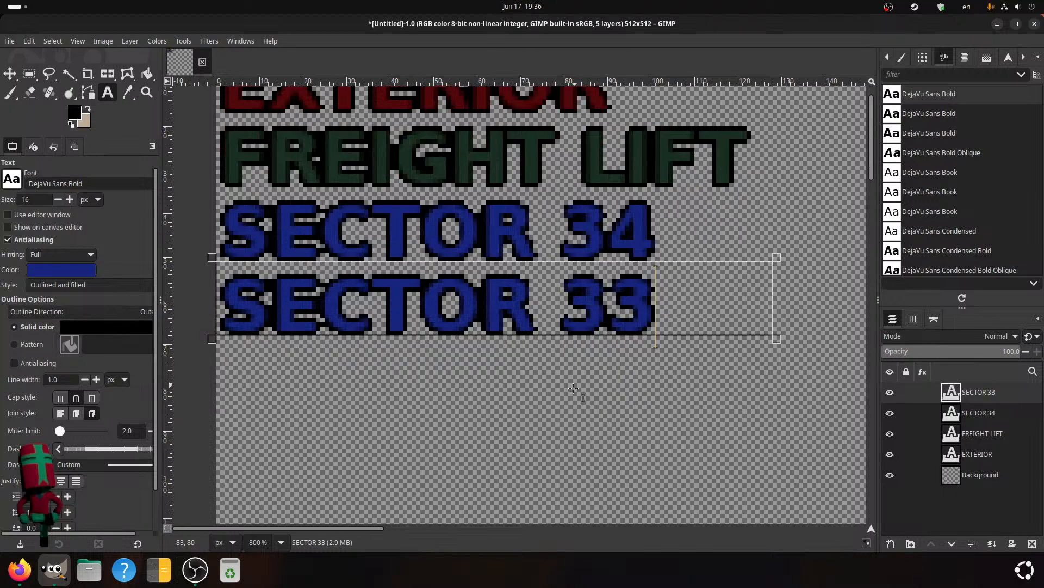
{"action": "scroll", "coordinate": [550, 401], "scroll_direction": "up", "scroll_amount": 1}
{"action": "scroll", "coordinate": [646, 417], "scroll_direction": "down", "scroll_amount": 1}
{"action": "scroll", "coordinate": [646, 417], "scroll_direction": "up", "scroll_amount": 1}
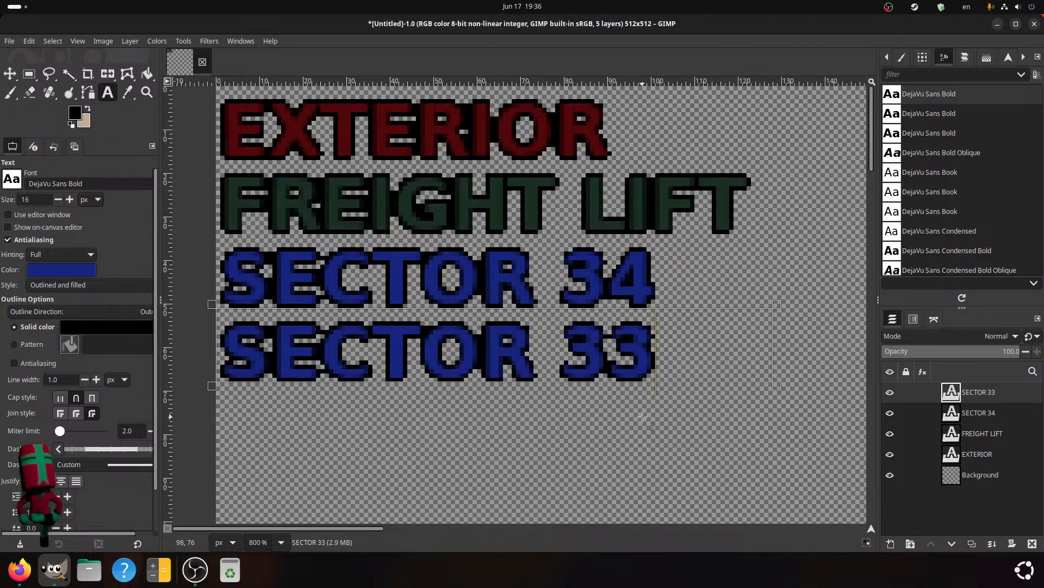
{"action": "scroll", "coordinate": [646, 417], "scroll_direction": "down", "scroll_amount": 1}
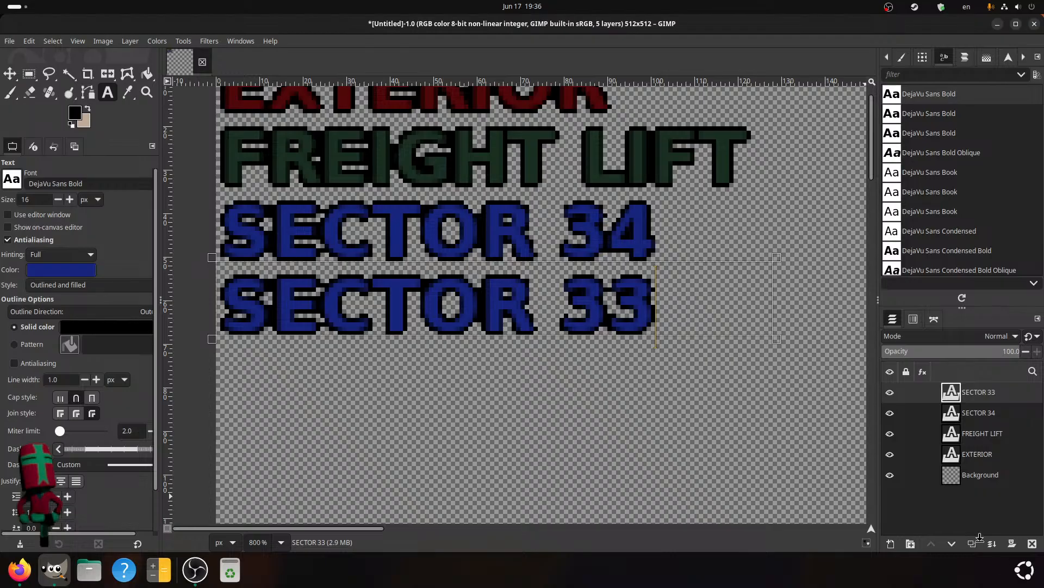
{"action": "key", "text": "shift+ctrl+d"}
{"action": "left_click", "coordinate": [10, 74]}
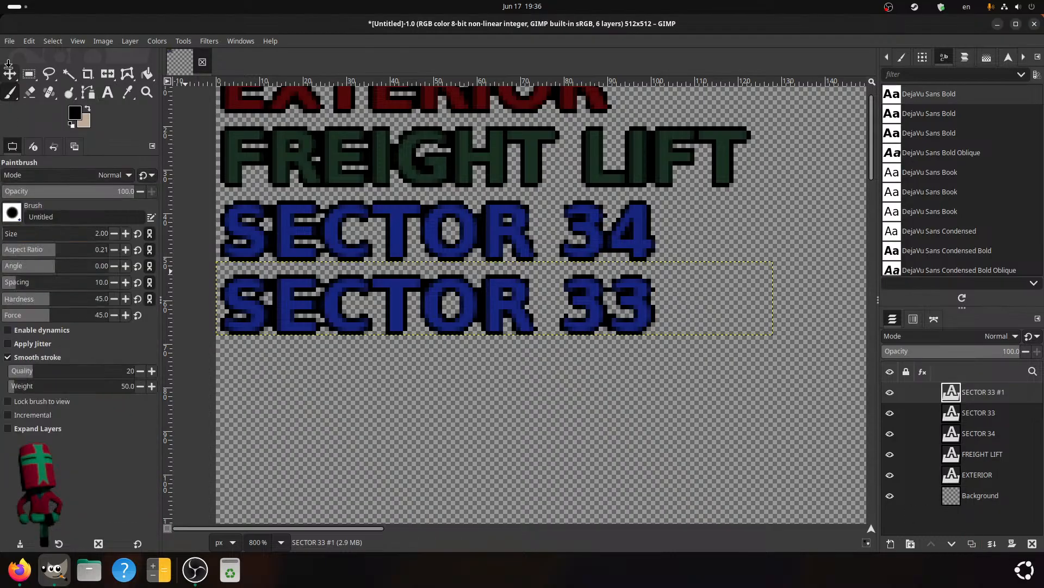
{"action": "left_click_drag", "start_coordinate": [342, 300], "coordinate": [343, 376]}
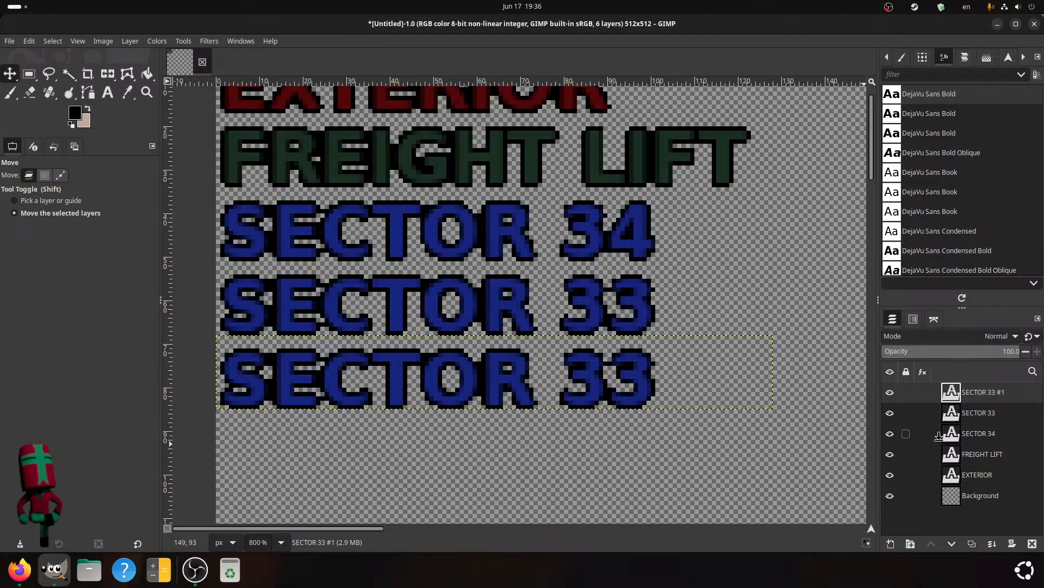
- Change the last digit of the lowest label so that it reads SECTOR 32
{"action": "left_click", "coordinate": [108, 93]}
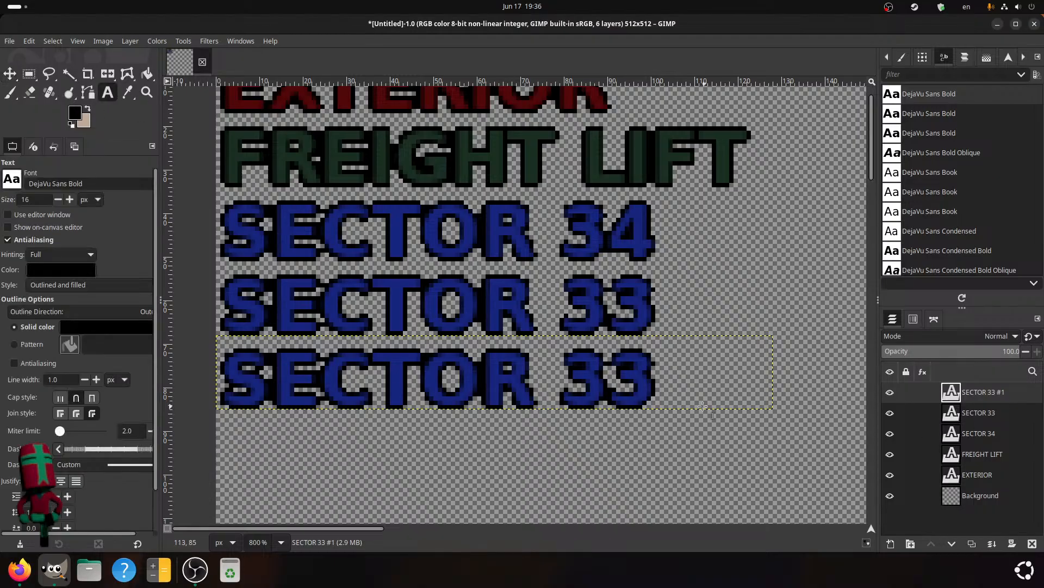
{"action": "left_click", "coordinate": [703, 404]}
{"action": "key", "text": "BackSpace"}
{"action": "type", "text": "2"}
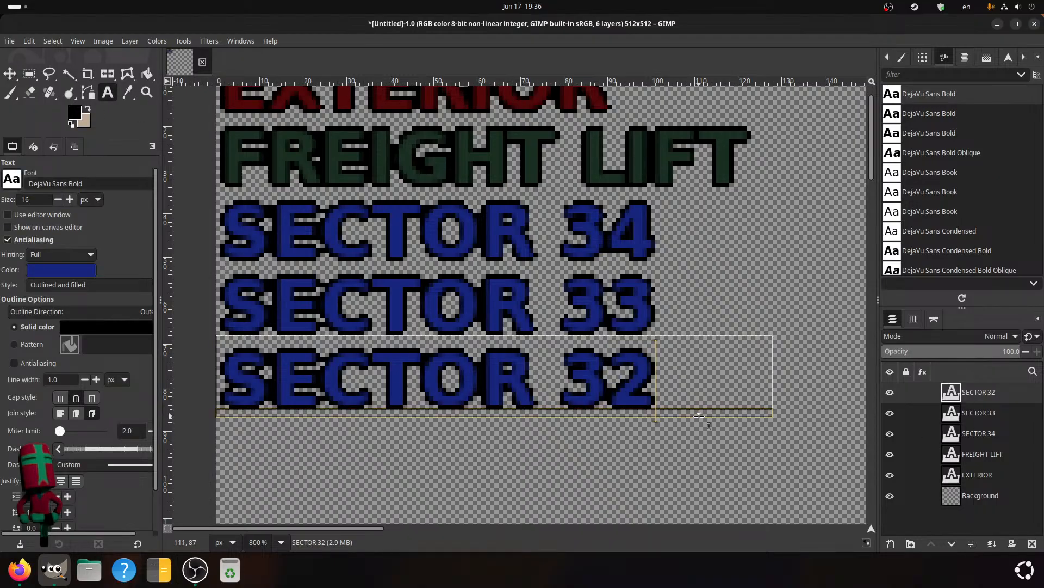
- Duplicate the SECTOR 32 text layer and move the copy about 17 px down, directly below the original
{"action": "left_click", "coordinate": [972, 544]}
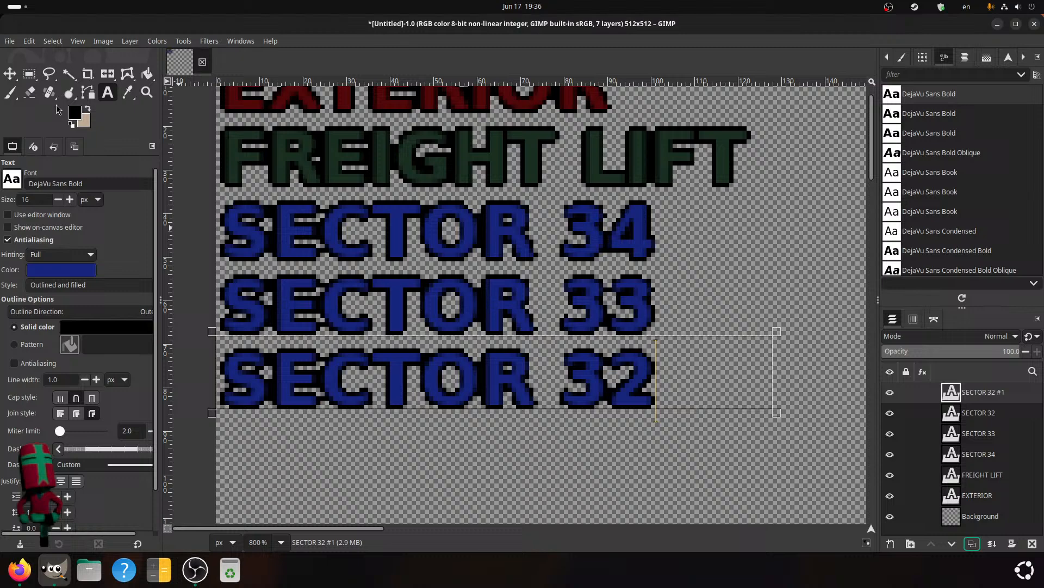
{"action": "left_click", "coordinate": [9, 73]}
{"action": "left_click_drag", "start_coordinate": [391, 367], "coordinate": [396, 435]}
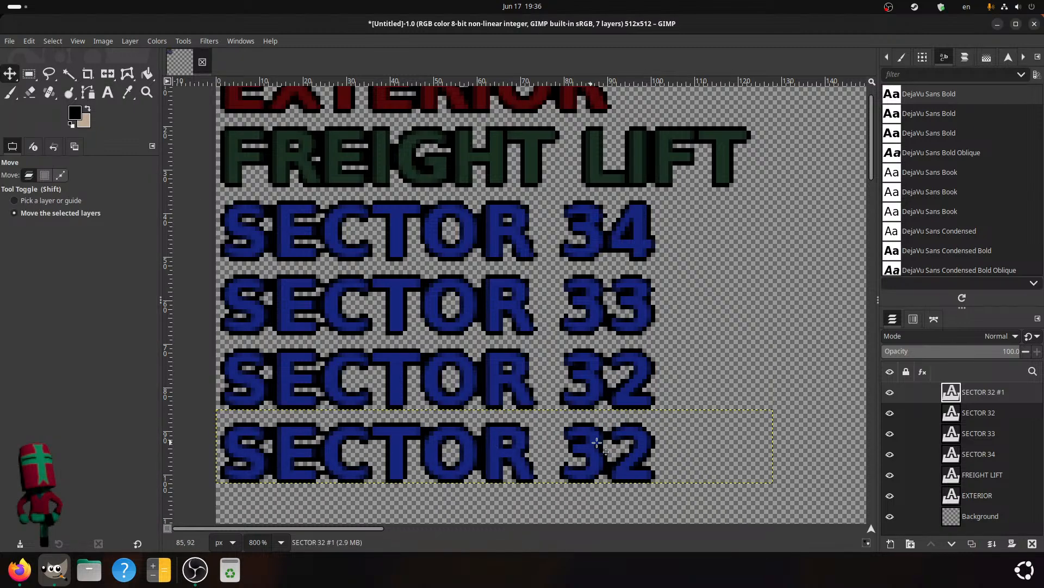
- Change the last digit of the lowest label so that it reads SECTOR 31
{"action": "left_click", "coordinate": [108, 92]}
{"action": "left_click", "coordinate": [642, 440]}
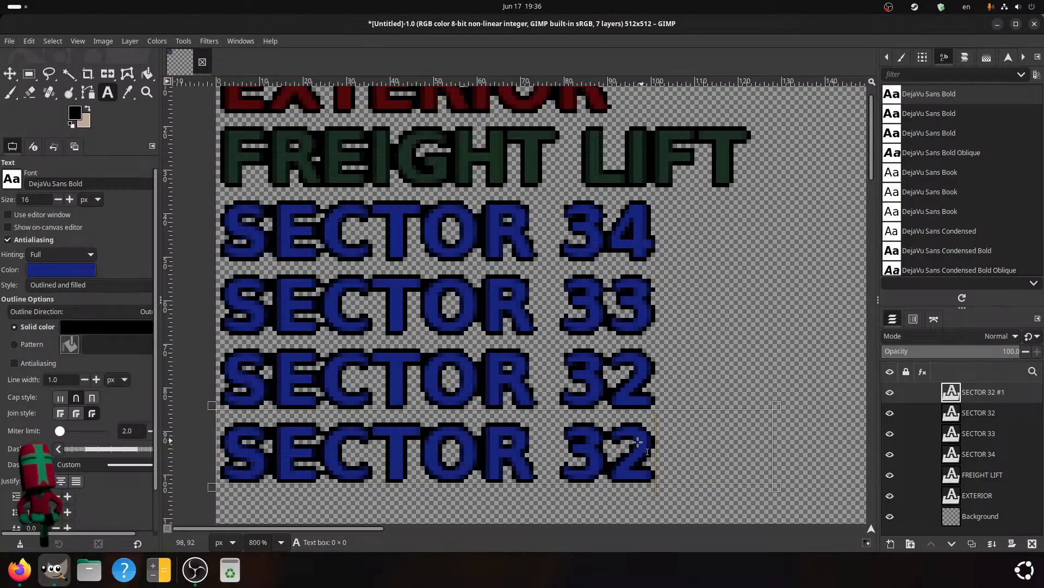
{"action": "key", "text": "BackSpace"}
{"action": "type", "text": "1"}
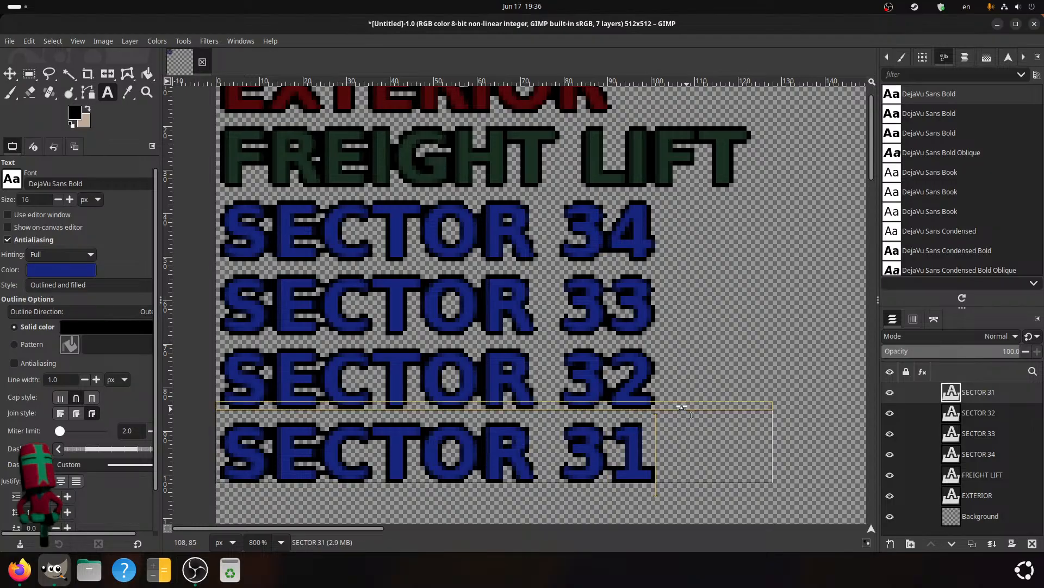
{"action": "scroll", "coordinate": [658, 392], "scroll_direction": "up", "scroll_amount": 1}
{"action": "scroll", "coordinate": [650, 340], "scroll_direction": "down", "scroll_amount": 1}
{"action": "scroll", "coordinate": [650, 340], "scroll_direction": "up", "scroll_amount": 1}
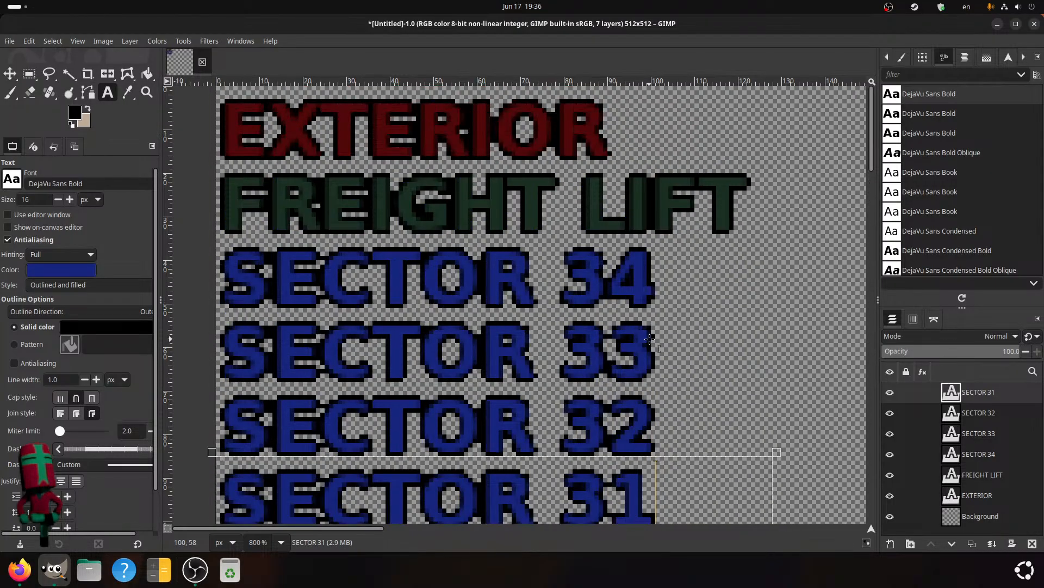
- Select the whole SECTOR 34 label and lower its text colour's HSV value to 39
{"action": "left_click", "coordinate": [607, 278]}
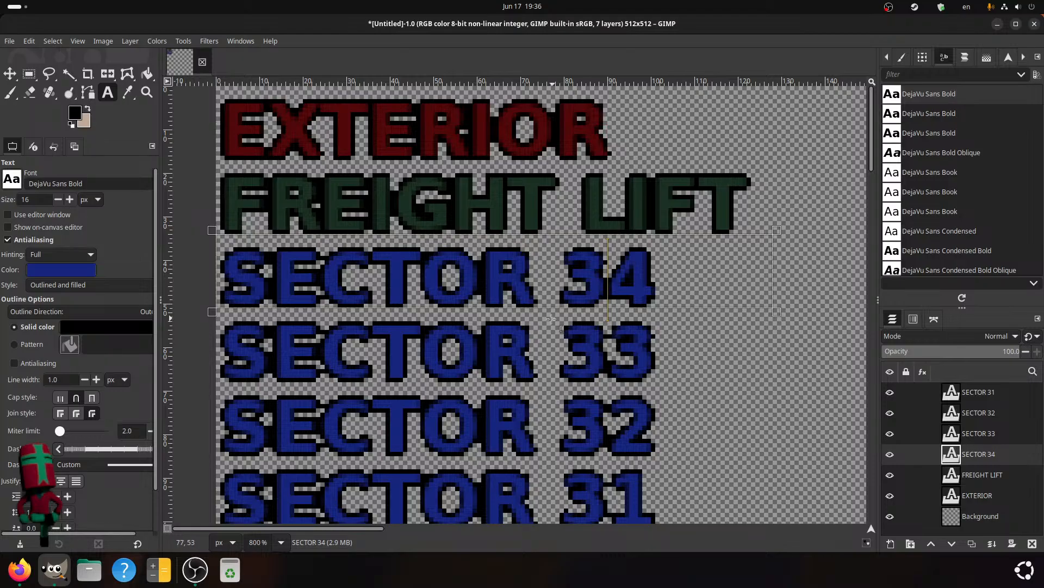
{"action": "scroll", "coordinate": [547, 320], "scroll_direction": "down", "scroll_amount": 2}
{"action": "scroll", "coordinate": [547, 319], "scroll_direction": "up", "scroll_amount": 1}
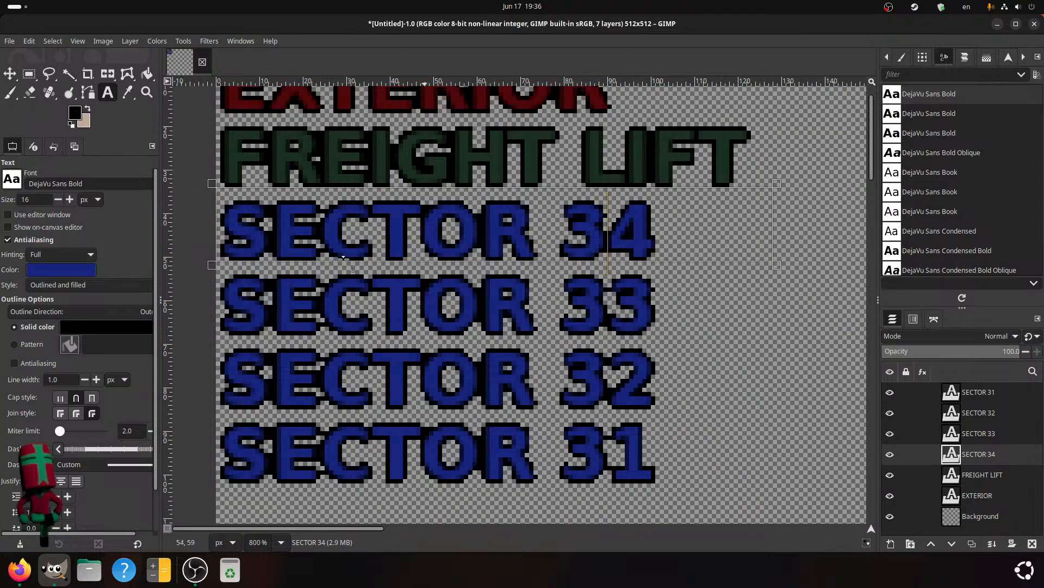
{"action": "left_click_drag", "start_coordinate": [651, 235], "coordinate": [229, 234]}
{"action": "left_click", "coordinate": [65, 272]}
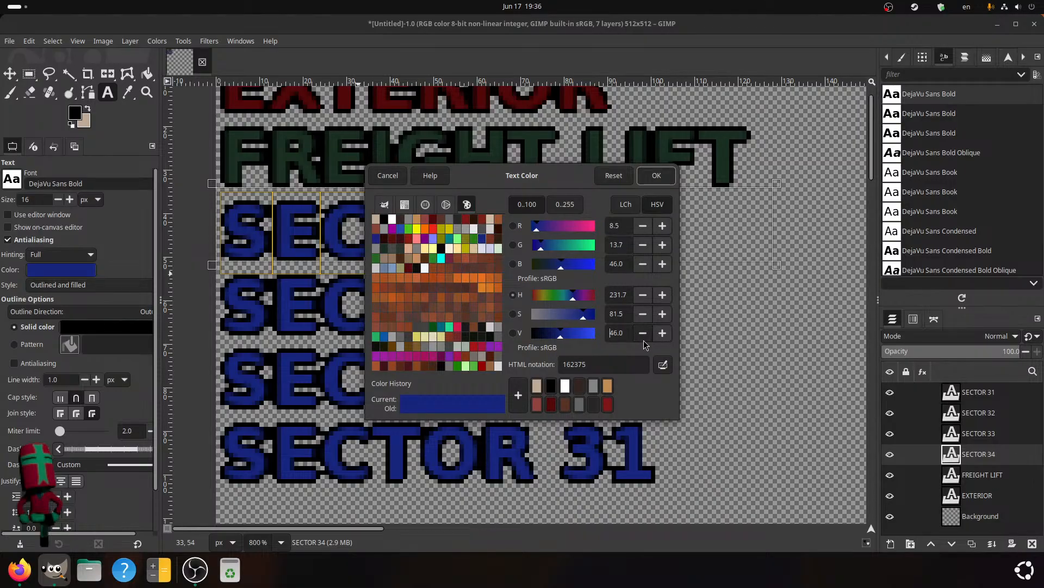
{"action": "key", "text": "Down"}
{"action": "key", "text": "Down"}
{"action": "key", "text": "Down"}
{"action": "key", "text": "Down"}
{"action": "key", "text": "Down"}
{"action": "key", "text": "Down"}
{"action": "key", "text": "Down"}
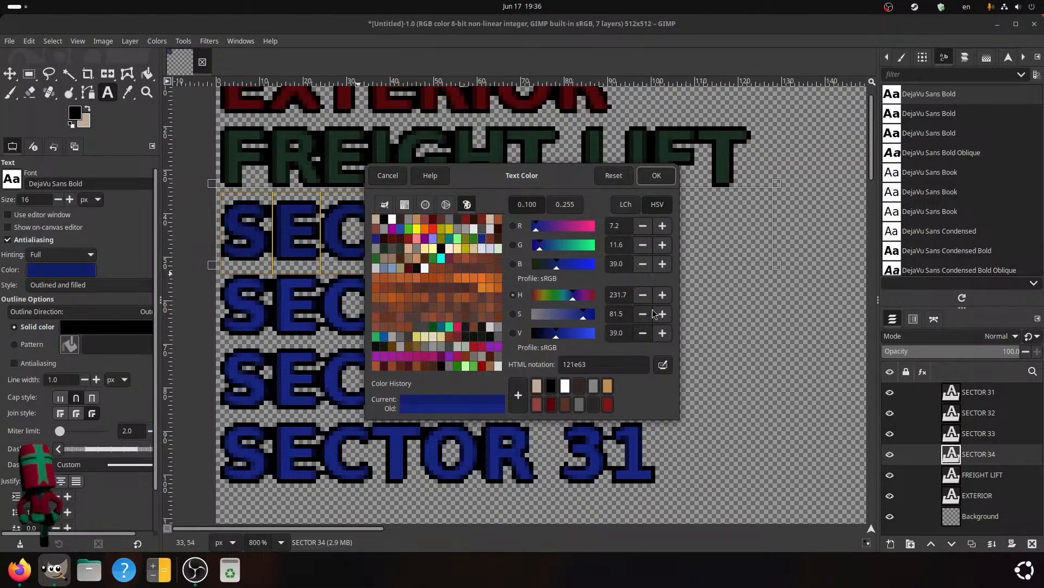
- Reduce the SECTOR 34 text colour's saturation to 78.5 and its HSV value to 35
{"action": "left_click", "coordinate": [644, 315]}
{"action": "left_click", "coordinate": [644, 315]}
{"action": "left_click", "coordinate": [644, 315]}
{"action": "left_click", "coordinate": [644, 340]}
{"action": "left_click", "coordinate": [644, 340]}
{"action": "left_click", "coordinate": [644, 340]}
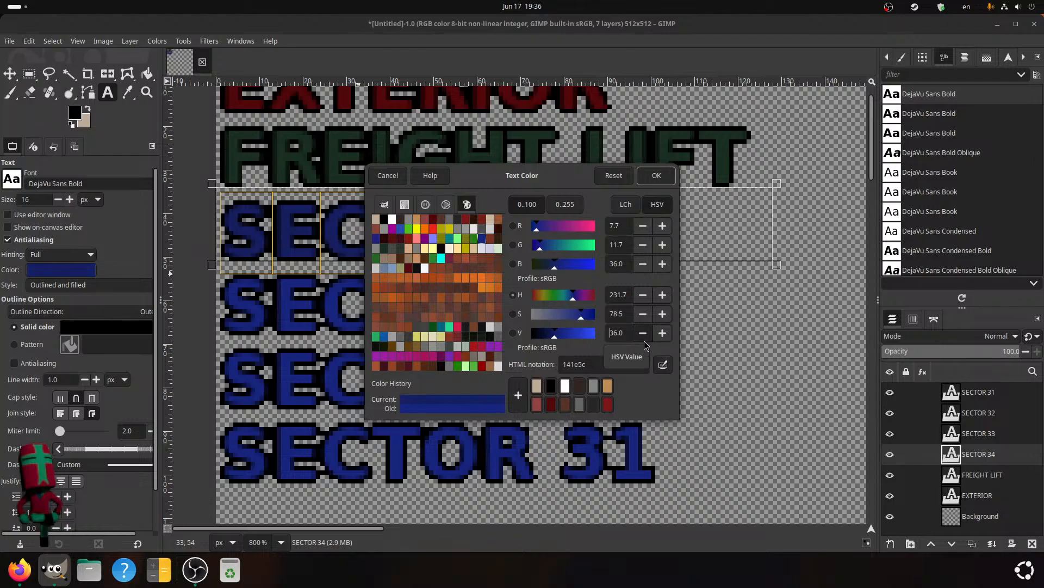
{"action": "left_click", "coordinate": [644, 341]}
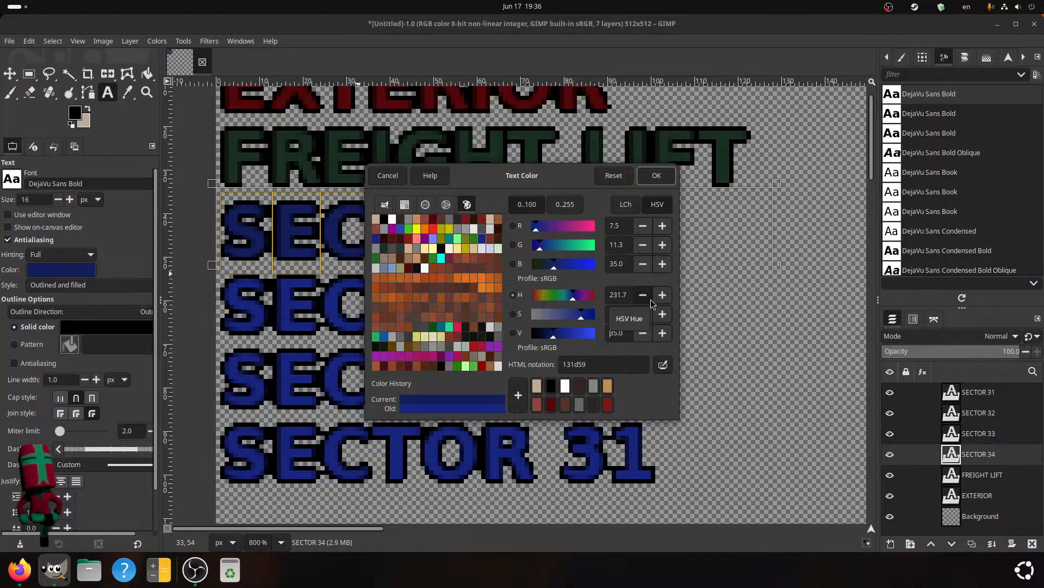
- Raise the SECTOR 34 text colour's hue to 236.7 and apply the colour
{"action": "left_click", "coordinate": [662, 294]}
{"action": "left_click", "coordinate": [662, 295]}
{"action": "left_click", "coordinate": [662, 295]}
{"action": "left_click", "coordinate": [662, 294]}
{"action": "left_click", "coordinate": [662, 295]}
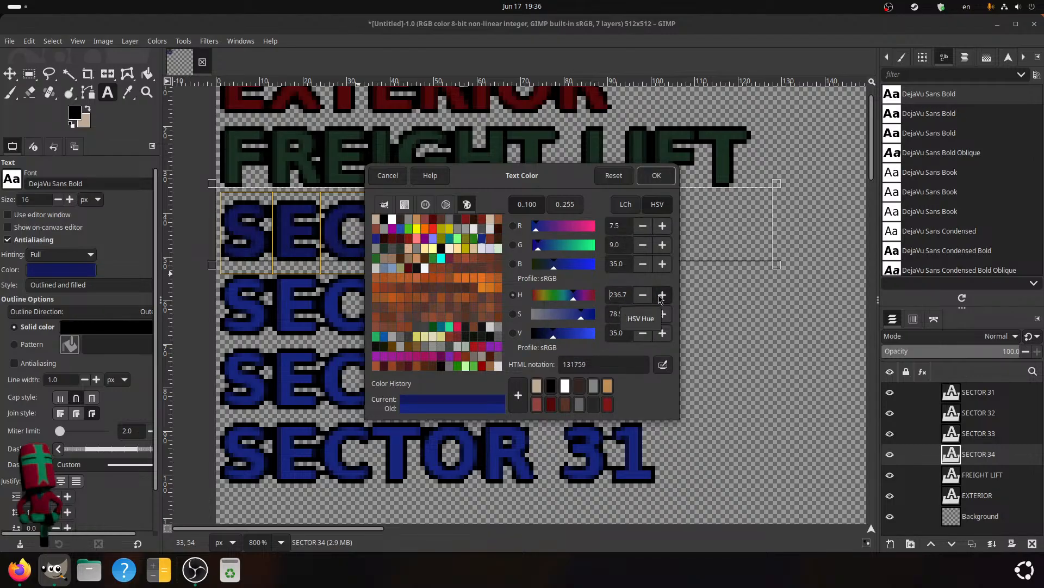
{"action": "left_click", "coordinate": [656, 175]}
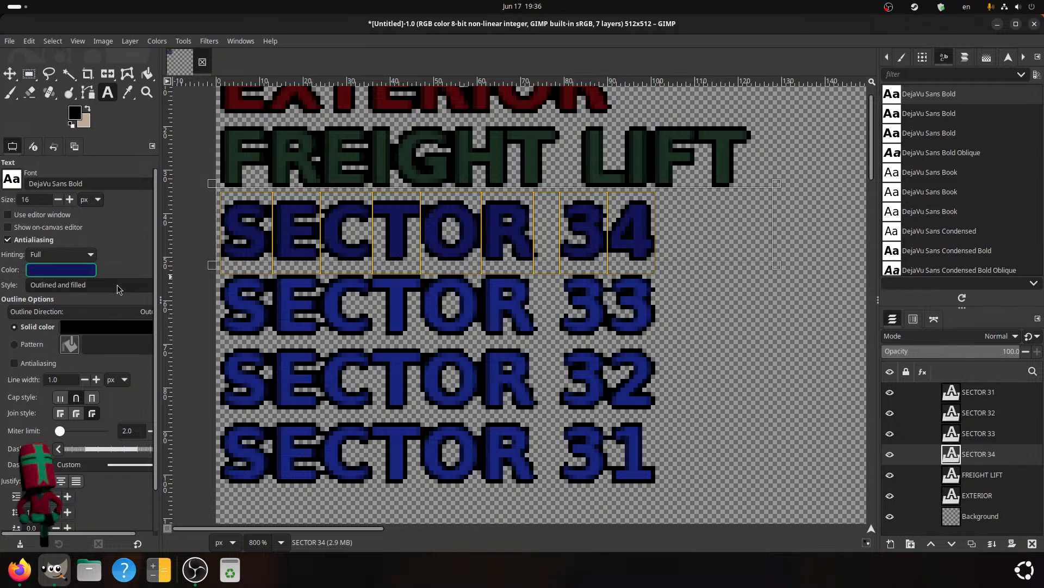
- Recolour the SECTOR 33 label with the blue sampled from the SECTOR 34 lettering (0c0a5b)
{"action": "left_click", "coordinate": [239, 300]}
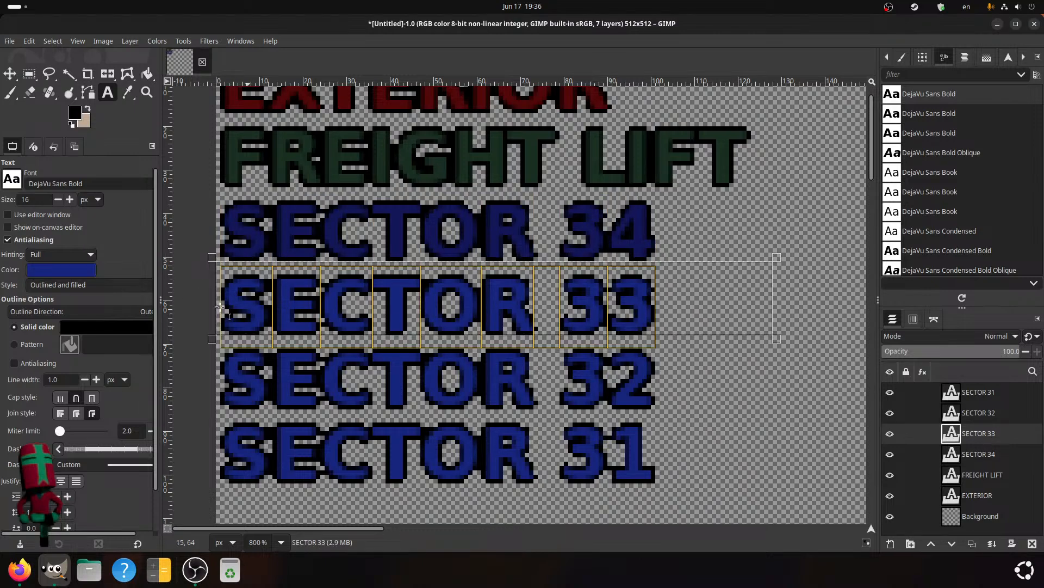
{"action": "left_click", "coordinate": [73, 273]}
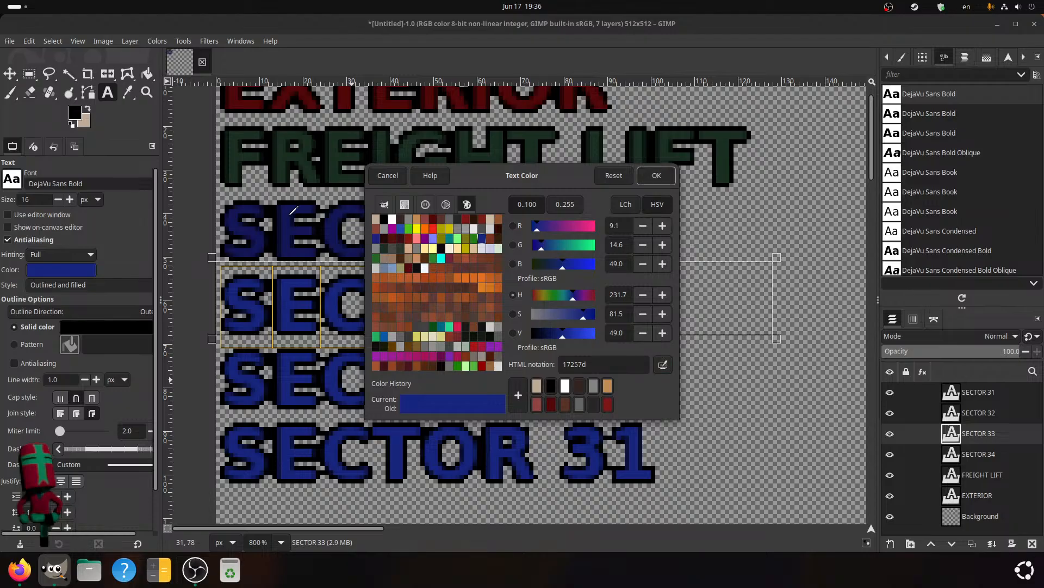
{"action": "left_click", "coordinate": [287, 218]}
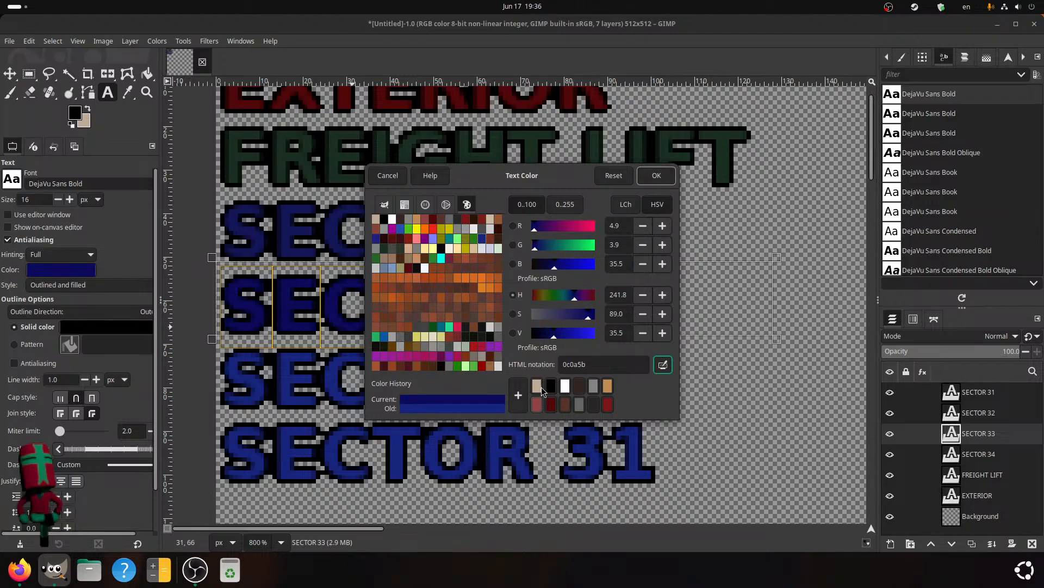
{"action": "left_click", "coordinate": [662, 182]}
- Copy the HTML notation of the SECTOR 33 text colour and set the foreground colour to 0c0a5b
{"action": "left_click", "coordinate": [87, 272]}
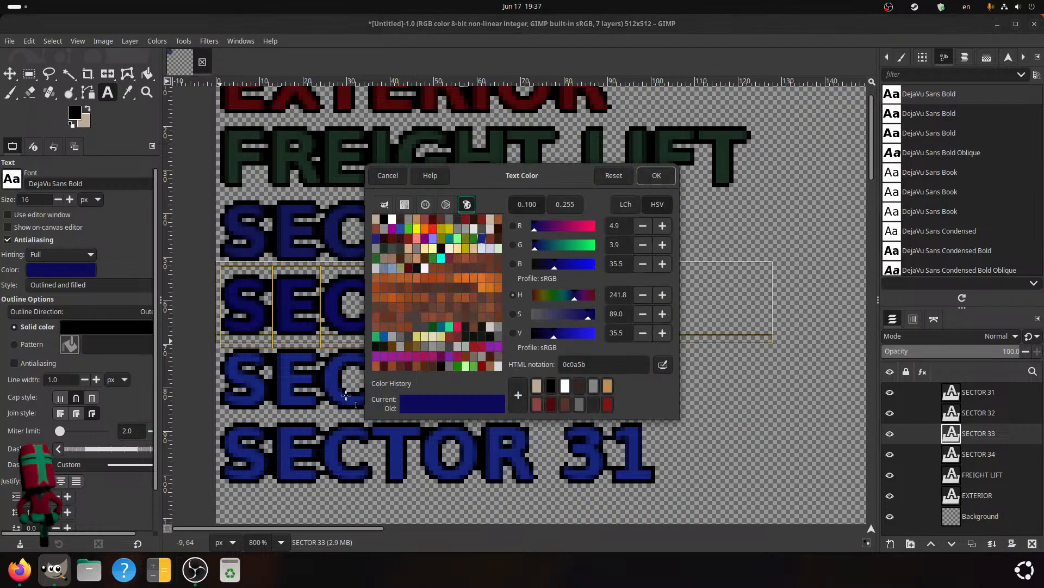
{"action": "left_click_drag", "start_coordinate": [612, 360], "coordinate": [513, 346]}
{"action": "key", "text": "ctrl+c"}
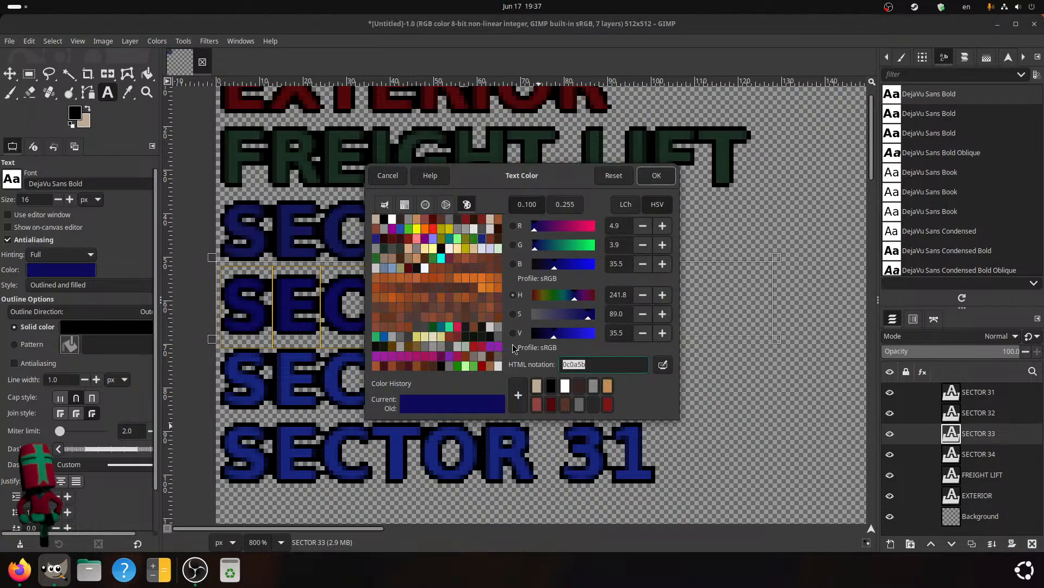
{"action": "left_click", "coordinate": [657, 175]}
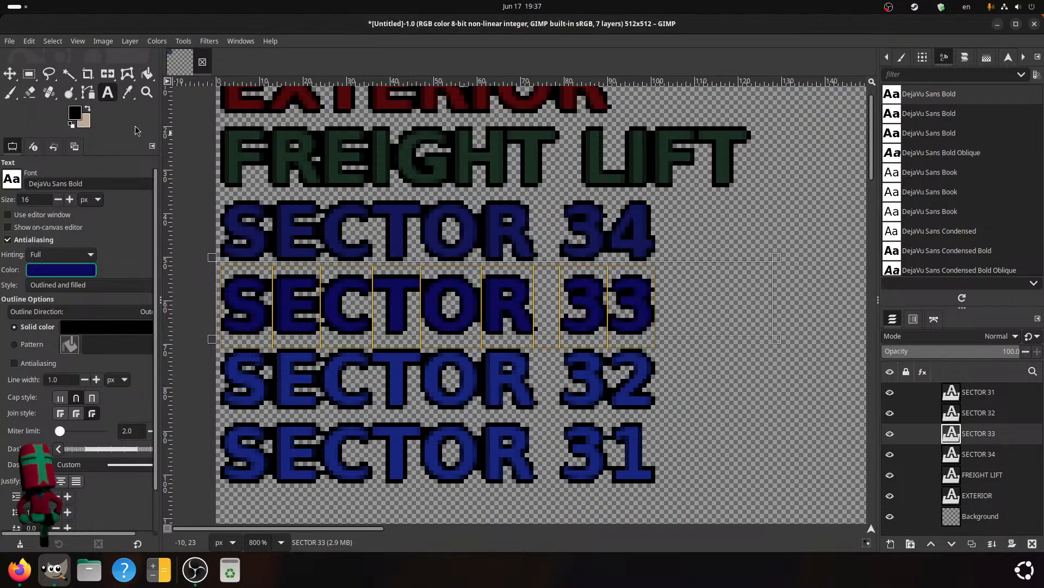
{"action": "left_click", "coordinate": [74, 113]}
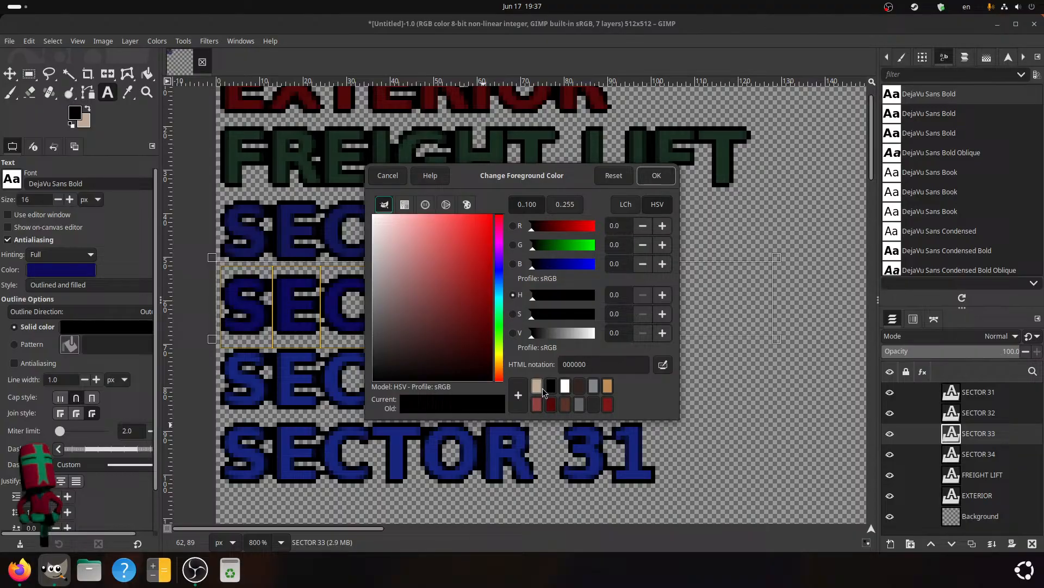
{"action": "left_click", "coordinate": [596, 363]}
{"action": "key", "text": "ctrl+v"}
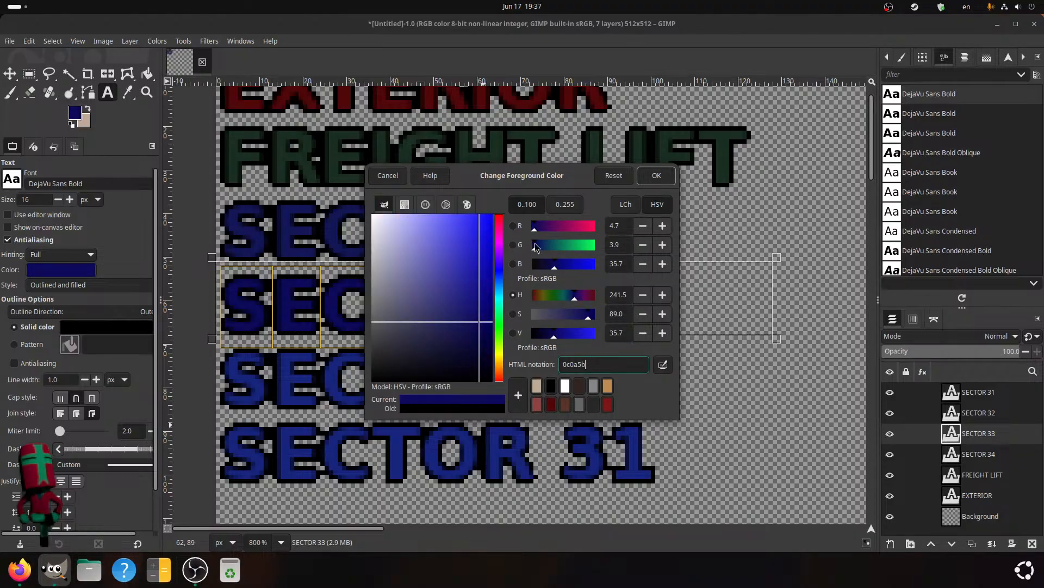
{"action": "left_click", "coordinate": [657, 175]}
- Select the whole SECTOR 32 label and recolour it with the dark blue sampled from the SECTOR 33 lettering
{"action": "left_click", "coordinate": [262, 388]}
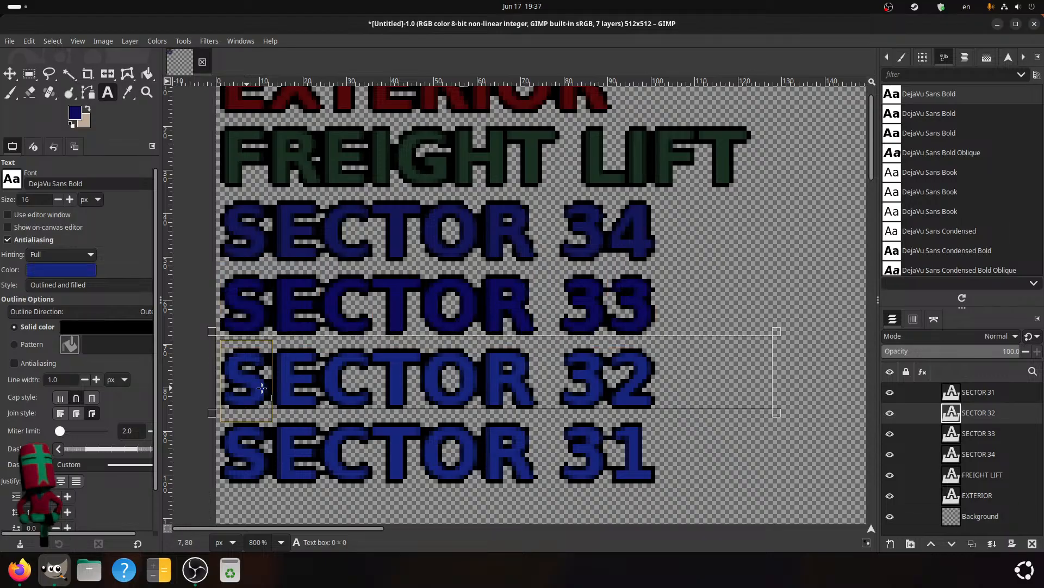
{"action": "left_click_drag", "start_coordinate": [261, 388], "coordinate": [636, 368]}
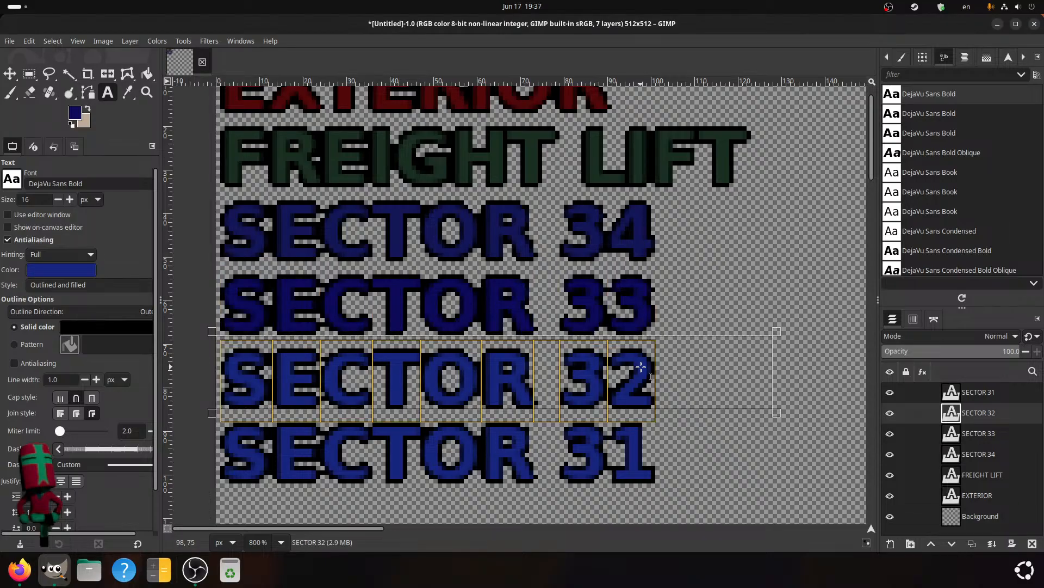
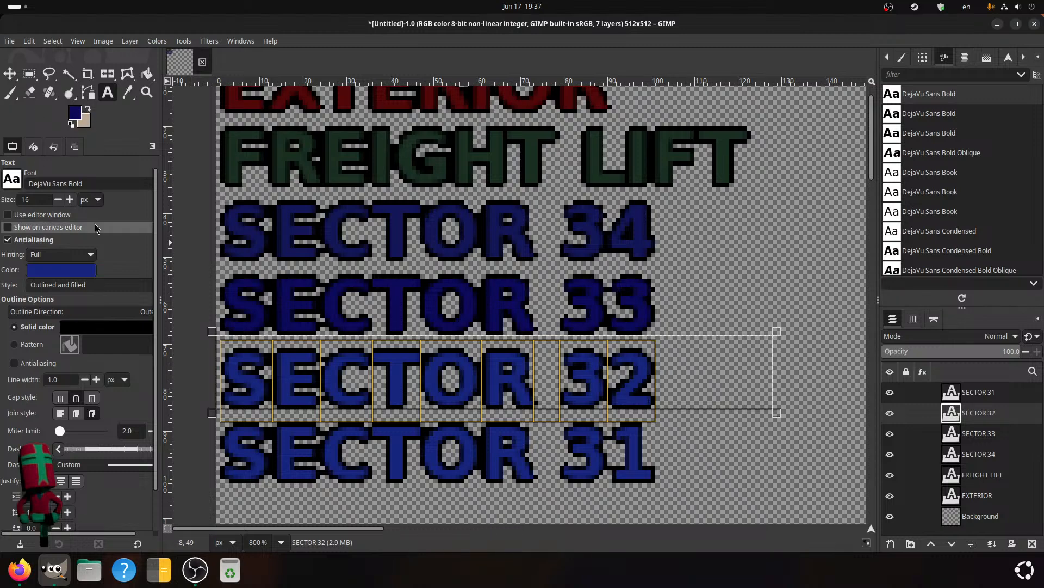
{"action": "left_click", "coordinate": [66, 270]}
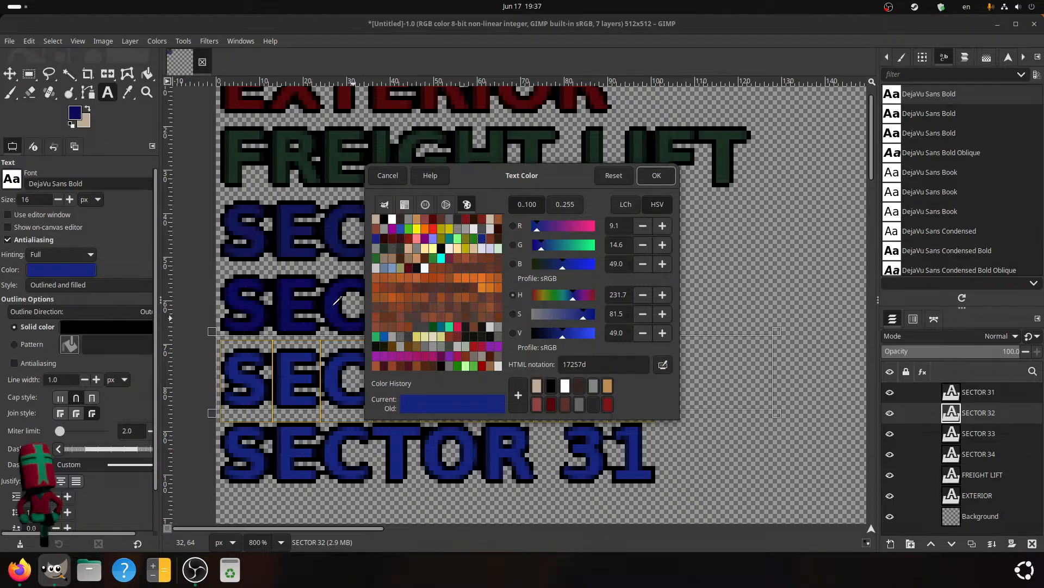
{"action": "left_click", "coordinate": [655, 175]}
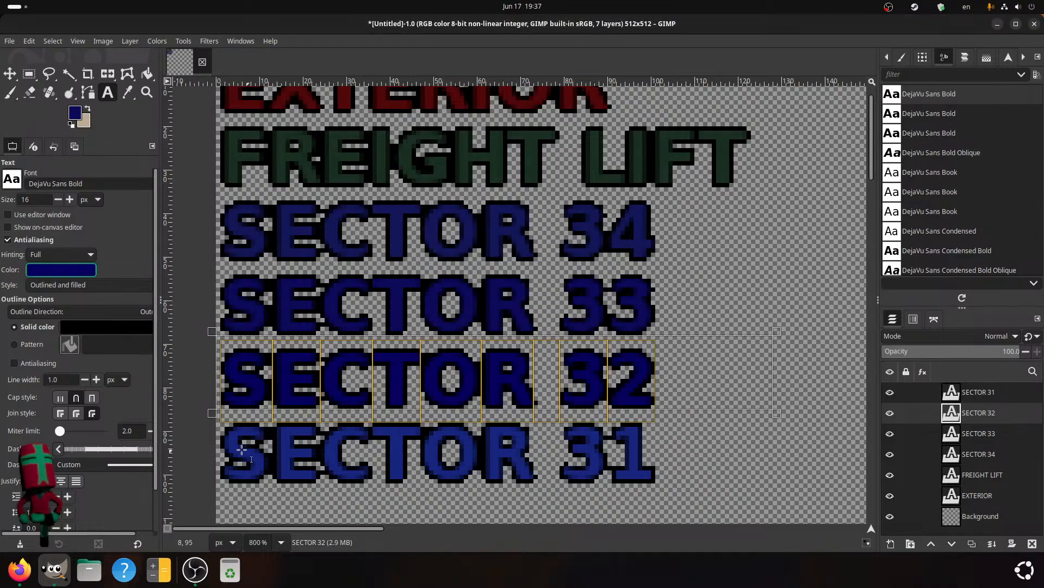
- Recolour the SECTOR 31 label by sampling SECTOR 32, then resample from the SECTOR 34 lettering for 0c0a5b
{"action": "left_click", "coordinate": [242, 450]}
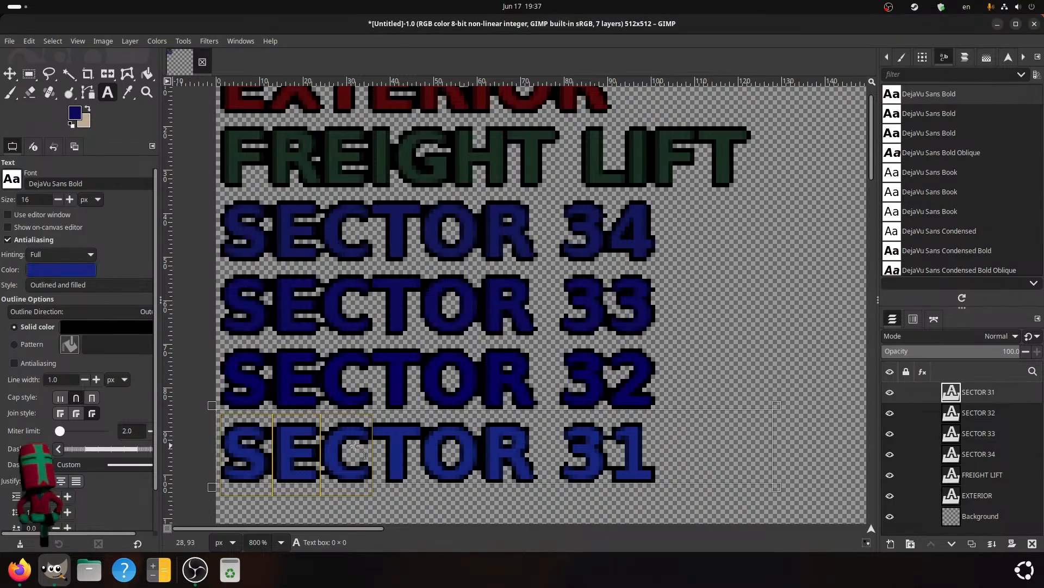
{"action": "left_click", "coordinate": [54, 272]}
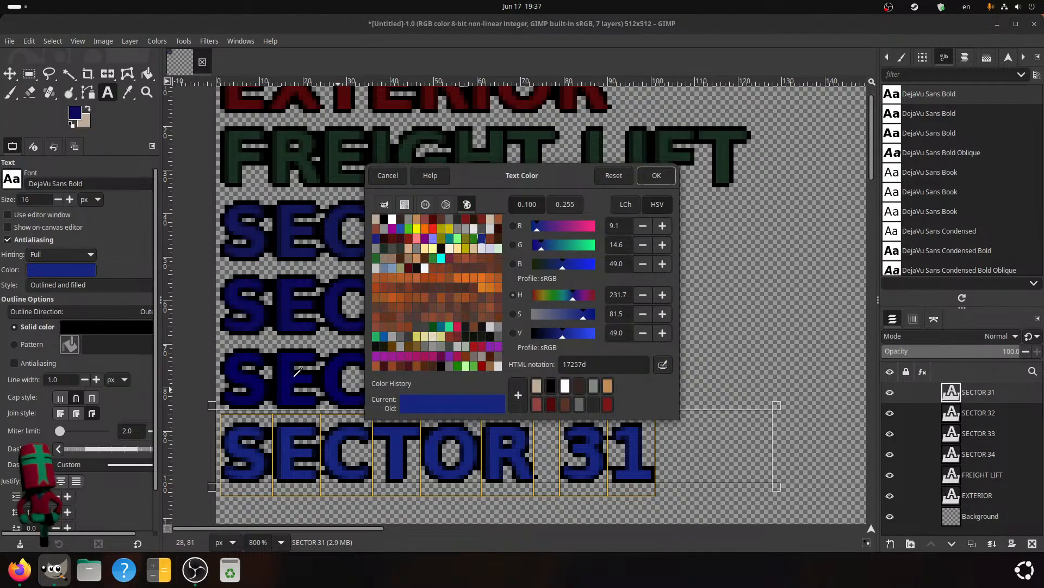
{"action": "left_click", "coordinate": [288, 375]}
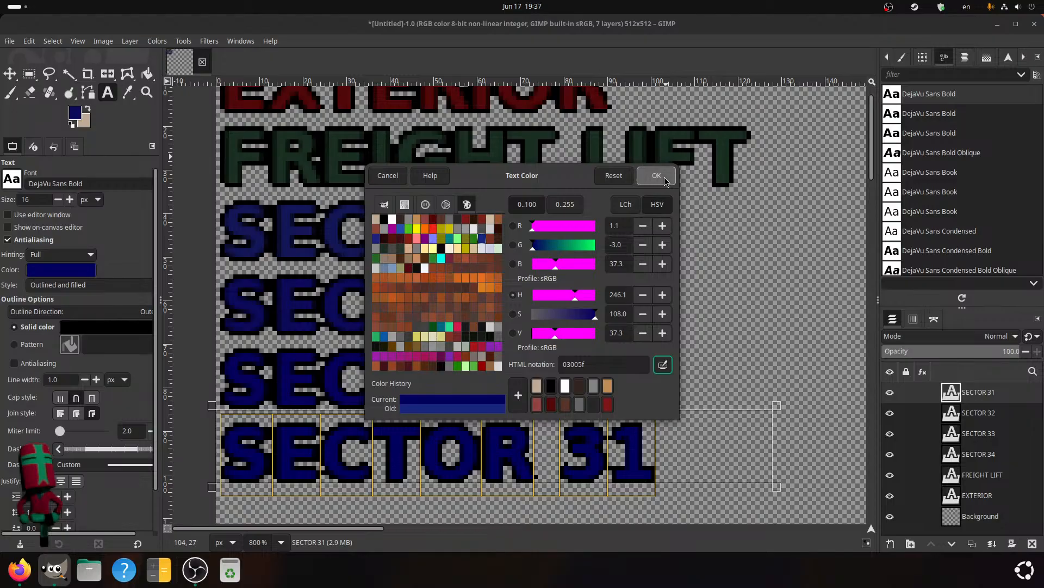
{"action": "left_click", "coordinate": [663, 364]}
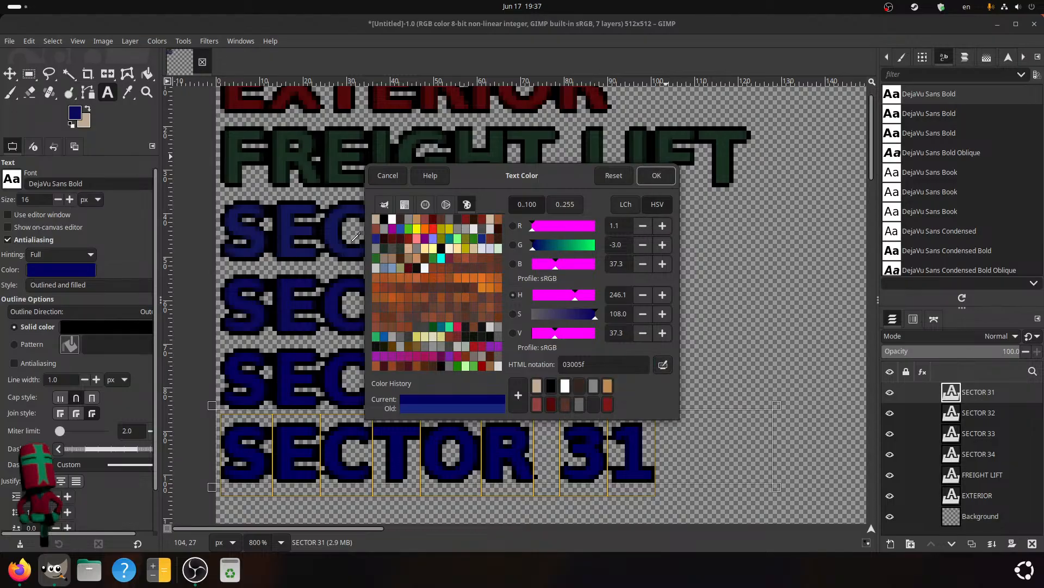
{"action": "left_click", "coordinate": [289, 223]}
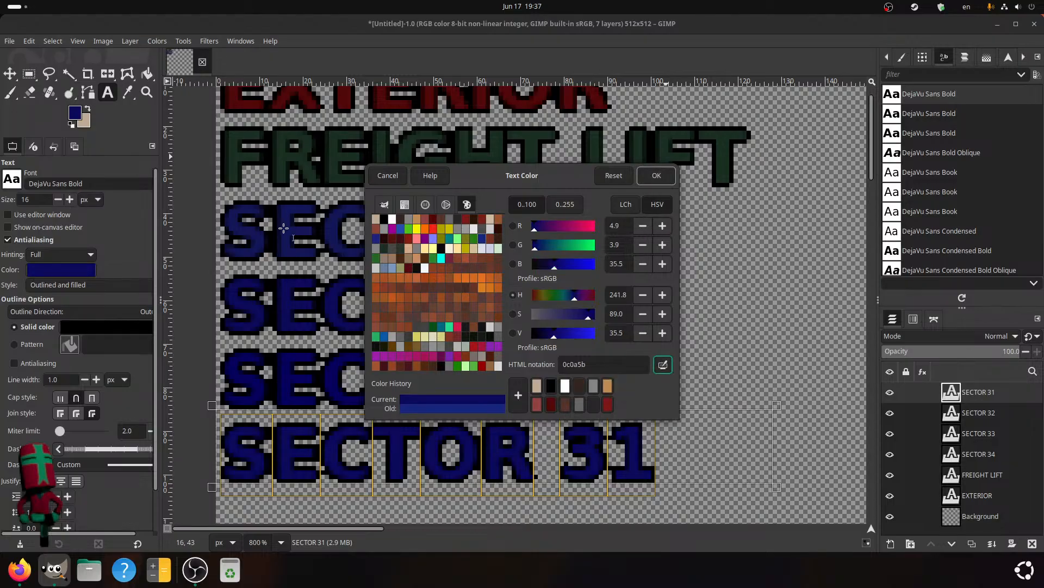
{"action": "left_click", "coordinate": [326, 372]}
{"action": "left_click", "coordinate": [305, 374]}
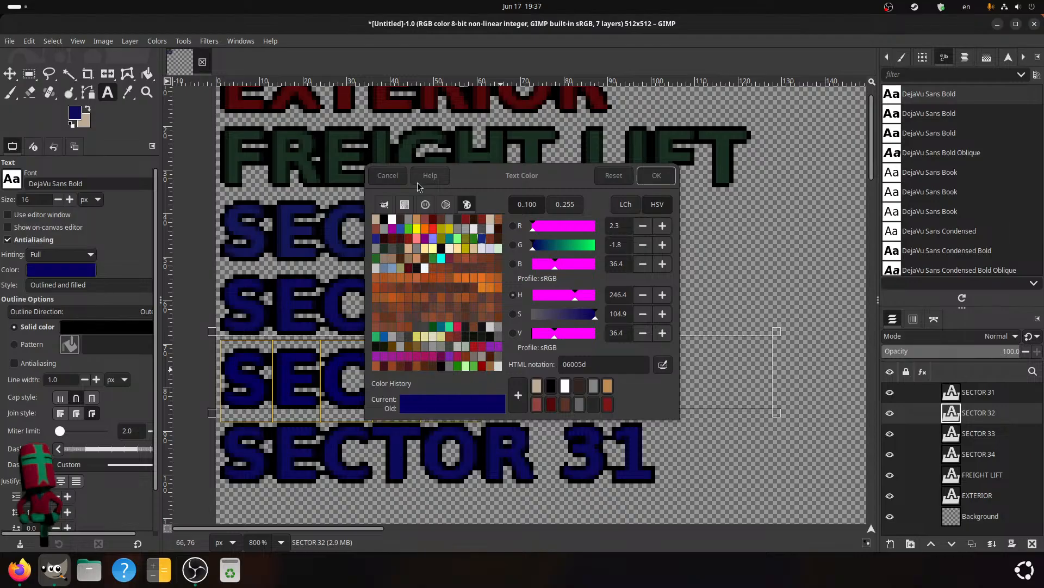
{"action": "left_click", "coordinate": [388, 175]}
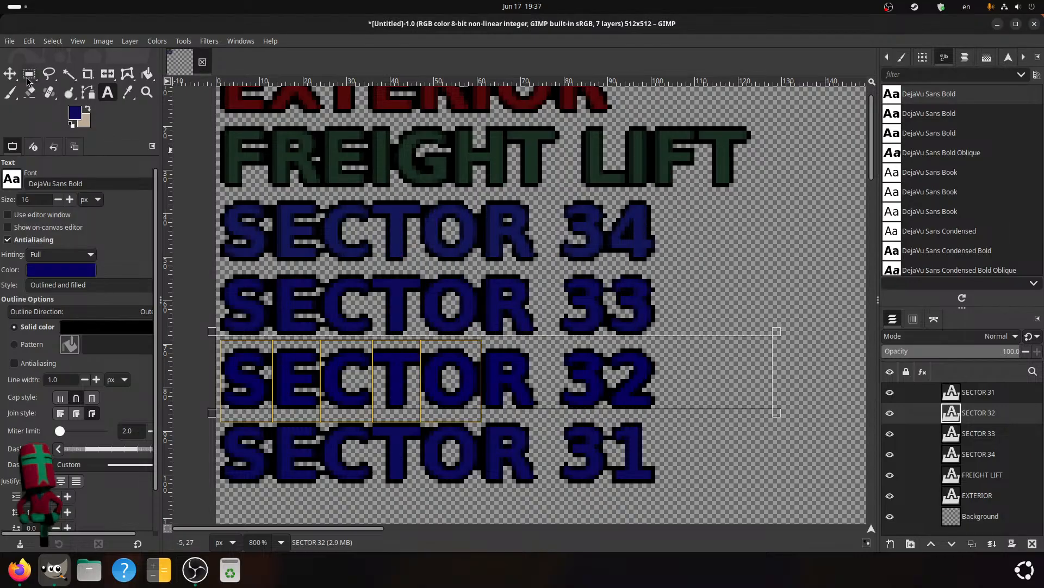
- Paint a short vertical test stroke on the Background layer in the foreground colour with the Paintbrush and undo it
{"action": "left_click", "coordinate": [11, 92]}
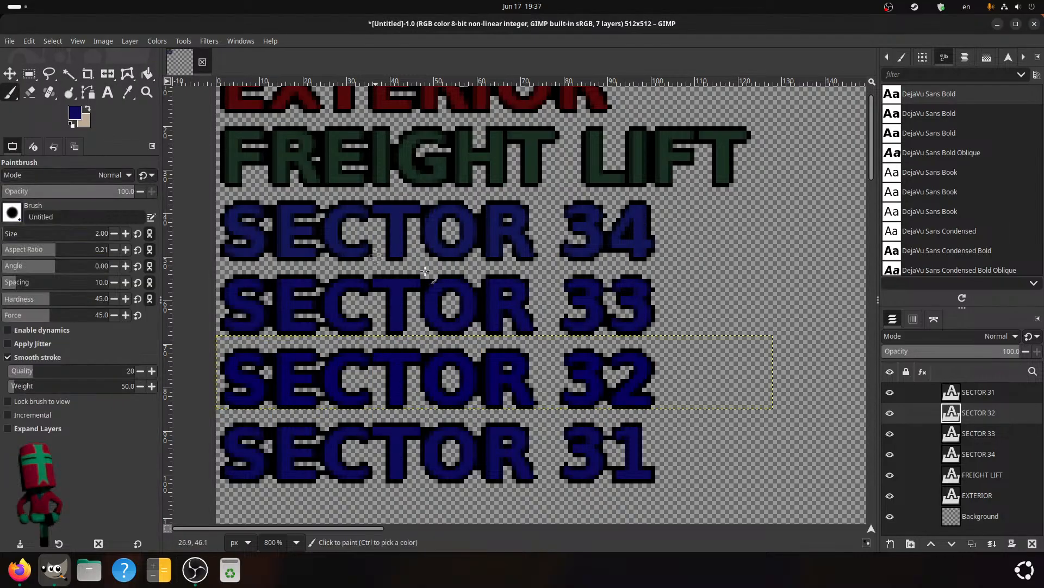
{"action": "left_click", "coordinate": [961, 517]}
{"action": "left_click_drag", "start_coordinate": [743, 308], "coordinate": [743, 356]}
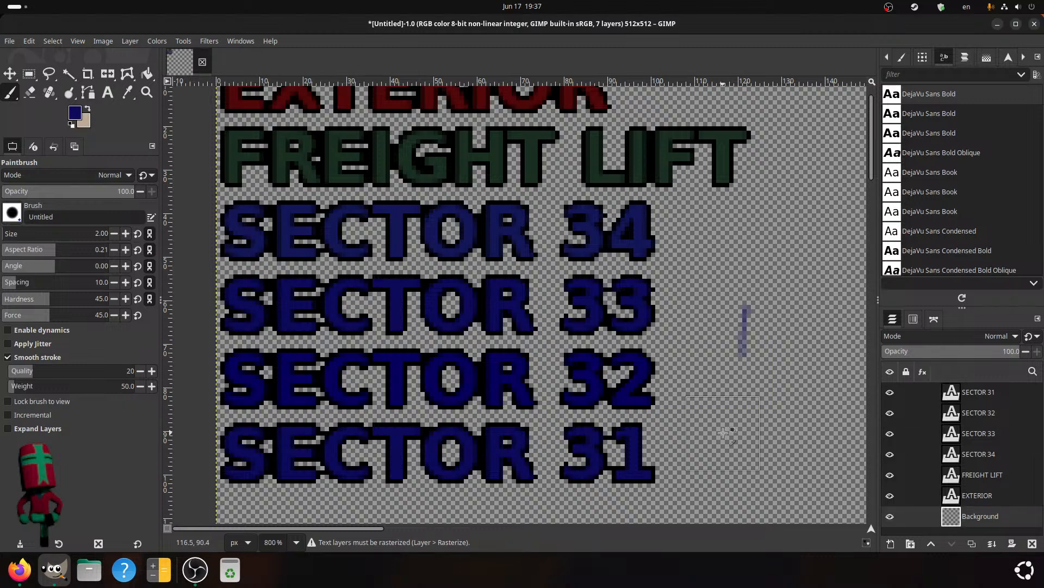
{"action": "key", "text": "ctrl+z"}
- Set the SECTOR 33 label's text colour to 0c0a5b from the colour history
{"action": "left_click", "coordinate": [107, 96]}
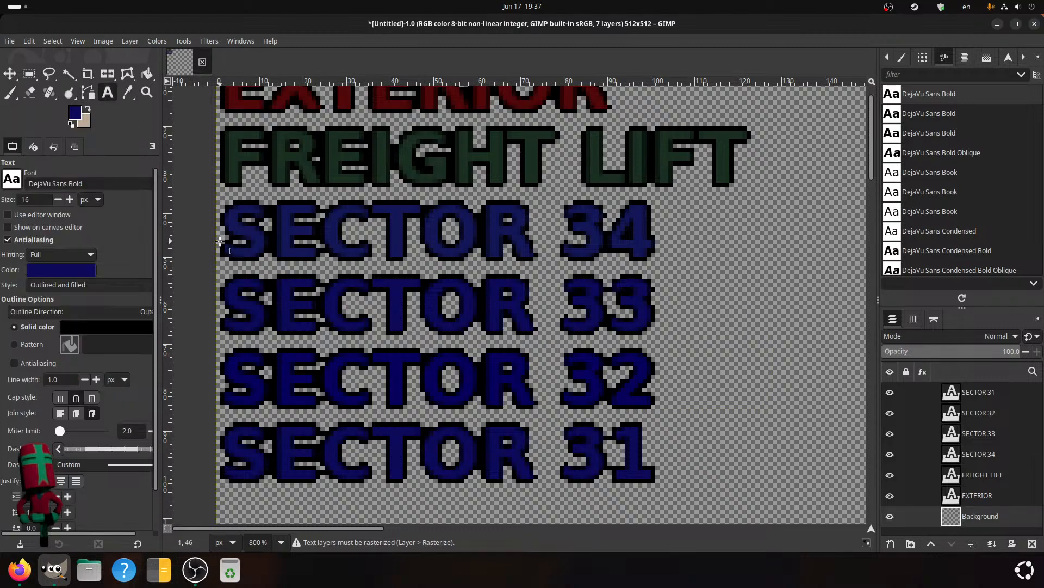
{"action": "left_click", "coordinate": [225, 301]}
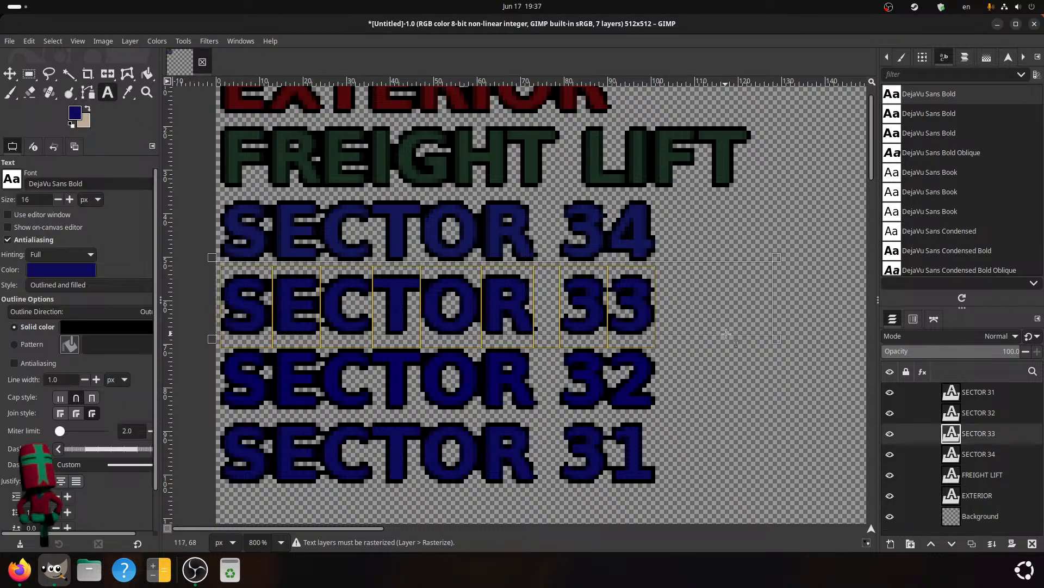
{"action": "left_click", "coordinate": [70, 270]}
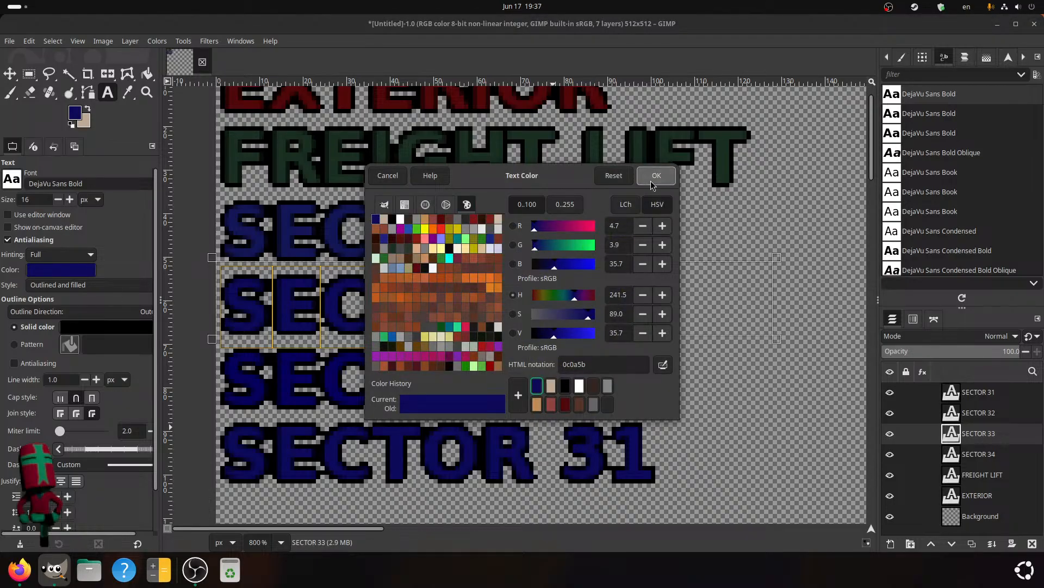
{"action": "left_click", "coordinate": [657, 175]}
- Set the SECTOR 32 label's text colour to 0c0a5b from the colour history and confirm the same colour for SECTOR 31
{"action": "left_click", "coordinate": [271, 382]}
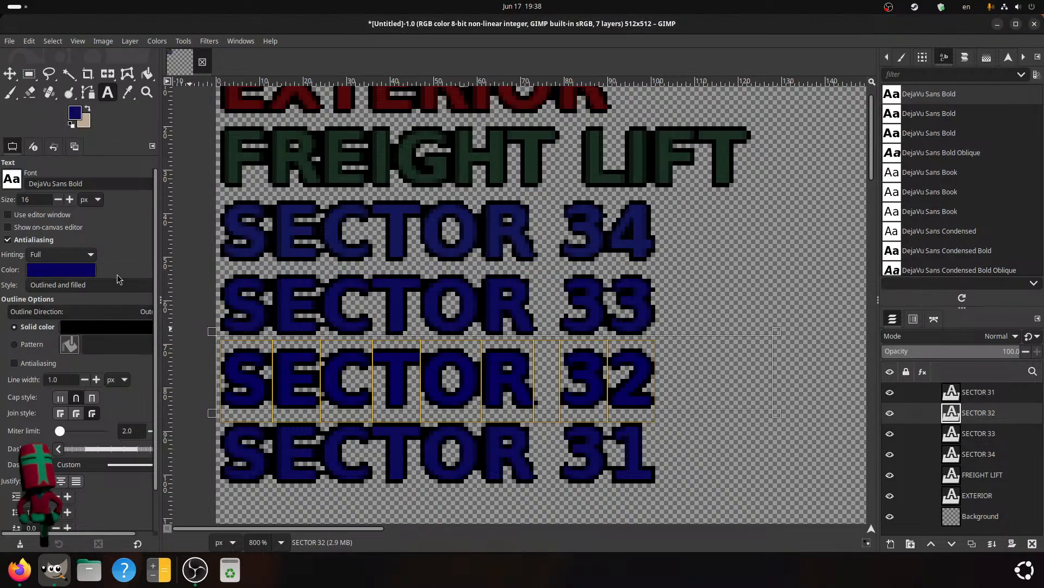
{"action": "left_click", "coordinate": [61, 270]}
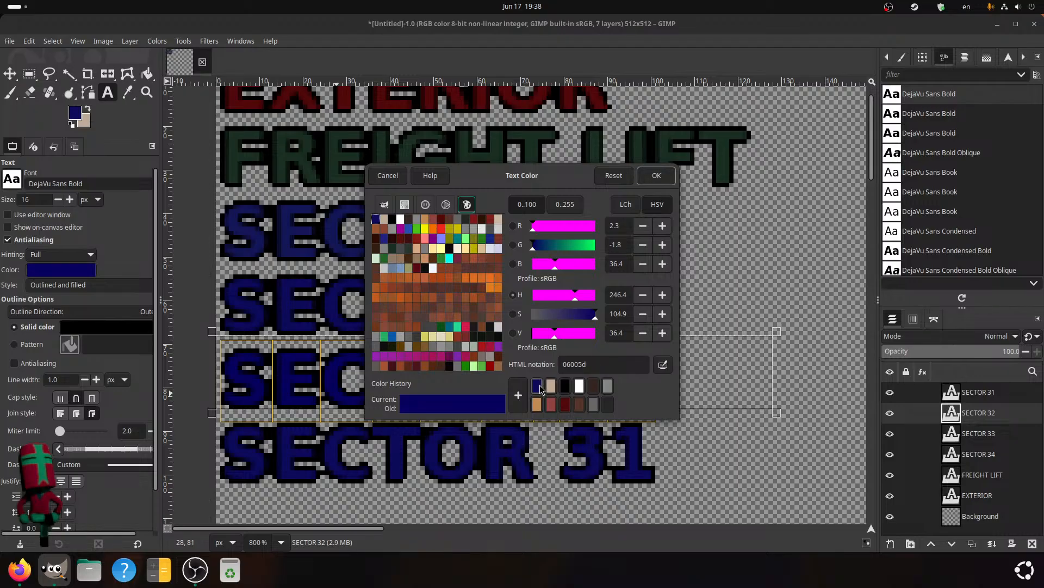
{"action": "left_click", "coordinate": [537, 386]}
{"action": "left_click", "coordinate": [656, 176]}
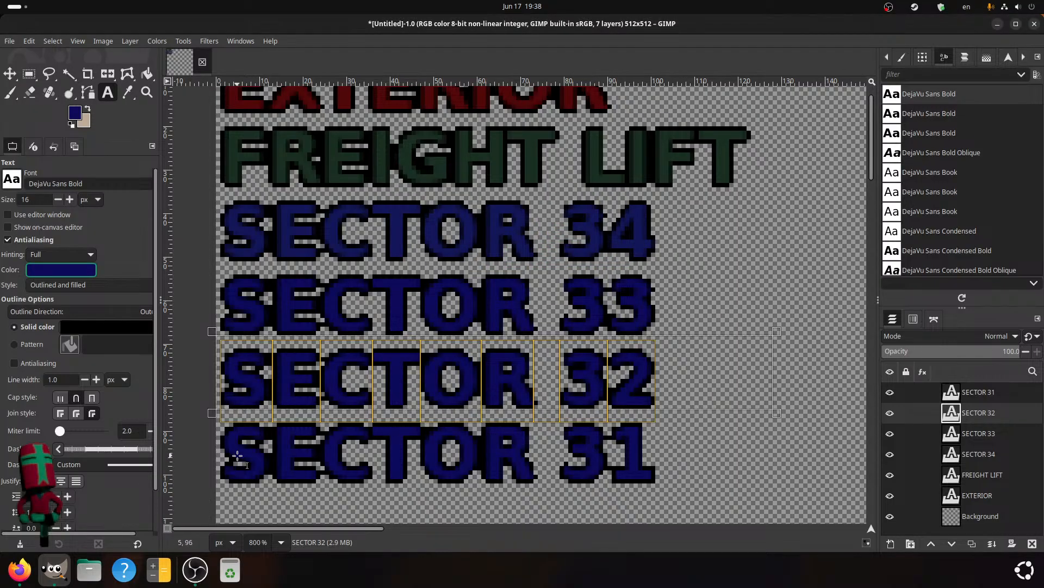
{"action": "left_click", "coordinate": [238, 455]}
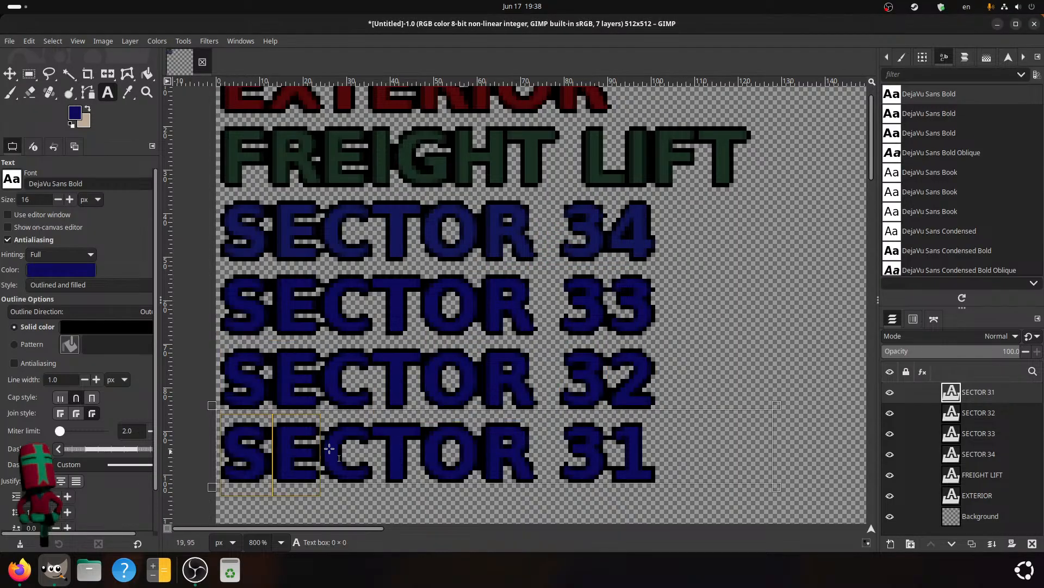
{"action": "left_click", "coordinate": [73, 269]}
{"action": "left_click", "coordinate": [657, 177]}
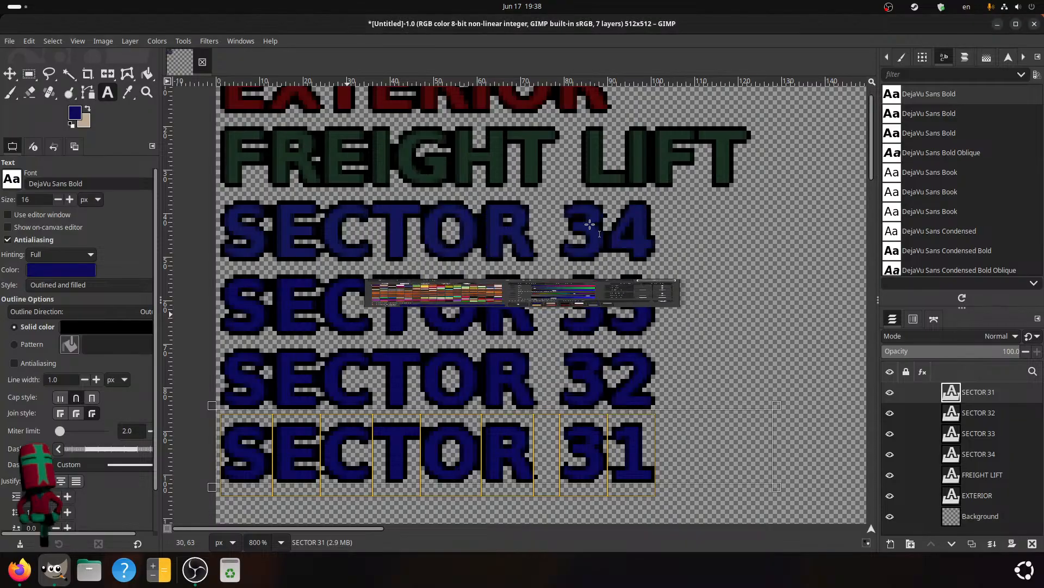
- Set the SECTOR 34 label's text colour to 0c0a5b from the colour history
{"action": "left_click", "coordinate": [590, 224]}
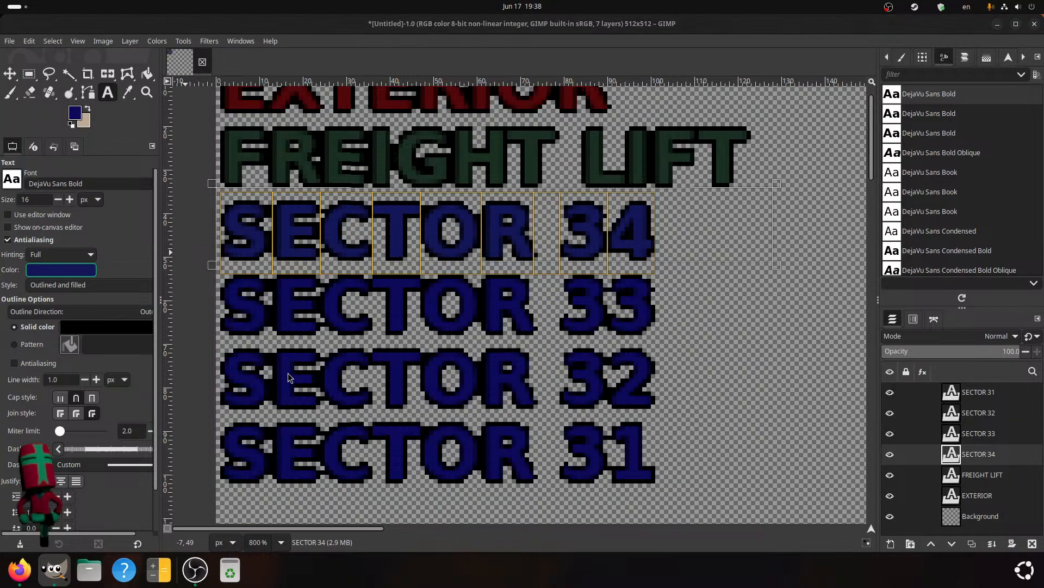
{"action": "left_click", "coordinate": [537, 387]}
{"action": "left_click", "coordinate": [668, 181]}
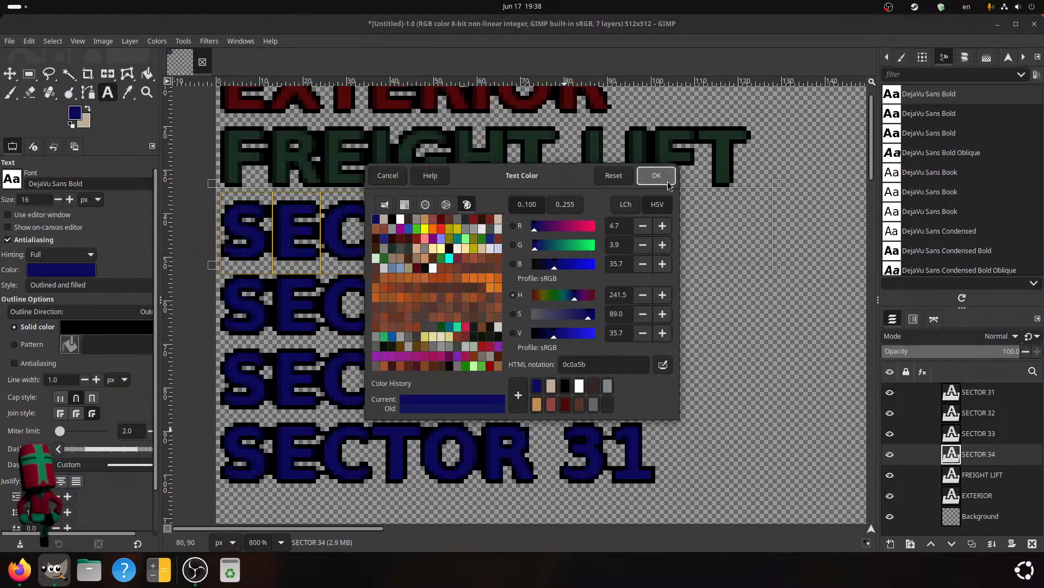
- Select the whole SECTOR 34 text and reduce its colour's HSV saturation to 80.0, giving 14125b
{"action": "left_click", "coordinate": [401, 300]}
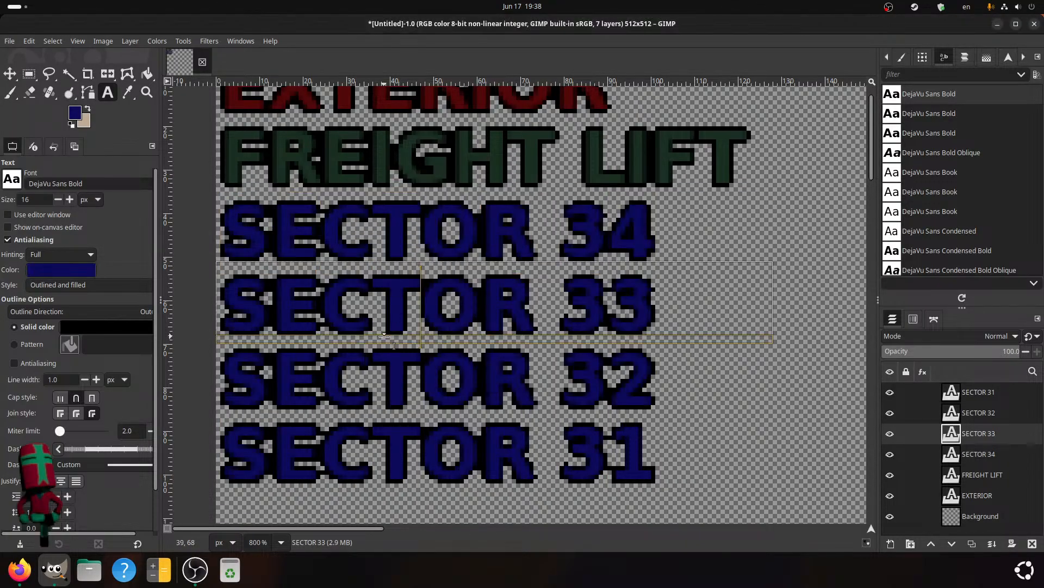
{"action": "left_click", "coordinate": [404, 218]}
{"action": "left_click_drag", "start_coordinate": [221, 224], "coordinate": [648, 213]}
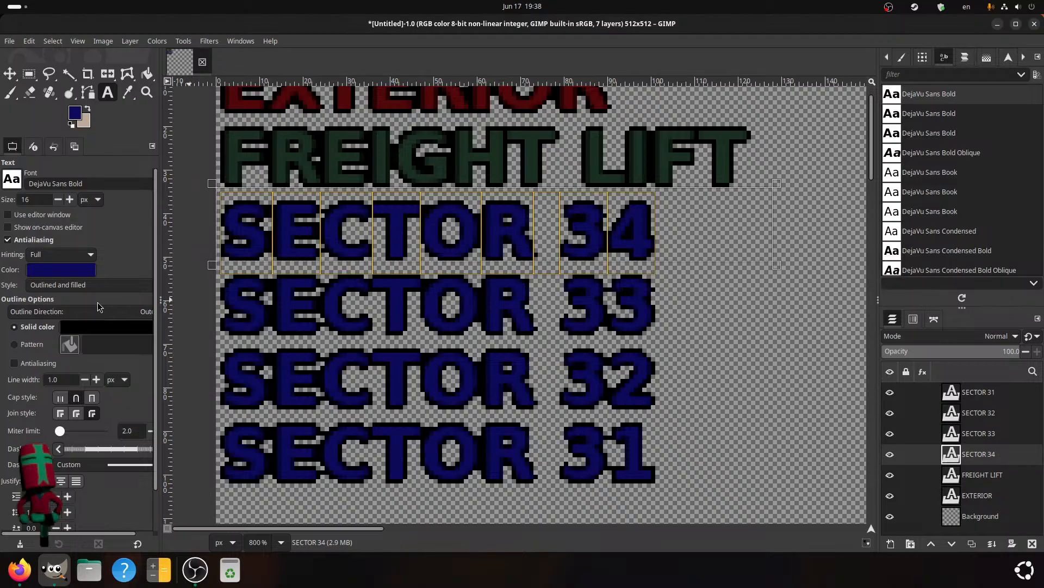
{"action": "left_click", "coordinate": [49, 270]}
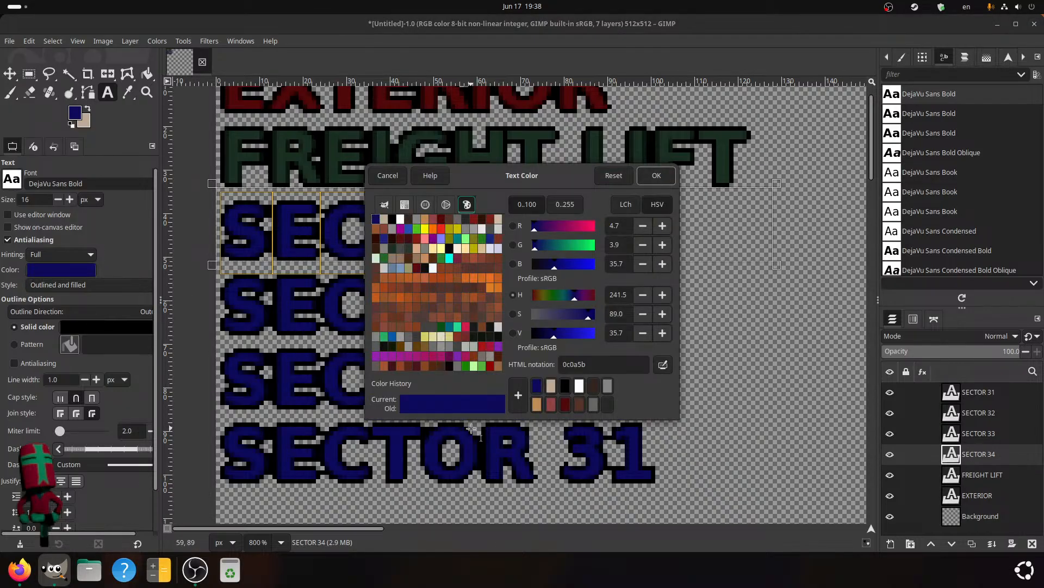
{"action": "left_click", "coordinate": [643, 314]}
{"action": "left_click", "coordinate": [643, 314]}
{"action": "left_click", "coordinate": [642, 313]}
{"action": "left_click", "coordinate": [642, 314]}
{"action": "left_click", "coordinate": [643, 315]}
{"action": "left_click", "coordinate": [643, 315]}
{"action": "left_click", "coordinate": [643, 316]}
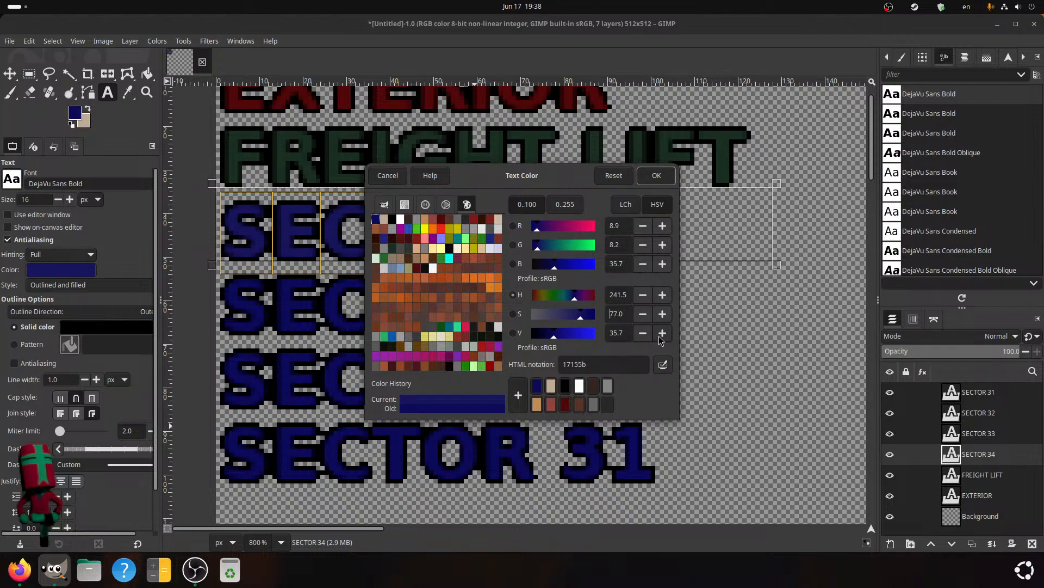
{"action": "left_click", "coordinate": [662, 314]}
{"action": "left_click", "coordinate": [662, 314]}
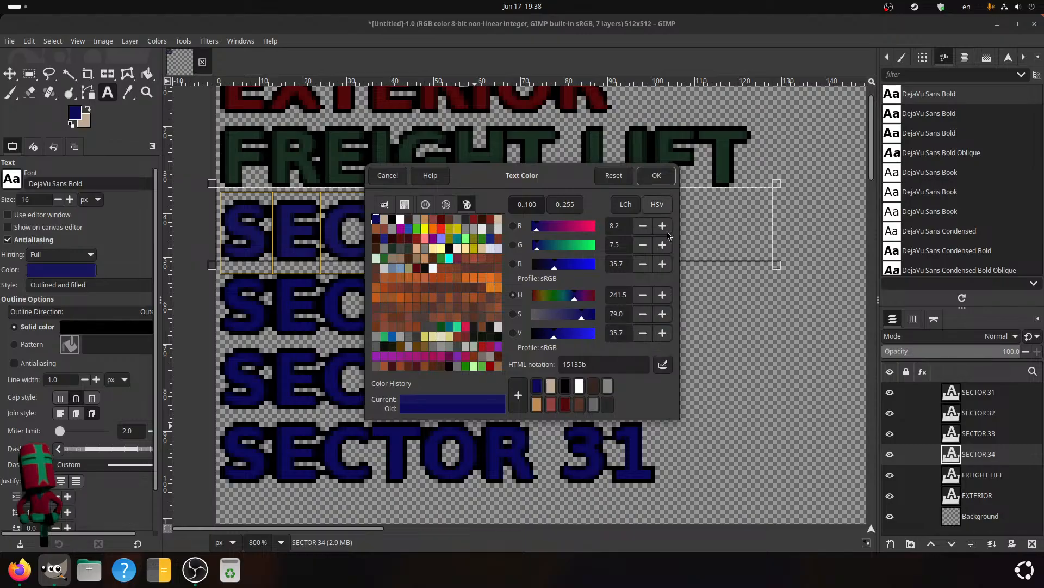
{"action": "left_click", "coordinate": [662, 314]}
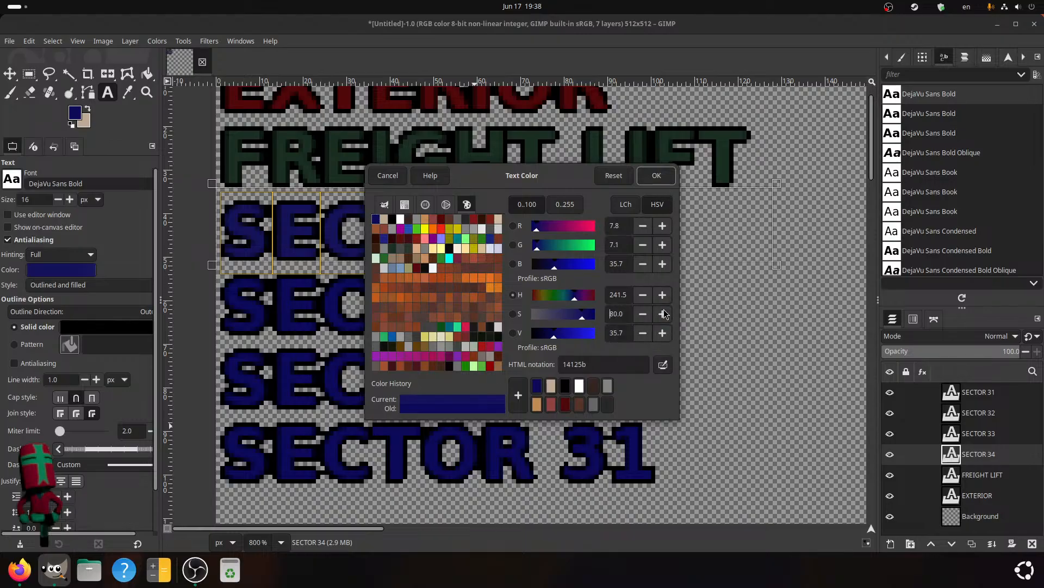
{"action": "left_click", "coordinate": [657, 175]}
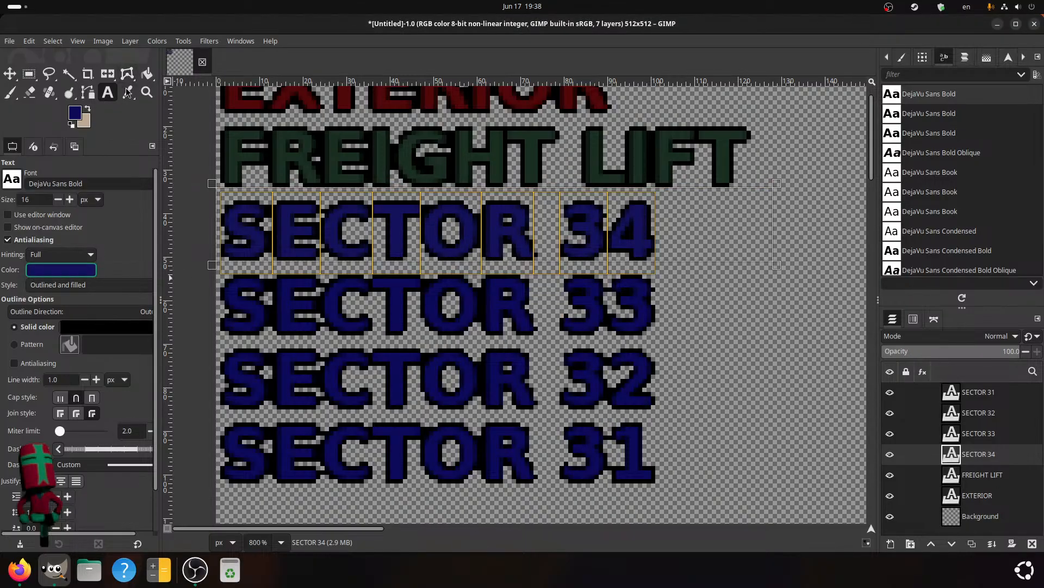
- Sample the SECTOR 34 lettering with the Color Picker and copy its hex code 14125b from the foreground colour settings
{"action": "left_click", "coordinate": [76, 119]}
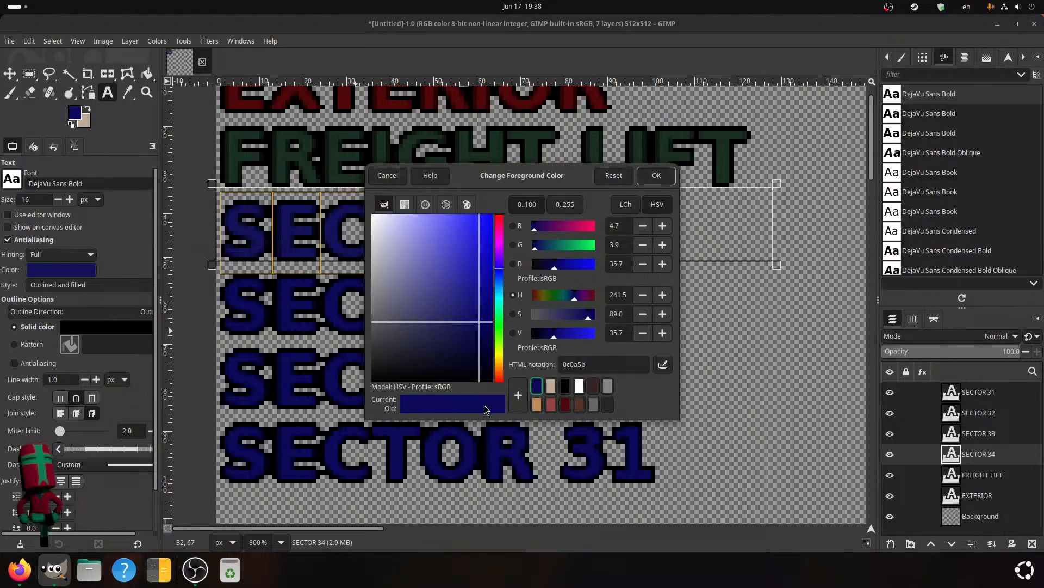
{"action": "left_click", "coordinate": [387, 177]}
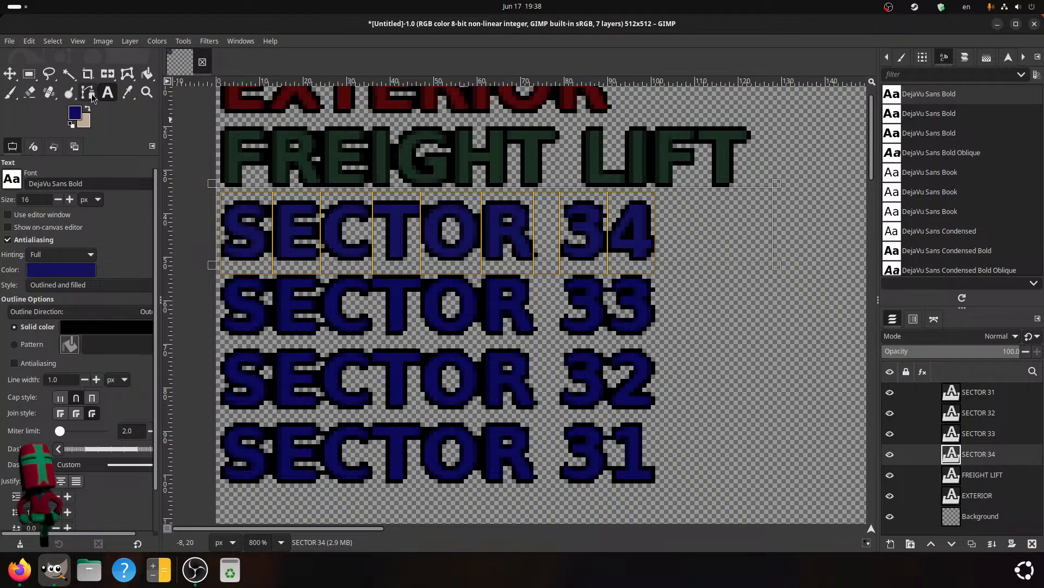
{"action": "left_click", "coordinate": [127, 93]}
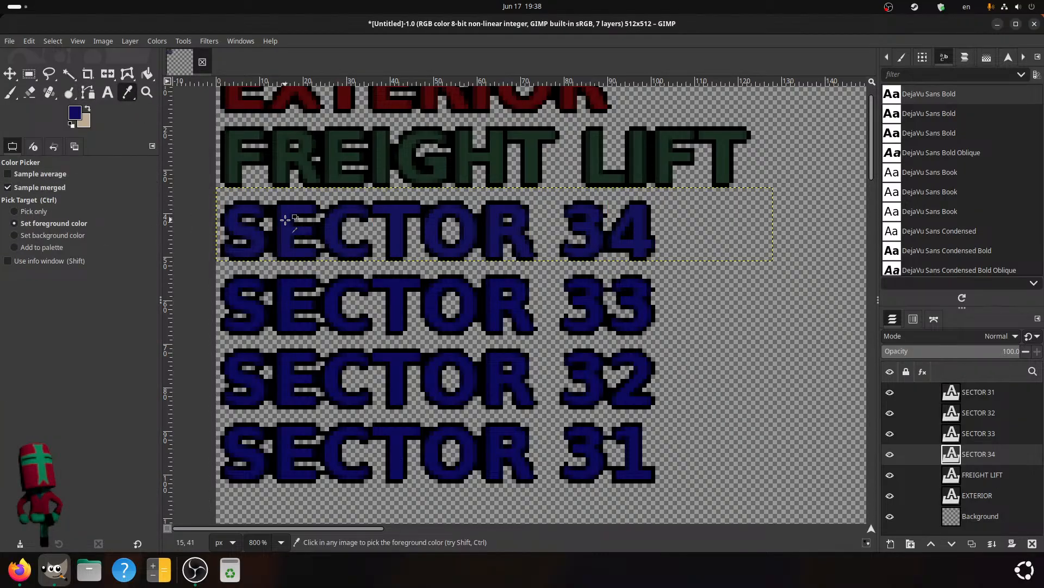
{"action": "left_click", "coordinate": [75, 113]}
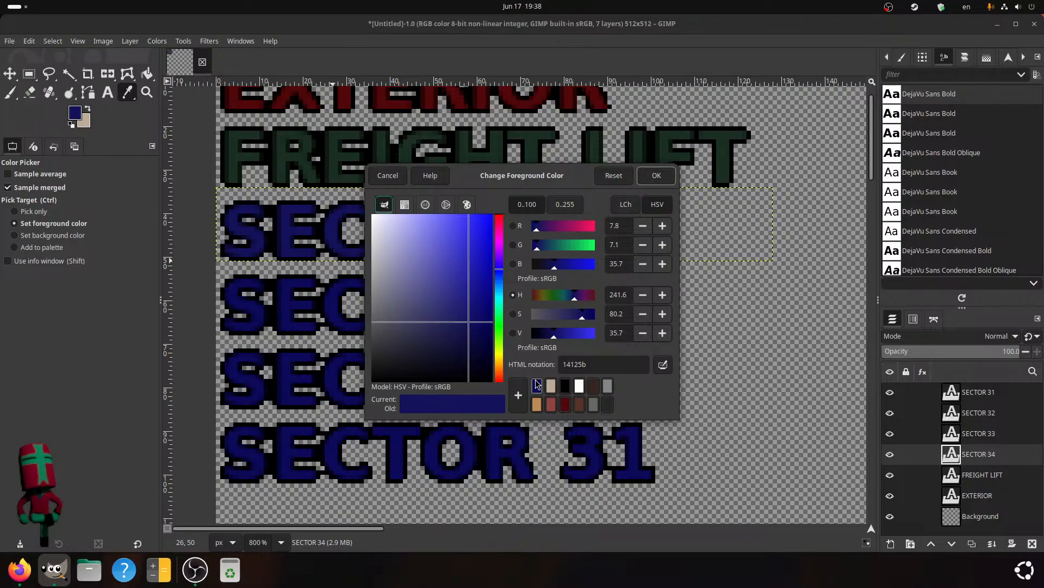
{"action": "left_click_drag", "start_coordinate": [589, 364], "coordinate": [471, 330]}
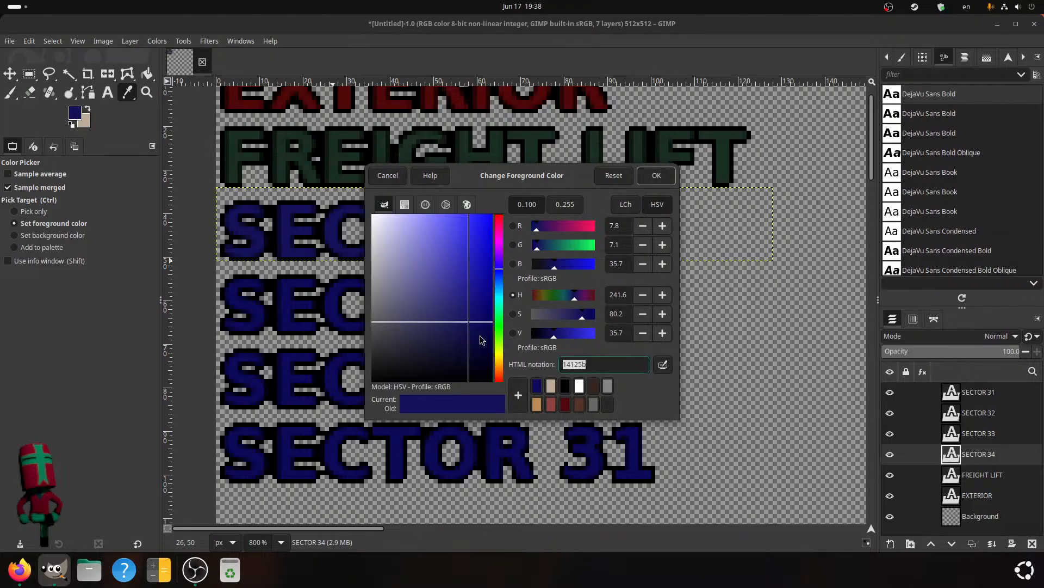
{"action": "key", "text": "BackSpace"}
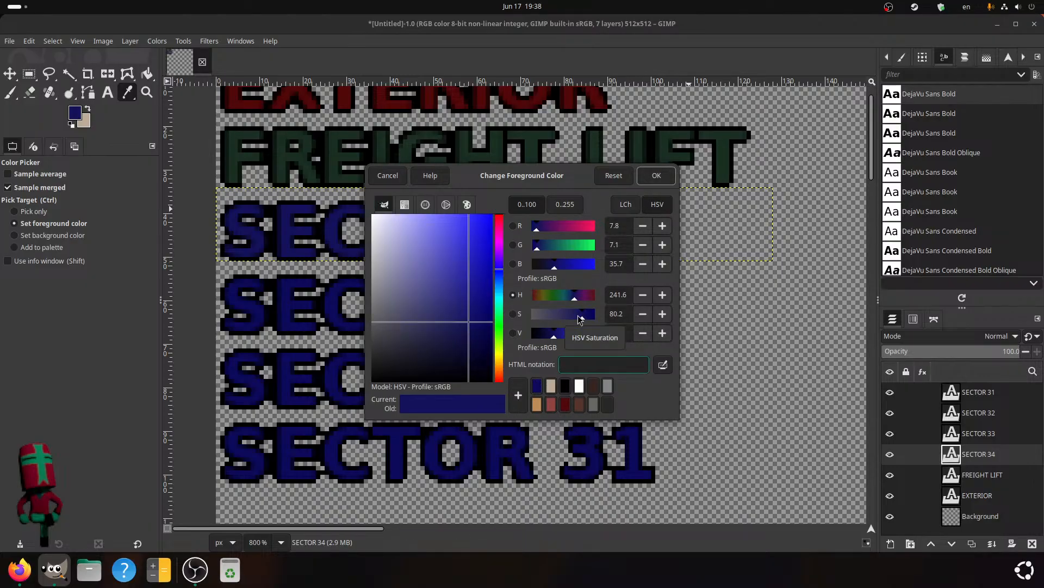
{"action": "type", "text": "14125b"}
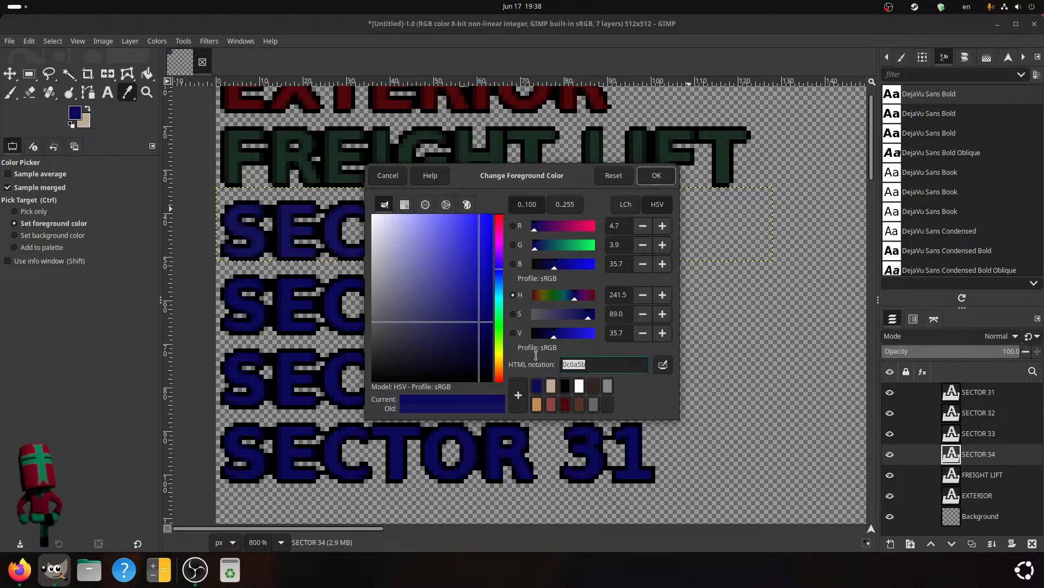
{"action": "left_click", "coordinate": [657, 176]}
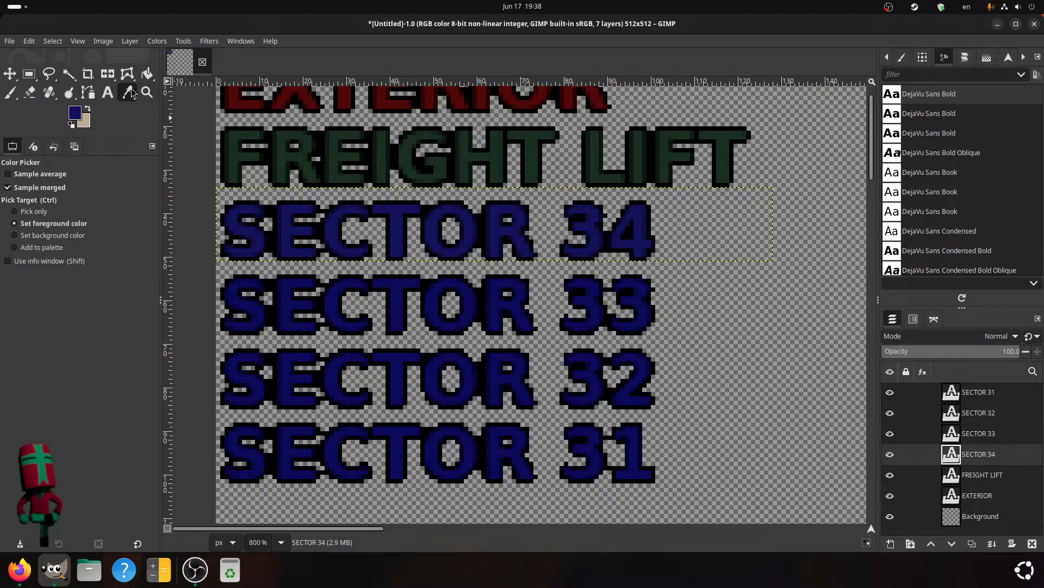
- Set the SECTOR 33 label's text colour to the copied hex code 14125b
{"action": "left_click", "coordinate": [108, 92]}
{"action": "left_click", "coordinate": [241, 314]}
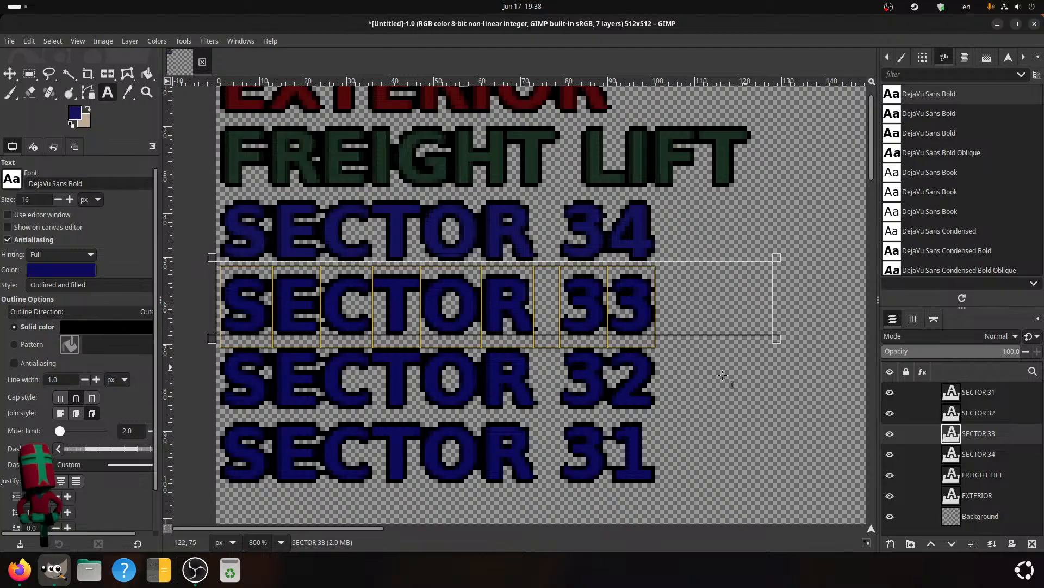
{"action": "left_click", "coordinate": [61, 270]}
{"action": "left_click", "coordinate": [526, 409]}
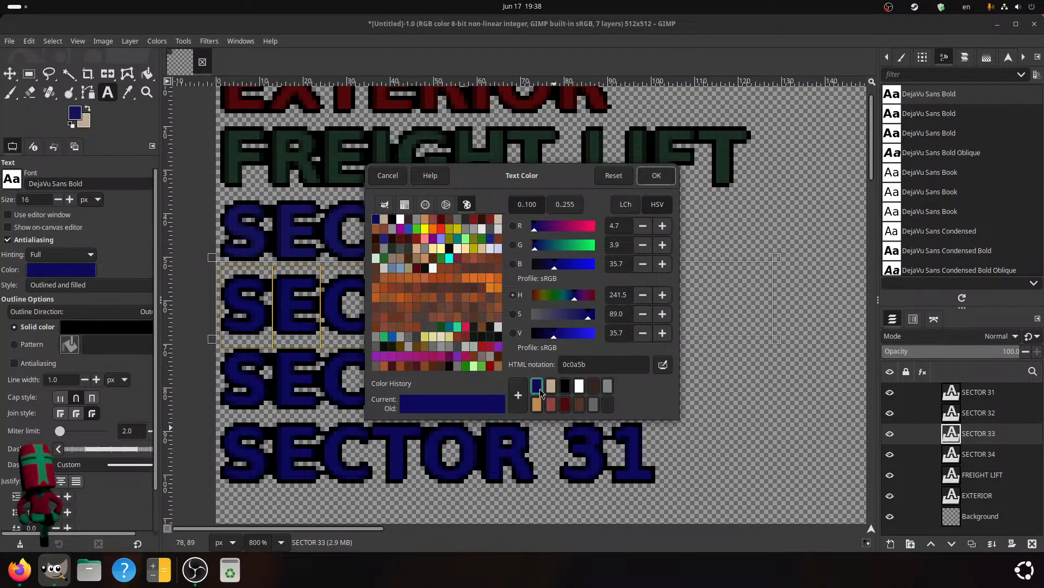
{"action": "left_click", "coordinate": [400, 176]}
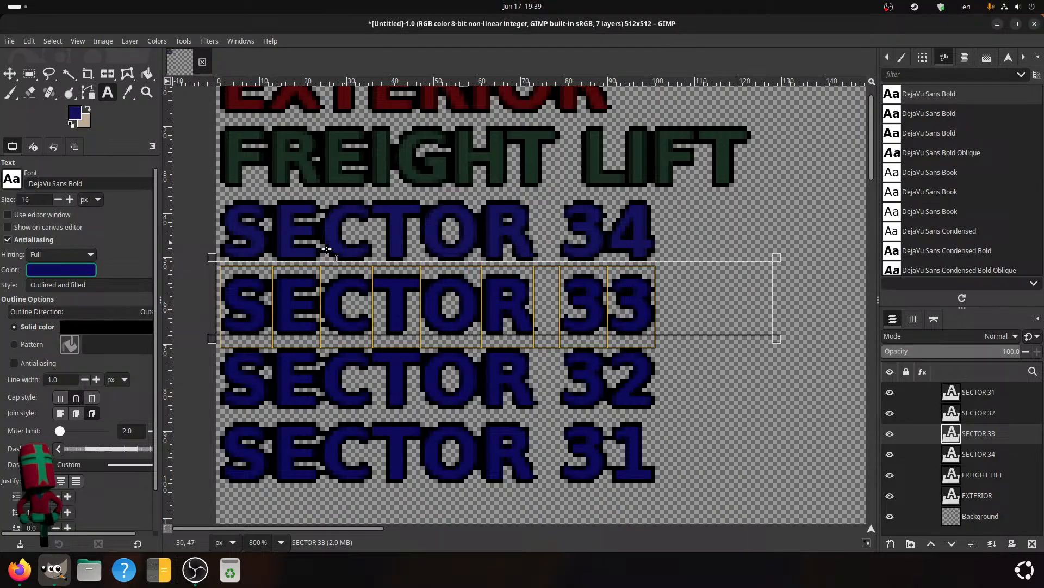
{"action": "left_click", "coordinate": [62, 269]}
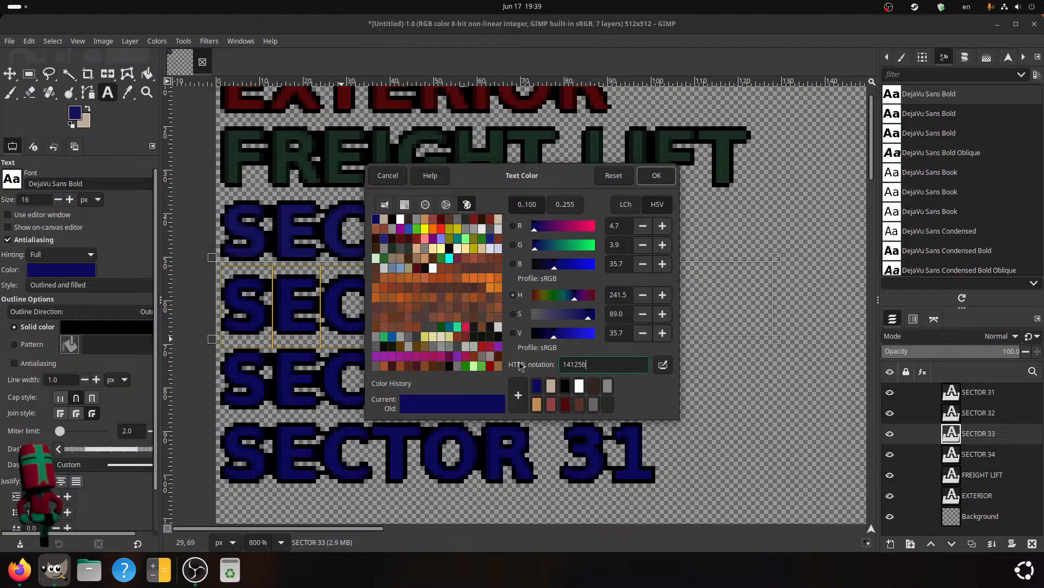
{"action": "left_click", "coordinate": [656, 175]}
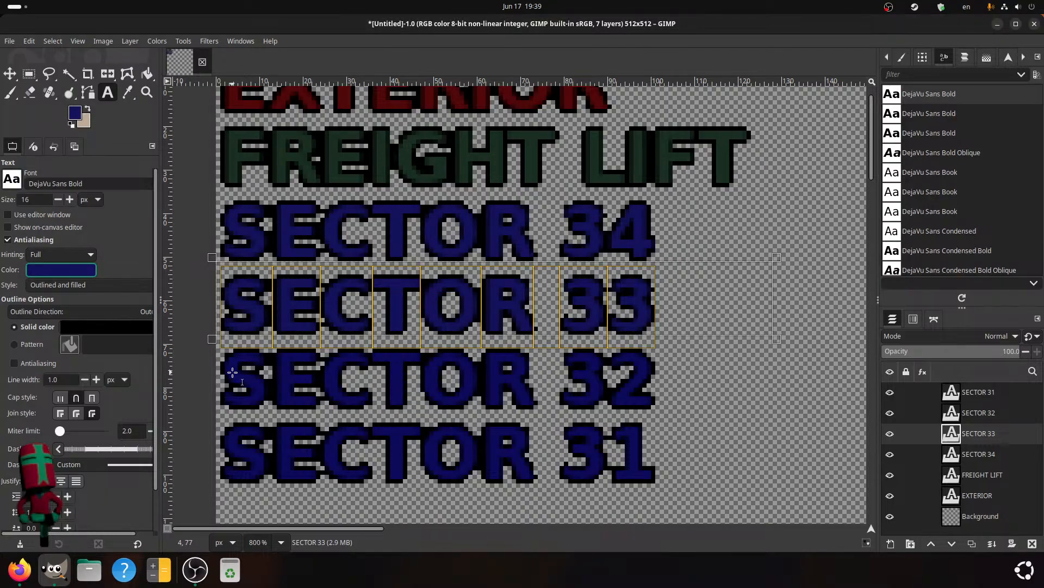
- Recolour the SECTOR 32 label with the same hex code, 14125b
{"action": "left_click", "coordinate": [252, 376]}
{"action": "left_click", "coordinate": [70, 269]}
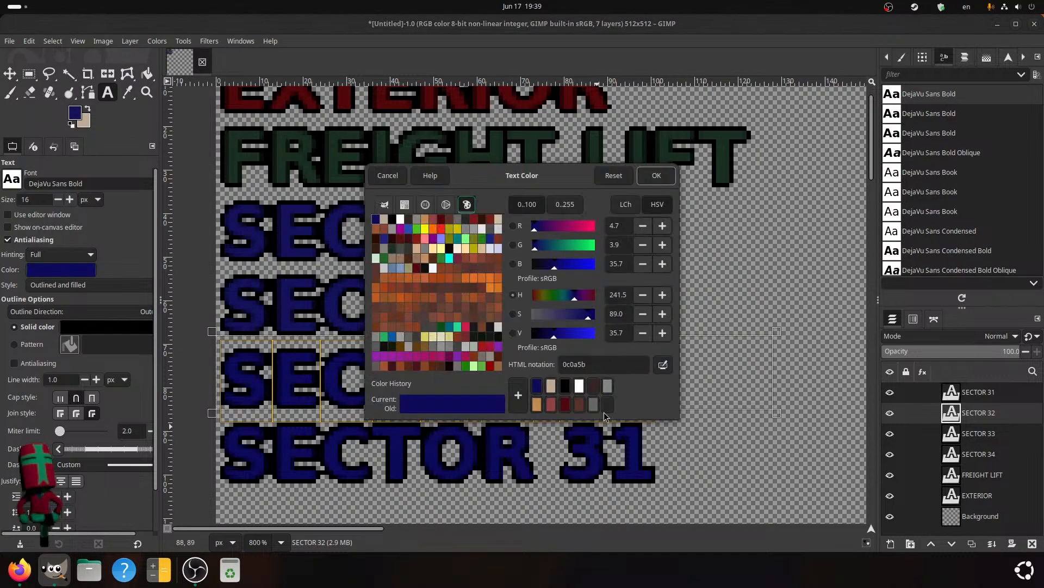
{"action": "left_click", "coordinate": [642, 173]}
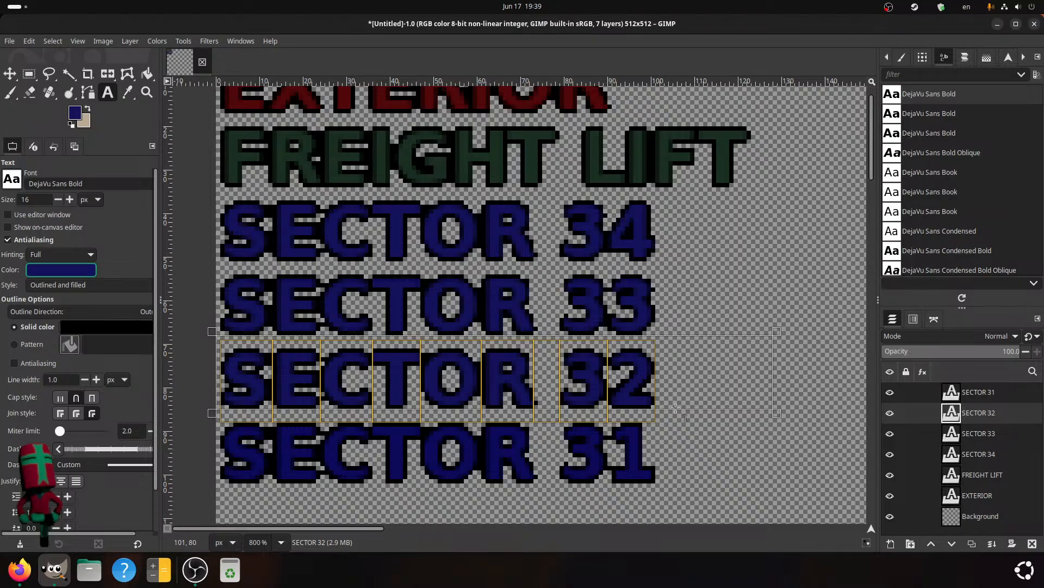
- Select the whole SECTOR 31 text and change its colour to 14125b
{"action": "left_click", "coordinate": [572, 434]}
{"action": "left_click_drag", "start_coordinate": [676, 436], "coordinate": [217, 464]}
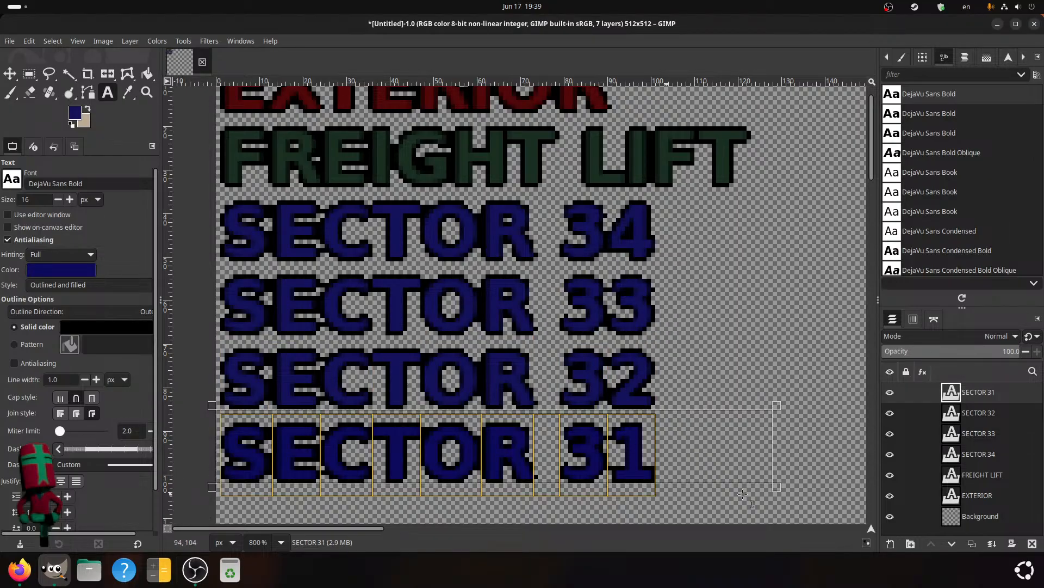
{"action": "left_click", "coordinate": [61, 269]}
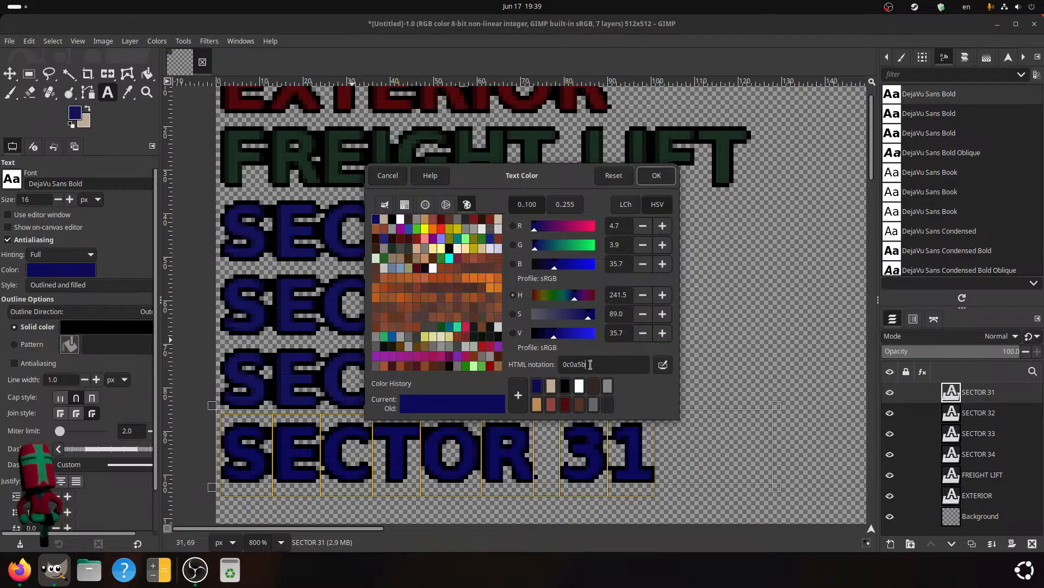
{"action": "left_click", "coordinate": [657, 175]}
- Examine the finished labels from EXTERIOR to SECTOR 31, marking groups of them with temporary rectangular selections
{"action": "scroll", "coordinate": [563, 336], "scroll_direction": "up", "scroll_amount": 2}
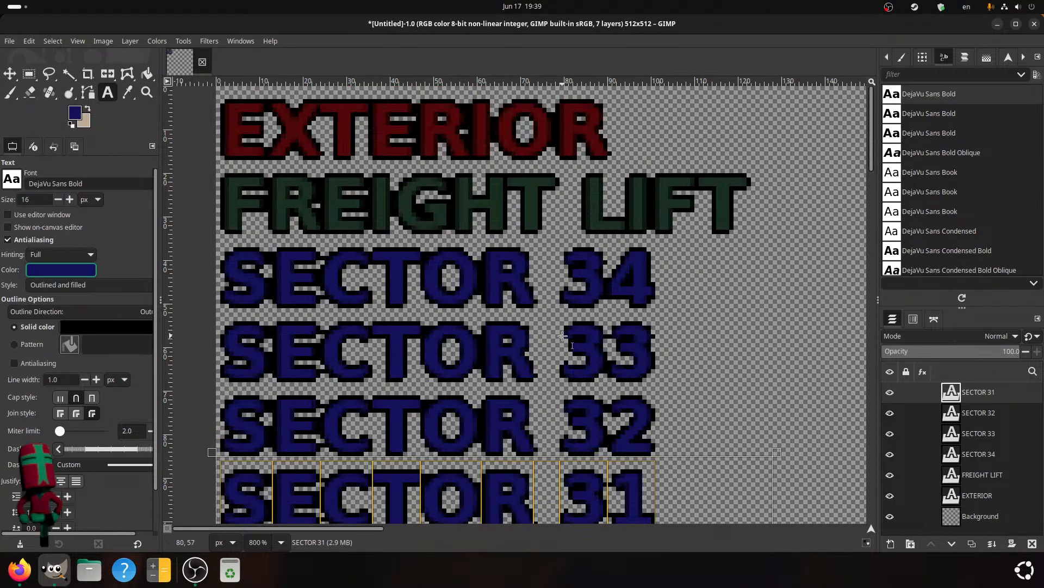
{"action": "scroll", "coordinate": [527, 240], "scroll_direction": "down", "scroll_amount": 4}
{"action": "scroll", "coordinate": [496, 250], "scroll_direction": "up", "scroll_amount": 4}
{"action": "scroll", "coordinate": [464, 259], "scroll_direction": "down", "scroll_amount": 2}
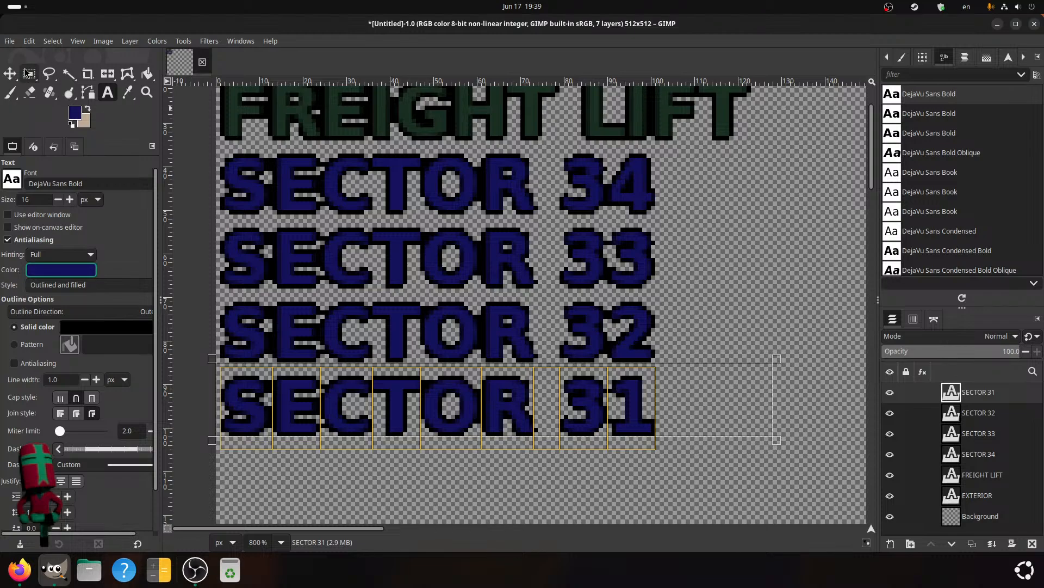
{"action": "left_click", "coordinate": [28, 73]}
{"action": "scroll", "coordinate": [792, 183], "scroll_direction": "up", "scroll_amount": 3}
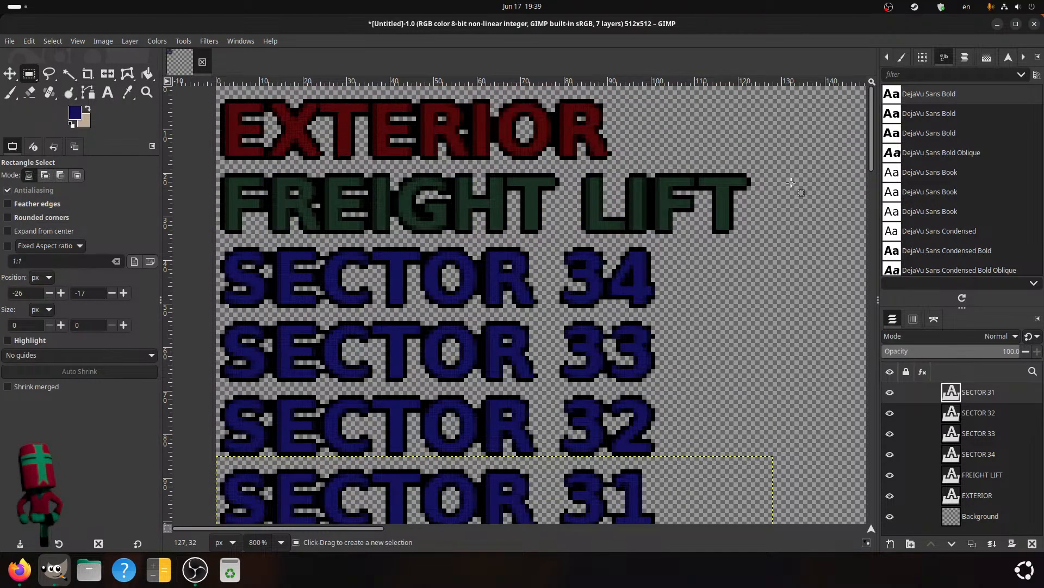
{"action": "left_click_drag", "start_coordinate": [784, 157], "coordinate": [325, 234]}
{"action": "left_click_drag", "start_coordinate": [668, 95], "coordinate": [359, 159]}
{"action": "left_click_drag", "start_coordinate": [699, 234], "coordinate": [218, 523]}
{"action": "left_click", "coordinate": [777, 347]}
{"action": "scroll", "coordinate": [575, 424], "scroll_direction": "down", "scroll_amount": 5}
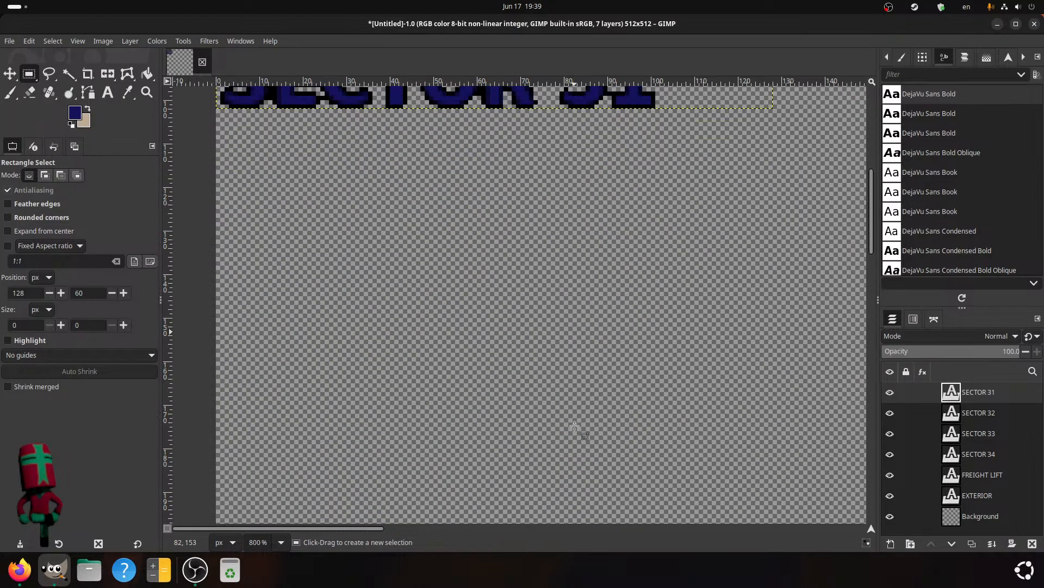
- Duplicate the SECTOR 31 text layer and move the copy directly below the original label
{"action": "scroll", "coordinate": [571, 421], "scroll_direction": "up", "scroll_amount": 5}
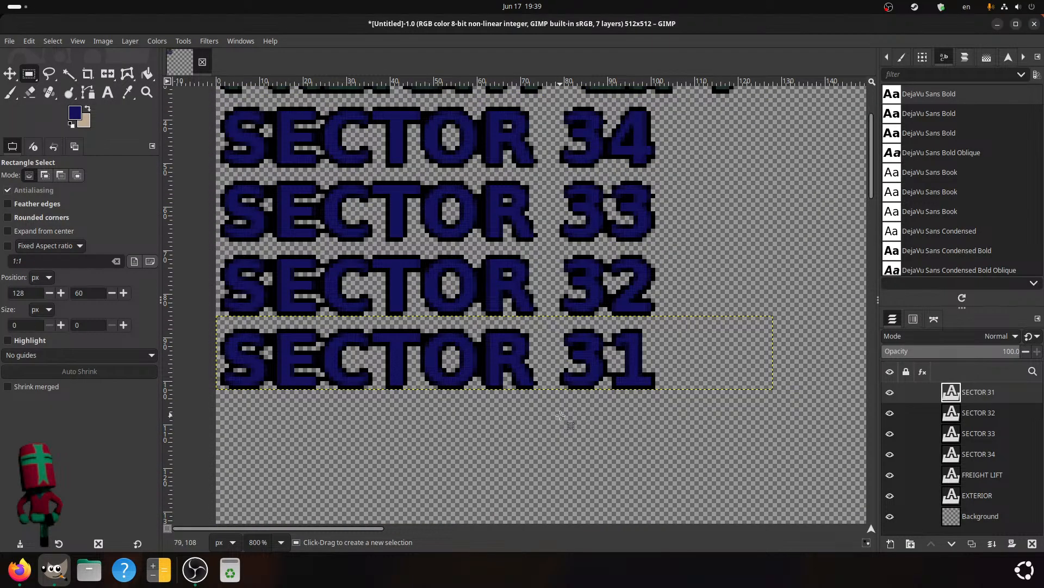
{"action": "scroll", "coordinate": [563, 416], "scroll_direction": "up", "scroll_amount": 3}
{"action": "scroll", "coordinate": [560, 415], "scroll_direction": "down", "scroll_amount": 3}
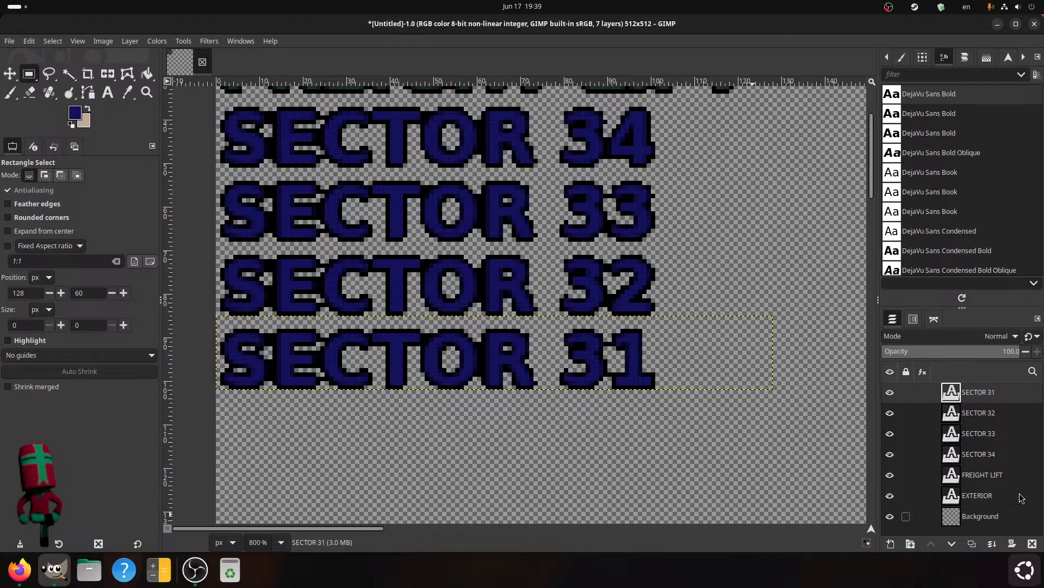
{"action": "left_click", "coordinate": [978, 544]}
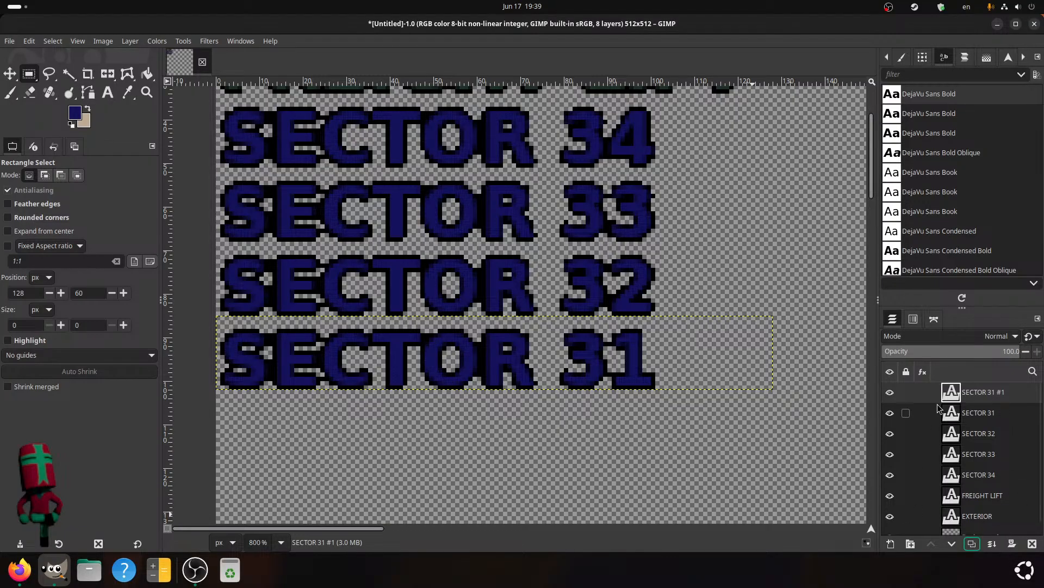
{"action": "left_click", "coordinate": [9, 73]}
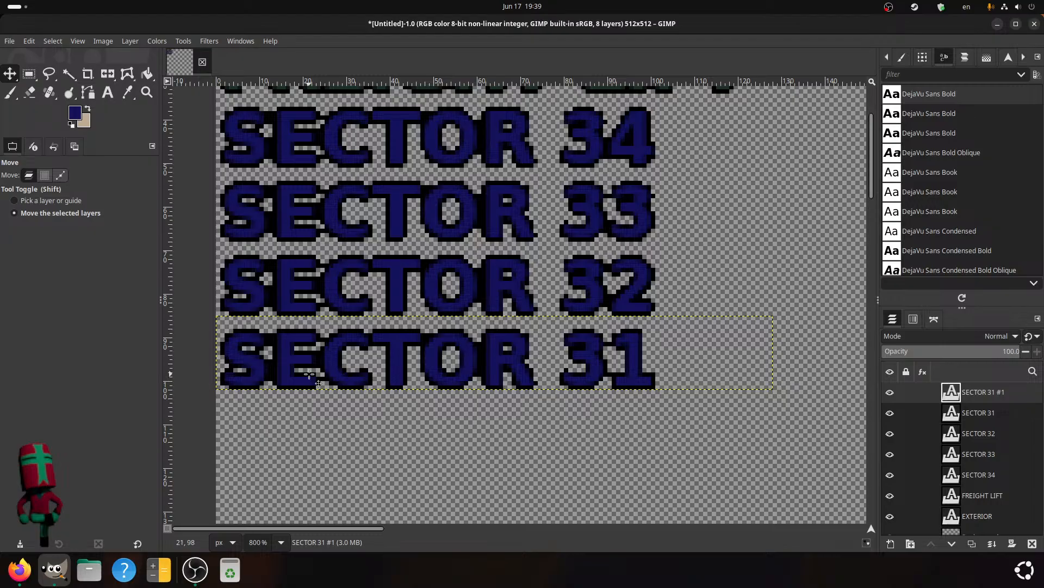
{"action": "left_click_drag", "start_coordinate": [284, 358], "coordinate": [282, 432]}
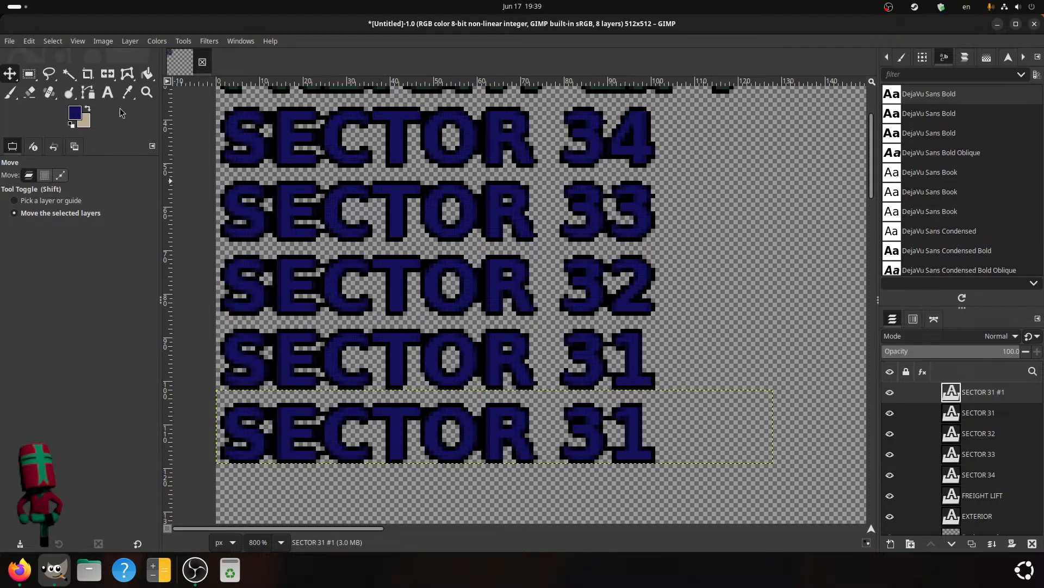
- Replace the text of the duplicated SECTOR 31 label with STORAGE
{"action": "key", "text": "t"}
{"action": "left_click", "coordinate": [631, 414]}
{"action": "left_click_drag", "start_coordinate": [631, 415], "coordinate": [198, 450]}
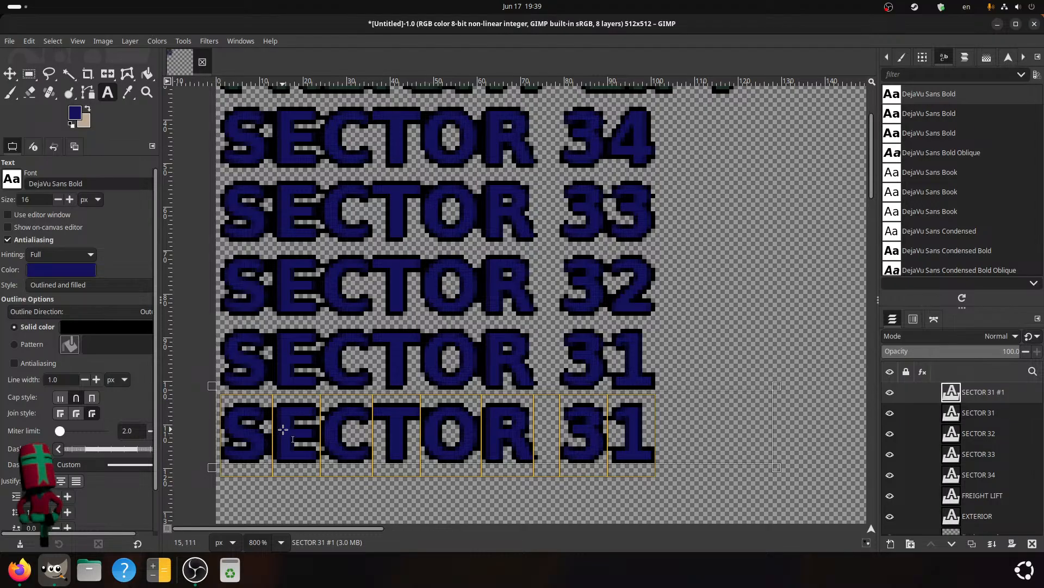
{"action": "left_click", "coordinate": [74, 114]}
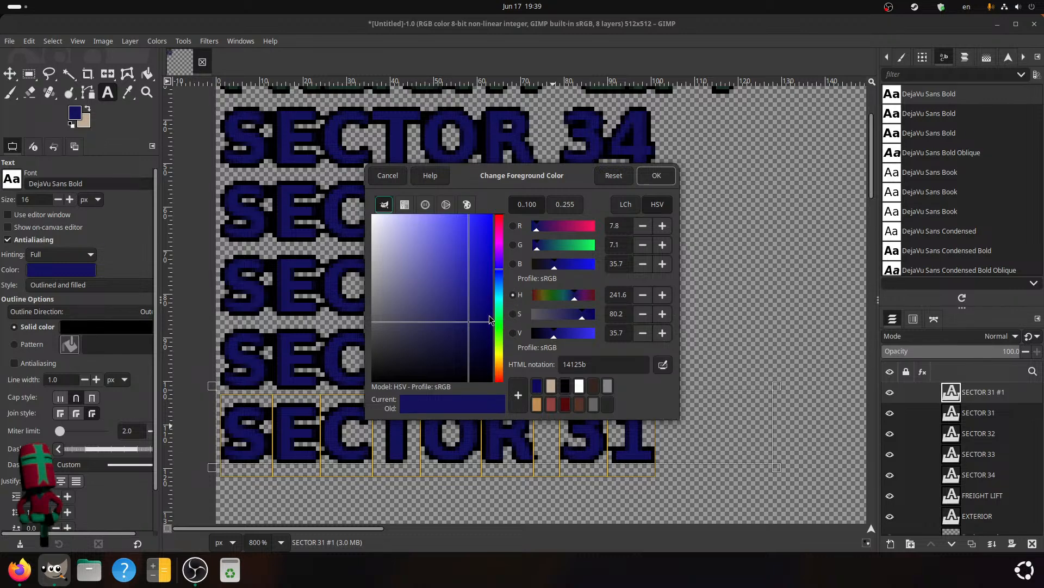
{"action": "left_click", "coordinate": [397, 182]}
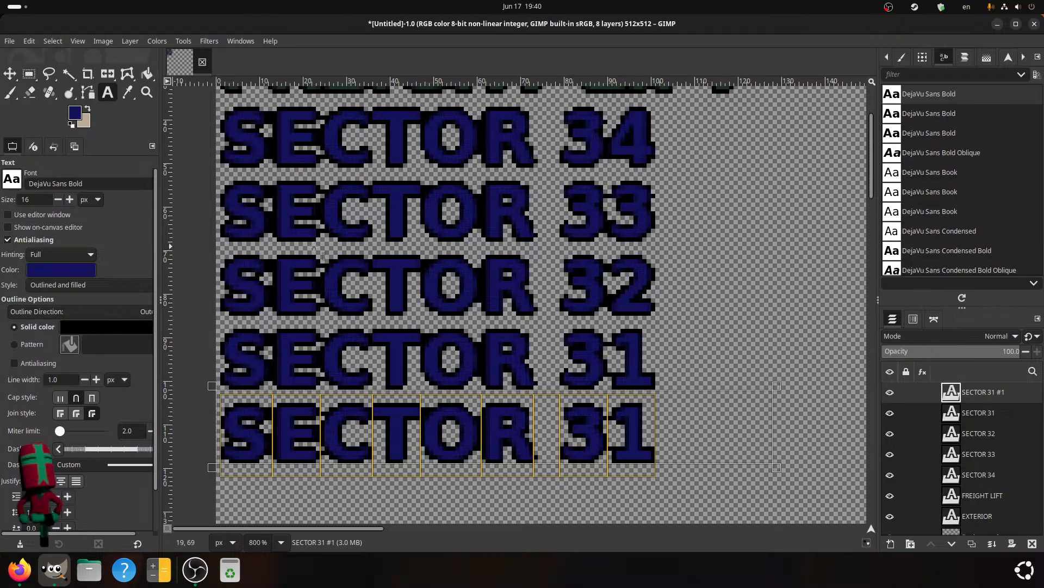
{"action": "key", "text": "BackSpace"}
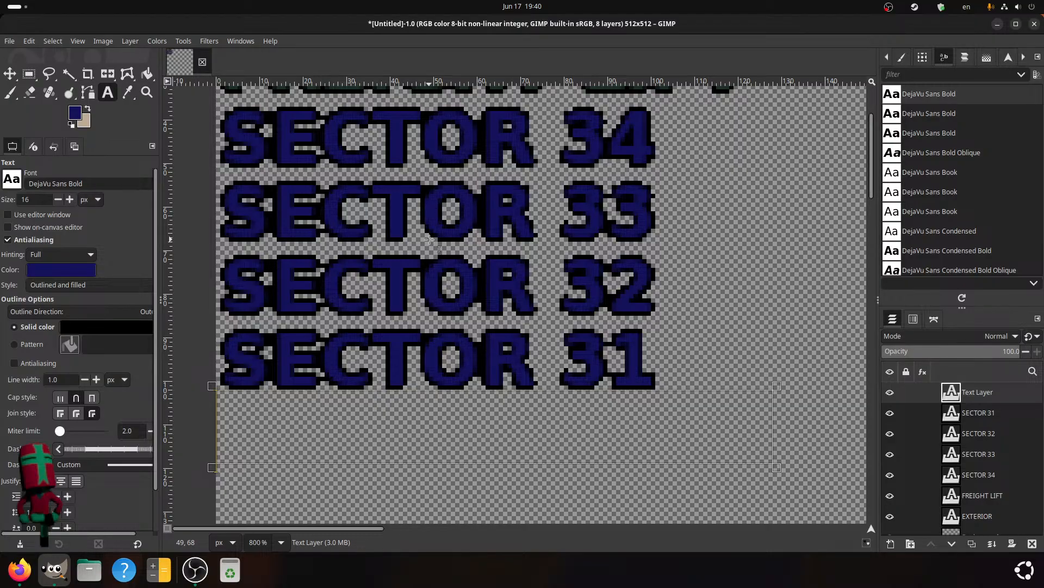
{"action": "type", "text": "STORAGE"}
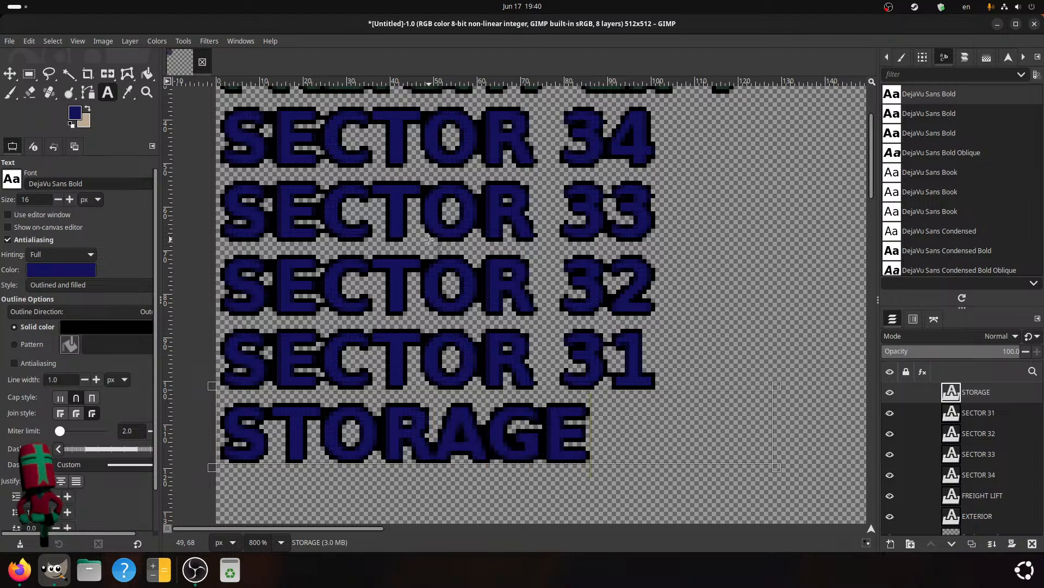
- Select the whole STORAGE text and change its colour to the dark green 1a2f22
{"action": "left_click_drag", "start_coordinate": [585, 415], "coordinate": [183, 429]}
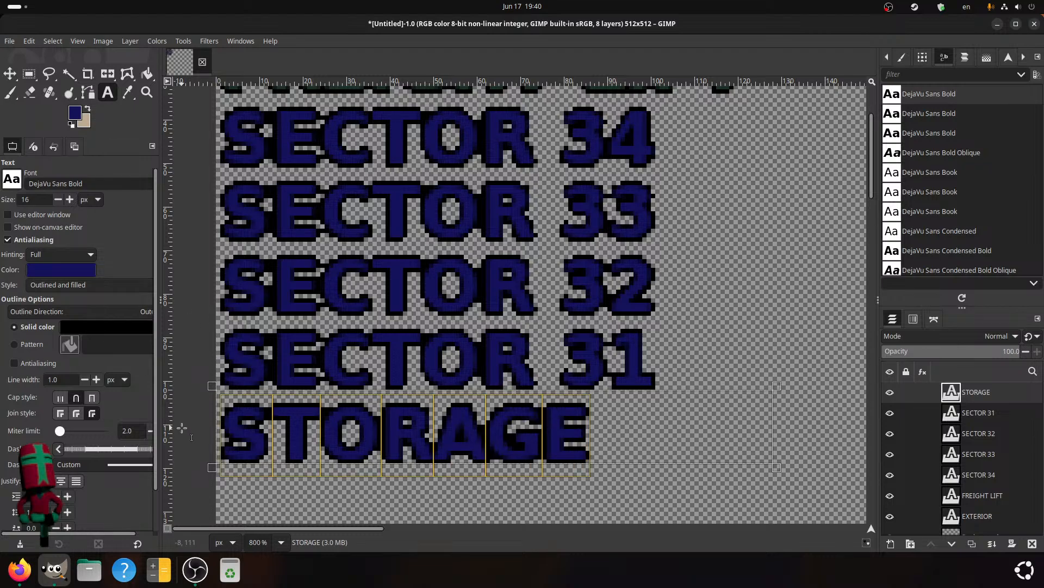
{"action": "left_click", "coordinate": [64, 271]}
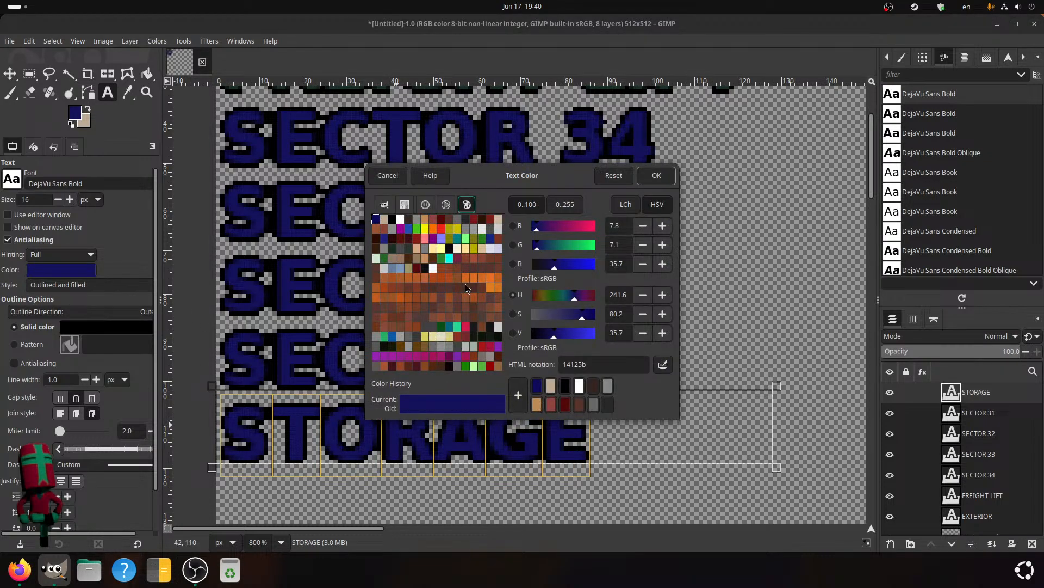
{"action": "scroll", "coordinate": [329, 254], "scroll_direction": "up", "scroll_amount": 3}
{"action": "left_click", "coordinate": [393, 251]}
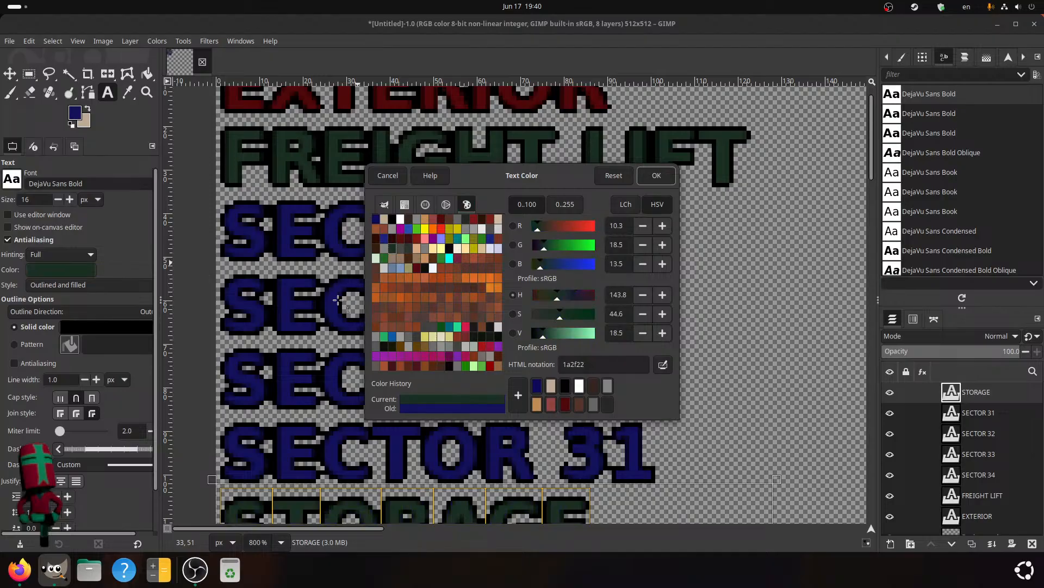
{"action": "left_click", "coordinate": [656, 176]}
- Duplicate the STORAGE text layer and move the copy directly below the original label
{"action": "scroll", "coordinate": [425, 373], "scroll_direction": "down", "scroll_amount": 5}
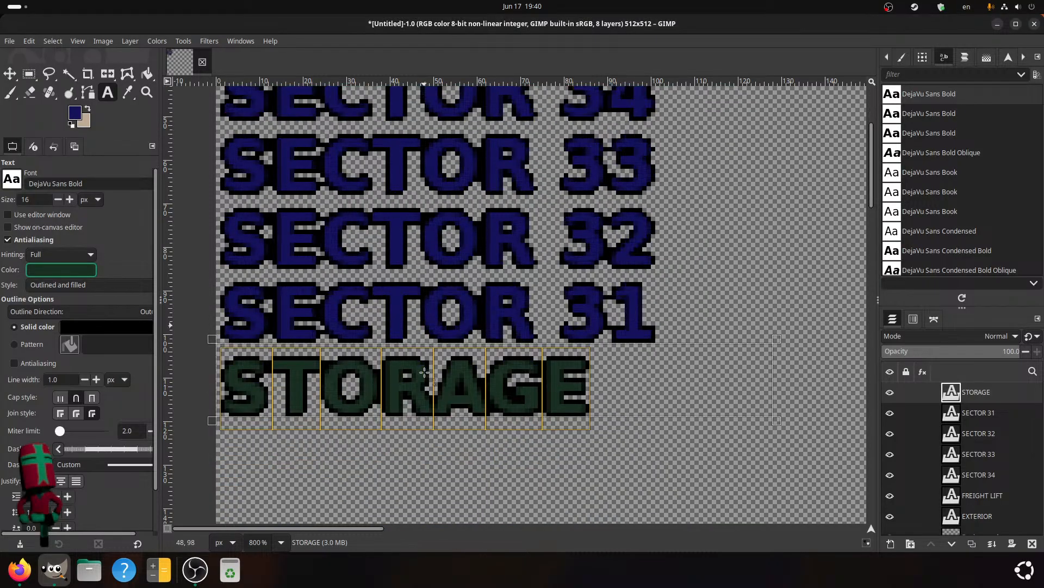
{"action": "left_click", "coordinate": [973, 543]}
{"action": "left_click", "coordinate": [10, 74]}
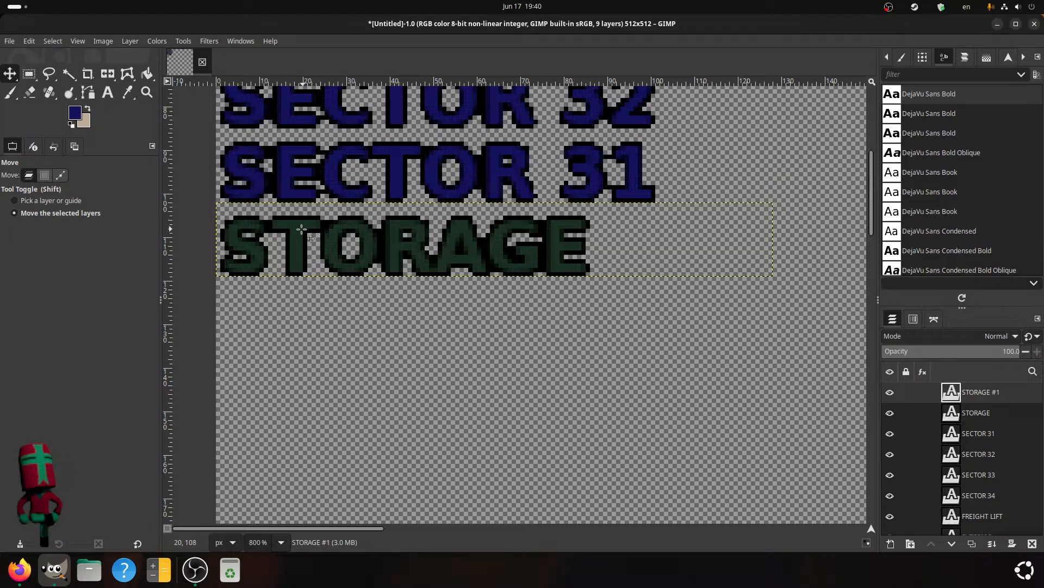
{"action": "left_click_drag", "start_coordinate": [301, 229], "coordinate": [300, 306]}
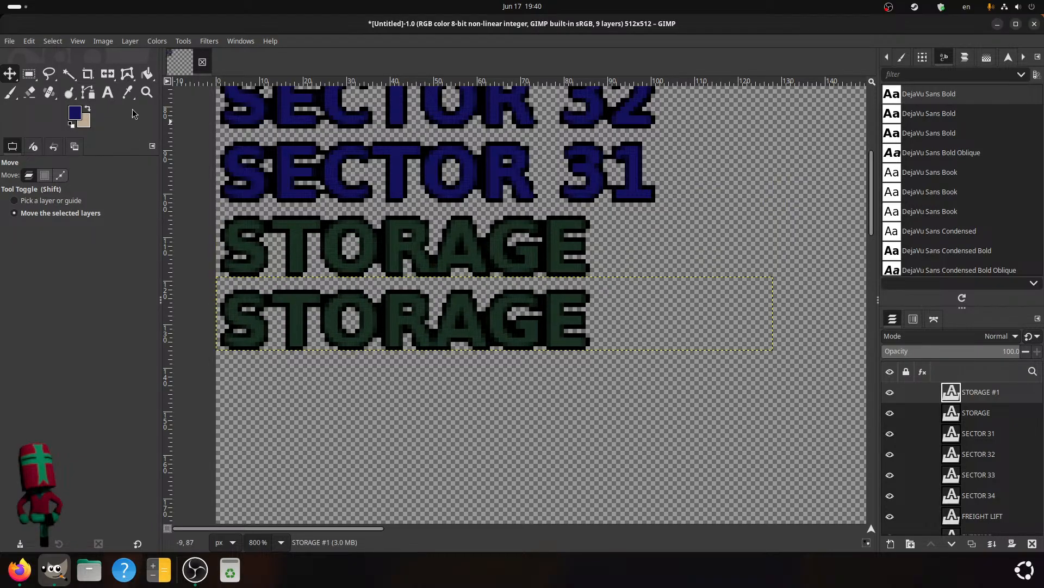
- Replace the text of the duplicated STORAGE label with VENTILATION
{"action": "left_click", "coordinate": [108, 91]}
{"action": "left_click", "coordinate": [348, 330]}
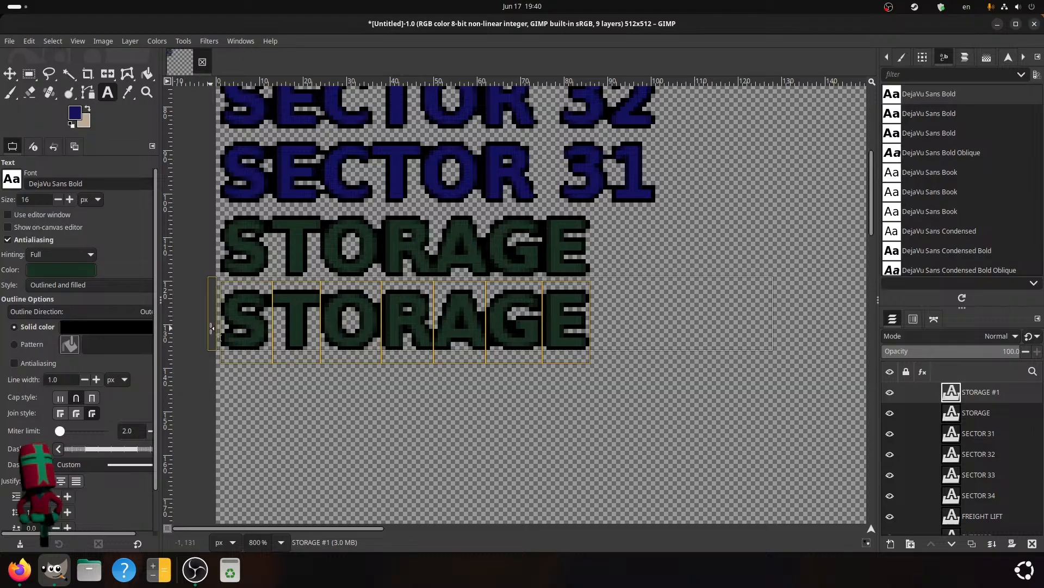
{"action": "type", "text": "VENTILATI"}
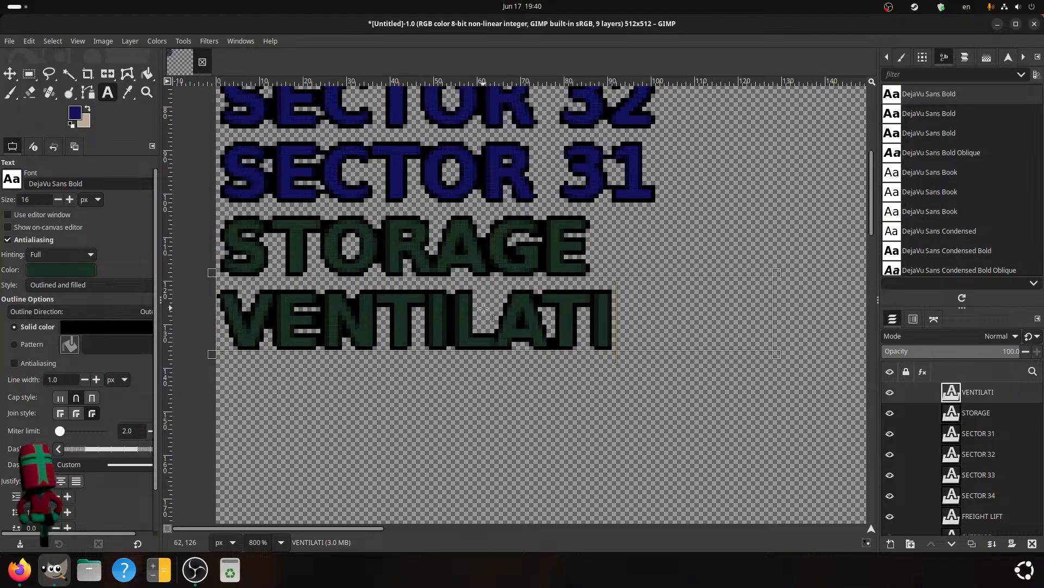
{"action": "type", "text": "ON"}
- Examine the full column of labels from EXTERIOR to VENTILATION and compare their colours
{"action": "scroll", "coordinate": [699, 303], "scroll_direction": "up", "scroll_amount": 5}
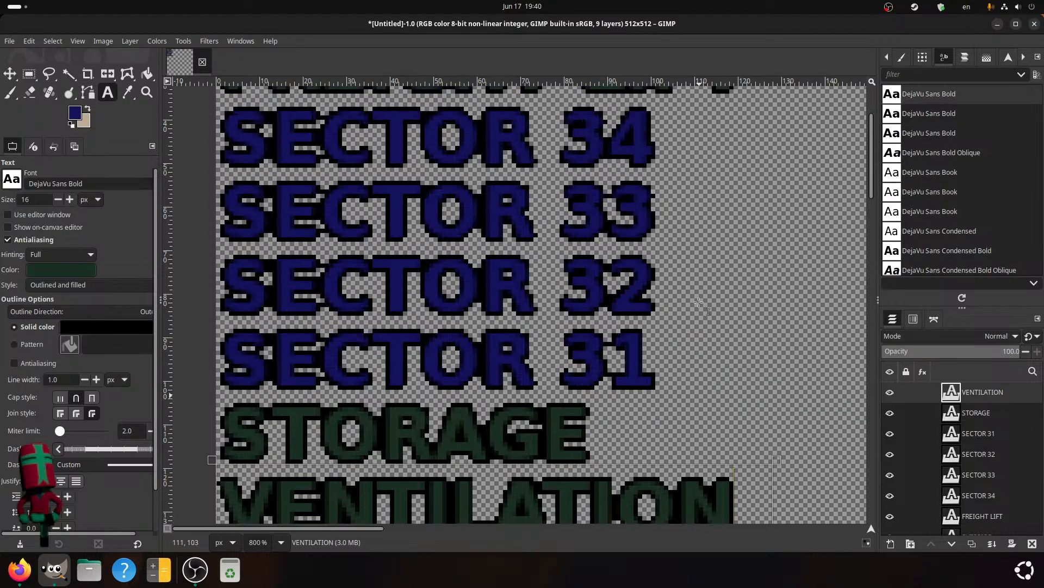
{"action": "scroll", "coordinate": [699, 302], "scroll_direction": "up", "scroll_amount": 5}
{"action": "scroll", "coordinate": [684, 294], "scroll_direction": "down", "scroll_amount": 8}
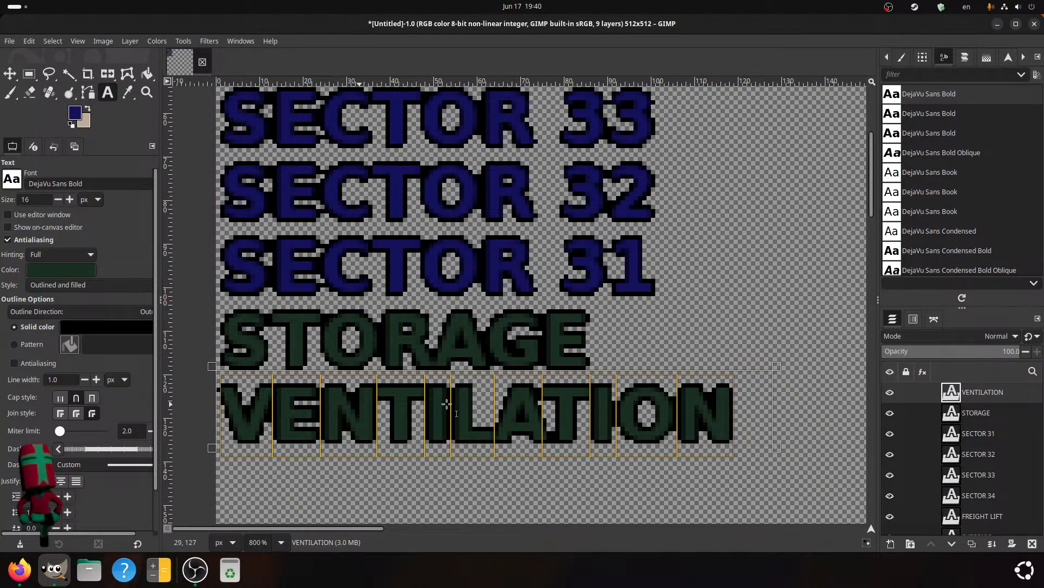
{"action": "scroll", "coordinate": [614, 257], "scroll_direction": "up", "scroll_amount": 8}
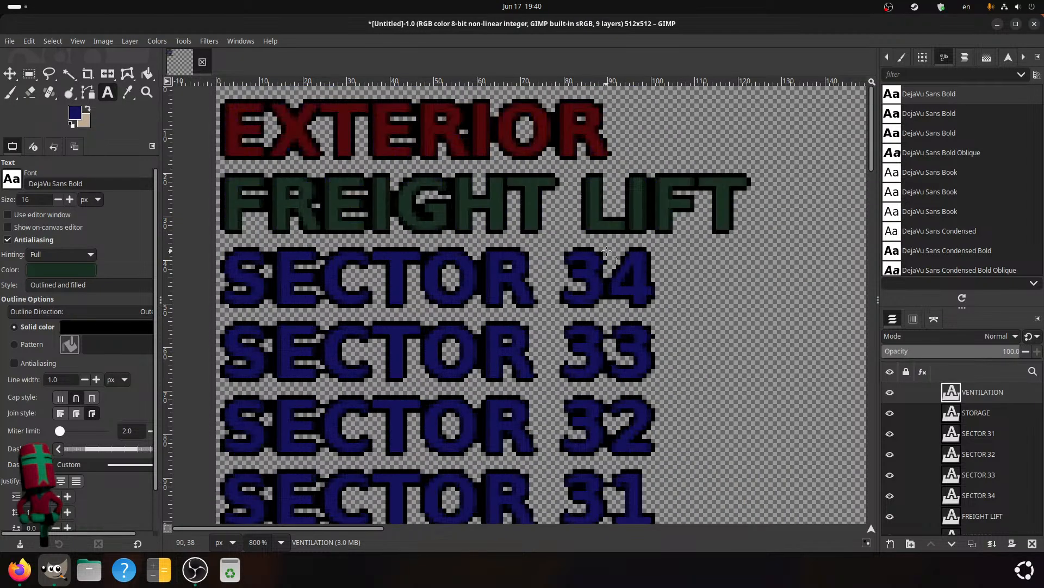
{"action": "scroll", "coordinate": [604, 248], "scroll_direction": "down", "scroll_amount": 8}
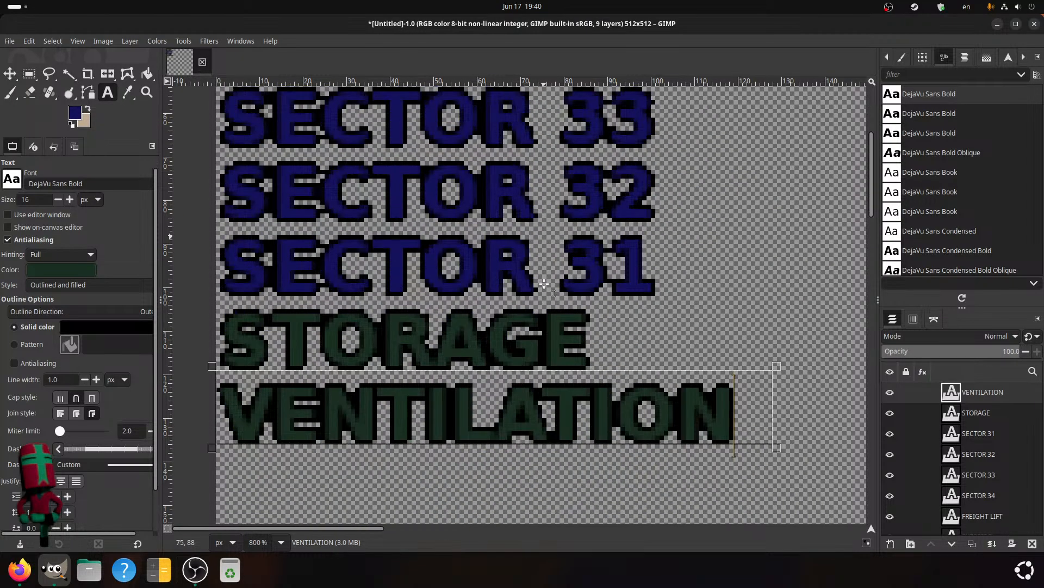
{"action": "scroll", "coordinate": [521, 357], "scroll_direction": "up", "scroll_amount": 5}
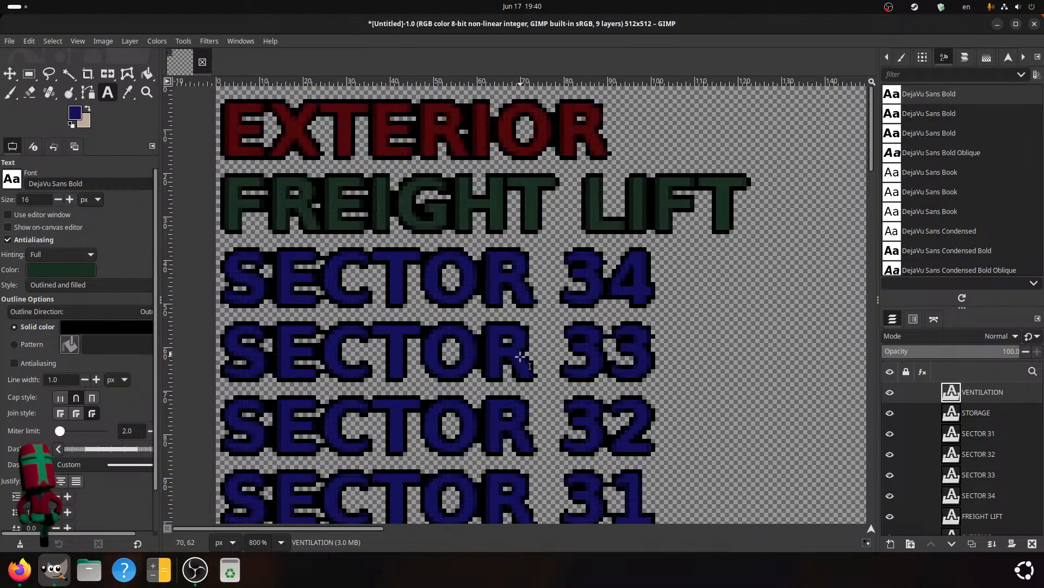
{"action": "scroll", "coordinate": [228, 274], "scroll_direction": "down", "scroll_amount": 7}
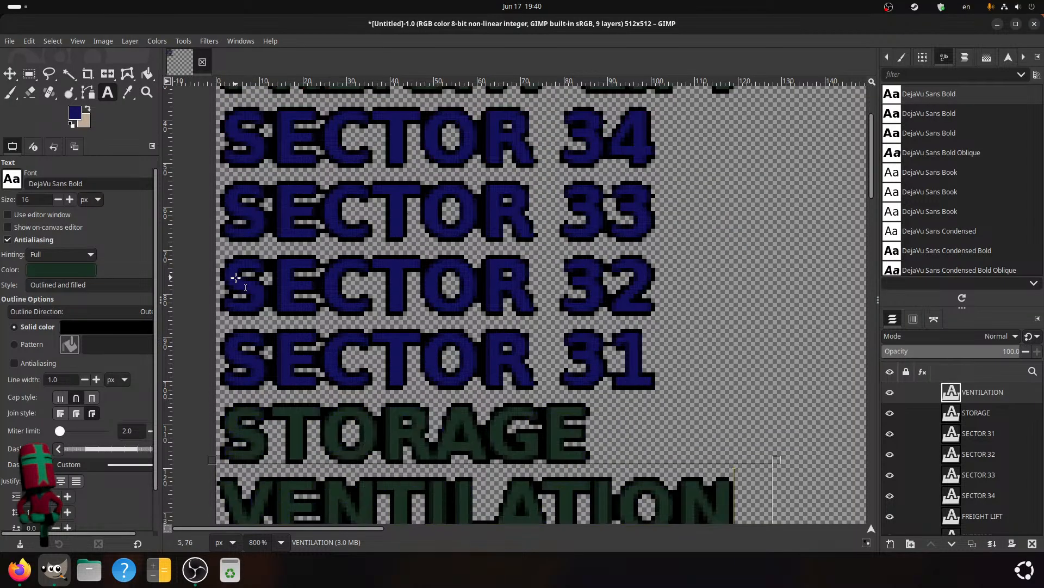
- Select the whole VENTILATION text and recolour it with the dark blue used for the SECTOR labels
{"action": "left_click", "coordinate": [729, 368]}
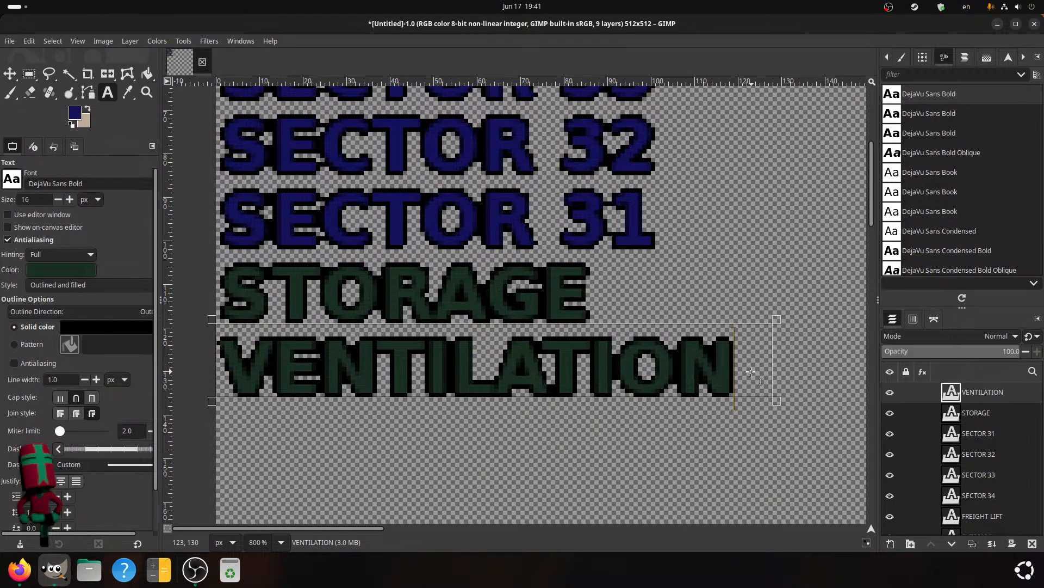
{"action": "left_click_drag", "start_coordinate": [759, 378], "coordinate": [205, 355]}
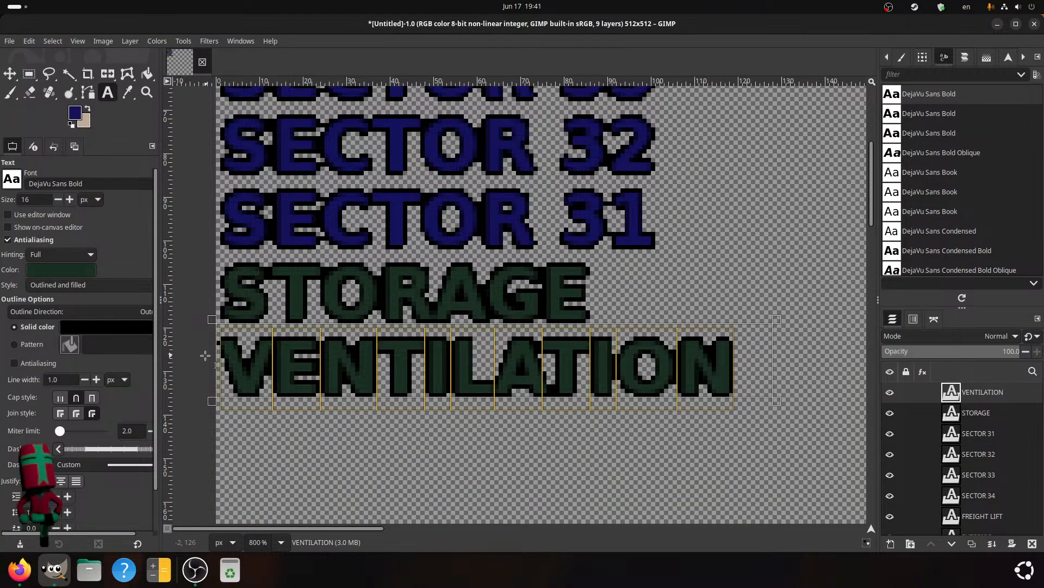
{"action": "left_click", "coordinate": [71, 272]}
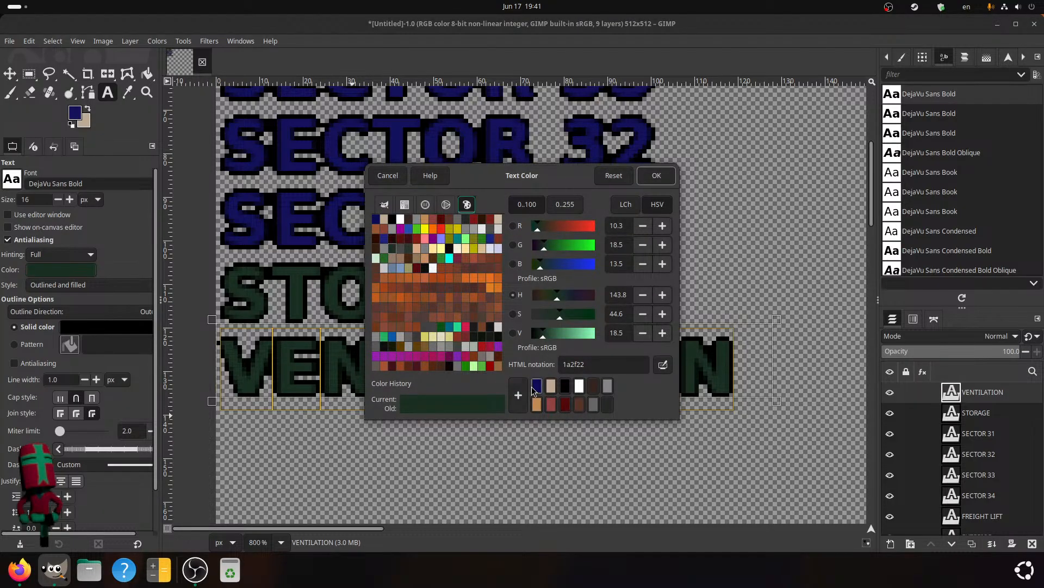
{"action": "left_click", "coordinate": [535, 388]}
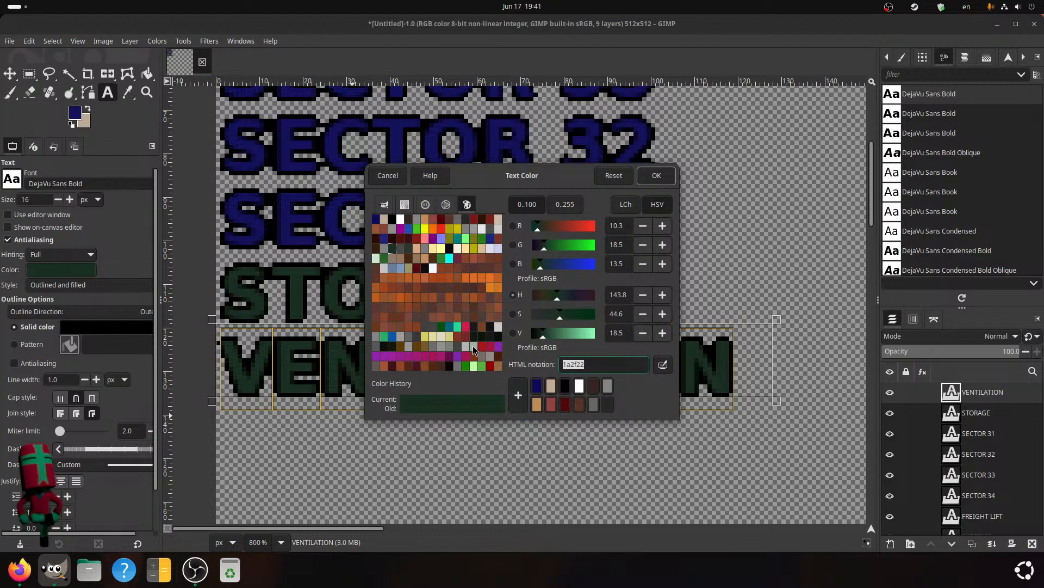
{"action": "left_click", "coordinate": [656, 175]}
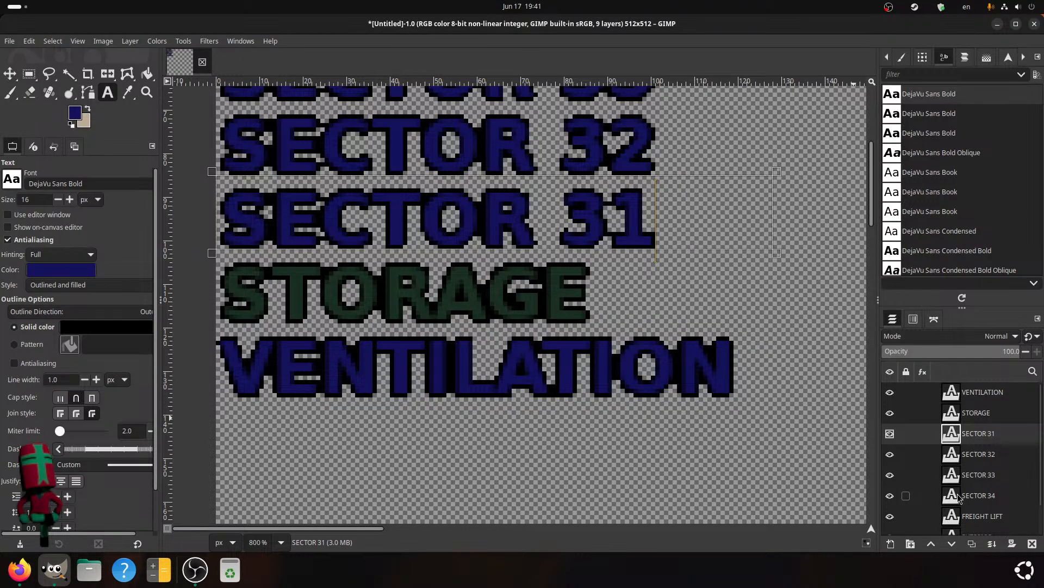
- Select the SECTOR 34 layer and set the foreground colour to the dark yellow aea300 from the colour history
{"action": "left_click", "coordinate": [961, 496]}
{"action": "scroll", "coordinate": [480, 309], "scroll_direction": "up", "scroll_amount": 3}
{"action": "scroll", "coordinate": [480, 309], "scroll_direction": "up", "scroll_amount": 2}
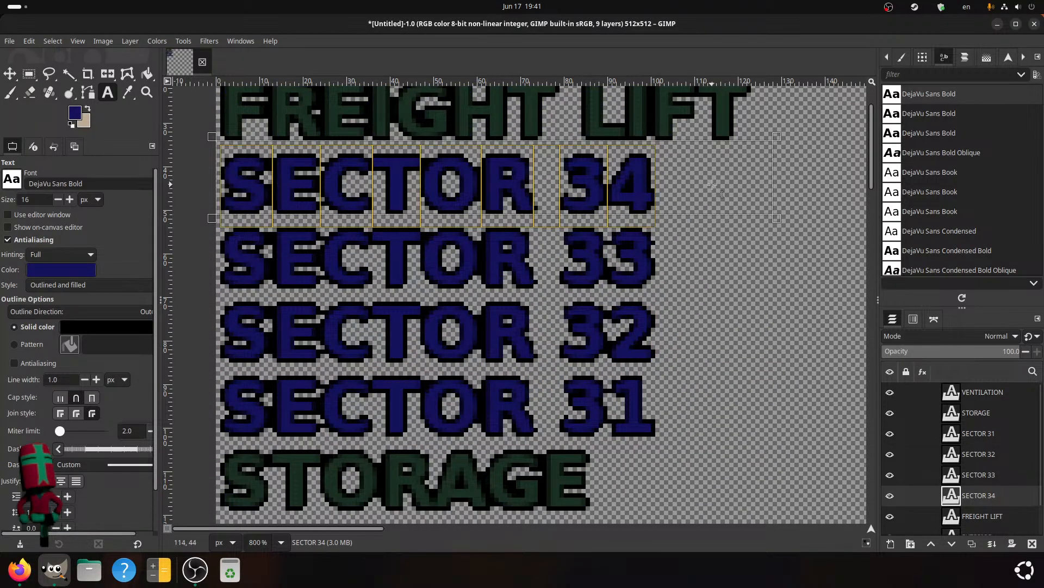
{"action": "left_click", "coordinate": [74, 113]}
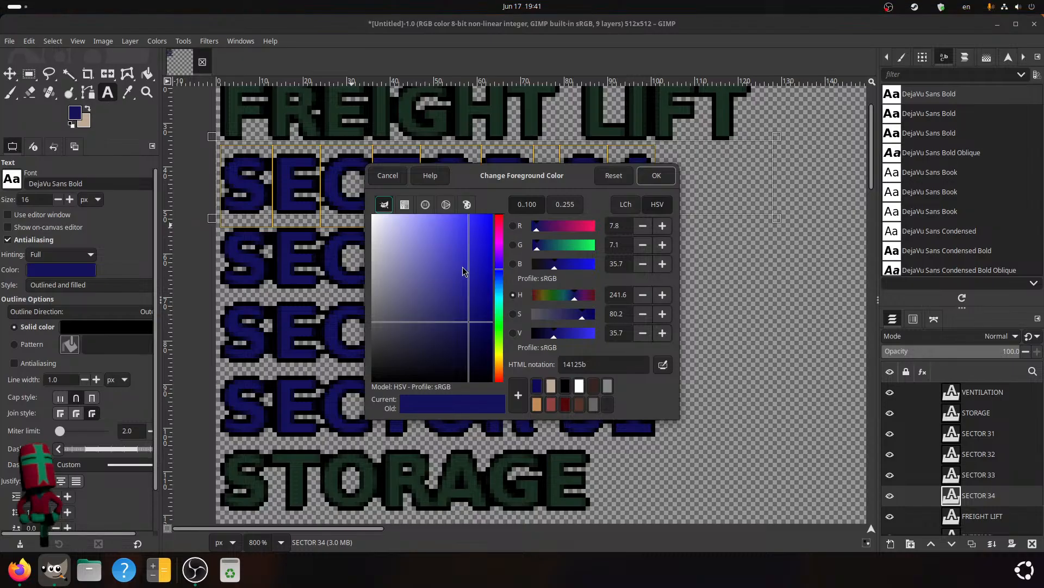
{"action": "left_click", "coordinate": [467, 205]}
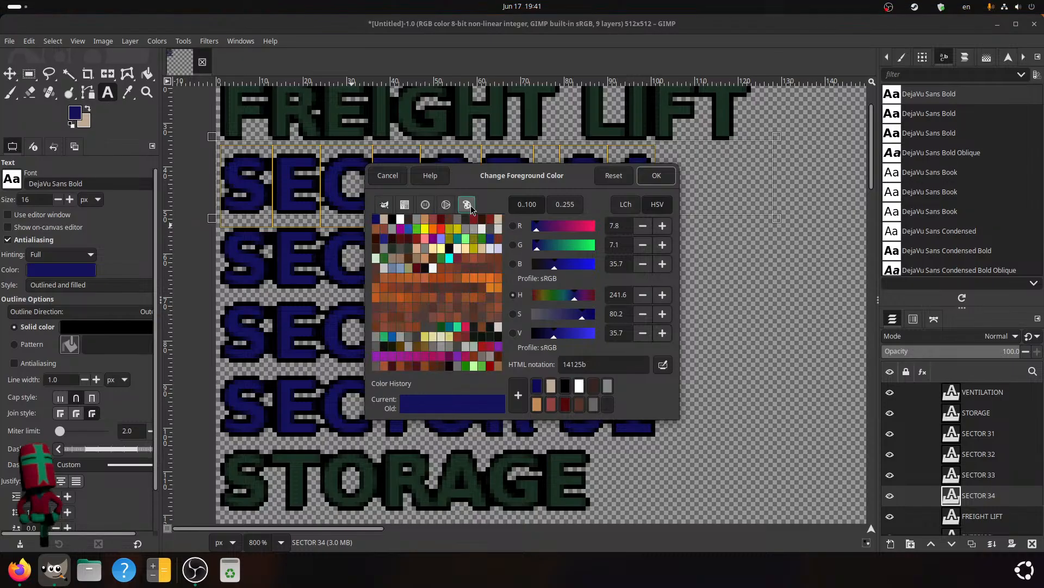
{"action": "left_click", "coordinate": [450, 229]}
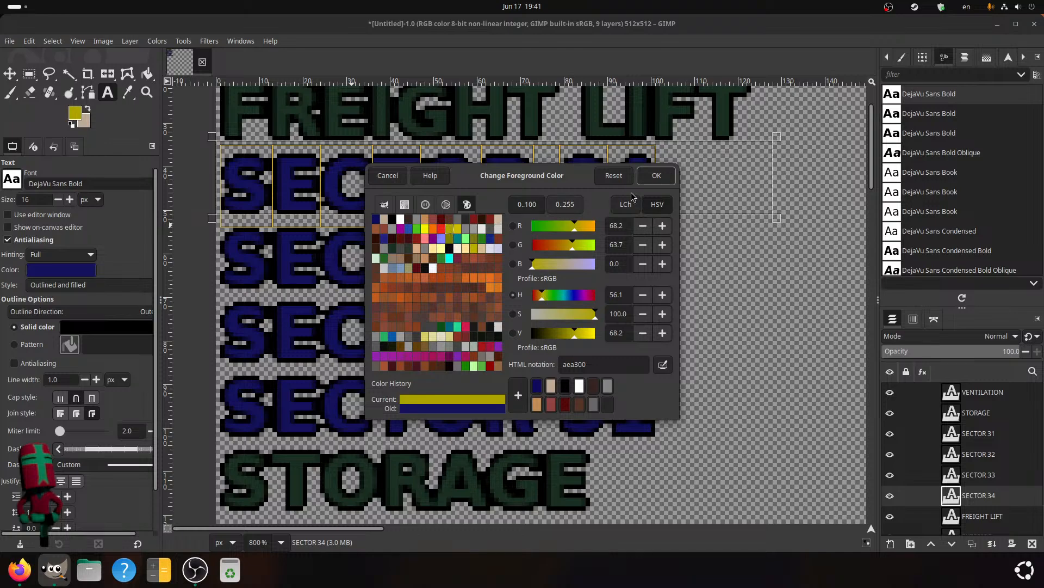
{"action": "left_click", "coordinate": [656, 175]}
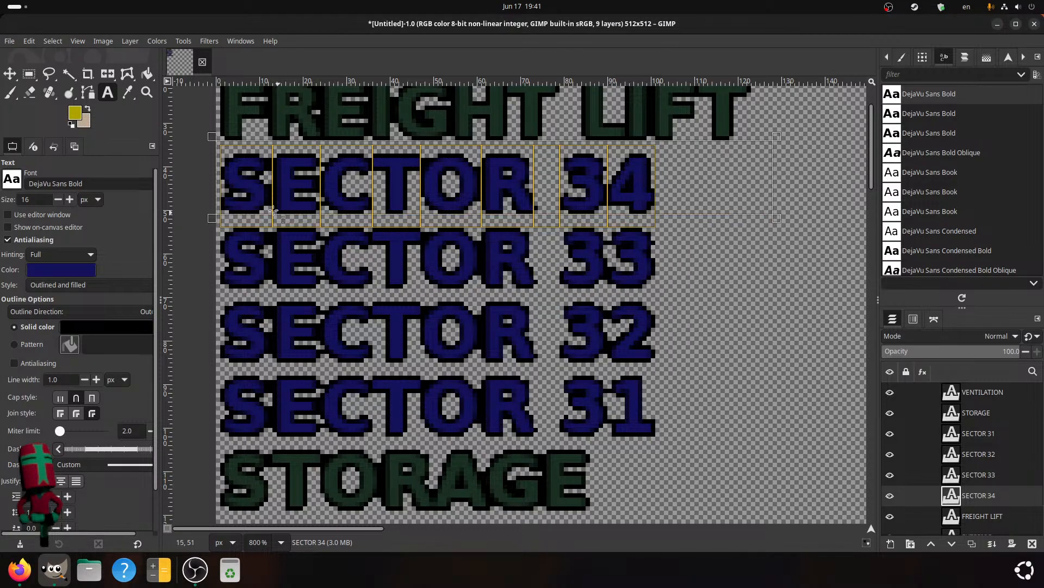
- Change the SECTOR 34 text colour to the orange f66e00 from the colour history
{"action": "left_click", "coordinate": [61, 269]}
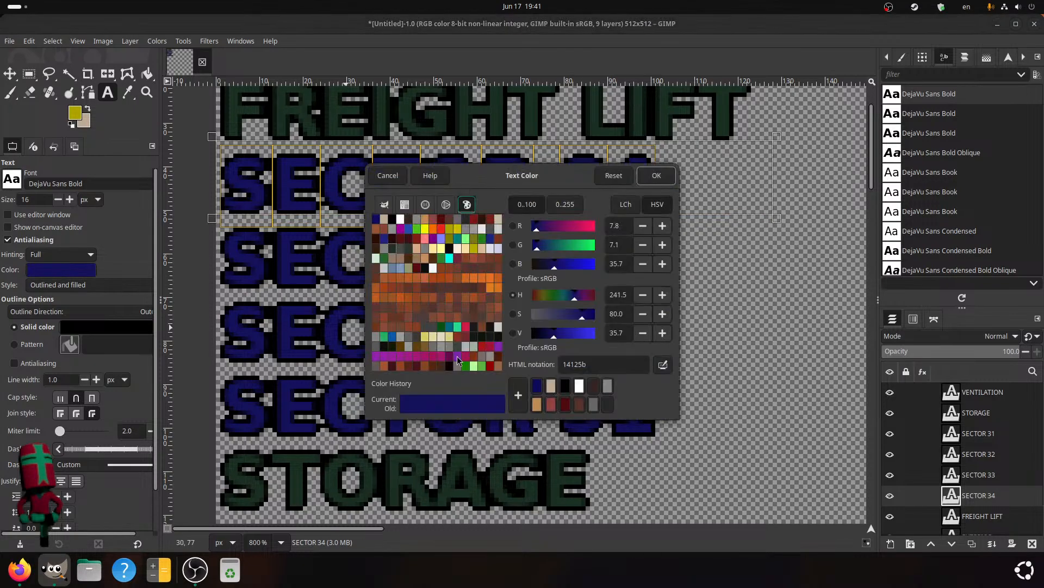
{"action": "left_click", "coordinate": [451, 229]}
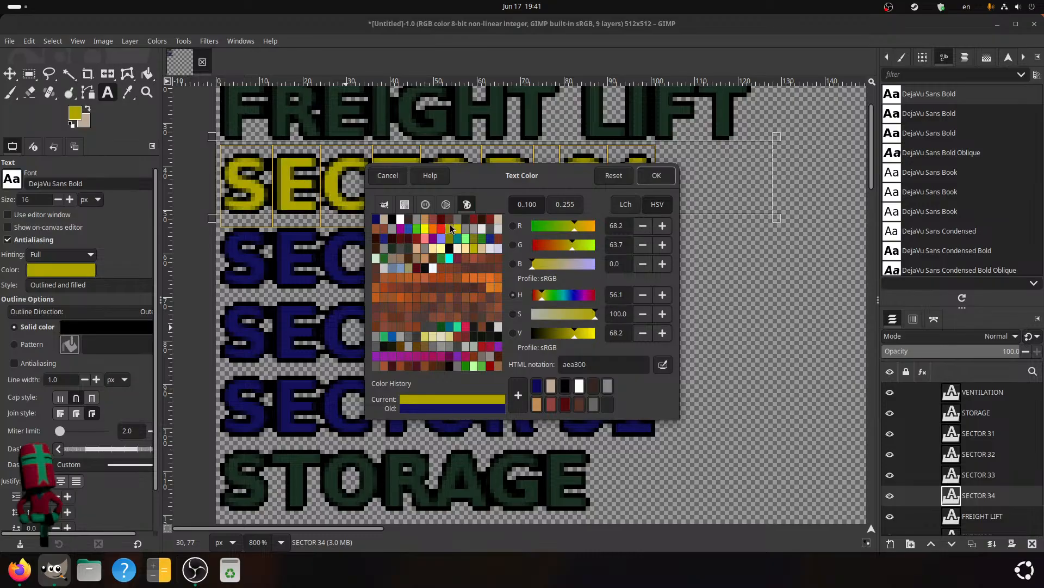
{"action": "left_click", "coordinate": [435, 230]}
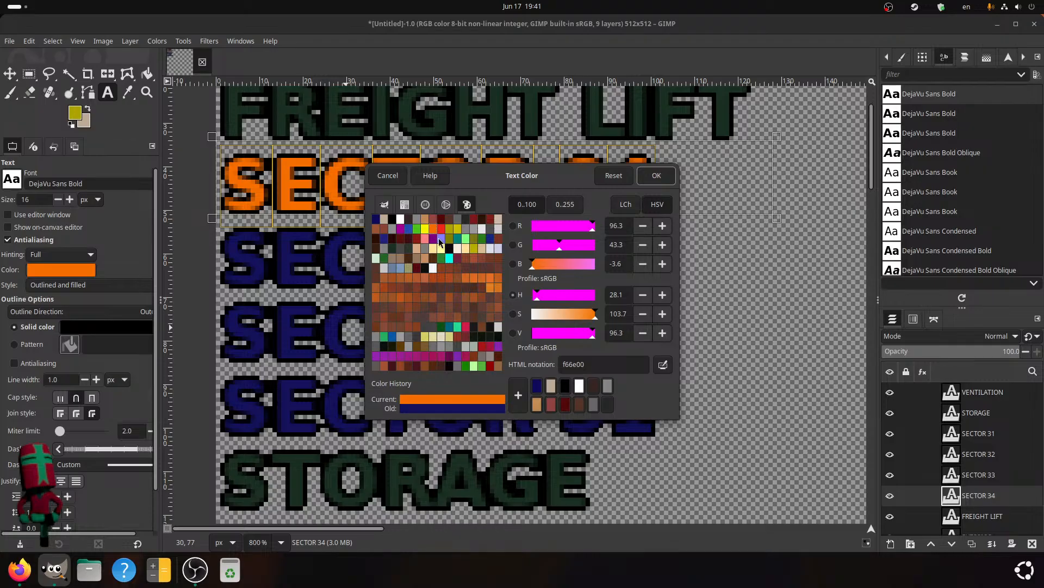
- Tone the SECTOR 34 text colour down to a brownish orange with hue 36.1, saturation 79.5 and value 59.0
{"action": "left_click", "coordinate": [384, 204]}
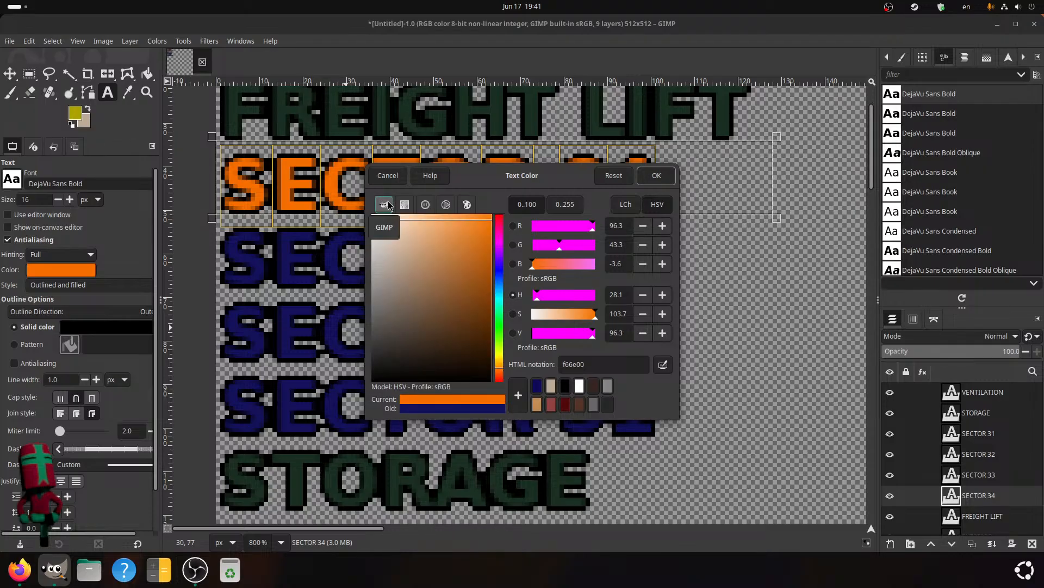
{"action": "left_click", "coordinate": [589, 314]}
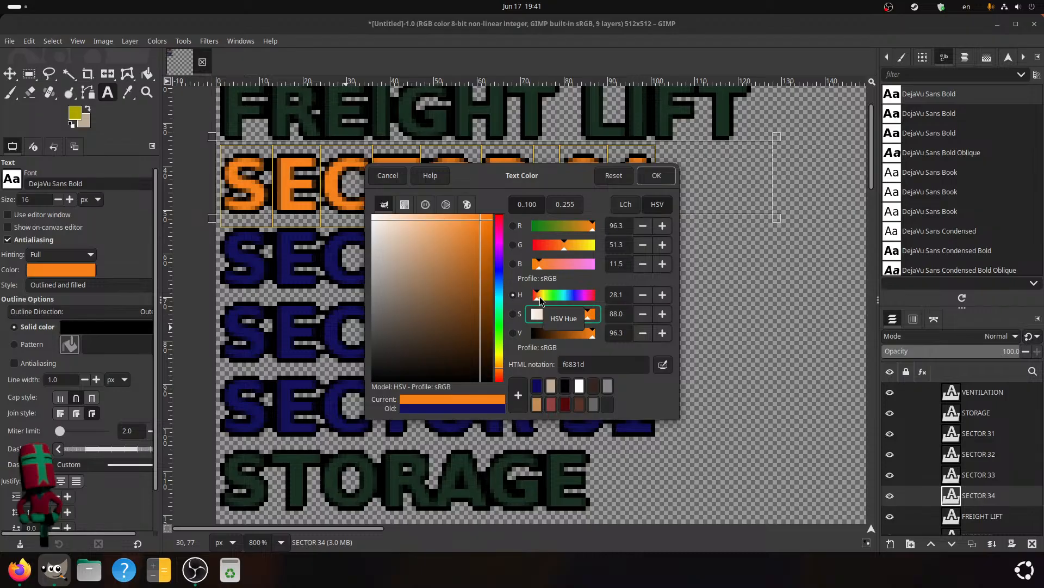
{"action": "left_click", "coordinate": [662, 296]}
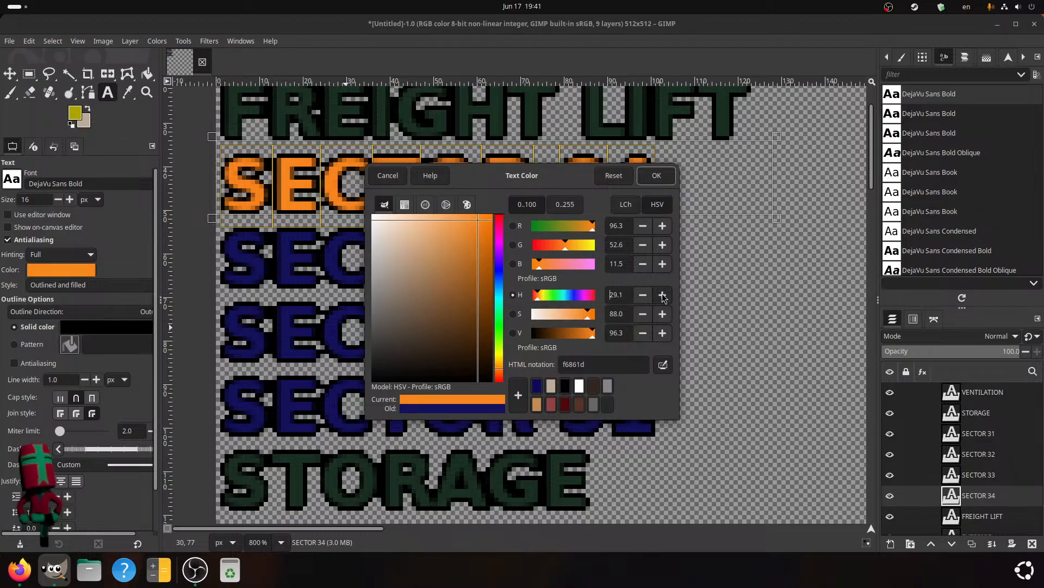
{"action": "left_click", "coordinate": [662, 295]}
{"action": "left_click", "coordinate": [662, 295]}
{"action": "left_click", "coordinate": [662, 295]}
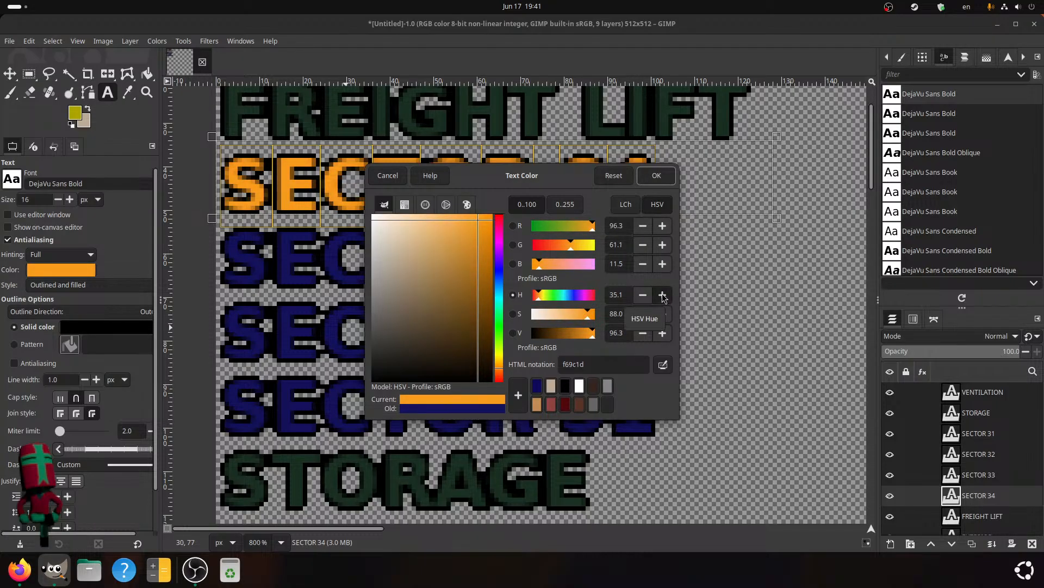
{"action": "left_click", "coordinate": [662, 295]}
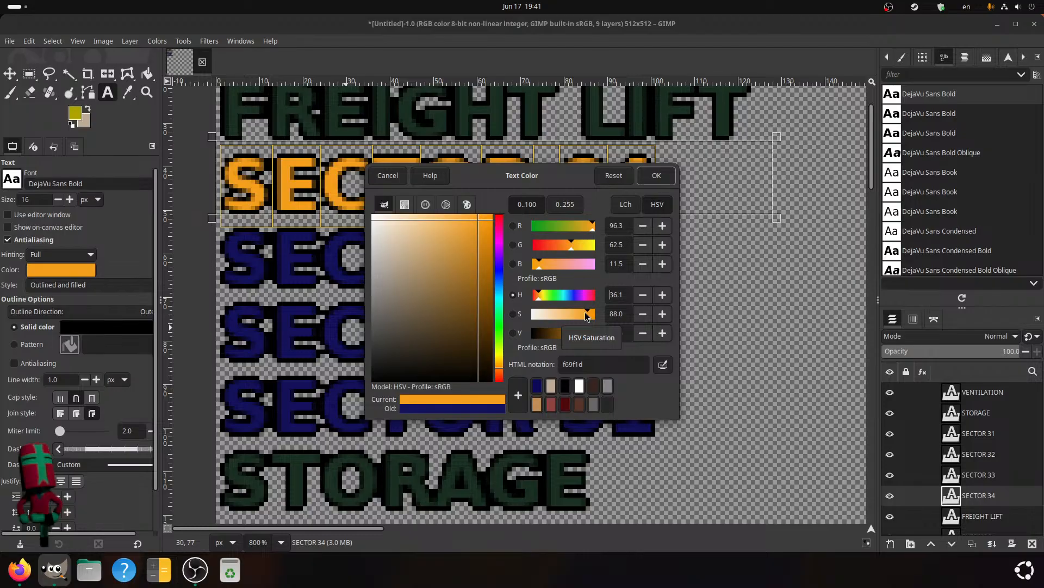
{"action": "left_click", "coordinate": [582, 315]}
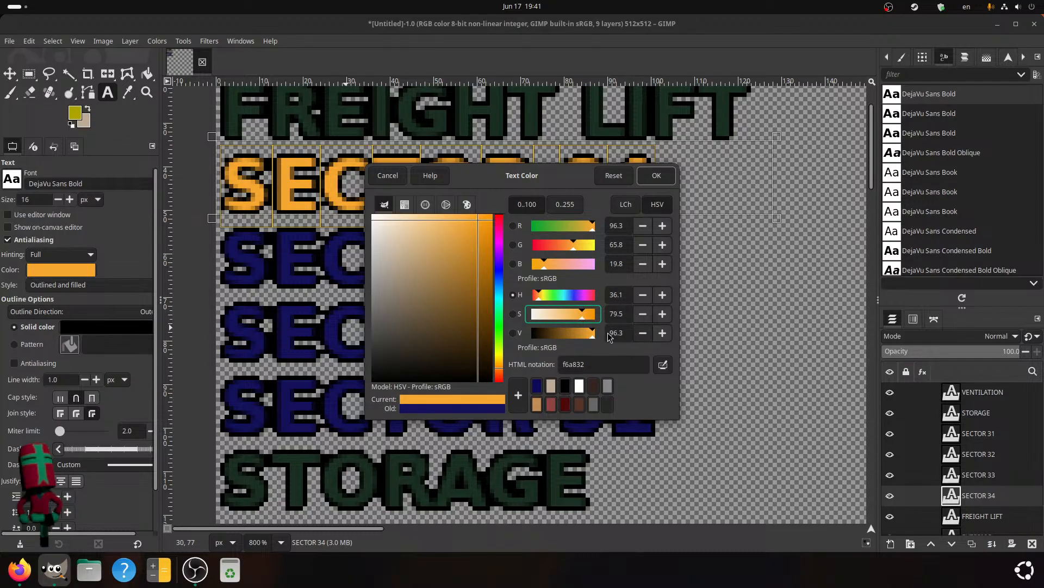
{"action": "left_click", "coordinate": [582, 333]}
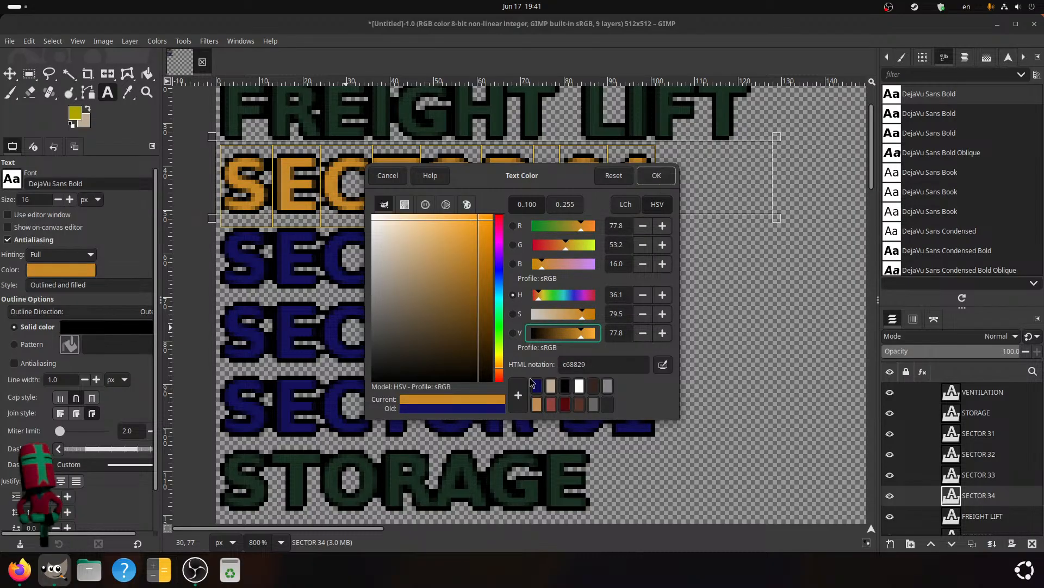
{"action": "left_click", "coordinate": [569, 330]}
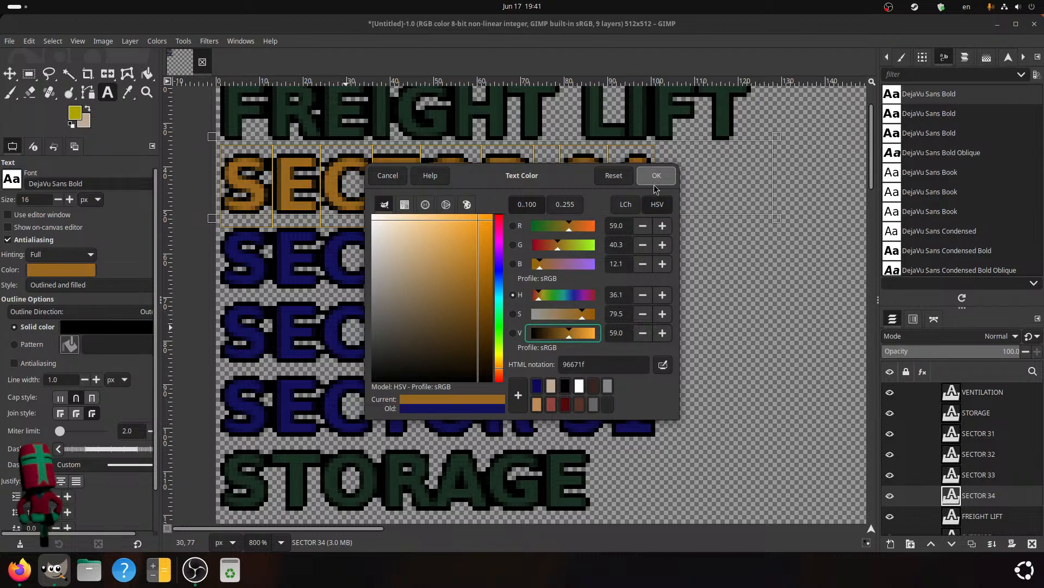
- Copy the HTML notation 96671f of the new text colour and apply the colour to SECTOR 34
{"action": "left_click_drag", "start_coordinate": [599, 364], "coordinate": [496, 357]}
{"action": "key", "text": "ctrl+c"}
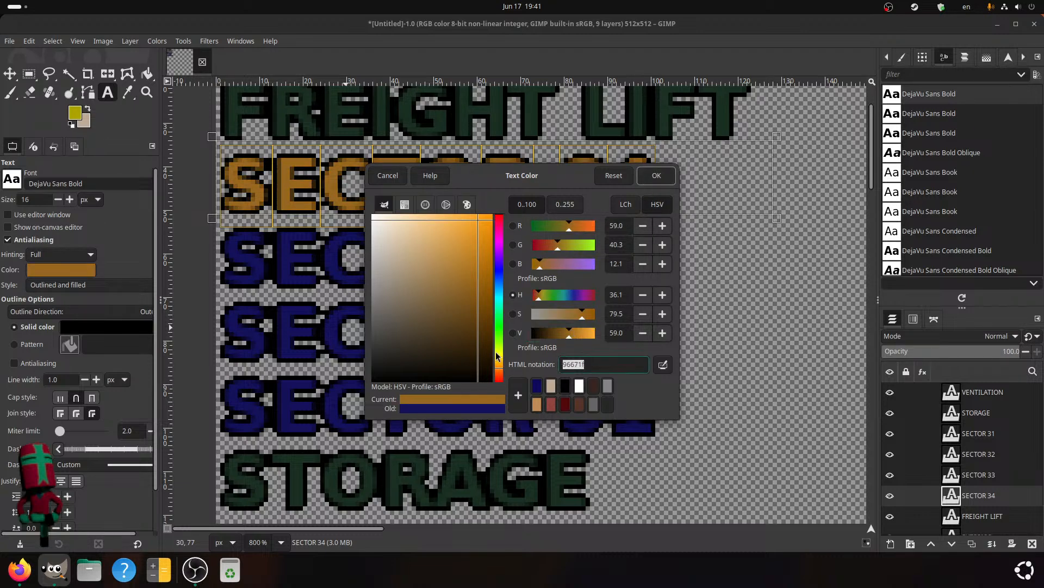
{"action": "left_click", "coordinate": [657, 175]}
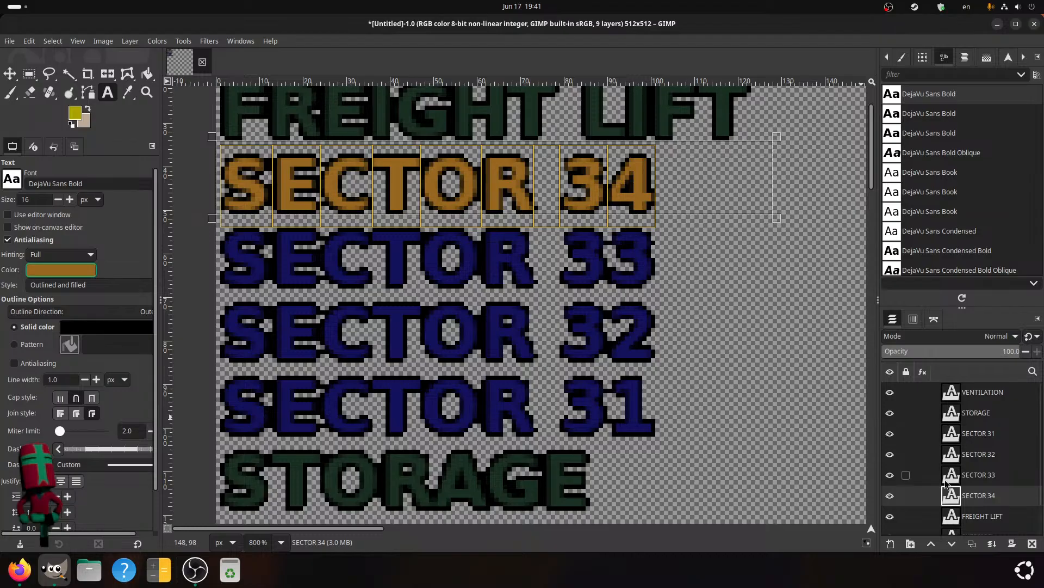
- Recolour the SECTOR 33 text with the copied orange 96671f
{"action": "left_click", "coordinate": [965, 477]}
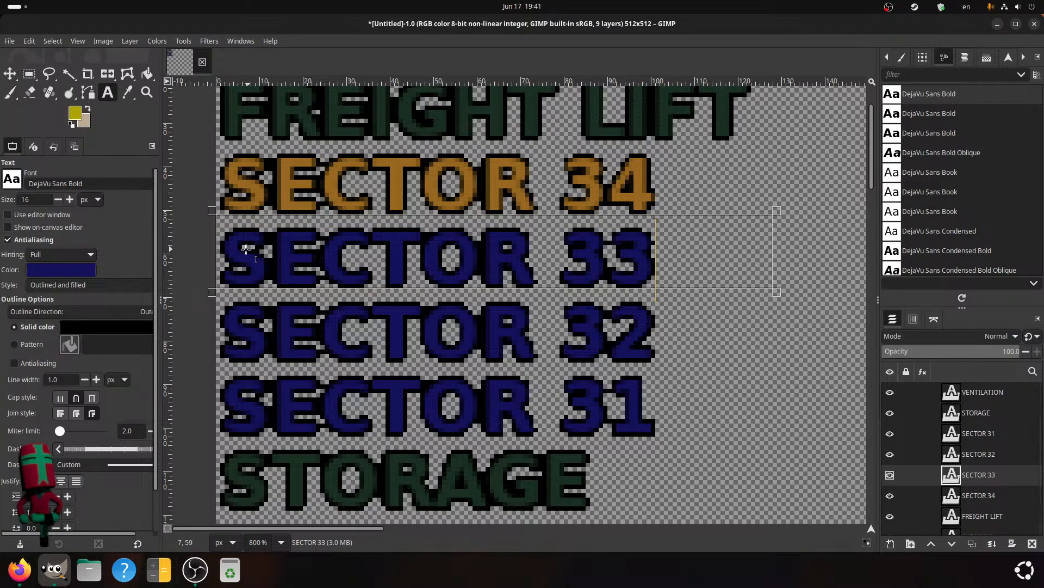
{"action": "left_click", "coordinate": [69, 272]}
{"action": "double_click", "coordinate": [616, 370]}
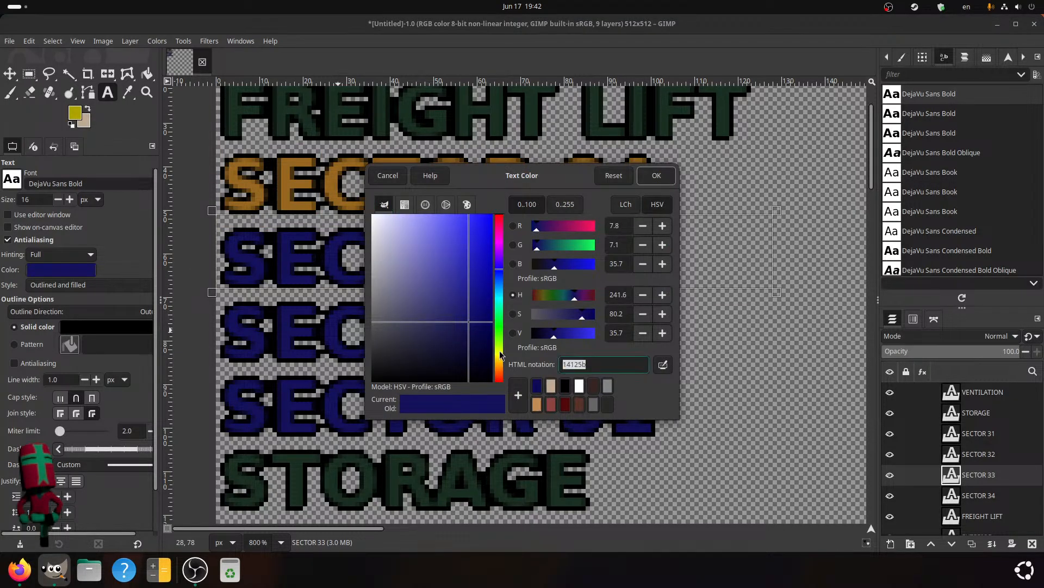
{"action": "key", "text": "ctrl+v"}
{"action": "left_click", "coordinate": [657, 175]}
- Recolour the SECTOR 32 text with the same orange, 96671f
{"action": "left_click", "coordinate": [933, 451]}
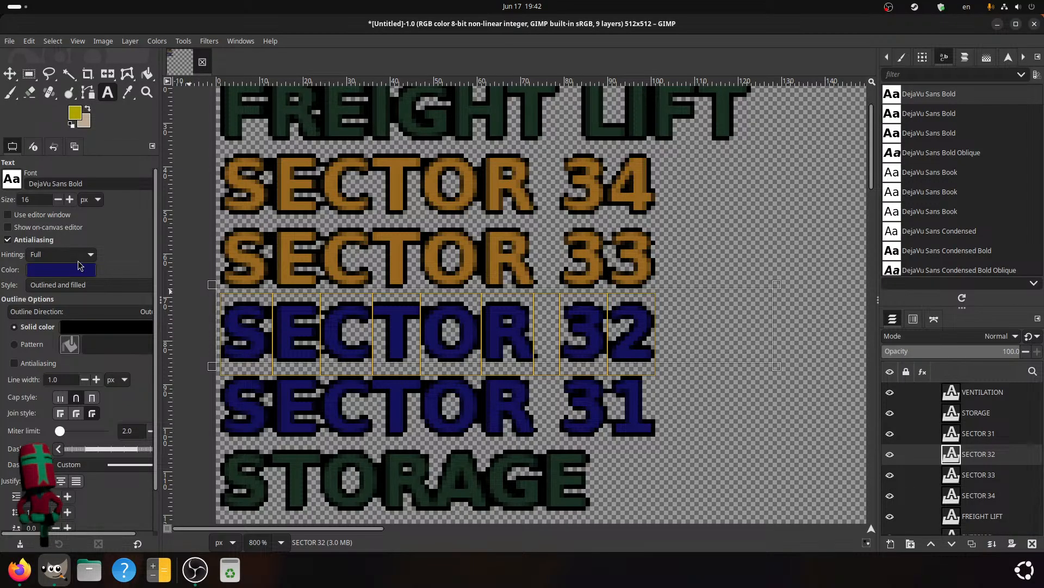
{"action": "left_click", "coordinate": [61, 268]}
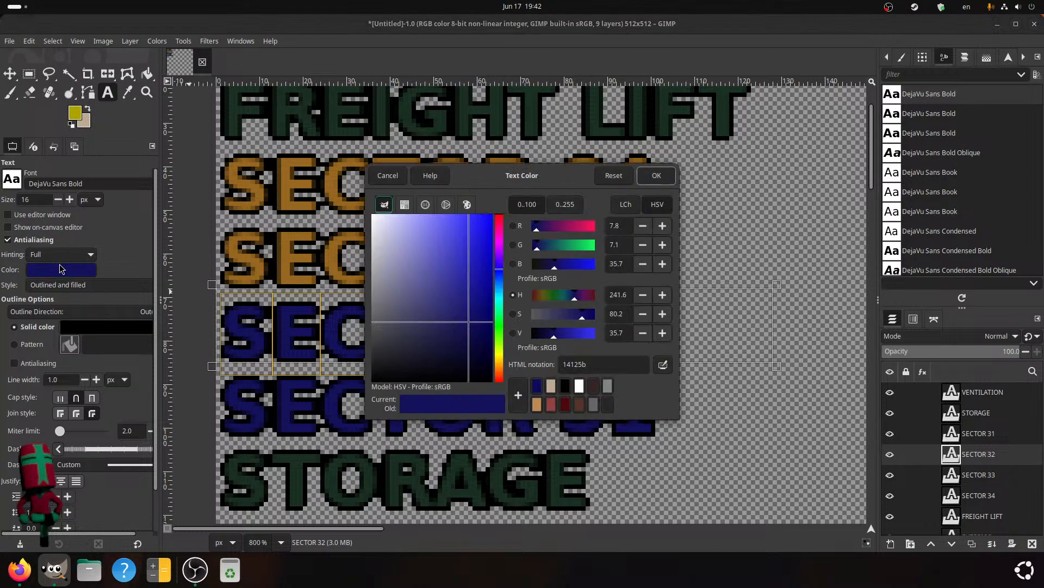
{"action": "double_click", "coordinate": [609, 360]}
{"action": "key", "text": "ctrl+v"}
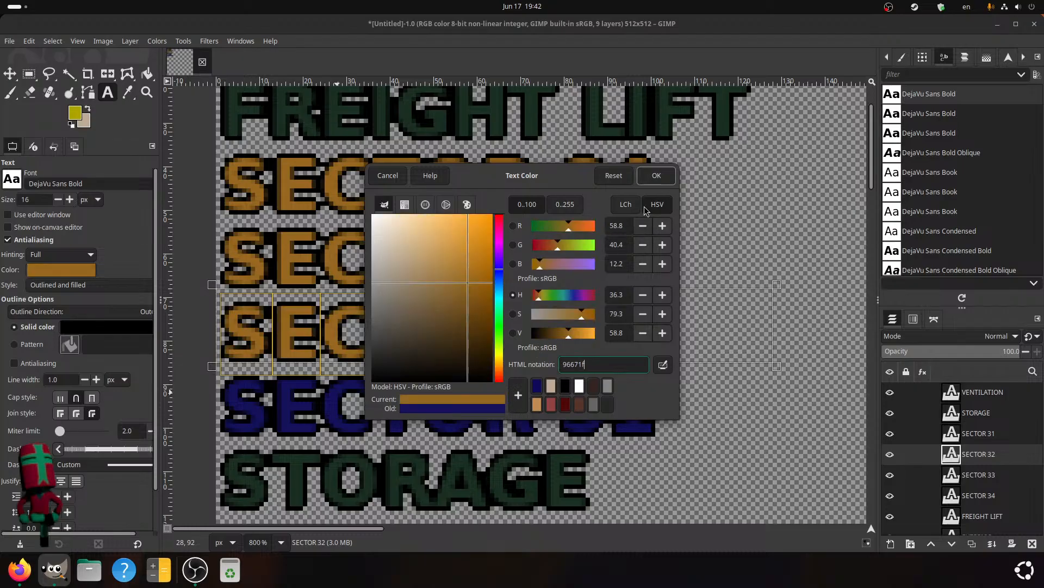
{"action": "left_click", "coordinate": [656, 175]}
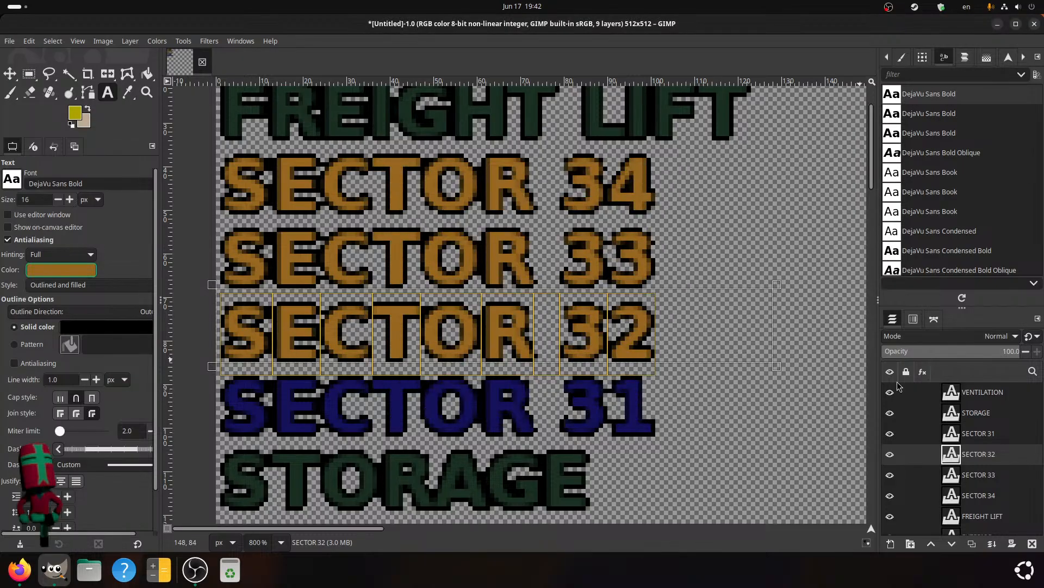
- Recolour the SECTOR 31 text with the orange 96671f to match the other SECTOR labels
{"action": "left_click", "coordinate": [967, 432]}
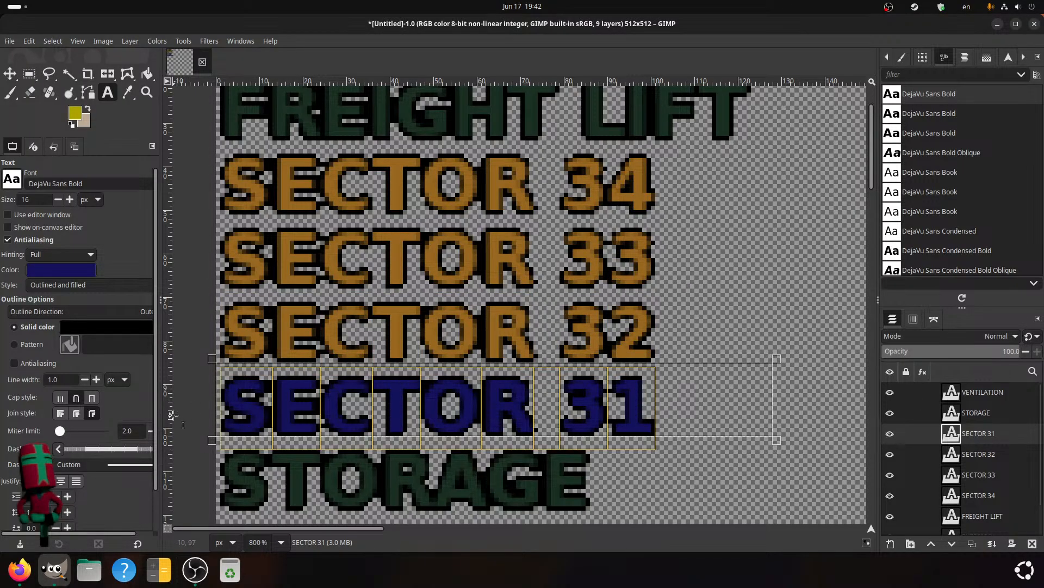
{"action": "left_click", "coordinate": [69, 269]}
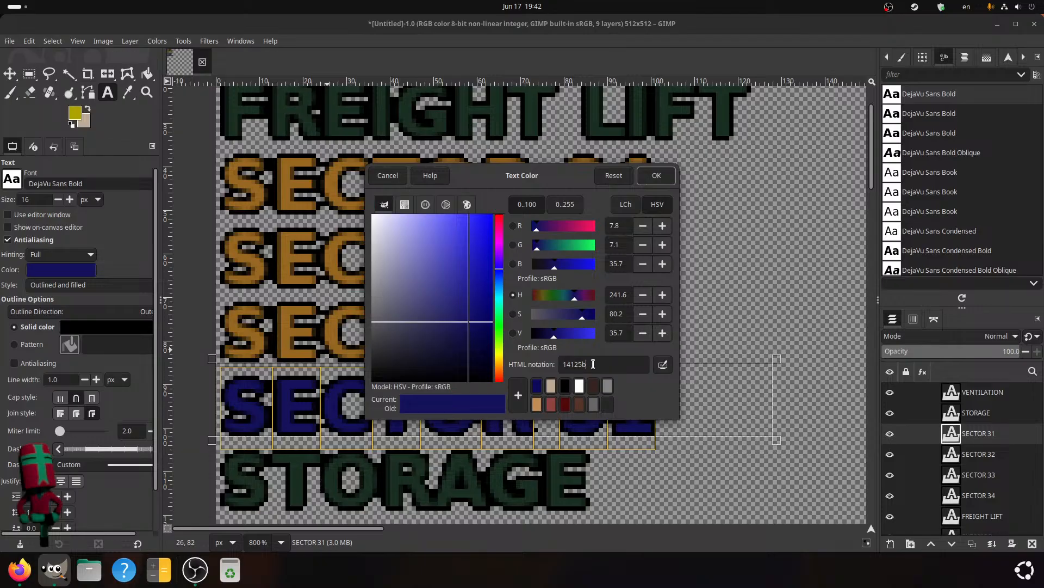
{"action": "double_click", "coordinate": [593, 365]}
{"action": "key", "text": "ctrl+v"}
{"action": "left_click", "coordinate": [657, 176]}
- Examine the full column of labels from EXTERIOR to VENTILATION and check the recoloured SECTOR lines
{"action": "scroll", "coordinate": [549, 363], "scroll_direction": "down", "scroll_amount": 6}
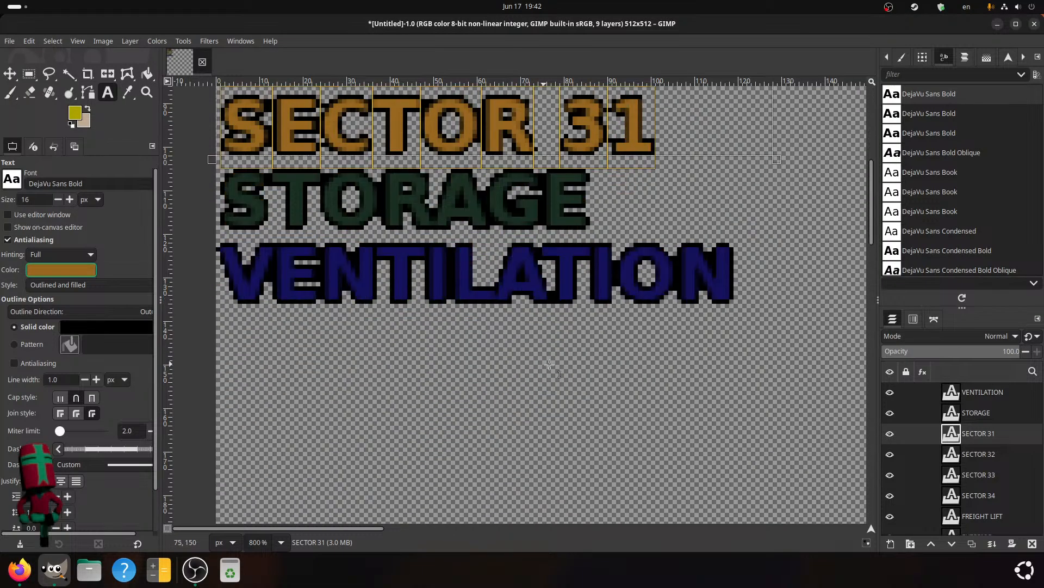
{"action": "scroll", "coordinate": [549, 365], "scroll_direction": "up", "scroll_amount": 3}
{"action": "left_click", "coordinate": [739, 387]}
{"action": "scroll", "coordinate": [739, 388], "scroll_direction": "down", "scroll_amount": 1}
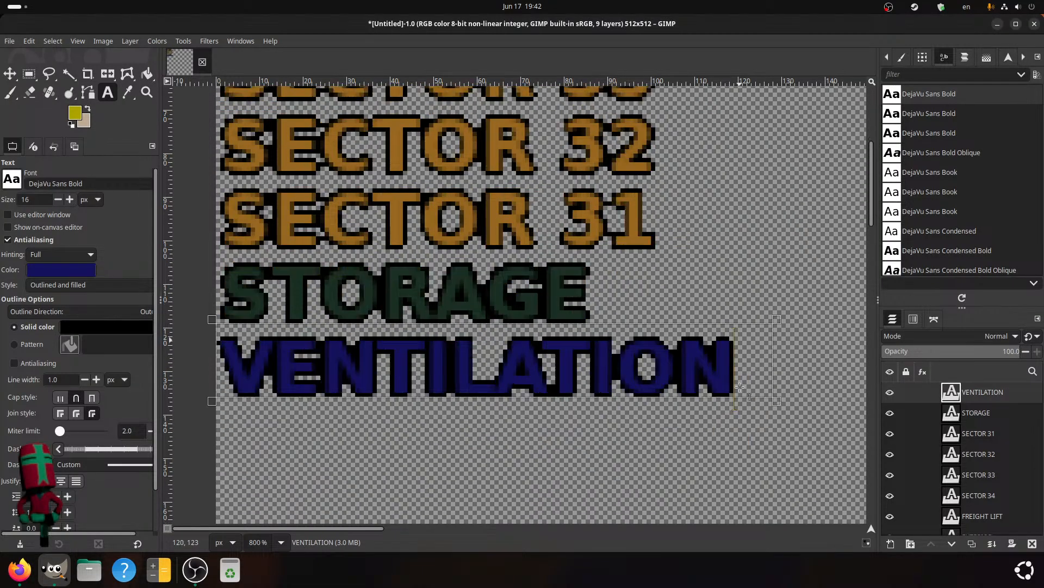
{"action": "scroll", "coordinate": [740, 388], "scroll_direction": "up", "scroll_amount": 1}
{"action": "scroll", "coordinate": [740, 388], "scroll_direction": "down", "scroll_amount": 2}
{"action": "scroll", "coordinate": [670, 332], "scroll_direction": "down", "scroll_amount": 7}
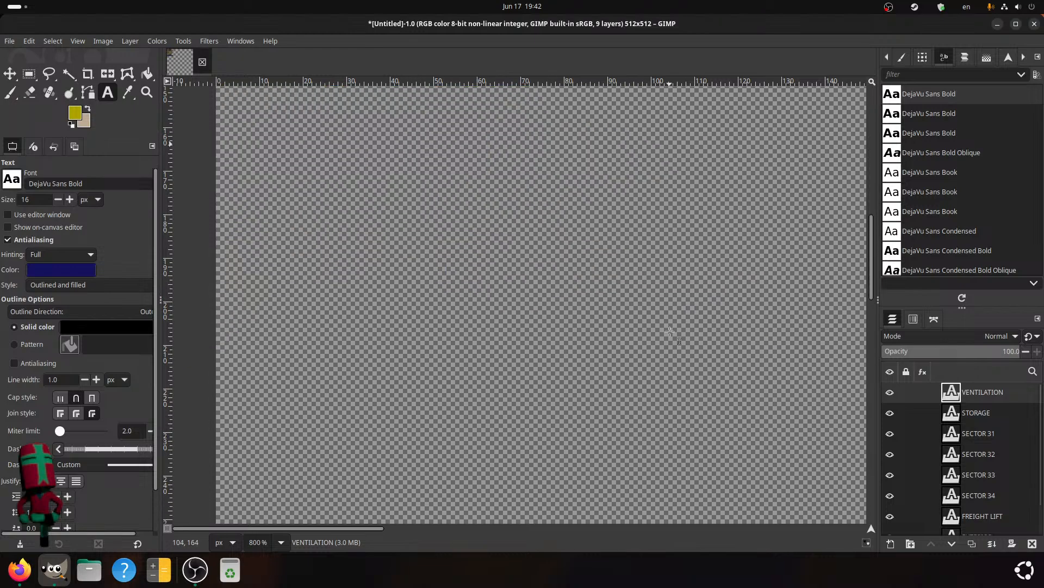
{"action": "scroll", "coordinate": [670, 331], "scroll_direction": "up", "scroll_amount": 8}
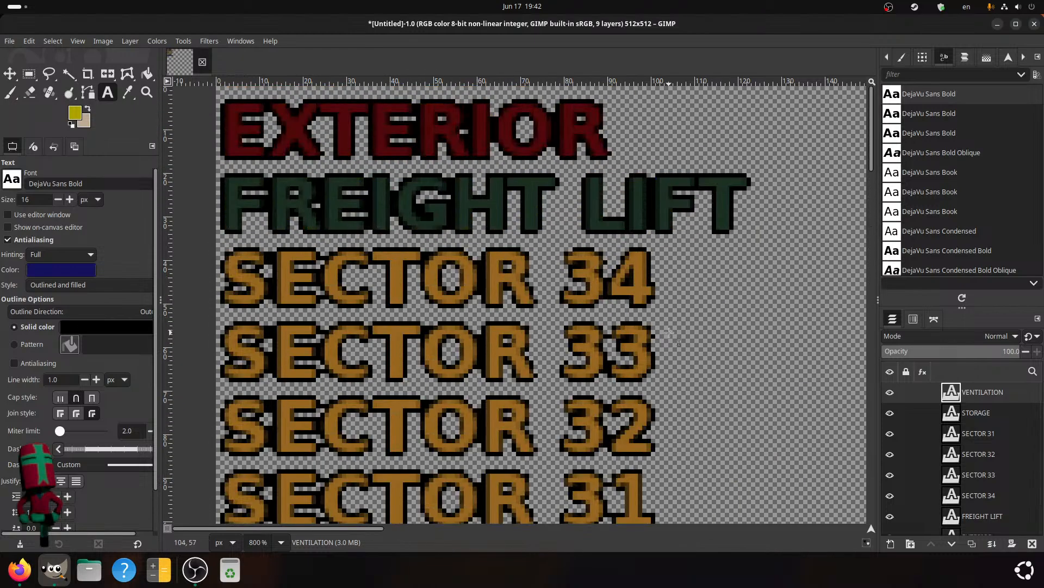
{"action": "middle_click_drag", "start_coordinate": [670, 331], "coordinate": [546, 151]}
{"action": "middle_click_drag", "start_coordinate": [293, 345], "coordinate": [463, 429]}
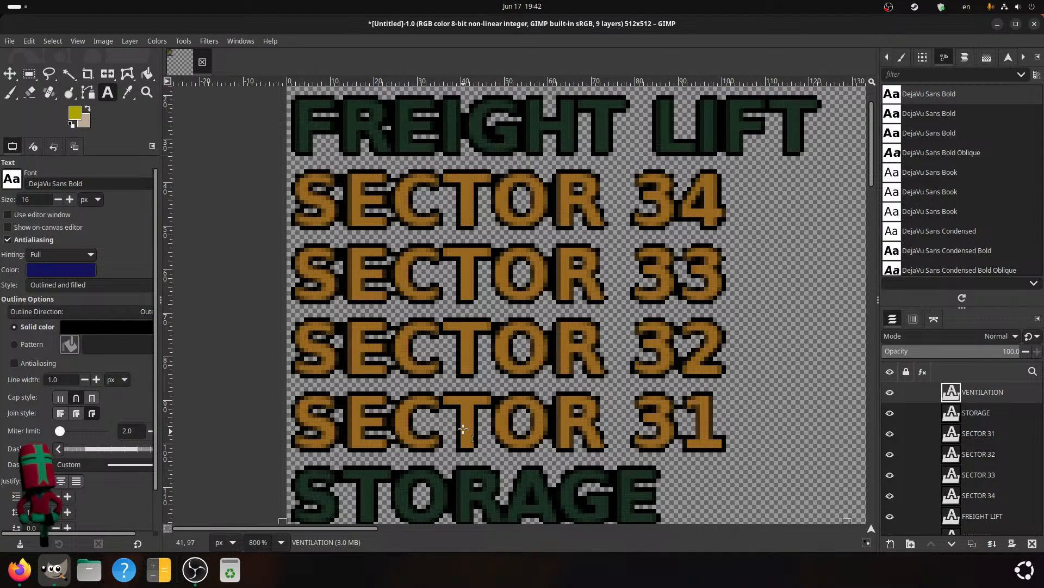
{"action": "middle_click_drag", "start_coordinate": [463, 429], "coordinate": [473, 272]}
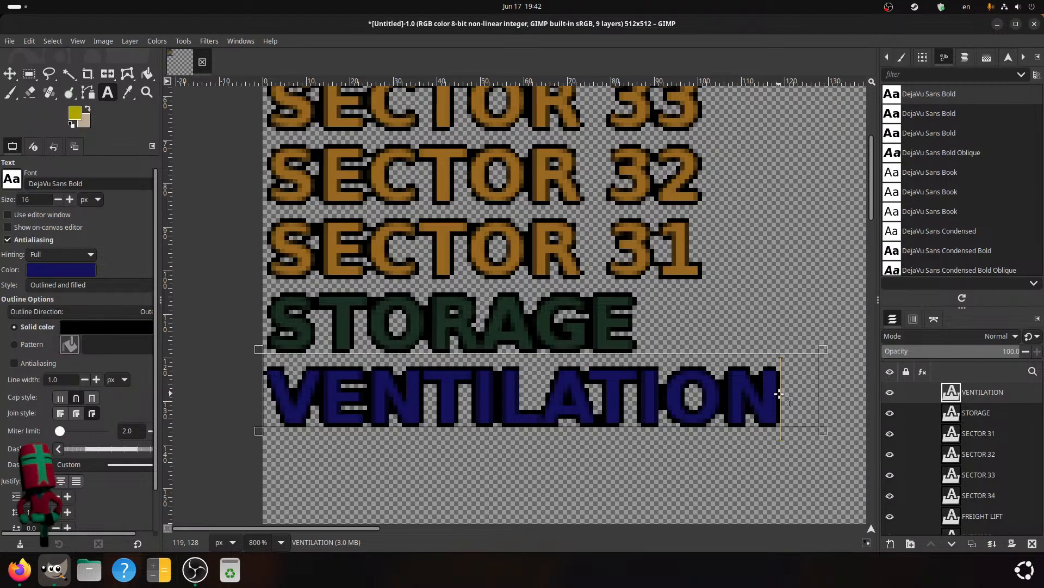
- Duplicate the VENTILATION text layer and move the copy 17 px down, directly below the original label
{"action": "left_click", "coordinate": [972, 544]}
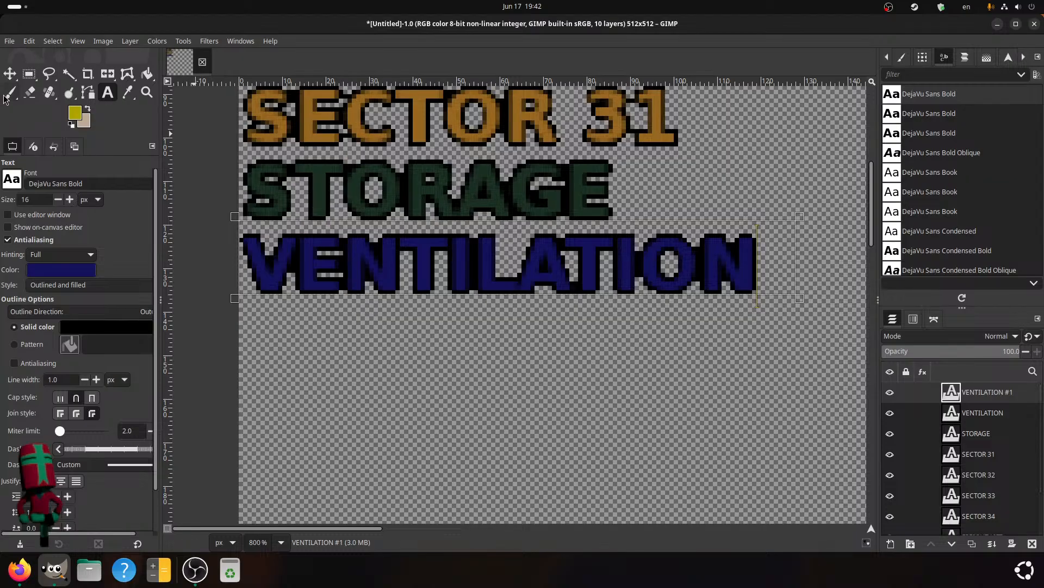
{"action": "left_click", "coordinate": [10, 74]}
{"action": "left_click_drag", "start_coordinate": [361, 252], "coordinate": [361, 327]}
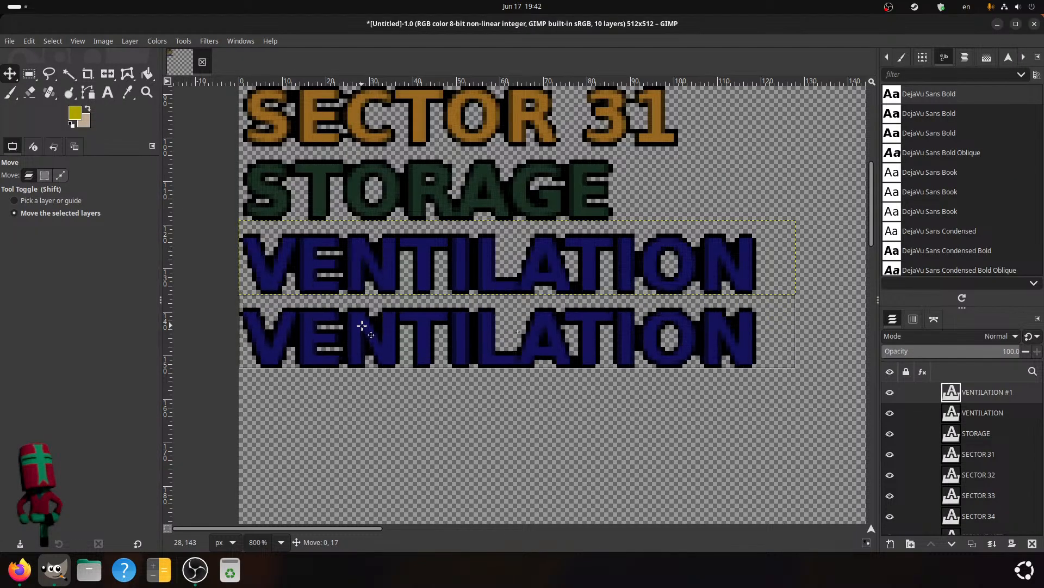
- Replace the text of the lower VENTILATION copy with PANTHEON
{"action": "left_click", "coordinate": [112, 94]}
{"action": "left_click_drag", "start_coordinate": [759, 331], "coordinate": [214, 319]}
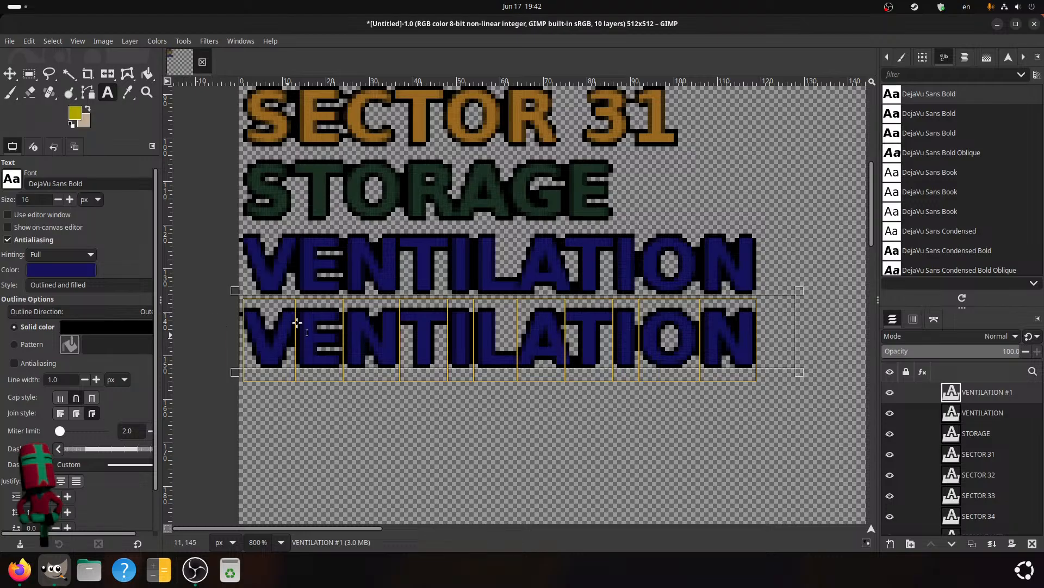
{"action": "type", "text": "PANTHEON"}
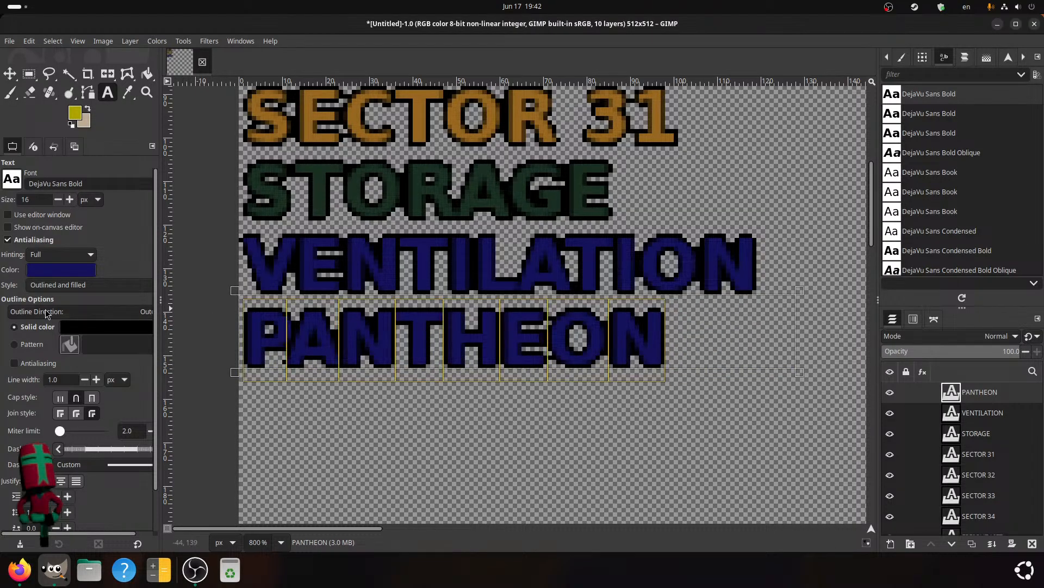
- Recolour the PANTHEON text to a neutral light grey, bfbfbf, starting from white and setting the HSV value to 75
{"action": "left_click", "coordinate": [66, 269]}
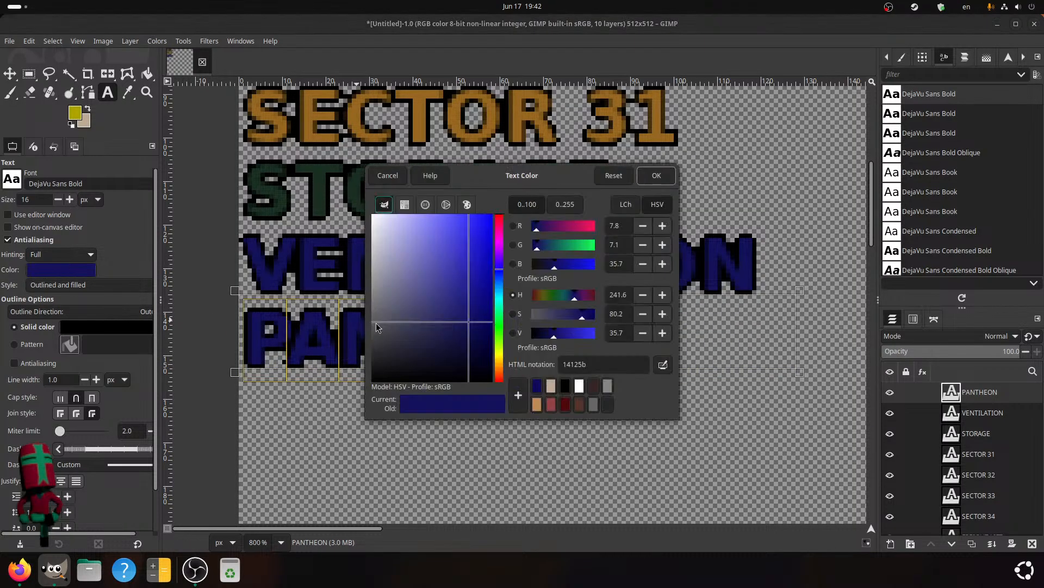
{"action": "left_click", "coordinate": [579, 386]}
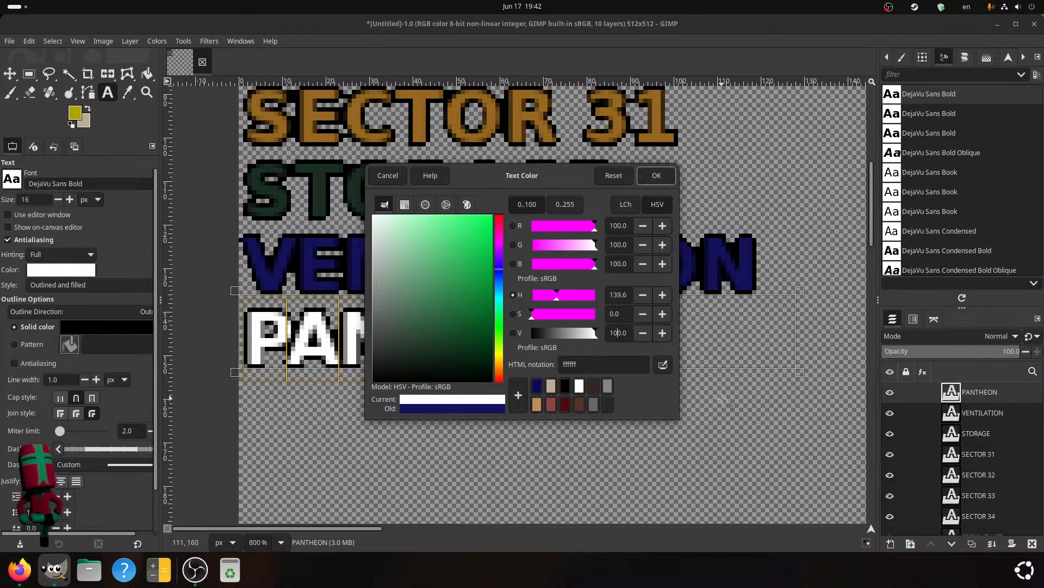
{"action": "type", "text": "9"}
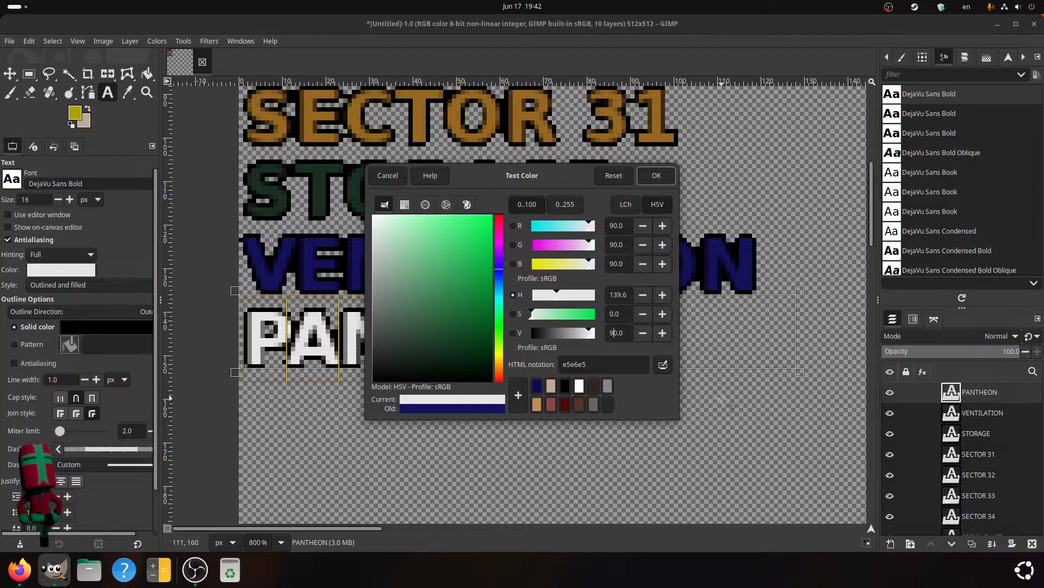
{"action": "key", "text": "BackSpace"}
{"action": "type", "text": "8"}
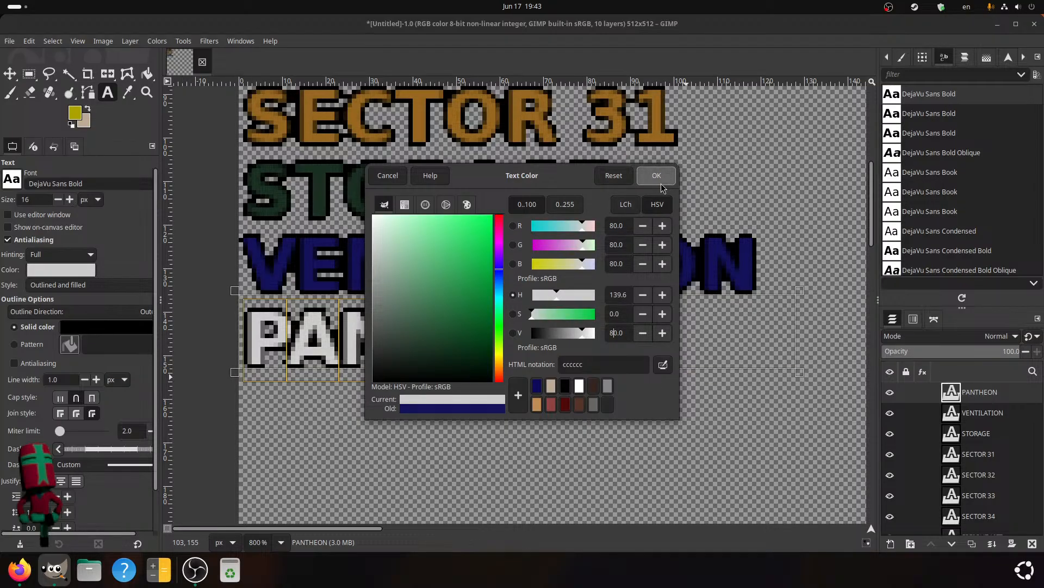
{"action": "key", "text": "BackSpace"}
{"action": "type", "text": "7"}
{"action": "key", "text": "BackSpace"}
{"action": "type", "text": "5"}
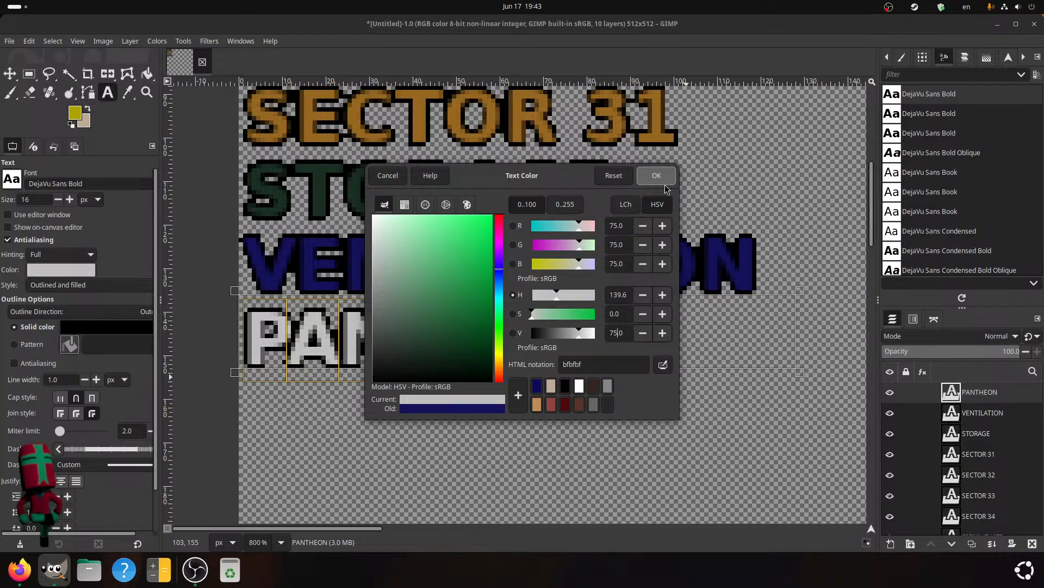
{"action": "left_click", "coordinate": [664, 181]}
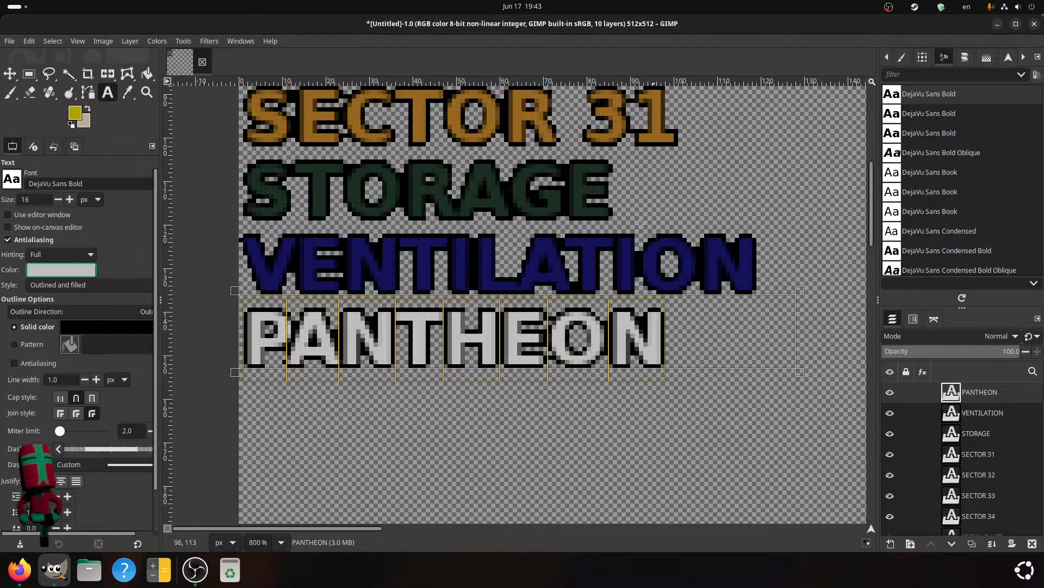
- Examine the whole column of labels from EXTERIOR to PANTHEON to compare their colours and order
{"action": "left_click", "coordinate": [959, 416]}
{"action": "scroll", "coordinate": [521, 360], "scroll_direction": "up", "scroll_amount": 10}
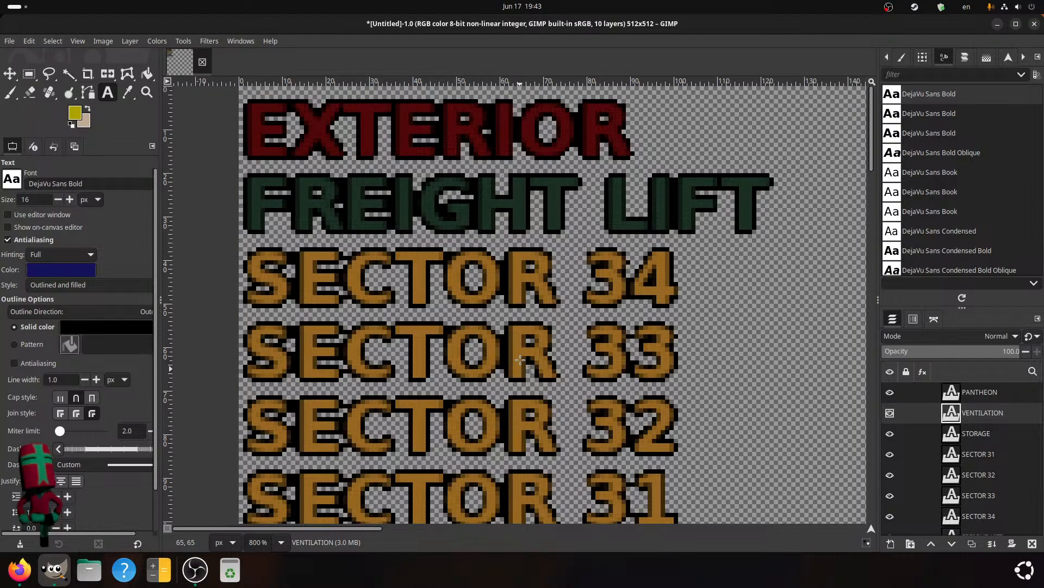
{"action": "scroll", "coordinate": [520, 359], "scroll_direction": "down", "scroll_amount": 10}
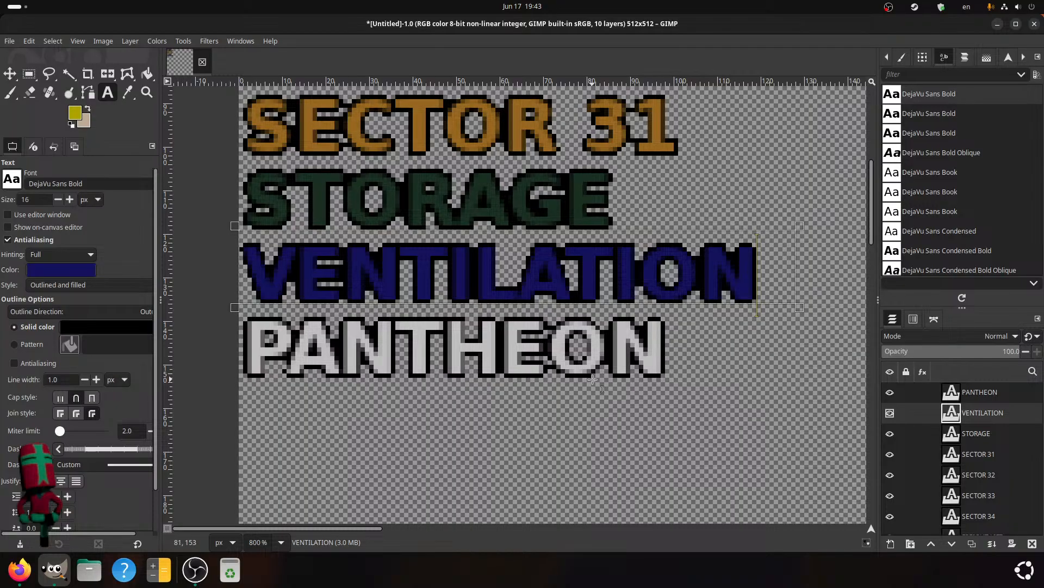
{"action": "scroll", "coordinate": [593, 379], "scroll_direction": "up", "scroll_amount": 10}
{"action": "scroll", "coordinate": [567, 377], "scroll_direction": "down", "scroll_amount": 6}
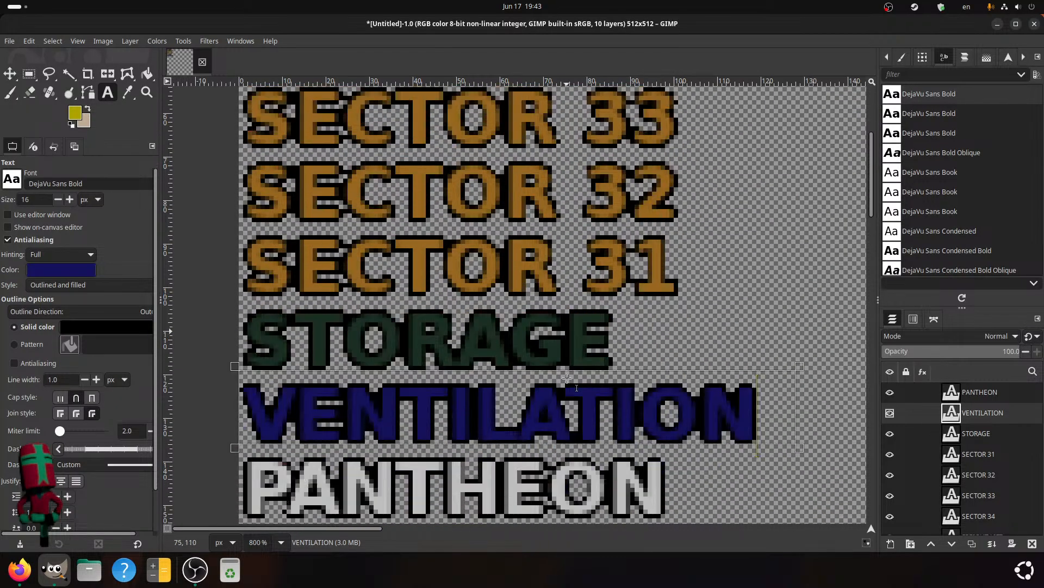
{"action": "scroll", "coordinate": [566, 377], "scroll_direction": "up", "scroll_amount": 5}
{"action": "scroll", "coordinate": [566, 378], "scroll_direction": "down", "scroll_amount": 3}
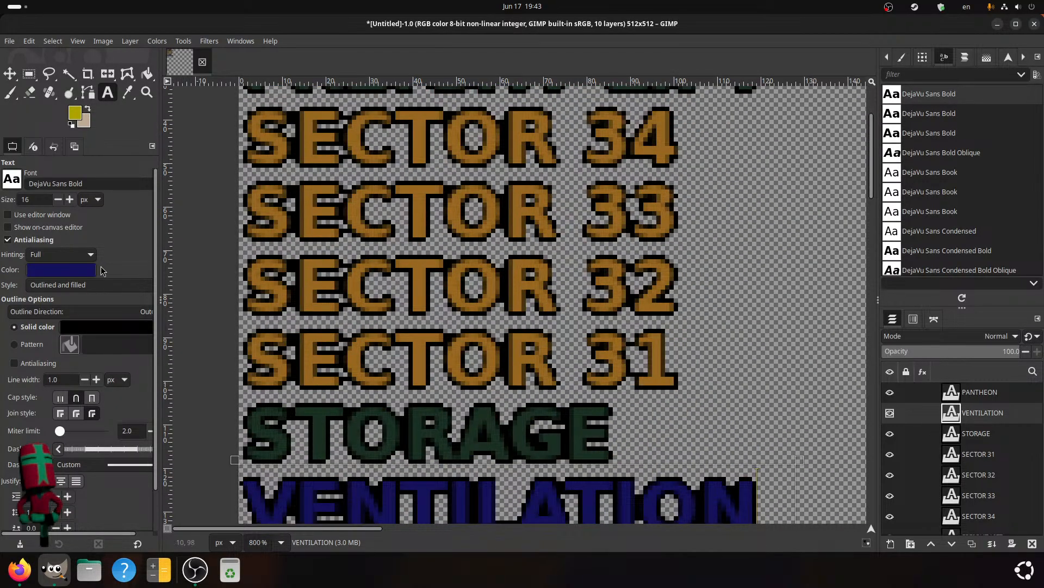
- Move the STORAGE label up onto the SECTOR 34 row, directly below FREIGHT LIFT
{"action": "left_click", "coordinate": [10, 73]}
{"action": "left_click", "coordinate": [880, 432]}
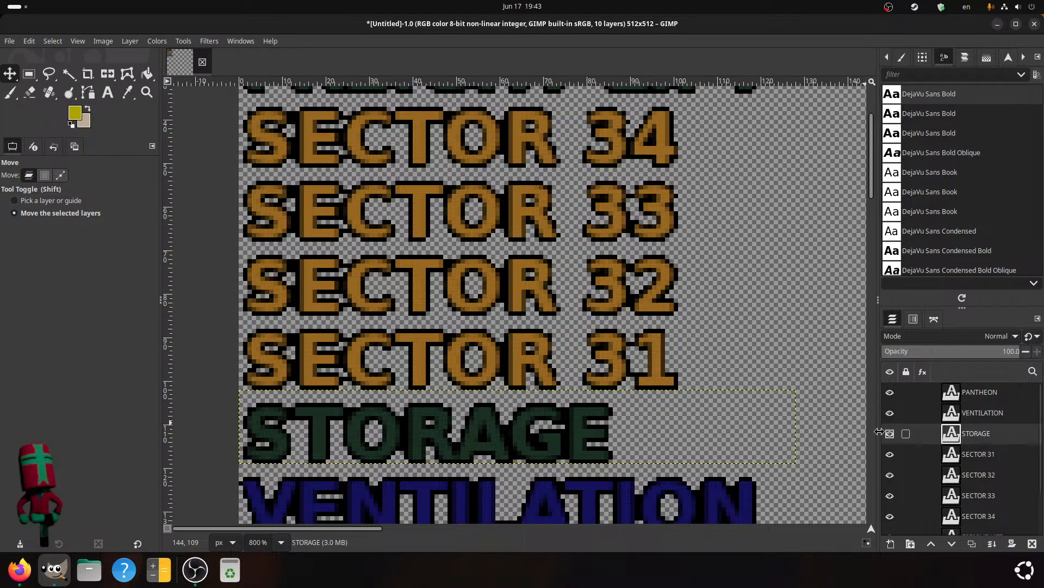
{"action": "scroll", "coordinate": [359, 462], "scroll_direction": "up", "scroll_amount": 4}
{"action": "scroll", "coordinate": [359, 462], "scroll_direction": "down", "scroll_amount": 2}
{"action": "left_click_drag", "start_coordinate": [360, 461], "coordinate": [357, 184]}
- Reorder the STORAGE layer to sit between SECTOR 34 and FREIGHT LIFT, and nudge its label up 1 px
{"action": "scroll", "coordinate": [963, 454], "scroll_direction": "down", "scroll_amount": 2}
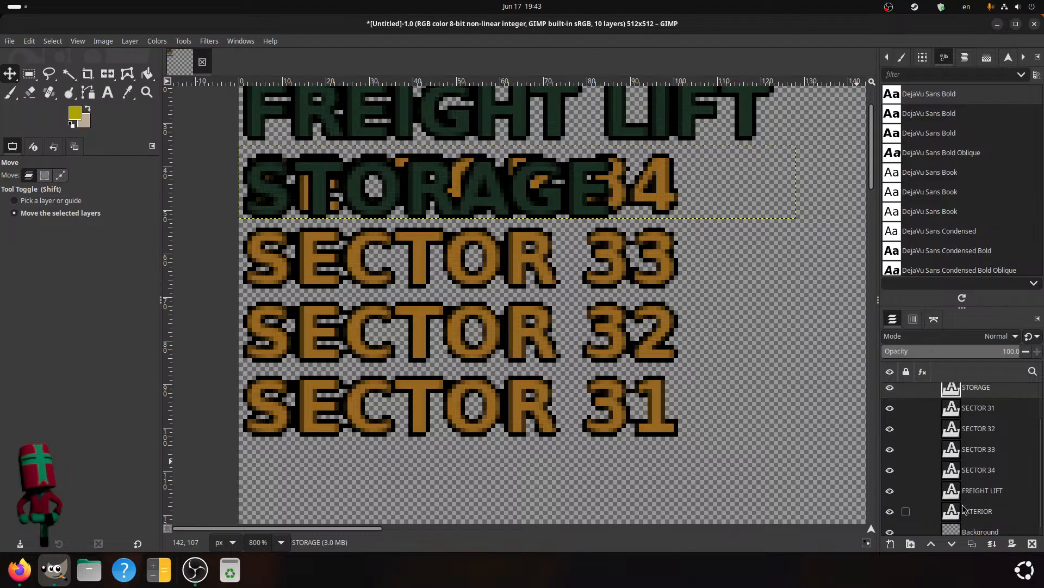
{"action": "mouse_move", "coordinate": [981, 398]}
{"action": "left_mouse_down"}
{"action": "mouse_move", "coordinate": [984, 508]}
{"action": "mouse_move", "coordinate": [988, 481]}
{"action": "left_mouse_up"}
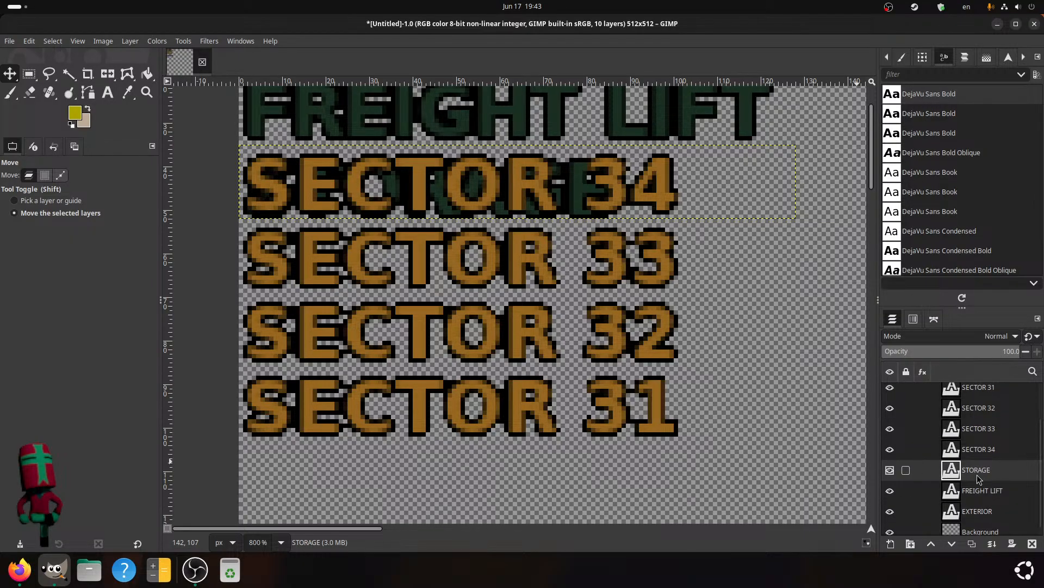
{"action": "left_click", "coordinate": [974, 491]}
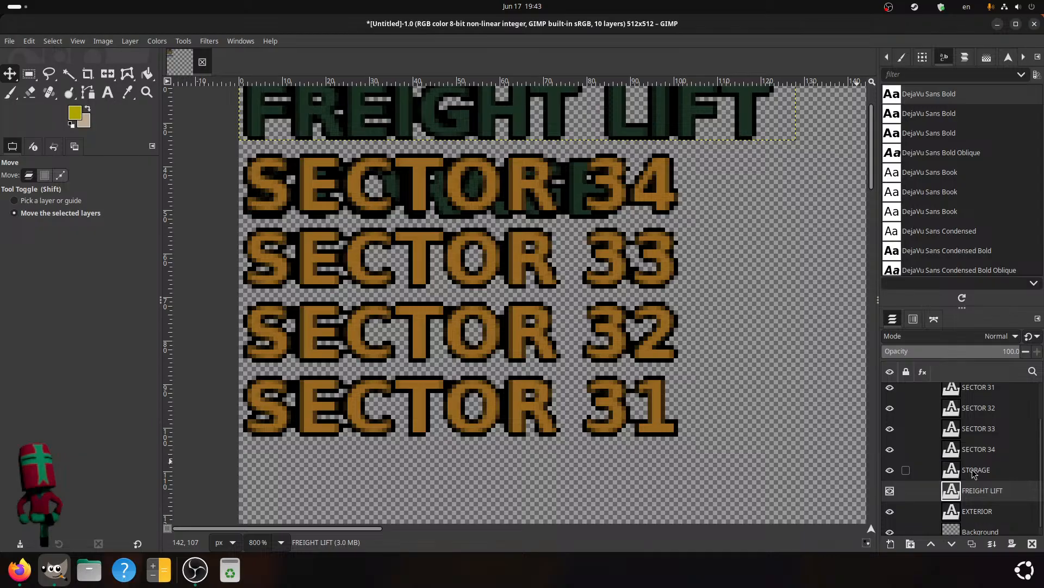
{"action": "left_click", "coordinate": [974, 474]}
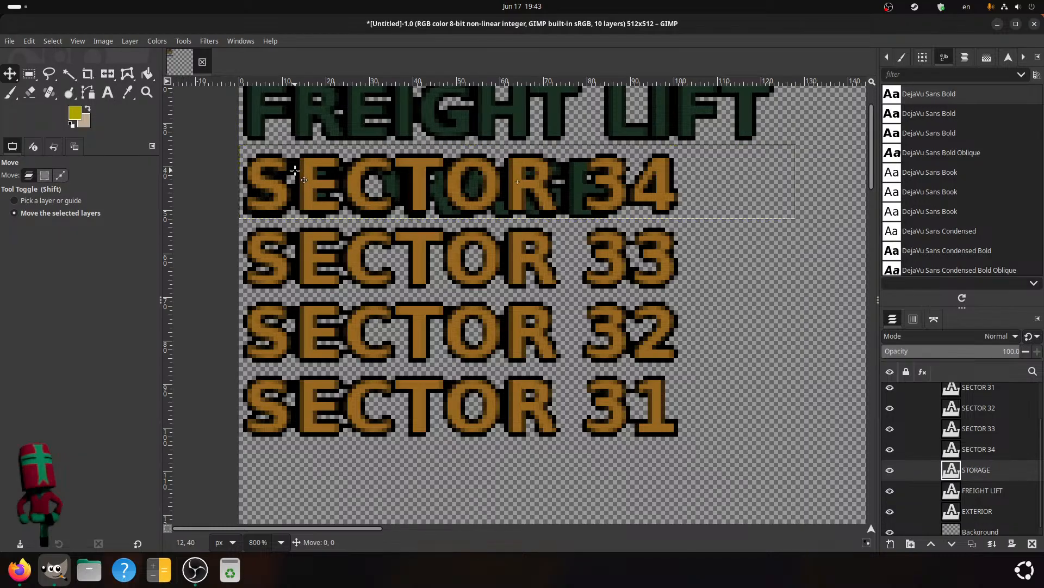
{"action": "left_click_drag", "start_coordinate": [294, 170], "coordinate": [294, 164]}
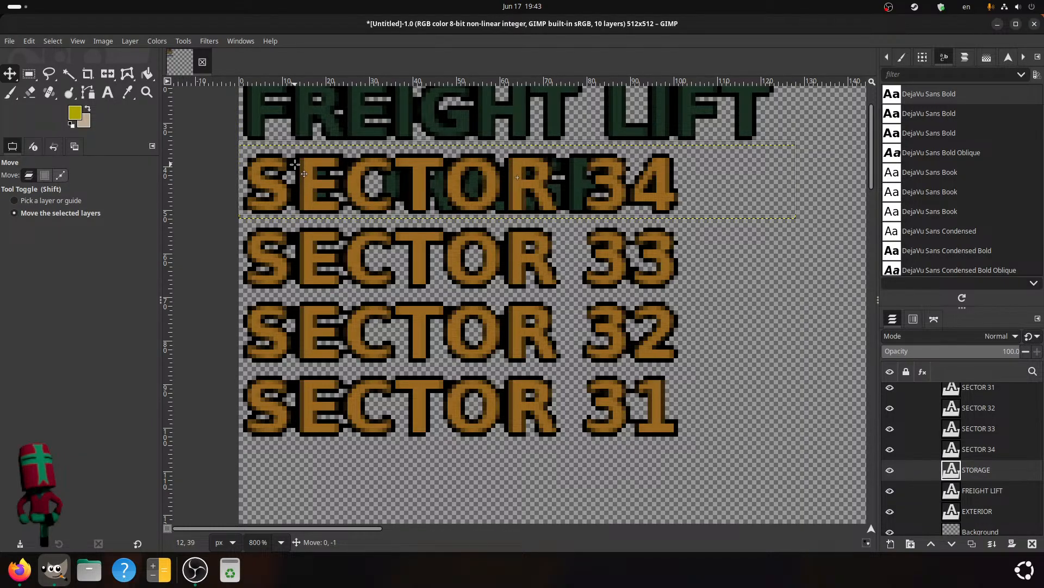
- Move the SECTOR 31 label down 17 px into the empty row directly above VENTILATION
{"action": "left_click", "coordinate": [959, 454]}
{"action": "scroll", "coordinate": [381, 217], "scroll_direction": "down", "scroll_amount": 2}
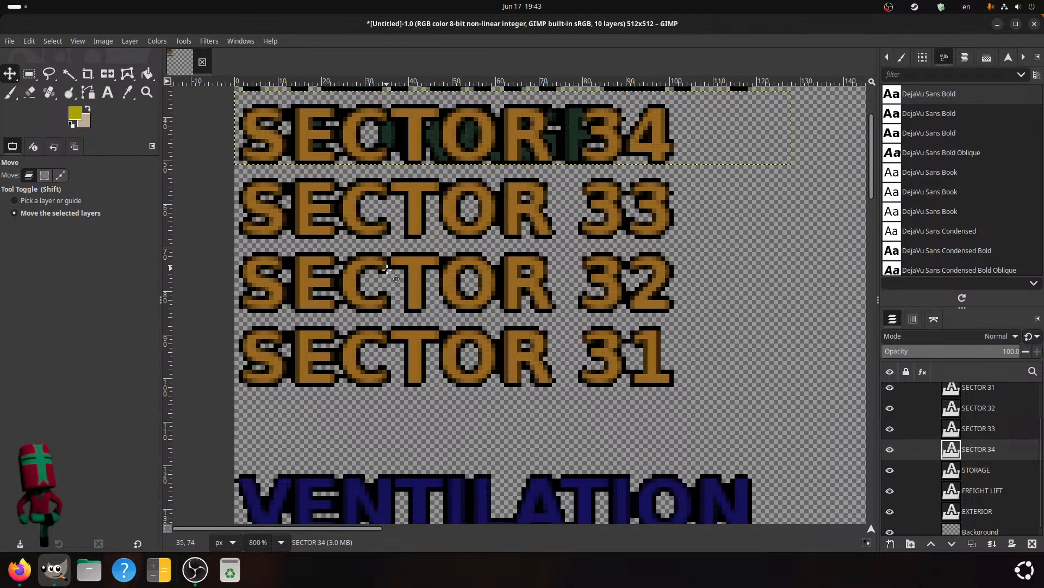
{"action": "left_click", "coordinate": [966, 388]}
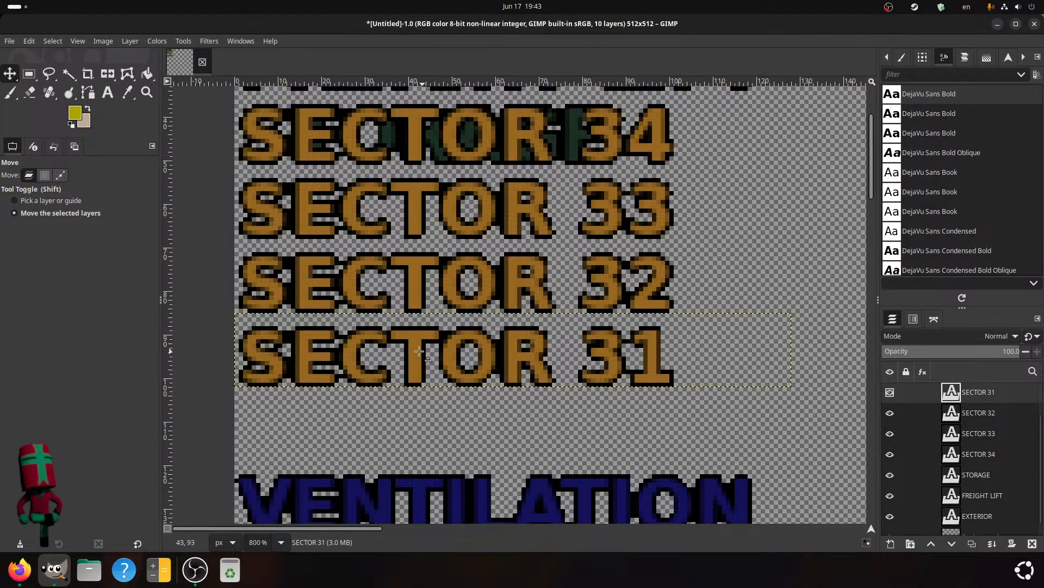
{"action": "left_click_drag", "start_coordinate": [417, 350], "coordinate": [416, 424]}
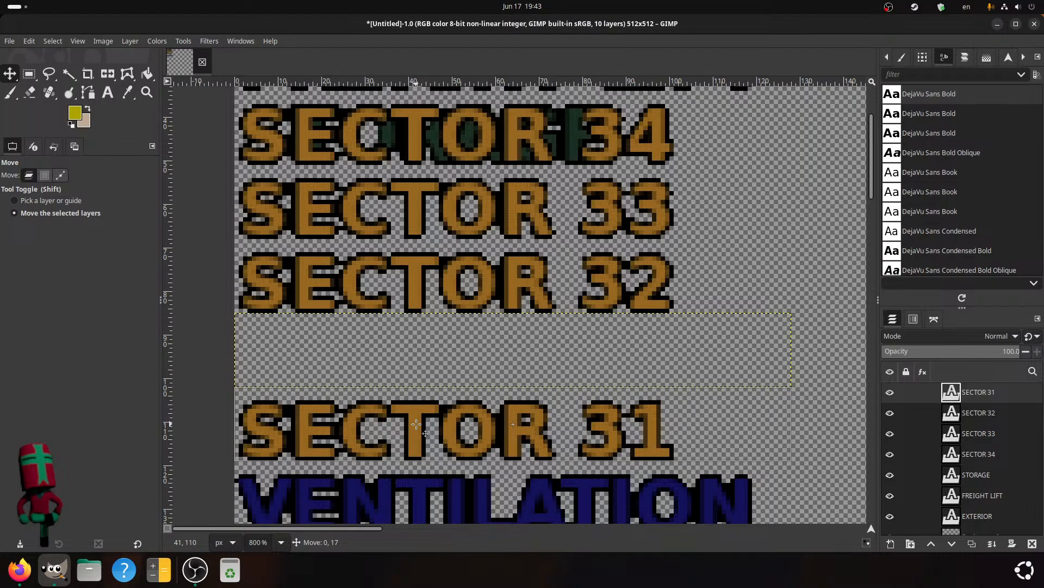
- Select the SECTOR 32 text layer
{"action": "left_click", "coordinate": [966, 412]}
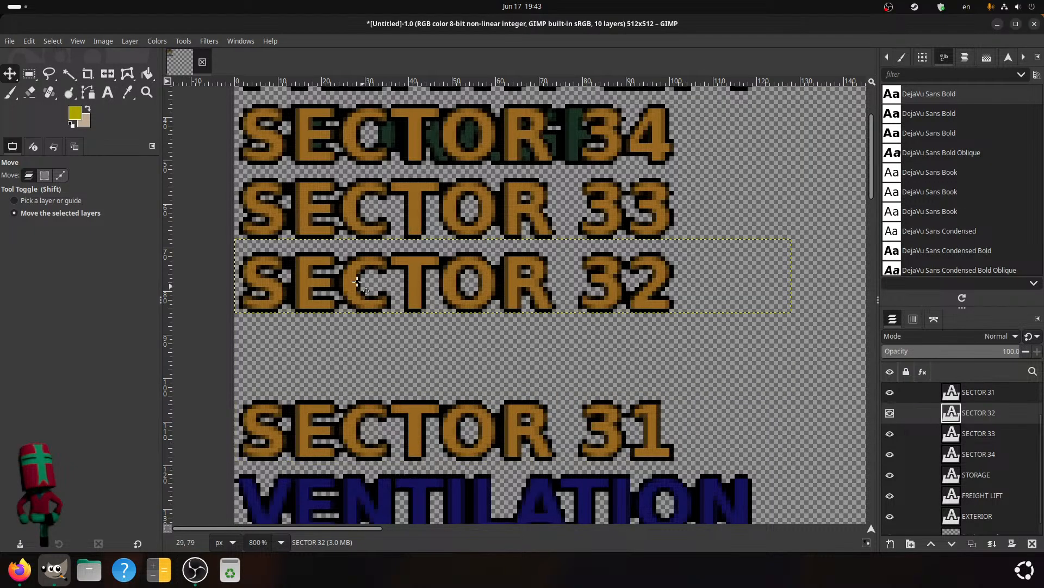
- Move the SECTOR 32, SECTOR 33 and SECTOR 34 layers down one row each, stacking them directly above SECTOR 31
{"action": "left_click_drag", "start_coordinate": [307, 270], "coordinate": [308, 344]}
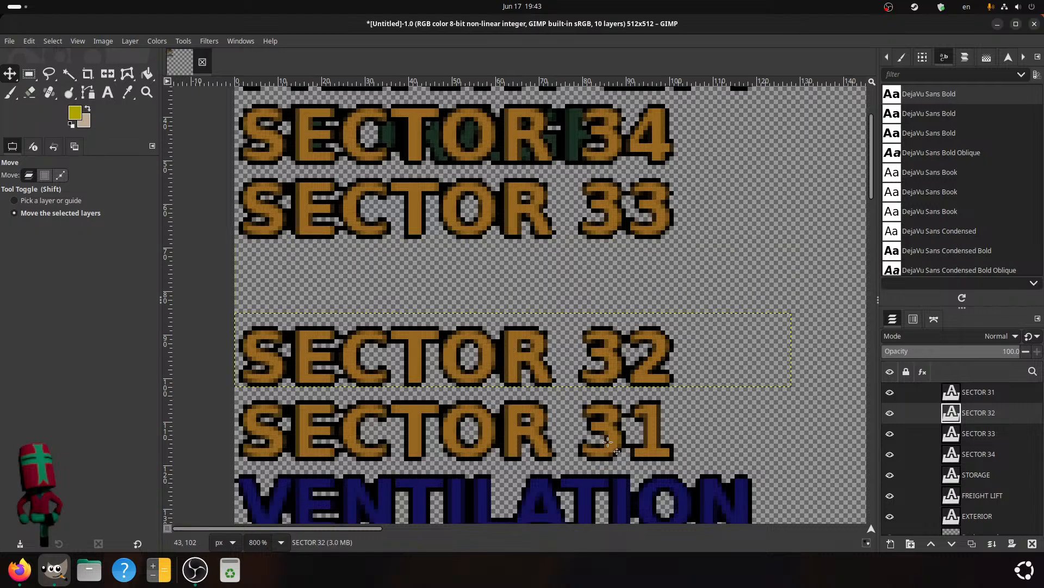
{"action": "left_click", "coordinate": [956, 435]}
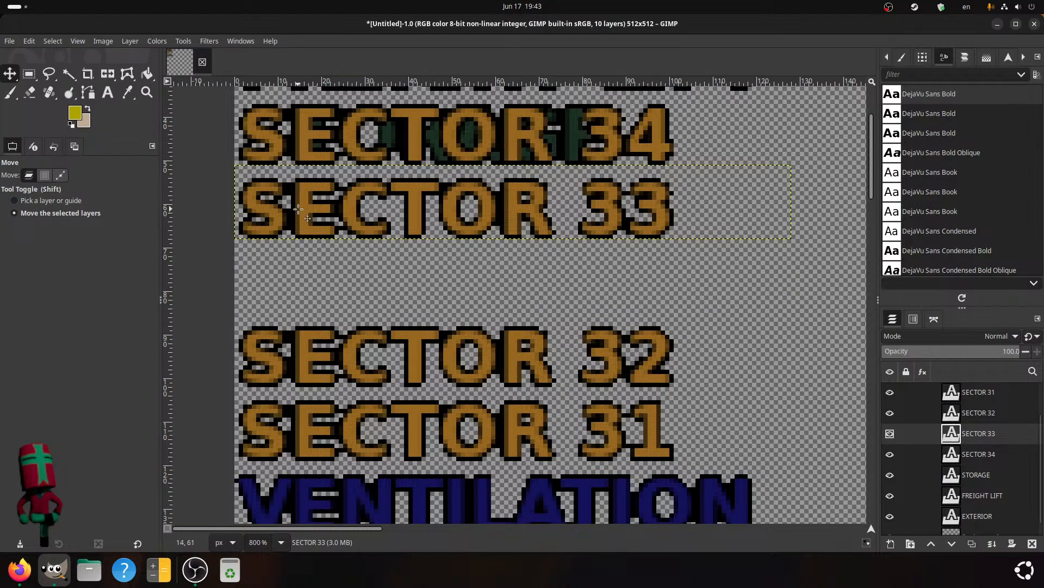
{"action": "left_click_drag", "start_coordinate": [299, 209], "coordinate": [301, 283]}
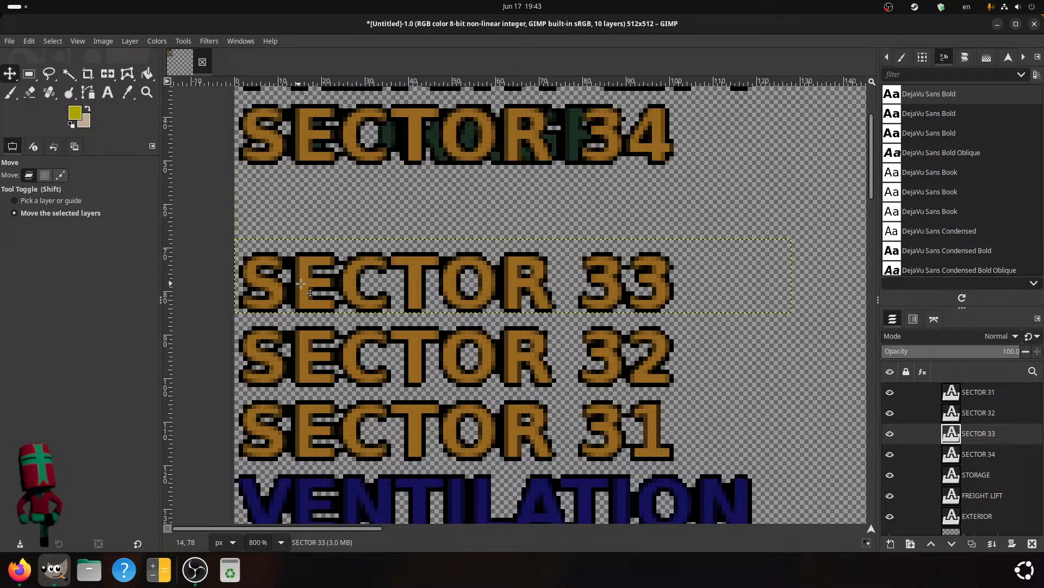
{"action": "left_click", "coordinate": [958, 454]}
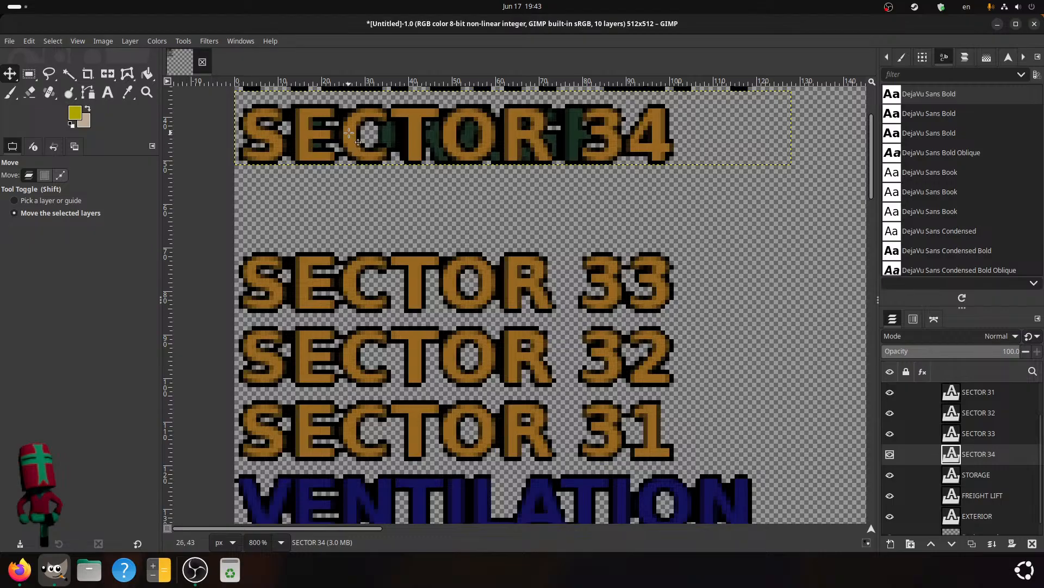
{"action": "left_click_drag", "start_coordinate": [348, 132], "coordinate": [352, 208]}
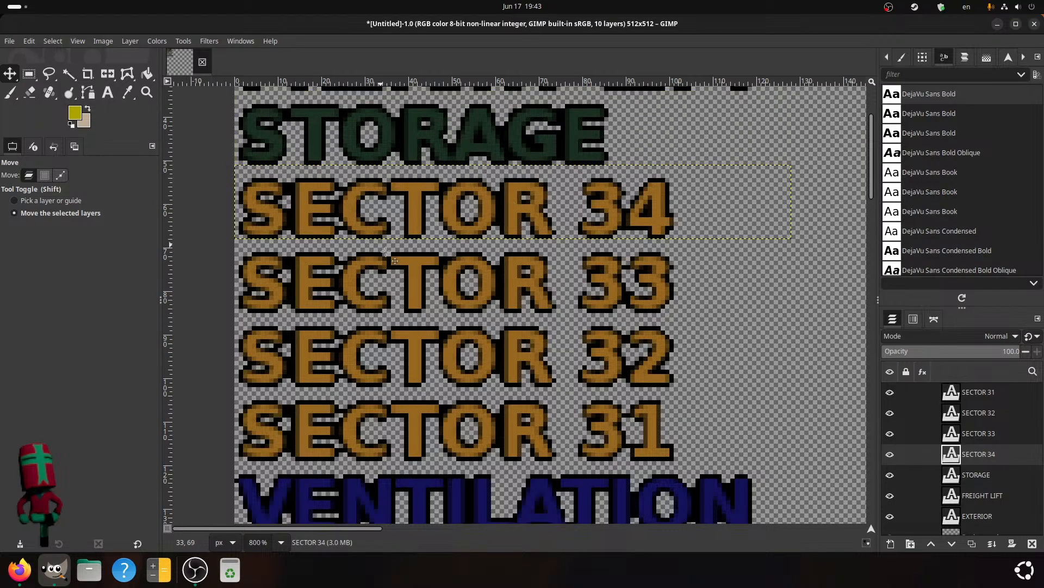
- Review the stack of text labels down to PANTHEON and the matching entries in the layer list
{"action": "scroll", "coordinate": [386, 252], "scroll_direction": "up", "scroll_amount": 3}
{"action": "scroll", "coordinate": [448, 294], "scroll_direction": "down", "scroll_amount": 7}
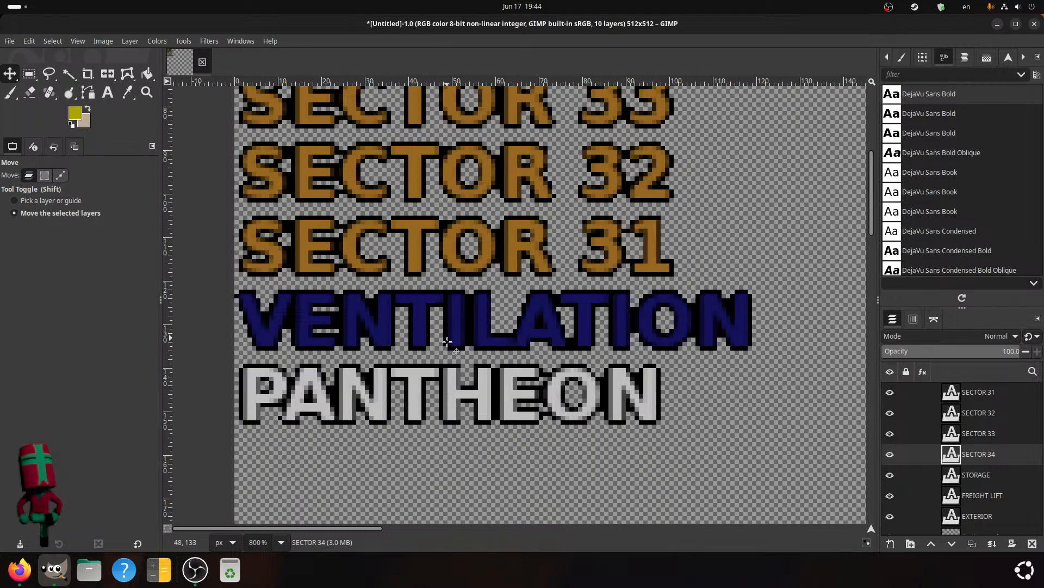
{"action": "scroll", "coordinate": [759, 380], "scroll_direction": "down", "scroll_amount": 2}
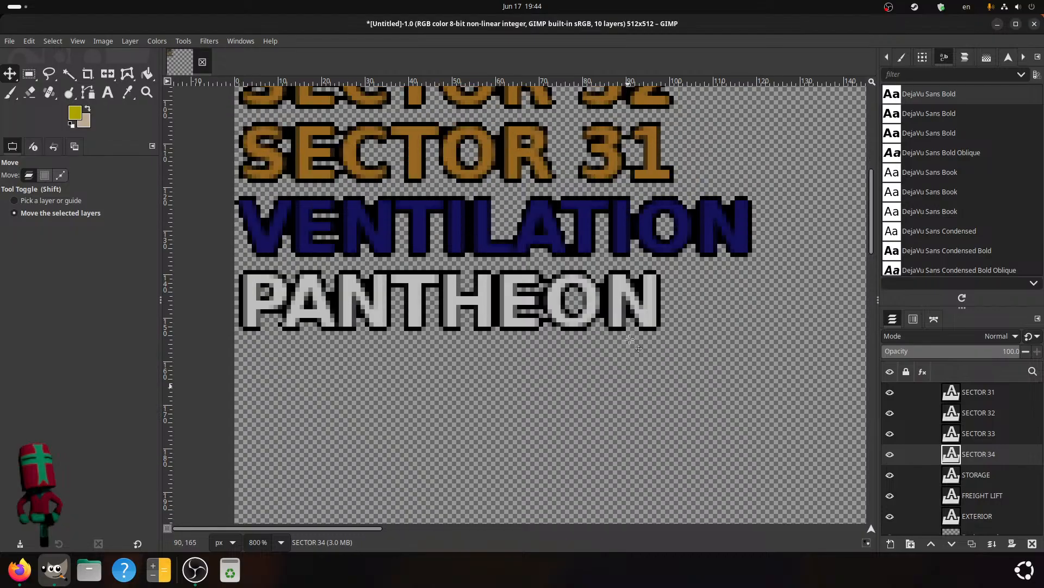
{"action": "scroll", "coordinate": [595, 341], "scroll_direction": "up", "scroll_amount": 8}
{"action": "scroll", "coordinate": [595, 341], "scroll_direction": "down", "scroll_amount": 8}
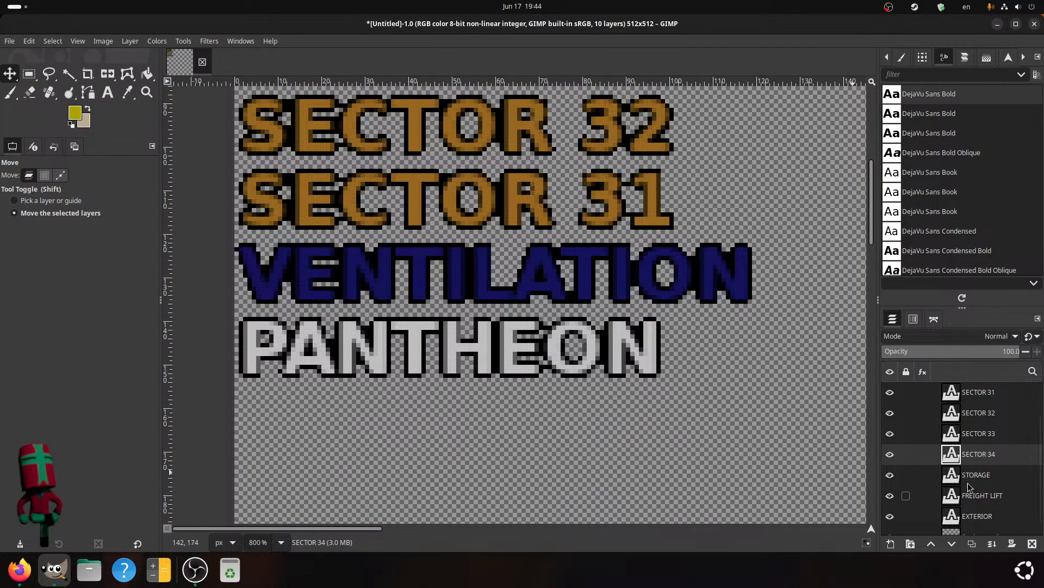
{"action": "scroll", "coordinate": [963, 419], "scroll_direction": "down", "scroll_amount": 1}
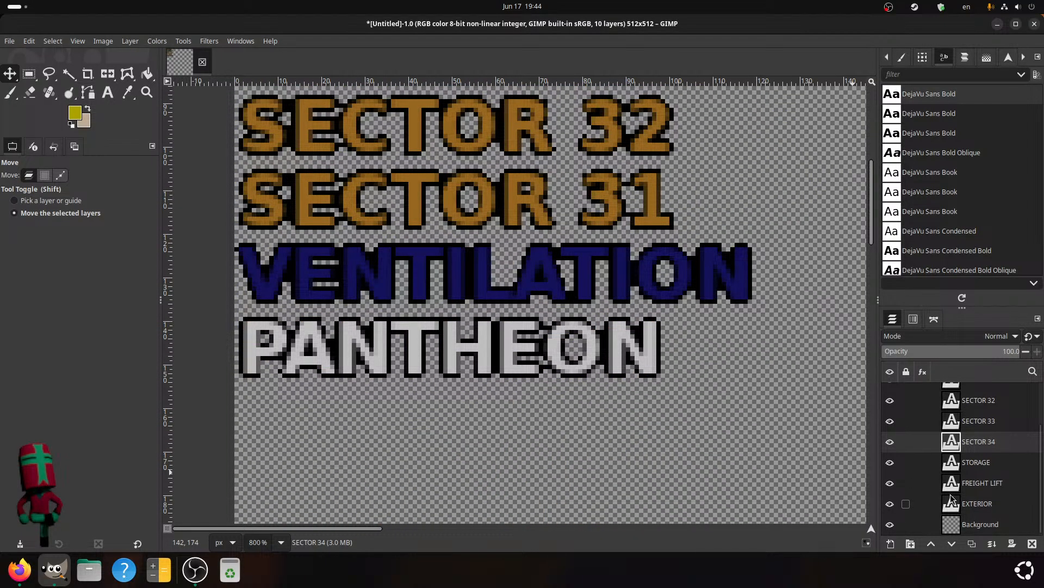
- Select the PANTHEON layer and set the canvas zoom to 200% to show the whole label stack
{"action": "scroll", "coordinate": [960, 414], "scroll_direction": "up", "scroll_amount": 3}
{"action": "left_click", "coordinate": [959, 395]}
{"action": "middle_click_drag", "start_coordinate": [460, 481], "coordinate": [378, 507]}
{"action": "left_click", "coordinate": [282, 544]}
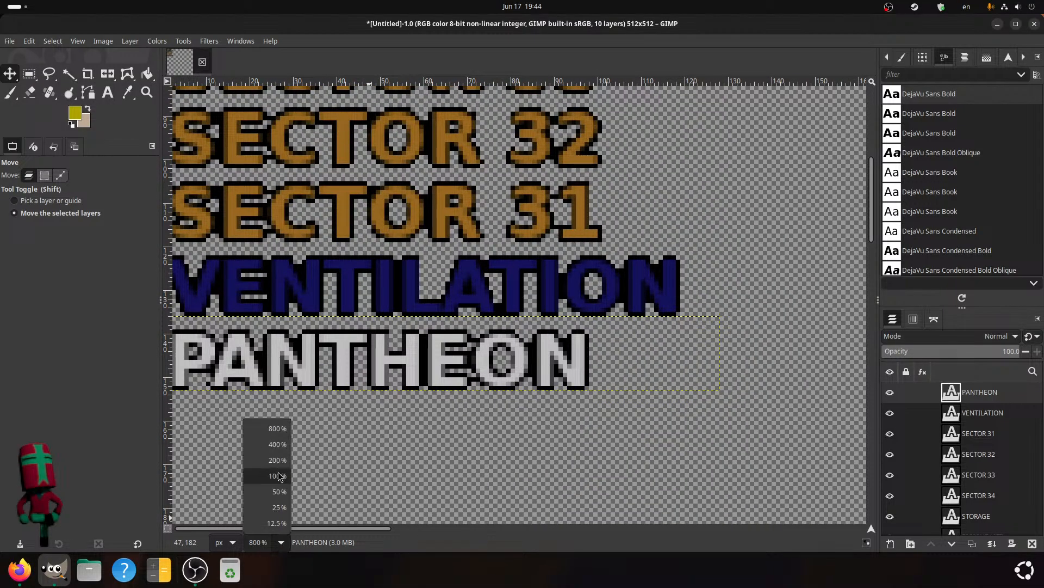
{"action": "left_click", "coordinate": [279, 471]}
{"action": "middle_click_drag", "start_coordinate": [431, 354], "coordinate": [485, 317]}
{"action": "middle_click_drag", "start_coordinate": [456, 334], "coordinate": [477, 312]}
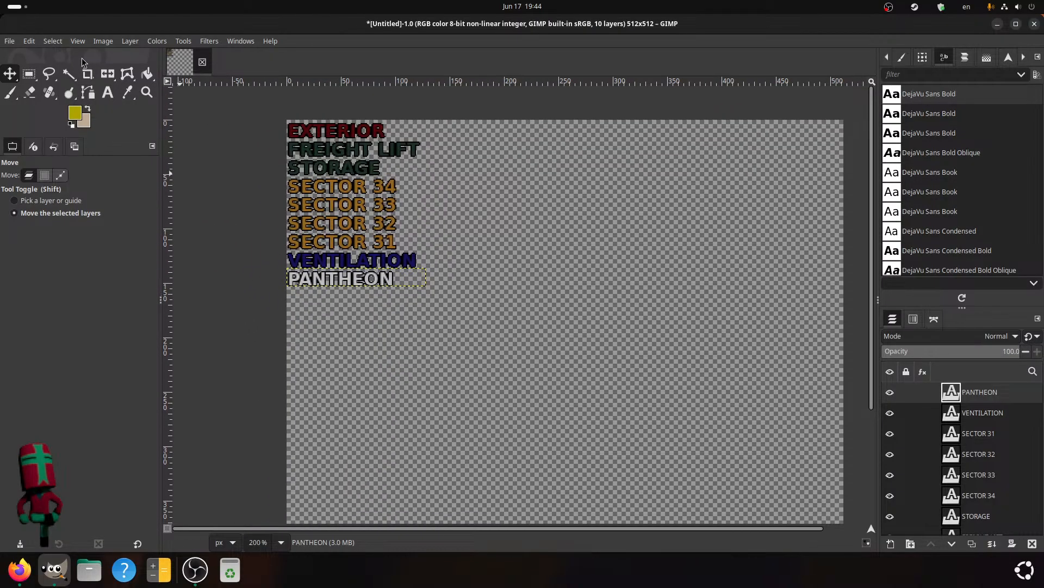
{"action": "left_click", "coordinate": [103, 40]}
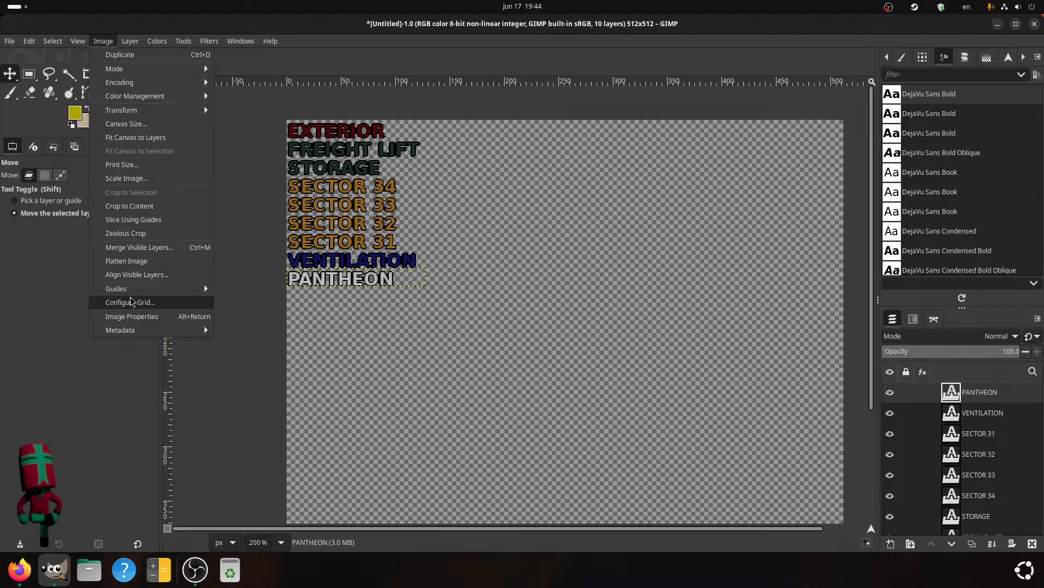
{"action": "mouse_move", "coordinate": [140, 289]}
{"action": "left_click", "coordinate": [235, 287]}
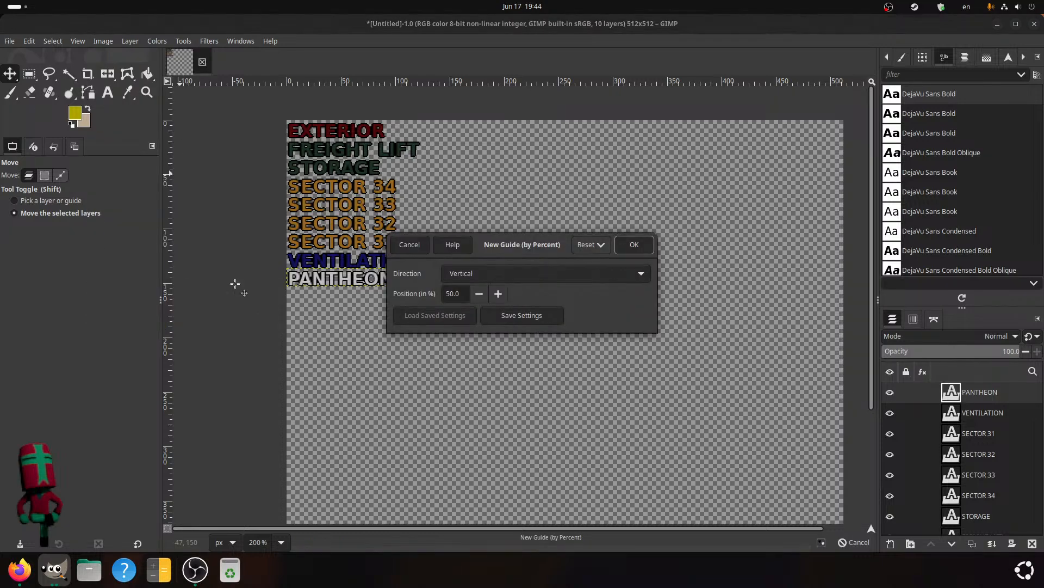
{"action": "left_click", "coordinate": [415, 247]}
- Add a horizontal guide to the image at position 128
{"action": "left_click", "coordinate": [103, 41]}
{"action": "mouse_move", "coordinate": [131, 289]}
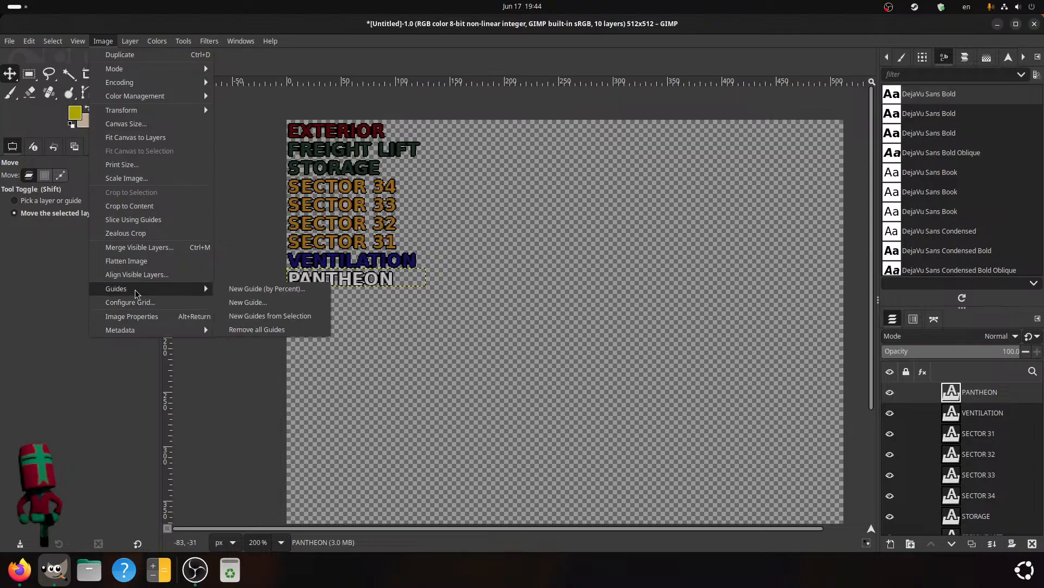
{"action": "left_click", "coordinate": [242, 300]}
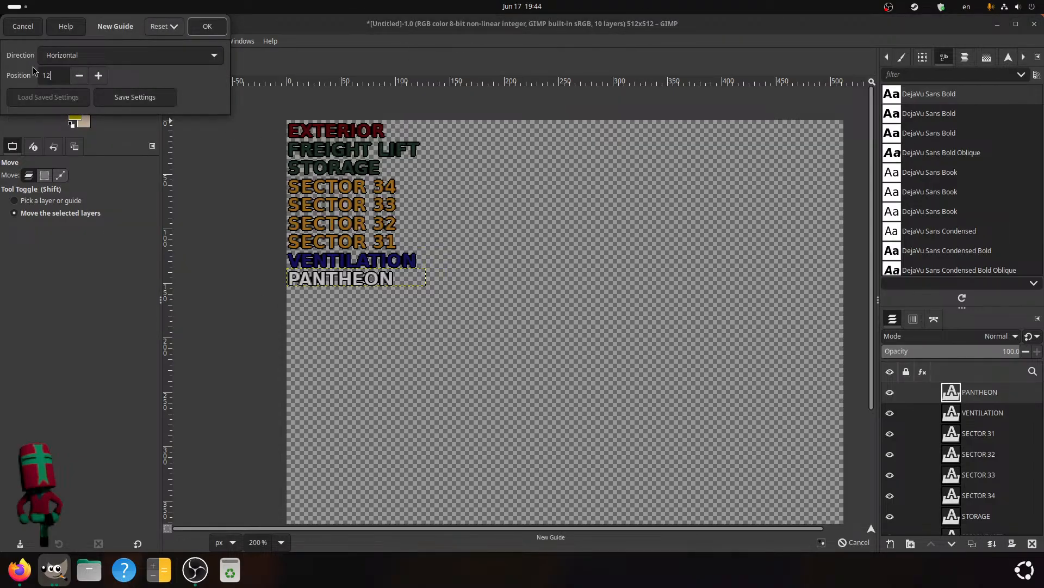
{"action": "type", "text": "128"}
{"action": "left_click", "coordinate": [208, 27]}
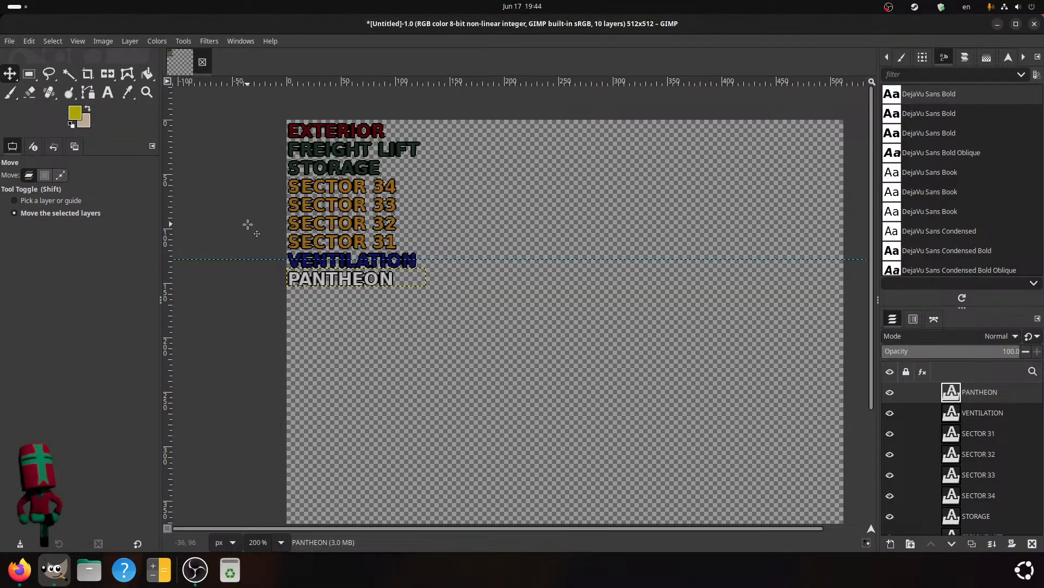
- Add a vertical guide to the image at position 128
{"action": "left_click", "coordinate": [103, 40]}
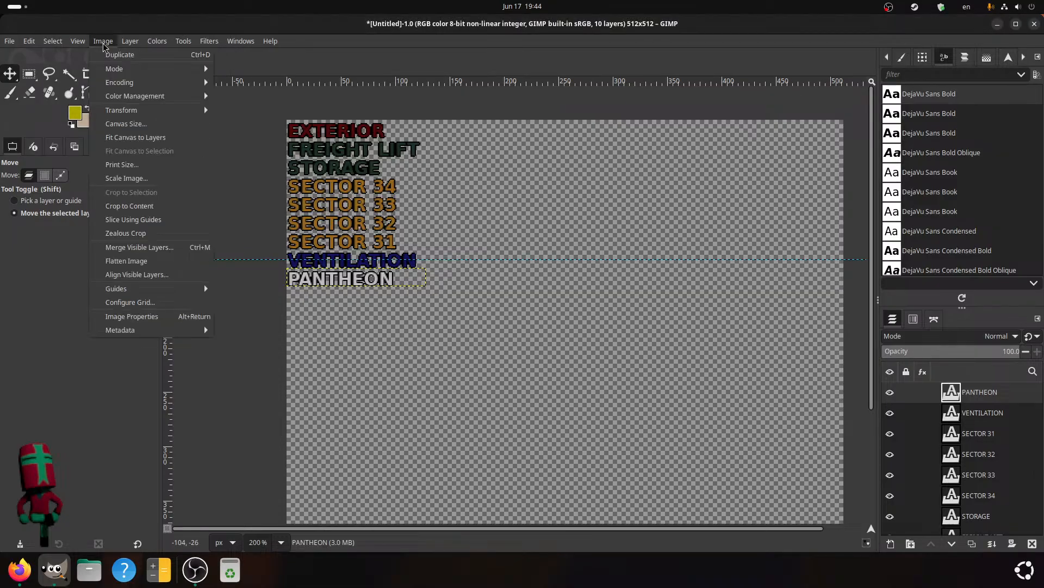
{"action": "mouse_move", "coordinate": [140, 288]}
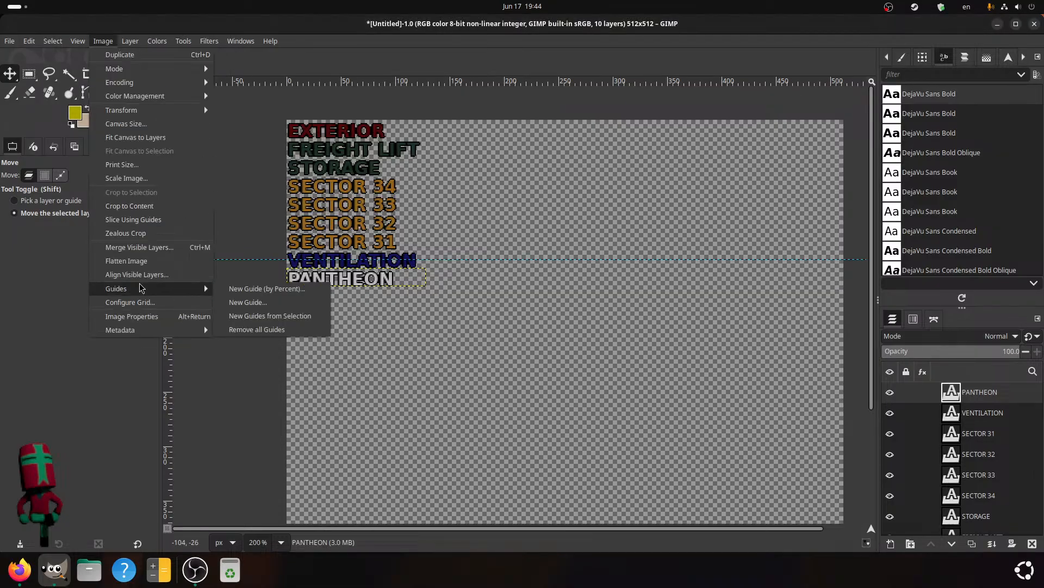
{"action": "left_click", "coordinate": [248, 303]}
{"action": "left_click", "coordinate": [115, 54]}
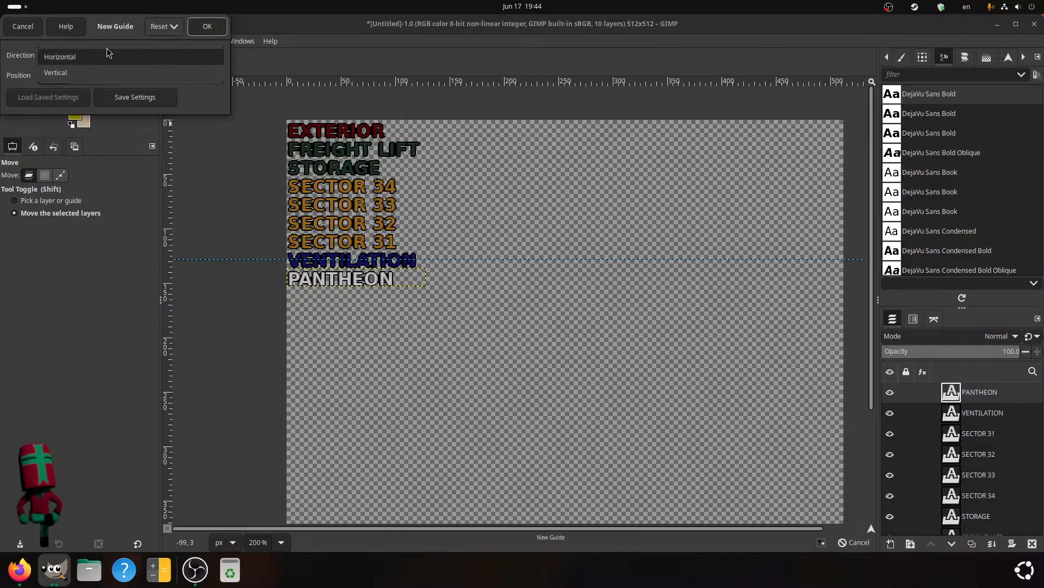
{"action": "left_click", "coordinate": [90, 73]}
{"action": "left_click", "coordinate": [207, 26]}
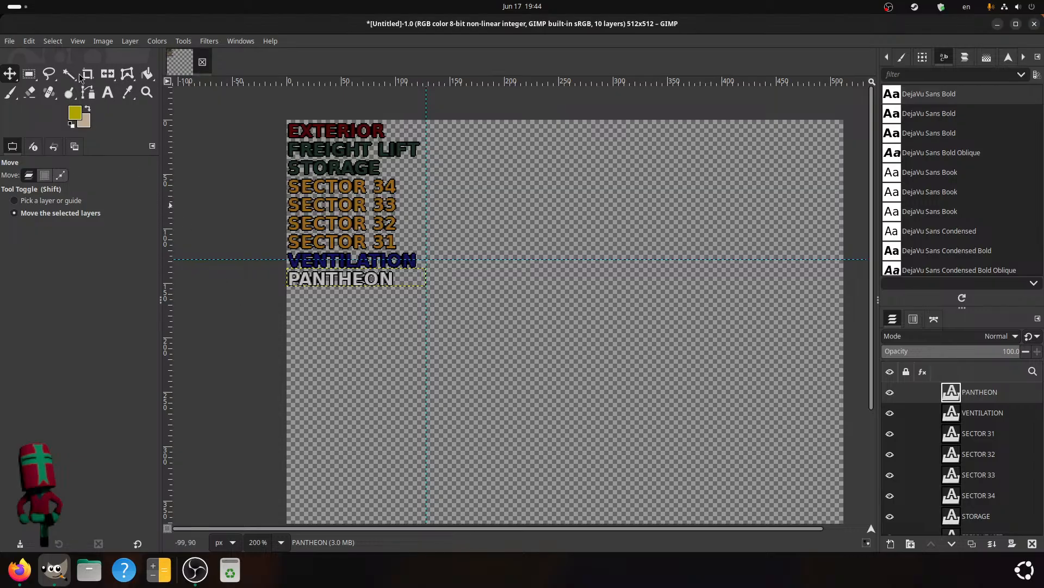
{"action": "left_click", "coordinate": [97, 40]}
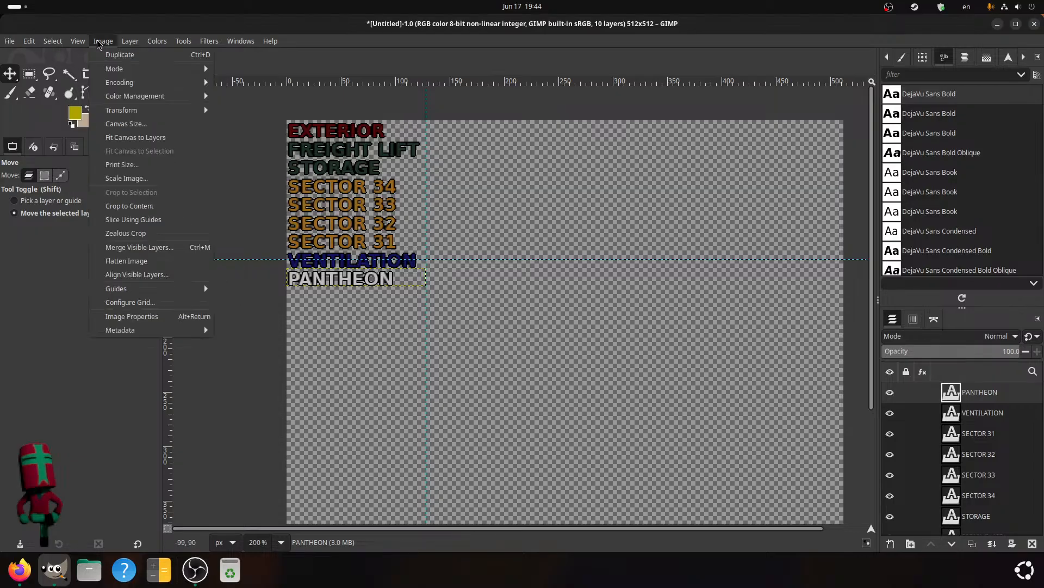
{"action": "mouse_move", "coordinate": [171, 292]}
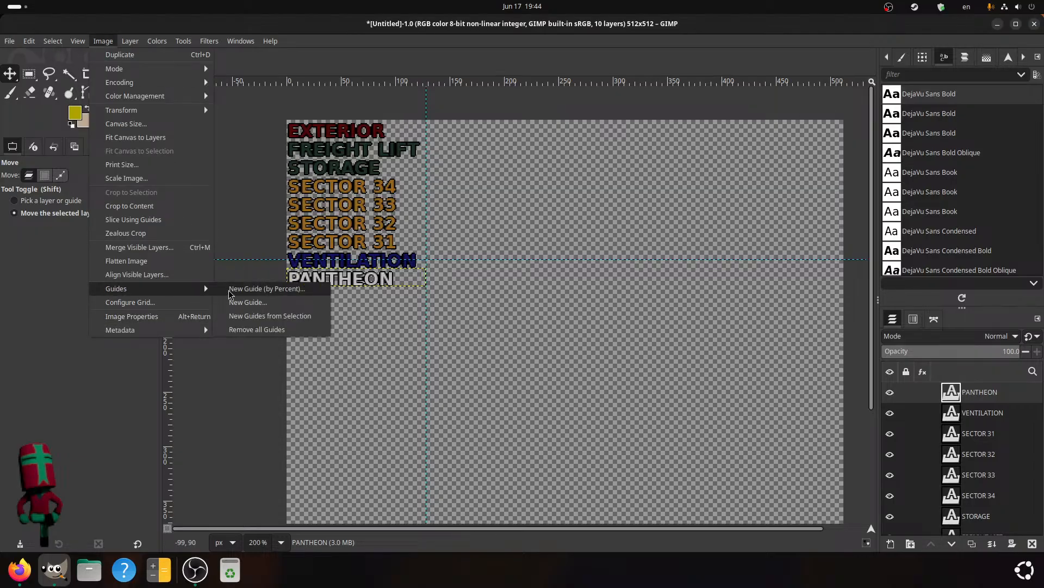
{"action": "left_click", "coordinate": [245, 302]}
{"action": "left_click", "coordinate": [31, 31]}
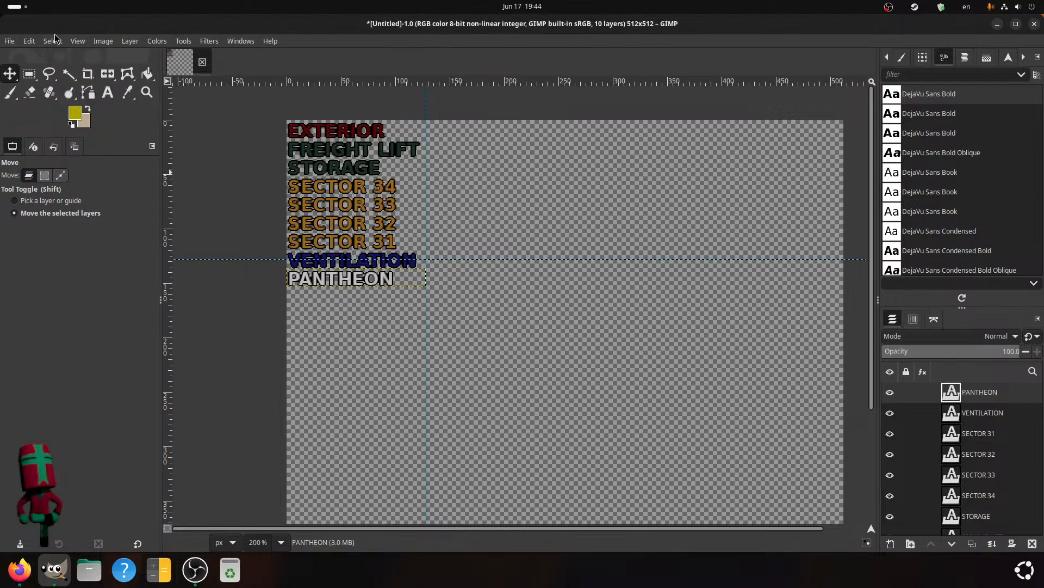
- Add a vertical guide at 50% of the image width
{"action": "left_click", "coordinate": [101, 41]}
{"action": "mouse_move", "coordinate": [180, 293]}
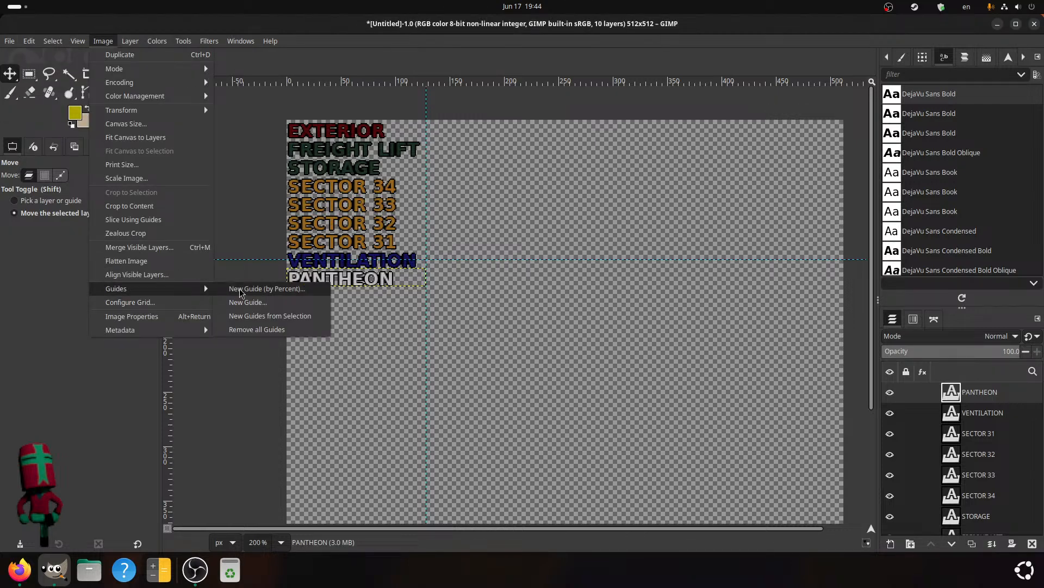
{"action": "left_click", "coordinate": [242, 289]}
{"action": "left_click", "coordinate": [250, 26]}
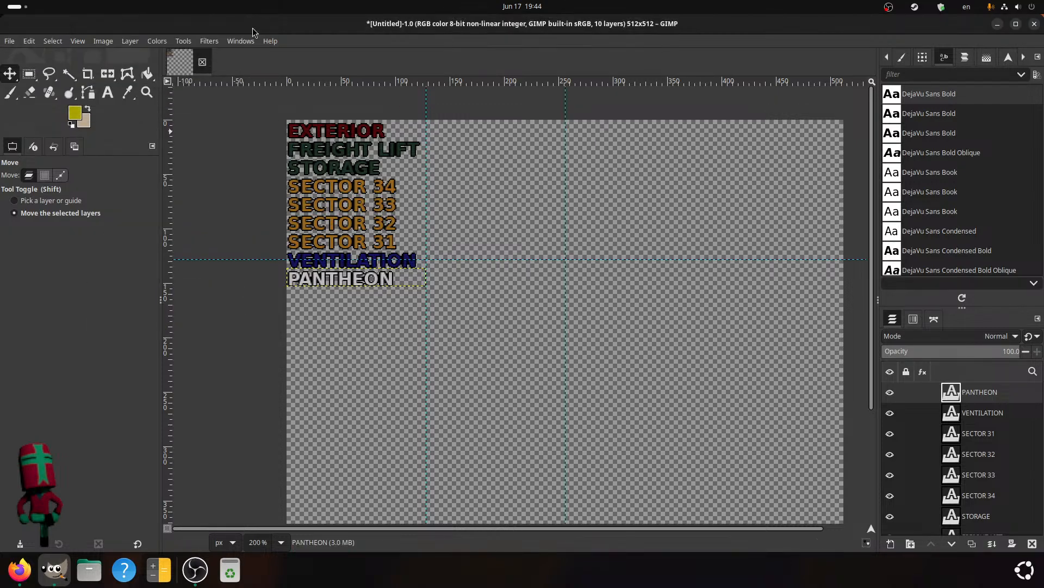
- Add a horizontal guide at 50% of the image height
{"action": "left_click", "coordinate": [103, 41]}
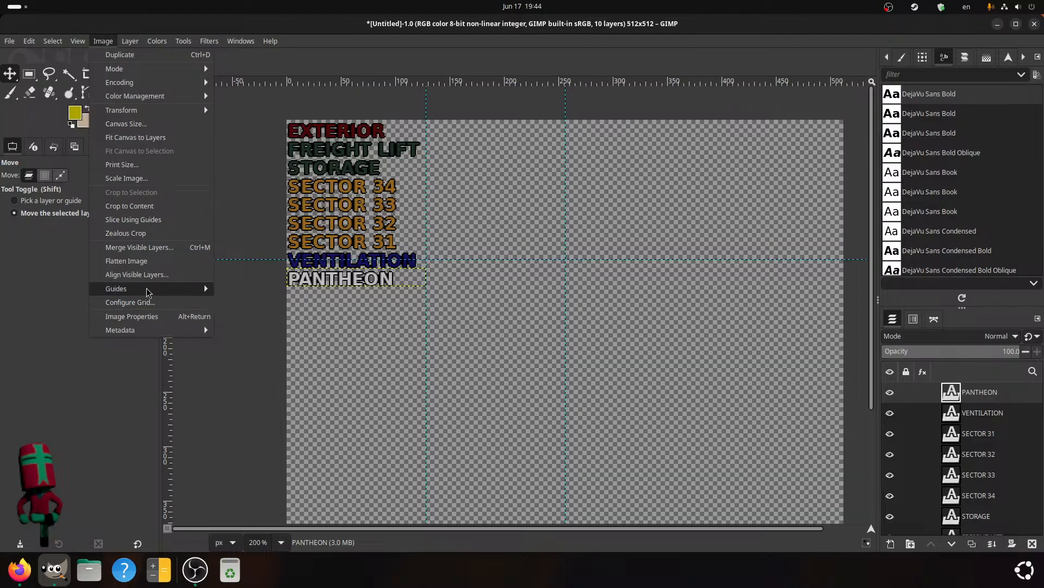
{"action": "mouse_move", "coordinate": [147, 293]}
{"action": "left_click", "coordinate": [239, 290]}
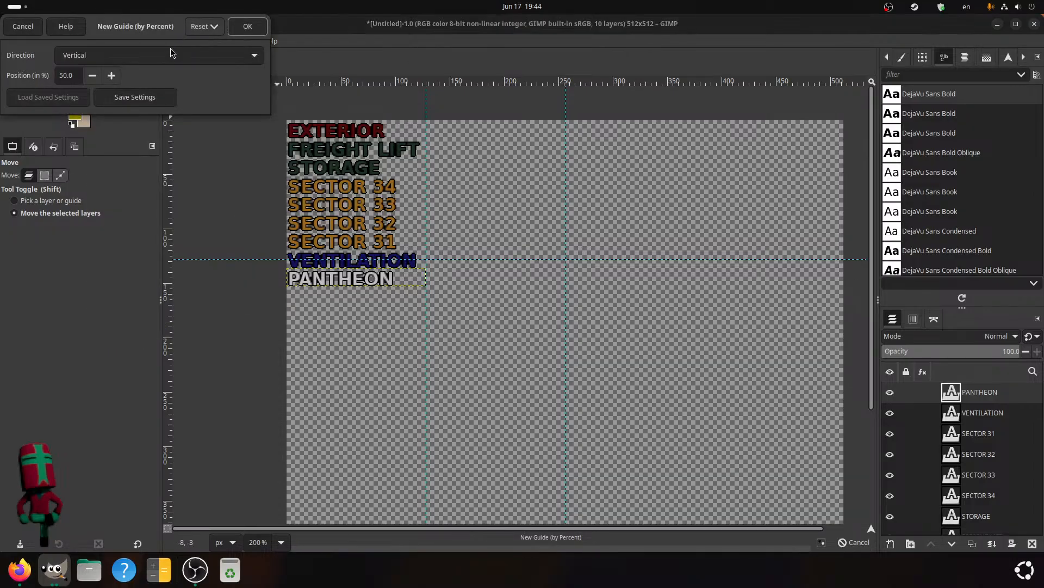
{"action": "left_click", "coordinate": [171, 50]}
{"action": "left_click", "coordinate": [221, 42]}
{"action": "left_click", "coordinate": [248, 26]}
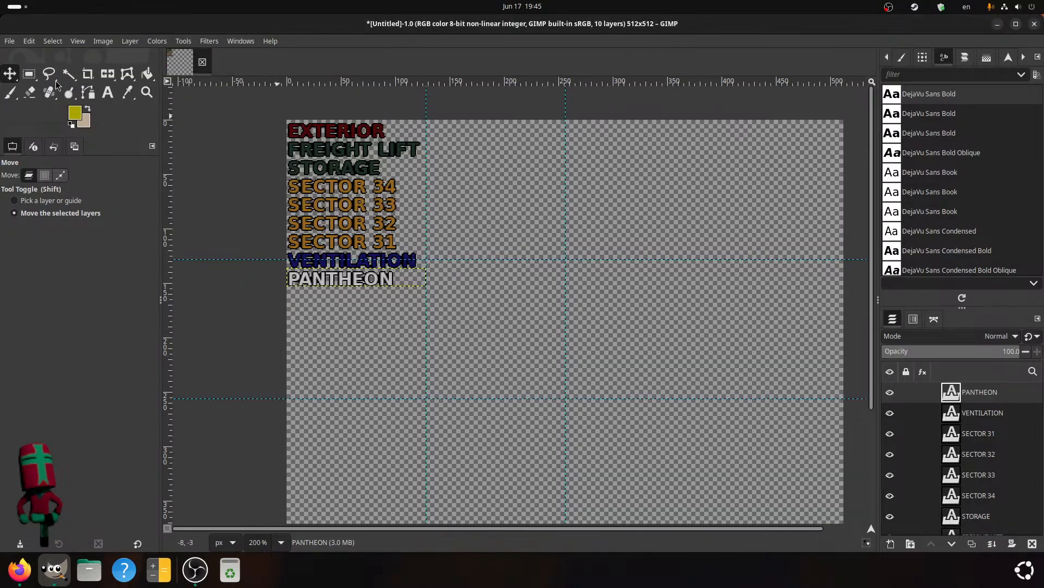
- Set the Move tool to pick a layer or guide, and move both 128 px guides onto the 50% guides
{"action": "left_click", "coordinate": [45, 174]}
{"action": "left_click", "coordinate": [34, 173]}
{"action": "left_click", "coordinate": [24, 203]}
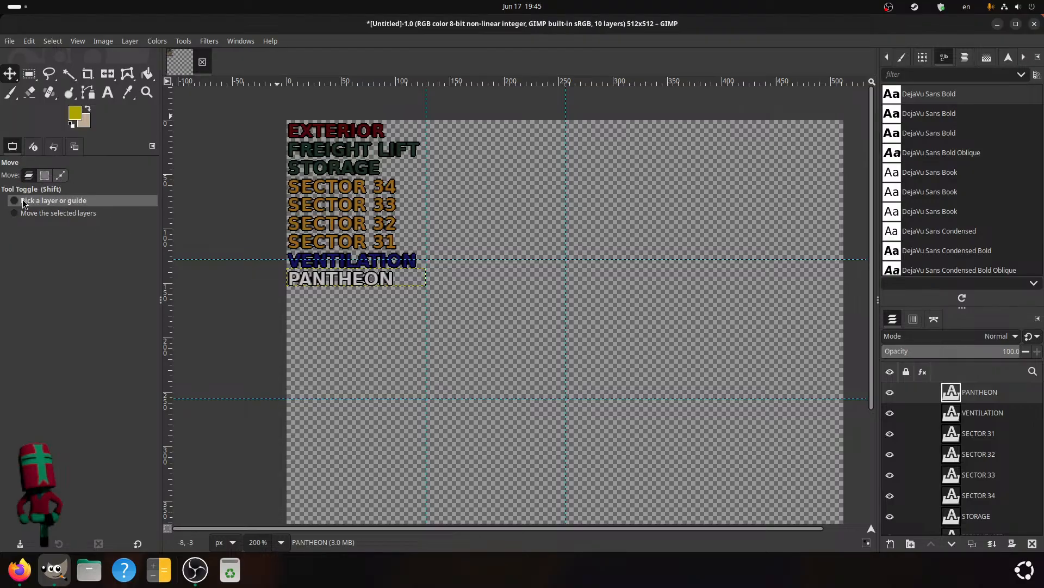
{"action": "left_click_drag", "start_coordinate": [244, 259], "coordinate": [235, 398]}
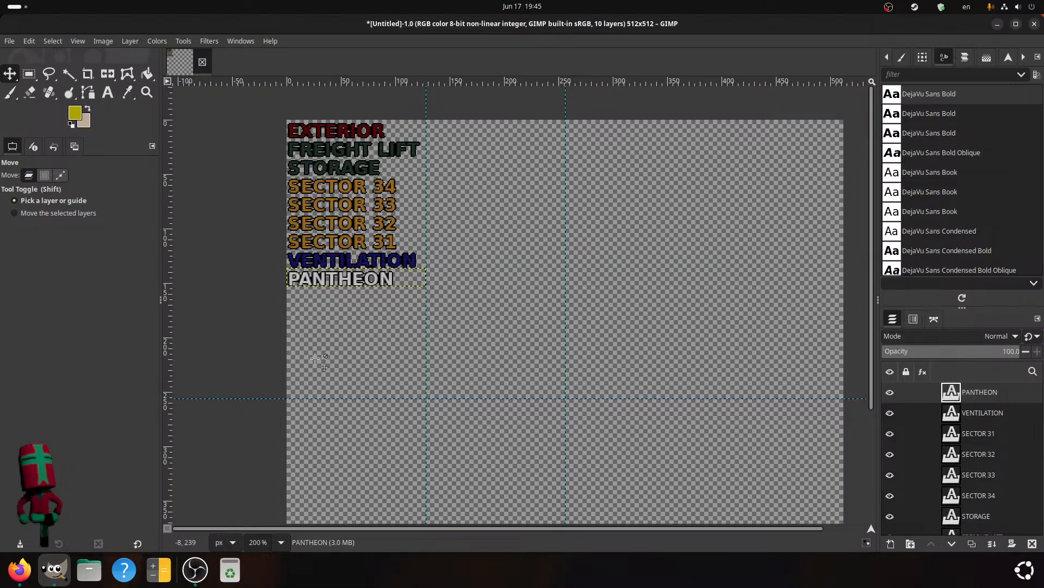
{"action": "left_click_drag", "start_coordinate": [426, 111], "coordinate": [565, 116]}
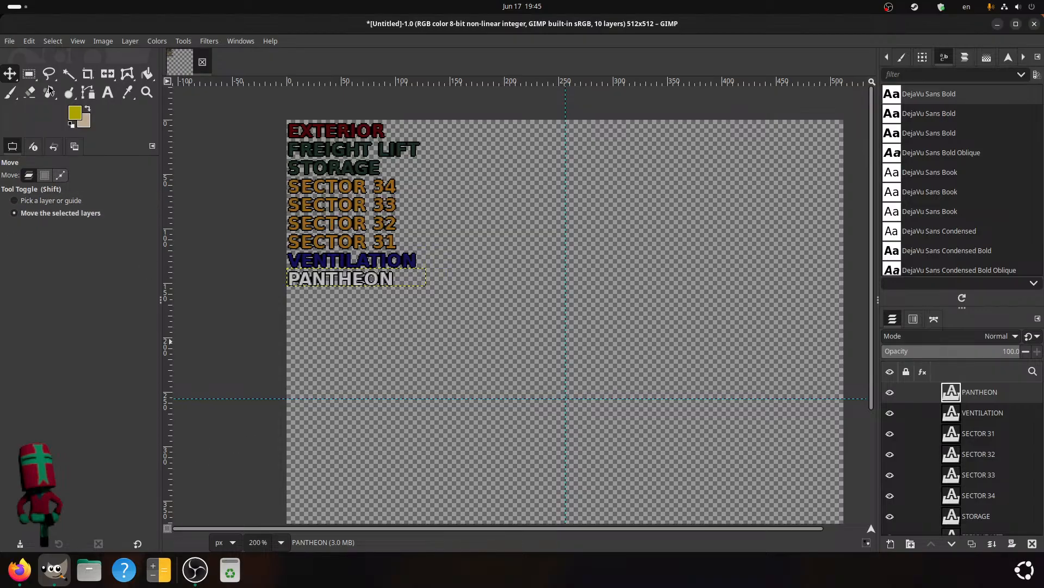
- Move the PANTHEON layer to the top of a second column beside EXTERIOR, starting at about 128 px across
{"action": "left_click", "coordinate": [29, 74]}
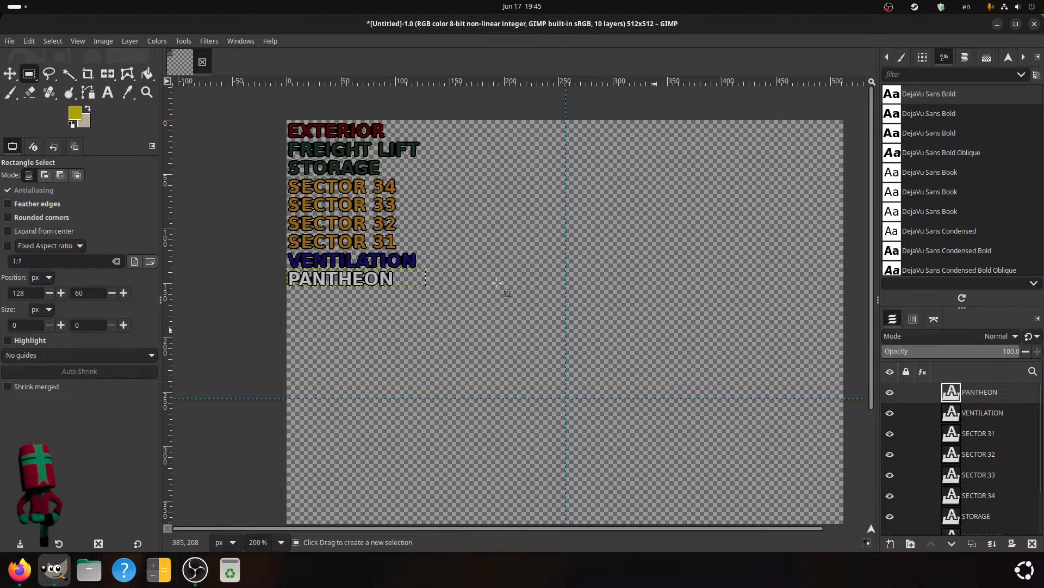
{"action": "key", "text": "m"}
{"action": "left_click_drag", "start_coordinate": [353, 277], "coordinate": [481, 131]}
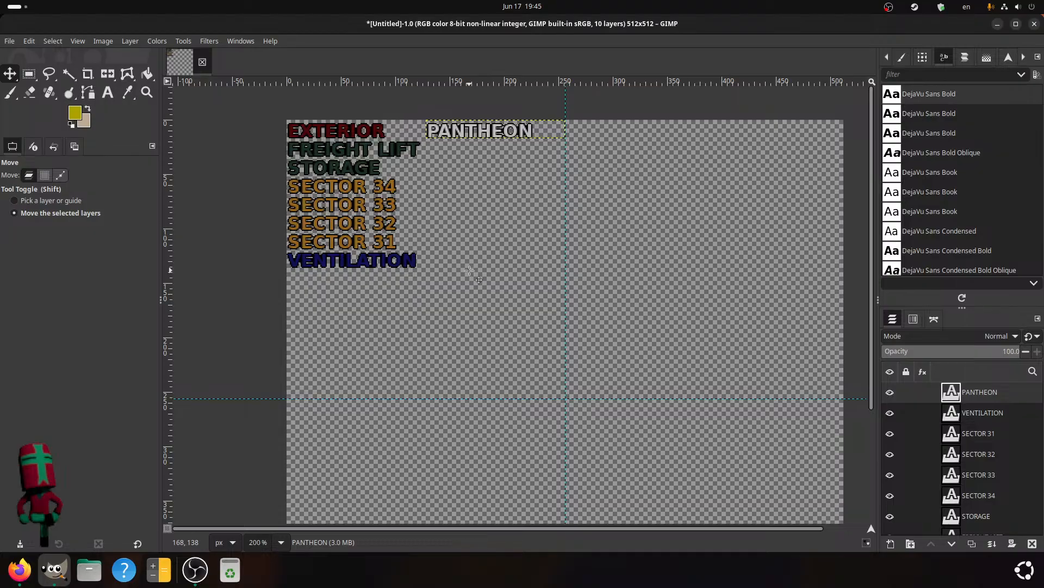
- Add a vertical guide by percent at a quarter of the image width, about 128 px across, along PANTHEON's starting edge
{"action": "left_click", "coordinate": [103, 42]}
{"action": "mouse_move", "coordinate": [187, 288]}
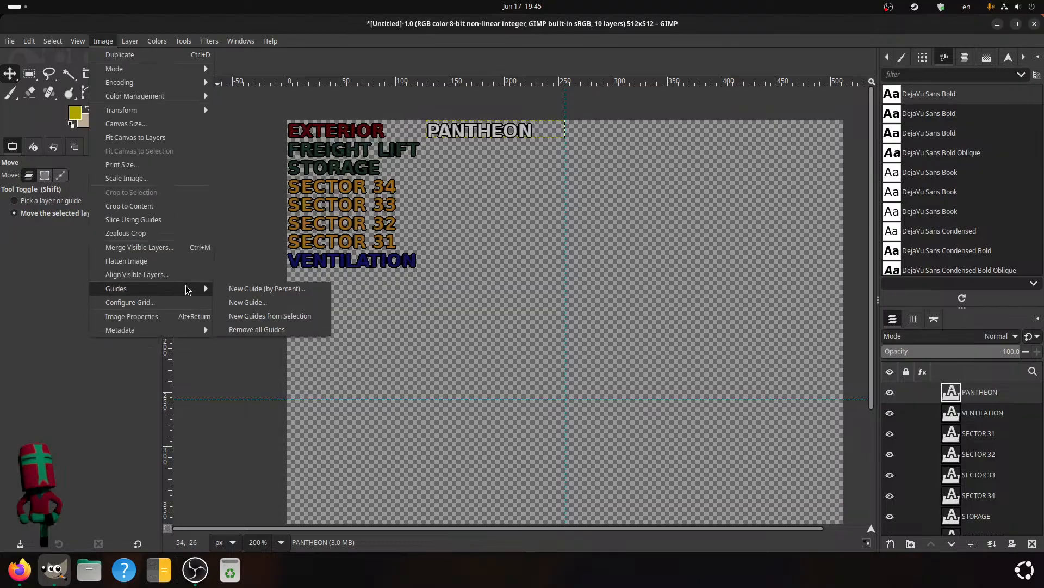
{"action": "left_click", "coordinate": [243, 291]}
{"action": "left_click", "coordinate": [151, 55]}
{"action": "left_click", "coordinate": [122, 72]}
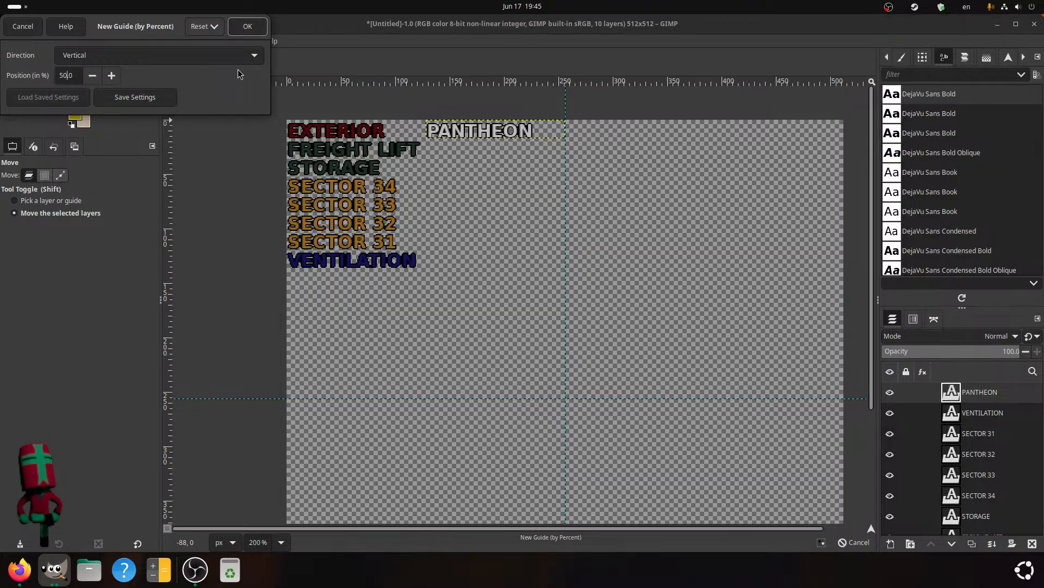
{"action": "key", "text": "Print"}
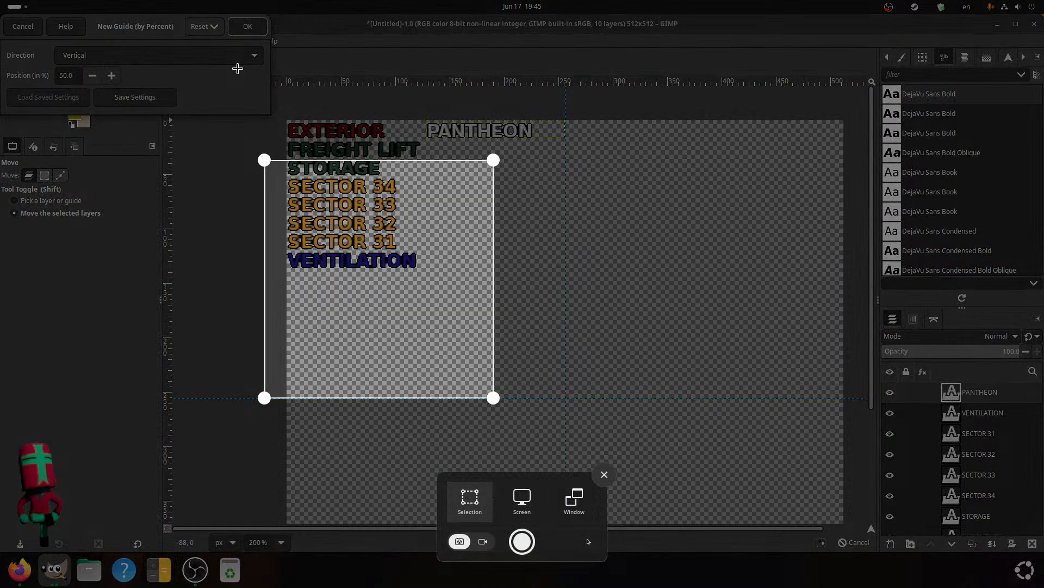
{"action": "left_click", "coordinate": [604, 474]}
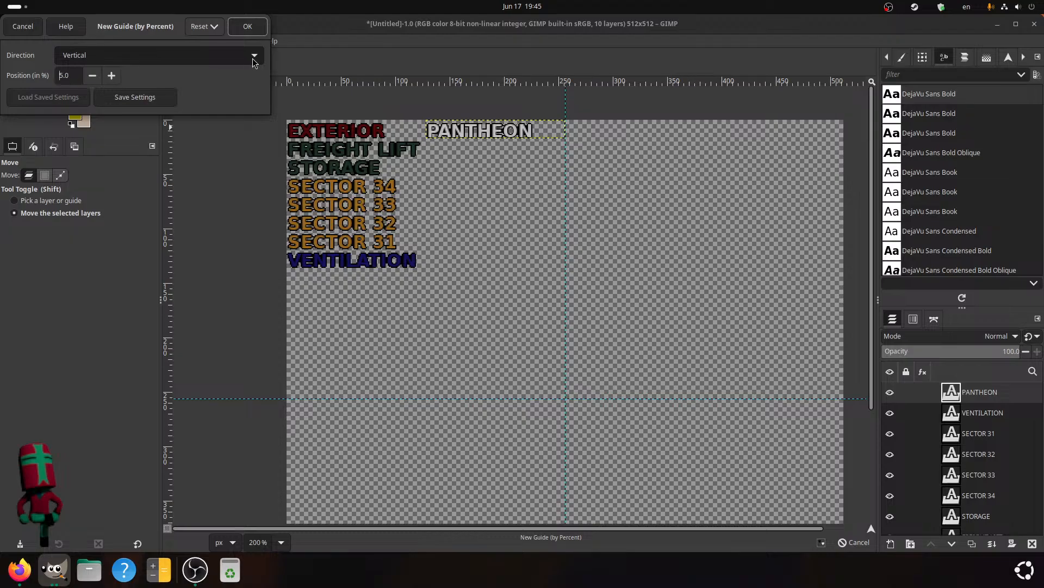
{"action": "left_click", "coordinate": [250, 24]}
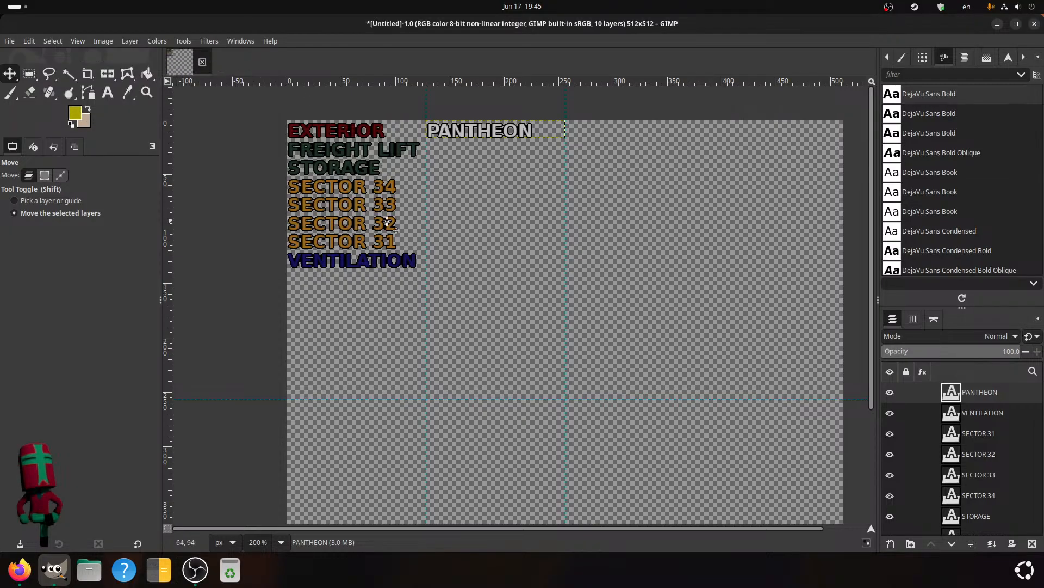
- Duplicate the VENTILATION text layer and place the copy directly below the original, aligned to the image's edge
{"action": "scroll", "coordinate": [433, 292], "scroll_direction": "down", "scroll_amount": 3}
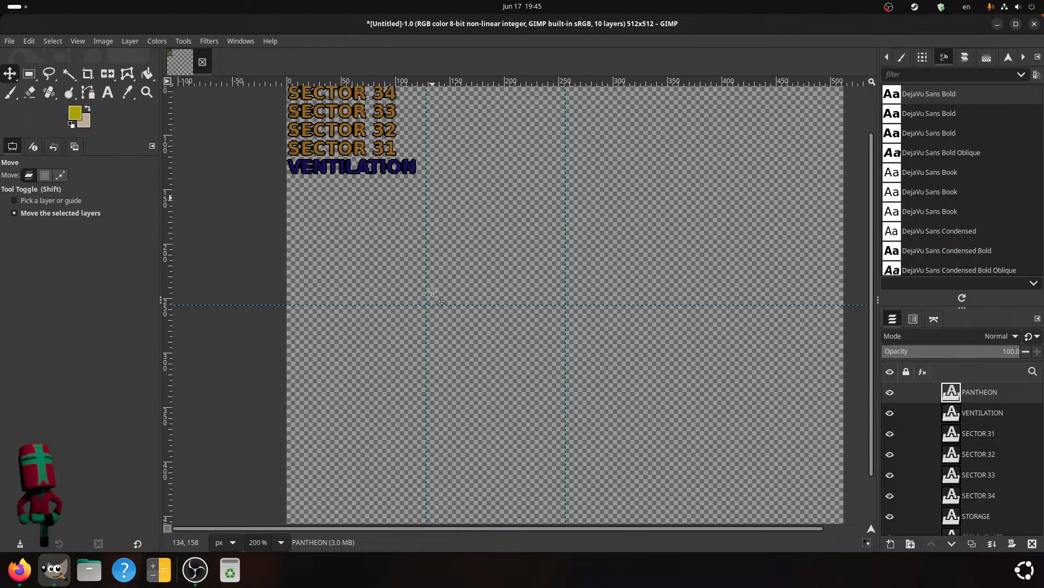
{"action": "scroll", "coordinate": [433, 293], "scroll_direction": "up", "scroll_amount": 2}
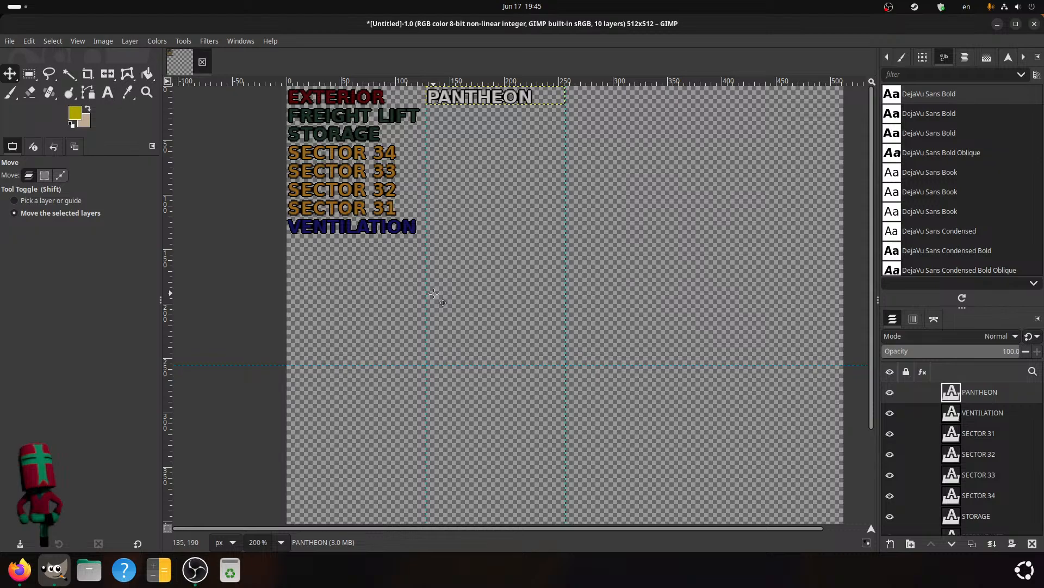
{"action": "left_click", "coordinate": [983, 412]}
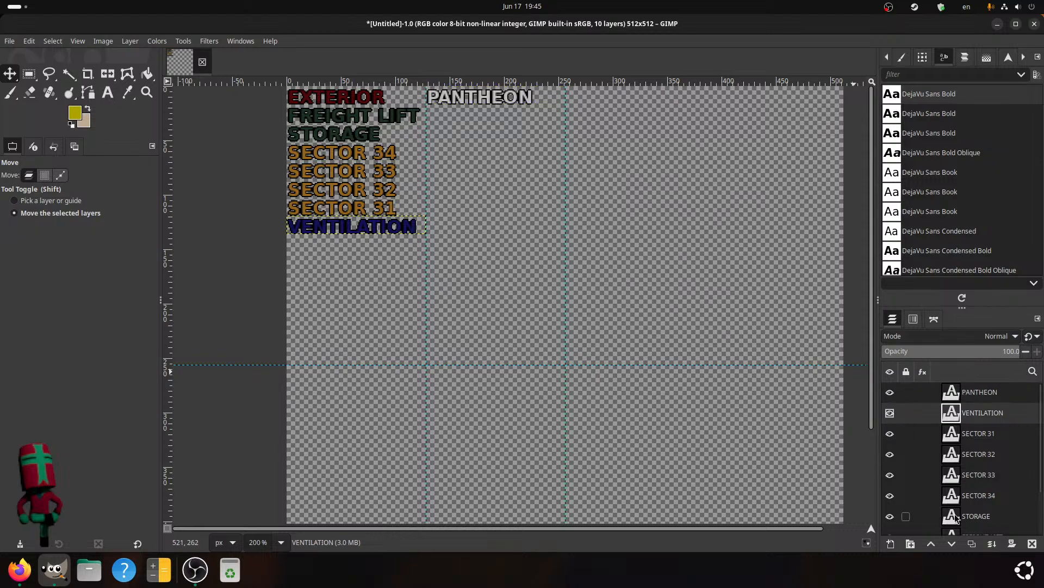
{"action": "left_click", "coordinate": [973, 544]}
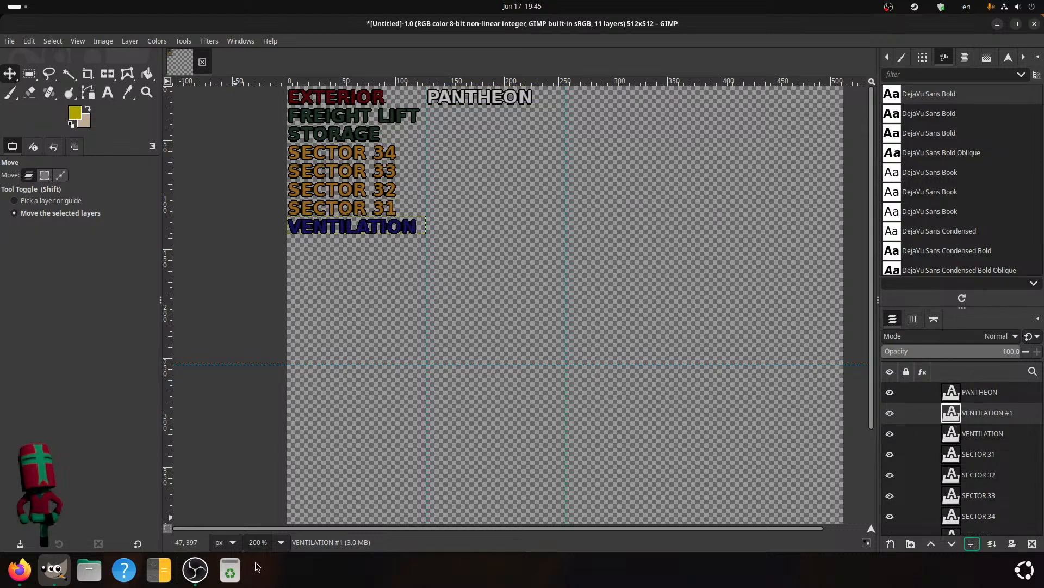
{"action": "left_click", "coordinate": [277, 541]}
{"action": "left_click", "coordinate": [276, 429]}
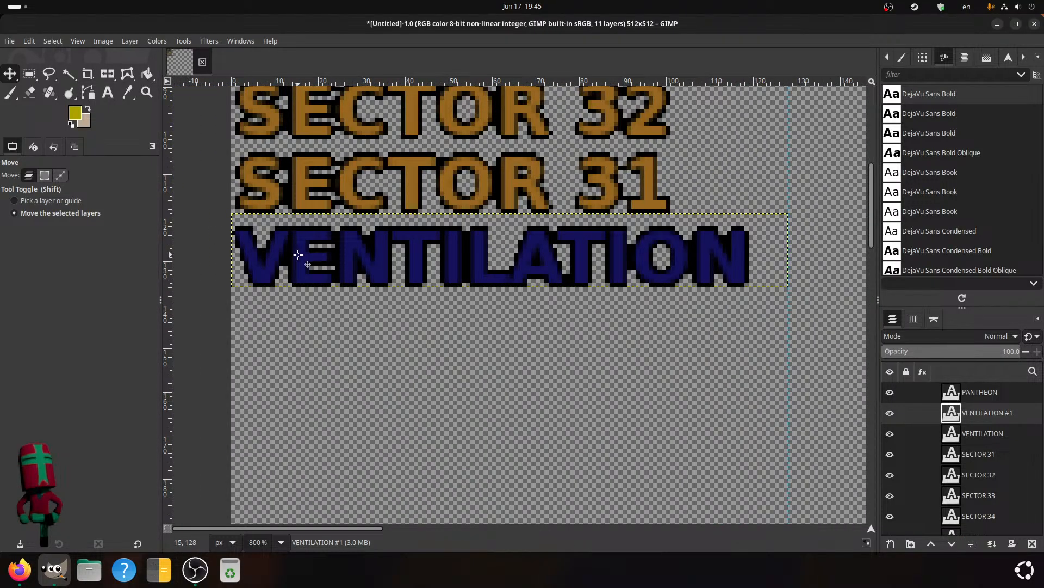
{"action": "left_click_drag", "start_coordinate": [296, 252], "coordinate": [293, 326]}
- Replace the text of the duplicated VENTILATION label with WATER PUMP
{"action": "left_click", "coordinate": [108, 92]}
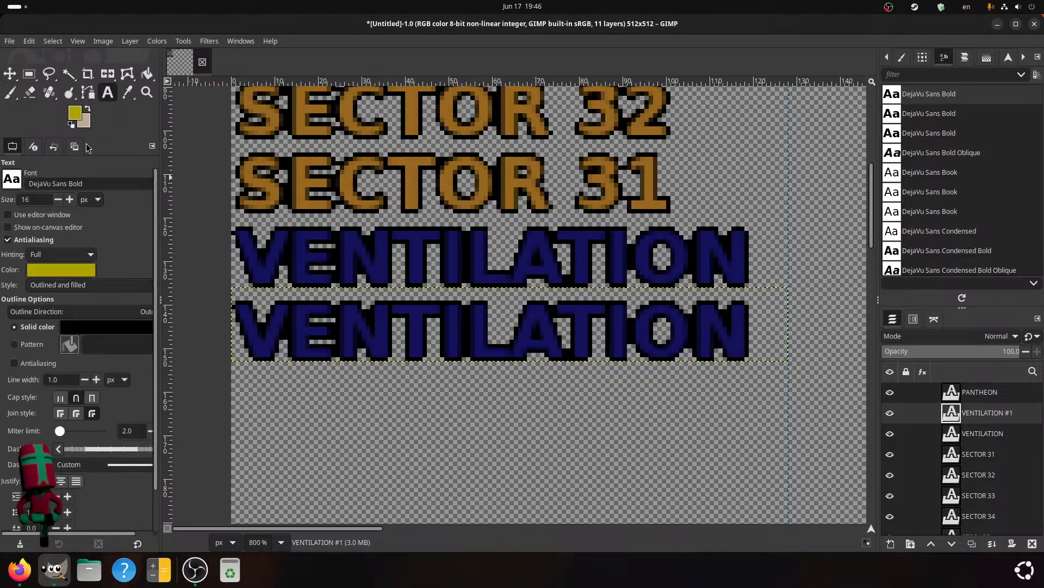
{"action": "left_click", "coordinate": [274, 323]}
{"action": "left_click_drag", "start_coordinate": [753, 337], "coordinate": [215, 332]}
{"action": "key", "text": "Delete"}
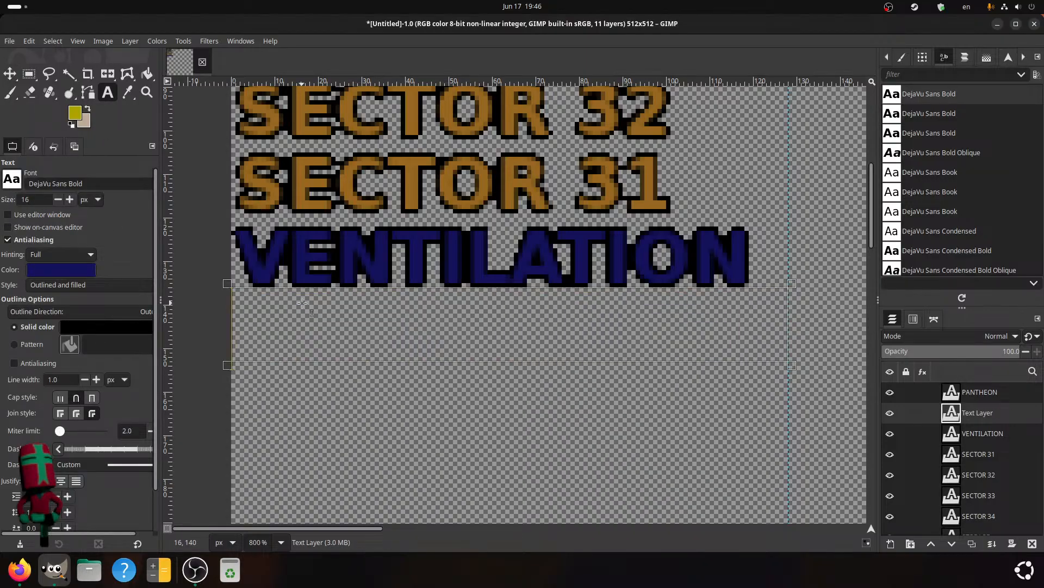
{"action": "type", "text": "WATER"}
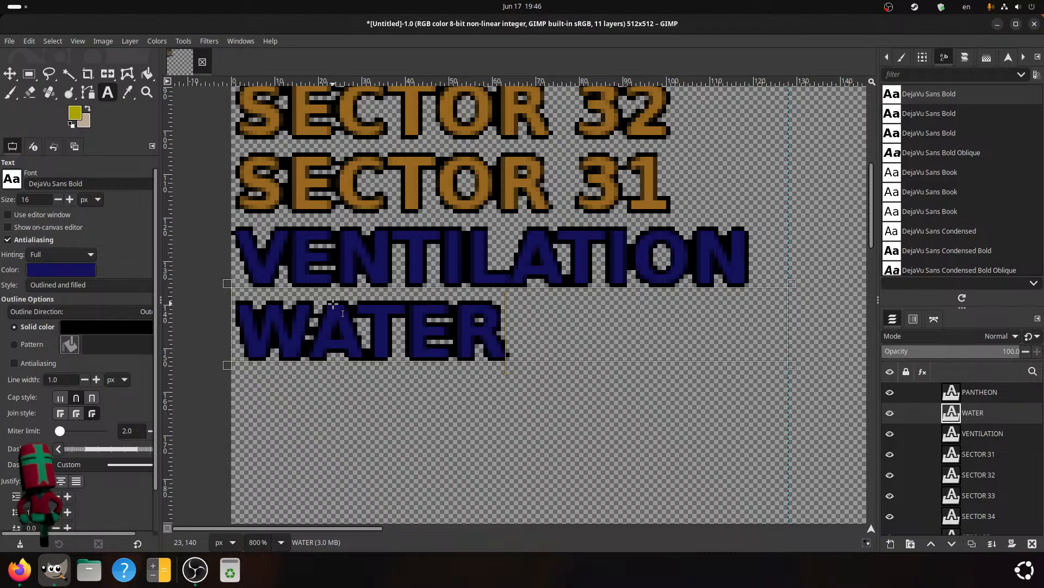
{"action": "type", "text": " PUM"}
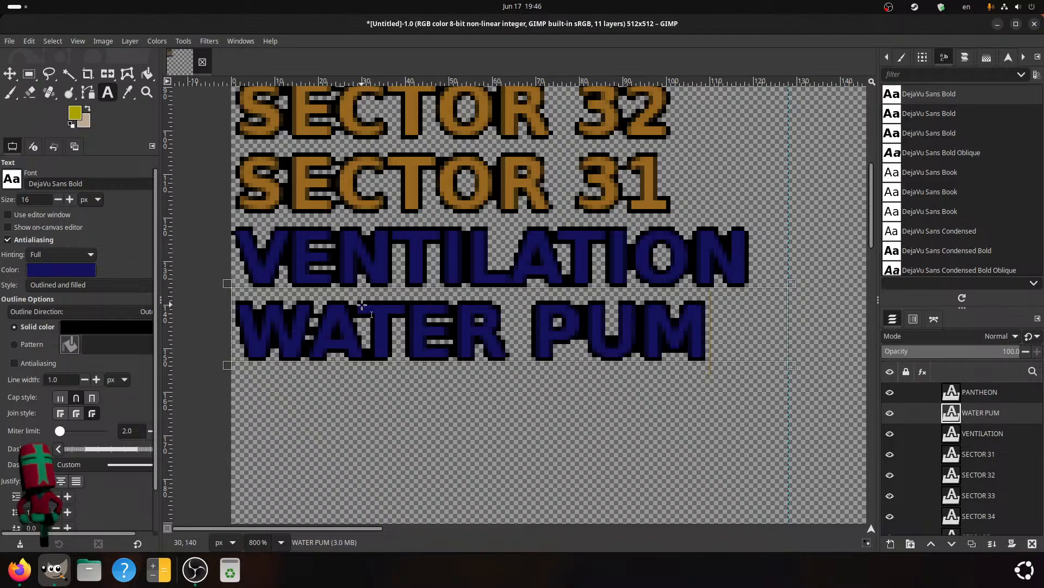
{"action": "type", "text": "P"}
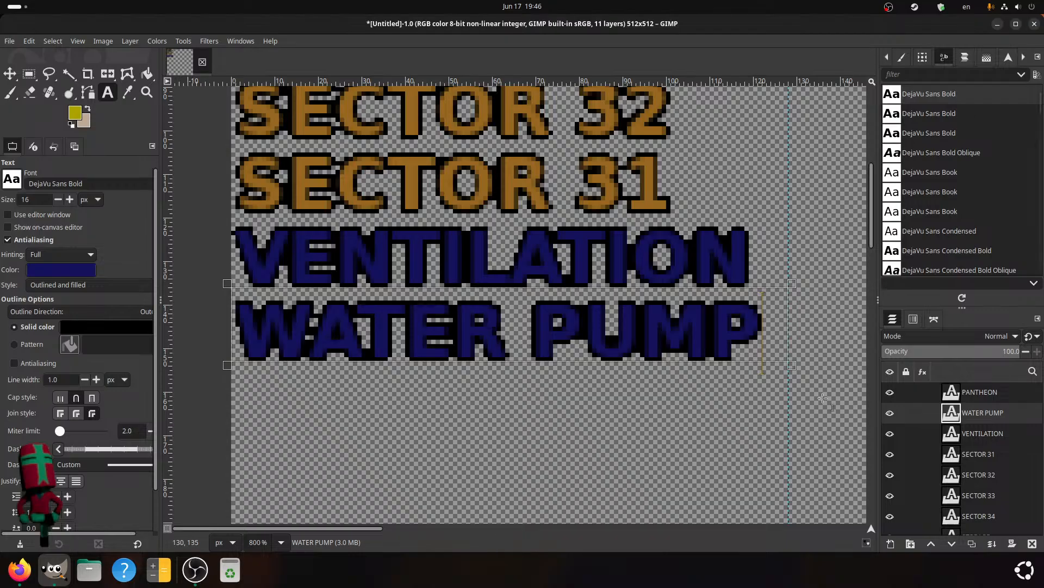
- Duplicate the WATER PUMP text layer and place the copy directly below the original in the first column
{"action": "left_click", "coordinate": [973, 544]}
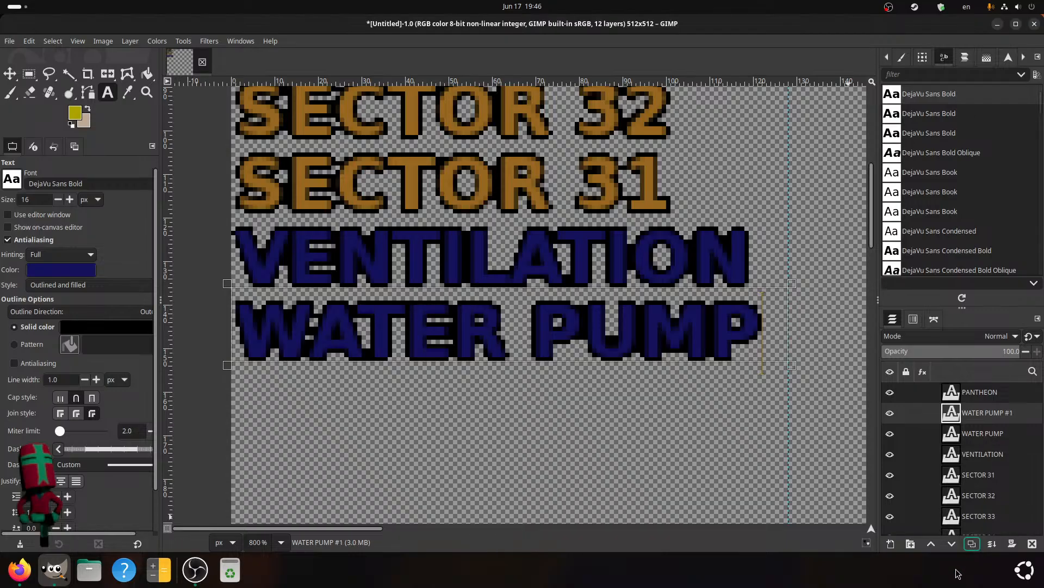
{"action": "left_click", "coordinate": [10, 73]}
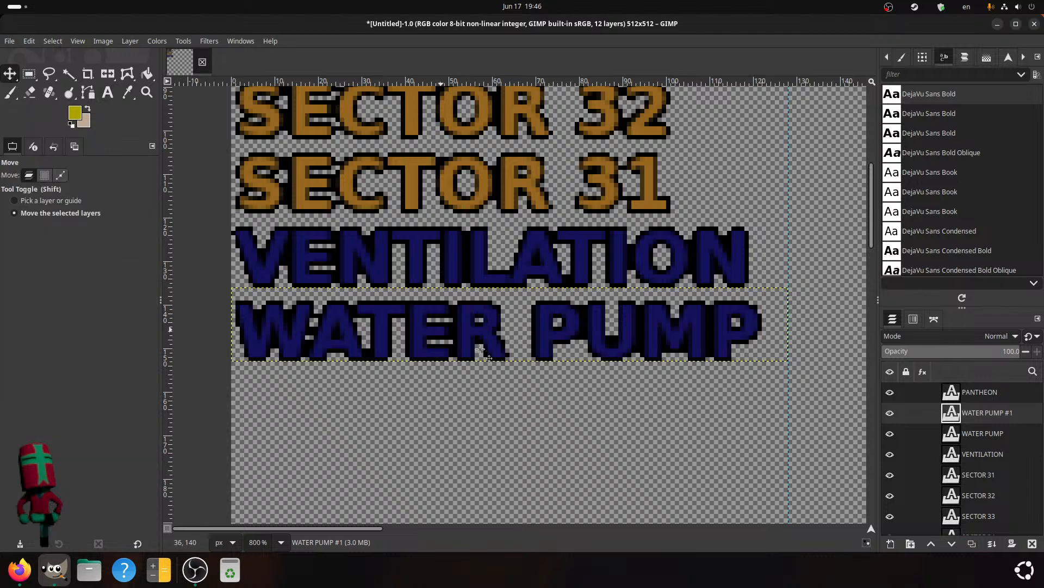
{"action": "left_click_drag", "start_coordinate": [383, 316], "coordinate": [388, 385]}
- Replace the text of the lower WATER PUMP label with NUTRITION
{"action": "left_click", "coordinate": [108, 92]}
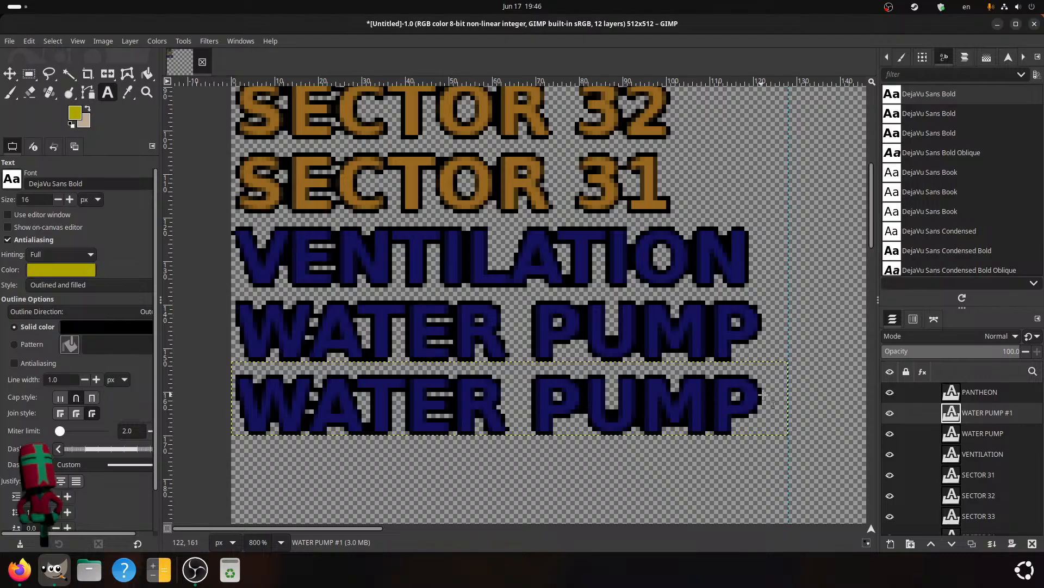
{"action": "left_click", "coordinate": [281, 404]}
{"action": "key", "text": "ctrl+a"}
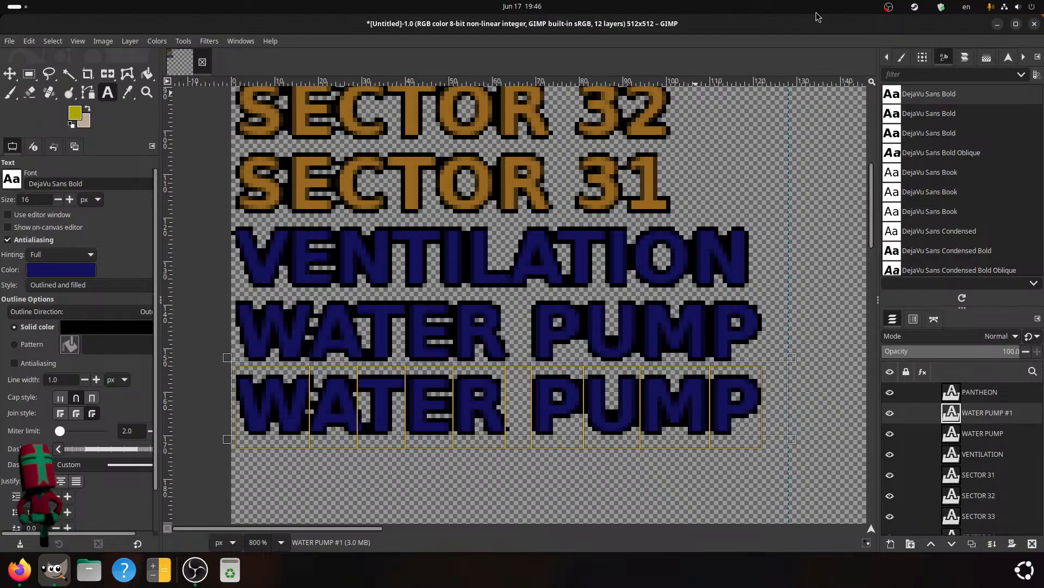
{"action": "type", "text": "NUTRITION"}
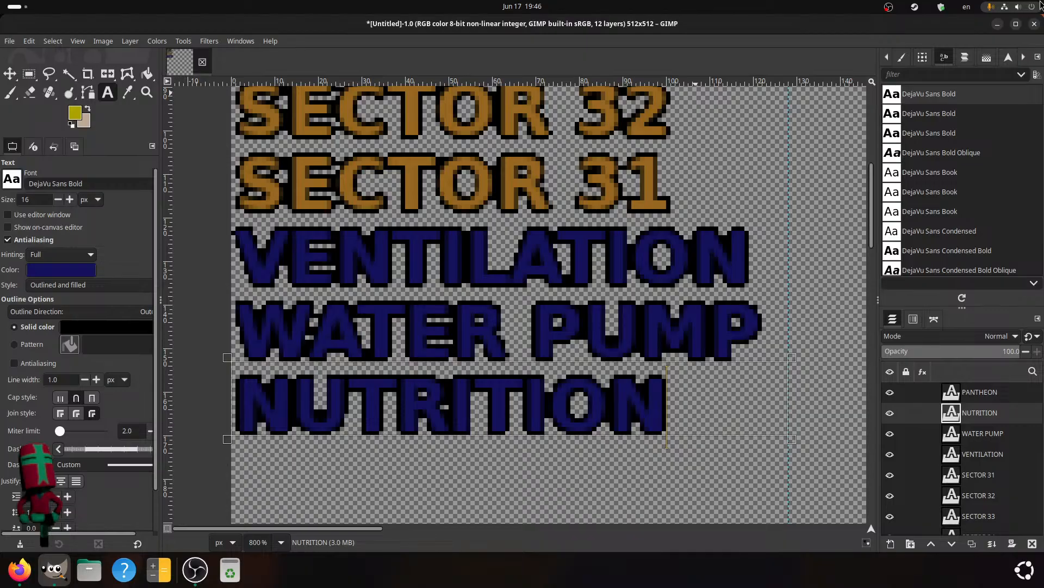
- Change the NUTRITION label's text to NUTRI-DISP
{"action": "key", "text": "BackSpace"}
{"action": "key", "text": "BackSpace"}
{"action": "key", "text": "BackSpace"}
{"action": "key", "text": "BackSpace"}
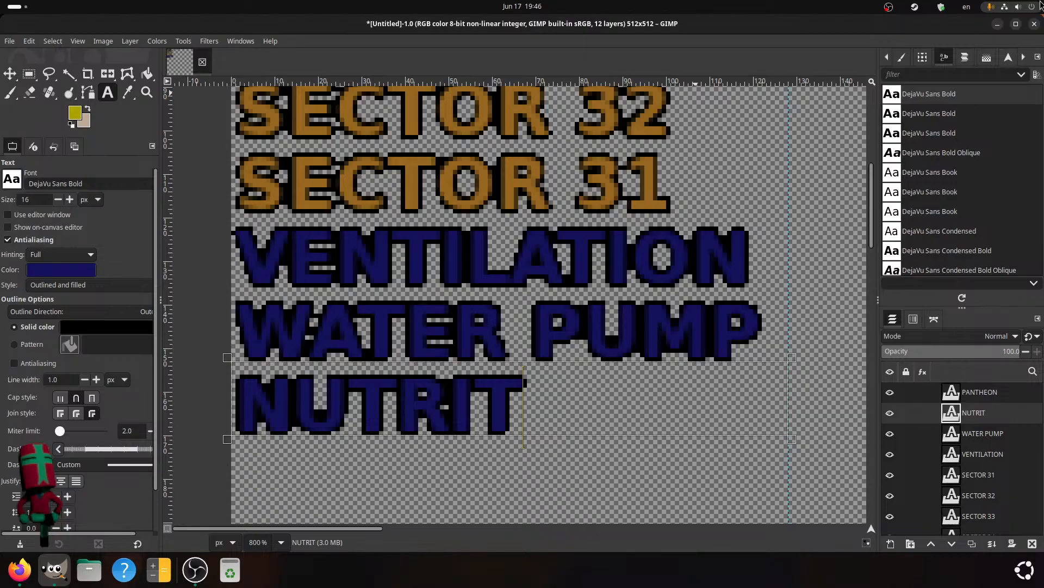
{"action": "type", "text": "-"}
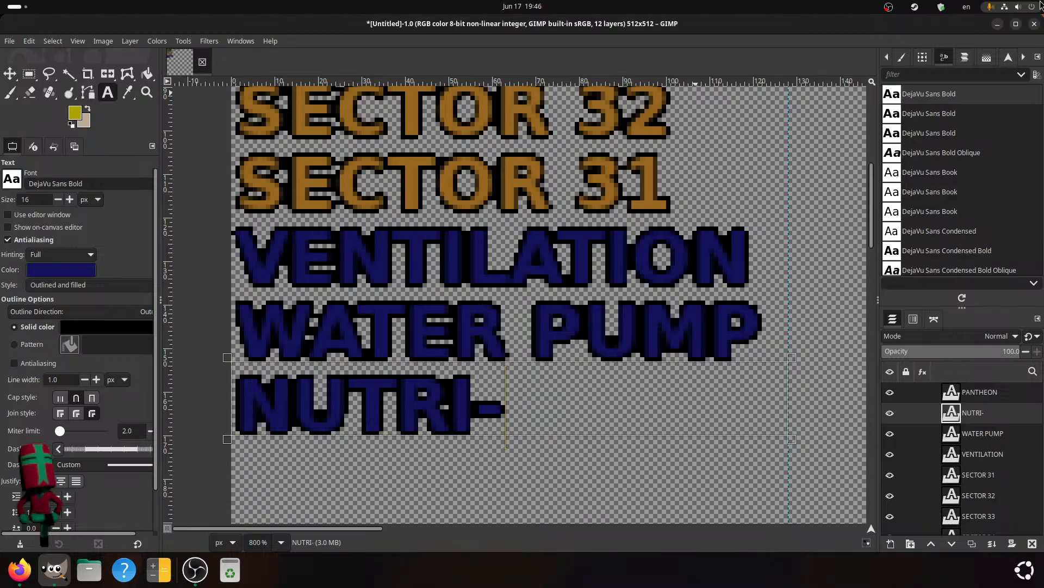
{"action": "type", "text": "P"}
{"action": "key", "text": "BackSpace"}
{"action": "type", "text": "DISP"}
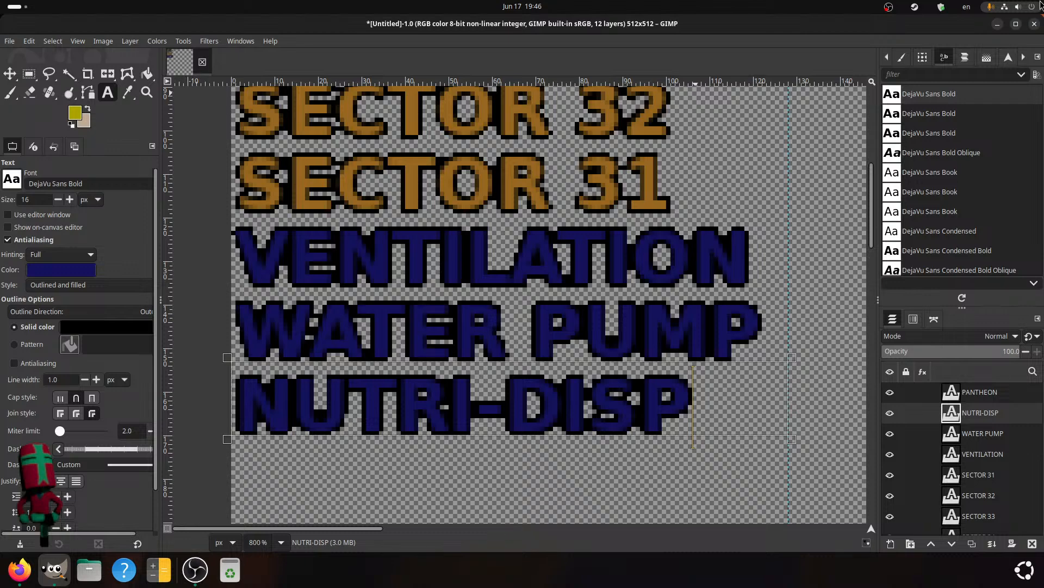
- Change the label below WATER PUMP to read NUTRIPICKUP, without a hyphen
{"action": "key", "text": "BackSpace"}
{"action": "key", "text": "BackSpace"}
{"action": "key", "text": "BackSpace"}
{"action": "key", "text": "BackSpace"}
{"action": "key", "text": "BackSpace"}
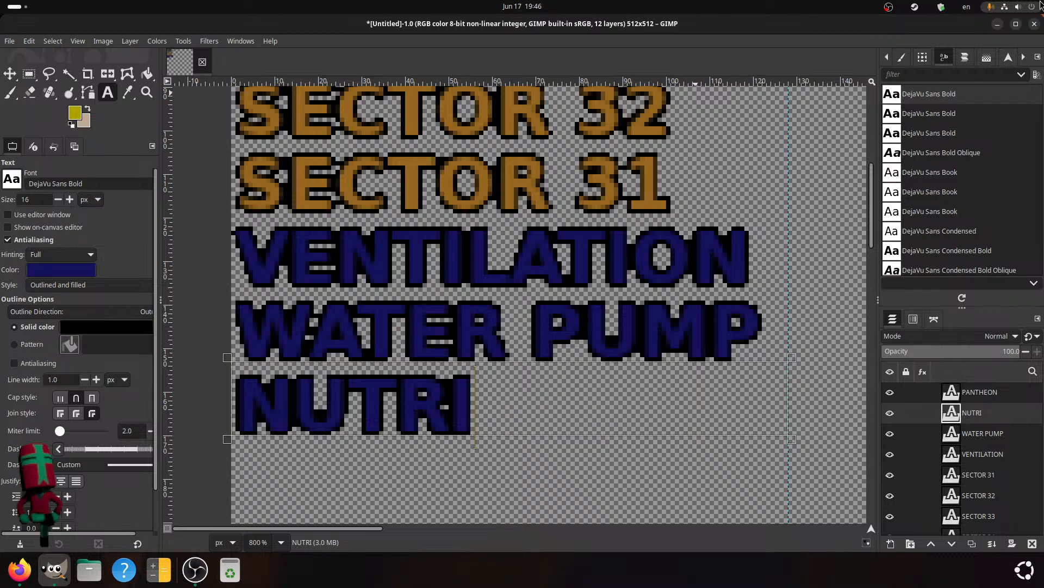
{"action": "type", "text": "-PICU"}
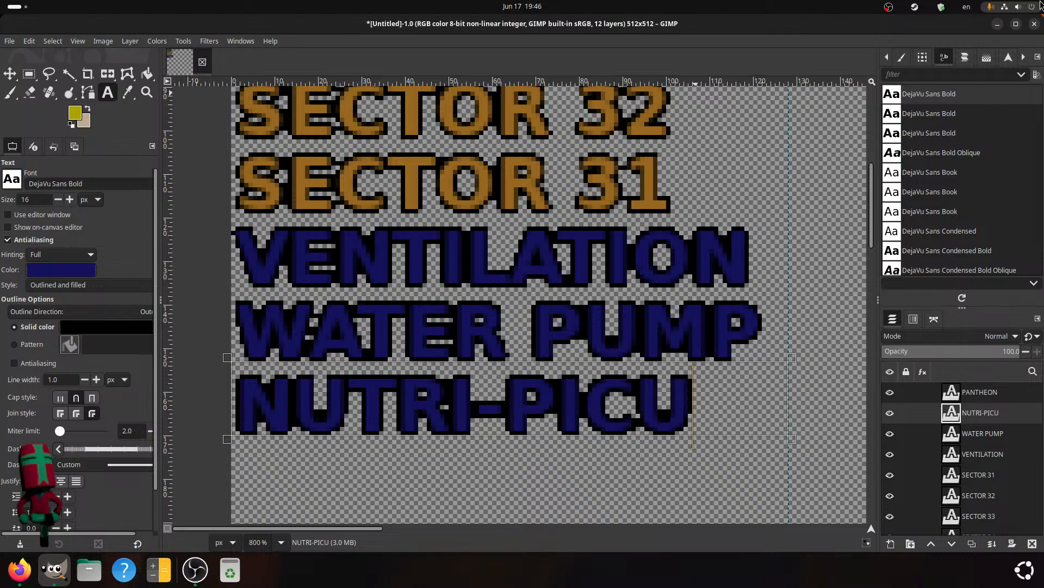
{"action": "key", "text": "BackSpace"}
{"action": "type", "text": "K-UP"}
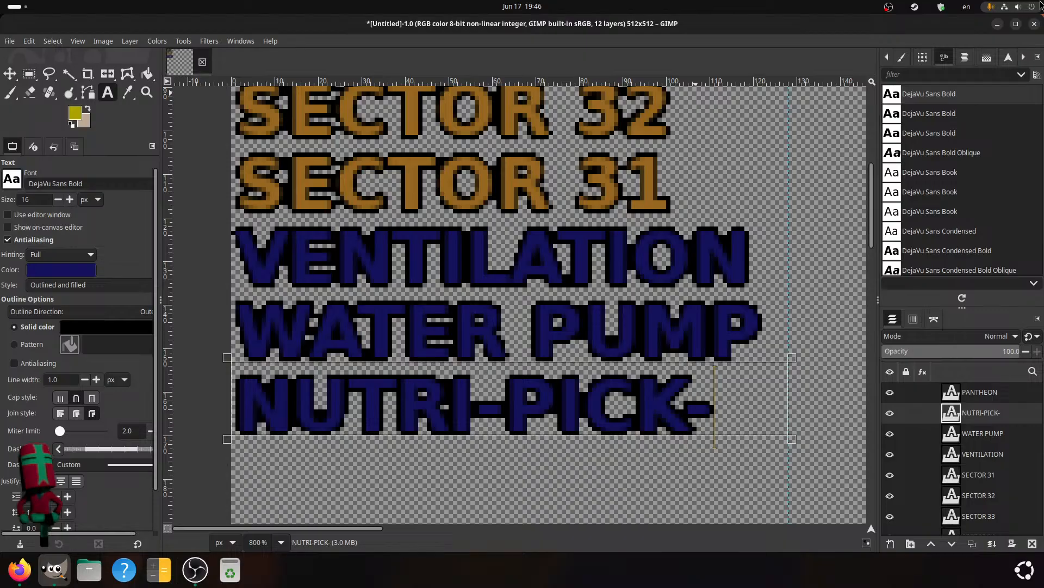
{"action": "key", "text": "BackSpace"}
{"action": "key", "text": "BackSpace"}
{"action": "key", "text": "BackSpace"}
{"action": "type", "text": "UP"}
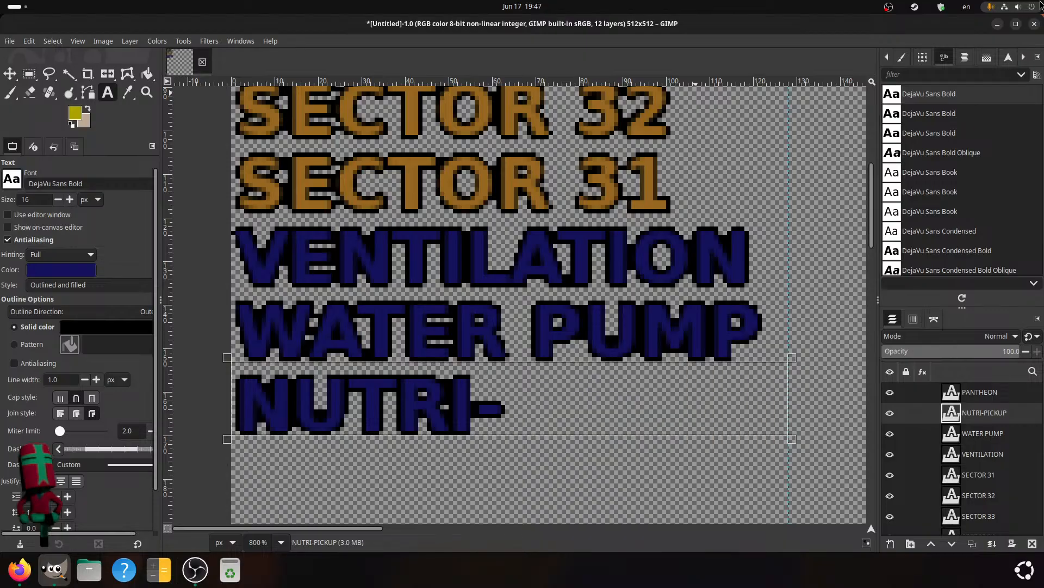
{"action": "left_click", "coordinate": [575, 413]}
{"action": "key", "text": "BackSpace"}
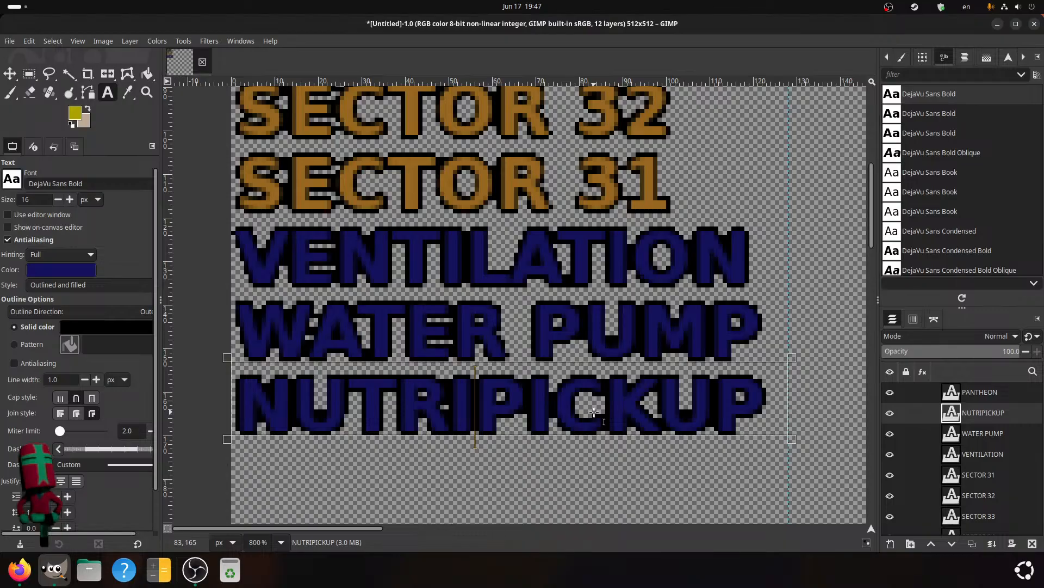
- Look over the labels in the first column and the space under PANTHEON in the second column
{"action": "scroll", "coordinate": [594, 412], "scroll_direction": "up", "scroll_amount": 8}
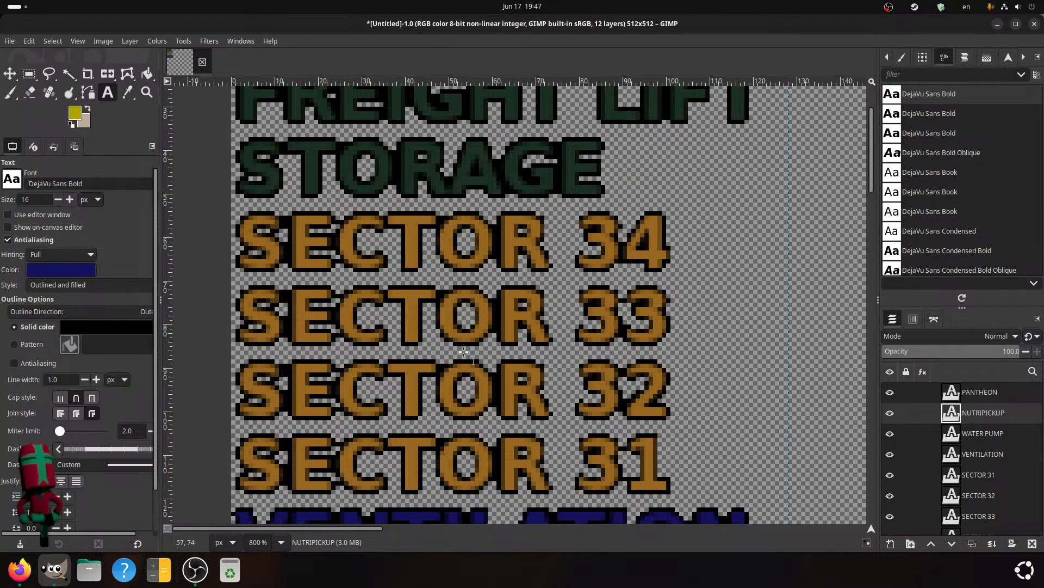
{"action": "scroll", "coordinate": [453, 380], "scroll_direction": "up", "scroll_amount": 3}
{"action": "scroll", "coordinate": [416, 359], "scroll_direction": "down", "scroll_amount": 5}
{"action": "scroll", "coordinate": [414, 357], "scroll_direction": "down", "scroll_amount": 5}
{"action": "left_click", "coordinate": [435, 414]}
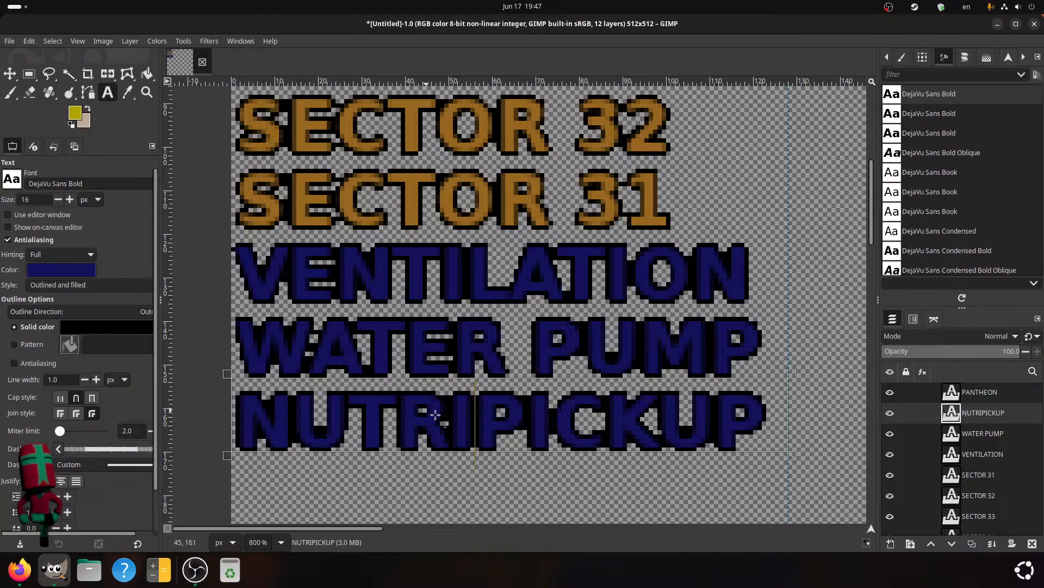
{"action": "left_click", "coordinate": [554, 400]}
{"action": "left_click", "coordinate": [664, 400]}
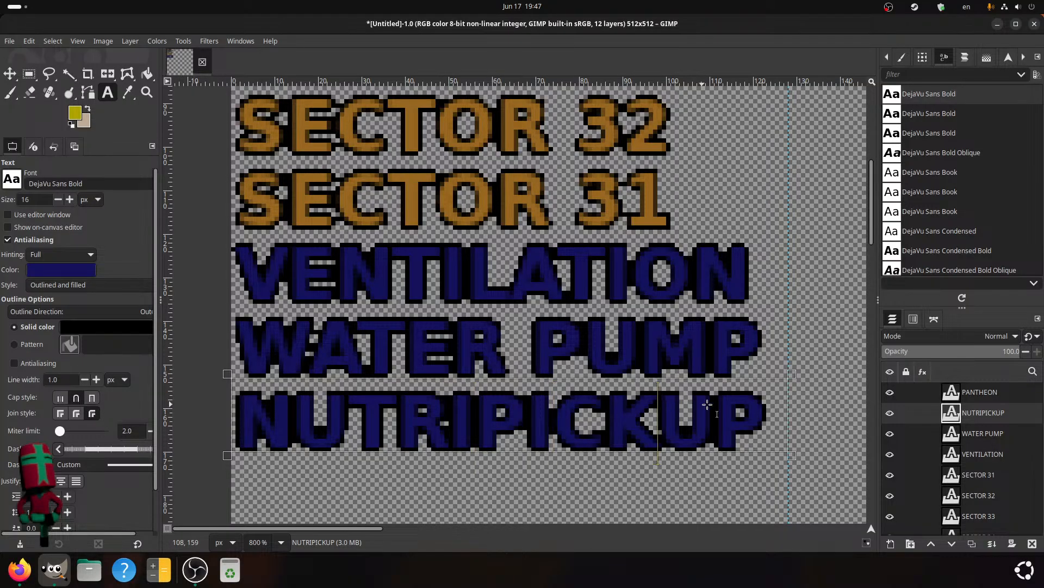
{"action": "left_click", "coordinate": [398, 420]}
{"action": "left_click", "coordinate": [341, 420]}
{"action": "scroll", "coordinate": [341, 420], "scroll_direction": "down", "scroll_amount": 4}
{"action": "scroll", "coordinate": [315, 397], "scroll_direction": "up", "scroll_amount": 3}
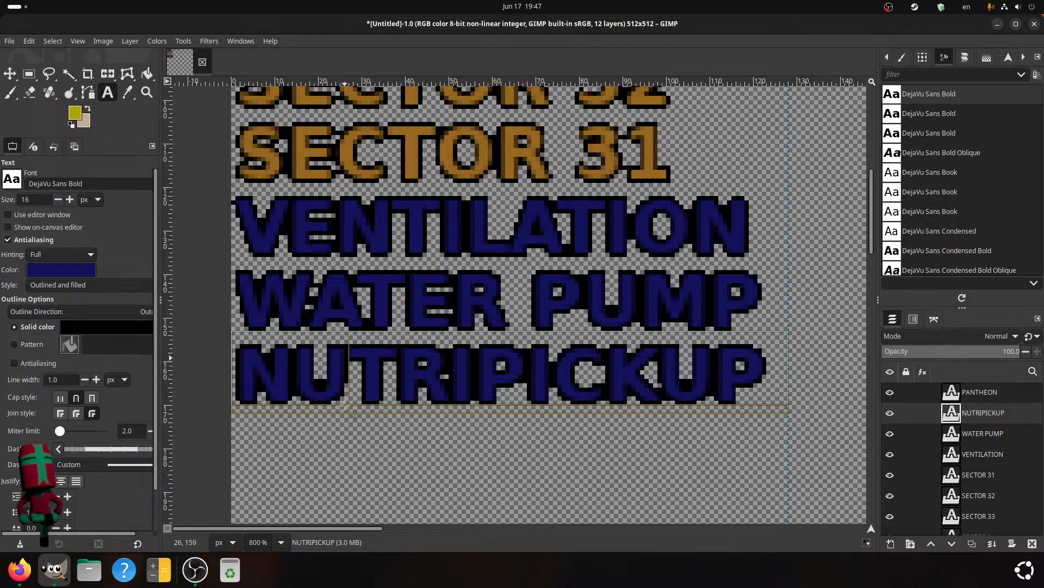
{"action": "left_click", "coordinate": [548, 379]}
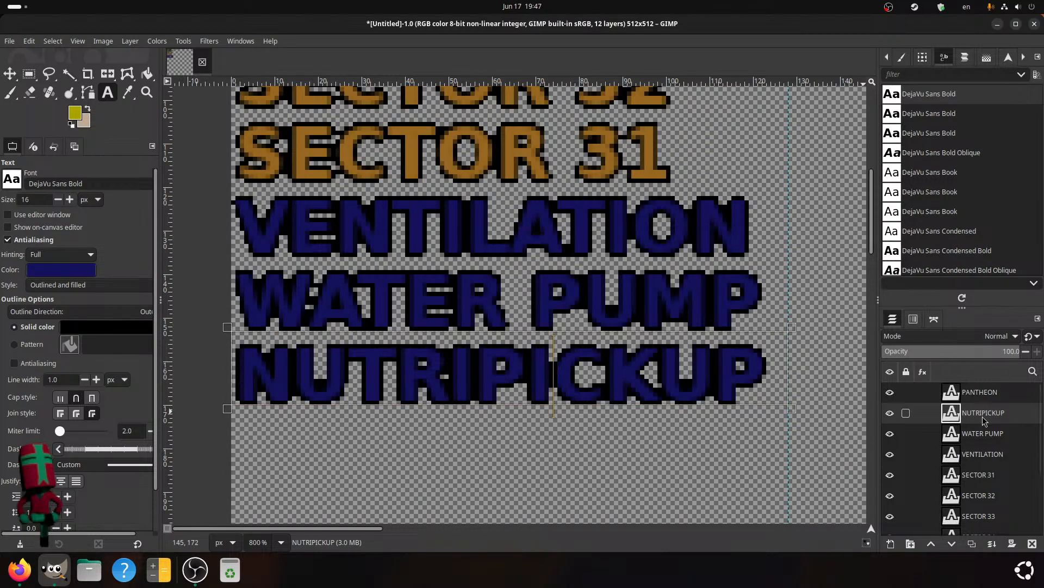
{"action": "middle_click_drag", "start_coordinate": [863, 95], "coordinate": [506, 291]}
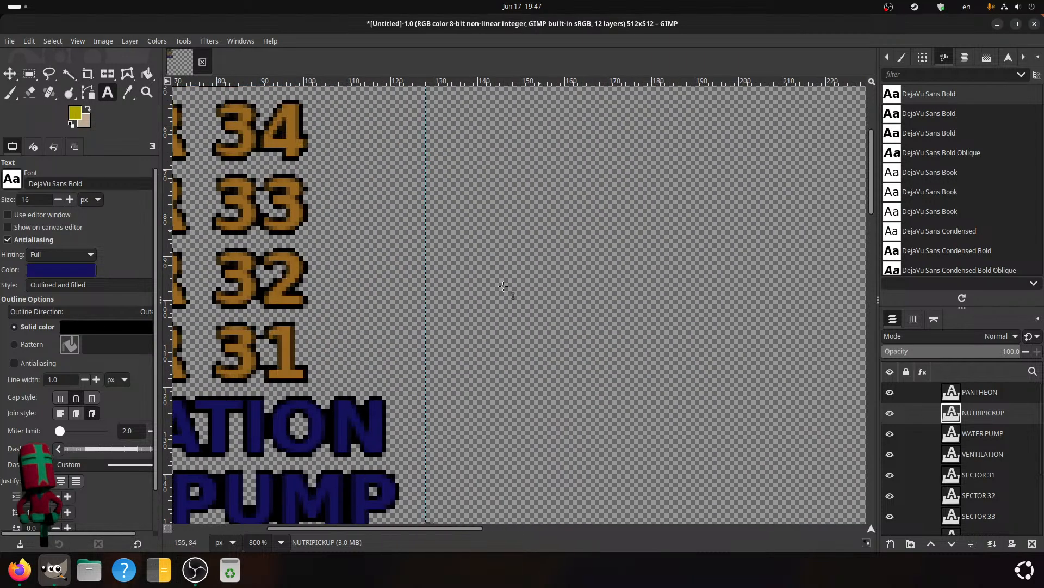
{"action": "middle_click_drag", "start_coordinate": [577, 98], "coordinate": [576, 296]}
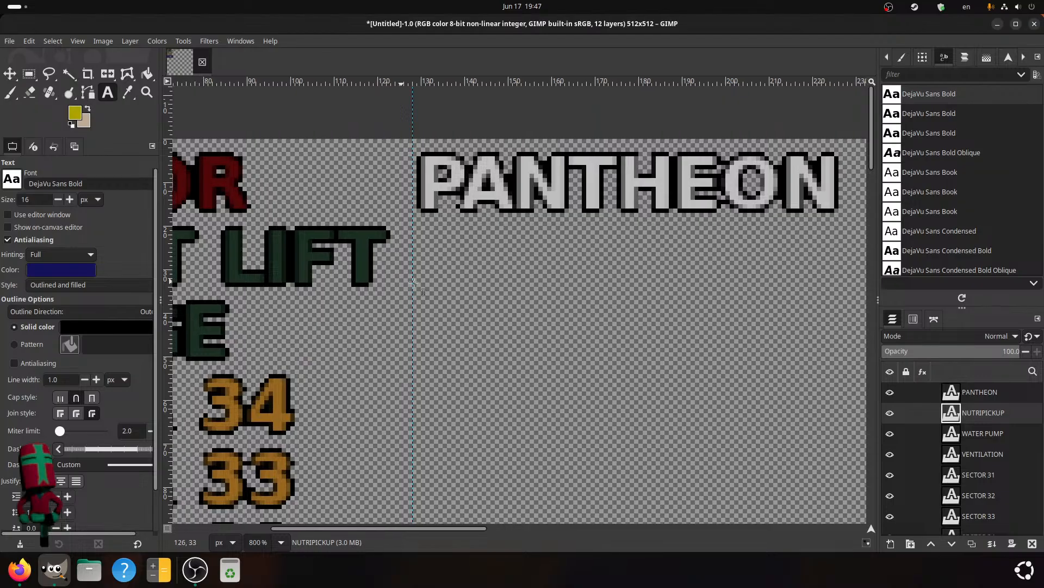
- Duplicate the NUTRIPICKUP label and place the copy directly below the original, aligned with the first column
{"action": "middle_click_drag", "start_coordinate": [700, 204], "coordinate": [539, 248]}
{"action": "middle_click_drag", "start_coordinate": [218, 221], "coordinate": [732, 181]}
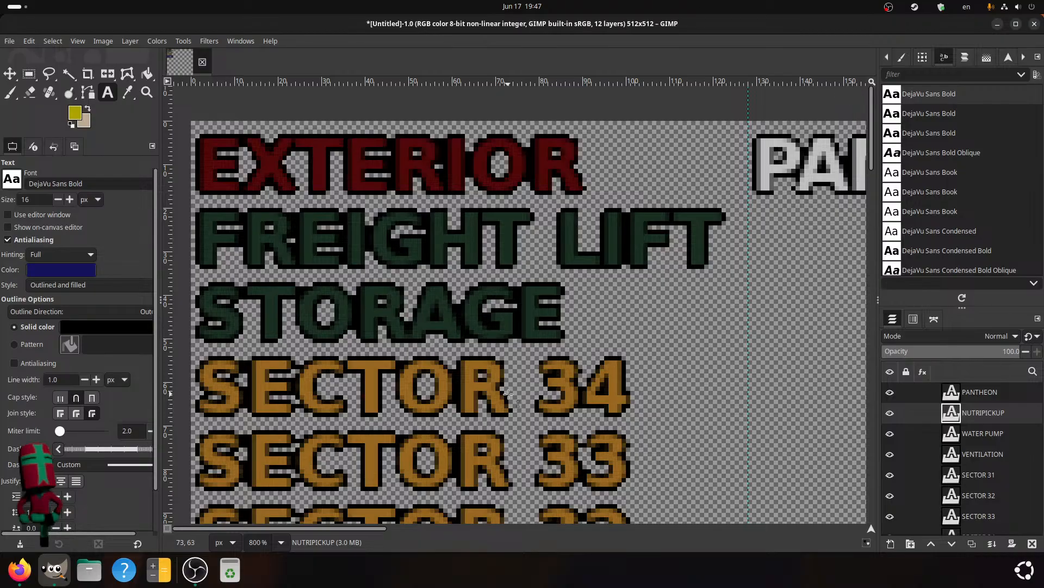
{"action": "middle_click_drag", "start_coordinate": [338, 451], "coordinate": [401, 186]}
{"action": "middle_click_drag", "start_coordinate": [354, 387], "coordinate": [380, 240]}
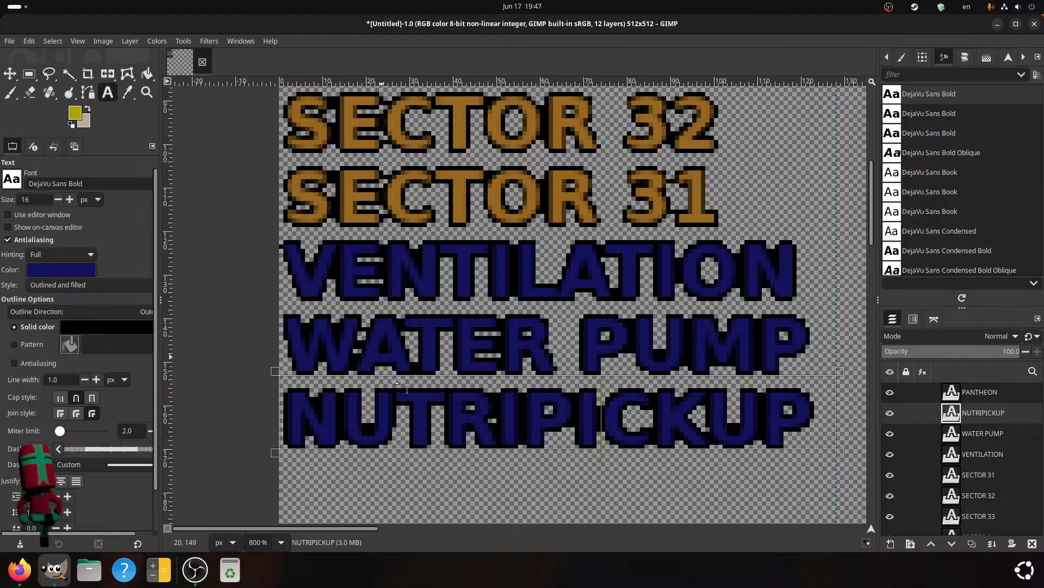
{"action": "scroll", "coordinate": [310, 359], "scroll_direction": "down", "scroll_amount": 5}
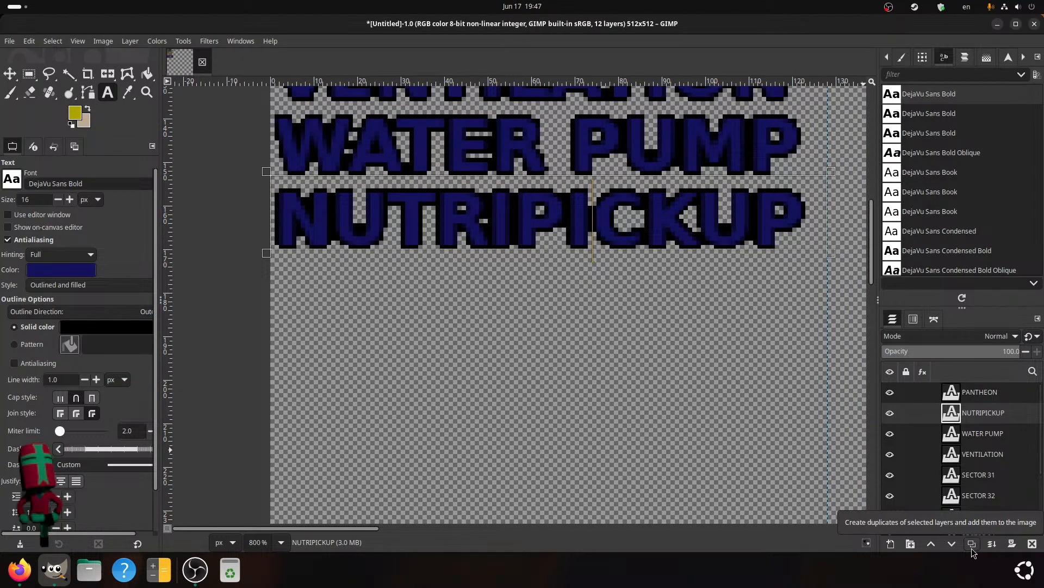
{"action": "left_click", "coordinate": [973, 544]}
{"action": "left_click", "coordinate": [10, 73]}
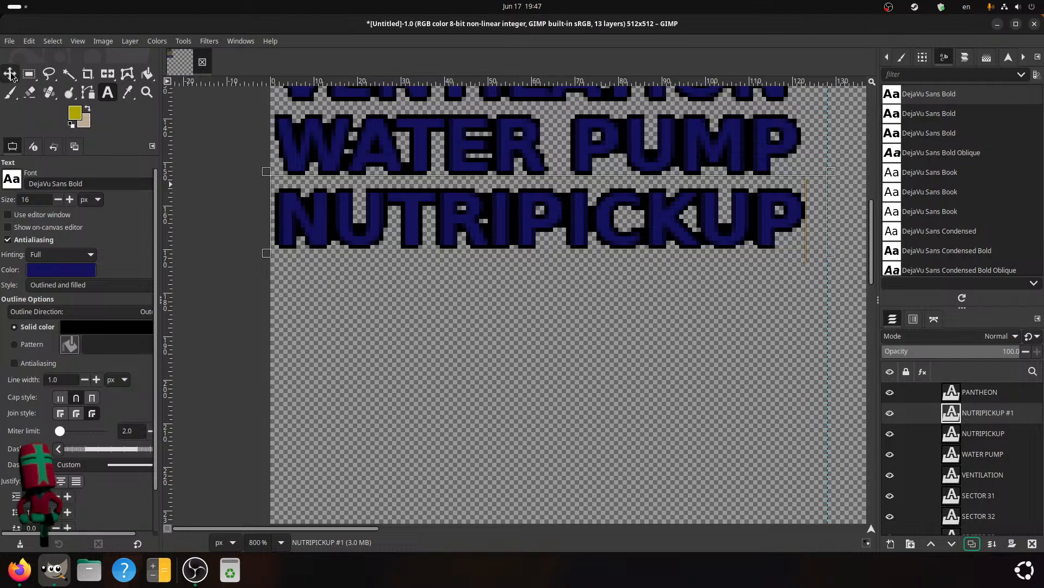
{"action": "left_click_drag", "start_coordinate": [366, 217], "coordinate": [377, 291]}
- Replace the text of the lower NUTRIPICKUP label with DISPOSAL
{"action": "left_click", "coordinate": [108, 93]}
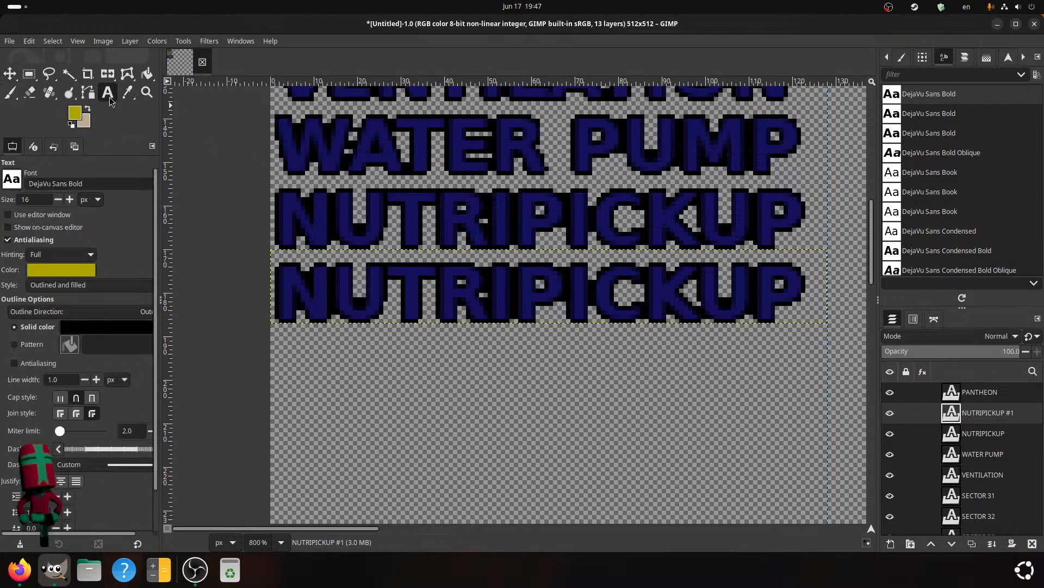
{"action": "left_click", "coordinate": [341, 288]}
{"action": "scroll", "coordinate": [342, 288], "scroll_direction": "up", "scroll_amount": 3}
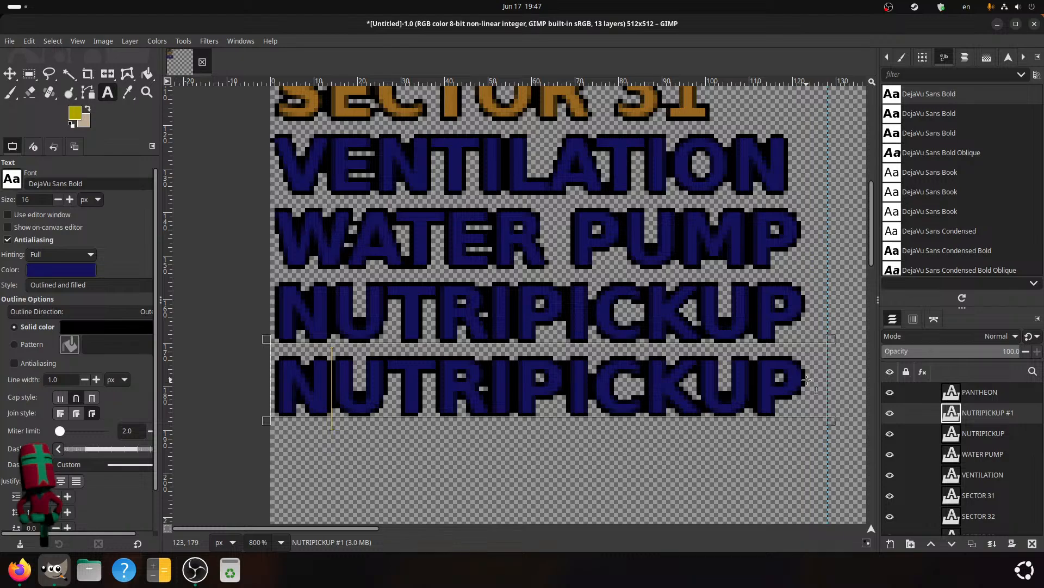
{"action": "scroll", "coordinate": [317, 348], "scroll_direction": "down", "scroll_amount": 2}
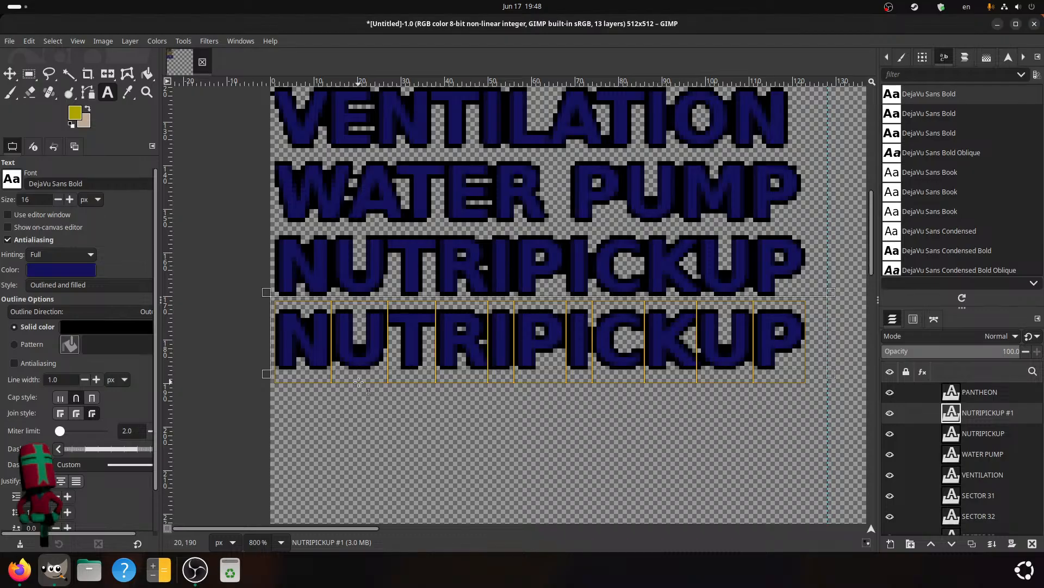
{"action": "type", "text": "DISPO"}
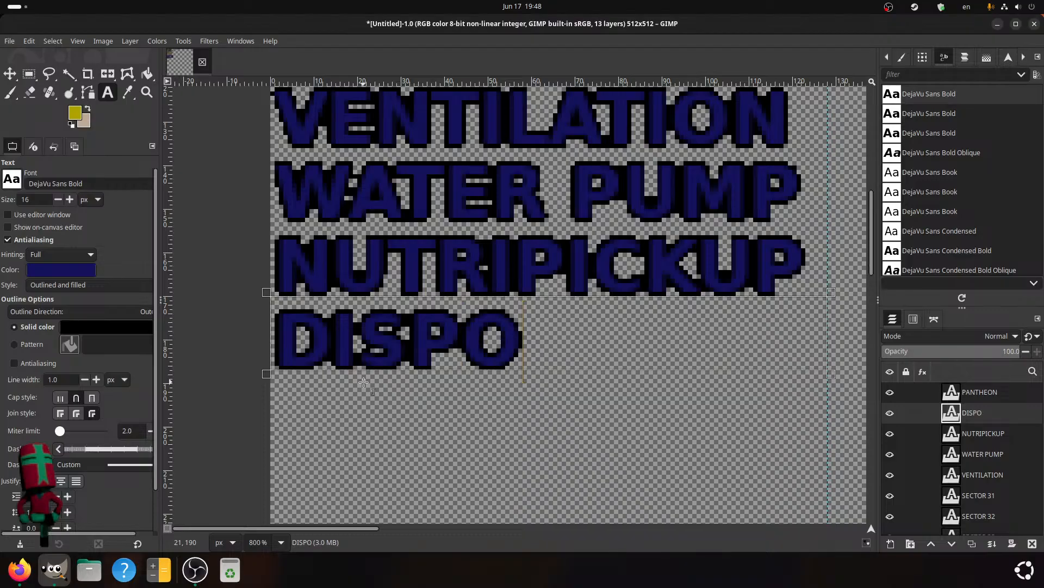
{"action": "type", "text": "SAL"}
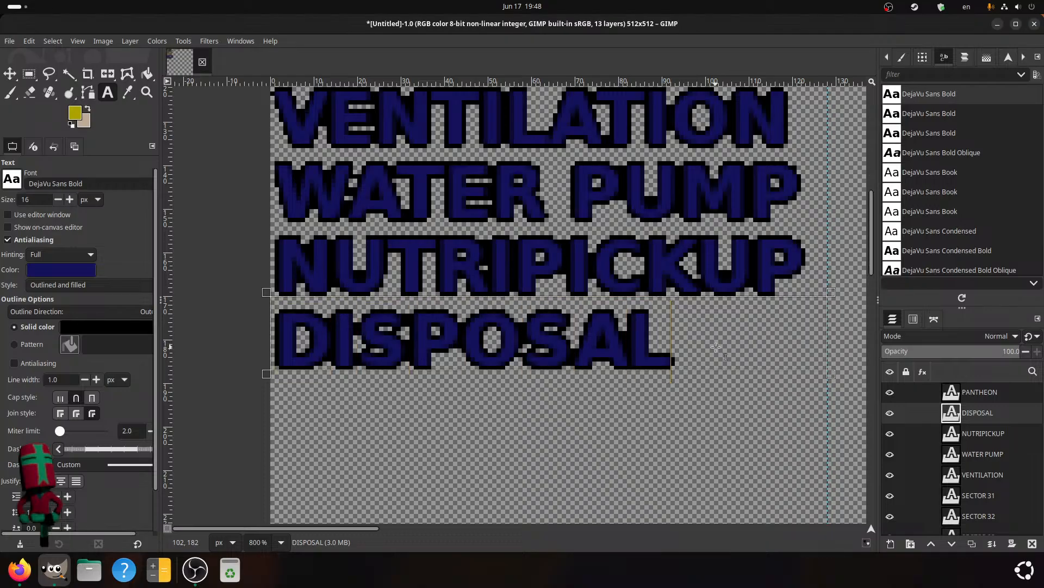
- Try DISPOSAL CHUTE as the bottom label's text, and shorten it back to DISPOSAL
{"action": "type", "text": "CHUTE"}
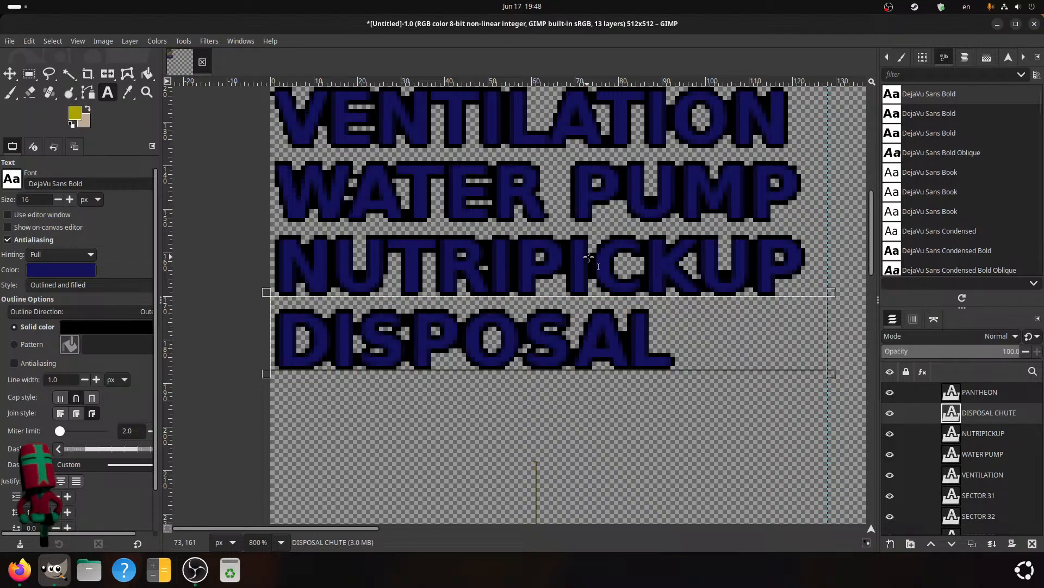
{"action": "key", "text": "BackSpace"}
{"action": "key", "text": "BackSpace"}
{"action": "key", "text": "BackSpace"}
{"action": "key", "text": "BackSpace"}
{"action": "key", "text": "BackSpace"}
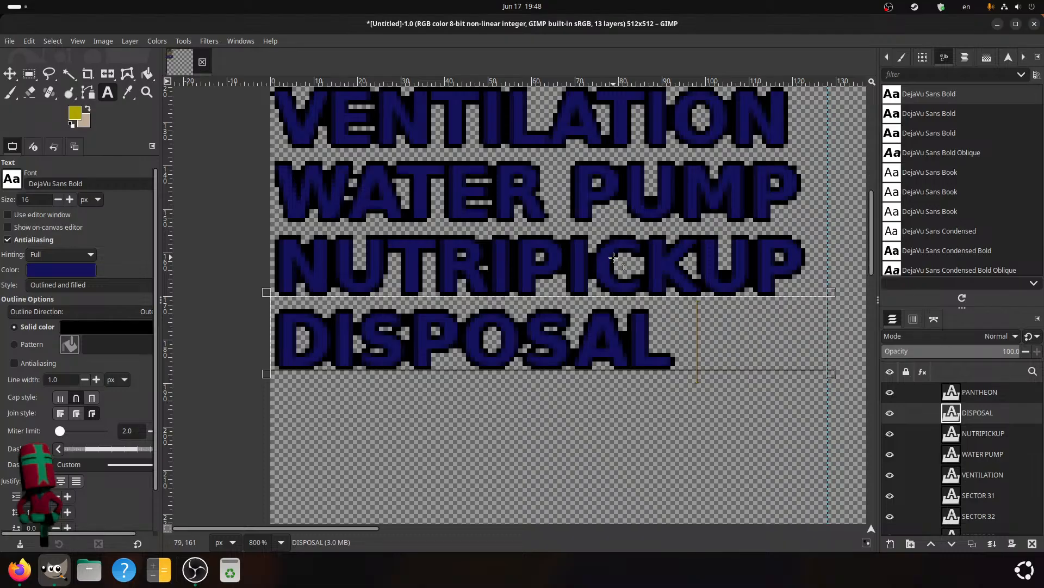
{"action": "key", "text": "BackSpace"}
- Recolour the DISPOSAL label's text to the dark green 1a2f22 from the colour history
{"action": "left_click", "coordinate": [61, 269]}
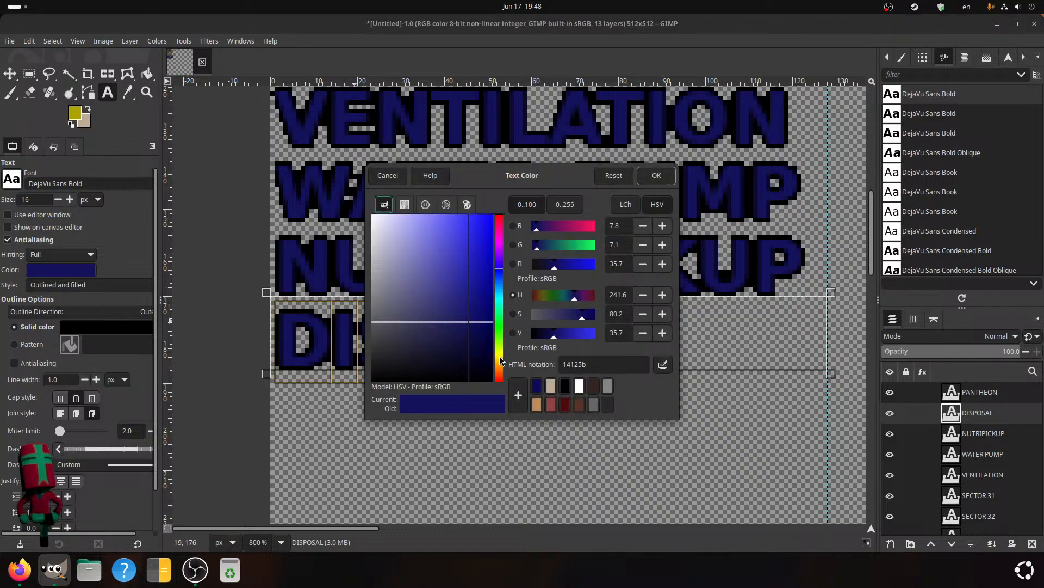
{"action": "scroll", "coordinate": [285, 289], "scroll_direction": "up", "scroll_amount": 10}
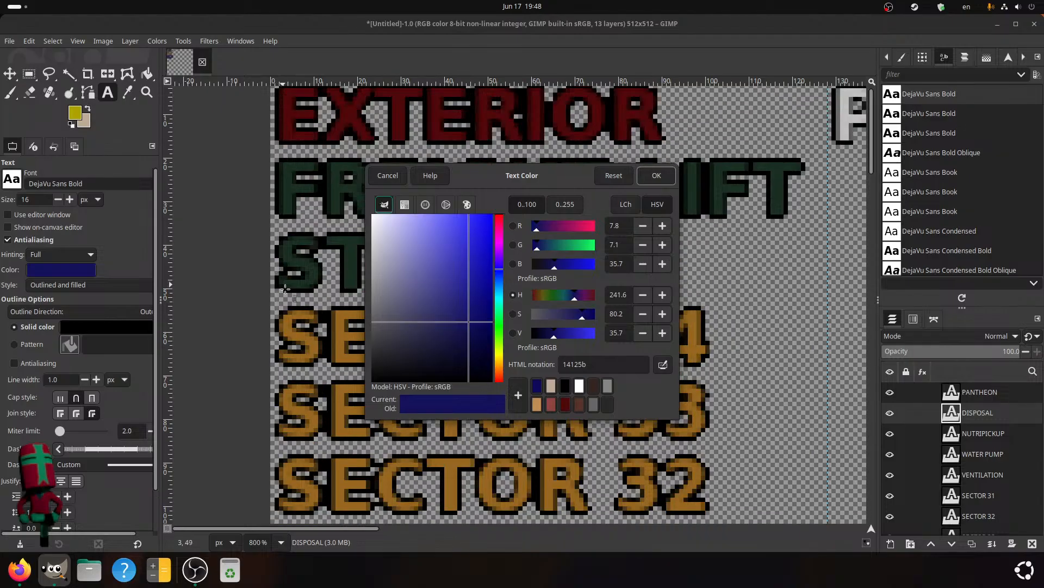
{"action": "left_click", "coordinate": [467, 204]}
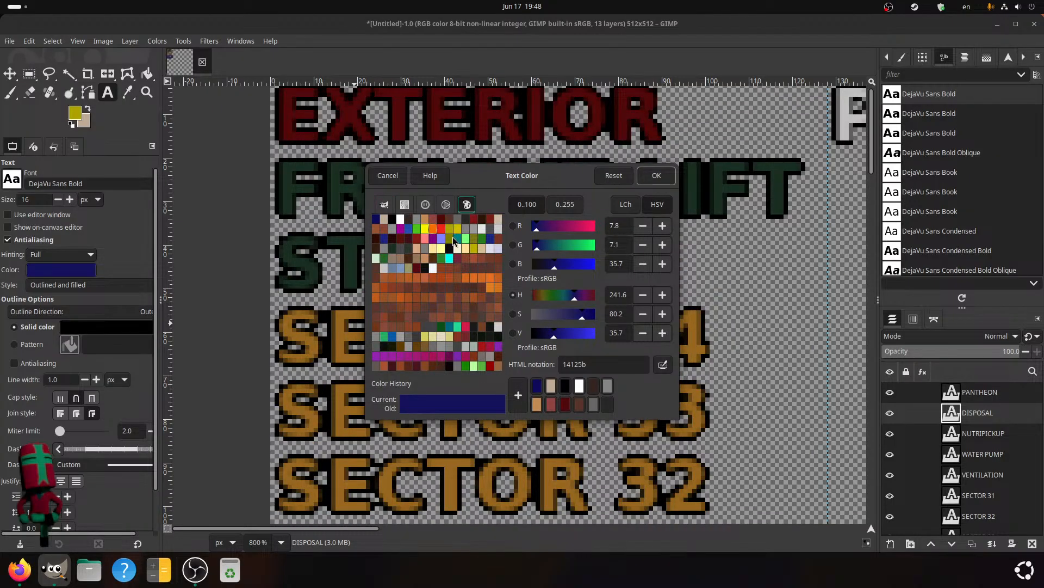
{"action": "left_click", "coordinate": [393, 248]}
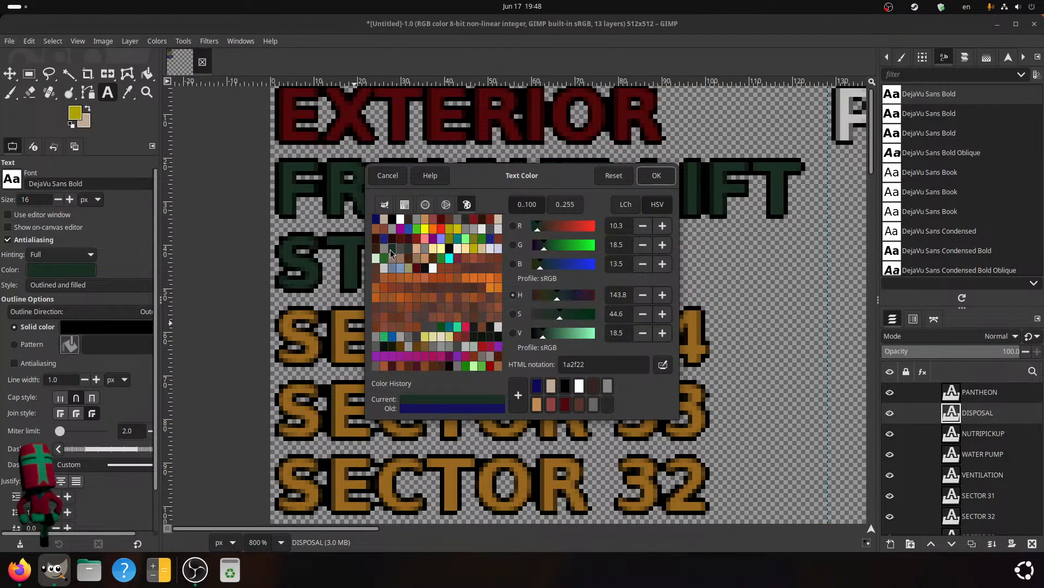
{"action": "left_click", "coordinate": [655, 176]}
{"action": "scroll", "coordinate": [680, 381], "scroll_direction": "down", "scroll_amount": 10}
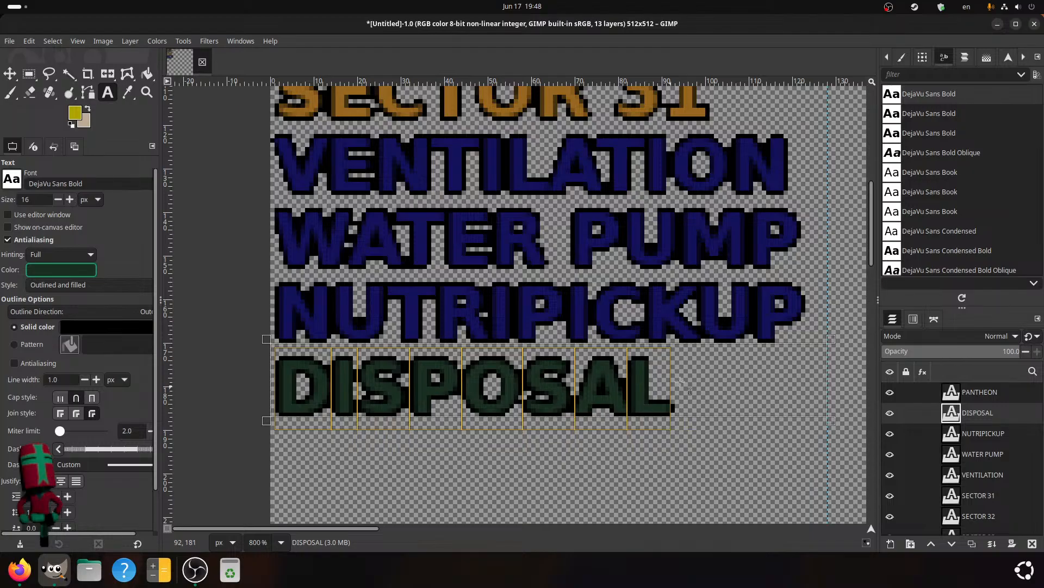
{"action": "left_click", "coordinate": [680, 382]}
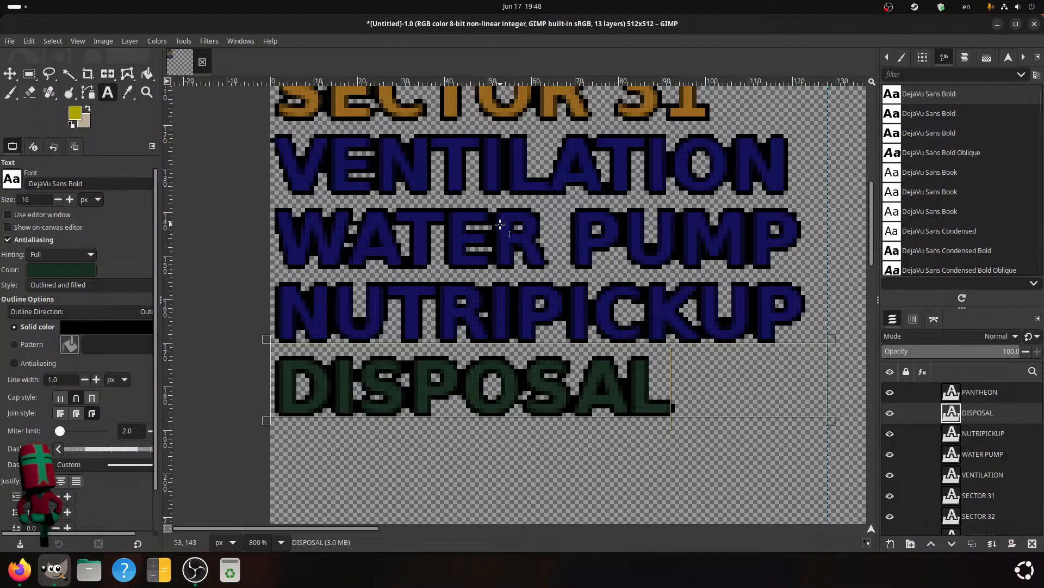
- Look over the first column's labels from the SECTOR rows down to DISPOSAL
{"action": "scroll", "coordinate": [490, 218], "scroll_direction": "up", "scroll_amount": 8}
{"action": "scroll", "coordinate": [365, 186], "scroll_direction": "down", "scroll_amount": 3}
{"action": "scroll", "coordinate": [366, 186], "scroll_direction": "down", "scroll_amount": 3}
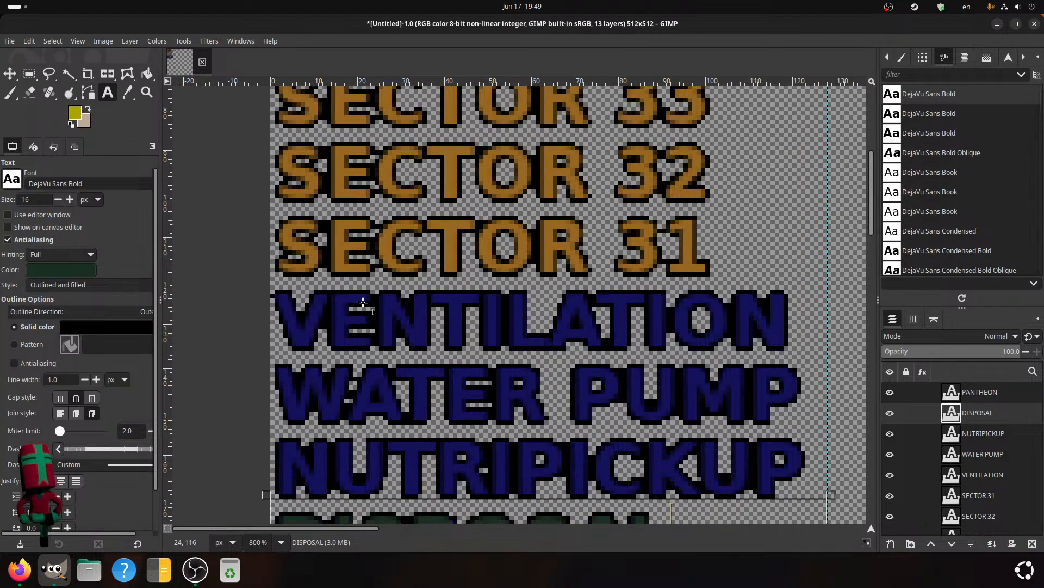
{"action": "scroll", "coordinate": [336, 332], "scroll_direction": "down", "scroll_amount": 4}
{"action": "left_click", "coordinate": [335, 332]}
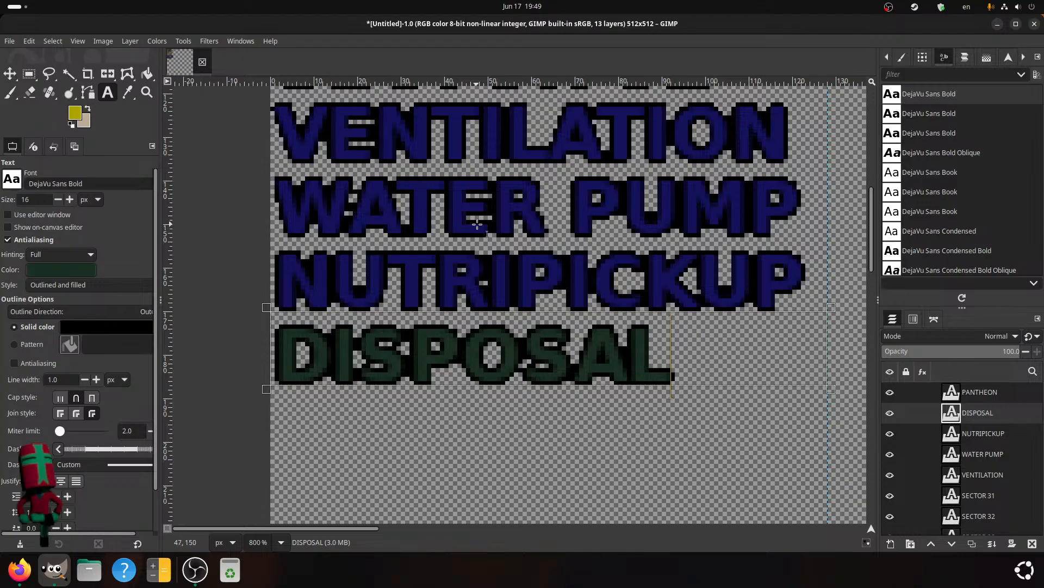
{"action": "scroll", "coordinate": [376, 303], "scroll_direction": "down", "scroll_amount": 2}
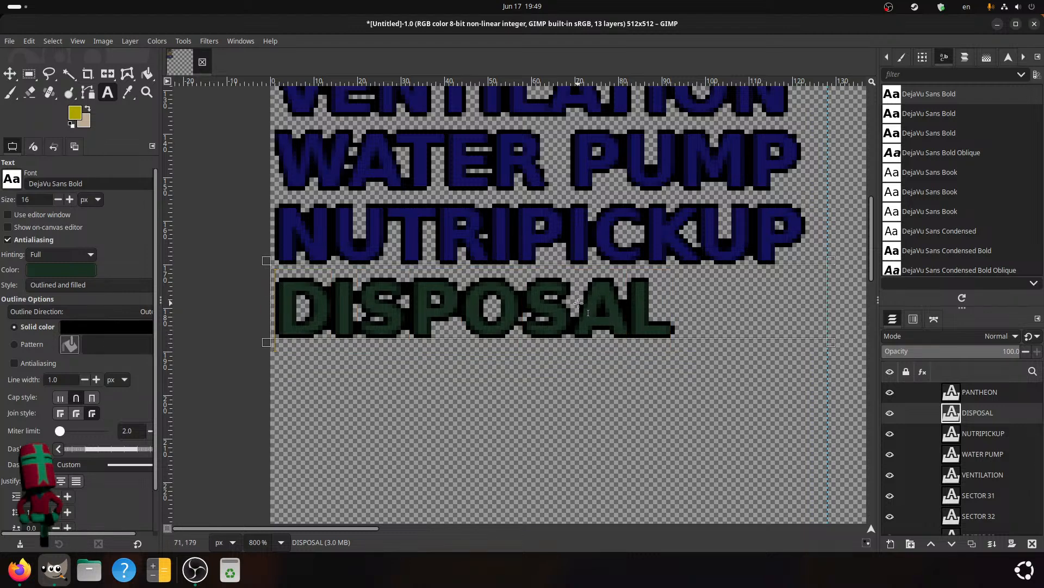
{"action": "left_click_drag", "start_coordinate": [574, 302], "coordinate": [275, 282]}
{"action": "left_click", "coordinate": [635, 298]}
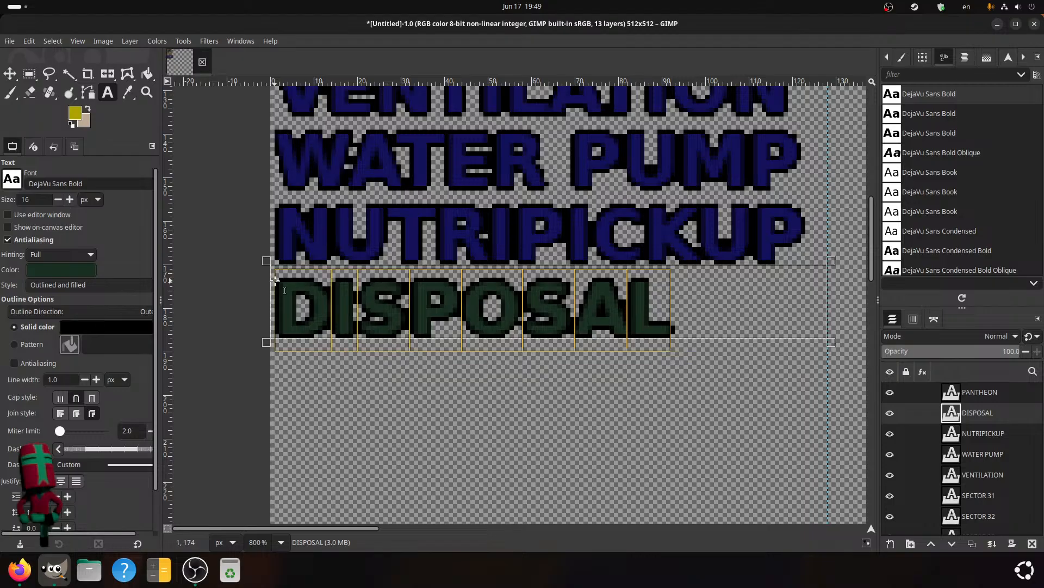
{"action": "left_click", "coordinate": [295, 287]}
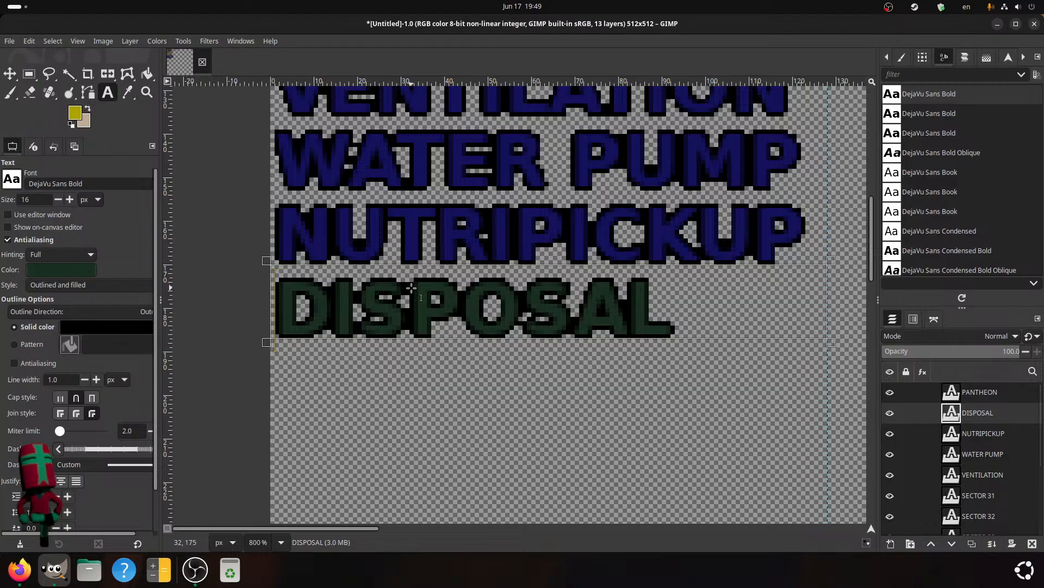
- Duplicate the DISPOSAL label and place the copy directly below the original, keeping the left alignment
{"action": "left_click", "coordinate": [972, 544]}
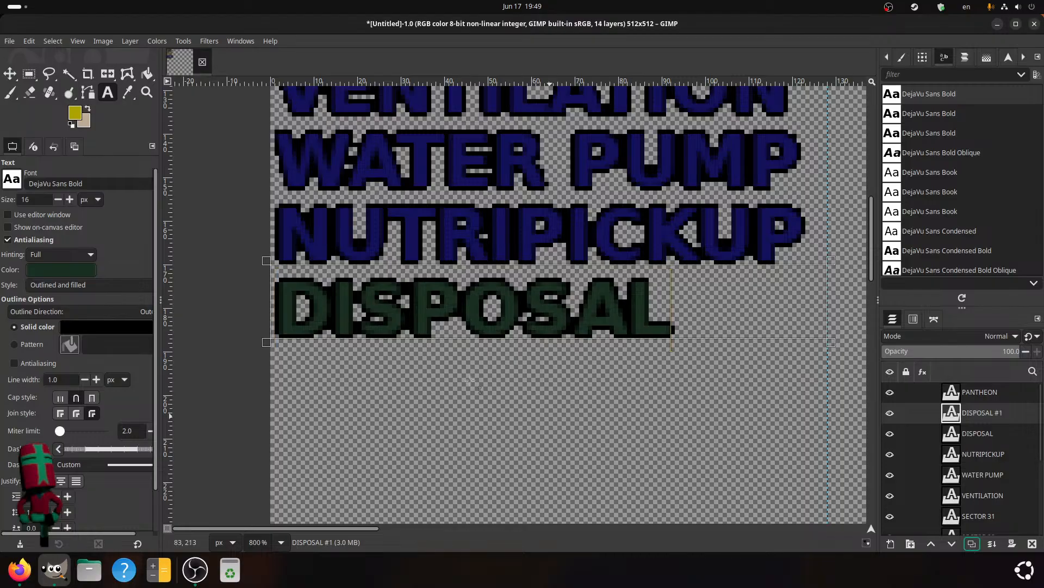
{"action": "key", "text": "m"}
{"action": "left_click_drag", "start_coordinate": [385, 309], "coordinate": [386, 383]}
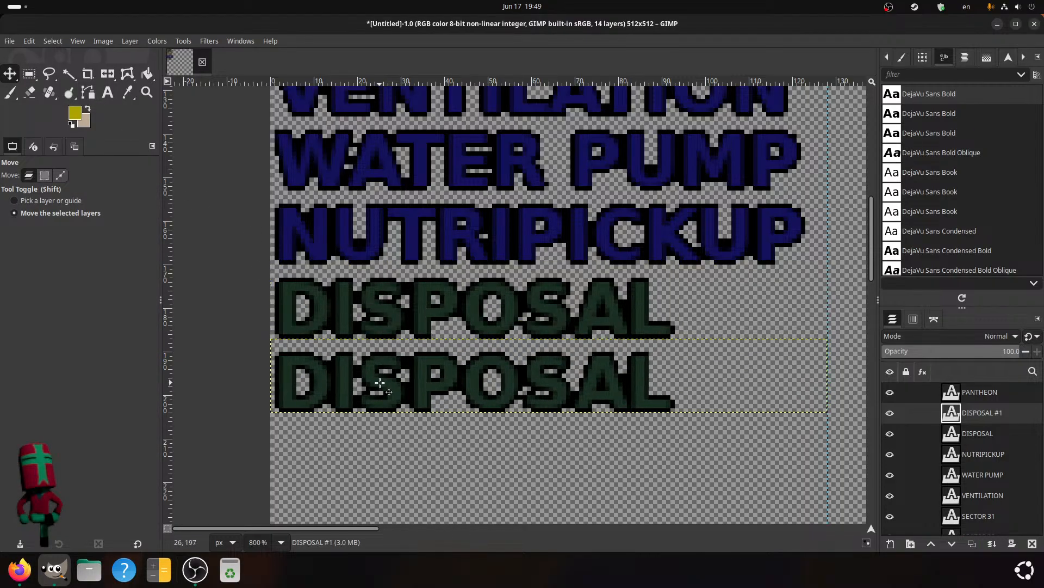
- Replace the text of the lower DISPOSAL label with REACTOR
{"action": "left_click", "coordinate": [108, 93]}
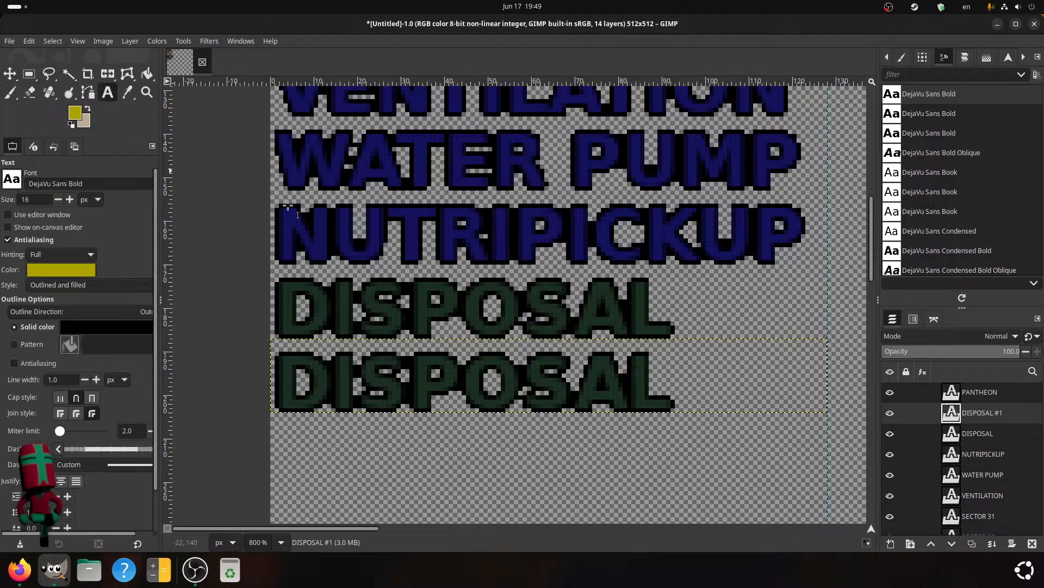
{"action": "left_click_drag", "start_coordinate": [691, 382], "coordinate": [205, 349]}
{"action": "scroll", "coordinate": [206, 348], "scroll_direction": "up", "scroll_amount": 8}
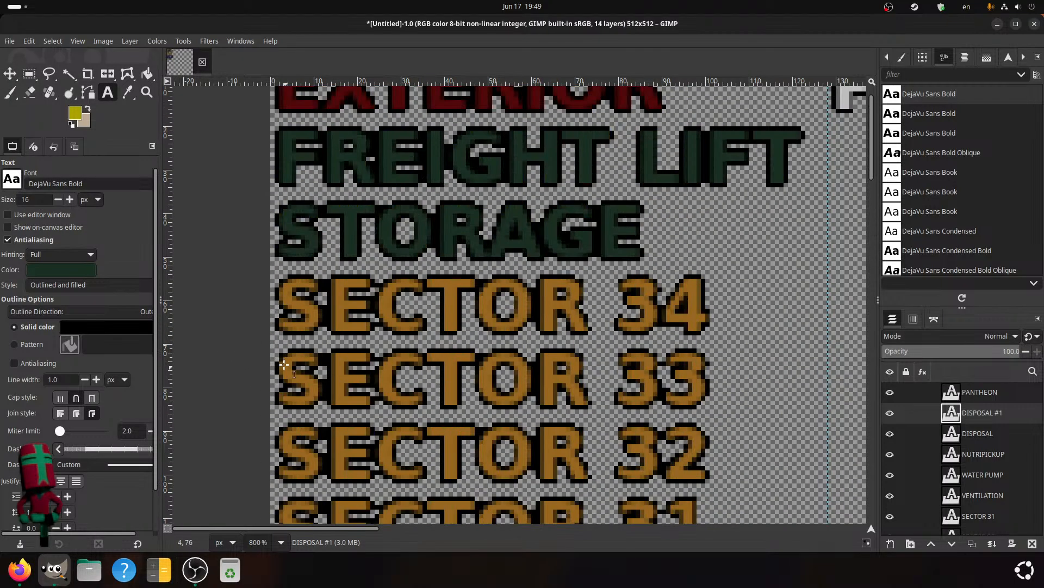
{"action": "scroll", "coordinate": [275, 371], "scroll_direction": "down", "scroll_amount": 6}
{"action": "scroll", "coordinate": [275, 371], "scroll_direction": "down", "scroll_amount": 5}
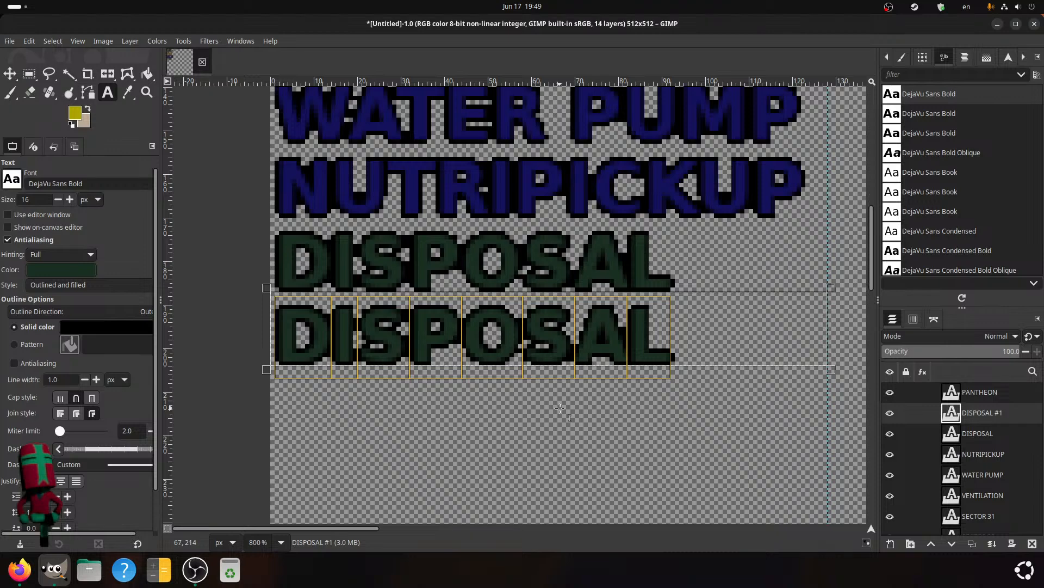
{"action": "key", "text": "BackSpace"}
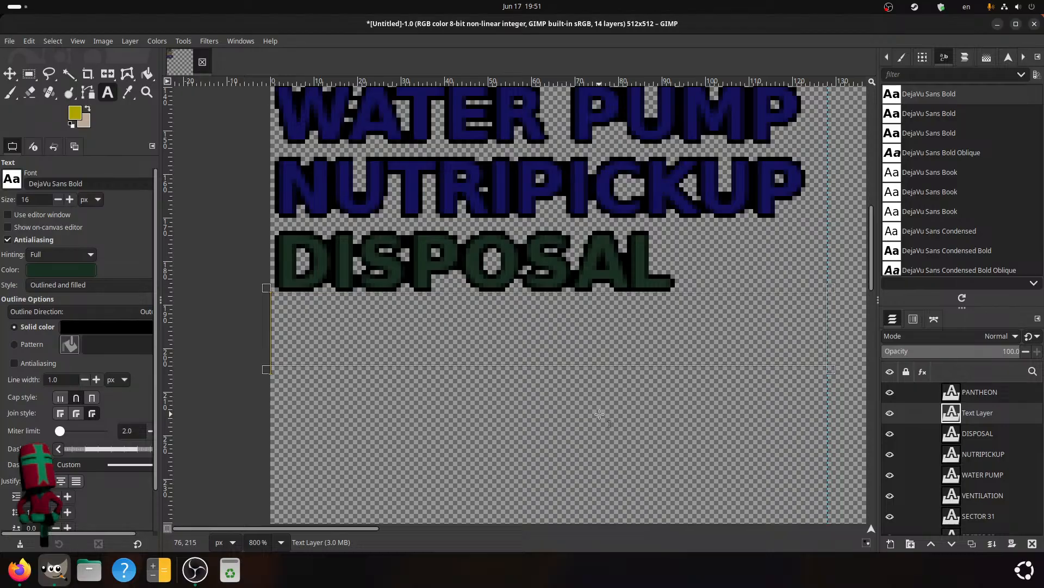
{"action": "type", "text": "REACTOR"}
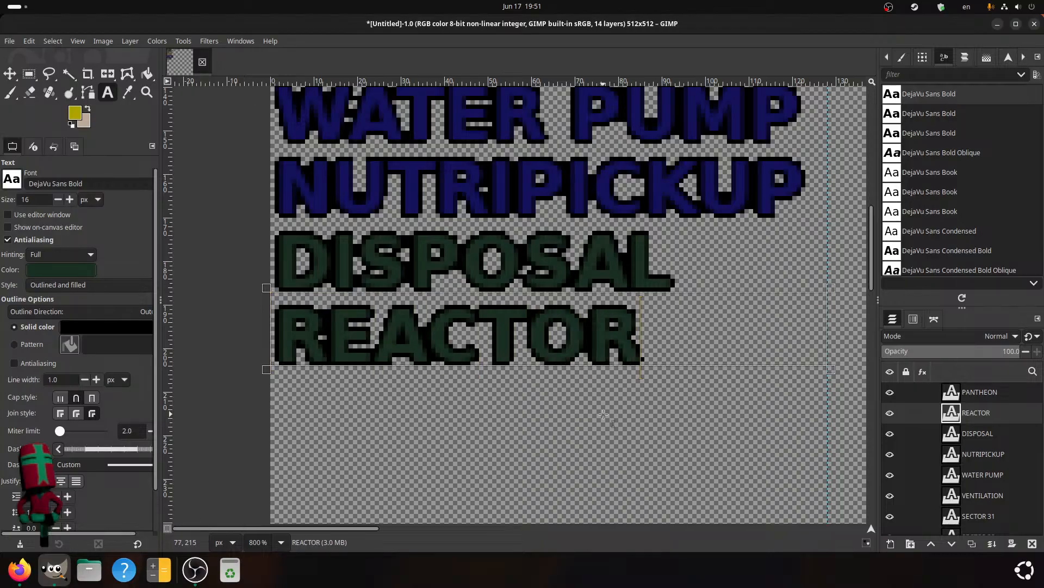
- Recolour the REACTOR label's text to the yellow aea300
{"action": "scroll", "coordinate": [399, 413], "scroll_direction": "up", "scroll_amount": 10}
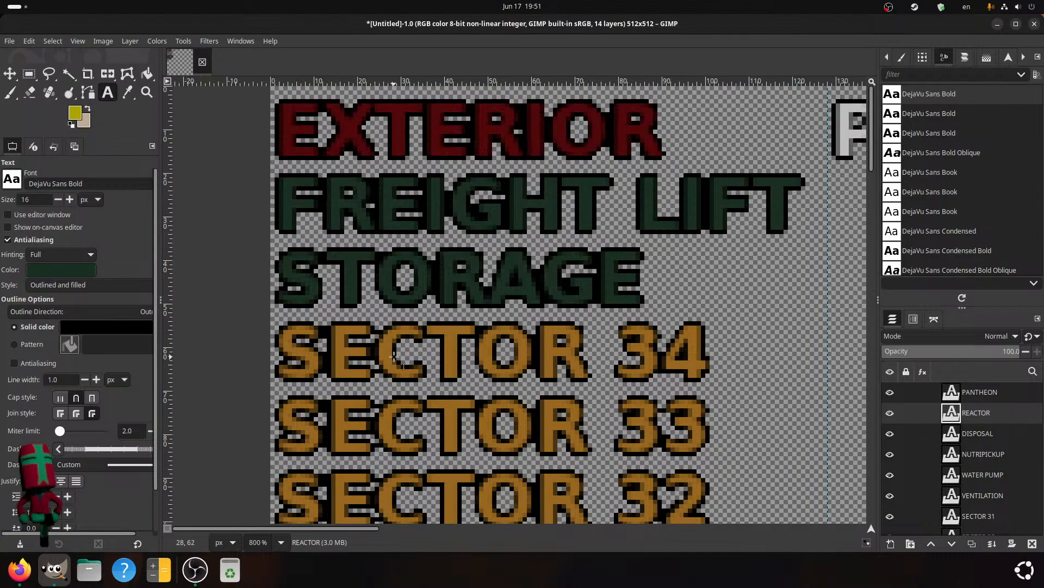
{"action": "scroll", "coordinate": [399, 413], "scroll_direction": "down", "scroll_amount": 10}
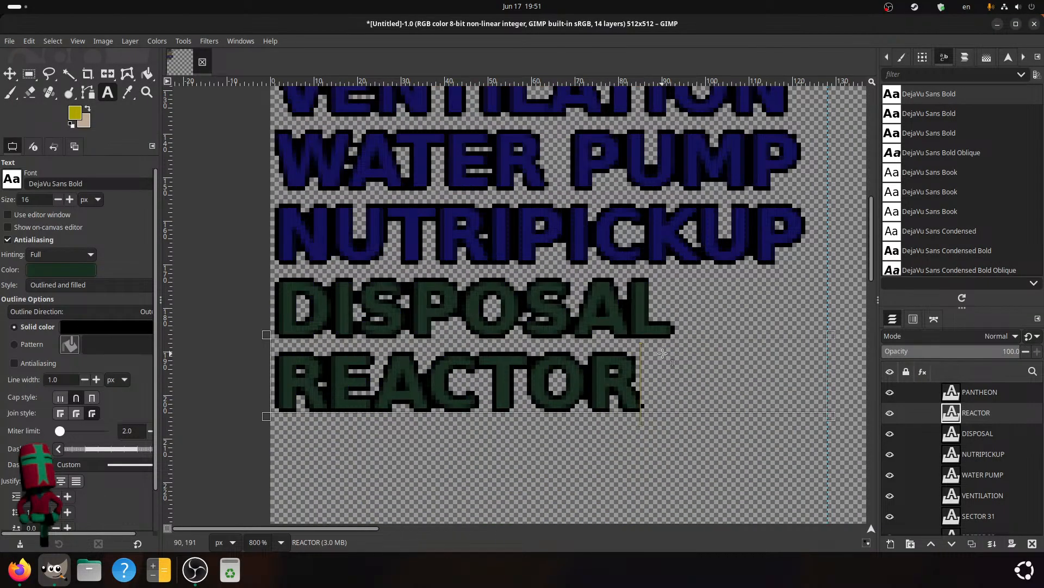
{"action": "scroll", "coordinate": [469, 392], "scroll_direction": "up", "scroll_amount": 9}
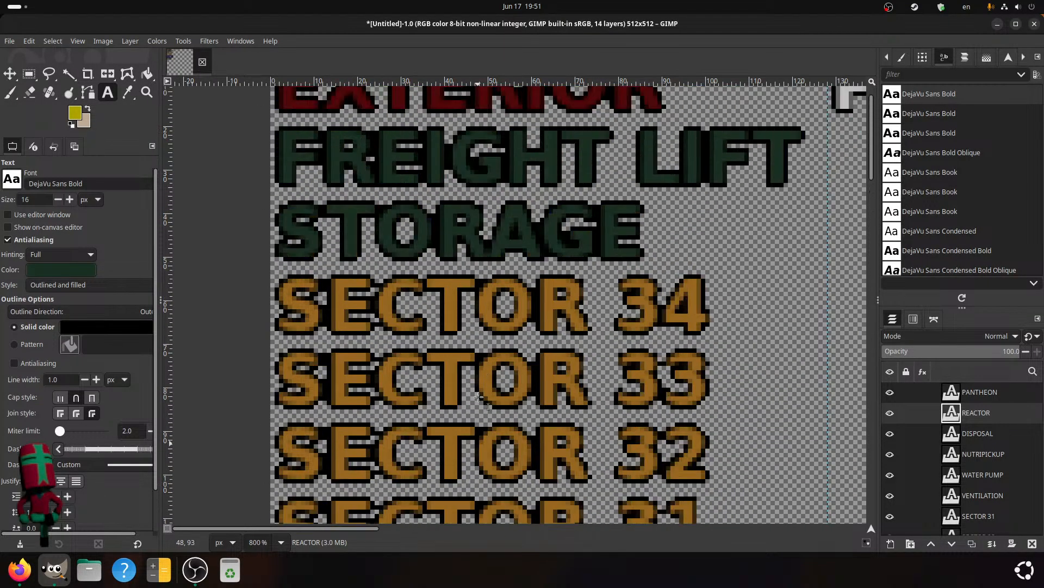
{"action": "scroll", "coordinate": [469, 393], "scroll_direction": "down", "scroll_amount": 10}
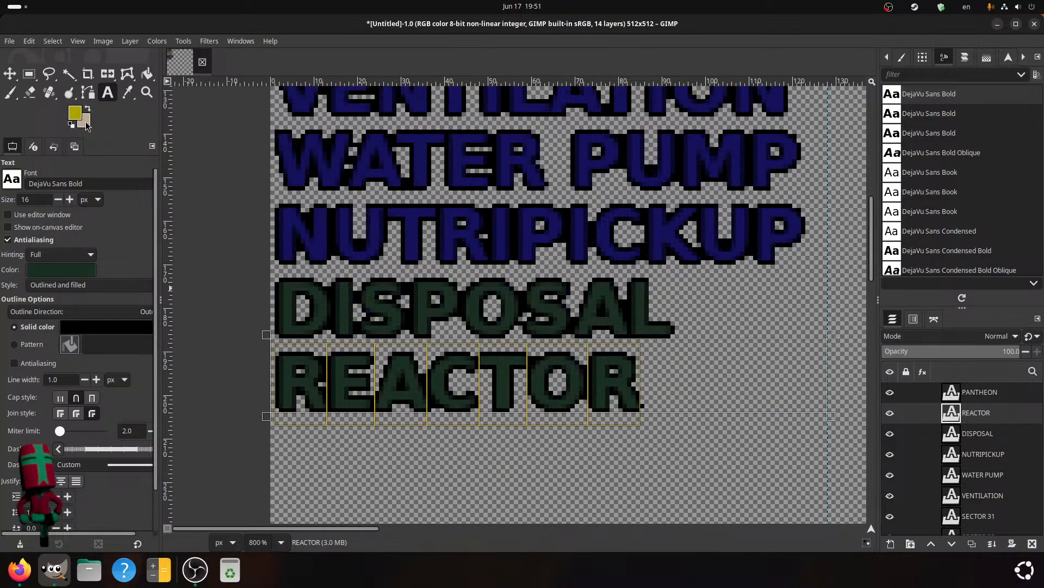
{"action": "left_click", "coordinate": [76, 113]}
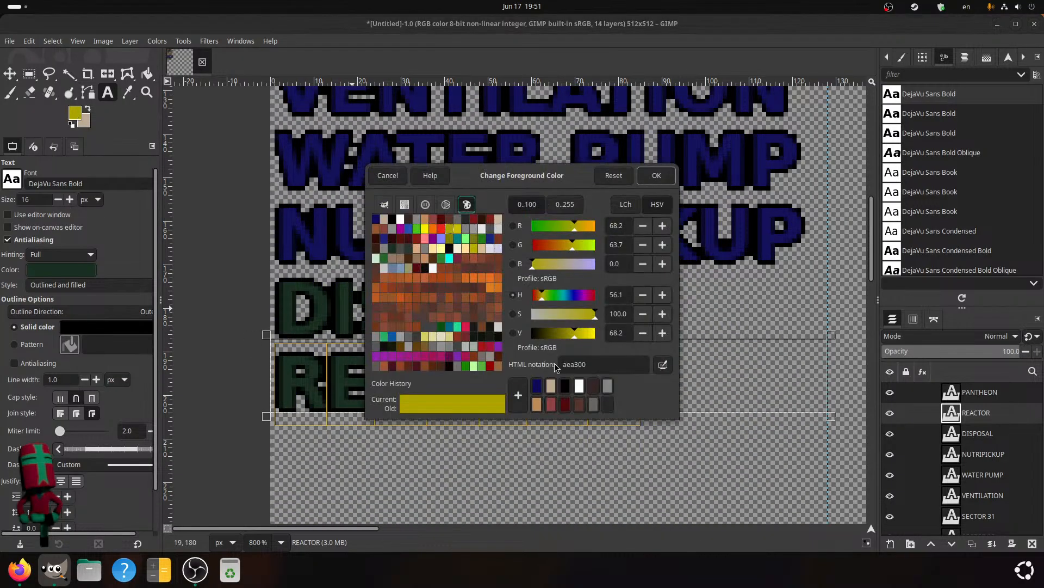
{"action": "left_click", "coordinate": [393, 175]}
{"action": "left_click", "coordinate": [61, 269]}
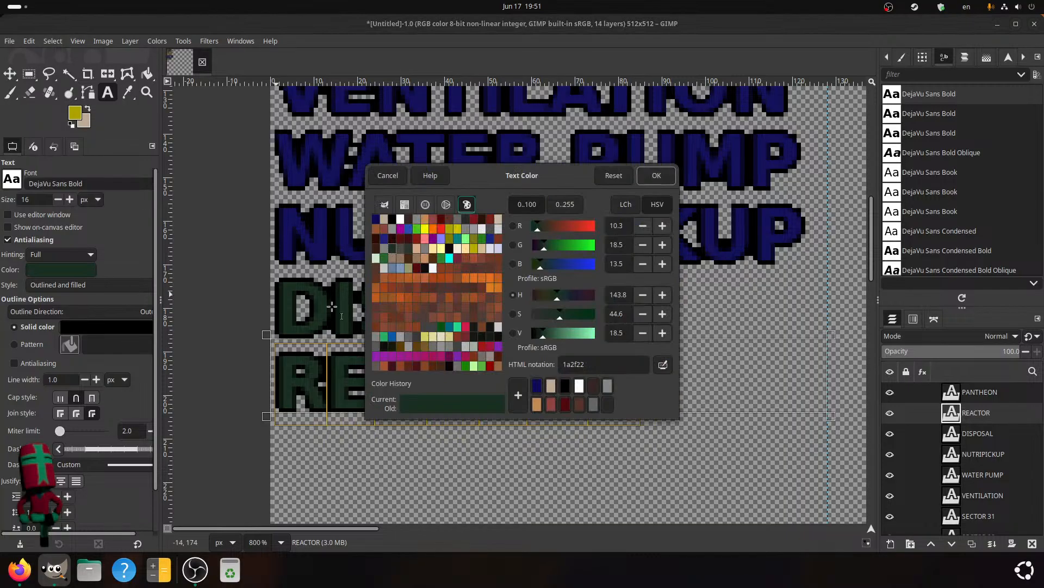
{"action": "left_click", "coordinate": [425, 336]}
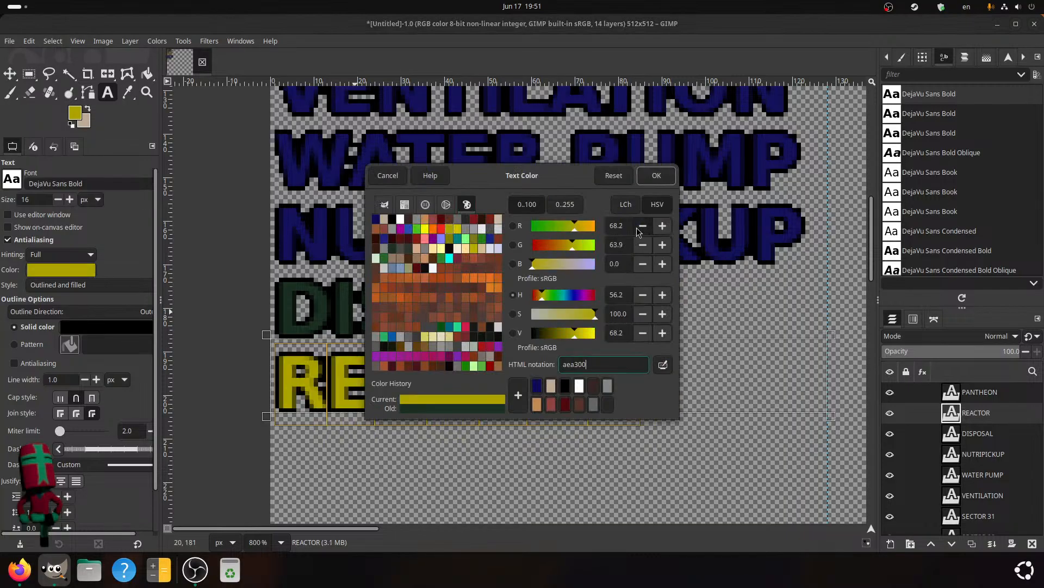
{"action": "left_click", "coordinate": [657, 175]}
{"action": "scroll", "coordinate": [651, 396], "scroll_direction": "up", "scroll_amount": 5}
{"action": "scroll", "coordinate": [651, 396], "scroll_direction": "down", "scroll_amount": 4}
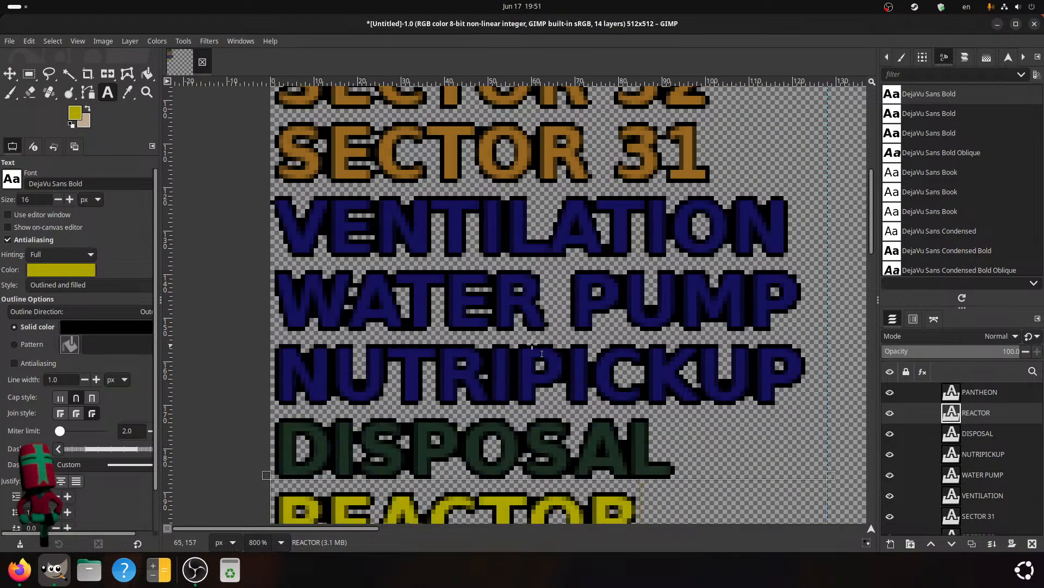
{"action": "left_click", "coordinate": [66, 273]}
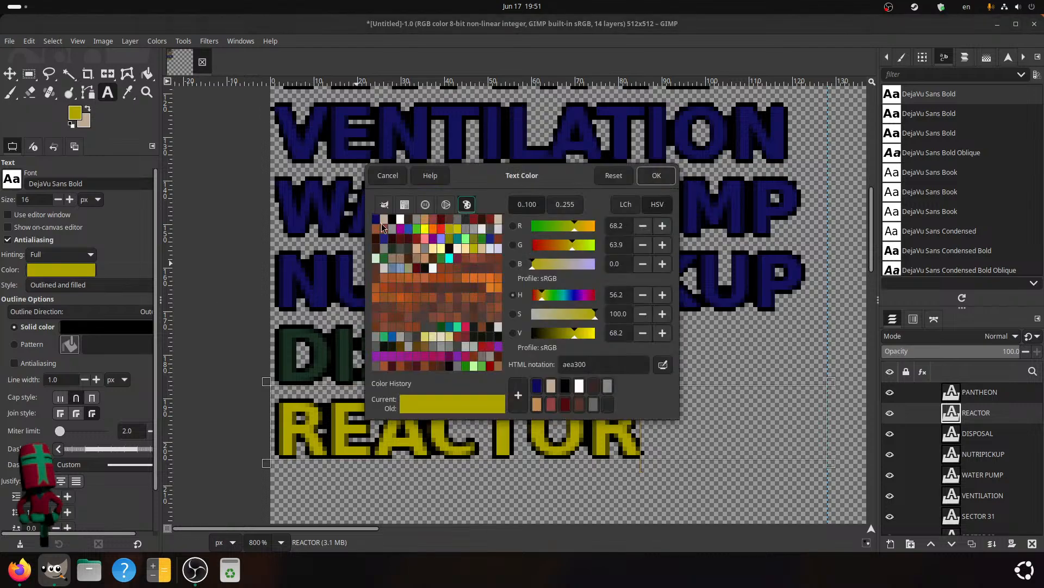
{"action": "left_click", "coordinate": [376, 173]}
{"action": "scroll", "coordinate": [305, 169], "scroll_direction": "up", "scroll_amount": 2}
{"action": "left_click", "coordinate": [74, 113]}
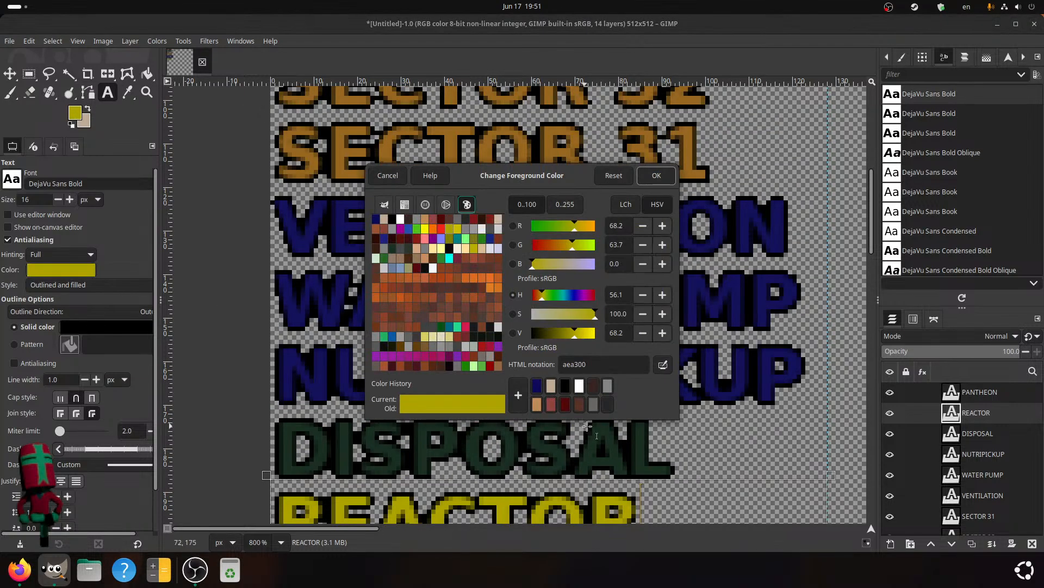
{"action": "scroll", "coordinate": [279, 320], "scroll_direction": "up", "scroll_amount": 2}
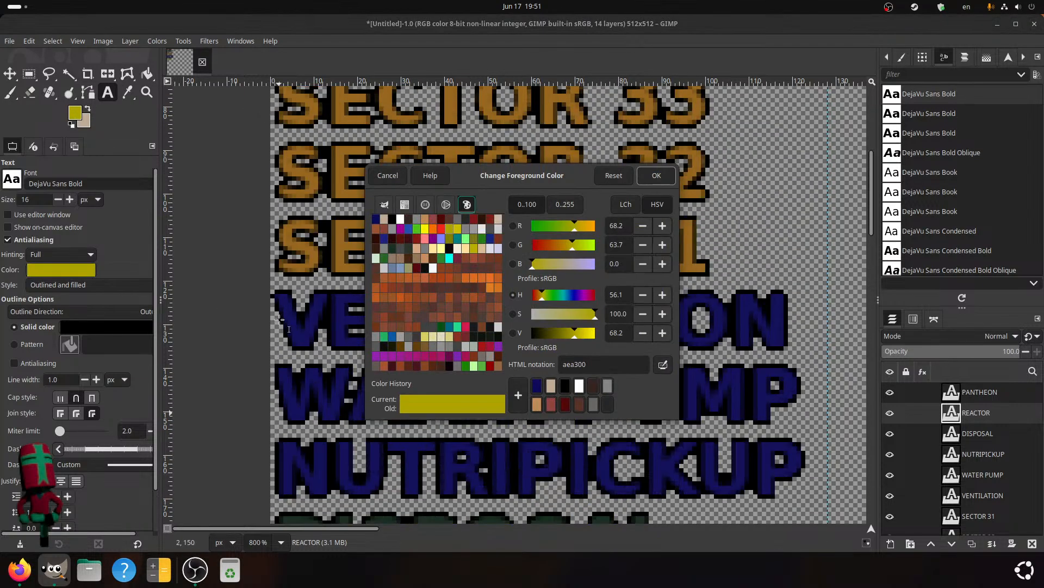
{"action": "left_click", "coordinate": [388, 175]}
- Copy the HTML colour code 96671f from the SECTOR 31 label's text colour
{"action": "left_click", "coordinate": [306, 231]}
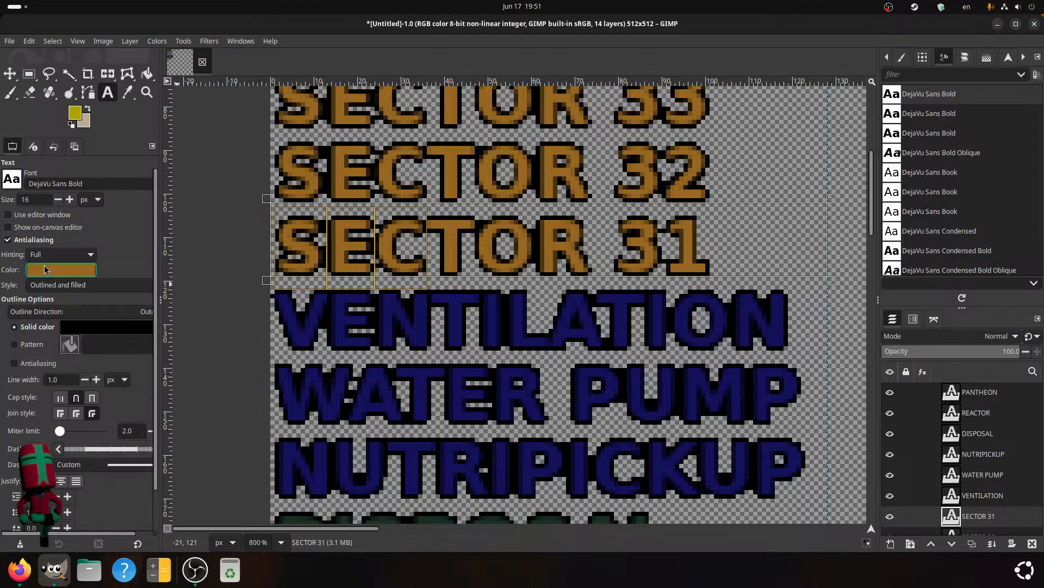
{"action": "left_click", "coordinate": [44, 269]}
{"action": "left_click_drag", "start_coordinate": [604, 366], "coordinate": [514, 353]}
{"action": "key", "text": "ctrl+c"}
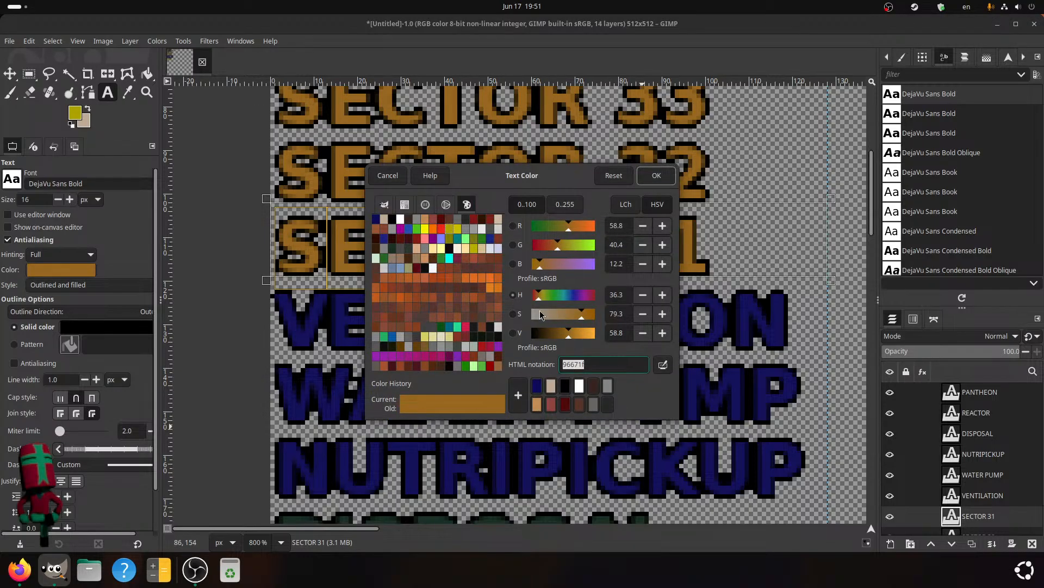
{"action": "left_click", "coordinate": [388, 175]}
- Recolour the REACTOR label's text to the copied orange 96671f
{"action": "scroll", "coordinate": [493, 317], "scroll_direction": "down", "scroll_amount": 2}
{"action": "scroll", "coordinate": [492, 317], "scroll_direction": "down", "scroll_amount": 3}
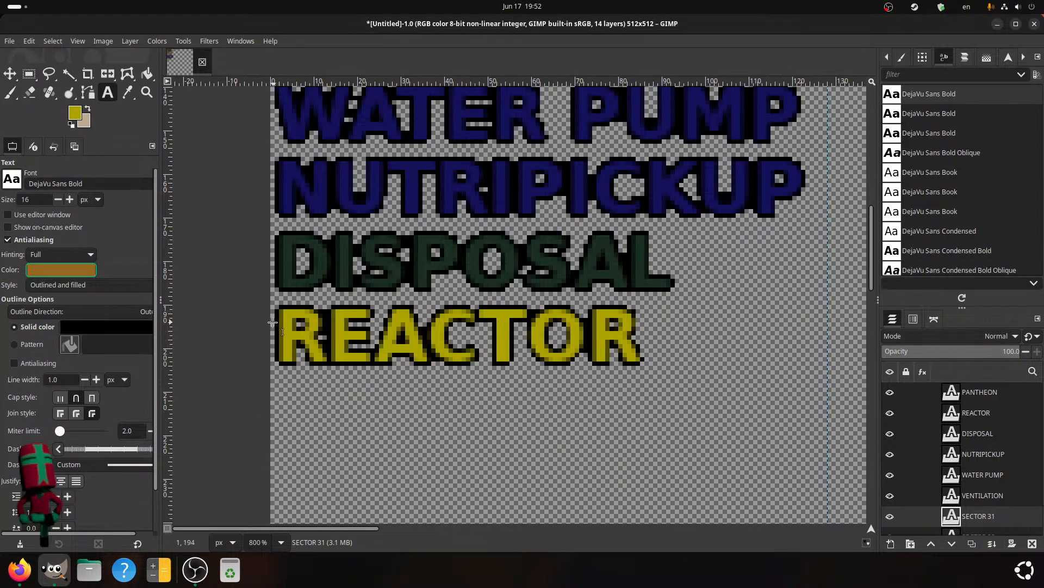
{"action": "left_click", "coordinate": [430, 340]}
{"action": "left_click", "coordinate": [45, 270]}
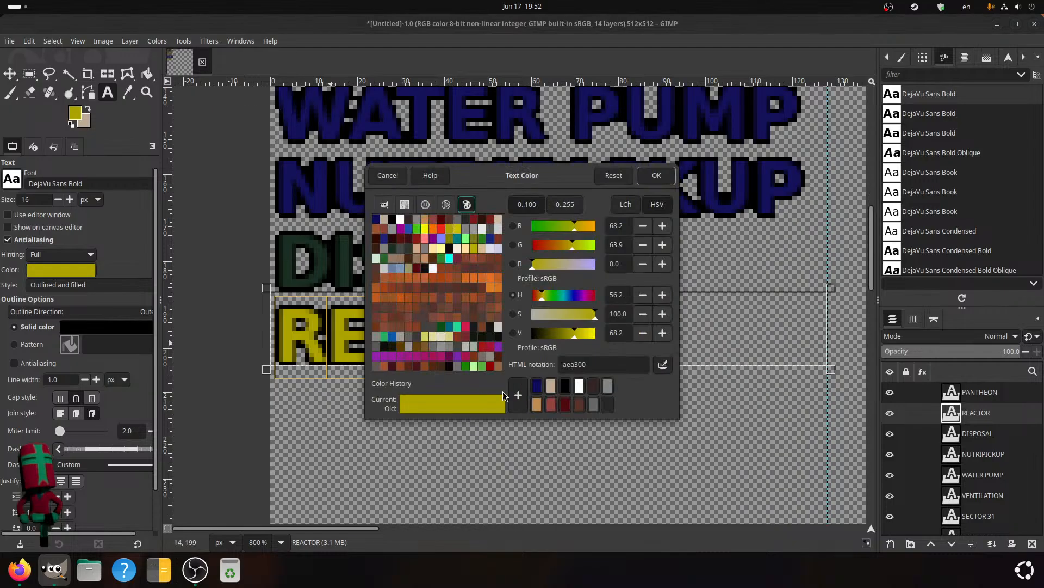
{"action": "left_click_drag", "start_coordinate": [601, 366], "coordinate": [473, 346]}
{"action": "key", "text": "ctrl+v"}
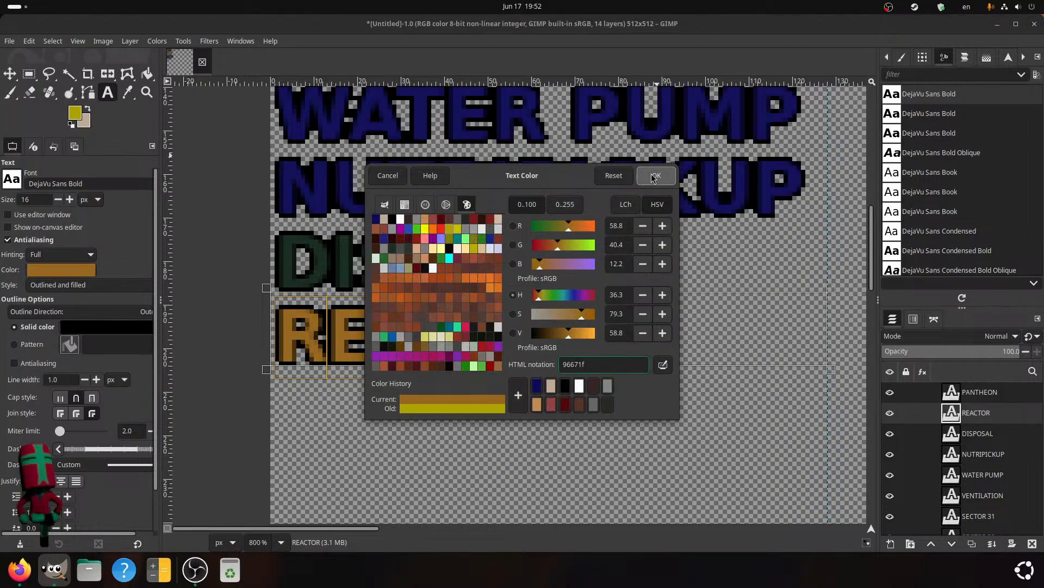
{"action": "left_click", "coordinate": [659, 177]}
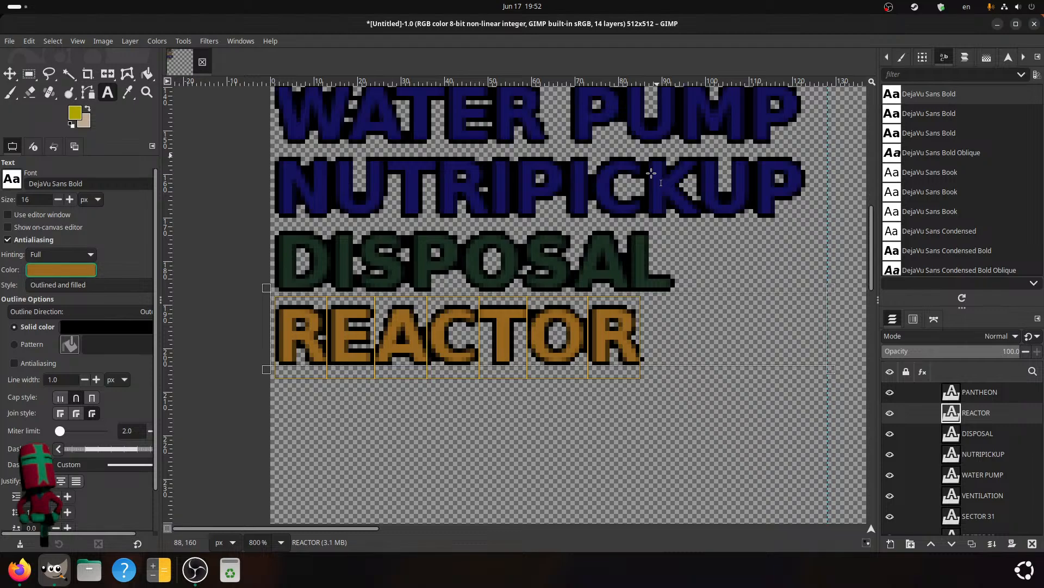
- Look over the first column's labels from EXTERIOR down to REACTOR and the empty area around the guides below
{"action": "scroll", "coordinate": [460, 306], "scroll_direction": "up", "scroll_amount": 12}
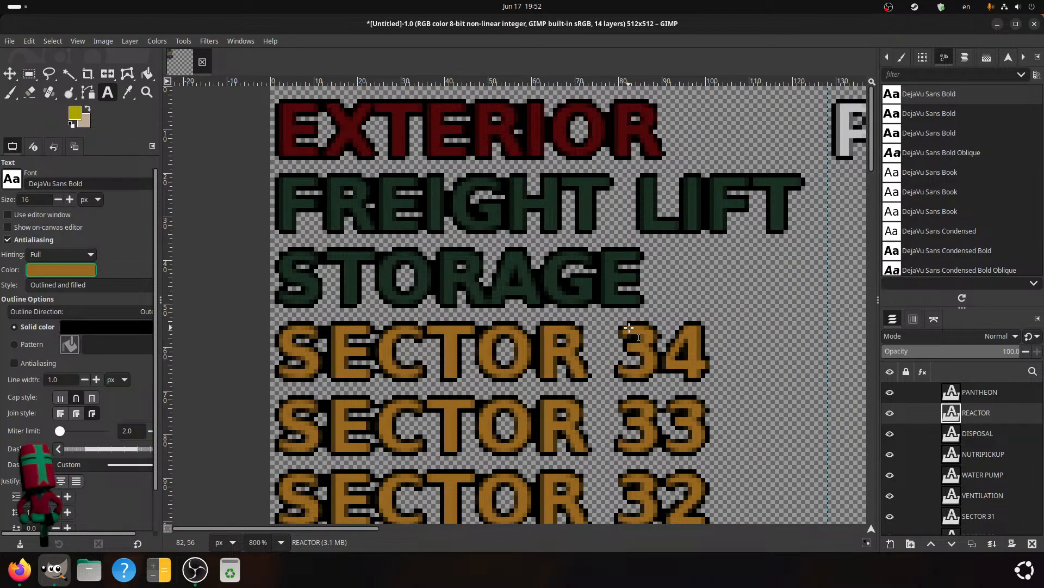
{"action": "double_click", "coordinate": [680, 325]}
{"action": "scroll", "coordinate": [675, 325], "scroll_direction": "down", "scroll_amount": 12}
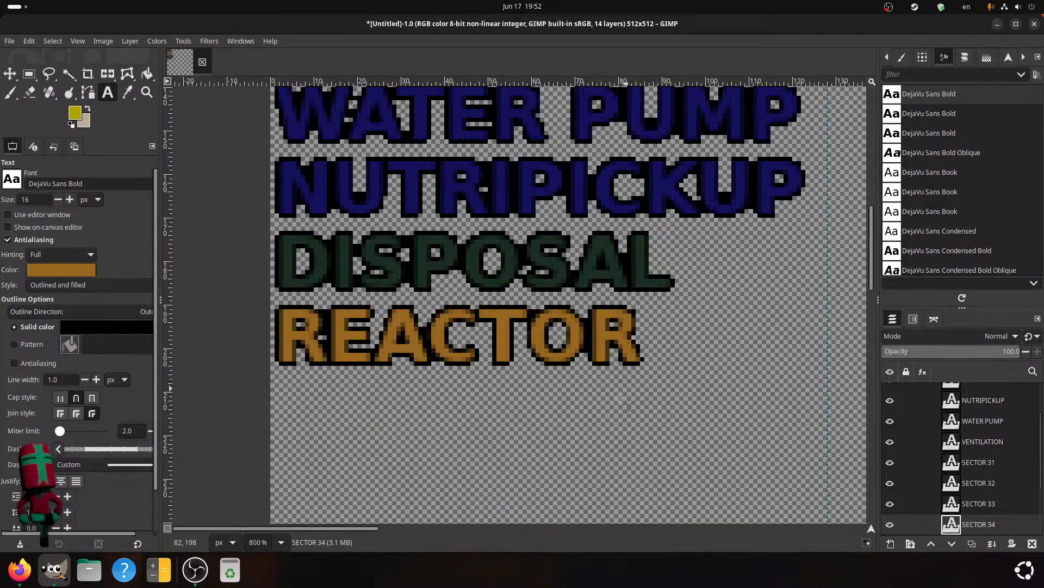
{"action": "left_click", "coordinate": [634, 365]}
{"action": "scroll", "coordinate": [634, 365], "scroll_direction": "down", "scroll_amount": 5}
{"action": "middle_click_drag", "start_coordinate": [634, 304], "coordinate": [363, 480]}
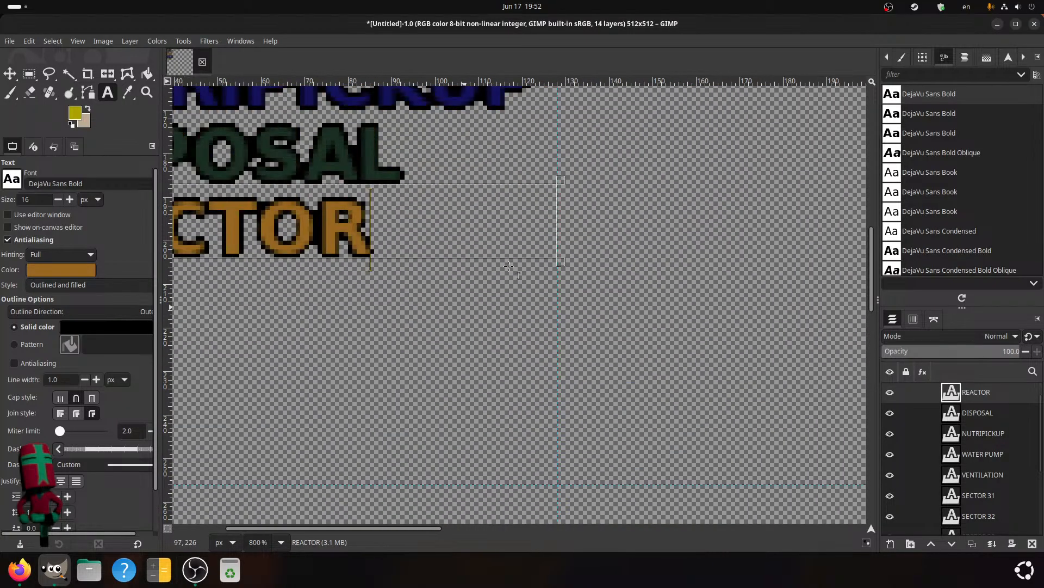
{"action": "middle_click_drag", "start_coordinate": [508, 266], "coordinate": [347, 472]}
{"action": "middle_click_drag", "start_coordinate": [510, 214], "coordinate": [469, 428]}
{"action": "middle_click_drag", "start_coordinate": [457, 131], "coordinate": [434, 301]}
{"action": "middle_click_drag", "start_coordinate": [402, 167], "coordinate": [580, 157]}
{"action": "middle_click_drag", "start_coordinate": [245, 342], "coordinate": [489, 115]}
{"action": "middle_click_drag", "start_coordinate": [479, 431], "coordinate": [403, 364]}
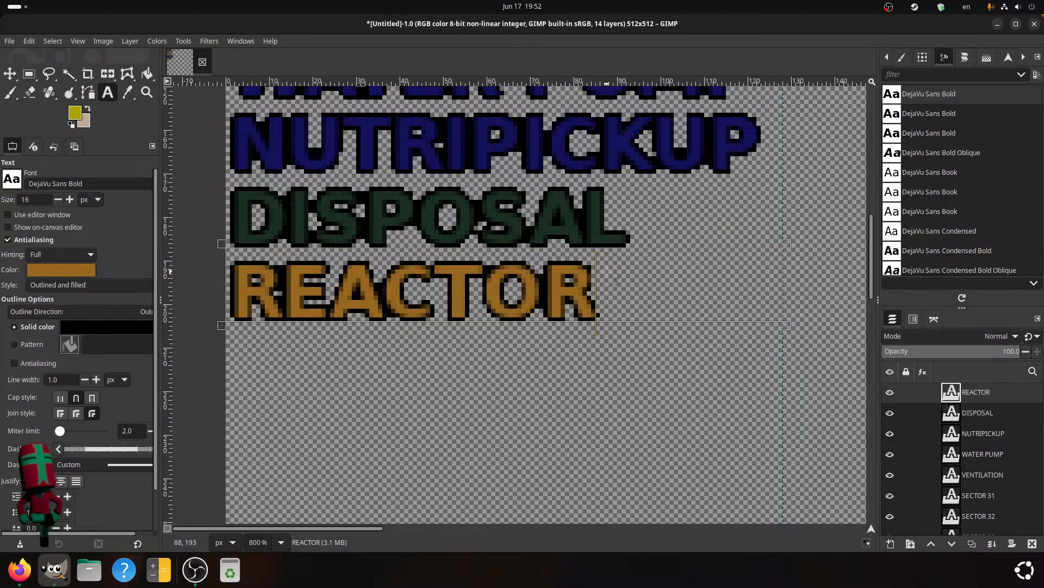
{"action": "scroll", "coordinate": [607, 271], "scroll_direction": "up", "scroll_amount": 10}
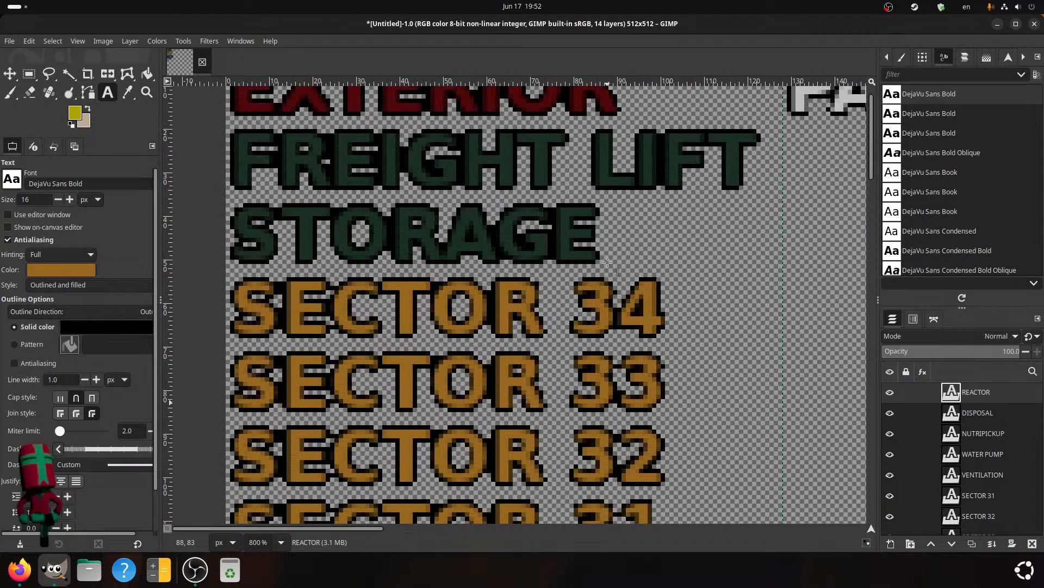
{"action": "scroll", "coordinate": [608, 263], "scroll_direction": "down", "scroll_amount": 10}
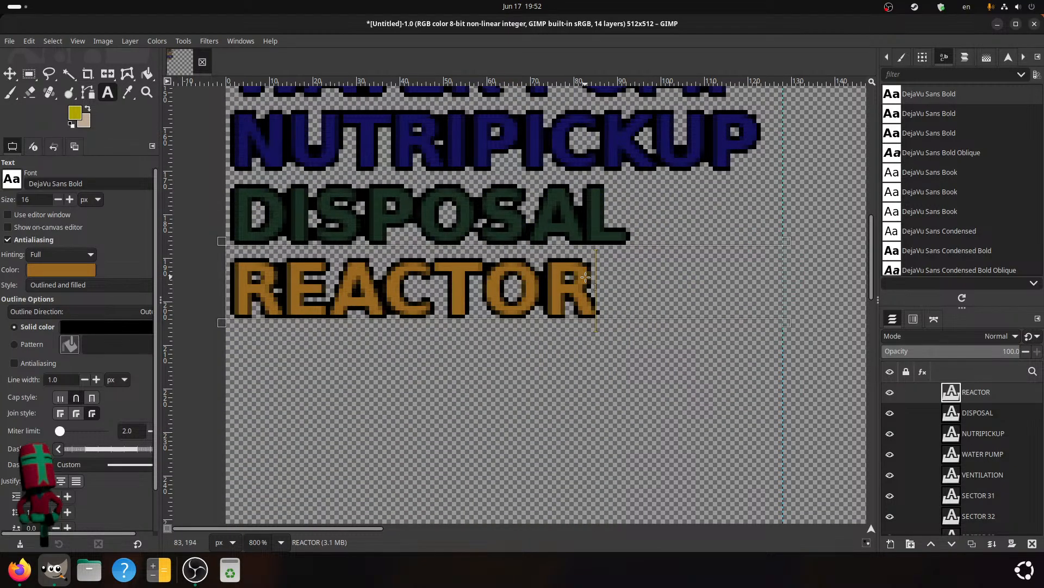
- Duplicate the REACTOR label and place the copy directly below the original, keeping the left alignment
{"action": "left_click", "coordinate": [972, 543]}
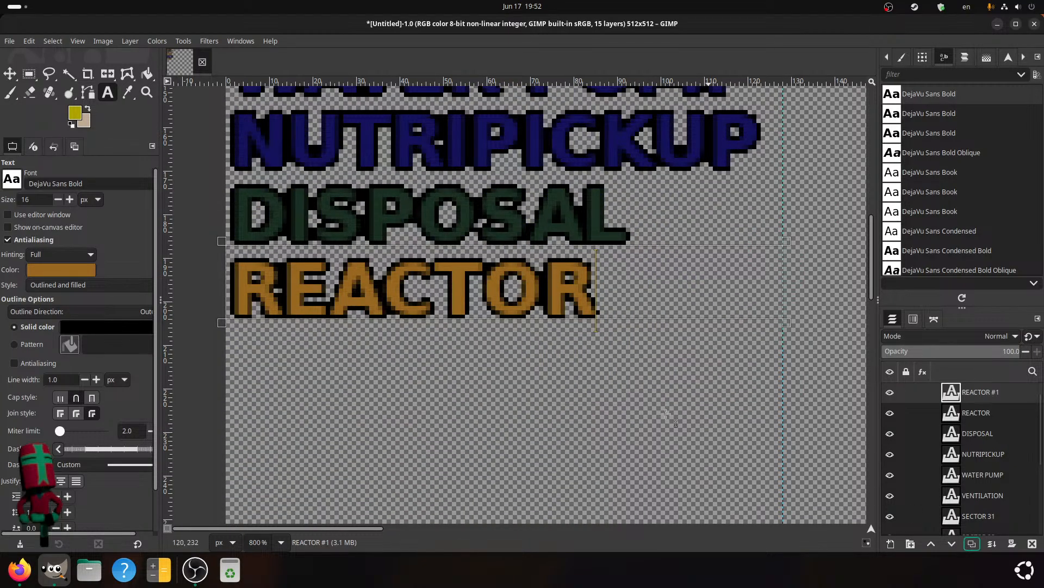
{"action": "left_click", "coordinate": [10, 73]}
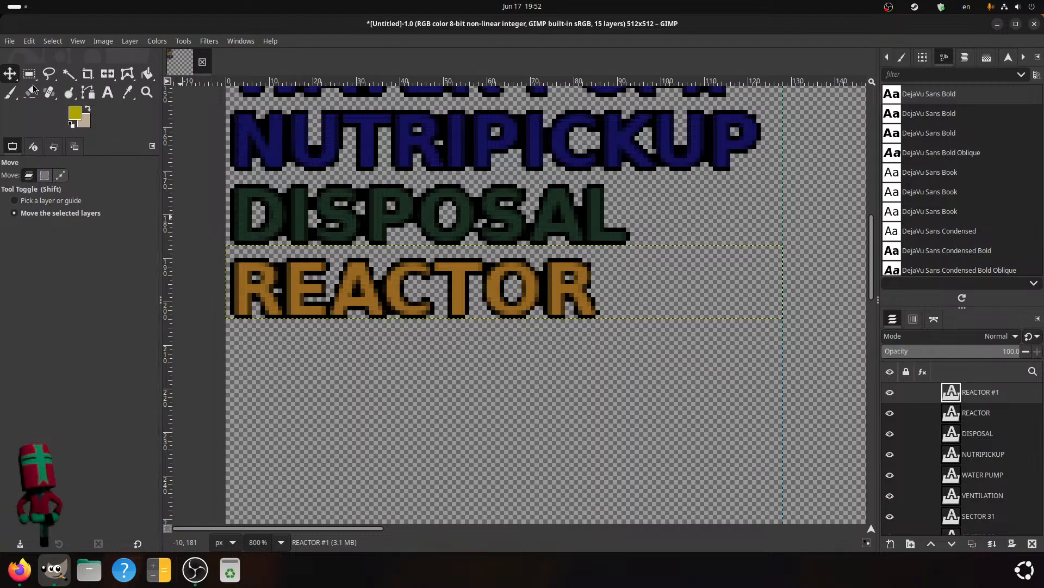
{"action": "left_click_drag", "start_coordinate": [372, 296], "coordinate": [377, 365]}
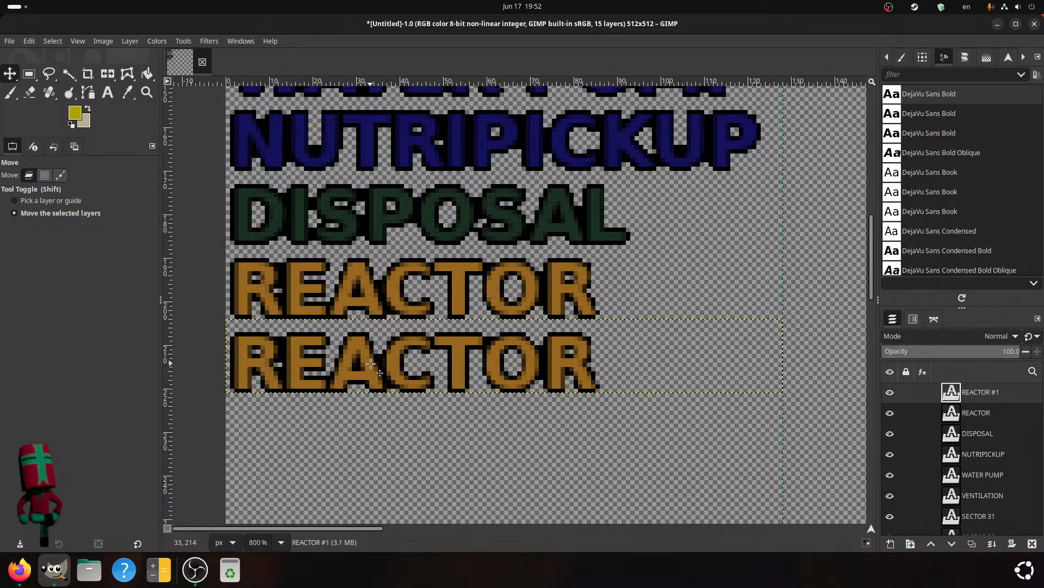
- Replace the text of the lower REACTOR label with BARRACKS
{"action": "left_click", "coordinate": [74, 112]}
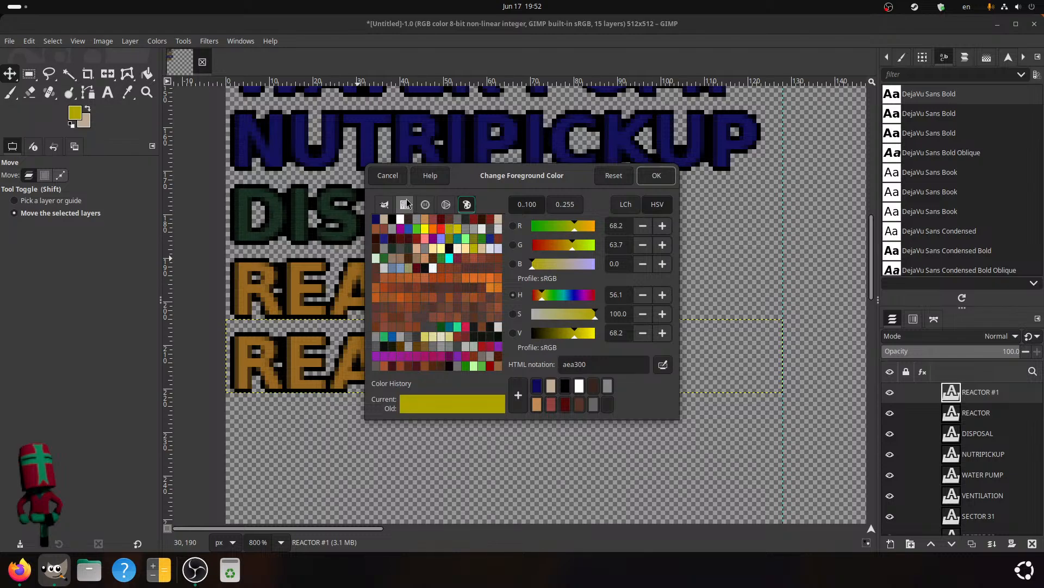
{"action": "left_click", "coordinate": [388, 175]}
{"action": "left_click", "coordinate": [108, 92]}
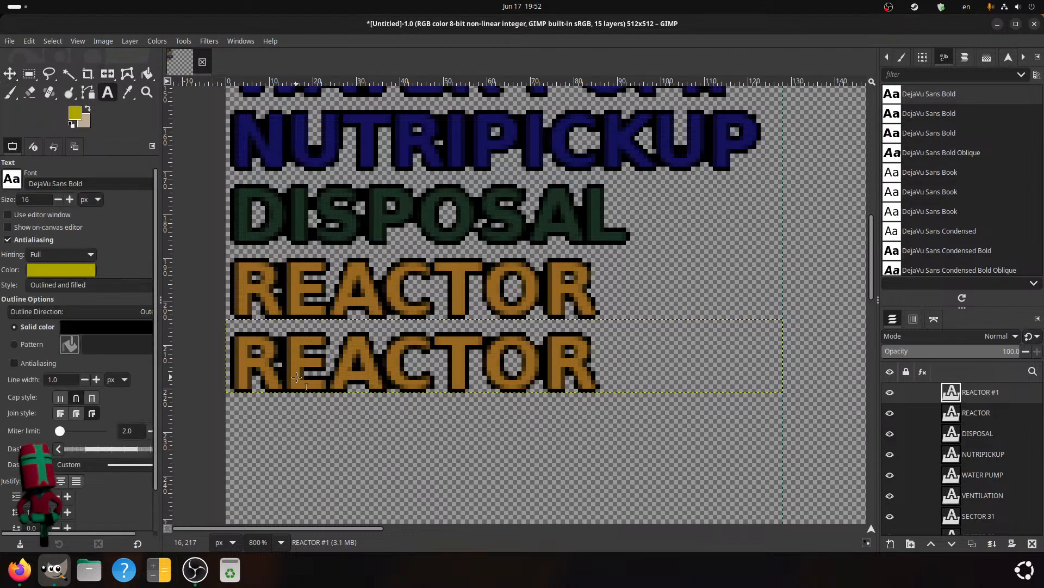
{"action": "left_click", "coordinate": [738, 386]}
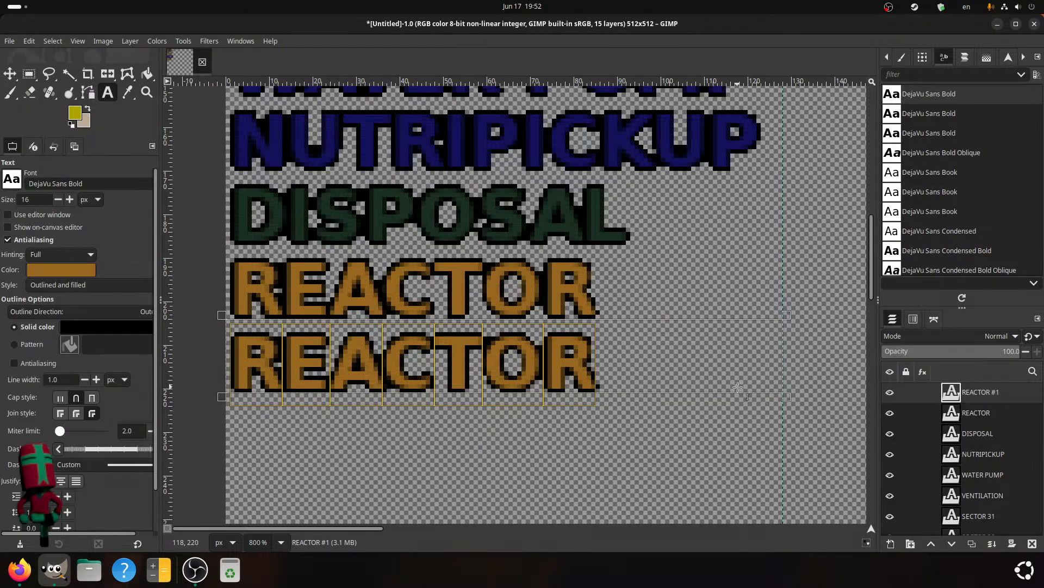
{"action": "type", "text": "Ba"}
{"action": "key", "text": "BackSpace"}
{"action": "type", "text": "ARRACKS"}
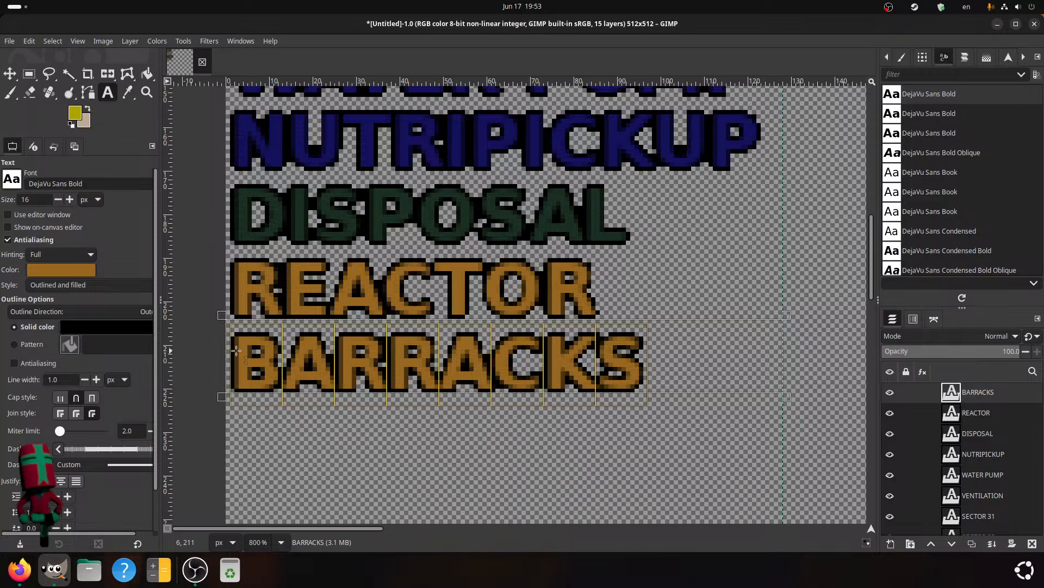
- Recolour the BARRACKS label's text to the dark red 500808 from the colour palette
{"action": "left_click", "coordinate": [47, 270]}
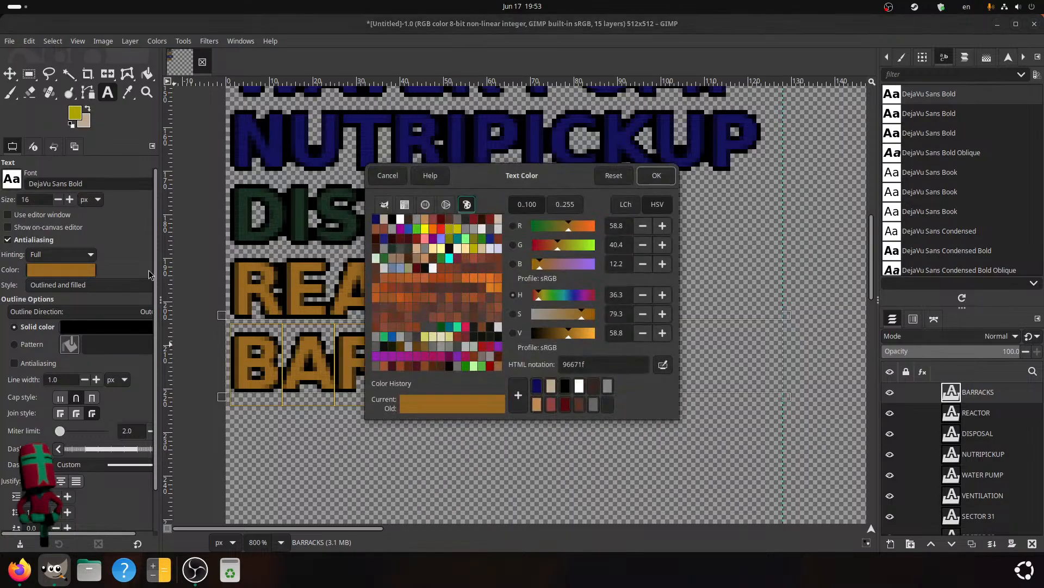
{"action": "left_click", "coordinate": [441, 219]}
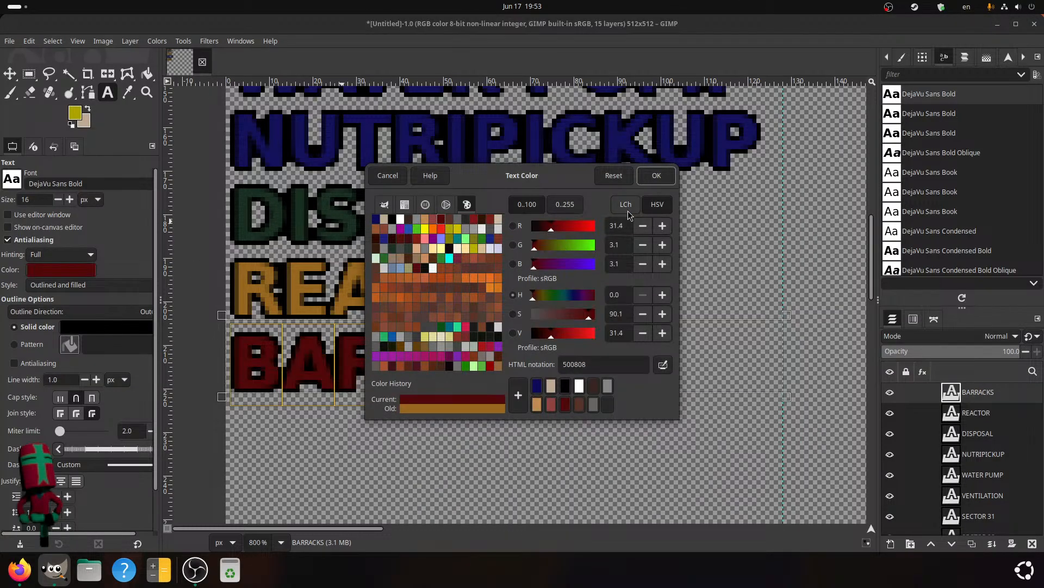
{"action": "left_click", "coordinate": [656, 175]}
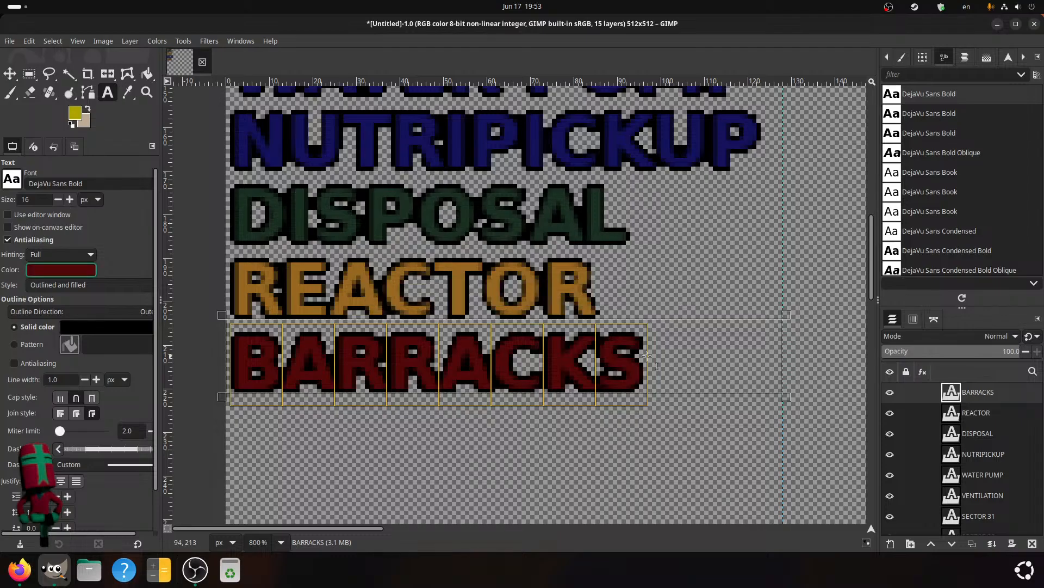
{"action": "scroll", "coordinate": [605, 441], "scroll_direction": "up", "scroll_amount": 12}
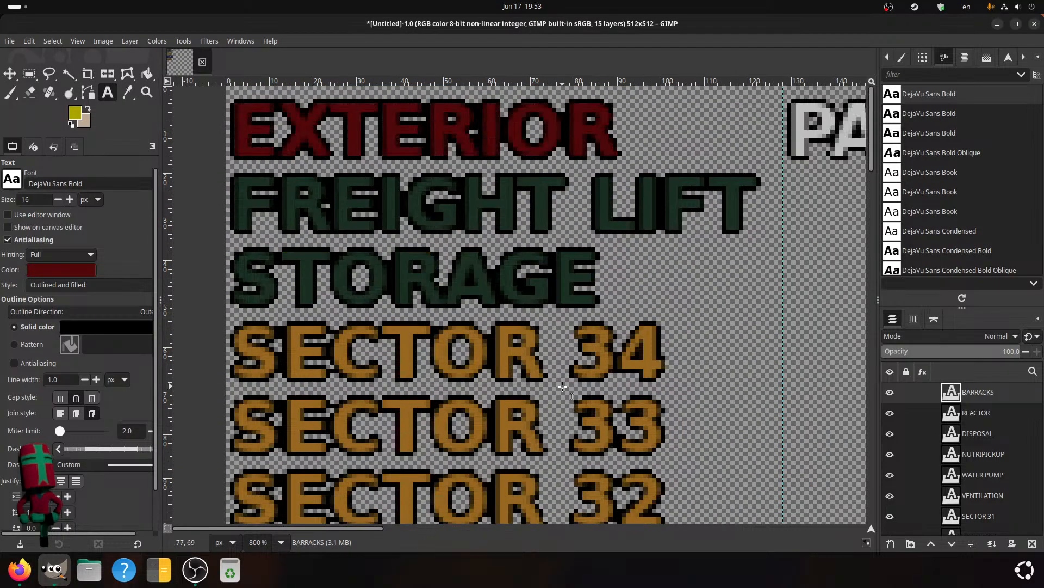
{"action": "scroll", "coordinate": [570, 427], "scroll_direction": "down", "scroll_amount": 2}
{"action": "scroll", "coordinate": [570, 427], "scroll_direction": "down", "scroll_amount": 10}
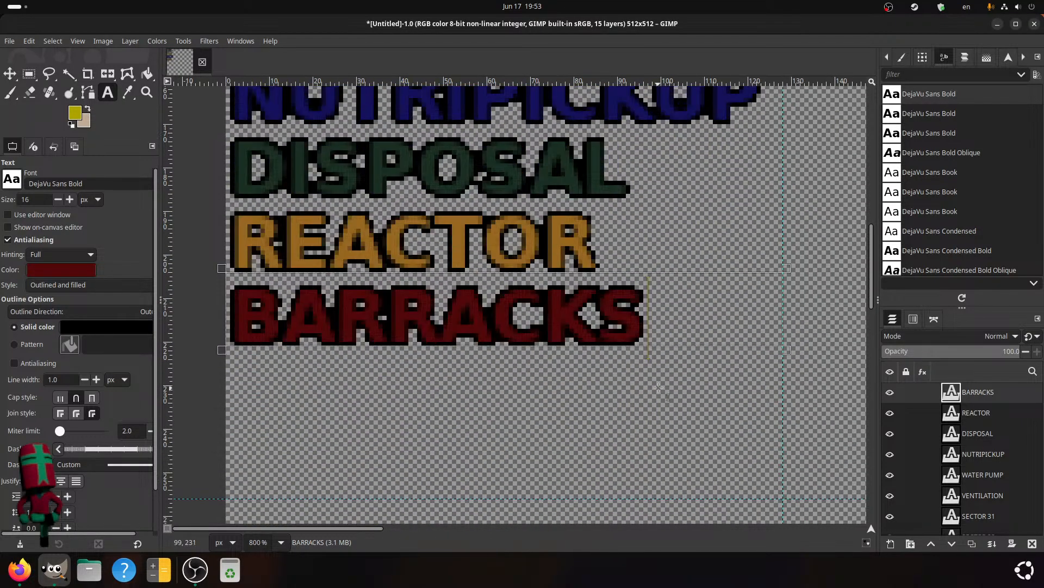
- Look over the first column's labels down to BARRACKS and compare them with the PANTHEON label in the second column
{"action": "scroll", "coordinate": [474, 181], "scroll_direction": "right", "scroll_amount": 3, "text": "shift"}
{"action": "scroll", "coordinate": [475, 181], "scroll_direction": "left", "scroll_amount": 3, "text": "shift"}
{"action": "scroll", "coordinate": [474, 181], "scroll_direction": "up", "scroll_amount": 10}
{"action": "scroll", "coordinate": [559, 257], "scroll_direction": "down", "scroll_amount": 4}
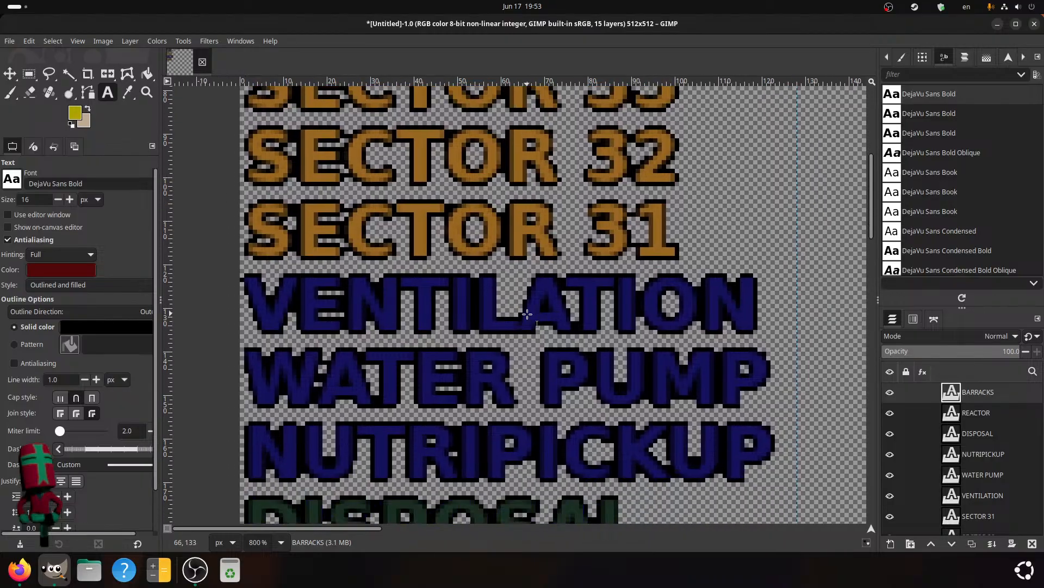
{"action": "scroll", "coordinate": [610, 278], "scroll_direction": "down", "scroll_amount": 2}
{"action": "scroll", "coordinate": [610, 278], "scroll_direction": "right", "scroll_amount": 1, "text": "shift"}
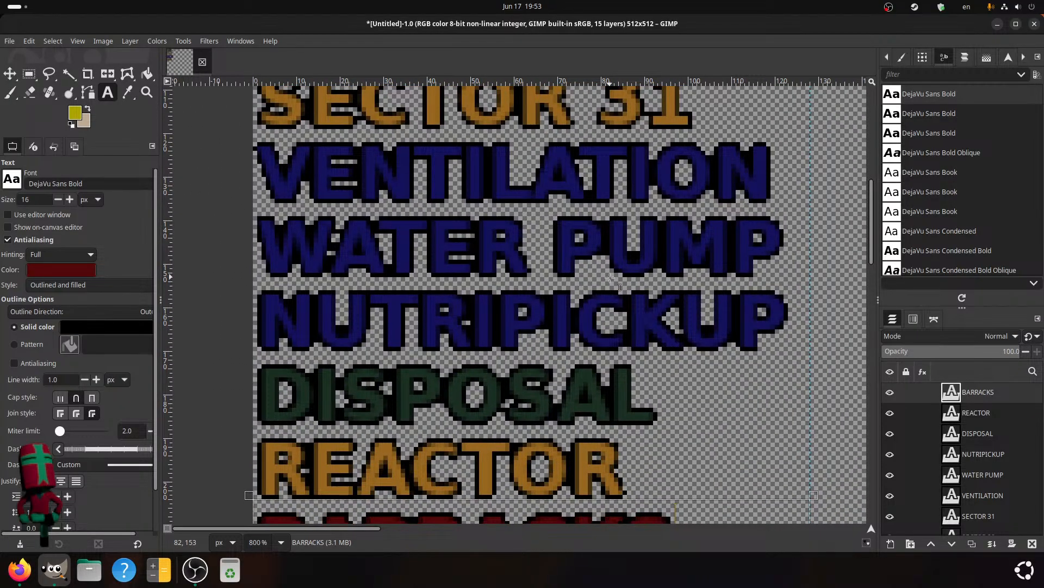
{"action": "middle_click_drag", "start_coordinate": [610, 278], "coordinate": [363, 316]}
{"action": "middle_click_drag", "start_coordinate": [547, 259], "coordinate": [419, 375]}
{"action": "middle_click_drag", "start_coordinate": [565, 217], "coordinate": [448, 413]}
{"action": "middle_click_drag", "start_coordinate": [627, 167], "coordinate": [475, 445]}
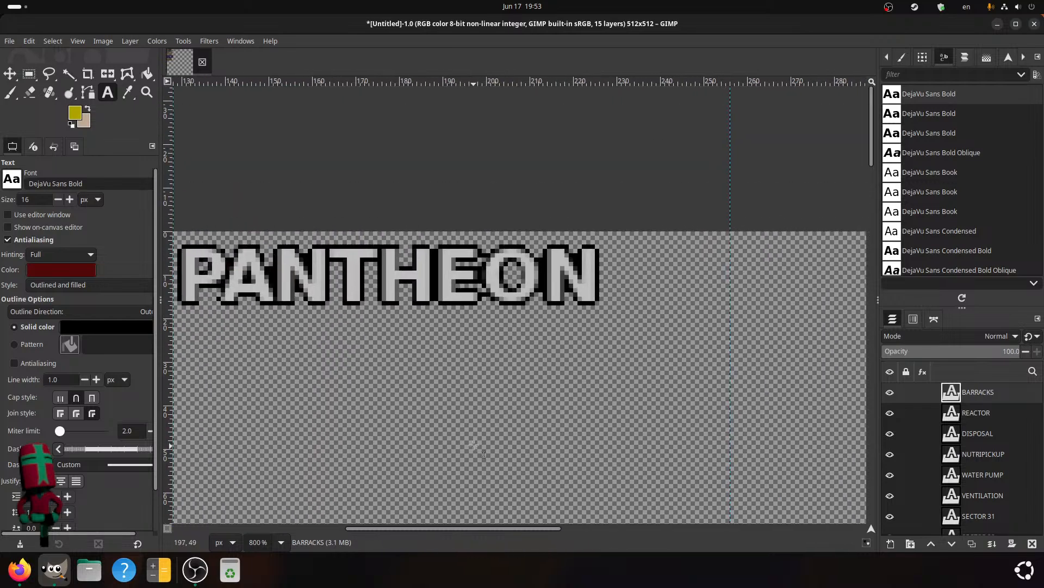
{"action": "middle_click_drag", "start_coordinate": [363, 391], "coordinate": [553, 273]}
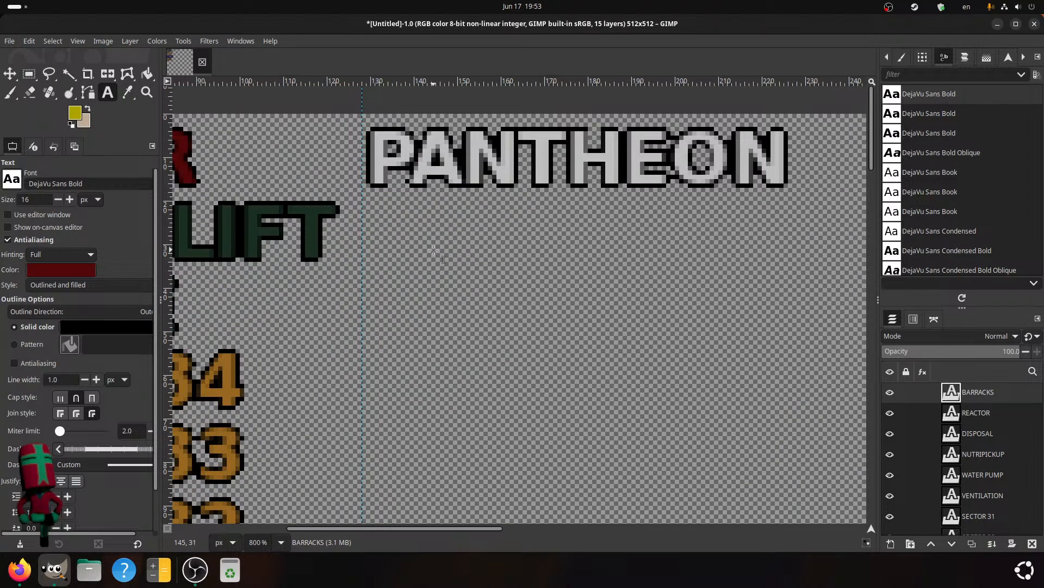
{"action": "middle_click_drag", "start_coordinate": [333, 267], "coordinate": [377, 246]}
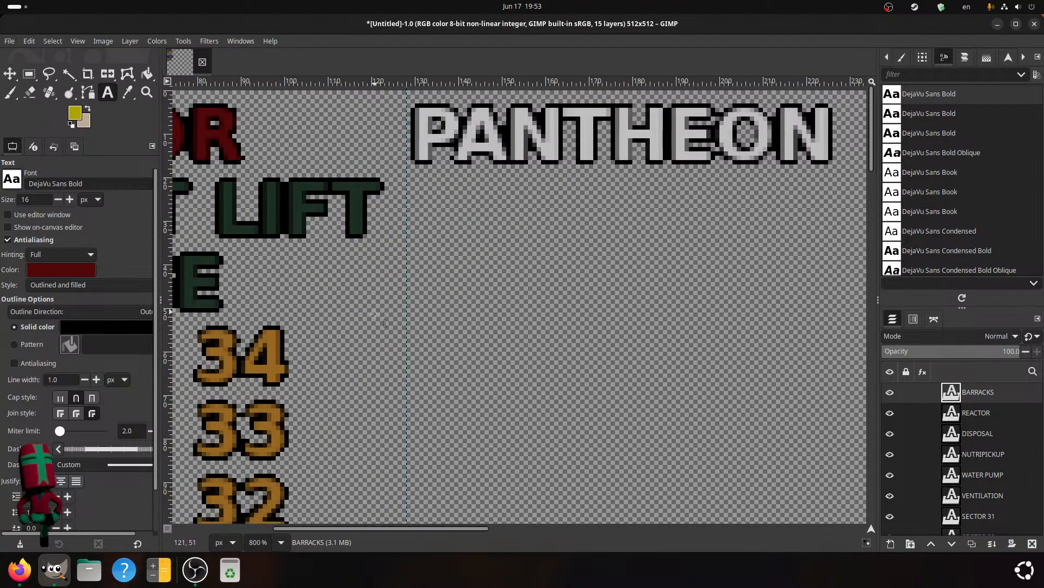
{"action": "middle_click_drag", "start_coordinate": [380, 315], "coordinate": [688, 109]}
{"action": "mouse_move", "coordinate": [454, 409]}
{"action": "middle_mouse_down"}
{"action": "mouse_move", "coordinate": [503, 279]}
{"action": "mouse_move", "coordinate": [652, 68]}
{"action": "middle_mouse_up"}
{"action": "middle_click_drag", "start_coordinate": [437, 299], "coordinate": [408, 192]}
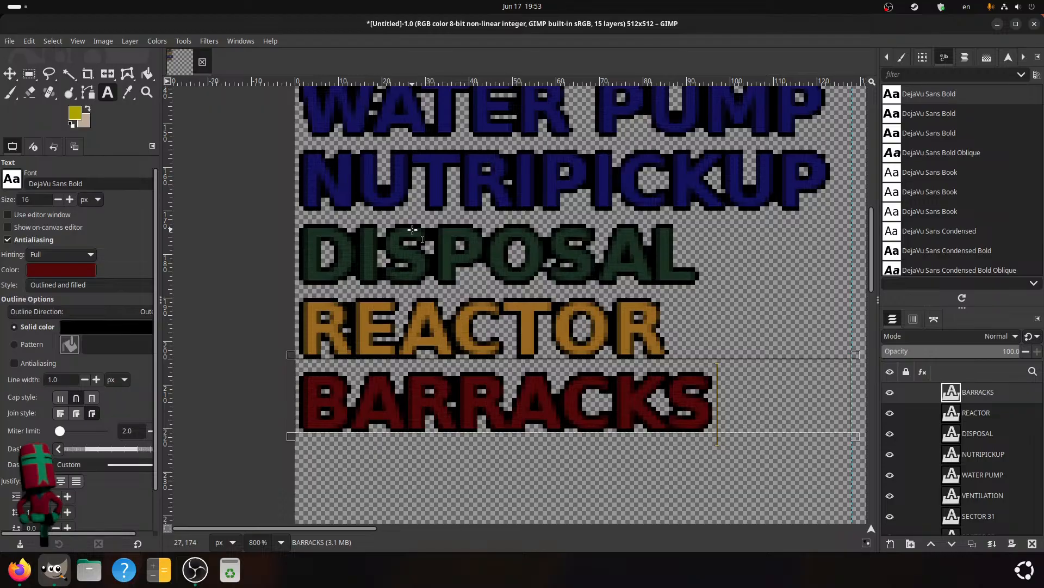
{"action": "scroll", "coordinate": [412, 230], "scroll_direction": "down", "scroll_amount": 5}
{"action": "scroll", "coordinate": [387, 374], "scroll_direction": "up", "scroll_amount": 5}
{"action": "scroll", "coordinate": [387, 375], "scroll_direction": "right", "scroll_amount": 6}
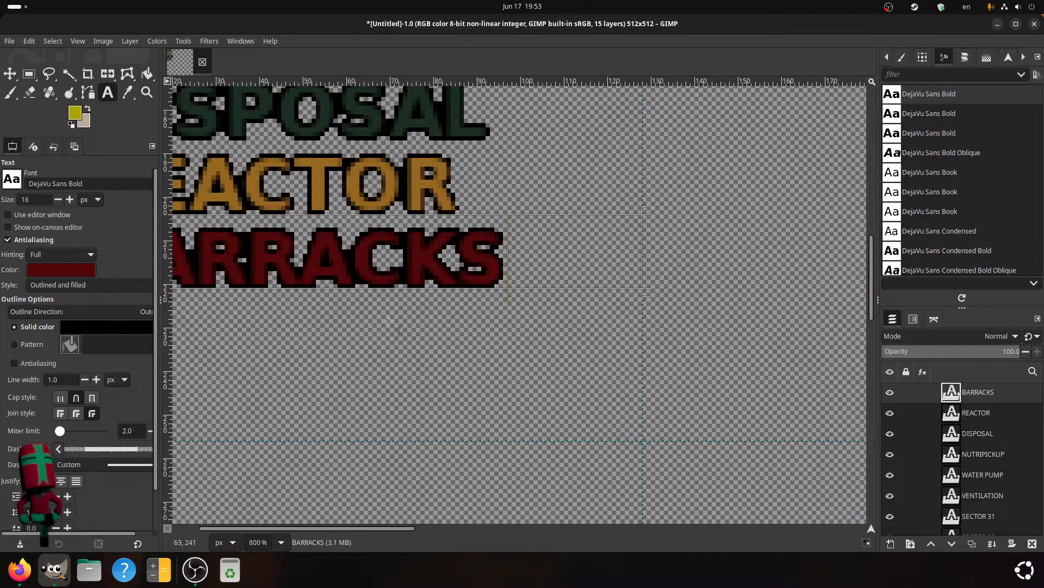
{"action": "middle_click_drag", "start_coordinate": [387, 374], "coordinate": [355, 438]}
{"action": "mouse_move", "coordinate": [357, 104]}
{"action": "middle_mouse_down"}
{"action": "mouse_move", "coordinate": [183, 332]}
{"action": "mouse_move", "coordinate": [180, 509]}
{"action": "middle_mouse_up"}
{"action": "middle_click_drag", "start_coordinate": [454, 95], "coordinate": [477, 443]}
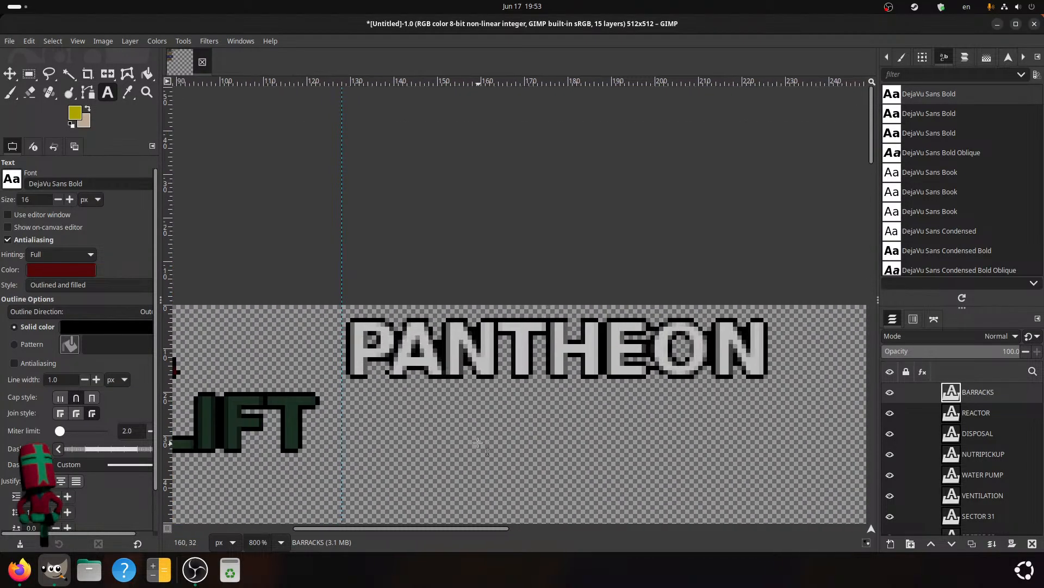
{"action": "middle_click_drag", "start_coordinate": [397, 438], "coordinate": [587, 292]}
{"action": "middle_click_drag", "start_coordinate": [479, 424], "coordinate": [626, 258]}
{"action": "middle_click_drag", "start_coordinate": [436, 446], "coordinate": [474, 306]}
{"action": "mouse_move", "coordinate": [434, 478]}
{"action": "middle_mouse_down"}
{"action": "mouse_move", "coordinate": [406, 331]}
{"action": "mouse_move", "coordinate": [403, 228]}
{"action": "middle_mouse_up"}
- Set the view zoom to 400% and examine how both label columns and the empty space fit between the guides
{"action": "left_click", "coordinate": [282, 541]}
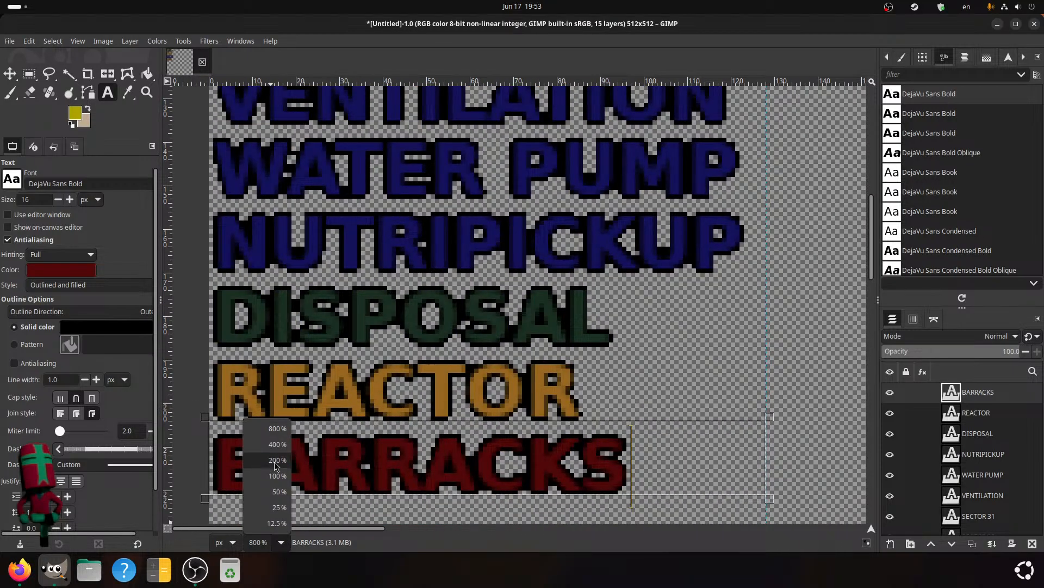
{"action": "left_click", "coordinate": [274, 461]}
{"action": "left_click", "coordinate": [281, 542]}
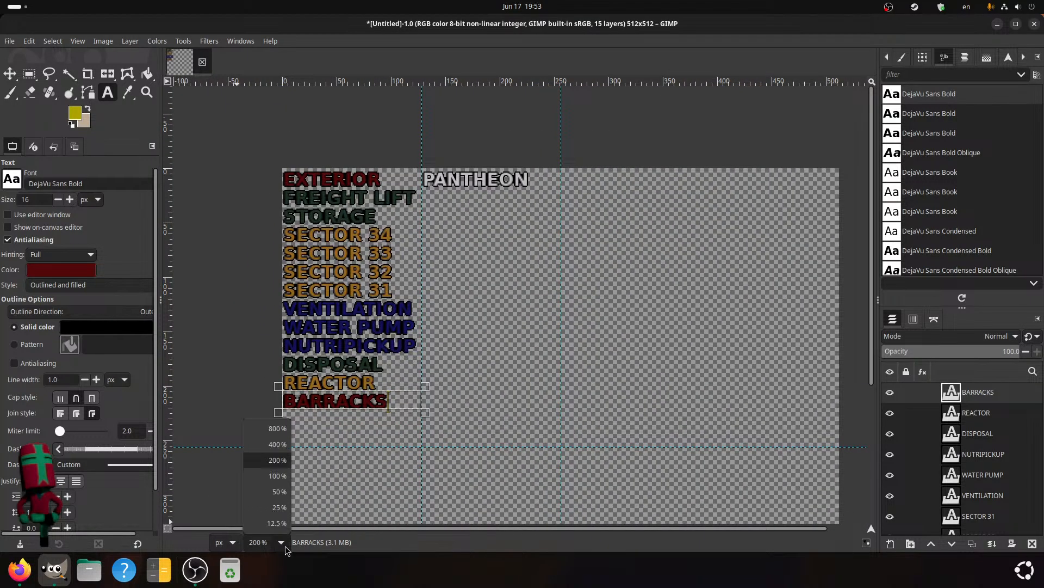
{"action": "left_click", "coordinate": [274, 444]}
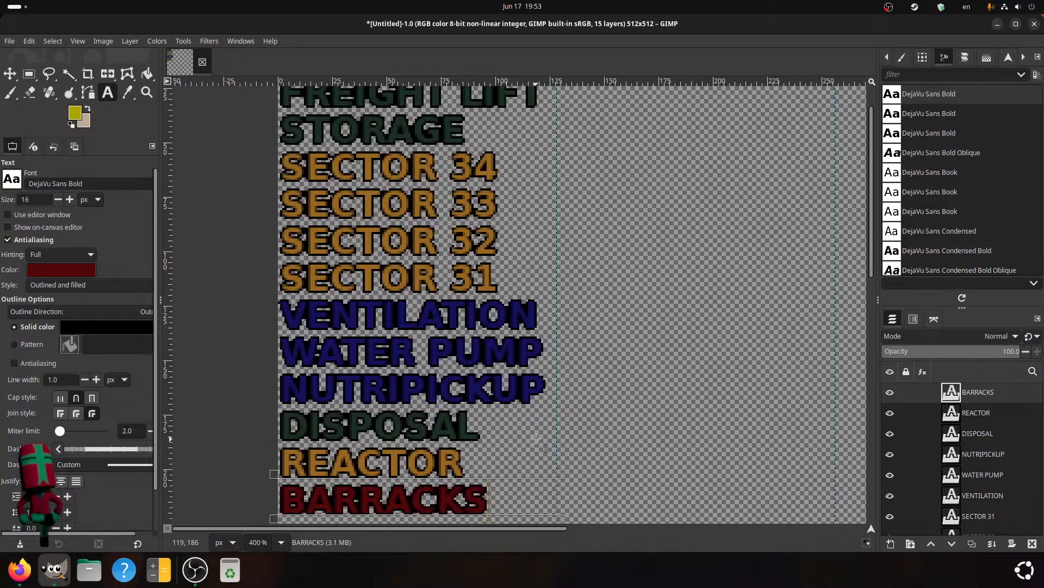
{"action": "scroll", "coordinate": [676, 326], "scroll_direction": "up", "scroll_amount": 2}
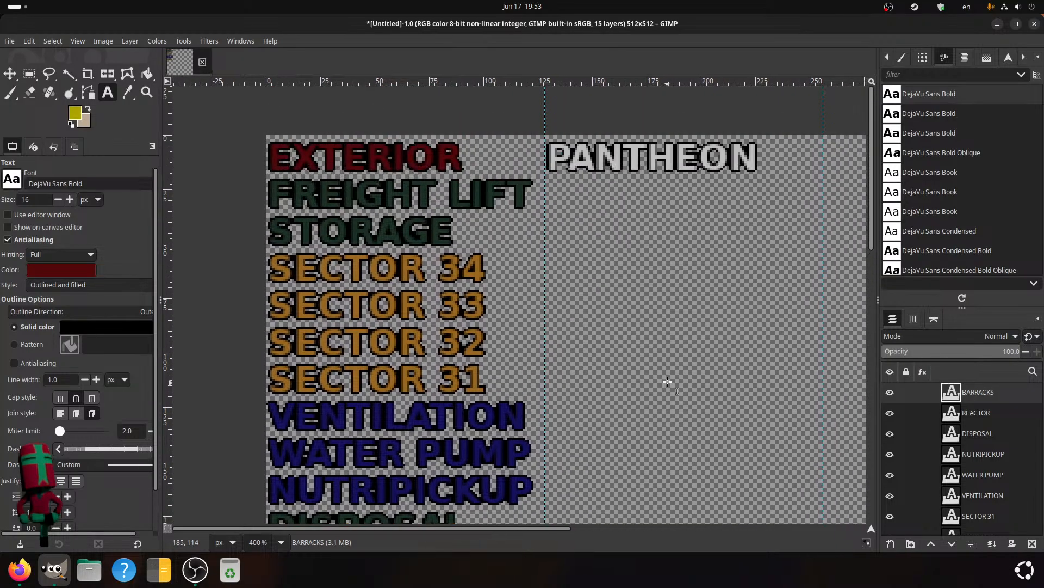
{"action": "scroll", "coordinate": [670, 236], "scroll_direction": "down", "scroll_amount": 6}
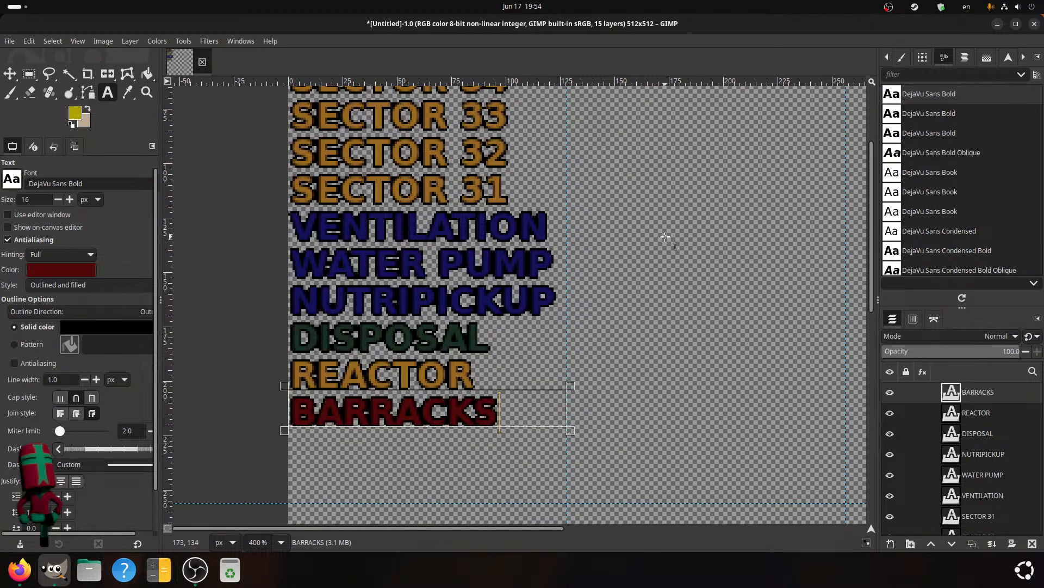
{"action": "scroll", "coordinate": [664, 237], "scroll_direction": "up", "scroll_amount": 8}
{"action": "scroll", "coordinate": [615, 156], "scroll_direction": "down", "scroll_amount": 11}
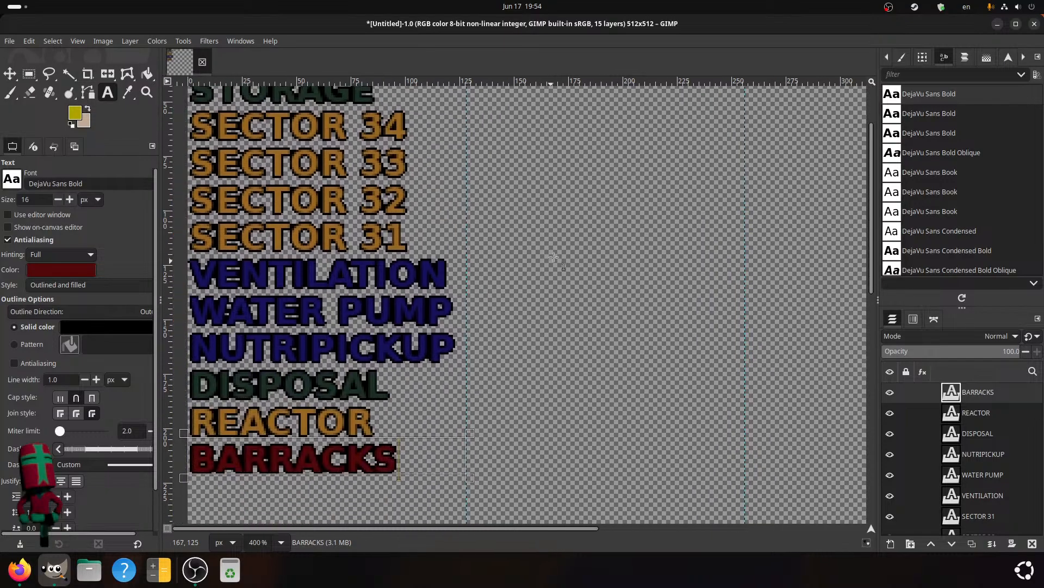
{"action": "scroll", "coordinate": [610, 174], "scroll_direction": "down", "scroll_amount": 10}
{"action": "scroll", "coordinate": [599, 207], "scroll_direction": "right", "scroll_amount": 3}
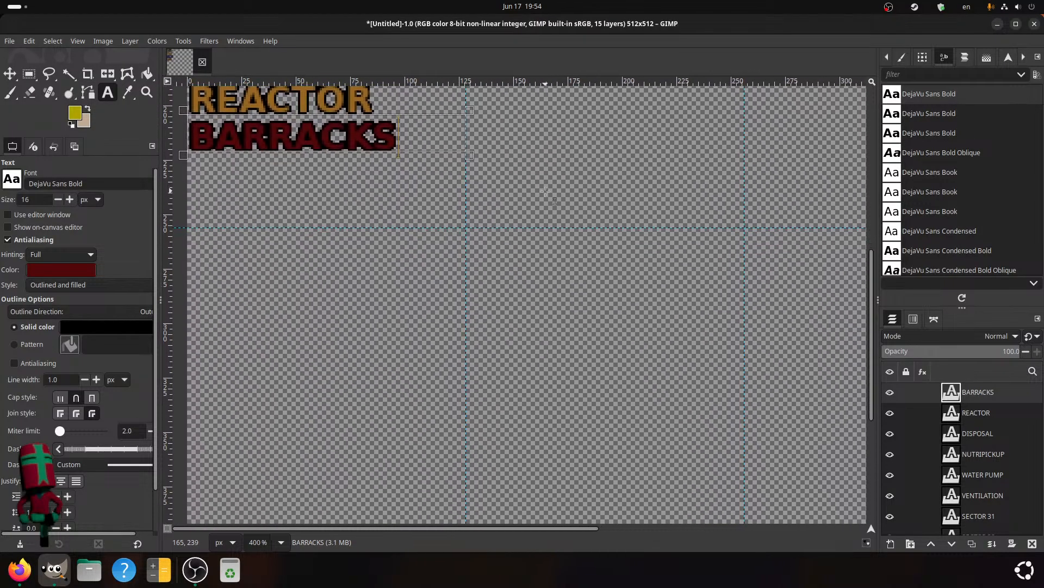
{"action": "scroll", "coordinate": [556, 305], "scroll_direction": "up", "scroll_amount": 4}
{"action": "scroll", "coordinate": [557, 354], "scroll_direction": "up", "scroll_amount": 6}
{"action": "scroll", "coordinate": [561, 380], "scroll_direction": "left", "scroll_amount": 1}
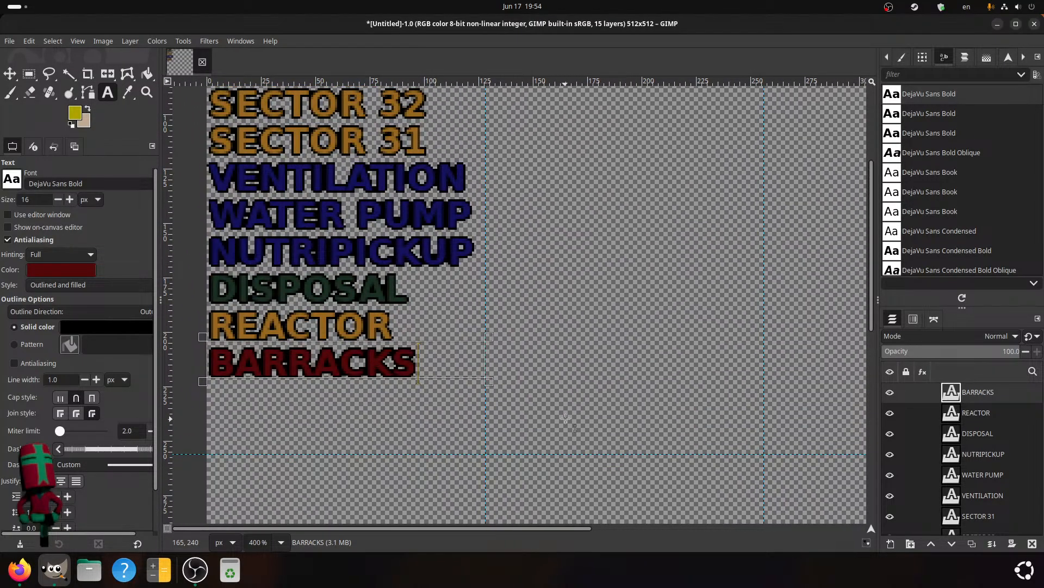
{"action": "scroll", "coordinate": [566, 419], "scroll_direction": "up", "scroll_amount": 7}
{"action": "scroll", "coordinate": [566, 419], "scroll_direction": "left", "scroll_amount": 1}
{"action": "scroll", "coordinate": [523, 272], "scroll_direction": "down", "scroll_amount": 12}
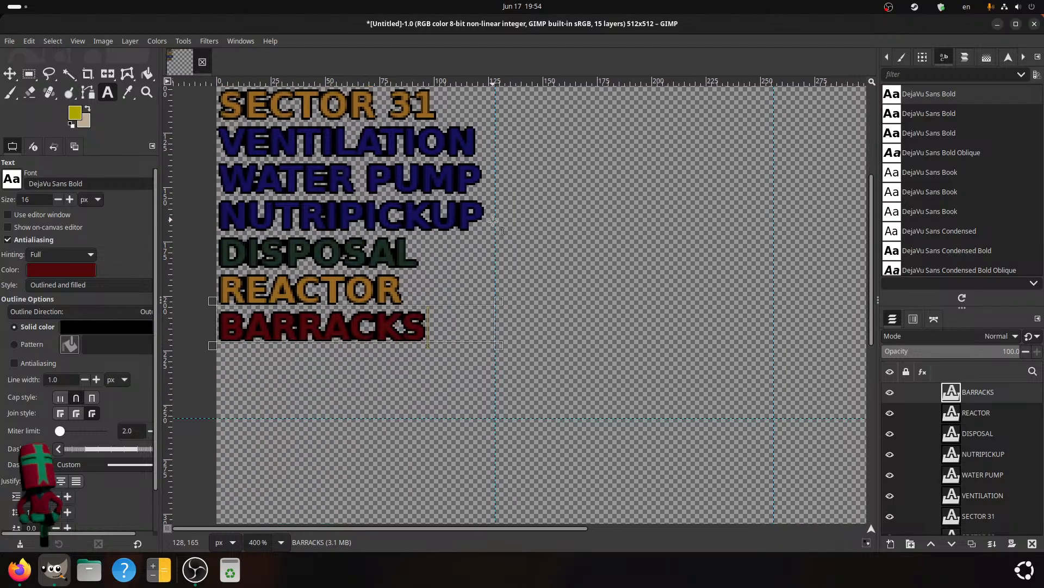
{"action": "scroll", "coordinate": [491, 157], "scroll_direction": "down", "scroll_amount": 12}
{"action": "scroll", "coordinate": [468, 191], "scroll_direction": "right", "scroll_amount": 2}
{"action": "scroll", "coordinate": [448, 226], "scroll_direction": "up", "scroll_amount": 14}
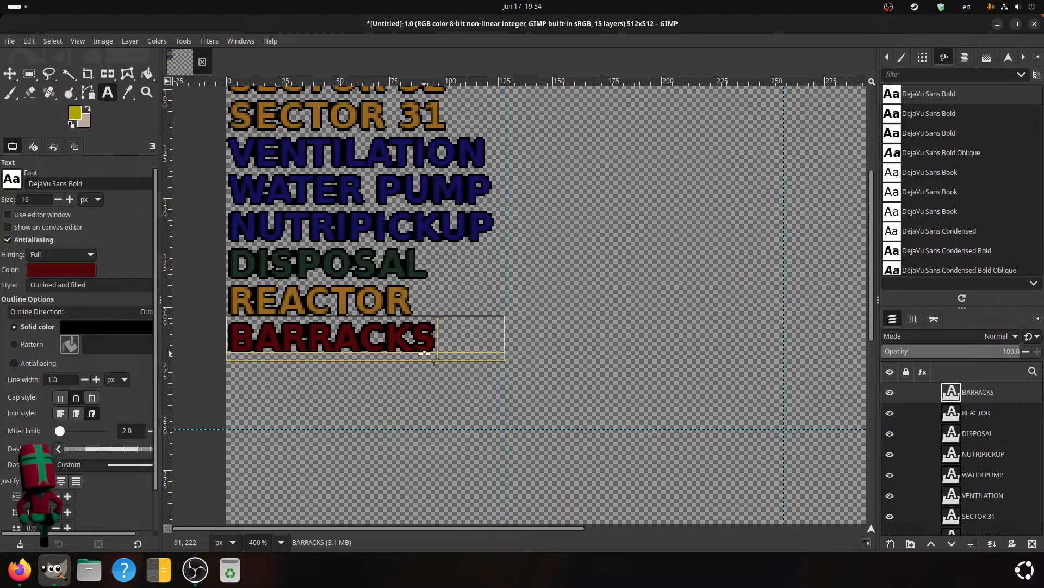
{"action": "scroll", "coordinate": [255, 126], "scroll_direction": "up", "scroll_amount": 5}
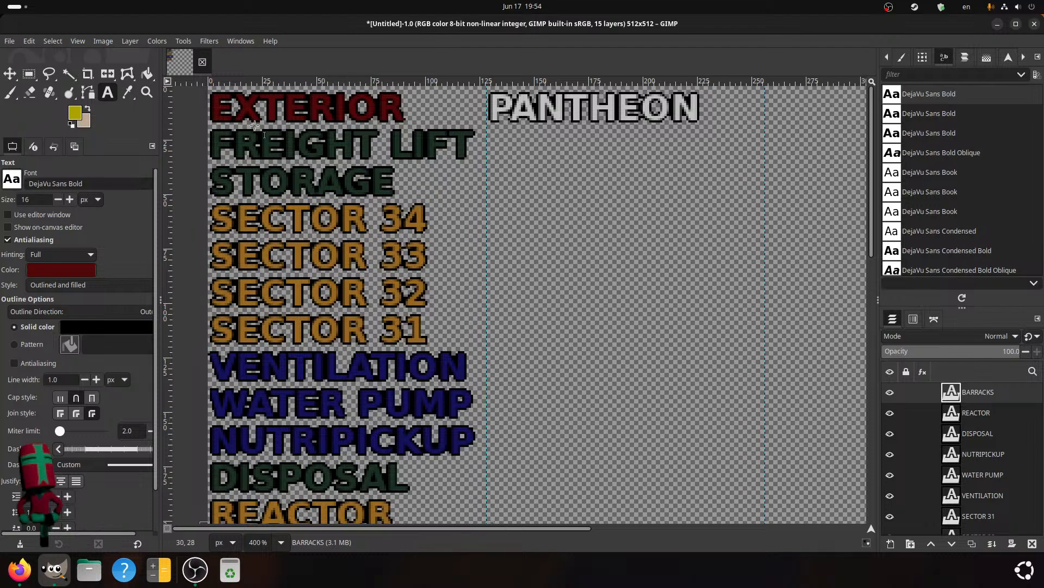
- Try the EXTERIOR label at a 32 px font size with a 2.0 px outline width
{"action": "left_click", "coordinate": [209, 91]}
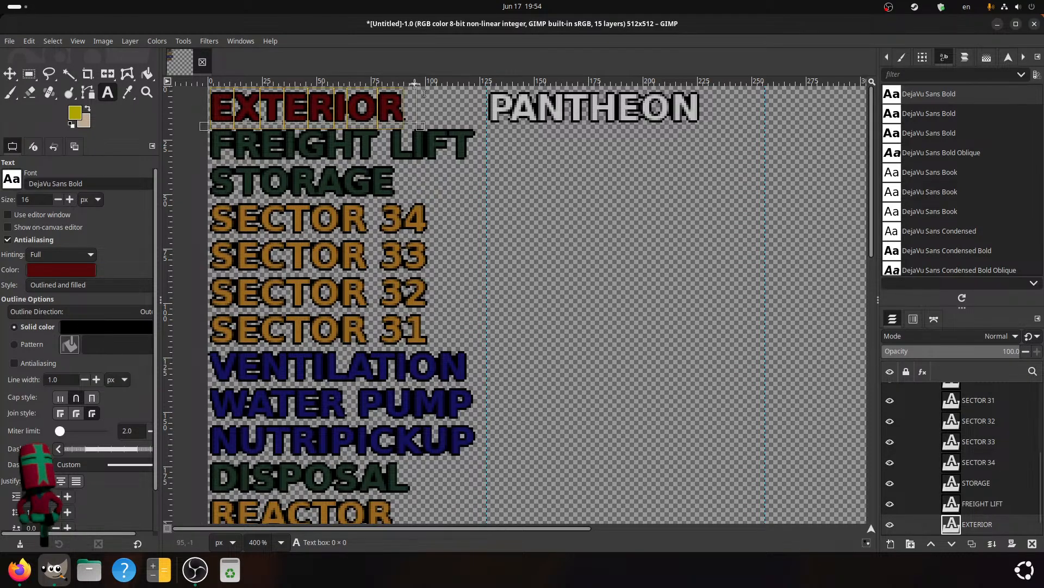
{"action": "double_click", "coordinate": [25, 199]}
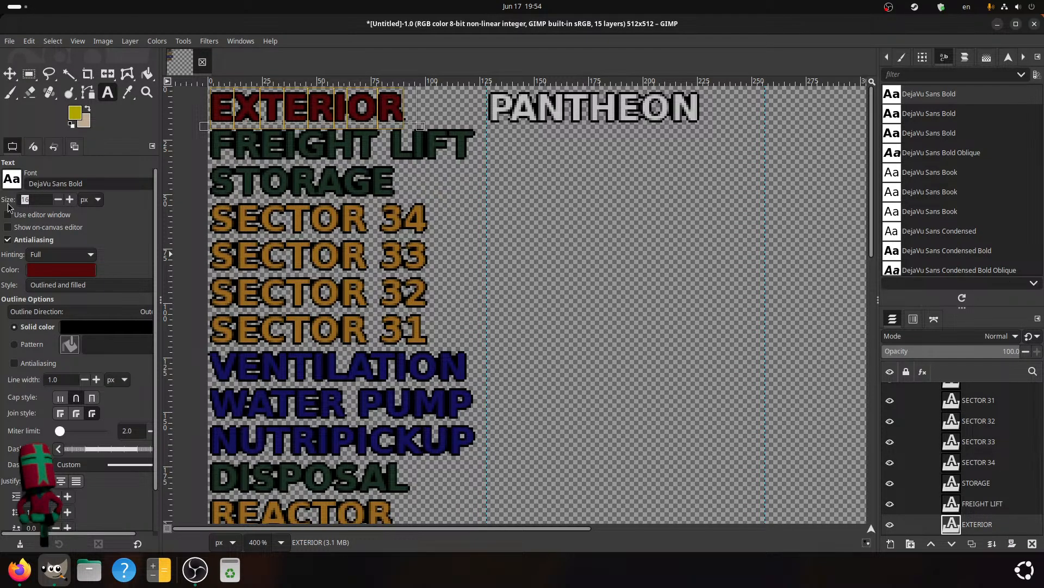
{"action": "type", "text": "32"}
{"action": "left_click", "coordinate": [97, 379]}
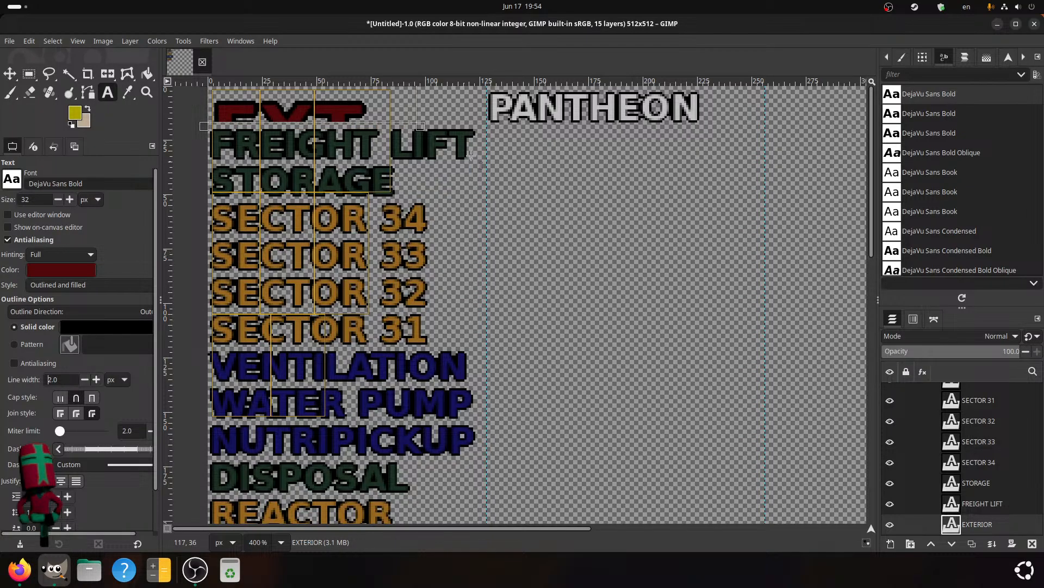
- Widen the EXTERIOR text box to 256 px, extend its height to fit the enlarged text, and check the overlap with neighbouring labels
{"action": "middle_click_drag", "start_coordinate": [477, 196], "coordinate": [420, 306]}
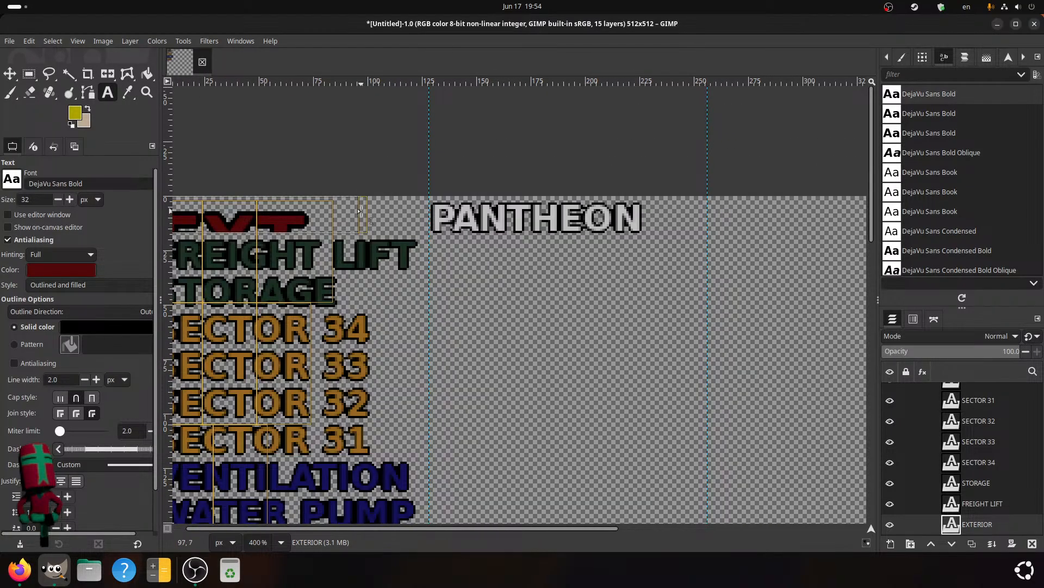
{"action": "left_click_drag", "start_coordinate": [371, 216], "coordinate": [703, 199]}
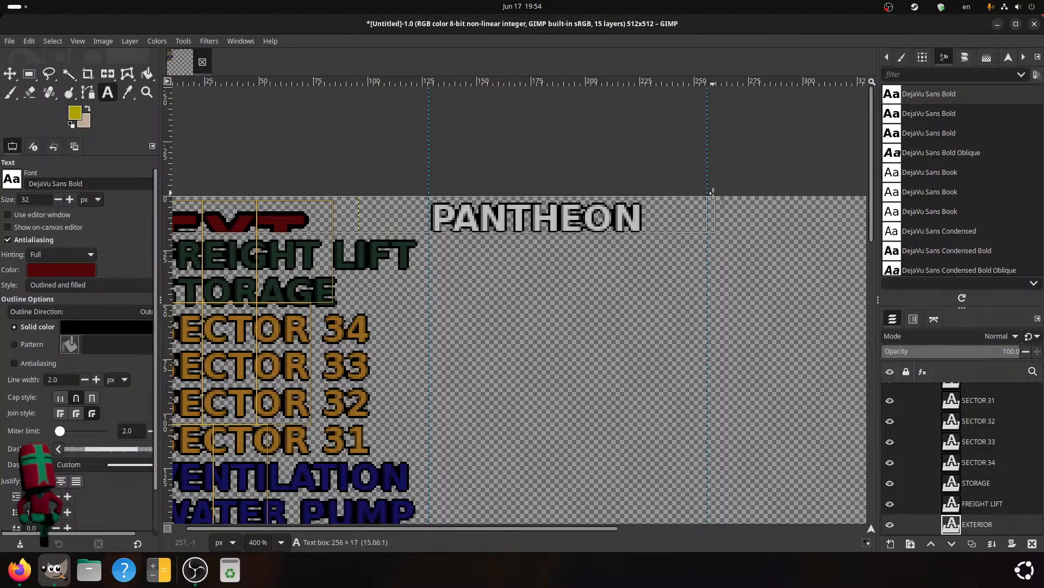
{"action": "left_click_drag", "start_coordinate": [605, 234], "coordinate": [595, 279]}
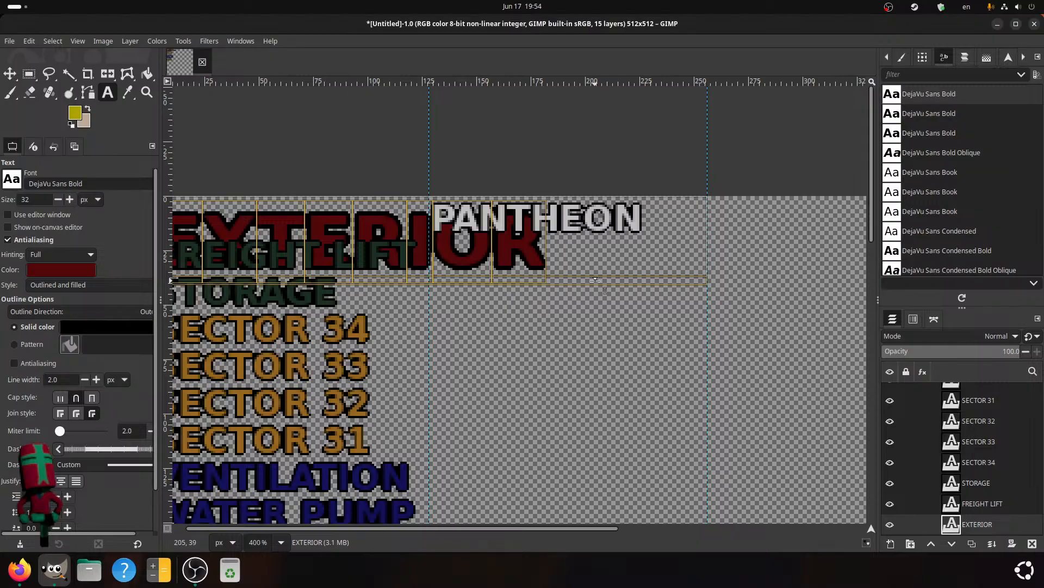
{"action": "scroll", "coordinate": [610, 335], "scroll_direction": "left", "scroll_amount": 5}
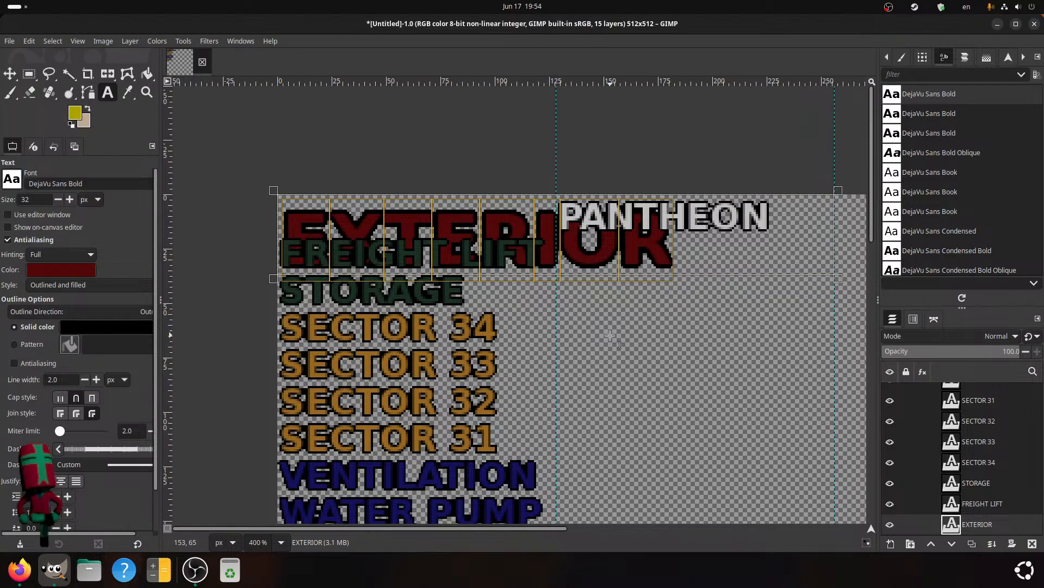
{"action": "scroll", "coordinate": [592, 322], "scroll_direction": "down", "scroll_amount": 7}
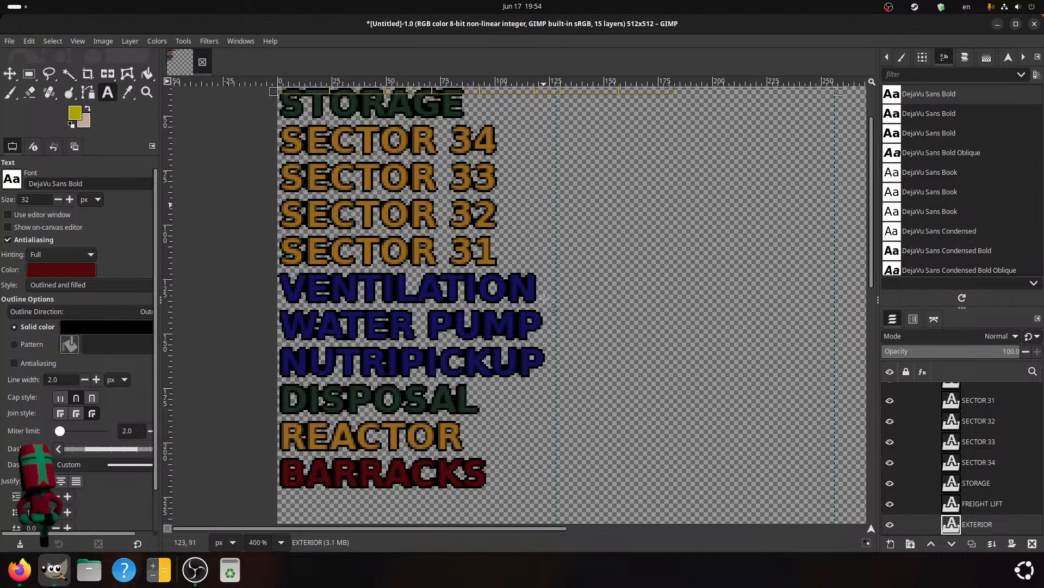
{"action": "scroll", "coordinate": [540, 288], "scroll_direction": "up", "scroll_amount": 3}
{"action": "middle_click_drag", "start_coordinate": [578, 304], "coordinate": [554, 416]}
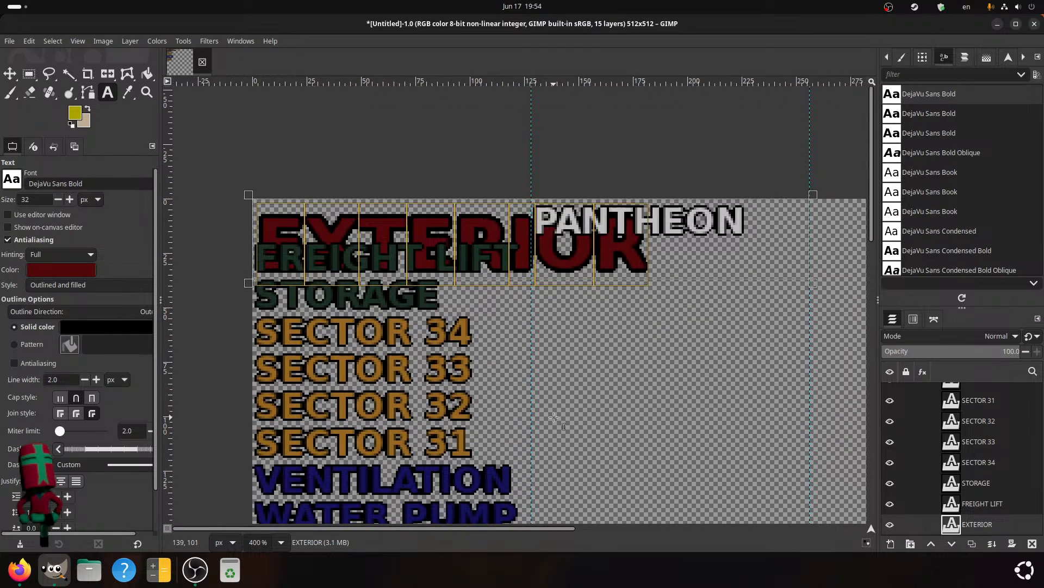
- Undo the EXTERIOR label's enlargement and text box changes, keeping FREIGHT LIFT visible and the view at 400%
{"action": "left_click", "coordinate": [890, 504]}
{"action": "left_click", "coordinate": [890, 505]}
{"action": "key", "text": "z"}
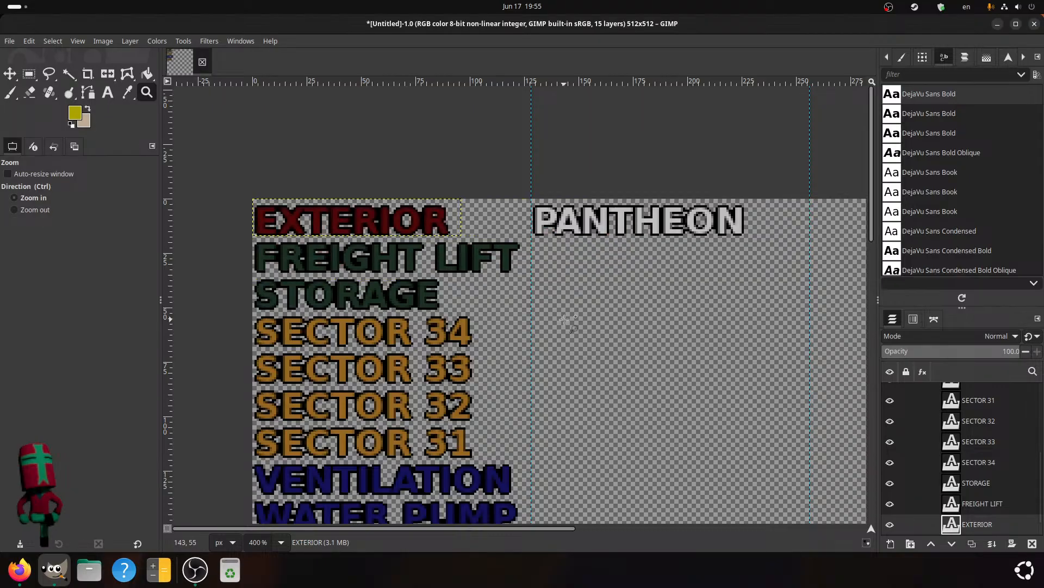
{"action": "left_click", "coordinate": [447, 234]}
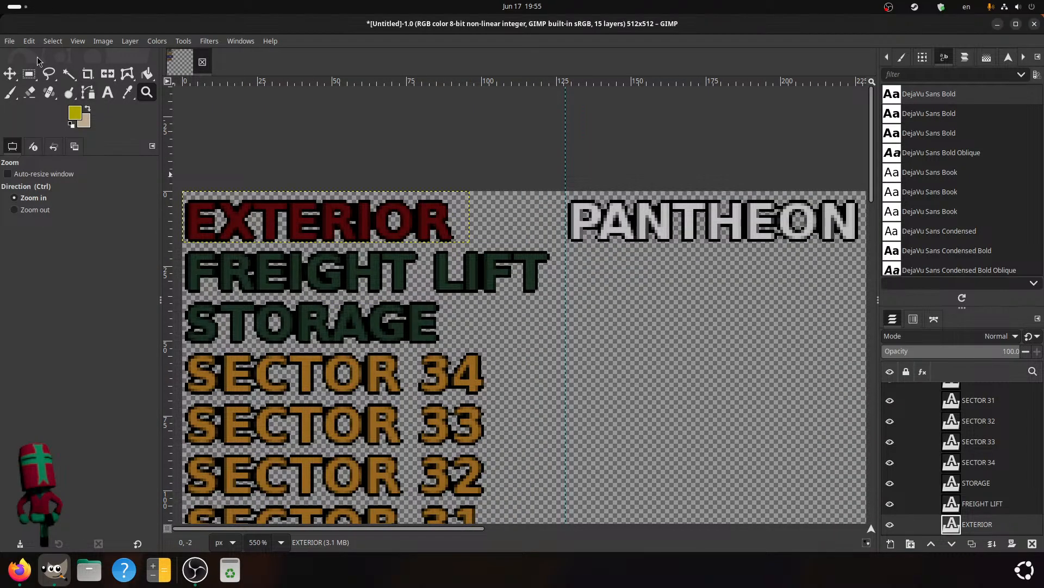
{"action": "left_click", "coordinate": [276, 549]}
{"action": "left_click", "coordinate": [270, 443]}
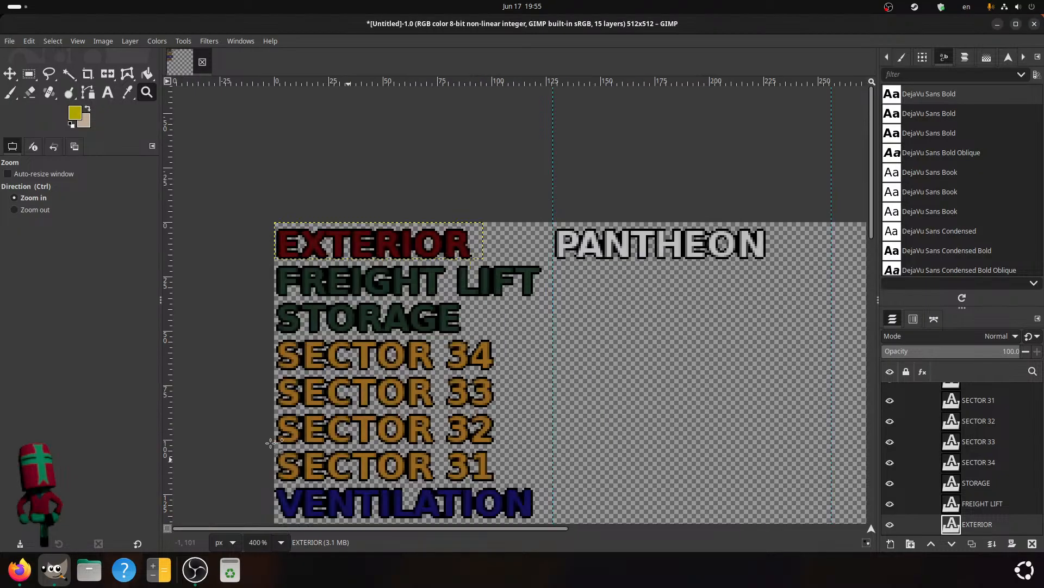
- Resize the image canvas to 256 x 256 px with zero offset
{"action": "left_click", "coordinate": [32, 77]}
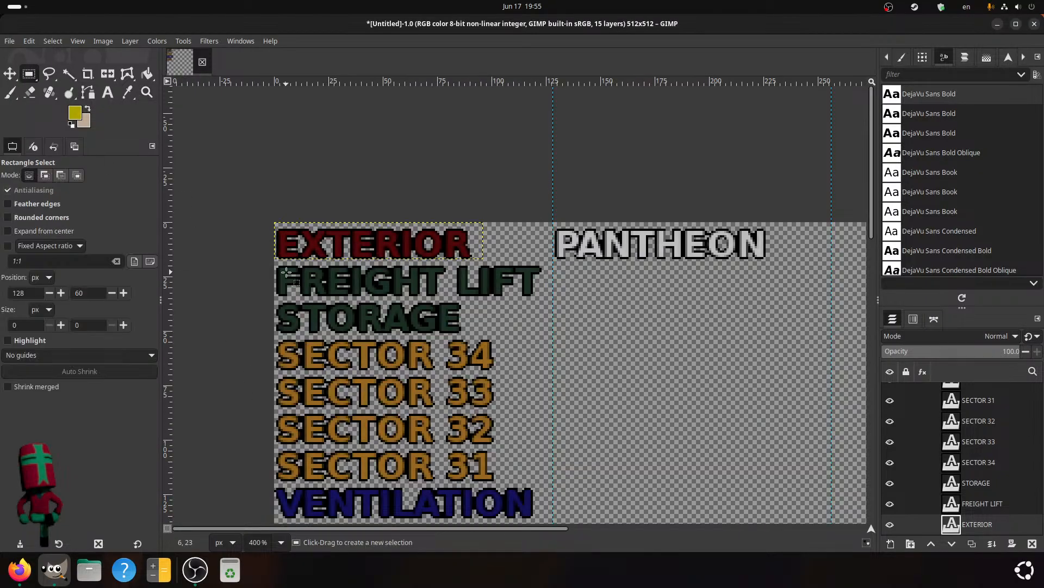
{"action": "scroll", "coordinate": [392, 304], "scroll_direction": "down", "scroll_amount": 3}
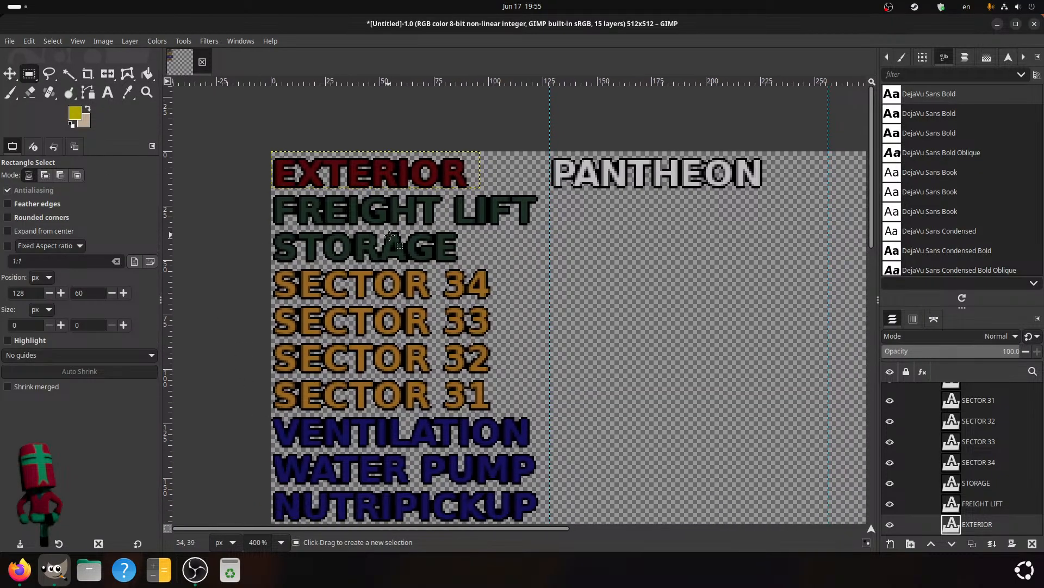
{"action": "scroll", "coordinate": [390, 235], "scroll_direction": "down", "scroll_amount": 1}
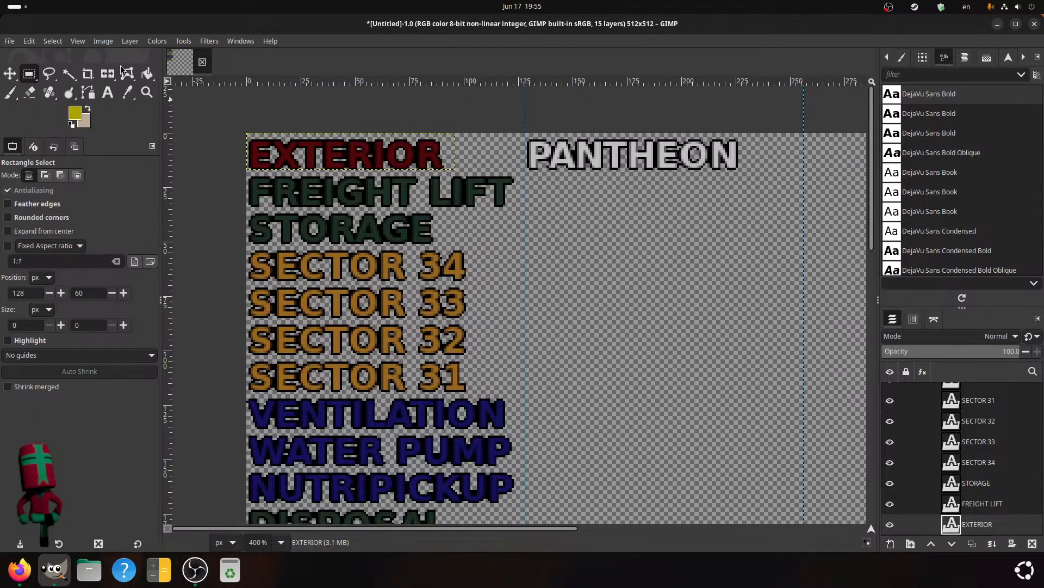
{"action": "left_click", "coordinate": [103, 41]}
{"action": "left_click", "coordinate": [126, 123]}
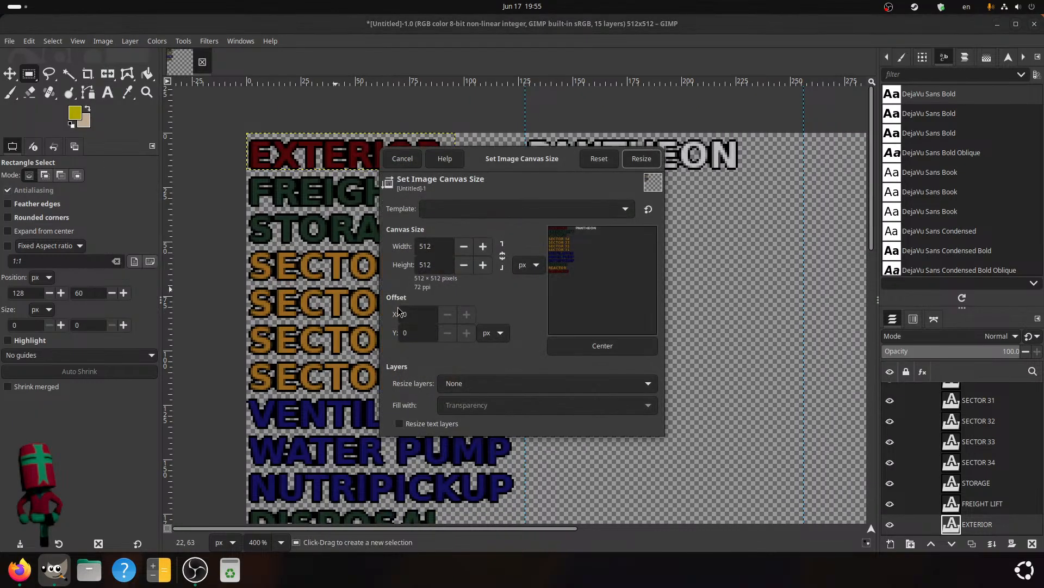
{"action": "type", "text": "256"}
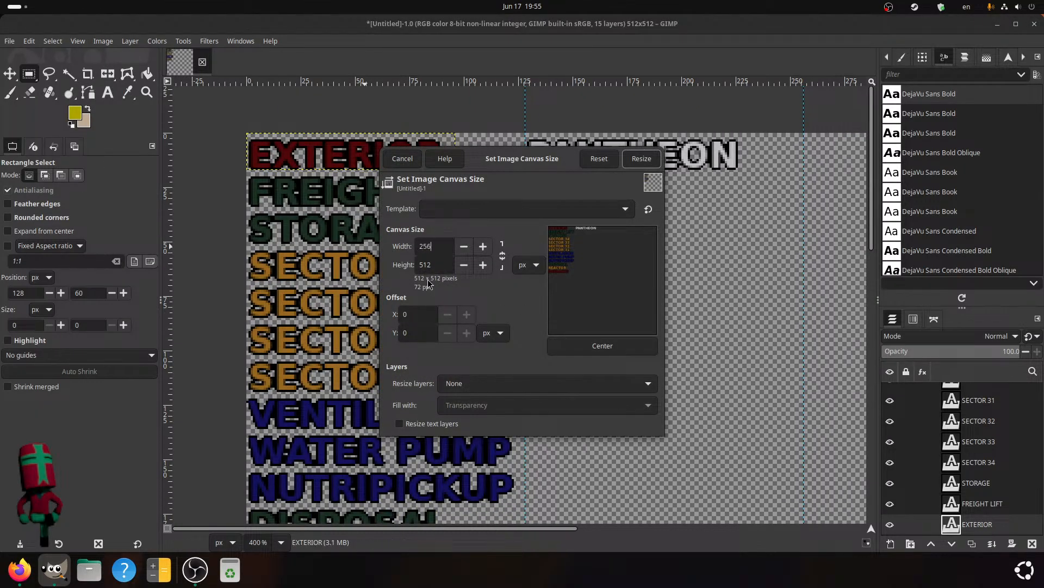
{"action": "key", "text": "Tab"}
{"action": "type", "text": "256"}
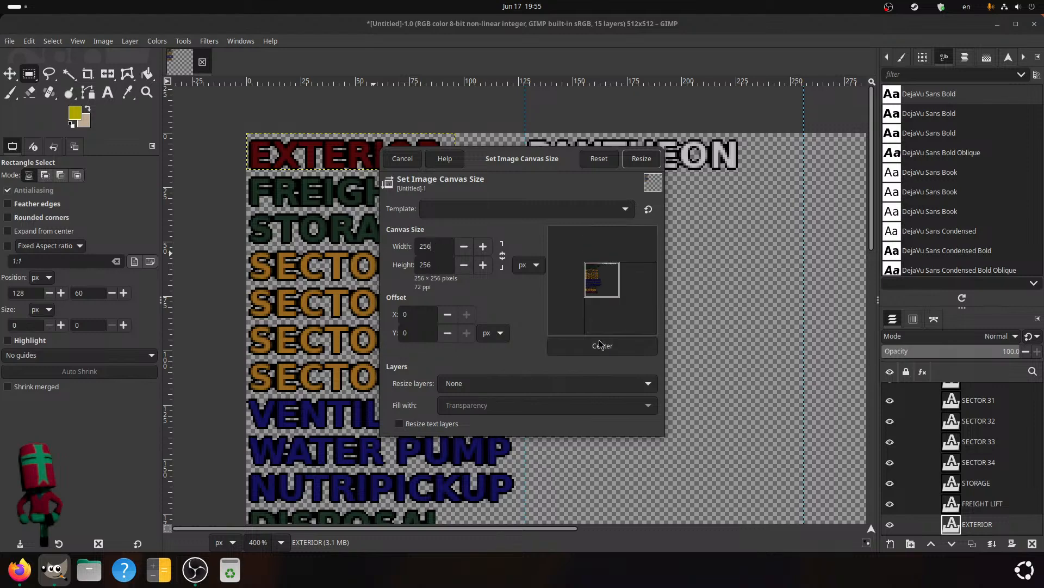
{"action": "left_click", "coordinate": [641, 159]}
{"action": "scroll", "coordinate": [585, 330], "scroll_direction": "down", "scroll_amount": 2}
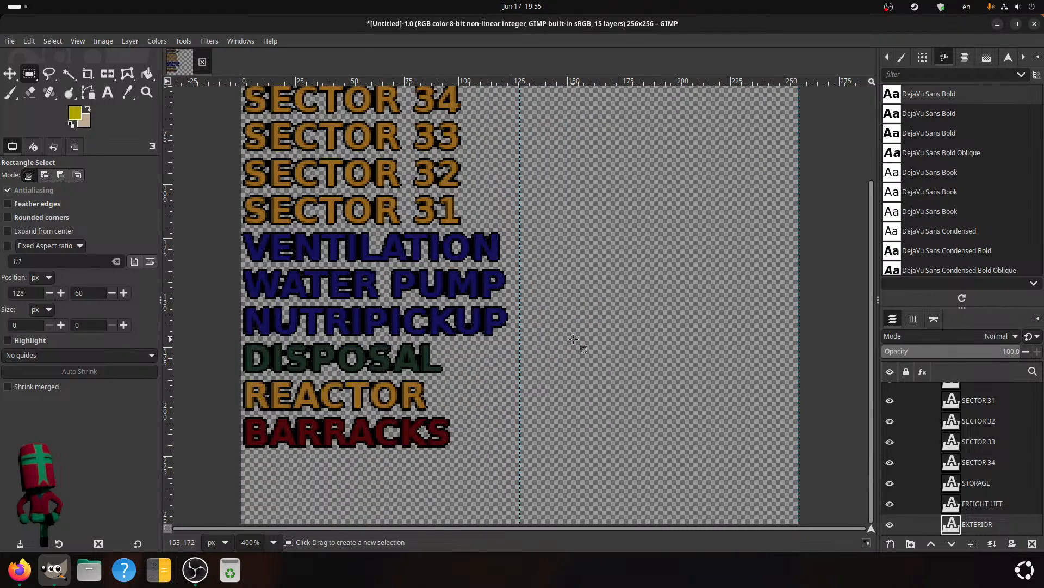
- Remove all existing guides and add a new vertical guide at position 128
{"action": "left_click", "coordinate": [94, 43]}
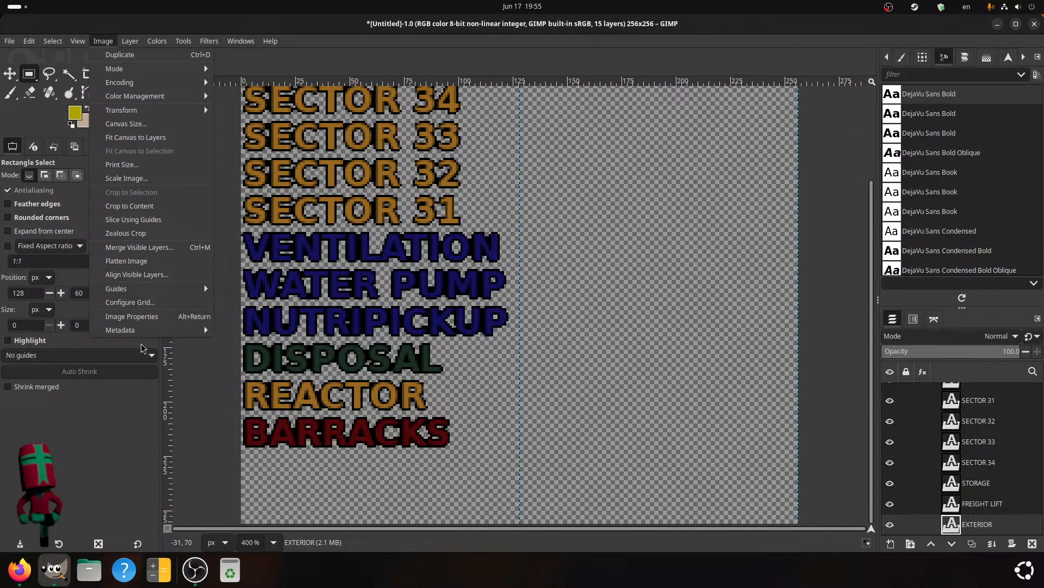
{"action": "mouse_move", "coordinate": [152, 288]}
{"action": "left_click", "coordinate": [258, 317]}
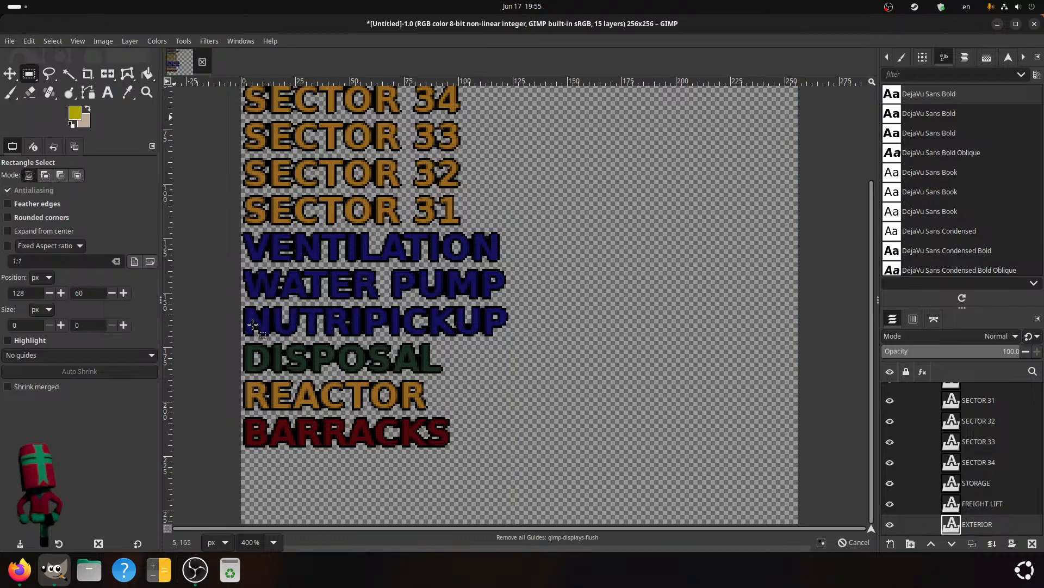
{"action": "left_click", "coordinate": [101, 42]}
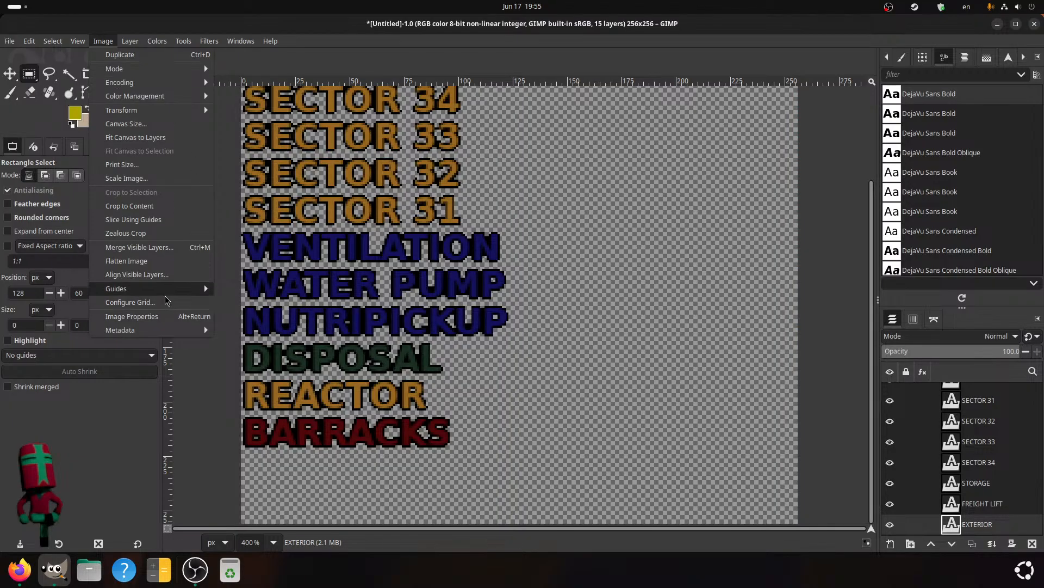
{"action": "mouse_move", "coordinate": [193, 289]}
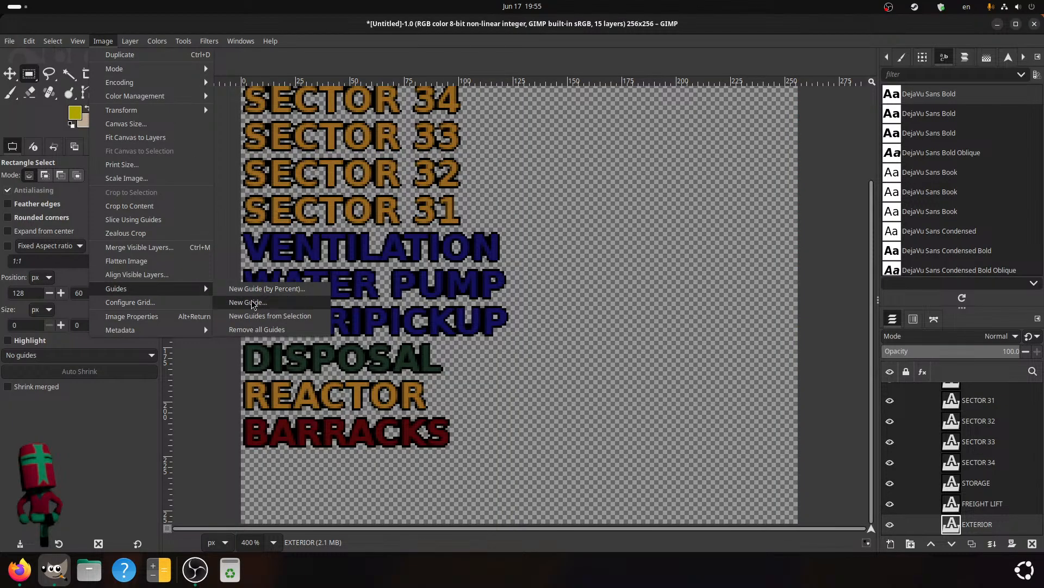
{"action": "left_click", "coordinate": [232, 300]}
{"action": "left_click", "coordinate": [213, 22]}
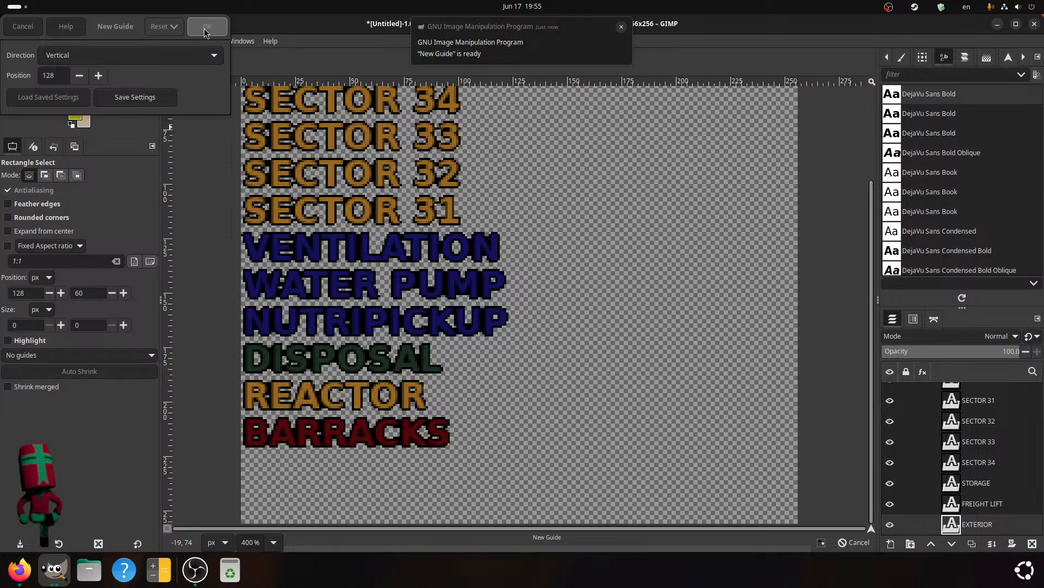
- Examine how the label columns fit on the resized canvas on both sides of the vertical guide
{"action": "scroll", "coordinate": [492, 286], "scroll_direction": "up", "scroll_amount": 4}
{"action": "scroll", "coordinate": [486, 281], "scroll_direction": "down", "scroll_amount": 3}
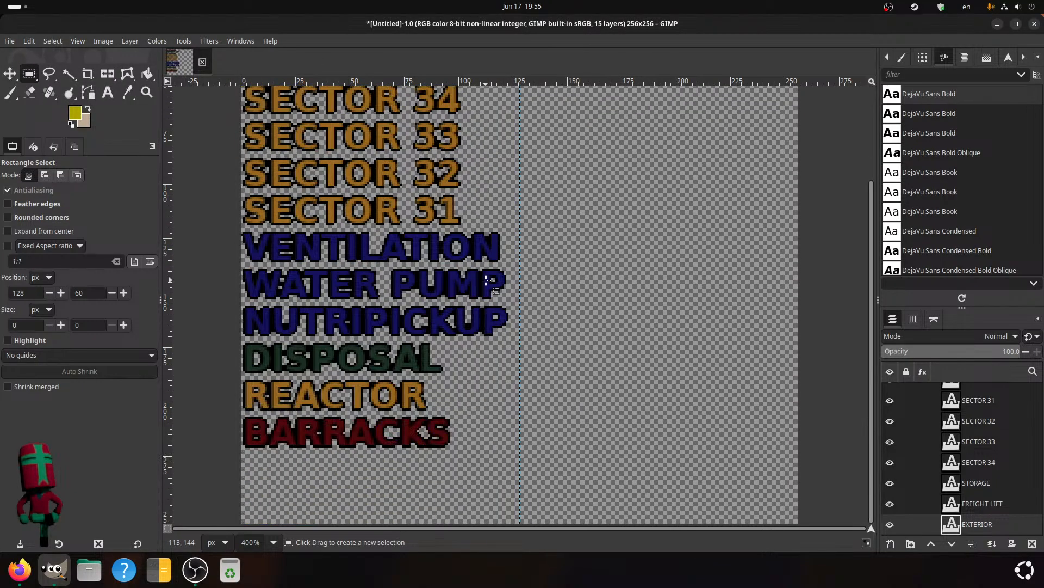
{"action": "scroll", "coordinate": [485, 281], "scroll_direction": "up", "scroll_amount": 1}
{"action": "scroll", "coordinate": [320, 239], "scroll_direction": "up", "scroll_amount": 2}
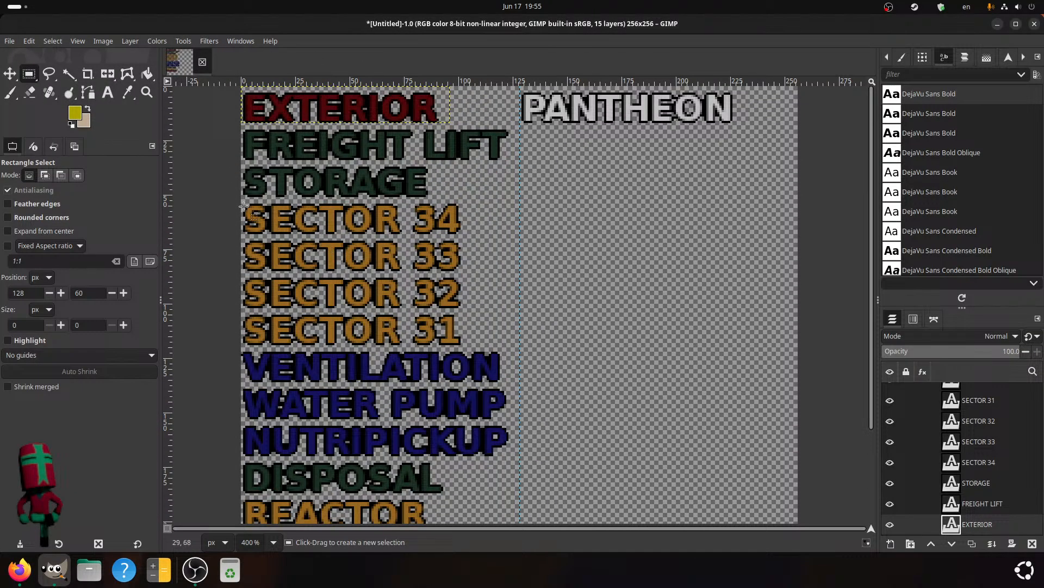
{"action": "scroll", "coordinate": [283, 288], "scroll_direction": "down", "scroll_amount": 5}
{"action": "scroll", "coordinate": [276, 298], "scroll_direction": "up", "scroll_amount": 4}
{"action": "scroll", "coordinate": [276, 298], "scroll_direction": "up", "scroll_amount": 1}
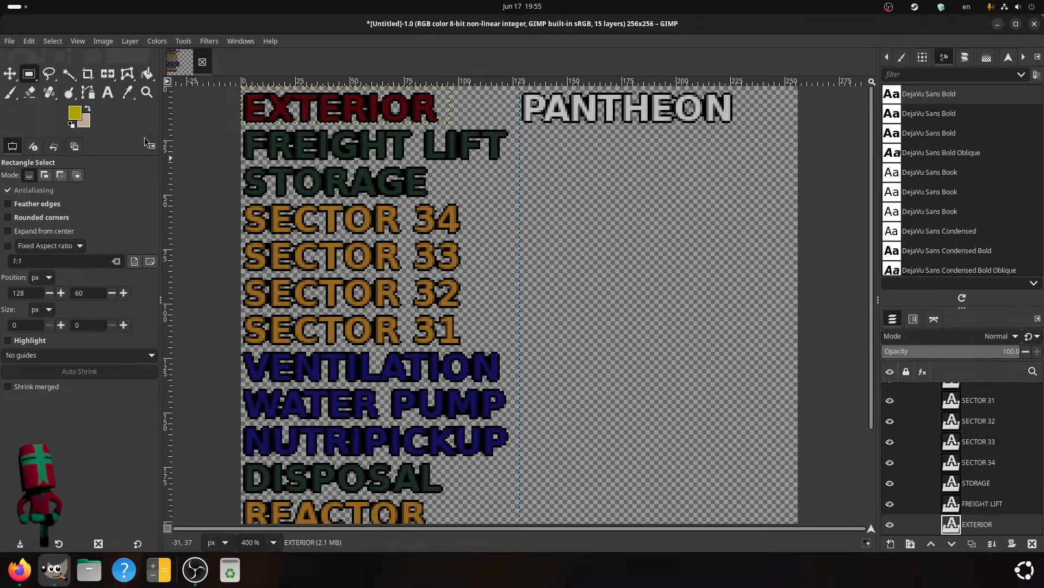
- Start exporting the image and choose the Pictures/GIMP stuff/4me/Textures folder as its destination
{"action": "left_click", "coordinate": [10, 41]}
{"action": "left_click", "coordinate": [39, 220]}
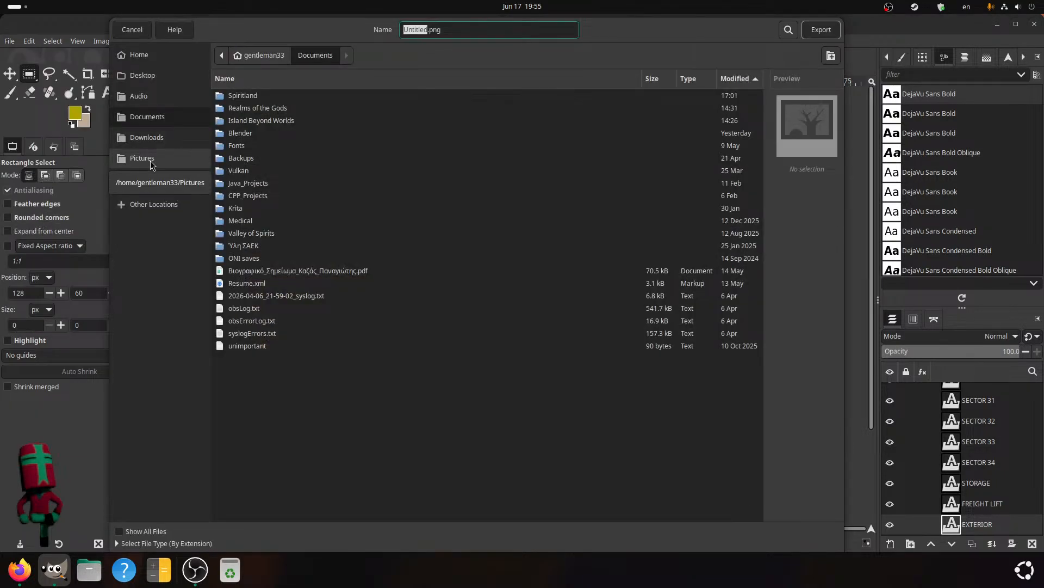
{"action": "left_click", "coordinate": [171, 162]}
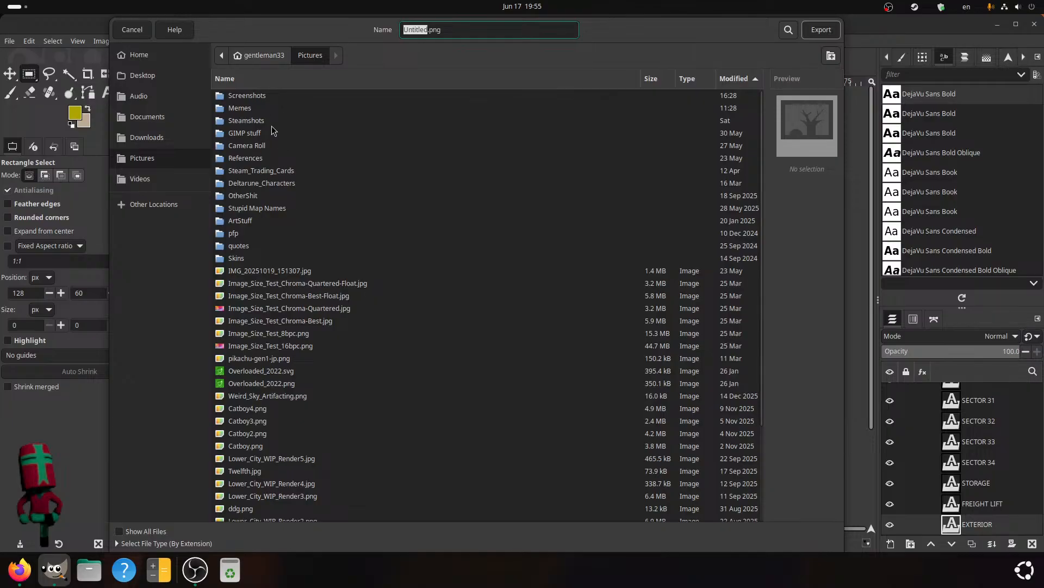
{"action": "double_click", "coordinate": [253, 133]}
{"action": "double_click", "coordinate": [245, 96]}
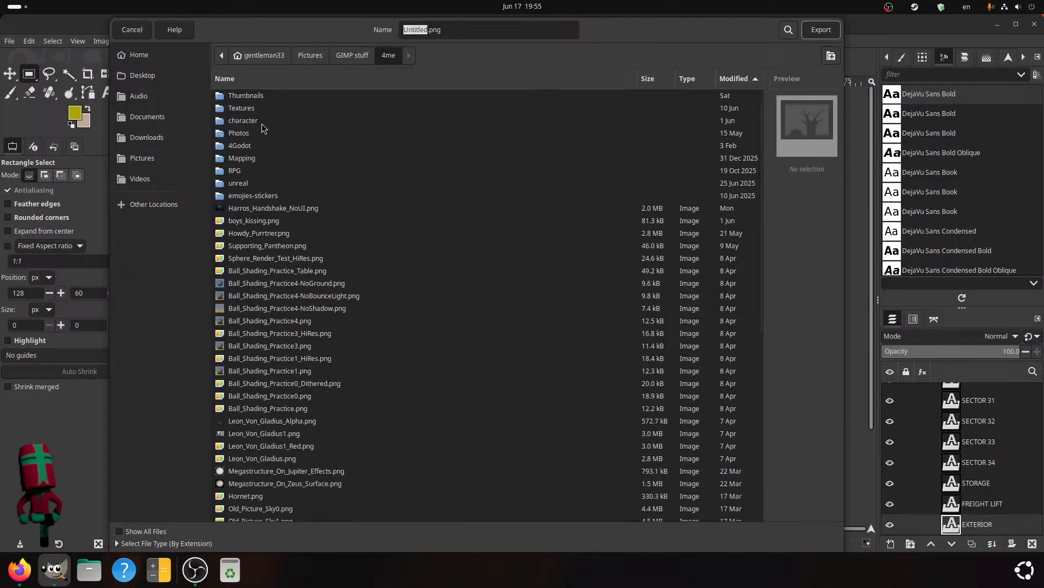
{"action": "double_click", "coordinate": [276, 107]}
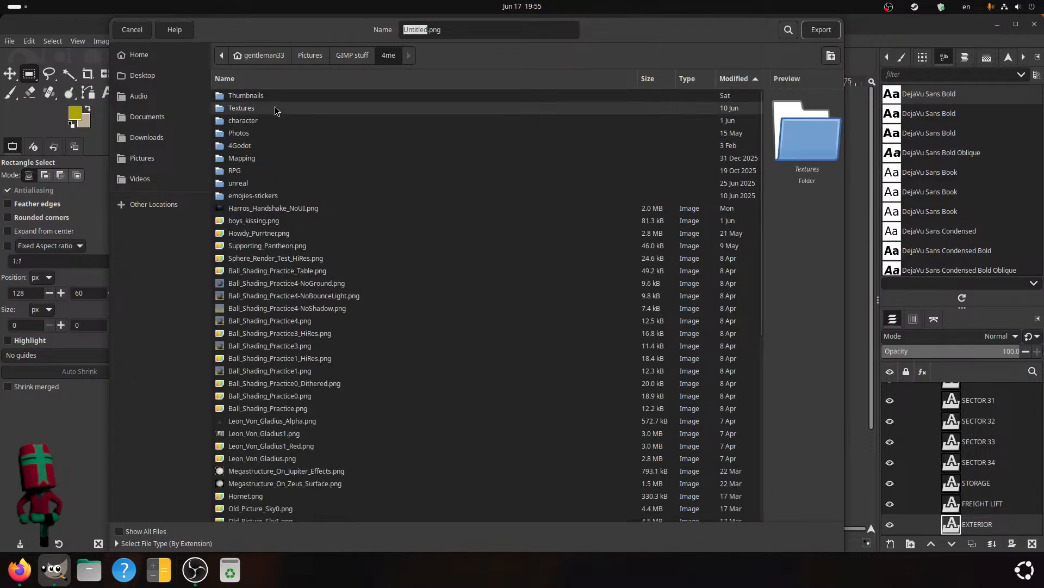
- Name the exported file AP_Signs.png
{"action": "left_click", "coordinate": [433, 32]}
{"action": "double_click", "coordinate": [419, 26]}
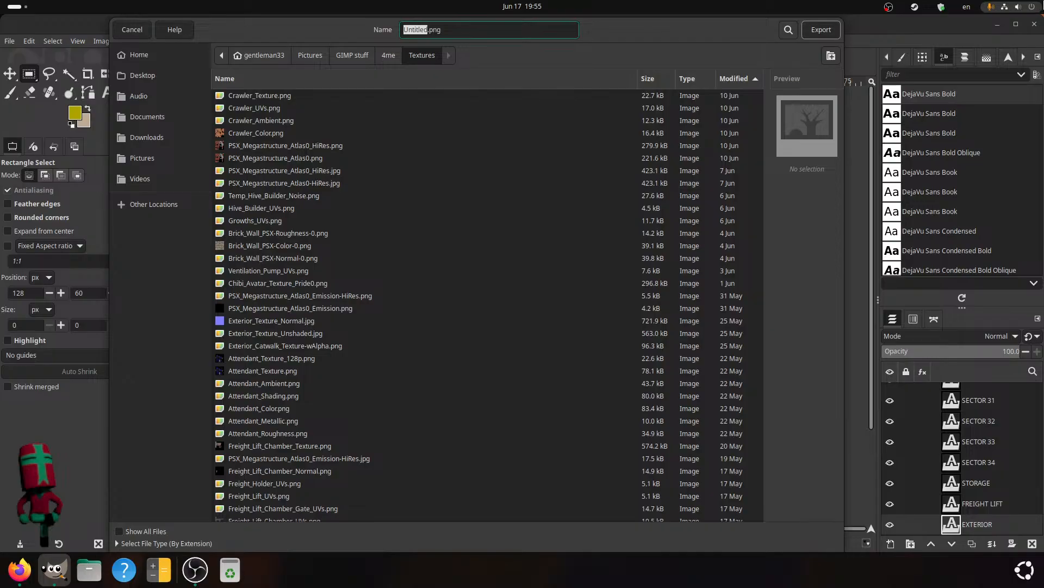
{"action": "type", "text": "A"}
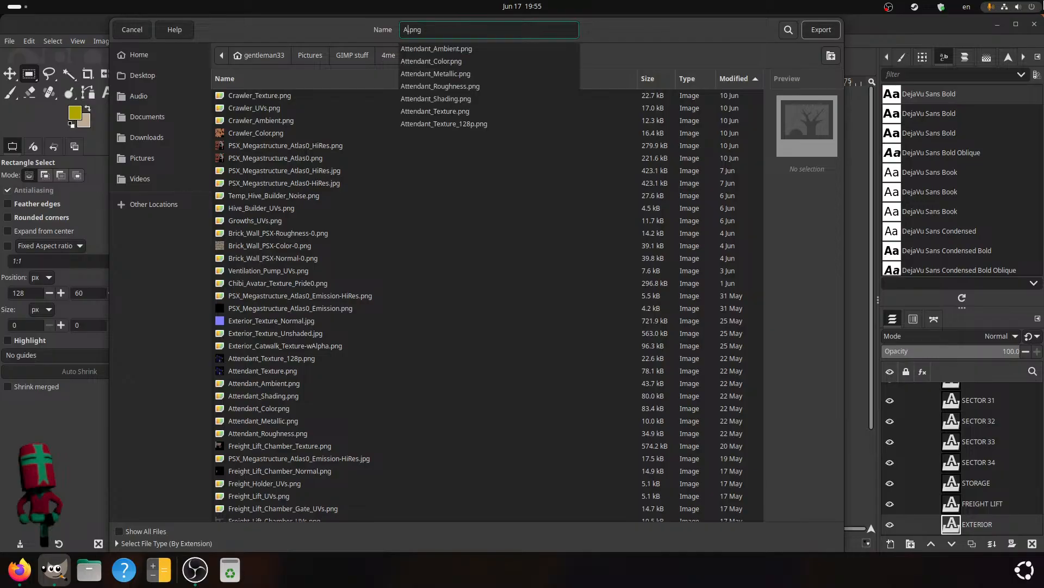
{"action": "type", "text": "P_"}
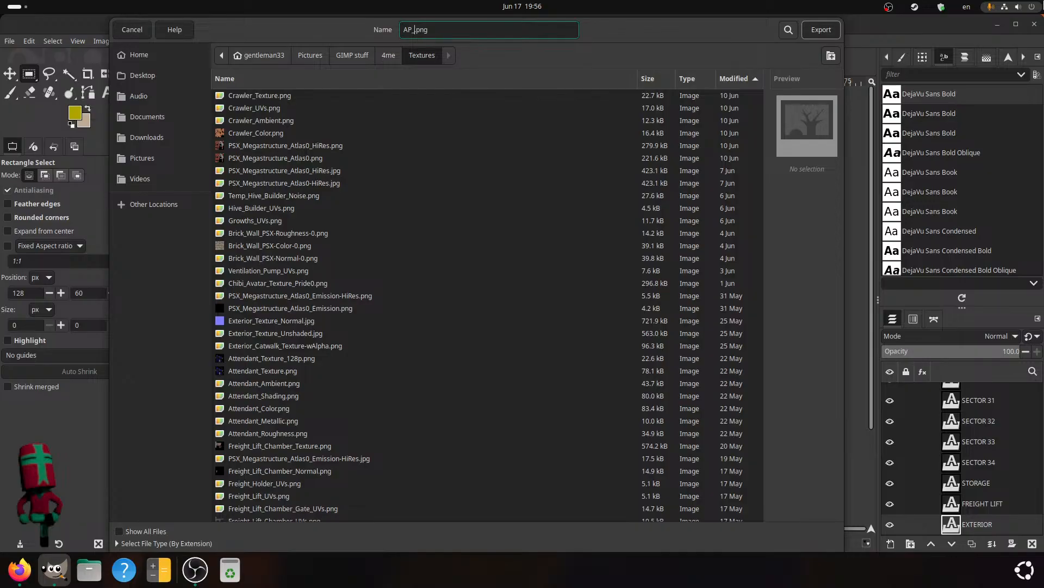
{"action": "type", "text": "Signs"}
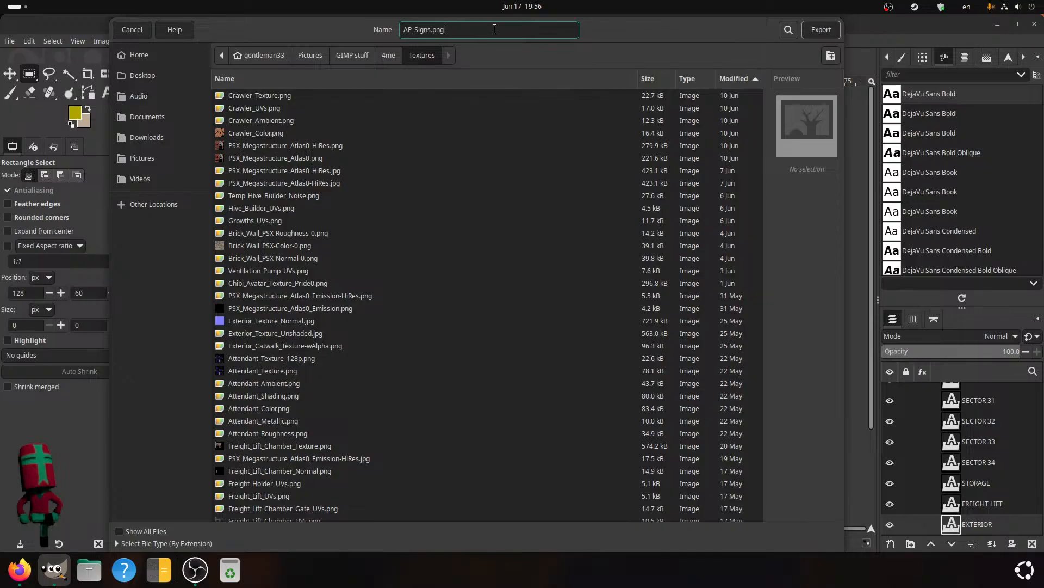
- Export the image as a PNG with the 8 bpc RGBA pixel format
{"action": "left_click", "coordinate": [814, 29]}
{"action": "left_click", "coordinate": [533, 194]}
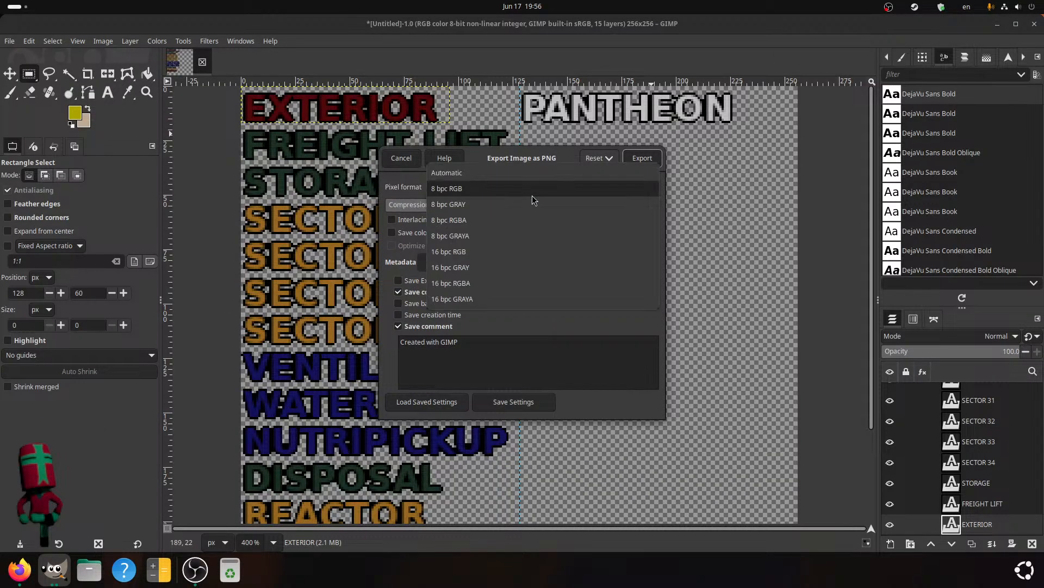
{"action": "left_click", "coordinate": [497, 219]}
{"action": "left_click", "coordinate": [642, 158]}
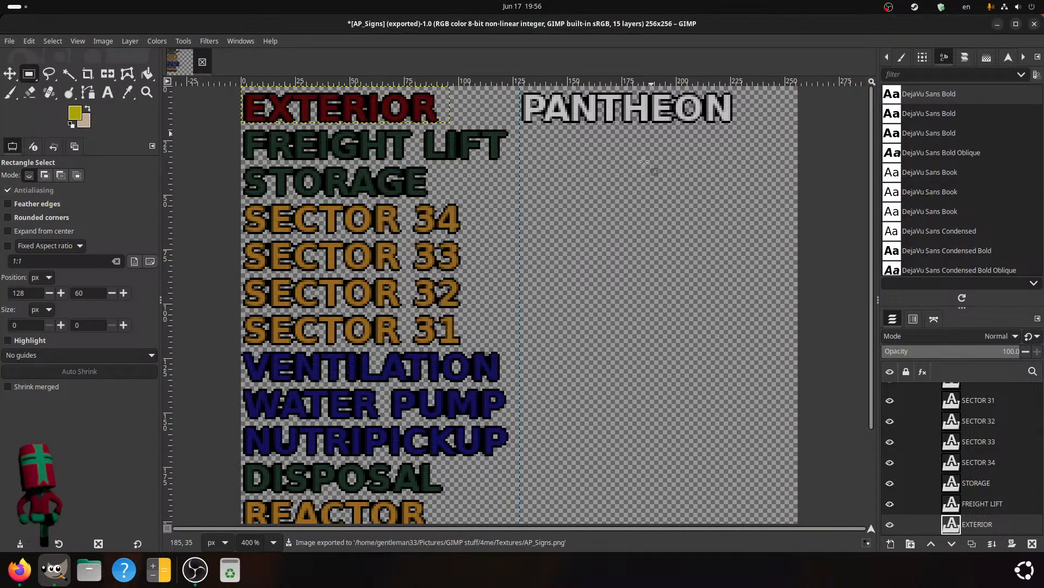
- Set the view zoom to 800% and create a transparent 256 x 256 px layer named Arrows above the PANTHEON layer
{"action": "scroll", "coordinate": [644, 163], "scroll_direction": "down", "scroll_amount": 4}
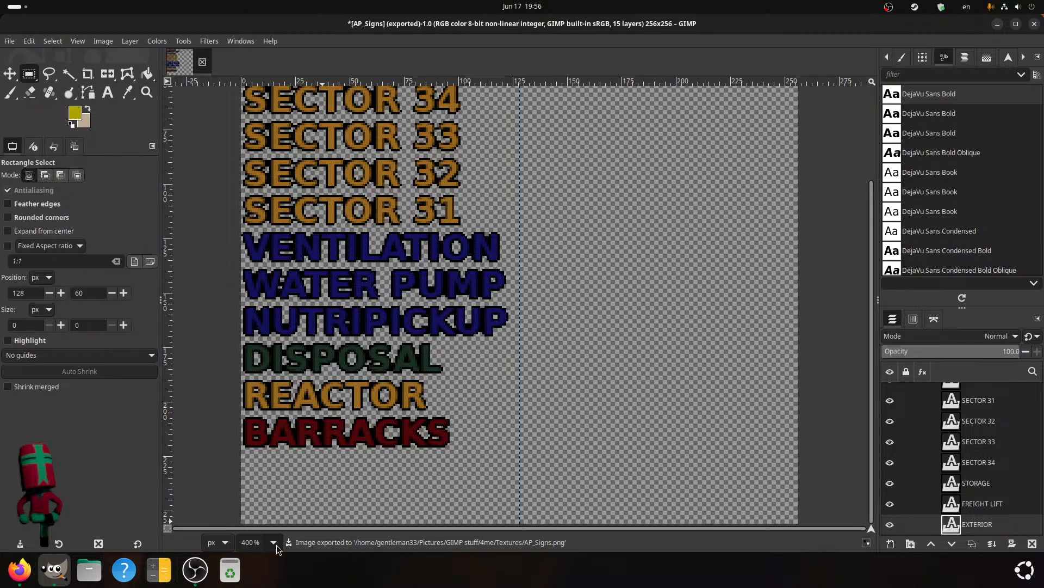
{"action": "scroll", "coordinate": [310, 494], "scroll_direction": "down", "scroll_amount": 2}
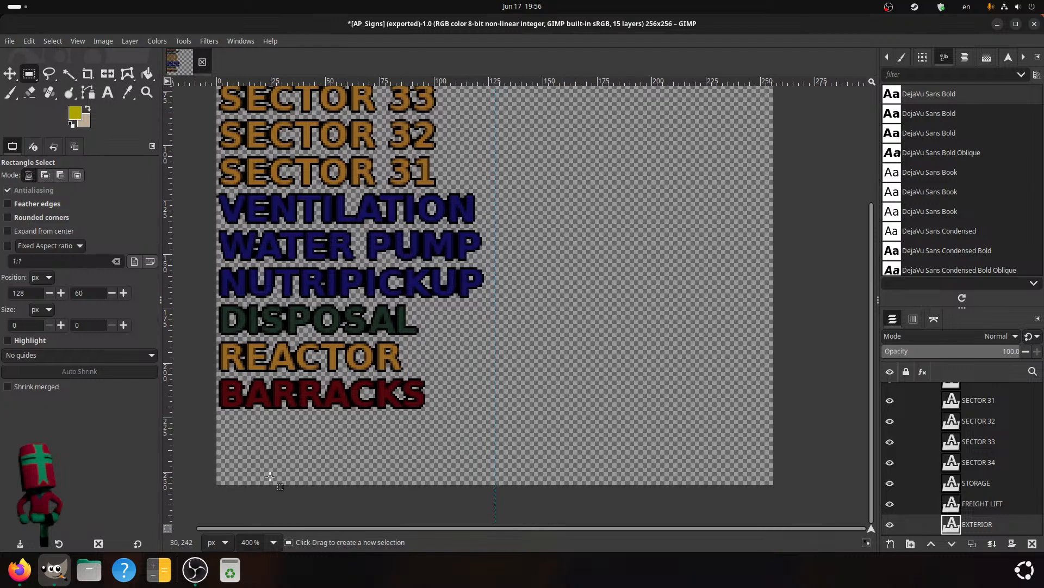
{"action": "left_click", "coordinate": [274, 542]}
{"action": "left_click", "coordinate": [260, 428]}
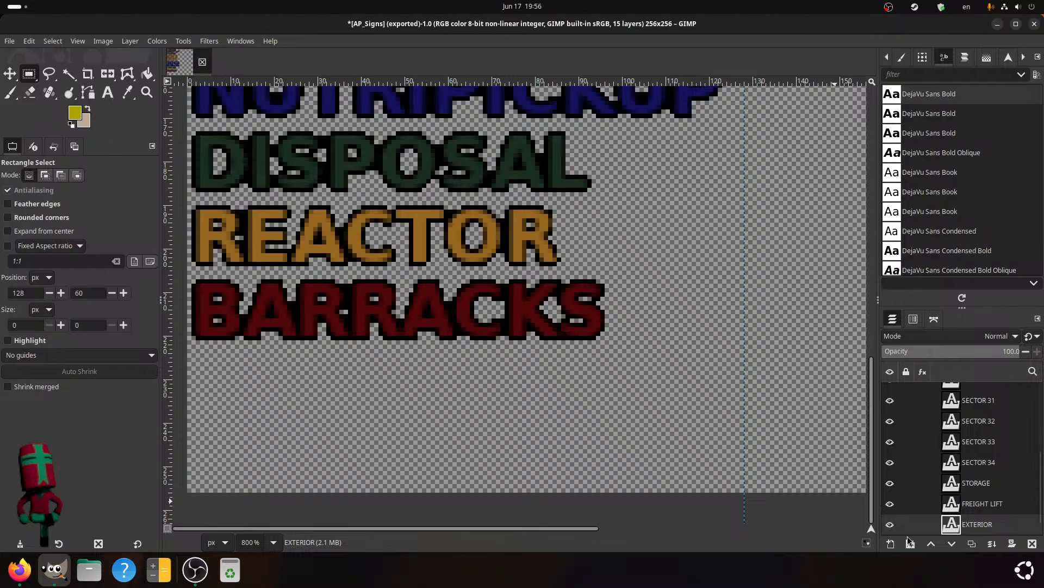
{"action": "scroll", "coordinate": [972, 473], "scroll_direction": "up", "scroll_amount": 3}
{"action": "scroll", "coordinate": [972, 474], "scroll_direction": "up", "scroll_amount": 2}
{"action": "left_click", "coordinate": [974, 392]}
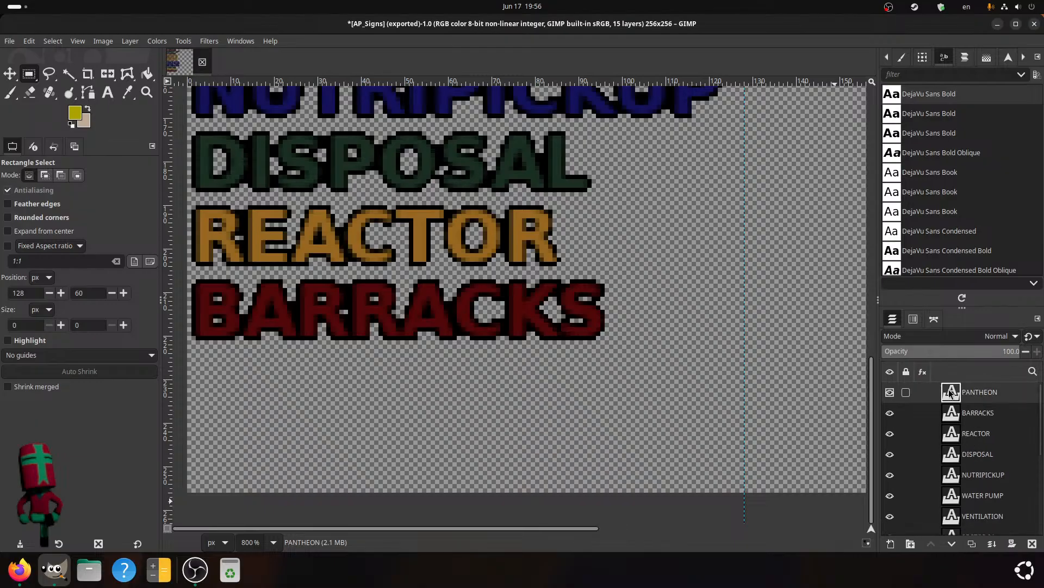
{"action": "left_click", "coordinate": [891, 543]}
{"action": "type", "text": "A"}
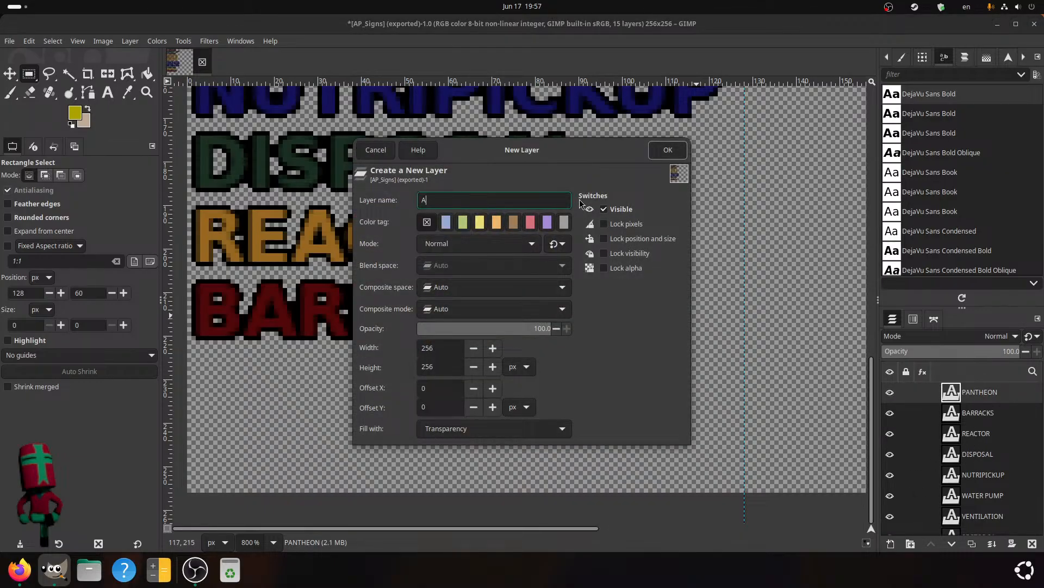
{"action": "type", "text": "rrows"}
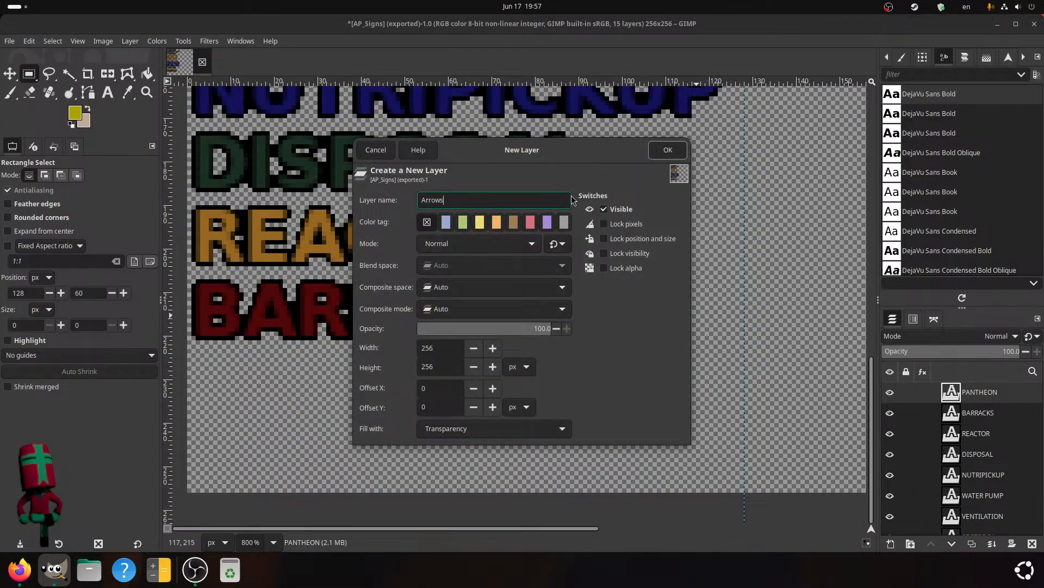
{"action": "left_click", "coordinate": [668, 150]}
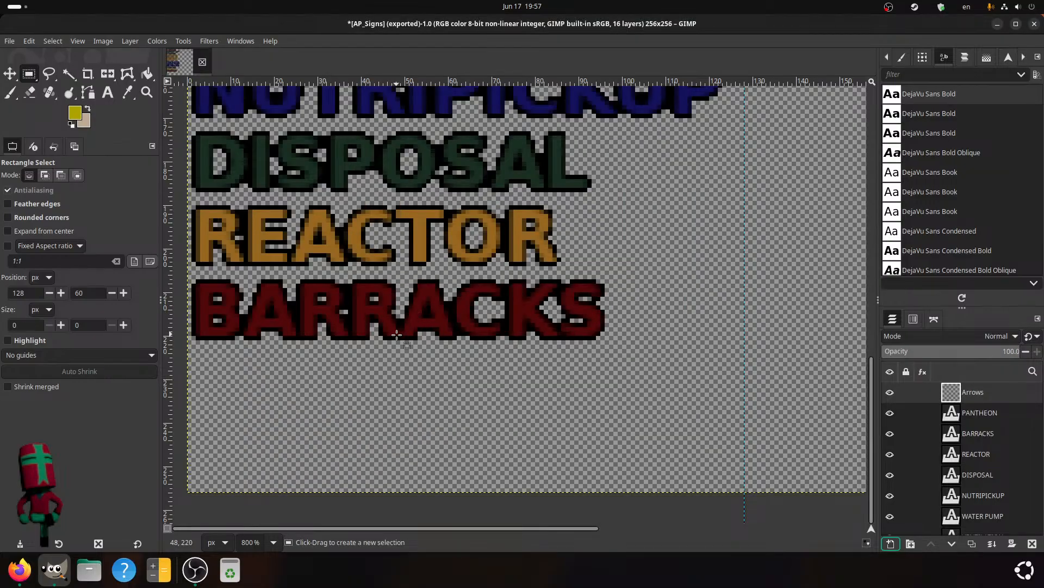
- Examine the empty space below the BARRACKS label and around the vertical guide for placing arrows
{"action": "left_click_drag", "start_coordinate": [400, 340], "coordinate": [430, 281]}
{"action": "left_click", "coordinate": [519, 373]}
{"action": "middle_click_drag", "start_coordinate": [535, 420], "coordinate": [332, 374]}
{"action": "middle_click_drag", "start_coordinate": [465, 417], "coordinate": [664, 528]}
{"action": "middle_click_drag", "start_coordinate": [645, 451], "coordinate": [379, 254]}
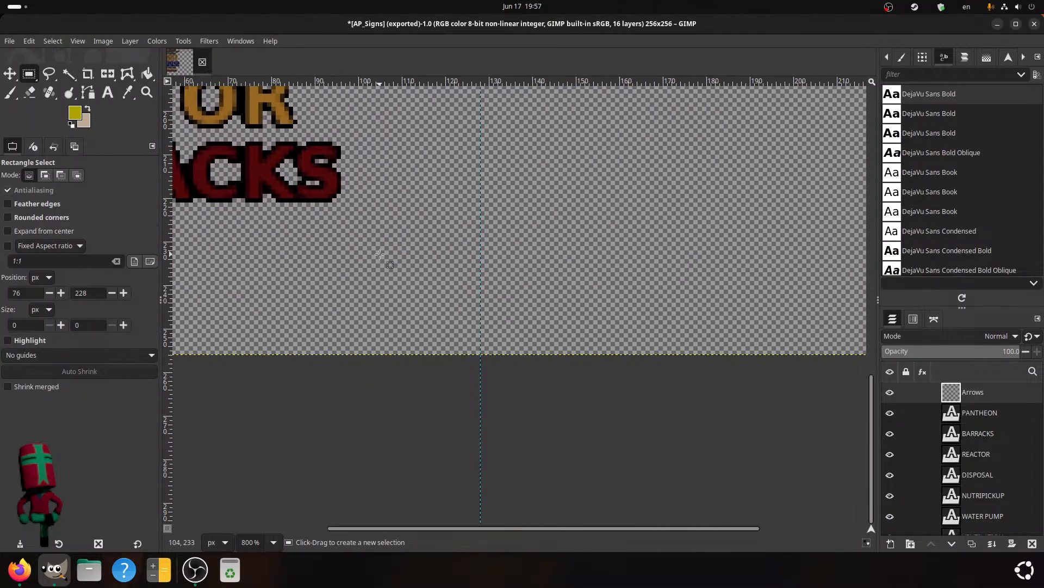
{"action": "middle_click_drag", "start_coordinate": [504, 337], "coordinate": [410, 438]}
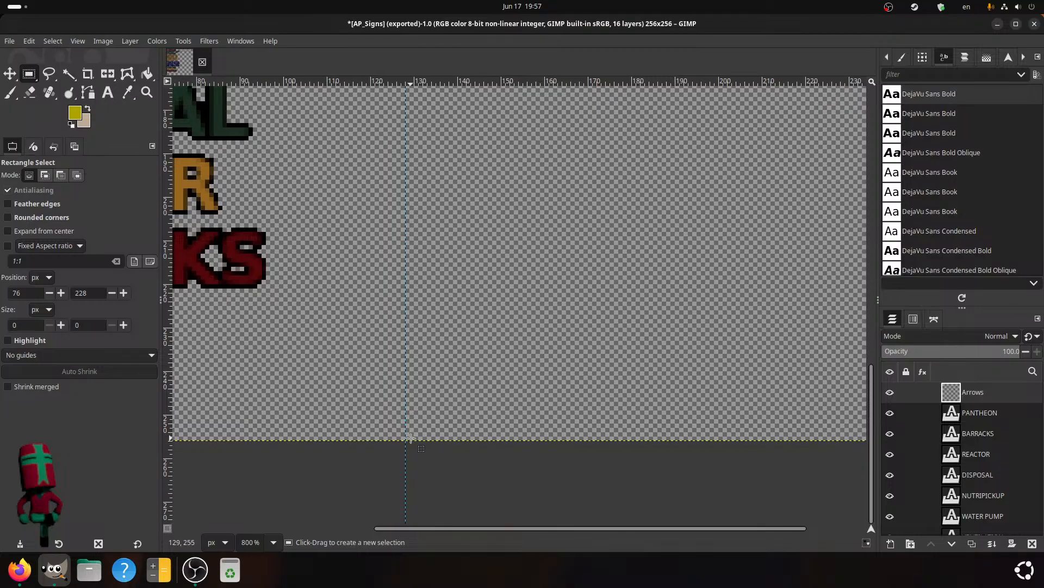
{"action": "scroll", "coordinate": [411, 438], "scroll_direction": "left", "scroll_amount": 3}
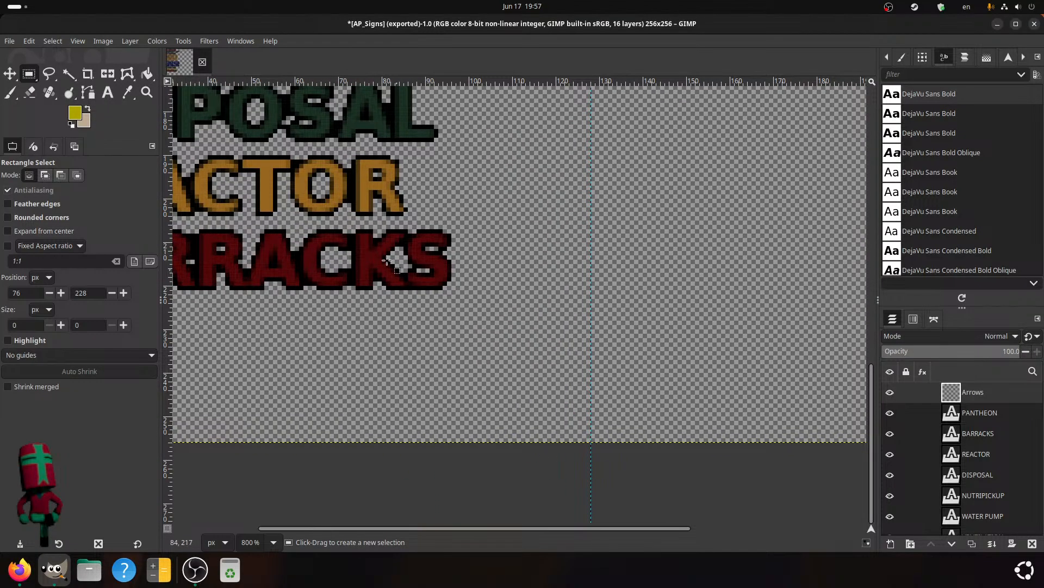
- Measure the BARRACKS label's height with a narrow rectangular selection and clear that selection
{"action": "left_click_drag", "start_coordinate": [323, 217], "coordinate": [338, 289]}
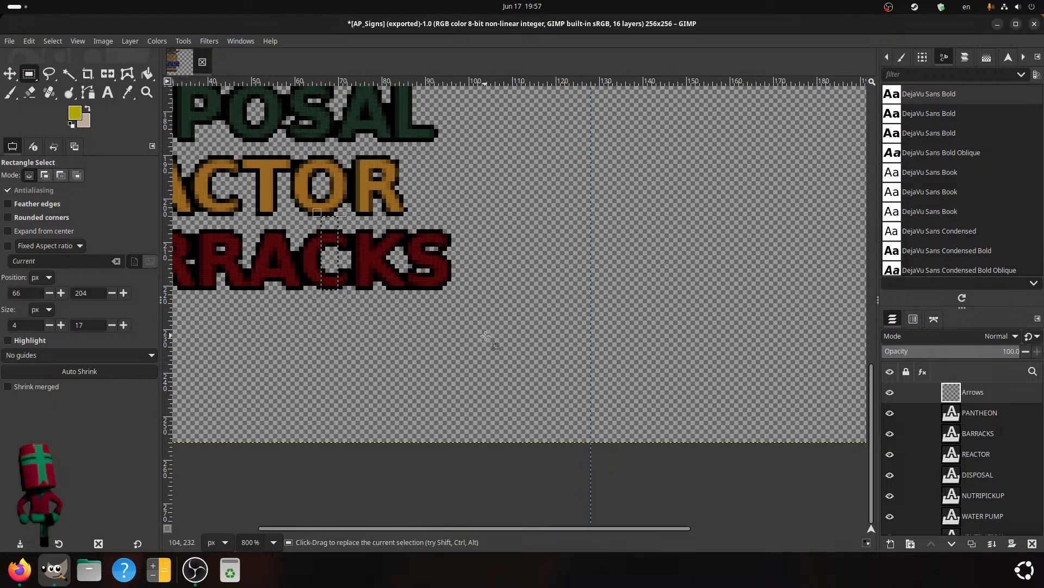
{"action": "left_click", "coordinate": [488, 338]}
{"action": "middle_click_drag", "start_coordinate": [515, 380], "coordinate": [450, 320]}
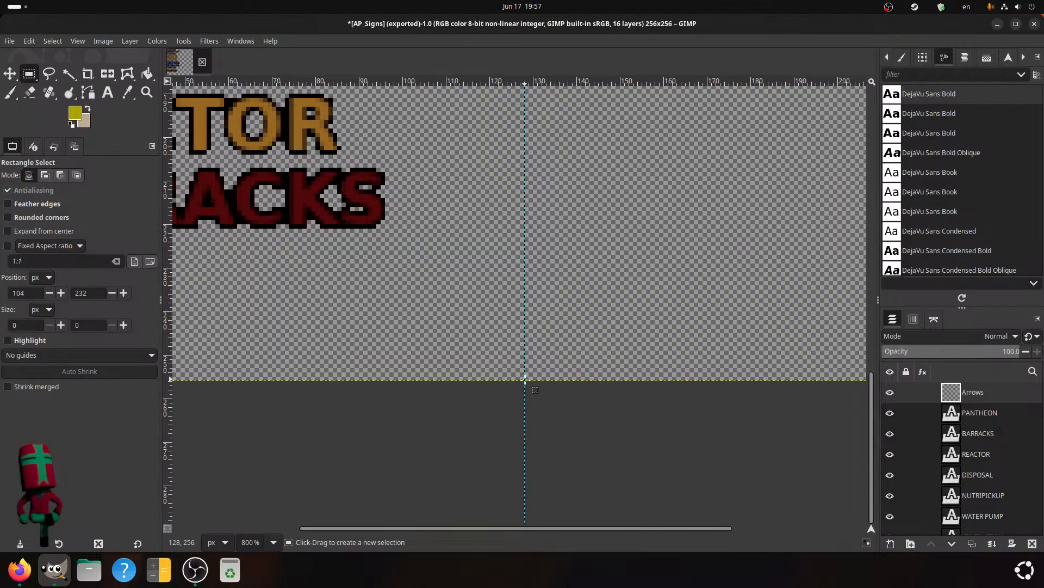
- Try a 17 x 17 px selection beside the vertical guide at the image's lower edge, shrink it by 1 px, and clear it
{"action": "left_click_drag", "start_coordinate": [525, 379], "coordinate": [594, 310]}
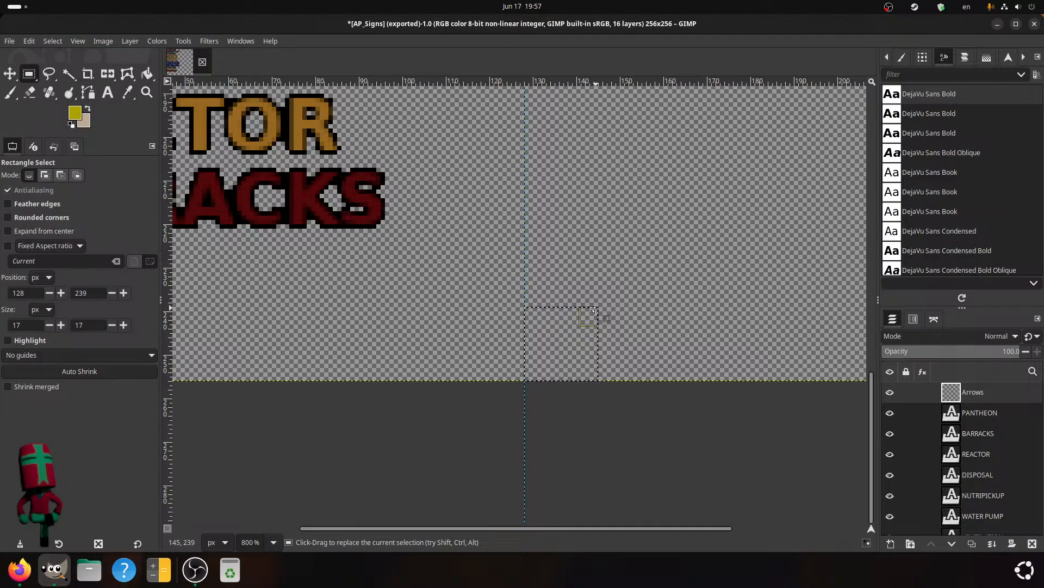
{"action": "right_click", "coordinate": [624, 315]}
{"action": "mouse_move", "coordinate": [687, 349]}
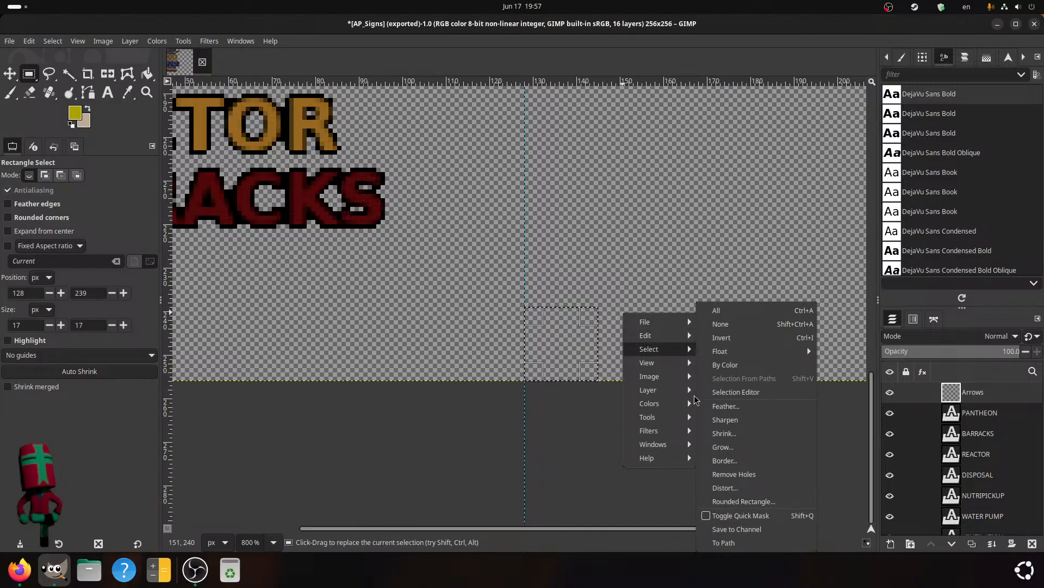
{"action": "left_click", "coordinate": [719, 434]}
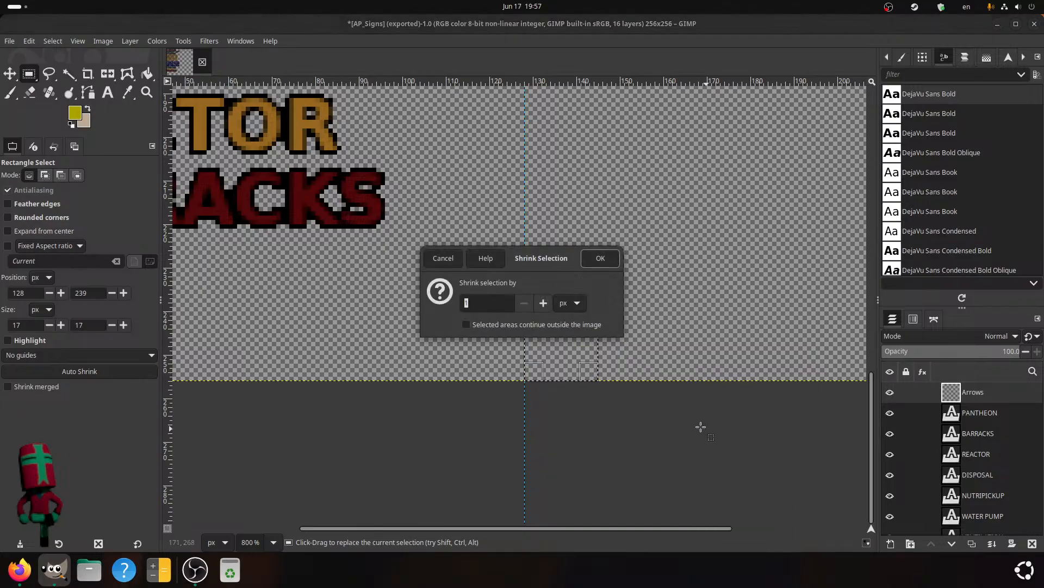
{"action": "type", "text": "2"}
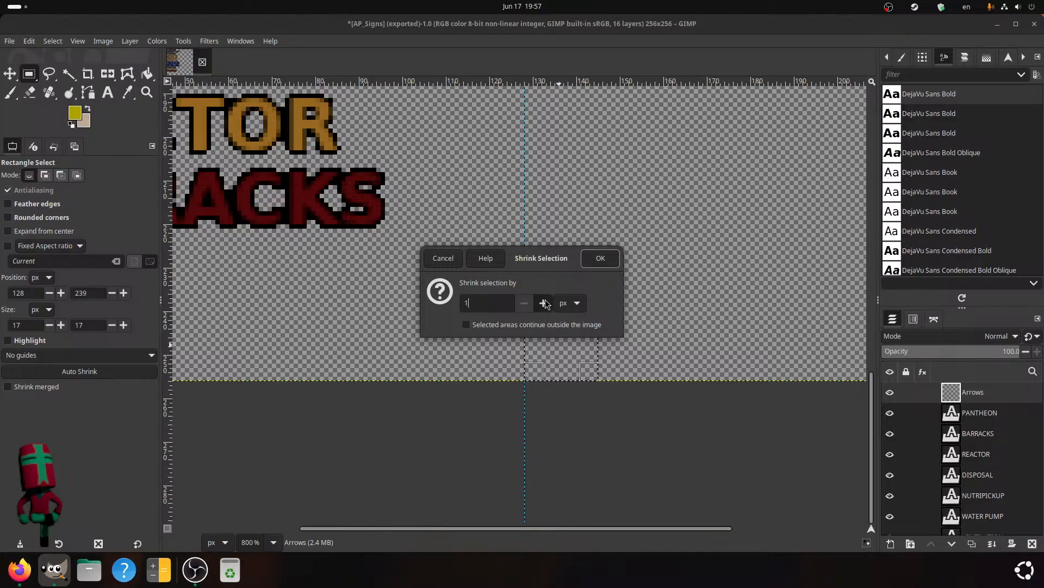
{"action": "left_click", "coordinate": [601, 257]}
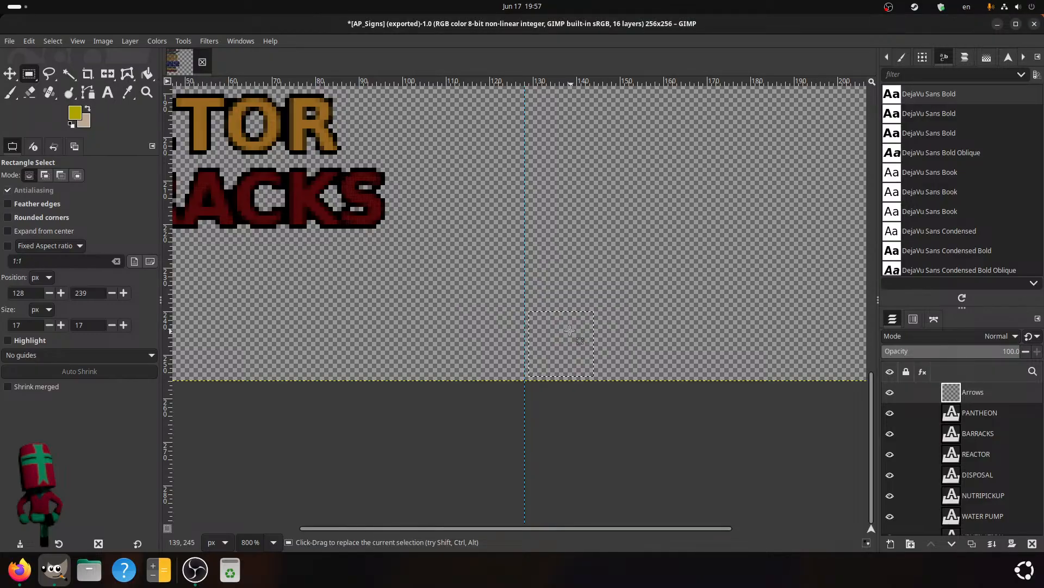
{"action": "key", "text": "shift"}
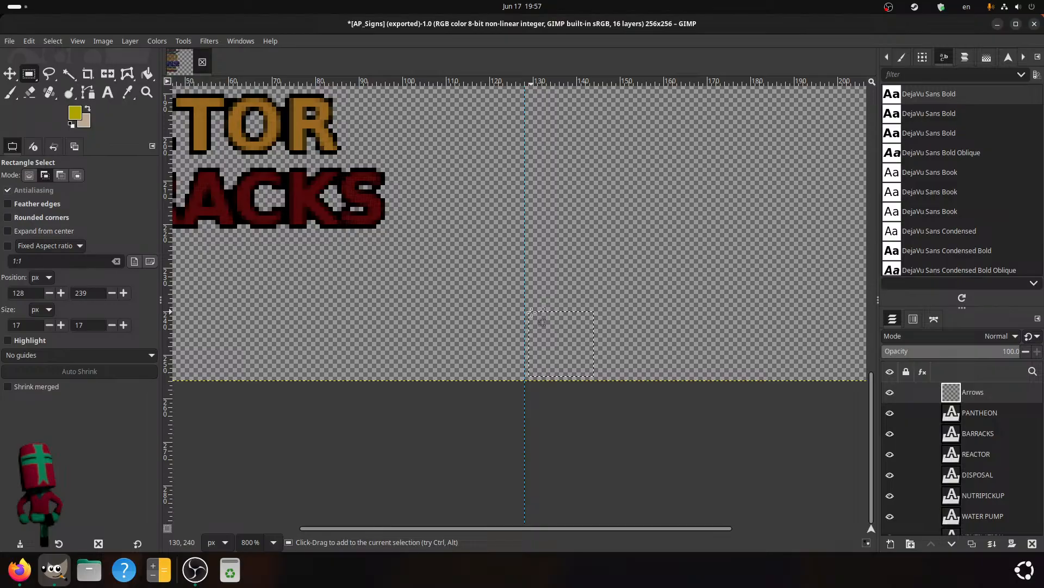
{"action": "left_click_drag", "start_coordinate": [530, 311], "coordinate": [594, 377], "text": "shift"}
{"action": "left_click", "coordinate": [652, 333]}
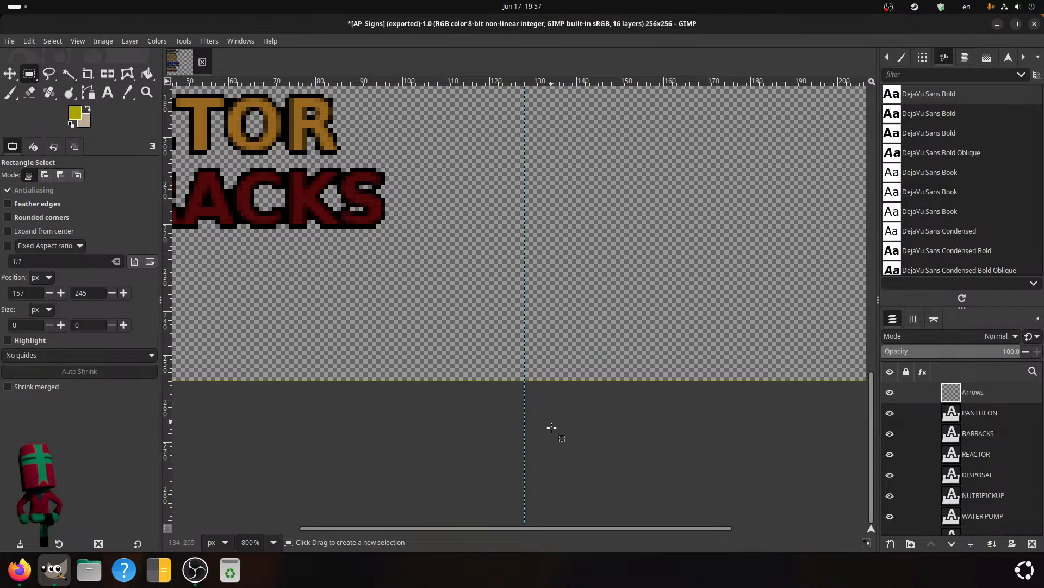
- Activate the Paths tool and set both the foreground colour and the path stroke colour to black
{"action": "scroll", "coordinate": [479, 421], "scroll_direction": "up", "scroll_amount": 4}
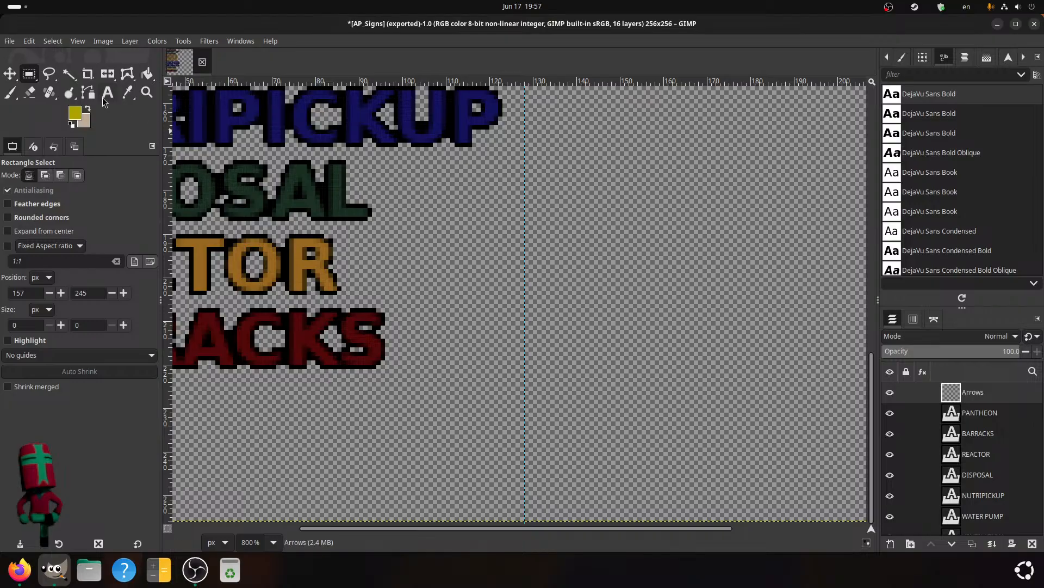
{"action": "left_click", "coordinate": [88, 93]}
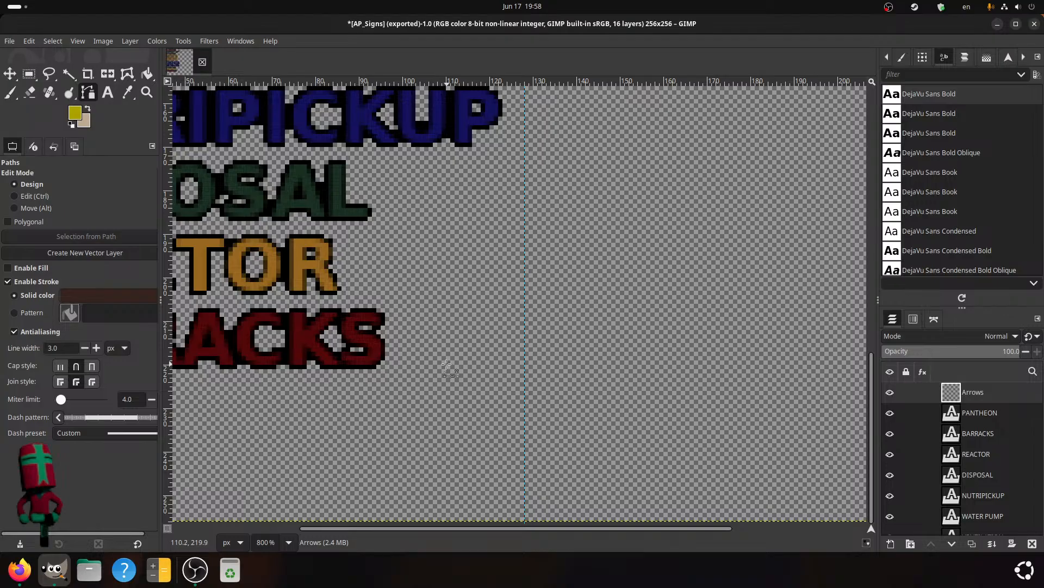
{"action": "left_click", "coordinate": [77, 113]}
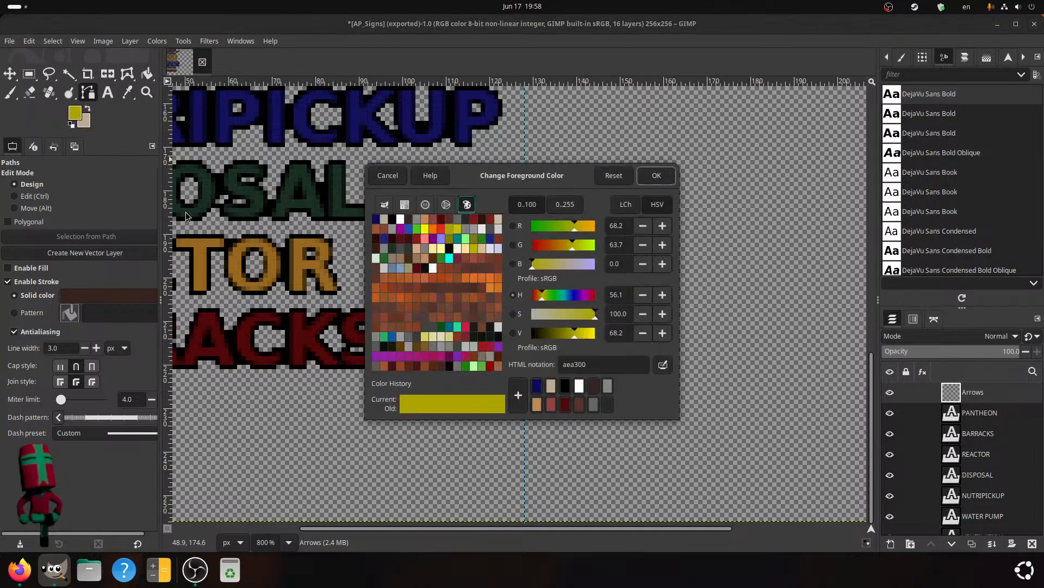
{"action": "left_click", "coordinate": [565, 385]}
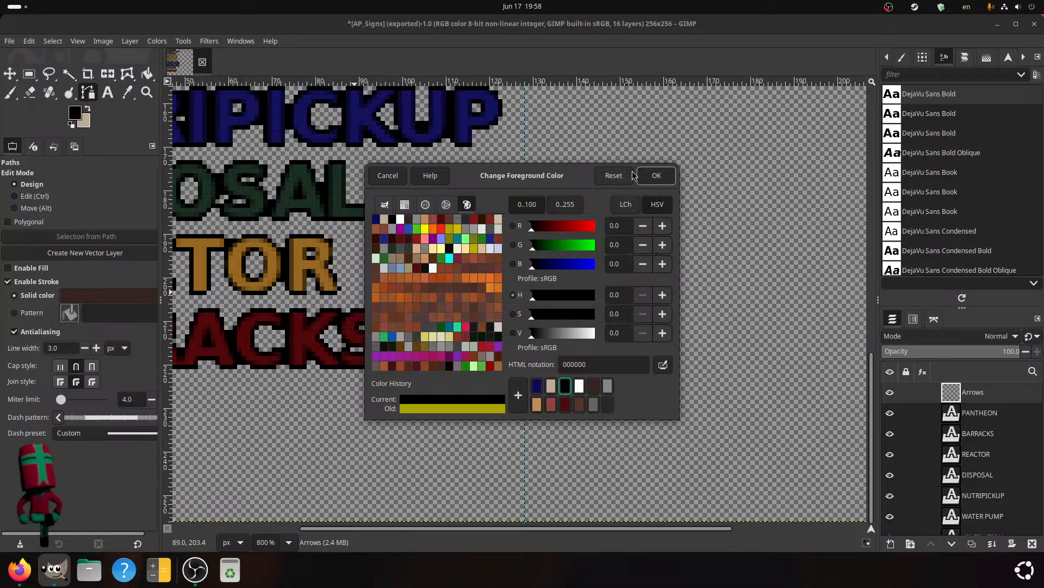
{"action": "left_click", "coordinate": [656, 175]}
{"action": "left_click", "coordinate": [139, 292]}
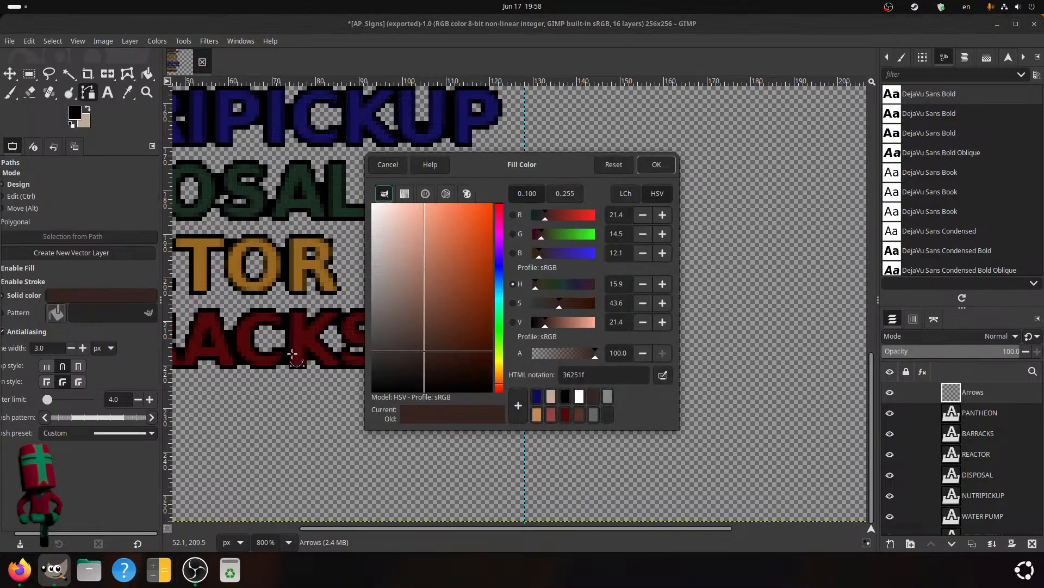
{"action": "left_click", "coordinate": [565, 396]}
{"action": "left_click", "coordinate": [656, 164]}
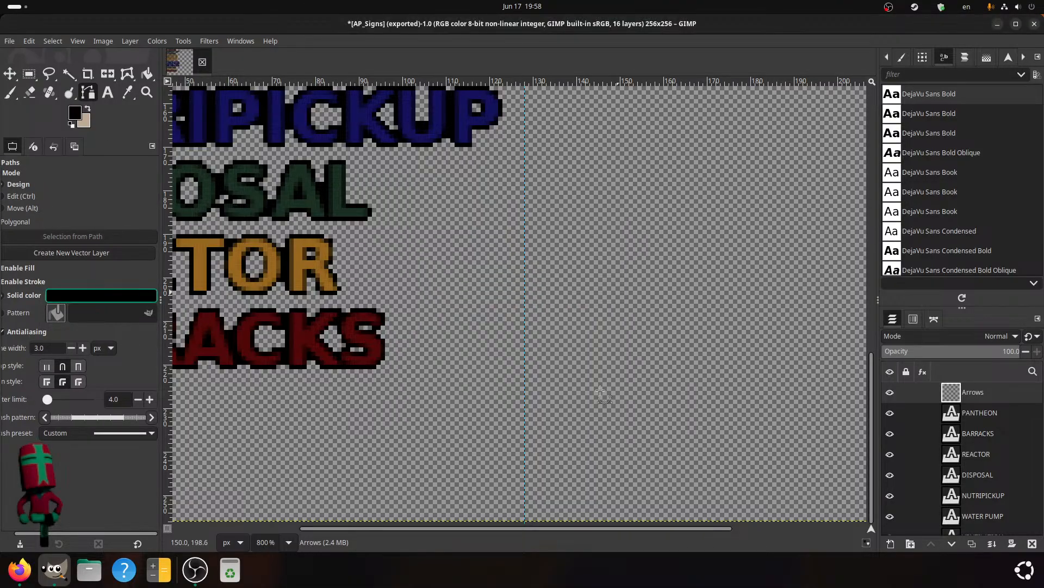
- Select a 17 x 17 px square at position 98, 204, just after the BARRACKS label
{"action": "left_click_drag", "start_coordinate": [536, 528], "coordinate": [433, 527]}
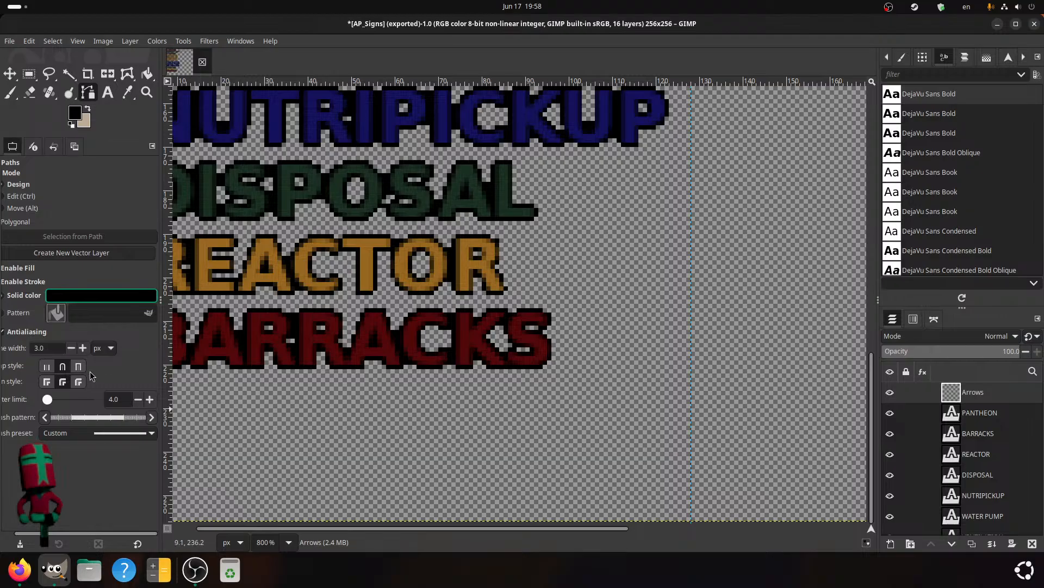
{"action": "left_click_drag", "start_coordinate": [135, 534], "coordinate": [106, 533]}
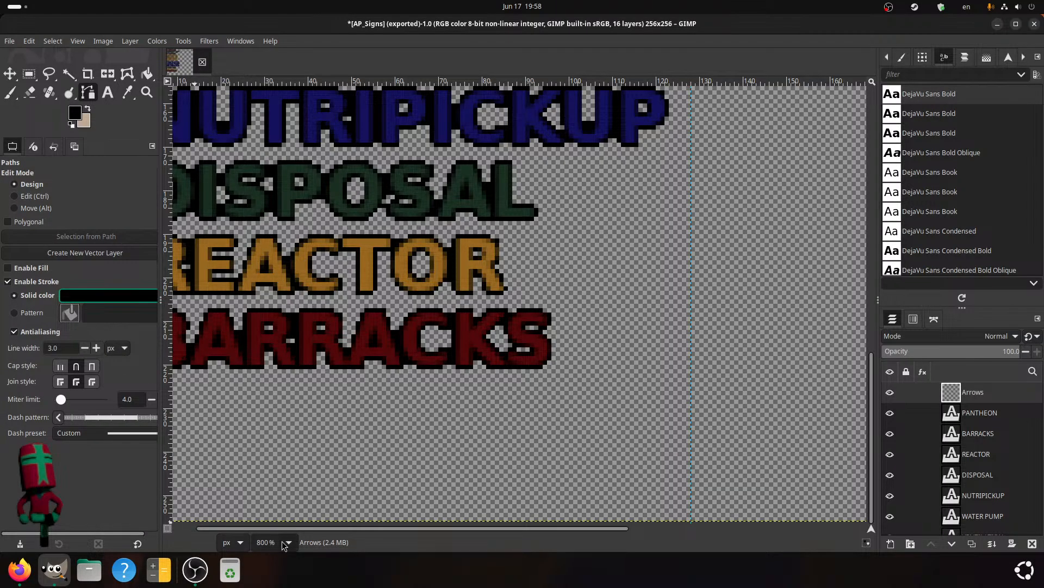
{"action": "left_click_drag", "start_coordinate": [303, 528], "coordinate": [359, 528]}
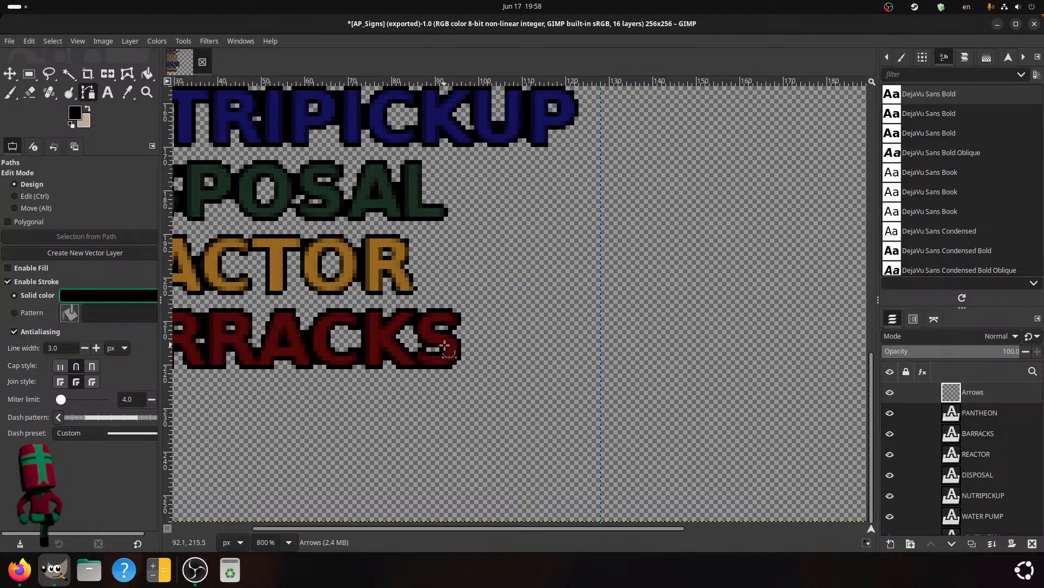
{"action": "left_click", "coordinate": [29, 74]}
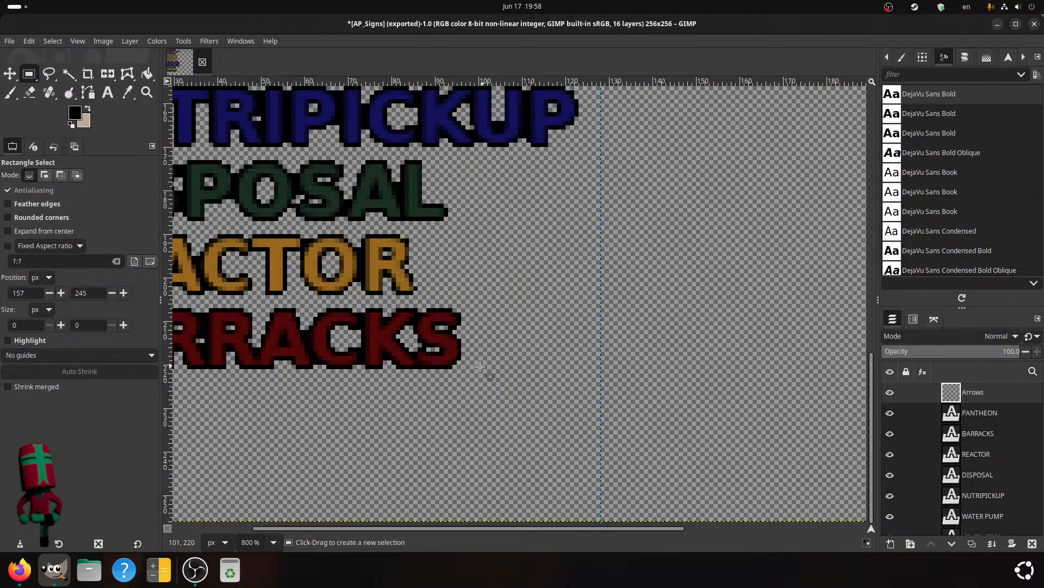
{"action": "left_click_drag", "start_coordinate": [470, 369], "coordinate": [544, 294]}
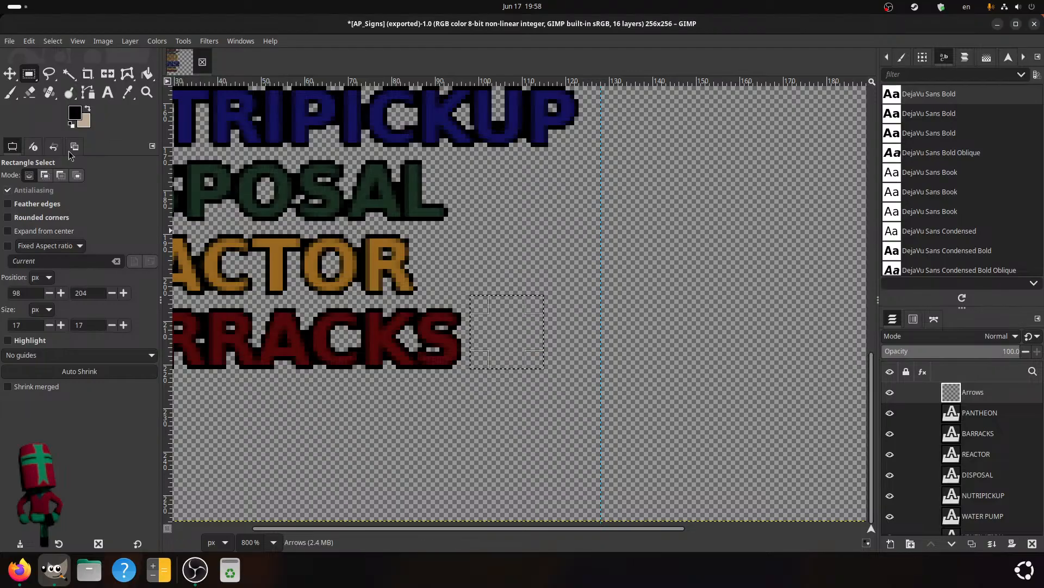
- Start a path with an anchor at the middle of the square selection's lower edge, using the Paths tool
{"action": "left_click", "coordinate": [84, 93]}
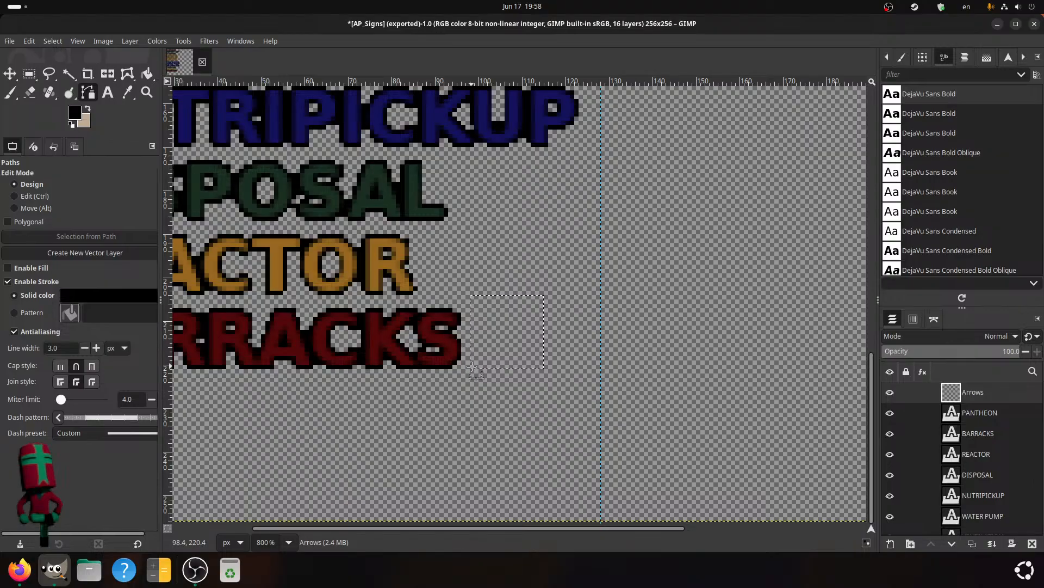
{"action": "scroll", "coordinate": [457, 326], "scroll_direction": "up", "scroll_amount": 8}
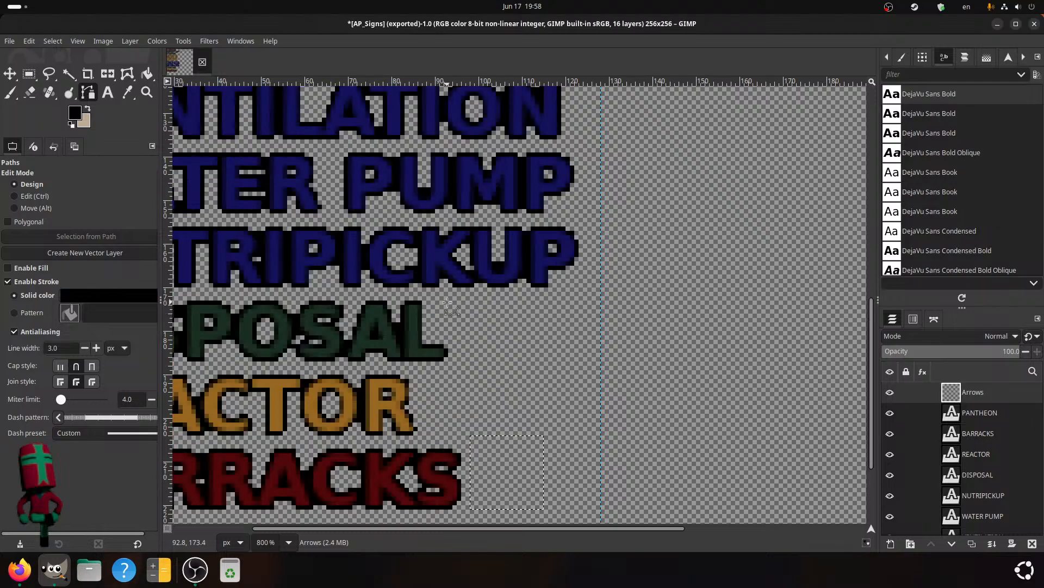
{"action": "scroll", "coordinate": [447, 294], "scroll_direction": "up", "scroll_amount": 8}
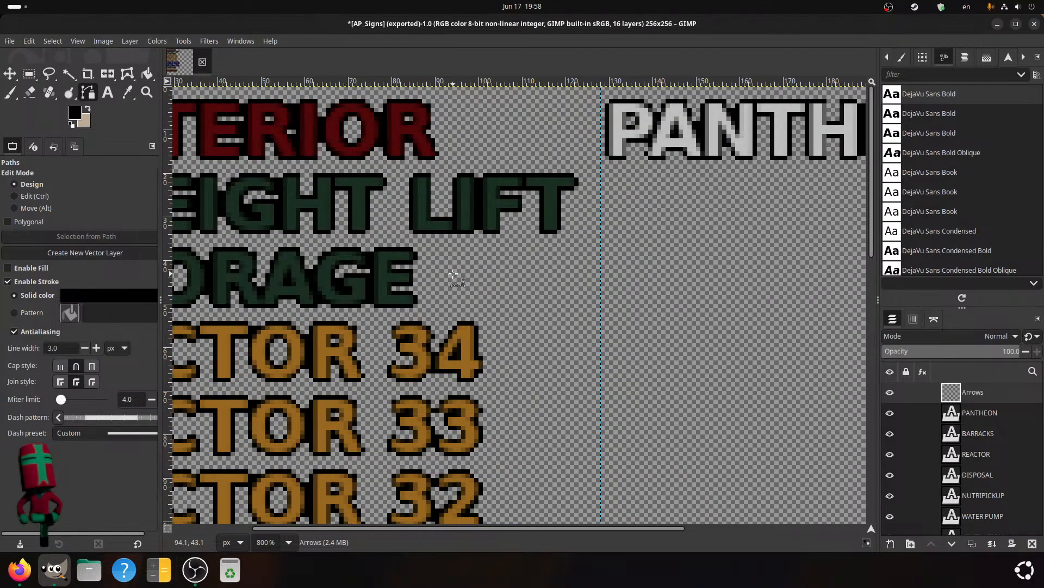
{"action": "scroll", "coordinate": [454, 275], "scroll_direction": "down", "scroll_amount": 8}
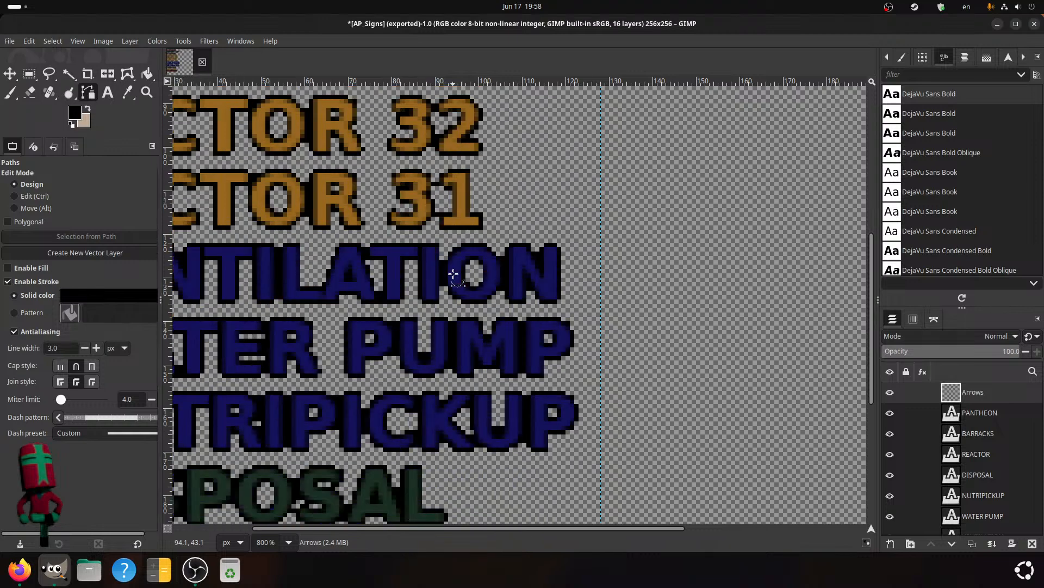
{"action": "scroll", "coordinate": [443, 319], "scroll_direction": "down", "scroll_amount": 3}
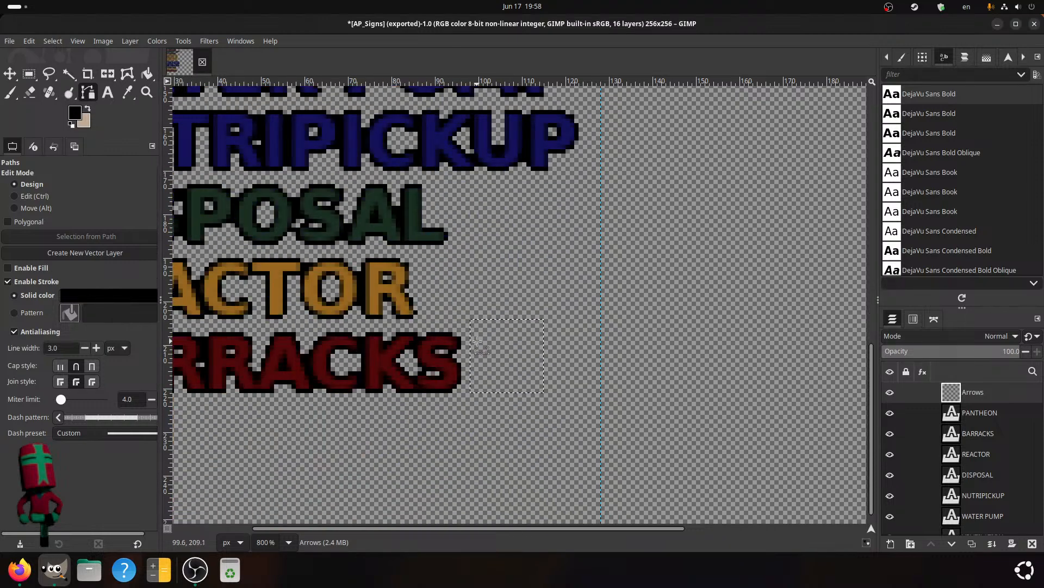
{"action": "left_click", "coordinate": [511, 392]}
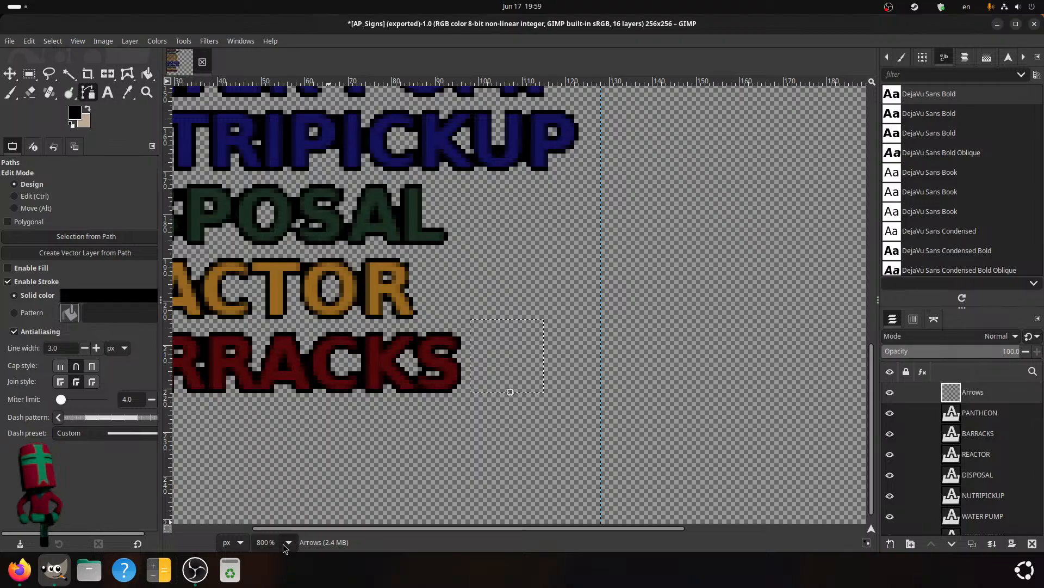
- Set the view zoom to 3200% around the square selection, enable snapping to the grid and show the grid
{"action": "left_click", "coordinate": [260, 543]}
{"action": "key", "text": "BackSpace"}
{"action": "type", "text": "32"}
{"action": "key", "text": "Return"}
{"action": "middle_click_drag", "start_coordinate": [600, 430], "coordinate": [653, 202]}
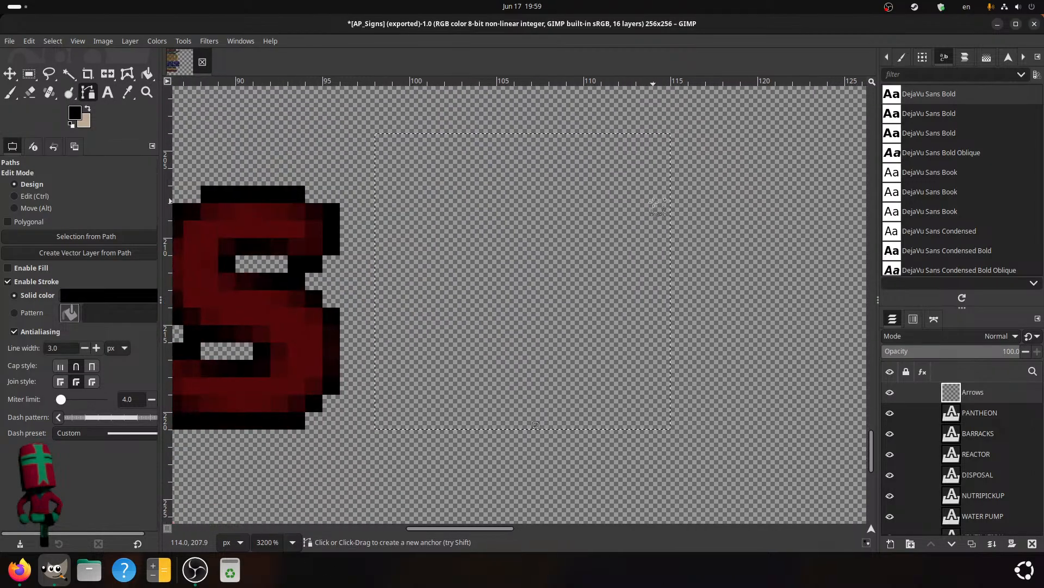
{"action": "middle_click_drag", "start_coordinate": [551, 458], "coordinate": [531, 454]}
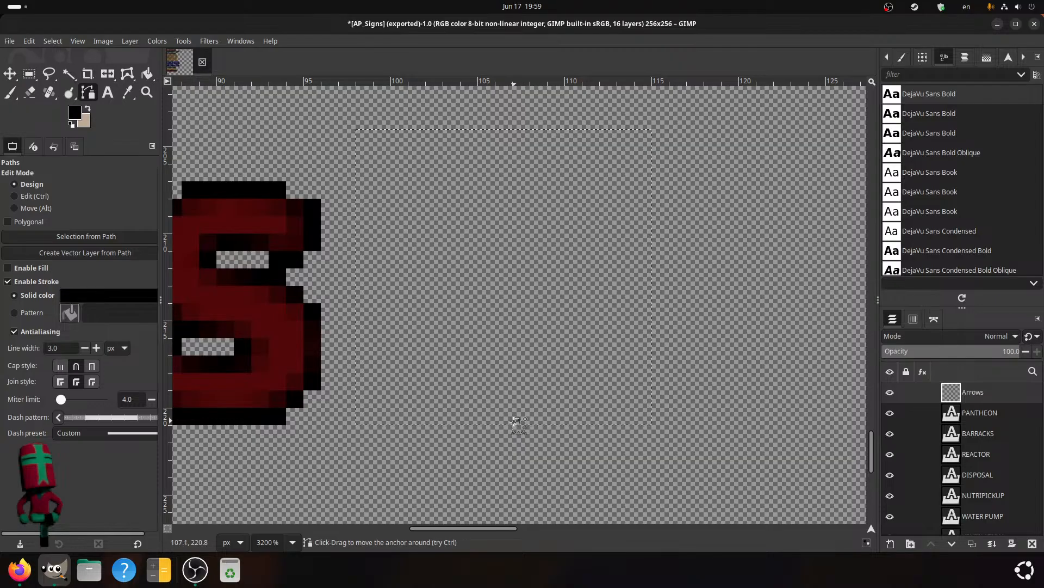
{"action": "left_click", "coordinate": [98, 42]}
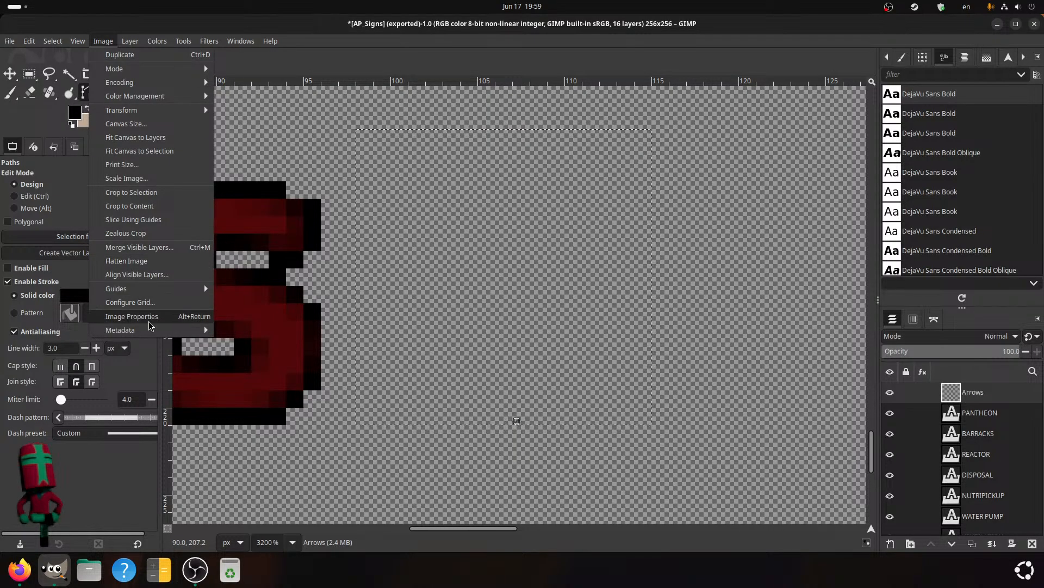
{"action": "mouse_move", "coordinate": [77, 46]}
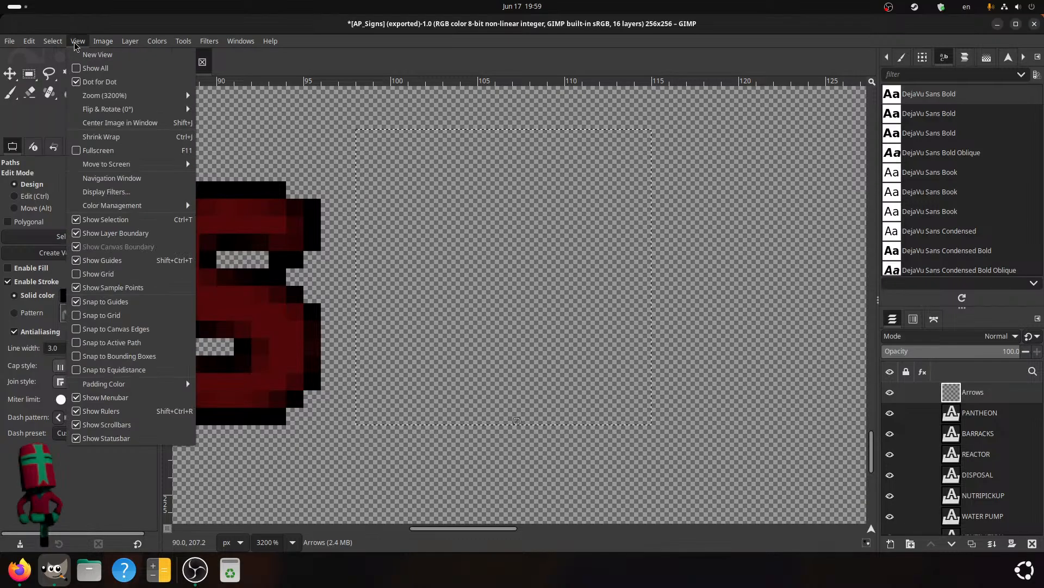
{"action": "left_click", "coordinate": [87, 314]}
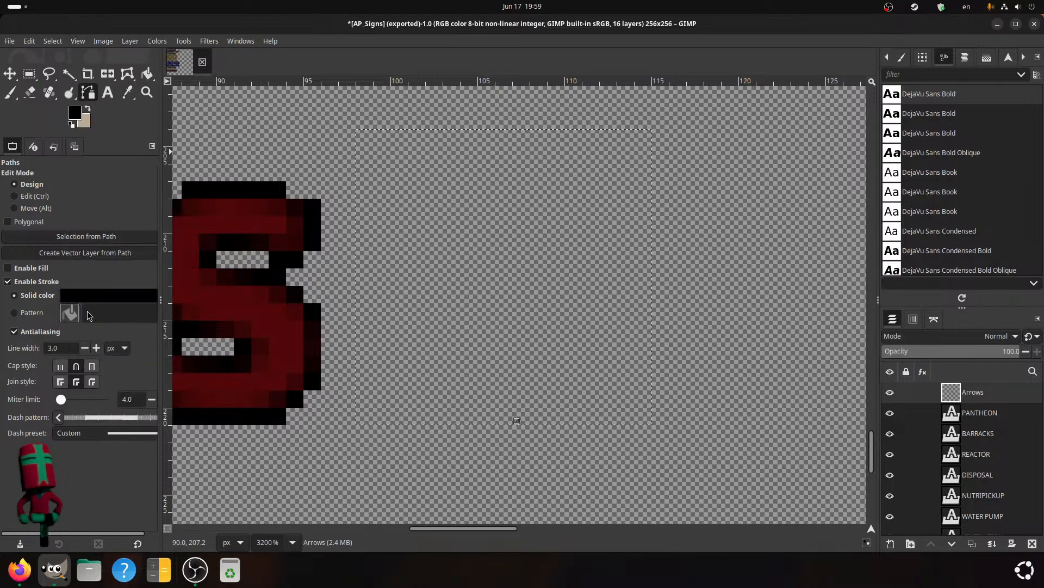
{"action": "left_click", "coordinate": [77, 42]}
{"action": "left_click", "coordinate": [84, 279]}
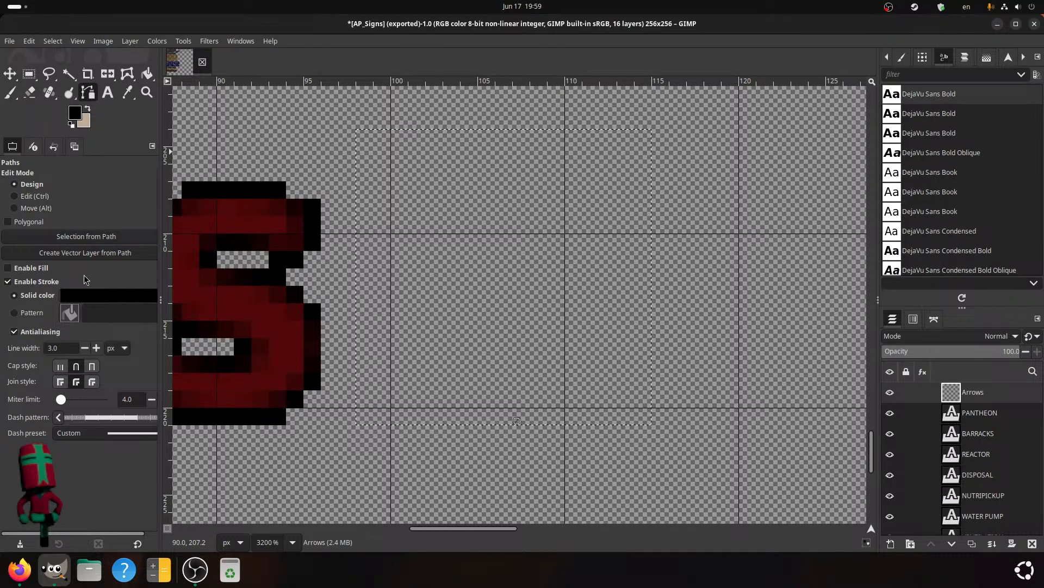
- Configure the image grid with 1 px horizontal and vertical spacing
{"action": "left_click", "coordinate": [103, 42]}
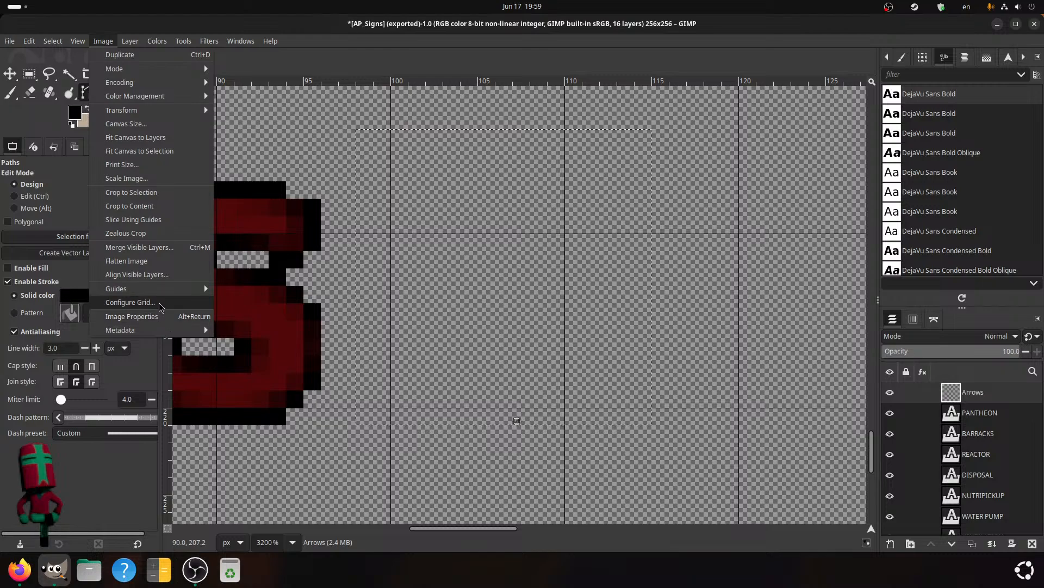
{"action": "left_click", "coordinate": [130, 302]}
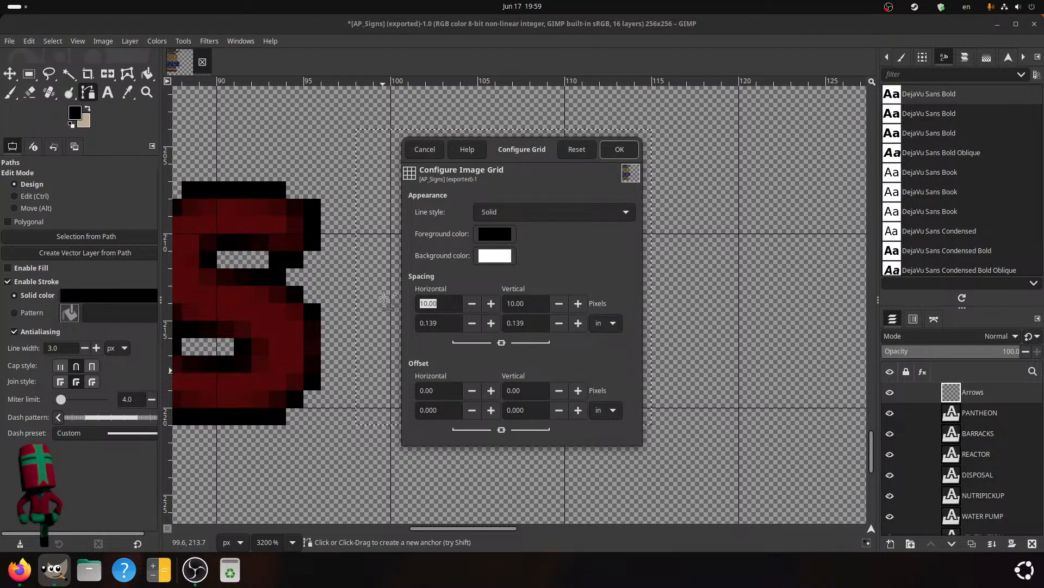
{"action": "type", "text": "1"}
{"action": "left_click", "coordinate": [538, 305]}
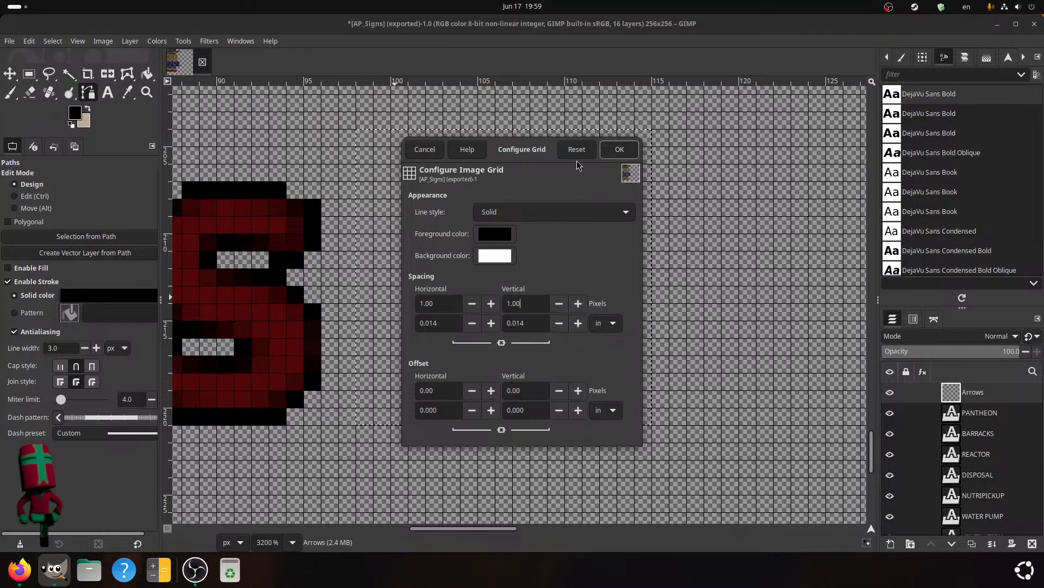
{"action": "left_click", "coordinate": [619, 149]}
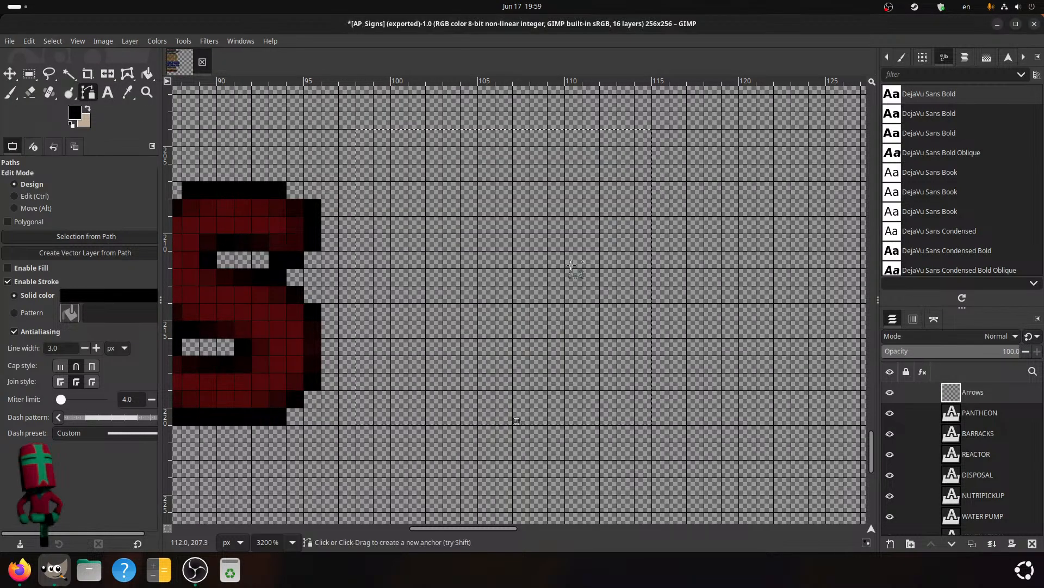
{"action": "left_click", "coordinate": [517, 421]}
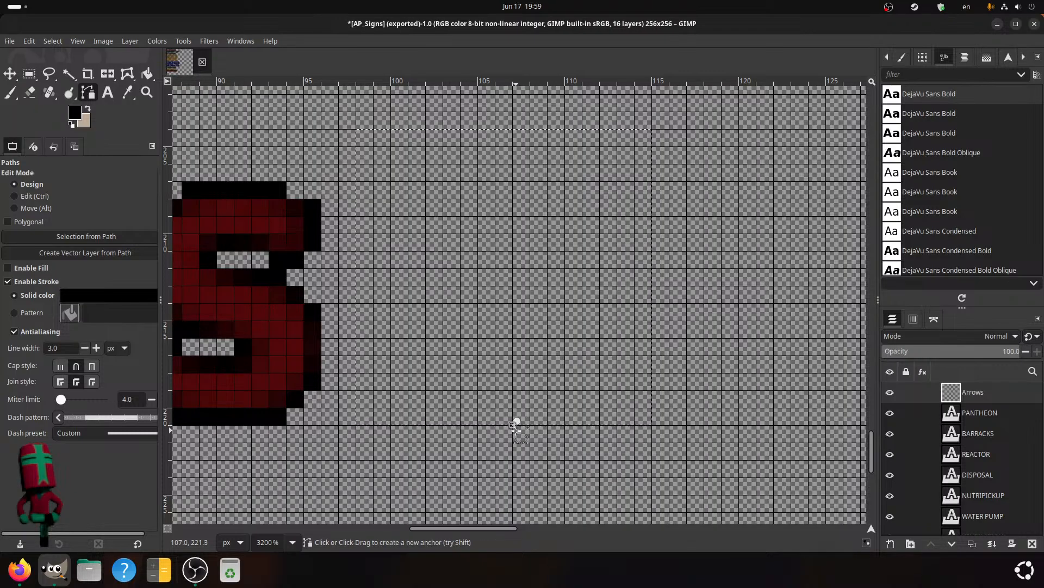
{"action": "left_click", "coordinate": [29, 73]}
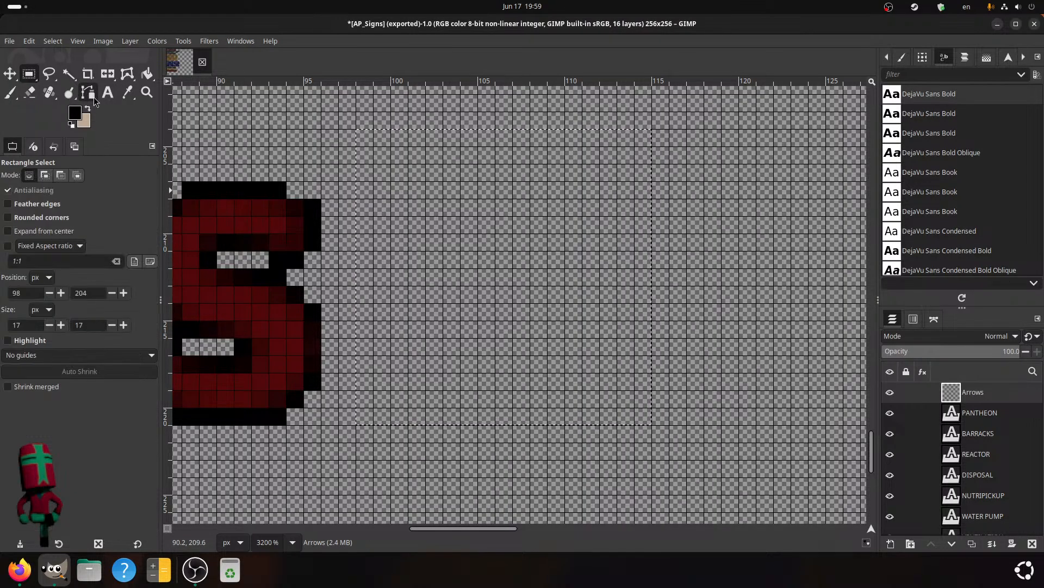
{"action": "left_click", "coordinate": [91, 95]}
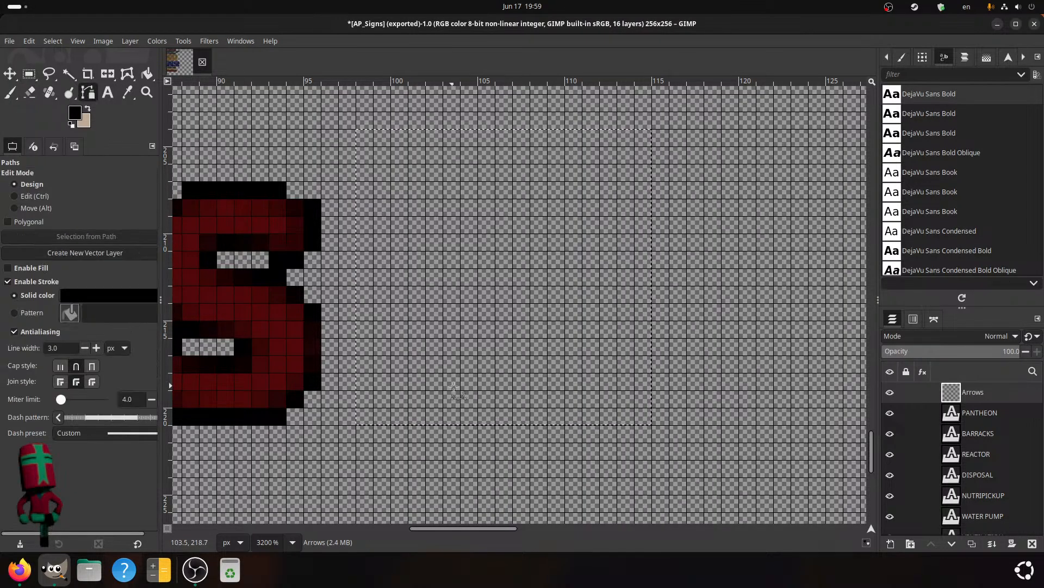
- Draw a closed right-pointing arrow path filling the 17 x 17 px square, with its head starting at x 107 and its shaft at x 98
{"action": "left_click", "coordinate": [513, 425]}
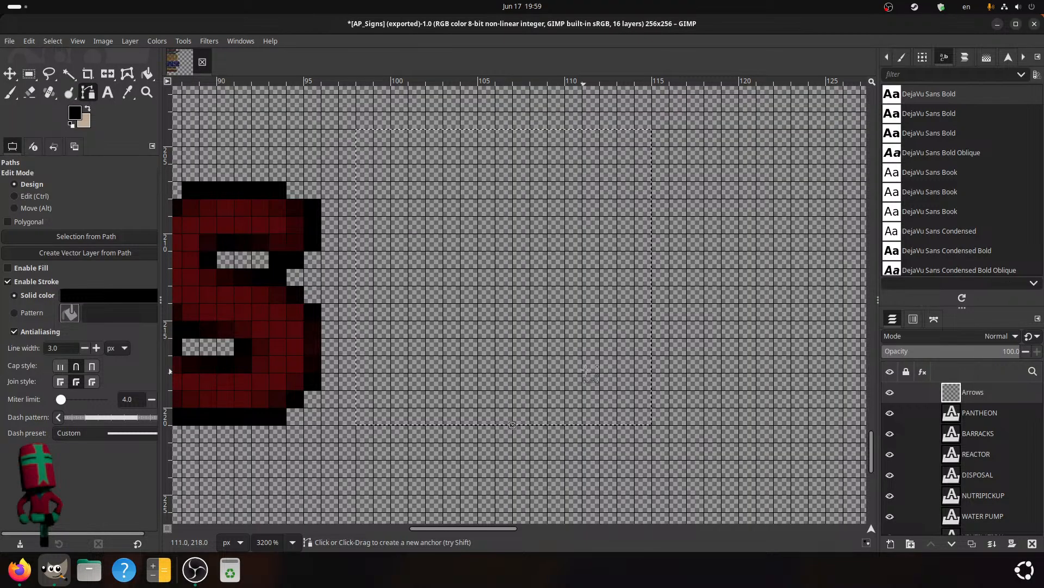
{"action": "left_click", "coordinate": [651, 286]}
{"action": "left_click", "coordinate": [513, 216]}
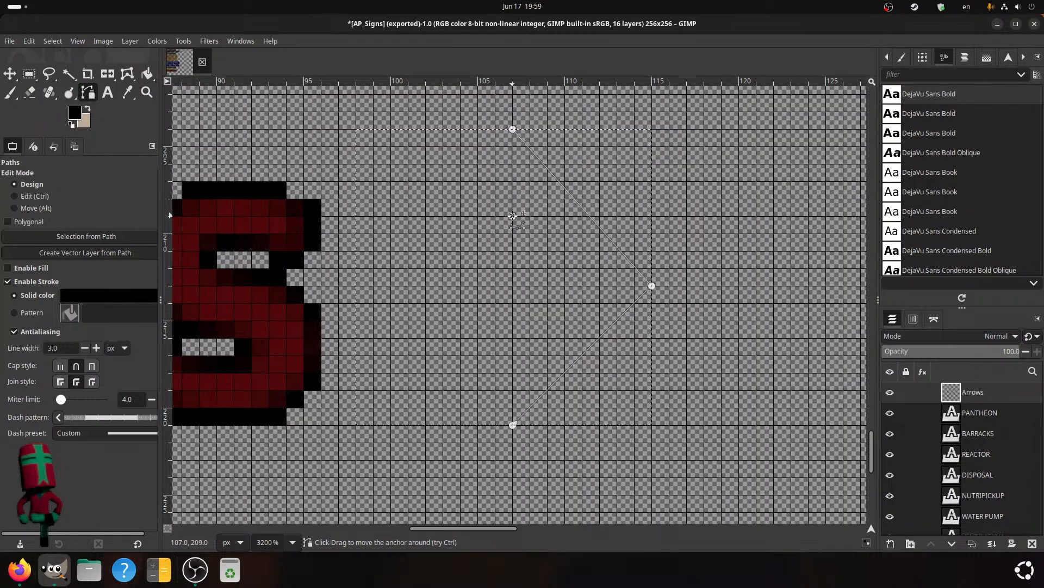
{"action": "left_click", "coordinate": [355, 216]}
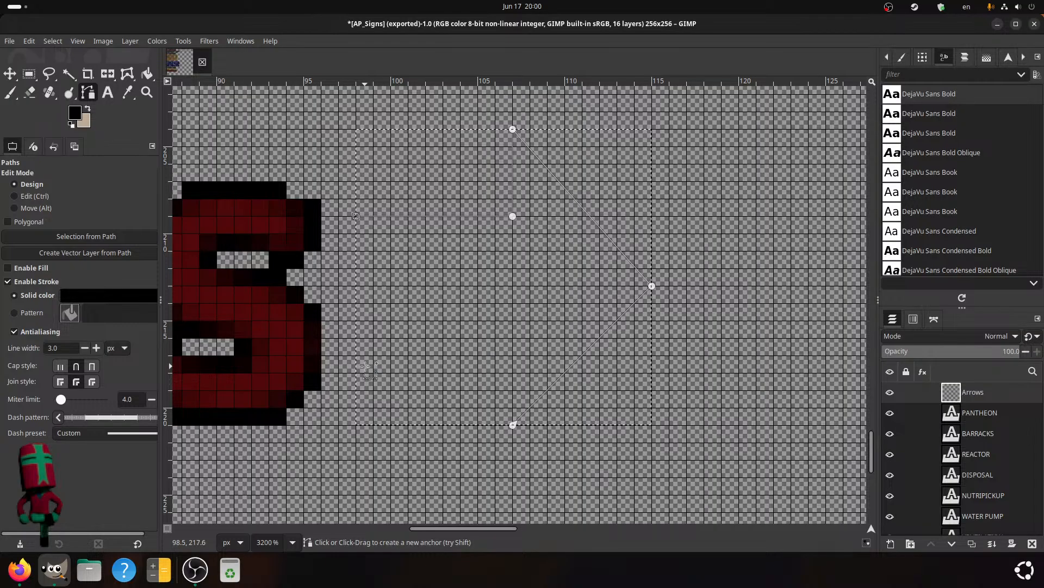
{"action": "left_click", "coordinate": [357, 337]}
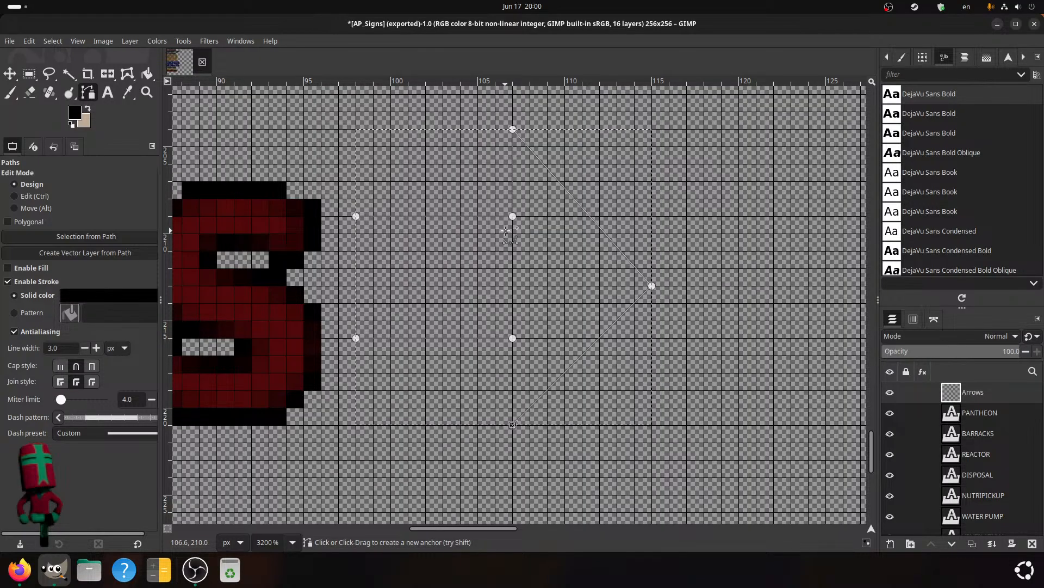
{"action": "left_click_drag", "start_coordinate": [652, 287], "coordinate": [650, 280]}
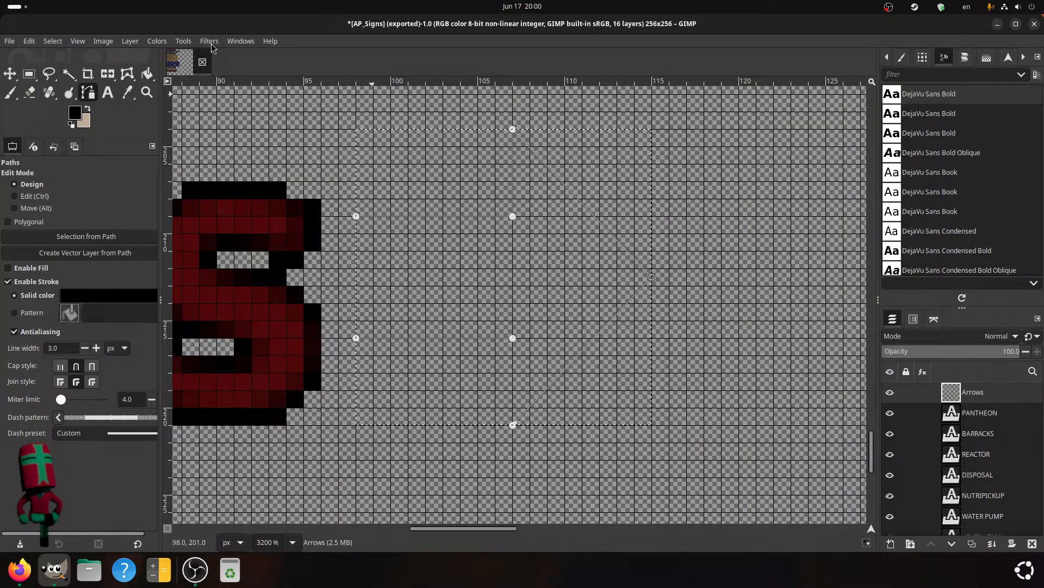
- Centre the arrow path's tip vertically at 115, 212.5 and create a selection from the path
{"action": "left_click", "coordinate": [146, 74]}
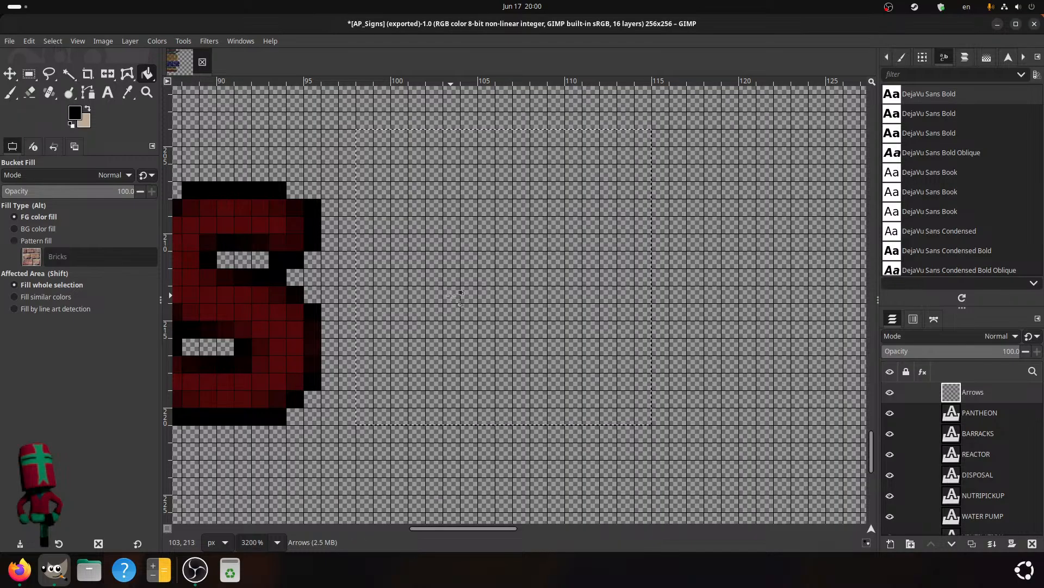
{"action": "left_click", "coordinate": [87, 93]}
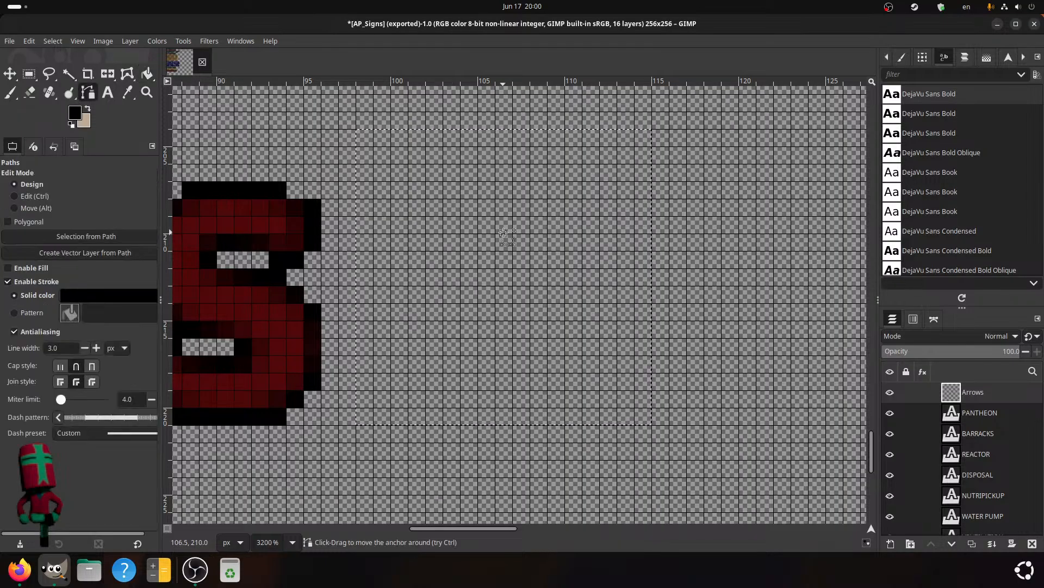
{"action": "right_click", "coordinate": [511, 303]}
{"action": "left_click", "coordinate": [72, 238]}
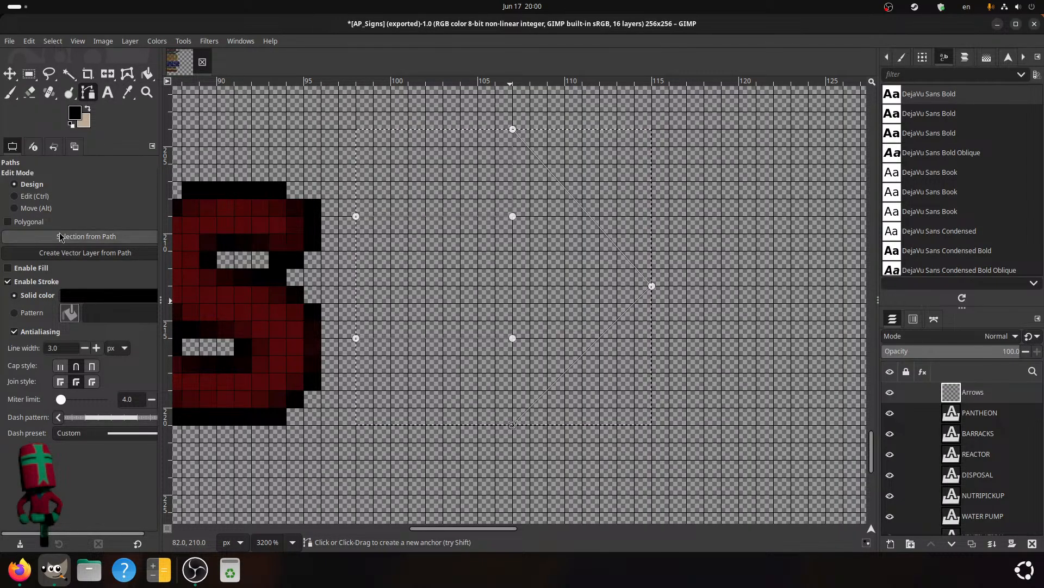
{"action": "left_click", "coordinate": [72, 240]}
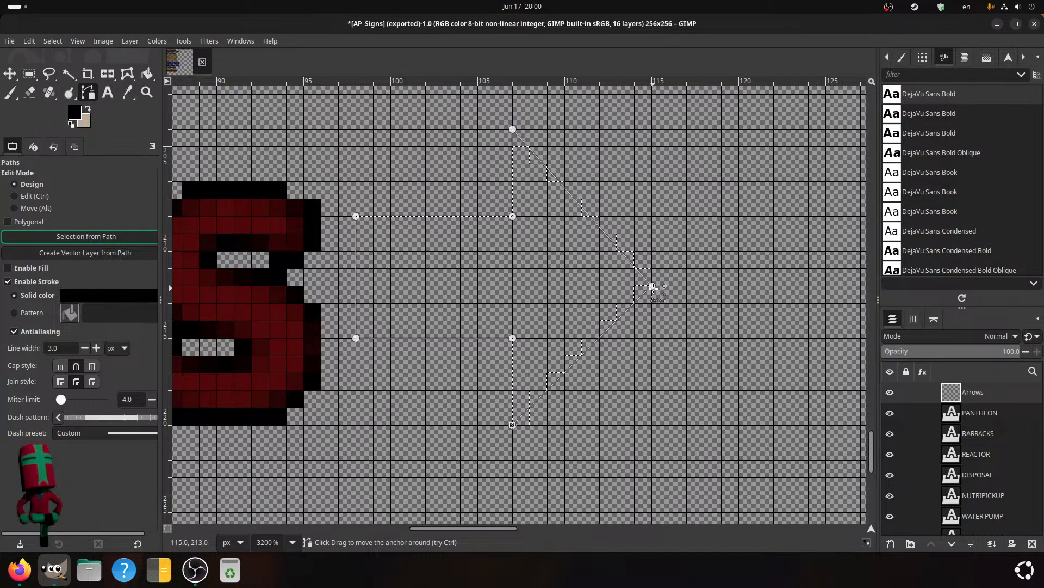
{"action": "left_click_drag", "start_coordinate": [652, 285], "coordinate": [652, 277]}
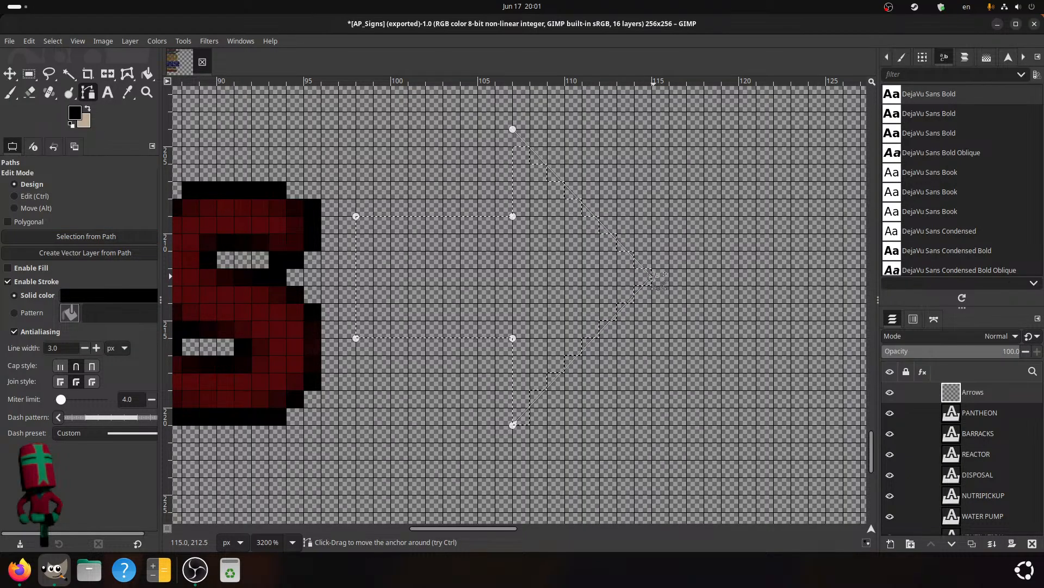
{"action": "left_click", "coordinate": [134, 241]}
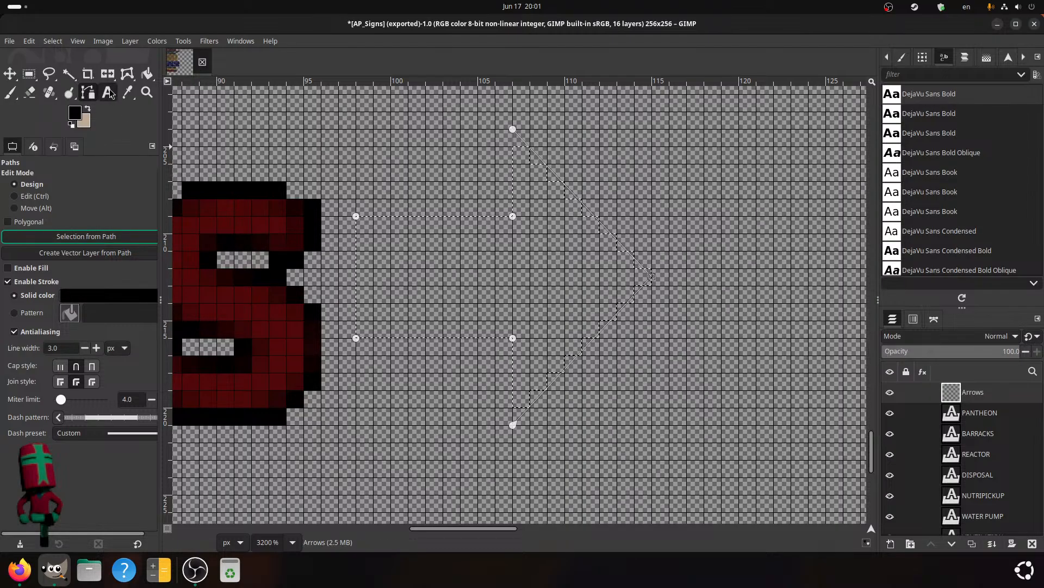
- Bucket-fill the arrow selection with black and shrink the selection by 1 px
{"action": "left_click", "coordinate": [148, 71]}
{"action": "left_click", "coordinate": [510, 267]}
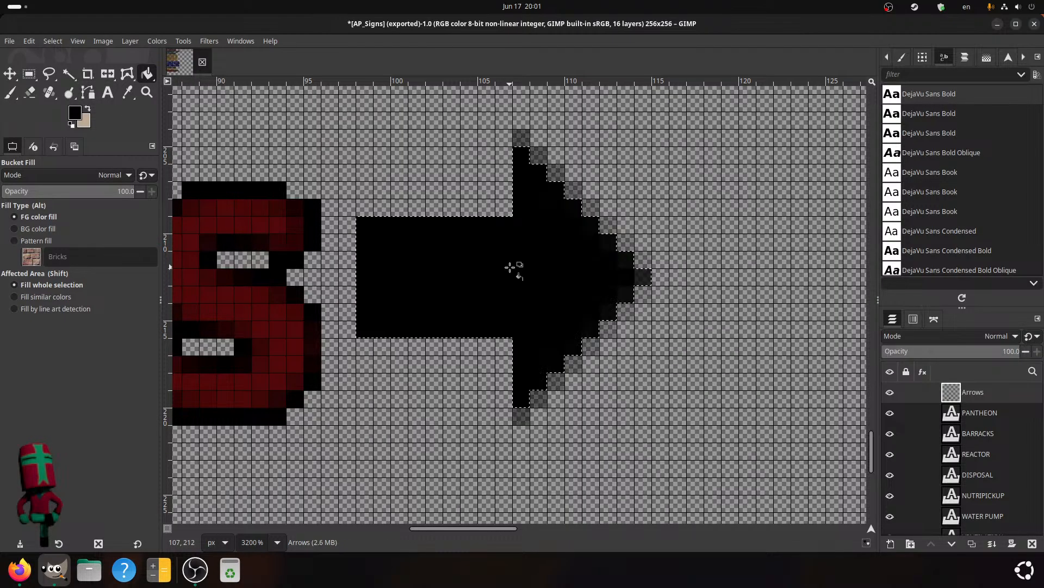
{"action": "right_click", "coordinate": [510, 267]}
{"action": "mouse_move", "coordinate": [550, 303]}
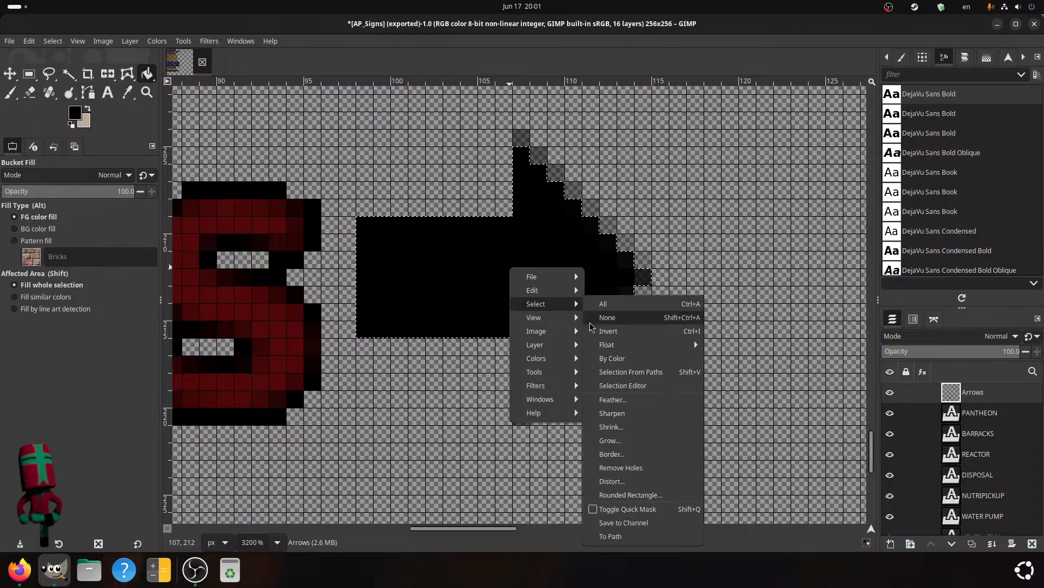
{"action": "left_click", "coordinate": [611, 427]}
{"action": "left_click", "coordinate": [600, 259]}
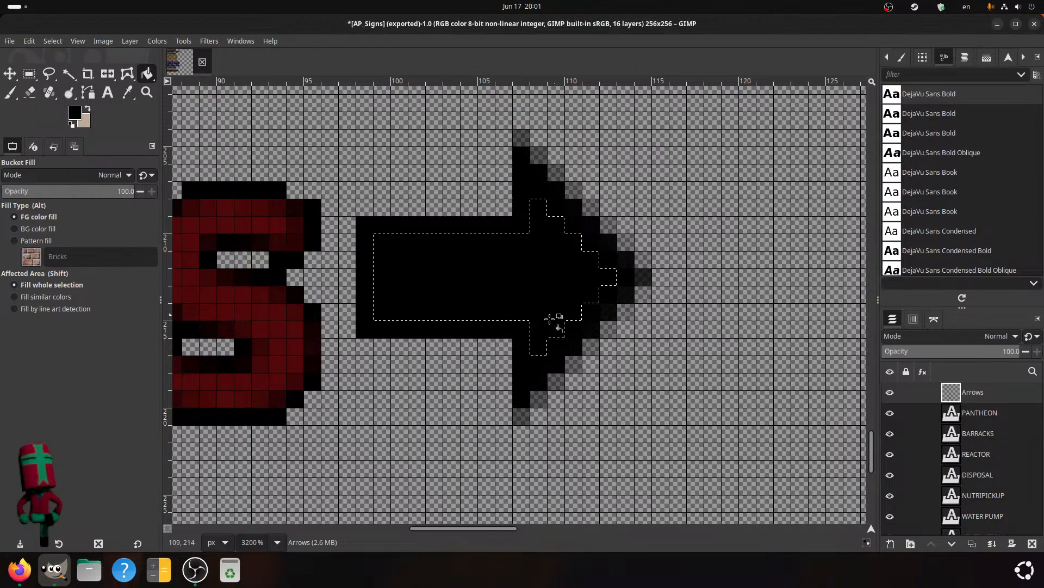
- Fill the shrunken arrow selection with the dark red from the colour history and clear the selection
{"action": "left_click", "coordinate": [77, 110]}
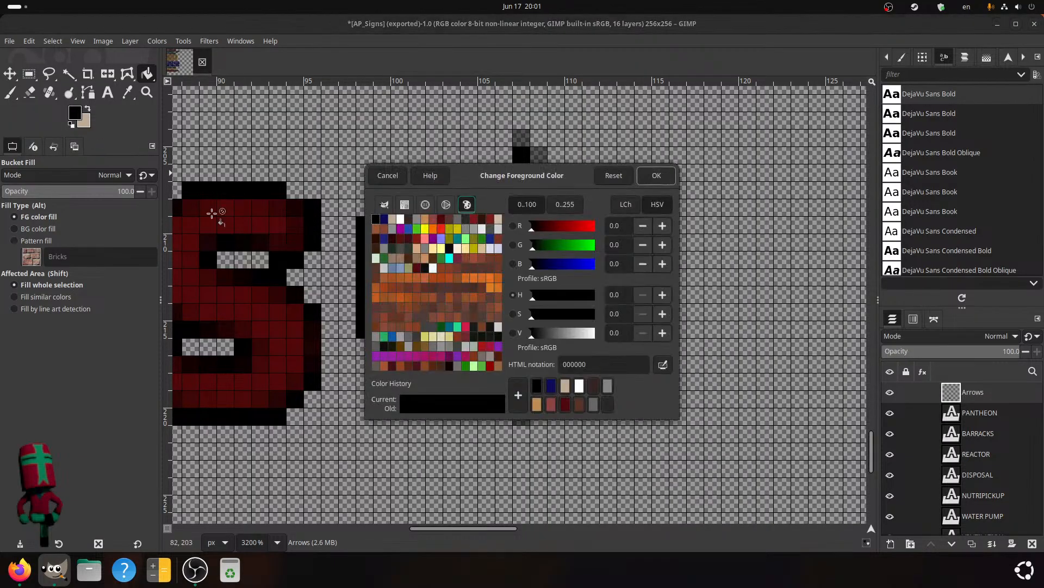
{"action": "left_click", "coordinate": [566, 404]}
{"action": "left_click", "coordinate": [657, 175]}
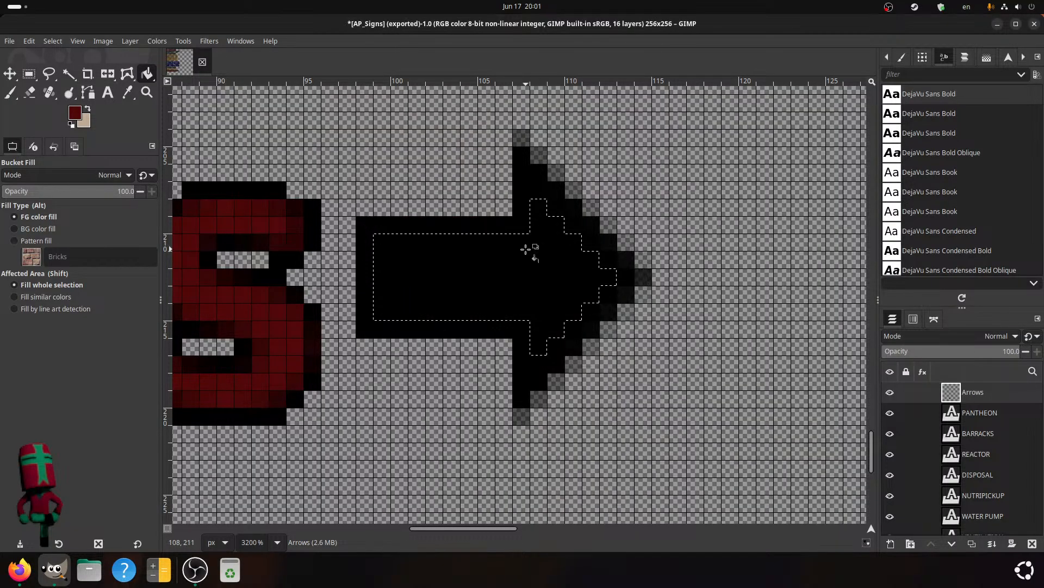
{"action": "left_click", "coordinate": [525, 249]}
{"action": "left_click", "coordinate": [29, 73]}
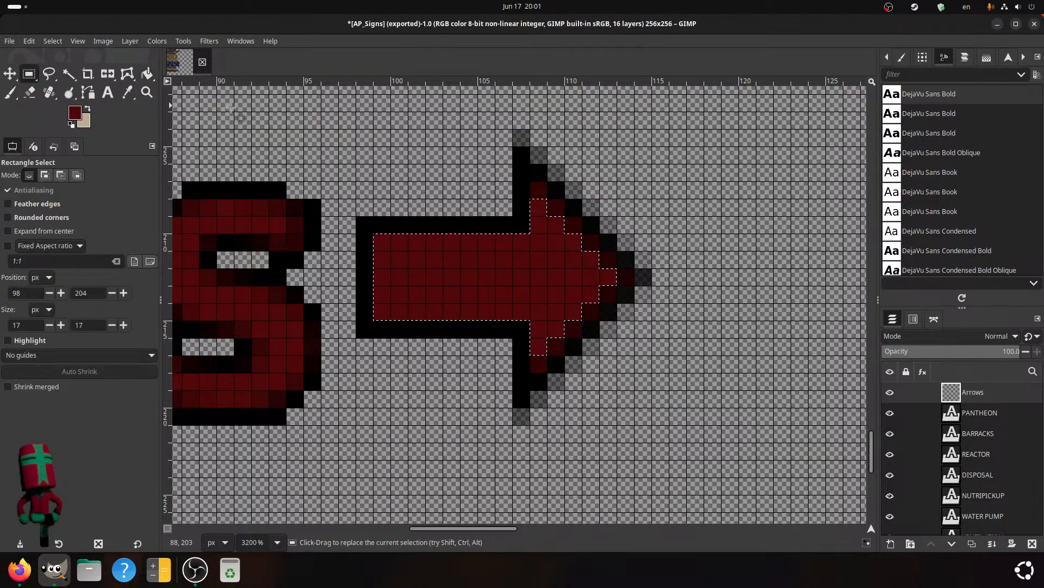
{"action": "left_click", "coordinate": [357, 112]}
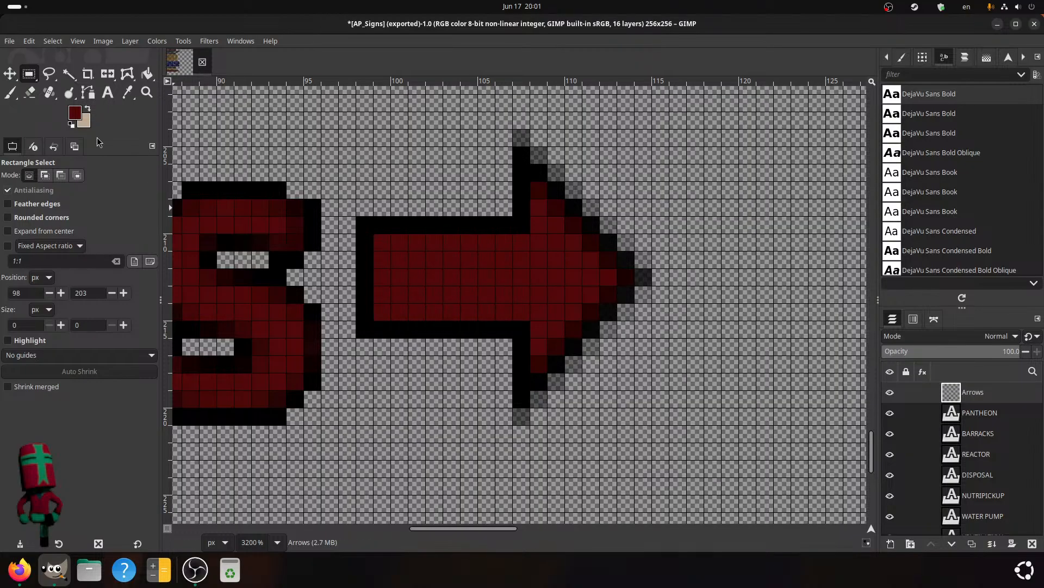
- Move the Arrows layer so the arrow starts at the vertical guide at x 128 and rests on the canvas's lower edge
{"action": "left_click", "coordinate": [9, 74]}
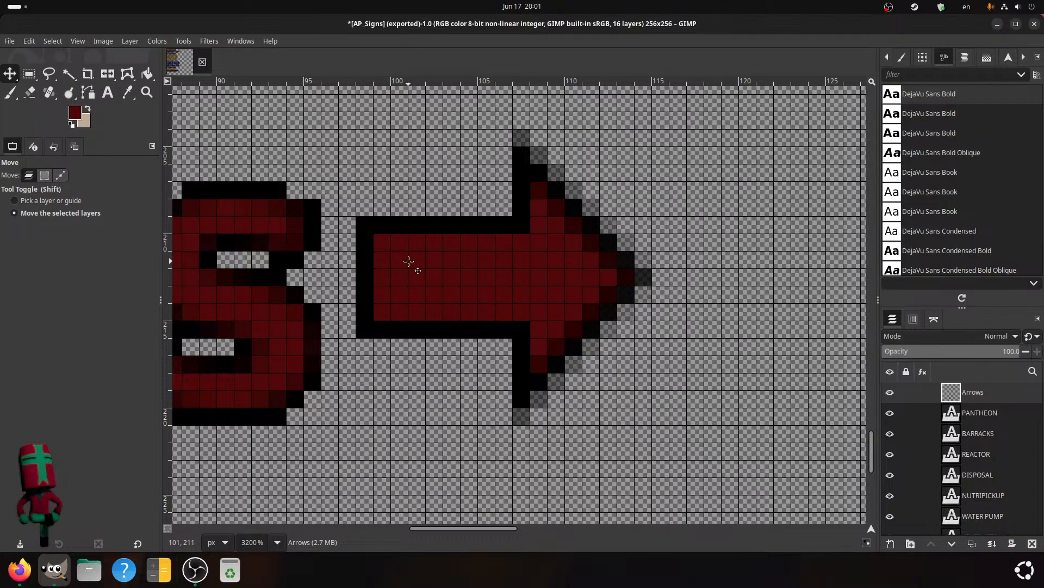
{"action": "left_click_drag", "start_coordinate": [418, 262], "coordinate": [560, 369]}
{"action": "middle_click_drag", "start_coordinate": [625, 418], "coordinate": [513, 173]}
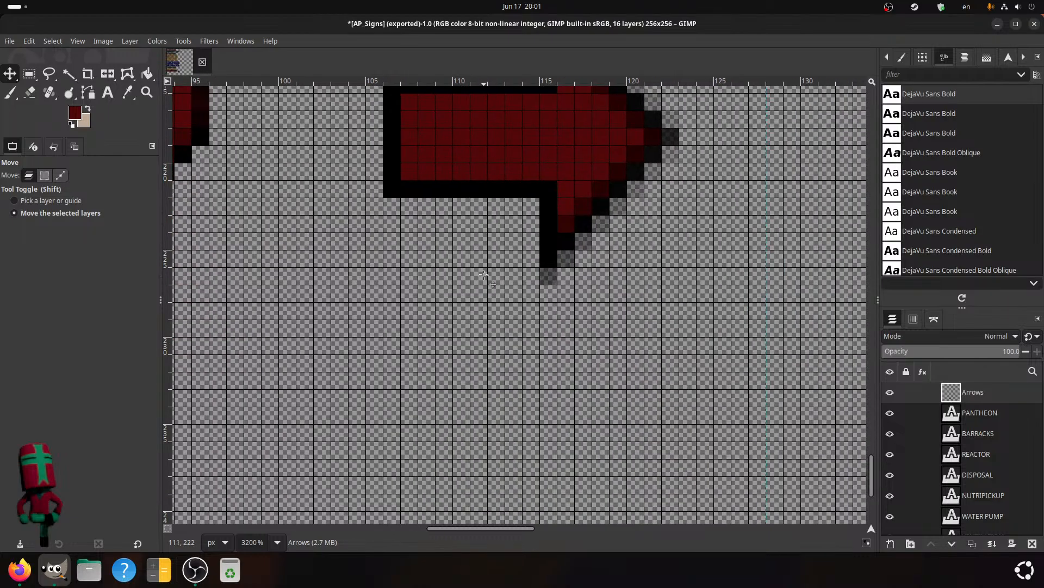
{"action": "left_click", "coordinate": [277, 542]}
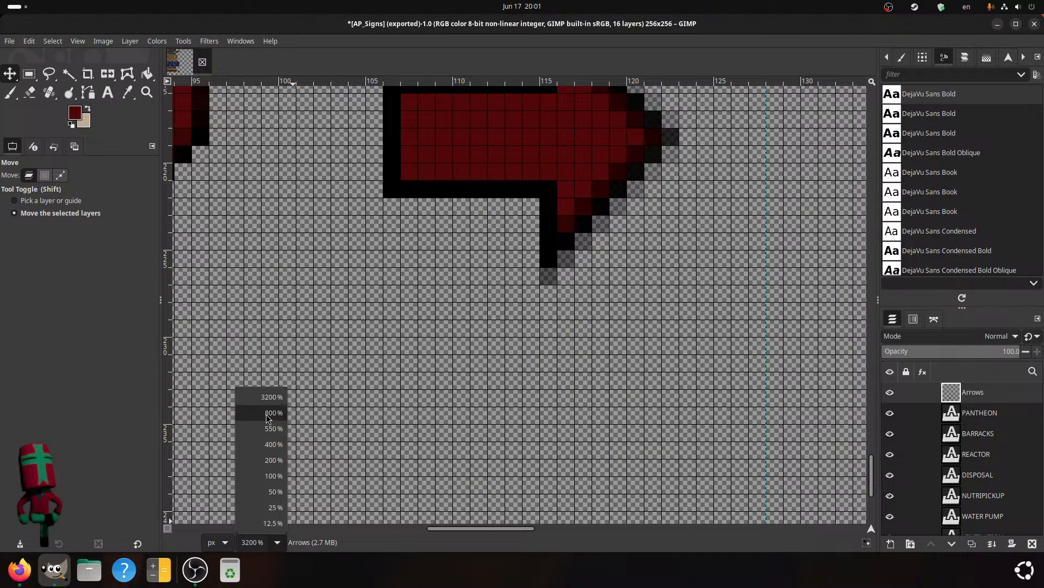
{"action": "left_click", "coordinate": [267, 414]}
{"action": "middle_click_drag", "start_coordinate": [389, 355], "coordinate": [338, 363]}
{"action": "left_click_drag", "start_coordinate": [375, 277], "coordinate": [470, 406]}
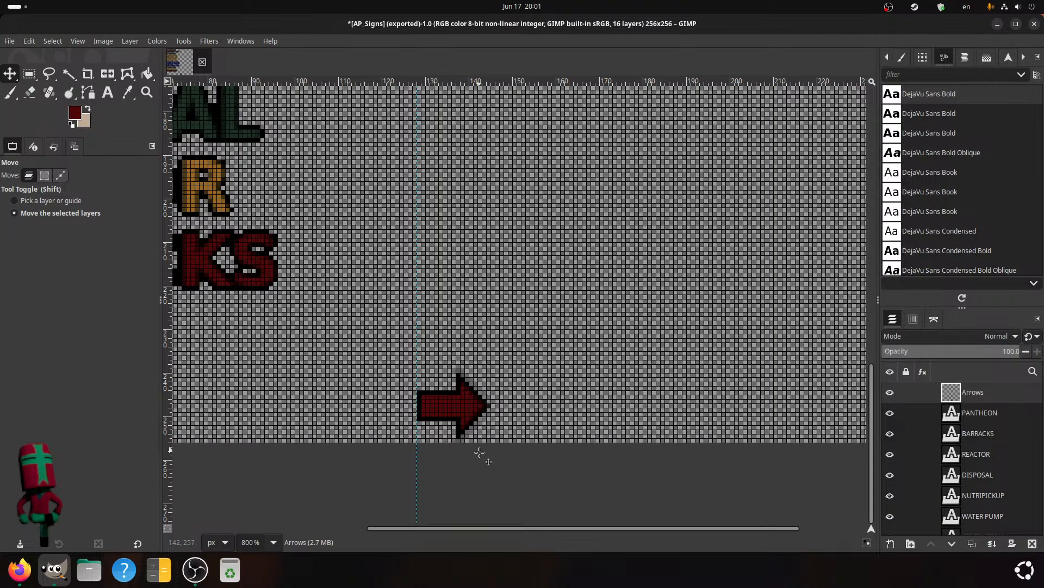
- Select the 17 x 17 px area around the arrow at position 128, 239 and copy it
{"action": "key", "text": "r"}
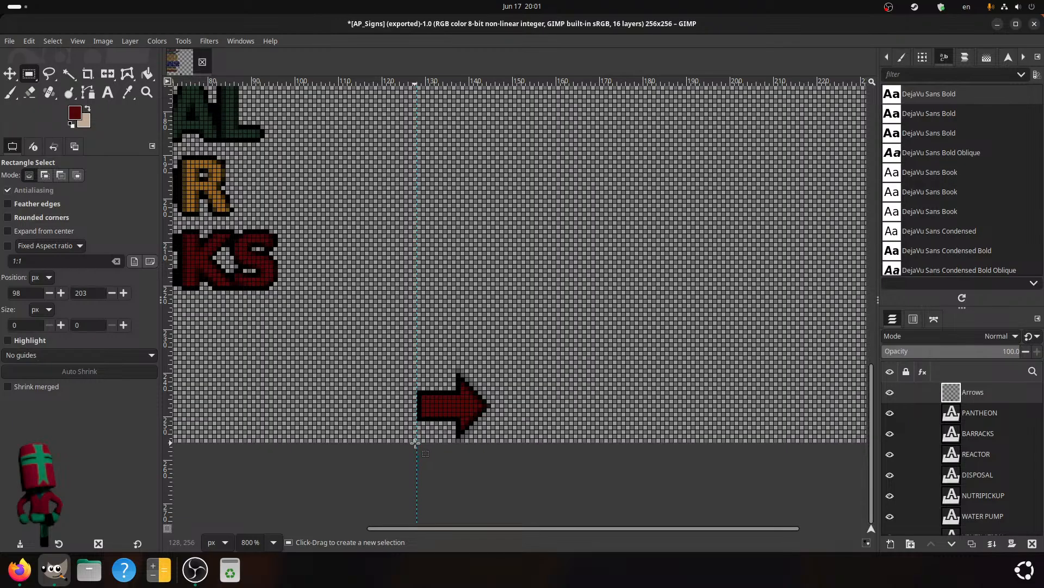
{"action": "left_click_drag", "start_coordinate": [415, 442], "coordinate": [492, 370]}
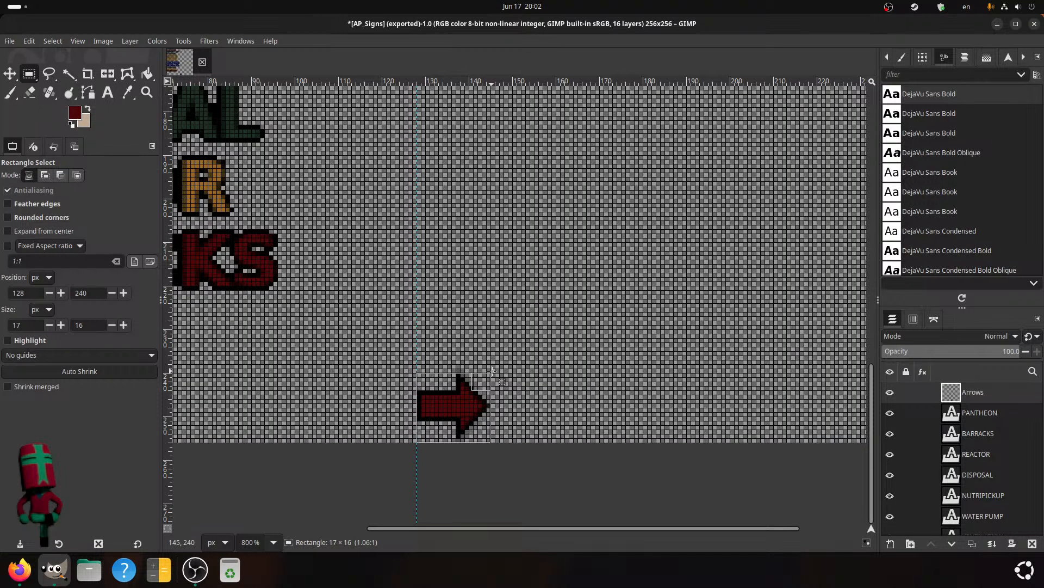
{"action": "left_click_drag", "start_coordinate": [491, 370], "coordinate": [492, 366]}
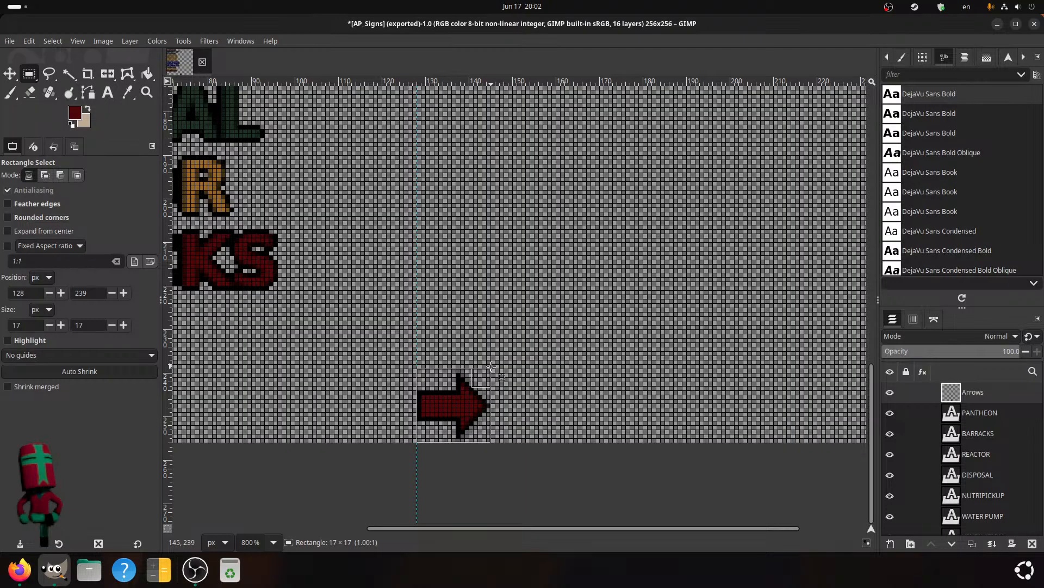
{"action": "key", "text": "ctrl+c"}
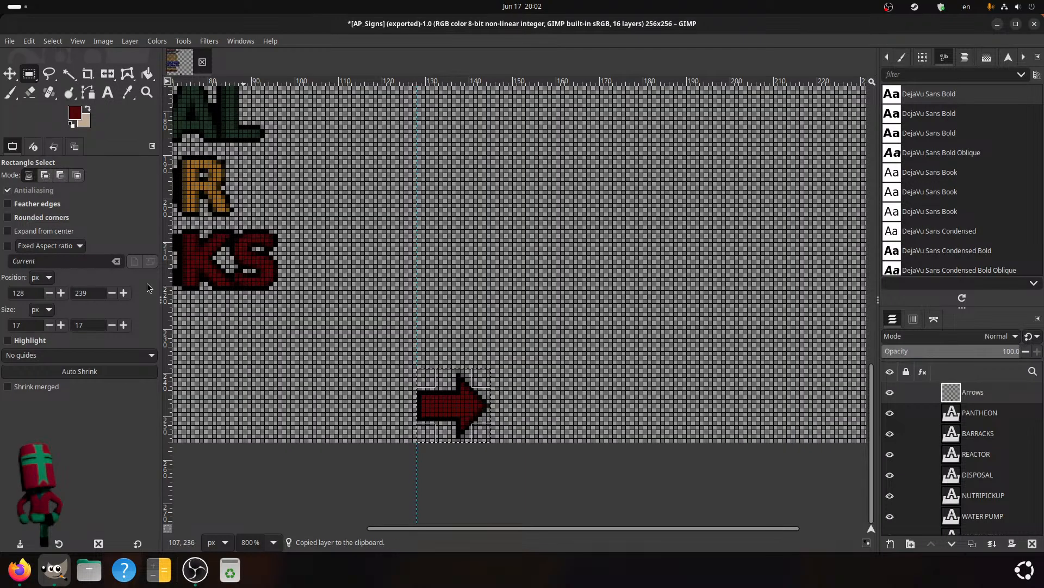
- Paste three copies of the arrow and place them side by side in a row after the original along the canvas's lower edge
{"action": "key", "text": "ctrl+v"}
{"action": "left_click", "coordinate": [10, 74]}
{"action": "left_click_drag", "start_coordinate": [466, 398], "coordinate": [540, 402]}
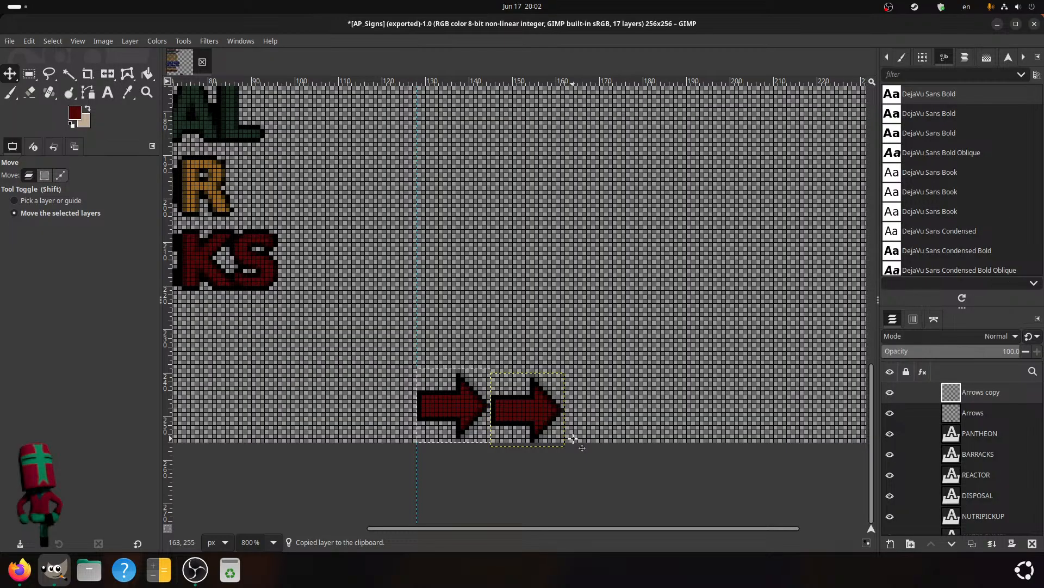
{"action": "key", "text": "ctrl+v"}
{"action": "left_click_drag", "start_coordinate": [474, 411], "coordinate": [673, 402]}
{"action": "key", "text": "ctrl+v"}
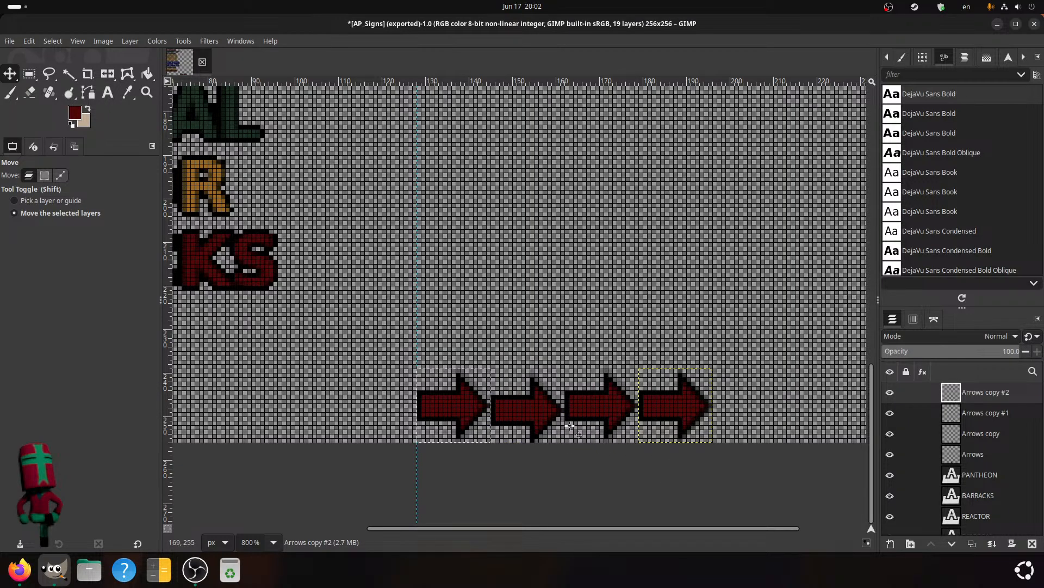
- Move the Arrows copy layer up so the second arrow lines up with the other arrows on the canvas's lower edge
{"action": "left_click", "coordinate": [960, 432]}
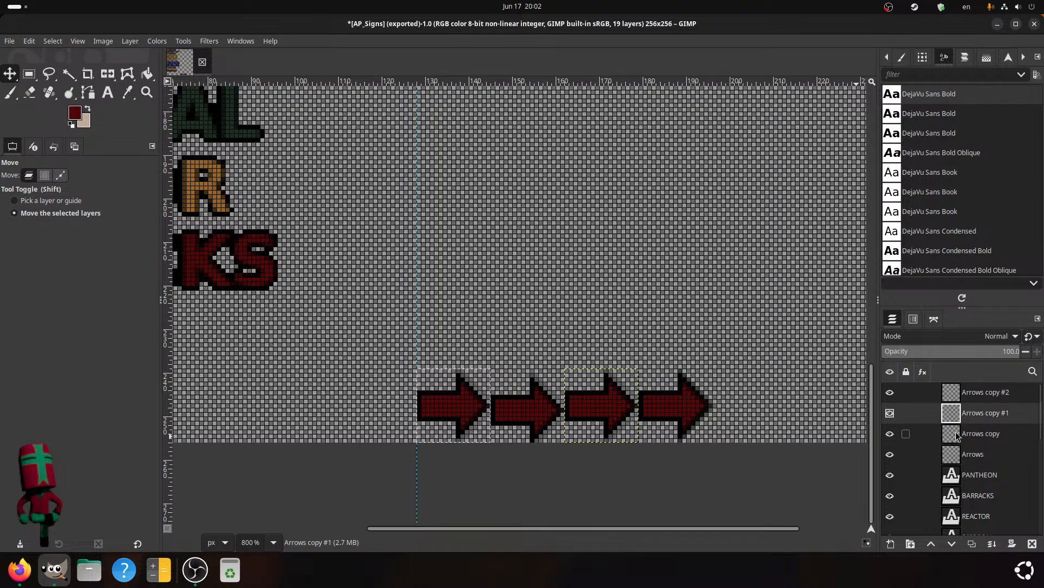
{"action": "left_click_drag", "start_coordinate": [536, 399], "coordinate": [536, 383]}
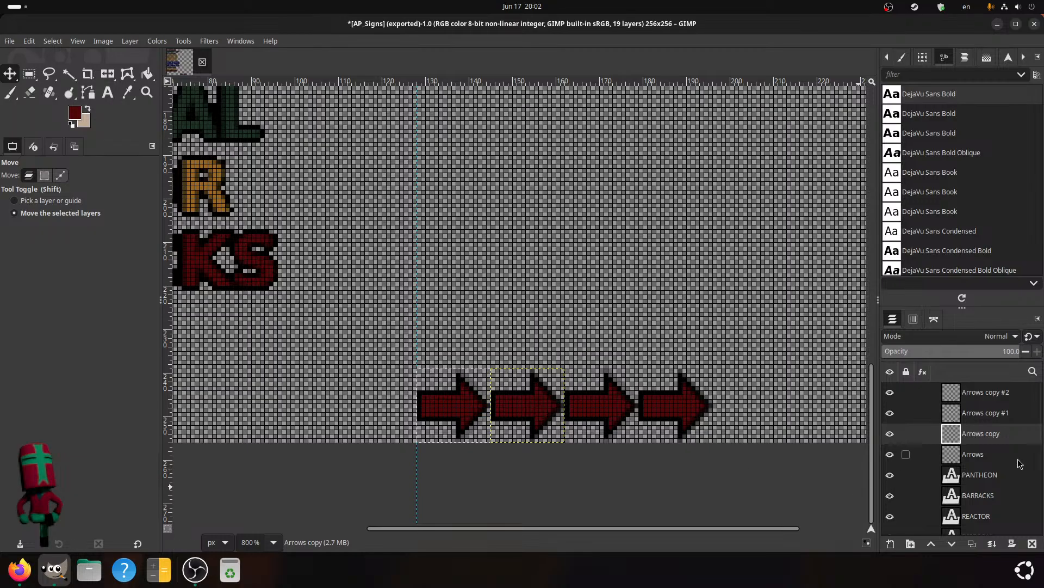
{"action": "left_click", "coordinate": [988, 393]}
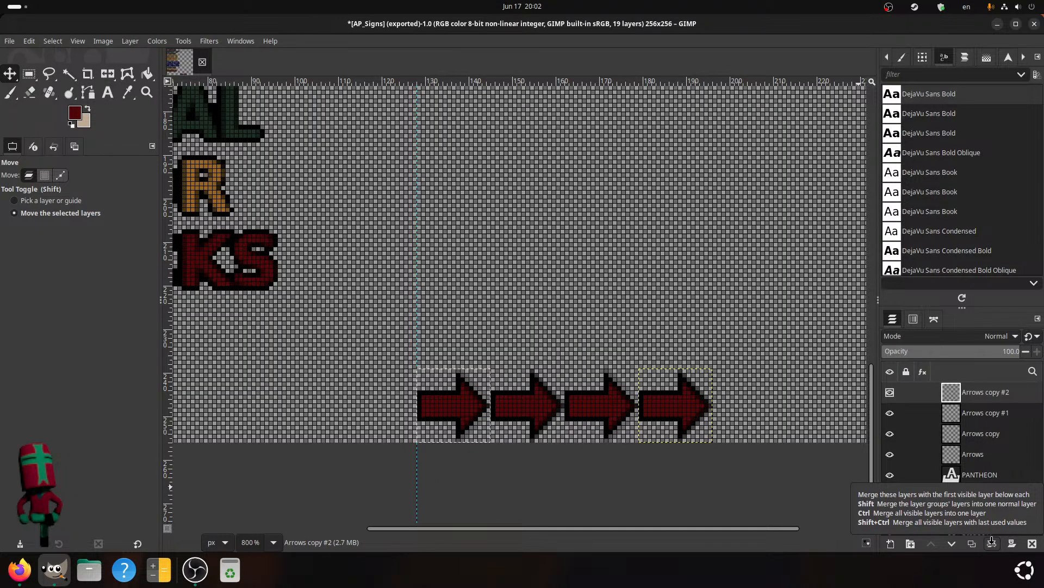
- Colorize the Arrows copy layer with the dark green 1a2f22 from the palette
{"action": "left_click", "coordinate": [966, 435]}
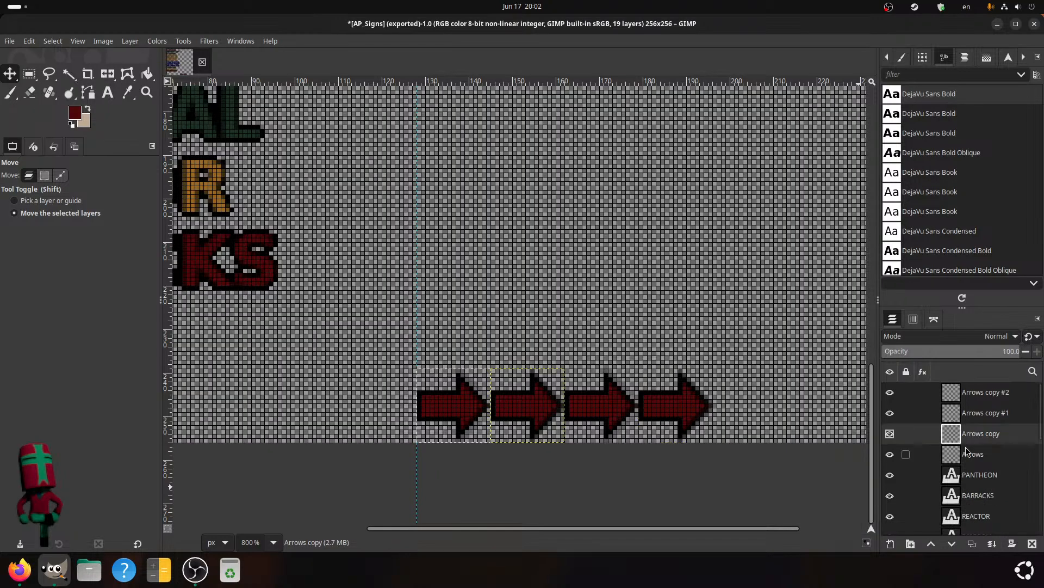
{"action": "left_click", "coordinate": [77, 118]}
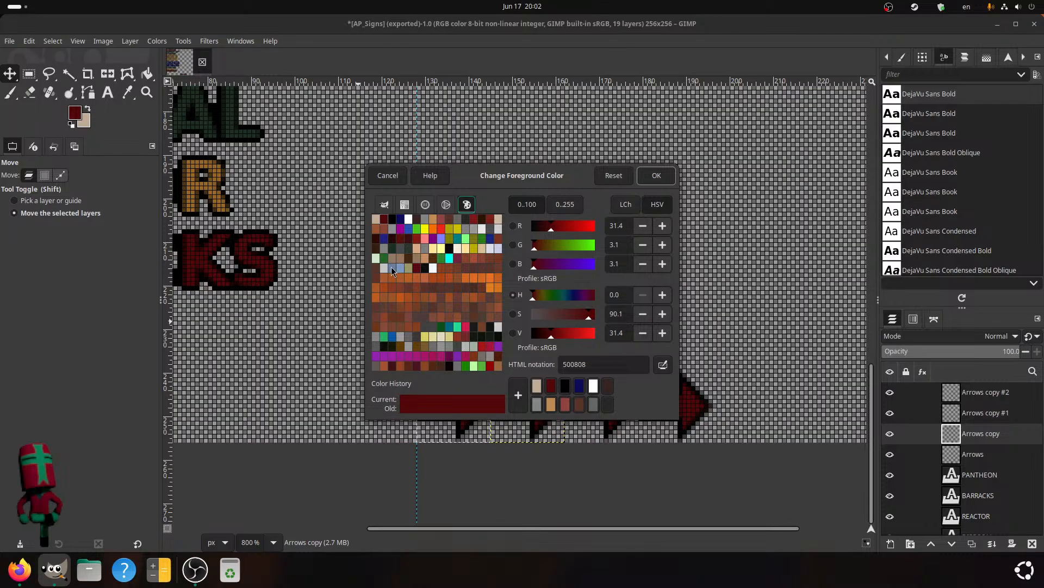
{"action": "left_click", "coordinate": [385, 176]}
{"action": "left_click", "coordinate": [157, 41]}
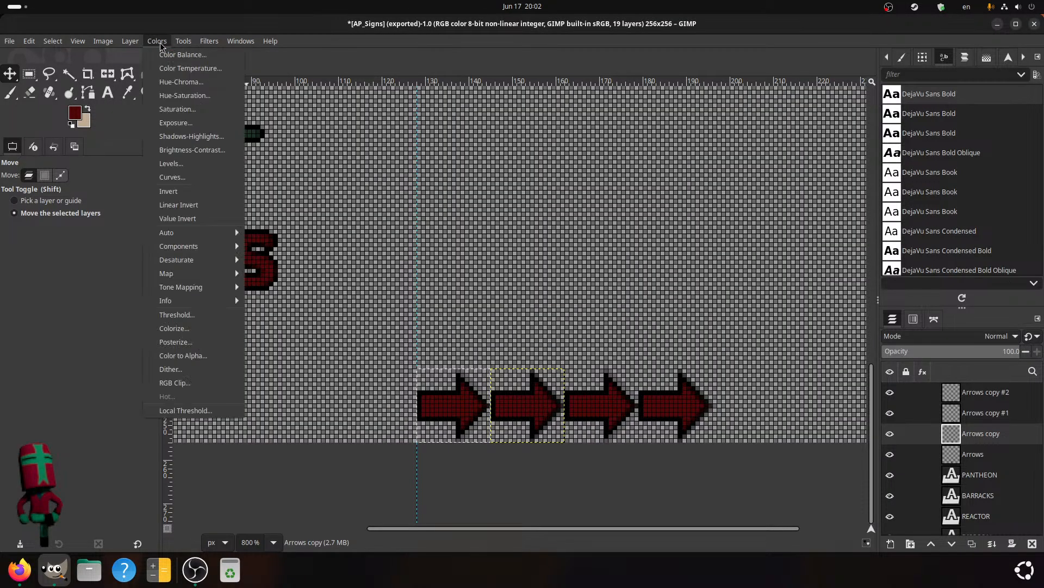
{"action": "left_click", "coordinate": [175, 328]}
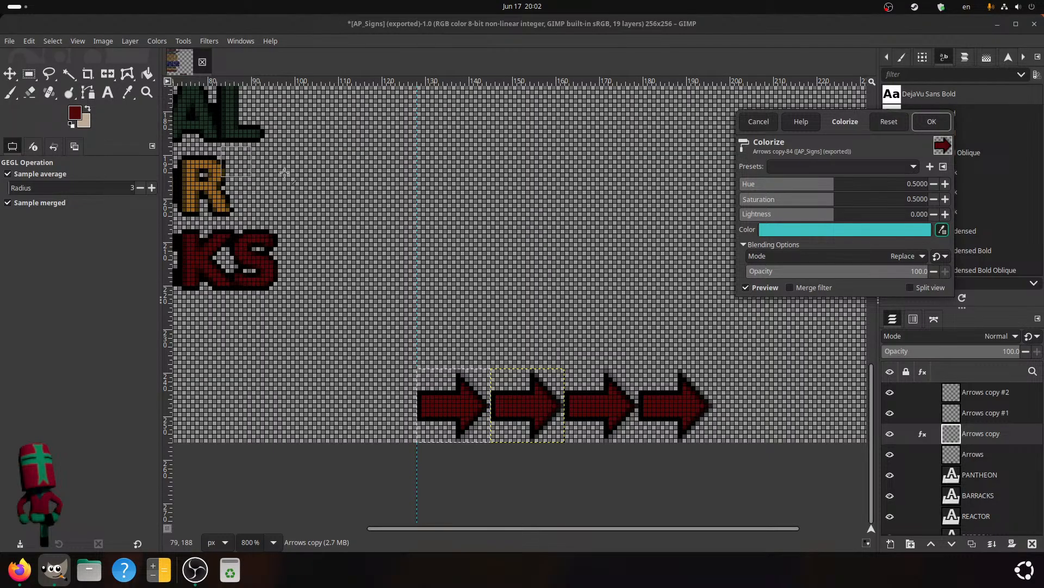
{"action": "left_click", "coordinate": [918, 230]}
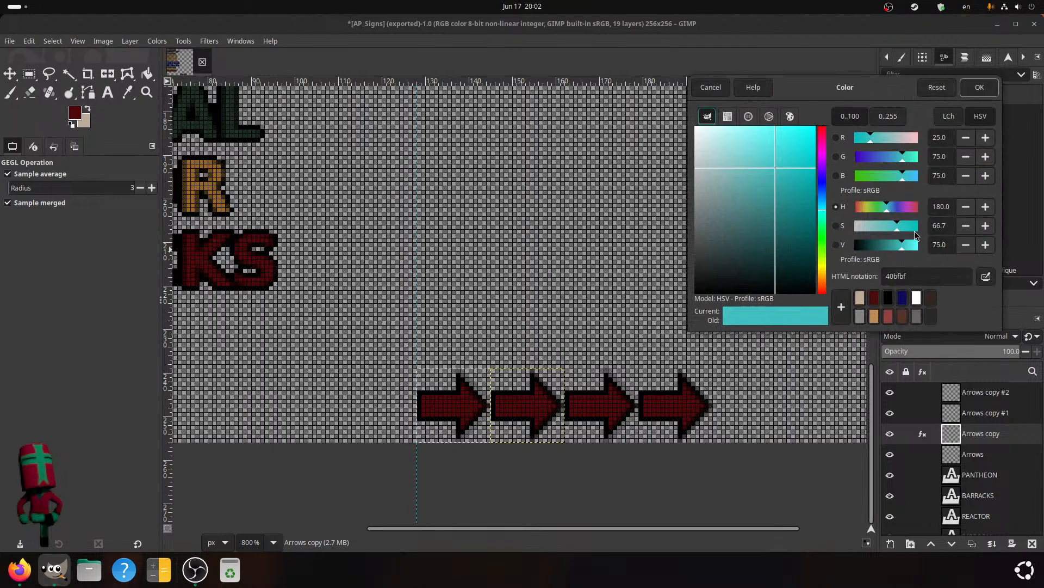
{"action": "left_click", "coordinate": [790, 116]}
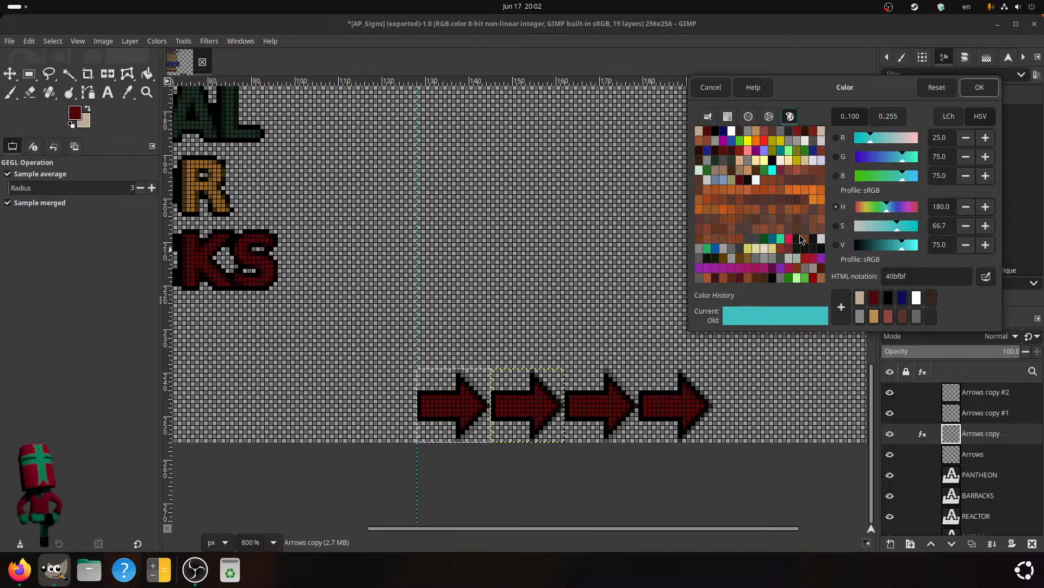
{"action": "left_click", "coordinate": [713, 162]}
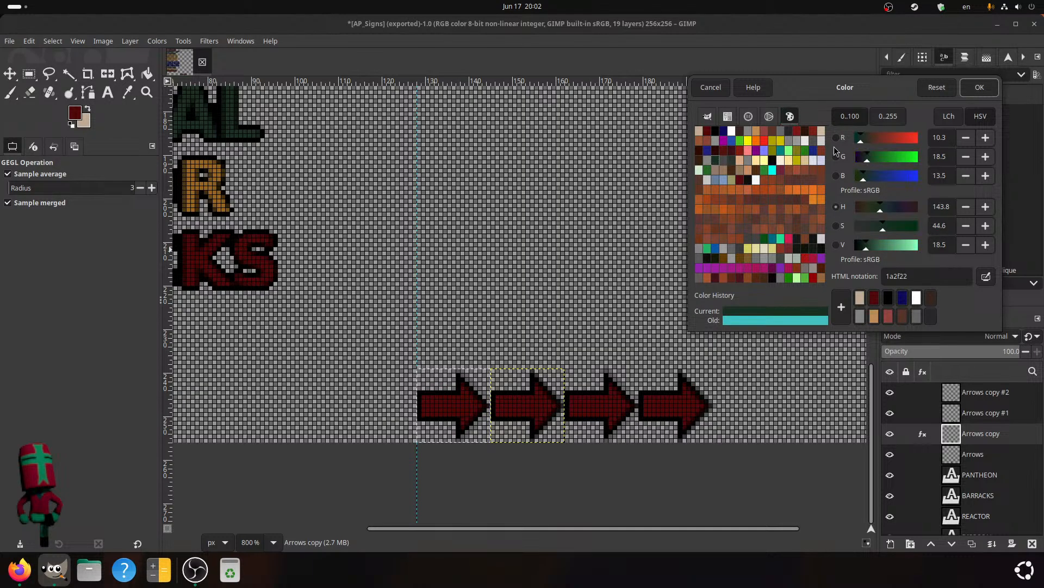
{"action": "left_click", "coordinate": [971, 87]}
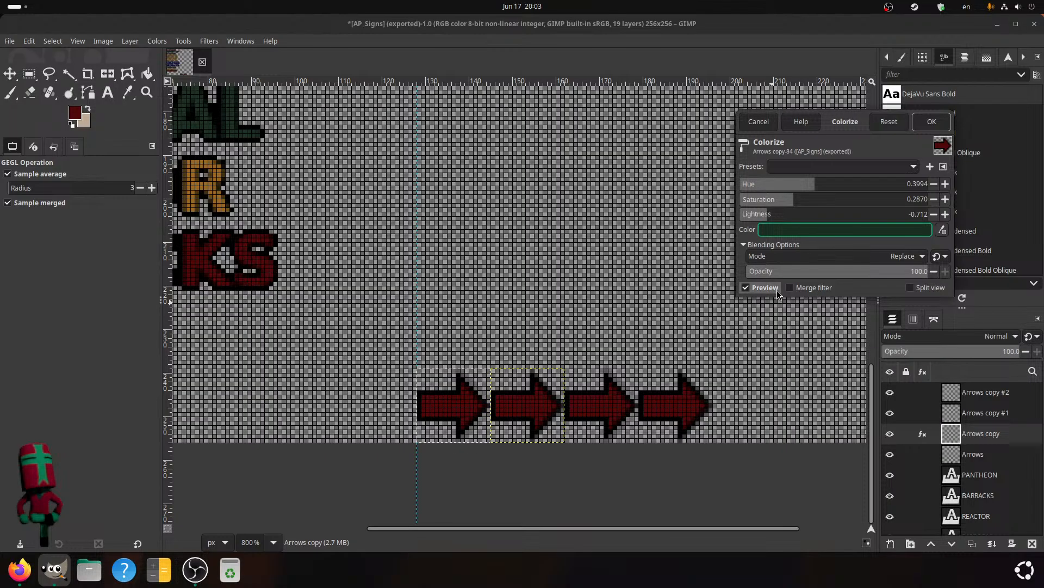
{"action": "left_click", "coordinate": [932, 121]}
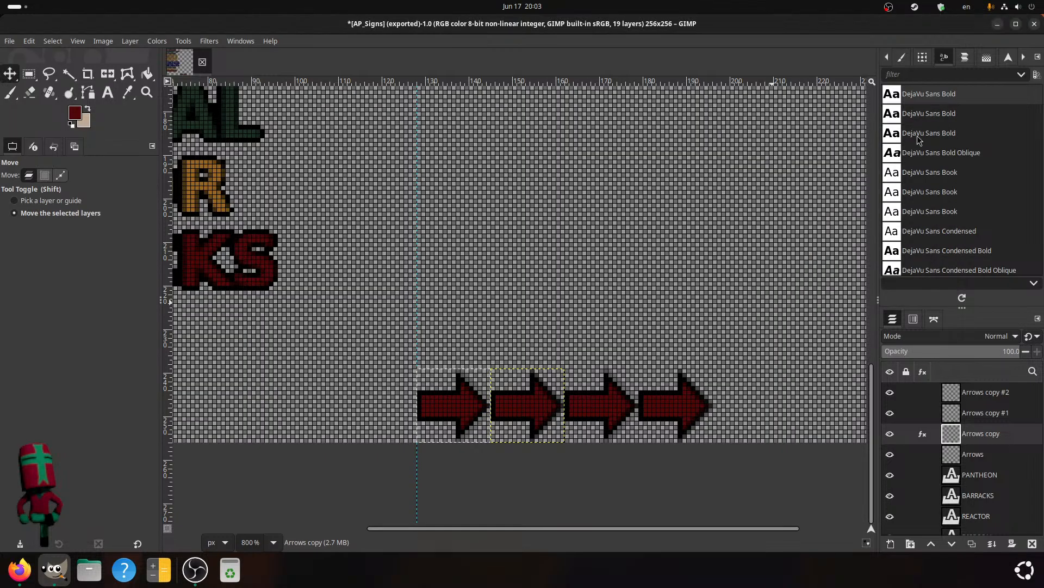
- Hide the pixel grid on the canvas
{"action": "left_click", "coordinate": [78, 42]}
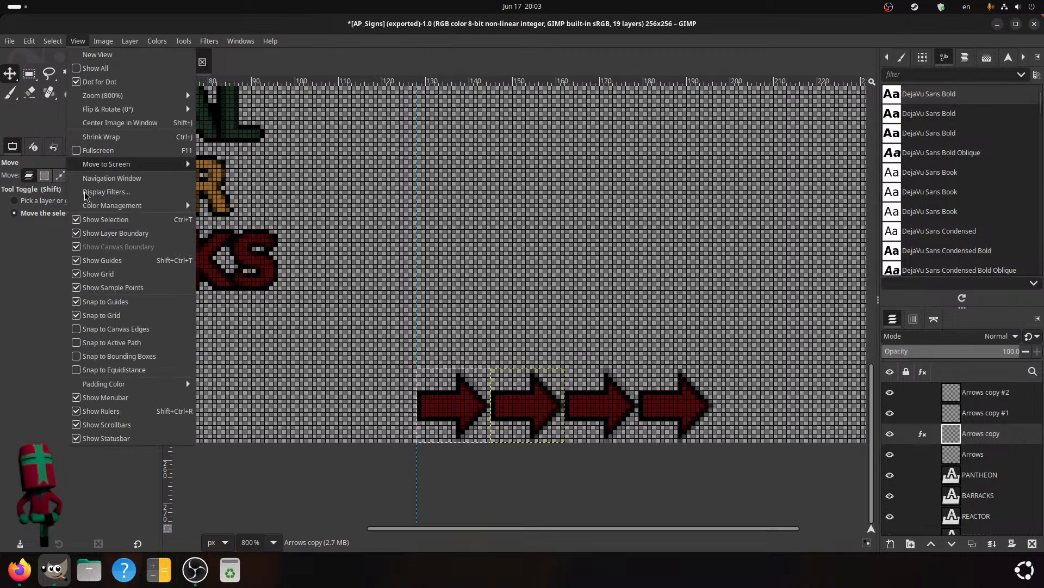
{"action": "left_click", "coordinate": [87, 278]}
{"action": "left_click", "coordinate": [78, 42]}
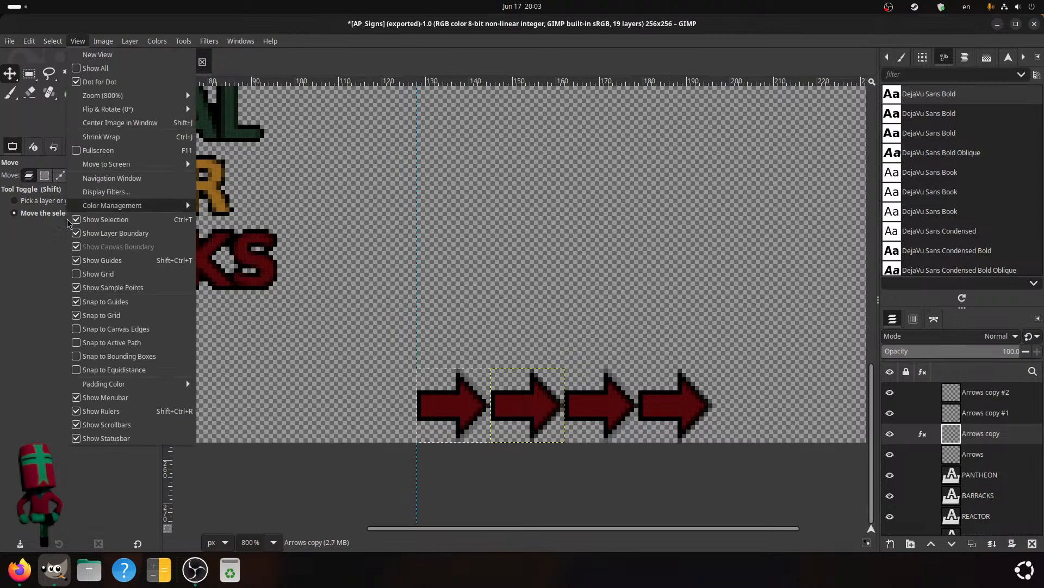
{"action": "left_click", "coordinate": [76, 309]}
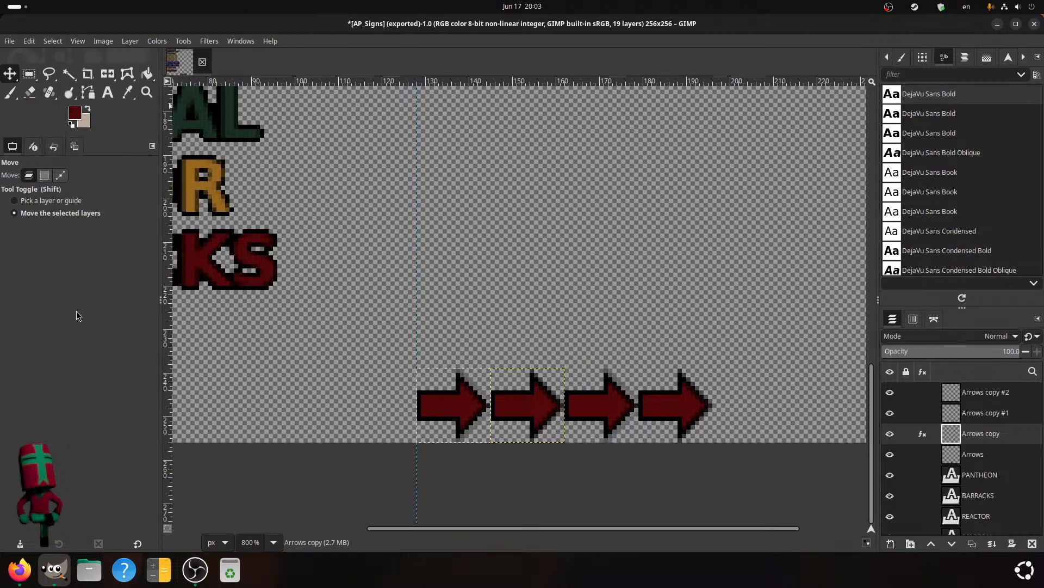
- Delete the Colorize effect from the Arrows copy layer
{"action": "left_click", "coordinate": [923, 433]}
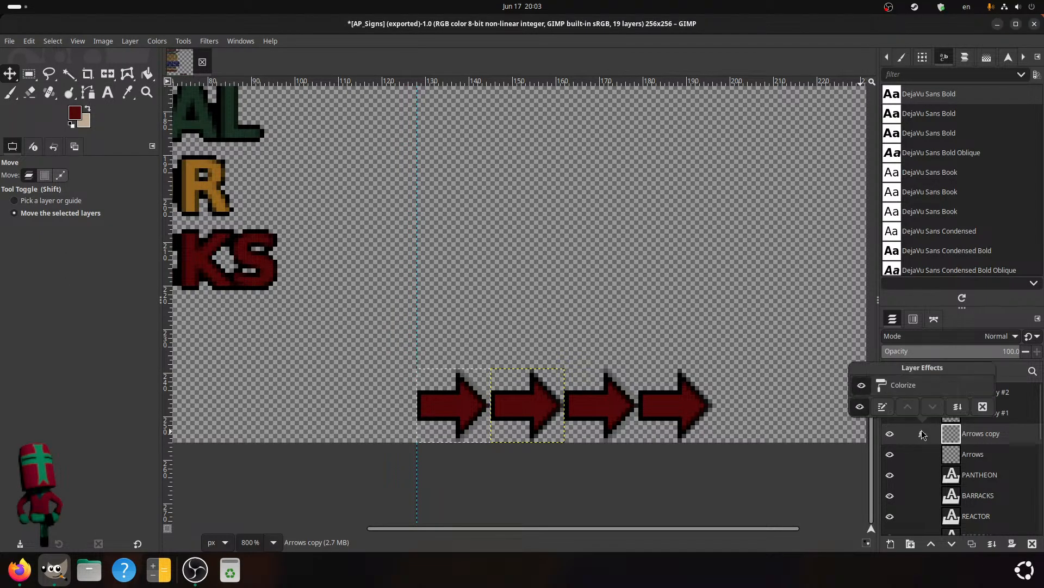
{"action": "left_click", "coordinate": [983, 406]}
{"action": "left_click", "coordinate": [157, 41]}
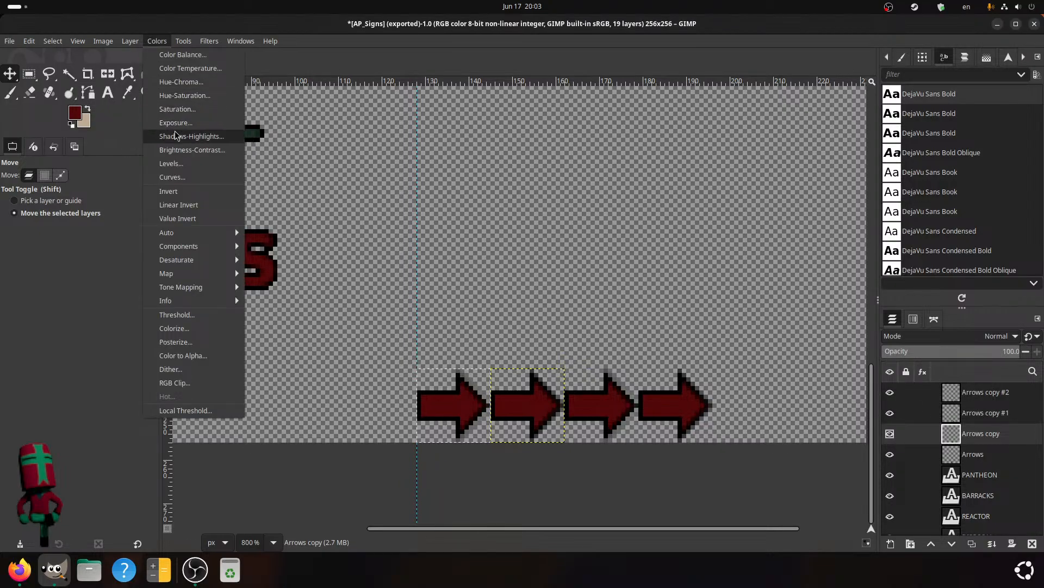
{"action": "left_click", "coordinate": [203, 96]}
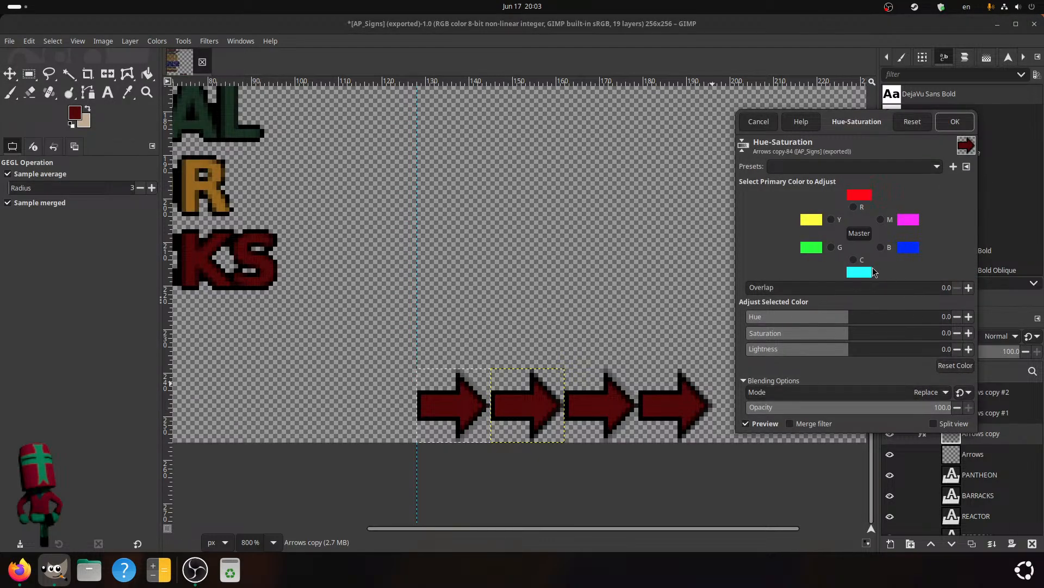
{"action": "left_click", "coordinate": [854, 207]}
{"action": "left_click_drag", "start_coordinate": [872, 322], "coordinate": [946, 316]}
{"action": "left_click", "coordinate": [759, 121]}
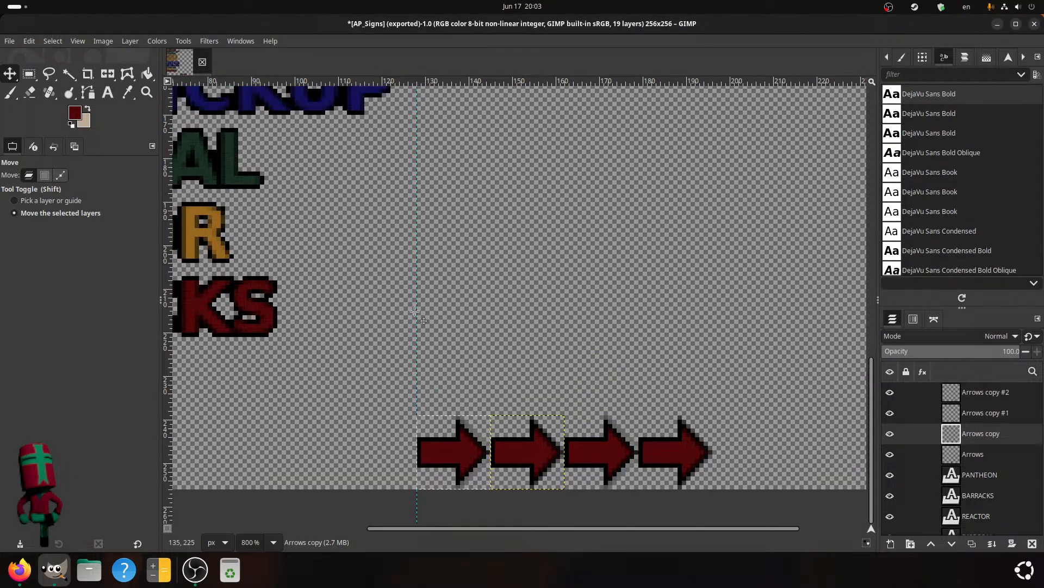
- Clear the leftover rectangular selection around the first arrow
{"action": "scroll", "coordinate": [333, 245], "scroll_direction": "up", "scroll_amount": 1}
{"action": "key", "text": "r"}
{"action": "left_click", "coordinate": [599, 284]}
- Apply Colorize to the second arrow with the palette's dark green 1a2f22 as the colour
{"action": "left_click", "coordinate": [156, 40]}
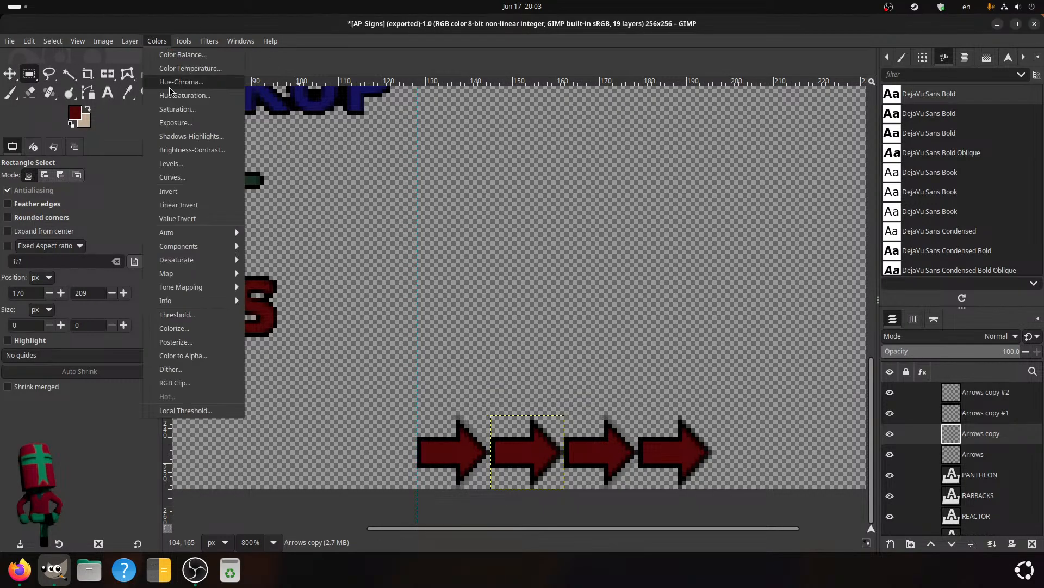
{"action": "left_click", "coordinate": [198, 328]}
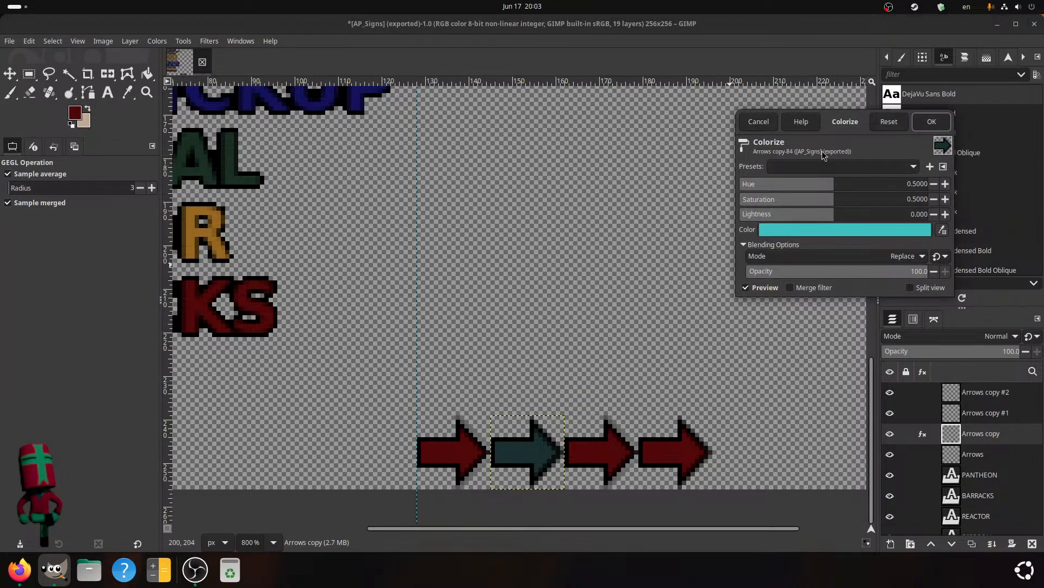
{"action": "left_click", "coordinate": [821, 166]}
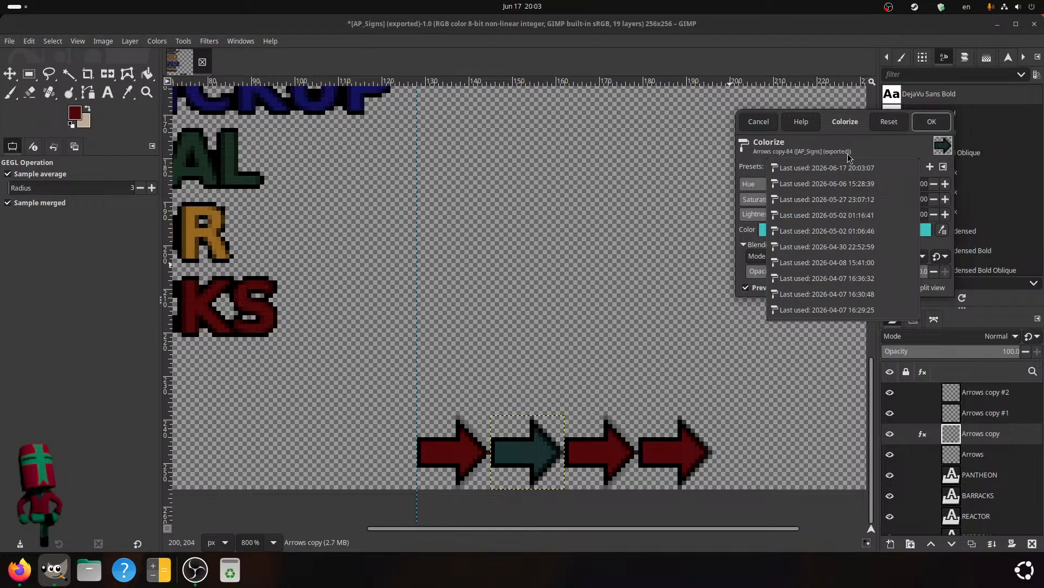
{"action": "left_click", "coordinate": [831, 145]}
{"action": "left_click", "coordinate": [898, 230]}
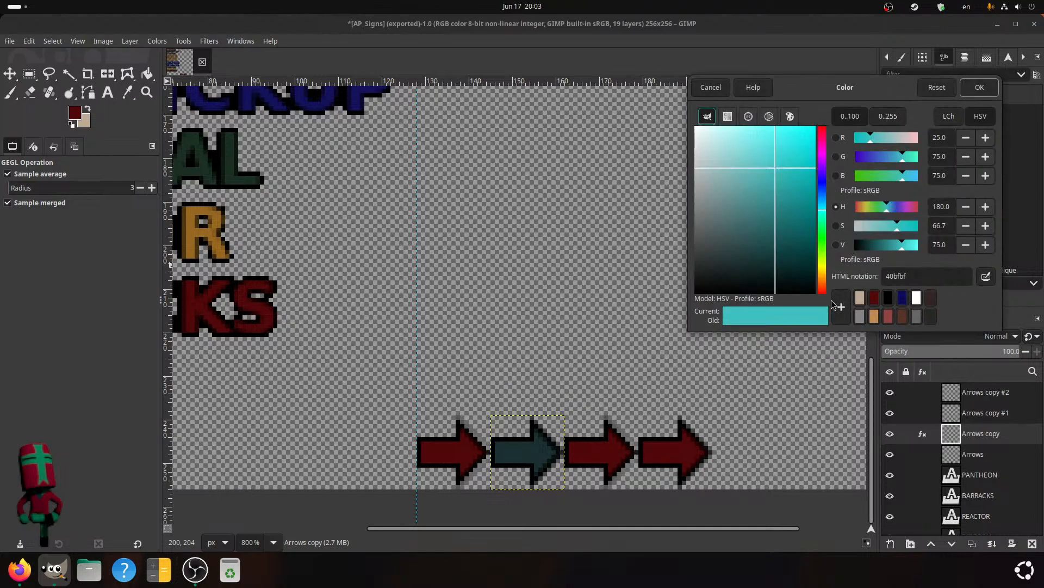
{"action": "left_click", "coordinate": [790, 116]}
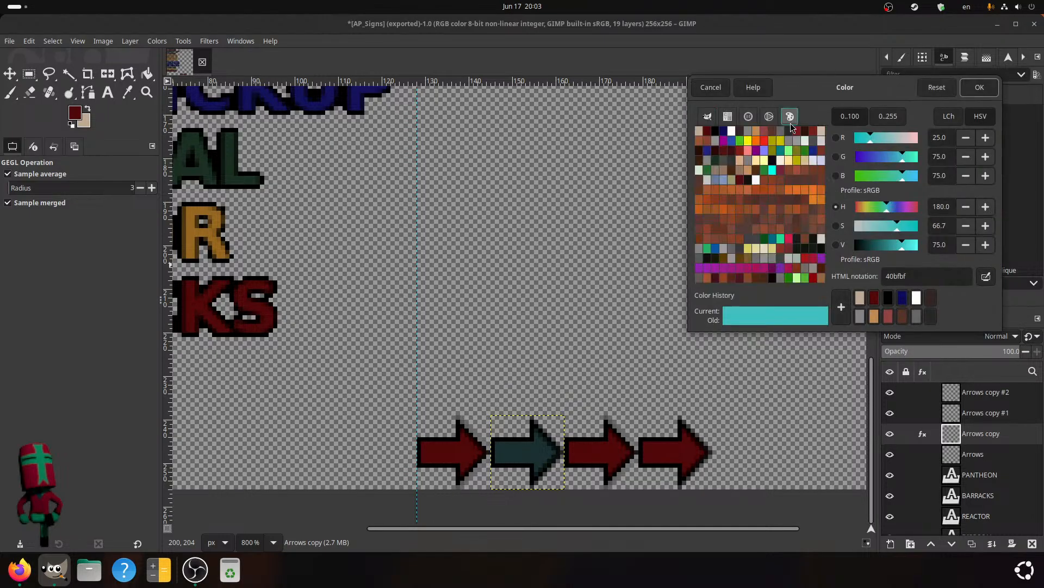
{"action": "left_click", "coordinate": [714, 161]}
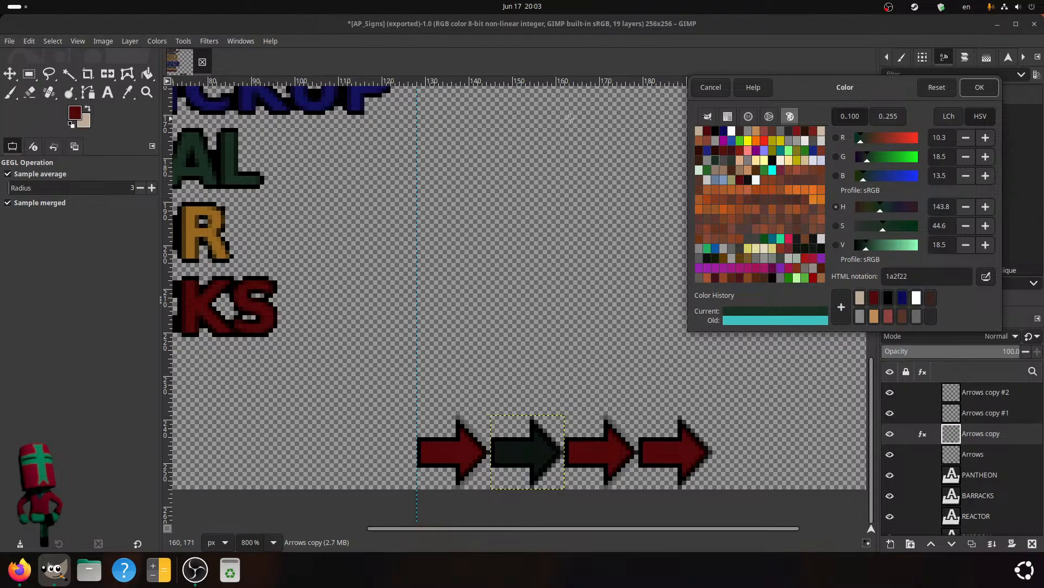
{"action": "left_click", "coordinate": [980, 88]}
- Try the Dissolve, Color erase and Dodge blending modes on the second arrow's Colorize effect
{"action": "left_click", "coordinate": [818, 258]}
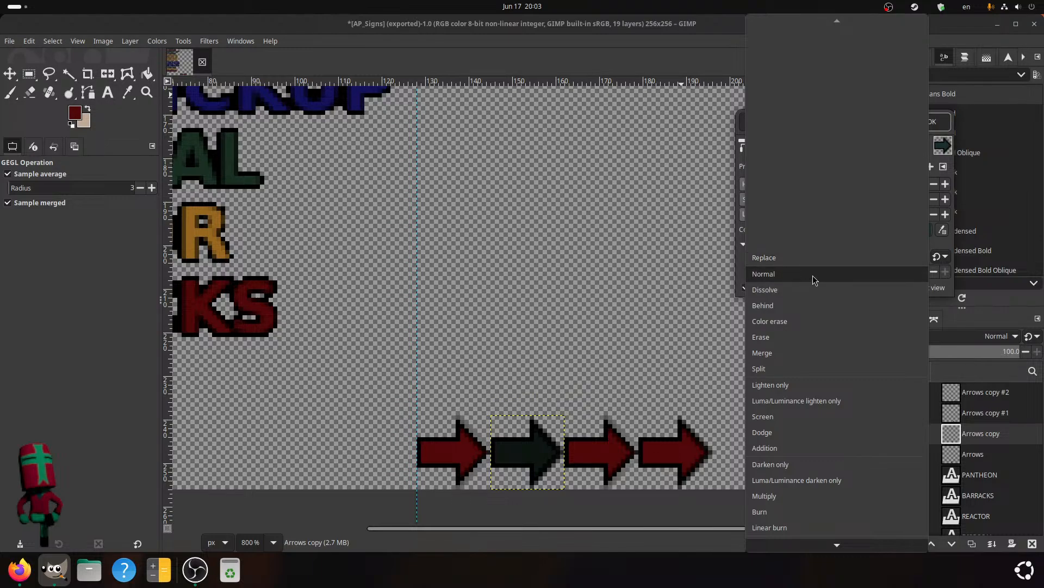
{"action": "left_click", "coordinate": [813, 275]}
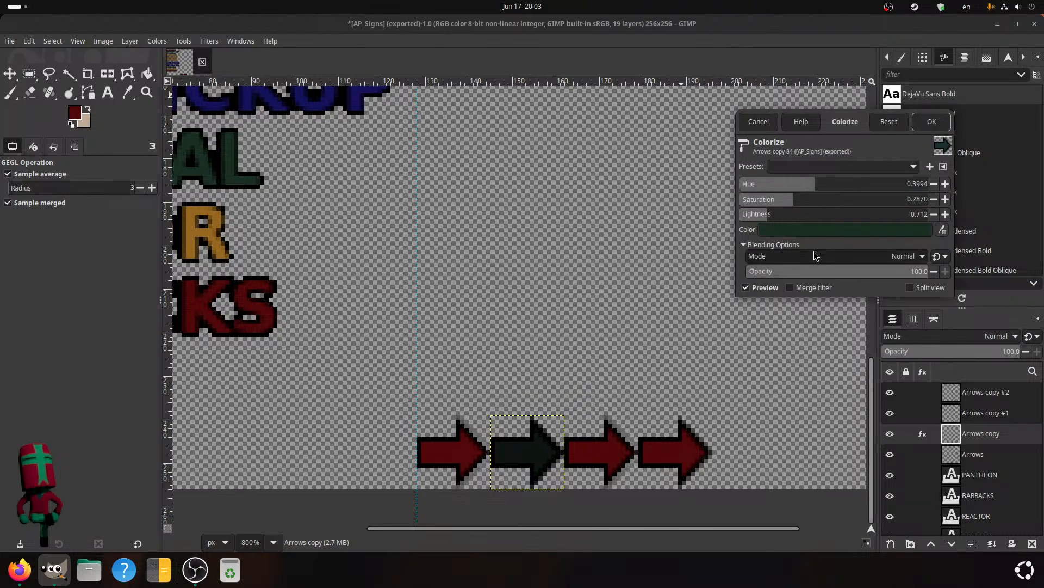
{"action": "left_click", "coordinate": [814, 254]}
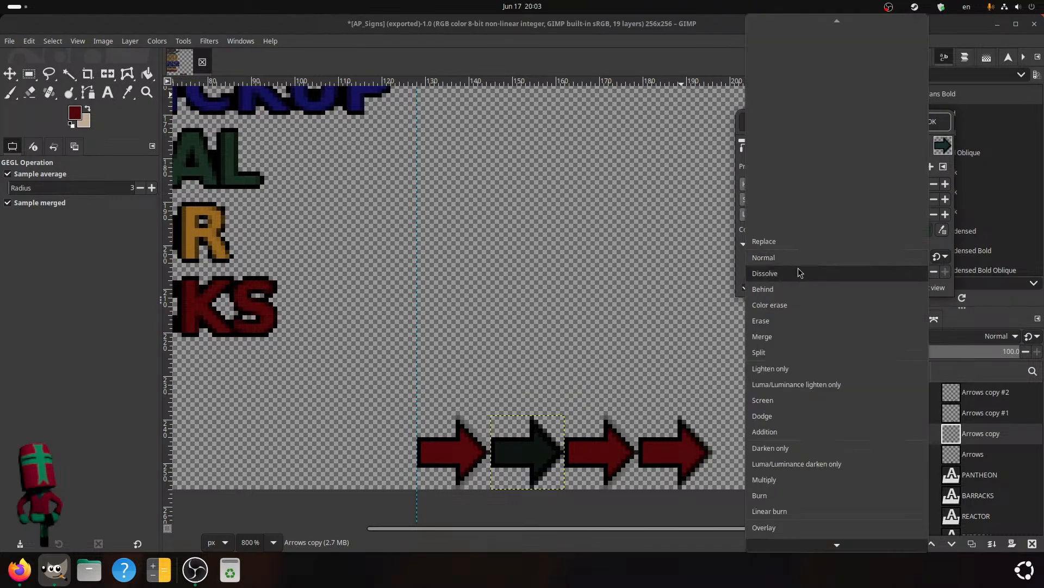
{"action": "left_click", "coordinate": [798, 273]}
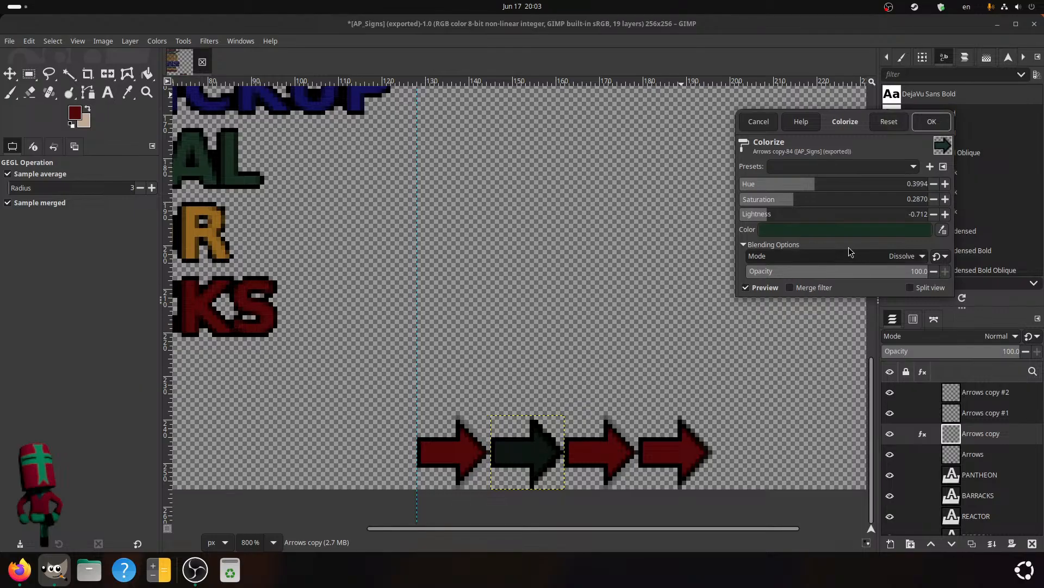
{"action": "left_click", "coordinate": [854, 256]}
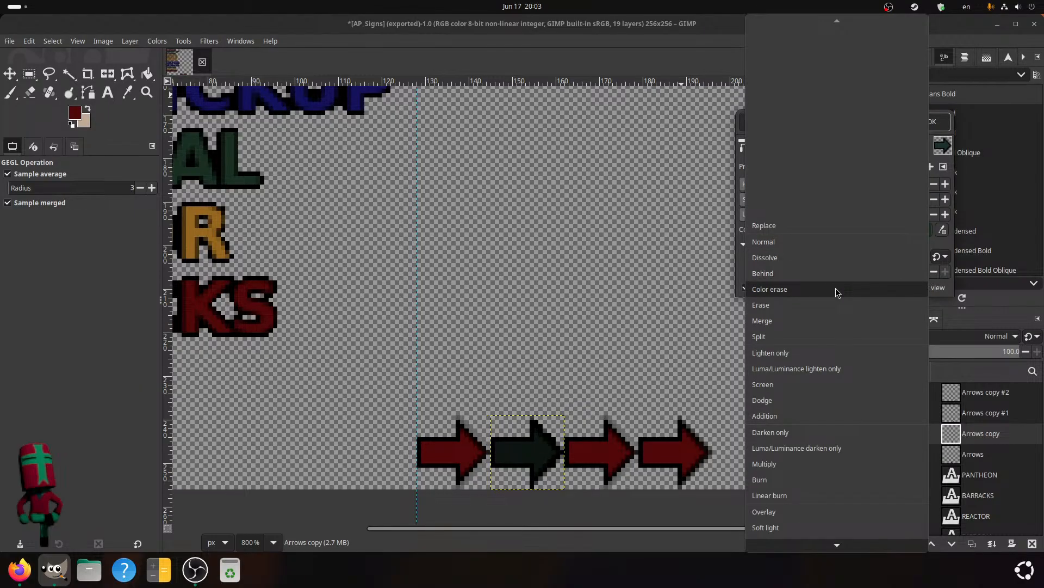
{"action": "left_click", "coordinate": [836, 289]}
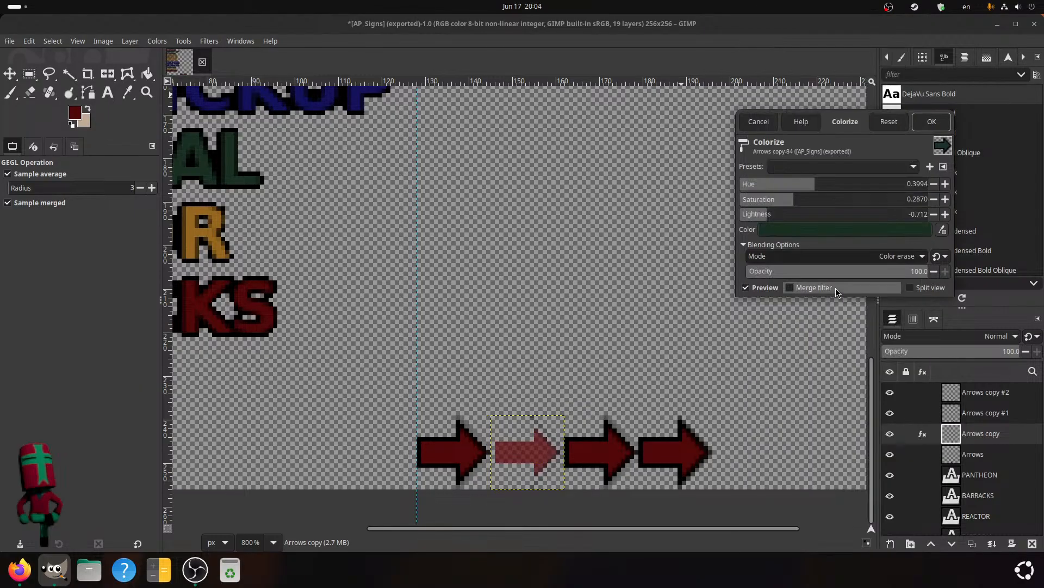
{"action": "left_click", "coordinate": [891, 232]}
{"action": "left_click", "coordinate": [716, 96]}
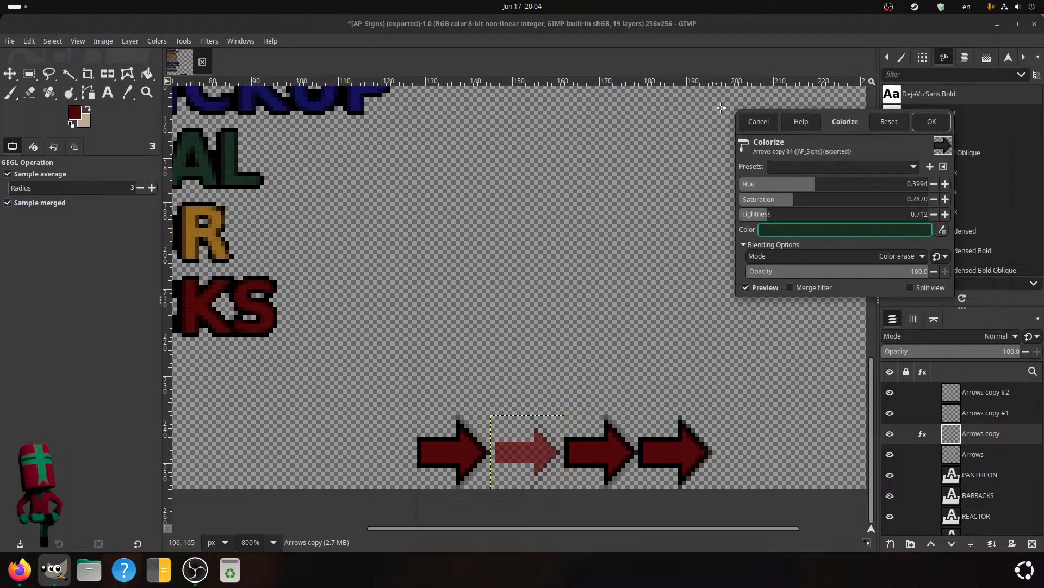
{"action": "left_click", "coordinate": [874, 260]}
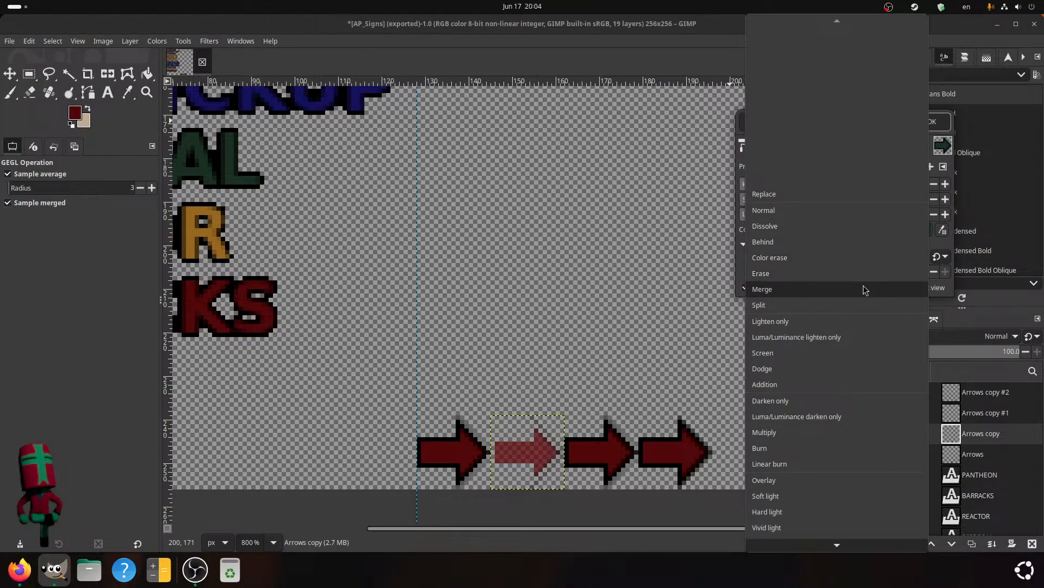
{"action": "left_click", "coordinate": [808, 367]}
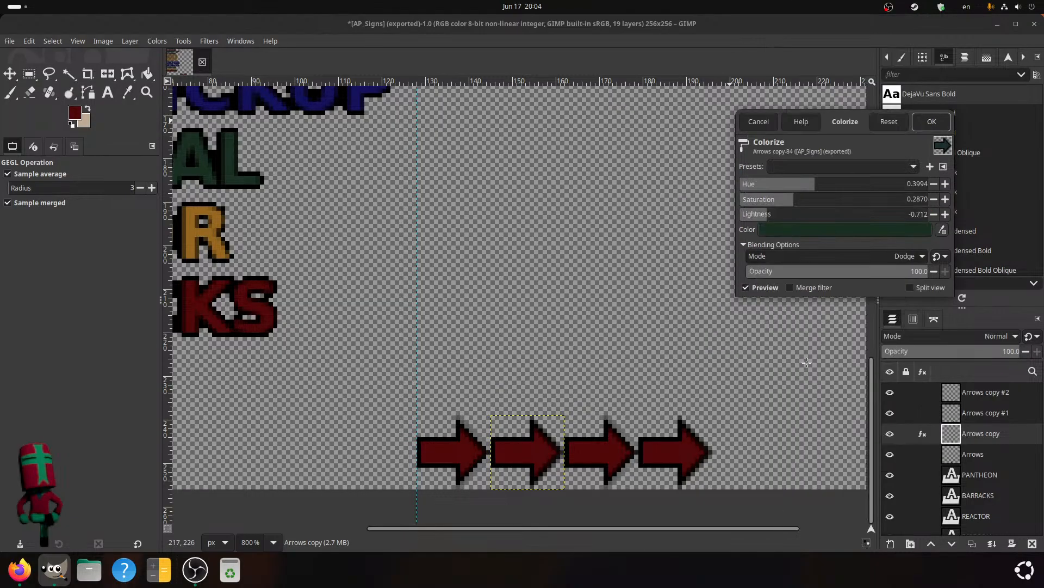
- Compare the HSL Color and LCh Color blending modes for the second arrow's Colorize effect, and apply it with HSL Color
{"action": "left_click", "coordinate": [884, 257]}
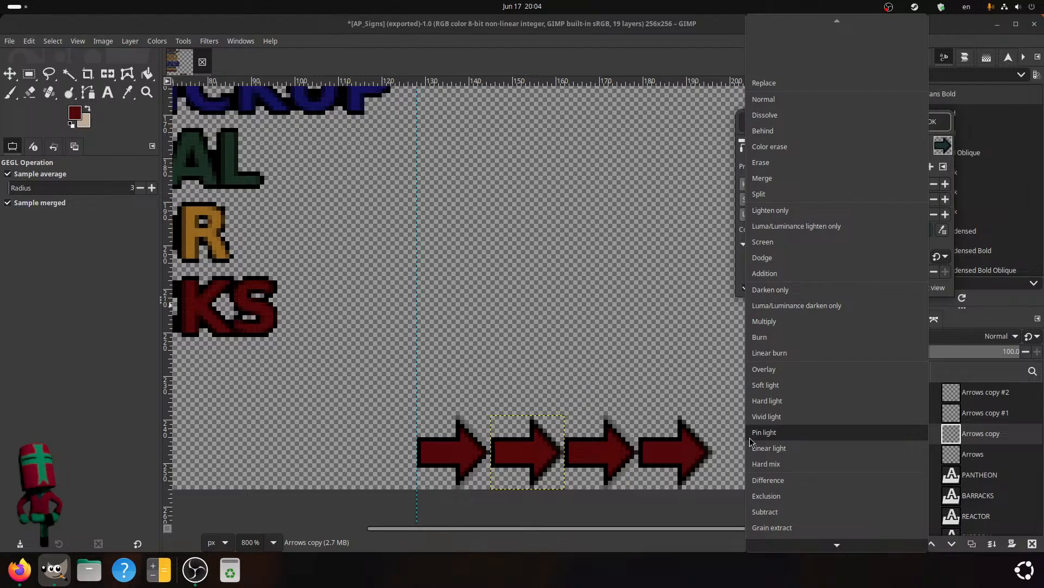
{"action": "scroll", "coordinate": [794, 451], "scroll_direction": "down", "scroll_amount": 3}
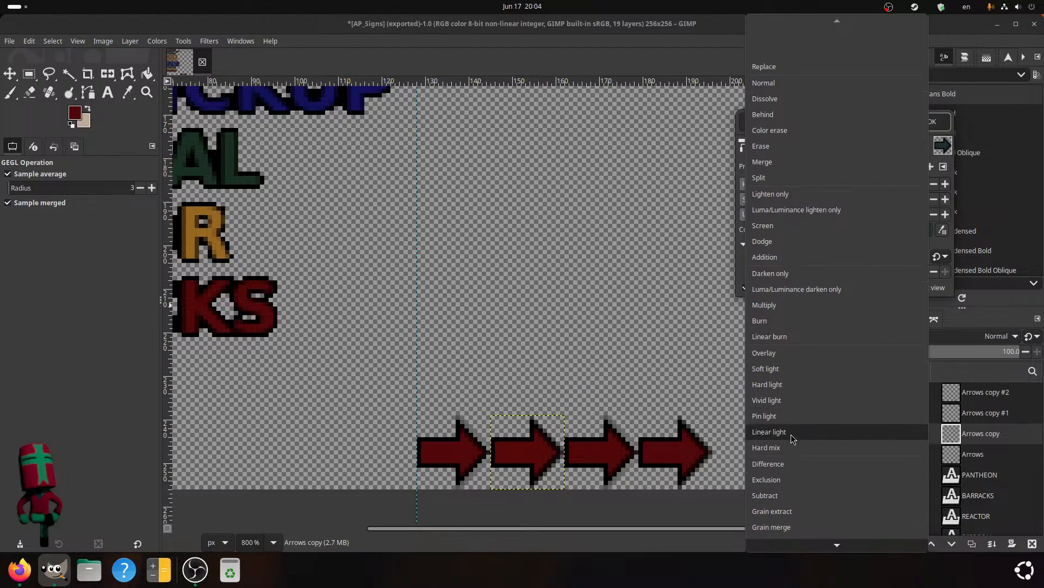
{"action": "scroll", "coordinate": [792, 438], "scroll_direction": "down", "scroll_amount": 5}
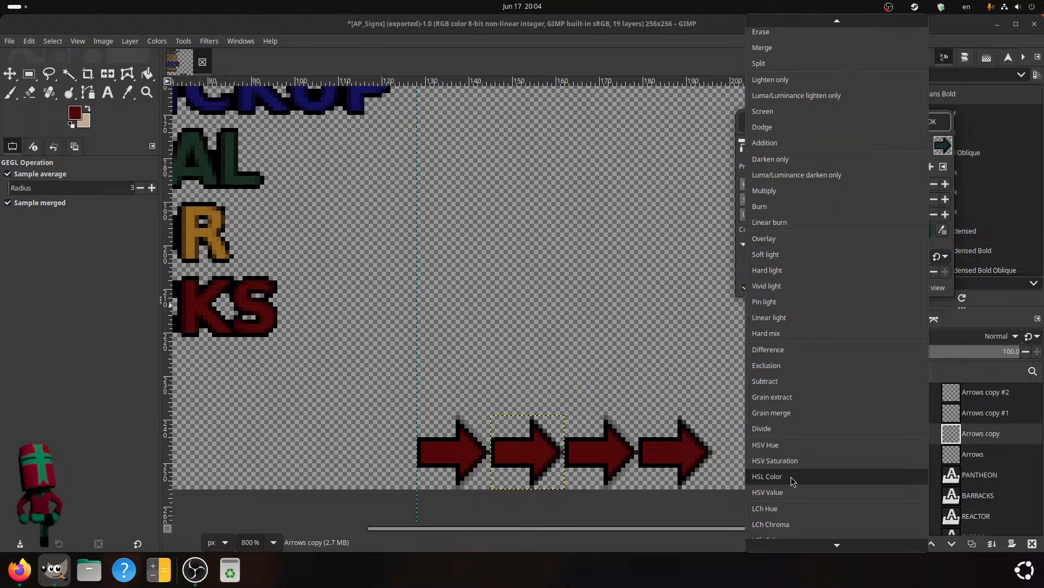
{"action": "left_click", "coordinate": [792, 478]}
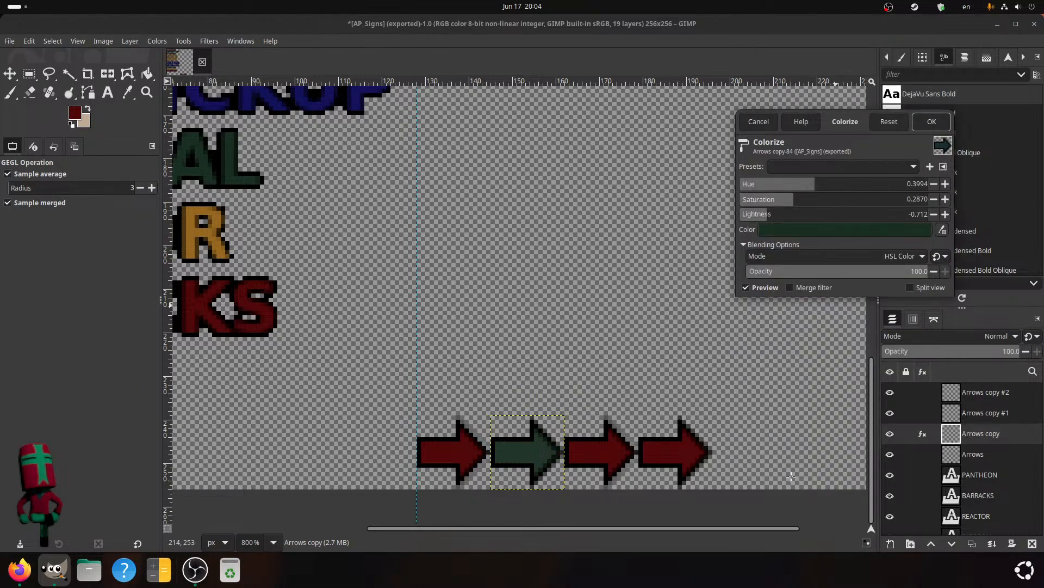
{"action": "scroll", "coordinate": [283, 190], "scroll_direction": "up", "scroll_amount": 1}
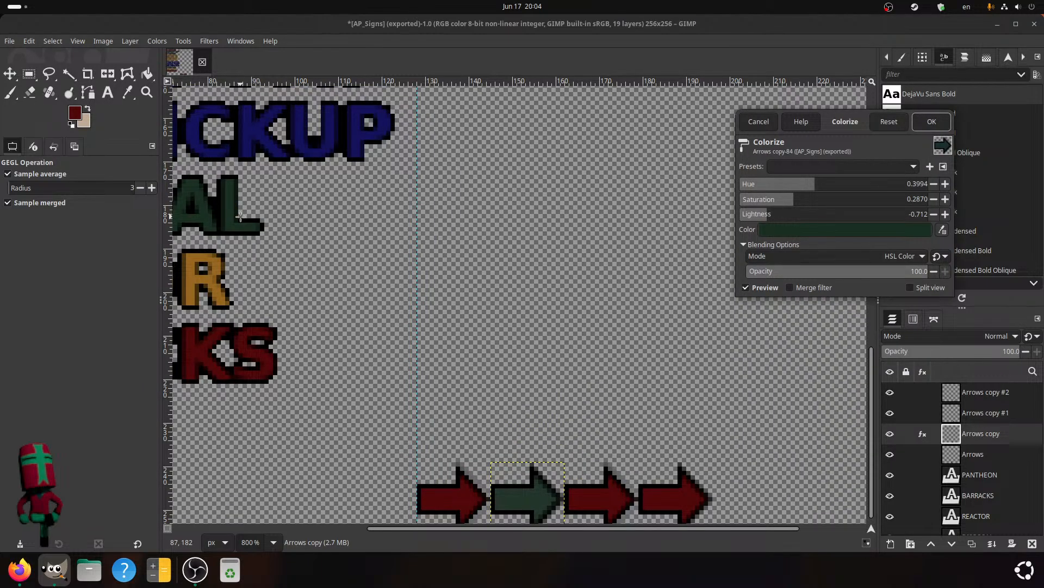
{"action": "scroll", "coordinate": [240, 216], "scroll_direction": "down", "scroll_amount": 1}
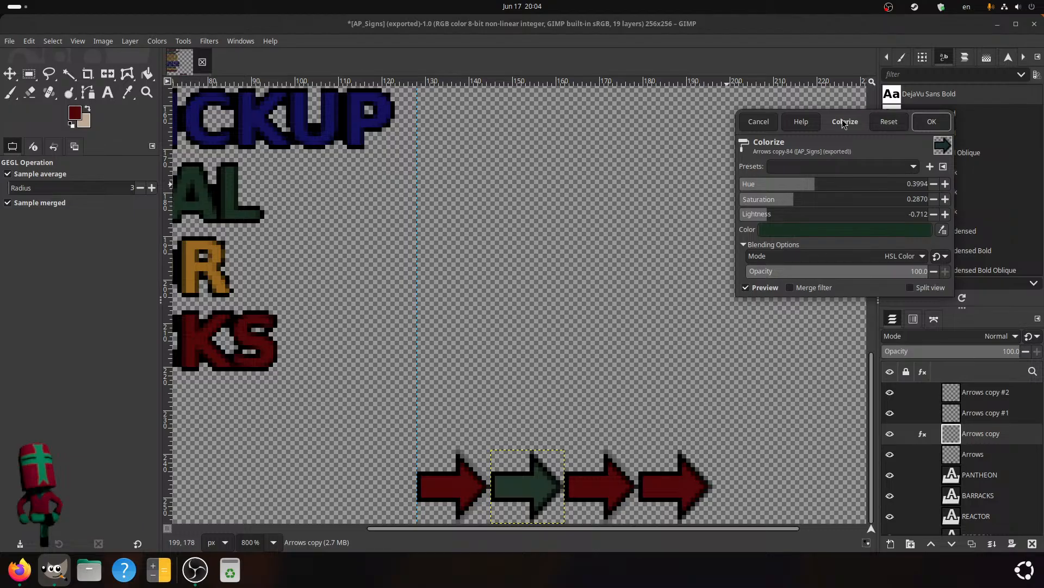
{"action": "left_click", "coordinate": [859, 254]}
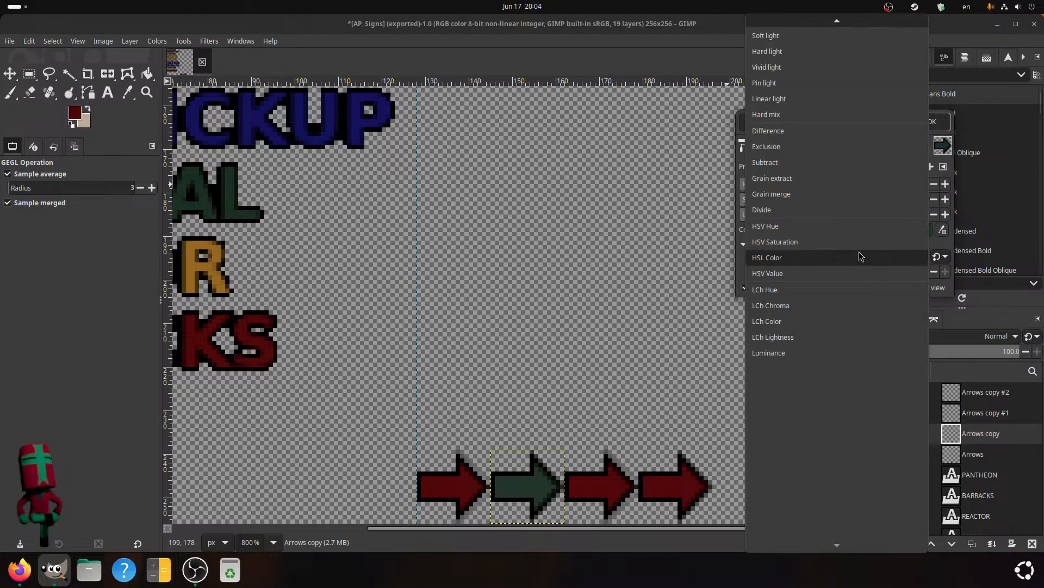
{"action": "left_click", "coordinate": [815, 321]}
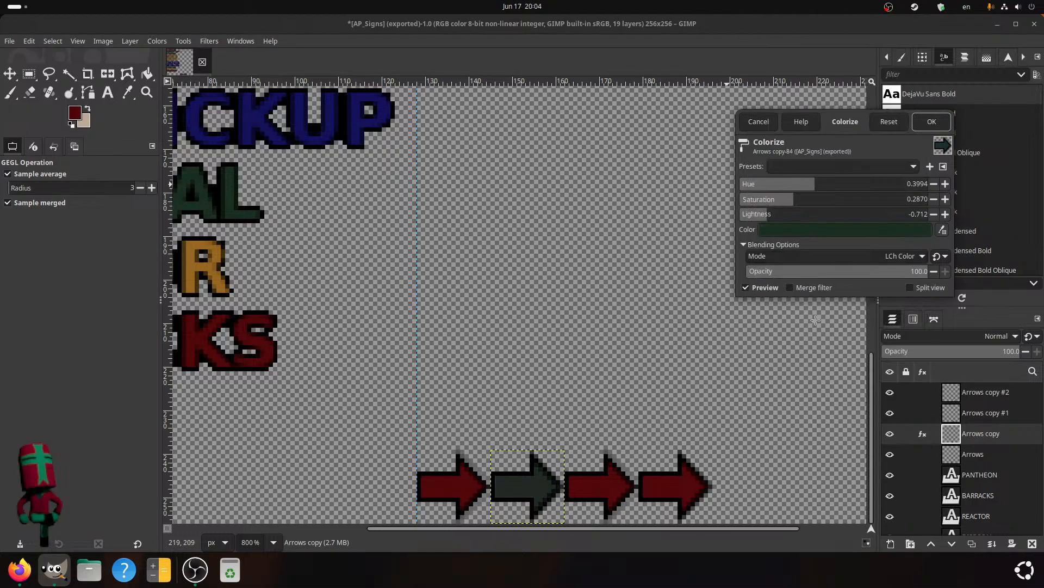
{"action": "left_click", "coordinate": [892, 256]}
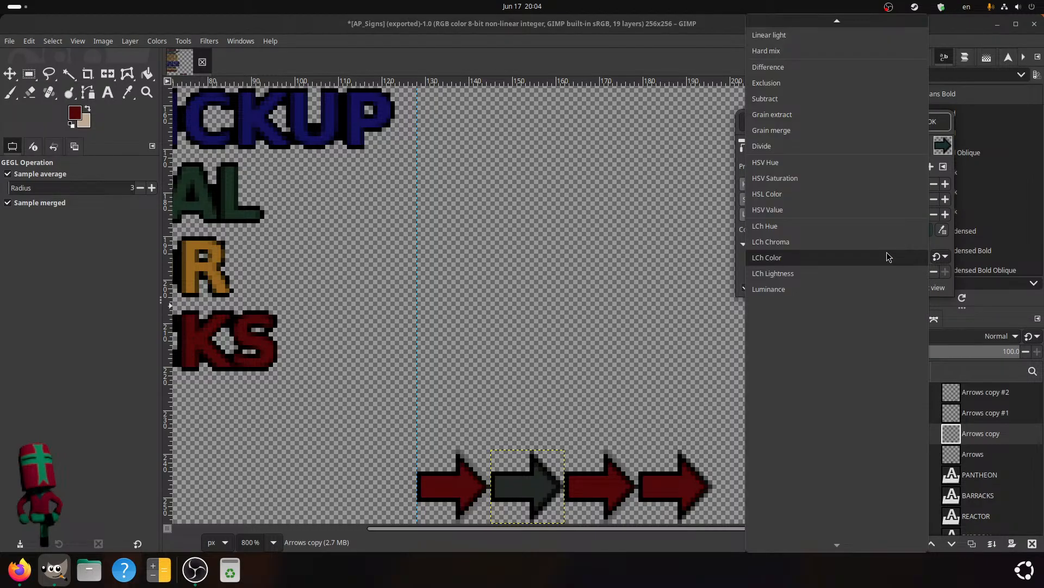
{"action": "left_click", "coordinate": [844, 196]}
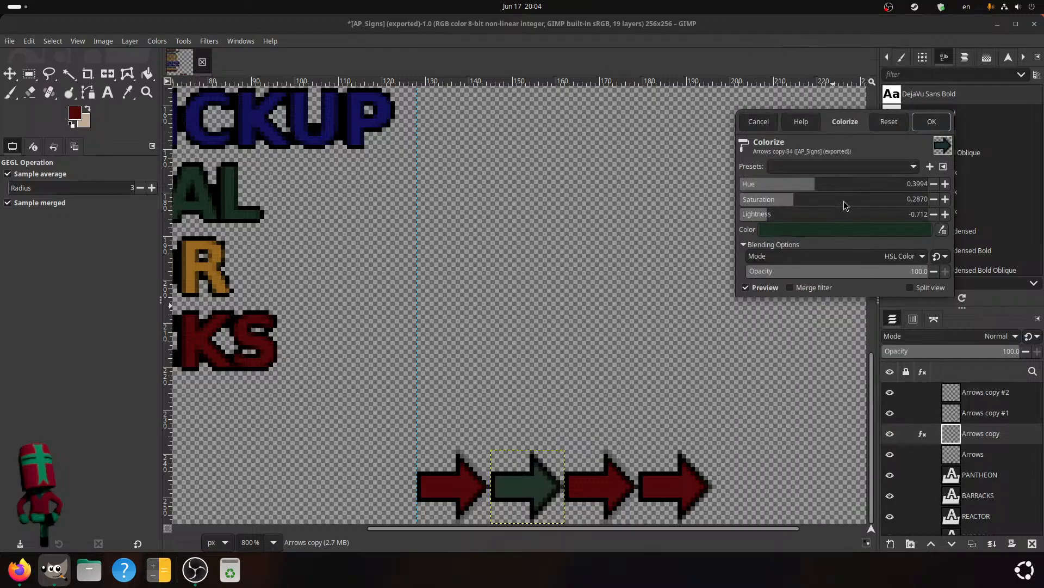
{"action": "left_click", "coordinate": [932, 121]}
- Sample the greens of the AL lettering and the second arrow as the two active colours and compare their values in the colour editor
{"action": "left_click", "coordinate": [127, 92]}
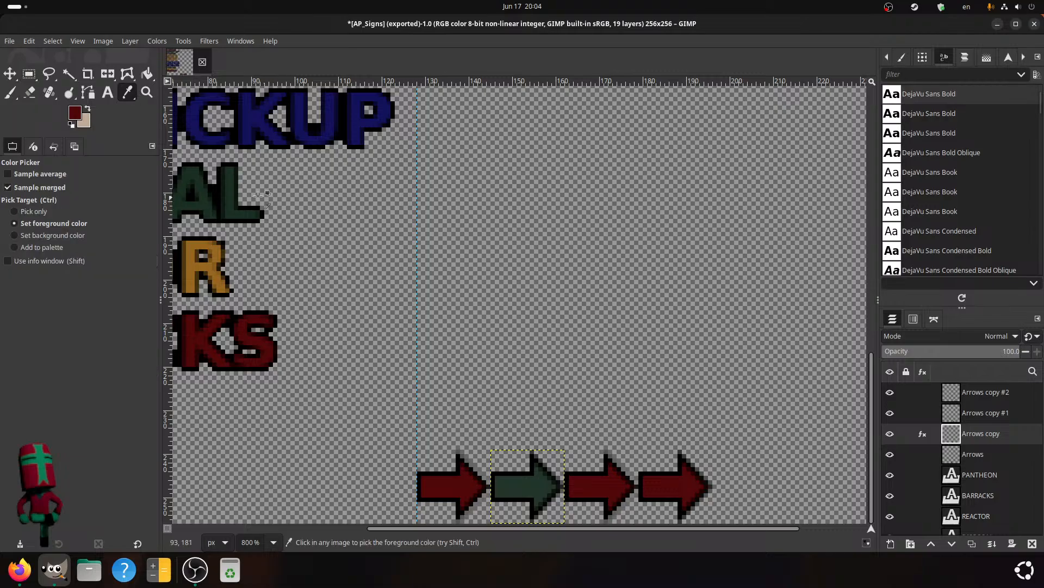
{"action": "left_click", "coordinate": [233, 186]}
{"action": "key", "text": "x"}
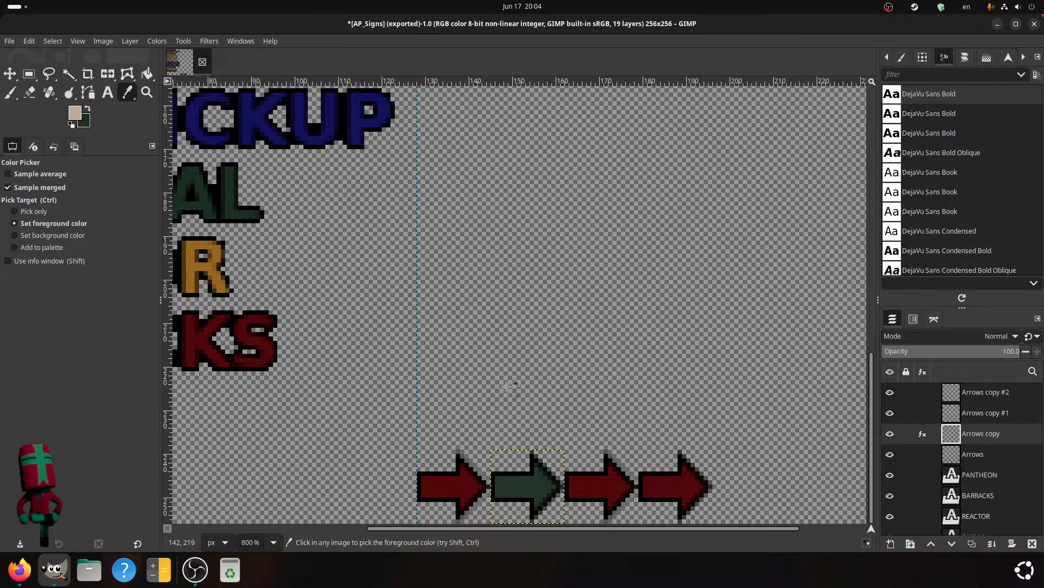
{"action": "left_click", "coordinate": [542, 482]}
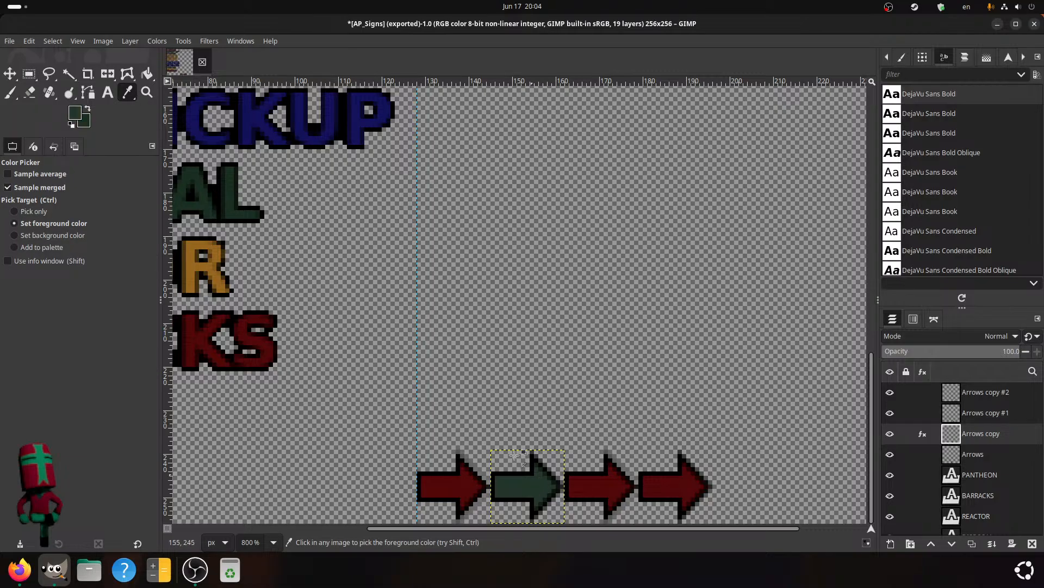
{"action": "left_click", "coordinate": [72, 114]}
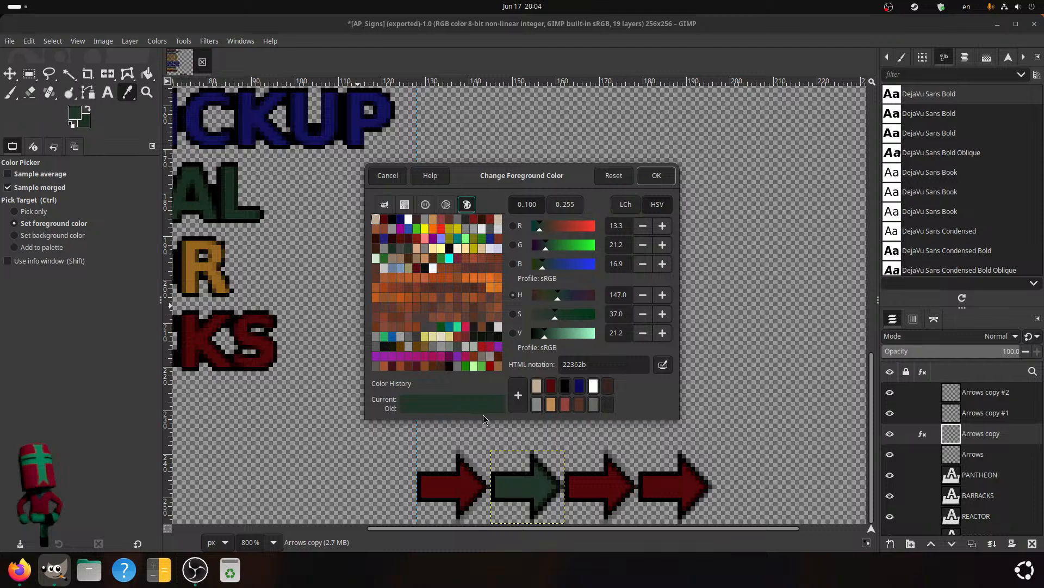
{"action": "left_click", "coordinate": [88, 110]}
{"action": "left_click", "coordinate": [89, 110]}
{"action": "left_click", "coordinate": [89, 109]}
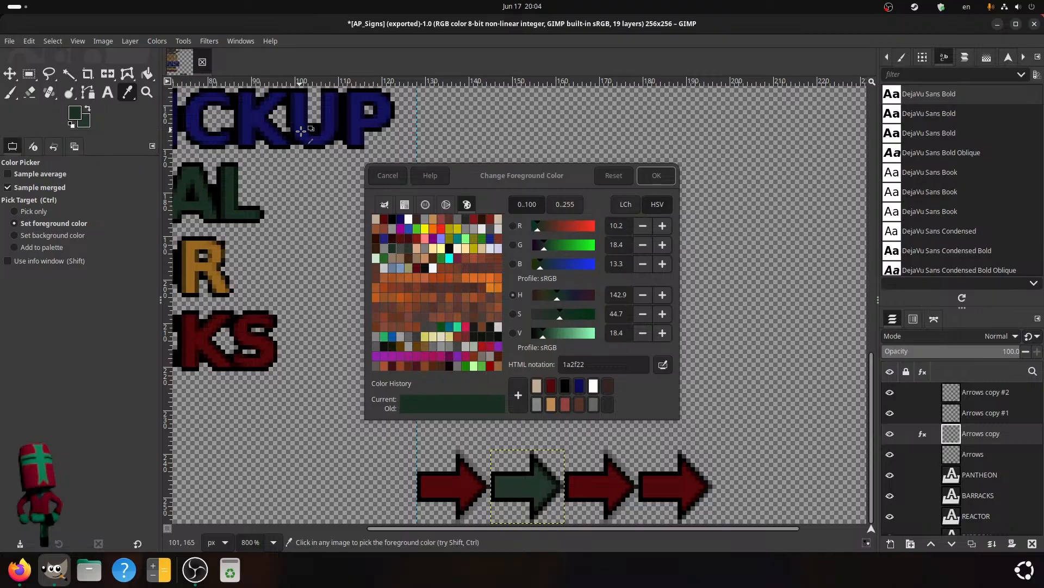
{"action": "left_click", "coordinate": [386, 178]}
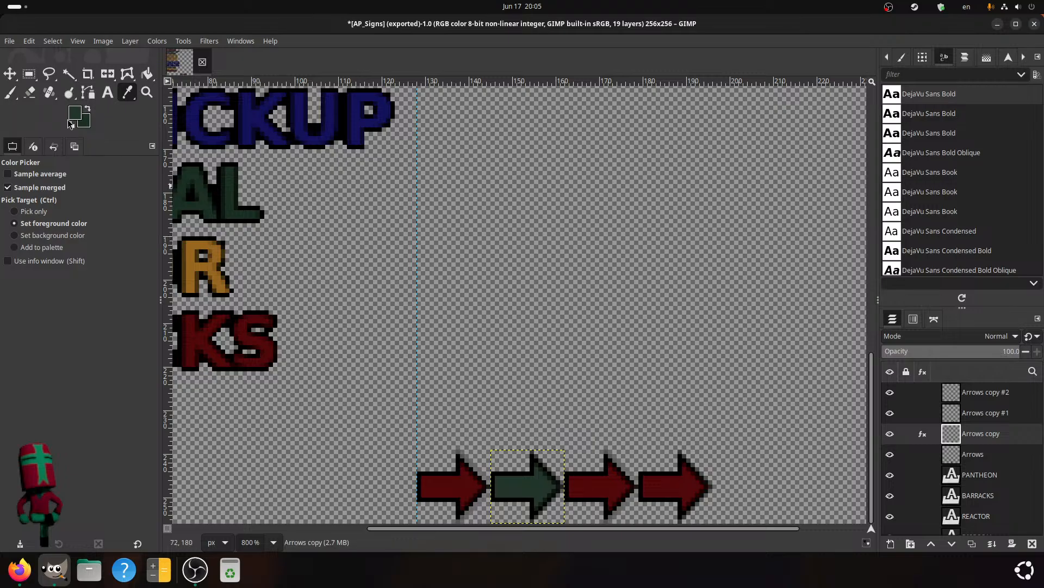
- Try to fuzzy-select the second arrow's interior with a threshold of 138, and reduce the threshold to 77.3
{"action": "left_click", "coordinate": [68, 76]}
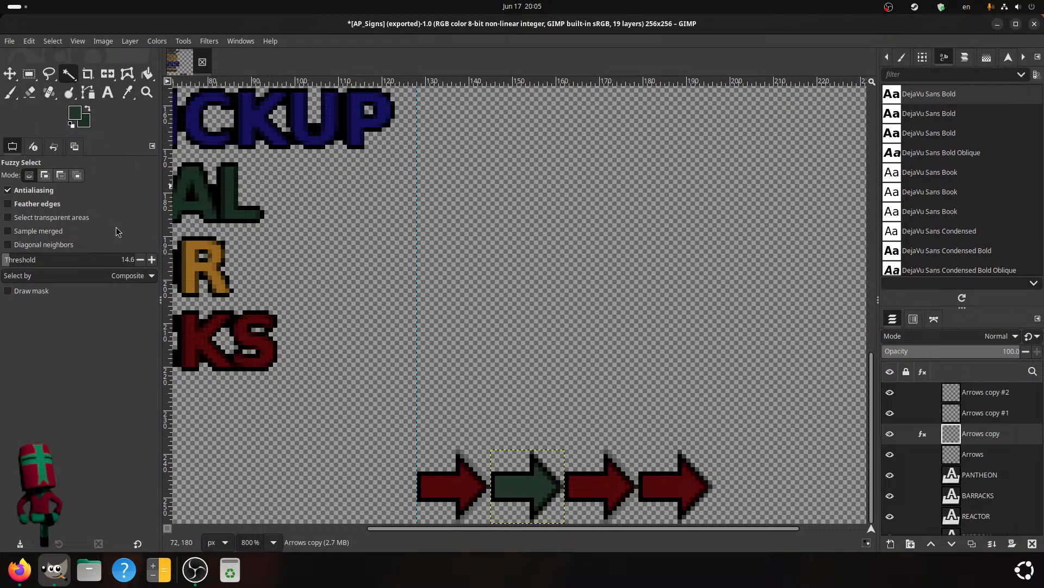
{"action": "left_click", "coordinate": [73, 260]}
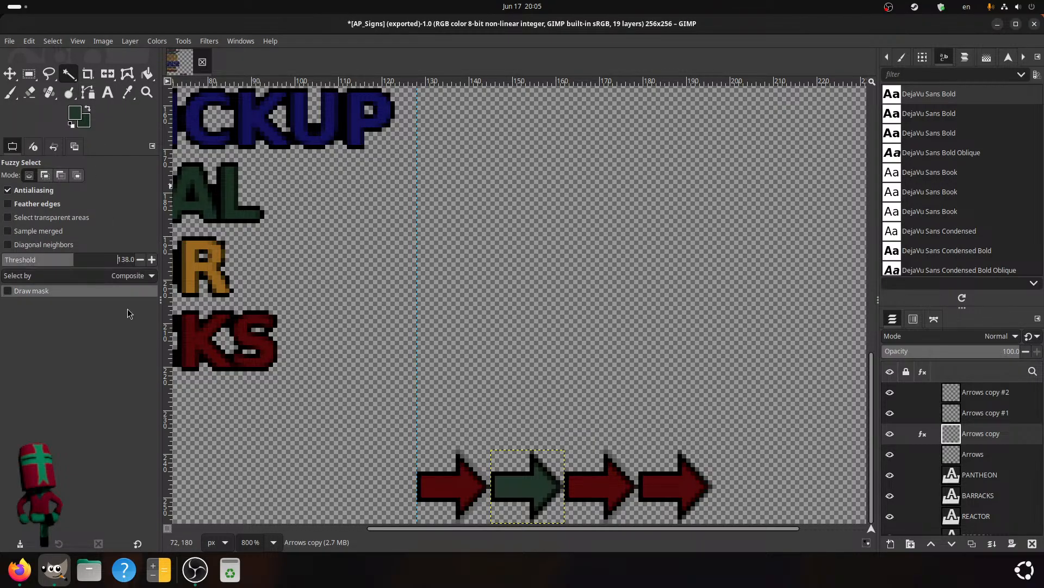
{"action": "left_click", "coordinate": [533, 493]}
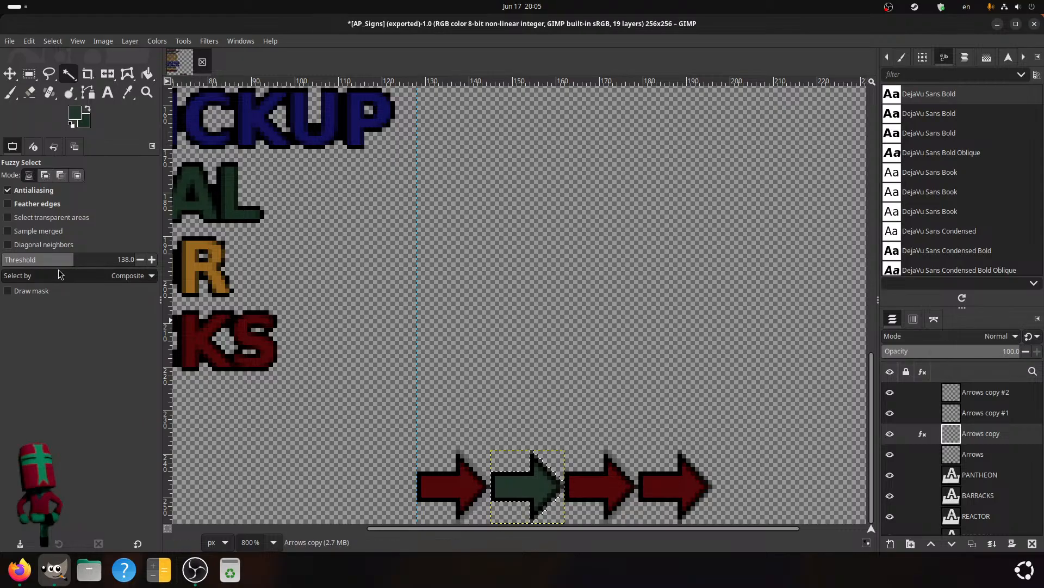
{"action": "left_click", "coordinate": [42, 260]}
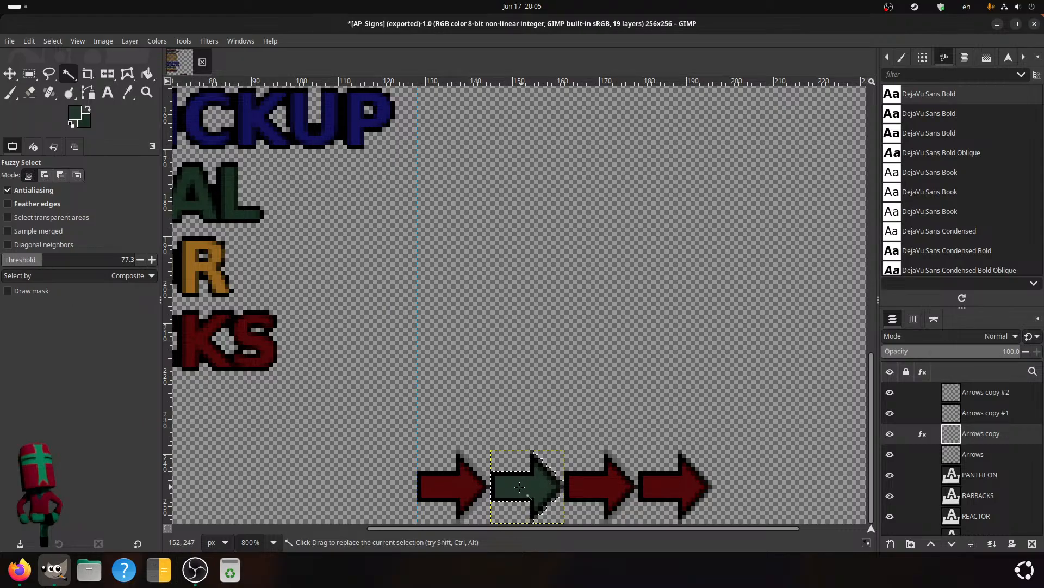
- Delete the Colorize effect from the Arrows copy layer and fuzzy-select the arrow's red interior with a threshold of 36.6
{"action": "left_click", "coordinate": [923, 433]}
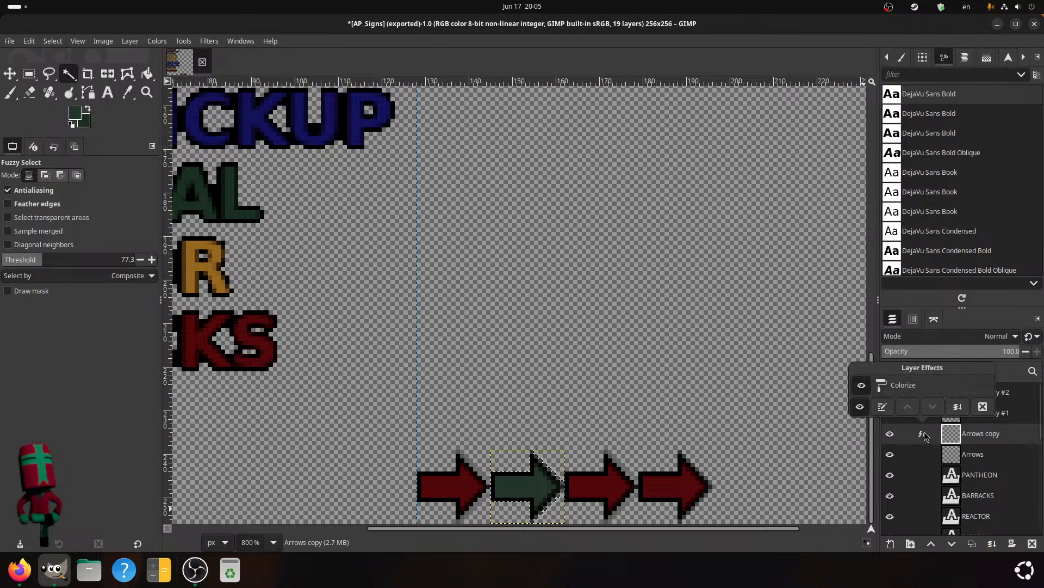
{"action": "left_click", "coordinate": [982, 407]}
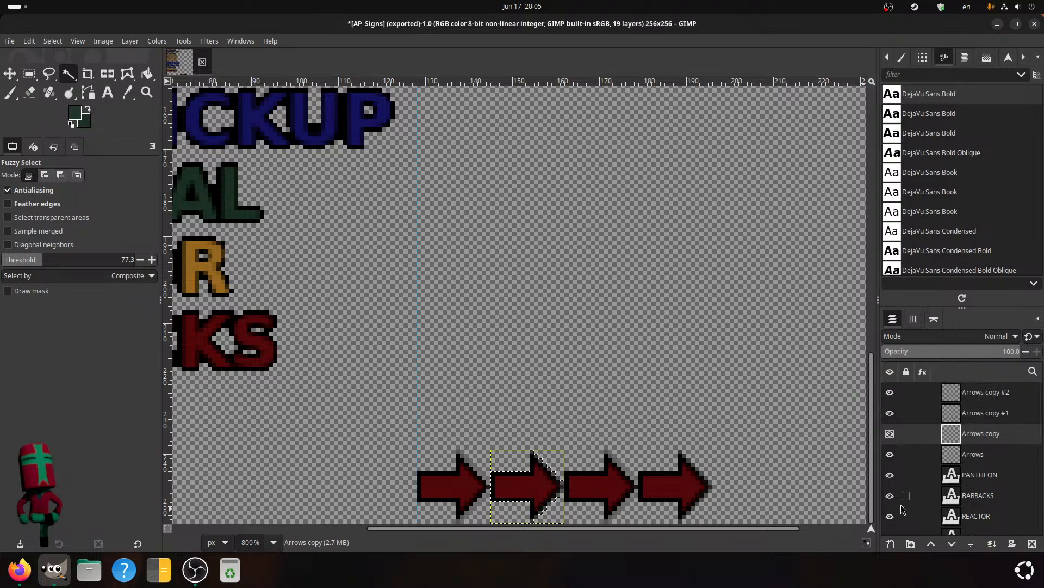
{"action": "left_click", "coordinate": [20, 259]}
{"action": "left_click", "coordinate": [515, 480]}
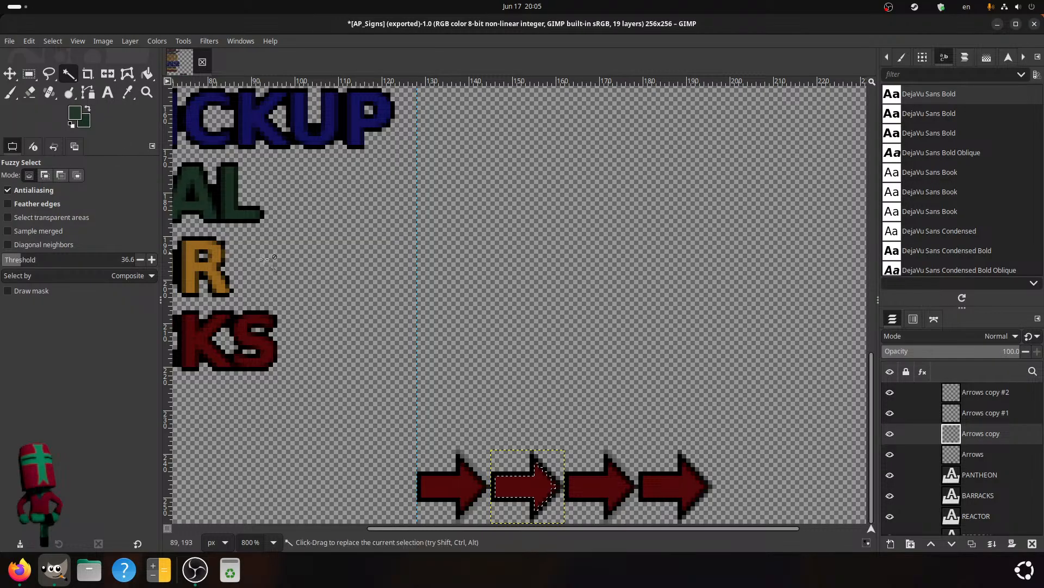
- Try bucket-filling the selected arrow interior with the dark green foreground colour, and undo back to the red arrow with its interior selected
{"action": "key", "text": "shift+b"}
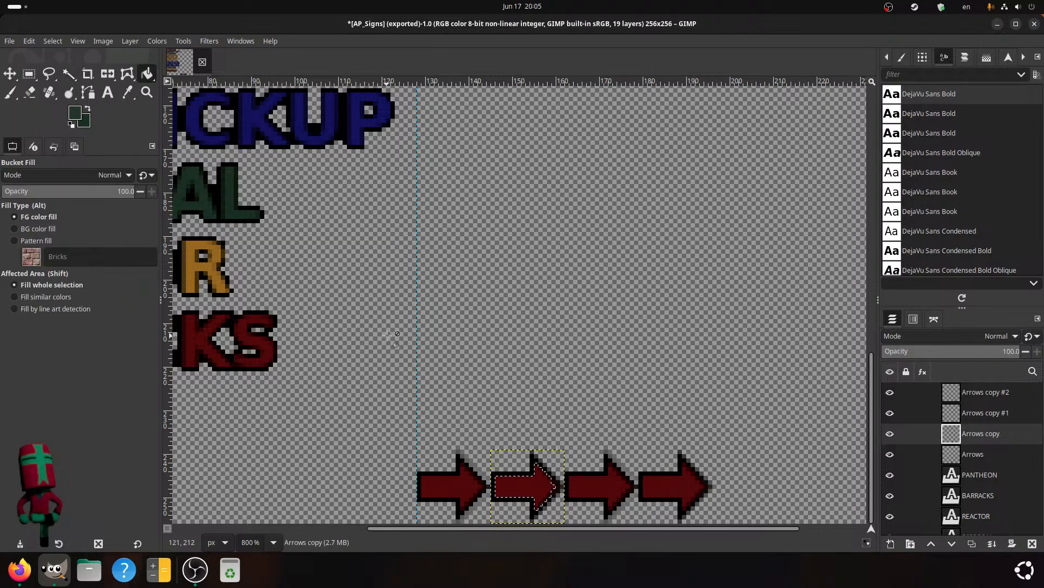
{"action": "left_click", "coordinate": [546, 483]}
{"action": "key", "text": "r"}
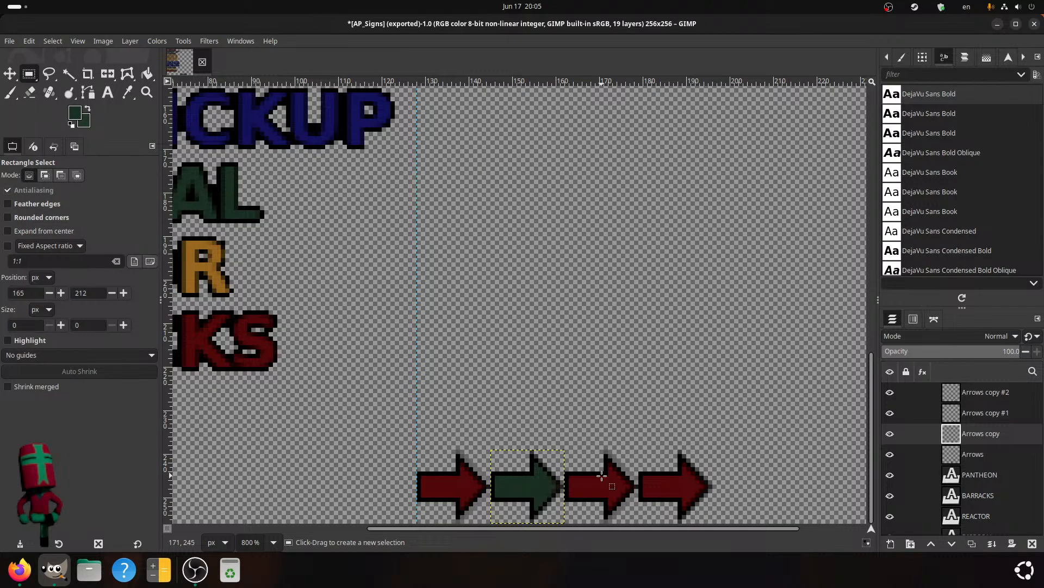
{"action": "key", "text": "ctrl+z"}
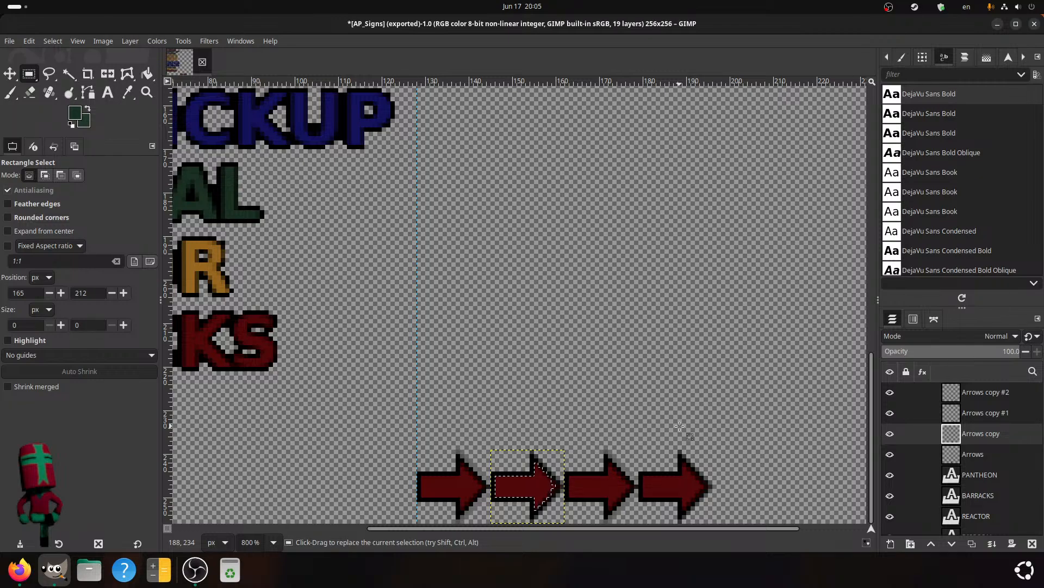
- Undo the arrow duplication and recolouring back to the single red arrow beside the KS lettering with its interior selected
{"action": "key", "text": "ctrl+z"}
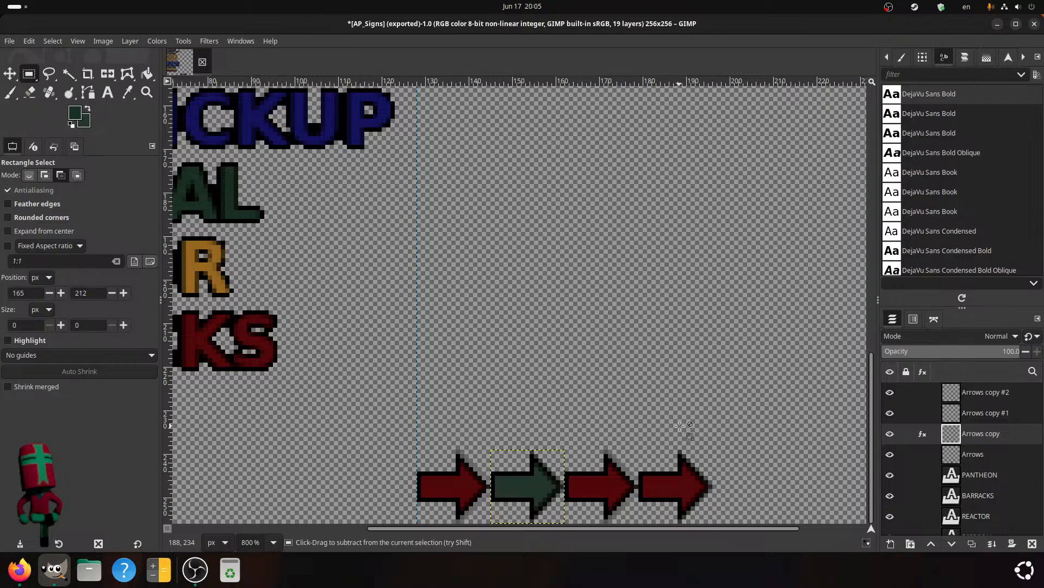
{"action": "key", "text": "ctrl+z"}
{"action": "key", "text": "ctrl+z"}
{"action": "key", "text": "ctrl+z"}
{"action": "key", "text": "ctrl+z"}
{"action": "key", "text": "ctrl+z"}
{"action": "key", "text": "ctrl+z"}
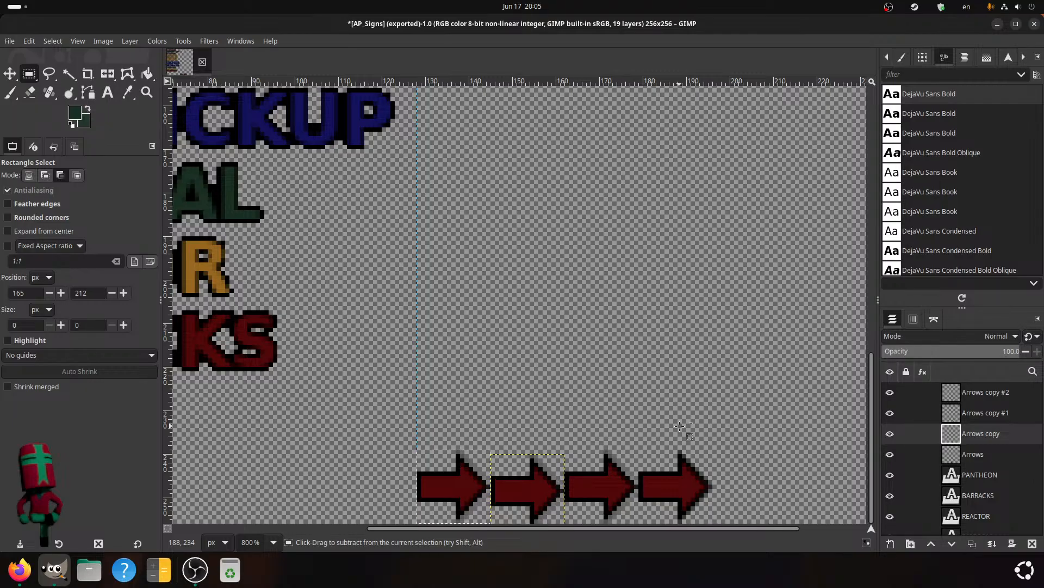
{"action": "key", "text": "ctrl+z"}
{"action": "key", "text": "ctrl+z"}
{"action": "key", "text": "ctrl+z"}
{"action": "key", "text": "ctrl+z"}
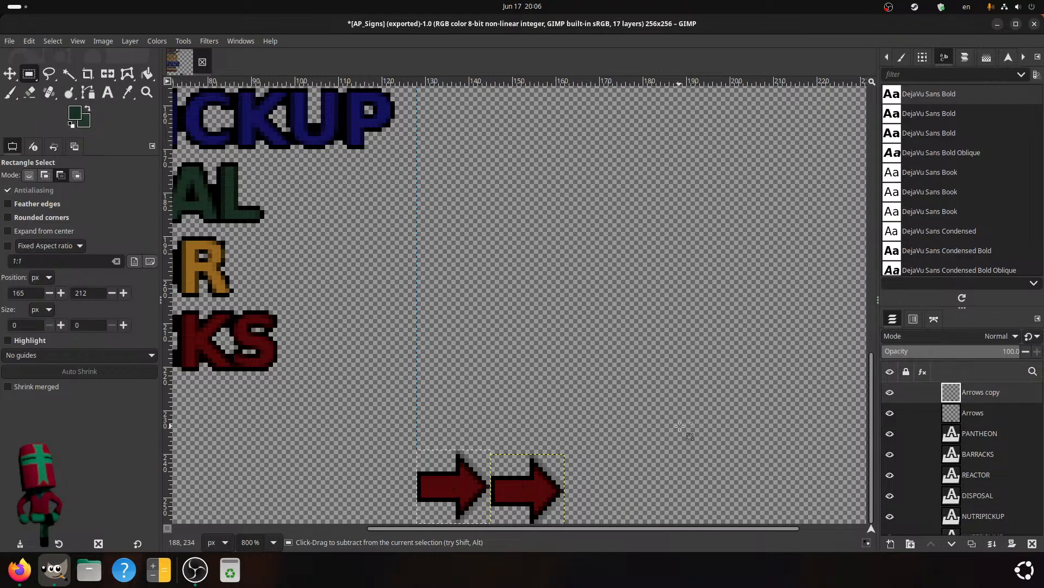
{"action": "key", "text": "ctrl+z"}
{"action": "key", "text": "ctrl+z"}
{"action": "key", "text": "ctrl+z"}
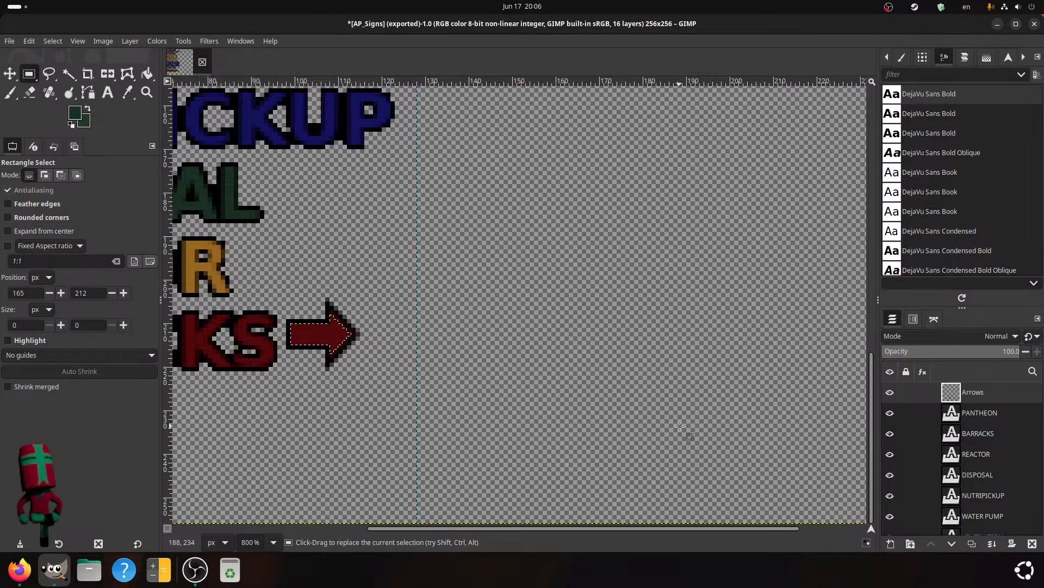
- Move the Arrows layer so the red arrow sits against the vertical guide at the canvas's lower edge
{"action": "left_click", "coordinate": [9, 74]}
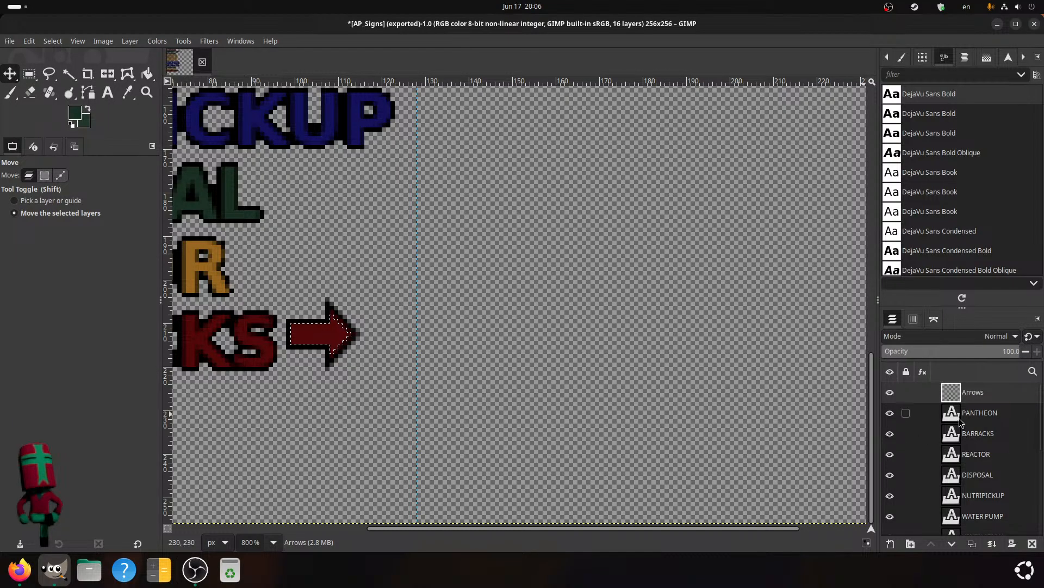
{"action": "left_click_drag", "start_coordinate": [325, 305], "coordinate": [456, 450]}
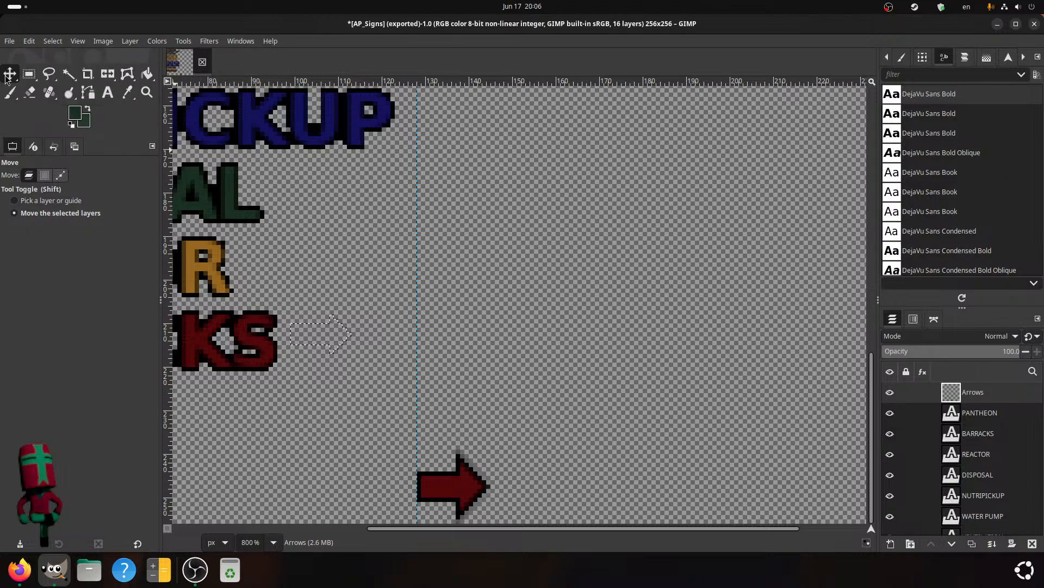
- Move the arrow-shaped selection outline just beyond the red arrow's tip and bucket-fill it with the dark green foreground colour
{"action": "left_click", "coordinate": [46, 175]}
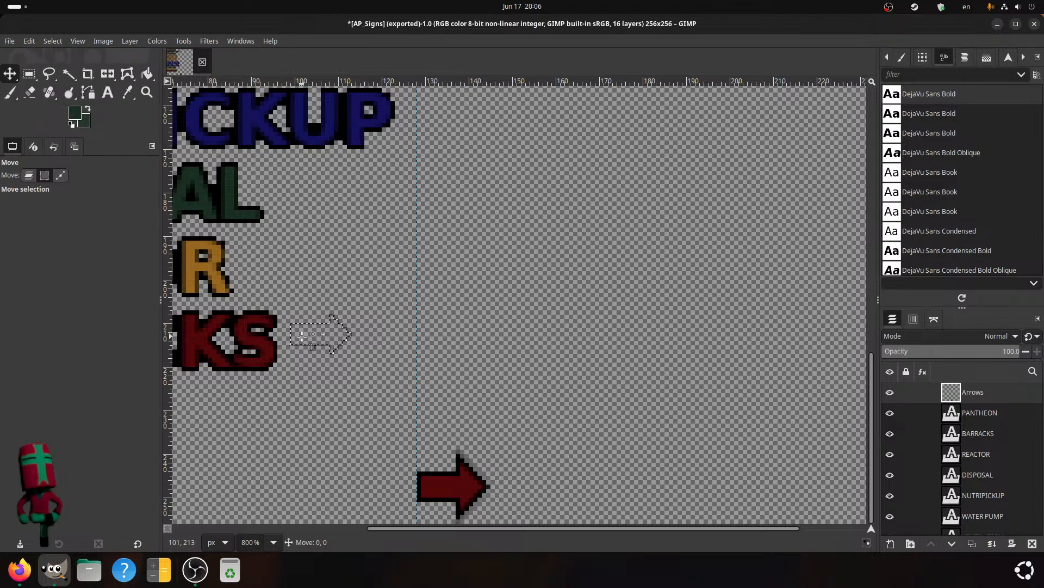
{"action": "left_click_drag", "start_coordinate": [302, 336], "coordinate": [507, 485]}
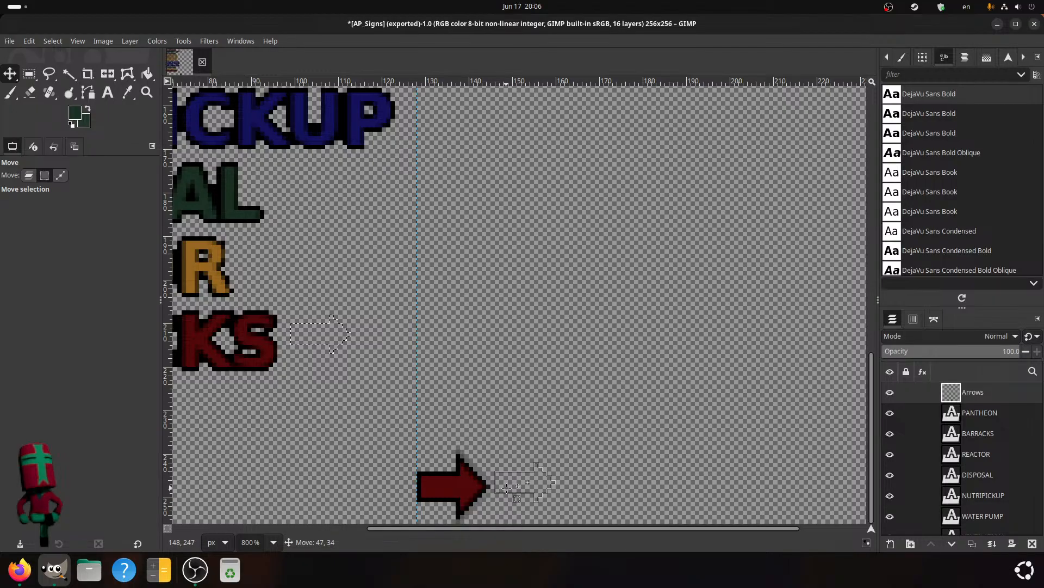
{"action": "left_click_drag", "start_coordinate": [506, 488], "coordinate": [507, 491]}
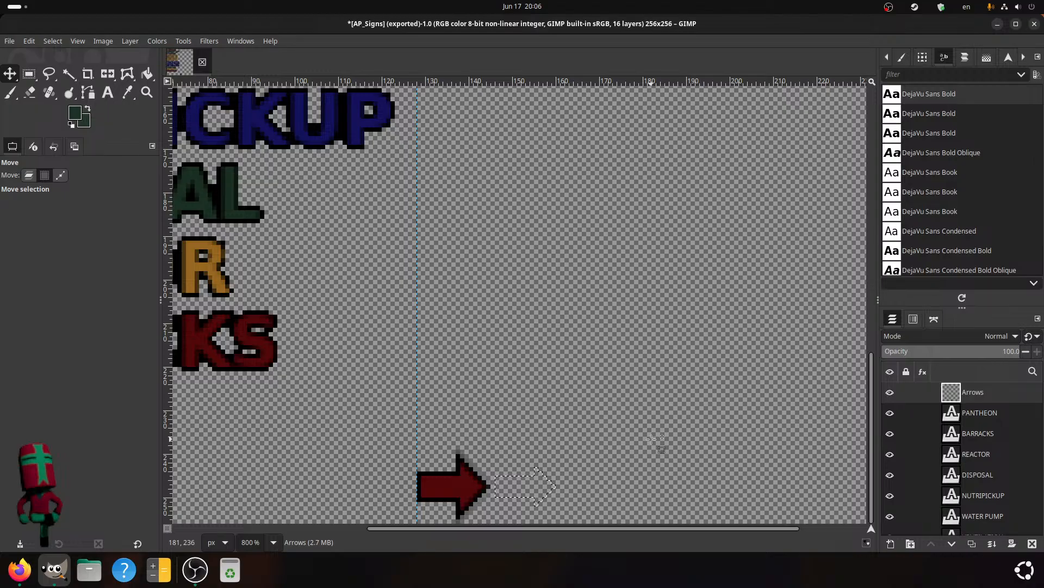
{"action": "key", "text": "shift+b"}
{"action": "left_click", "coordinate": [551, 484]}
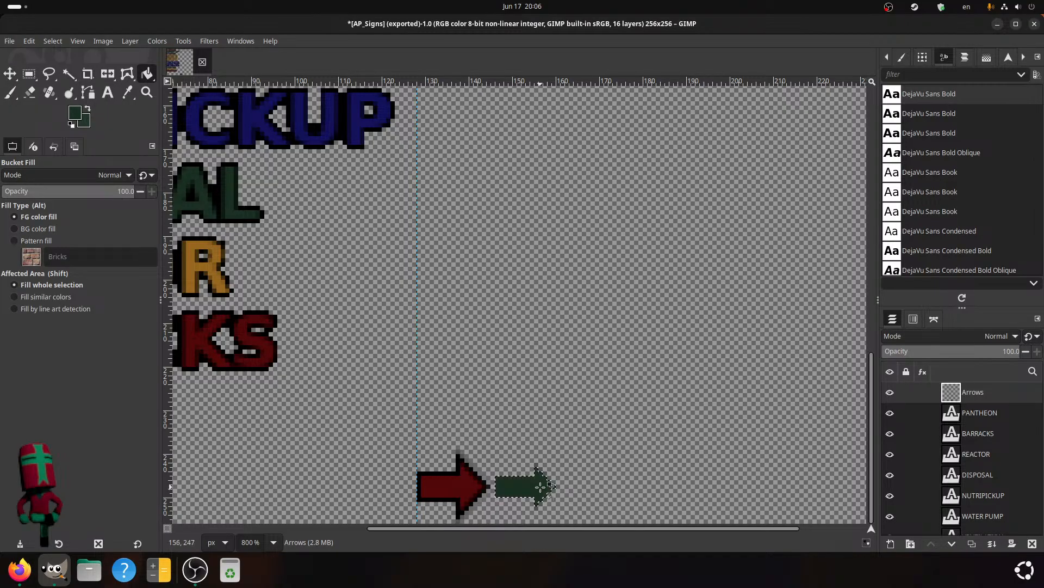
- Shift the selection outline past the green arrow and fill it with the gold 986807 sampled from the R lettering
{"action": "key", "text": "m"}
{"action": "left_click_drag", "start_coordinate": [521, 486], "coordinate": [583, 488]}
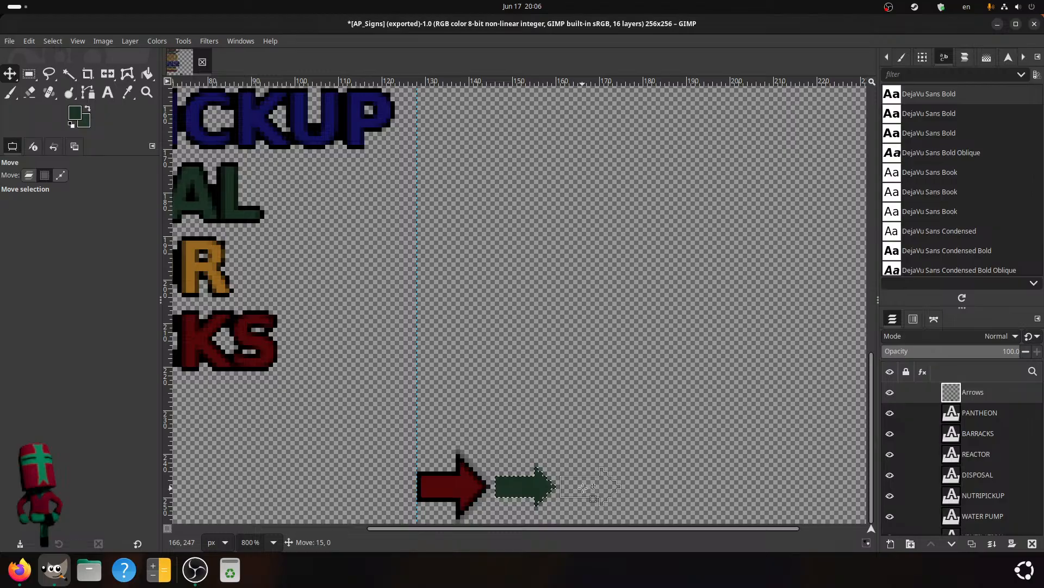
{"action": "left_click_drag", "start_coordinate": [583, 488], "coordinate": [590, 486]}
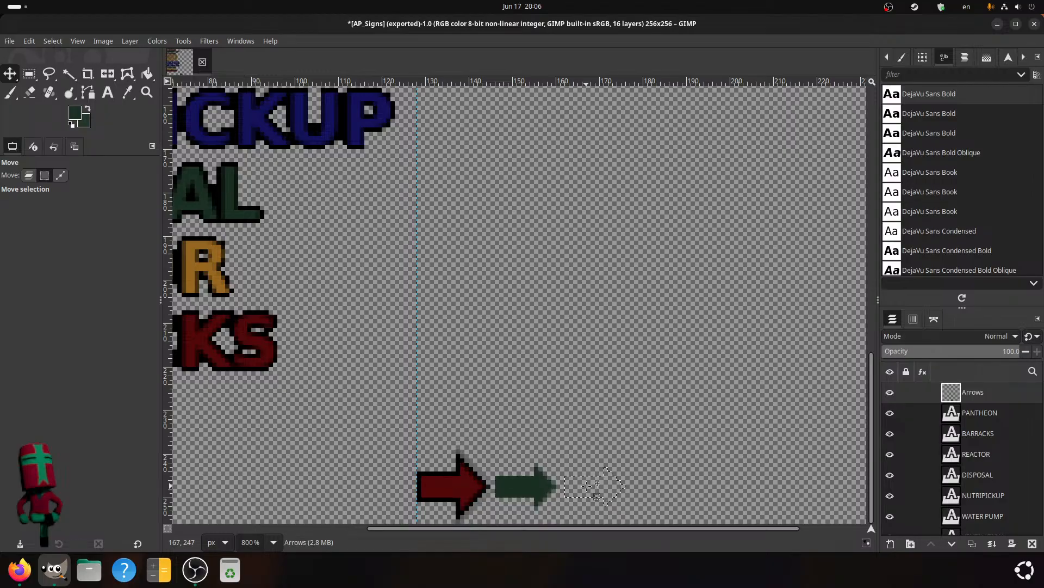
{"action": "left_click", "coordinate": [76, 113]}
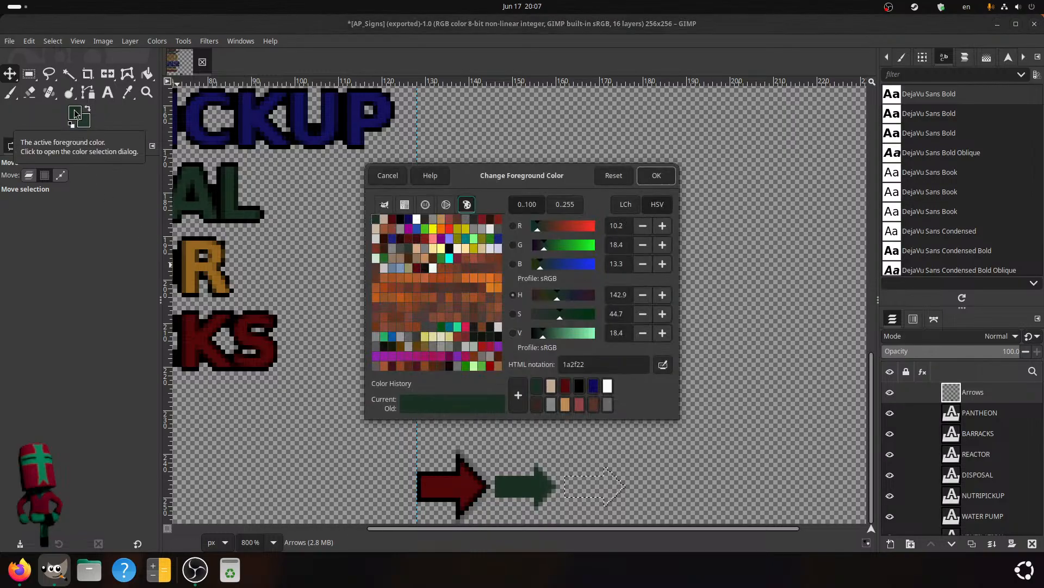
{"action": "left_click", "coordinate": [665, 366]}
{"action": "left_click", "coordinate": [189, 254]}
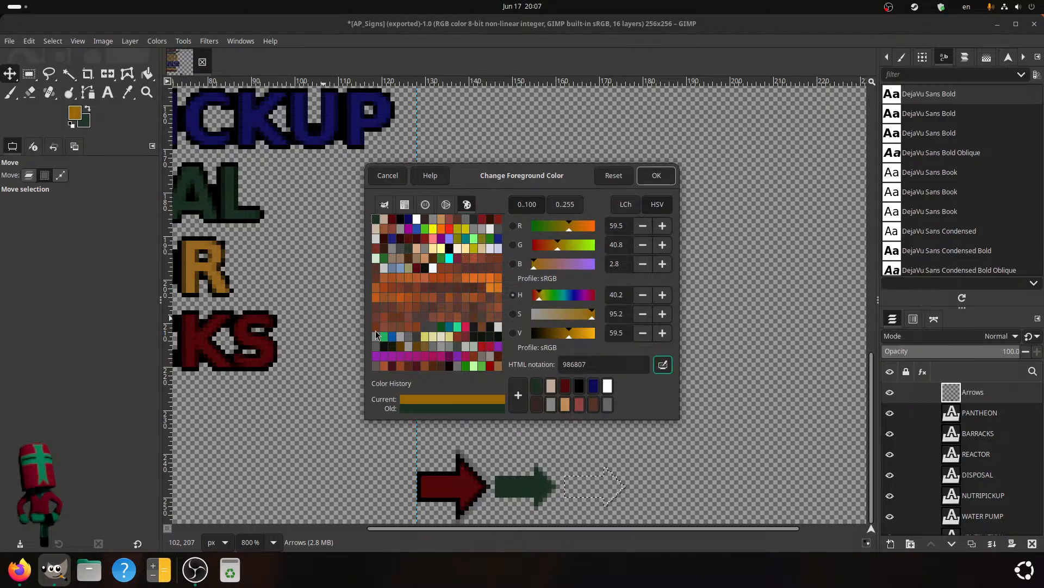
{"action": "left_click", "coordinate": [653, 176]}
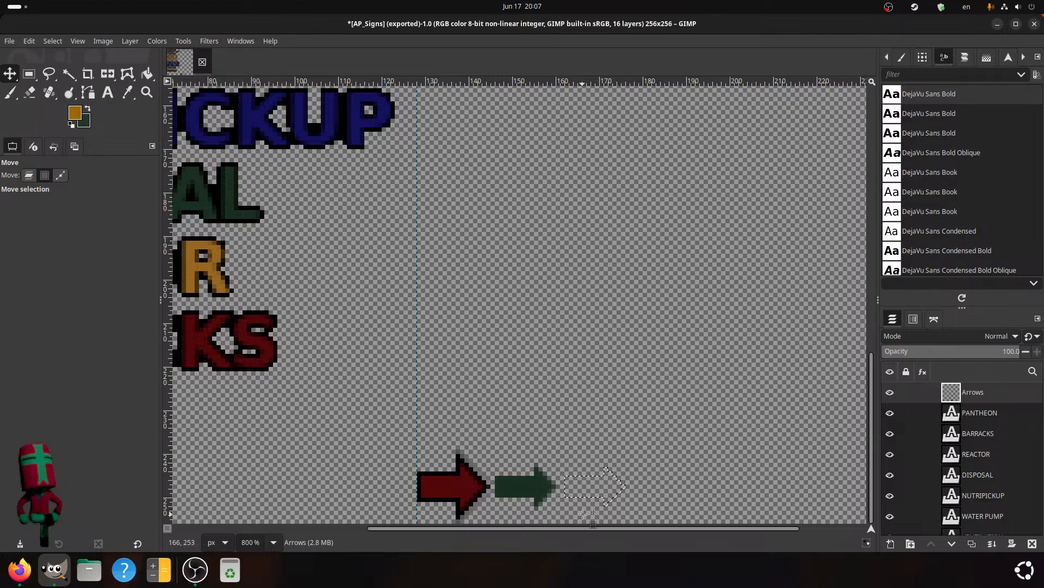
{"action": "key", "text": "shift+b"}
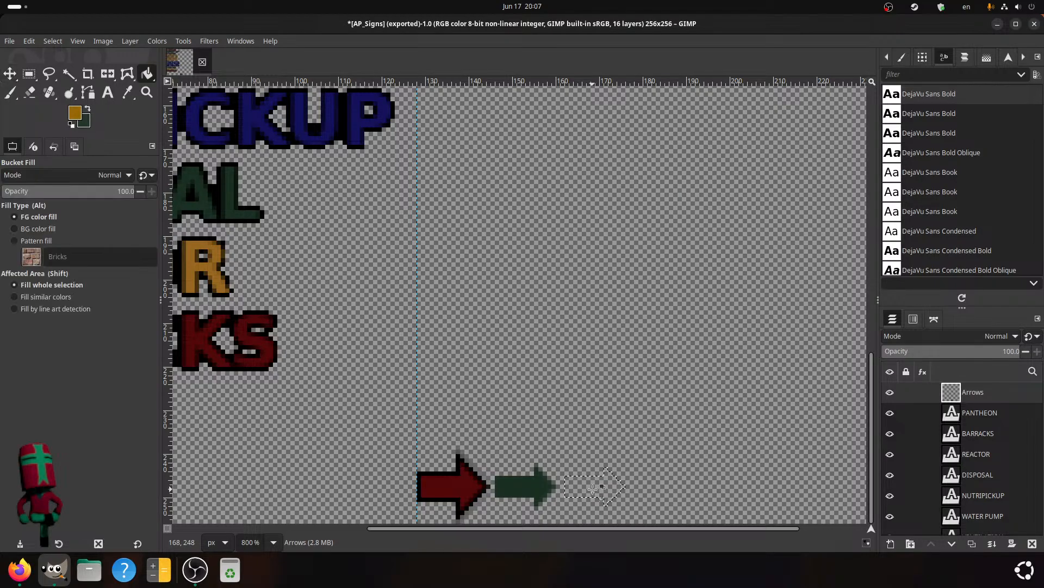
{"action": "left_click", "coordinate": [596, 494]}
- Shift the selection outline past the gold arrow and fill it with the dark blue 0e035d sampled from the blue lettering
{"action": "key", "text": "m"}
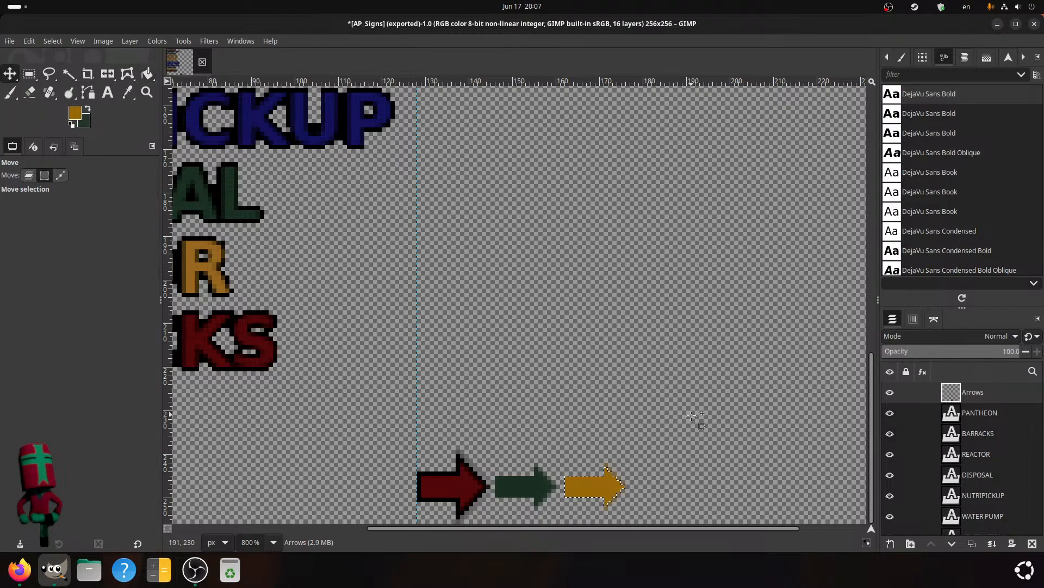
{"action": "left_click_drag", "start_coordinate": [587, 481], "coordinate": [659, 482]}
{"action": "left_click", "coordinate": [80, 115]}
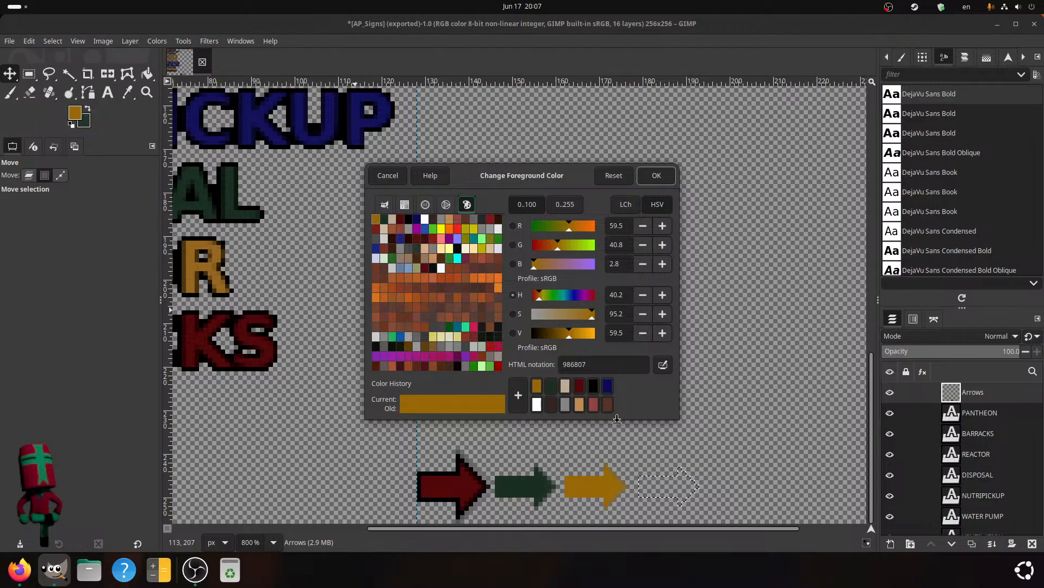
{"action": "left_click", "coordinate": [663, 364]}
{"action": "left_click", "coordinate": [329, 114]}
{"action": "scroll", "coordinate": [282, 307], "scroll_direction": "up", "scroll_amount": 5}
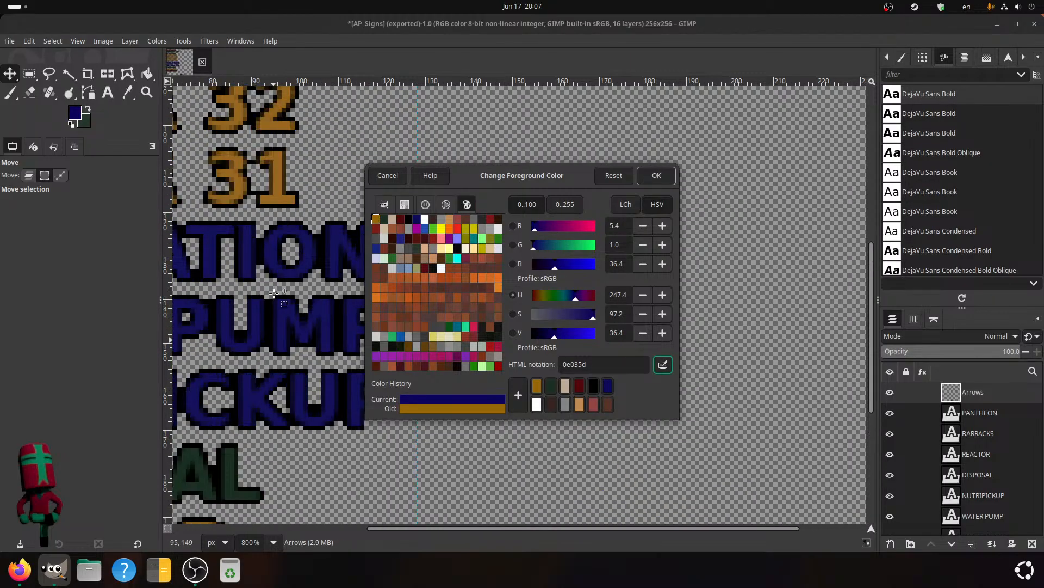
{"action": "left_click", "coordinate": [663, 364]}
{"action": "left_click", "coordinate": [656, 175]}
{"action": "scroll", "coordinate": [482, 351], "scroll_direction": "up", "scroll_amount": 3}
{"action": "scroll", "coordinate": [482, 365], "scroll_direction": "down", "scroll_amount": 5}
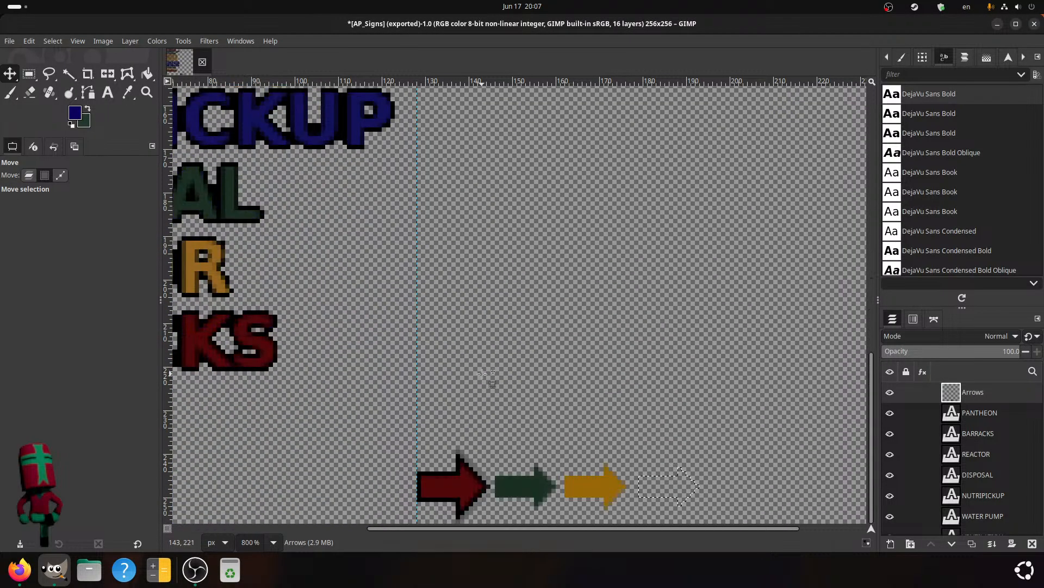
{"action": "key", "text": "shift+b"}
{"action": "left_click", "coordinate": [663, 484]}
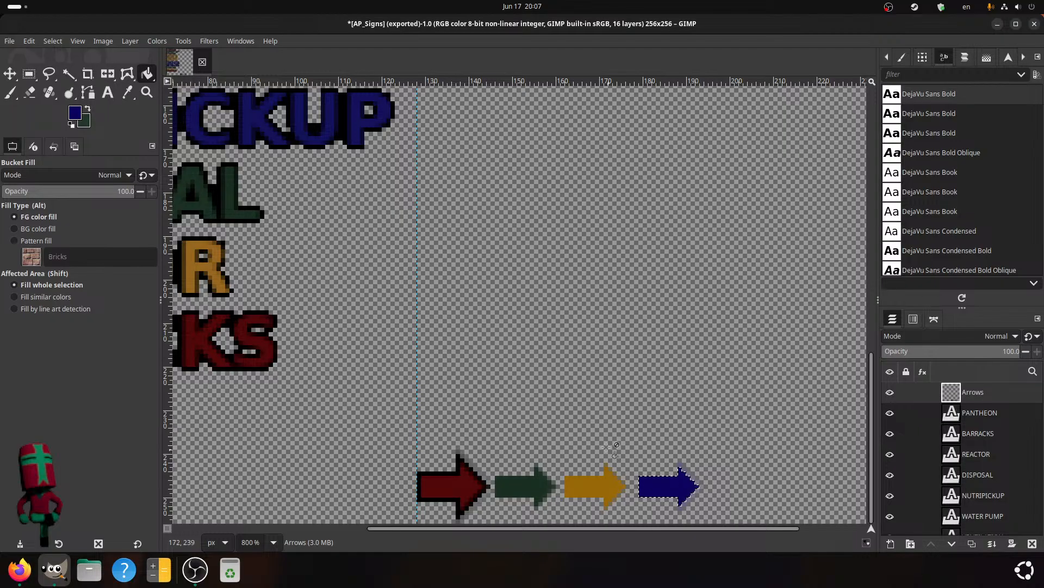
- Clear the arrow selection, enclose the outlined red arrow in a 17 × 17 px rectangle, and paste a copy of it as a new layer
{"action": "key", "text": "r"}
{"action": "left_click", "coordinate": [601, 401]}
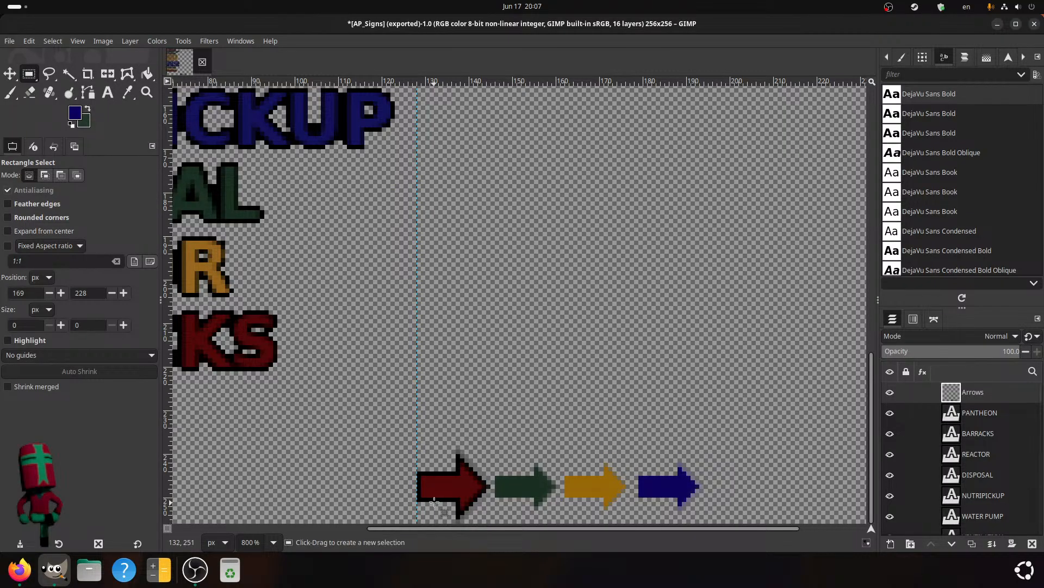
{"action": "scroll", "coordinate": [422, 509], "scroll_direction": "down", "scroll_amount": 1}
{"action": "left_click_drag", "start_coordinate": [416, 512], "coordinate": [490, 431]}
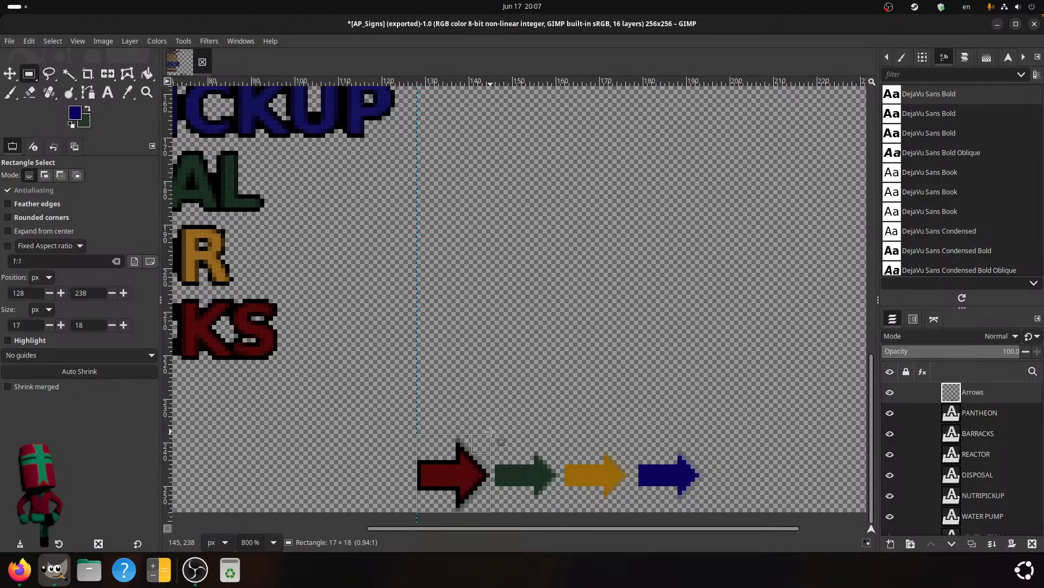
{"action": "left_click_drag", "start_coordinate": [490, 431], "coordinate": [490, 437]}
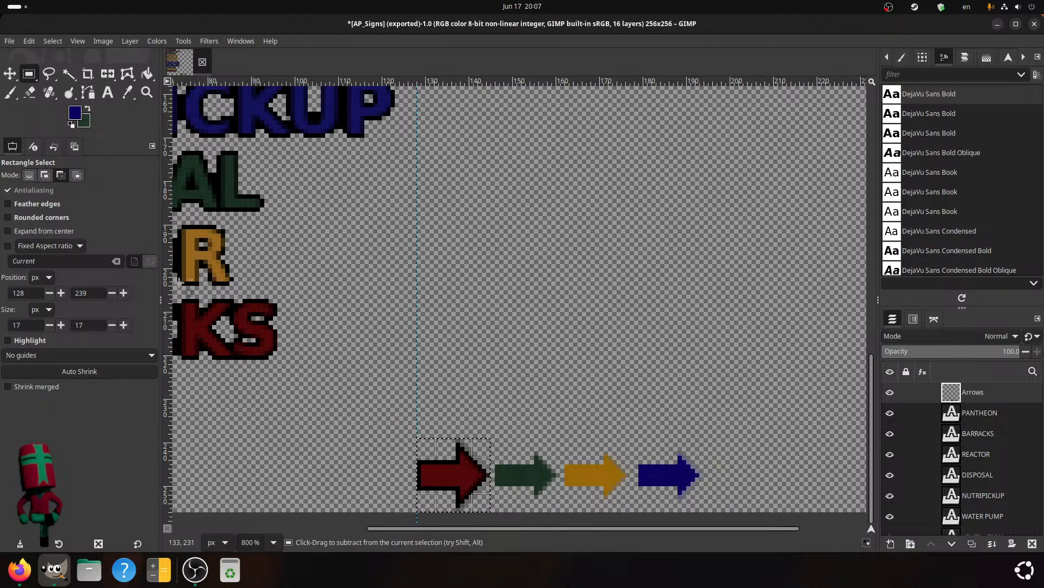
{"action": "key", "text": "ctrl+c"}
{"action": "key", "text": "ctrl+v"}
- Move the pasted red arrow layer over the green arrow, directly beside the original red arrow
{"action": "left_click", "coordinate": [10, 74]}
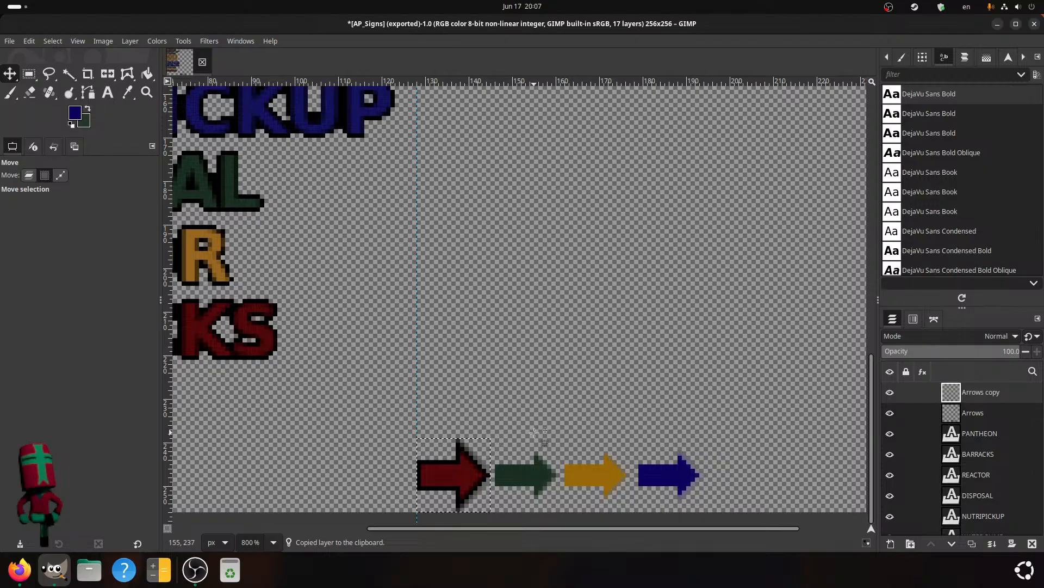
{"action": "mouse_move", "coordinate": [455, 459]}
{"action": "left_mouse_down"}
{"action": "mouse_move", "coordinate": [515, 459]}
{"action": "mouse_move", "coordinate": [451, 465]}
{"action": "left_mouse_up"}
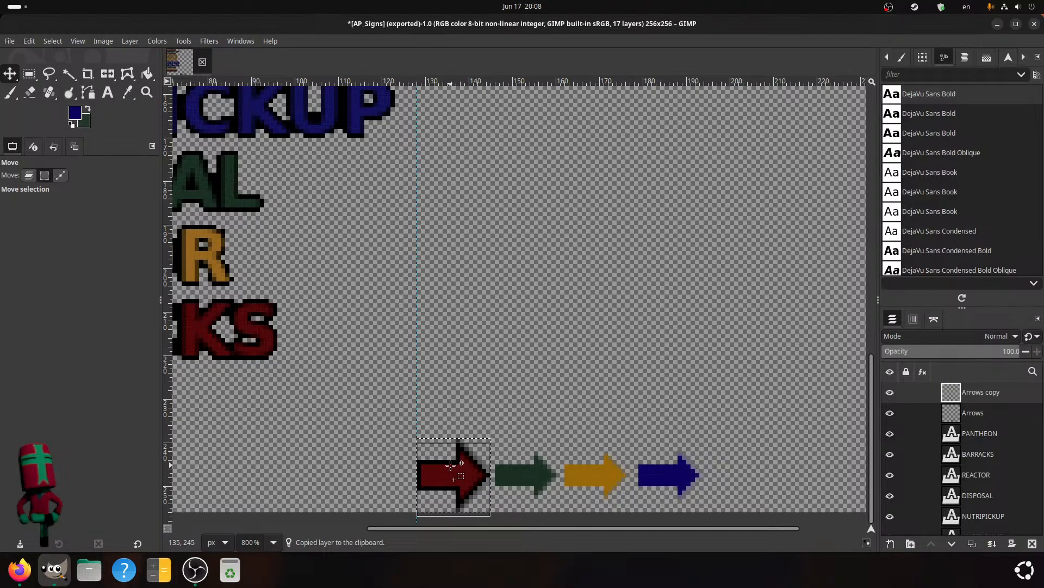
{"action": "left_click", "coordinate": [29, 175]}
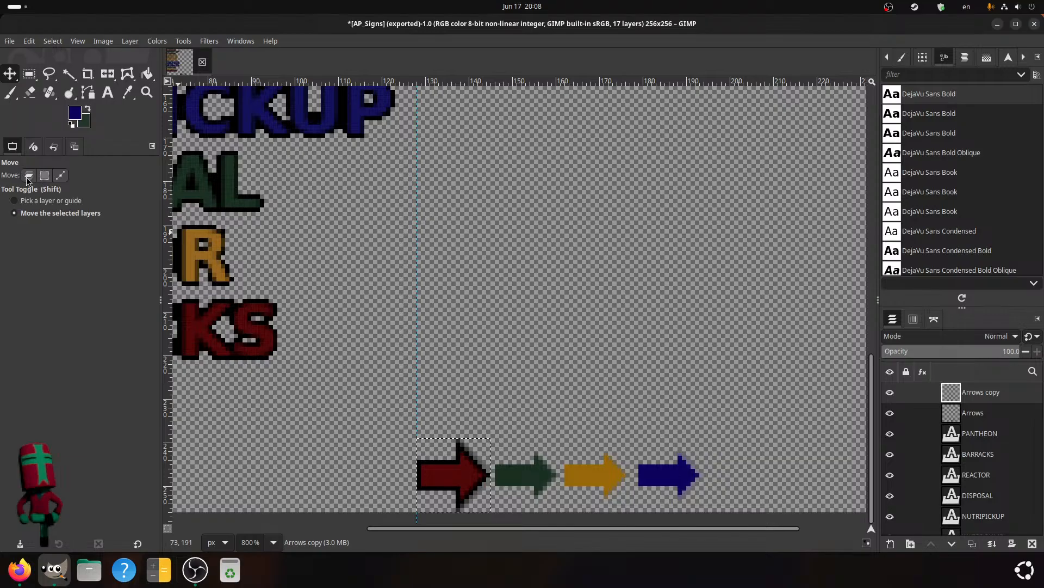
{"action": "left_click_drag", "start_coordinate": [460, 457], "coordinate": [537, 455]}
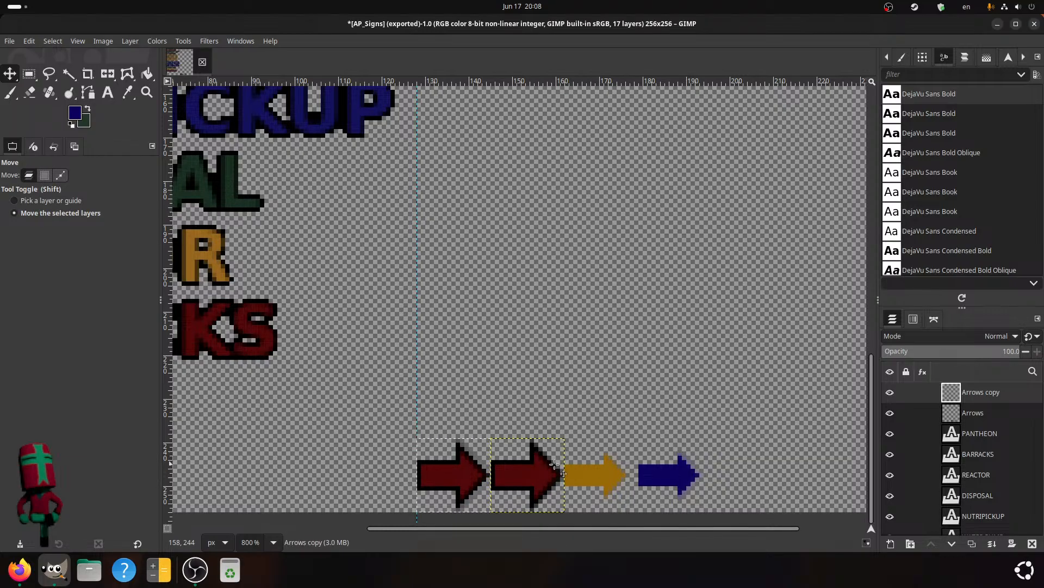
- Cut the green, gold and blue arrows from the Arrows layer with a 50 × 18 px rectangle and paste them as the topmost layer
{"action": "left_click", "coordinate": [969, 415]}
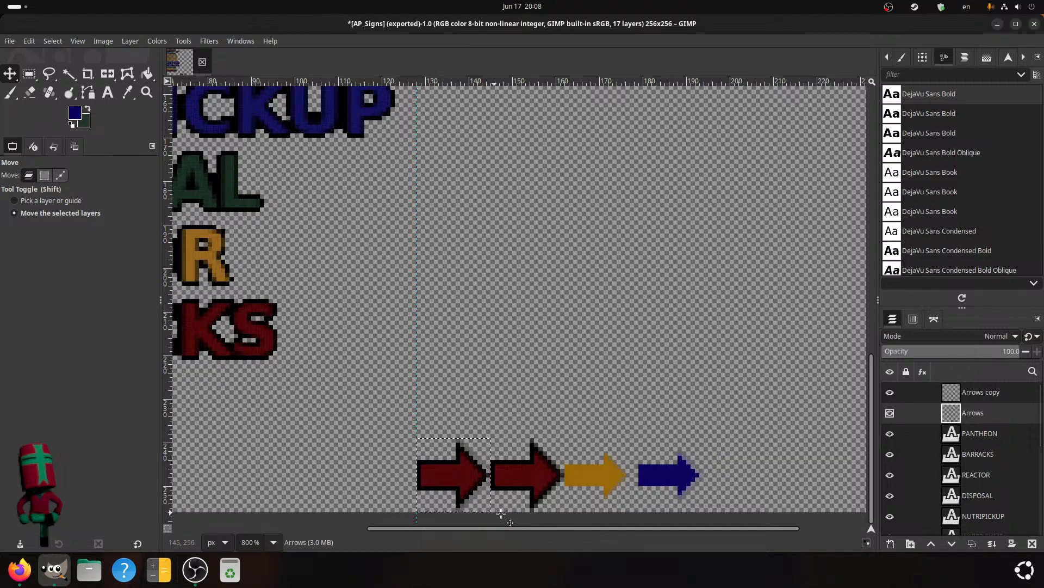
{"action": "key", "text": "r"}
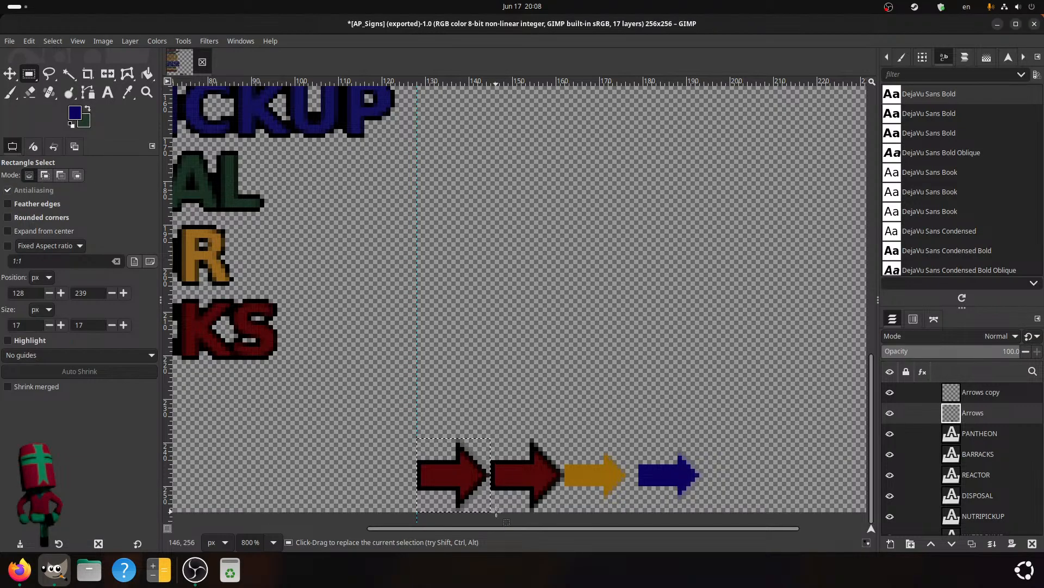
{"action": "left_click_drag", "start_coordinate": [491, 511], "coordinate": [709, 434]}
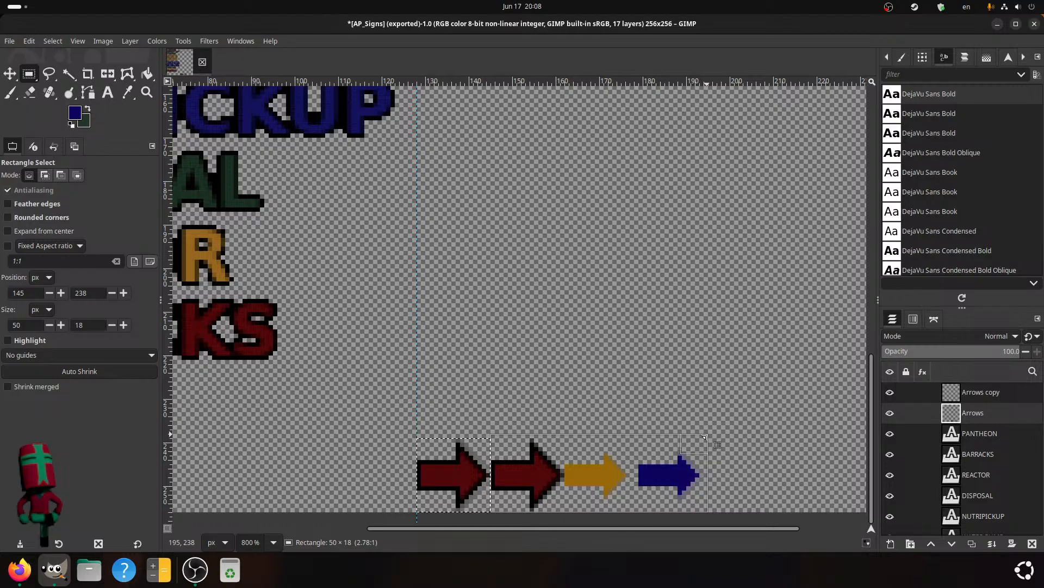
{"action": "key", "text": "ctrl+x"}
{"action": "key", "text": "ctrl+v"}
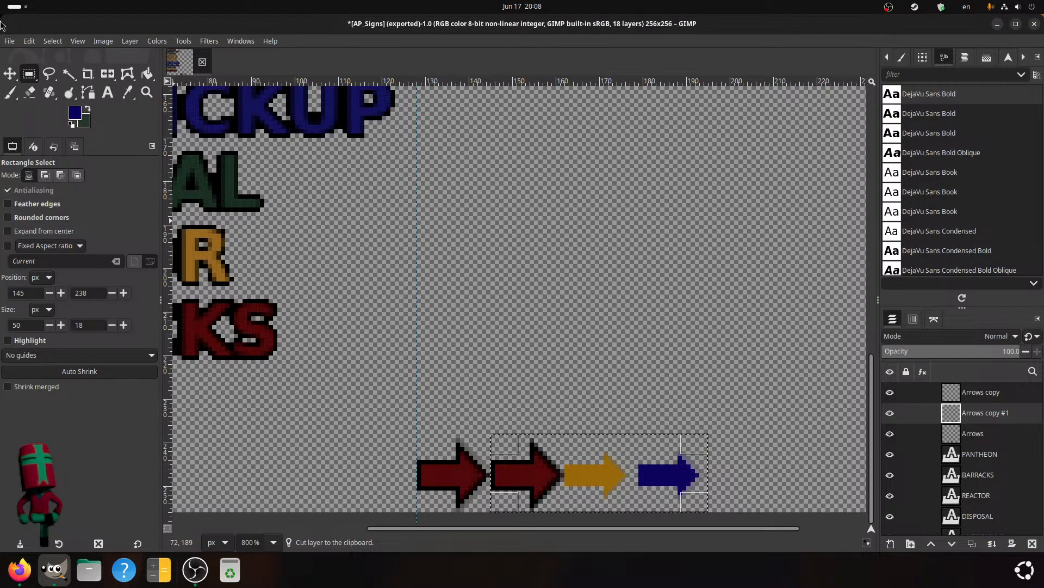
{"action": "left_click_drag", "start_coordinate": [977, 412], "coordinate": [967, 392]}
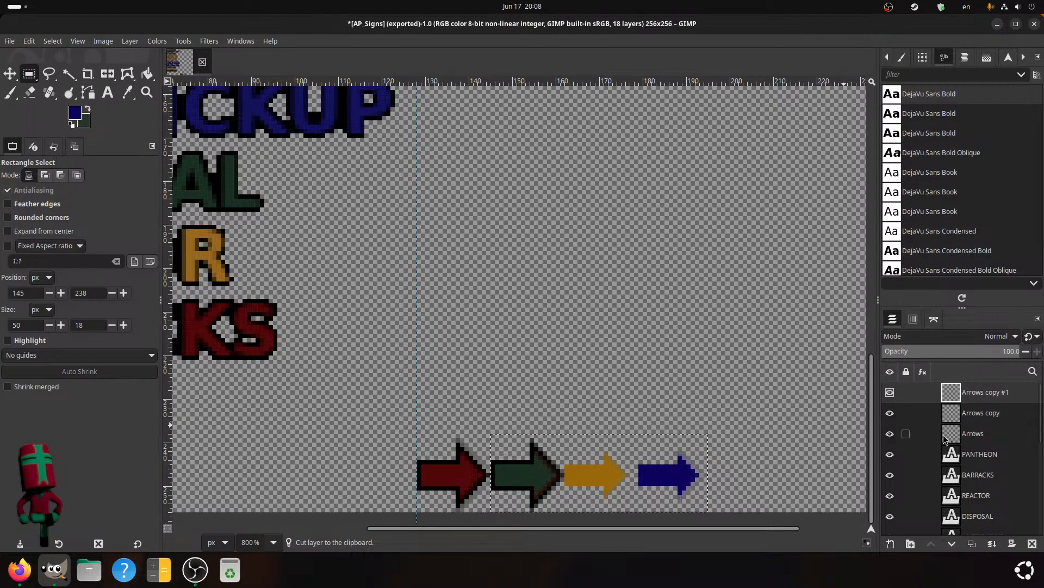
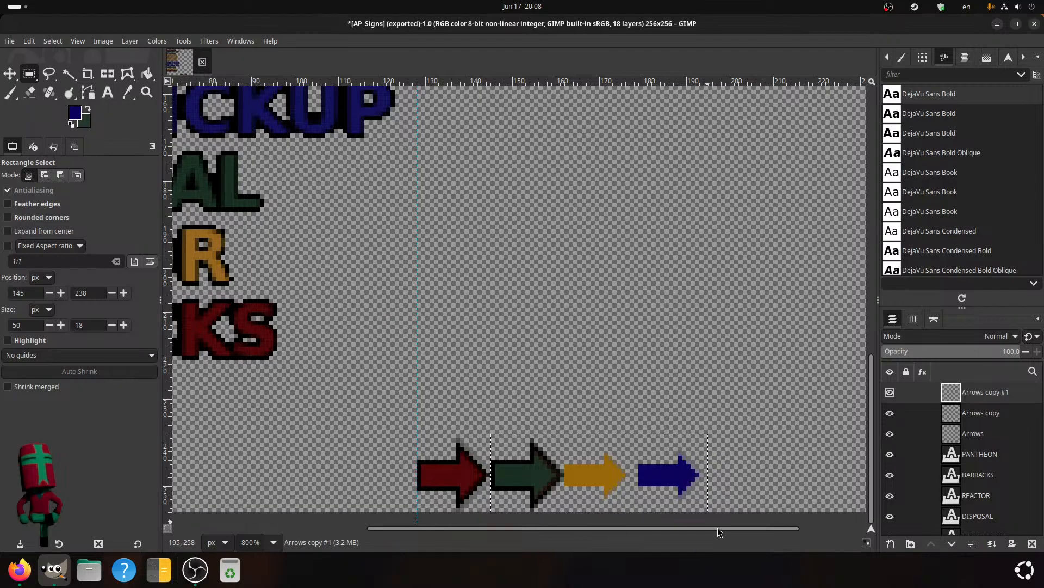
- Delete the Arrows copy #1 layer holding the green, gold and blue arrows
{"action": "left_click", "coordinate": [1026, 541]}
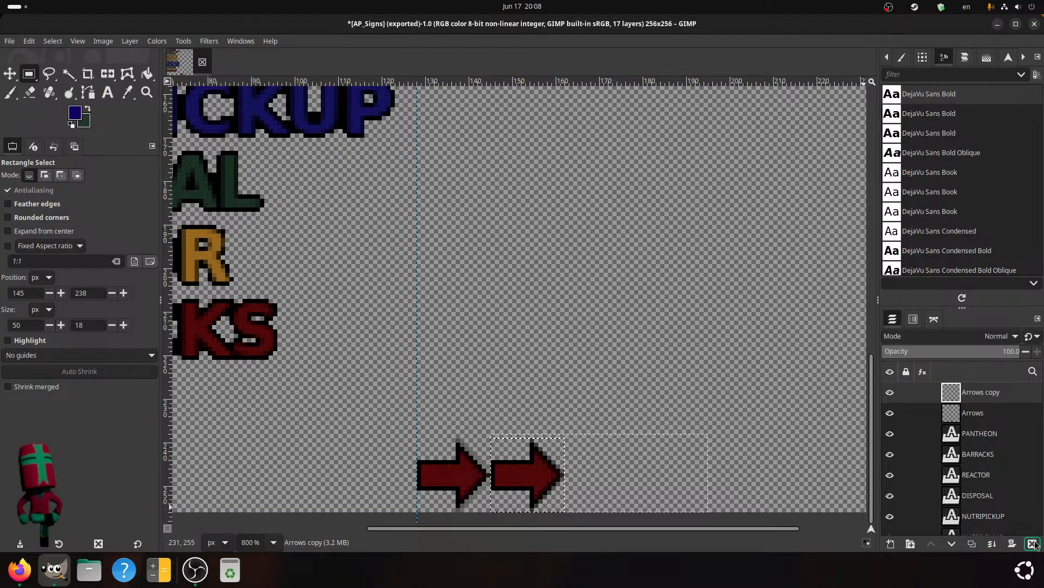
- Delete the Arrows copy layer and enclose the remaining red arrow in a 17 × 17 px rectangle at 128, 239
{"action": "left_click", "coordinate": [1032, 544]}
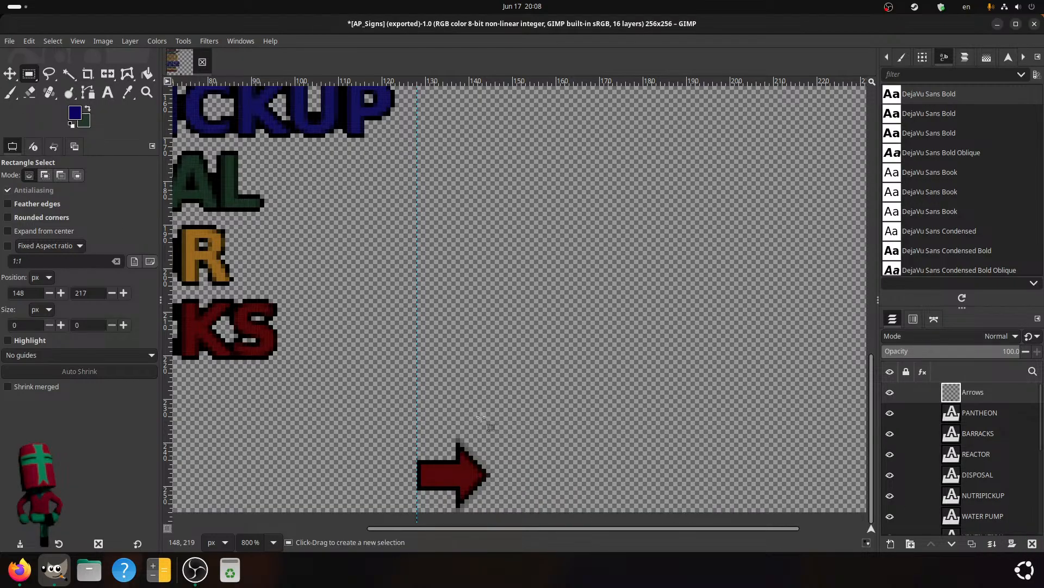
{"action": "left_click", "coordinate": [420, 512]}
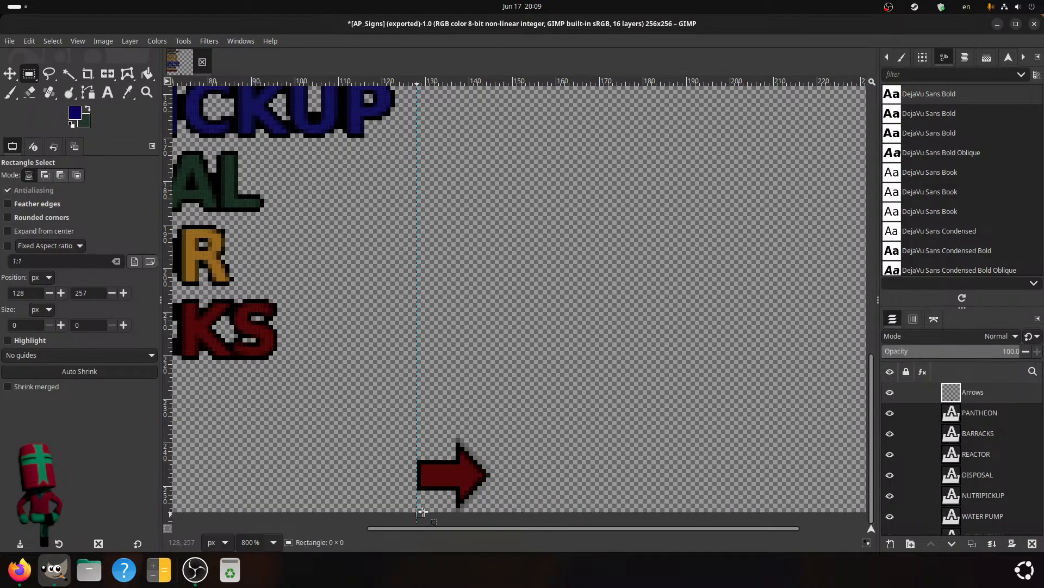
{"action": "left_click_drag", "start_coordinate": [423, 512], "coordinate": [500, 445]}
{"action": "left_click", "coordinate": [389, 499]}
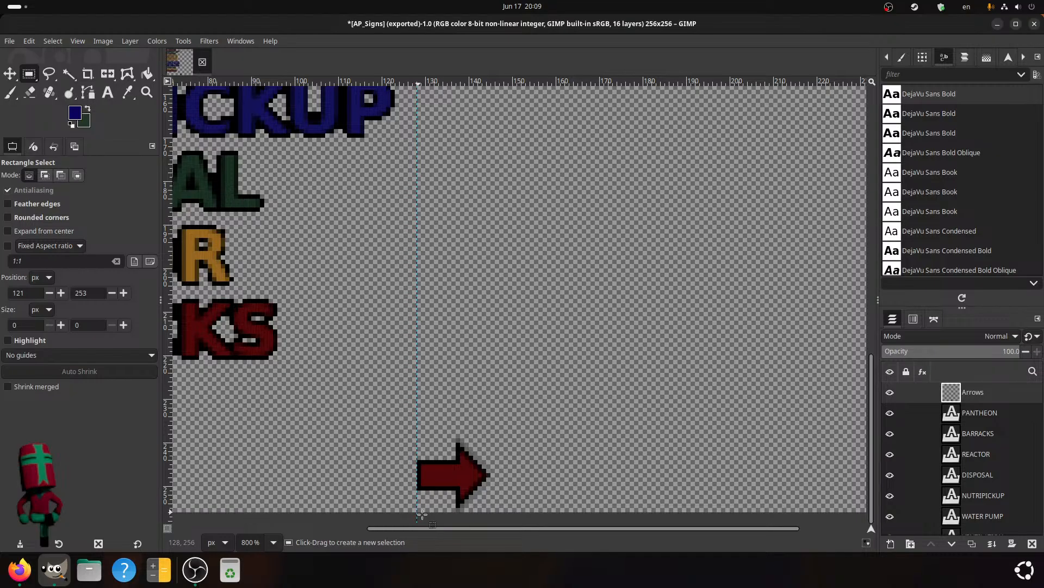
{"action": "mouse_move", "coordinate": [416, 512]}
{"action": "left_mouse_down"}
{"action": "mouse_move", "coordinate": [481, 428]}
{"action": "mouse_move", "coordinate": [495, 428]}
{"action": "mouse_move", "coordinate": [496, 442]}
{"action": "mouse_move", "coordinate": [447, 434]}
{"action": "left_mouse_up"}
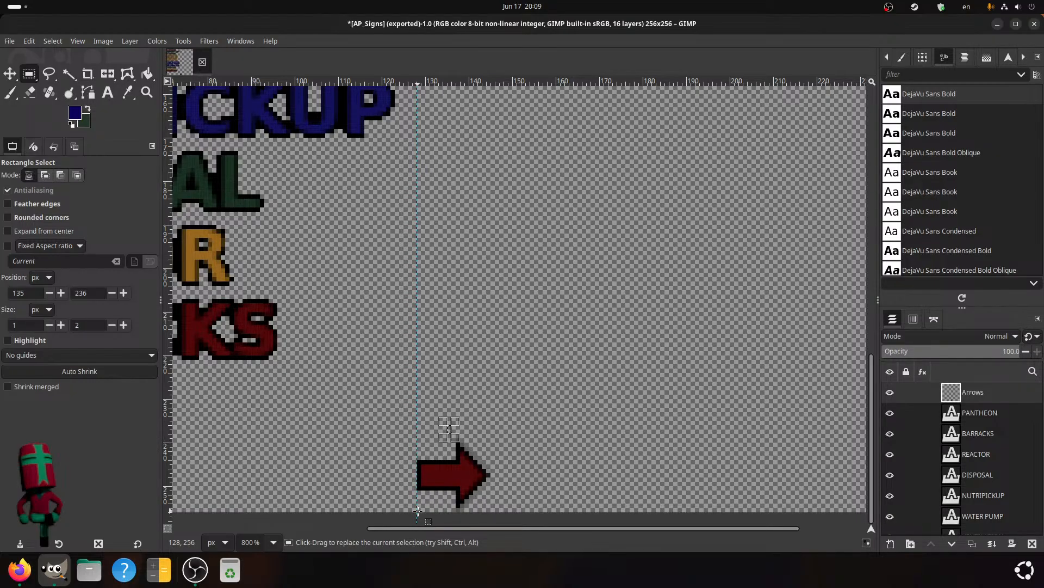
{"action": "left_click_drag", "start_coordinate": [418, 512], "coordinate": [489, 437]}
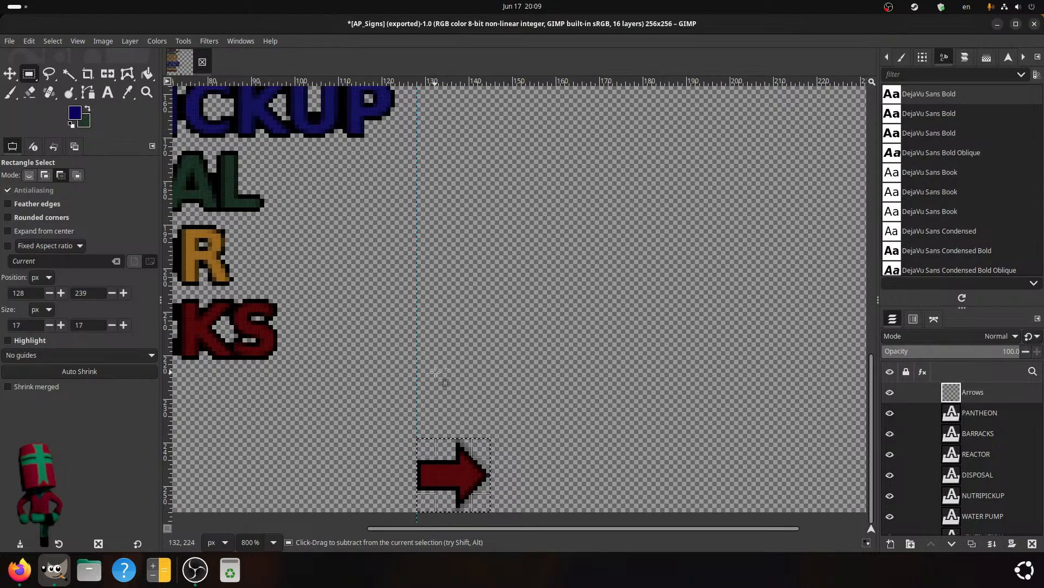
- Copy the selected red arrow, paste it as three new layers, and line the copies up beside the original in one row
{"action": "key", "text": "ctrl+c"}
{"action": "key", "text": "ctrl+v"}
{"action": "key", "text": "m"}
{"action": "left_click_drag", "start_coordinate": [466, 476], "coordinate": [541, 475]}
{"action": "key", "text": "ctrl+v"}
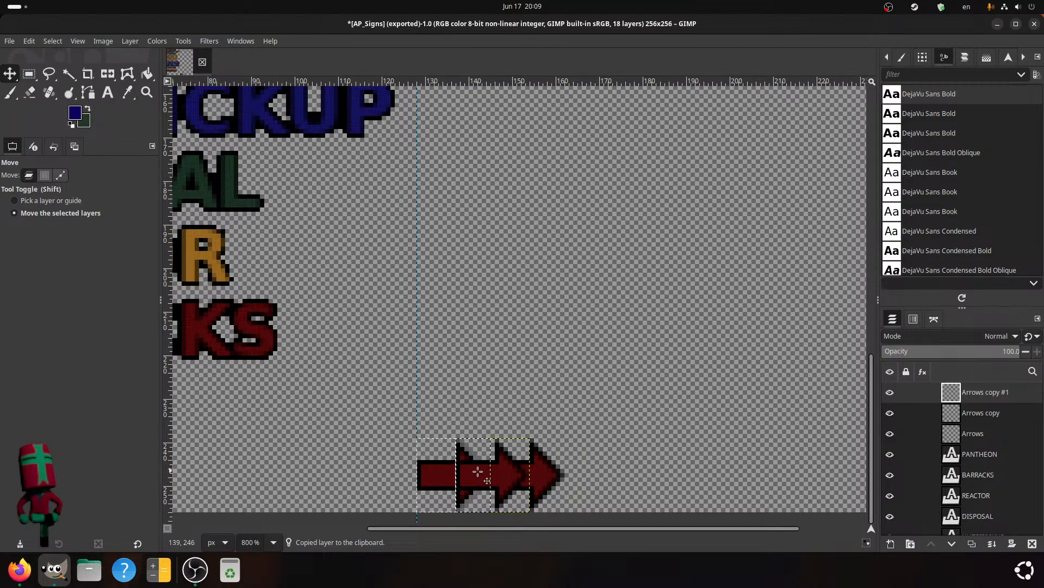
{"action": "left_click_drag", "start_coordinate": [477, 471], "coordinate": [670, 472]}
{"action": "key", "text": "ctrl+v"}
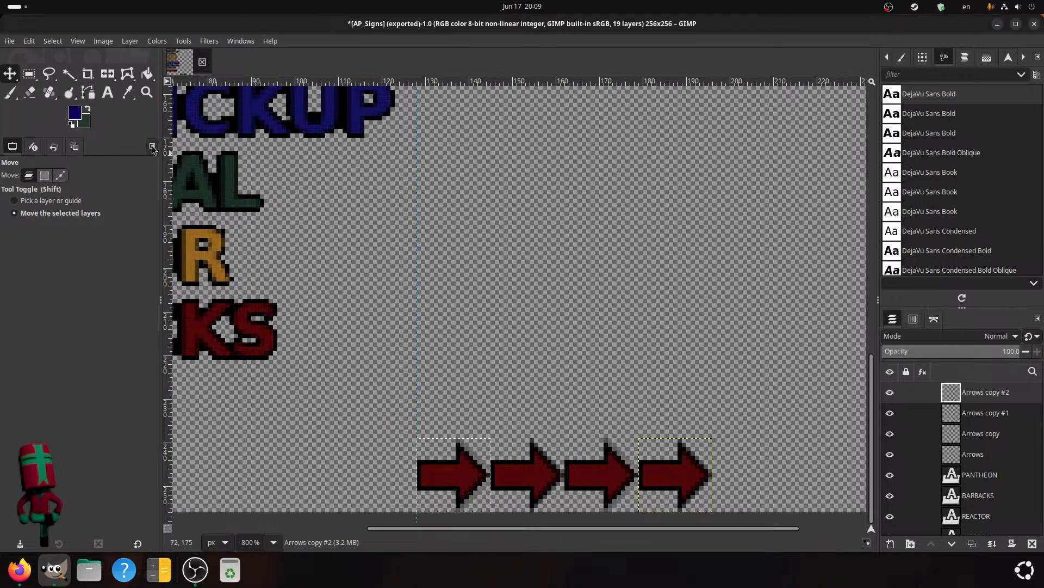
- Activate the MyPaint Brush tool
{"action": "right_click", "coordinate": [15, 94]}
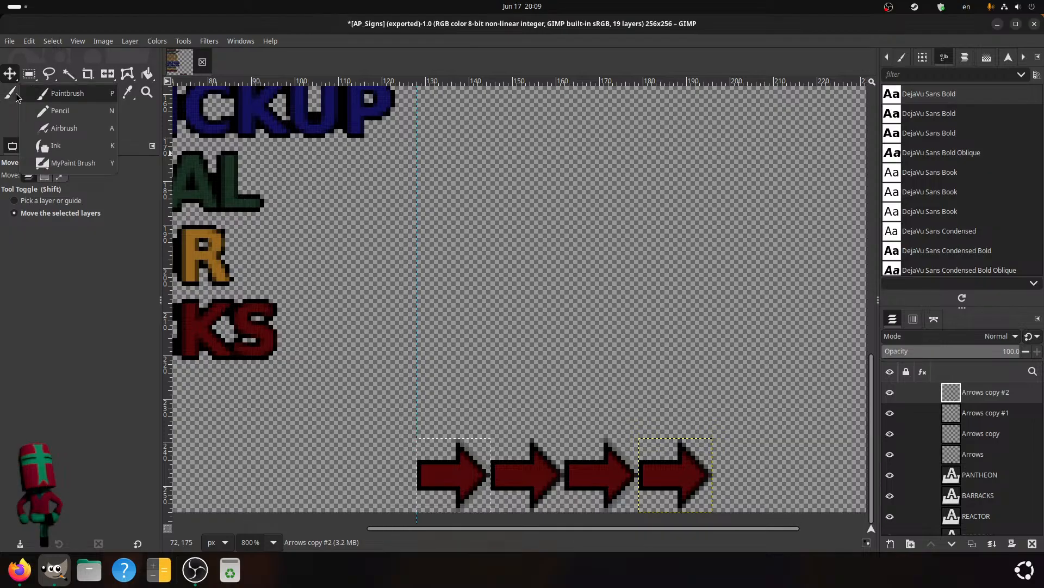
{"action": "left_click", "coordinate": [54, 163]}
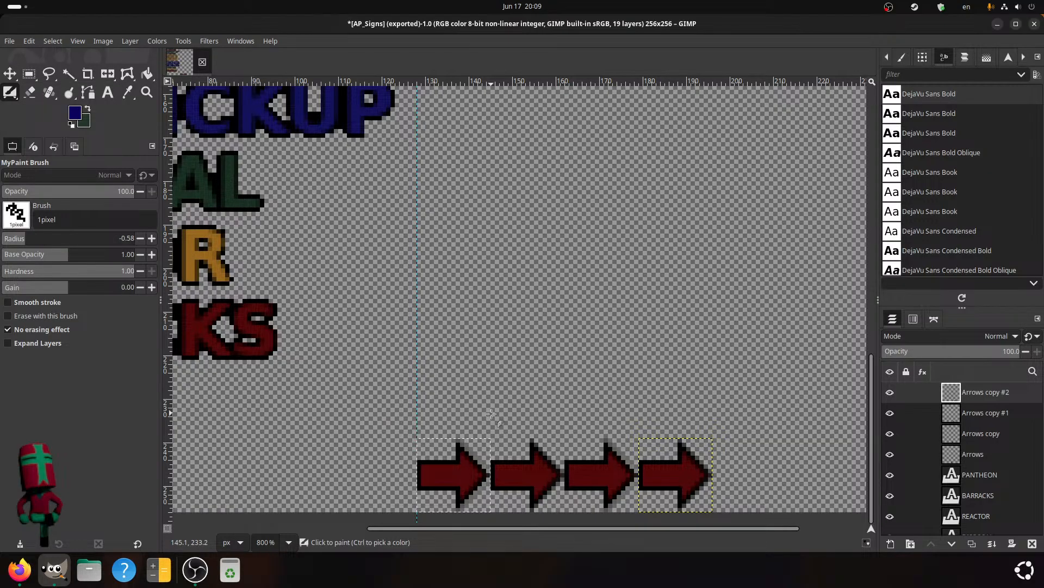
- Try to sample the foreground colour from the blue lettering on the canvas
{"action": "left_click", "coordinate": [73, 115]}
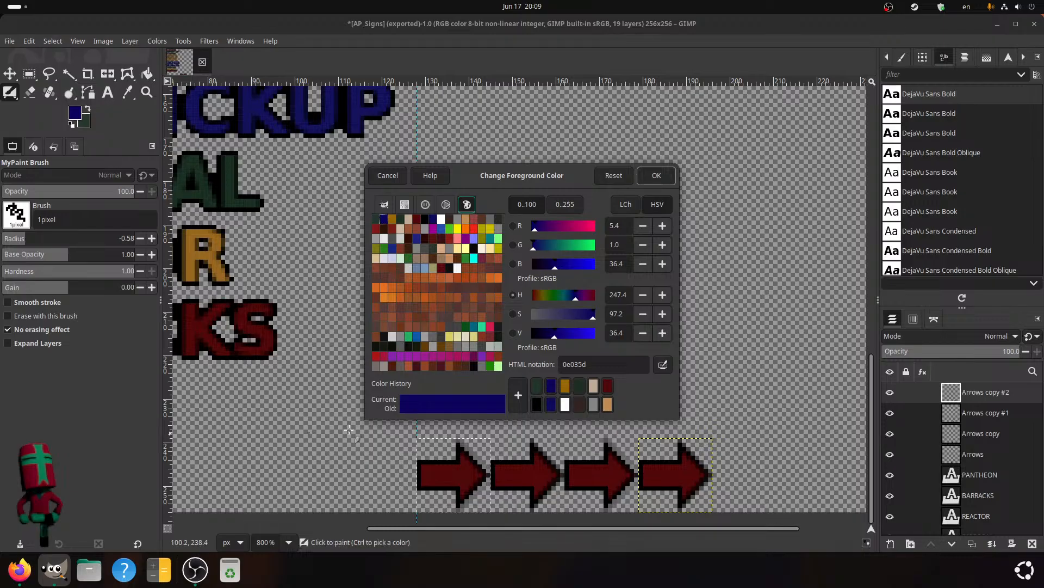
{"action": "scroll", "coordinate": [304, 374], "scroll_direction": "up", "scroll_amount": 5}
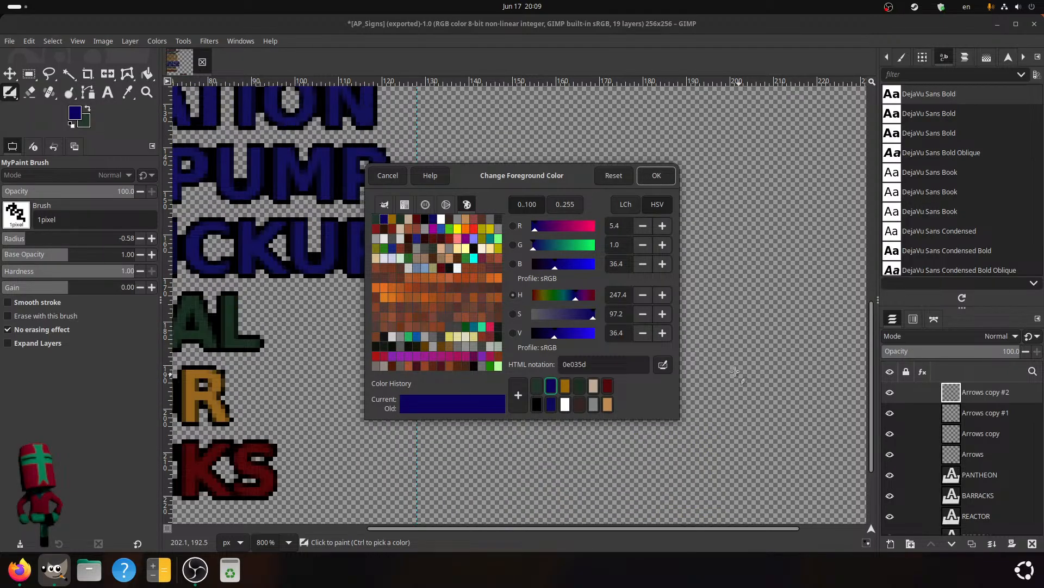
{"action": "left_click", "coordinate": [669, 370]}
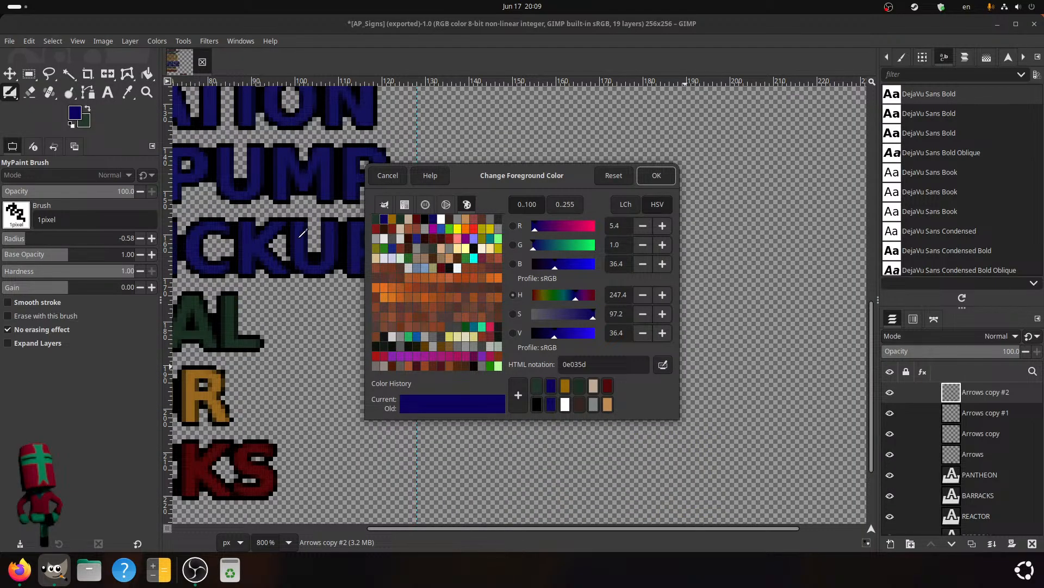
{"action": "left_click", "coordinate": [299, 237]}
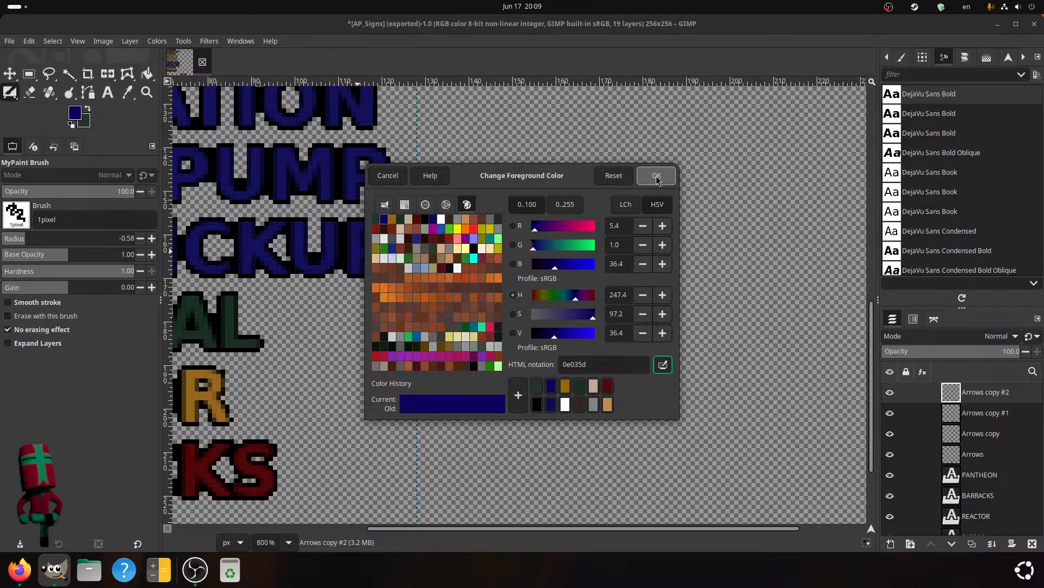
{"action": "scroll", "coordinate": [326, 390], "scroll_direction": "up", "scroll_amount": 2}
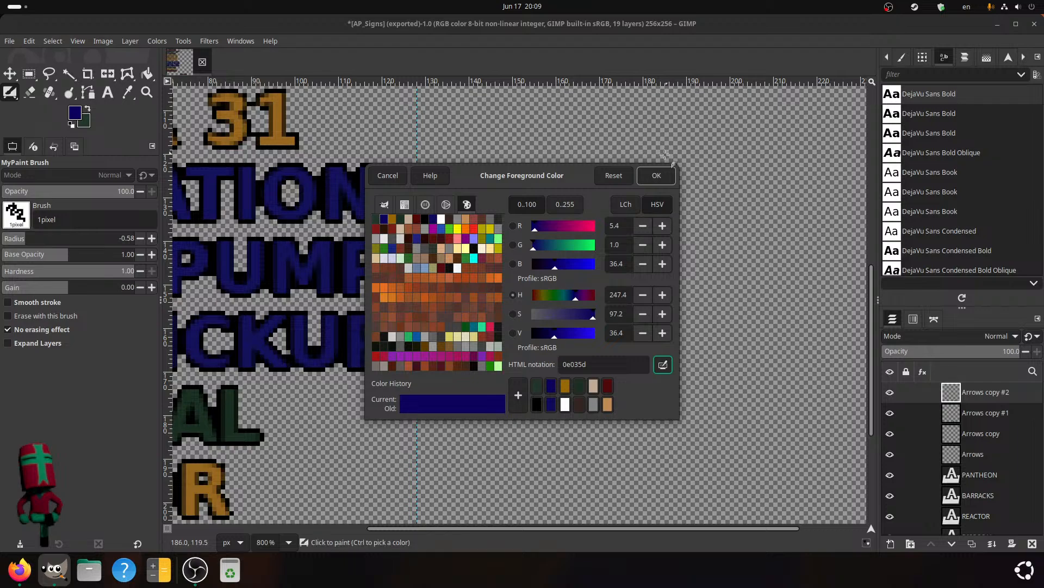
{"action": "left_click", "coordinate": [651, 177]}
- Copy the colour code 14125b from the VENTILATION text layer and set it as the foreground colour
{"action": "left_click", "coordinate": [108, 92]}
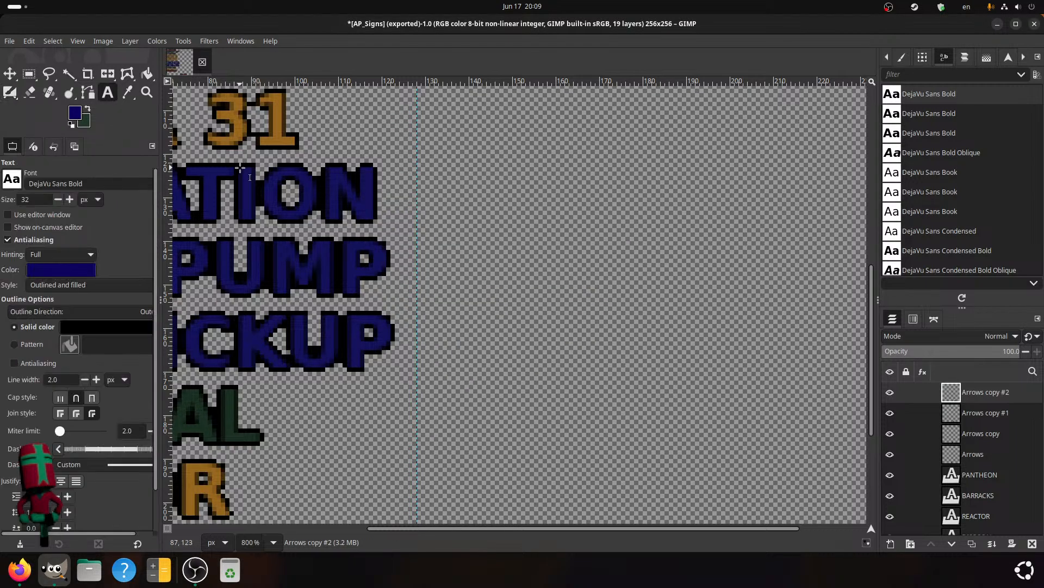
{"action": "left_click", "coordinate": [234, 193]}
{"action": "left_click", "coordinate": [61, 270]}
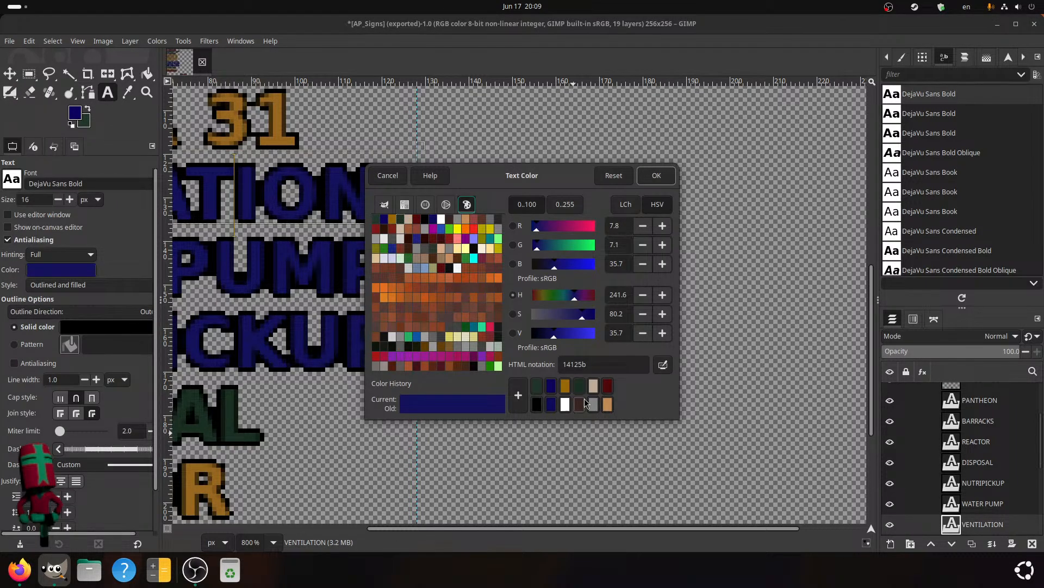
{"action": "double_click", "coordinate": [601, 364]}
{"action": "key", "text": "ctrl+c"}
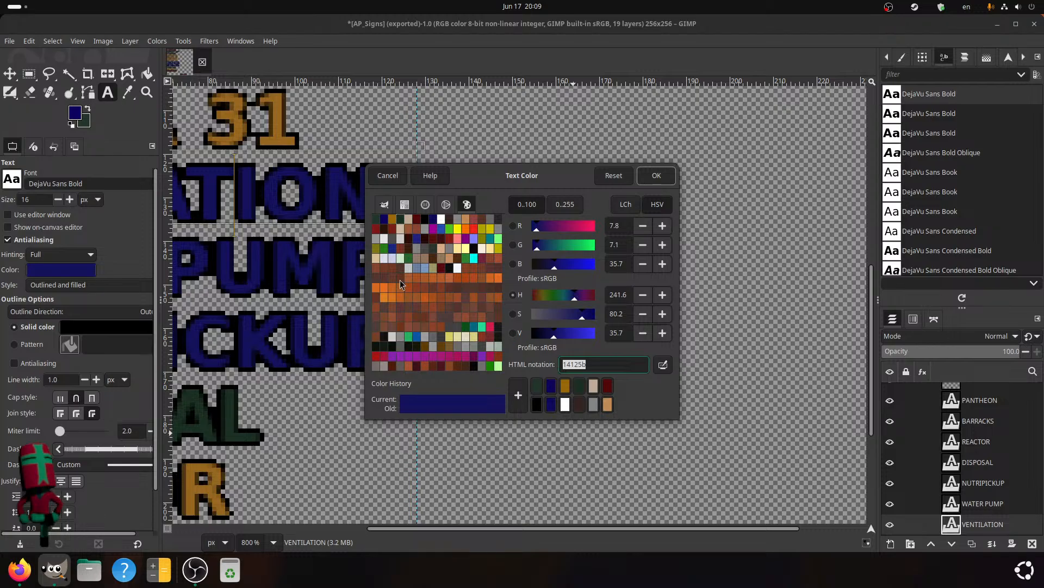
{"action": "left_click", "coordinate": [387, 175]}
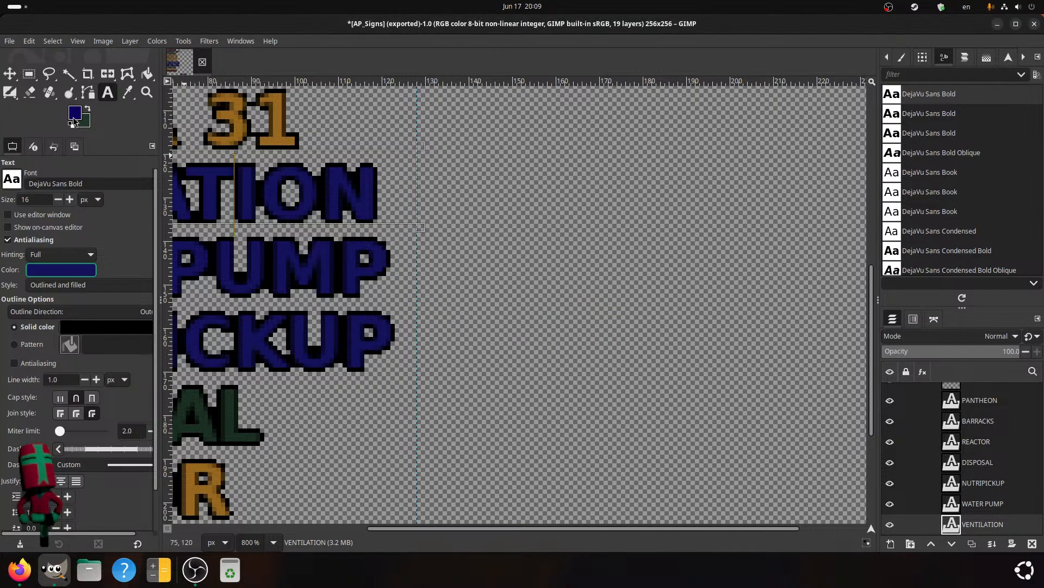
{"action": "left_click", "coordinate": [75, 115]}
{"action": "double_click", "coordinate": [612, 363]}
{"action": "key", "text": "ctrl+v"}
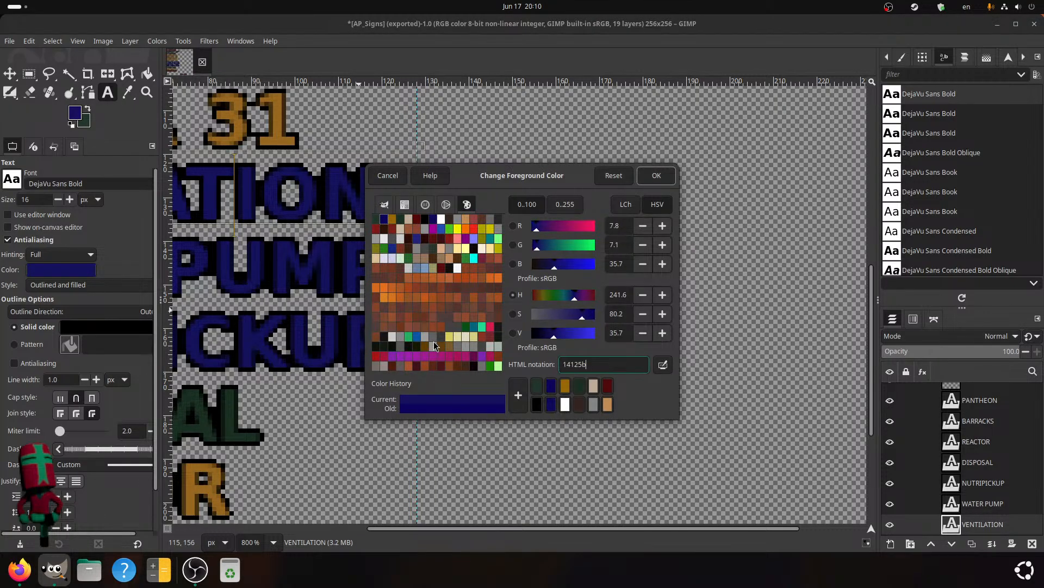
{"action": "left_click", "coordinate": [656, 176]}
- Make the Arrows layer active and clear the rectangular selection around the first red arrow
{"action": "scroll", "coordinate": [527, 362], "scroll_direction": "down", "scroll_amount": 5}
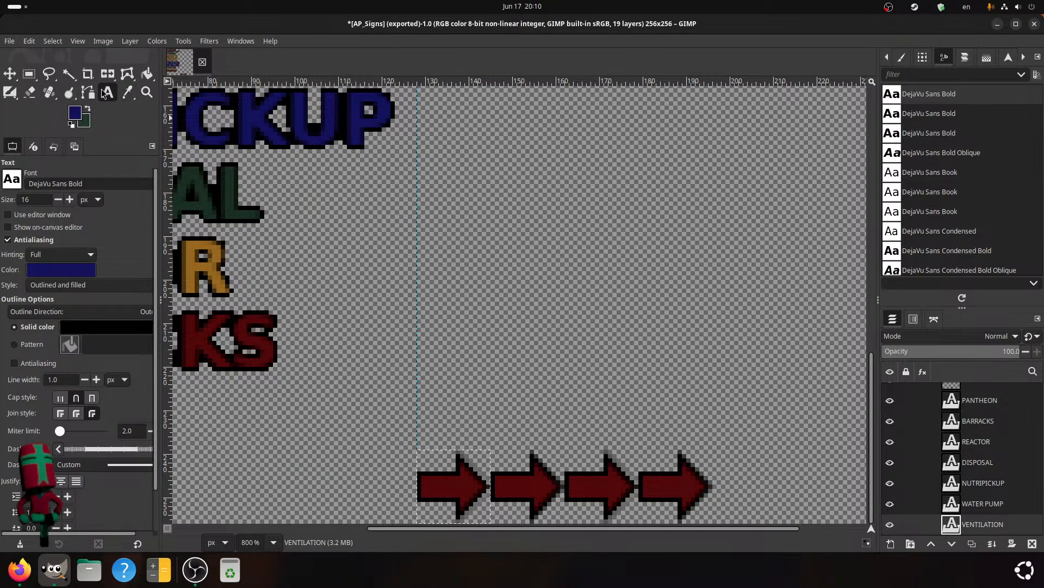
{"action": "left_click", "coordinate": [10, 92]}
{"action": "scroll", "coordinate": [976, 494], "scroll_direction": "up", "scroll_amount": 3}
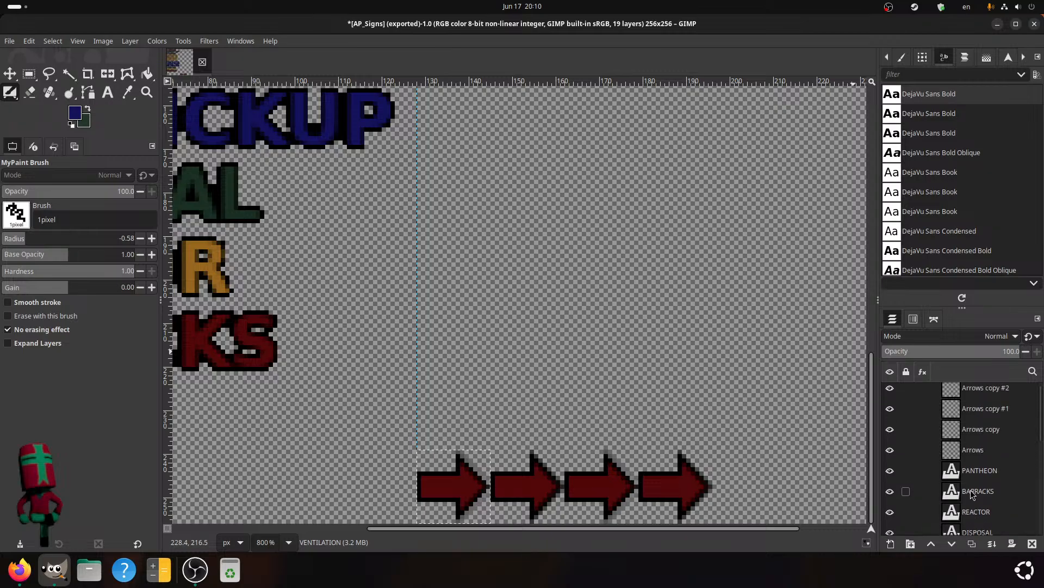
{"action": "left_click", "coordinate": [974, 451]}
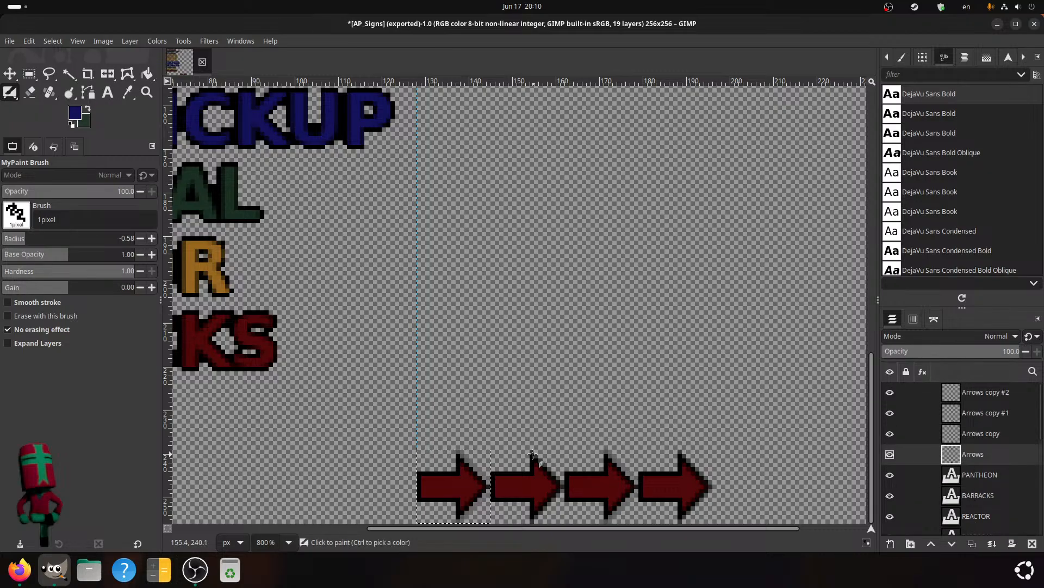
{"action": "left_click", "coordinate": [28, 73]}
{"action": "left_click", "coordinate": [510, 288]}
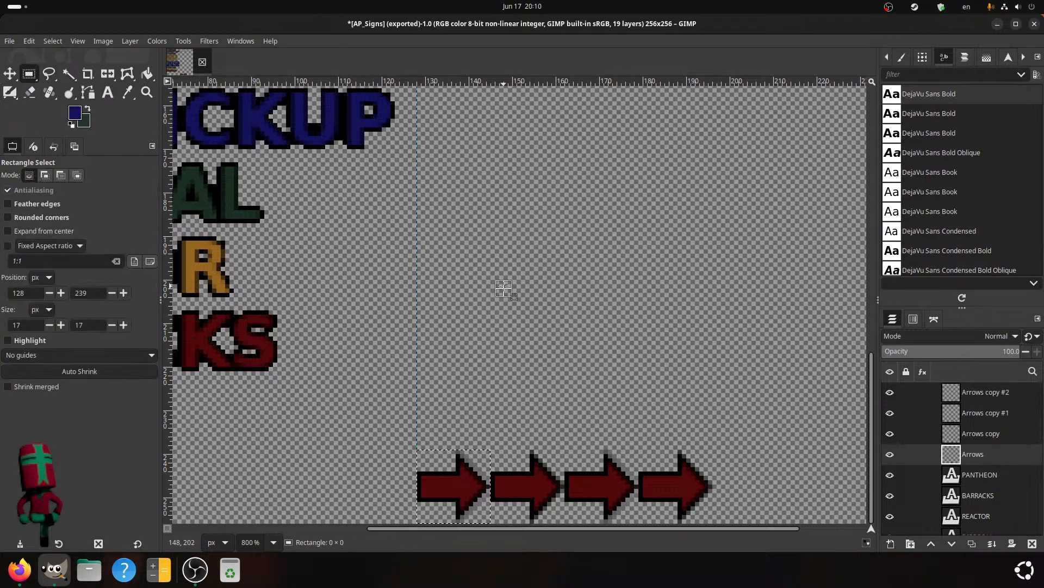
- Paint a small dark blue swatch above the second arrow on the Arrows layer with the 1pixel MyPaint brush
{"action": "left_click", "coordinate": [11, 91]}
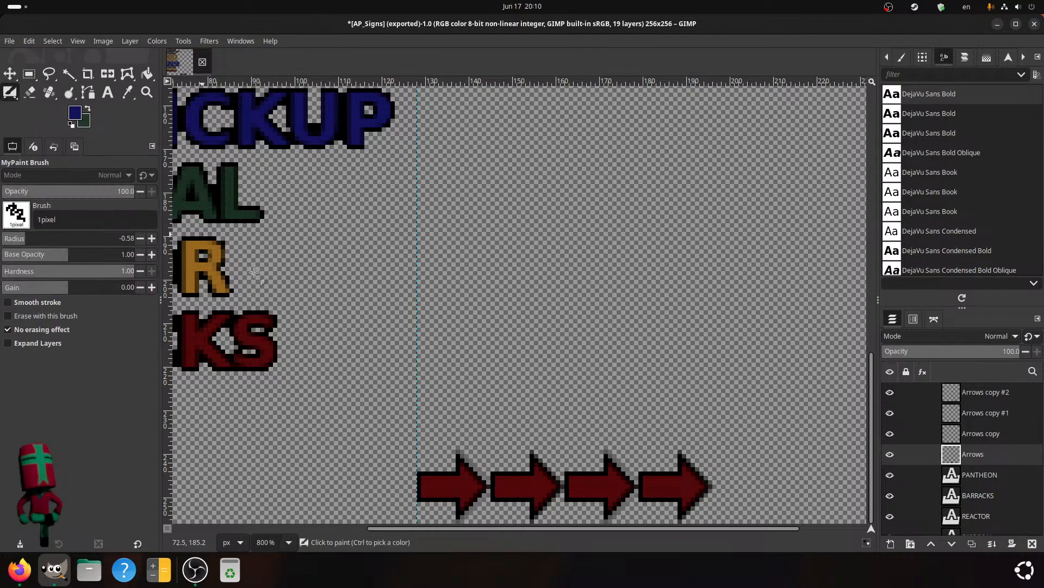
{"action": "left_click", "coordinate": [510, 460]}
{"action": "scroll", "coordinate": [561, 461], "scroll_direction": "right", "scroll_amount": 1}
{"action": "scroll", "coordinate": [561, 461], "scroll_direction": "right", "scroll_amount": 2}
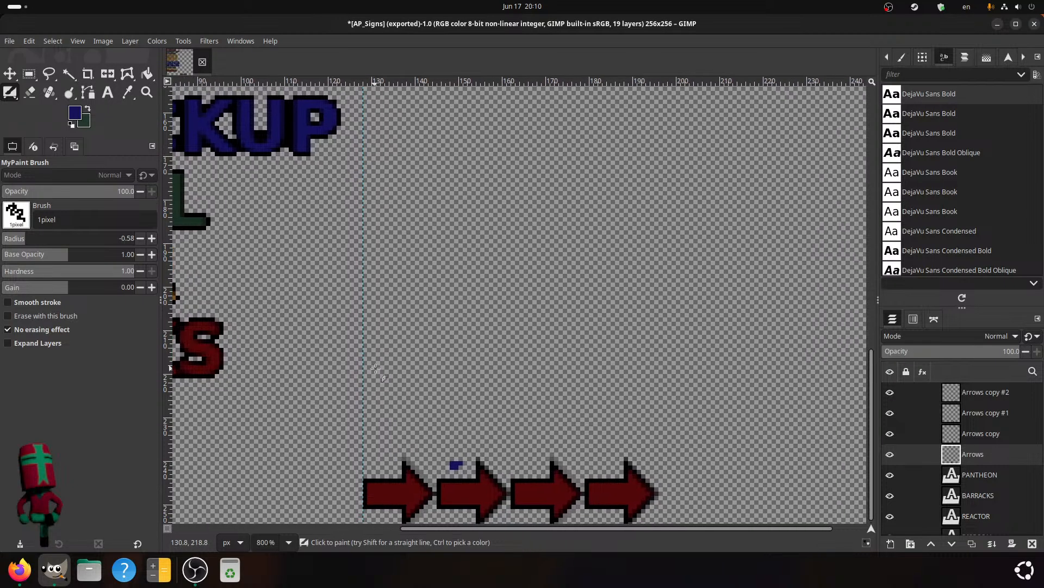
- Set the foreground colour to the dark green 1a2f22 from the colour history
{"action": "key", "text": "x"}
{"action": "key", "text": "x"}
{"action": "key", "text": "x"}
{"action": "left_click", "coordinate": [77, 115]}
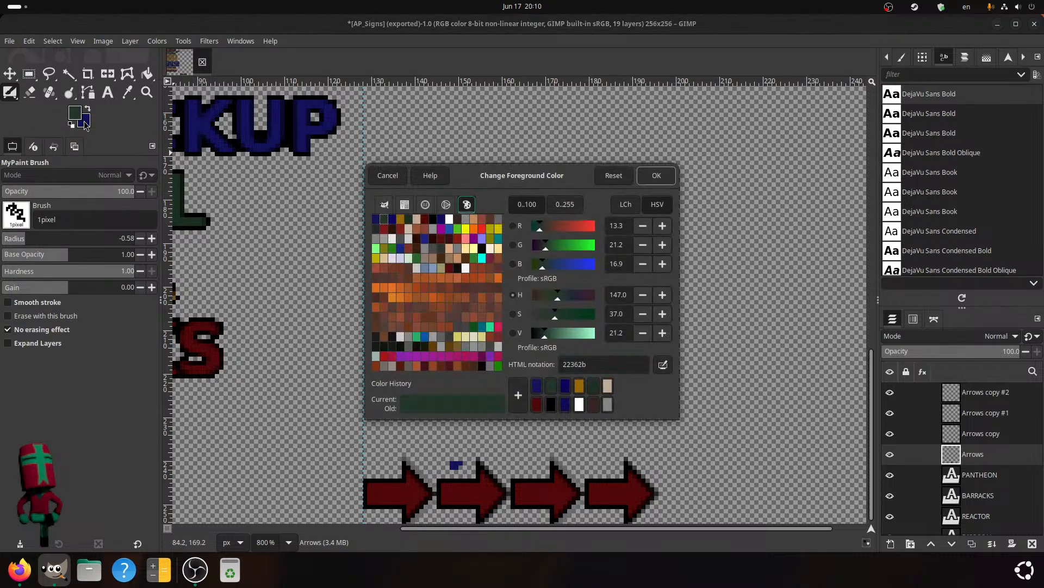
{"action": "left_click", "coordinate": [593, 386]}
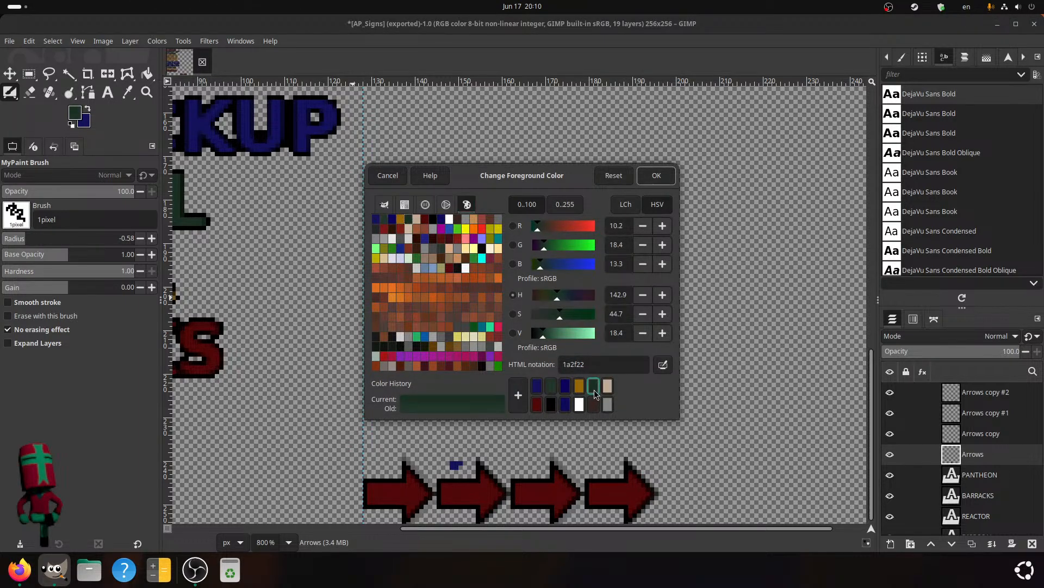
{"action": "left_click", "coordinate": [656, 176]}
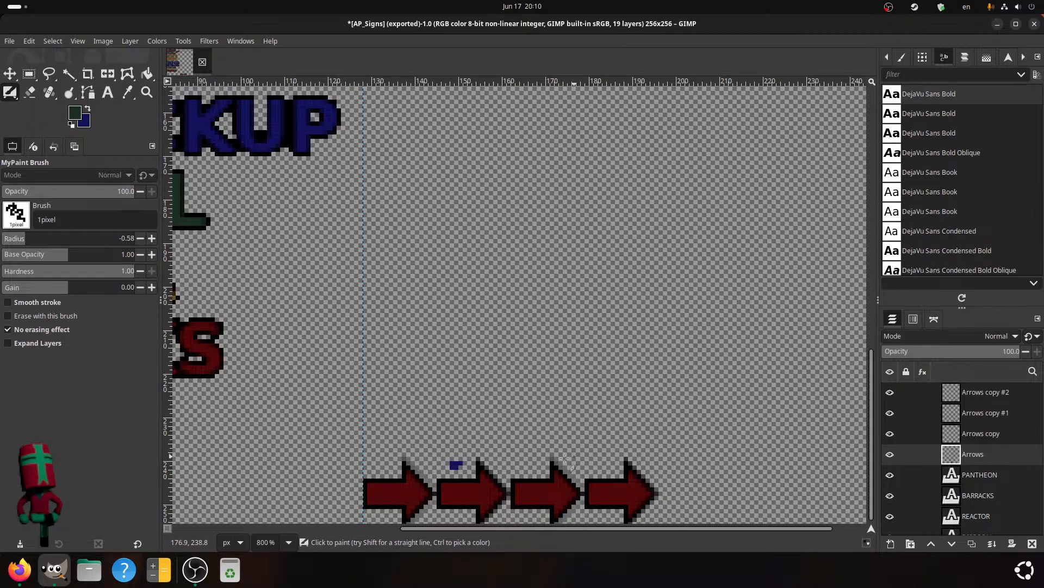
- Paint a small dark green swatch above the third arrow
{"action": "left_click_drag", "start_coordinate": [528, 467], "coordinate": [541, 466]}
{"action": "key", "text": "ctrl+z"}
{"action": "scroll", "coordinate": [531, 366], "scroll_direction": "down", "scroll_amount": 3}
{"action": "scroll", "coordinate": [532, 366], "scroll_direction": "right", "scroll_amount": 5}
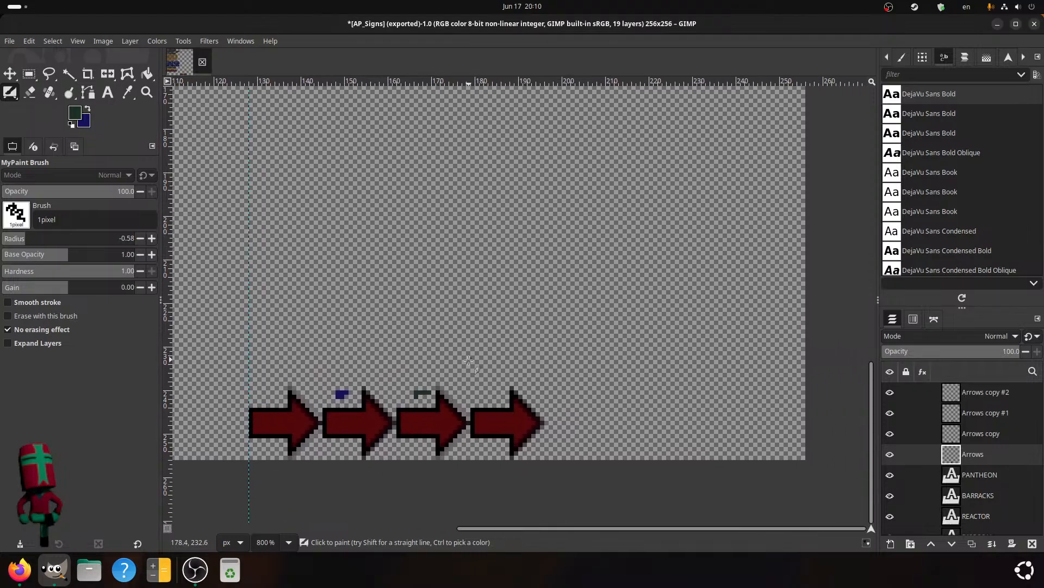
{"action": "middle_click_drag", "start_coordinate": [468, 360], "coordinate": [451, 374]}
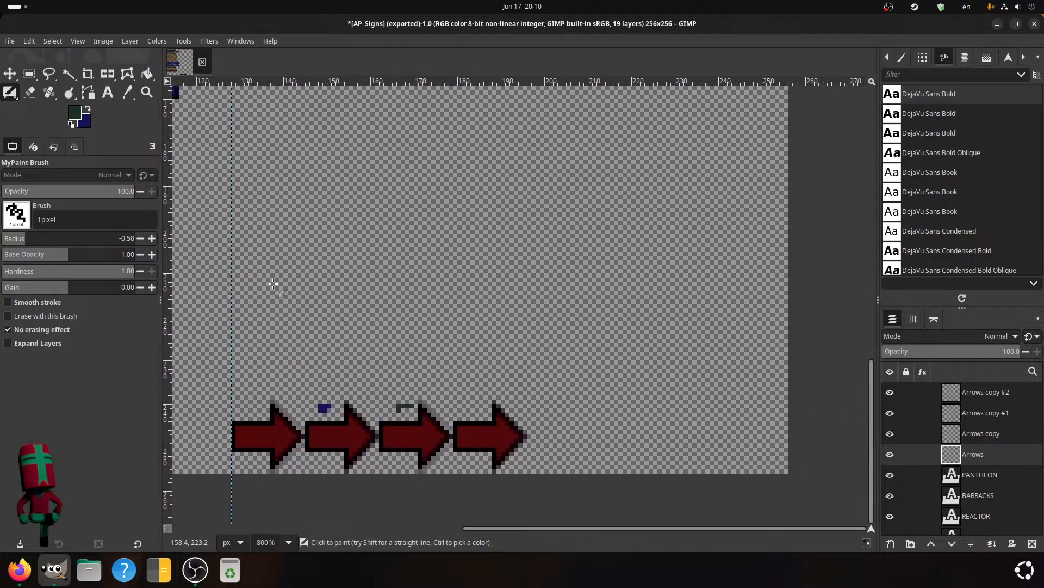
- Look up the HTML notation of the orange fill colour on the SECTOR 32 and REACTOR text layers
{"action": "left_click", "coordinate": [75, 114]}
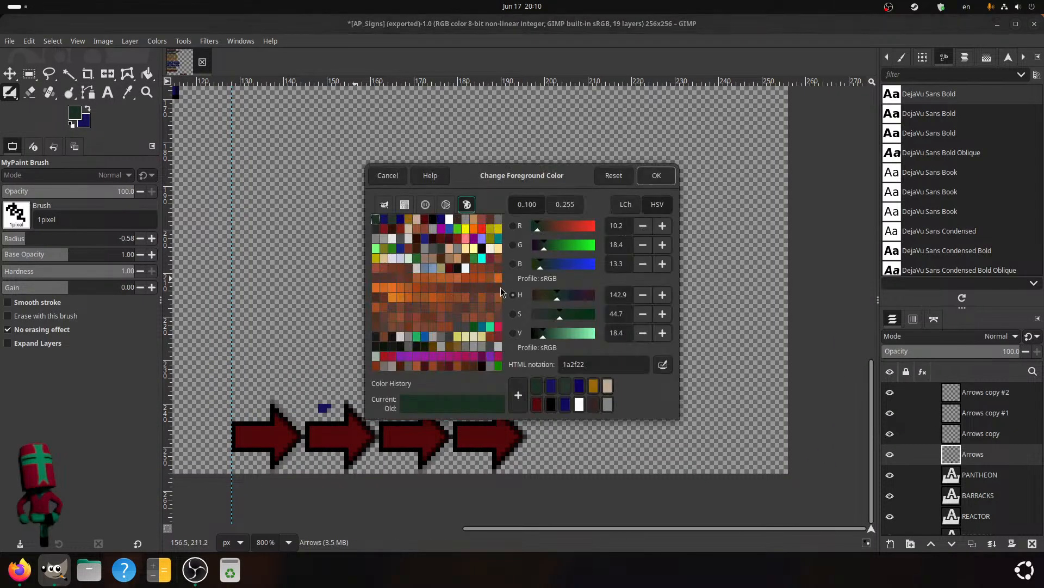
{"action": "left_click", "coordinate": [388, 175]}
{"action": "middle_click_drag", "start_coordinate": [341, 244], "coordinate": [709, 374]}
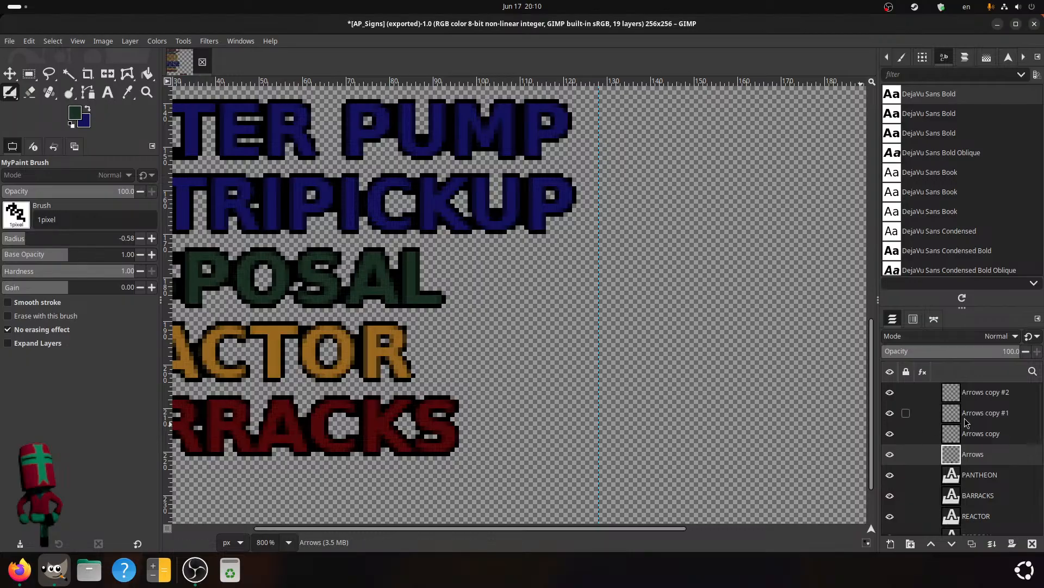
{"action": "middle_click_drag", "start_coordinate": [430, 326], "coordinate": [588, 554]}
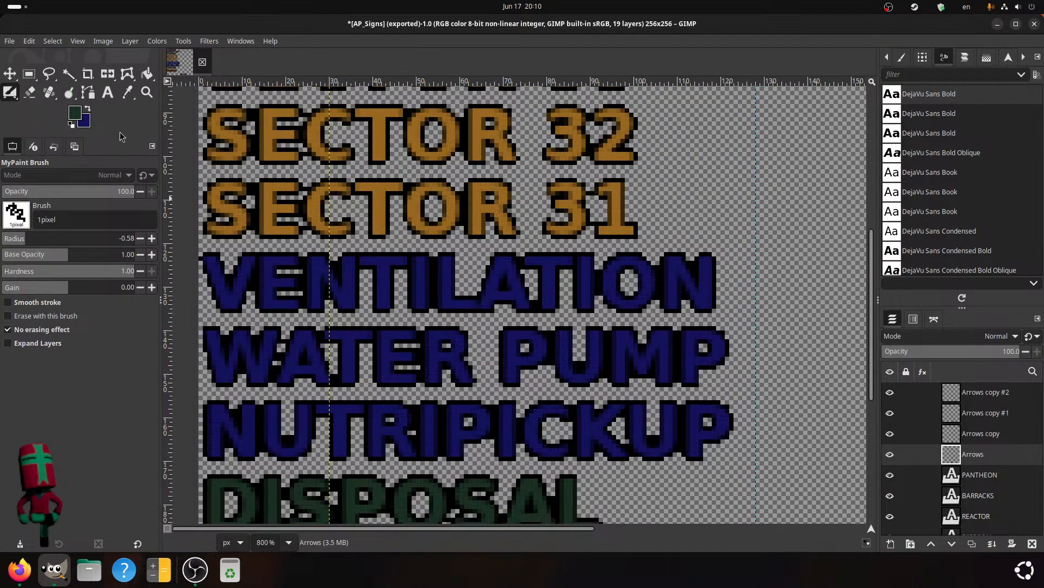
{"action": "key", "text": "t"}
{"action": "left_click", "coordinate": [514, 152]}
{"action": "left_click", "coordinate": [65, 270]}
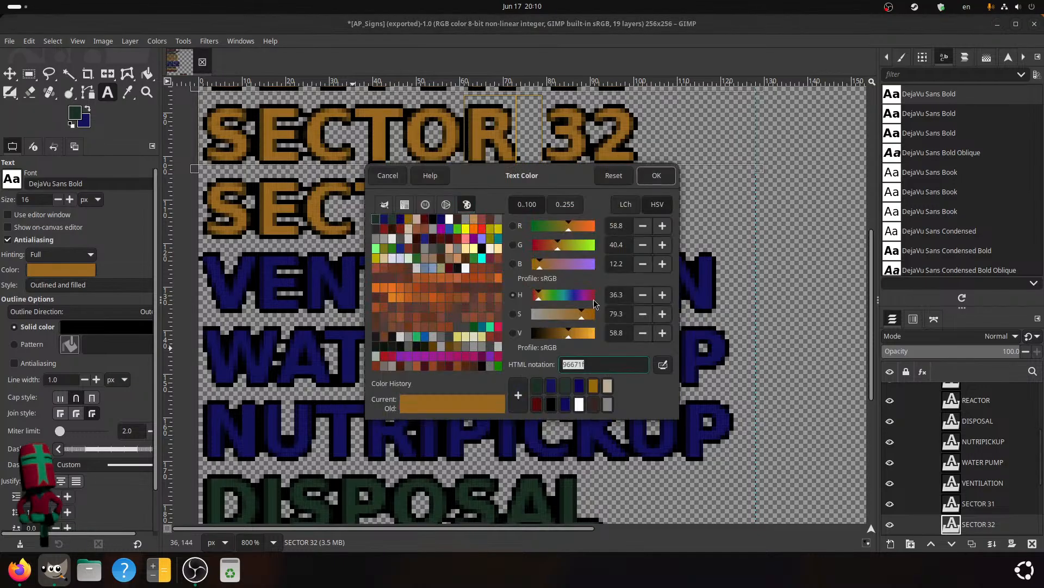
{"action": "left_click", "coordinate": [657, 175]}
{"action": "scroll", "coordinate": [459, 397], "scroll_direction": "down", "scroll_amount": 5}
{"action": "left_click", "coordinate": [459, 397]}
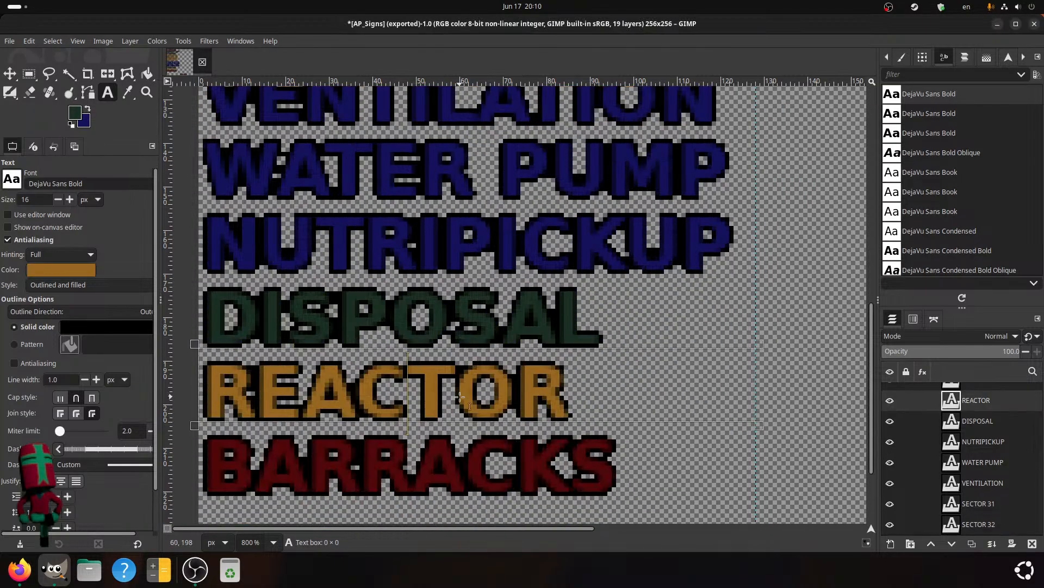
{"action": "left_click", "coordinate": [61, 269]}
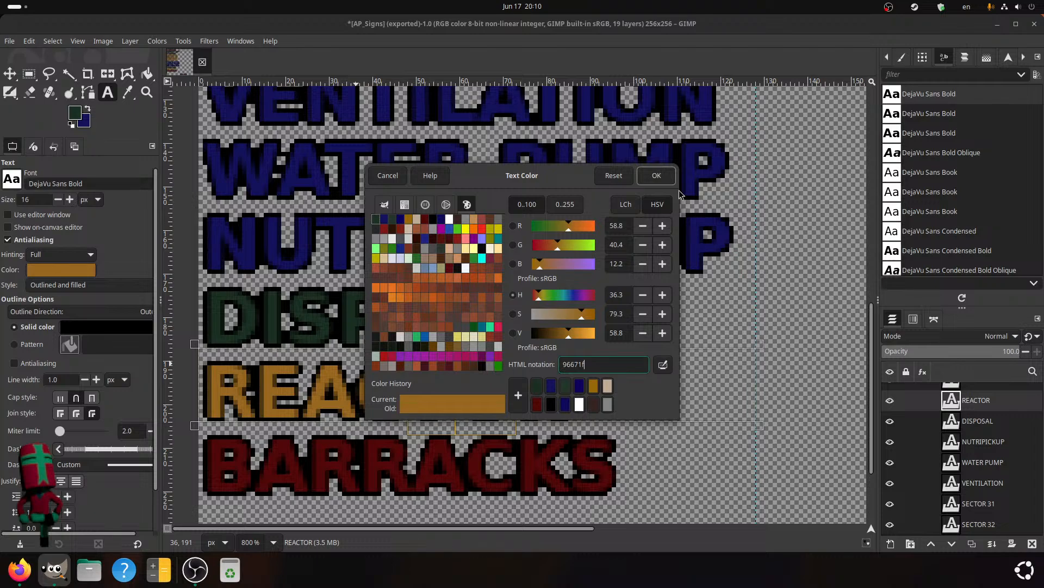
{"action": "left_click", "coordinate": [657, 175]}
- Set the foreground colour to the orange 96671f
{"action": "scroll", "coordinate": [413, 385], "scroll_direction": "down", "scroll_amount": 3}
{"action": "scroll", "coordinate": [413, 385], "scroll_direction": "right", "scroll_amount": 8, "text": "shift"}
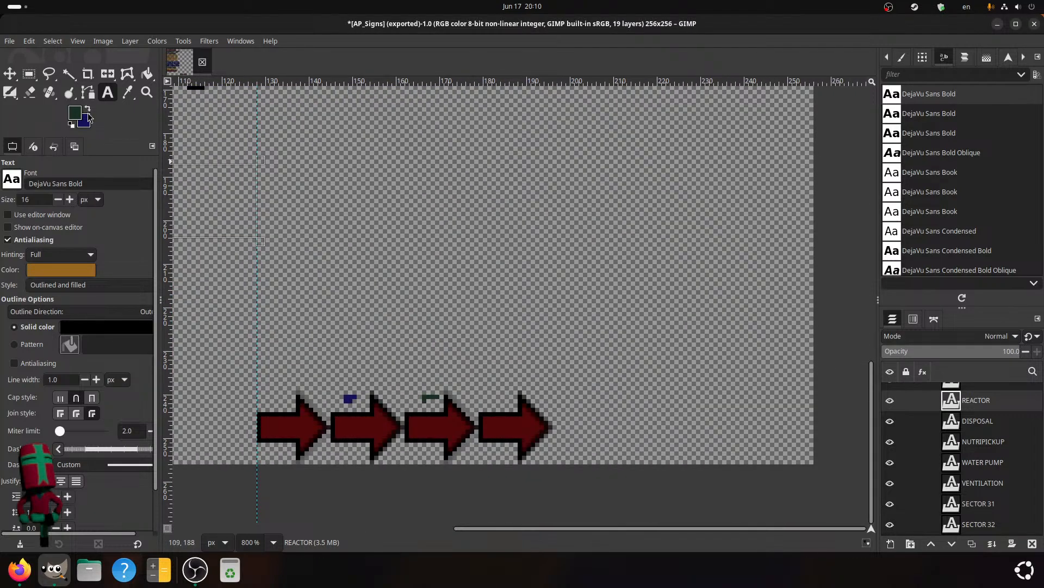
{"action": "left_click", "coordinate": [77, 116]}
{"action": "left_click_drag", "start_coordinate": [595, 360], "coordinate": [560, 363]}
{"action": "type", "text": "96671f"}
{"action": "key", "text": "Return"}
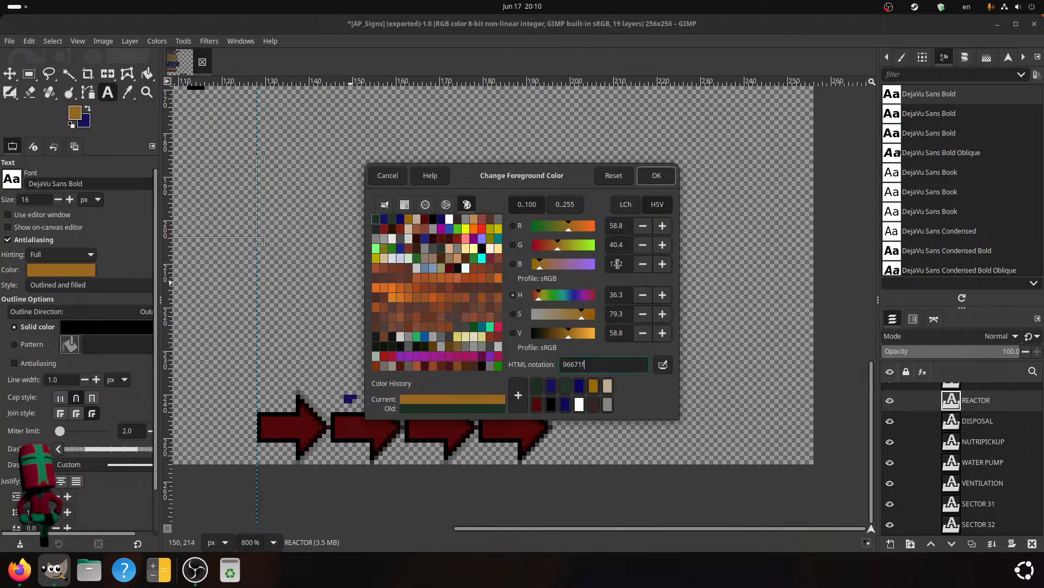
{"action": "left_click", "coordinate": [656, 175]}
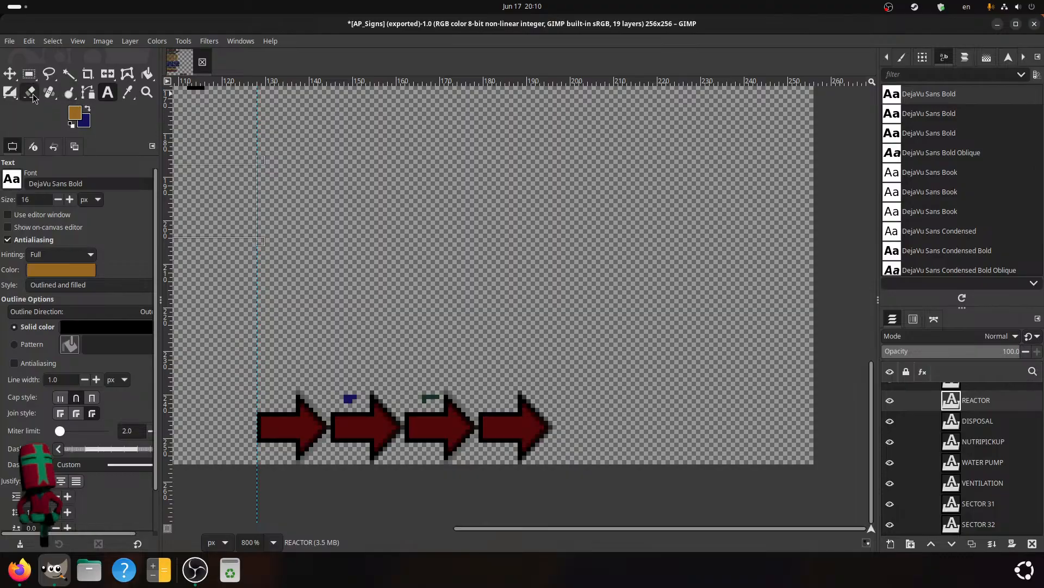
{"action": "left_click", "coordinate": [496, 396]}
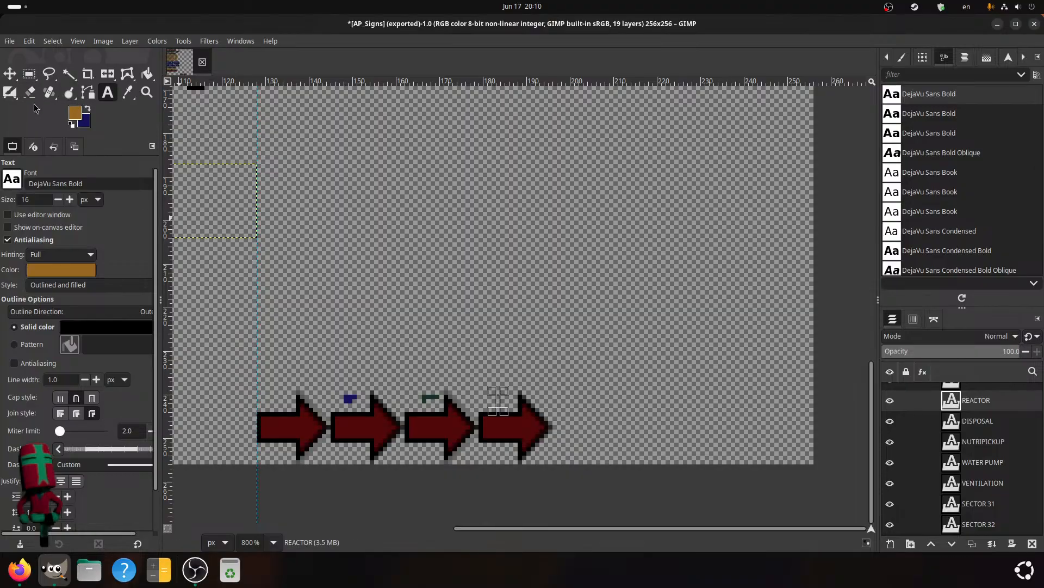
{"action": "left_click", "coordinate": [325, 187]}
{"action": "type", "text": "r"}
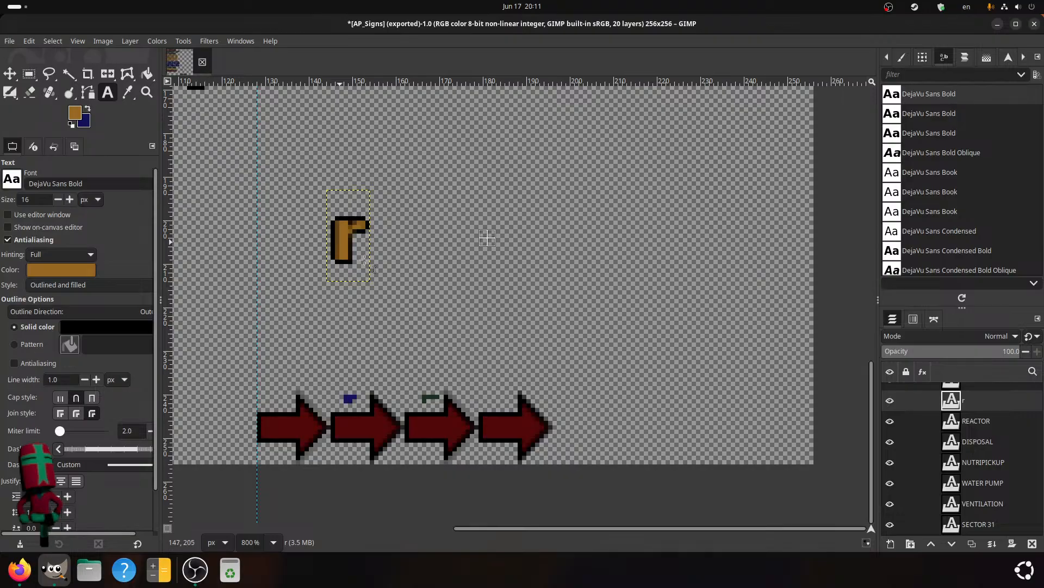
{"action": "left_click", "coordinate": [1032, 543]}
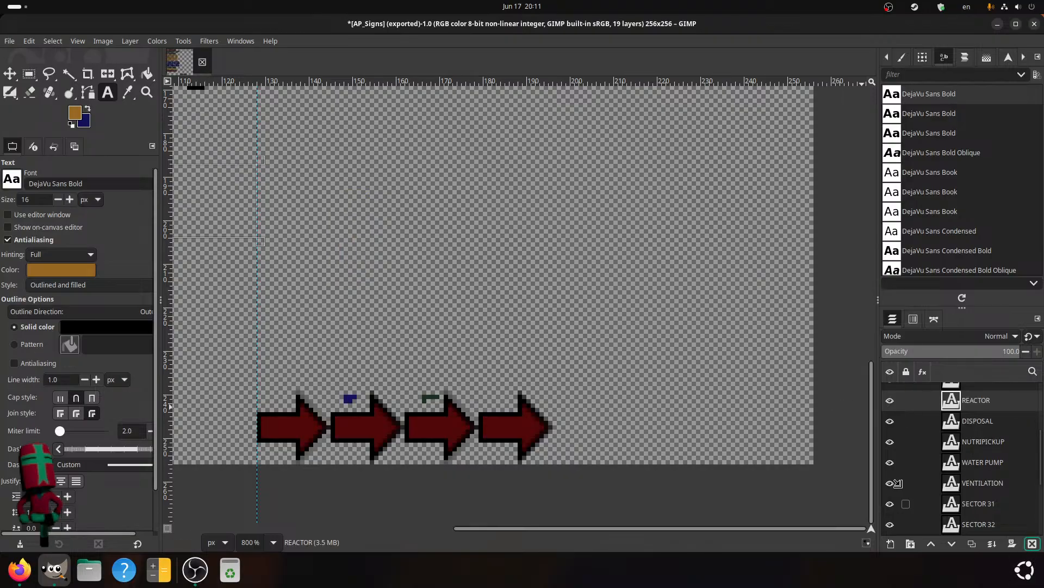
- Paint a small orange swatch above the fourth arrow on the Arrows layer with the MyPaint brush
{"action": "left_click", "coordinate": [29, 73]}
{"action": "middle_click_drag", "start_coordinate": [310, 251], "coordinate": [697, 272]}
{"action": "middle_click_drag", "start_coordinate": [693, 316], "coordinate": [313, 257]}
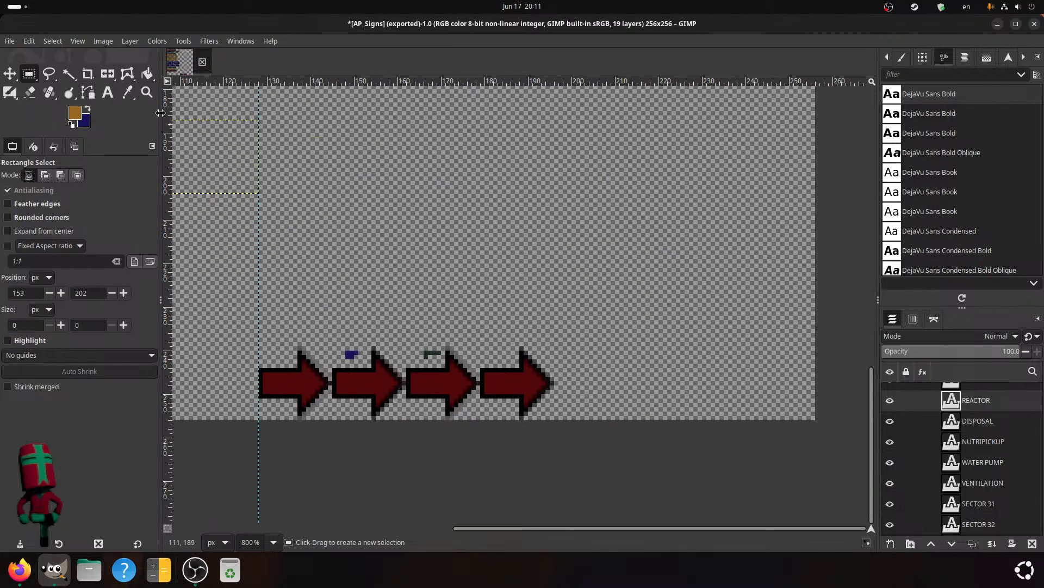
{"action": "left_click", "coordinate": [11, 92]}
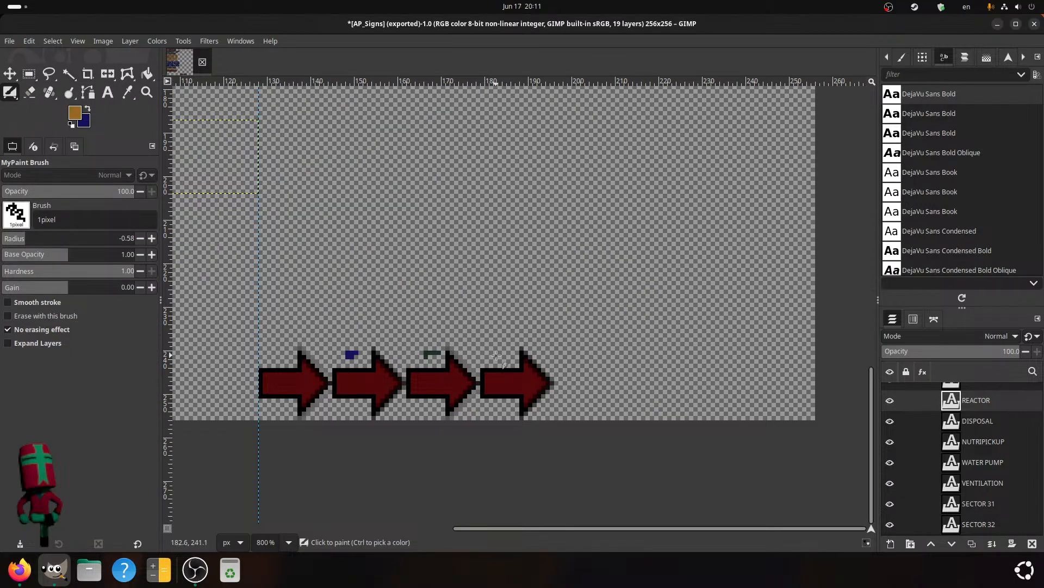
{"action": "scroll", "coordinate": [988, 491], "scroll_direction": "up", "scroll_amount": 4}
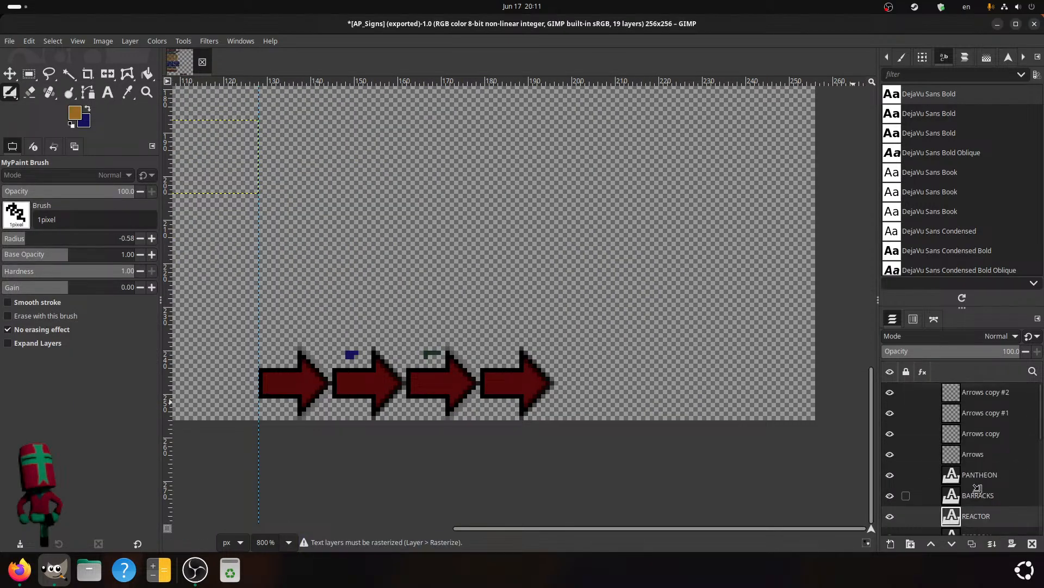
{"action": "left_click", "coordinate": [972, 455]}
{"action": "left_click_drag", "start_coordinate": [503, 357], "coordinate": [492, 351]}
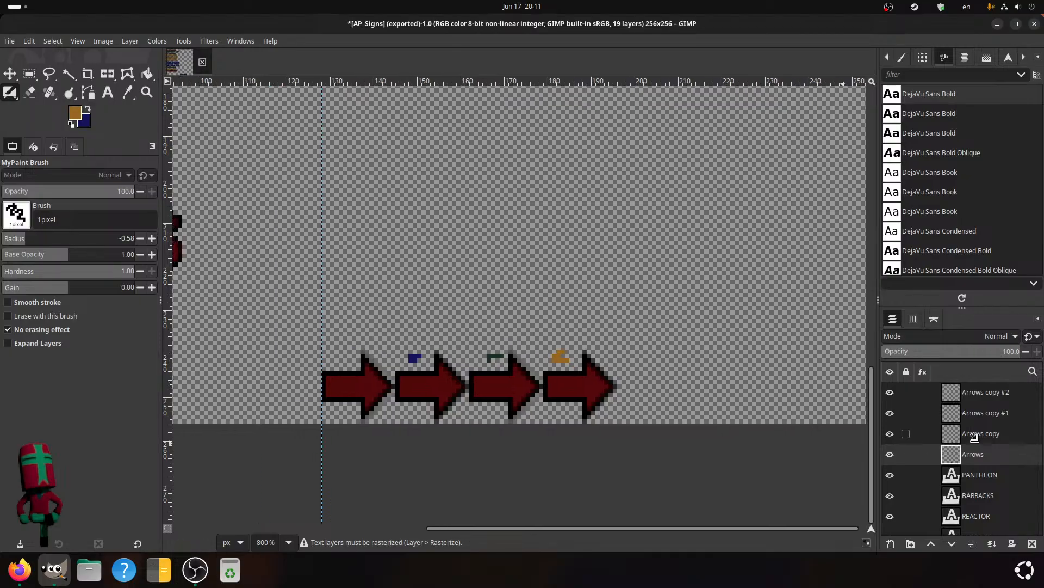
- Make the Arrows copy layer active and magnify the canvas to 3200%
{"action": "left_click", "coordinate": [979, 432]}
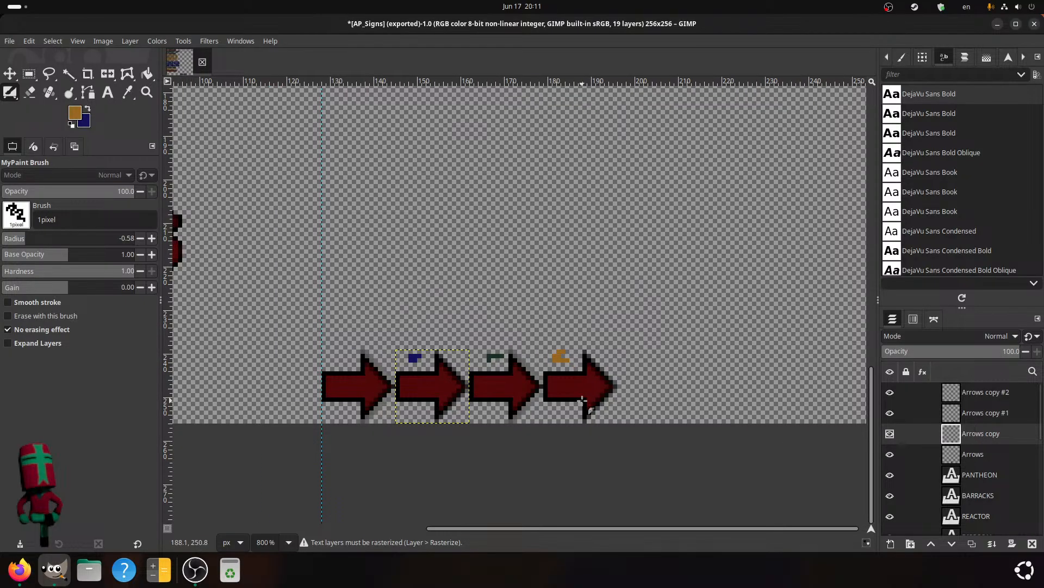
{"action": "left_click", "coordinate": [287, 542]}
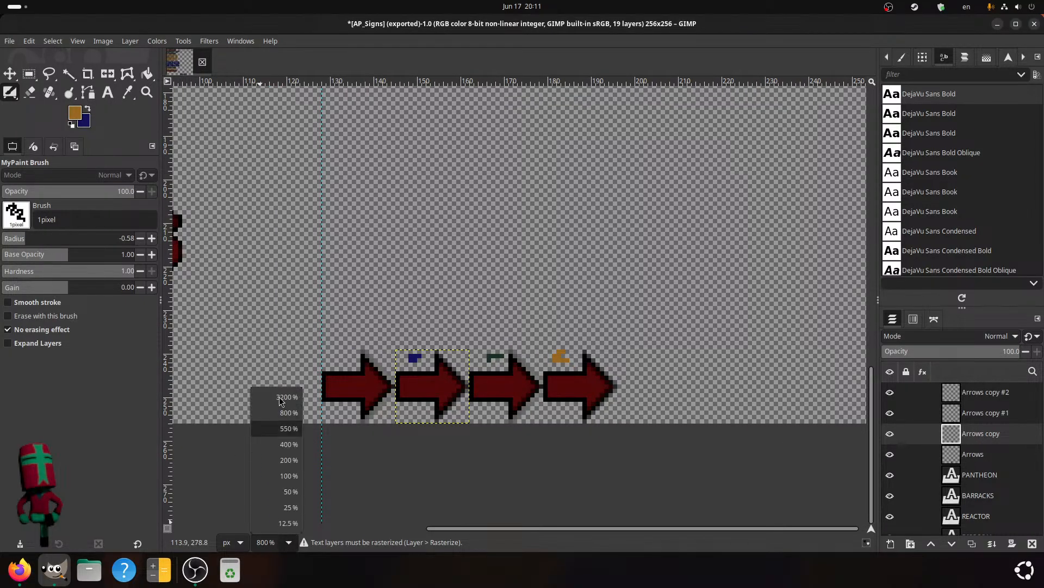
{"action": "left_click", "coordinate": [275, 393]}
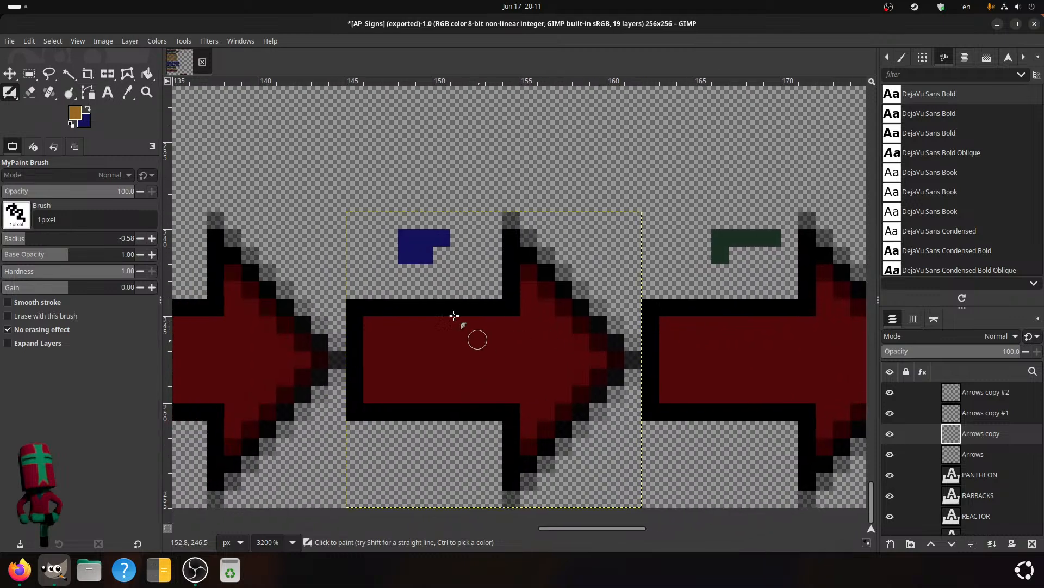
{"action": "left_click", "coordinate": [157, 41]}
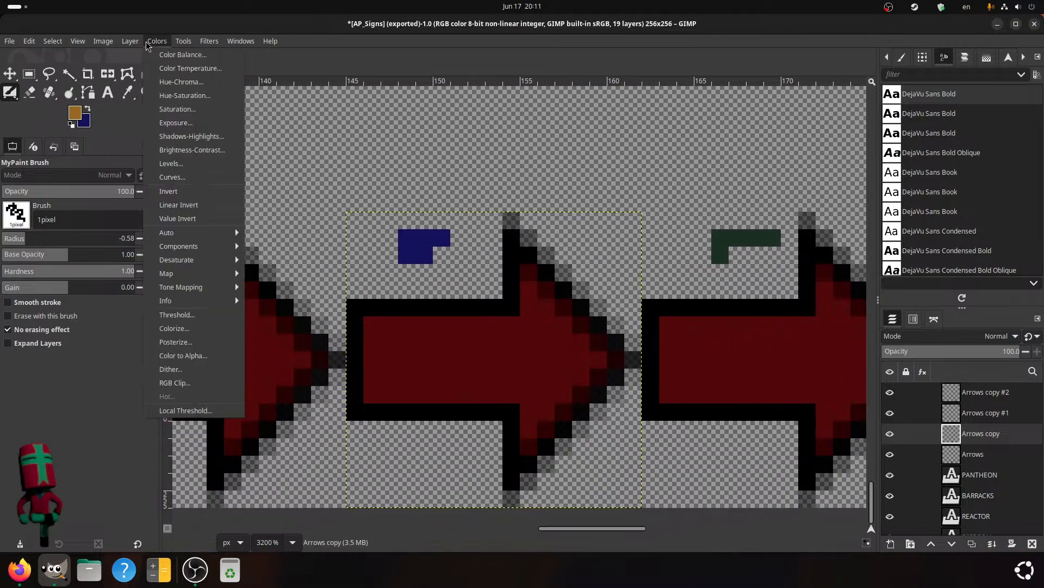
{"action": "left_click", "coordinate": [185, 96]}
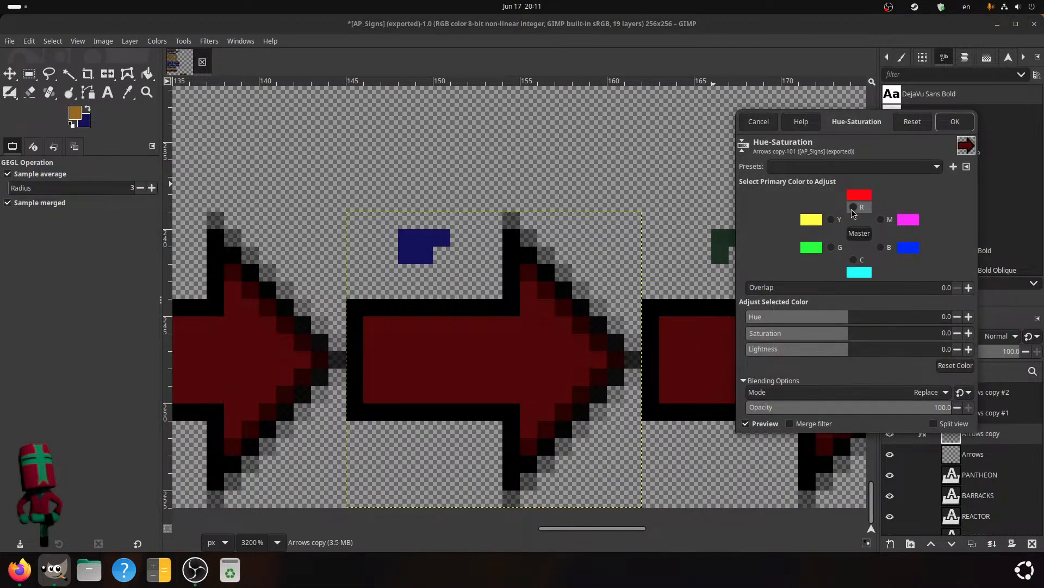
{"action": "left_click", "coordinate": [759, 121]}
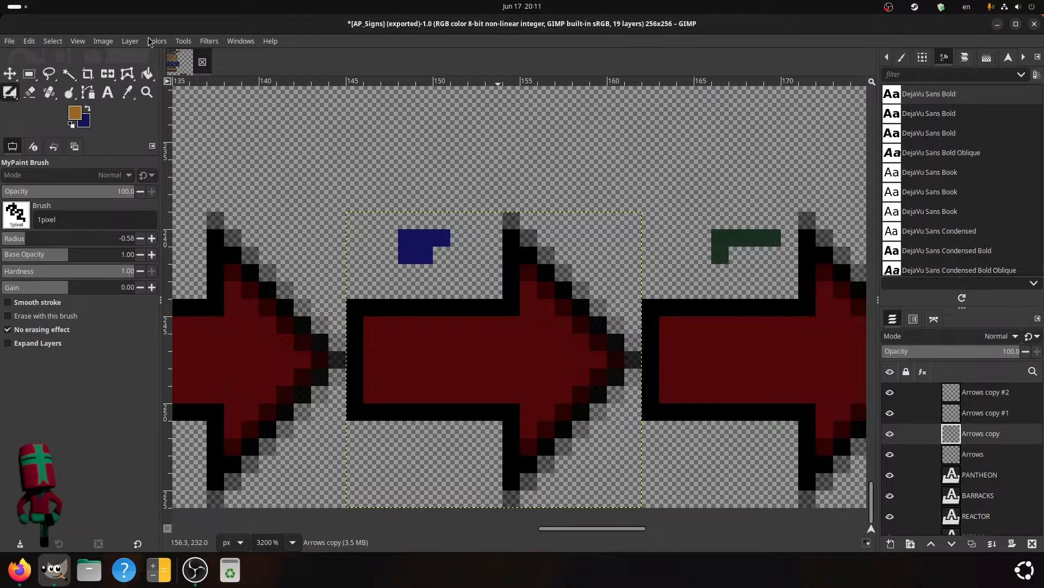
{"action": "left_click", "coordinate": [153, 41]}
{"action": "left_click", "coordinate": [183, 55]}
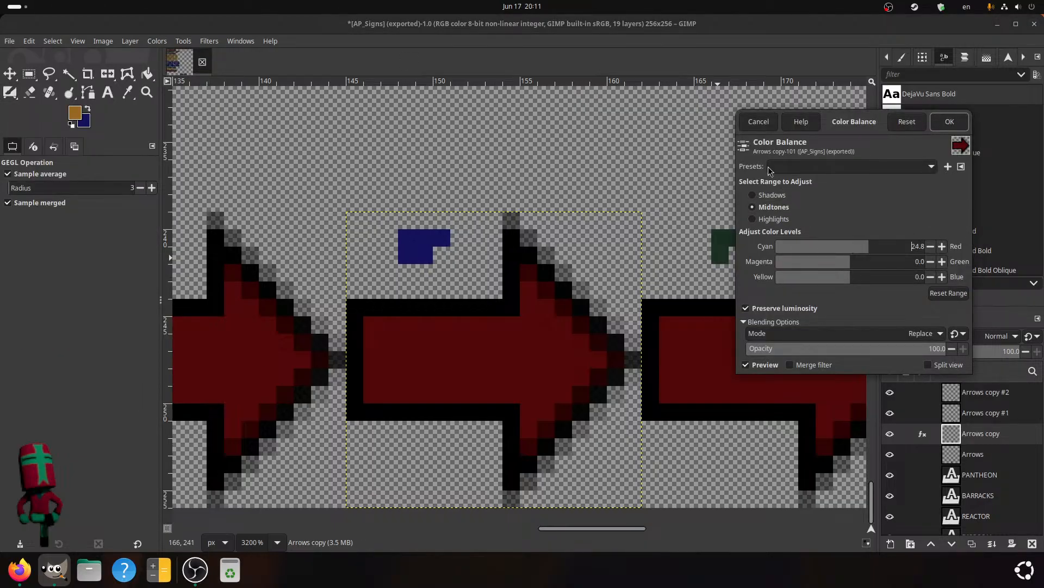
{"action": "left_click", "coordinate": [759, 121]}
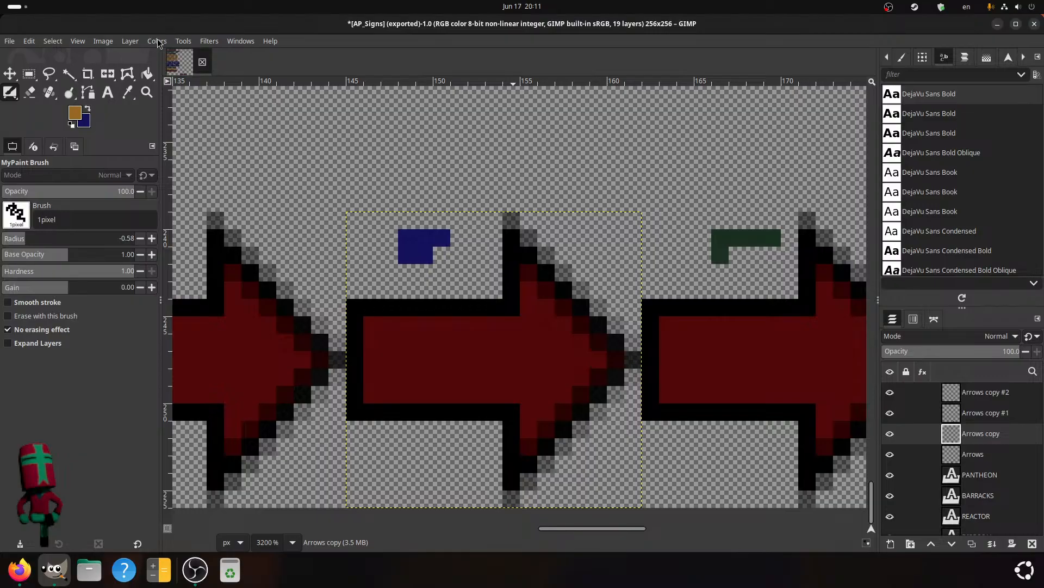
- Try recolouring the Arrows copy layer blue with Hue-Chroma at hue -109.54, chroma 23.86 and lightness -28.15
{"action": "left_click", "coordinate": [157, 41]}
{"action": "left_click", "coordinate": [183, 82]}
{"action": "left_click_drag", "start_coordinate": [844, 188], "coordinate": [978, 207]}
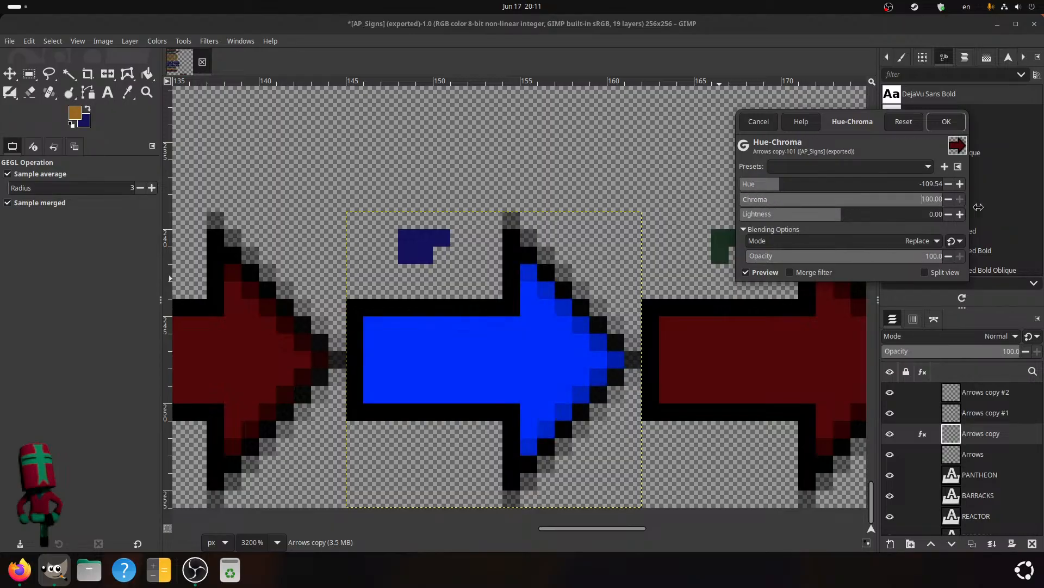
{"action": "left_click_drag", "start_coordinate": [850, 218], "coordinate": [812, 218]}
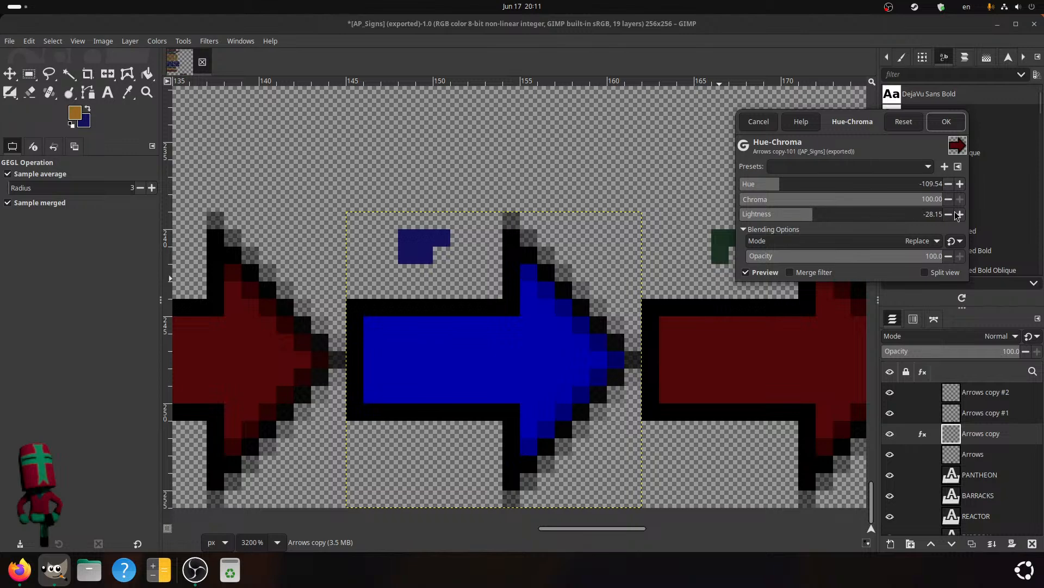
{"action": "left_click_drag", "start_coordinate": [925, 200], "coordinate": [865, 200]}
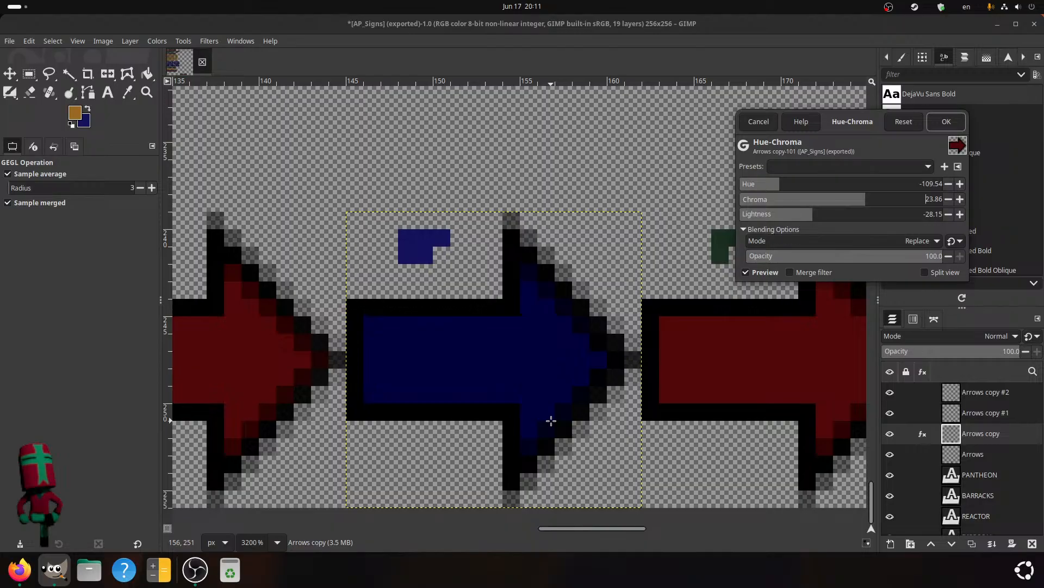
{"action": "left_click", "coordinate": [849, 169]}
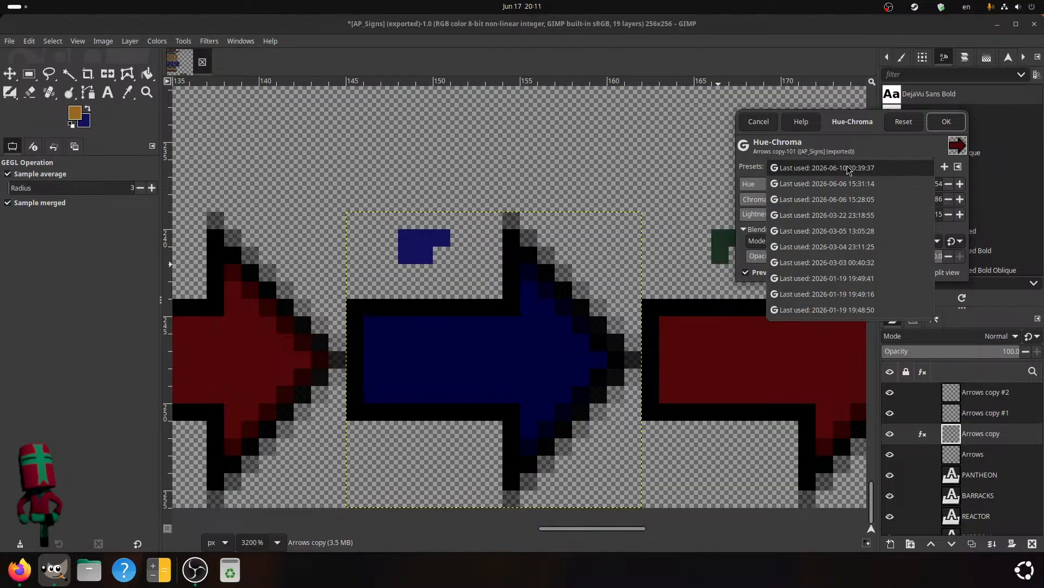
{"action": "left_click", "coordinate": [871, 154]}
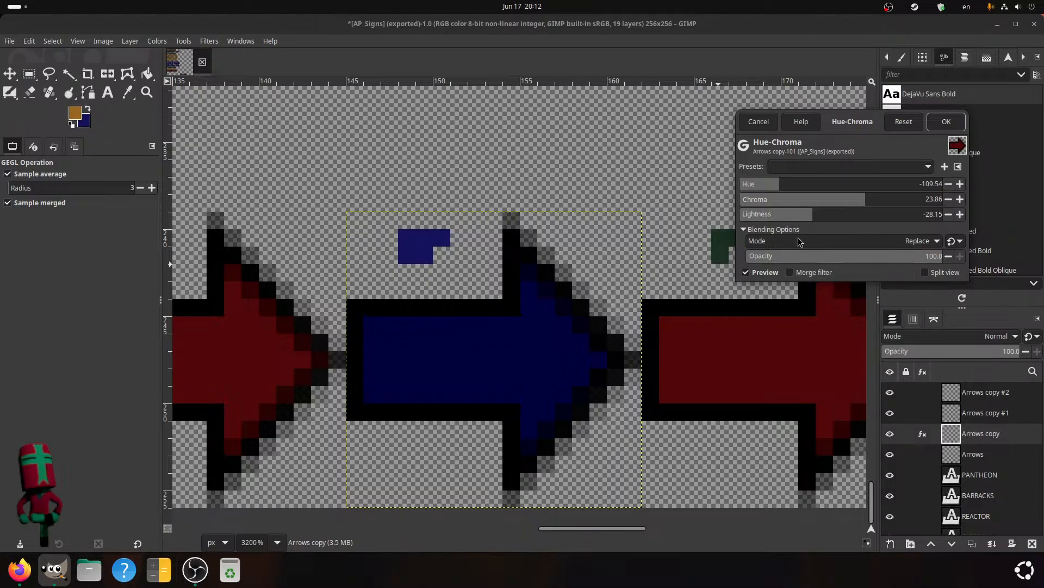
{"action": "left_click", "coordinate": [820, 216]}
{"action": "left_click", "coordinate": [758, 123]}
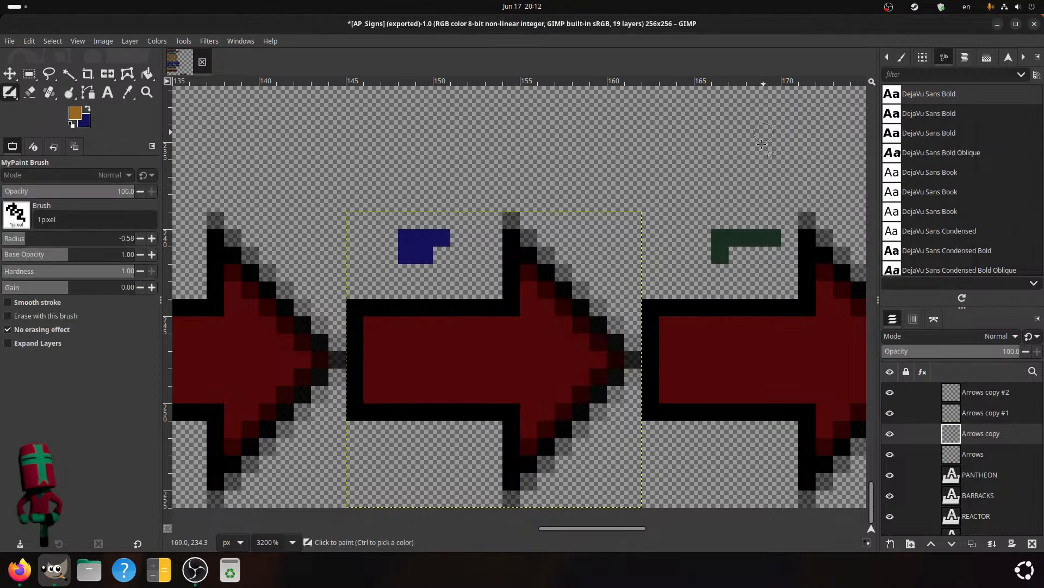
- Move the Arrows layer above its three copies in the layer stack
{"action": "double_click", "coordinate": [953, 457]}
{"action": "left_click_drag", "start_coordinate": [953, 457], "coordinate": [966, 388]}
{"action": "left_click", "coordinate": [375, 158]}
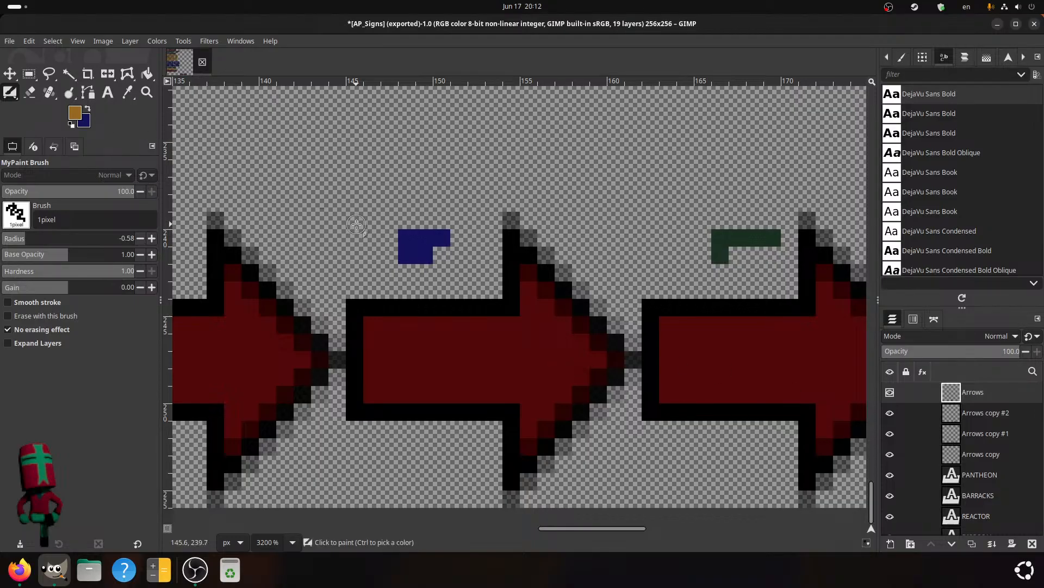
- Extend the blue and orange swatches on the Arrows layer down into the red fill of the arrows beneath them
{"action": "key", "text": "x"}
{"action": "left_click_drag", "start_coordinate": [442, 255], "coordinate": [441, 319]}
{"action": "middle_click_drag", "start_coordinate": [508, 357], "coordinate": [284, 373]}
{"action": "key", "text": "x"}
{"action": "middle_click_drag", "start_coordinate": [624, 319], "coordinate": [274, 305]}
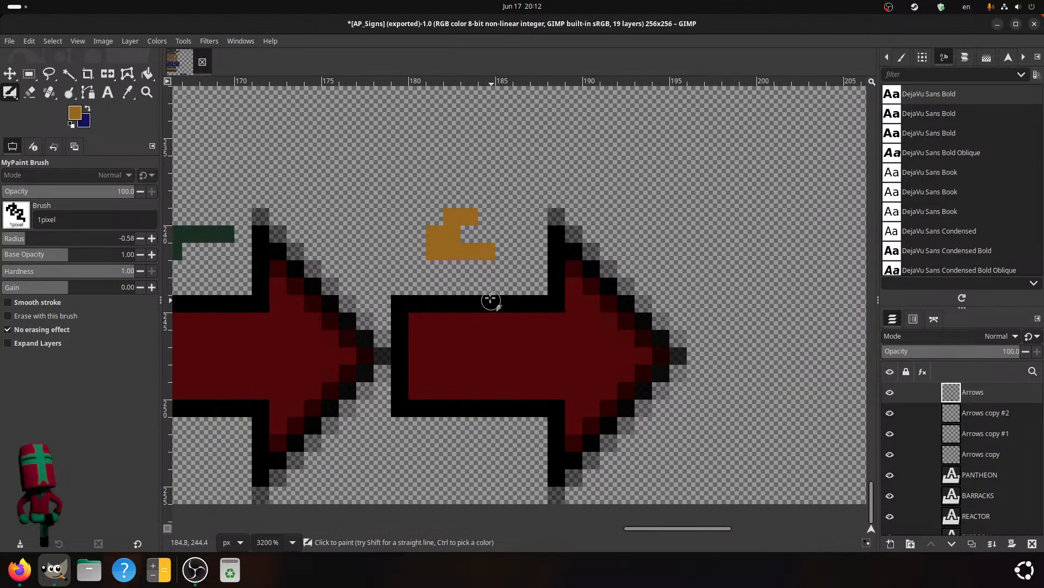
{"action": "left_click_drag", "start_coordinate": [487, 251], "coordinate": [487, 327]}
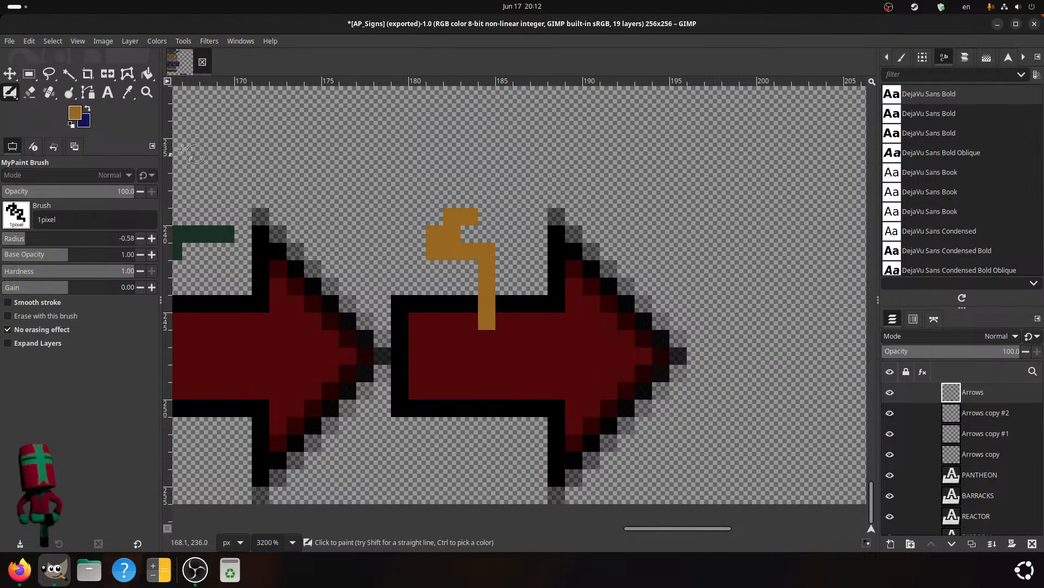
- Set the foreground to the dark green from the colour history and extend the green swatch down into the third arrow
{"action": "key", "text": "x"}
{"action": "left_click", "coordinate": [75, 113]}
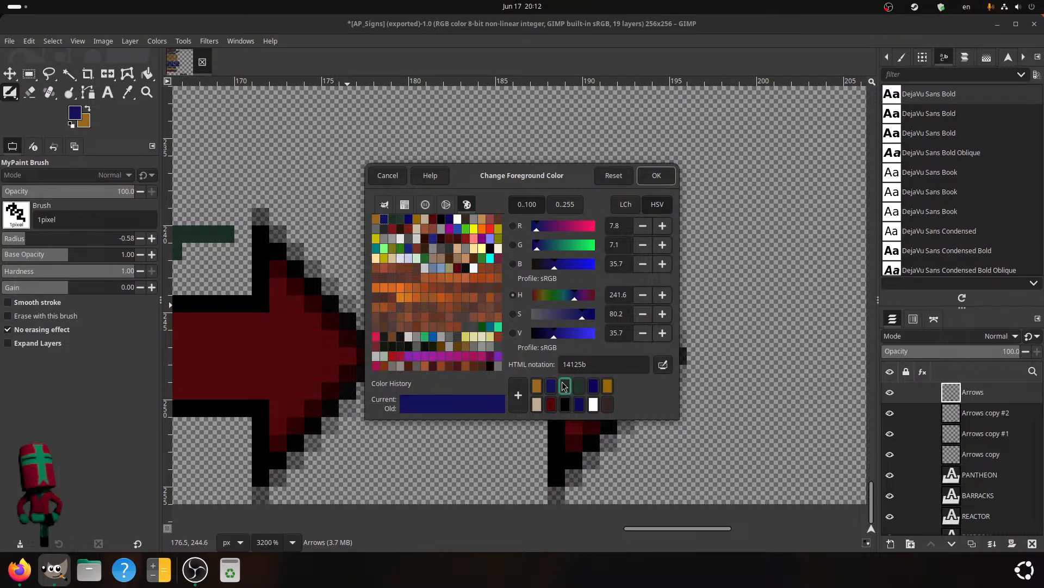
{"action": "left_click", "coordinate": [564, 386]}
{"action": "left_click", "coordinate": [656, 175]}
{"action": "middle_click_drag", "start_coordinate": [299, 289], "coordinate": [488, 282]}
{"action": "left_click_drag", "start_coordinate": [363, 250], "coordinate": [361, 305]}
{"action": "middle_click_drag", "start_coordinate": [329, 314], "coordinate": [706, 299]}
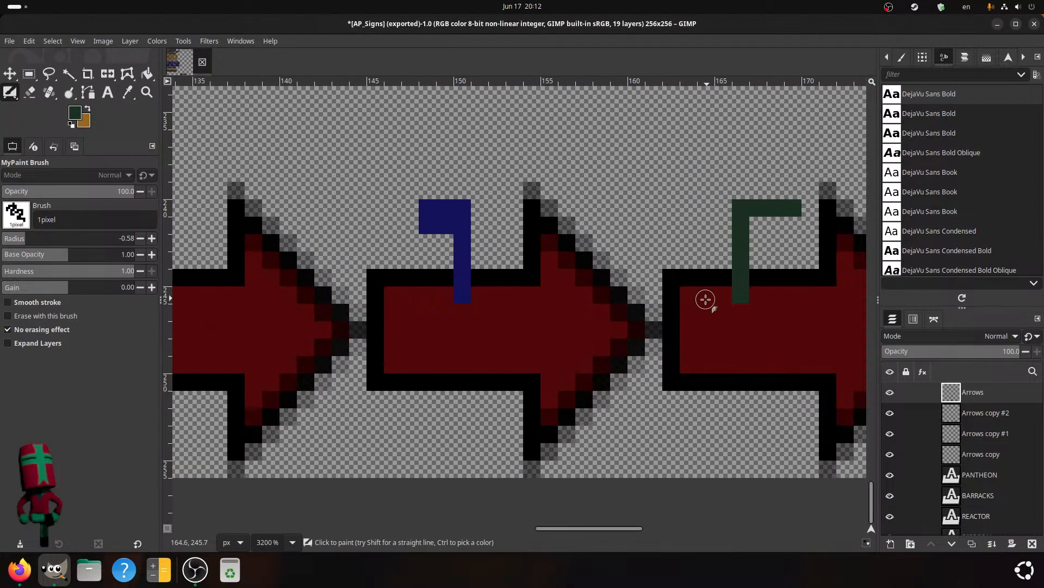
{"action": "left_click", "coordinate": [979, 433]}
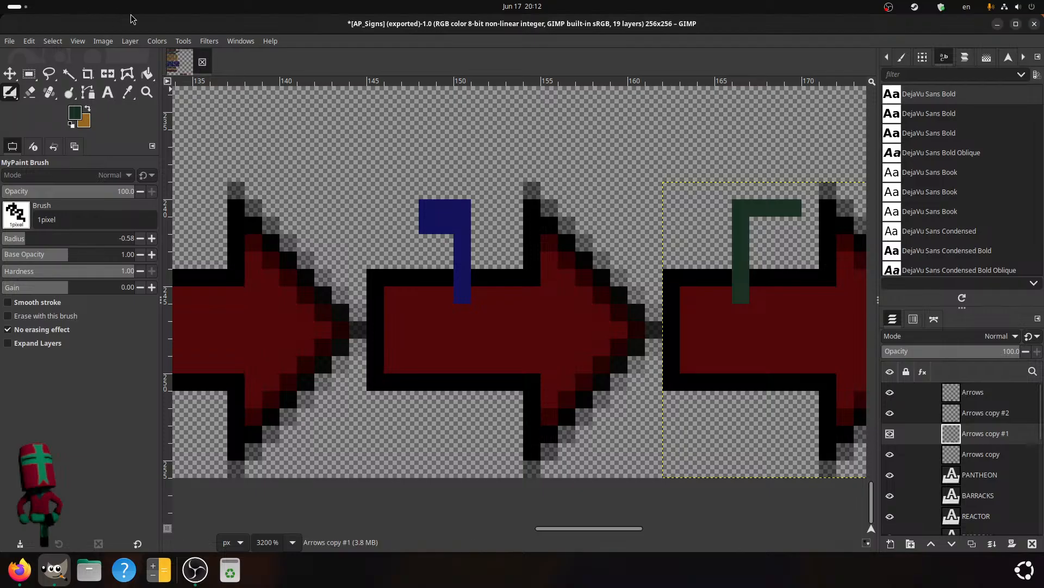
{"action": "left_click", "coordinate": [158, 41]}
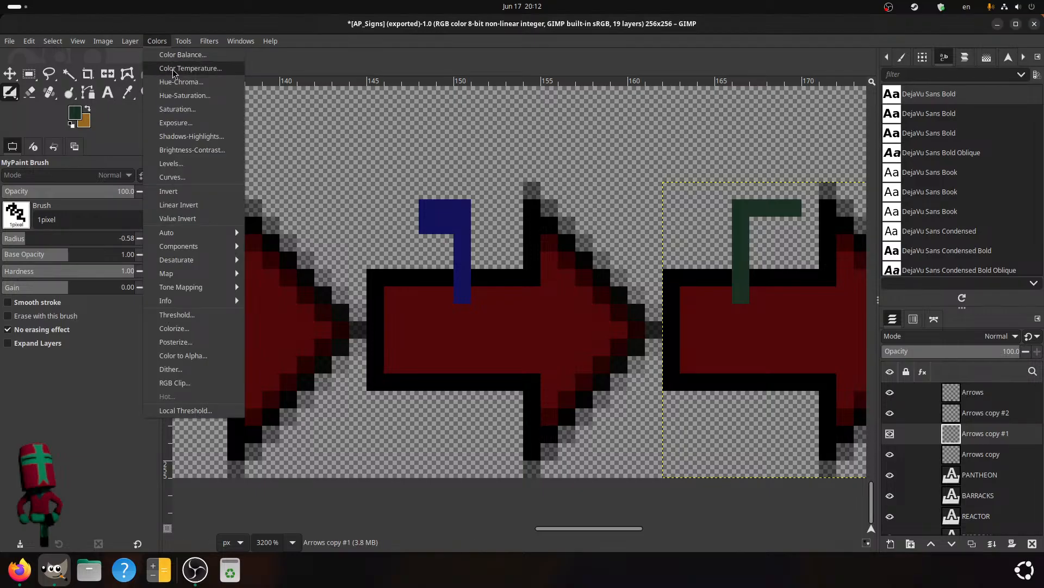
{"action": "left_click", "coordinate": [182, 81]}
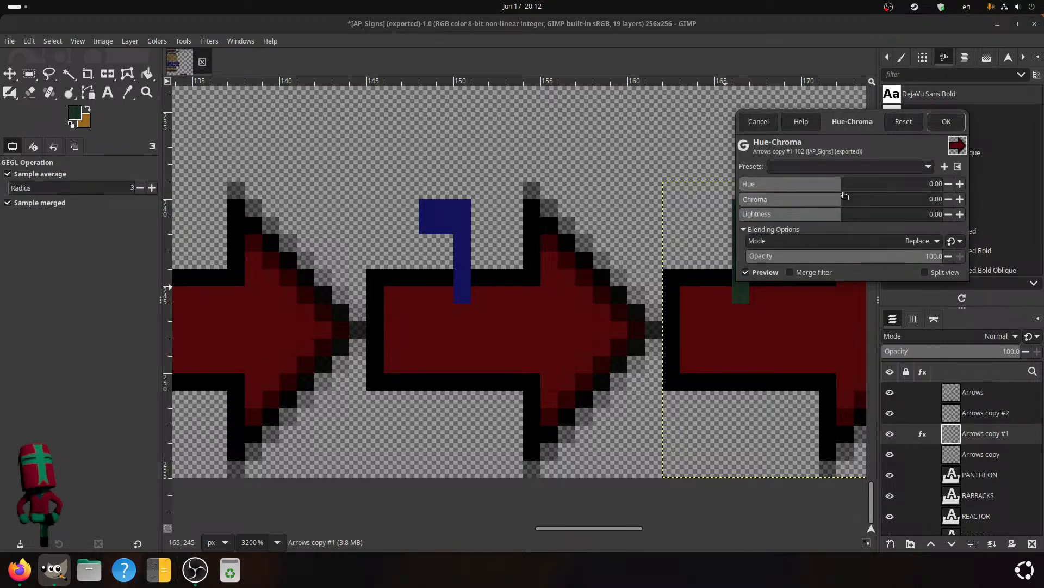
{"action": "left_click_drag", "start_coordinate": [847, 188], "coordinate": [817, 188]}
{"action": "left_click", "coordinate": [759, 121]}
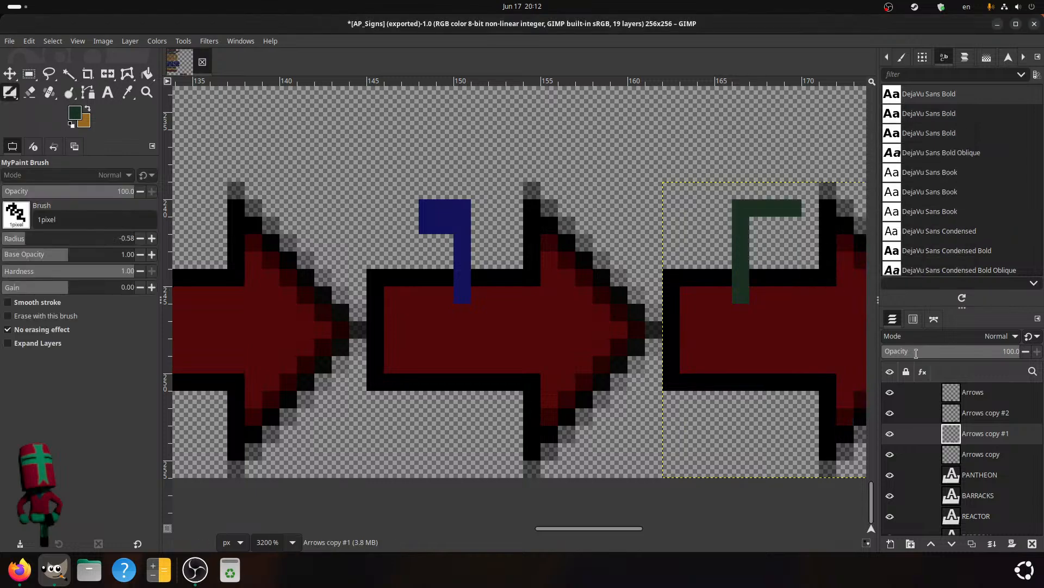
- Try shifting the Arrows copy layer towards the blue swatch with Hue-Chroma at hue -153.94, chroma 17.43 and lightness -14.75
{"action": "left_click", "coordinate": [949, 453]}
{"action": "left_click", "coordinate": [156, 41]}
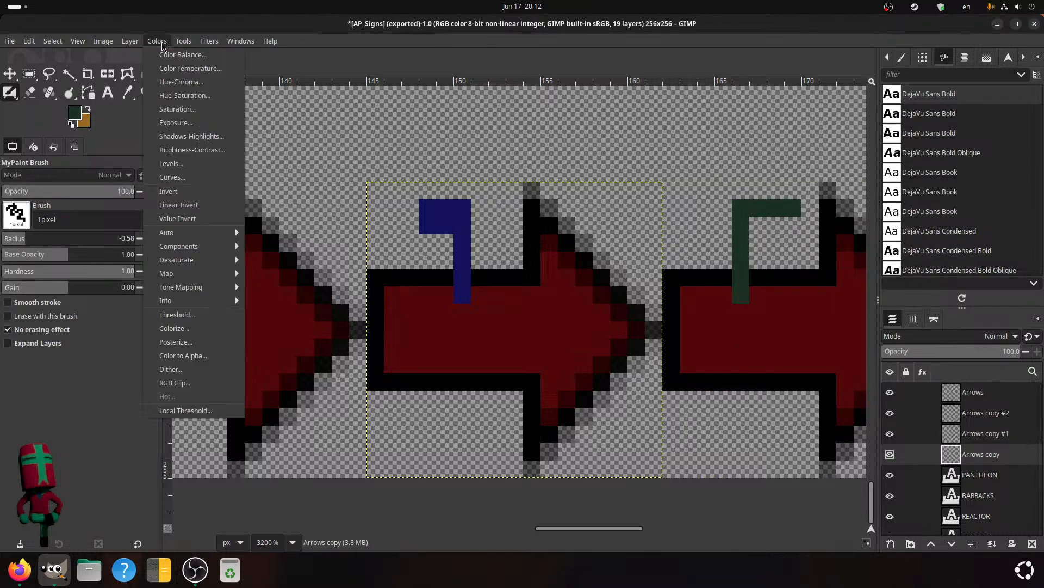
{"action": "left_click", "coordinate": [175, 81]}
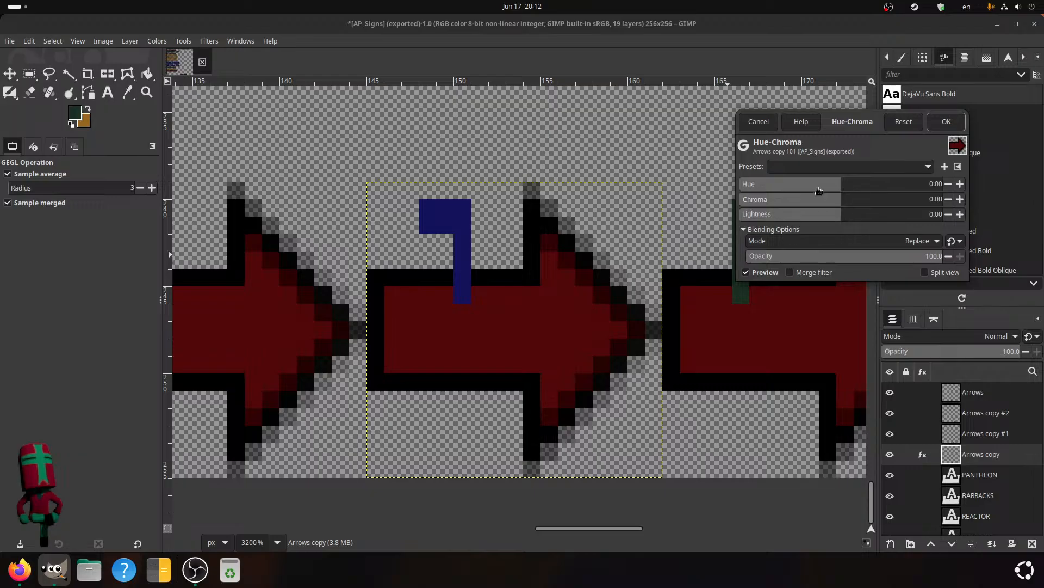
{"action": "left_click_drag", "start_coordinate": [818, 187], "coordinate": [758, 199]}
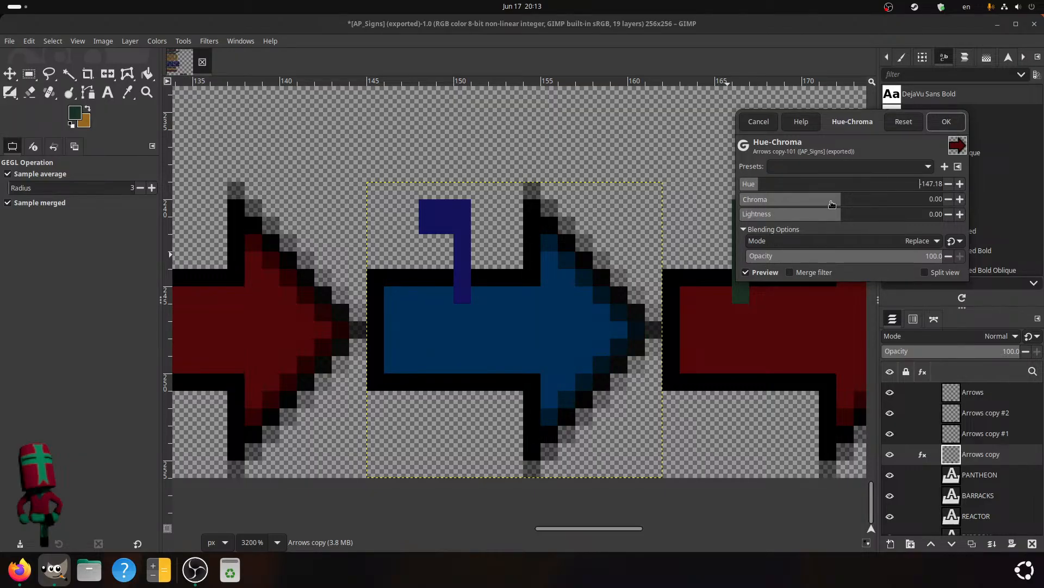
{"action": "left_click_drag", "start_coordinate": [854, 202], "coordinate": [822, 215]}
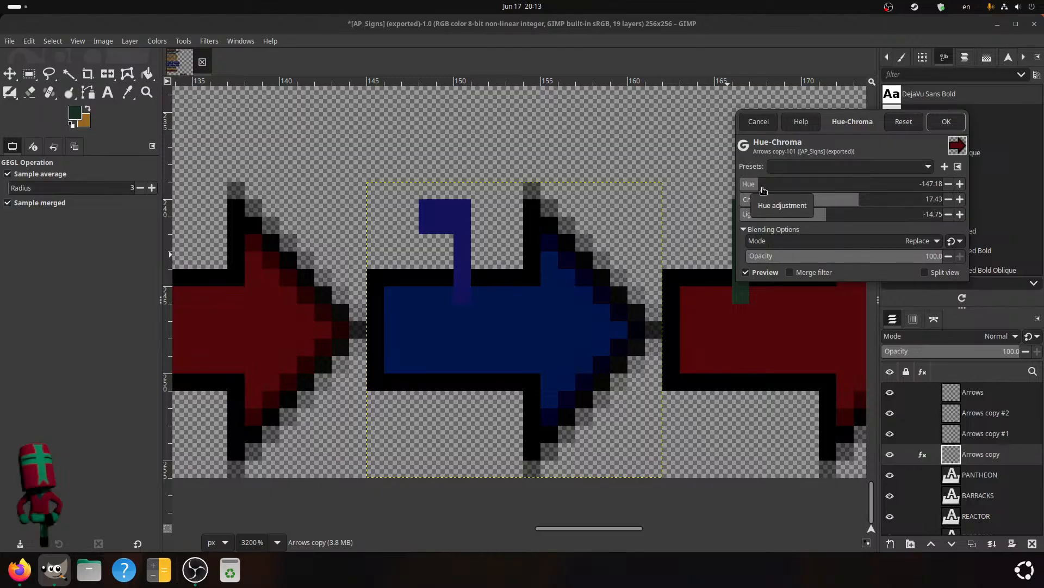
{"action": "left_click_drag", "start_coordinate": [757, 185], "coordinate": [760, 186]}
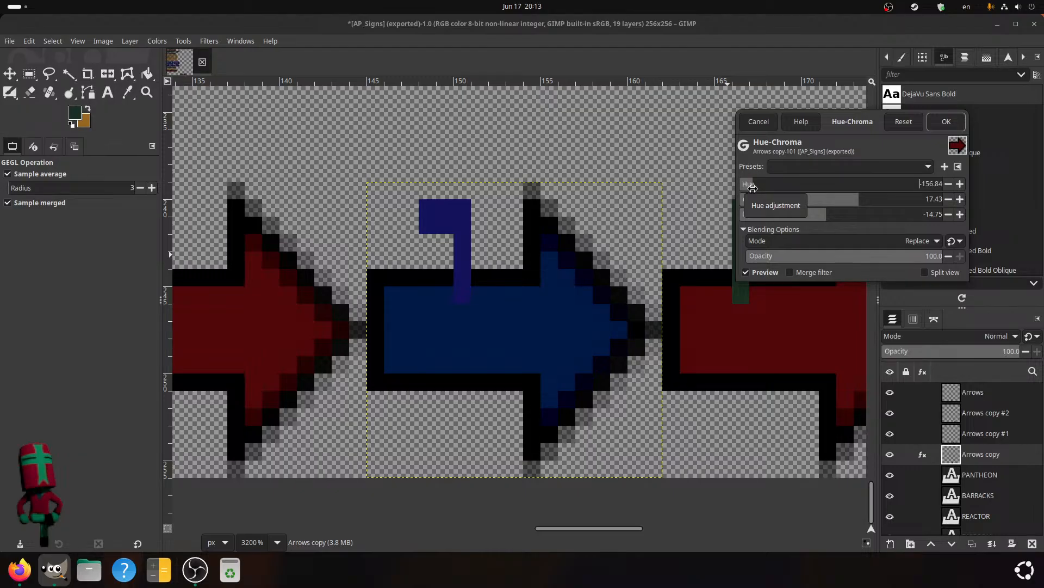
{"action": "left_click_drag", "start_coordinate": [753, 188], "coordinate": [744, 189]}
{"action": "left_click_drag", "start_coordinate": [751, 185], "coordinate": [755, 185]}
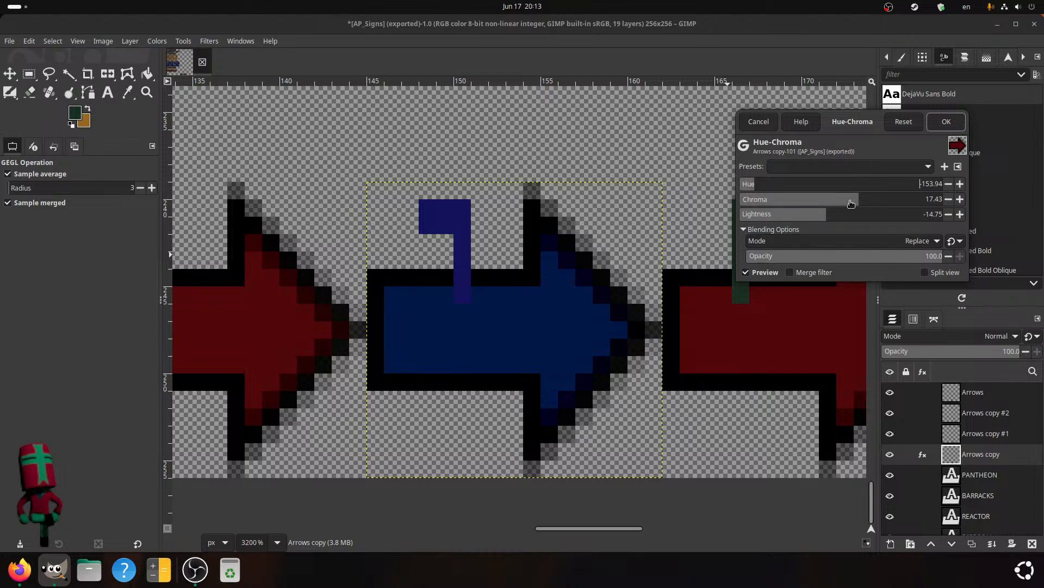
- Try chroma 13.14, lightness -15.28 and a slightly raised hue on the Arrows copy layer, and discard the Hue-Chroma adjustment
{"action": "left_click_drag", "start_coordinate": [825, 213], "coordinate": [884, 199]}
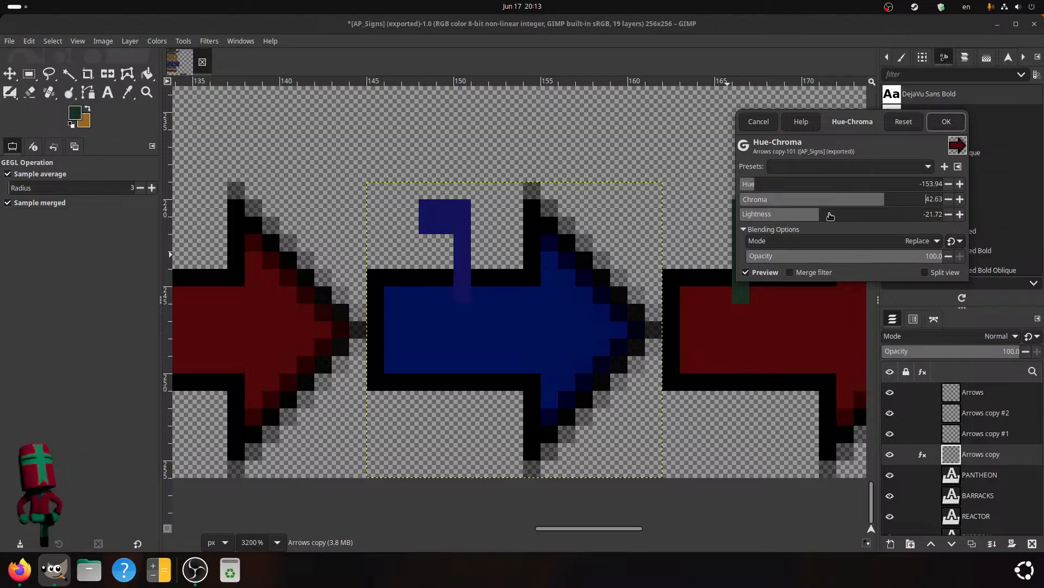
{"action": "mouse_move", "coordinate": [819, 218]}
{"action": "left_mouse_down"}
{"action": "mouse_move", "coordinate": [764, 218]}
{"action": "mouse_move", "coordinate": [862, 203]}
{"action": "mouse_move", "coordinate": [825, 217]}
{"action": "left_mouse_up"}
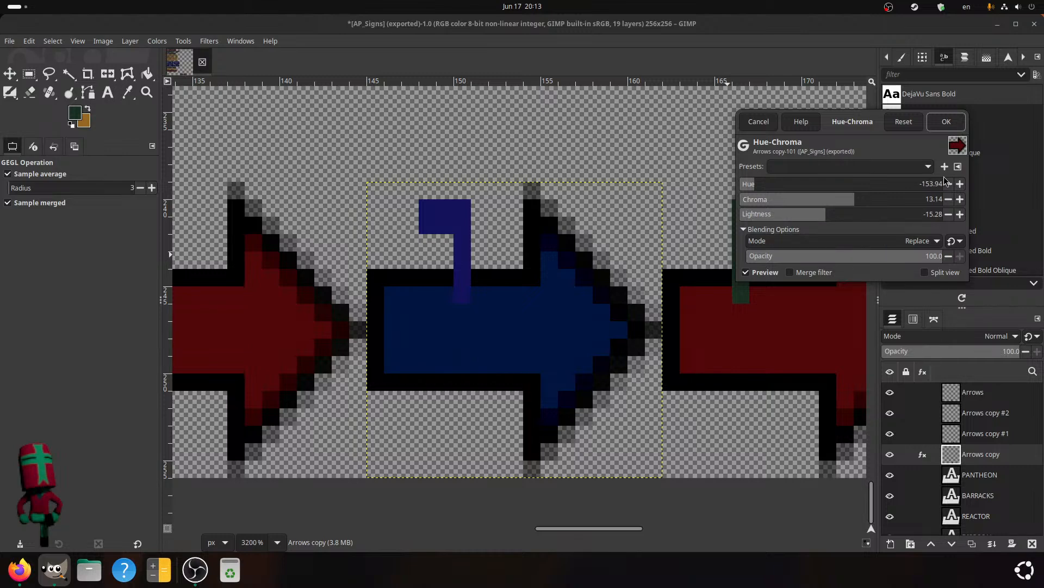
{"action": "left_click", "coordinate": [960, 184]}
{"action": "left_click", "coordinate": [960, 184]}
{"action": "left_click", "coordinate": [960, 184]}
{"action": "left_click", "coordinate": [960, 183]}
{"action": "left_click", "coordinate": [960, 184]}
{"action": "left_click", "coordinate": [760, 122]}
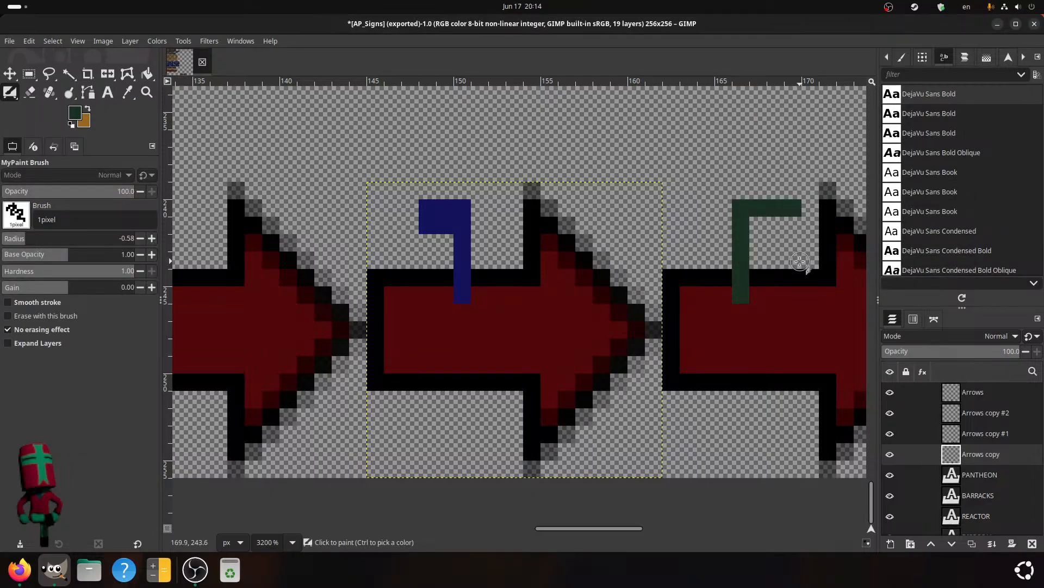
- Set the foreground colour to the dark red 500808 from the colour history, checking its LCh and HSV values
{"action": "left_click", "coordinate": [75, 112]}
{"action": "left_click", "coordinate": [551, 405]}
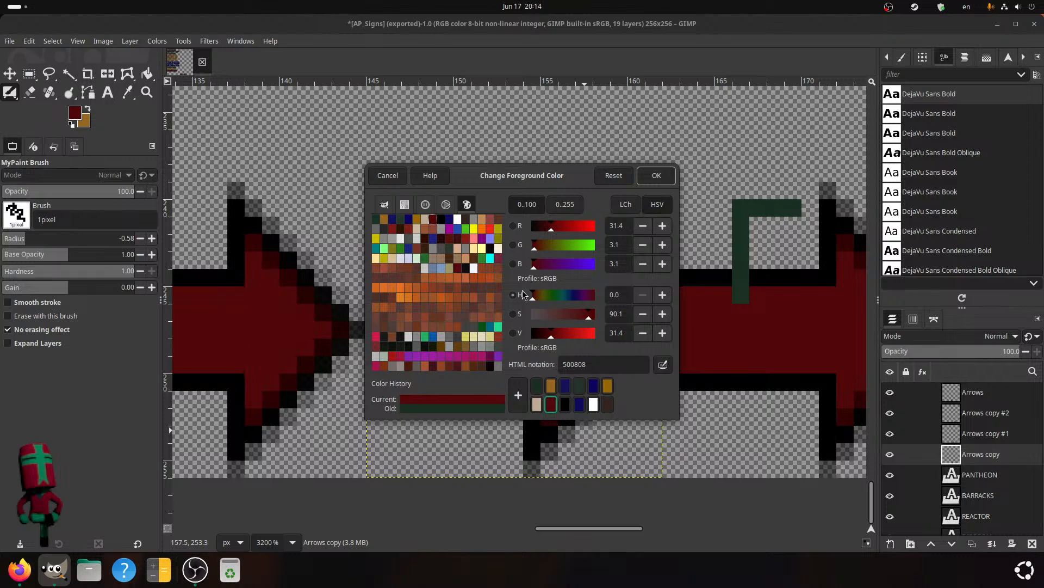
{"action": "left_click", "coordinate": [623, 210]}
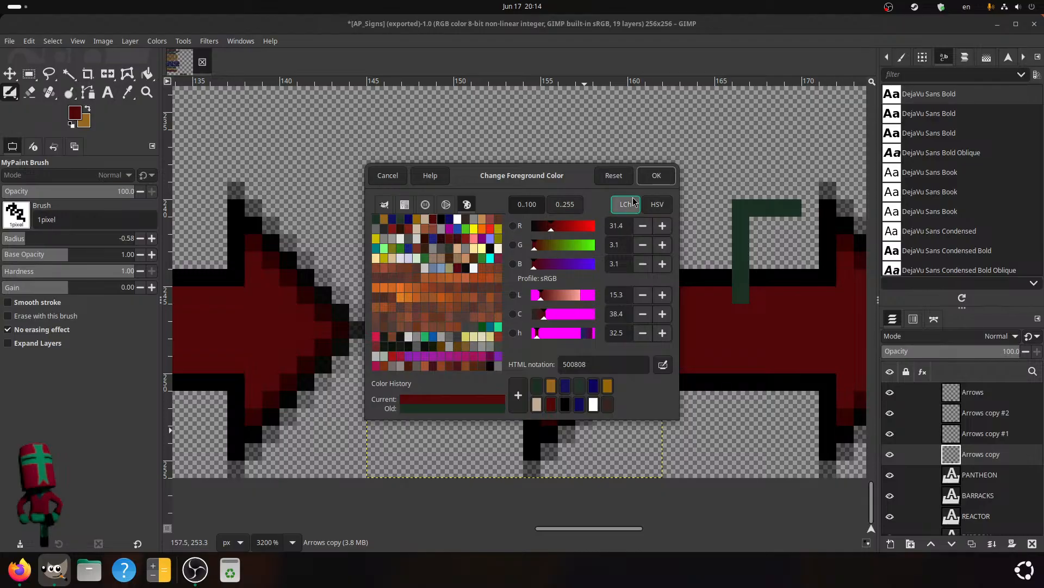
{"action": "left_click", "coordinate": [656, 206]}
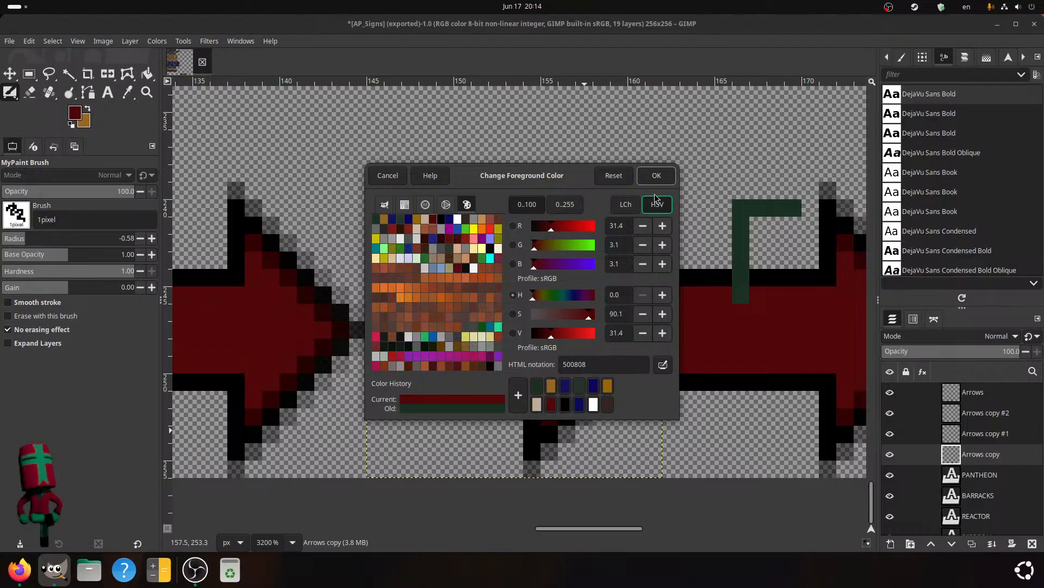
{"action": "left_click", "coordinate": [656, 176]}
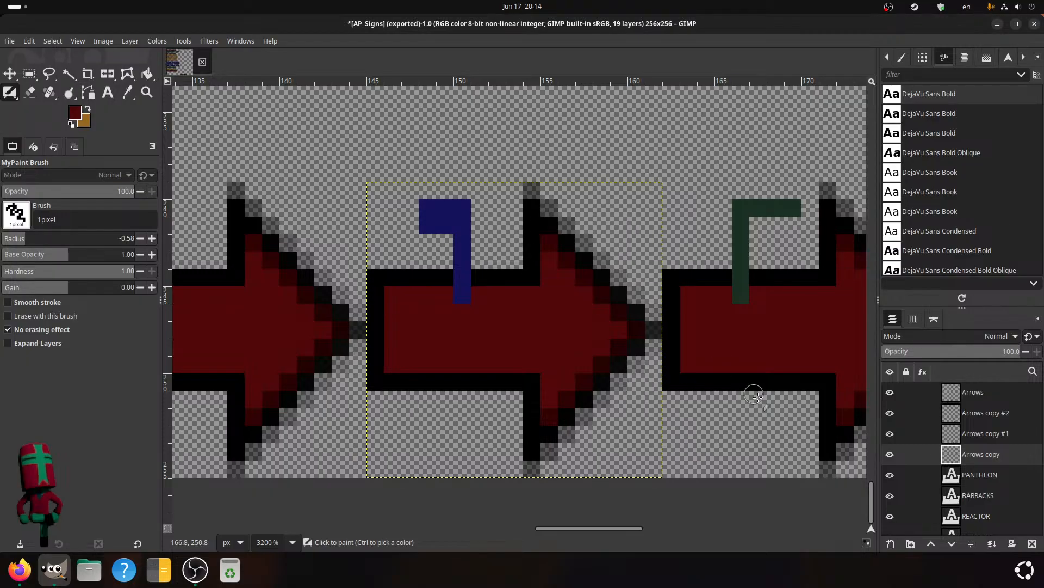
{"action": "left_click", "coordinate": [160, 45]}
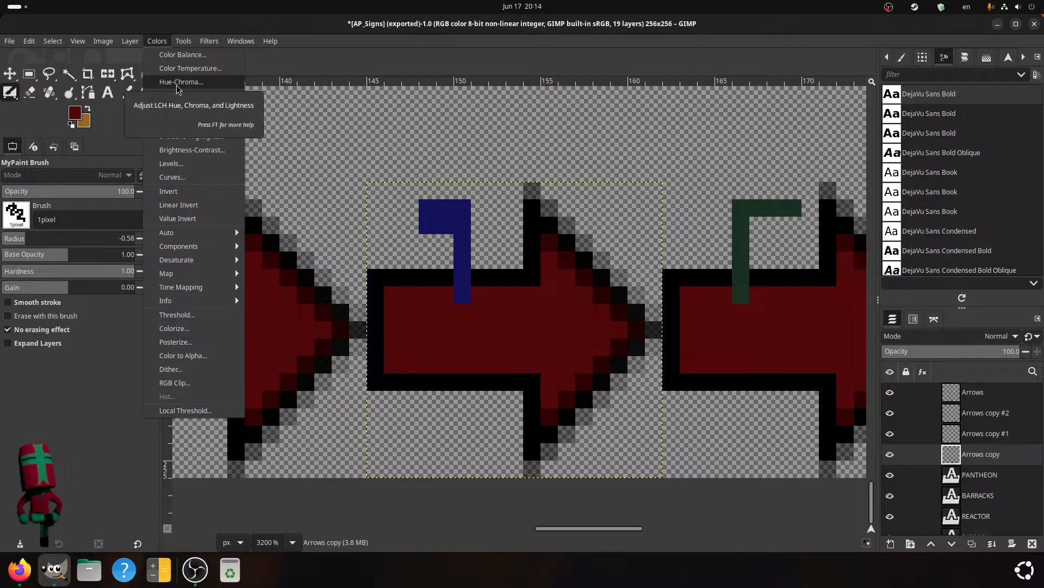
{"action": "left_click", "coordinate": [174, 86]}
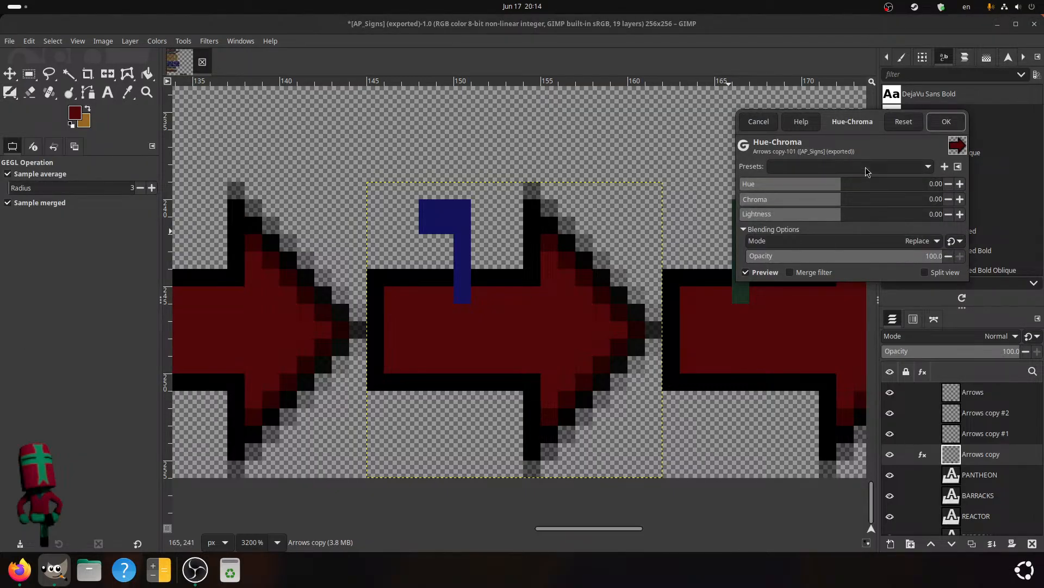
{"action": "left_click", "coordinate": [761, 126]}
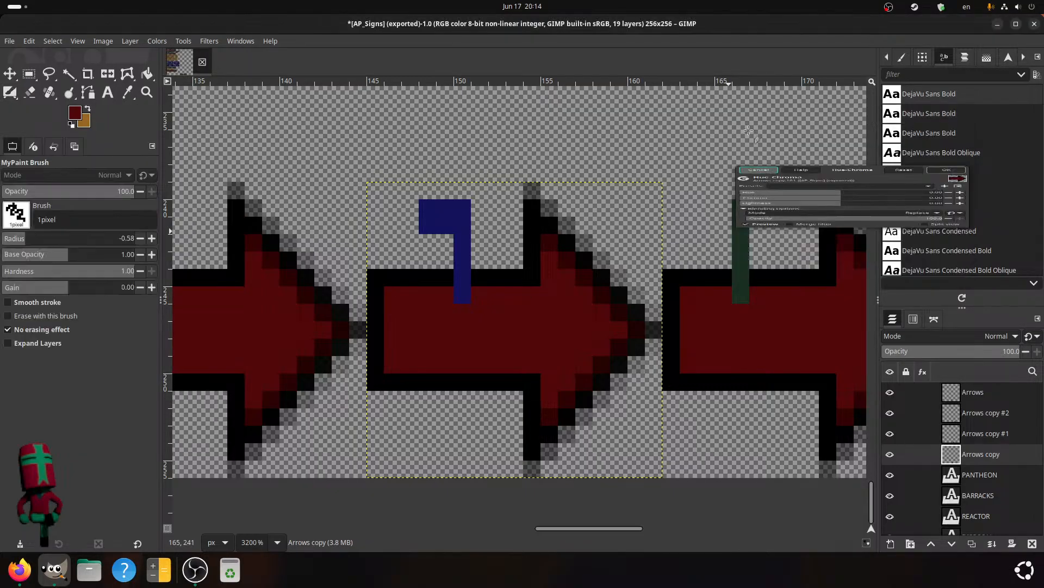
{"action": "left_click", "coordinate": [157, 41]}
{"action": "left_click", "coordinate": [185, 96]}
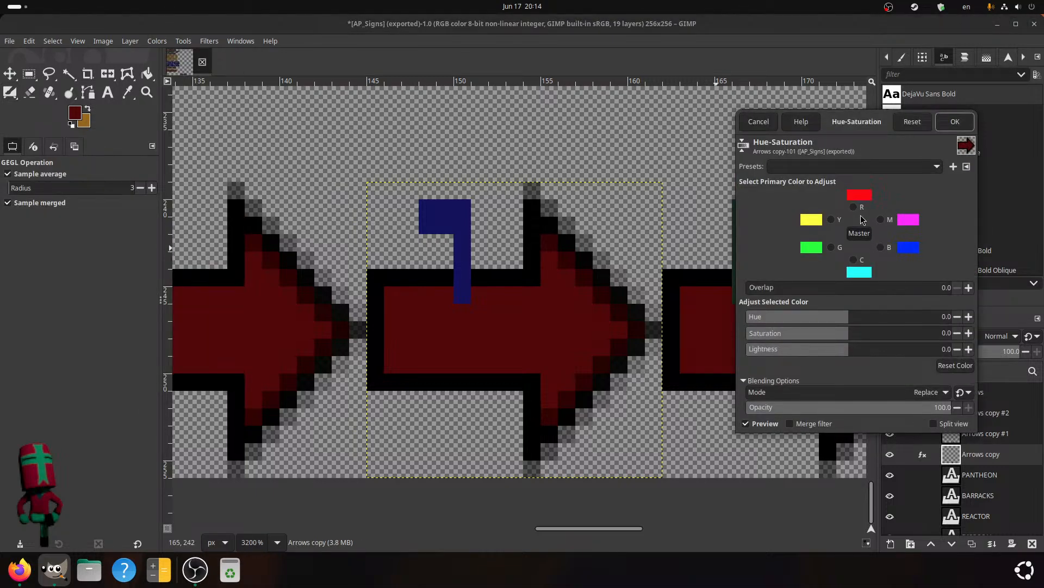
{"action": "left_click", "coordinate": [858, 232]}
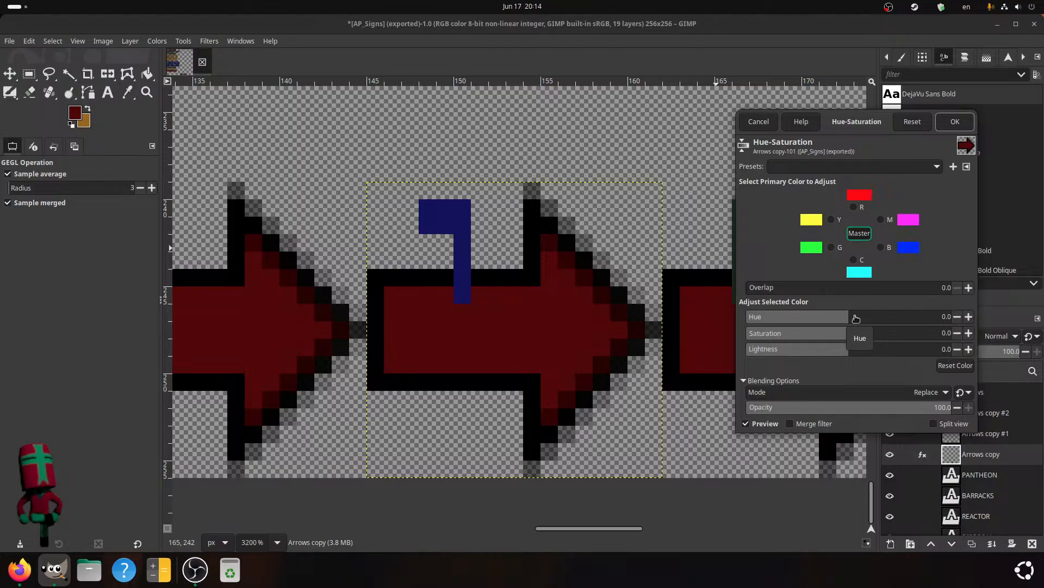
{"action": "left_click", "coordinate": [759, 121]}
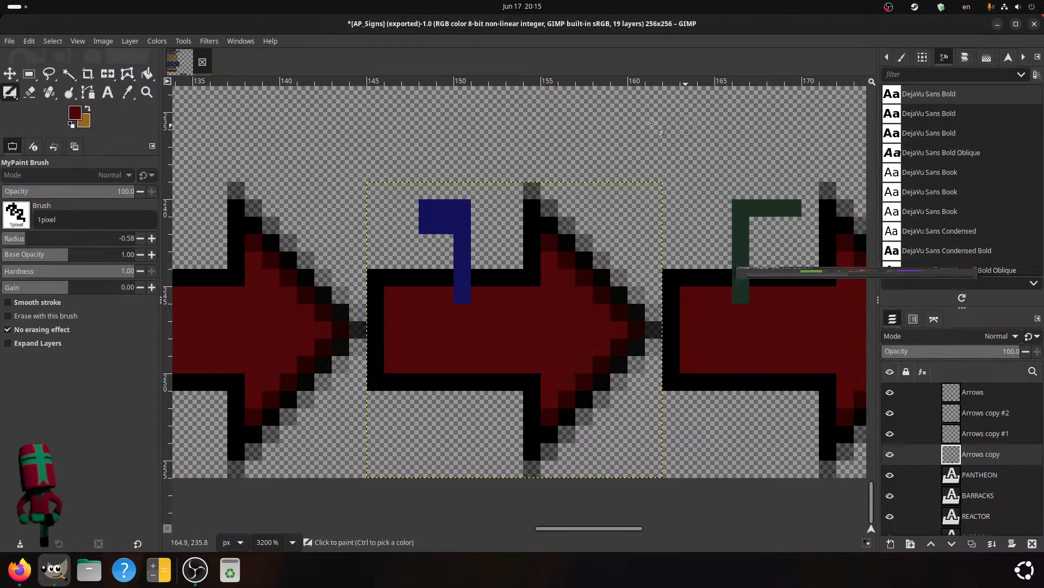
{"action": "left_click", "coordinate": [157, 40]}
{"action": "mouse_move", "coordinate": [183, 40]}
{"action": "left_click", "coordinate": [65, 113]}
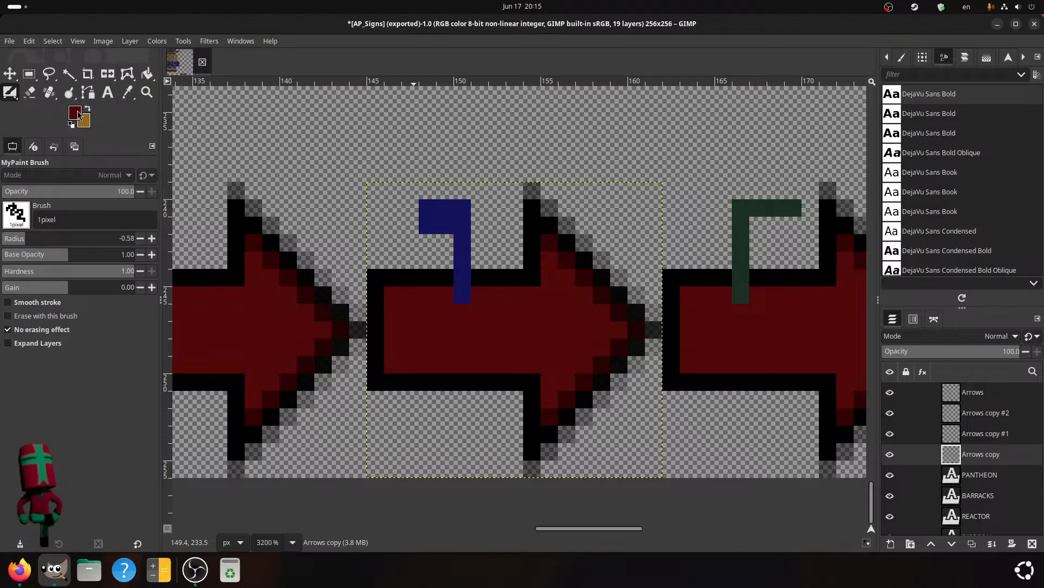
- Set the foreground colour to the dark blue 14125b from the colour history
{"action": "left_click", "coordinate": [77, 113]}
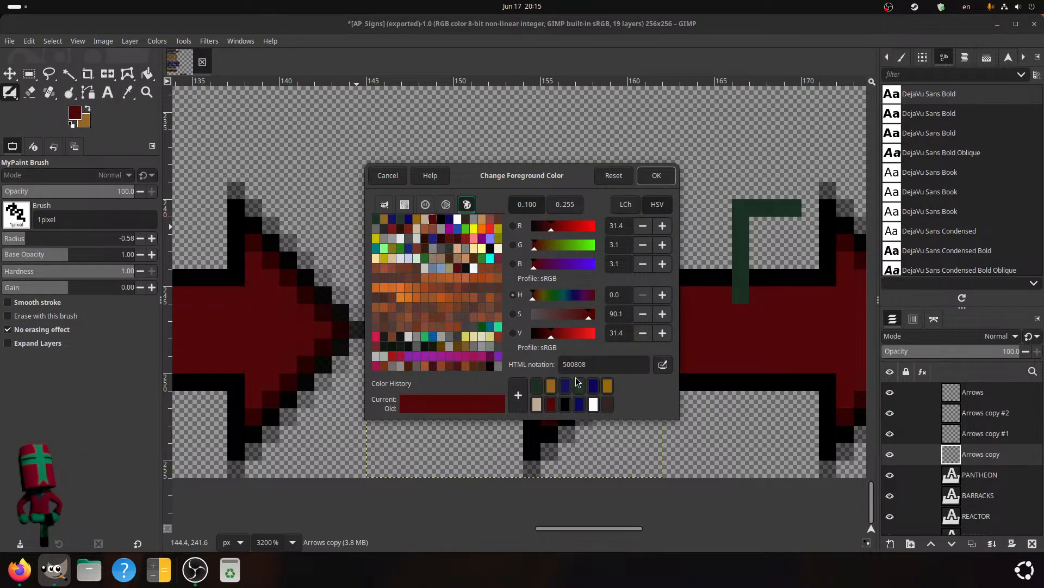
{"action": "left_click", "coordinate": [594, 390]}
{"action": "left_click", "coordinate": [565, 389]}
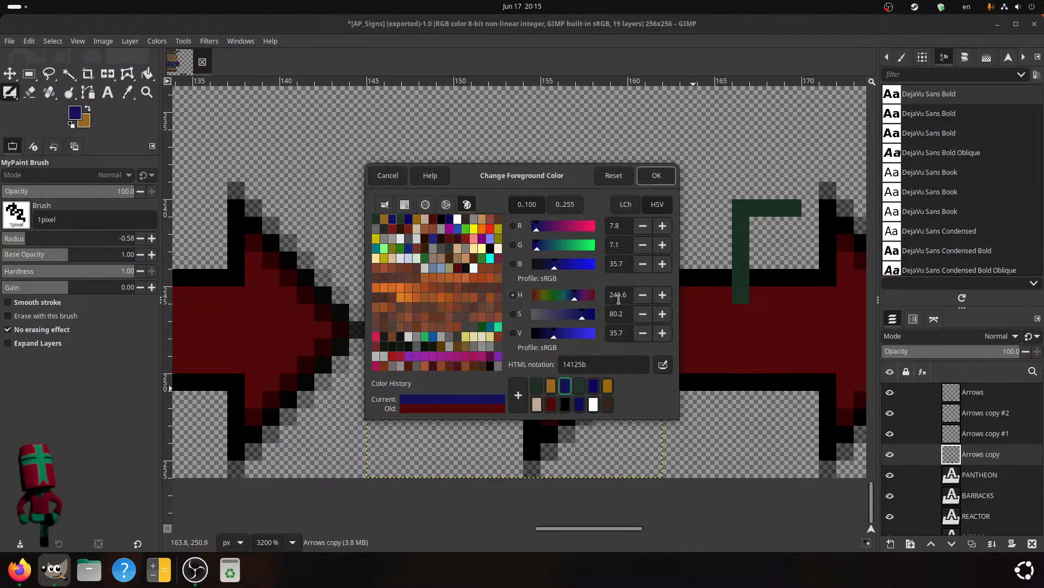
{"action": "left_click", "coordinate": [657, 175]}
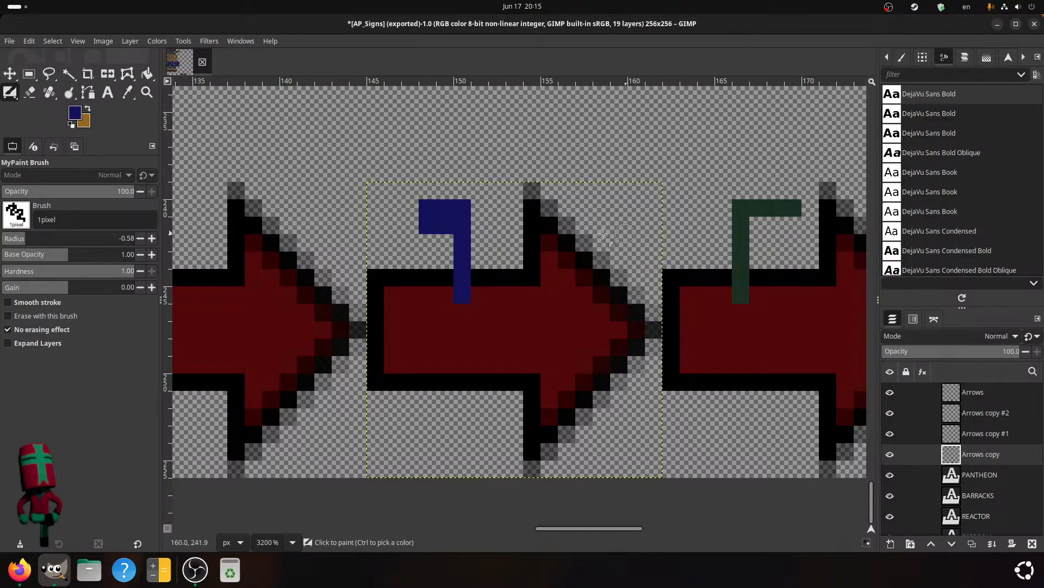
- Start a Hue-Saturation adjustment on the Arrows copy layer, test hue shifts in both directions and set the hue to -140
{"action": "left_click", "coordinate": [157, 41]}
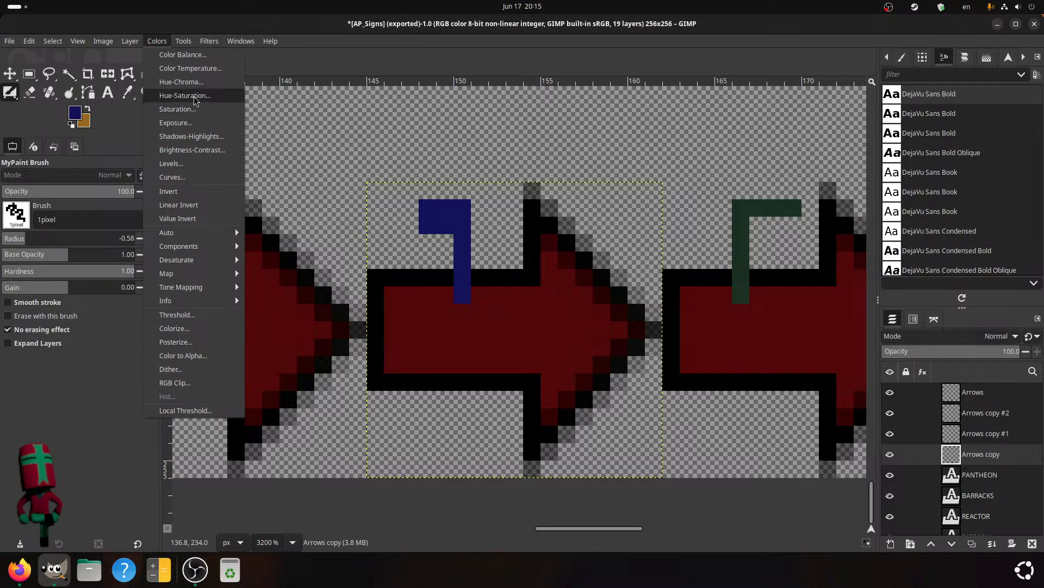
{"action": "left_click", "coordinate": [185, 96]}
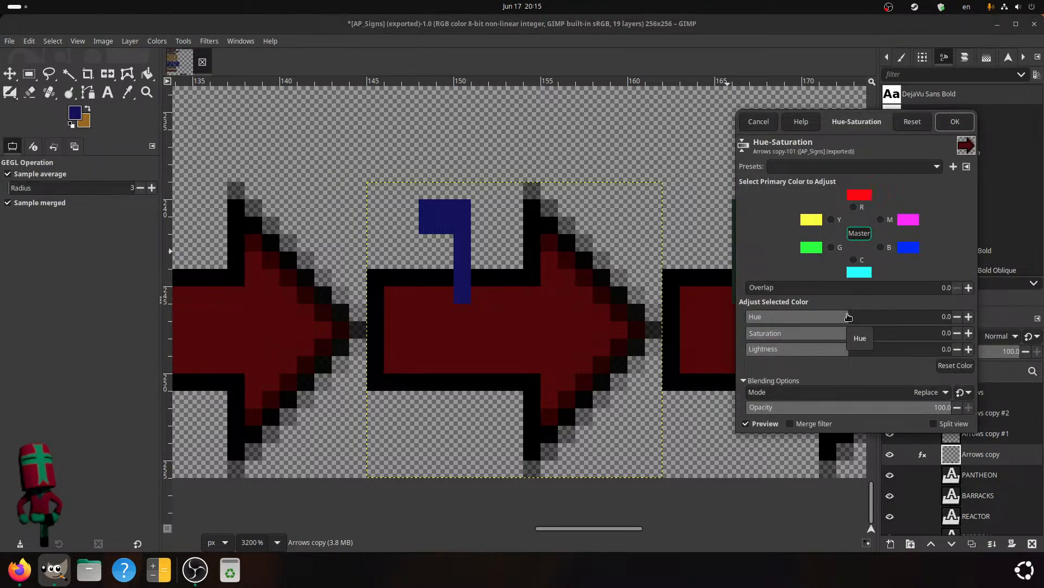
{"action": "left_click_drag", "start_coordinate": [848, 316], "coordinate": [775, 322]}
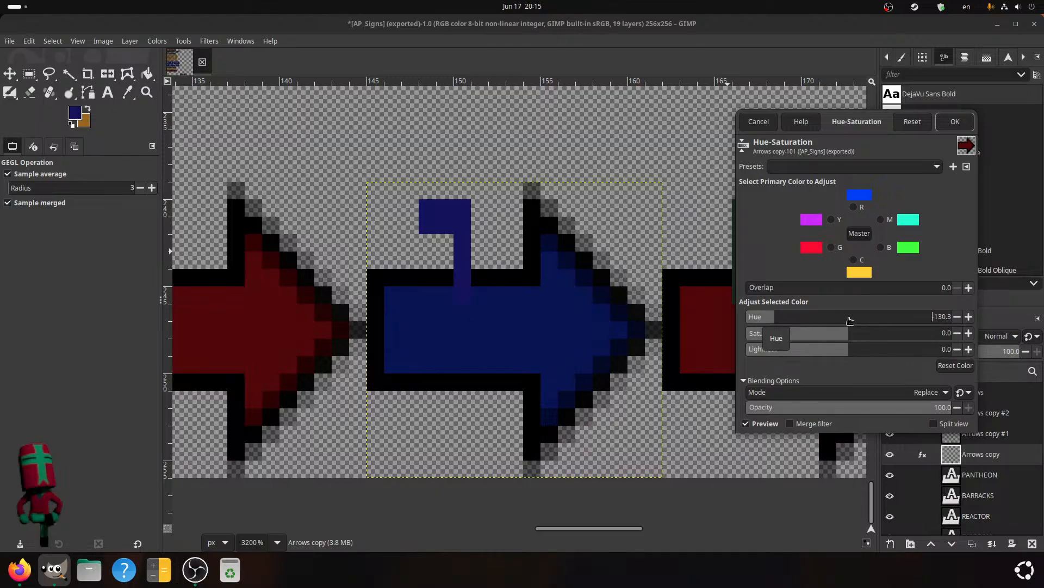
{"action": "left_click", "coordinate": [850, 318]}
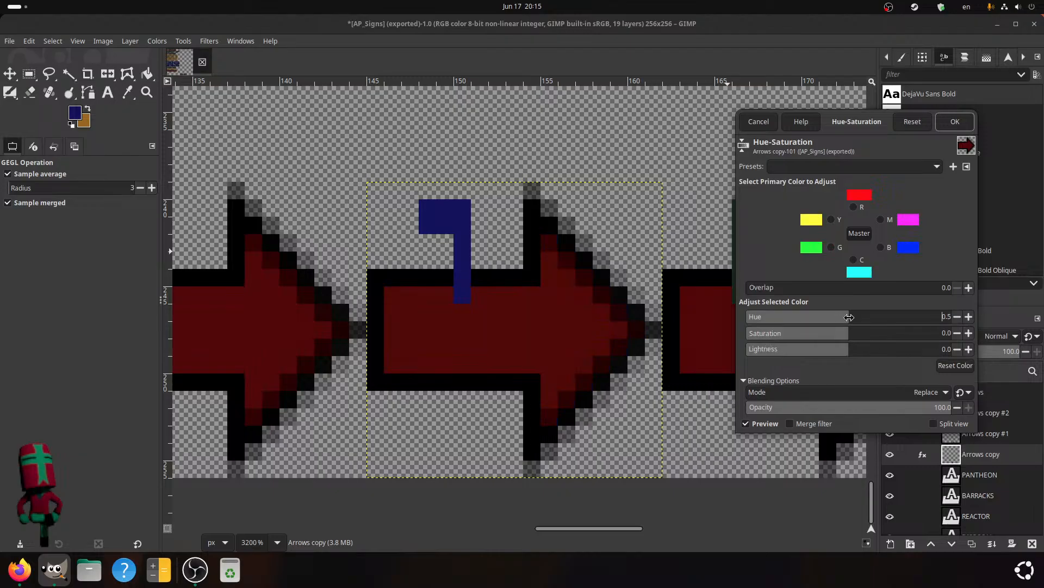
{"action": "left_click_drag", "start_coordinate": [849, 317], "coordinate": [964, 309]}
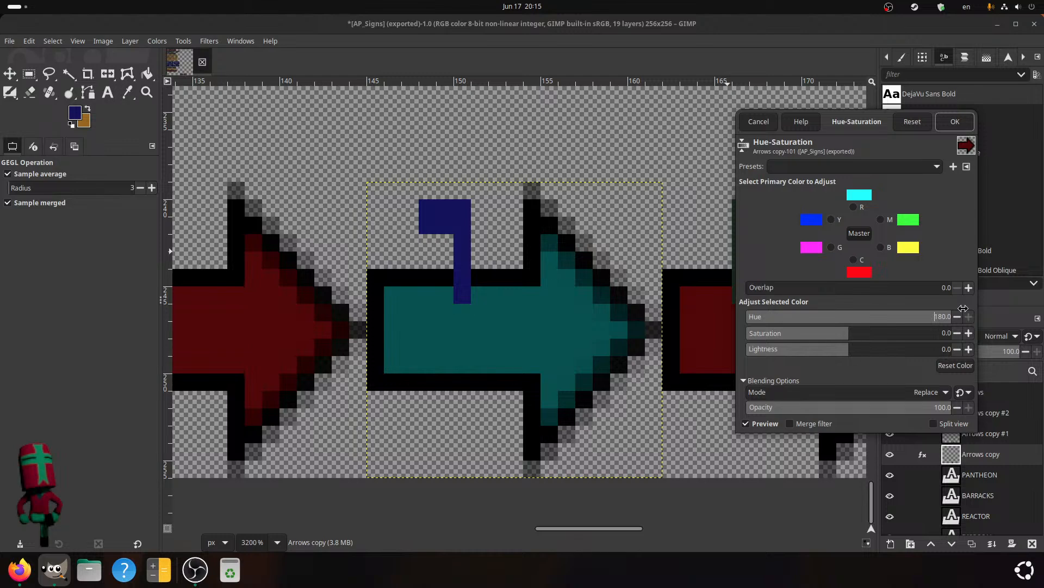
{"action": "left_click_drag", "start_coordinate": [963, 309], "coordinate": [762, 321]}
{"action": "double_click", "coordinate": [945, 314]}
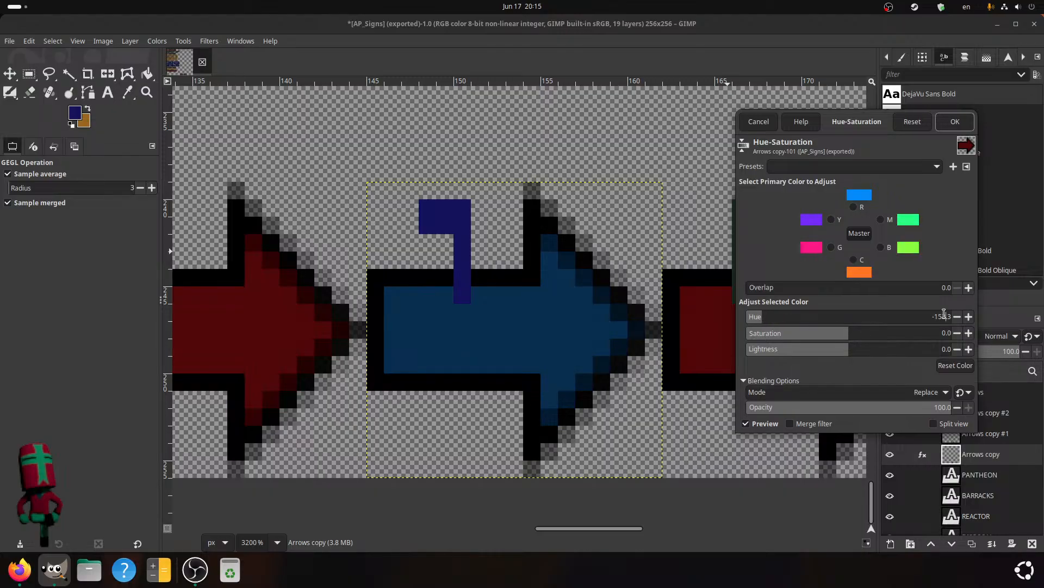
{"action": "double_click", "coordinate": [944, 314]}
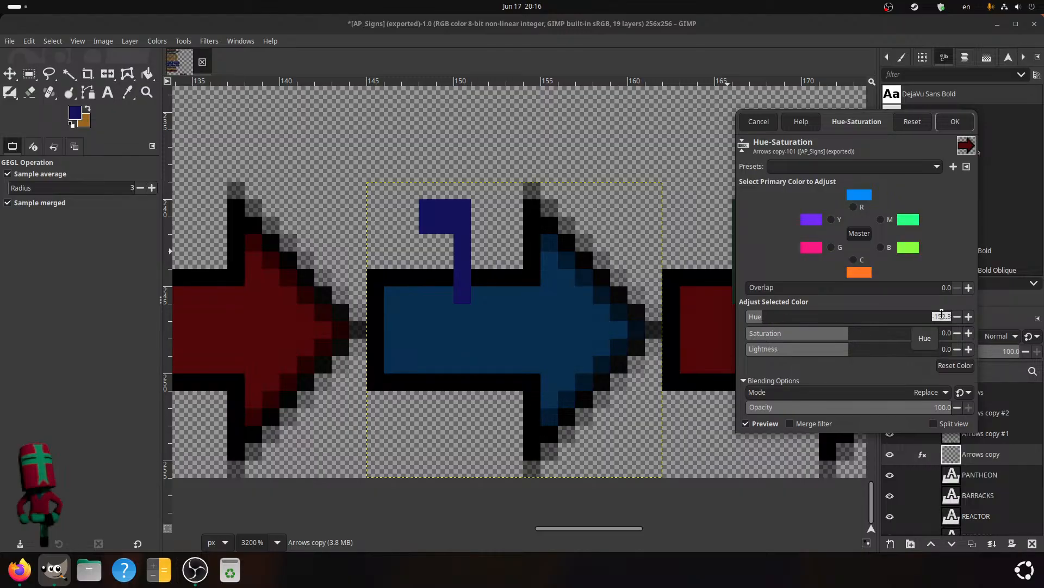
{"action": "type", "text": "-140"}
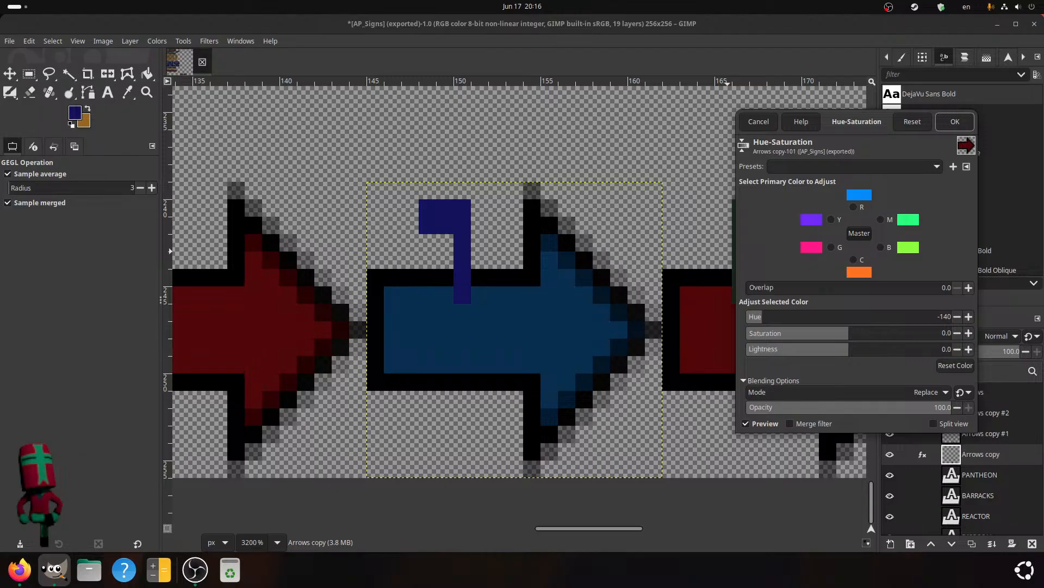
{"action": "key", "text": "Return"}
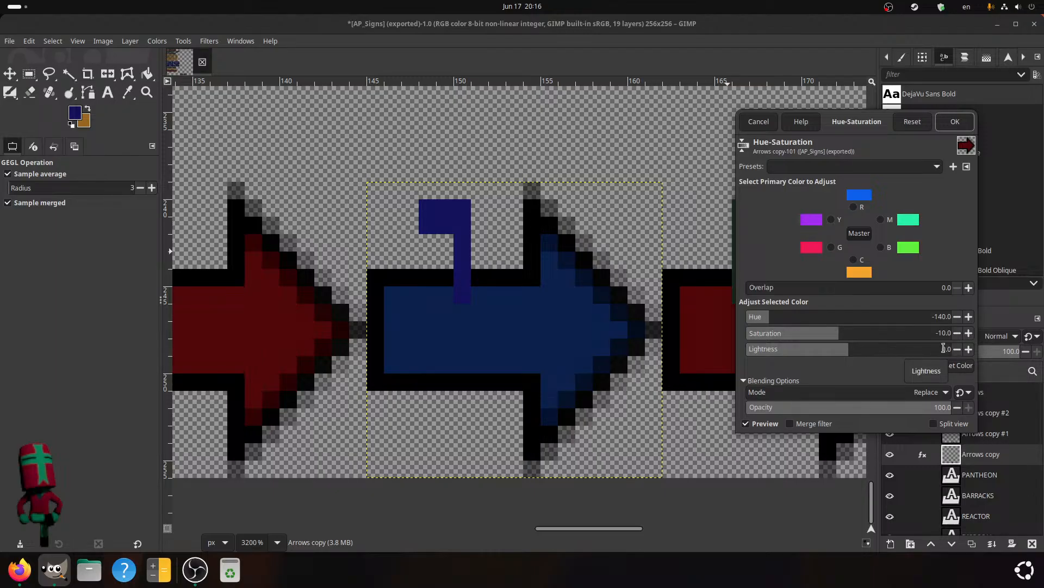
- Set the Hue-Saturation adjustment's saturation to -10 and its lightness to 4.3
{"action": "double_click", "coordinate": [944, 349]}
{"action": "type", "text": "4.3"}
{"action": "key", "text": "Return"}
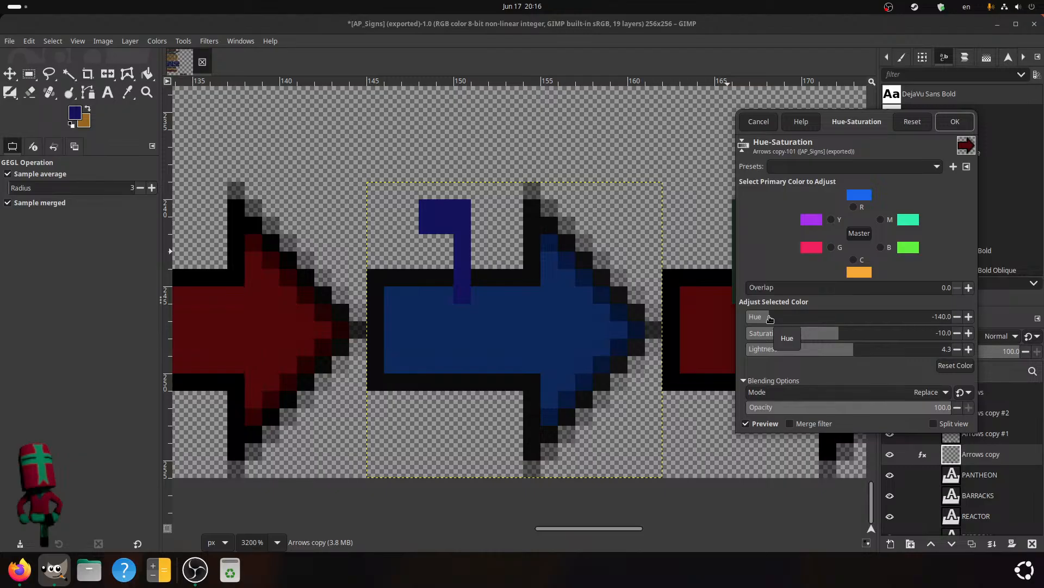
- Compare master hues of -133.2 and -141.8 against the blue swatch, and set the hue to -139.4
{"action": "mouse_move", "coordinate": [770, 316]}
{"action": "left_mouse_down"}
{"action": "mouse_move", "coordinate": [746, 316]}
{"action": "mouse_move", "coordinate": [782, 318]}
{"action": "mouse_move", "coordinate": [773, 322]}
{"action": "left_mouse_up"}
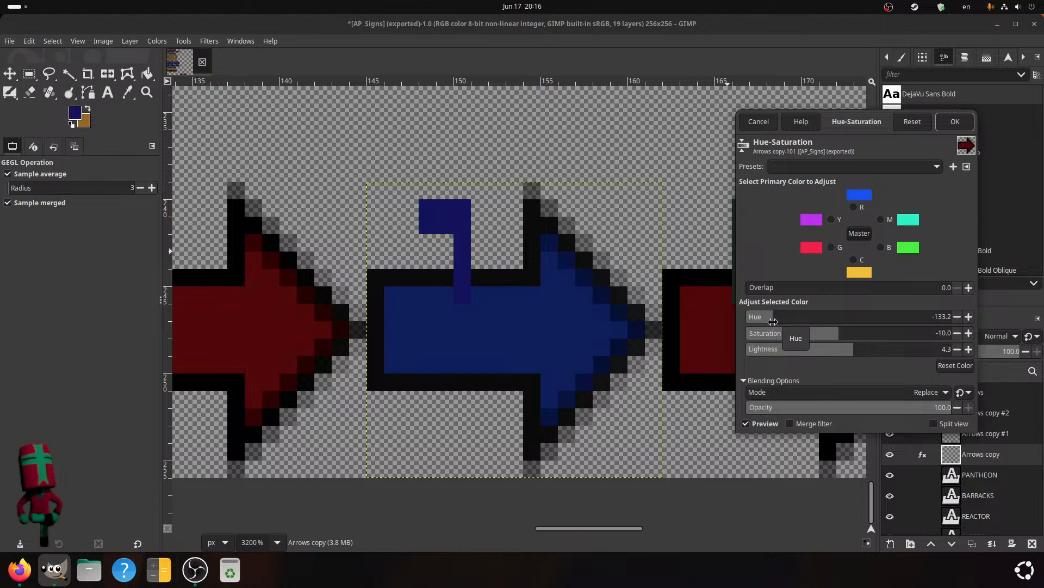
{"action": "left_click_drag", "start_coordinate": [773, 321], "coordinate": [768, 323]}
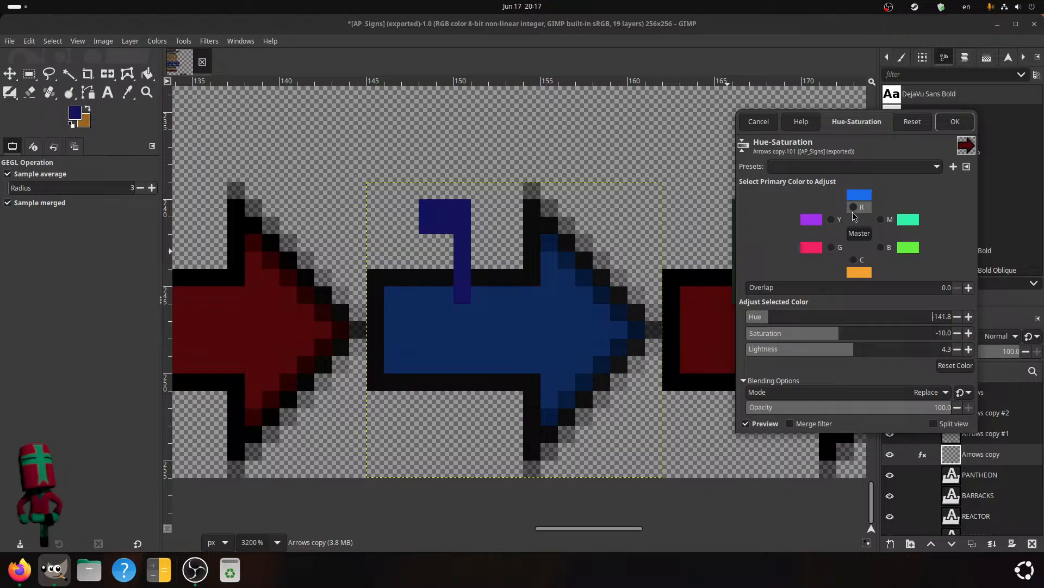
{"action": "left_click", "coordinate": [860, 233]}
{"action": "left_click", "coordinate": [944, 317]}
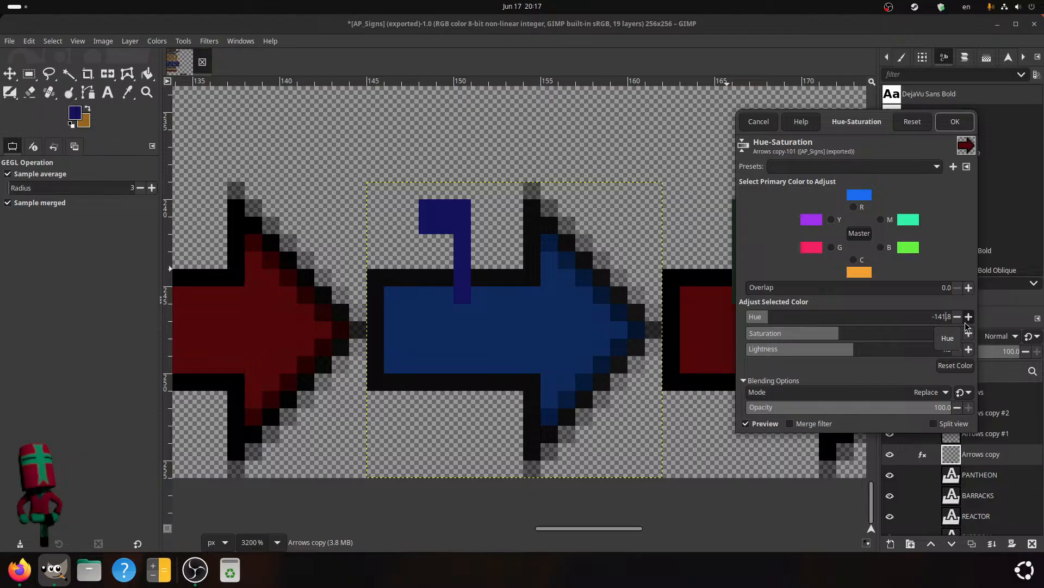
{"action": "key", "text": "BackSpace"}
{"action": "key", "text": "BackSpace"}
{"action": "type", "text": "39"}
{"action": "key", "text": "BackSpace"}
{"action": "type", "text": "4"}
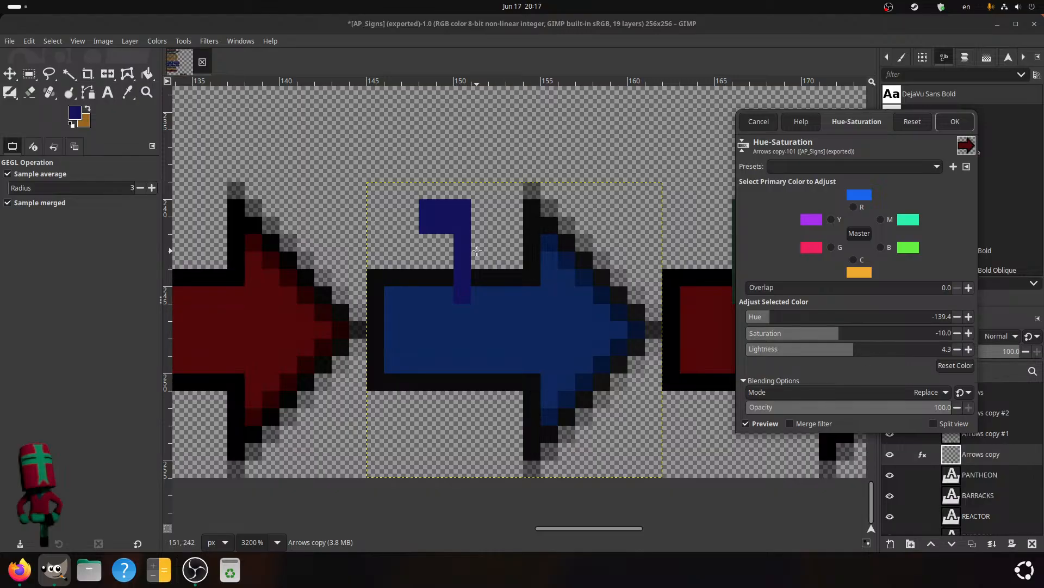
- Try saturation 10 and lightness -4.3, restore them to -10 and 4.3, and apply the Hue-Saturation adjustment to the Arrows copy layer
{"action": "left_click", "coordinate": [937, 333]}
{"action": "key", "text": "BackSpace"}
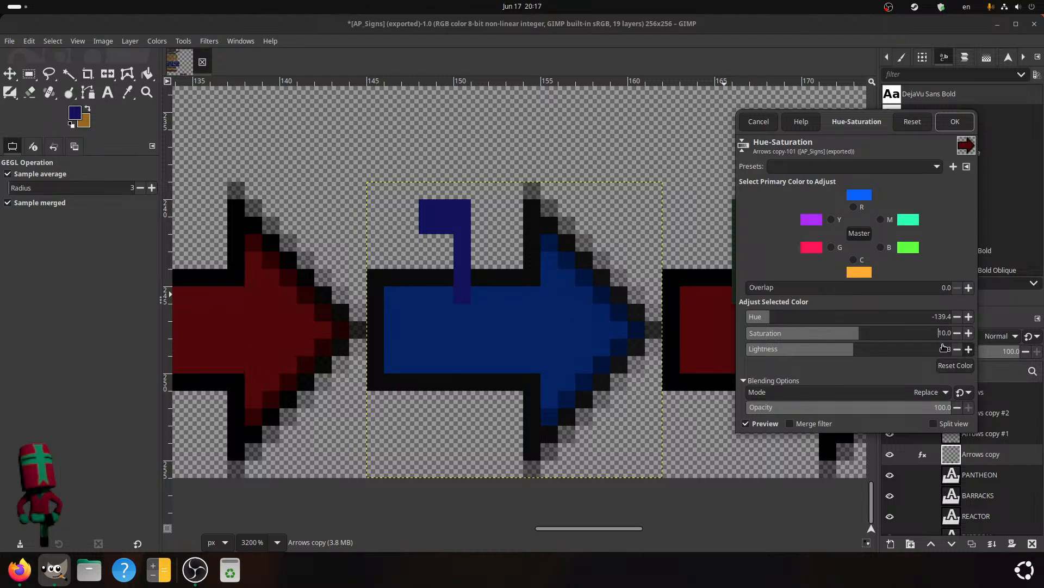
{"action": "left_click", "coordinate": [946, 348]}
{"action": "key", "text": "Return"}
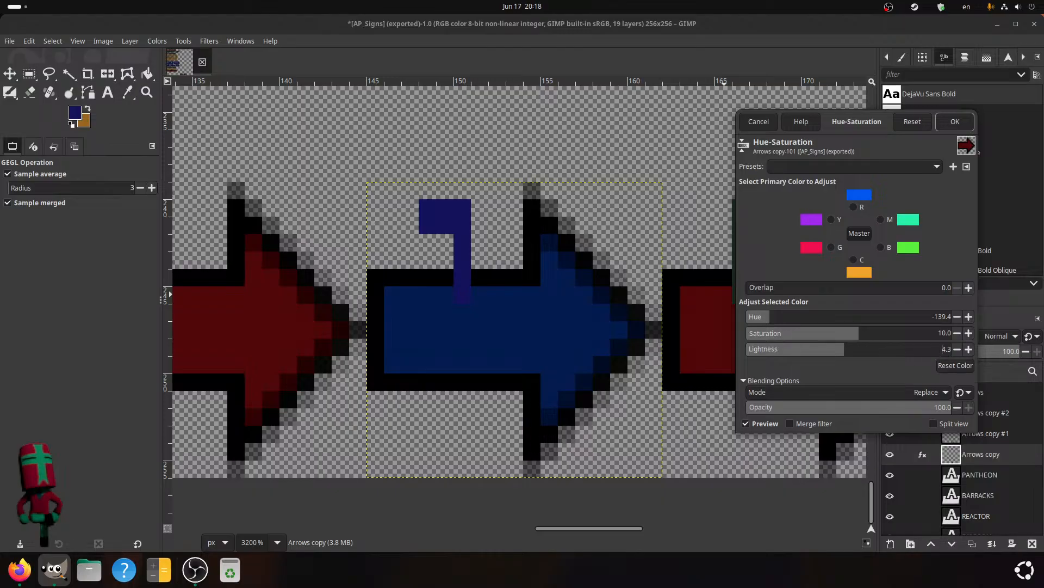
{"action": "left_click", "coordinate": [942, 333]}
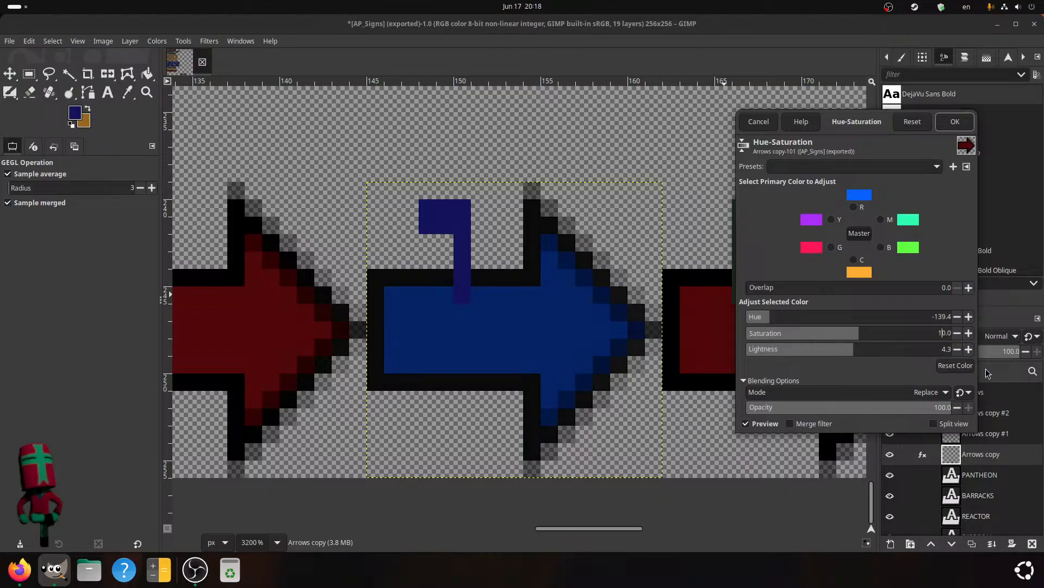
{"action": "type", "text": "-"}
{"action": "left_click", "coordinate": [754, 288]}
{"action": "left_click", "coordinate": [955, 122]}
- Examine the blue foreground colour's LCh, HSV and CMYK values, keeping the colour as it is
{"action": "left_click", "coordinate": [74, 113]}
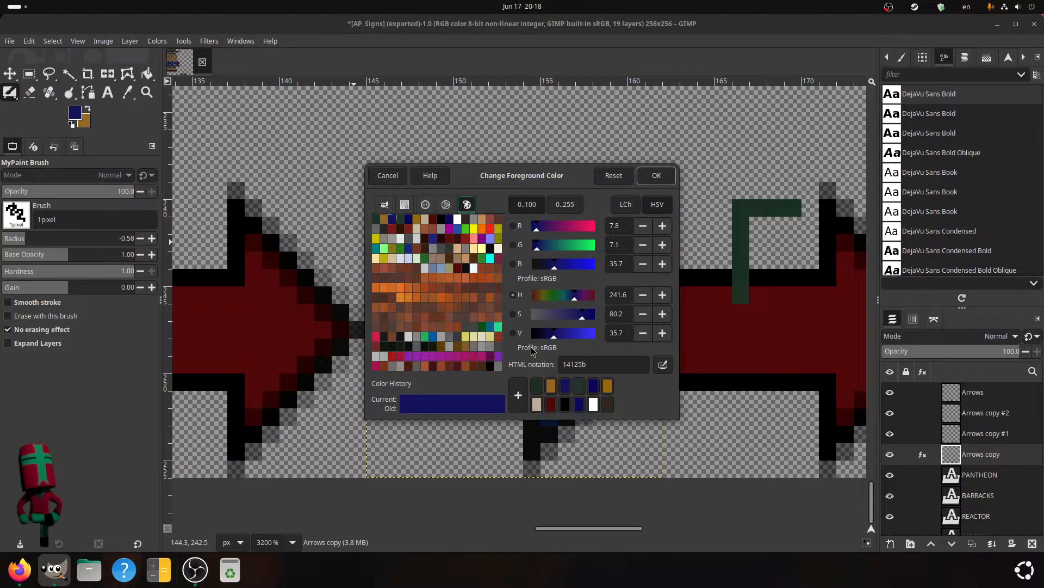
{"action": "left_click", "coordinate": [636, 210]}
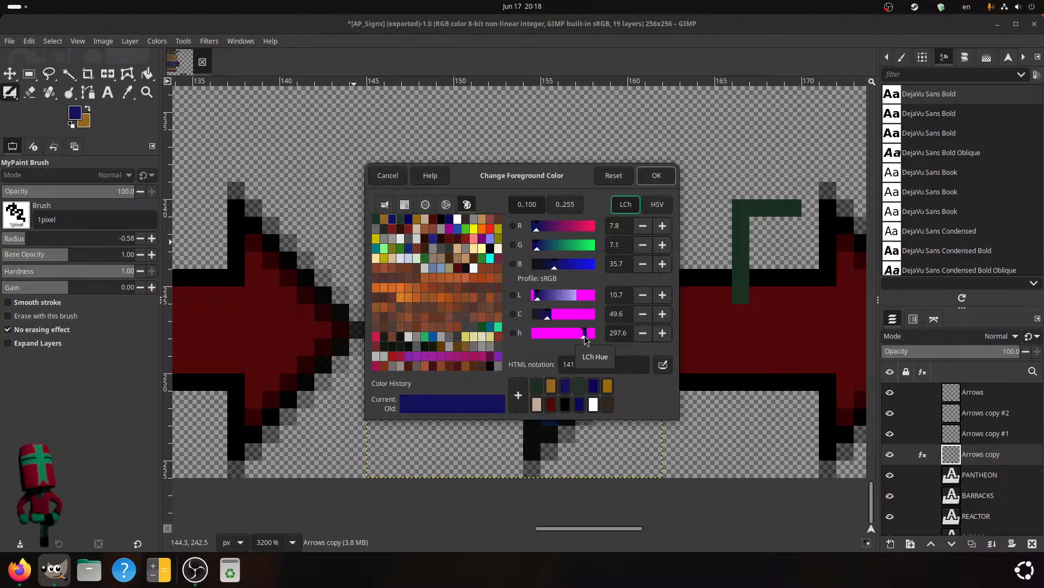
{"action": "left_click", "coordinate": [656, 206]}
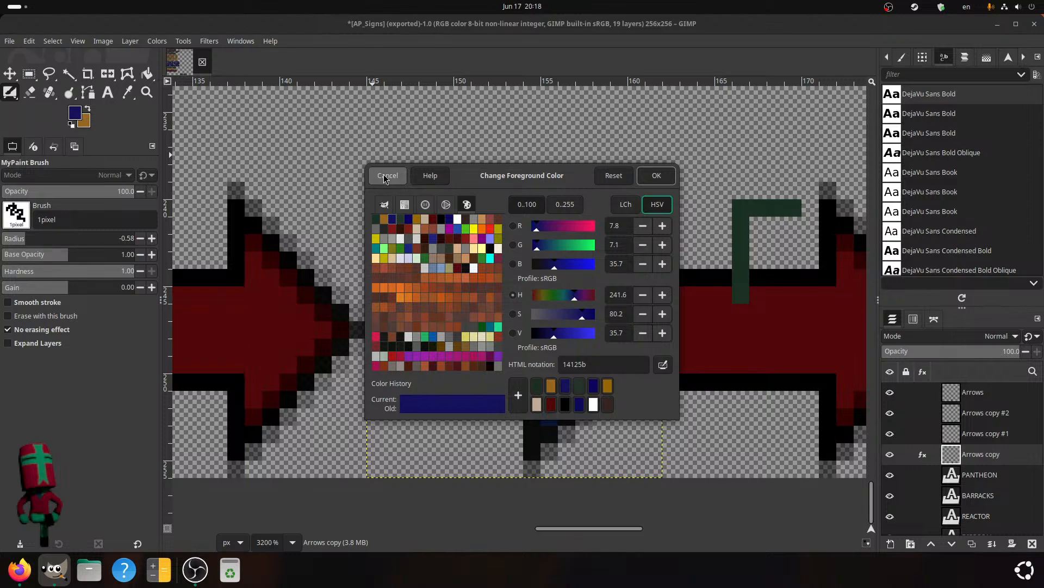
{"action": "left_click", "coordinate": [405, 208]}
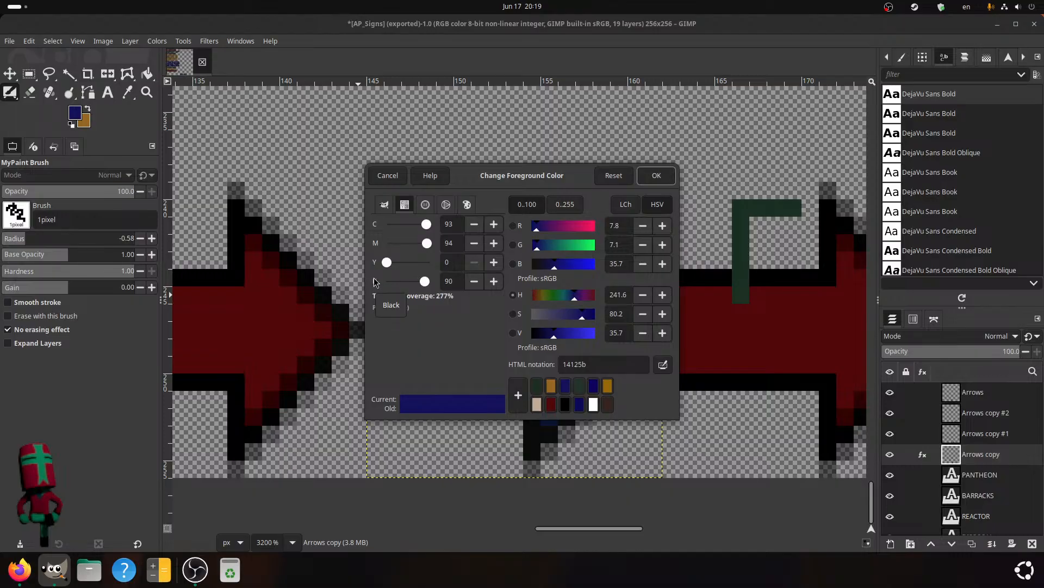
{"action": "left_click", "coordinate": [383, 205]}
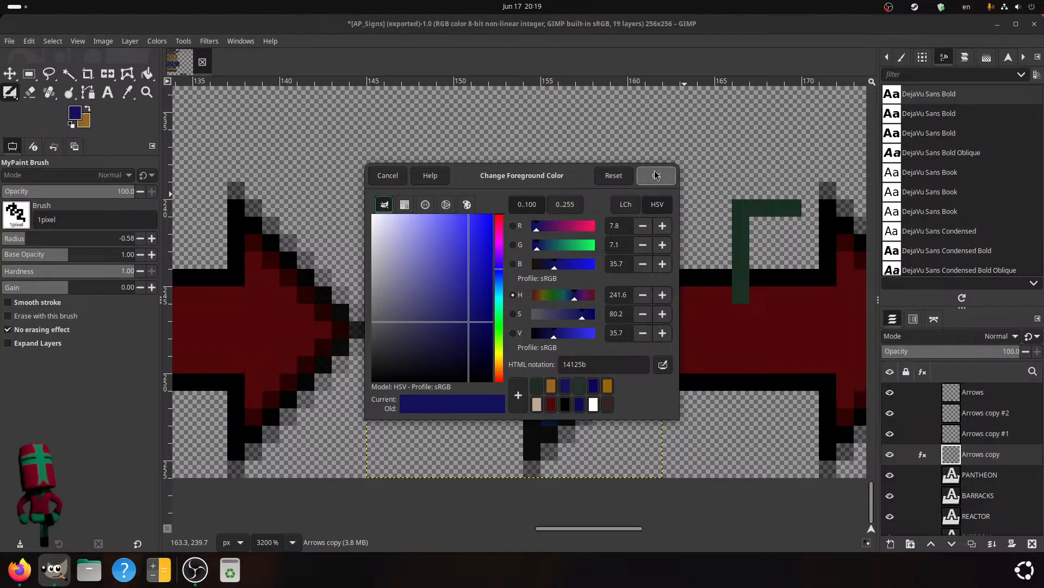
{"action": "left_click", "coordinate": [652, 211]}
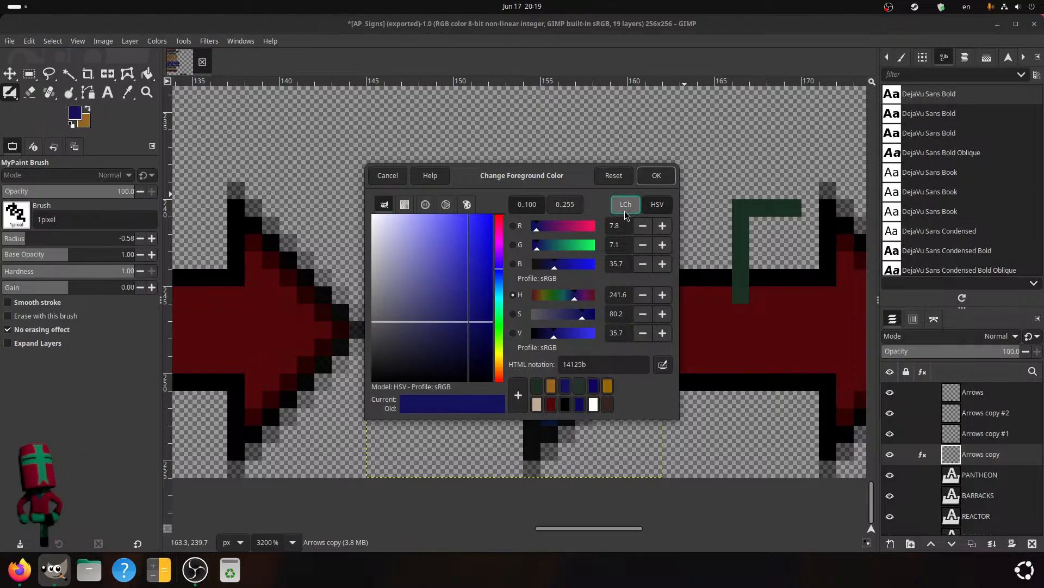
{"action": "left_click", "coordinate": [655, 205]}
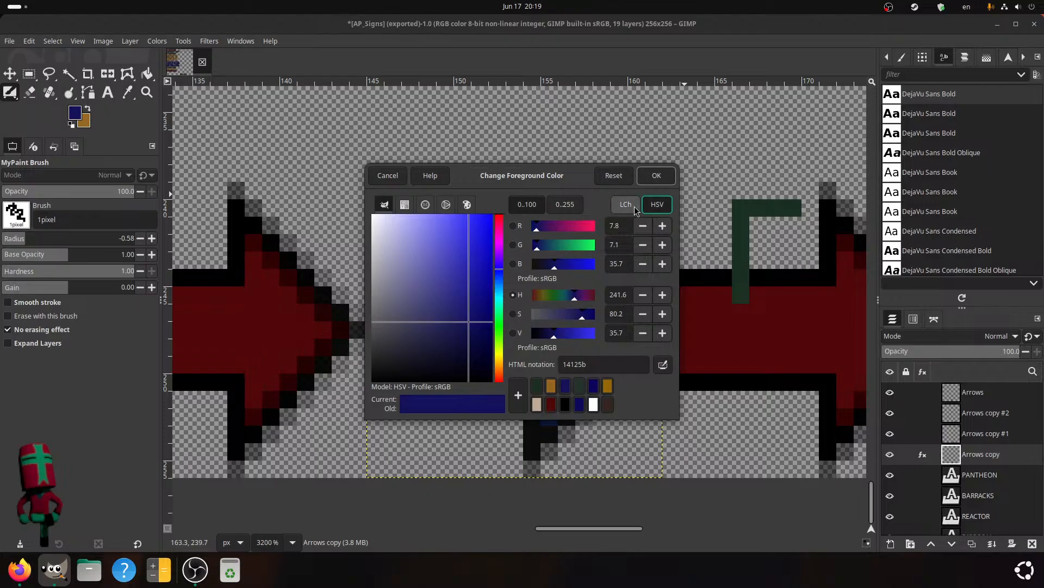
{"action": "left_click", "coordinate": [657, 175]}
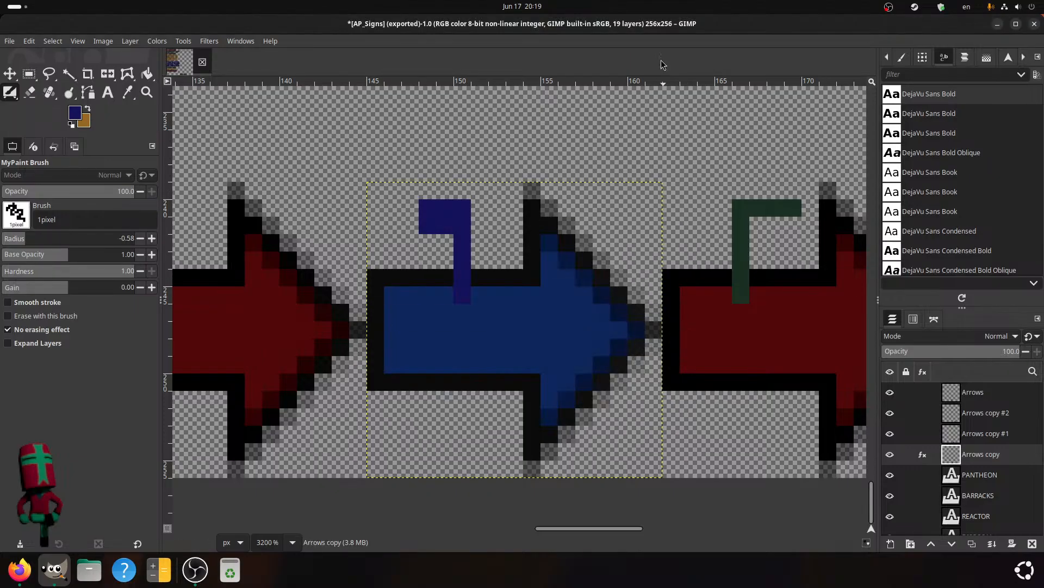
- Review the settings of the Hue-Saturation effect on the Arrows copy layer and close it without changes
{"action": "left_click", "coordinate": [928, 460]}
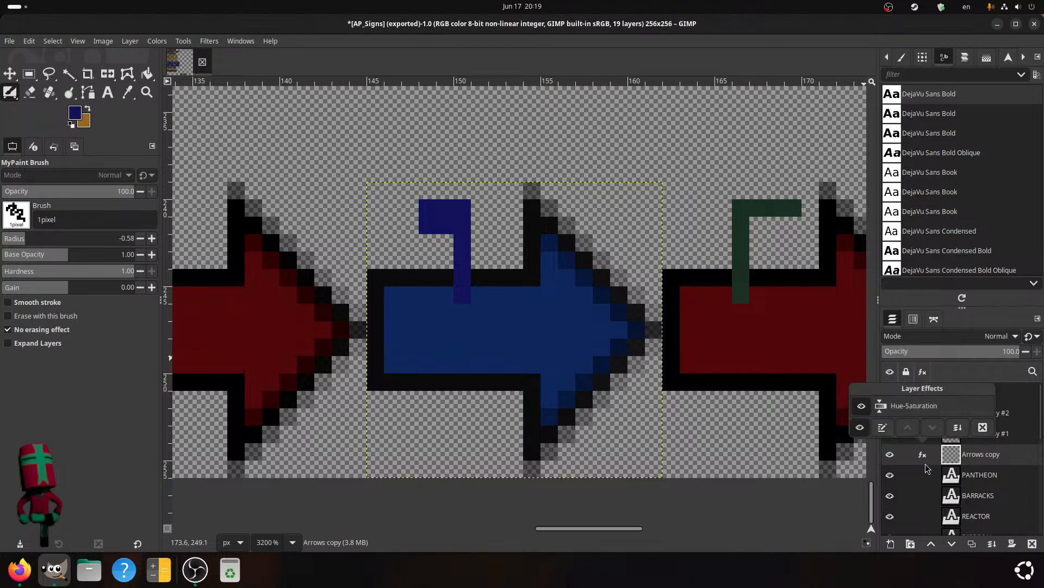
{"action": "left_click", "coordinate": [883, 428]}
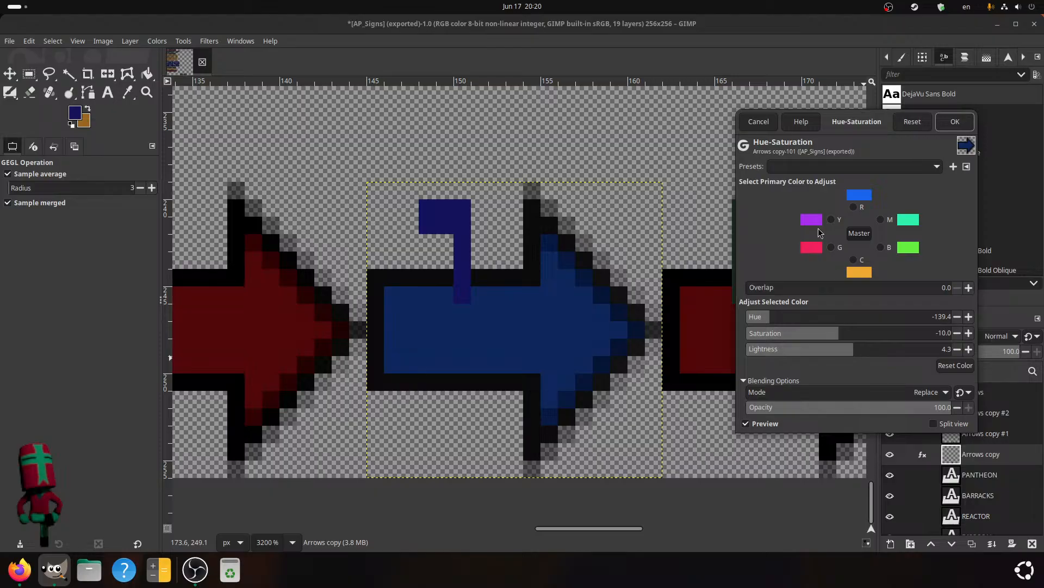
{"action": "left_click", "coordinate": [759, 121]}
- Try shifting the blue foreground colour's HSV hue to 360, and discard the change
{"action": "left_click", "coordinate": [152, 43]}
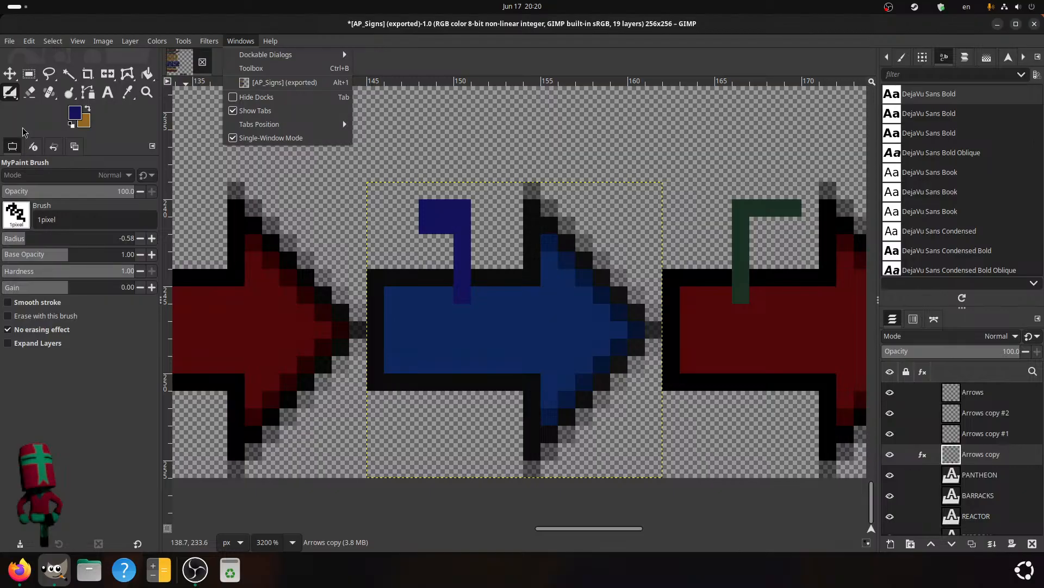
{"action": "left_click", "coordinate": [74, 113]}
{"action": "left_click", "coordinate": [75, 113]}
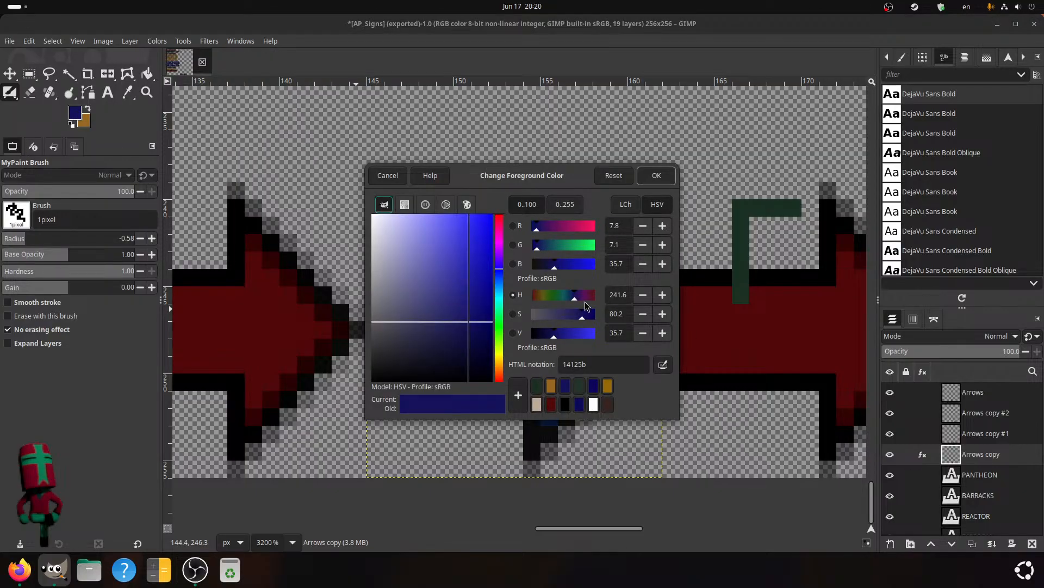
{"action": "left_click_drag", "start_coordinate": [586, 299], "coordinate": [599, 296]}
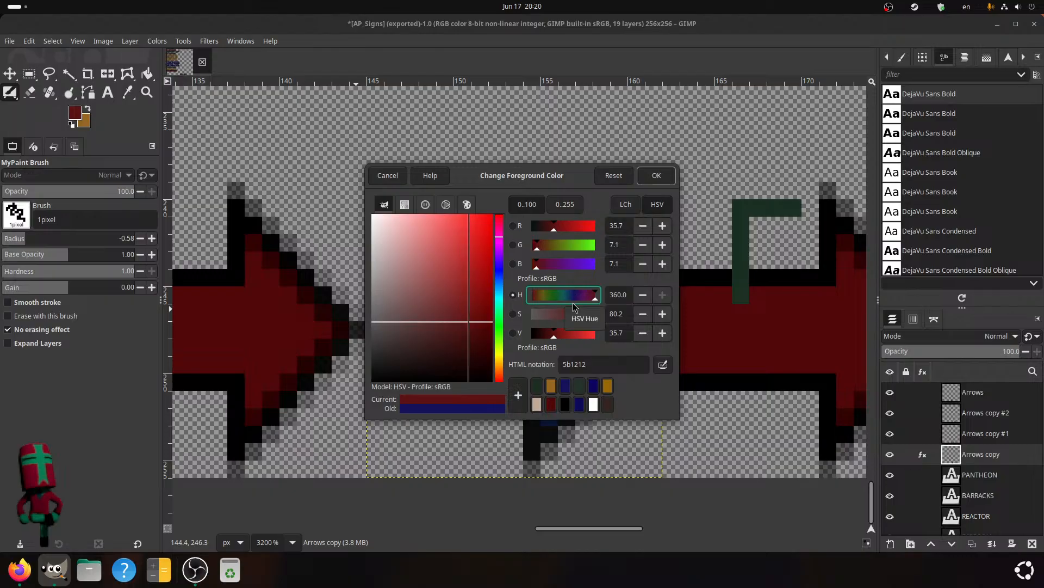
{"action": "left_click", "coordinate": [384, 176]}
{"action": "left_click", "coordinate": [75, 113]}
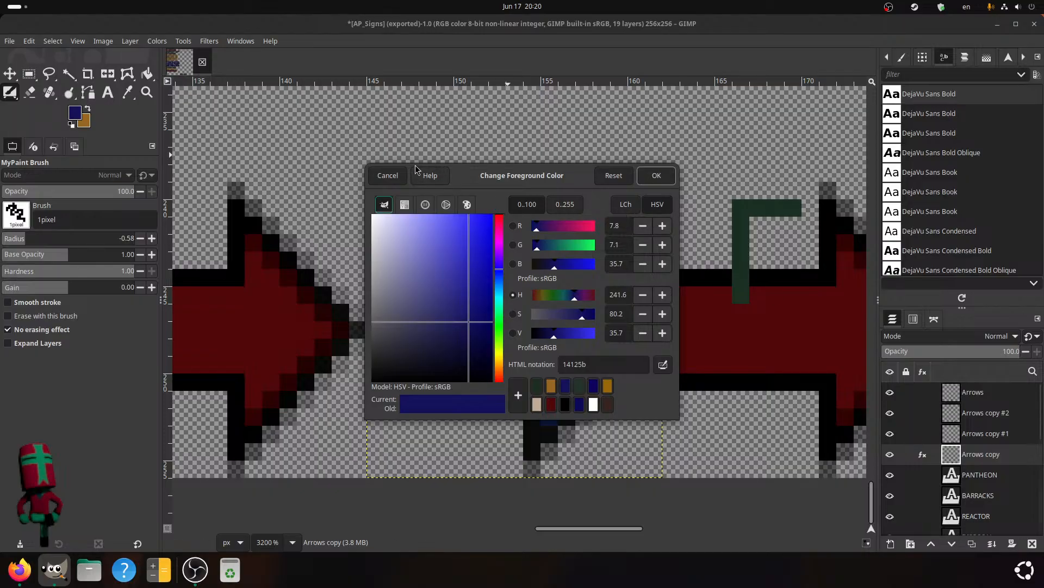
{"action": "left_click", "coordinate": [388, 176]}
- Reopen the Hue-Saturation effect on the Arrows copy layer and try a saturation of -20
{"action": "left_click", "coordinate": [923, 454]}
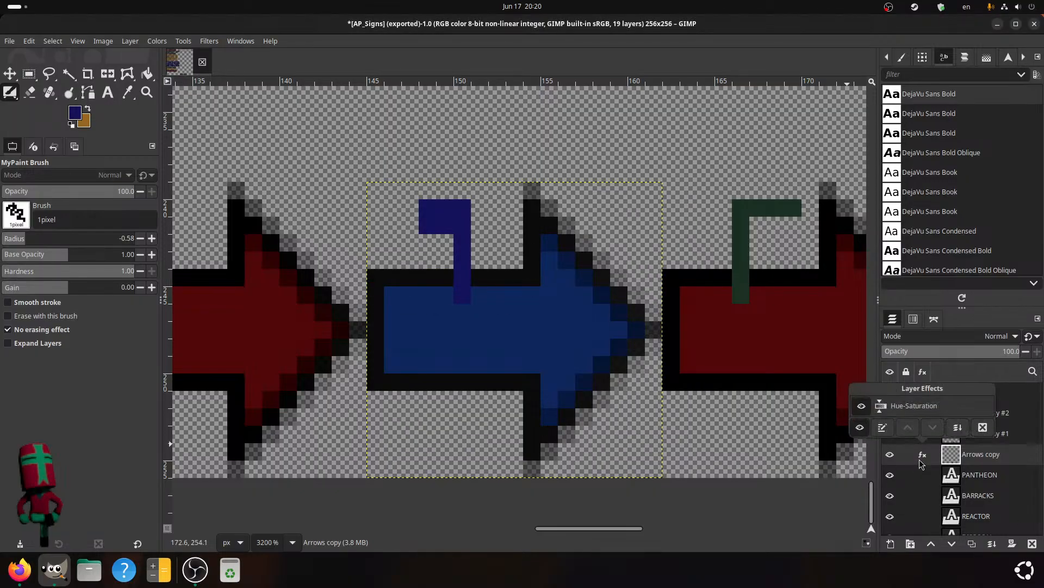
{"action": "left_click", "coordinate": [883, 430]}
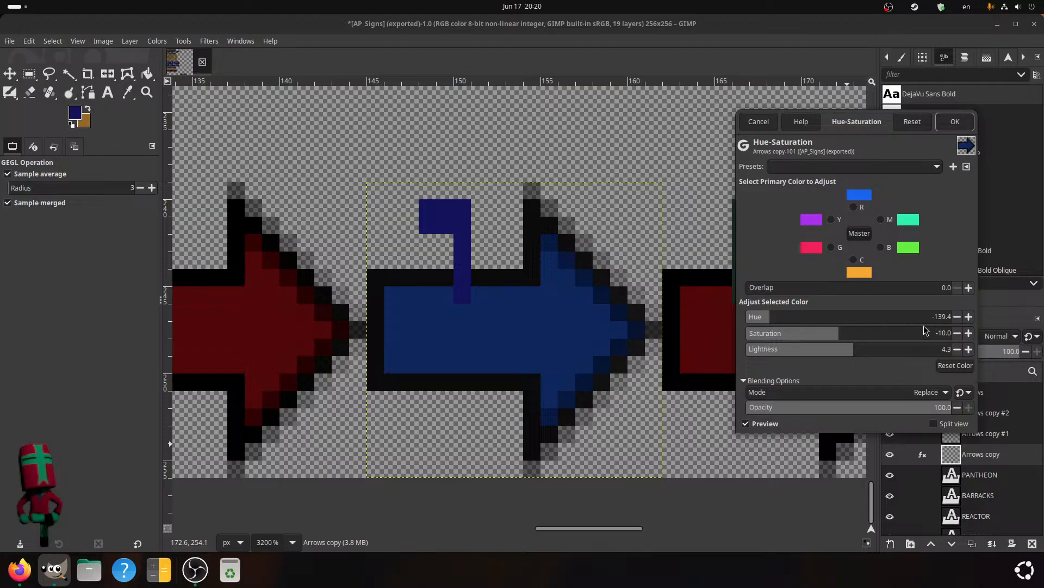
{"action": "left_click", "coordinate": [942, 337]}
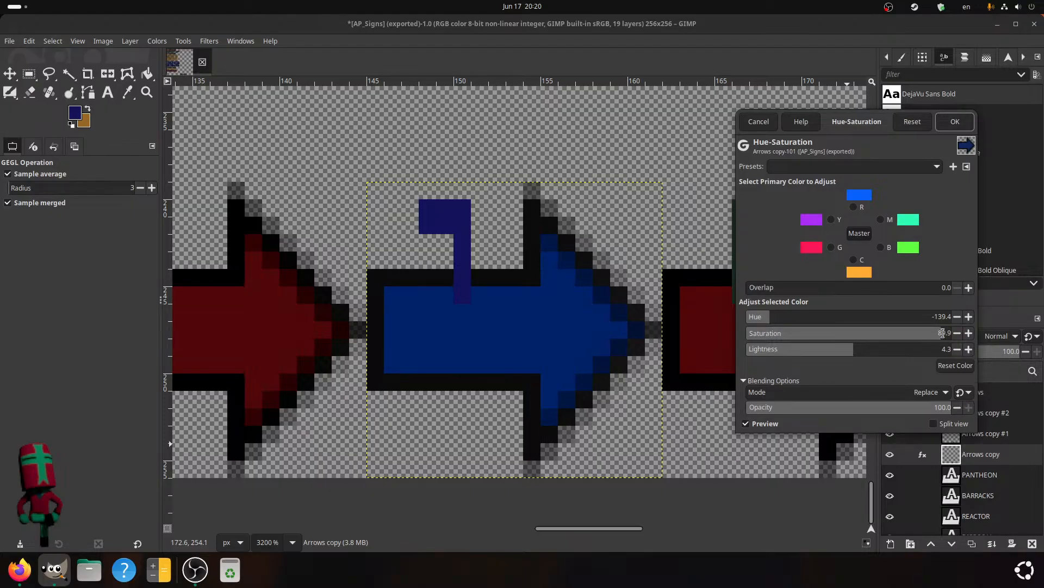
{"action": "left_click", "coordinate": [942, 333]}
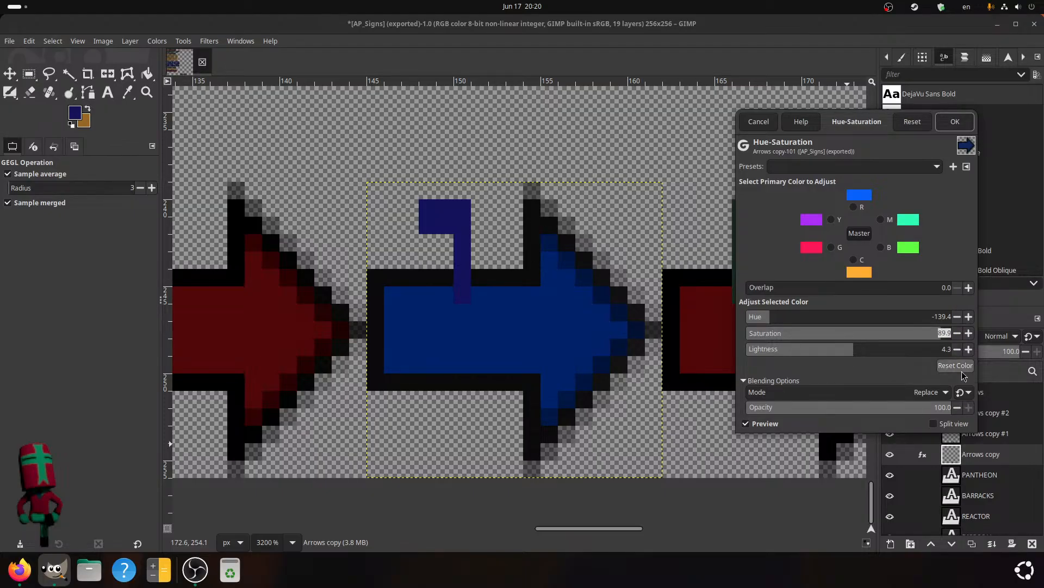
{"action": "type", "text": "-20"}
{"action": "key", "text": "Return"}
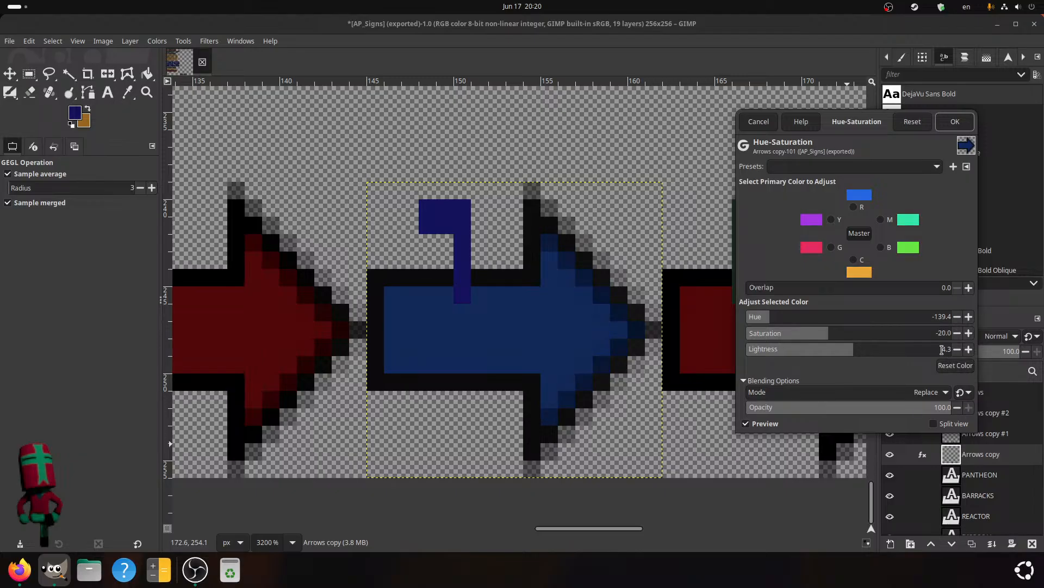
- Try a lightness of 86 and then 8.6 for the blue arrow
{"action": "left_click", "coordinate": [941, 349]}
{"action": "type", "text": "87"}
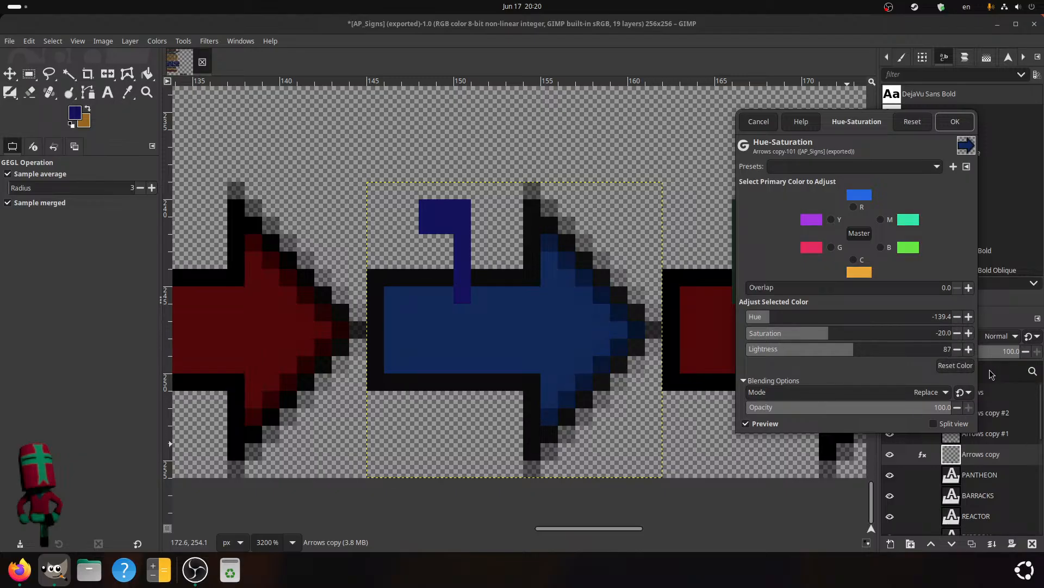
{"action": "key", "text": "BackSpace"}
{"action": "type", "text": "6"}
{"action": "key", "text": "Return"}
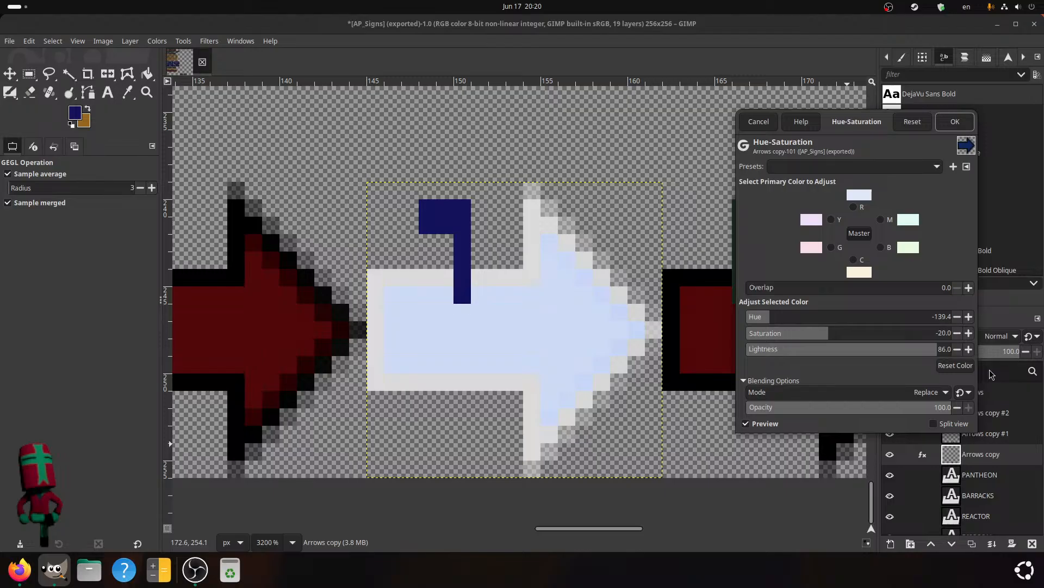
{"action": "left_click", "coordinate": [945, 349]}
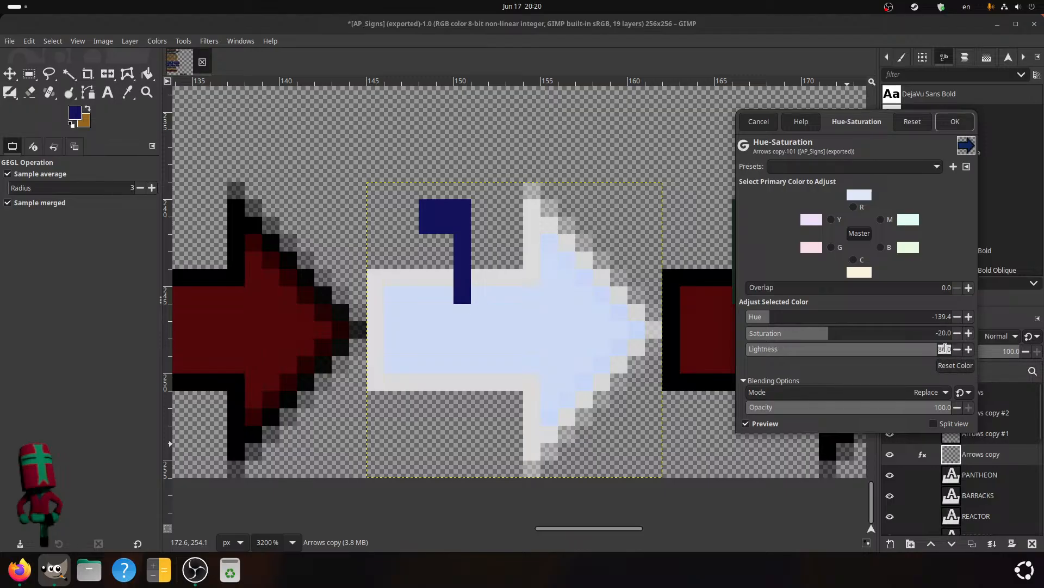
{"action": "type", "text": "8.6"}
{"action": "key", "text": "Return"}
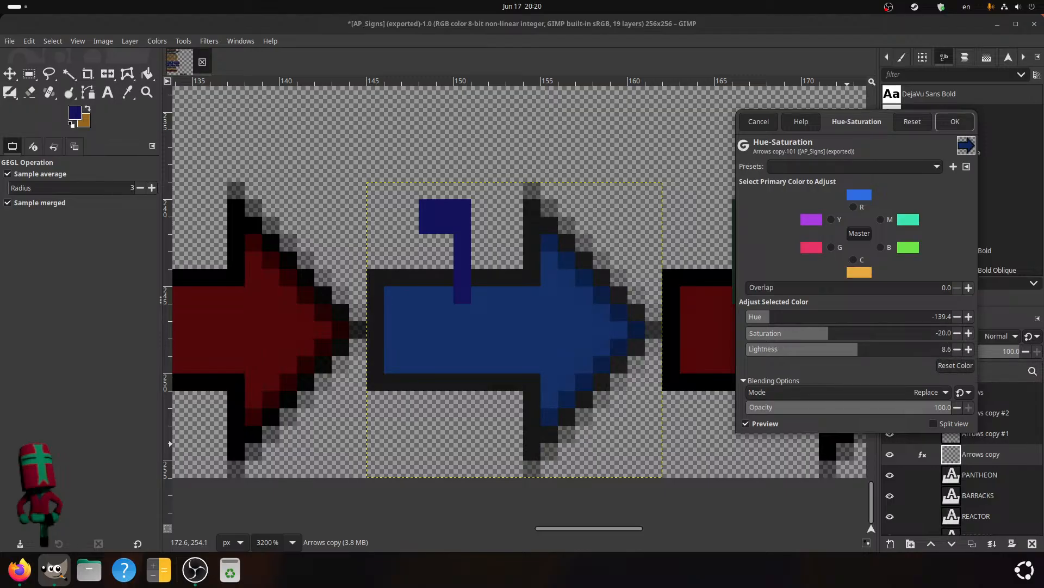
- Restore the blue arrow's saturation to -10 and lightness to 4.3
{"action": "left_click", "coordinate": [946, 332]}
{"action": "type", "text": "1"}
{"action": "key", "text": "Return"}
{"action": "type", "text": "4.3"}
{"action": "key", "text": "Return"}
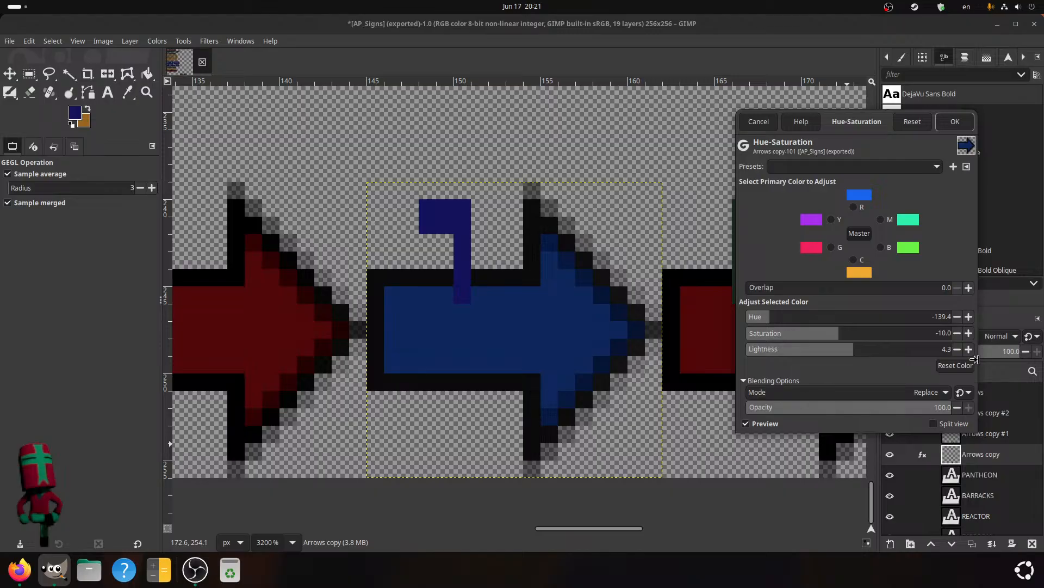
- Reset the overall colour adjustment and set a hue of -139.4 for the red primary colour only
{"action": "left_click", "coordinate": [943, 316]}
{"action": "key", "text": "ctrl+c"}
{"action": "left_click", "coordinate": [956, 365]}
{"action": "left_click", "coordinate": [855, 207]}
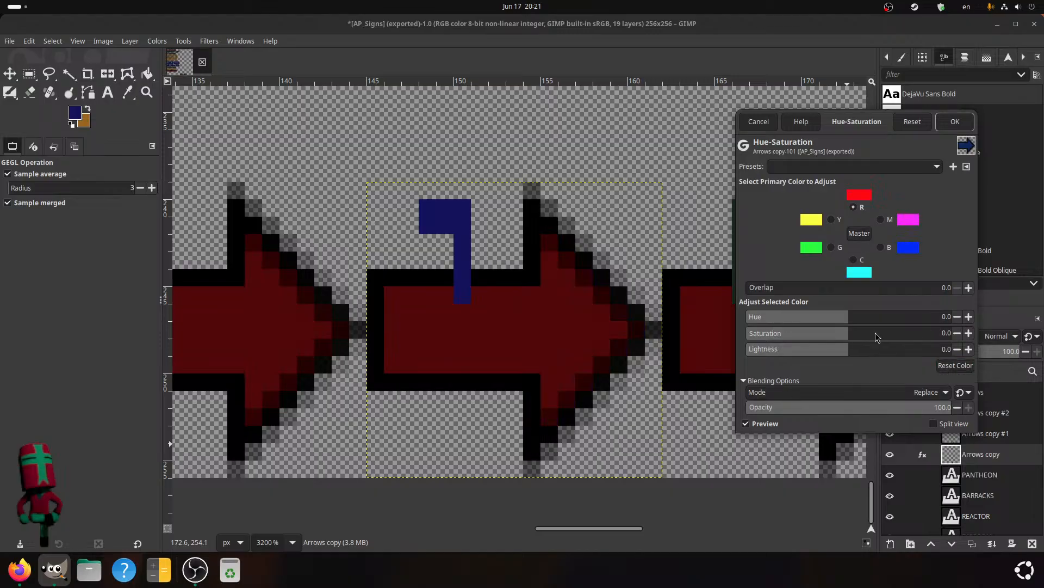
{"action": "left_click", "coordinate": [947, 316]}
{"action": "key", "text": "ctrl+v"}
{"action": "key", "text": "Return"}
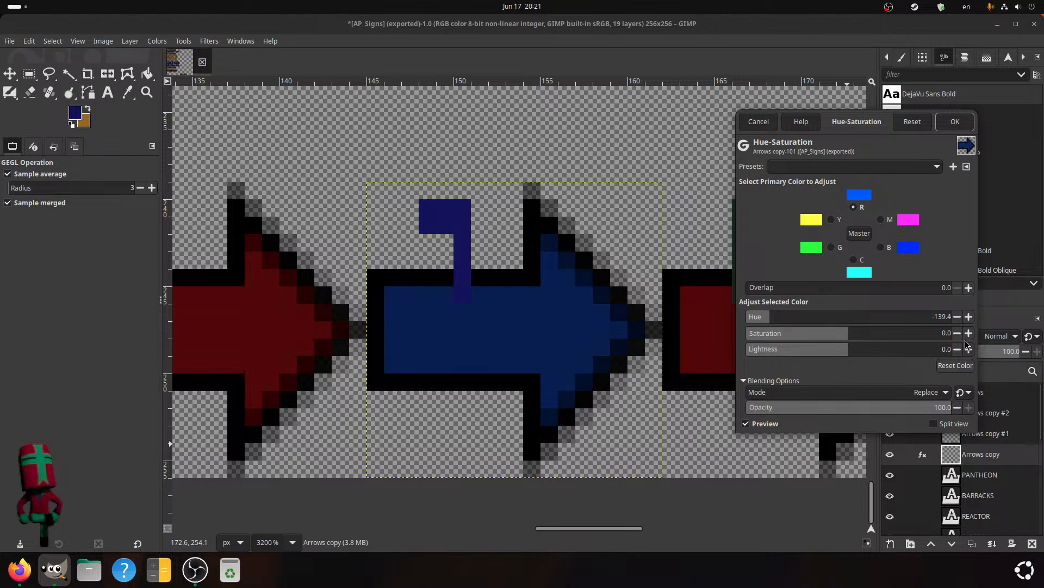
- Set the red primary colour's lightness to 4.3 and saturation to -10
{"action": "left_click", "coordinate": [947, 349]}
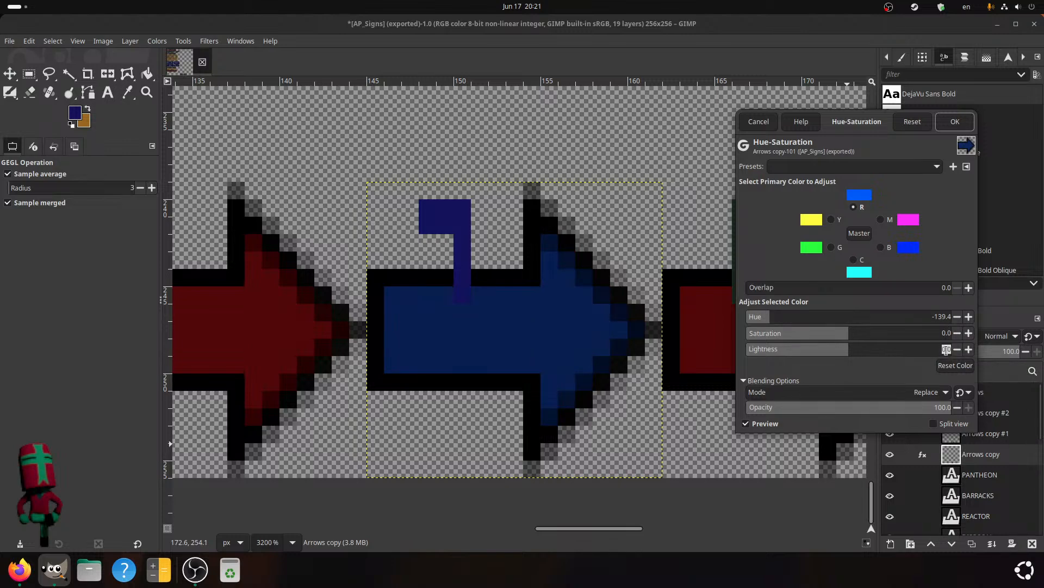
{"action": "type", "text": "4.3"}
{"action": "key", "text": "Return"}
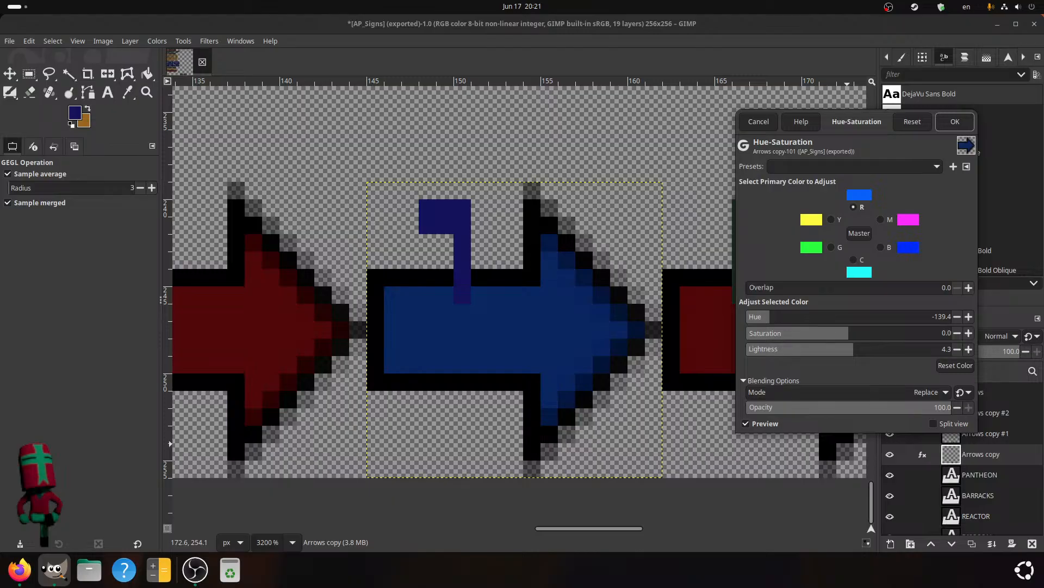
{"action": "left_click", "coordinate": [946, 332]}
{"action": "type", "text": "-10"}
{"action": "key", "text": "Return"}
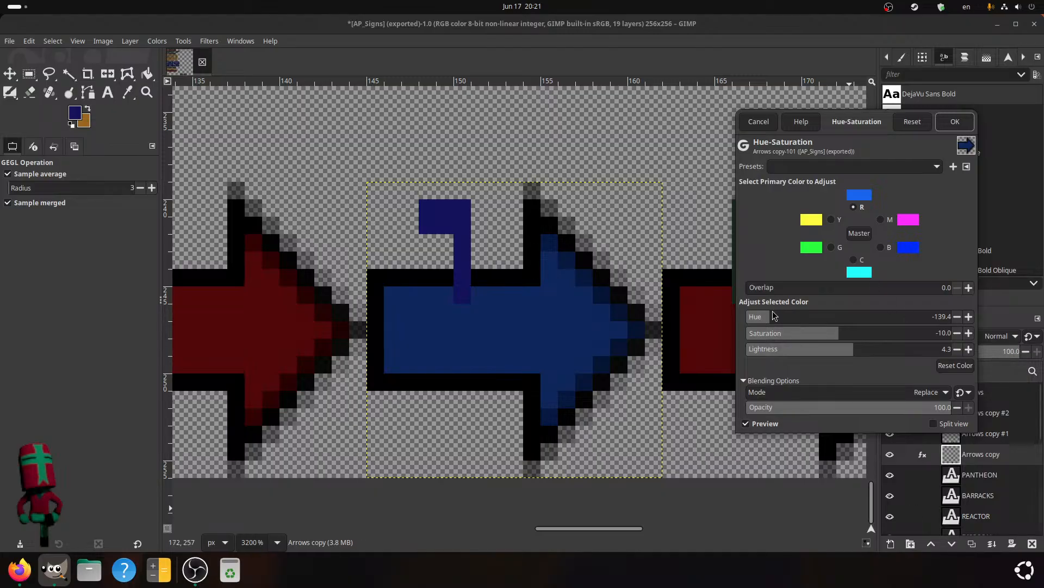
- Shift the red primary colour's hue to about -120.8 and its saturation to about -24.7
{"action": "left_click_drag", "start_coordinate": [773, 313], "coordinate": [780, 313]}
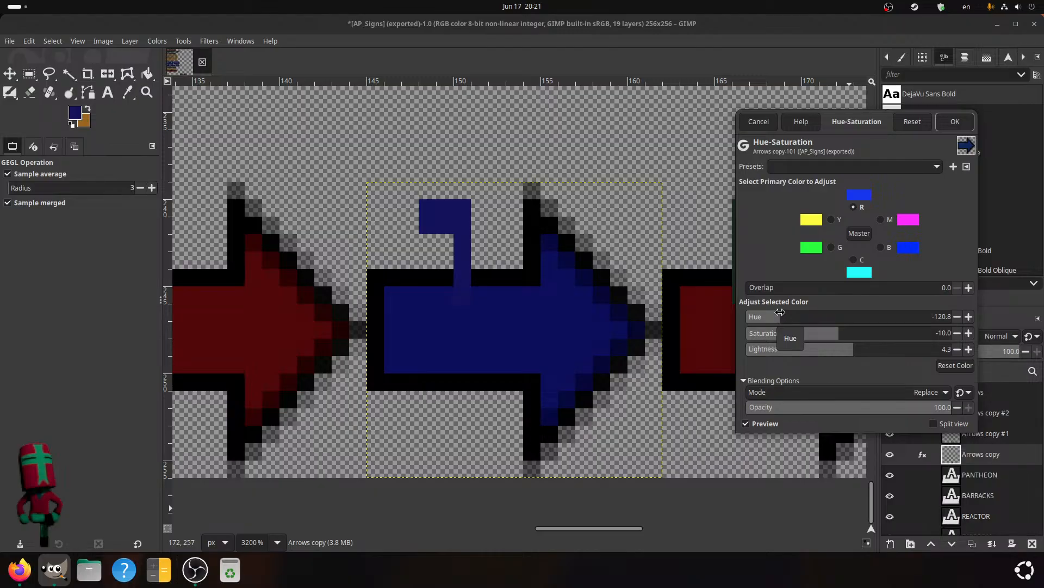
{"action": "left_click", "coordinate": [825, 334]}
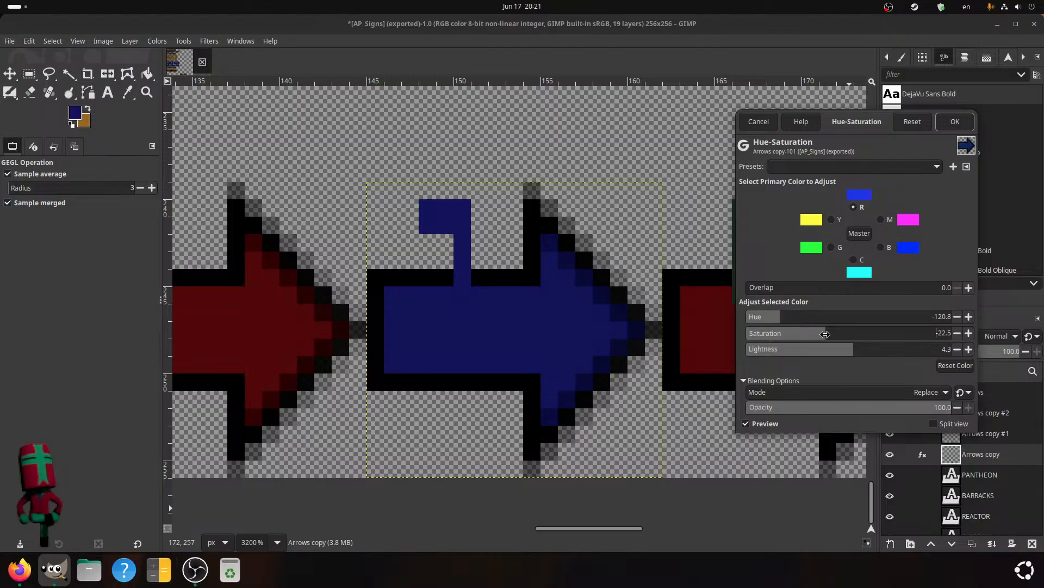
{"action": "left_click", "coordinate": [824, 333]}
- Fine-tune the red primary colour's hue in single steps around -124.8 against the blue reference swatch
{"action": "left_click", "coordinate": [956, 317]}
{"action": "left_click", "coordinate": [957, 317]}
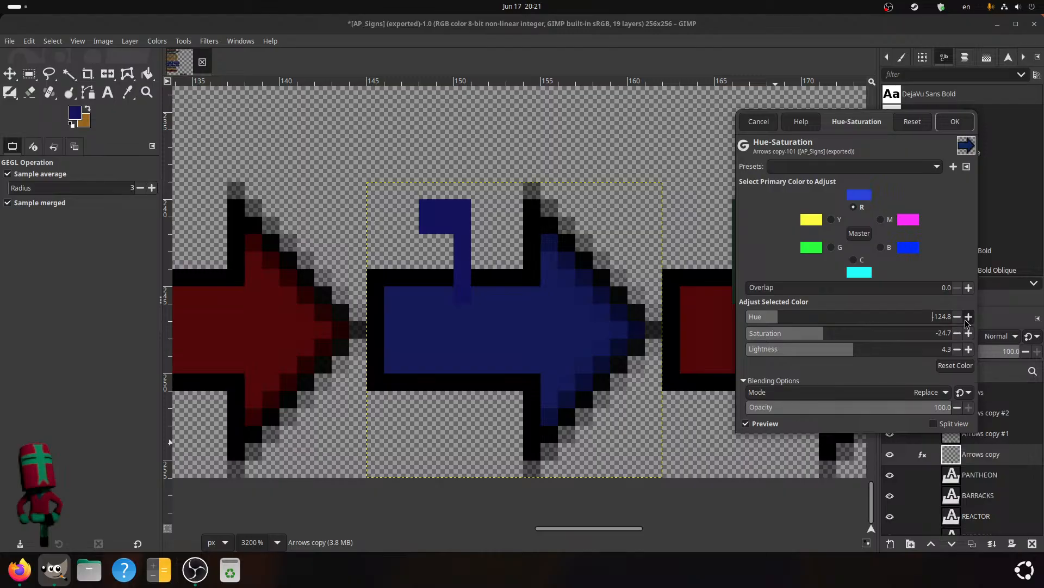
{"action": "left_click", "coordinate": [969, 316]}
{"action": "left_click", "coordinate": [968, 316]}
{"action": "left_click", "coordinate": [968, 316]}
{"action": "left_click", "coordinate": [968, 317]}
{"action": "left_click", "coordinate": [968, 316]}
{"action": "left_click", "coordinate": [957, 317]}
{"action": "left_click", "coordinate": [957, 316]}
{"action": "left_click", "coordinate": [957, 316]}
{"action": "left_click", "coordinate": [957, 316]}
{"action": "left_click", "coordinate": [957, 317]}
- Fine-tune the red primary colour's lightness and saturation to match the blue swatch, and apply the Hue-Saturation changes to the Arrows copy layer
{"action": "left_click", "coordinate": [957, 348]}
{"action": "left_click", "coordinate": [969, 349]}
{"action": "key", "text": "BackSpace"}
{"action": "type", "text": "0"}
{"action": "key", "text": "Return"}
{"action": "left_click", "coordinate": [967, 333]}
{"action": "left_click", "coordinate": [968, 333]}
{"action": "left_click", "coordinate": [967, 333]}
{"action": "left_click", "coordinate": [968, 333]}
{"action": "left_click", "coordinate": [957, 333]}
{"action": "left_click", "coordinate": [955, 122]}
- Make the Arrows copy #1 layer, the arrow with the green reference swatch, the active layer
{"action": "middle_click_drag", "start_coordinate": [623, 365], "coordinate": [485, 367]}
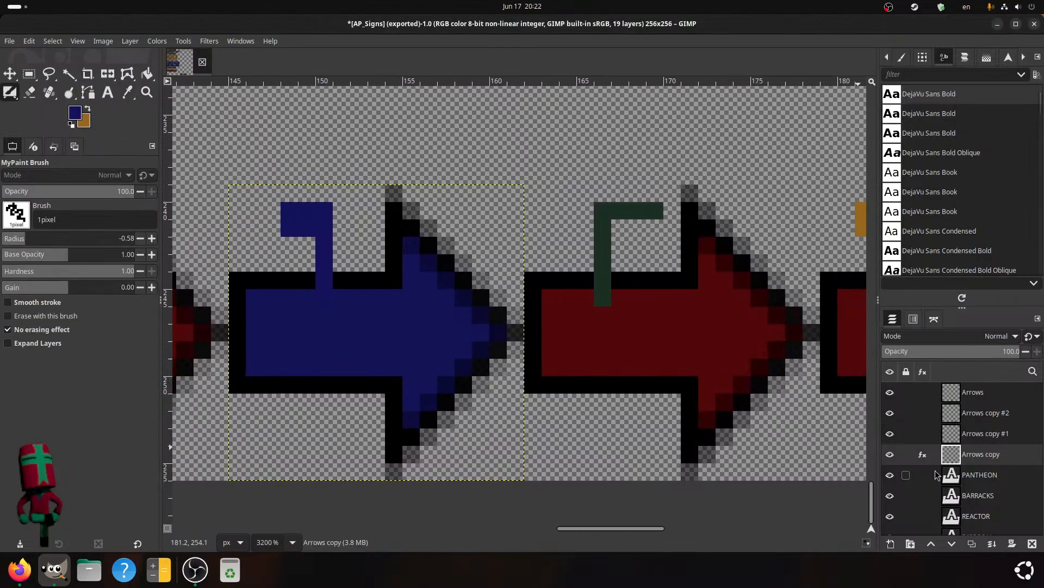
{"action": "left_click", "coordinate": [982, 435]}
{"action": "middle_click_drag", "start_coordinate": [562, 375], "coordinate": [493, 380]}
{"action": "left_click", "coordinate": [156, 41]}
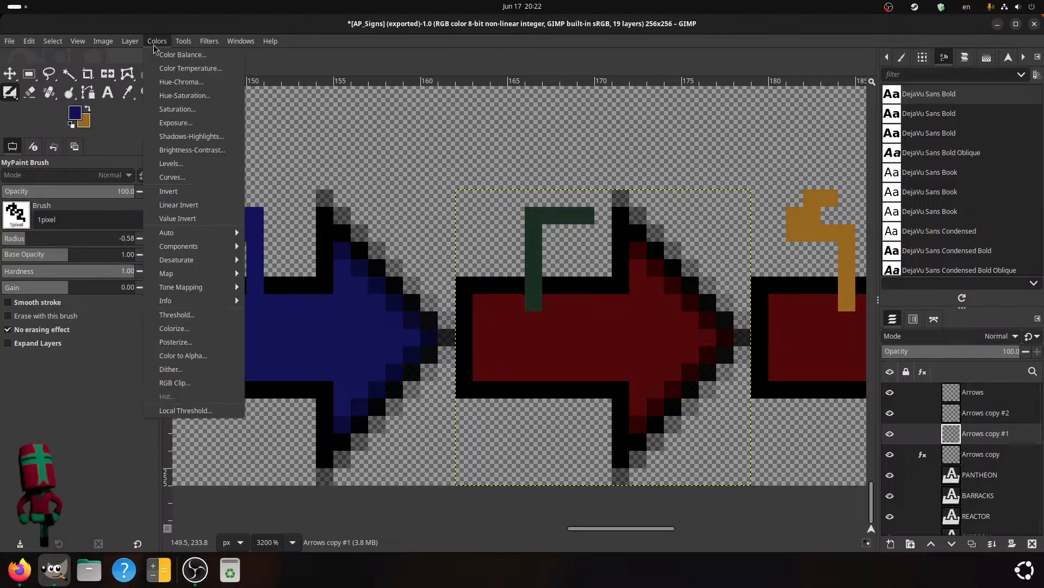
{"action": "left_click", "coordinate": [185, 96]}
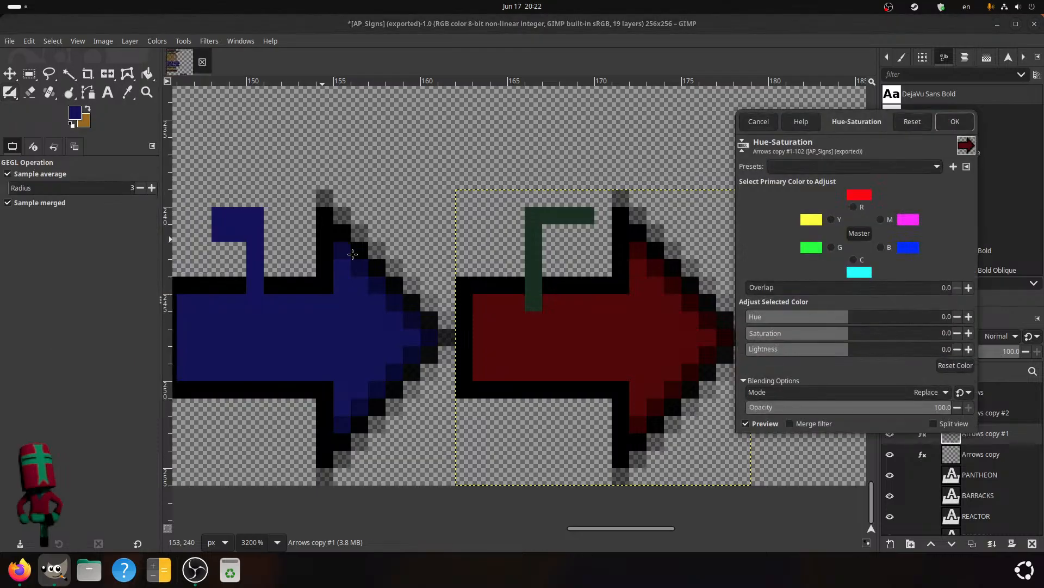
{"action": "left_click", "coordinate": [853, 206]}
{"action": "middle_click_drag", "start_coordinate": [688, 318], "coordinate": [591, 335]}
{"action": "left_click", "coordinate": [815, 313]}
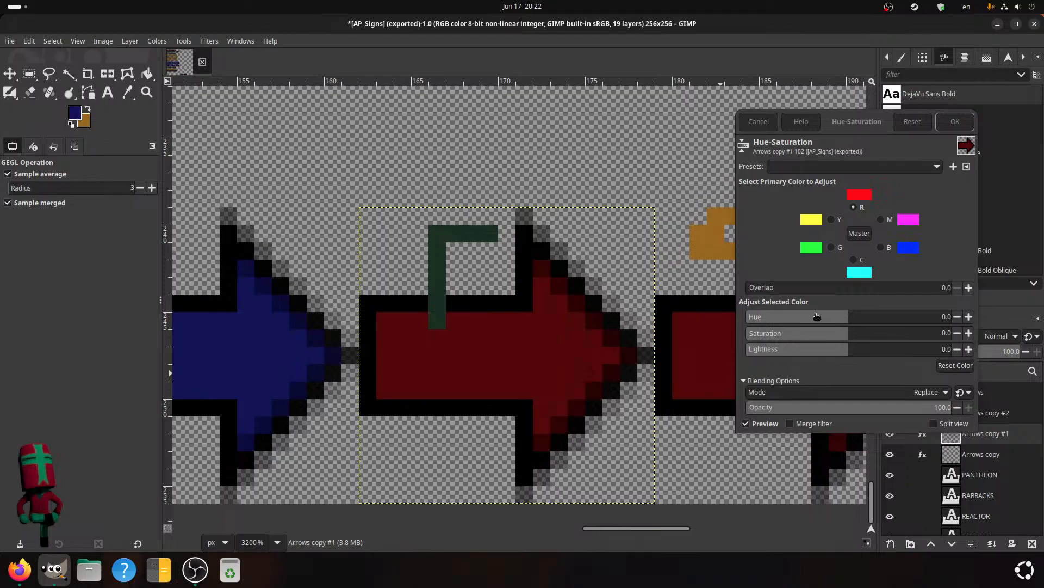
{"action": "left_click_drag", "start_coordinate": [815, 313], "coordinate": [894, 311]}
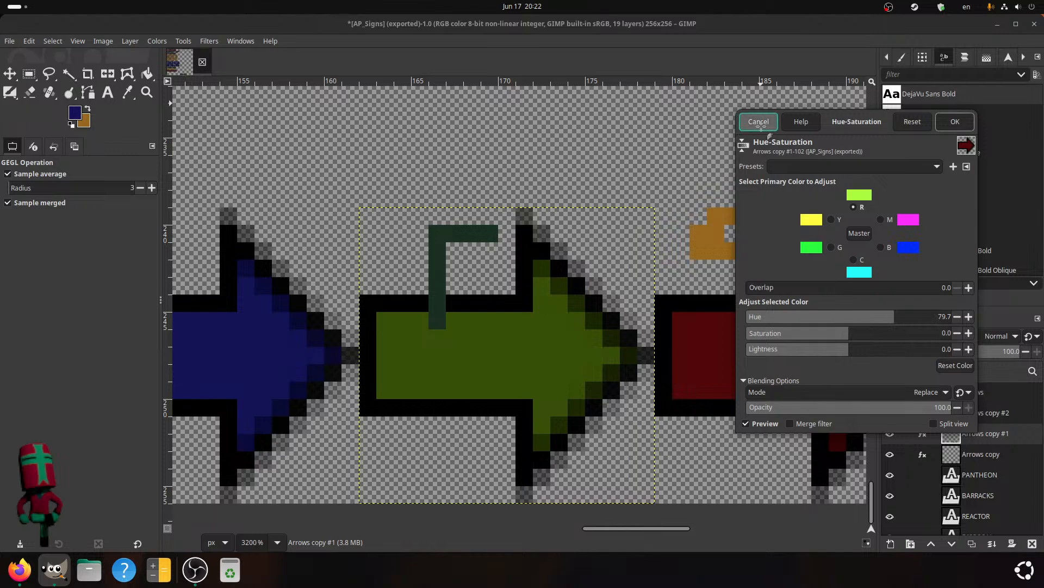
{"action": "left_click", "coordinate": [759, 121]}
- Set the foreground colour to the saved dark green 1a2f22
{"action": "left_click", "coordinate": [75, 113]}
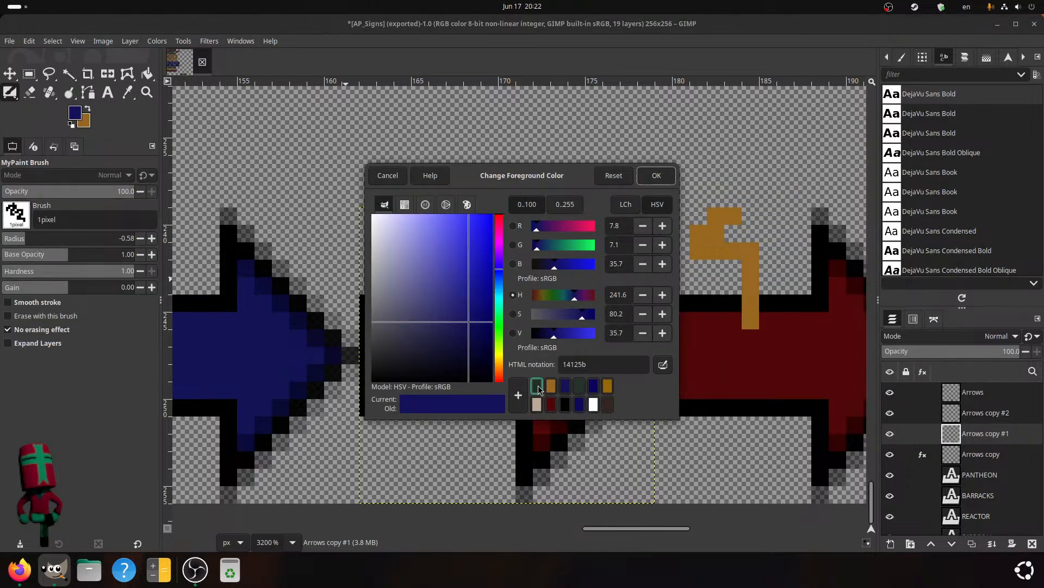
{"action": "left_click", "coordinate": [537, 387]}
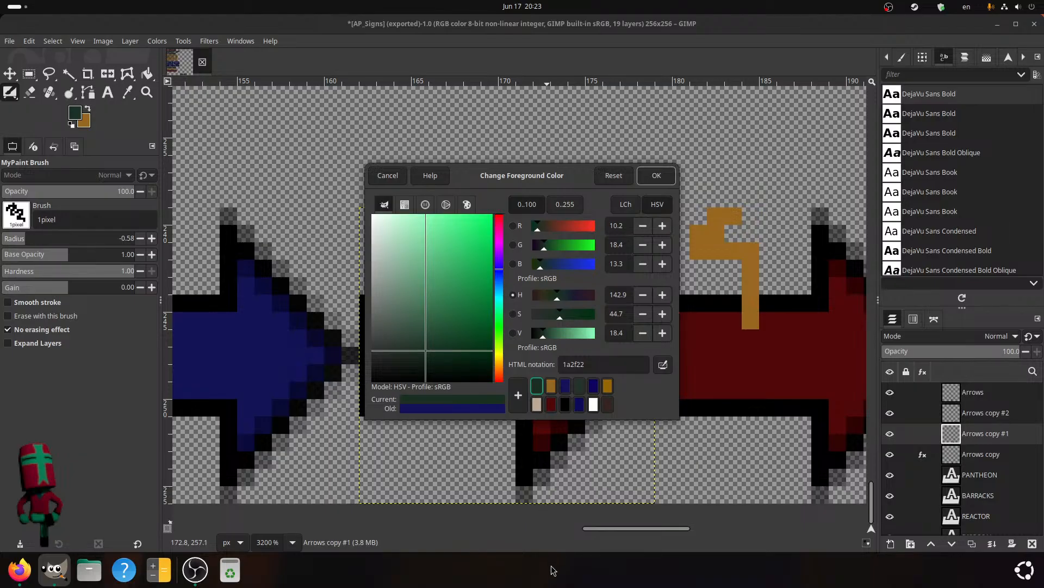
{"action": "left_click", "coordinate": [656, 175]}
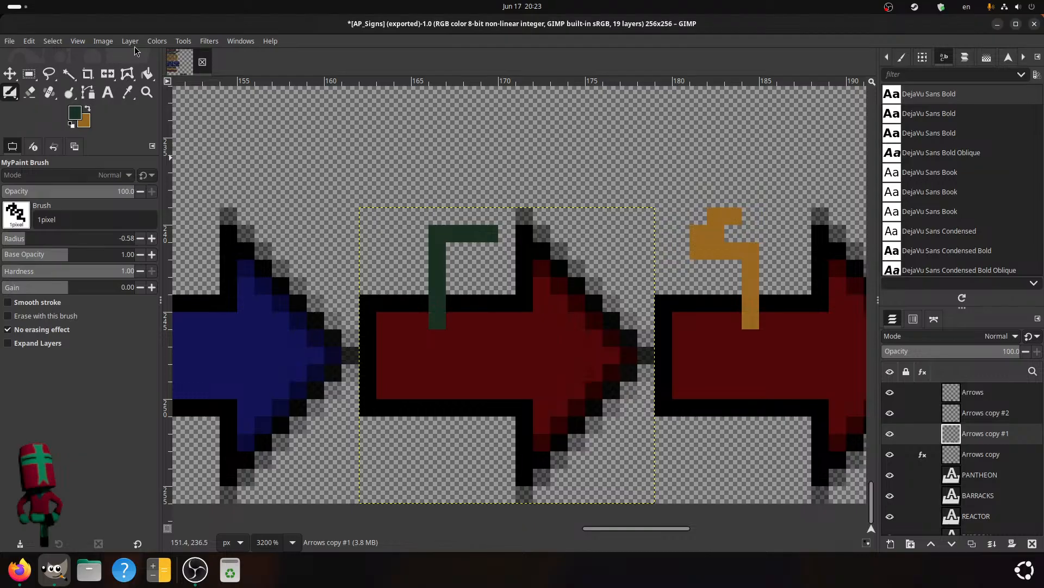
- Start a Hue-Saturation adjustment on the Arrows copy #1 layer with the overall hue at 142.9
{"action": "left_click", "coordinate": [156, 41]}
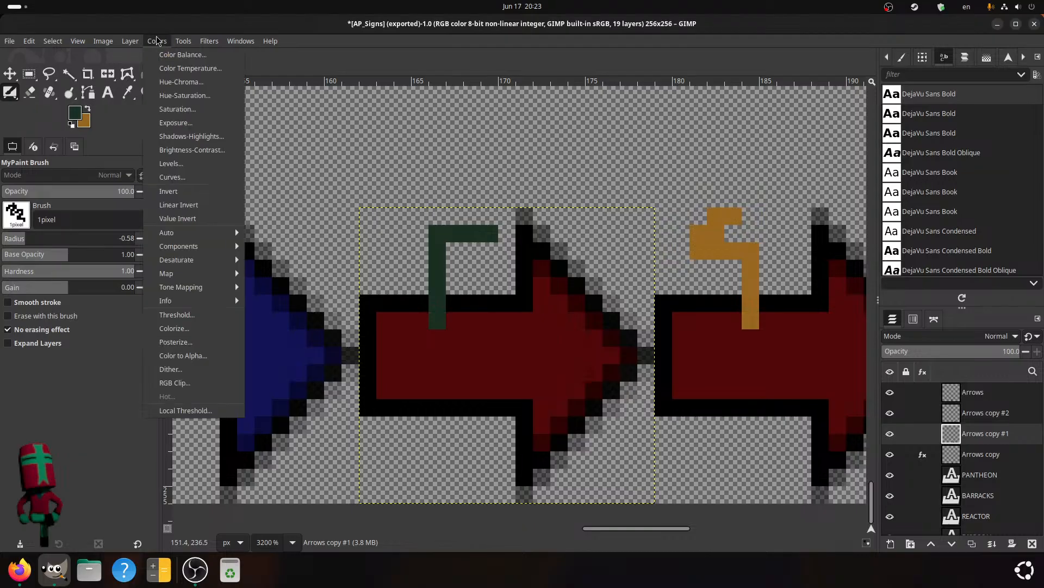
{"action": "left_click", "coordinate": [185, 95]}
{"action": "left_click", "coordinate": [868, 316]}
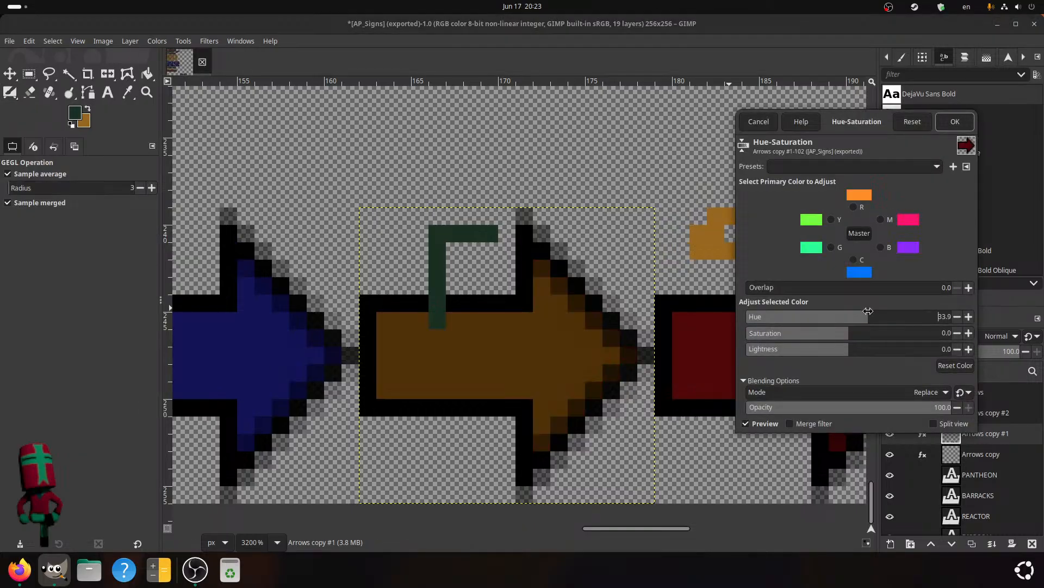
{"action": "left_click_drag", "start_coordinate": [868, 311], "coordinate": [929, 319]}
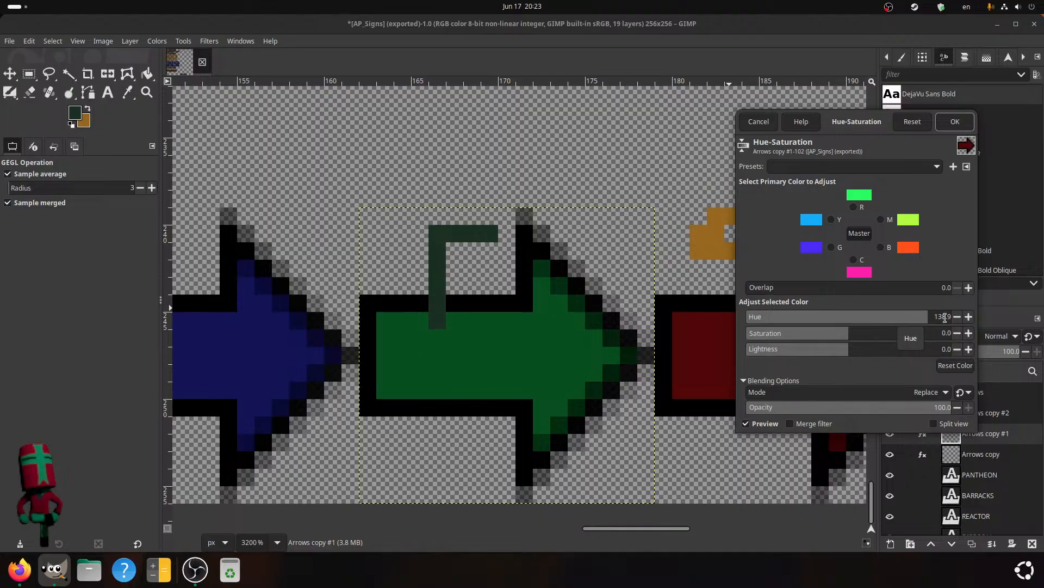
{"action": "left_click", "coordinate": [945, 317]}
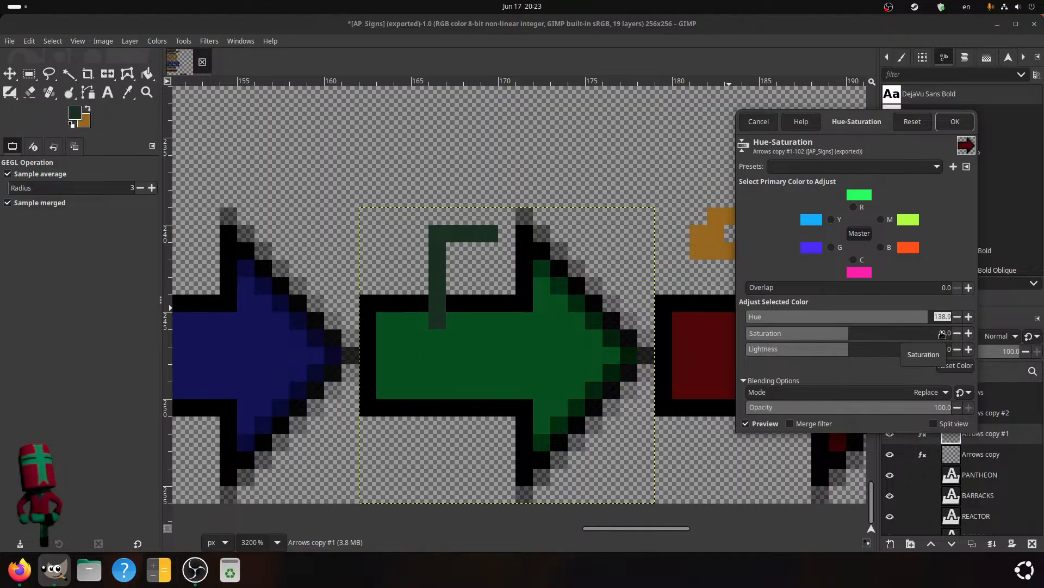
{"action": "type", "text": "142.9"}
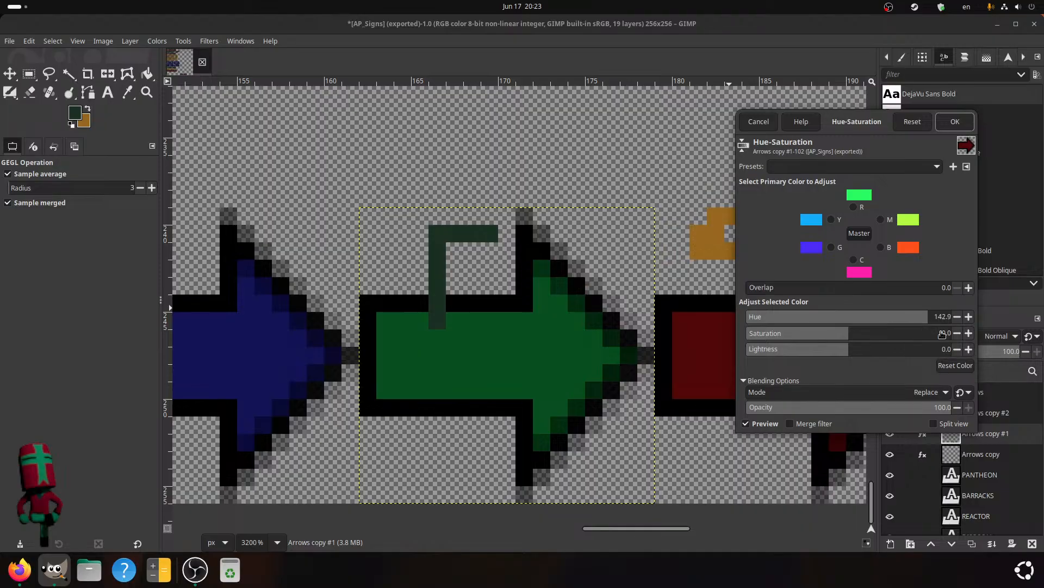
{"action": "key", "text": "Return"}
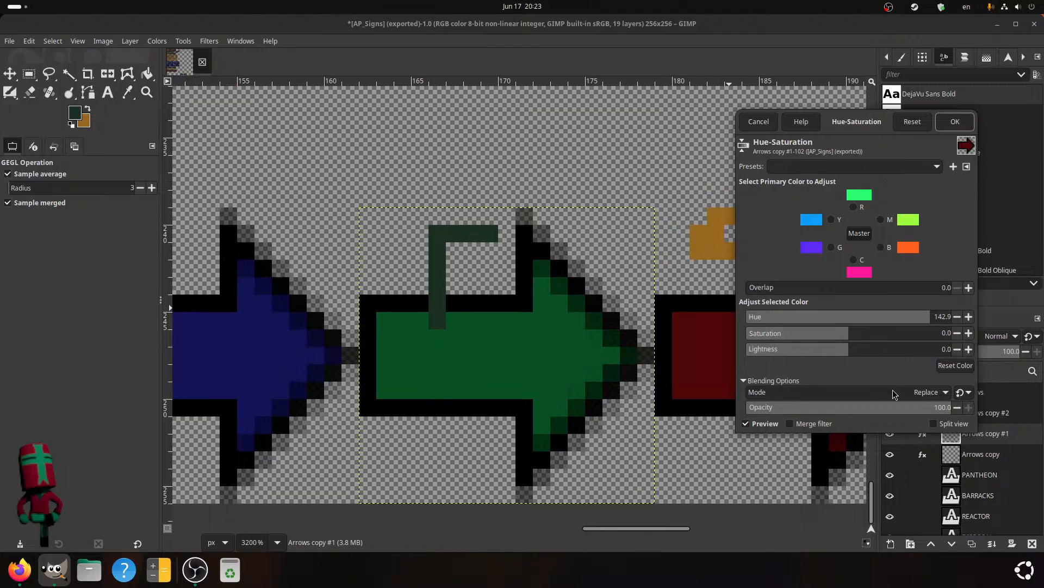
- Set the overall saturation to -45 and the overall lightness to -13 in the green arrow's Hue-Saturation adjustment
{"action": "left_click", "coordinate": [948, 334]}
{"action": "type", "text": "-45"}
{"action": "key", "text": "Return"}
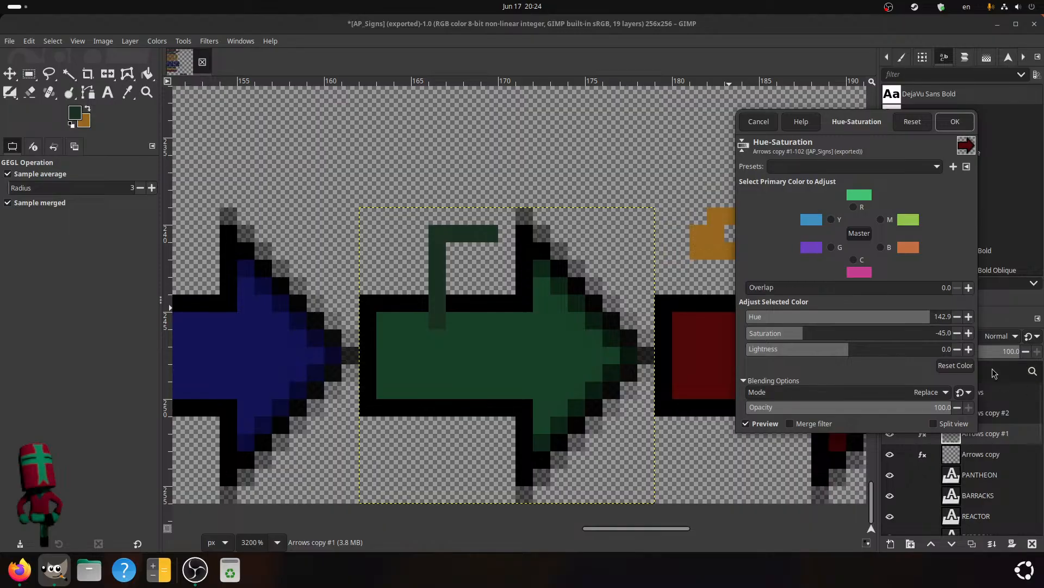
{"action": "left_click", "coordinate": [955, 348]}
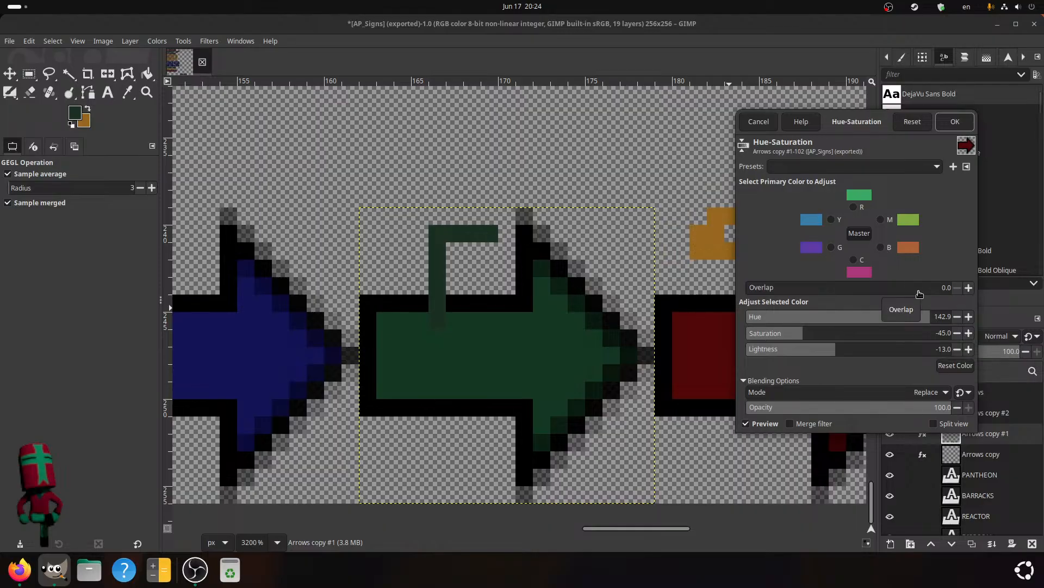
- Give the red primary colour the overall adjustment's hue of 142.9 and saturation of -45
{"action": "left_click", "coordinate": [940, 316]}
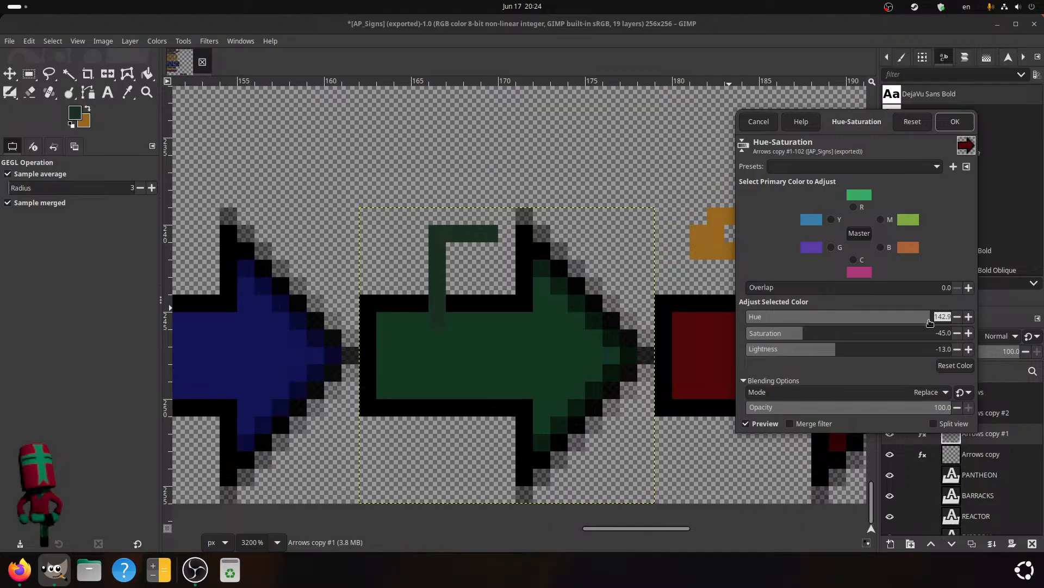
{"action": "left_click", "coordinate": [854, 208]}
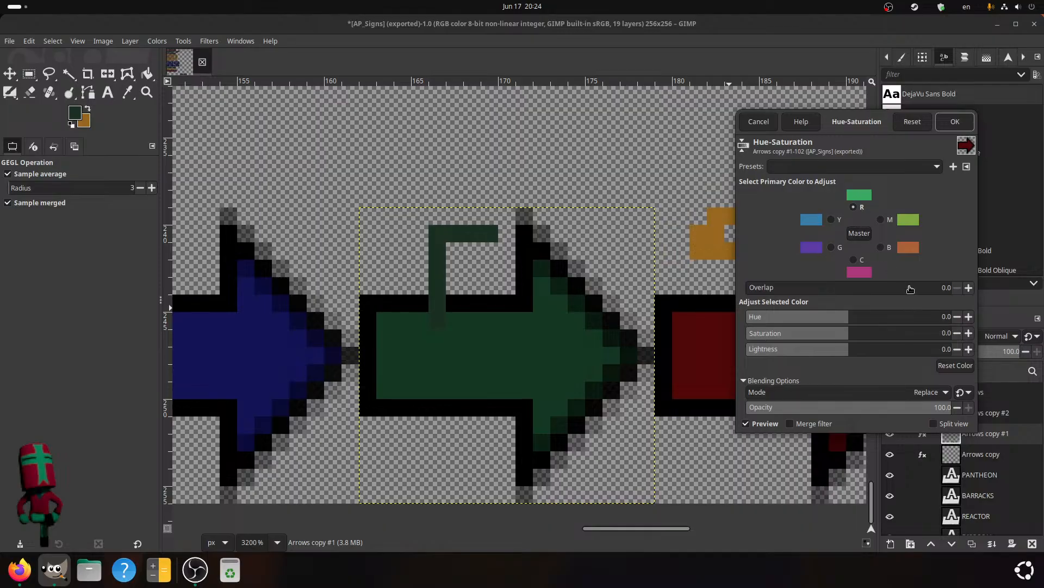
{"action": "double_click", "coordinate": [950, 316]}
{"action": "type", "text": "142.9"}
{"action": "key", "text": "Return"}
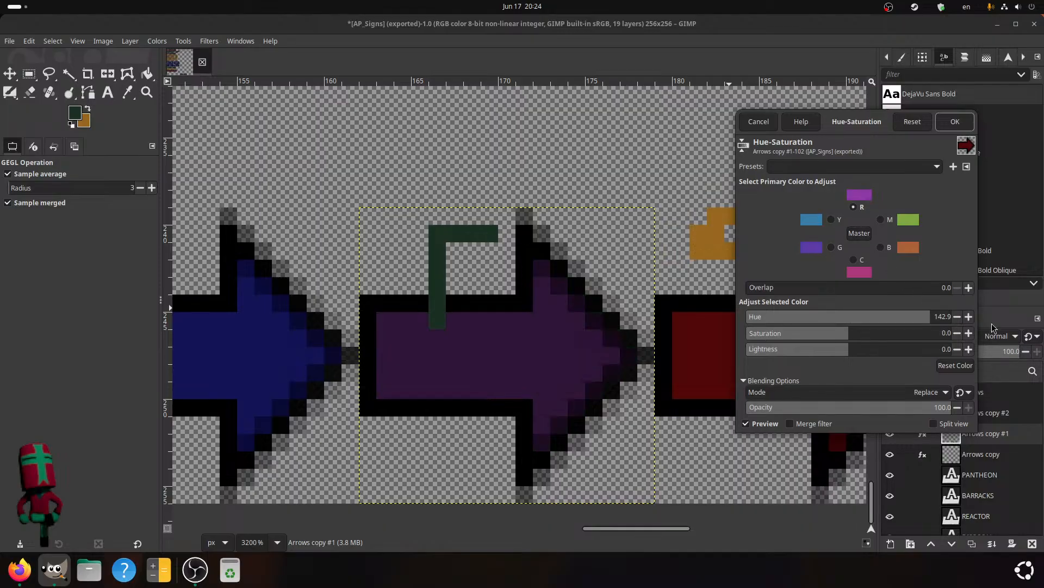
{"action": "left_click", "coordinate": [859, 233]}
{"action": "left_click", "coordinate": [853, 207]}
{"action": "double_click", "coordinate": [945, 333]}
{"action": "type", "text": "-45.0"}
{"action": "key", "text": "Return"}
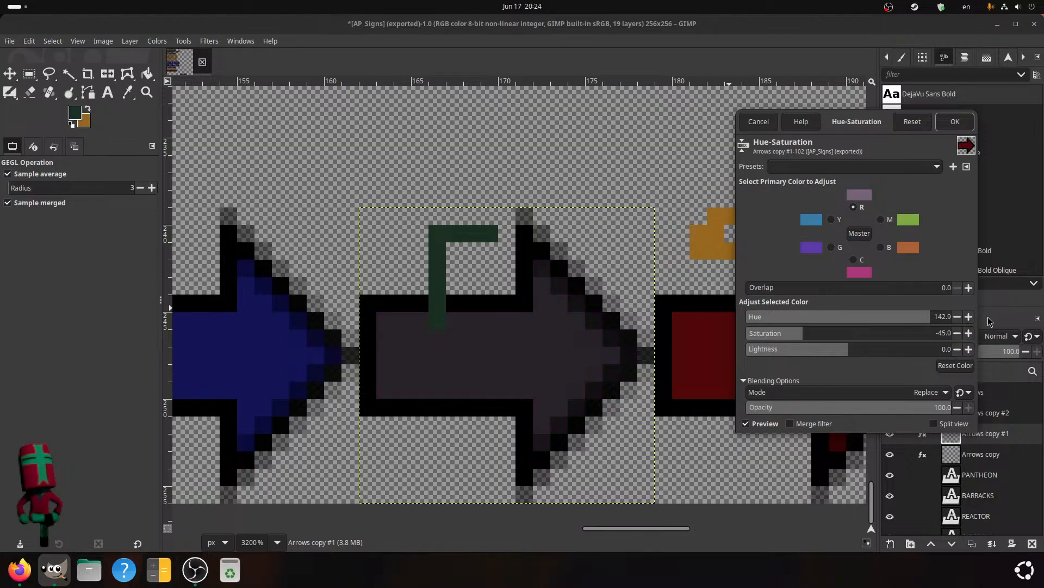
- Copy the overall lightness of -13 to the red primary colour, and reset the overall Master adjustments
{"action": "left_click", "coordinate": [859, 232]}
{"action": "double_click", "coordinate": [941, 349]}
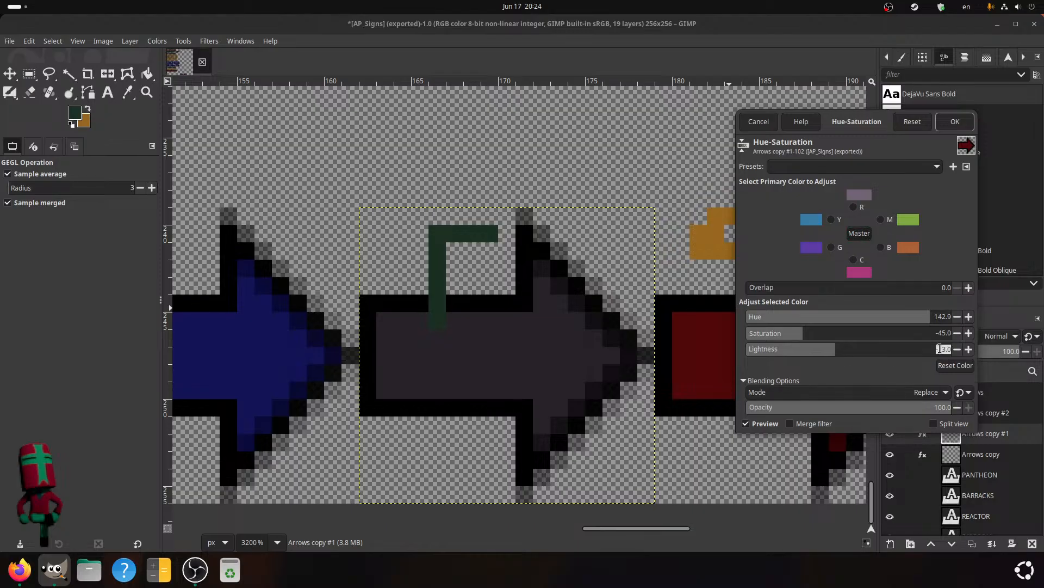
{"action": "left_click", "coordinate": [854, 206]}
{"action": "left_click", "coordinate": [866, 237]}
{"action": "left_click", "coordinate": [955, 365]}
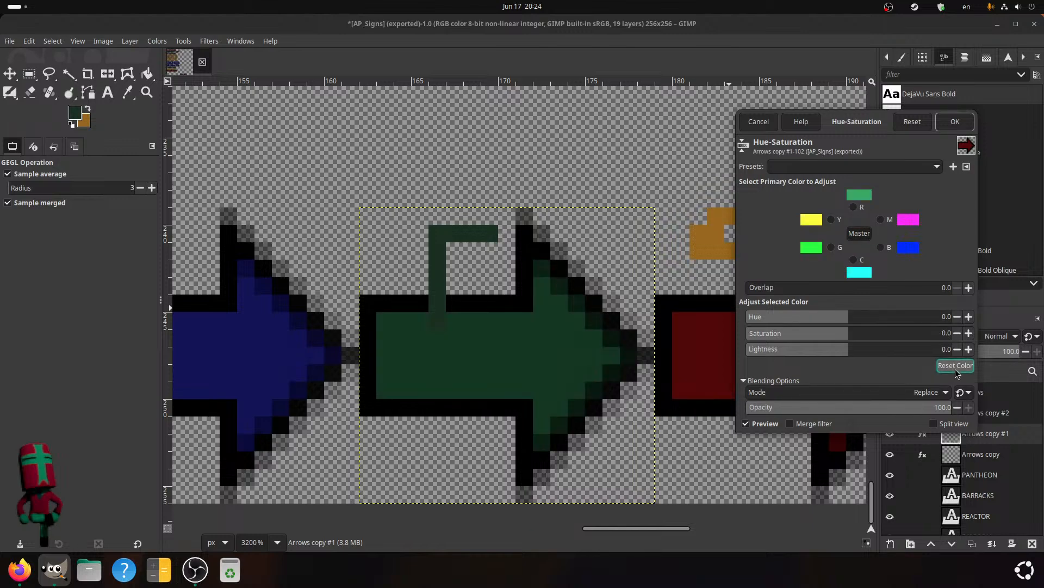
- Lower the red primary colour's saturation to about -60.7 and lightness to about -18.8 to match the green swatch, and apply the adjustment
{"action": "left_click", "coordinate": [854, 206]}
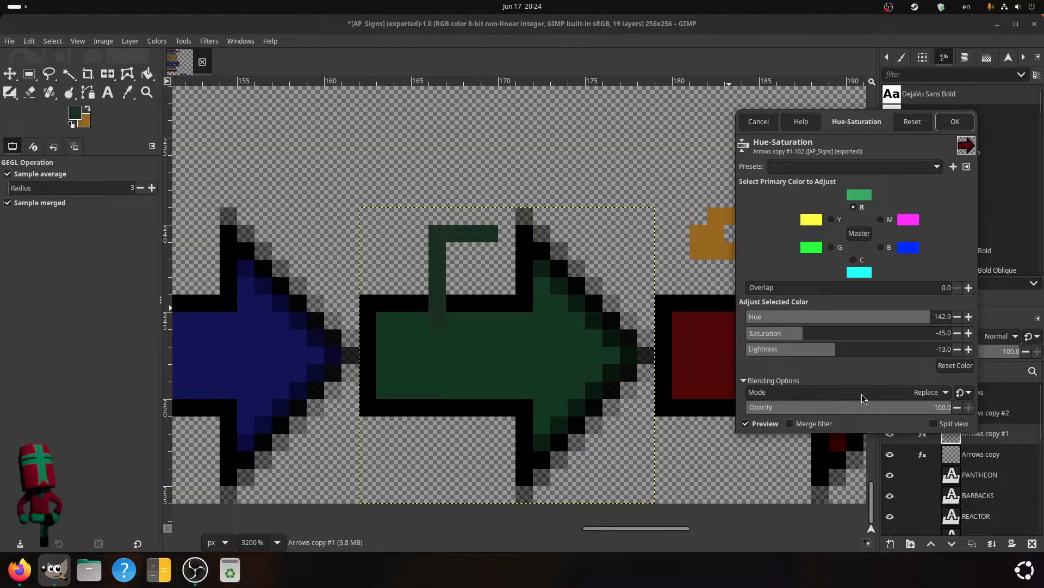
{"action": "left_click_drag", "start_coordinate": [804, 334], "coordinate": [830, 350]}
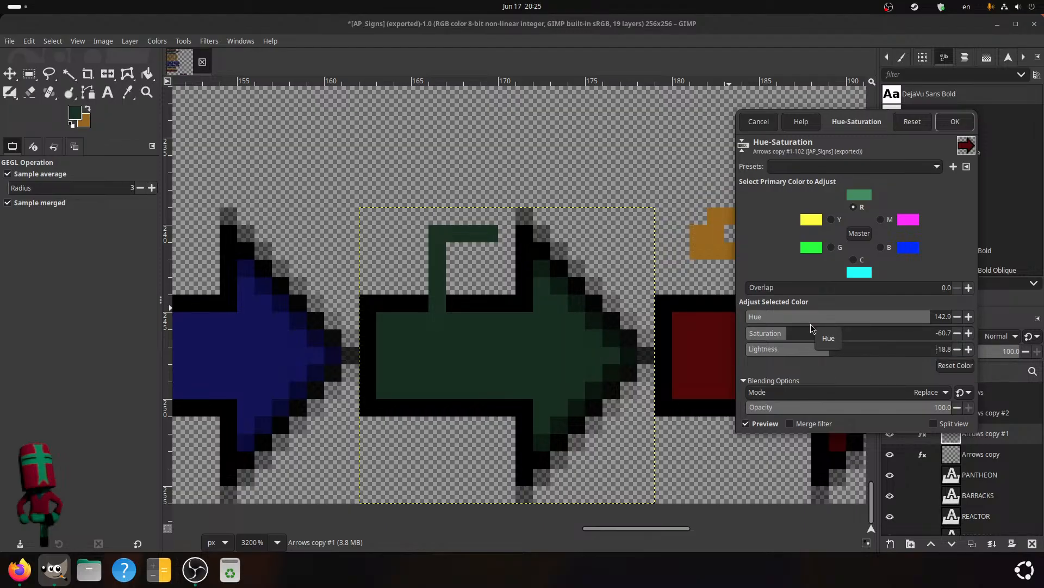
{"action": "left_click", "coordinate": [958, 333]}
{"action": "left_click", "coordinate": [957, 121]}
- Swap the foreground and background colours so orange is in front, and examine the orange's HSV values
{"action": "mouse_move", "coordinate": [346, 370]}
{"action": "middle_mouse_down"}
{"action": "mouse_move", "coordinate": [494, 360]}
{"action": "mouse_move", "coordinate": [341, 350]}
{"action": "middle_mouse_up"}
{"action": "middle_click_drag", "start_coordinate": [654, 333], "coordinate": [534, 365]}
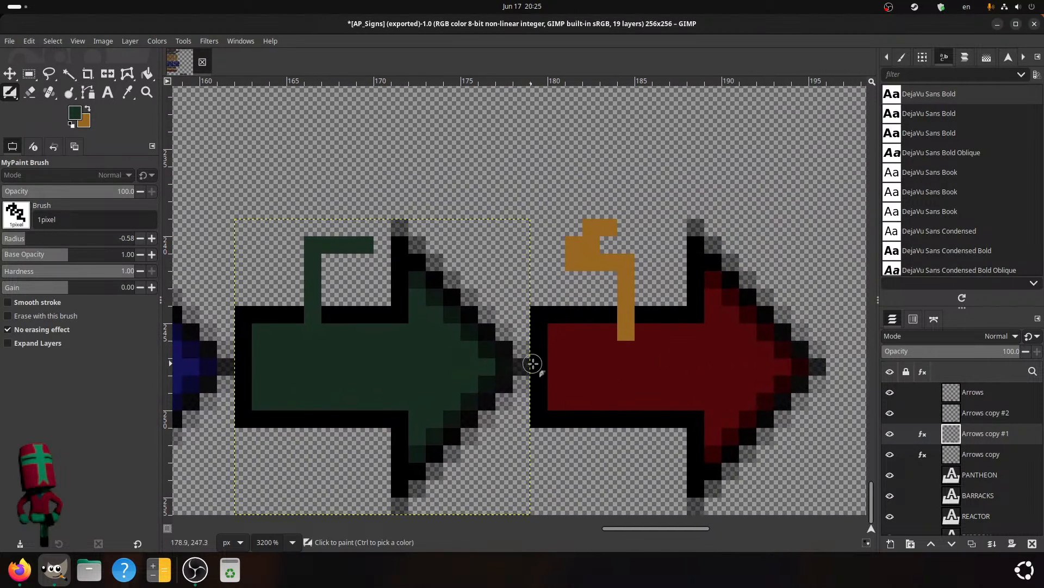
{"action": "key", "text": "x"}
{"action": "left_click", "coordinate": [75, 113]}
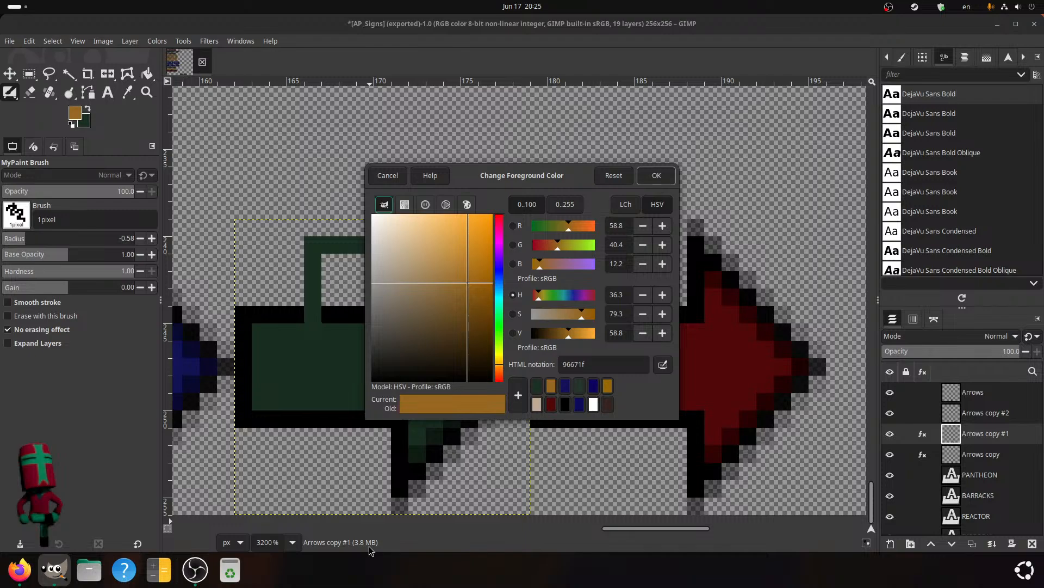
{"action": "left_click", "coordinate": [653, 186]}
- Start a Hue-Saturation adjustment on the Arrows copy #2 layer and set the red primary colour's hue to 36.3
{"action": "left_click", "coordinate": [947, 417]}
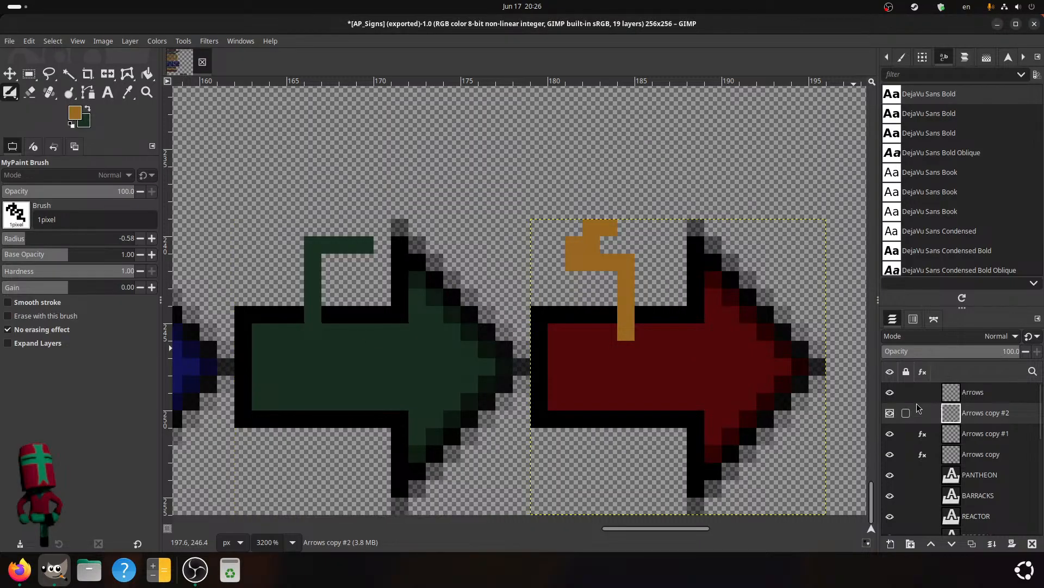
{"action": "middle_click_drag", "start_coordinate": [638, 380], "coordinate": [538, 366]}
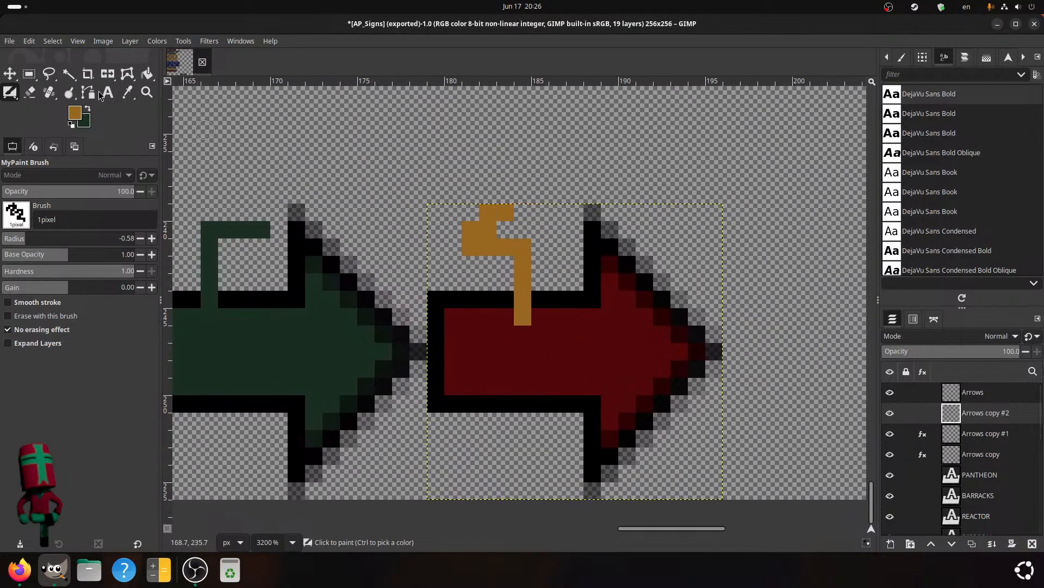
{"action": "left_click", "coordinate": [155, 41]}
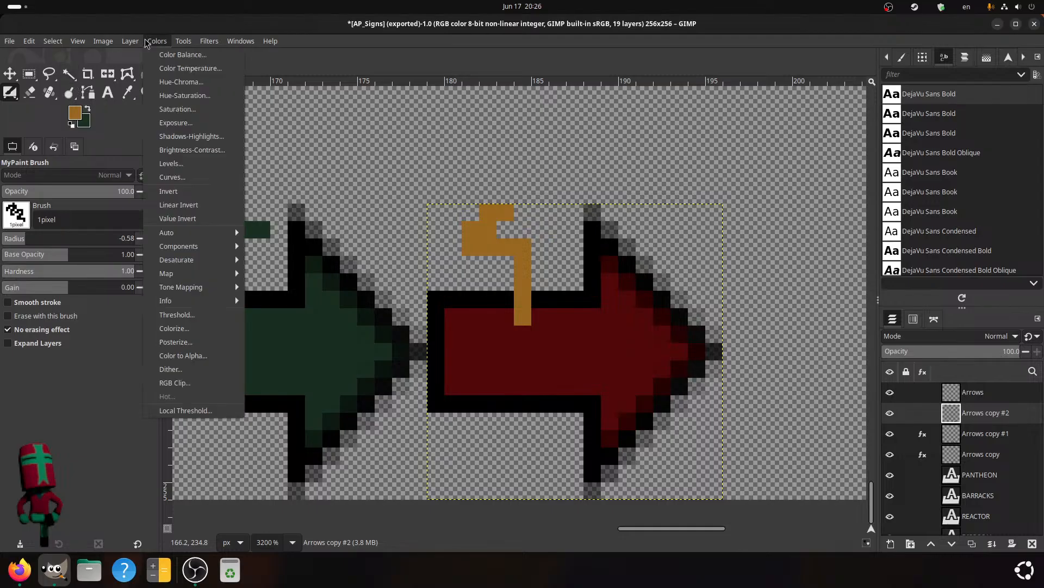
{"action": "left_click", "coordinate": [185, 96]}
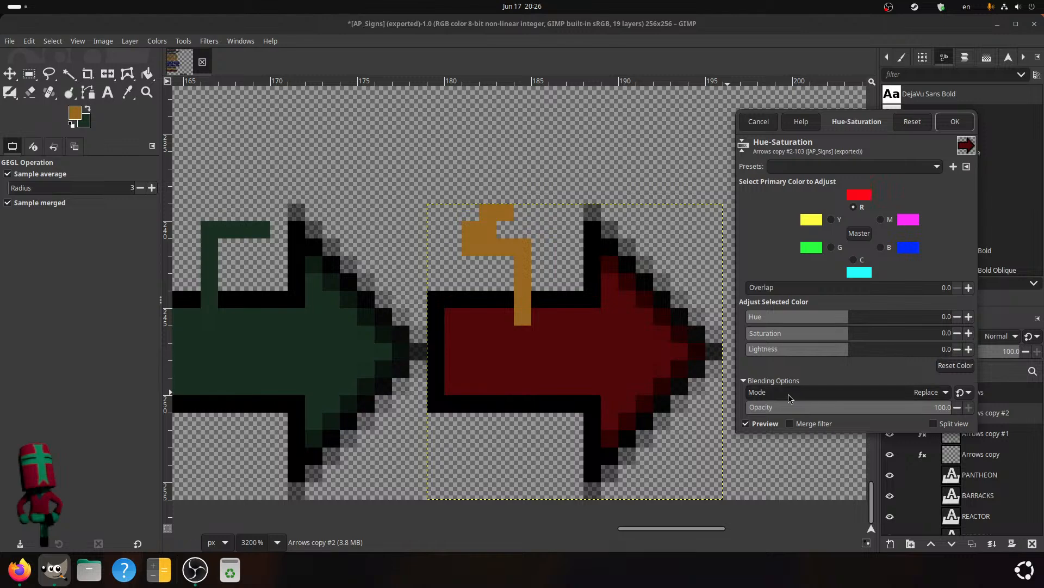
{"action": "left_click", "coordinate": [945, 316]}
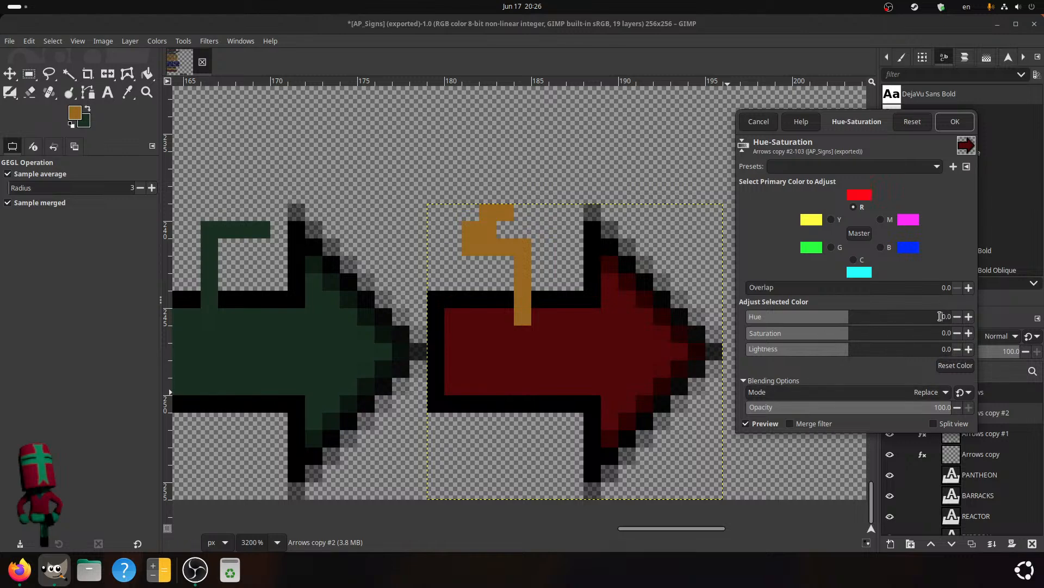
{"action": "left_click_drag", "start_coordinate": [943, 316], "coordinate": [940, 316]}
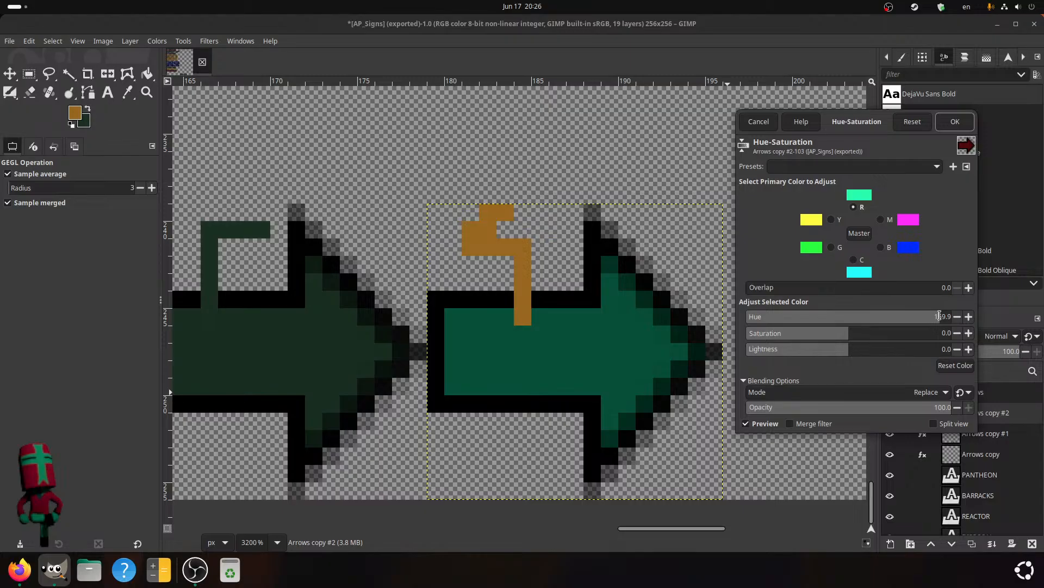
{"action": "double_click", "coordinate": [939, 316]}
{"action": "type", "text": "36."}
{"action": "key", "text": "Return"}
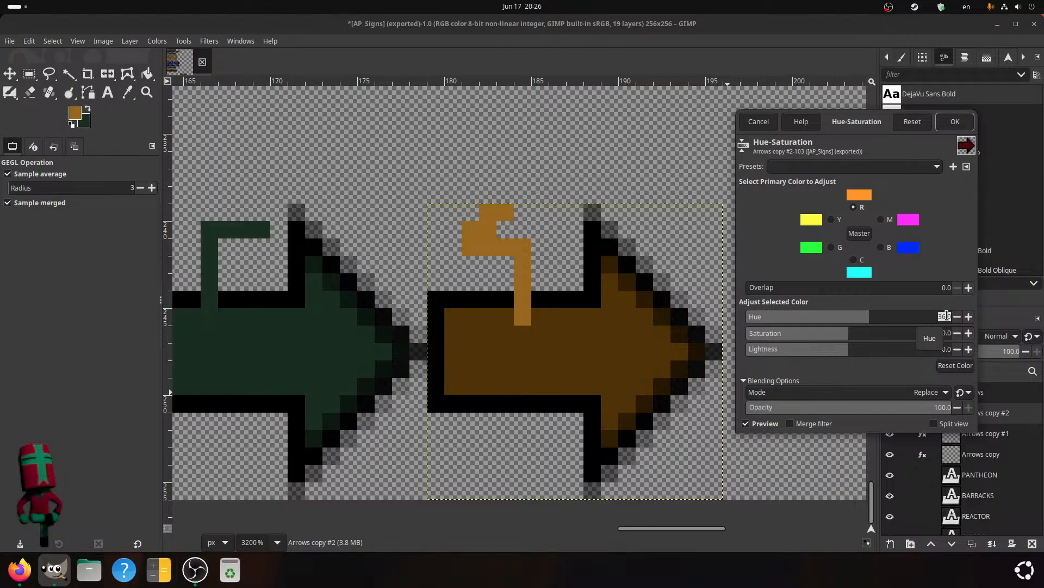
{"action": "key", "text": "BackSpace"}
{"action": "type", "text": "3"}
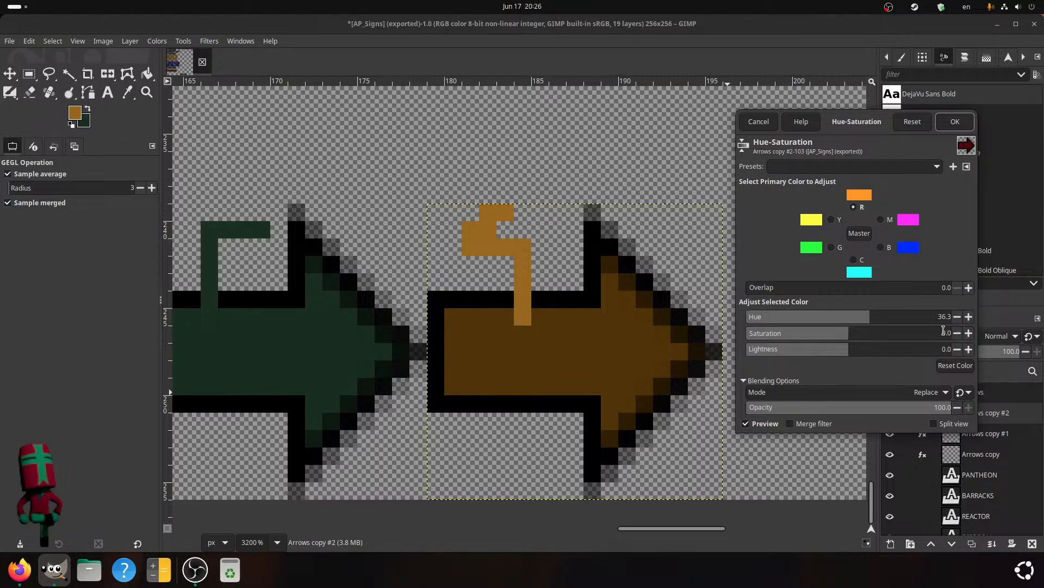
- Set the red primary colour's saturation to -20 and lightness to 13 for the Arrows copy #2 layer
{"action": "type", "text": "-20"}
{"action": "key", "text": "Return"}
{"action": "left_click", "coordinate": [948, 352]}
{"action": "type", "text": "13"}
{"action": "key", "text": "Return"}
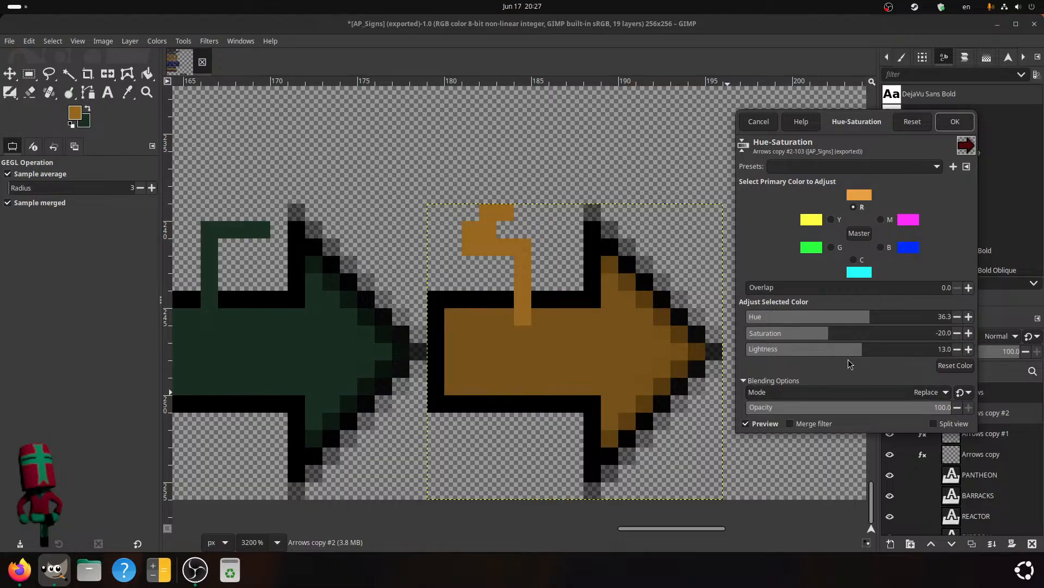
- Fine-tune the red primary colour's lightness to about 23.1 to match the orange swatch, and apply the adjustment
{"action": "left_click", "coordinate": [870, 350]}
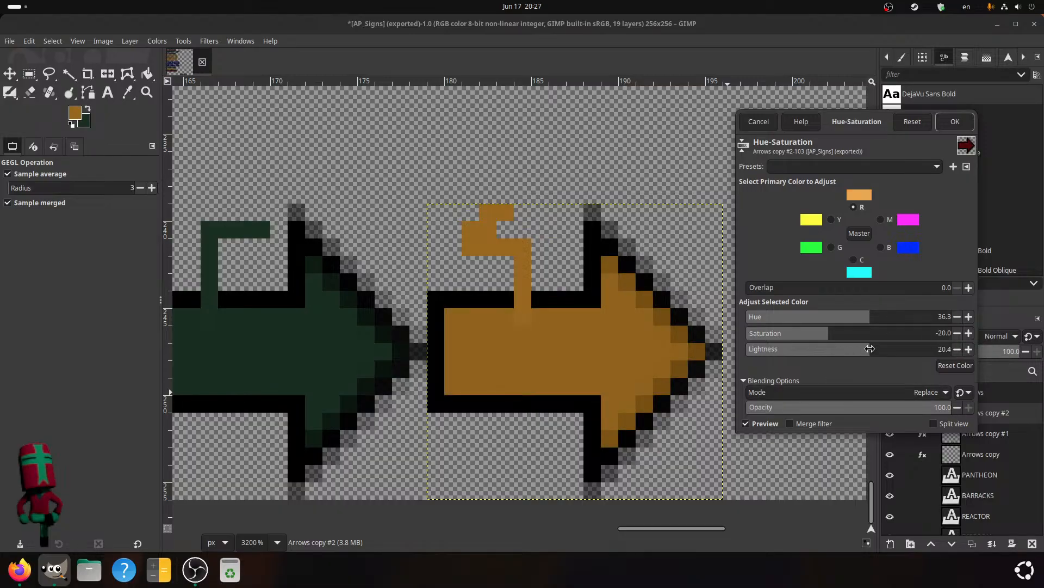
{"action": "left_click", "coordinate": [875, 350]}
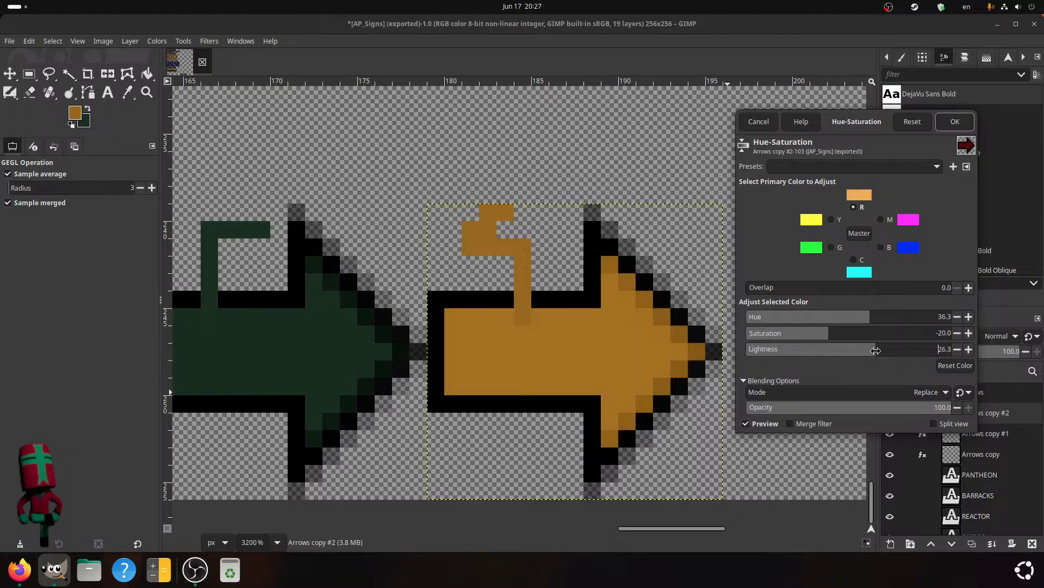
{"action": "left_click", "coordinate": [872, 350]}
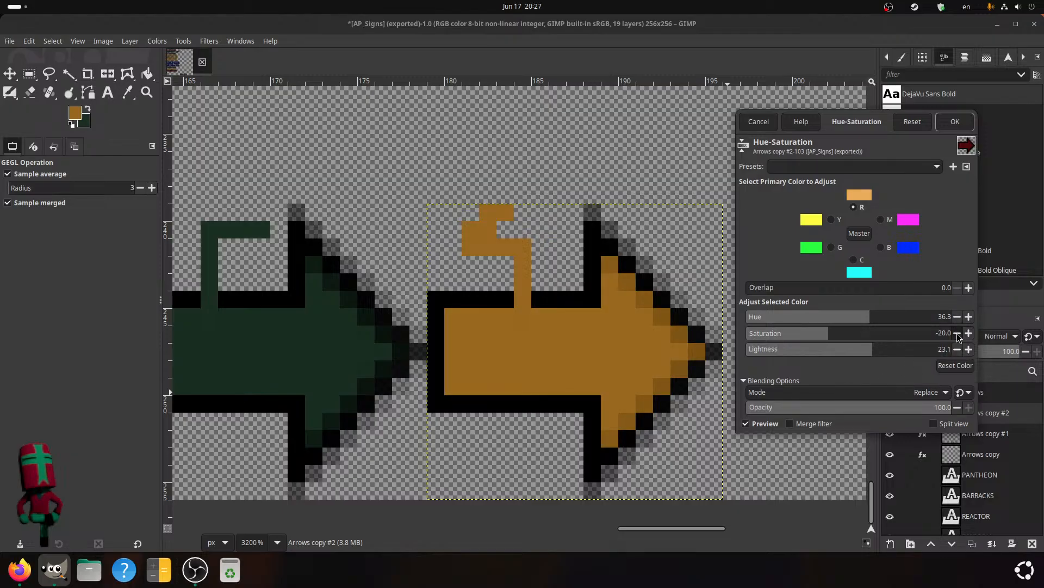
{"action": "left_click", "coordinate": [957, 349]}
{"action": "left_click", "coordinate": [969, 350]}
{"action": "left_click", "coordinate": [954, 125]}
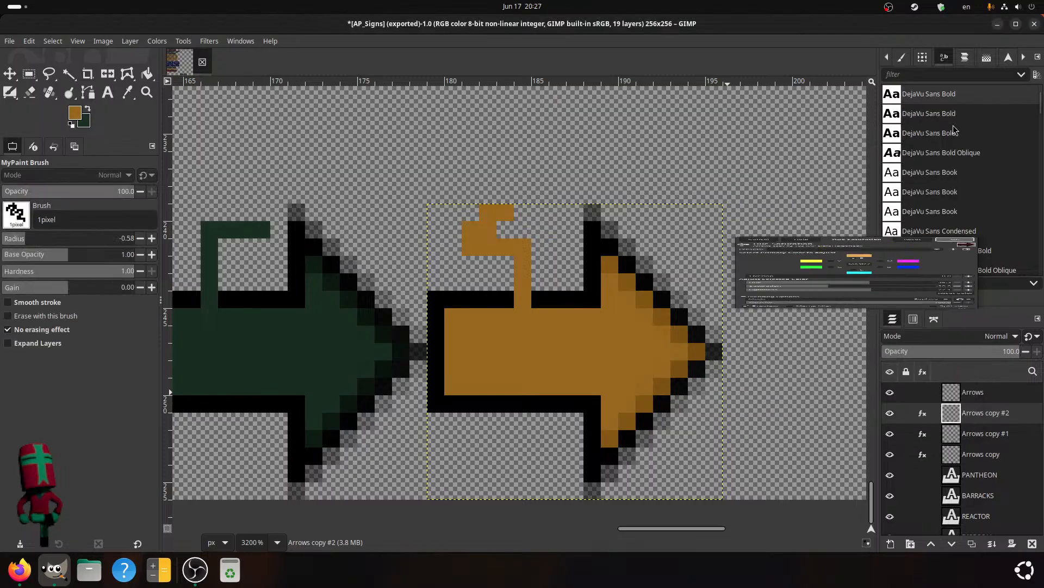
- Make the Arrows layer active and use the Eraser to start removing the blue reference swatch above the blue arrow
{"action": "scroll", "coordinate": [694, 374], "scroll_direction": "left", "scroll_amount": 10}
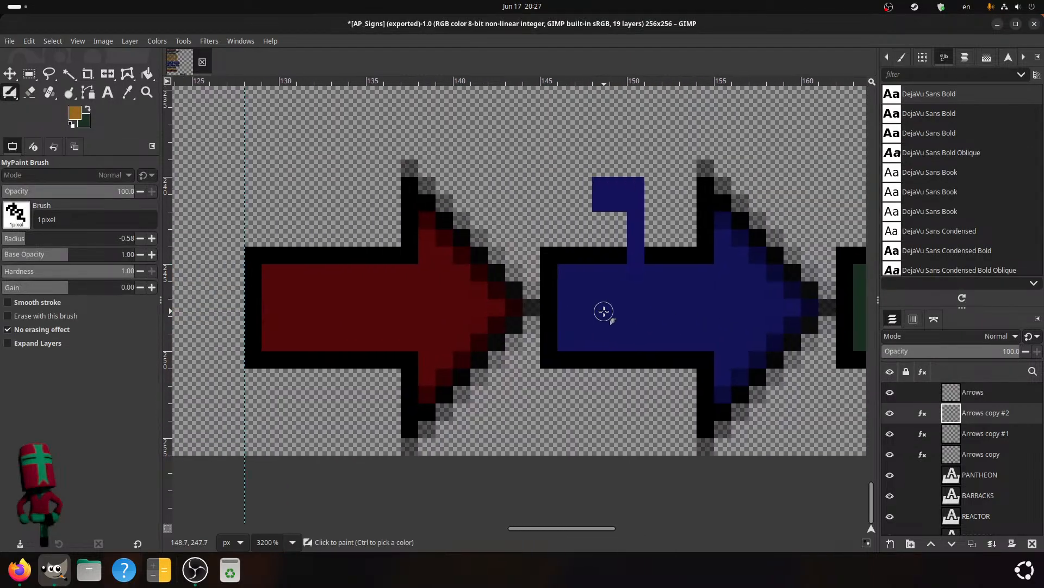
{"action": "scroll", "coordinate": [604, 311], "scroll_direction": "up", "scroll_amount": 2}
{"action": "middle_click_drag", "start_coordinate": [343, 401], "coordinate": [347, 395]}
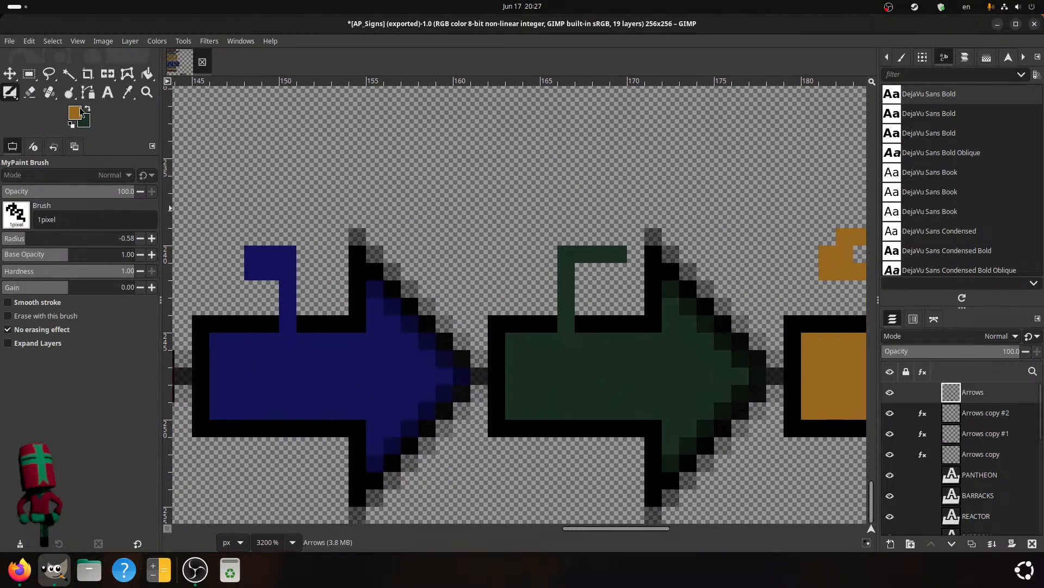
{"action": "left_click", "coordinate": [30, 92]}
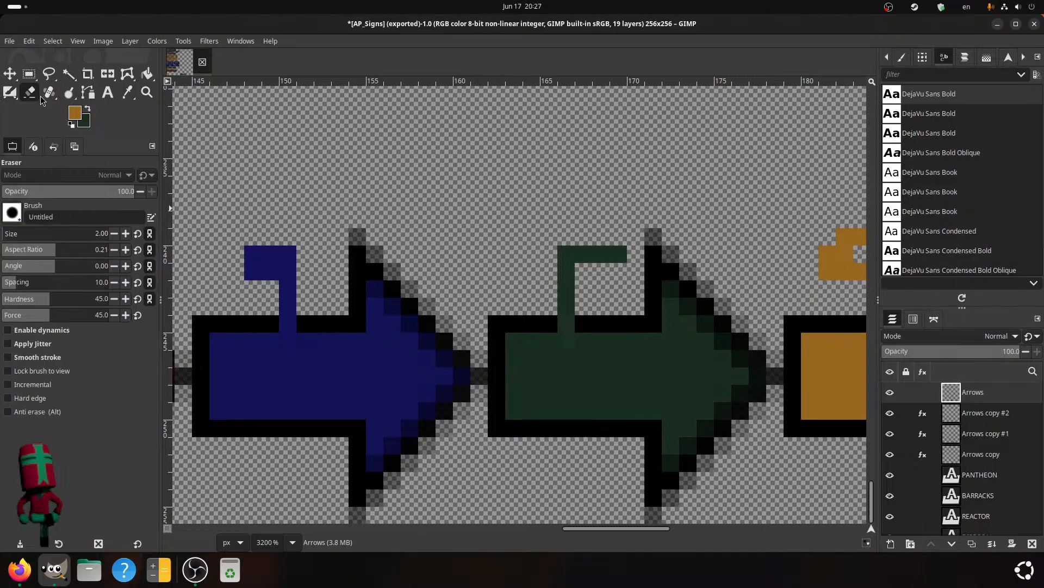
{"action": "scroll", "coordinate": [310, 261], "scroll_direction": "left", "scroll_amount": 2}
{"action": "left_click", "coordinate": [310, 258]}
{"action": "left_click", "coordinate": [304, 263]}
{"action": "left_click_drag", "start_coordinate": [304, 264], "coordinate": [298, 255]}
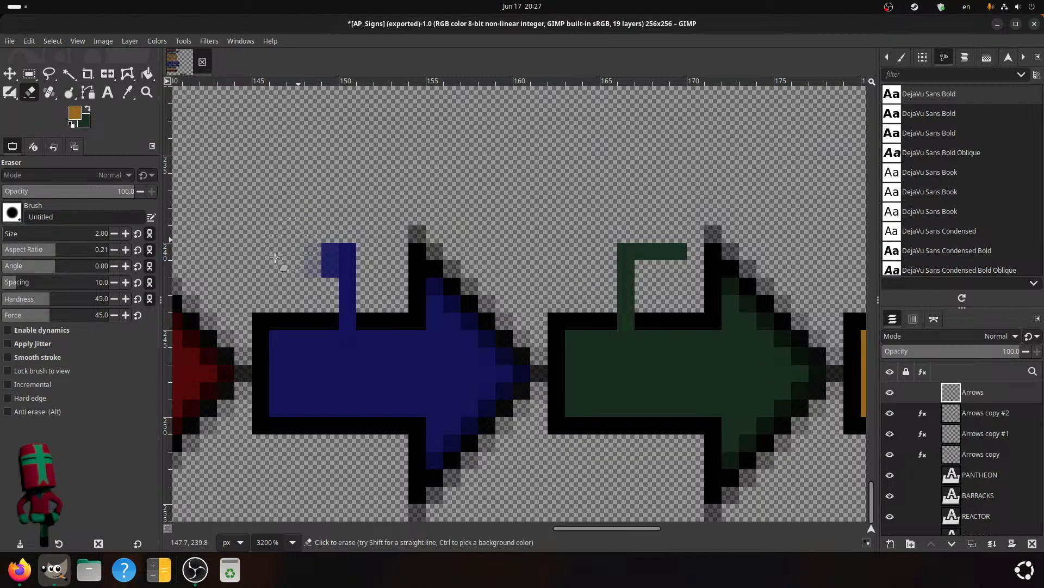
- Set the Eraser's hardness and force to 100 and erase the rest of the blue reference swatch
{"action": "left_click_drag", "start_coordinate": [89, 305], "coordinate": [173, 304]}
{"action": "left_click_drag", "start_coordinate": [64, 318], "coordinate": [136, 323]}
{"action": "mouse_move", "coordinate": [348, 252]}
{"action": "left_mouse_down"}
{"action": "mouse_move", "coordinate": [332, 261]}
{"action": "mouse_move", "coordinate": [309, 210]}
{"action": "left_mouse_up"}
{"action": "left_click_drag", "start_coordinate": [349, 291], "coordinate": [350, 325]}
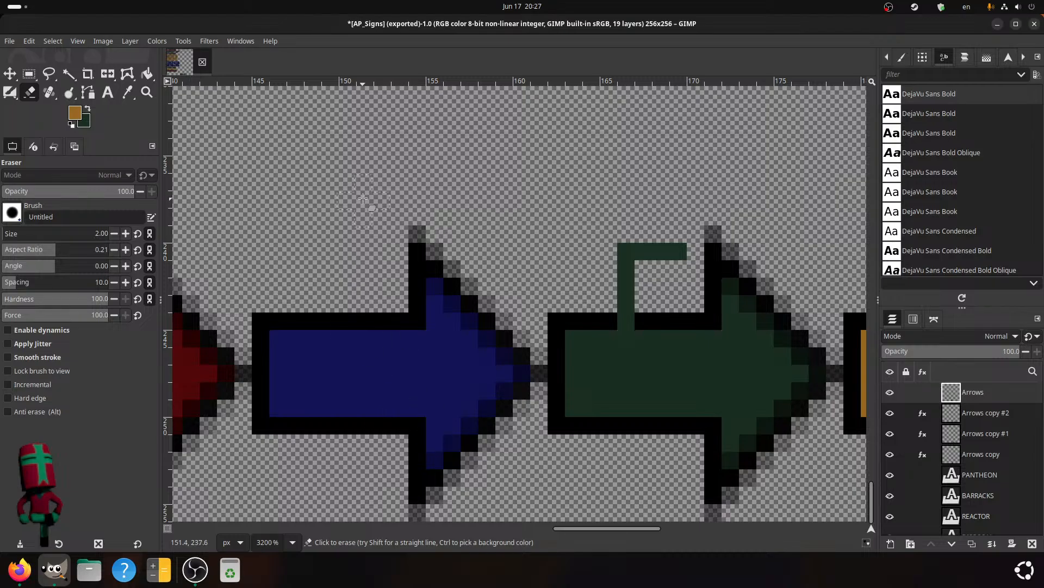
- Erase the green and orange reference swatches from their arrows on the Arrows layer
{"action": "middle_click_drag", "start_coordinate": [560, 419], "coordinate": [372, 430]}
{"action": "left_click_drag", "start_coordinate": [448, 265], "coordinate": [389, 325]}
{"action": "left_click_drag", "start_coordinate": [404, 372], "coordinate": [457, 375]}
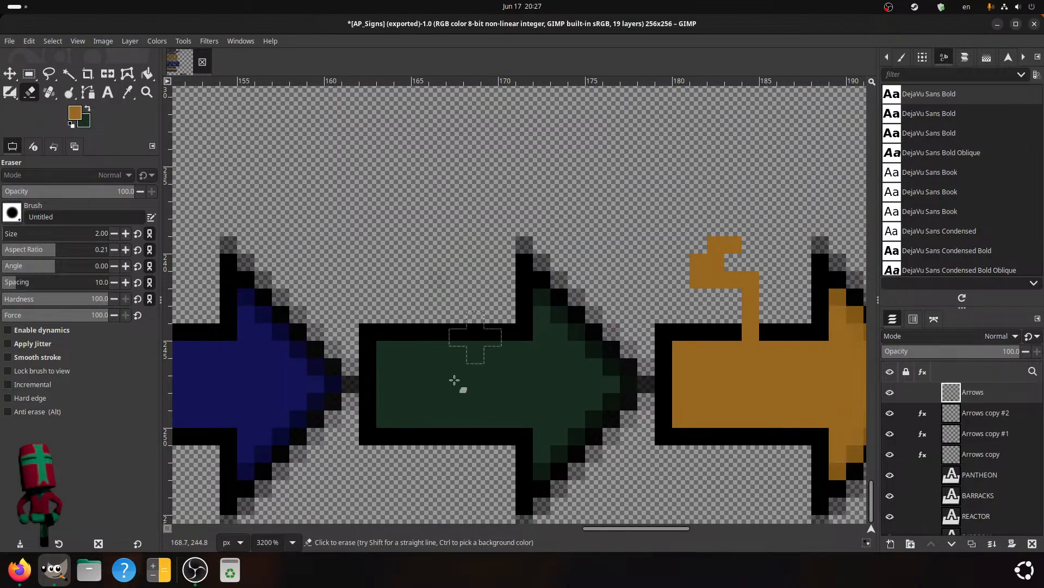
{"action": "middle_click_drag", "start_coordinate": [610, 376], "coordinate": [399, 427]}
{"action": "mouse_move", "coordinate": [514, 293]}
{"action": "left_mouse_down"}
{"action": "mouse_move", "coordinate": [488, 311]}
{"action": "mouse_move", "coordinate": [523, 329]}
{"action": "mouse_move", "coordinate": [541, 381]}
{"action": "left_mouse_up"}
- Save the project as AP_Signs.xcf in the Pictures/GIMP stuff/4me/Textures folder
{"action": "middle_click_drag", "start_coordinate": [313, 391], "coordinate": [849, 177]}
{"action": "middle_click_drag", "start_coordinate": [454, 386], "coordinate": [496, 405]}
{"action": "middle_click_drag", "start_coordinate": [645, 305], "coordinate": [369, 386]}
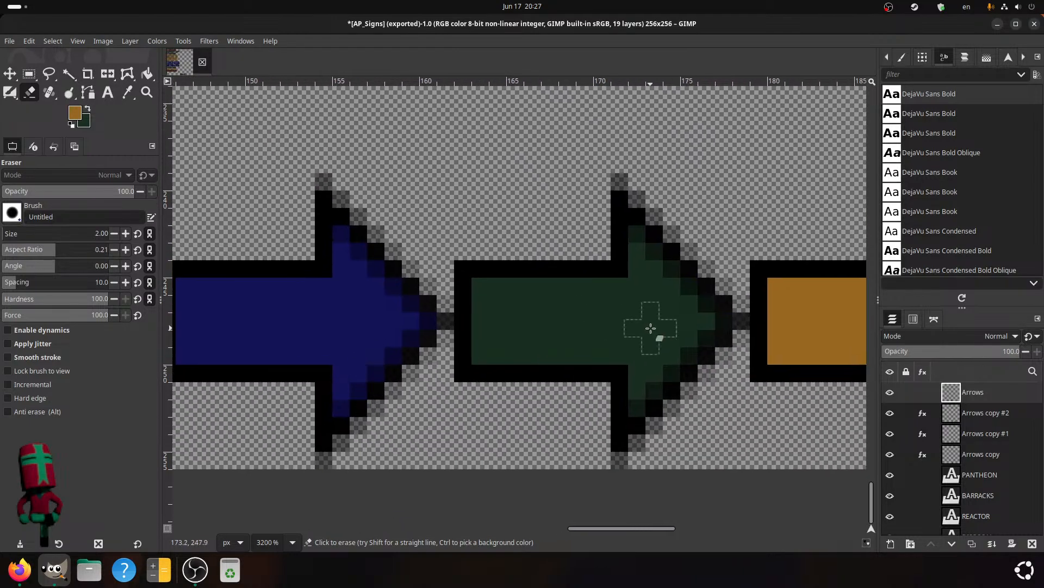
{"action": "middle_click_drag", "start_coordinate": [642, 325], "coordinate": [348, 300]}
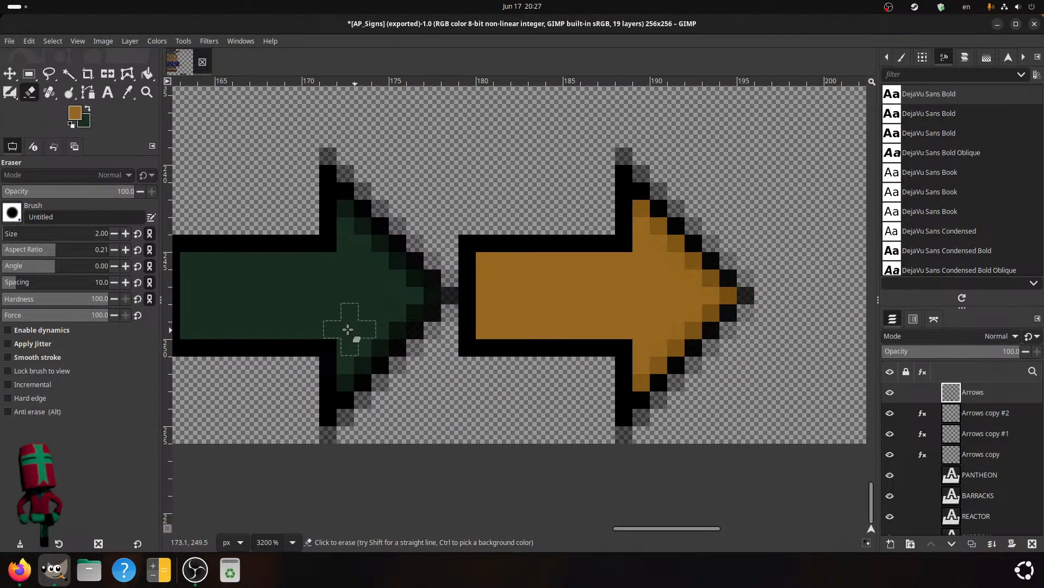
{"action": "middle_click_drag", "start_coordinate": [354, 338], "coordinate": [857, 312]}
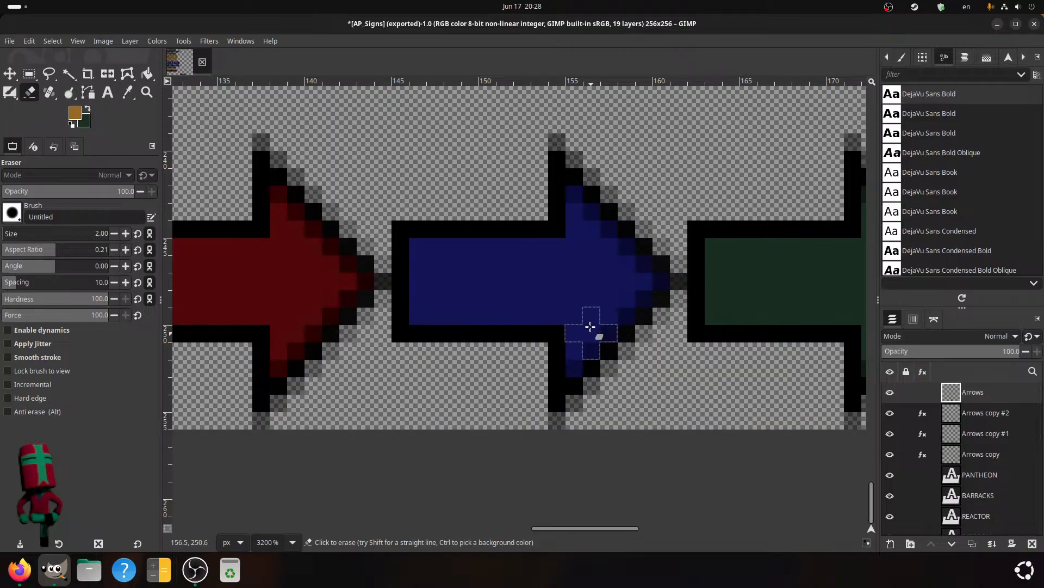
{"action": "key", "text": "ctrl+s"}
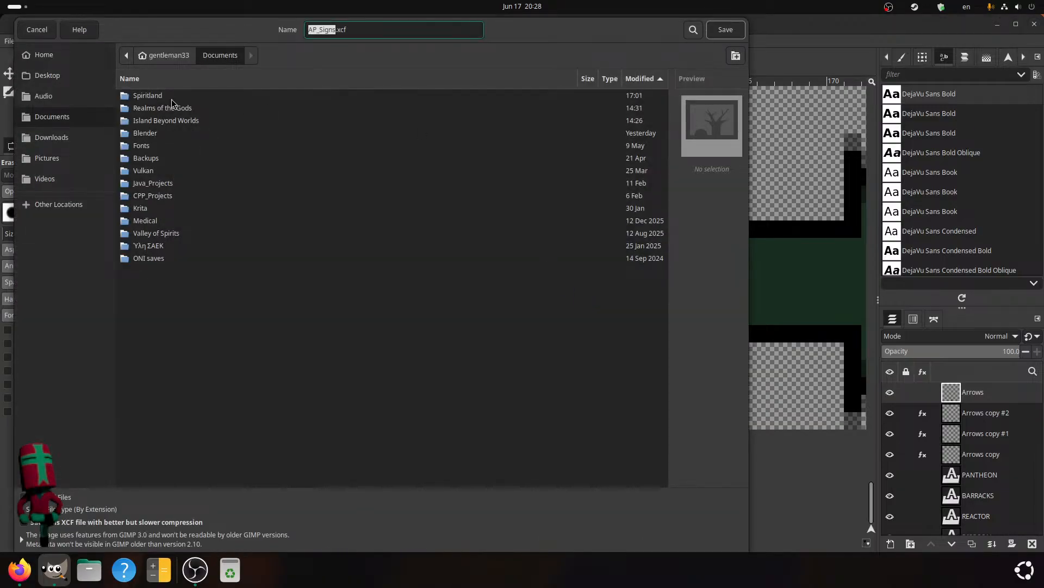
{"action": "left_click", "coordinate": [65, 157]}
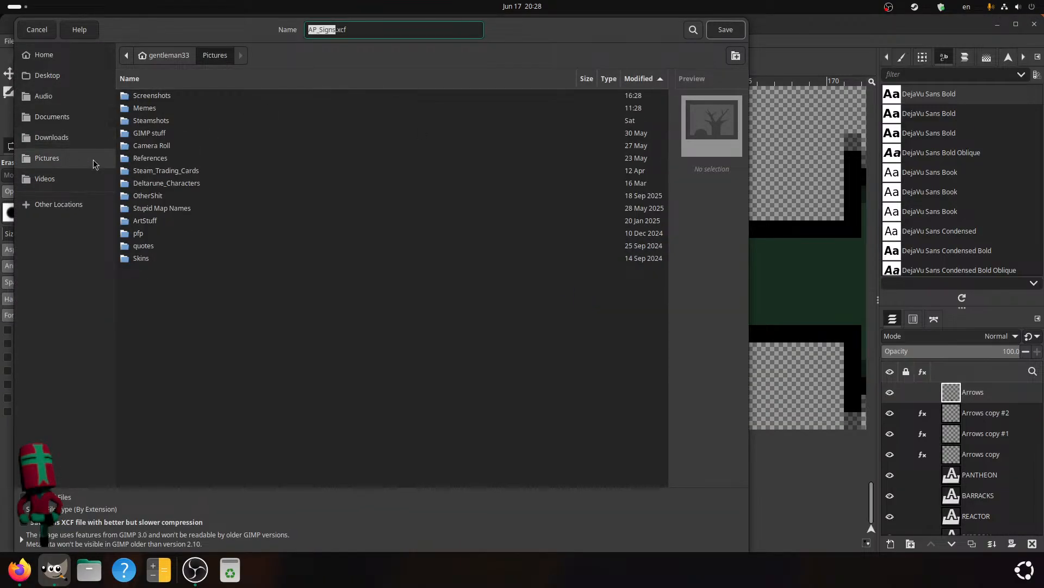
{"action": "double_click", "coordinate": [173, 134]}
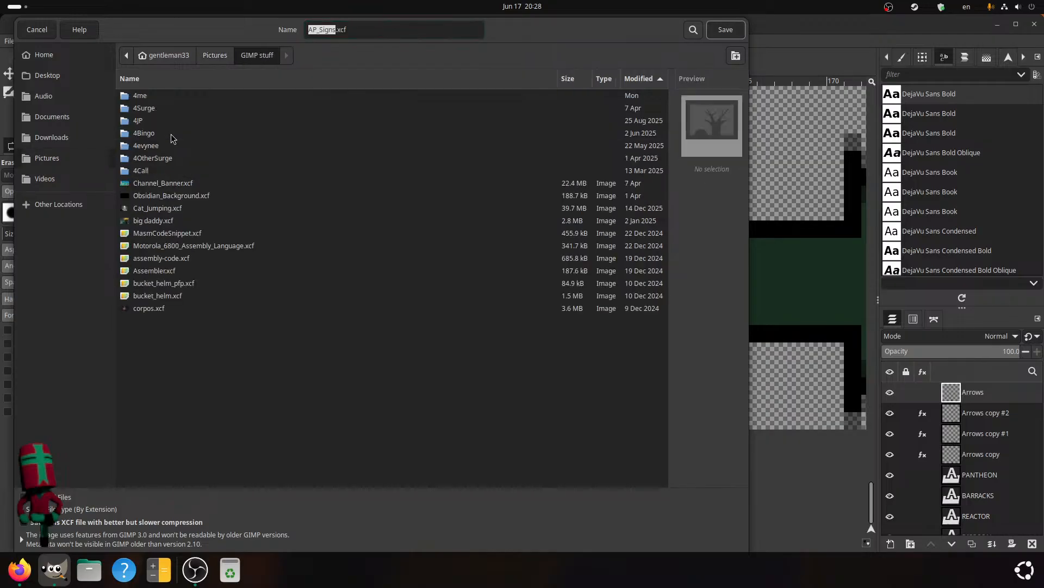
{"action": "double_click", "coordinate": [169, 98]}
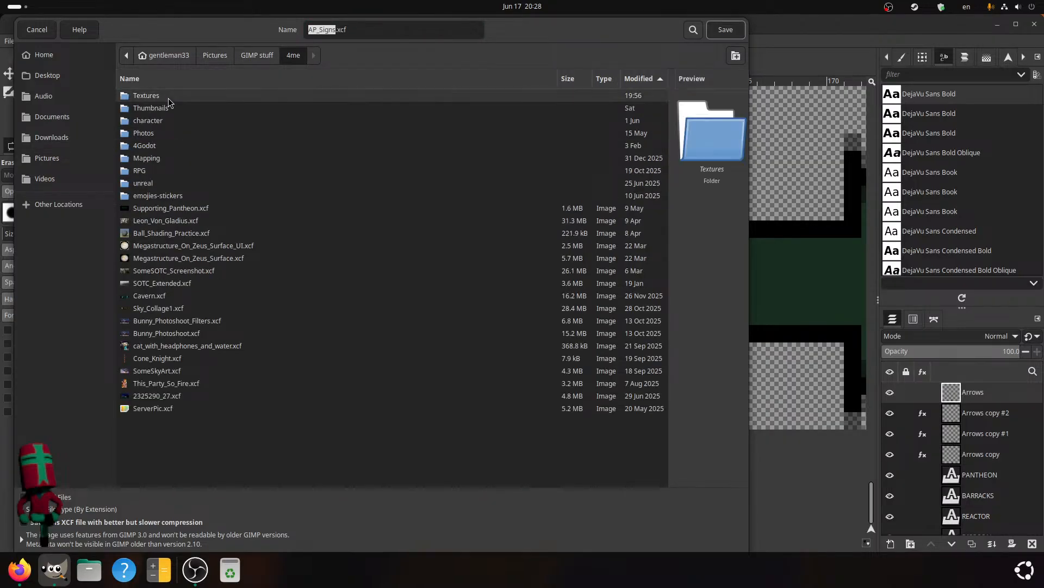
{"action": "double_click", "coordinate": [163, 96]}
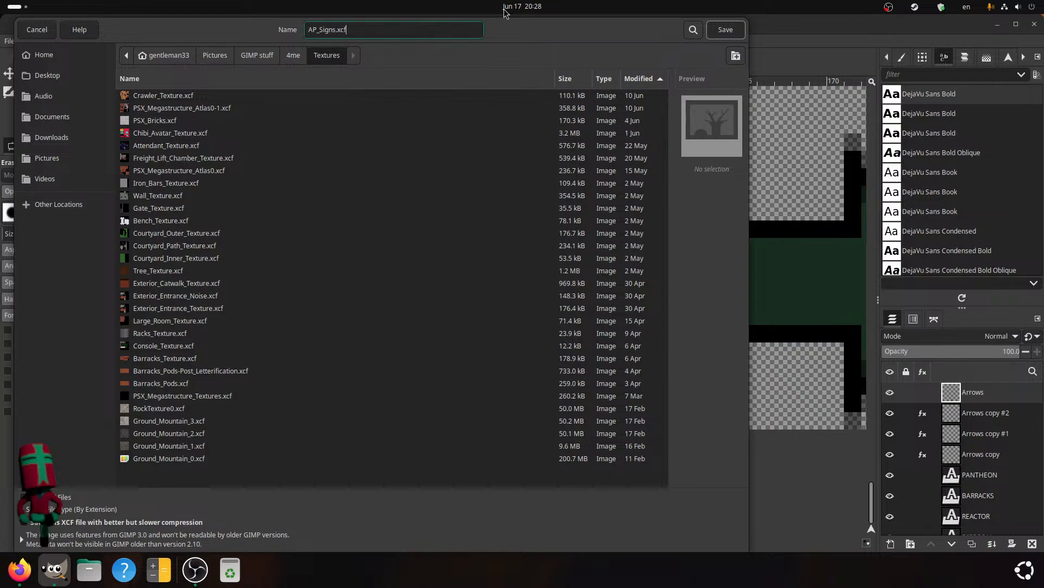
{"action": "left_click", "coordinate": [725, 29]}
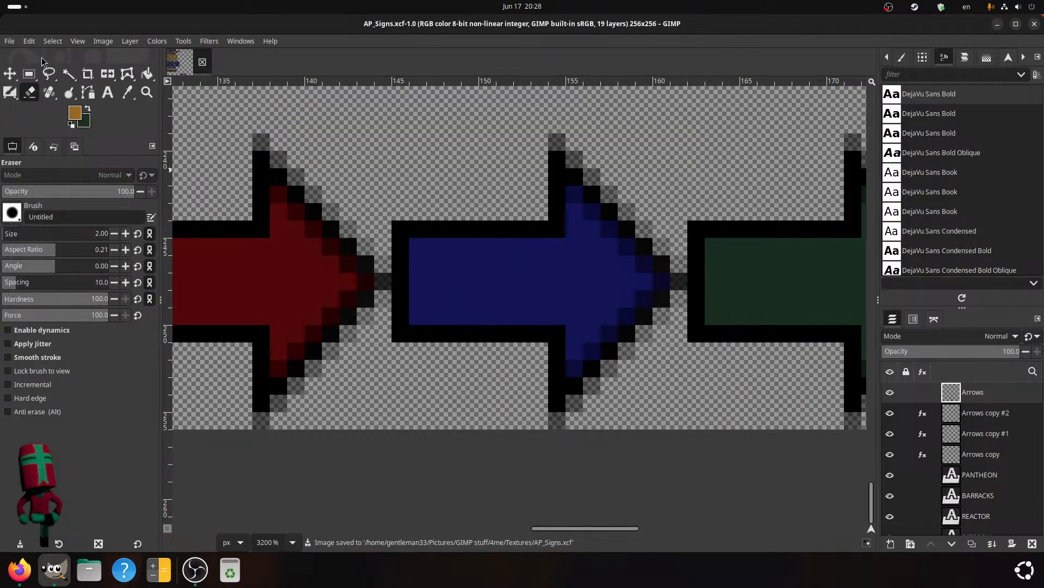
- Export the finished sign texture over the existing AP_Signs.png
{"action": "left_click", "coordinate": [10, 41]}
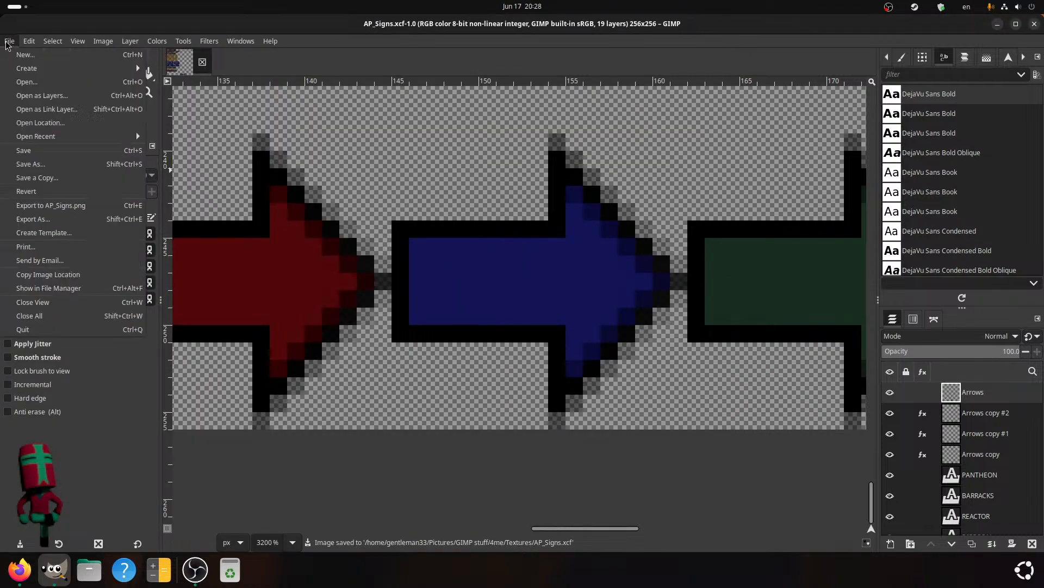
{"action": "left_click", "coordinate": [49, 206]}
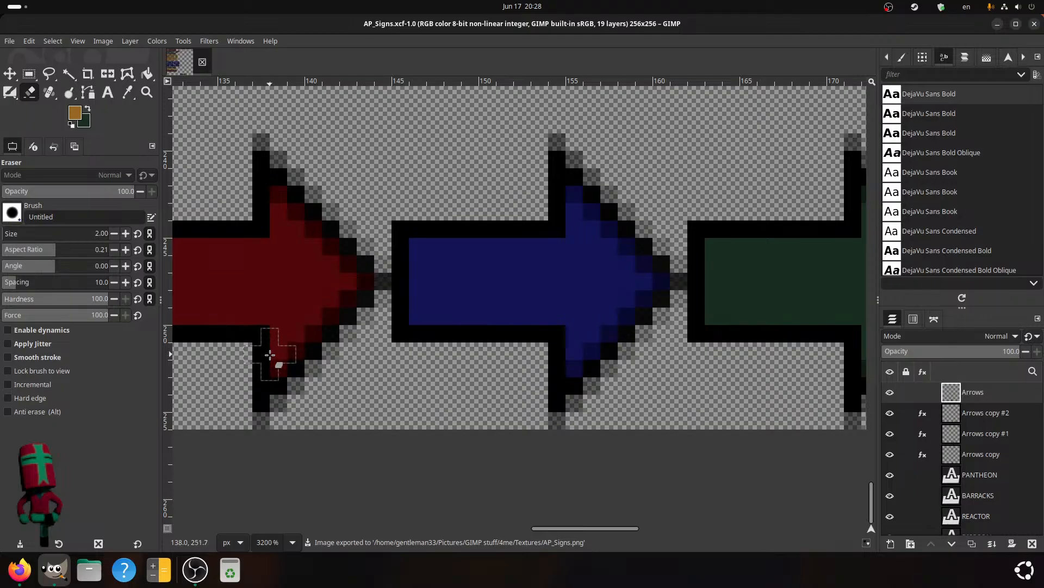
{"action": "scroll", "coordinate": [270, 355], "scroll_direction": "up", "scroll_amount": 5}
- In the file manager, find AP_Signs.png in the starred Textures folder and open it with GNU Image Manipulation Program
{"action": "left_click", "coordinate": [90, 569]}
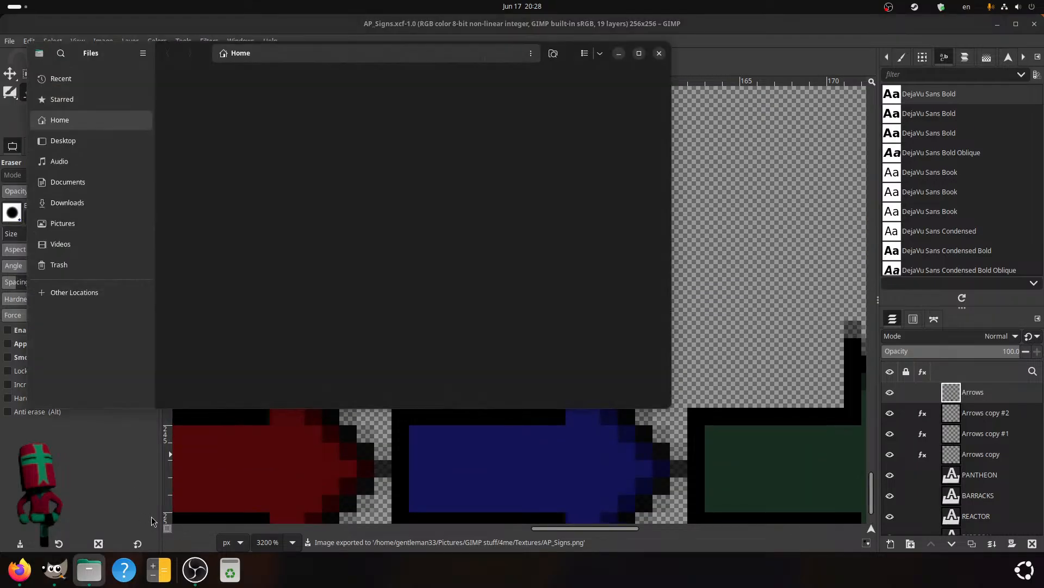
{"action": "left_click", "coordinate": [104, 224]}
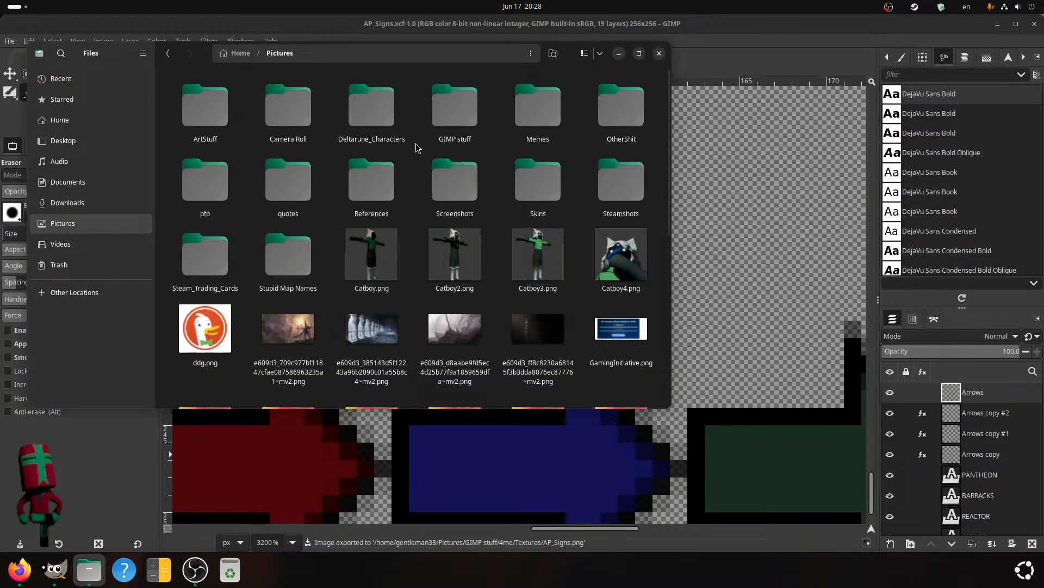
{"action": "left_click", "coordinate": [65, 100]}
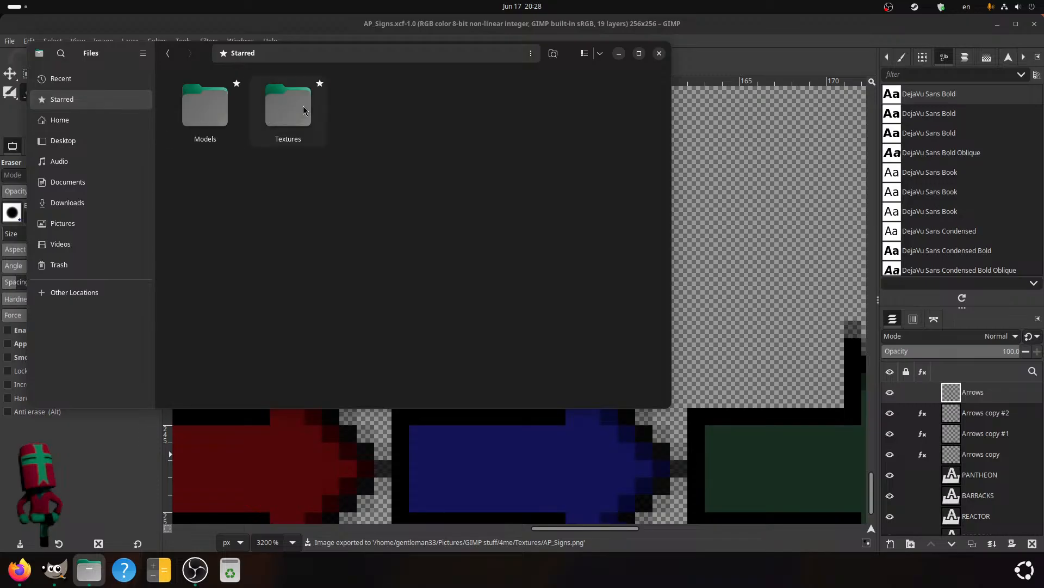
{"action": "double_click", "coordinate": [303, 110]}
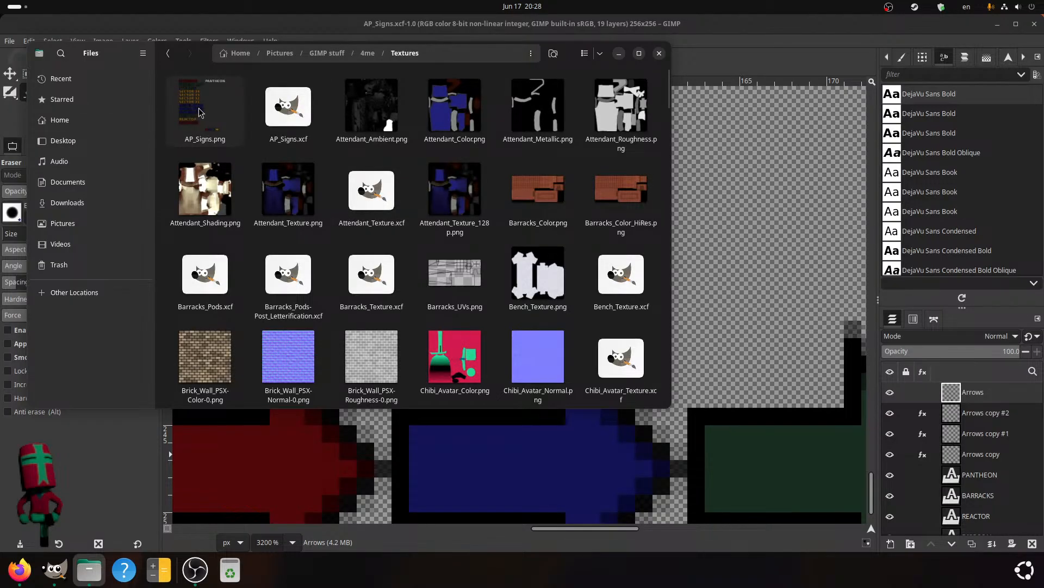
{"action": "left_click", "coordinate": [201, 112]}
{"action": "right_click", "coordinate": [201, 113]}
{"action": "left_click", "coordinate": [296, 140]}
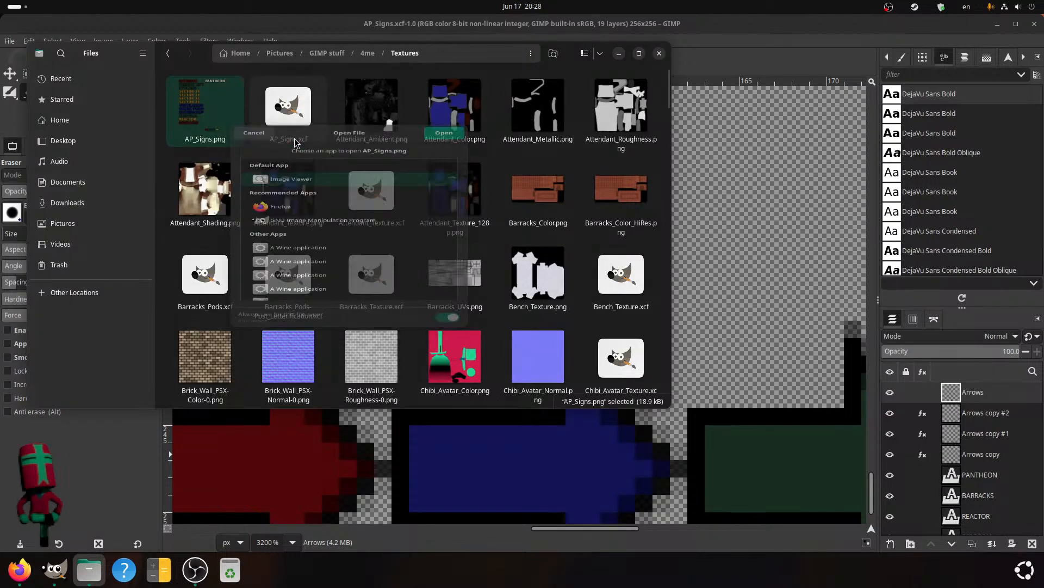
{"action": "left_click", "coordinate": [327, 217]}
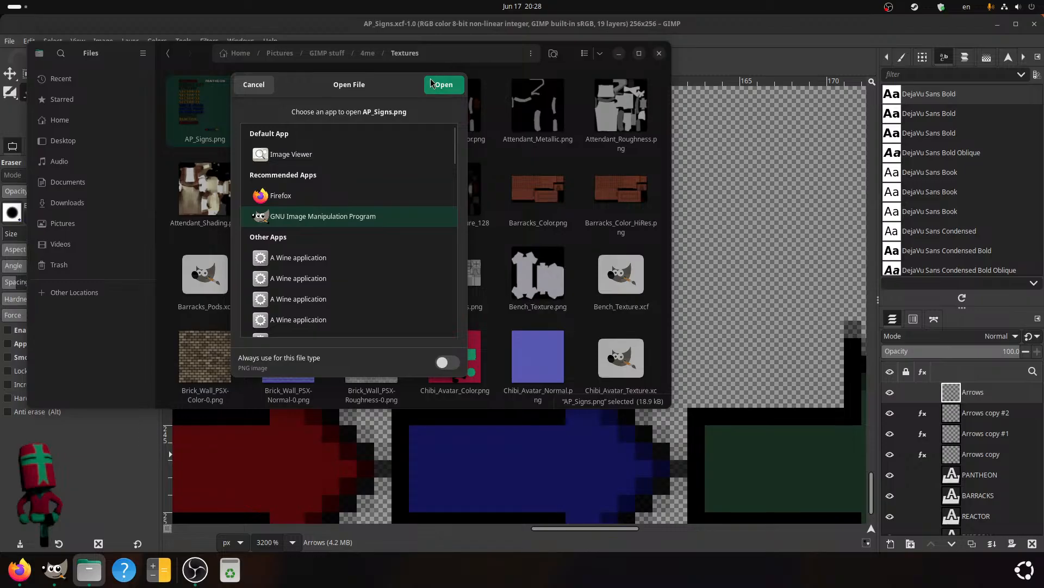
{"action": "left_click", "coordinate": [443, 85]}
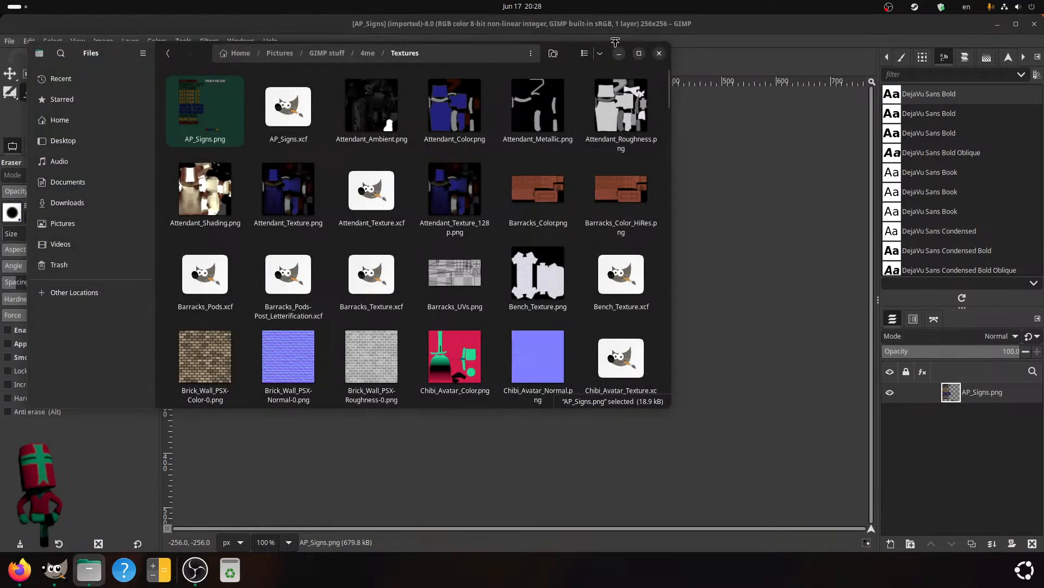
- Minimise the file manager and close the layered AP_Signs.xcf project, keeping the imported PNG open
{"action": "left_click", "coordinate": [619, 53]}
{"action": "left_click", "coordinate": [223, 68]}
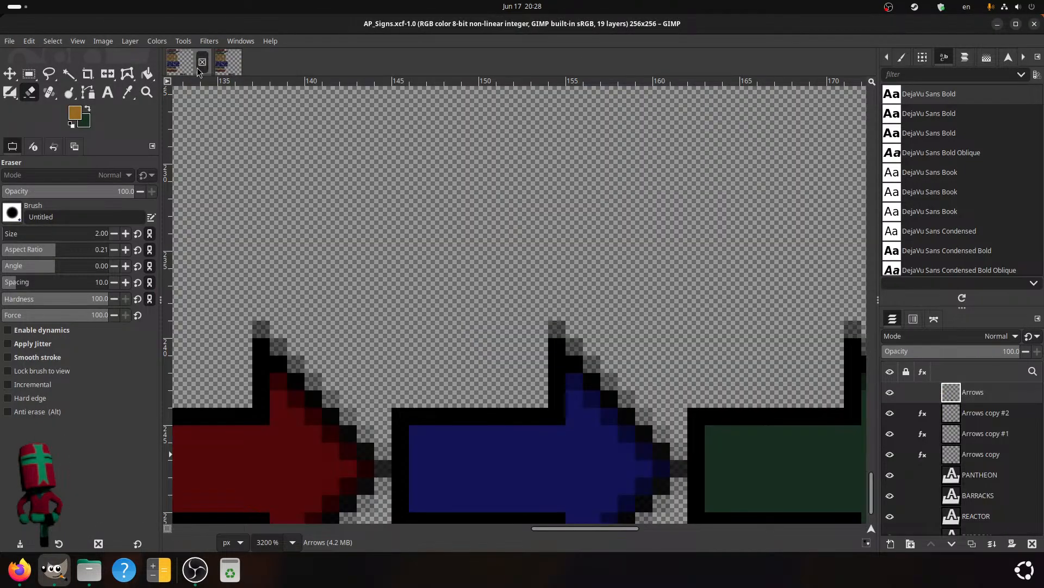
{"action": "left_click", "coordinate": [199, 70]}
- Change the scaling interpolation and scale the imported AP_Signs image to 512 × 512 px
{"action": "left_click", "coordinate": [103, 40]}
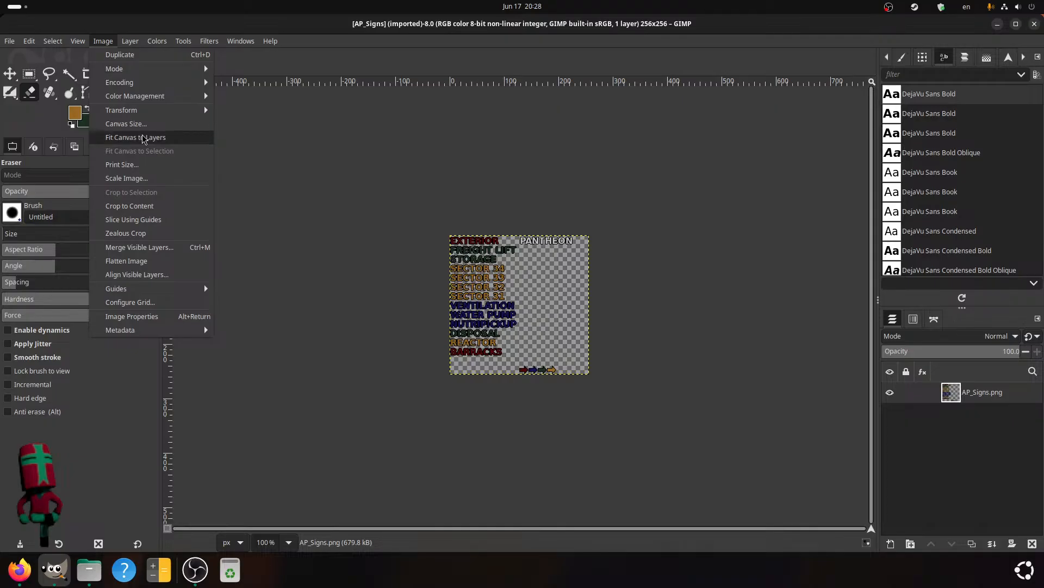
{"action": "left_click", "coordinate": [133, 178]}
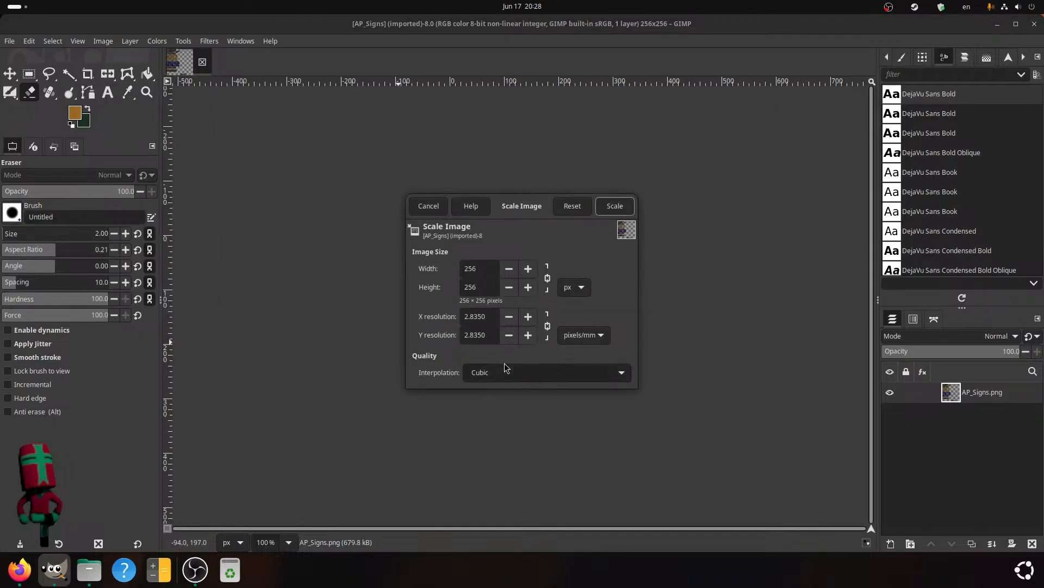
{"action": "left_click", "coordinate": [519, 367]}
{"action": "left_click", "coordinate": [479, 341]}
{"action": "double_click", "coordinate": [471, 268]}
{"action": "type", "text": "512"}
{"action": "left_click", "coordinate": [614, 205]}
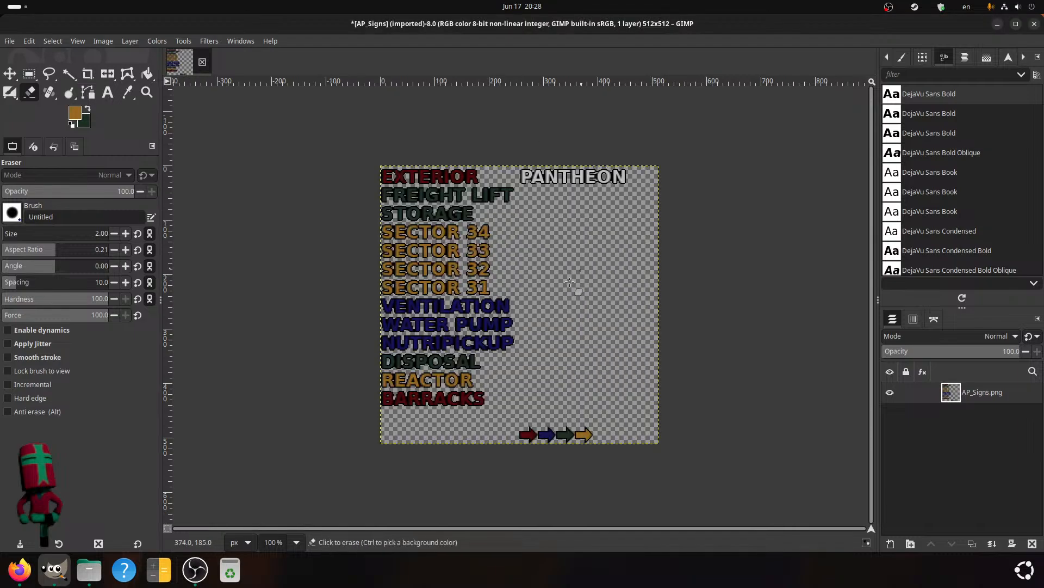
- Try the Slur noise filter on the enlarged sign texture with randomization at 11.11%
{"action": "left_click", "coordinate": [297, 542]}
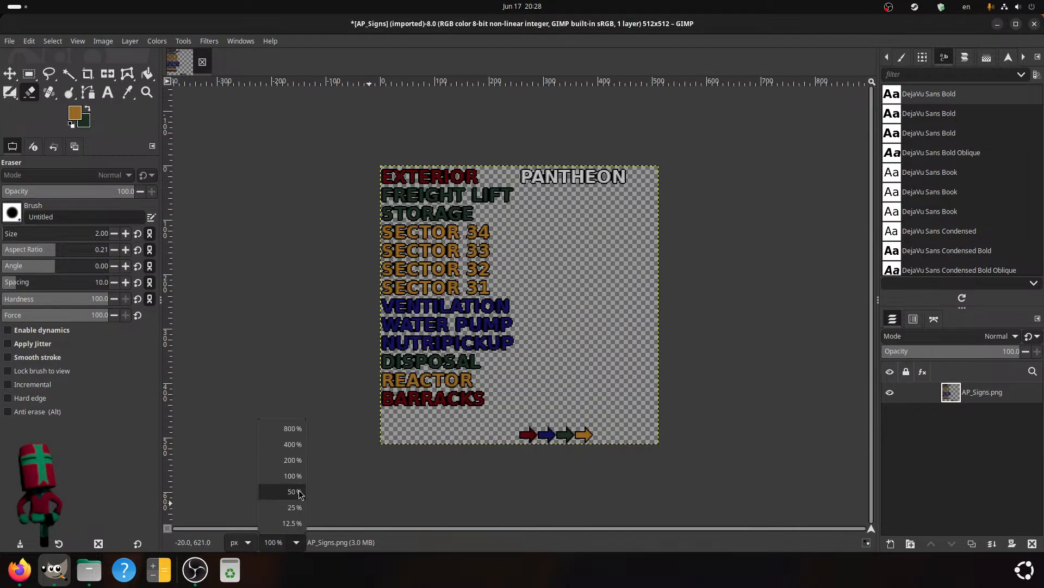
{"action": "left_click", "coordinate": [292, 460]}
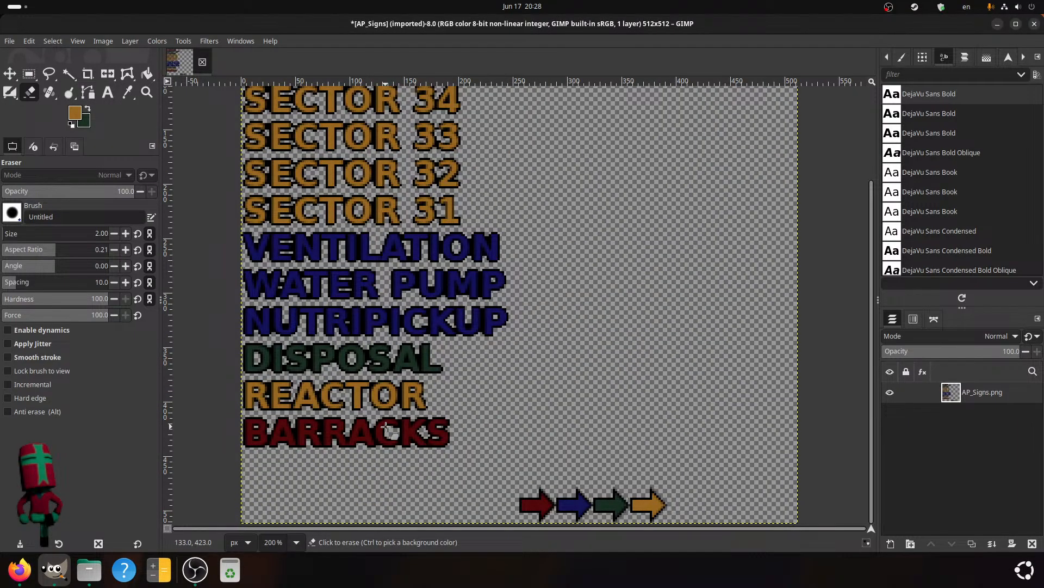
{"action": "scroll", "coordinate": [386, 427], "scroll_direction": "up", "scroll_amount": 3}
{"action": "scroll", "coordinate": [385, 427], "scroll_direction": "down", "scroll_amount": 3}
{"action": "left_click", "coordinate": [207, 42]}
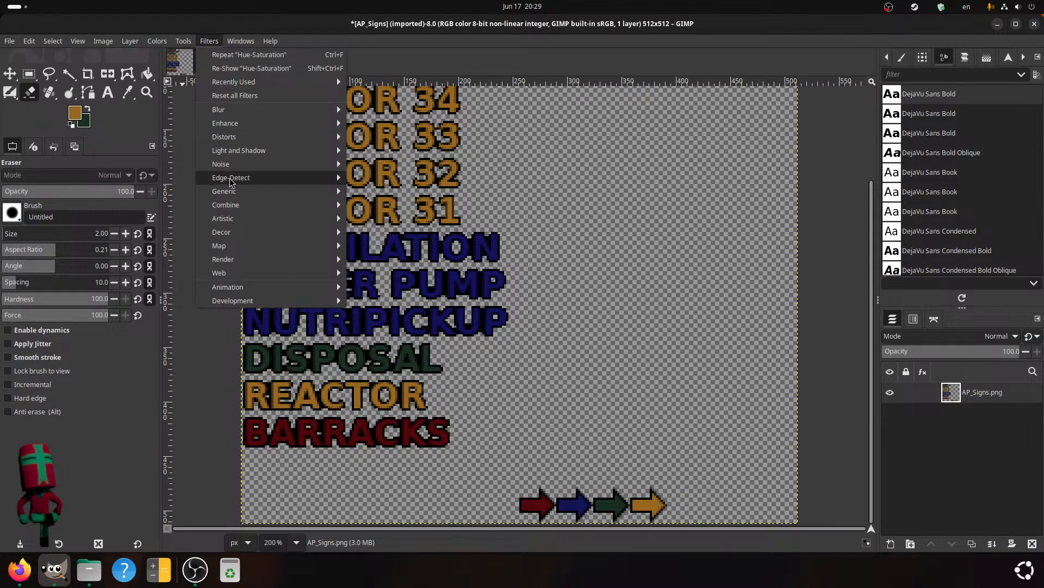
{"action": "mouse_move", "coordinate": [248, 166]}
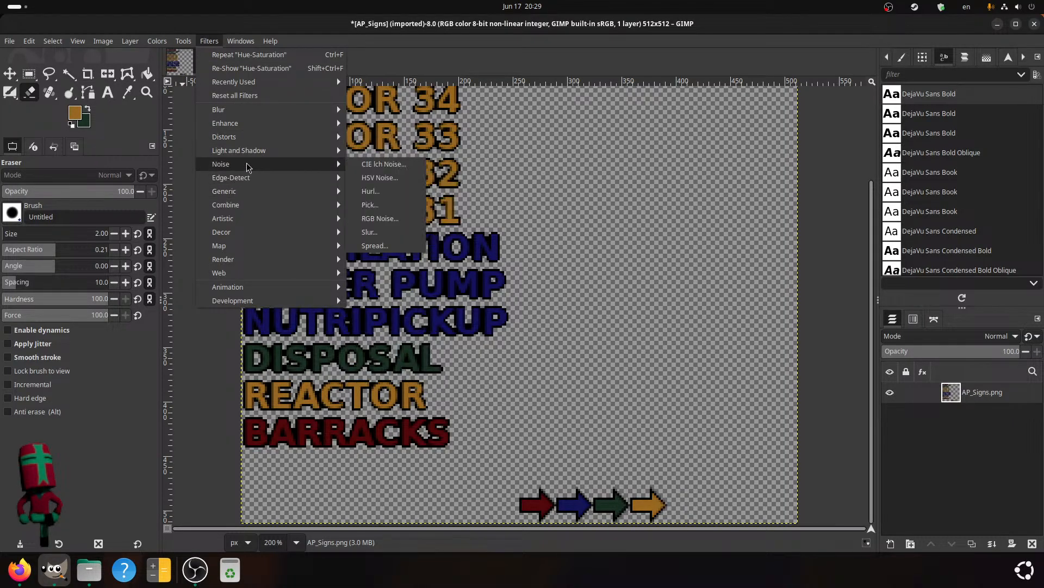
{"action": "left_click", "coordinate": [390, 234]}
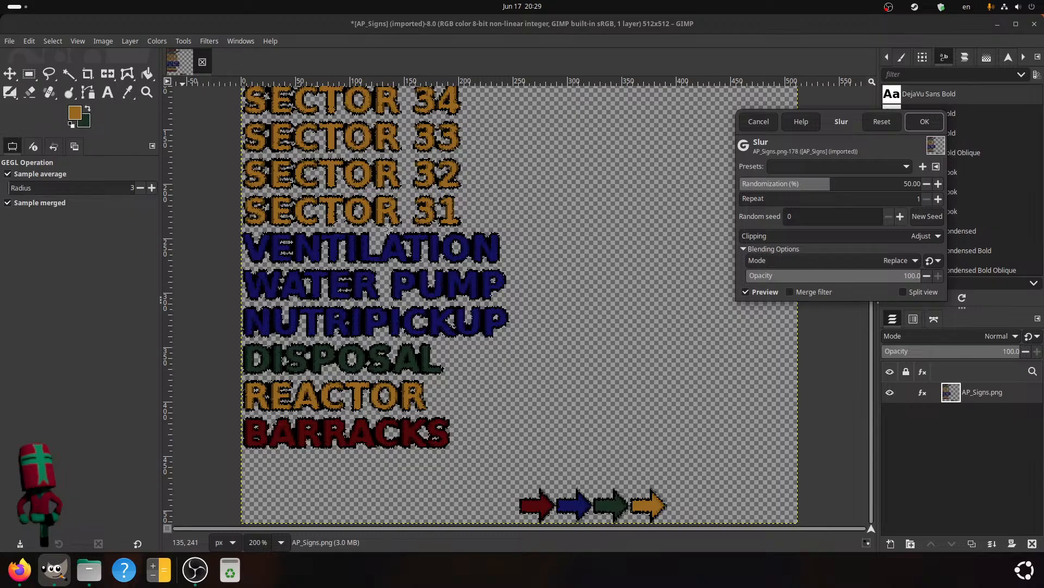
{"action": "left_click", "coordinate": [760, 185]}
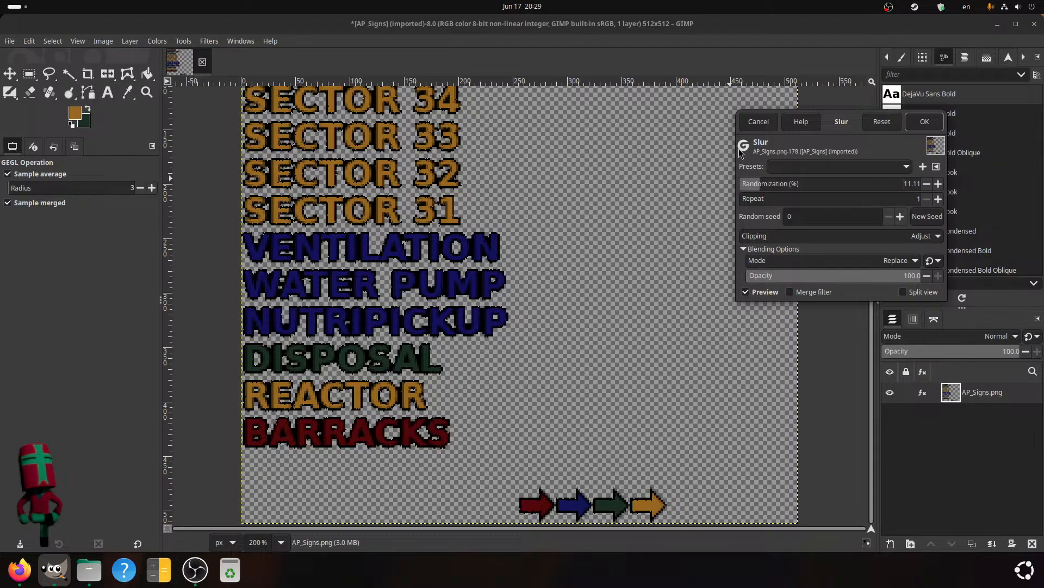
{"action": "left_click", "coordinate": [748, 125]}
{"action": "key", "text": "shift+e"}
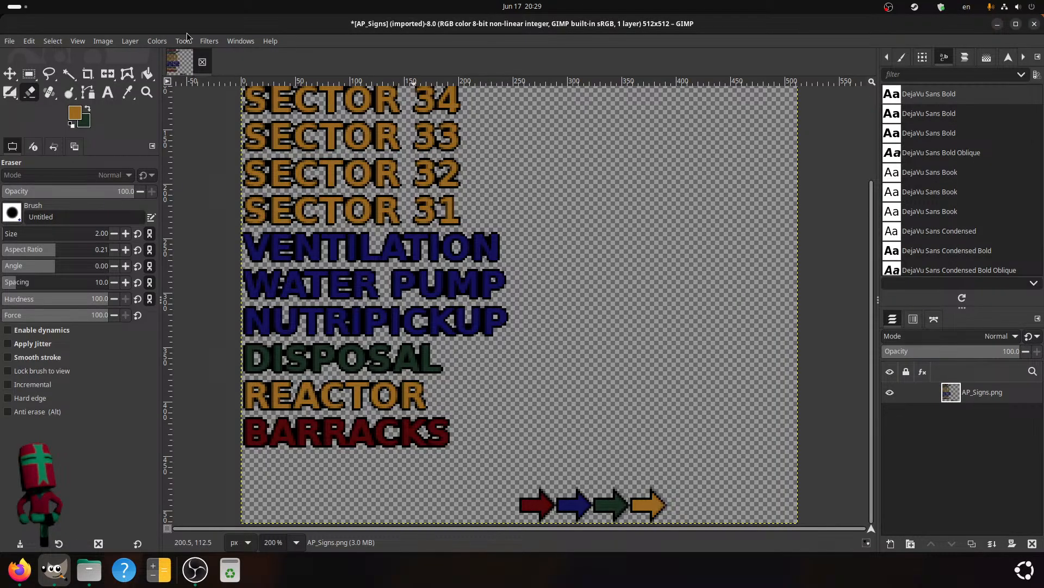
- Apply the Antialias filter twice to the enlarged sign texture
{"action": "left_click", "coordinate": [209, 40]}
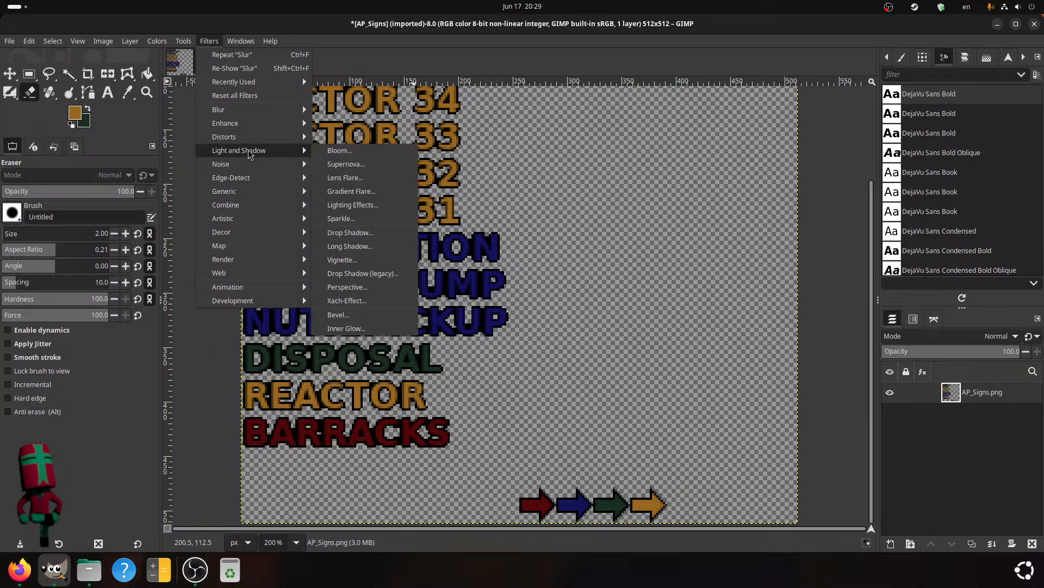
{"action": "mouse_move", "coordinate": [262, 138]}
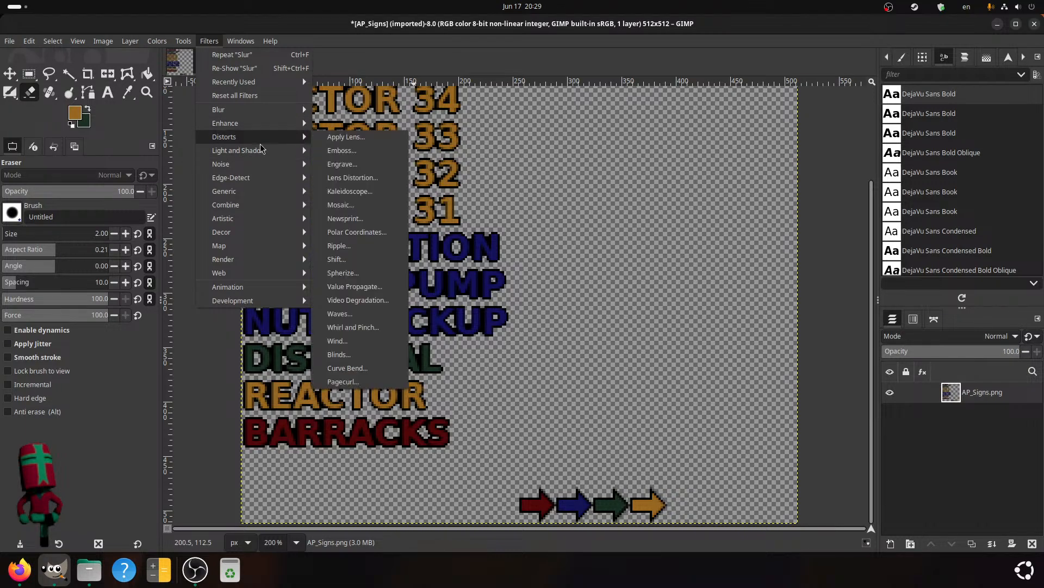
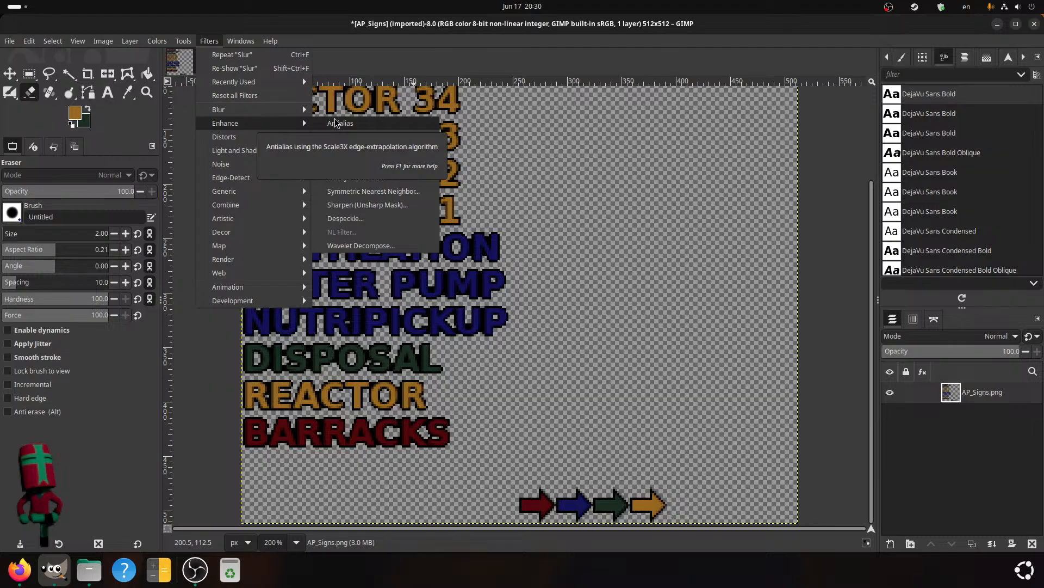
{"action": "left_click", "coordinate": [335, 122]}
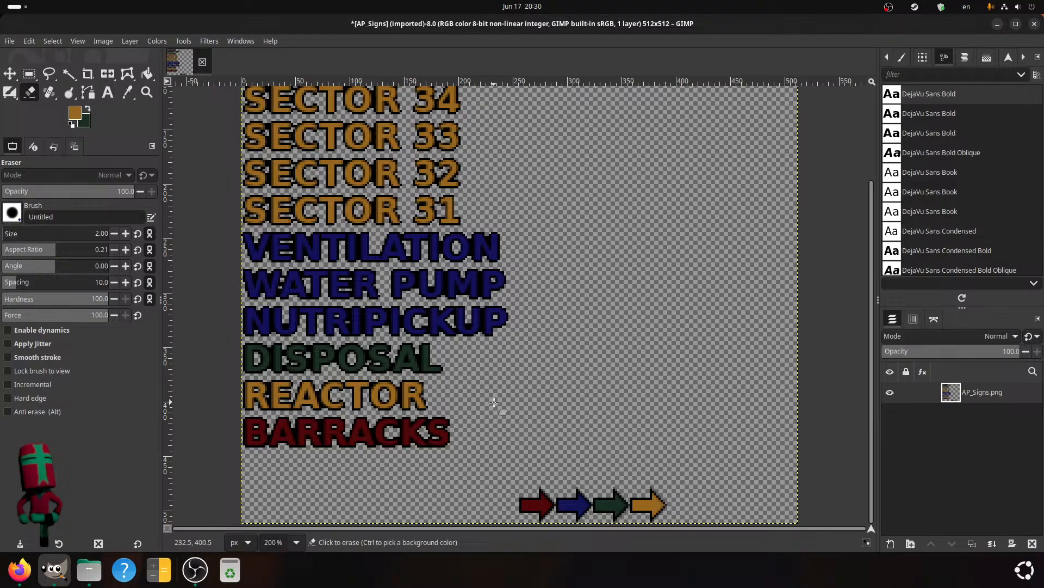
{"action": "left_click", "coordinate": [207, 41]}
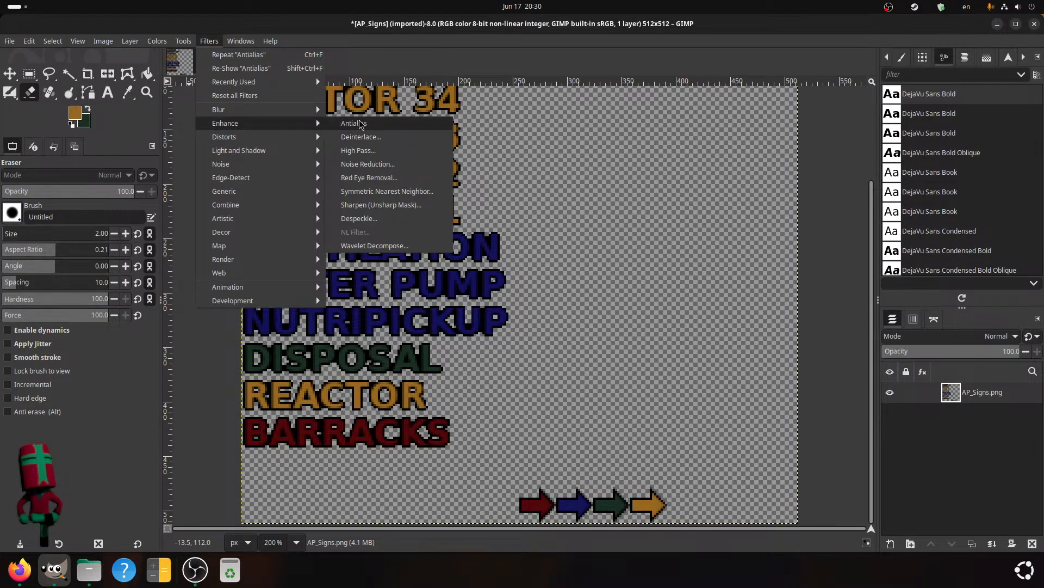
{"action": "left_click", "coordinate": [361, 125]}
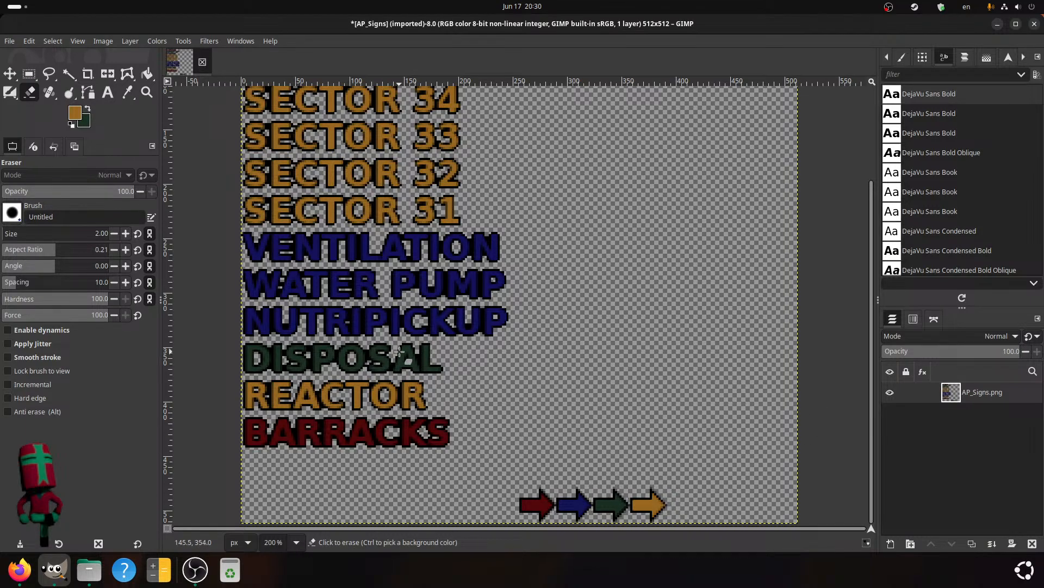
- Start the HSV Noise filter on the sign texture and load its Noise_4_Yellow_Black preset
{"action": "left_click", "coordinate": [209, 41]}
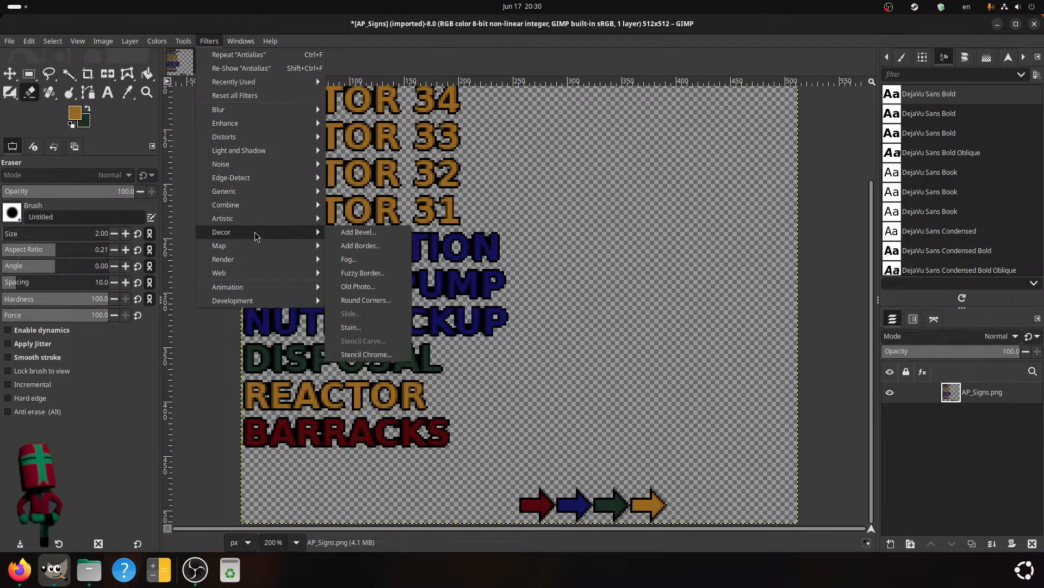
{"action": "mouse_move", "coordinate": [267, 222]}
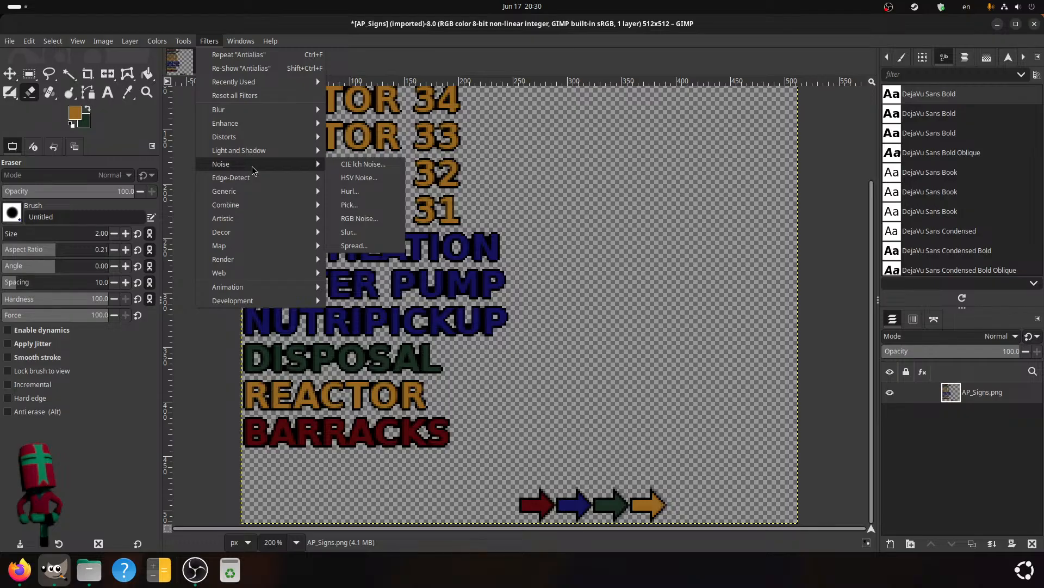
{"action": "mouse_move", "coordinate": [253, 137]}
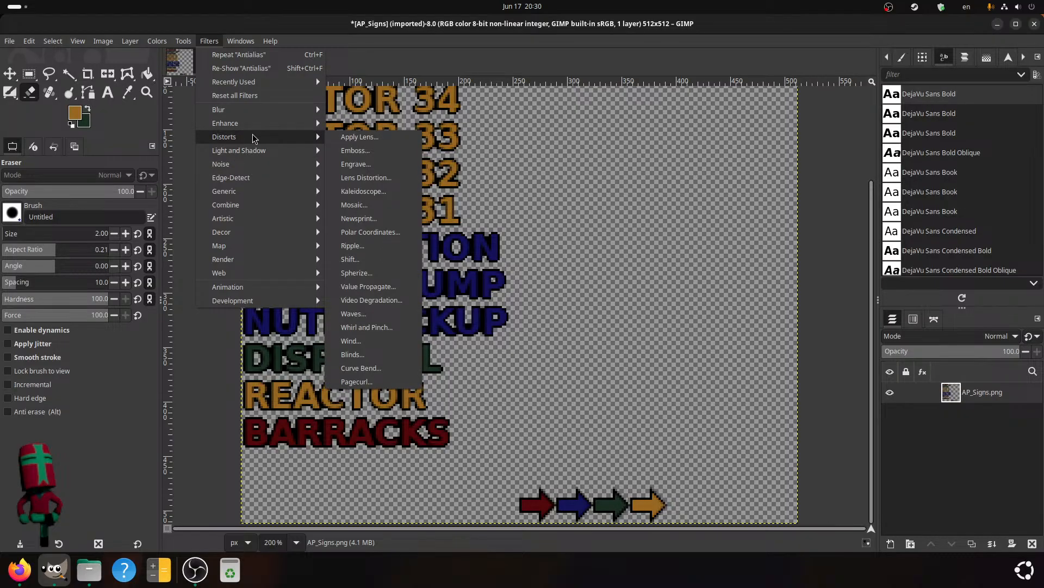
{"action": "mouse_move", "coordinate": [243, 164]}
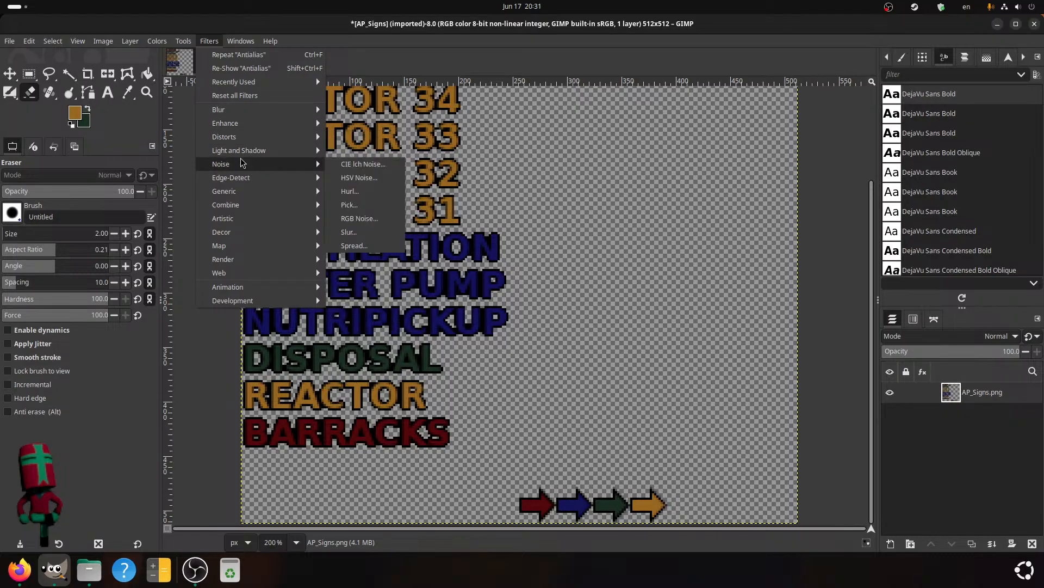
{"action": "left_click", "coordinate": [359, 178]}
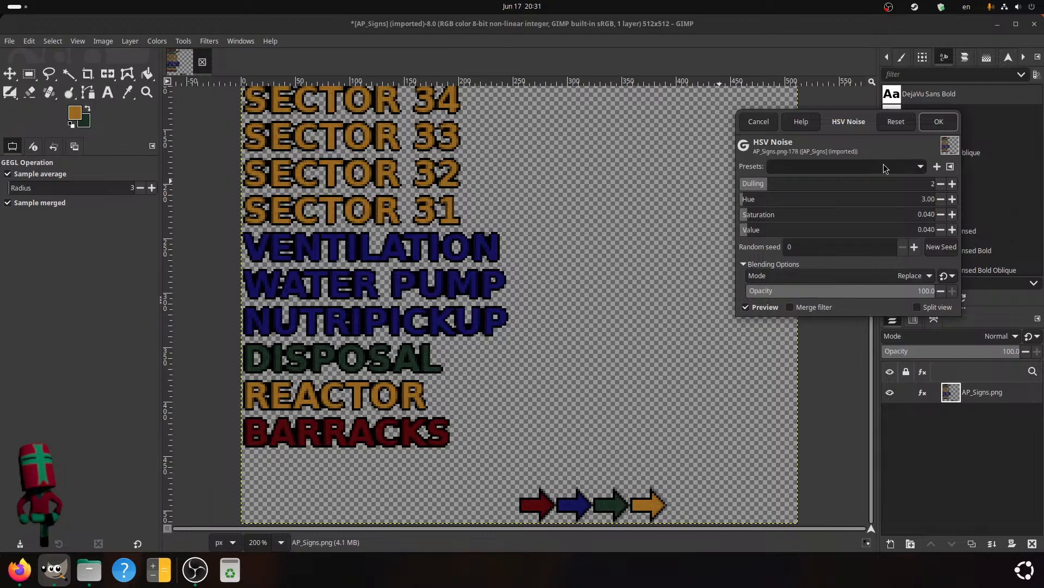
{"action": "left_click", "coordinate": [863, 163]}
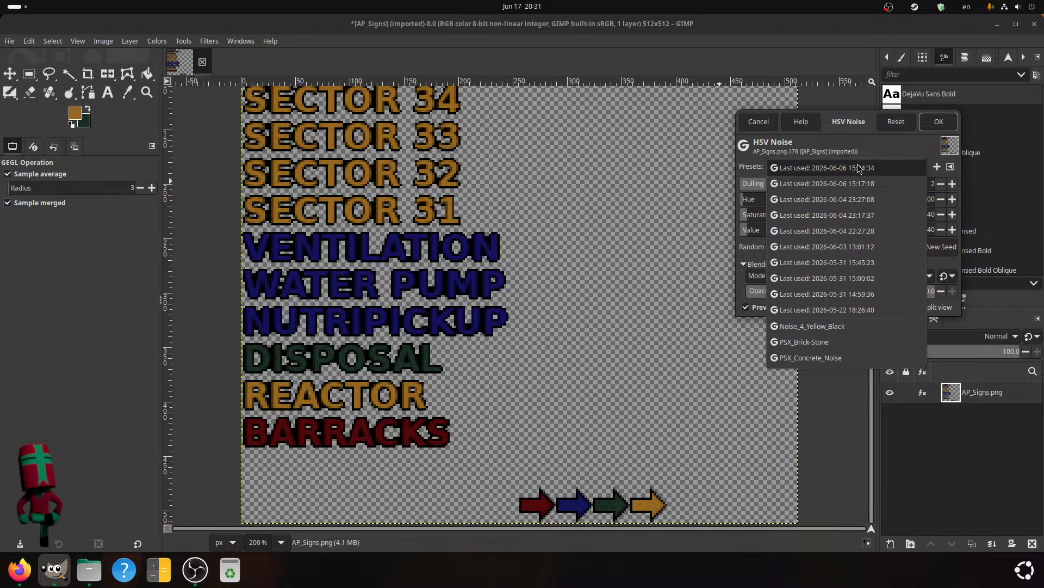
{"action": "left_click", "coordinate": [808, 325]}
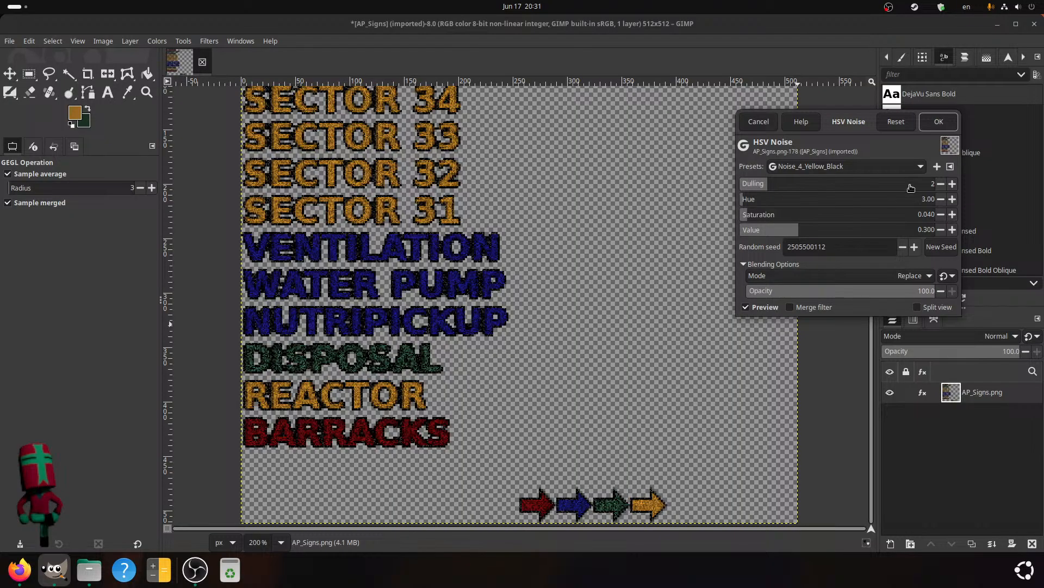
- Raise the HSV noise dulling to 8 and generate a new random seed
{"action": "left_click", "coordinate": [953, 184]}
{"action": "left_click", "coordinate": [953, 184]}
{"action": "left_click", "coordinate": [953, 184]}
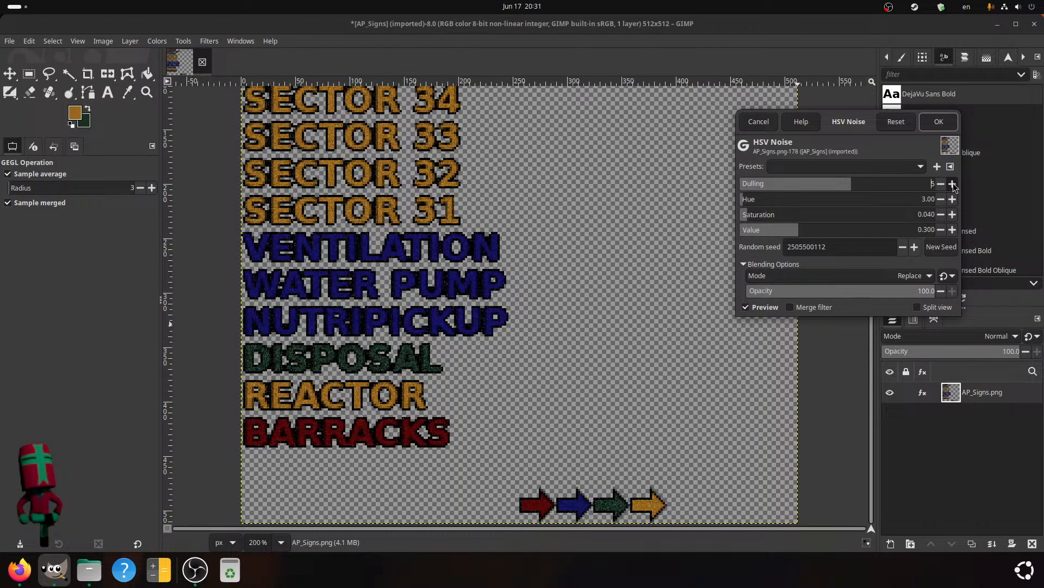
{"action": "left_click", "coordinate": [953, 184]}
{"action": "left_click", "coordinate": [952, 184]}
{"action": "left_click", "coordinate": [953, 184]}
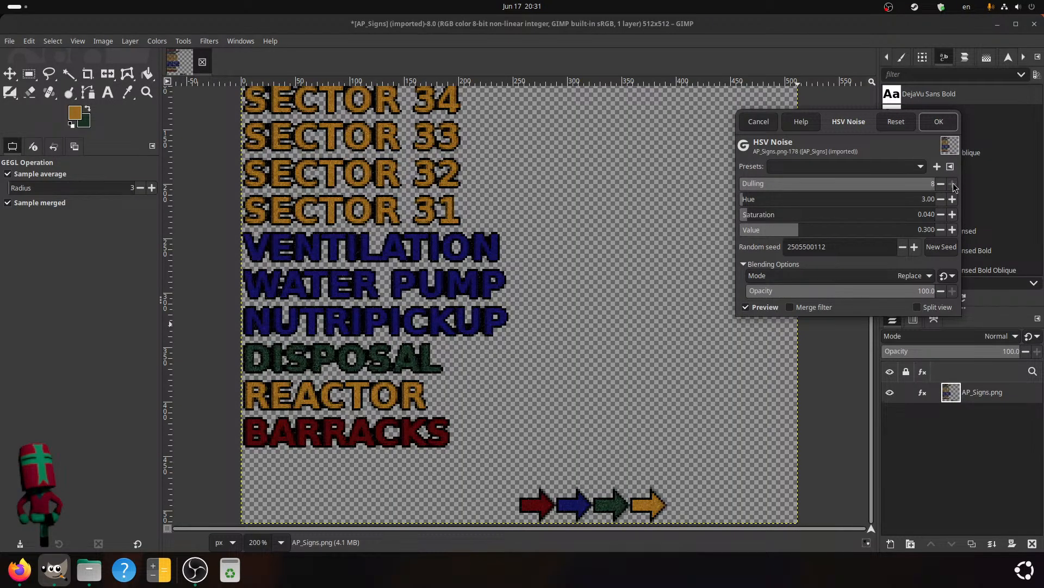
{"action": "left_click", "coordinate": [943, 252]}
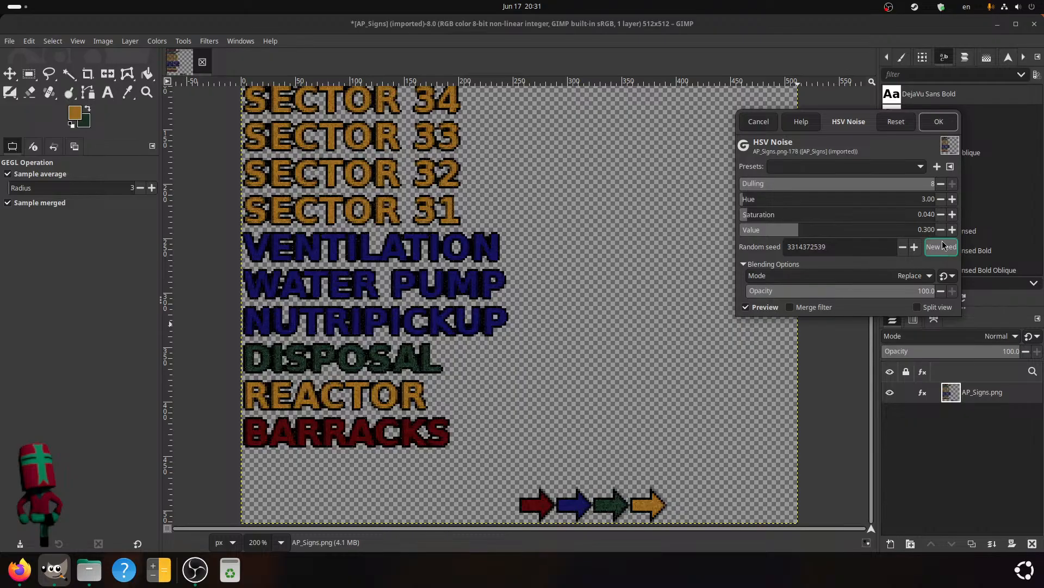
- Set the HSV noise value to 0.100 and lower the dulling to 6
{"action": "double_click", "coordinate": [929, 229]}
{"action": "key", "text": "Right"}
{"action": "key", "text": "Left"}
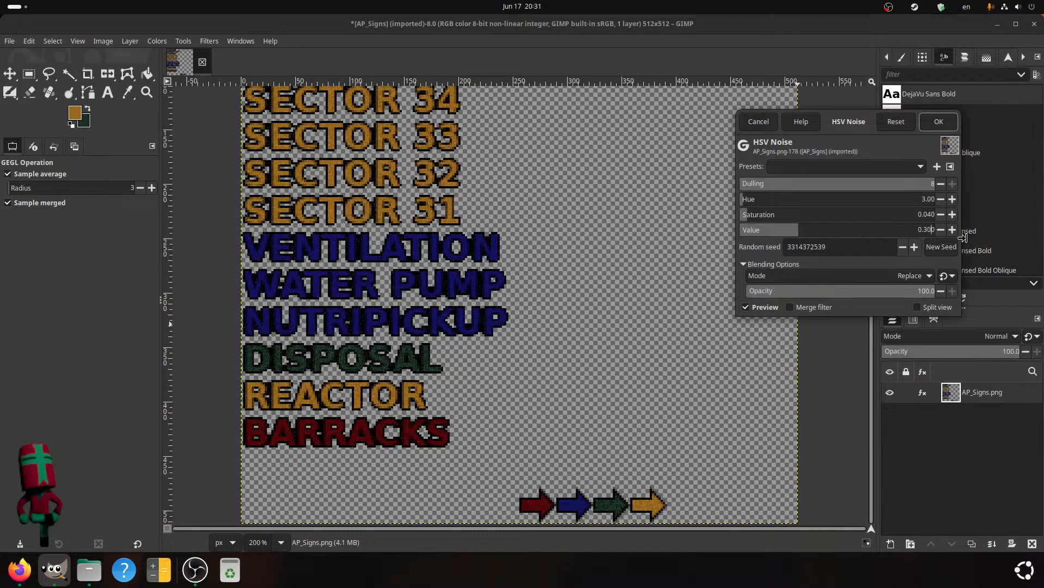
{"action": "key", "text": "BackSpace"}
{"action": "type", "text": "1"}
{"action": "key", "text": "Return"}
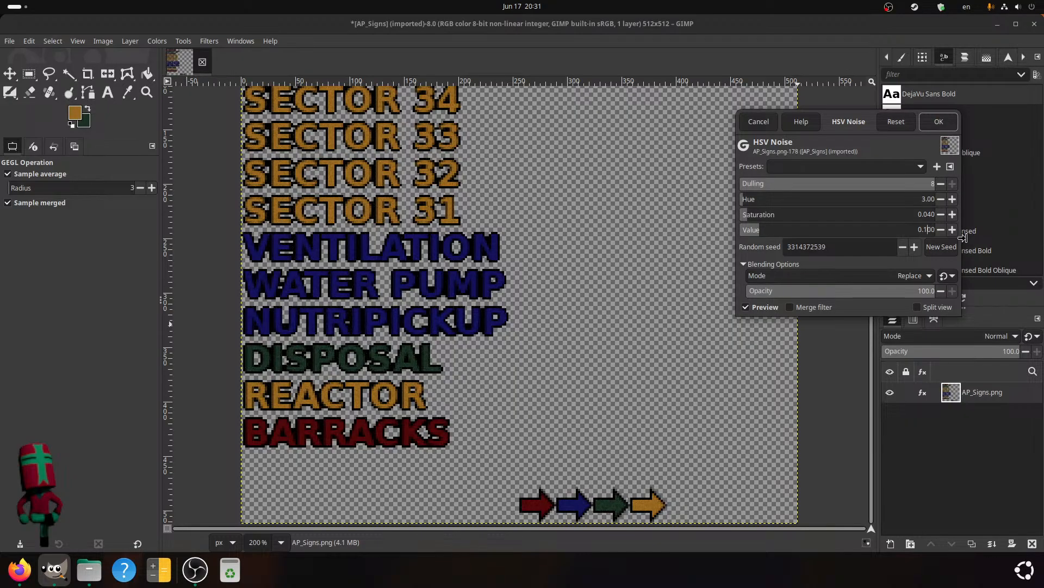
{"action": "left_click", "coordinate": [942, 184]}
{"action": "left_click", "coordinate": [942, 184]}
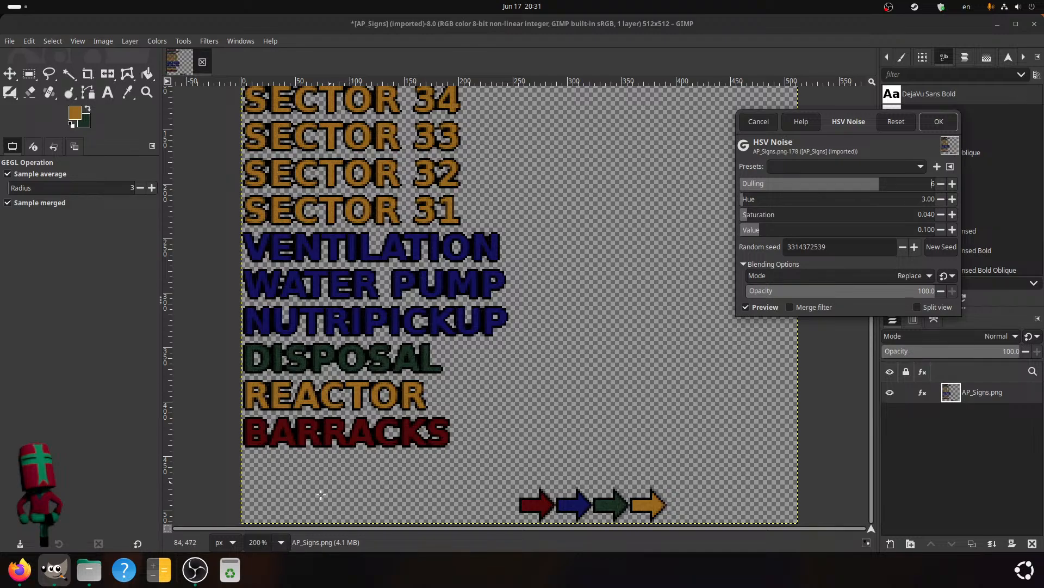
- Check the noise preview across the lettering at 400% and apply the HSV Noise filter
{"action": "left_click", "coordinate": [280, 543]}
{"action": "left_click", "coordinate": [277, 450]}
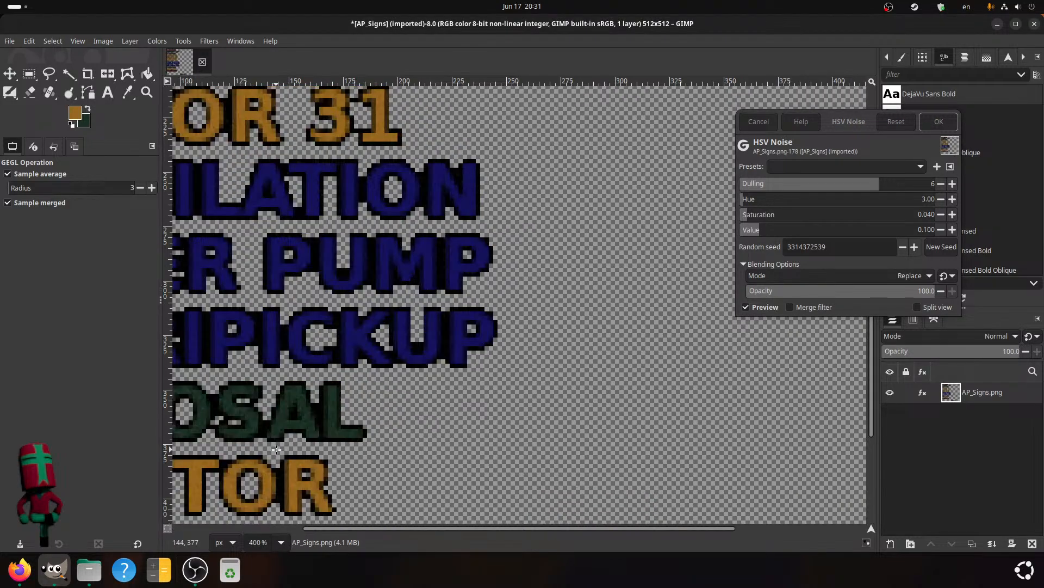
{"action": "middle_click_drag", "start_coordinate": [294, 447], "coordinate": [501, 344]}
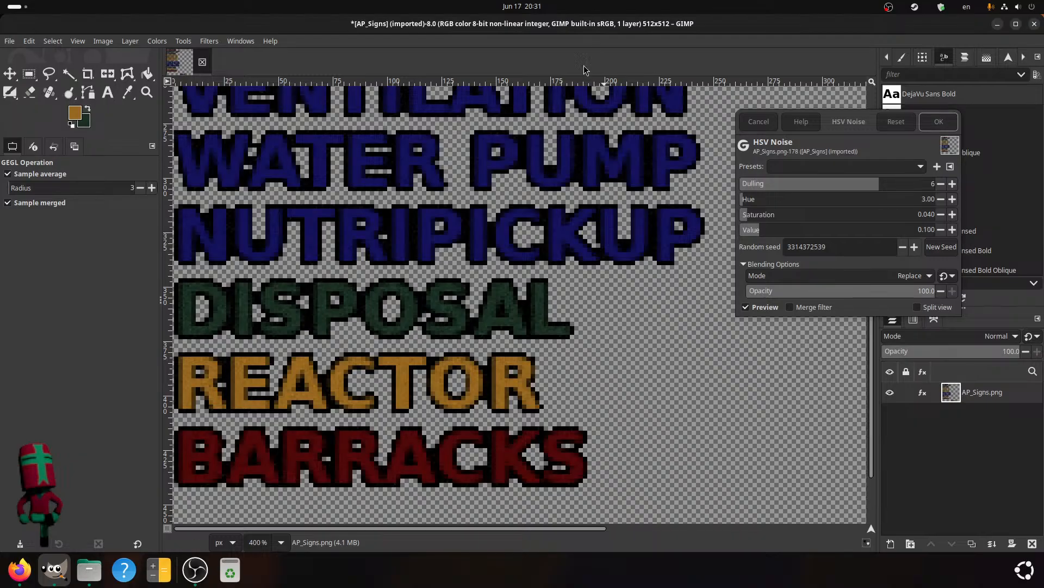
{"action": "middle_click_drag", "start_coordinate": [451, 164], "coordinate": [476, 485]}
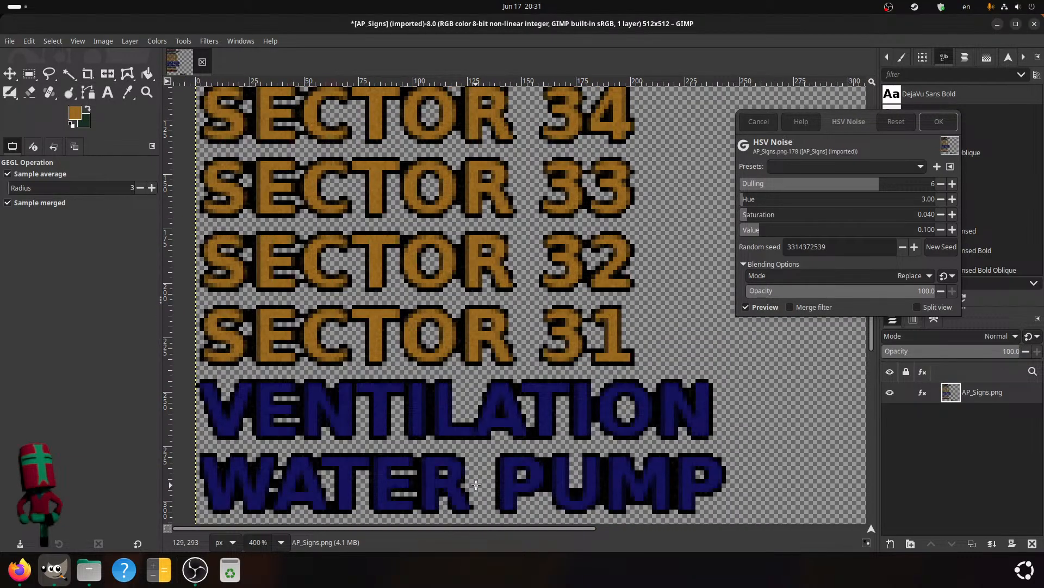
{"action": "middle_click_drag", "start_coordinate": [476, 485], "coordinate": [465, 307]}
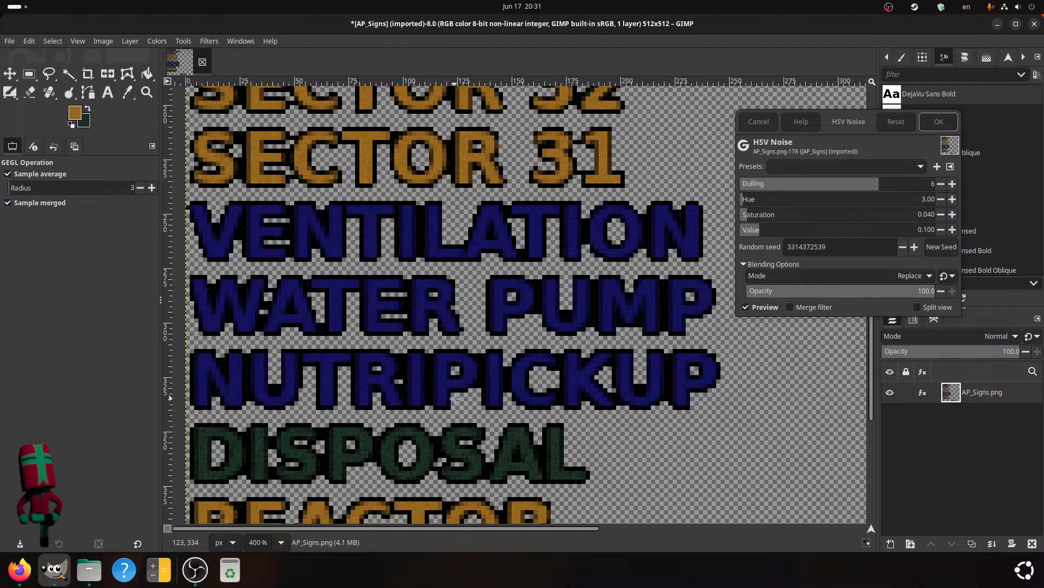
{"action": "middle_click_drag", "start_coordinate": [455, 399], "coordinate": [440, 268]}
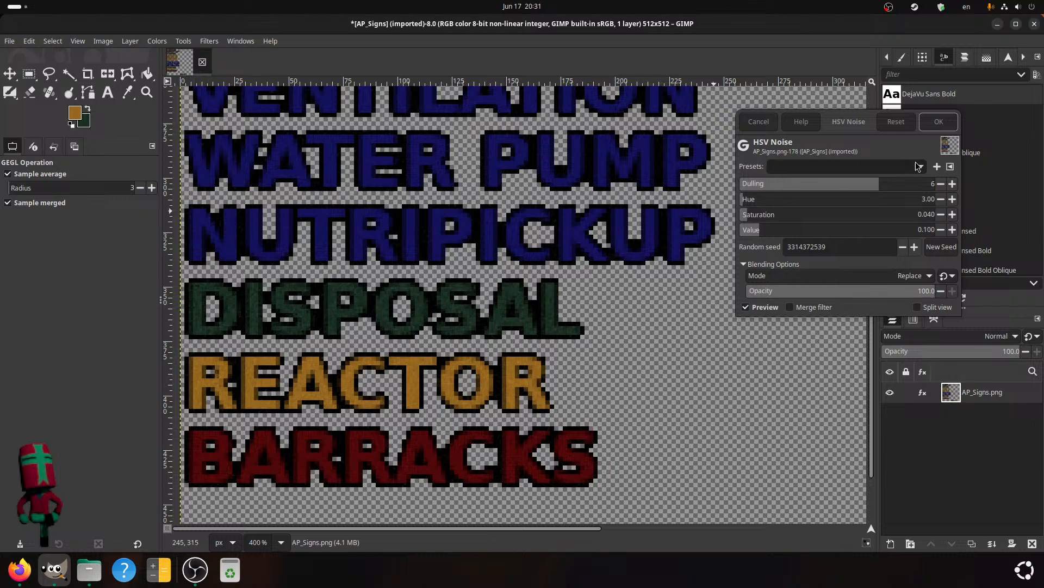
{"action": "left_click", "coordinate": [938, 122]}
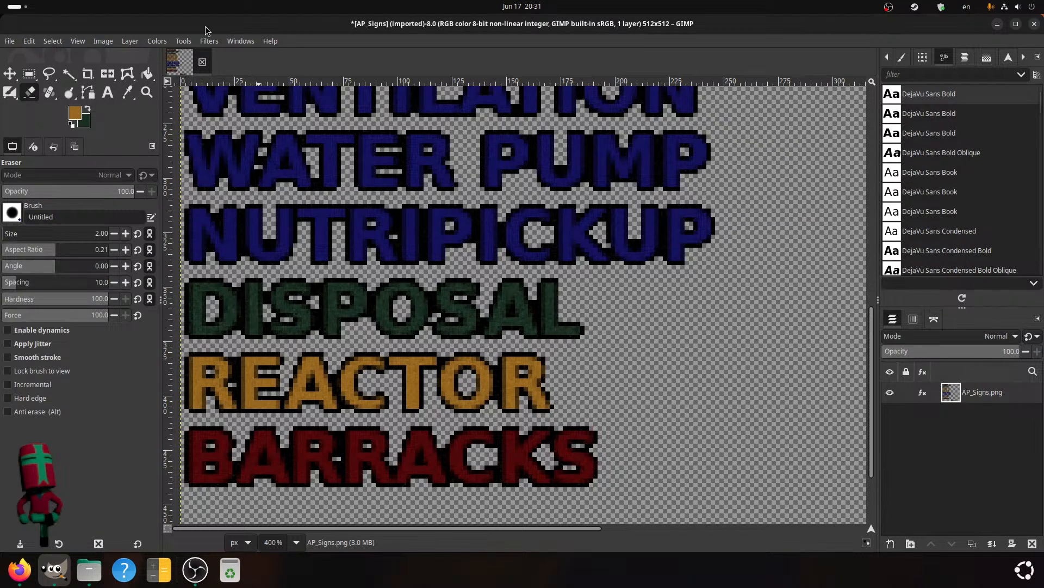
- Apply a Pixelize blur to the sign texture with block width and height of 2
{"action": "left_click", "coordinate": [209, 41]}
{"action": "mouse_move", "coordinate": [234, 110]}
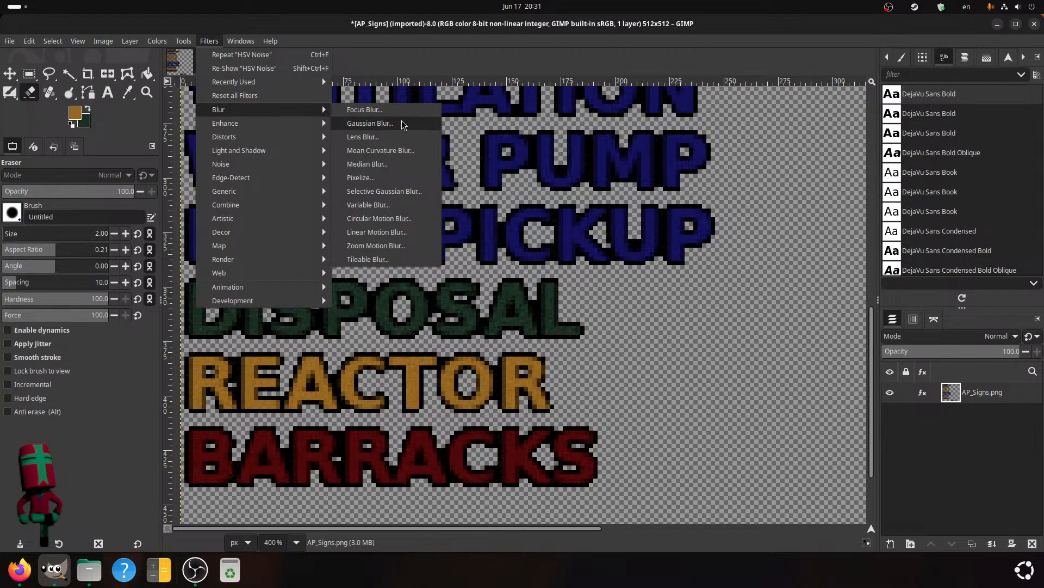
{"action": "left_click", "coordinate": [375, 178]}
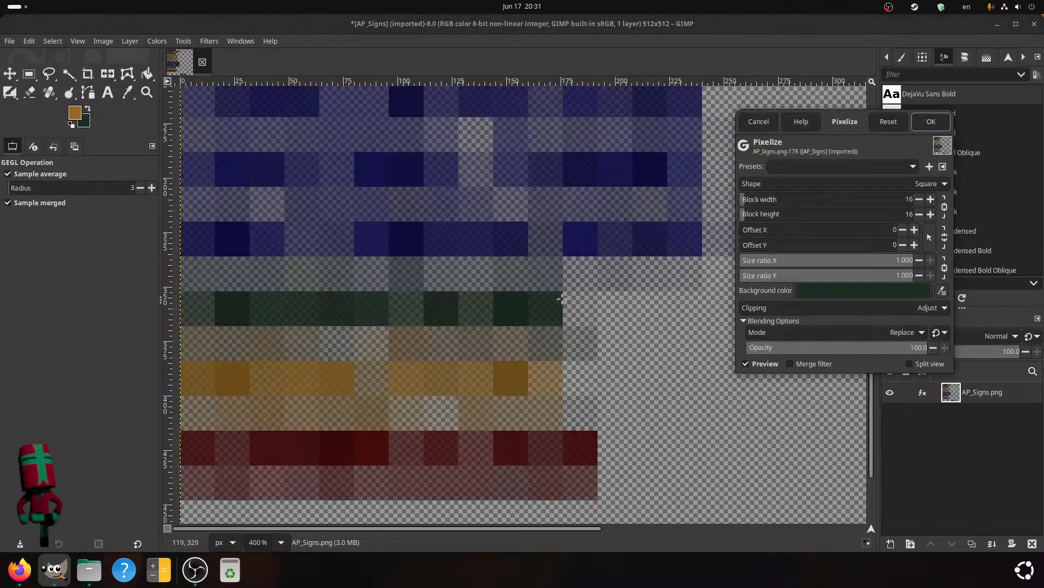
{"action": "double_click", "coordinate": [909, 199]}
{"action": "type", "text": "2"}
{"action": "key", "text": "Return"}
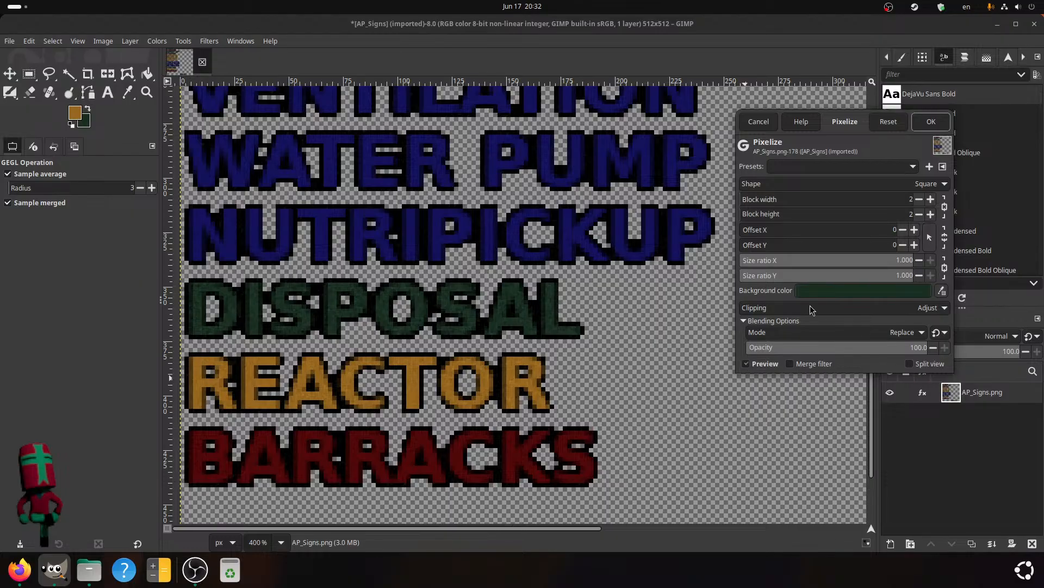
{"action": "left_click", "coordinate": [923, 125]}
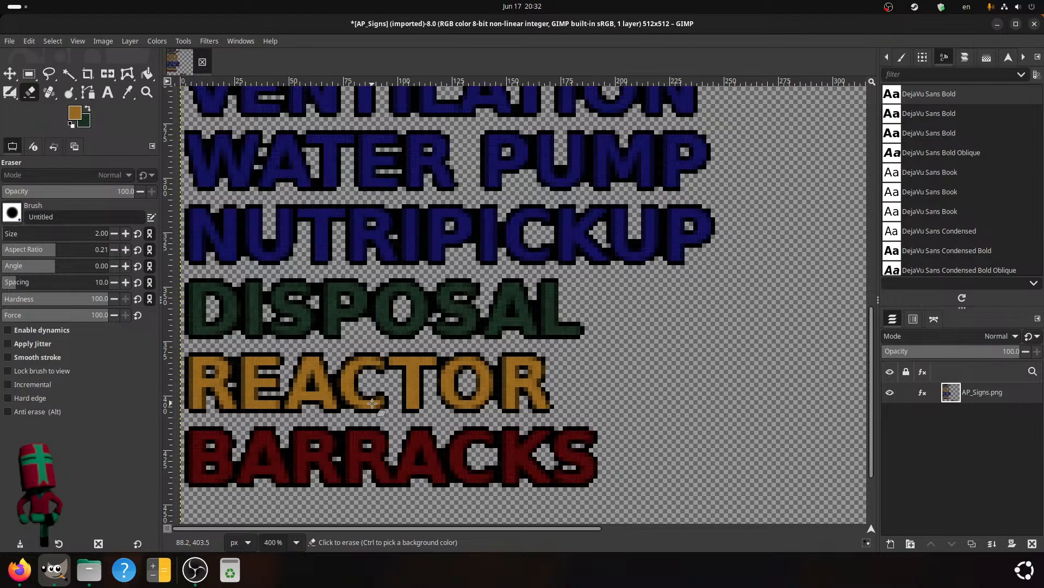
- Examine the pixelized noise on all the sign lettering and the coloured arrows across the texture
{"action": "scroll", "coordinate": [372, 402], "scroll_direction": "up", "scroll_amount": 3}
{"action": "scroll", "coordinate": [376, 374], "scroll_direction": "up", "scroll_amount": 3}
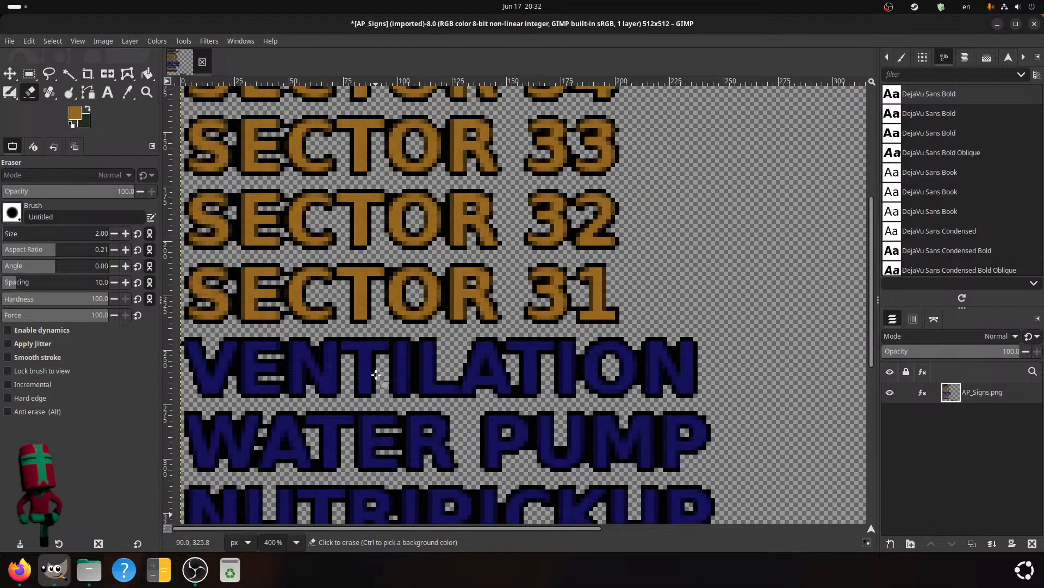
{"action": "scroll", "coordinate": [376, 374], "scroll_direction": "up", "scroll_amount": 7}
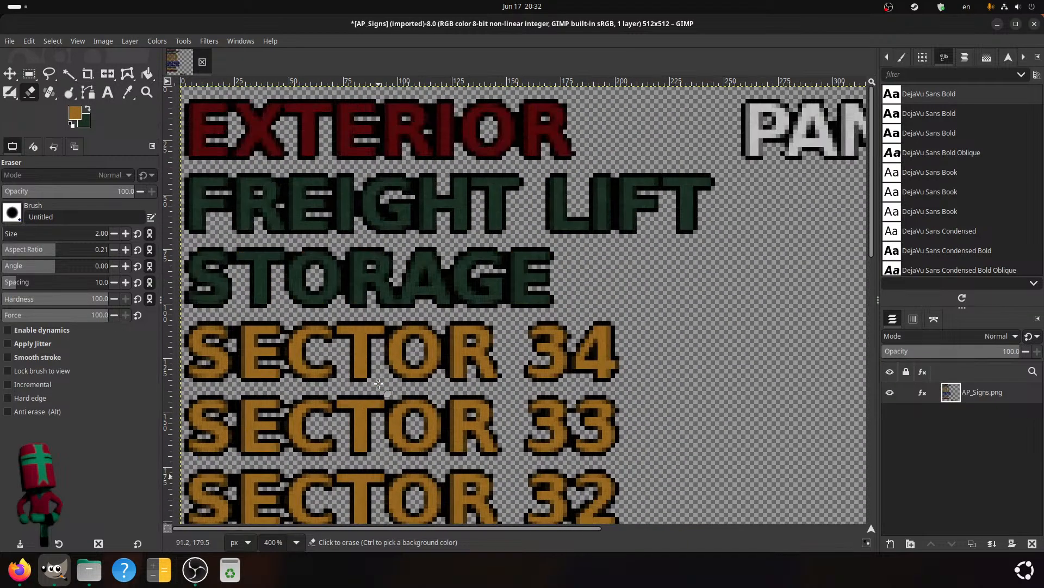
{"action": "middle_click_drag", "start_coordinate": [638, 413], "coordinate": [180, 462]}
{"action": "scroll", "coordinate": [523, 424], "scroll_direction": "down", "scroll_amount": 20}
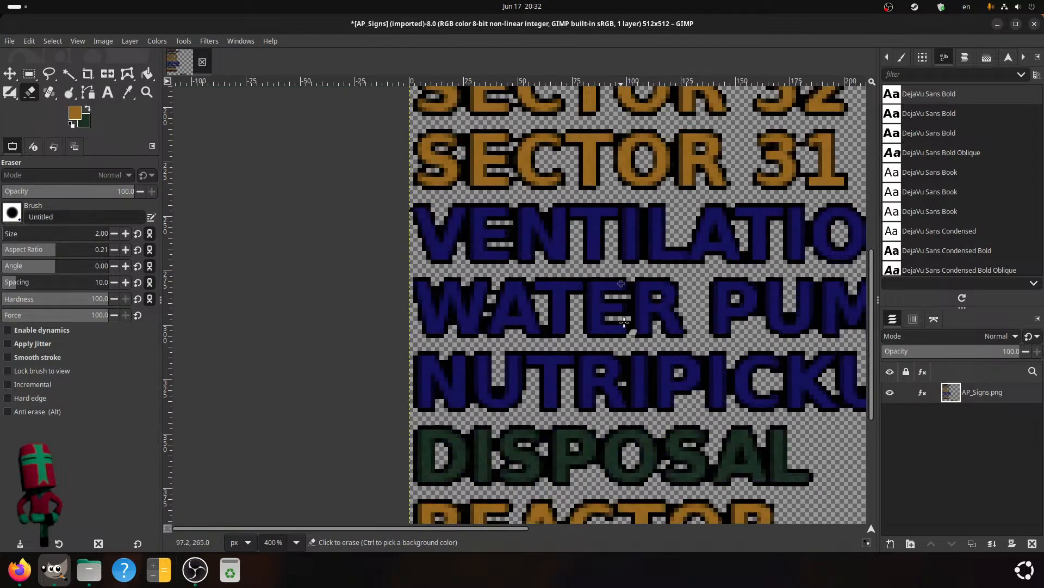
{"action": "scroll", "coordinate": [546, 327], "scroll_direction": "up", "scroll_amount": 3}
{"action": "scroll", "coordinate": [546, 327], "scroll_direction": "left", "scroll_amount": 5, "text": "shift"}
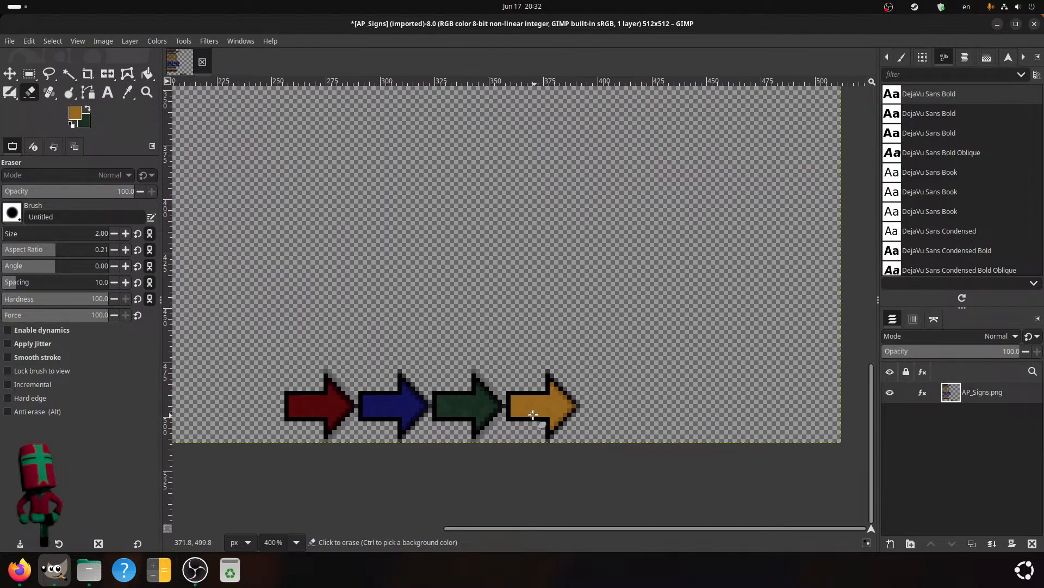
{"action": "scroll", "coordinate": [547, 327], "scroll_direction": "left", "scroll_amount": 5, "text": "shift"}
{"action": "scroll", "coordinate": [547, 327], "scroll_direction": "up", "scroll_amount": 10}
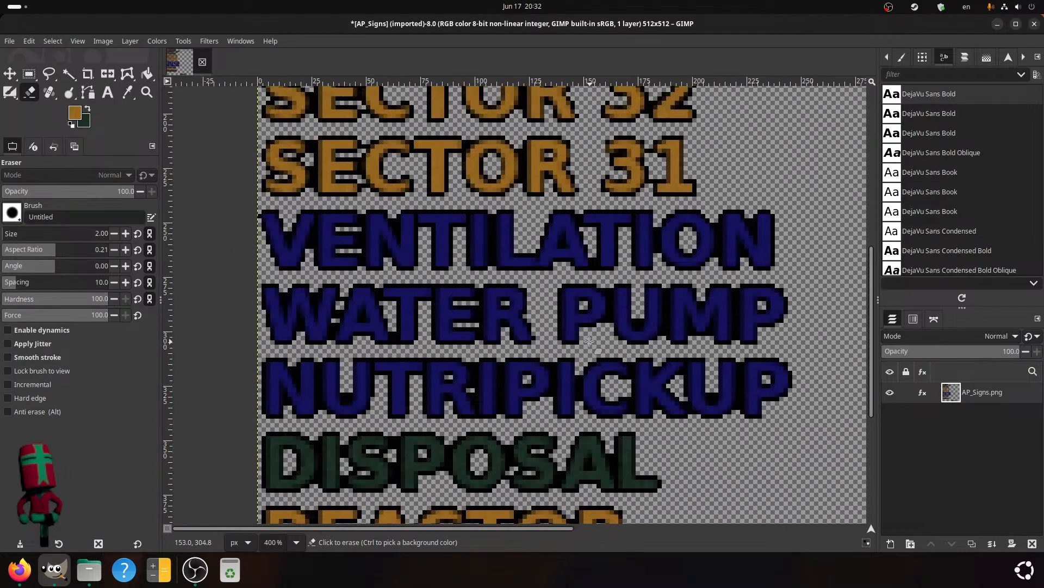
{"action": "scroll", "coordinate": [508, 456], "scroll_direction": "up", "scroll_amount": 10}
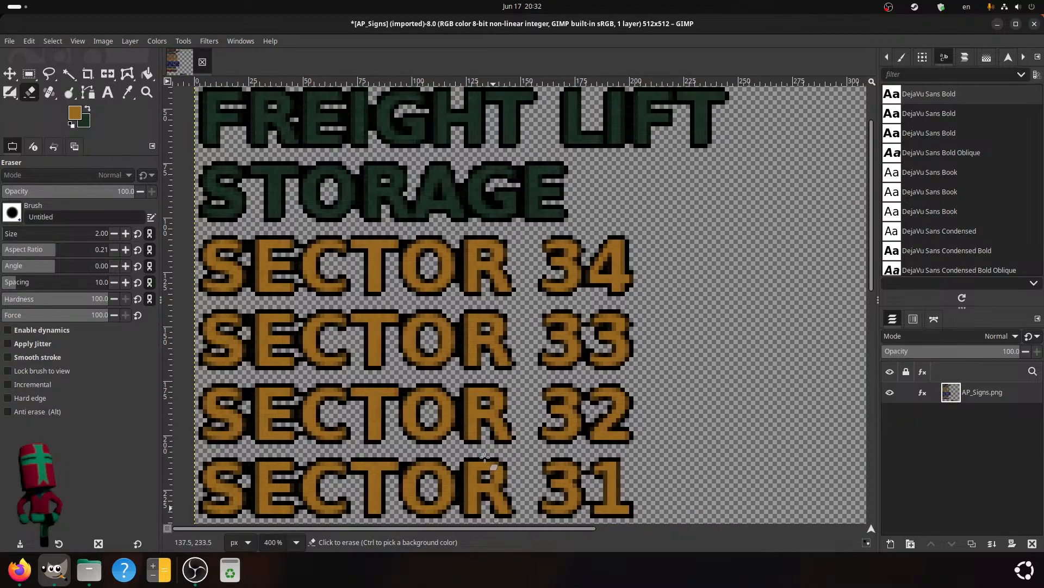
{"action": "scroll", "coordinate": [585, 381], "scroll_direction": "left", "scroll_amount": 5, "text": "shift"}
{"action": "scroll", "coordinate": [586, 381], "scroll_direction": "down", "scroll_amount": 2}
{"action": "scroll", "coordinate": [585, 381], "scroll_direction": "down", "scroll_amount": 10}
{"action": "scroll", "coordinate": [586, 380], "scroll_direction": "right", "scroll_amount": 2, "text": "shift"}
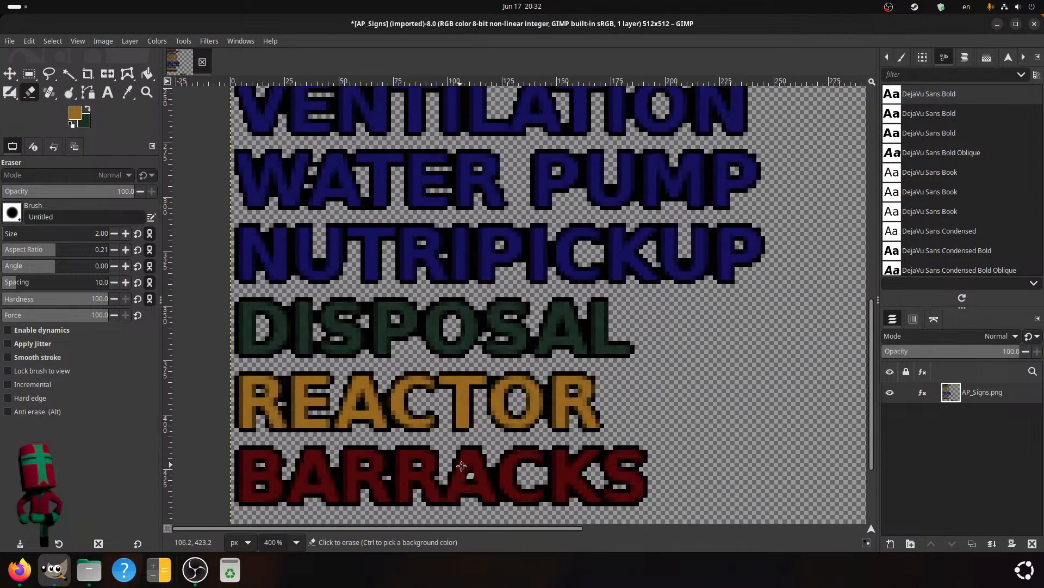
{"action": "middle_click_drag", "start_coordinate": [462, 465], "coordinate": [458, 464]}
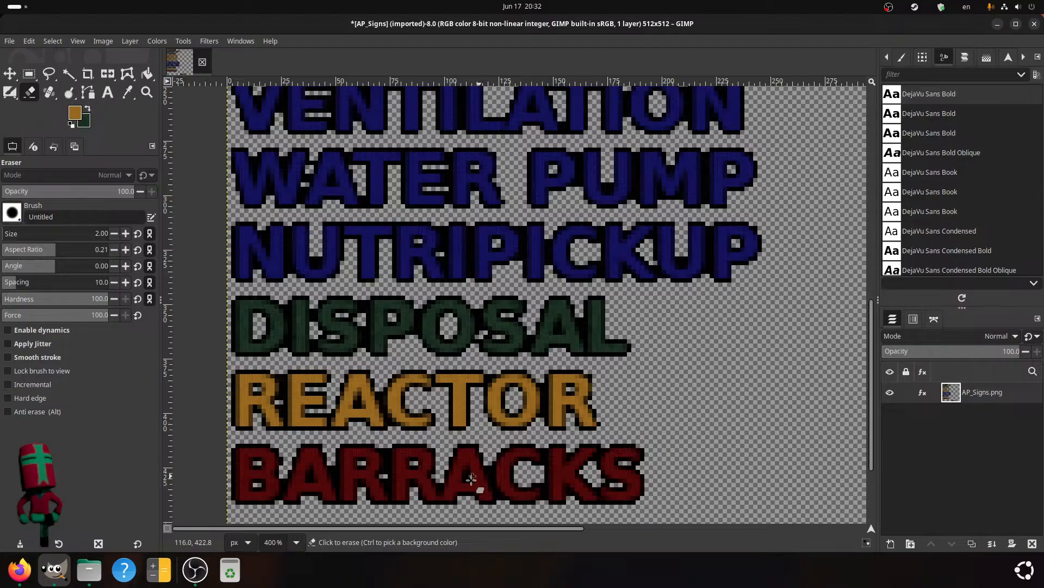
{"action": "scroll", "coordinate": [511, 424], "scroll_direction": "up", "scroll_amount": 10}
{"action": "scroll", "coordinate": [502, 401], "scroll_direction": "down", "scroll_amount": 15}
{"action": "scroll", "coordinate": [503, 401], "scroll_direction": "right", "scroll_amount": 8}
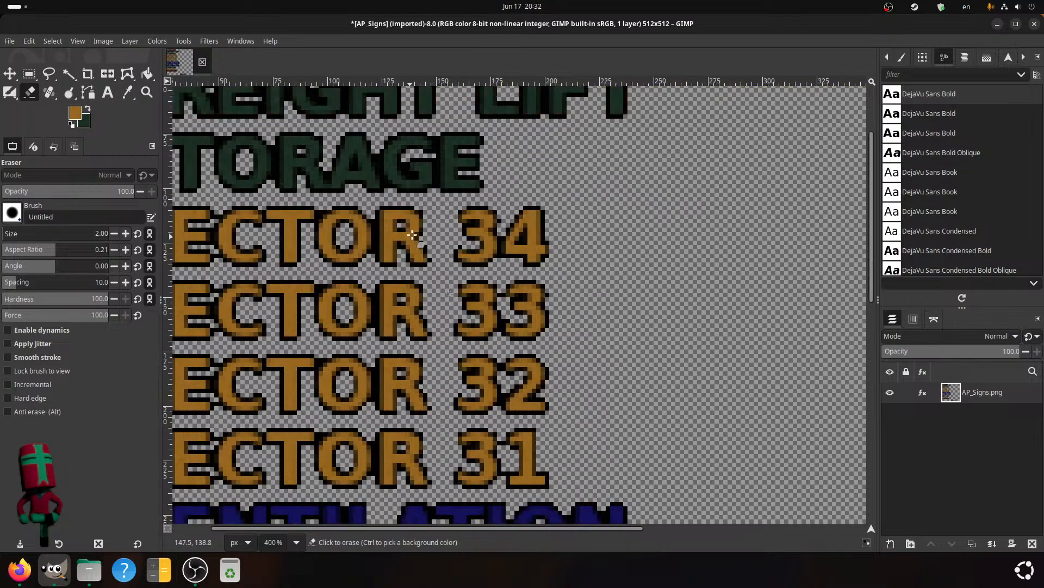
{"action": "scroll", "coordinate": [380, 333], "scroll_direction": "up", "scroll_amount": 15}
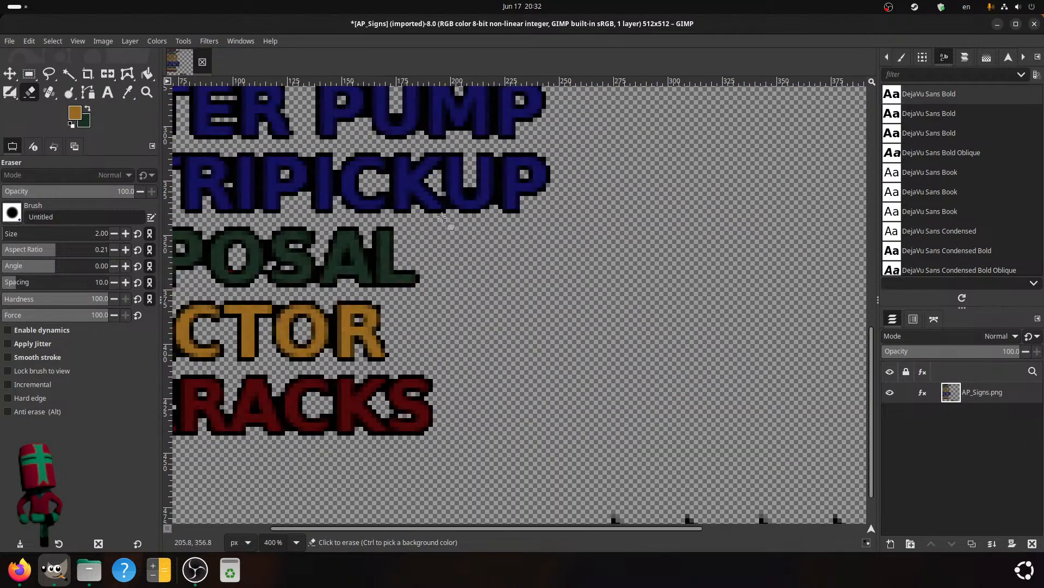
{"action": "scroll", "coordinate": [379, 333], "scroll_direction": "left", "scroll_amount": 8}
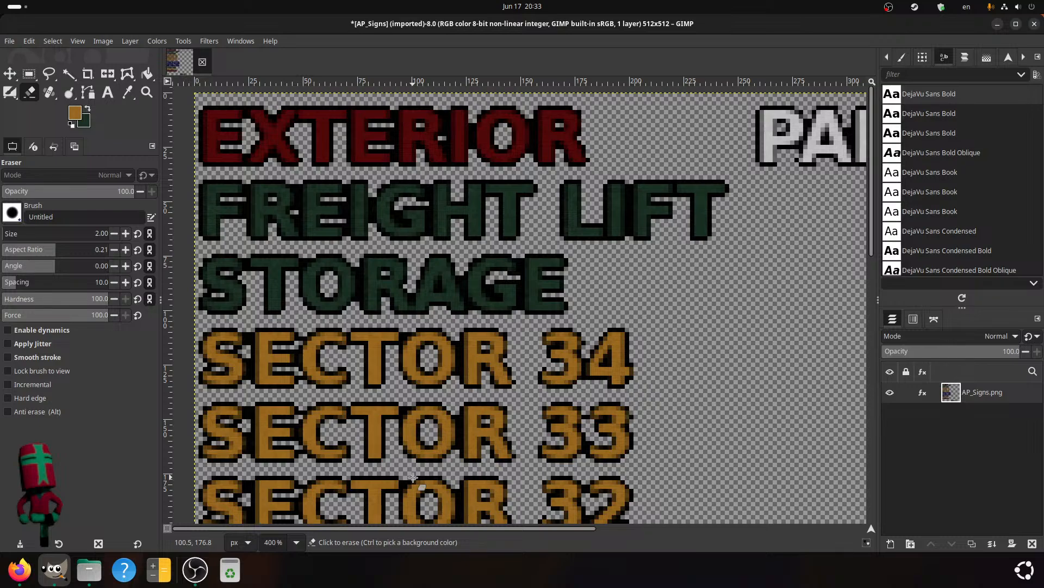
{"action": "scroll", "coordinate": [413, 477], "scroll_direction": "down", "scroll_amount": 15}
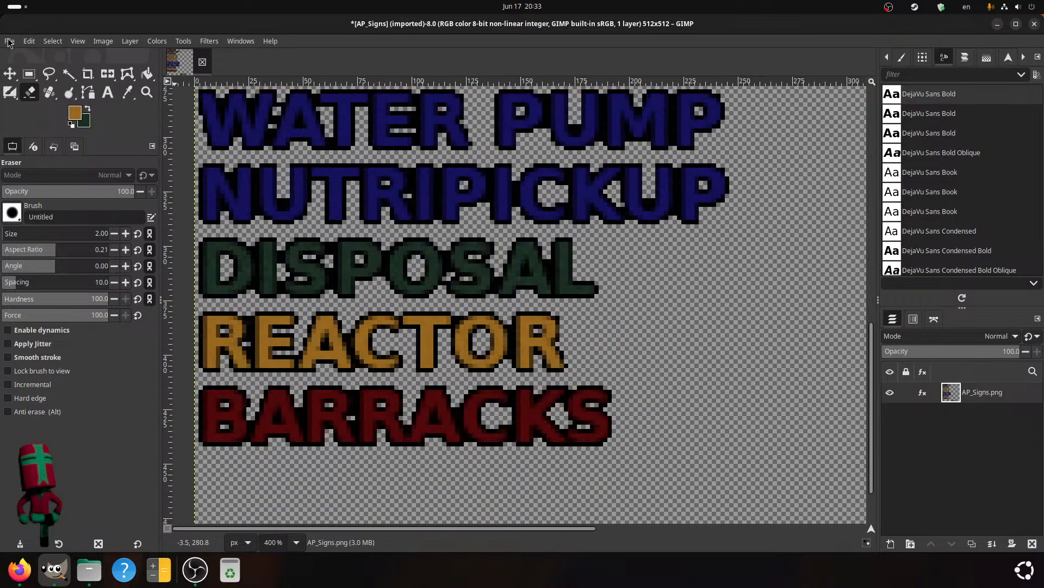
- Export the sign texture as AP_Signs_HiRes.png into the Textures folder and quit GIMP, discarding the unsaved changes
{"action": "left_click", "coordinate": [9, 41]}
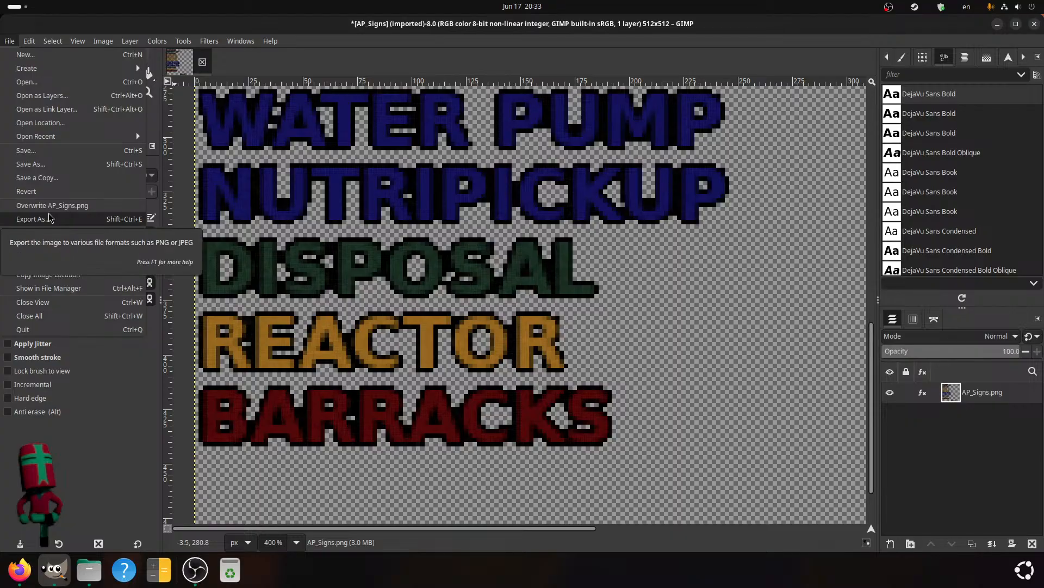
{"action": "left_click", "coordinate": [33, 218]}
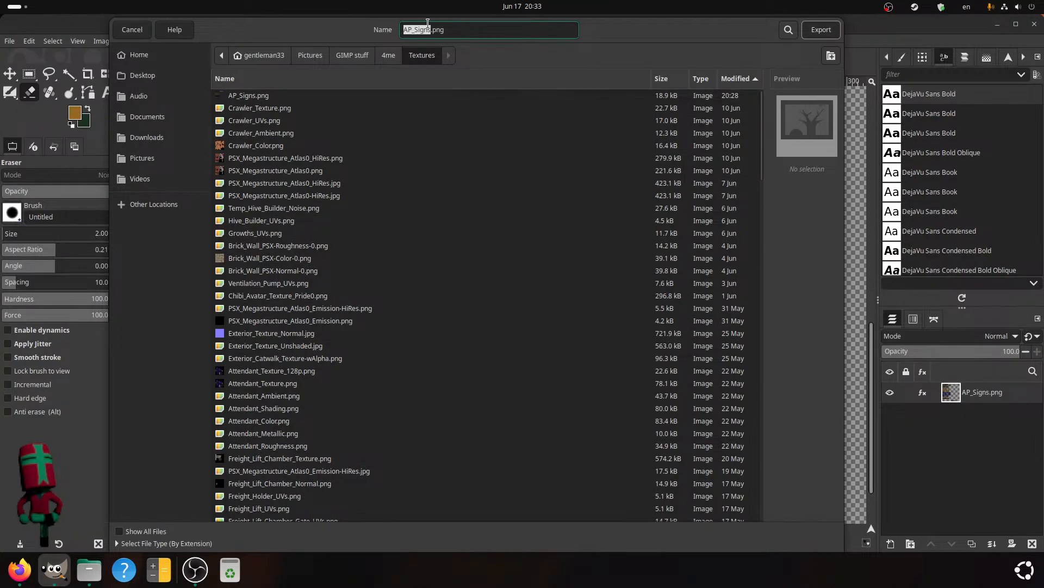
{"action": "left_click", "coordinate": [427, 25]}
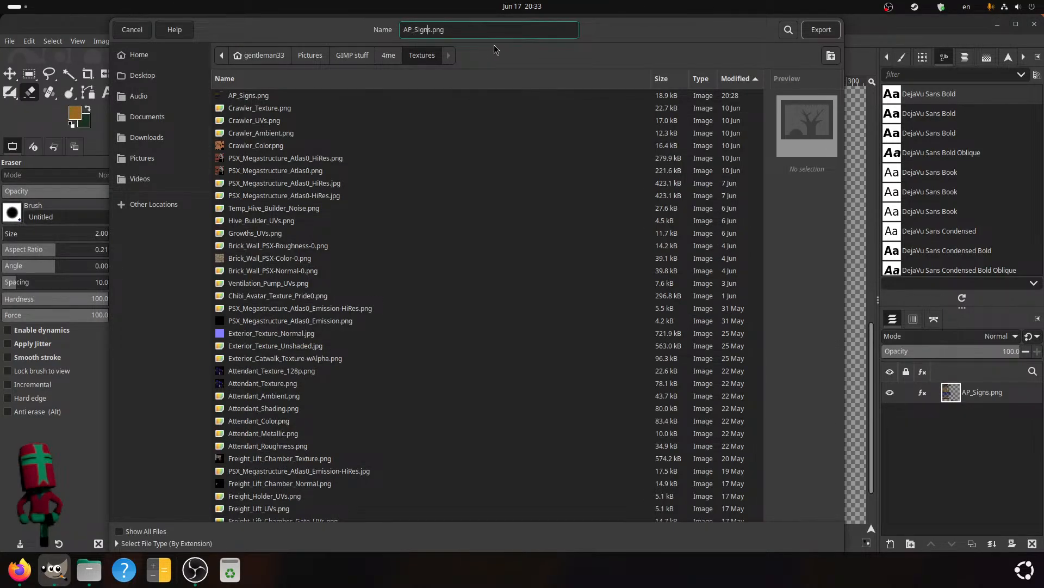
{"action": "type", "text": "_HiRes"}
{"action": "left_click", "coordinate": [821, 30]}
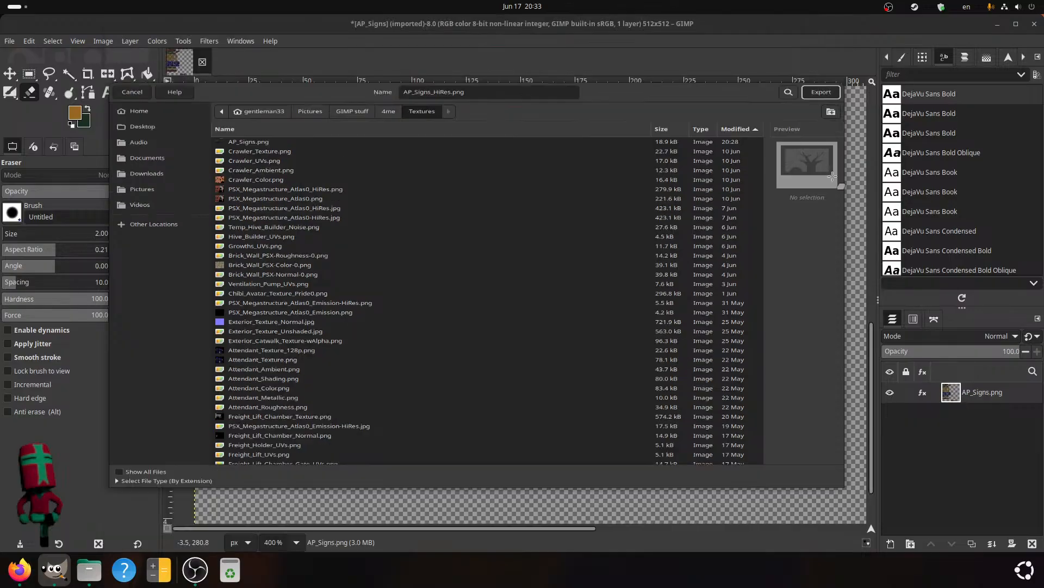
{"action": "left_click", "coordinate": [636, 161]}
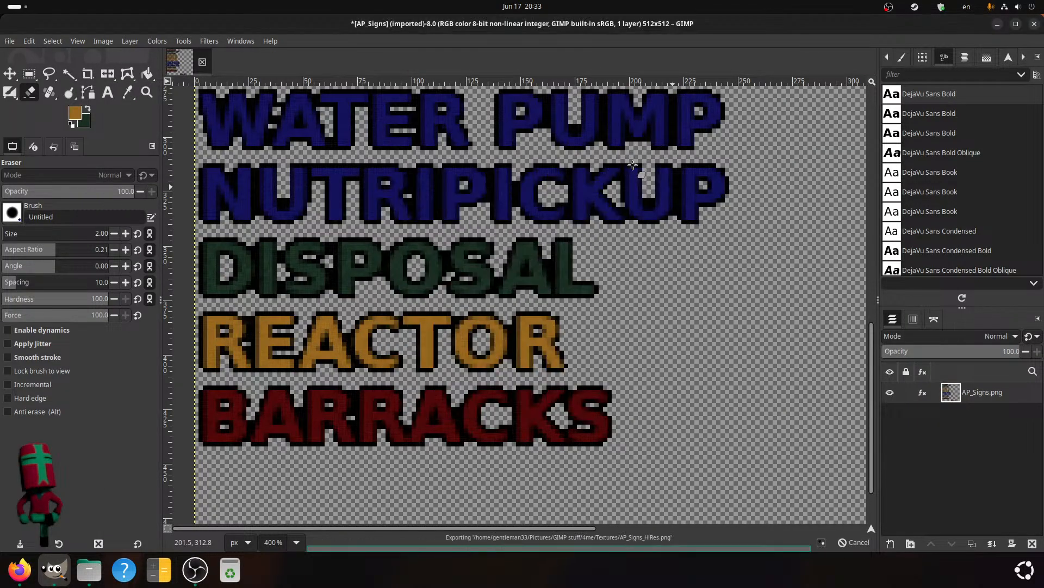
{"action": "left_click", "coordinate": [1034, 23]}
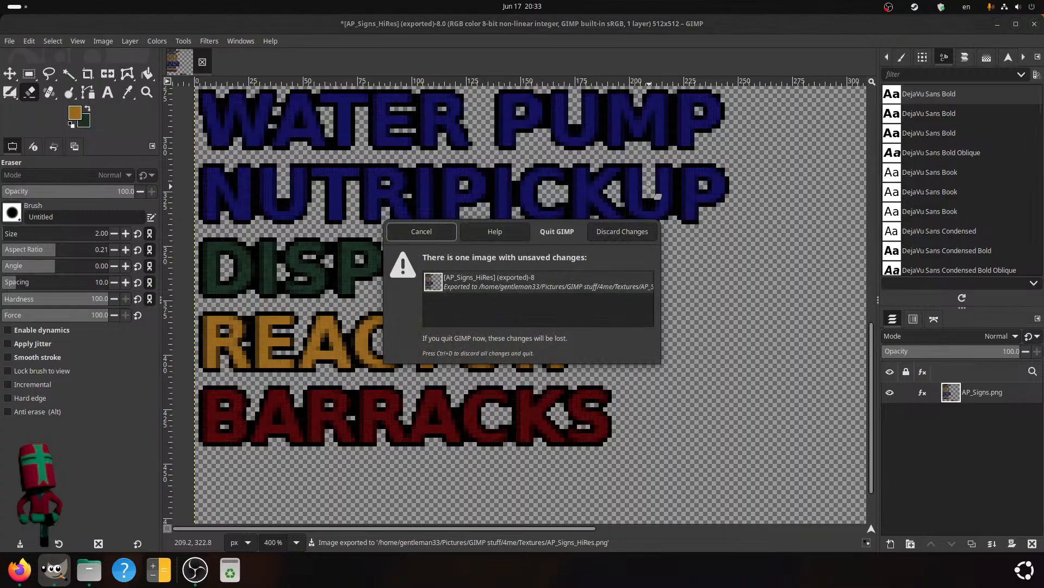
{"action": "left_click", "coordinate": [621, 232]}
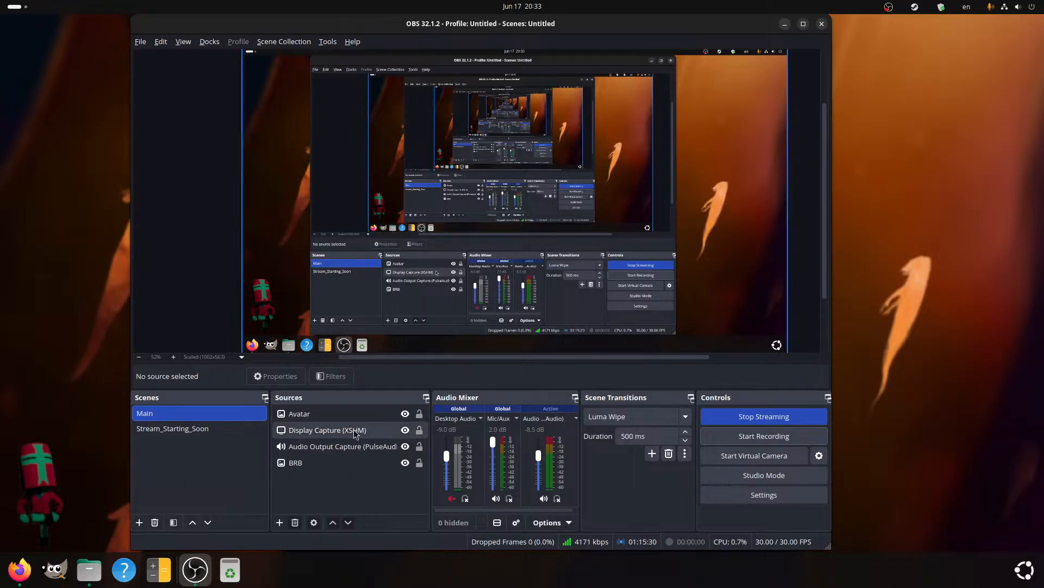
- Launch Blender through Steam and open the recent file PSX_Assets_Megastructure.blend
{"action": "left_click", "coordinate": [907, 12]}
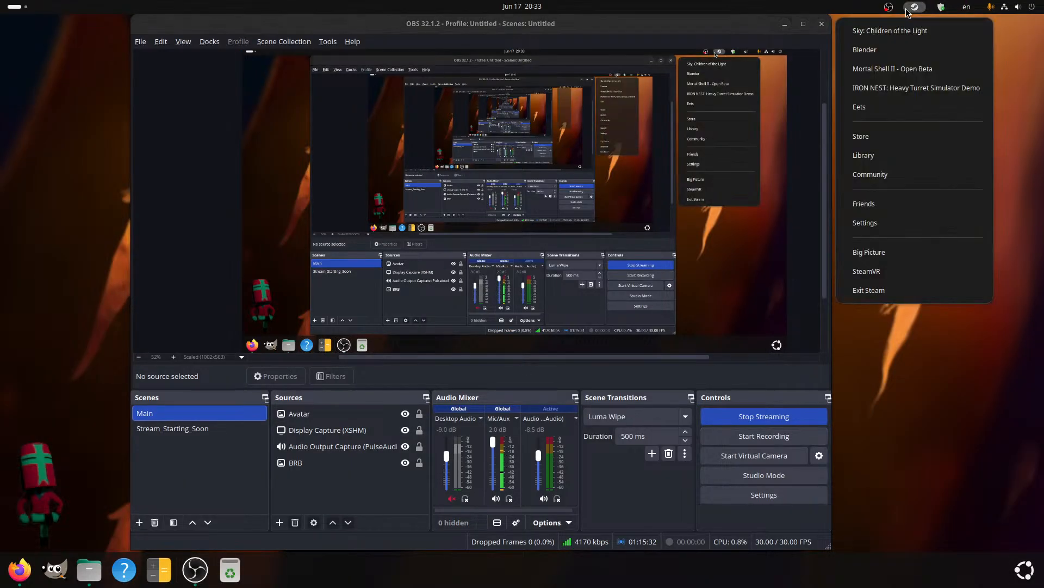
{"action": "left_click", "coordinate": [870, 49]}
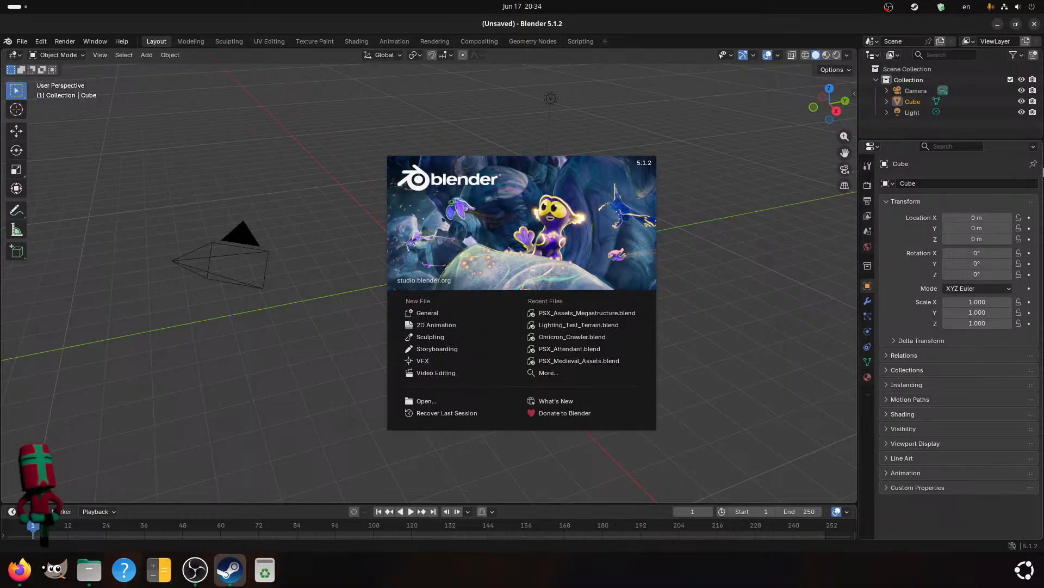
{"action": "left_click", "coordinate": [597, 314]}
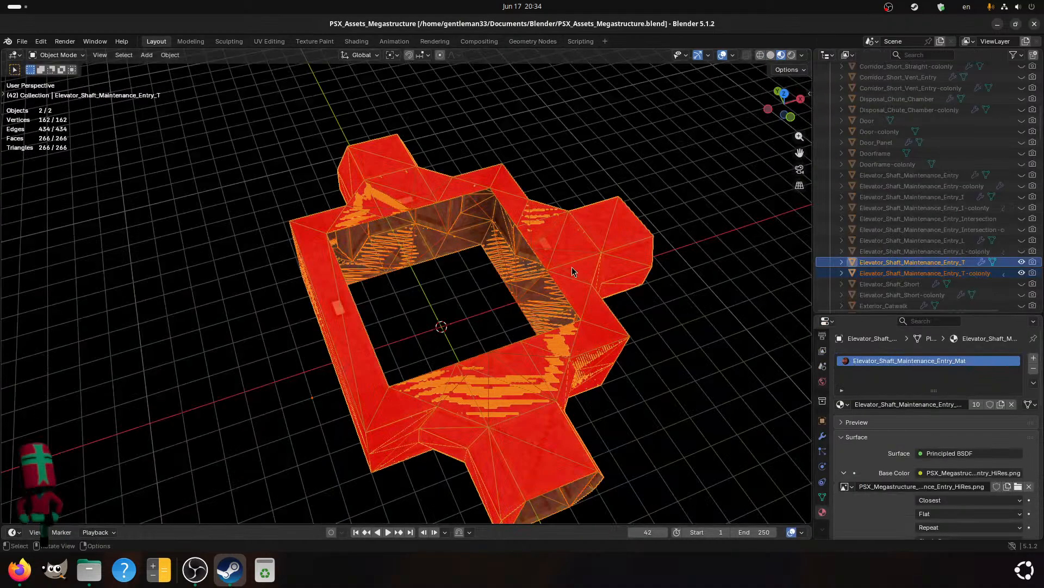
- Hide the Elevator_Shaft_Maintenance_Entry_T mesh, inspect the remaining collision mesh from outside and inside, and hide that as well
{"action": "middle_click_drag", "start_coordinate": [514, 251], "coordinate": [664, 247]}
{"action": "scroll", "coordinate": [599, 240], "scroll_direction": "up", "scroll_amount": 2}
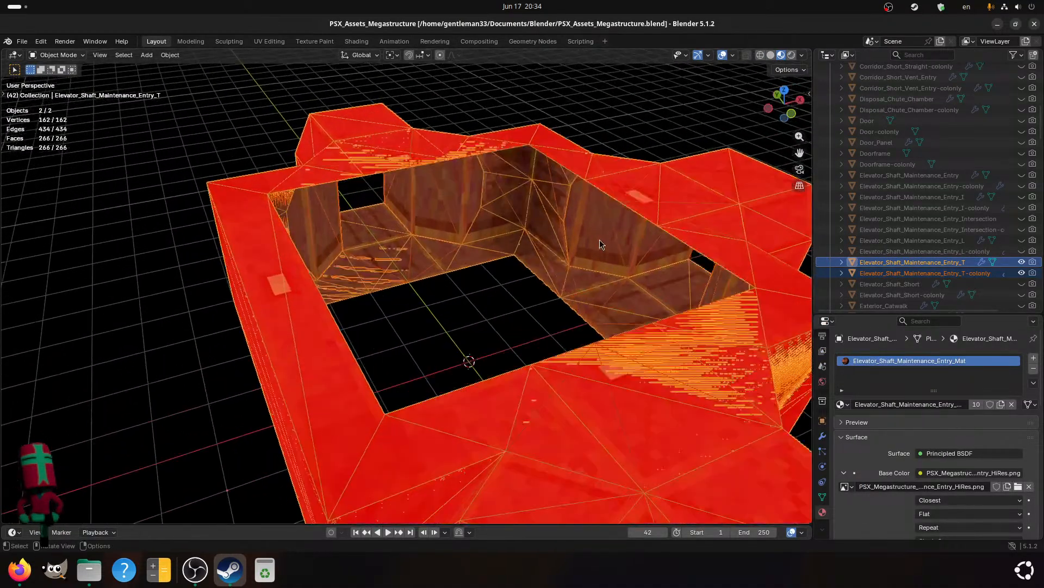
{"action": "left_click", "coordinate": [1022, 262]}
{"action": "scroll", "coordinate": [388, 269], "scroll_direction": "up", "scroll_amount": 3}
{"action": "middle_click_drag", "start_coordinate": [538, 253], "coordinate": [569, 364]}
{"action": "scroll", "coordinate": [628, 282], "scroll_direction": "down", "scroll_amount": 3}
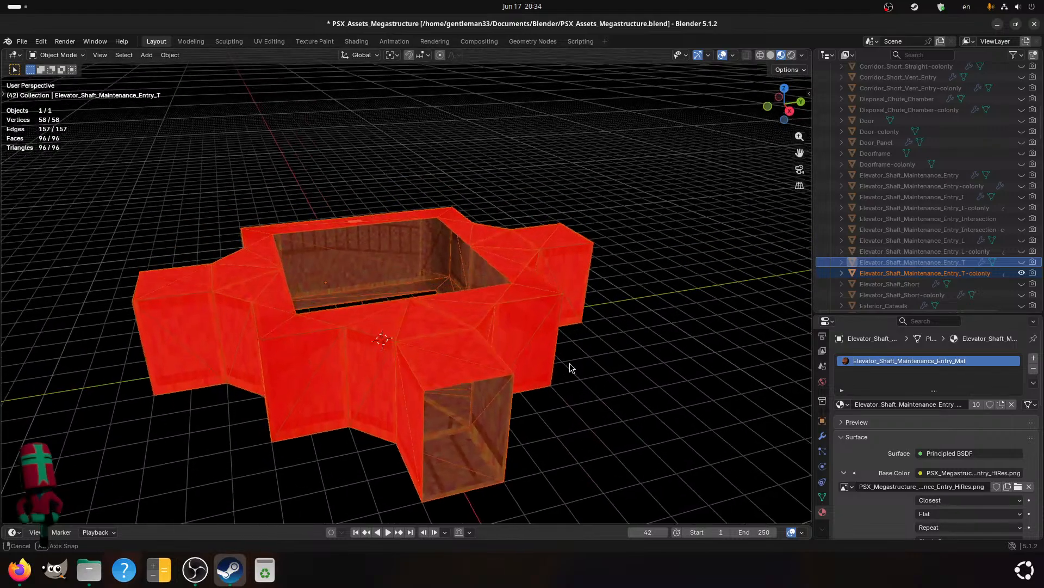
{"action": "scroll", "coordinate": [570, 363], "scroll_direction": "up", "scroll_amount": 5}
{"action": "middle_click_drag", "start_coordinate": [511, 337], "coordinate": [447, 314]}
{"action": "scroll", "coordinate": [462, 315], "scroll_direction": "up", "scroll_amount": 4}
{"action": "scroll", "coordinate": [462, 310], "scroll_direction": "up", "scroll_amount": 2}
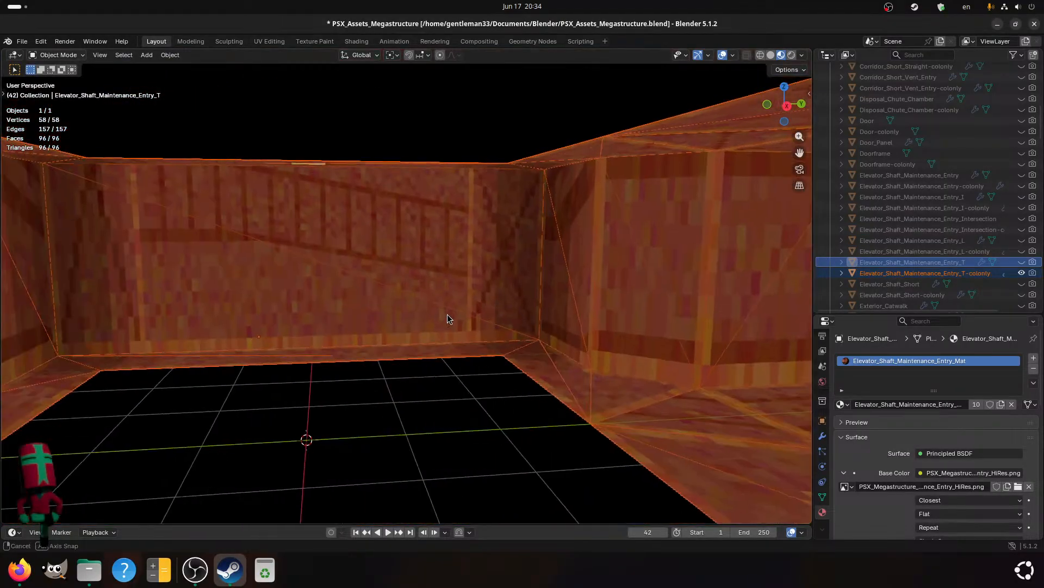
{"action": "scroll", "coordinate": [494, 303], "scroll_direction": "down", "scroll_amount": 4}
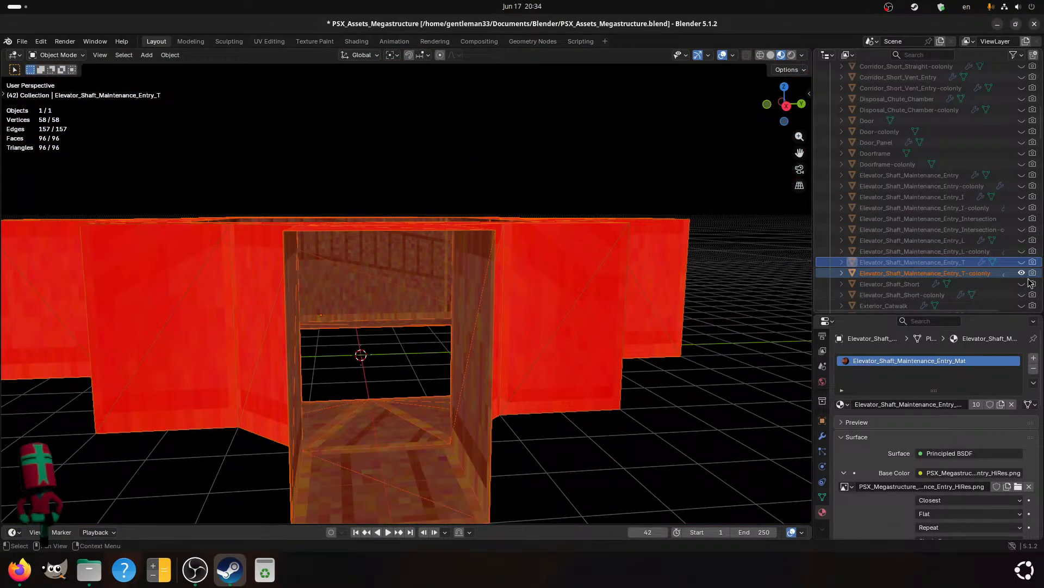
{"action": "left_click", "coordinate": [1022, 273]}
- Unhide and select Corridor_Long_Straight and look at its interior wall panels
{"action": "scroll", "coordinate": [967, 234], "scroll_direction": "up", "scroll_amount": 6}
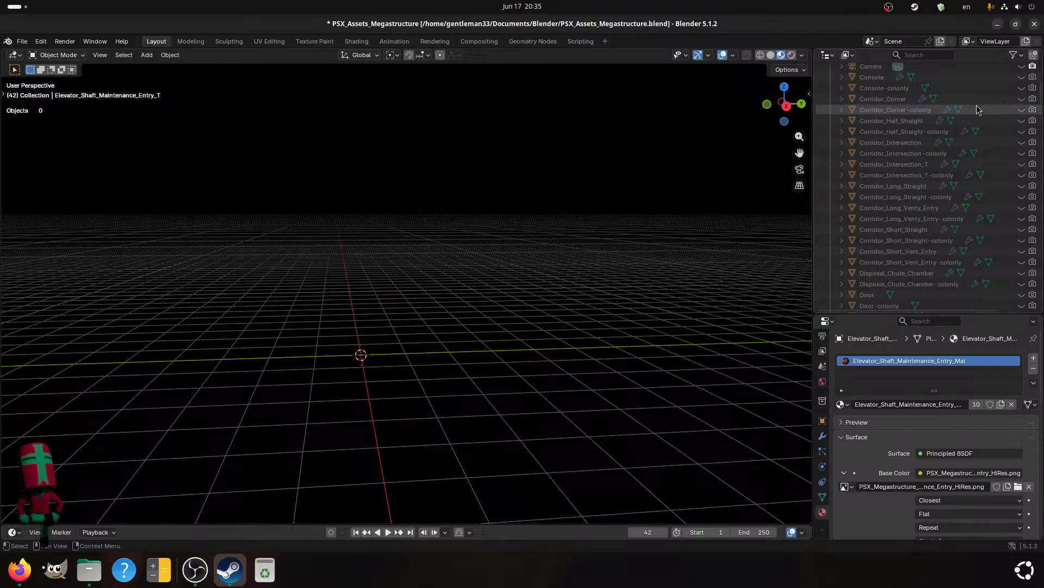
{"action": "scroll", "coordinate": [984, 104], "scroll_direction": "up", "scroll_amount": 2}
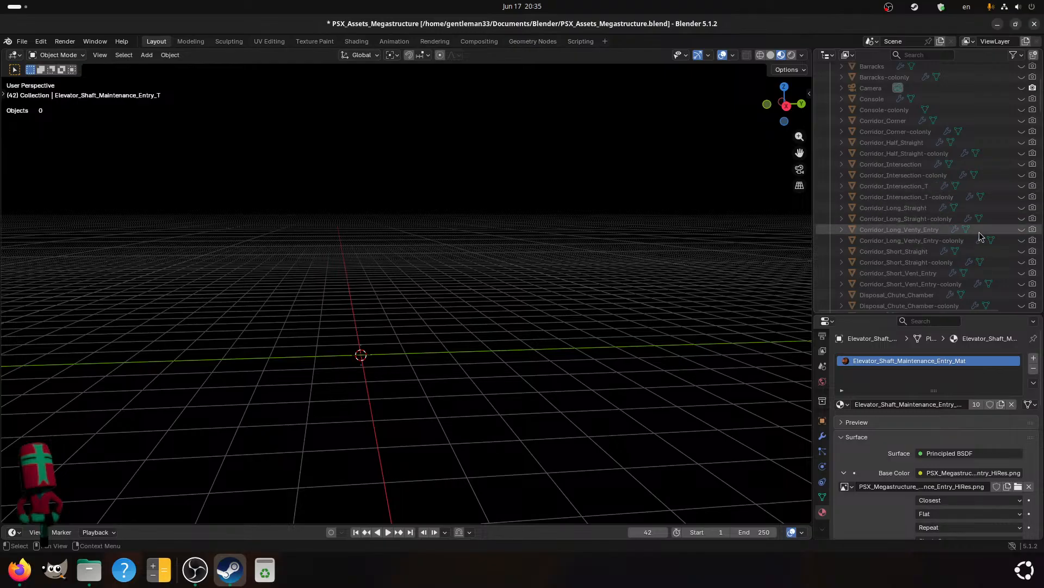
{"action": "left_click", "coordinate": [1022, 207]}
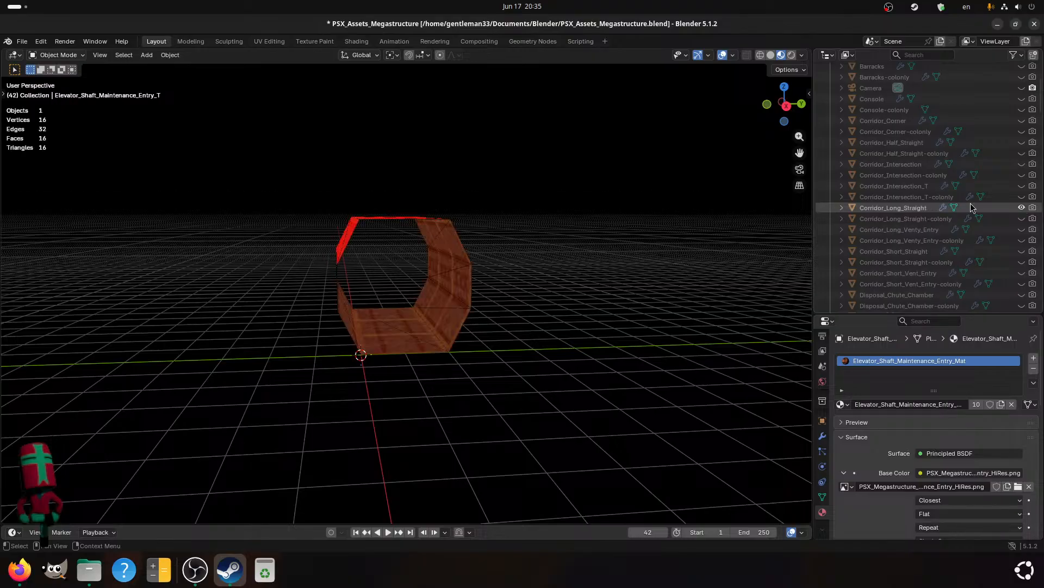
{"action": "left_click", "coordinate": [918, 209]}
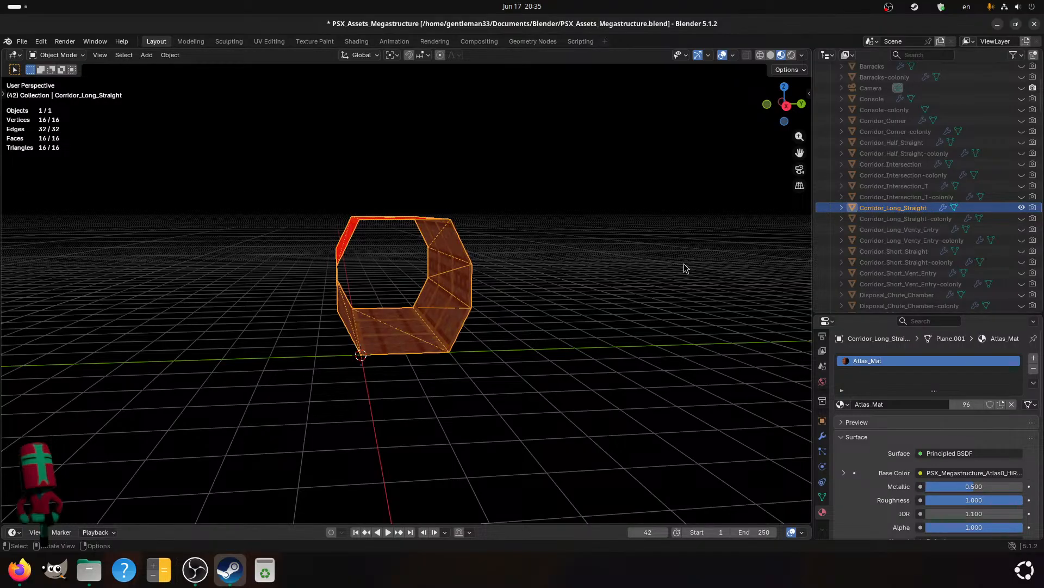
{"action": "scroll", "coordinate": [509, 292], "scroll_direction": "up", "scroll_amount": 7}
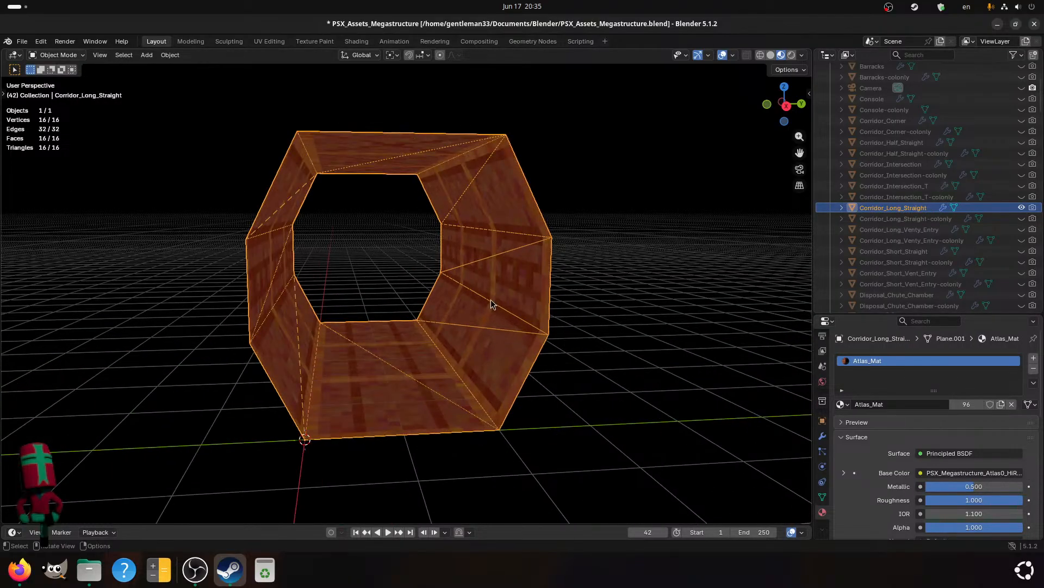
{"action": "mouse_move", "coordinate": [487, 302]}
{"action": "middle_mouse_down"}
{"action": "mouse_move", "coordinate": [538, 298]}
{"action": "mouse_move", "coordinate": [513, 296]}
{"action": "mouse_move", "coordinate": [500, 307]}
{"action": "middle_mouse_up"}
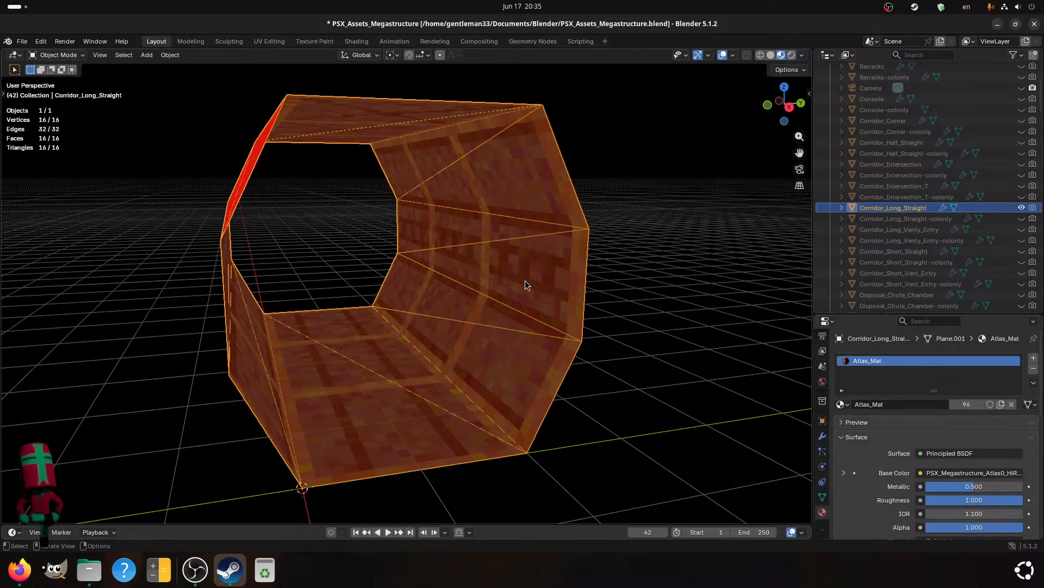
- Duplicate the upper slanted face and the vertical face below it on one corridor wall in place and separate them into a new object
{"action": "key", "text": "Tab"}
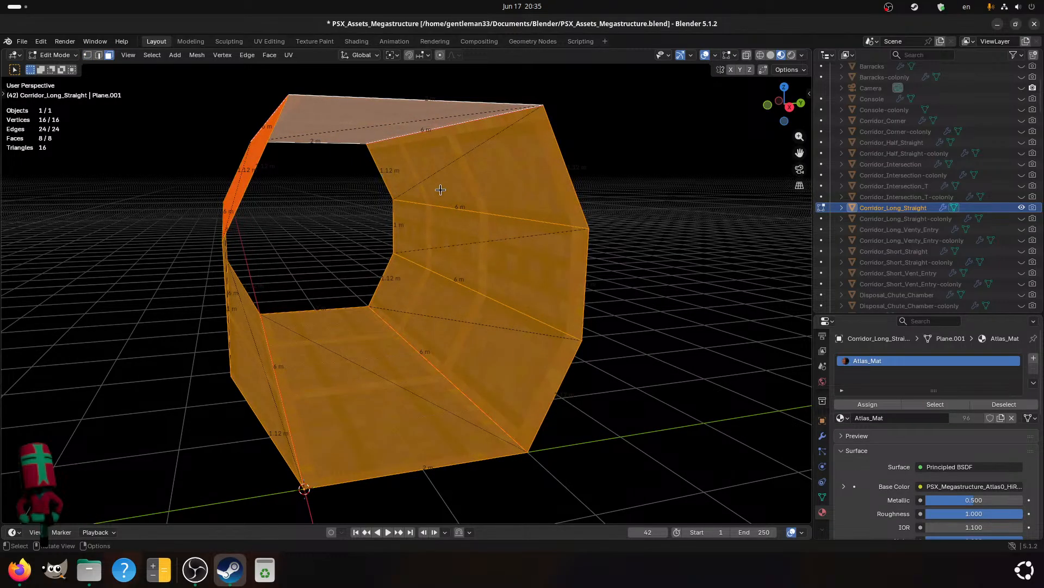
{"action": "left_click_drag", "start_coordinate": [440, 190], "coordinate": [477, 240]}
{"action": "middle_click_drag", "start_coordinate": [476, 240], "coordinate": [500, 265]}
{"action": "key", "text": "shift+d"}
{"action": "right_click", "coordinate": [501, 265]}
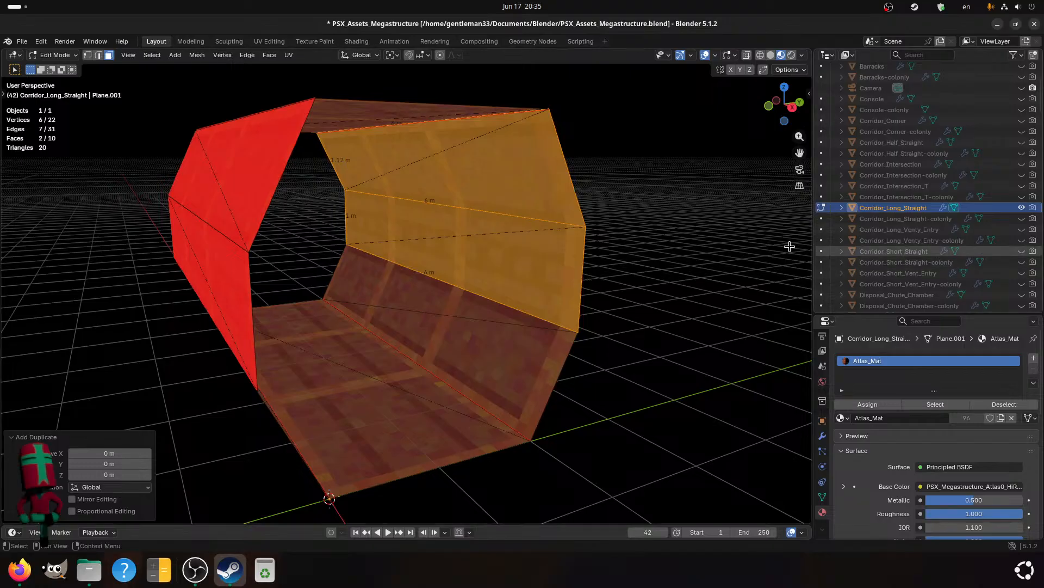
{"action": "right_click", "coordinate": [473, 217]}
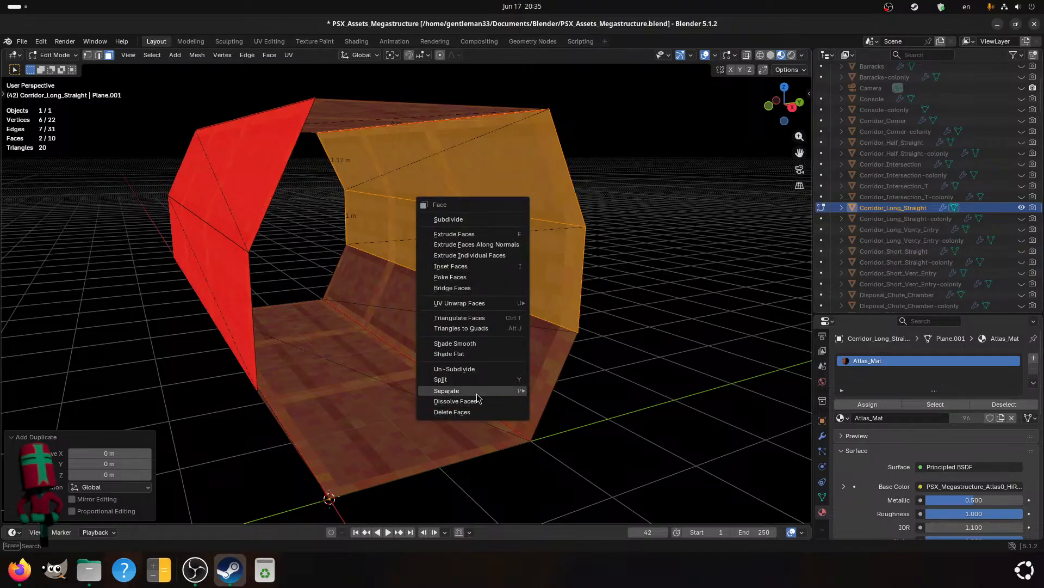
{"action": "mouse_move", "coordinate": [478, 392]}
{"action": "left_click", "coordinate": [594, 392]}
{"action": "key", "text": "Tab"}
- Hide Corridor_Long_Straight and rename the separated wall piece as Sign_Exterior
{"action": "left_click", "coordinate": [1022, 208]}
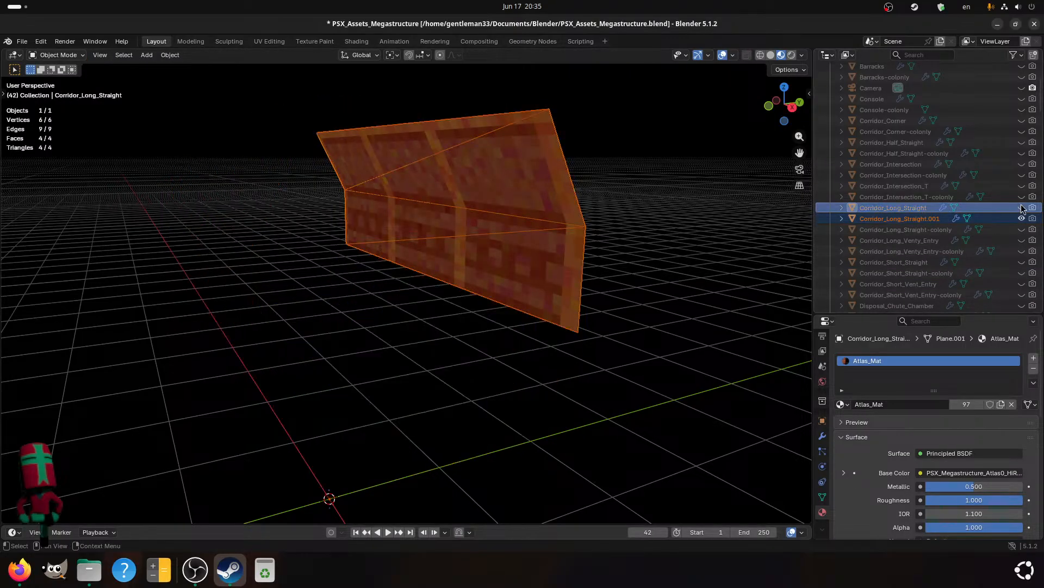
{"action": "double_click", "coordinate": [919, 221]}
{"action": "left_click_drag", "start_coordinate": [952, 220], "coordinate": [743, 190]}
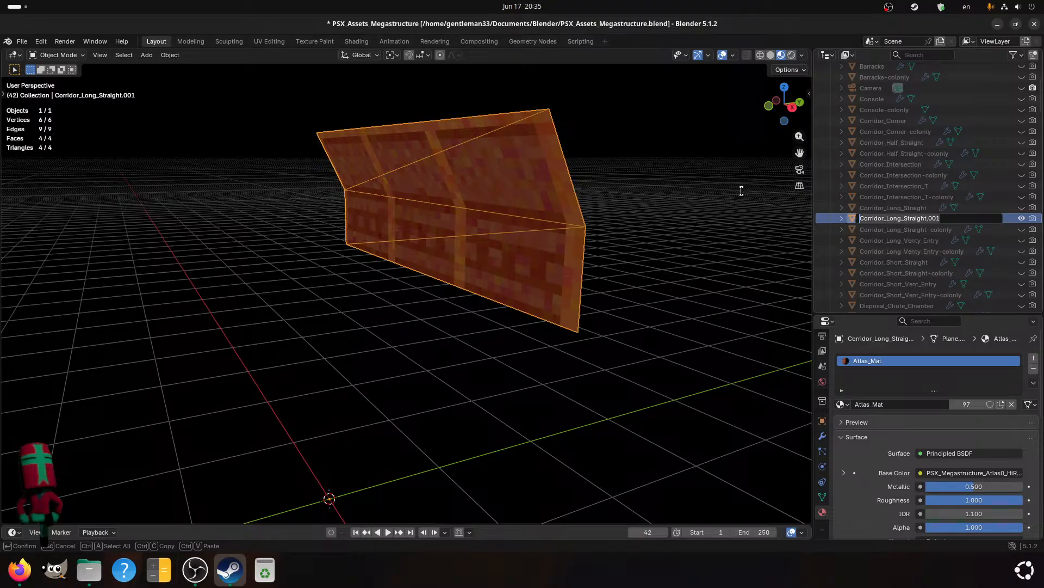
{"action": "key", "text": "BackSpace"}
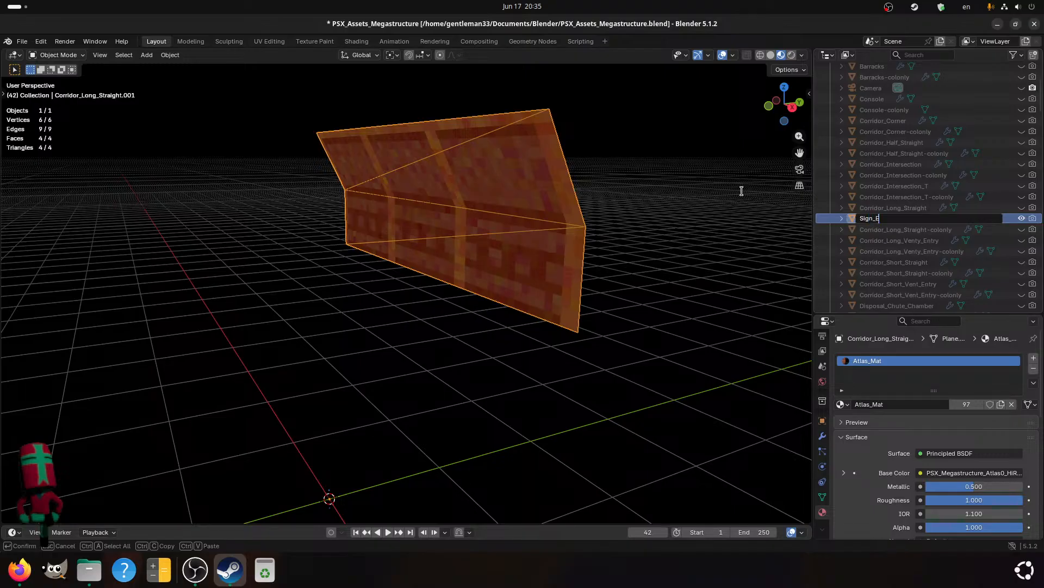
{"action": "type", "text": "Sign_Exterior"}
{"action": "key", "text": "Return"}
- Unlink Atlas_Mat from Sign_Exterior in the Shading workspace and create a new material for it
{"action": "scroll", "coordinate": [871, 207], "scroll_direction": "down", "scroll_amount": 5}
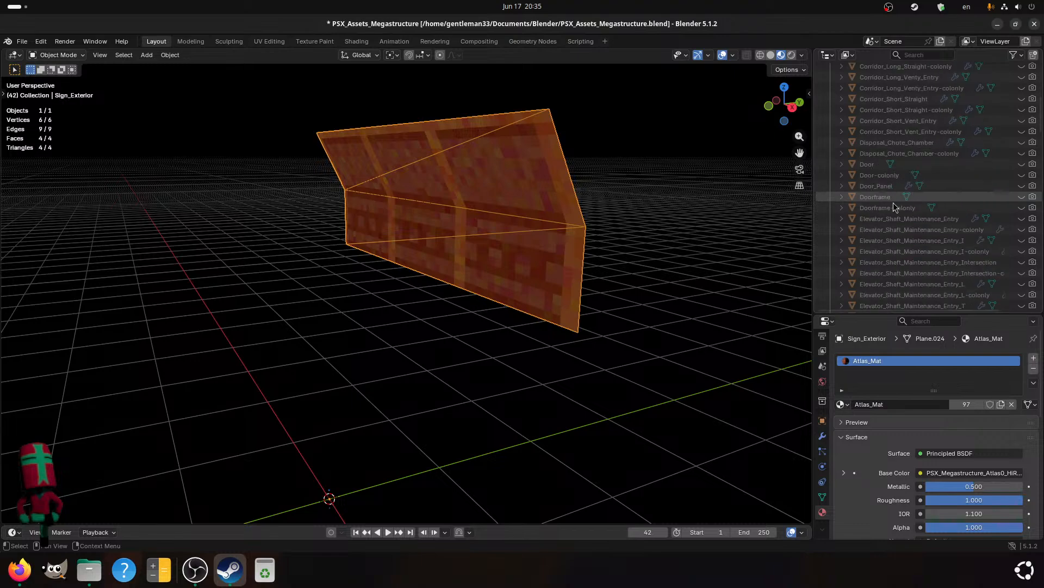
{"action": "scroll", "coordinate": [893, 207], "scroll_direction": "down", "scroll_amount": 8}
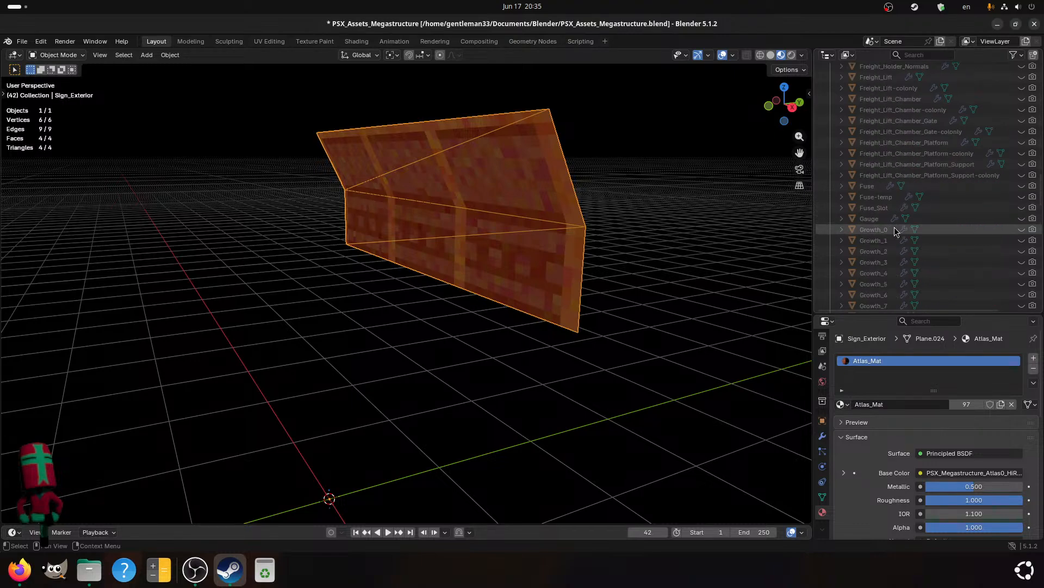
{"action": "scroll", "coordinate": [896, 230], "scroll_direction": "down", "scroll_amount": 12}
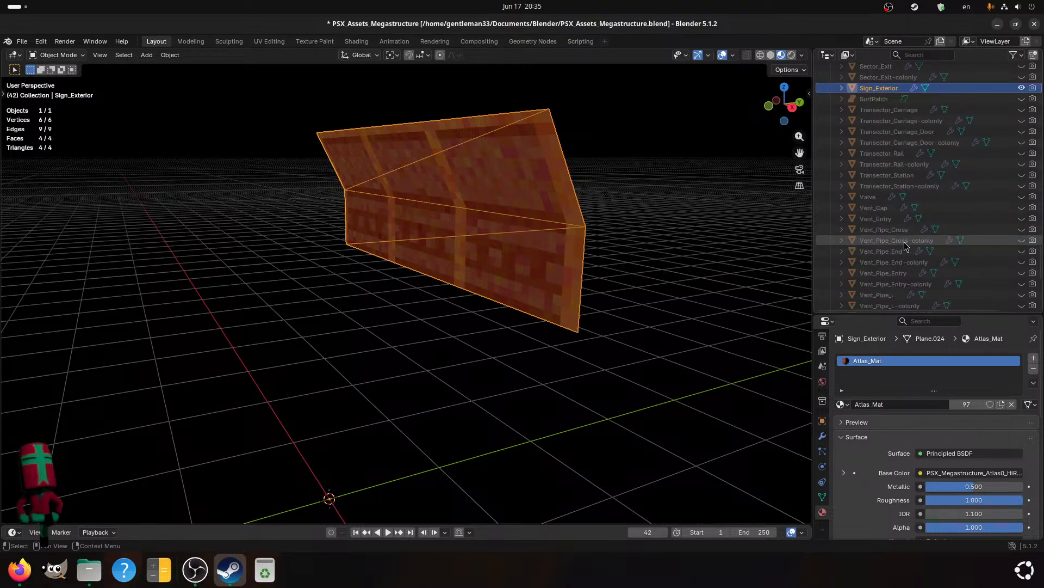
{"action": "left_click", "coordinate": [356, 41]}
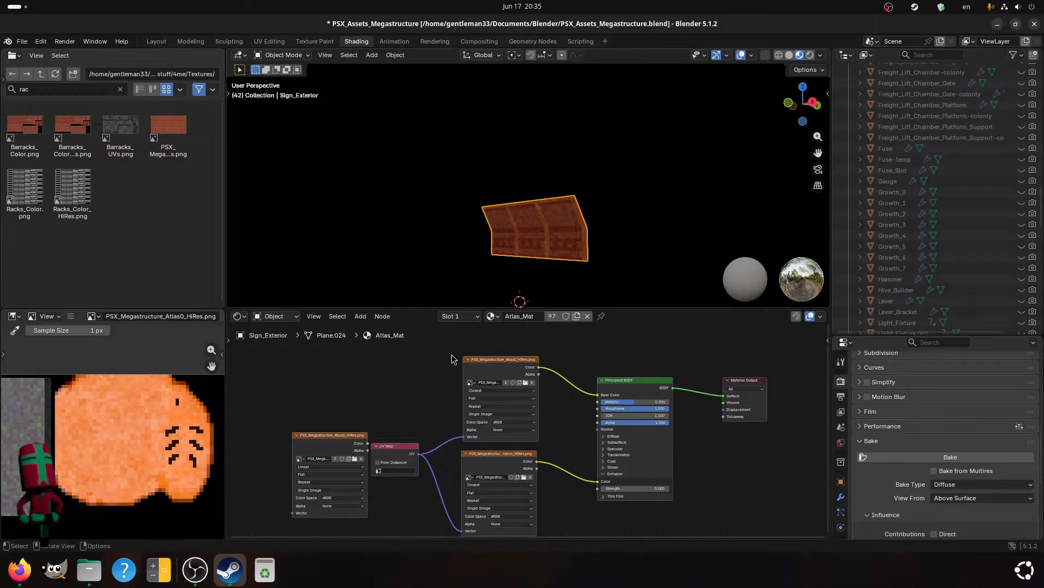
{"action": "left_click", "coordinate": [588, 316]}
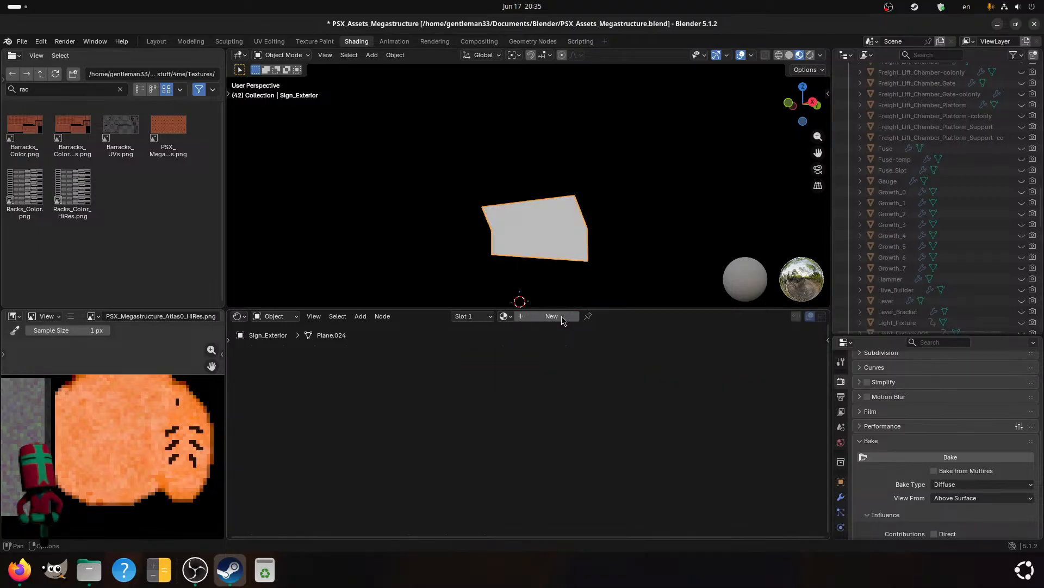
{"action": "left_click", "coordinate": [562, 317]}
- Name the new material of Sign_Exterior Sign_Material
{"action": "double_click", "coordinate": [540, 314]}
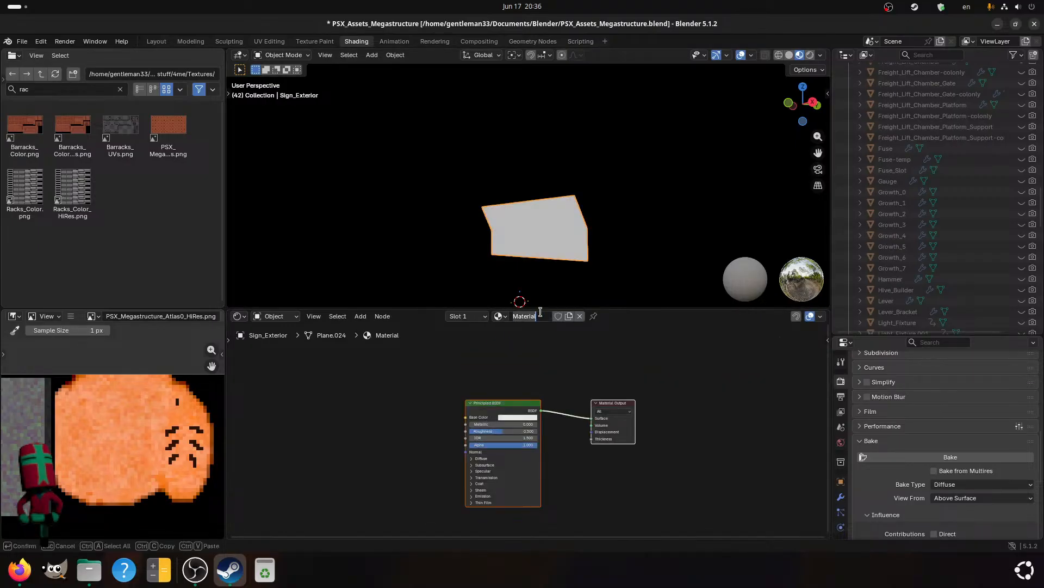
{"action": "type", "text": "SAign"}
{"action": "key", "text": "Return"}
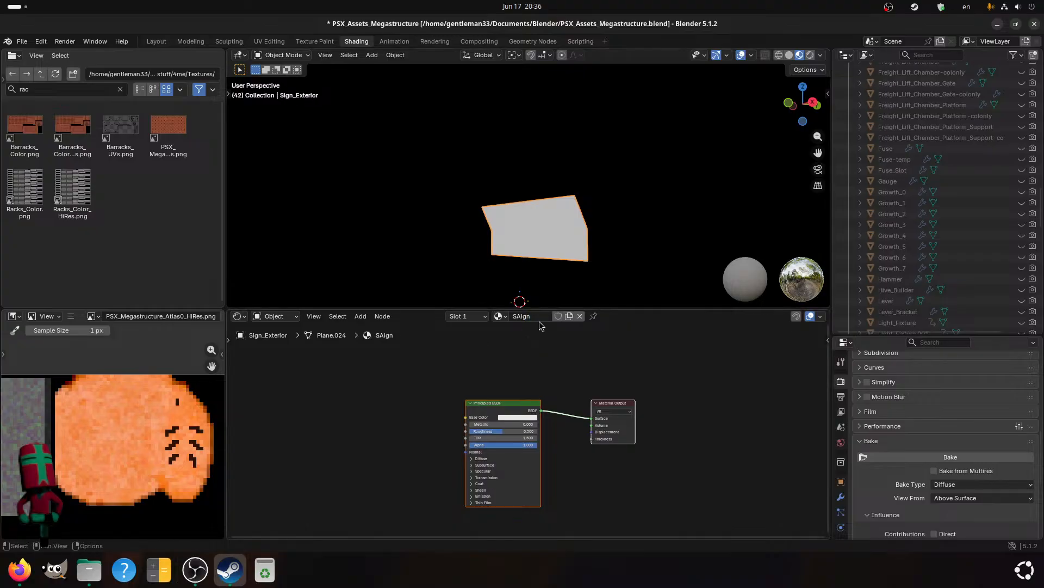
{"action": "double_click", "coordinate": [542, 316]}
{"action": "type", "text": "Sign"}
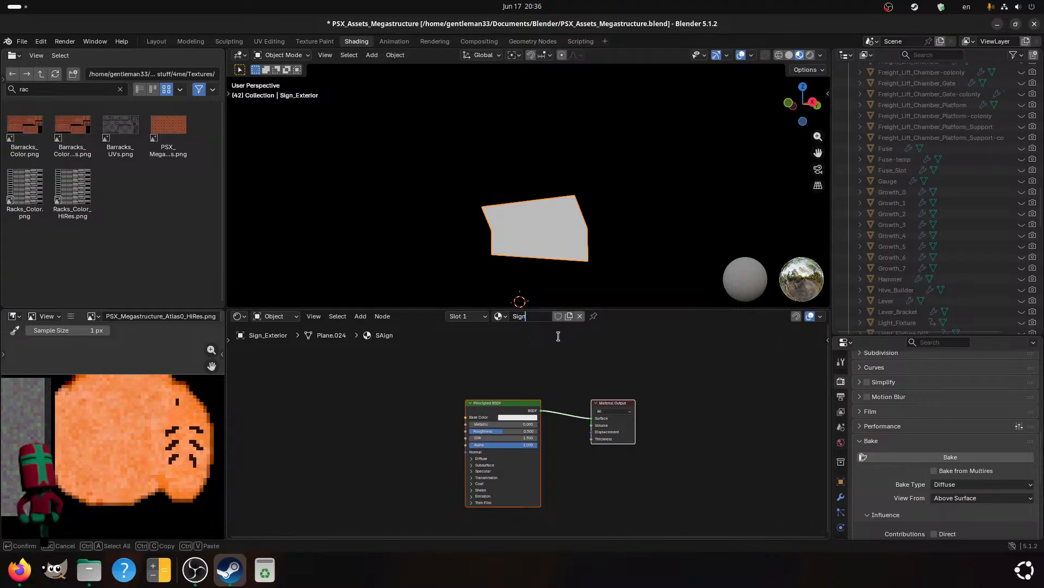
{"action": "type", "text": "_Material"}
{"action": "key", "text": "Return"}
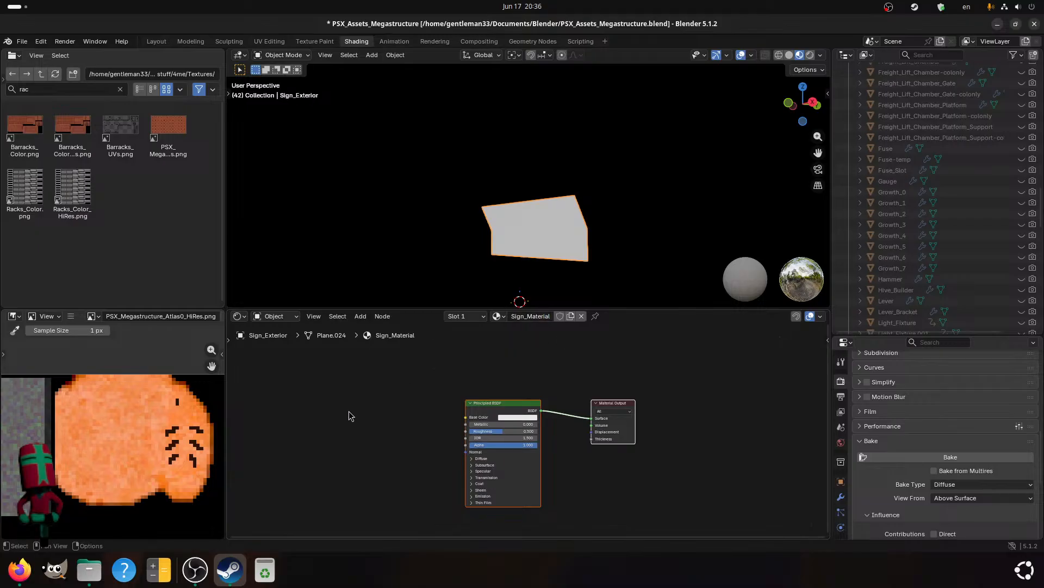
- Add AP_Signs_HiRes.png as an image texture to Sign_Material and link its Color to Base Color and its Alpha to Alpha
{"action": "left_click", "coordinate": [89, 569]}
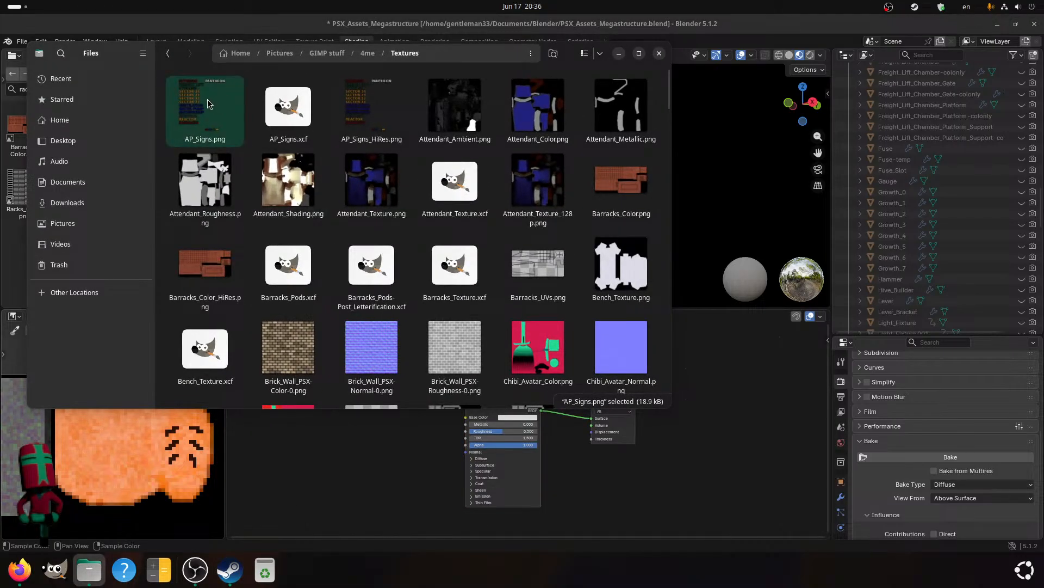
{"action": "left_click_drag", "start_coordinate": [359, 122], "coordinate": [475, 418]}
{"action": "left_click", "coordinate": [619, 53]}
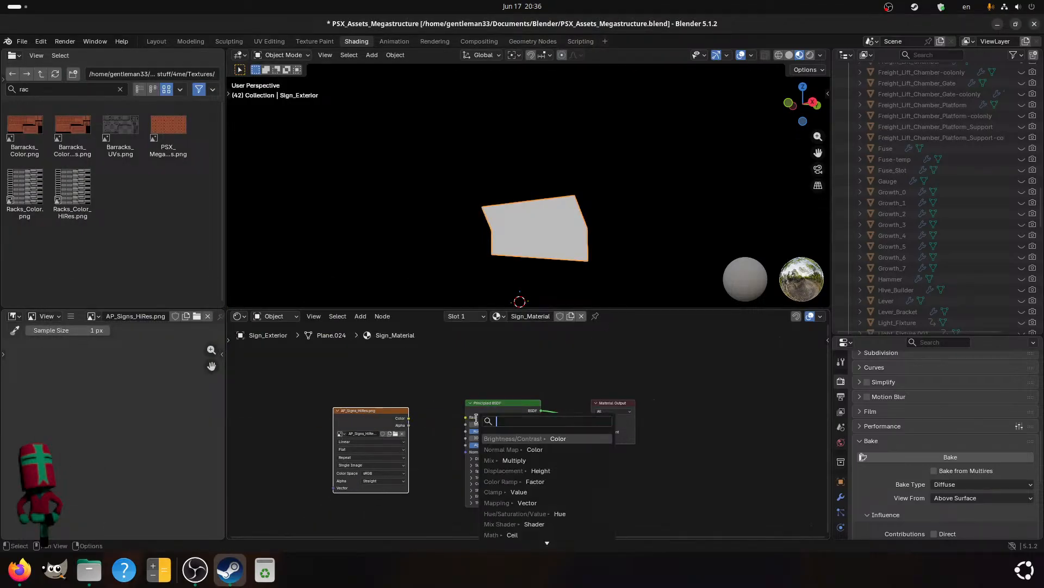
{"action": "left_click_drag", "start_coordinate": [410, 418], "coordinate": [466, 444]}
{"action": "middle_click_drag", "start_coordinate": [550, 244], "coordinate": [584, 249]}
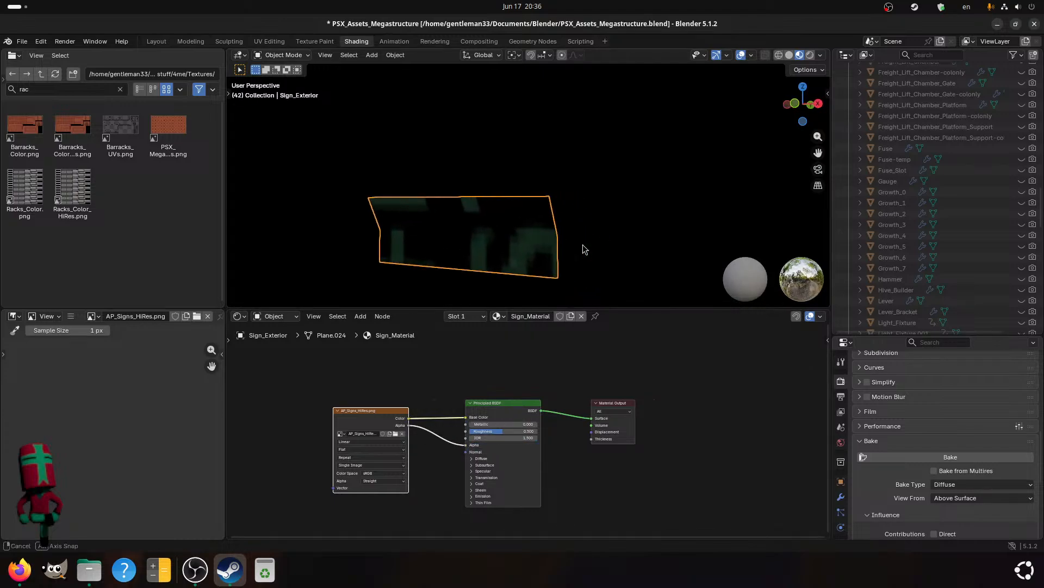
- Set the sign texture's interpolation to Closest and save the file
{"action": "left_click", "coordinate": [393, 482]}
{"action": "left_click", "coordinate": [362, 441]}
{"action": "left_click", "coordinate": [362, 450]}
{"action": "middle_click_drag", "start_coordinate": [424, 255], "coordinate": [520, 132], "text": "shift"}
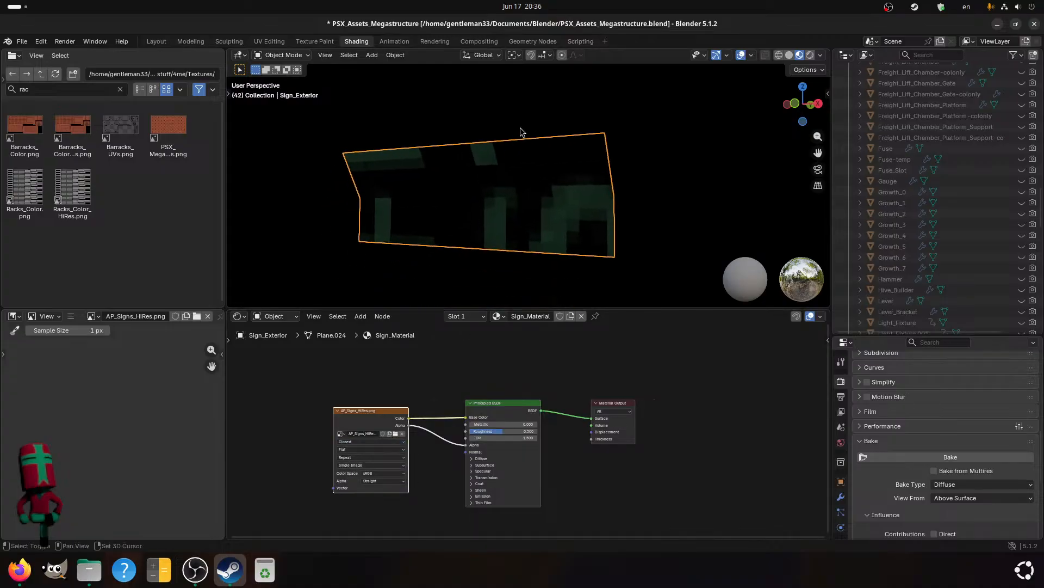
{"action": "key", "text": "ctrl+s"}
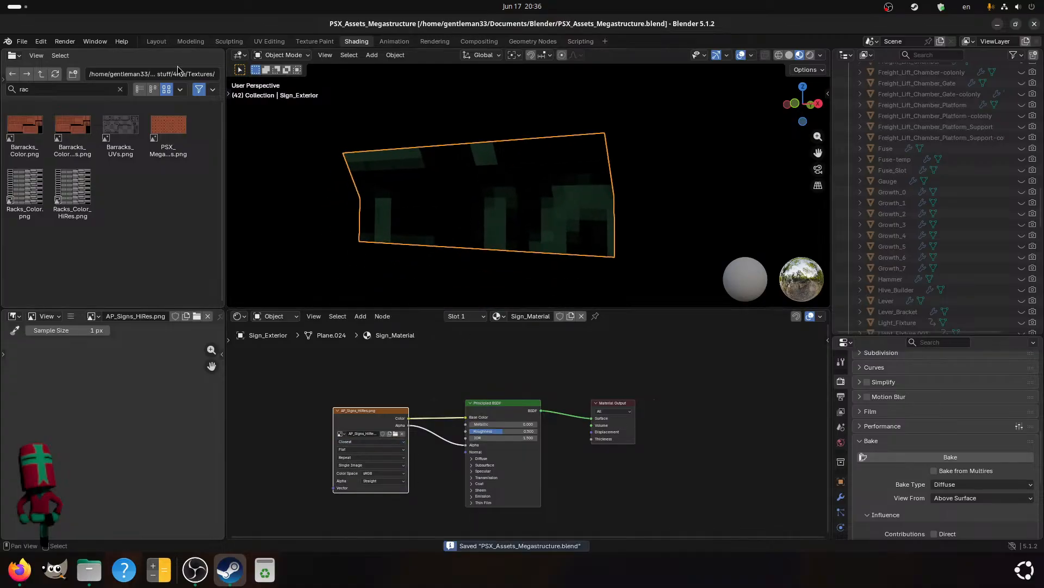
- In the UV Editing workspace, select all faces of Sign_Exterior and display AP_Signs_HiRes.png behind their UVs
{"action": "left_click", "coordinate": [156, 42]}
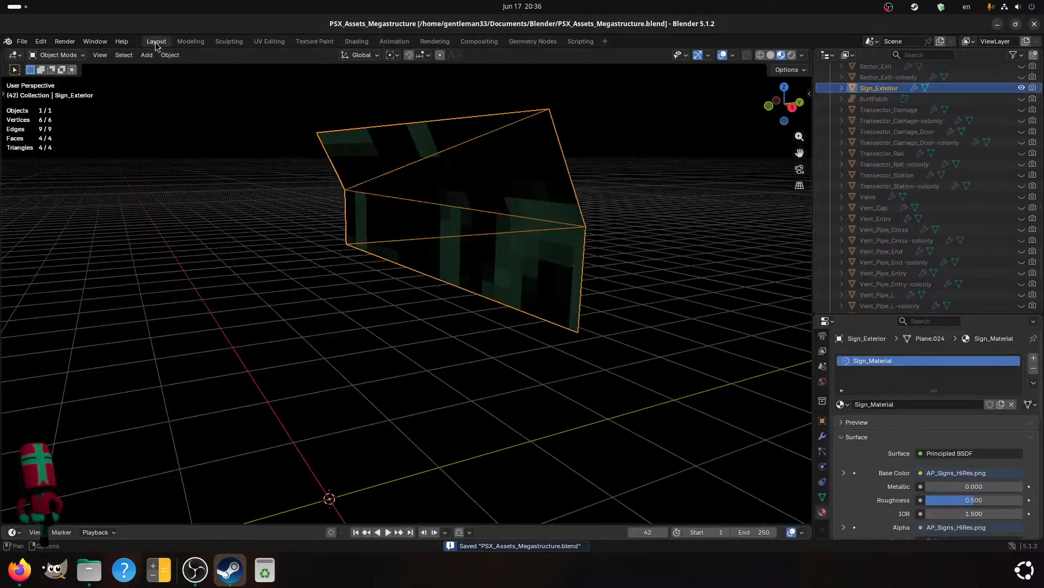
{"action": "left_click", "coordinate": [268, 41]}
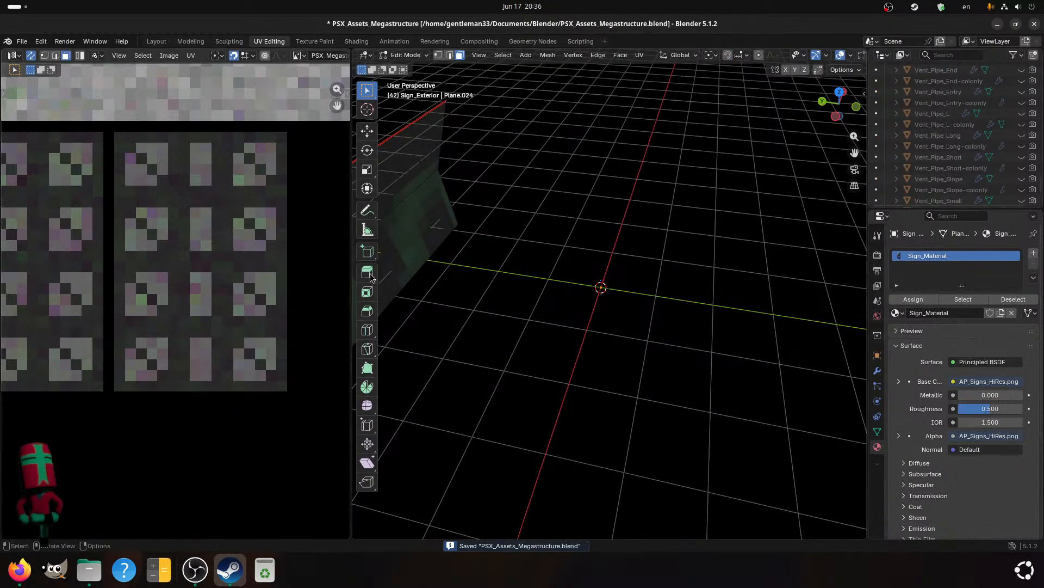
{"action": "scroll", "coordinate": [443, 264], "scroll_direction": "down", "scroll_amount": 4}
{"action": "key", "text": "a"}
{"action": "middle_click_drag", "start_coordinate": [509, 370], "coordinate": [442, 364]}
{"action": "scroll", "coordinate": [149, 262], "scroll_direction": "down", "scroll_amount": 8}
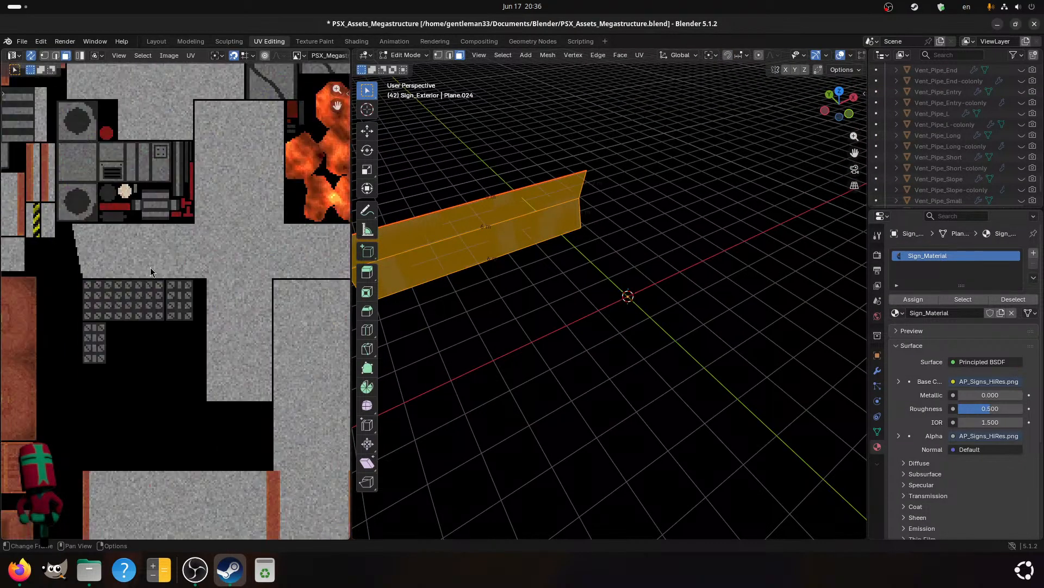
{"action": "scroll", "coordinate": [150, 272], "scroll_direction": "down", "scroll_amount": 4}
{"action": "middle_click_drag", "start_coordinate": [139, 370], "coordinate": [253, 347]}
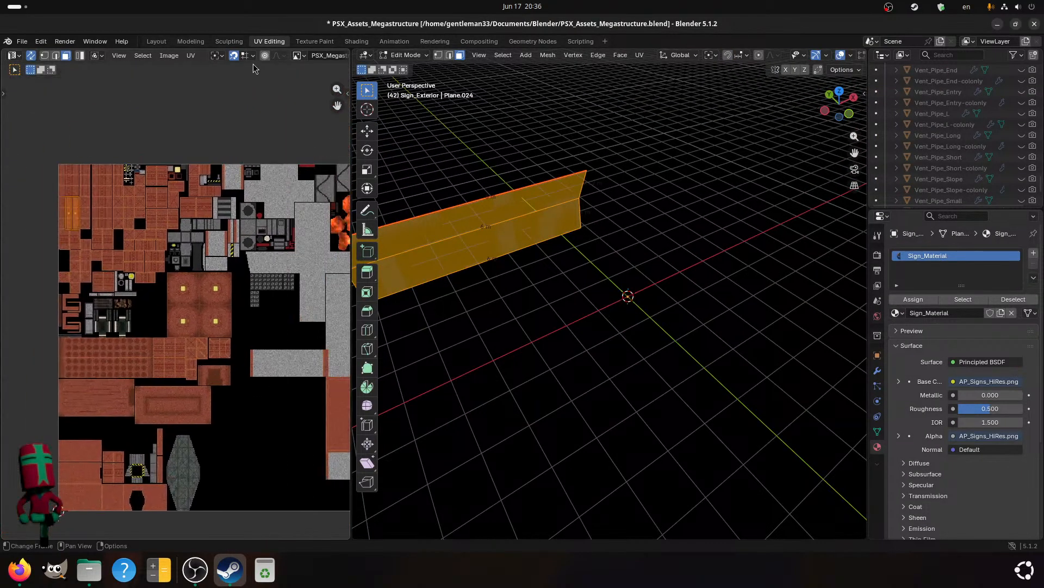
{"action": "left_click", "coordinate": [296, 55]}
{"action": "scroll", "coordinate": [311, 83], "scroll_direction": "up", "scroll_amount": 10}
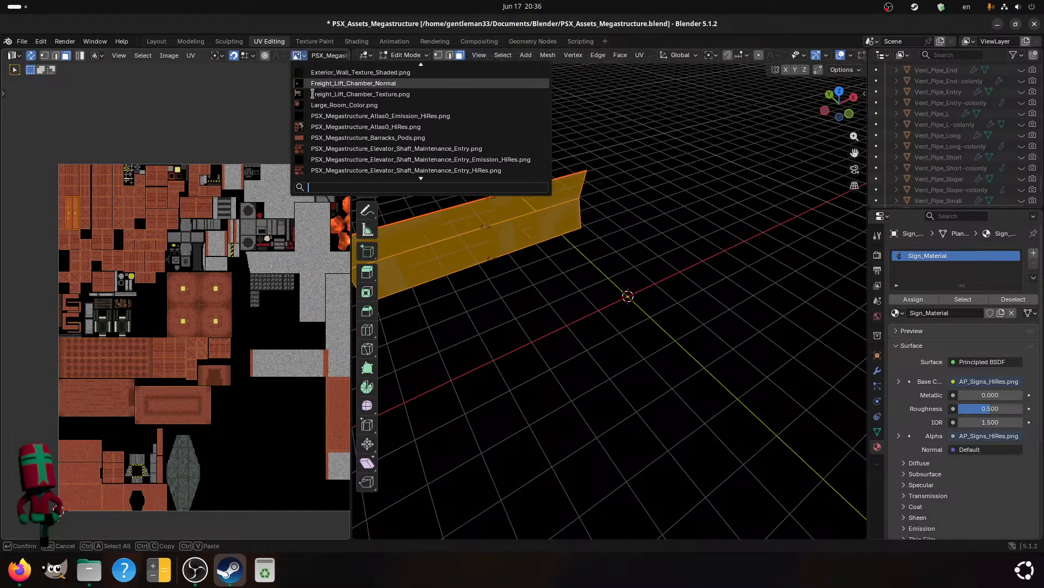
{"action": "scroll", "coordinate": [313, 79], "scroll_direction": "up", "scroll_amount": 4}
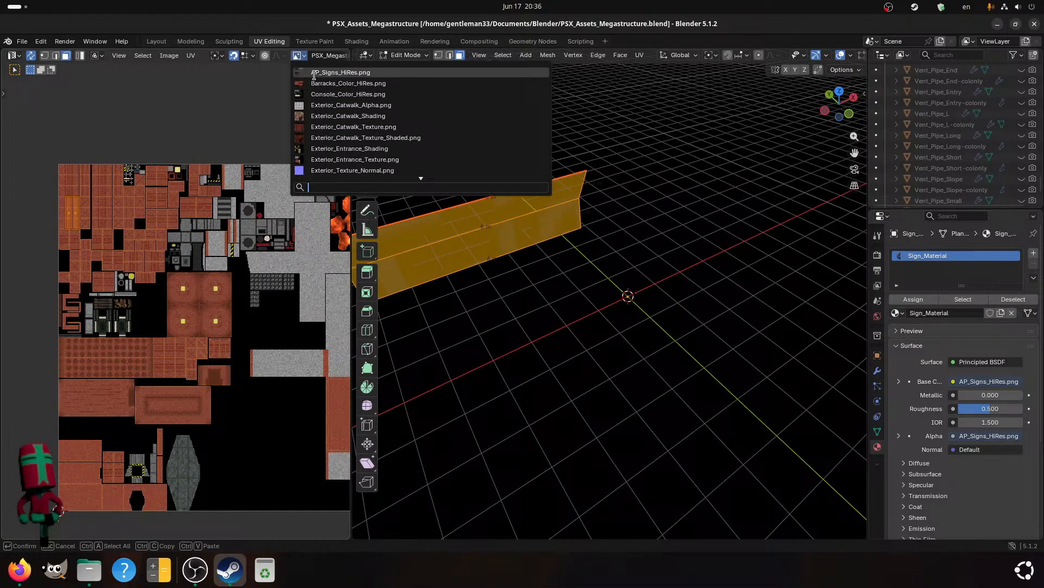
{"action": "left_click", "coordinate": [314, 74]}
- Rotate the sign's UV faces by 90°
{"action": "scroll", "coordinate": [136, 242], "scroll_direction": "up", "scroll_amount": 5}
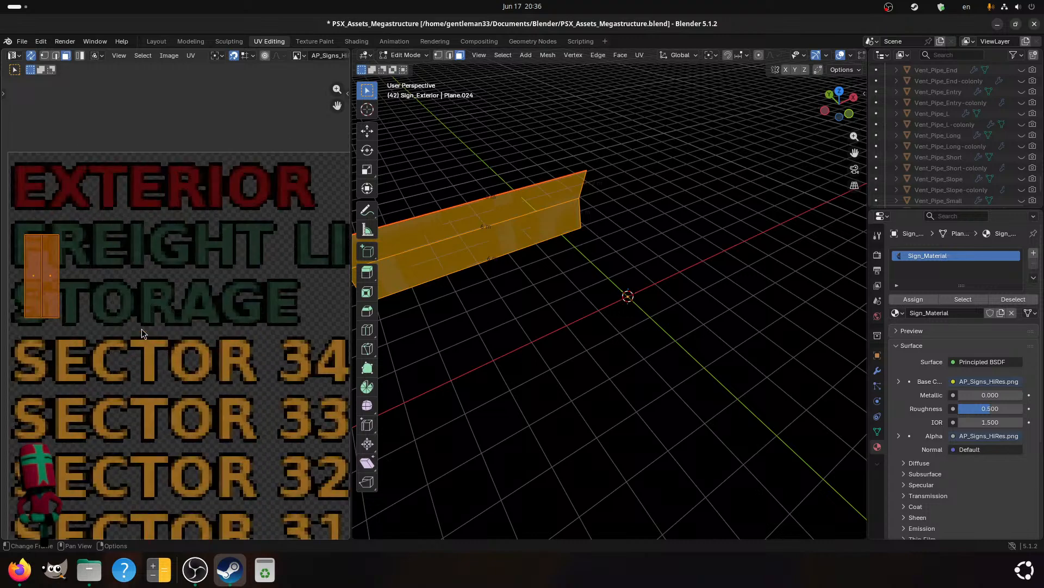
{"action": "key", "text": "r"}
{"action": "left_click", "coordinate": [373, 424]}
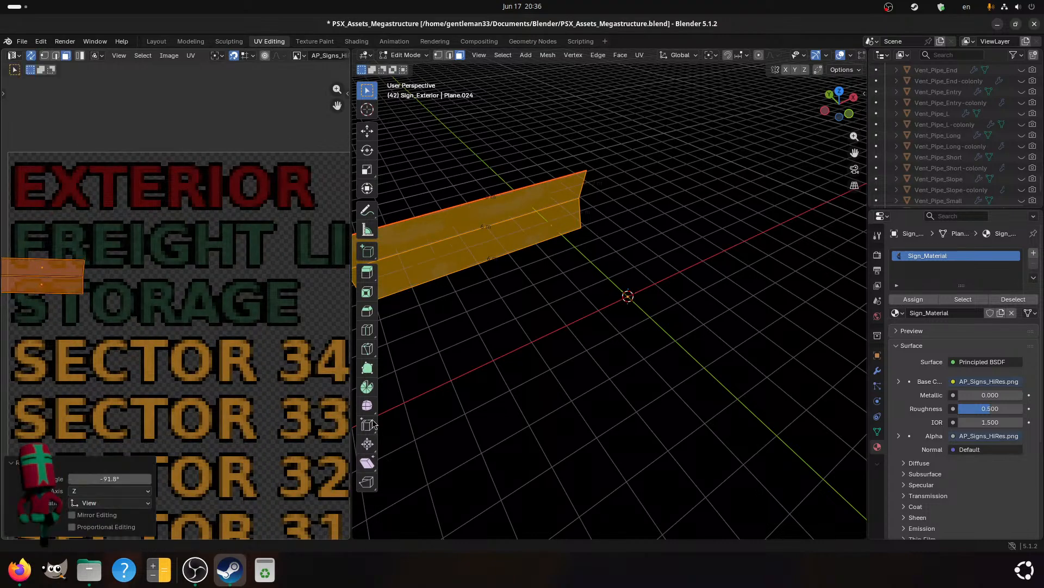
{"action": "left_click", "coordinate": [109, 478]}
{"action": "type", "text": "90"}
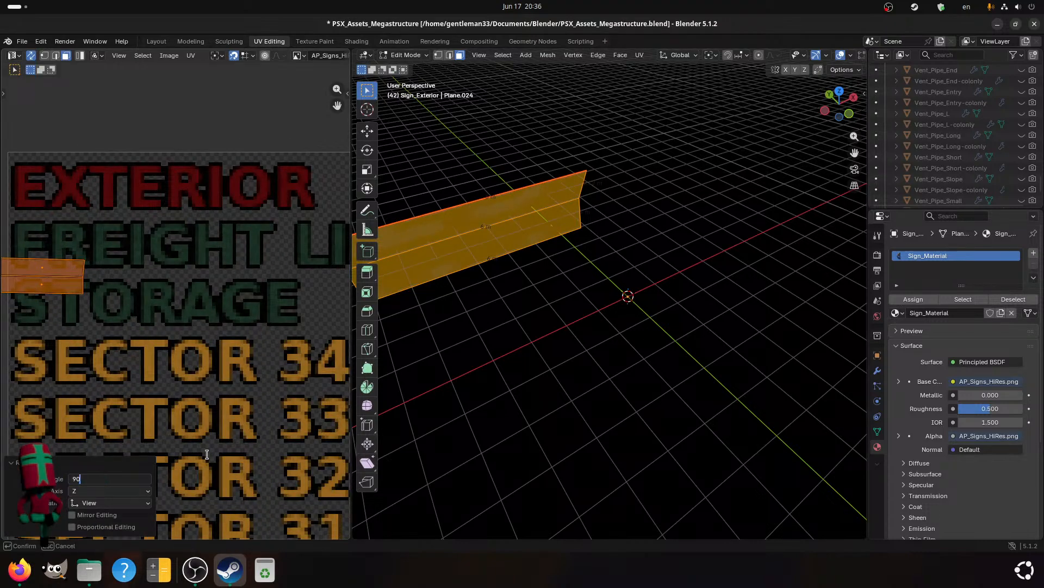
{"action": "key", "text": "Return"}
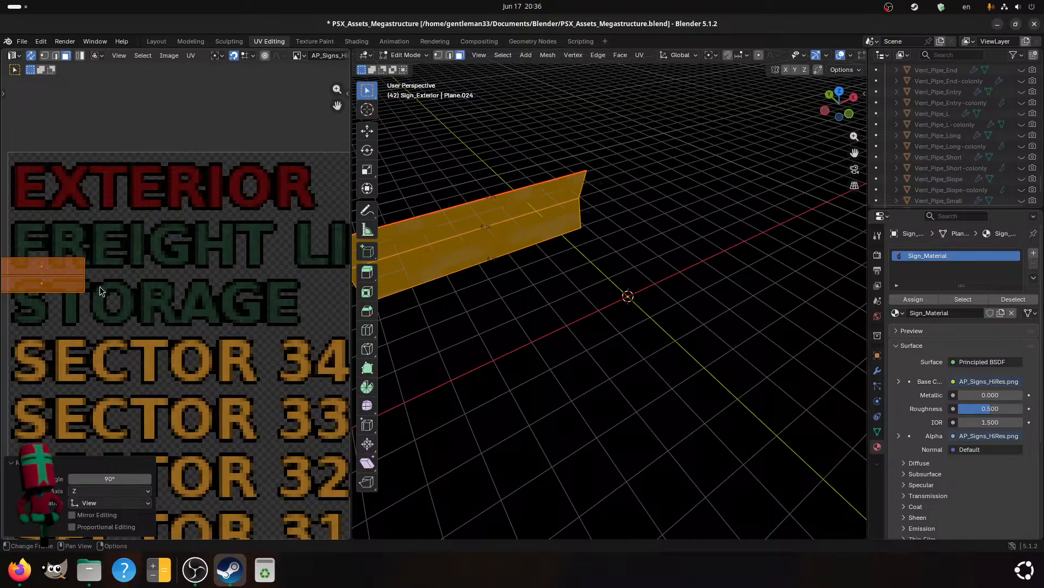
- Move the sign's UV faces onto the EXTERIOR lettering and scale them up by about 1.838
{"action": "middle_click_drag", "start_coordinate": [485, 317], "coordinate": [460, 270]}
{"action": "middle_click_drag", "start_coordinate": [517, 296], "coordinate": [604, 359], "text": "shift"}
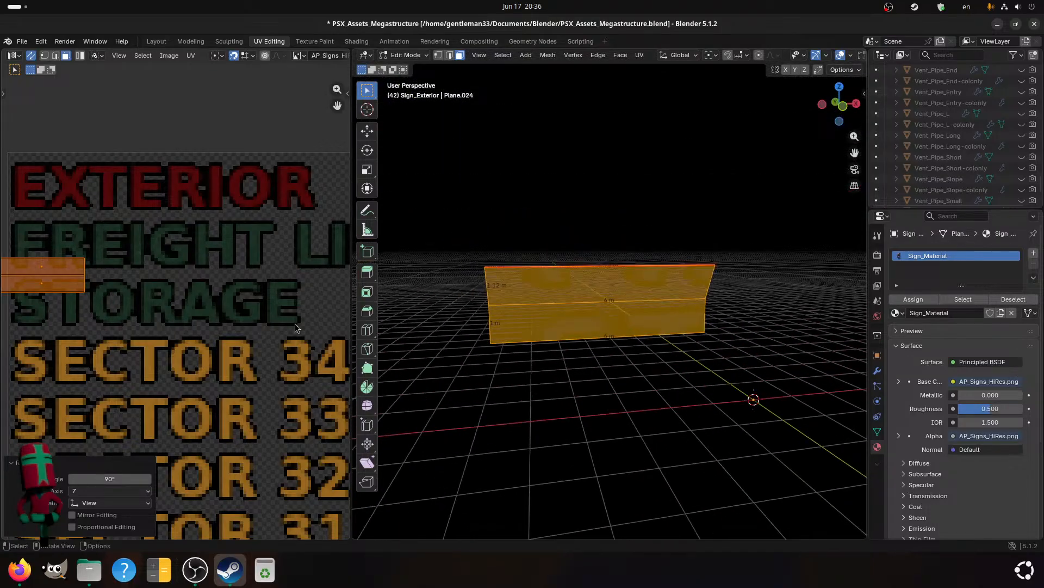
{"action": "left_click", "coordinate": [151, 191]}
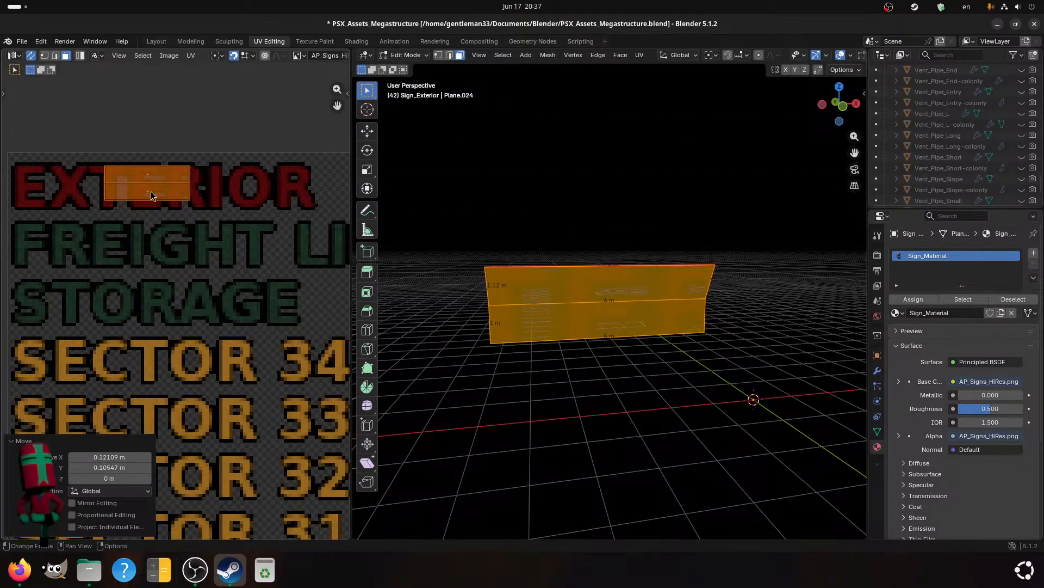
{"action": "key", "text": "s"}
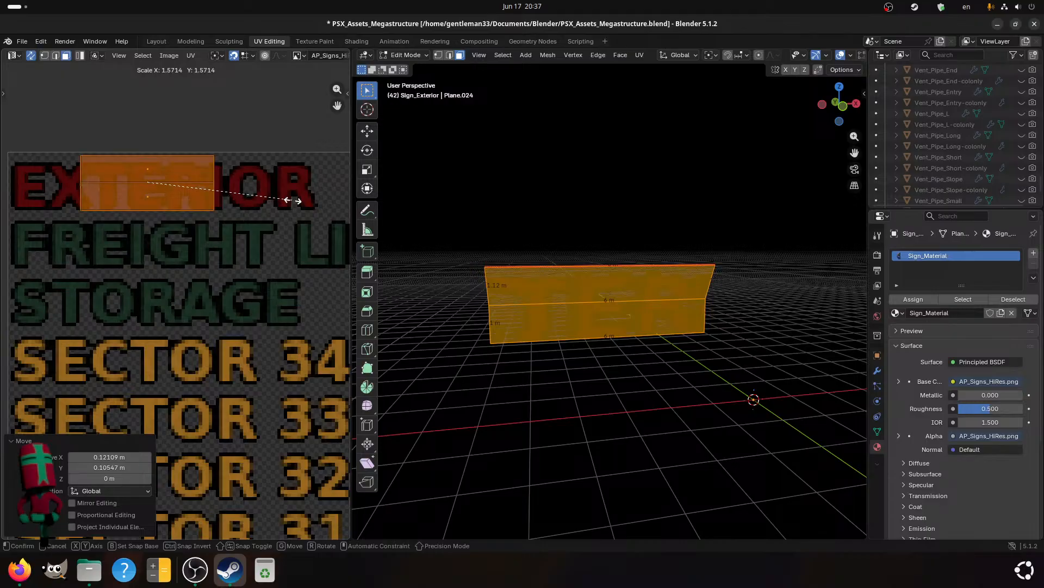
{"action": "left_click", "coordinate": [321, 199]}
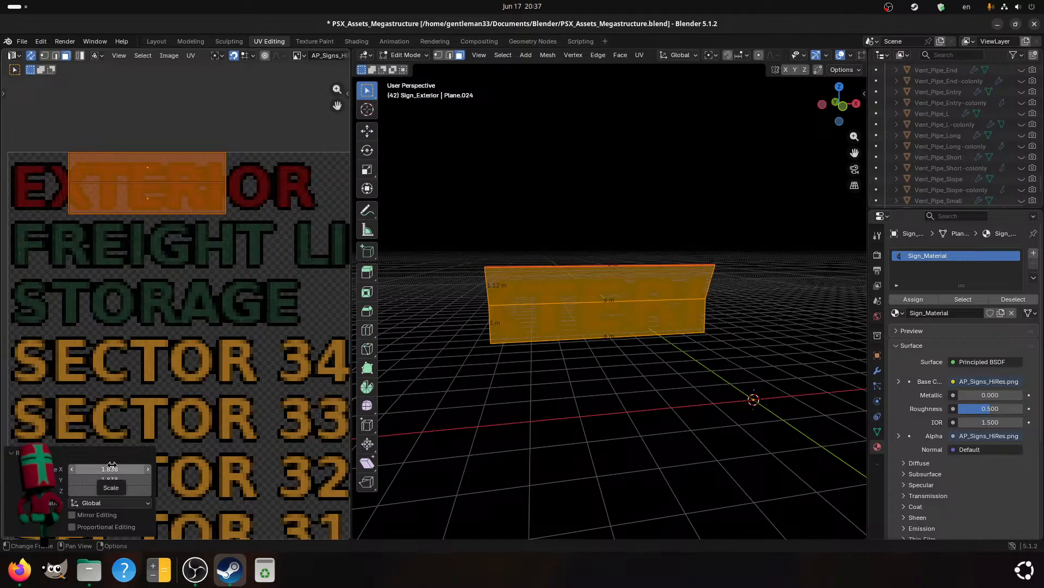
- Scale the sign's UV faces by about 1.126 and move them about -0.0039 m along Y to the texture's upper edge
{"action": "scroll", "coordinate": [149, 222], "scroll_direction": "up", "scroll_amount": 3}
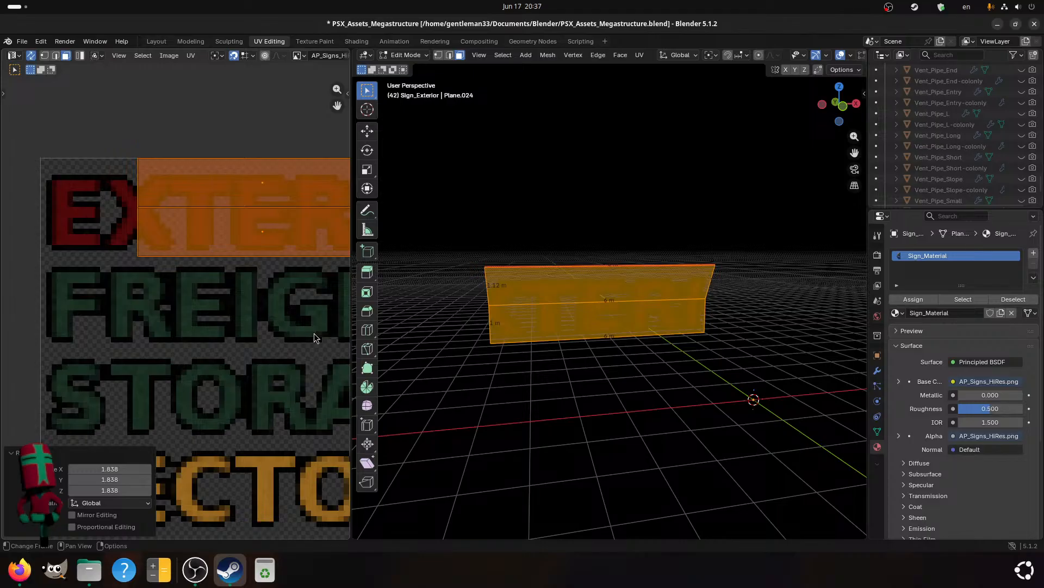
{"action": "key", "text": "s"}
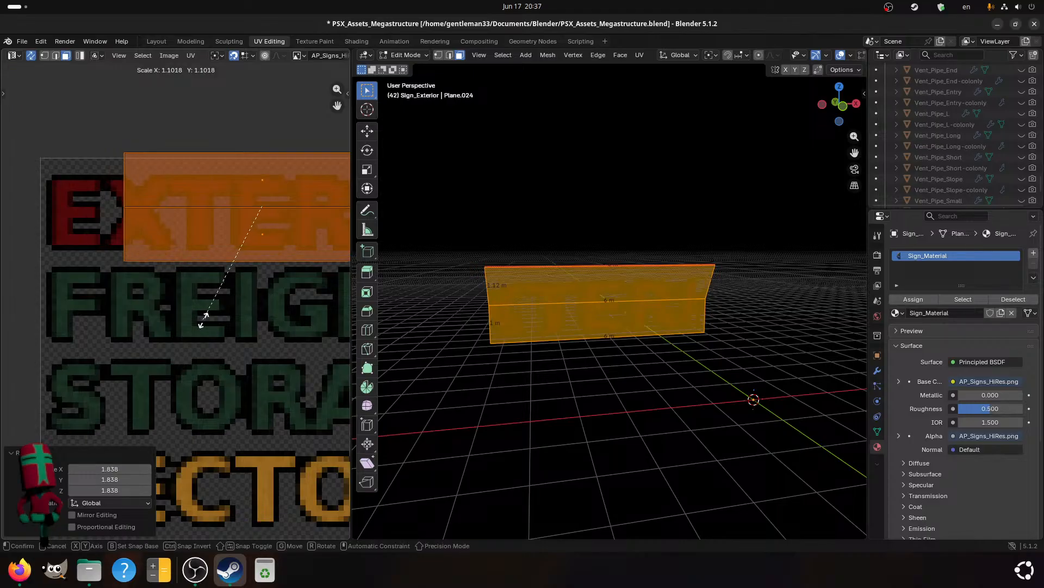
{"action": "left_click", "coordinate": [199, 320]}
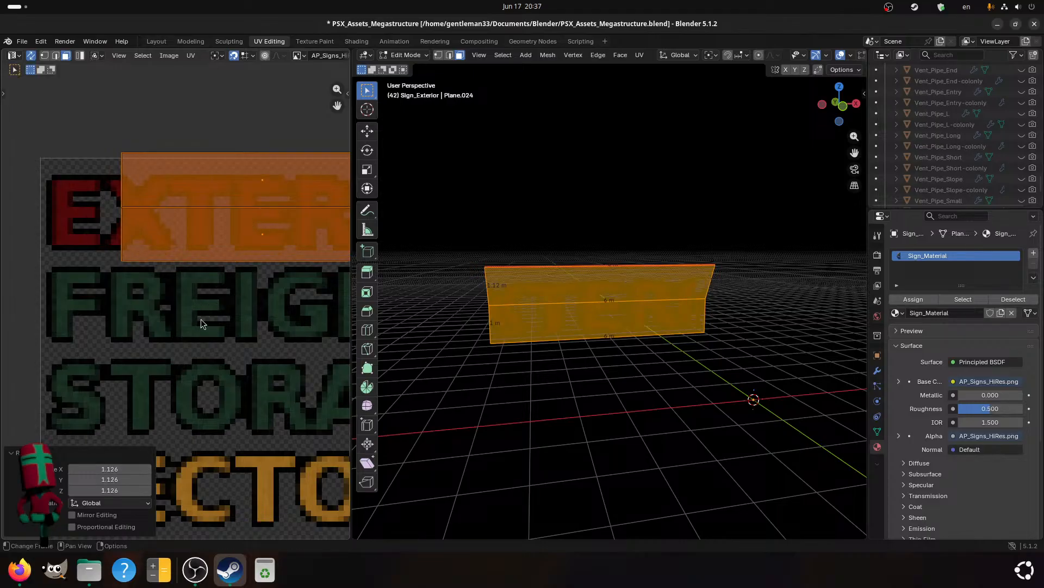
{"action": "key", "text": "g"}
{"action": "key", "text": "y"}
{"action": "left_click", "coordinate": [199, 212]}
- Move the UV island's left edge about -0.0586 m along X to the texture's left border
{"action": "scroll", "coordinate": [177, 243], "scroll_direction": "up", "scroll_amount": 2}
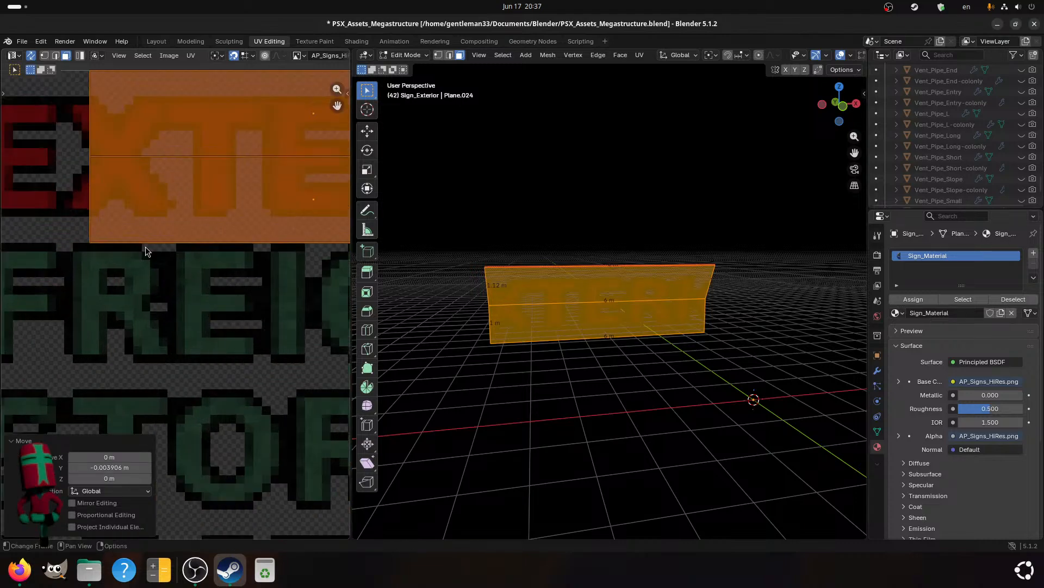
{"action": "middle_click_drag", "start_coordinate": [145, 249], "coordinate": [347, 397]}
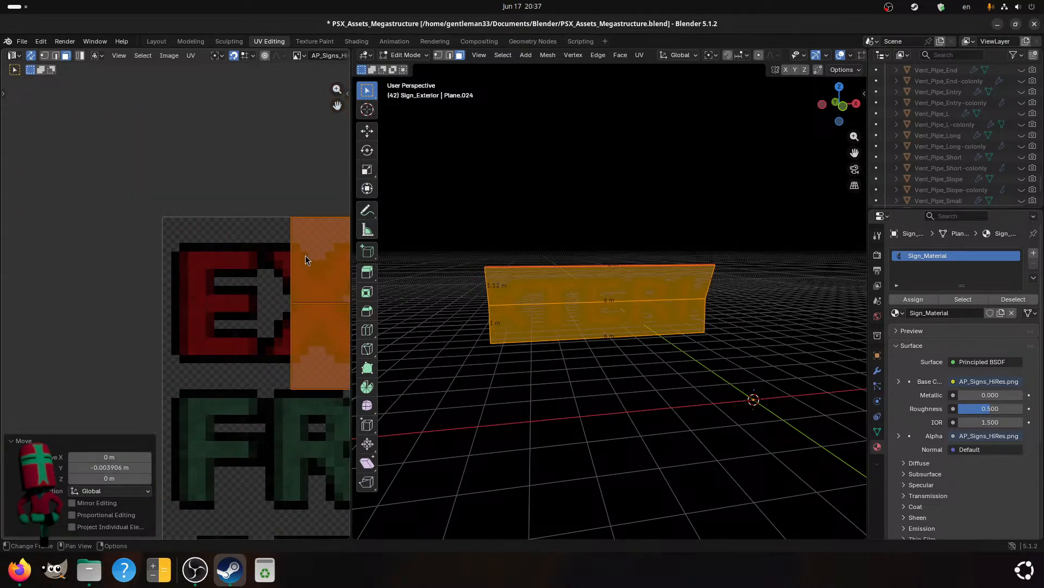
{"action": "key", "text": "2"}
{"action": "left_click", "coordinate": [285, 306]}
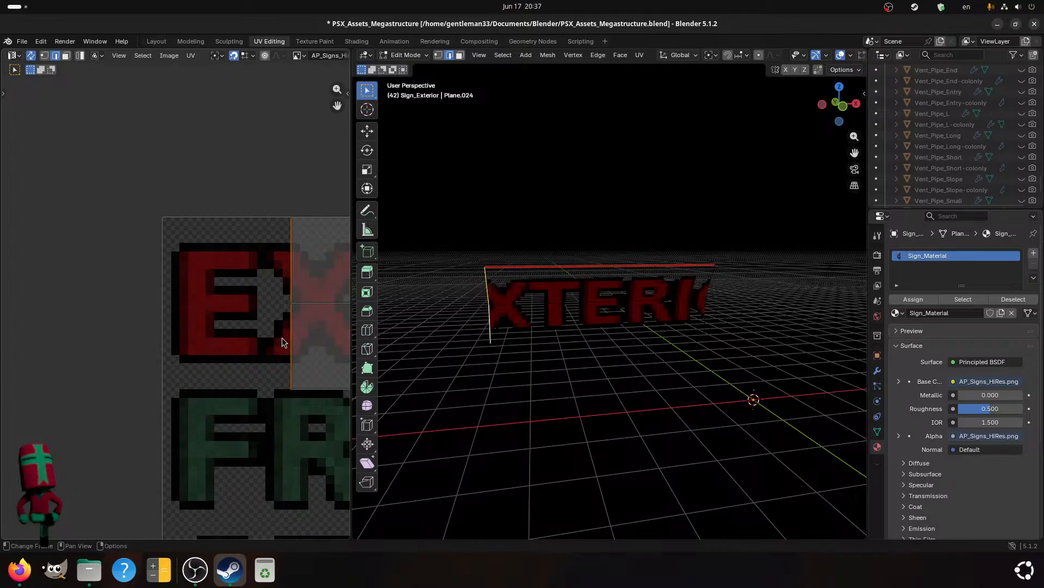
{"action": "key", "text": "g"}
{"action": "key", "text": "x"}
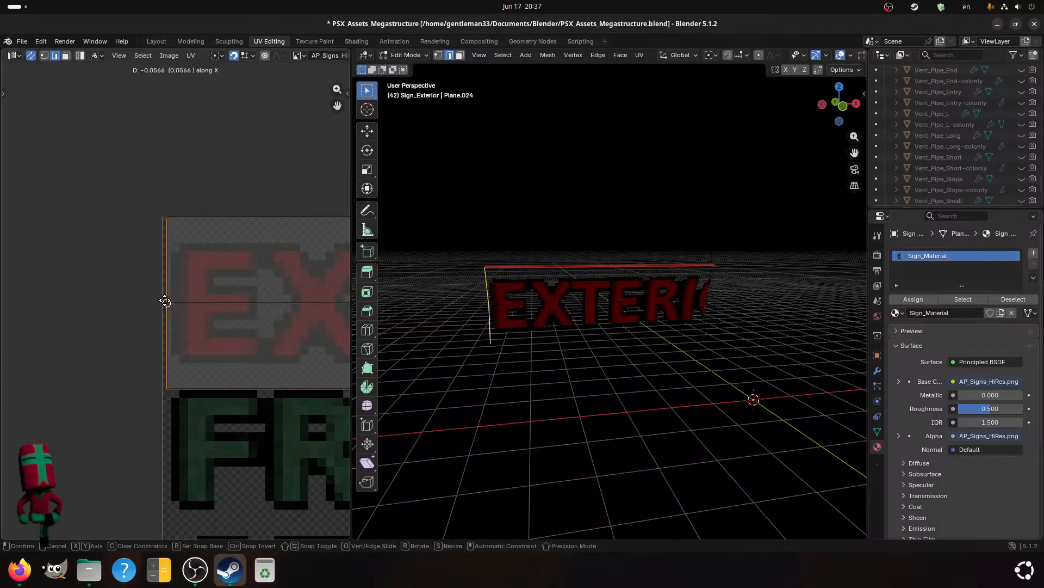
{"action": "left_click", "coordinate": [164, 302]}
- Move the UV island's right edge about 0.240 m along X, past the end of EXTERIOR to just before the PANTHEON lettering
{"action": "scroll", "coordinate": [210, 344], "scroll_direction": "right", "scroll_amount": 6}
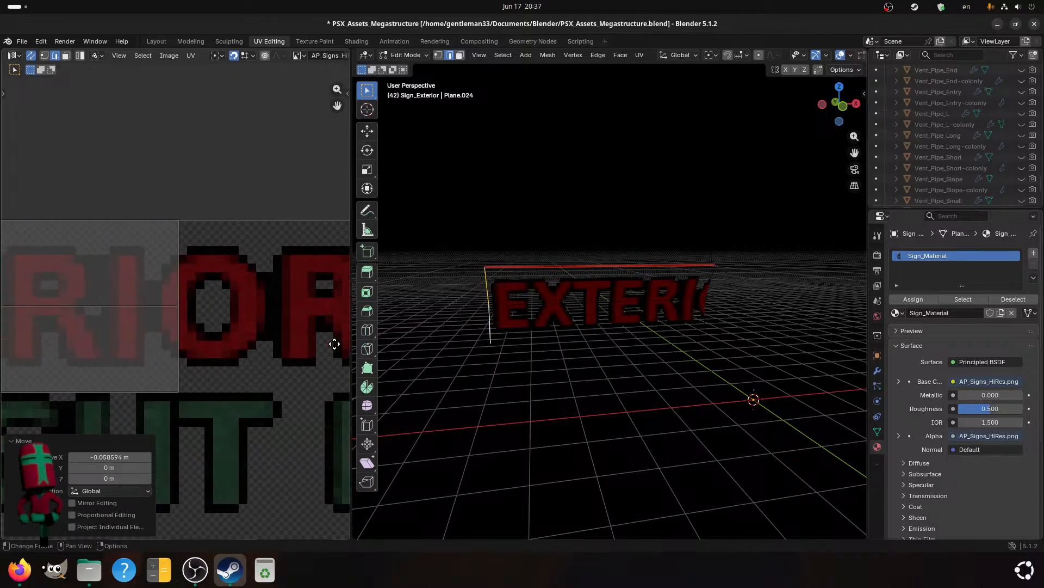
{"action": "middle_click_drag", "start_coordinate": [335, 343], "coordinate": [333, 344]}
{"action": "left_click", "coordinate": [180, 278]}
{"action": "left_click", "coordinate": [187, 358], "text": "shift"}
{"action": "scroll", "coordinate": [262, 368], "scroll_direction": "down", "scroll_amount": 2}
{"action": "middle_click_drag", "start_coordinate": [265, 371], "coordinate": [93, 371]}
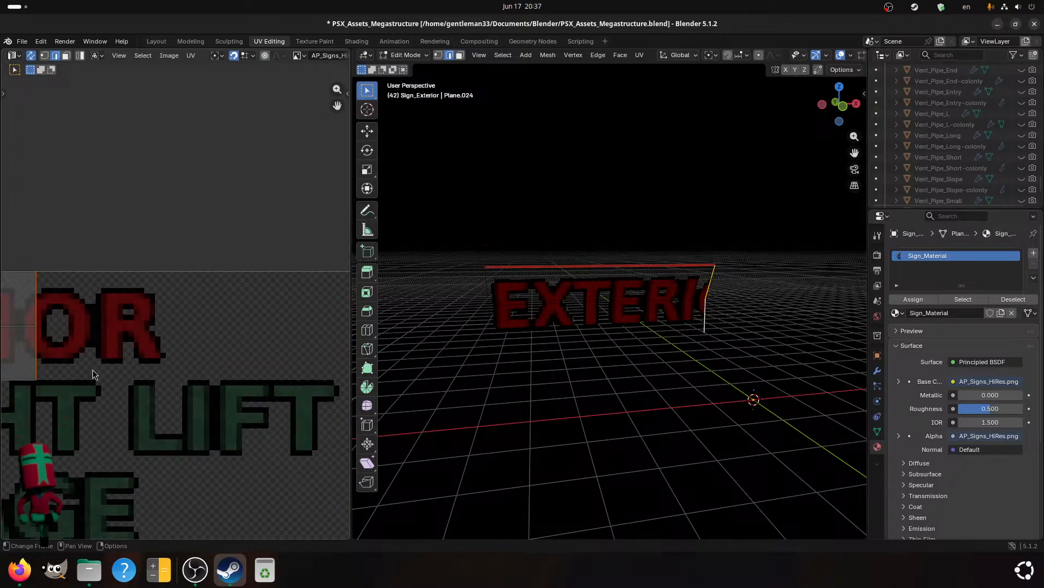
{"action": "scroll", "coordinate": [92, 370], "scroll_direction": "down", "scroll_amount": 2}
{"action": "scroll", "coordinate": [222, 335], "scroll_direction": "right", "scroll_amount": 2}
{"action": "scroll", "coordinate": [292, 317], "scroll_direction": "up", "scroll_amount": 2}
{"action": "key", "text": "g"}
{"action": "key", "text": "x"}
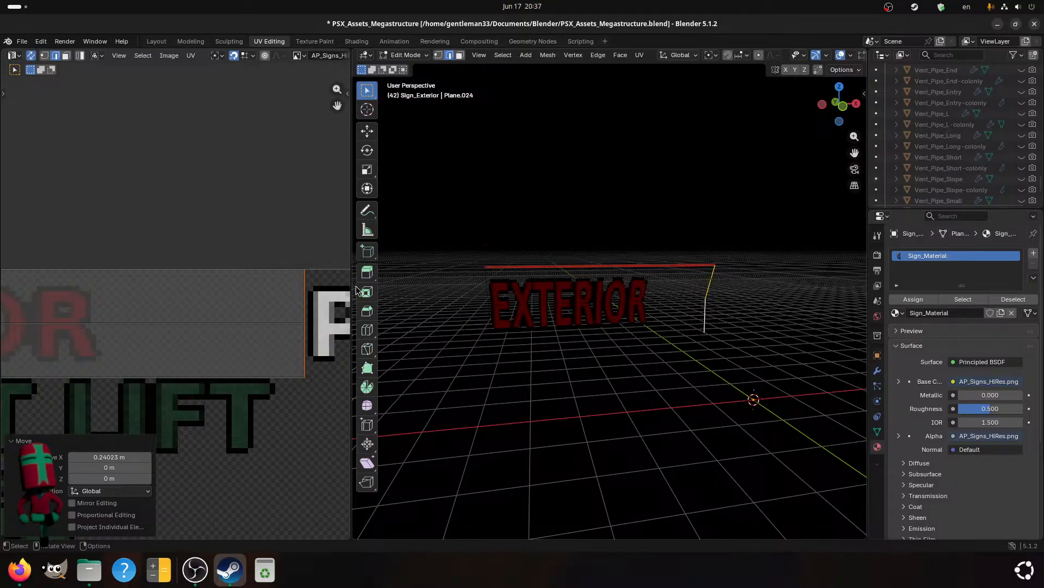
- Examine the EXTERIOR lettering on the wall mesh and compare its proportions and placement with the UV layout
{"action": "scroll", "coordinate": [175, 306], "scroll_direction": "up", "scroll_amount": 1}
{"action": "scroll", "coordinate": [563, 316], "scroll_direction": "up", "scroll_amount": 2}
{"action": "middle_click_drag", "start_coordinate": [564, 352], "coordinate": [531, 362]}
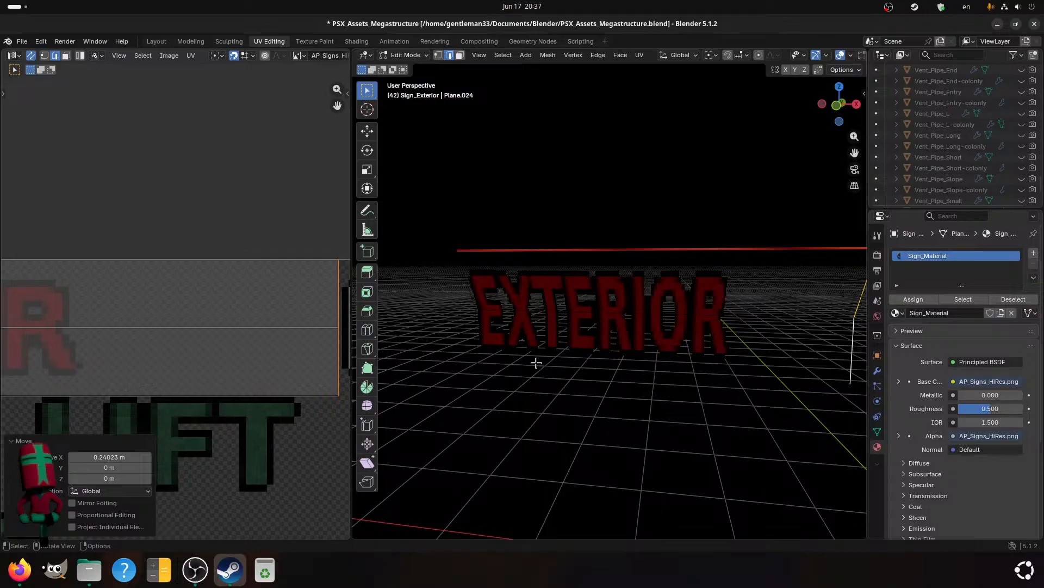
{"action": "scroll", "coordinate": [203, 372], "scroll_direction": "down", "scroll_amount": 5}
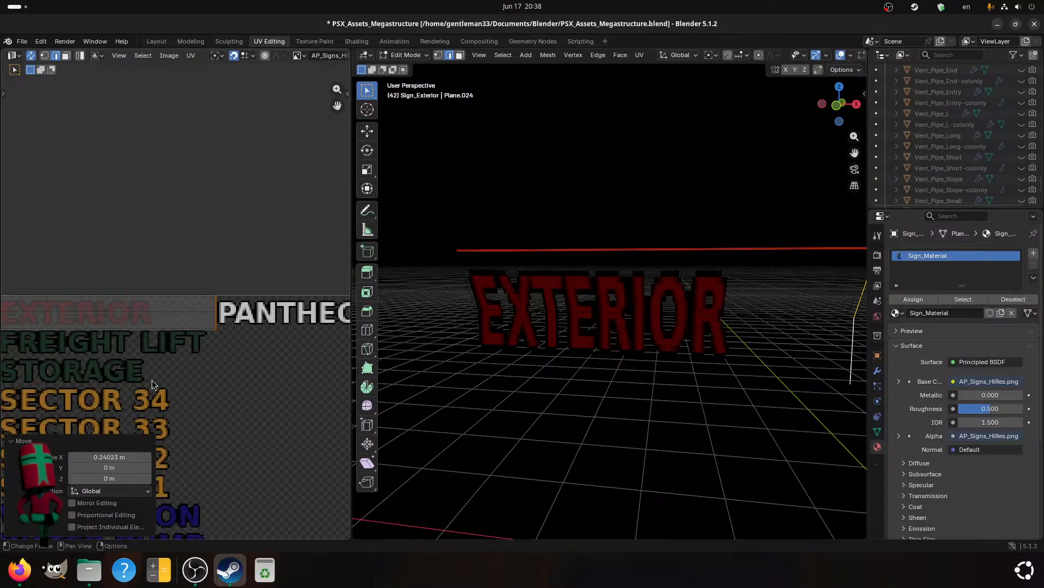
{"action": "middle_click_drag", "start_coordinate": [249, 356], "coordinate": [76, 353], "text": "shift"}
{"action": "scroll", "coordinate": [28, 346], "scroll_direction": "up", "scroll_amount": 2}
{"action": "middle_click_drag", "start_coordinate": [195, 340], "coordinate": [3, 334], "text": "shift"}
{"action": "scroll", "coordinate": [186, 325], "scroll_direction": "up", "scroll_amount": 2}
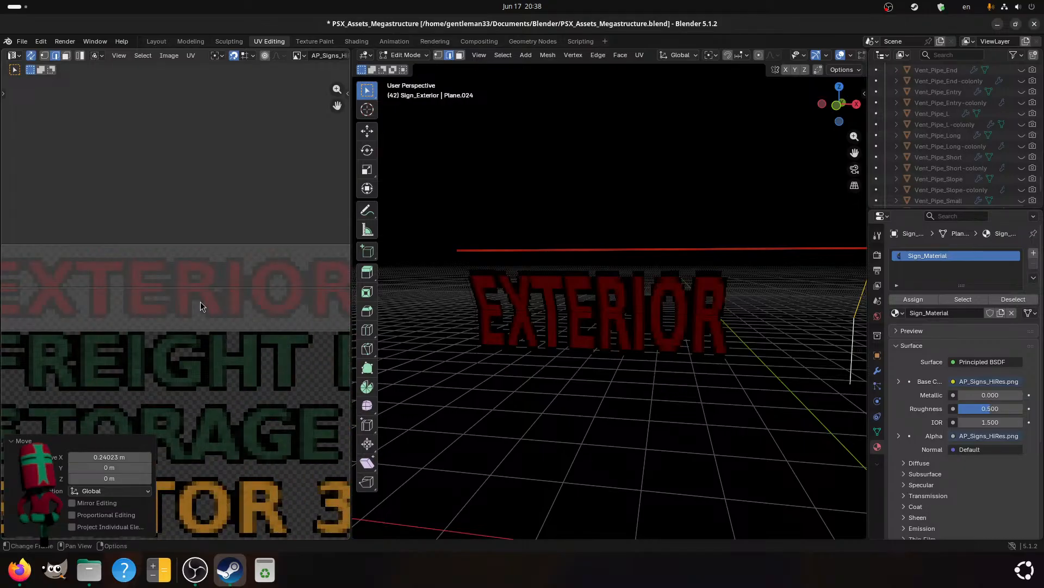
{"action": "scroll", "coordinate": [591, 391], "scroll_direction": "up", "scroll_amount": 2}
{"action": "scroll", "coordinate": [641, 409], "scroll_direction": "down", "scroll_amount": 2}
{"action": "mouse_move", "coordinate": [641, 410]}
{"action": "middle_mouse_down"}
{"action": "mouse_move", "coordinate": [519, 403]}
{"action": "mouse_move", "coordinate": [707, 417]}
{"action": "mouse_move", "coordinate": [648, 417]}
{"action": "middle_mouse_up"}
{"action": "scroll", "coordinate": [360, 361], "scroll_direction": "down", "scroll_amount": 1}
{"action": "scroll", "coordinate": [295, 383], "scroll_direction": "down", "scroll_amount": 6}
{"action": "mouse_move", "coordinate": [287, 382]}
{"action": "middle_mouse_down"}
{"action": "mouse_move", "coordinate": [259, 409]}
{"action": "mouse_move", "coordinate": [303, 377]}
{"action": "middle_mouse_up"}
{"action": "scroll", "coordinate": [259, 409], "scroll_direction": "up", "scroll_amount": 3}
{"action": "scroll", "coordinate": [606, 329], "scroll_direction": "up", "scroll_amount": 3}
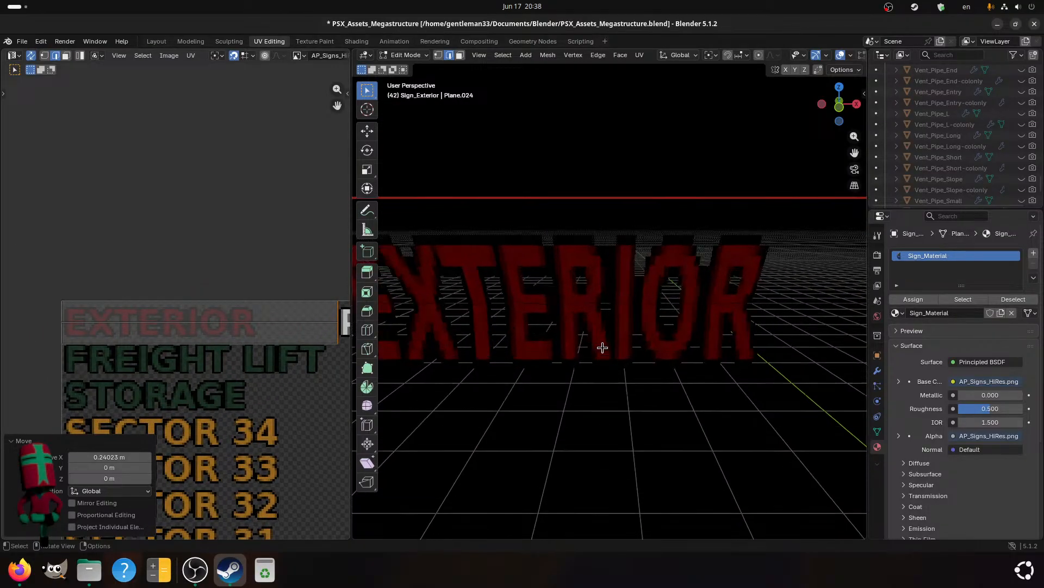
{"action": "scroll", "coordinate": [603, 347], "scroll_direction": "down", "scroll_amount": 2}
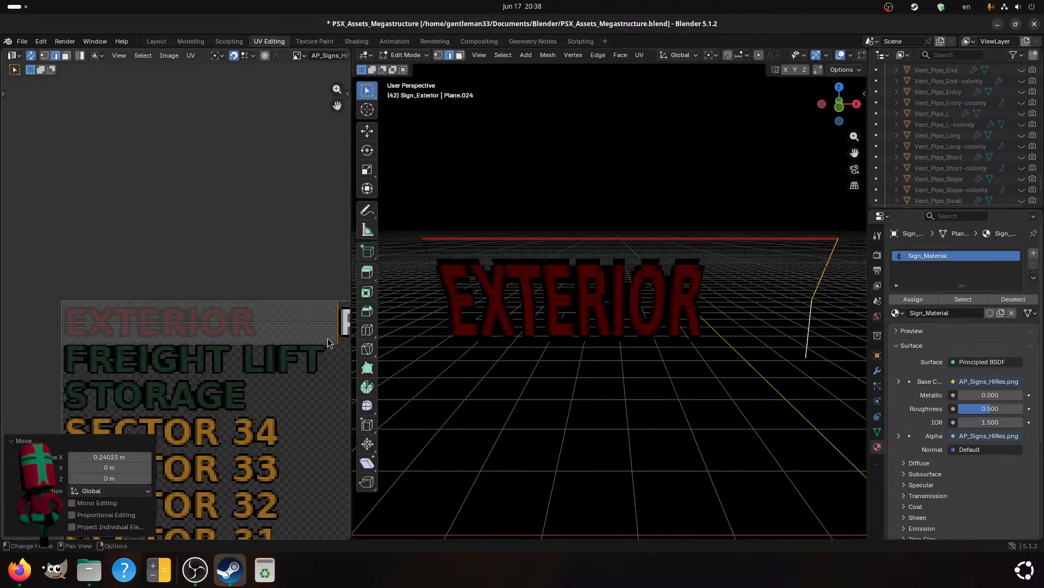
{"action": "scroll", "coordinate": [323, 325], "scroll_direction": "up", "scroll_amount": 2}
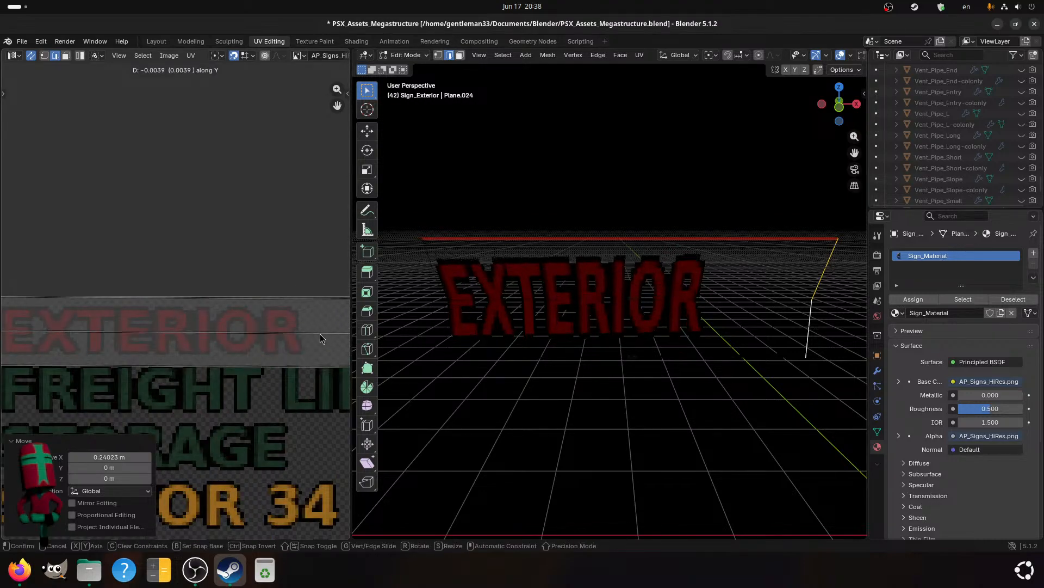
- Try moving the UV island's right edge about -0.146 m along X to the end of EXTERIOR, and undo that move
{"action": "key", "text": "g"}
{"action": "key", "text": "x"}
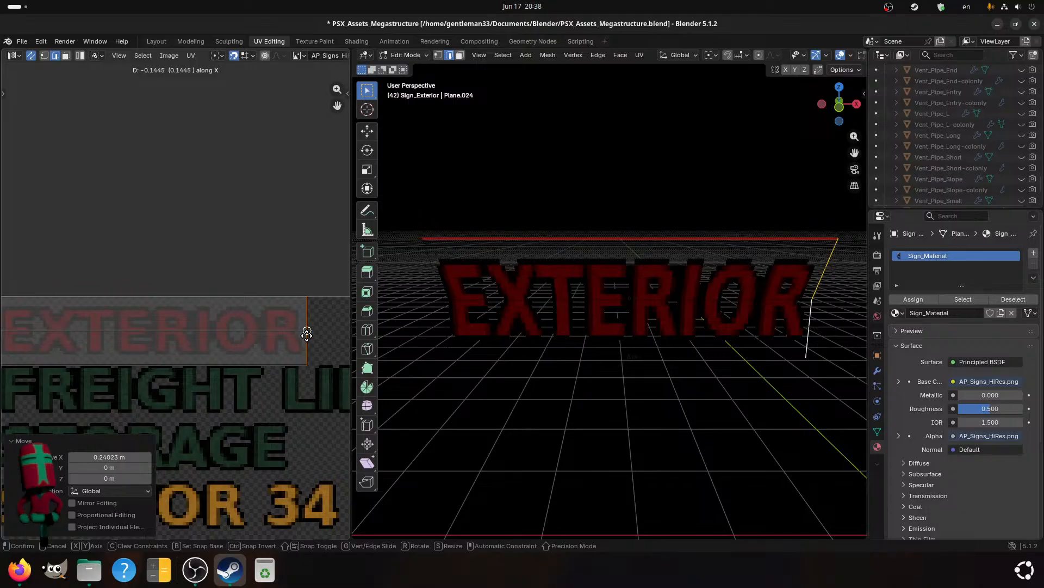
{"action": "left_click", "coordinate": [309, 343]}
{"action": "middle_click_drag", "start_coordinate": [309, 344], "coordinate": [263, 353]}
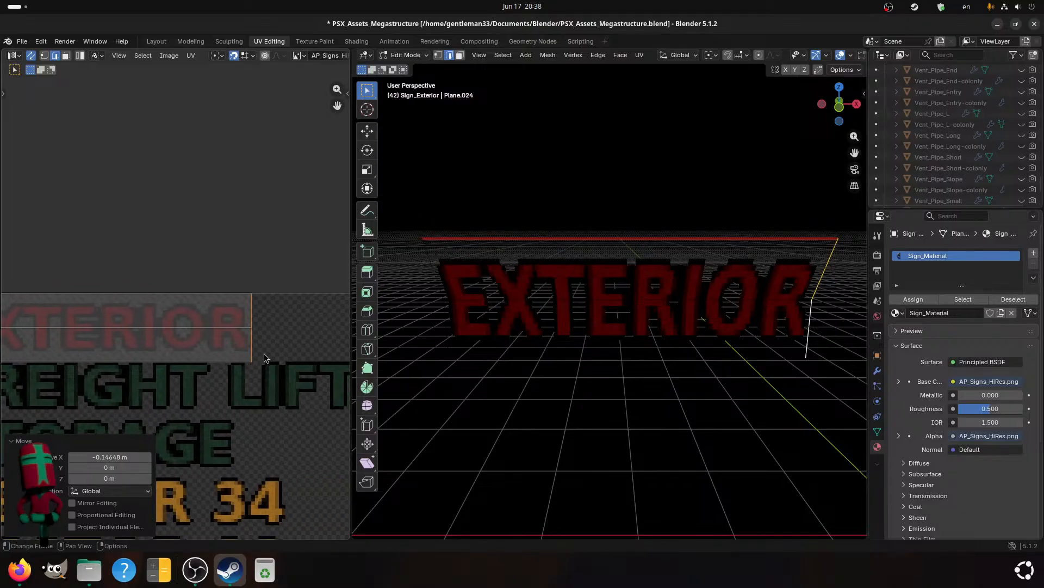
{"action": "scroll", "coordinate": [299, 363], "scroll_direction": "down", "scroll_amount": 2}
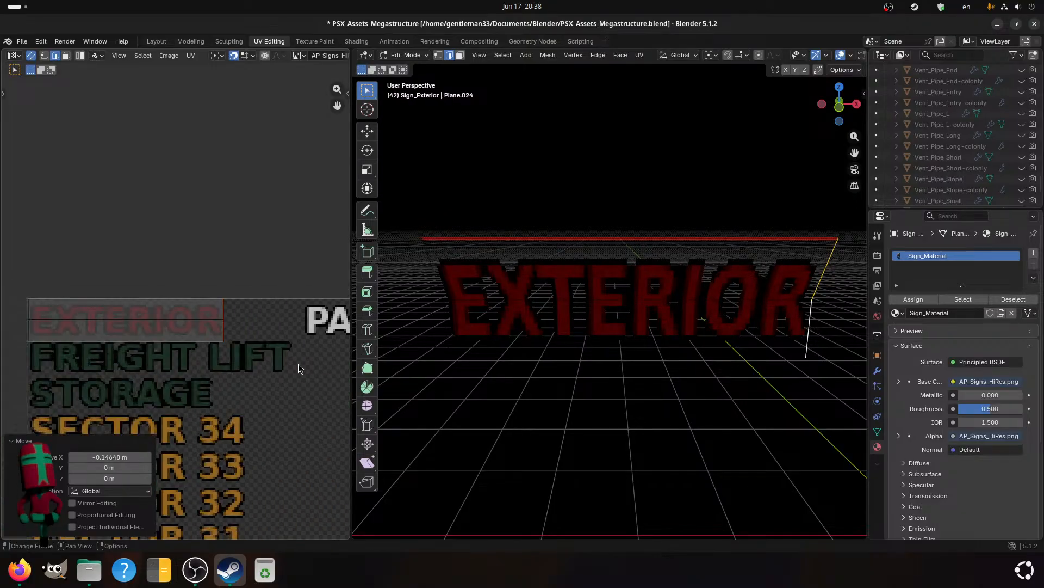
{"action": "scroll", "coordinate": [298, 363], "scroll_direction": "down", "scroll_amount": 2}
{"action": "scroll", "coordinate": [298, 363], "scroll_direction": "up", "scroll_amount": 4}
{"action": "mouse_move", "coordinate": [667, 365]}
{"action": "middle_mouse_down"}
{"action": "mouse_move", "coordinate": [658, 332]}
{"action": "mouse_move", "coordinate": [668, 353]}
{"action": "middle_mouse_up"}
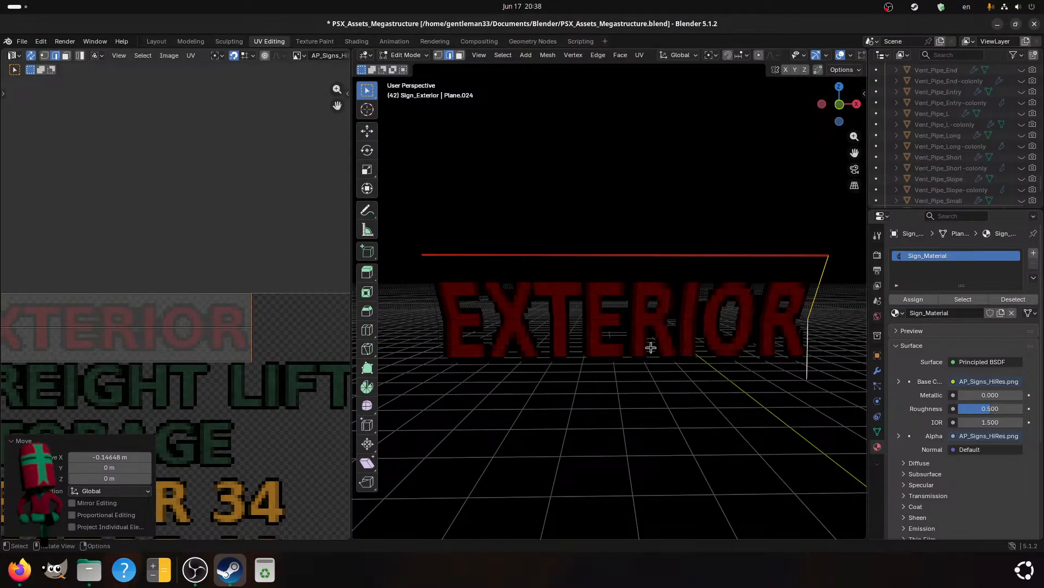
{"action": "key", "text": "ctrl+z"}
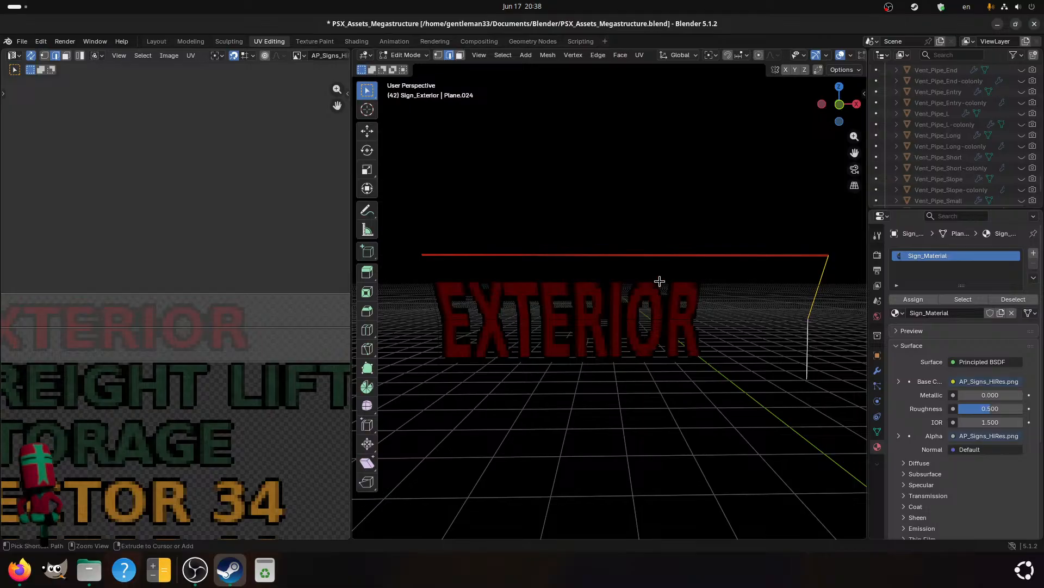
- Add one vertical loop cut across the wall mesh and slide it by a factor of 0.423 to the end of the EXTERIOR lettering
{"action": "key", "text": "ctrl+r"}
{"action": "left_click", "coordinate": [627, 272]}
{"action": "right_click", "coordinate": [624, 275]}
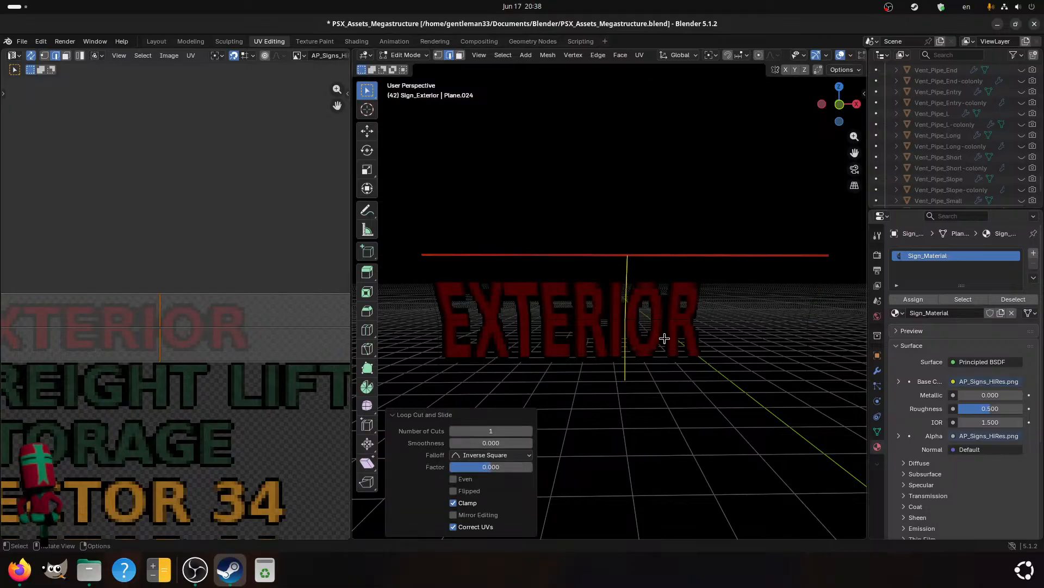
{"action": "middle_click_drag", "start_coordinate": [664, 338], "coordinate": [526, 294], "text": "shift"}
{"action": "key", "text": "shift"}
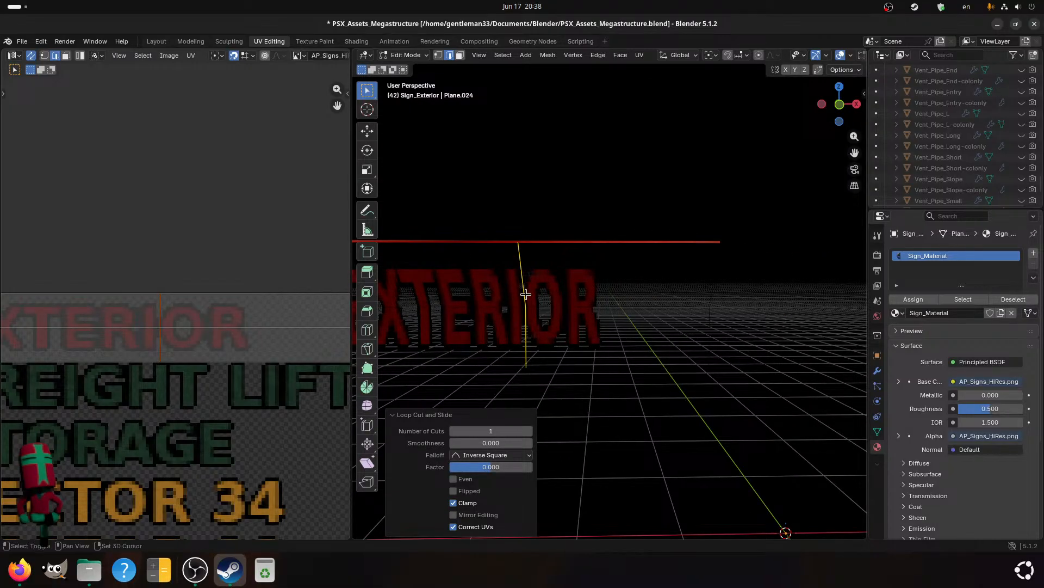
{"action": "key", "text": "shift+v"}
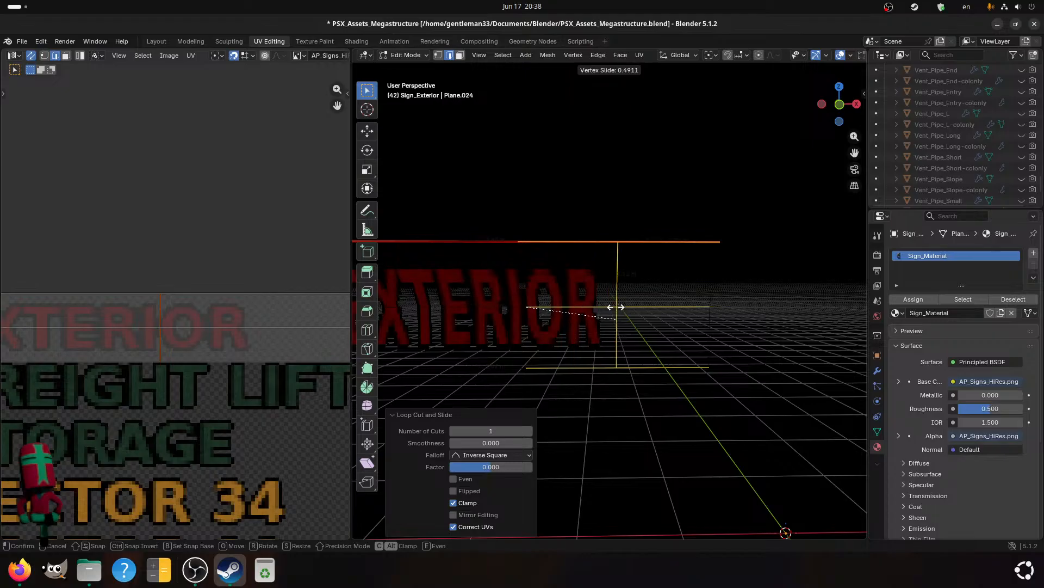
{"action": "left_click", "coordinate": [603, 306]}
- Try shifting the loop cut's UV edge along X around the final R of EXTERIOR
{"action": "scroll", "coordinate": [291, 338], "scroll_direction": "up", "scroll_amount": 3}
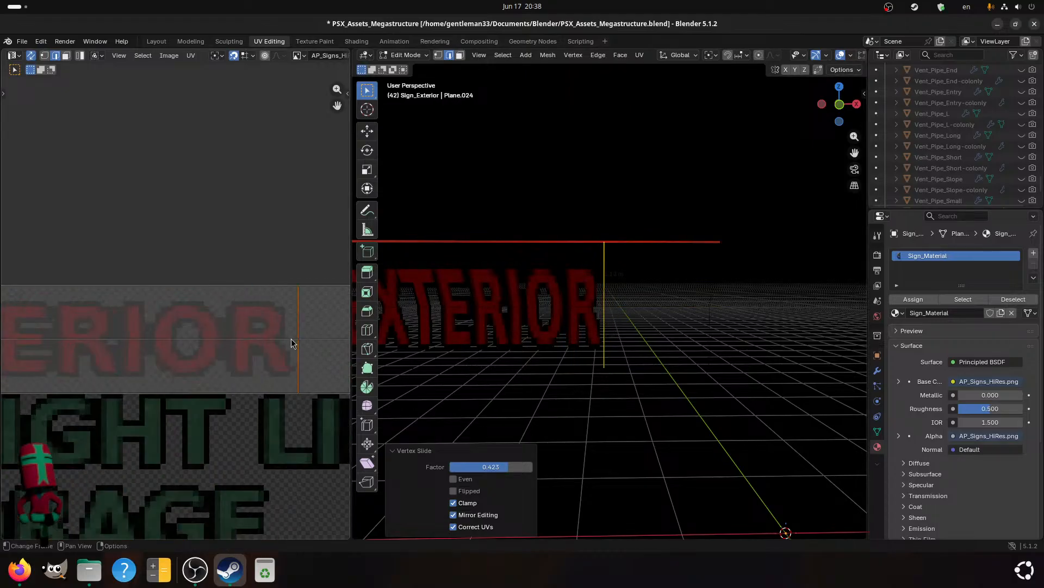
{"action": "middle_click_drag", "start_coordinate": [302, 338], "coordinate": [260, 328]}
{"action": "scroll", "coordinate": [260, 328], "scroll_direction": "down", "scroll_amount": 1}
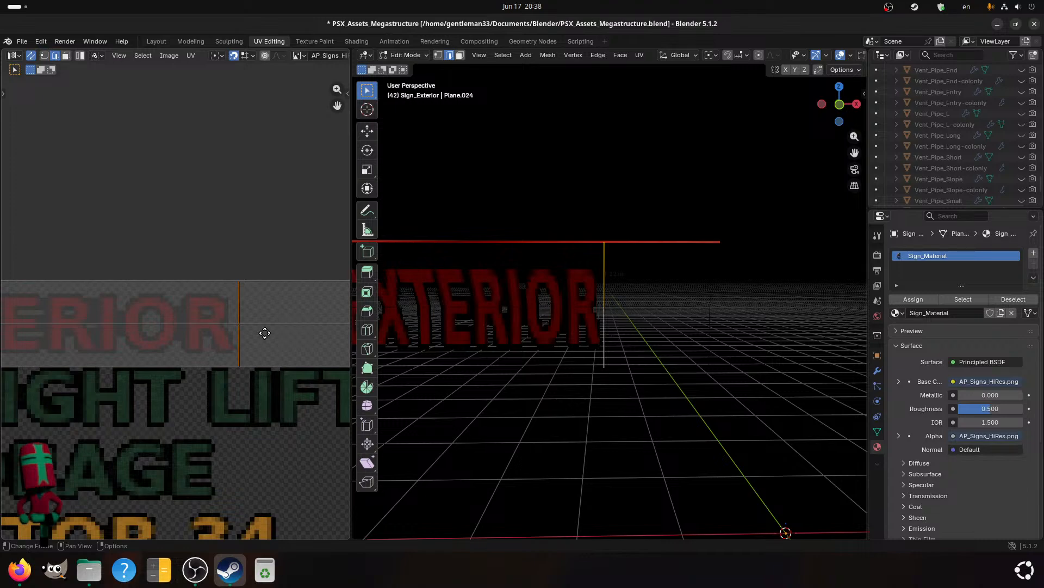
{"action": "middle_click_drag", "start_coordinate": [285, 334], "coordinate": [164, 337]}
{"action": "scroll", "coordinate": [174, 341], "scroll_direction": "up", "scroll_amount": 2}
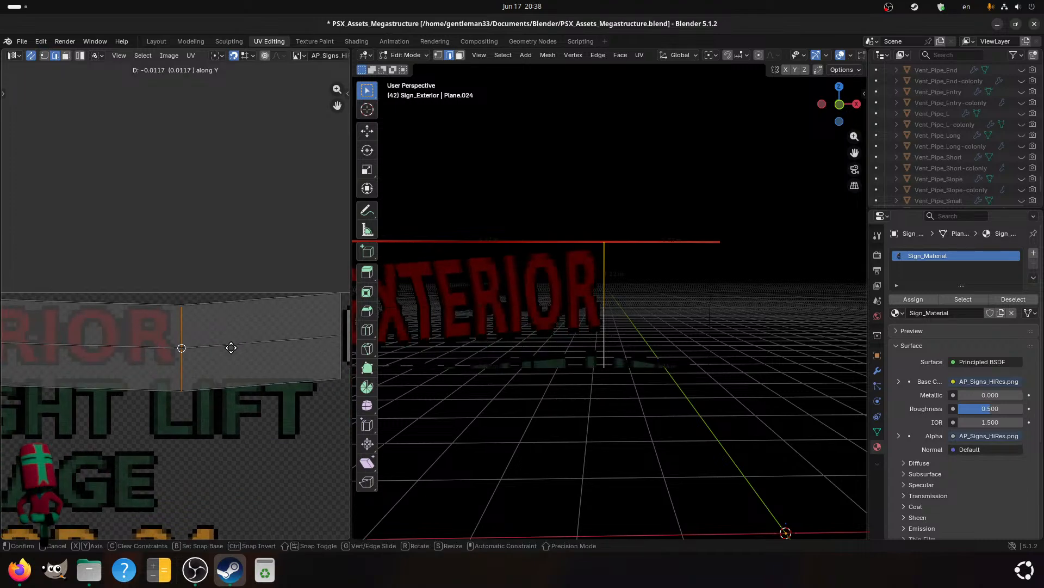
{"action": "key", "text": "g"}
{"action": "key", "text": "x"}
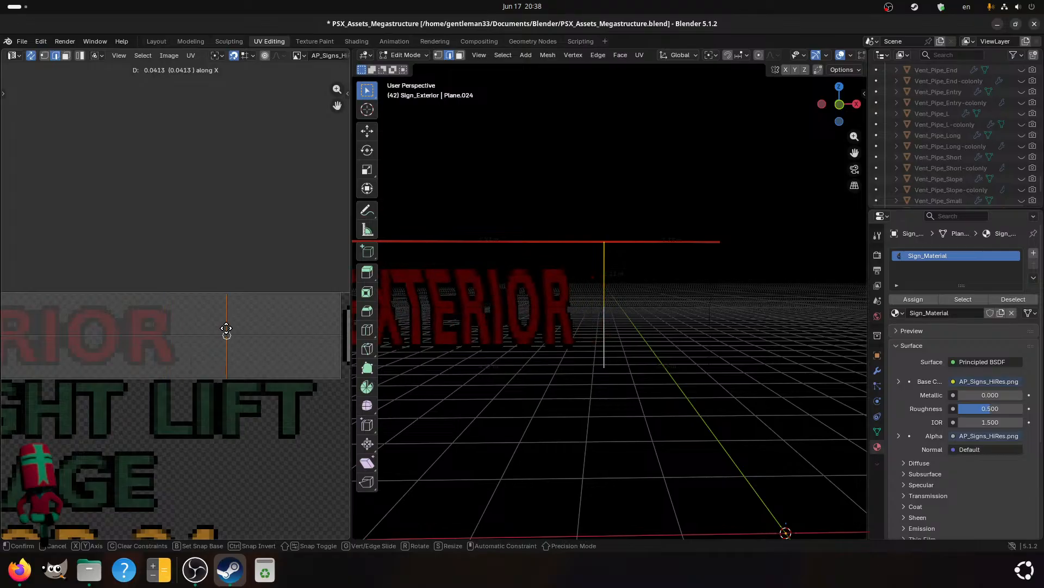
{"action": "left_click", "coordinate": [180, 334]}
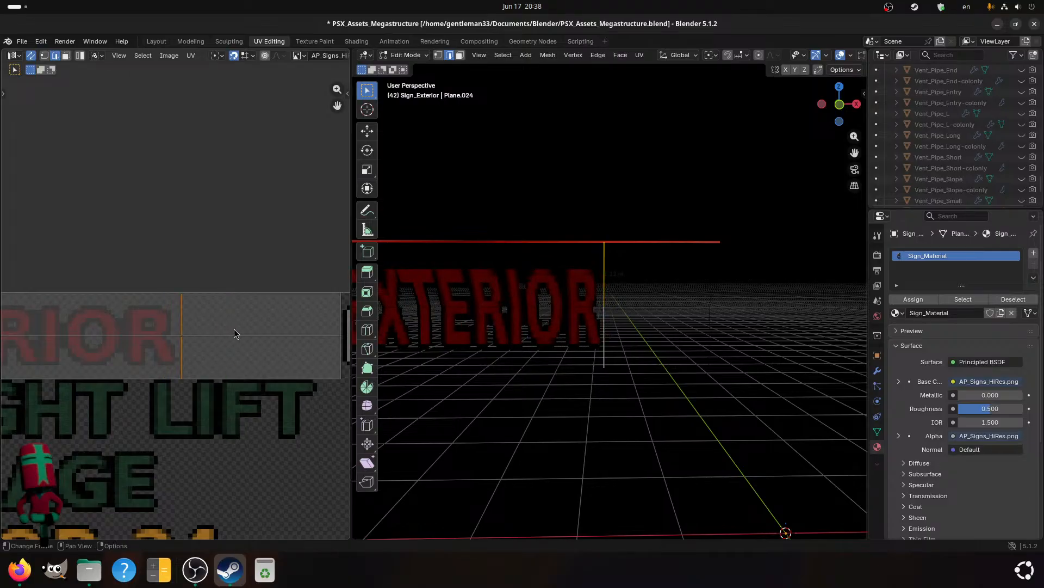
{"action": "scroll", "coordinate": [234, 329], "scroll_direction": "down", "scroll_amount": 4}
{"action": "scroll", "coordinate": [223, 329], "scroll_direction": "up", "scroll_amount": 4}
{"action": "key", "text": "g"}
{"action": "key", "text": "x"}
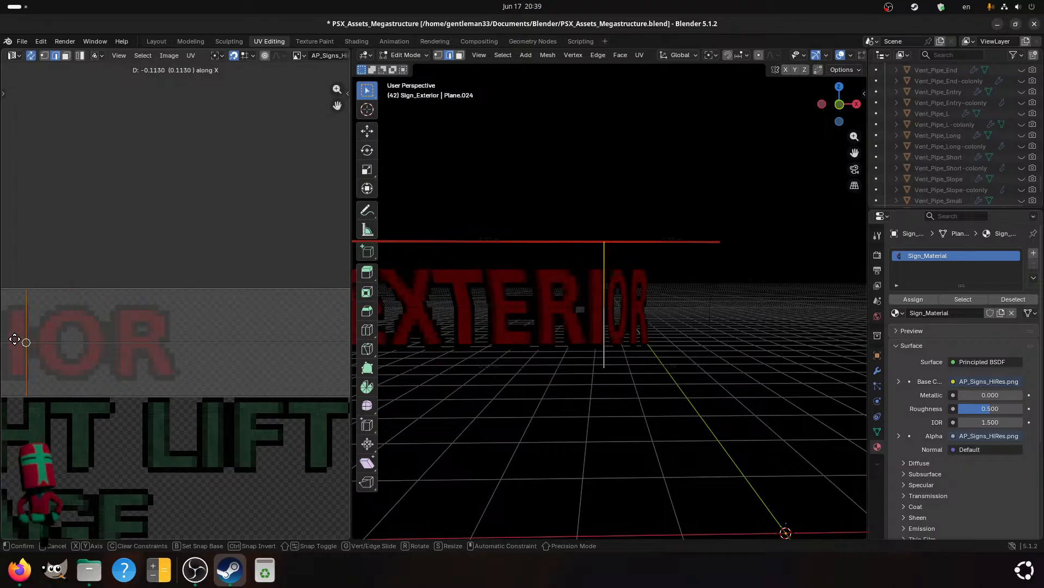
{"action": "right_click", "coordinate": [134, 339]}
{"action": "scroll", "coordinate": [138, 338], "scroll_direction": "down", "scroll_amount": 3}
{"action": "middle_click_drag", "start_coordinate": [205, 346], "coordinate": [200, 340]}
{"action": "scroll", "coordinate": [201, 339], "scroll_direction": "up", "scroll_amount": 2}
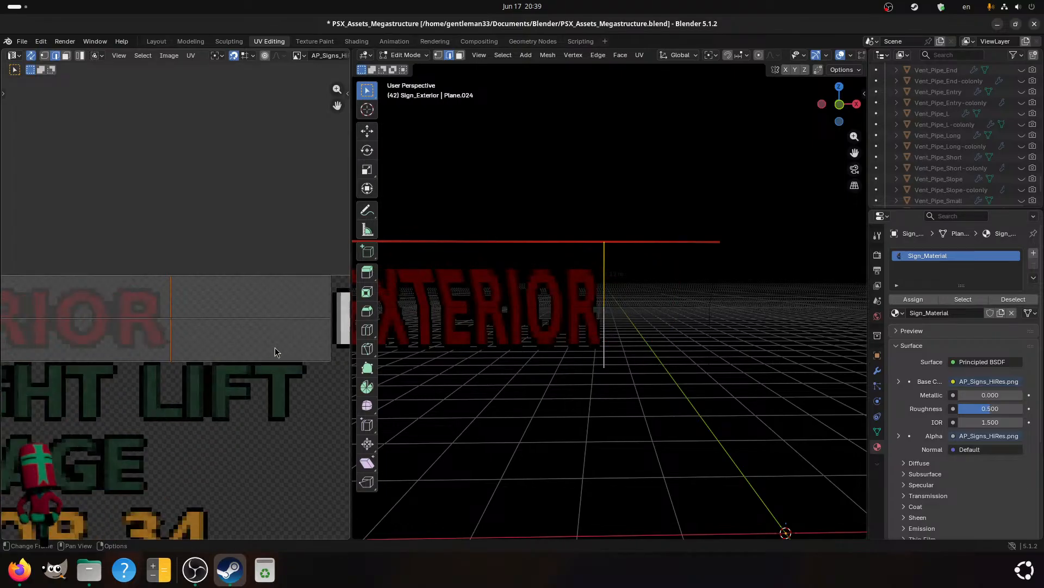
{"action": "left_click", "coordinate": [335, 340]}
{"action": "key", "text": "g"}
{"action": "key", "text": "x"}
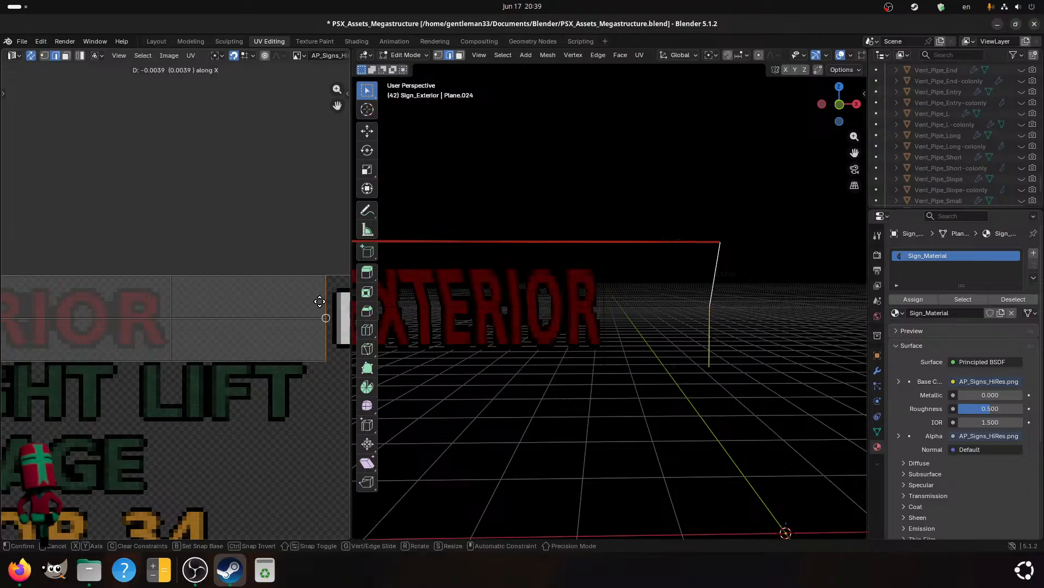
{"action": "right_click", "coordinate": [196, 304]}
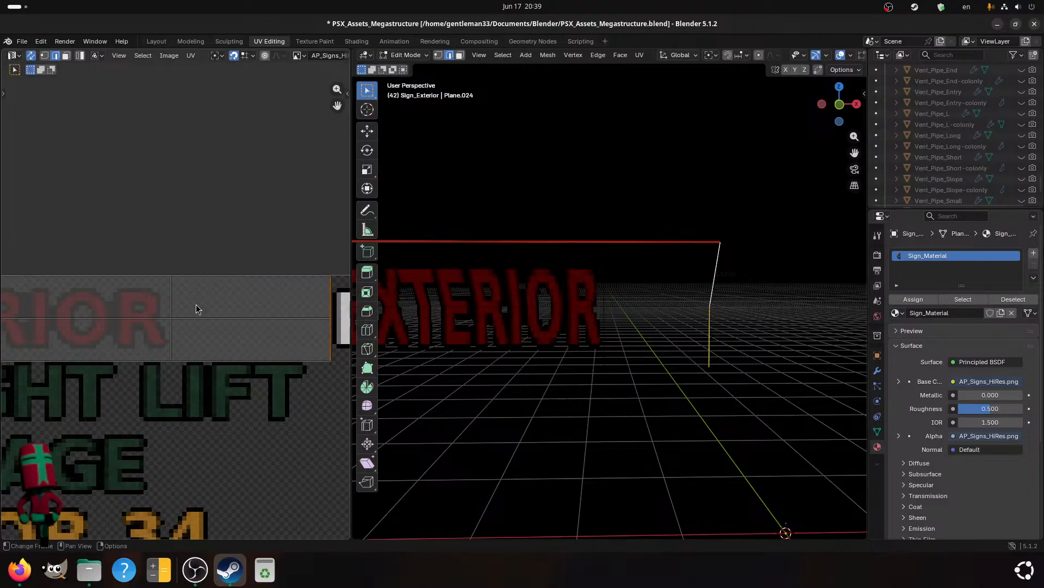
- Try moving the loop cut's UV edge about 0.139 m along X to just before PANTHEON, and undo that move
{"action": "left_click", "coordinate": [166, 315]}
{"action": "key", "text": "g"}
{"action": "key", "text": "x"}
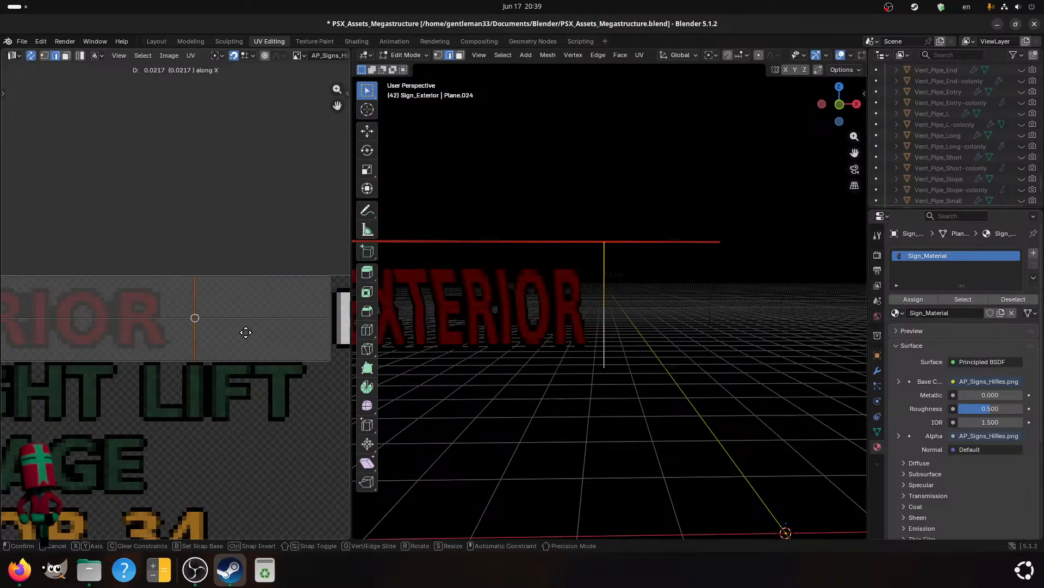
{"action": "left_click", "coordinate": [324, 334]}
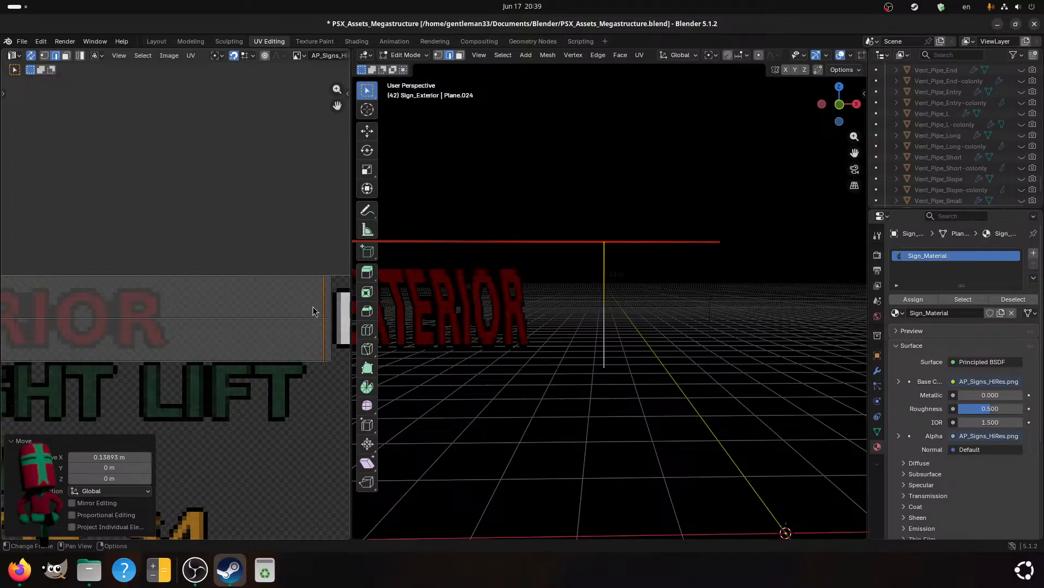
{"action": "key", "text": "ctrl+z"}
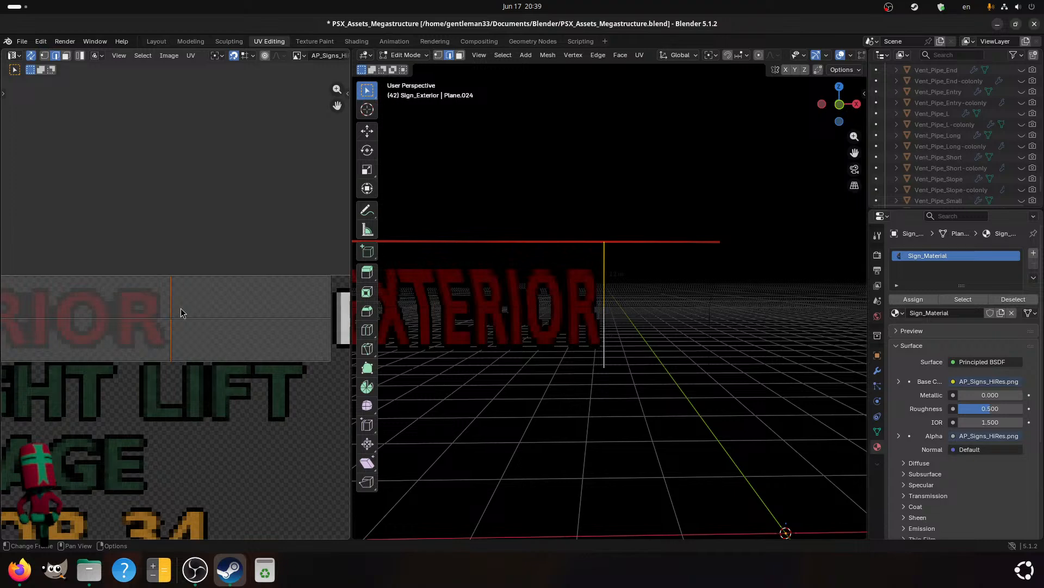
- Try moving the UV faces beyond the loop cut along X over the EXTERIOR lettering
{"action": "scroll", "coordinate": [180, 313], "scroll_direction": "down", "scroll_amount": 3}
{"action": "middle_click_drag", "start_coordinate": [180, 312], "coordinate": [129, 346]}
{"action": "left_click", "coordinate": [227, 309]}
{"action": "key", "text": "g"}
{"action": "key", "text": "x"}
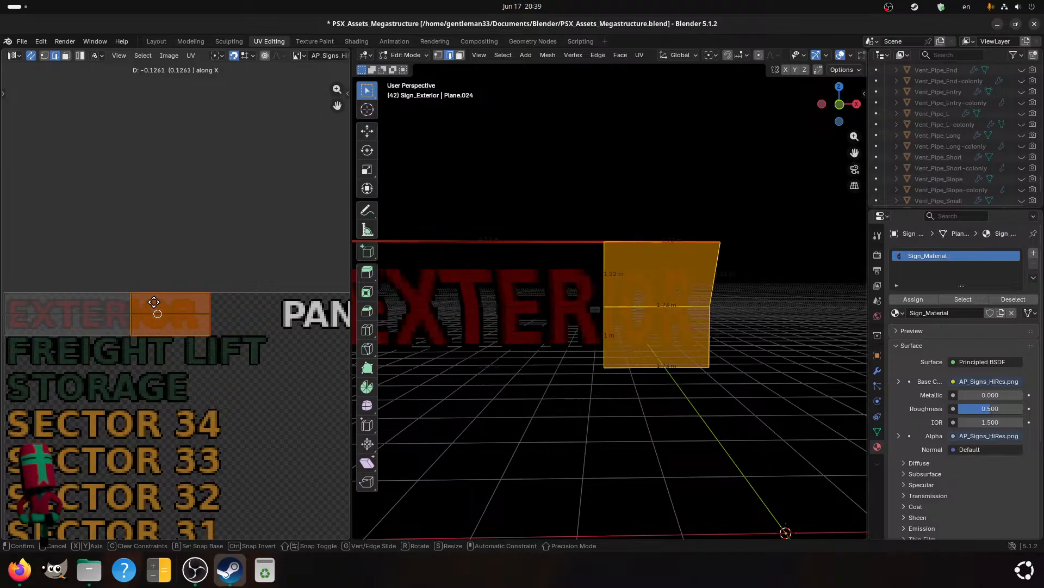
{"action": "right_click", "coordinate": [160, 304]}
- Try moving the wall mesh's right edge in negative X toward the loop cut in the perspective view
{"action": "scroll", "coordinate": [278, 356], "scroll_direction": "up", "scroll_amount": 5}
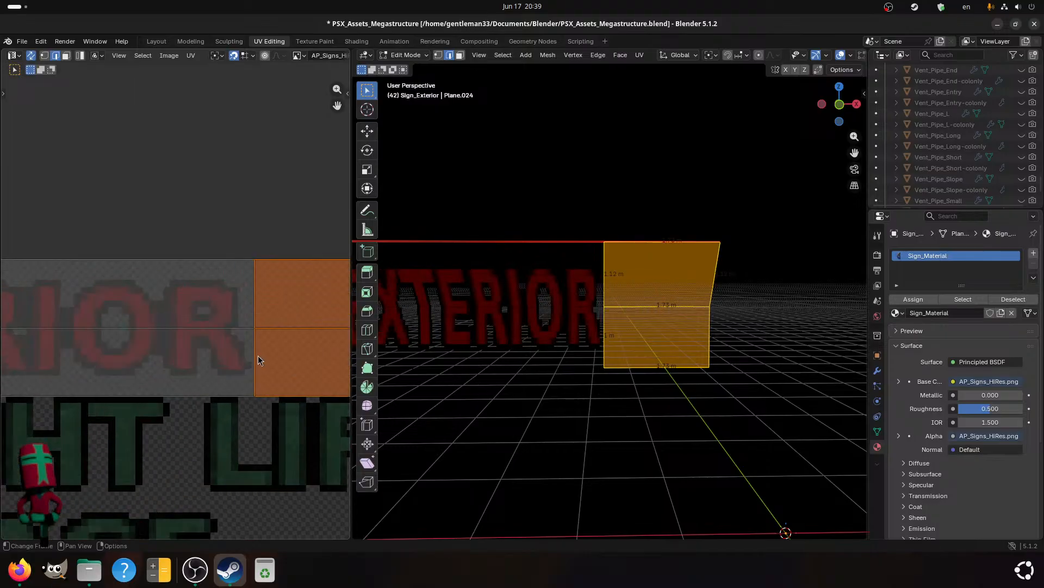
{"action": "left_click", "coordinate": [257, 355]}
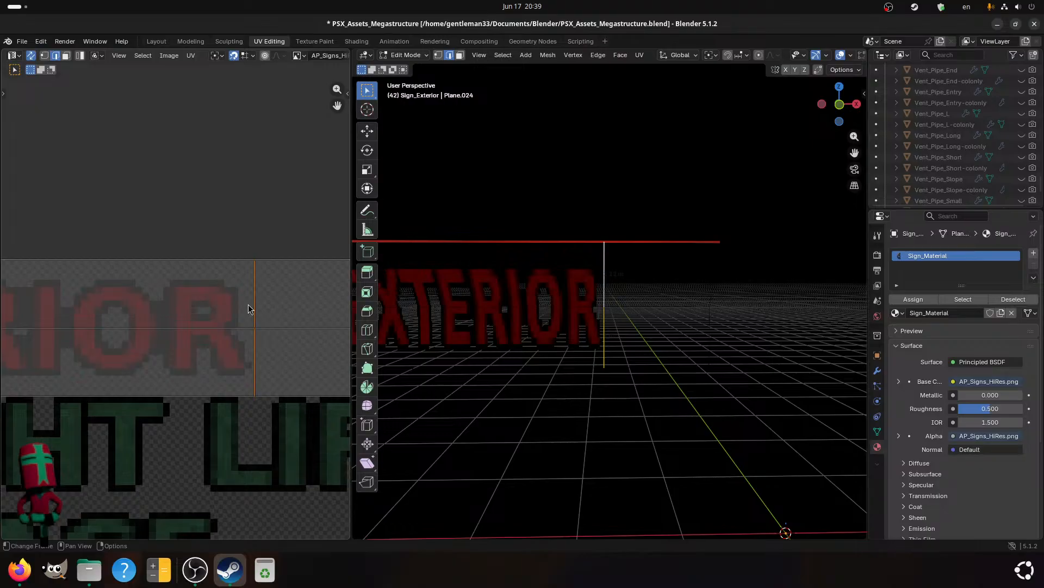
{"action": "scroll", "coordinate": [713, 287], "scroll_direction": "down", "scroll_amount": 2}
{"action": "left_click", "coordinate": [710, 288]}
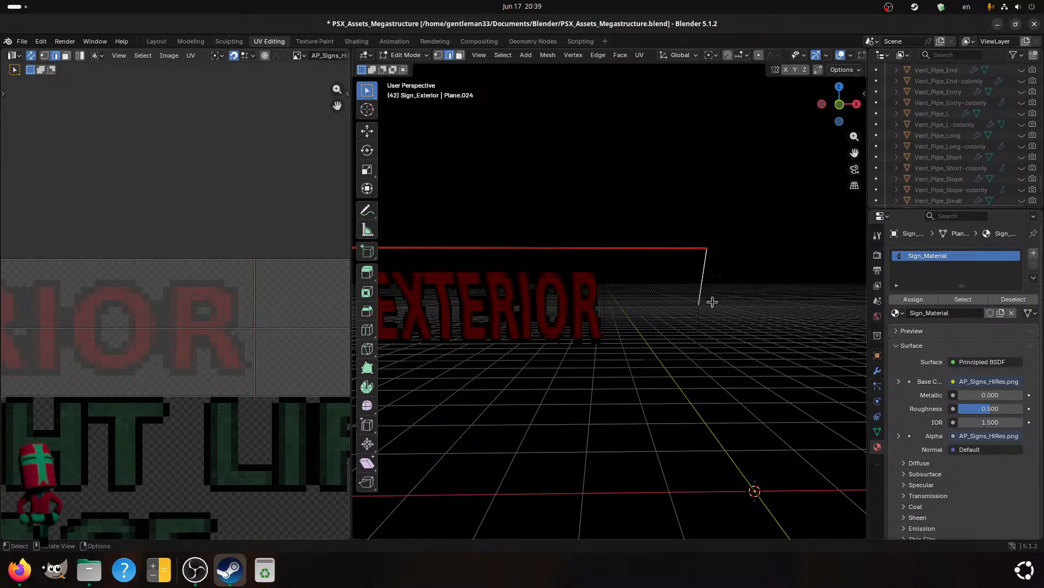
{"action": "key", "text": "g"}
{"action": "key", "text": "x"}
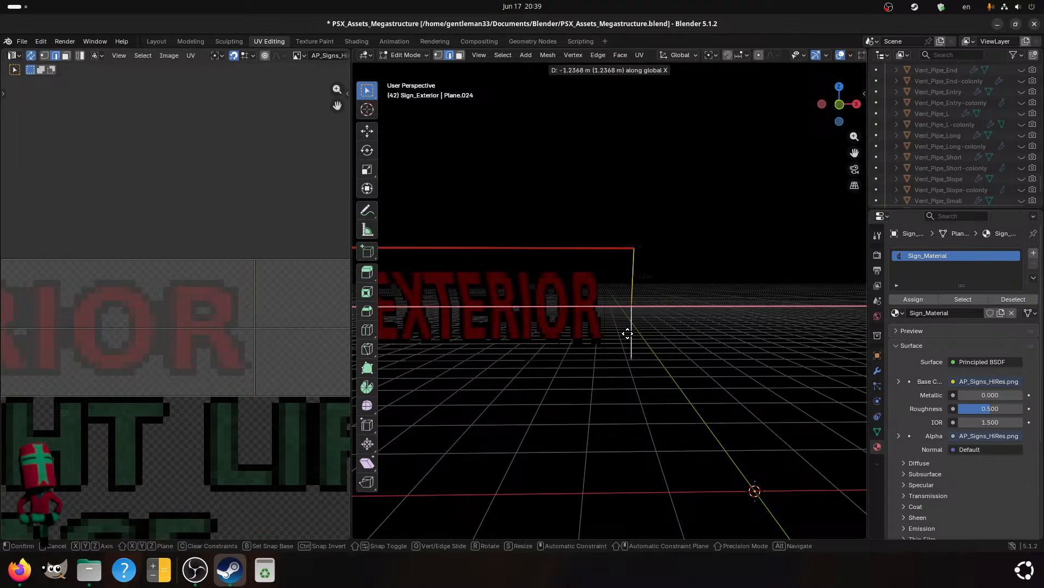
{"action": "key", "text": "Escape"}
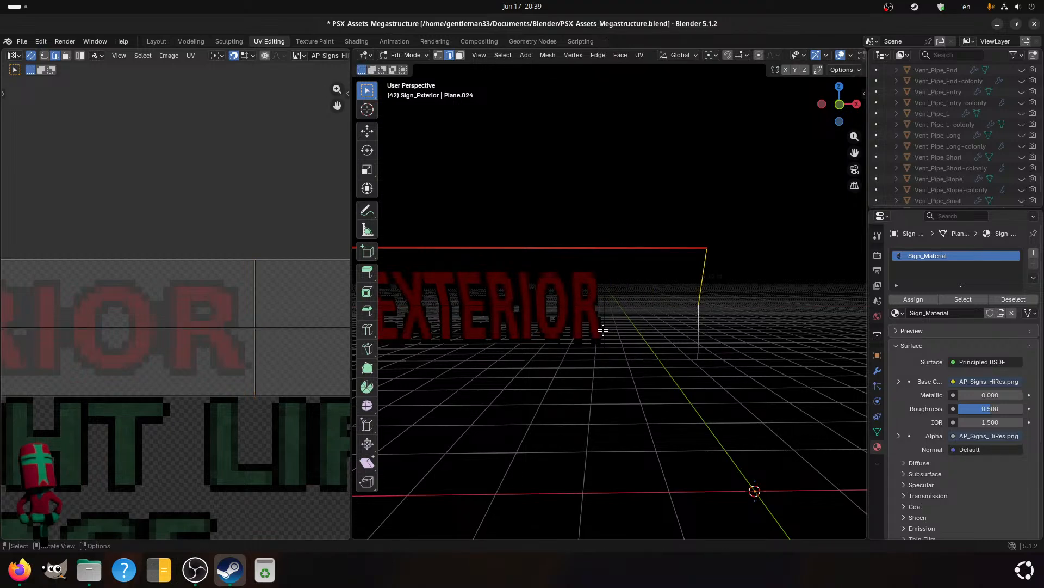
- Compare the loop cut with the UV layout before PANTHEON, and undo back to the wall without the loop cut
{"action": "scroll", "coordinate": [139, 342], "scroll_direction": "down", "scroll_amount": 2}
{"action": "scroll", "coordinate": [221, 352], "scroll_direction": "down", "scroll_amount": 2}
{"action": "middle_click_drag", "start_coordinate": [221, 352], "coordinate": [119, 360]}
{"action": "scroll", "coordinate": [81, 350], "scroll_direction": "up", "scroll_amount": 2}
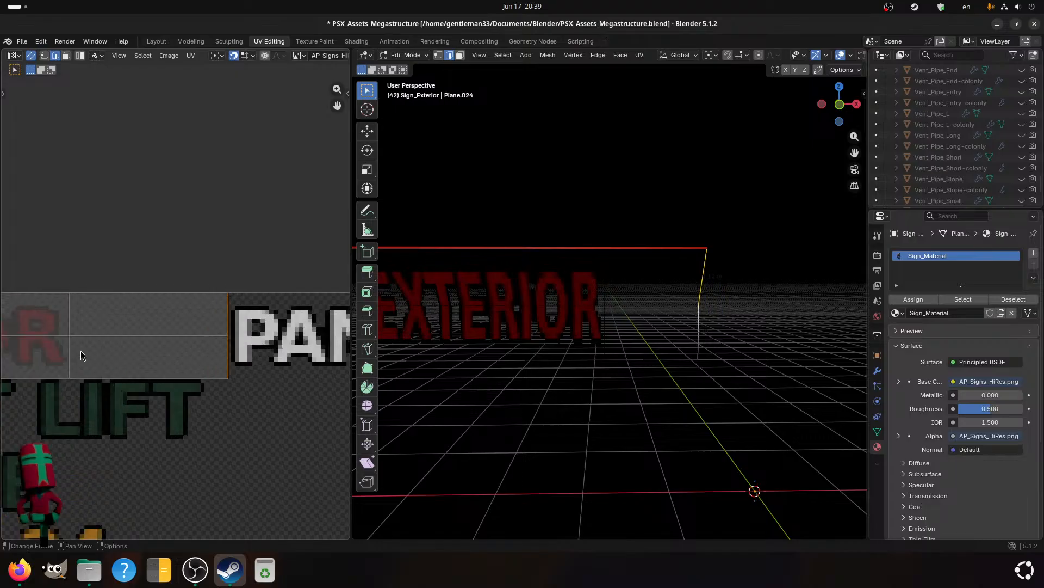
{"action": "left_click", "coordinate": [600, 341]}
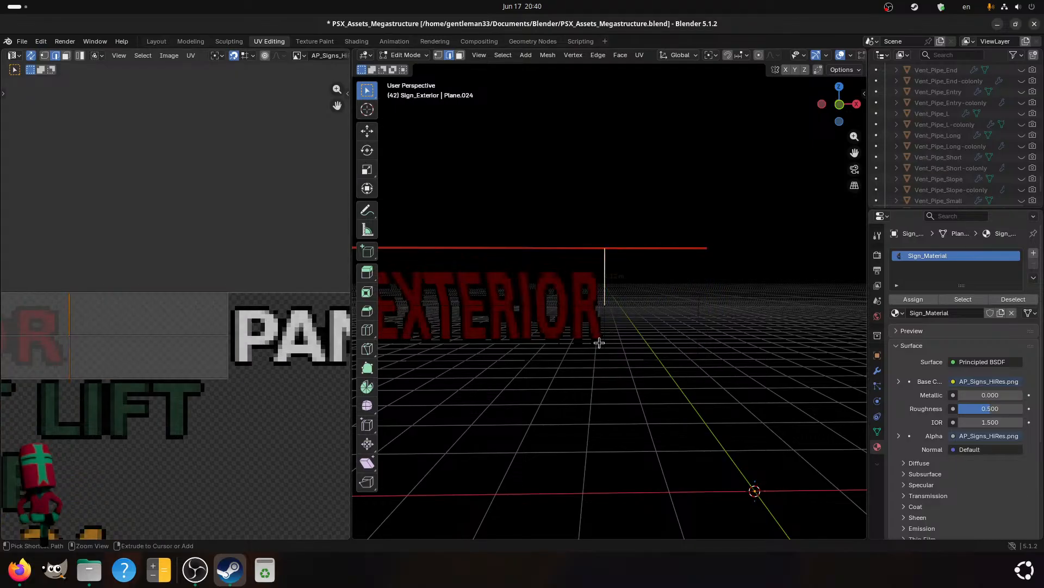
{"action": "key", "text": "ctrl+z"}
{"action": "key", "text": "ctrl+z"}
{"action": "key", "text": "ctrl+z"}
{"action": "key", "text": "ctrl+z"}
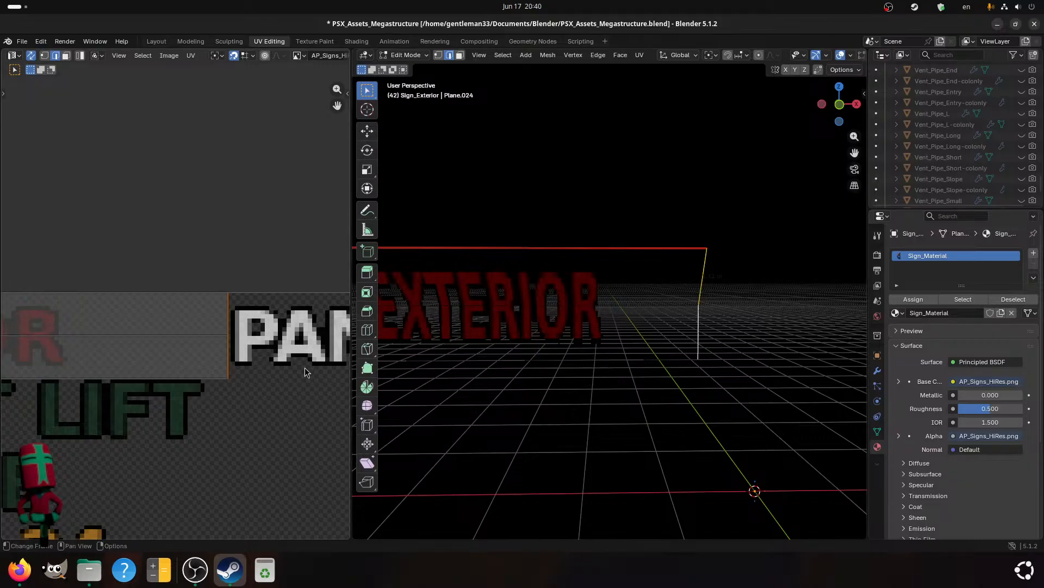
- Move the wall mesh's right edge about -2.008 m along global X in the front orthographic view
{"action": "left_click", "coordinate": [840, 107]}
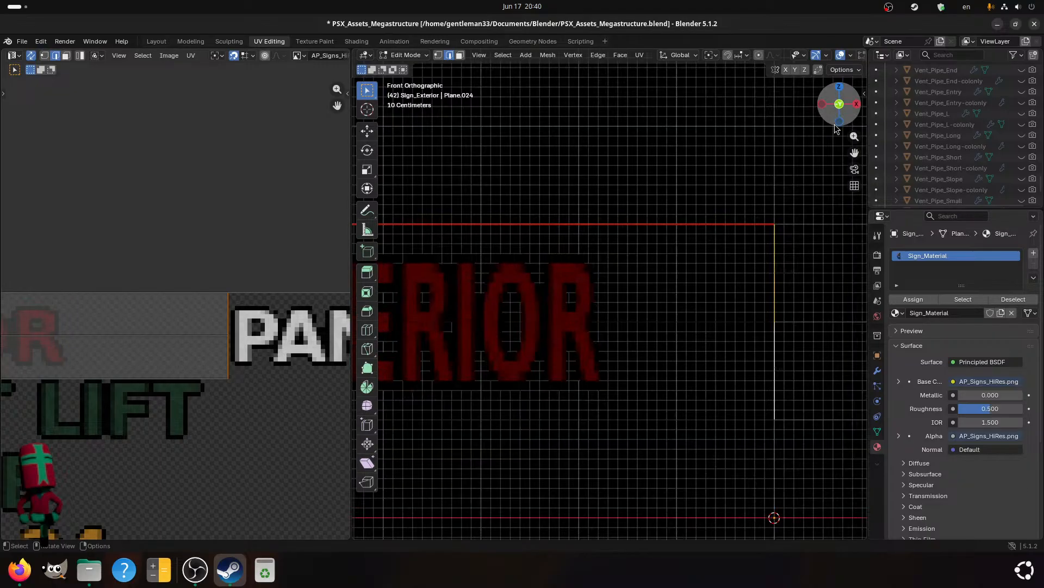
{"action": "key", "text": "g"}
{"action": "key", "text": "x"}
{"action": "right_click", "coordinate": [575, 344]}
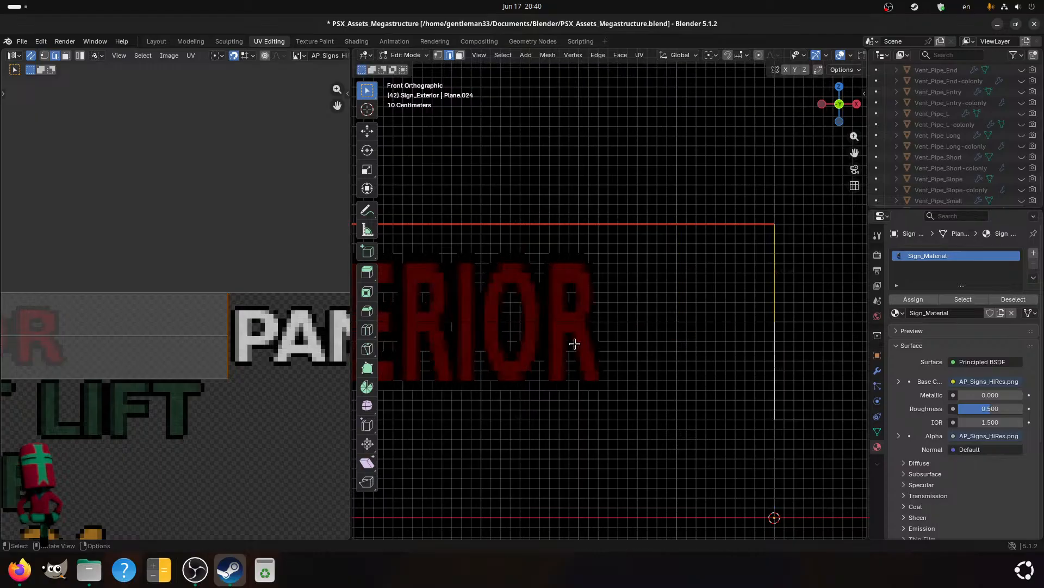
{"action": "key", "text": "g"}
{"action": "key", "text": "x"}
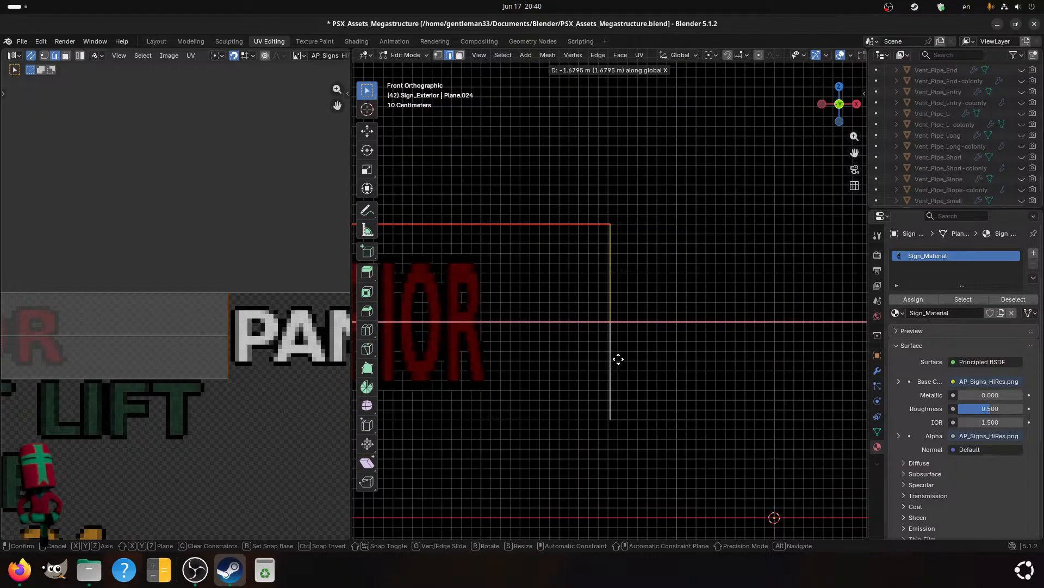
{"action": "right_click", "coordinate": [593, 356]}
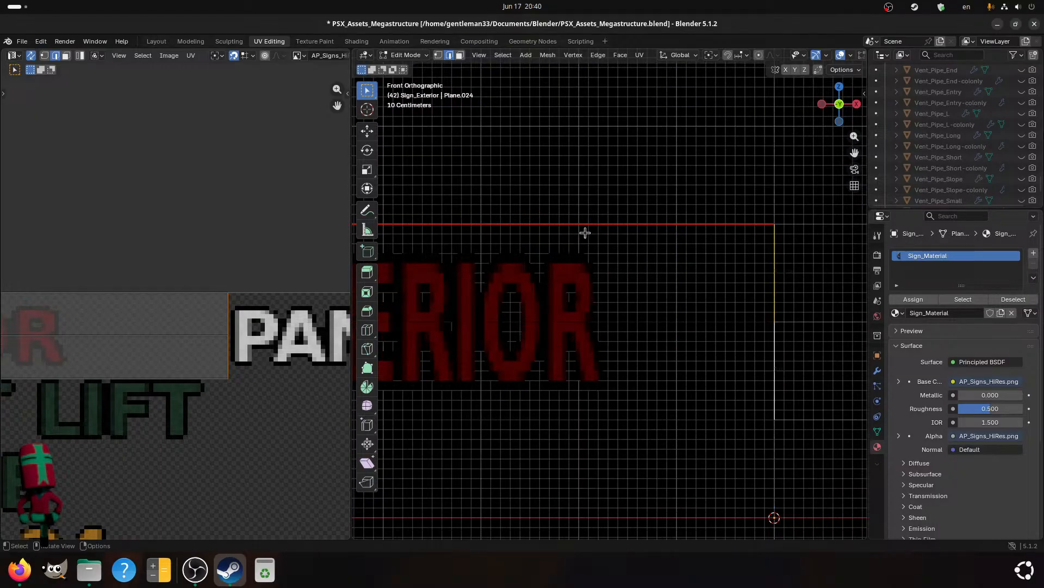
{"action": "key", "text": "g"}
{"action": "key", "text": "x"}
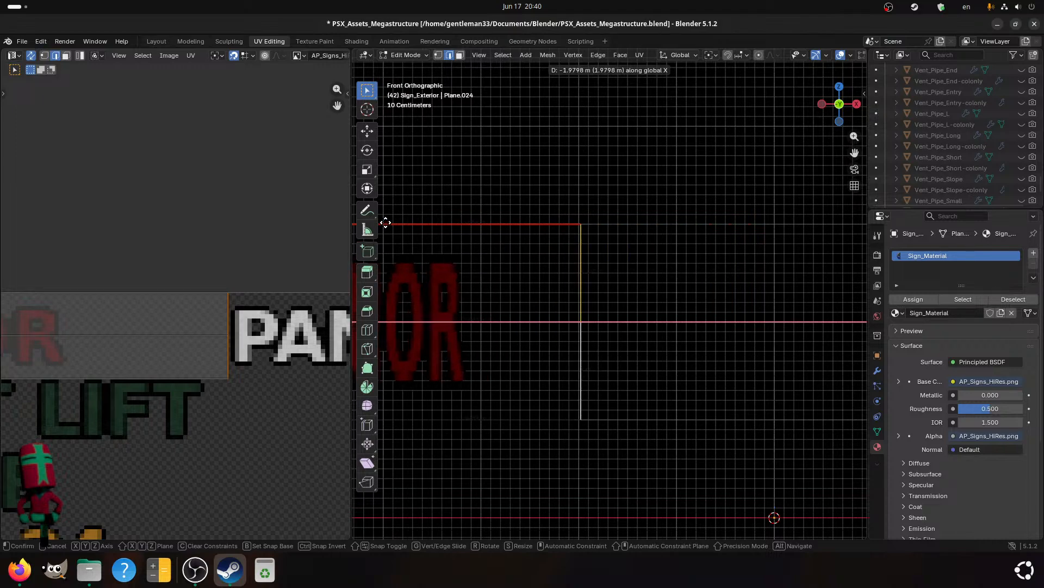
{"action": "left_click", "coordinate": [383, 222]}
- Try moving the UV layout's edge before PANTHEON about -0.1445 along X toward EXTERIOR, and inspect the lettering on the wall mesh
{"action": "key", "text": "g"}
{"action": "key", "text": "x"}
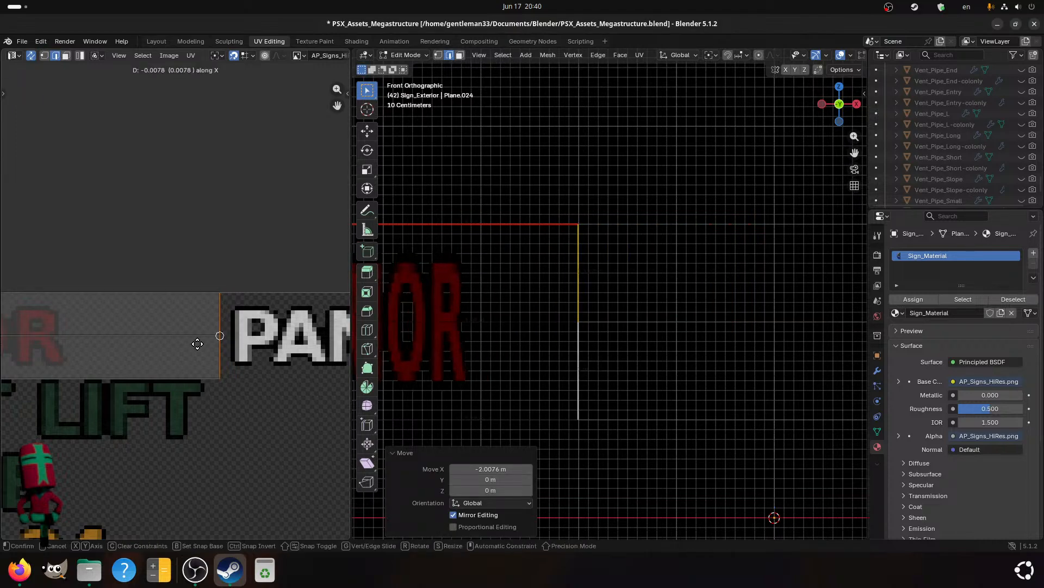
{"action": "left_click", "coordinate": [63, 361]}
{"action": "scroll", "coordinate": [563, 326], "scroll_direction": "down", "scroll_amount": 3}
{"action": "middle_click_drag", "start_coordinate": [528, 390], "coordinate": [720, 401], "text": "shift"}
{"action": "middle_click_drag", "start_coordinate": [579, 429], "coordinate": [480, 470]}
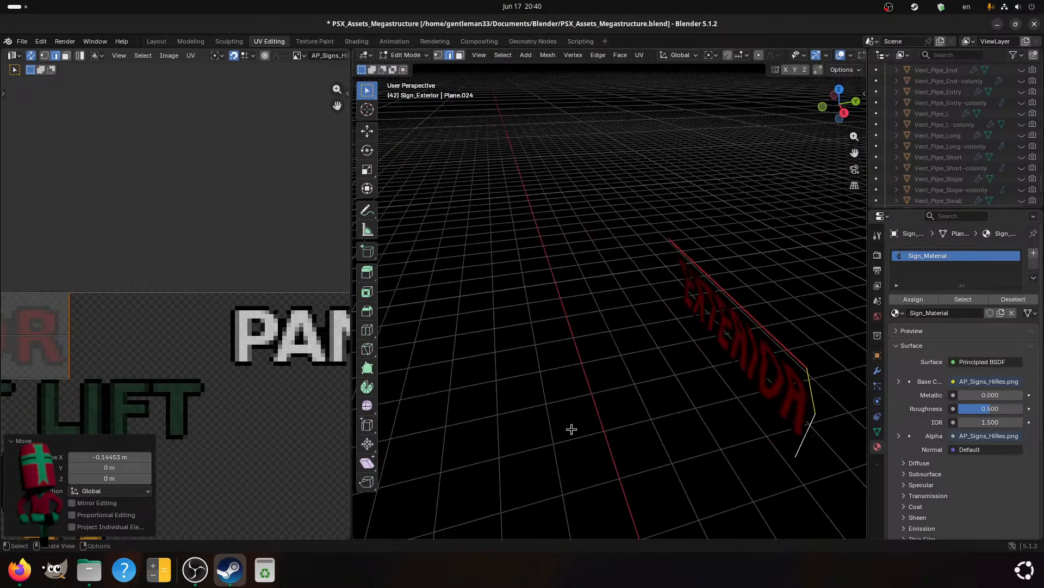
{"action": "middle_click_drag", "start_coordinate": [616, 412], "coordinate": [536, 321], "text": "shift"}
{"action": "middle_click_drag", "start_coordinate": [609, 322], "coordinate": [805, 338]}
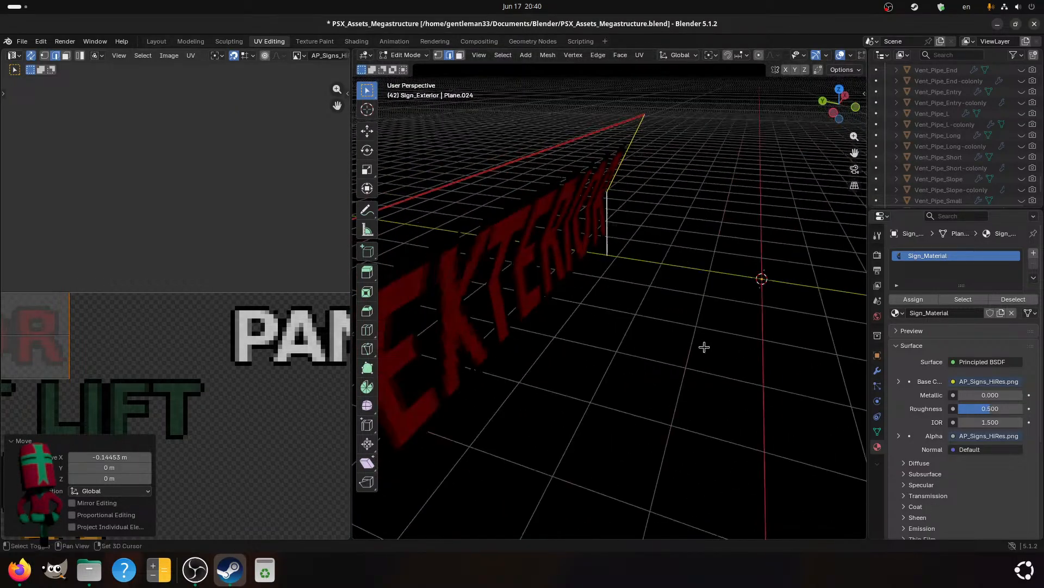
{"action": "middle_click_drag", "start_coordinate": [704, 348], "coordinate": [614, 328]}
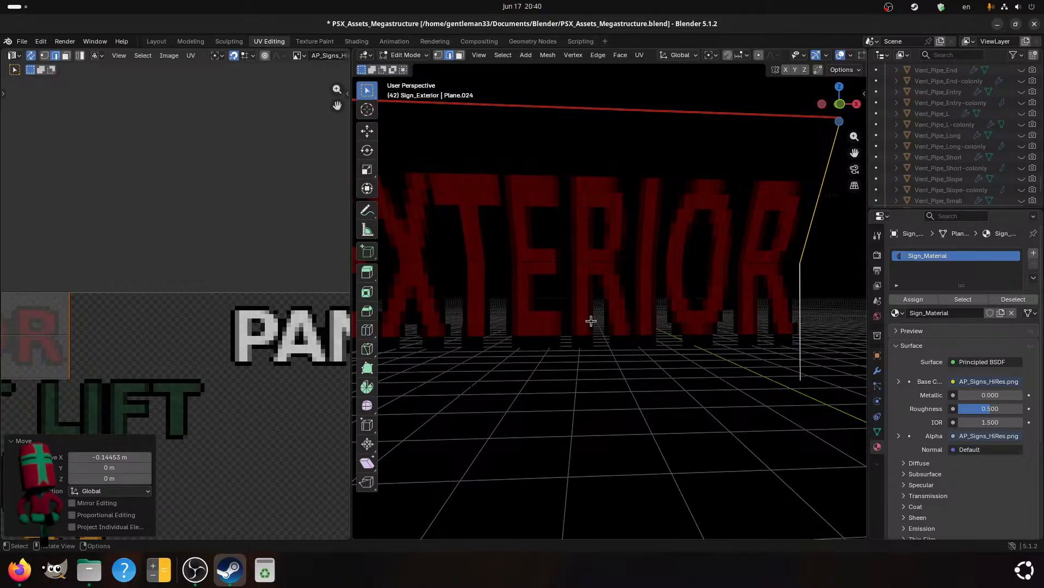
- Undo the last UV edge move and the wall mesh's edge move along X
{"action": "key", "text": "ctrl+z"}
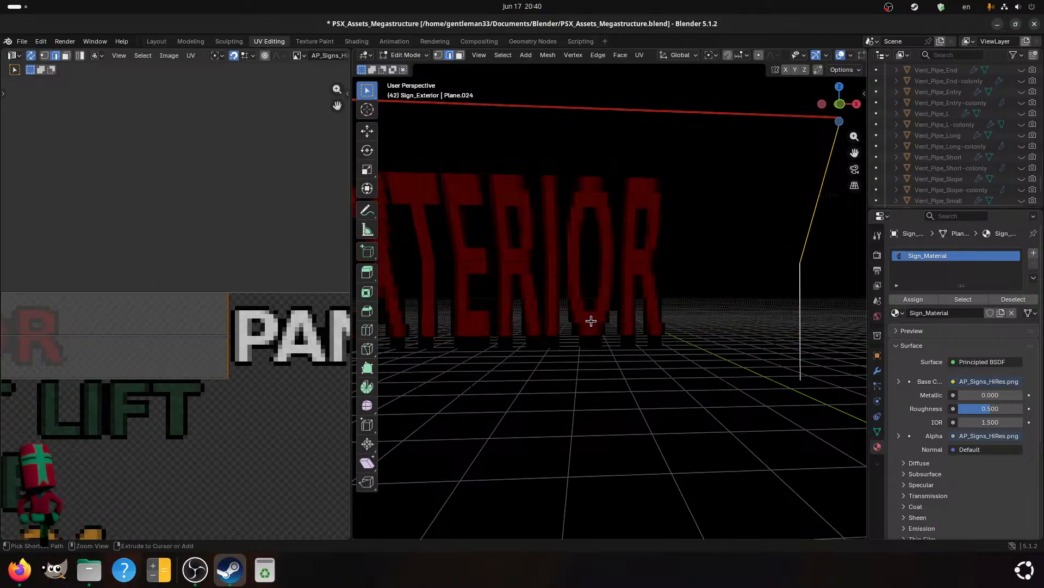
{"action": "key", "text": "ctrl+z"}
{"action": "scroll", "coordinate": [591, 321], "scroll_direction": "down", "scroll_amount": 5}
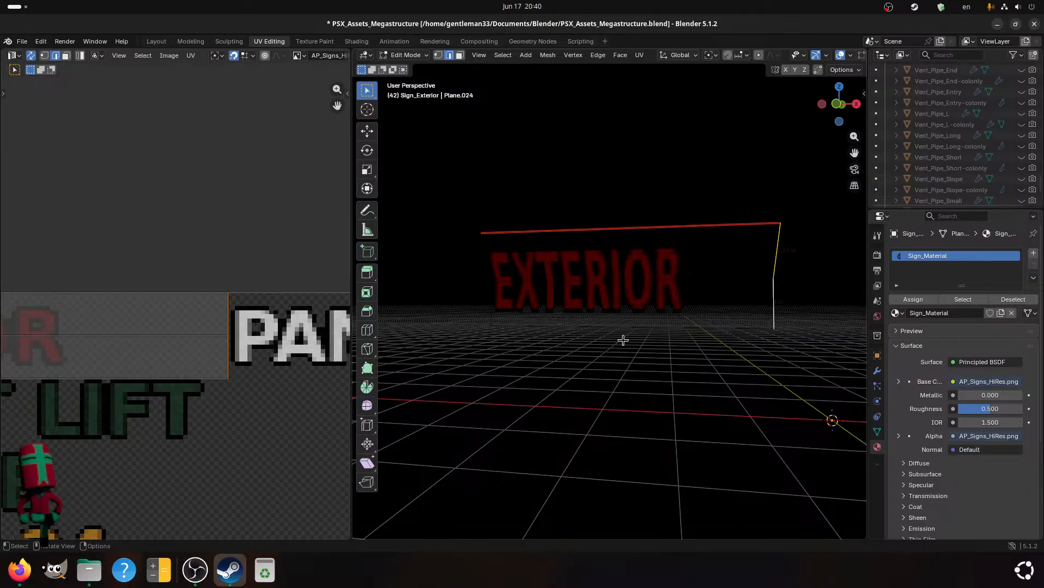
{"action": "scroll", "coordinate": [217, 405], "scroll_direction": "down", "scroll_amount": 6}
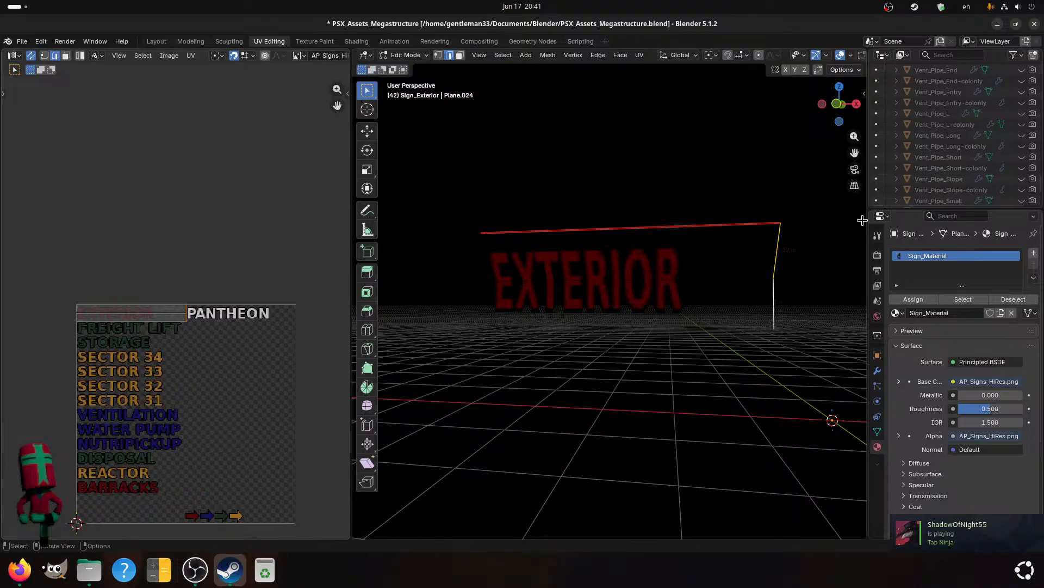
- Show Vent_Pipe_T in the scene for a size comparison with the sign, and hide it again
{"action": "scroll", "coordinate": [960, 149], "scroll_direction": "down", "scroll_amount": 3}
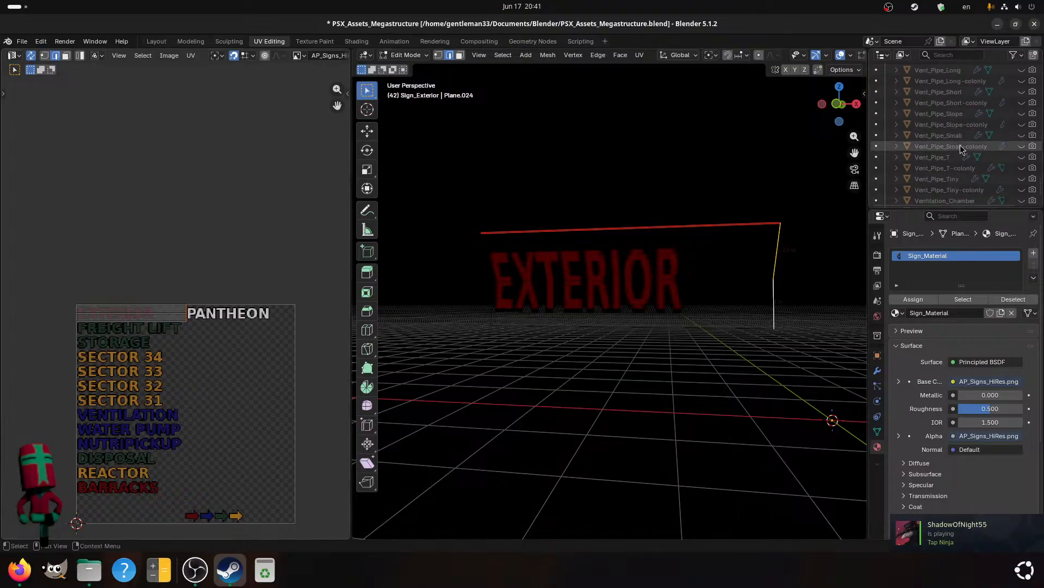
{"action": "left_click", "coordinate": [1021, 156]}
{"action": "scroll", "coordinate": [857, 216], "scroll_direction": "down", "scroll_amount": 3}
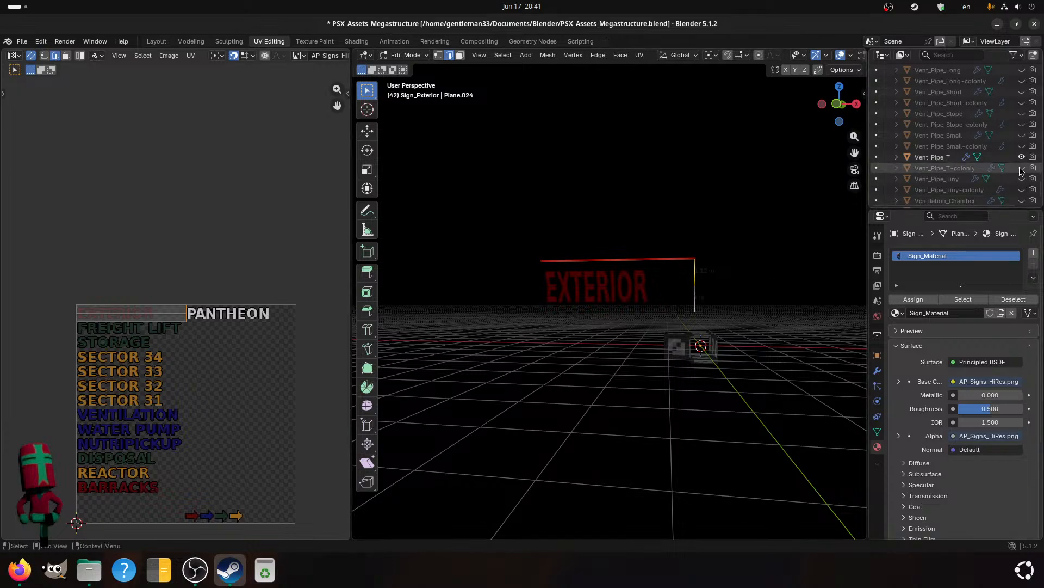
{"action": "scroll", "coordinate": [990, 163], "scroll_direction": "up", "scroll_amount": 3}
{"action": "scroll", "coordinate": [991, 181], "scroll_direction": "down", "scroll_amount": 3}
{"action": "left_click", "coordinate": [1022, 169]}
{"action": "left_click", "coordinate": [1022, 157]}
- Show Corridor_Intersection_T to compare its size with the Sign_Exterior mesh, and hide it again
{"action": "scroll", "coordinate": [961, 183], "scroll_direction": "up", "scroll_amount": 15}
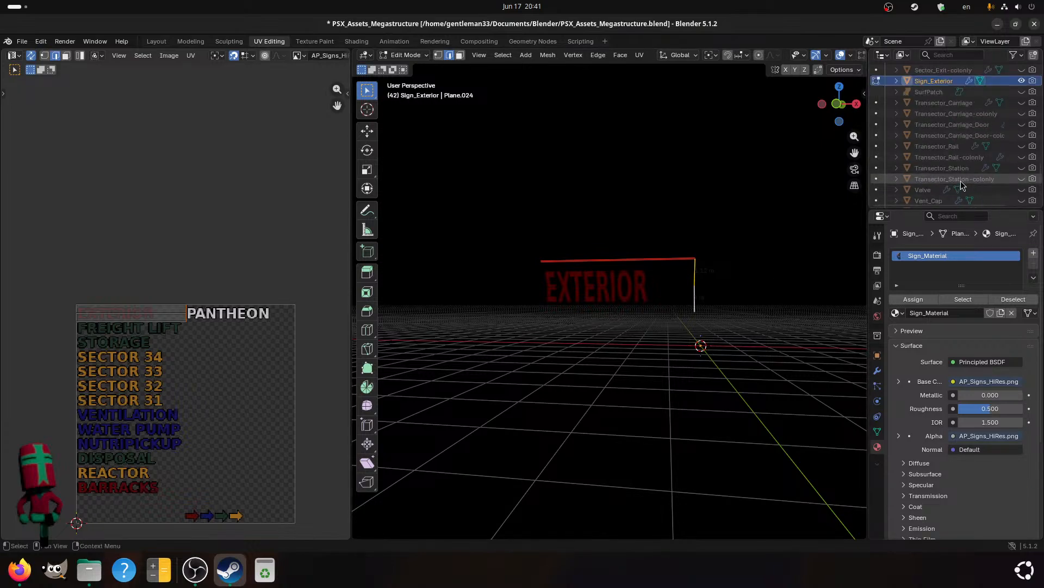
{"action": "scroll", "coordinate": [963, 183], "scroll_direction": "up", "scroll_amount": 15}
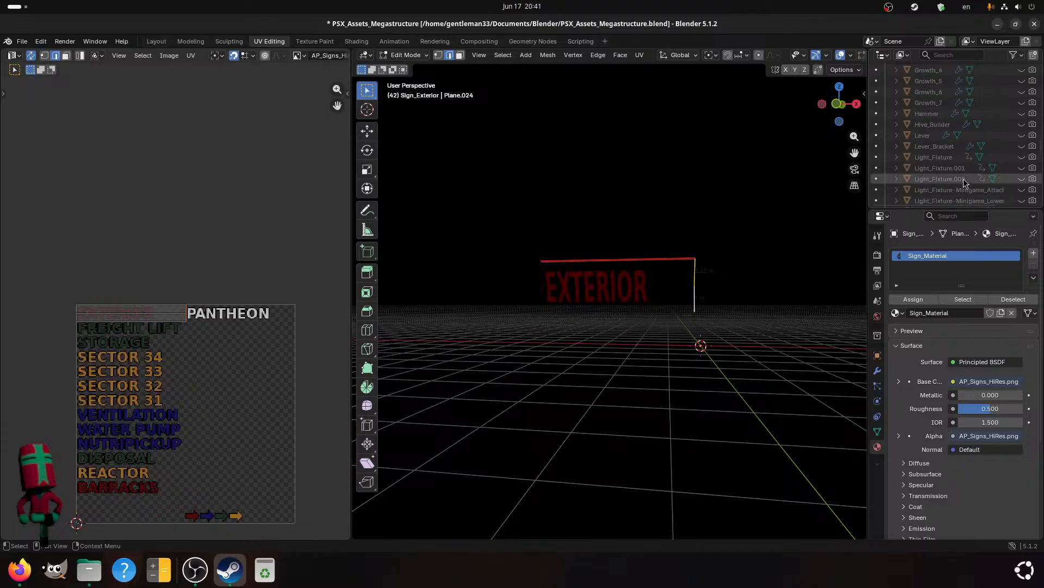
{"action": "scroll", "coordinate": [989, 159], "scroll_direction": "up", "scroll_amount": 10}
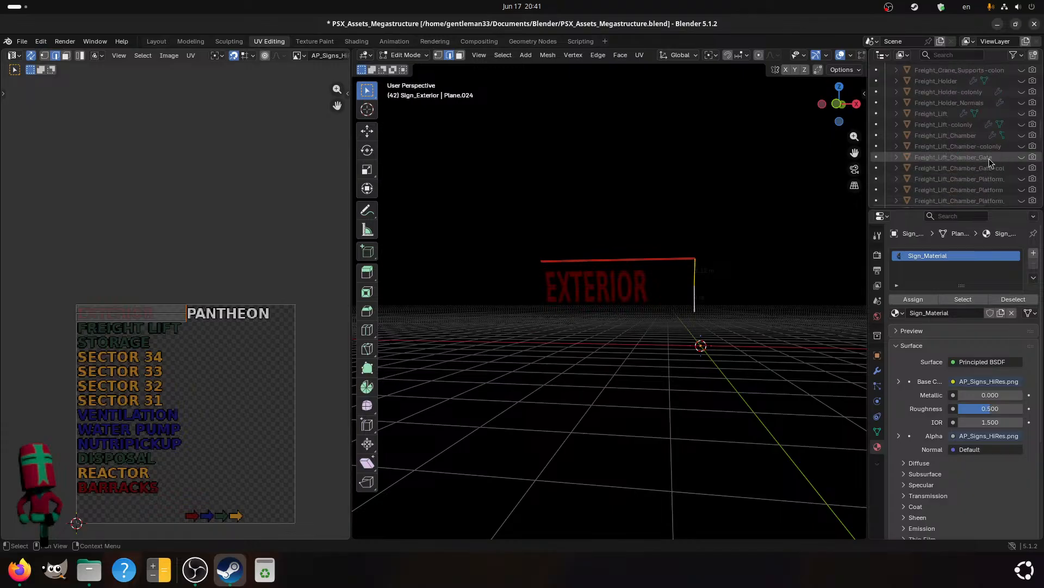
{"action": "scroll", "coordinate": [989, 158], "scroll_direction": "up", "scroll_amount": 5}
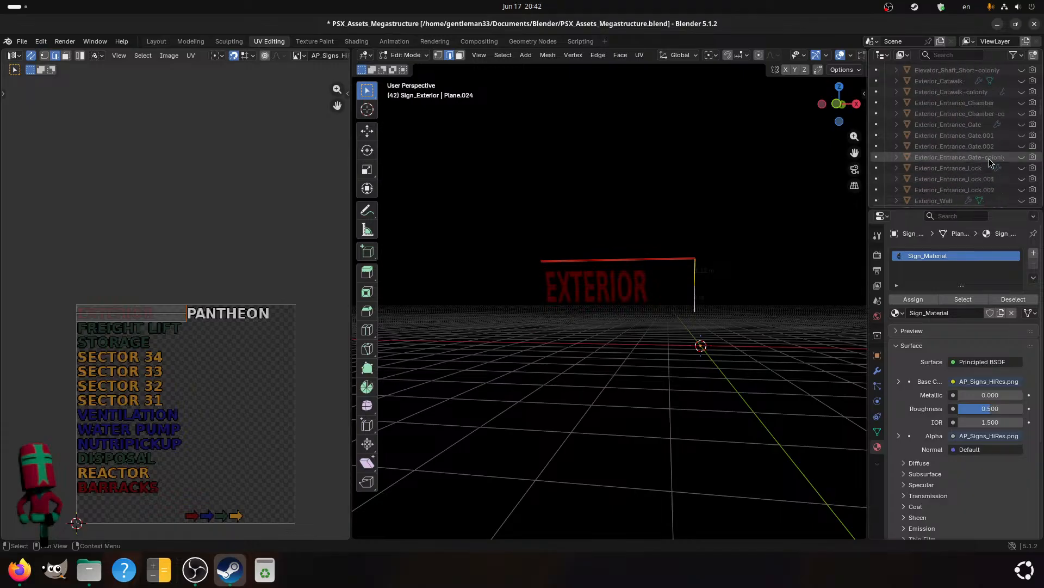
{"action": "scroll", "coordinate": [989, 159], "scroll_direction": "up", "scroll_amount": 8}
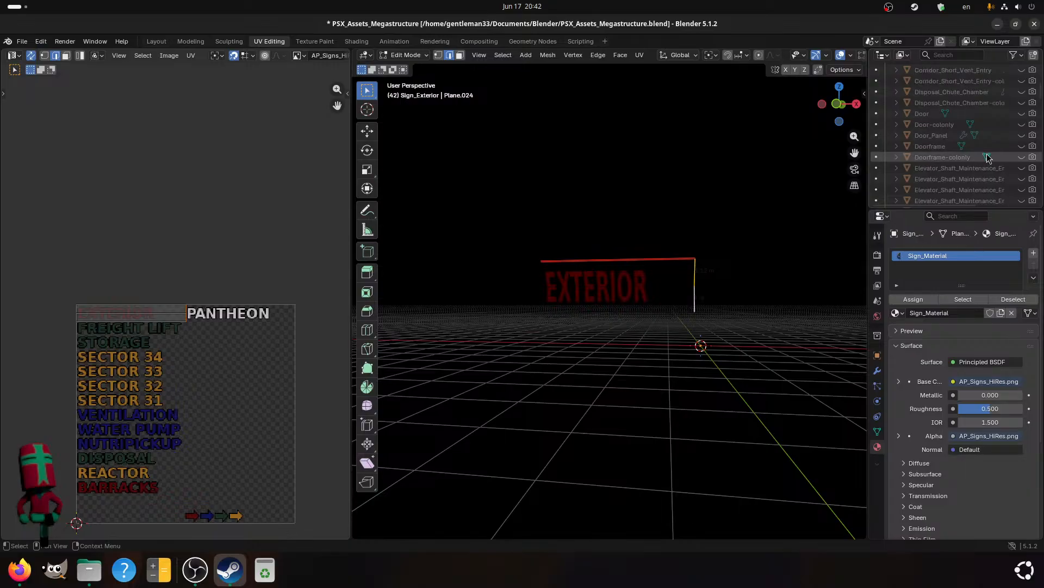
{"action": "scroll", "coordinate": [989, 157], "scroll_direction": "up", "scroll_amount": 5}
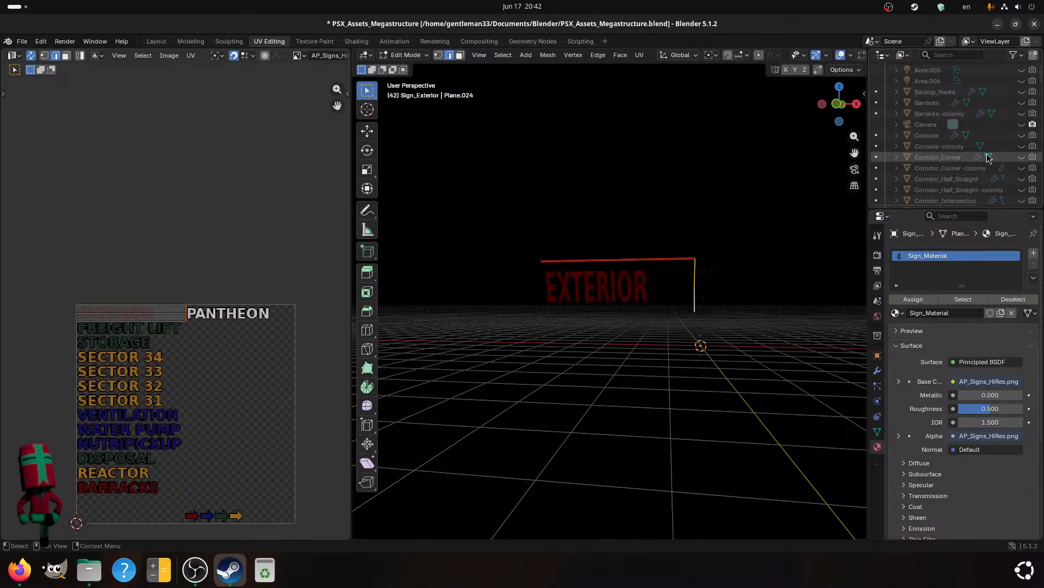
{"action": "scroll", "coordinate": [989, 157], "scroll_direction": "down", "scroll_amount": 4}
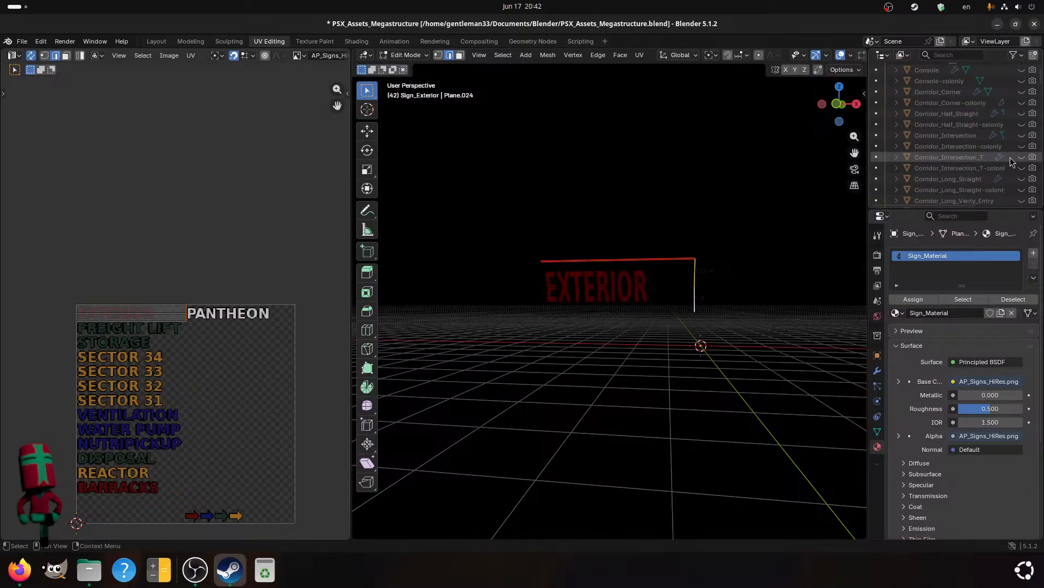
{"action": "left_click", "coordinate": [1022, 157]}
{"action": "middle_click_drag", "start_coordinate": [729, 305], "coordinate": [728, 329]}
{"action": "scroll", "coordinate": [745, 295], "scroll_direction": "up", "scroll_amount": 4}
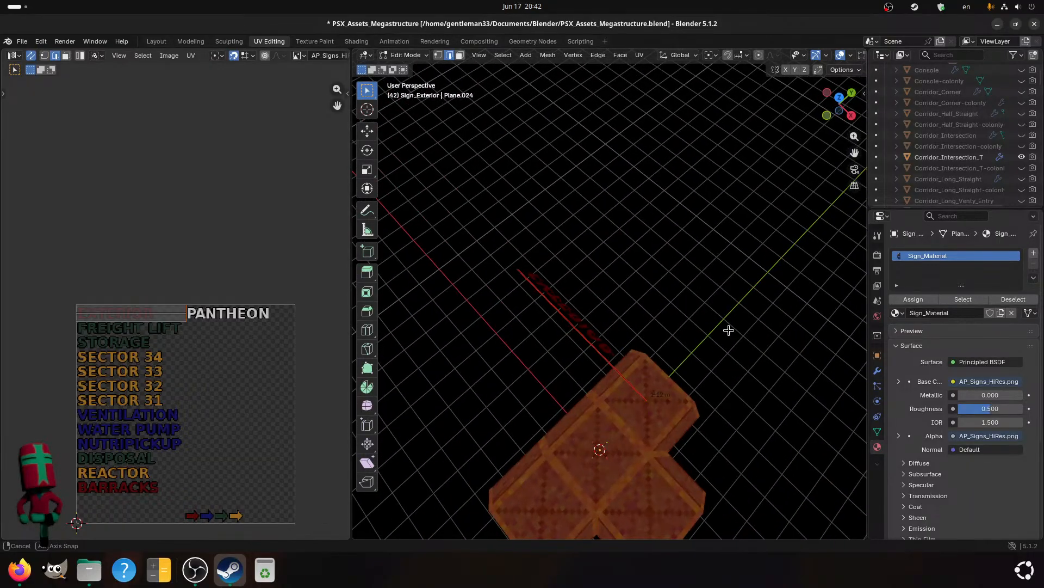
{"action": "left_click", "coordinate": [1022, 157]}
{"action": "middle_click_drag", "start_coordinate": [776, 276], "coordinate": [767, 248]}
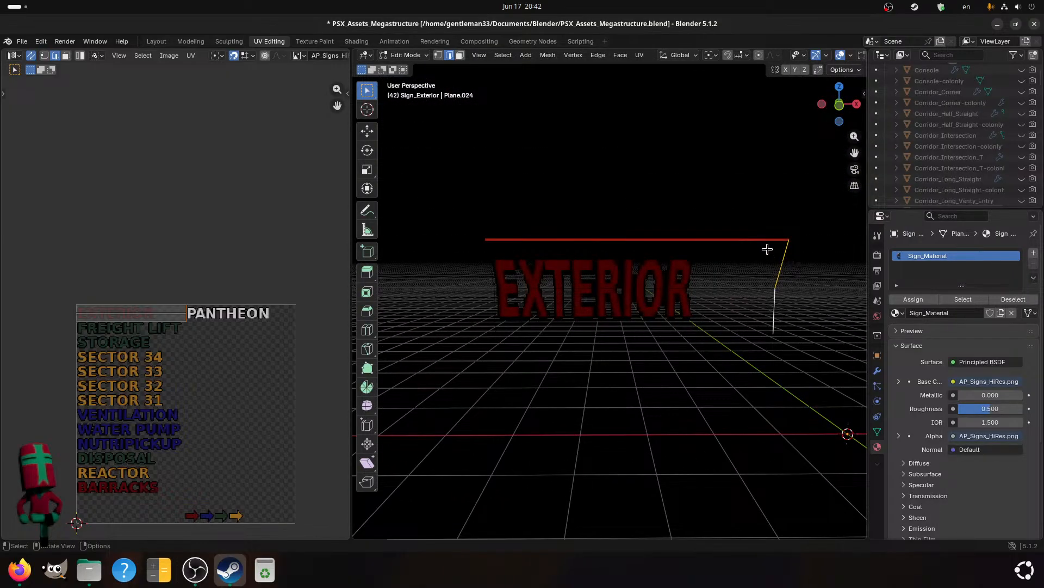
- Scale the whole Sign_Exterior wall mesh by about 0.967 along global X
{"action": "key", "text": "a"}
{"action": "scroll", "coordinate": [767, 270], "scroll_direction": "up", "scroll_amount": 3}
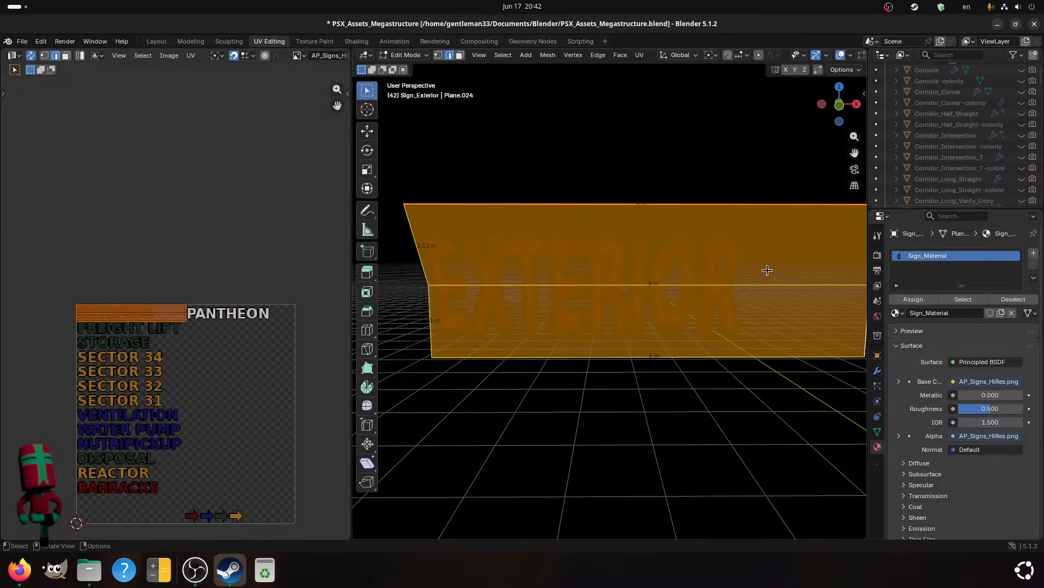
{"action": "scroll", "coordinate": [767, 270], "scroll_direction": "down", "scroll_amount": 2}
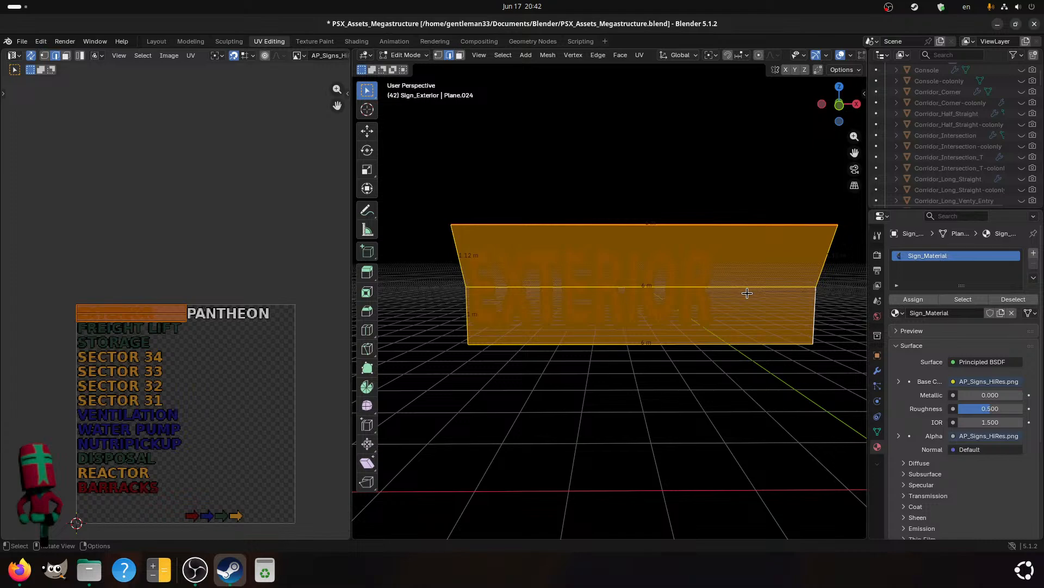
{"action": "key", "text": "s"}
{"action": "key", "text": "x"}
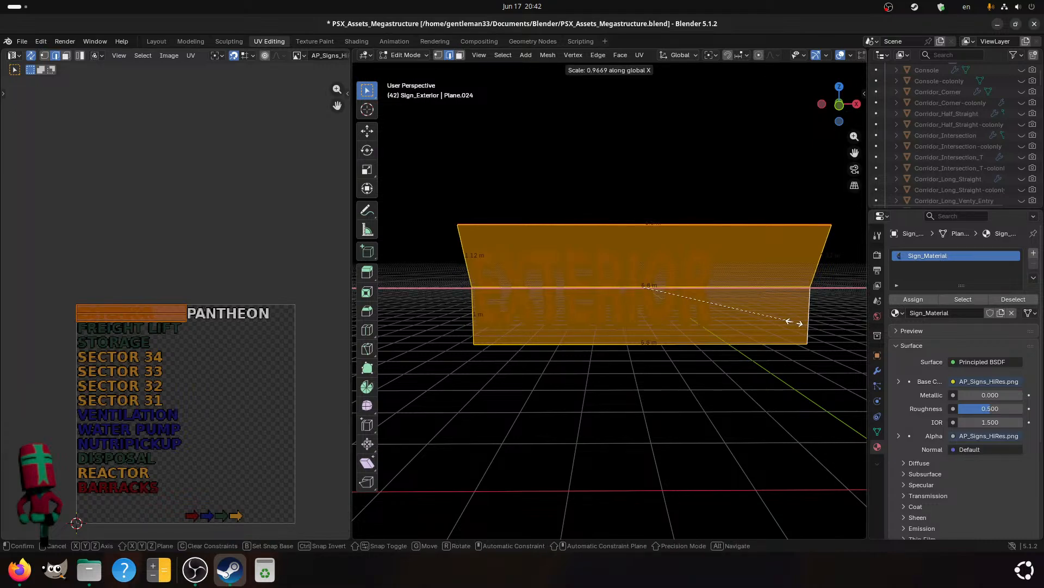
{"action": "left_click", "coordinate": [794, 322]}
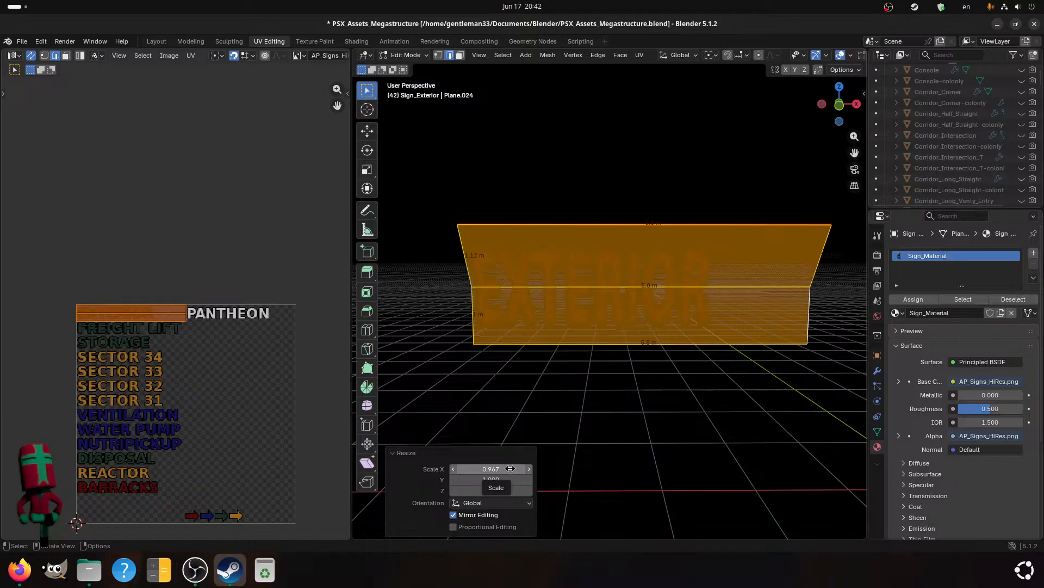
- Reduce the resize's Scale X to about 0.857, and set it to exactly 0.85
{"action": "mouse_move", "coordinate": [496, 469]}
{"action": "left_mouse_down"}
{"action": "mouse_move", "coordinate": [474, 470]}
{"action": "mouse_move", "coordinate": [489, 470]}
{"action": "left_mouse_up"}
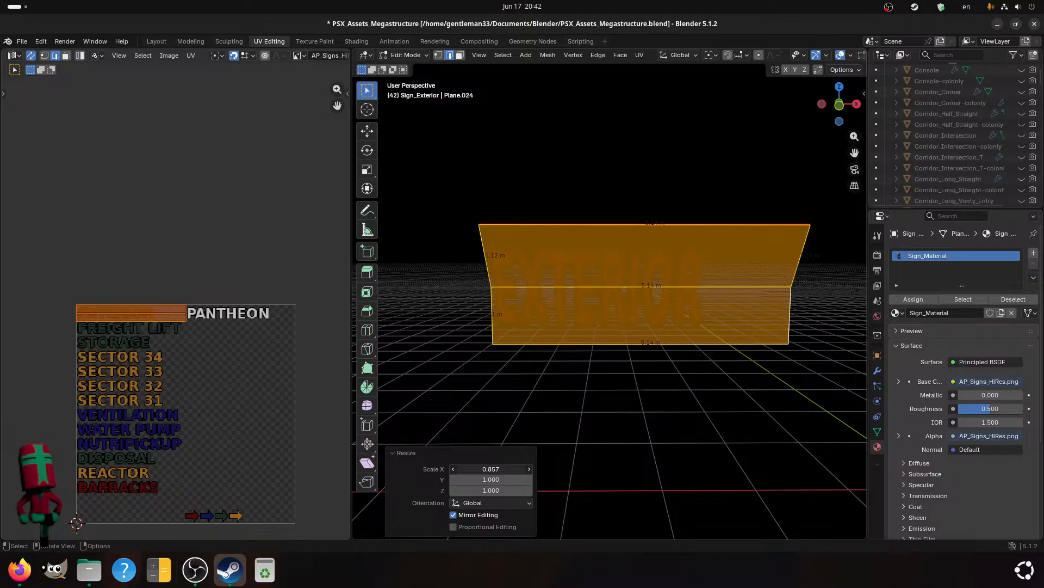
{"action": "left_click", "coordinate": [491, 469]}
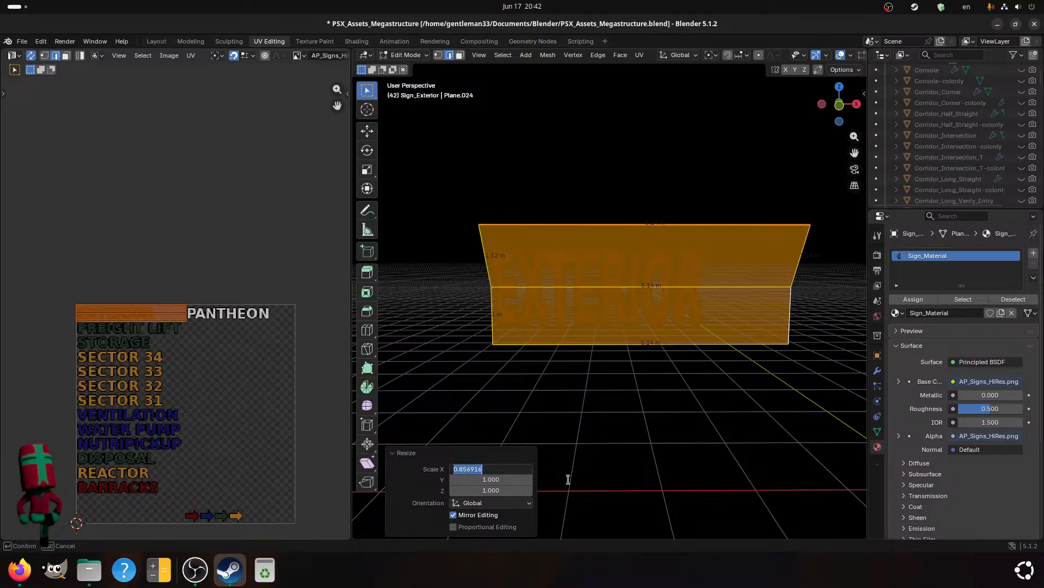
{"action": "type", "text": "0.85"}
{"action": "key", "text": "Return"}
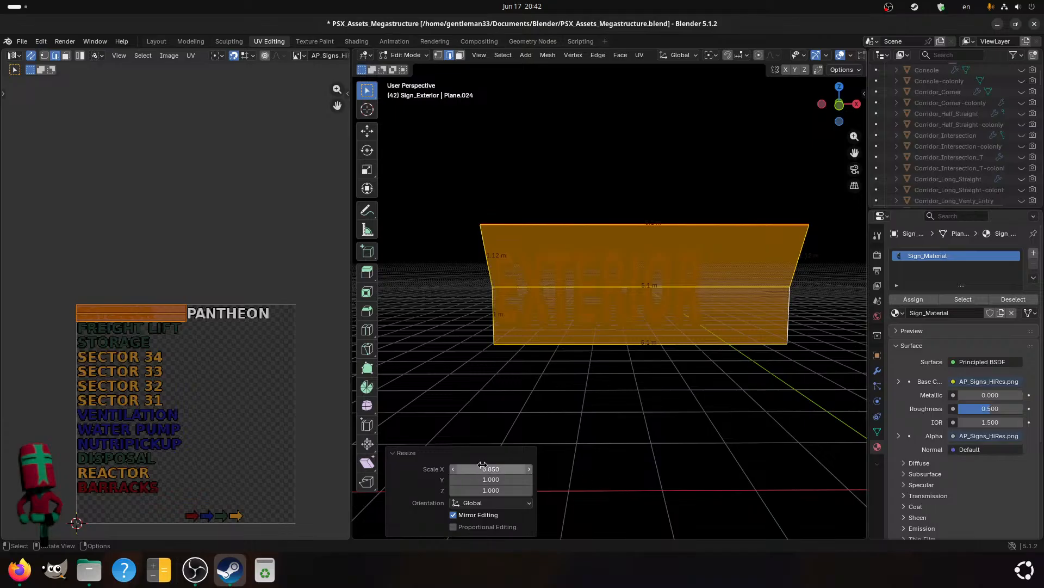
- Lower the resize's Scale X in 0.01 increments to 0.83, and enter 0.85 again
{"action": "left_click", "coordinate": [454, 471]}
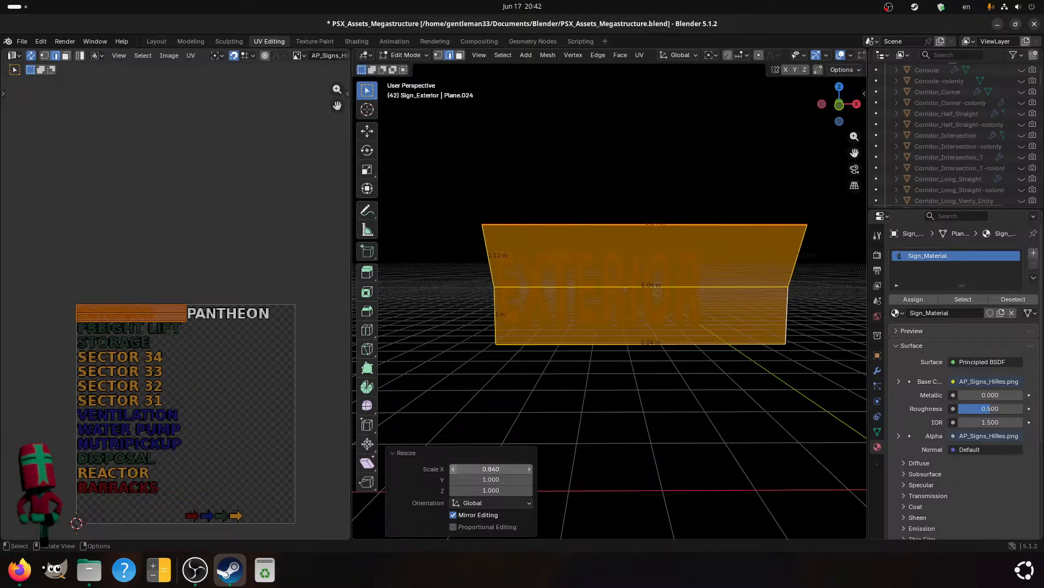
{"action": "left_click", "coordinate": [455, 472]}
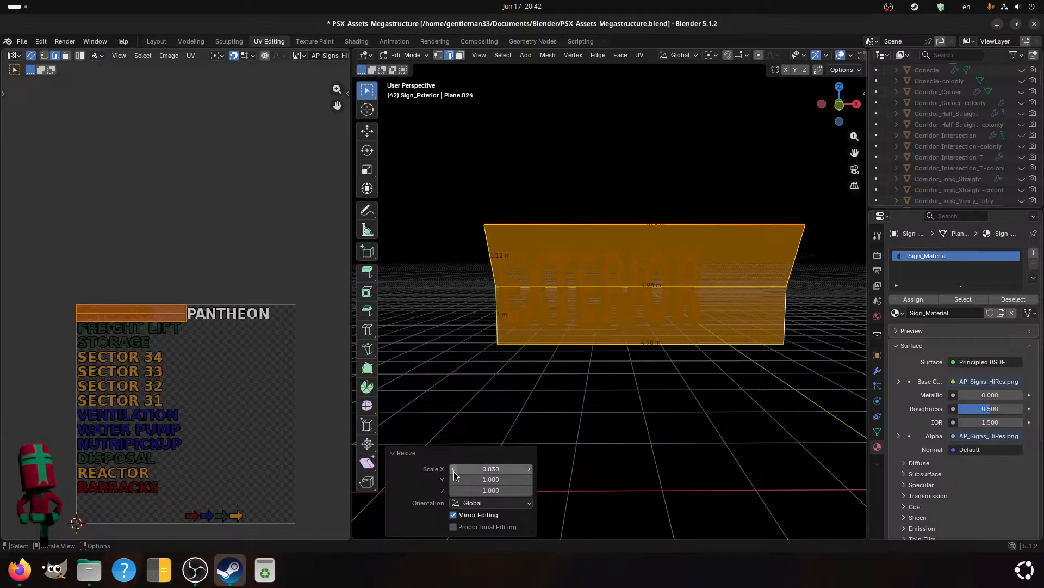
{"action": "left_click", "coordinate": [493, 469]}
{"action": "left_click", "coordinate": [493, 468]}
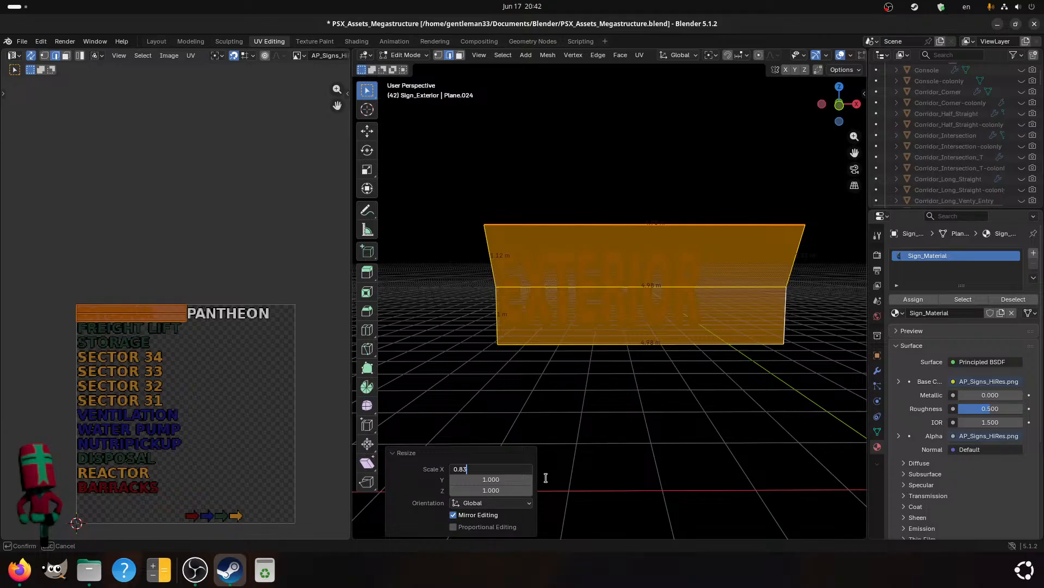
{"action": "key", "text": "BackSpace"}
{"action": "type", "text": "5"}
{"action": "key", "text": "Return"}
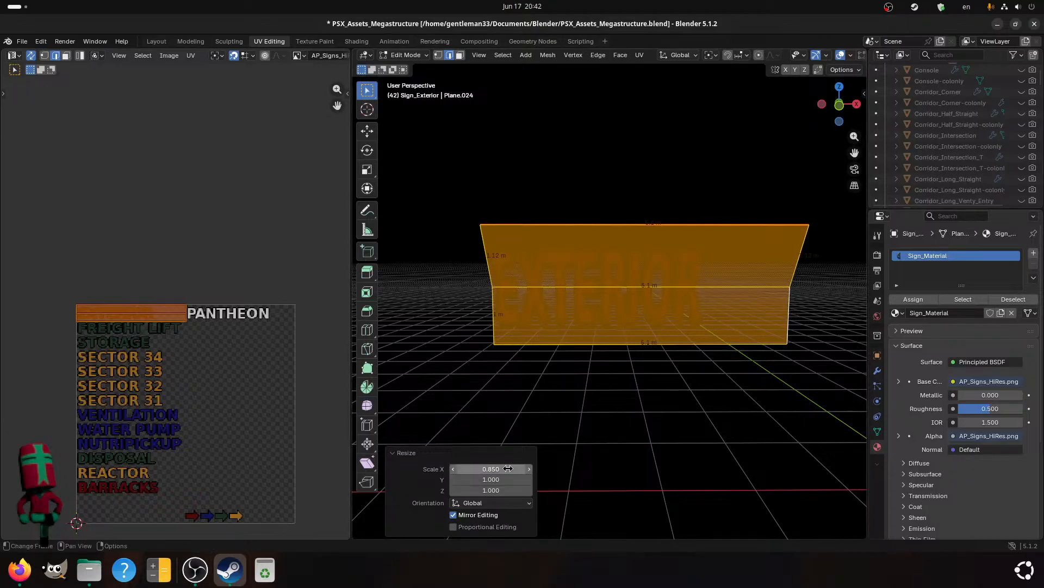
- Set the wall mesh resize's Scale X to 0.835
{"action": "left_click", "coordinate": [491, 468]}
{"action": "key", "text": "BackSpace"}
{"action": "type", "text": "35"}
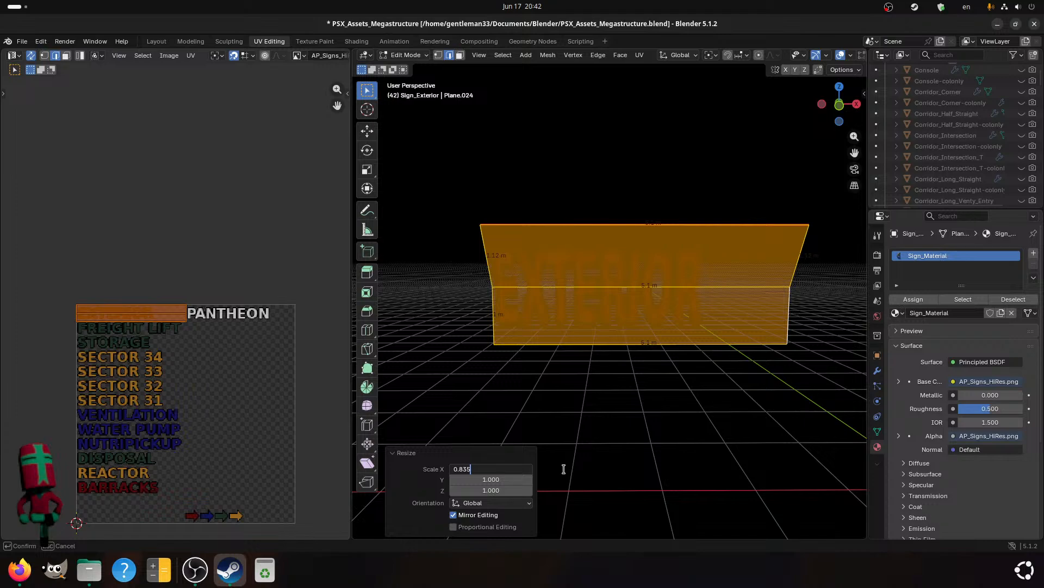
{"action": "key", "text": "Return"}
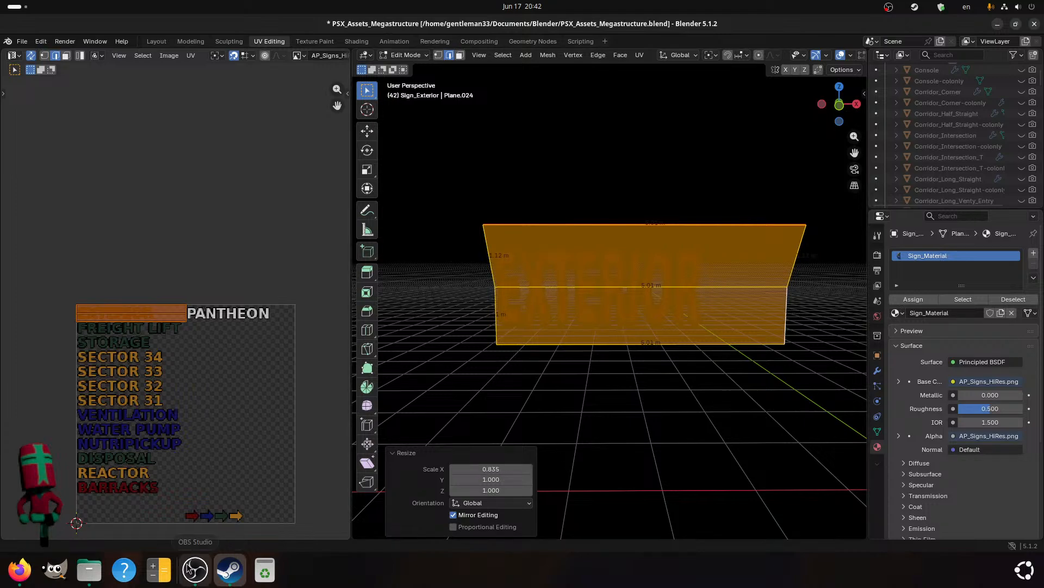
- Switch to the calculator and divide 6 by 5
{"action": "left_click", "coordinate": [155, 570]}
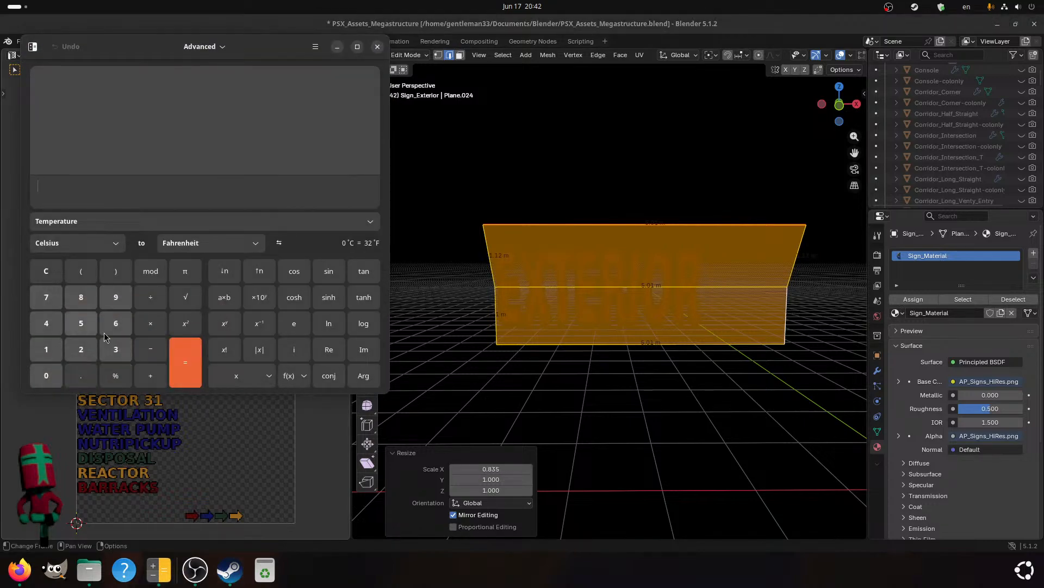
{"action": "left_click", "coordinate": [106, 329]}
{"action": "left_click", "coordinate": [160, 302]}
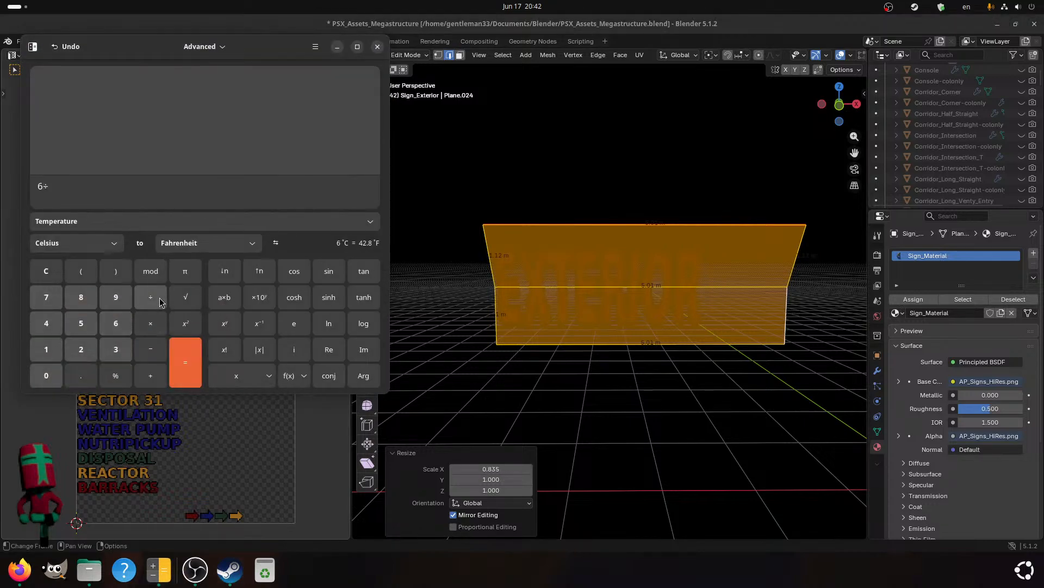
{"action": "left_click", "coordinate": [90, 327]}
{"action": "left_click", "coordinate": [184, 359]}
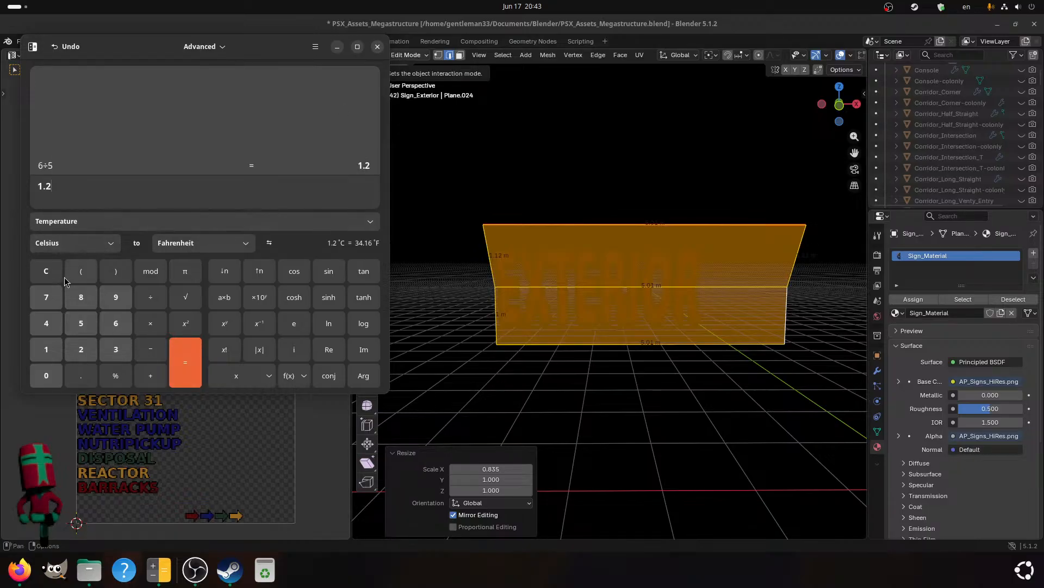
- Clear the calculator entry and divide 5 by 6
{"action": "left_click", "coordinate": [49, 273]}
{"action": "left_click", "coordinate": [81, 322]}
{"action": "left_click", "coordinate": [151, 297]}
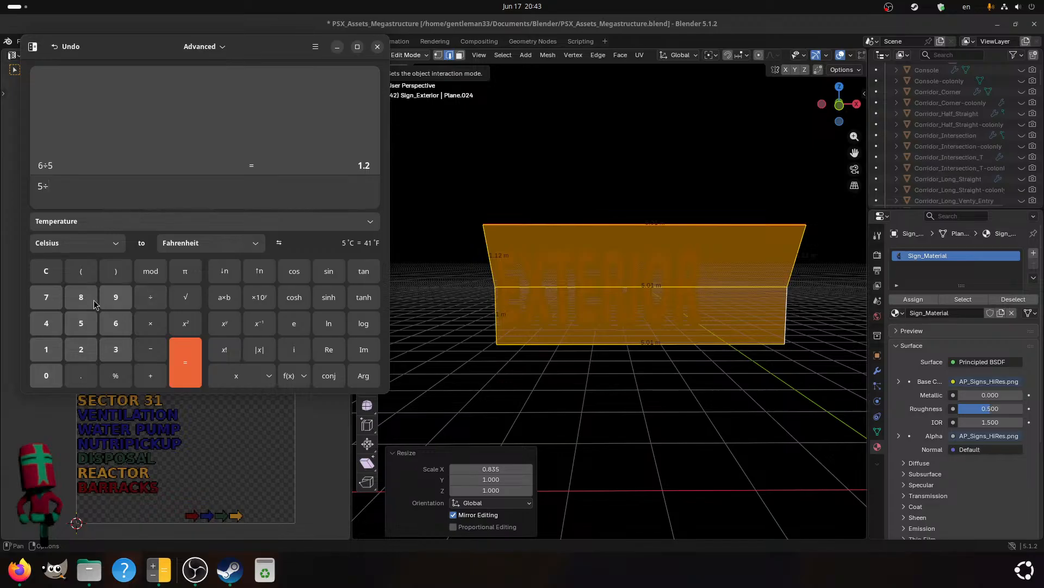
{"action": "left_click", "coordinate": [127, 332]}
{"action": "left_click", "coordinate": [185, 362]}
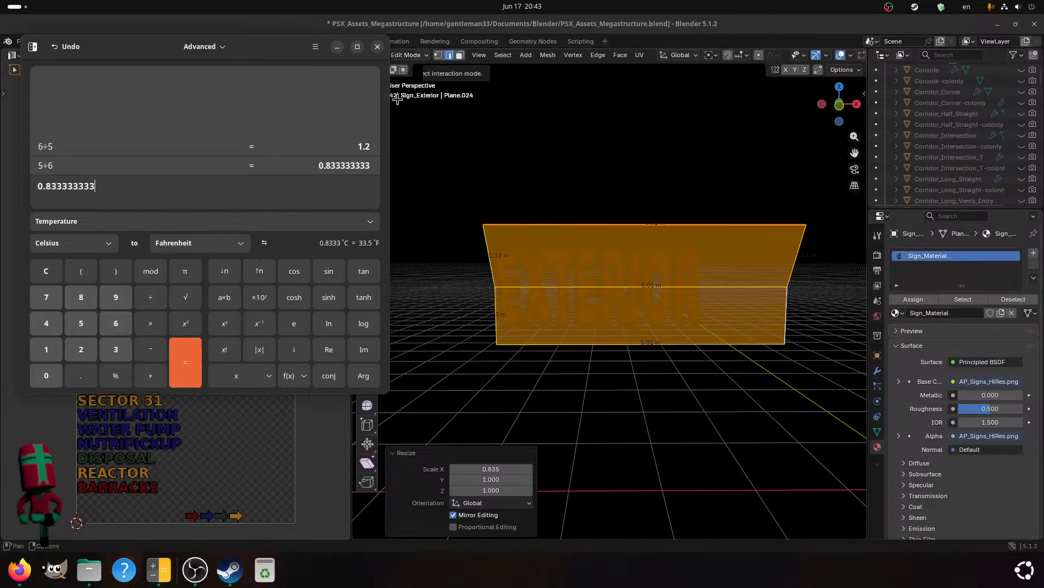
- Close the calculator and set the wall mesh resize's Scale X to 0.833 in Blender
{"action": "left_click", "coordinate": [377, 47]}
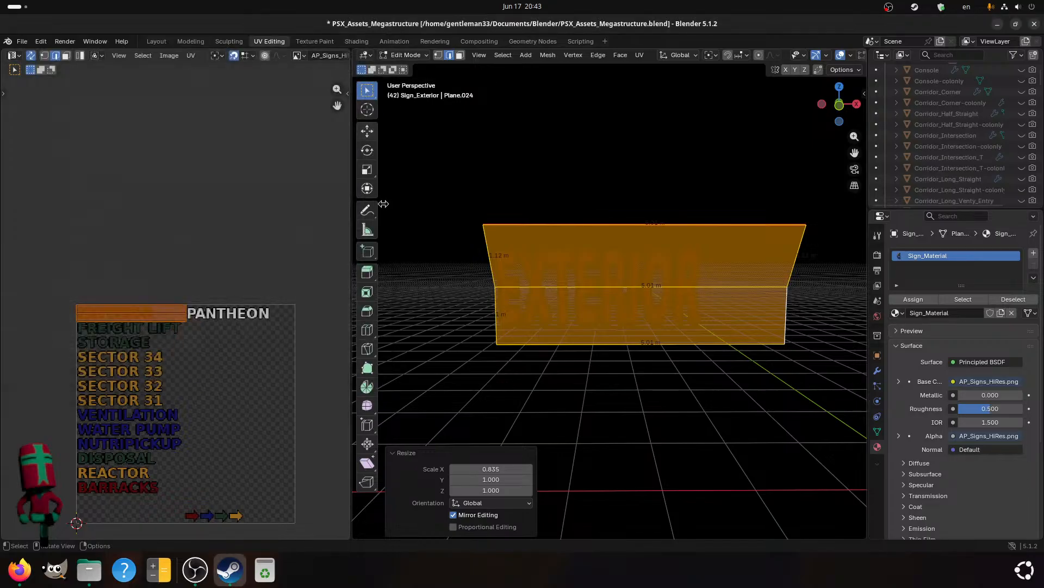
{"action": "left_click", "coordinate": [489, 469]}
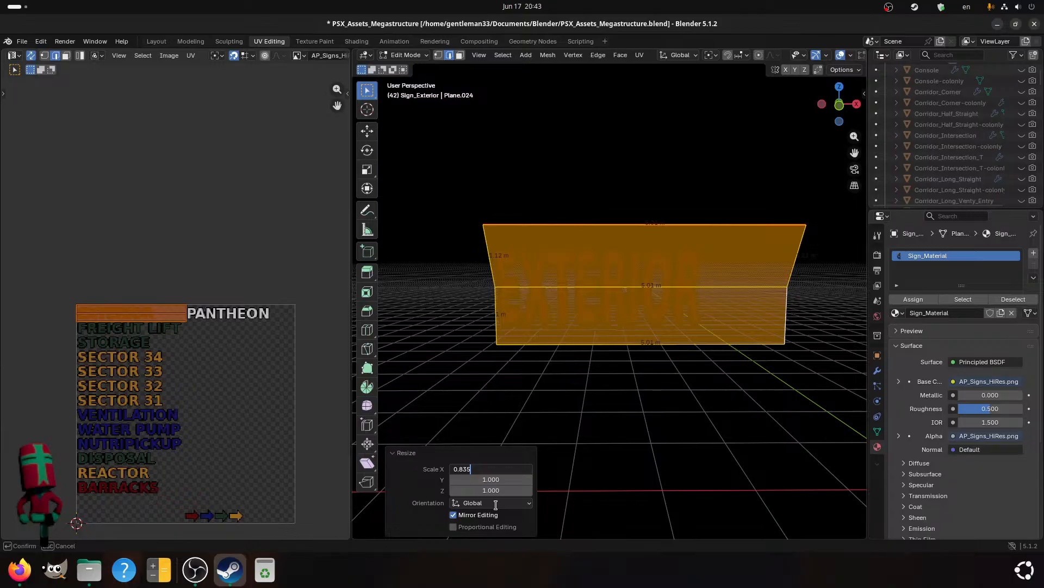
{"action": "key", "text": "Return"}
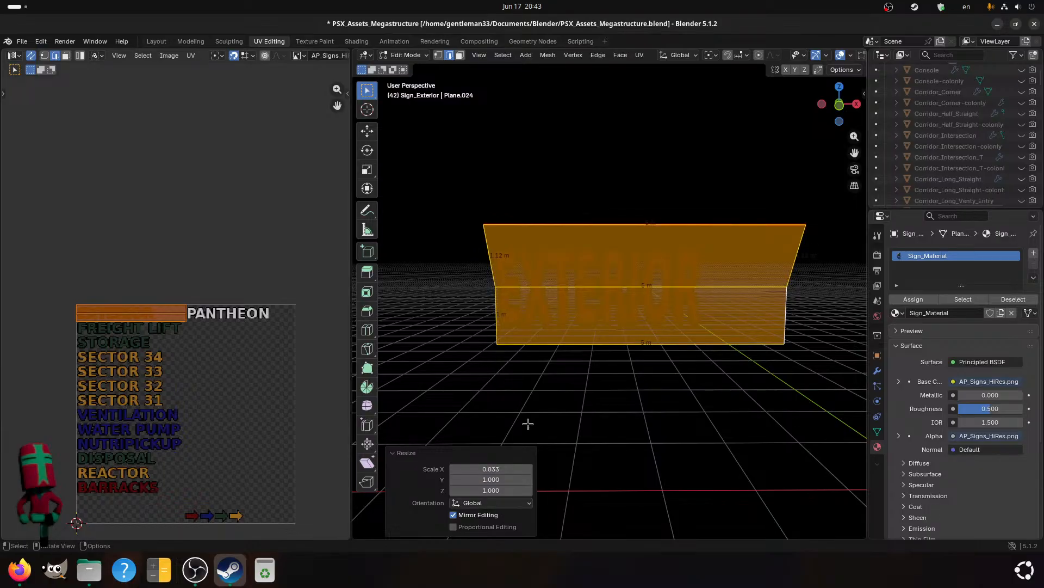
- Move the right edge of the sign's UV island about -0.146 along X, to just past the final R of the EXTERIOR lettering
{"action": "scroll", "coordinate": [186, 273], "scroll_direction": "up", "scroll_amount": 6}
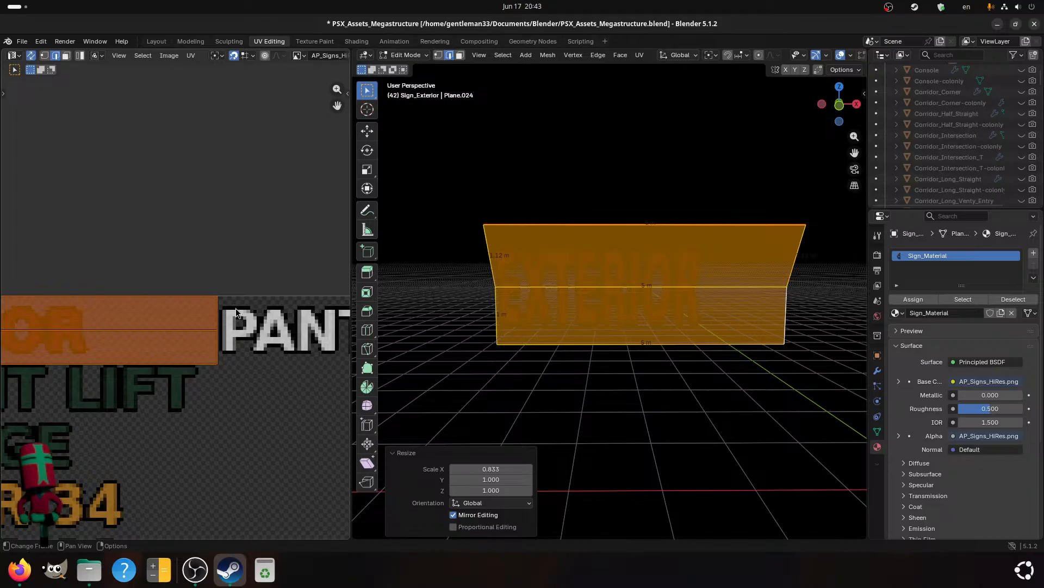
{"action": "left_click", "coordinate": [223, 329]}
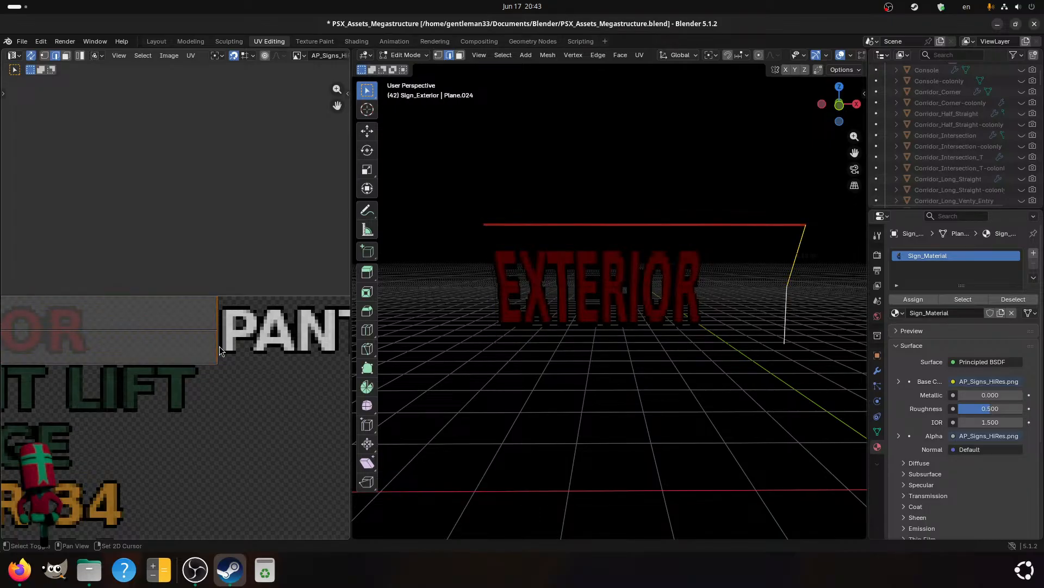
{"action": "middle_click_drag", "start_coordinate": [220, 348], "coordinate": [338, 317]}
{"action": "scroll", "coordinate": [303, 320], "scroll_direction": "up", "scroll_amount": 1}
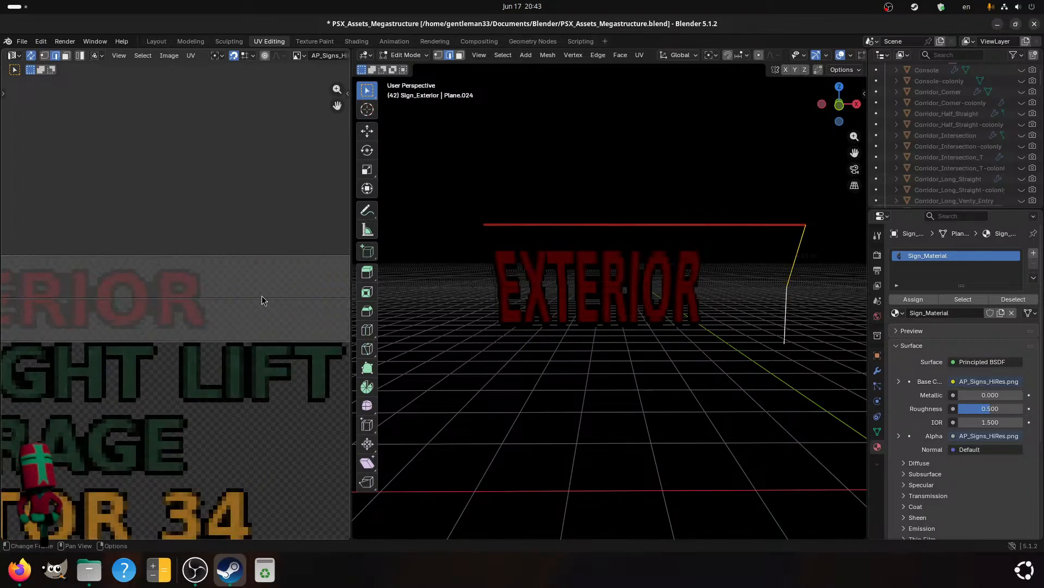
{"action": "key", "text": "g"}
{"action": "key", "text": "x"}
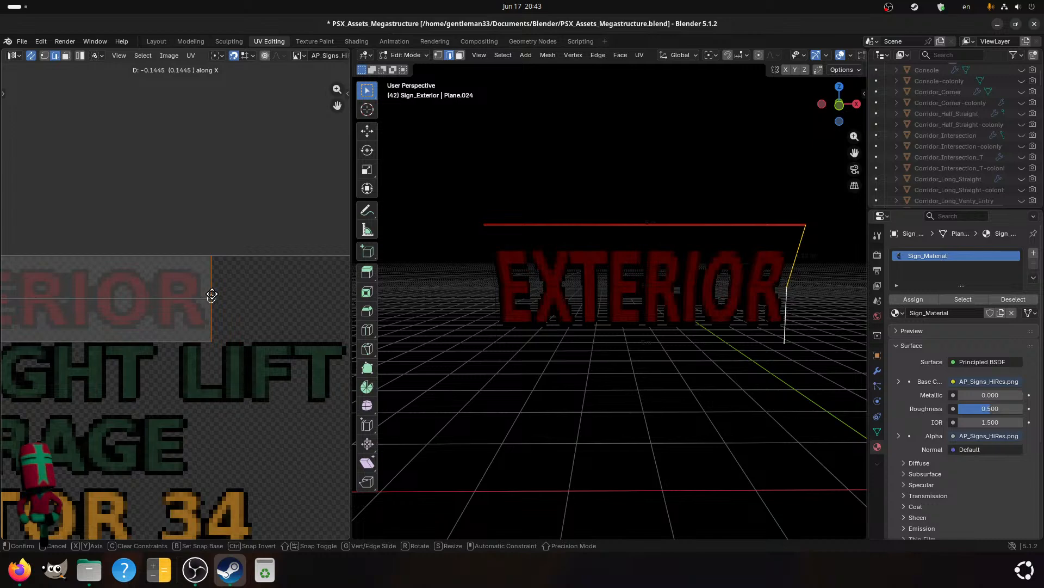
{"action": "left_click", "coordinate": [209, 295]}
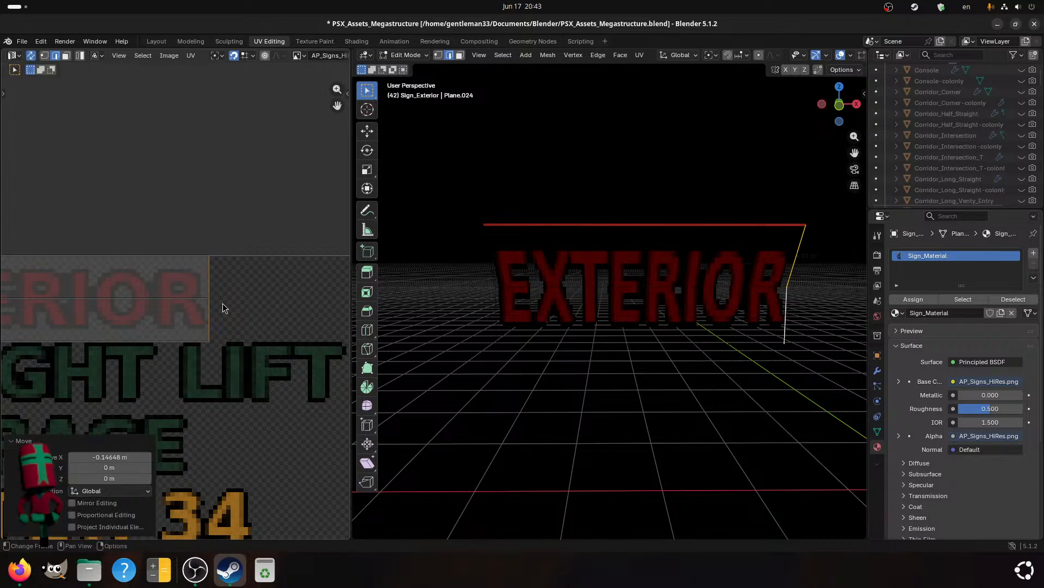
{"action": "scroll", "coordinate": [581, 326], "scroll_direction": "up", "scroll_amount": 1}
{"action": "scroll", "coordinate": [581, 328], "scroll_direction": "down", "scroll_amount": 2}
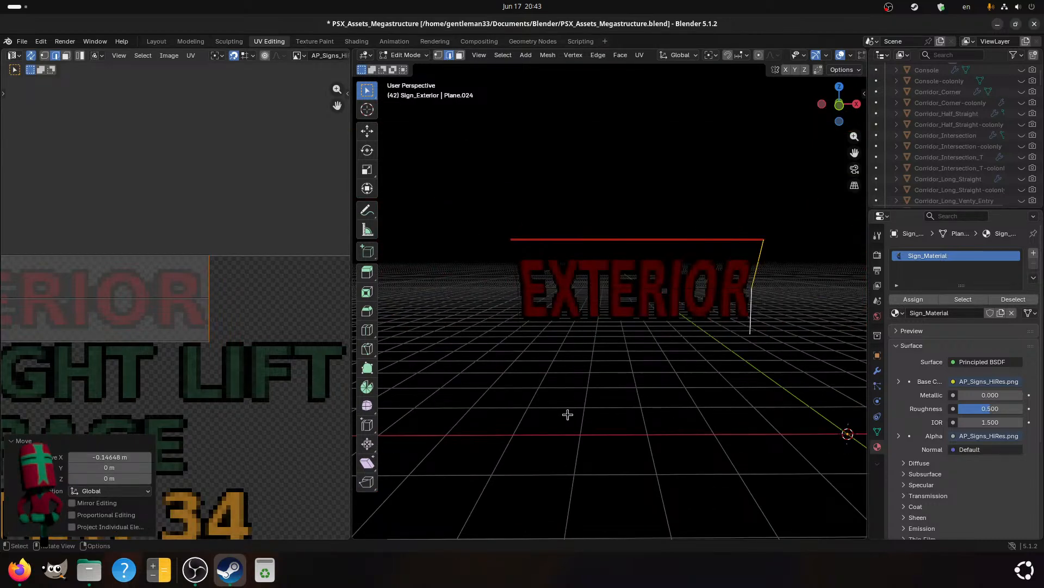
{"action": "scroll", "coordinate": [620, 357], "scroll_direction": "up", "scroll_amount": 3}
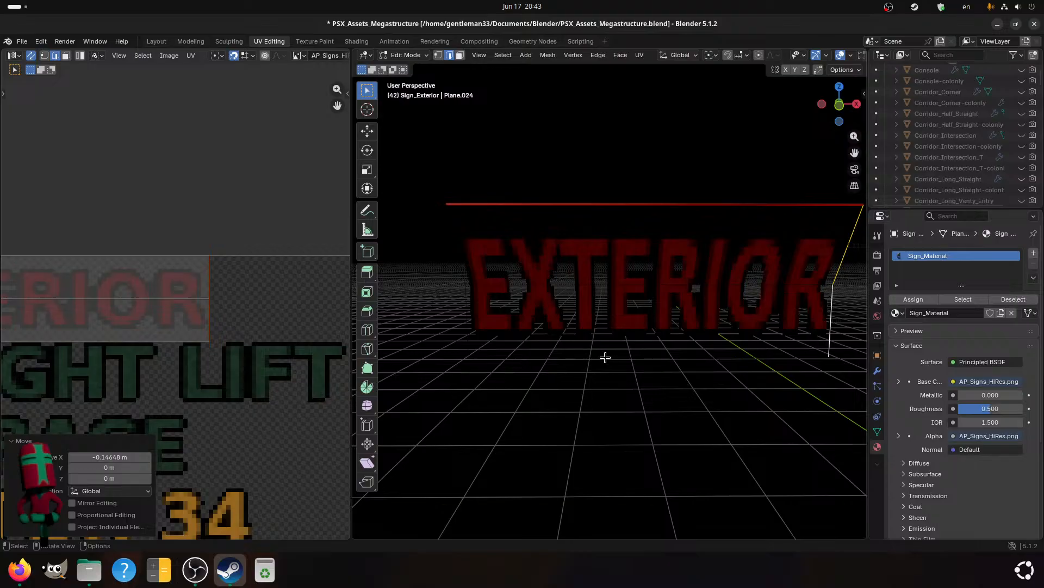
{"action": "scroll", "coordinate": [527, 299], "scroll_direction": "down", "scroll_amount": 1}
{"action": "scroll", "coordinate": [182, 318], "scroll_direction": "down", "scroll_amount": 2}
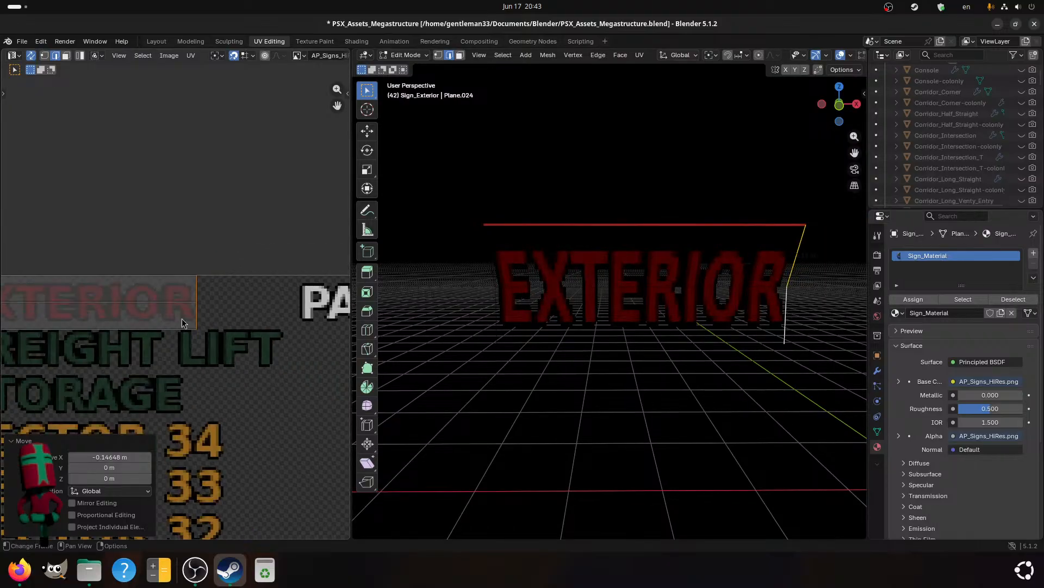
{"action": "scroll", "coordinate": [175, 319], "scroll_direction": "up", "scroll_amount": 1}
{"action": "scroll", "coordinate": [177, 308], "scroll_direction": "up", "scroll_amount": 2}
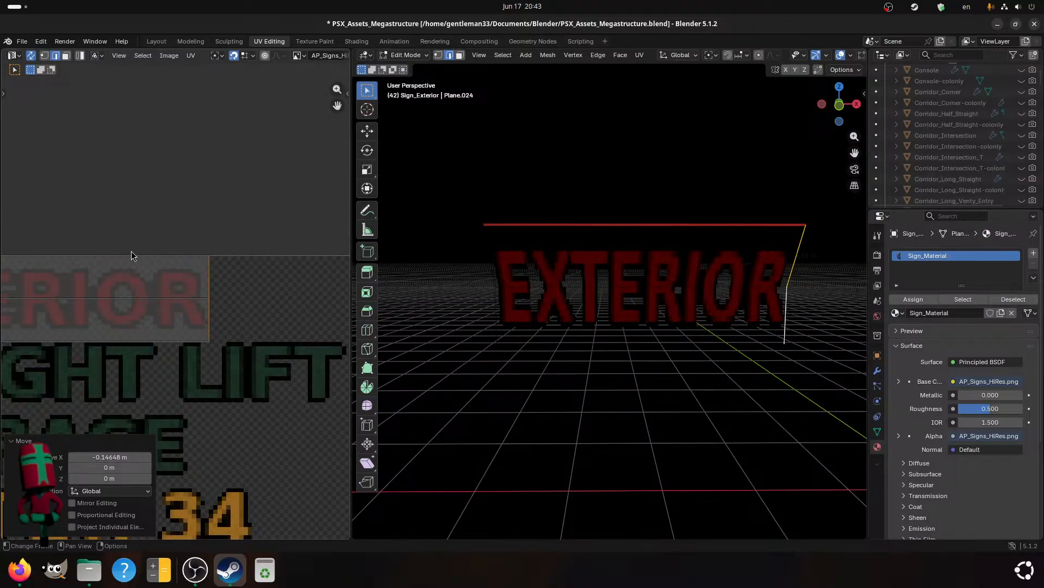
{"action": "scroll", "coordinate": [132, 251], "scroll_direction": "up", "scroll_amount": 2}
{"action": "key", "text": "g"}
{"action": "key", "text": "y"}
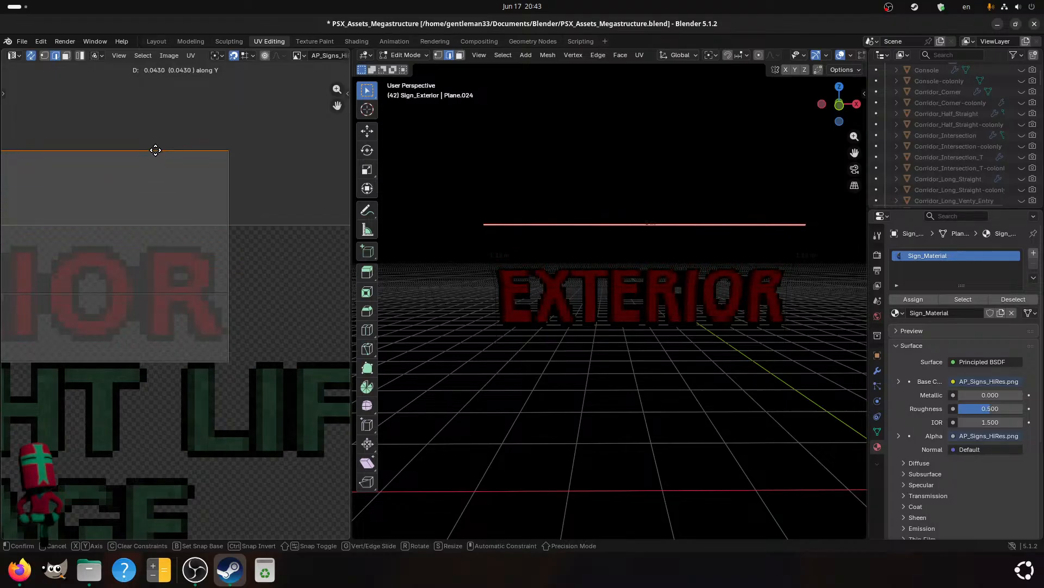
{"action": "right_click", "coordinate": [160, 204]}
- Examine the EXTERIOR sign mesh from several angles and its UV placement on the signs texture
{"action": "scroll", "coordinate": [588, 308], "scroll_direction": "down", "scroll_amount": 3}
{"action": "mouse_move", "coordinate": [588, 308]}
{"action": "middle_mouse_down"}
{"action": "mouse_move", "coordinate": [518, 327]}
{"action": "mouse_move", "coordinate": [582, 298]}
{"action": "middle_mouse_up"}
{"action": "scroll", "coordinate": [583, 298], "scroll_direction": "up", "scroll_amount": 2}
{"action": "scroll", "coordinate": [583, 298], "scroll_direction": "up", "scroll_amount": 3}
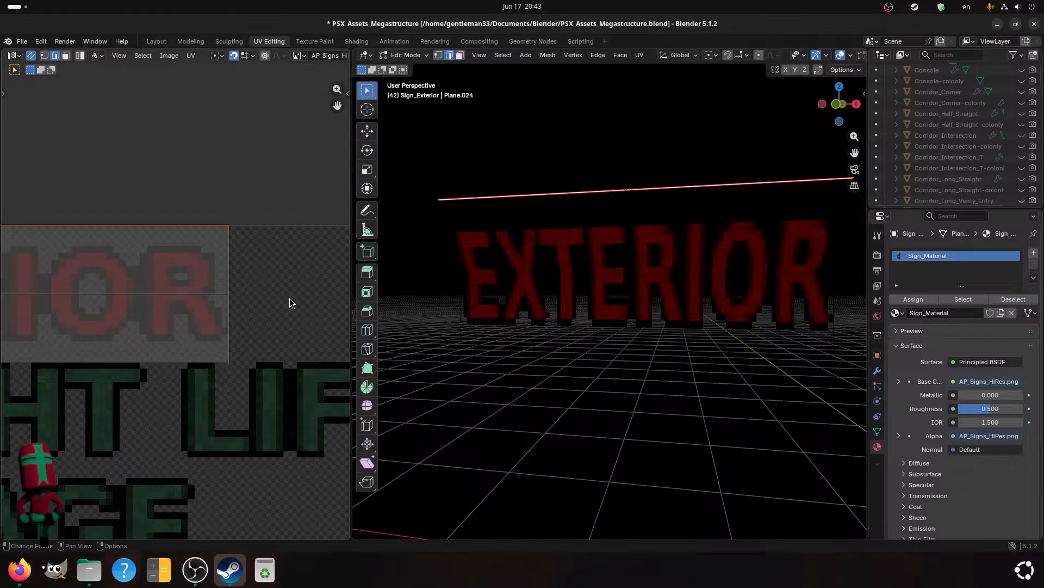
{"action": "scroll", "coordinate": [269, 291], "scroll_direction": "down", "scroll_amount": 5}
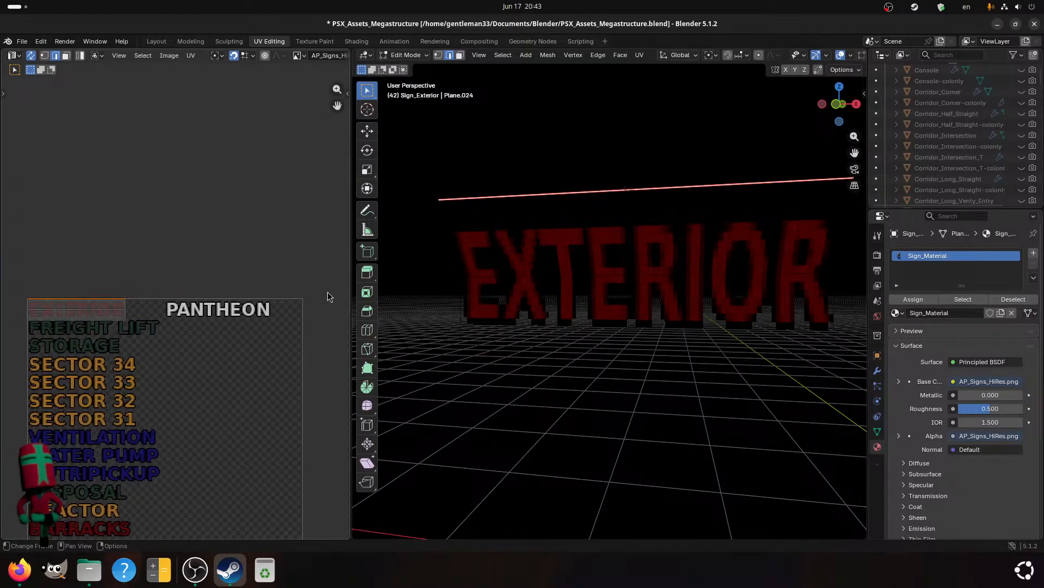
{"action": "scroll", "coordinate": [719, 297], "scroll_direction": "up", "scroll_amount": 2}
{"action": "scroll", "coordinate": [720, 297], "scroll_direction": "down", "scroll_amount": 5}
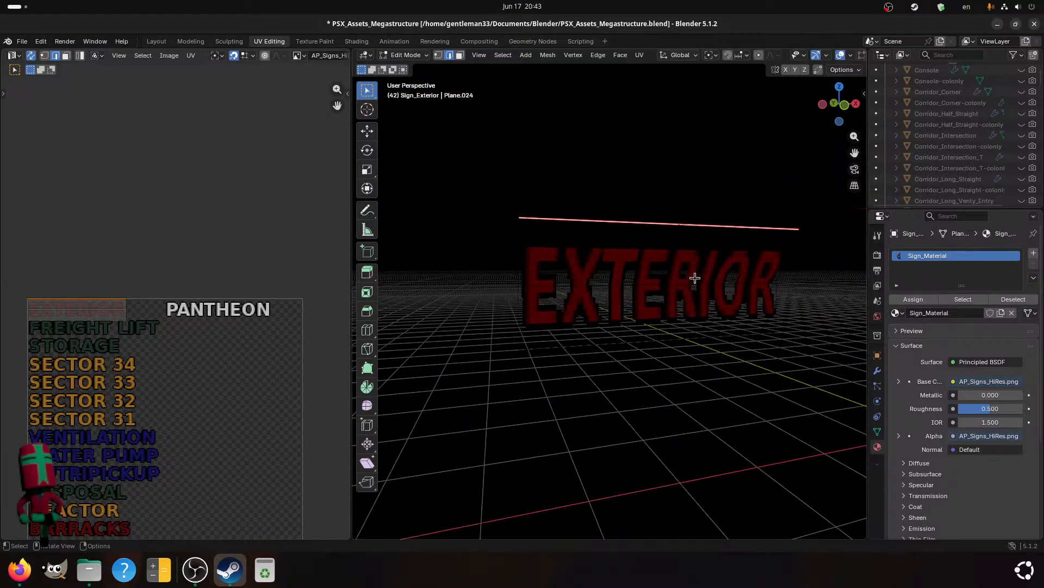
{"action": "middle_click_drag", "start_coordinate": [611, 301], "coordinate": [648, 299]}
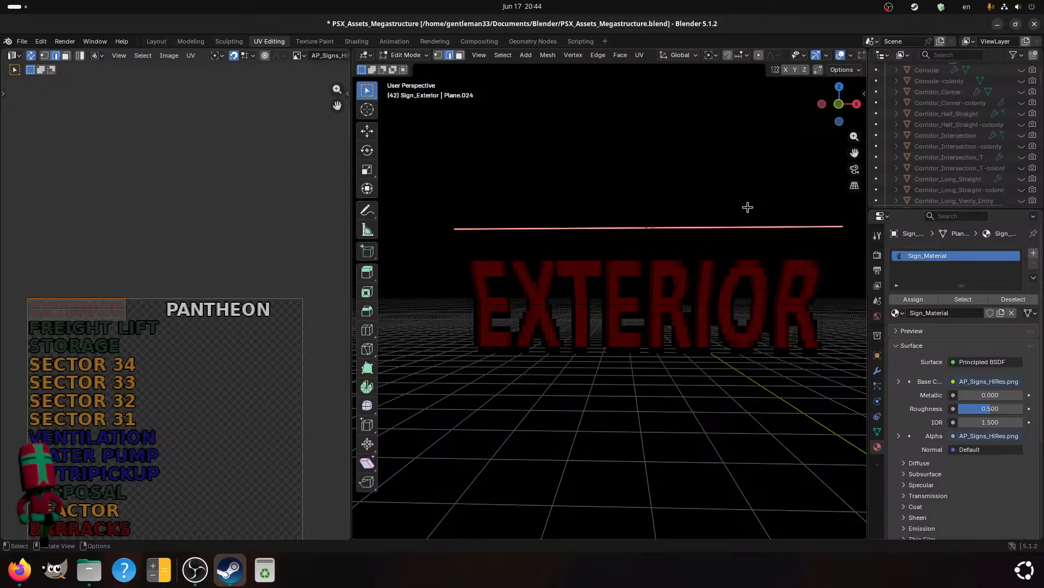
- Open the calculator and enter the division 17÷128
{"action": "left_click", "coordinate": [159, 569]}
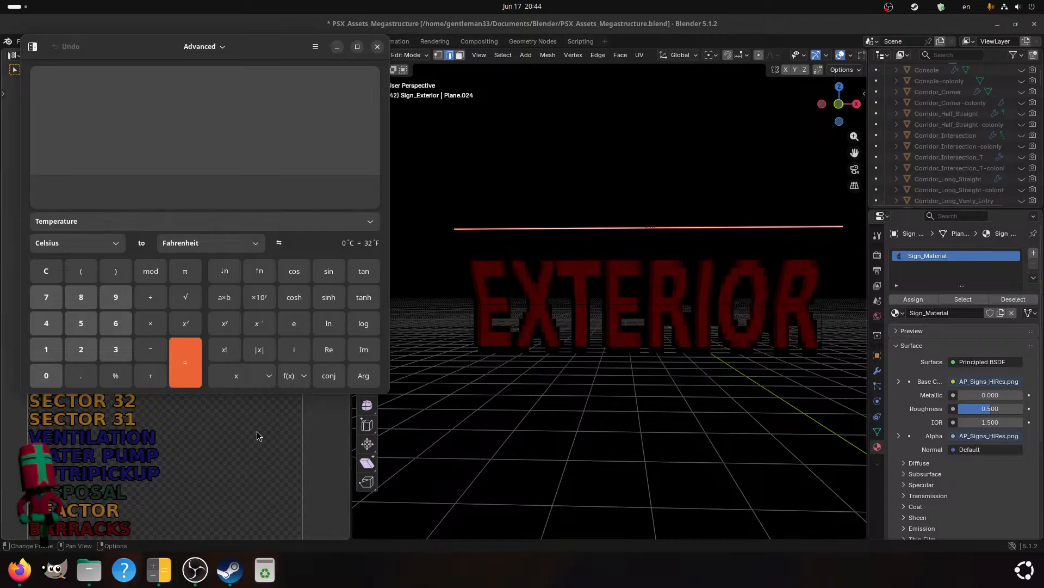
{"action": "type", "text": "17/"}
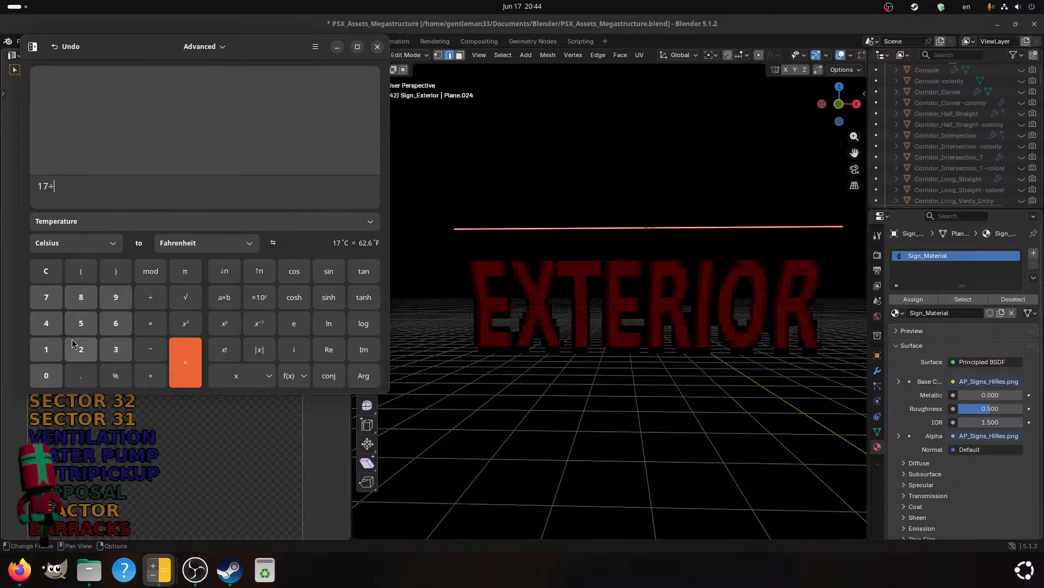
{"action": "left_click", "coordinate": [46, 349]}
{"action": "left_click", "coordinate": [81, 349]}
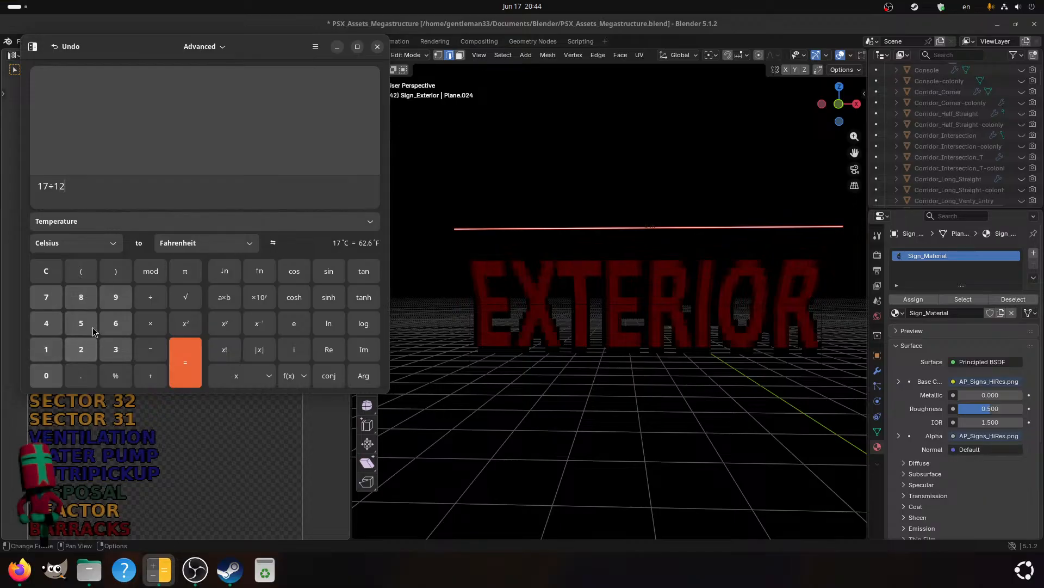
{"action": "left_click", "coordinate": [82, 297]}
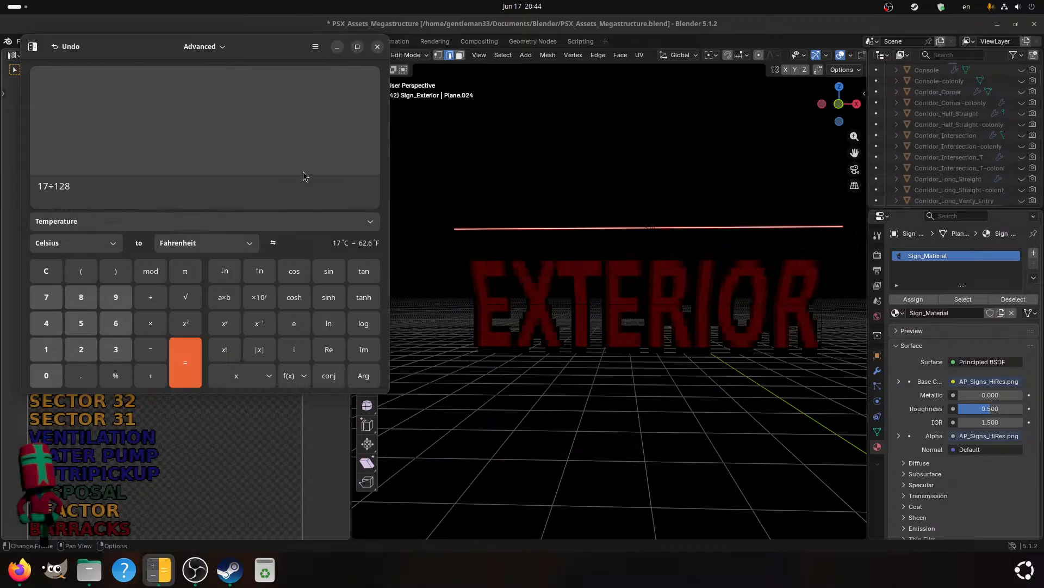
{"action": "key", "text": "BackSpace"}
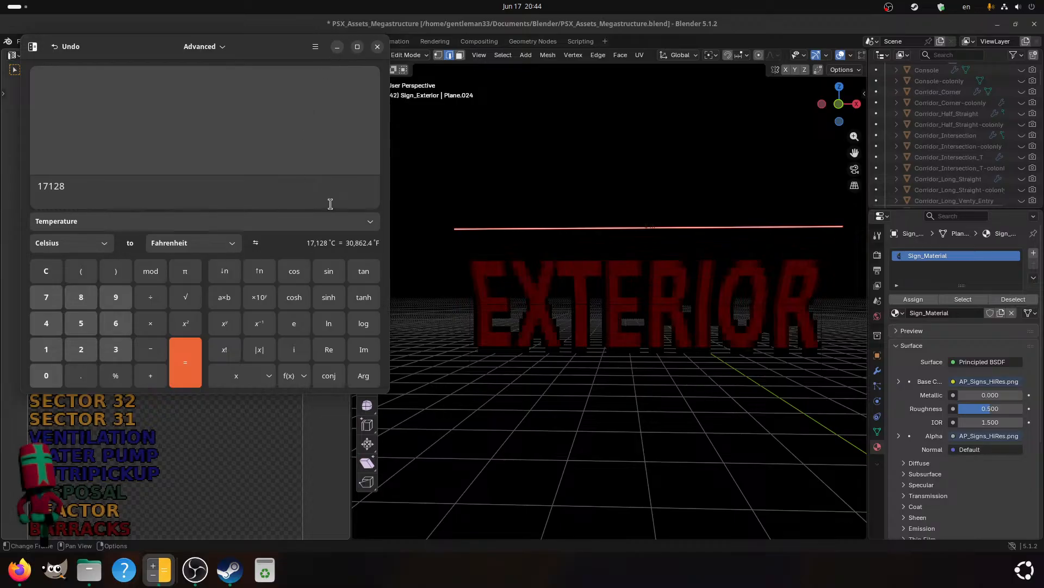
{"action": "left_click", "coordinate": [144, 330]}
- Return to Blender and merge the sign's left middle vertex into its lower-left corner vertex using Merge At Last
{"action": "middle_click_drag", "start_coordinate": [655, 250], "coordinate": [560, 305]}
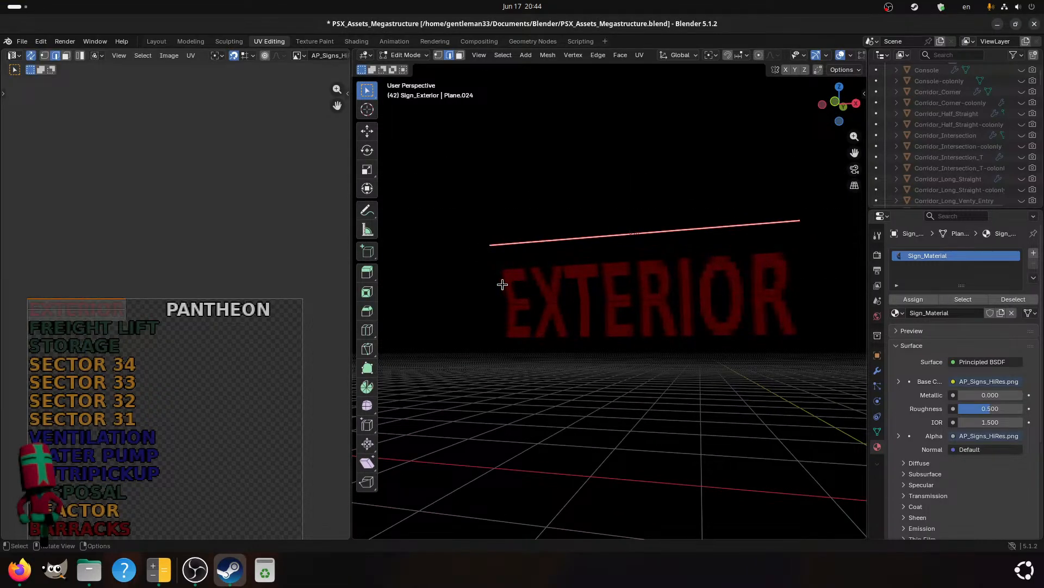
{"action": "left_click", "coordinate": [517, 311]}
{"action": "key", "text": "1"}
{"action": "key", "text": "a"}
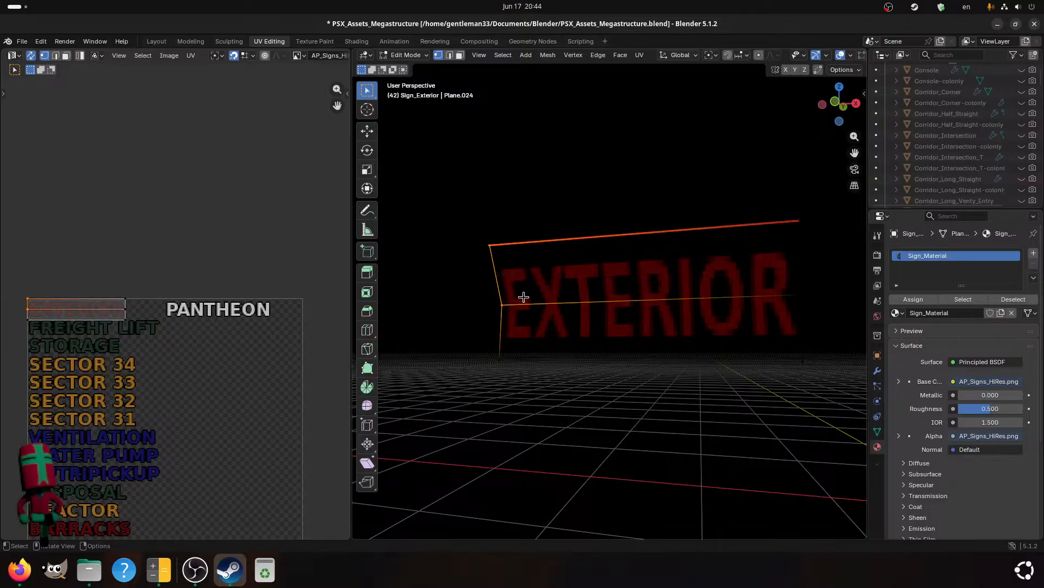
{"action": "middle_click_drag", "start_coordinate": [523, 296], "coordinate": [501, 311]}
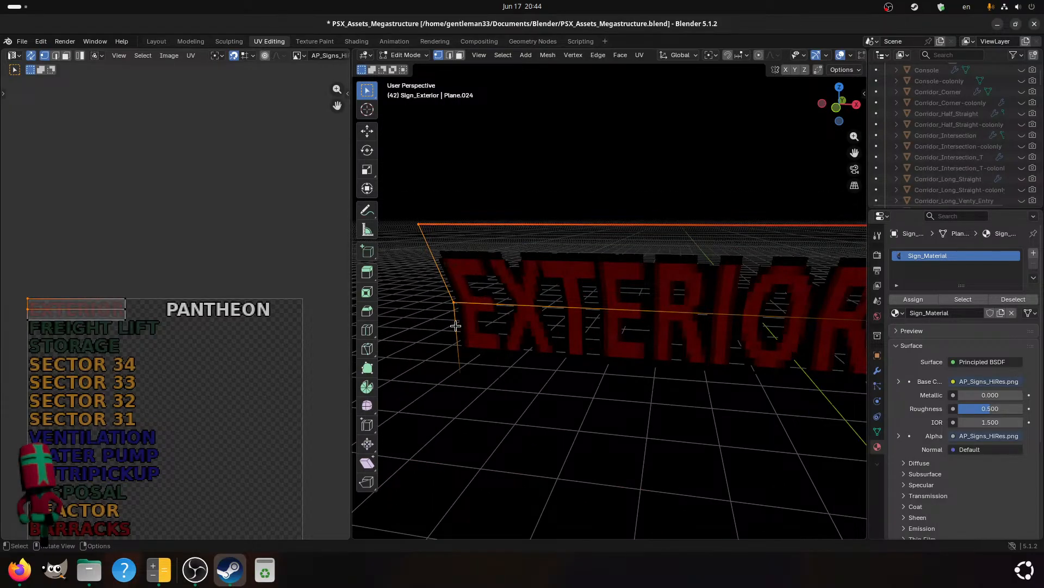
{"action": "left_click", "coordinate": [459, 379], "text": "shift"}
{"action": "left_click", "coordinate": [459, 300]}
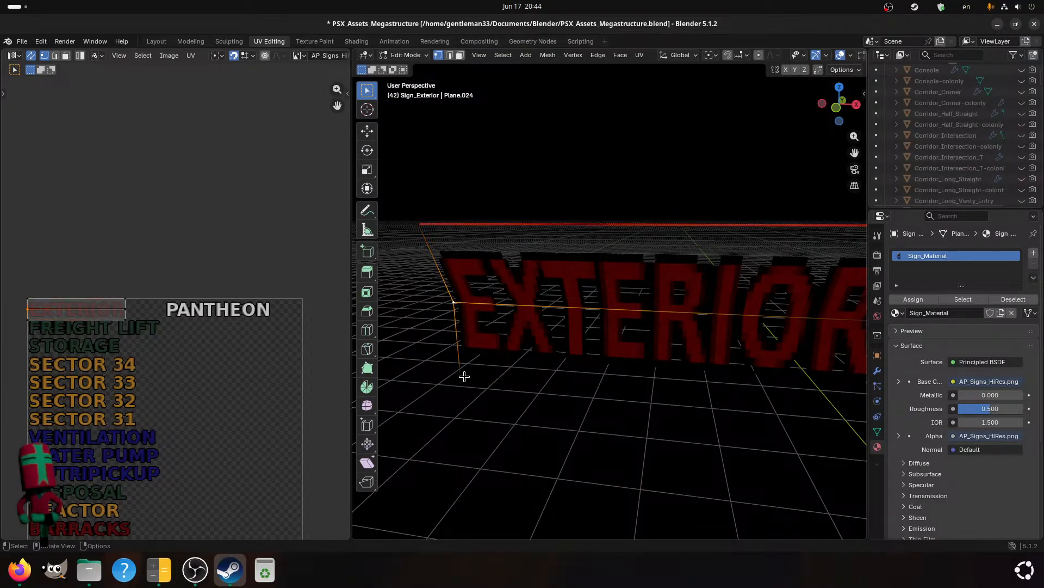
{"action": "left_click", "coordinate": [464, 376], "text": "shift"}
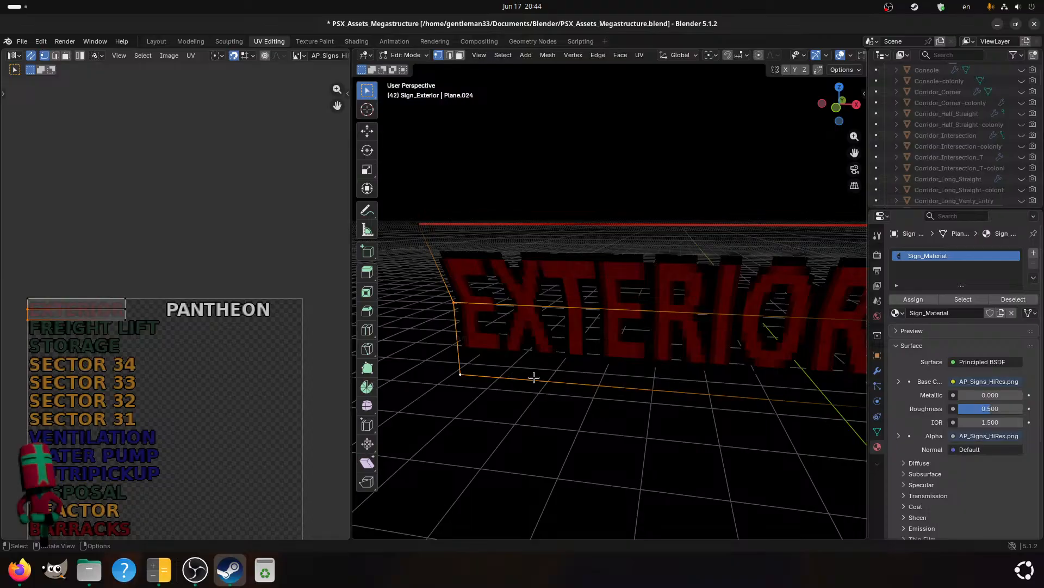
{"action": "key", "text": "m"}
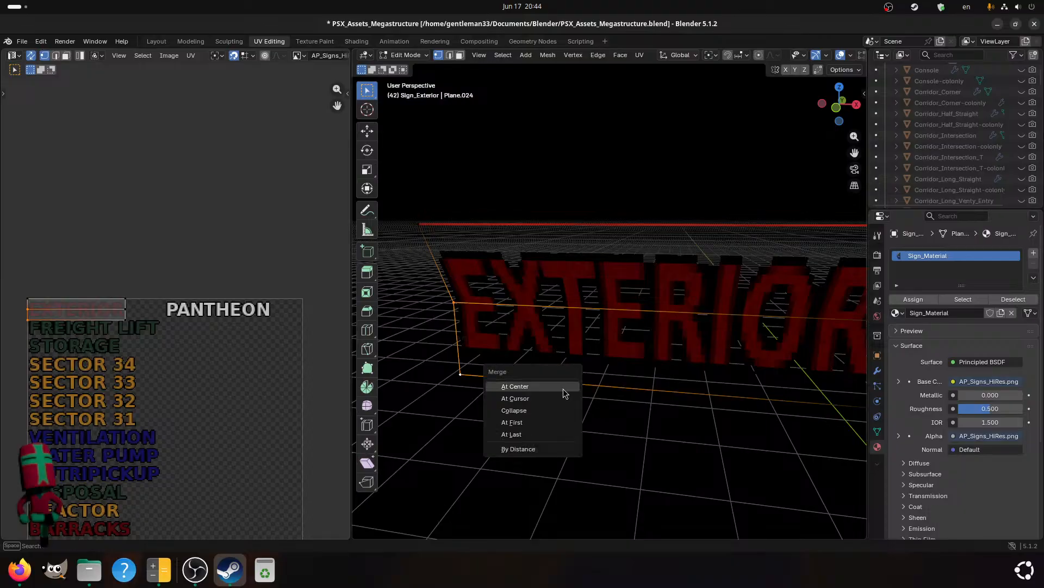
{"action": "left_click", "coordinate": [548, 431]}
- Merge the sign's right middle vertex into its lower-right corner vertex using Merge At Last
{"action": "scroll", "coordinate": [598, 419], "scroll_direction": "down", "scroll_amount": 3}
{"action": "left_click", "coordinate": [756, 309]}
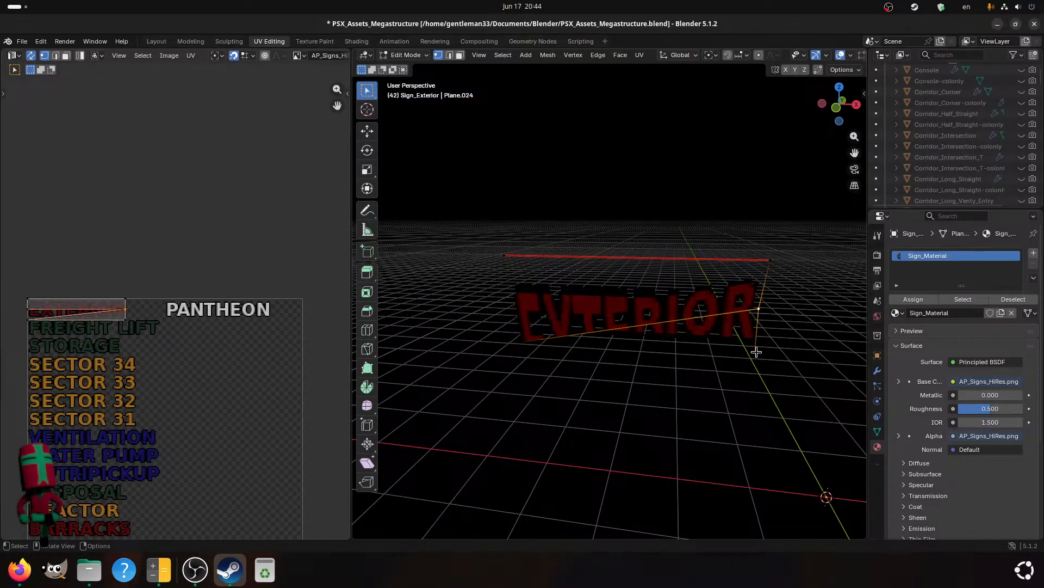
{"action": "left_click", "coordinate": [755, 355], "text": "shift"}
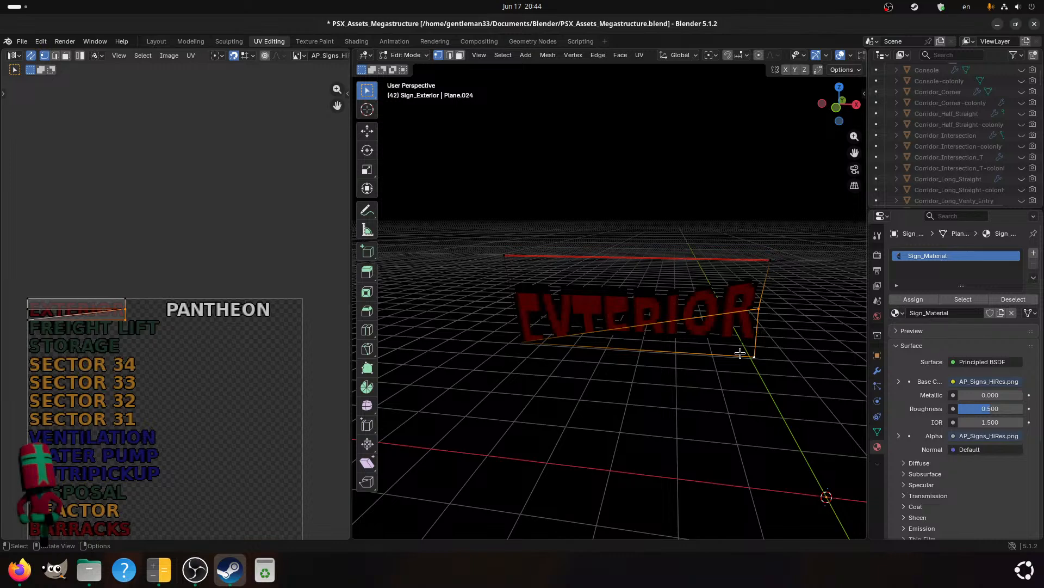
{"action": "key", "text": "m"}
{"action": "left_click", "coordinate": [740, 354]}
- Move the sign's bottom UV edge down about 0.039 along Y to just below the EXTERIOR lettering, and save the file
{"action": "scroll", "coordinate": [33, 328], "scroll_direction": "up", "scroll_amount": 2}
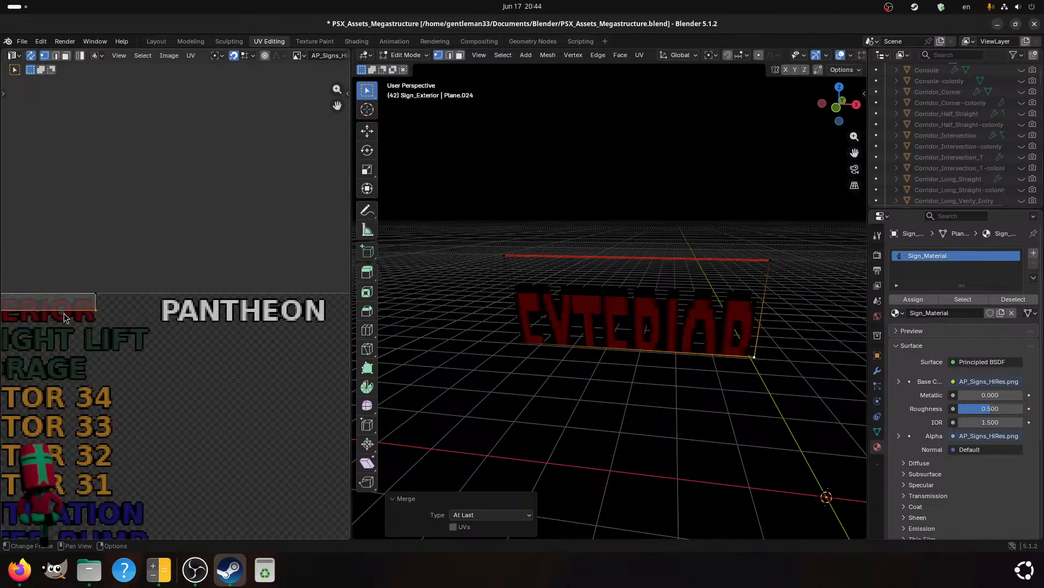
{"action": "middle_click_drag", "start_coordinate": [63, 312], "coordinate": [216, 309]}
{"action": "scroll", "coordinate": [93, 314], "scroll_direction": "up", "scroll_amount": 2}
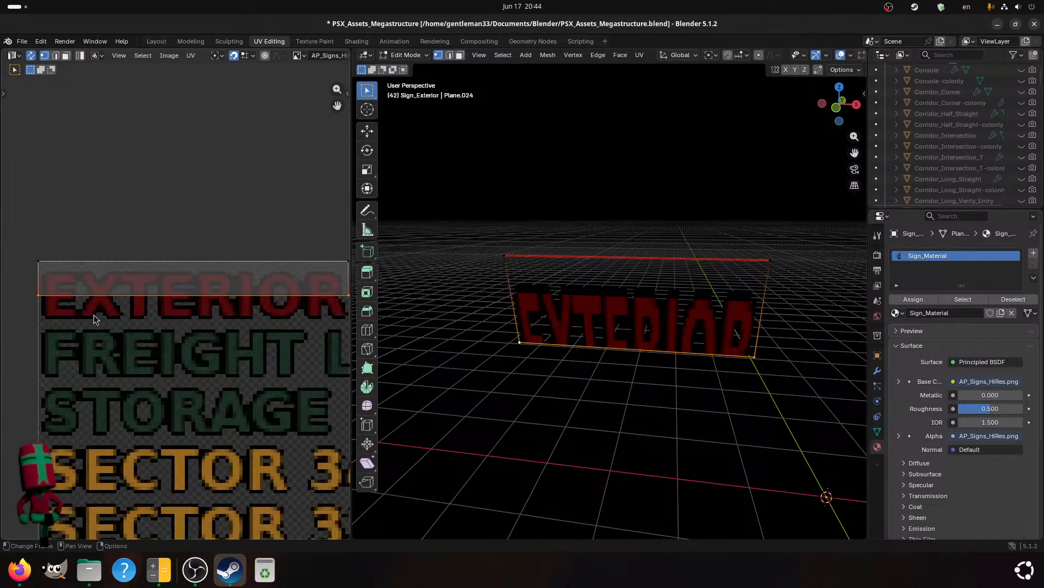
{"action": "scroll", "coordinate": [44, 311], "scroll_direction": "up", "scroll_amount": 1}
{"action": "key", "text": "g"}
{"action": "key", "text": "y"}
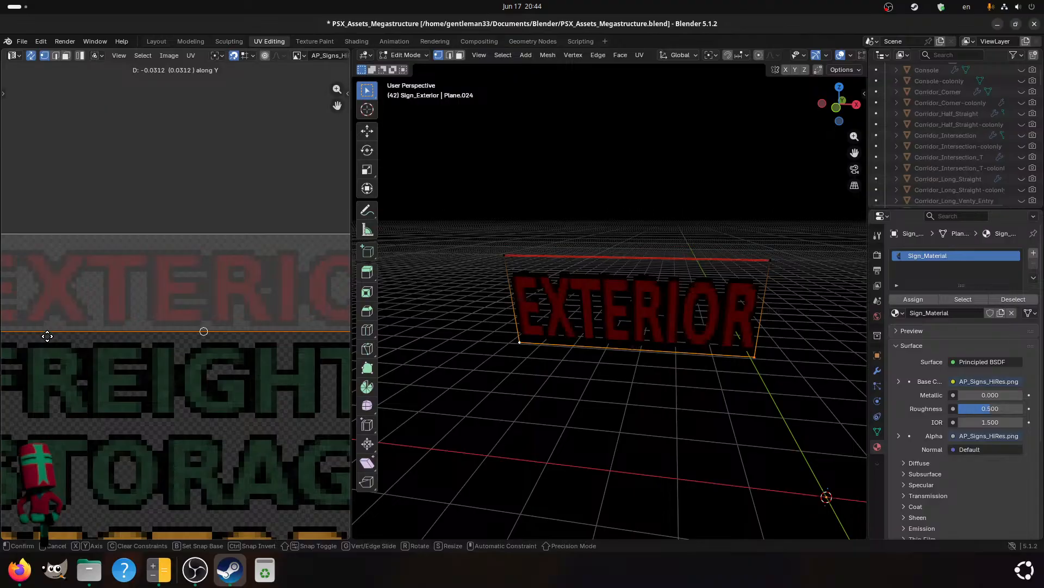
{"action": "left_click", "coordinate": [54, 351]}
{"action": "key", "text": "ctrl+s"}
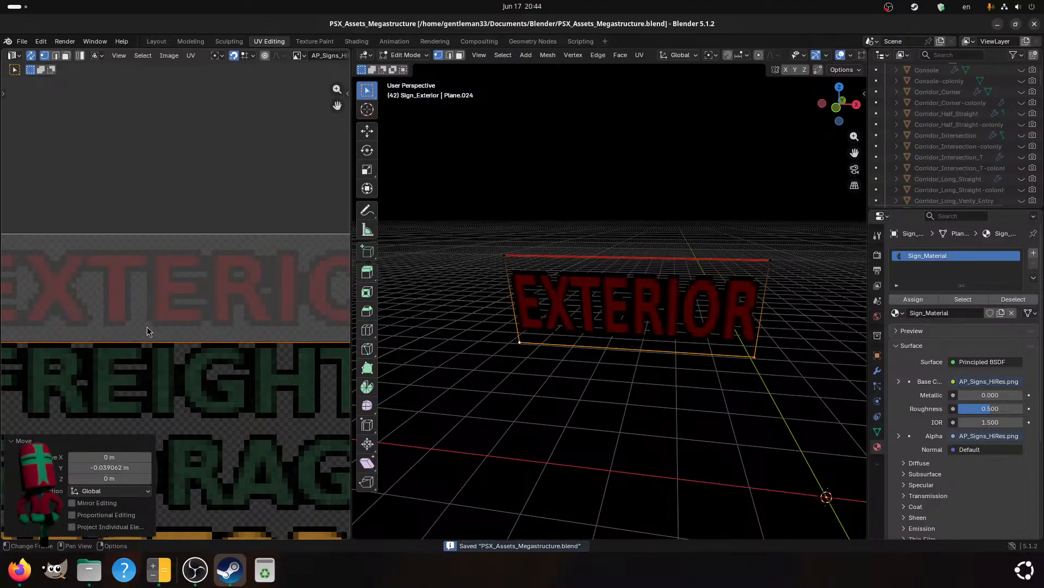
- Switch to edge selection, pick the sign's top edge, and extend the selection to the whole sign plane
{"action": "scroll", "coordinate": [602, 350], "scroll_direction": "up", "scroll_amount": 3}
{"action": "key", "text": "2"}
{"action": "middle_click_drag", "start_coordinate": [469, 308], "coordinate": [556, 380]}
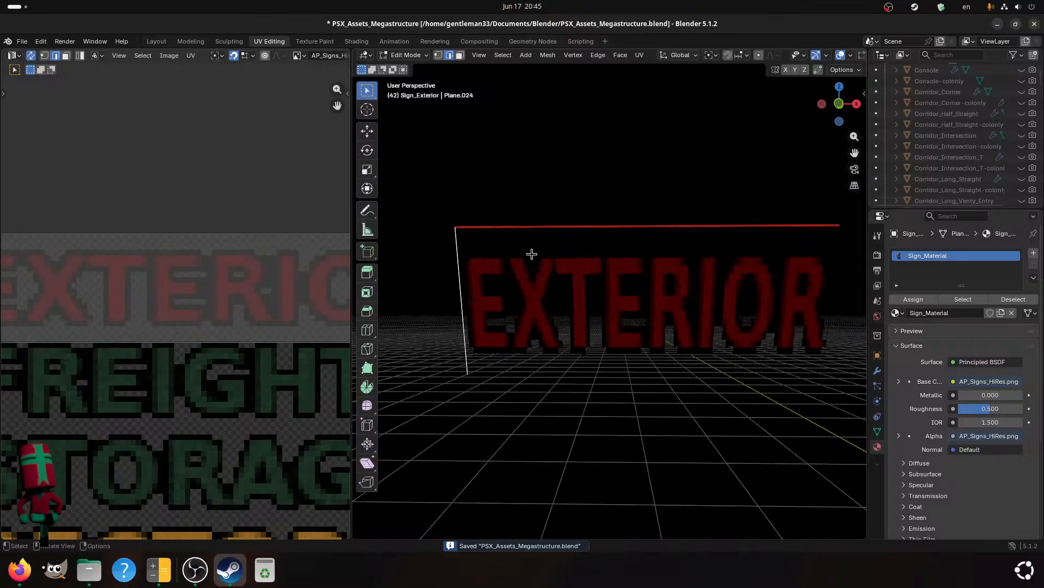
{"action": "left_click", "coordinate": [522, 232]}
{"action": "scroll", "coordinate": [517, 367], "scroll_direction": "down", "scroll_amount": 3}
{"action": "middle_click_drag", "start_coordinate": [645, 326], "coordinate": [599, 365]}
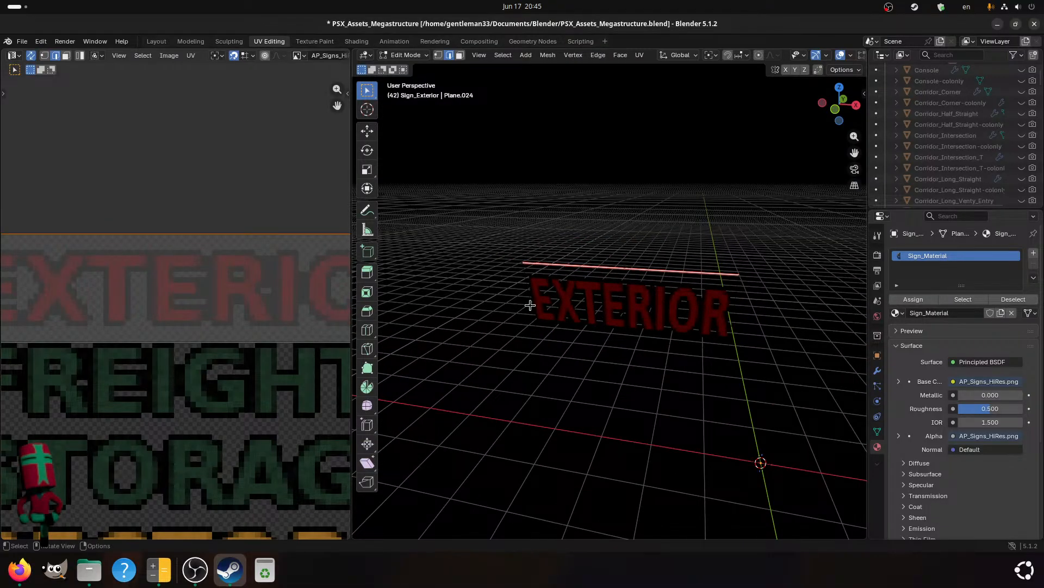
{"action": "key", "text": "a"}
- Switch to the calculator, evaluate the pending 17÷128, and compute 2÷5
{"action": "left_click", "coordinate": [160, 570]}
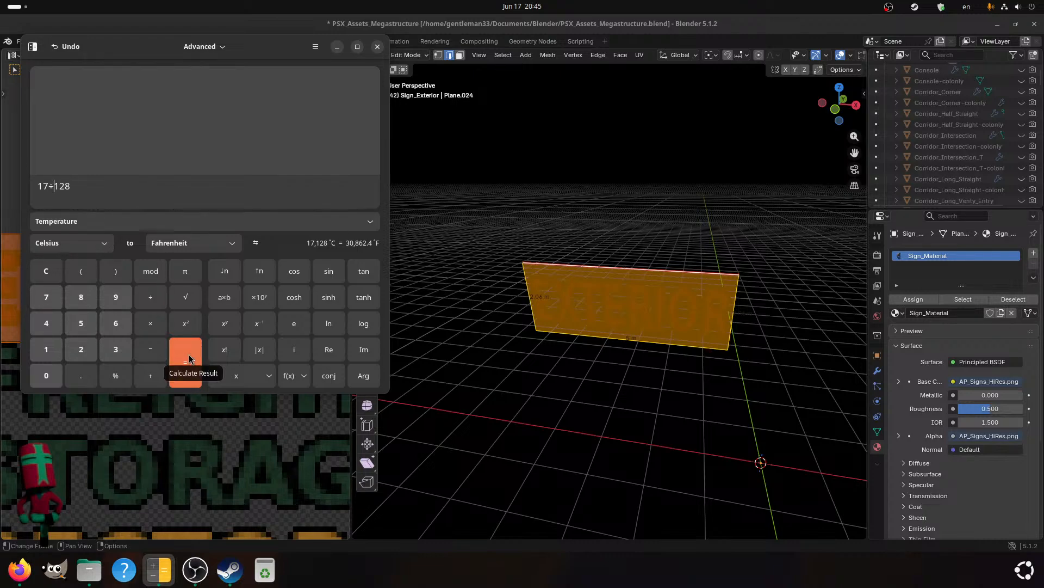
{"action": "key", "text": "Return"}
{"action": "left_click_drag", "start_coordinate": [103, 195], "coordinate": [28, 181]}
{"action": "left_click", "coordinate": [95, 187]}
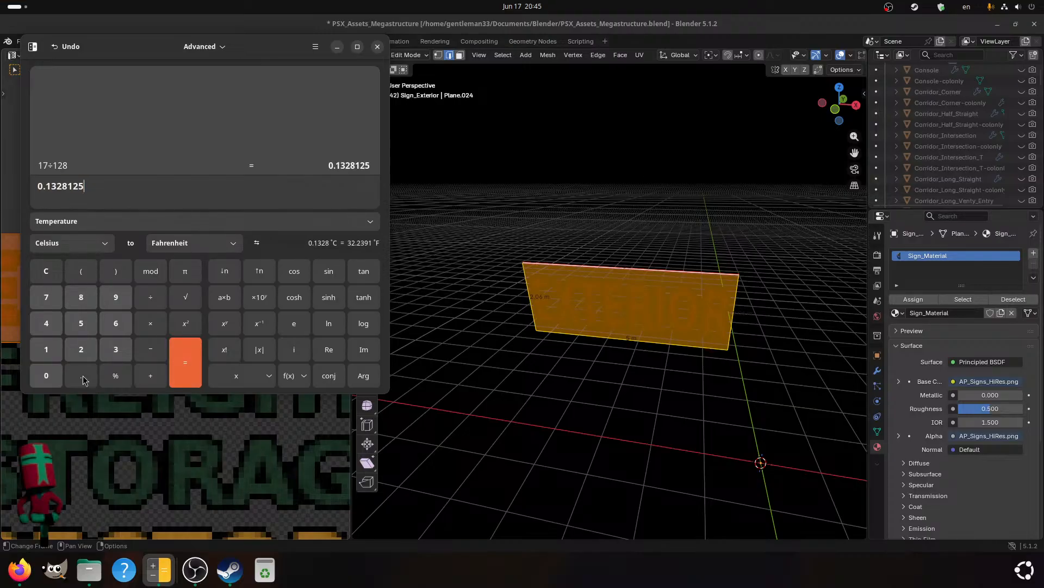
{"action": "left_click_drag", "start_coordinate": [119, 186], "coordinate": [35, 186]}
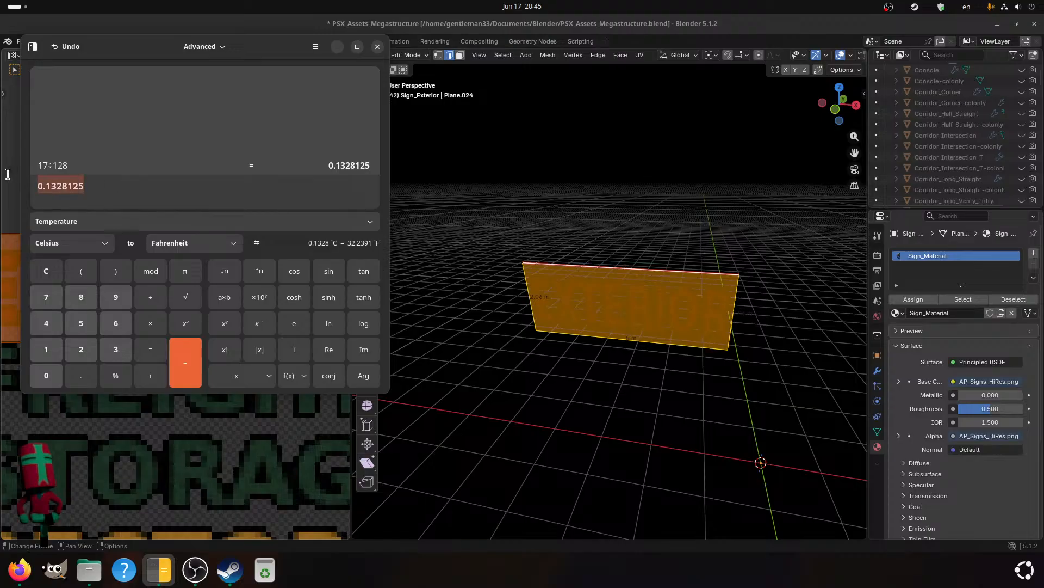
{"action": "left_click", "coordinate": [84, 351]}
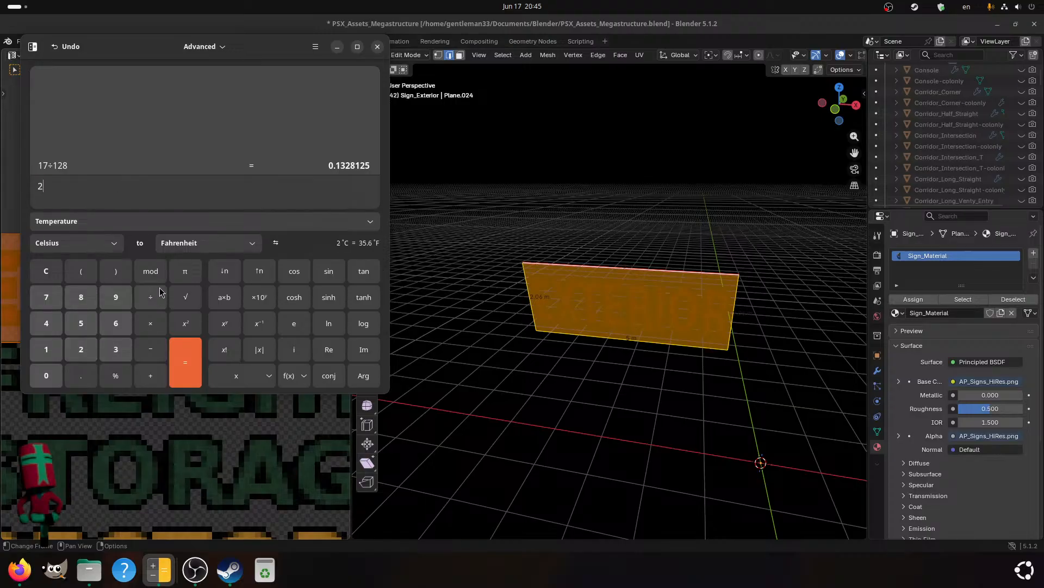
{"action": "left_click", "coordinate": [150, 297]}
{"action": "left_click", "coordinate": [81, 323]}
{"action": "left_click", "coordinate": [191, 374]}
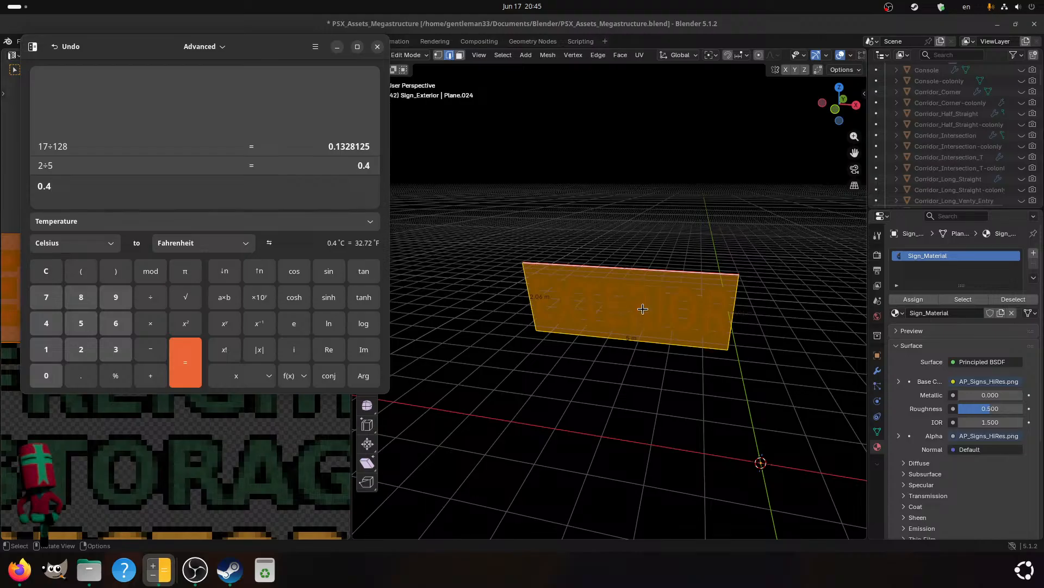
- Divide the last calculator result by 0.13, and minimize the calculator to return to Blender
{"action": "scroll", "coordinate": [643, 309], "scroll_direction": "down", "scroll_amount": 1}
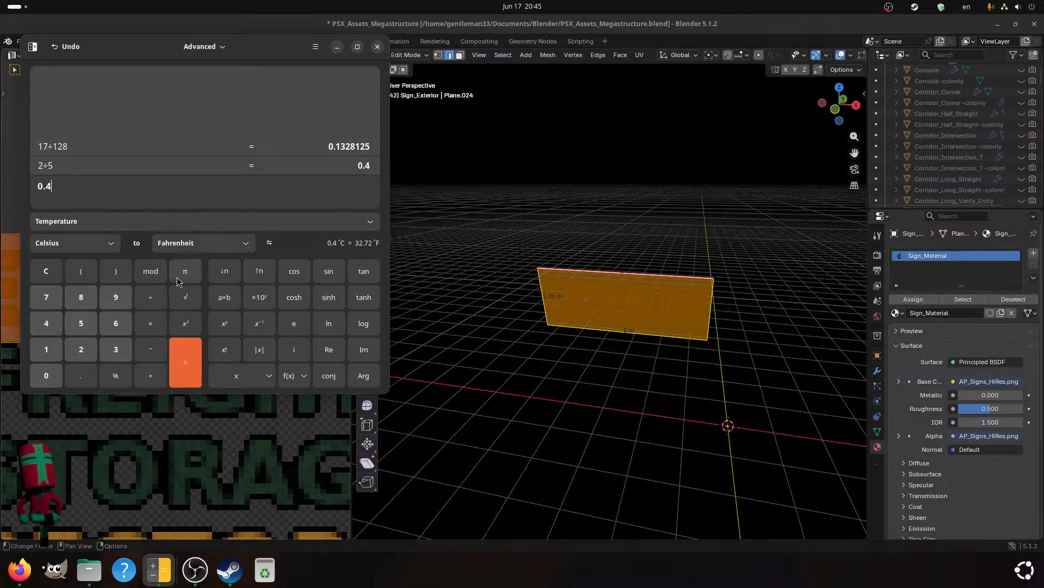
{"action": "left_click", "coordinate": [148, 298]}
{"action": "left_click", "coordinate": [46, 375]}
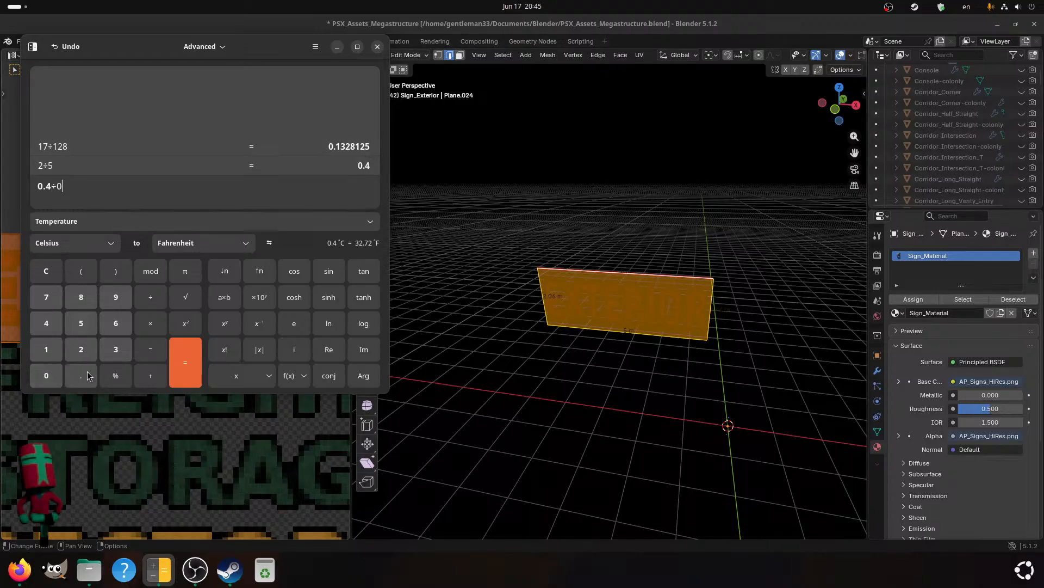
{"action": "left_click", "coordinate": [81, 375]}
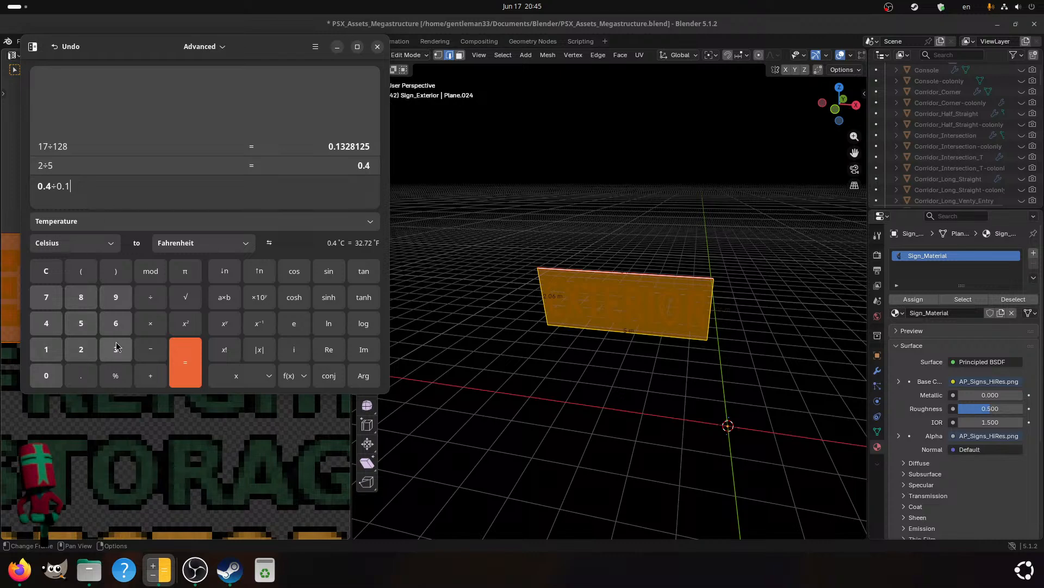
{"action": "left_click", "coordinate": [116, 350]}
{"action": "left_click", "coordinate": [195, 373]}
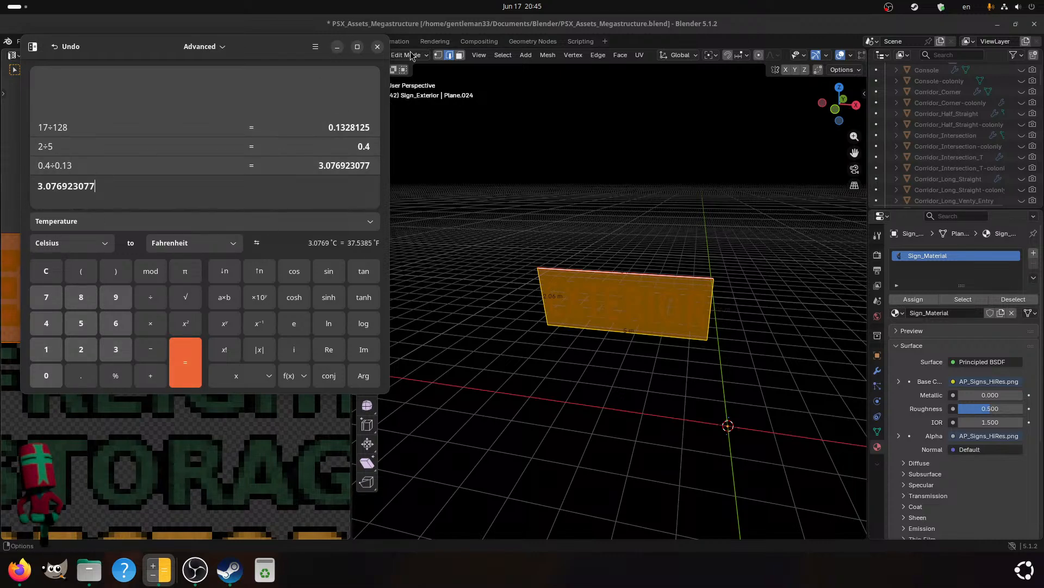
{"action": "left_click", "coordinate": [338, 48]}
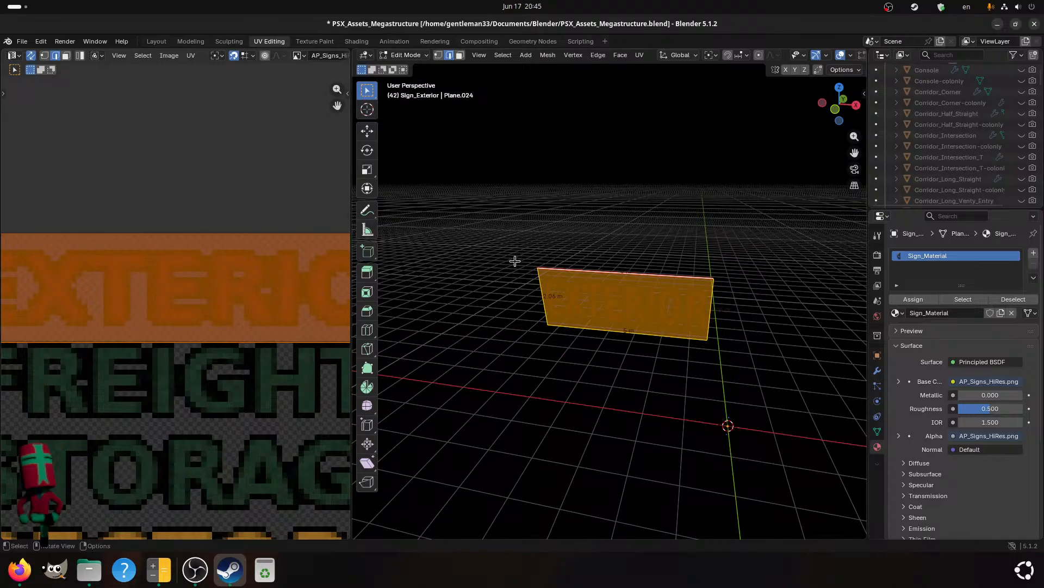
- Scale the whole sign plane along the X axis by a factor of 3
{"action": "key", "text": "s"}
{"action": "key", "text": "x"}
{"action": "left_click", "coordinate": [531, 385]}
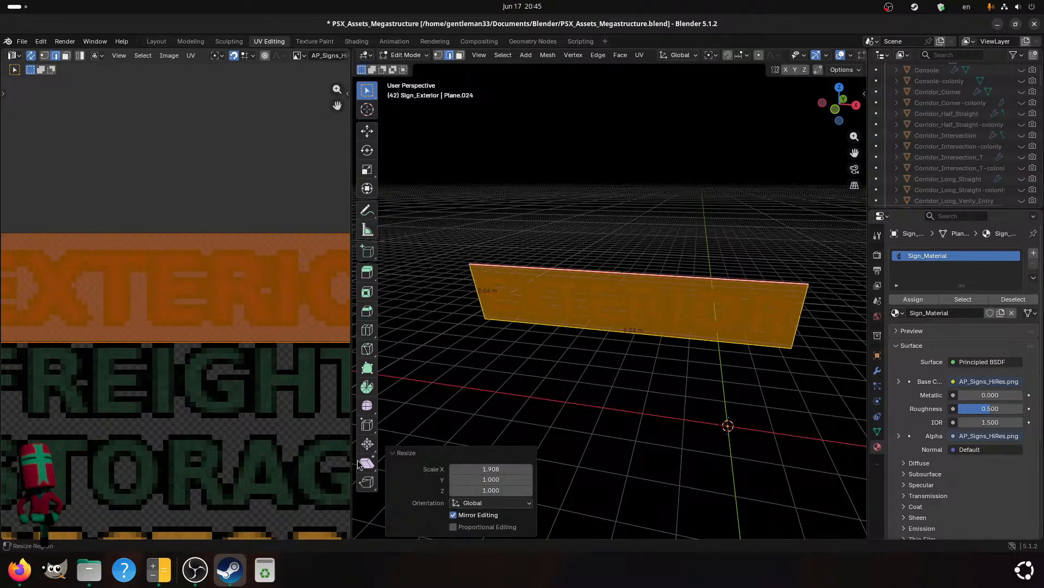
{"action": "left_click", "coordinate": [486, 471]}
{"action": "type", "text": "3"}
{"action": "key", "text": "Return"}
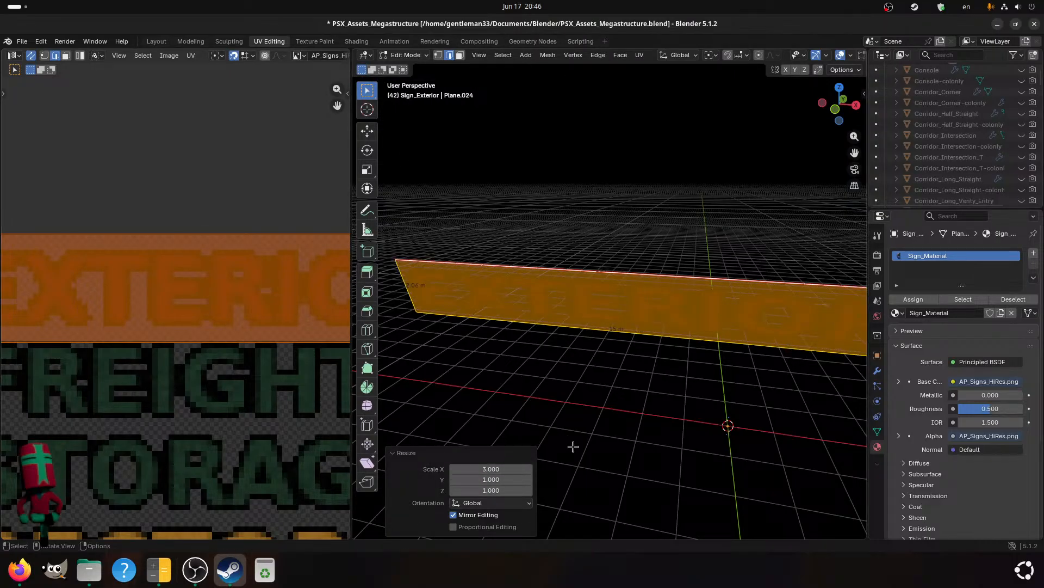
{"action": "left_click", "coordinate": [657, 418]}
- Move the sign's right UV edge about 0.148 along X to just before the PANTHEON lettering
{"action": "scroll", "coordinate": [657, 417], "scroll_direction": "down", "scroll_amount": 3}
{"action": "middle_click_drag", "start_coordinate": [657, 417], "coordinate": [684, 402]}
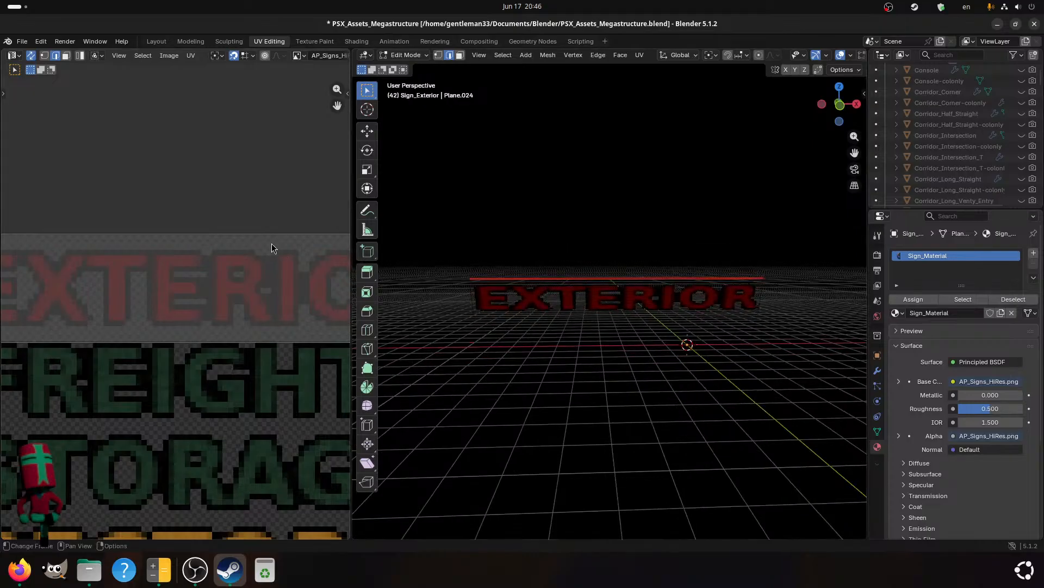
{"action": "scroll", "coordinate": [266, 312], "scroll_direction": "down", "scroll_amount": 4}
{"action": "middle_click_drag", "start_coordinate": [266, 311], "coordinate": [239, 325]}
{"action": "scroll", "coordinate": [270, 330], "scroll_direction": "up", "scroll_amount": 4}
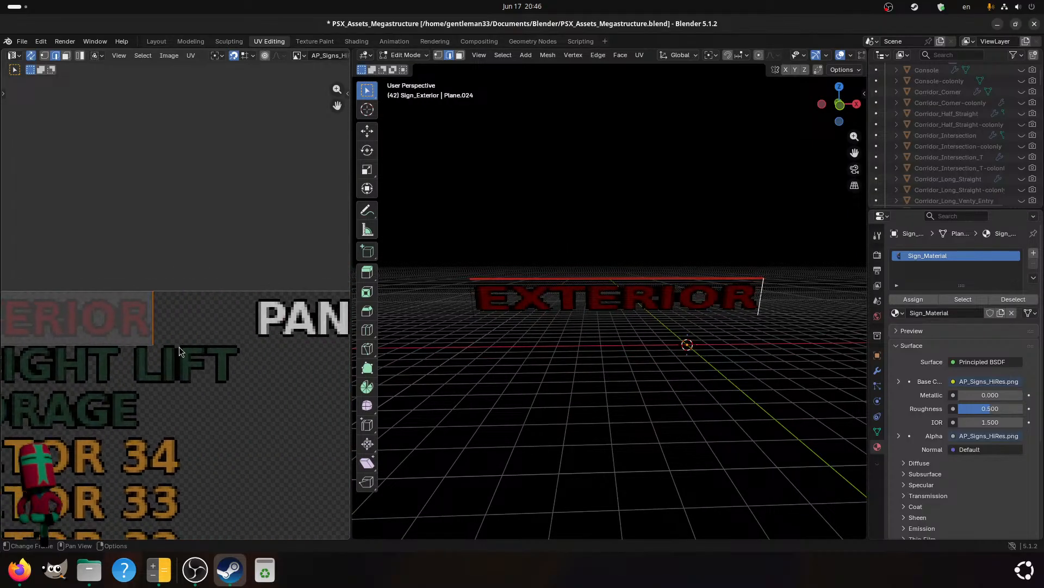
{"action": "key", "text": "g"}
{"action": "key", "text": "x"}
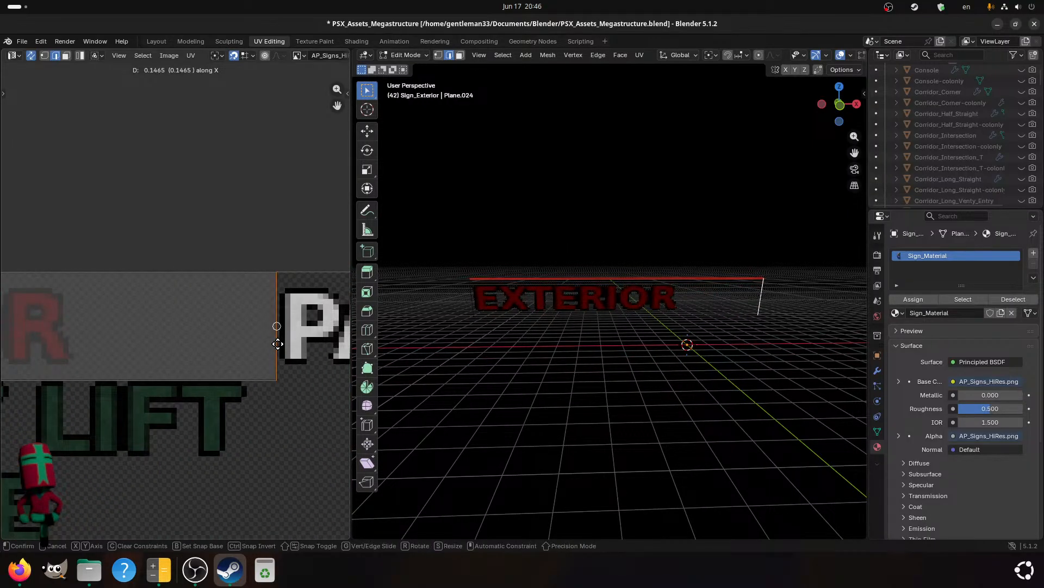
{"action": "left_click", "coordinate": [279, 345]}
- Select the whole sign plane and scale it down uniformly on all axes to a length of about 5.1 m
{"action": "scroll", "coordinate": [558, 348], "scroll_direction": "up", "scroll_amount": 5}
{"action": "middle_click_drag", "start_coordinate": [580, 366], "coordinate": [555, 366]}
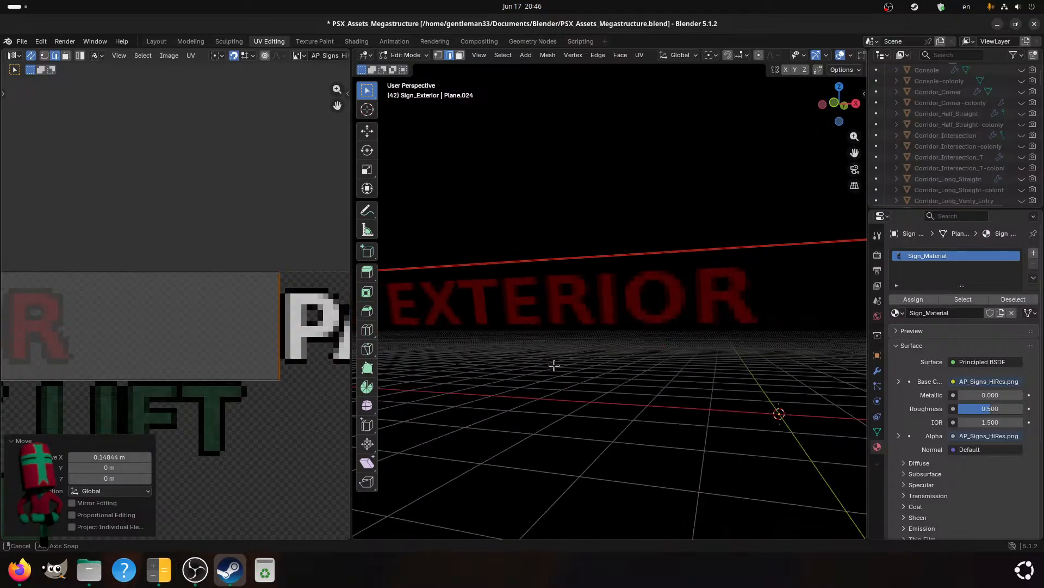
{"action": "left_click", "coordinate": [562, 421]}
{"action": "middle_click_drag", "start_coordinate": [562, 422], "coordinate": [630, 429]}
{"action": "scroll", "coordinate": [652, 413], "scroll_direction": "down", "scroll_amount": 2}
{"action": "scroll", "coordinate": [652, 413], "scroll_direction": "down", "scroll_amount": 2}
{"action": "scroll", "coordinate": [278, 373], "scroll_direction": "down", "scroll_amount": 2}
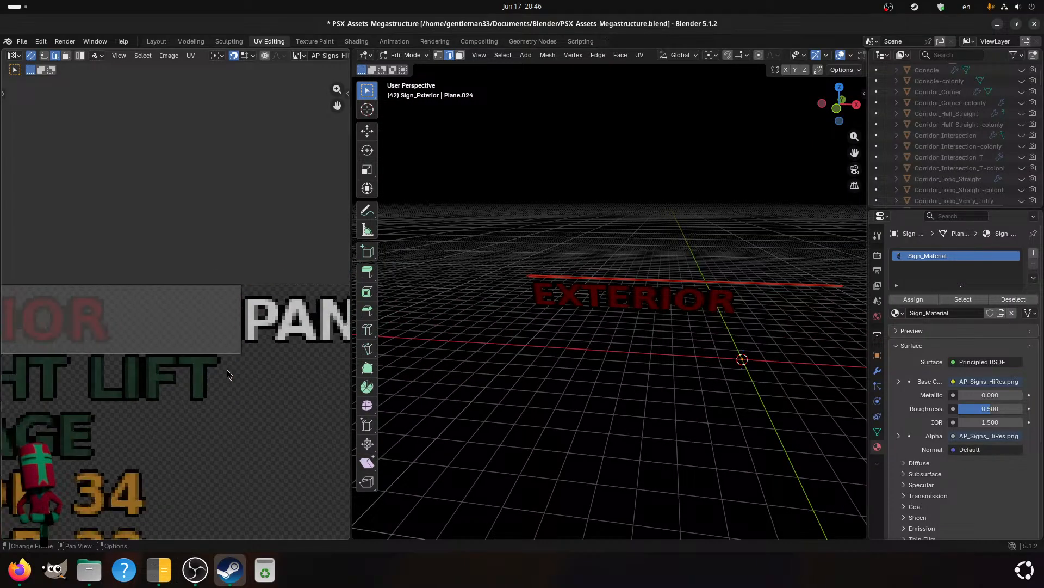
{"action": "middle_click_drag", "start_coordinate": [560, 348], "coordinate": [656, 346]}
{"action": "key", "text": "a"}
{"action": "middle_click_drag", "start_coordinate": [698, 398], "coordinate": [677, 380]}
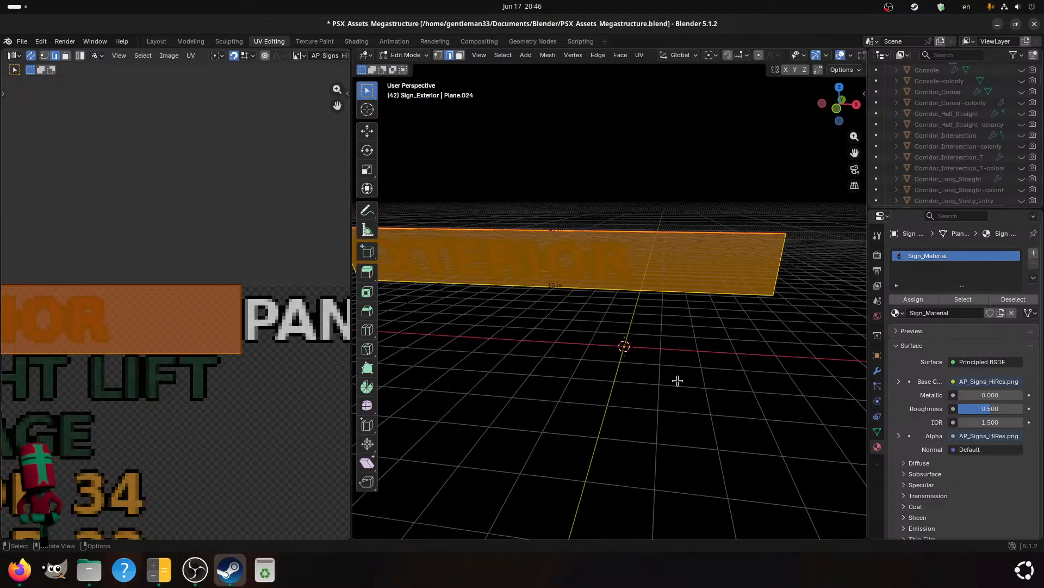
{"action": "key", "text": "s"}
{"action": "left_click", "coordinate": [692, 381]}
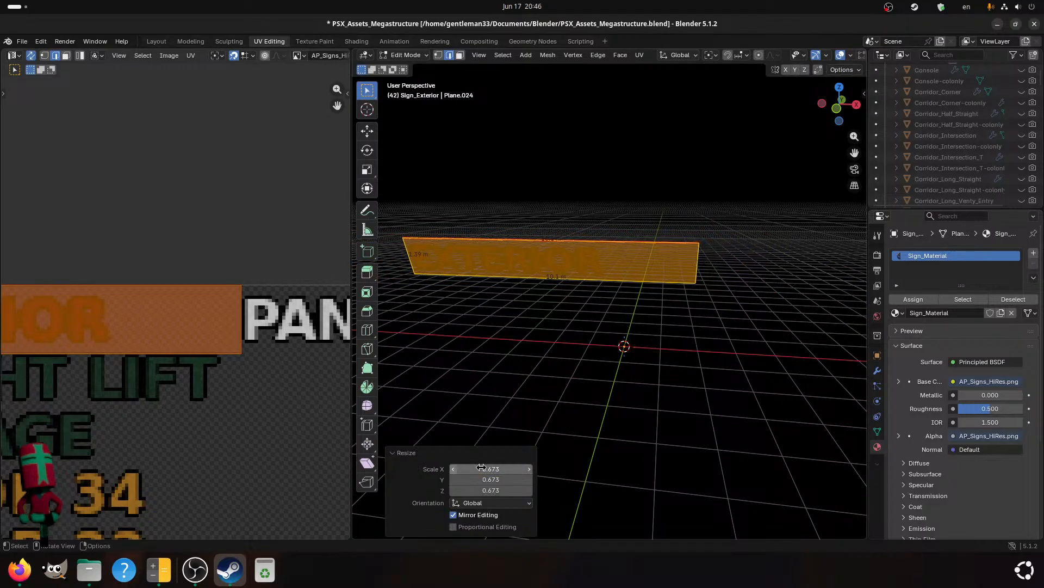
{"action": "left_click", "coordinate": [494, 468]}
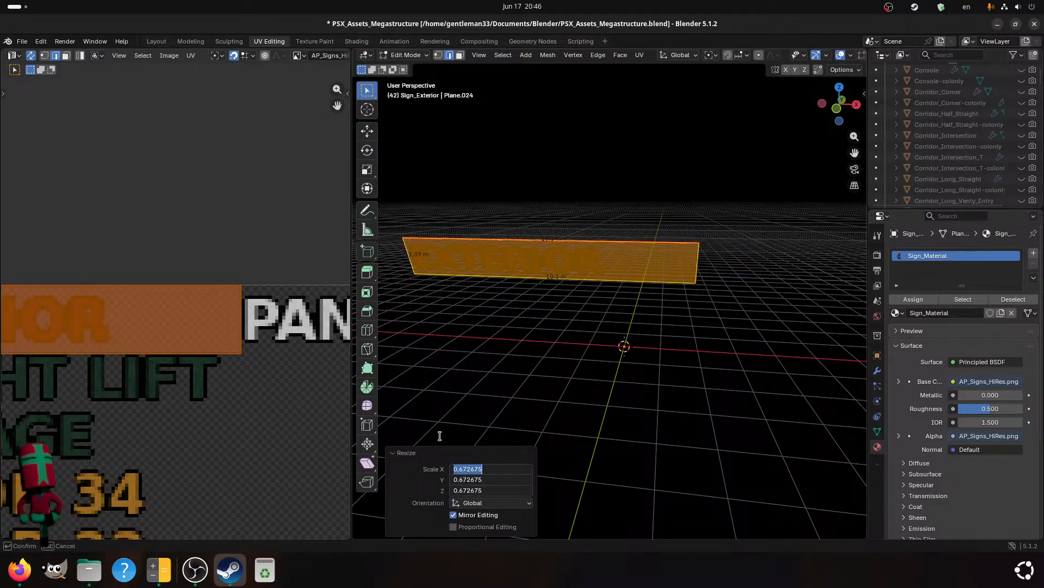
{"action": "type", "text": "0.3"}
{"action": "key", "text": "Return"}
{"action": "middle_click_drag", "start_coordinate": [672, 374], "coordinate": [620, 361]}
{"action": "left_click", "coordinate": [636, 339]}
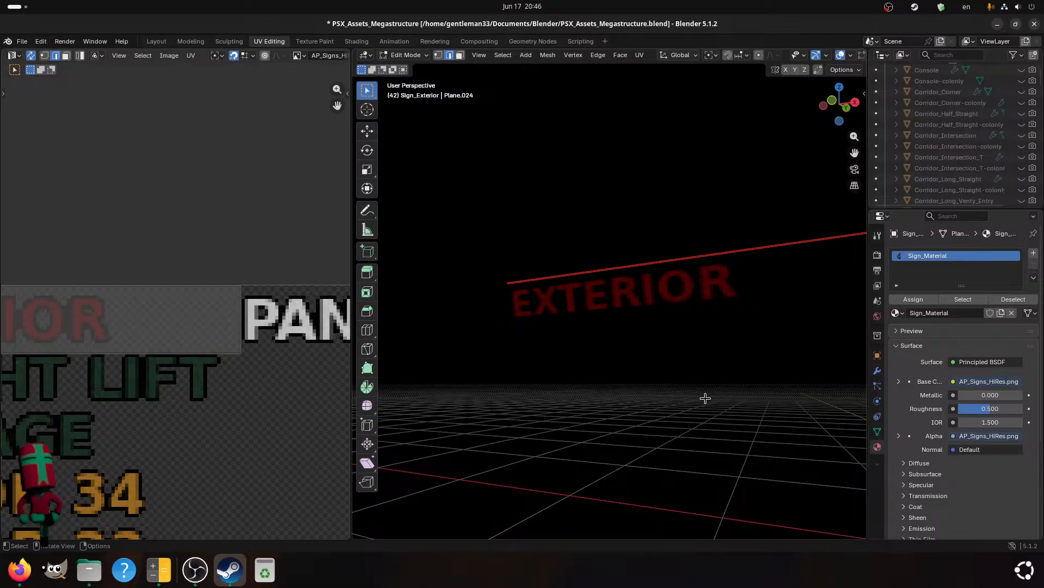
- Select the whole sign plane, flatten it with a Y scale of 0, and save the file
{"action": "middle_click_drag", "start_coordinate": [705, 398], "coordinate": [592, 319]}
{"action": "key", "text": "a"}
{"action": "key", "text": "s"}
{"action": "key", "text": "y"}
{"action": "left_click", "coordinate": [592, 319]}
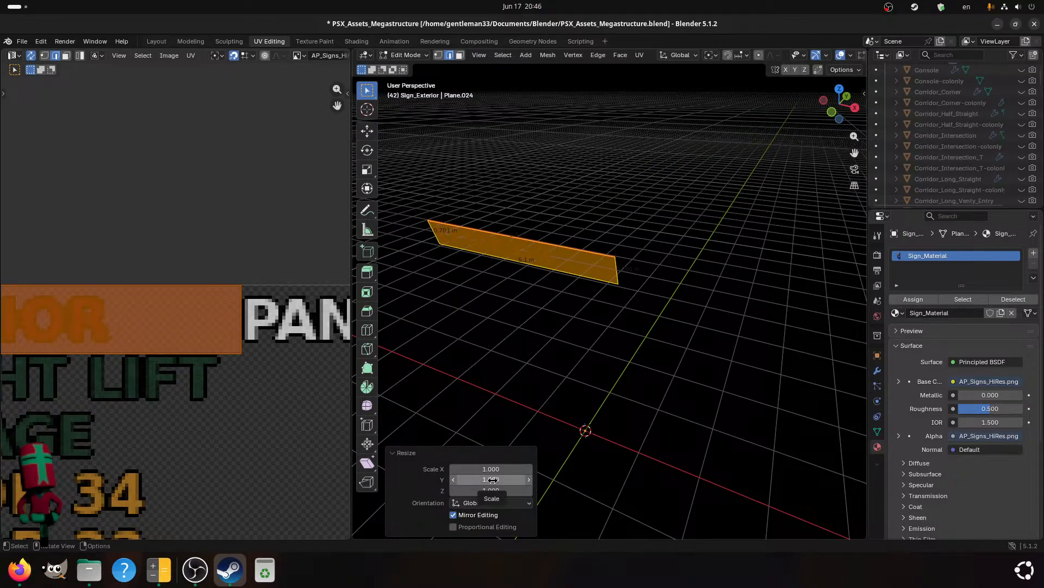
{"action": "left_click", "coordinate": [493, 479]}
{"action": "type", "text": "0"}
{"action": "key", "text": "Return"}
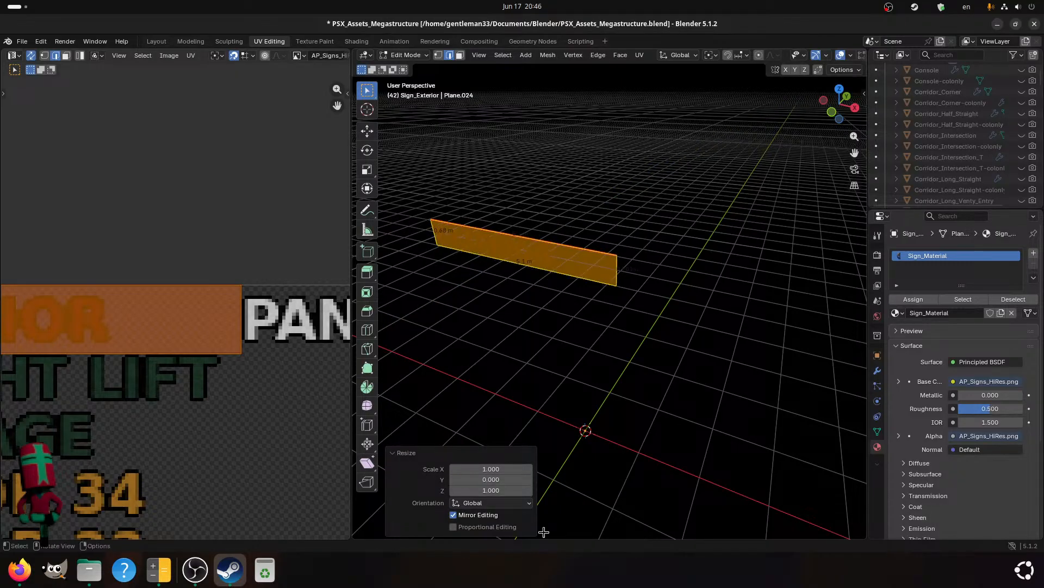
{"action": "middle_click_drag", "start_coordinate": [727, 260], "coordinate": [618, 271]}
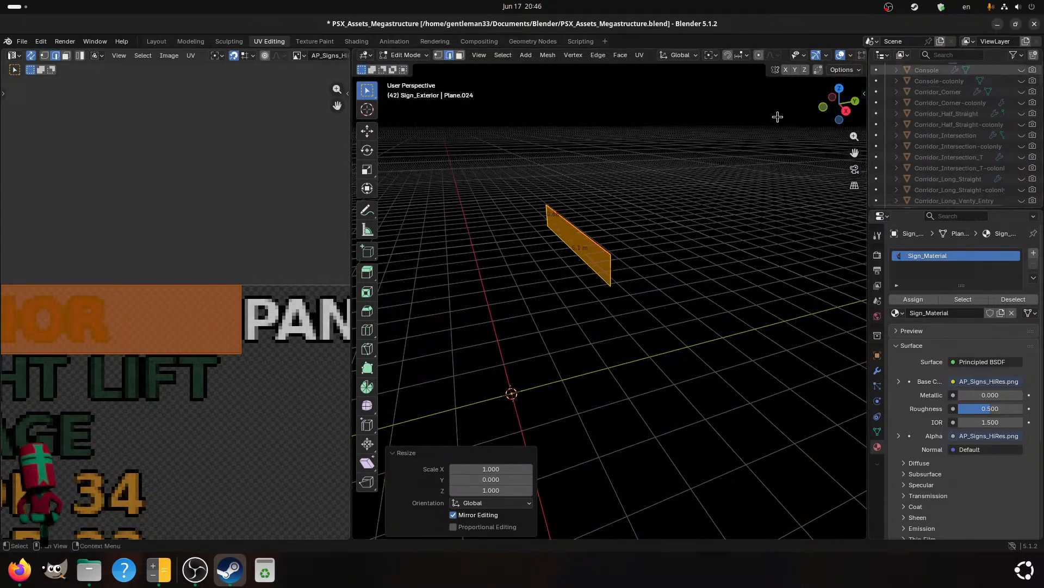
{"action": "key", "text": "ctrl+s"}
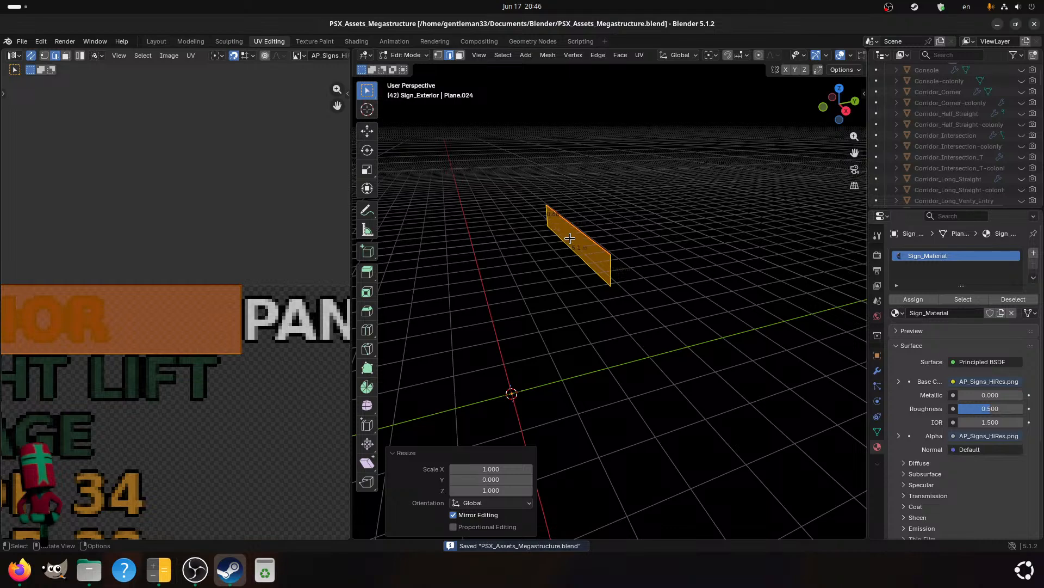
{"action": "key", "text": "g"}
{"action": "key", "text": "y"}
{"action": "right_click", "coordinate": [500, 267]}
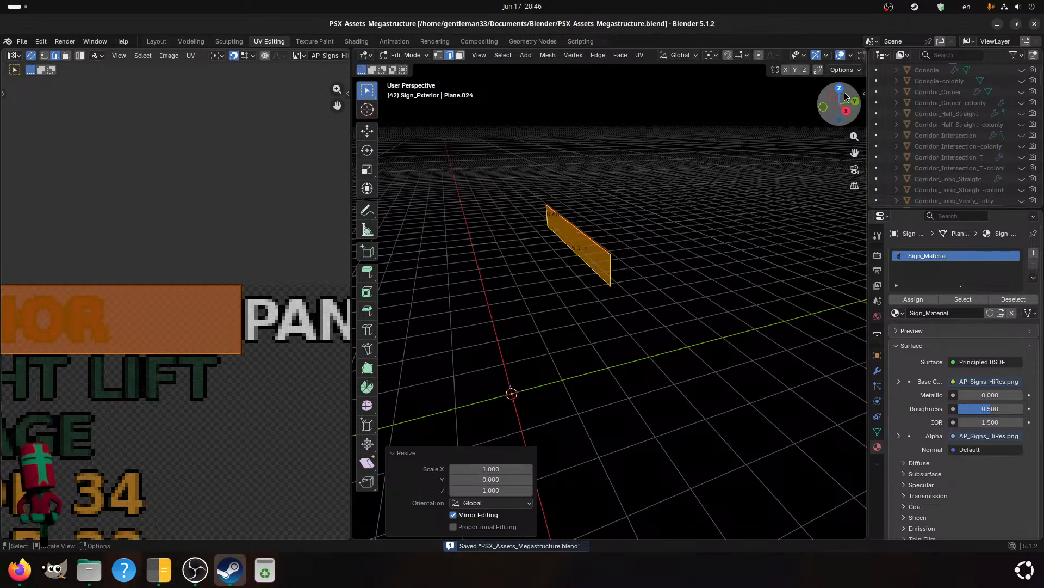
- From the top view, move the sign about -2.26 m along Y to the world X axis
{"action": "left_click", "coordinate": [840, 89]}
{"action": "key", "text": "g"}
{"action": "key", "text": "y"}
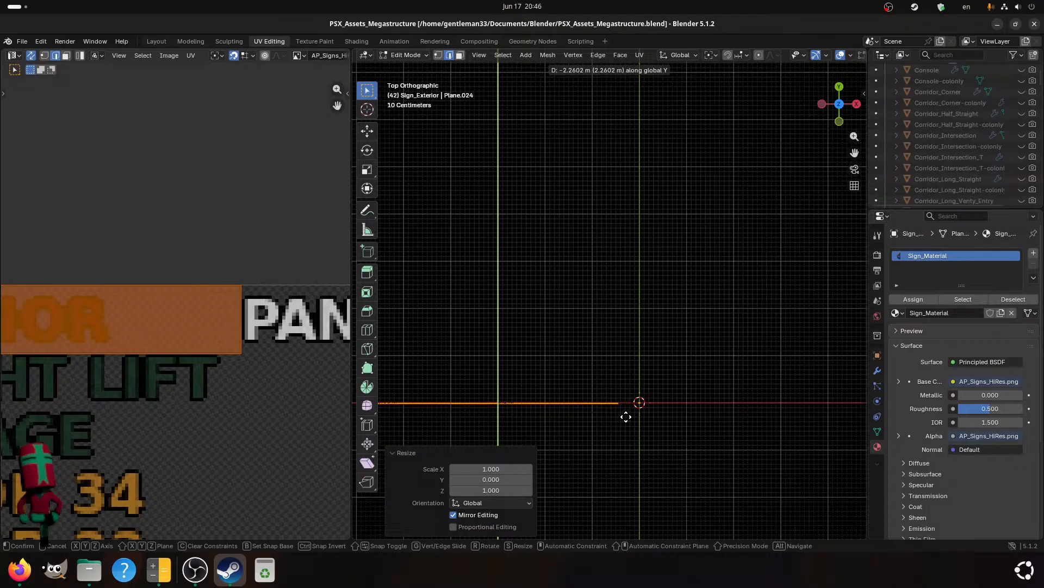
{"action": "left_click", "coordinate": [626, 416]}
- Set the Y distance of the sign's move to exactly -2.25 m
{"action": "scroll", "coordinate": [625, 417], "scroll_direction": "up", "scroll_amount": 3}
{"action": "middle_click_drag", "start_coordinate": [620, 406], "coordinate": [552, 288], "text": "shift"}
{"action": "scroll", "coordinate": [565, 326], "scroll_direction": "up", "scroll_amount": 4}
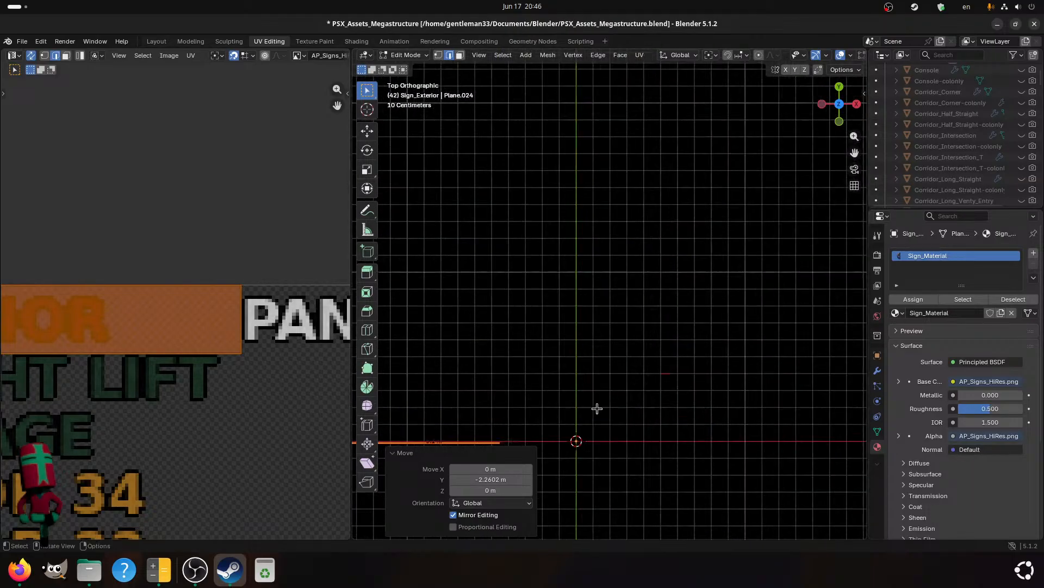
{"action": "middle_click_drag", "start_coordinate": [550, 462], "coordinate": [583, 336], "text": "shift"}
{"action": "scroll", "coordinate": [565, 336], "scroll_direction": "up", "scroll_amount": 4}
{"action": "scroll", "coordinate": [502, 356], "scroll_direction": "up", "scroll_amount": 3}
{"action": "middle_click_drag", "start_coordinate": [505, 381], "coordinate": [639, 377], "text": "shift"}
{"action": "left_click", "coordinate": [508, 478]}
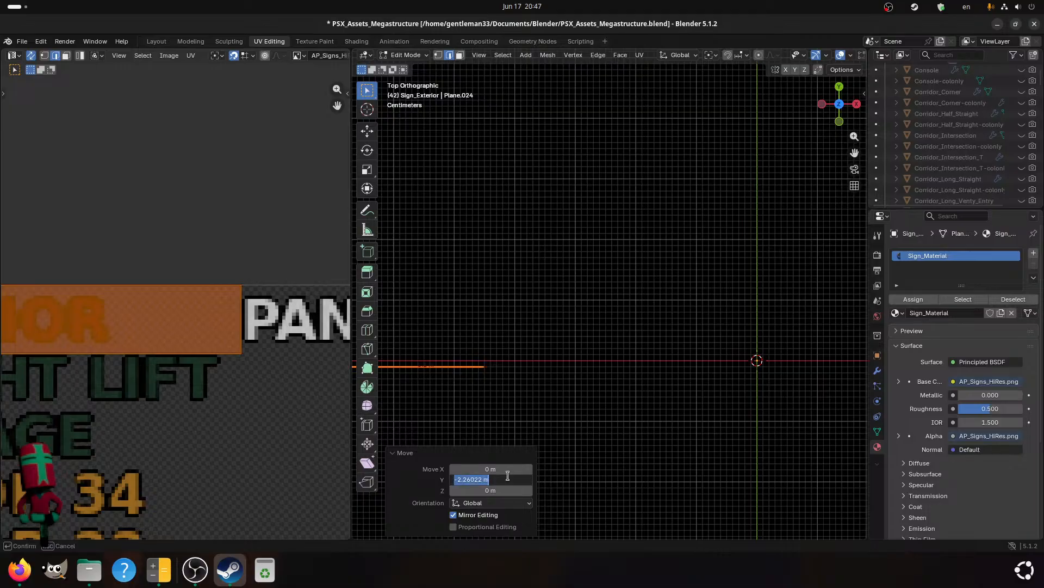
{"action": "type", "text": "-2.25"}
{"action": "key", "text": "Return"}
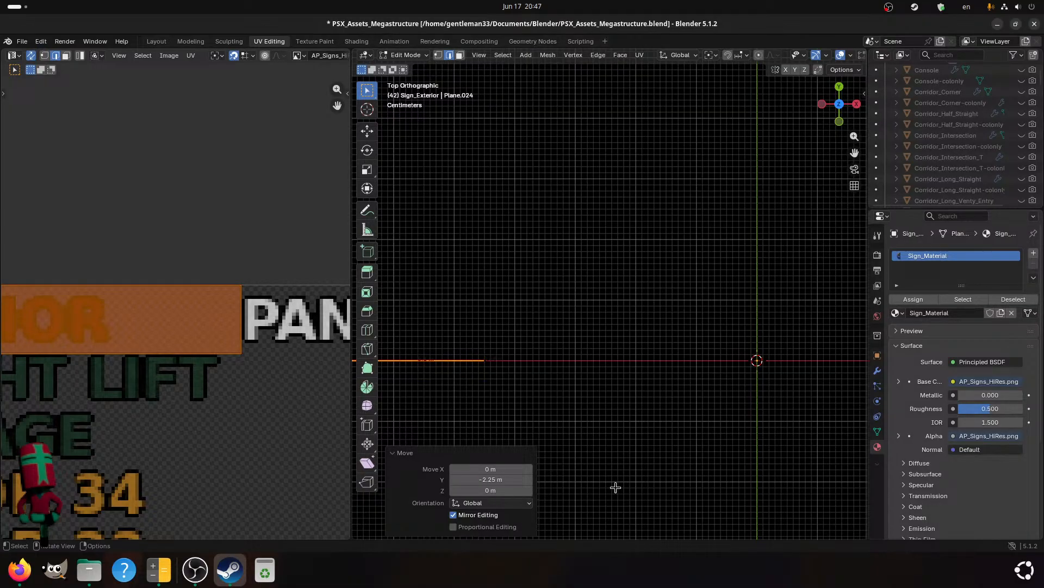
{"action": "scroll", "coordinate": [588, 380], "scroll_direction": "down", "scroll_amount": 6}
{"action": "scroll", "coordinate": [587, 367], "scroll_direction": "down", "scroll_amount": 2}
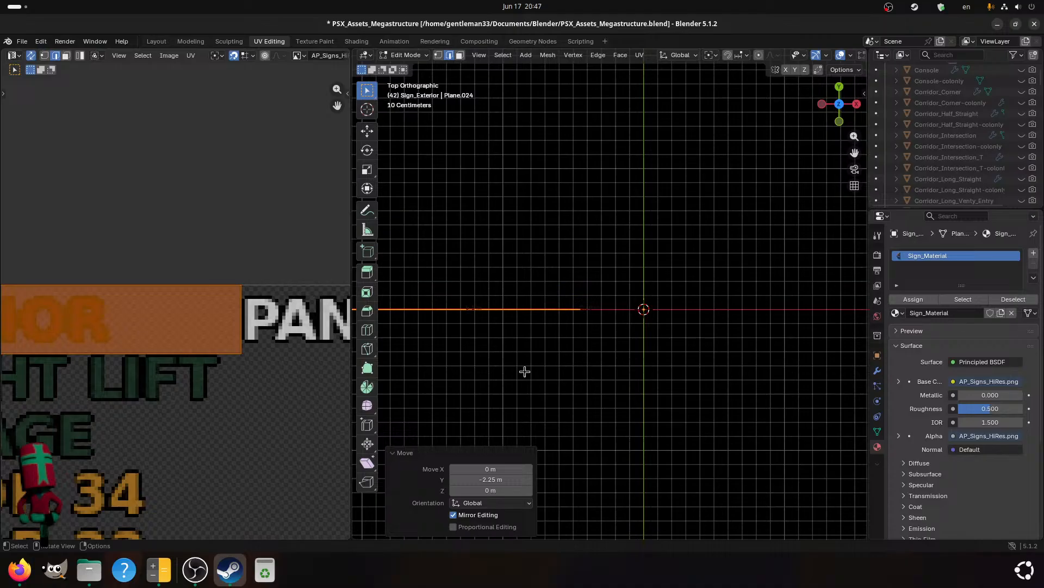
{"action": "scroll", "coordinate": [506, 367], "scroll_direction": "up", "scroll_amount": 2}
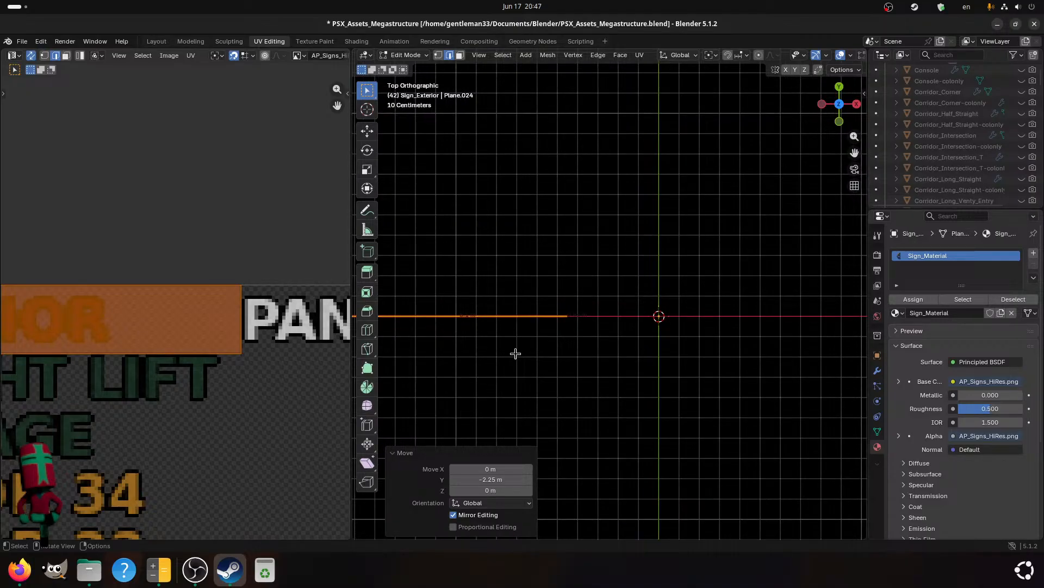
{"action": "key", "text": "g"}
{"action": "key", "text": "x"}
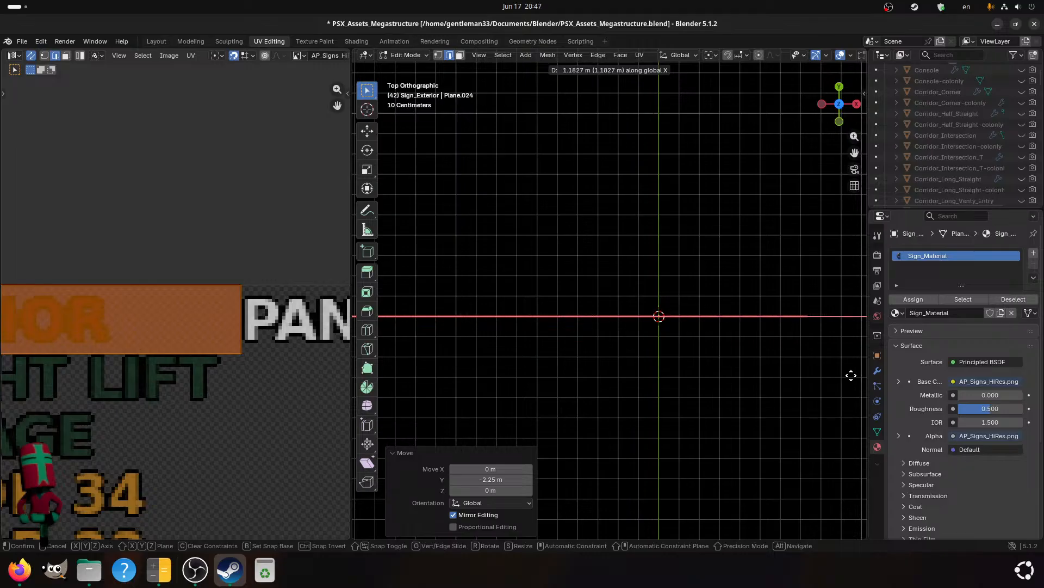
{"action": "key", "text": "Escape"}
- Move the sign 1.85 m along X towards the world origin and save the file
{"action": "middle_click_drag", "start_coordinate": [678, 377], "coordinate": [578, 364], "text": "shift"}
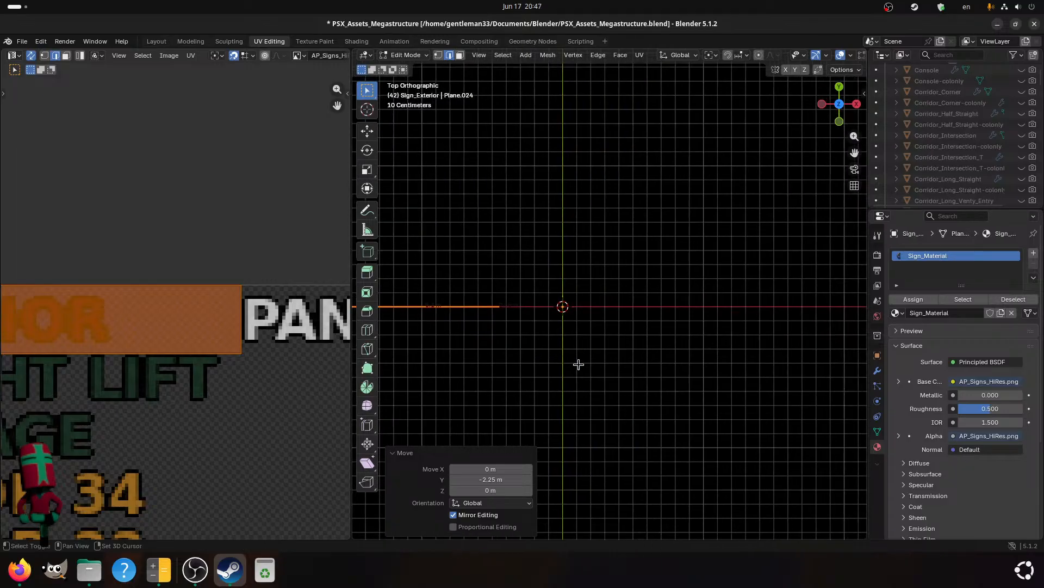
{"action": "key", "text": "g"}
{"action": "key", "text": "x"}
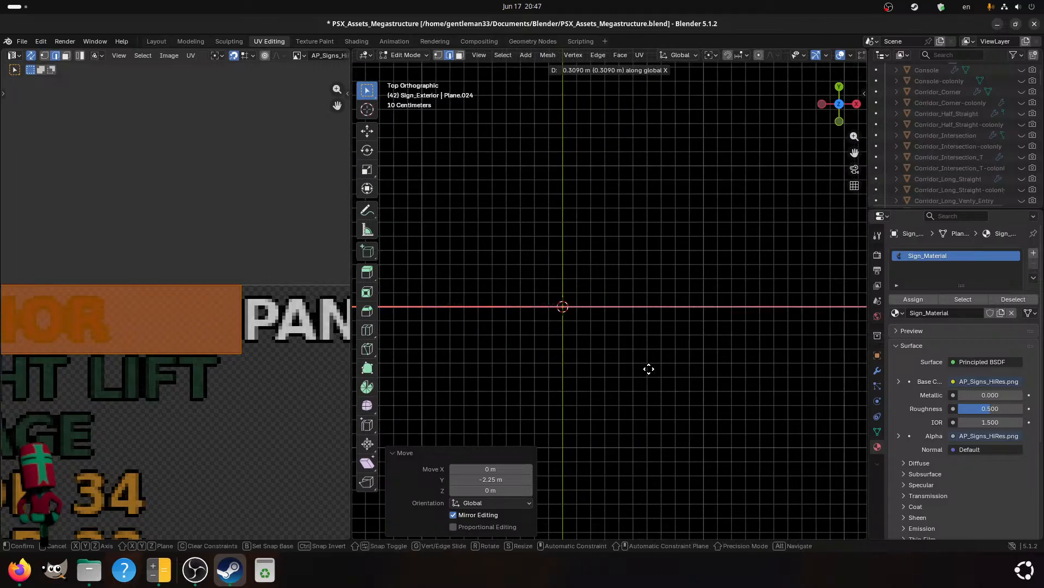
{"action": "left_click", "coordinate": [838, 346]}
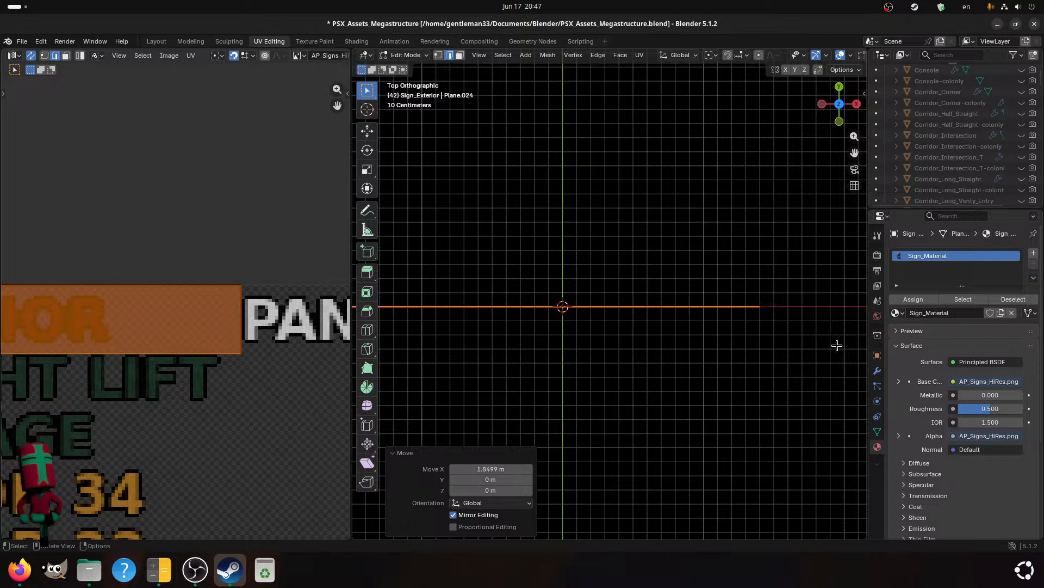
{"action": "middle_click_drag", "start_coordinate": [641, 361], "coordinate": [621, 366], "text": "shift"}
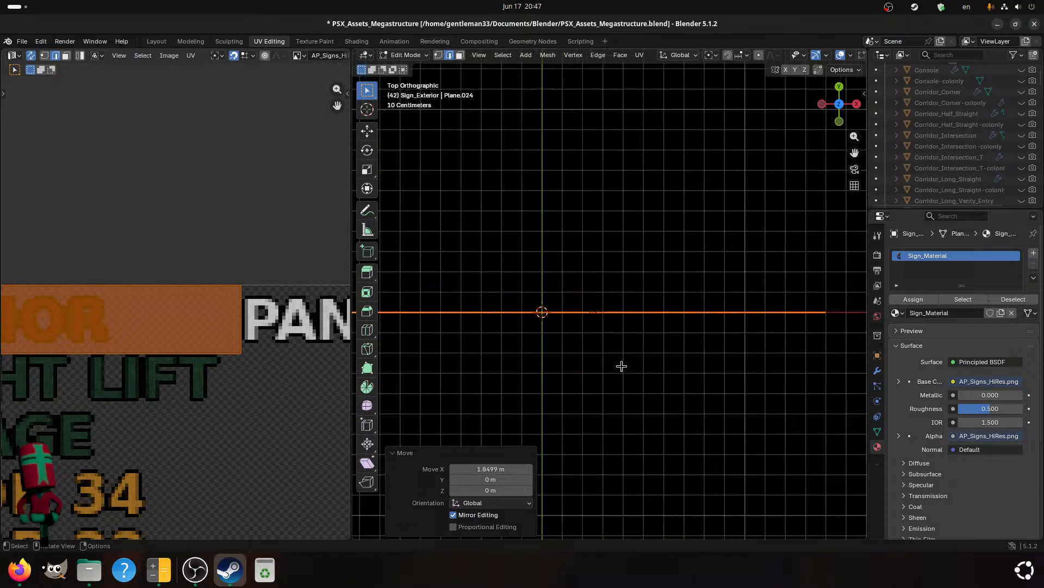
{"action": "left_click", "coordinate": [487, 468]}
{"action": "type", "text": "1"}
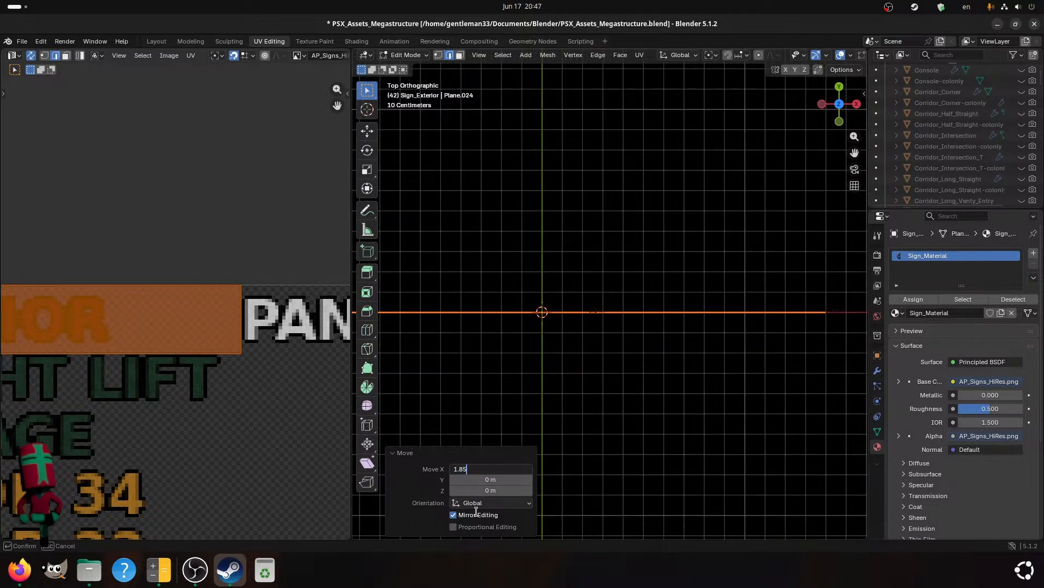
{"action": "type", "text": ".85"}
{"action": "key", "text": "Return"}
{"action": "middle_click_drag", "start_coordinate": [547, 378], "coordinate": [606, 315]}
{"action": "key", "text": "ctrl+s"}
- Return the sign to Object Mode and save the file, switching to the Layout workspace
{"action": "key", "text": "Tab"}
{"action": "scroll", "coordinate": [657, 297], "scroll_direction": "down", "scroll_amount": 2}
{"action": "left_click", "coordinate": [622, 235]}
{"action": "scroll", "coordinate": [957, 136], "scroll_direction": "up", "scroll_amount": 2}
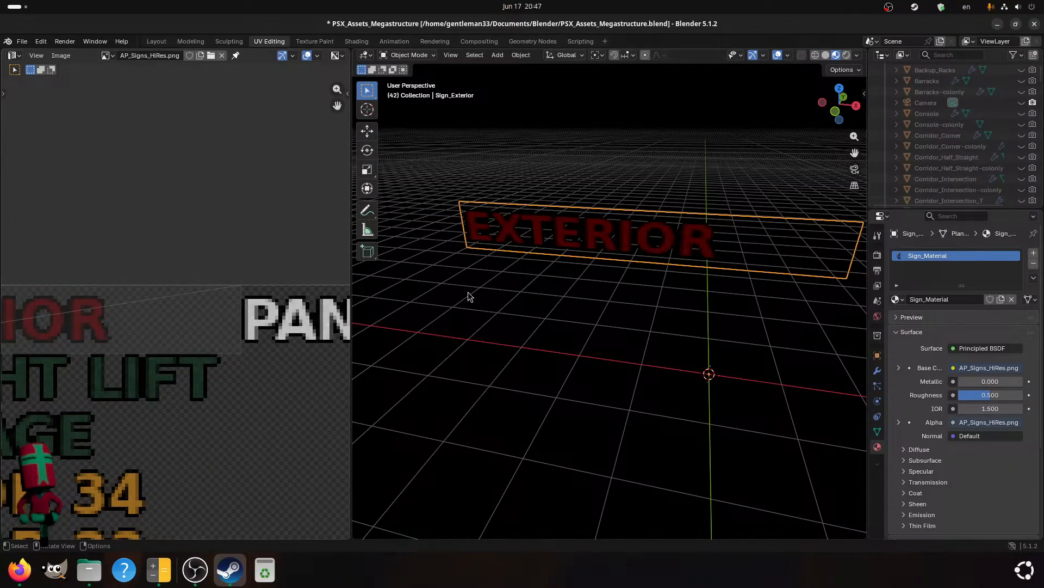
{"action": "key", "text": "ctrl+s"}
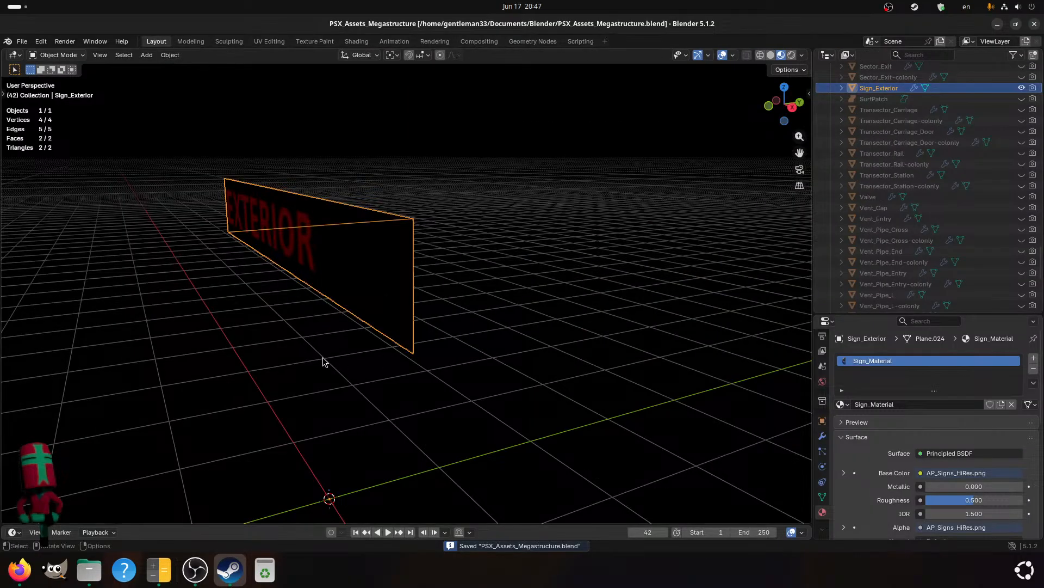
- Duplicate the Sign_Exterior object in place
{"action": "middle_click_drag", "start_coordinate": [321, 359], "coordinate": [479, 338]}
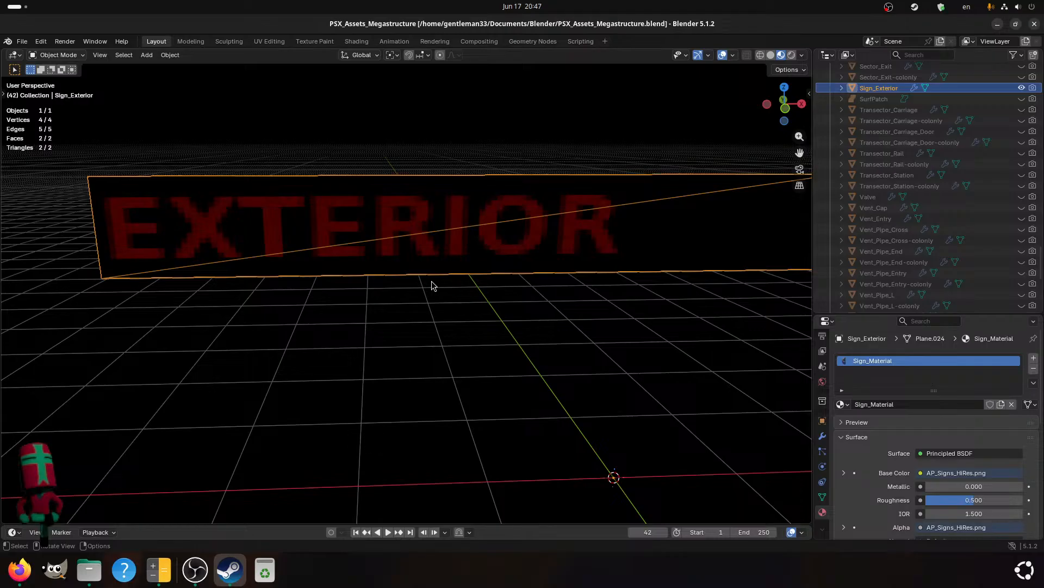
{"action": "key", "text": "shift+d"}
{"action": "key", "text": "Escape"}
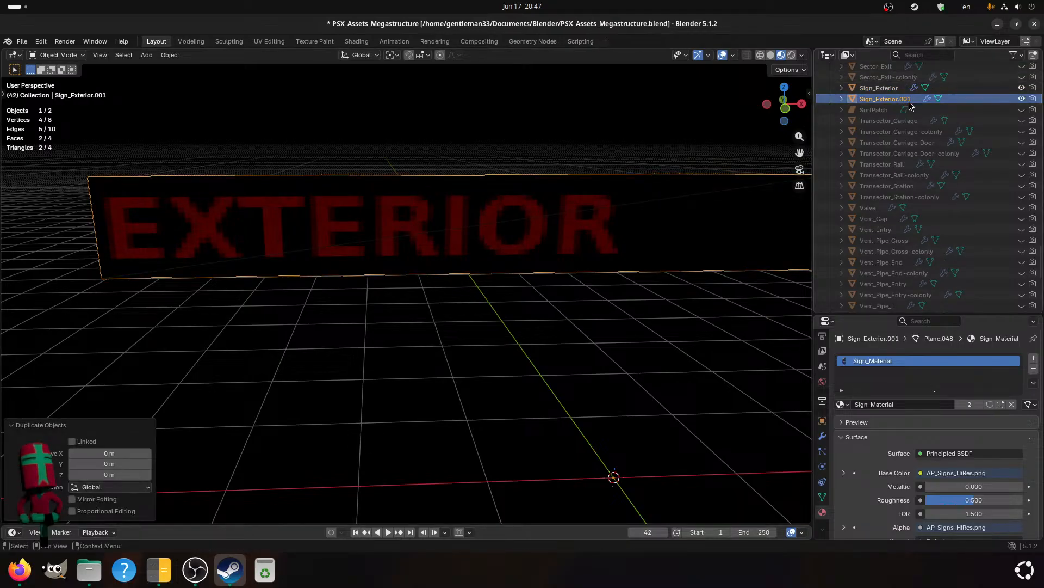
- Open AP_Signs_HiRes.png from the Textures folder in the image viewer and move its window aside to read the sign names
{"action": "left_click", "coordinate": [89, 570]}
{"action": "double_click", "coordinate": [359, 102]}
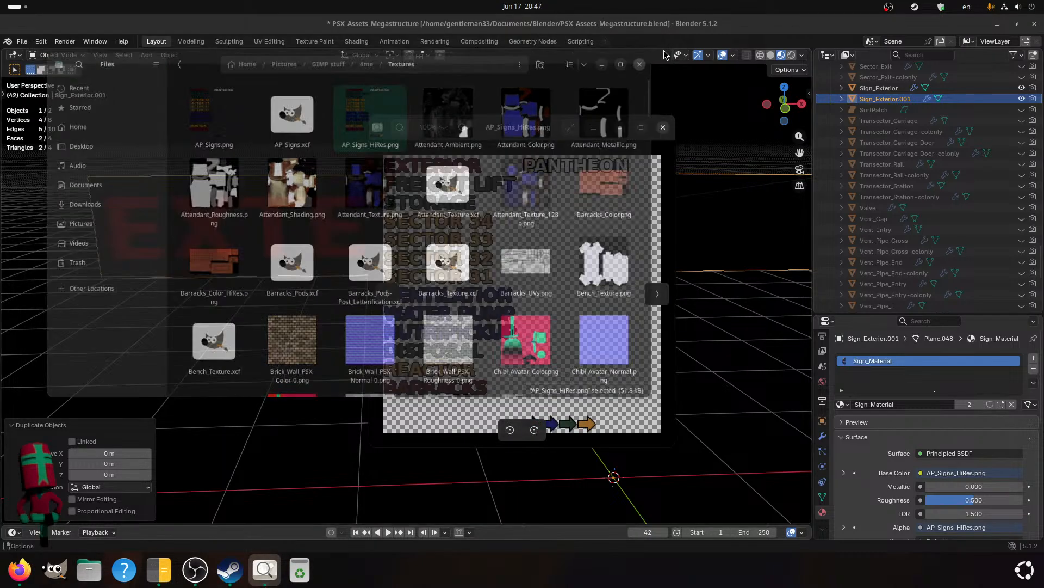
{"action": "left_click", "coordinate": [661, 52]}
{"action": "left_click_drag", "start_coordinate": [504, 144], "coordinate": [339, 122]}
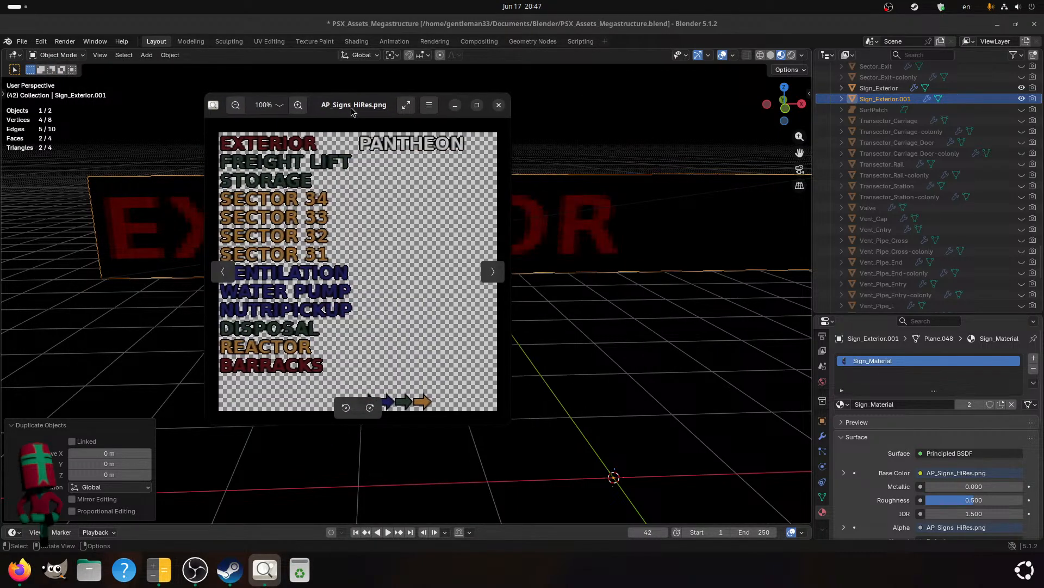
- Rename the duplicated Sign_Exterior.001 object as Sign_Freight and save the file
{"action": "double_click", "coordinate": [898, 100]}
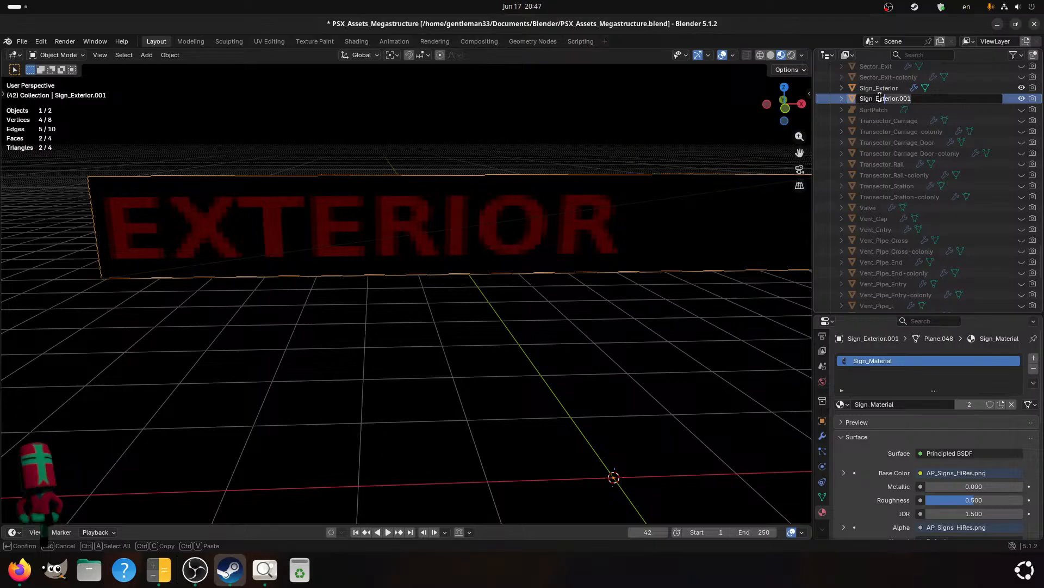
{"action": "type", "text": "_Freight"}
{"action": "key", "text": "Return"}
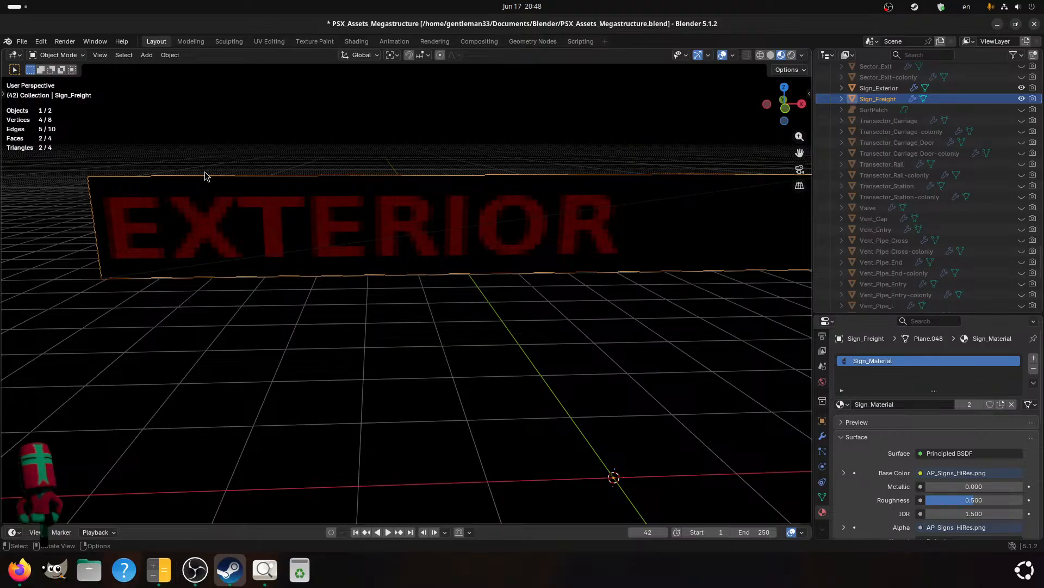
{"action": "key", "text": "ctrl+s"}
- Duplicate Sign_Freight in place and name the copy Sign_Storage, following the sign list in AP_Signs_HiRes.png
{"action": "key", "text": "shift+d"}
{"action": "key", "text": "Escape"}
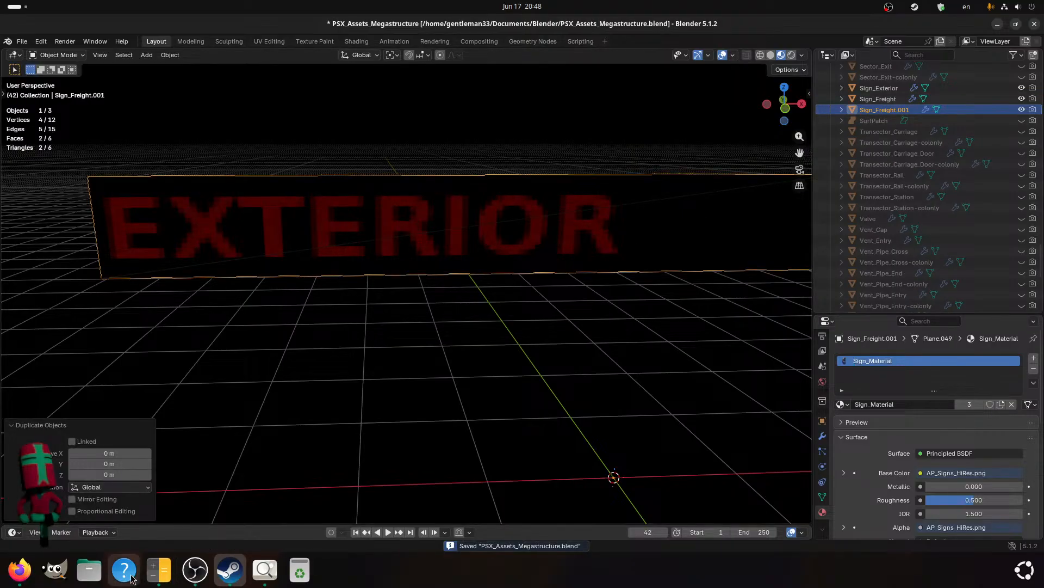
{"action": "left_click", "coordinate": [265, 570]}
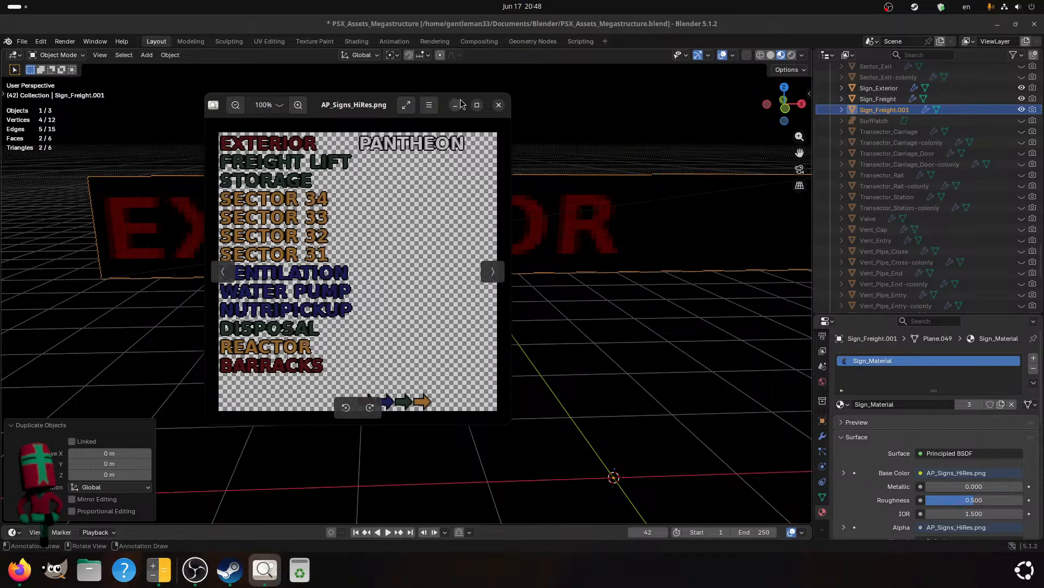
{"action": "left_click", "coordinate": [499, 104]}
{"action": "double_click", "coordinate": [910, 110]}
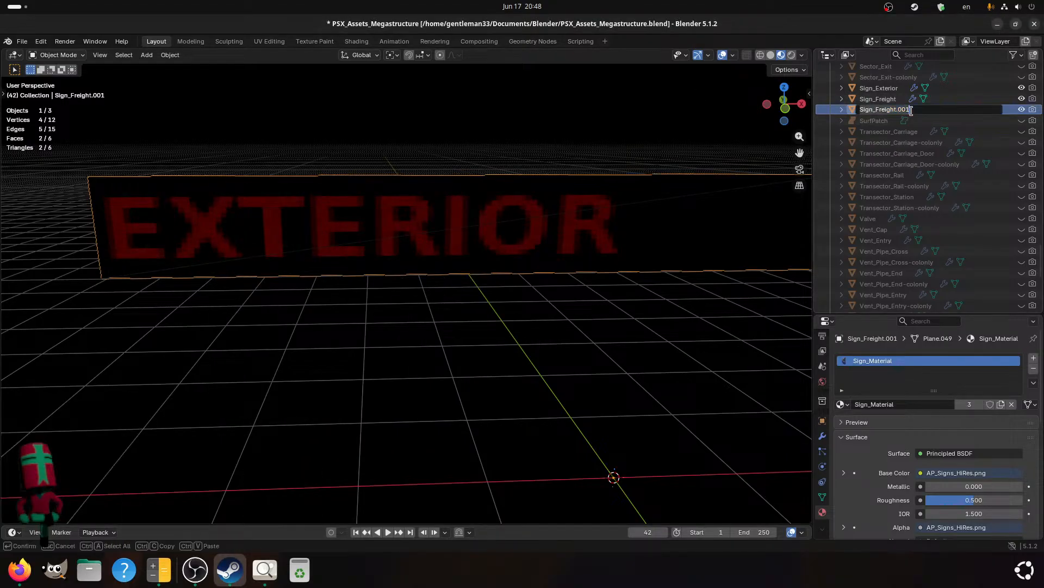
{"action": "type", "text": "Sign_Storage"}
{"action": "key", "text": "Return"}
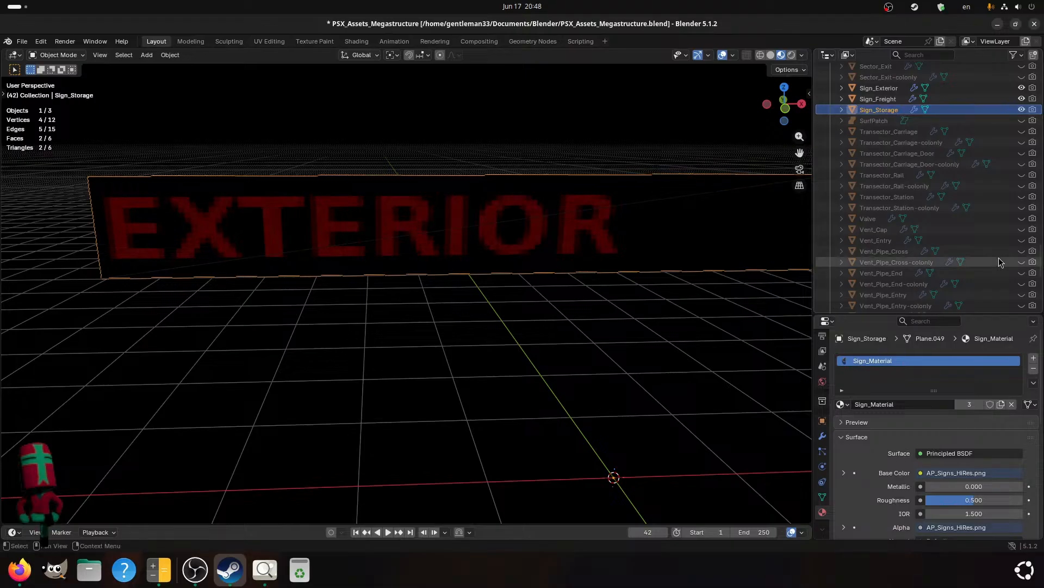
- Duplicate Sign_Storage in place and rename the copy Sign_Sector34
{"action": "key", "text": "shift+d"}
{"action": "right_click", "coordinate": [318, 397]}
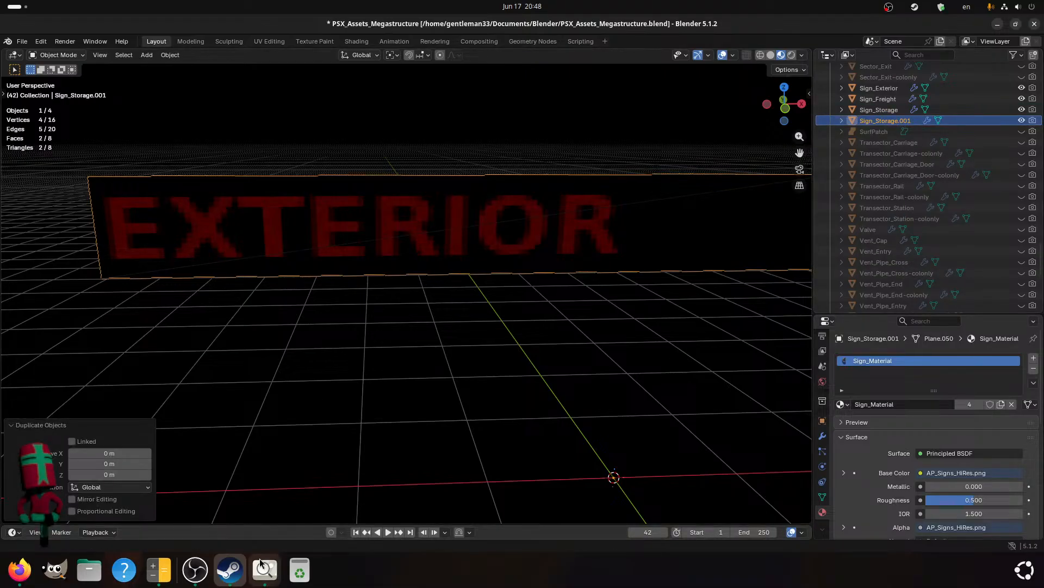
{"action": "left_click", "coordinate": [265, 569]}
{"action": "left_click", "coordinate": [238, 564]}
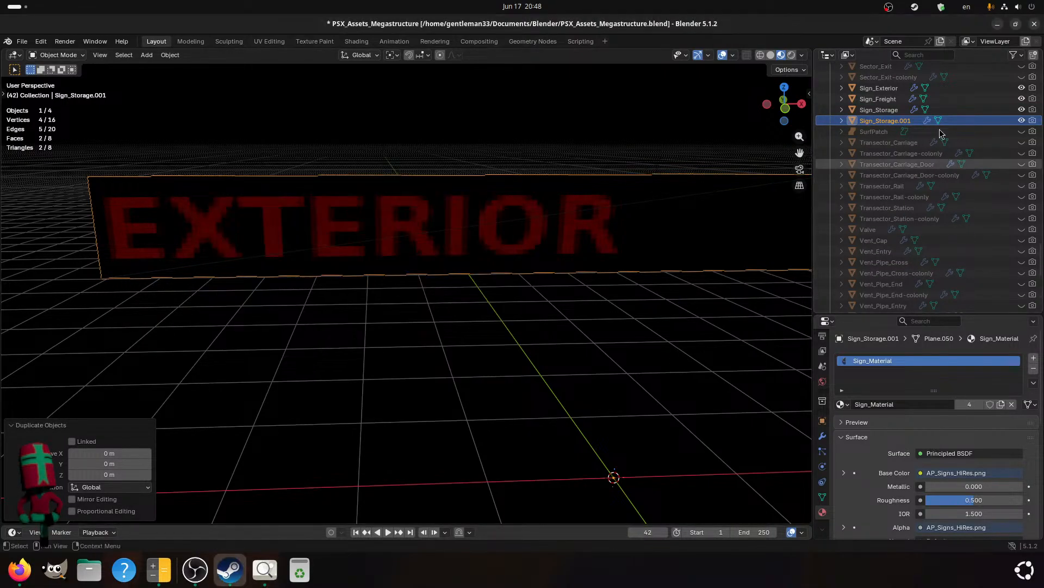
{"action": "double_click", "coordinate": [911, 120]}
{"action": "left_click_drag", "start_coordinate": [924, 119], "coordinate": [880, 119]}
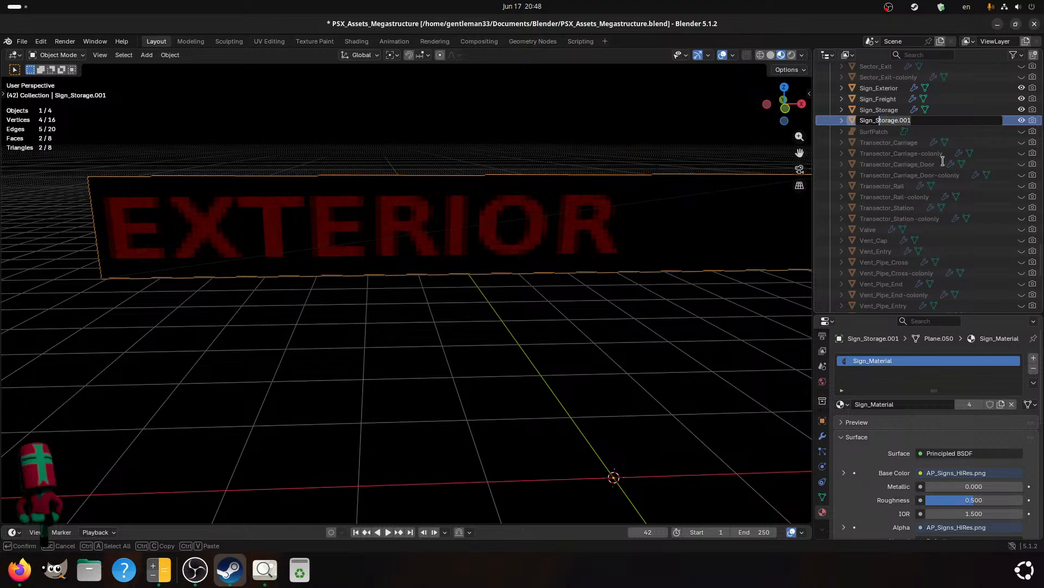
{"action": "type", "text": "ector34"}
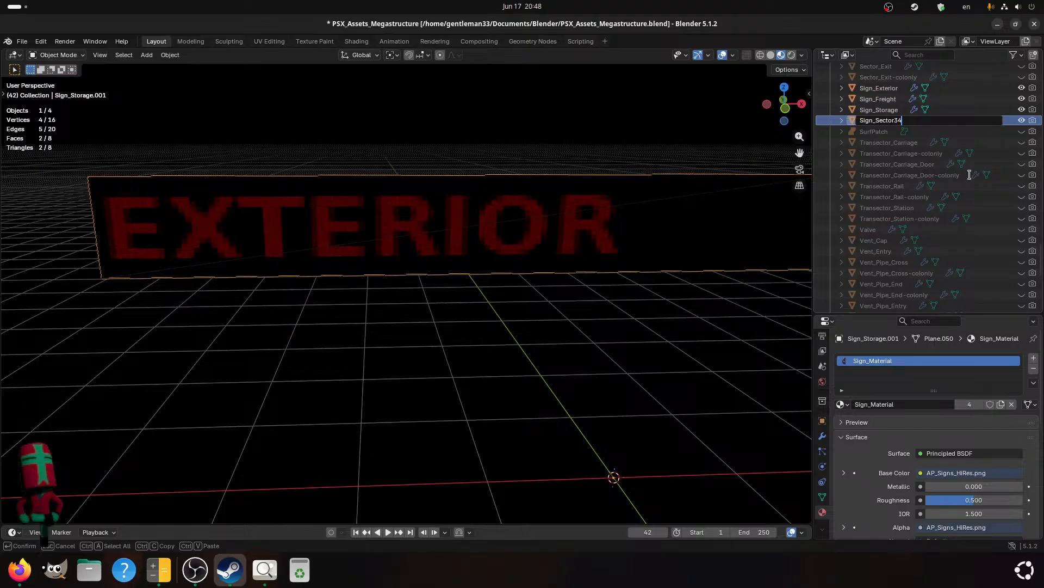
{"action": "key", "text": "Return"}
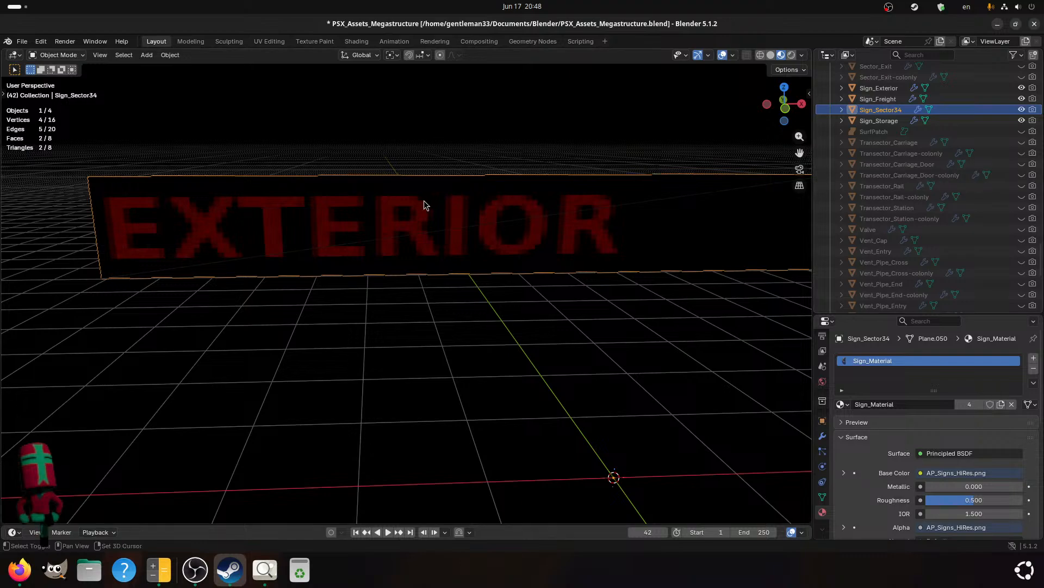
- Duplicate Sign_Sector34 in place and rename the copy Sign_Sector33
{"action": "key", "text": "shift+d"}
{"action": "key", "text": "Escape"}
{"action": "double_click", "coordinate": [913, 120]}
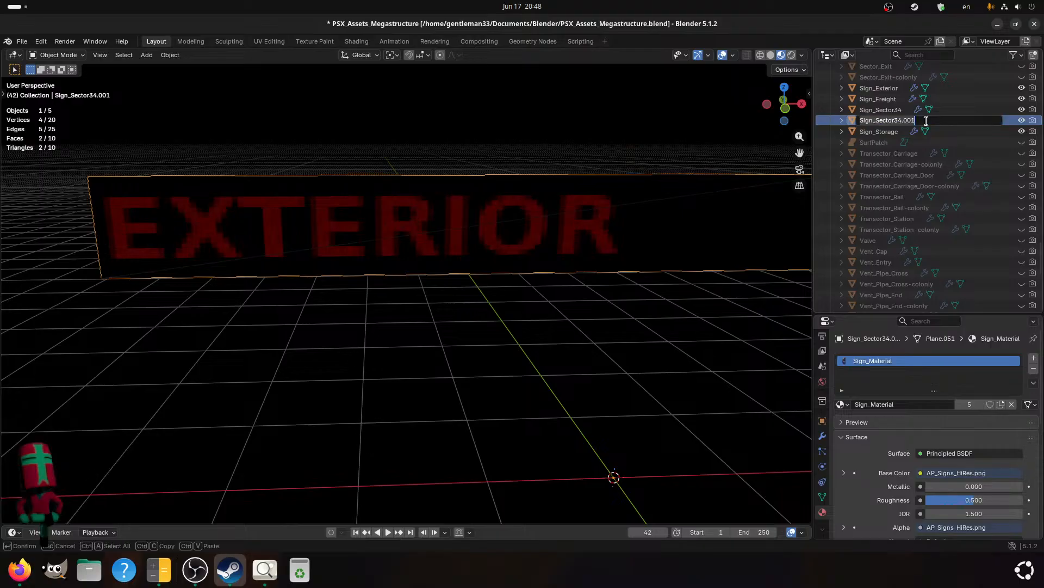
{"action": "key", "text": "BackSpace"}
{"action": "key", "text": "BackSpace"}
{"action": "type", "text": "3"}
{"action": "key", "text": "Return"}
- Duplicate Sign_Sector33 in place and rename the copy Sign_Sector32
{"action": "key", "text": "shift+d"}
{"action": "key", "text": "Escape"}
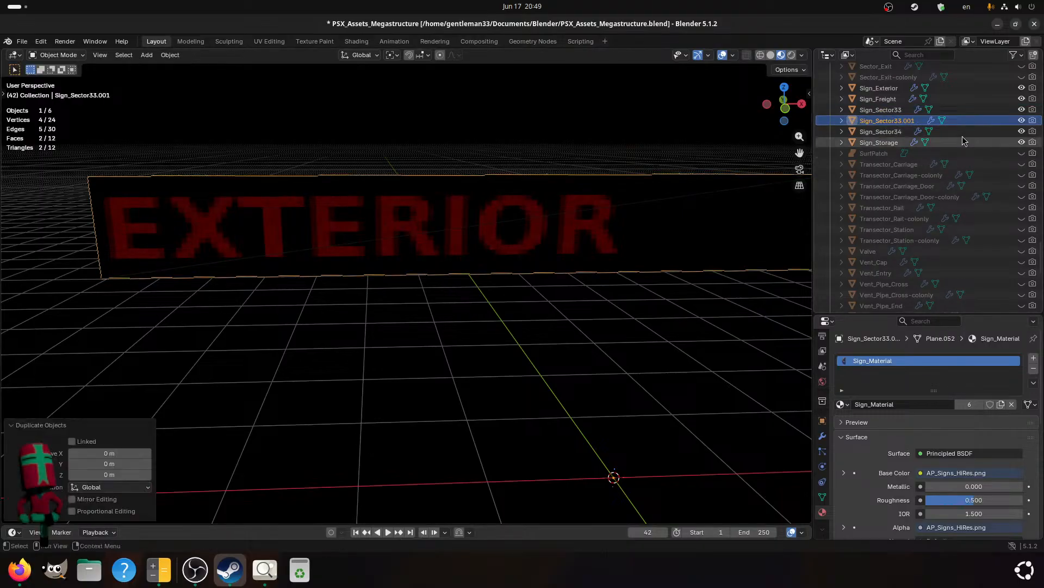
{"action": "double_click", "coordinate": [901, 121]}
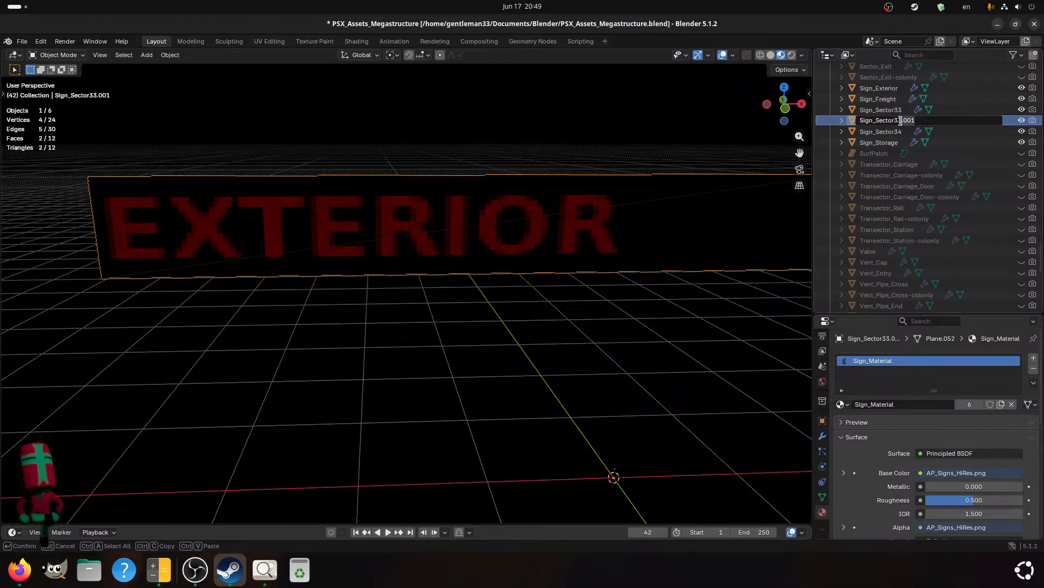
{"action": "key", "text": "BackSpace"}
{"action": "type", "text": "2"}
{"action": "key", "text": "Return"}
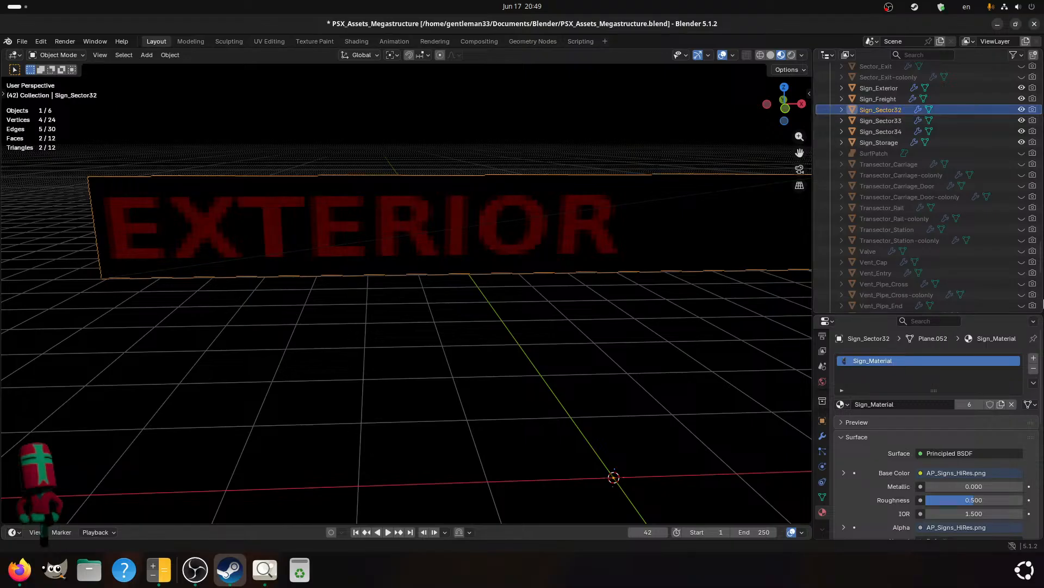
- Duplicate Sign_Sector32 in place, rename the copy Sign_Sector31, and save the file
{"action": "key", "text": "shift+d"}
{"action": "key", "text": "Escape"}
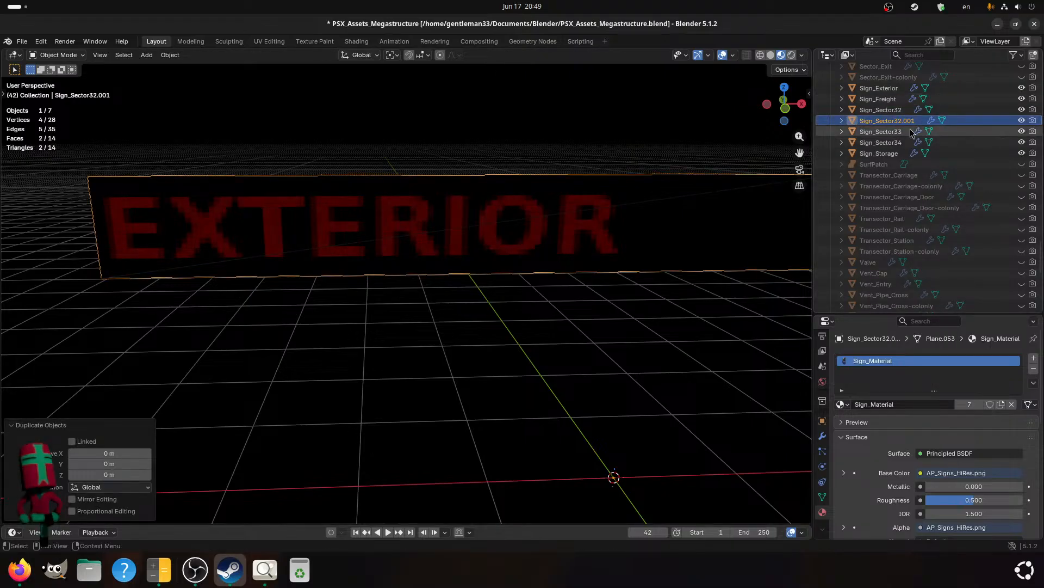
{"action": "double_click", "coordinate": [911, 119]}
{"action": "left_click", "coordinate": [911, 119]}
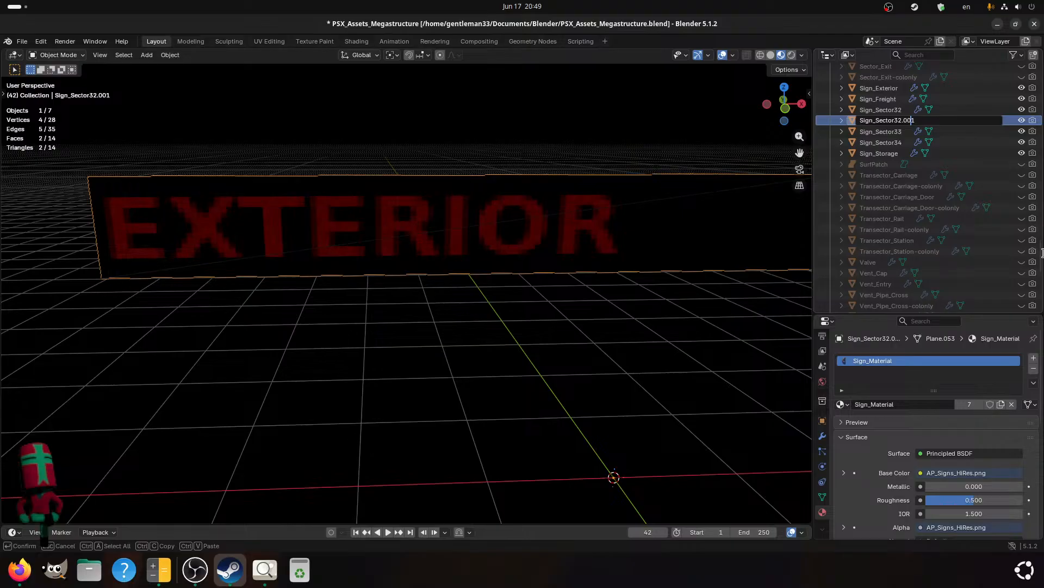
{"action": "key", "text": "BackSpace"}
{"action": "key", "text": "BackSpace"}
{"action": "key", "text": "BackSpace"}
{"action": "key", "text": "BackSpace"}
{"action": "key", "text": "BackSpace"}
{"action": "type", "text": "1"}
{"action": "key", "text": "Return"}
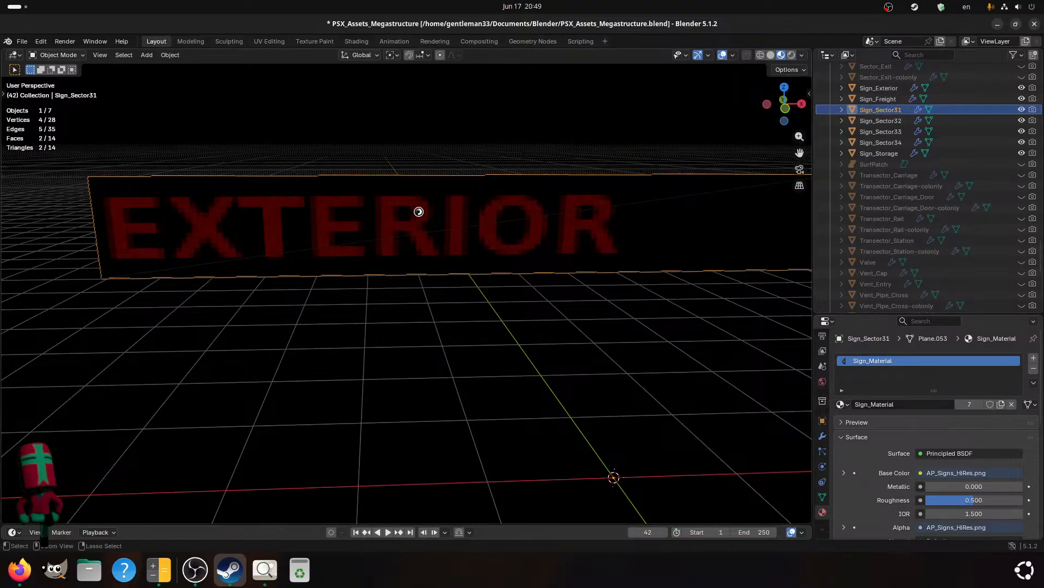
{"action": "key", "text": "ctrl+s"}
- Check the sign list in AP_Signs_HiRes.png, then duplicate Sign_Sector31 in place as Sign_Ventilation
{"action": "left_click", "coordinate": [254, 566]}
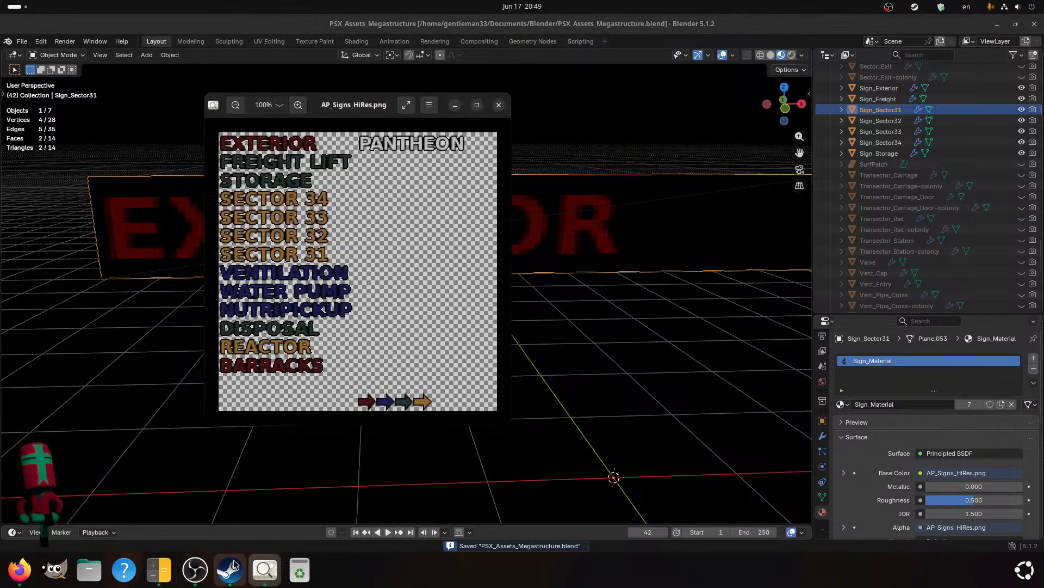
{"action": "left_click", "coordinate": [234, 565]}
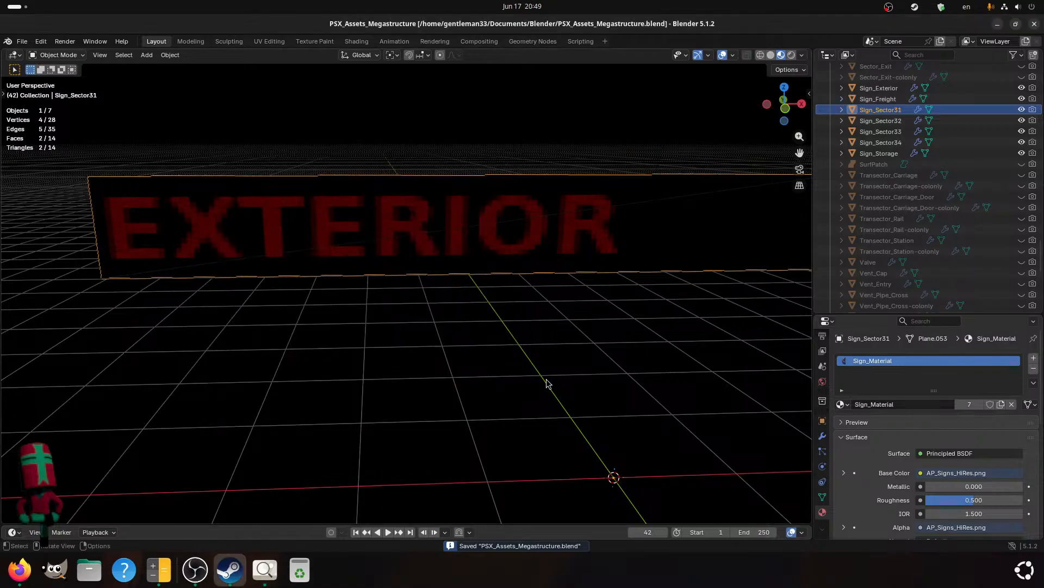
{"action": "key", "text": "shift+d"}
{"action": "right_click", "coordinate": [576, 324]}
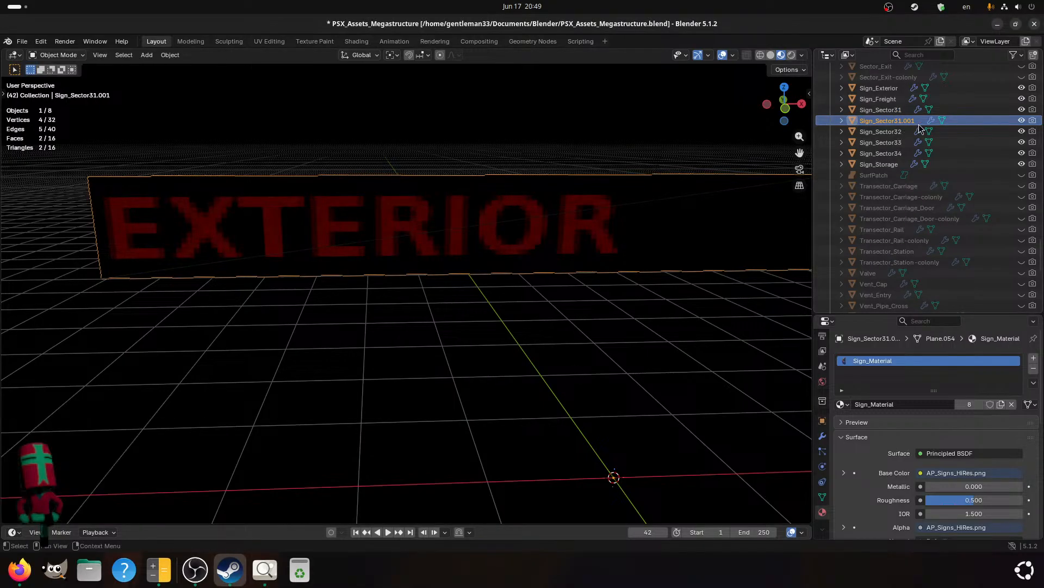
{"action": "double_click", "coordinate": [921, 123]}
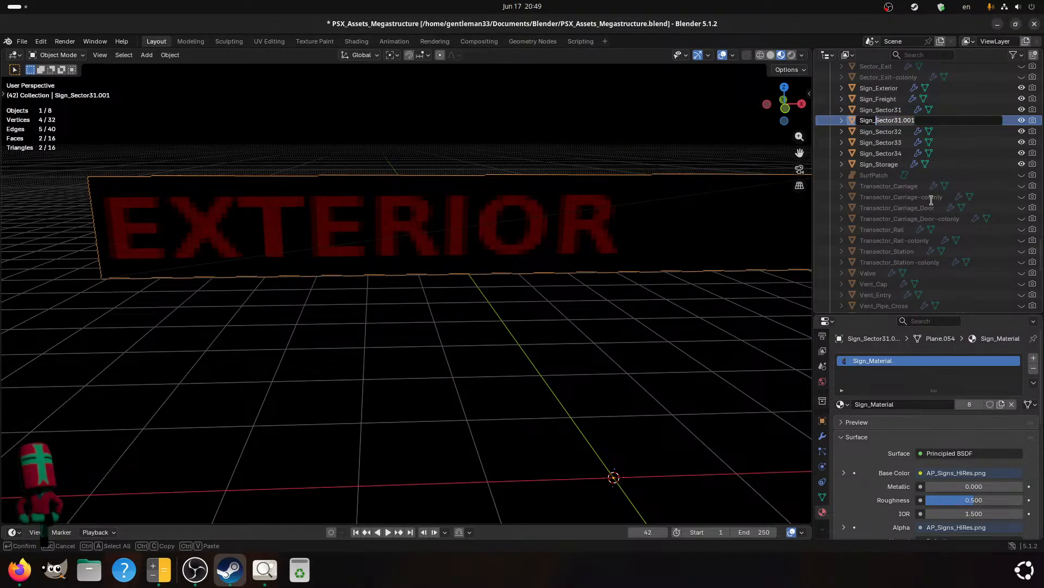
{"action": "type", "text": "Sign_Ventilation"}
{"action": "key", "text": "Return"}
- Duplicate Sign_Ventilation in place, rename the copy Sign_Water_Pump, and save the file
{"action": "key", "text": "shift+d"}
{"action": "key", "text": "Escape"}
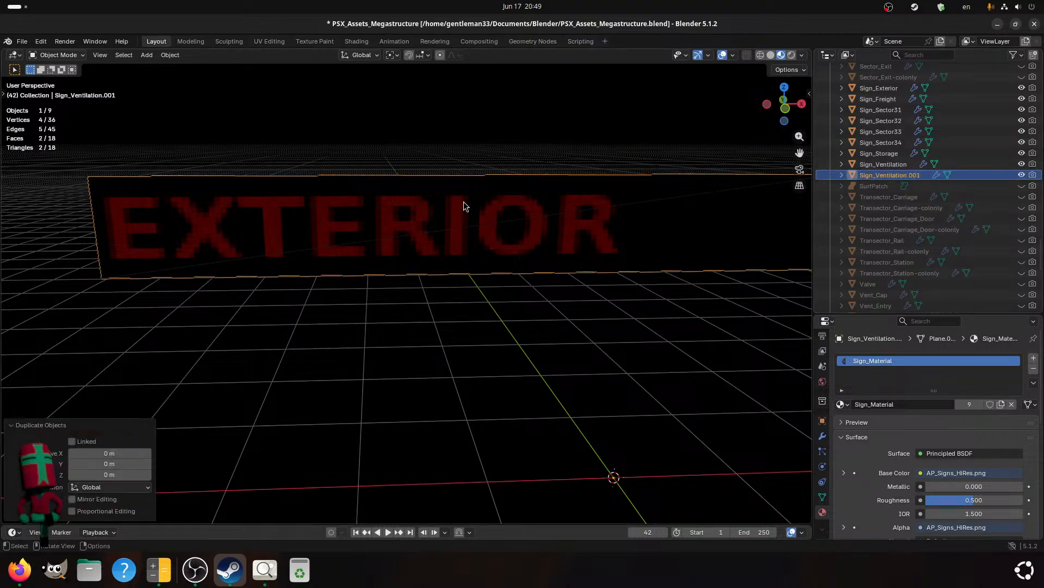
{"action": "double_click", "coordinate": [912, 175]}
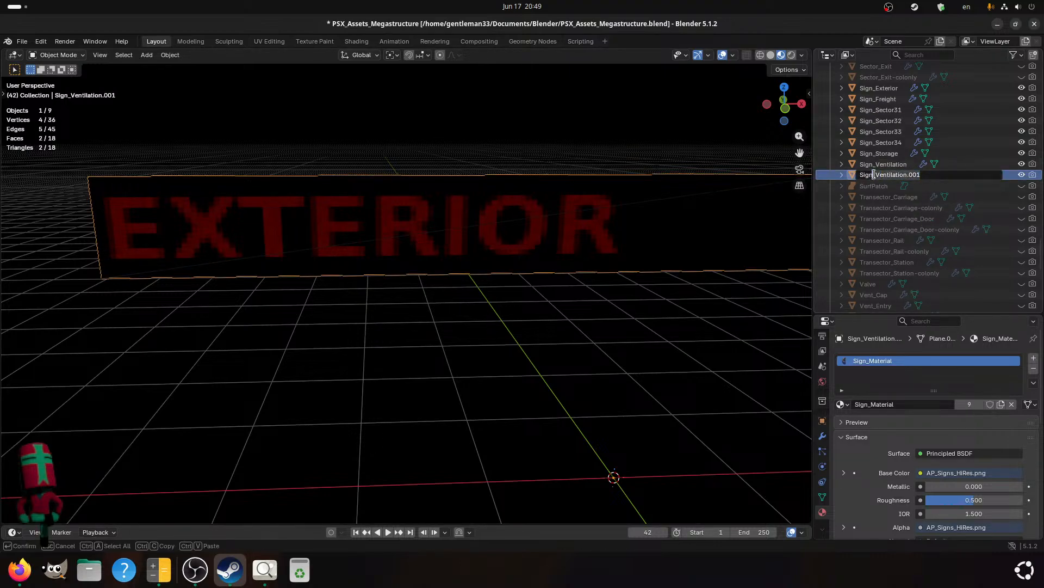
{"action": "left_click_drag", "start_coordinate": [879, 171], "coordinate": [873, 172]}
{"action": "type", "text": "Water_Pump"}
{"action": "key", "text": "Return"}
{"action": "key", "text": "ctrl+s"}
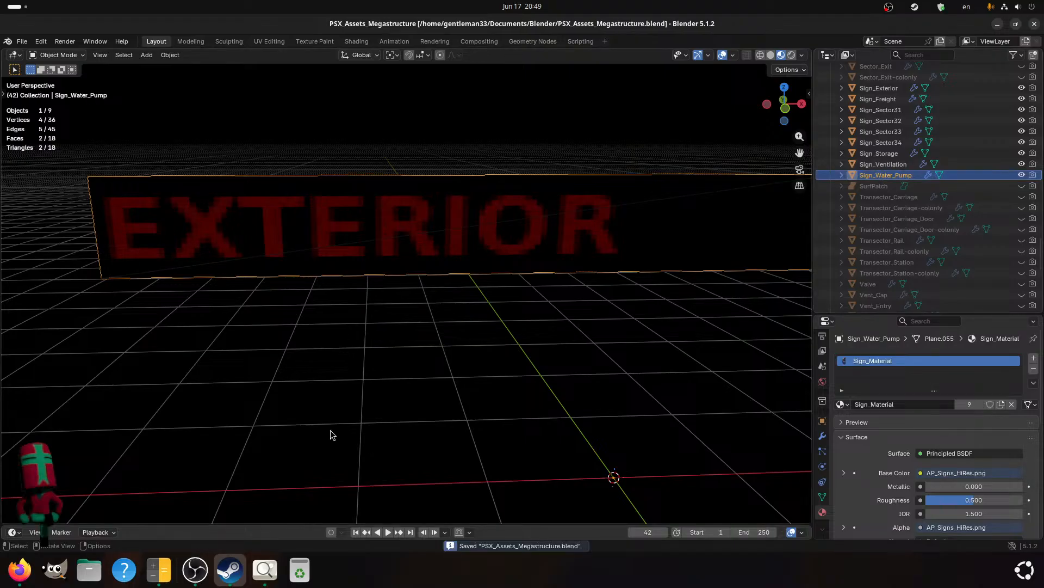
- Check the sign list image, duplicate Sign_Water_Pump in place as Sign_Water_Nutripickup, and save the file
{"action": "left_click", "coordinate": [263, 570]}
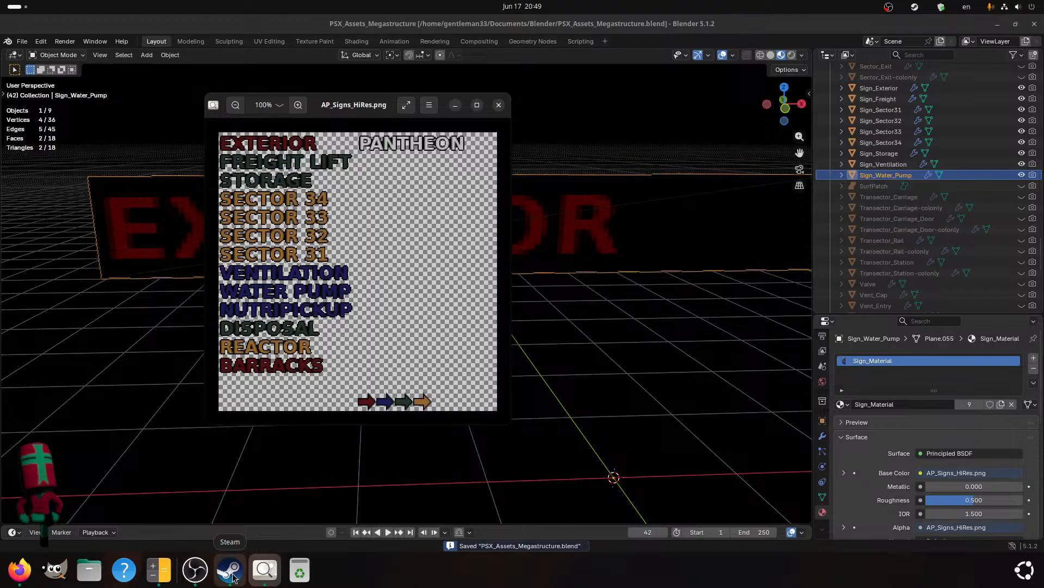
{"action": "left_click", "coordinate": [265, 570]}
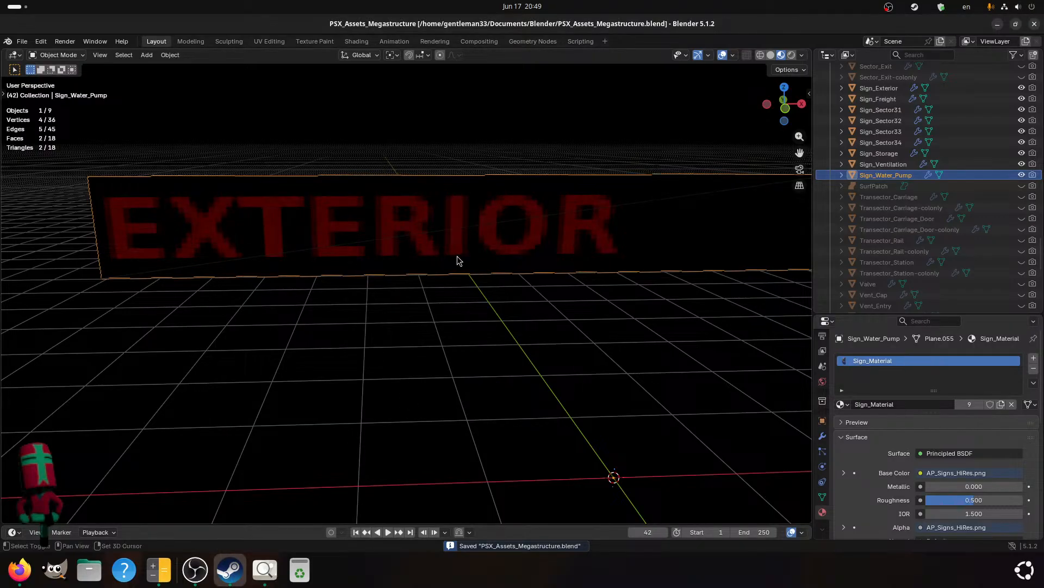
{"action": "key", "text": "shift+d"}
{"action": "key", "text": "Escape"}
{"action": "double_click", "coordinate": [894, 186]}
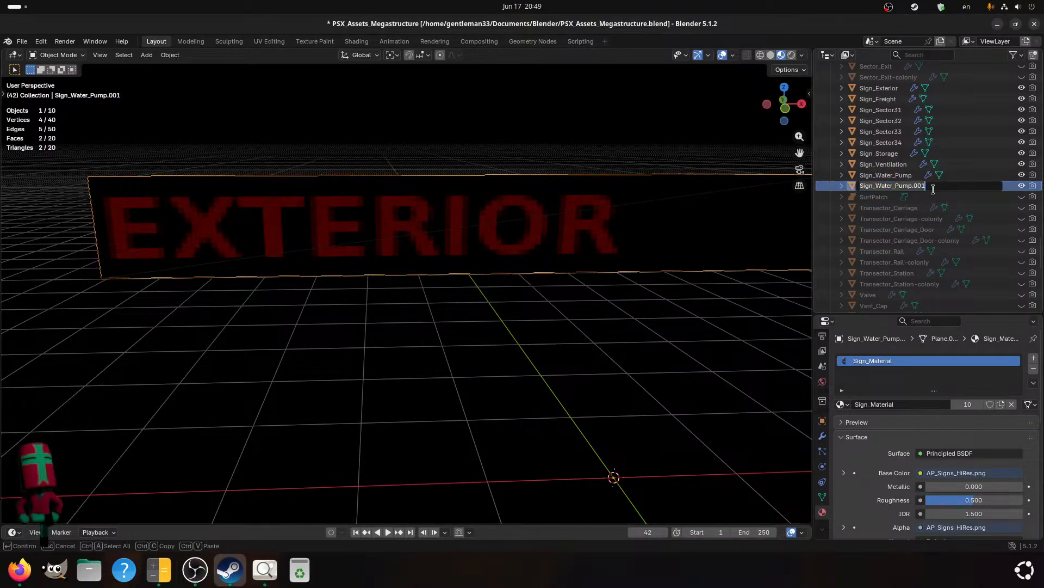
{"action": "left_click", "coordinate": [893, 186]}
{"action": "key", "text": "shift+End"}
{"action": "key", "text": "Delete"}
{"action": "type", "text": "_Nutri"}
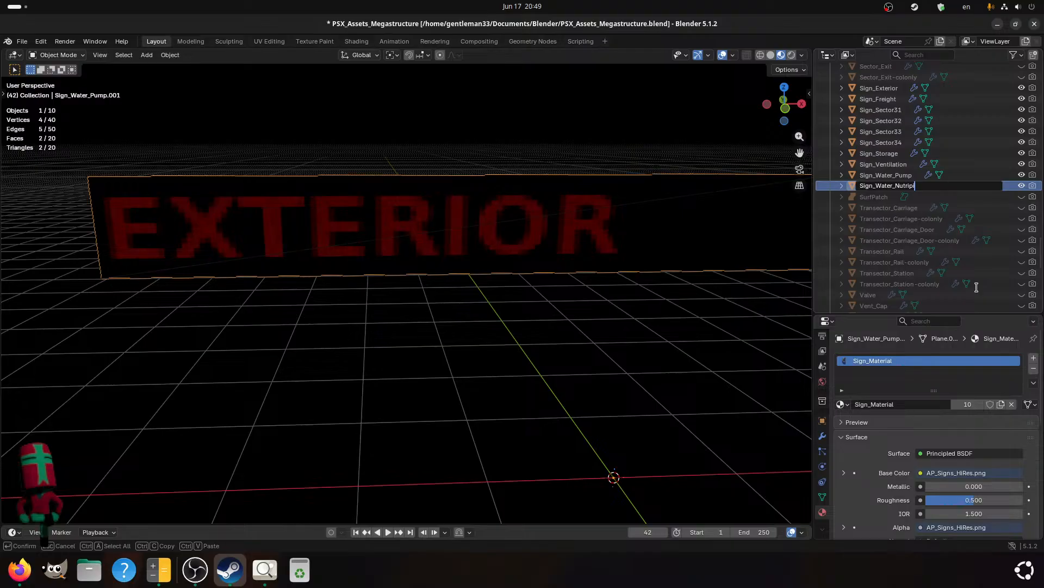
{"action": "type", "text": "pickup"}
{"action": "key", "text": "Return"}
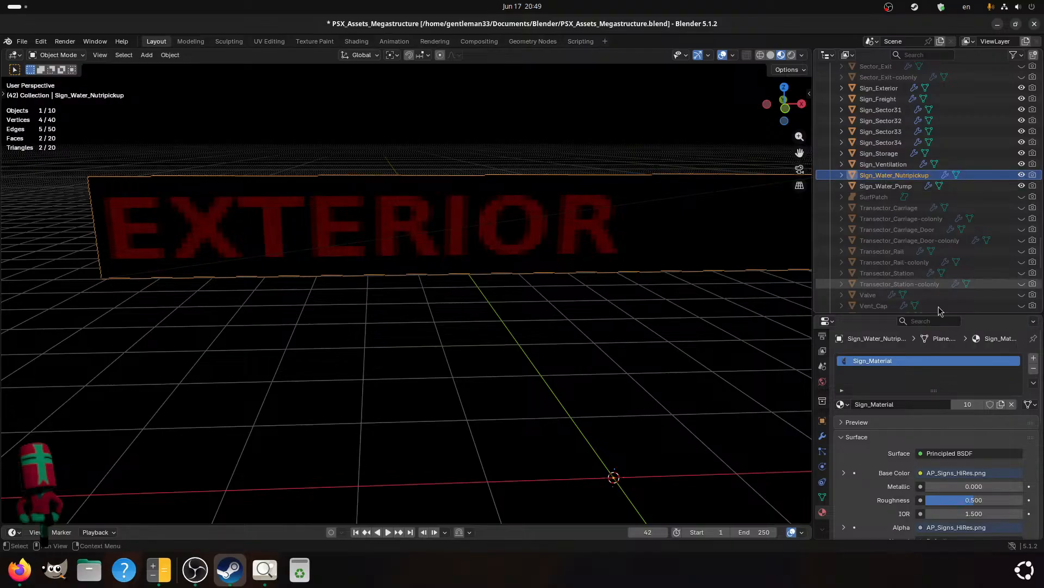
{"action": "key", "text": "ctrl+s"}
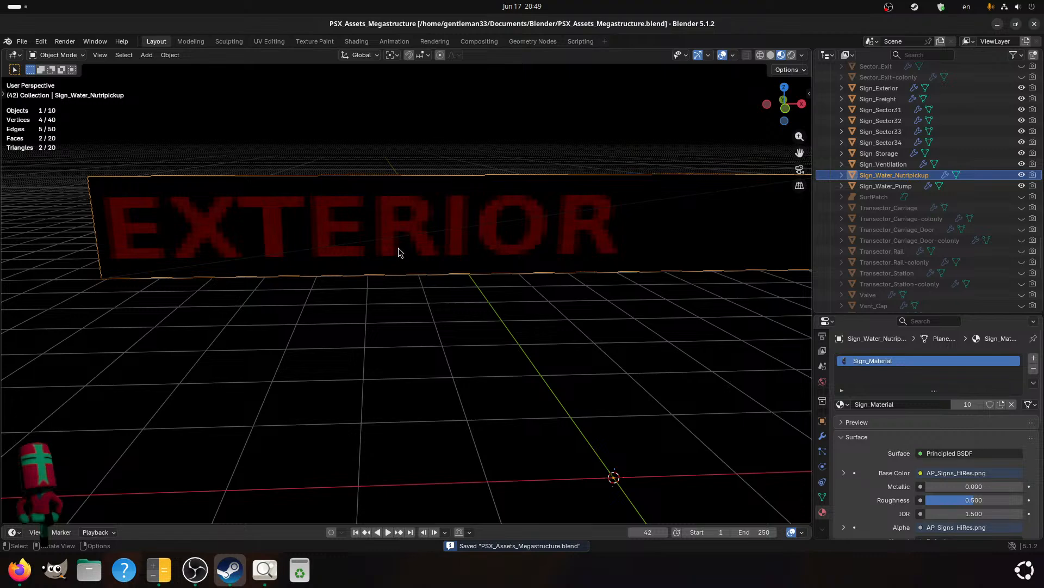
- Remove the word Water from the newest sign's name so it reads Sign_Nutripickup
{"action": "double_click", "coordinate": [895, 174]}
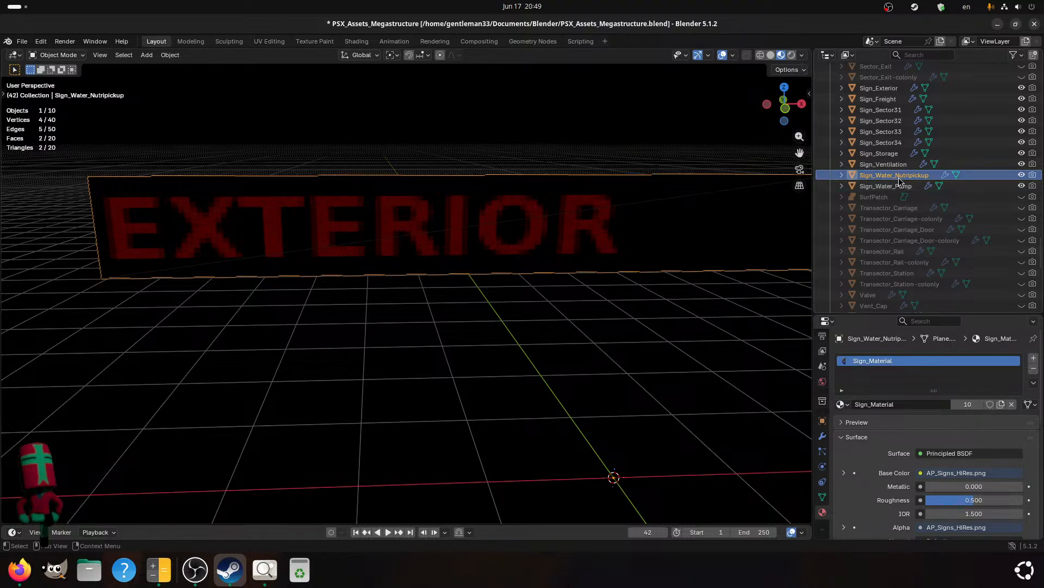
{"action": "left_click", "coordinate": [897, 175]}
{"action": "key", "text": "BackSpace"}
{"action": "key", "text": "BackSpace"}
{"action": "key", "text": "BackSpace"}
{"action": "key", "text": "BackSpace"}
{"action": "key", "text": "BackSpace"}
{"action": "key", "text": "BackSpace"}
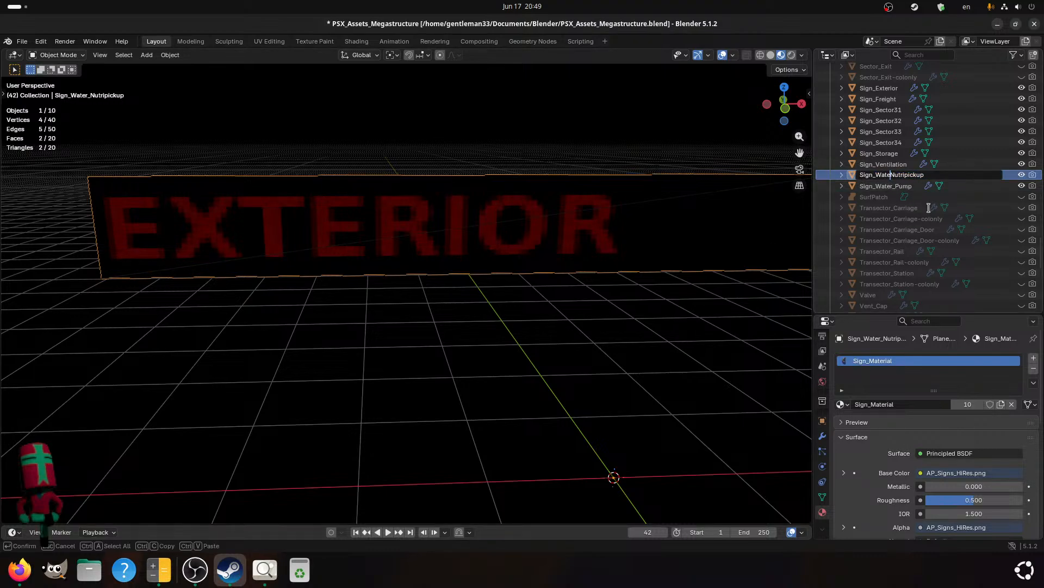
{"action": "key", "text": "Return"}
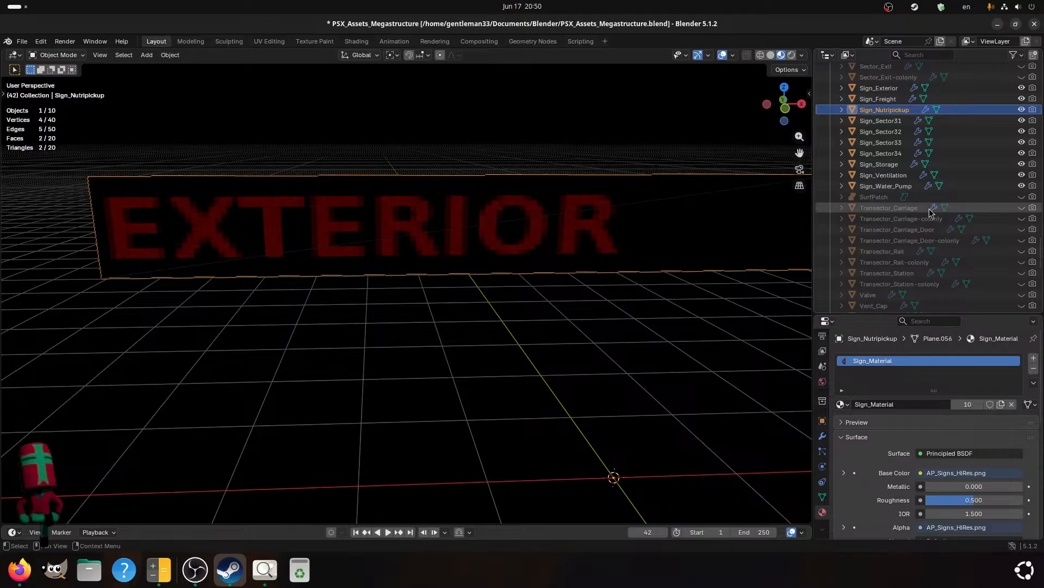
- Check the sign list in AP_Signs_HiRes.png, then duplicate Sign_Nutripickup in place
{"action": "left_click", "coordinate": [265, 570]}
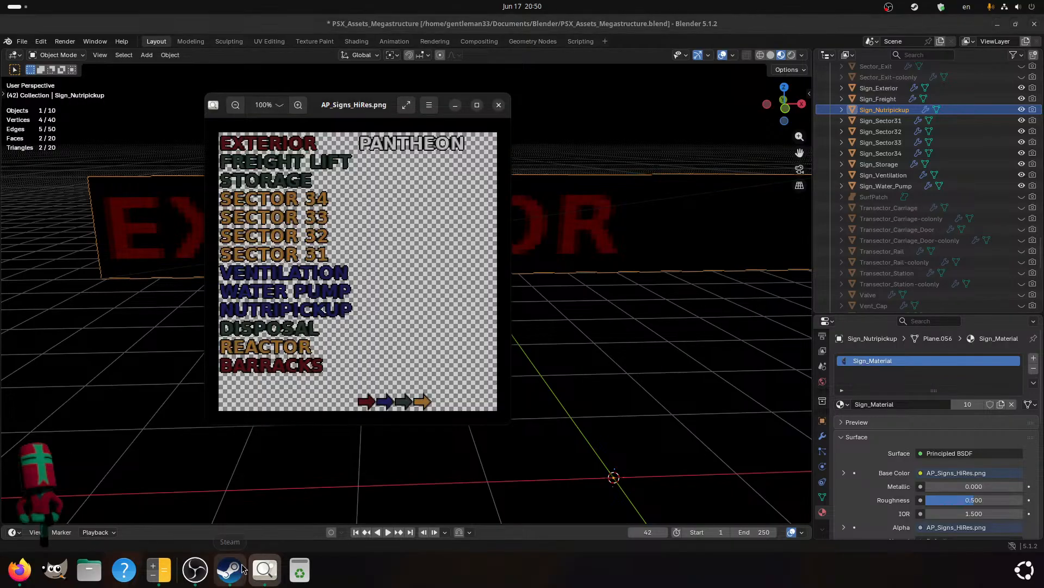
{"action": "left_click", "coordinate": [494, 244]}
{"action": "key", "text": "shift+d"}
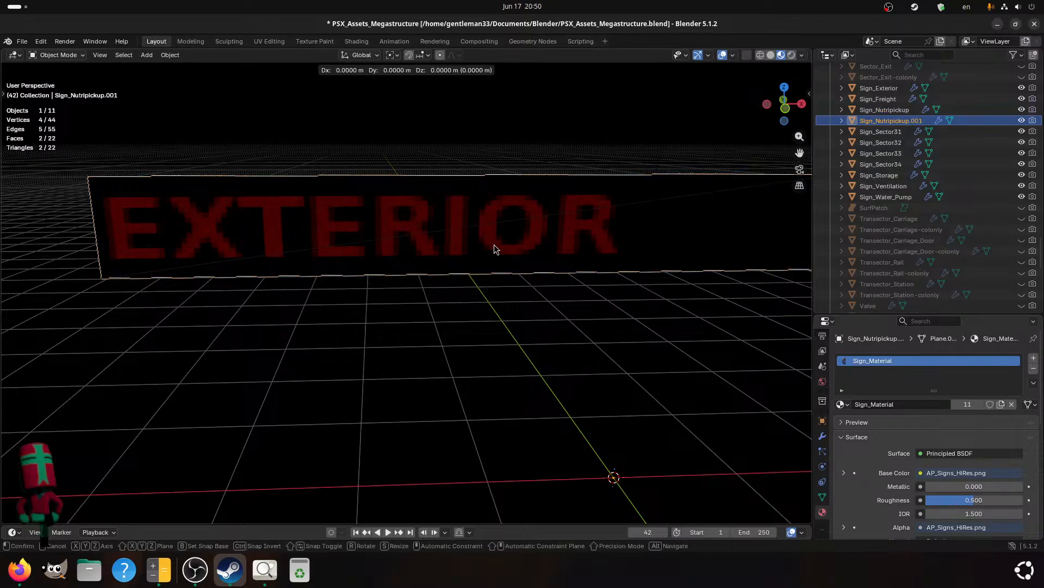
{"action": "right_click", "coordinate": [494, 244]}
- Rename the Sign_Nutripickup copy as Sign_Disposal and save the file
{"action": "left_click", "coordinate": [927, 123]}
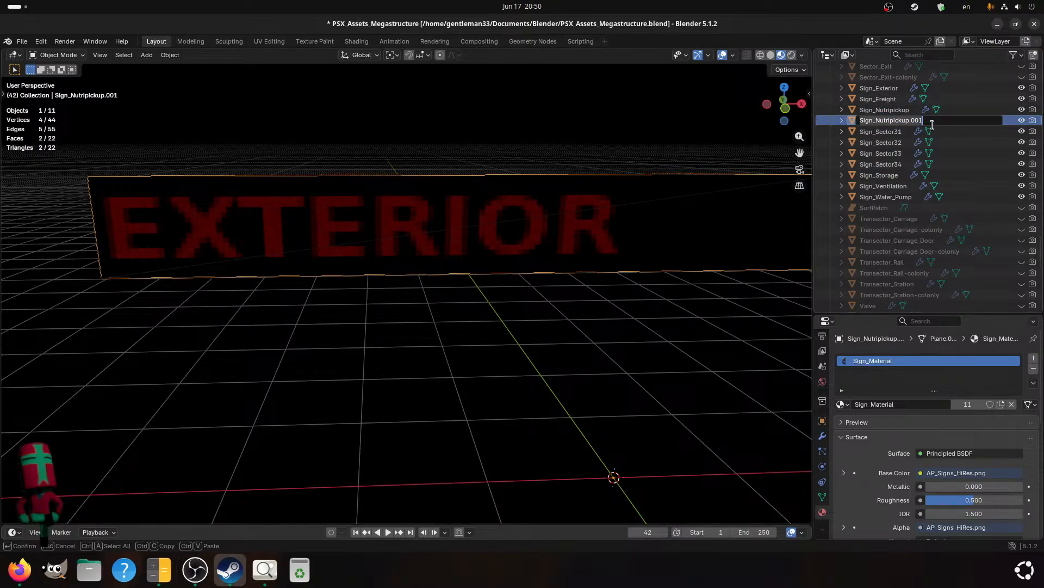
{"action": "double_click", "coordinate": [910, 121]}
{"action": "left_click", "coordinate": [887, 119]}
{"action": "key", "text": "shift+End"}
{"action": "type", "text": "D"}
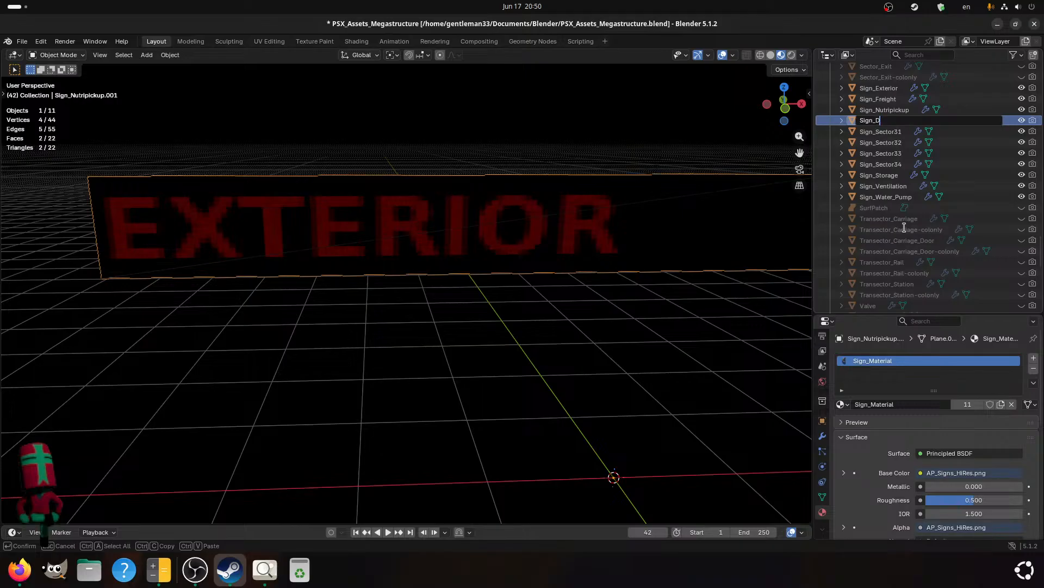
{"action": "type", "text": "isposal"}
{"action": "key", "text": "Return"}
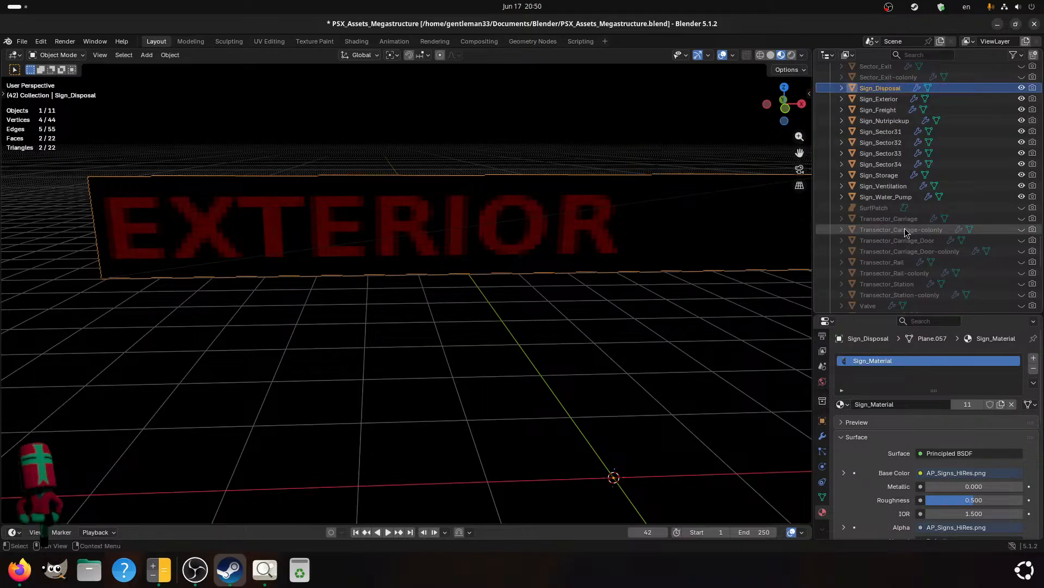
{"action": "key", "text": "ctrl+s"}
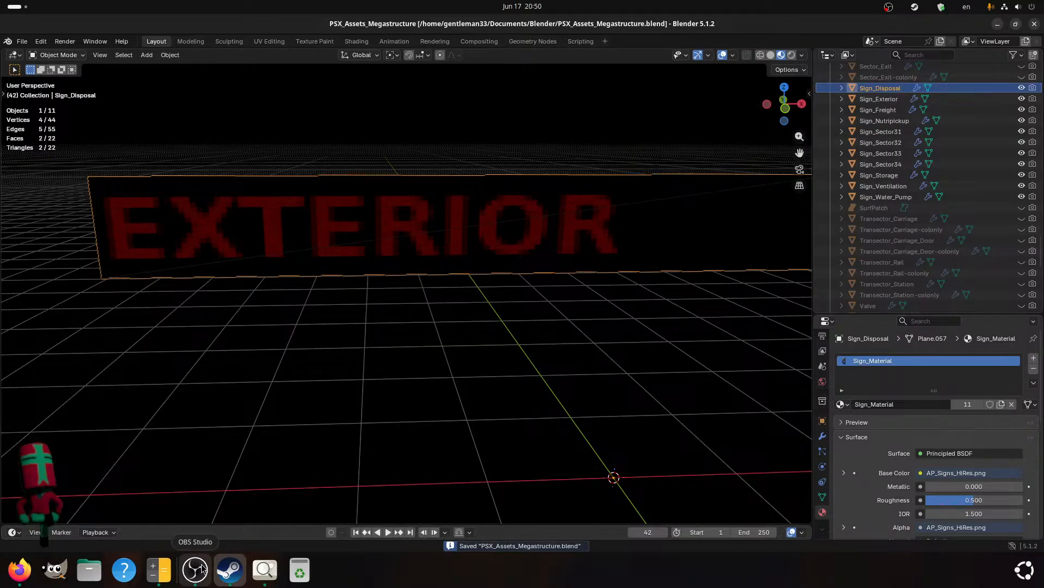
- Recheck the sign list image, then open Sign_Exterior in Edit Mode in the UV Editing workspace
{"action": "middle_click_drag", "start_coordinate": [292, 365], "coordinate": [292, 358]}
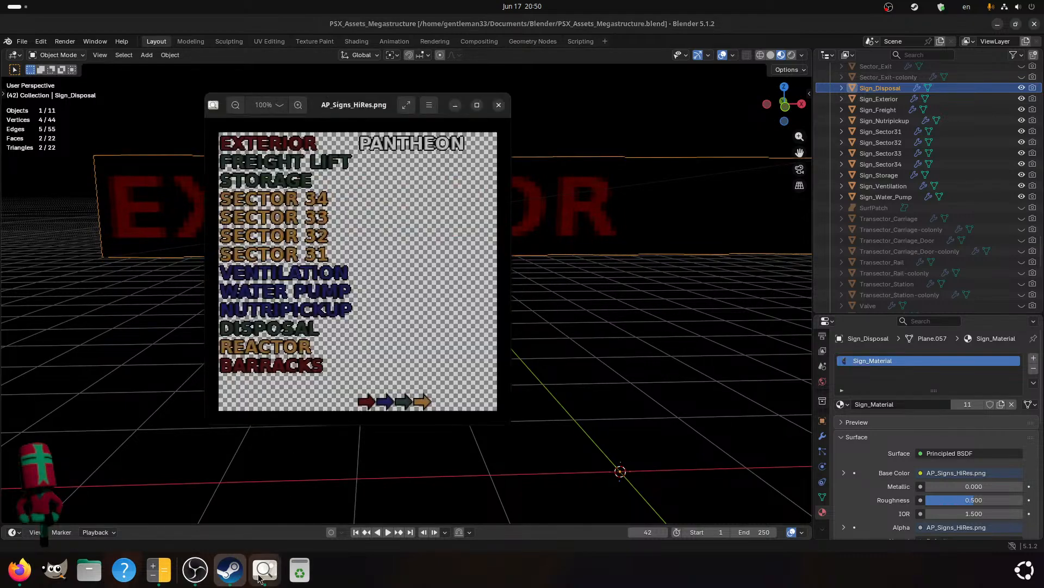
{"action": "left_click", "coordinate": [106, 395]}
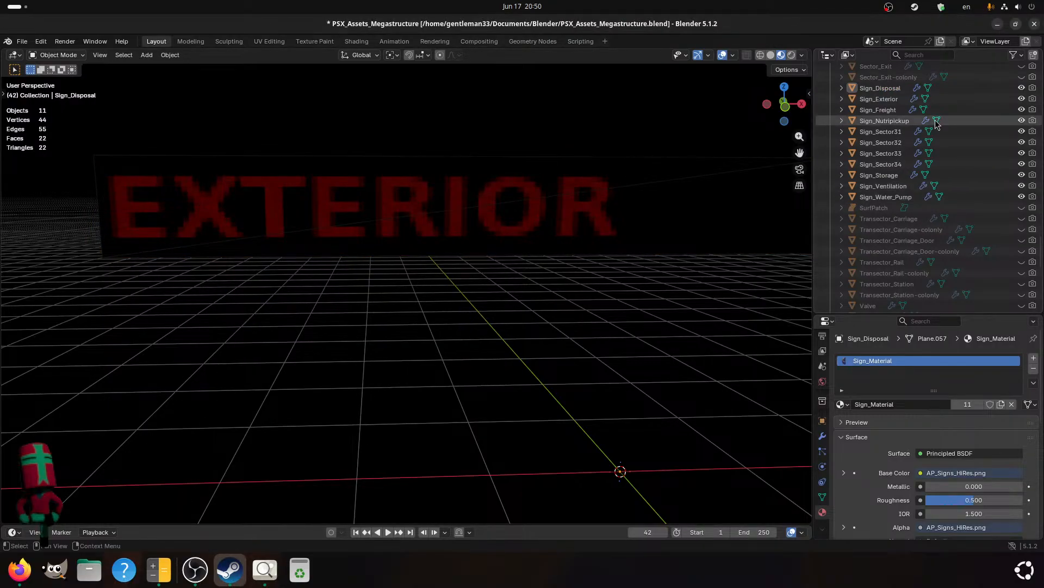
{"action": "left_click", "coordinate": [1003, 99]}
{"action": "left_click", "coordinate": [269, 41]}
{"action": "scroll", "coordinate": [485, 280], "scroll_direction": "up", "scroll_amount": 1}
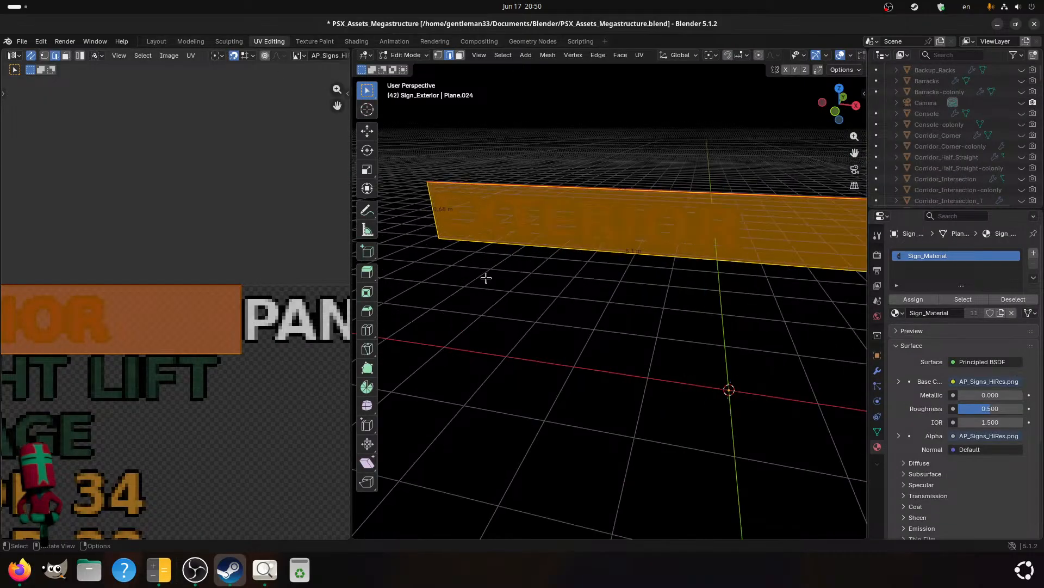
{"action": "middle_click_drag", "start_coordinate": [485, 278], "coordinate": [508, 256]}
{"action": "left_click", "coordinate": [508, 263]}
{"action": "scroll", "coordinate": [508, 264], "scroll_direction": "up", "scroll_amount": 2}
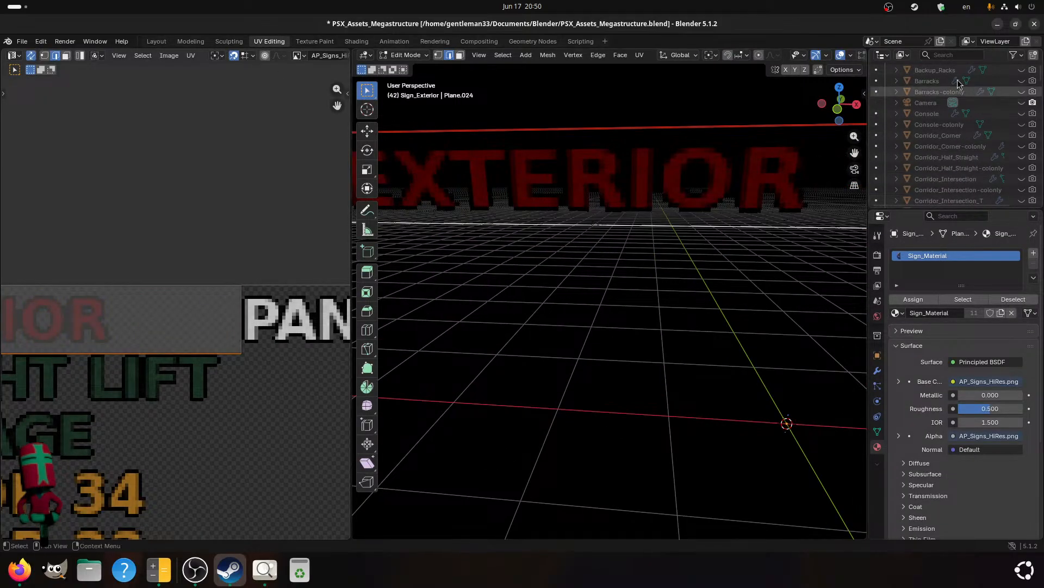
{"action": "scroll", "coordinate": [141, 350], "scroll_direction": "down", "scroll_amount": 2}
{"action": "key", "text": "a"}
{"action": "scroll", "coordinate": [161, 331], "scroll_direction": "up", "scroll_amount": 3}
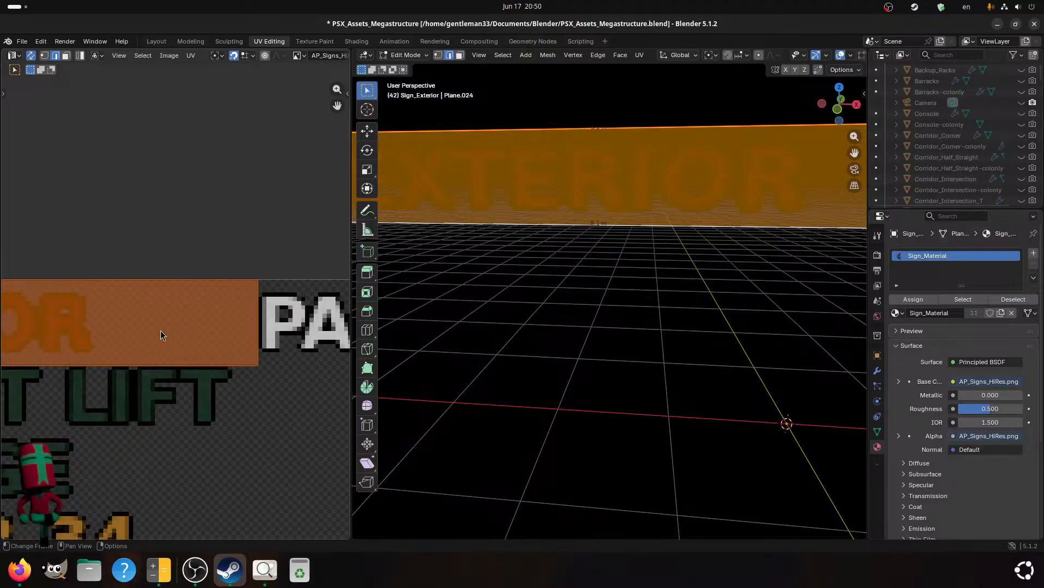
{"action": "key", "text": "s"}
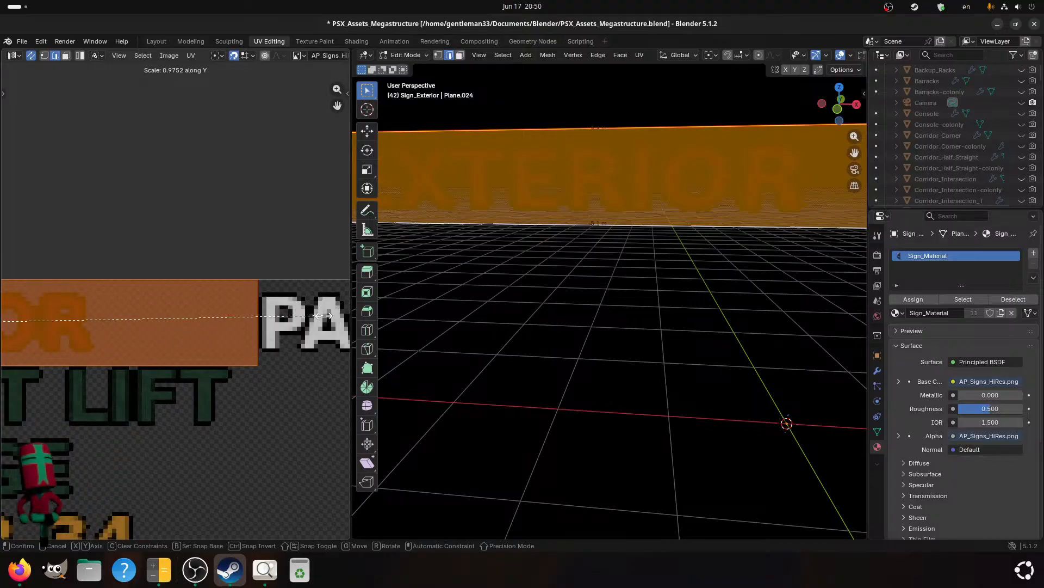
{"action": "right_click", "coordinate": [327, 319]}
- Move only the top UV edge of Sign_Exterior down along Y by about 0.002
{"action": "key", "text": "alt+a"}
{"action": "scroll", "coordinate": [178, 266], "scroll_direction": "up", "scroll_amount": 5}
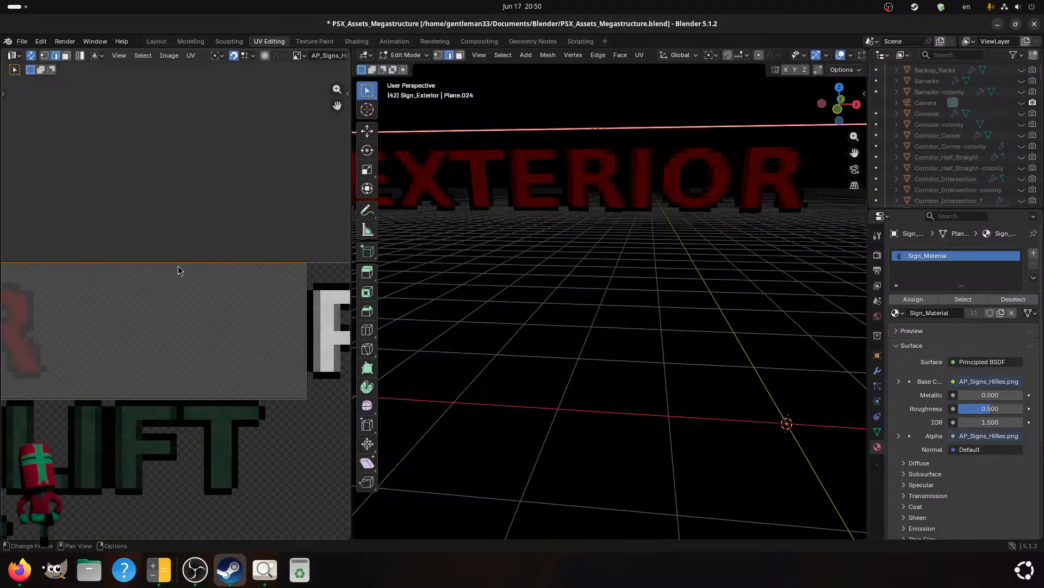
{"action": "key", "text": "g"}
{"action": "key", "text": "y"}
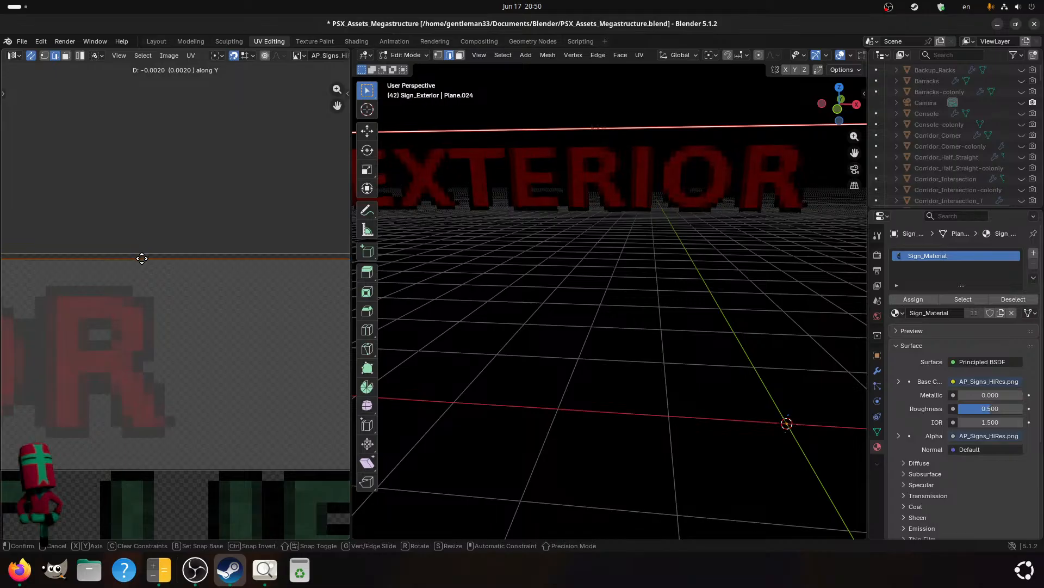
{"action": "left_click", "coordinate": [142, 261]}
- Move the bottom UV edge of Sign_Exterior up along Y by one texture pixel and save the file
{"action": "left_click", "coordinate": [180, 471]}
{"action": "key", "text": "g"}
{"action": "key", "text": "y"}
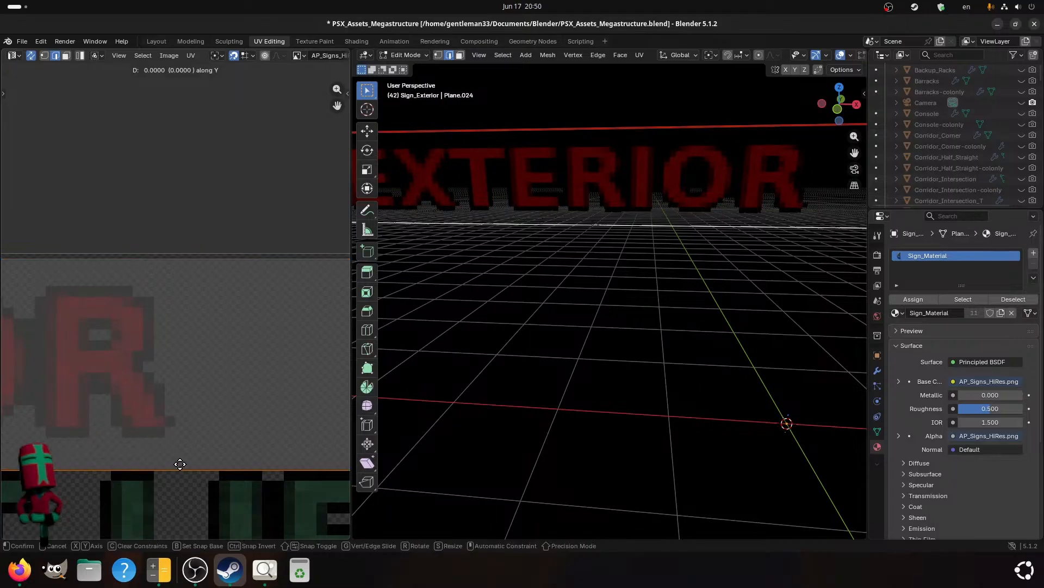
{"action": "left_click", "coordinate": [179, 465]}
{"action": "key", "text": "ctrl+s"}
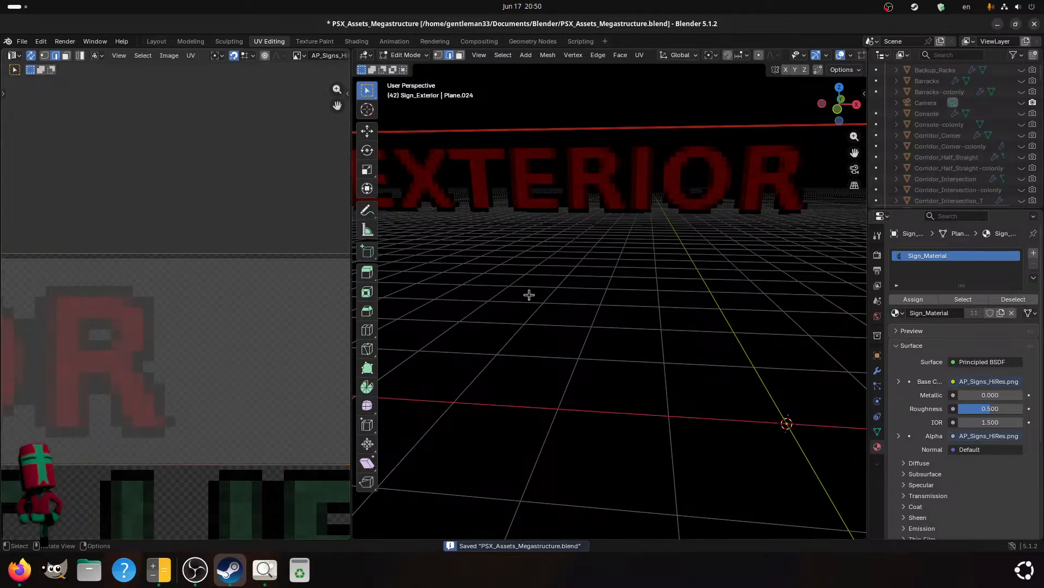
- Select all sign objects from Sign_Disposal through Sign_Water_Pump and open them together in Edit Mode
{"action": "middle_click_drag", "start_coordinate": [529, 294], "coordinate": [546, 317]}
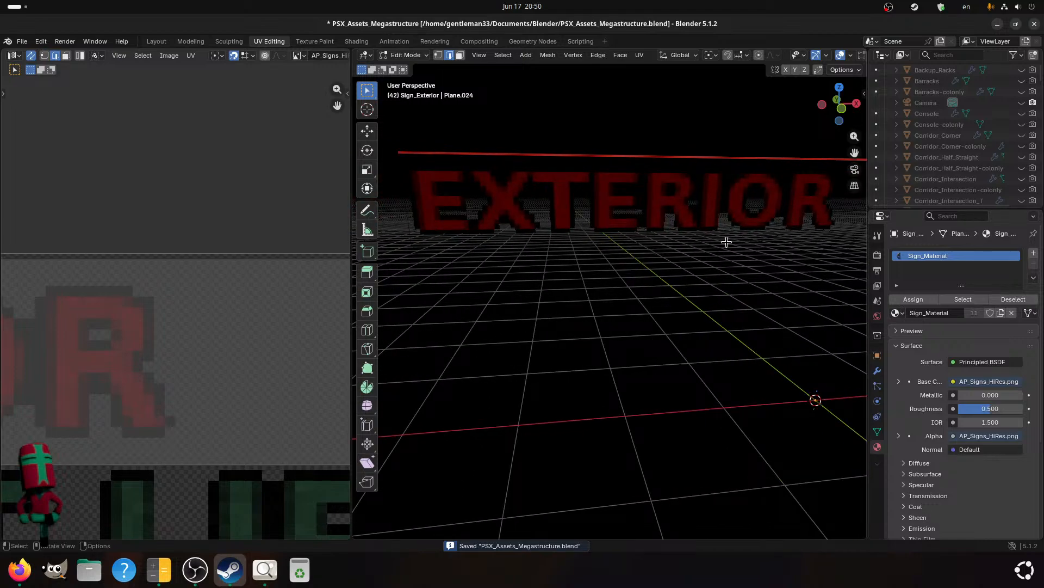
{"action": "scroll", "coordinate": [951, 153], "scroll_direction": "up", "scroll_amount": 5}
{"action": "scroll", "coordinate": [951, 146], "scroll_direction": "down", "scroll_amount": 8}
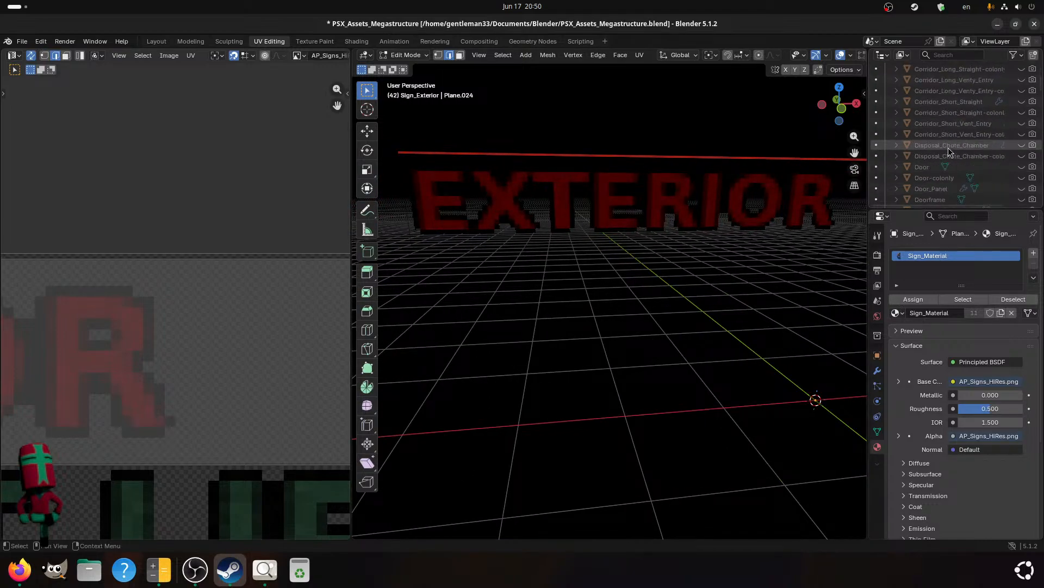
{"action": "scroll", "coordinate": [928, 152], "scroll_direction": "down", "scroll_amount": 10}
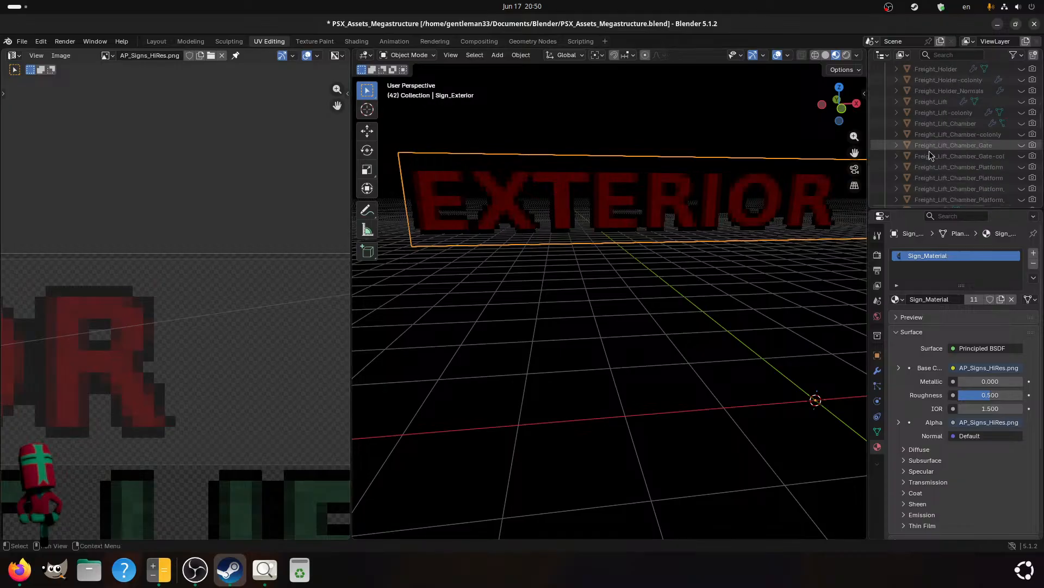
{"action": "scroll", "coordinate": [928, 158], "scroll_direction": "down", "scroll_amount": 5}
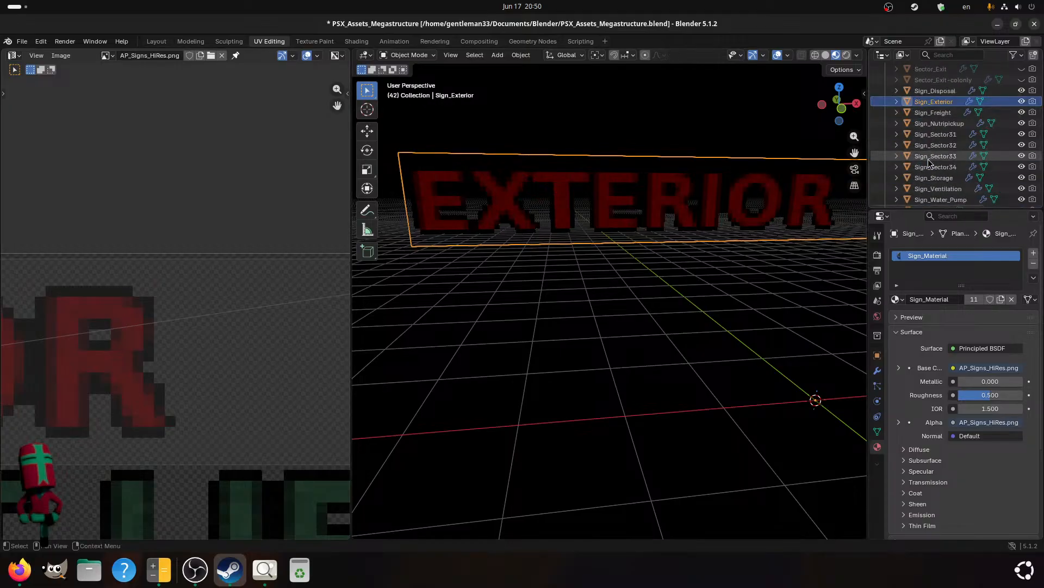
{"action": "left_click", "coordinate": [940, 89]}
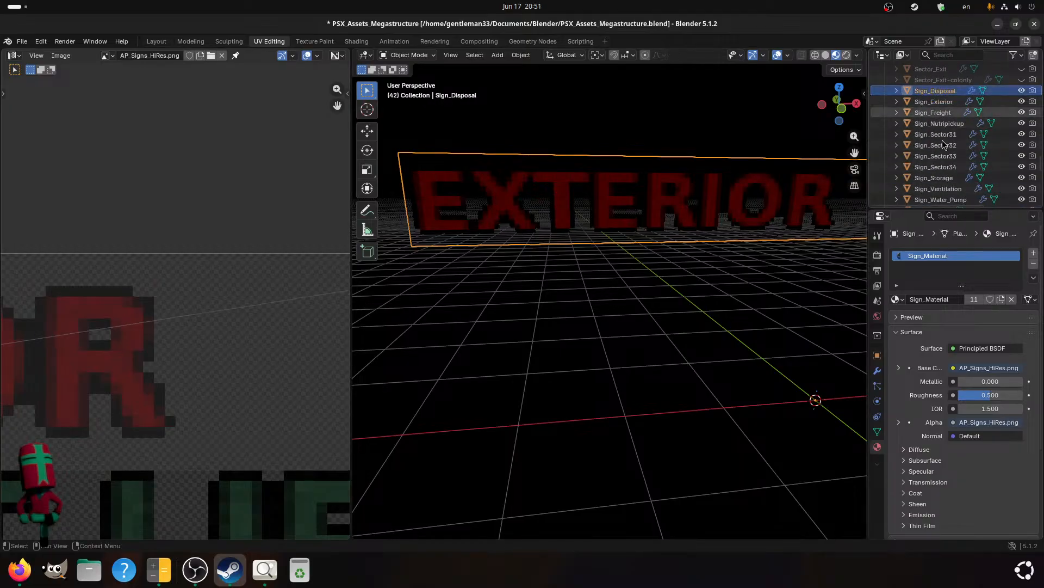
{"action": "scroll", "coordinate": [942, 140], "scroll_direction": "down", "scroll_amount": 4}
{"action": "left_click", "coordinate": [938, 136], "text": "shift"}
{"action": "key", "text": "Tab"}
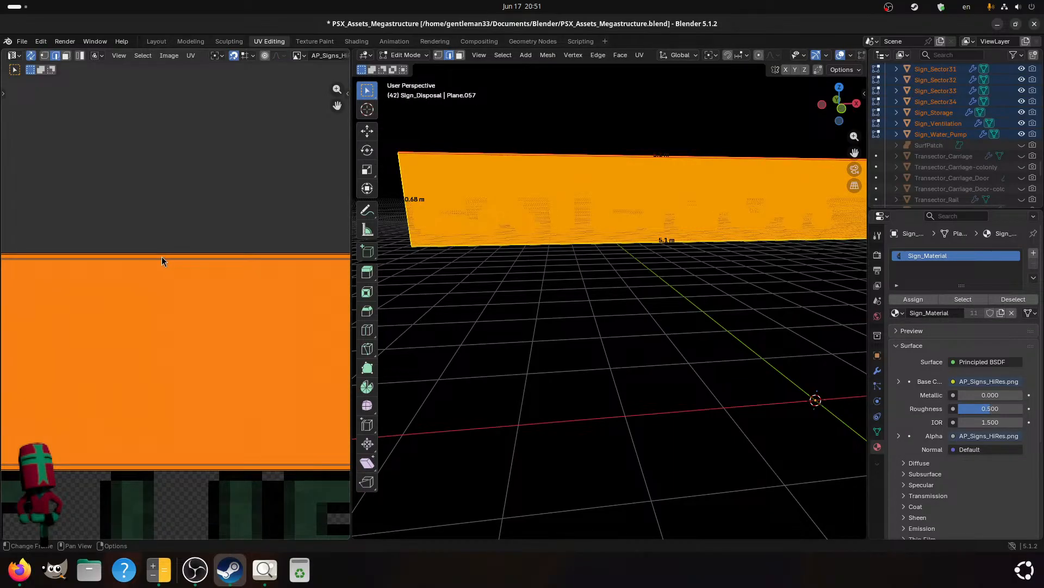
- Move the top UV edges of the signs still at the image's upper border down along Y by about 0.002
{"action": "left_click_drag", "start_coordinate": [162, 256], "coordinate": [252, 220]}
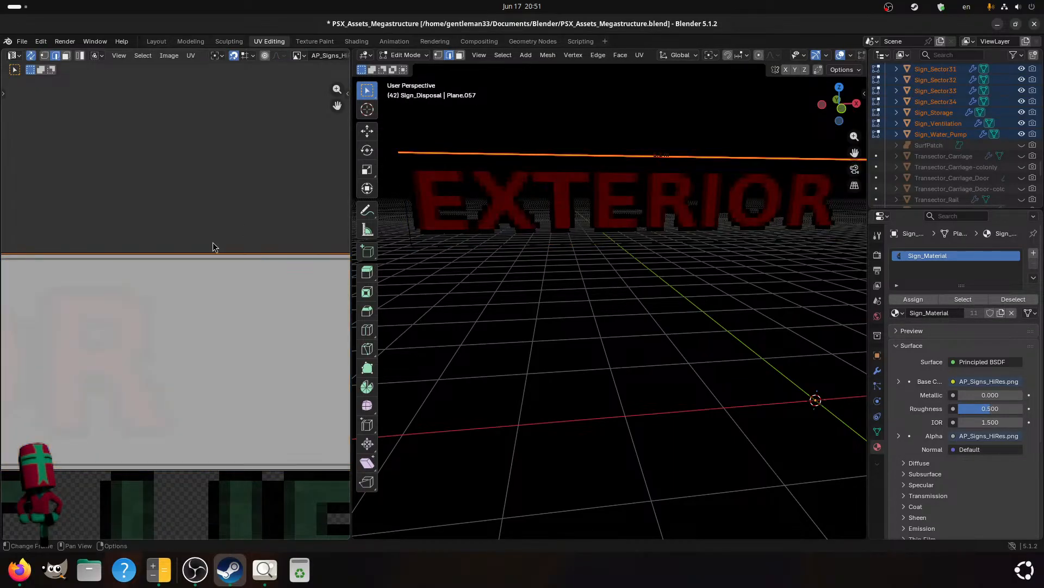
{"action": "key", "text": "g"}
{"action": "key", "text": "y"}
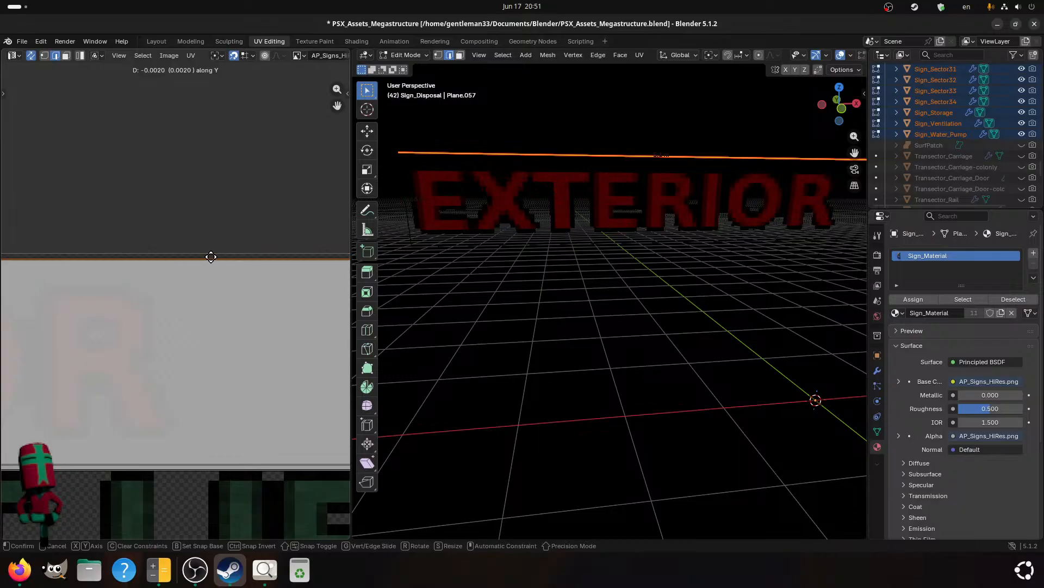
{"action": "left_click", "coordinate": [203, 255]}
- Move the same signs' bottom UV edges up along Y by 0.001953 and save the file
{"action": "left_click_drag", "start_coordinate": [168, 482], "coordinate": [207, 469]}
{"action": "key", "text": "g"}
{"action": "key", "text": "y"}
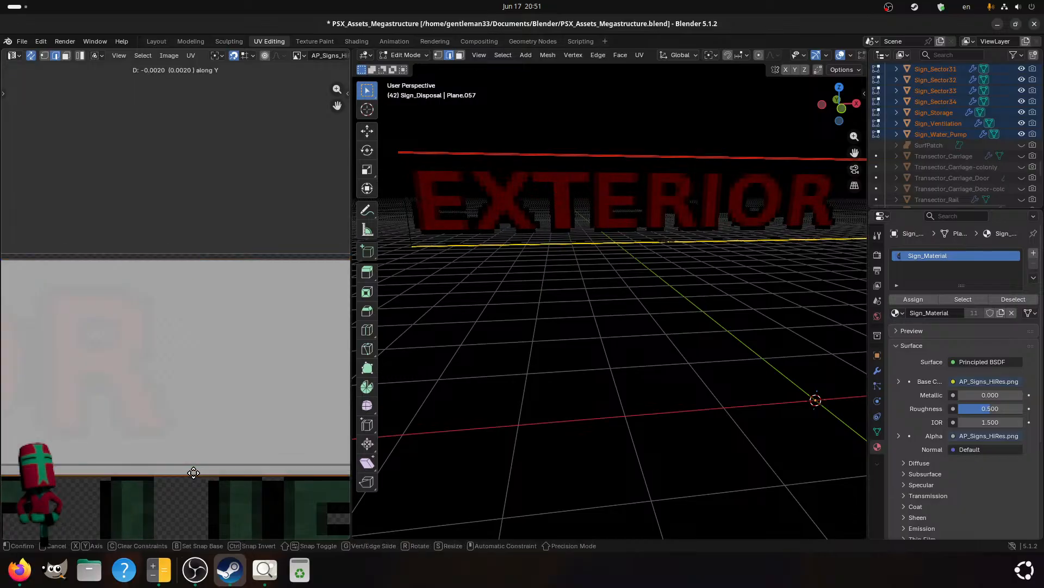
{"action": "left_click", "coordinate": [206, 456]}
{"action": "key", "text": "ctrl+s"}
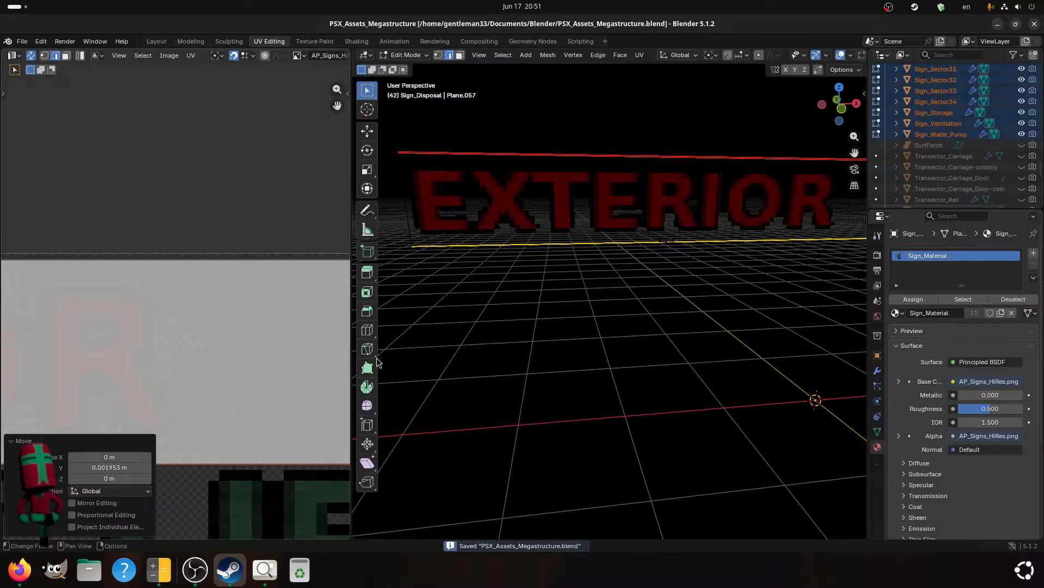
- Return to Object Mode in the Layout workspace and select only Sign_Exterior
{"action": "key", "text": "Tab"}
{"action": "scroll", "coordinate": [1006, 101], "scroll_direction": "up", "scroll_amount": 4}
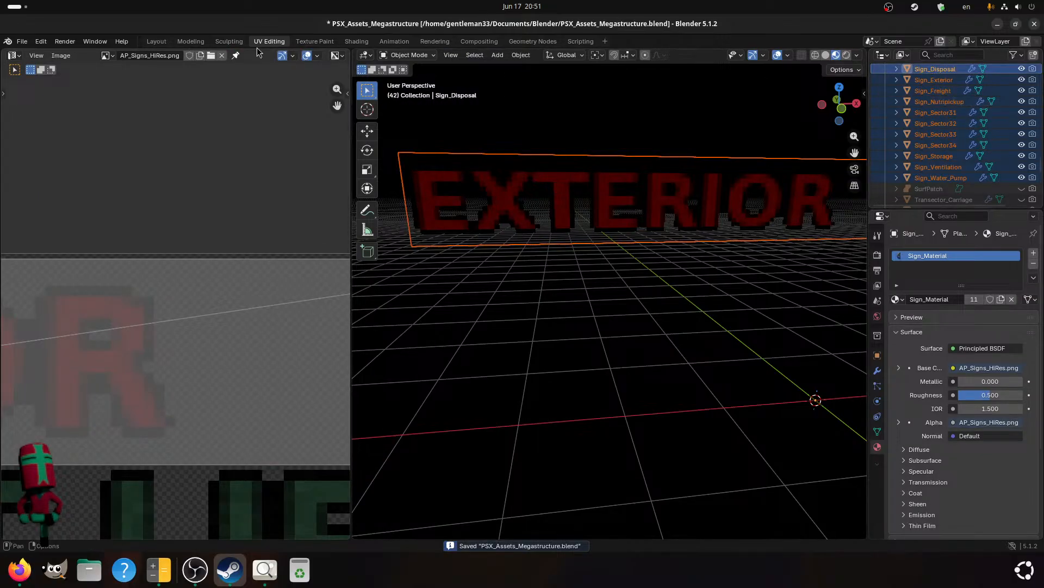
{"action": "left_click", "coordinate": [157, 42]}
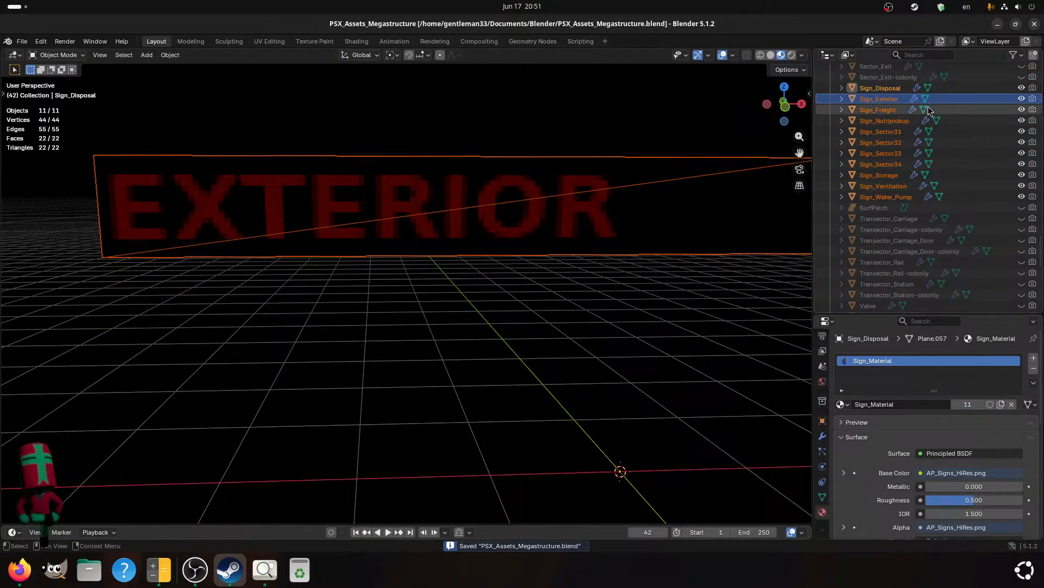
{"action": "left_click", "coordinate": [879, 99]}
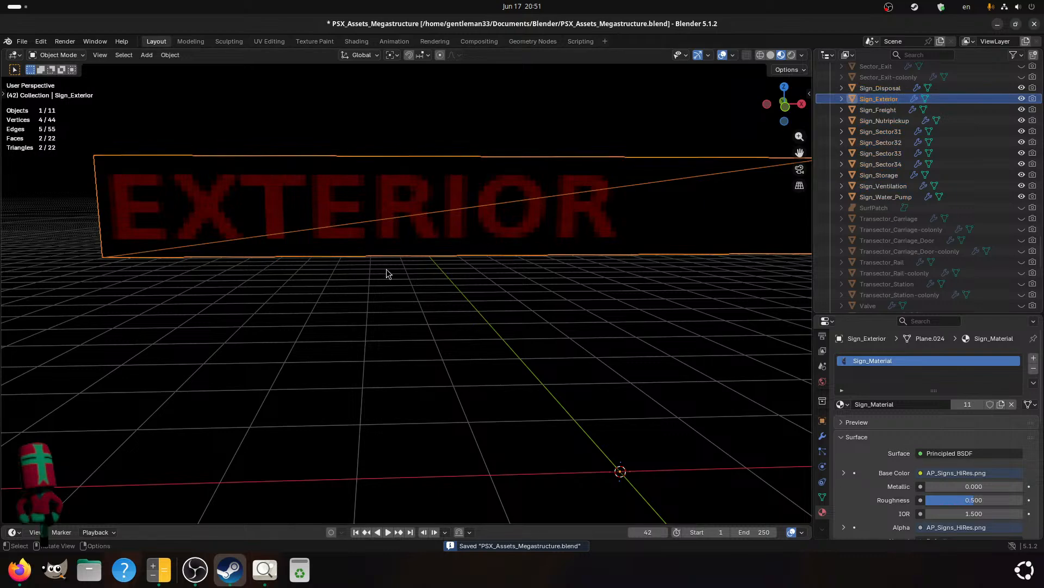
- Check the sign list image for the next name, then duplicate Sign_Exterior in place
{"action": "left_click", "coordinate": [159, 569]}
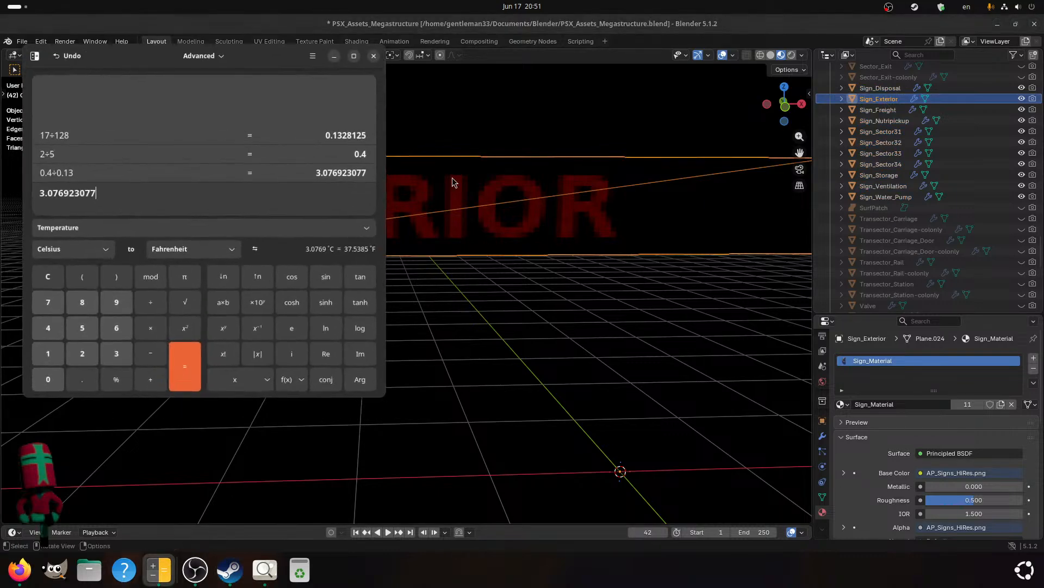
{"action": "left_click", "coordinate": [376, 47]}
{"action": "left_click", "coordinate": [265, 569]}
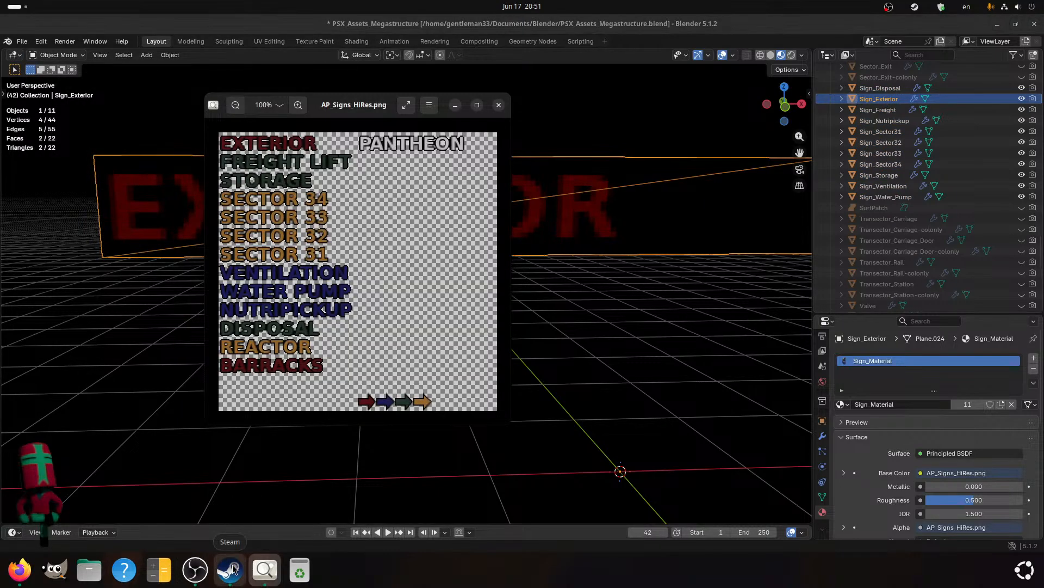
{"action": "left_click", "coordinate": [234, 569]}
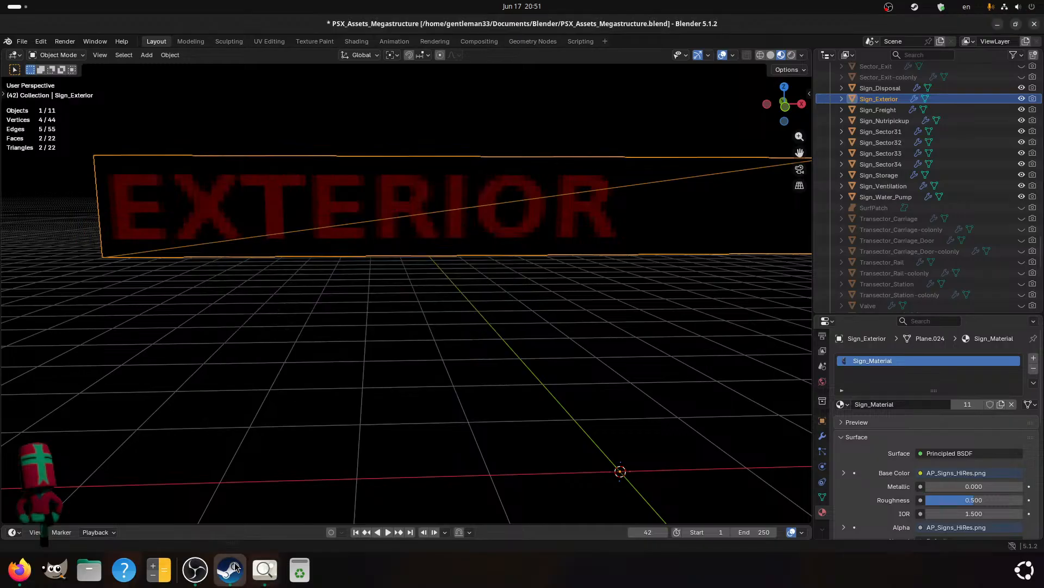
{"action": "key", "text": "shift+d"}
{"action": "right_click", "coordinate": [404, 254]}
- Rename the Sign_Exterior copy as Sign_Reactor and save the file
{"action": "double_click", "coordinate": [903, 110]}
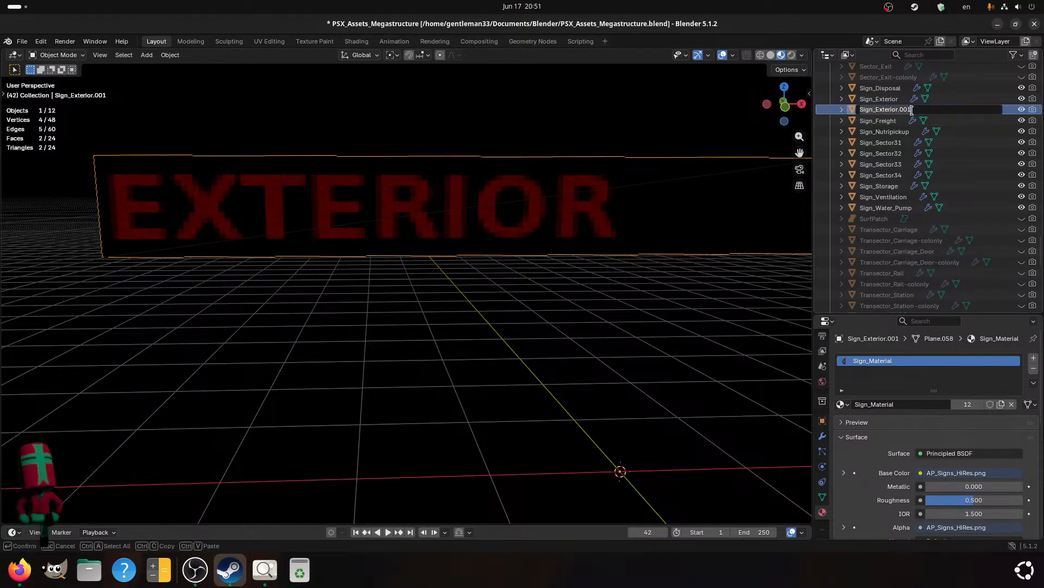
{"action": "left_click", "coordinate": [885, 110]}
{"action": "key", "text": "Return"}
{"action": "key", "text": "ctrl+s"}
- Check the sign list image for the next name, then duplicate Sign_Reactor in place
{"action": "left_click", "coordinate": [265, 570]}
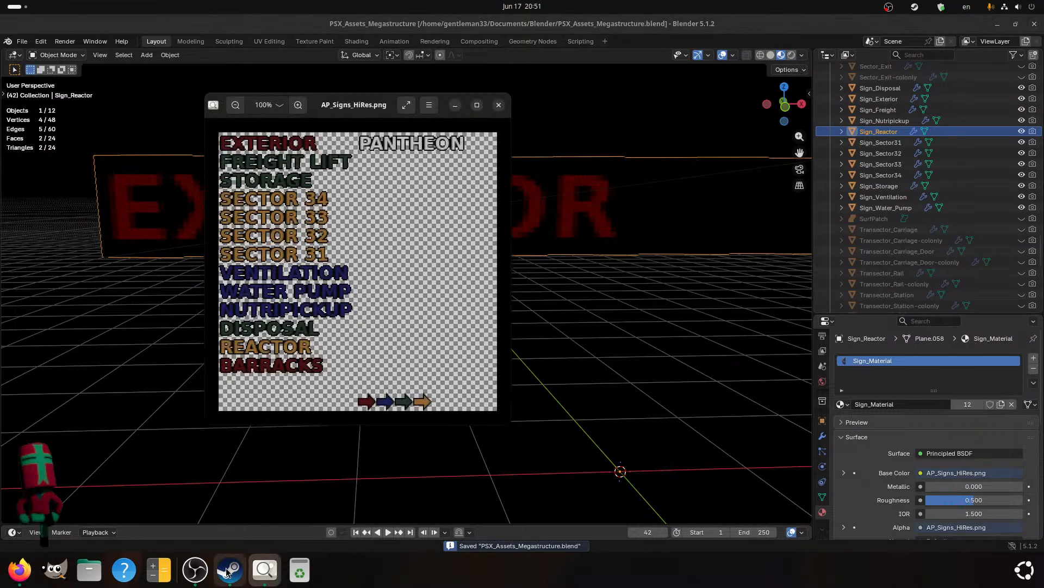
{"action": "left_click", "coordinate": [228, 571]}
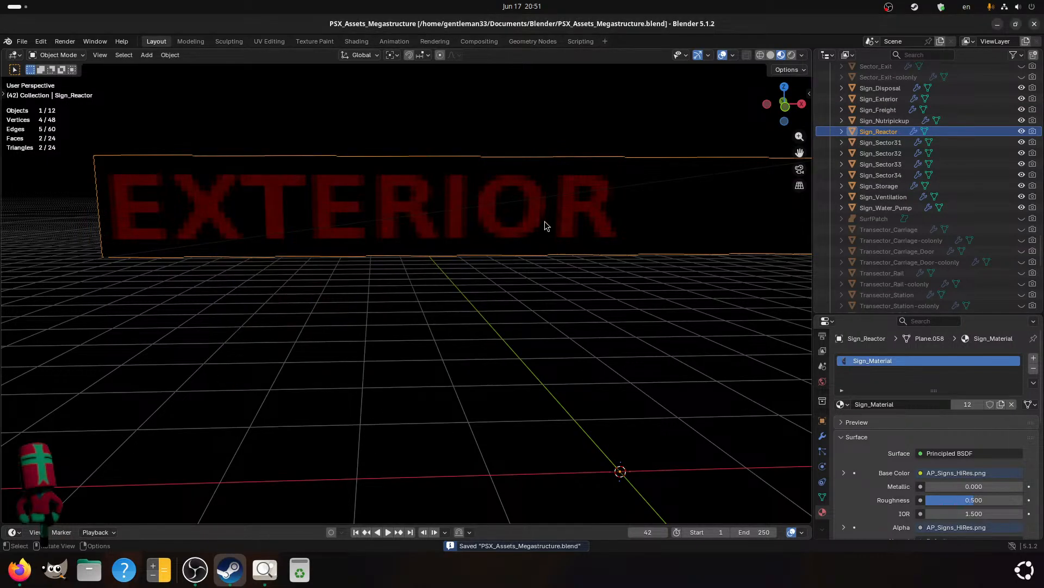
{"action": "key", "text": "shift+d"}
{"action": "right_click", "coordinate": [479, 251]}
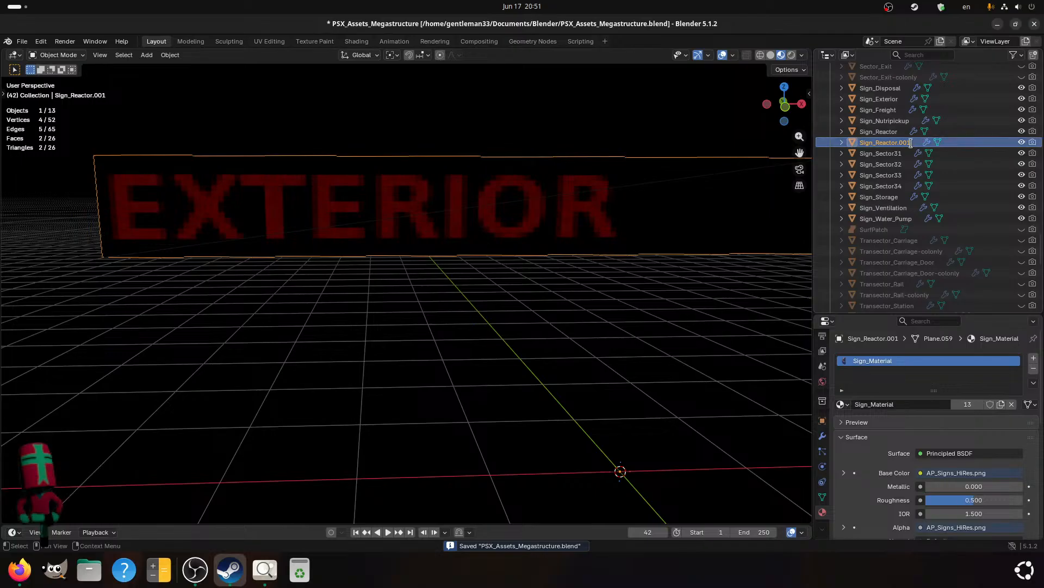
- Rename the Sign_Reactor copy as Sign_Barracks and save the file
{"action": "double_click", "coordinate": [917, 141]}
{"action": "left_click", "coordinate": [917, 141]}
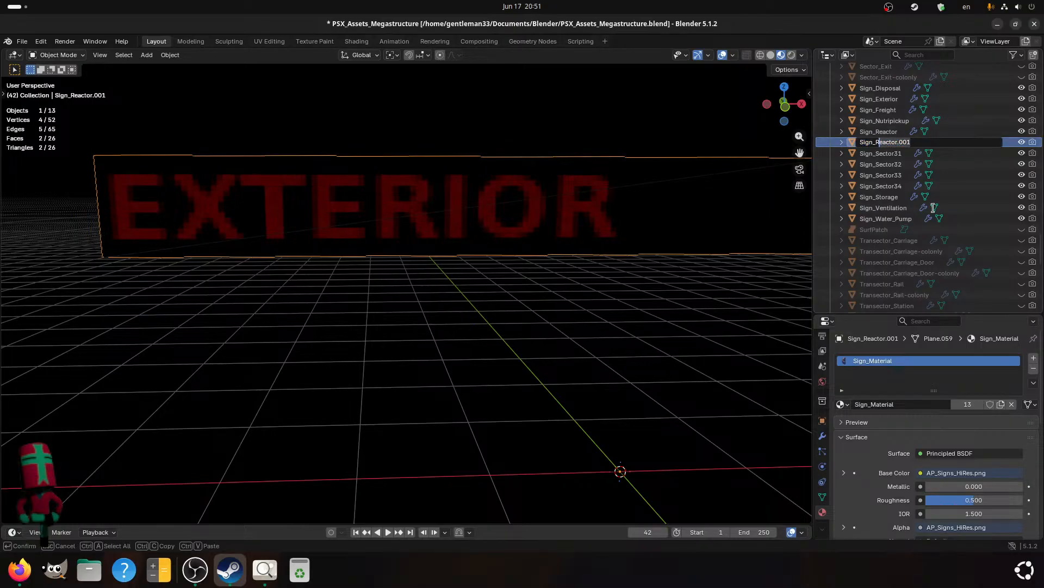
{"action": "key", "text": "Escape"}
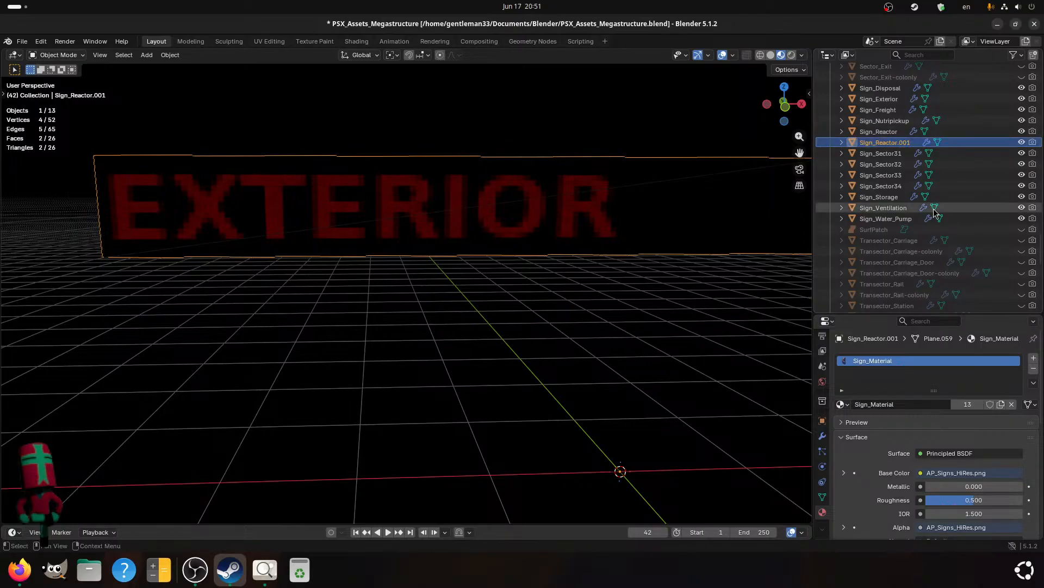
{"action": "double_click", "coordinate": [897, 141]}
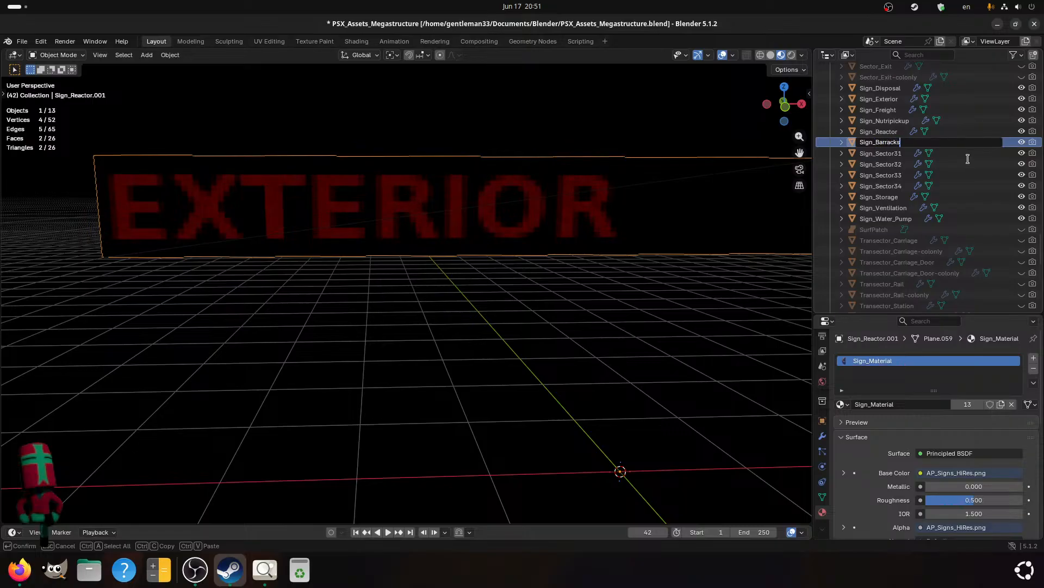
{"action": "type", "text": "Sign_Barracks"}
{"action": "key", "text": "Return"}
{"action": "key", "text": "ctrl+s"}
- Duplicate Sign_Barracks in place, rename the copy as Sign_Pantheon, and save the file
{"action": "key", "text": "shift+d"}
{"action": "key", "text": "Escape"}
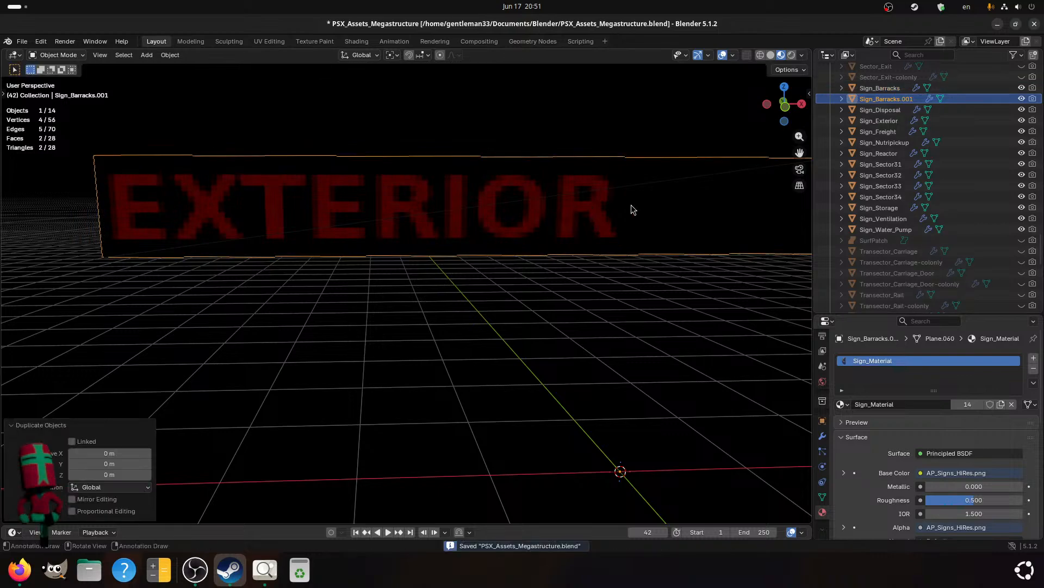
{"action": "left_click", "coordinate": [911, 103]}
{"action": "double_click", "coordinate": [917, 102]}
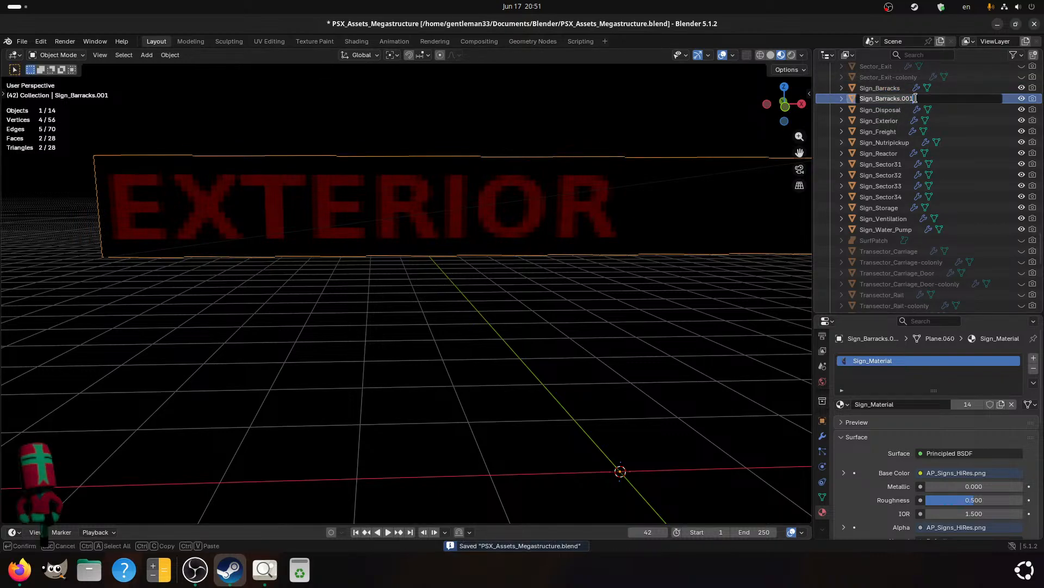
{"action": "left_click", "coordinate": [924, 94]}
{"action": "key", "text": "BackSpace"}
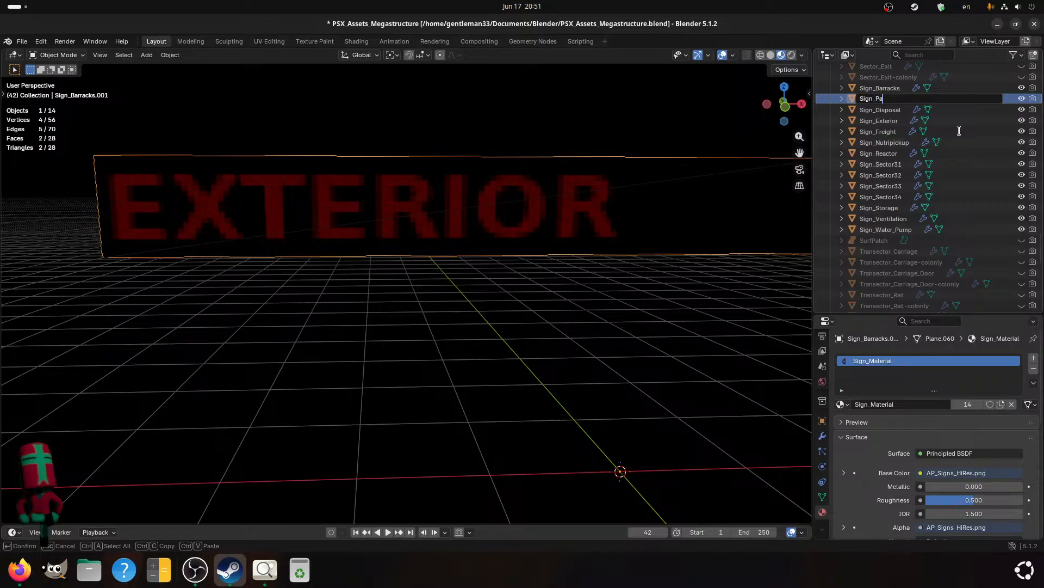
{"action": "key", "text": "Return"}
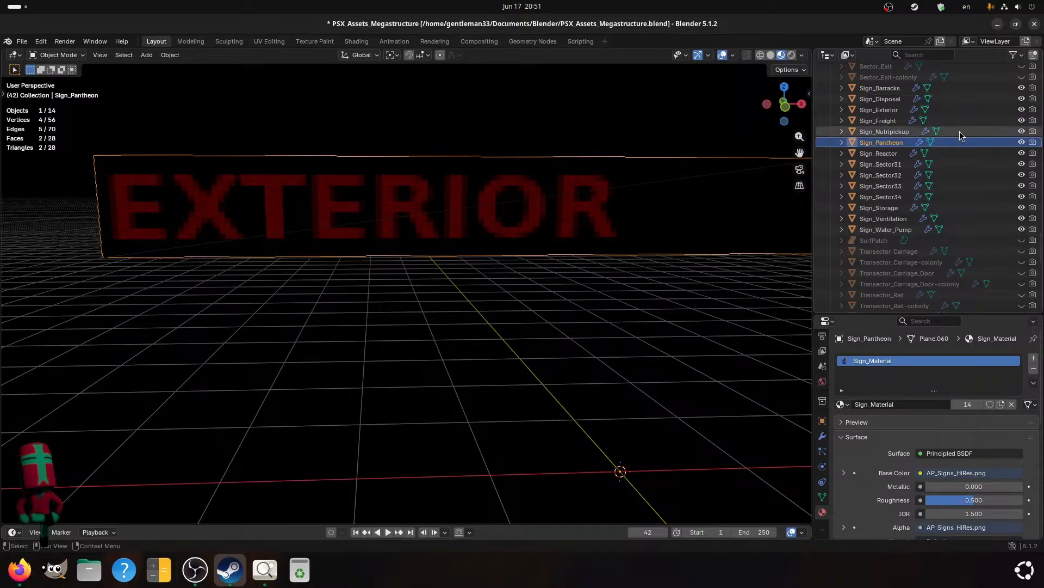
{"action": "key", "text": "ctrl+s"}
{"action": "key", "text": "shift+s"}
{"action": "key", "text": "Escape"}
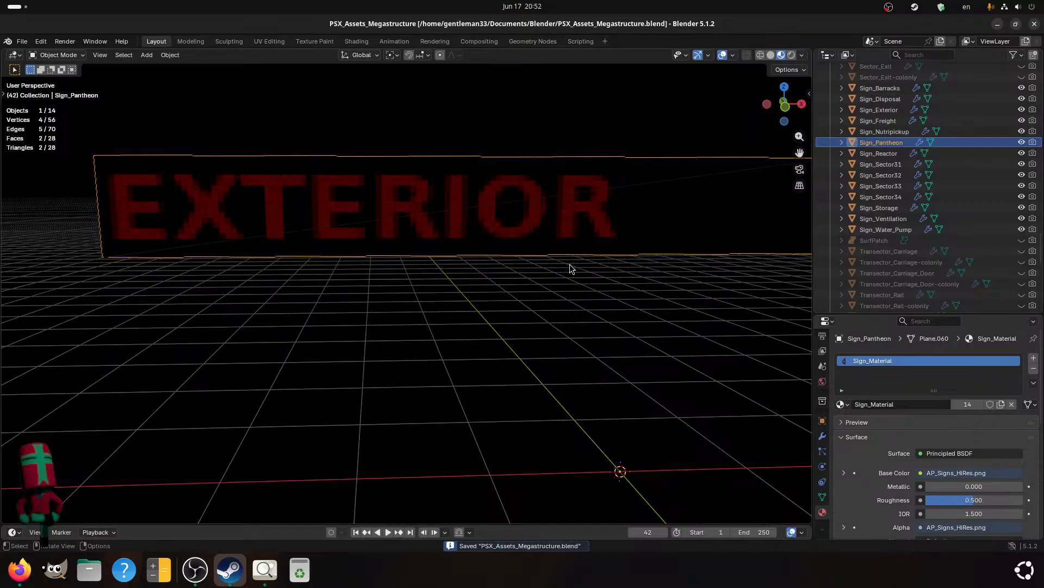
- Duplicate Sign_Pantheon in place and rename the copy as Sign_Arrow_Red
{"action": "key", "text": "shift+d"}
{"action": "key", "text": "Escape"}
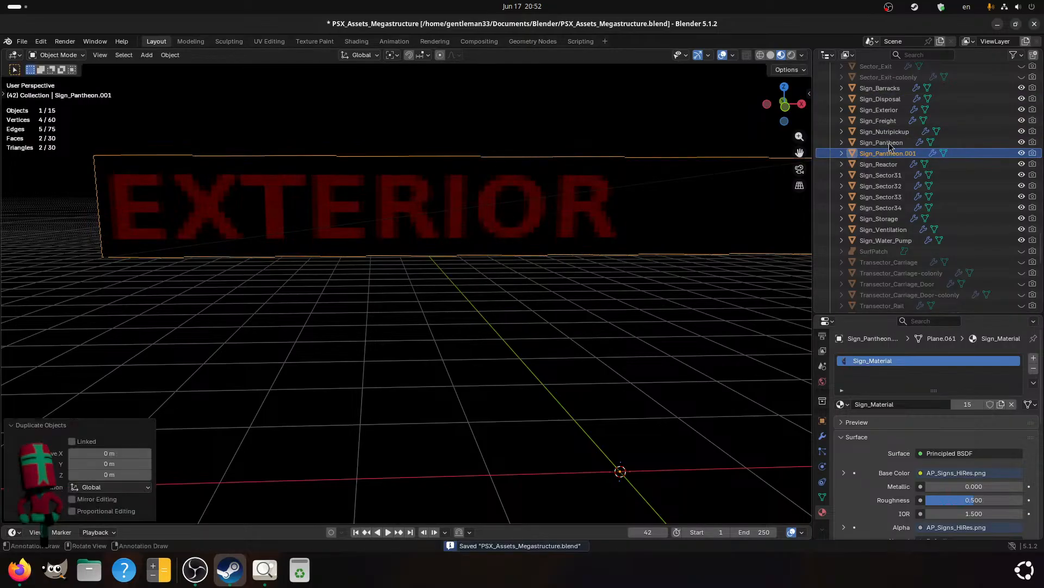
{"action": "double_click", "coordinate": [922, 155]}
{"action": "left_click", "coordinate": [880, 153]}
{"action": "key", "text": "shift+End"}
{"action": "type", "text": "A"}
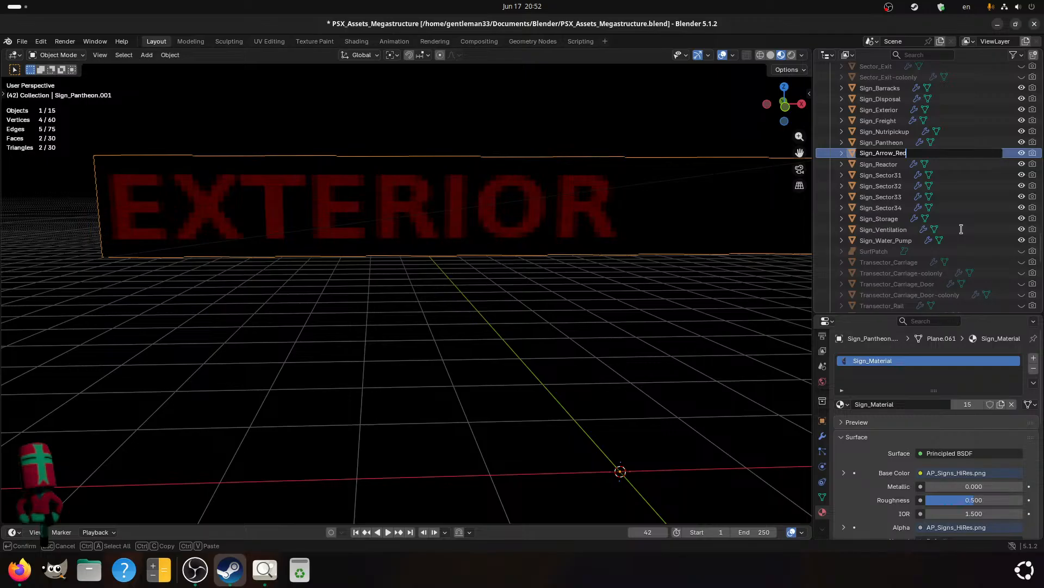
{"action": "type", "text": "rrow_Red"}
{"action": "key", "text": "Return"}
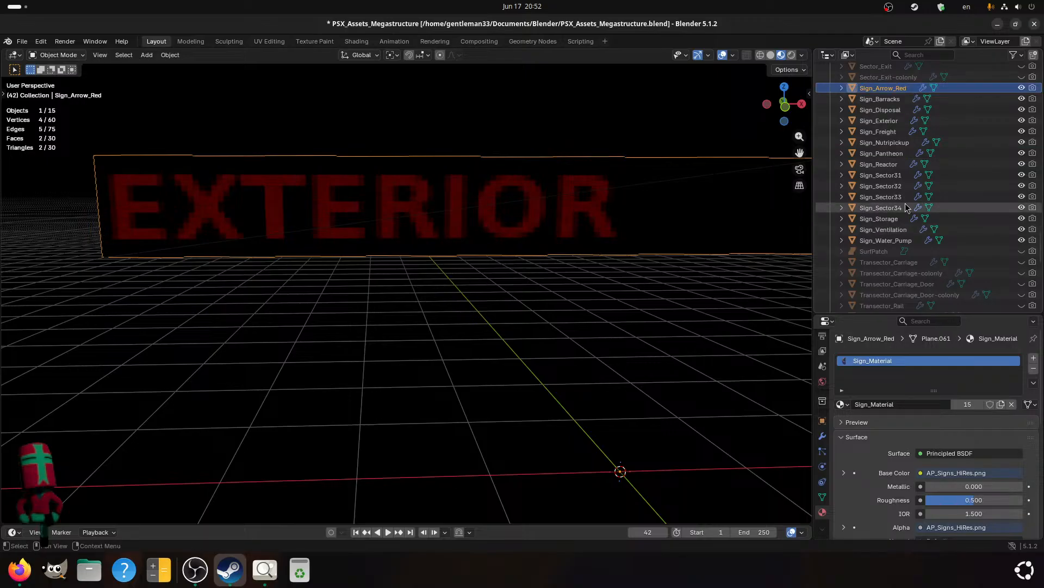
- Duplicate Sign_Arrow_Red in place and rename the copy as Sign_Arrow_Green
{"action": "key", "text": "shift+d"}
{"action": "key", "text": "Escape"}
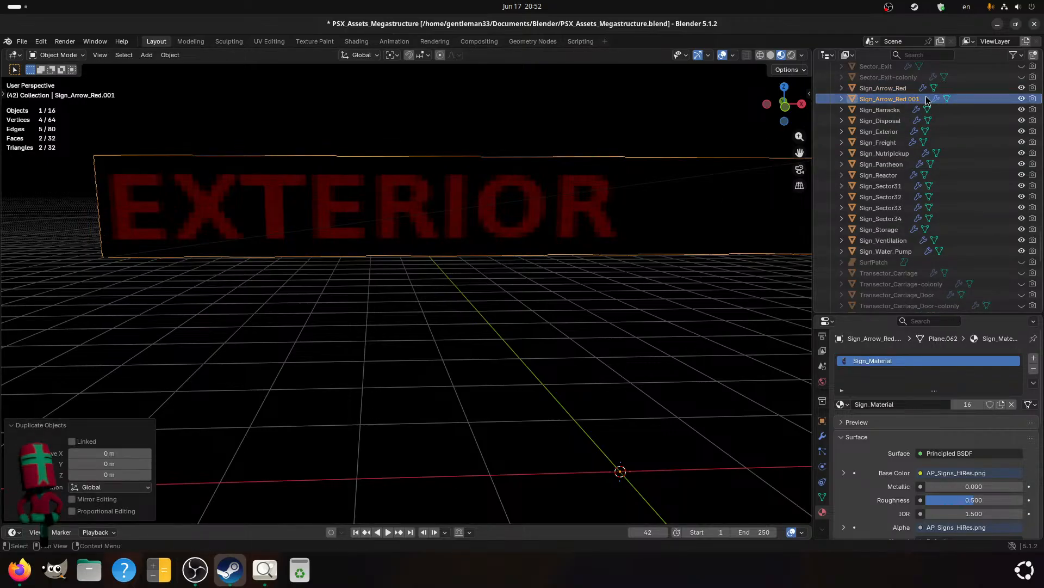
{"action": "double_click", "coordinate": [926, 99]}
{"action": "left_click", "coordinate": [926, 98]}
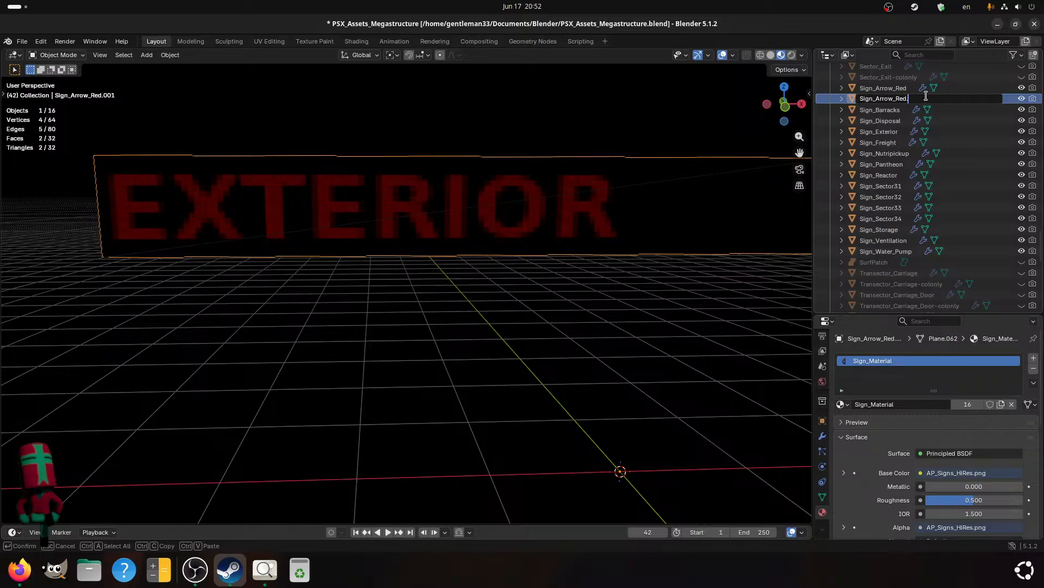
{"action": "type", "text": "Green"}
{"action": "key", "text": "Return"}
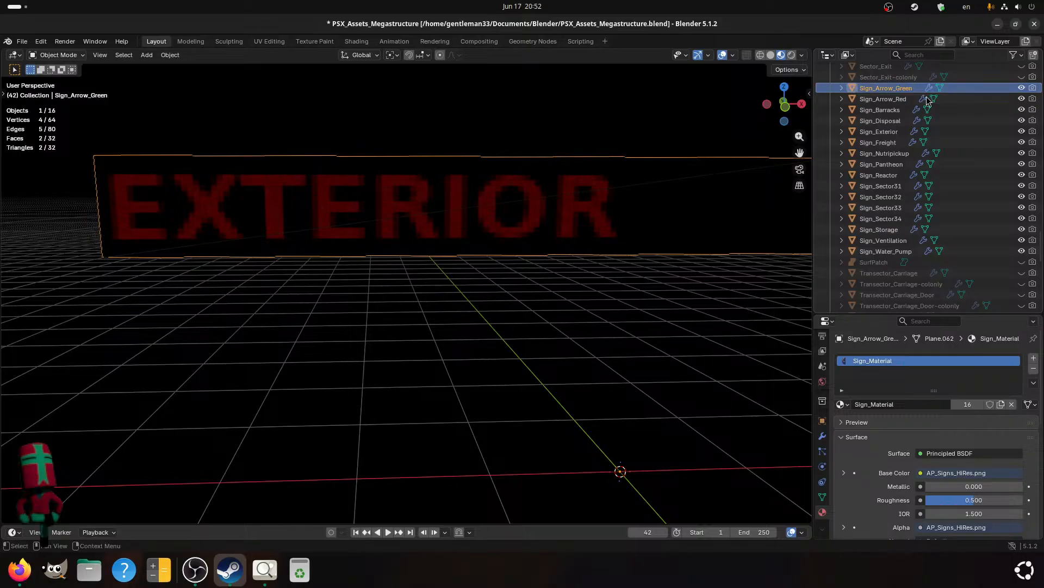
- Duplicate Sign_Arrow_Green in place, rename the copy as Sign_Arrow_Blue, and save the file
{"action": "key", "text": "shift+d"}
{"action": "key", "text": "Escape"}
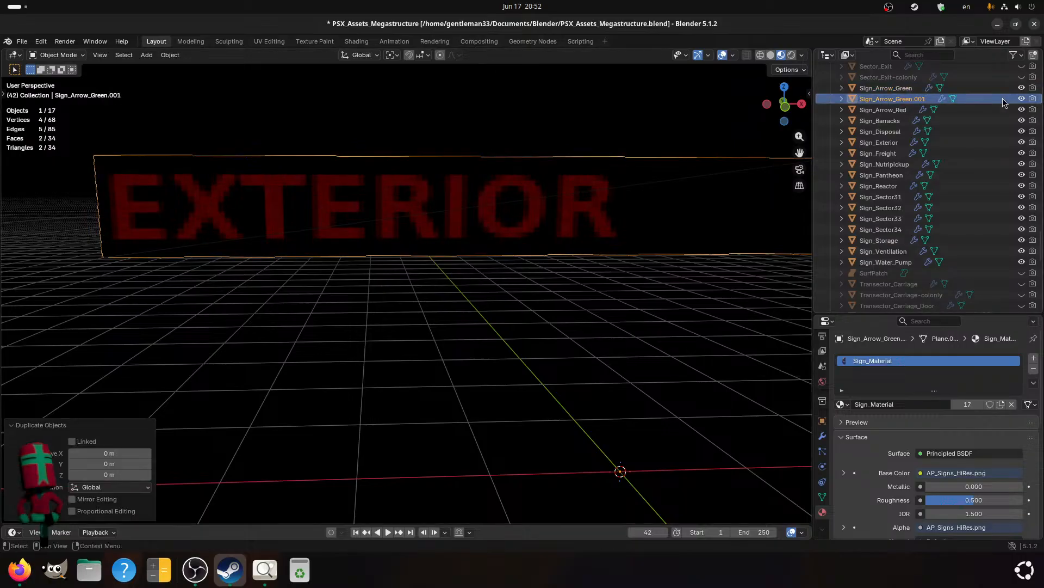
{"action": "double_click", "coordinate": [926, 99]}
{"action": "left_click", "coordinate": [925, 98]}
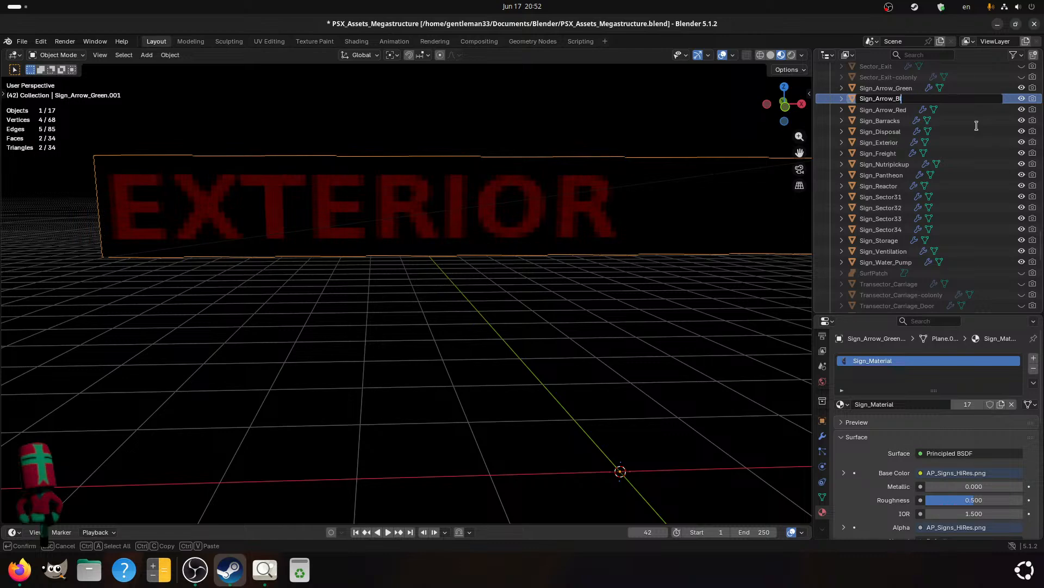
{"action": "type", "text": "Blue"}
{"action": "key", "text": "Return"}
{"action": "key", "text": "ctrl+s"}
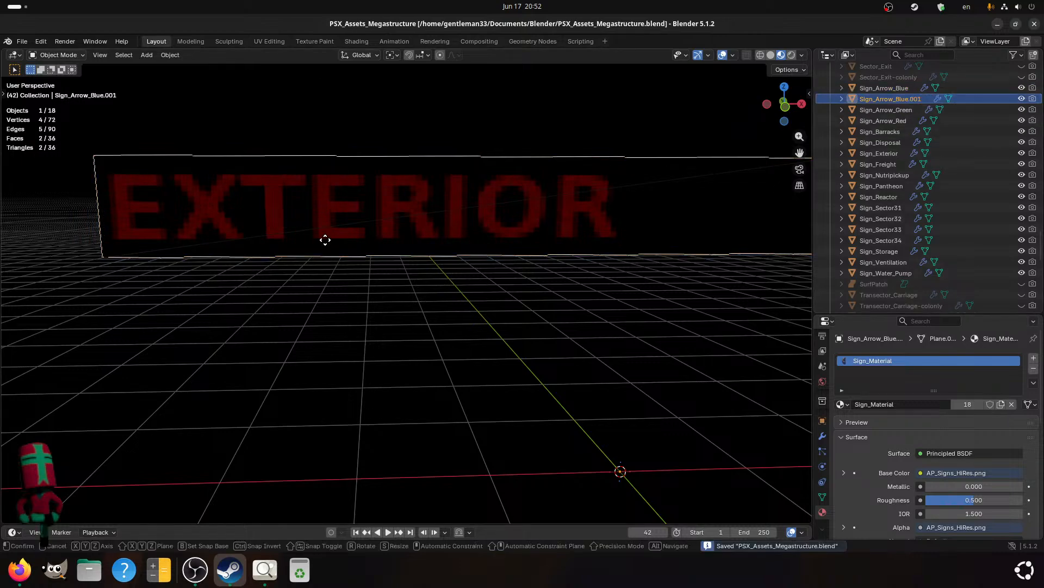
- Duplicate Sign_Arrow_Blue in place, rename the copy as Sign_Arrow_Yellow, and save the file
{"action": "key", "text": "shift+d"}
{"action": "key", "text": "Escape"}
{"action": "double_click", "coordinate": [925, 99]}
{"action": "left_click", "coordinate": [993, 94]}
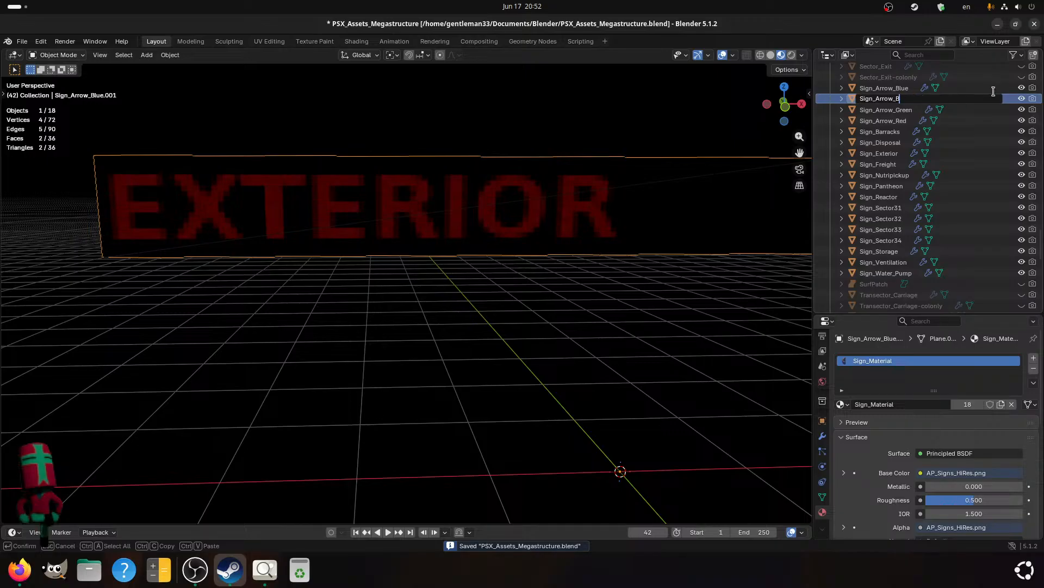
{"action": "type", "text": "Yellow"}
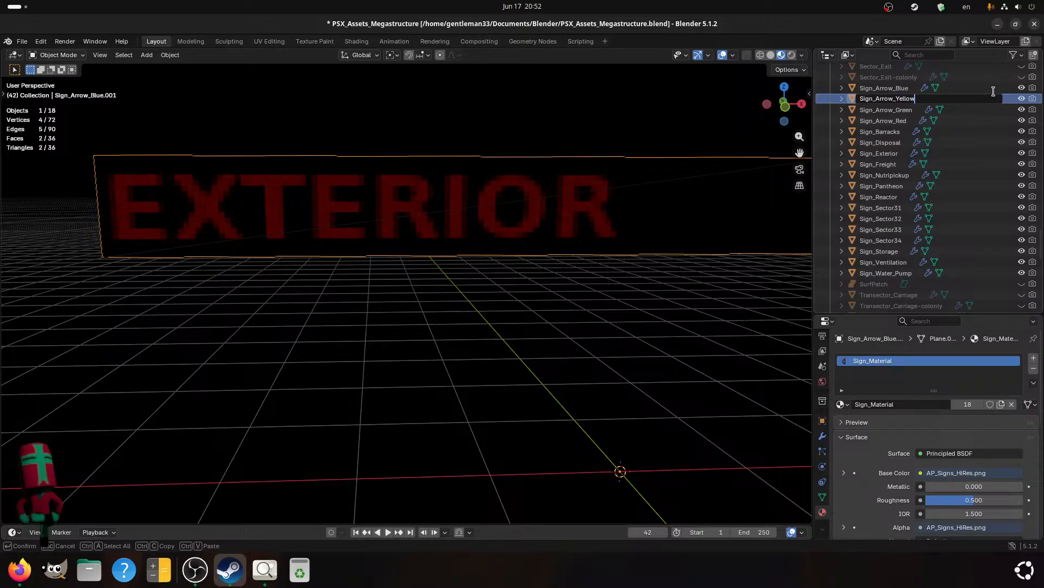
{"action": "key", "text": "Return"}
{"action": "key", "text": "ctrl+s"}
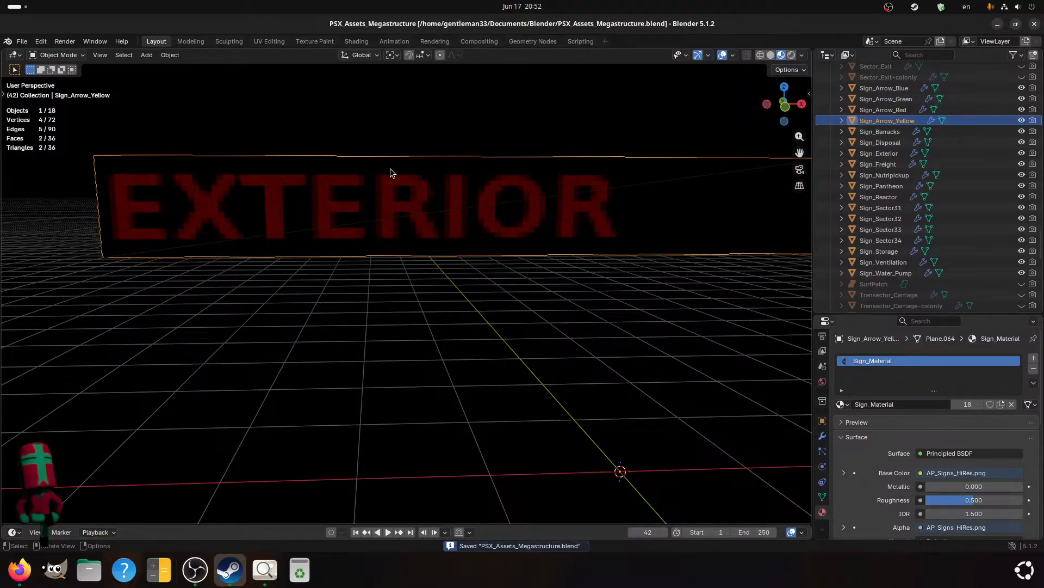
- Hide the four Sign_Arrow objects and Sign_Exterior, with Sign_Barracks selected and the file saved
{"action": "left_click", "coordinate": [1021, 88]}
{"action": "left_click_drag", "start_coordinate": [1023, 100], "coordinate": [1022, 126]}
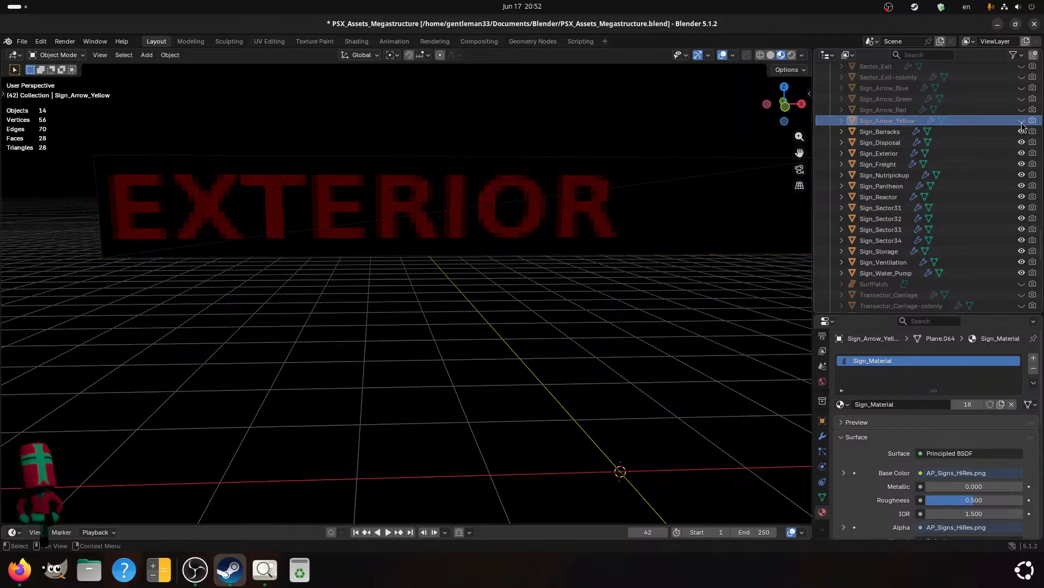
{"action": "left_click", "coordinate": [893, 132]}
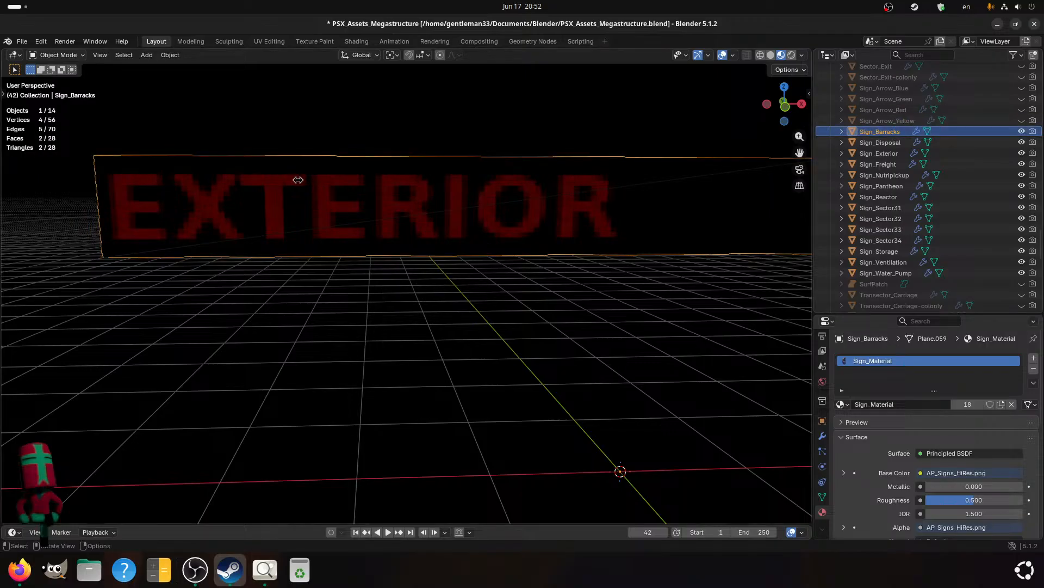
{"action": "key", "text": "ctrl+s"}
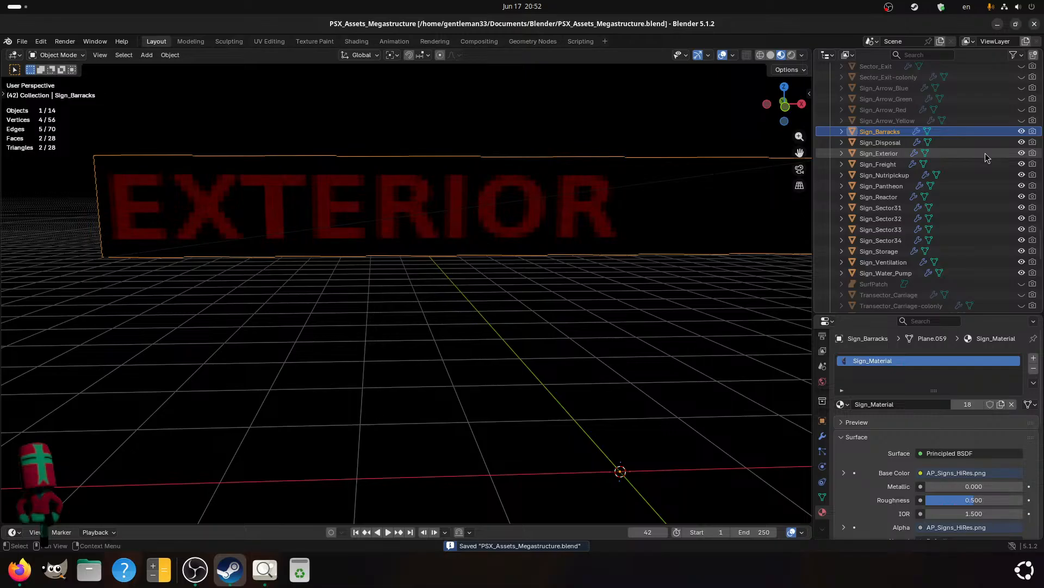
{"action": "left_click", "coordinate": [1021, 153]}
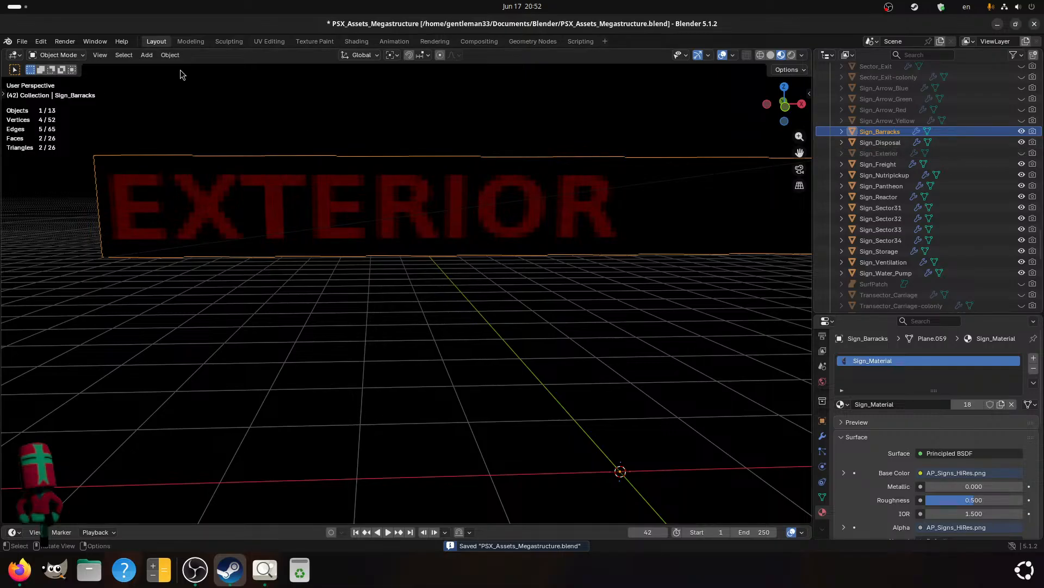
- In the UV Editing workspace, select all of Sign_Barracks' UVs and move them by -0.79883 along Y onto the BARRACKS row
{"action": "left_click", "coordinate": [269, 42]}
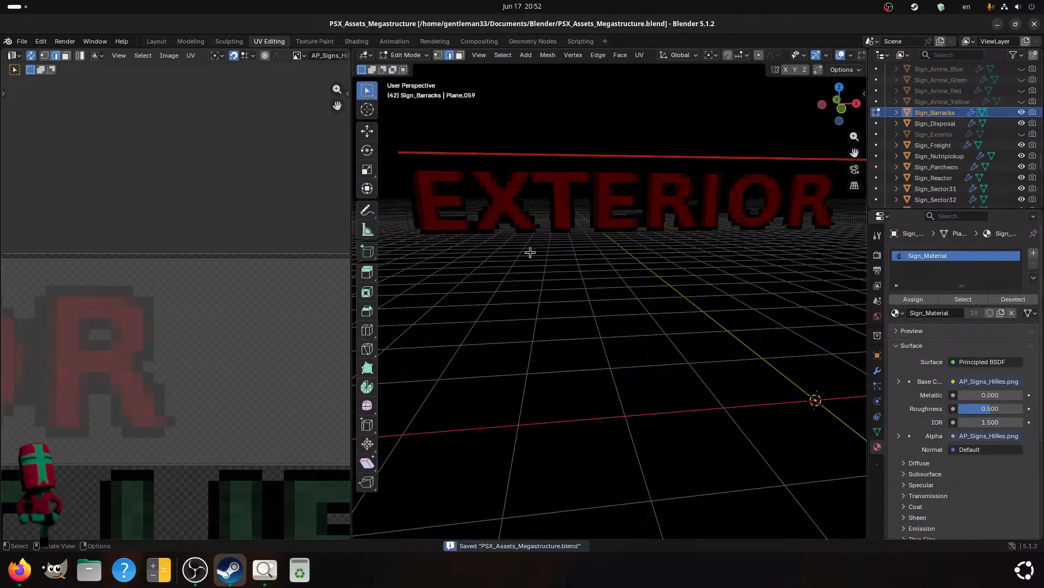
{"action": "key", "text": "a"}
{"action": "scroll", "coordinate": [146, 363], "scroll_direction": "down", "scroll_amount": 8}
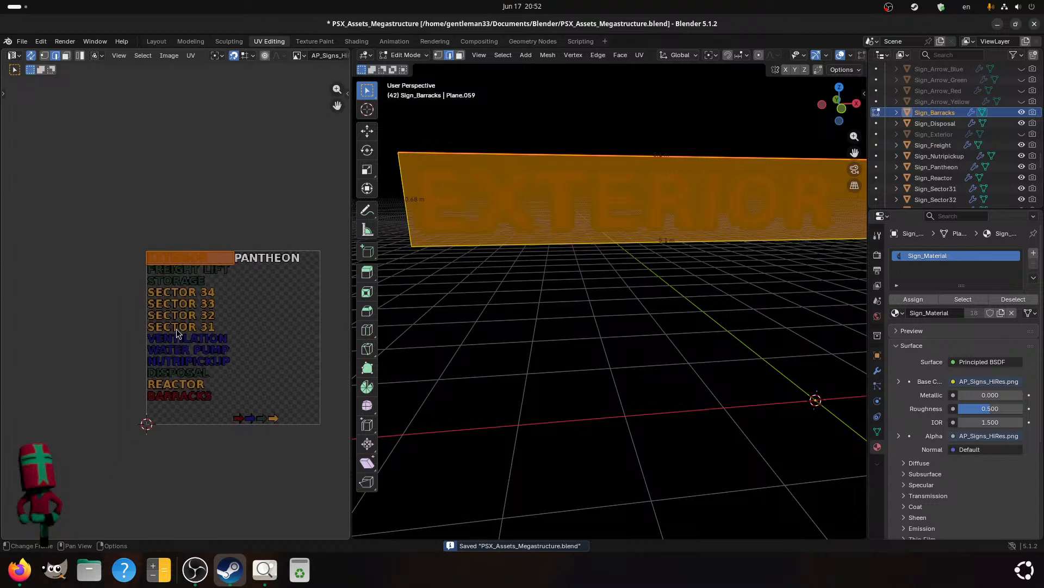
{"action": "scroll", "coordinate": [176, 329], "scroll_direction": "up", "scroll_amount": 6}
{"action": "key", "text": "g"}
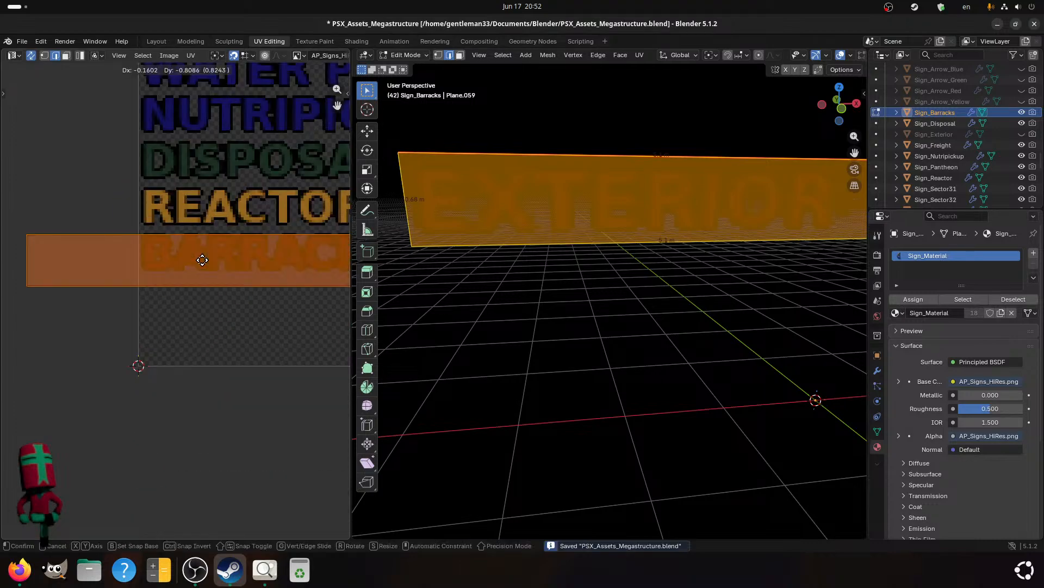
{"action": "left_click", "coordinate": [213, 256]}
- Nudge Sign_Barracks' UVs up along Y by 0.001953 around the BARRACKS text and save the file
{"action": "scroll", "coordinate": [188, 266], "scroll_direction": "up", "scroll_amount": 2}
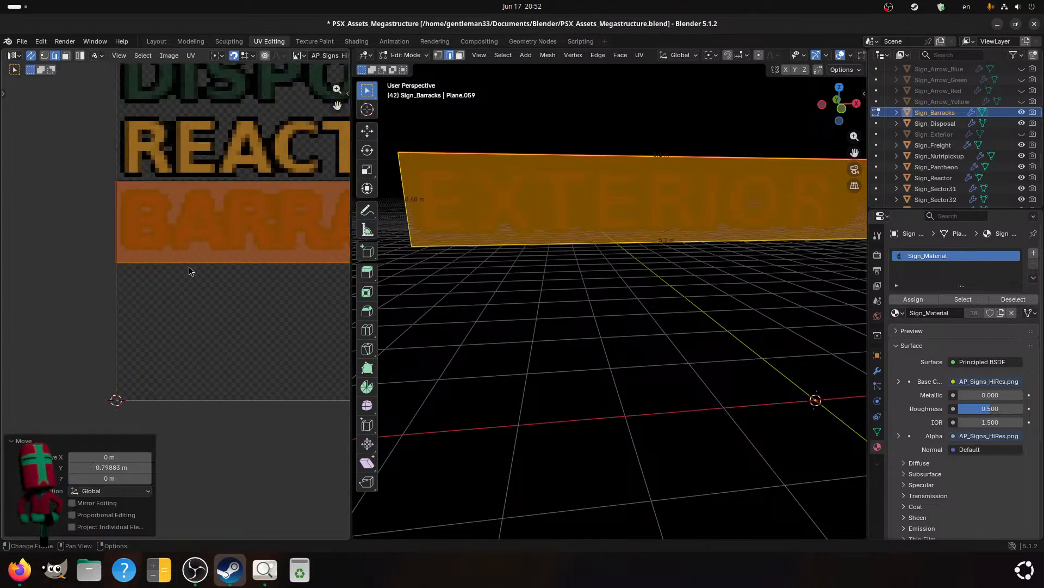
{"action": "scroll", "coordinate": [188, 270], "scroll_direction": "up", "scroll_amount": 4}
{"action": "key", "text": "g"}
{"action": "key", "text": "y"}
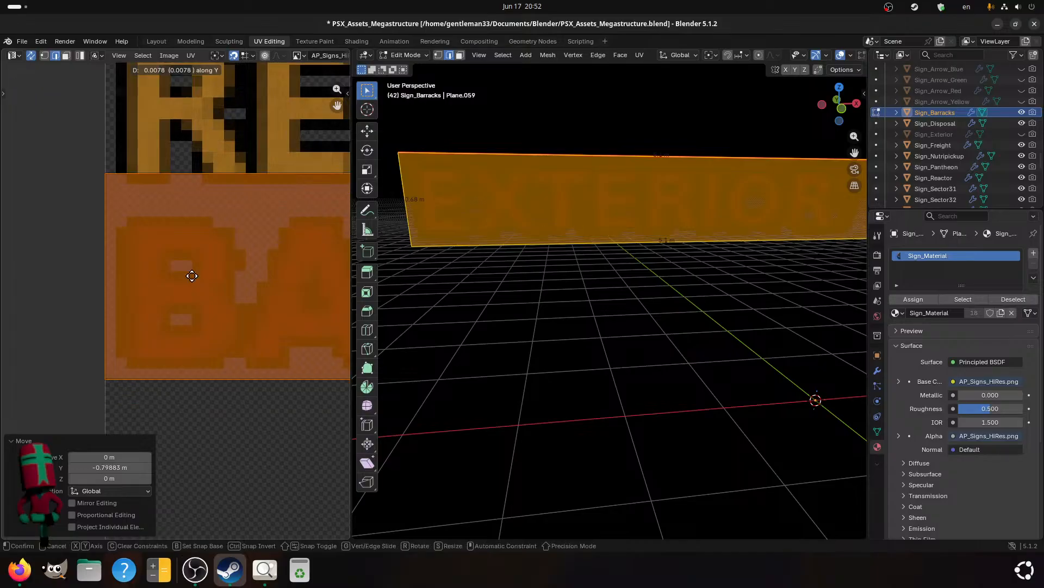
{"action": "left_click", "coordinate": [177, 294]}
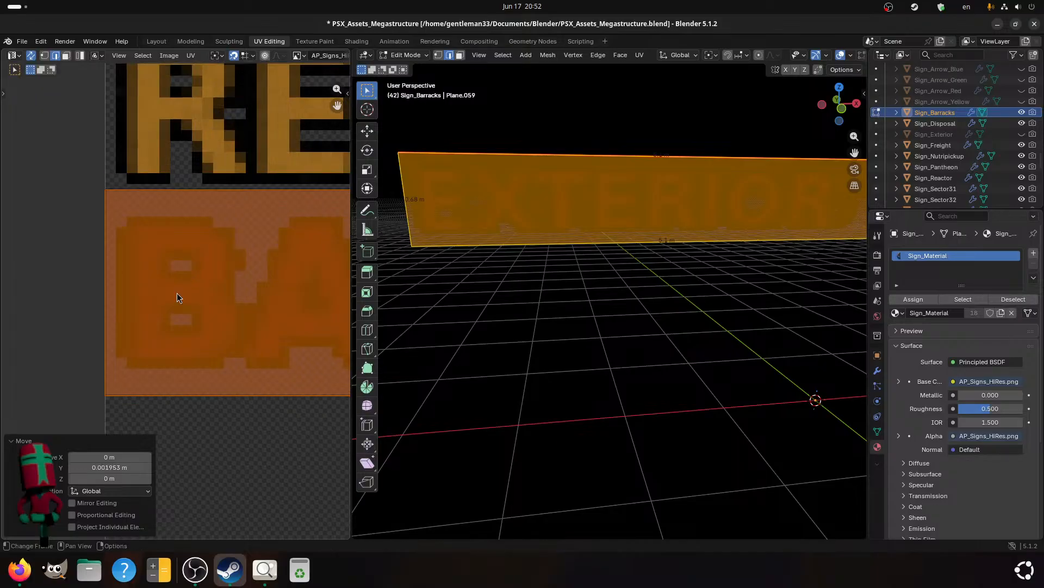
{"action": "scroll", "coordinate": [177, 293], "scroll_direction": "down", "scroll_amount": 1}
{"action": "key", "text": "ctrl+s"}
{"action": "scroll", "coordinate": [177, 292], "scroll_direction": "down", "scroll_amount": 3}
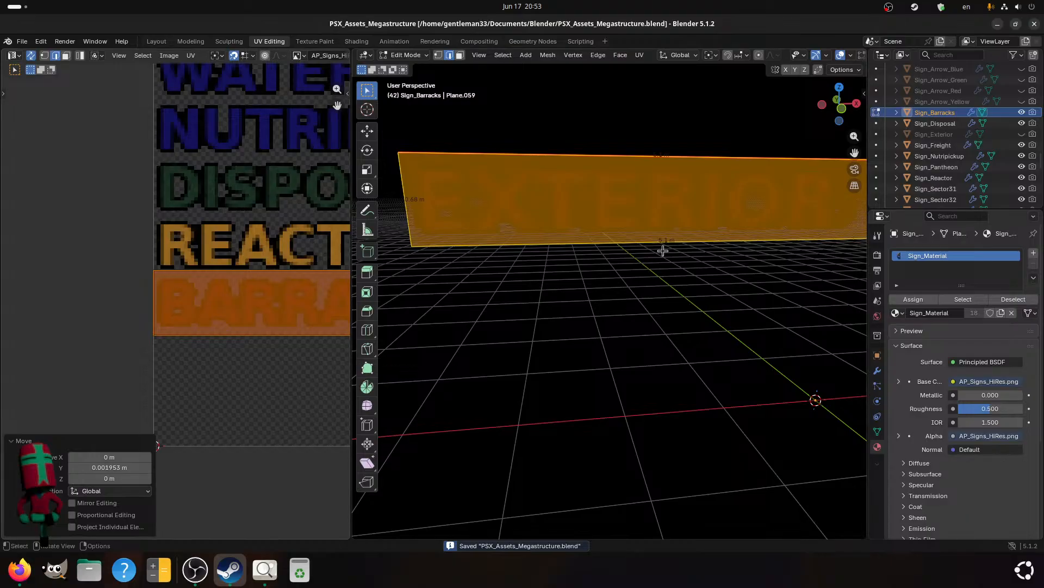
- Hide Sign_Barracks, switch the selection to Sign_Disposal in Object Mode, and save the file
{"action": "left_click", "coordinate": [659, 275]}
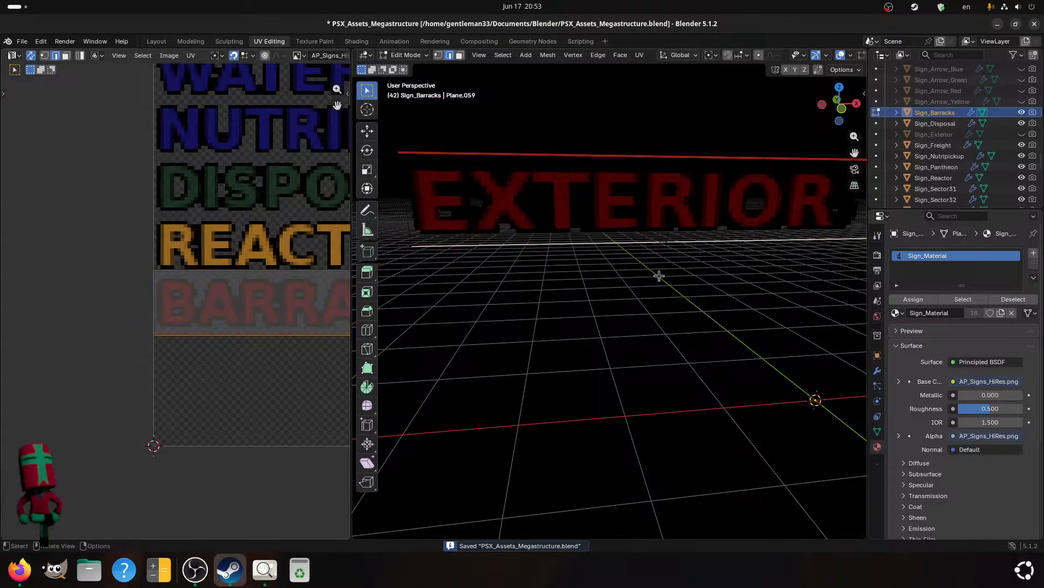
{"action": "left_click", "coordinate": [1023, 113]}
{"action": "left_click", "coordinate": [928, 122]}
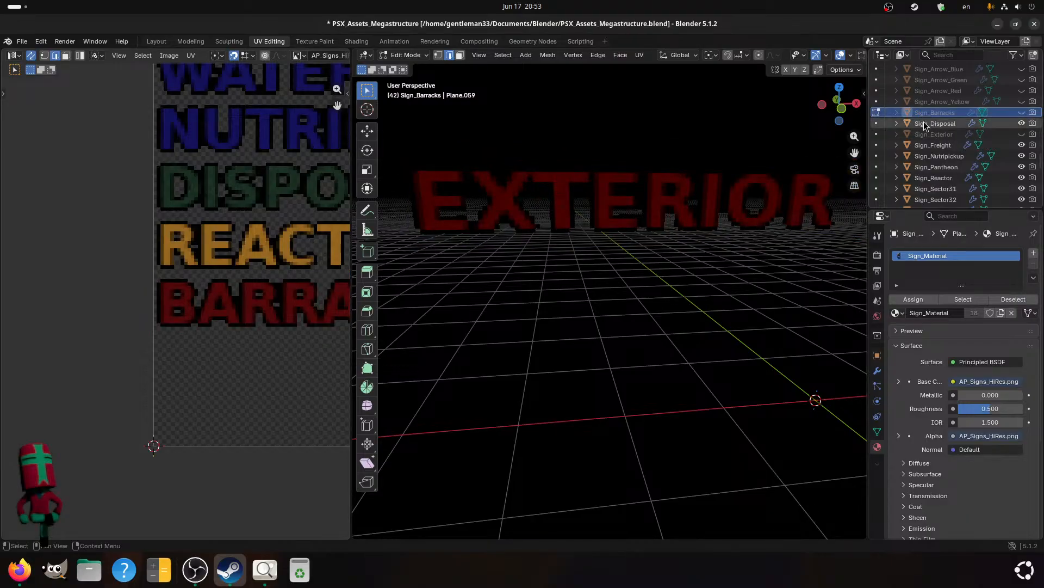
{"action": "key", "text": "Tab"}
{"action": "key", "text": "ctrl+s"}
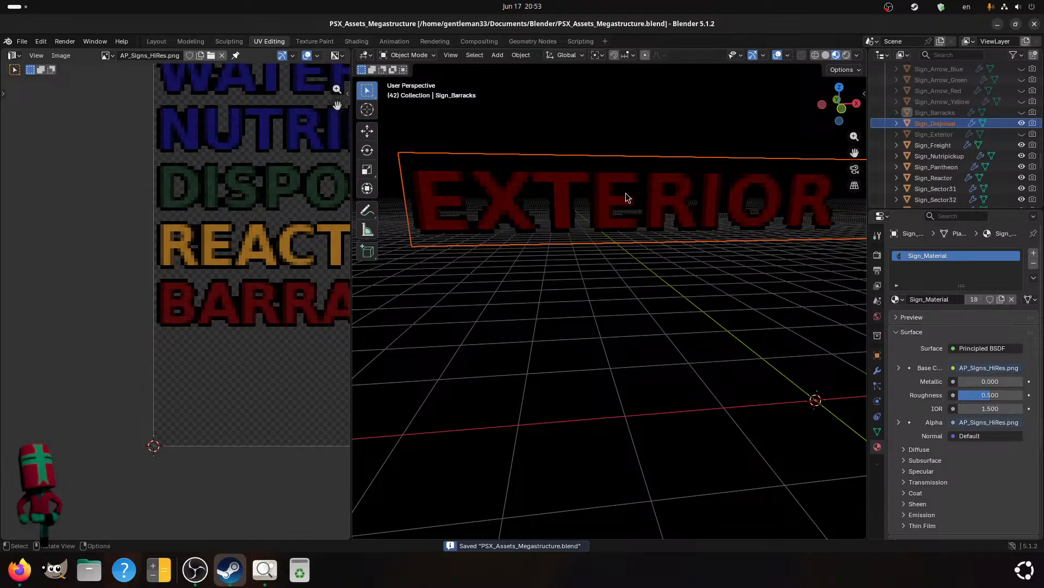
- Select all of Sign_Disposal's UVs, move them by -0.6641 along Y onto the DISPOSAL row, and save the file
{"action": "left_click", "coordinate": [939, 127]}
{"action": "key", "text": "Tab"}
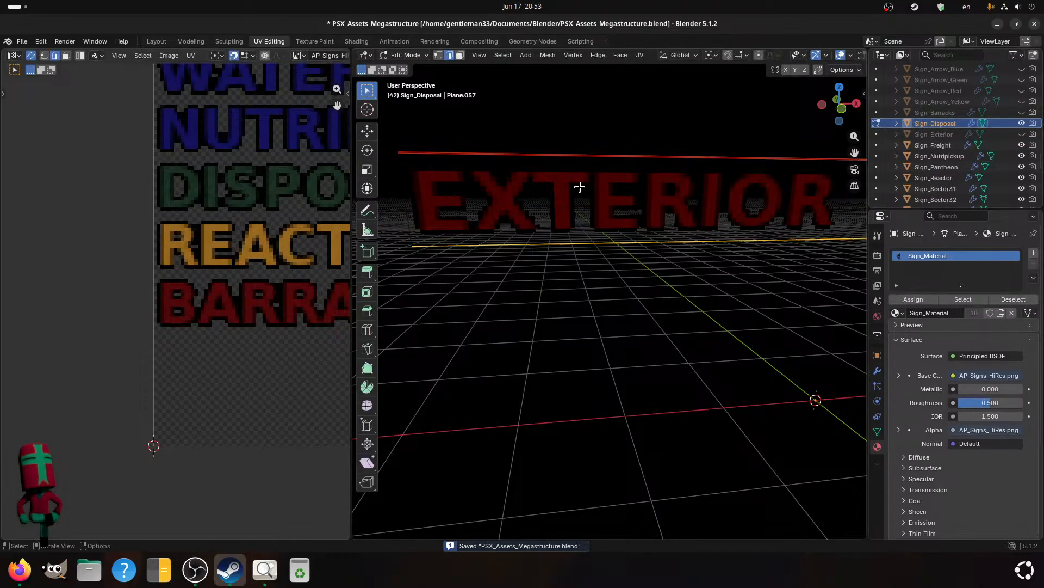
{"action": "key", "text": "a"}
{"action": "scroll", "coordinate": [162, 190], "scroll_direction": "down", "scroll_amount": 3}
{"action": "middle_click_drag", "start_coordinate": [172, 229], "coordinate": [134, 273]}
{"action": "scroll", "coordinate": [134, 273], "scroll_direction": "up", "scroll_amount": 5}
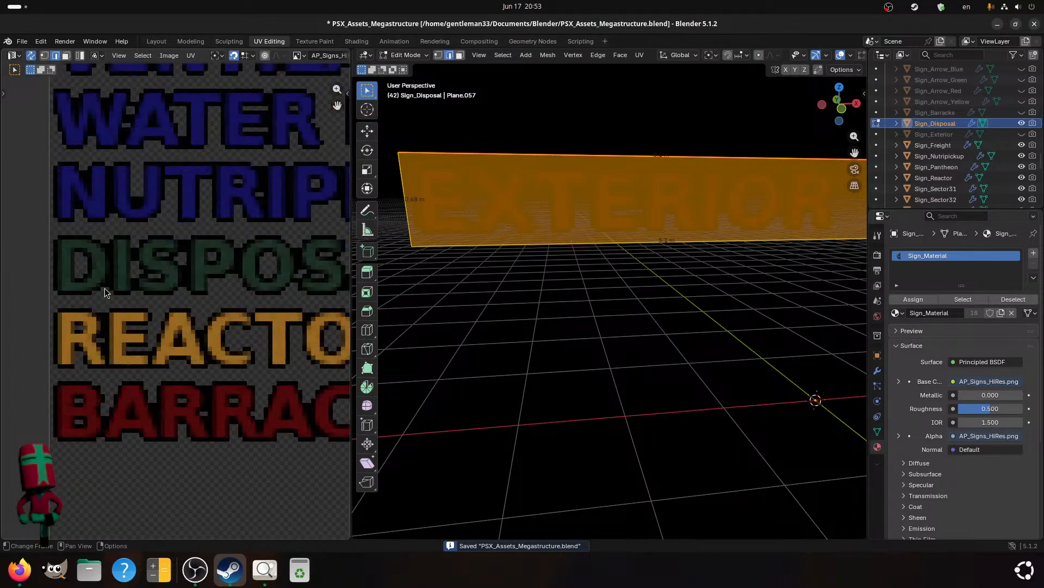
{"action": "key", "text": "g"}
{"action": "key", "text": "y"}
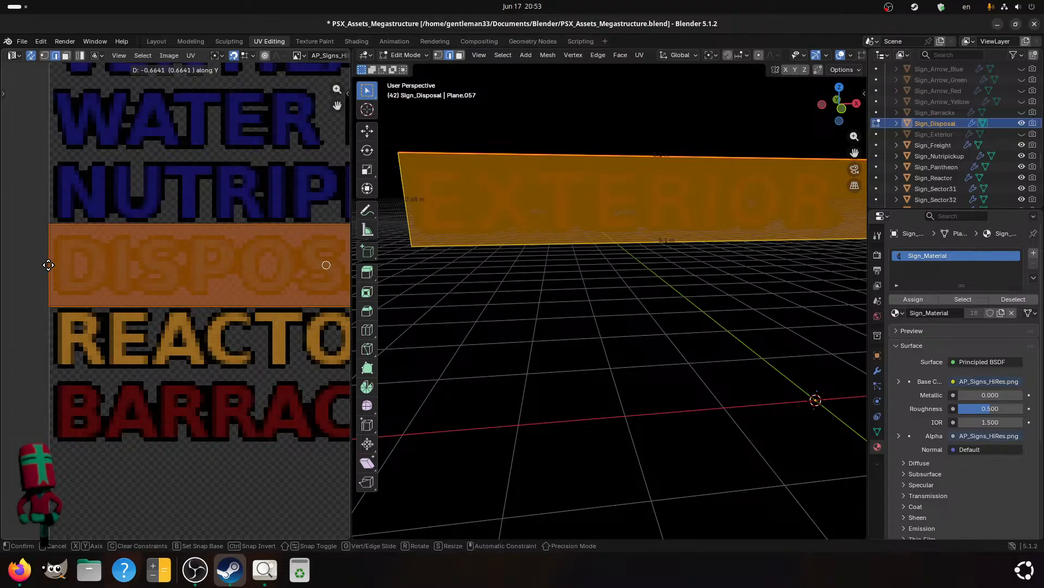
{"action": "left_click", "coordinate": [122, 260]}
{"action": "key", "text": "ctrl+s"}
- Return to Object Mode, hide Sign_Disposal, and select Sign_Freight
{"action": "key", "text": "Tab"}
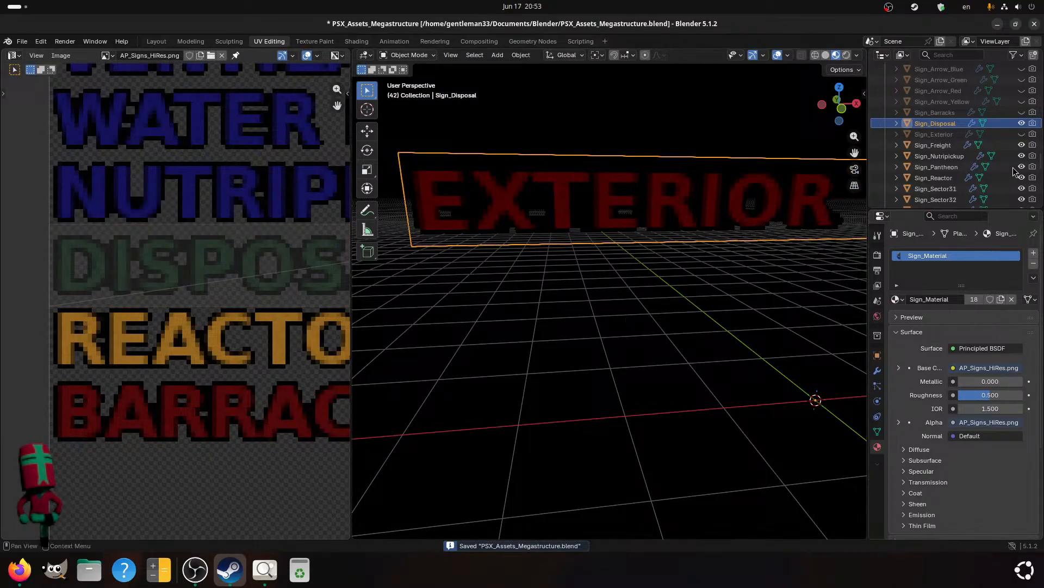
{"action": "left_click", "coordinate": [1022, 123]}
{"action": "left_click", "coordinate": [934, 143]}
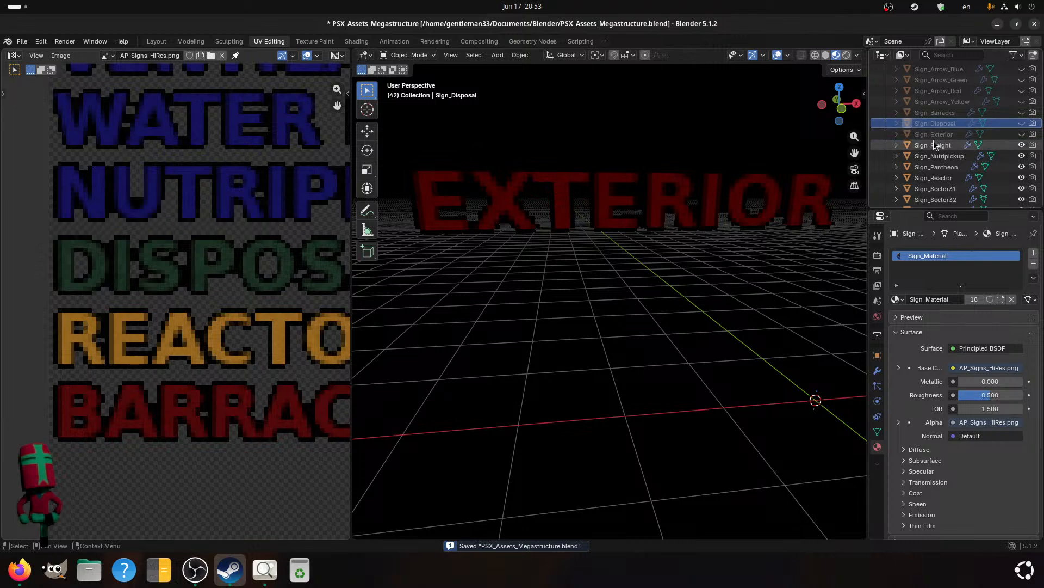
- Select all of Sign_Freight's UVs, move them by -0.0664 along Y onto the FREIGHT LIFT row, and save the file
{"action": "scroll", "coordinate": [303, 216], "scroll_direction": "down", "scroll_amount": 6}
{"action": "scroll", "coordinate": [124, 182], "scroll_direction": "up", "scroll_amount": 3}
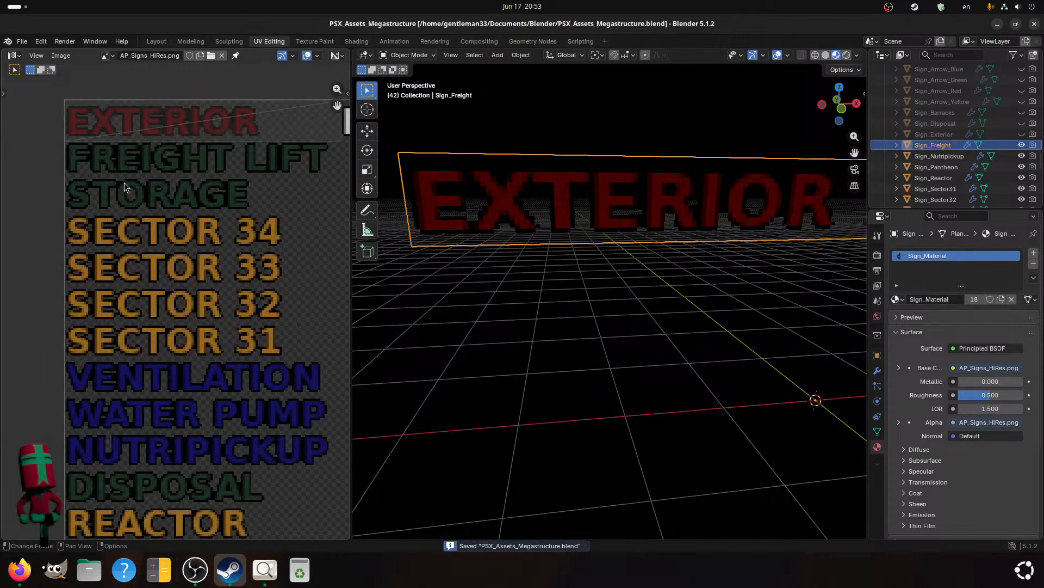
{"action": "key", "text": "Tab"}
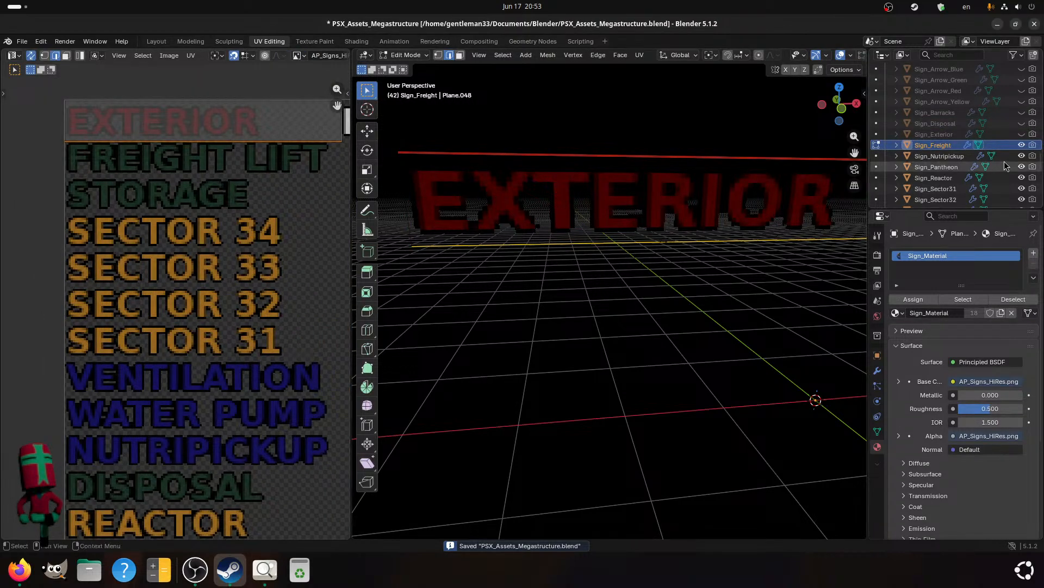
{"action": "key", "text": "a"}
{"action": "scroll", "coordinate": [108, 207], "scroll_direction": "up", "scroll_amount": 2}
{"action": "scroll", "coordinate": [120, 250], "scroll_direction": "up", "scroll_amount": 2}
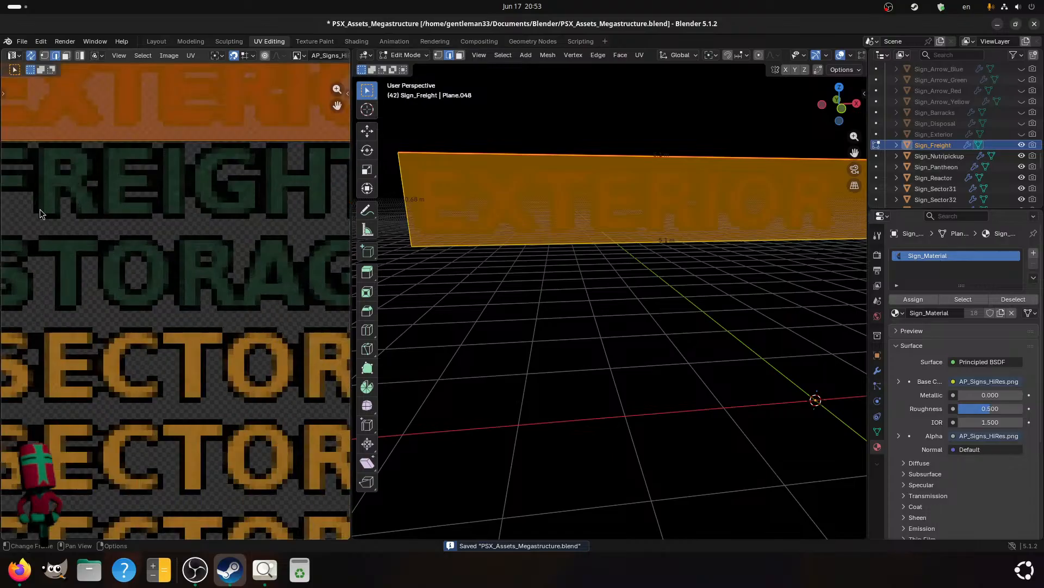
{"action": "middle_click_drag", "start_coordinate": [40, 209], "coordinate": [177, 311]}
{"action": "key", "text": "g"}
{"action": "key", "text": "y"}
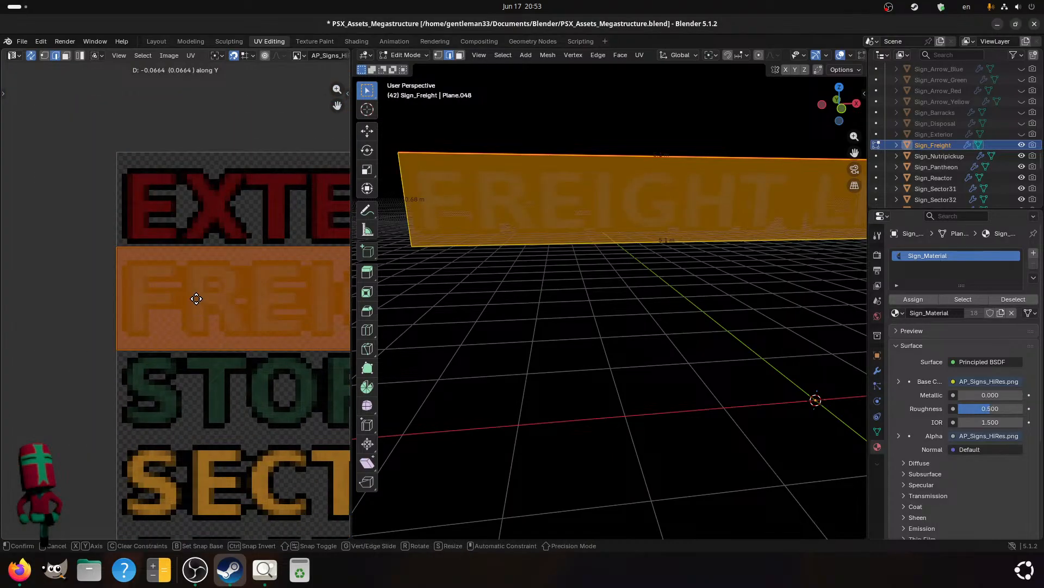
{"action": "left_click", "coordinate": [196, 299]}
{"action": "key", "text": "ctrl+s"}
- Return to Object Mode, hide Sign_Freight, and select Sign_Nutripickup
{"action": "key", "text": "Tab"}
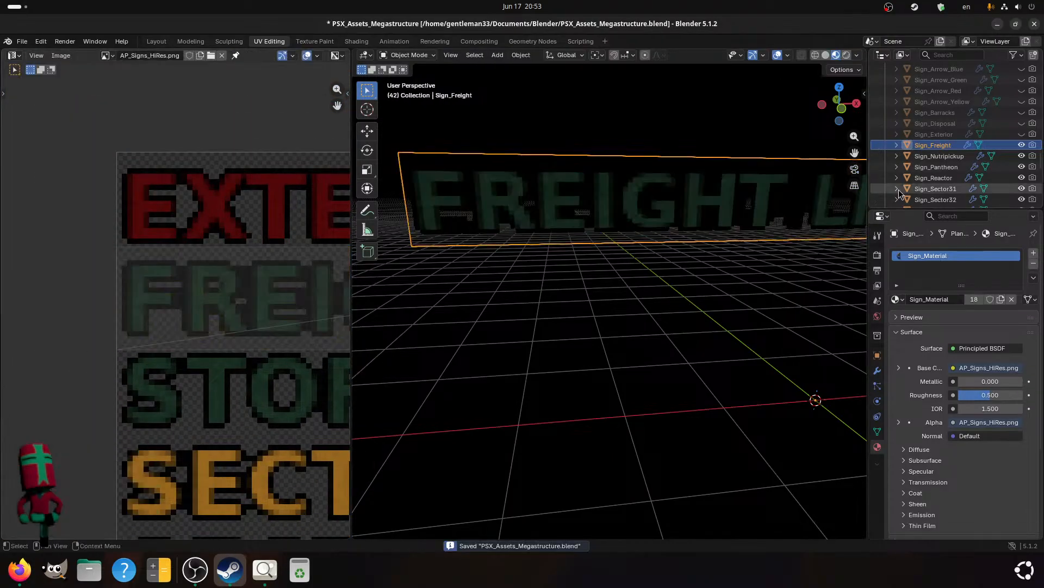
{"action": "left_click", "coordinate": [1022, 145]}
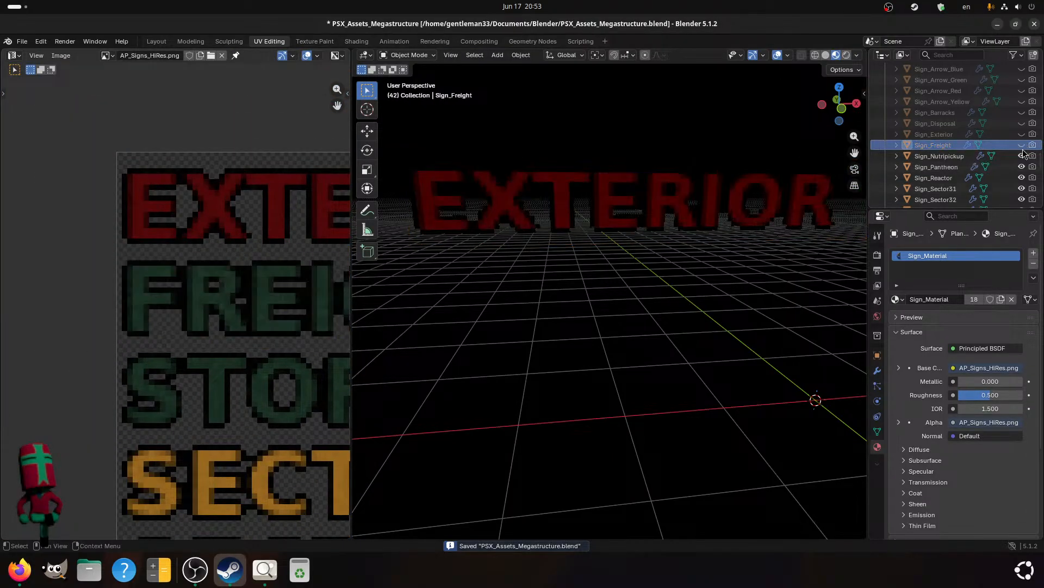
{"action": "left_click", "coordinate": [953, 156]}
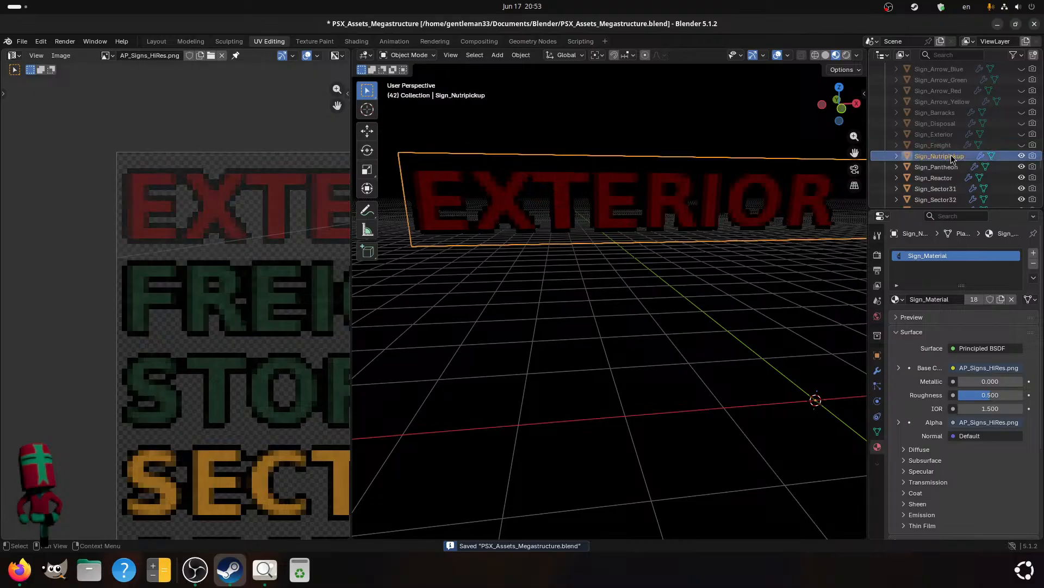
{"action": "left_click", "coordinate": [1022, 145]}
{"action": "left_click", "coordinate": [1021, 144]}
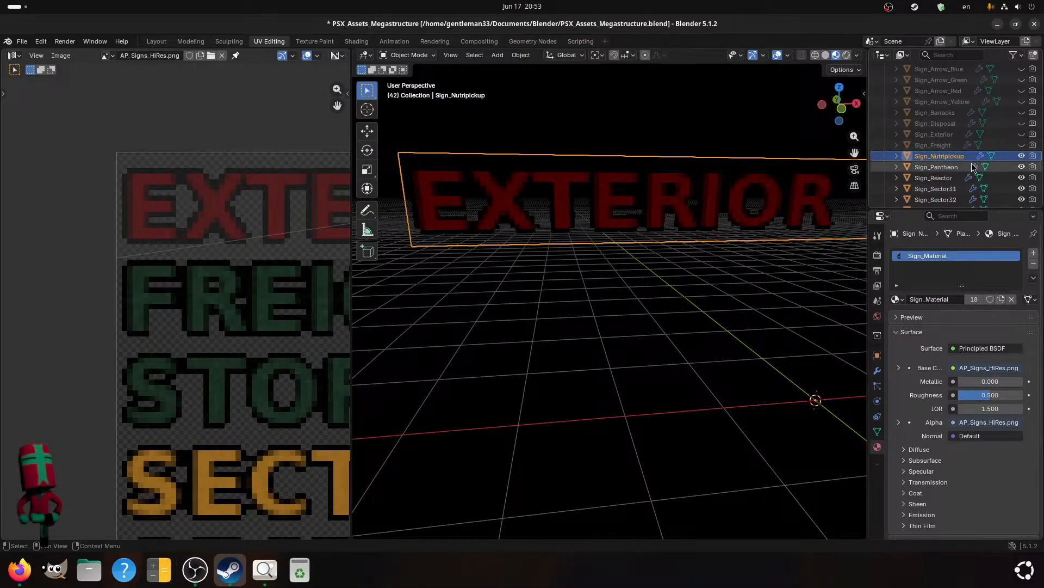
- Select all of Sign_Nutripickup's UVs and move them by -0.59766 along Y onto the NUTRIPICKUP row
{"action": "key", "text": "Tab"}
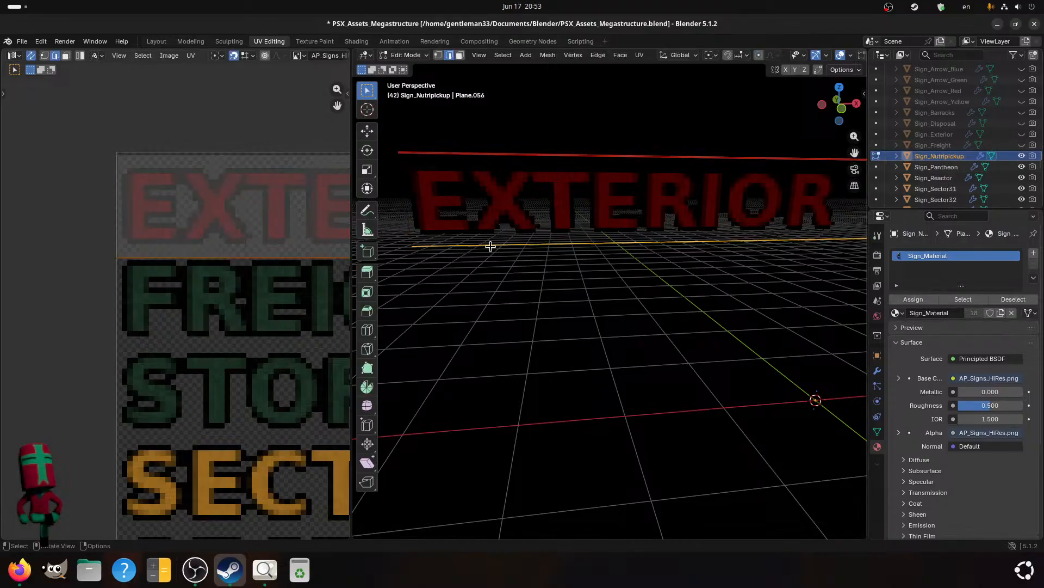
{"action": "scroll", "coordinate": [174, 300], "scroll_direction": "down", "scroll_amount": 4}
{"action": "scroll", "coordinate": [174, 301], "scroll_direction": "down", "scroll_amount": 2}
{"action": "key", "text": "ctrl+s"}
{"action": "middle_click_drag", "start_coordinate": [197, 341], "coordinate": [198, 250]}
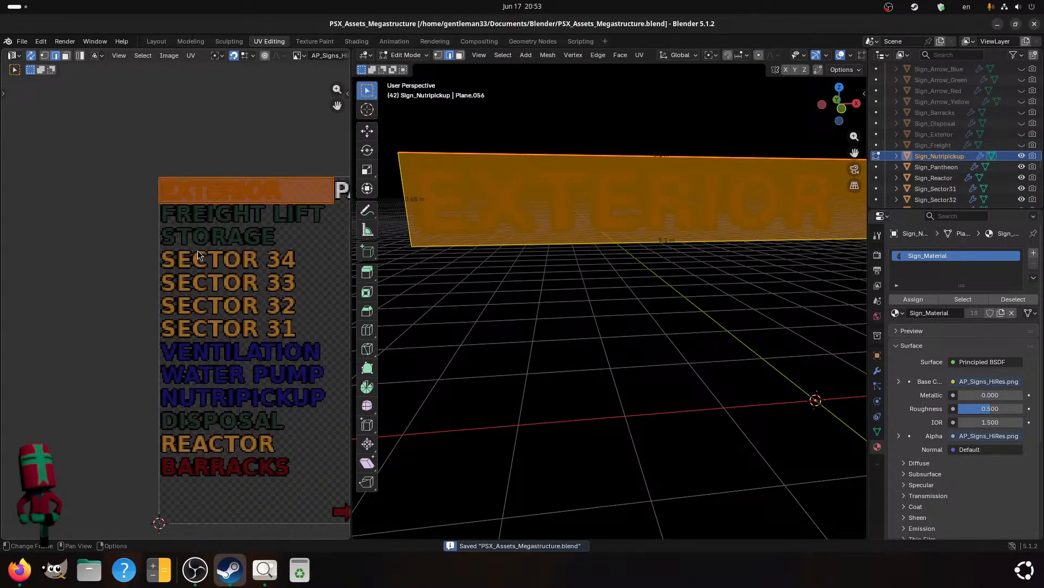
{"action": "scroll", "coordinate": [203, 368], "scroll_direction": "up", "scroll_amount": 1}
{"action": "middle_click_drag", "start_coordinate": [215, 403], "coordinate": [160, 297]}
{"action": "scroll", "coordinate": [160, 297], "scroll_direction": "up", "scroll_amount": 4}
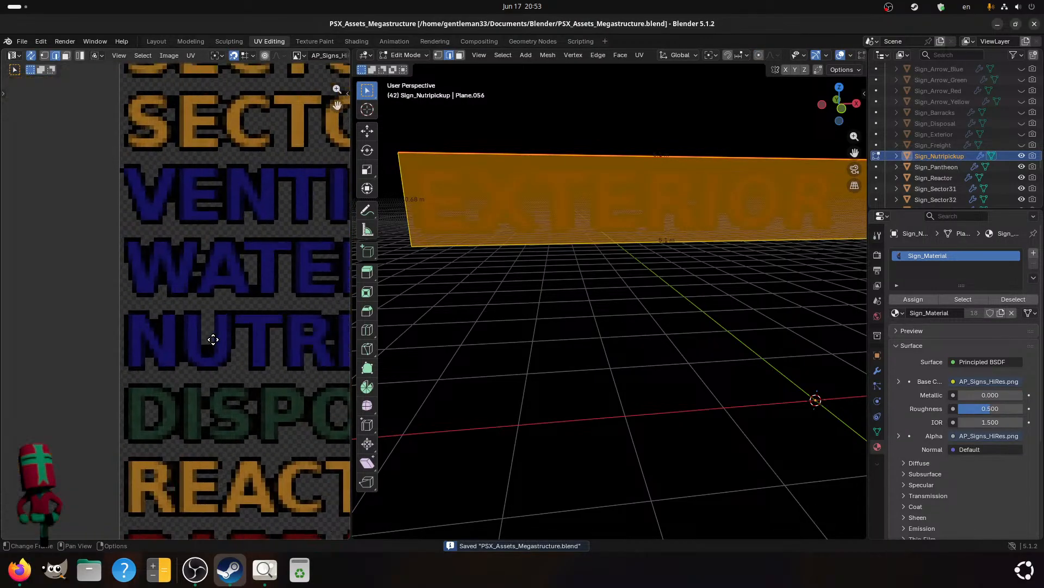
{"action": "key", "text": "g"}
{"action": "key", "text": "y"}
{"action": "left_click", "coordinate": [212, 340]}
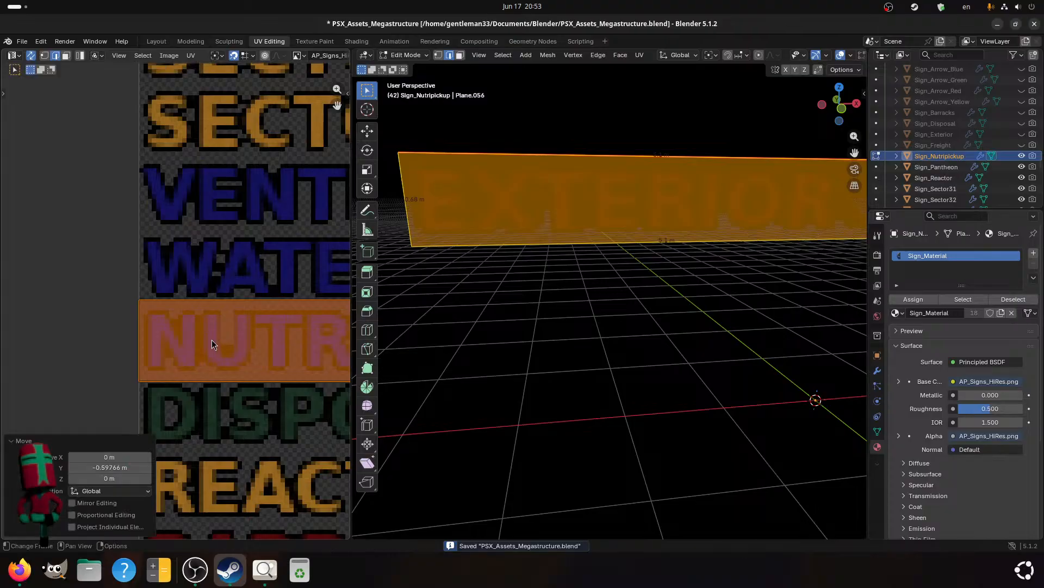
- Return to Object Mode, hide Sign_Nutripickup, and select Sign_Pantheon
{"action": "key", "text": "Tab"}
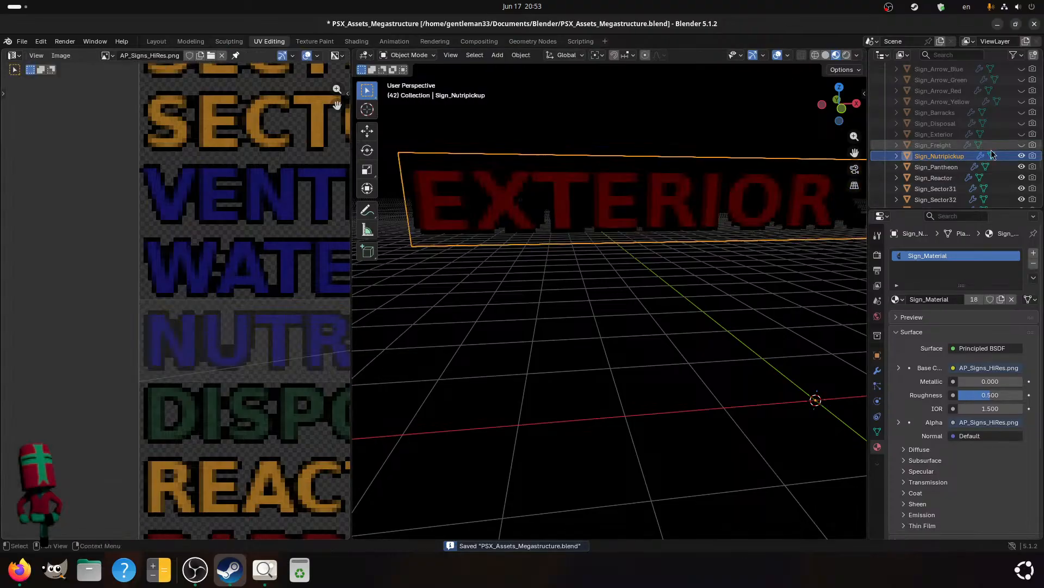
{"action": "left_click", "coordinate": [1021, 156]}
{"action": "left_click", "coordinate": [952, 170]}
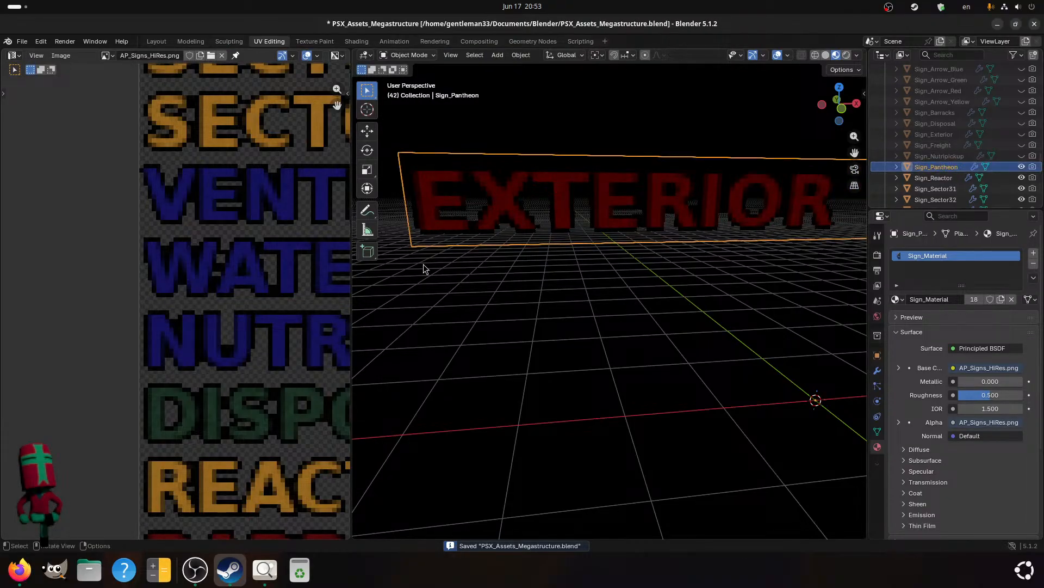
- Select all of Sign_Pantheon's UVs and move them by 0.50586 along X onto the PANTHEON text
{"action": "scroll", "coordinate": [423, 263], "scroll_direction": "down", "scroll_amount": 4}
{"action": "scroll", "coordinate": [319, 231], "scroll_direction": "down", "scroll_amount": 4}
{"action": "middle_click_drag", "start_coordinate": [319, 233], "coordinate": [46, 419]}
{"action": "middle_click_drag", "start_coordinate": [377, 290], "coordinate": [447, 320]}
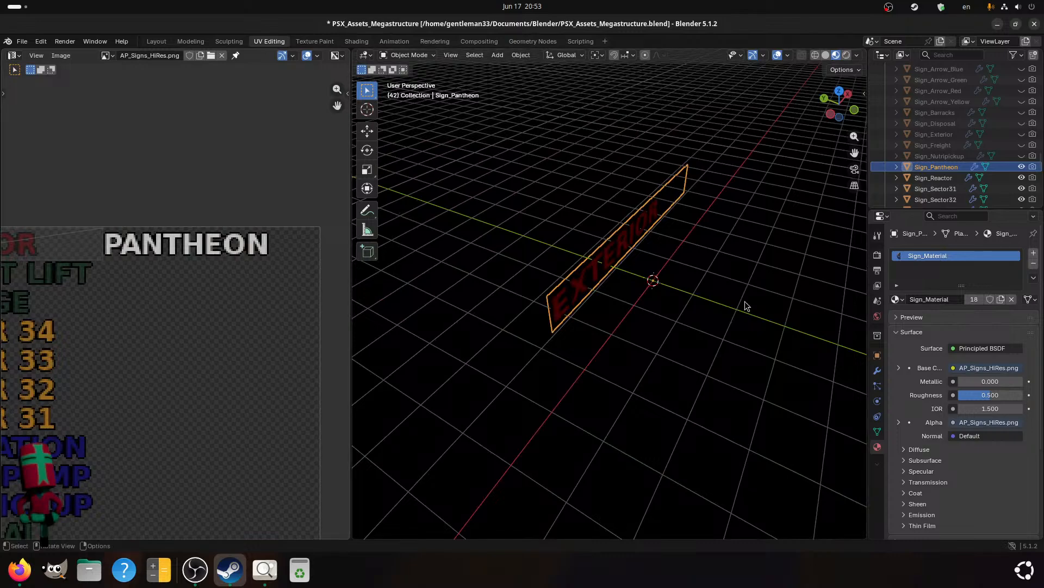
{"action": "middle_click_drag", "start_coordinate": [743, 305], "coordinate": [672, 282]}
{"action": "middle_click_drag", "start_coordinate": [191, 284], "coordinate": [324, 304]}
{"action": "key", "text": "Tab"}
{"action": "key", "text": "a"}
{"action": "key", "text": "ctrl+s"}
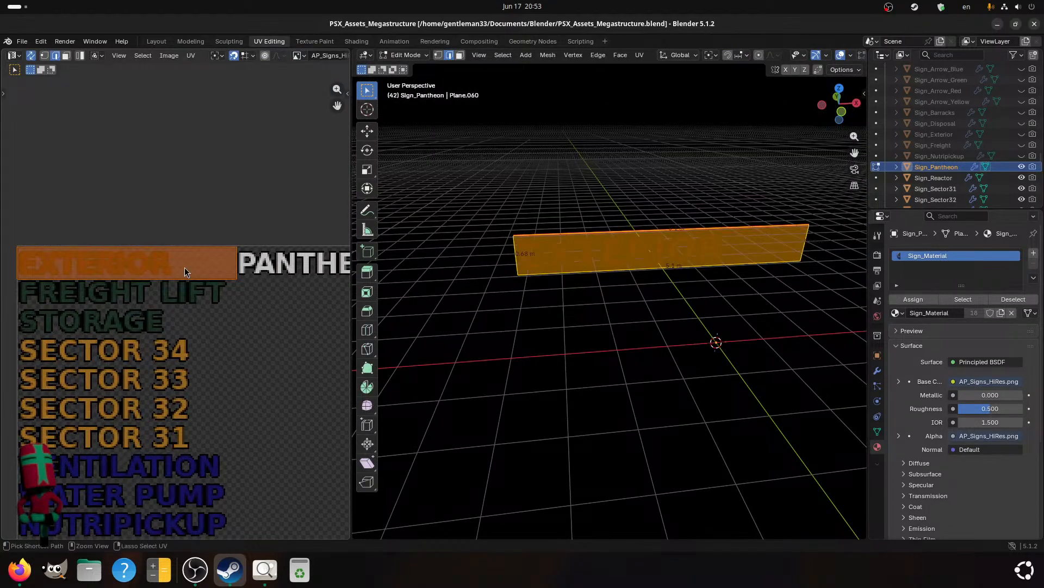
{"action": "middle_click_drag", "start_coordinate": [185, 267], "coordinate": [322, 341]}
{"action": "scroll", "coordinate": [64, 309], "scroll_direction": "up", "scroll_amount": 3}
{"action": "key", "text": "g"}
{"action": "key", "text": "x"}
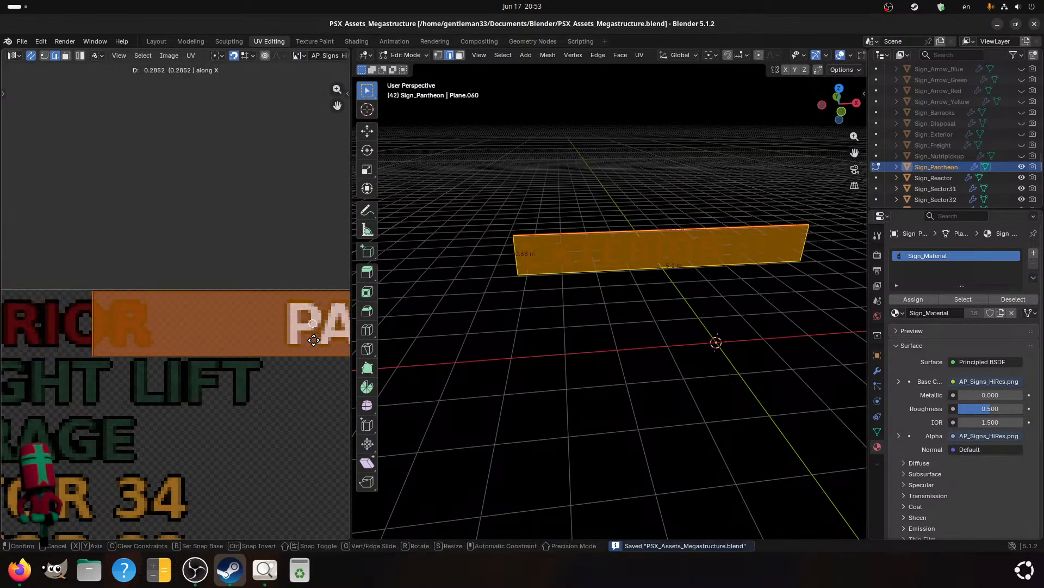
{"action": "left_click", "coordinate": [167, 335]}
- Nudge Sign_Pantheon's UVs by -0.001953 along X to cover the outline of the letter P, and save the file
{"action": "scroll", "coordinate": [295, 350], "scroll_direction": "up", "scroll_amount": 6}
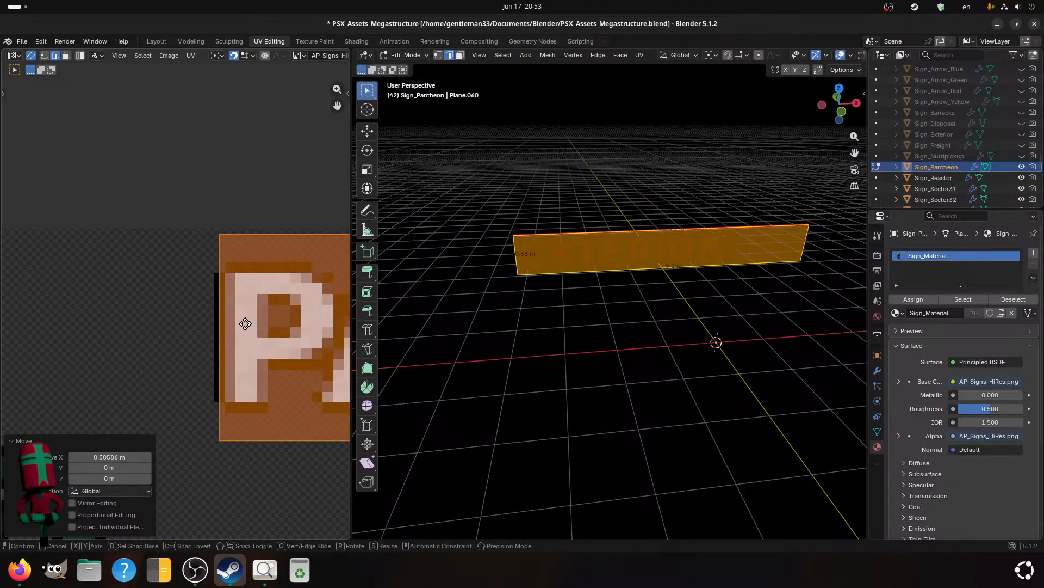
{"action": "key", "text": "x"}
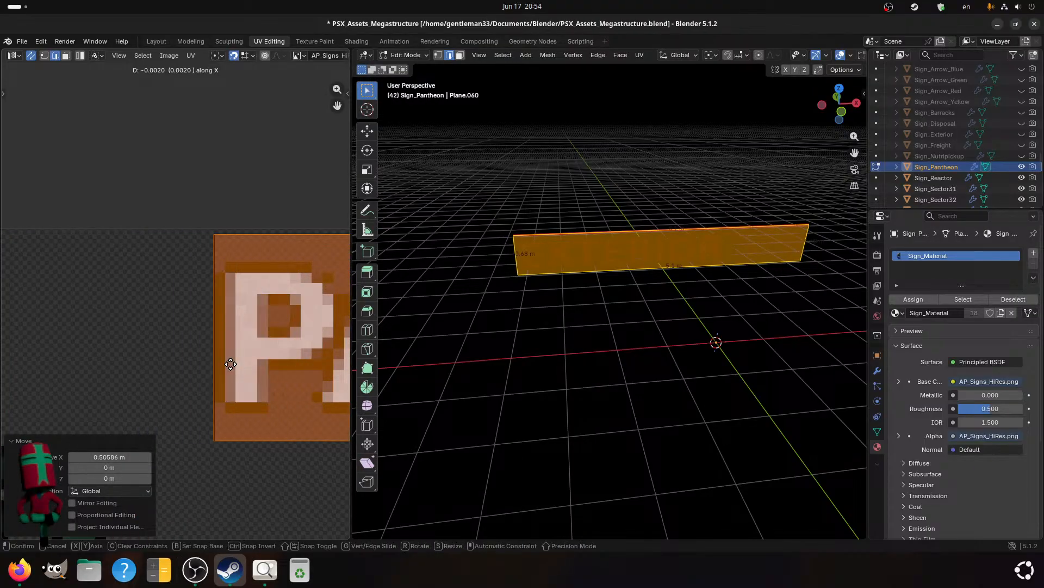
{"action": "left_click", "coordinate": [230, 363]}
{"action": "key", "text": "ctrl+s"}
{"action": "scroll", "coordinate": [230, 360], "scroll_direction": "down", "scroll_amount": 6}
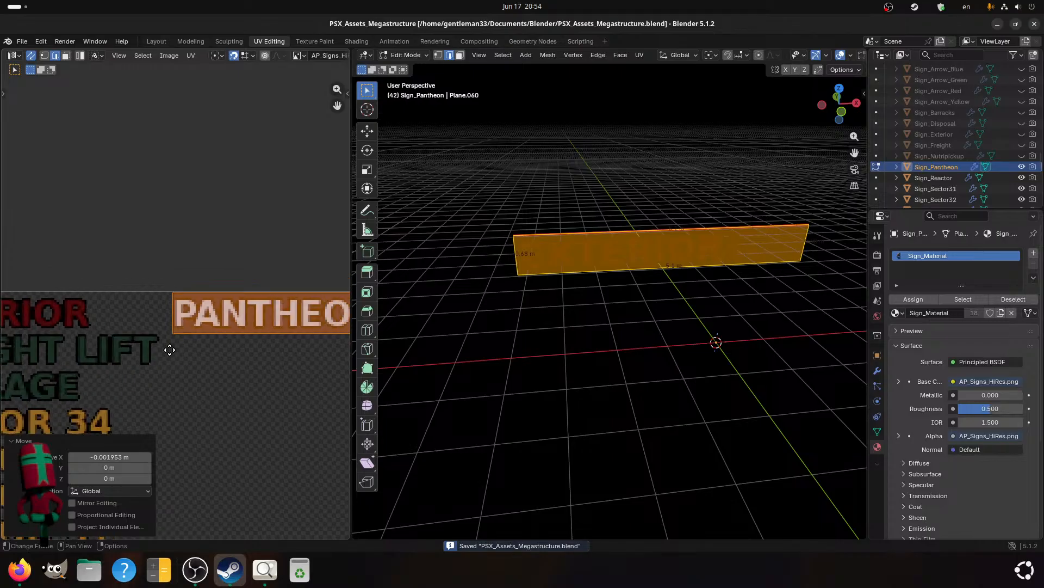
- Shift Sign_Pantheon's UVs a further -0.001953 along X around the PANTHEON text and save the file
{"action": "middle_click_drag", "start_coordinate": [169, 349], "coordinate": [233, 326]}
{"action": "scroll", "coordinate": [234, 326], "scroll_direction": "up", "scroll_amount": 2}
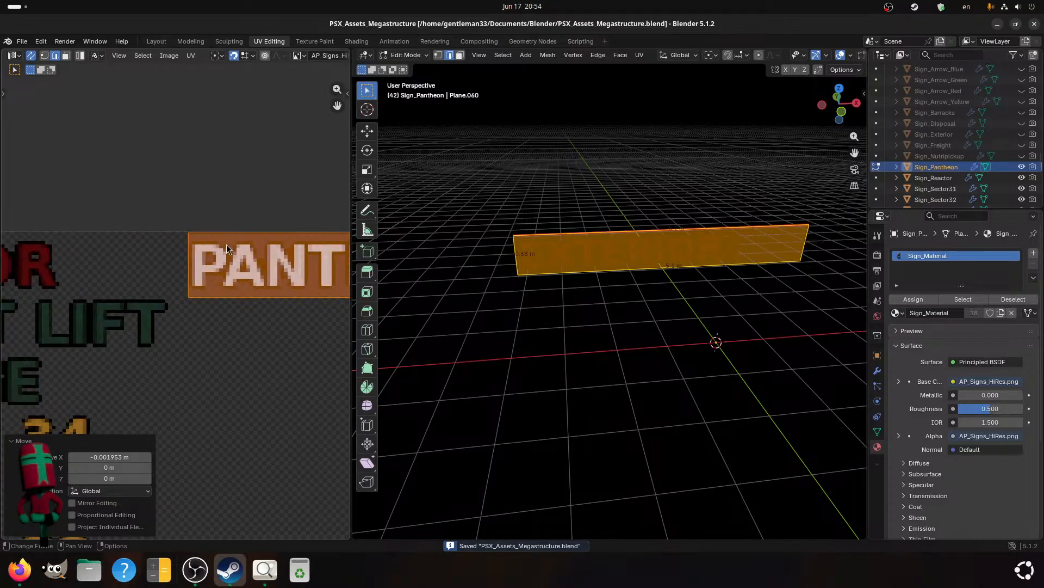
{"action": "scroll", "coordinate": [227, 249], "scroll_direction": "up", "scroll_amount": 1}
{"action": "key", "text": "g"}
{"action": "key", "text": "x"}
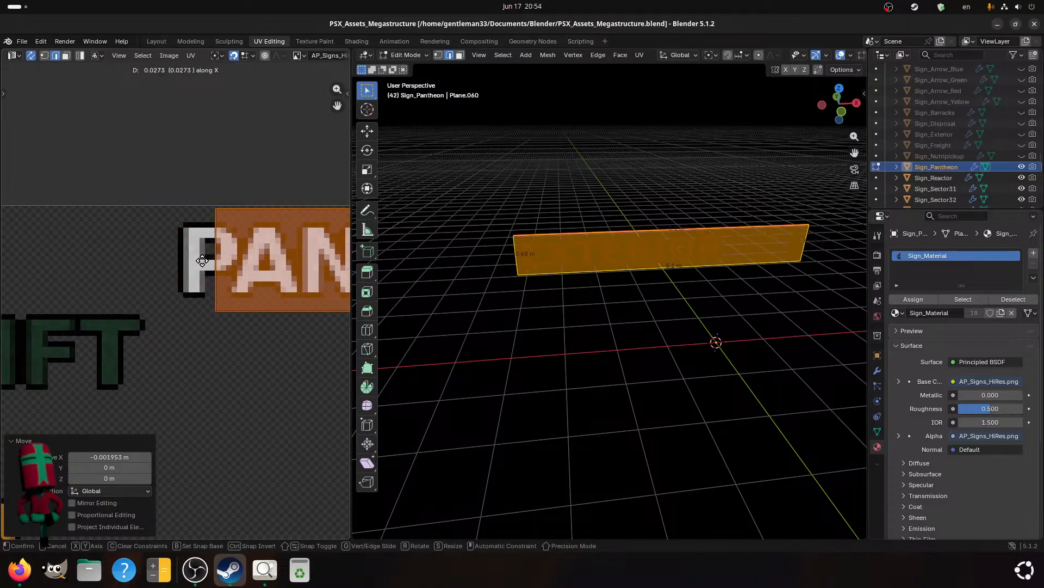
{"action": "left_click", "coordinate": [184, 260]}
{"action": "scroll", "coordinate": [184, 260], "scroll_direction": "down", "scroll_amount": 3}
{"action": "scroll", "coordinate": [131, 253], "scroll_direction": "down", "scroll_amount": 2}
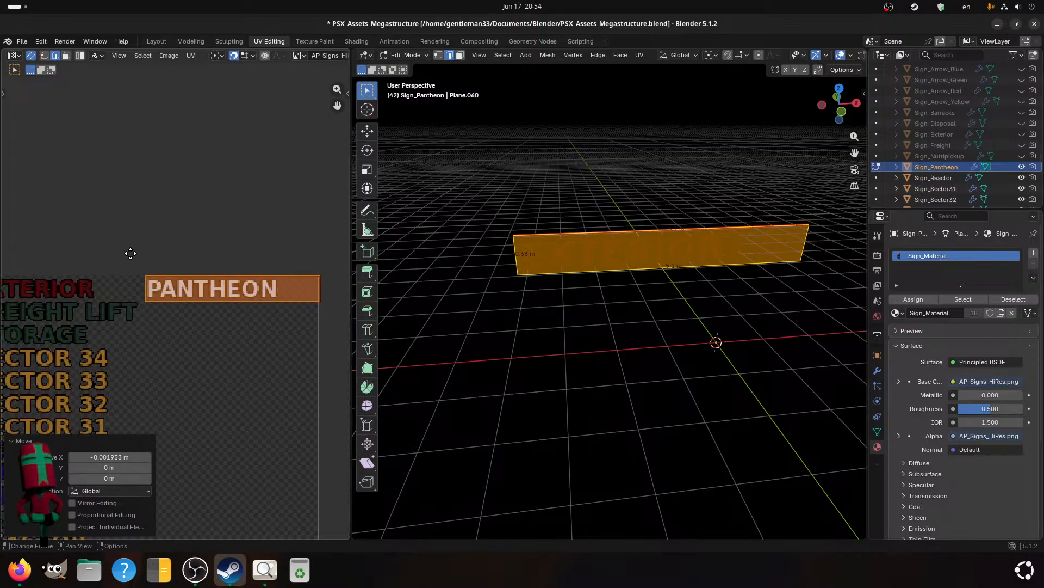
{"action": "middle_click_drag", "start_coordinate": [130, 254], "coordinate": [39, 354]}
{"action": "key", "text": "ctrl+s"}
- Check the end of Sign_Pantheon's UVs past the letter N, then hide Sign_Pantheon and pick Sign_Reactor
{"action": "scroll", "coordinate": [243, 283], "scroll_direction": "up", "scroll_amount": 2}
{"action": "scroll", "coordinate": [243, 283], "scroll_direction": "up", "scroll_amount": 2}
{"action": "scroll", "coordinate": [299, 340], "scroll_direction": "up", "scroll_amount": 2}
{"action": "middle_click_drag", "start_coordinate": [293, 345], "coordinate": [131, 365]}
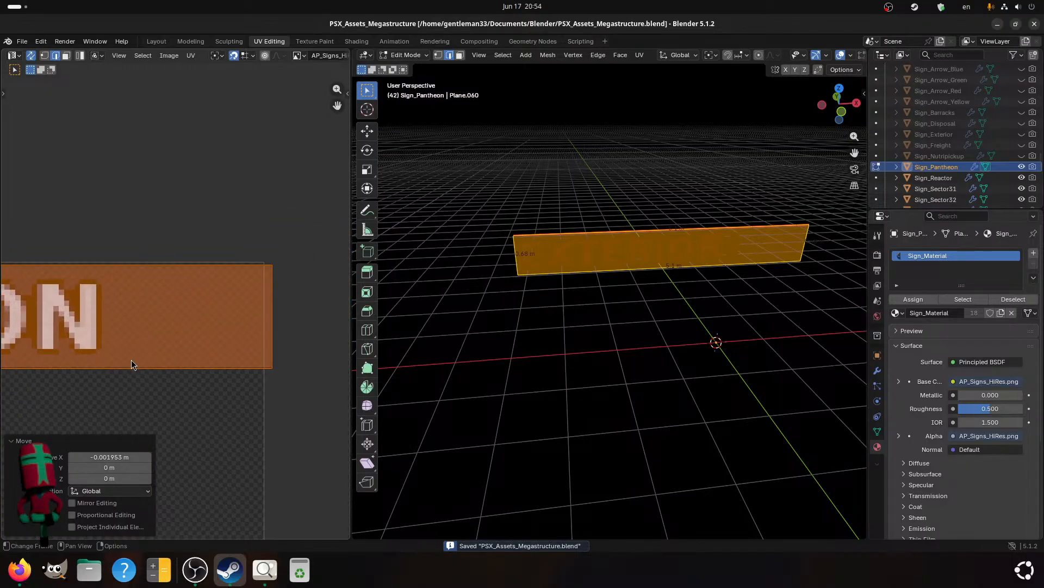
{"action": "scroll", "coordinate": [636, 327], "scroll_direction": "up", "scroll_amount": 2}
{"action": "left_click", "coordinate": [608, 321]}
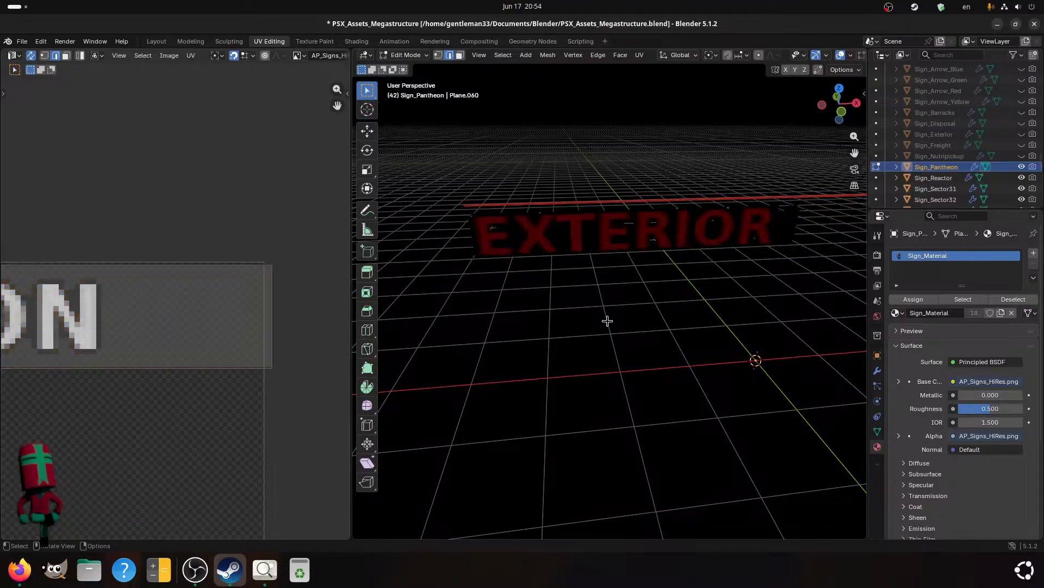
{"action": "middle_click_drag", "start_coordinate": [608, 321], "coordinate": [573, 324]}
{"action": "middle_click_drag", "start_coordinate": [466, 331], "coordinate": [642, 327], "text": "shift"}
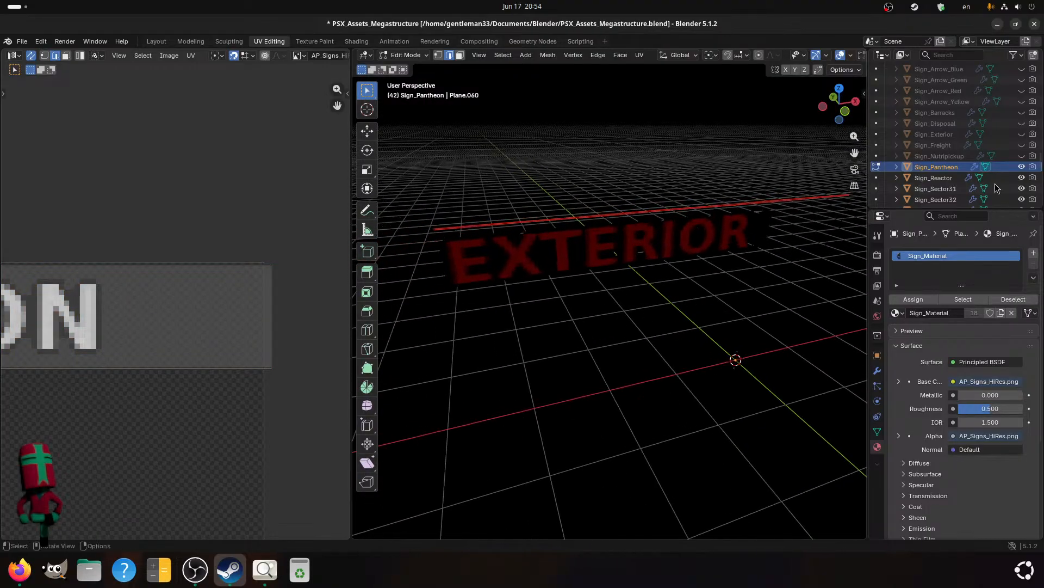
{"action": "left_click", "coordinate": [1022, 167]}
{"action": "left_click", "coordinate": [924, 175]}
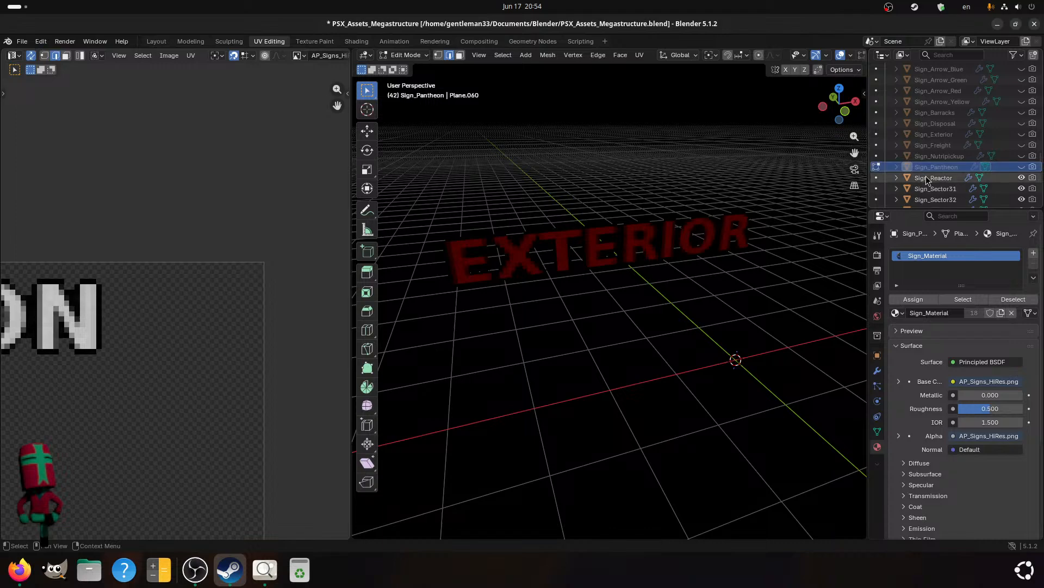
- Finish editing Sign_Pantheon, save the file, and make Sign_Reactor the active object
{"action": "key", "text": "Tab"}
{"action": "key", "text": "ctrl+s"}
{"action": "scroll", "coordinate": [73, 325], "scroll_direction": "down", "scroll_amount": 6}
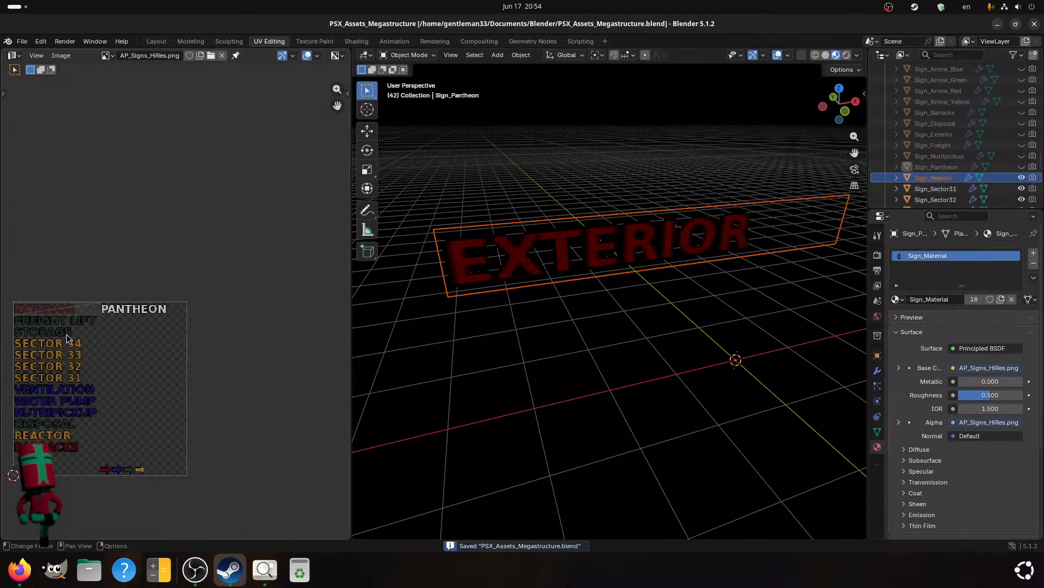
{"action": "middle_click_drag", "start_coordinate": [66, 334], "coordinate": [189, 337]}
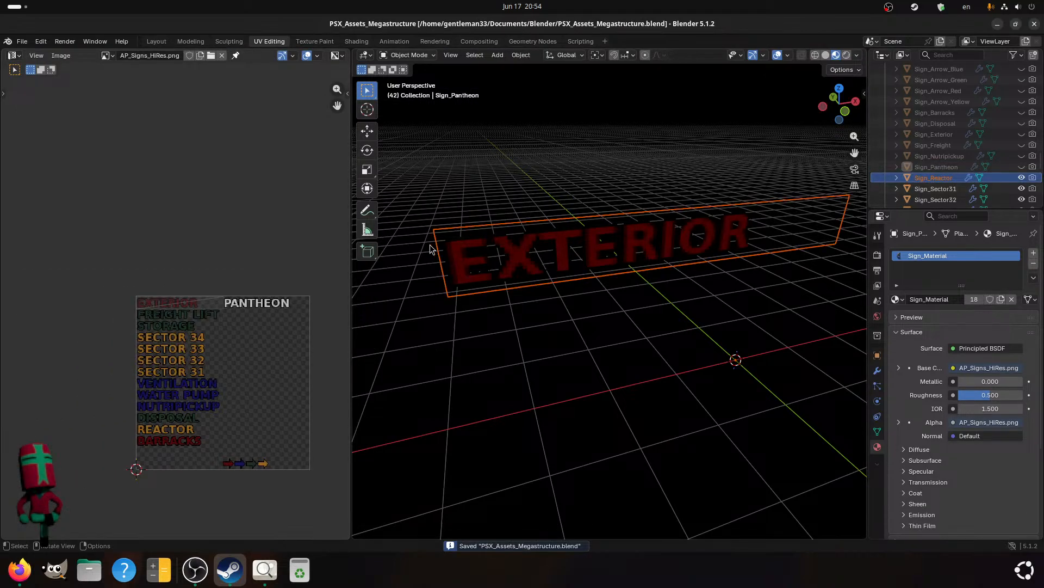
{"action": "left_click", "coordinate": [932, 178]}
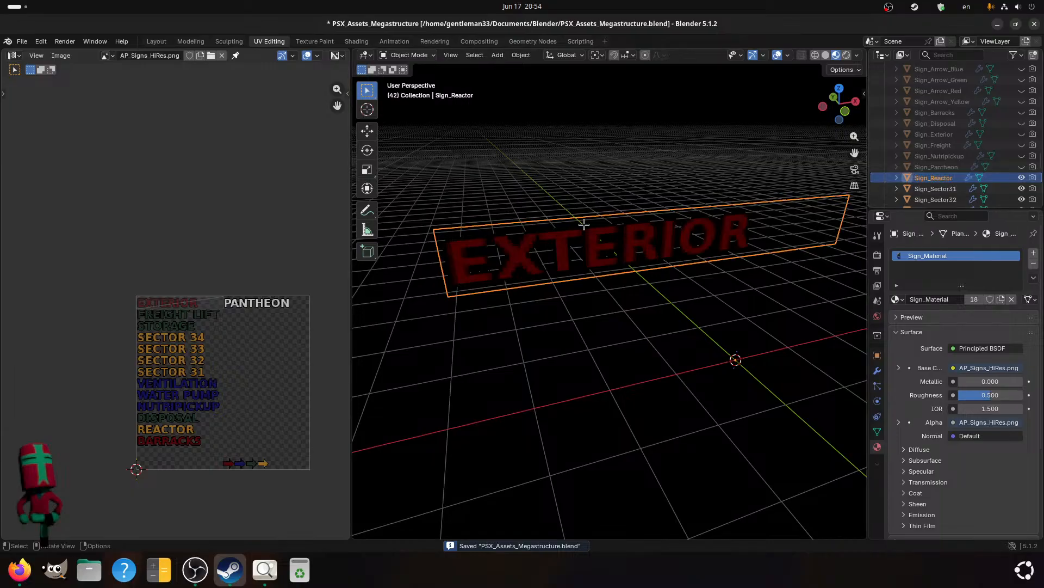
- Select all of Sign_Reactor's UVs, move them by -0.73047 along Y onto the REACTOR text, and save the file
{"action": "key", "text": "Tab"}
{"action": "key", "text": "a"}
{"action": "key", "text": "ctrl+s"}
{"action": "scroll", "coordinate": [172, 331], "scroll_direction": "up", "scroll_amount": 3}
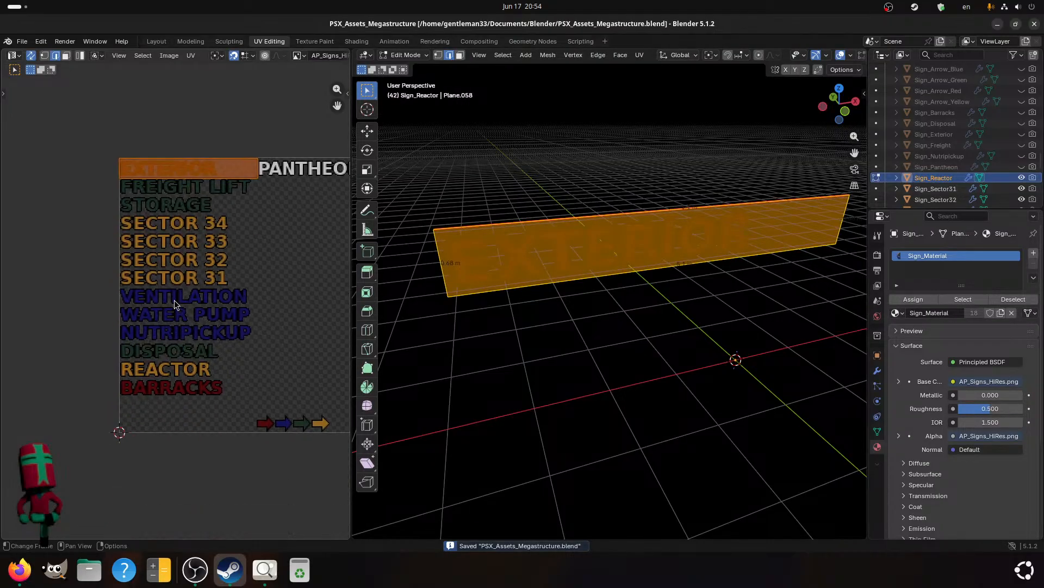
{"action": "scroll", "coordinate": [174, 299], "scroll_direction": "up", "scroll_amount": 4}
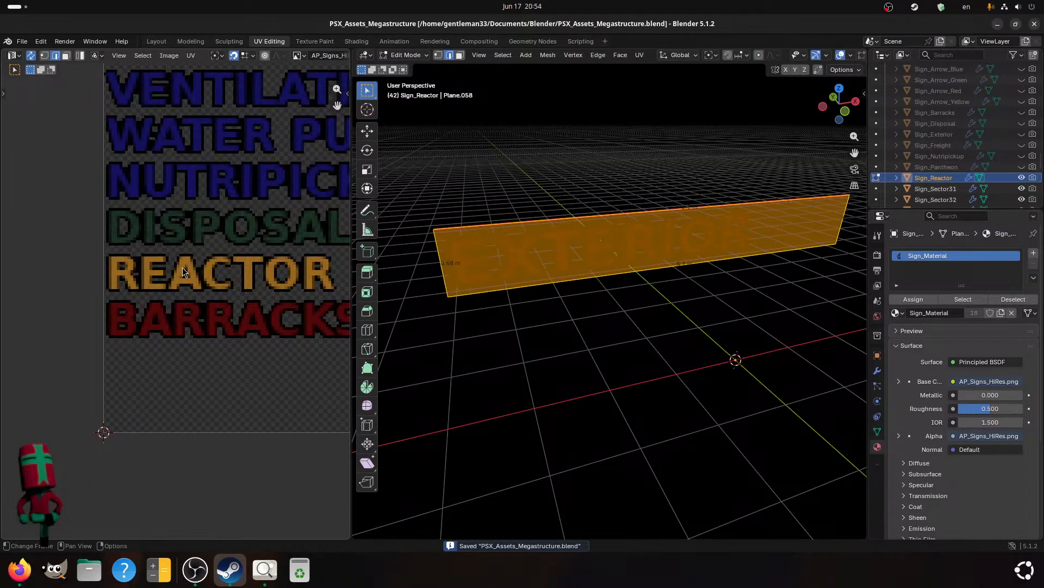
{"action": "key", "text": "g"}
{"action": "key", "text": "y"}
{"action": "left_click", "coordinate": [181, 273]}
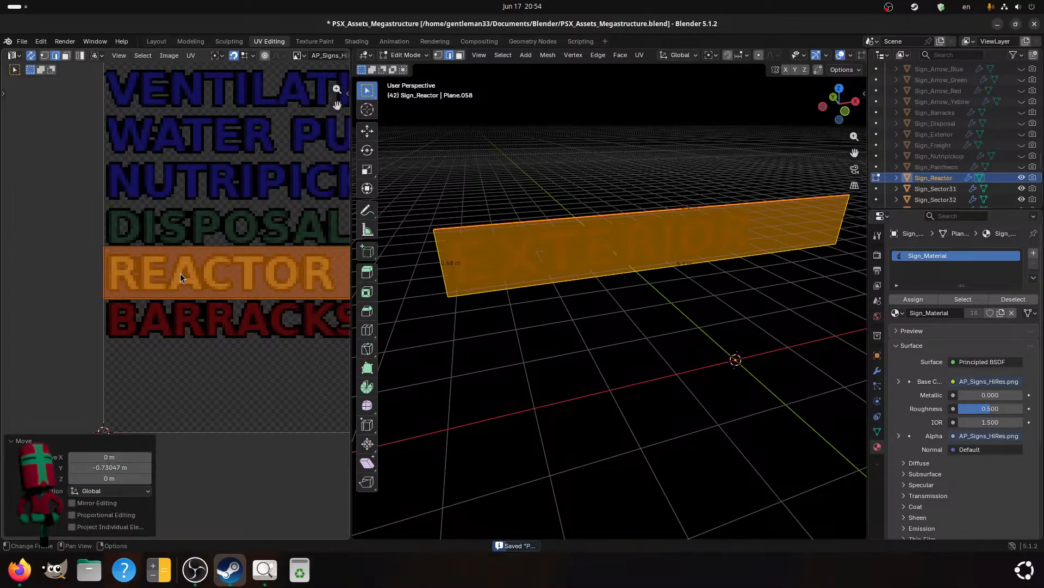
{"action": "key", "text": "ctrl+s"}
{"action": "middle_click_drag", "start_coordinate": [252, 296], "coordinate": [214, 315]}
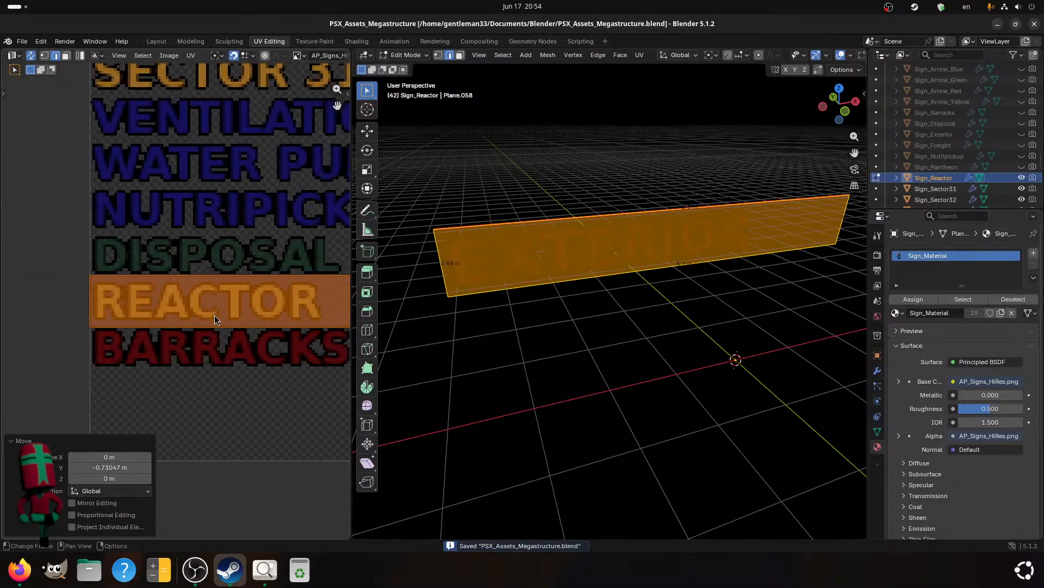
{"action": "key", "text": "Tab"}
- Open Sign_Sector31 for mesh editing, save the file, and select its whole mesh
{"action": "left_click", "coordinate": [936, 190]}
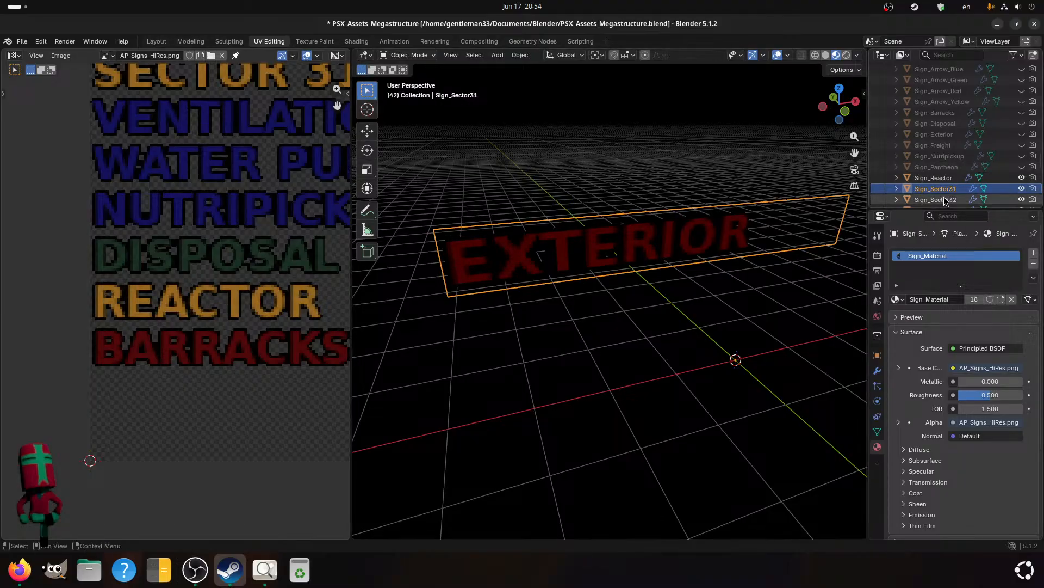
{"action": "key", "text": "Tab"}
{"action": "key", "text": "ctrl+s"}
{"action": "key", "text": "a"}
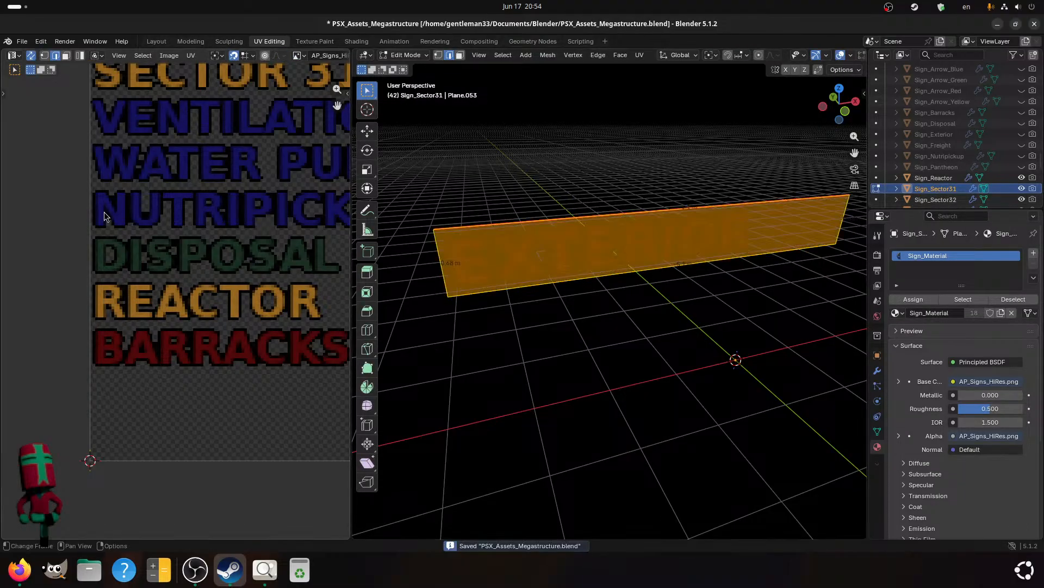
- Move Sign_Sector31's UVs down along Y onto the SECTOR 31 text, save the file, and leave mesh editing
{"action": "scroll", "coordinate": [103, 211], "scroll_direction": "down", "scroll_amount": 4}
{"action": "scroll", "coordinate": [163, 273], "scroll_direction": "up", "scroll_amount": 1}
{"action": "scroll", "coordinate": [138, 278], "scroll_direction": "up", "scroll_amount": 2}
{"action": "middle_click_drag", "start_coordinate": [130, 256], "coordinate": [150, 334]}
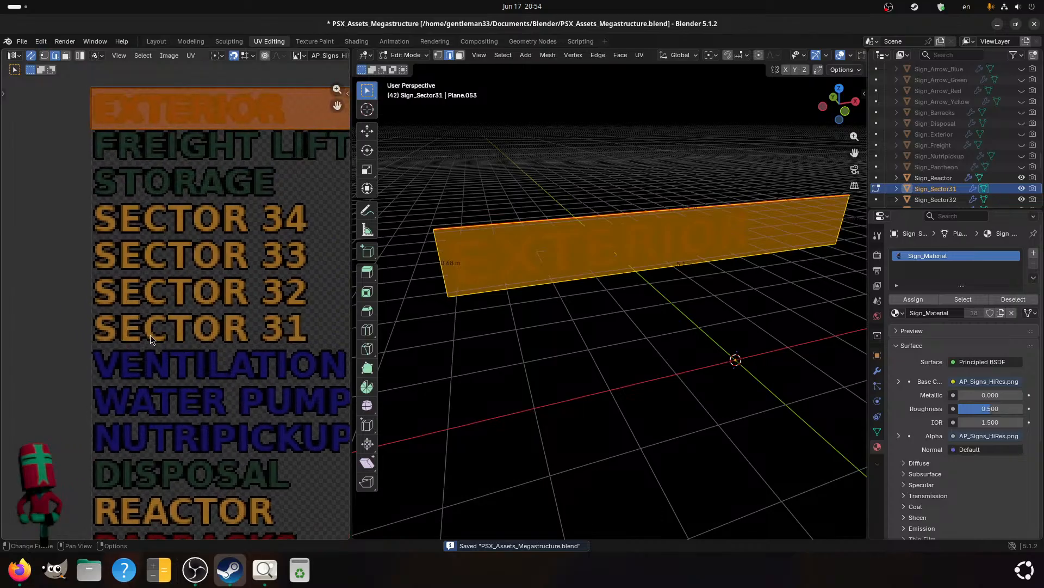
{"action": "scroll", "coordinate": [150, 332], "scroll_direction": "up", "scroll_amount": 4}
{"action": "middle_click_drag", "start_coordinate": [82, 331], "coordinate": [234, 331]}
{"action": "key", "text": "g"}
{"action": "key", "text": "y"}
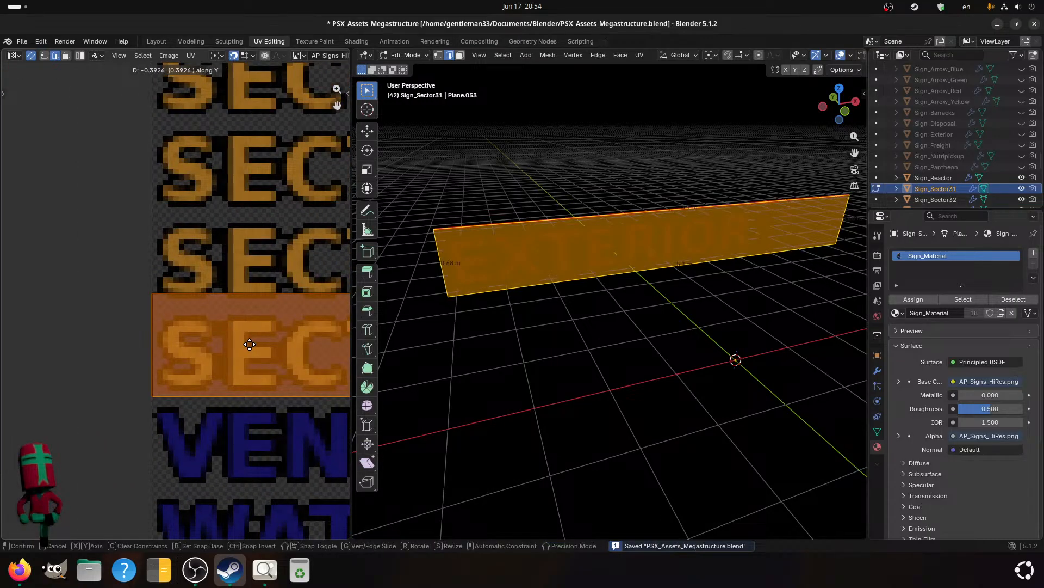
{"action": "left_click", "coordinate": [210, 353]}
{"action": "key", "text": "ctrl+s"}
{"action": "key", "text": "Tab"}
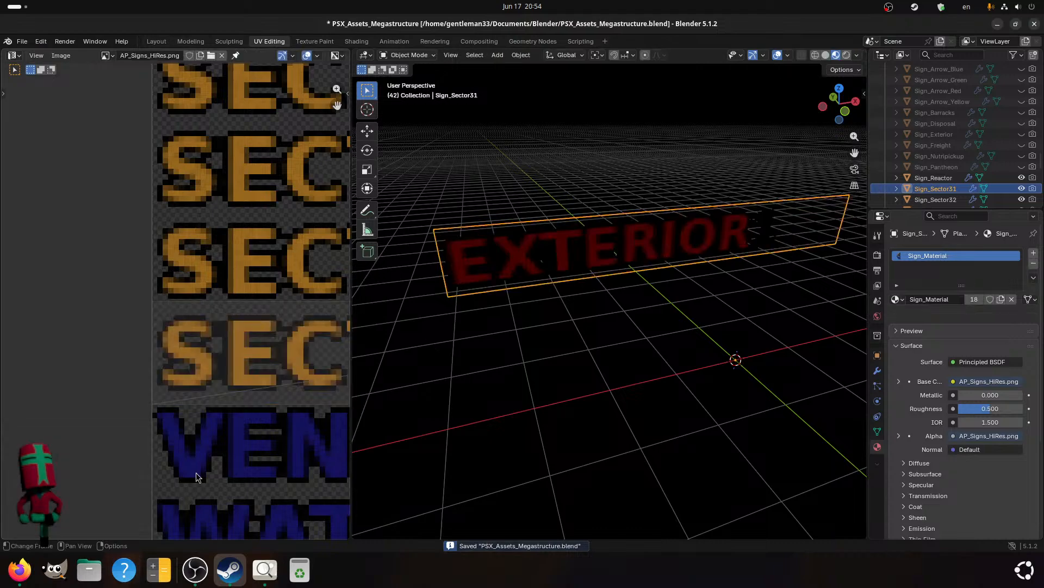
- Hide Sign_Reactor and Sign_Sector31, and select all of Sign_Sector32's mesh for UV editing
{"action": "left_click", "coordinate": [1022, 178]}
{"action": "left_click", "coordinate": [1022, 189]}
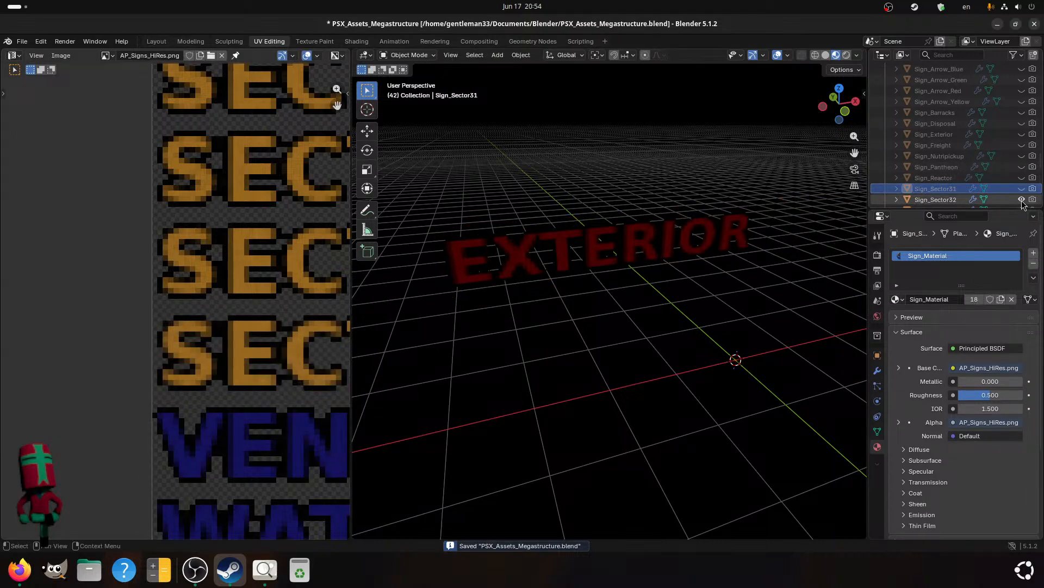
{"action": "left_click", "coordinate": [936, 200]}
{"action": "key", "text": "Tab"}
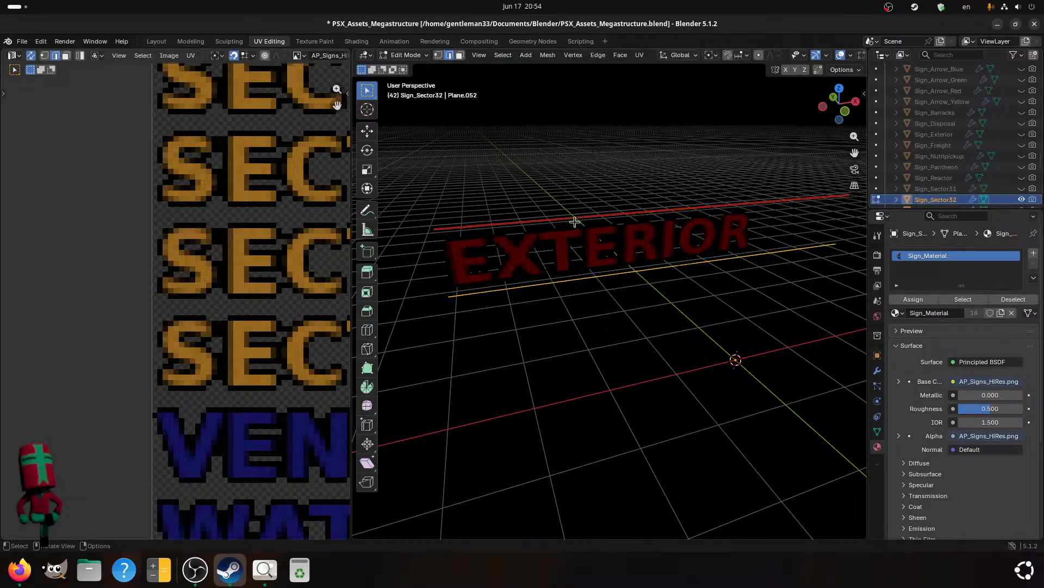
{"action": "key", "text": "ctrl+s"}
{"action": "key", "text": "a"}
- Move Sign_Sector32's UVs by -0.33203 along Y onto the SECTOR 32 text and save the file
{"action": "middle_click_drag", "start_coordinate": [200, 255], "coordinate": [68, 313]}
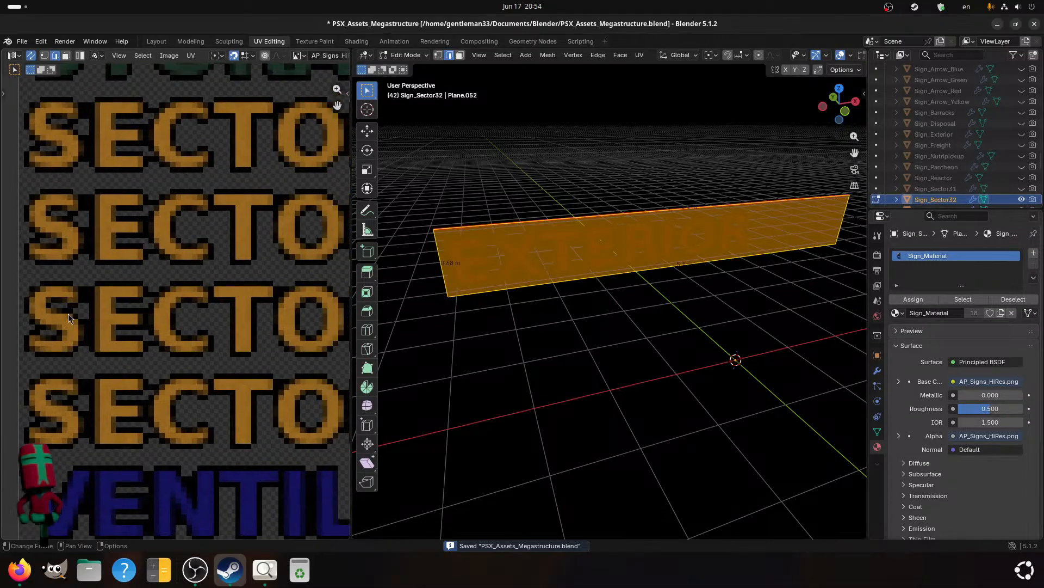
{"action": "key", "text": "g"}
{"action": "key", "text": "y"}
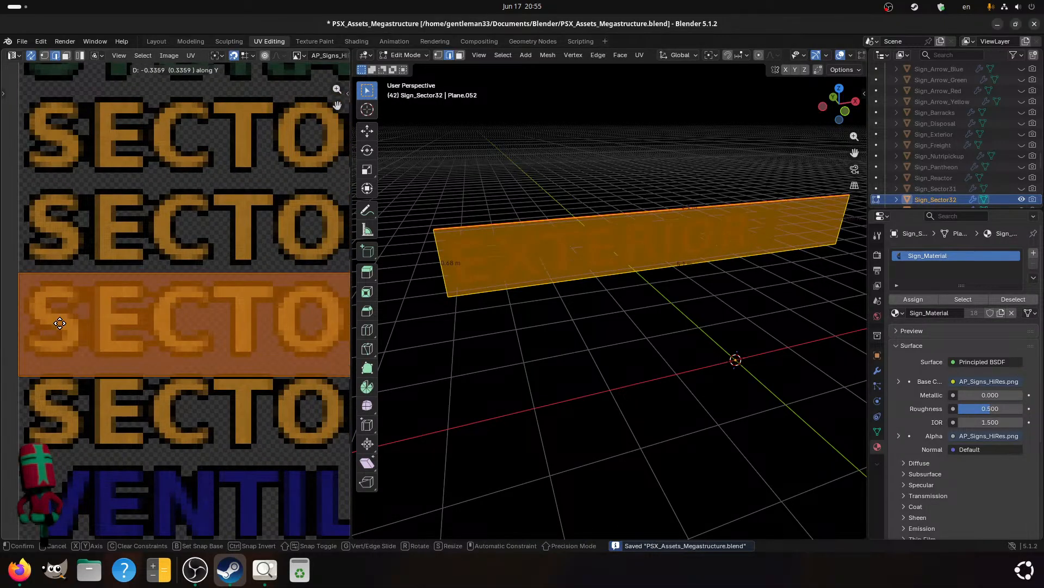
{"action": "left_click", "coordinate": [67, 319]}
{"action": "scroll", "coordinate": [238, 341], "scroll_direction": "right", "scroll_amount": 10}
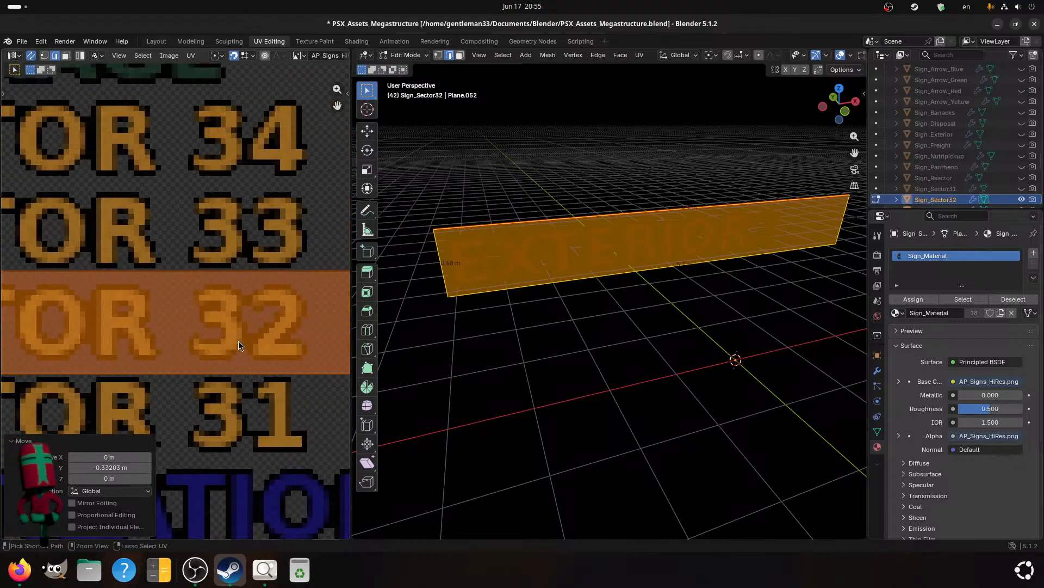
{"action": "key", "text": "ctrl+s"}
- Hide Sign_Sector32 and select all of Sign_Sector33's mesh for UV editing
{"action": "scroll", "coordinate": [1017, 180], "scroll_direction": "down", "scroll_amount": 2}
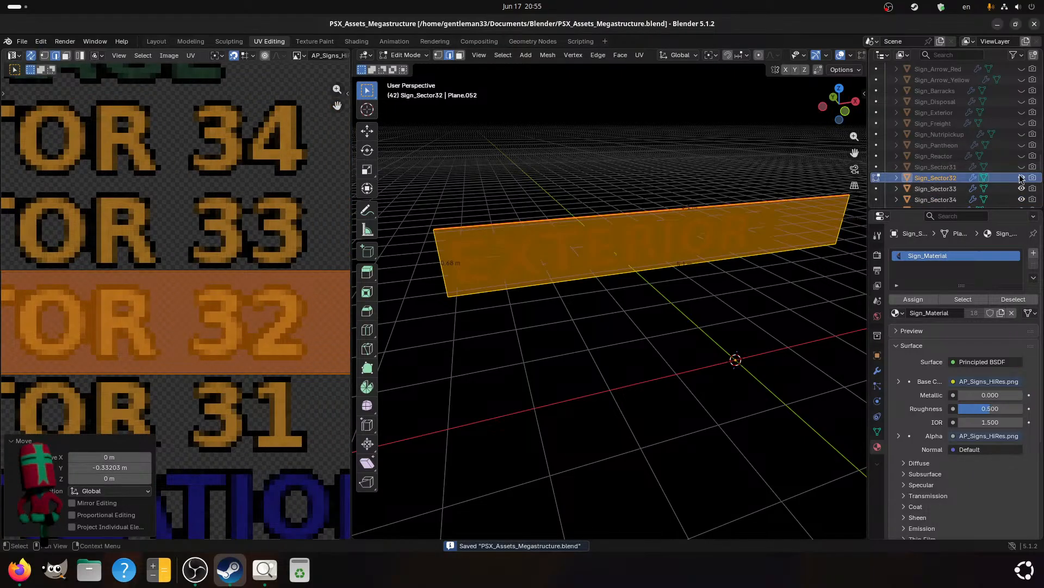
{"action": "left_click", "coordinate": [1022, 178]}
{"action": "left_click", "coordinate": [954, 191]}
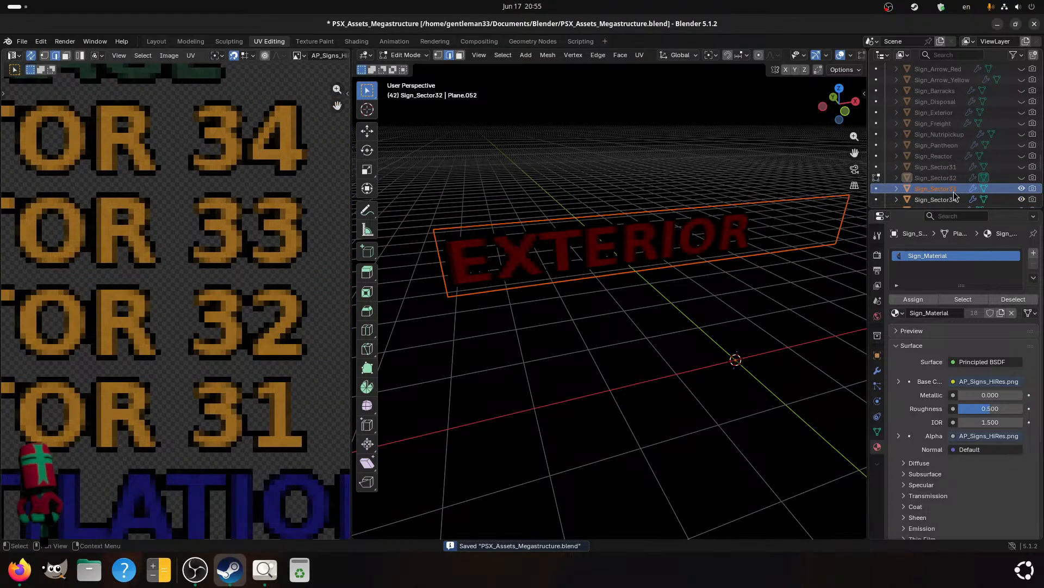
{"action": "key", "text": "Tab"}
{"action": "left_click", "coordinate": [932, 192]}
{"action": "key", "text": "Tab"}
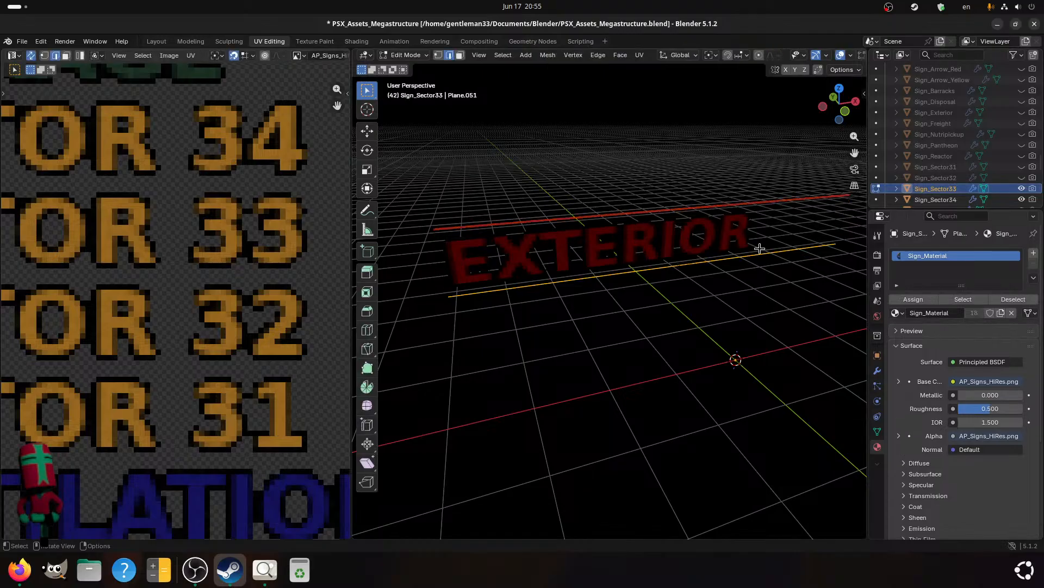
{"action": "key", "text": "a"}
- Move Sign_Sector33's UVs by -0.26562 along Y onto the SECTOR 33 text, save the file, and leave mesh editing
{"action": "key", "text": "ctrl+s"}
{"action": "key", "text": "g"}
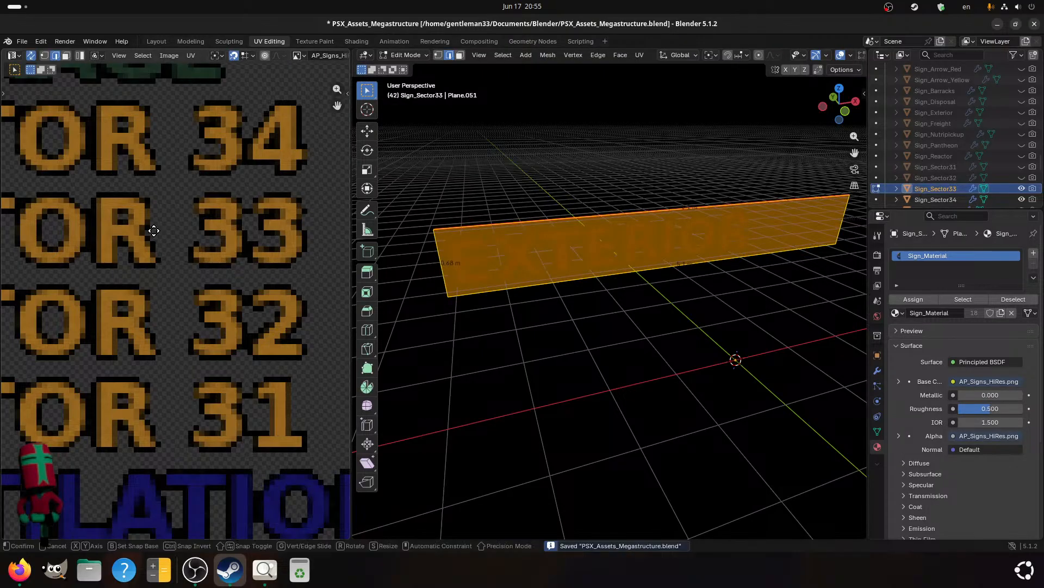
{"action": "key", "text": "y"}
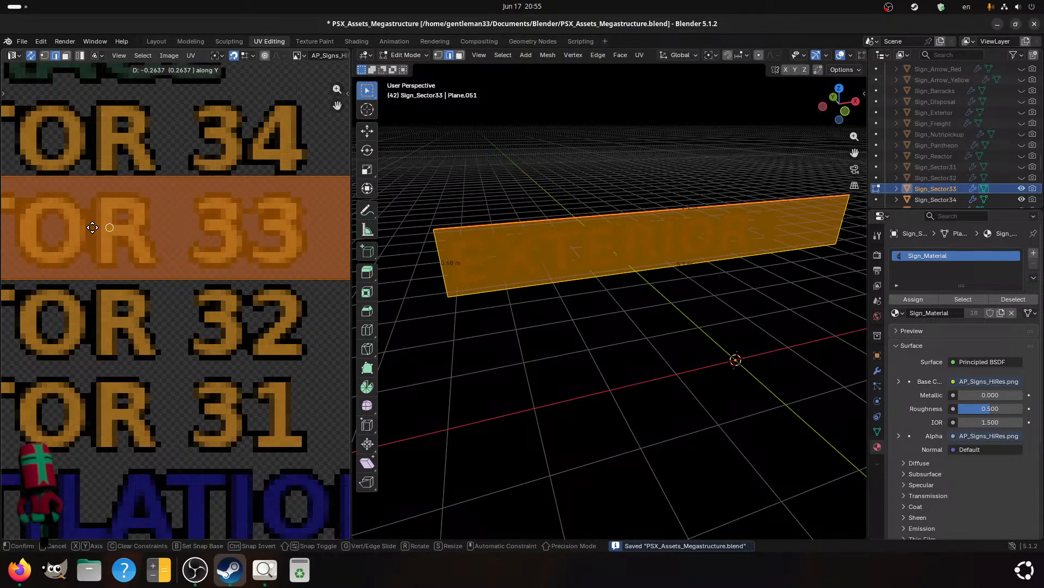
{"action": "left_click", "coordinate": [43, 229]}
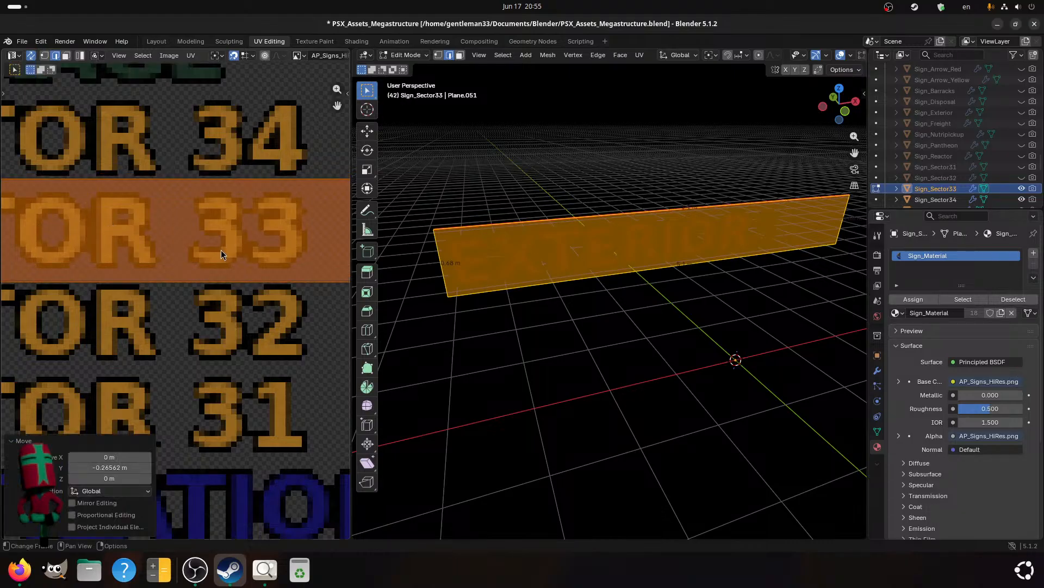
{"action": "key", "text": "ctrl+s"}
{"action": "key", "text": "Tab"}
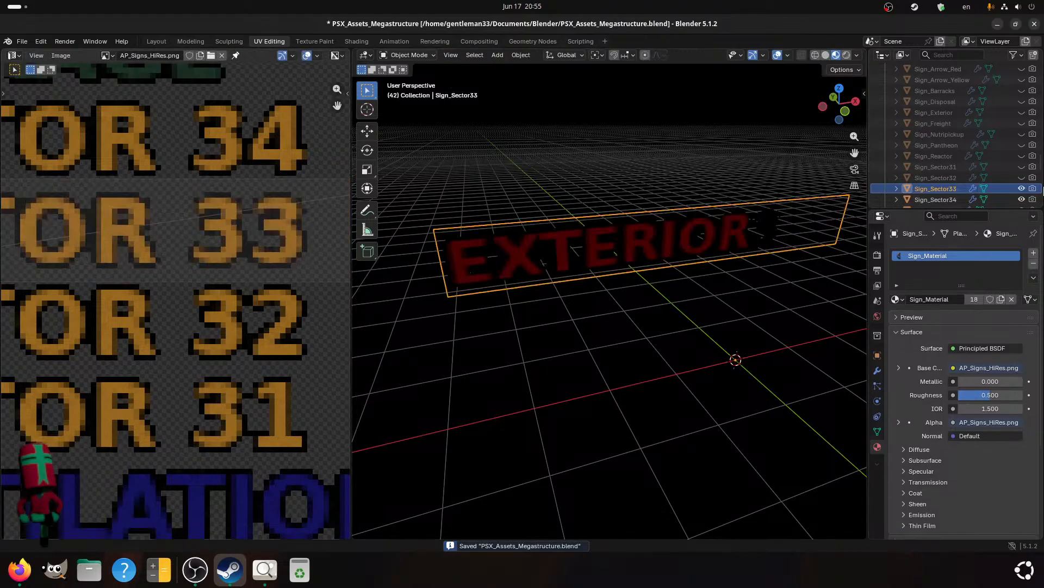
- Hide Sign_Sector33 and select all of Sign_Sector34's mesh for UV editing
{"action": "left_click", "coordinate": [1022, 189]}
{"action": "left_click", "coordinate": [956, 200]}
{"action": "key", "text": "Tab"}
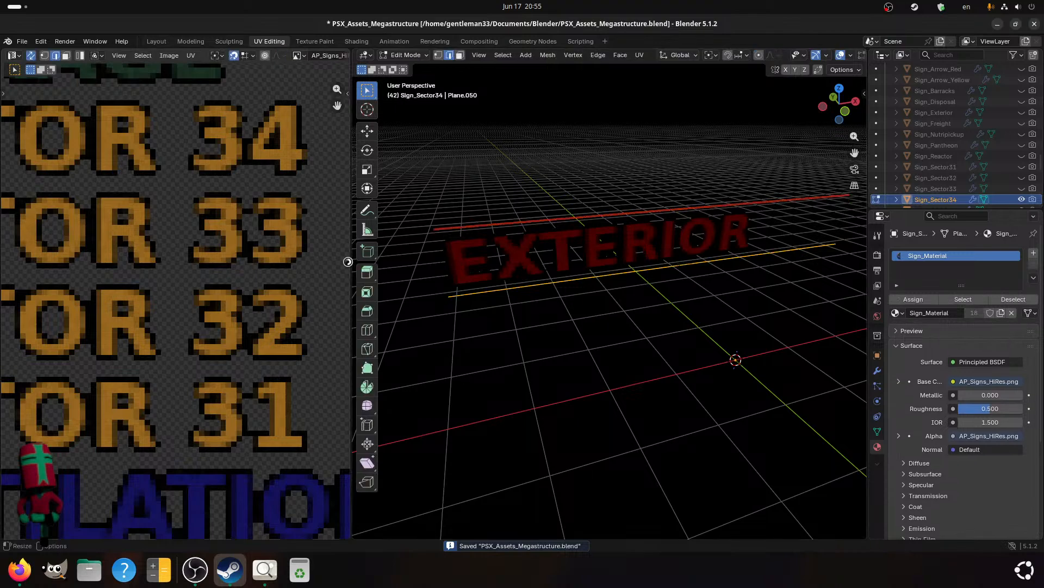
{"action": "key", "text": "a"}
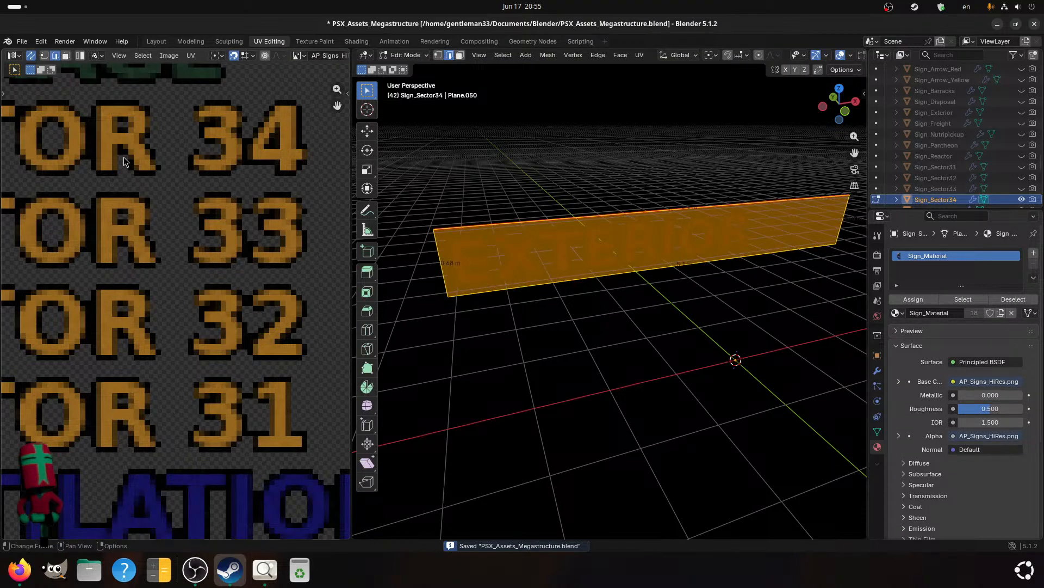
- Move Sign_Sector34's UVs by -0.19922 along Y onto the SECTOR 34 text and leave mesh editing
{"action": "key", "text": "g"}
{"action": "key", "text": "y"}
{"action": "left_click", "coordinate": [107, 138]}
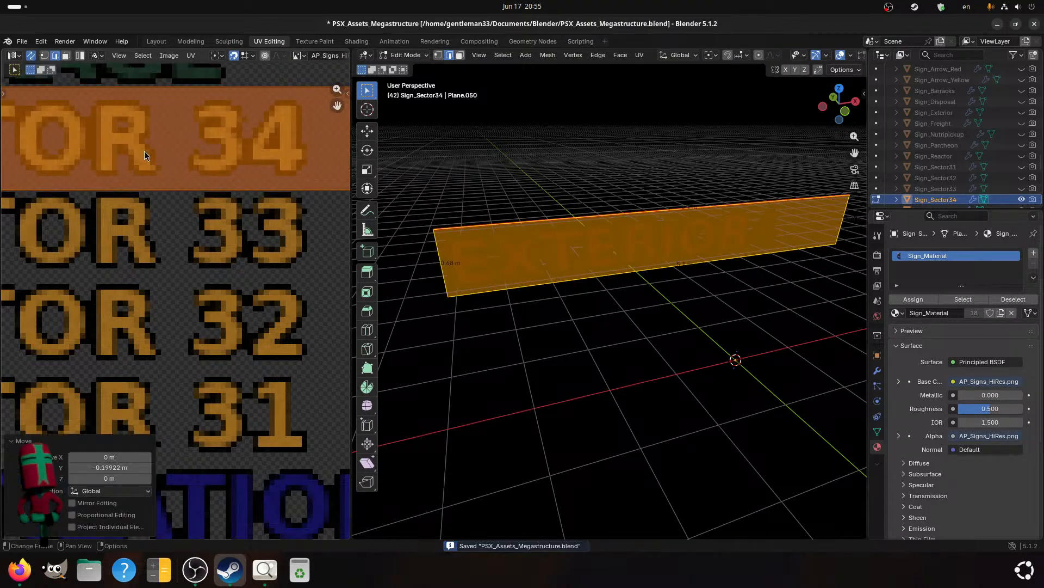
{"action": "key", "text": "Tab"}
- Hide Sign_Sector34 and select all of Sign_Storage's mesh for UV editing
{"action": "scroll", "coordinate": [983, 183], "scroll_direction": "down", "scroll_amount": 2}
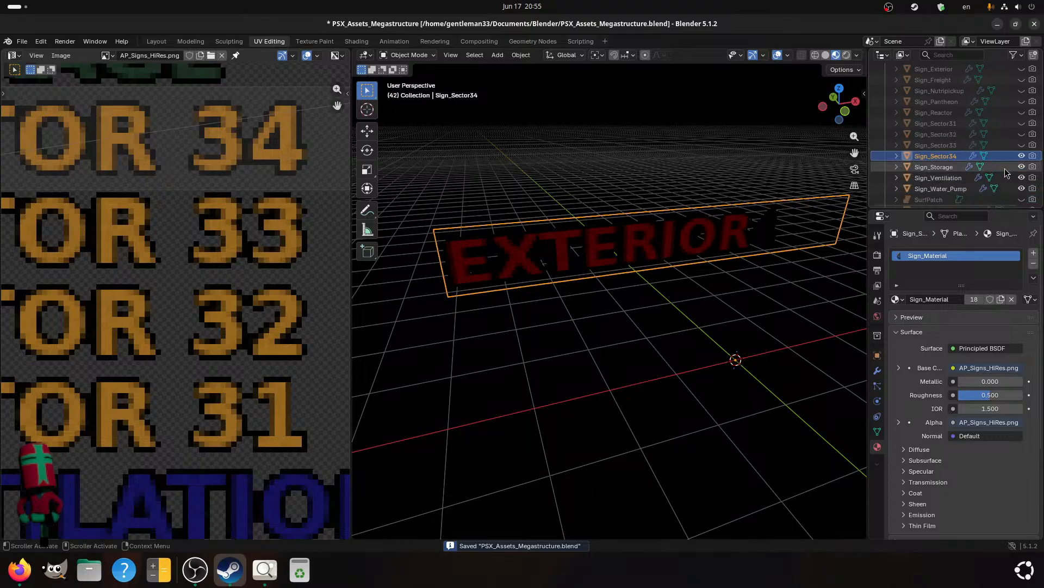
{"action": "left_click", "coordinate": [1023, 156]}
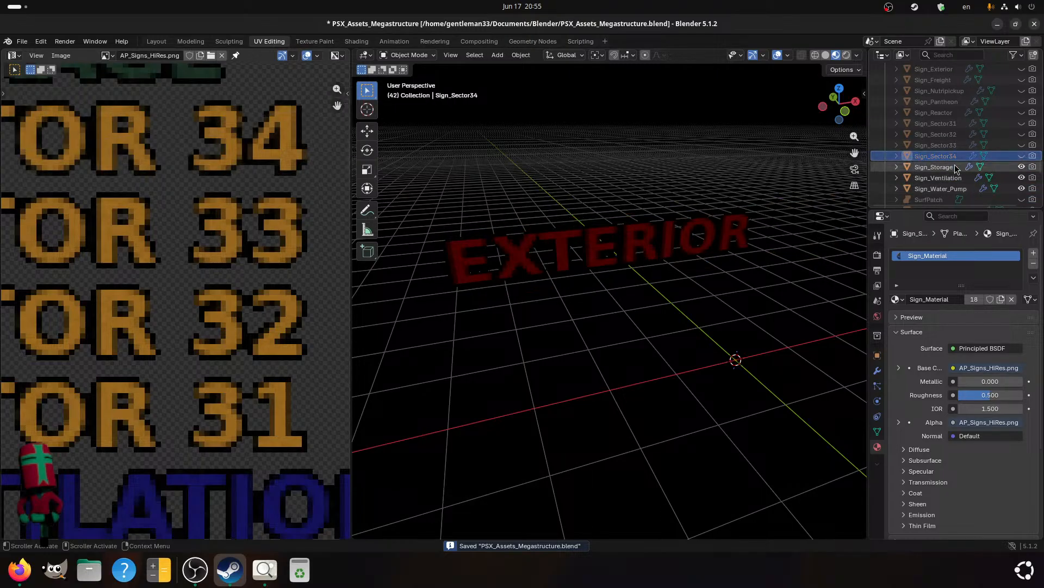
{"action": "left_click", "coordinate": [952, 168]}
{"action": "key", "text": "Tab"}
{"action": "key", "text": "a"}
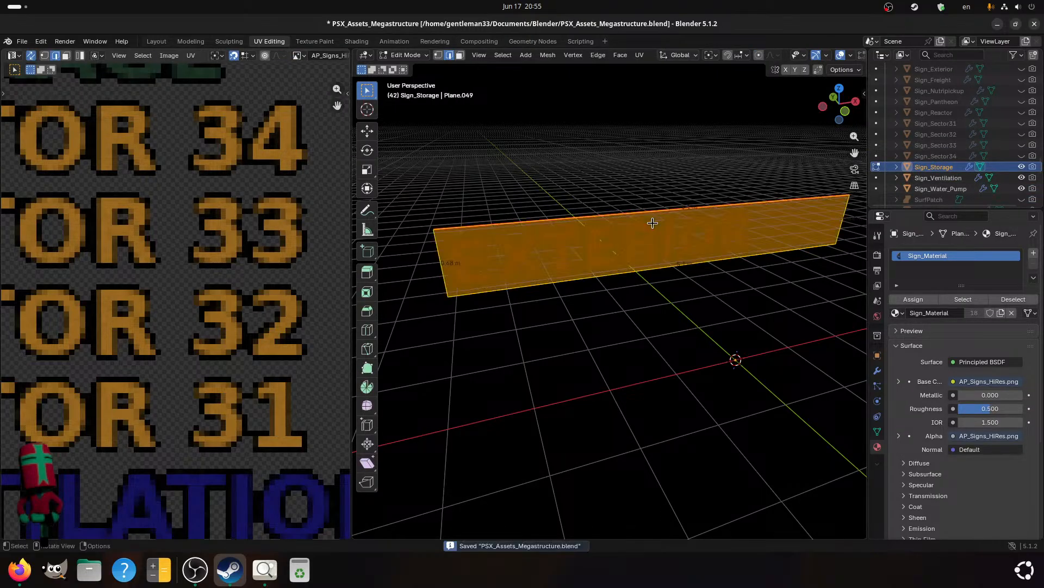
- Move Sign_Storage's UVs by -0.13477 along Y onto the STORAGE text
{"action": "middle_click_drag", "start_coordinate": [143, 237], "coordinate": [93, 511]}
{"action": "key", "text": "g"}
{"action": "key", "text": "y"}
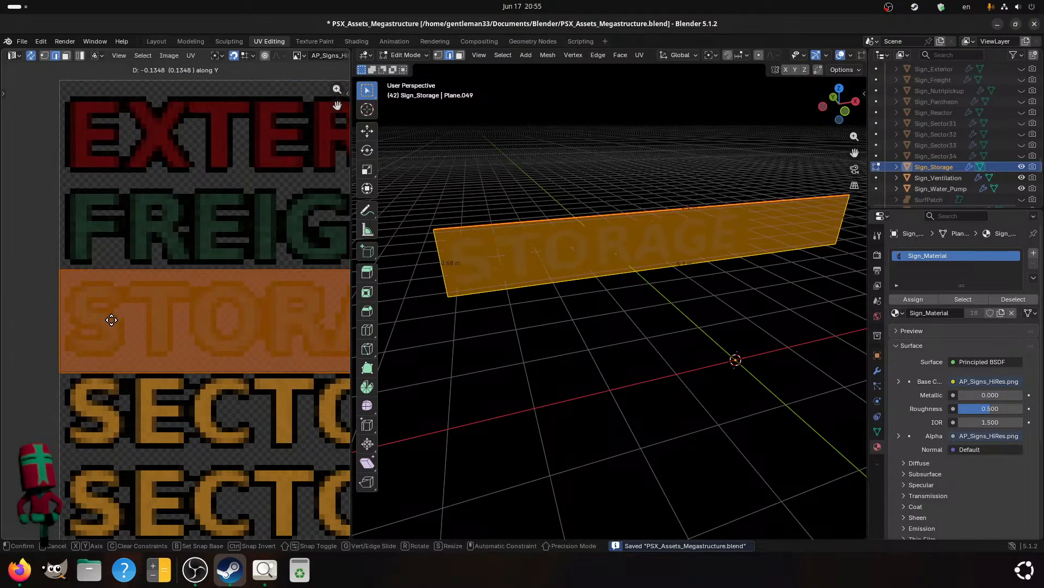
{"action": "left_click", "coordinate": [106, 321]}
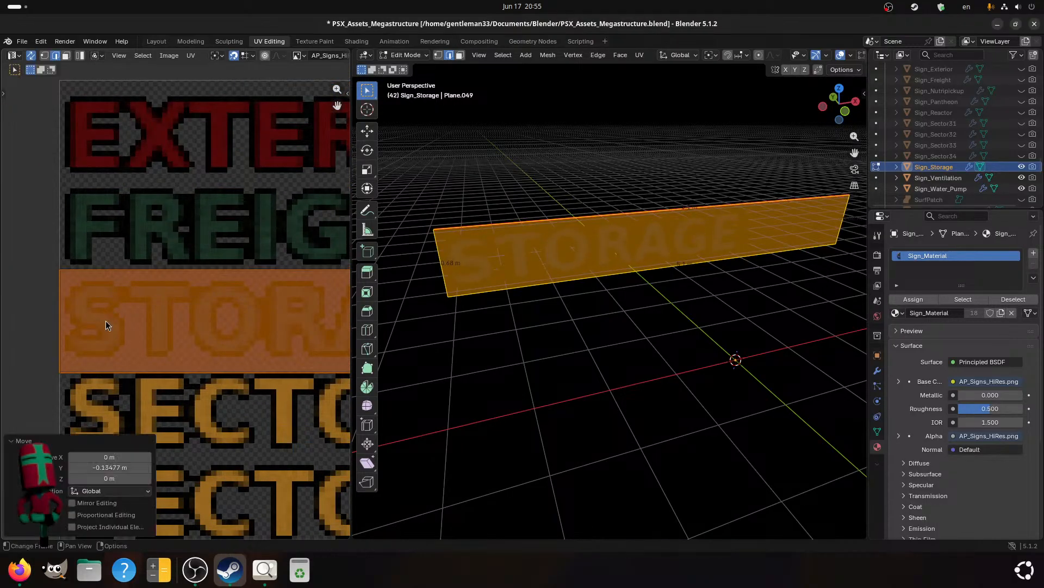
- Nudge Sign_Storage's UVs by 0.001953 along Y around the STORAGE text, save the file, and leave mesh editing
{"action": "key", "text": "g"}
{"action": "key", "text": "y"}
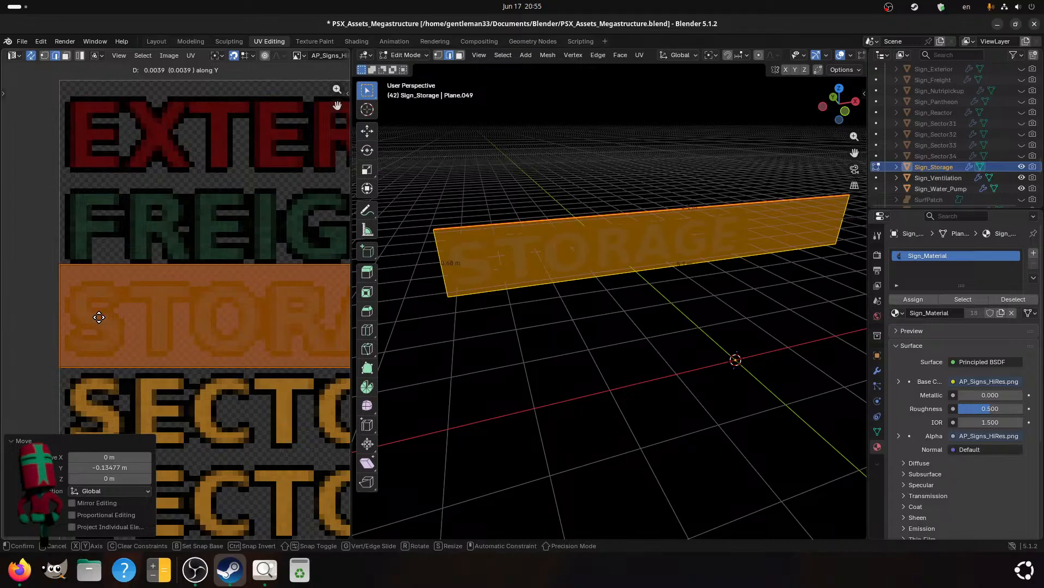
{"action": "left_click", "coordinate": [90, 318]}
{"action": "key", "text": "ctrl+s"}
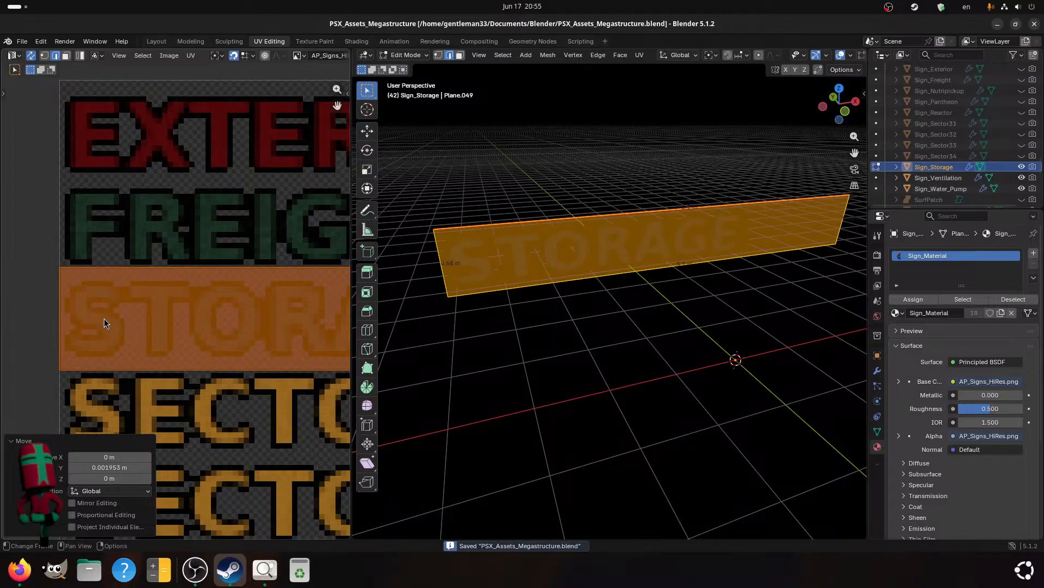
{"action": "key", "text": "Tab"}
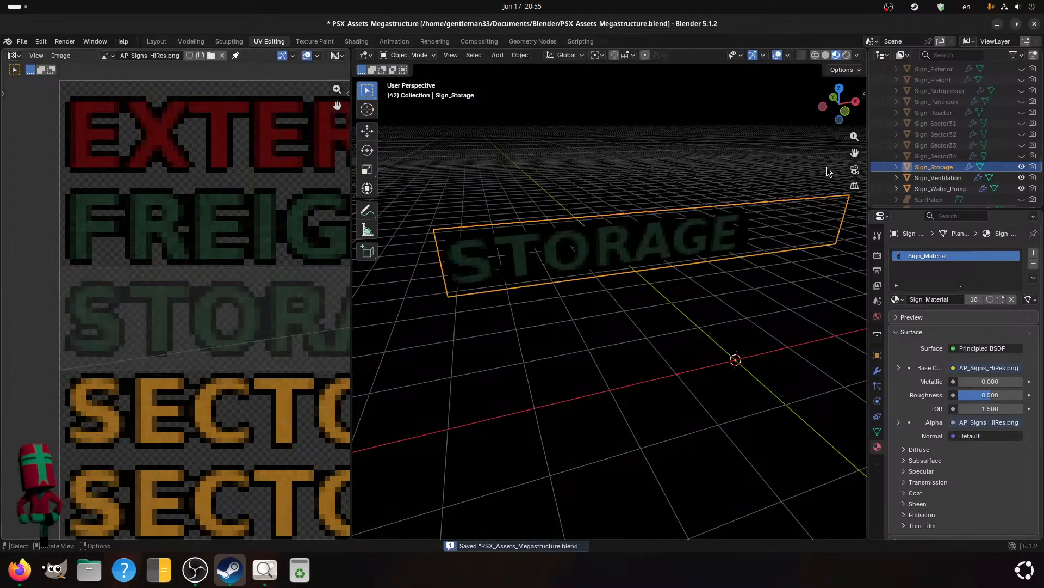
- Hide Sign_Storage, select all of Sign_Ventilation's mesh for UV editing, and save the file
{"action": "left_click", "coordinate": [1023, 167]}
{"action": "left_click", "coordinate": [946, 178]}
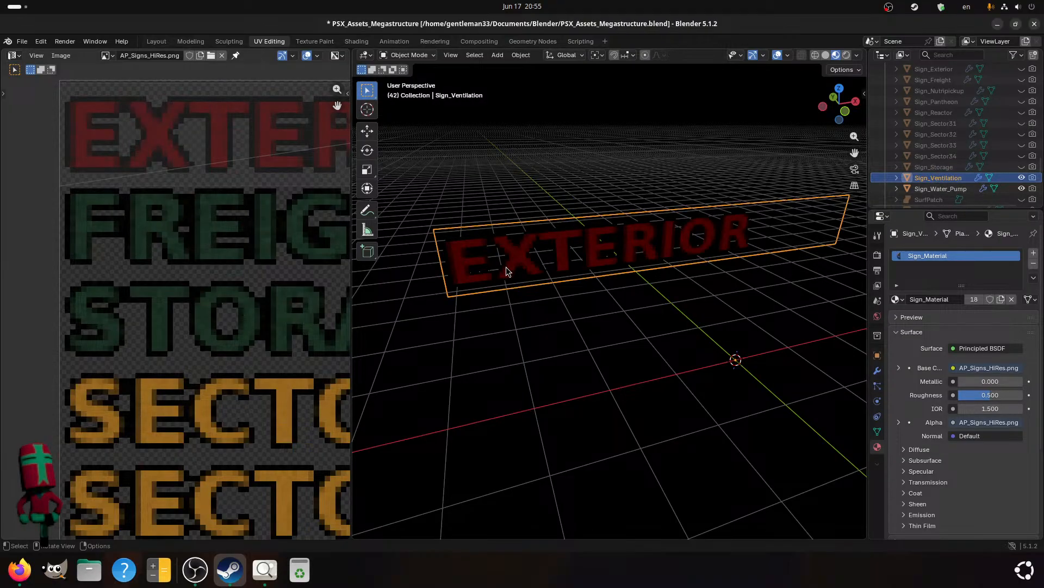
{"action": "key", "text": "Tab"}
{"action": "key", "text": "a"}
{"action": "key", "text": "ctrl+s"}
- Move Sign_Ventilation's UVs by -0.4648 along Y onto the VENTILATION text, save the file, and leave mesh editing
{"action": "scroll", "coordinate": [152, 330], "scroll_direction": "down", "scroll_amount": 3}
{"action": "scroll", "coordinate": [152, 329], "scroll_direction": "down", "scroll_amount": 1}
{"action": "middle_click_drag", "start_coordinate": [145, 438], "coordinate": [126, 335]}
{"action": "scroll", "coordinate": [152, 261], "scroll_direction": "up", "scroll_amount": 2}
{"action": "scroll", "coordinate": [104, 332], "scroll_direction": "up", "scroll_amount": 2}
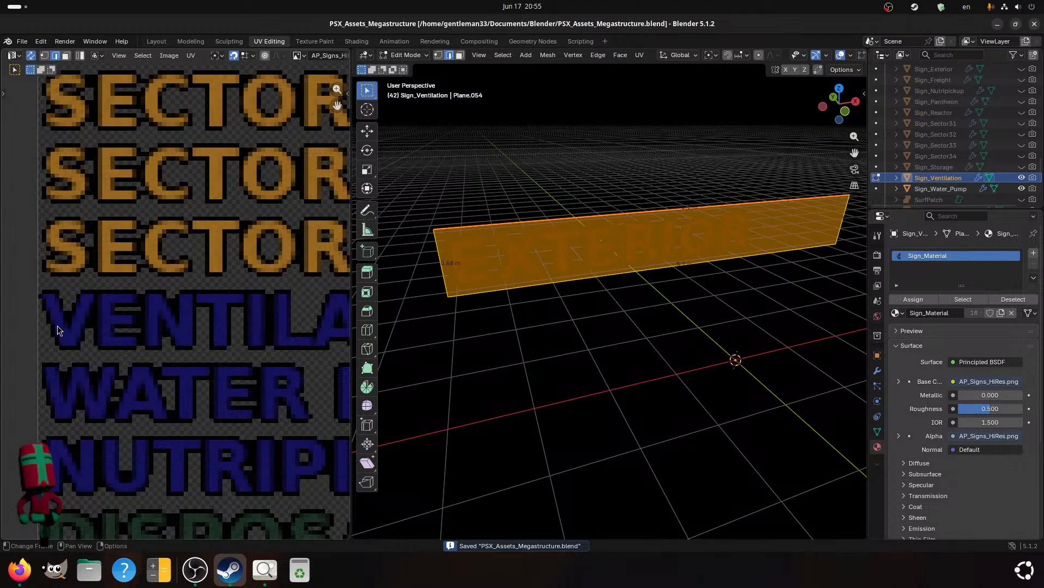
{"action": "key", "text": "g"}
{"action": "key", "text": "y"}
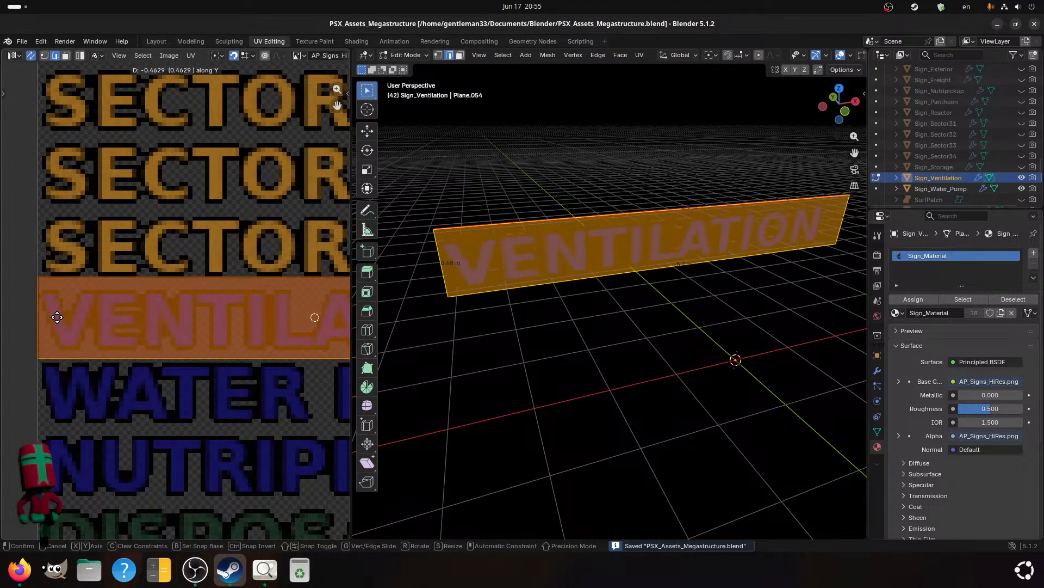
{"action": "left_click", "coordinate": [47, 319]}
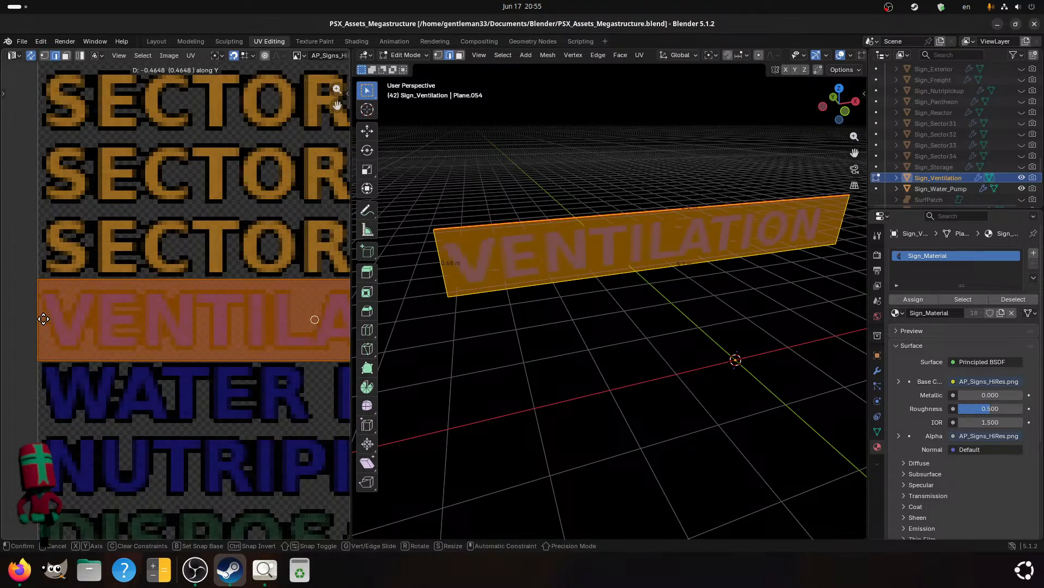
{"action": "key", "text": "ctrl+s"}
{"action": "key", "text": "Tab"}
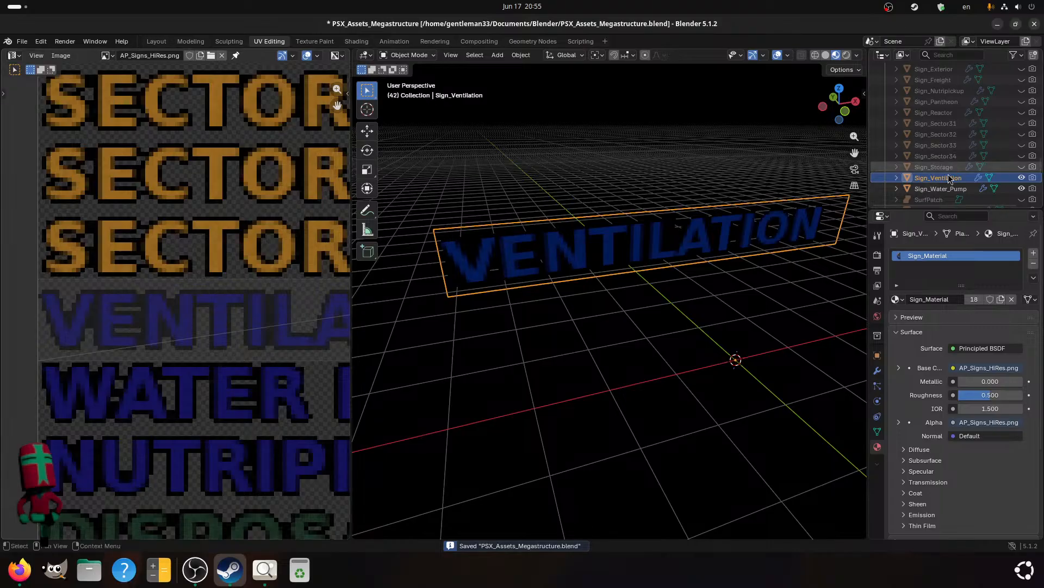
- Hide Sign_Ventilation and select all of Sign_Water_Pump's mesh for UV editing
{"action": "left_click", "coordinate": [1022, 177]}
{"action": "left_click", "coordinate": [956, 190]}
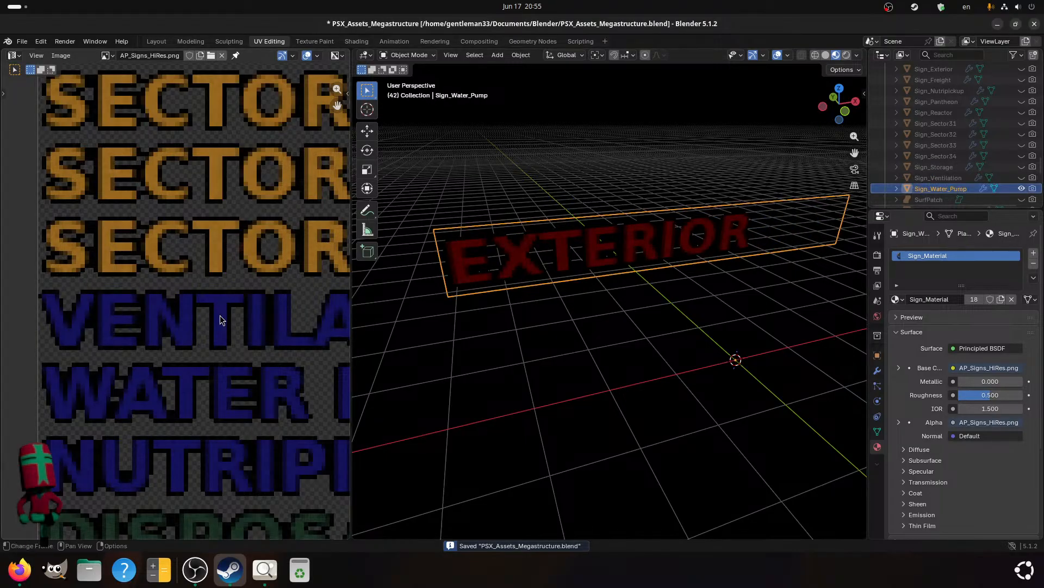
{"action": "key", "text": "Tab"}
{"action": "key", "text": "a"}
{"action": "scroll", "coordinate": [163, 348], "scroll_direction": "up", "scroll_amount": 2}
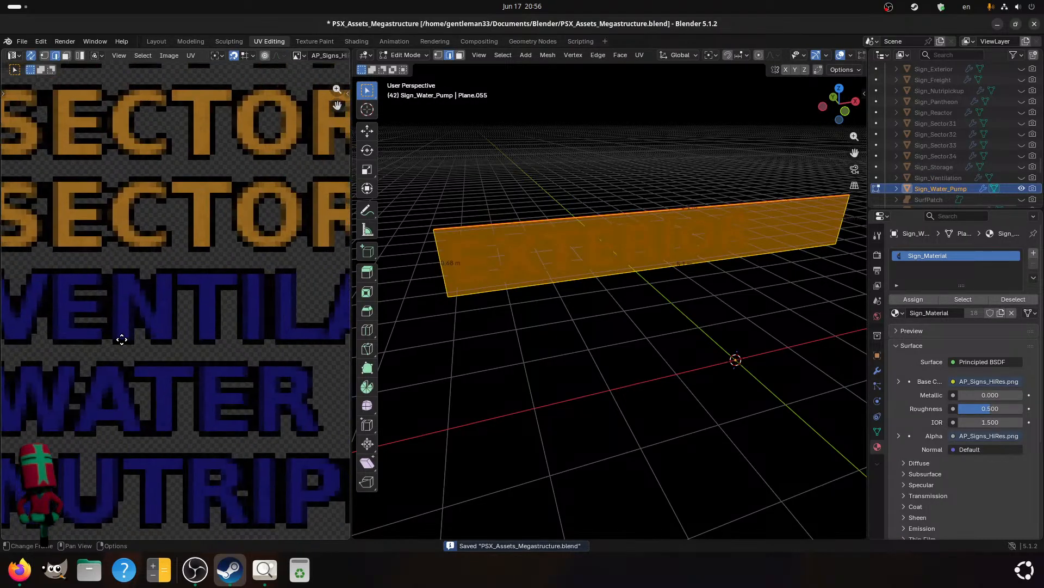
- Move Sign_Water_Pump's UVs by -0.53125 along Y onto the WATER PUMP text, save the file, and leave mesh editing
{"action": "key", "text": "g"}
{"action": "key", "text": "y"}
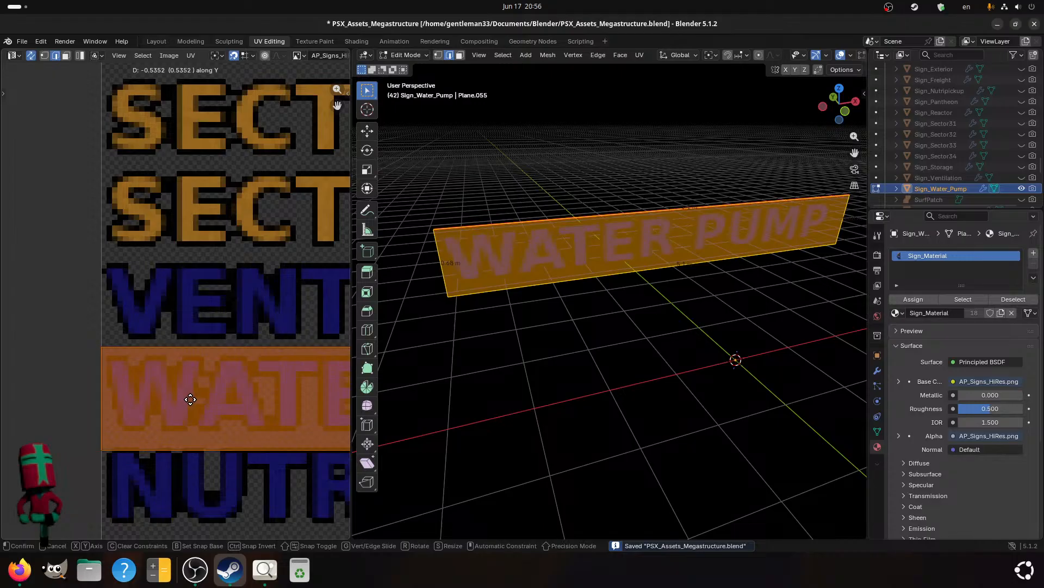
{"action": "left_click", "coordinate": [212, 394]}
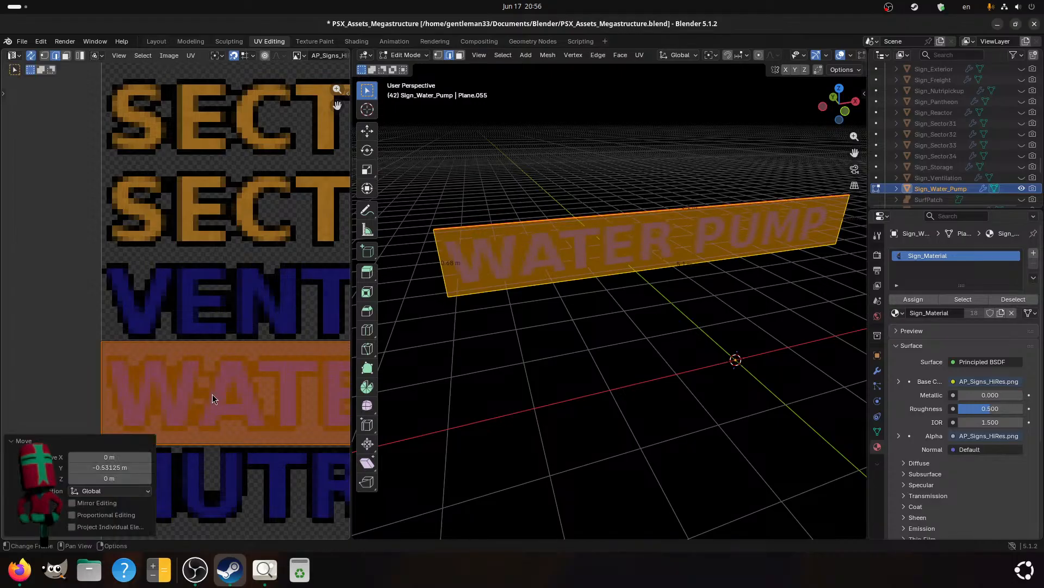
{"action": "key", "text": "ctrl+s"}
{"action": "scroll", "coordinate": [212, 397], "scroll_direction": "down", "scroll_amount": 2}
{"action": "scroll", "coordinate": [212, 395], "scroll_direction": "down", "scroll_amount": 1}
{"action": "key", "text": "Tab"}
- Inspect the Sign_Water_Pump plane up close, save the file, and hide the plane
{"action": "middle_click_drag", "start_coordinate": [686, 343], "coordinate": [658, 335]}
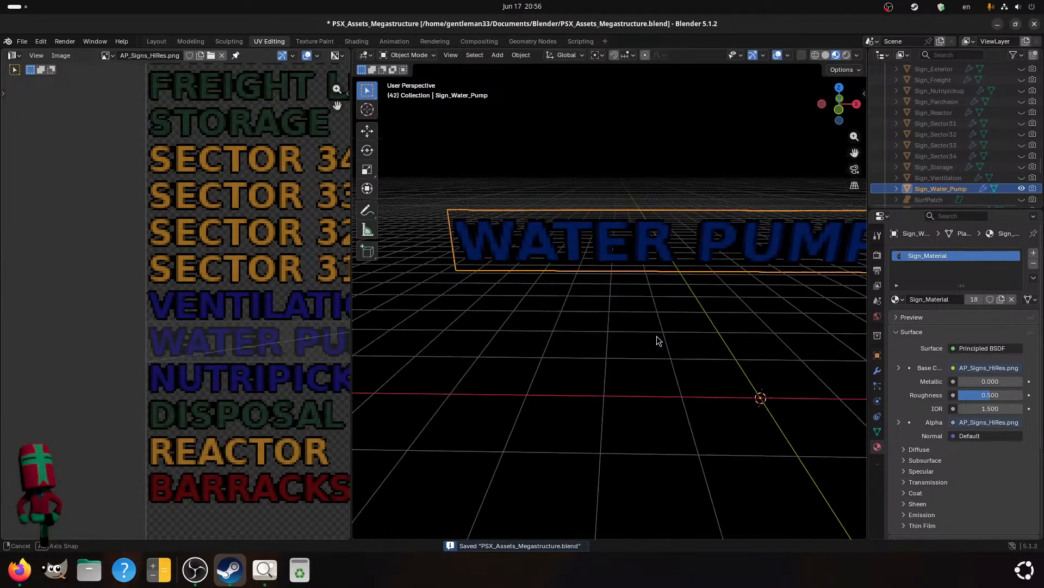
{"action": "key", "text": "ctrl+s"}
{"action": "middle_click_drag", "start_coordinate": [531, 308], "coordinate": [569, 297]}
{"action": "scroll", "coordinate": [599, 304], "scroll_direction": "up", "scroll_amount": 6}
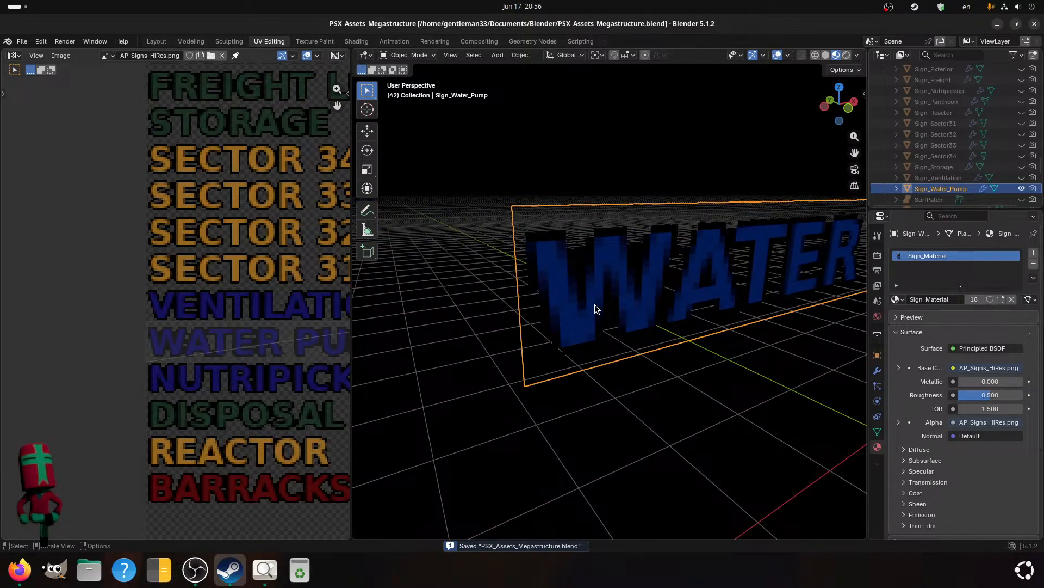
{"action": "middle_click_drag", "start_coordinate": [595, 305], "coordinate": [526, 340]}
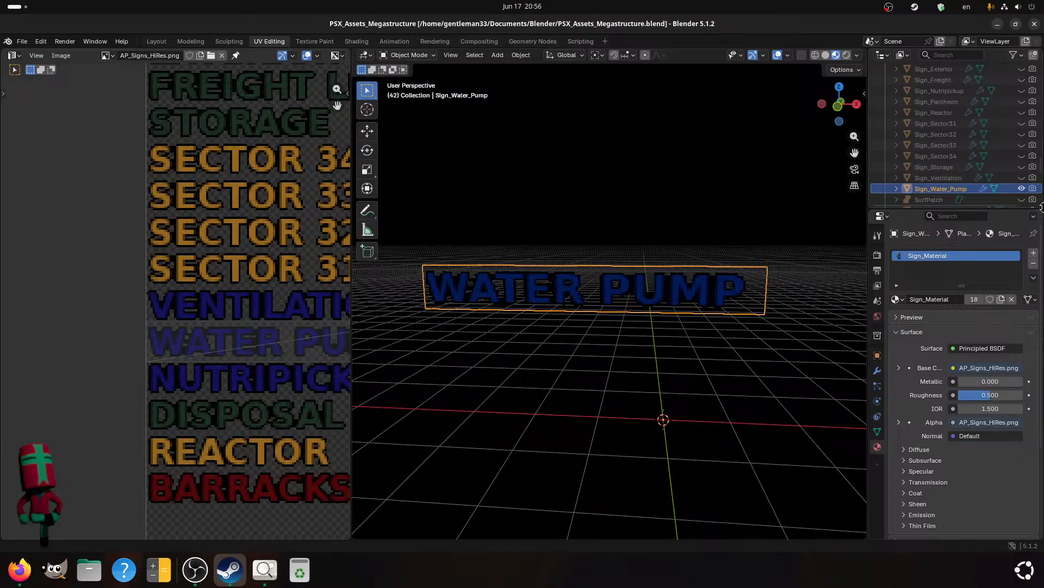
{"action": "left_click", "coordinate": [1021, 188]}
- Unhide Sign_Arrow_Blue, select all of its mesh for editing, and save the file
{"action": "scroll", "coordinate": [970, 172], "scroll_direction": "up", "scroll_amount": 3}
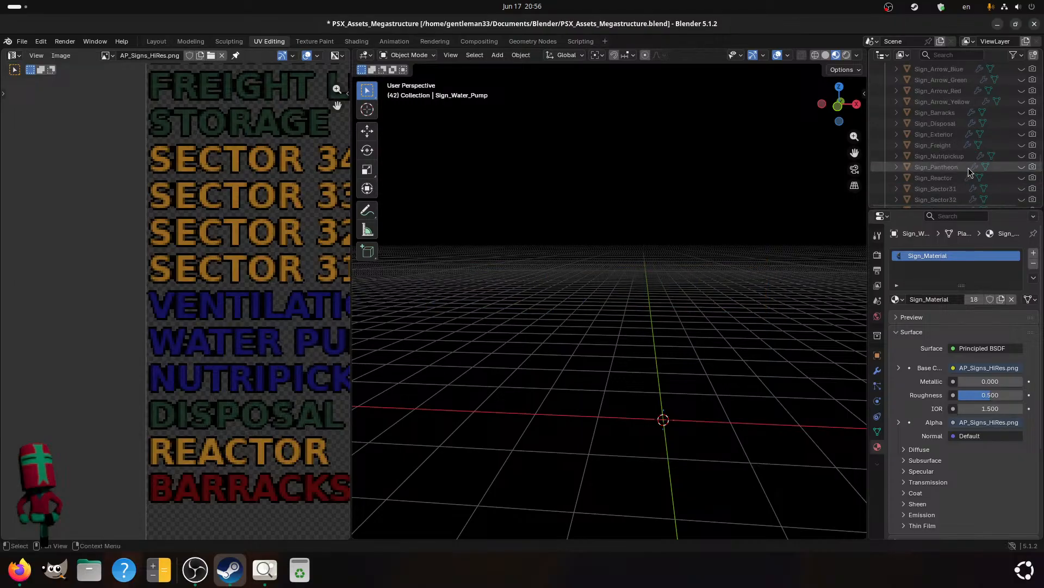
{"action": "scroll", "coordinate": [970, 172], "scroll_direction": "up", "scroll_amount": 5}
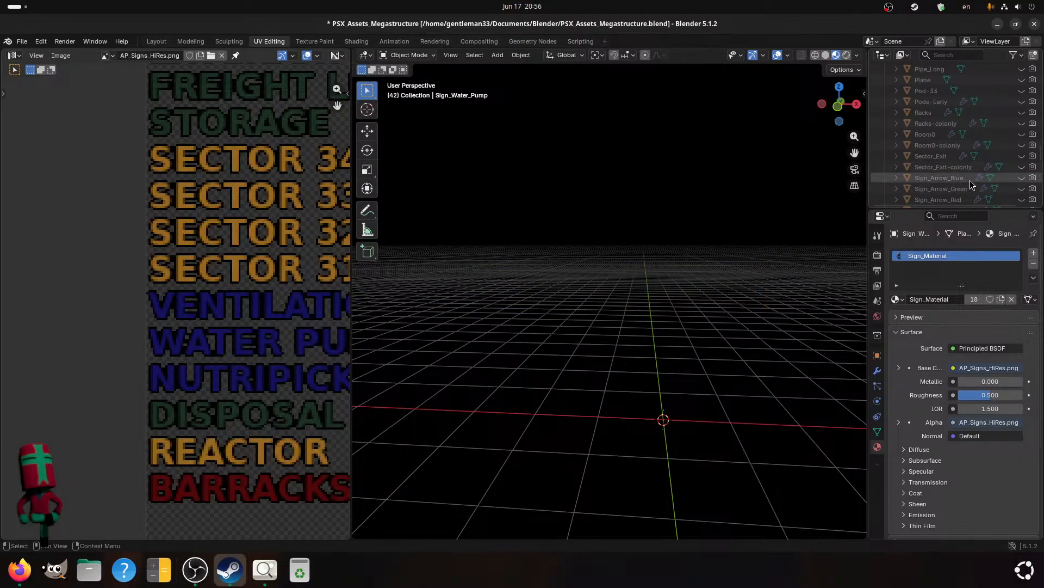
{"action": "scroll", "coordinate": [989, 182], "scroll_direction": "down", "scroll_amount": 1}
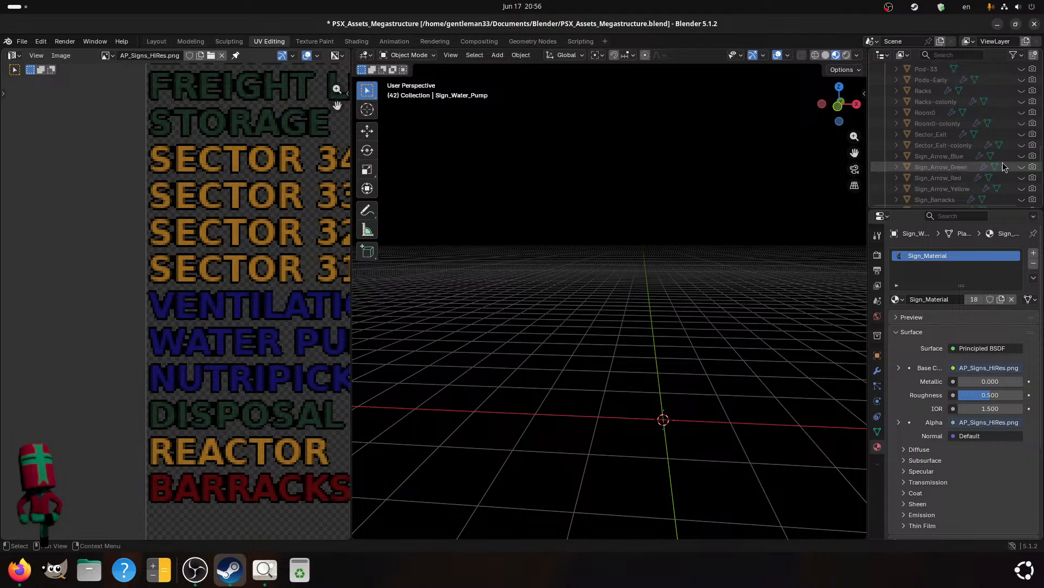
{"action": "left_click", "coordinate": [1022, 156]}
{"action": "left_click", "coordinate": [949, 159]}
{"action": "key", "text": "Tab"}
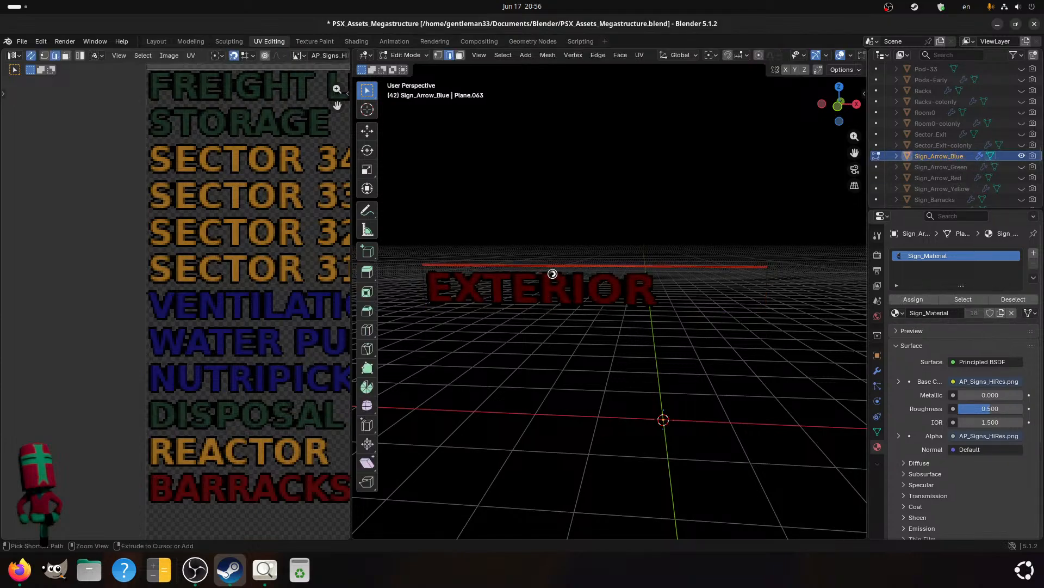
{"action": "key", "text": "ctrl+s"}
{"action": "key", "text": "a"}
{"action": "middle_click_drag", "start_coordinate": [600, 298], "coordinate": [646, 368]}
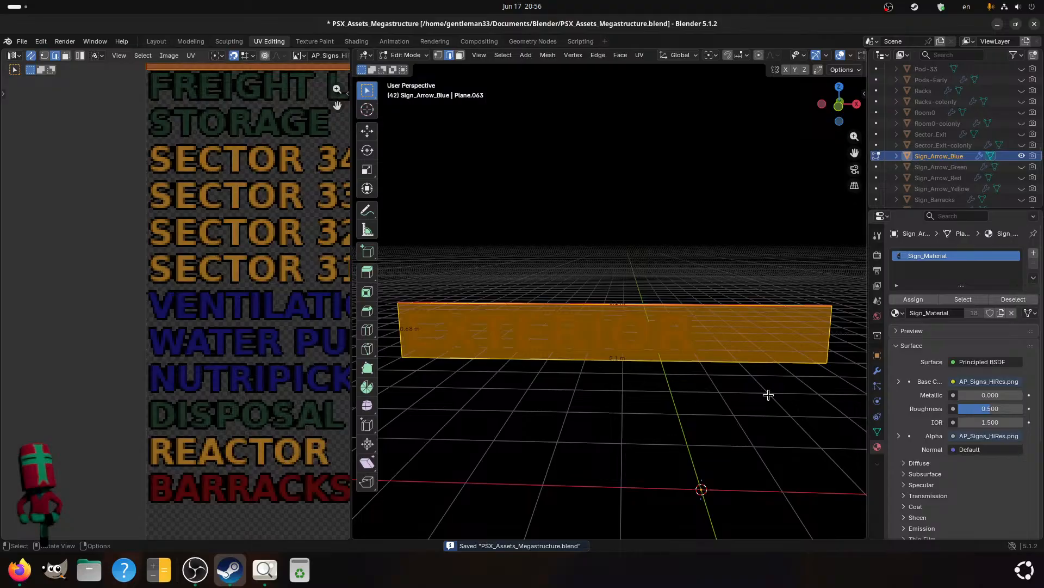
- Scale Sign_Arrow_Blue's mesh along global X by about 0.143 into a nearly square plane
{"action": "key", "text": "s"}
{"action": "key", "text": "x"}
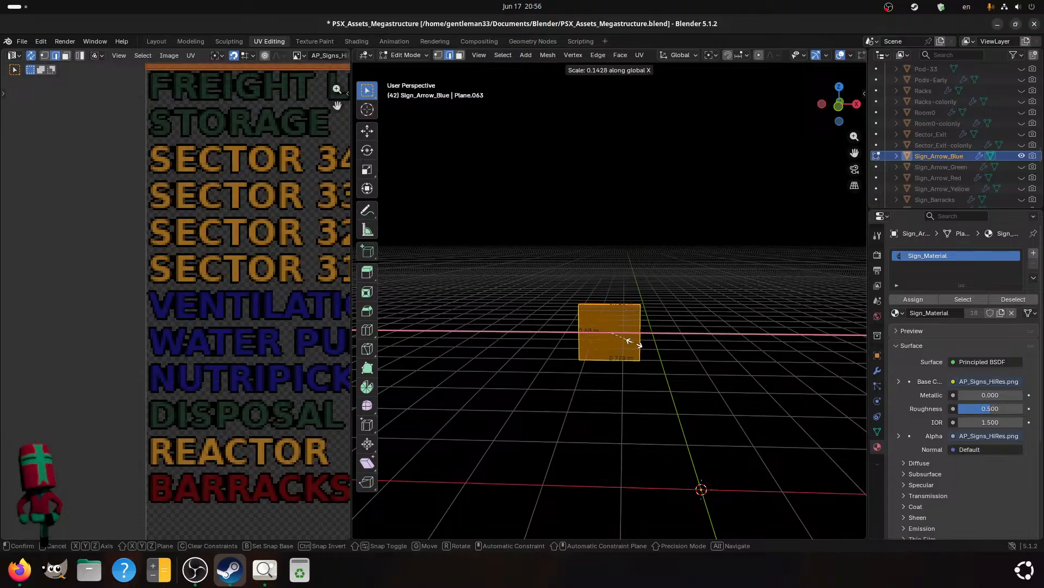
{"action": "left_click", "coordinate": [637, 343]}
{"action": "scroll", "coordinate": [642, 351], "scroll_direction": "up", "scroll_amount": 5}
{"action": "middle_click_drag", "start_coordinate": [647, 391], "coordinate": [660, 271], "text": "shift"}
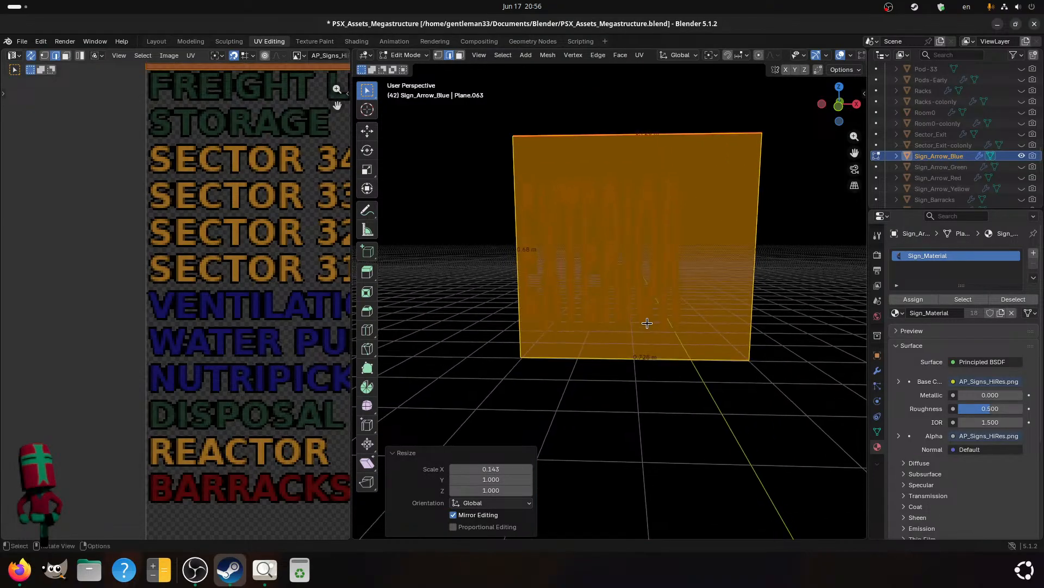
{"action": "scroll", "coordinate": [646, 325], "scroll_direction": "up", "scroll_amount": 1}
{"action": "middle_click_drag", "start_coordinate": [645, 327], "coordinate": [642, 335], "text": "shift"}
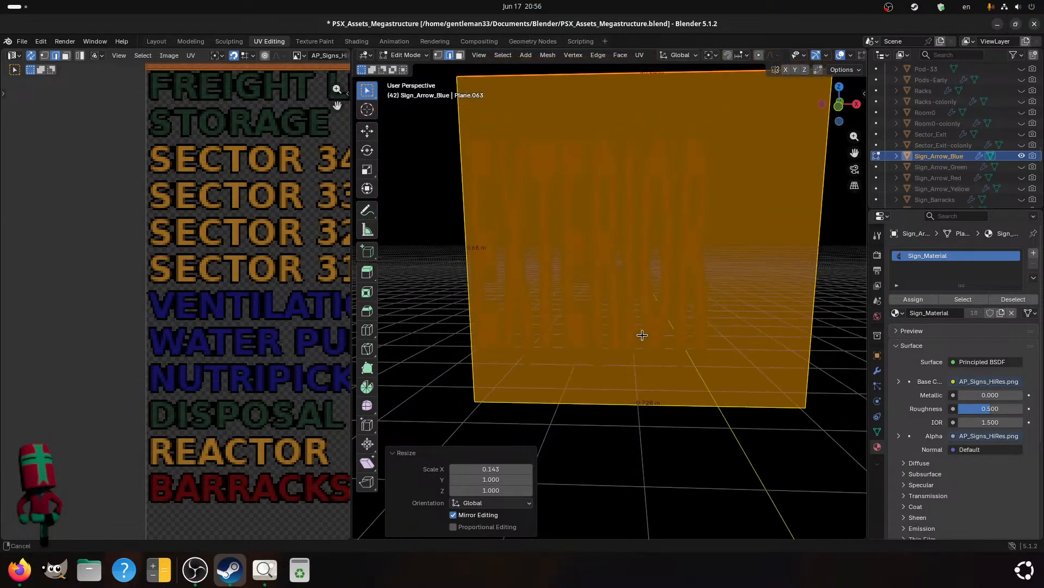
- Try X scale factors of 0.1327, 0.14 and 0.138 on Sign_Arrow_Blue's mesh
{"action": "left_click", "coordinate": [453, 471]}
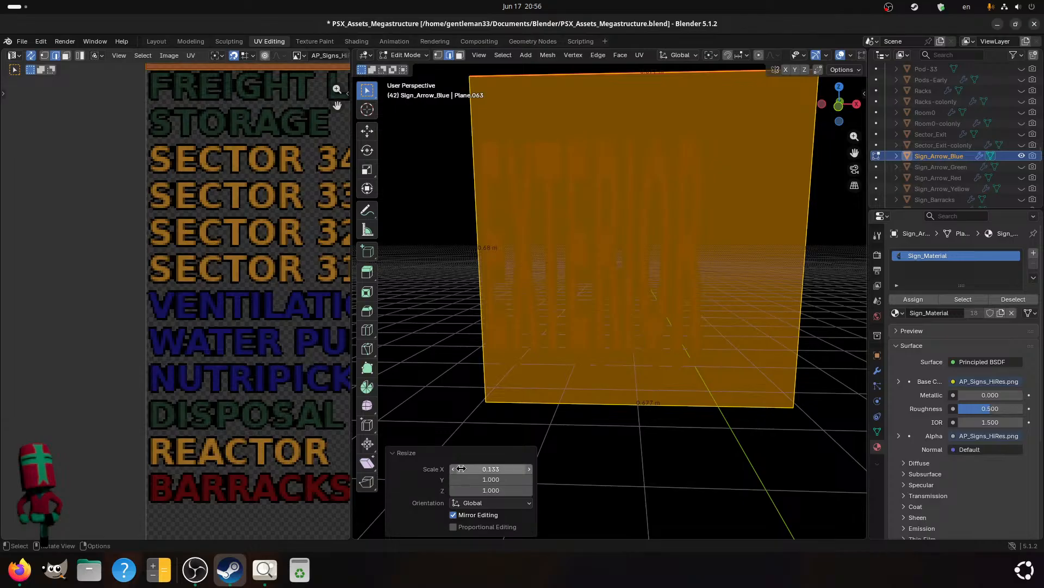
{"action": "left_click", "coordinate": [489, 470]}
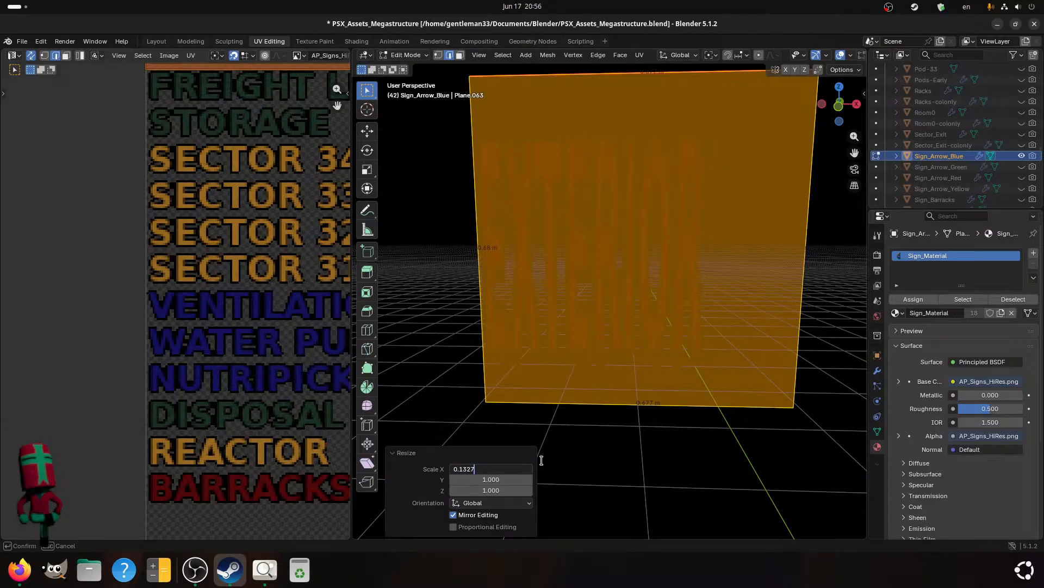
{"action": "type", "text": "0.14"}
{"action": "key", "text": "Return"}
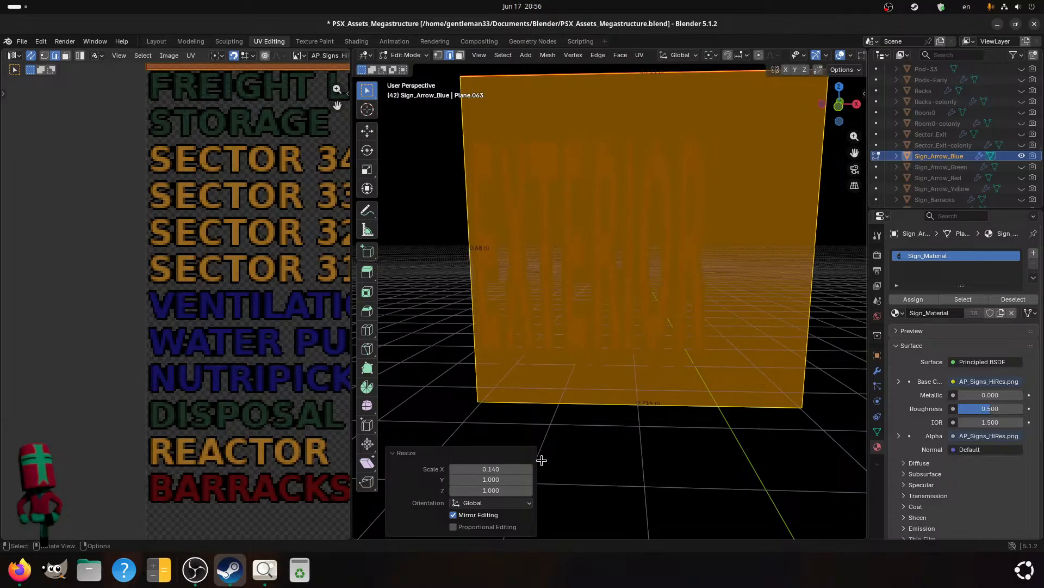
{"action": "left_click", "coordinate": [500, 470]}
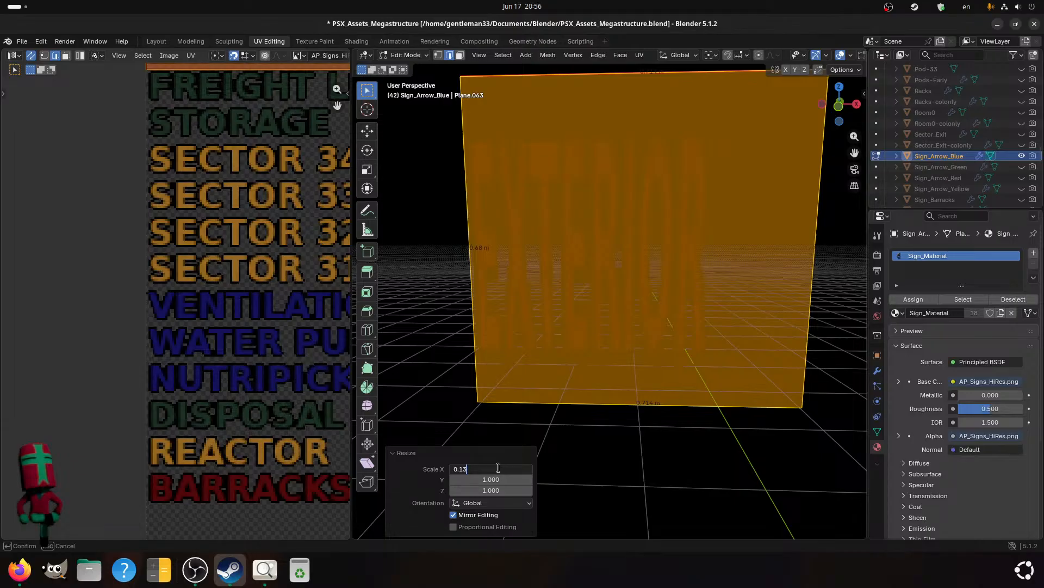
{"action": "type", "text": "8"}
{"action": "key", "text": "Return"}
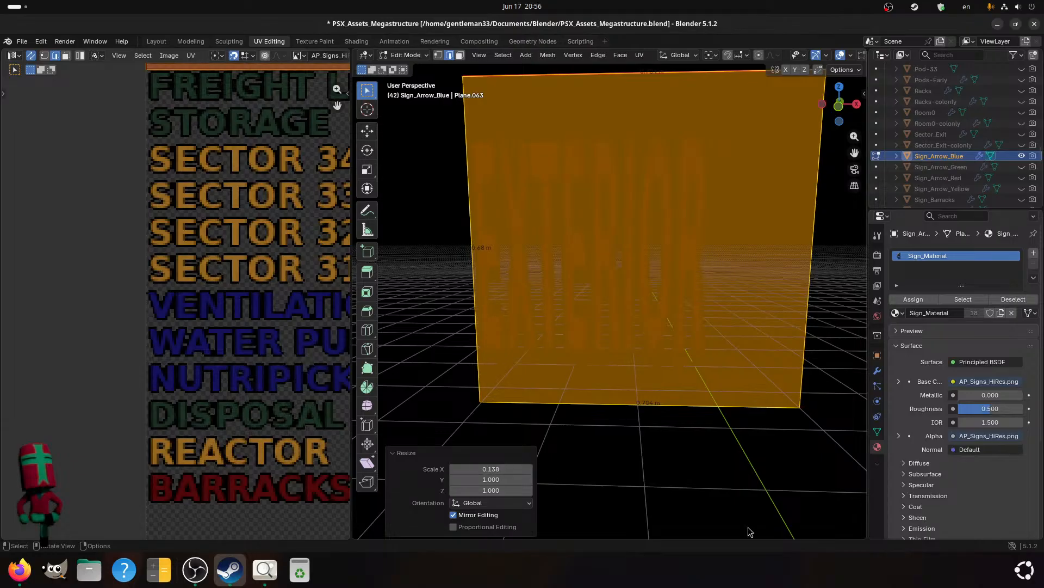
- Try finer X scale factors of 0.135, 0.134 and 0.1335 on Sign_Arrow_Blue's mesh
{"action": "left_click", "coordinate": [501, 468]}
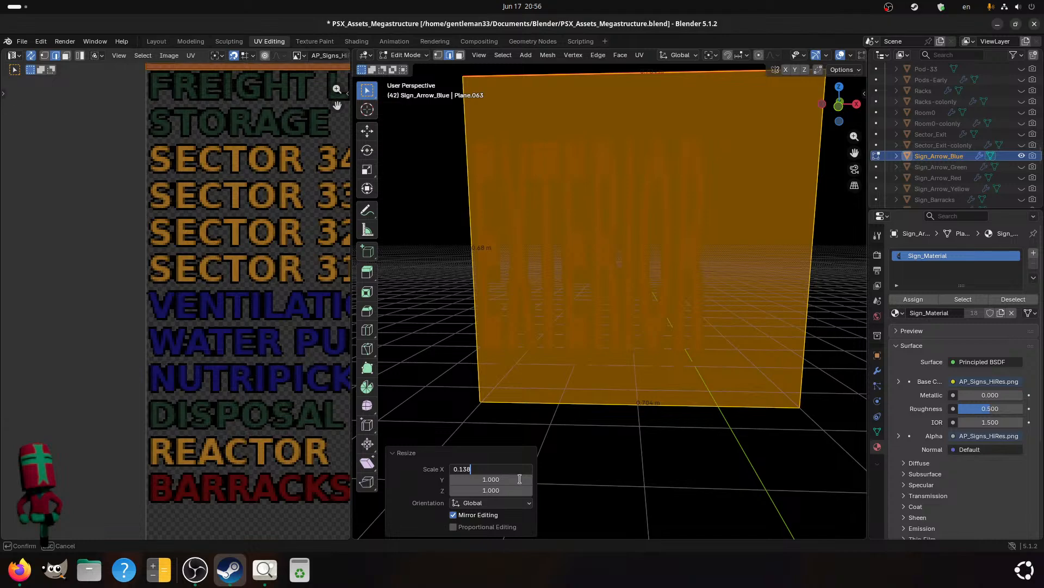
{"action": "key", "text": "Return"}
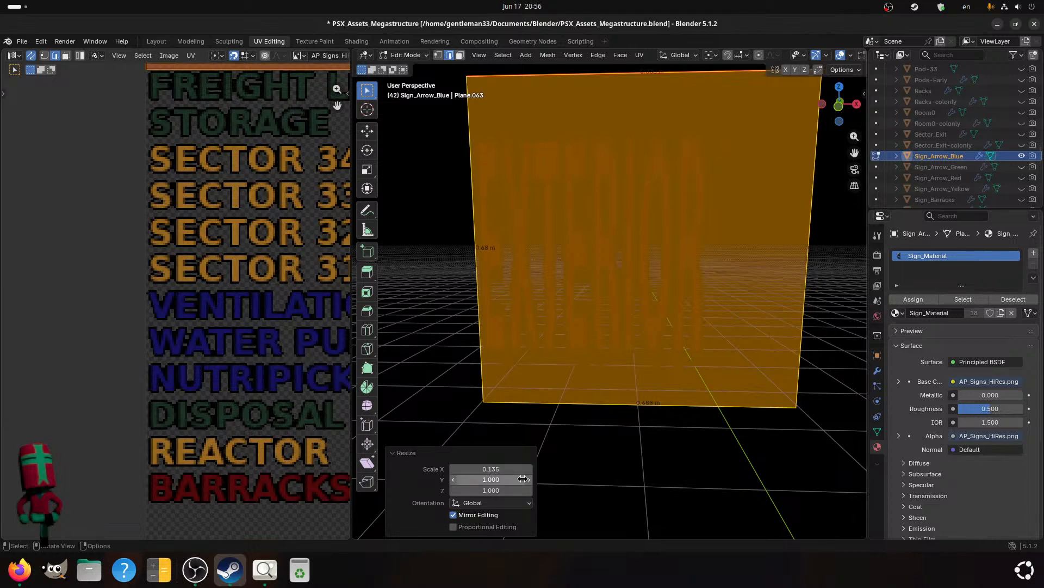
{"action": "left_click", "coordinate": [491, 471]}
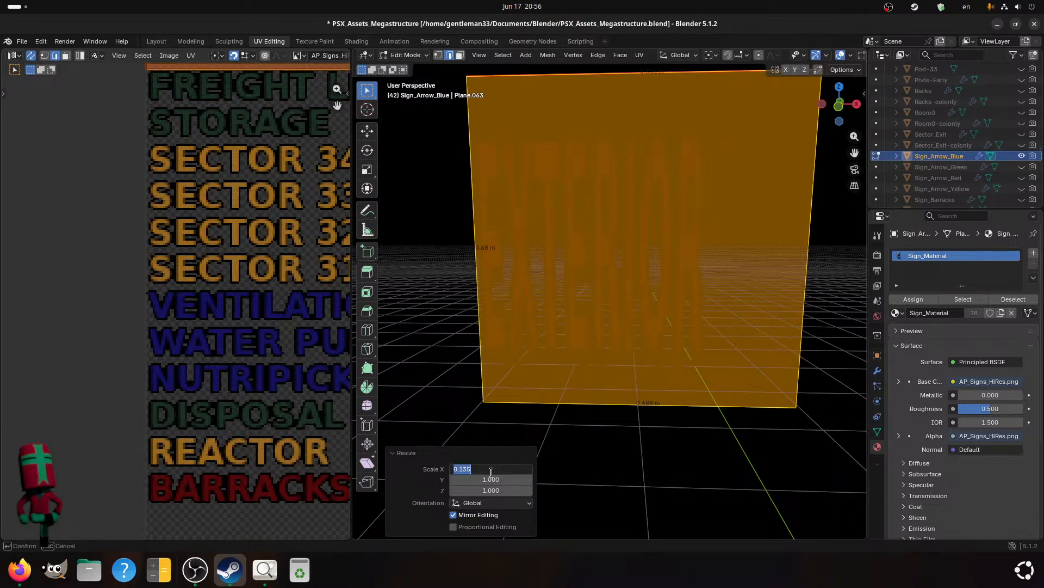
{"action": "key", "text": "BackSpace"}
{"action": "type", "text": "4"}
{"action": "key", "text": "Return"}
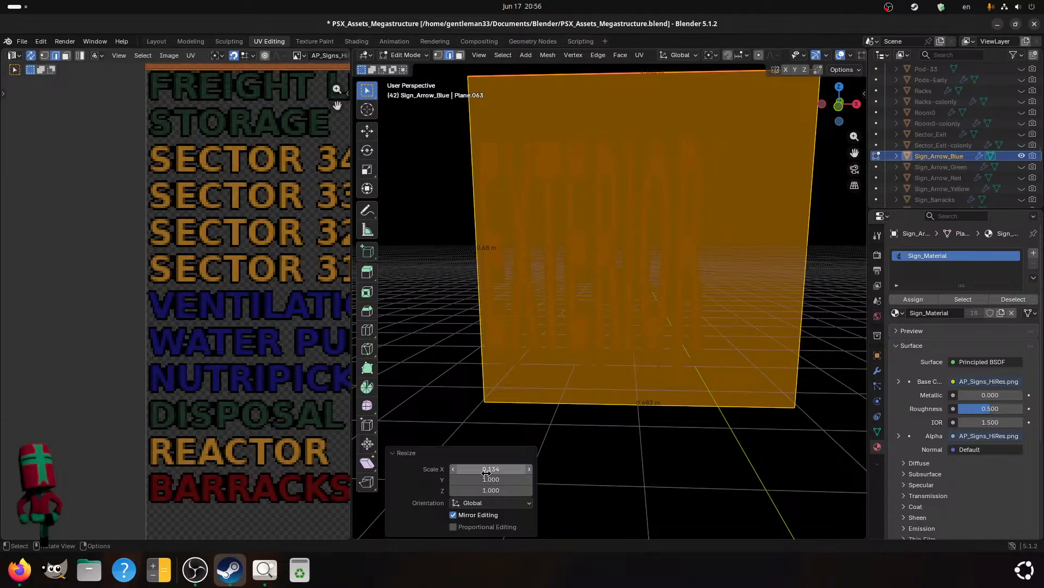
{"action": "left_click", "coordinate": [482, 469]}
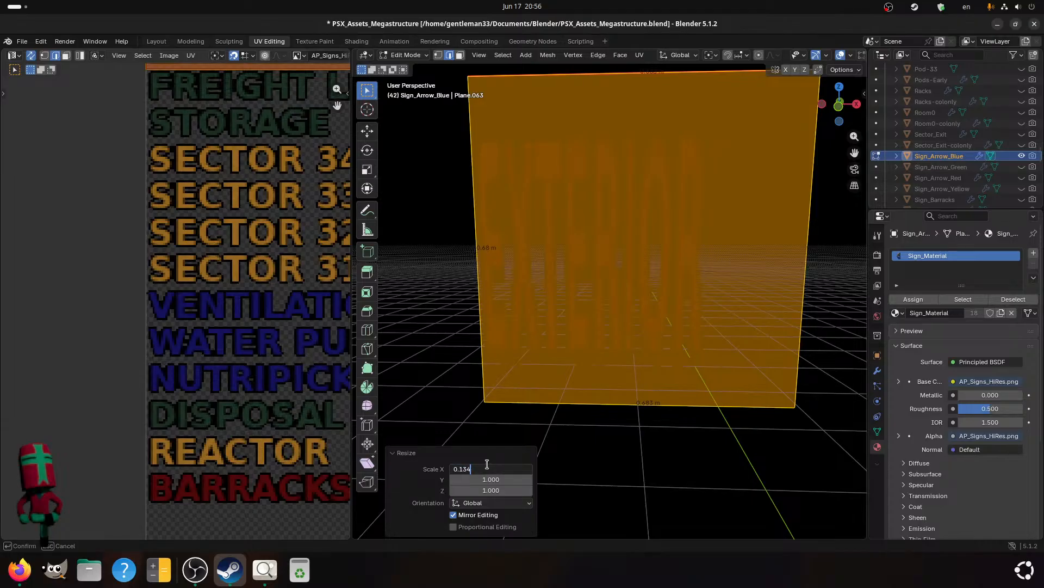
{"action": "type", "text": "0.1335"}
{"action": "key", "text": "Return"}
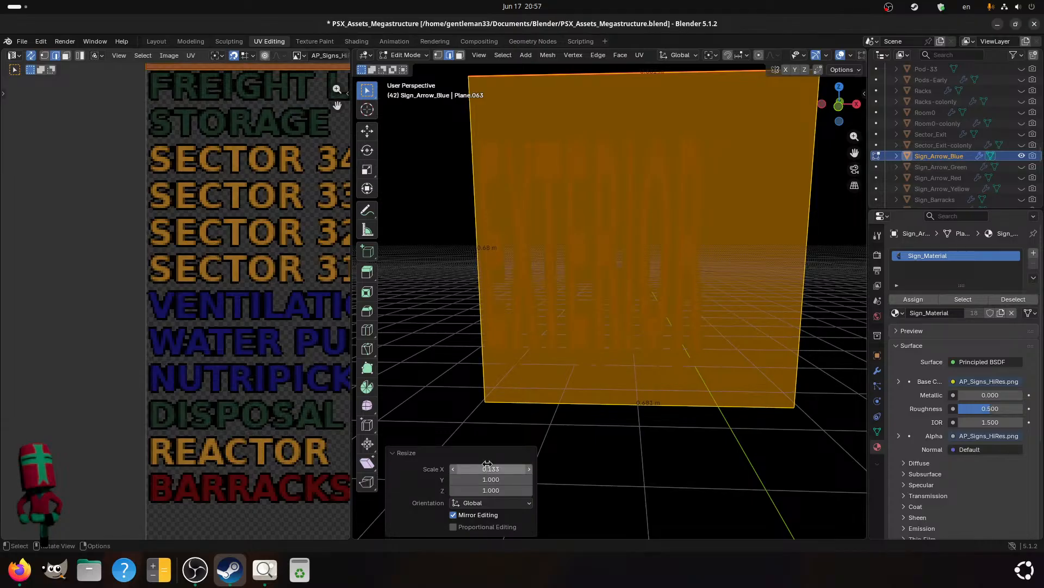
- Set the X scale factor of Sign_Arrow_Blue's mesh to 0.133 and save the file
{"action": "left_click", "coordinate": [487, 467]}
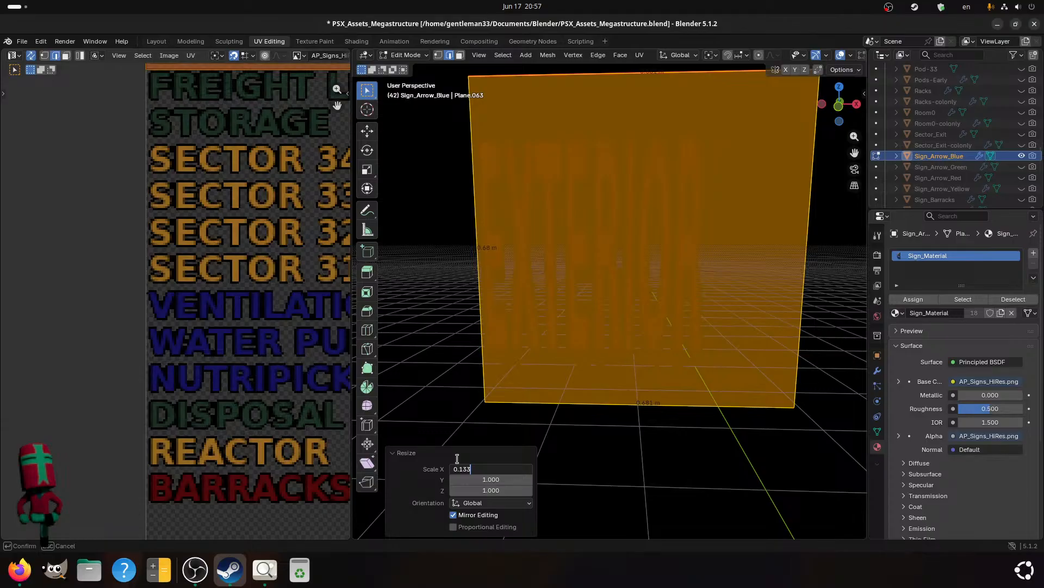
{"action": "type", "text": "0.133"}
{"action": "key", "text": "Return"}
{"action": "key", "text": "ctrl+s"}
{"action": "scroll", "coordinate": [631, 264], "scroll_direction": "down", "scroll_amount": 4}
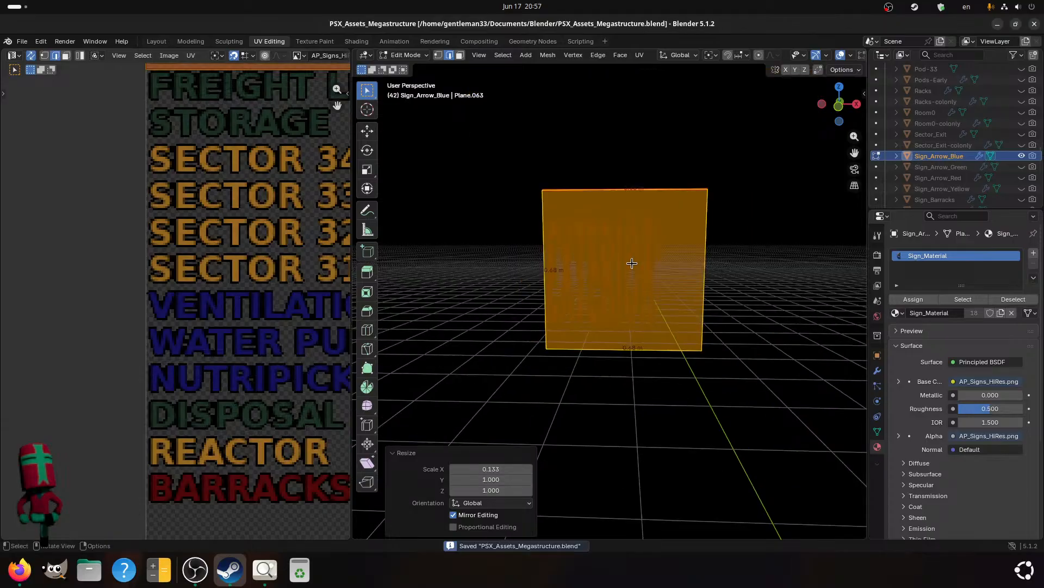
{"action": "scroll", "coordinate": [631, 263], "scroll_direction": "down", "scroll_amount": 3}
{"action": "middle_click_drag", "start_coordinate": [629, 307], "coordinate": [829, 145], "text": "shift"}
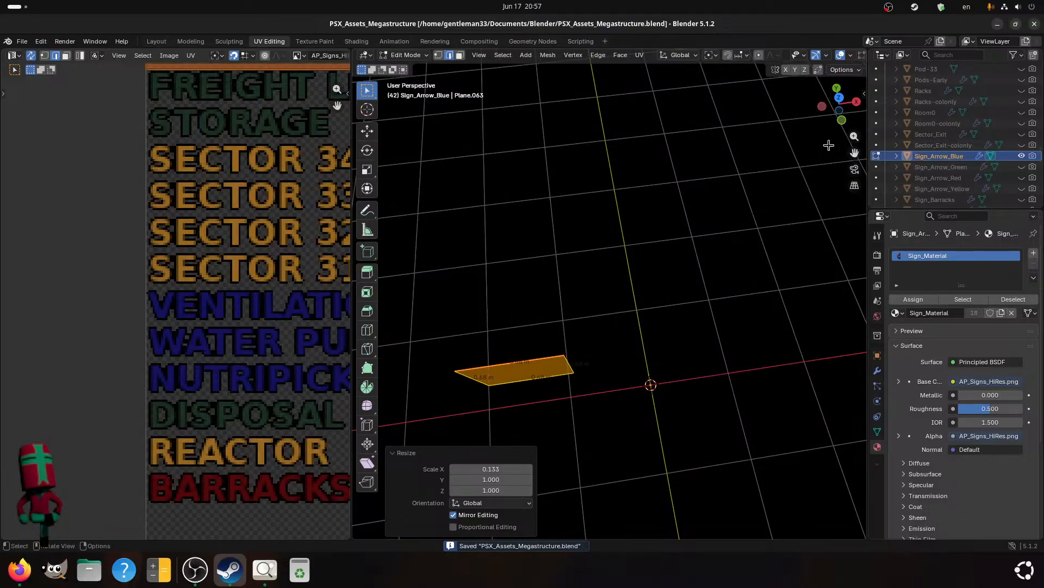
{"action": "left_click", "coordinate": [840, 98]}
{"action": "key", "text": "g"}
{"action": "key", "text": "x"}
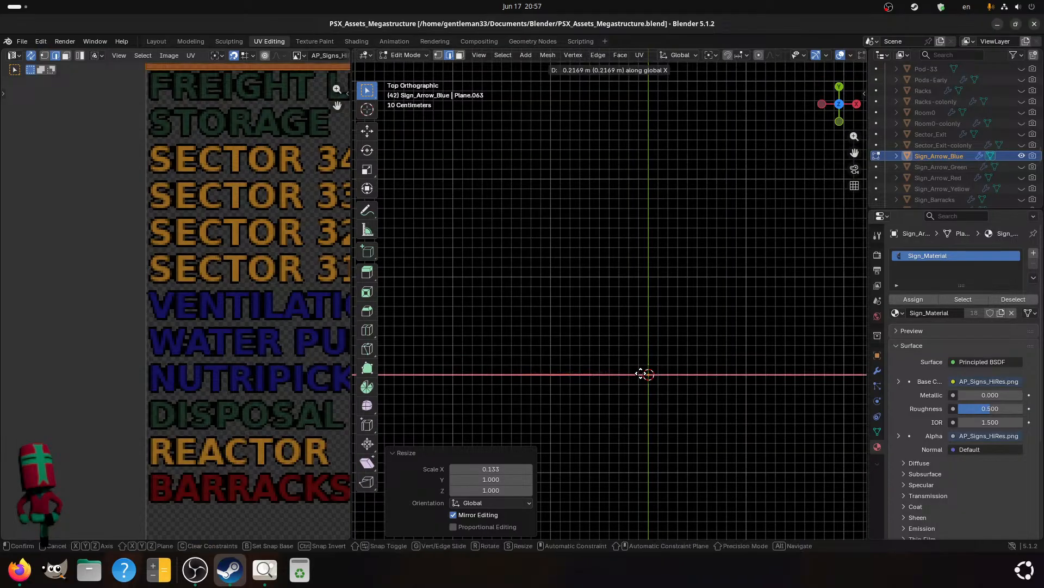
{"action": "right_click", "coordinate": [681, 383]}
- Move Sign_Arrow_Blue's mesh 1.1 m along global X so it sits around the origin, and save the file
{"action": "middle_click_drag", "start_coordinate": [675, 384], "coordinate": [616, 342], "text": "shift"}
{"action": "scroll", "coordinate": [609, 346], "scroll_direction": "up", "scroll_amount": 4}
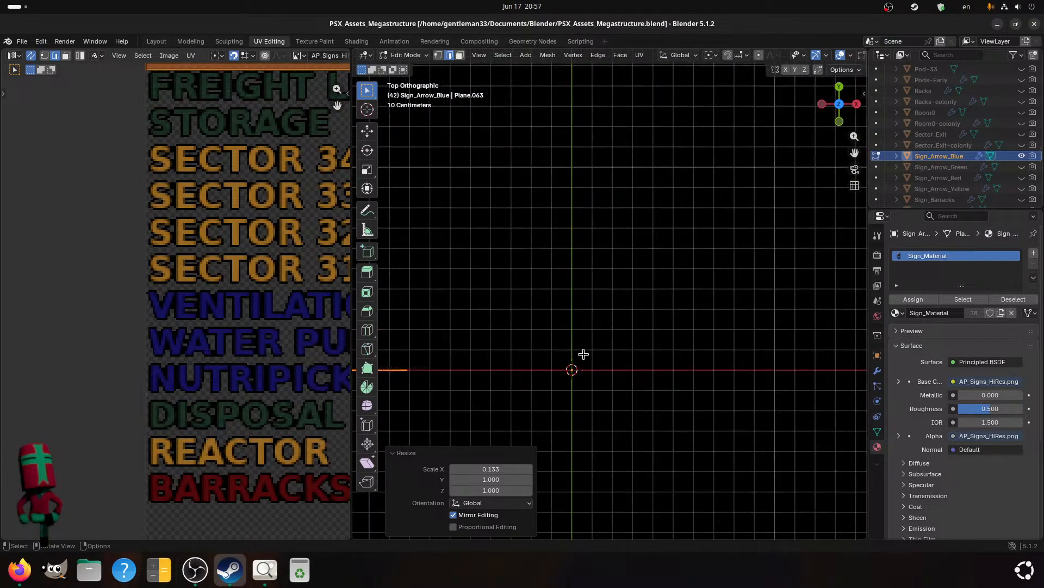
{"action": "key", "text": "g"}
{"action": "key", "text": "x"}
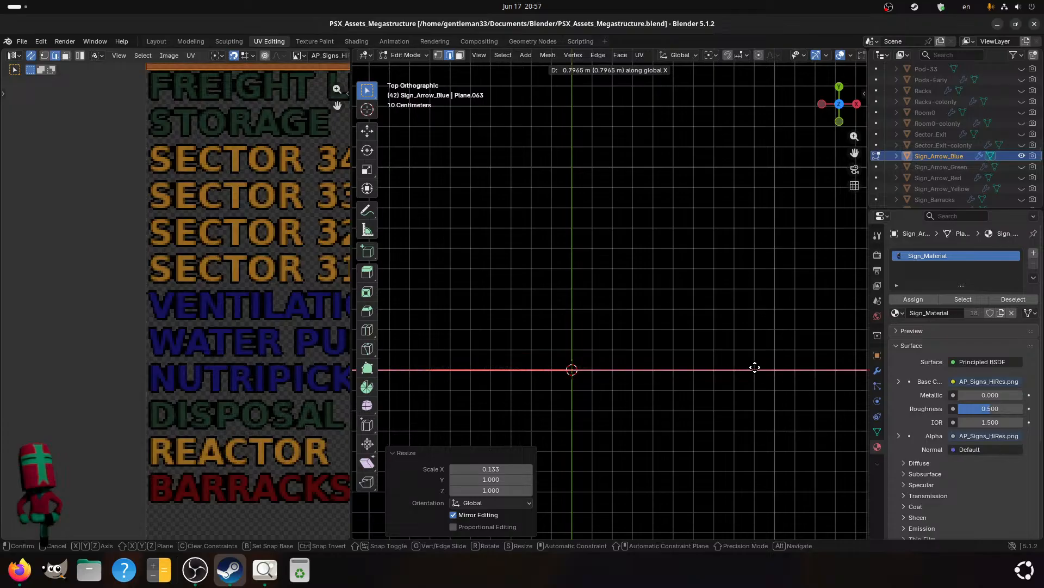
{"action": "left_click", "coordinate": [811, 361]}
{"action": "left_click", "coordinate": [509, 467]}
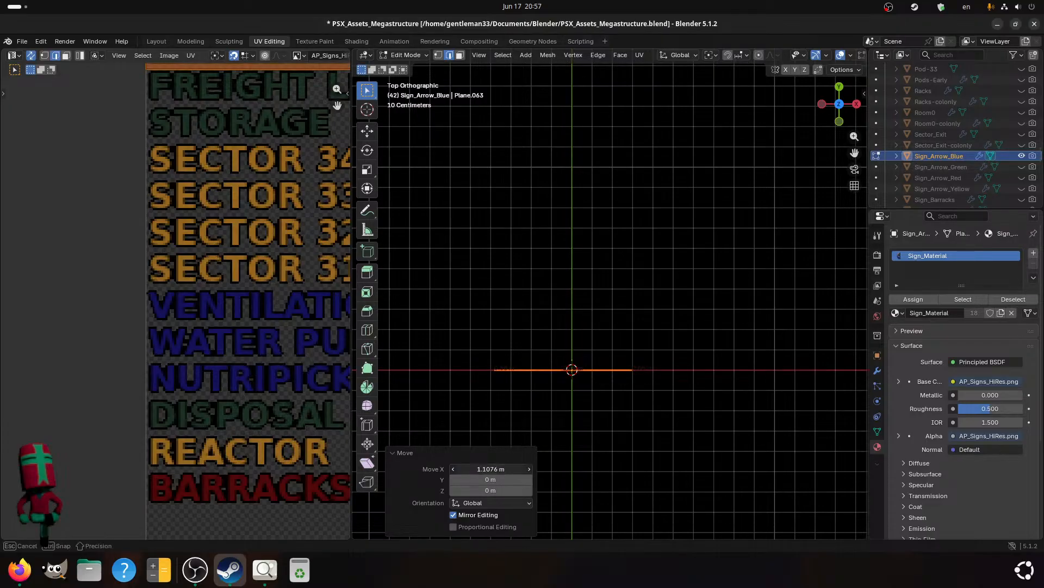
{"action": "type", "text": "1.1"}
{"action": "key", "text": "Return"}
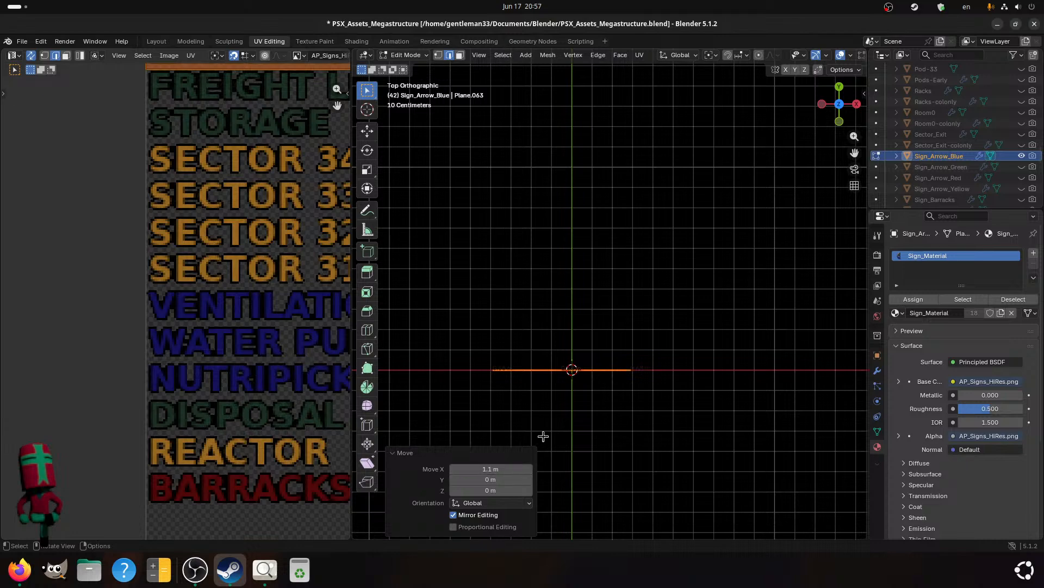
{"action": "middle_click_drag", "start_coordinate": [544, 434], "coordinate": [605, 421]}
{"action": "key", "text": "ctrl+s"}
- Scale Sign_Arrow_Blue's UV face along X by 0.133 to match the narrowed plane
{"action": "scroll", "coordinate": [565, 375], "scroll_direction": "down", "scroll_amount": 1}
{"action": "middle_click_drag", "start_coordinate": [598, 408], "coordinate": [577, 366]}
{"action": "key", "text": "Tab"}
{"action": "scroll", "coordinate": [599, 283], "scroll_direction": "down", "scroll_amount": 2}
{"action": "key", "text": "Tab"}
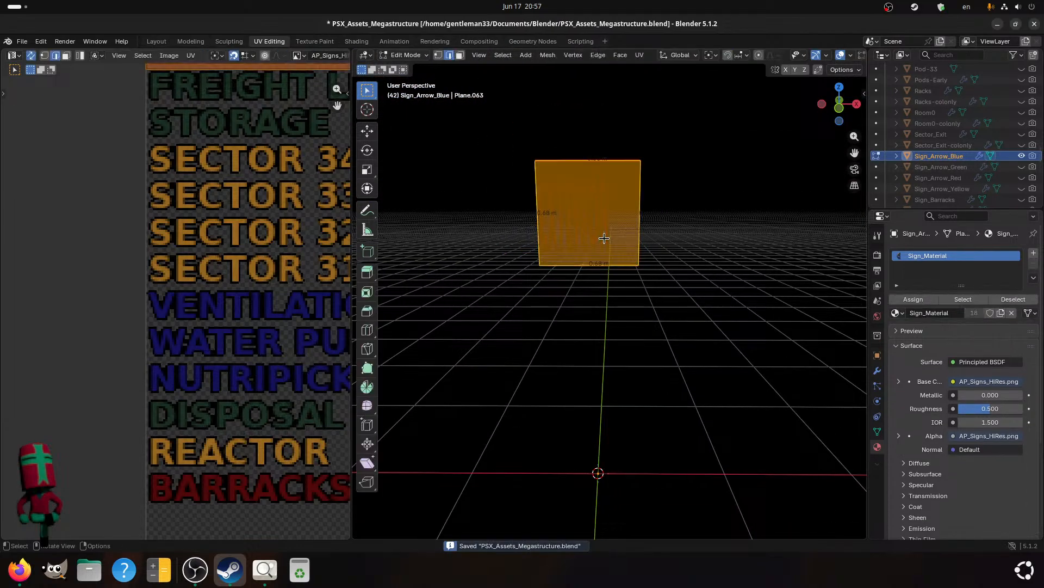
{"action": "scroll", "coordinate": [183, 235], "scroll_direction": "down", "scroll_amount": 4}
{"action": "middle_click_drag", "start_coordinate": [267, 249], "coordinate": [212, 268]}
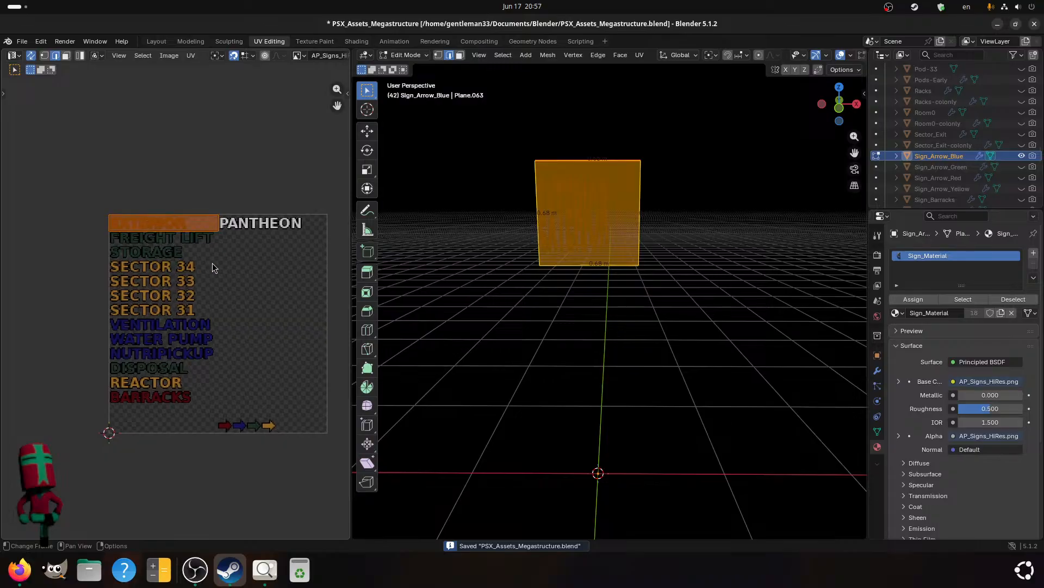
{"action": "key", "text": "s"}
{"action": "key", "text": "x"}
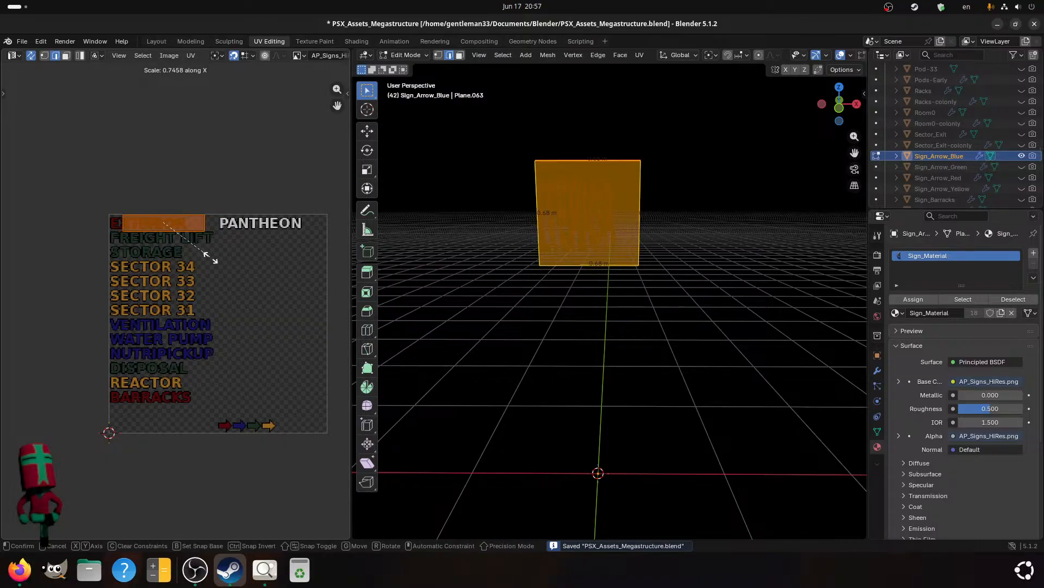
{"action": "left_click", "coordinate": [198, 272]}
{"action": "left_click", "coordinate": [133, 469]}
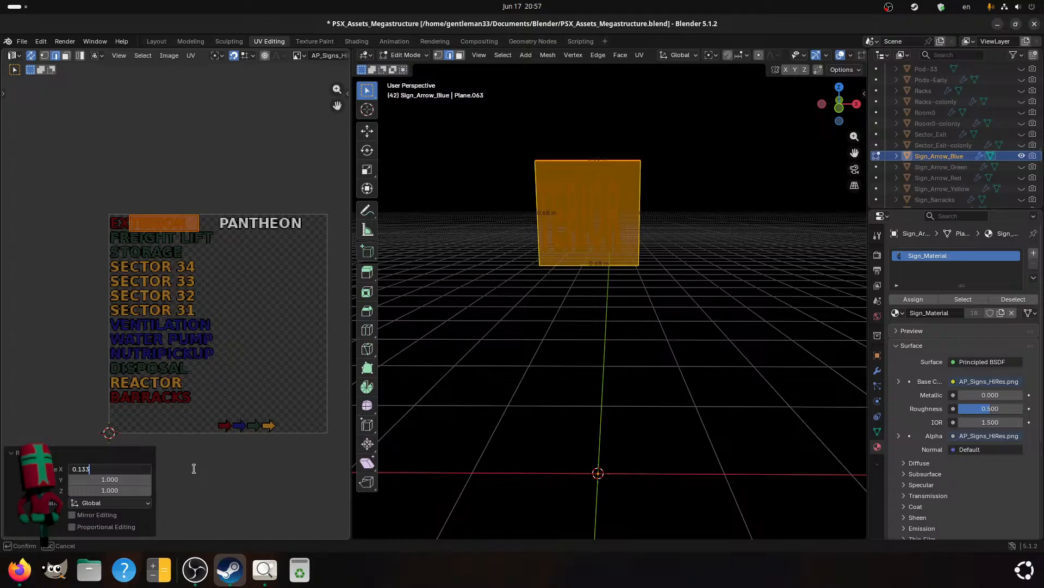
{"action": "key", "text": "Return"}
- Move the UV face from the EXTERIOR text onto the red arrow, about 0.279 in X and -0.926 in Y
{"action": "scroll", "coordinate": [175, 307], "scroll_direction": "up", "scroll_amount": 2}
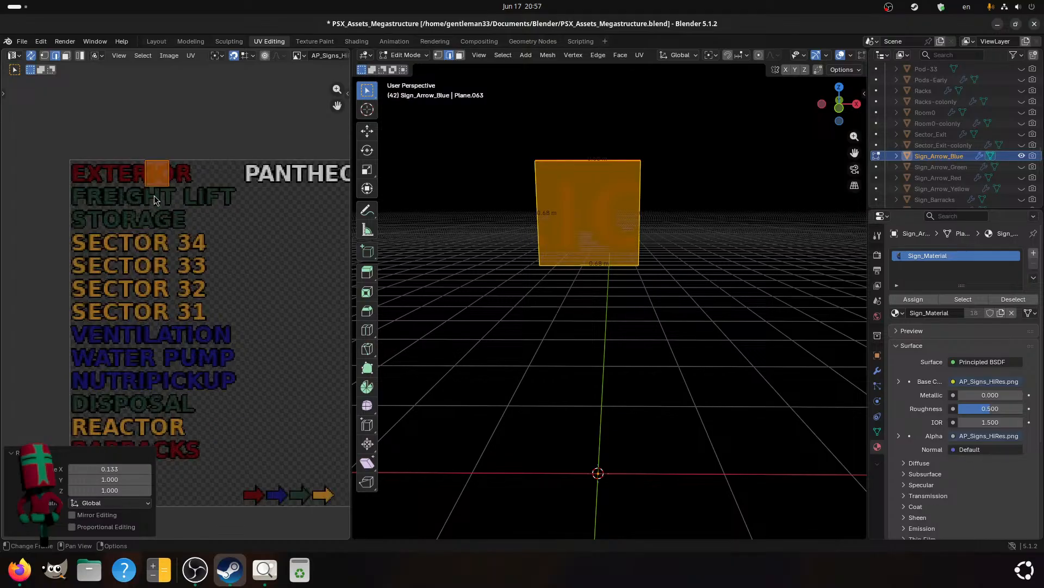
{"action": "scroll", "coordinate": [164, 240], "scroll_direction": "up", "scroll_amount": 2}
{"action": "middle_click_drag", "start_coordinate": [188, 269], "coordinate": [184, 359]}
{"action": "middle_click_drag", "start_coordinate": [128, 240], "coordinate": [101, 136]}
{"action": "scroll", "coordinate": [141, 401], "scroll_direction": "up", "scroll_amount": 3}
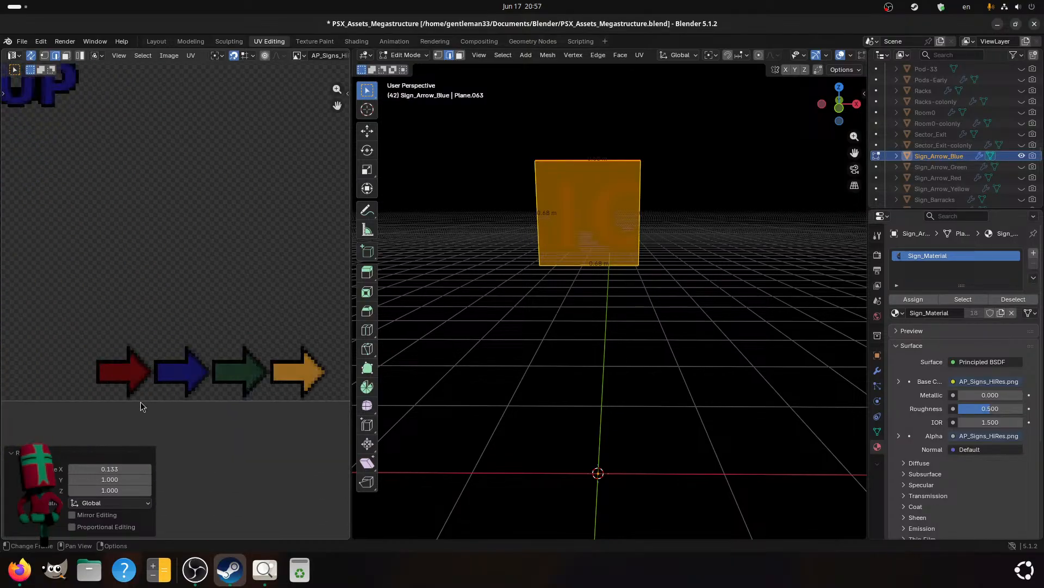
{"action": "key", "text": "g"}
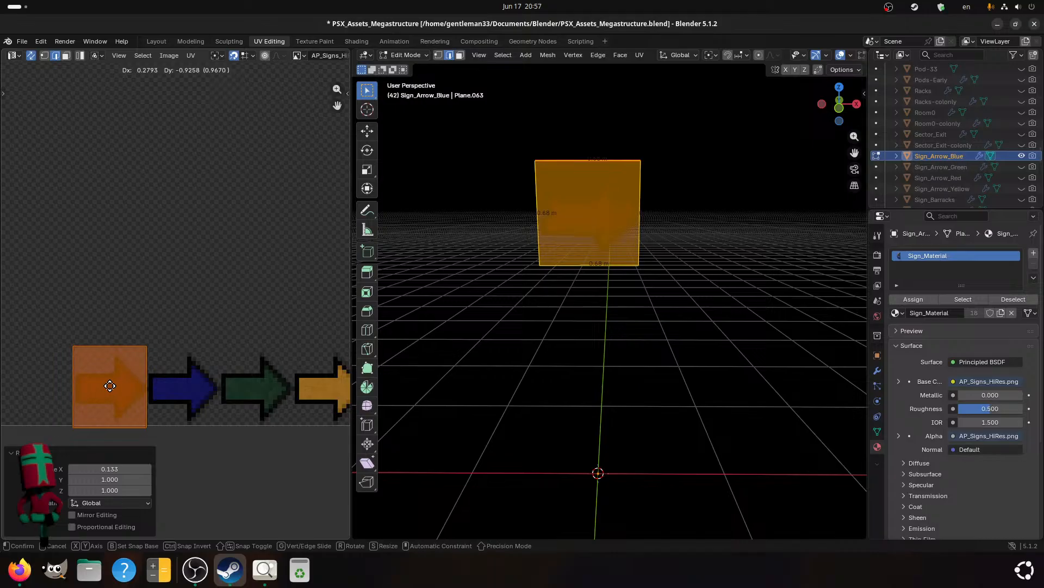
{"action": "left_click", "coordinate": [108, 390]}
- Move the UV face's two lower corners by about 0.002 in X and Y onto the texture's bottom edge and the red arrow's sides
{"action": "scroll", "coordinate": [164, 354], "scroll_direction": "up", "scroll_amount": 3}
{"action": "middle_click_drag", "start_coordinate": [163, 351], "coordinate": [186, 322]}
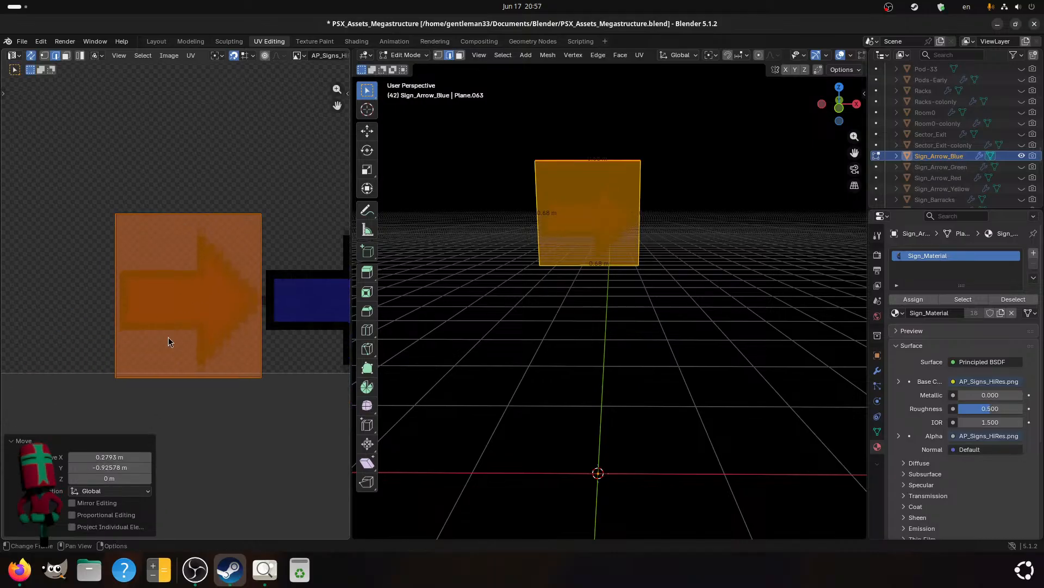
{"action": "scroll", "coordinate": [177, 313], "scroll_direction": "up", "scroll_amount": 2}
{"action": "key", "text": "1"}
{"action": "left_click", "coordinate": [78, 423]}
{"action": "key", "text": "g"}
{"action": "left_click", "coordinate": [81, 409]}
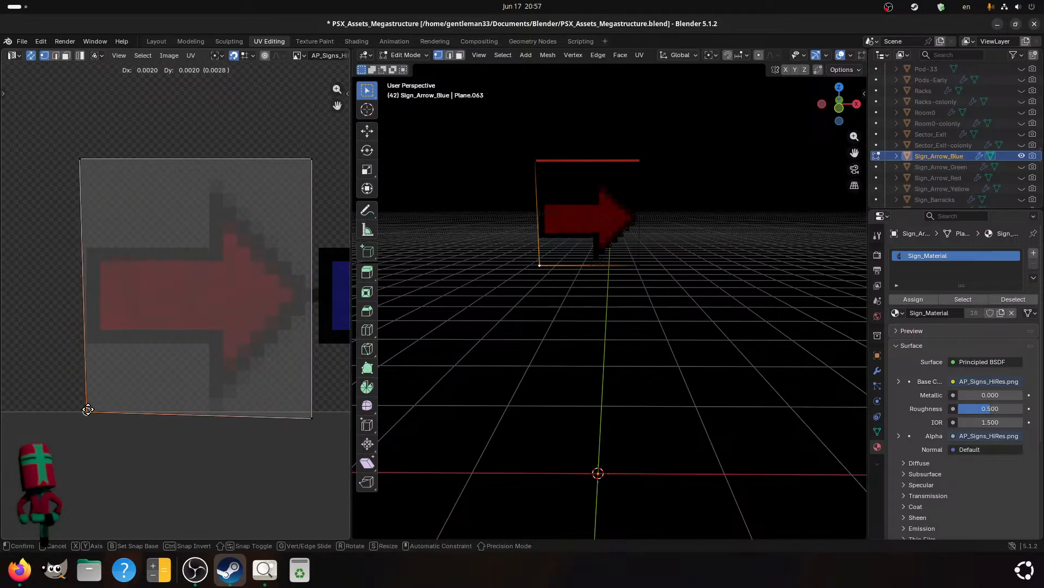
{"action": "scroll", "coordinate": [139, 420], "scroll_direction": "right", "scroll_amount": 4}
{"action": "left_click", "coordinate": [217, 404]}
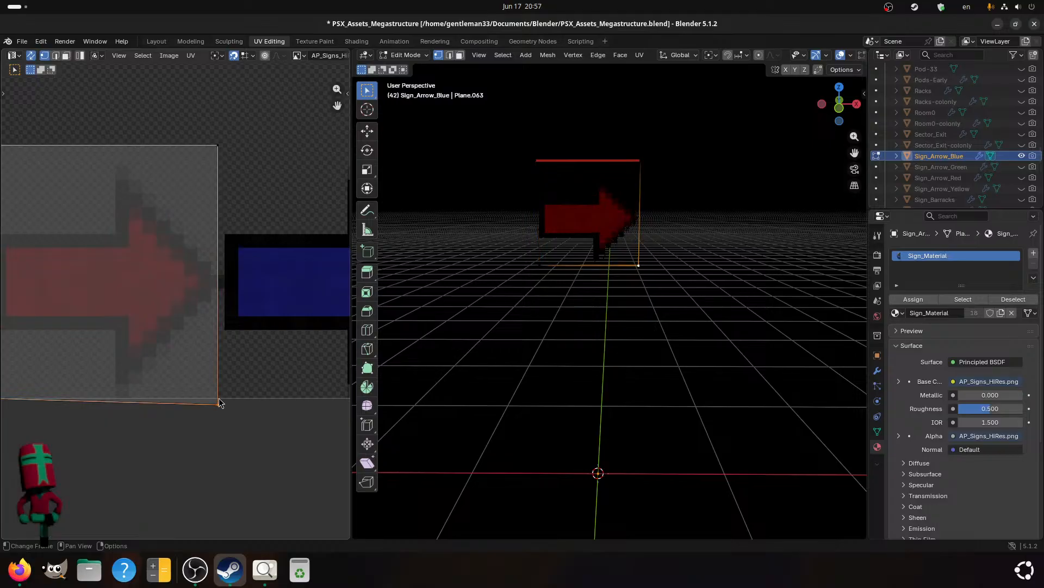
{"action": "key", "text": "g"}
{"action": "left_click", "coordinate": [223, 398]}
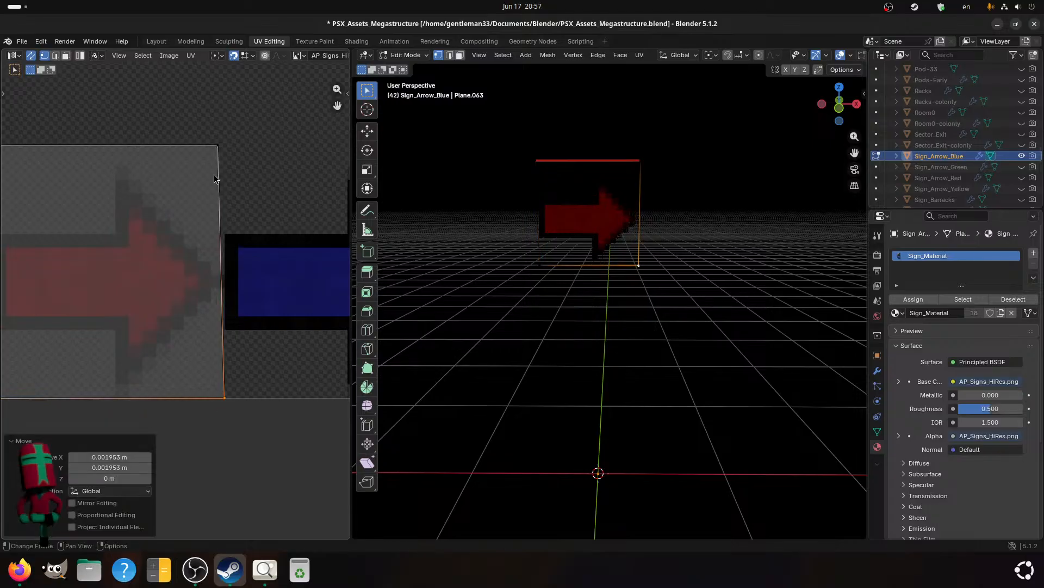
- Align the UV face's two upper corners level above the red arrow and flush with its sides, and save the file
{"action": "left_click", "coordinate": [221, 145]}
{"action": "key", "text": "g"}
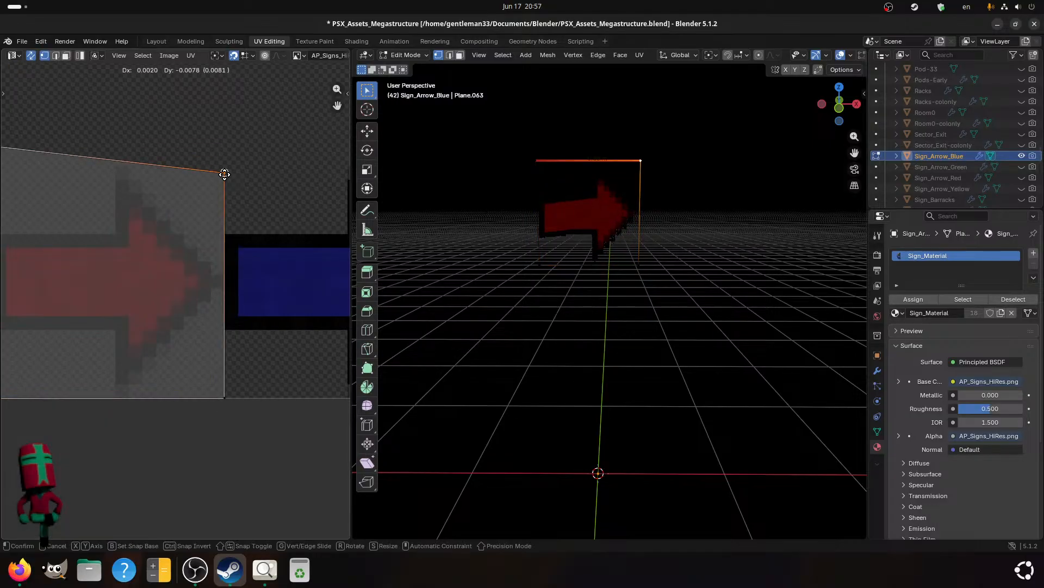
{"action": "left_click", "coordinate": [224, 174]}
{"action": "scroll", "coordinate": [273, 212], "scroll_direction": "left", "scroll_amount": 4}
{"action": "left_click", "coordinate": [99, 160]}
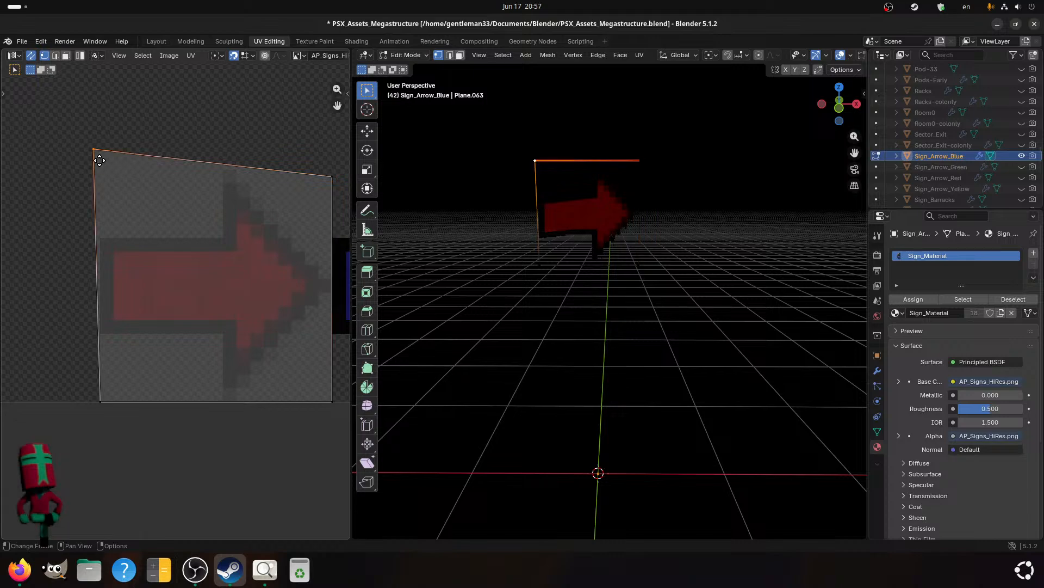
{"action": "key", "text": "g"}
{"action": "left_click", "coordinate": [101, 164]}
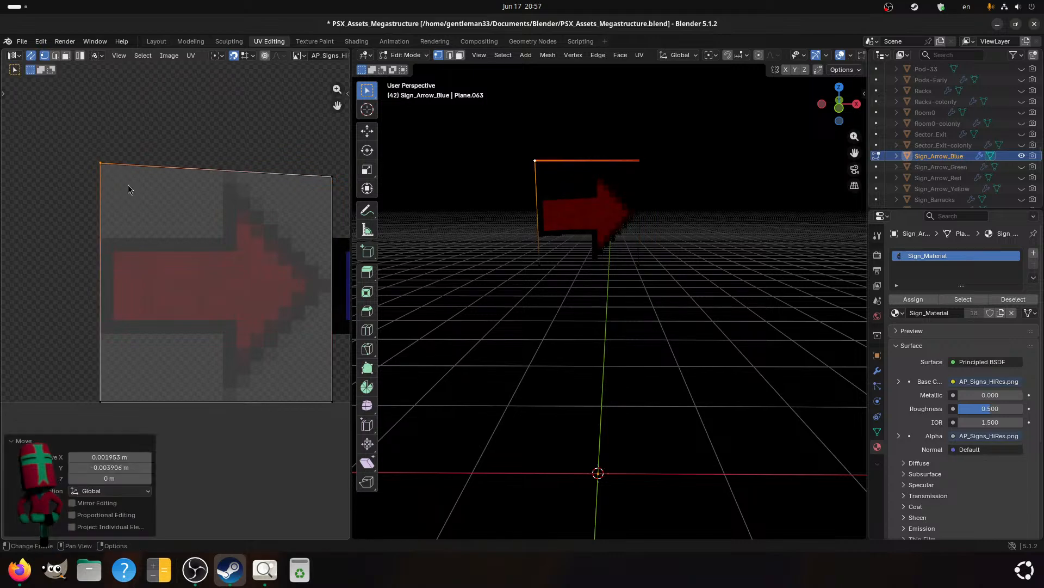
{"action": "key", "text": "g"}
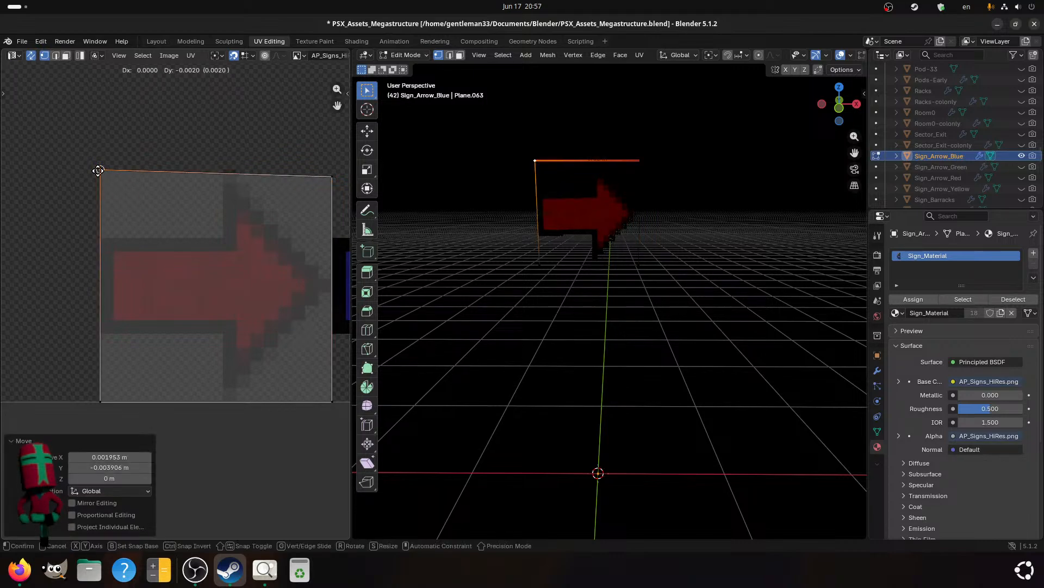
{"action": "left_click", "coordinate": [97, 171]}
{"action": "left_click", "coordinate": [329, 175]}
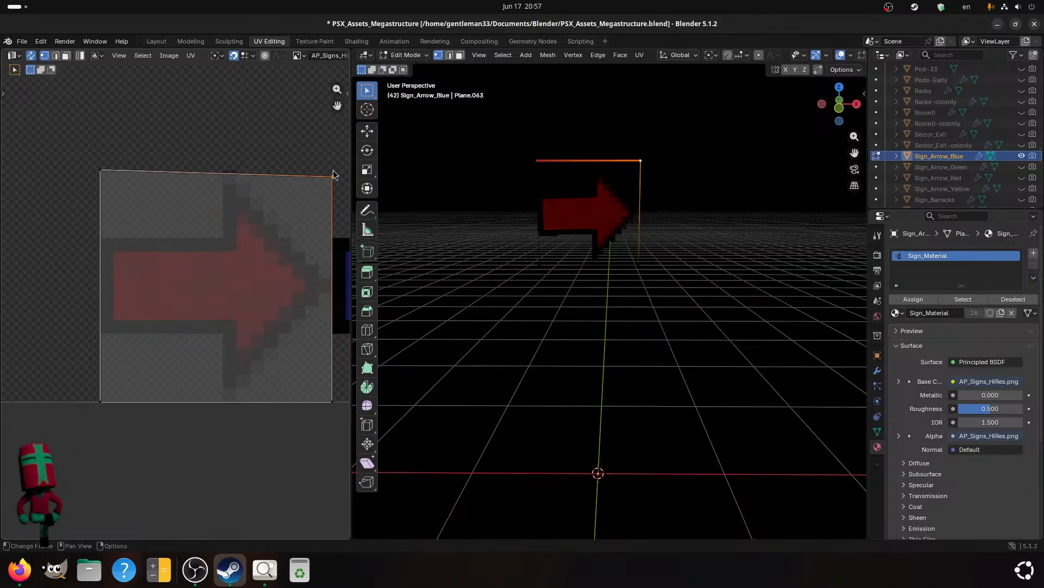
{"action": "key", "text": "g"}
{"action": "left_click", "coordinate": [334, 165]}
{"action": "key", "text": "ctrl+s"}
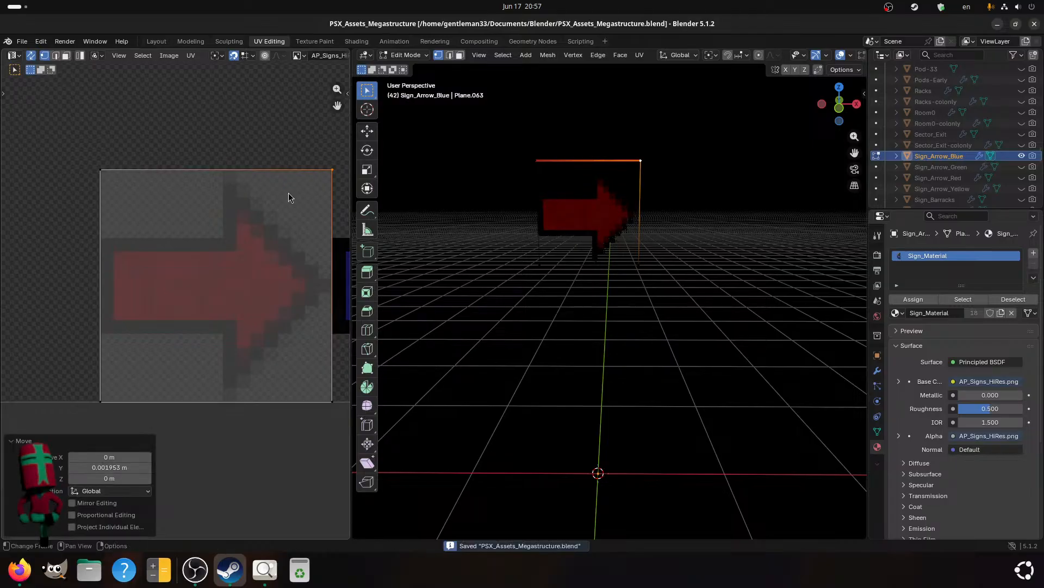
- Select Sign_Arrow_Blue's whole UV face in face selection mode and return to Object Mode
{"action": "scroll", "coordinate": [288, 193], "scroll_direction": "down", "scroll_amount": 2}
{"action": "middle_click_drag", "start_coordinate": [231, 306], "coordinate": [165, 351]}
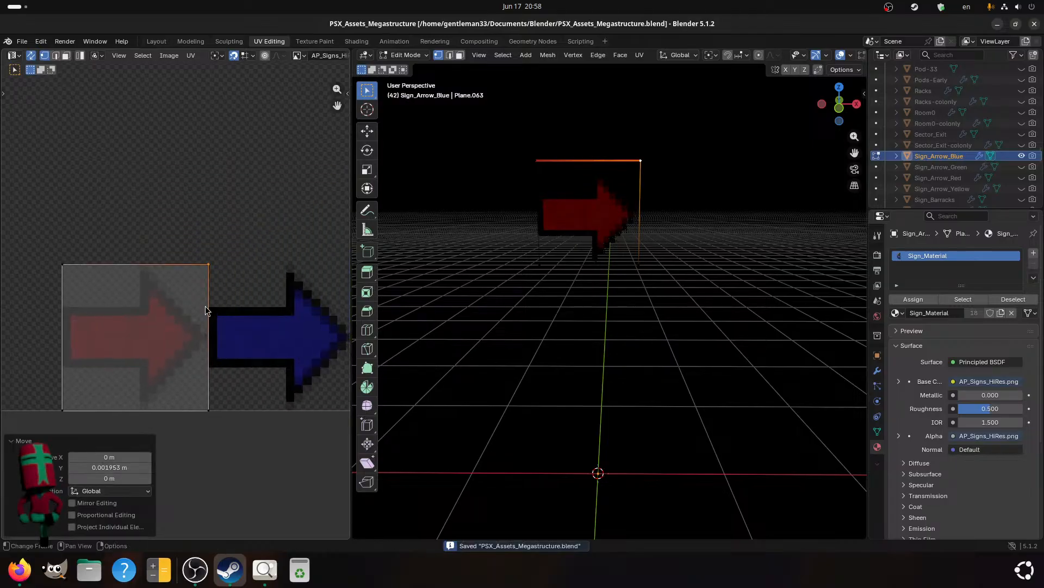
{"action": "key", "text": "3"}
{"action": "left_click", "coordinate": [148, 334]}
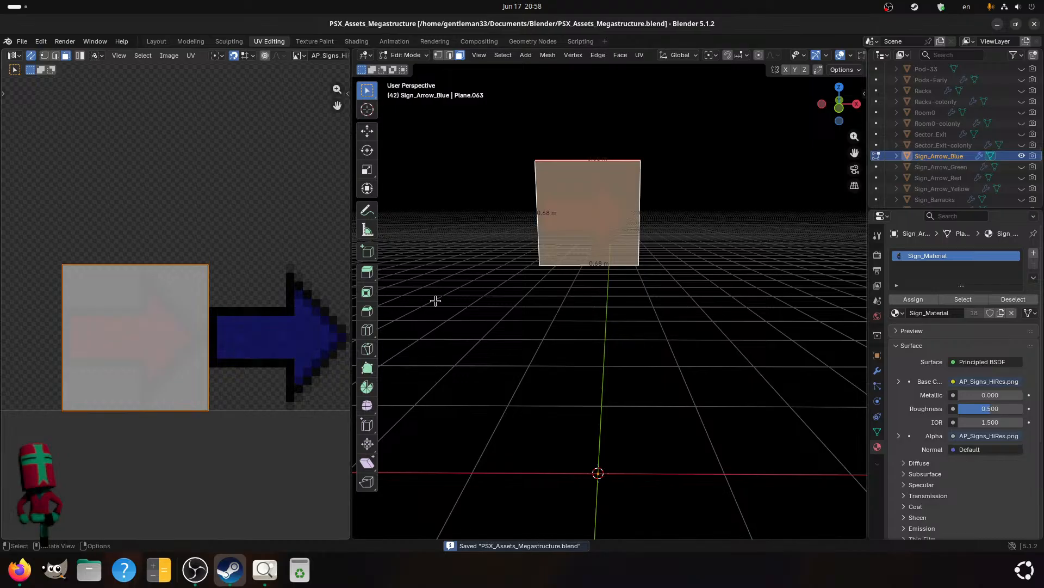
{"action": "key", "text": "Tab"}
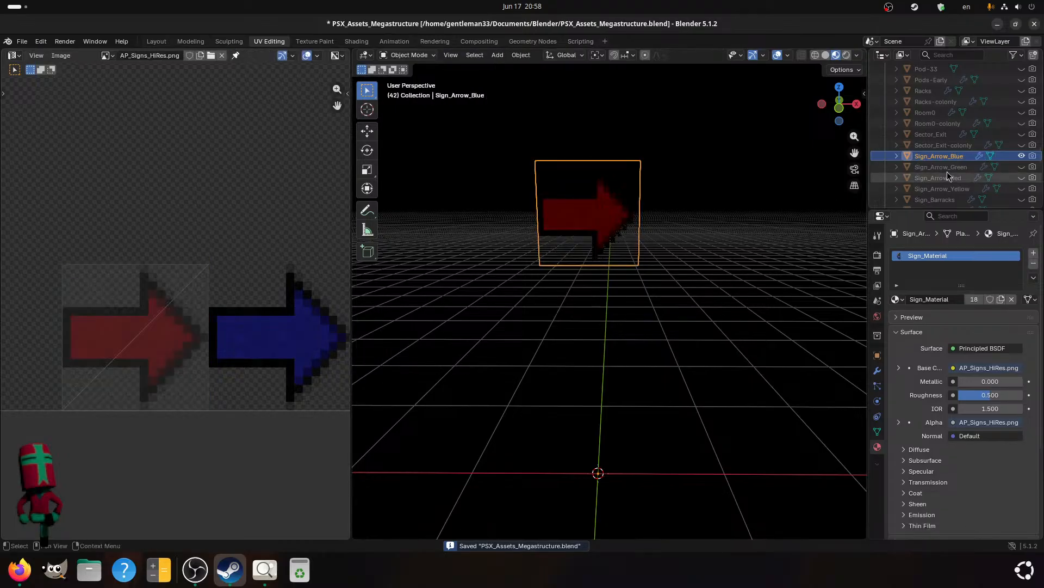
- Delete the old Sign_Arrow_Green, Sign_Arrow_Red and Sign_Arrow_Yellow objects
{"action": "left_click", "coordinate": [946, 168]}
{"action": "left_click", "coordinate": [936, 178], "text": "shift"}
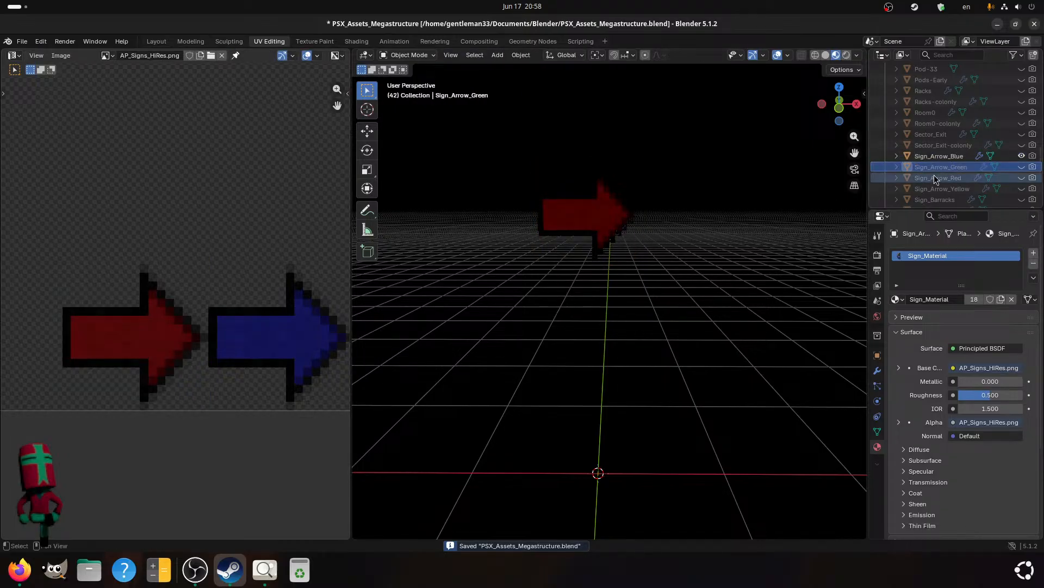
{"action": "left_click", "coordinate": [951, 190], "text": "shift"}
{"action": "key", "text": "x"}
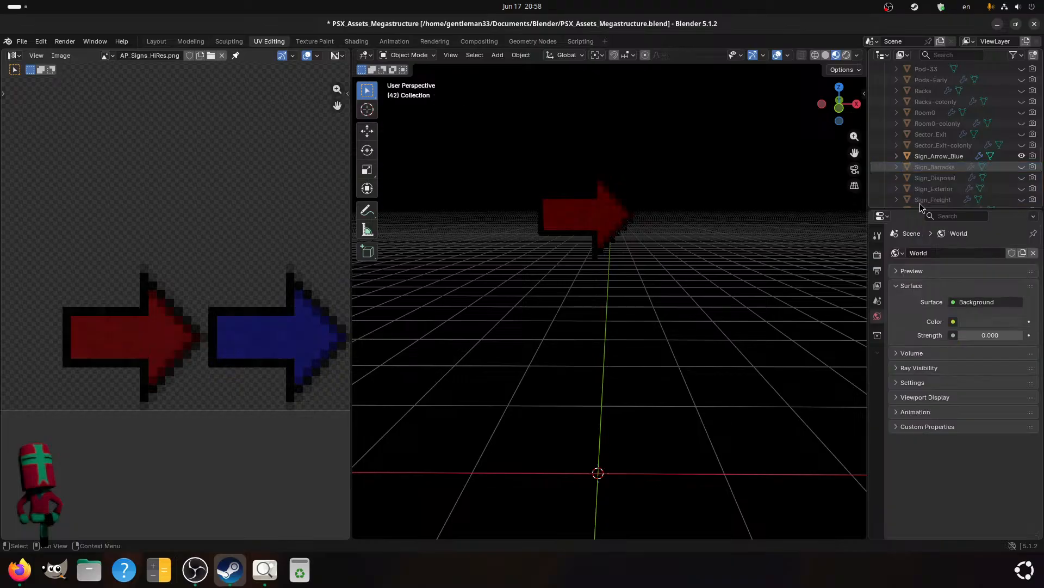
- Duplicate Sign_Arrow_Blue in place
{"action": "left_click", "coordinate": [939, 156]}
{"action": "key", "text": "shift+d"}
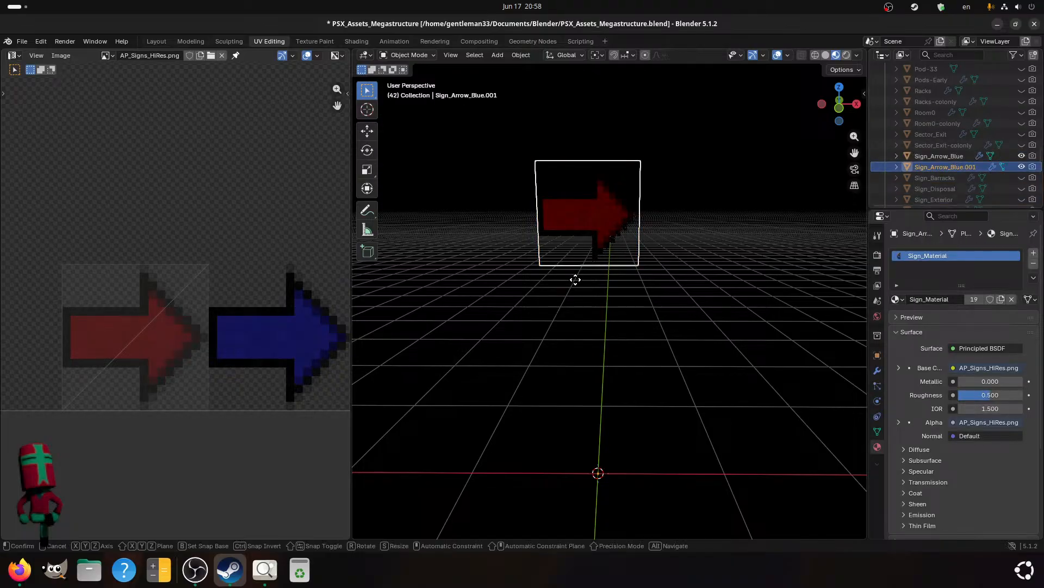
{"action": "right_click", "coordinate": [575, 280]}
- Move the original Sign_Arrow_Blue's UV face along X onto the blue arrow and save the file
{"action": "left_click", "coordinate": [965, 167]}
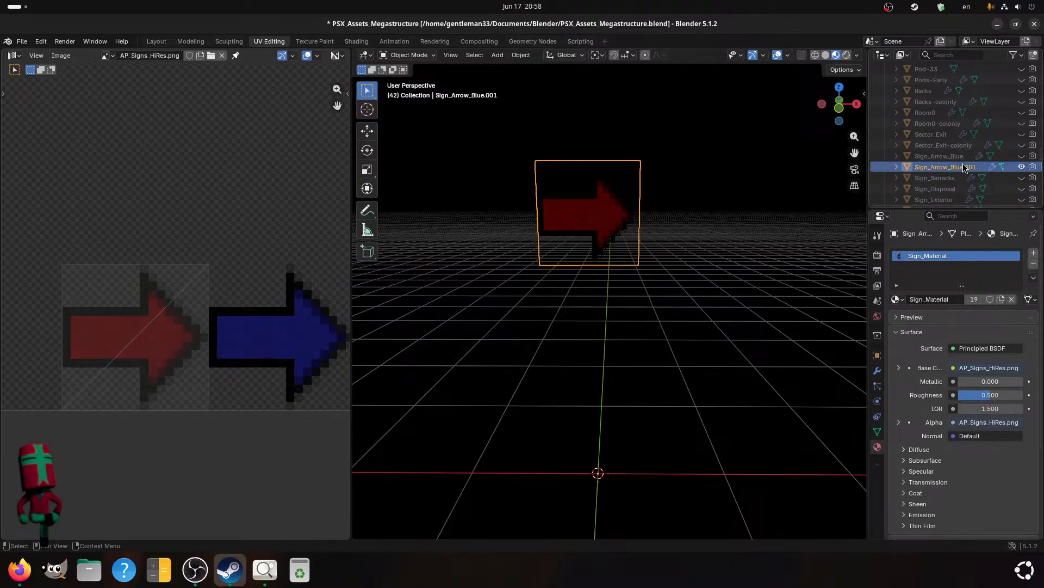
{"action": "left_click", "coordinate": [939, 156]}
{"action": "key", "text": "Tab"}
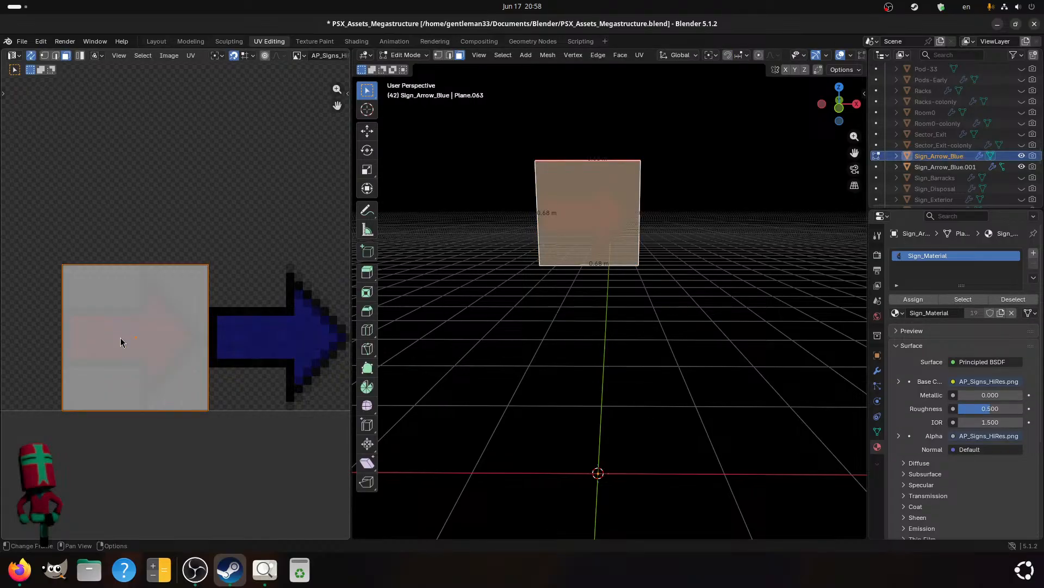
{"action": "key", "text": "g"}
{"action": "key", "text": "x"}
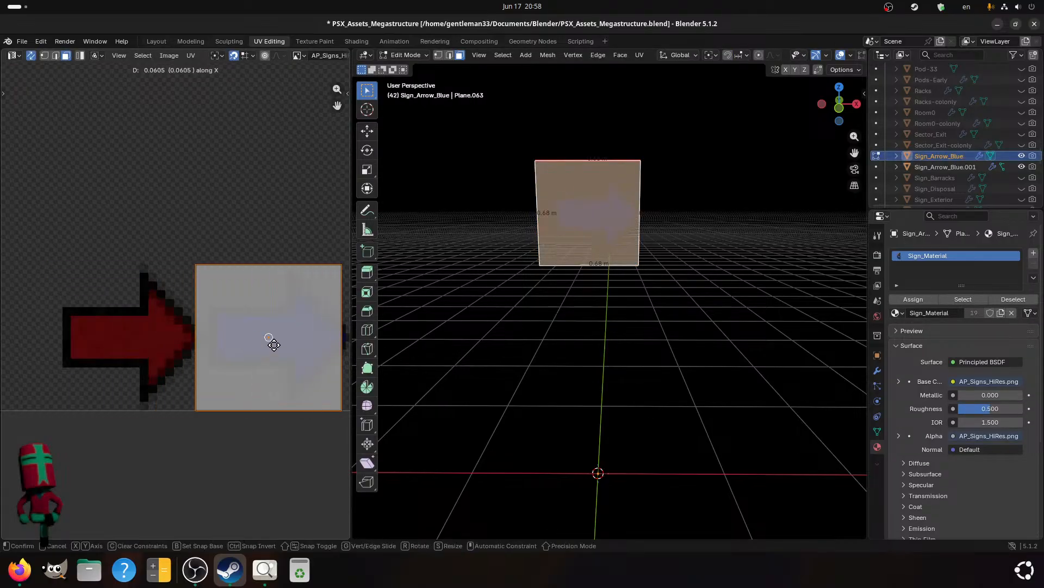
{"action": "left_click", "coordinate": [283, 349]}
{"action": "key", "text": "ctrl+s"}
{"action": "key", "text": "Tab"}
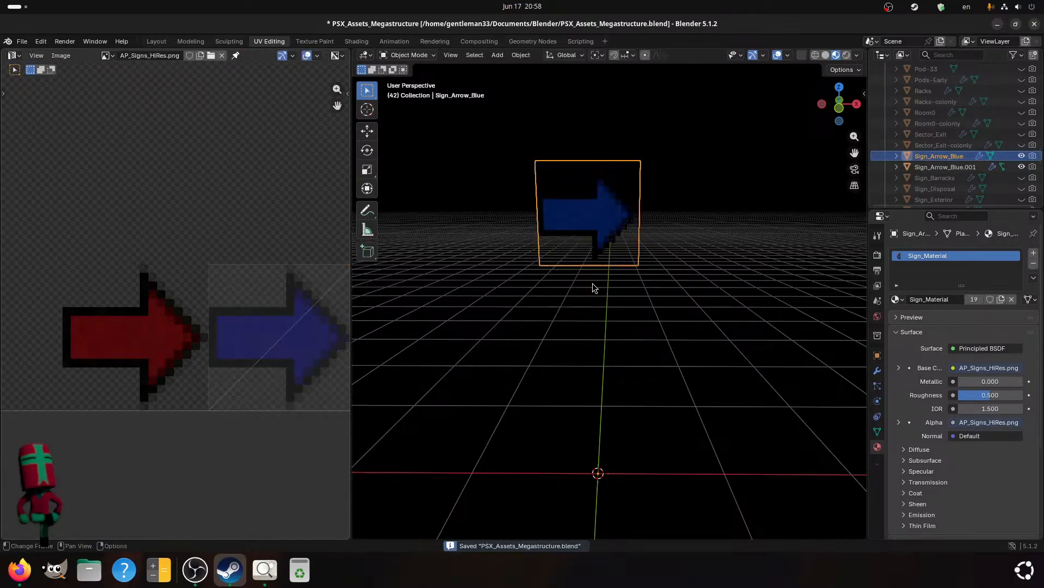
- Rename the duplicate arrow object as Sign_Arrow_Red
{"action": "left_click", "coordinate": [957, 166]}
{"action": "double_click", "coordinate": [987, 166]}
{"action": "key", "text": "BackSpace"}
{"action": "key", "text": "BackSpace"}
{"action": "key", "text": "BackSpace"}
{"action": "key", "text": "BackSpace"}
{"action": "key", "text": "BackSpace"}
{"action": "key", "text": "BackSpace"}
{"action": "key", "text": "BackSpace"}
{"action": "key", "text": "BackSpace"}
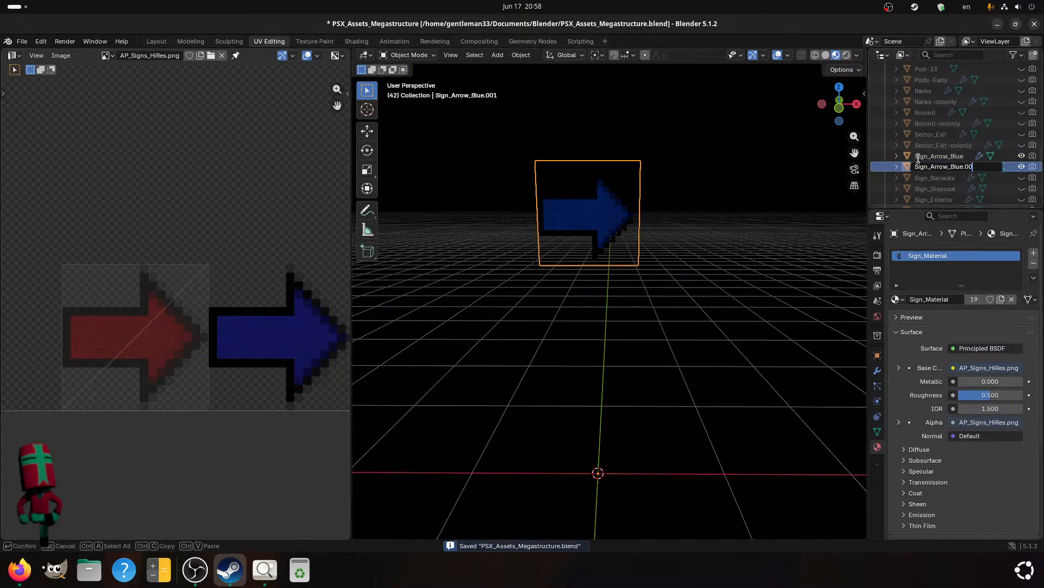
{"action": "type", "text": "Red"}
{"action": "key", "text": "Return"}
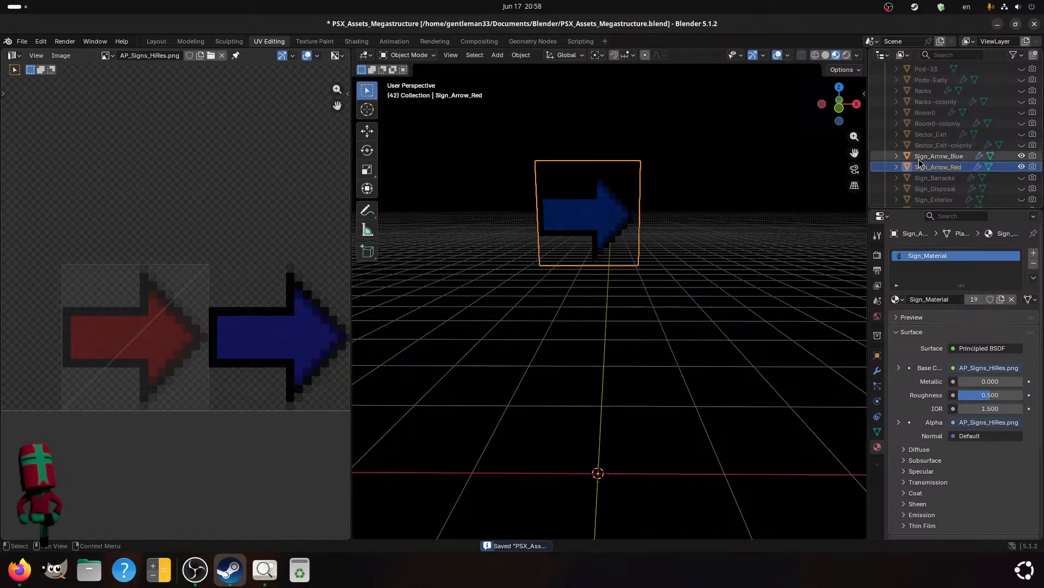
- Hide Sign_Arrow_Blue and duplicate Sign_Arrow_Red in place
{"action": "key", "text": "ctrl+s"}
{"action": "left_click", "coordinate": [1022, 156]}
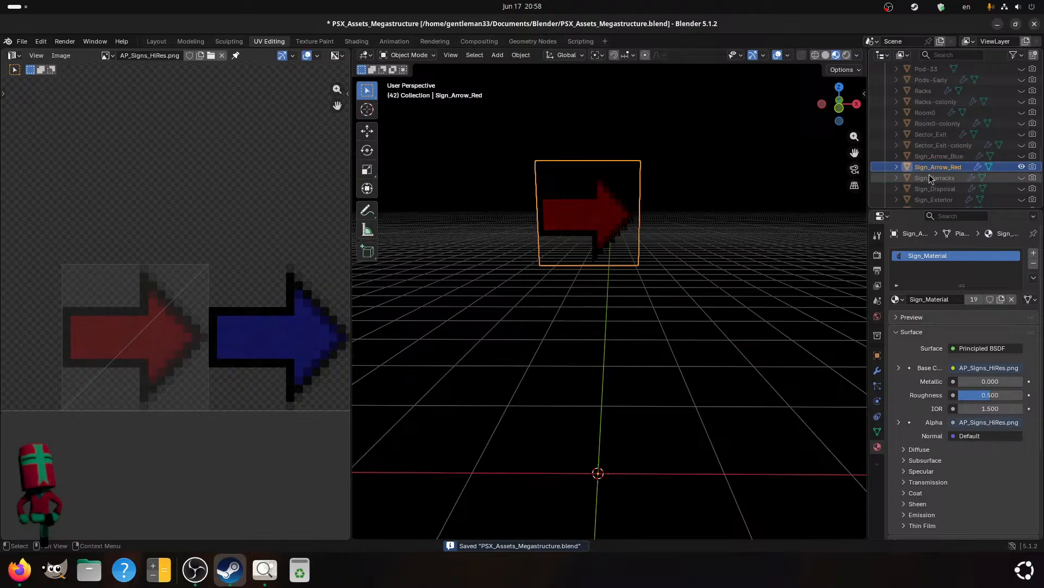
{"action": "left_click", "coordinate": [947, 158]}
{"action": "left_click", "coordinate": [949, 169]}
{"action": "key", "text": "shift+d"}
{"action": "right_click", "coordinate": [648, 249]}
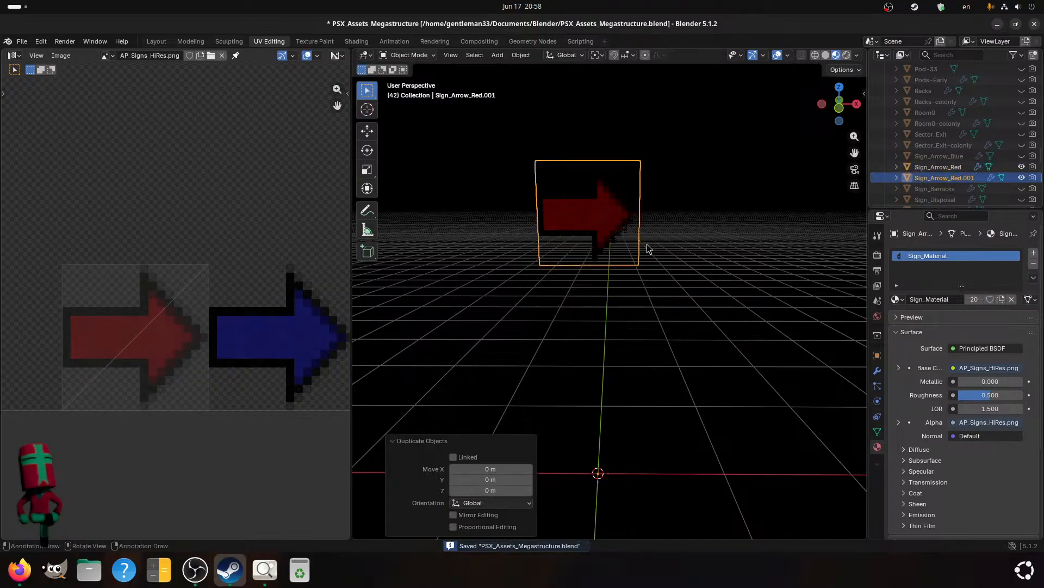
- Rename the duplicated arrow object as Sign_Arrow_Green and save the file
{"action": "double_click", "coordinate": [986, 179]}
{"action": "left_click_drag", "start_coordinate": [979, 178], "coordinate": [954, 175]}
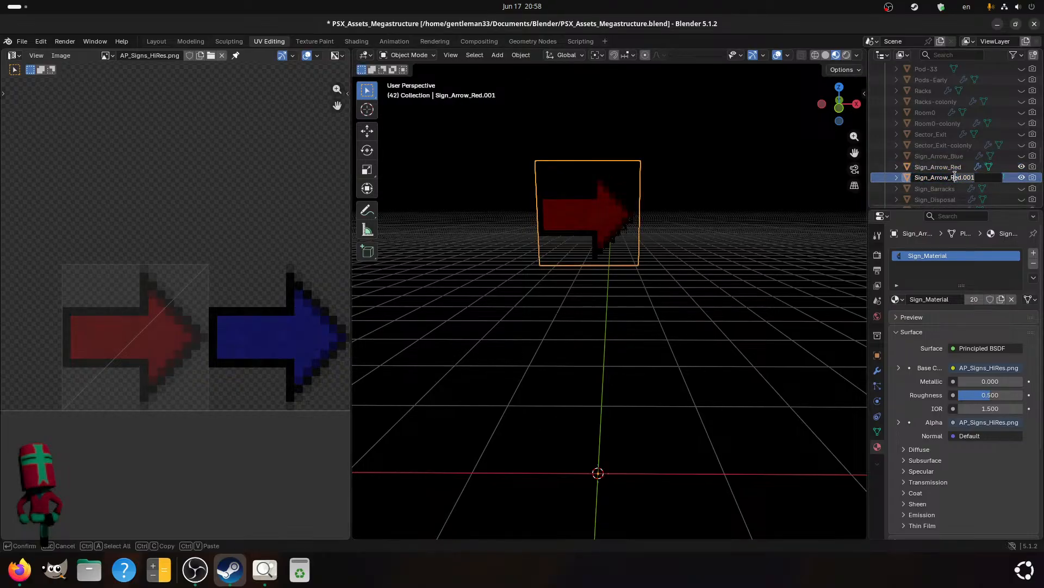
{"action": "key", "text": "BackSpace"}
{"action": "key", "text": "BackSpace"}
{"action": "type", "text": "Green"}
{"action": "key", "text": "Return"}
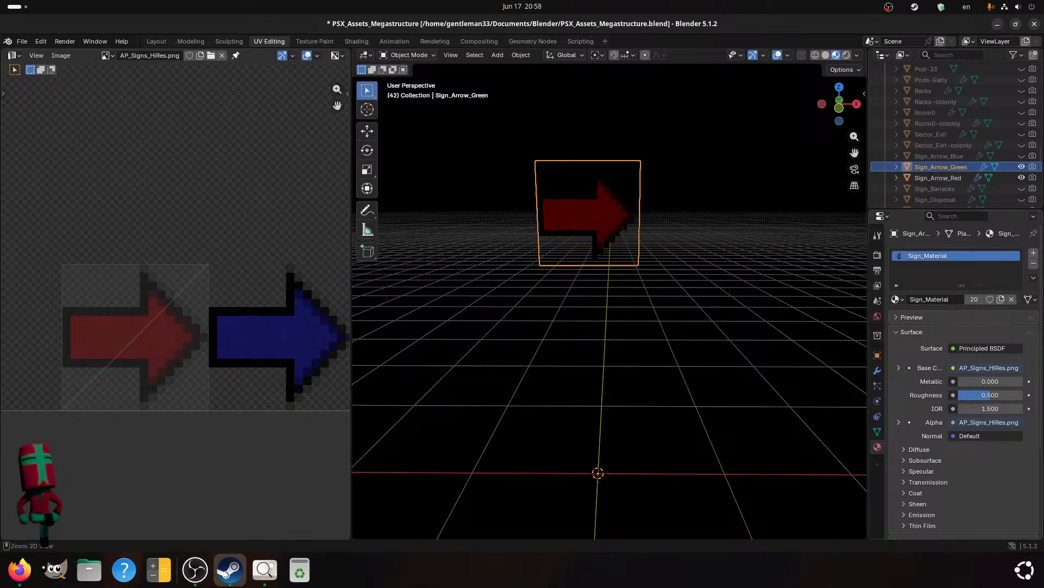
{"action": "key", "text": "ctrl+s"}
- Duplicate Sign_Arrow_Green in place and rename the copy as Sign_Arrow_Yellow
{"action": "key", "text": "shift+d"}
{"action": "right_click", "coordinate": [737, 237]}
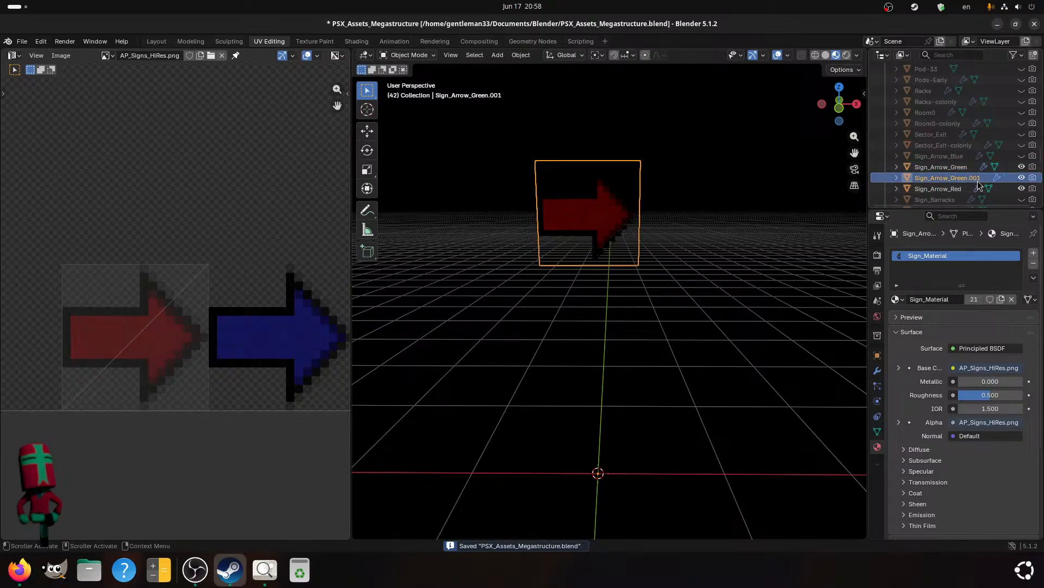
{"action": "double_click", "coordinate": [981, 178]}
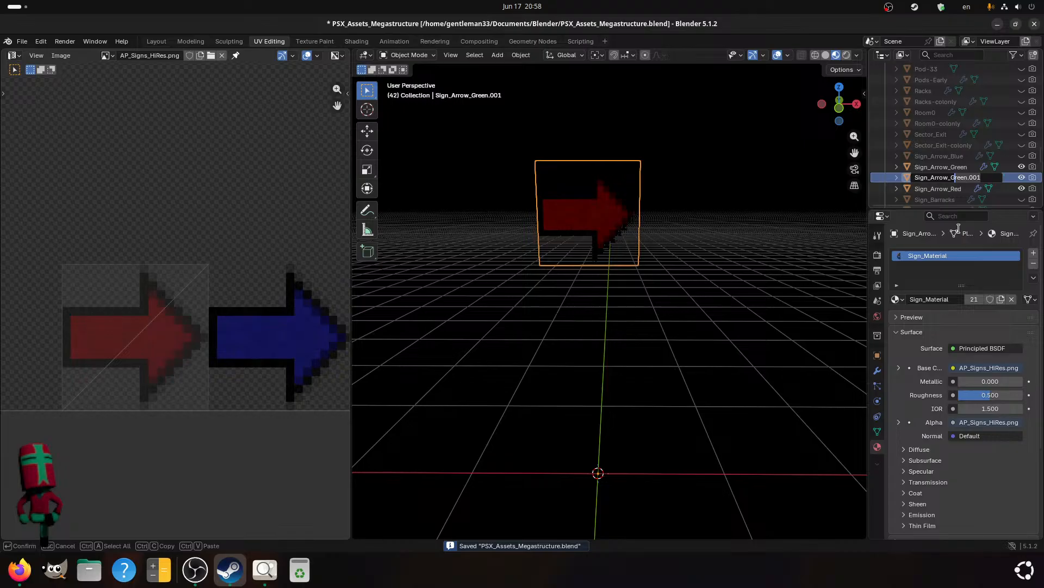
{"action": "key", "text": "BackSpace"}
{"action": "key", "text": "shift+End"}
{"action": "key", "text": "Delete"}
{"action": "type", "text": "Yello"}
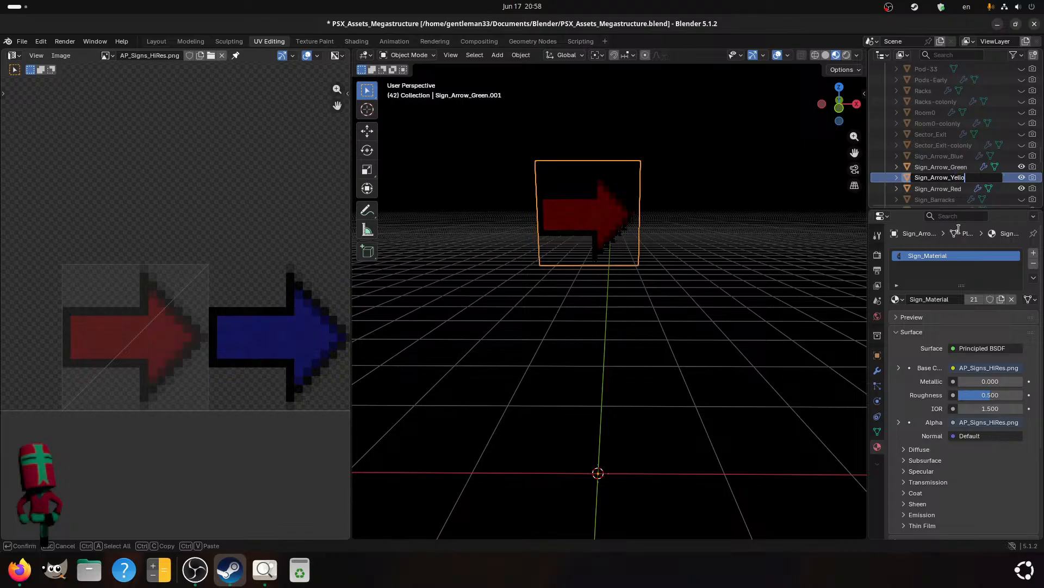
{"action": "type", "text": "w"}
{"action": "key", "text": "Return"}
{"action": "key", "text": "ctrl+s"}
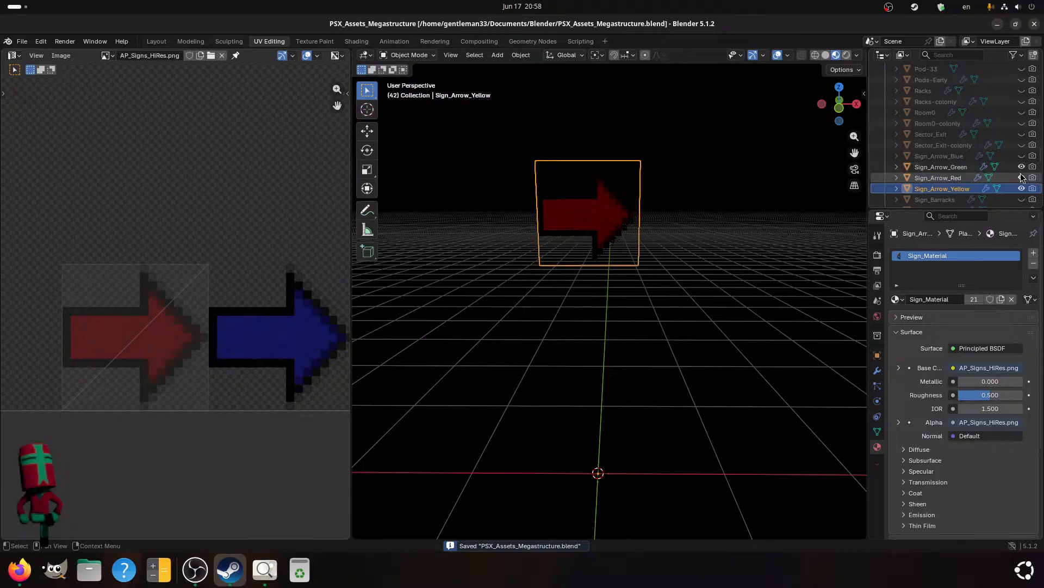
- With only Sign_Arrow_Green visible, move its UV face along X onto the green arrow in the texture
{"action": "left_click", "coordinate": [976, 168]}
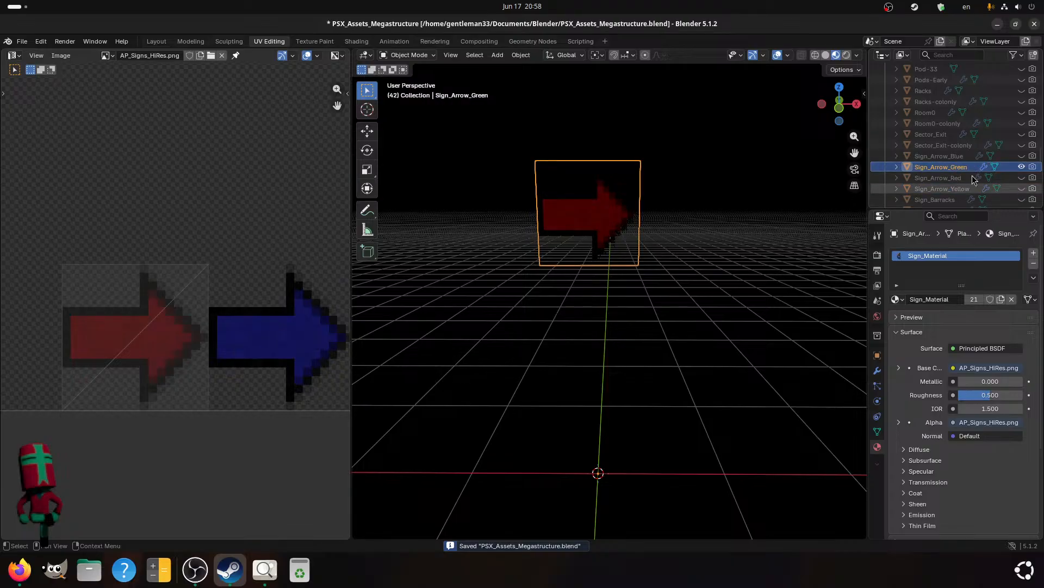
{"action": "key", "text": "Tab"}
{"action": "scroll", "coordinate": [226, 308], "scroll_direction": "down", "scroll_amount": 2}
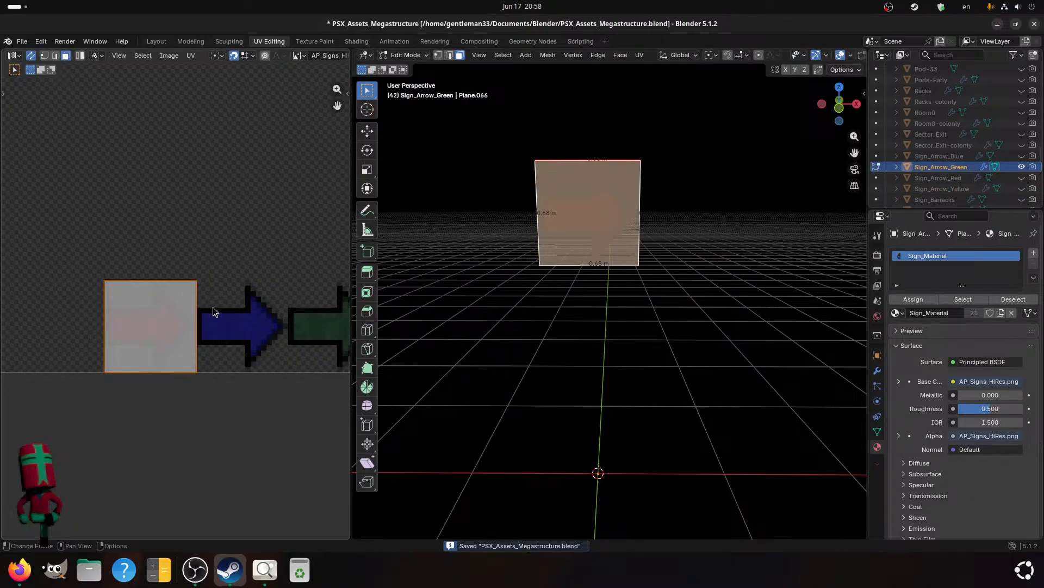
{"action": "middle_click_drag", "start_coordinate": [214, 307], "coordinate": [71, 326]}
{"action": "scroll", "coordinate": [121, 342], "scroll_direction": "up", "scroll_amount": 1}
{"action": "key", "text": "g"}
{"action": "key", "text": "x"}
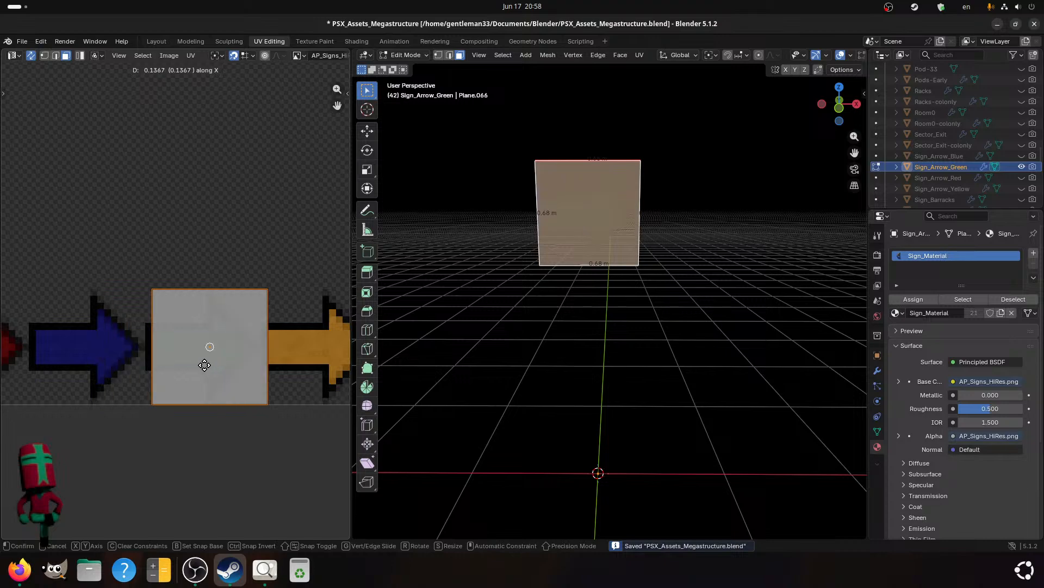
{"action": "left_click", "coordinate": [203, 362]}
{"action": "key", "text": "Tab"}
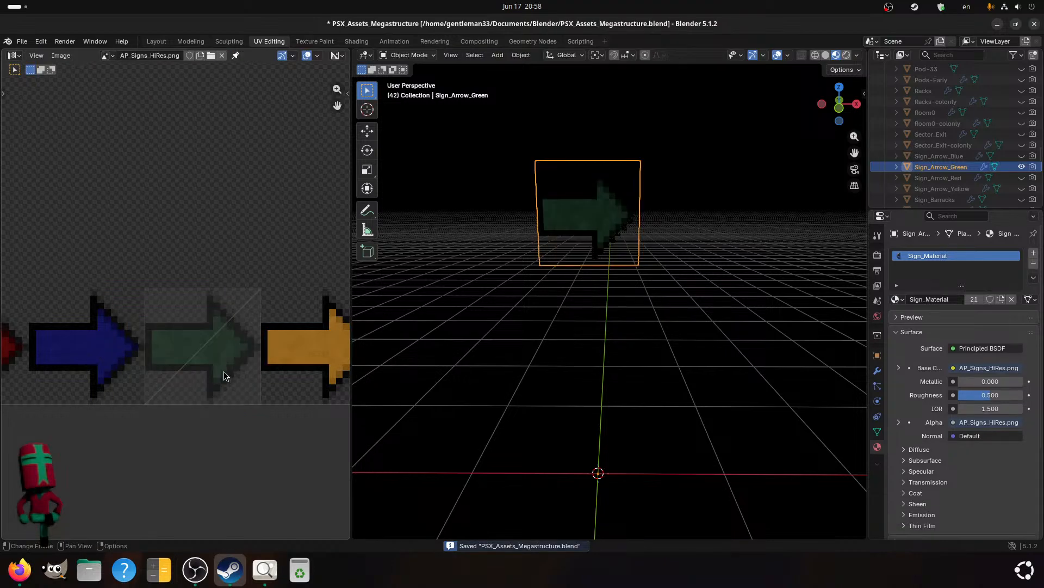
- Hide Sign_Arrow_Green, then show and select Sign_Arrow_Yellow
{"action": "left_click", "coordinate": [1021, 167]}
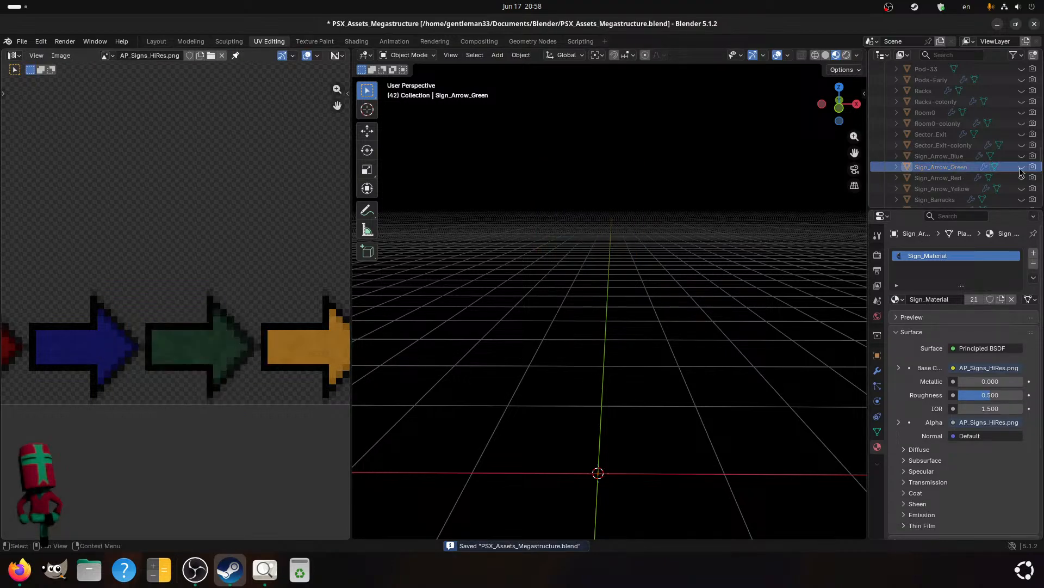
{"action": "left_click", "coordinate": [1021, 189]}
{"action": "left_click", "coordinate": [949, 188]}
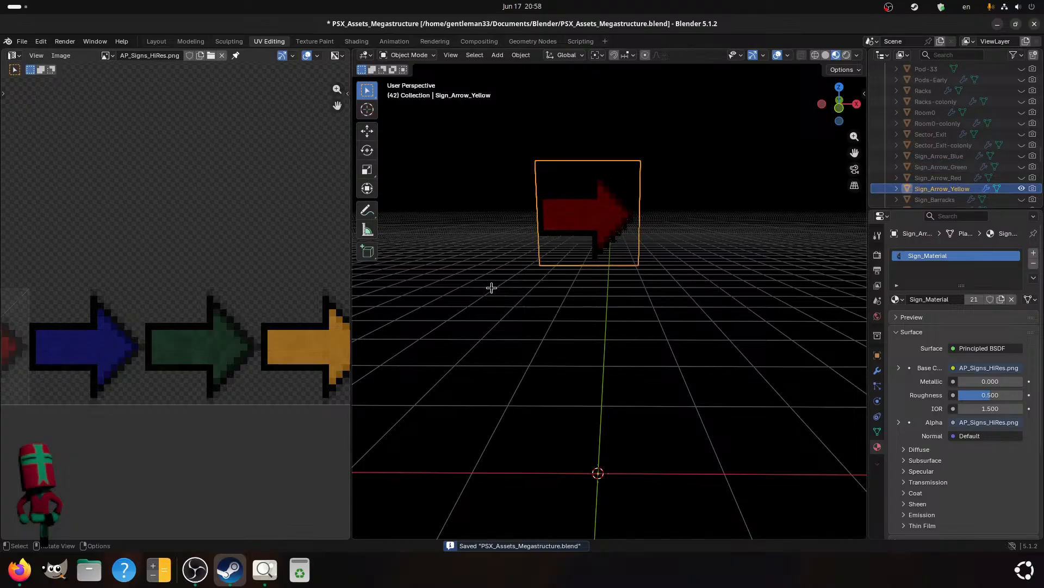
- Move Sign_Arrow_Yellow's UV face about 0.199 m along X onto the yellow arrow and save the file
{"action": "key", "text": "Tab"}
{"action": "key", "text": "ctrl+s"}
{"action": "scroll", "coordinate": [240, 356], "scroll_direction": "up", "scroll_amount": 3}
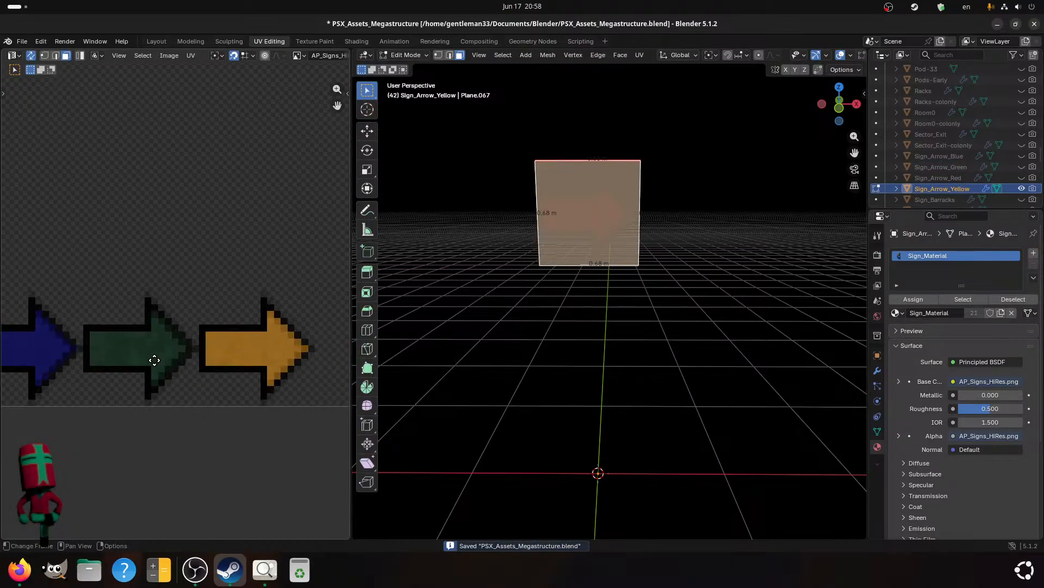
{"action": "middle_click_drag", "start_coordinate": [155, 360], "coordinate": [86, 368]}
{"action": "key", "text": "g"}
{"action": "key", "text": "x"}
{"action": "left_click", "coordinate": [187, 370]}
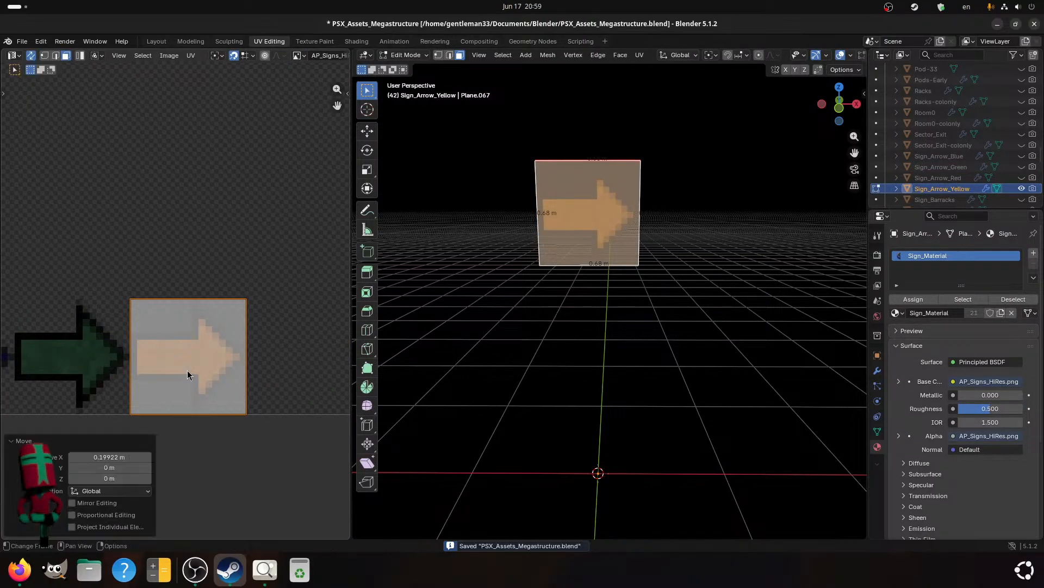
{"action": "key", "text": "ctrl+s"}
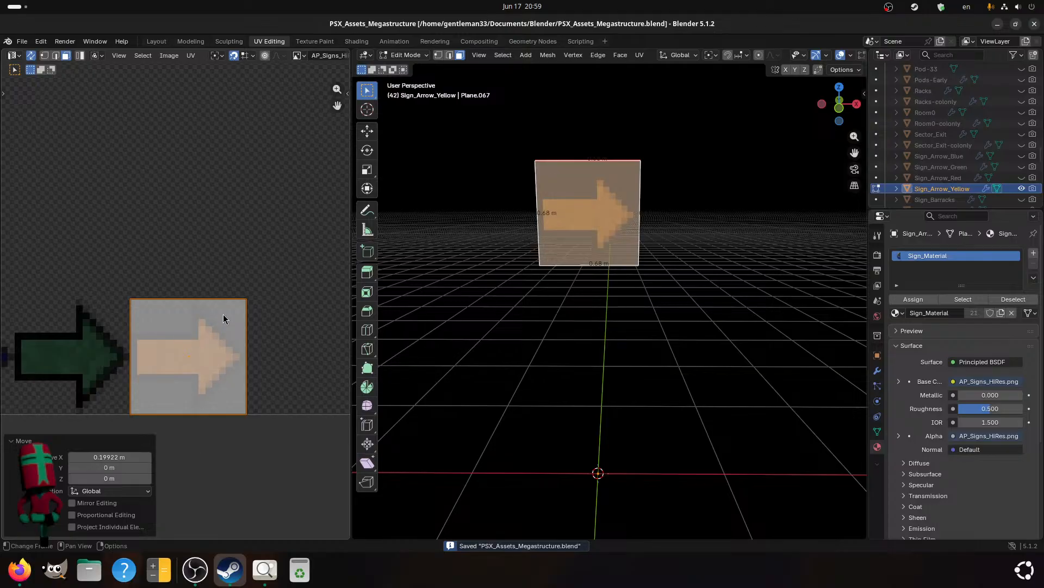
- Examine the yellow arrow plane from several angles and distances to check how its texture sits on the face
{"action": "scroll", "coordinate": [436, 288], "scroll_direction": "up", "scroll_amount": 1}
{"action": "left_click", "coordinate": [501, 254]}
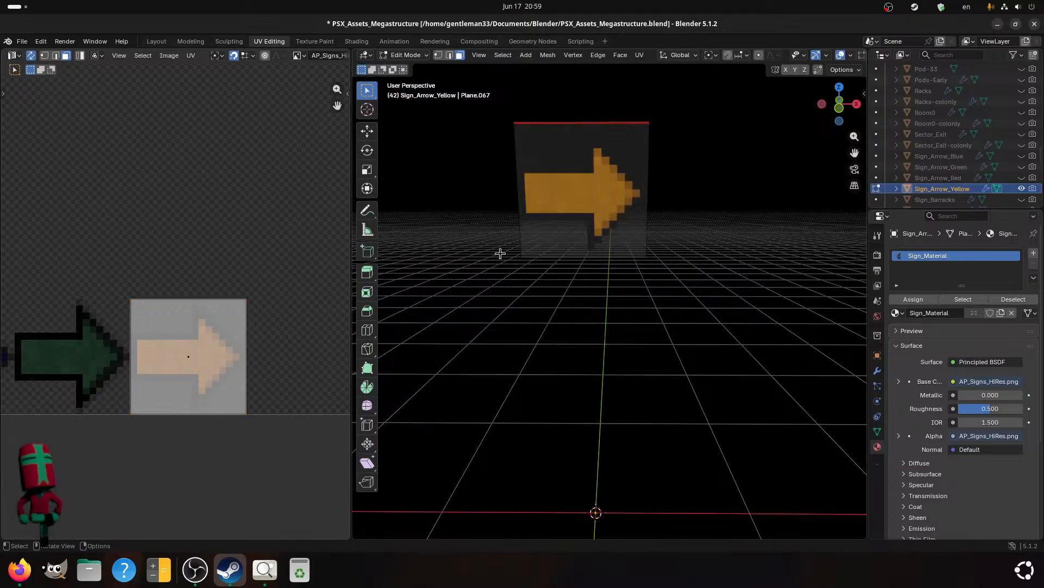
{"action": "middle_click_drag", "start_coordinate": [501, 234], "coordinate": [618, 361], "text": "shift"}
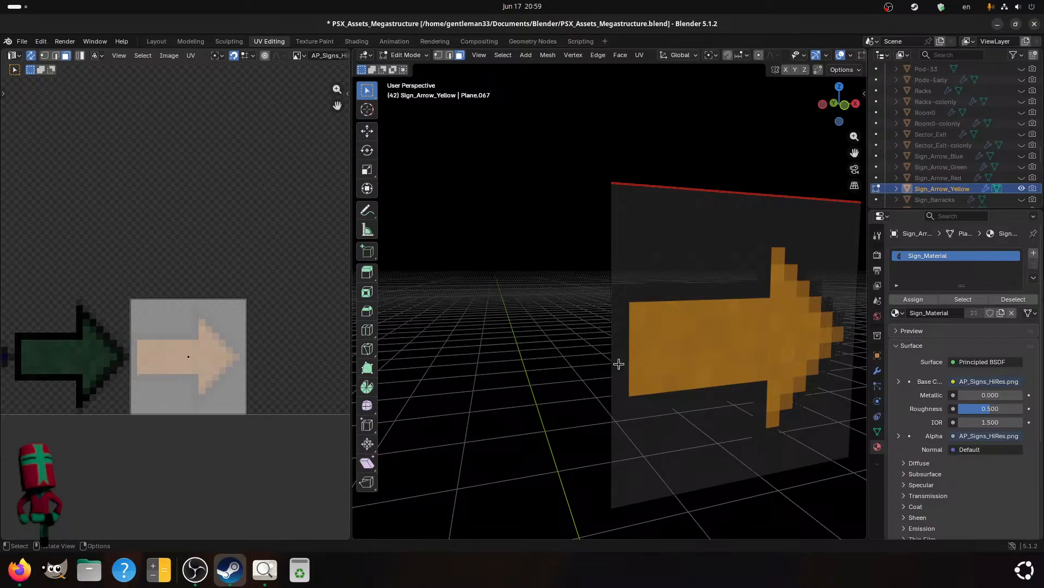
{"action": "key", "text": "ctrl+s"}
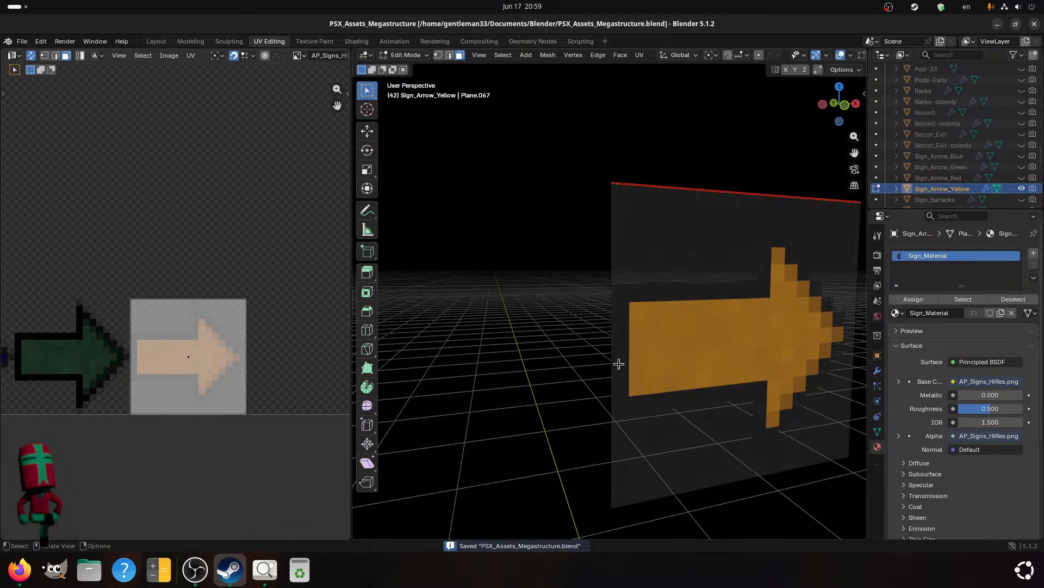
{"action": "scroll", "coordinate": [619, 363], "scroll_direction": "down", "scroll_amount": 5}
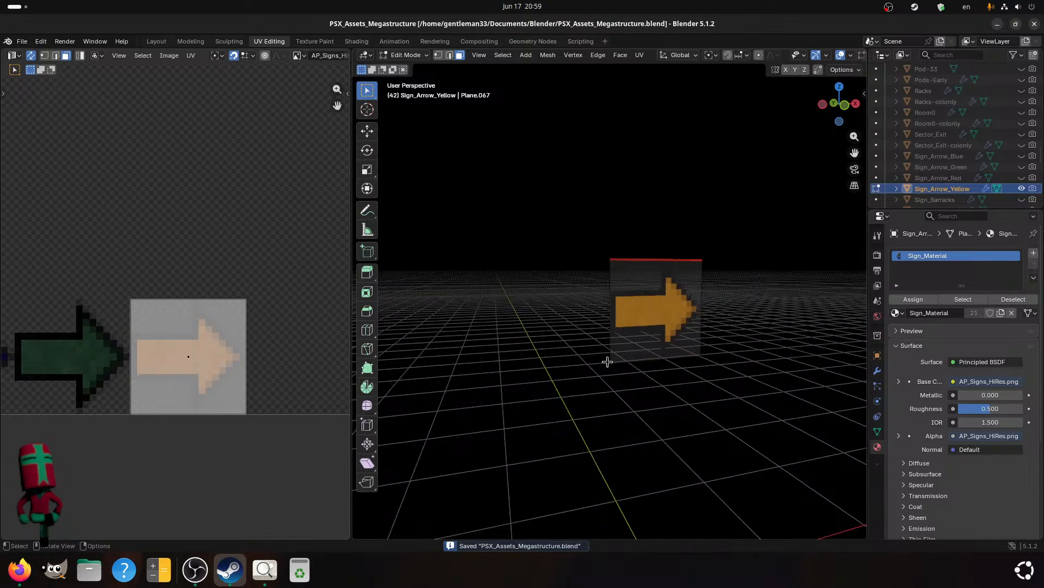
{"action": "scroll", "coordinate": [573, 352], "scroll_direction": "up", "scroll_amount": 5}
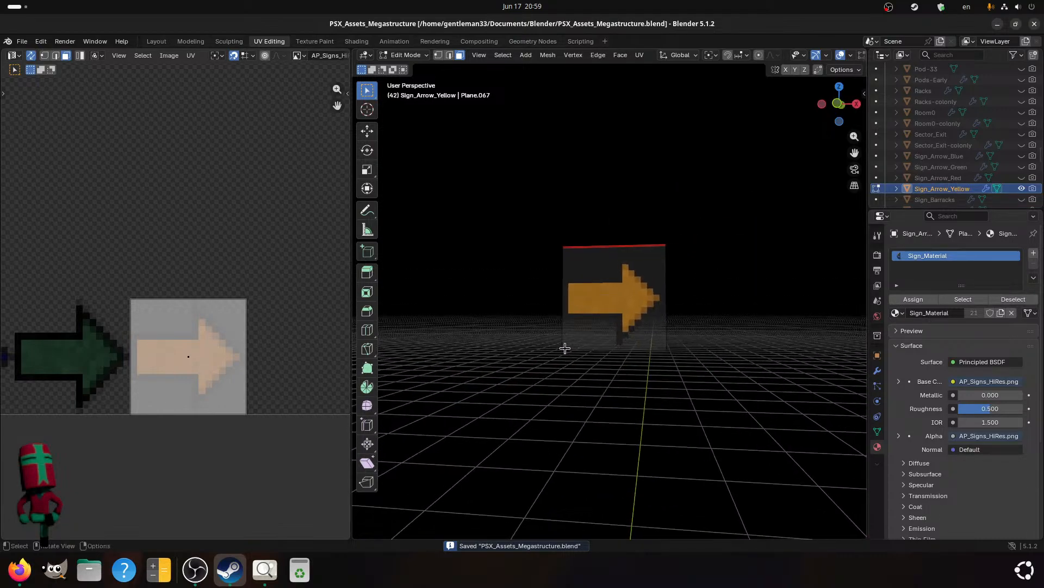
{"action": "middle_click_drag", "start_coordinate": [571, 348], "coordinate": [576, 345]}
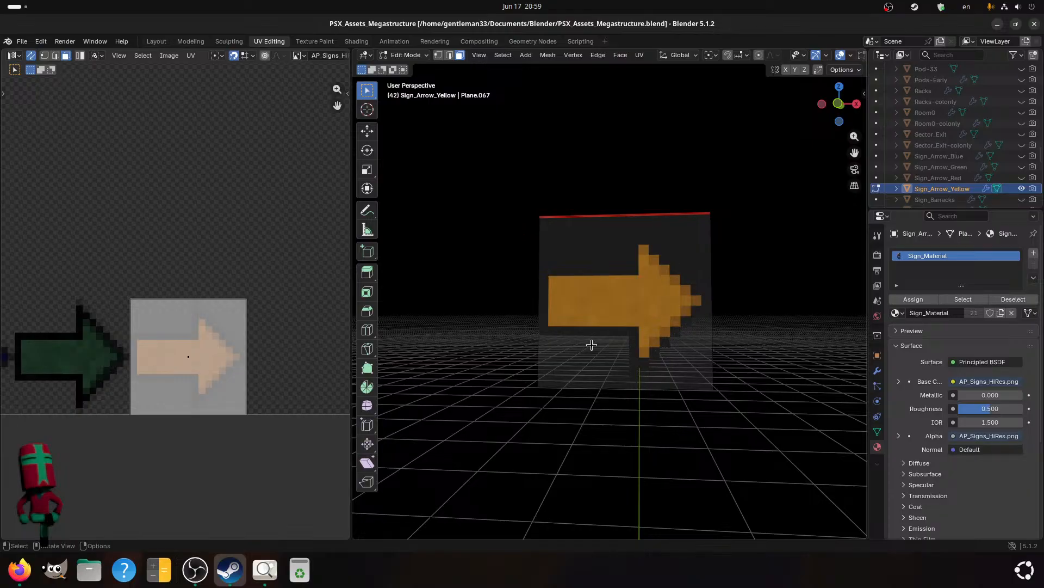
{"action": "scroll", "coordinate": [243, 312], "scroll_direction": "down", "scroll_amount": 2}
{"action": "middle_click_drag", "start_coordinate": [231, 259], "coordinate": [246, 323]}
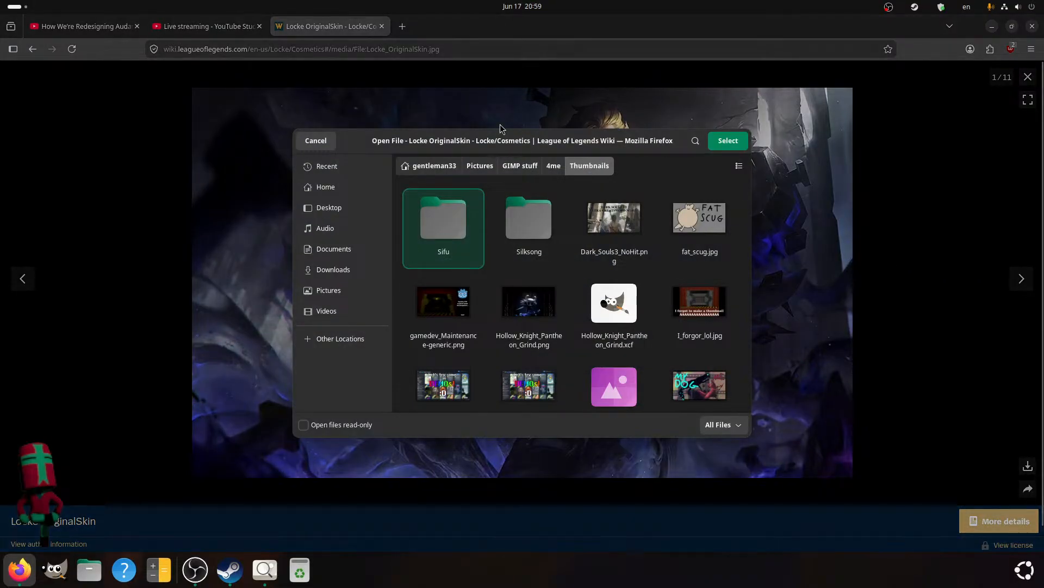
- Cancel the browser's file selection, close the Locke_OriginalSkin.jpg image tab and switch back to Blender
{"action": "left_click", "coordinate": [316, 142]}
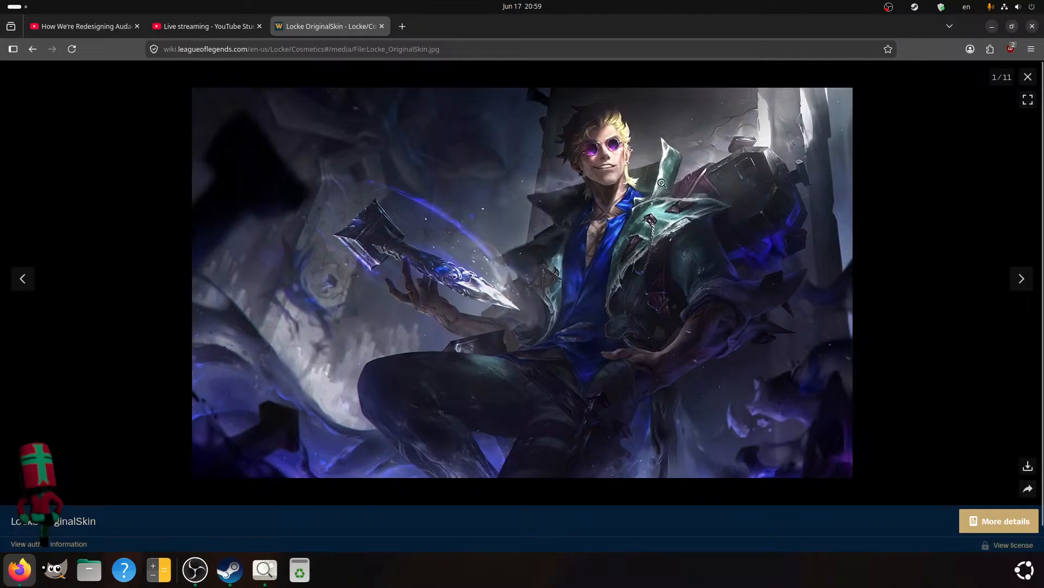
{"action": "left_click", "coordinate": [634, 194]}
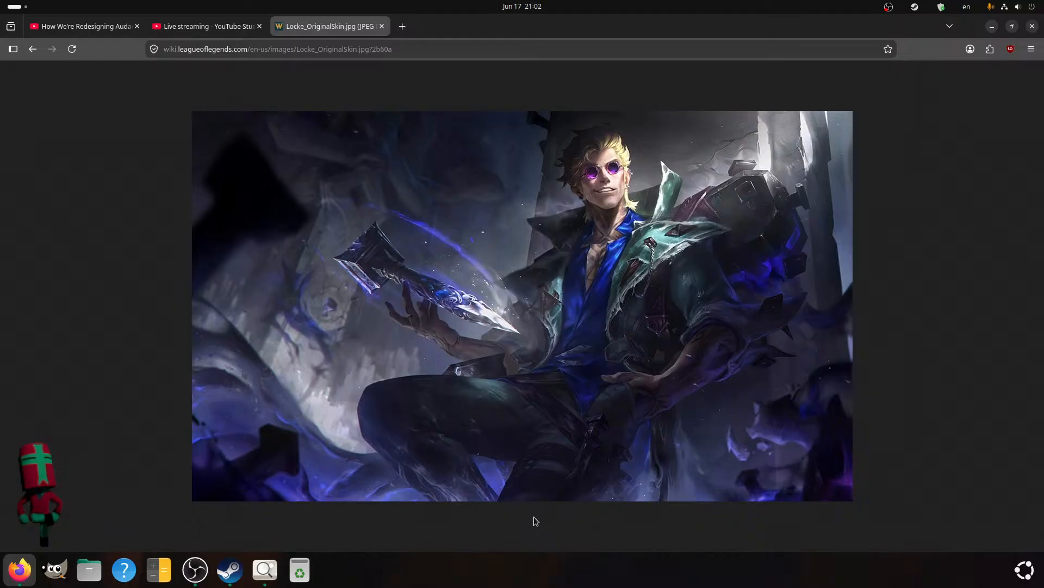
{"action": "left_click", "coordinate": [382, 26]}
{"action": "left_click", "coordinate": [239, 571]}
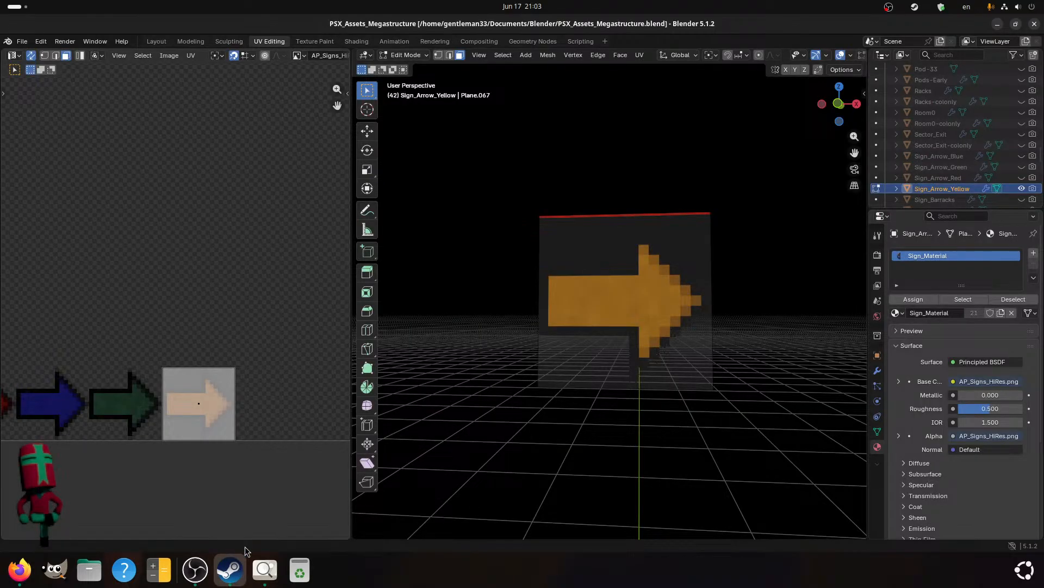
{"action": "key", "text": "a"}
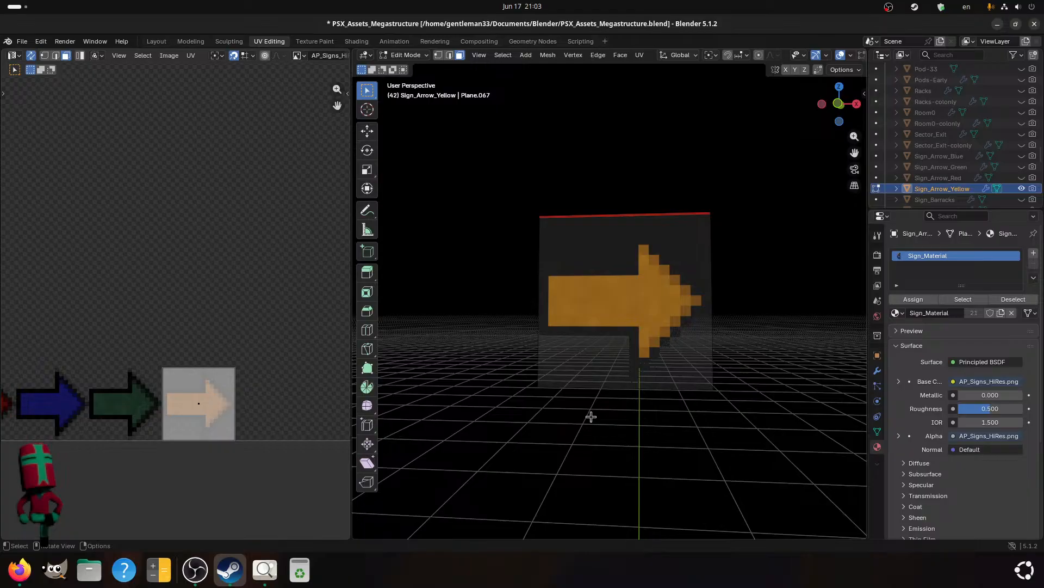
{"action": "key", "text": "ctrl+s"}
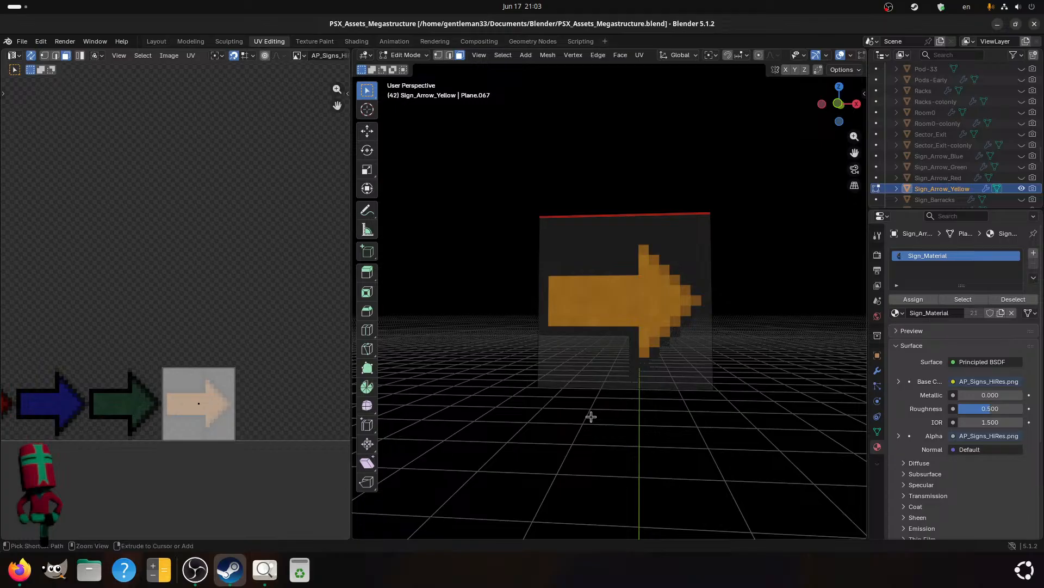
{"action": "key", "text": "ctrl+l"}
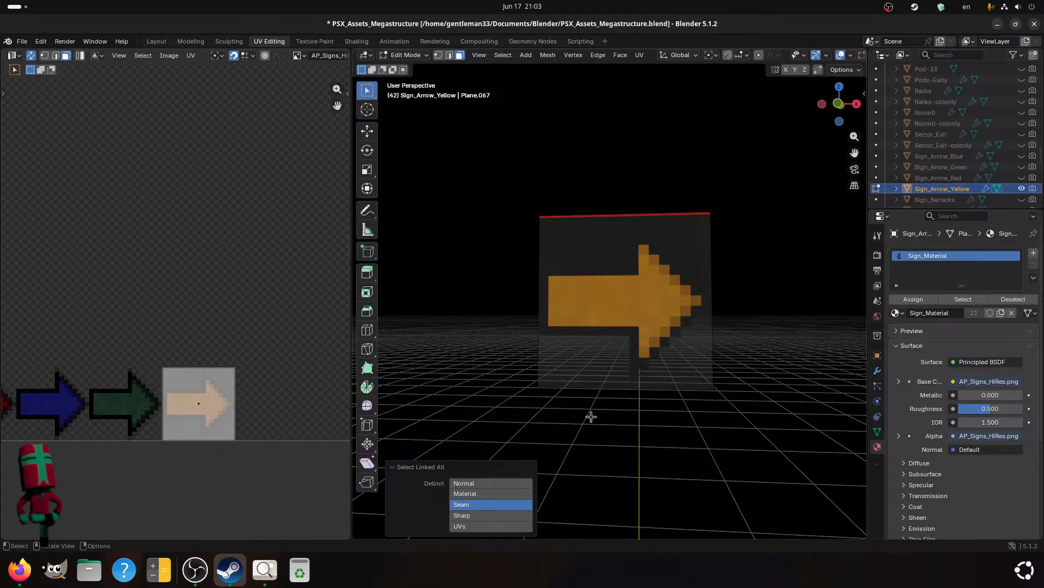
{"action": "middle_click_drag", "start_coordinate": [515, 242], "coordinate": [569, 240]}
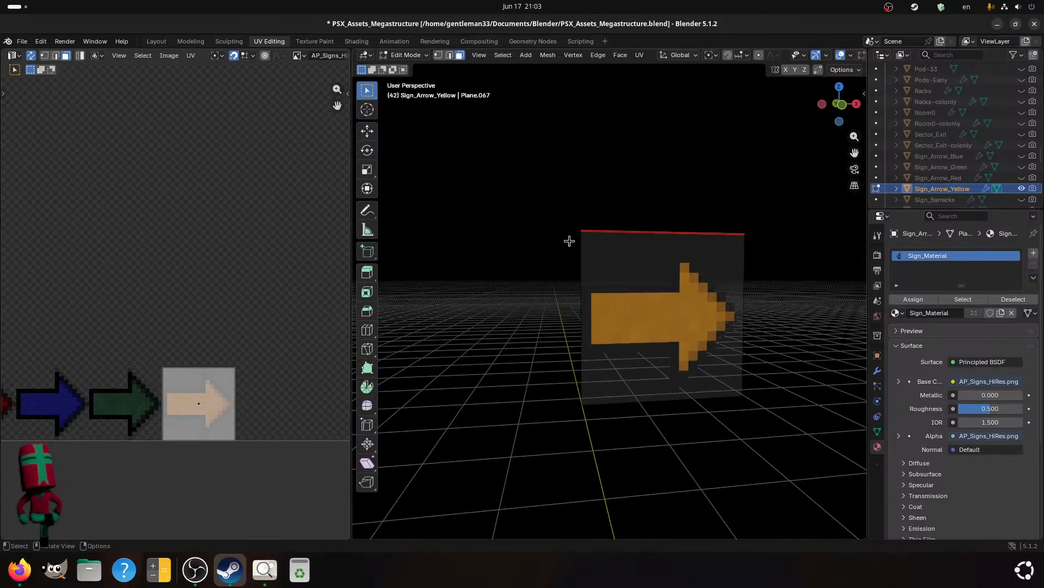
{"action": "middle_click_drag", "start_coordinate": [550, 284], "coordinate": [543, 307]}
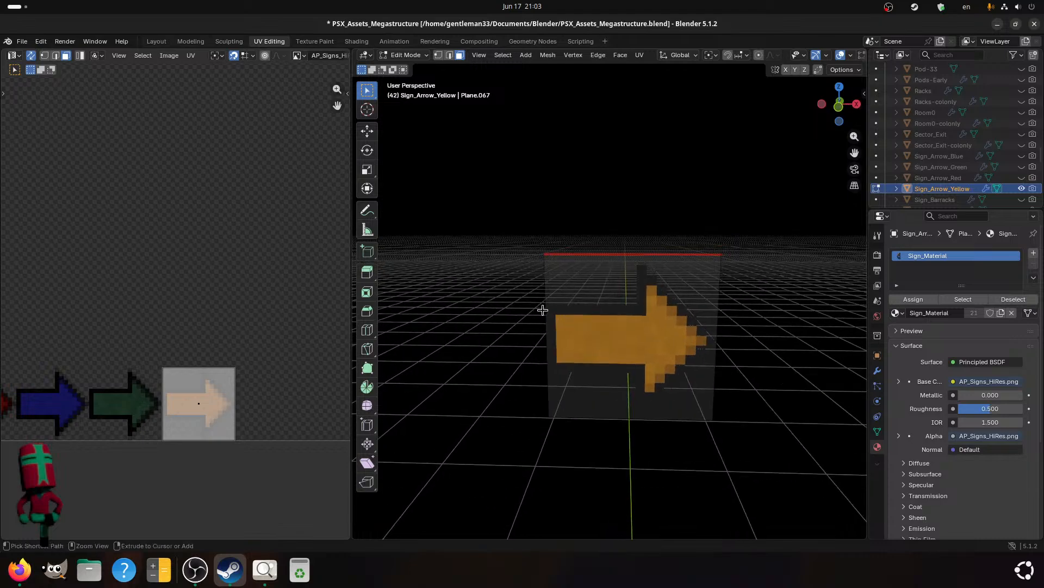
- Switch to the Layout workspace, frame Sign_Arrow_Yellow in the view and save the file
{"action": "key", "text": "ctrl+s"}
{"action": "left_click", "coordinate": [163, 39]}
{"action": "key", "text": "KP_Decimal"}
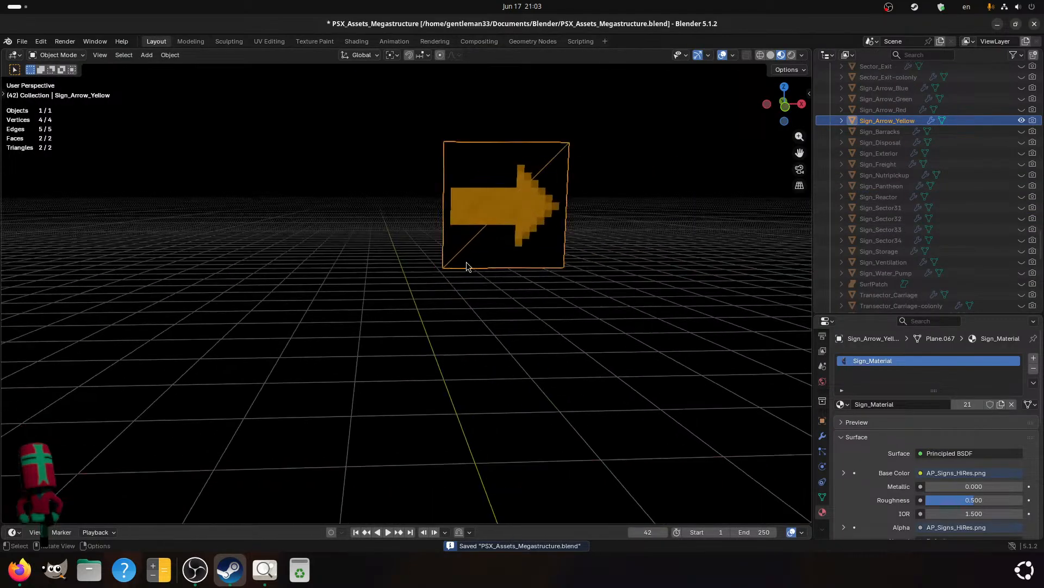
{"action": "middle_click_drag", "start_coordinate": [446, 266], "coordinate": [436, 283], "text": "shift"}
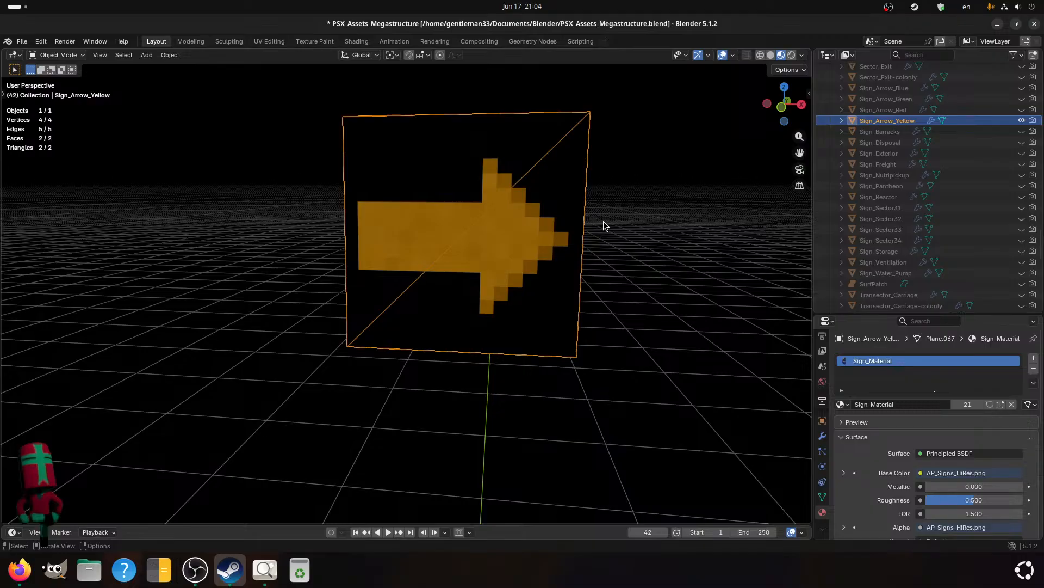
{"action": "key", "text": "ctrl+s"}
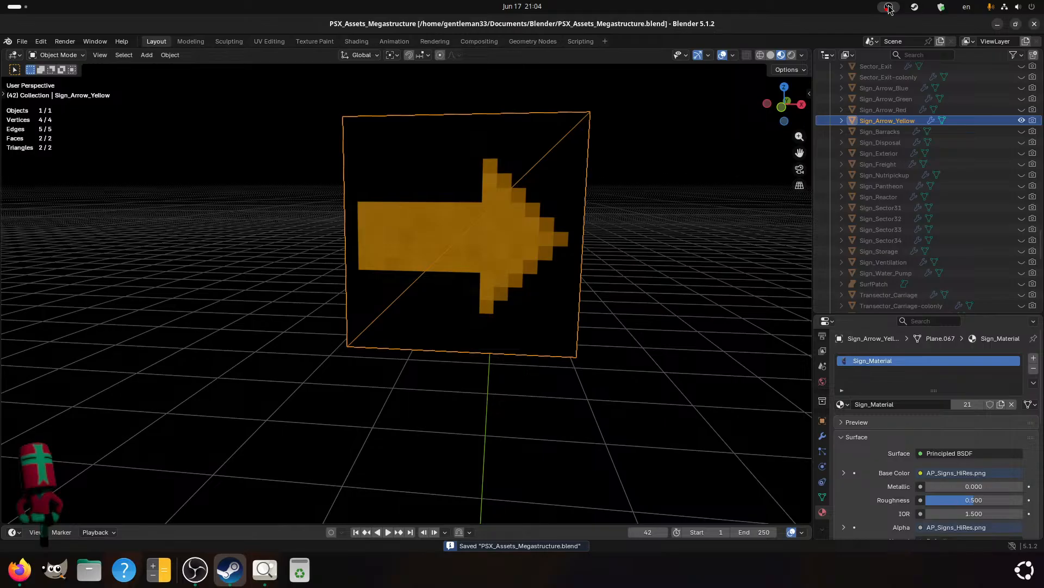
- Unhide all sign objects from Sign_Arrow_Blue to Sign_Water_Pump and check how the arrow and text planes line up
{"action": "left_click", "coordinate": [1022, 120]}
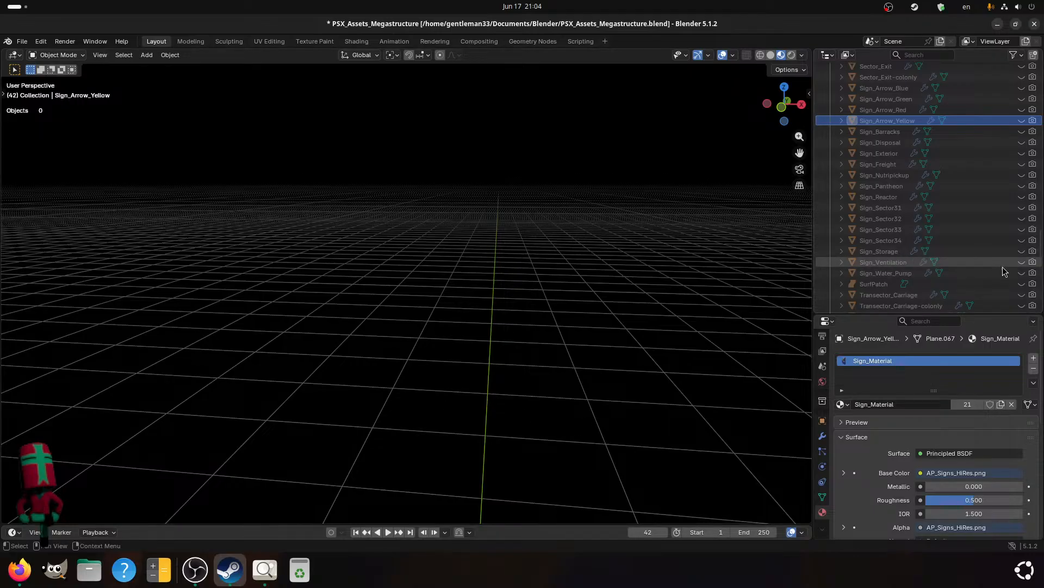
{"action": "left_click_drag", "start_coordinate": [1022, 273], "coordinate": [1022, 87]}
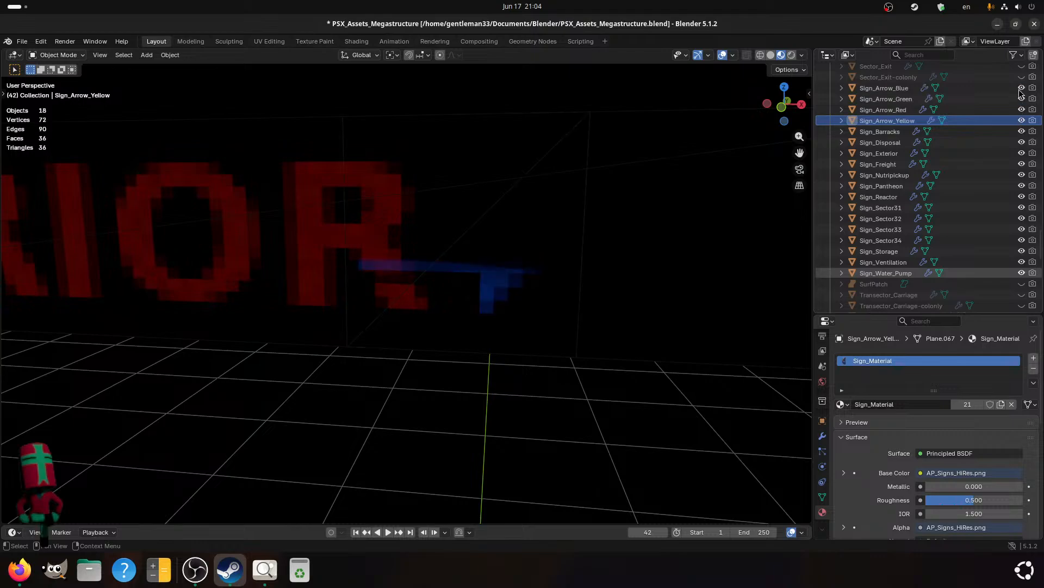
{"action": "left_click", "coordinate": [884, 88]}
{"action": "scroll", "coordinate": [328, 272], "scroll_direction": "down", "scroll_amount": 3}
{"action": "middle_click_drag", "start_coordinate": [328, 272], "coordinate": [336, 318]}
{"action": "left_click", "coordinate": [336, 318]}
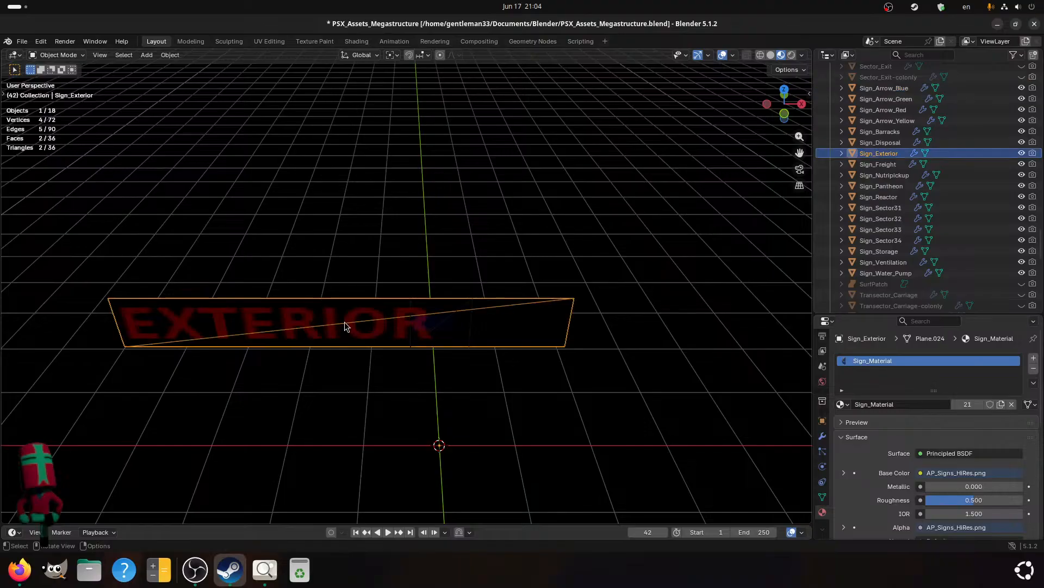
{"action": "scroll", "coordinate": [345, 322], "scroll_direction": "up", "scroll_amount": 4}
{"action": "scroll", "coordinate": [345, 322], "scroll_direction": "down", "scroll_amount": 5}
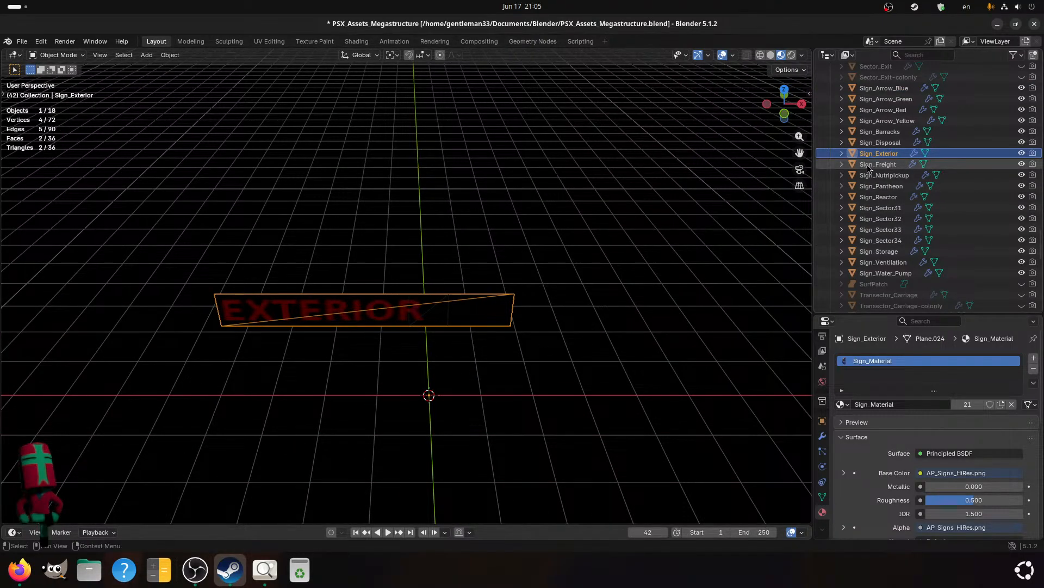
- Move the faces of all signs from Sign_Barracks to Sign_Water_Pump together about 1.12 m along X in Edit Mode and save the file
{"action": "left_click", "coordinate": [880, 132]}
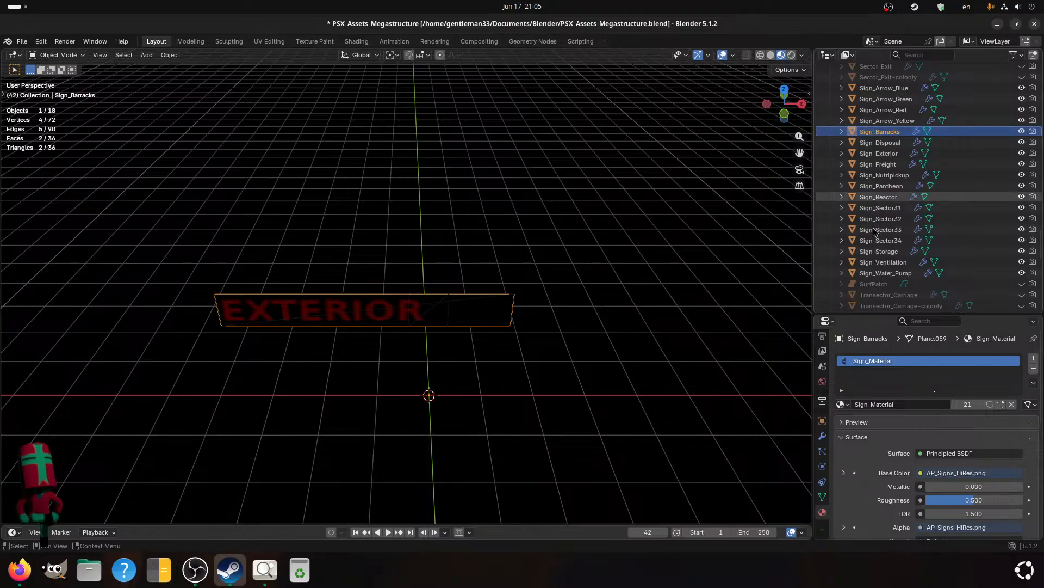
{"action": "left_click", "coordinate": [879, 273], "text": "shift"}
{"action": "scroll", "coordinate": [629, 210], "scroll_direction": "up", "scroll_amount": 1}
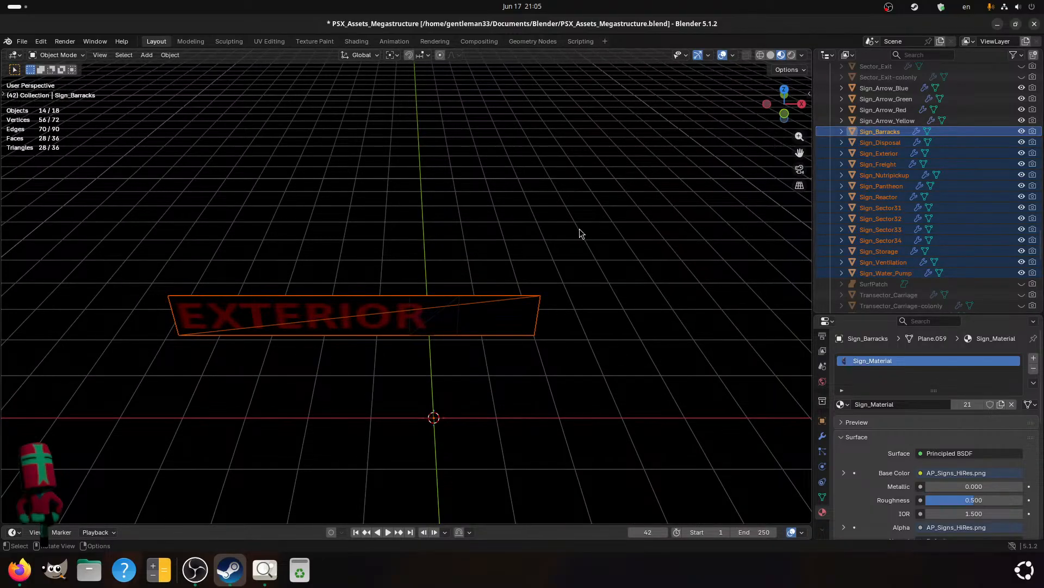
{"action": "key", "text": "Tab"}
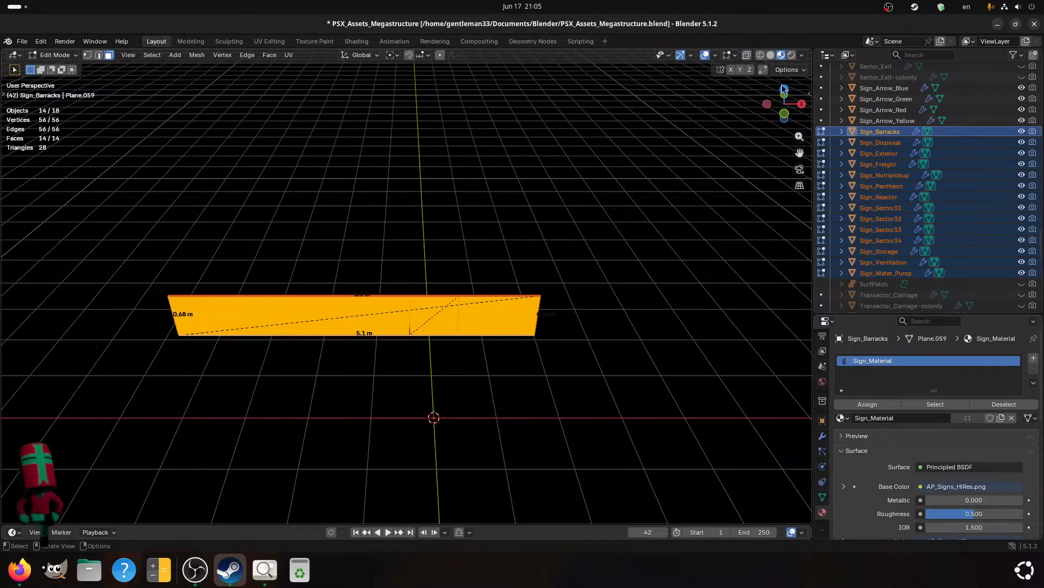
{"action": "left_click", "coordinate": [784, 89]}
{"action": "scroll", "coordinate": [520, 305], "scroll_direction": "up", "scroll_amount": 2}
{"action": "middle_click_drag", "start_coordinate": [515, 342], "coordinate": [459, 177], "text": "shift"}
{"action": "scroll", "coordinate": [394, 253], "scroll_direction": "up", "scroll_amount": 2}
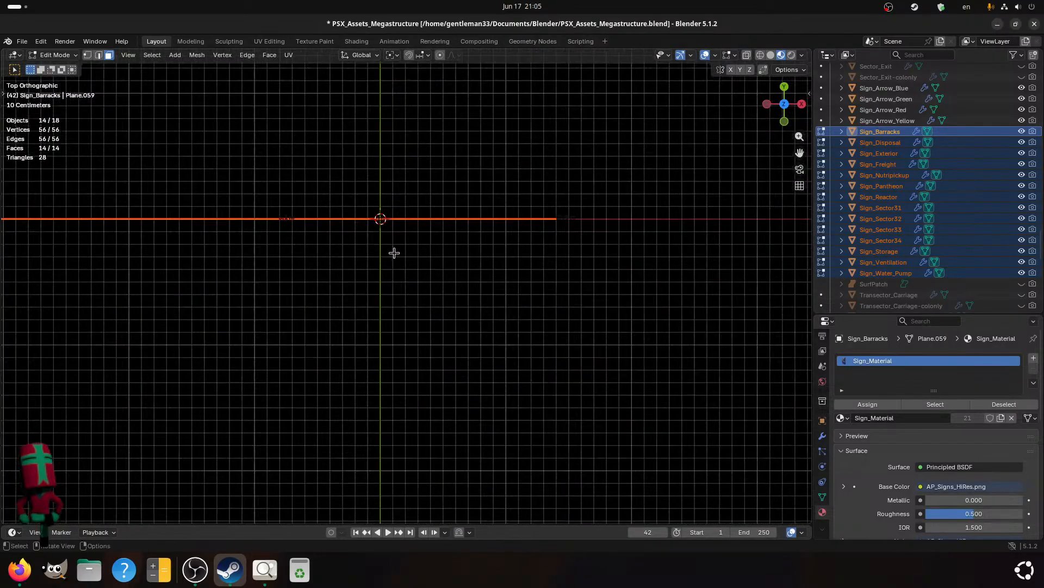
{"action": "key", "text": "g"}
{"action": "key", "text": "x"}
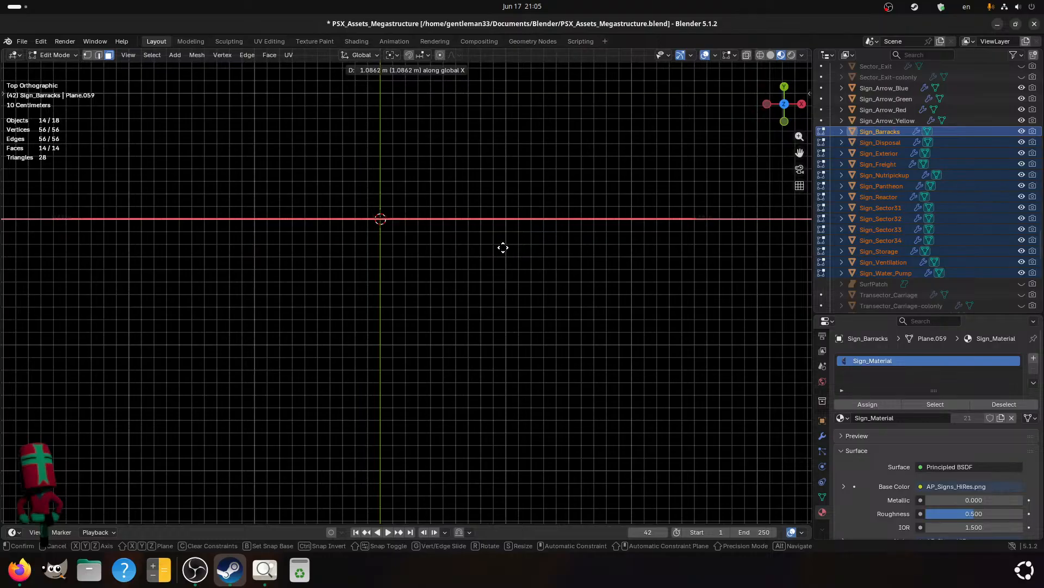
{"action": "left_click", "coordinate": [502, 248]}
{"action": "middle_click_drag", "start_coordinate": [501, 248], "coordinate": [492, 188]}
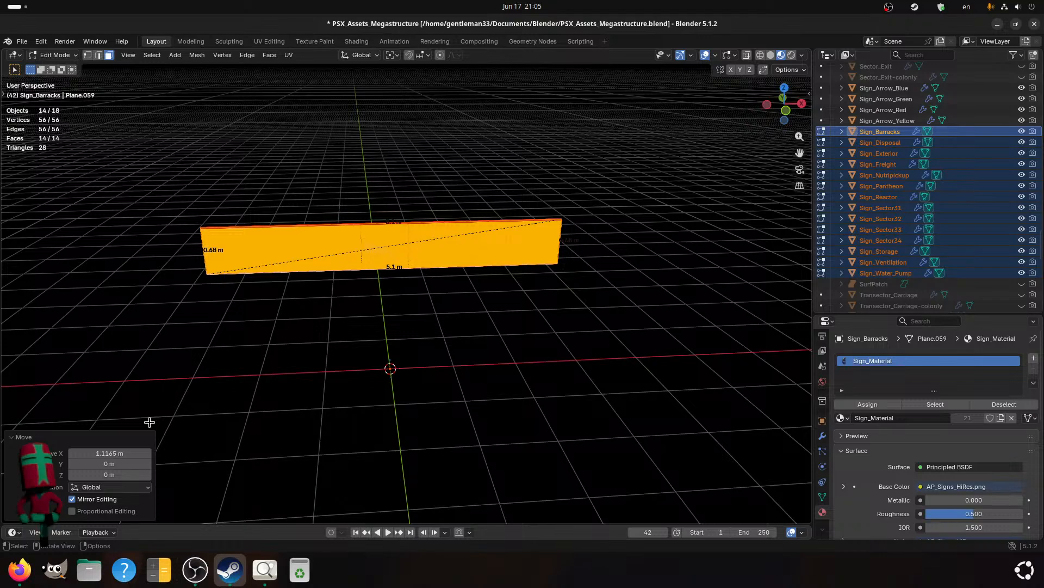
{"action": "key", "text": "ctrl+s"}
{"action": "key", "text": "Tab"}
- Select Sign_Arrow_Blue on its own and save the file
{"action": "middle_click_drag", "start_coordinate": [354, 349], "coordinate": [385, 358]}
{"action": "left_click", "coordinate": [884, 89]}
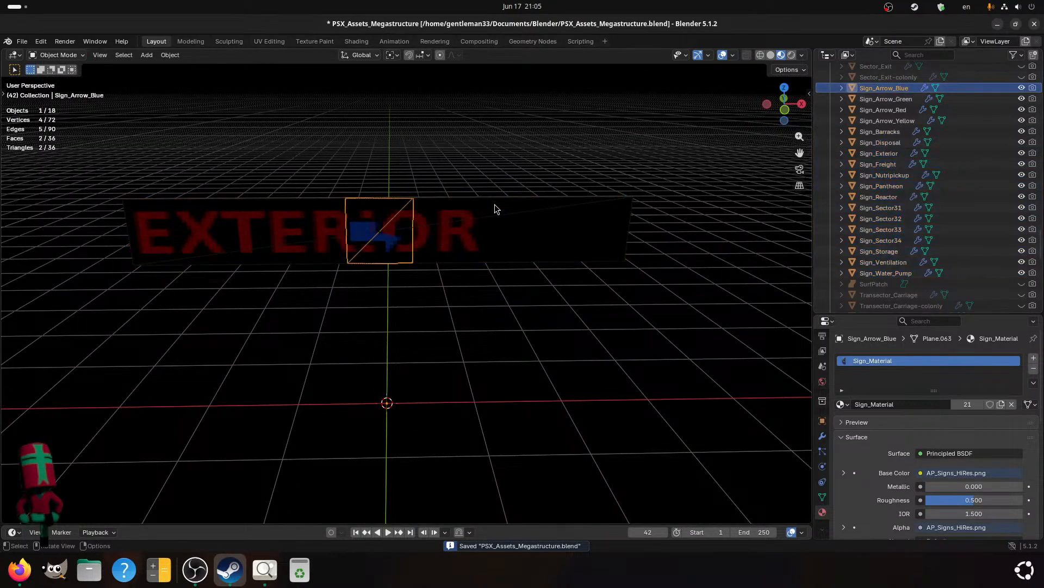
{"action": "middle_click_drag", "start_coordinate": [492, 237], "coordinate": [518, 250], "text": "shift"}
{"action": "scroll", "coordinate": [518, 249], "scroll_direction": "up", "scroll_amount": 1}
{"action": "key", "text": "ctrl+s"}
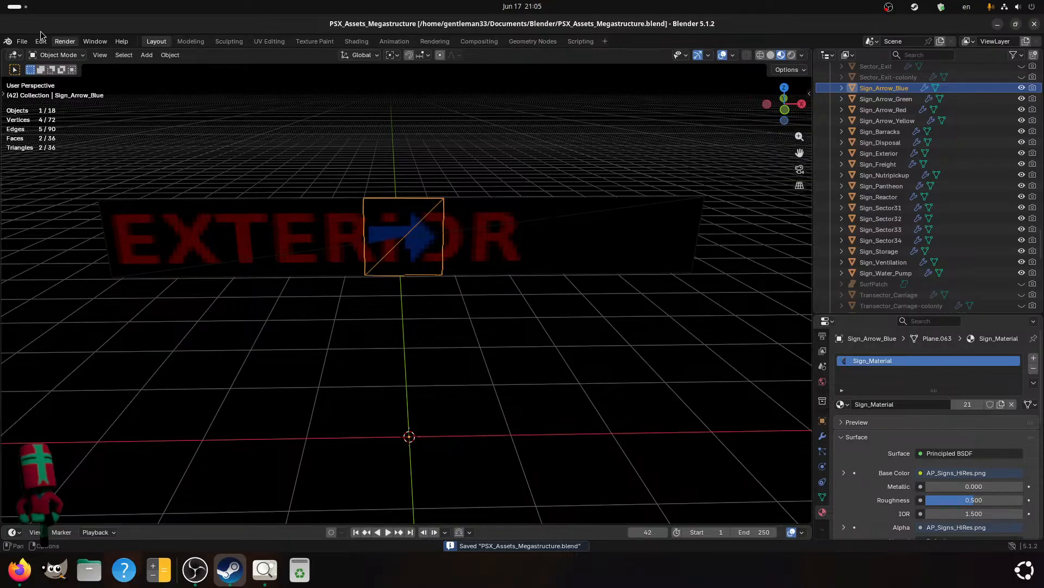
- Start a glTF 2.0 export and open the Models/PSX/MegaStructure folder as its destination
{"action": "left_click", "coordinate": [22, 42]}
{"action": "mouse_move", "coordinate": [82, 206]}
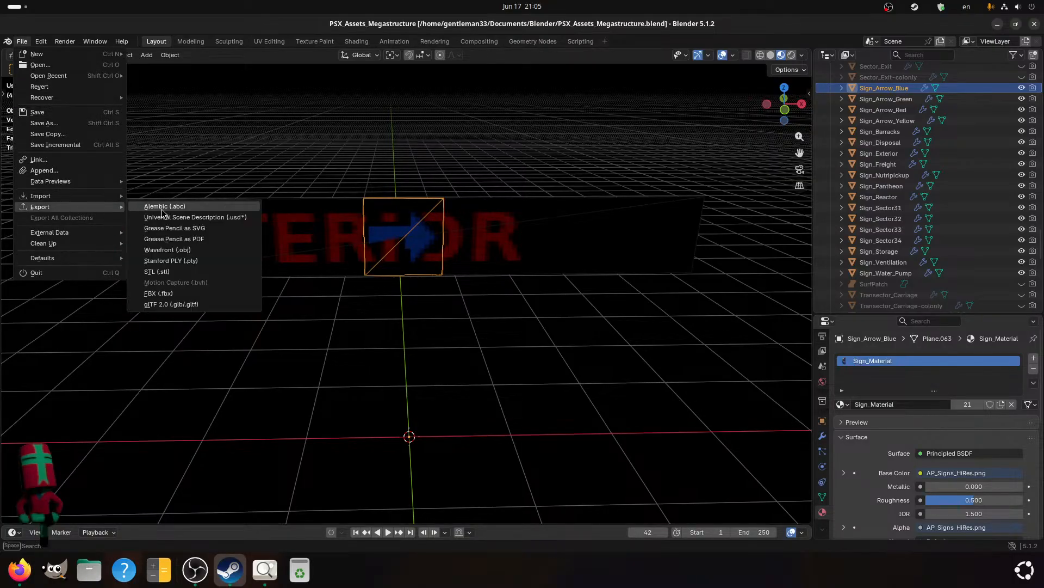
{"action": "left_click", "coordinate": [177, 309]}
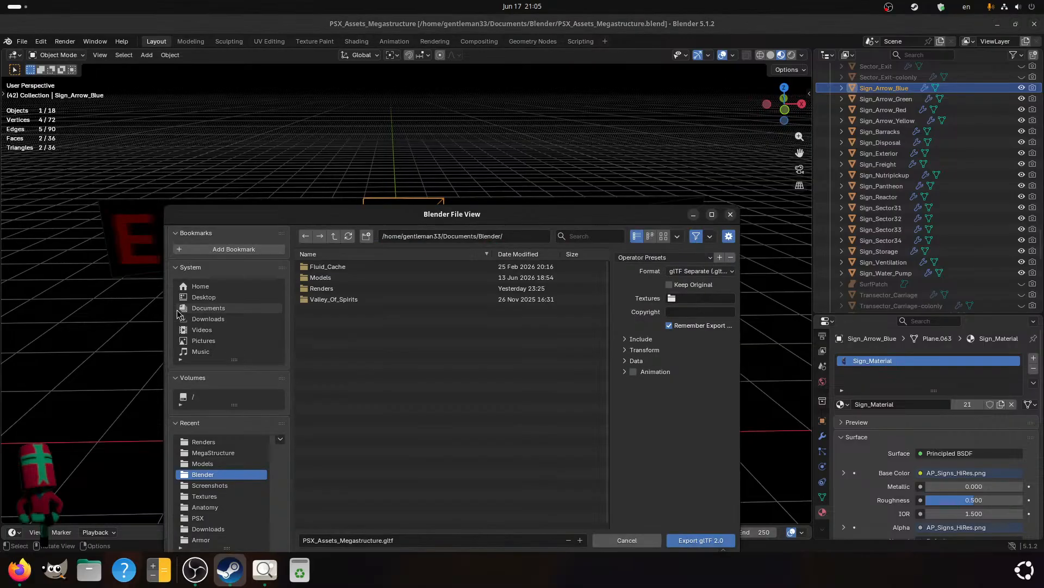
{"action": "double_click", "coordinate": [333, 279]}
{"action": "double_click", "coordinate": [341, 266]}
{"action": "double_click", "coordinate": [340, 267]}
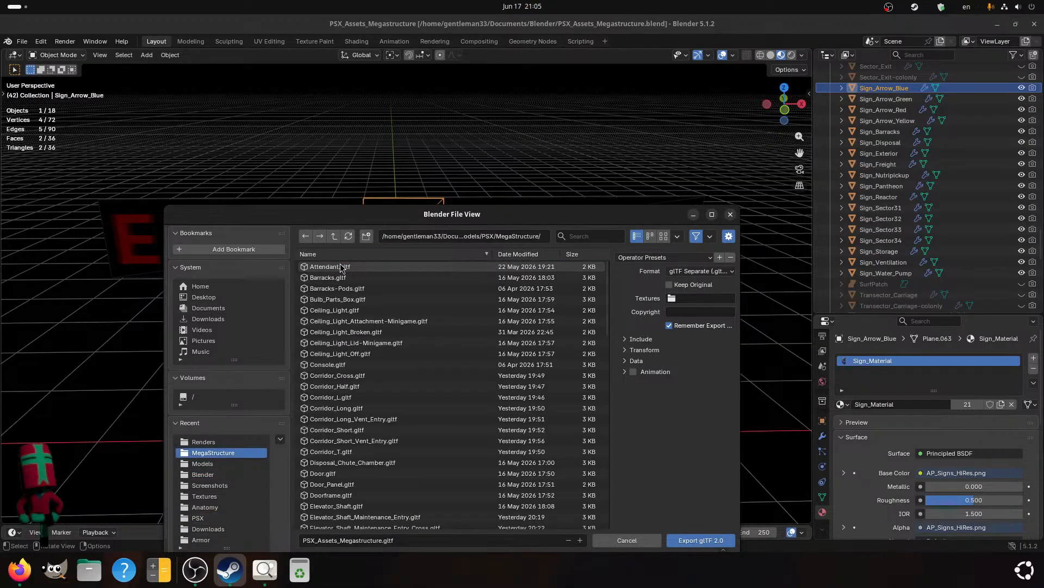
- Name the export Sign_Arrow_Blue.gltf, run it and save the Blender file
{"action": "left_click", "coordinate": [346, 540]}
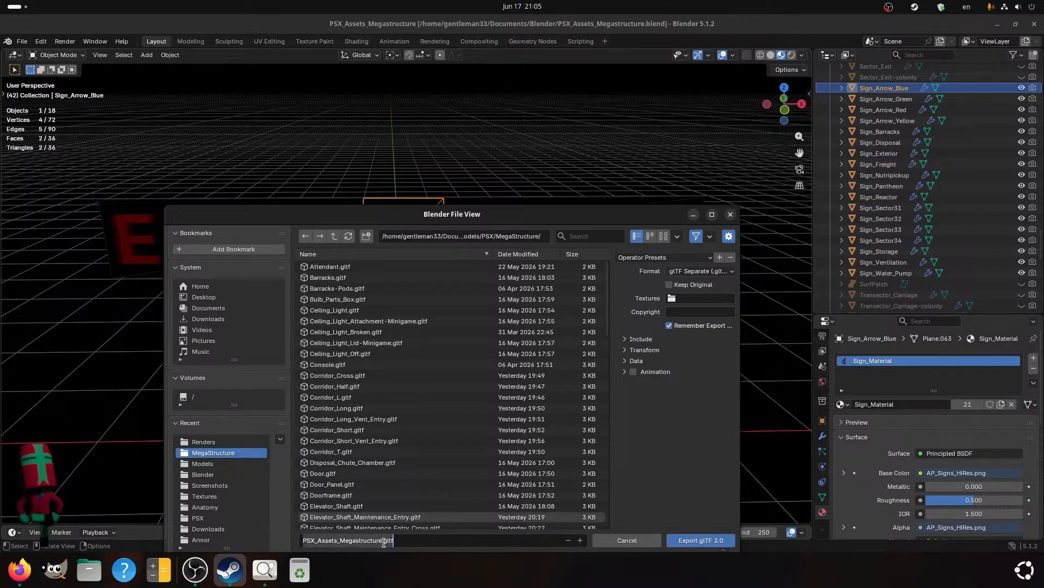
{"action": "left_click_drag", "start_coordinate": [384, 540], "coordinate": [295, 538]}
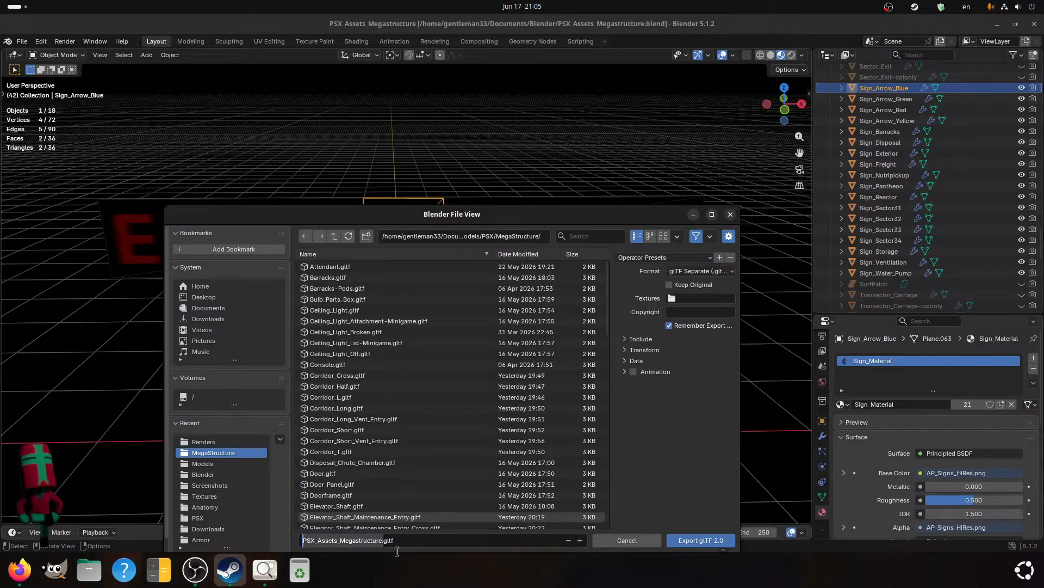
{"action": "type", "text": "Sign_A"}
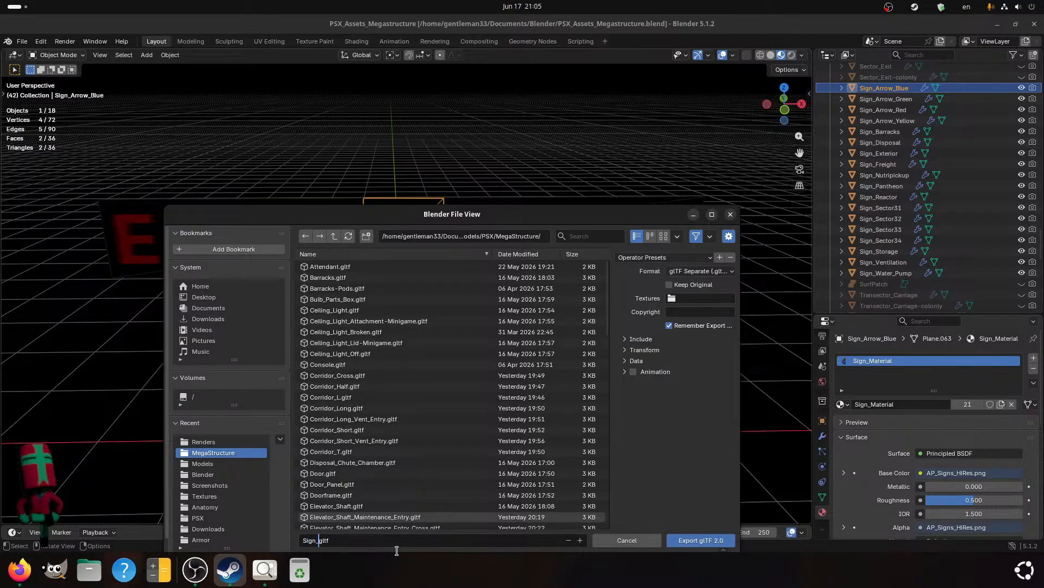
{"action": "type", "text": "rrow_Blue."}
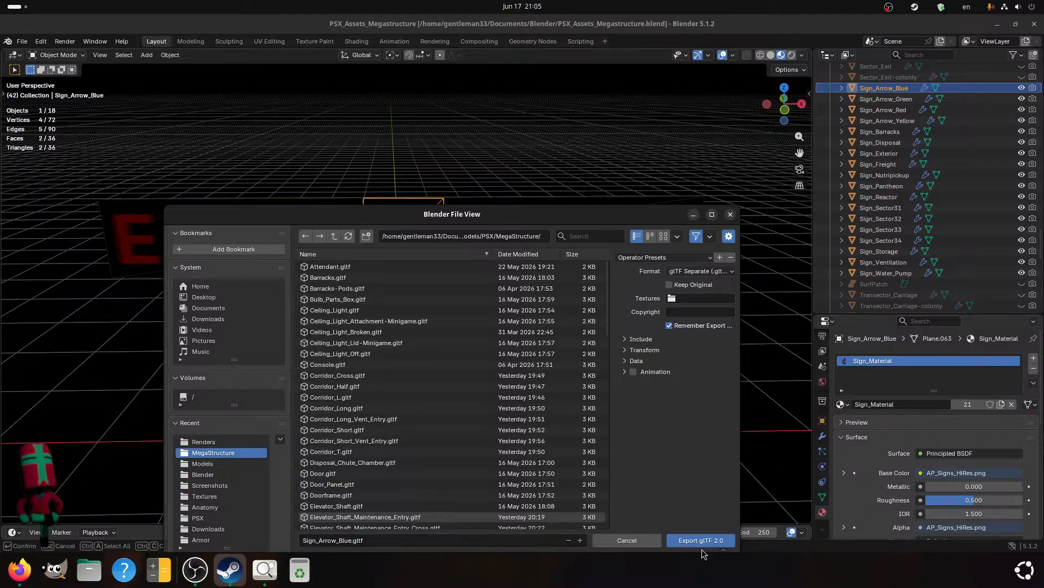
{"action": "left_click", "coordinate": [696, 535]}
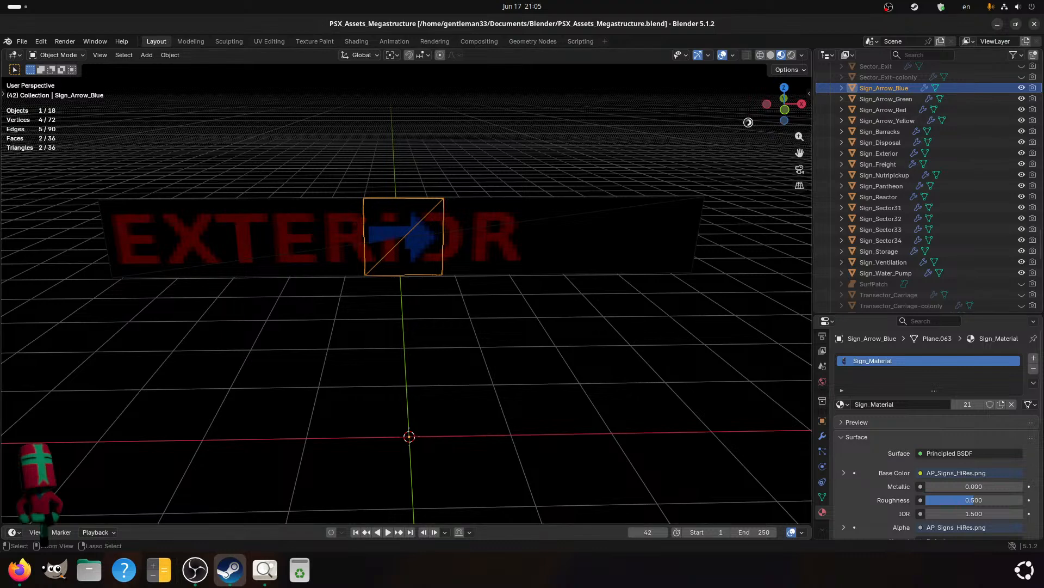
{"action": "key", "text": "ctrl+s"}
- Export Sign_Arrow_Green as Sign_Arrow_Green.gltf in glTF 2.0 format to the MegaStructure folder
{"action": "left_click", "coordinate": [894, 101]}
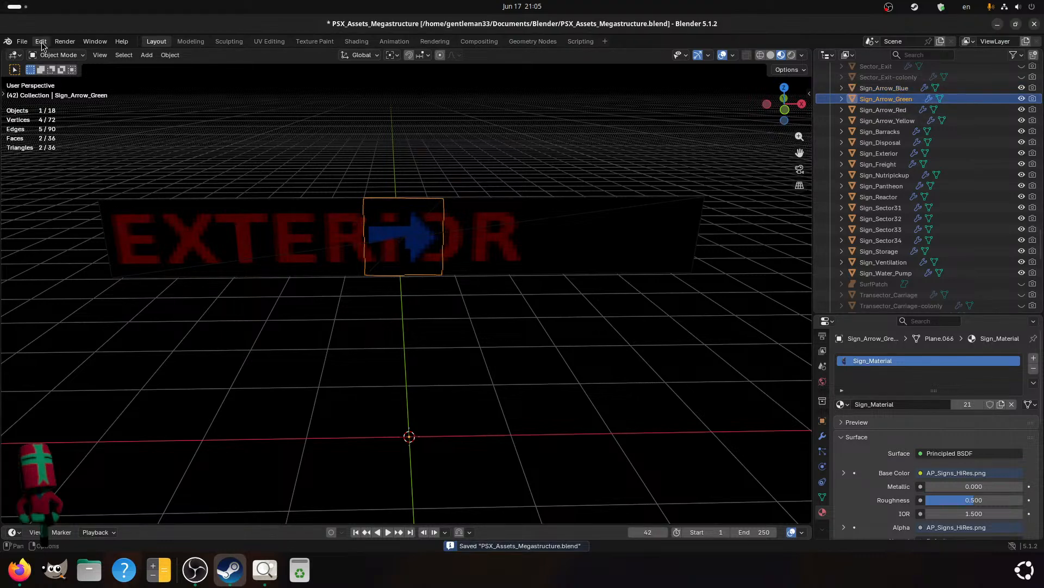
{"action": "left_click", "coordinate": [22, 41]}
{"action": "mouse_move", "coordinate": [71, 207]}
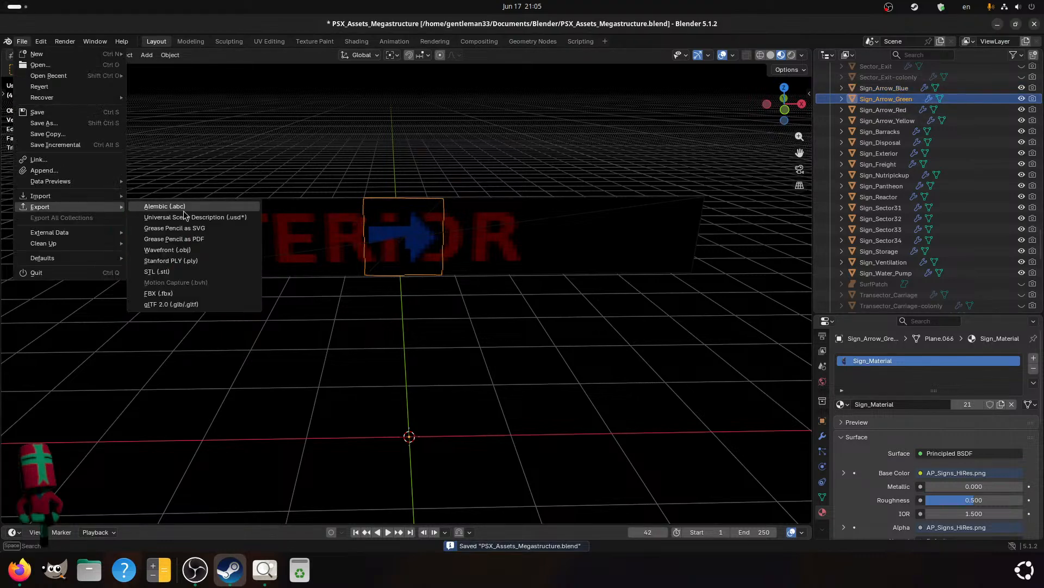
{"action": "left_click", "coordinate": [208, 306]}
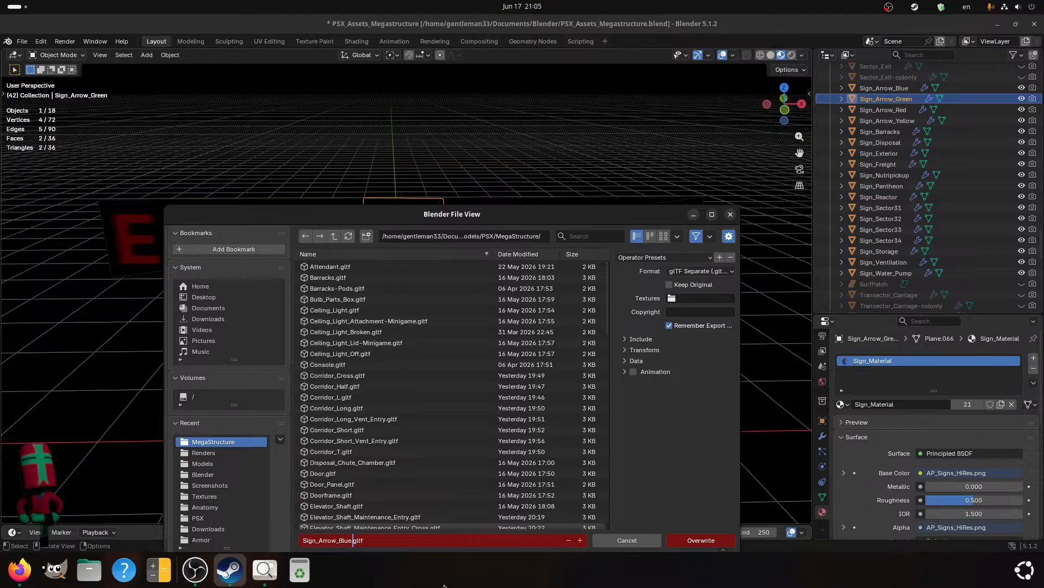
{"action": "key", "text": "BackSpace"}
{"action": "key", "text": "BackSpace"}
{"action": "key", "text": "BackSpace"}
{"action": "key", "text": "BackSpace"}
{"action": "type", "text": "Green"}
{"action": "left_click", "coordinate": [668, 461]}
{"action": "left_click", "coordinate": [691, 540]}
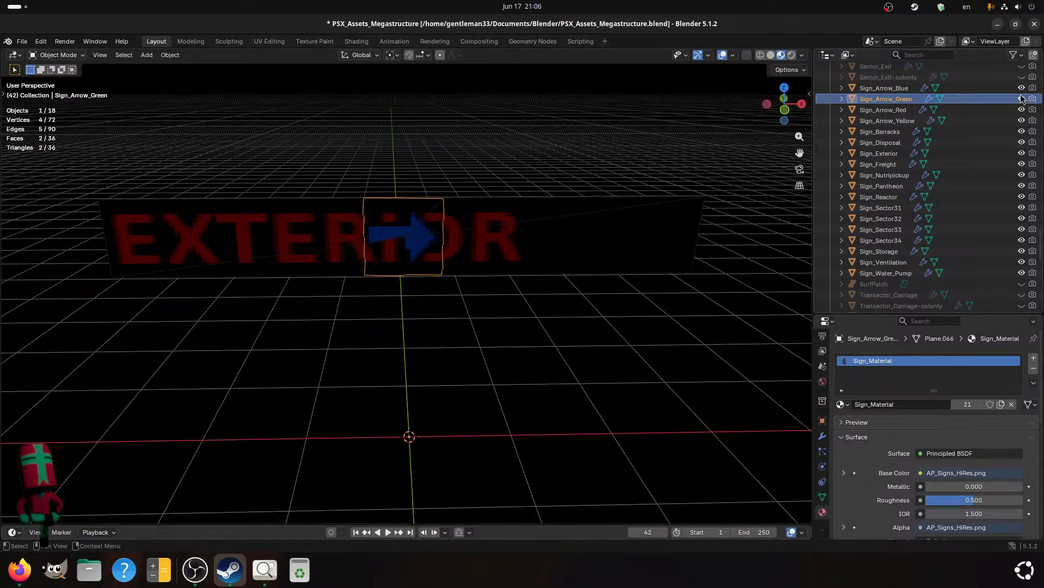
- Hide Sign_Arrow_Green and Sign_Arrow_Blue, and save the file with Sign_Arrow_Red selected
{"action": "left_click_drag", "start_coordinate": [1021, 98], "coordinate": [1021, 88]}
{"action": "left_click", "coordinate": [963, 109]}
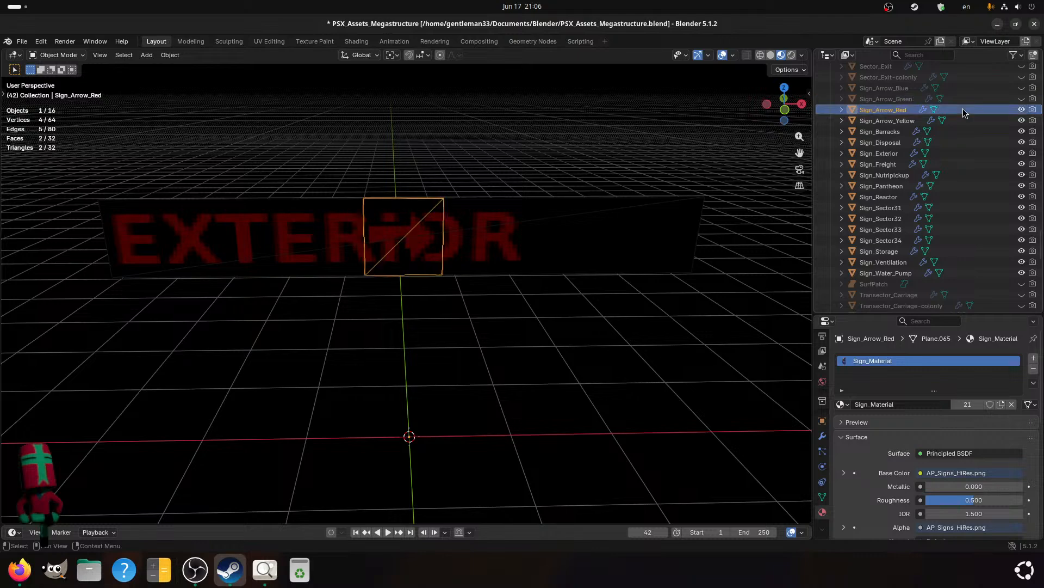
{"action": "key", "text": "ctrl+s"}
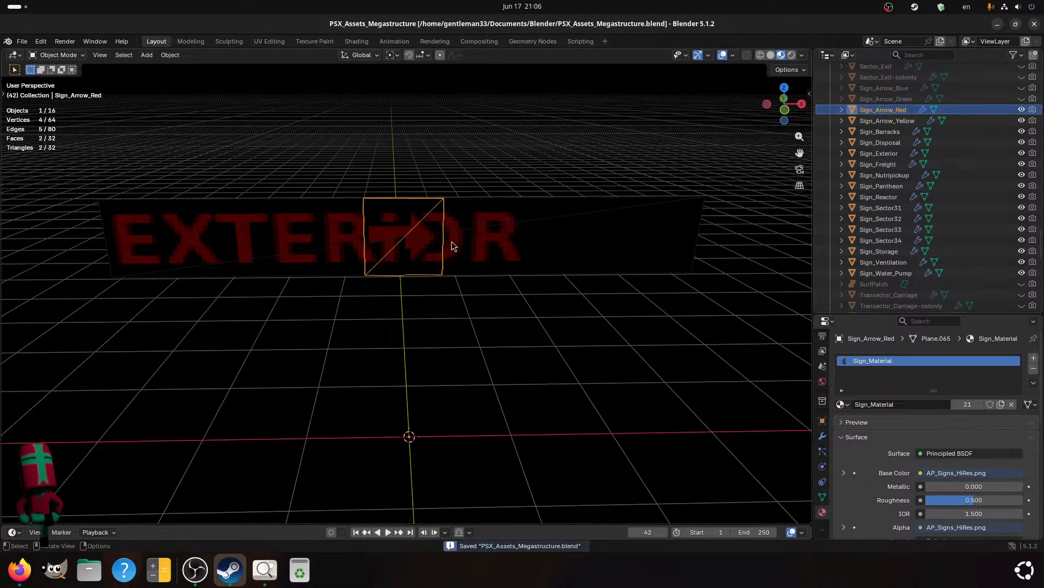
- Export Sign_Arrow_Red as Sign_Arrow_Red.gltf in glTF 2.0 format to the MegaStructure folder and hide the object
{"action": "left_click", "coordinate": [19, 42]}
{"action": "mouse_move", "coordinate": [111, 207]}
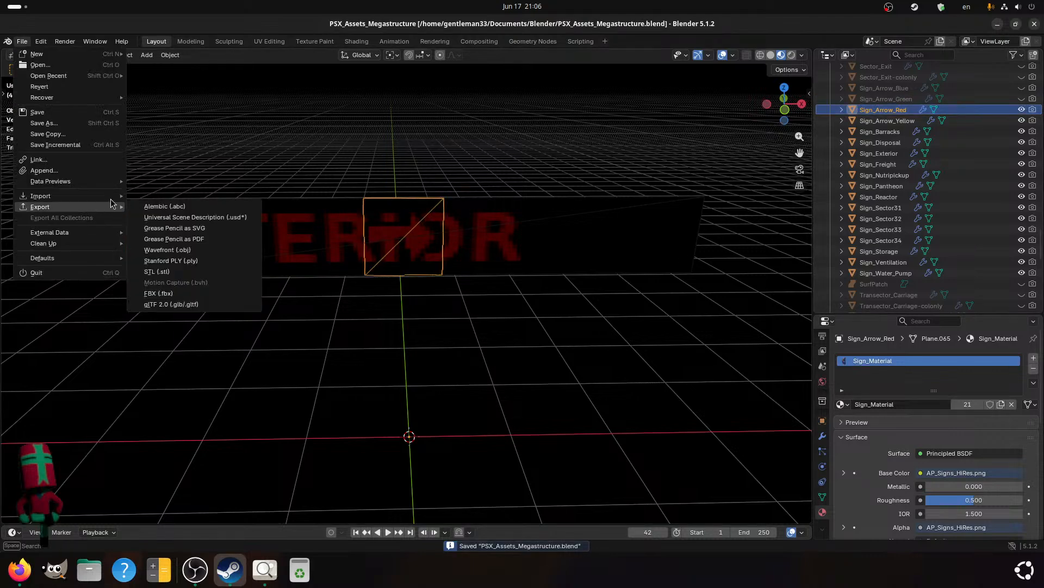
{"action": "left_click", "coordinate": [201, 306]}
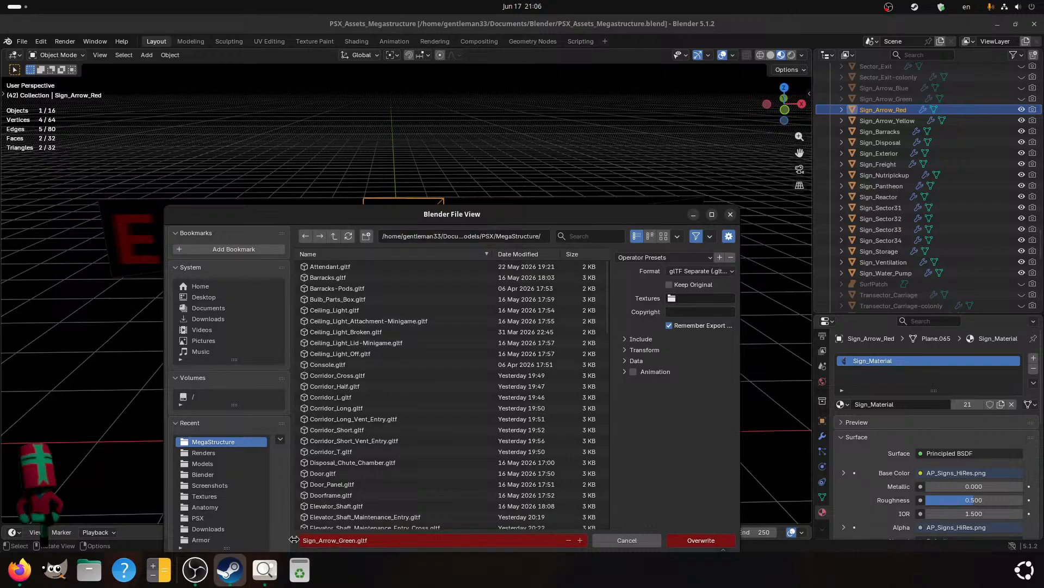
{"action": "left_click", "coordinate": [349, 540]}
{"action": "double_click", "coordinate": [347, 540]}
{"action": "left_click", "coordinate": [347, 540]}
{"action": "left_click_drag", "start_coordinate": [342, 538], "coordinate": [354, 537]}
{"action": "left_click", "coordinate": [341, 537]}
{"action": "type", "text": "Red"}
{"action": "key", "text": "End"}
{"action": "left_click", "coordinate": [701, 539]}
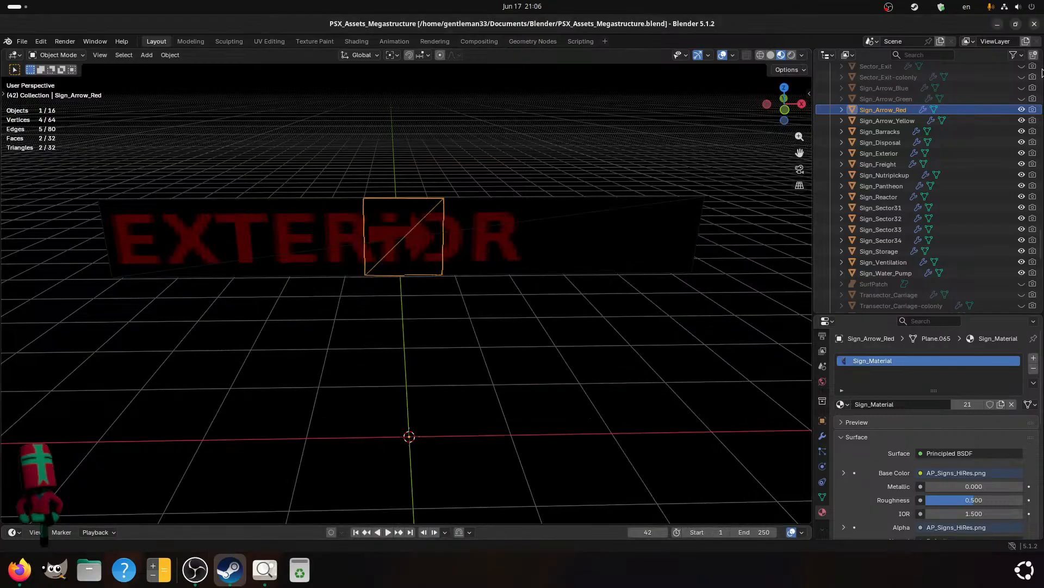
{"action": "left_click", "coordinate": [1022, 110]}
- Export Sign_Arrow_Yellow as Sign_Arrow_Yellow.gltf in glTF 2.0 format to the MegaStructure folder and save the Blender file
{"action": "left_click", "coordinate": [878, 122]}
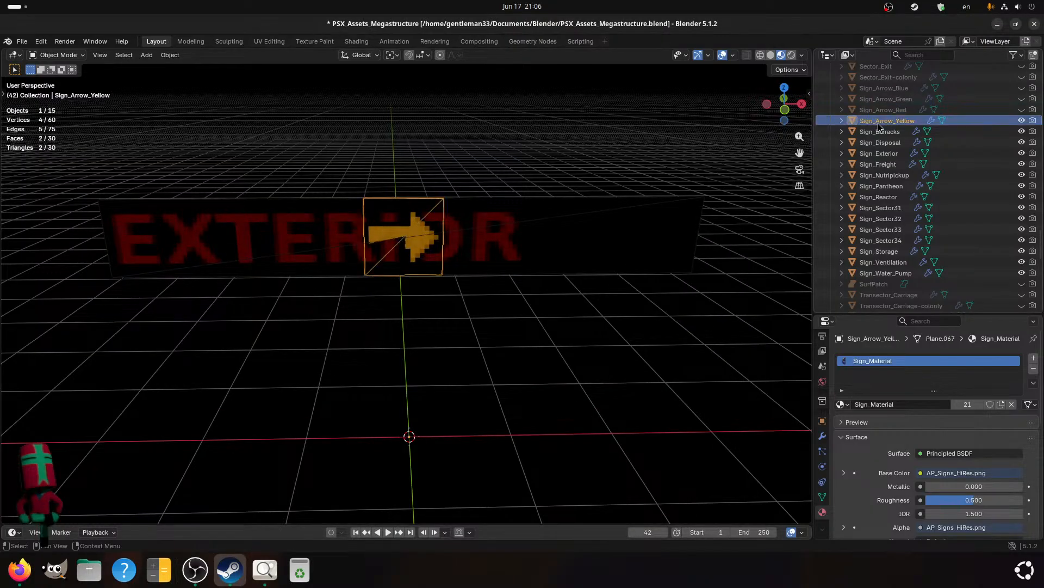
{"action": "left_click", "coordinate": [22, 41]}
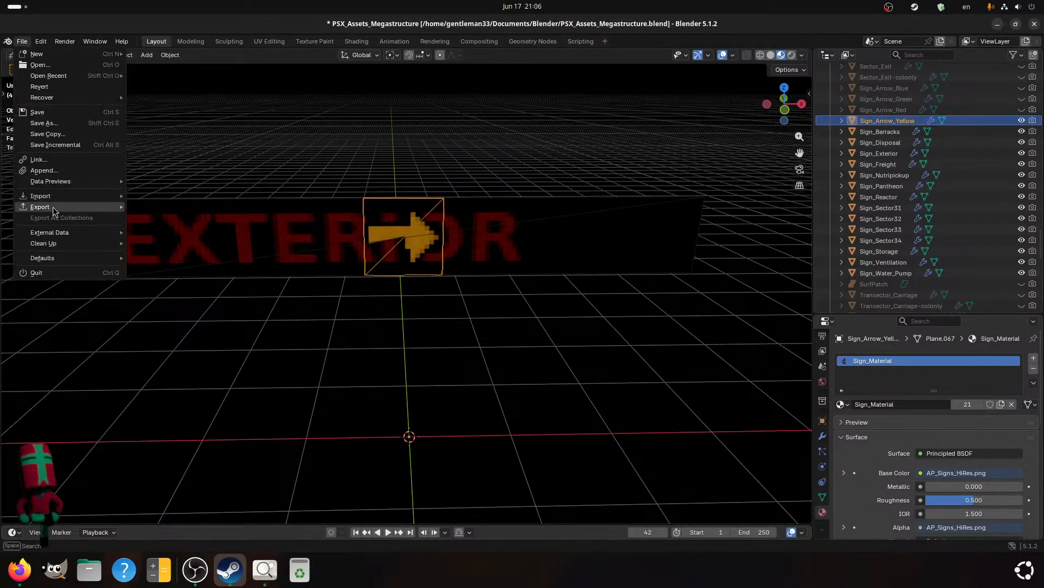
{"action": "mouse_move", "coordinate": [54, 210]}
{"action": "left_click", "coordinate": [218, 305]}
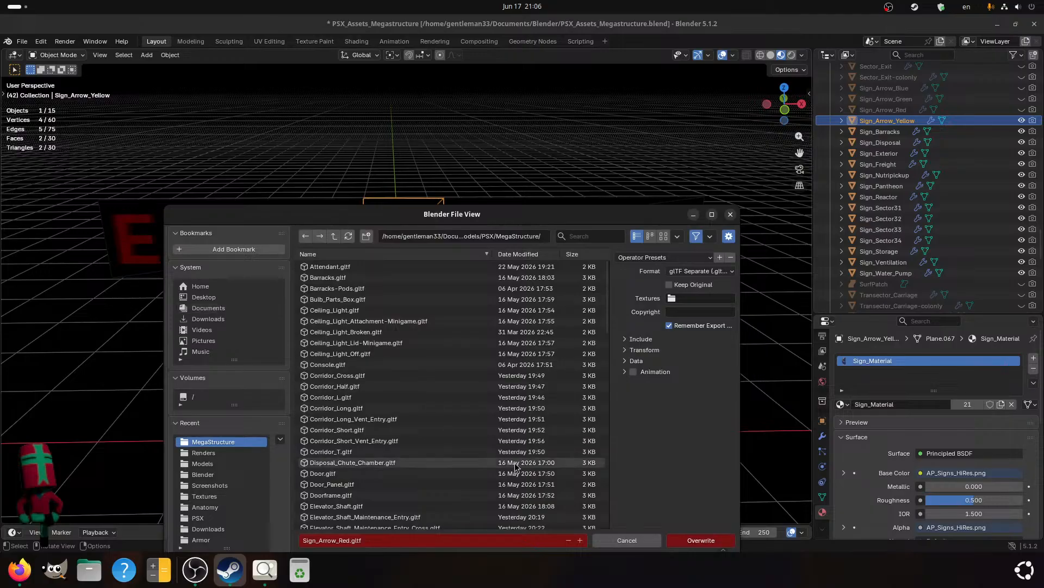
{"action": "left_click", "coordinate": [351, 539]}
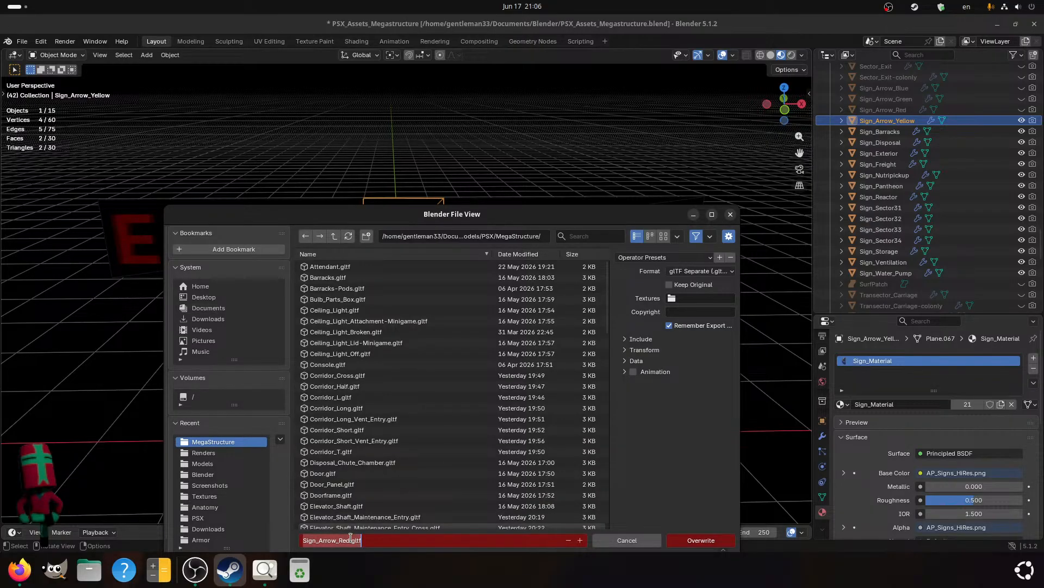
{"action": "left_click", "coordinate": [342, 538]}
{"action": "left_click_drag", "start_coordinate": [340, 538], "coordinate": [348, 537]}
{"action": "type", "text": "Yellow"}
{"action": "left_click", "coordinate": [708, 539]}
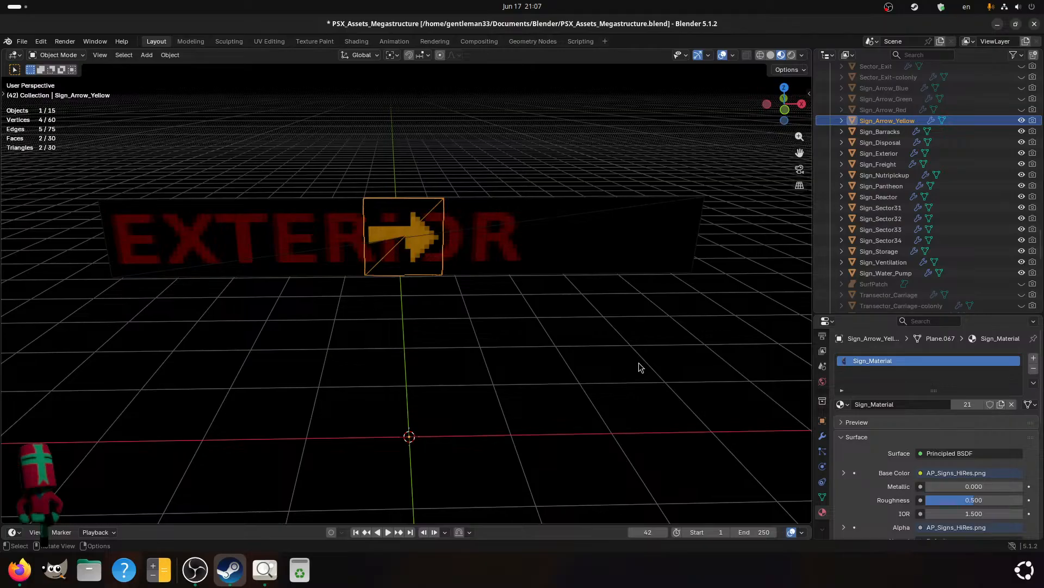
{"action": "key", "text": "ctrl+s"}
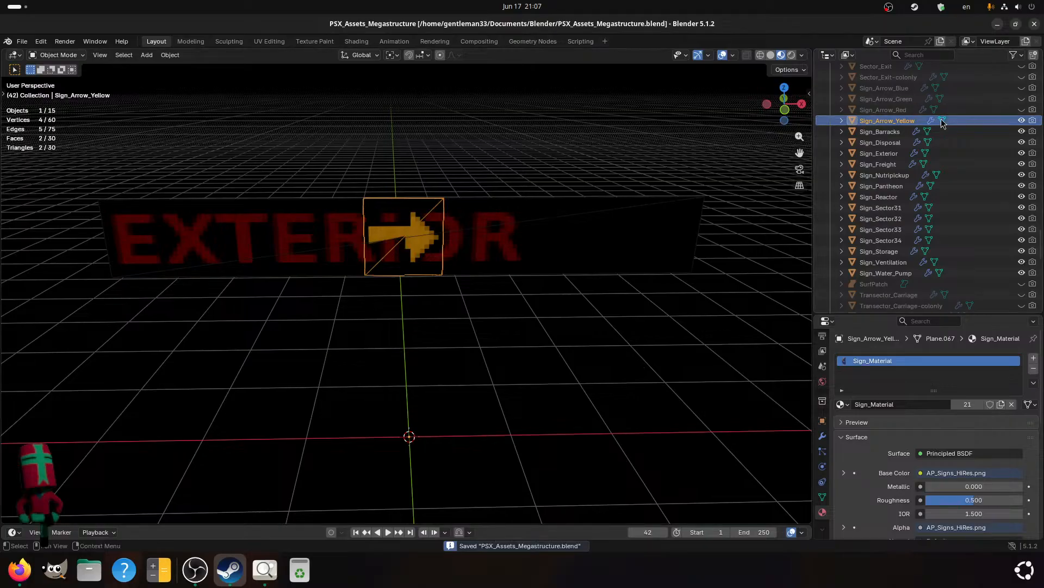
- Hide Sign_Arrow_Yellow and export Sign_Barracks as Sign_Barracks.gltf in glTF 2.0 format to the MegaStructure folder
{"action": "left_click", "coordinate": [1021, 120]}
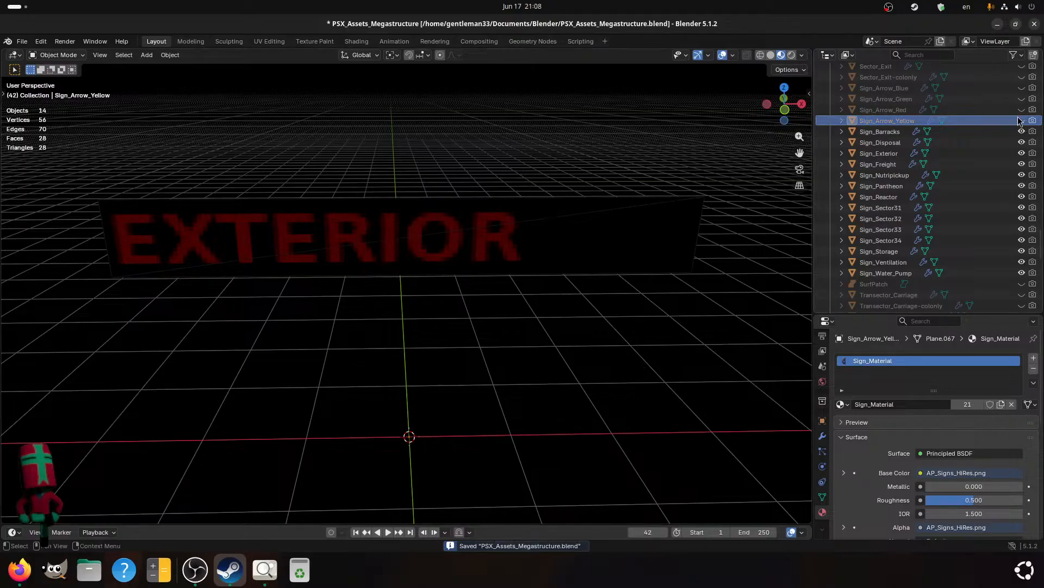
{"action": "left_click", "coordinate": [880, 131]}
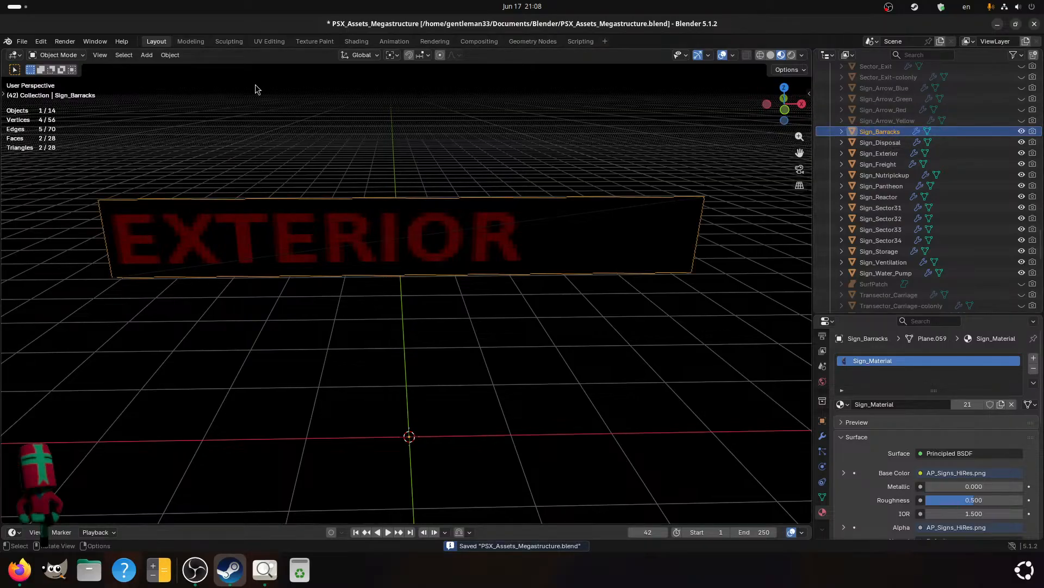
{"action": "left_click", "coordinate": [23, 43]}
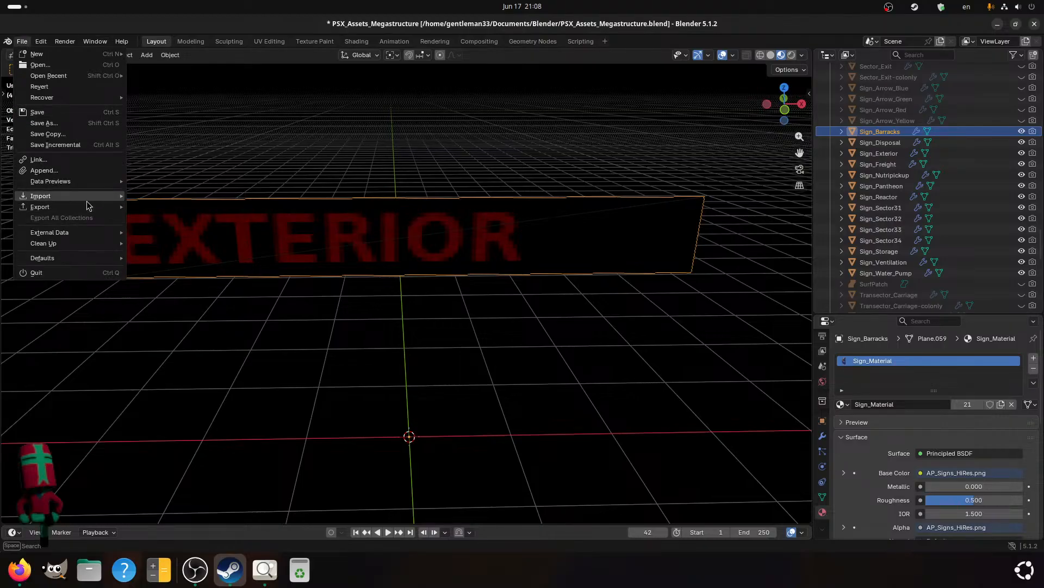
{"action": "mouse_move", "coordinate": [74, 207]}
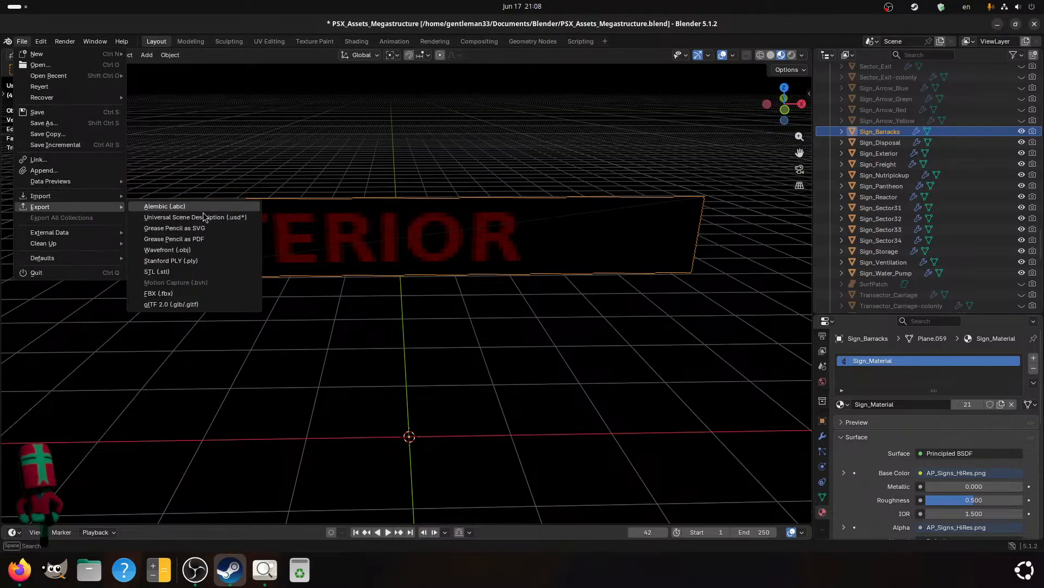
{"action": "left_click", "coordinate": [204, 303]}
{"action": "left_click", "coordinate": [356, 539]}
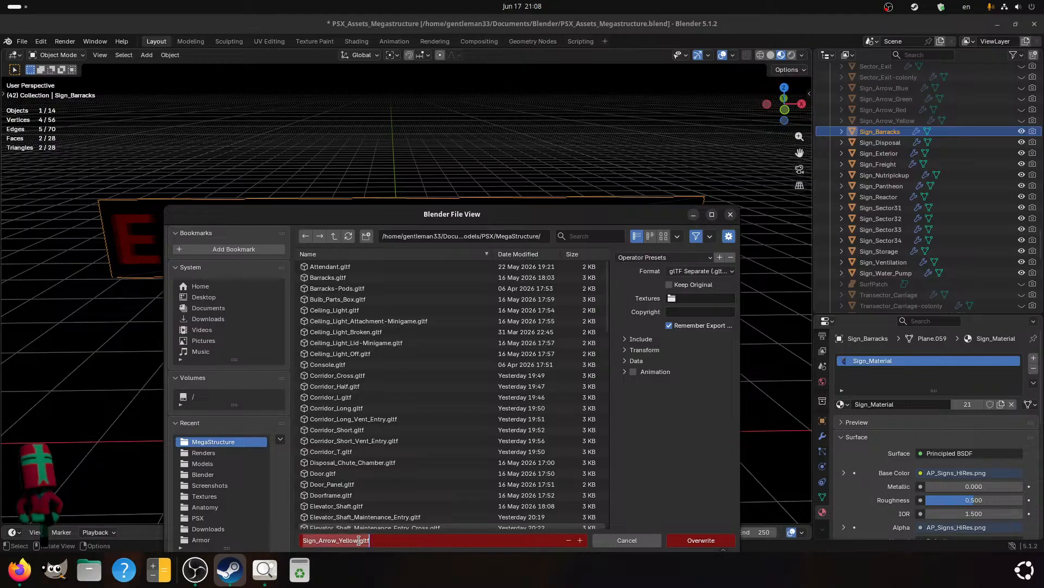
{"action": "left_click_drag", "start_coordinate": [356, 539], "coordinate": [319, 538]}
{"action": "type", "text": "Barracks"}
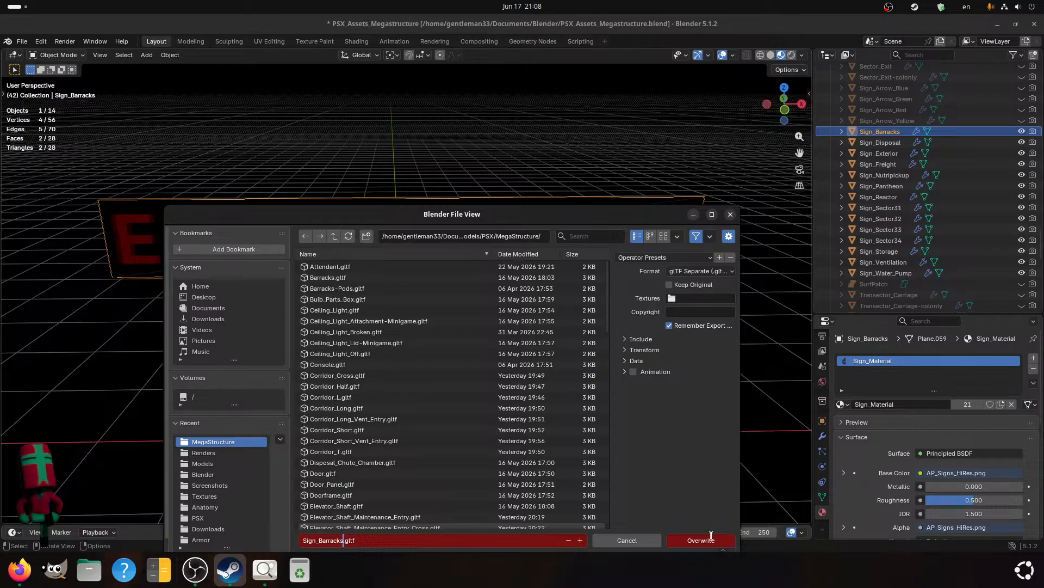
- Export the barracks sign over the existing Sign_Barracks.gltf in the MegaStructure folder and hide Sign_Barracks in the scene
{"action": "left_click", "coordinate": [711, 483]}
{"action": "left_click", "coordinate": [711, 541]}
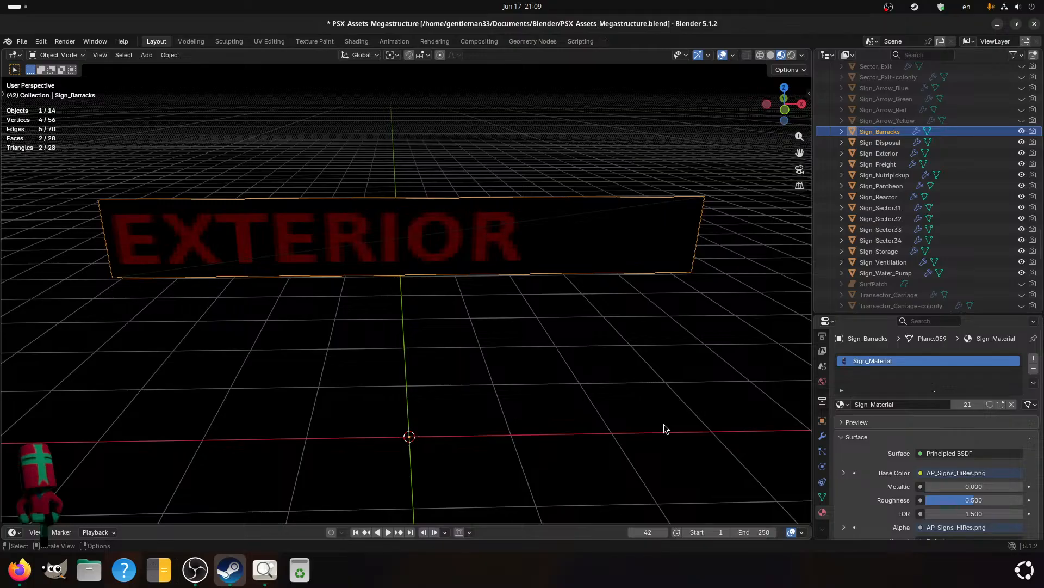
{"action": "left_click", "coordinate": [1021, 131]}
- Save the blend file and export only the Sign_Disposal object to the MegaStructure folder as Sign_Disposal.gltf
{"action": "left_click", "coordinate": [880, 142]}
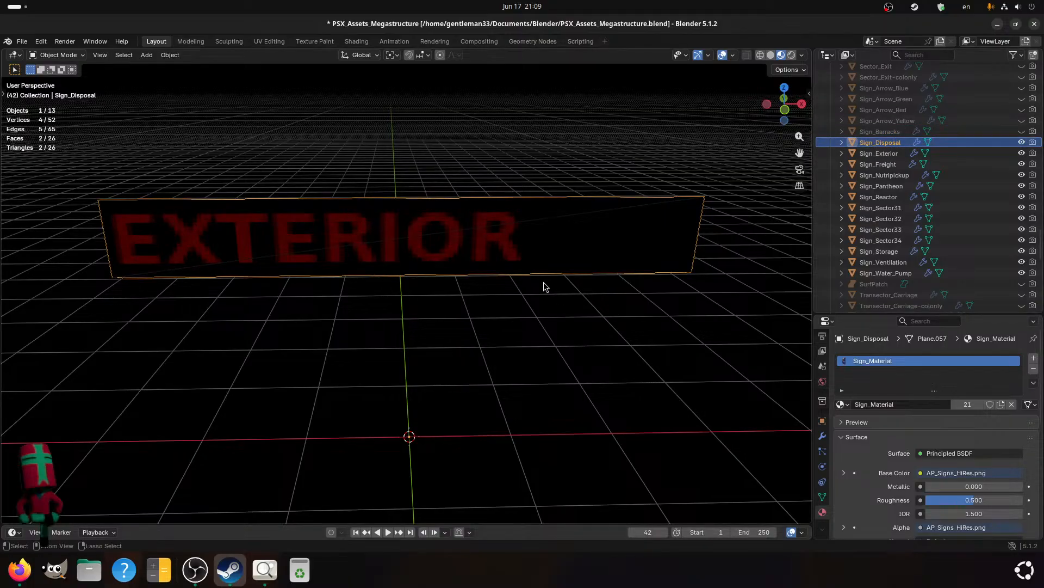
{"action": "key", "text": "ctrl+s"}
{"action": "middle_click_drag", "start_coordinate": [223, 271], "coordinate": [31, 166]}
{"action": "left_click", "coordinate": [21, 41]}
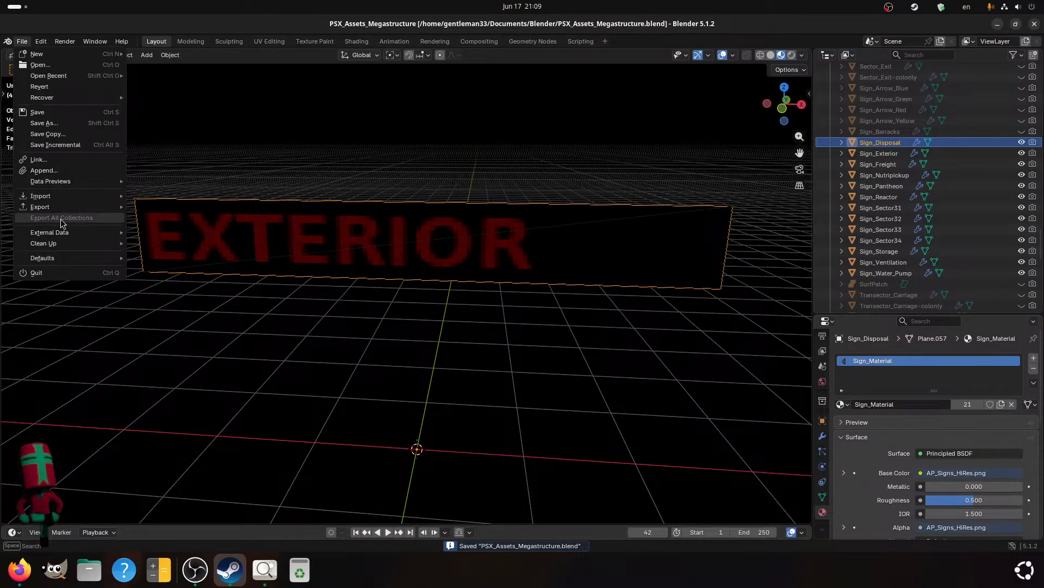
{"action": "mouse_move", "coordinate": [90, 208]}
{"action": "left_click", "coordinate": [177, 304]}
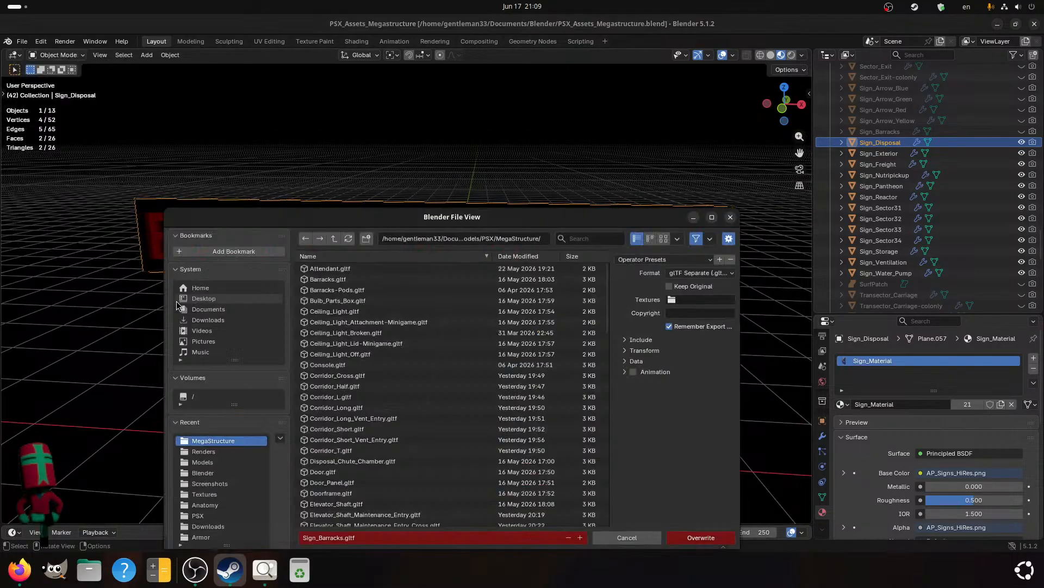
{"action": "left_click", "coordinate": [343, 541]}
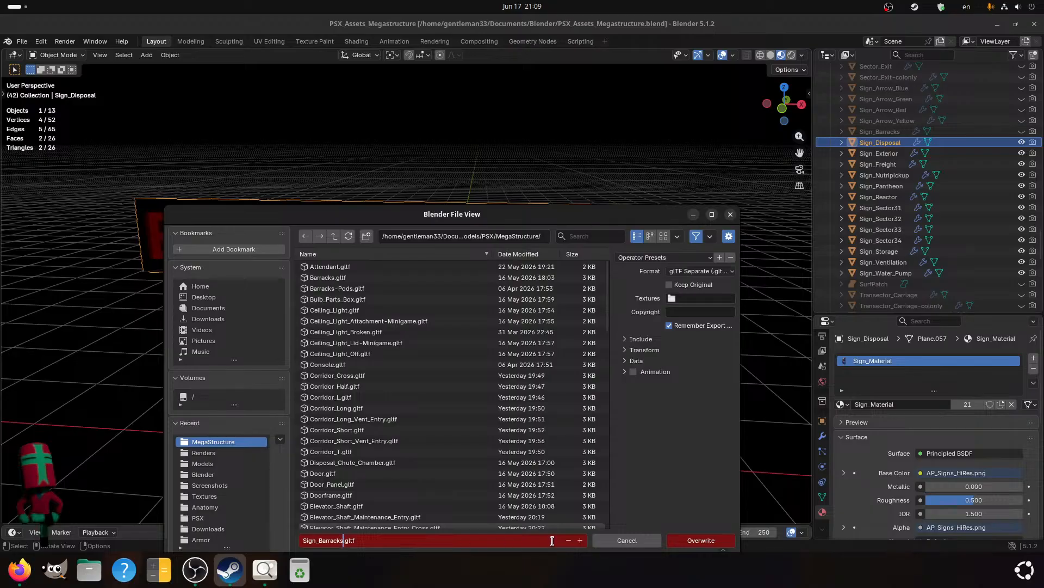
{"action": "key", "text": "BackSpace"}
{"action": "key", "text": "BackSpace"}
{"action": "key", "text": "BackSpace"}
{"action": "key", "text": "BackSpace"}
{"action": "key", "text": "BackSpace"}
{"action": "key", "text": "BackSpace"}
{"action": "key", "text": "BackSpace"}
{"action": "key", "text": "BackSpace"}
{"action": "type", "text": "Disposal"}
{"action": "key", "text": "Return"}
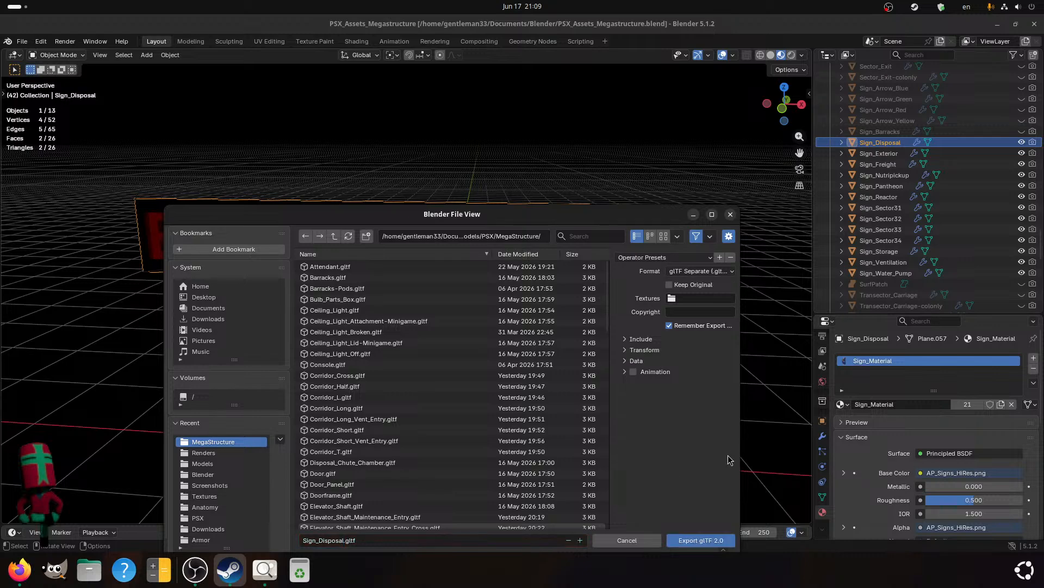
{"action": "left_click", "coordinate": [691, 545]}
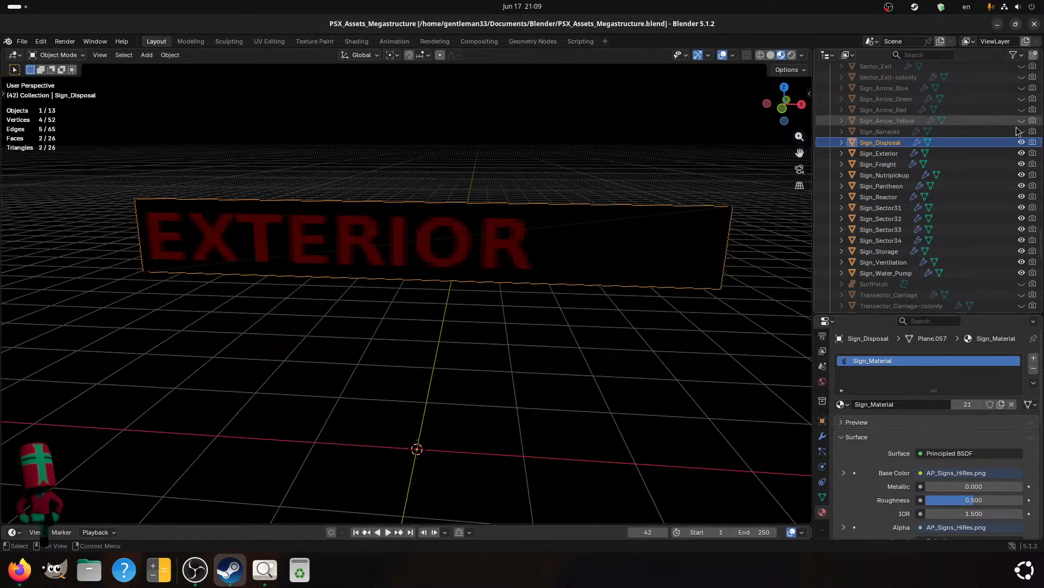
- Hide Sign_Disposal, select Sign_Exterior as the object for export, and save the blend file
{"action": "left_click", "coordinate": [1021, 143]}
{"action": "left_click", "coordinate": [892, 153]}
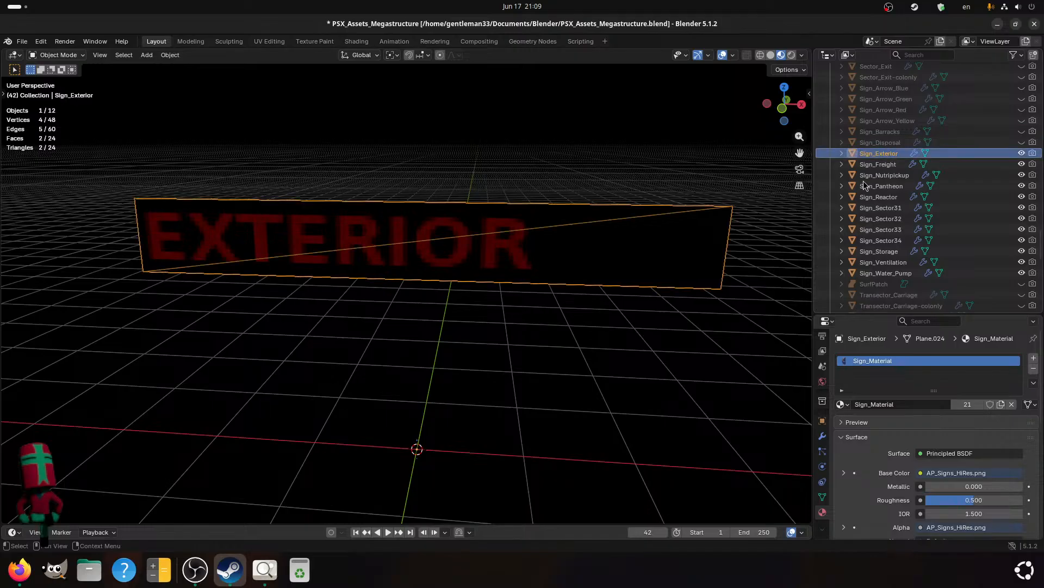
{"action": "key", "text": "ctrl+s"}
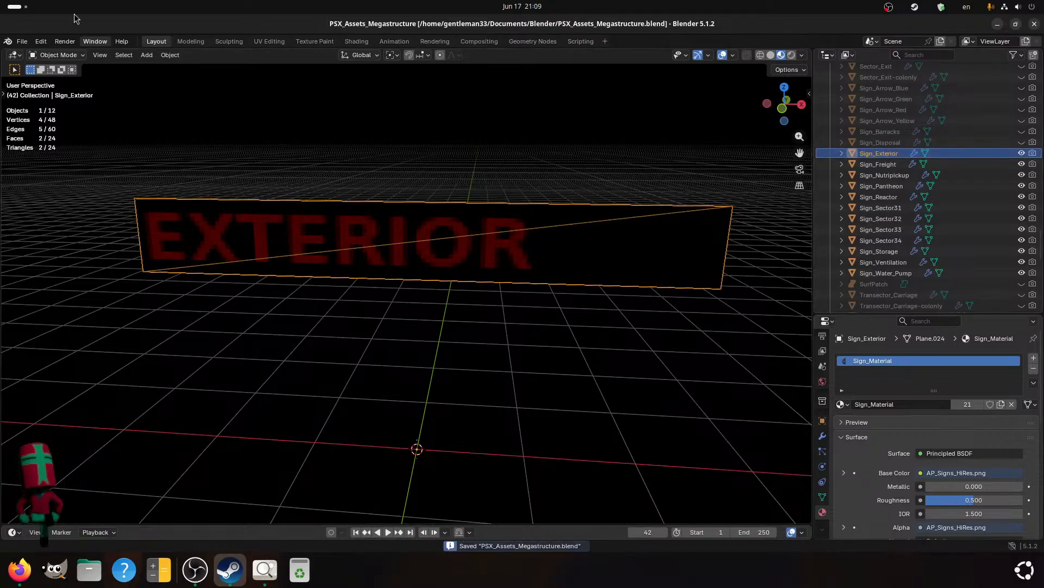
- Export the selected exterior sign as glTF 2.0 under the file name Sign_Exterior.gltf
{"action": "left_click", "coordinate": [21, 41]}
{"action": "mouse_move", "coordinate": [51, 209]}
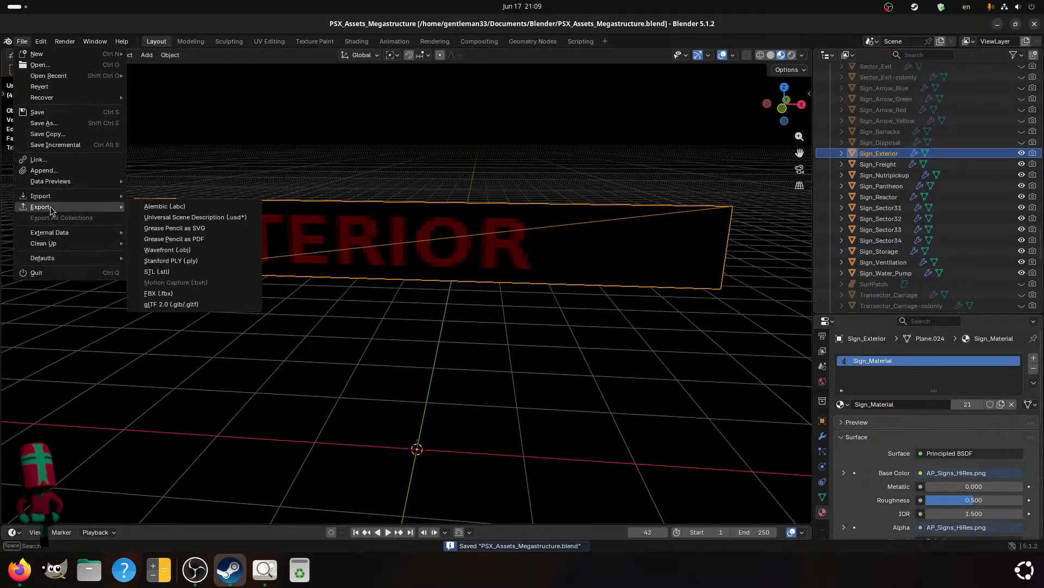
{"action": "left_click", "coordinate": [154, 305]}
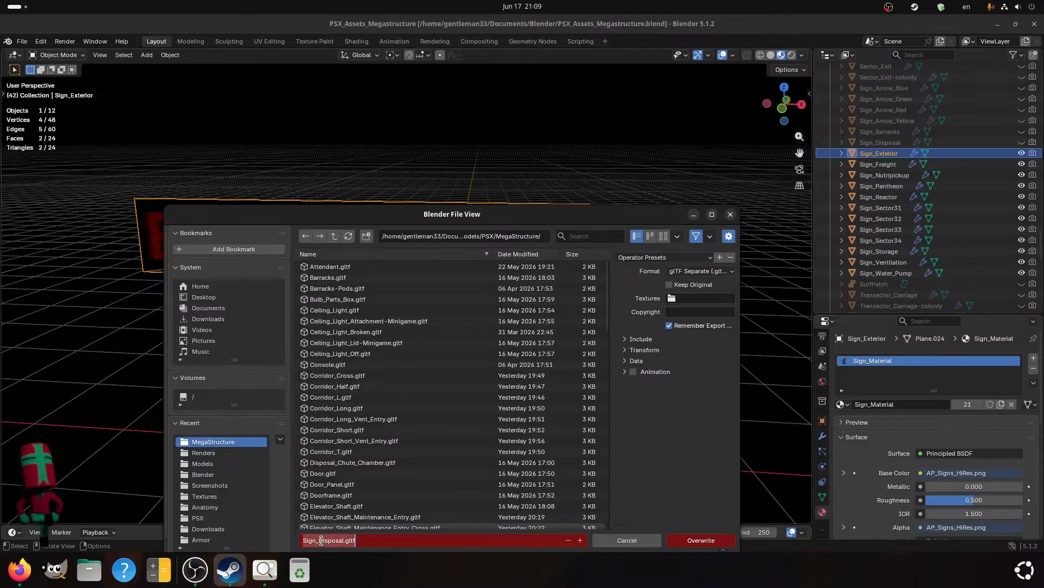
{"action": "left_click_drag", "start_coordinate": [324, 540], "coordinate": [346, 540]}
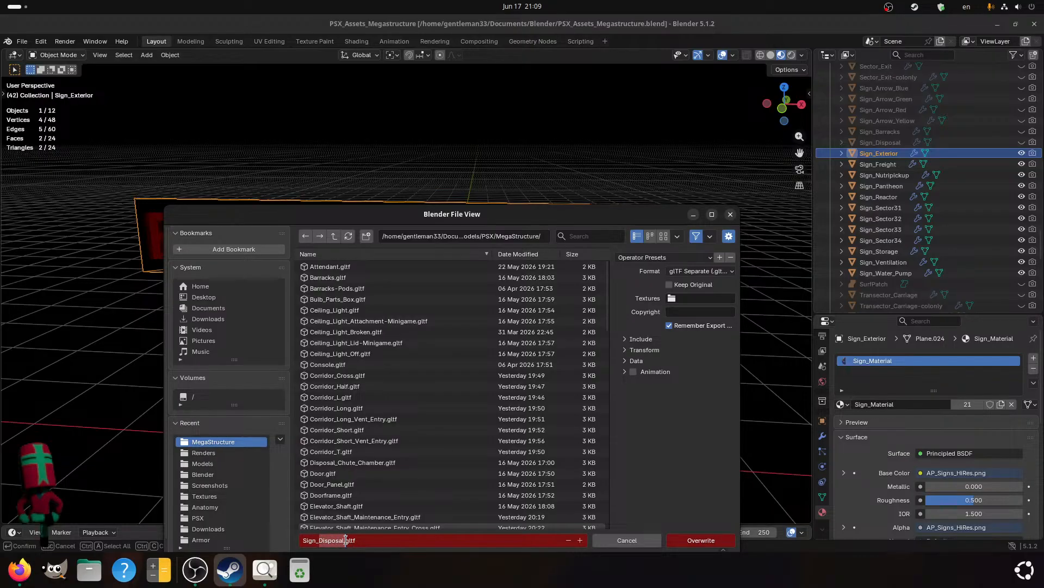
{"action": "type", "text": "Exterior"}
{"action": "key", "text": "Return"}
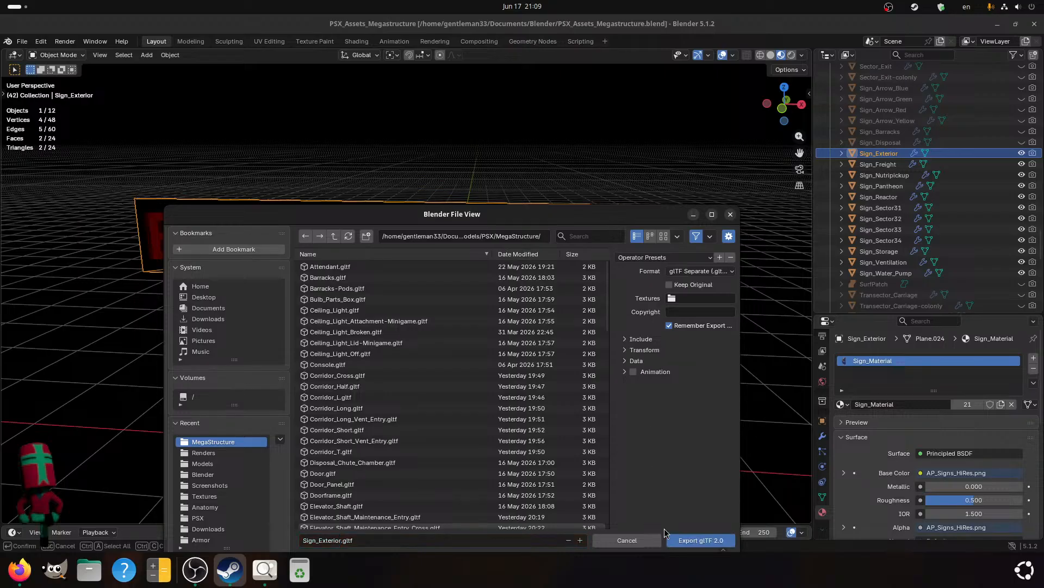
{"action": "left_click", "coordinate": [682, 543]}
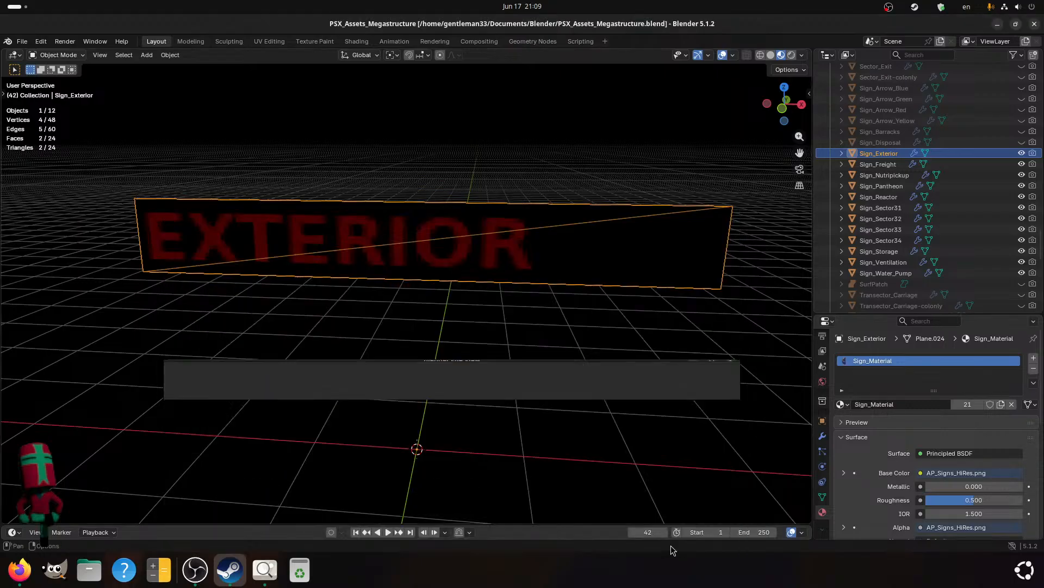
- Hide Sign_Exterior, select Sign_Freight, and save the blend file
{"action": "left_click", "coordinate": [1021, 154]}
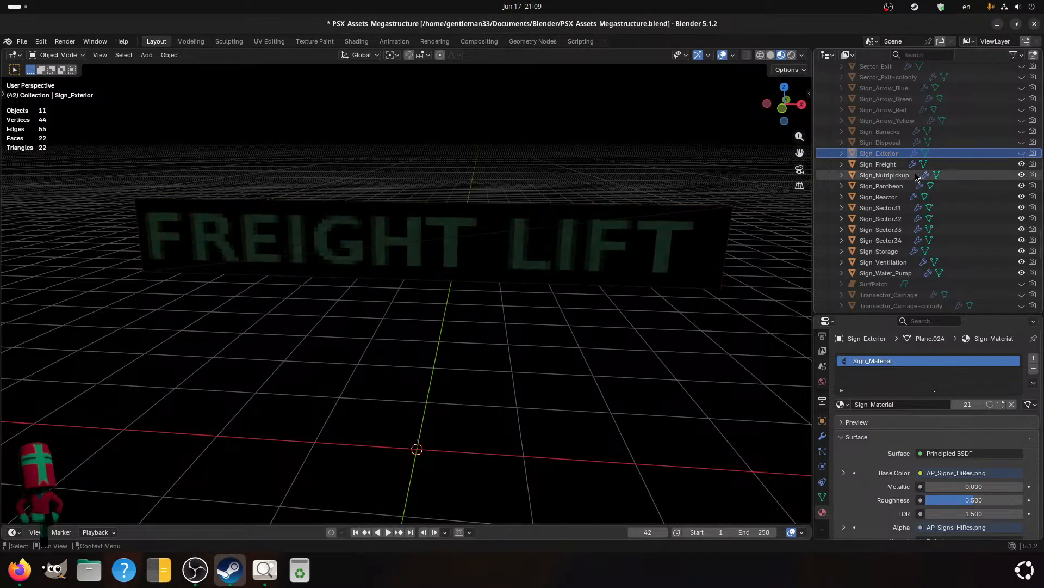
{"action": "left_click", "coordinate": [890, 161]}
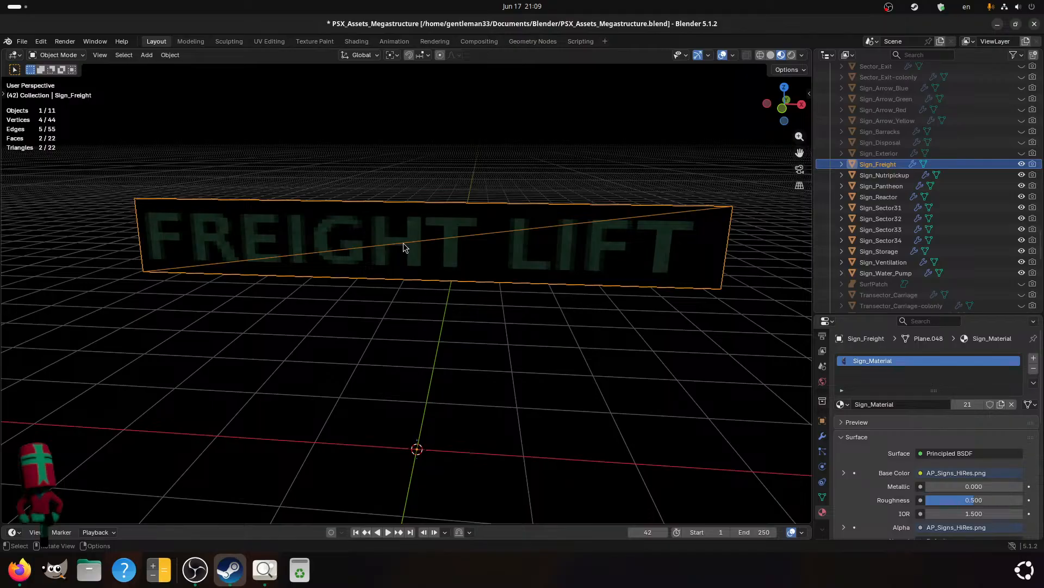
{"action": "key", "text": "ctrl+s"}
- Compare Sign_Freight with Sign_Exterior by showing the latter briefly, and inspect the freight sign's mesh in Edit Mode
{"action": "left_click", "coordinate": [1022, 154]}
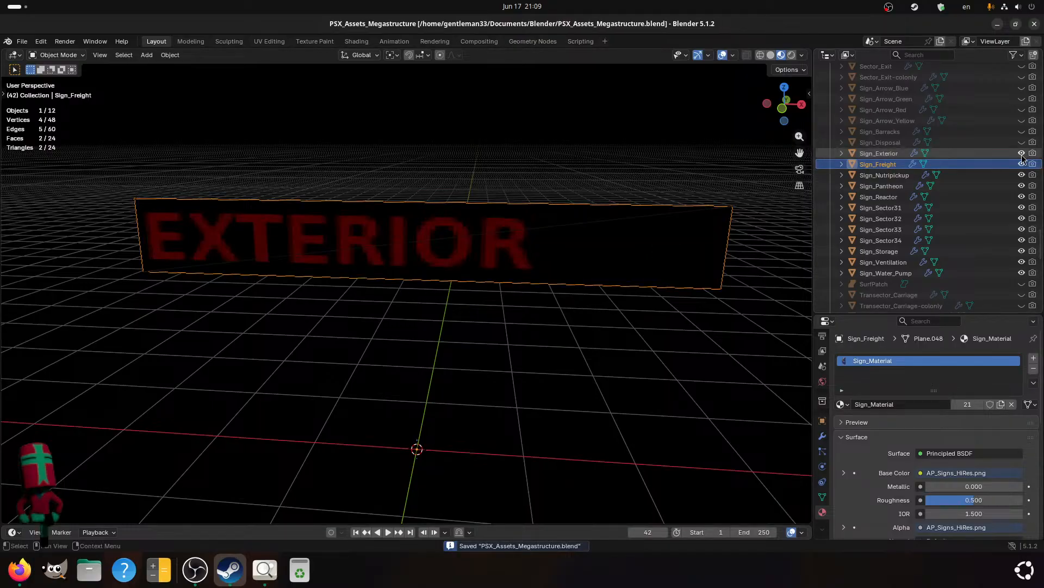
{"action": "left_click", "coordinate": [1021, 154]}
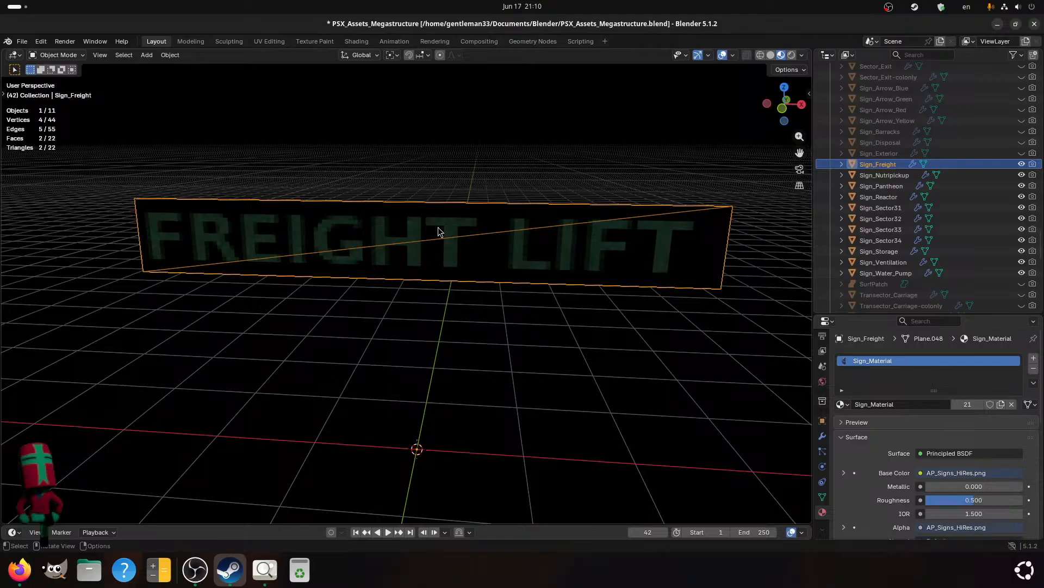
{"action": "key", "text": "Tab"}
{"action": "key", "text": "ctrl+s"}
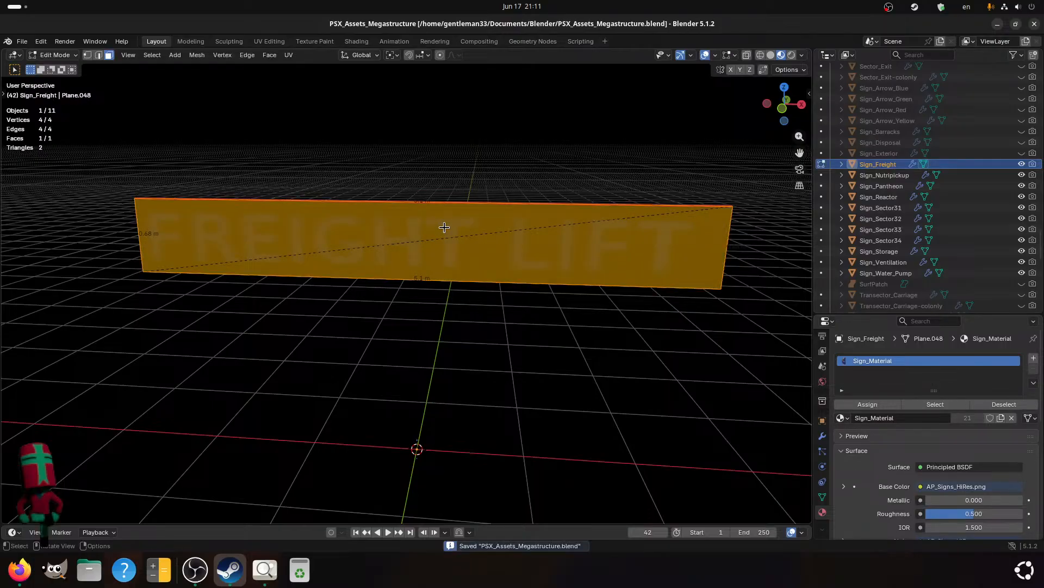
{"action": "key", "text": "Tab"}
{"action": "key", "text": "ctrl+s"}
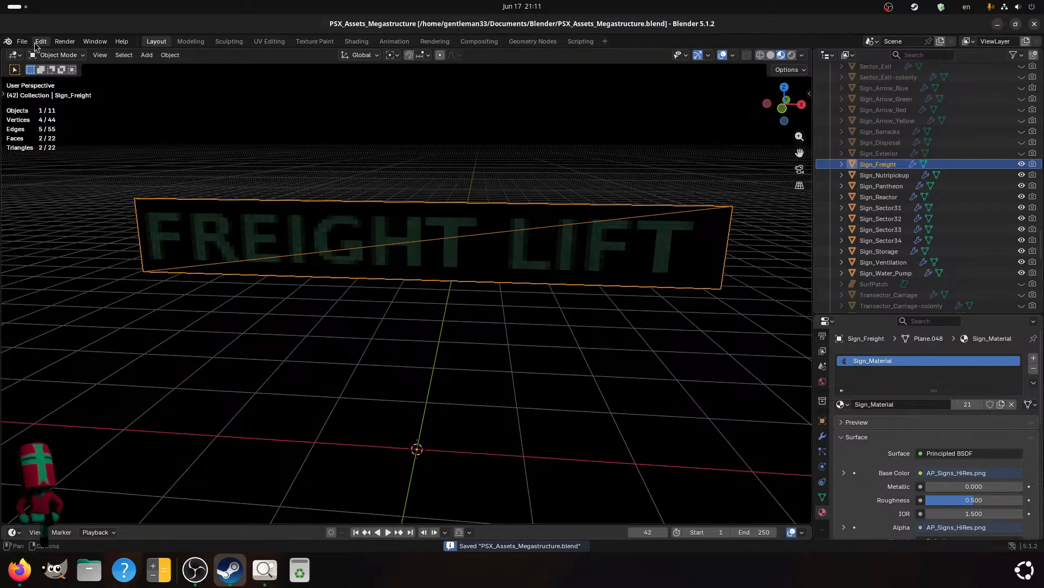
- Export the selected freight lift sign as glTF 2.0 under the file name Sign_Freight.gltf
{"action": "left_click", "coordinate": [22, 42]}
{"action": "mouse_move", "coordinate": [76, 207]}
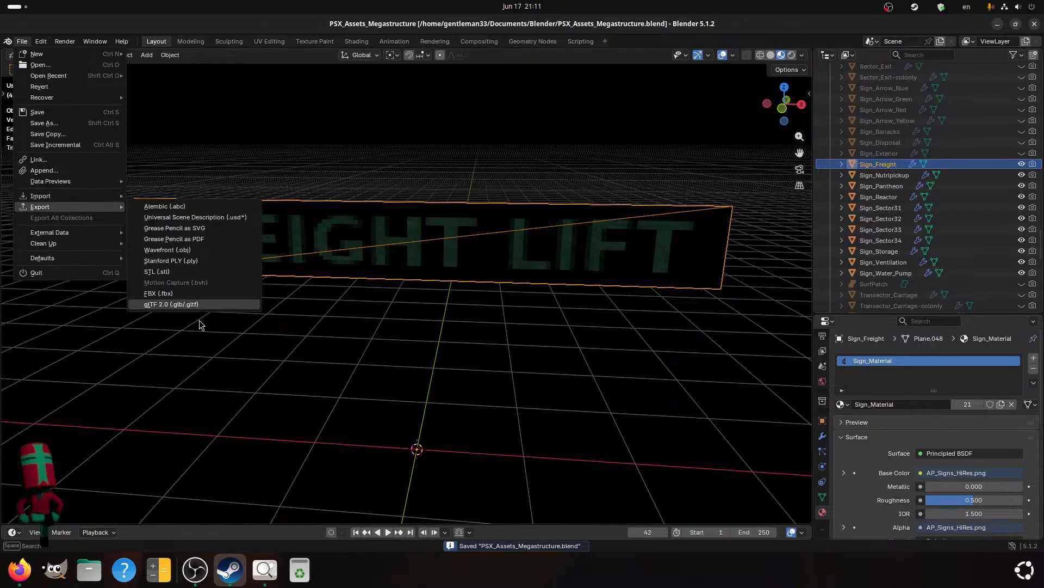
{"action": "left_click", "coordinate": [171, 304]}
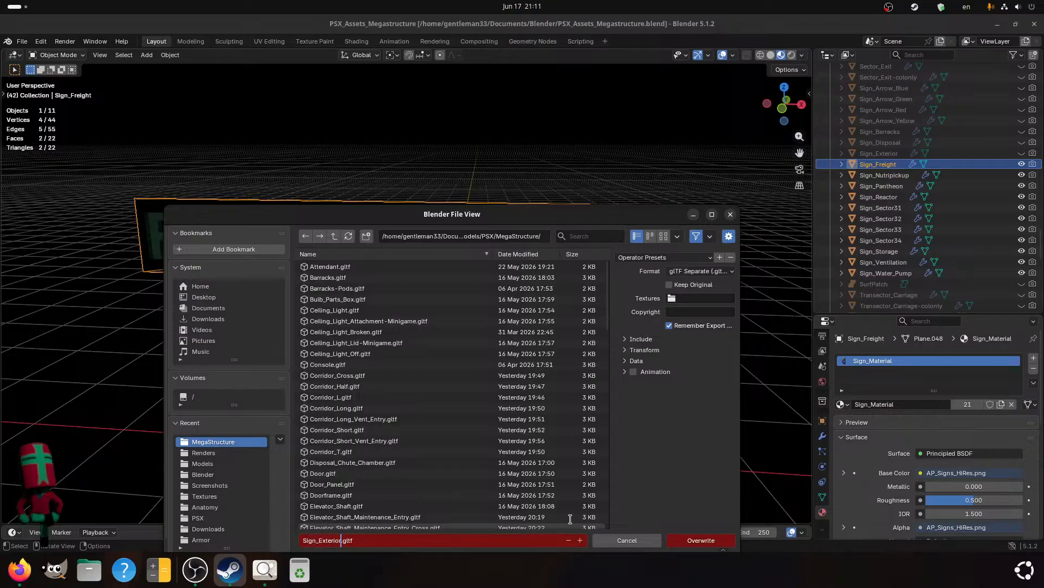
{"action": "key", "text": "BackSpace"}
{"action": "key", "text": "BackSpace"}
{"action": "key", "text": "BackSpace"}
{"action": "type", "text": "Freight"}
{"action": "left_click", "coordinate": [732, 538]}
- Hide Sign_Freight, select Sign_Nutripickup, and save the blend file
{"action": "left_click", "coordinate": [1022, 165]}
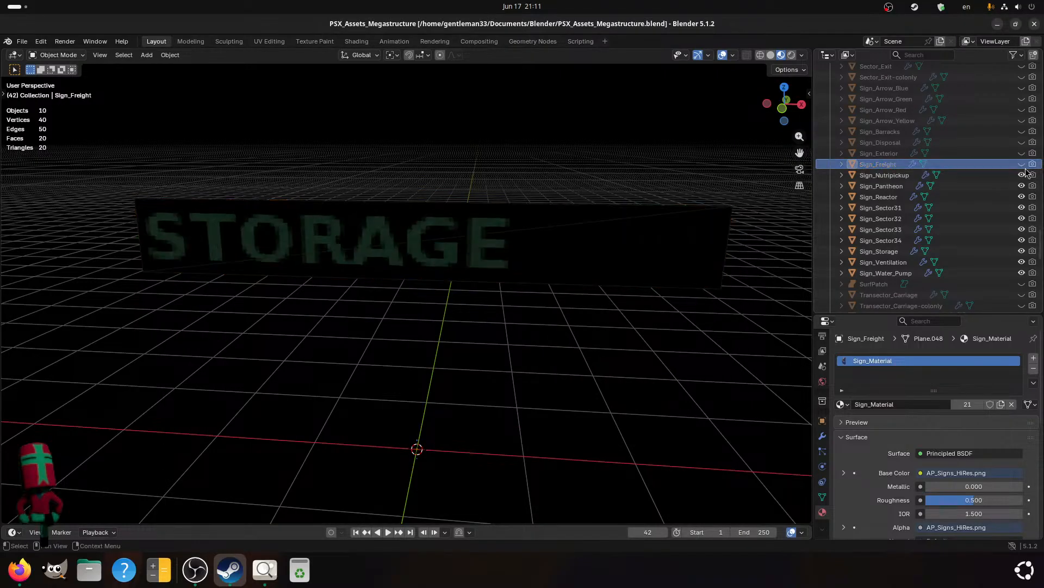
{"action": "left_click", "coordinate": [897, 178]}
{"action": "key", "text": "ctrl+s"}
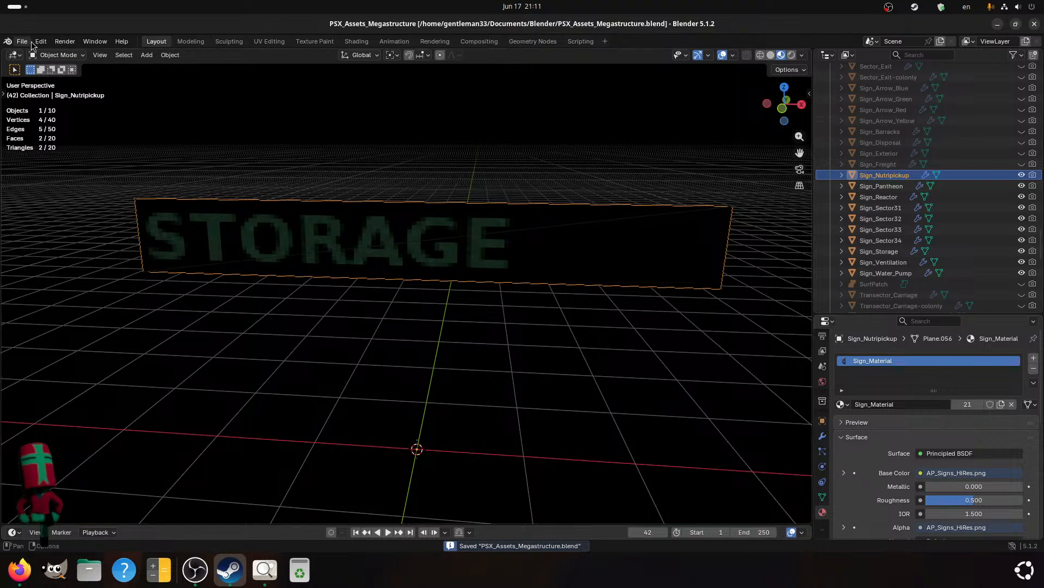
- Export the selected sign as glTF 2.0 under the name Sign_Nutripickup.gltf and hide Sign_Nutripickup in the scene
{"action": "left_click", "coordinate": [24, 42]}
{"action": "mouse_move", "coordinate": [87, 207]}
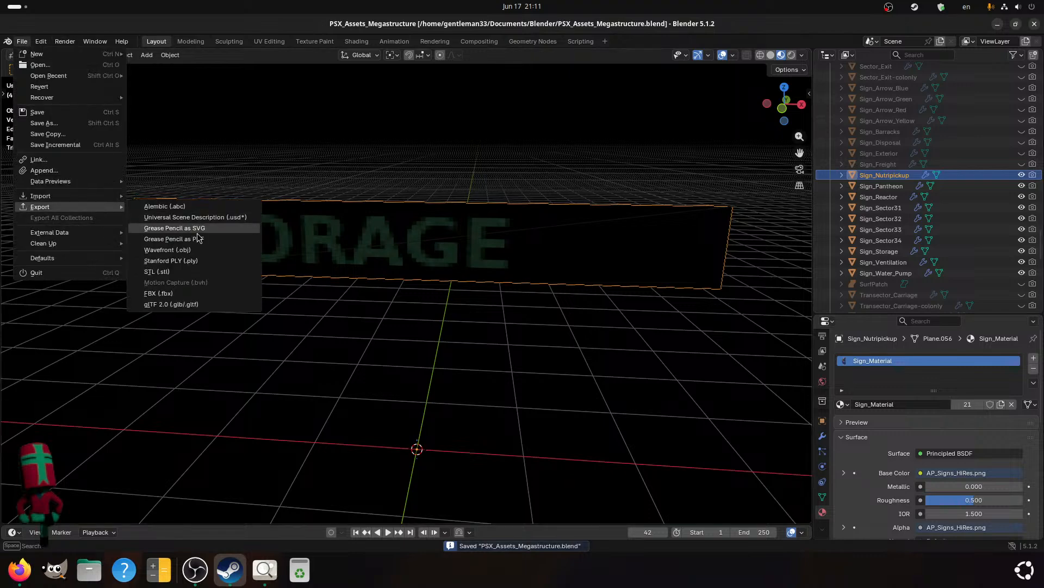
{"action": "left_click", "coordinate": [182, 304]}
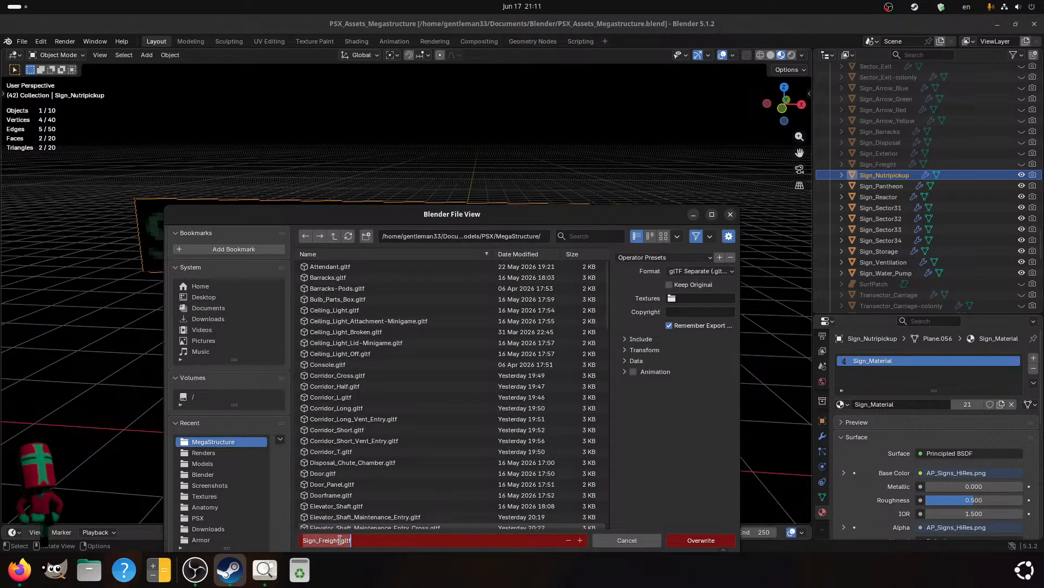
{"action": "left_click_drag", "start_coordinate": [340, 540], "coordinate": [324, 540]}
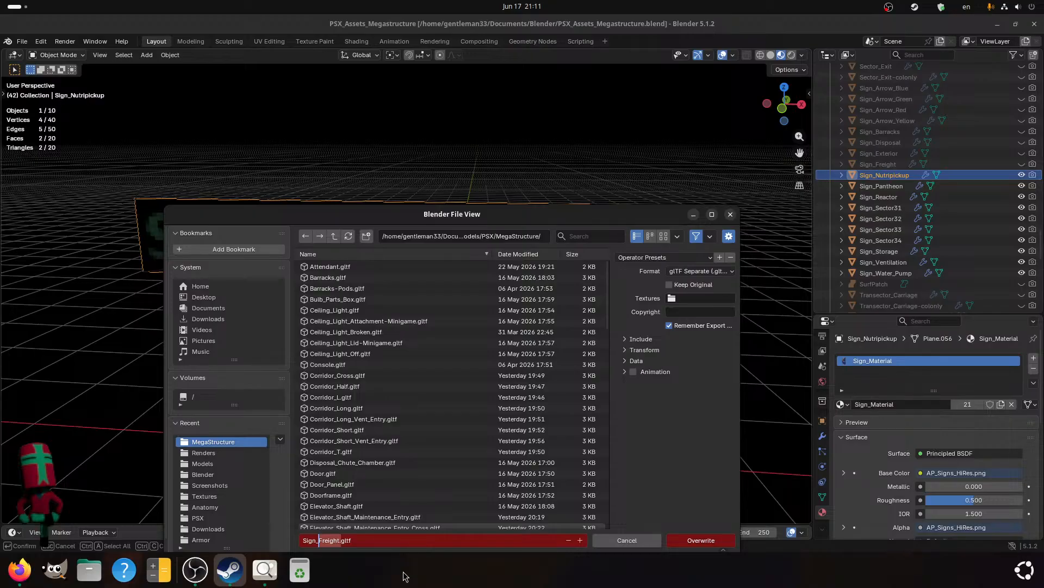
{"action": "type", "text": "Nutripickup"}
{"action": "key", "text": "Return"}
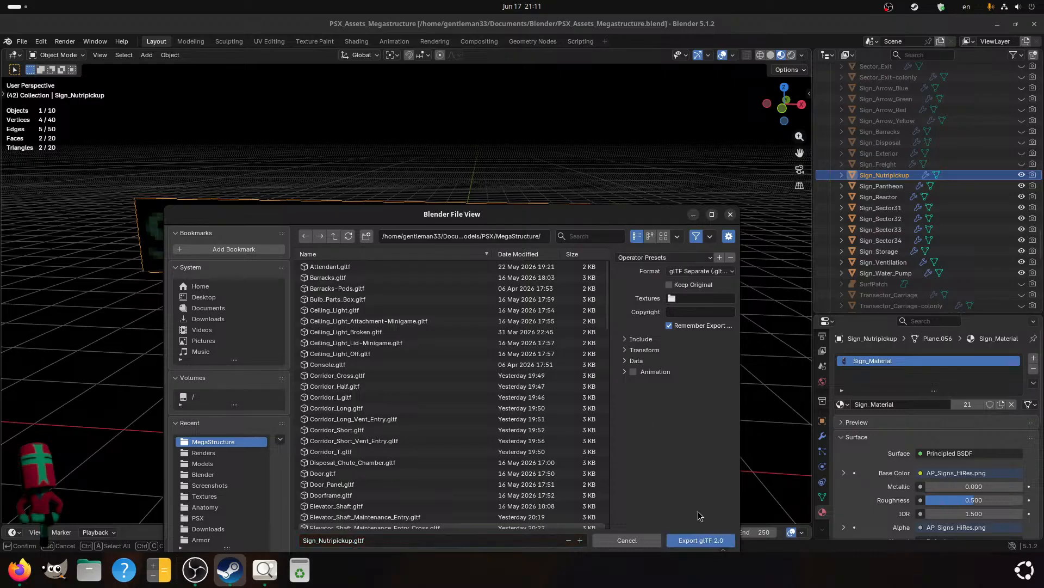
{"action": "left_click", "coordinate": [693, 540]}
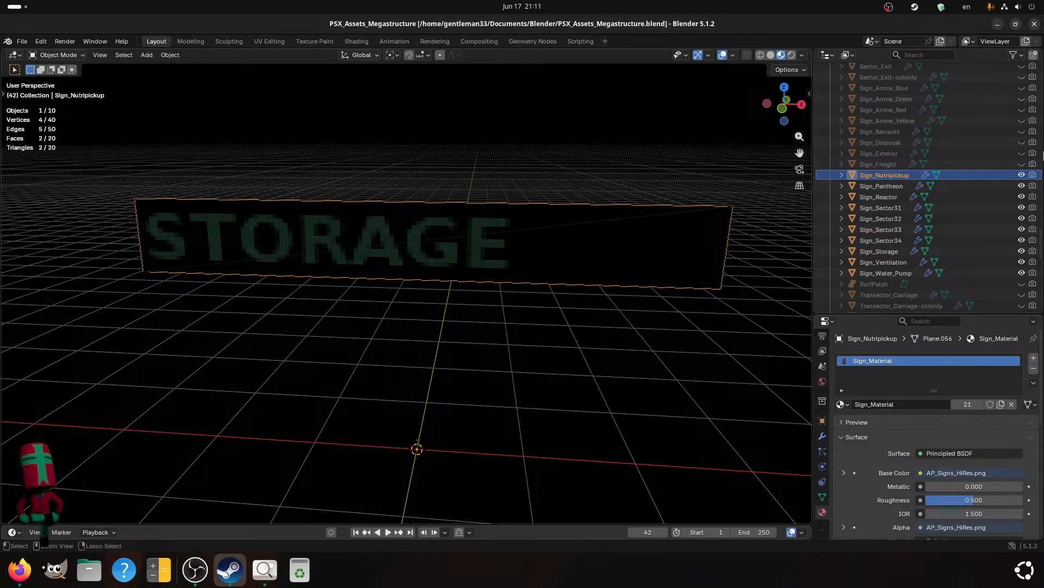
{"action": "key", "text": "h"}
- Export the Sign_Pantheon object as glTF 2.0 under the file name Sign_Pantheon.gltf and save the blend file
{"action": "left_click", "coordinate": [886, 187]}
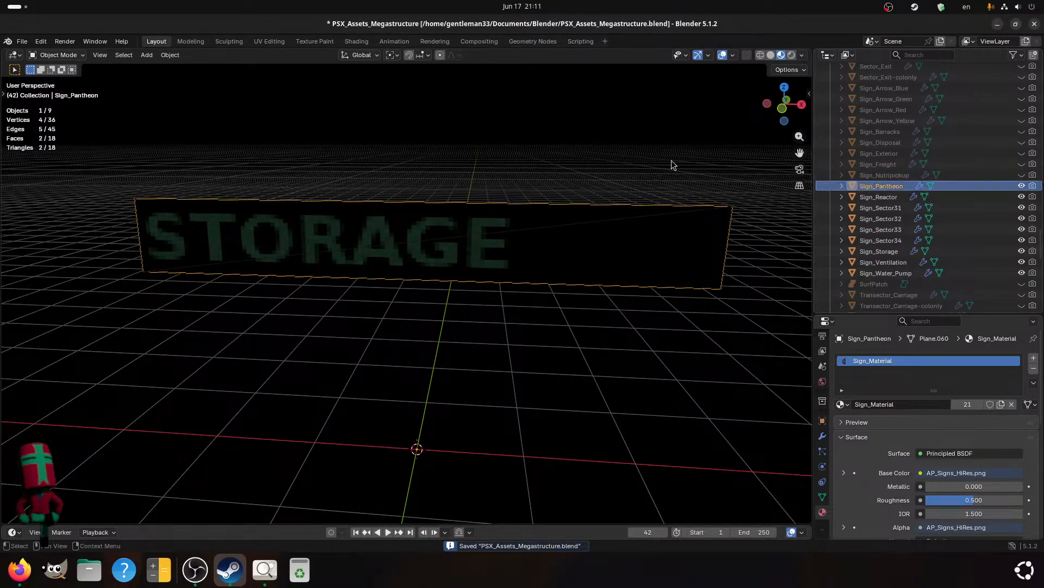
{"action": "left_click", "coordinate": [22, 42]}
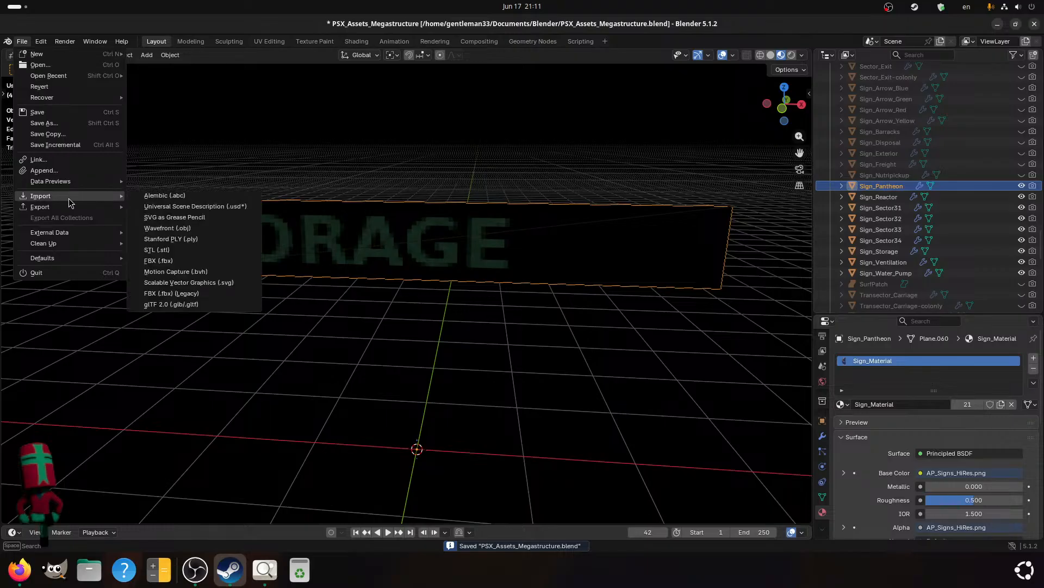
{"action": "mouse_move", "coordinate": [66, 206]}
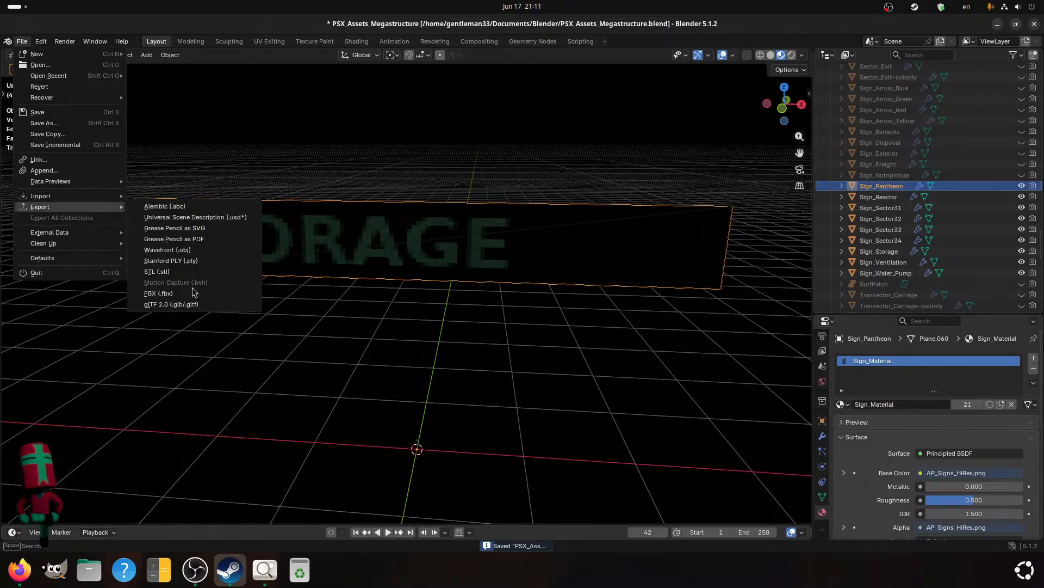
{"action": "left_click", "coordinate": [169, 305]}
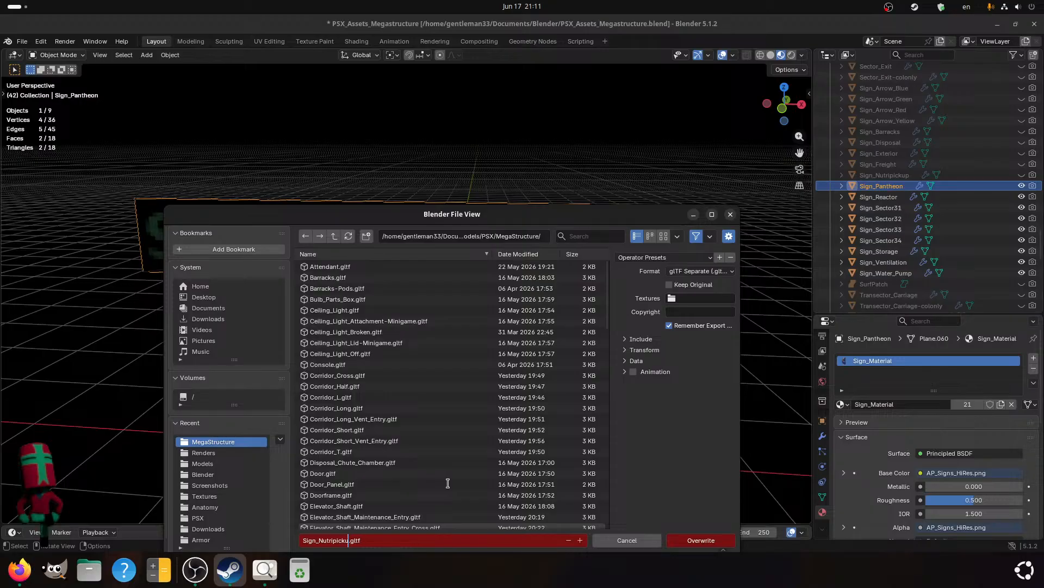
{"action": "key", "text": "BackSpace"}
{"action": "key", "text": "BackSpace"}
{"action": "key", "text": "BackSpace"}
{"action": "key", "text": "BackSpace"}
{"action": "key", "text": "BackSpace"}
{"action": "key", "text": "BackSpace"}
{"action": "key", "text": "BackSpace"}
{"action": "key", "text": "BackSpace"}
{"action": "key", "text": "BackSpace"}
{"action": "key", "text": "BackSpace"}
{"action": "type", "text": "Pantheonm"}
{"action": "key", "text": "BackSpace"}
{"action": "left_click", "coordinate": [691, 541]}
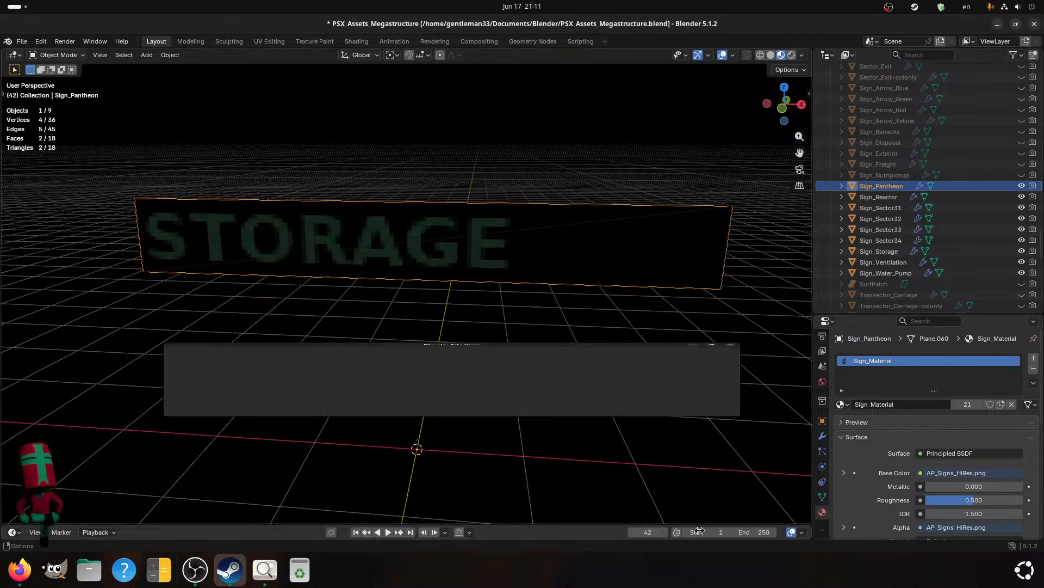
{"action": "key", "text": "ctrl+s"}
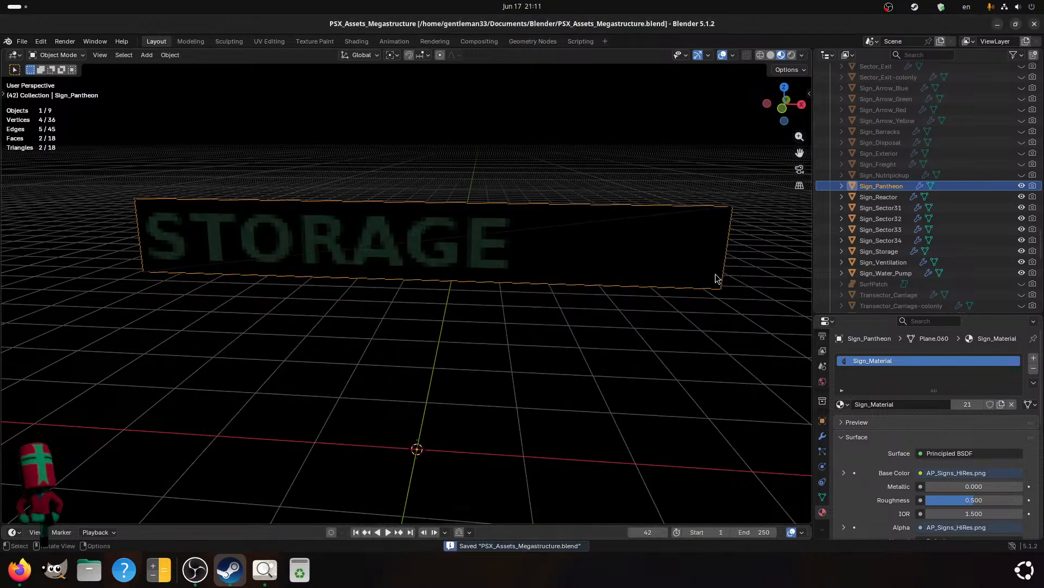
- Hide Sign_Pantheon and export the Sign_Reactor object as glTF 2.0 under the file name Sign_Reactor.gltf
{"action": "left_click", "coordinate": [1021, 187]}
{"action": "left_click", "coordinate": [881, 197]}
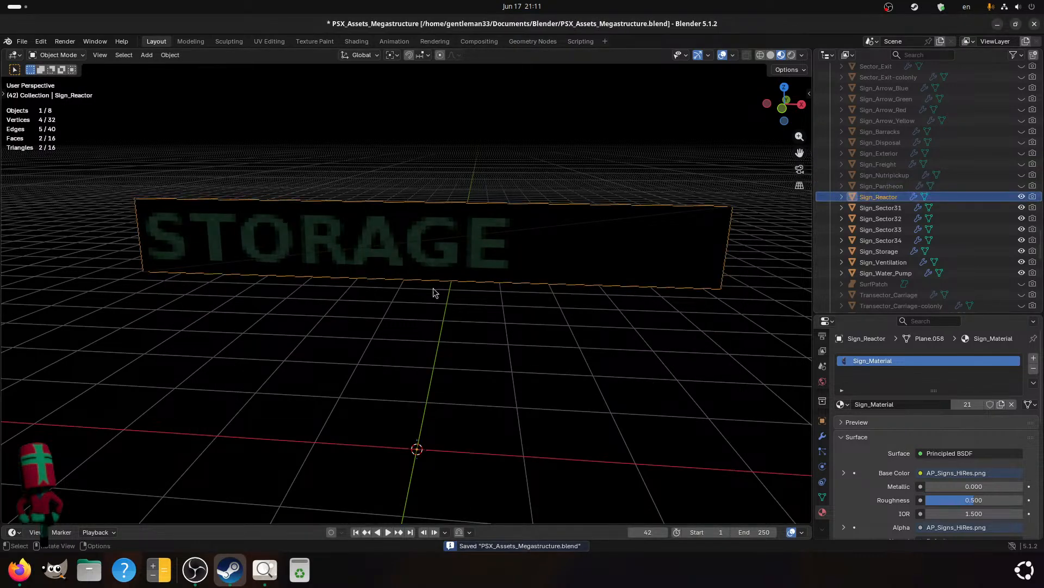
{"action": "left_click", "coordinate": [22, 42]}
{"action": "mouse_move", "coordinate": [39, 207]}
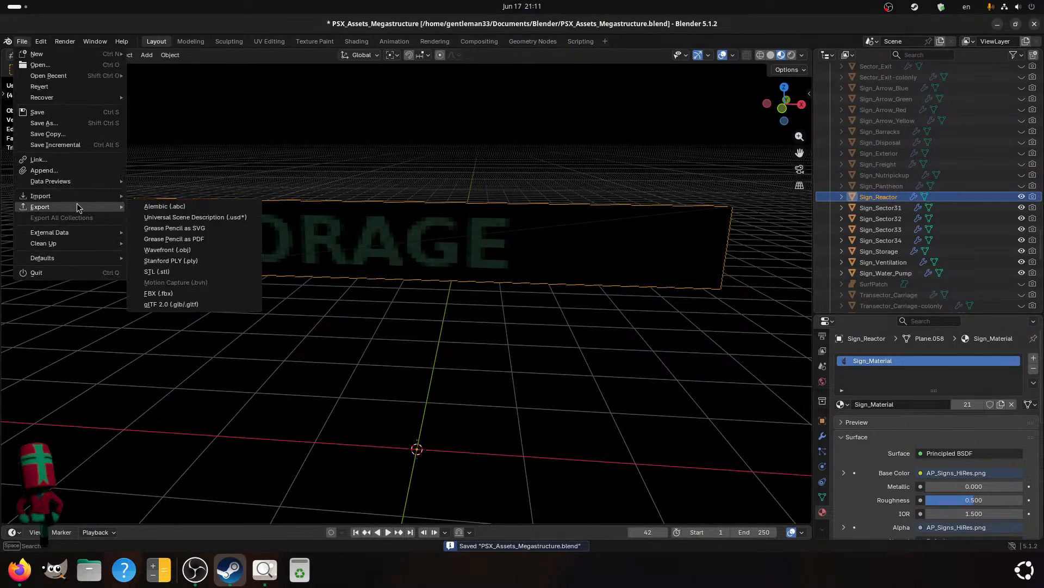
{"action": "left_click", "coordinate": [180, 305]}
{"action": "left_click", "coordinate": [342, 540]}
{"action": "left_click_drag", "start_coordinate": [346, 540], "coordinate": [322, 539]}
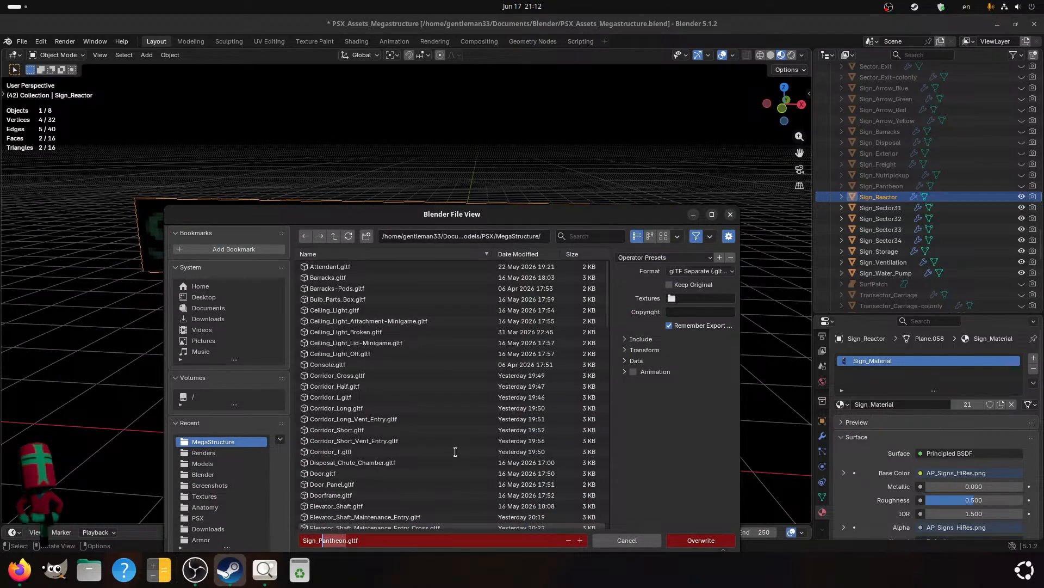
{"action": "type", "text": "Reactor"}
{"action": "key", "text": "Return"}
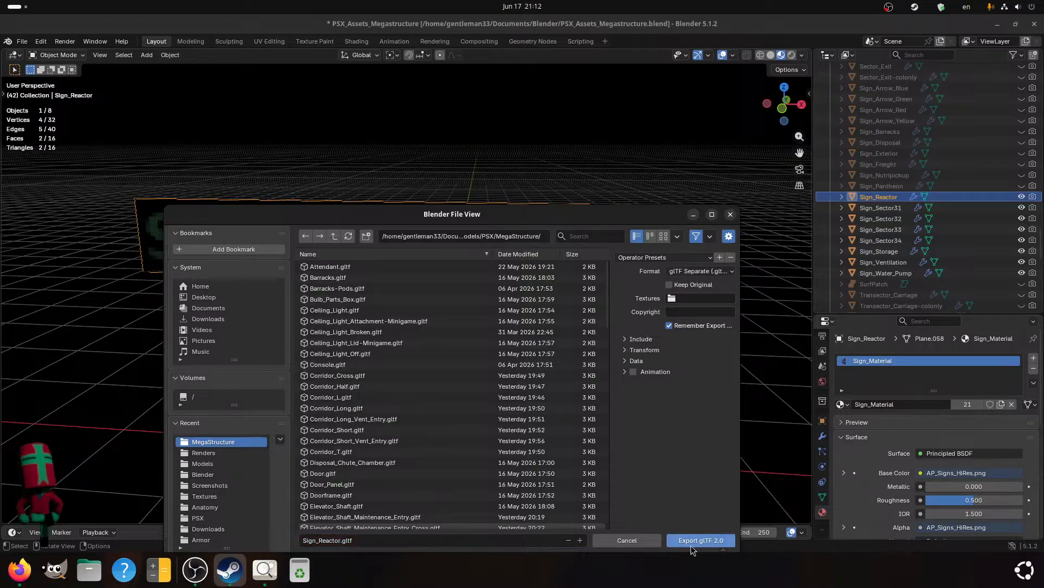
{"action": "left_click", "coordinate": [691, 544]}
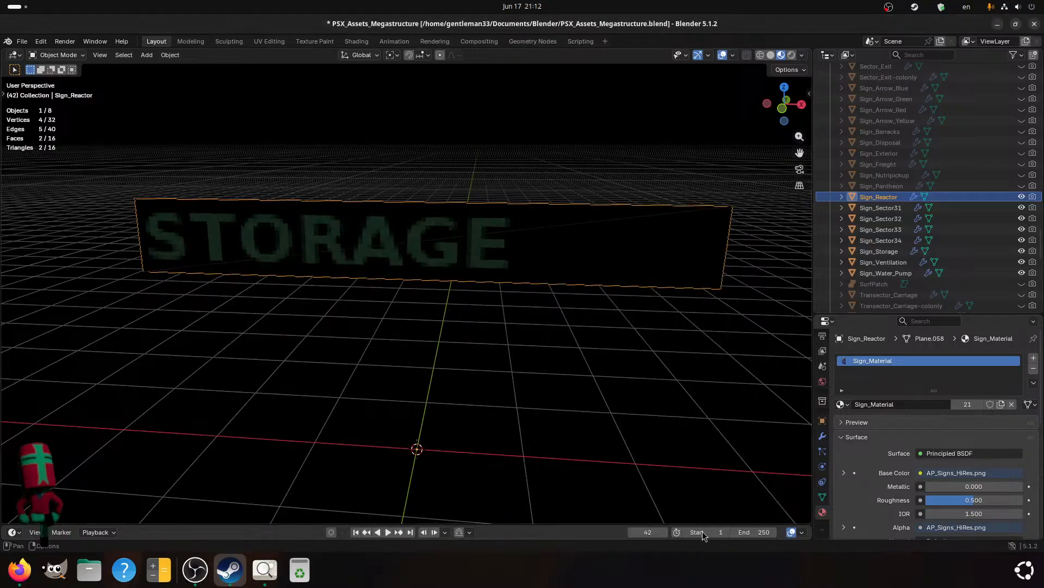
- Hide Sign_Reactor and export the Sign_Sector31 object as glTF 2.0 under the file name Sign_Sector31.gltf
{"action": "left_click", "coordinate": [1020, 197]}
{"action": "left_click", "coordinate": [892, 208]}
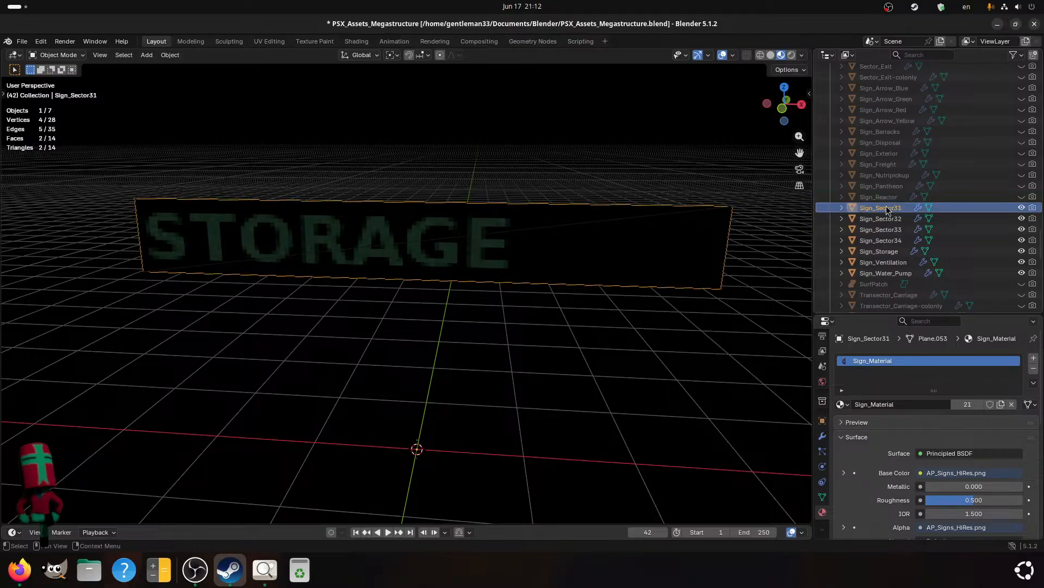
{"action": "left_click", "coordinate": [24, 44]}
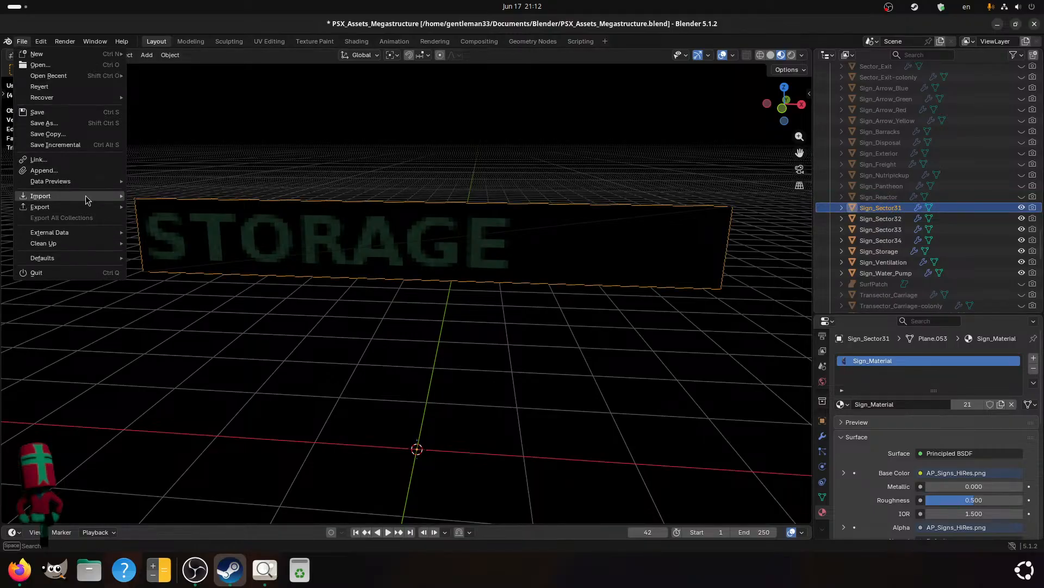
{"action": "mouse_move", "coordinate": [117, 206]}
{"action": "left_click", "coordinate": [181, 305]}
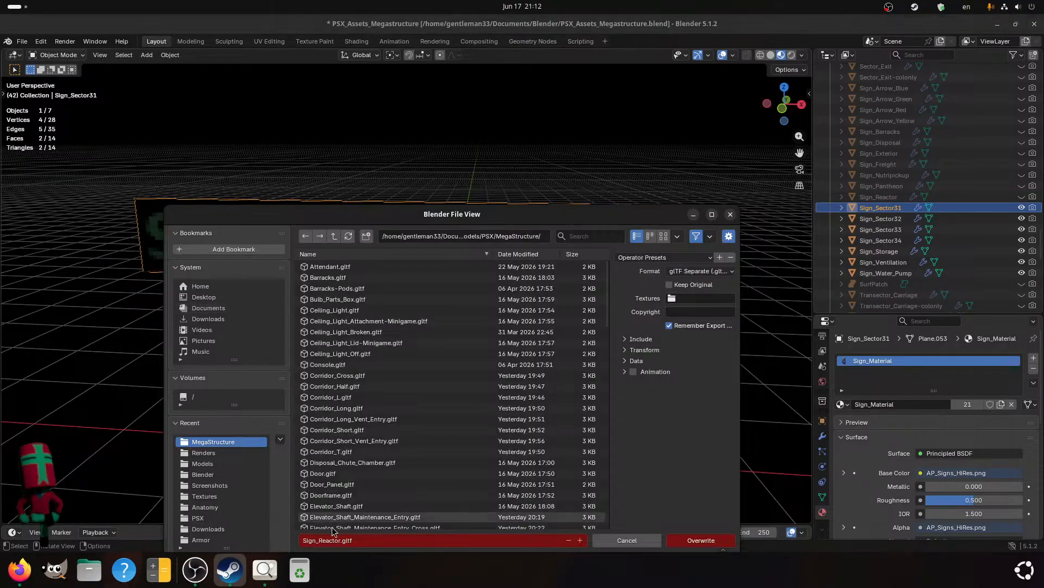
{"action": "left_click", "coordinate": [337, 539]}
{"action": "left_click", "coordinate": [339, 539]}
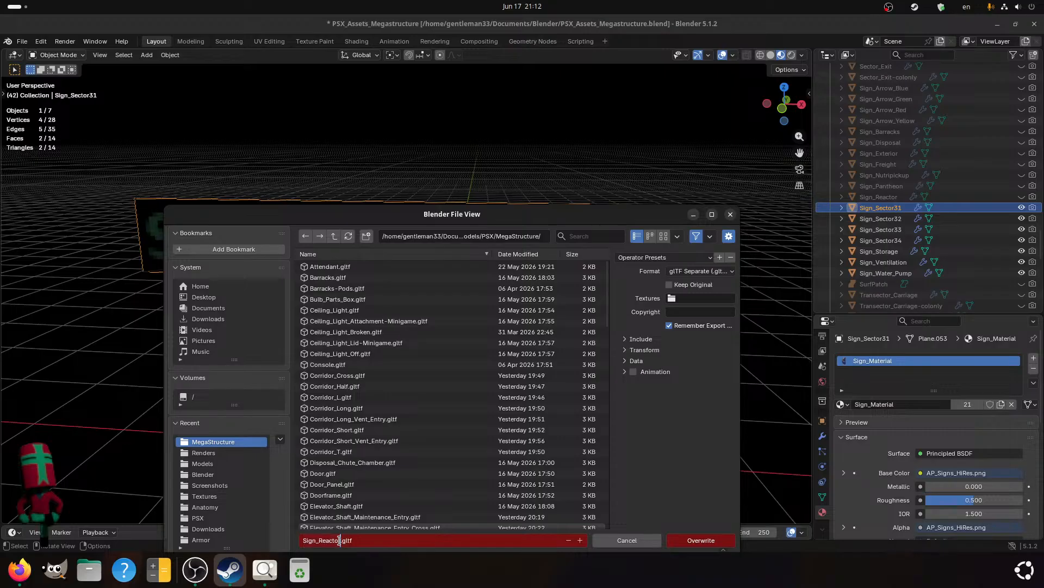
{"action": "double_click", "coordinate": [331, 539]}
{"action": "type", "text": "Sector31"}
{"action": "left_click", "coordinate": [701, 539]}
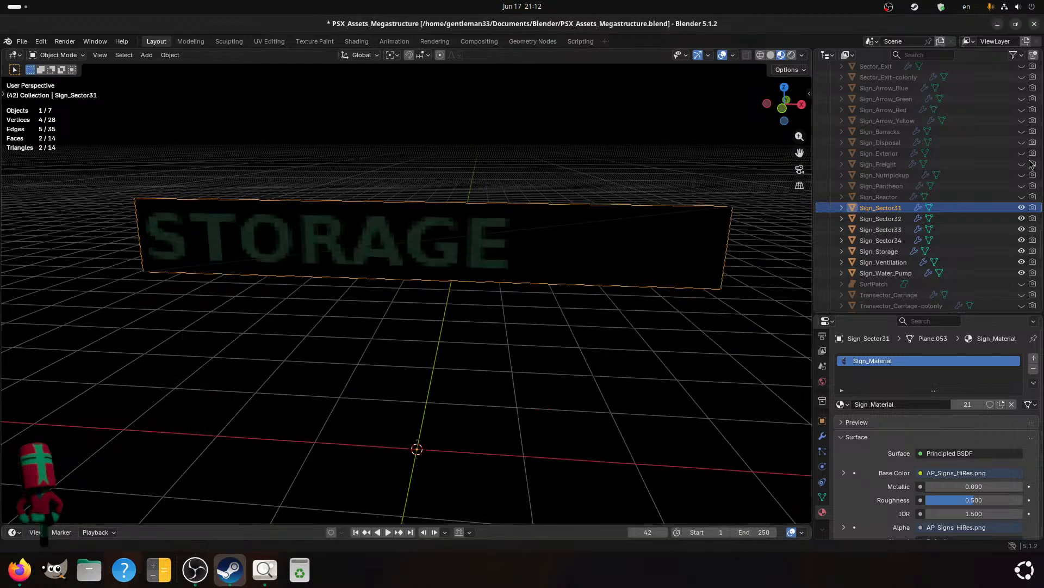
- Hide Sign_Sector31, select Sign_Storage, and save the blend file
{"action": "left_click", "coordinate": [1023, 207]}
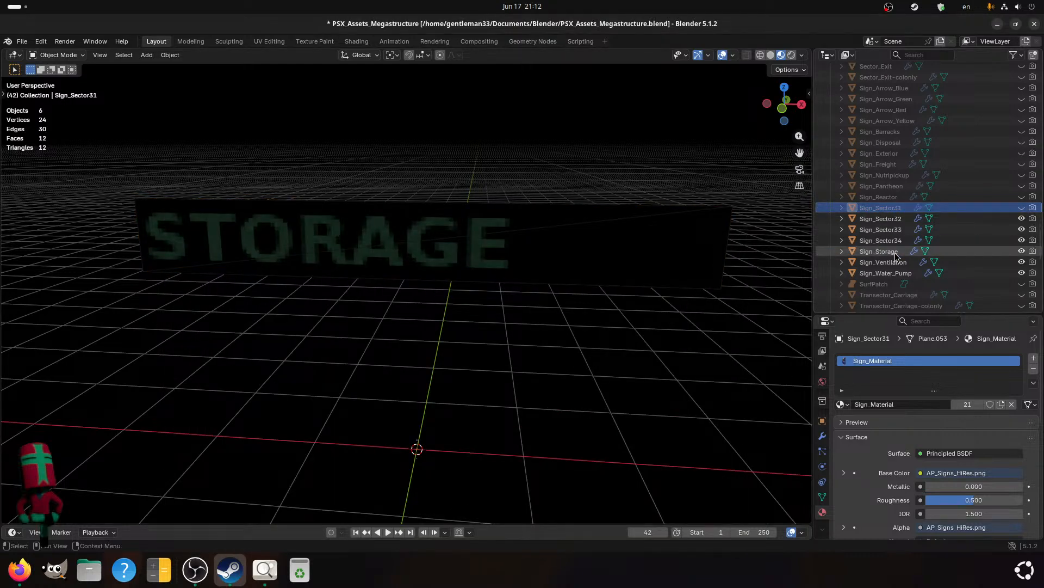
{"action": "left_click", "coordinate": [896, 256]}
{"action": "key", "text": "ctrl+s"}
- Export the selected storage sign as glTF 2.0 under the file name Sign_Storage.gltf
{"action": "left_click", "coordinate": [23, 44]}
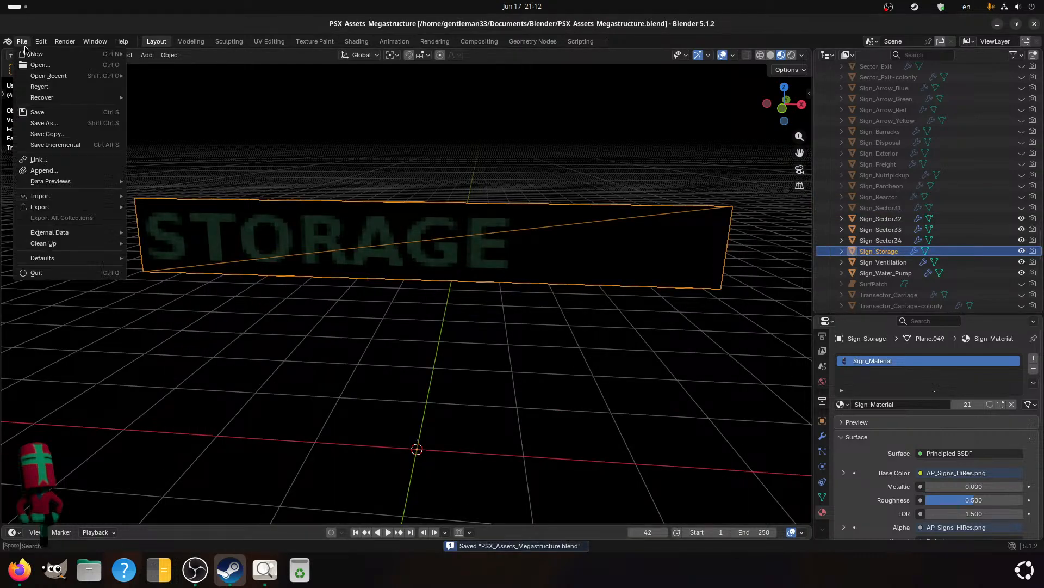
{"action": "mouse_move", "coordinate": [39, 206]}
{"action": "left_click", "coordinate": [163, 302]}
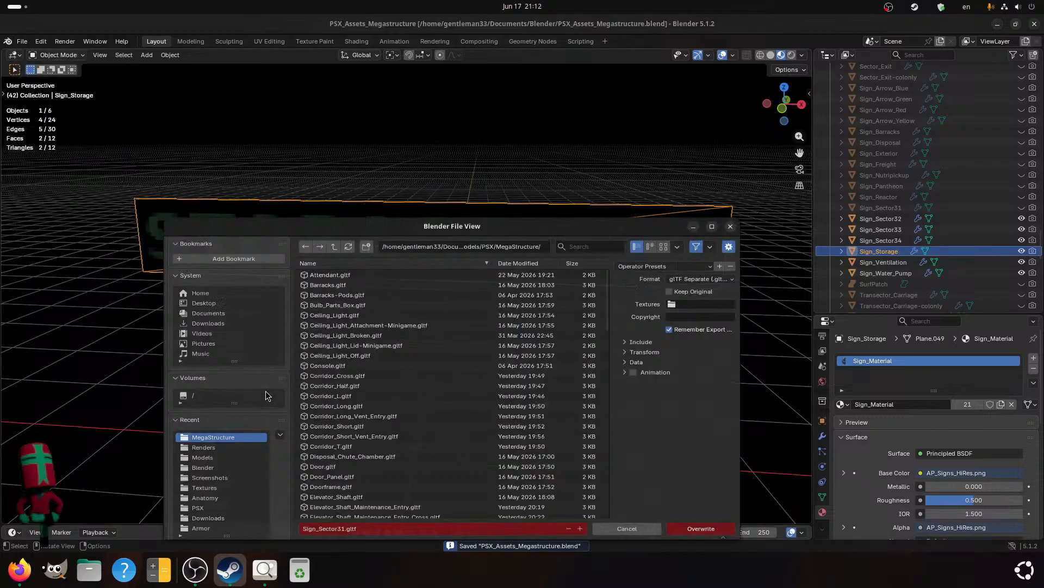
{"action": "left_click", "coordinate": [347, 543]}
{"action": "left_click_drag", "start_coordinate": [345, 541], "coordinate": [325, 539]}
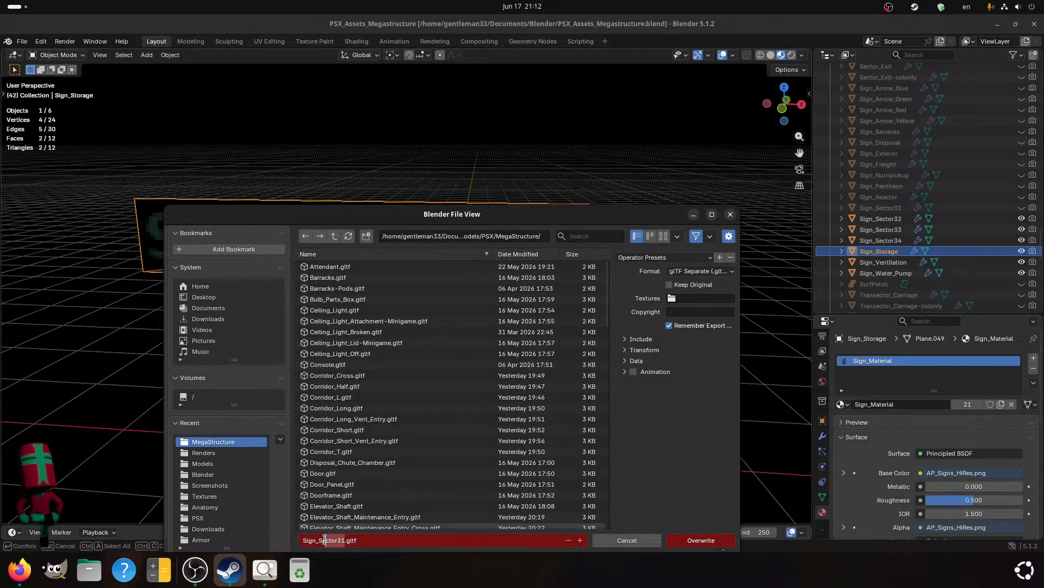
{"action": "key", "text": "BackSpace"}
{"action": "type", "text": "torage"}
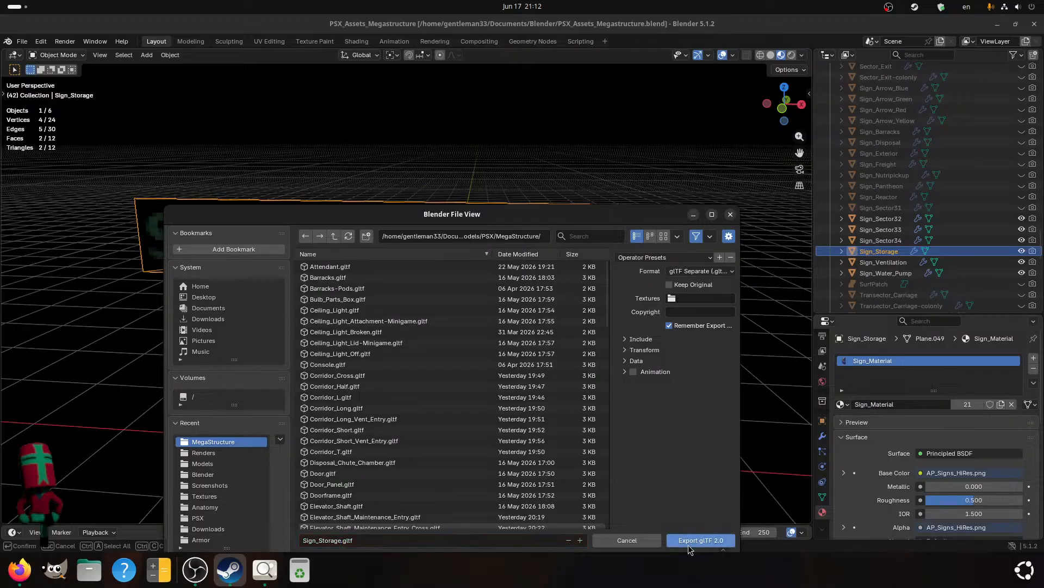
{"action": "left_click", "coordinate": [687, 544]}
- Hide Sign_Storage, select Sign_Sector34, and save the blend file
{"action": "left_click", "coordinate": [1023, 251]}
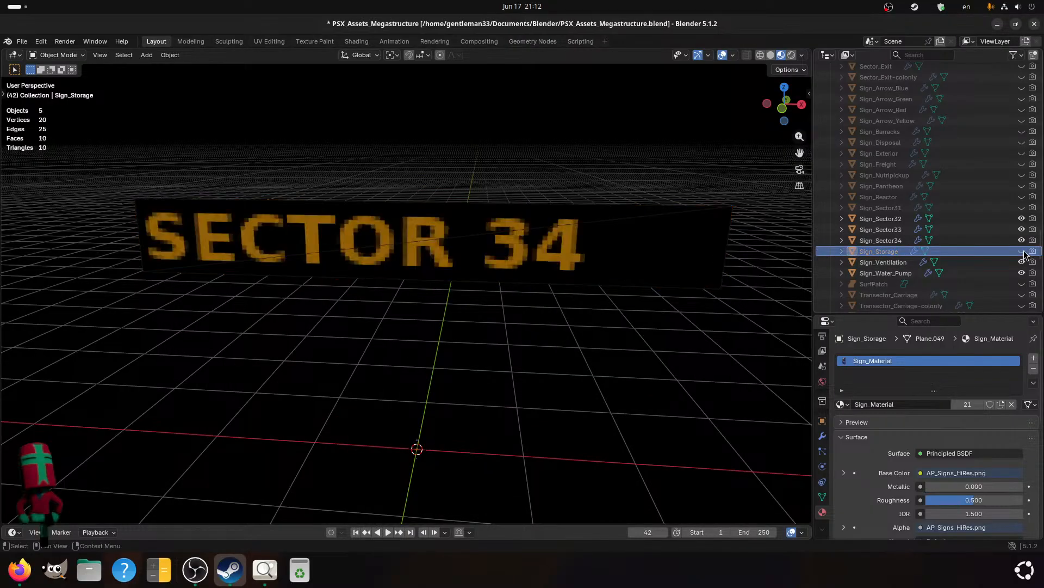
{"action": "left_click", "coordinate": [882, 241]}
{"action": "key", "text": "ctrl+s"}
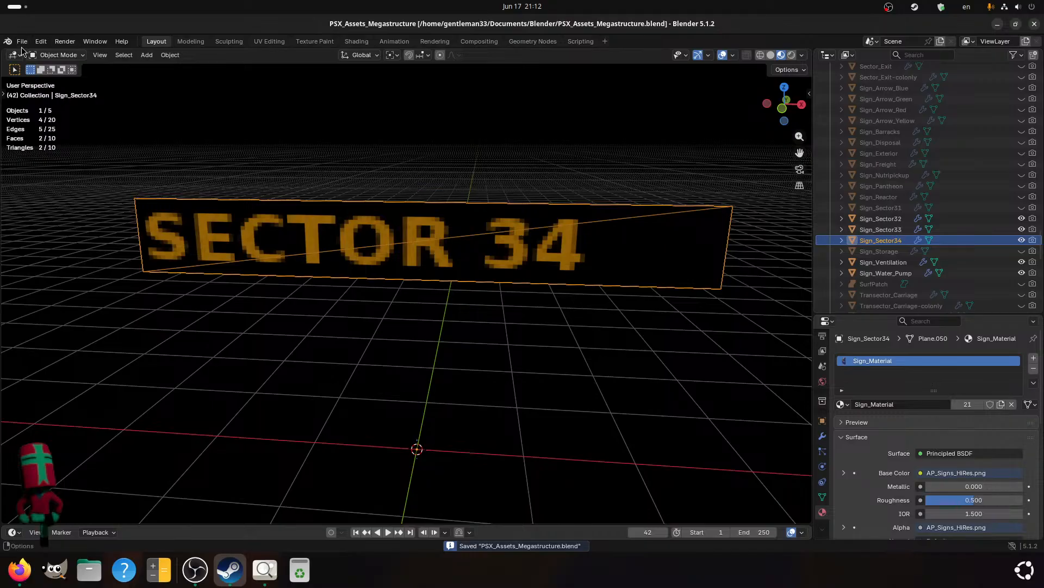
- Export the selected Sector 34 sign as glTF 2.0 under the file name Sign_Sector34.gltf
{"action": "left_click", "coordinate": [22, 44]}
{"action": "mouse_move", "coordinate": [86, 209]}
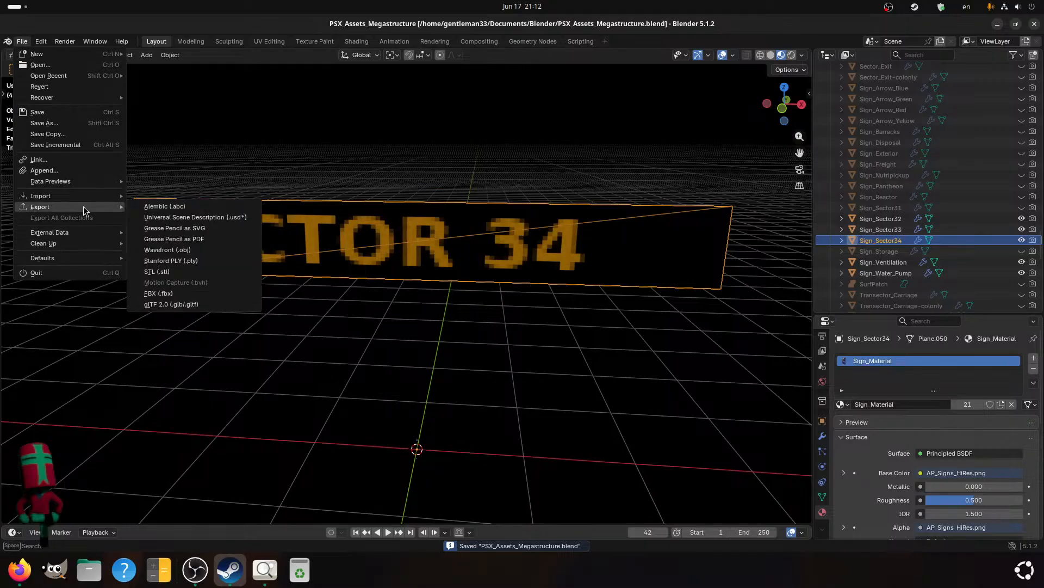
{"action": "left_click", "coordinate": [179, 303]}
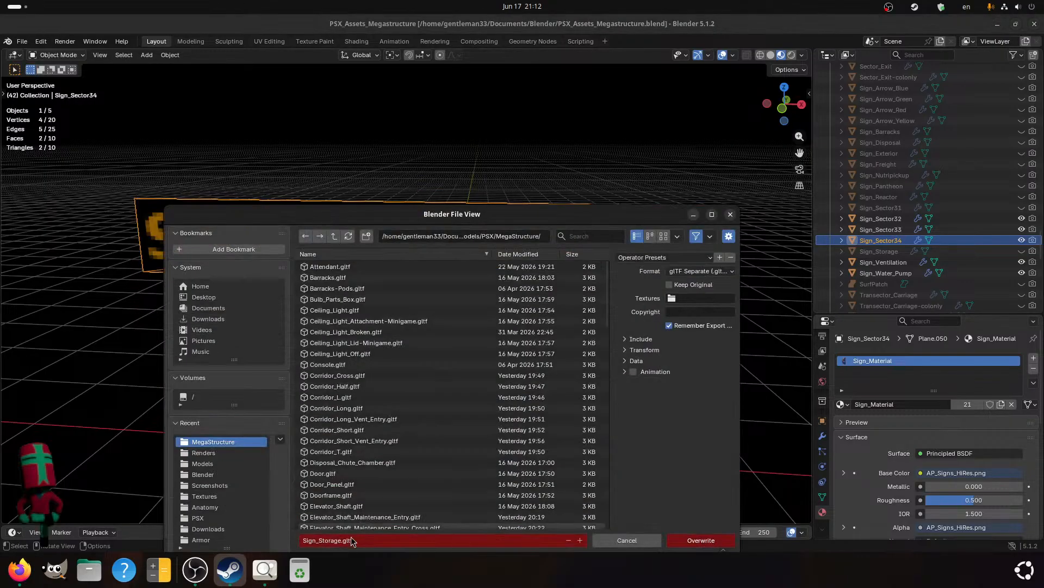
{"action": "left_click", "coordinate": [340, 539]}
{"action": "key", "text": "BackSpace"}
{"action": "key", "text": "BackSpace"}
{"action": "key", "text": "BackSpace"}
{"action": "key", "text": "BackSpace"}
{"action": "type", "text": "ector34"}
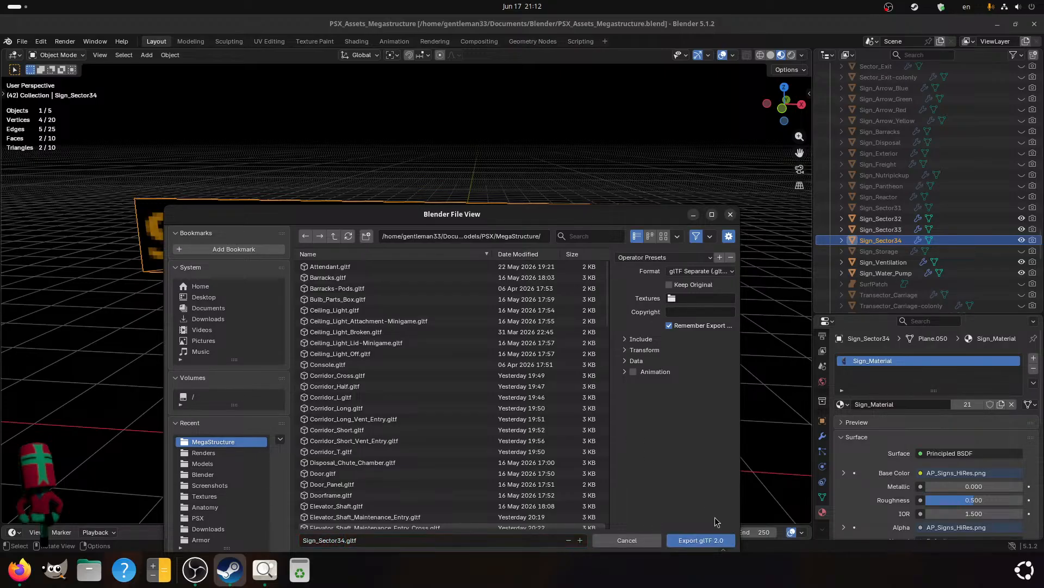
{"action": "left_click", "coordinate": [701, 540]}
- Hide Sign_Sector34, select Sign_Sector33, and save the blend file
{"action": "left_click", "coordinate": [1022, 241]}
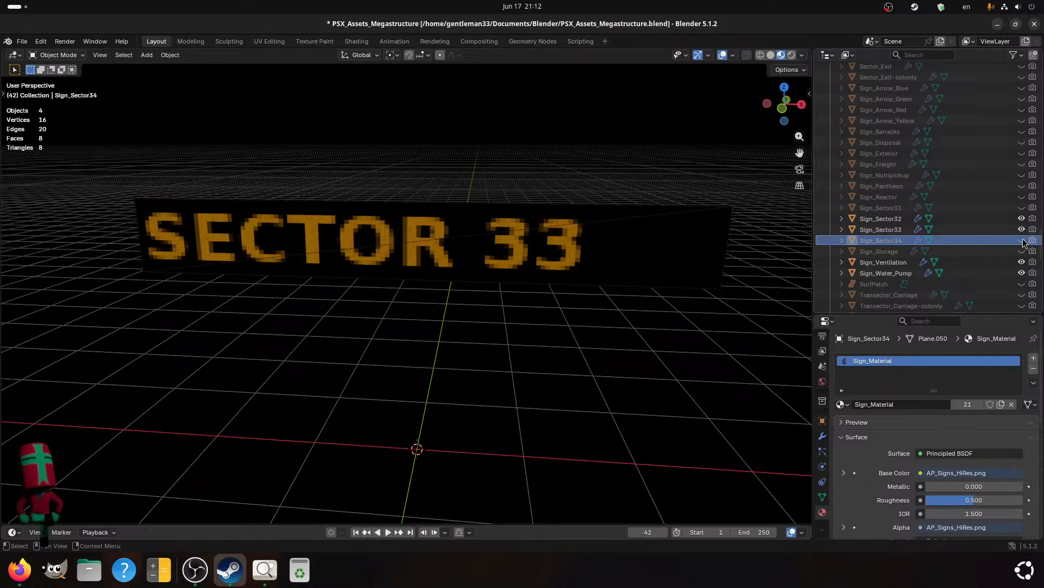
{"action": "left_click", "coordinate": [882, 230]}
{"action": "key", "text": "ctrl+s"}
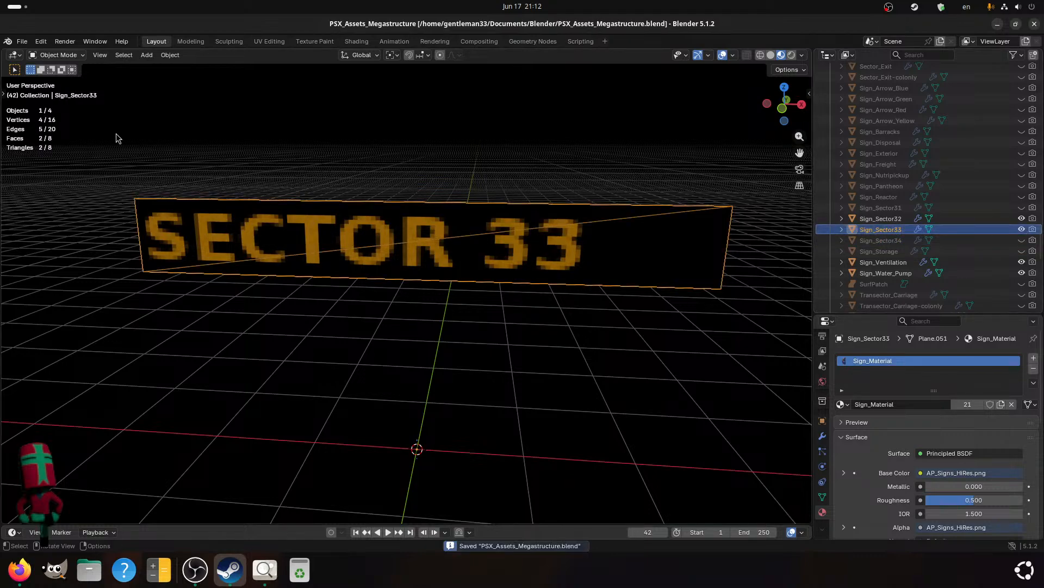
- Export the selected Sector 33 sign as glTF 2.0 under the file name Sign_Sector33.gltf and save the blend file
{"action": "left_click", "coordinate": [23, 45]}
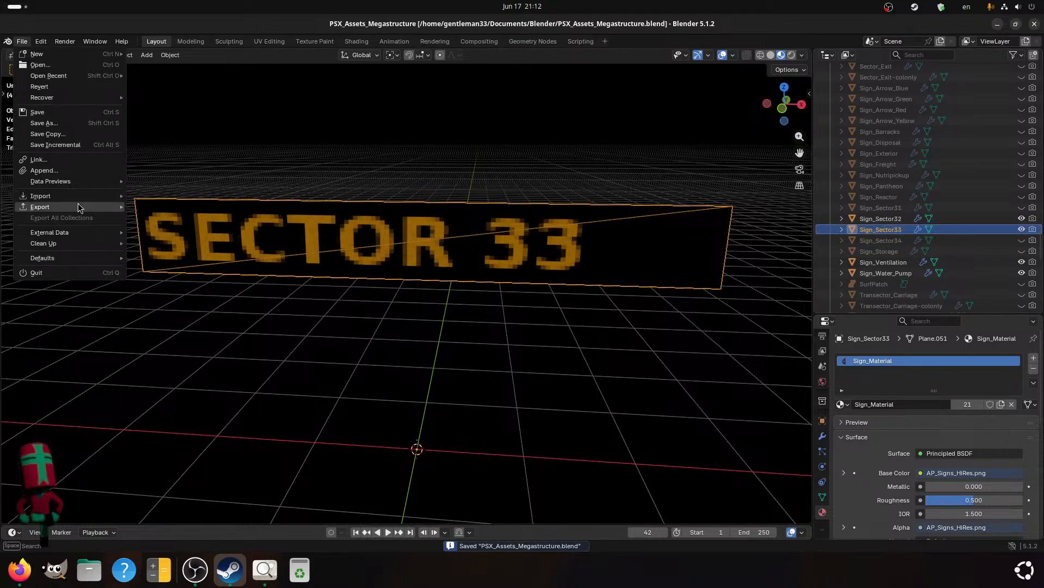
{"action": "mouse_move", "coordinate": [80, 207]}
{"action": "left_click", "coordinate": [171, 304]}
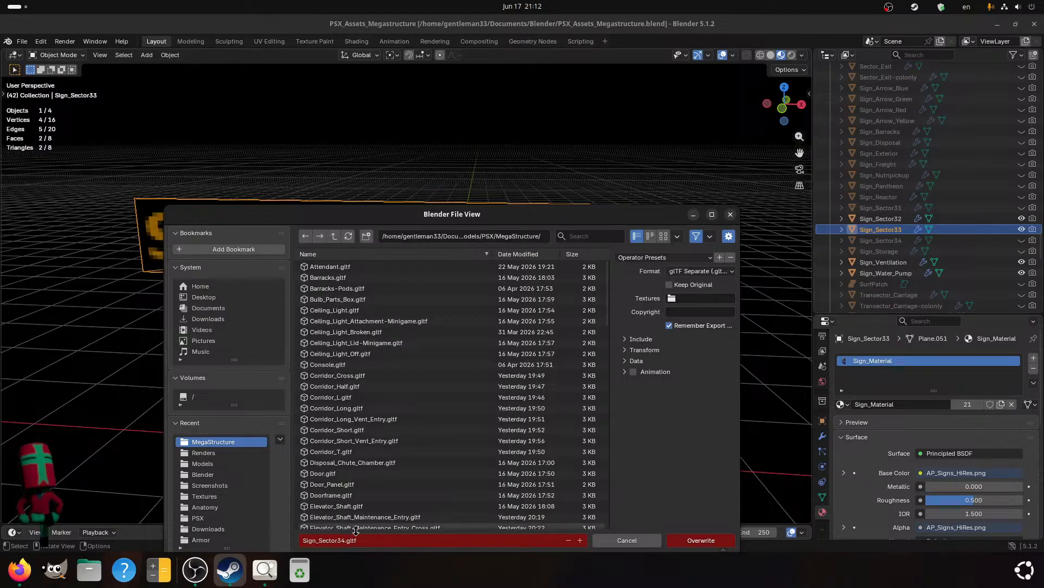
{"action": "left_click", "coordinate": [349, 540]}
{"action": "left_click", "coordinate": [344, 540]}
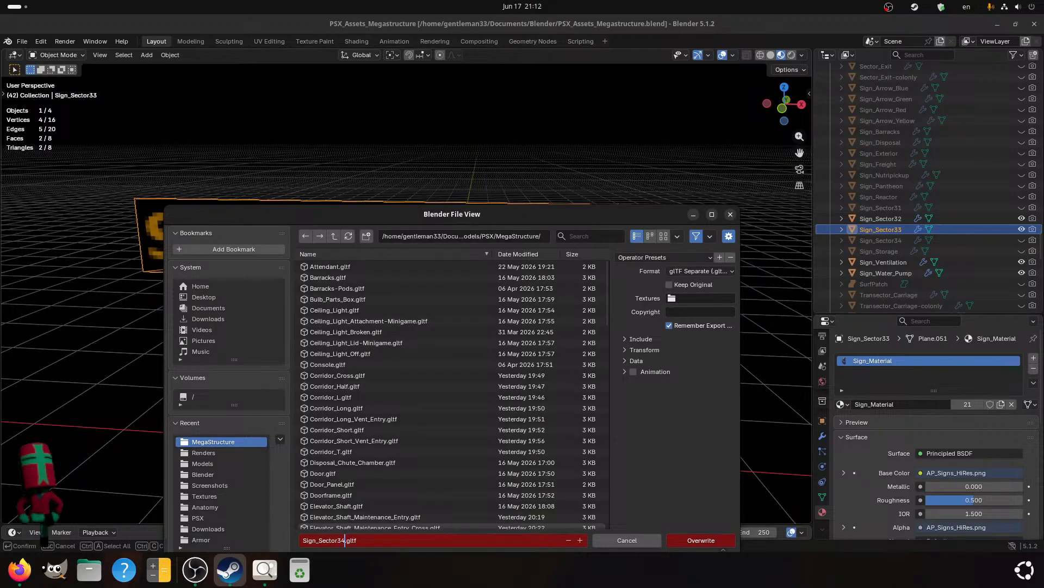
{"action": "key", "text": "BackSpace"}
{"action": "type", "text": "3"}
{"action": "key", "text": "Return"}
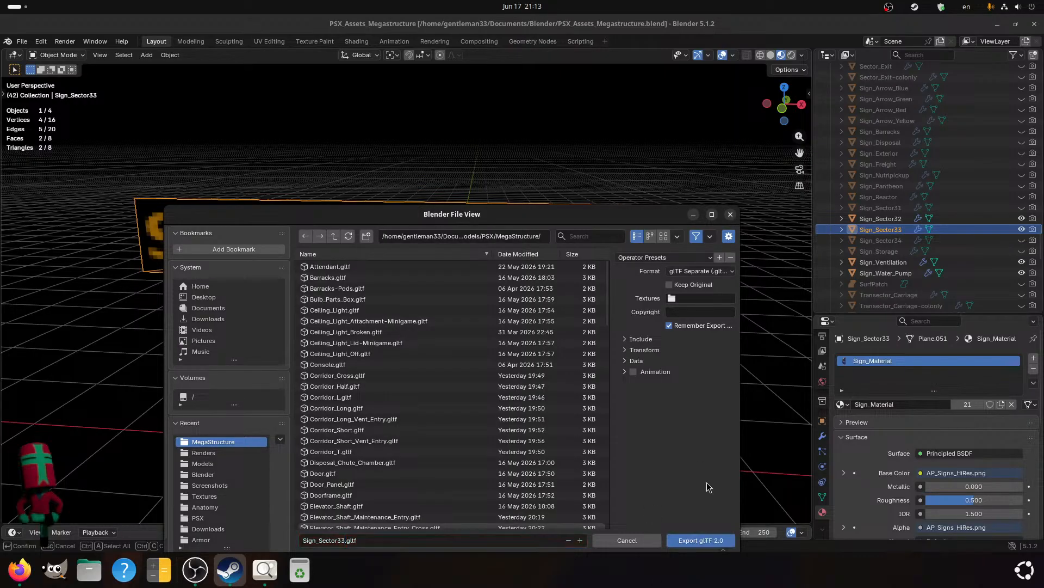
{"action": "left_click", "coordinate": [701, 540]}
{"action": "key", "text": "ctrl+s"}
- Hide Sign_Sector33 and export the Sign_Sector32 object as glTF 2.0 under the file name Sign_Sector32.gltf
{"action": "left_click", "coordinate": [1021, 229]}
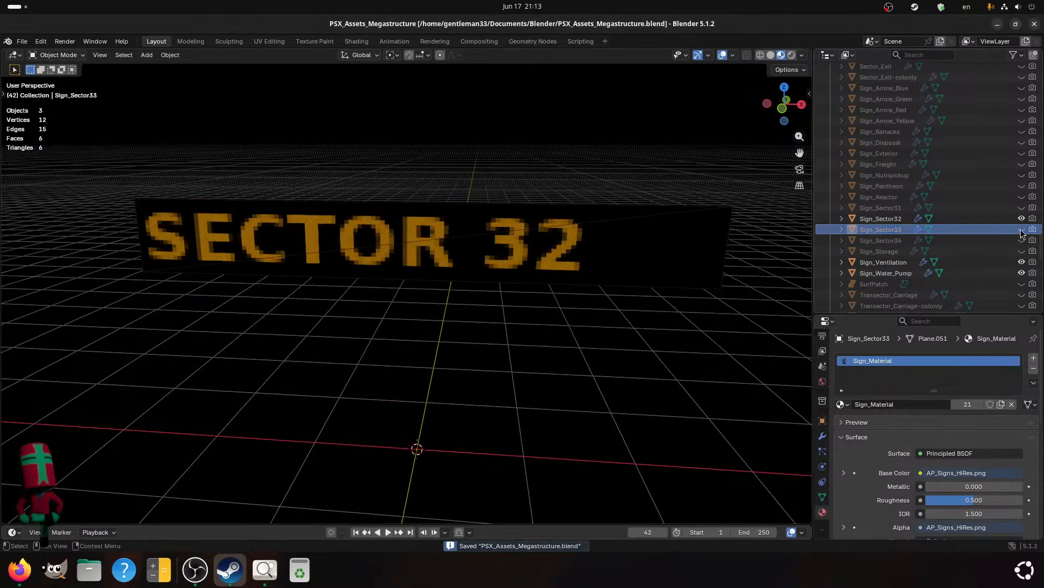
{"action": "left_click", "coordinate": [979, 219]}
{"action": "left_click", "coordinate": [22, 42]}
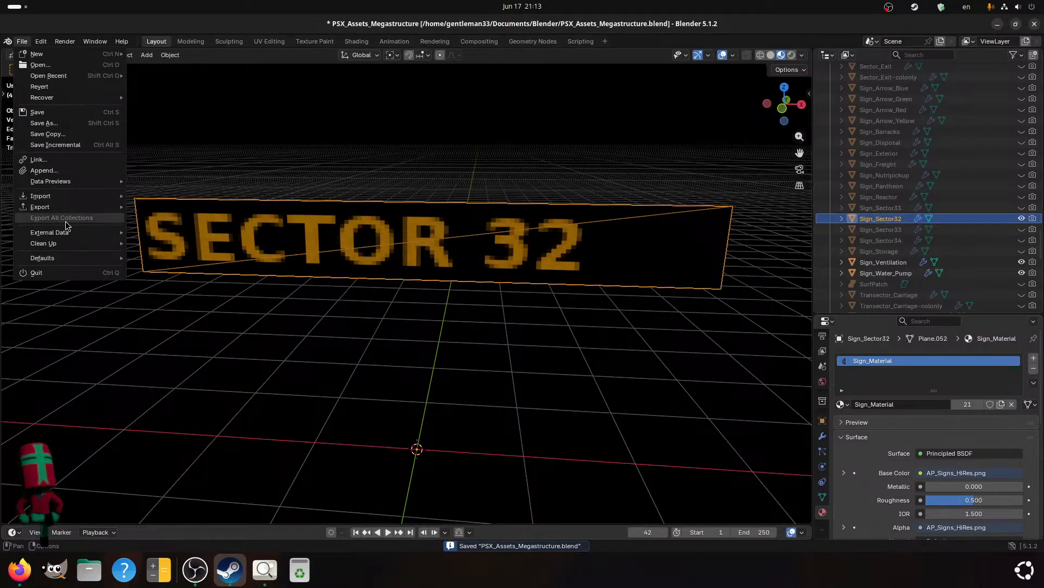
{"action": "mouse_move", "coordinate": [55, 207]}
{"action": "left_click", "coordinate": [170, 304]}
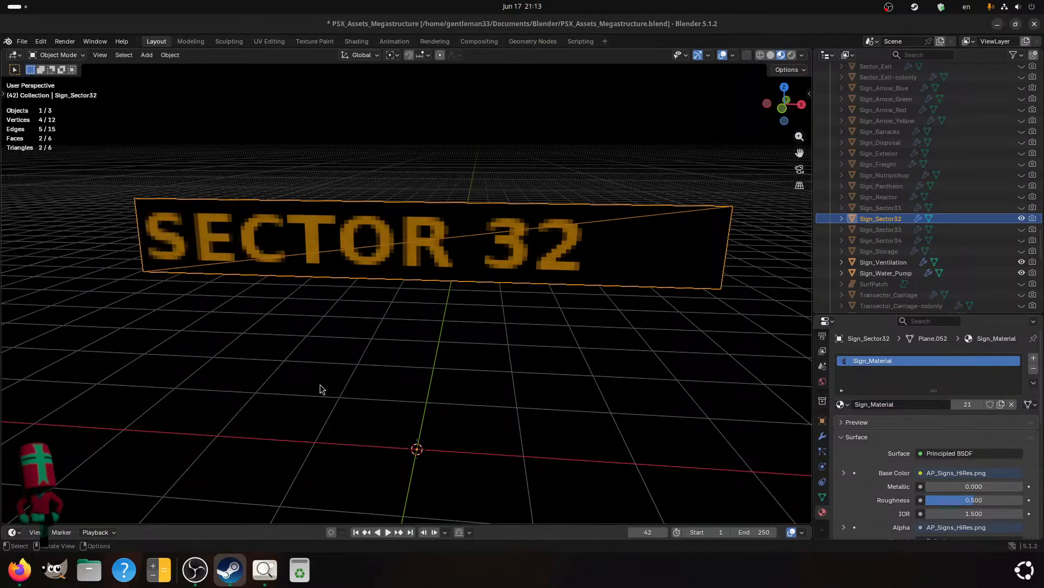
{"action": "left_click", "coordinate": [343, 543]}
{"action": "left_click", "coordinate": [344, 543]}
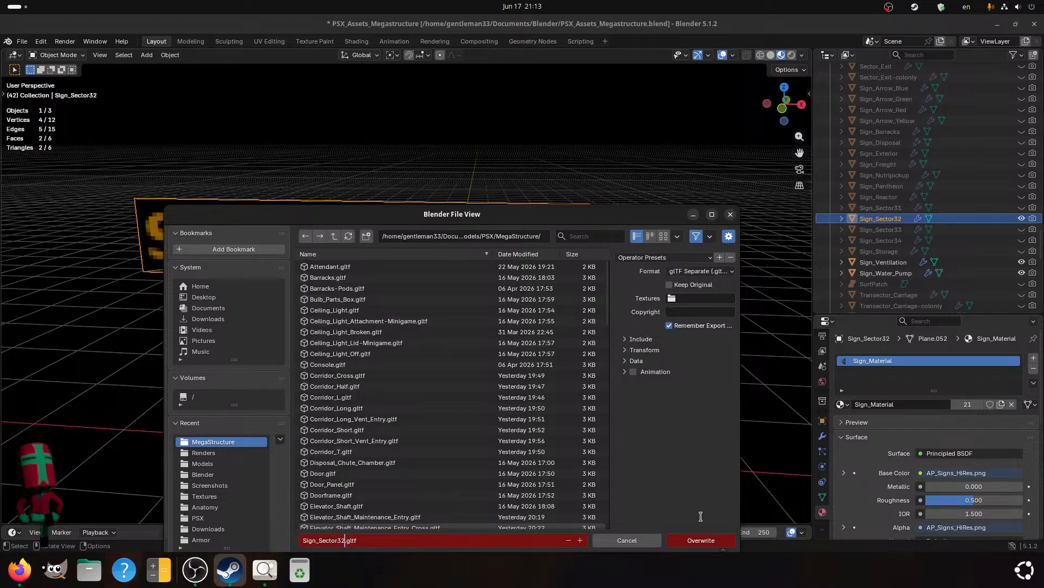
{"action": "key", "text": "Return"}
{"action": "left_click", "coordinate": [702, 540]}
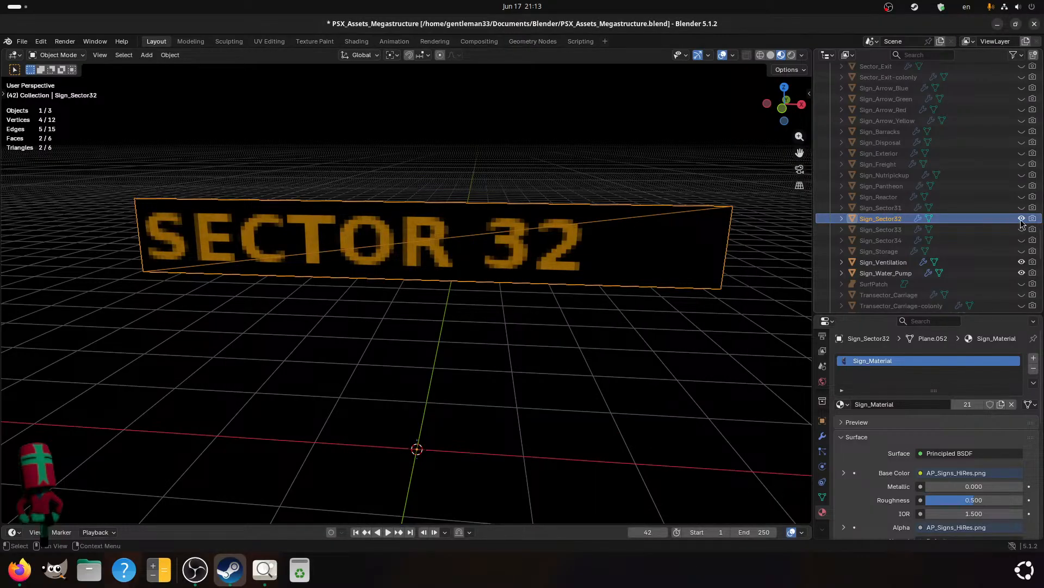
- Hide Sign_Sector32, select Sign_Ventilation, and save the blend file
{"action": "left_click", "coordinate": [1022, 219]}
{"action": "left_click", "coordinate": [892, 262]}
{"action": "key", "text": "ctrl+s"}
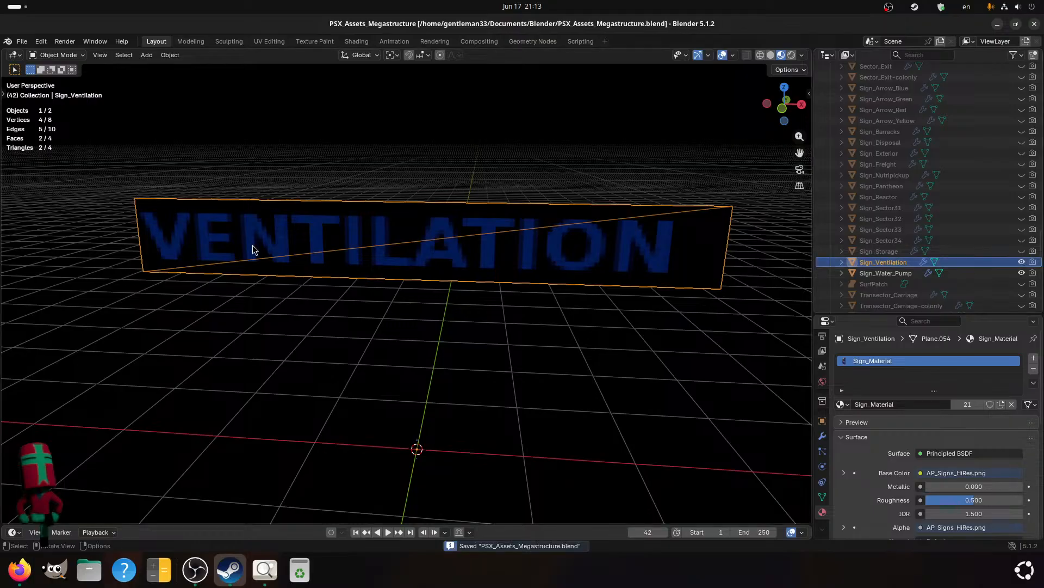
- Export the selected ventilation sign as glTF 2.0 under the file name Sign_Ventilation.gltf
{"action": "left_click", "coordinate": [21, 41]}
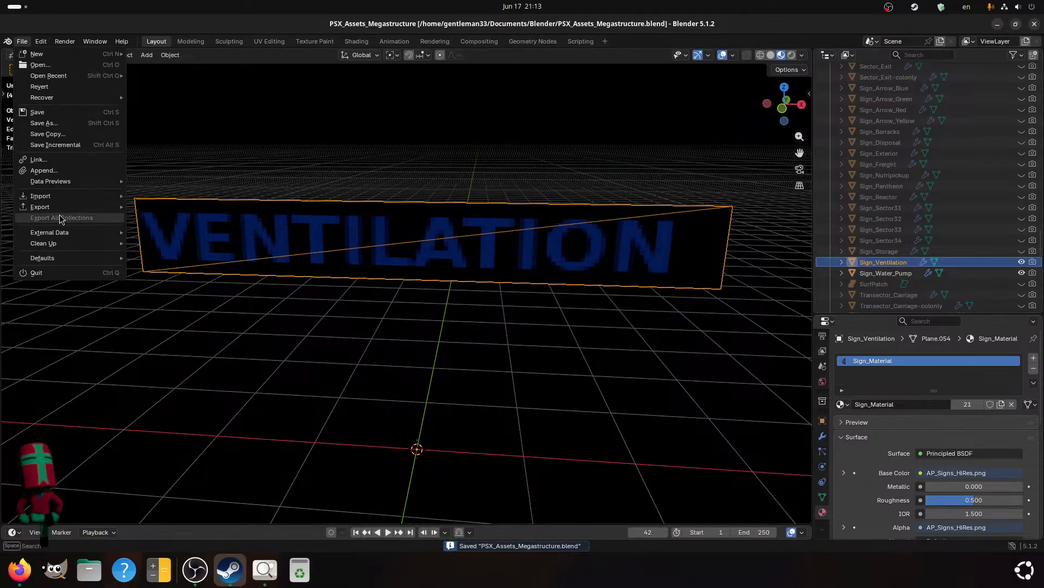
{"action": "mouse_move", "coordinate": [74, 209]}
{"action": "left_click", "coordinate": [184, 306]}
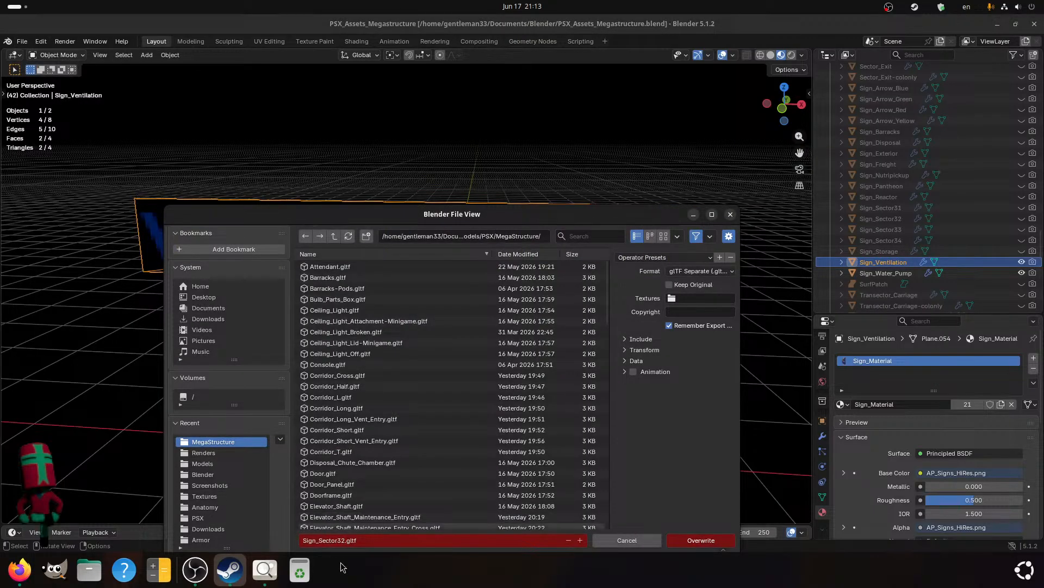
{"action": "left_click", "coordinate": [346, 540]}
{"action": "left_click_drag", "start_coordinate": [344, 539], "coordinate": [319, 534]}
{"action": "type", "text": "Ventil"}
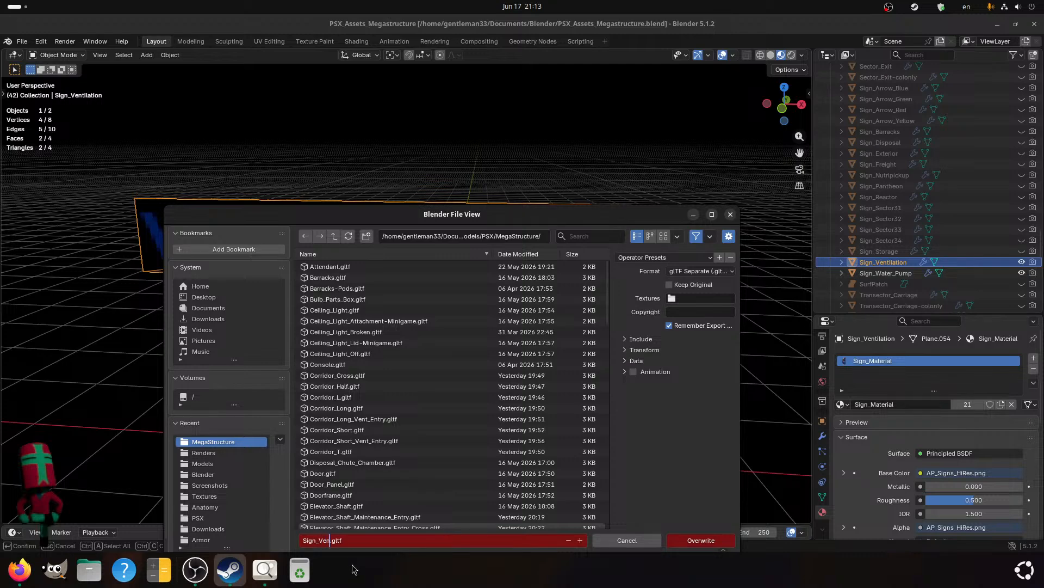
{"action": "type", "text": "ation"}
{"action": "key", "text": "Return"}
{"action": "left_click", "coordinate": [691, 540]}
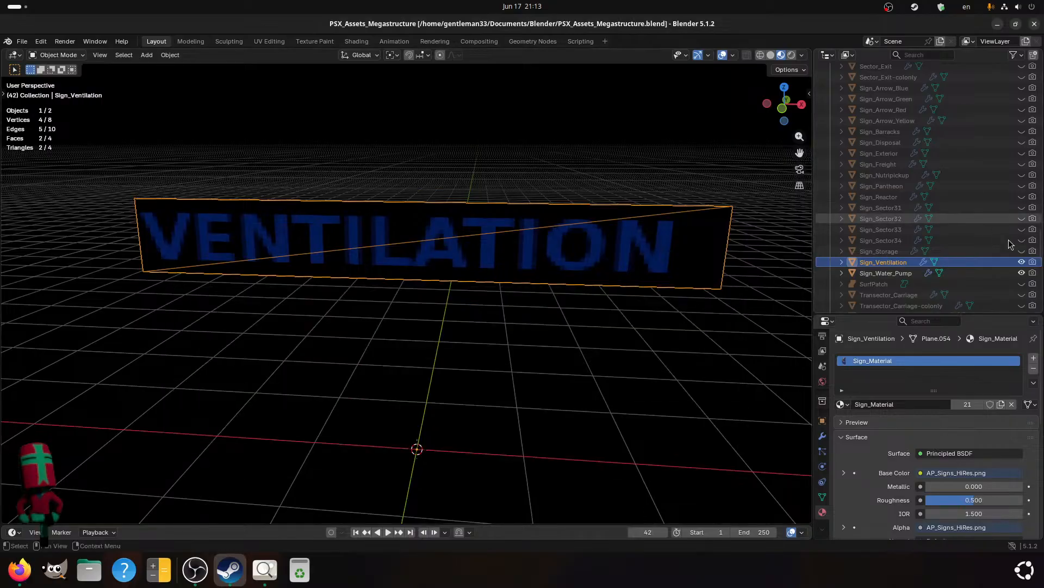
- Hide Sign_Ventilation, select Sign_Water_Pump, and save the blend file
{"action": "left_click", "coordinate": [1021, 262]}
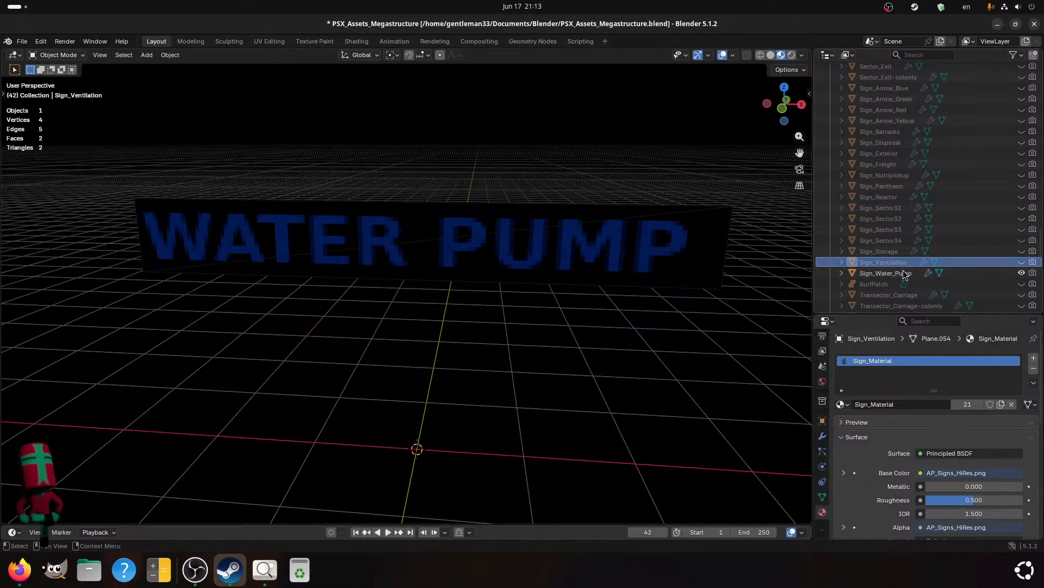
{"action": "left_click", "coordinate": [841, 274]}
{"action": "key", "text": "ctrl+s"}
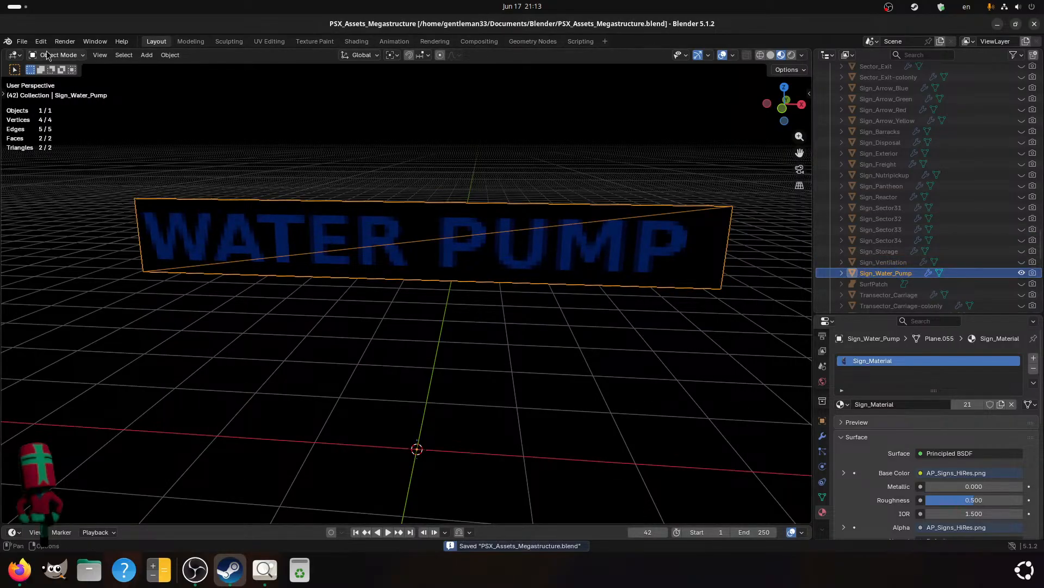
- Export the selected water pump sign as glTF 2.0 under the file name Sign_Water_Pump.gltf and save the blend file
{"action": "left_click", "coordinate": [20, 42]}
{"action": "mouse_move", "coordinate": [67, 208]}
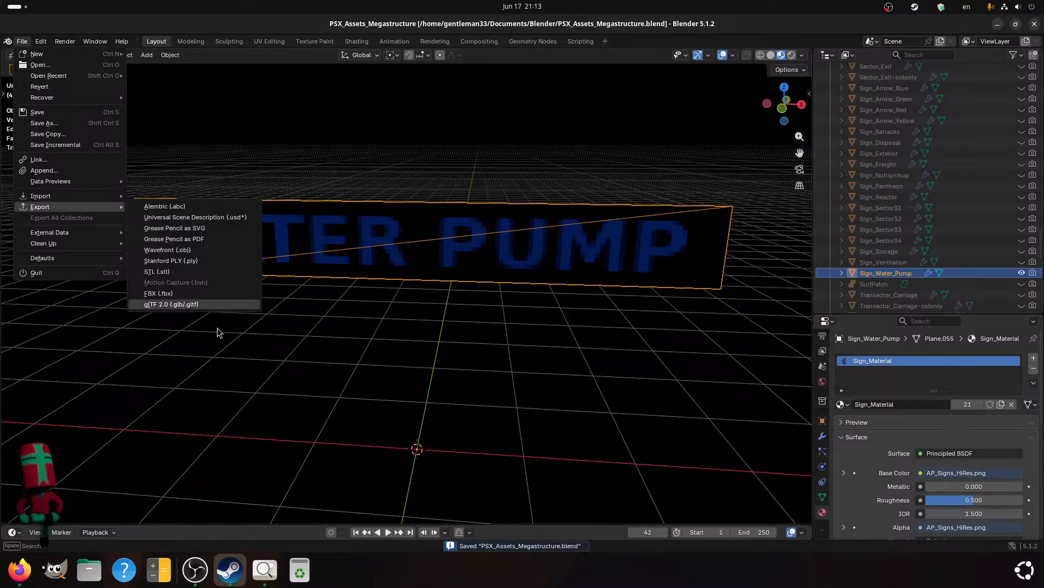
{"action": "left_click", "coordinate": [188, 306]}
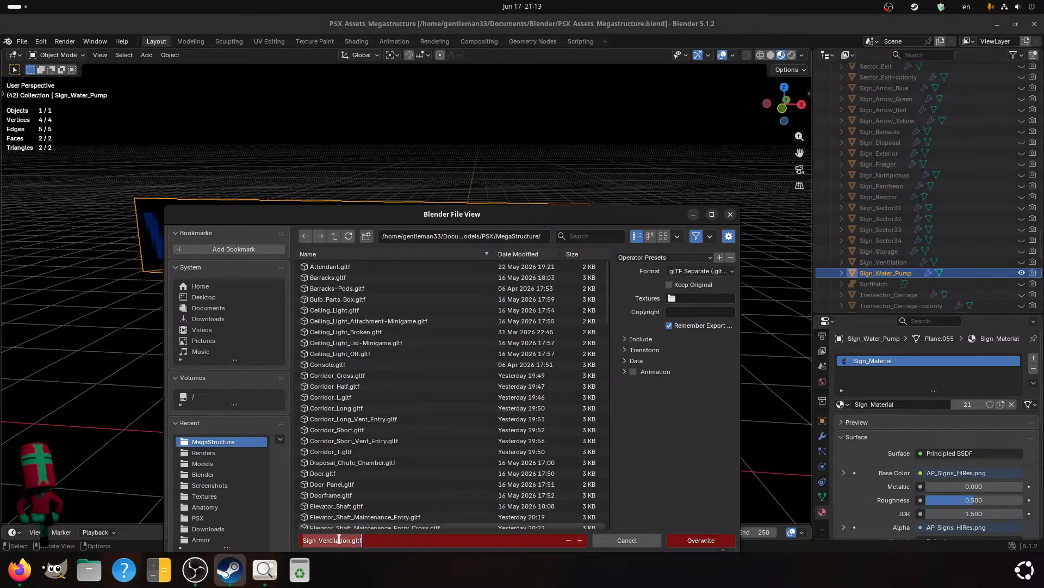
{"action": "left_click_drag", "start_coordinate": [351, 536], "coordinate": [323, 534]}
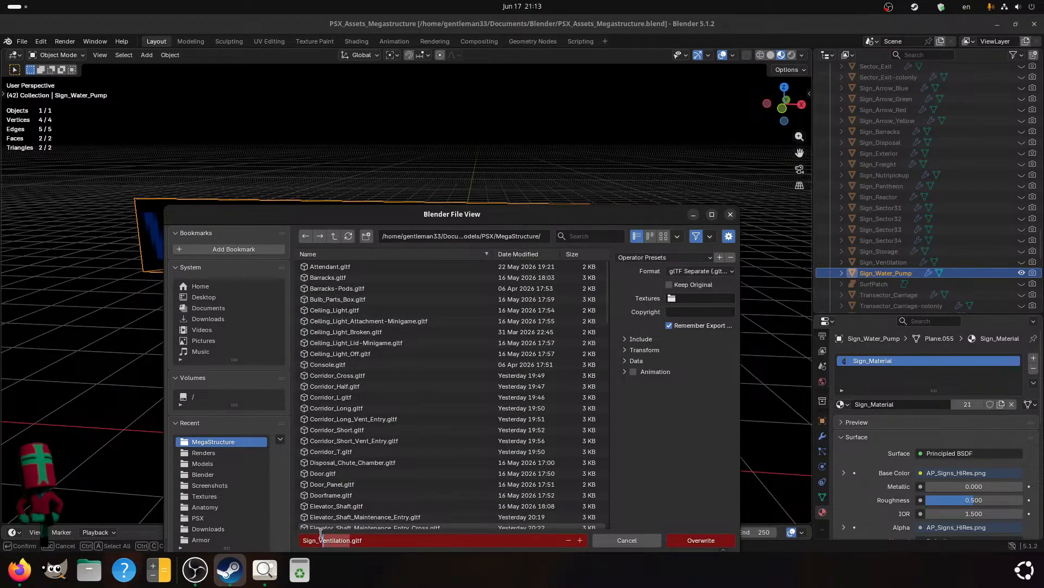
{"action": "type", "text": "Water"}
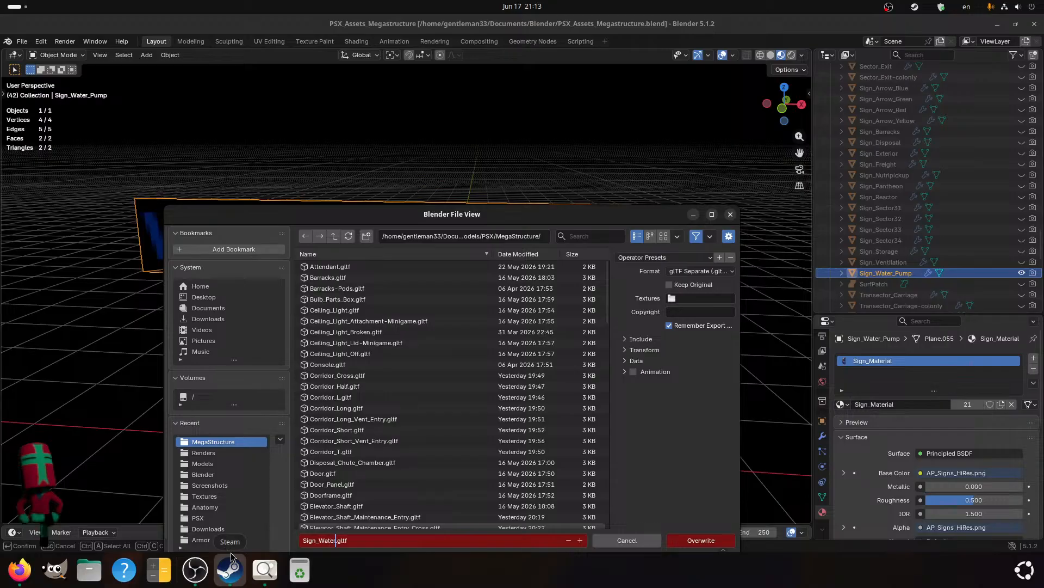
{"action": "type", "text": "_Pump"}
{"action": "left_click", "coordinate": [701, 539]}
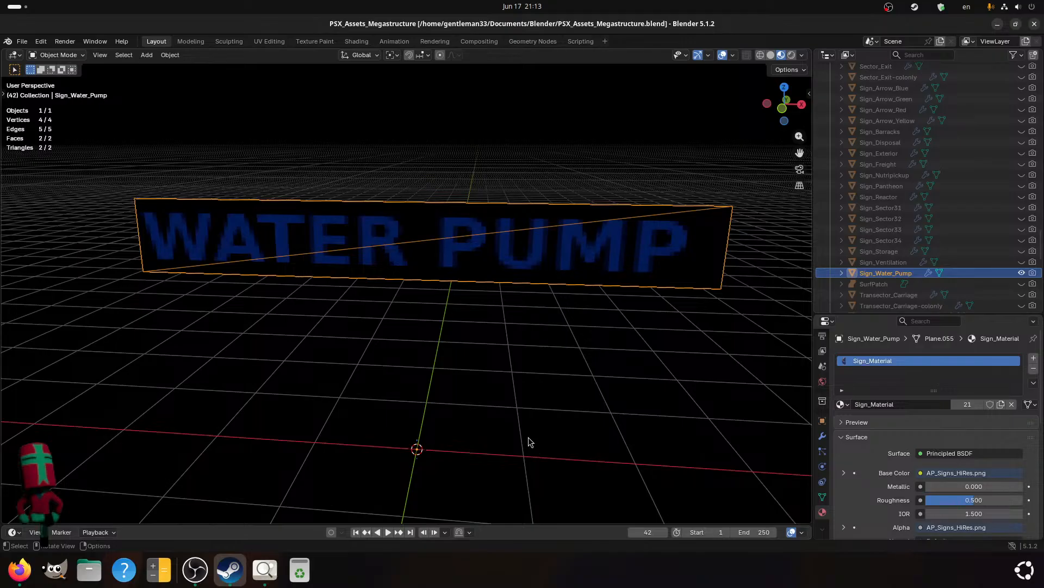
{"action": "key", "text": "ctrl+s"}
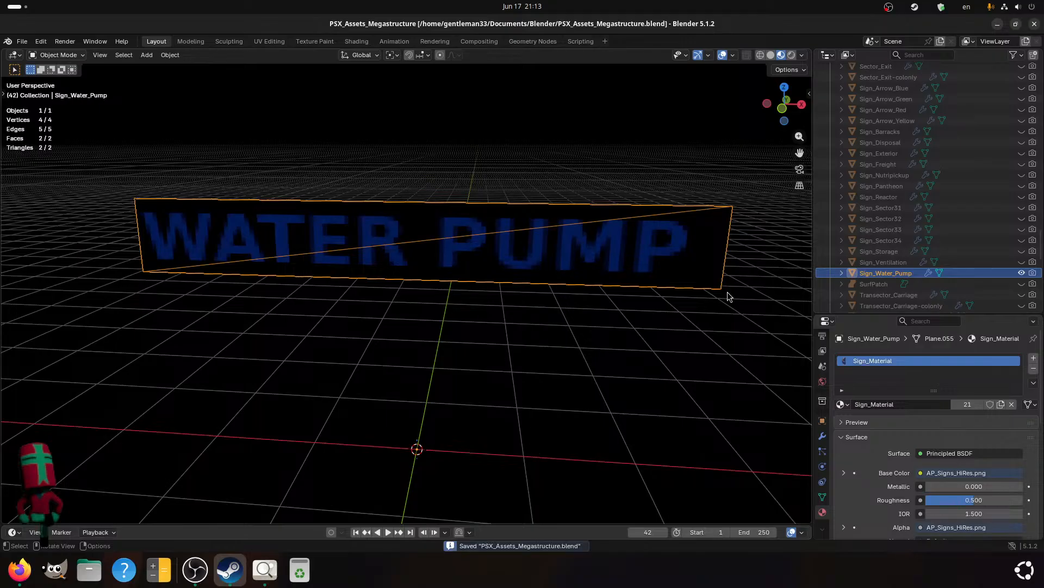
- Hide Sign_Water_Pump, switch the viewport to solid shading, and save the blend file
{"action": "left_click", "coordinate": [1022, 273]}
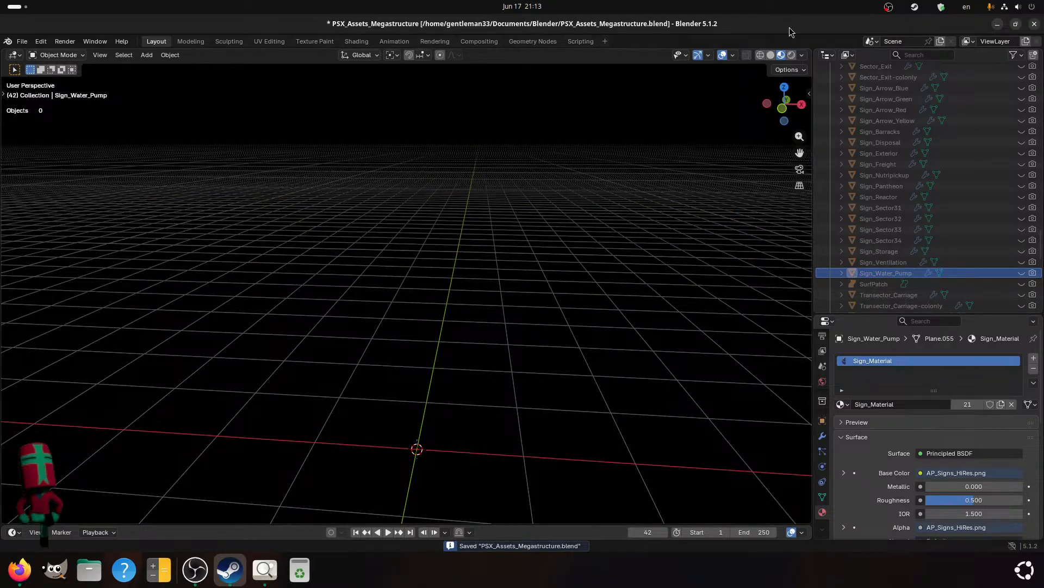
{"action": "left_click", "coordinate": [770, 55]}
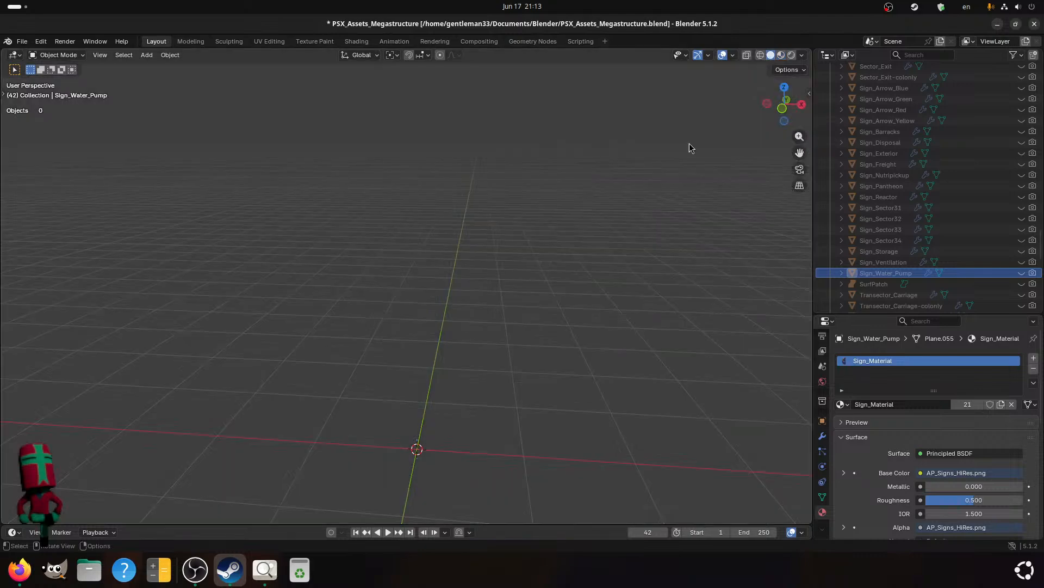
{"action": "key", "text": "ctrl+s"}
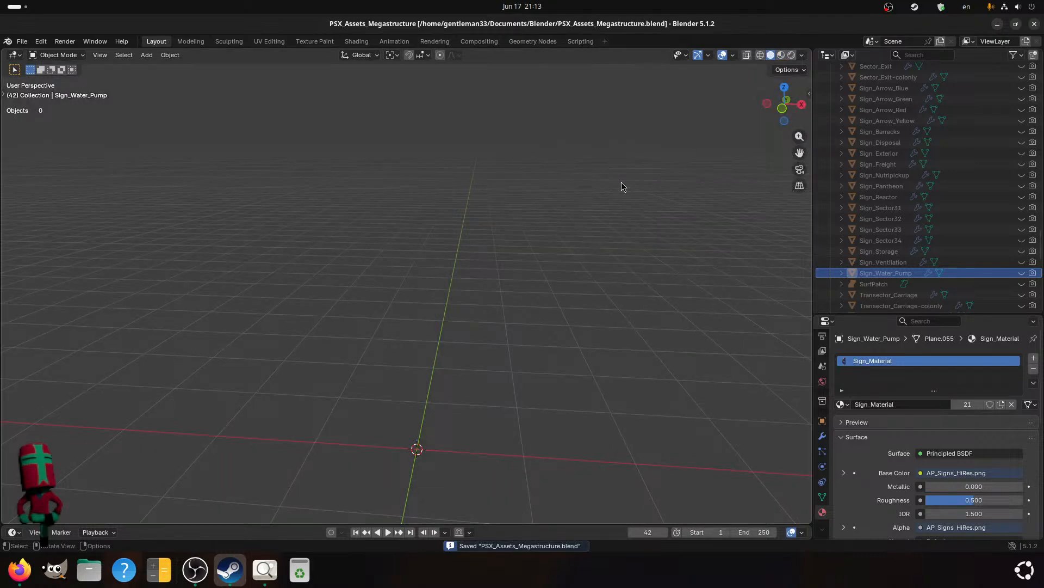
- Clear the desktop by closing Blender and the AP_Signs_HiRes.png image preview and minimizing the browser
{"action": "left_click", "coordinate": [1034, 24]}
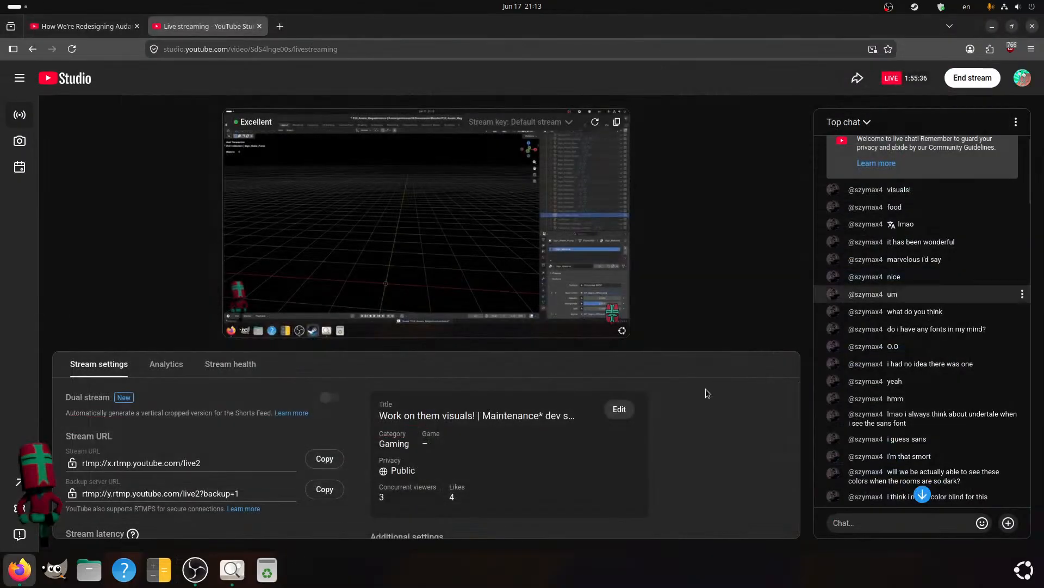
{"action": "left_click", "coordinate": [992, 26]}
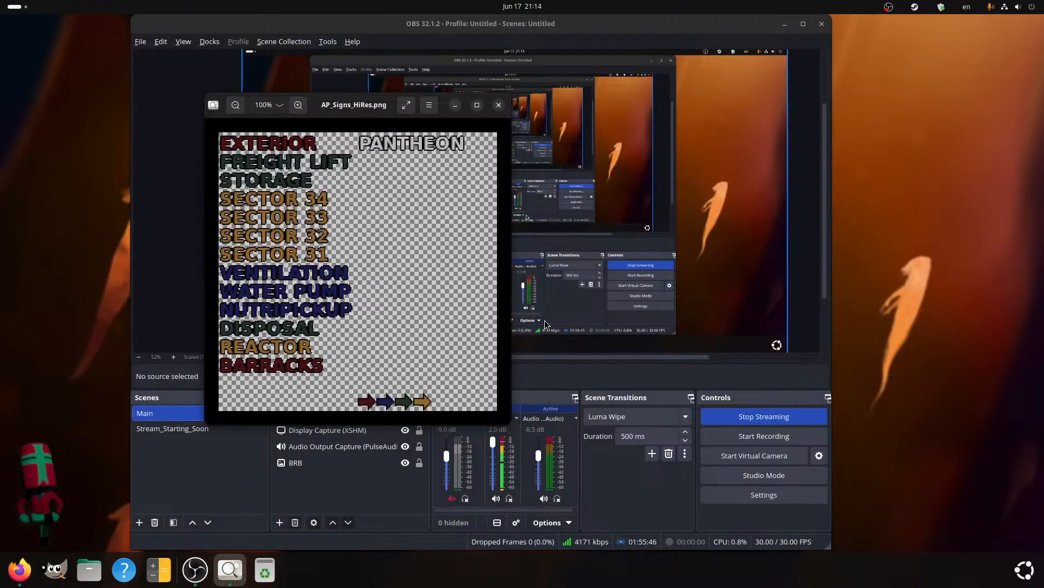
{"action": "left_click", "coordinate": [499, 105]}
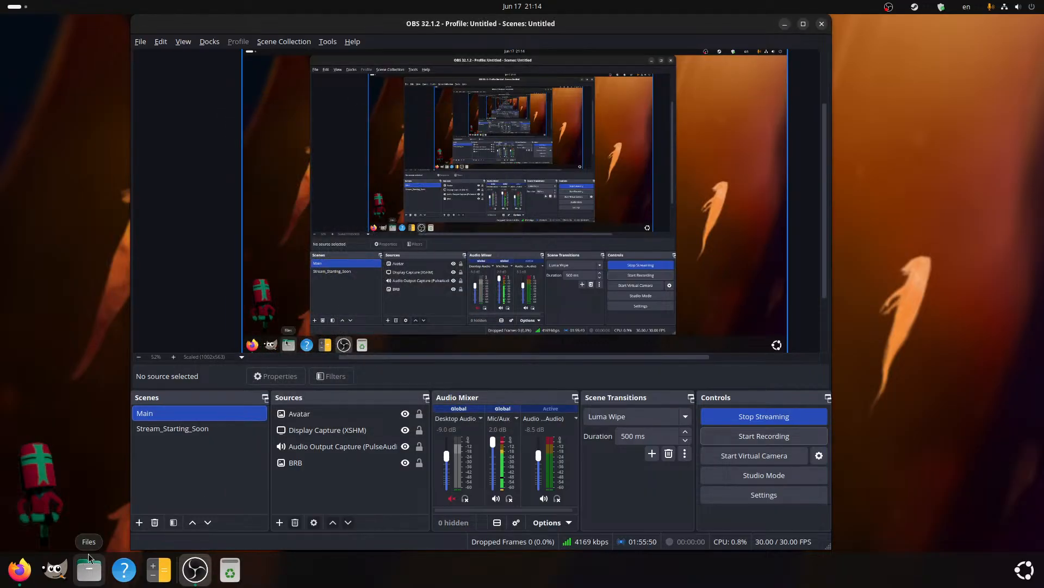
- Launch Godot v4.6.2 from the GODOT folder in the home directory and open the Maintenance project
{"action": "left_click", "coordinate": [89, 568]}
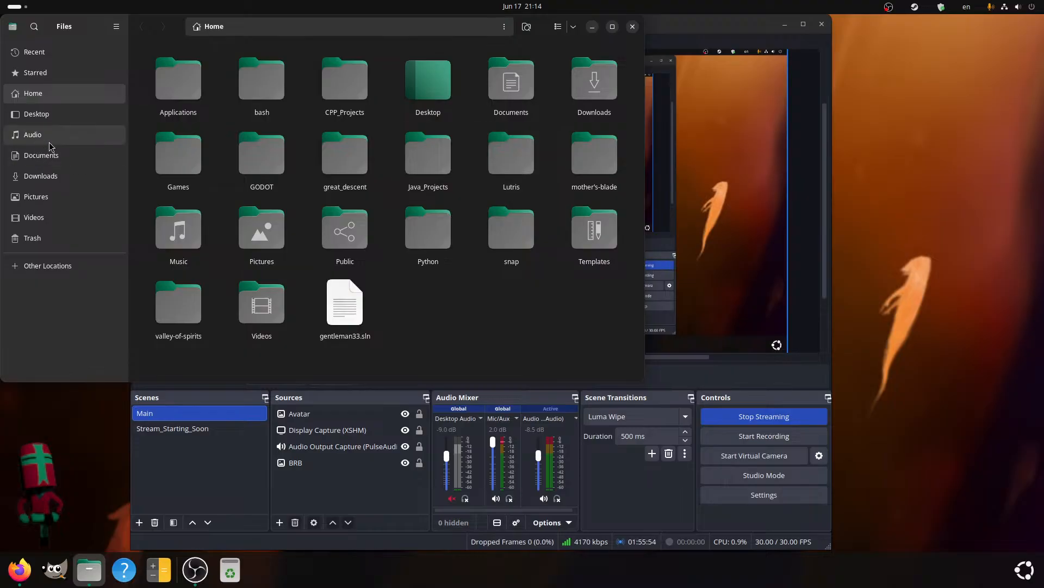
{"action": "double_click", "coordinate": [233, 174]}
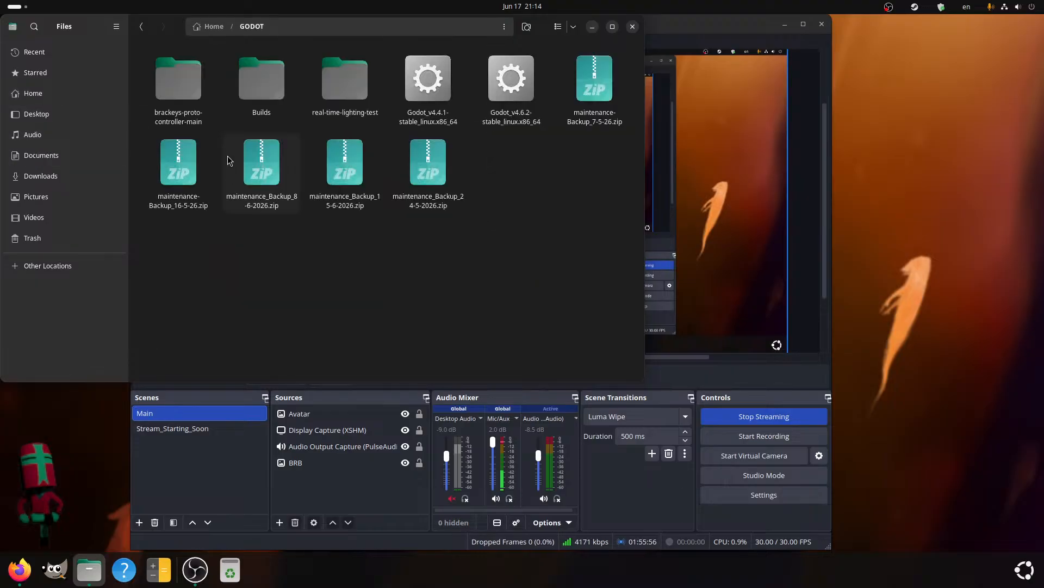
{"action": "left_click", "coordinate": [517, 89]}
{"action": "double_click", "coordinate": [517, 89]}
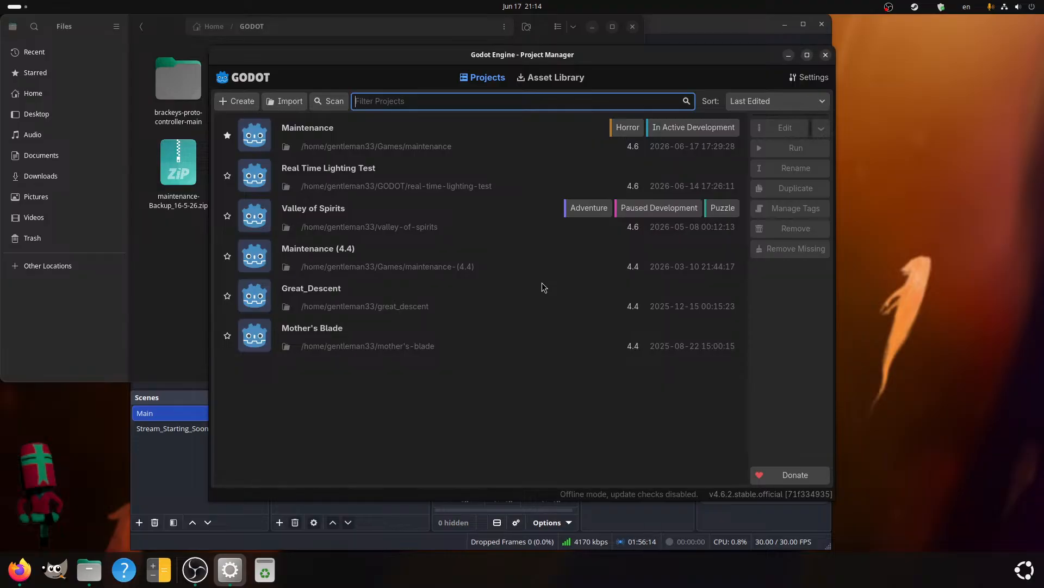
{"action": "left_click", "coordinate": [492, 130]}
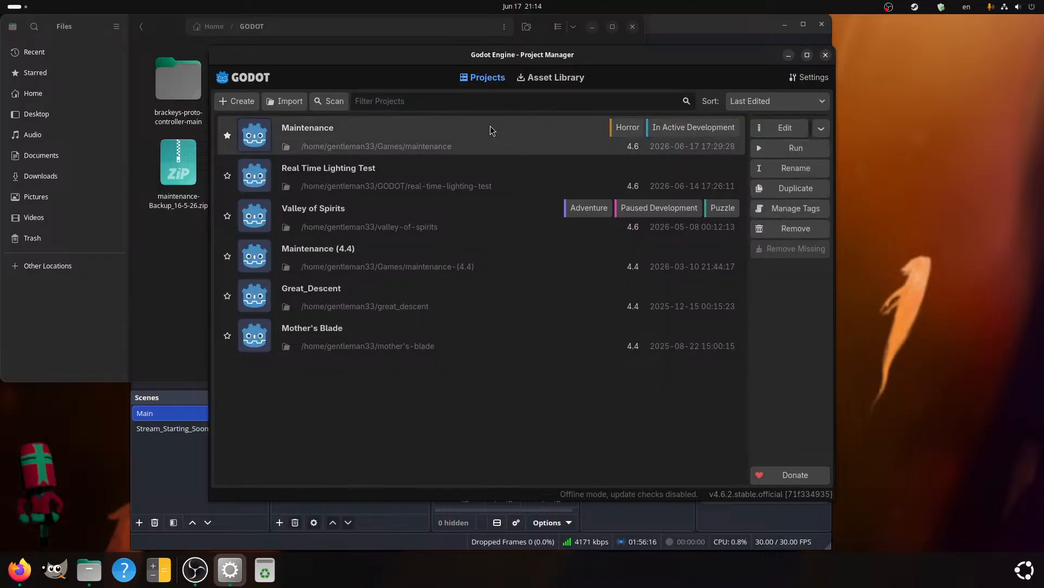
{"action": "double_click", "coordinate": [492, 131]}
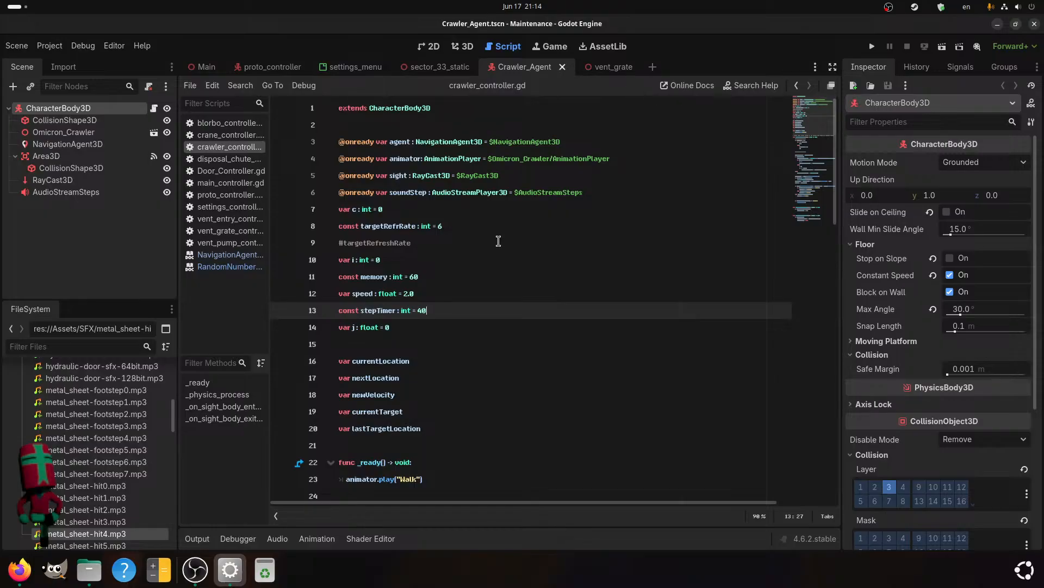
- Collapse the SFX folder and expand the Meshes folder under res://Assets to browse the project's mesh files
{"action": "scroll", "coordinate": [119, 433], "scroll_direction": "up", "scroll_amount": 10}
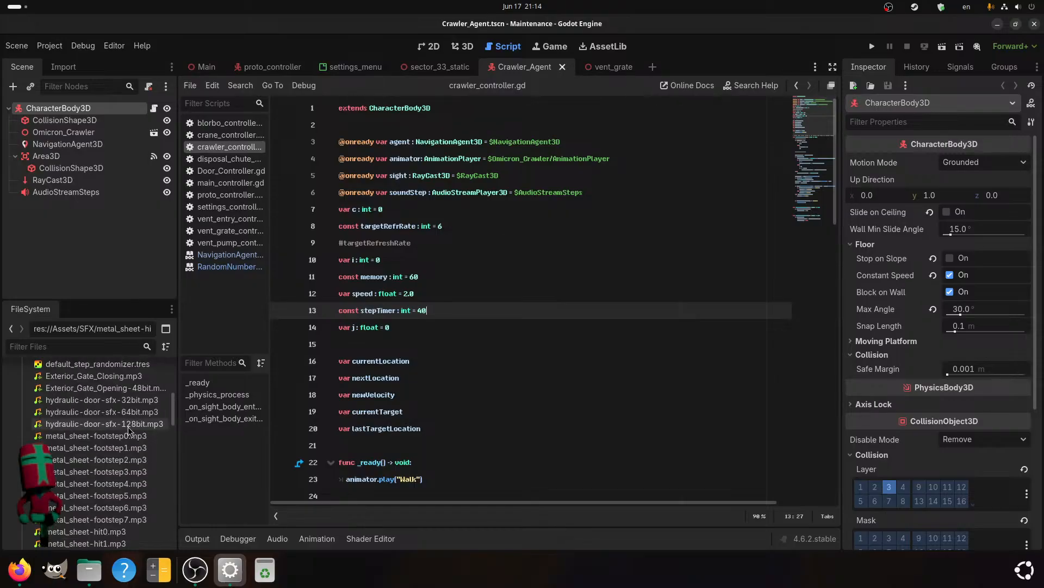
{"action": "scroll", "coordinate": [121, 432], "scroll_direction": "down", "scroll_amount": 15}
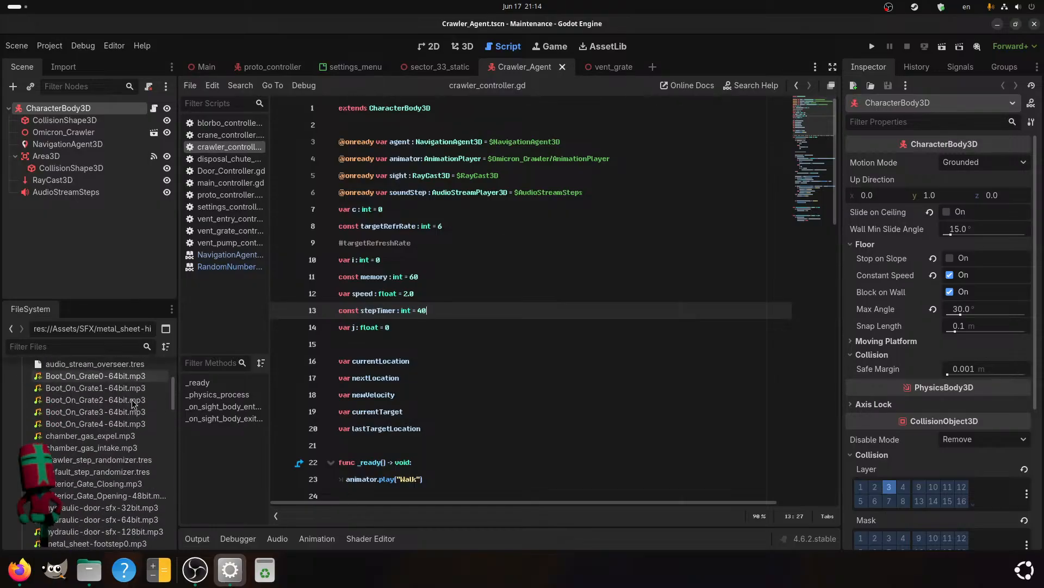
{"action": "scroll", "coordinate": [125, 435], "scroll_direction": "up", "scroll_amount": 5}
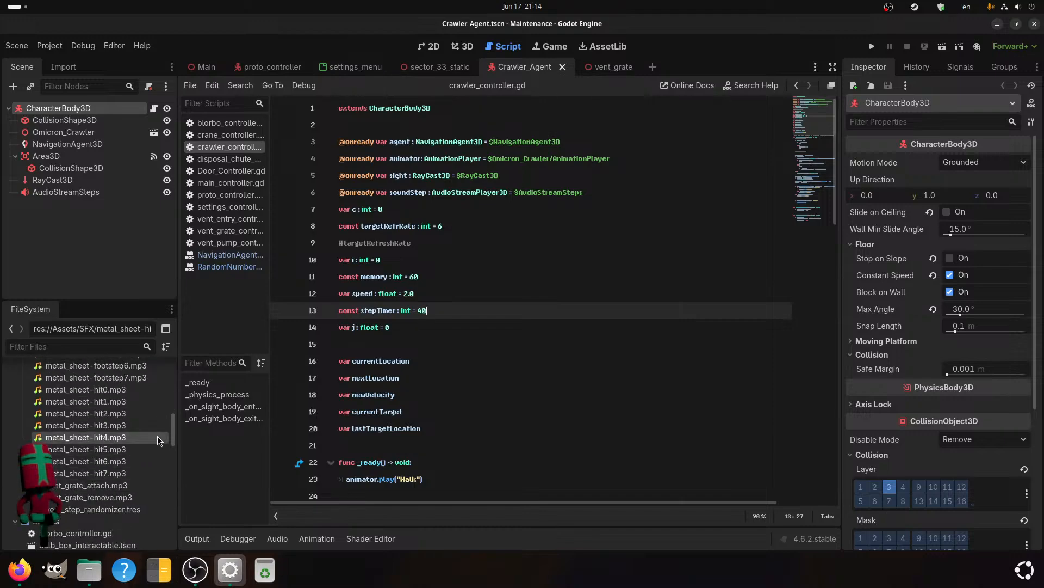
{"action": "left_click_drag", "start_coordinate": [172, 426], "coordinate": [174, 368]}
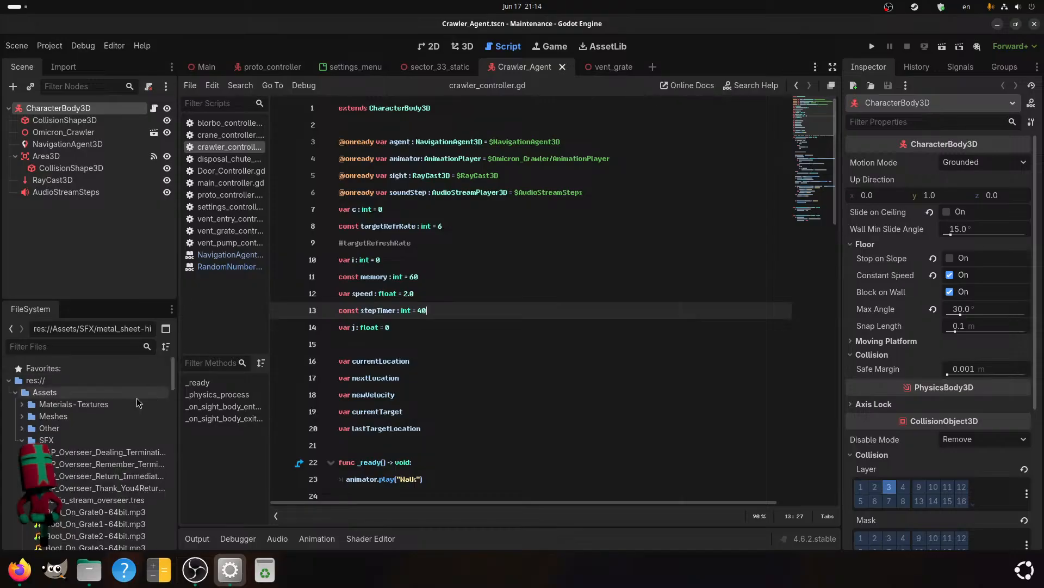
{"action": "left_click", "coordinate": [22, 440]}
{"action": "left_click", "coordinate": [22, 416]}
{"action": "left_click", "coordinate": [57, 420]}
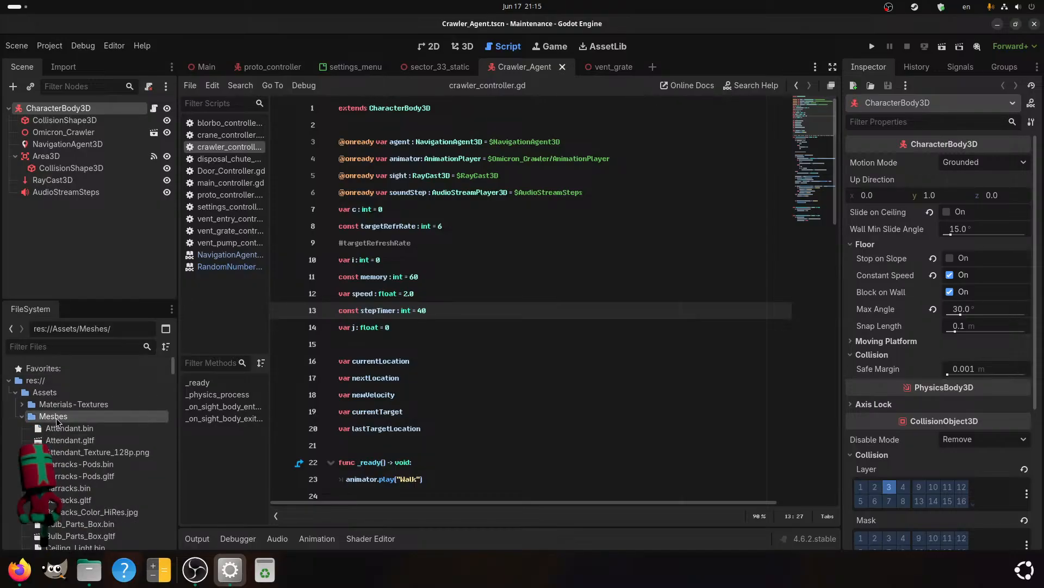
{"action": "scroll", "coordinate": [57, 420], "scroll_direction": "down", "scroll_amount": 10}
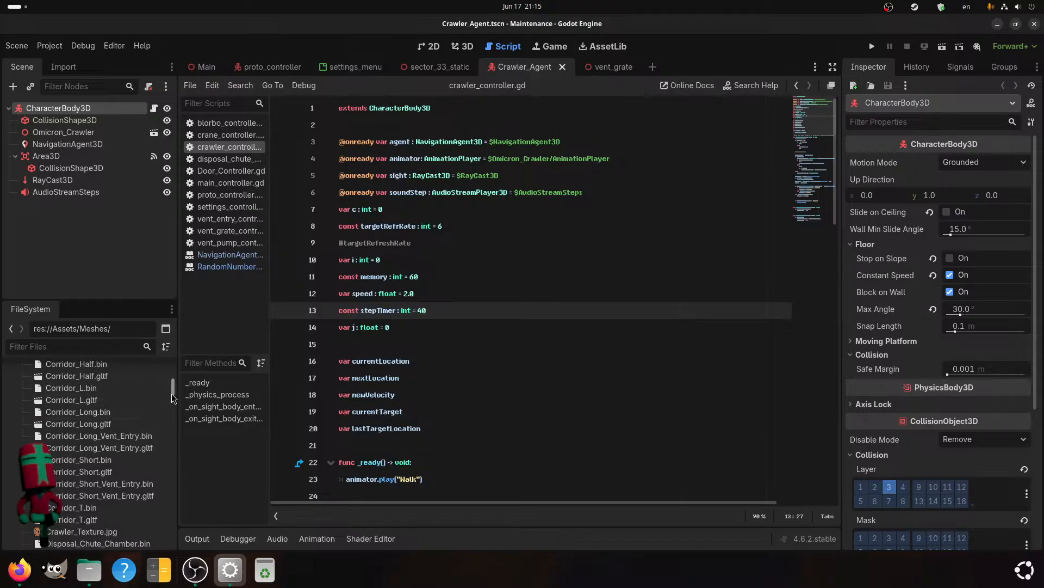
{"action": "mouse_move", "coordinate": [173, 397]}
{"action": "left_mouse_down"}
{"action": "mouse_move", "coordinate": [149, 511]}
{"action": "mouse_move", "coordinate": [173, 381]}
{"action": "left_mouse_up"}
- Switch from the script editor to the 3D workspace and bring up the sector_33_static scene
{"action": "left_click", "coordinate": [463, 46]}
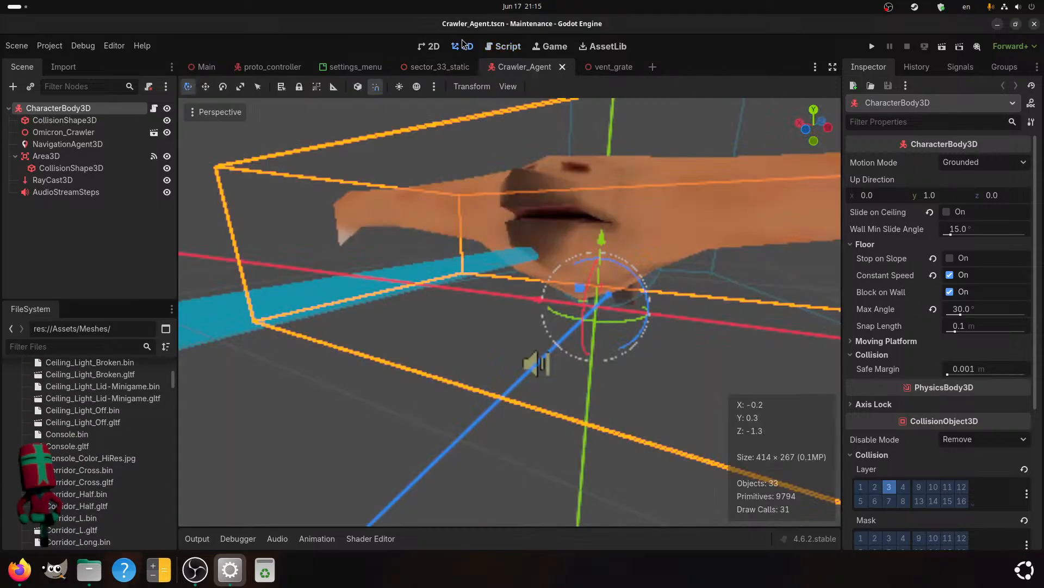
{"action": "scroll", "coordinate": [490, 232], "scroll_direction": "down", "scroll_amount": 5}
{"action": "middle_click_drag", "start_coordinate": [489, 233], "coordinate": [405, 374]}
{"action": "scroll", "coordinate": [398, 347], "scroll_direction": "down", "scroll_amount": 15}
{"action": "left_click", "coordinate": [436, 64]}
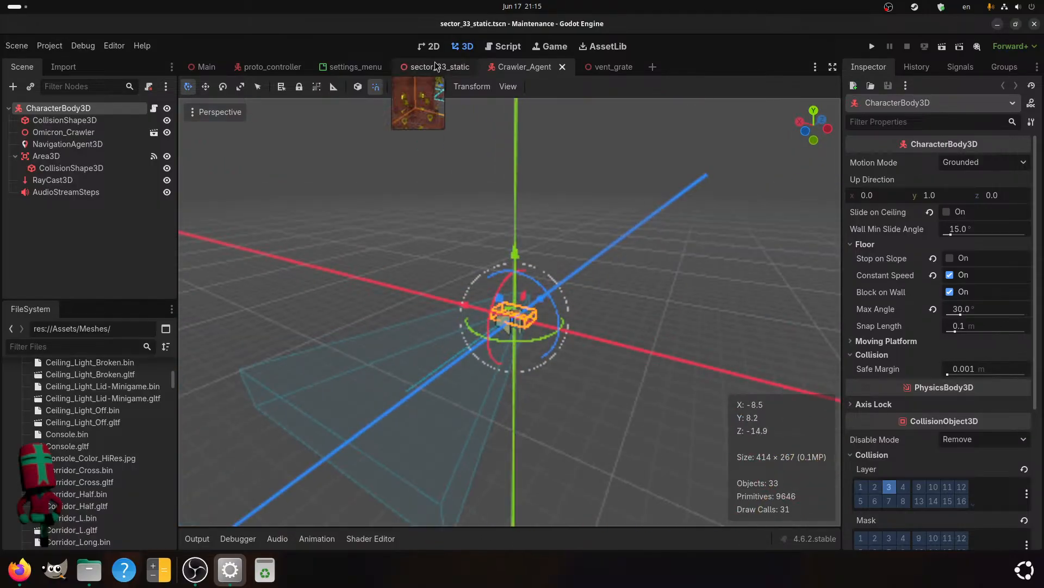
- Examine the corridor and vent layout of the sector 33 scene from several angles and distances
{"action": "scroll", "coordinate": [481, 332], "scroll_direction": "down", "scroll_amount": 4}
{"action": "middle_click_drag", "start_coordinate": [482, 332], "coordinate": [508, 344]}
{"action": "scroll", "coordinate": [488, 355], "scroll_direction": "down", "scroll_amount": 8}
{"action": "scroll", "coordinate": [661, 390], "scroll_direction": "up", "scroll_amount": 4}
{"action": "left_click", "coordinate": [693, 332]}
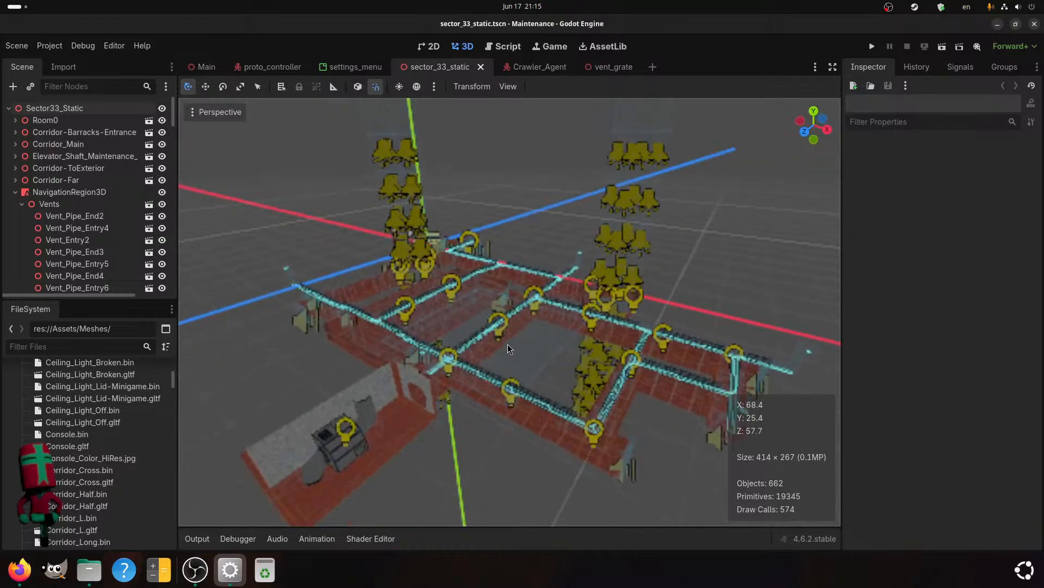
{"action": "scroll", "coordinate": [432, 415], "scroll_direction": "up", "scroll_amount": 4}
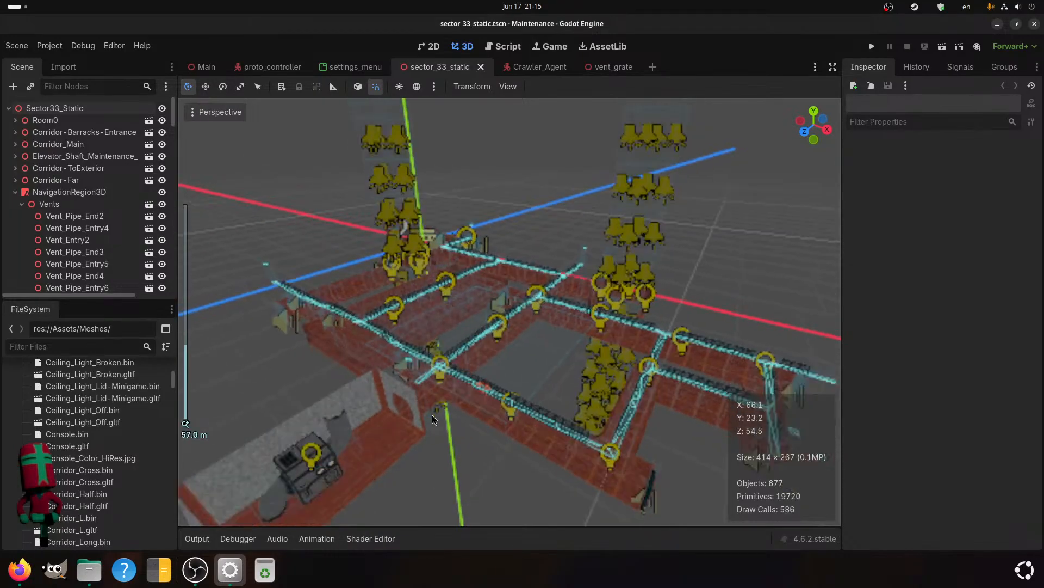
{"action": "scroll", "coordinate": [422, 419], "scroll_direction": "down", "scroll_amount": 2}
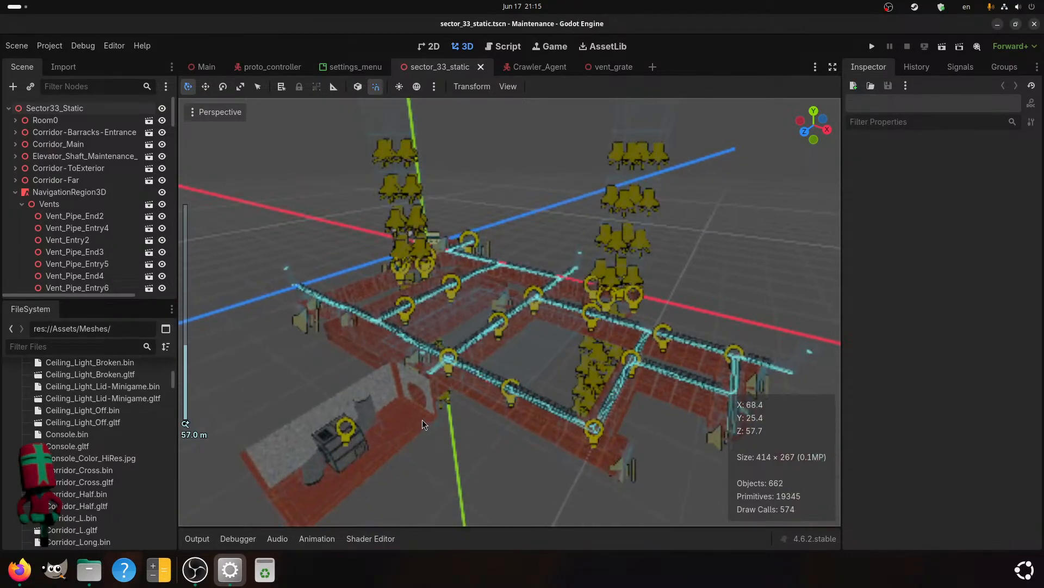
{"action": "scroll", "coordinate": [423, 420], "scroll_direction": "up", "scroll_amount": 2}
{"action": "middle_click_drag", "start_coordinate": [438, 427], "coordinate": [518, 458]}
{"action": "scroll", "coordinate": [518, 458], "scroll_direction": "down", "scroll_amount": 2}
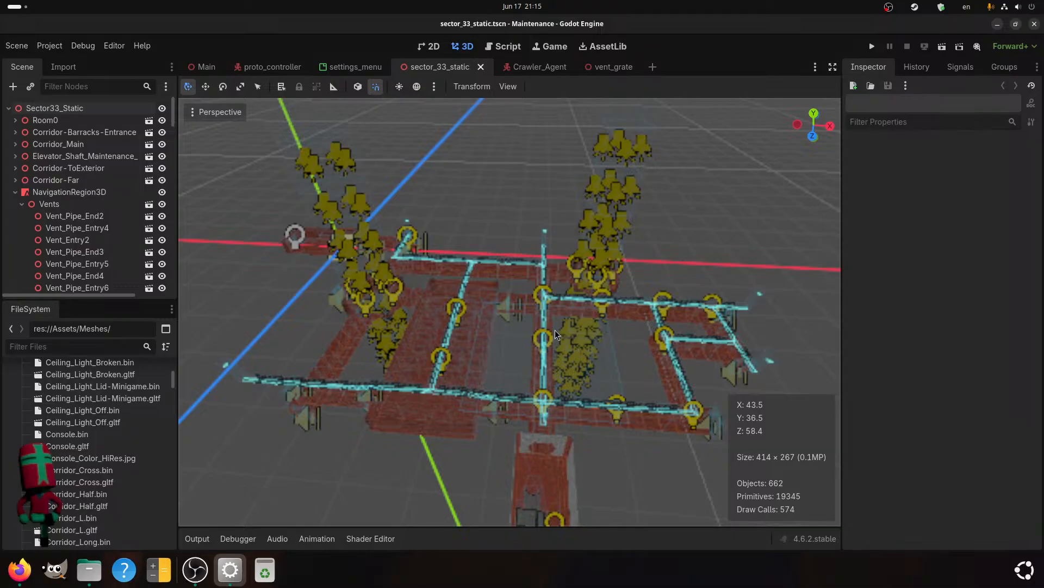
- Examine the vent network above the sector 33 corridors, from an overview down to the vent junctions
{"action": "middle_click_drag", "start_coordinate": [592, 345], "coordinate": [511, 312]}
{"action": "scroll", "coordinate": [632, 318], "scroll_direction": "up", "scroll_amount": 3}
{"action": "scroll", "coordinate": [410, 303], "scroll_direction": "down", "scroll_amount": 3}
{"action": "scroll", "coordinate": [396, 308], "scroll_direction": "down", "scroll_amount": 4}
{"action": "scroll", "coordinate": [408, 299], "scroll_direction": "up", "scroll_amount": 2}
{"action": "scroll", "coordinate": [411, 298], "scroll_direction": "up", "scroll_amount": 7}
{"action": "scroll", "coordinate": [410, 298], "scroll_direction": "down", "scroll_amount": 5}
{"action": "scroll", "coordinate": [512, 312], "scroll_direction": "up", "scroll_amount": 6}
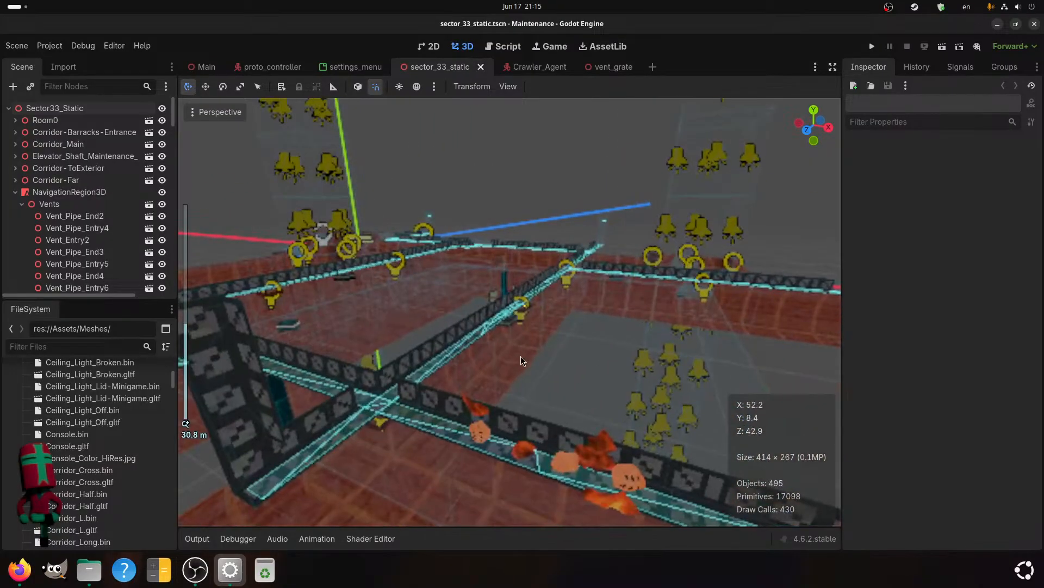
- Inspect the orange rocks and debris placed along the vent floor at close range
{"action": "middle_click_drag", "start_coordinate": [521, 356], "coordinate": [508, 338]}
{"action": "scroll", "coordinate": [499, 338], "scroll_direction": "up", "scroll_amount": 7}
{"action": "scroll", "coordinate": [460, 341], "scroll_direction": "down", "scroll_amount": 5}
{"action": "mouse_move", "coordinate": [439, 337]}
{"action": "middle_mouse_down"}
{"action": "mouse_move", "coordinate": [460, 341]}
{"action": "mouse_move", "coordinate": [448, 339]}
{"action": "middle_mouse_up"}
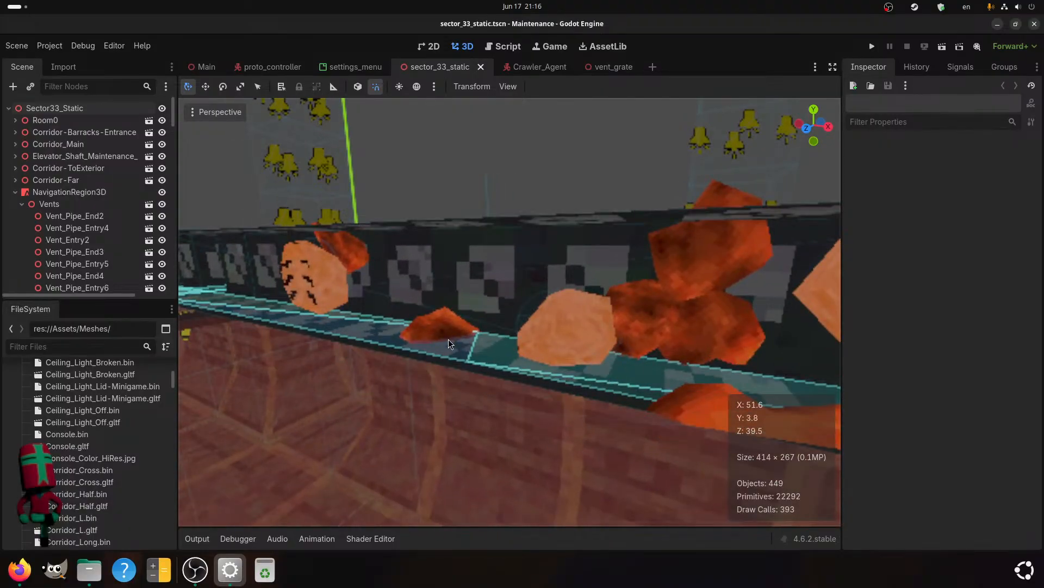
{"action": "scroll", "coordinate": [436, 338], "scroll_direction": "up", "scroll_amount": 5}
{"action": "scroll", "coordinate": [450, 340], "scroll_direction": "down", "scroll_amount": 5}
{"action": "middle_click_drag", "start_coordinate": [451, 339], "coordinate": [443, 334]}
{"action": "scroll", "coordinate": [440, 335], "scroll_direction": "down", "scroll_amount": 2}
{"action": "scroll", "coordinate": [438, 331], "scroll_direction": "up", "scroll_amount": 2}
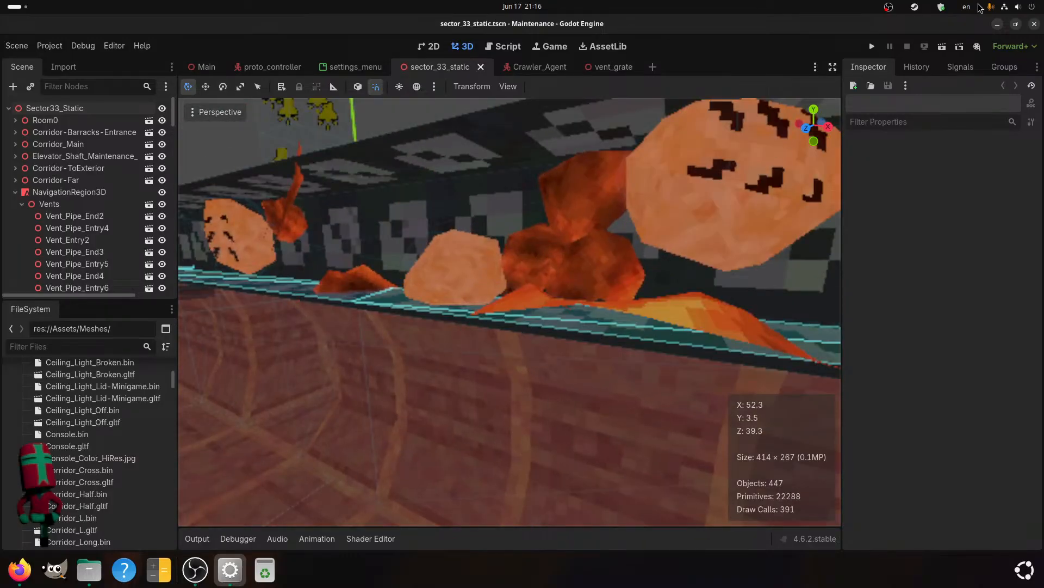
- Run the project and set the game's anti-aliasing to MSAAx4 and scaling to 44%
{"action": "left_click", "coordinate": [873, 47]}
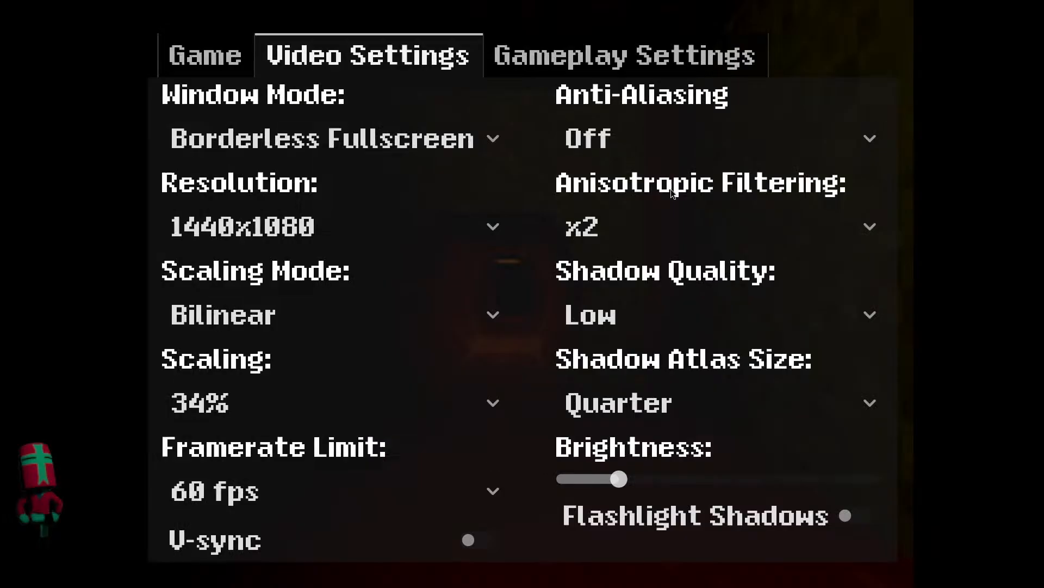
{"action": "left_click", "coordinate": [652, 143]}
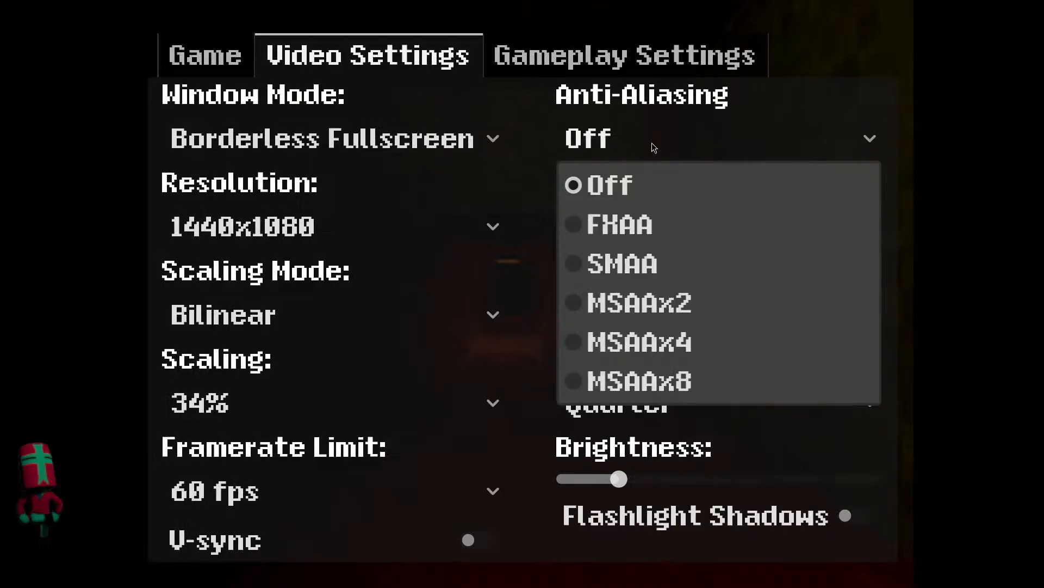
{"action": "left_click", "coordinate": [650, 340]}
{"action": "left_click", "coordinate": [221, 412]}
{"action": "left_click", "coordinate": [223, 289]}
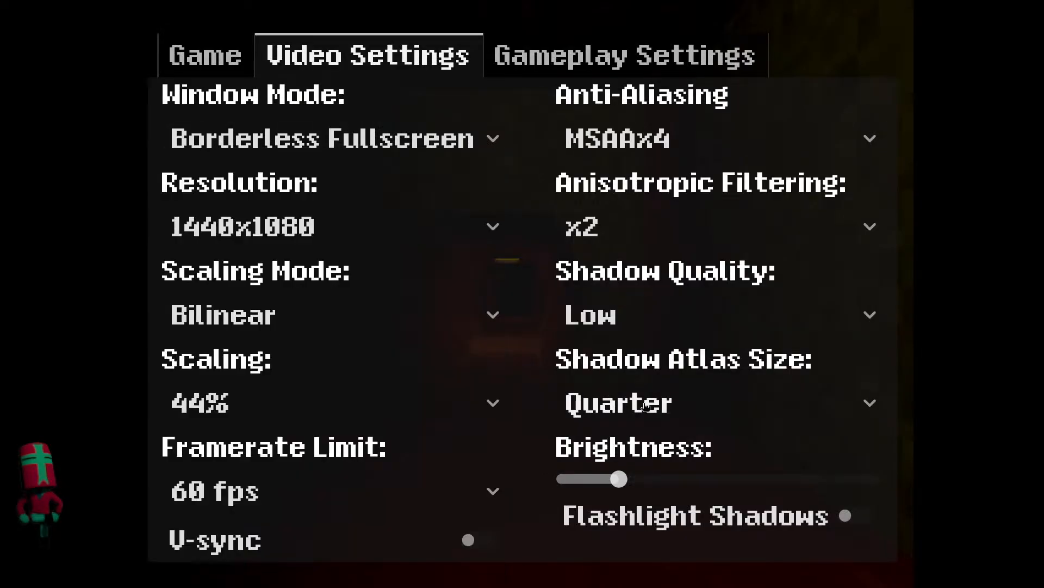
- Set shadow quality to High, enable flashlight shadows and set the shadow atlas size to Double
{"action": "left_click", "coordinate": [606, 316]}
{"action": "left_click", "coordinate": [635, 467]}
{"action": "left_click", "coordinate": [834, 502]}
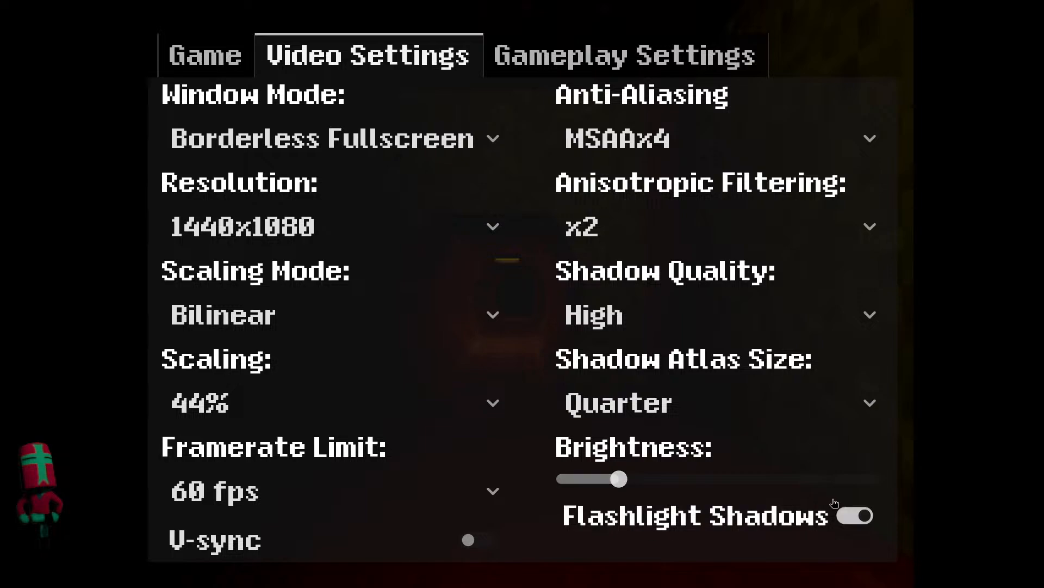
{"action": "left_click", "coordinate": [669, 423]}
{"action": "left_click", "coordinate": [648, 536]}
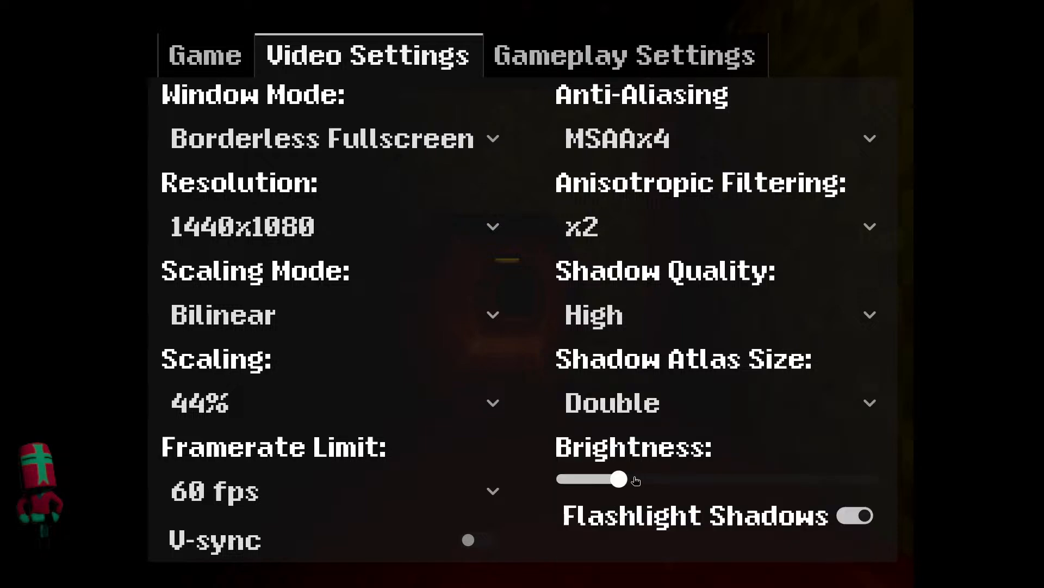
- Raise the brightness slightly and continue the game from its main menu
{"action": "left_click_drag", "start_coordinate": [631, 482], "coordinate": [656, 485]}
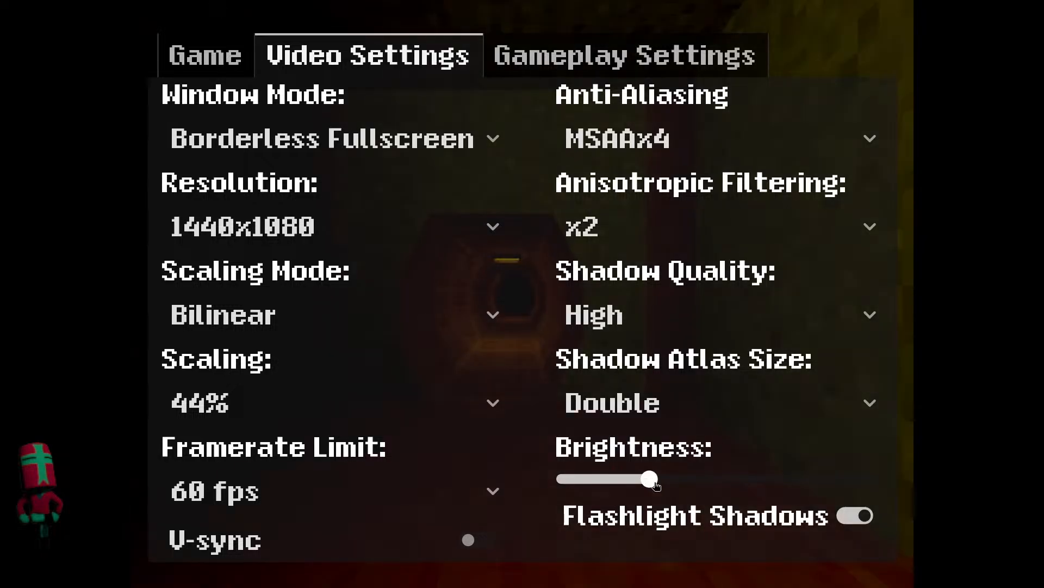
{"action": "left_click", "coordinate": [206, 76]}
{"action": "left_click", "coordinate": [518, 371]}
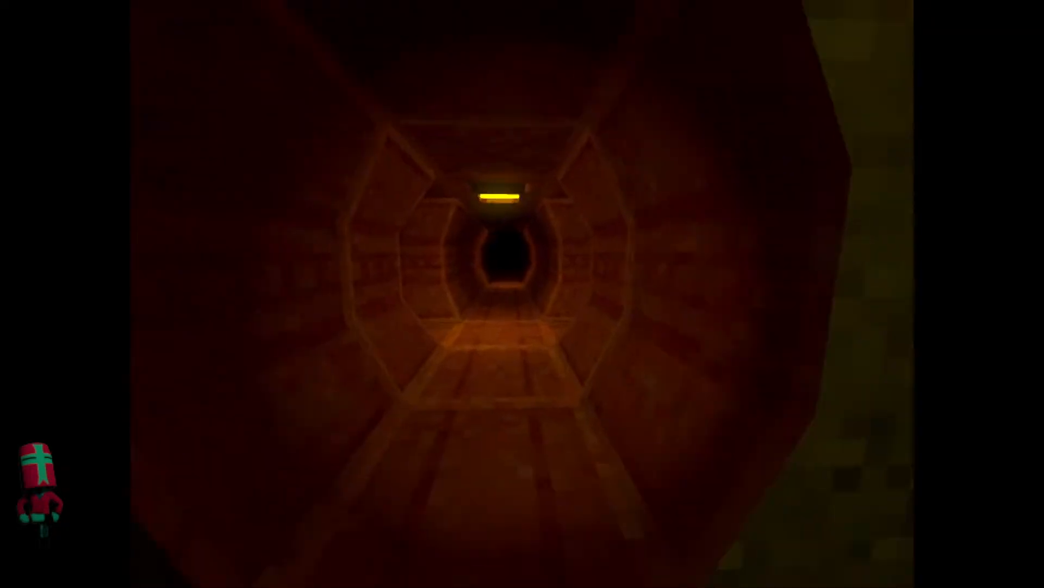
- Walk through the dark corridors in the running game, checking junctions, ceiling lights, doors and floors
{"action": "key", "text": "w"}
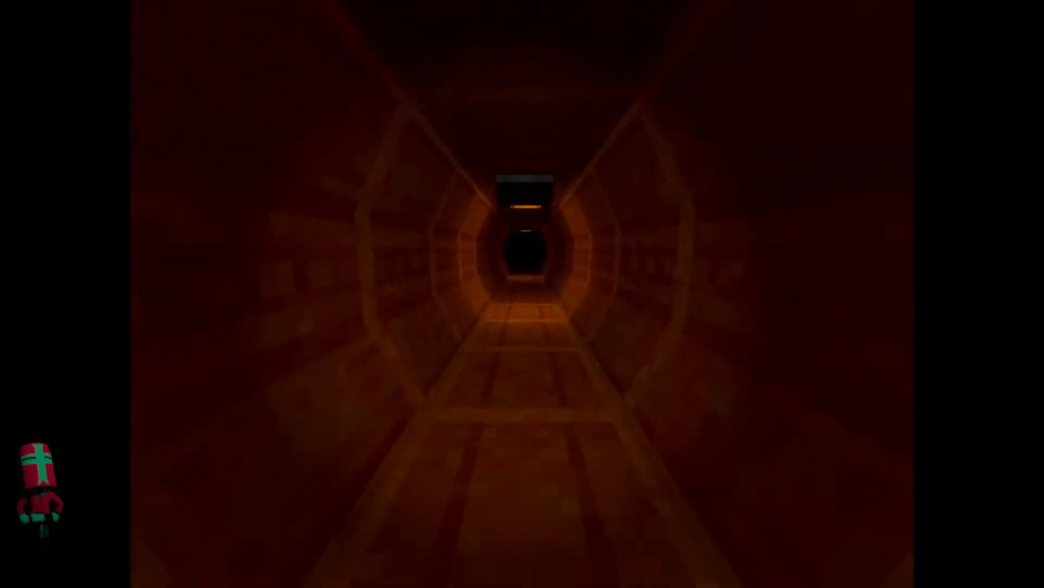
{"action": "key", "text": "w"}
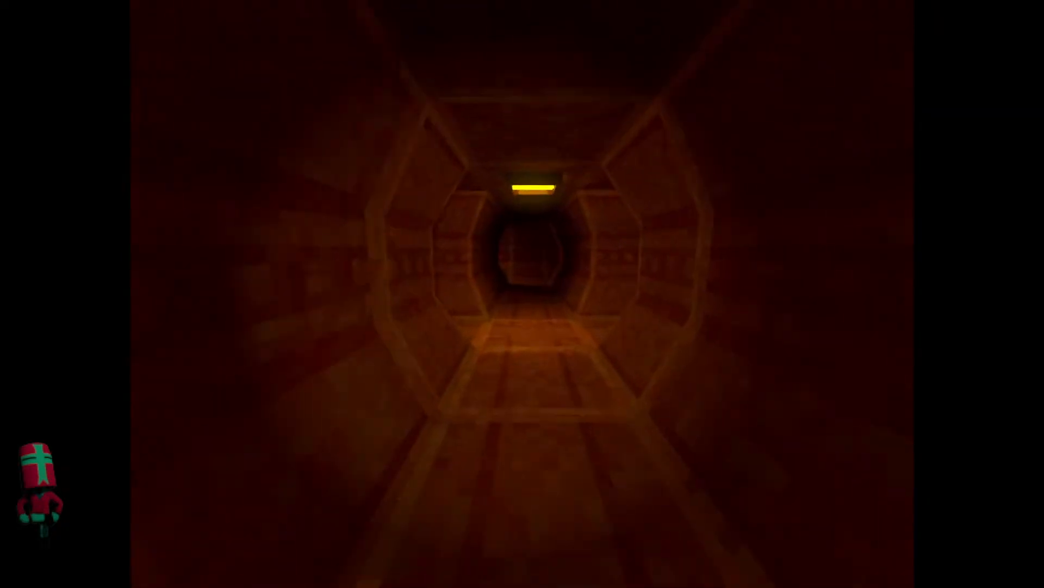
{"action": "key", "text": "w"}
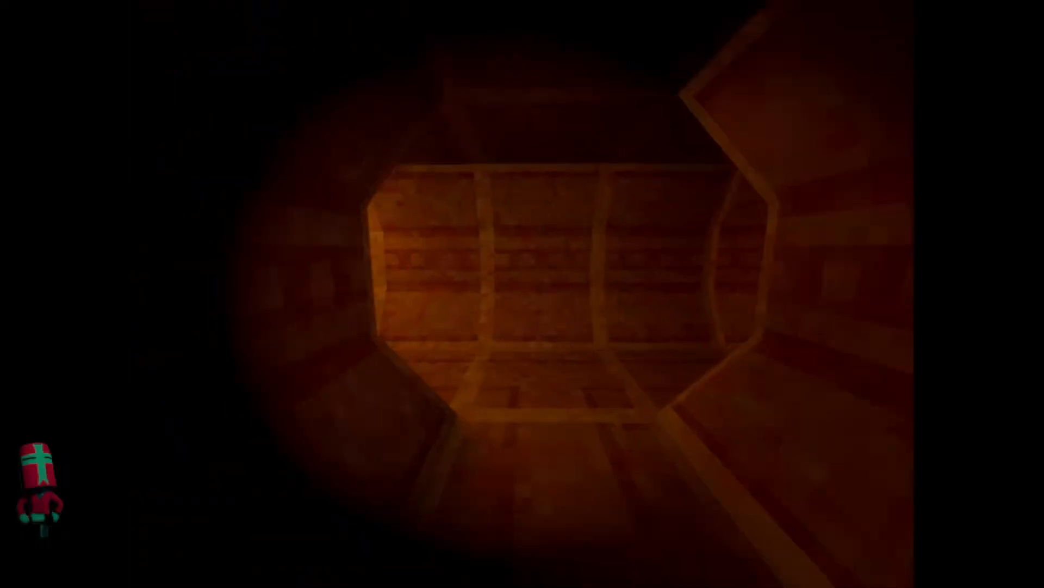
{"action": "key", "text": "w"}
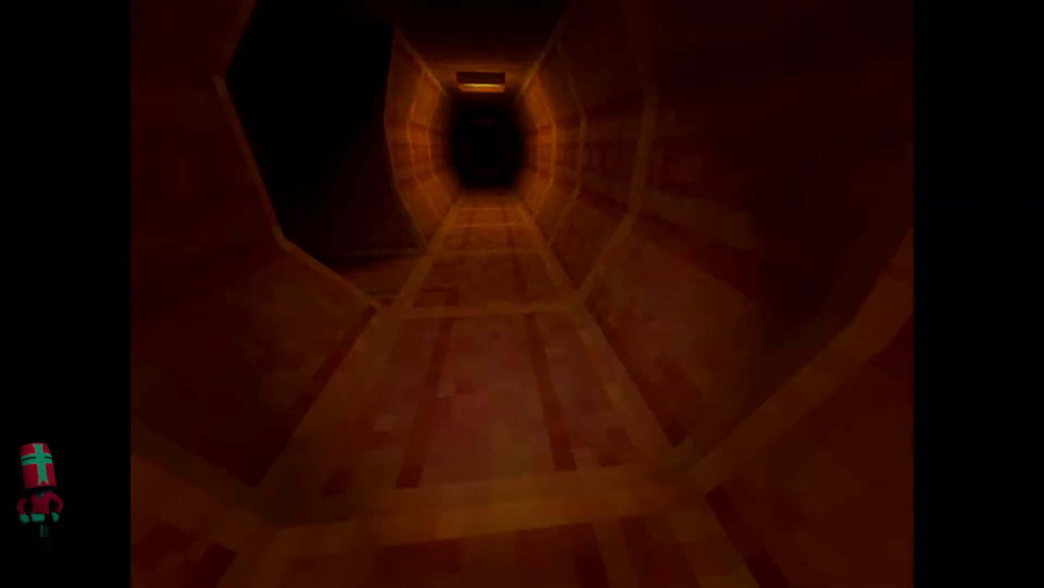
{"action": "key", "text": "w"}
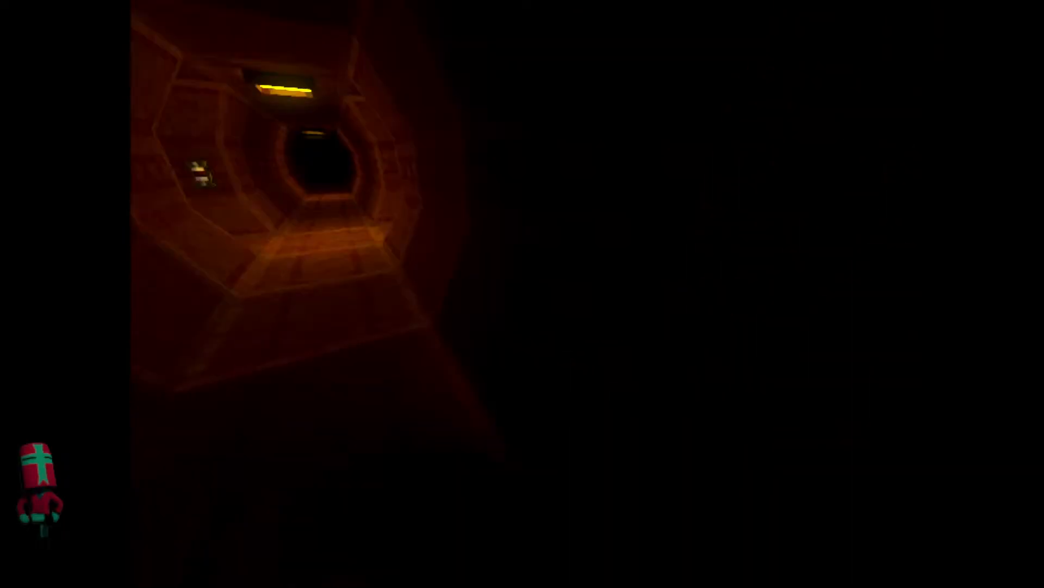
{"action": "key", "text": "w"}
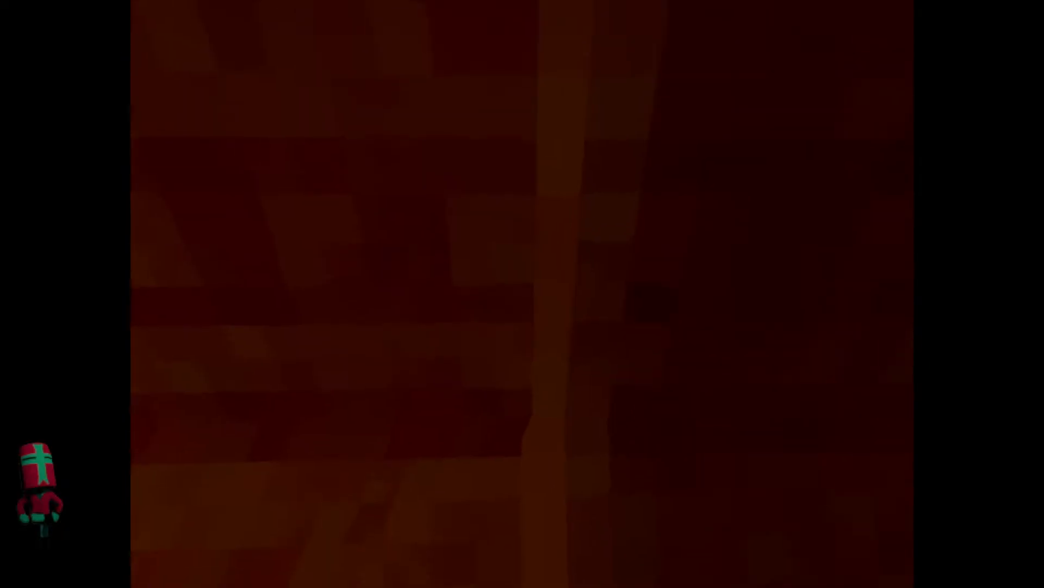
{"action": "key", "text": "w"}
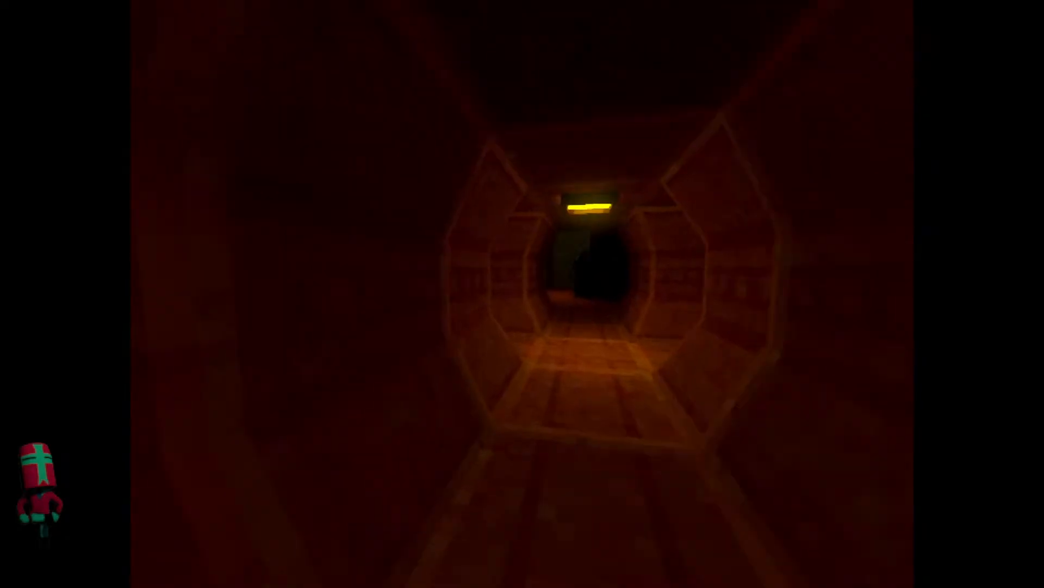
{"action": "key", "text": "w"}
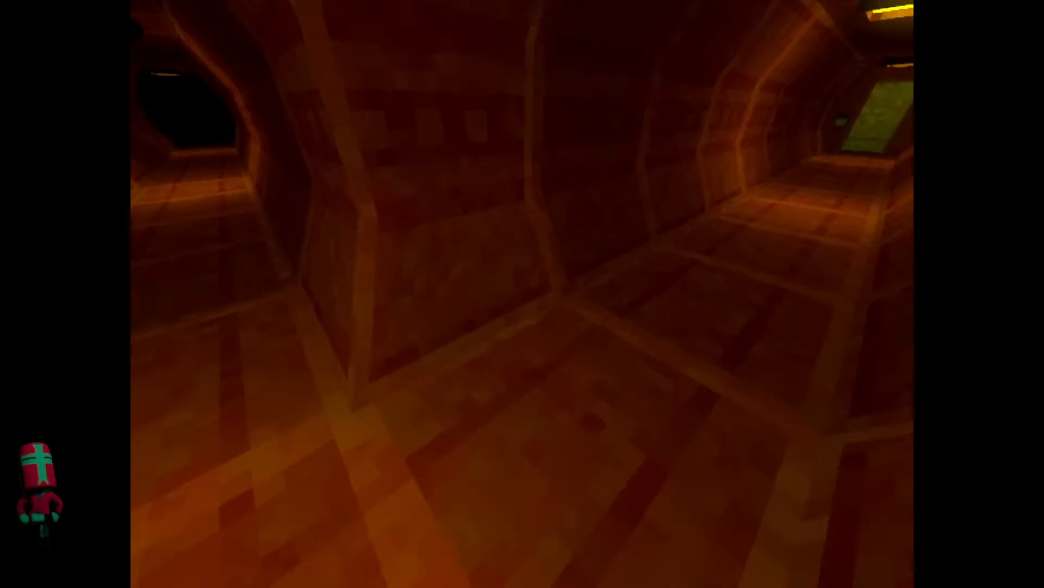
{"action": "key", "text": "w"}
{"action": "key", "text": "w"}
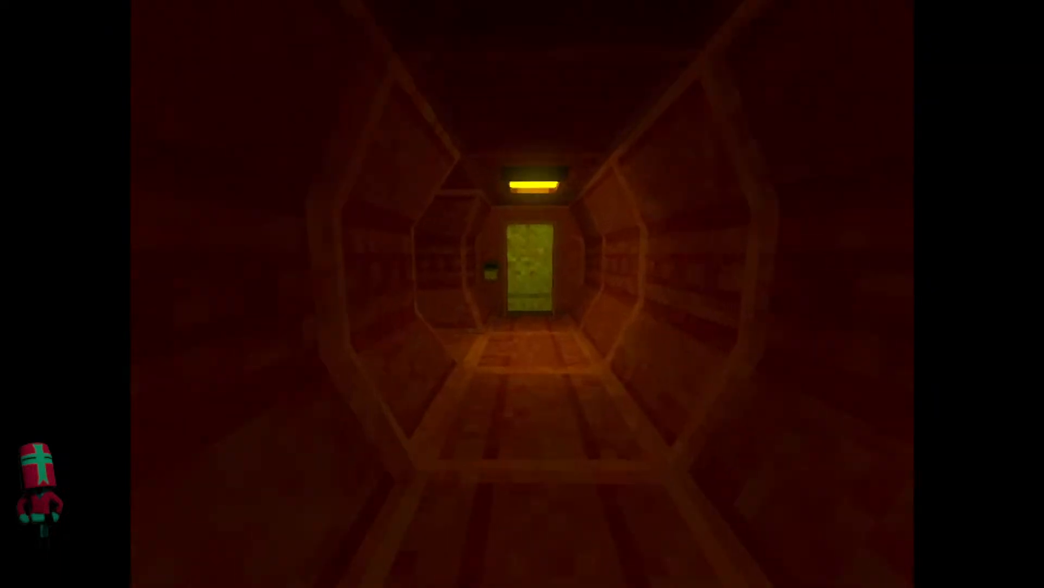
{"action": "key", "text": "w"}
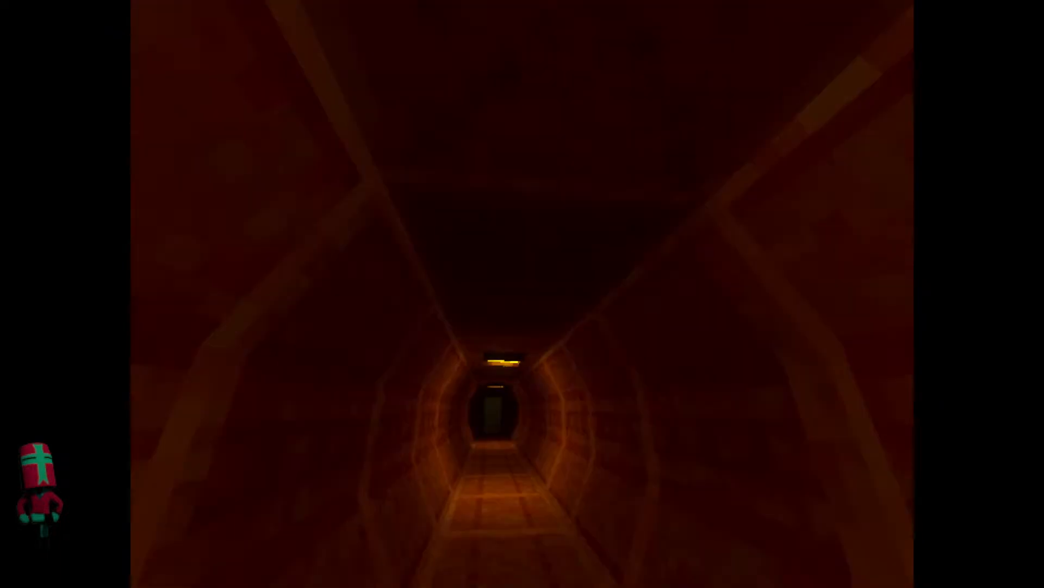
{"action": "key", "text": "w"}
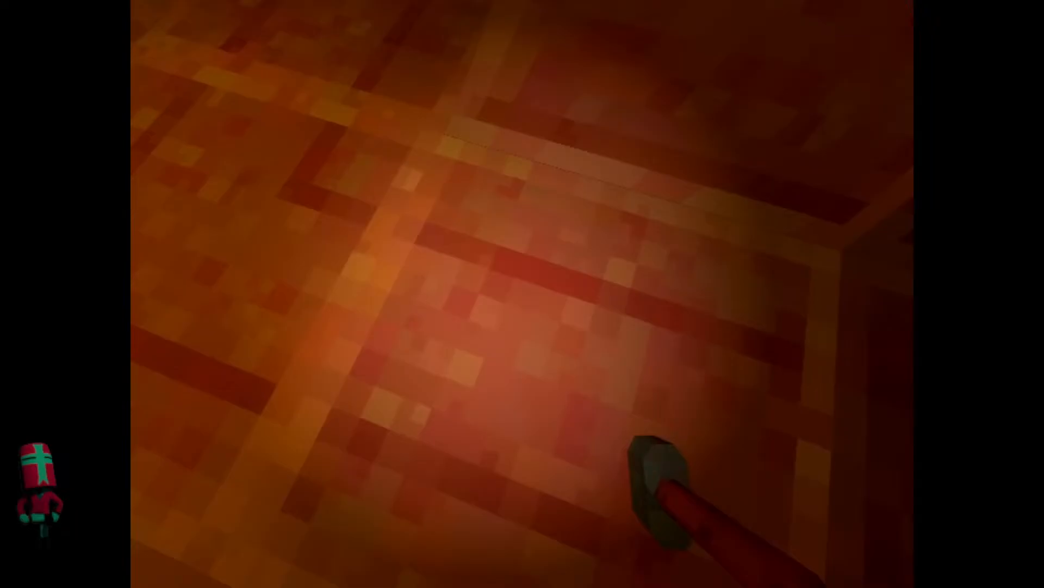
{"action": "key", "text": "w"}
{"action": "key", "text": "w"}
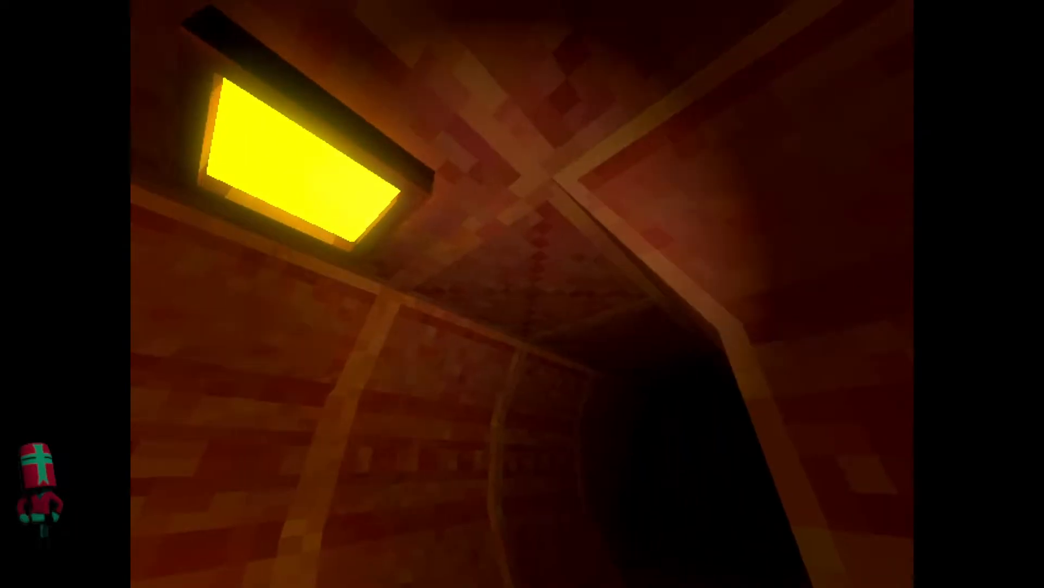
- Exit the running game and select the Corridor_L piece of Corridor-Far in the sector 33 scene
{"action": "key", "text": "Escape"}
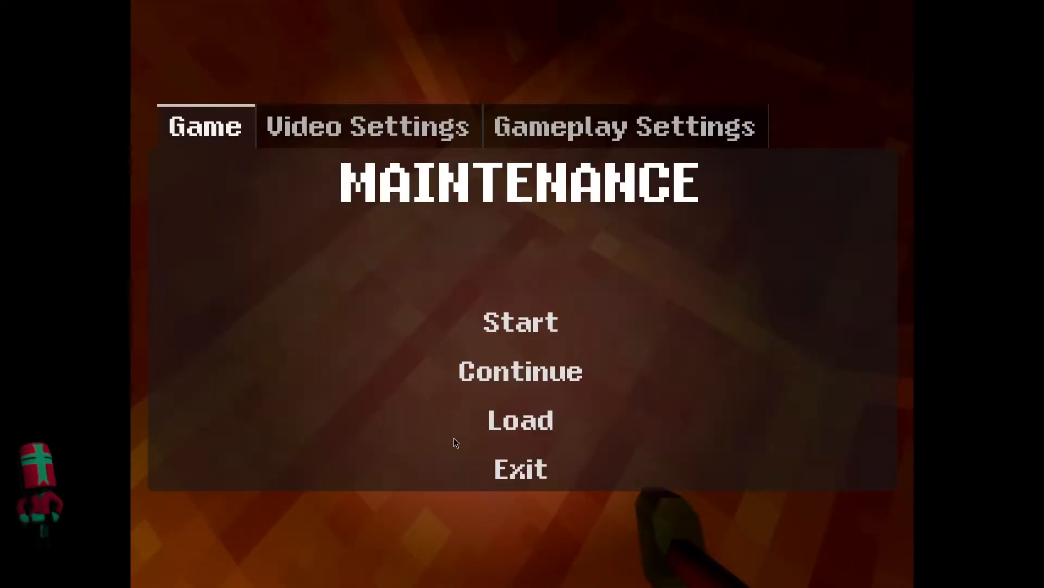
{"action": "left_click", "coordinate": [525, 478]}
{"action": "scroll", "coordinate": [462, 203], "scroll_direction": "down", "scroll_amount": 10}
{"action": "middle_click_drag", "start_coordinate": [550, 318], "coordinate": [529, 387]}
{"action": "left_click", "coordinate": [540, 360]}
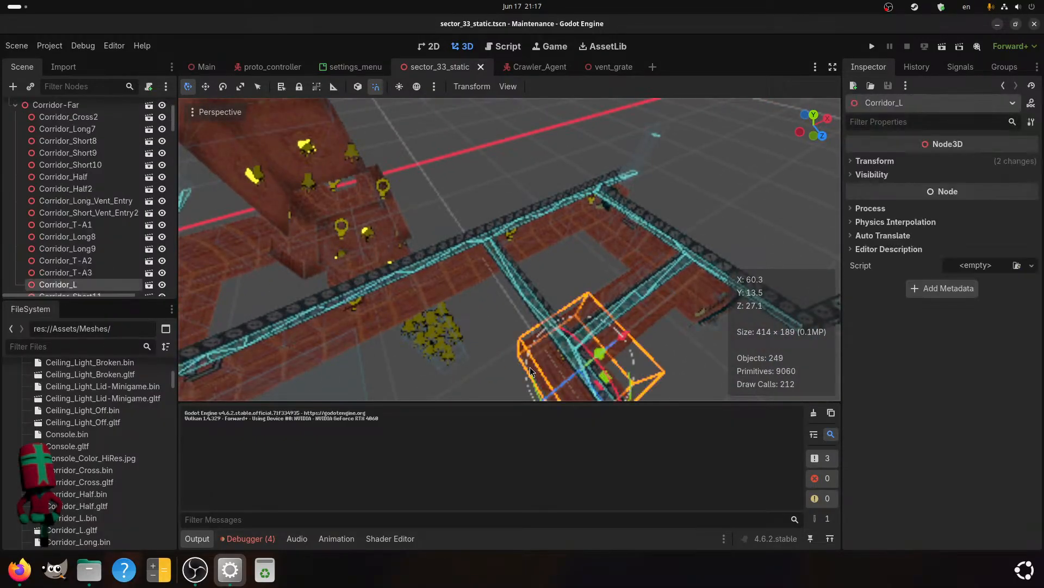
{"action": "key", "text": "f"}
{"action": "scroll", "coordinate": [69, 233], "scroll_direction": "down", "scroll_amount": 2}
- Add a StaticBody3D node as a child of Corridor_L
{"action": "right_click", "coordinate": [61, 242]}
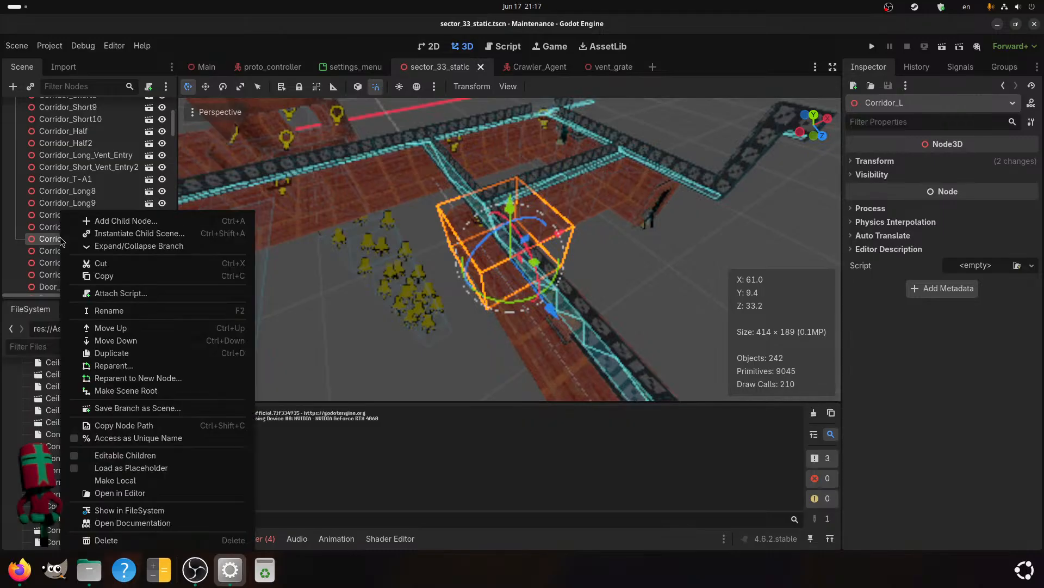
{"action": "left_click", "coordinate": [113, 221]}
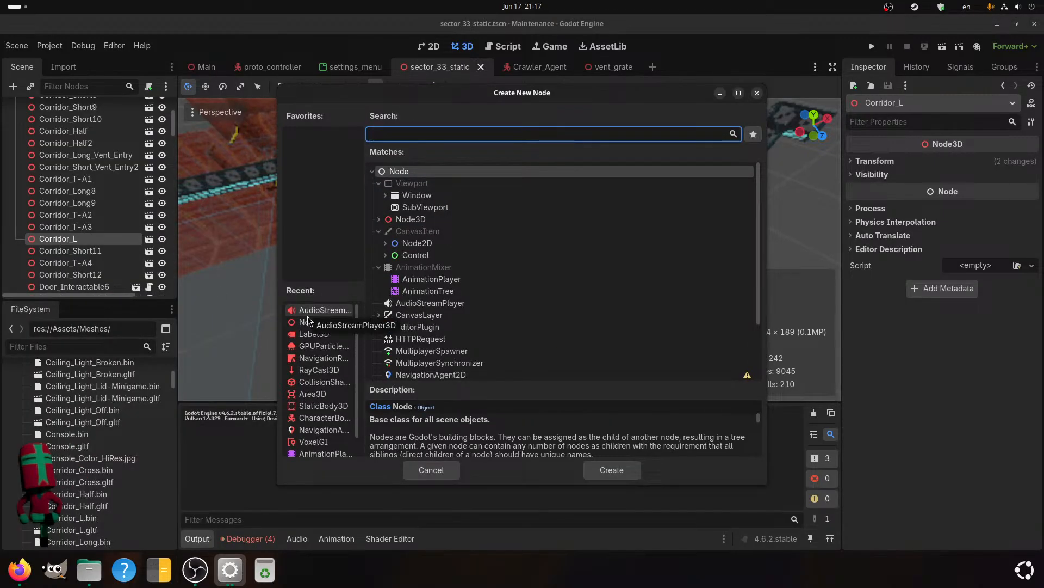
{"action": "left_click", "coordinate": [312, 406]}
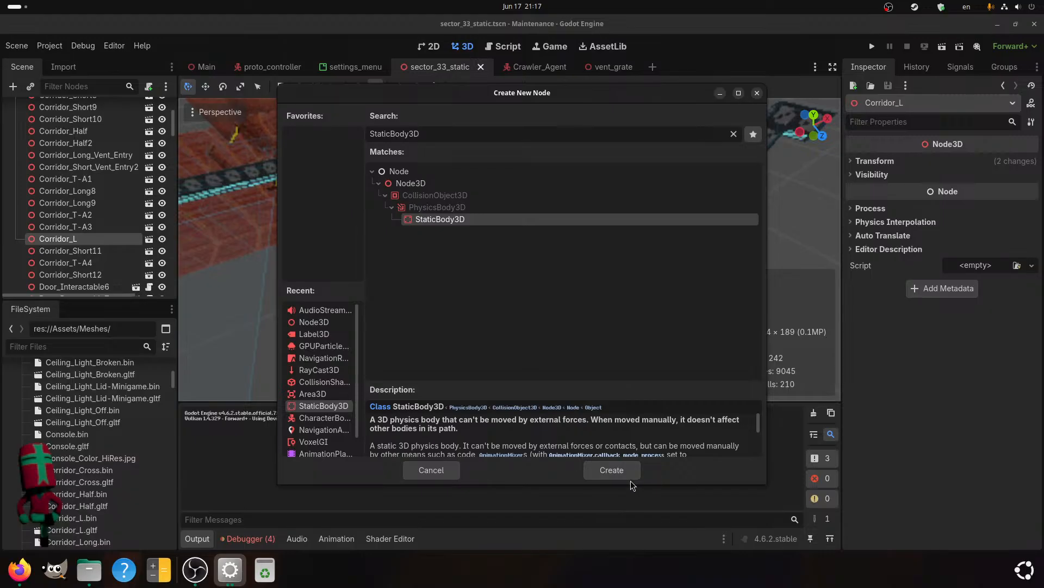
{"action": "left_click", "coordinate": [612, 470]}
- Add a CollisionShape3D node as a child of the new StaticBody3D
{"action": "right_click", "coordinate": [91, 257]}
{"action": "left_click", "coordinate": [163, 264]}
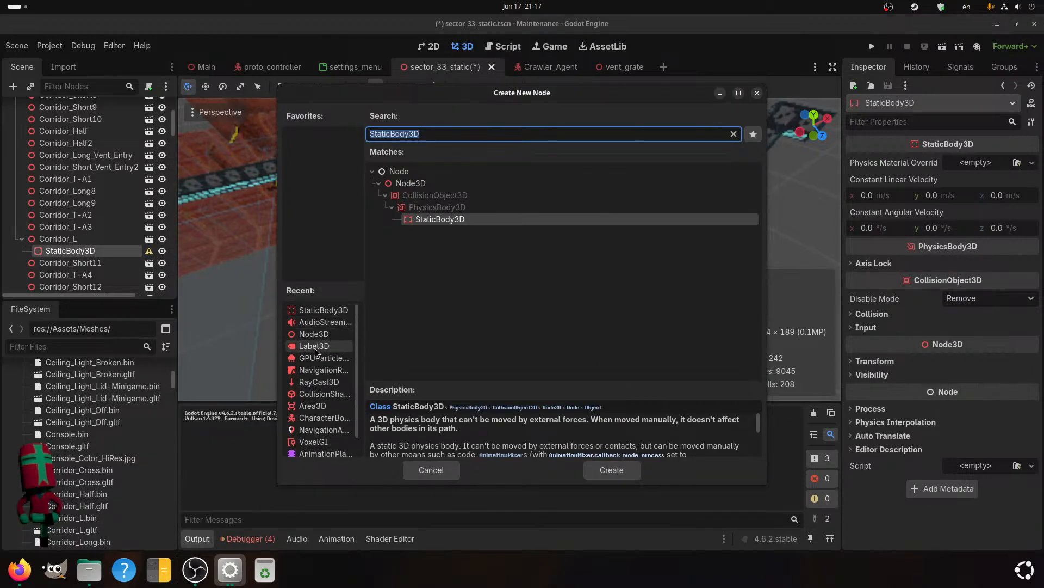
{"action": "scroll", "coordinate": [323, 332], "scroll_direction": "down", "scroll_amount": 1}
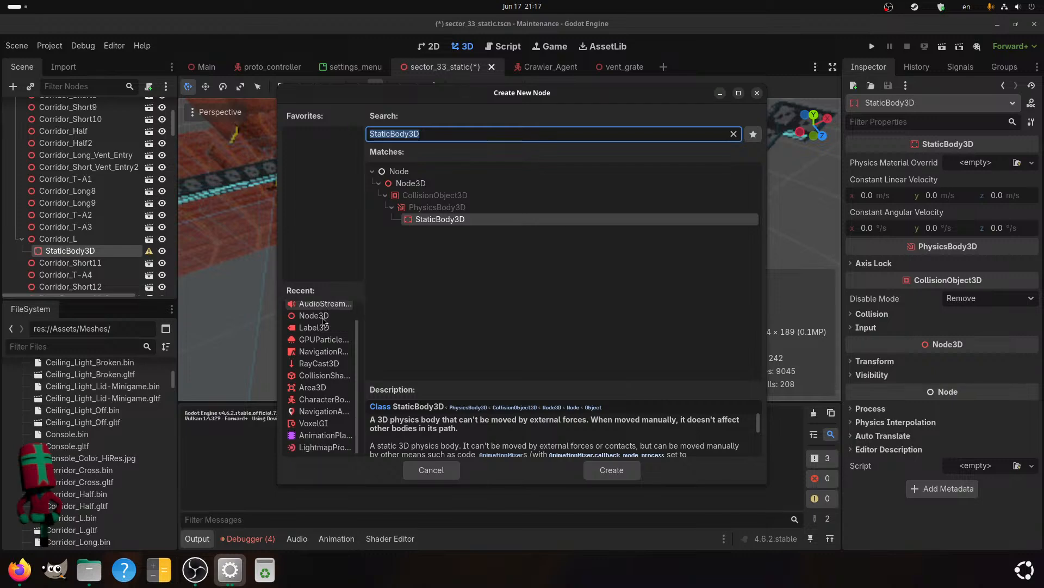
{"action": "left_click", "coordinate": [321, 378]}
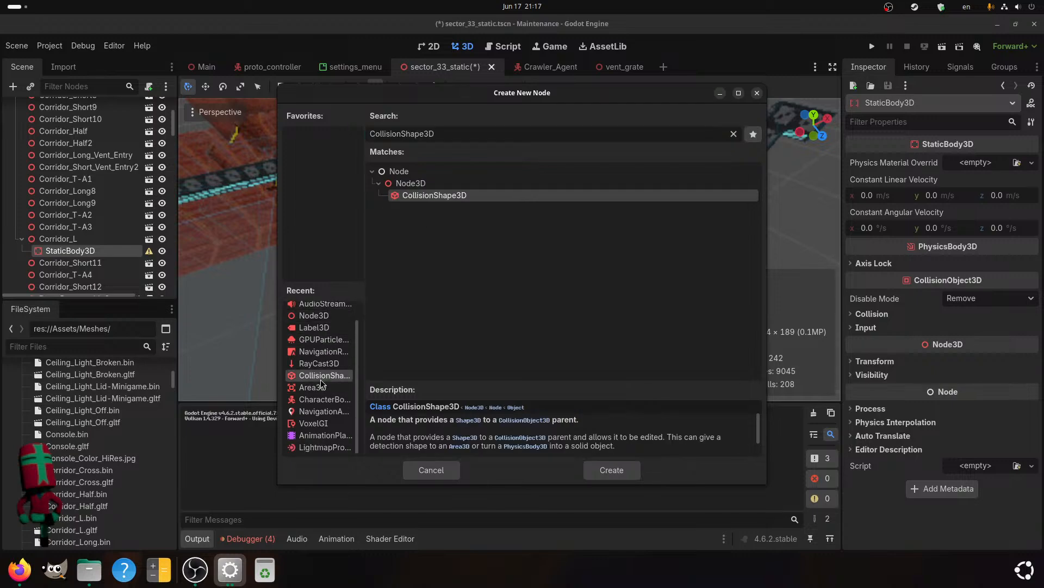
{"action": "left_click", "coordinate": [591, 473]}
- Assign a new BoxShape3D as the shape of Corridor_L's CollisionShape3D and focus the view on it
{"action": "left_click", "coordinate": [1003, 162]}
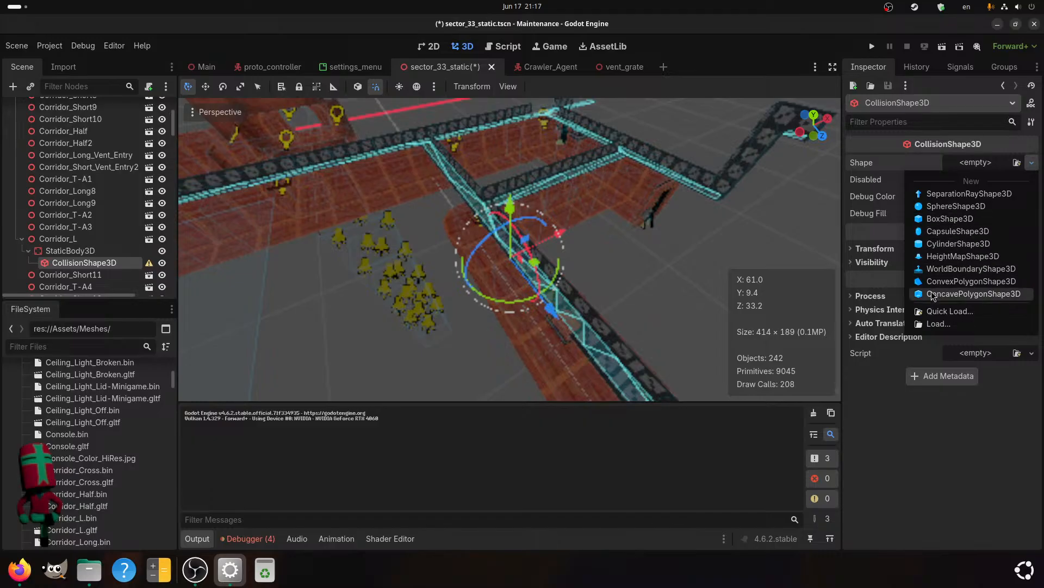
{"action": "left_click", "coordinate": [950, 219]}
{"action": "scroll", "coordinate": [555, 279], "scroll_direction": "up", "scroll_amount": 6}
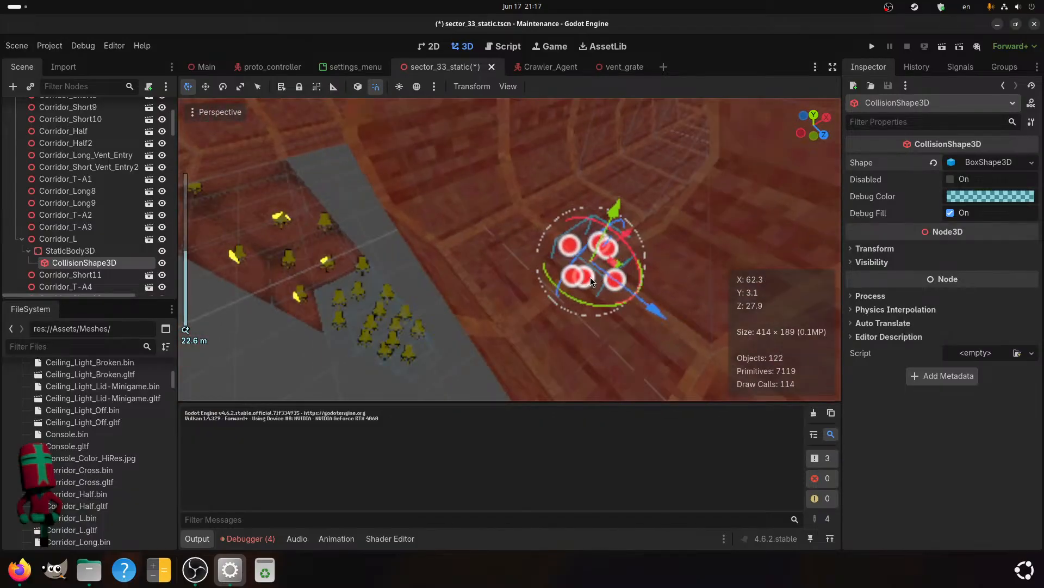
{"action": "key", "text": "f"}
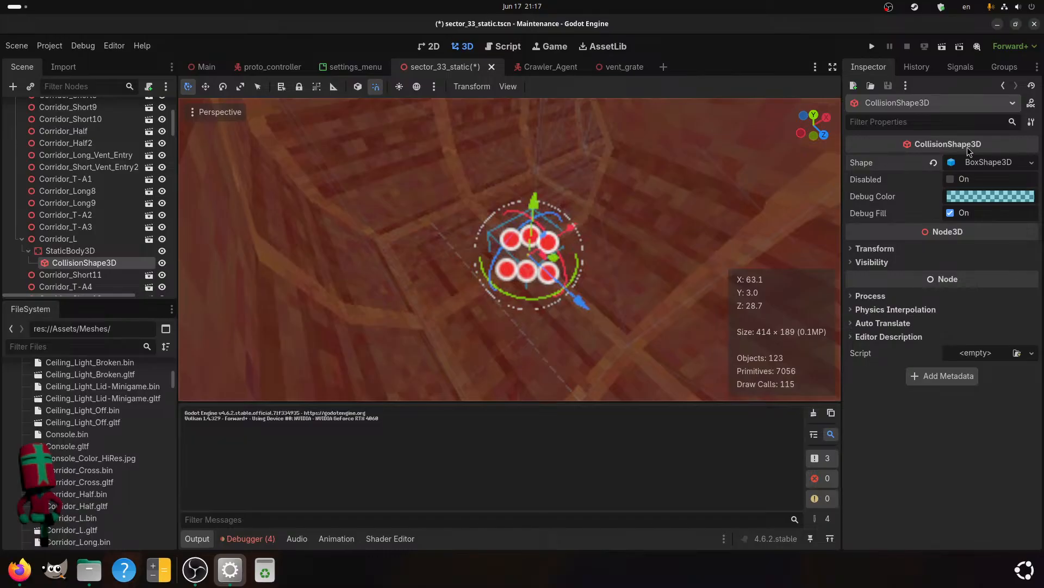
- Set the collision box's size to 4 m in both x and z
{"action": "left_click", "coordinate": [976, 163]}
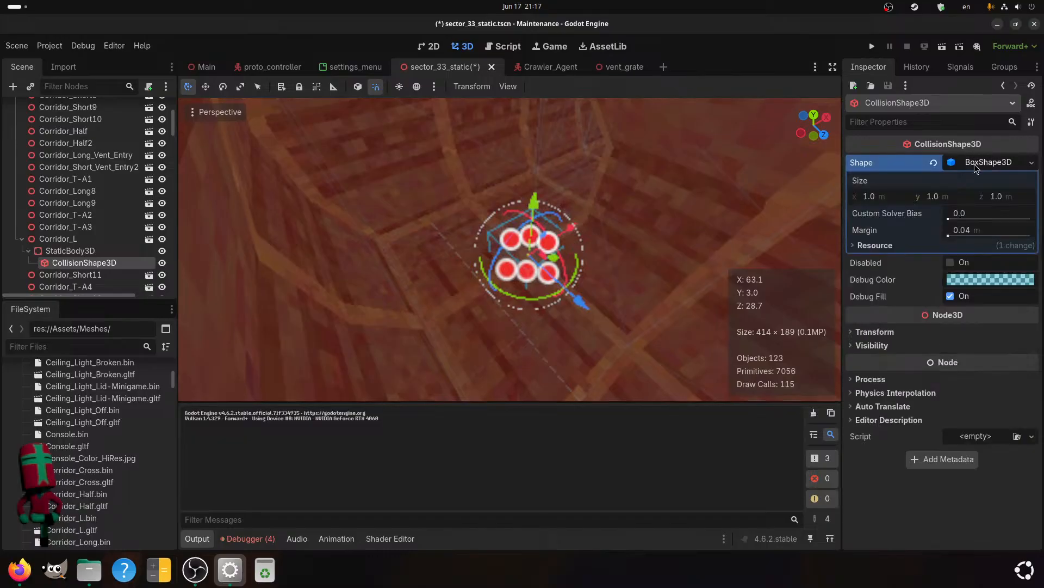
{"action": "left_click", "coordinate": [869, 197]}
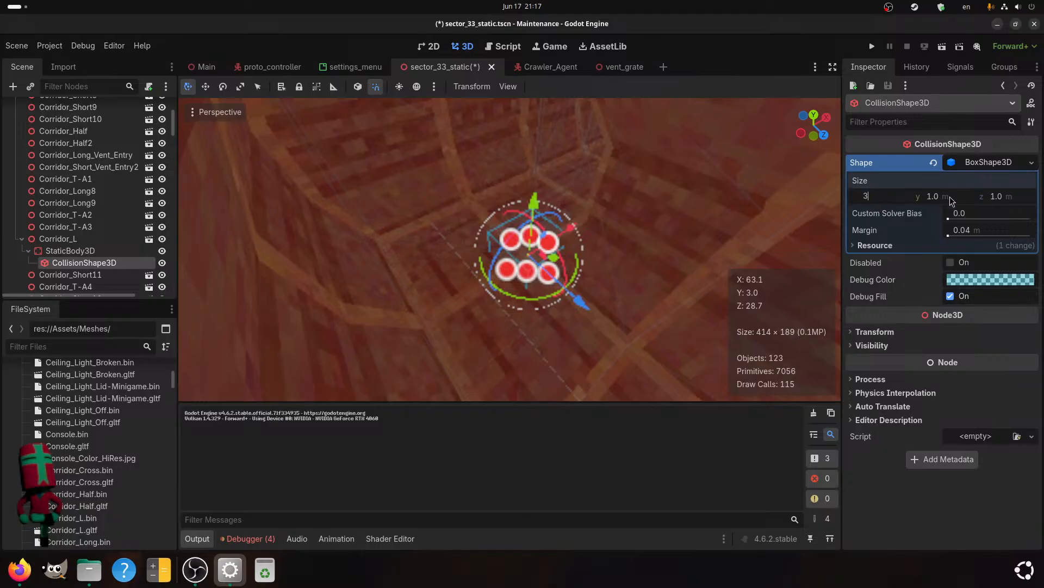
{"action": "left_click", "coordinate": [995, 197]}
{"action": "type", "text": "3"}
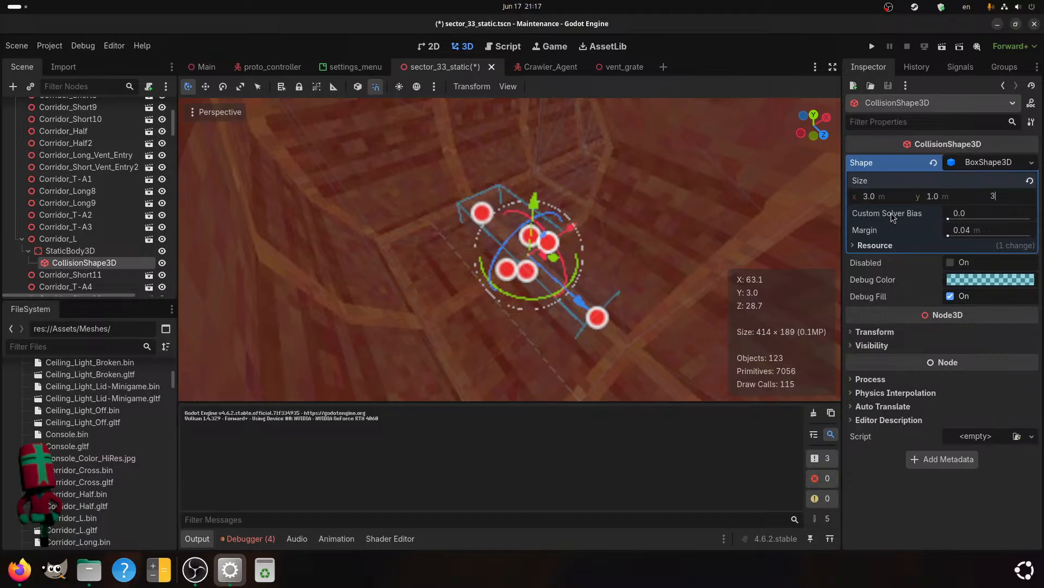
{"action": "left_click", "coordinate": [872, 197]}
{"action": "type", "text": "4"}
{"action": "left_click", "coordinate": [990, 199]}
{"action": "type", "text": "4"}
{"action": "key", "text": "Return"}
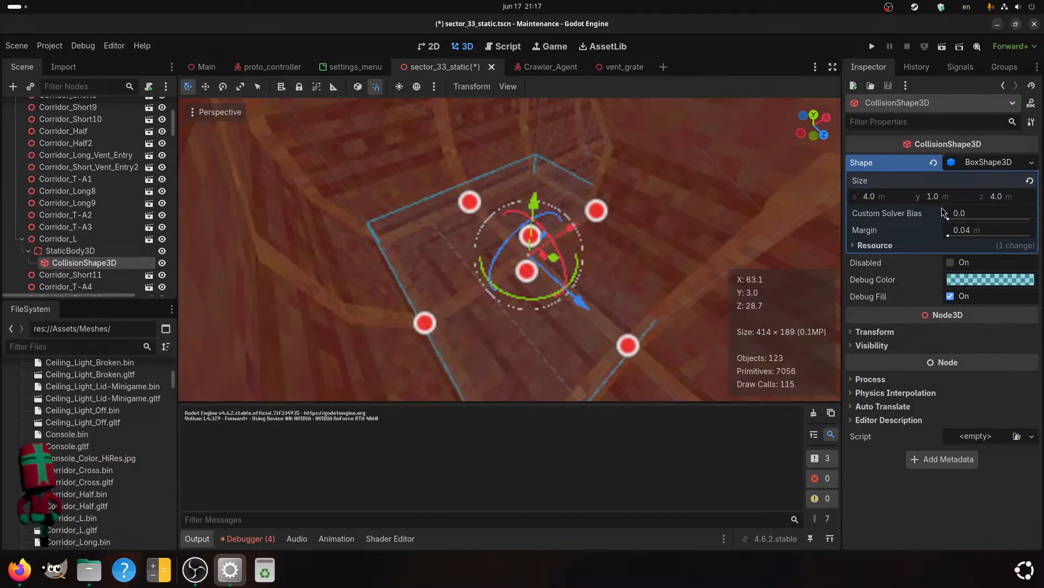
- Set the CollisionShape3D's y position to -0.5 m and save the sector 33 scene
{"action": "middle_click_drag", "start_coordinate": [491, 282], "coordinate": [491, 275]}
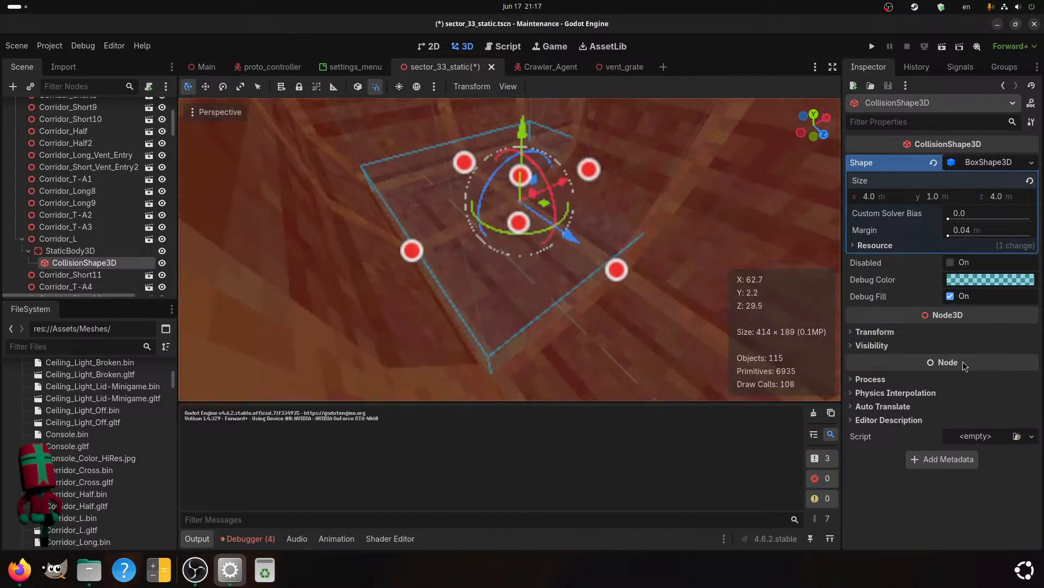
{"action": "left_click", "coordinate": [874, 332]}
{"action": "left_click", "coordinate": [960, 358]}
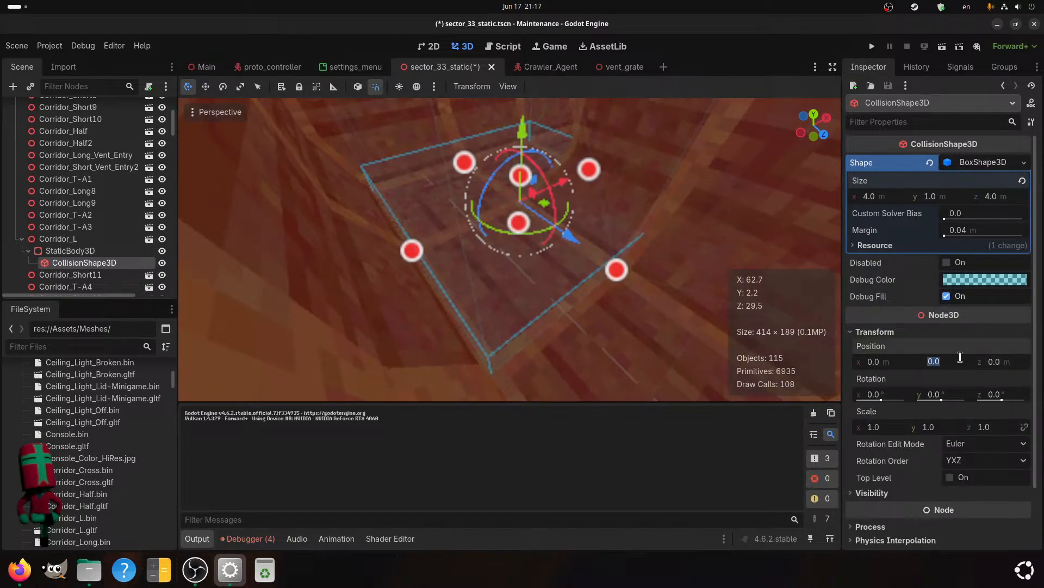
{"action": "type", "text": "-0.5"}
{"action": "key", "text": "Return"}
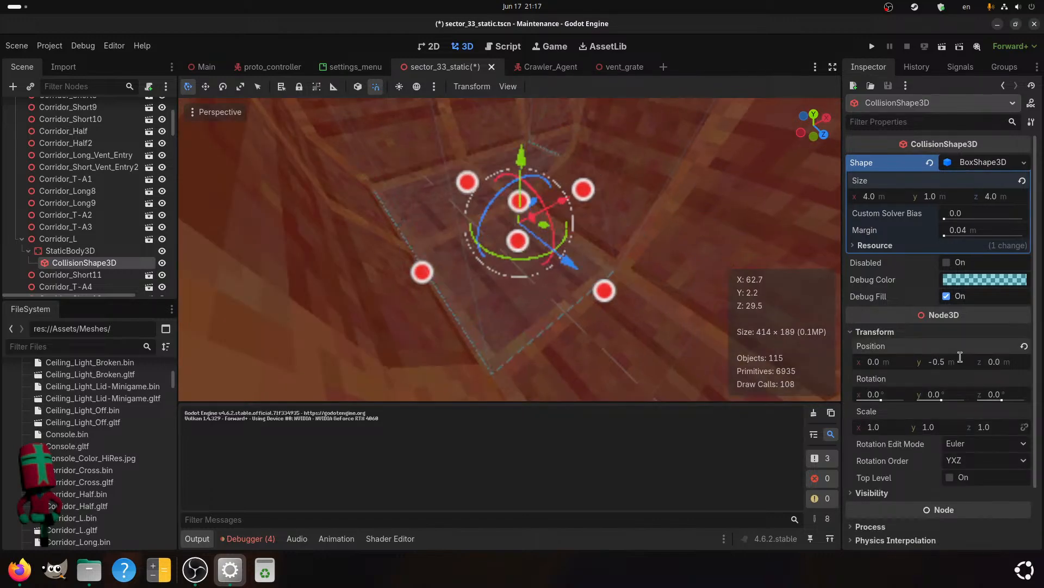
{"action": "key", "text": "ctrl+s"}
{"action": "scroll", "coordinate": [544, 245], "scroll_direction": "down", "scroll_amount": 5}
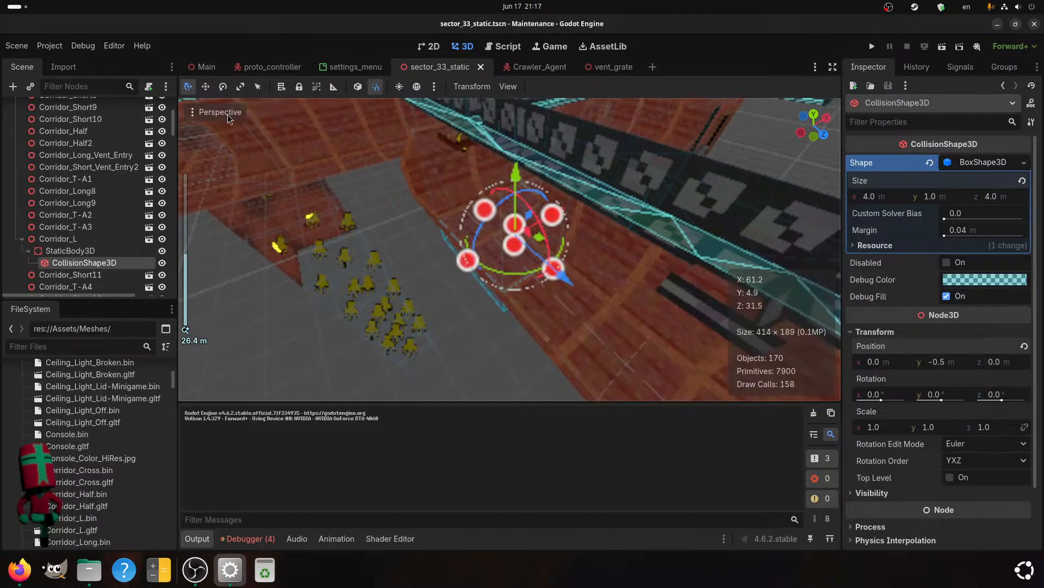
- Turn off Block on Wall for the ProtoController root in the proto_controller scene and save the scene
{"action": "left_click", "coordinate": [272, 66]}
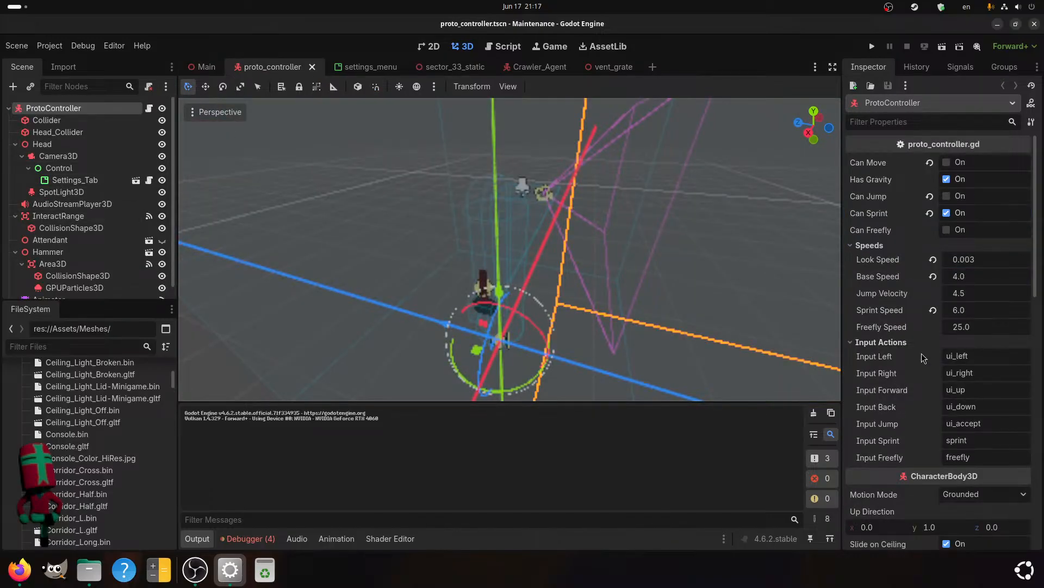
{"action": "scroll", "coordinate": [909, 223], "scroll_direction": "down", "scroll_amount": 3}
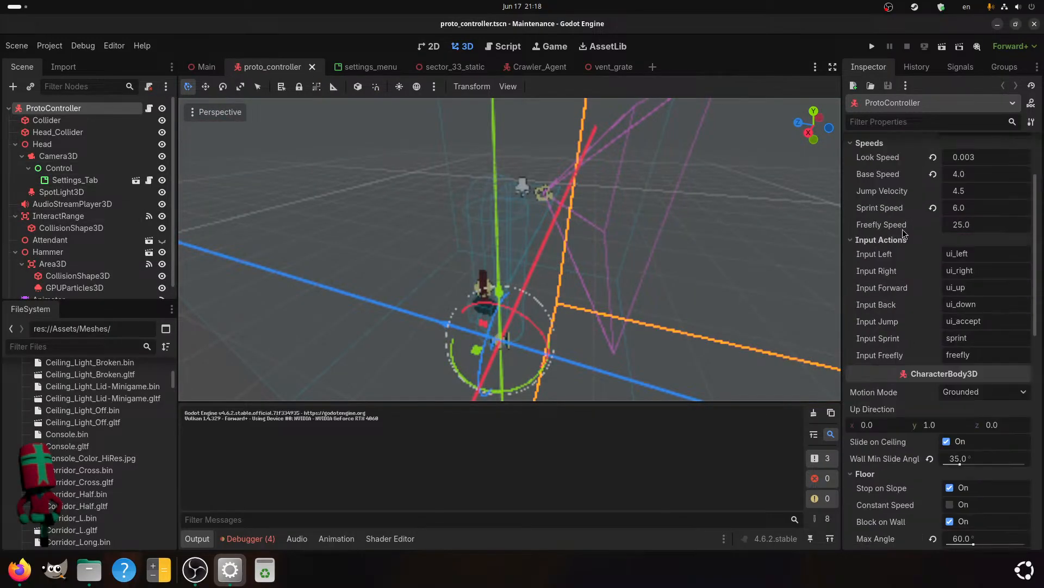
{"action": "scroll", "coordinate": [896, 321], "scroll_direction": "down", "scroll_amount": 3}
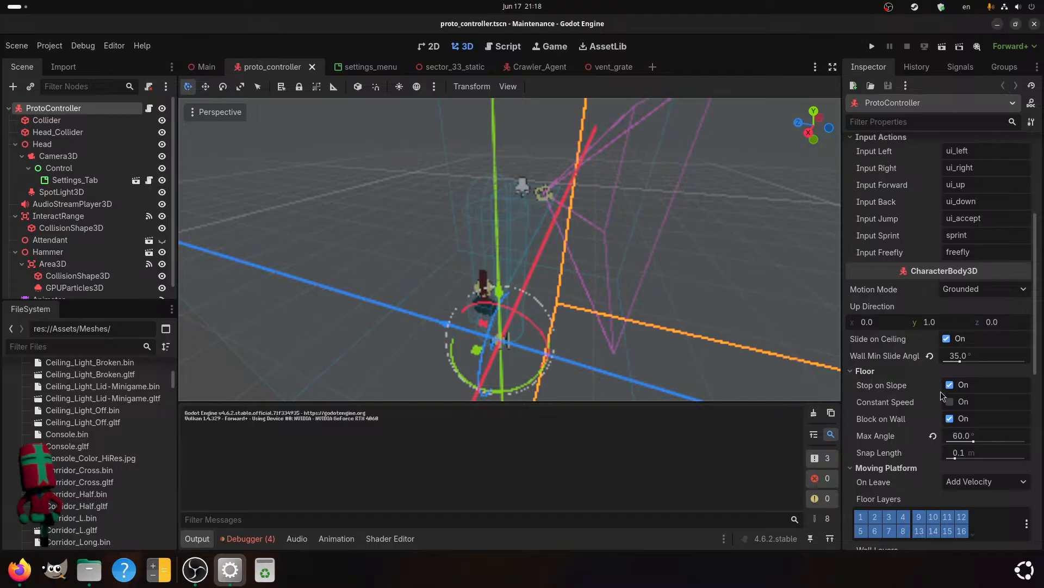
{"action": "left_click", "coordinate": [951, 418]}
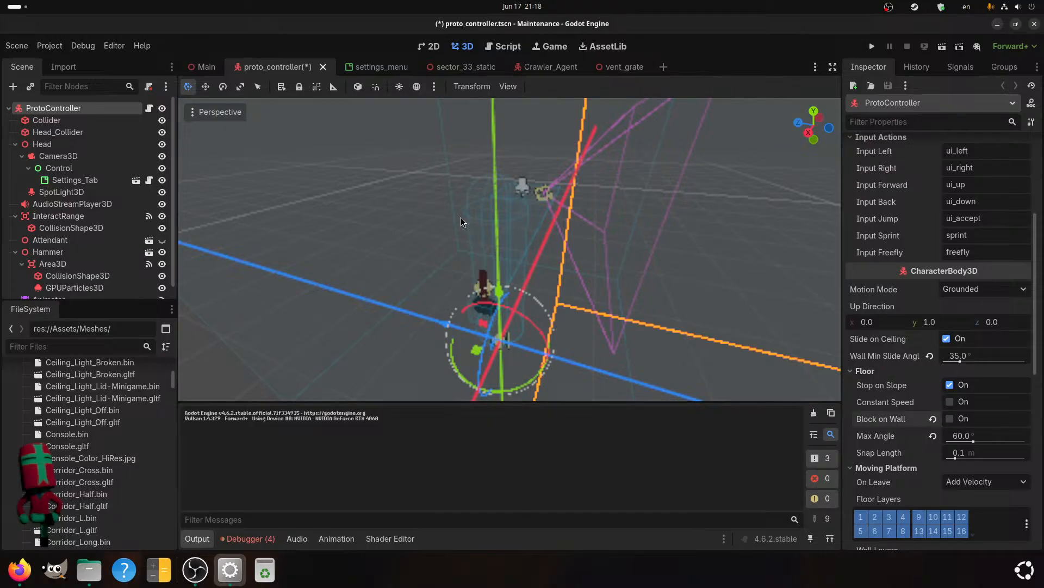
{"action": "key", "text": "ctrl+s"}
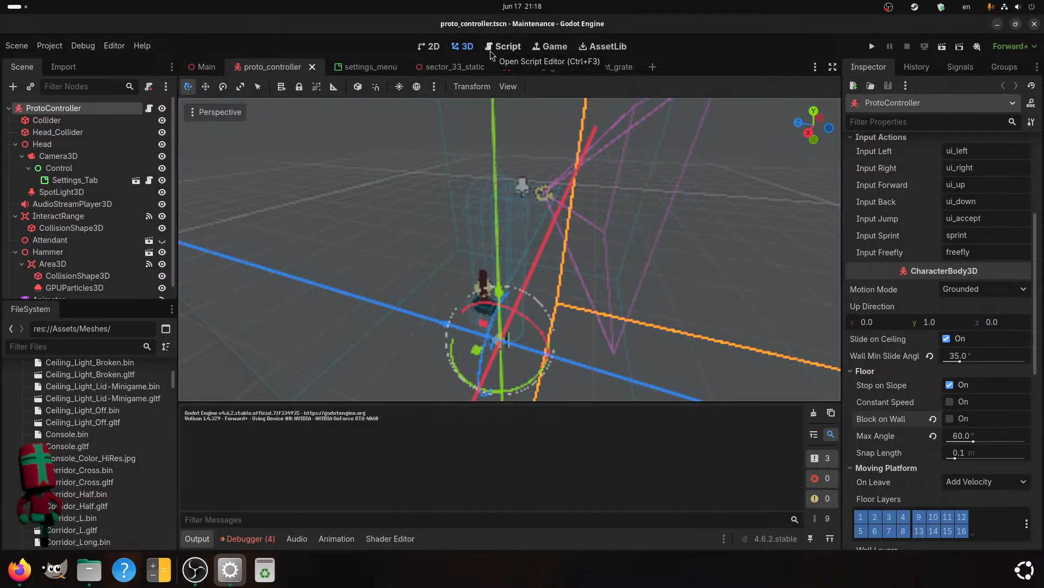
- Review the code in crawler_controller.gd and the movement, gravity and input handling in proto_controller.gd
{"action": "left_click", "coordinate": [492, 52]}
{"action": "scroll", "coordinate": [432, 287], "scroll_direction": "down", "scroll_amount": 10}
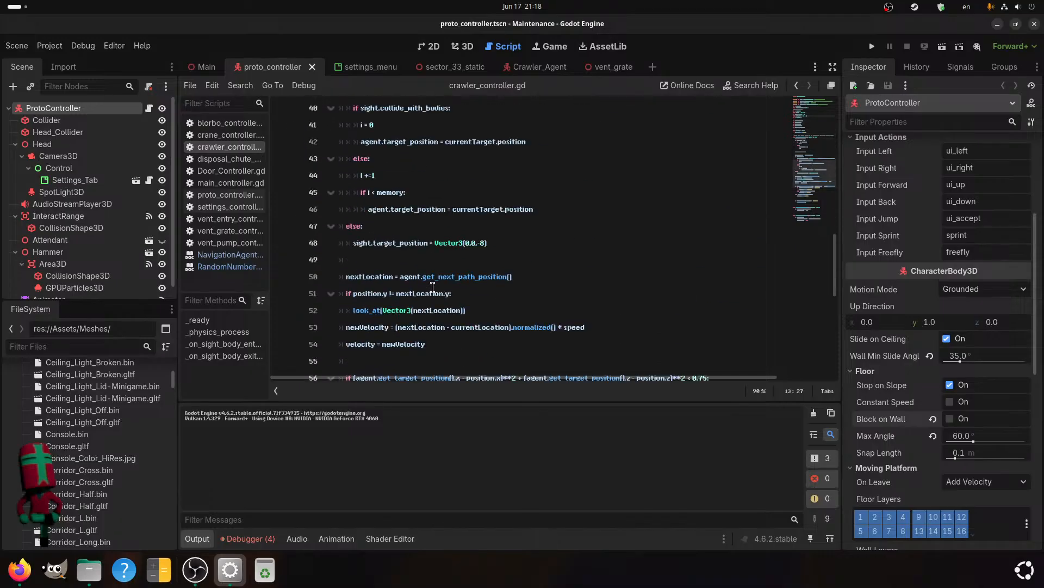
{"action": "scroll", "coordinate": [432, 286], "scroll_direction": "down", "scroll_amount": 8}
{"action": "scroll", "coordinate": [417, 283], "scroll_direction": "up", "scroll_amount": 10}
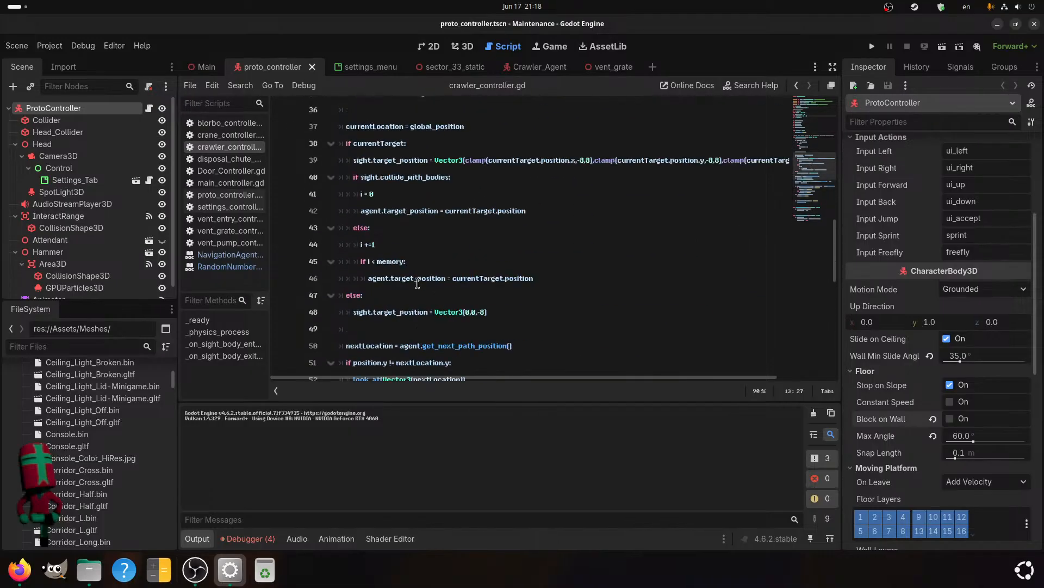
{"action": "left_click", "coordinate": [228, 194]}
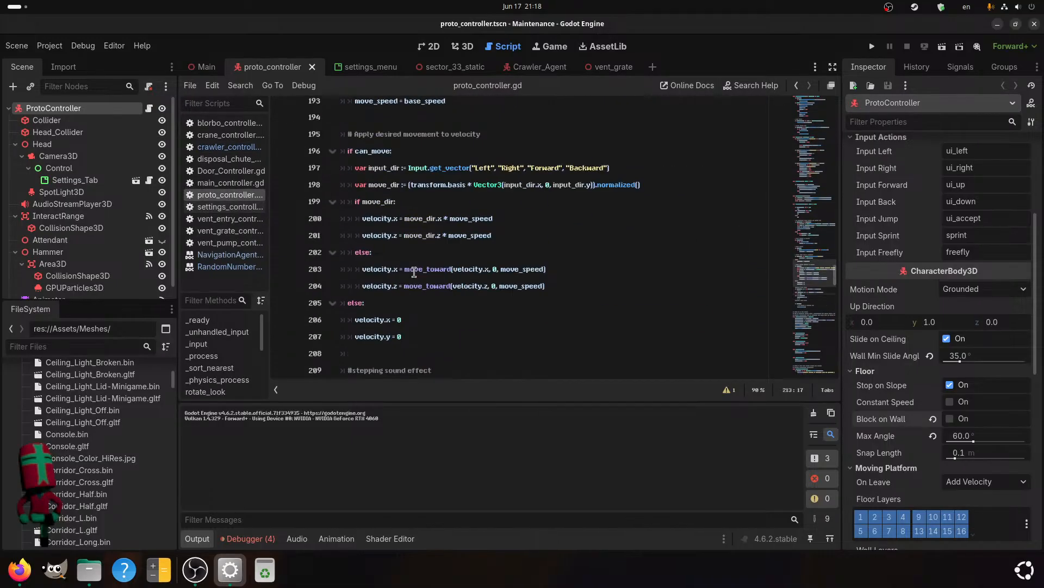
{"action": "scroll", "coordinate": [414, 271], "scroll_direction": "up", "scroll_amount": 8}
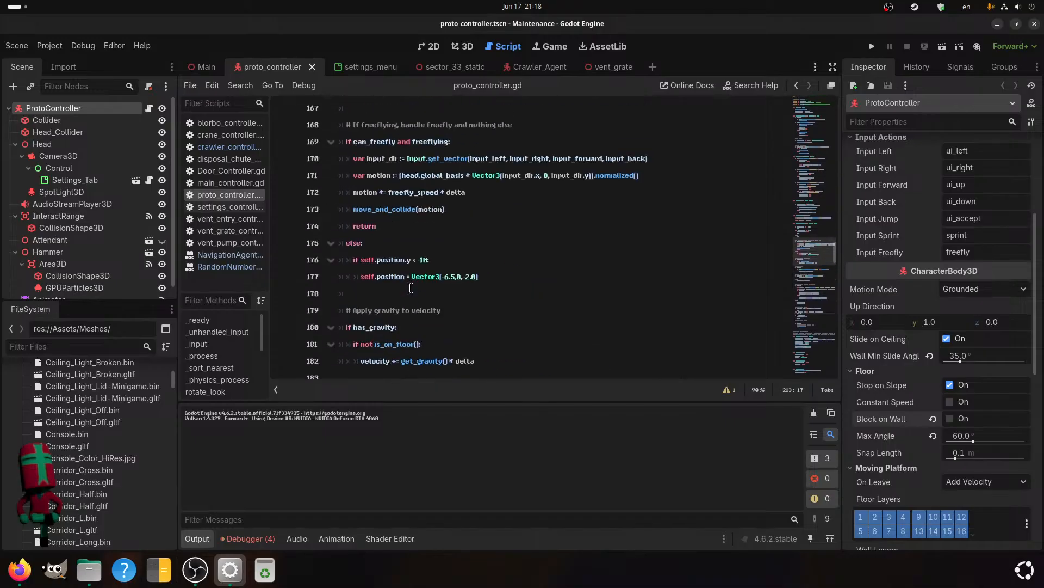
{"action": "scroll", "coordinate": [410, 287], "scroll_direction": "down", "scroll_amount": 1}
{"action": "scroll", "coordinate": [420, 266], "scroll_direction": "up", "scroll_amount": 14}
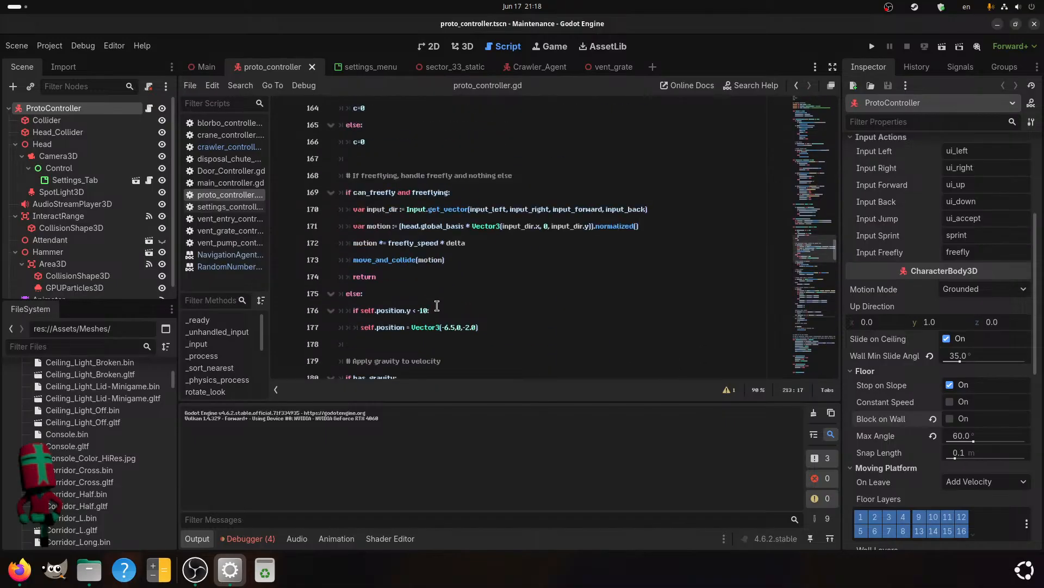
{"action": "scroll", "coordinate": [447, 313], "scroll_direction": "up", "scroll_amount": 12}
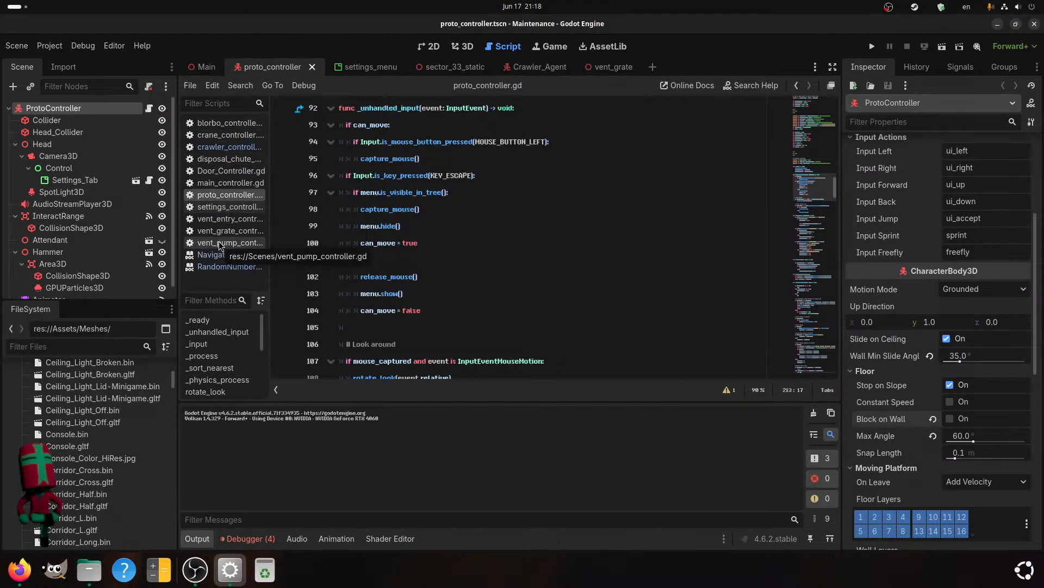
- In vent_entry_controller.gd, add the line playerCollider.scale.x = 0.5 below the scale.z line of the vent-entering branch
{"action": "left_click", "coordinate": [220, 218]}
{"action": "scroll", "coordinate": [437, 276], "scroll_direction": "down", "scroll_amount": 1}
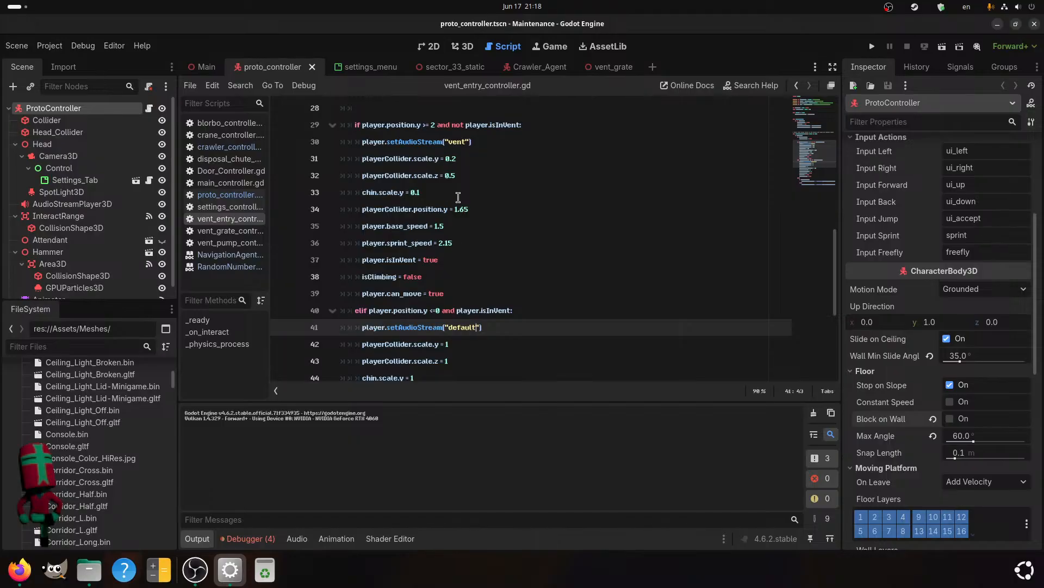
{"action": "left_click_drag", "start_coordinate": [455, 175], "coordinate": [360, 172]}
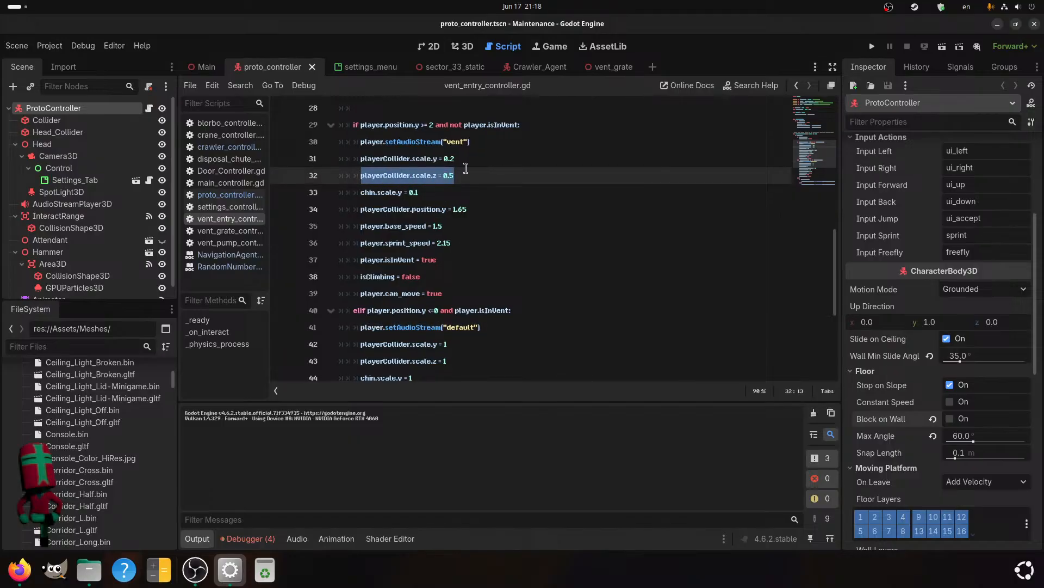
{"action": "left_click", "coordinate": [468, 169]}
{"action": "key", "text": "Return"}
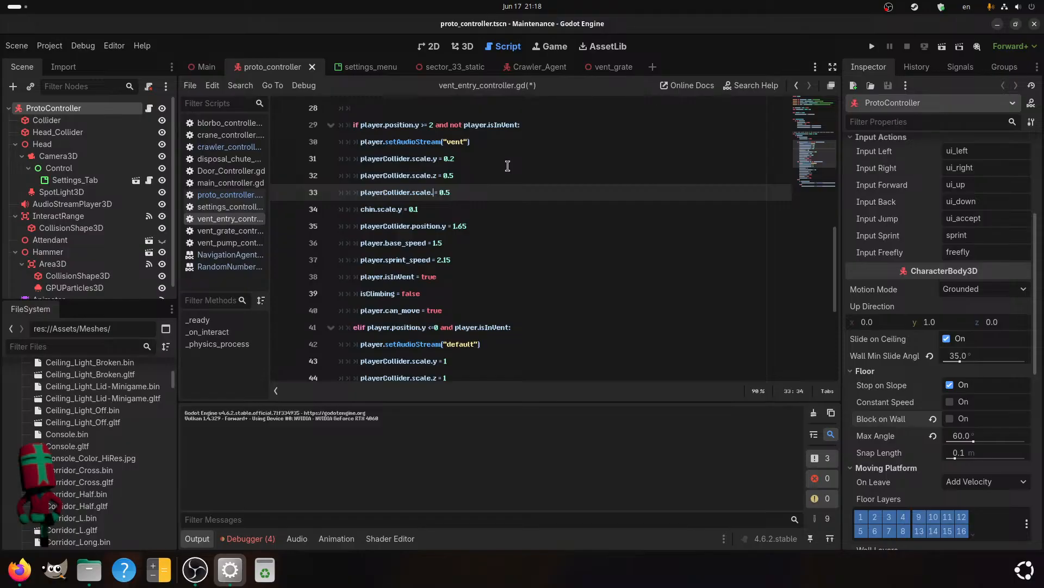
{"action": "type", "text": "x"}
- Copy the playerCollider.scale.x line below the scale.z line of the vent-leaving branch and set its value to 1
{"action": "left_click_drag", "start_coordinate": [455, 193], "coordinate": [358, 196]}
{"action": "key", "text": "ctrl+c"}
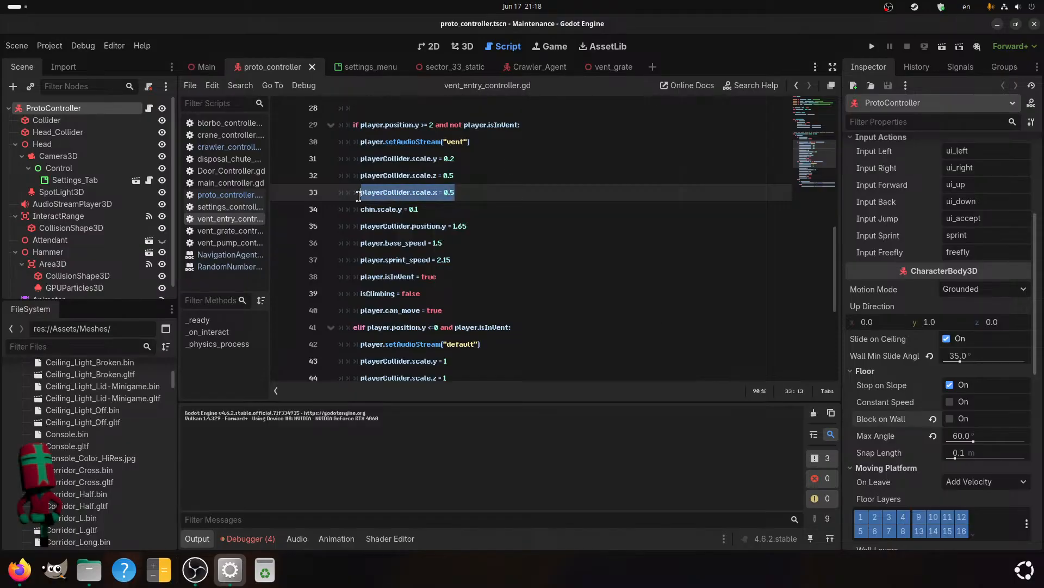
{"action": "scroll", "coordinate": [410, 223], "scroll_direction": "down", "scroll_amount": 2}
{"action": "left_click", "coordinate": [460, 275]}
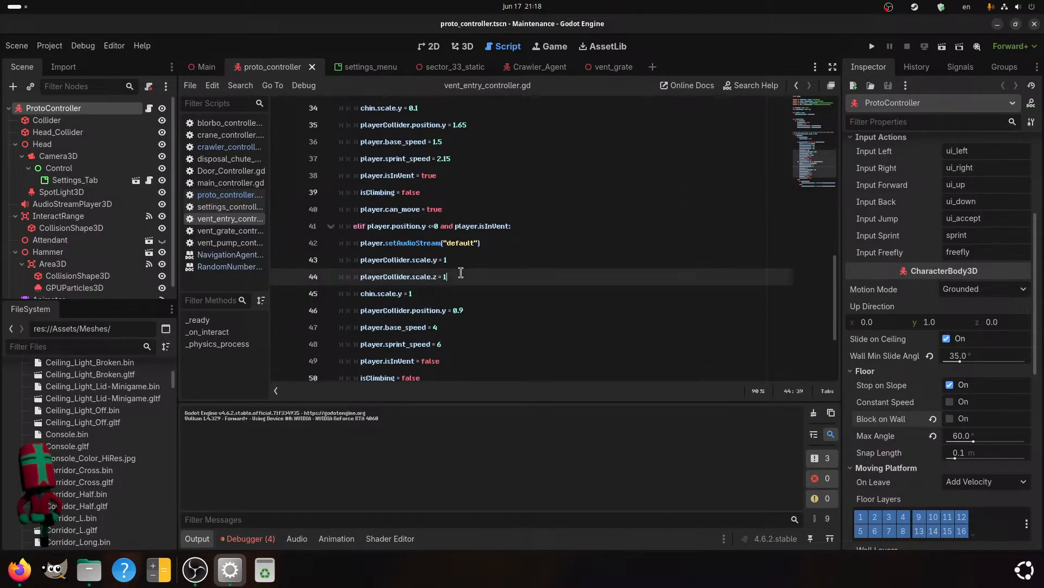
{"action": "key", "text": "Return"}
{"action": "key", "text": "ctrl+v"}
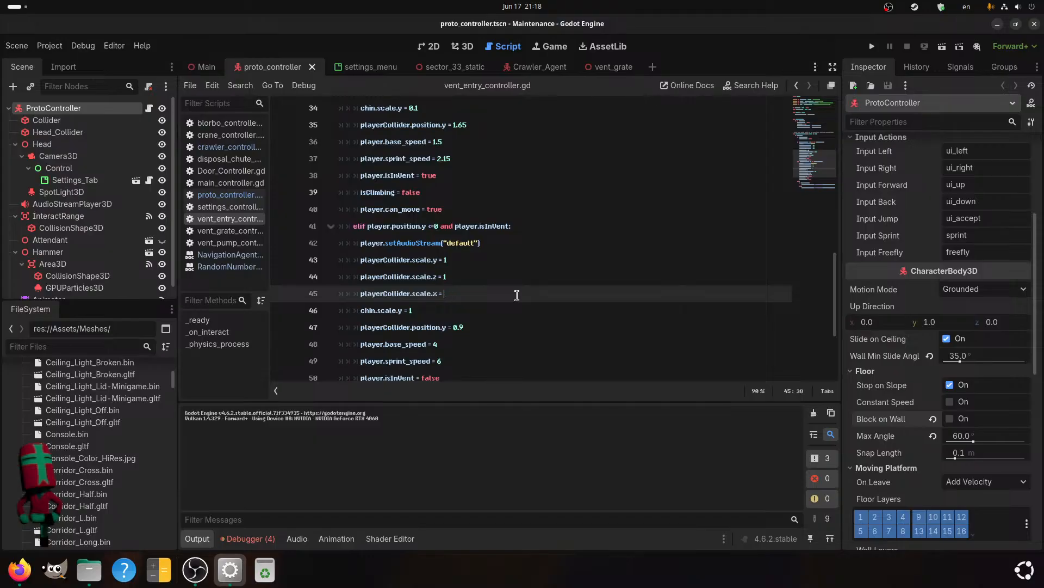
- Replace the per-axis playerCollider.scale lines in the vent-leaving branch with a single playerCollider.scale = Vector3 assignment, using 1 for x
{"action": "left_click_drag", "start_coordinate": [466, 295], "coordinate": [445, 261]}
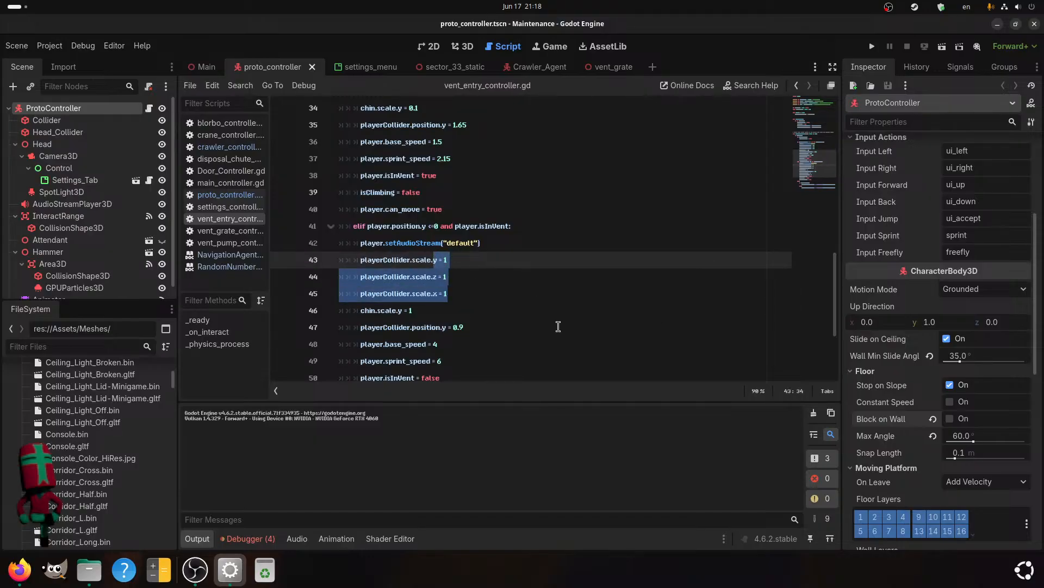
{"action": "key", "text": "BackSpace"}
{"action": "key", "text": "BackSpace"}
{"action": "type", "text": "= "}
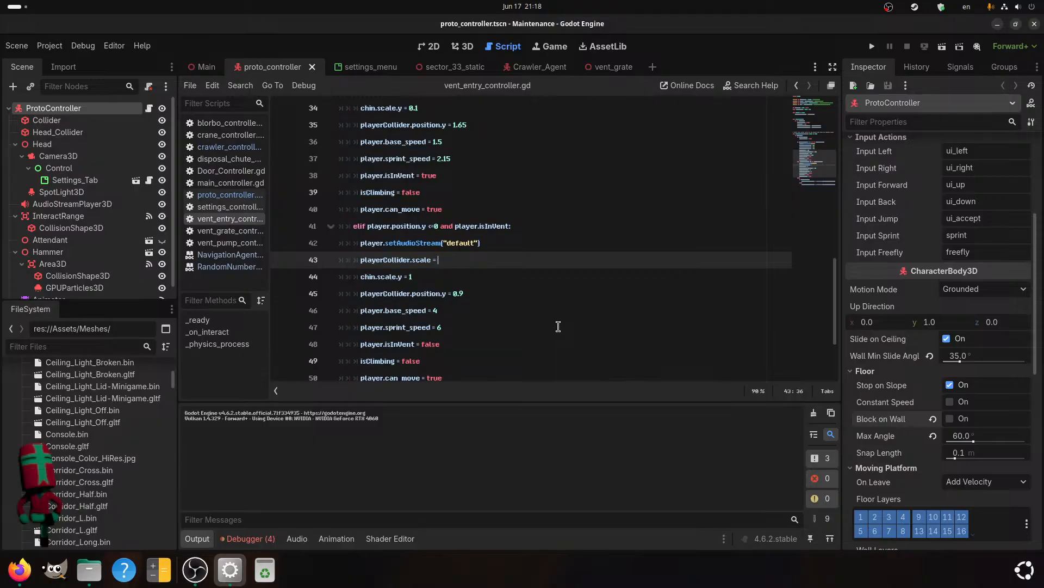
{"action": "type", "text": "Vector3"}
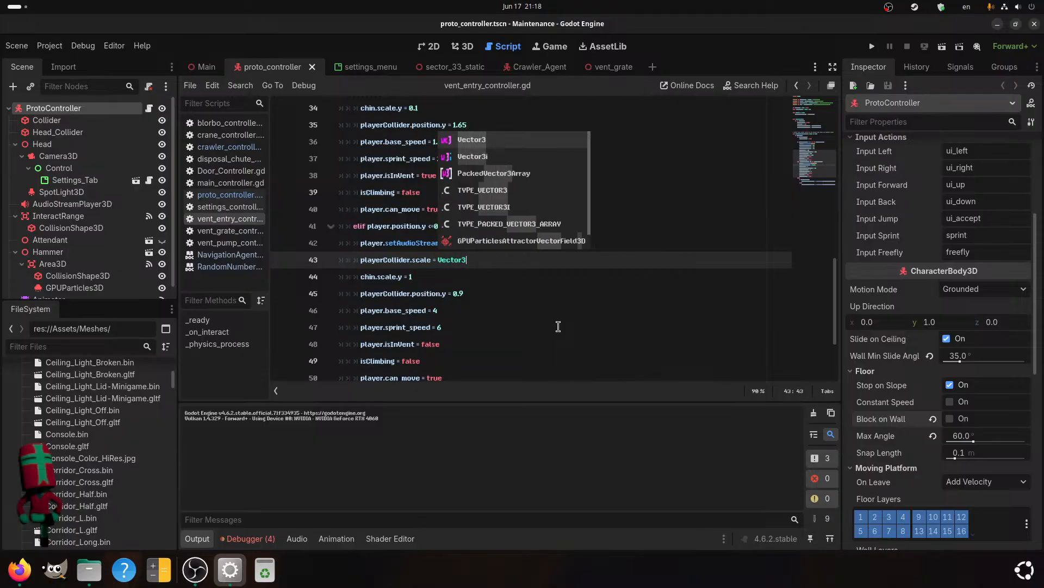
{"action": "type", "text": "()"}
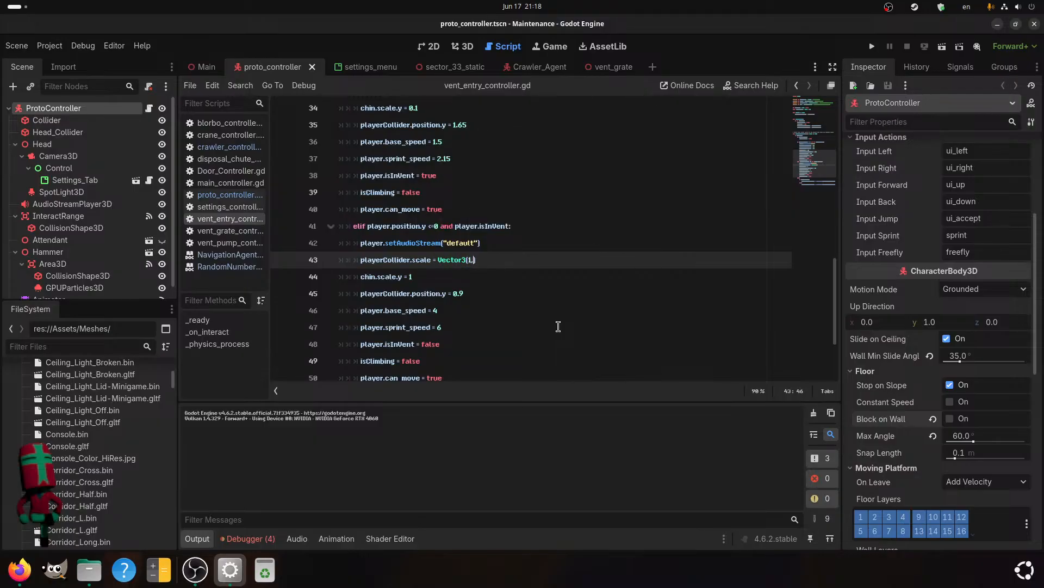
{"action": "type", "text": ")"}
- Run the project, then set Anti-Aliasing to MSAAx4 and raise the brightness slightly in the game's video settings
{"action": "left_click", "coordinate": [873, 47]}
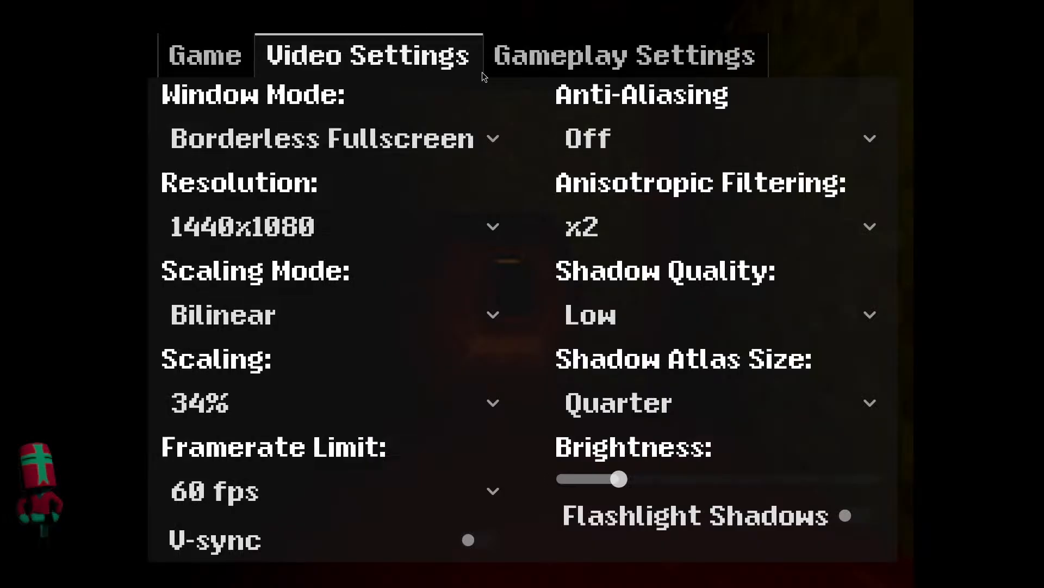
{"action": "left_click", "coordinate": [598, 139]}
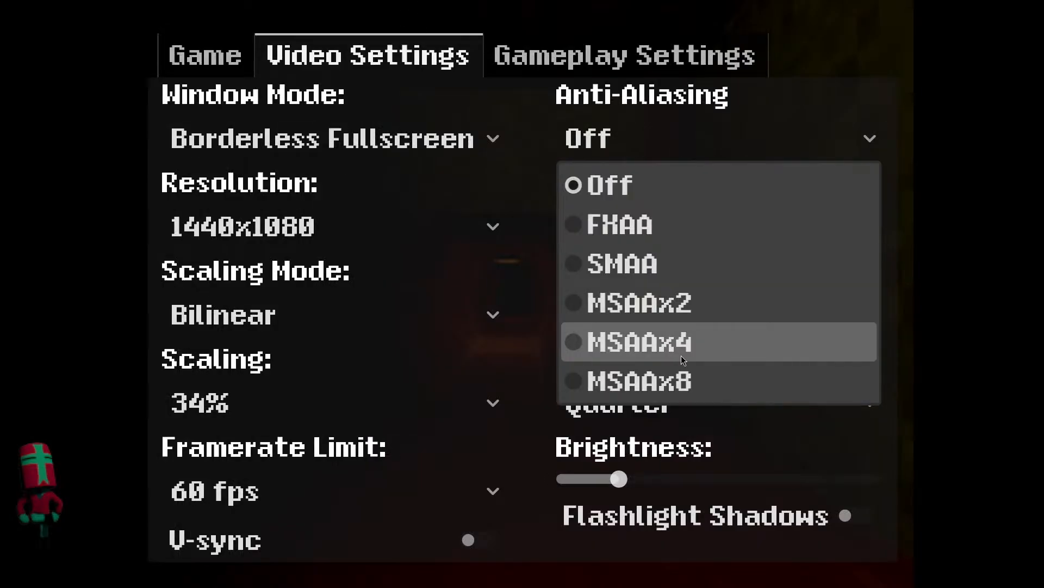
{"action": "left_click", "coordinate": [647, 379]}
{"action": "left_click_drag", "start_coordinate": [621, 478], "coordinate": [651, 457]}
- Set Shadow Atlas Size to Double and Shadow Quality to High, and enable Flashlight Shadows
{"action": "left_click", "coordinate": [658, 402]}
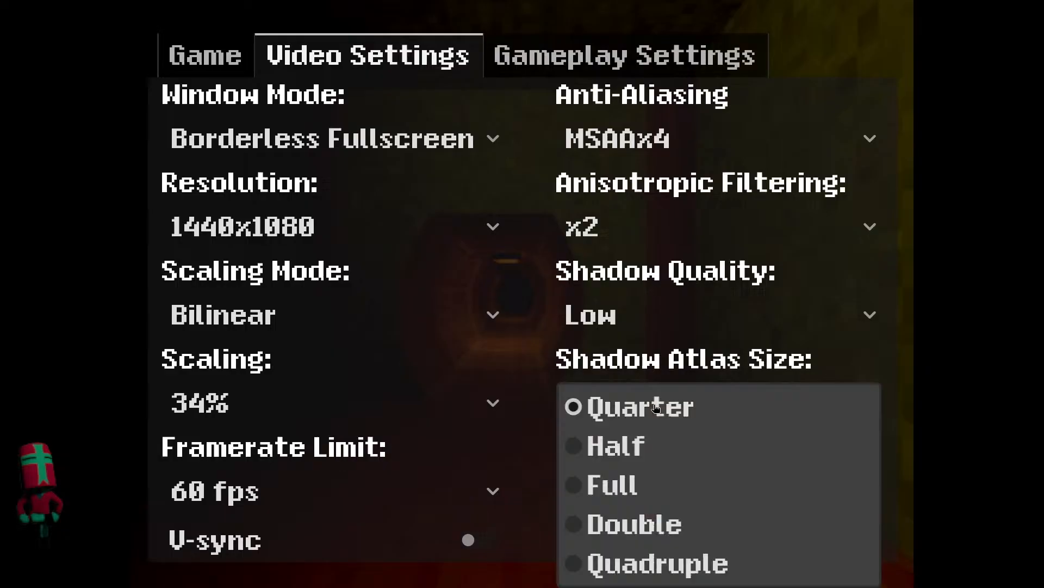
{"action": "left_click", "coordinate": [613, 524]}
{"action": "left_click", "coordinate": [805, 517]}
{"action": "left_click", "coordinate": [760, 315]}
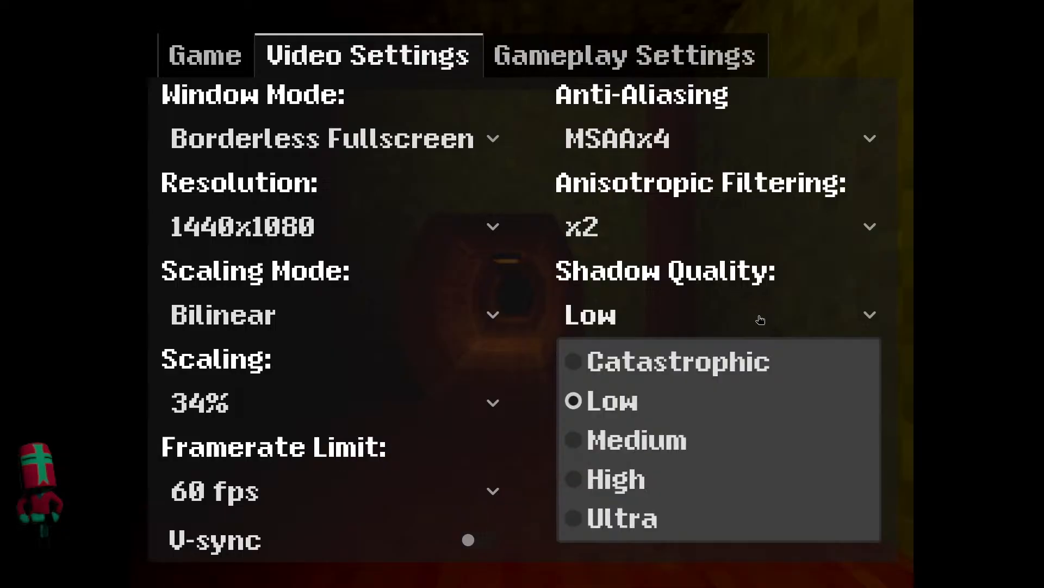
{"action": "left_click", "coordinate": [695, 476]}
- Raise the render scaling to 44% in the video settings
{"action": "left_click", "coordinate": [322, 410]}
{"action": "left_click", "coordinate": [270, 272]}
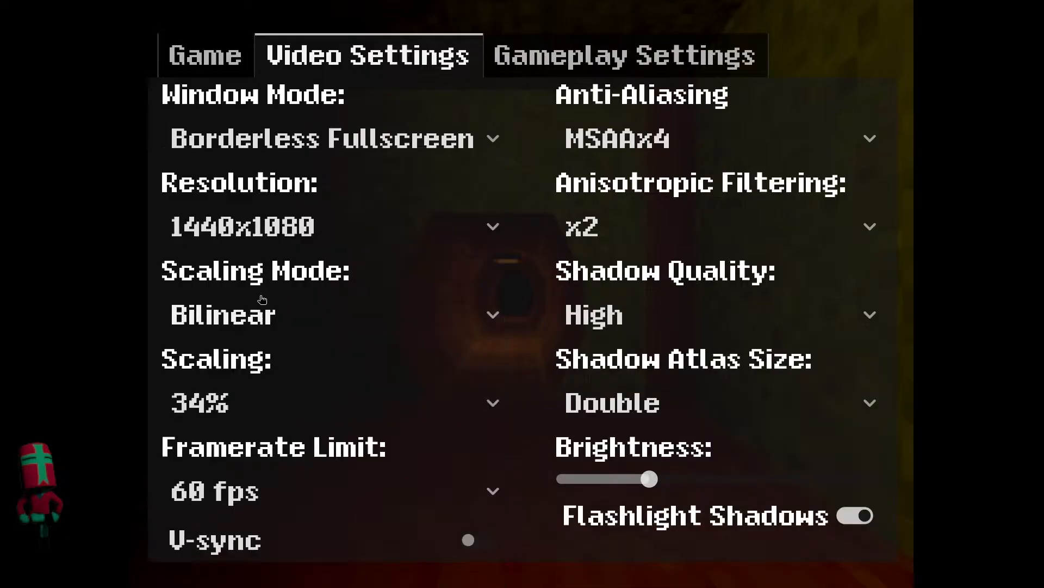
{"action": "left_click", "coordinate": [275, 403]}
{"action": "left_click", "coordinate": [272, 288]}
- Continue the game and walk into the orange corridor to check the lighting around the ceiling lamp
{"action": "left_click", "coordinate": [204, 55]}
{"action": "left_click", "coordinate": [486, 370]}
{"action": "key", "text": "w"}
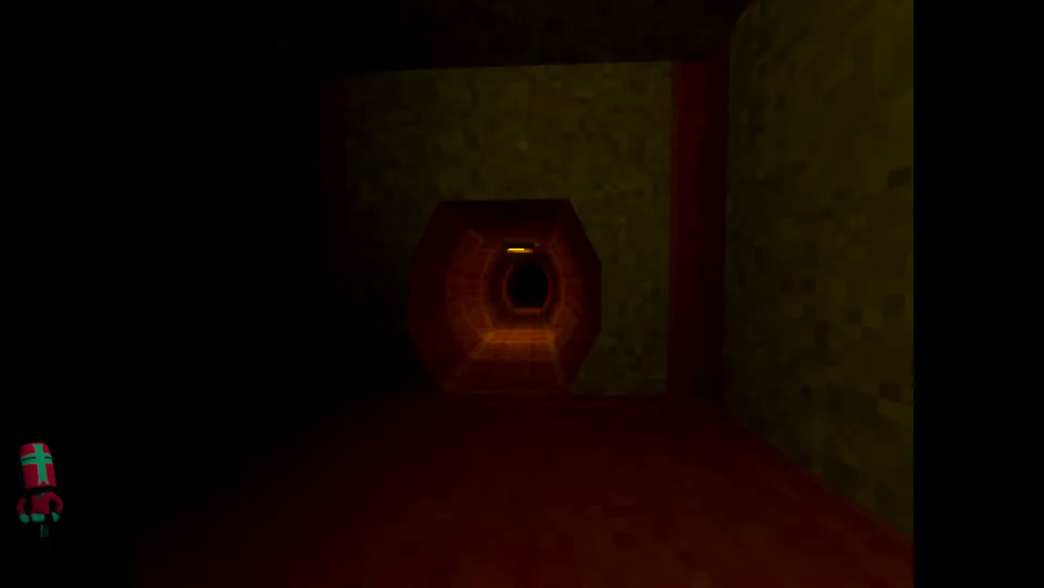
{"action": "key", "text": "w"}
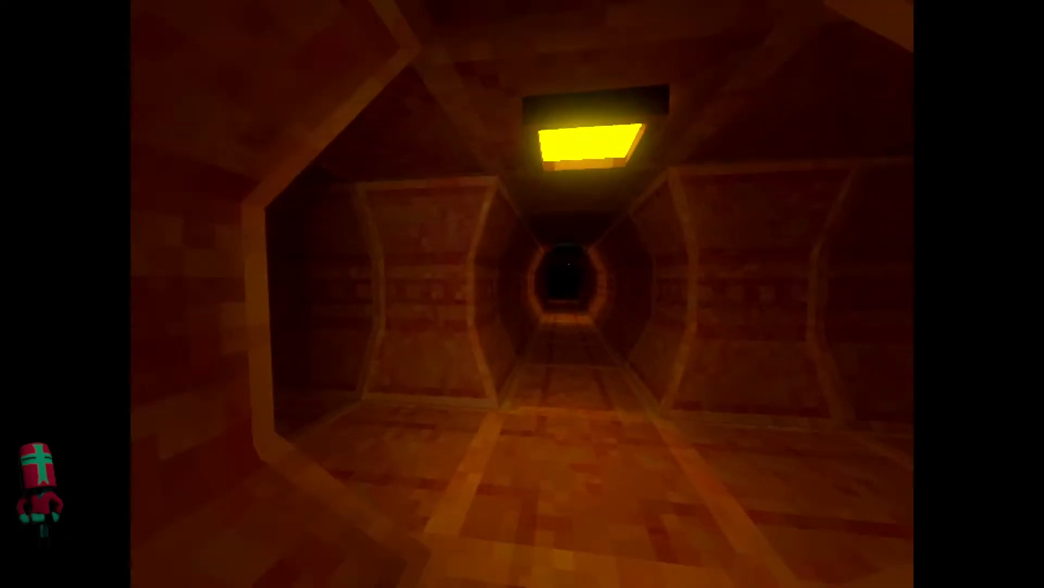
{"action": "key", "text": "w"}
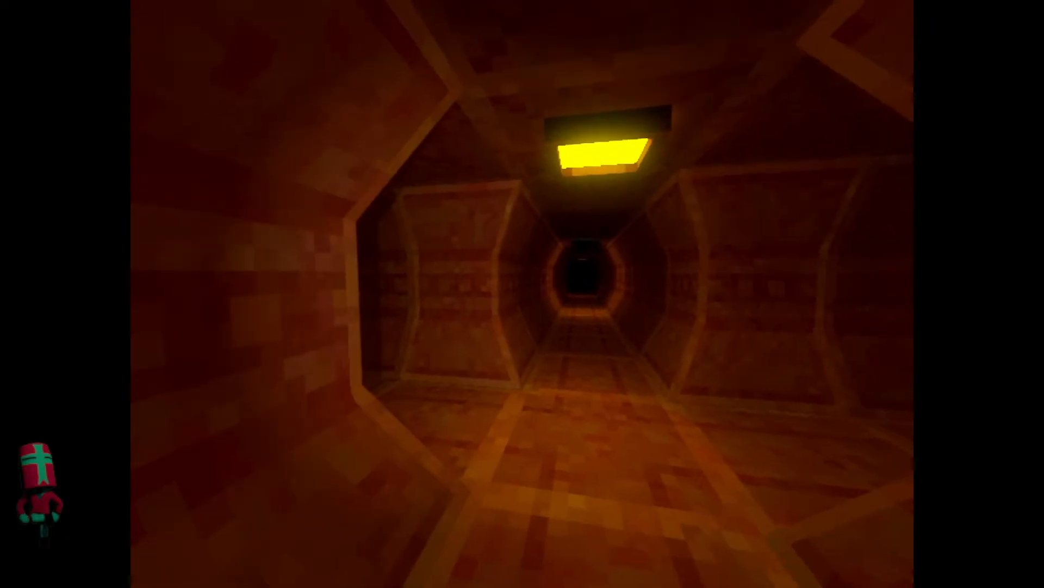
{"action": "key", "text": "w"}
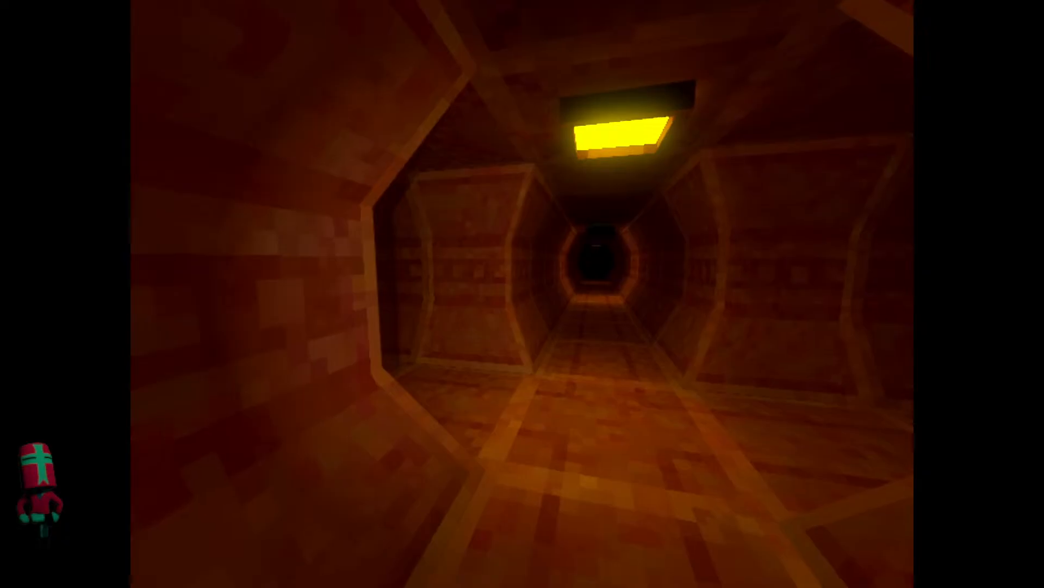
- Pause the game and switch Shadow Quality to Catastrophic and back to High in the video settings
{"action": "key", "text": "Escape"}
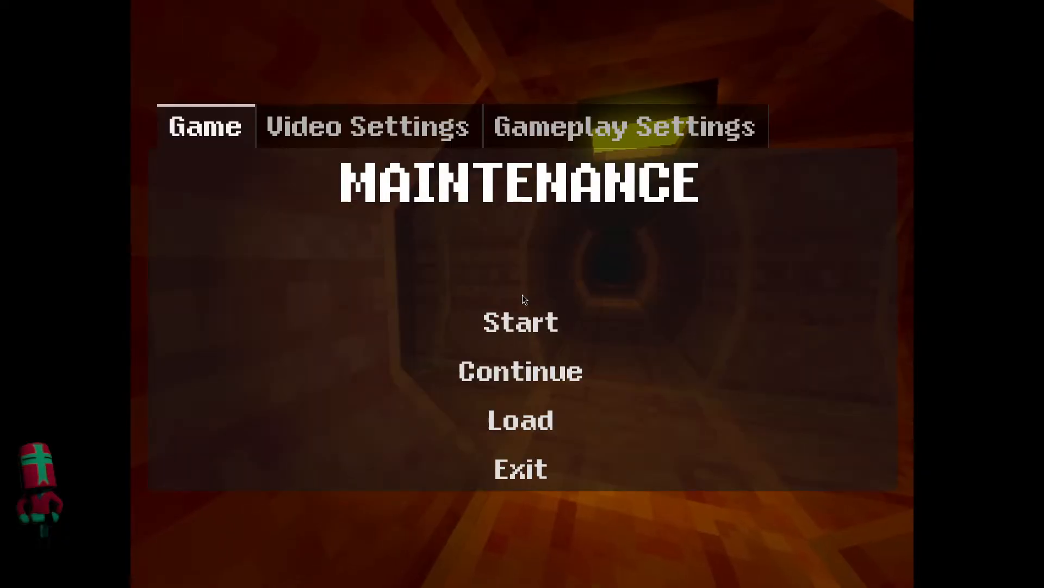
{"action": "left_click", "coordinate": [407, 139]}
{"action": "left_click", "coordinate": [701, 307]}
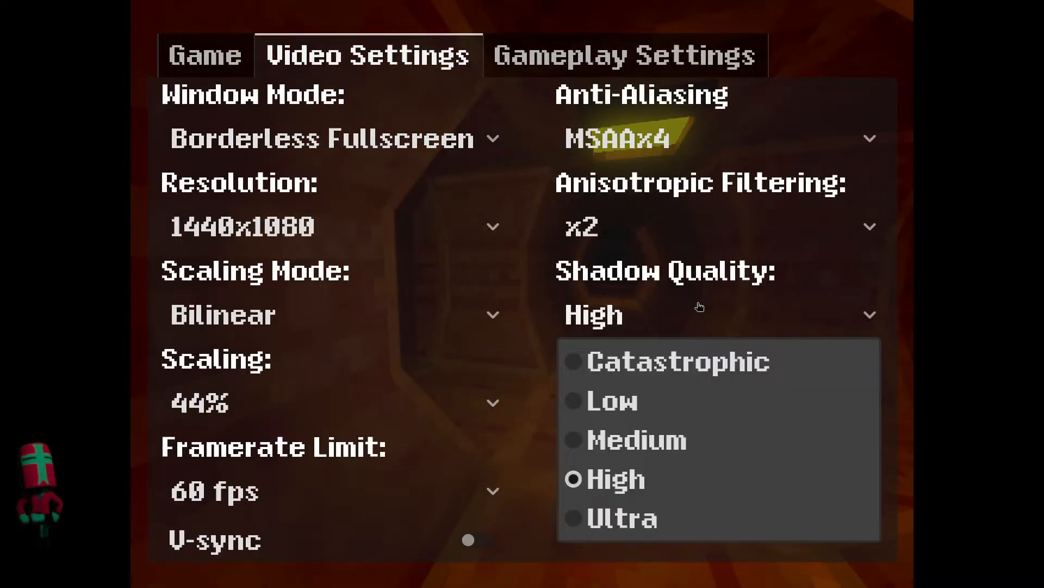
{"action": "left_click", "coordinate": [700, 306]}
{"action": "left_click", "coordinate": [677, 313]}
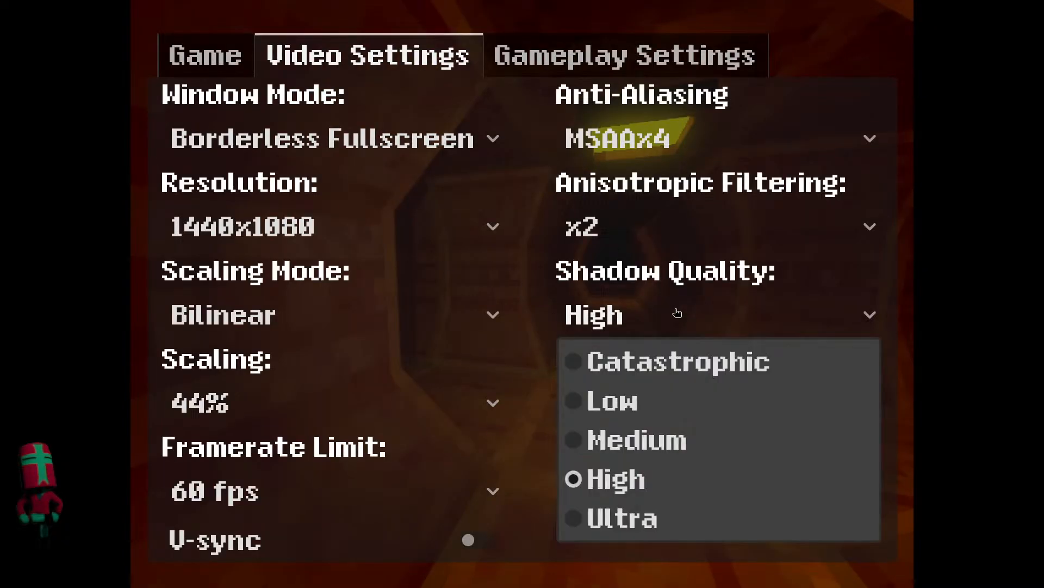
{"action": "left_click", "coordinate": [649, 360]}
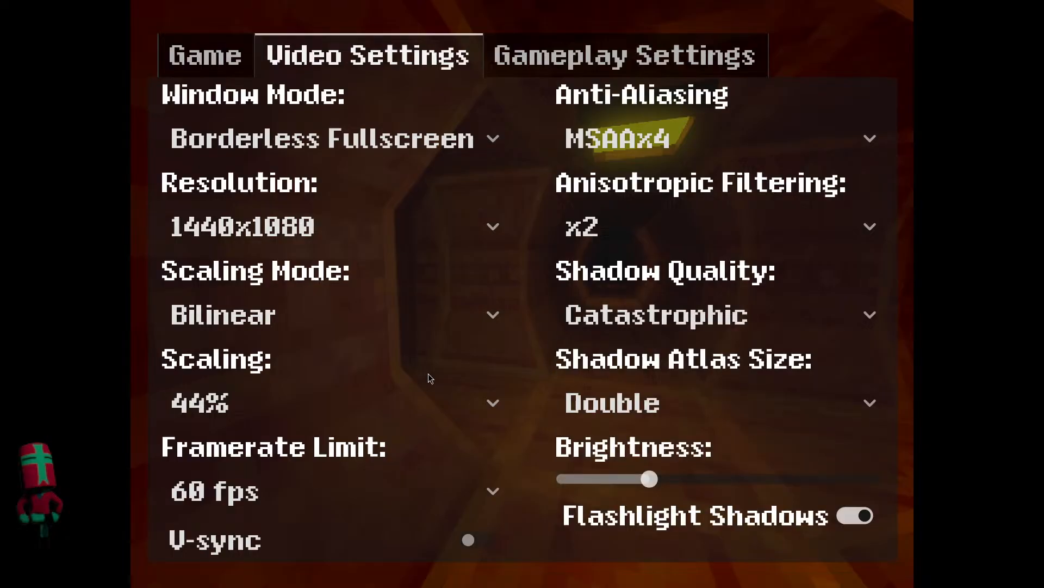
{"action": "left_click", "coordinate": [698, 316]}
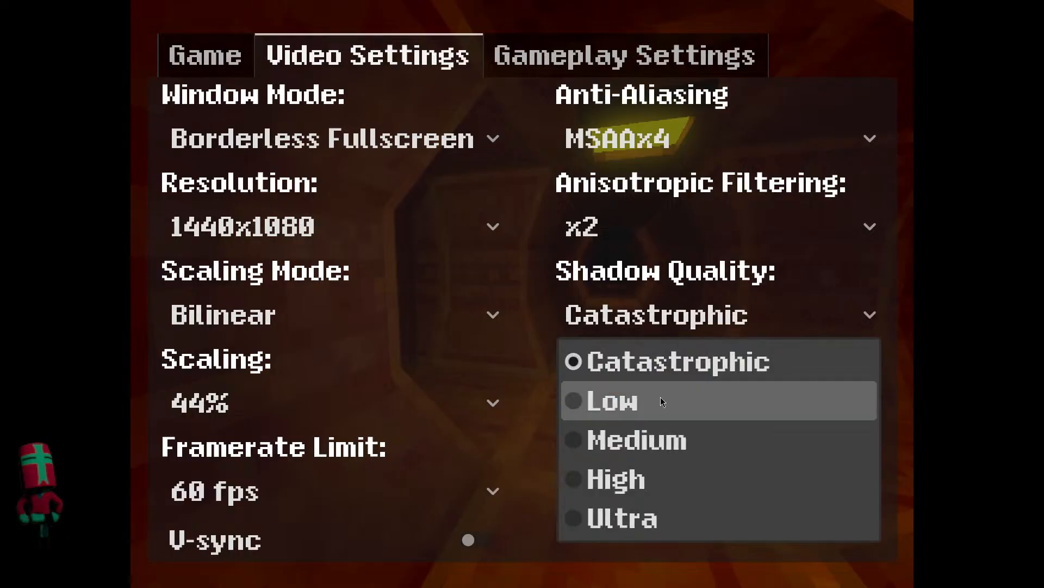
{"action": "left_click", "coordinate": [624, 489]}
- Set Shadow Atlas Size to Quarter, then continue the game and inspect the corridor shadows
{"action": "left_click", "coordinate": [663, 420]}
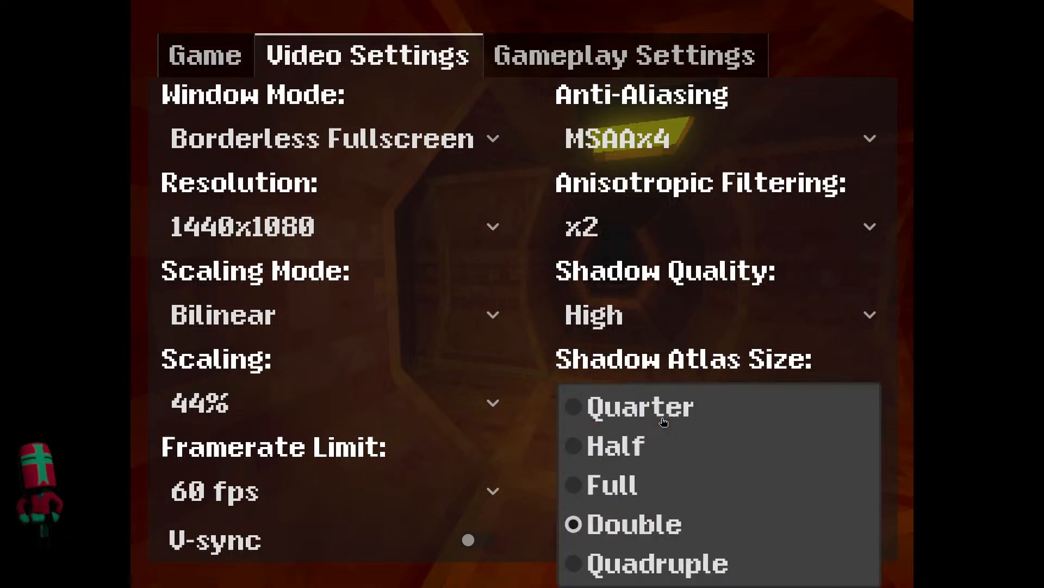
{"action": "left_click", "coordinate": [592, 412]}
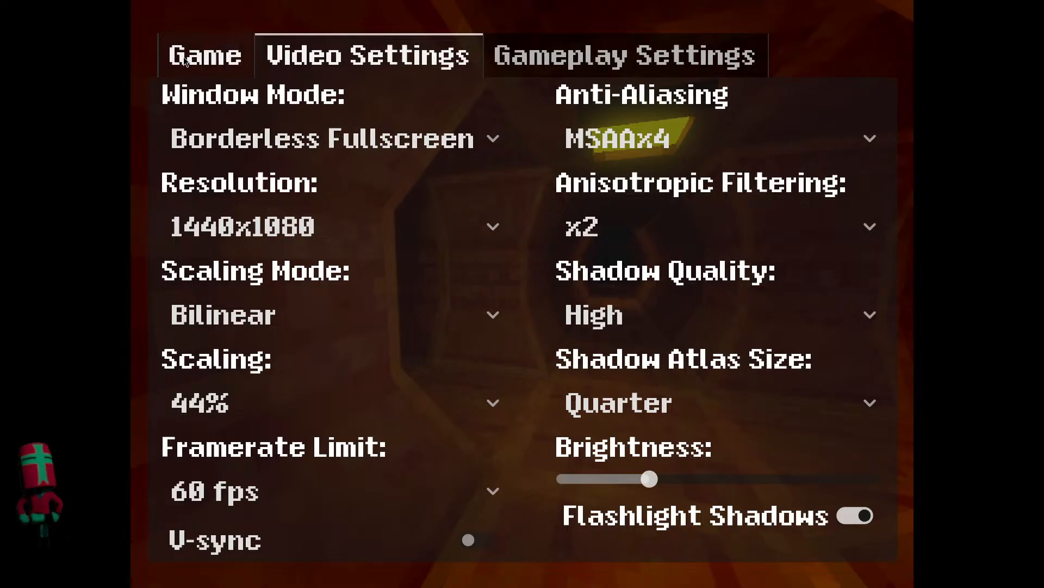
{"action": "left_click", "coordinate": [209, 52]}
{"action": "left_click", "coordinate": [537, 371]}
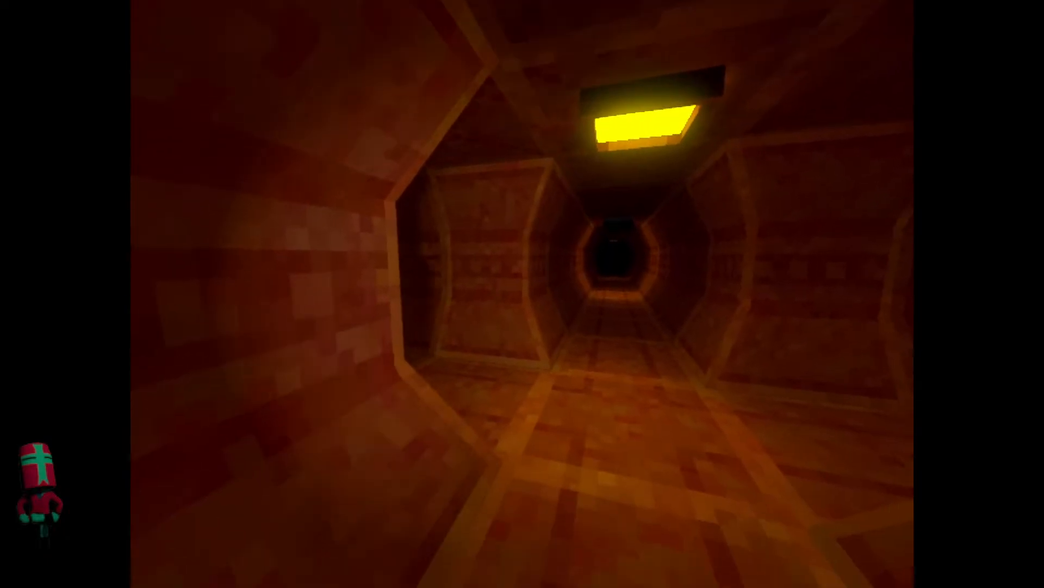
{"action": "key", "text": "w"}
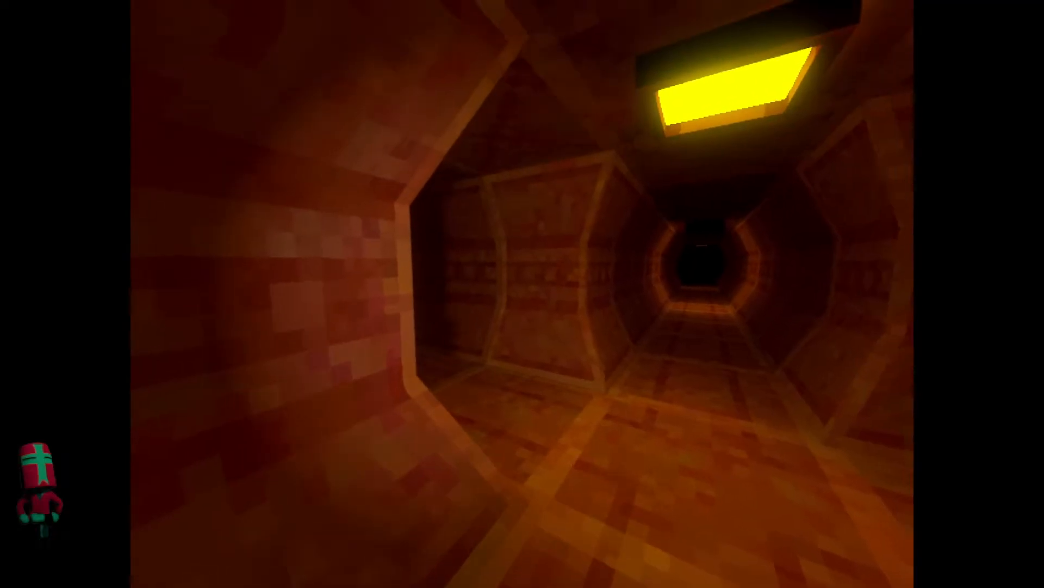
- Pause the game, set Shadow Atlas Size to Half, and continue to compare the corridor shadows
{"action": "key", "text": "Escape"}
{"action": "left_click", "coordinate": [368, 124]}
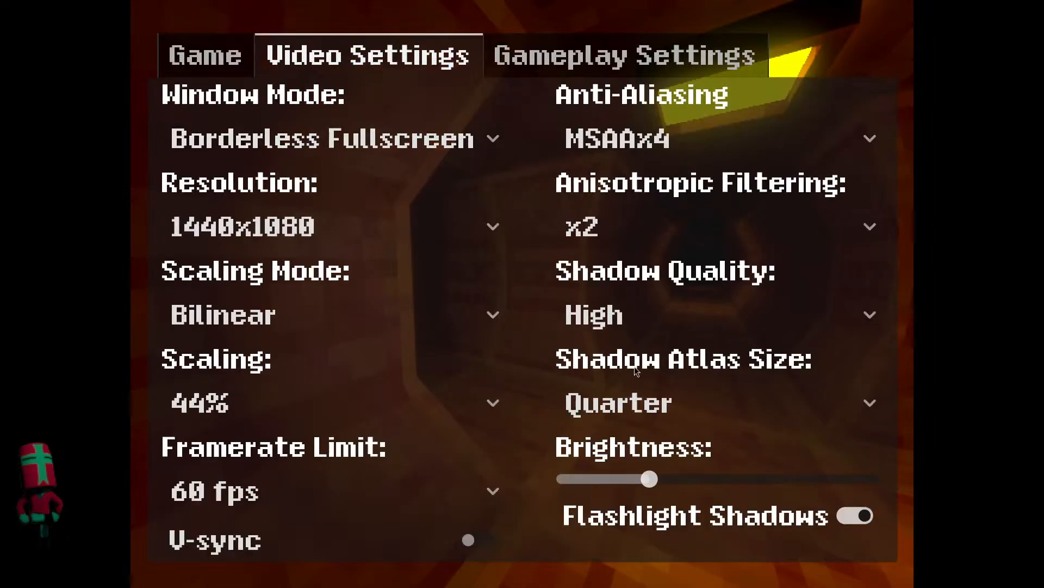
{"action": "left_click", "coordinate": [634, 403]}
{"action": "left_click", "coordinate": [631, 447]}
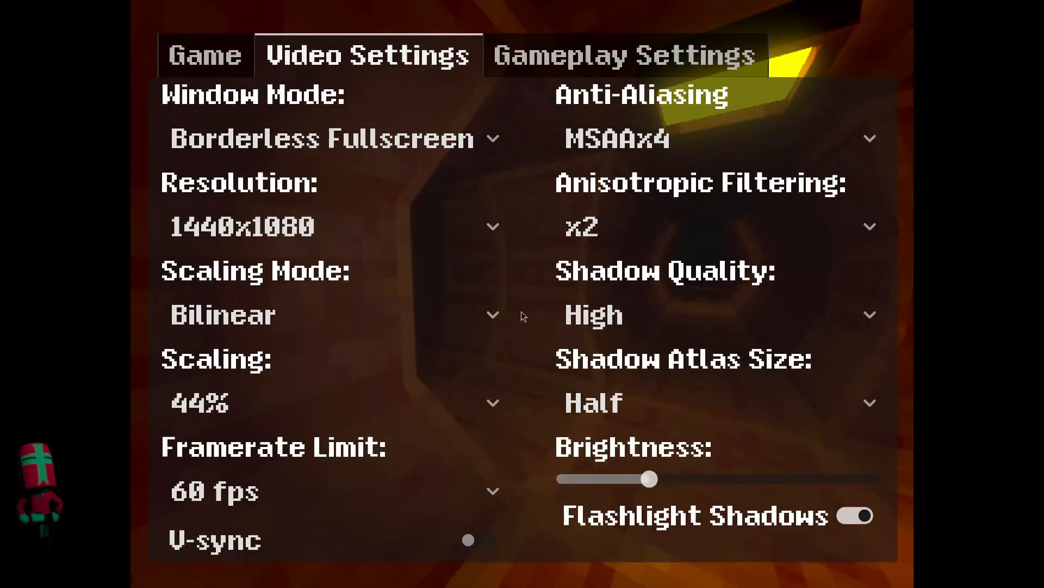
{"action": "left_click", "coordinate": [205, 55]}
{"action": "left_click", "coordinate": [519, 369]}
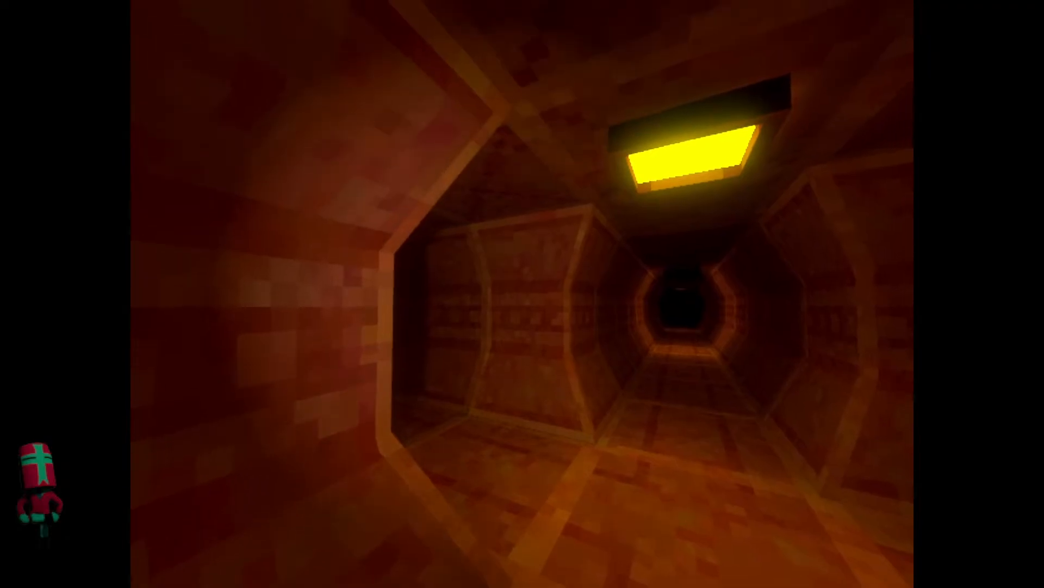
- Set Shadow Atlas Size to Full in the video settings and return to the corridor to compare shadows
{"action": "key", "text": "Escape"}
{"action": "left_click", "coordinate": [363, 125]}
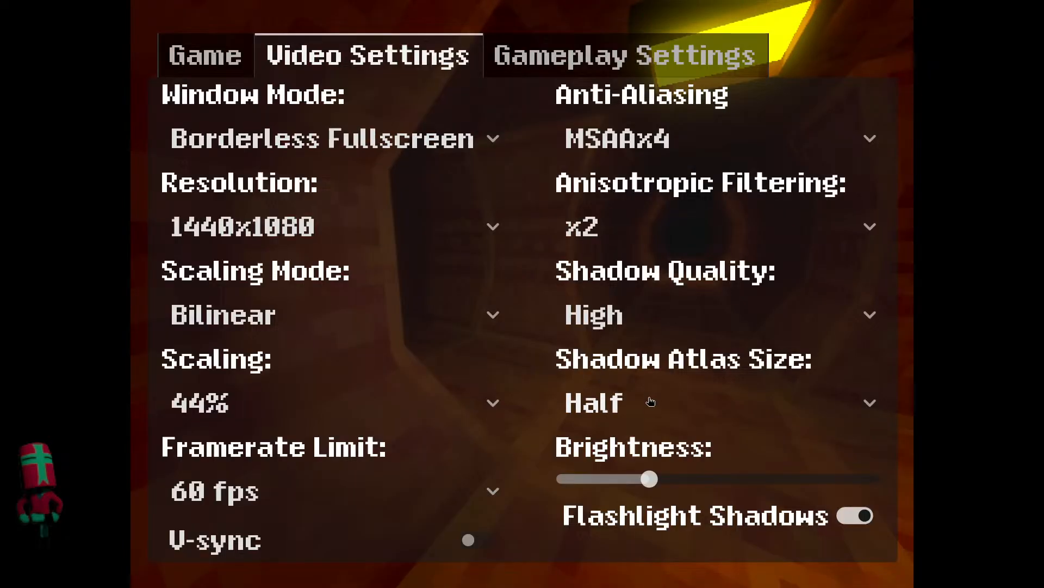
{"action": "left_click", "coordinate": [651, 401]}
{"action": "left_click", "coordinate": [620, 482]}
{"action": "left_click", "coordinate": [205, 55]}
{"action": "left_click", "coordinate": [519, 369]}
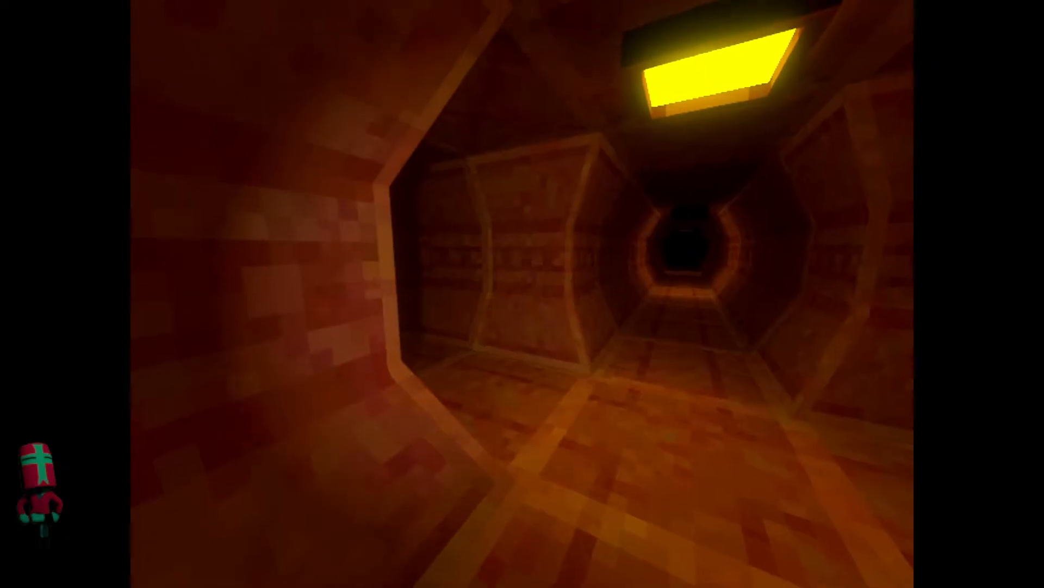
- Switch Shadow Atlas Size to Double and resume the game to look at the corridor shadows
{"action": "key", "text": "Escape"}
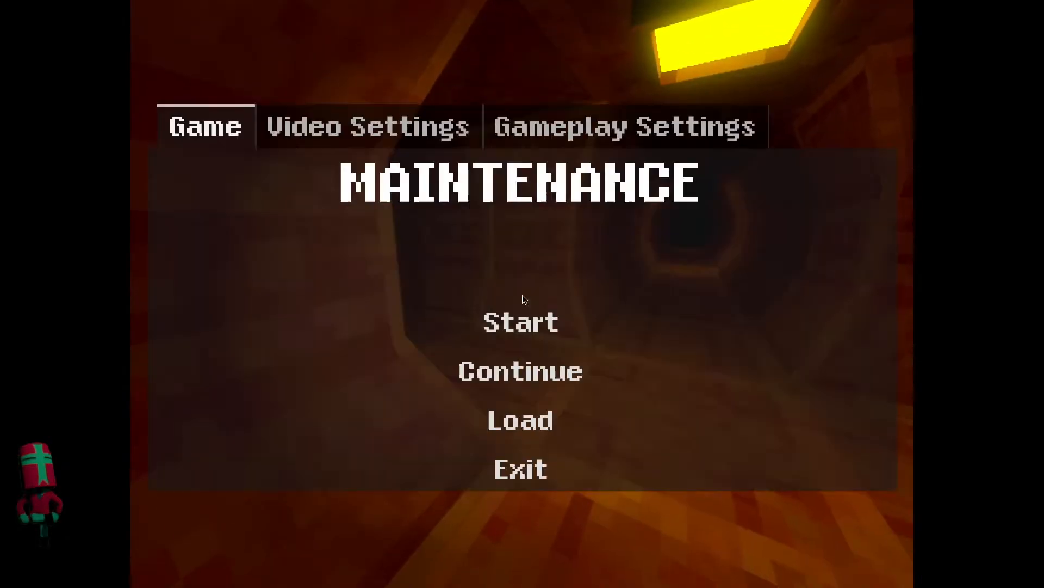
{"action": "left_click", "coordinate": [391, 131]}
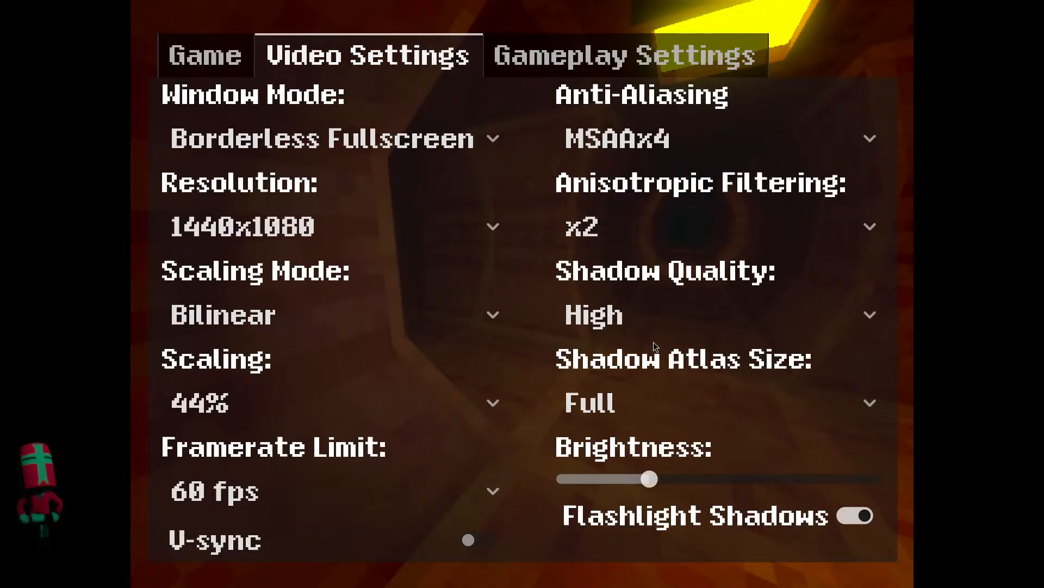
{"action": "left_click", "coordinate": [593, 402]}
{"action": "left_click", "coordinate": [629, 525]}
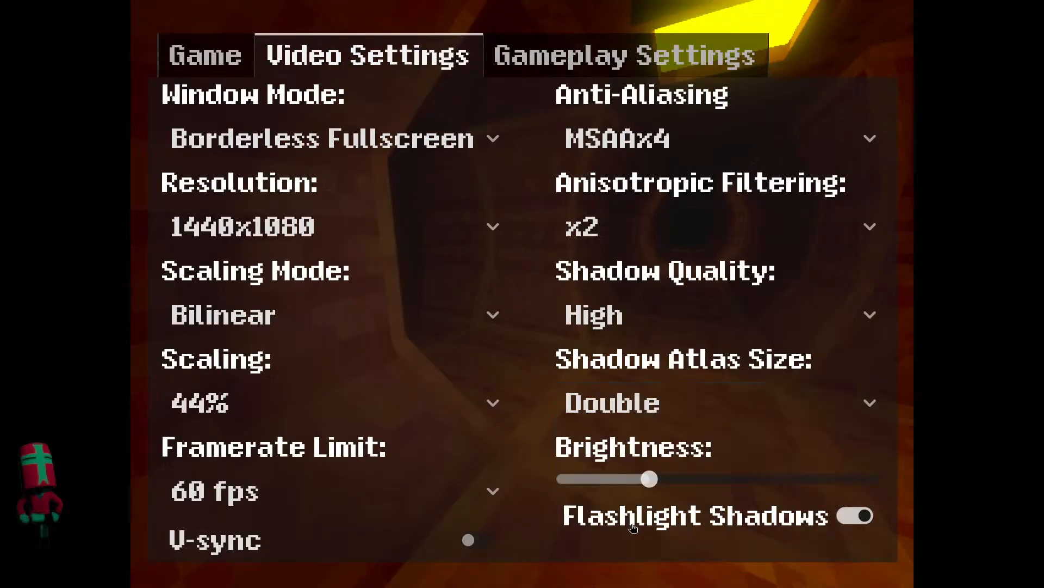
{"action": "left_click", "coordinate": [204, 55]}
{"action": "left_click", "coordinate": [519, 371]}
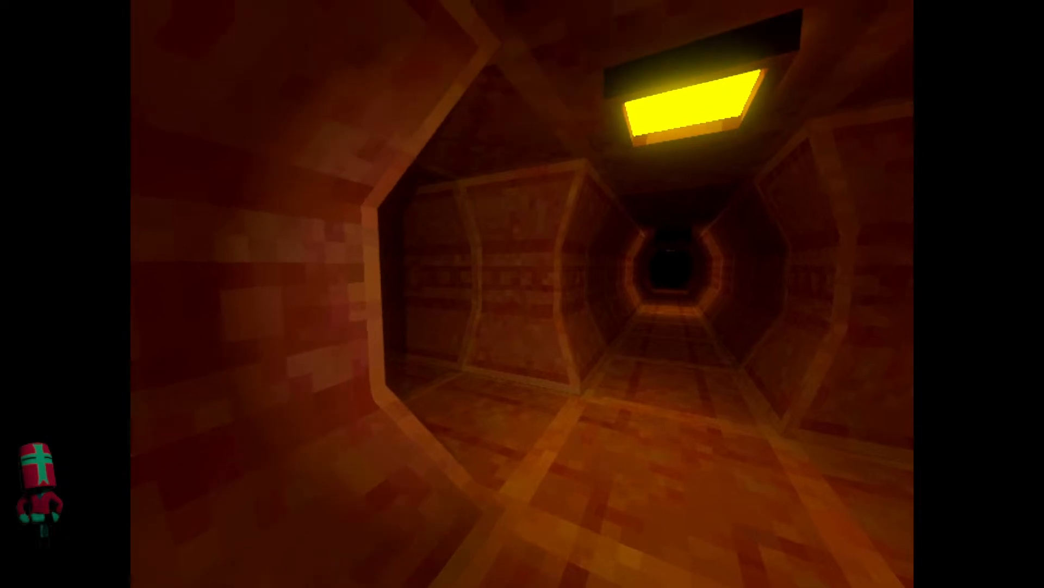
- Set Shadow Atlas Size to Quadruple and continue the game to examine the shadows near the lamp
{"action": "key", "text": "Escape"}
{"action": "left_click", "coordinate": [414, 127]}
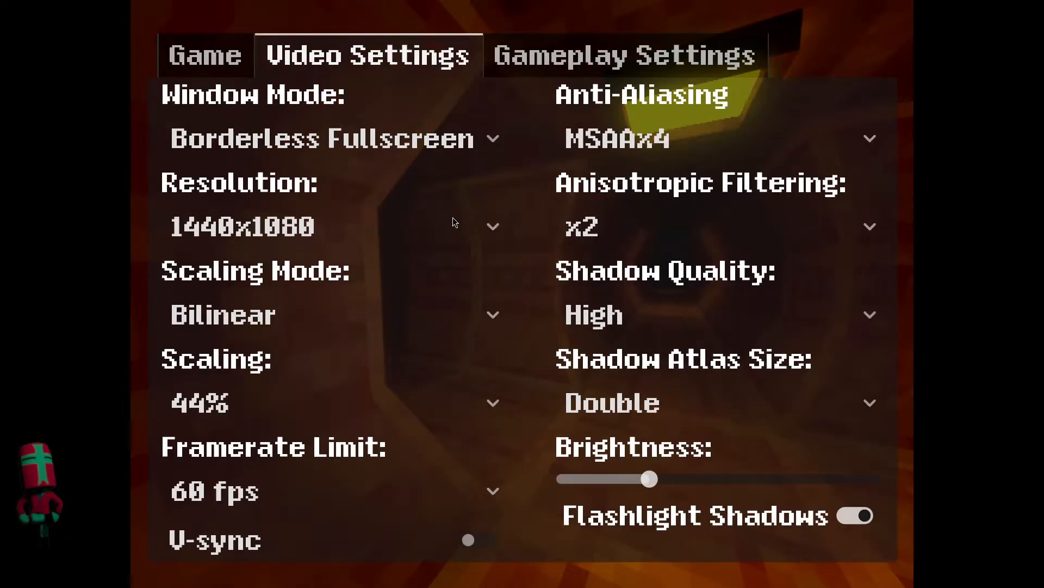
{"action": "left_click", "coordinate": [614, 398]}
{"action": "left_click", "coordinate": [640, 565]}
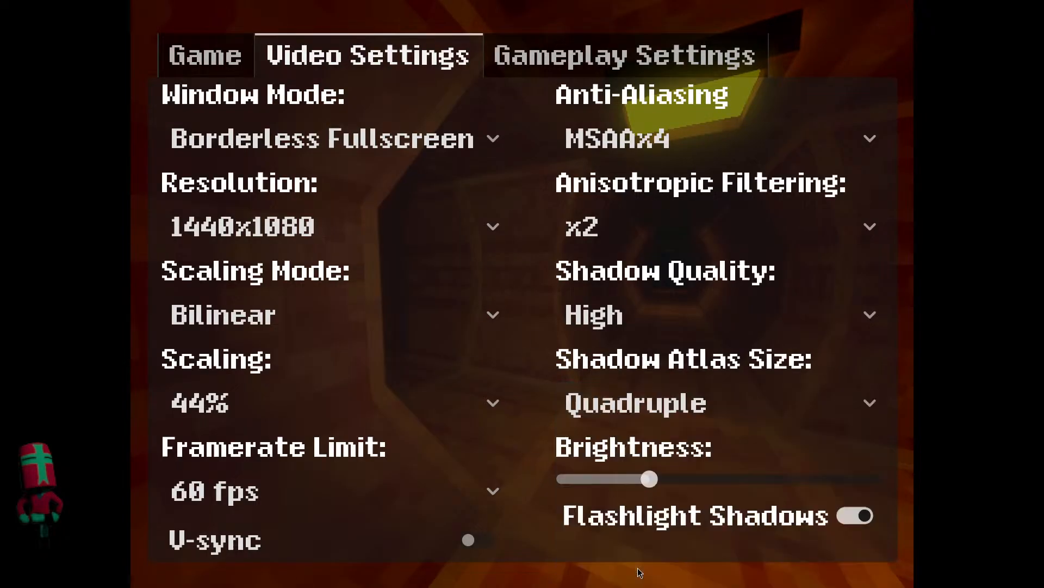
{"action": "left_click", "coordinate": [200, 75]}
{"action": "left_click", "coordinate": [553, 371]}
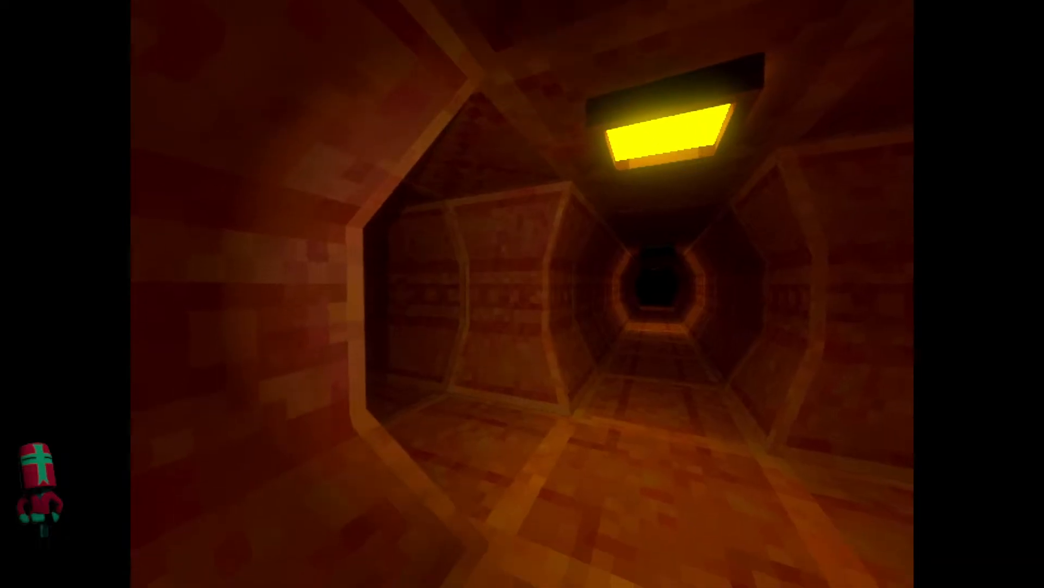
- Reopen the video settings and lower Shadow Atlas Size, first to Double and finally to Half
{"action": "key", "text": "Escape"}
{"action": "left_click", "coordinate": [370, 124]}
{"action": "left_click", "coordinate": [636, 402]}
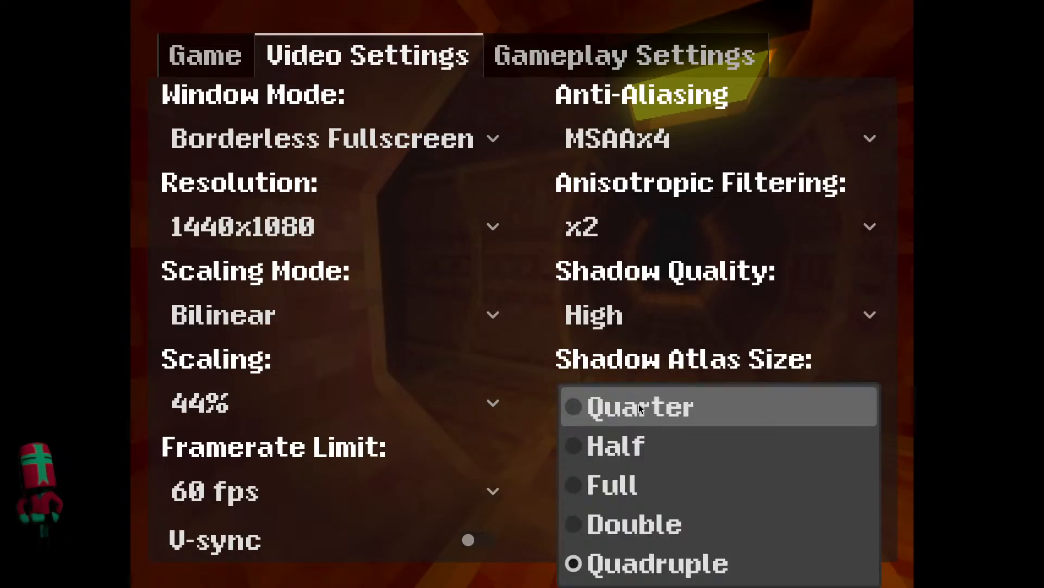
{"action": "left_click", "coordinate": [634, 524]}
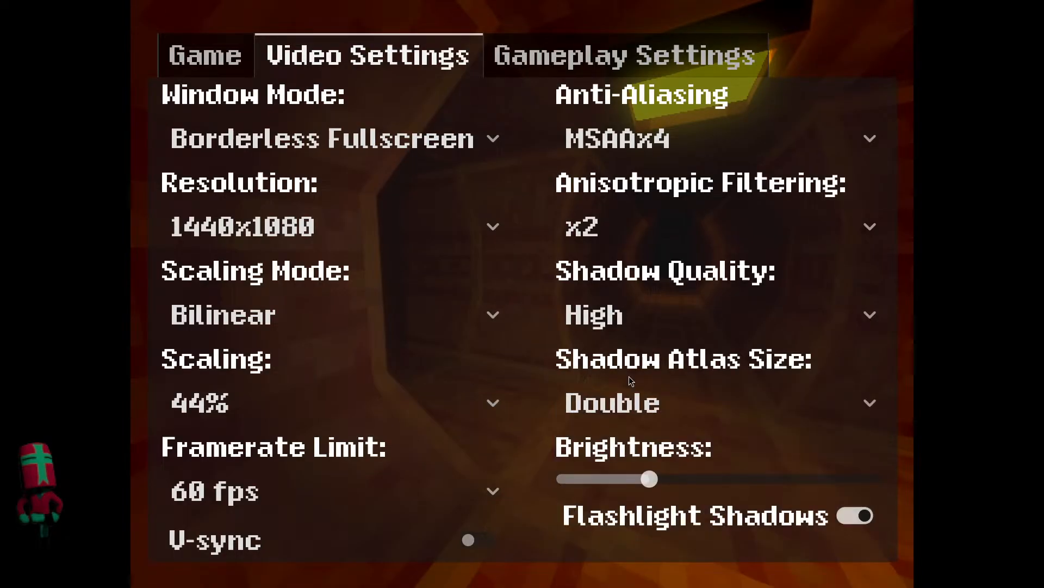
{"action": "left_click", "coordinate": [633, 403]}
{"action": "left_click", "coordinate": [638, 451]}
- Set Shadow Quality to Catastrophic and continue the game to check the corridor shadows
{"action": "left_click", "coordinate": [635, 325]}
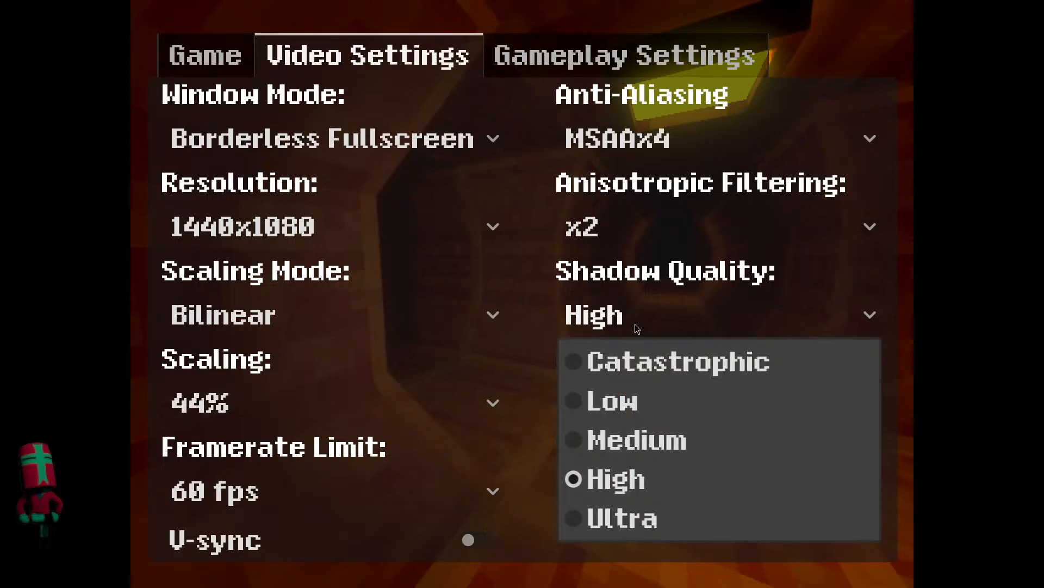
{"action": "left_click", "coordinate": [634, 366]}
{"action": "left_click", "coordinate": [247, 64]}
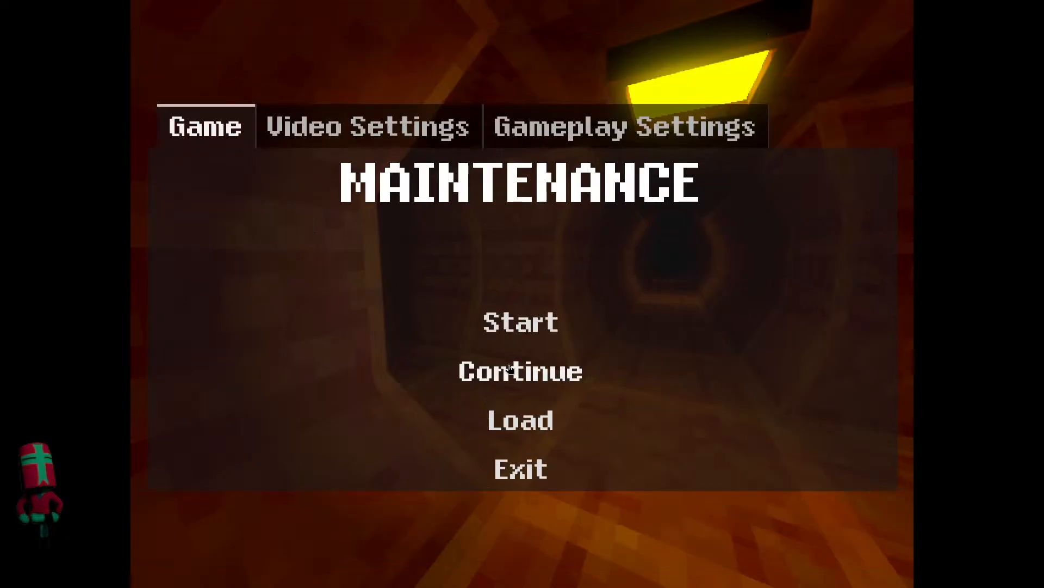
{"action": "left_click", "coordinate": [511, 370]}
- Set Shadow Quality to High and Shadow Atlas Size to Double in the video settings and continue the game
{"action": "key", "text": "Escape"}
{"action": "left_click", "coordinate": [368, 123]}
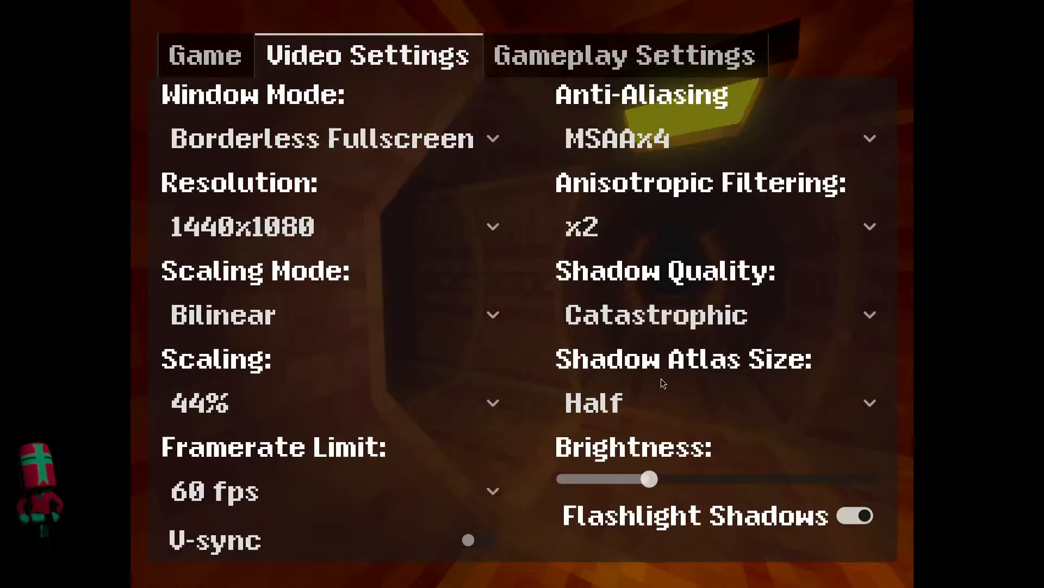
{"action": "left_click", "coordinate": [648, 315]}
{"action": "left_click", "coordinate": [637, 478]}
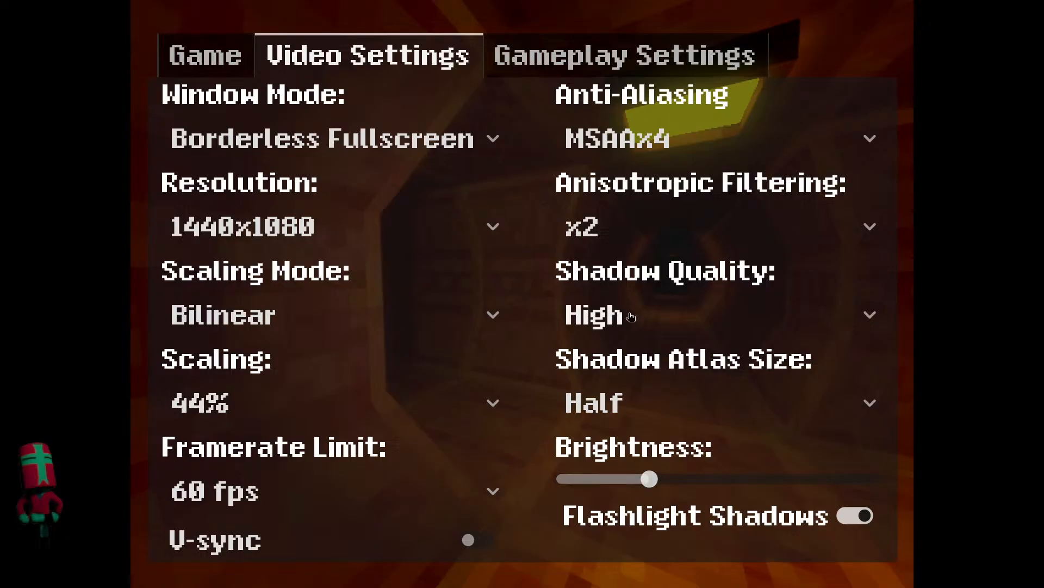
{"action": "left_click", "coordinate": [626, 403]}
{"action": "left_click", "coordinate": [626, 521]}
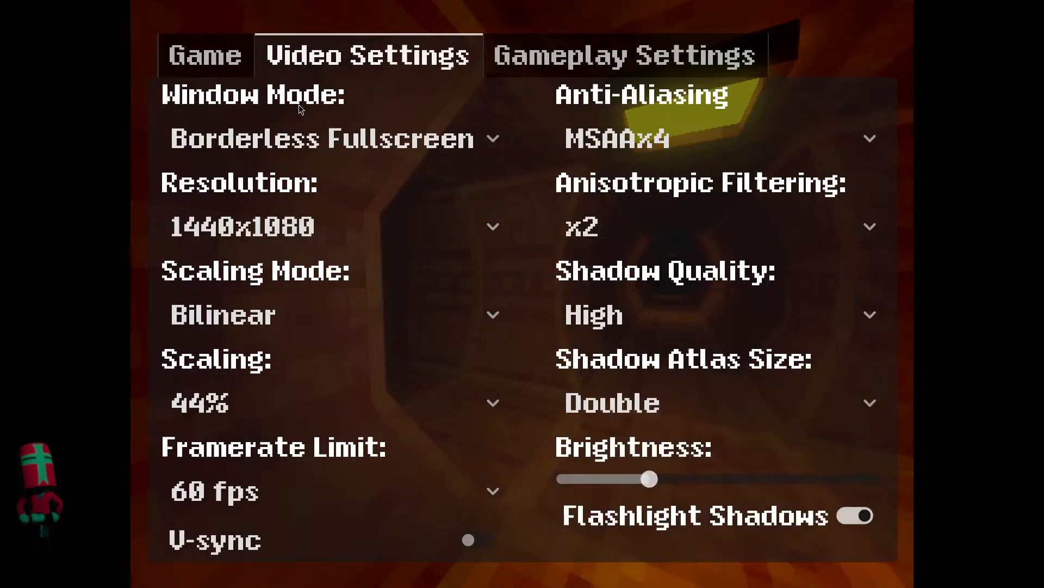
{"action": "left_click", "coordinate": [205, 55]}
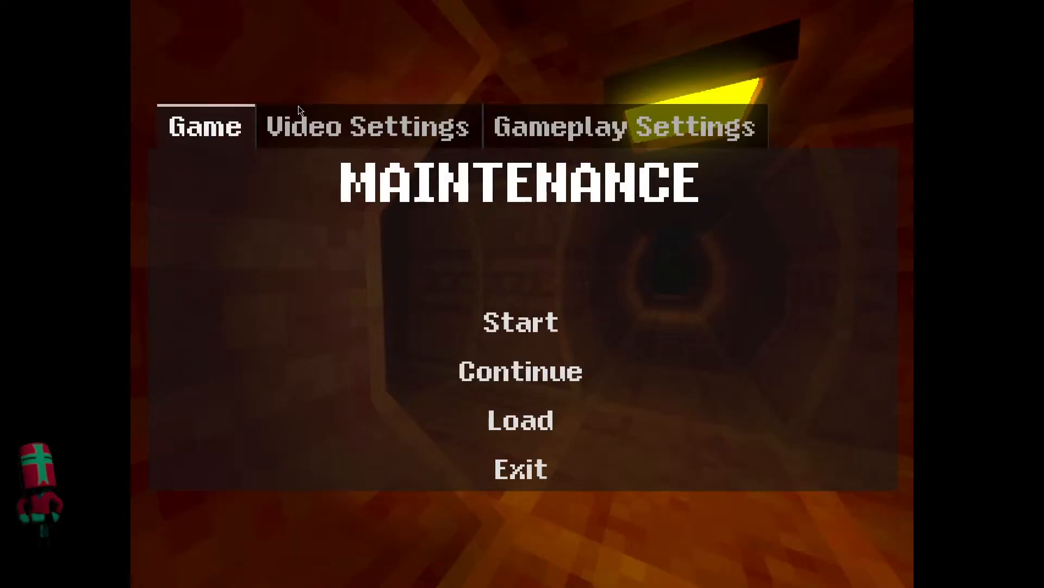
{"action": "left_click", "coordinate": [511, 384]}
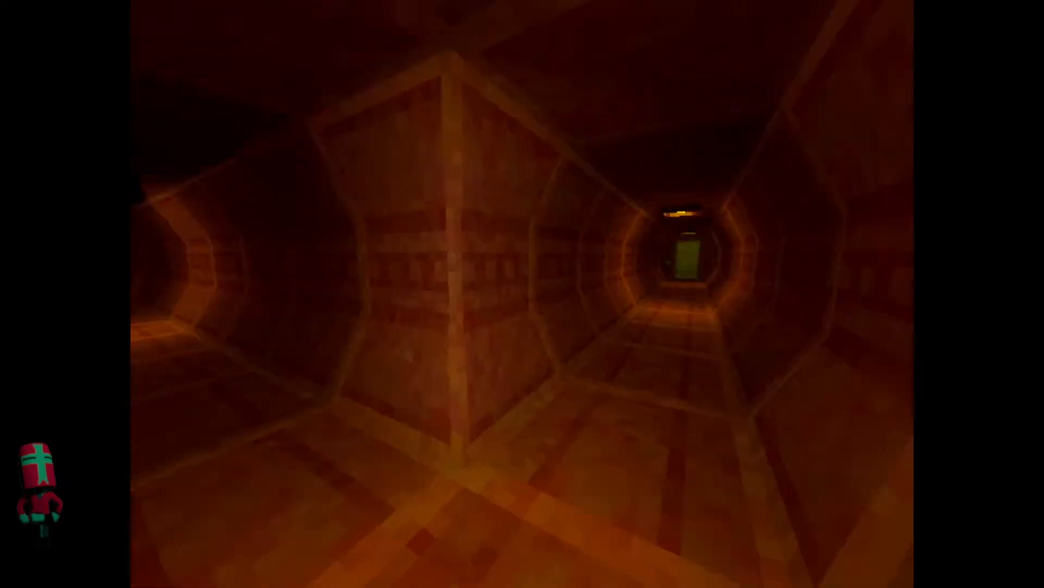
- Walk down the corridor to the keypad door and through the dark side passage to examine the lighting and shadows
{"action": "key", "text": "w"}
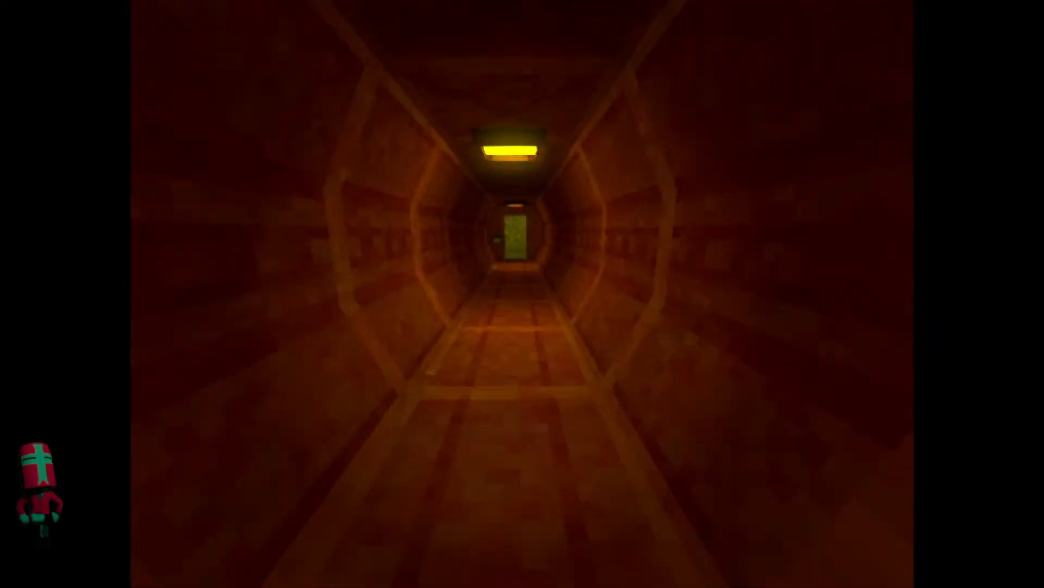
{"action": "key", "text": "w"}
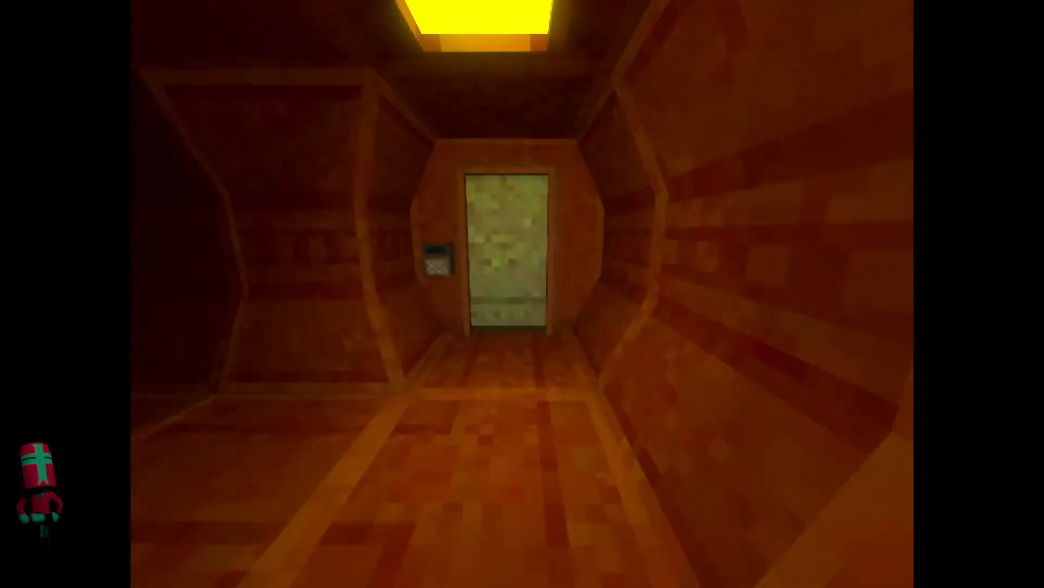
{"action": "key", "text": "w"}
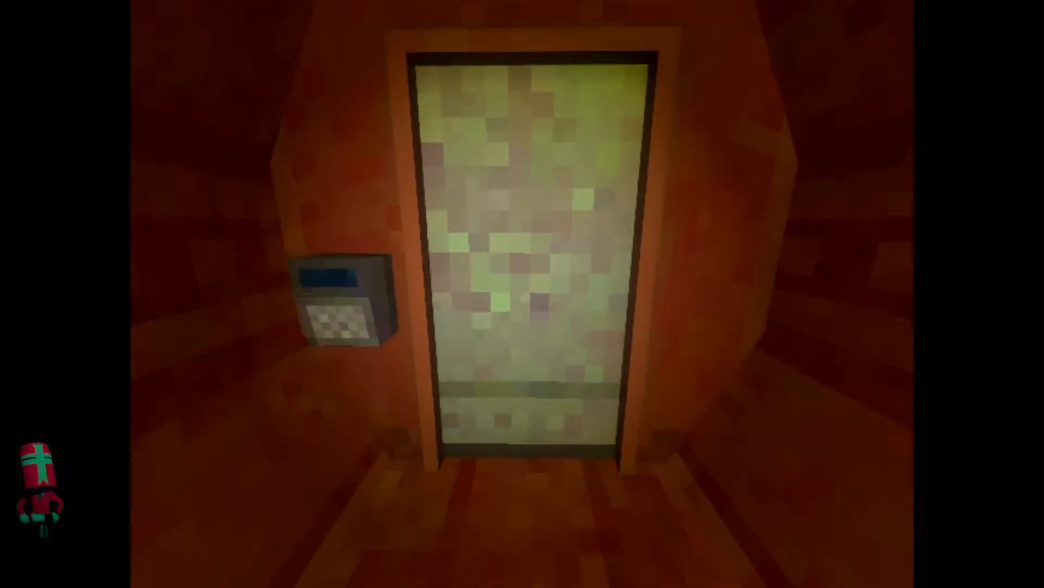
{"action": "key", "text": "w"}
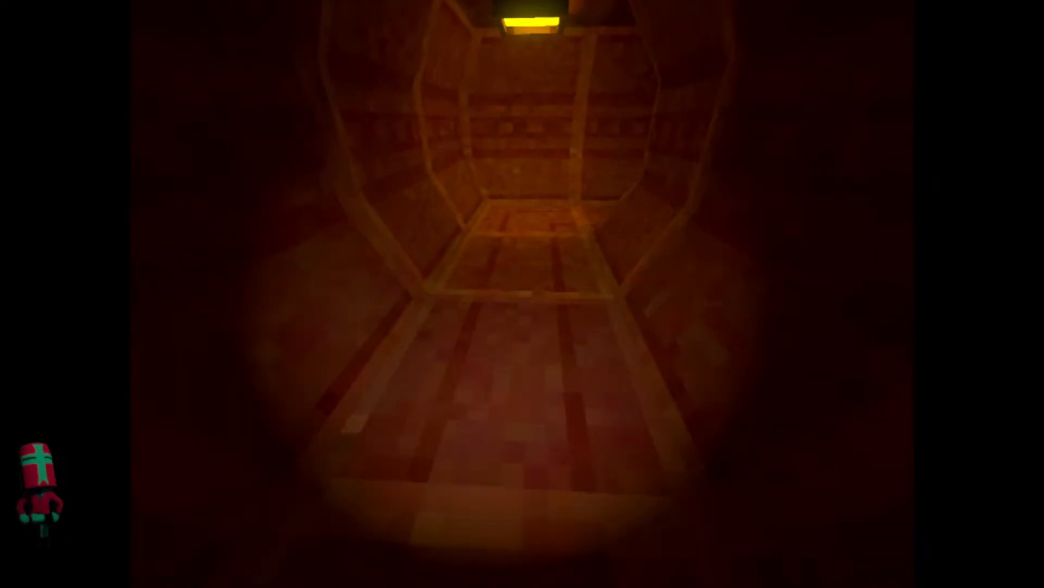
{"action": "key", "text": "w"}
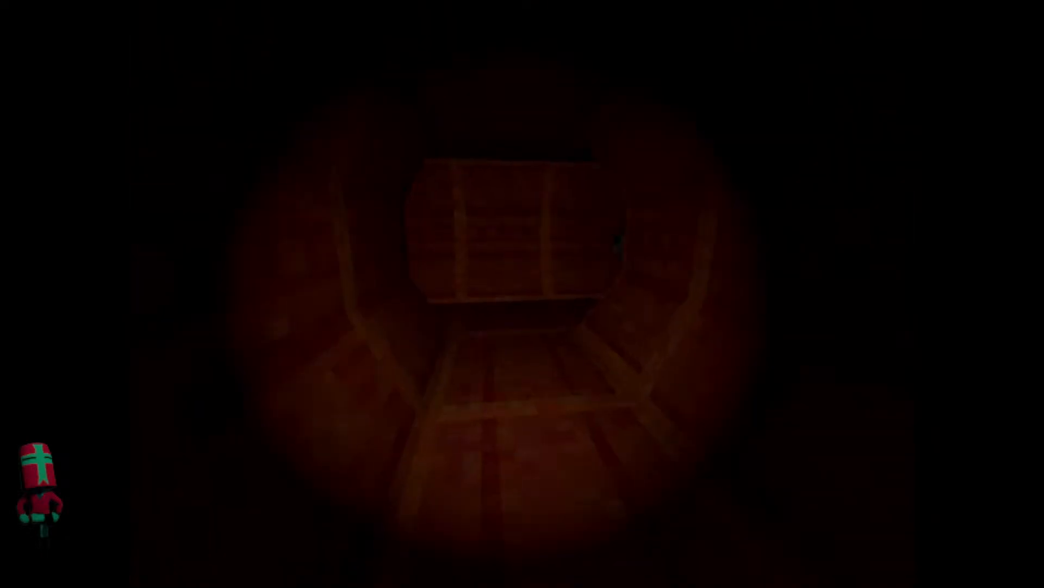
{"action": "key", "text": "w"}
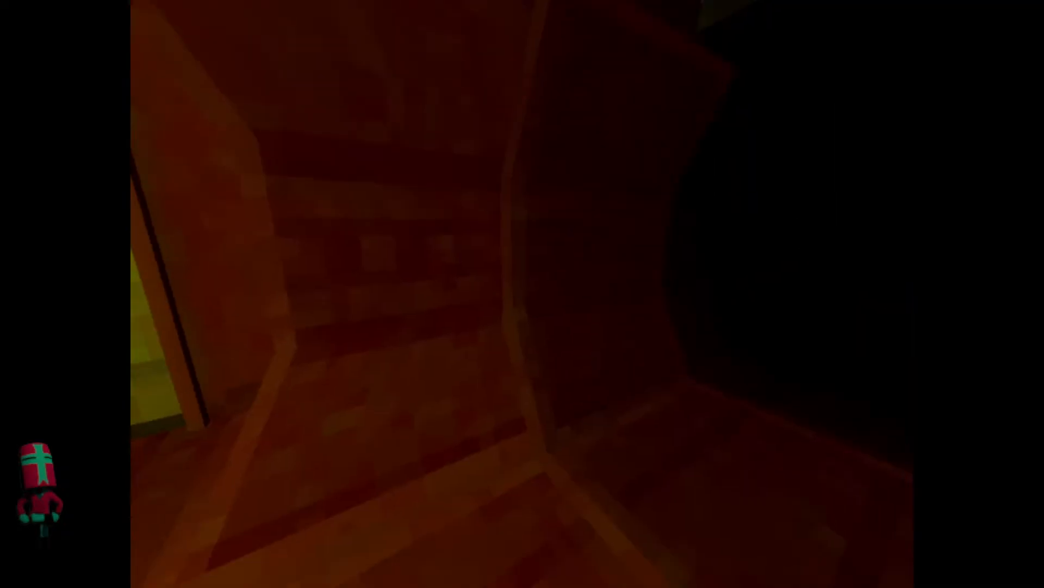
{"action": "key", "text": "w"}
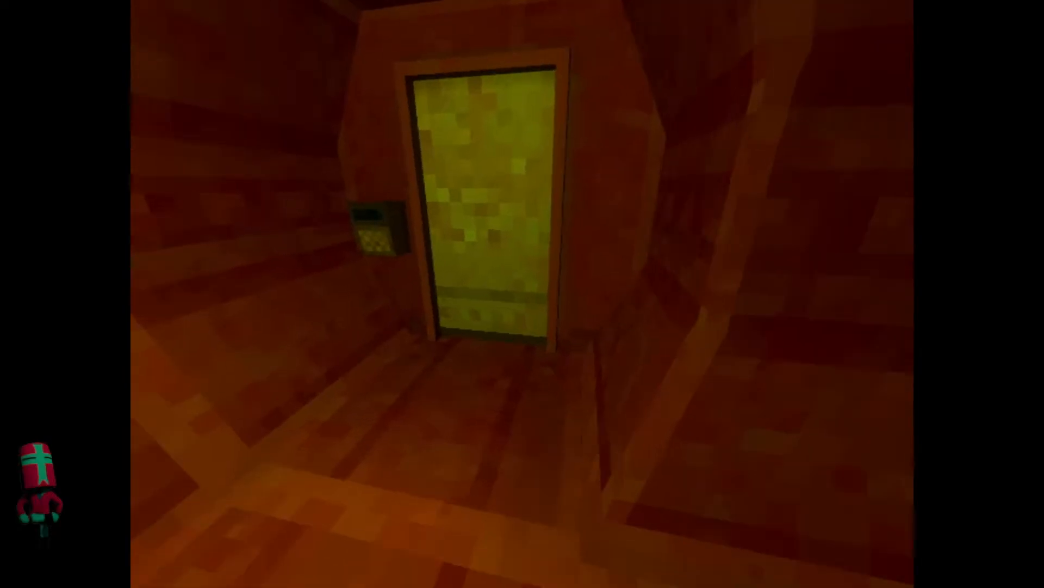
{"action": "key", "text": "s"}
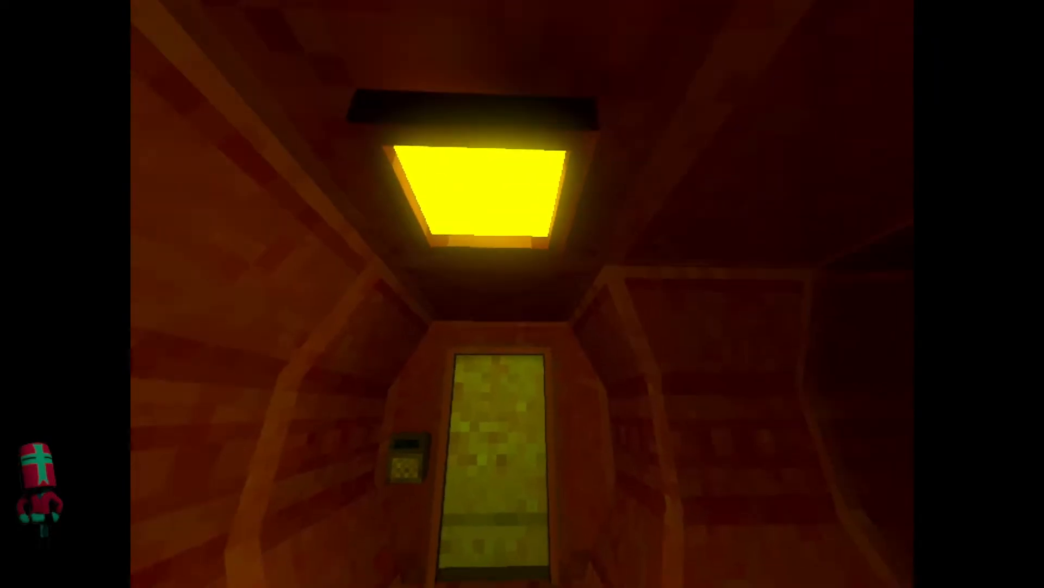
{"action": "key", "text": "w"}
{"action": "key", "text": "w"}
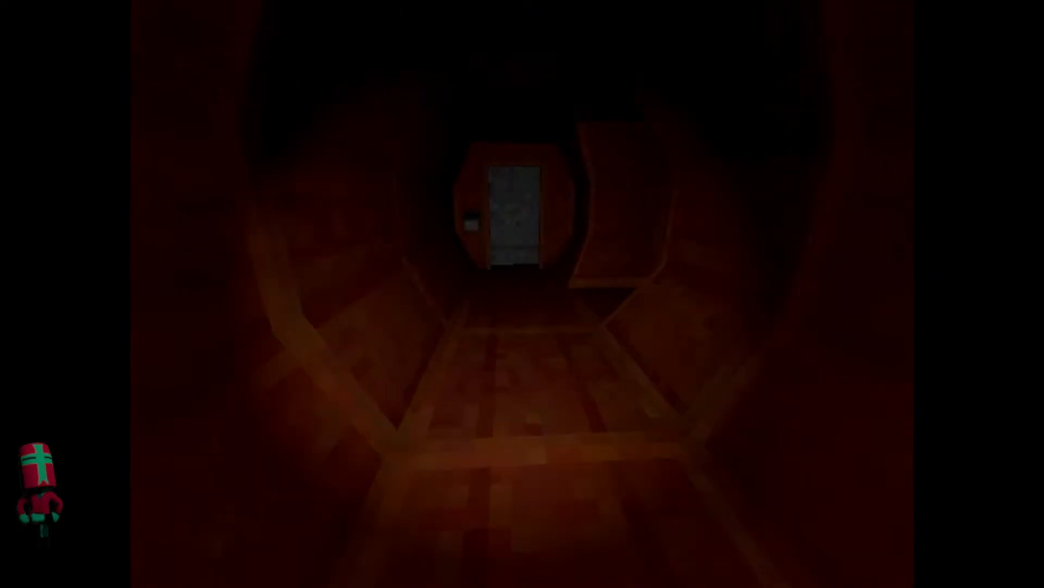
- Walk through the lamp-lit corridors and the junction to the room with the pit to examine the shadows there
{"action": "key", "text": "w"}
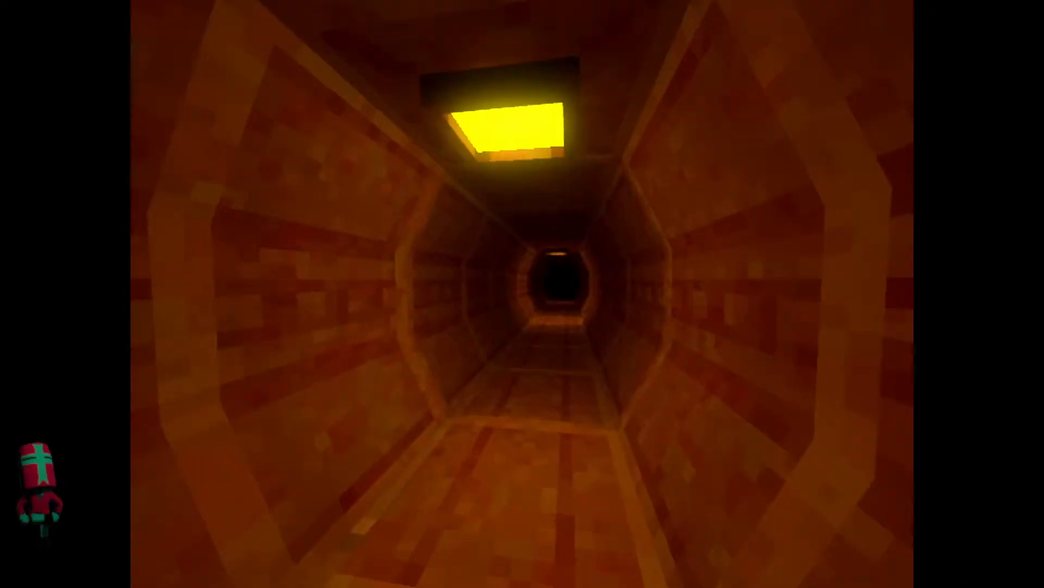
{"action": "key", "text": "w"}
{"action": "key", "text": "w"}
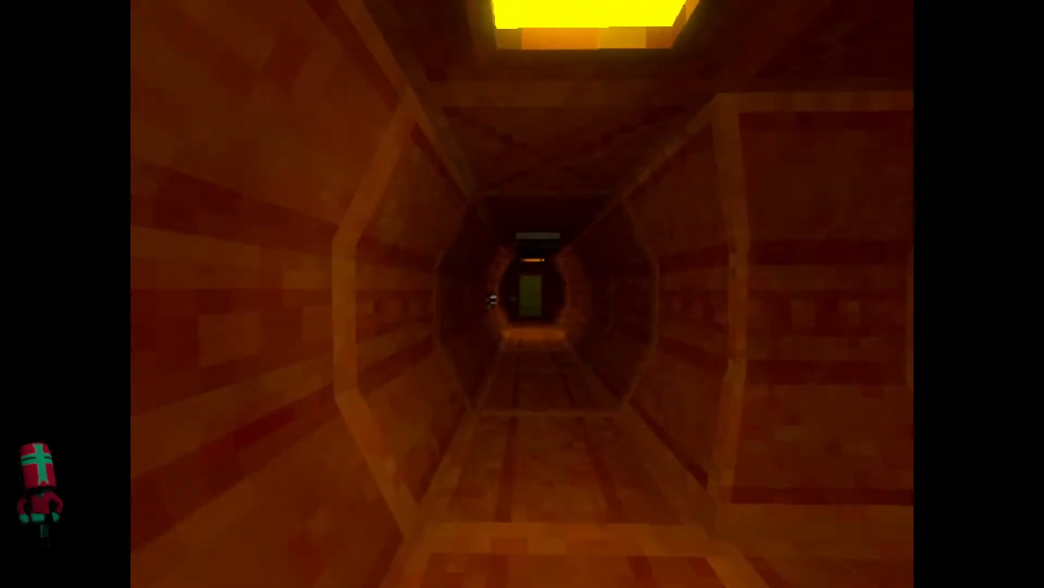
{"action": "key", "text": "w"}
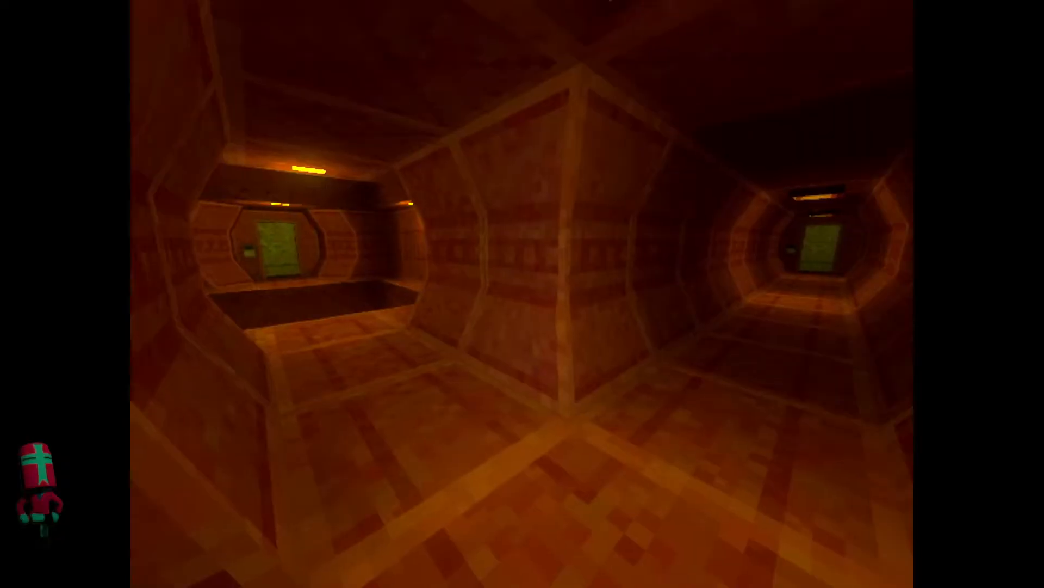
{"action": "key", "text": "w"}
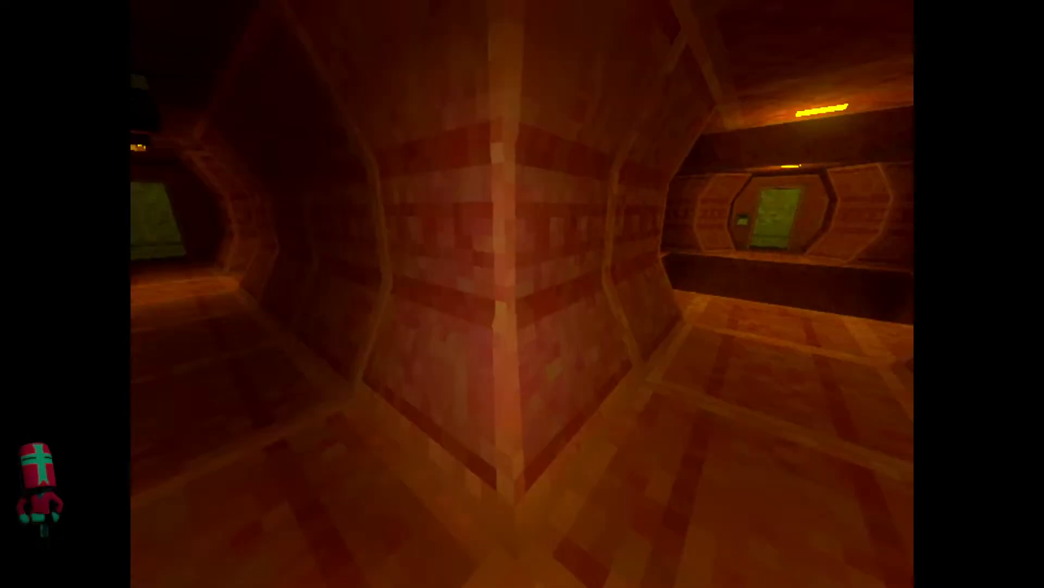
{"action": "key", "text": "w"}
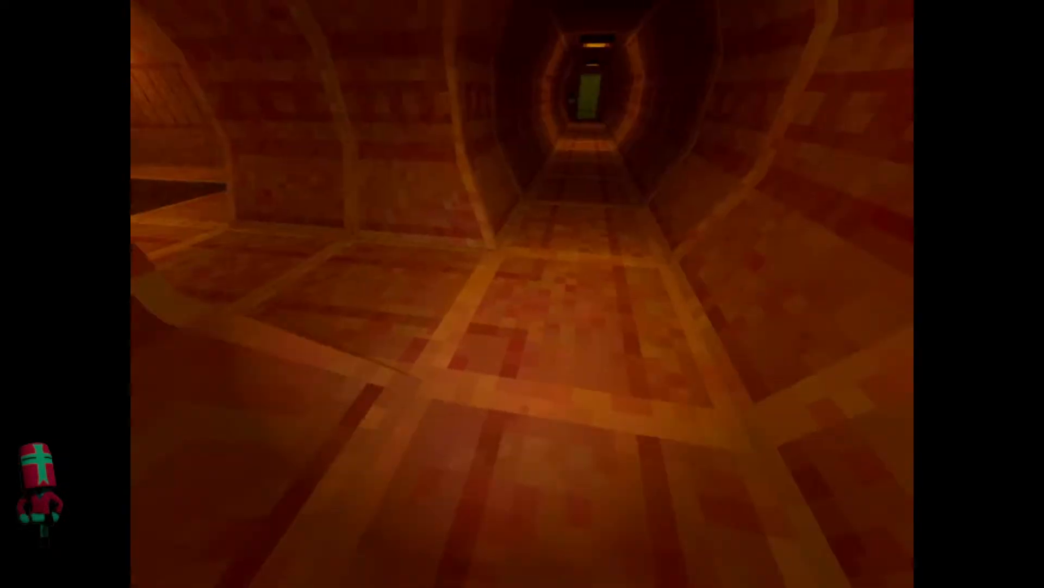
{"action": "key", "text": "w"}
{"action": "key", "text": "w"}
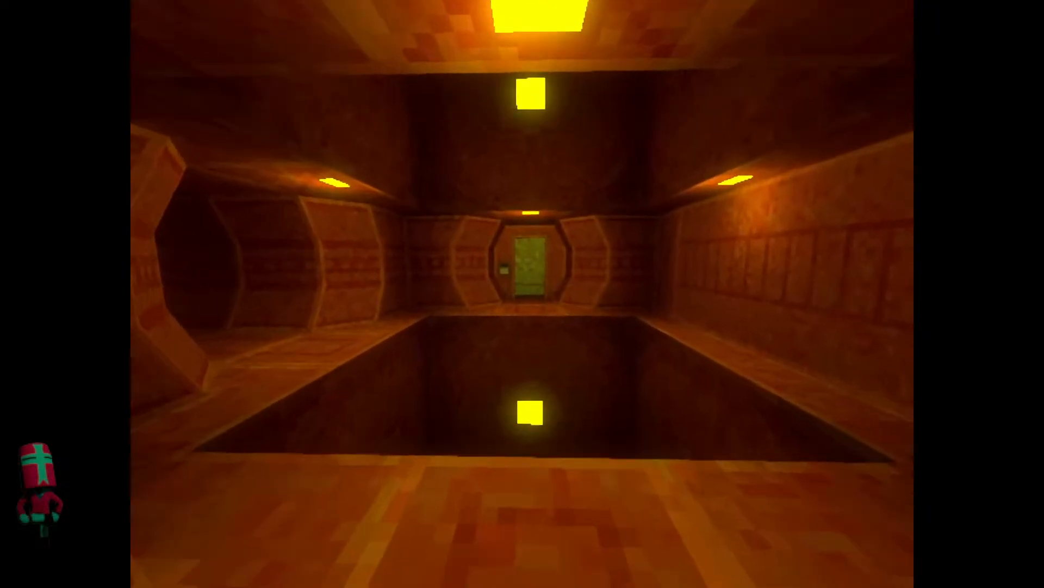
{"action": "key", "text": "s"}
{"action": "key", "text": "w"}
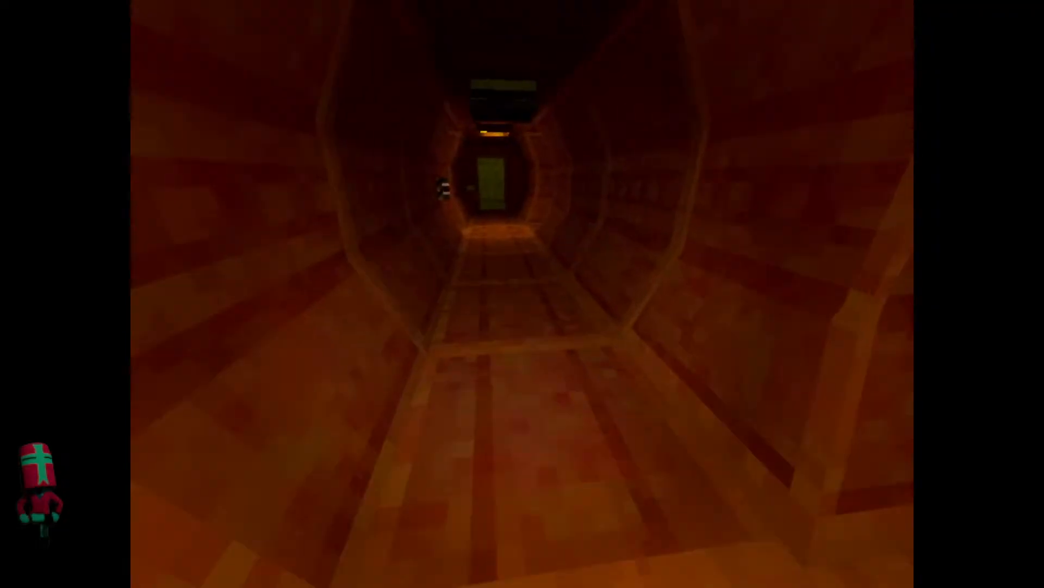
- Test interacting with the slatted ceiling vents, look around inside the vent, and exit the game
{"action": "key", "text": "e"}
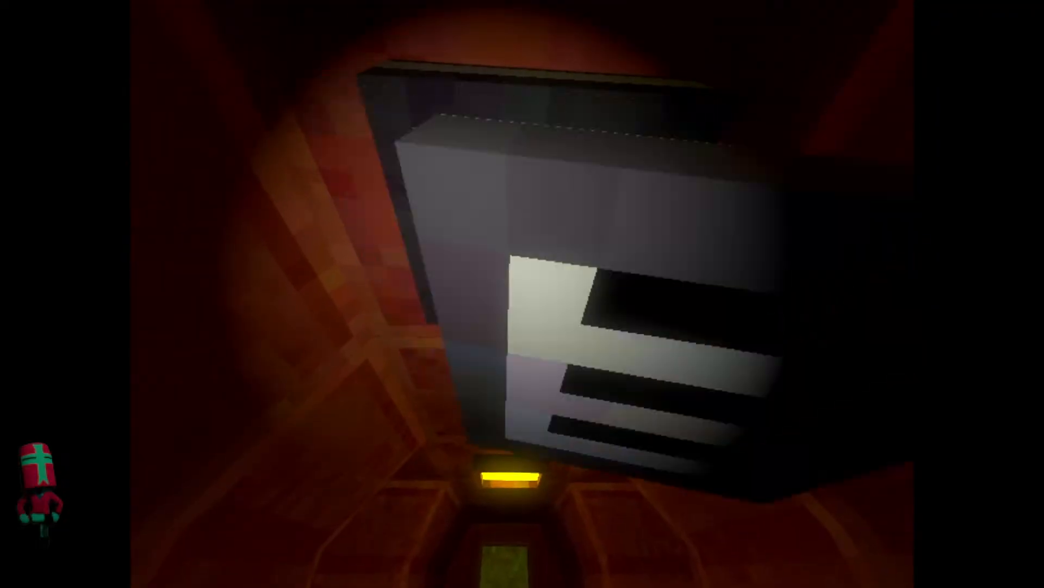
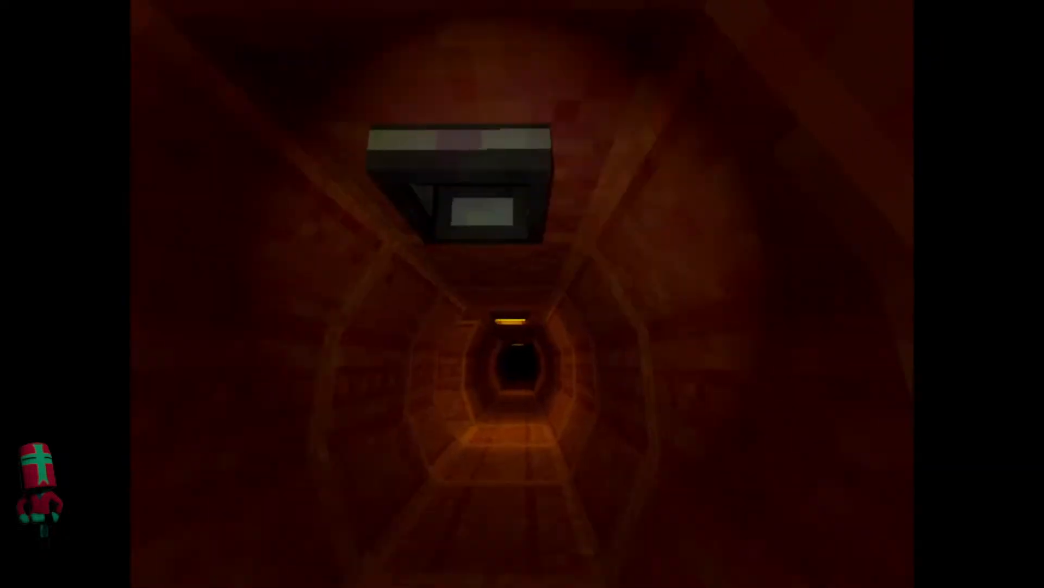
{"action": "key", "text": "e"}
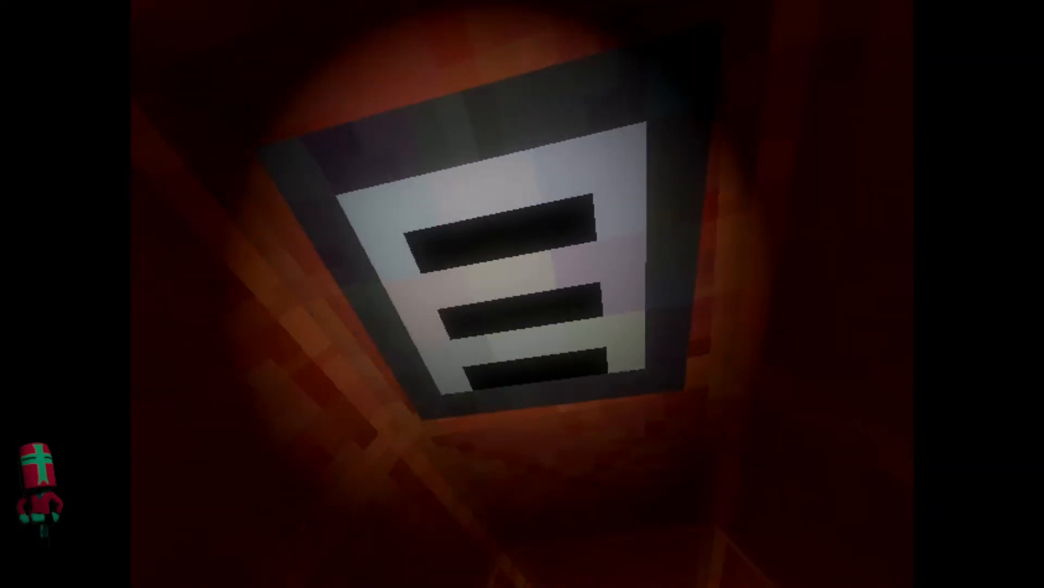
{"action": "key", "text": "e"}
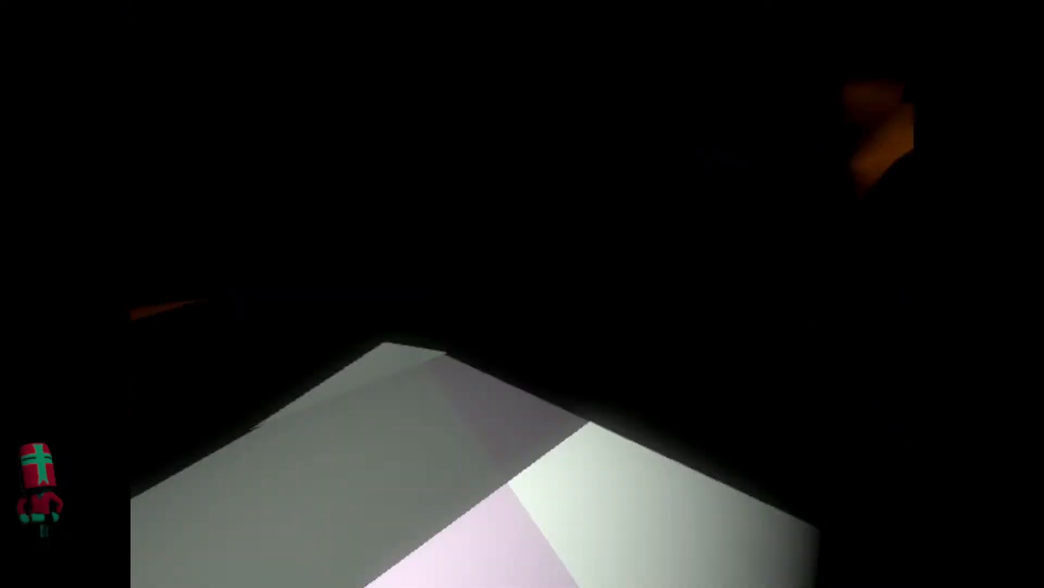
{"action": "key", "text": "Escape"}
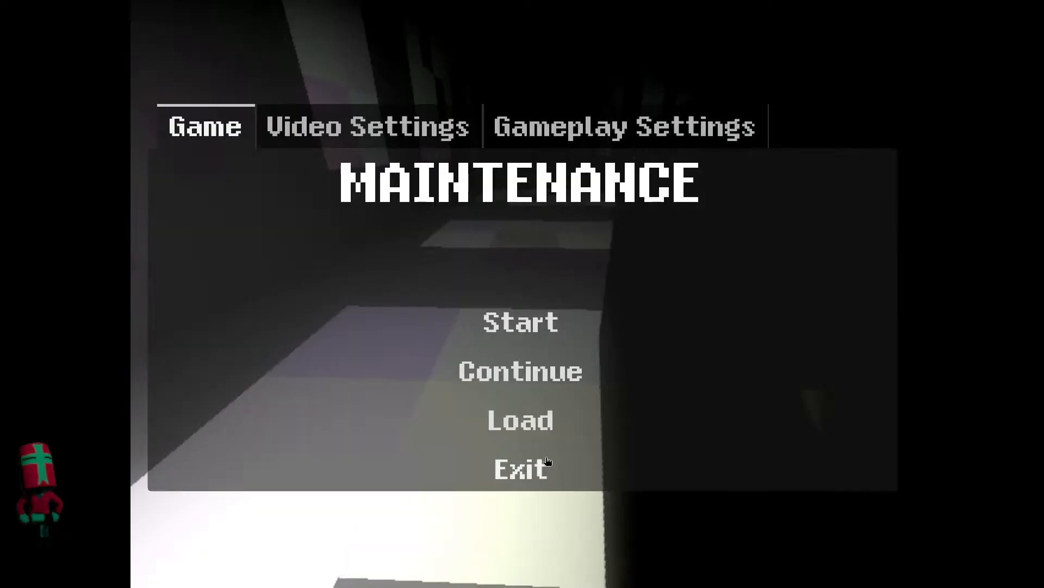
{"action": "left_click", "coordinate": [520, 468]}
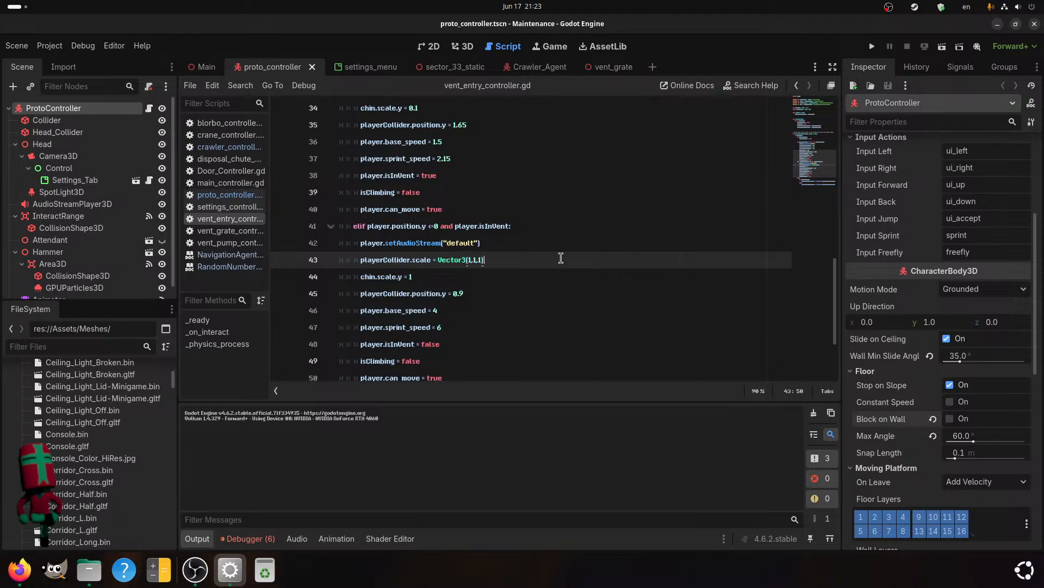
- Switch to the Main scene and select Ceiling_Light_Lid-Minigame.gltf in the project's Meshes folder
{"action": "left_click", "coordinate": [204, 67]}
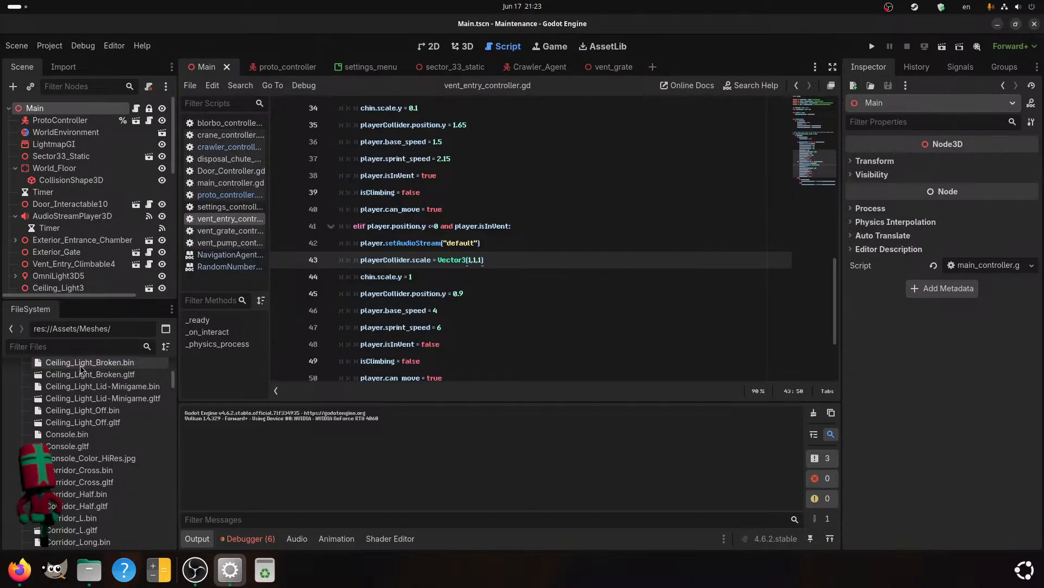
{"action": "left_click", "coordinate": [104, 397]}
{"action": "scroll", "coordinate": [92, 493], "scroll_direction": "up", "scroll_amount": 1}
- Switch to the Files app and open the folder Documents/Blender/Models/PSX/MegaStructure
{"action": "left_click", "coordinate": [89, 569]}
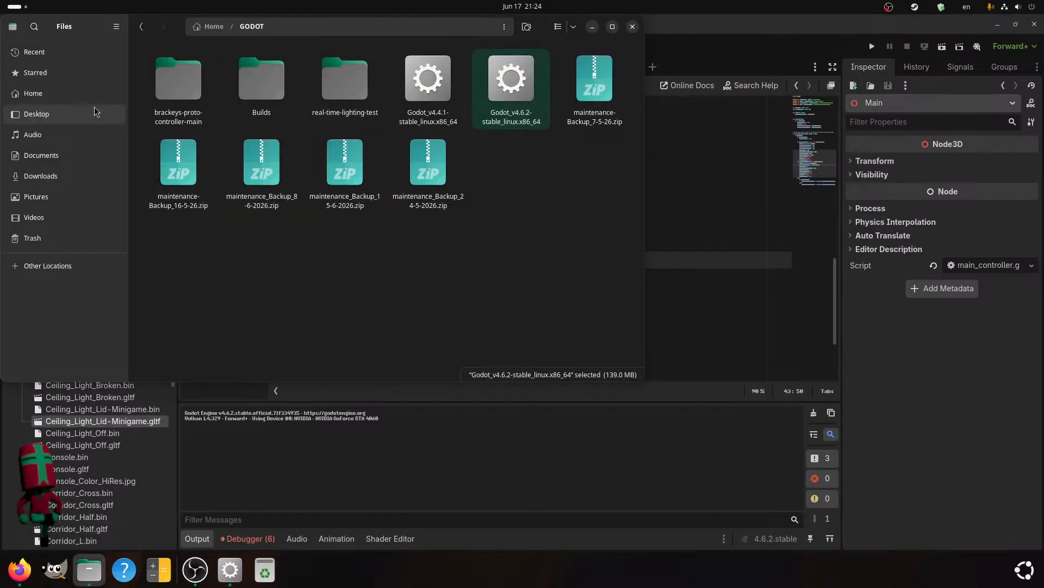
{"action": "left_click", "coordinate": [94, 79]}
{"action": "double_click", "coordinate": [185, 101]}
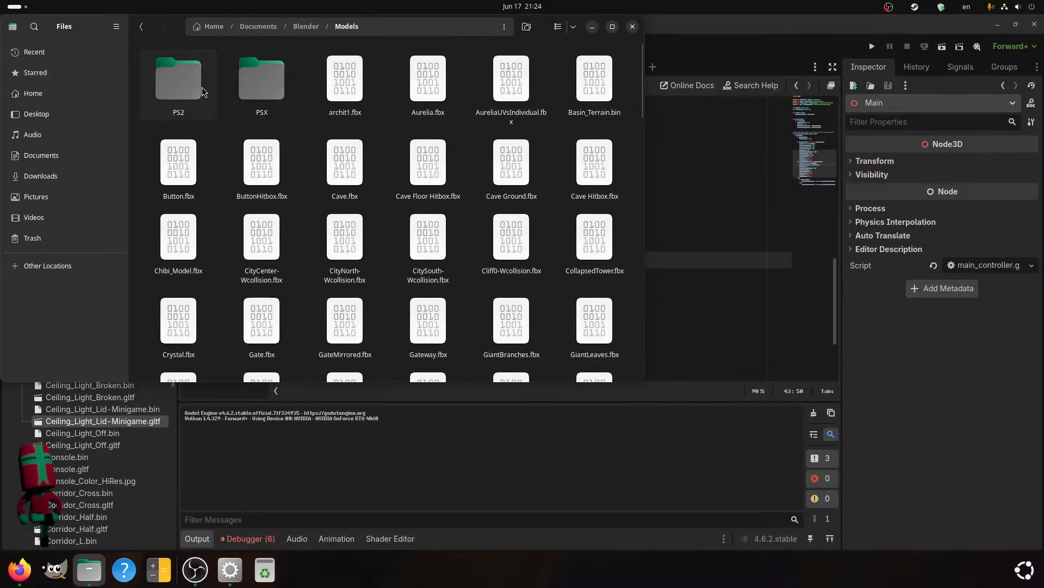
{"action": "double_click", "coordinate": [238, 92]}
{"action": "double_click", "coordinate": [180, 81]}
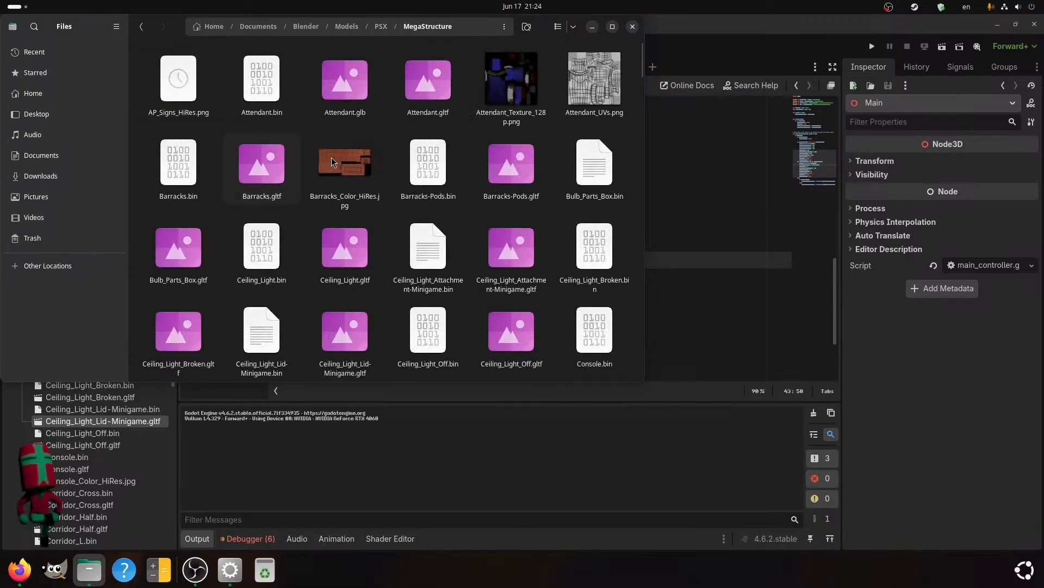
- Import AP_Signs_HiRes.png and all Sign_ .bin and .gltf files from the MegaStructure folder into the Godot project's Meshes folder
{"action": "left_click", "coordinate": [182, 89]}
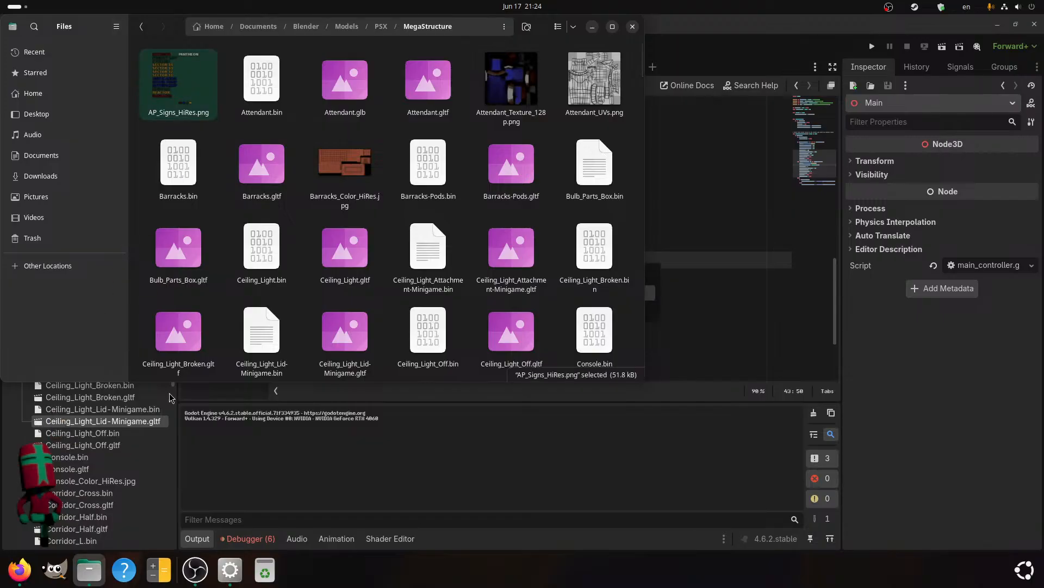
{"action": "scroll", "coordinate": [170, 397], "scroll_direction": "up", "scroll_amount": 1}
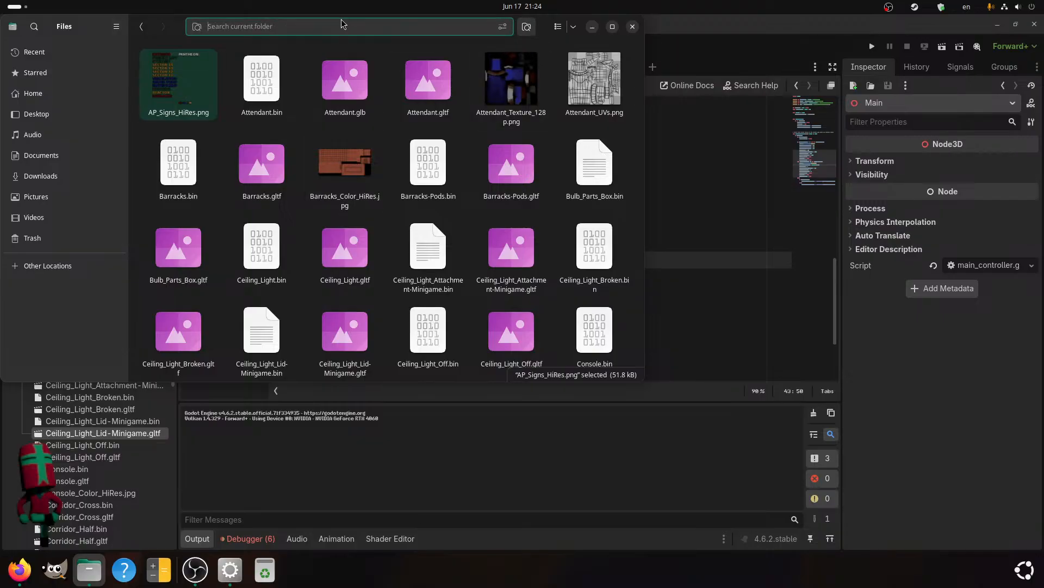
{"action": "type", "text": "ign"}
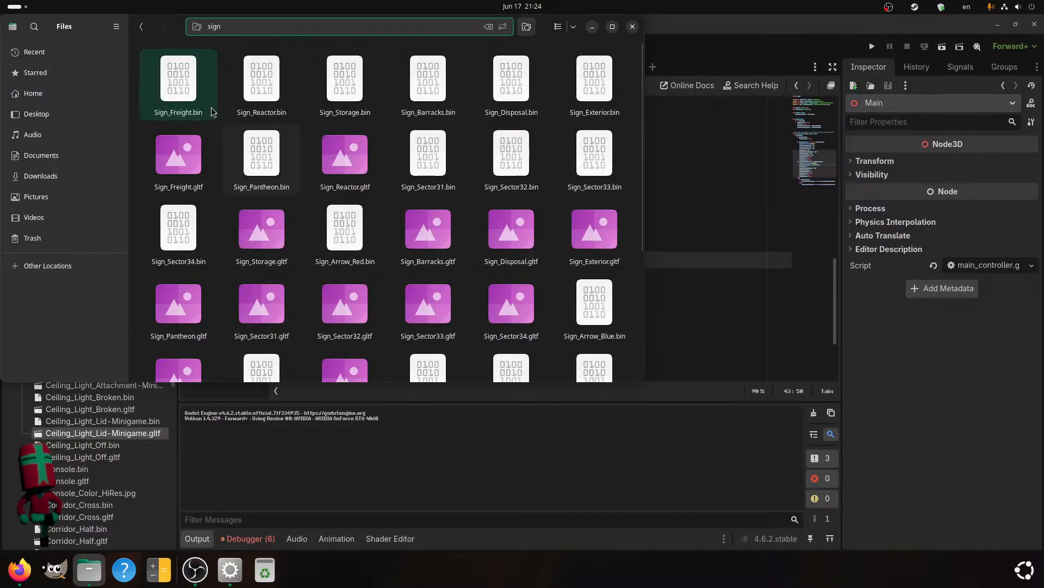
{"action": "left_click", "coordinate": [211, 111]}
{"action": "scroll", "coordinate": [261, 196], "scroll_direction": "down", "scroll_amount": 5}
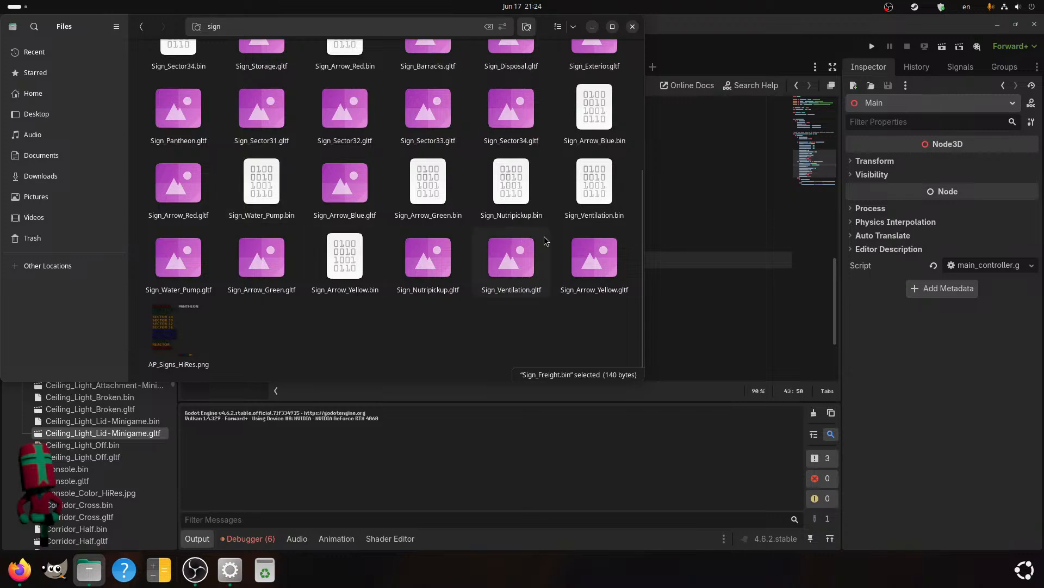
{"action": "left_click", "coordinate": [595, 257], "text": "shift"}
{"action": "scroll", "coordinate": [321, 153], "scroll_direction": "up", "scroll_amount": 5}
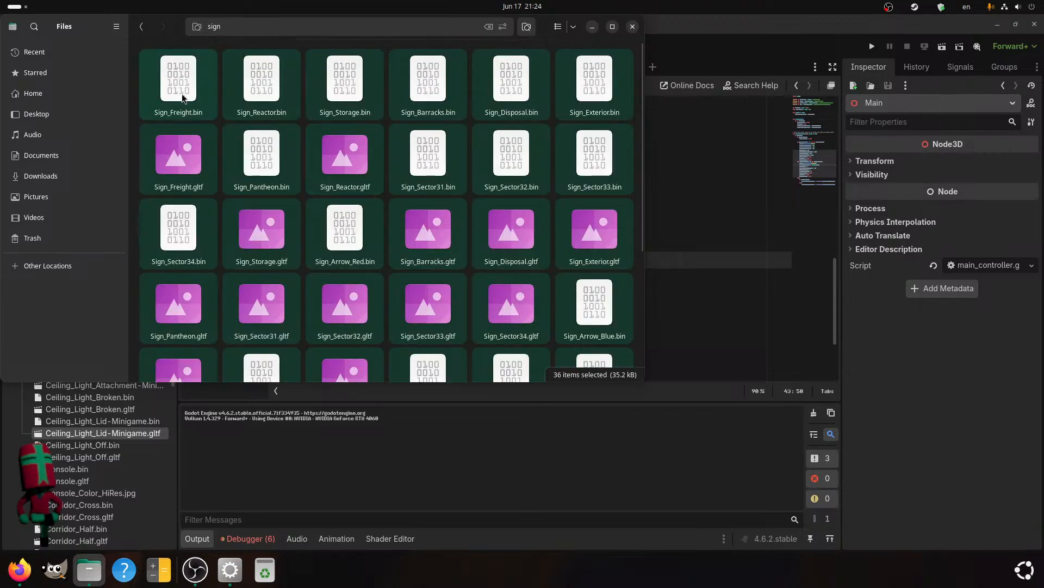
{"action": "scroll", "coordinate": [199, 131], "scroll_direction": "down", "scroll_amount": 5}
{"action": "left_click_drag", "start_coordinate": [336, 109], "coordinate": [126, 431]}
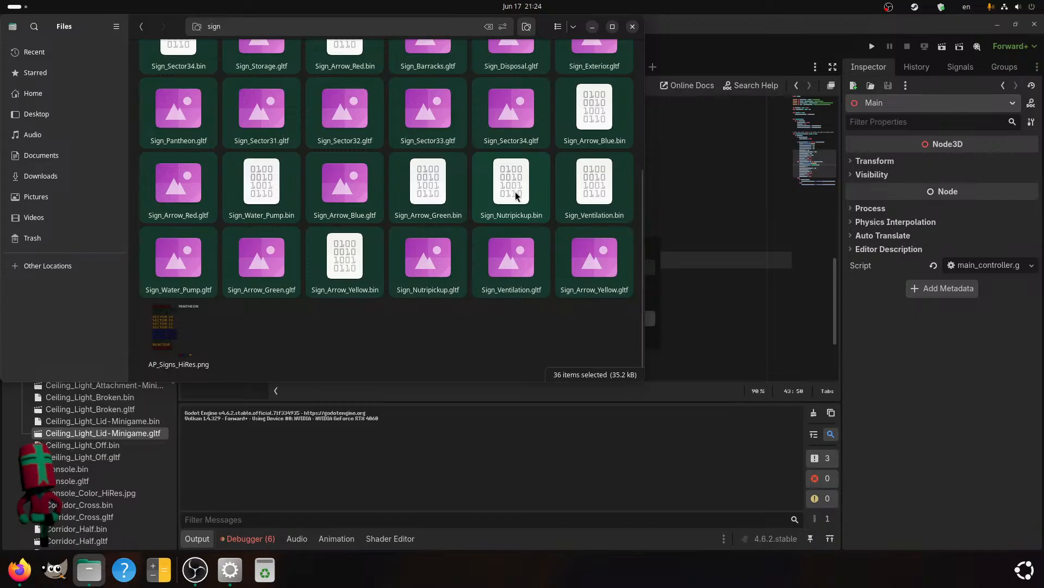
- Return to Godot and filter the project files by "sign" to locate the imported sign models
{"action": "left_click", "coordinate": [592, 34]}
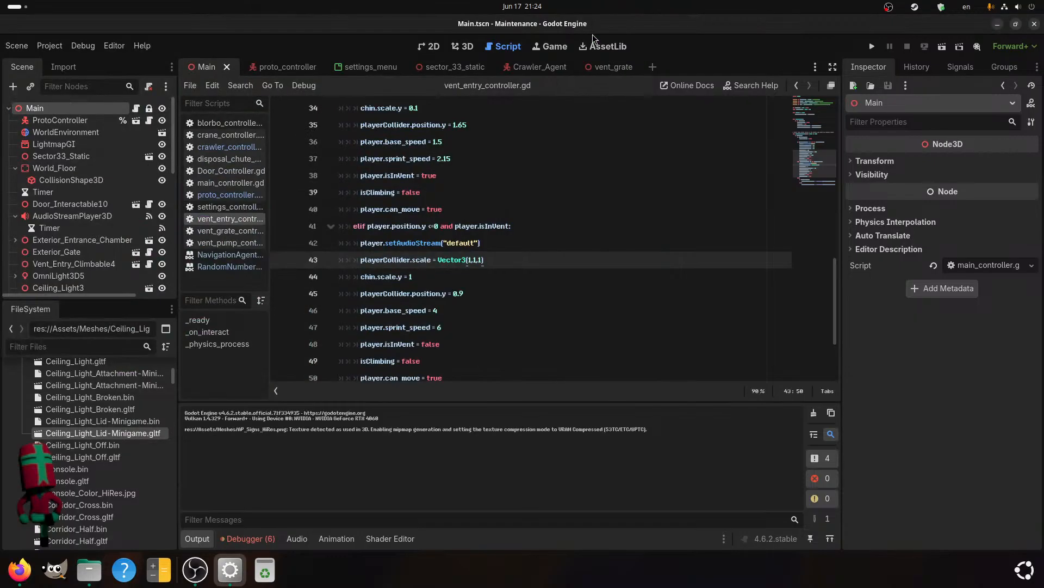
{"action": "scroll", "coordinate": [84, 423], "scroll_direction": "down", "scroll_amount": 5}
{"action": "scroll", "coordinate": [86, 423], "scroll_direction": "down", "scroll_amount": 10}
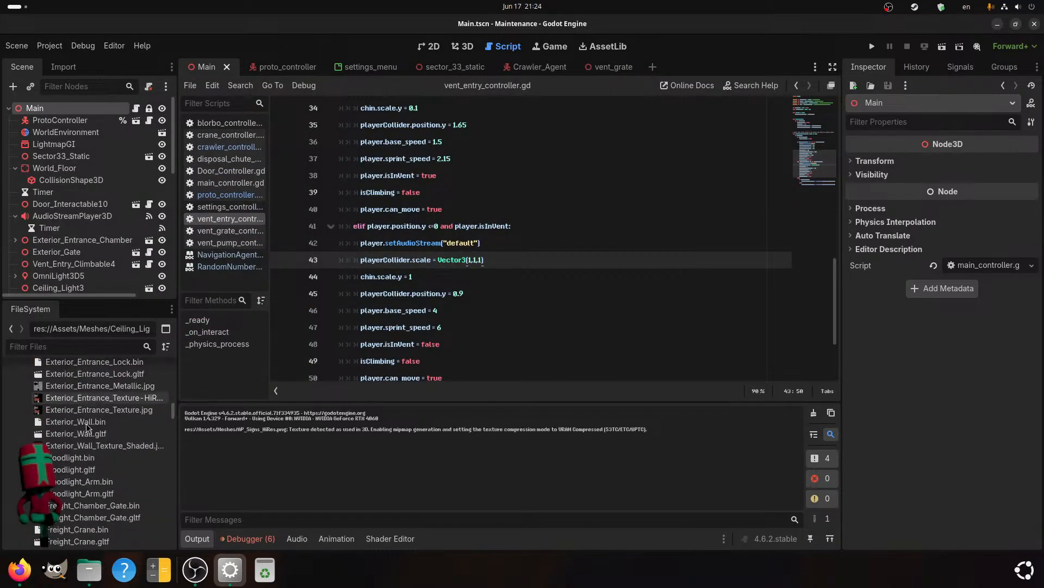
{"action": "scroll", "coordinate": [87, 423], "scroll_direction": "down", "scroll_amount": 10}
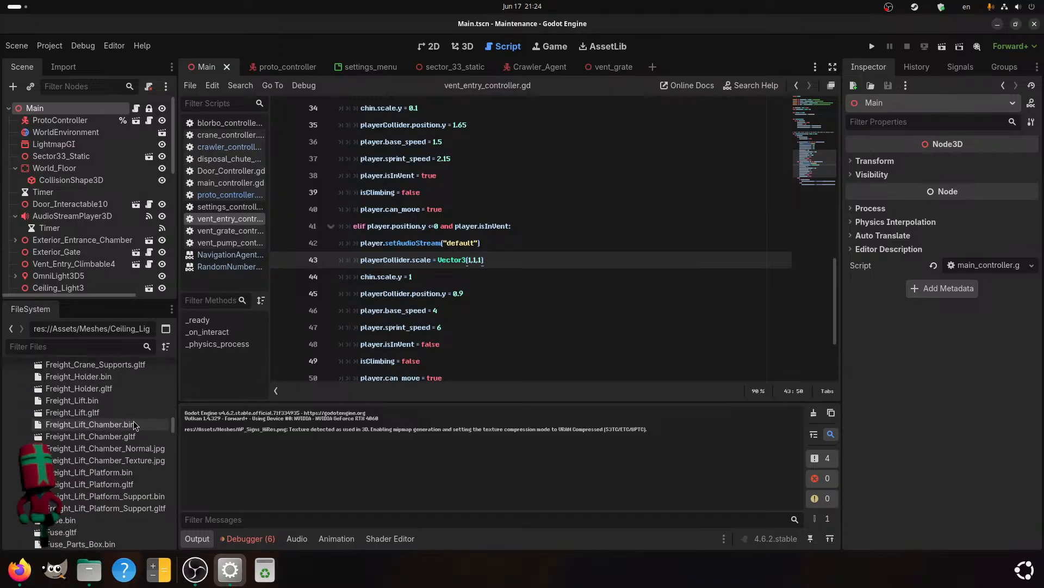
{"action": "left_click_drag", "start_coordinate": [173, 432], "coordinate": [173, 446]}
{"action": "left_click", "coordinate": [124, 348]}
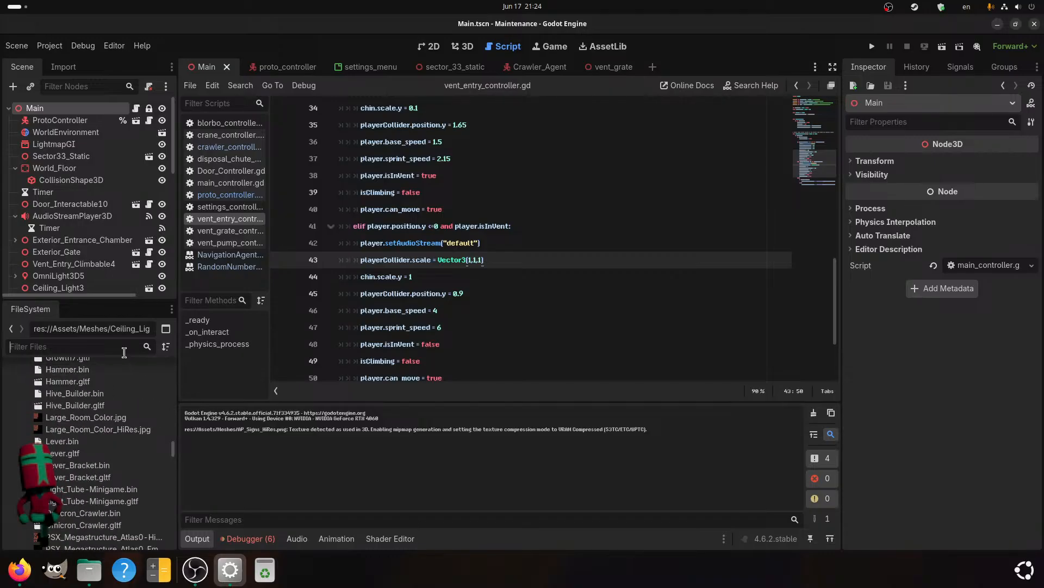
{"action": "type", "text": "sign"}
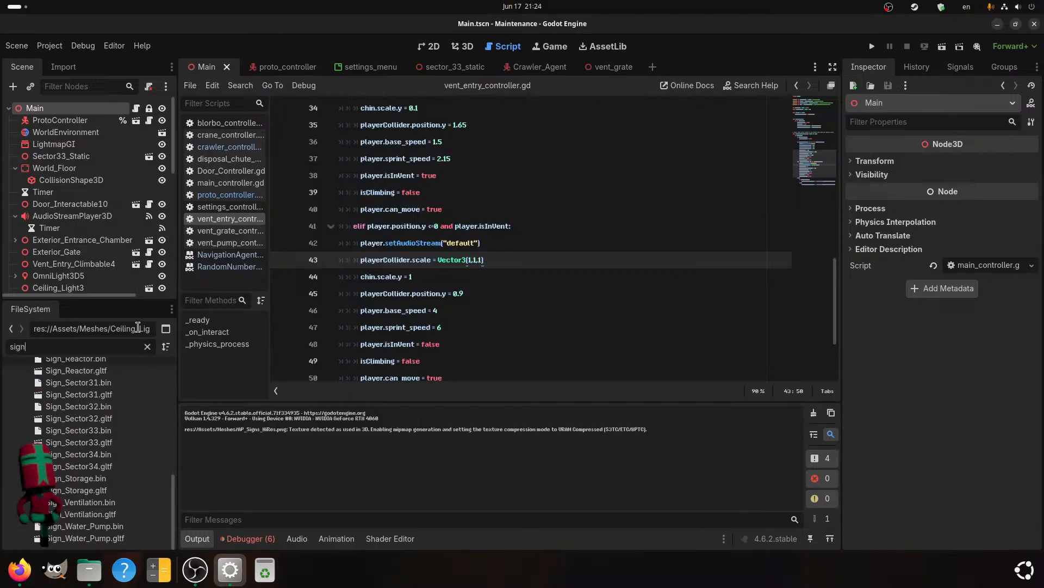
{"action": "scroll", "coordinate": [99, 423], "scroll_direction": "up", "scroll_amount": 8}
- Open the sector_33_static scene in the 3D view and look down the inside of the corridor toward its end wall
{"action": "left_click", "coordinate": [448, 66]}
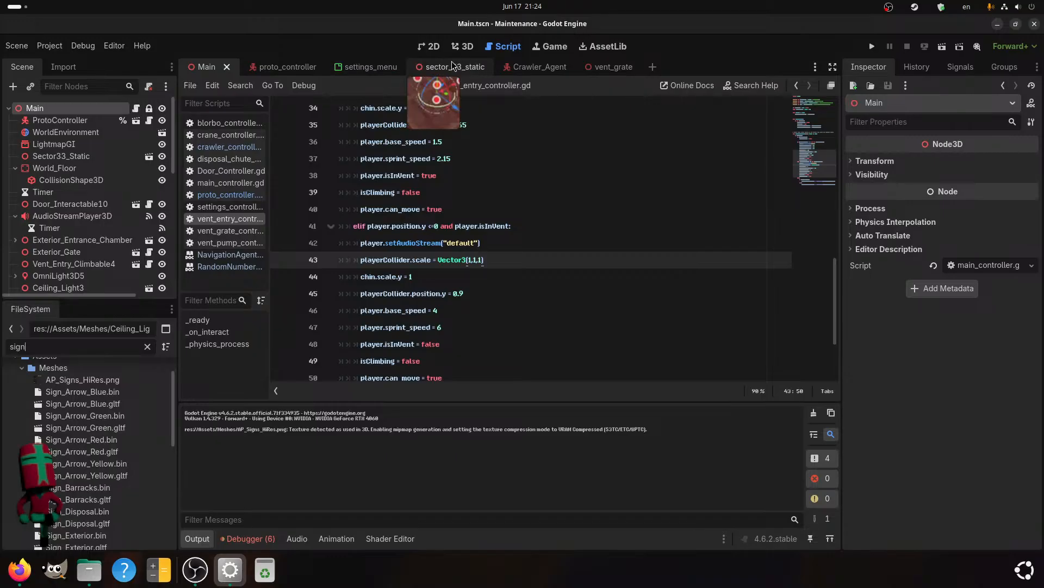
{"action": "left_click", "coordinate": [460, 50]}
{"action": "scroll", "coordinate": [394, 262], "scroll_direction": "down", "scroll_amount": 12}
{"action": "middle_click_drag", "start_coordinate": [393, 261], "coordinate": [550, 361]}
{"action": "scroll", "coordinate": [582, 250], "scroll_direction": "up", "scroll_amount": 4}
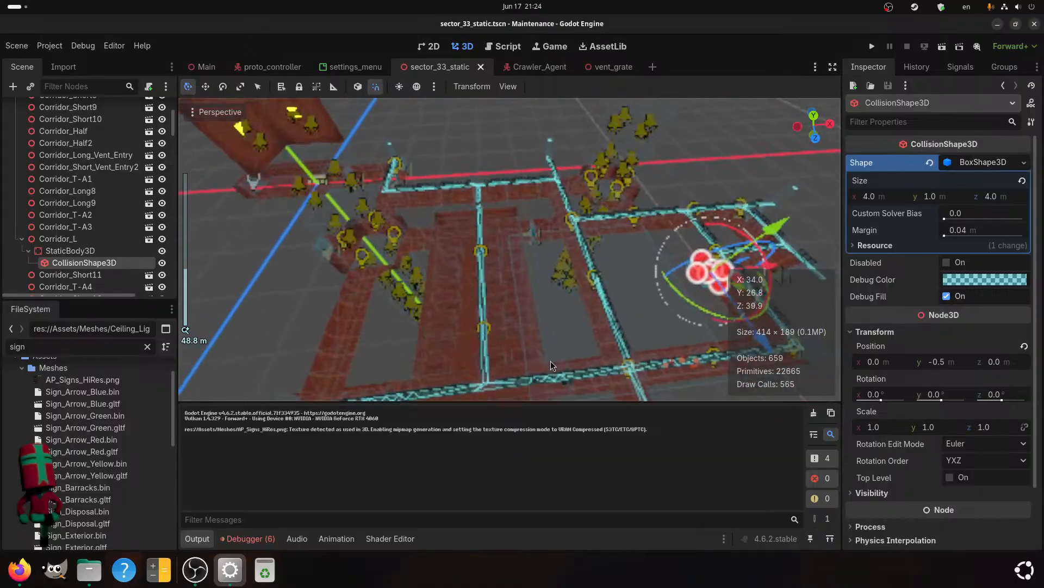
{"action": "scroll", "coordinate": [394, 275], "scroll_direction": "up", "scroll_amount": 3}
{"action": "middle_click_drag", "start_coordinate": [394, 276], "coordinate": [610, 204]}
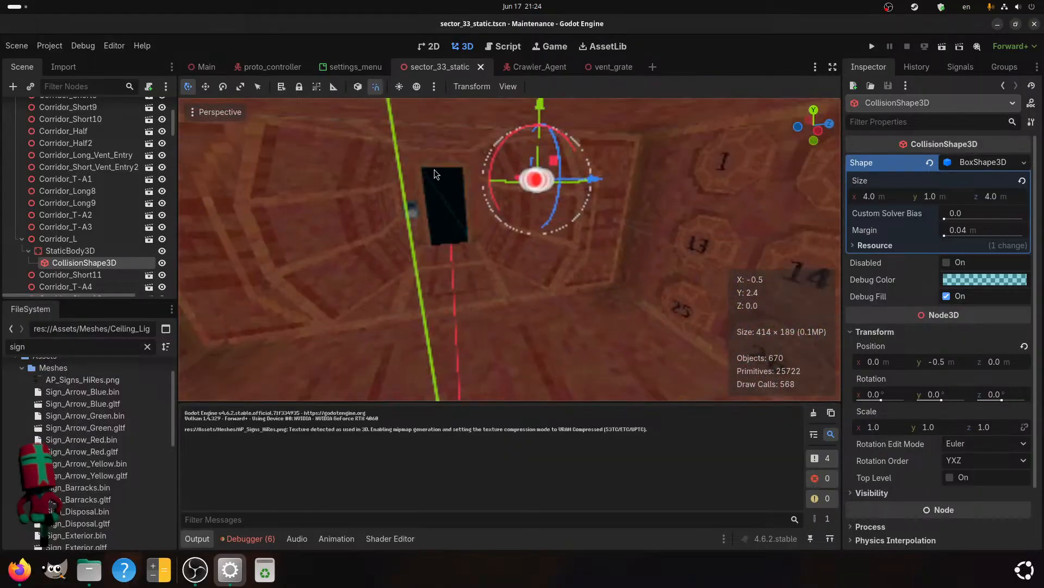
{"action": "scroll", "coordinate": [434, 169], "scroll_direction": "up", "scroll_amount": 2}
{"action": "scroll", "coordinate": [452, 233], "scroll_direction": "up", "scroll_amount": 6}
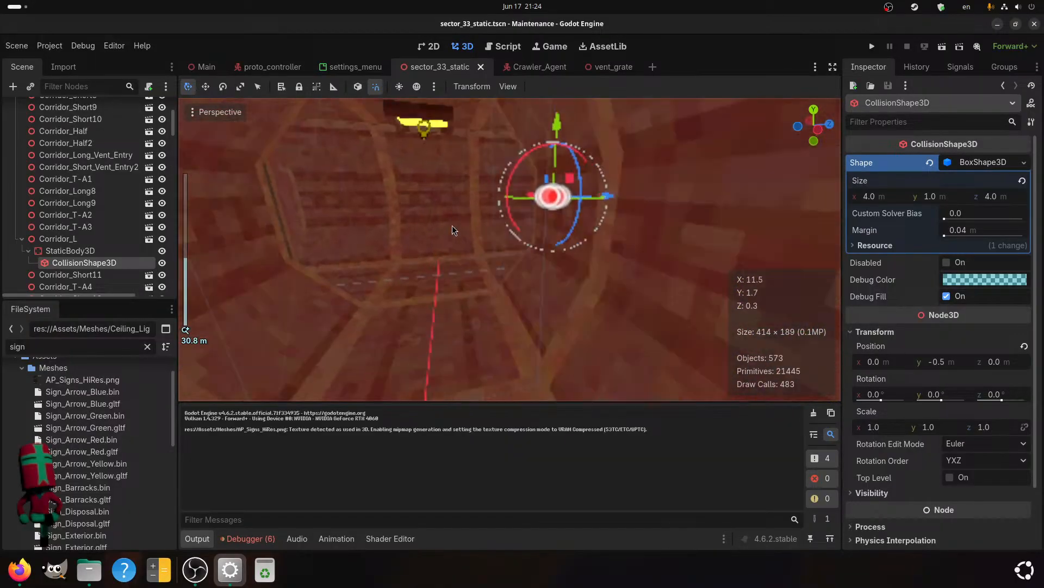
{"action": "middle_click_drag", "start_coordinate": [439, 214], "coordinate": [390, 230]}
{"action": "scroll", "coordinate": [397, 196], "scroll_direction": "up", "scroll_amount": 2}
{"action": "scroll", "coordinate": [396, 202], "scroll_direction": "down", "scroll_amount": 2}
{"action": "scroll", "coordinate": [390, 225], "scroll_direction": "up", "scroll_amount": 2}
{"action": "scroll", "coordinate": [390, 230], "scroll_direction": "down", "scroll_amount": 2}
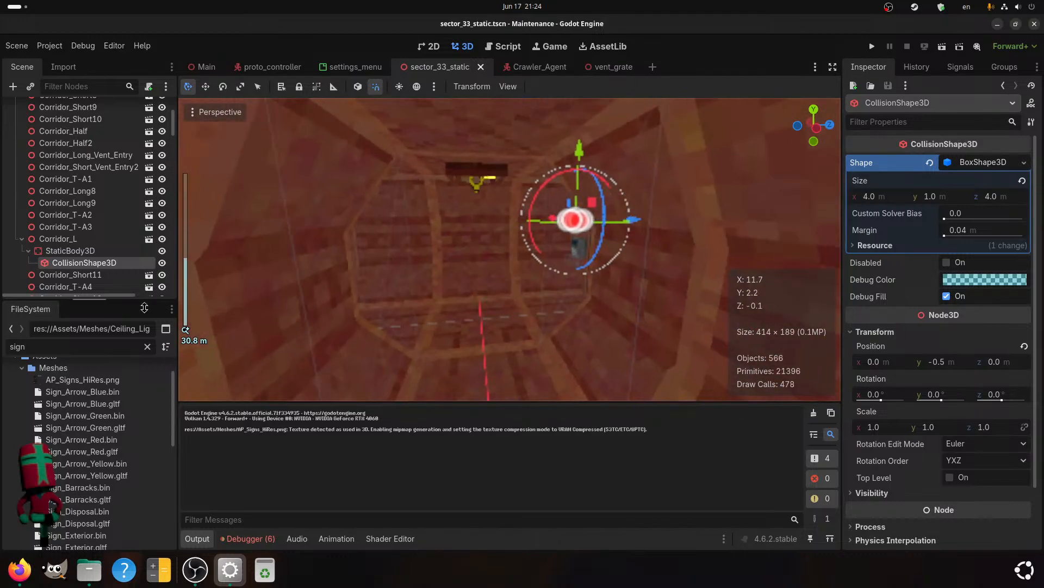
- Place an instance of Sign_Exterior.gltf at the end of the corridor in the sector_33_static scene
{"action": "scroll", "coordinate": [51, 398], "scroll_direction": "up", "scroll_amount": 1}
{"action": "scroll", "coordinate": [52, 397], "scroll_direction": "up", "scroll_amount": 1}
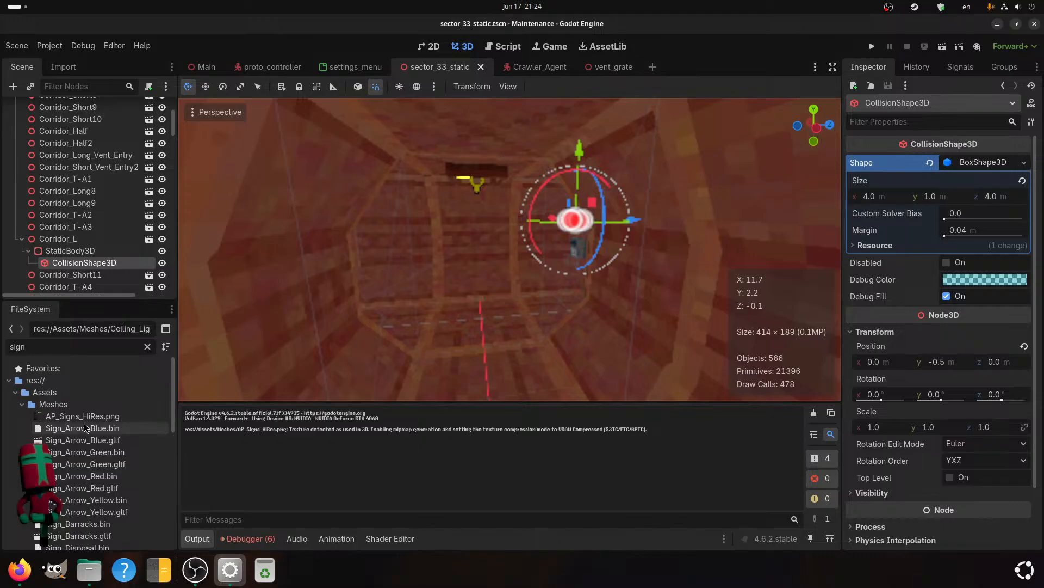
{"action": "scroll", "coordinate": [84, 423], "scroll_direction": "down", "scroll_amount": 1}
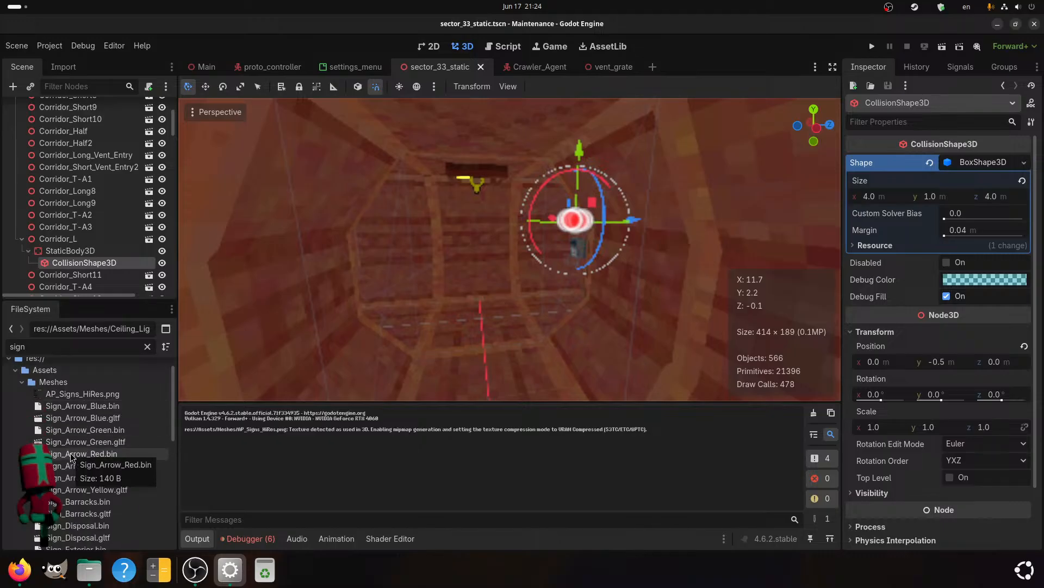
{"action": "scroll", "coordinate": [64, 467], "scroll_direction": "down", "scroll_amount": 2}
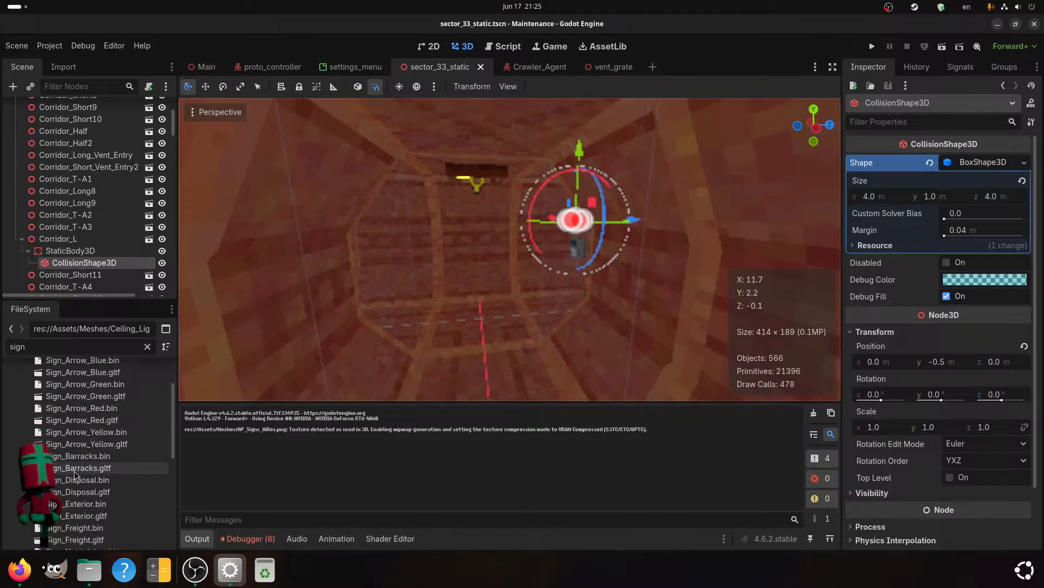
{"action": "scroll", "coordinate": [63, 501], "scroll_direction": "down", "scroll_amount": 1}
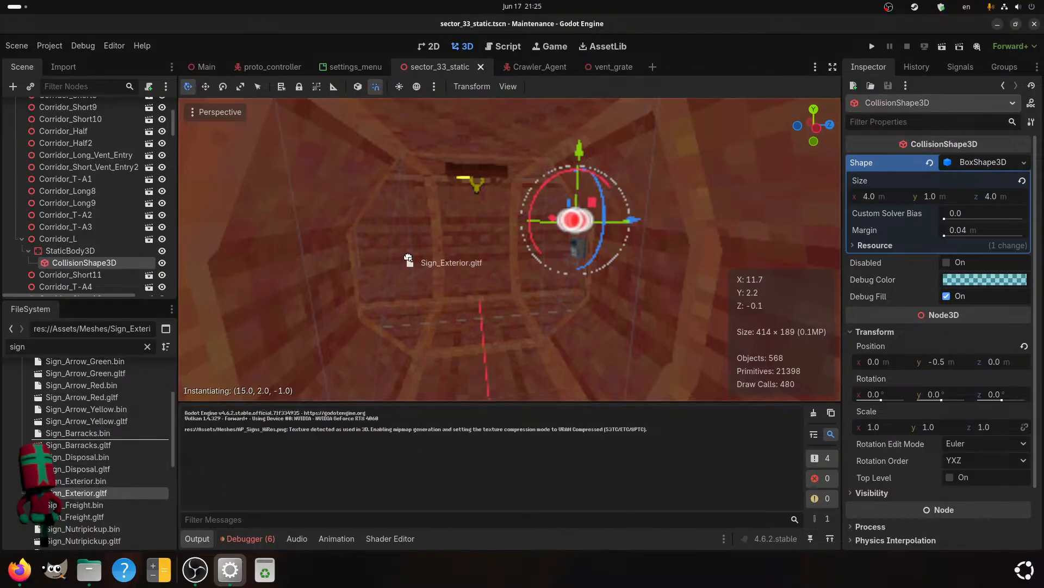
{"action": "left_click_drag", "start_coordinate": [409, 258], "coordinate": [436, 246]}
- Reparent the EXTERIOR sign from Corridor_L's StaticBody3D to the Corridor-Barracks-Entrance node
{"action": "scroll", "coordinate": [436, 246], "scroll_direction": "down", "scroll_amount": 2}
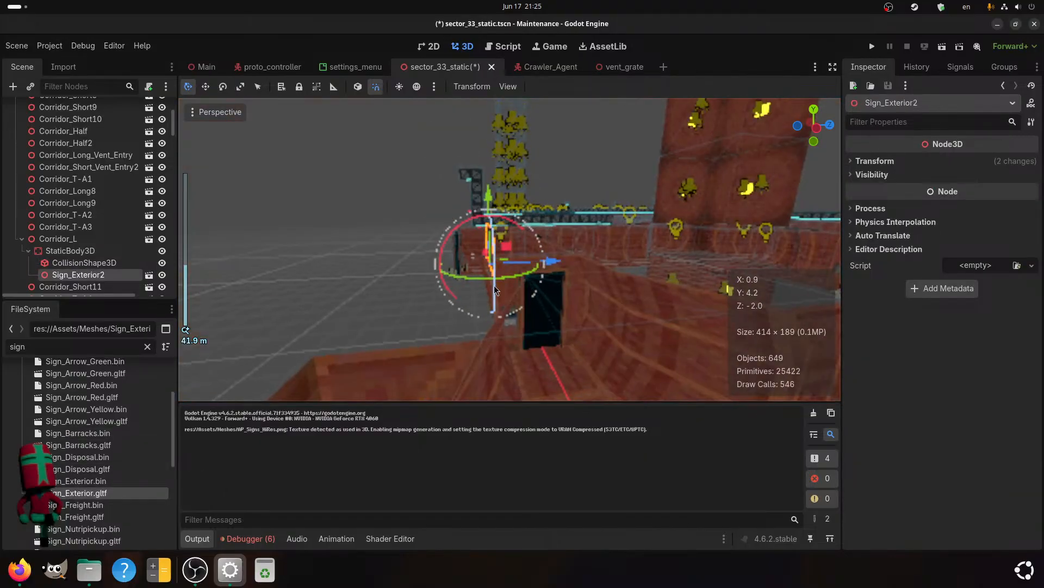
{"action": "middle_click_drag", "start_coordinate": [494, 286], "coordinate": [468, 299], "text": "shift"}
{"action": "scroll", "coordinate": [383, 315], "scroll_direction": "up", "scroll_amount": 2}
{"action": "scroll", "coordinate": [333, 321], "scroll_direction": "down", "scroll_amount": 2}
{"action": "scroll", "coordinate": [333, 321], "scroll_direction": "up", "scroll_amount": 2}
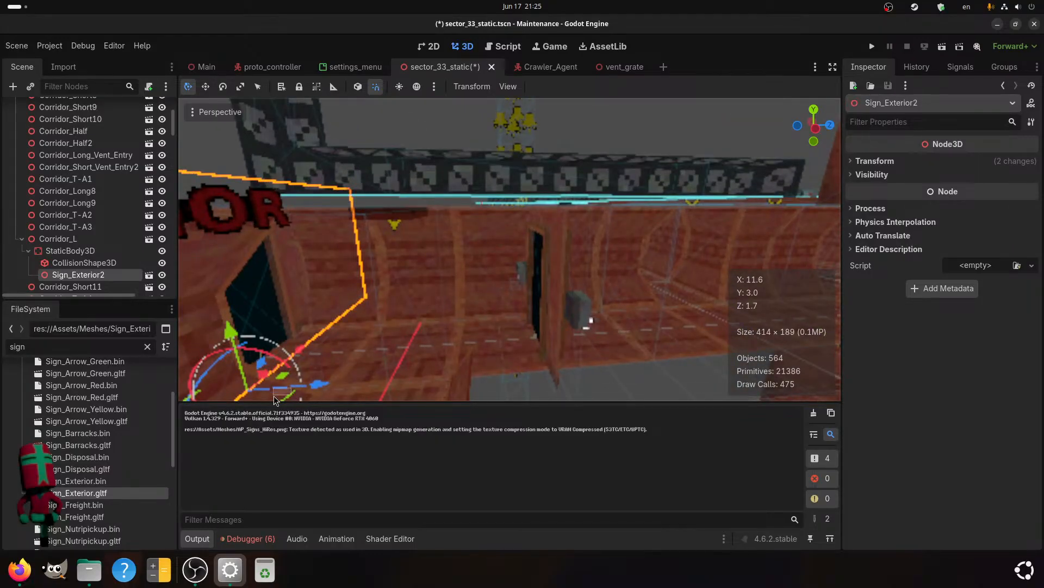
{"action": "left_click", "coordinate": [294, 384]}
{"action": "scroll", "coordinate": [318, 312], "scroll_direction": "down", "scroll_amount": 3}
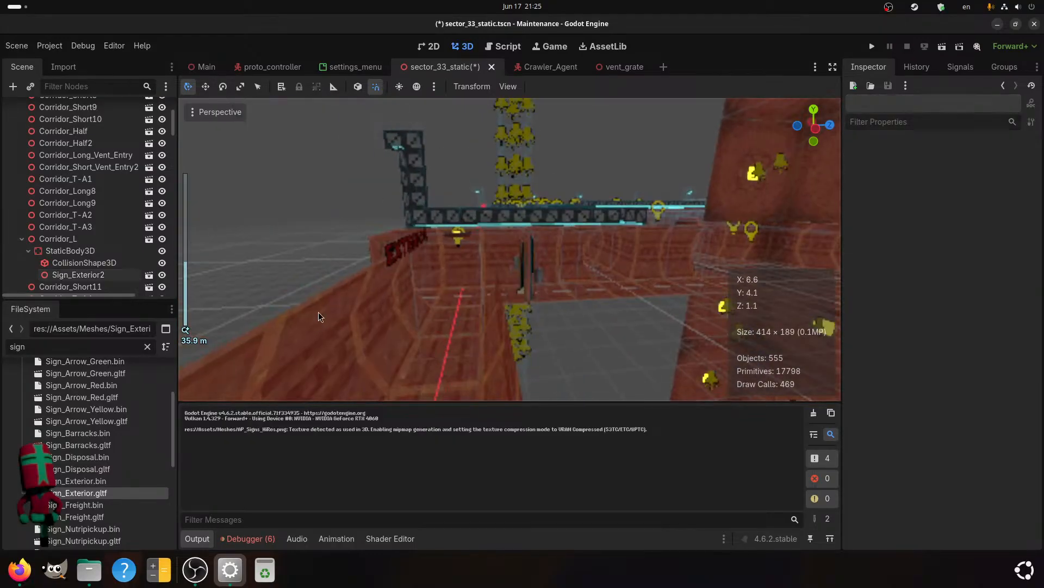
{"action": "left_click", "coordinate": [88, 275]}
{"action": "left_click_drag", "start_coordinate": [81, 279], "coordinate": [35, 190]}
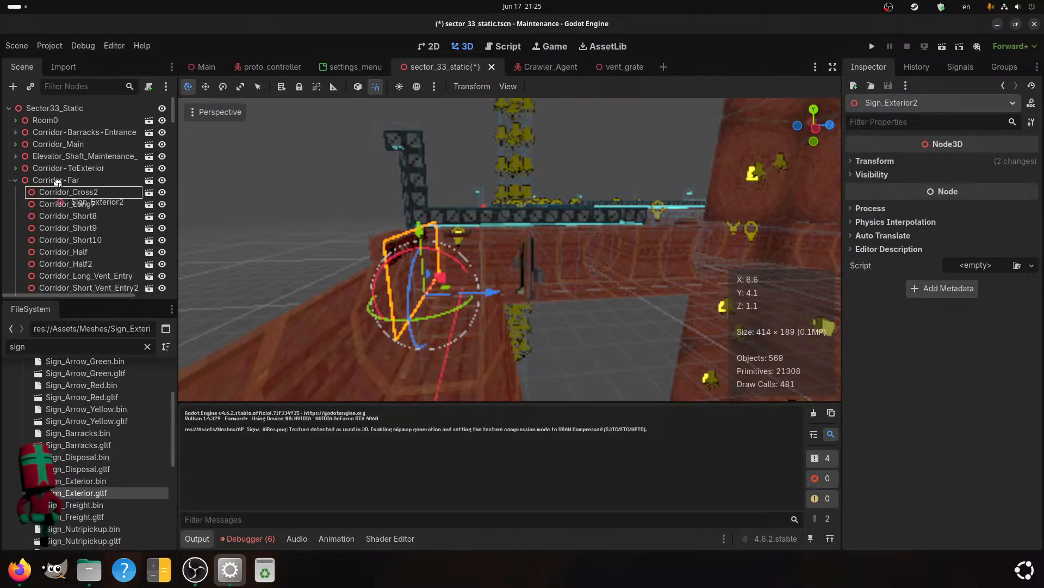
{"action": "left_click_drag", "start_coordinate": [62, 132], "coordinate": [61, 132]}
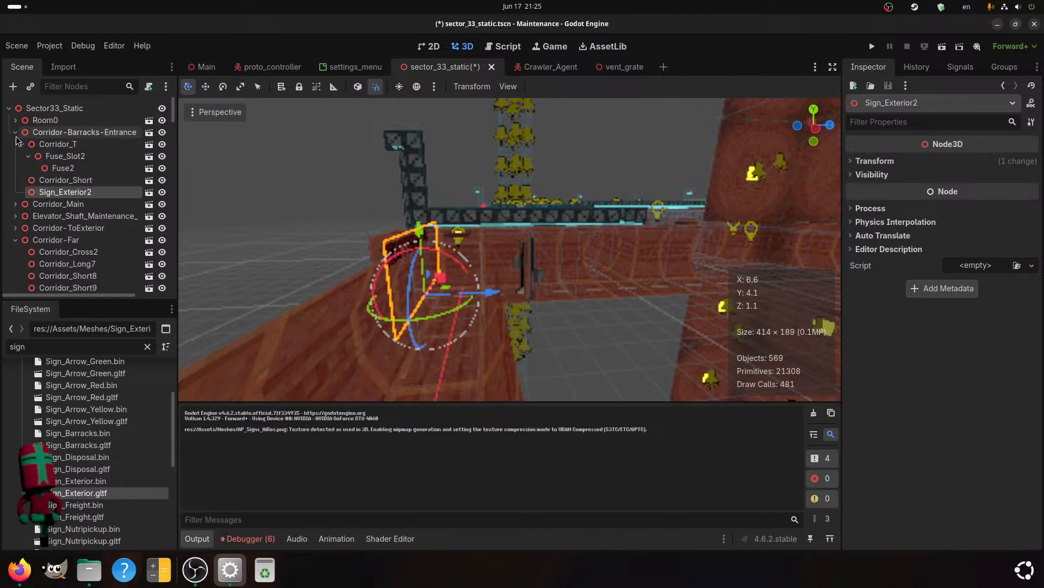
- Rotate the EXTERIOR sign to -90° about Y and move it against the corridor wall at about X 5 m, Z -1 m
{"action": "left_click_drag", "start_coordinate": [450, 317], "coordinate": [394, 327]}
{"action": "scroll", "coordinate": [408, 334], "scroll_direction": "up", "scroll_amount": 3}
{"action": "middle_click_drag", "start_coordinate": [408, 334], "coordinate": [507, 345]}
{"action": "left_click_drag", "start_coordinate": [525, 298], "coordinate": [538, 264]}
{"action": "middle_click_drag", "start_coordinate": [487, 336], "coordinate": [441, 347]}
{"action": "scroll", "coordinate": [326, 333], "scroll_direction": "up", "scroll_amount": 2}
{"action": "middle_click_drag", "start_coordinate": [229, 321], "coordinate": [367, 323], "text": "shift"}
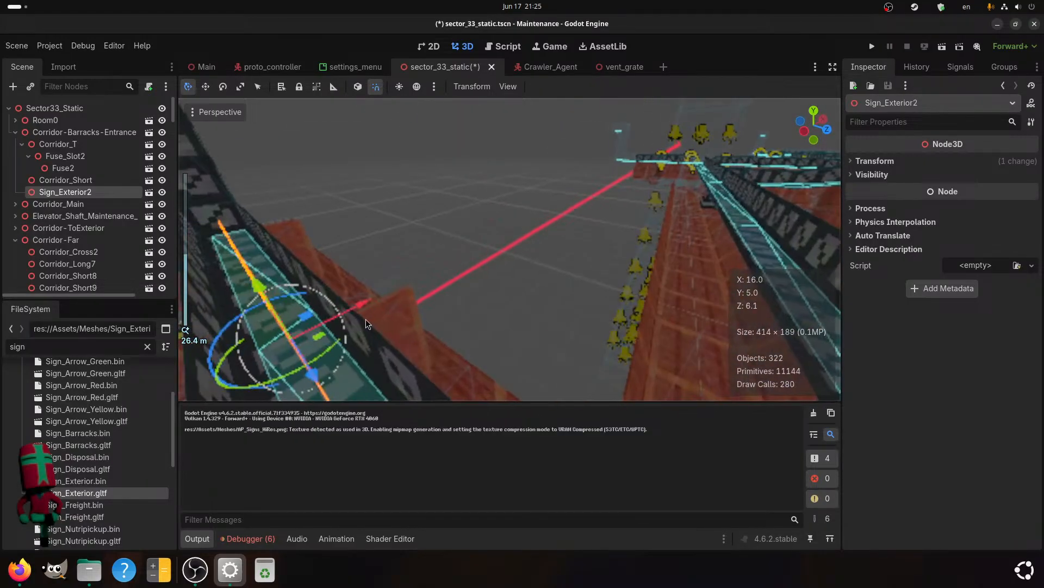
{"action": "left_click_drag", "start_coordinate": [383, 304], "coordinate": [390, 301]}
{"action": "middle_click_drag", "start_coordinate": [402, 333], "coordinate": [431, 315]}
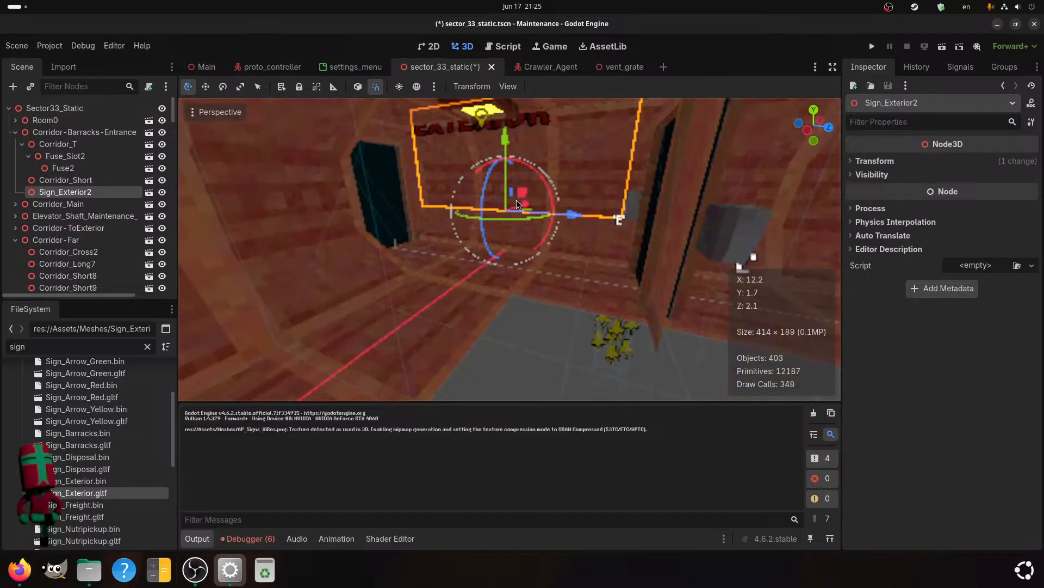
- Lower the EXTERIOR sign to Y 0 m and tilt it 15° about X to follow the sloped wall
{"action": "left_click_drag", "start_coordinate": [511, 154], "coordinate": [510, 182]}
{"action": "middle_click_drag", "start_coordinate": [512, 228], "coordinate": [495, 284]}
{"action": "scroll", "coordinate": [524, 234], "scroll_direction": "up", "scroll_amount": 2}
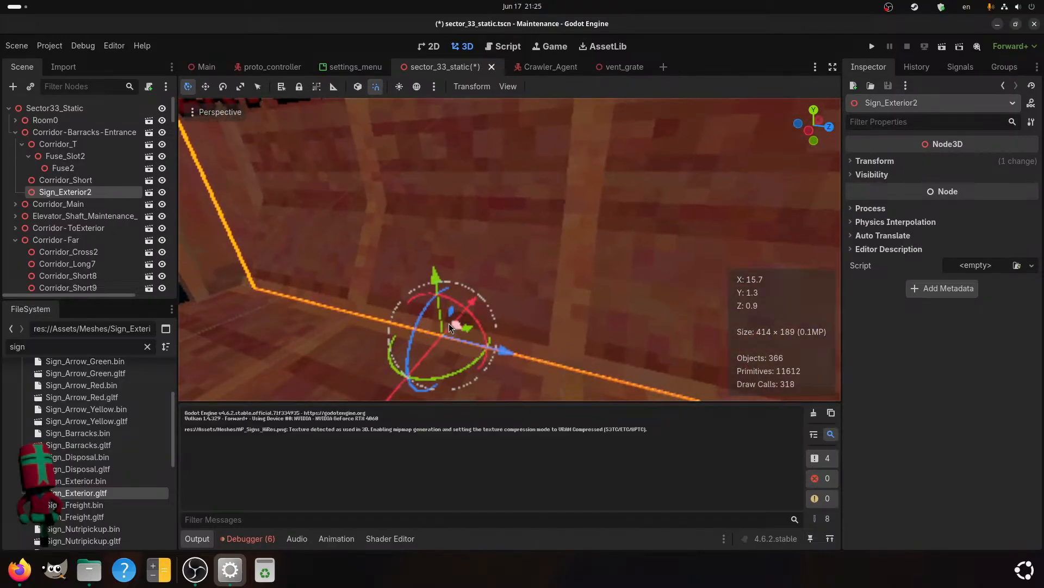
{"action": "left_click_drag", "start_coordinate": [423, 315], "coordinate": [420, 305]}
{"action": "scroll", "coordinate": [419, 256], "scroll_direction": "down", "scroll_amount": 4}
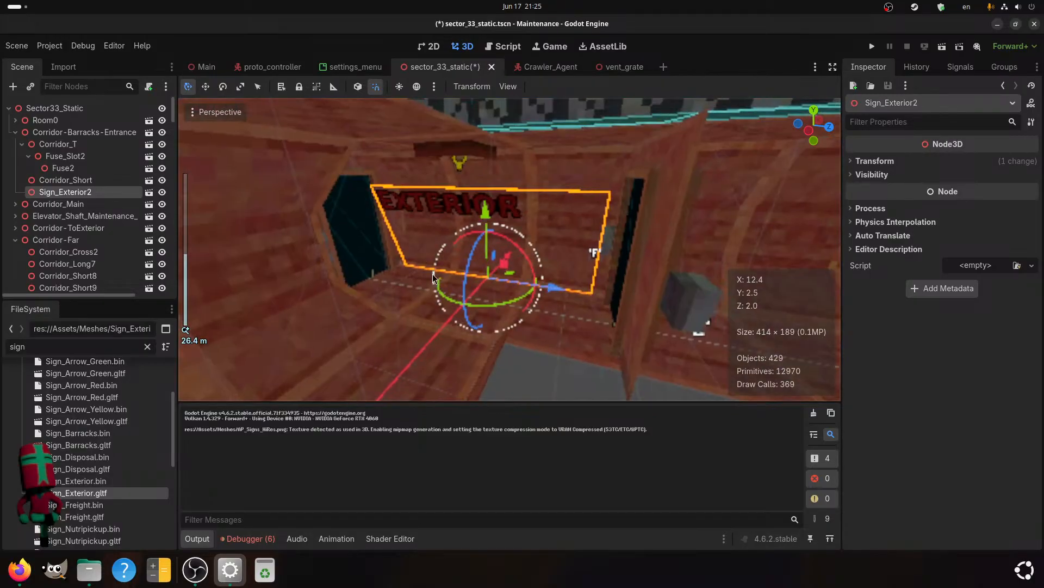
{"action": "middle_click_drag", "start_coordinate": [519, 244], "coordinate": [392, 305]}
- Fine-tune the EXTERIOR sign's position to X 4.915 m and Y 0.155 m
{"action": "left_click", "coordinate": [884, 165]}
{"action": "scroll", "coordinate": [569, 239], "scroll_direction": "up", "scroll_amount": 2}
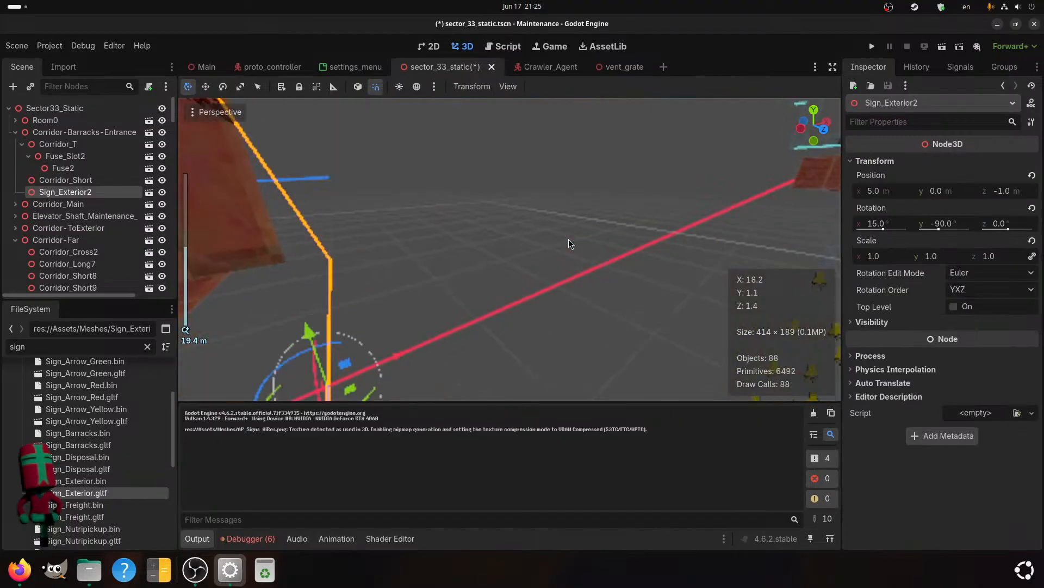
{"action": "middle_click_drag", "start_coordinate": [363, 243], "coordinate": [396, 246], "text": "shift"}
{"action": "scroll", "coordinate": [396, 246], "scroll_direction": "down", "scroll_amount": 2}
{"action": "mouse_move", "coordinate": [516, 274]}
{"action": "middle_mouse_down"}
{"action": "mouse_move", "coordinate": [504, 287]}
{"action": "mouse_move", "coordinate": [508, 269]}
{"action": "mouse_move", "coordinate": [507, 279]}
{"action": "middle_mouse_up"}
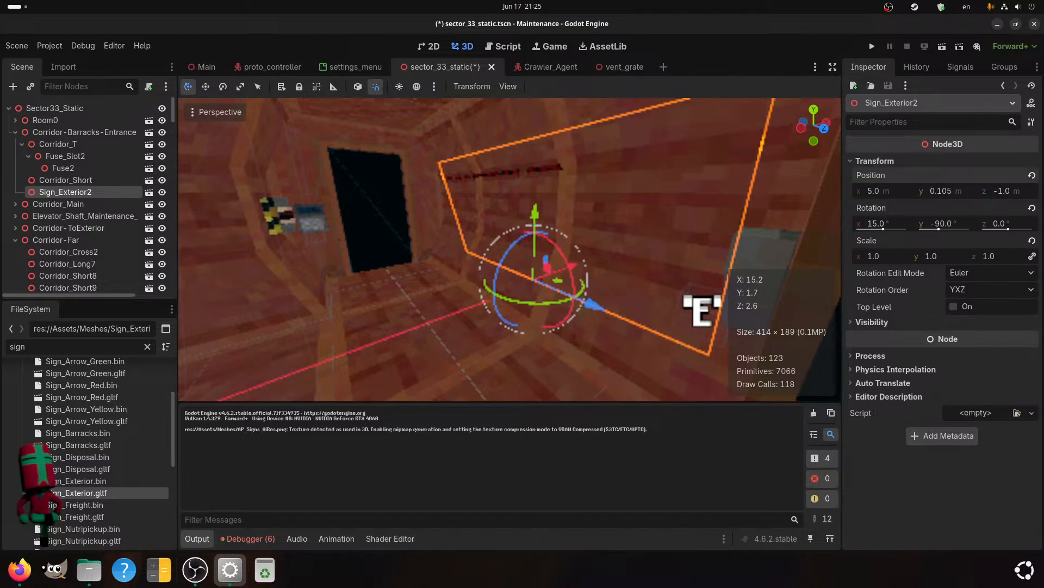
{"action": "left_click_drag", "start_coordinate": [954, 195], "coordinate": [963, 194]}
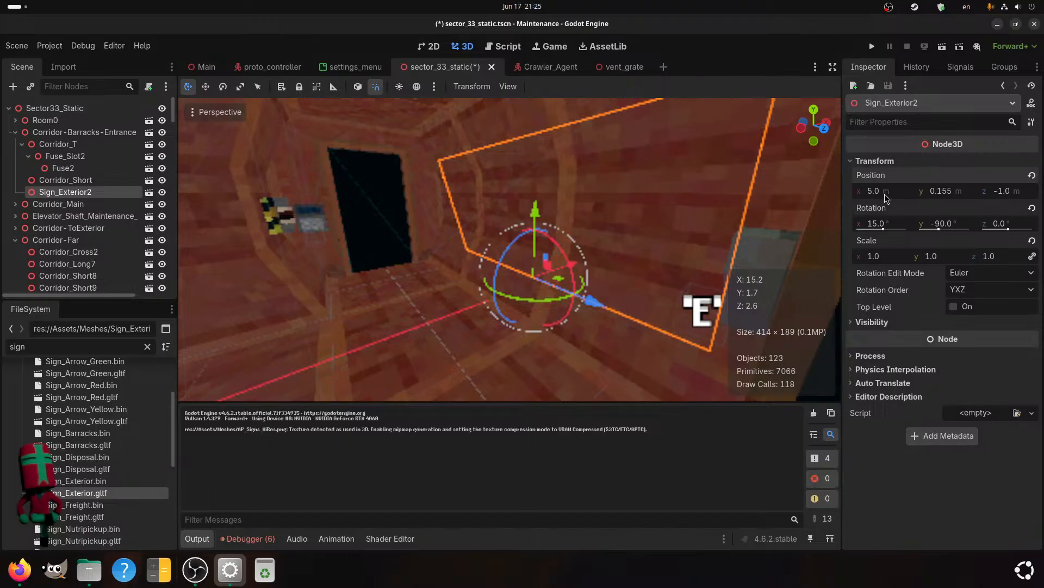
{"action": "left_click_drag", "start_coordinate": [886, 194], "coordinate": [878, 194]}
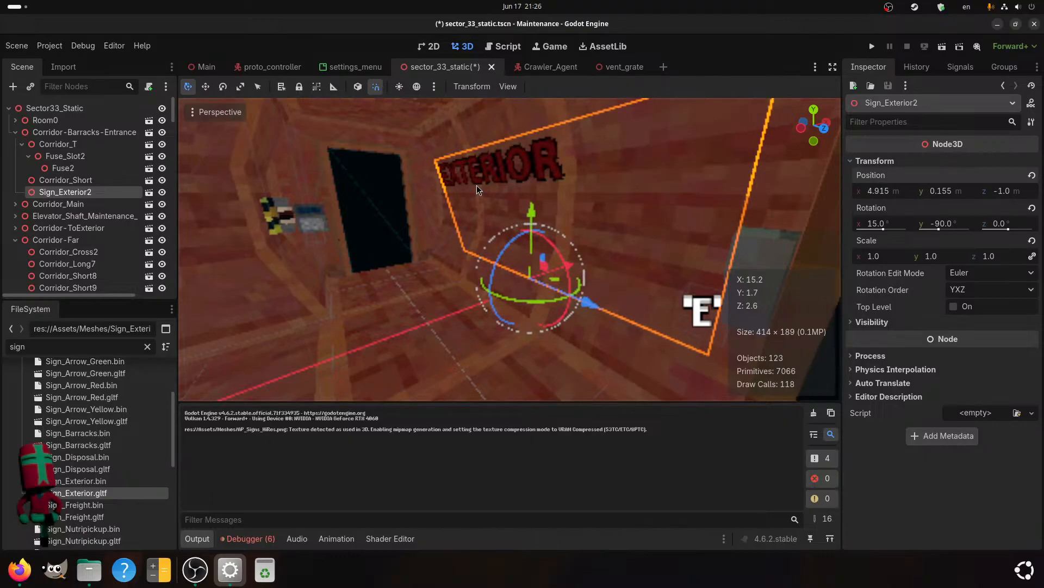
- Examine from outside and inside the corridor how the EXTERIOR sign fits against the wall
{"action": "middle_click_drag", "start_coordinate": [477, 185], "coordinate": [425, 252]}
{"action": "scroll", "coordinate": [423, 253], "scroll_direction": "up", "scroll_amount": 4}
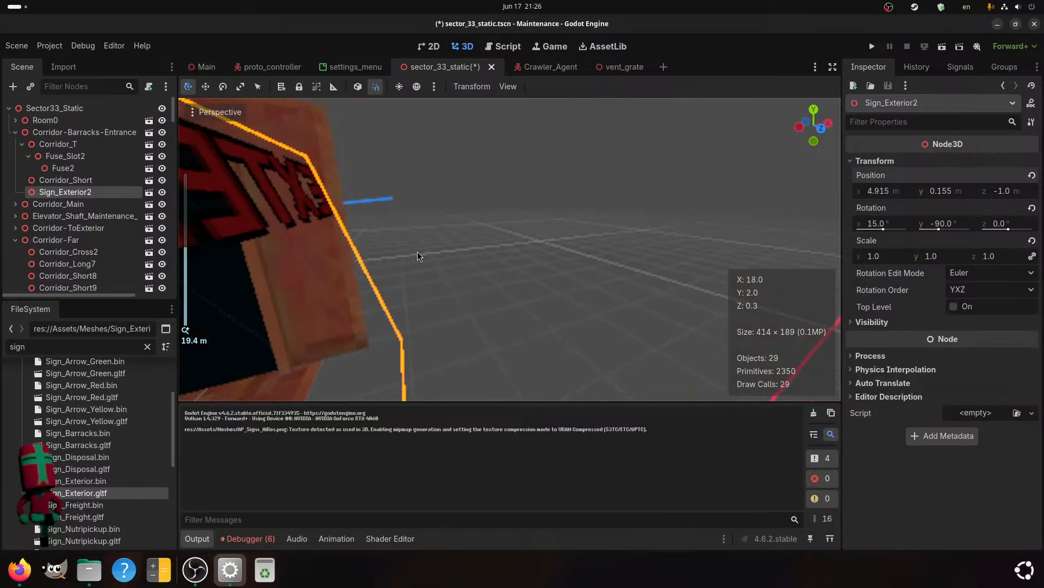
{"action": "middle_click_drag", "start_coordinate": [324, 243], "coordinate": [581, 287], "text": "shift"}
{"action": "scroll", "coordinate": [392, 259], "scroll_direction": "down", "scroll_amount": 2}
{"action": "middle_click_drag", "start_coordinate": [664, 280], "coordinate": [517, 250], "text": "shift"}
{"action": "scroll", "coordinate": [510, 246], "scroll_direction": "up", "scroll_amount": 2}
{"action": "scroll", "coordinate": [530, 250], "scroll_direction": "down", "scroll_amount": 2}
{"action": "scroll", "coordinate": [544, 236], "scroll_direction": "up", "scroll_amount": 5}
- Save the sector_33_static scene and check the EXTERIOR sign's lettering up close
{"action": "key", "text": "ctrl+s"}
{"action": "scroll", "coordinate": [544, 236], "scroll_direction": "down", "scroll_amount": 5}
{"action": "scroll", "coordinate": [520, 236], "scroll_direction": "up", "scroll_amount": 2}
{"action": "scroll", "coordinate": [516, 250], "scroll_direction": "up", "scroll_amount": 2}
{"action": "scroll", "coordinate": [517, 256], "scroll_direction": "up", "scroll_amount": 2}
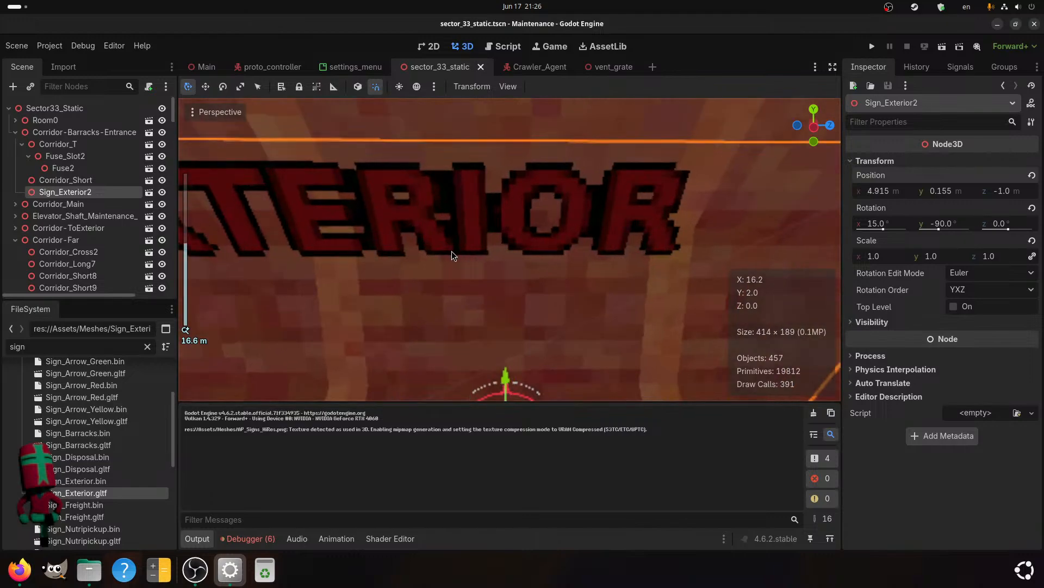
- Open the Main scene and move the ProtoController across the map toward the start room with the numbered wall
{"action": "scroll", "coordinate": [451, 254], "scroll_direction": "down", "scroll_amount": 2}
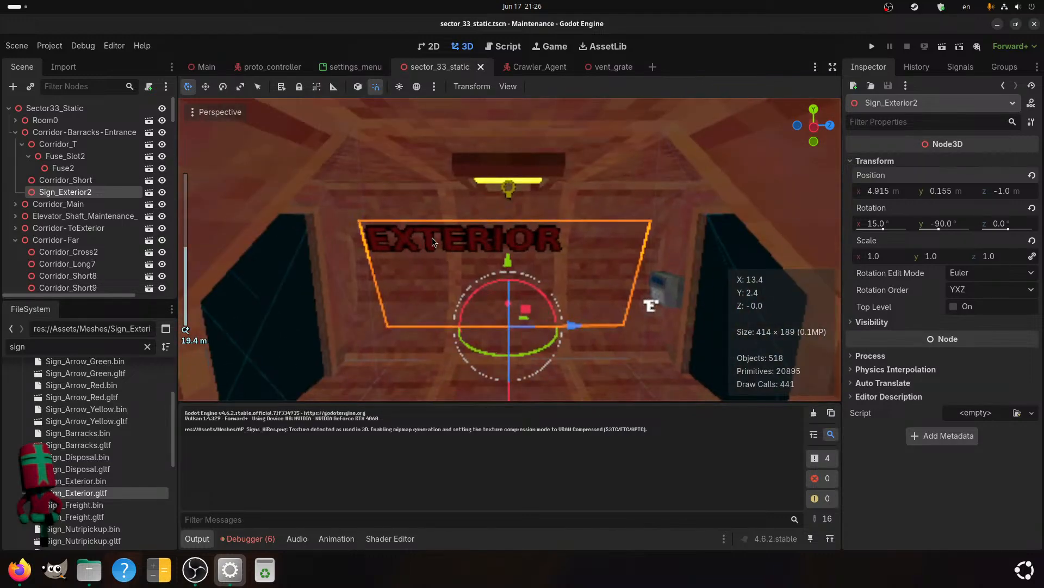
{"action": "left_click", "coordinate": [207, 70]}
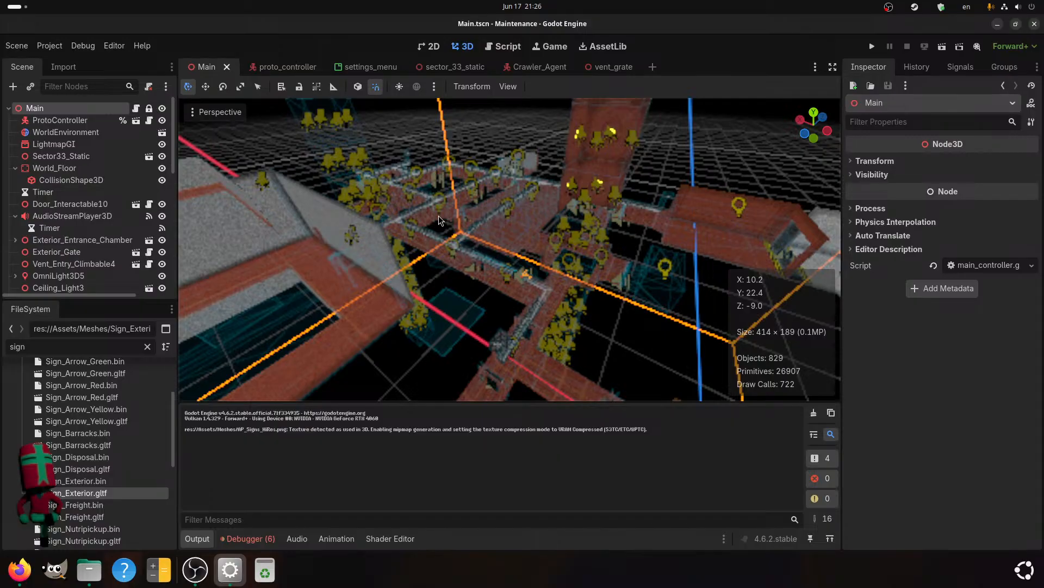
{"action": "scroll", "coordinate": [455, 269], "scroll_direction": "down", "scroll_amount": 3}
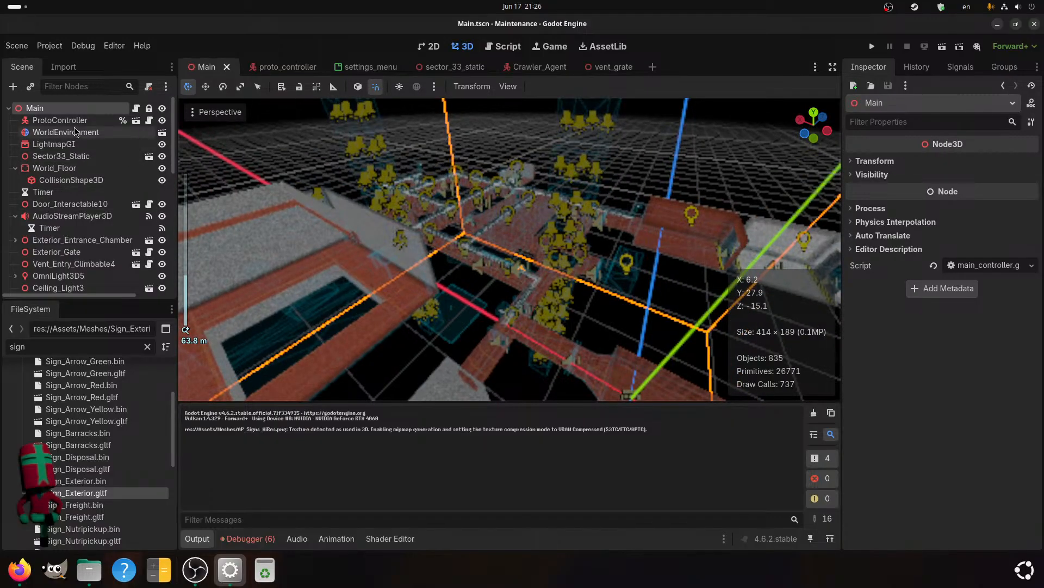
{"action": "left_click", "coordinate": [61, 120]}
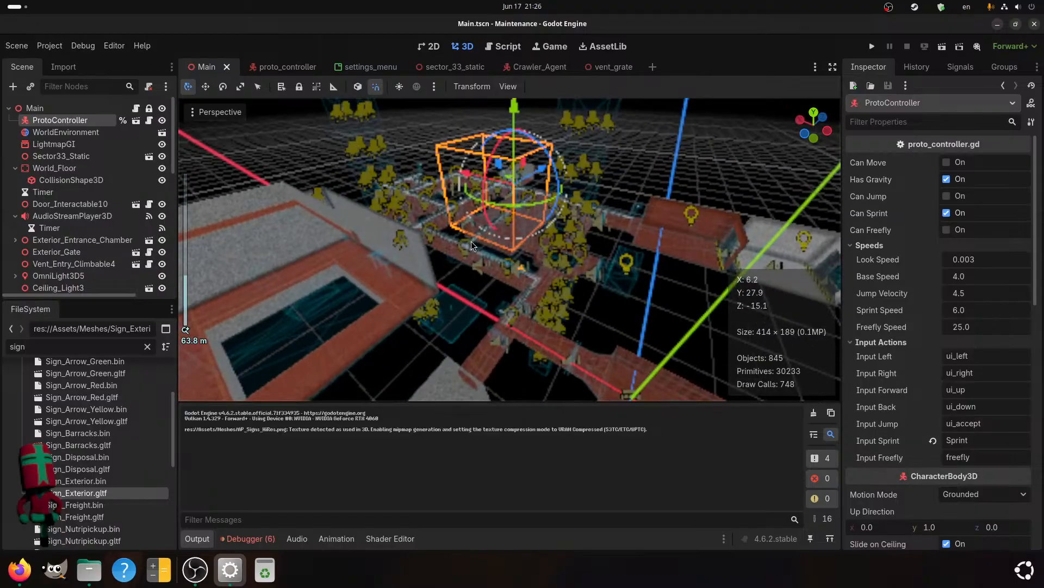
{"action": "middle_click_drag", "start_coordinate": [464, 243], "coordinate": [664, 294]}
{"action": "left_click_drag", "start_coordinate": [357, 223], "coordinate": [530, 305]}
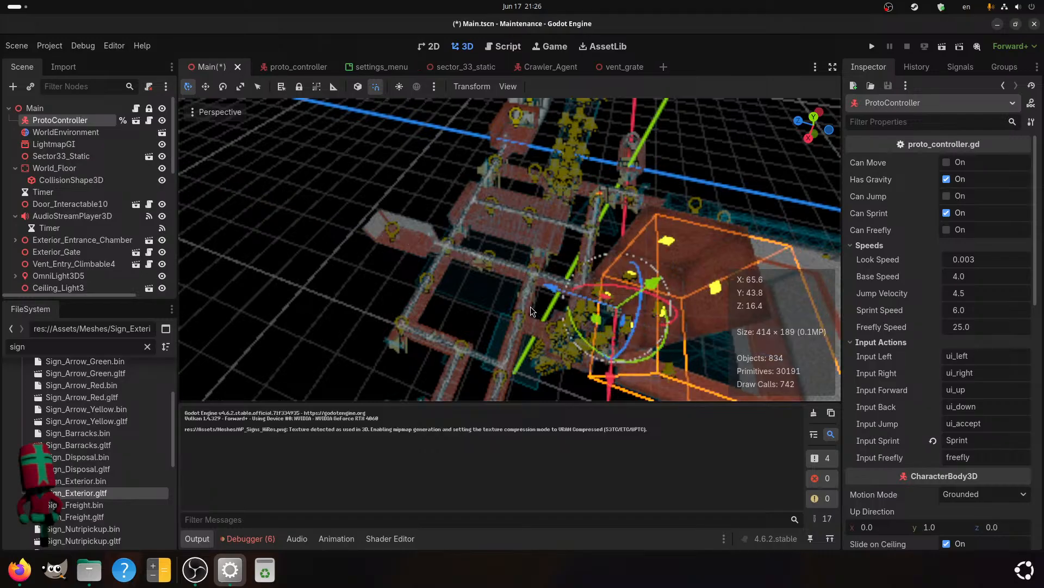
{"action": "middle_click_drag", "start_coordinate": [530, 305], "coordinate": [354, 309]}
{"action": "left_click_drag", "start_coordinate": [354, 309], "coordinate": [601, 334]}
- Place the ProtoController on the floor between the numbered wall and the green-screened console, and save the Main scene
{"action": "middle_click_drag", "start_coordinate": [566, 312], "coordinate": [328, 301]}
{"action": "scroll", "coordinate": [407, 205], "scroll_direction": "up", "scroll_amount": 5}
{"action": "scroll", "coordinate": [381, 301], "scroll_direction": "up", "scroll_amount": 2}
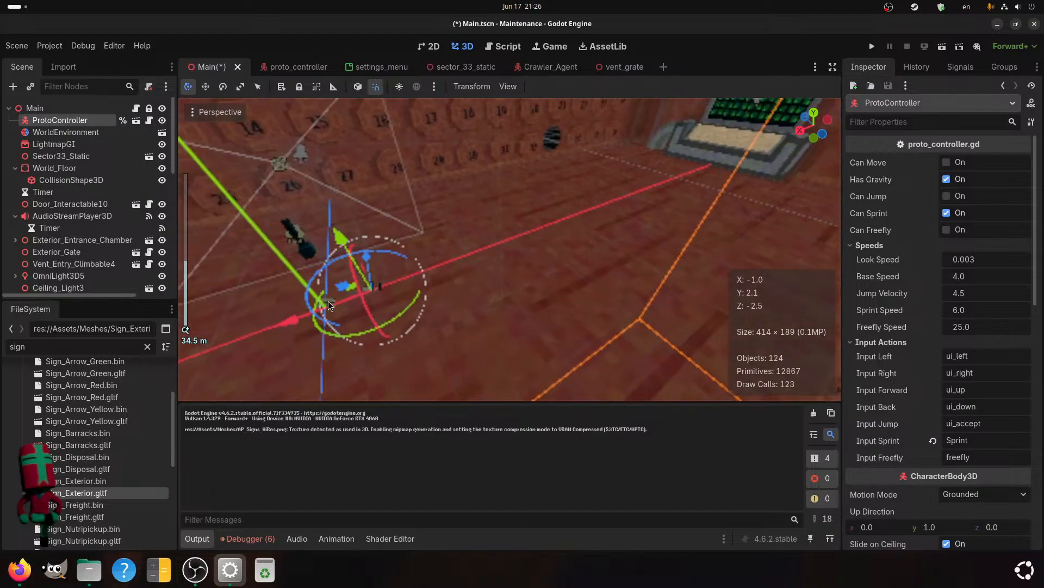
{"action": "left_click_drag", "start_coordinate": [294, 306], "coordinate": [626, 282]}
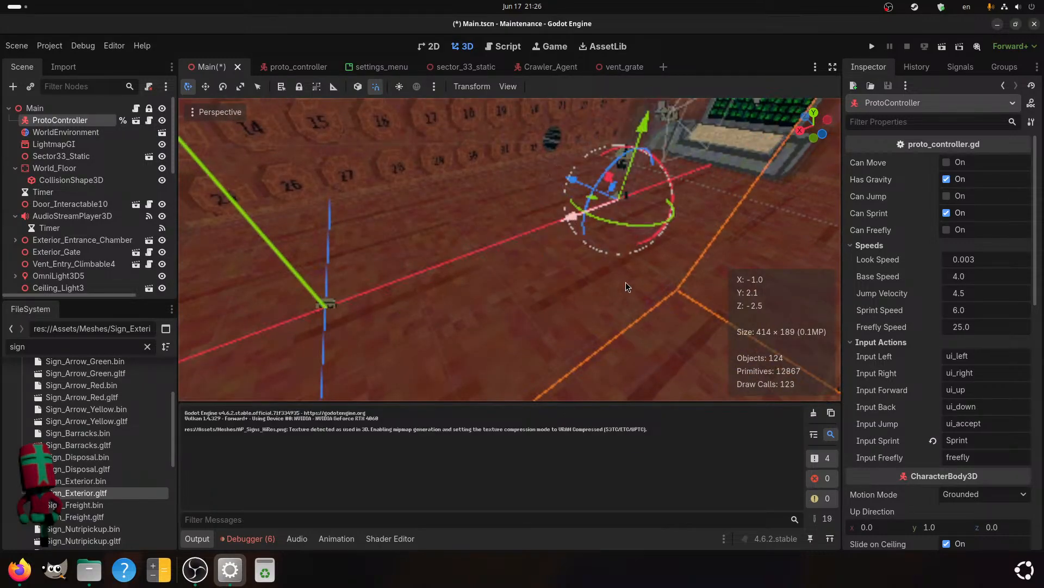
{"action": "left_click_drag", "start_coordinate": [607, 195], "coordinate": [518, 166]}
{"action": "middle_click_drag", "start_coordinate": [534, 234], "coordinate": [520, 251]}
{"action": "key", "text": "ctrl+s"}
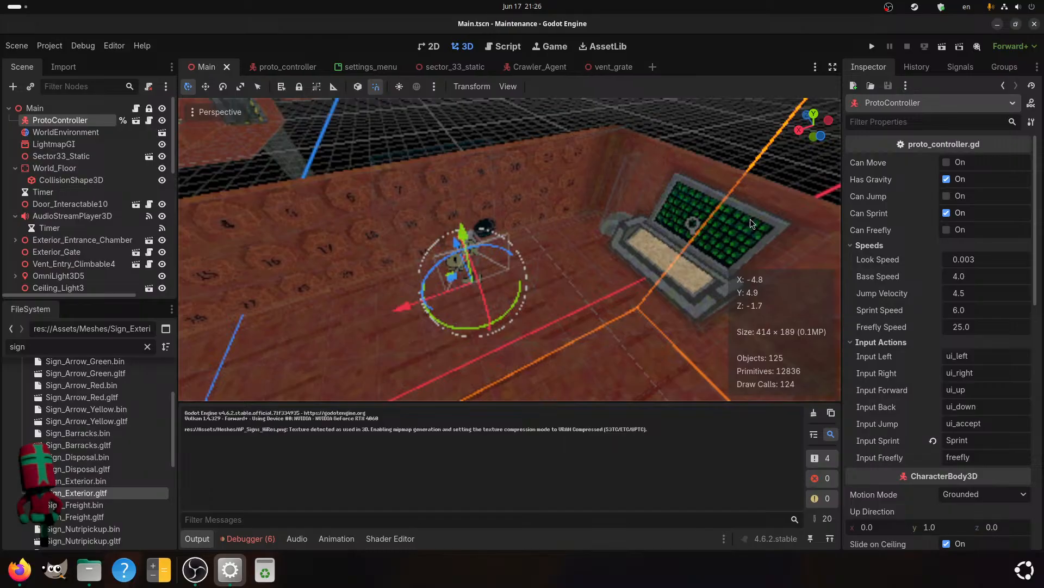
- Examine the EXTERIOR sign in its corridor and the ProtoController's spot within the Main scene
{"action": "scroll", "coordinate": [379, 257], "scroll_direction": "down", "scroll_amount": 6}
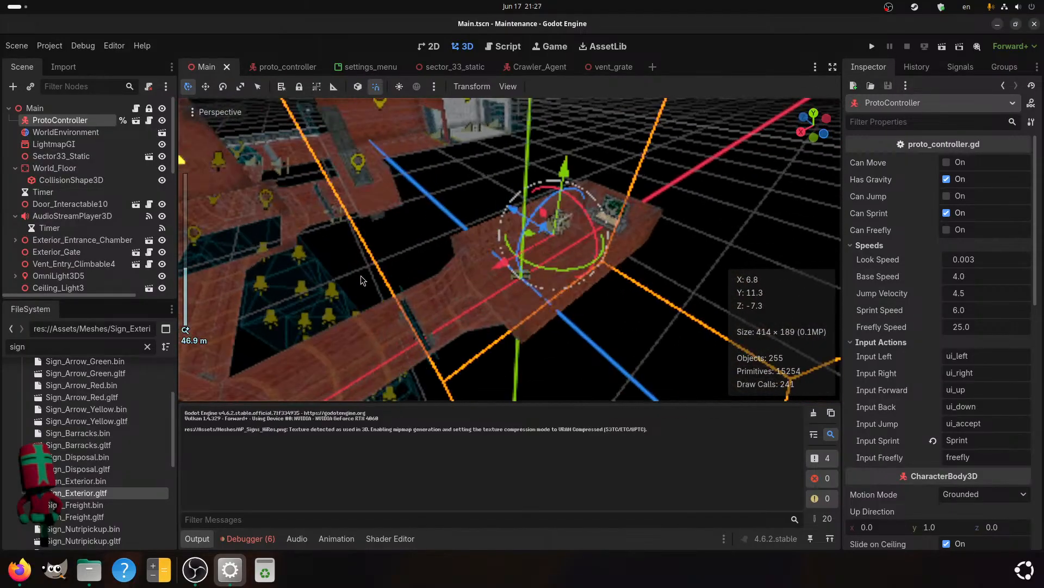
{"action": "scroll", "coordinate": [381, 250], "scroll_direction": "up", "scroll_amount": 8}
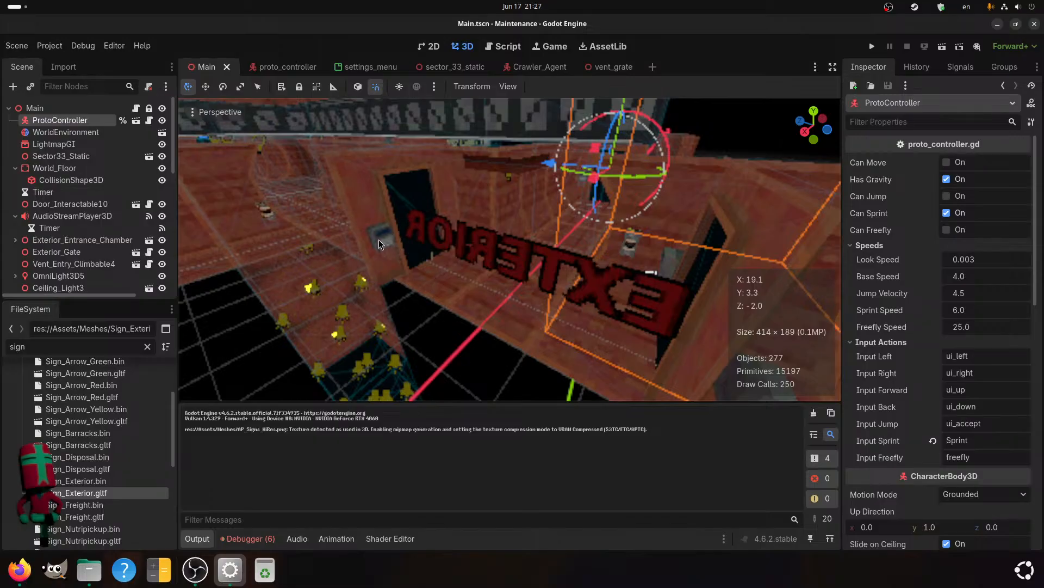
{"action": "right_click_drag", "start_coordinate": [379, 240], "coordinate": [379, 239]}
{"action": "middle_click_drag", "start_coordinate": [542, 248], "coordinate": [478, 279]}
{"action": "scroll", "coordinate": [477, 292], "scroll_direction": "up", "scroll_amount": 4}
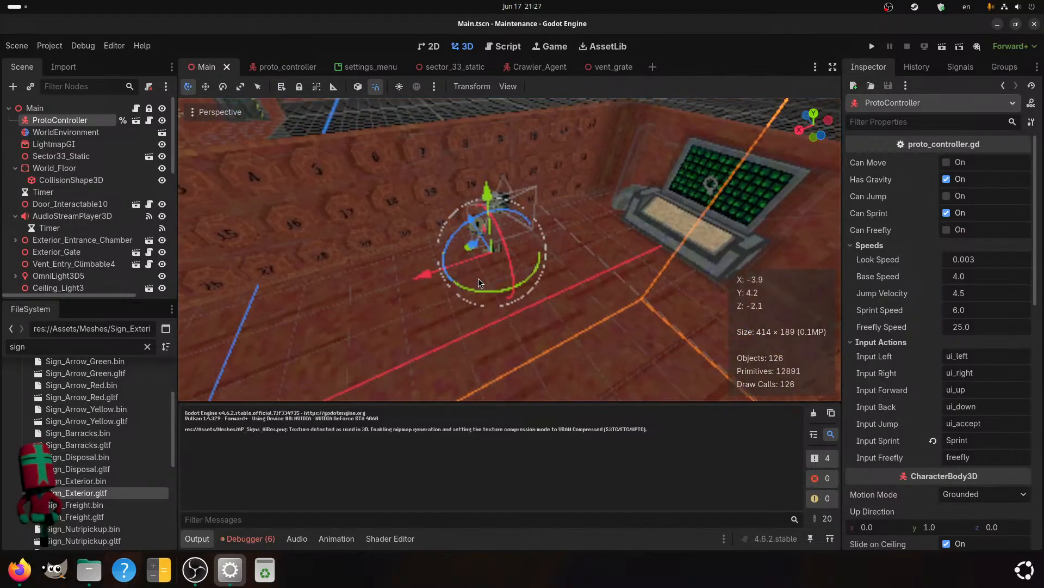
{"action": "scroll", "coordinate": [152, 367], "scroll_direction": "up", "scroll_amount": 3}
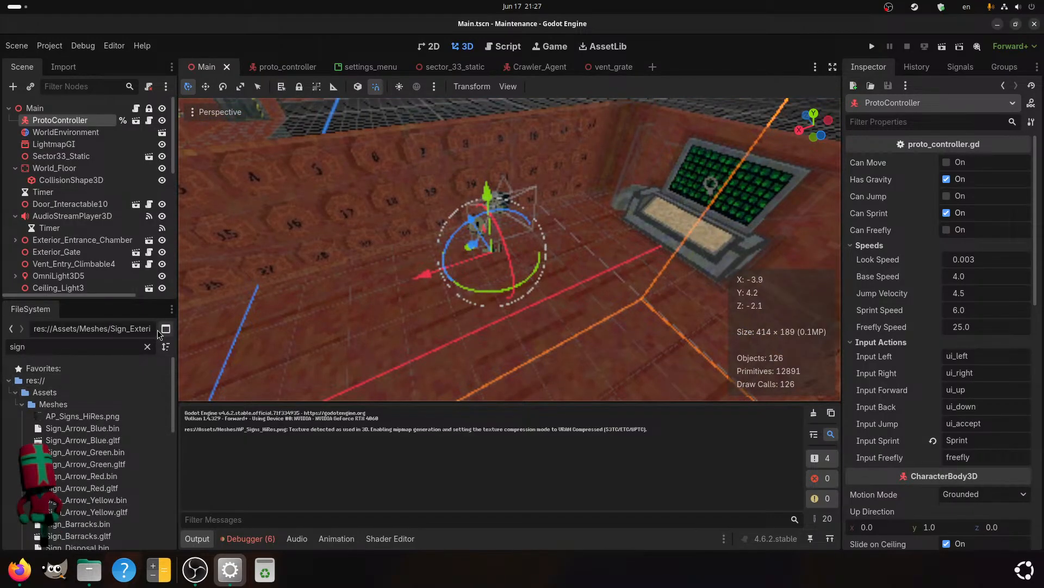
- Clear the file filter and create a StandardMaterial3D resource named Sign_Material.tres in the Materials-Textures folder
{"action": "left_click", "coordinate": [147, 347]}
{"action": "left_click_drag", "start_coordinate": [174, 465], "coordinate": [174, 337]}
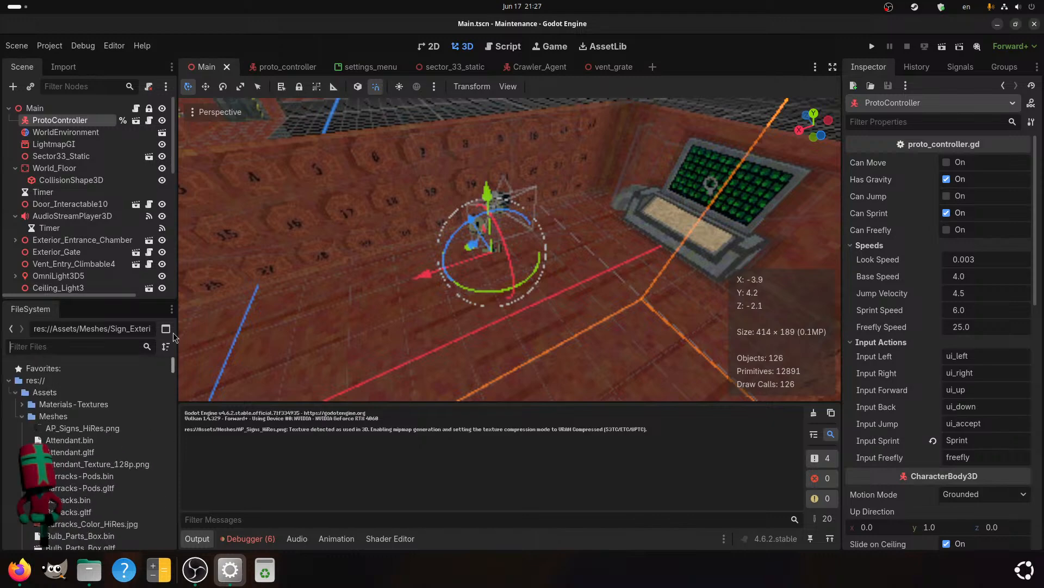
{"action": "left_click", "coordinate": [24, 404]}
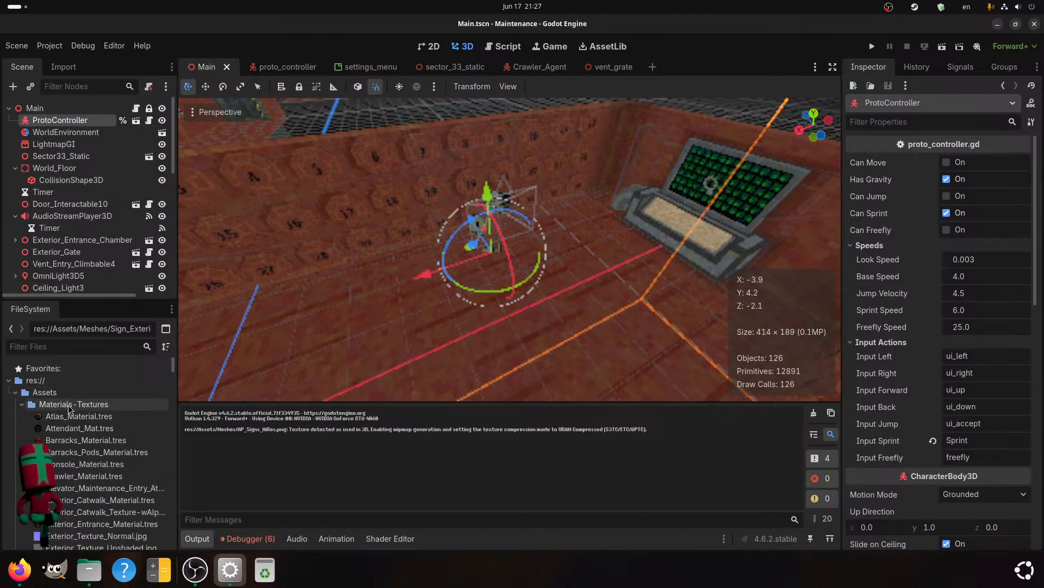
{"action": "right_click", "coordinate": [69, 407]}
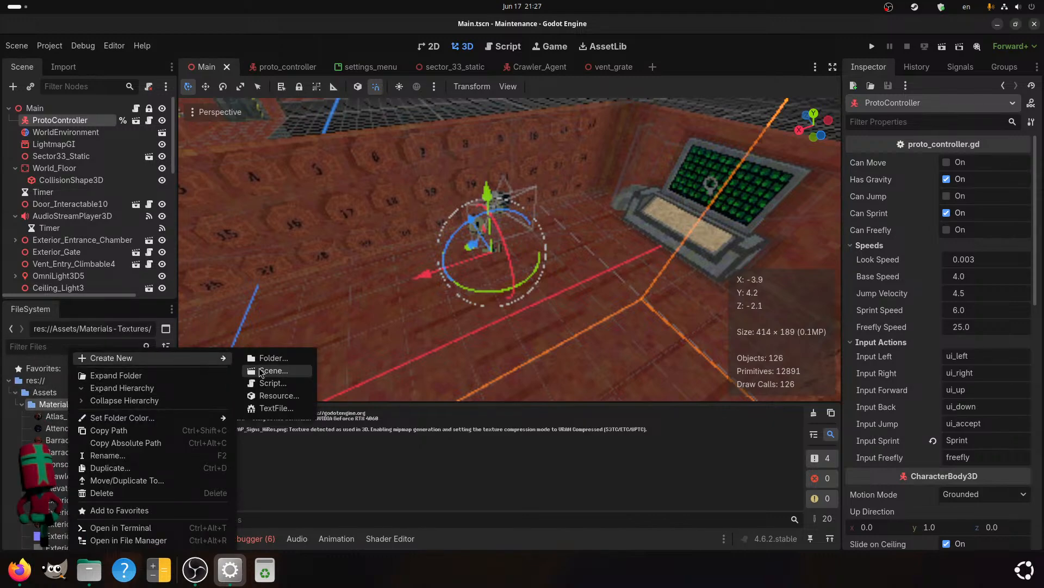
{"action": "mouse_move", "coordinate": [223, 368]}
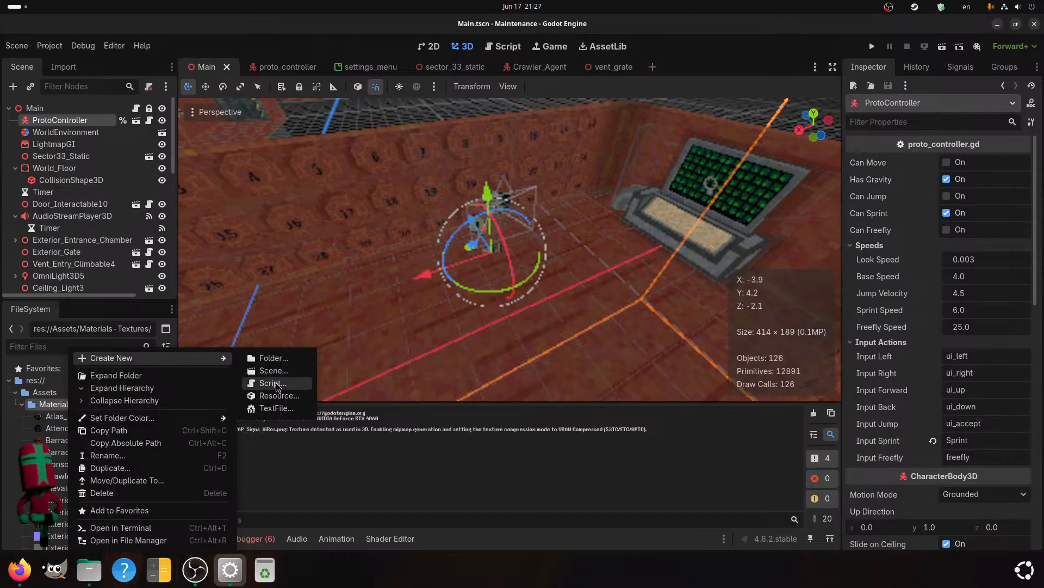
{"action": "left_click", "coordinate": [279, 398]}
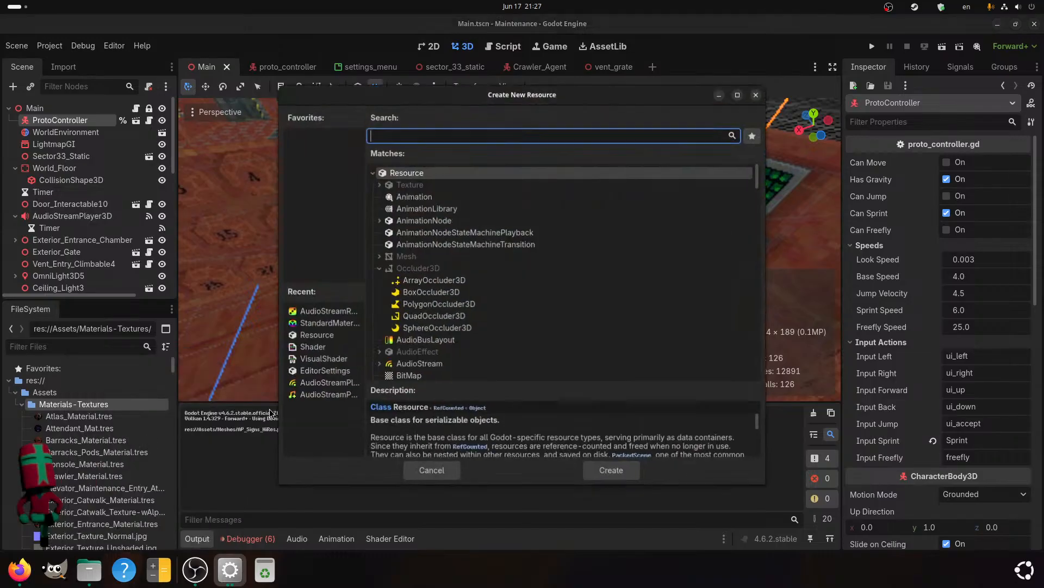
{"action": "left_click", "coordinate": [326, 321]}
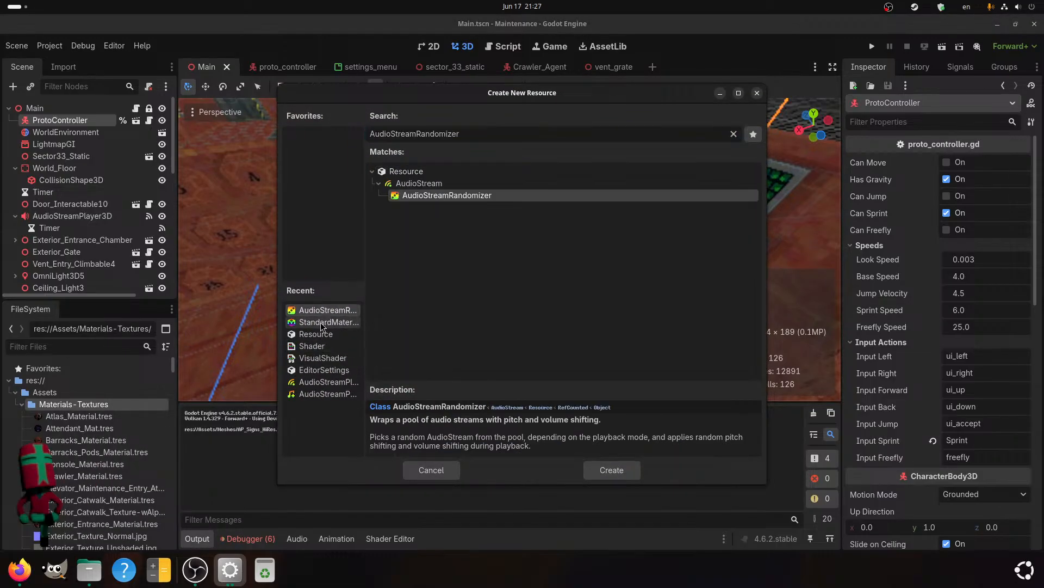
{"action": "left_click", "coordinate": [611, 470]}
{"action": "left_click", "coordinate": [399, 438]}
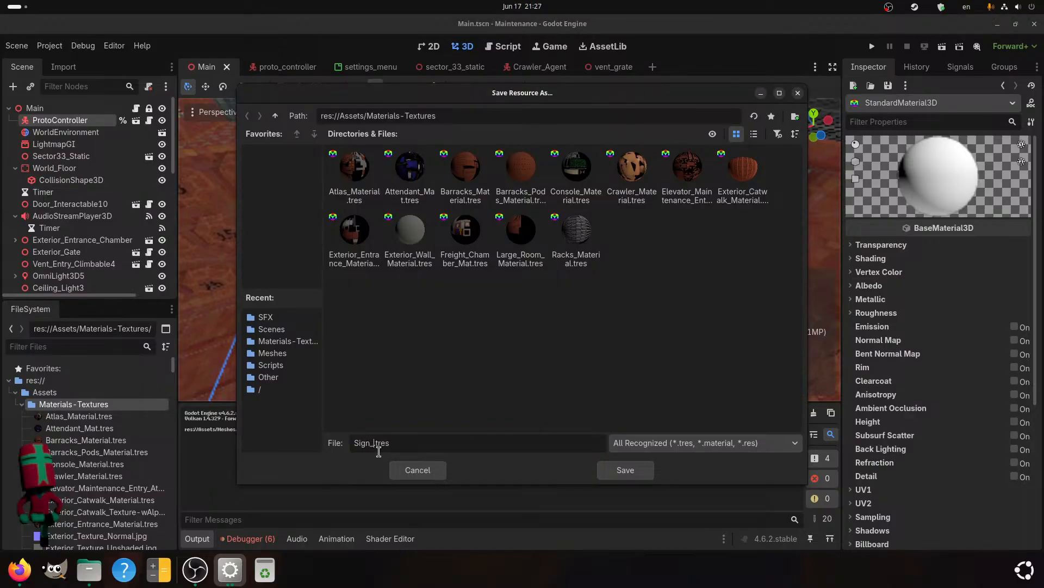
{"action": "type", "text": "Material"}
{"action": "left_click", "coordinate": [632, 473]}
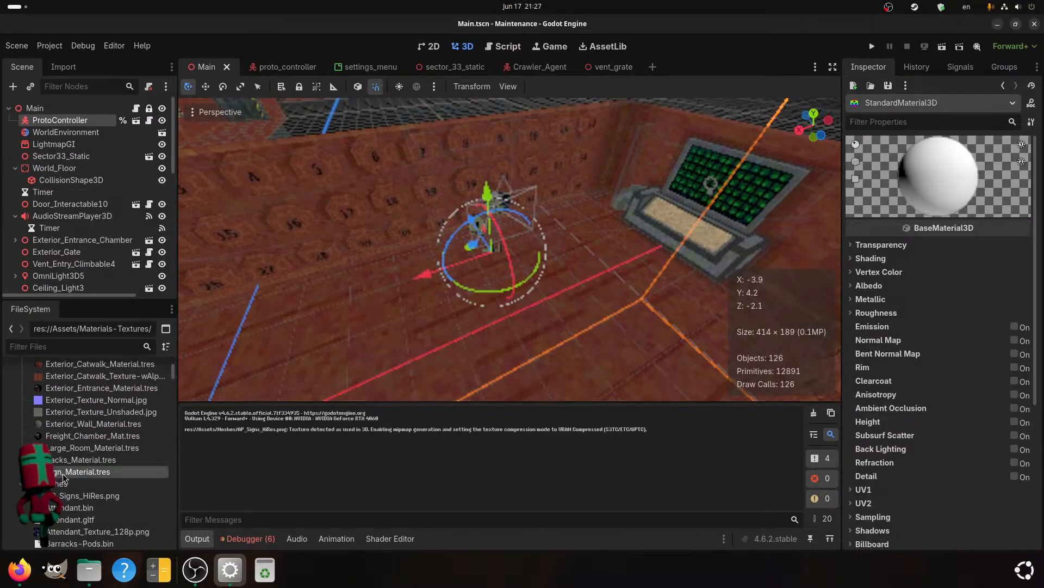
- Set the sign material's transparency mode to Alpha Scissor
{"action": "left_click", "coordinate": [874, 247]}
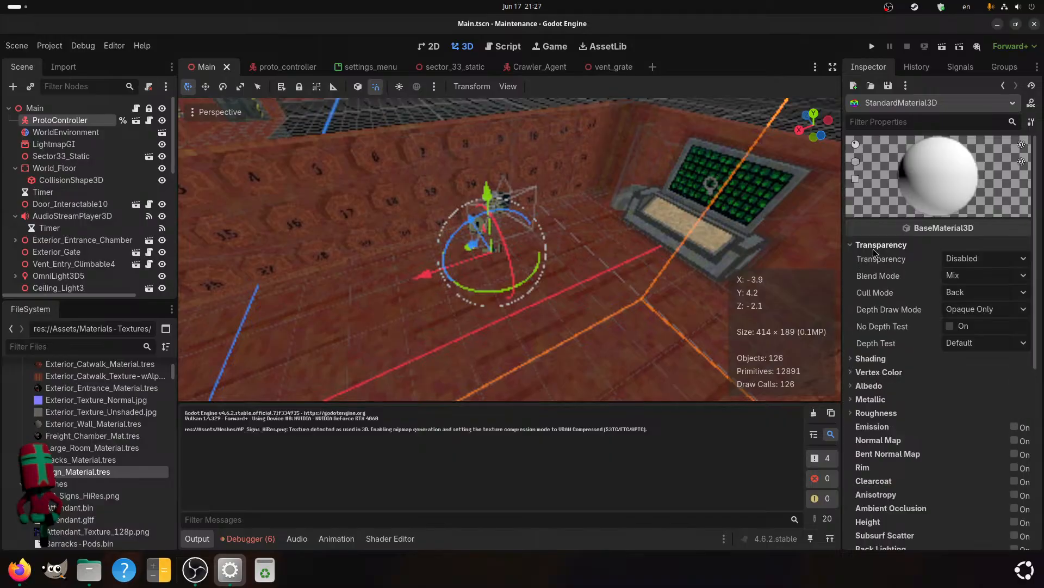
{"action": "left_click", "coordinate": [968, 259]}
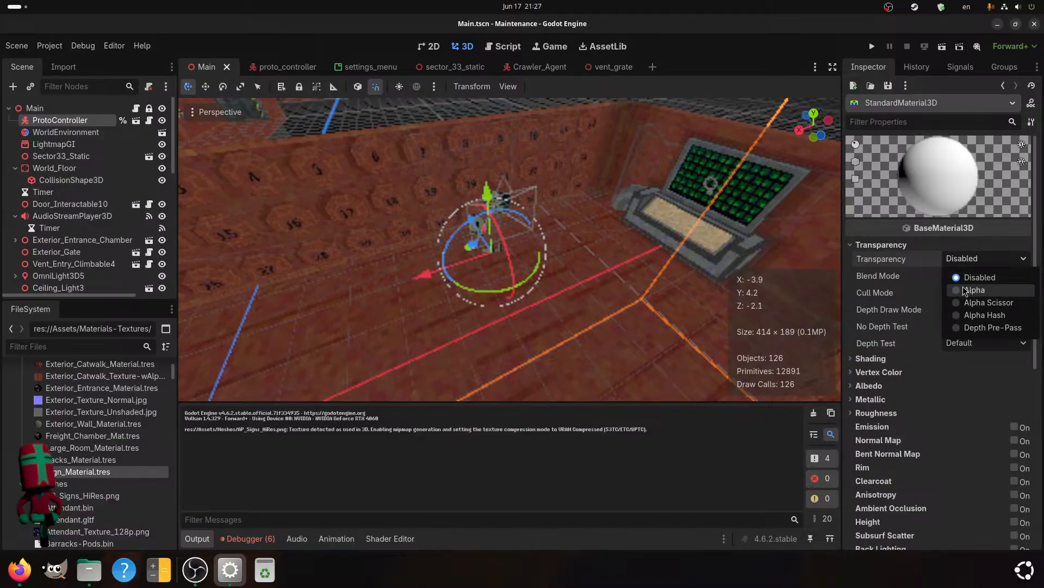
{"action": "left_click", "coordinate": [963, 309]}
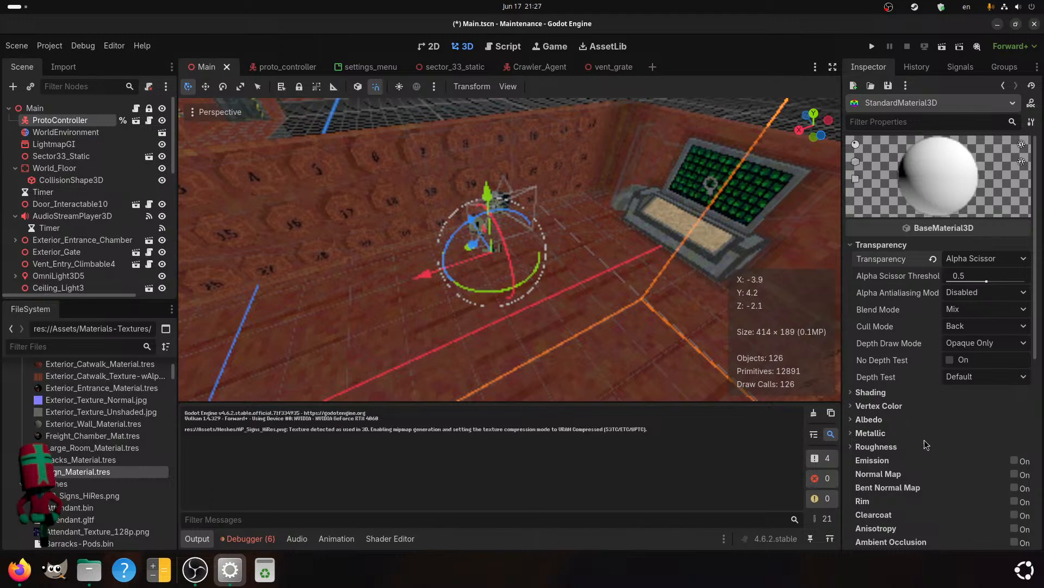
- Assign AP_Signs_HiRes.png as the sign material's albedo texture
{"action": "left_click", "coordinate": [868, 419]}
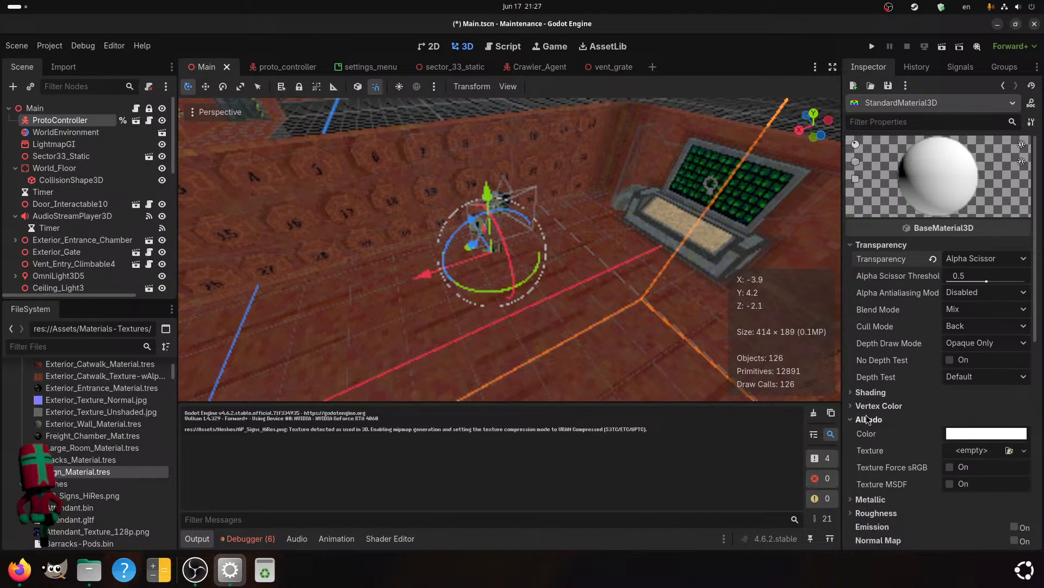
{"action": "left_click", "coordinate": [1009, 450]}
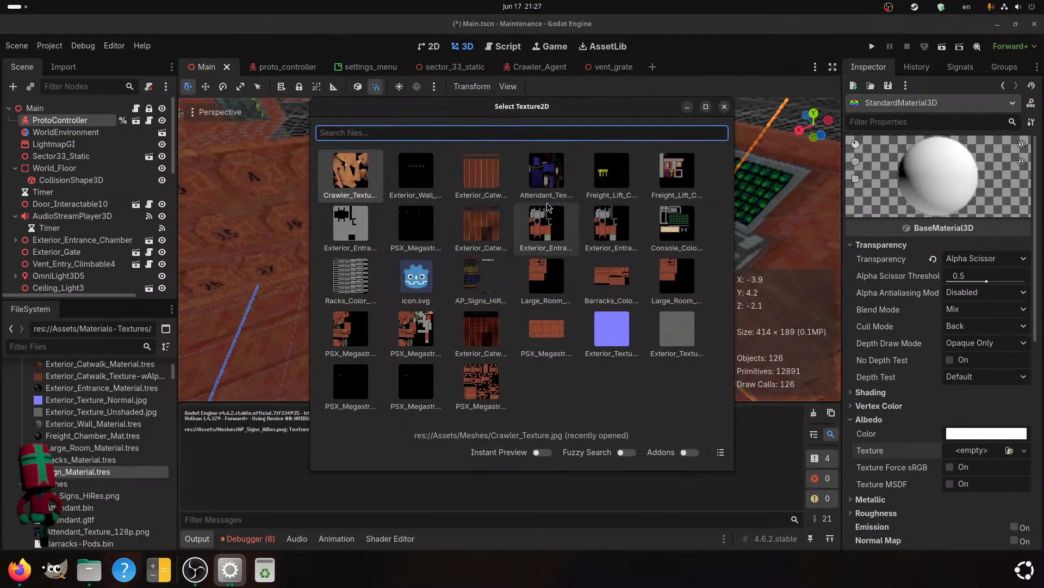
{"action": "double_click", "coordinate": [459, 288]}
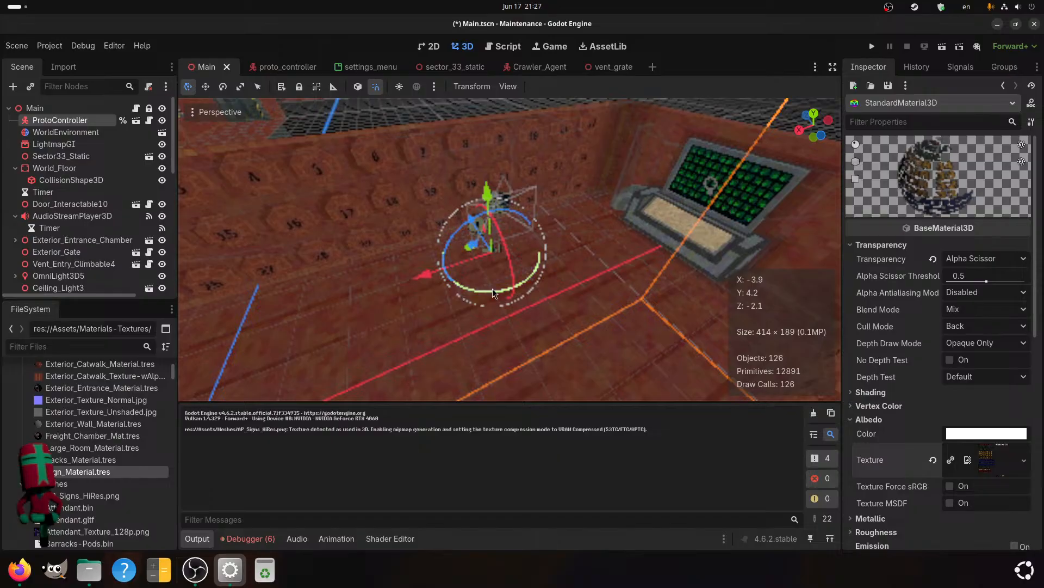
{"action": "scroll", "coordinate": [492, 288], "scroll_direction": "up", "scroll_amount": 1}
{"action": "scroll", "coordinate": [492, 288], "scroll_direction": "down", "scroll_amount": 1}
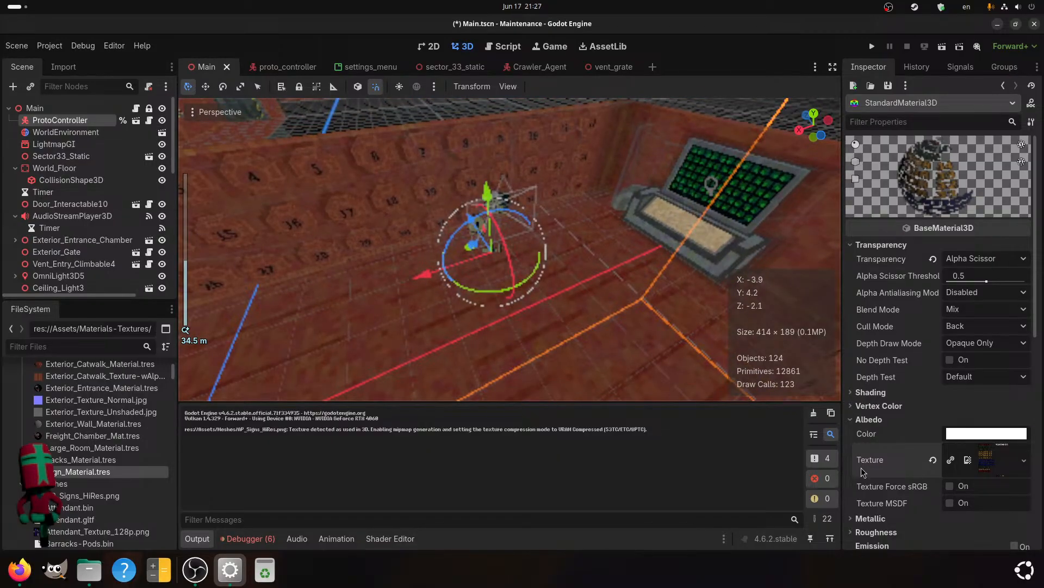
- Set the sign material's diffuse mode to Lambert, its specular mode to Disabled, and turn on Disable Specular Occlusion
{"action": "left_click", "coordinate": [869, 392]}
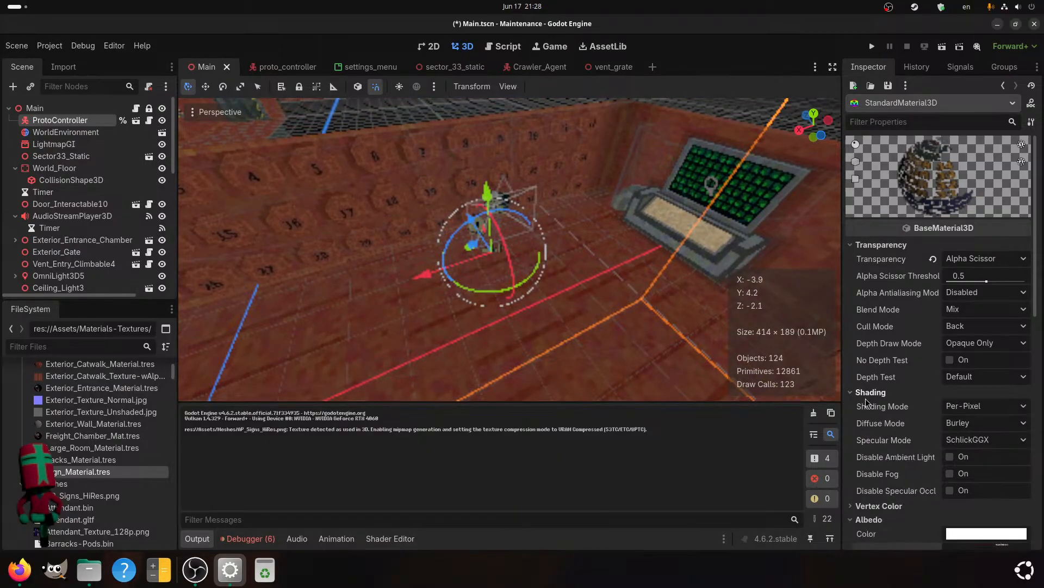
{"action": "left_click", "coordinate": [971, 426]}
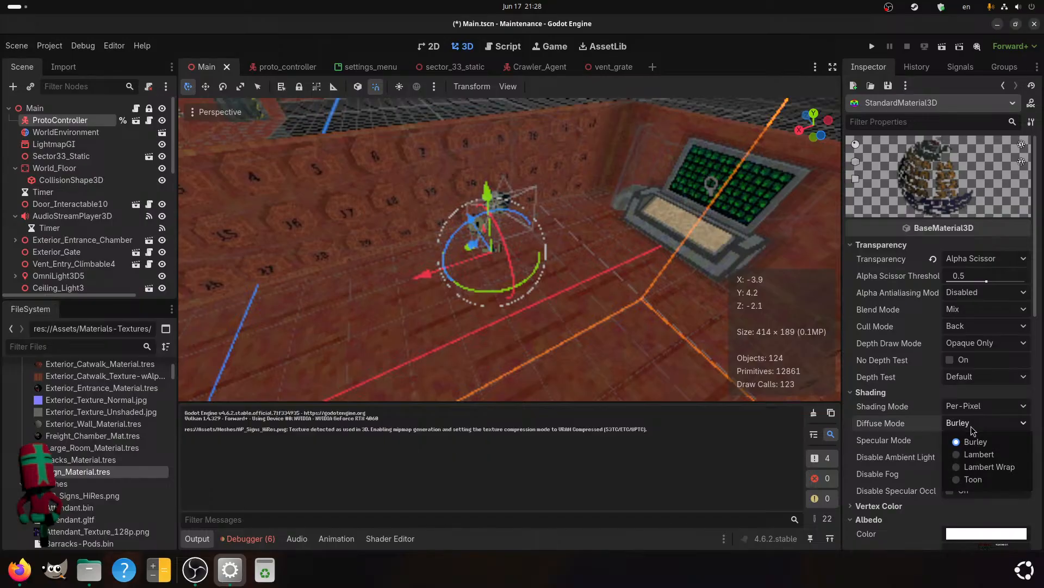
{"action": "left_click", "coordinate": [973, 454]}
{"action": "left_click", "coordinate": [974, 439]}
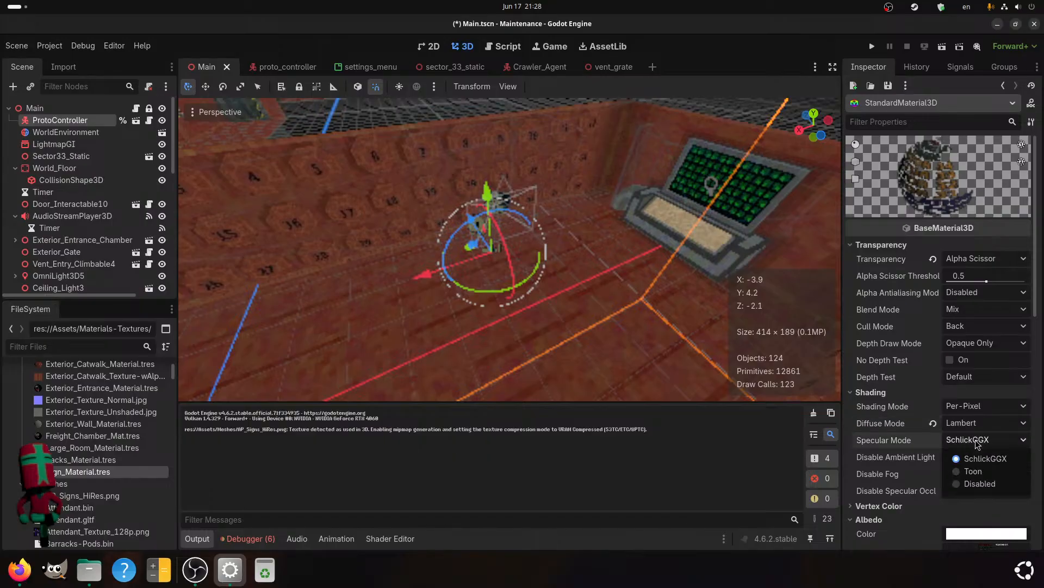
{"action": "left_click", "coordinate": [966, 483]}
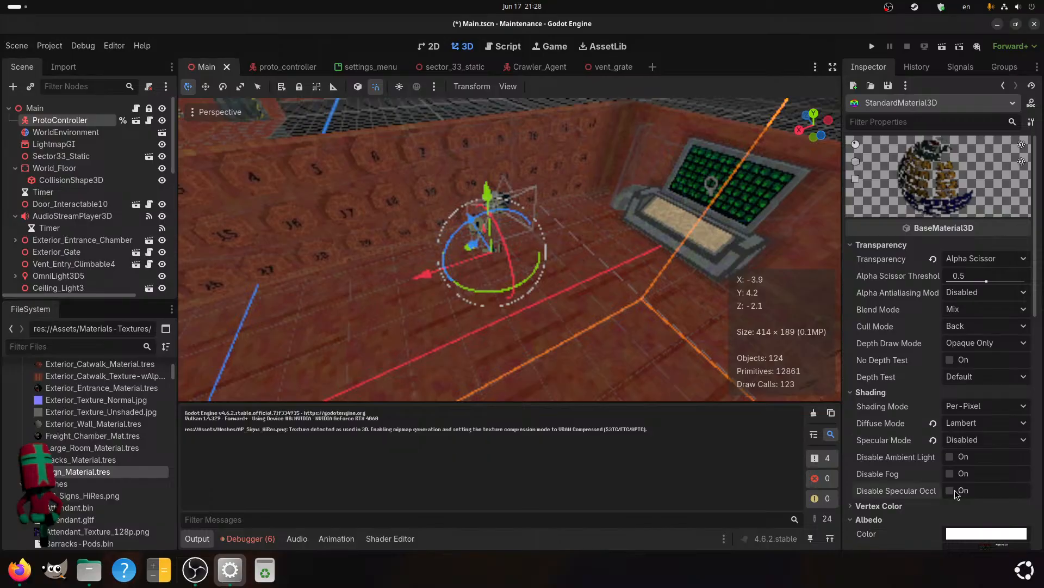
{"action": "left_click", "coordinate": [938, 500]}
{"action": "scroll", "coordinate": [552, 219], "scroll_direction": "up", "scroll_amount": 2}
{"action": "scroll", "coordinate": [552, 220], "scroll_direction": "down", "scroll_amount": 2}
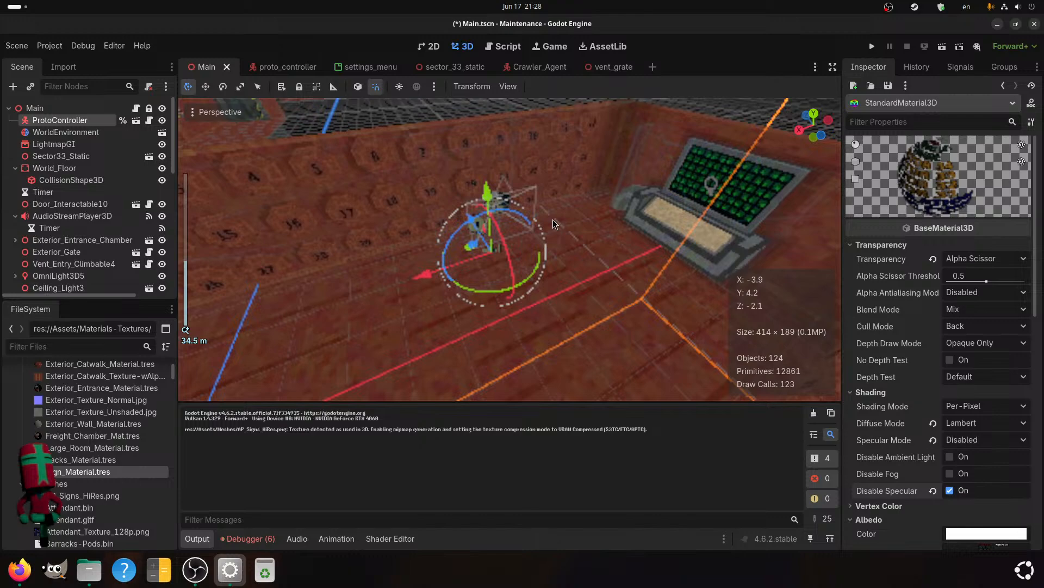
- Check the sign material's Roughness and Metallic settings
{"action": "scroll", "coordinate": [881, 305], "scroll_direction": "down", "scroll_amount": 8}
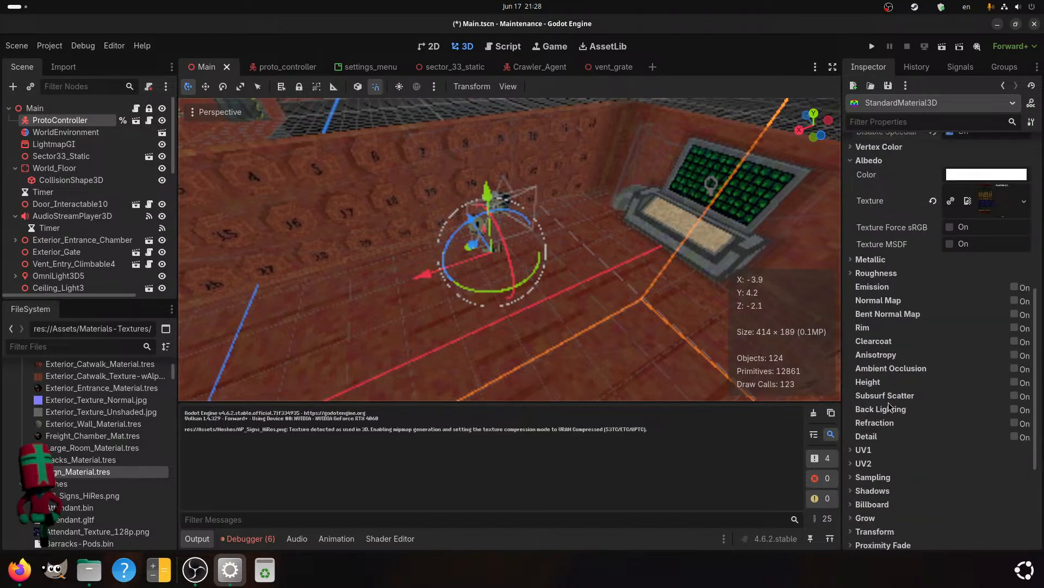
{"action": "left_click", "coordinate": [865, 274]}
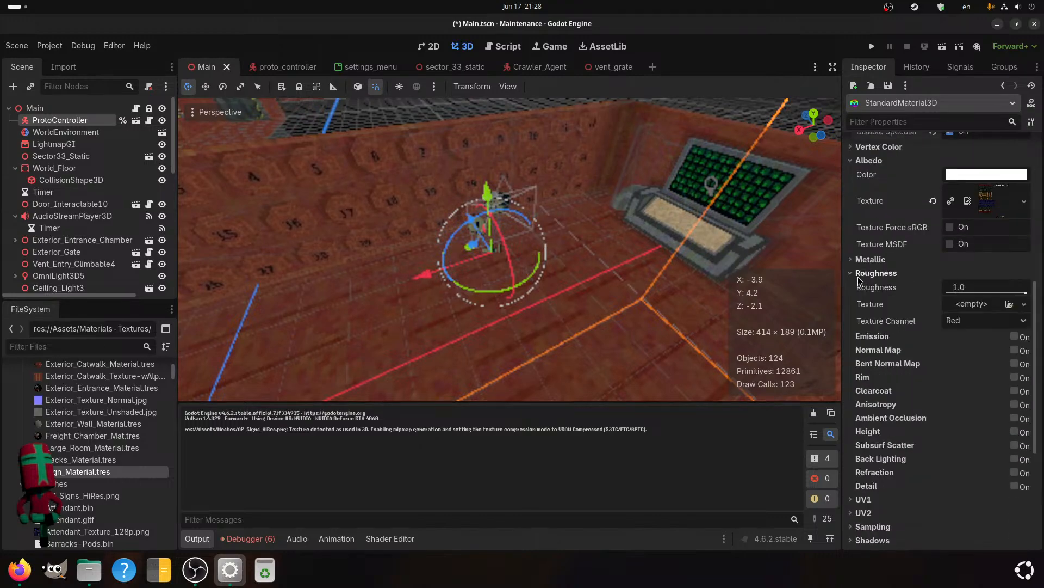
{"action": "left_click", "coordinate": [864, 271]}
{"action": "left_click", "coordinate": [864, 266]}
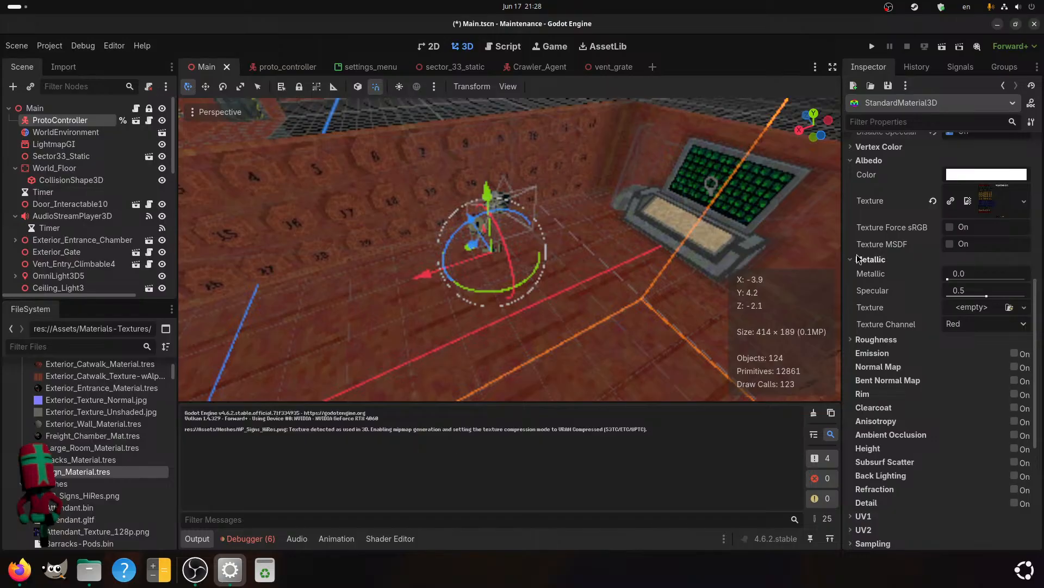
- Set the sign material's roughness to 0.5 and save the scene
{"action": "left_click", "coordinate": [869, 260]}
{"action": "left_click", "coordinate": [877, 274]}
{"action": "left_click", "coordinate": [957, 287]}
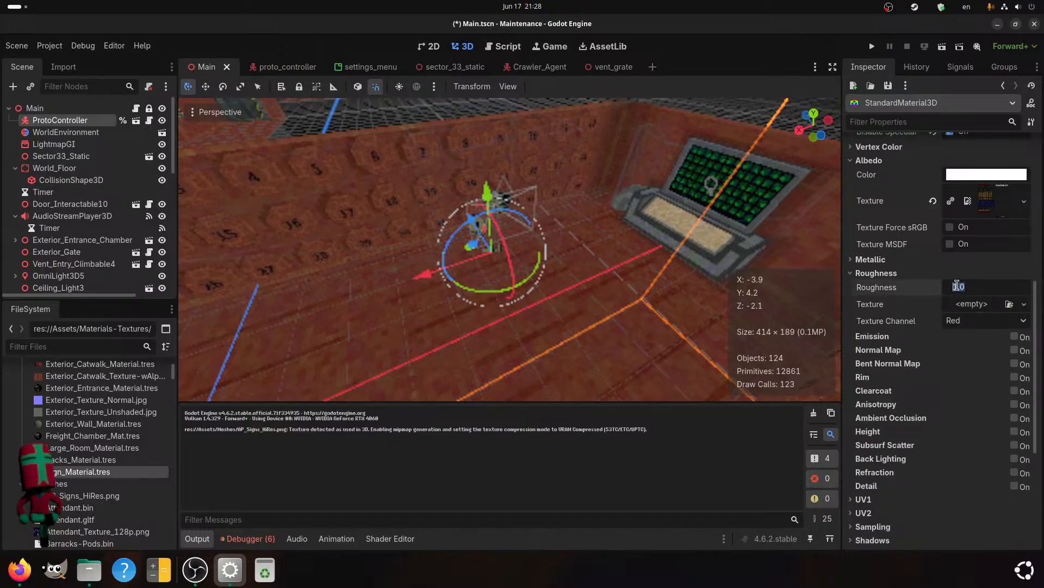
{"action": "type", "text": "0.5"}
{"action": "key", "text": "Return"}
{"action": "key", "text": "ctrl+s"}
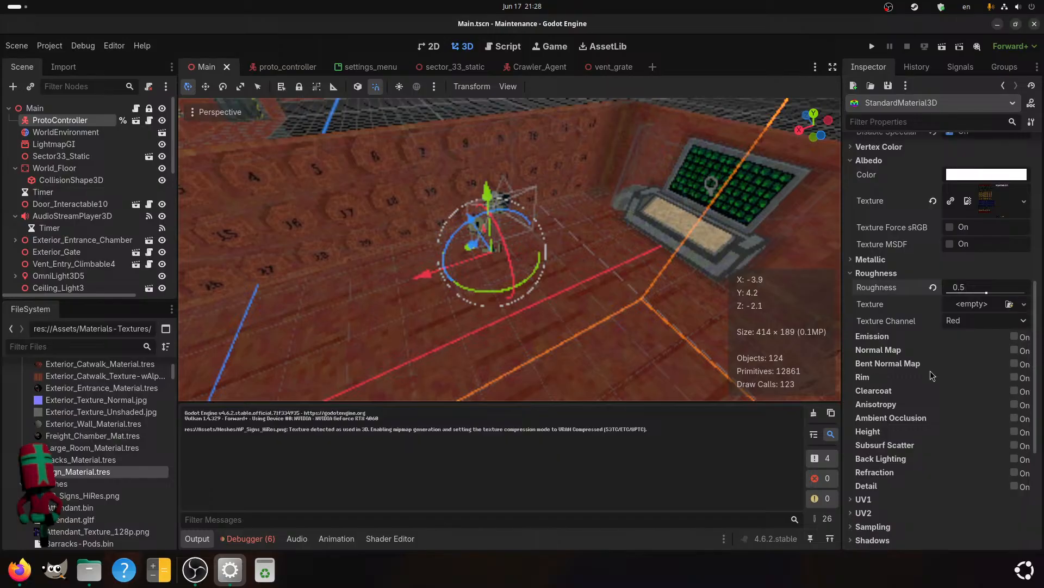
- Examine the sign material's remaining settings and the surrounding level in the 3D view
{"action": "scroll", "coordinate": [931, 376], "scroll_direction": "down", "scroll_amount": 2}
{"action": "scroll", "coordinate": [899, 335], "scroll_direction": "down", "scroll_amount": 2}
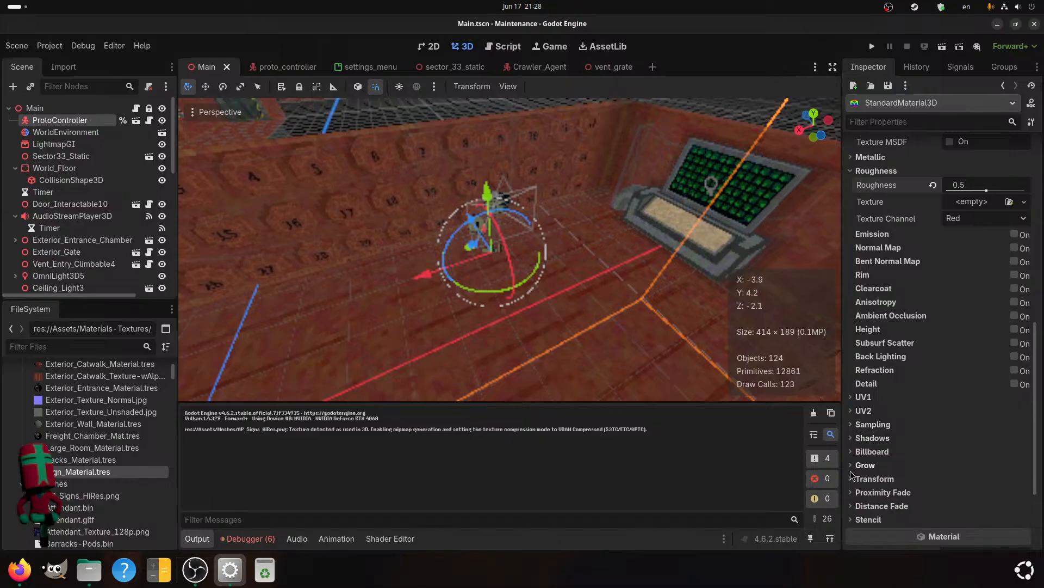
{"action": "scroll", "coordinate": [868, 497], "scroll_direction": "up", "scroll_amount": 3}
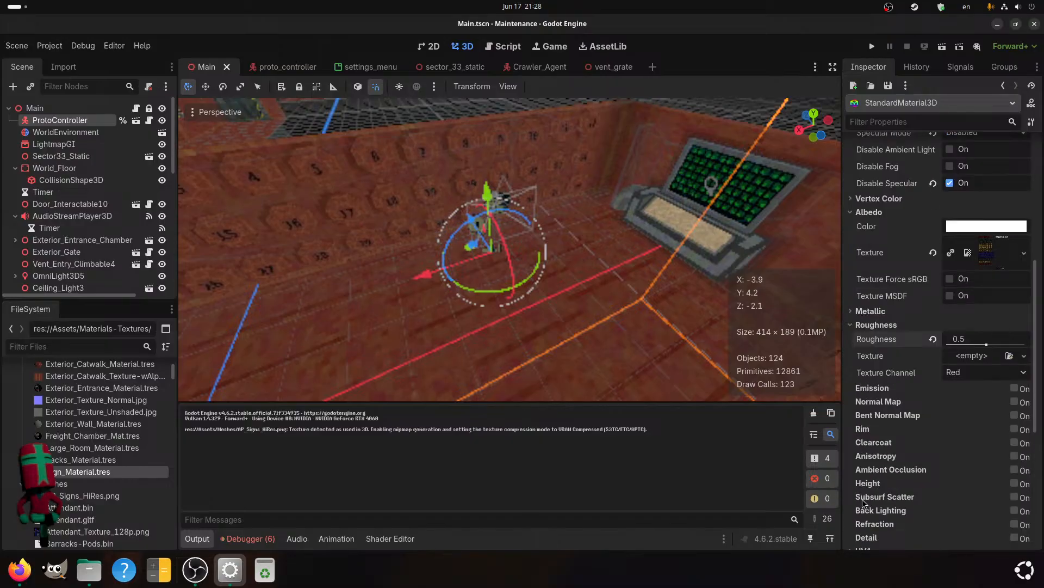
{"action": "scroll", "coordinate": [864, 501], "scroll_direction": "up", "scroll_amount": 5}
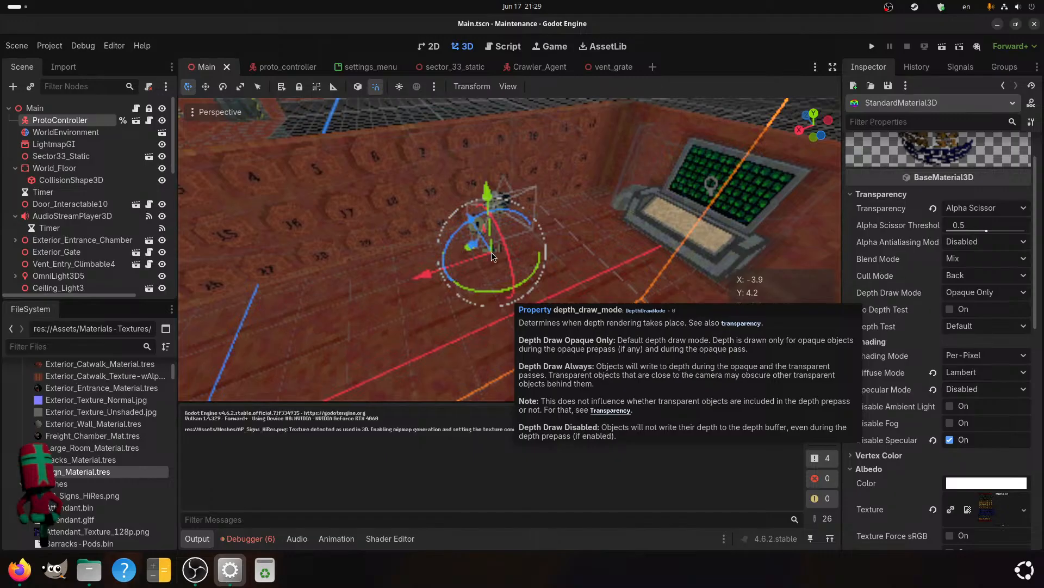
{"action": "scroll", "coordinate": [495, 273], "scroll_direction": "down", "scroll_amount": 5}
{"action": "scroll", "coordinate": [501, 279], "scroll_direction": "up", "scroll_amount": 5}
{"action": "middle_click_drag", "start_coordinate": [501, 279], "coordinate": [555, 323]}
{"action": "scroll", "coordinate": [578, 334], "scroll_direction": "up", "scroll_amount": 2}
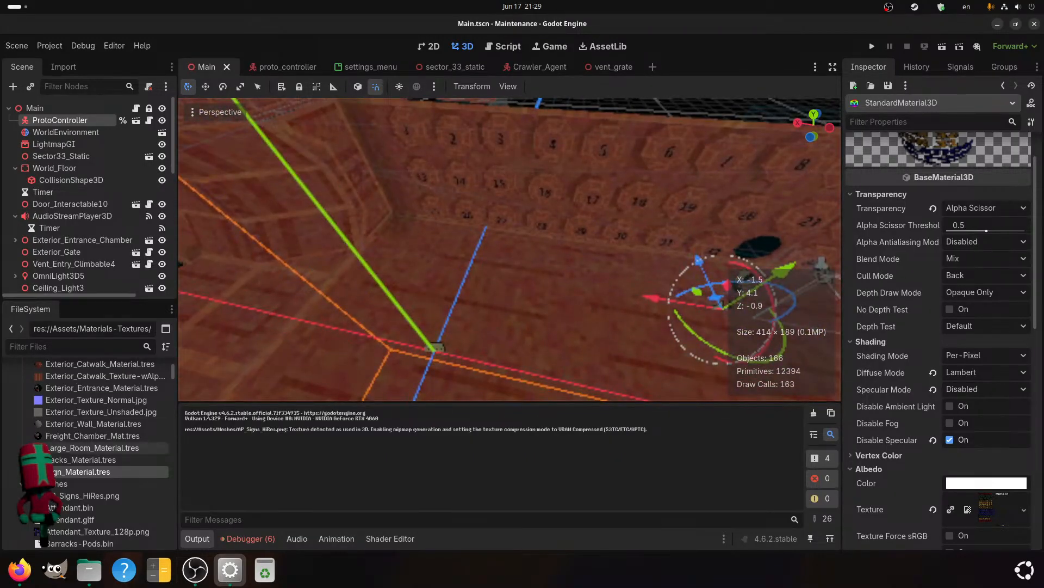
{"action": "scroll", "coordinate": [315, 392], "scroll_direction": "down", "scroll_amount": 6}
{"action": "scroll", "coordinate": [70, 455], "scroll_direction": "down", "scroll_amount": 3}
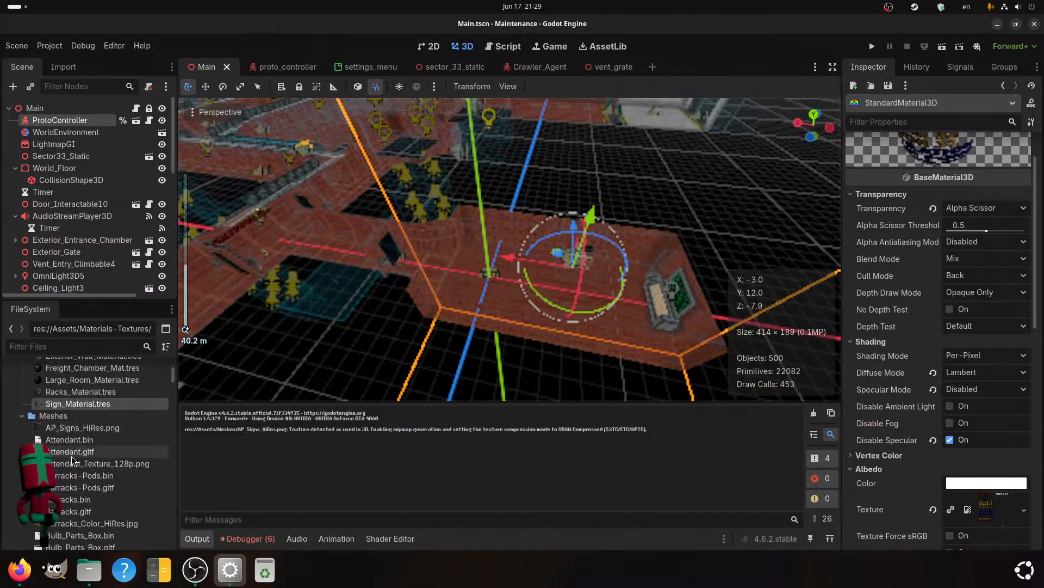
- Filter the project files by "sign" and open the advanced import settings for Sign_Arrow_Blue.gltf
{"action": "left_click", "coordinate": [120, 348]}
{"action": "type", "text": "sign"}
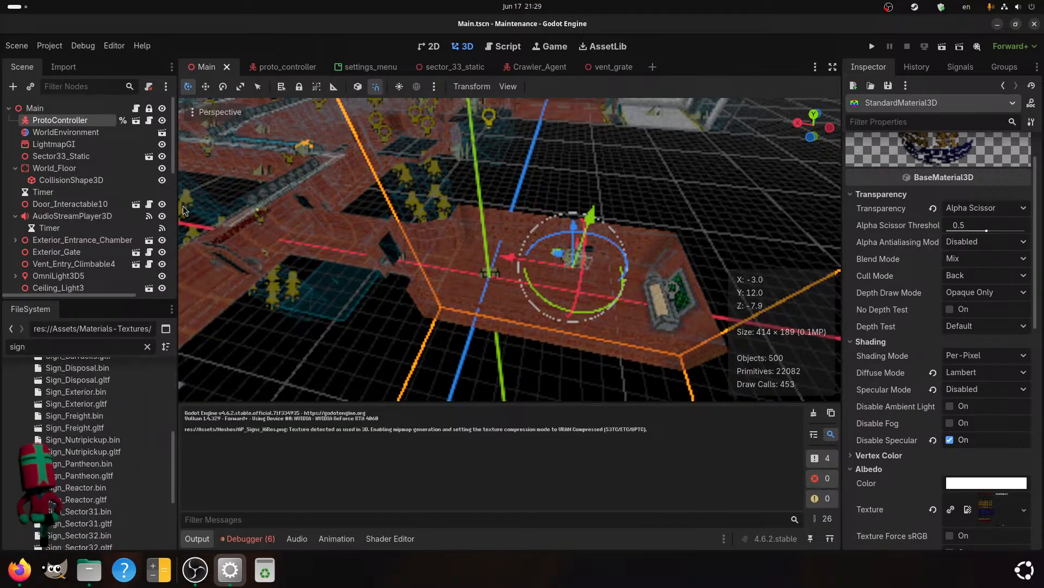
{"action": "scroll", "coordinate": [70, 424], "scroll_direction": "up", "scroll_amount": 3}
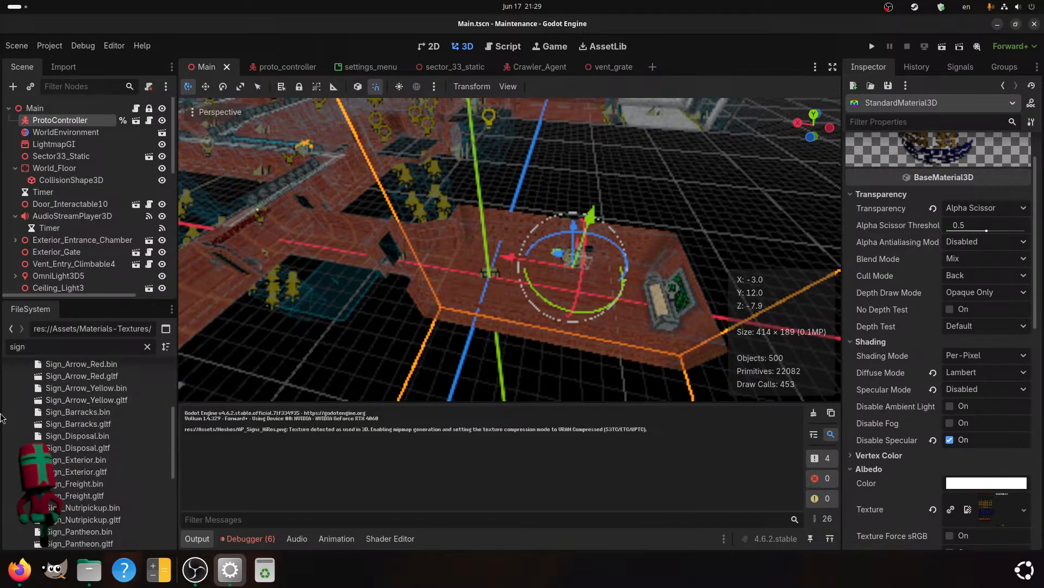
{"action": "scroll", "coordinate": [101, 459], "scroll_direction": "up", "scroll_amount": 4}
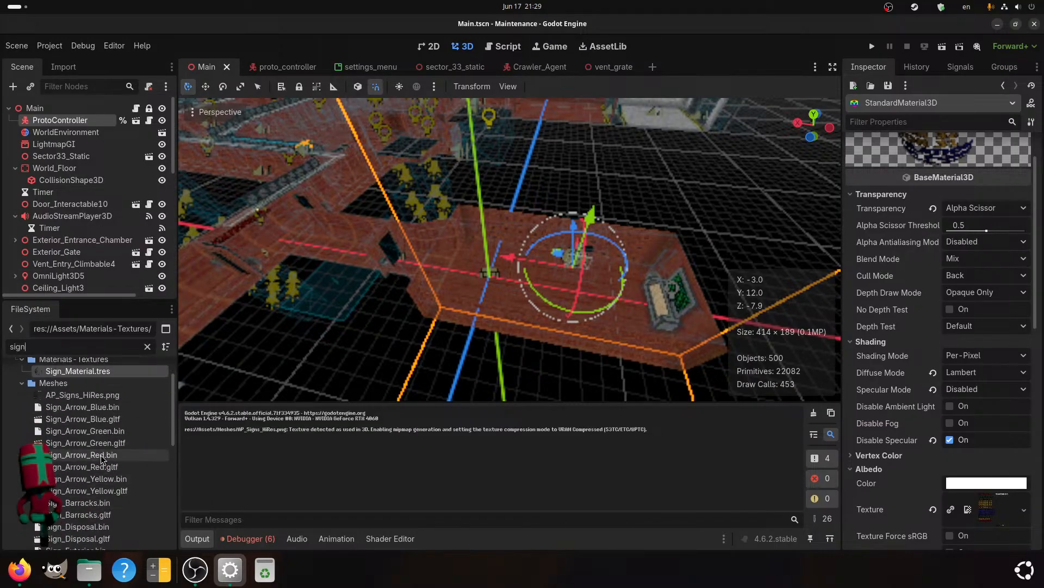
{"action": "double_click", "coordinate": [69, 419]}
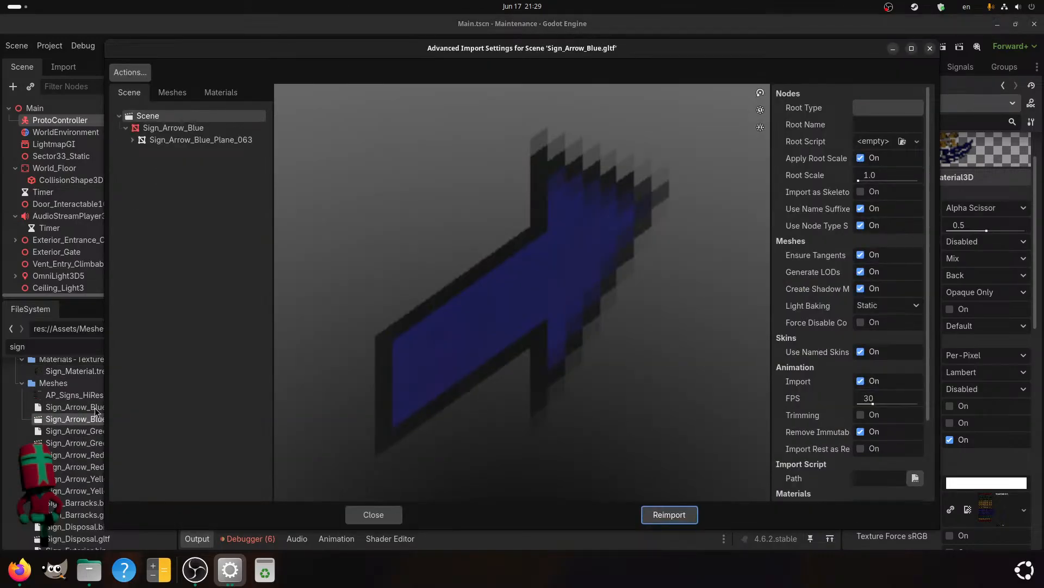
- Disable animation import and LOD generation for Sign_Arrow_Blue.gltf, set its light baking to Static Lightmaps, and reimport it
{"action": "left_click_drag", "start_coordinate": [621, 276], "coordinate": [597, 239]}
{"action": "left_click", "coordinate": [863, 380]}
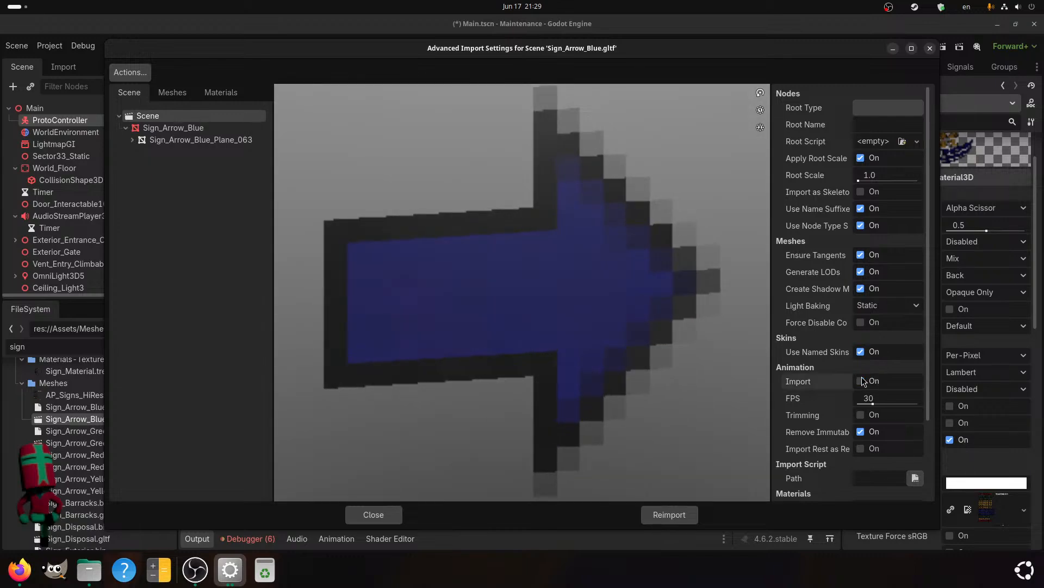
{"action": "left_click", "coordinate": [876, 310]}
{"action": "left_click", "coordinate": [880, 351]}
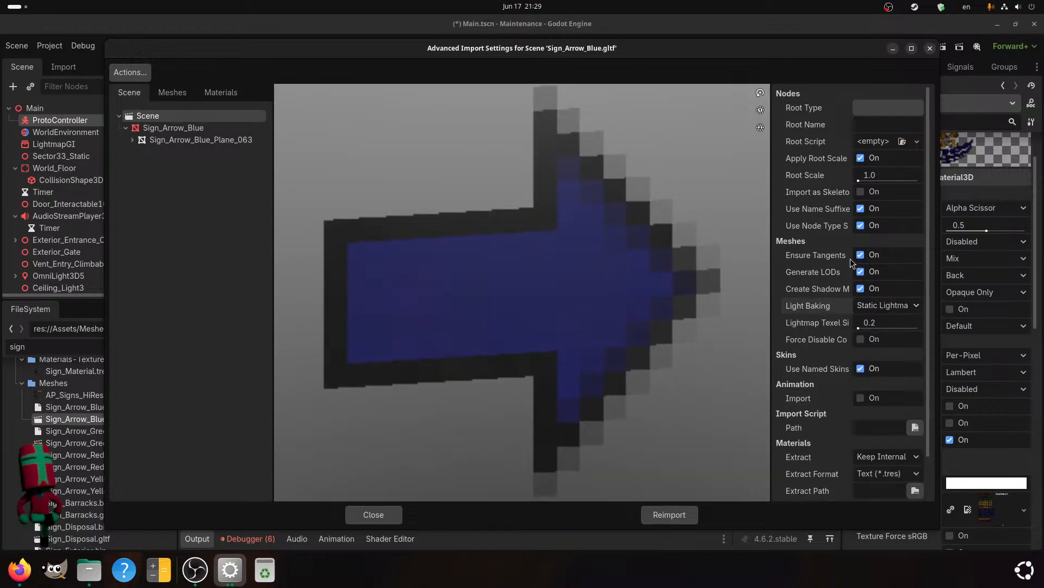
{"action": "left_click", "coordinate": [861, 271]}
{"action": "left_click", "coordinate": [669, 513]}
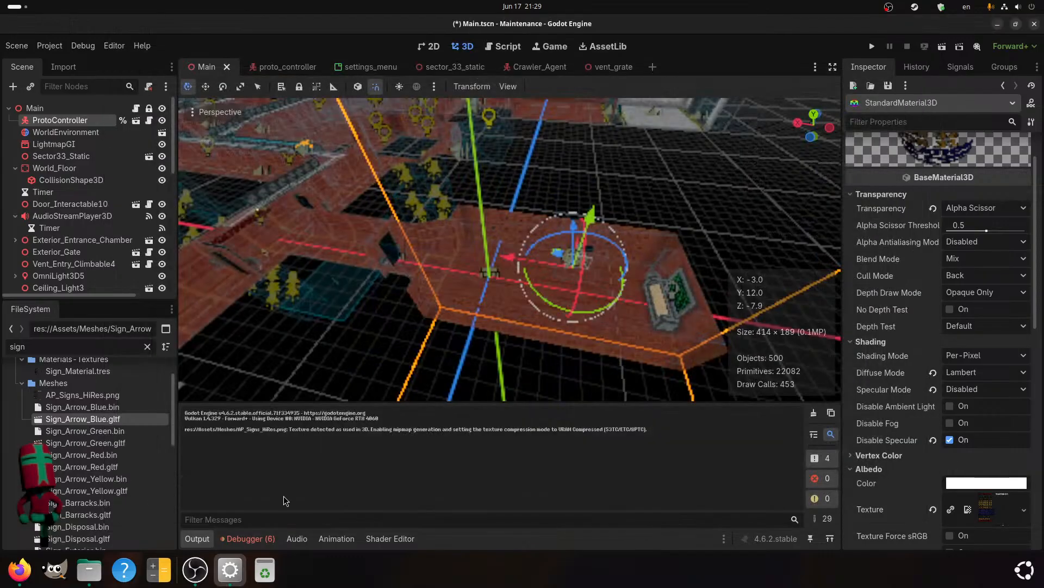
- Make Sign_Arrow_Blue.gltf use the external material Sign_Material.tres from Assets/Materials-Textures and reimport it
{"action": "double_click", "coordinate": [82, 420]}
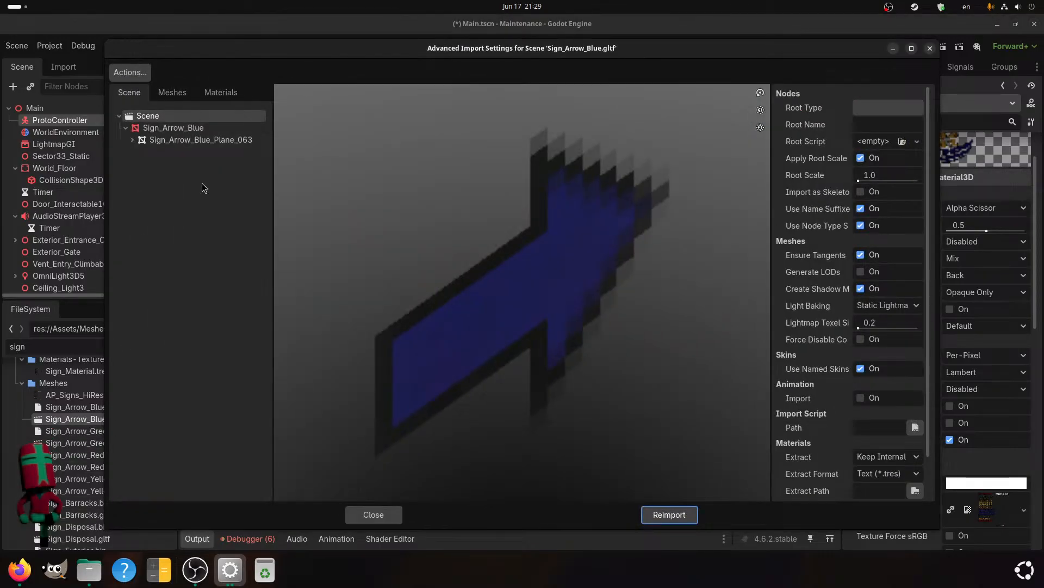
{"action": "left_click", "coordinate": [225, 95]}
{"action": "left_click", "coordinate": [162, 121]}
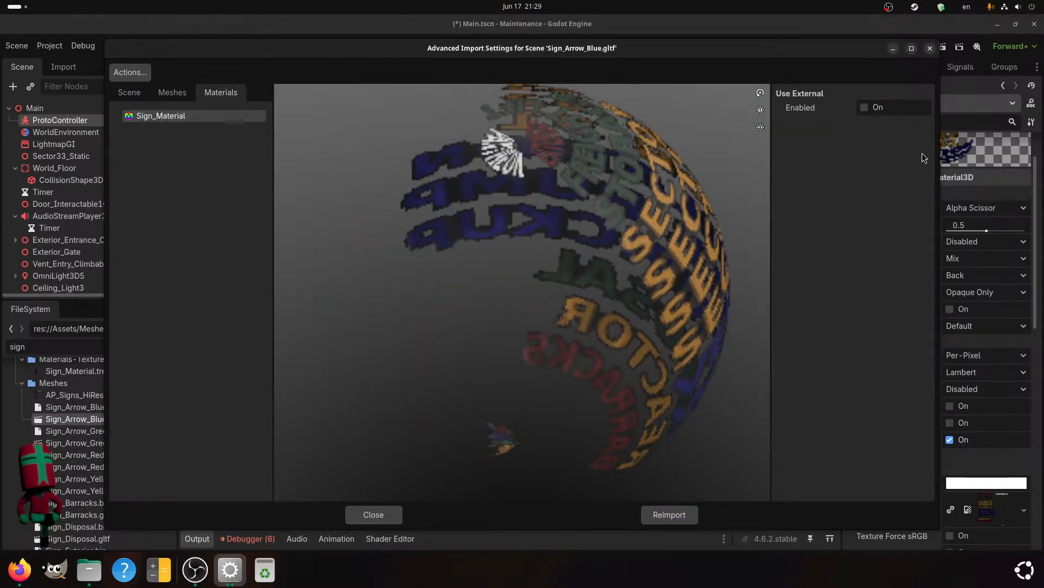
{"action": "left_click", "coordinate": [864, 107]}
{"action": "left_click", "coordinate": [923, 124]}
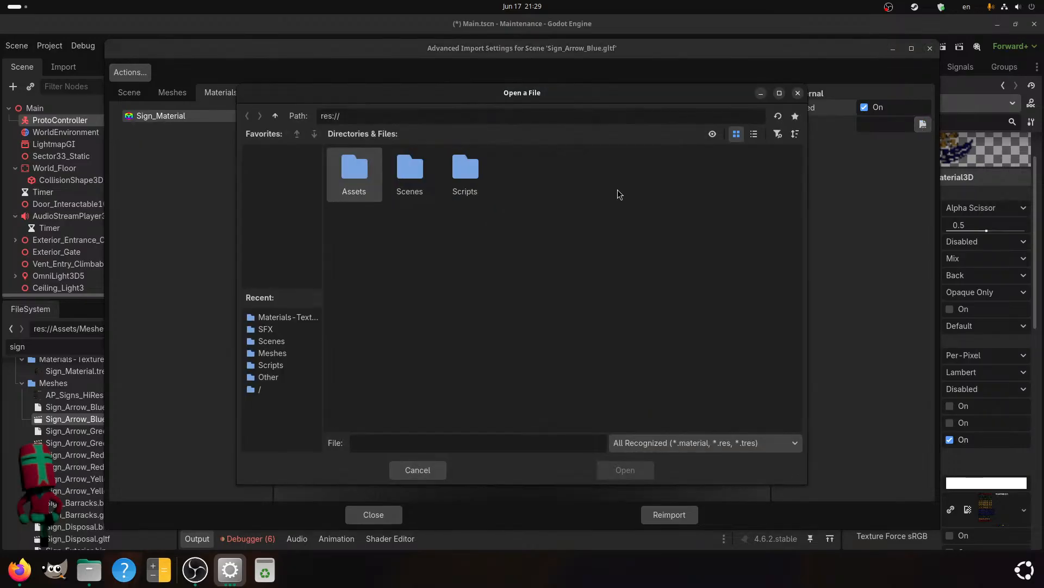
{"action": "double_click", "coordinate": [366, 186]}
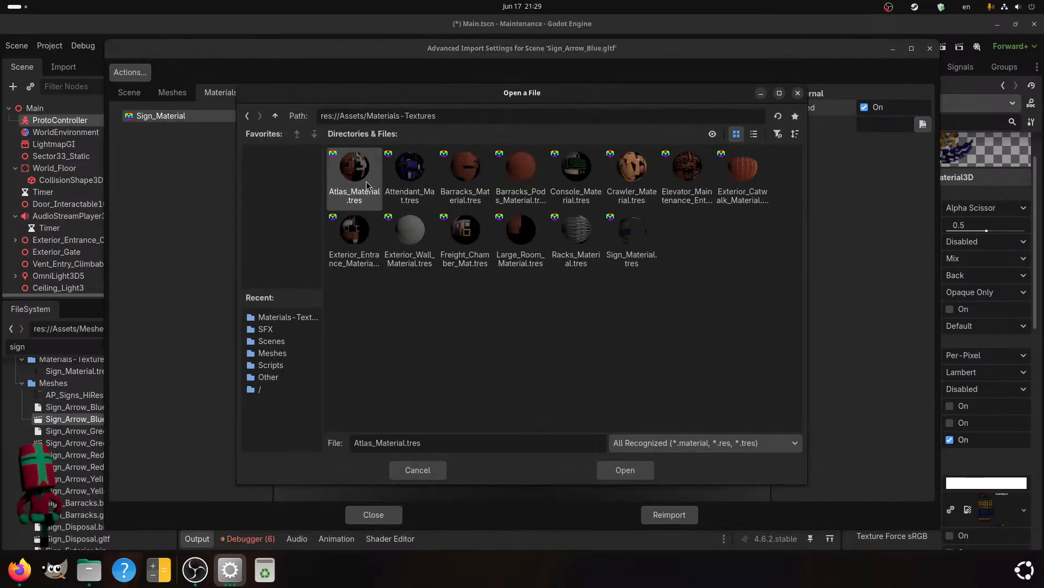
{"action": "double_click", "coordinate": [601, 271]}
{"action": "left_click", "coordinate": [672, 517]}
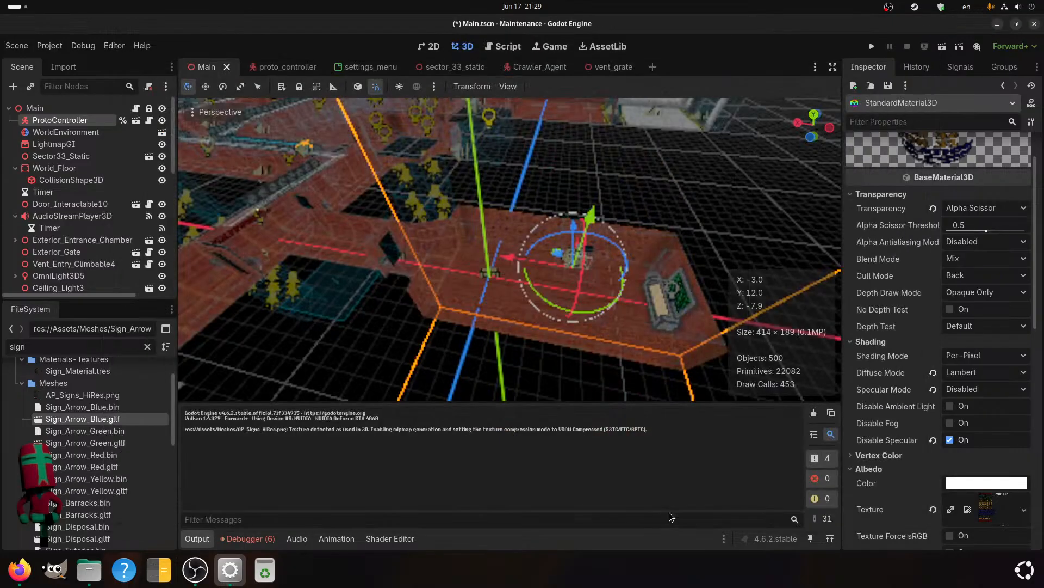
- Set the visibility range end of the Sign_Arrow_Blue mesh node to 30 m and reimport the model
{"action": "double_click", "coordinate": [98, 423]}
{"action": "left_click", "coordinate": [172, 92]}
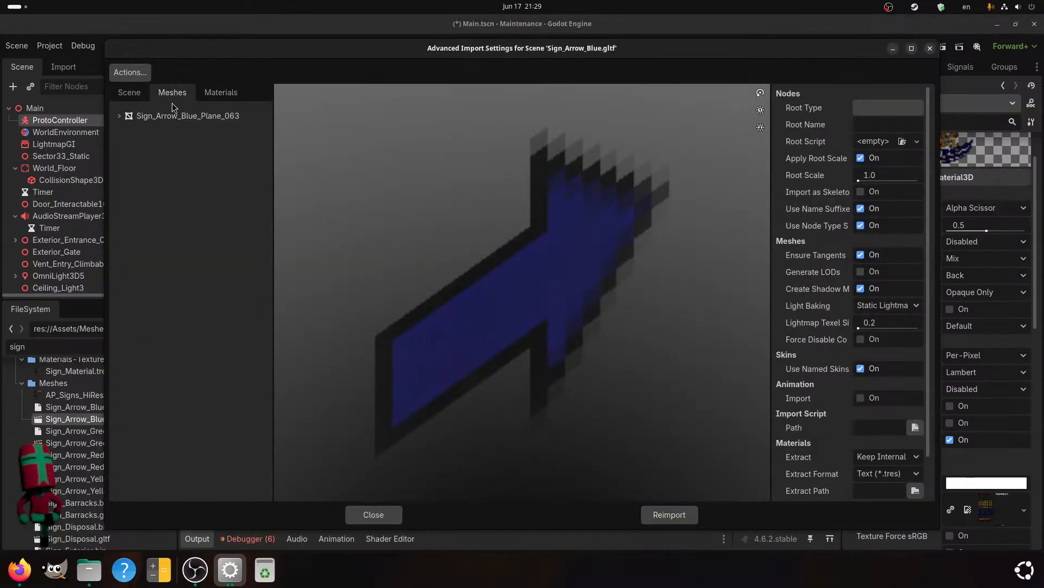
{"action": "left_click", "coordinate": [166, 116]}
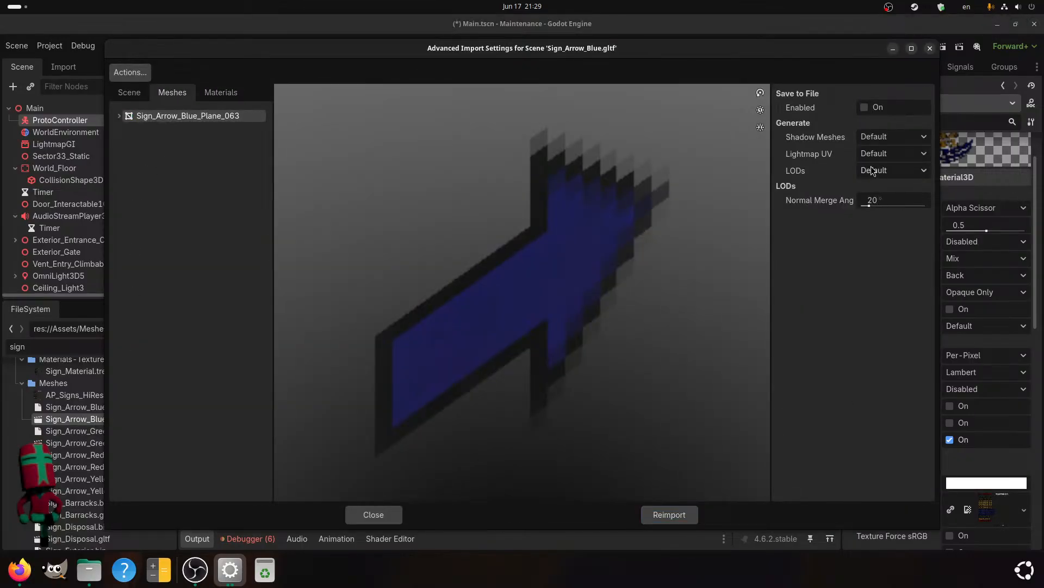
{"action": "left_click", "coordinate": [129, 93]}
{"action": "left_click", "coordinate": [163, 128]}
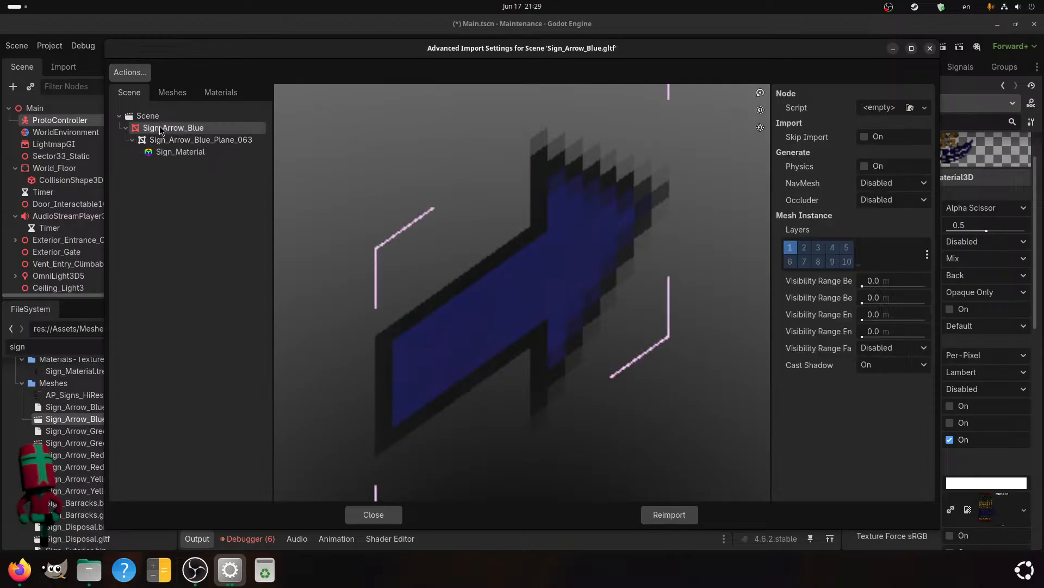
{"action": "left_click", "coordinate": [879, 315]}
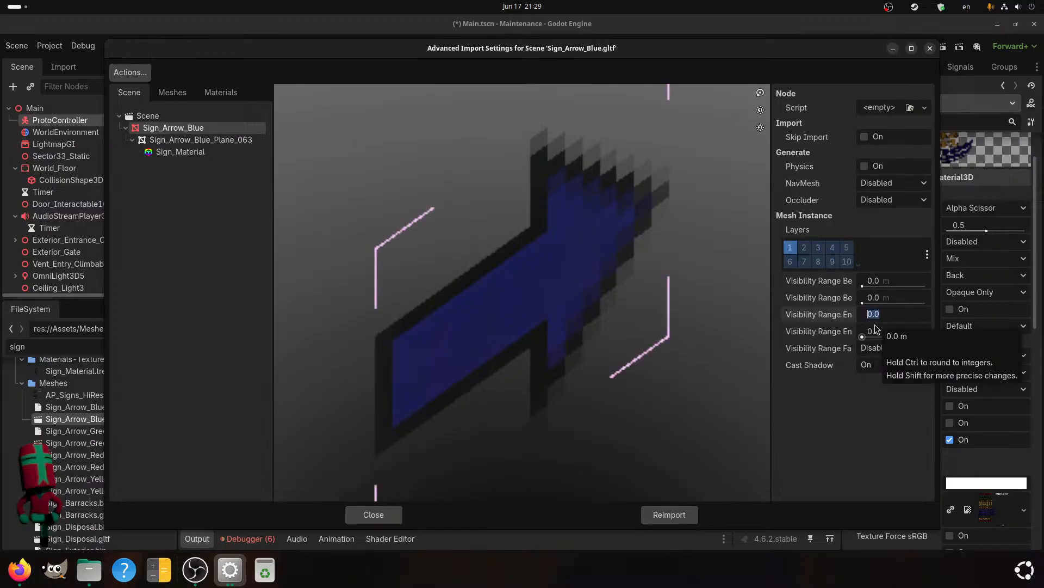
{"action": "type", "text": "30"}
{"action": "key", "text": "Return"}
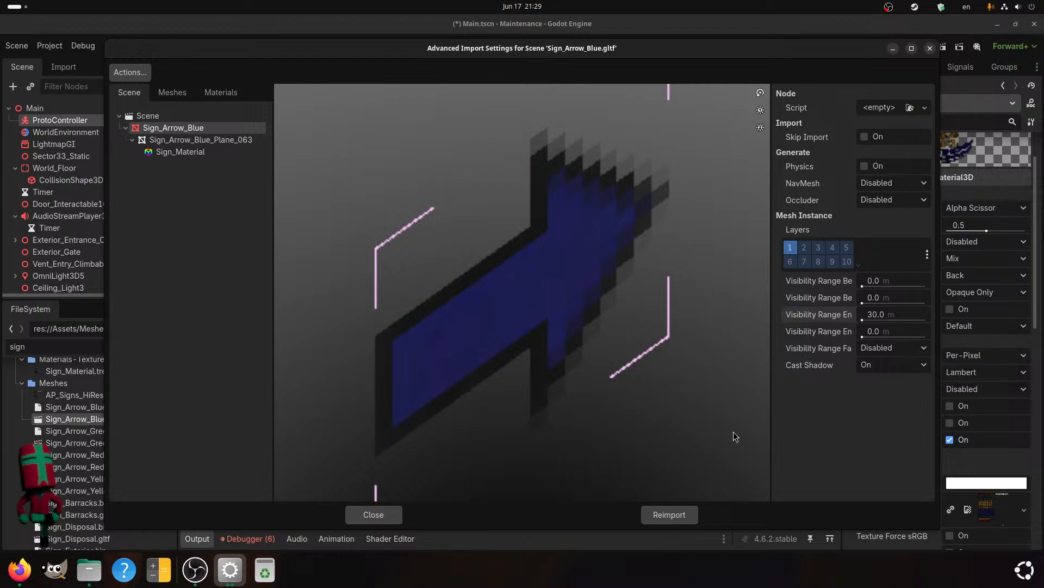
{"action": "left_click", "coordinate": [668, 515]}
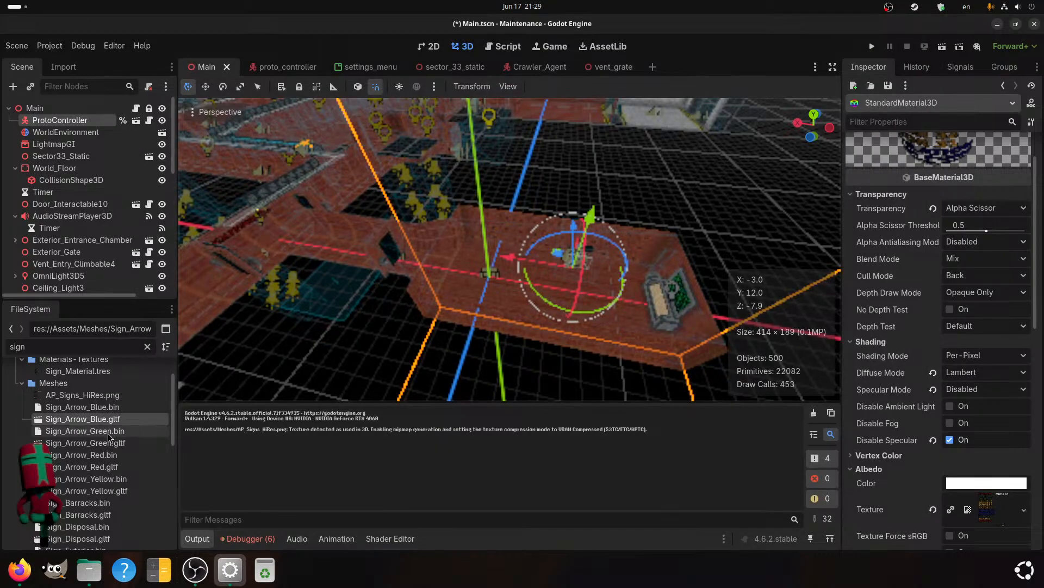
- Open the advanced import settings for Sign_Arrow_Green.gltf
{"action": "double_click", "coordinate": [92, 440]}
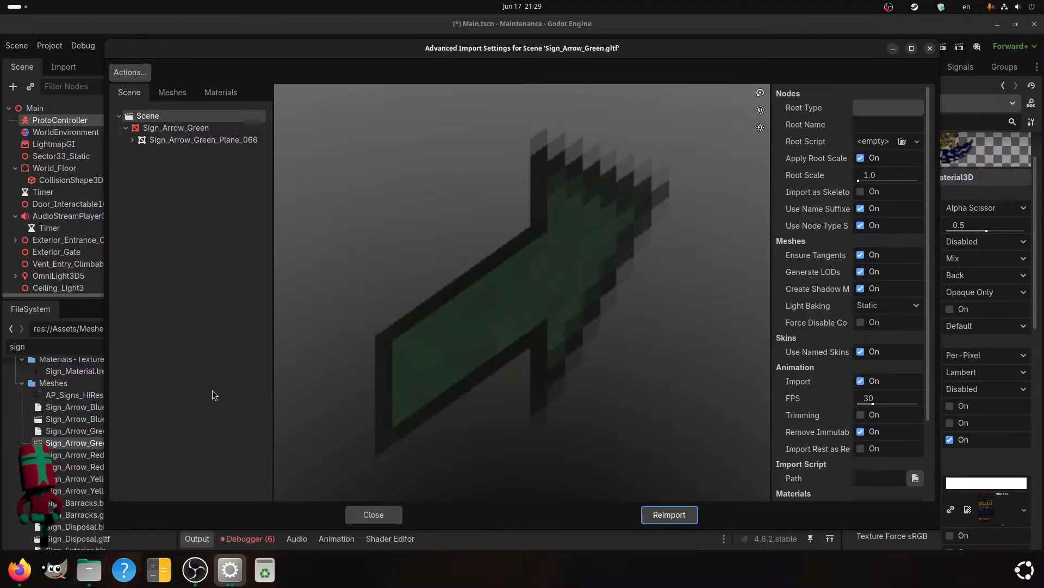
- Switch to the file manager, open all the Witcher 3 soundtrack mp3 files in VLC media player, and close both windows
{"action": "left_click", "coordinate": [91, 569]}
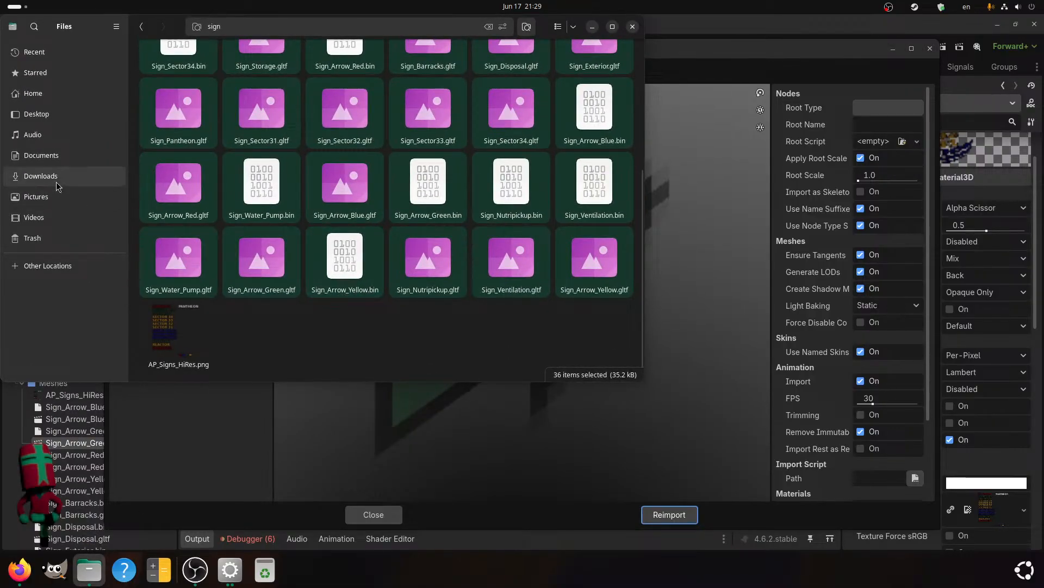
{"action": "left_click", "coordinate": [52, 134]}
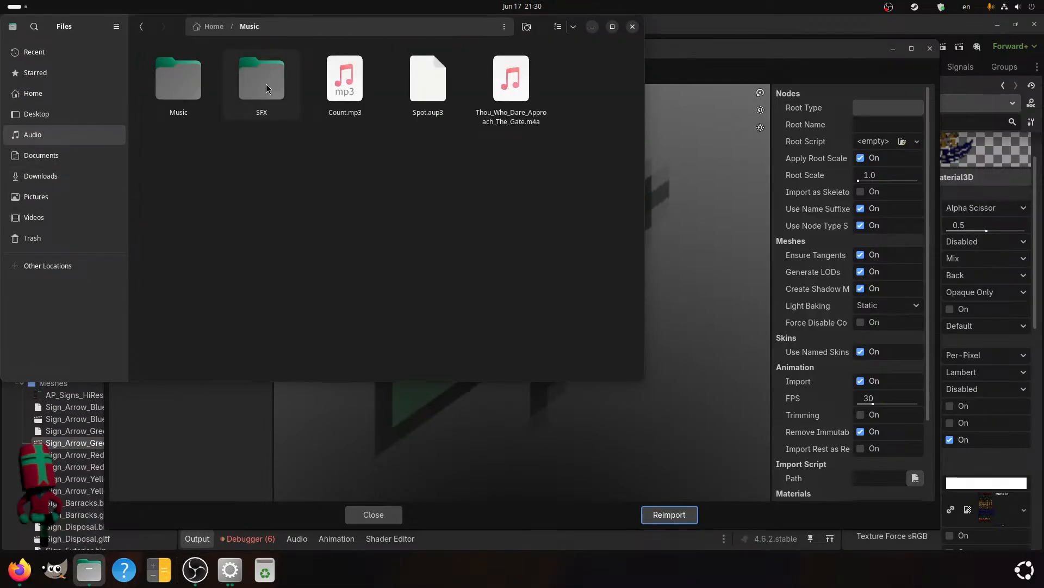
{"action": "double_click", "coordinate": [187, 87]}
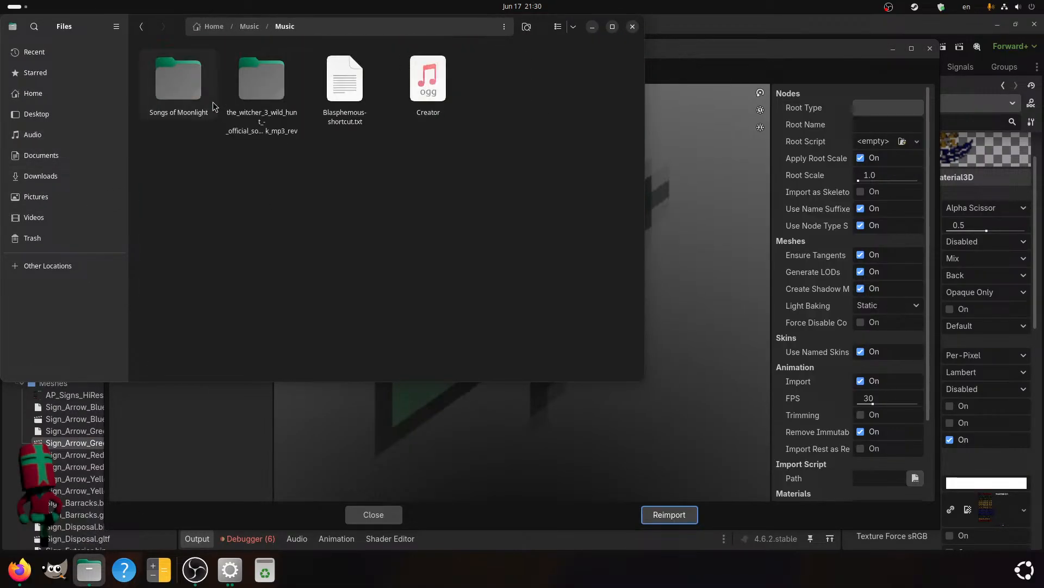
{"action": "double_click", "coordinate": [245, 79]}
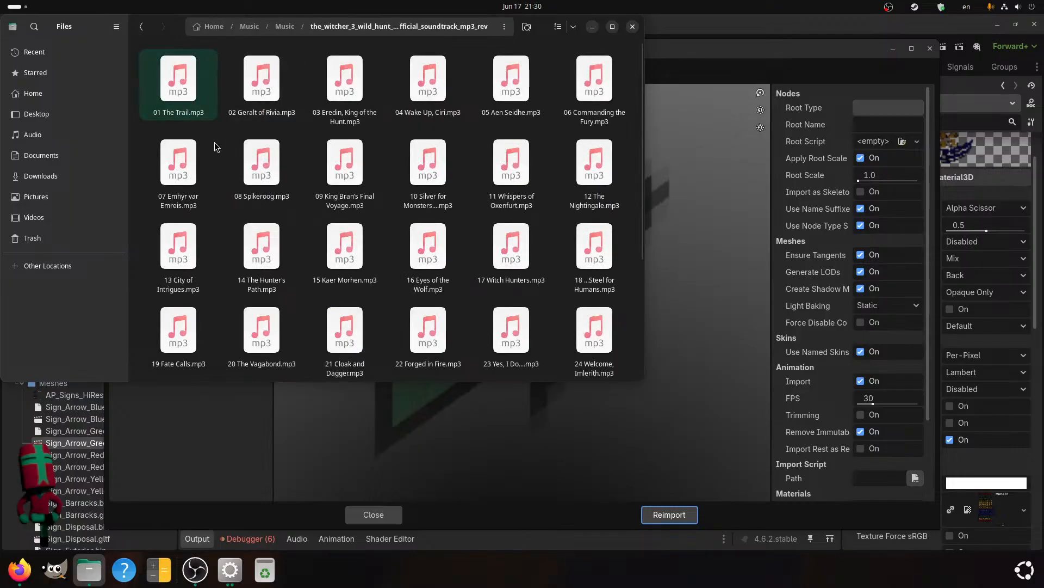
{"action": "scroll", "coordinate": [240, 203], "scroll_direction": "down", "scroll_amount": 5}
{"action": "key", "text": "ctrl+a"}
{"action": "right_click", "coordinate": [413, 278]}
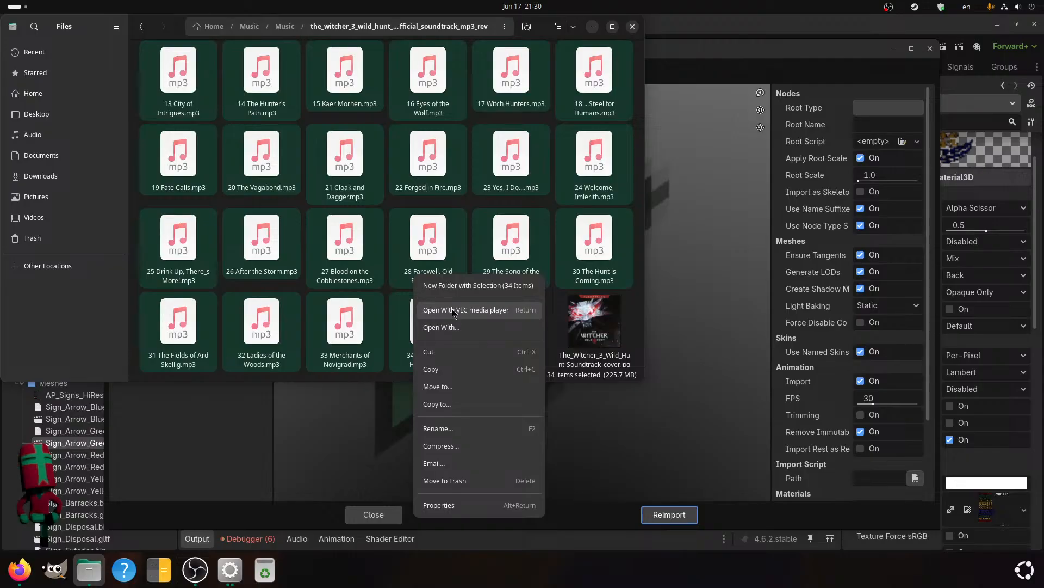
{"action": "left_click", "coordinate": [453, 310]}
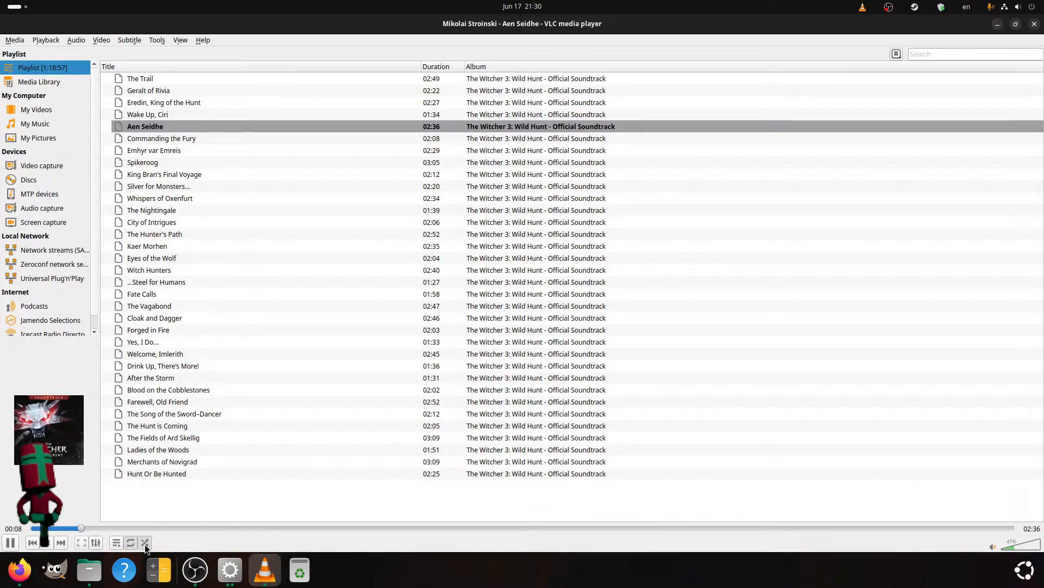
{"action": "left_click", "coordinate": [1036, 24]}
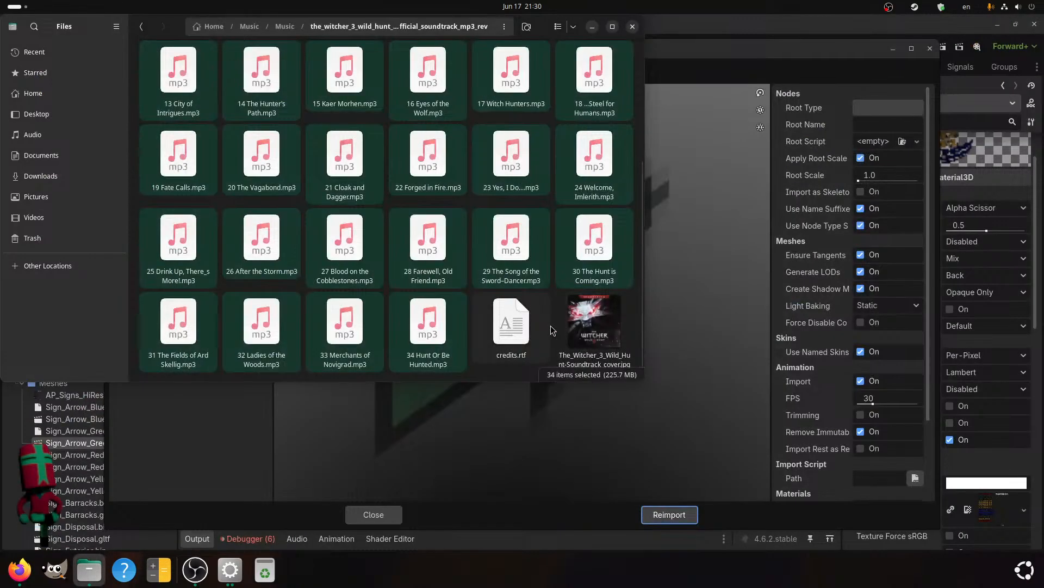
{"action": "left_click", "coordinate": [632, 27]}
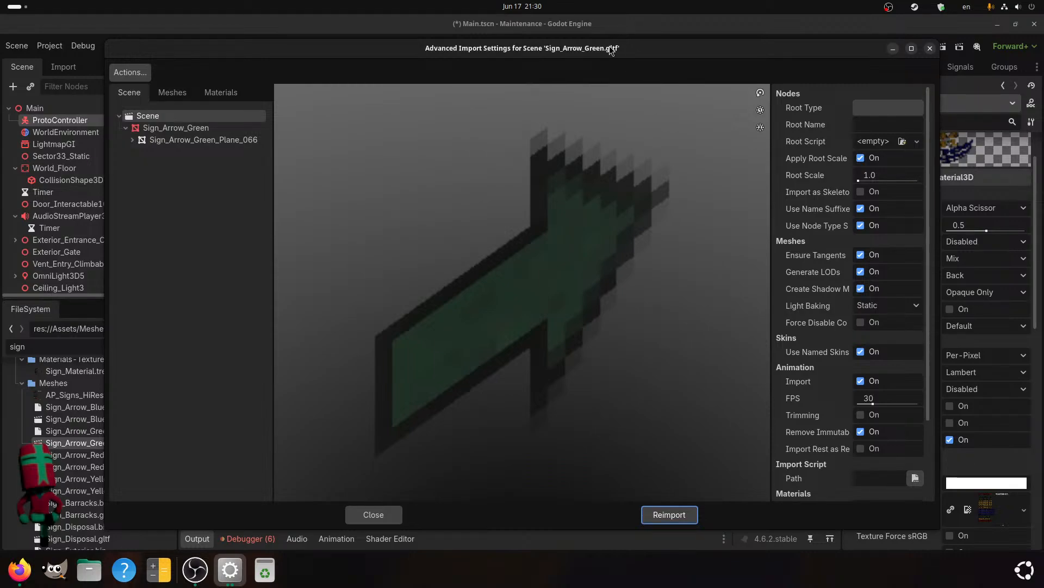
- Set Sign_Arrow_Green.gltf to Static Lightmaps light baking, disable LOD generation and animation import, and reimport it
{"action": "left_click", "coordinate": [869, 308]}
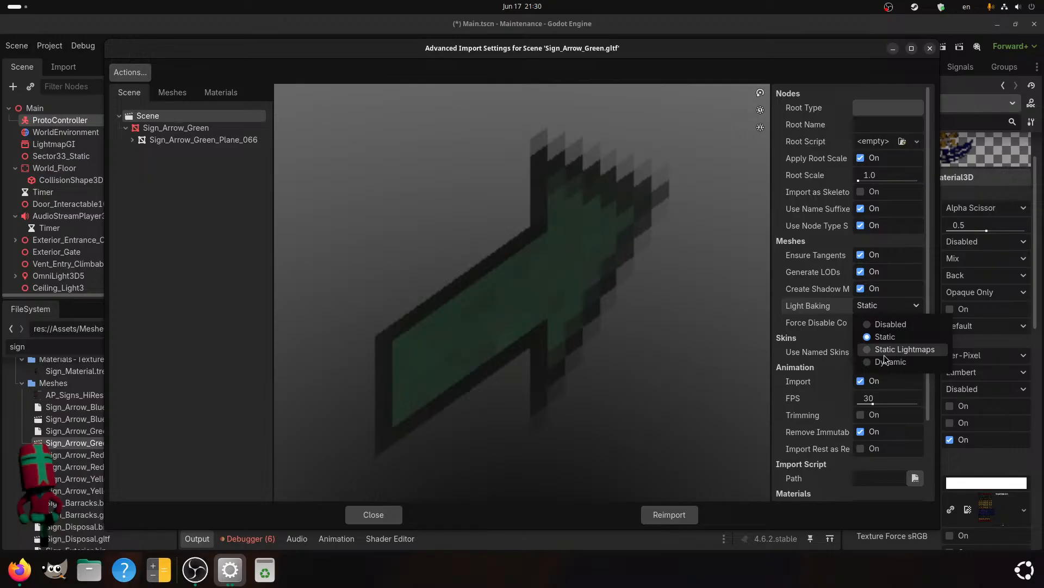
{"action": "left_click", "coordinate": [903, 350]}
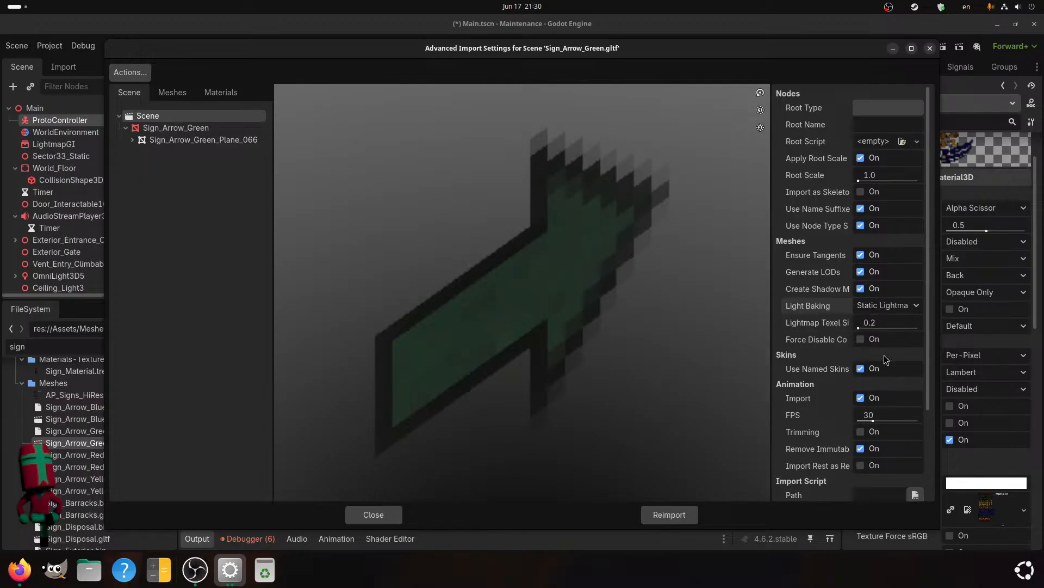
{"action": "left_click", "coordinate": [860, 272]}
{"action": "left_click", "coordinate": [860, 397]}
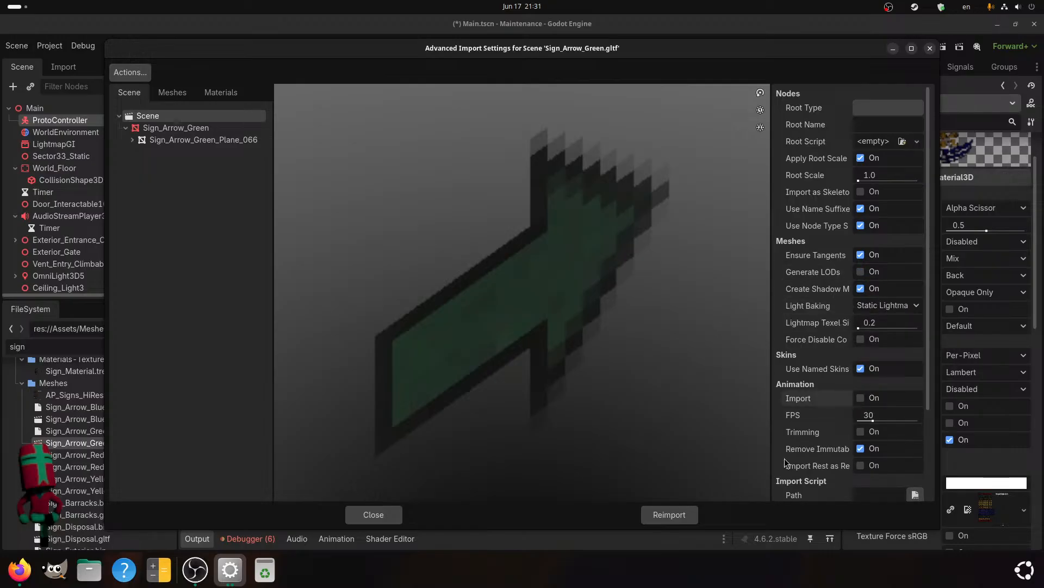
{"action": "left_click", "coordinate": [673, 514]}
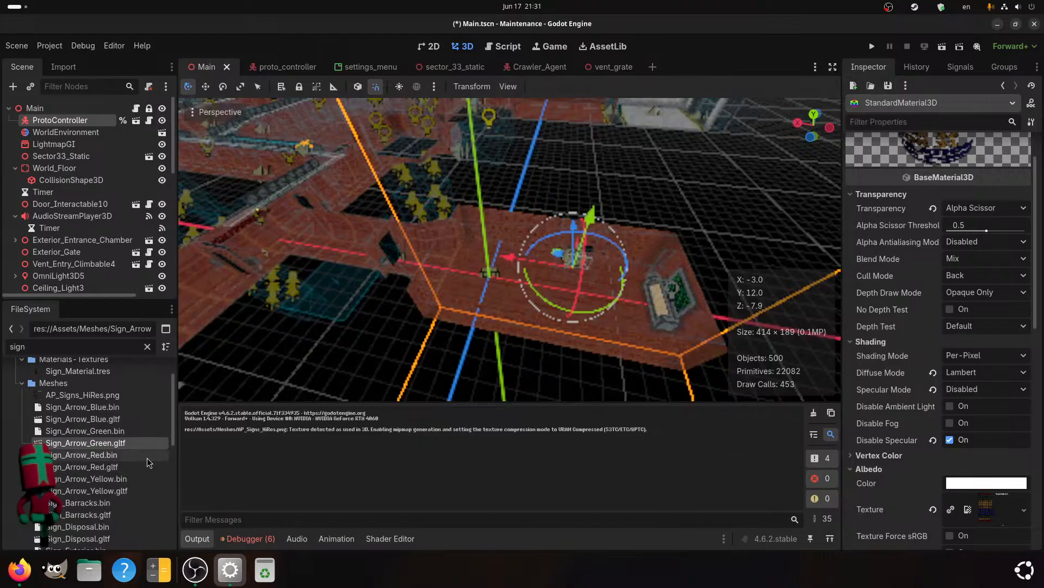
- Set the visibility range end of the Sign_Arrow_Green mesh node to 30 m and reimport the model
{"action": "double_click", "coordinate": [101, 443]}
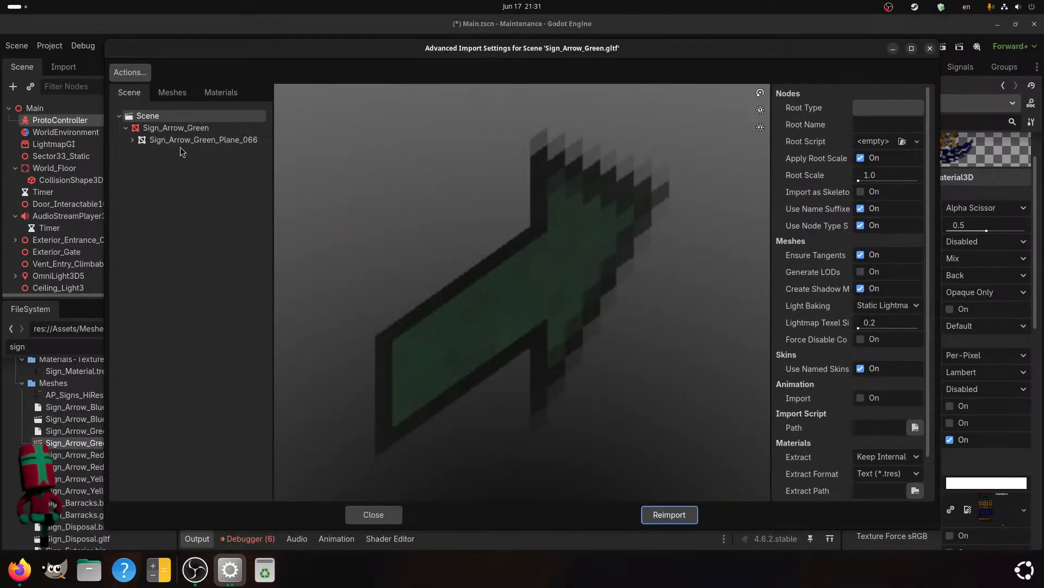
{"action": "left_click", "coordinate": [196, 128]}
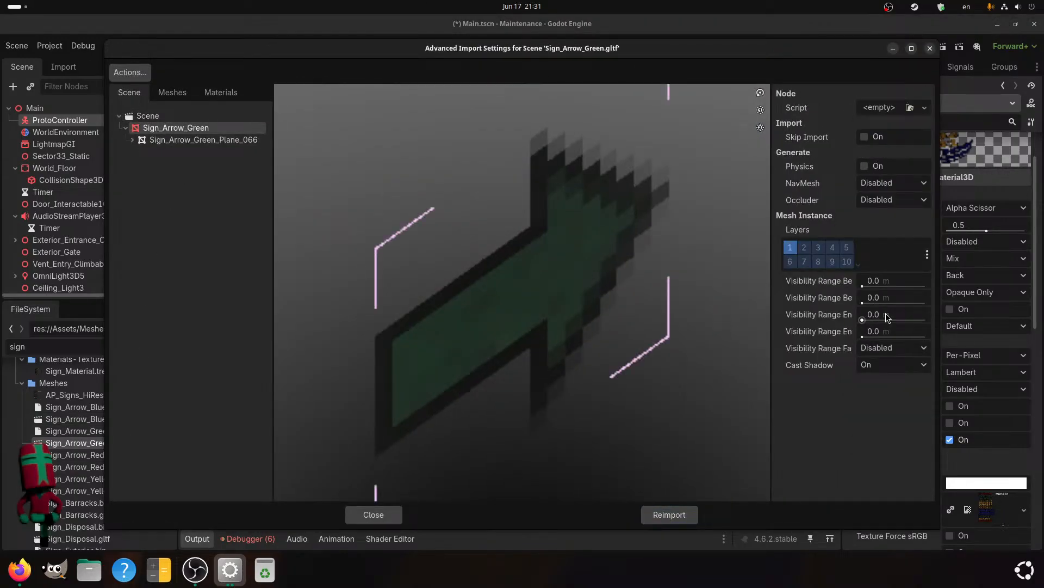
{"action": "left_click", "coordinate": [886, 315]}
{"action": "type", "text": "30"}
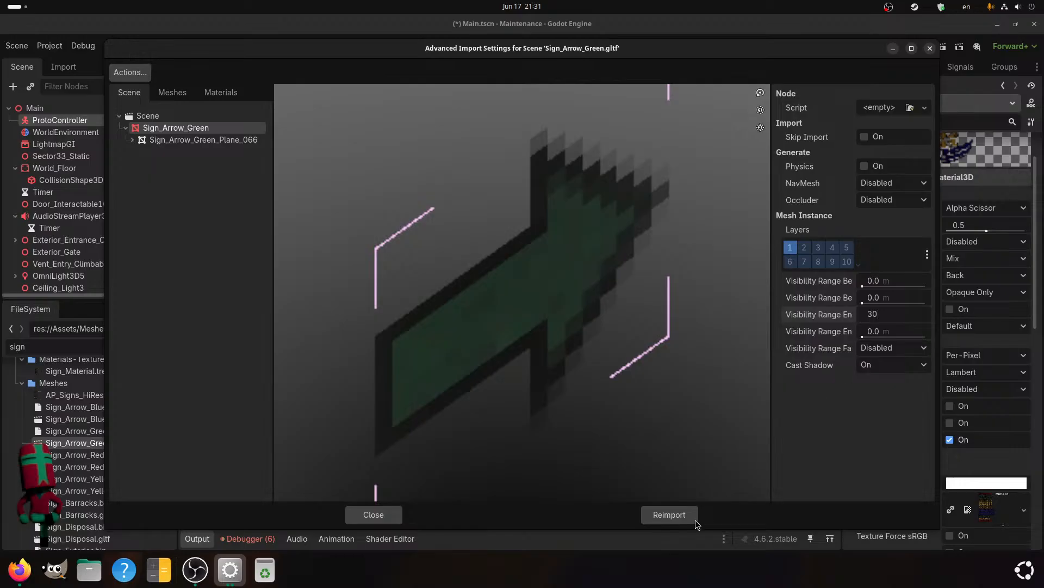
{"action": "left_click", "coordinate": [695, 521]}
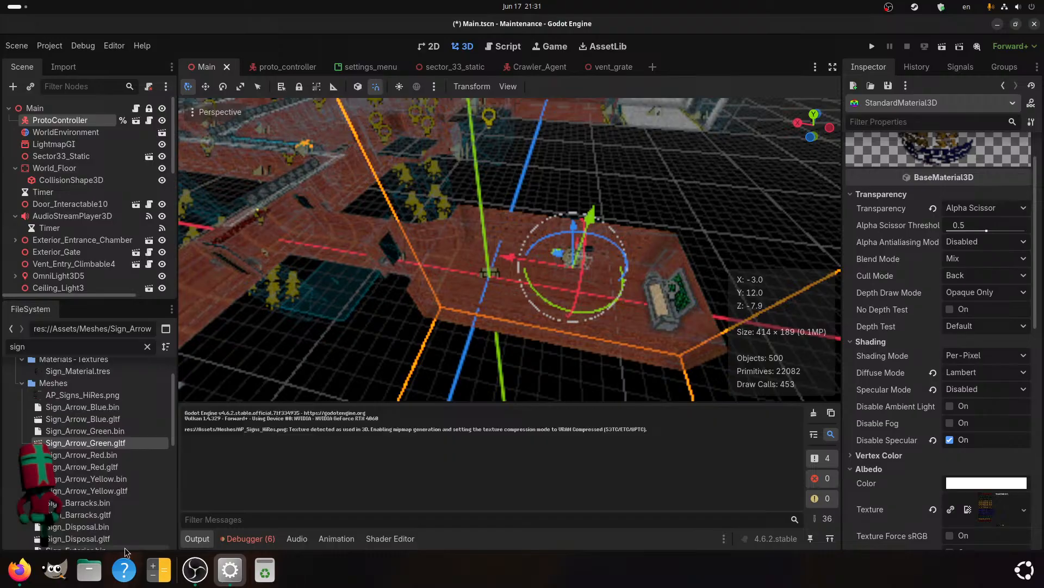
- Switch to the file manager and open the Witcher 3 soundtrack folder inside Music/Music
{"action": "left_click", "coordinate": [89, 570]}
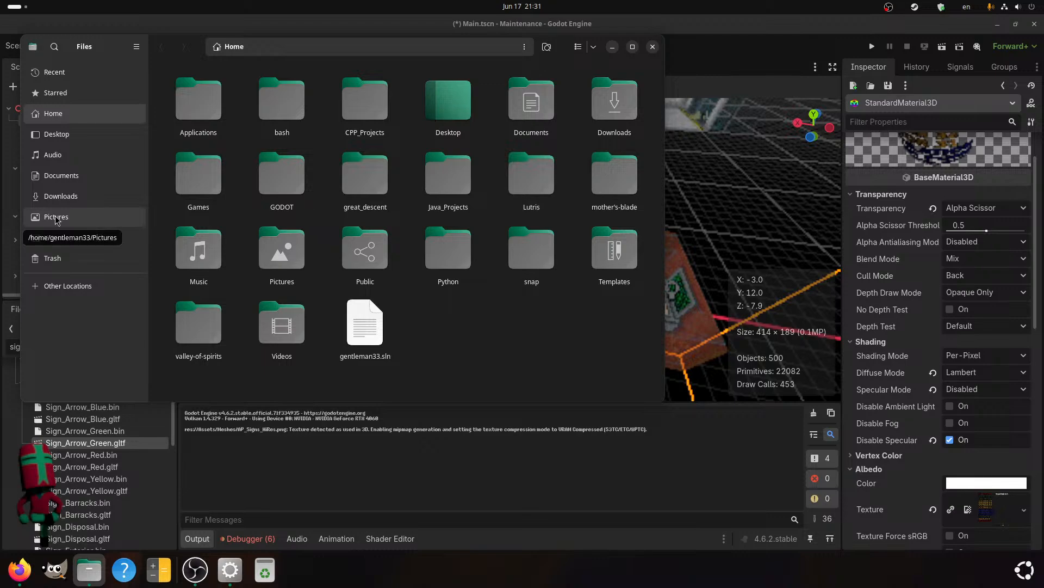
{"action": "left_click", "coordinate": [53, 155]}
{"action": "double_click", "coordinate": [281, 101]}
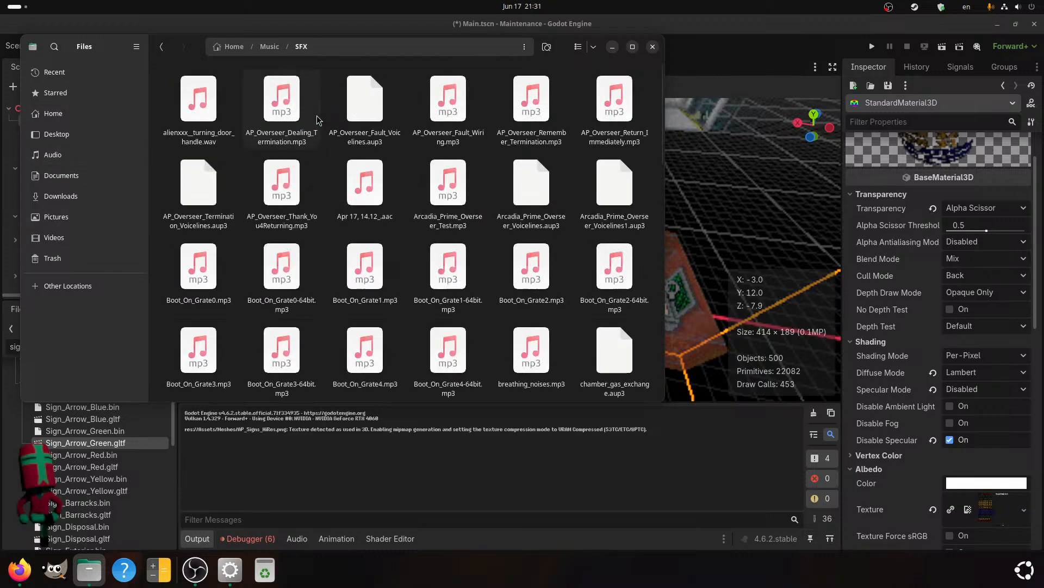
{"action": "left_click", "coordinate": [162, 46]}
{"action": "double_click", "coordinate": [185, 100]}
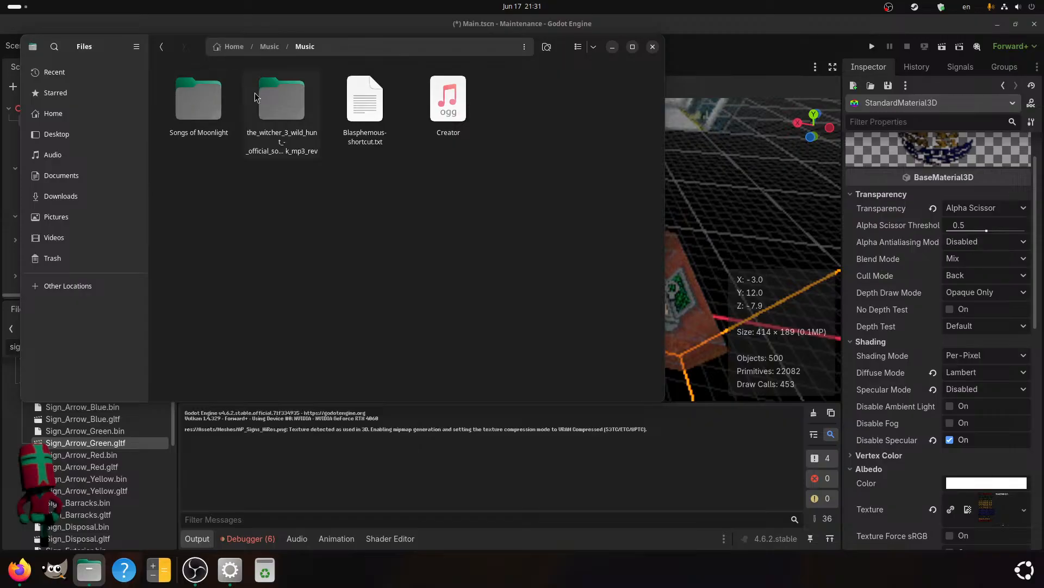
{"action": "left_click", "coordinate": [254, 94]}
{"action": "double_click", "coordinate": [255, 93]}
- Open all the soundtrack mp3 files, from 01 The Trail to 34 Hunt Or Be Hunted, in VLC media player and minimize the player
{"action": "left_click", "coordinate": [200, 121]}
{"action": "scroll", "coordinate": [236, 259], "scroll_direction": "down", "scroll_amount": 5}
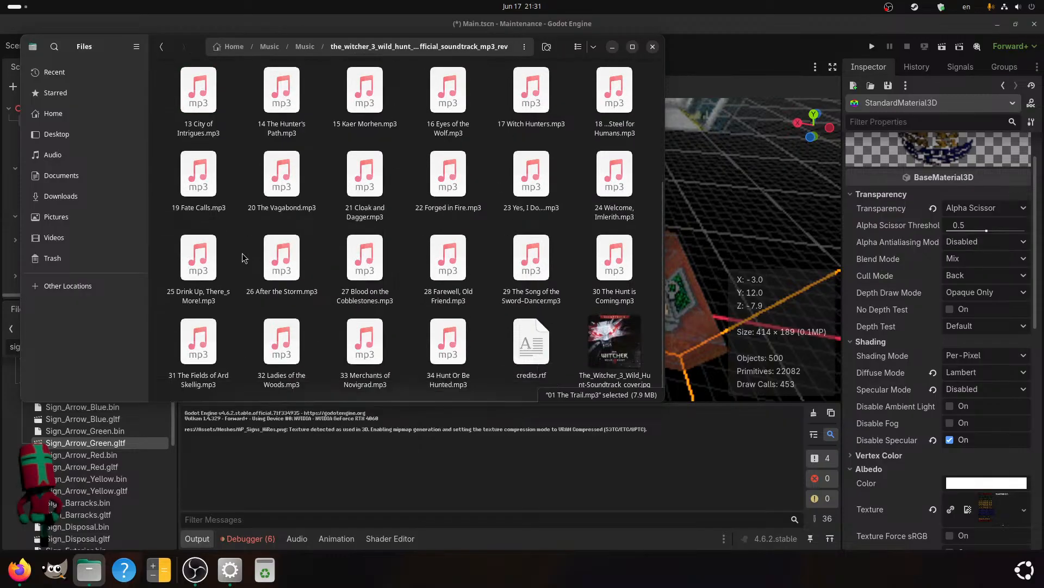
{"action": "left_click", "coordinate": [421, 351], "text": "shift"}
{"action": "right_click", "coordinate": [421, 351]}
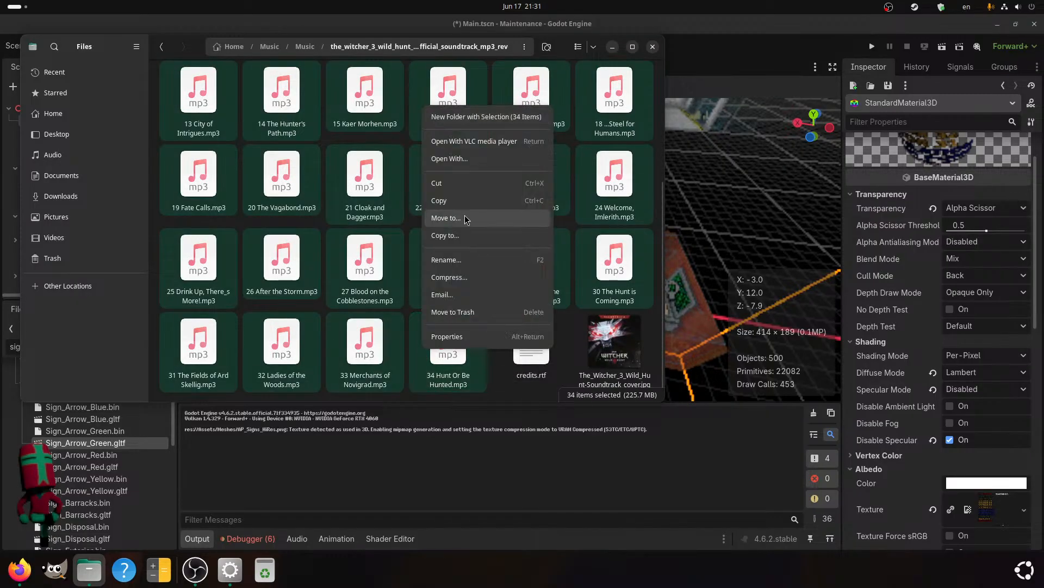
{"action": "left_click", "coordinate": [473, 143]}
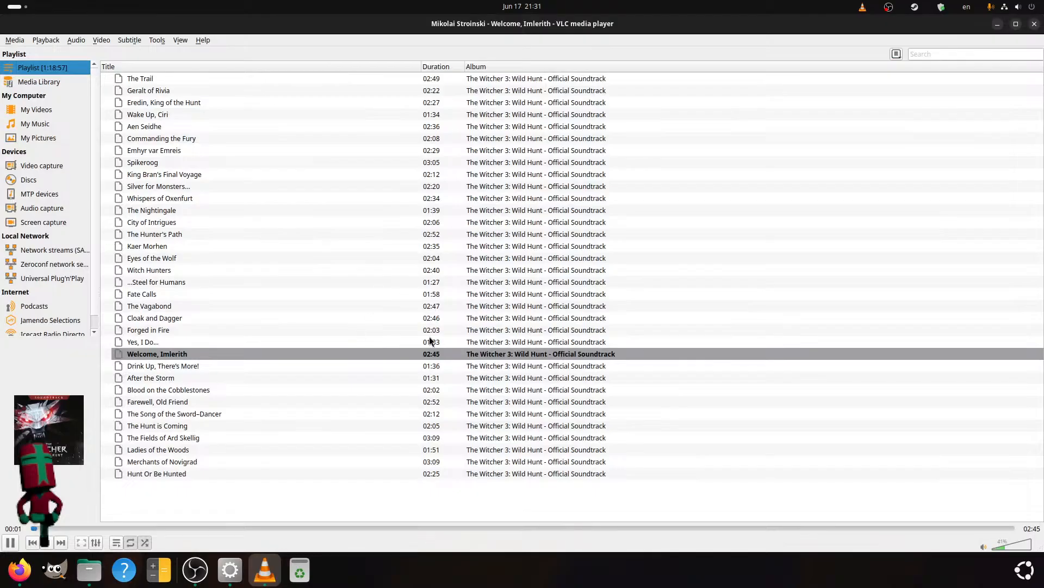
{"action": "left_click", "coordinate": [996, 25]}
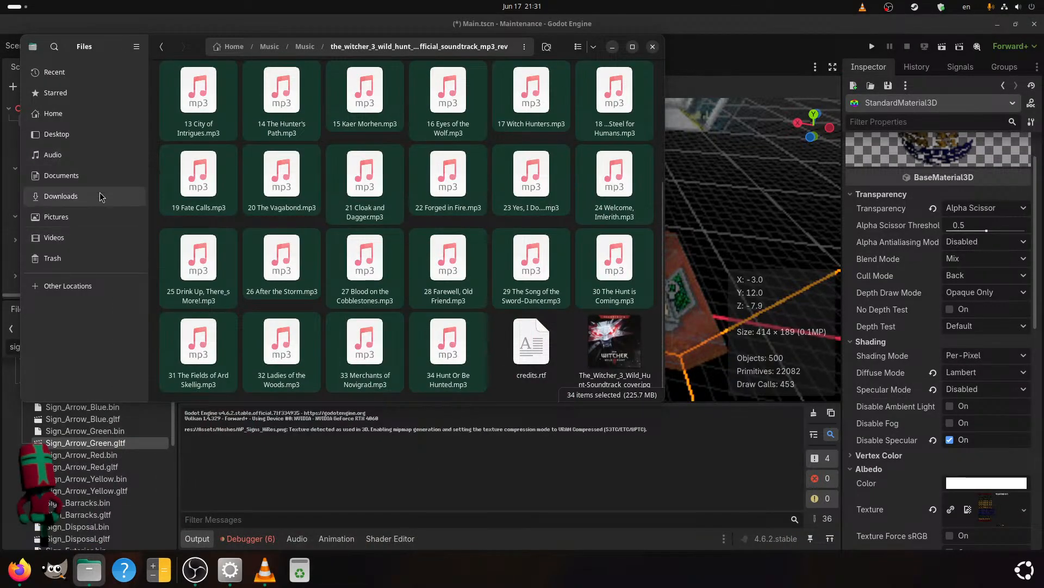
- Browse the image thumbnails in the Memes folder under Pictures
{"action": "left_click", "coordinate": [82, 216]}
{"action": "double_click", "coordinate": [495, 128]}
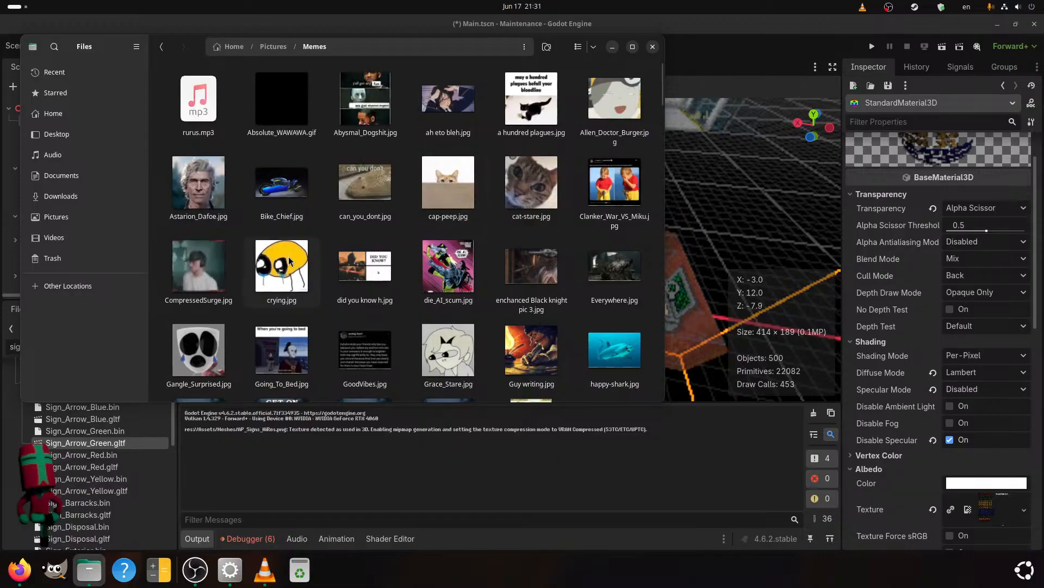
{"action": "scroll", "coordinate": [332, 229], "scroll_direction": "down", "scroll_amount": 10}
{"action": "scroll", "coordinate": [320, 273], "scroll_direction": "down", "scroll_amount": 10}
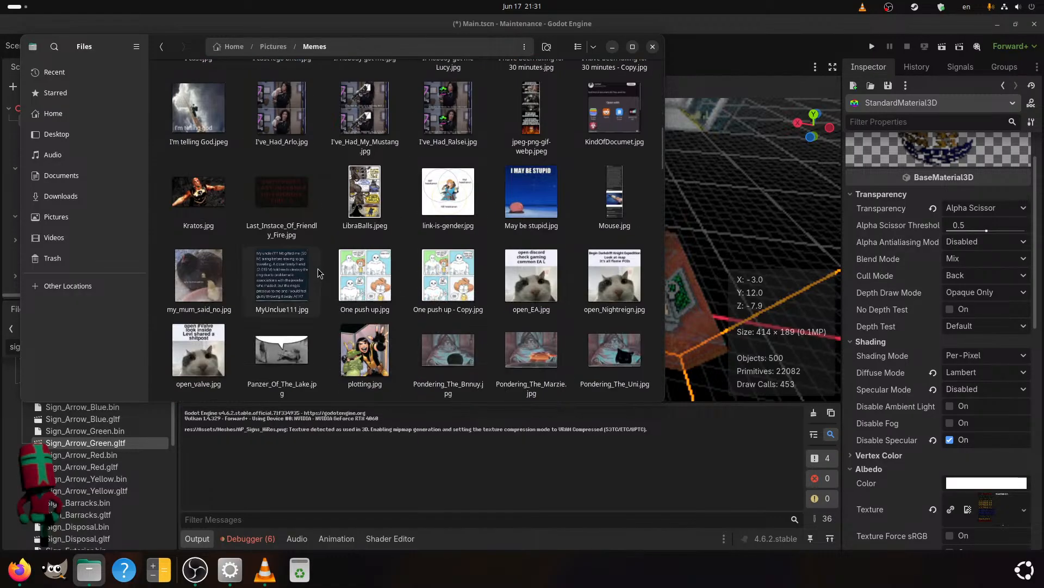
{"action": "scroll", "coordinate": [319, 273], "scroll_direction": "down", "scroll_amount": 10}
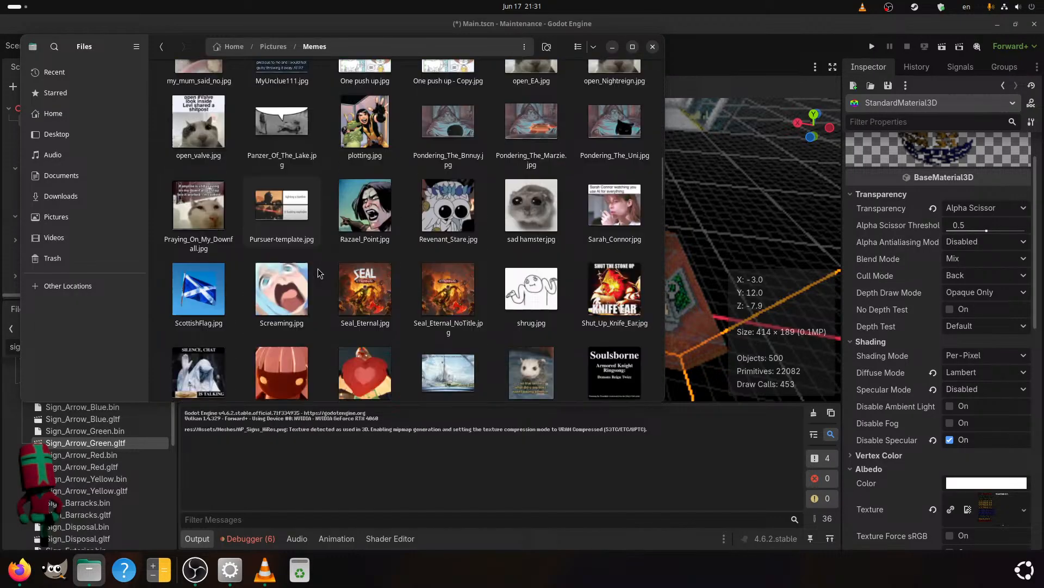
{"action": "scroll", "coordinate": [325, 289], "scroll_direction": "down", "scroll_amount": 5}
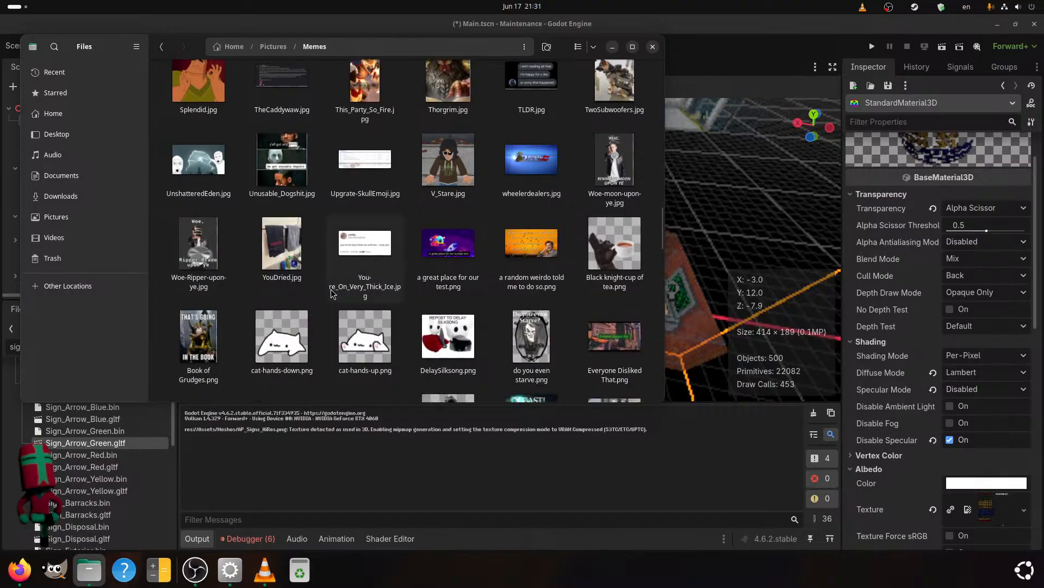
{"action": "scroll", "coordinate": [324, 295], "scroll_direction": "down", "scroll_amount": 10}
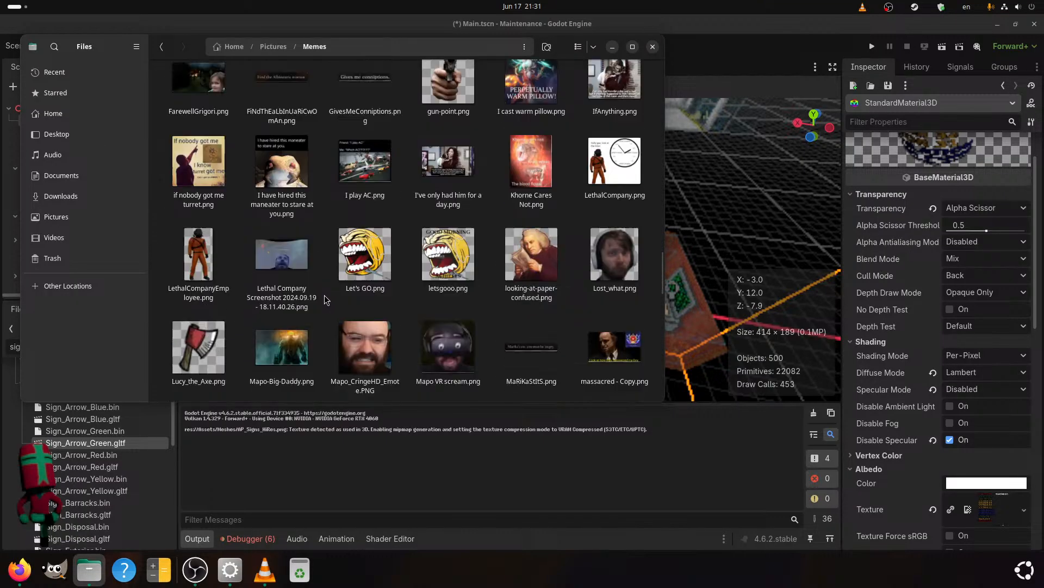
{"action": "scroll", "coordinate": [324, 295], "scroll_direction": "up", "scroll_amount": 4}
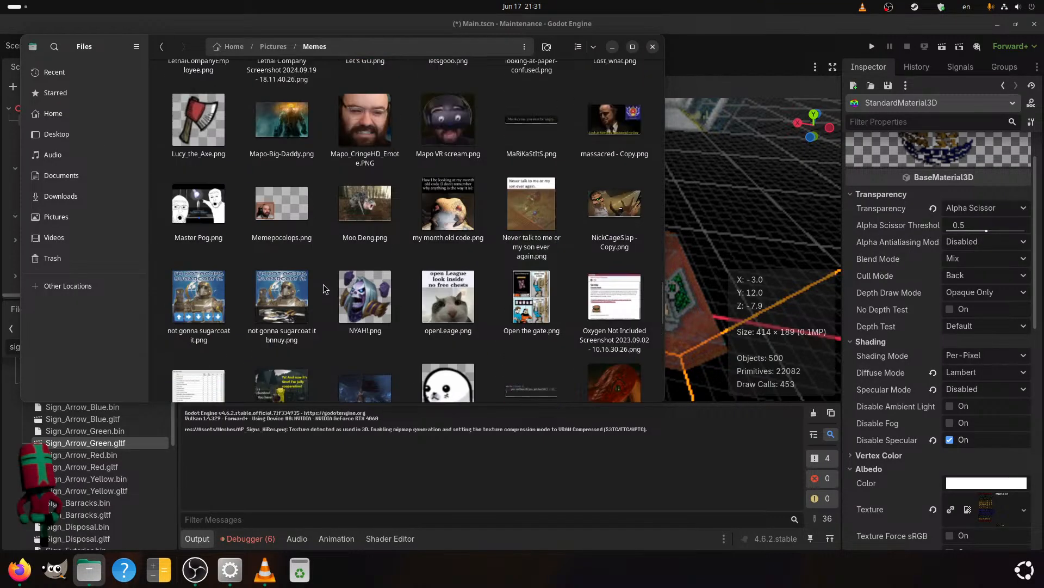
{"action": "scroll", "coordinate": [324, 273], "scroll_direction": "down", "scroll_amount": 10}
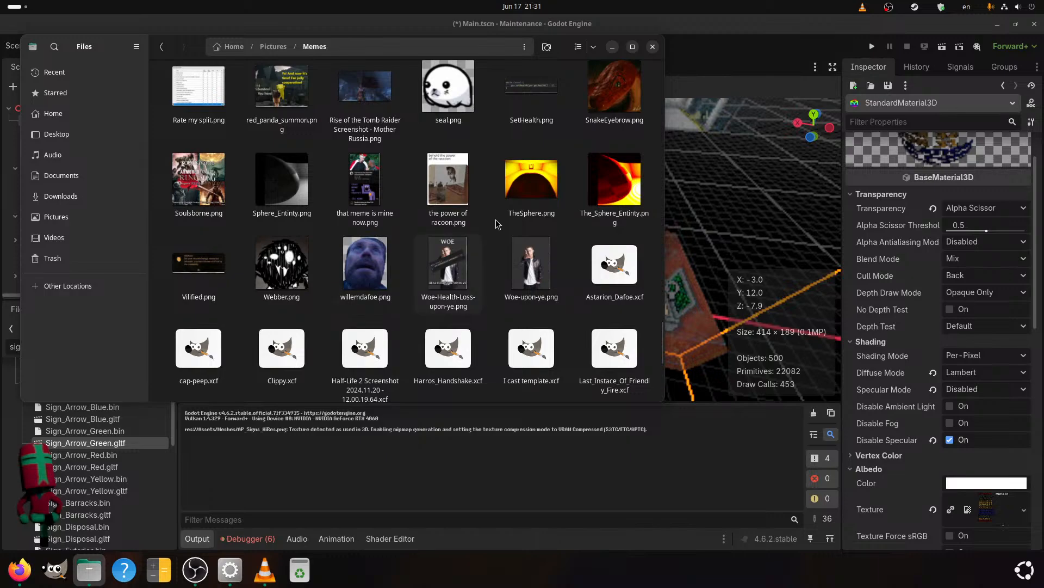
{"action": "scroll", "coordinate": [419, 270], "scroll_direction": "up", "scroll_amount": 10}
{"action": "scroll", "coordinate": [418, 269], "scroll_direction": "down", "scroll_amount": 15}
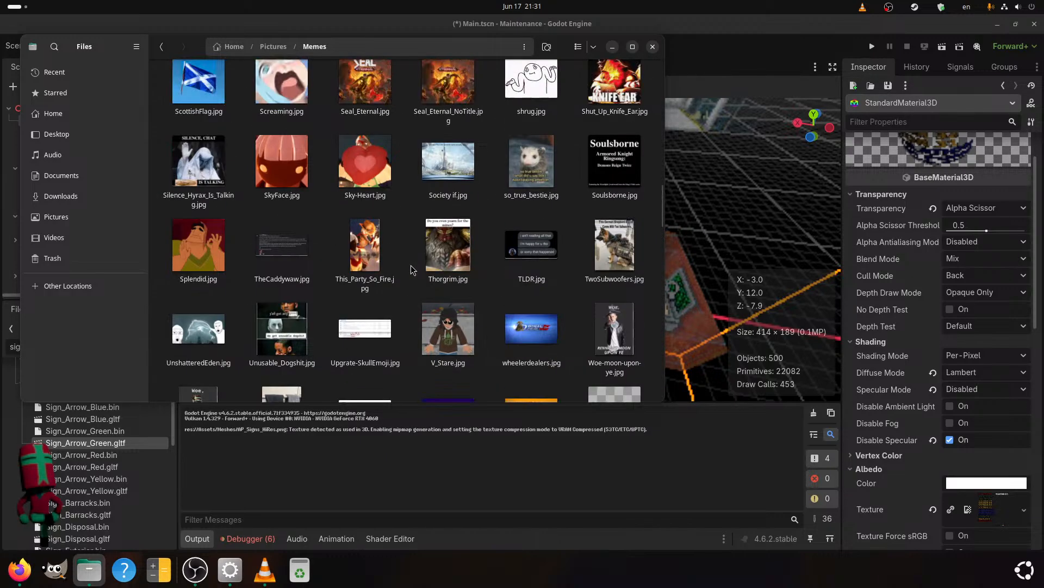
{"action": "scroll", "coordinate": [405, 266], "scroll_direction": "up", "scroll_amount": 6}
{"action": "scroll", "coordinate": [403, 264], "scroll_direction": "up", "scroll_amount": 6}
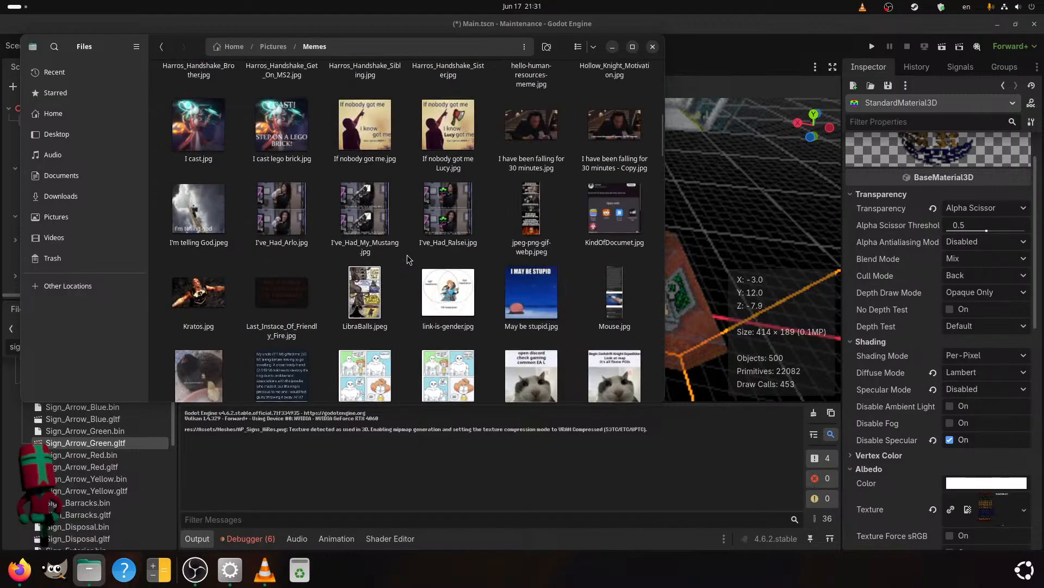
- View May be stupid.jpg enlarged in the image viewer, then close the viewer and the file manager
{"action": "double_click", "coordinate": [519, 295]}
{"action": "left_click", "coordinate": [634, 136]}
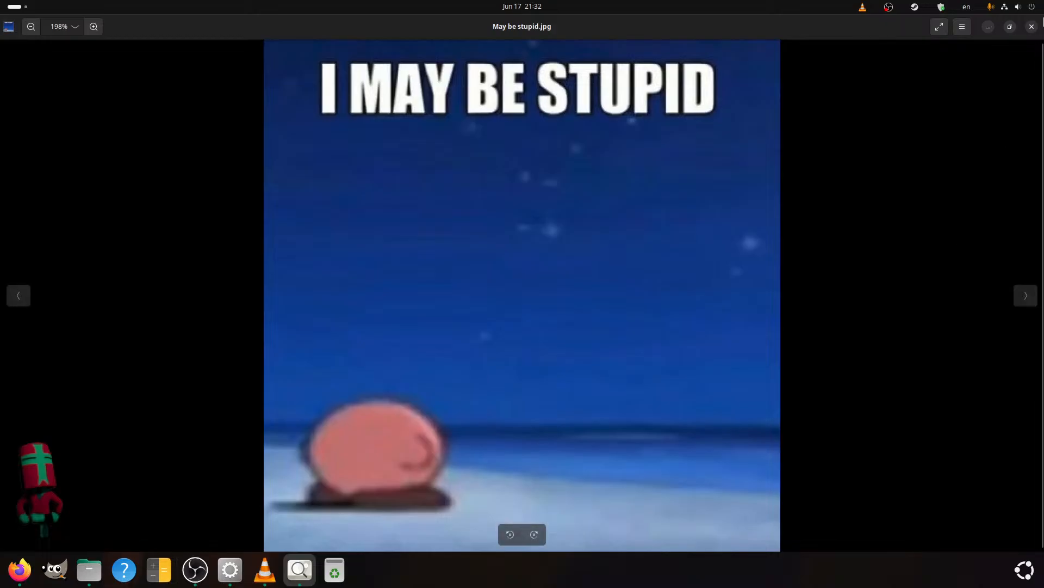
{"action": "left_click", "coordinate": [1032, 26]}
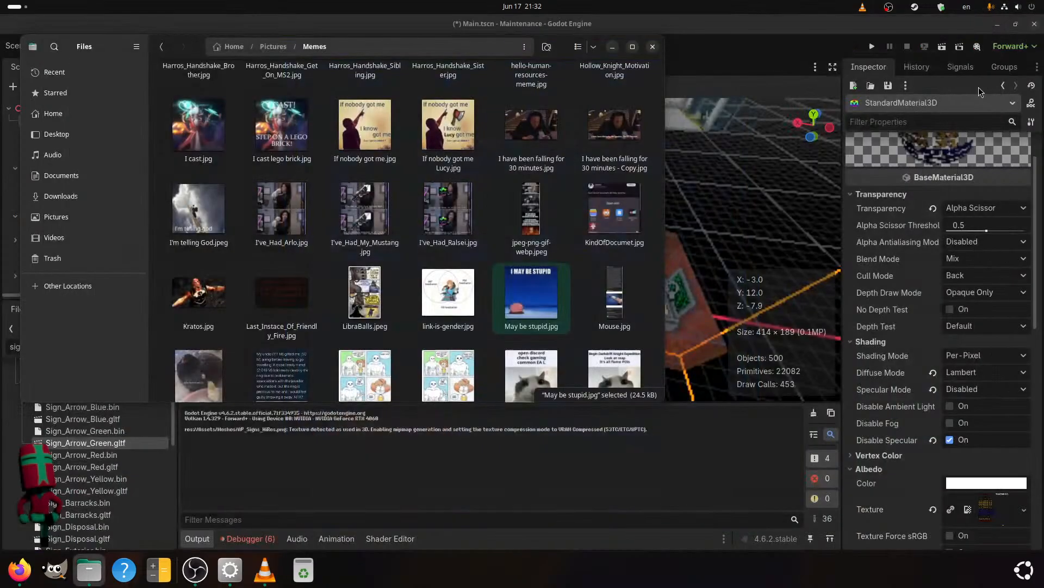
{"action": "left_click", "coordinate": [651, 47]}
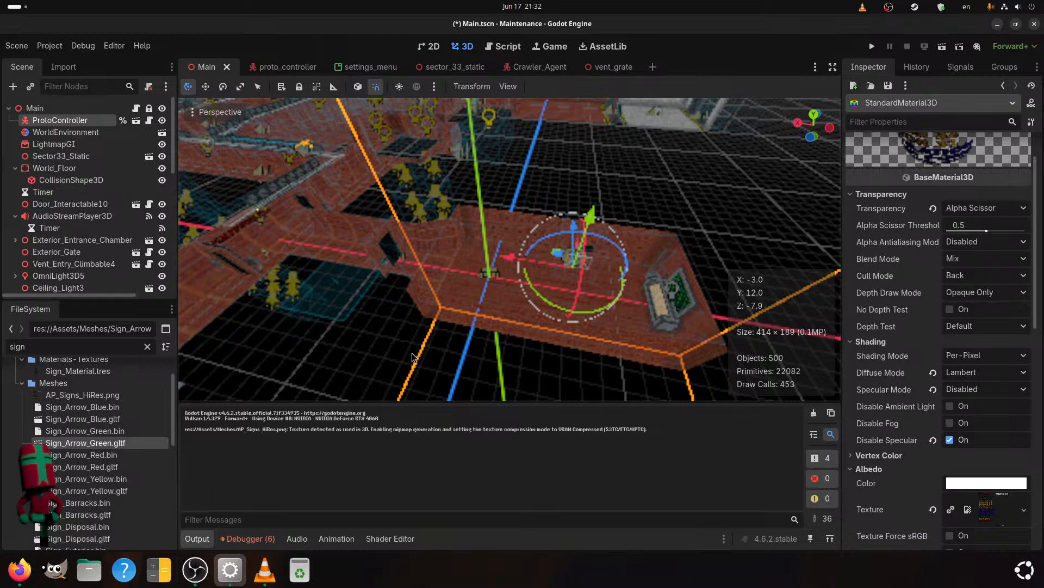
- Make Sign_Arrow_Green.gltf use the external material Sign_Material.tres from Assets/Materials-Textures and reimport it
{"action": "double_click", "coordinate": [71, 442]}
{"action": "left_click", "coordinate": [234, 93]}
{"action": "left_click", "coordinate": [175, 117]}
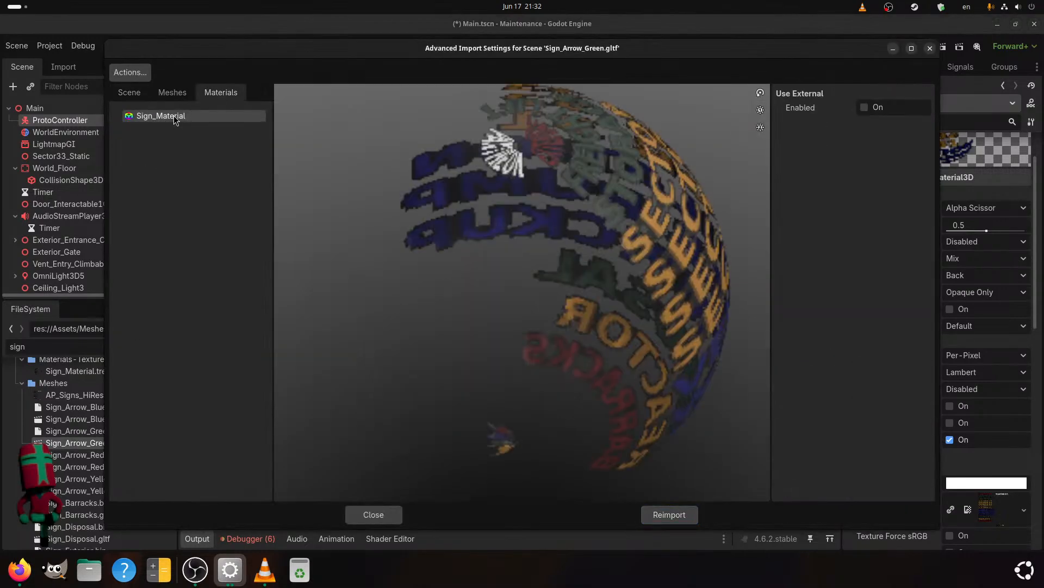
{"action": "left_click", "coordinate": [890, 111]}
{"action": "left_click", "coordinate": [924, 124]}
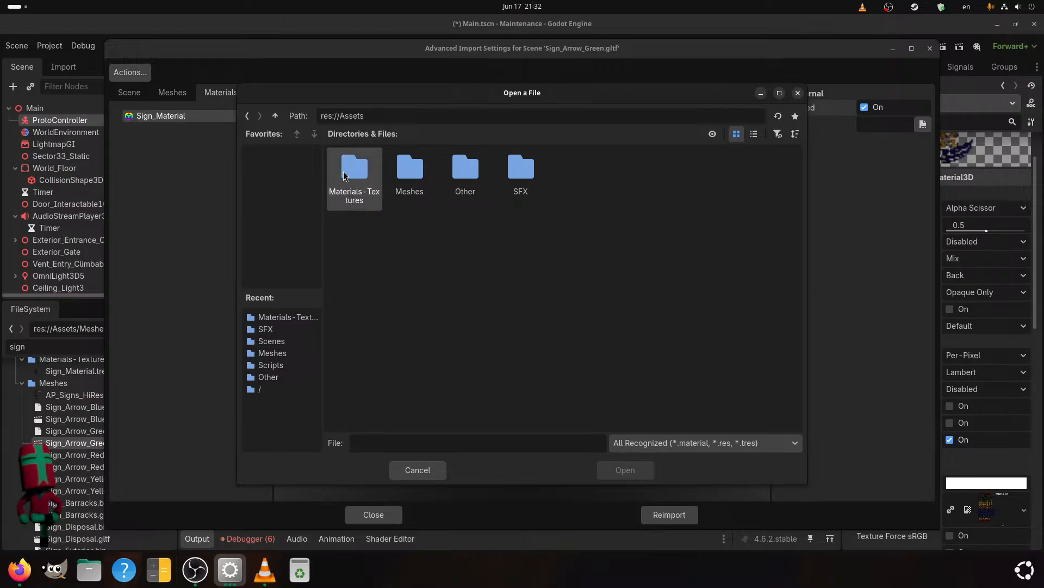
{"action": "double_click", "coordinate": [344, 176]}
{"action": "double_click", "coordinate": [625, 220]}
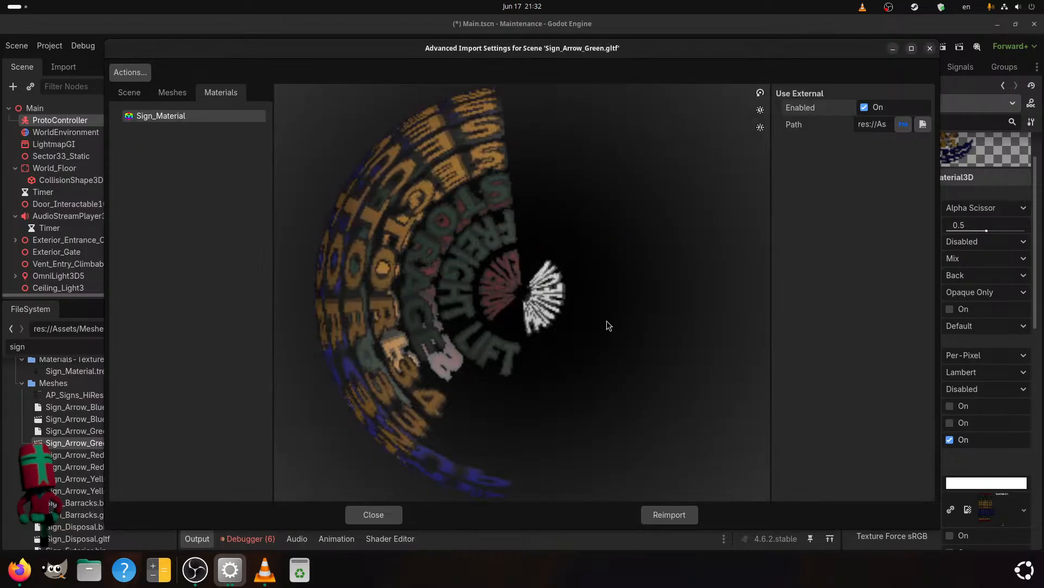
{"action": "left_click", "coordinate": [669, 515]}
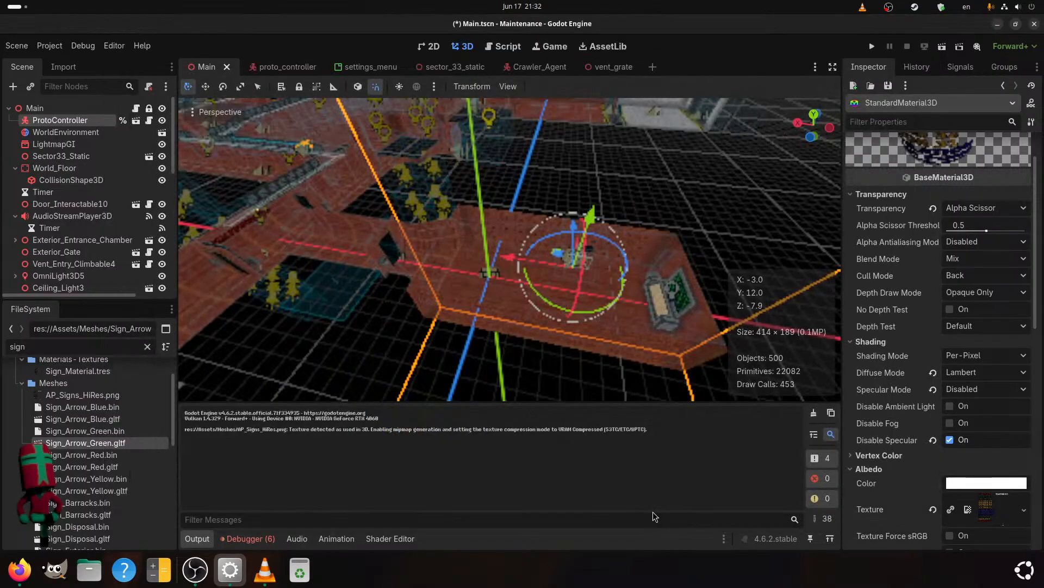
- Set Sign_Arrow_Red.gltf to Static Lightmaps light baking, disable LOD generation and animation import, and reimport it
{"action": "double_click", "coordinate": [95, 468]}
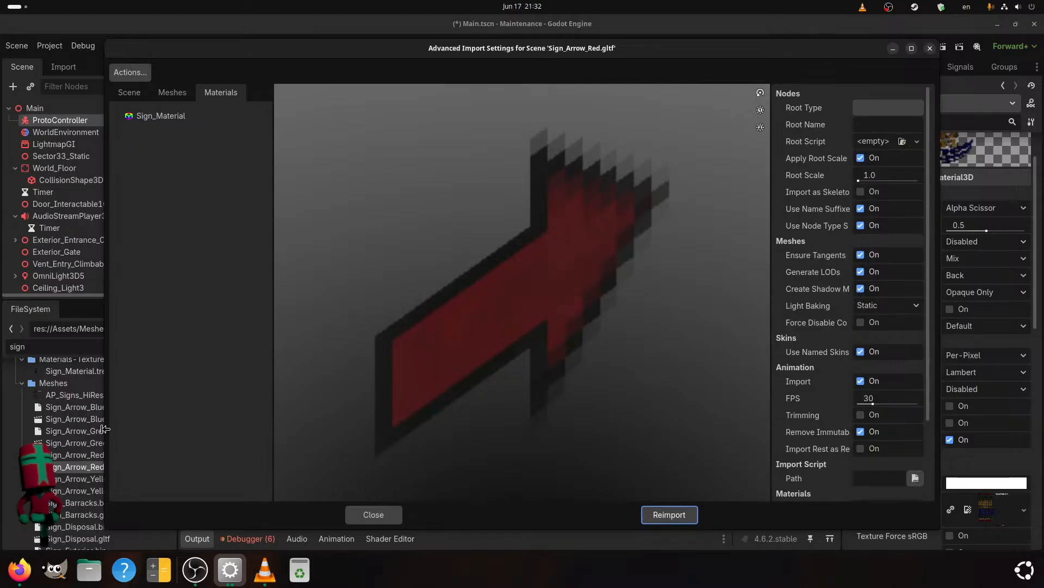
{"action": "left_click", "coordinate": [900, 304]}
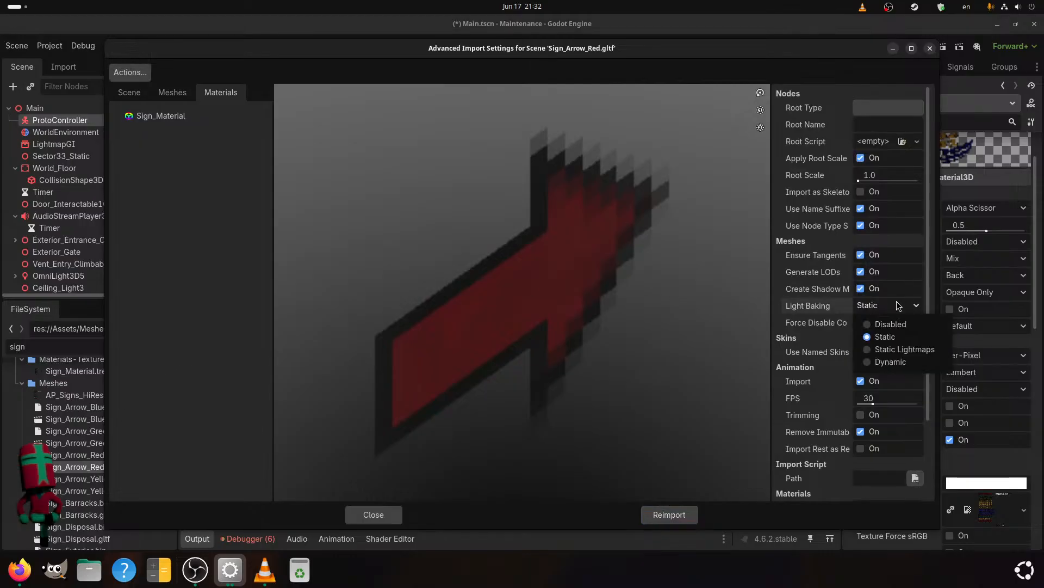
{"action": "left_click", "coordinate": [873, 352]}
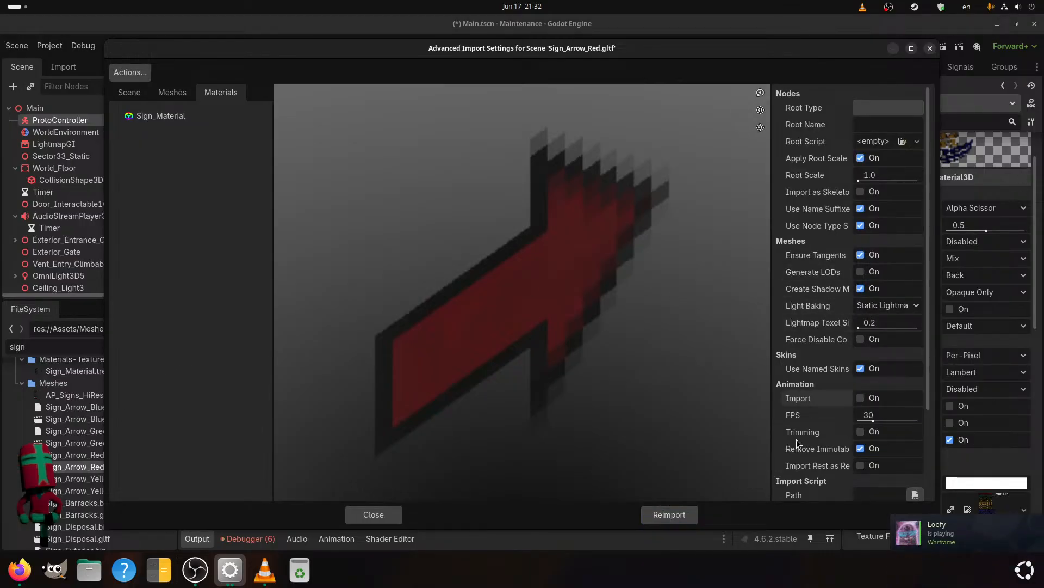
{"action": "left_click", "coordinate": [689, 514]}
- Make Sign_Arrow_Red.gltf use the external material Sign_Material.tres from Assets/Materials-Textures and reimport it
{"action": "double_click", "coordinate": [123, 469]}
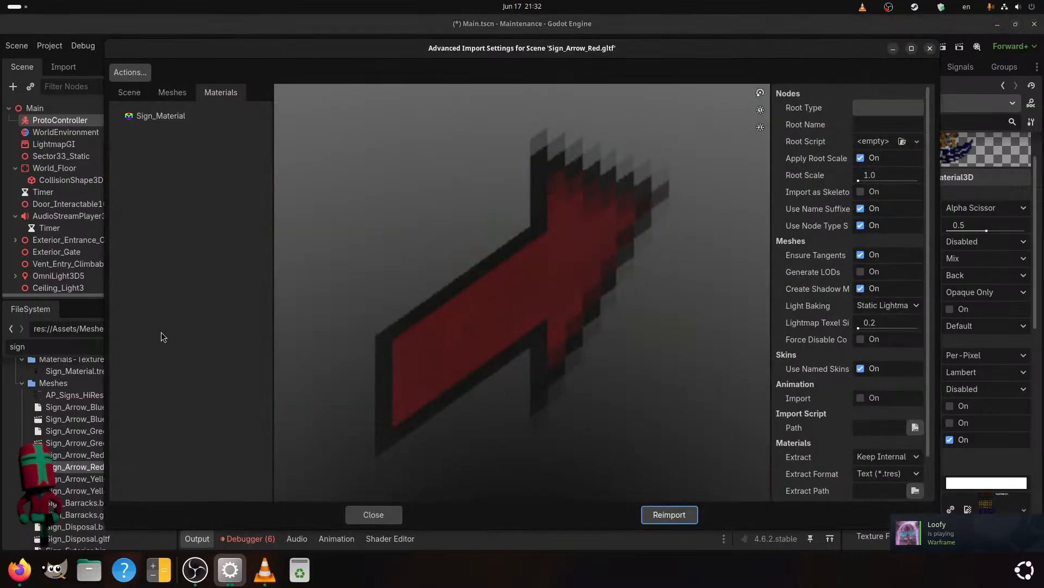
{"action": "left_click", "coordinate": [161, 116]}
{"action": "left_click", "coordinate": [864, 108]}
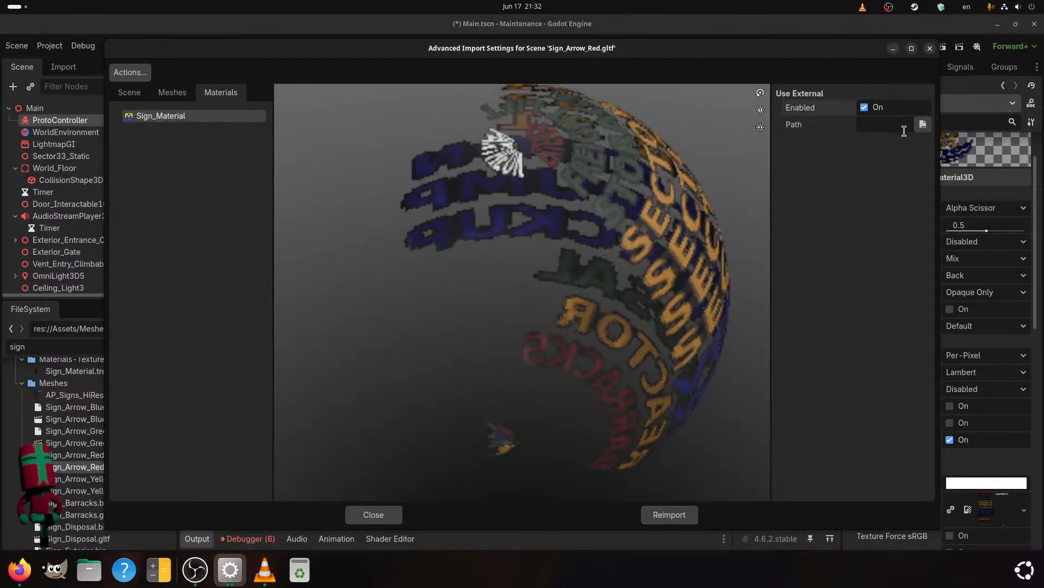
{"action": "left_click", "coordinate": [923, 124]}
{"action": "double_click", "coordinate": [354, 173]}
{"action": "double_click", "coordinate": [354, 173]}
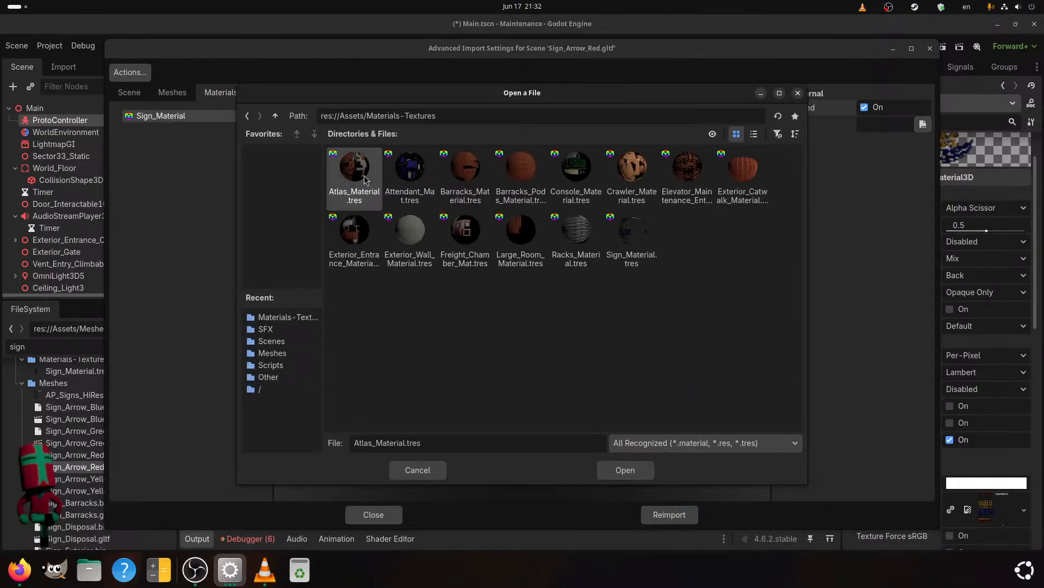
{"action": "double_click", "coordinate": [618, 253]}
{"action": "left_click", "coordinate": [663, 515]}
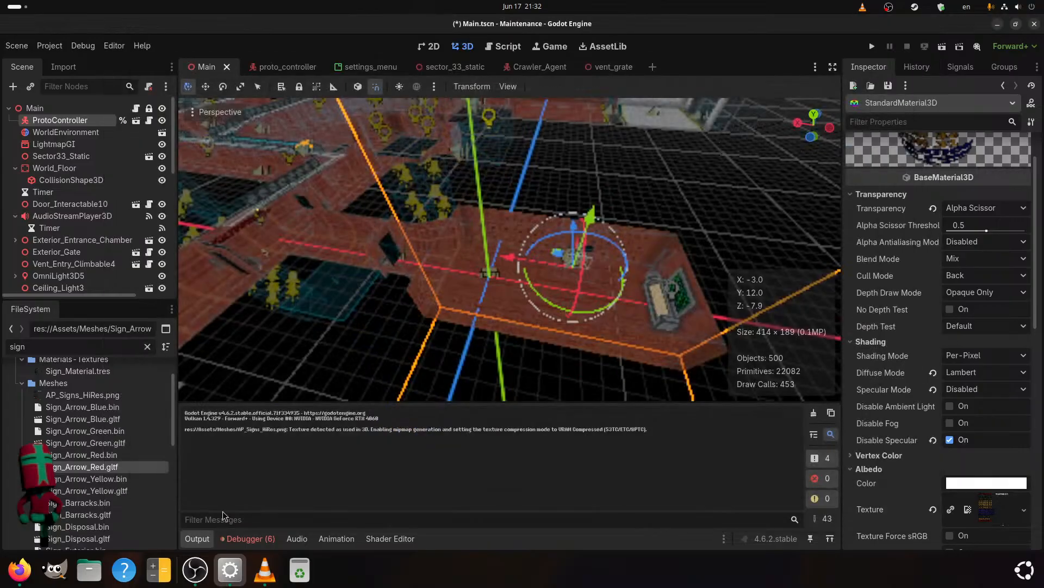
- Set the Visibility Range End of the Sign_Arrow_Red mesh node to 30 m and reimport Sign_Arrow_Red.gltf
{"action": "double_click", "coordinate": [96, 461]}
{"action": "left_click", "coordinate": [171, 92]}
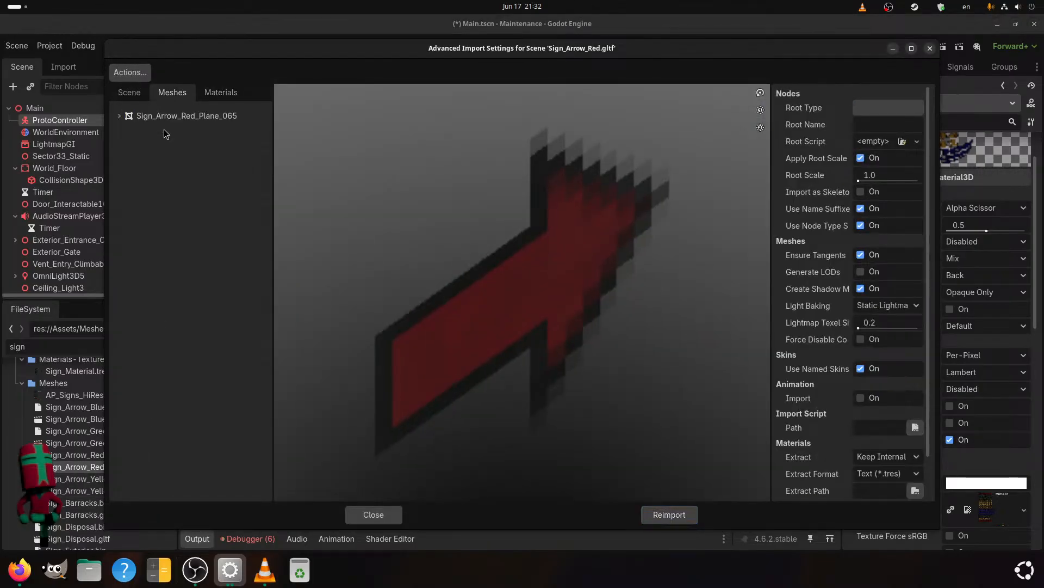
{"action": "left_click", "coordinate": [136, 94]}
{"action": "left_click", "coordinate": [152, 130]}
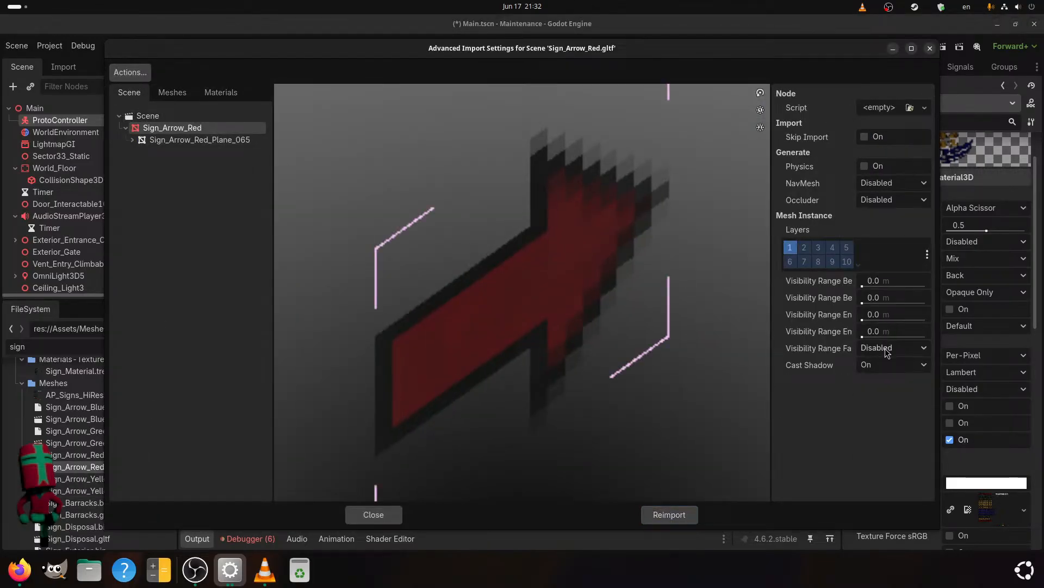
{"action": "left_click", "coordinate": [877, 314]}
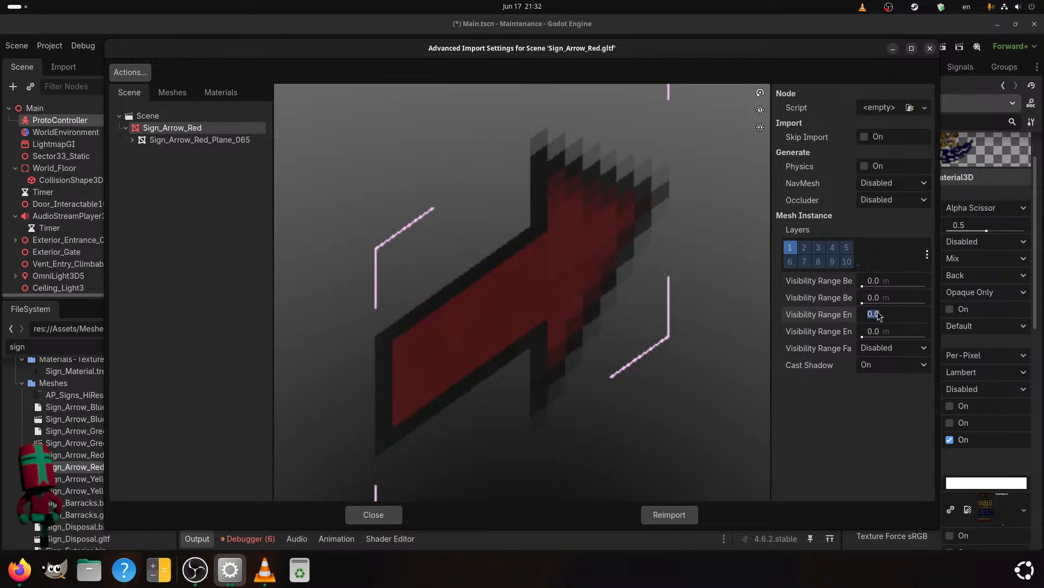
{"action": "type", "text": "30"}
{"action": "key", "text": "Return"}
{"action": "left_click", "coordinate": [683, 514]}
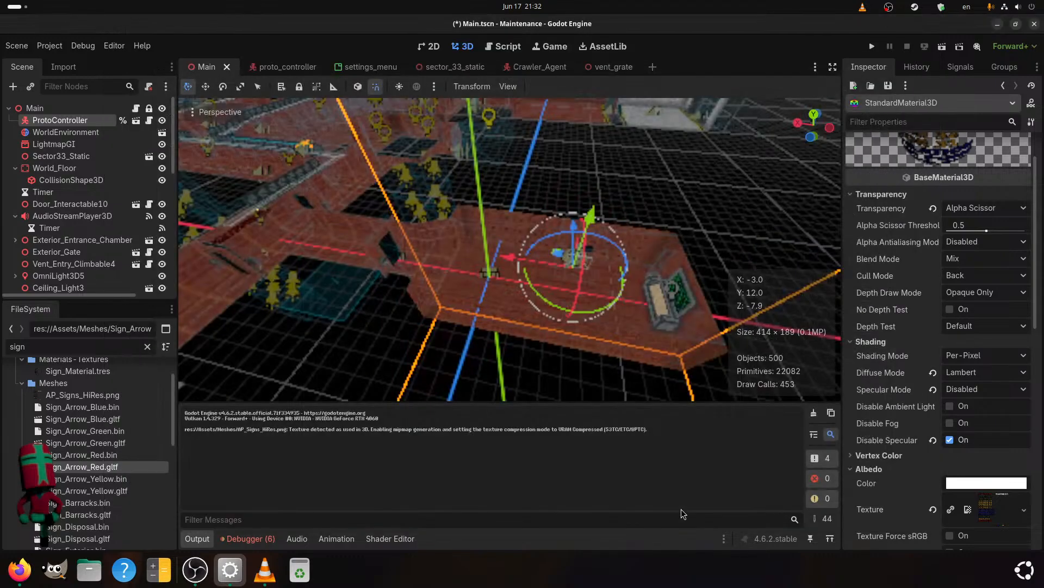
- Set Sign_Arrow_Yellow.gltf to Static Lightmaps light baking, disable animation import and shadow mesh creation, and reimport it
{"action": "double_click", "coordinate": [93, 494]}
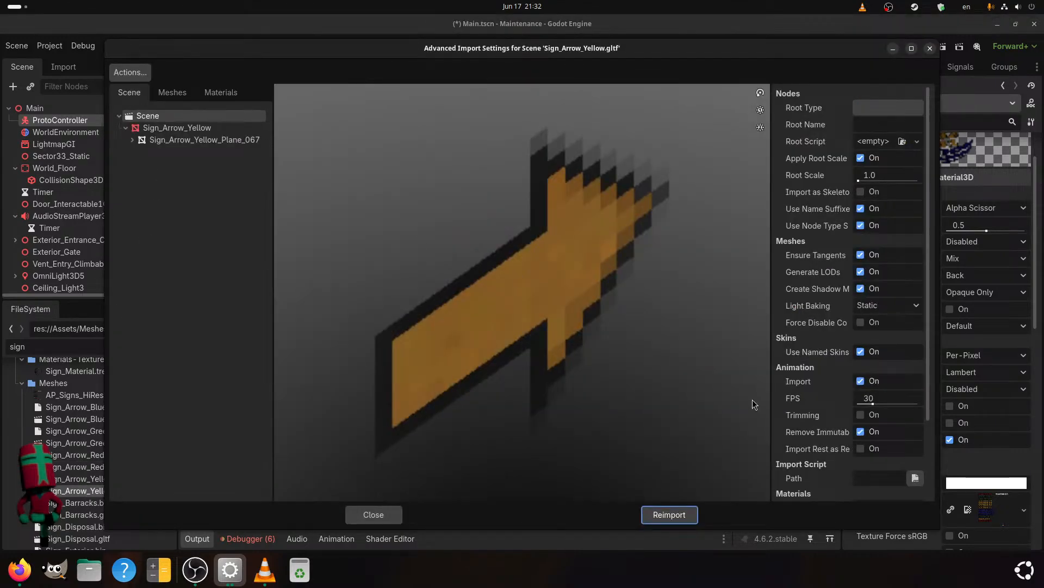
{"action": "left_click", "coordinate": [860, 380]}
{"action": "left_click", "coordinate": [860, 289]}
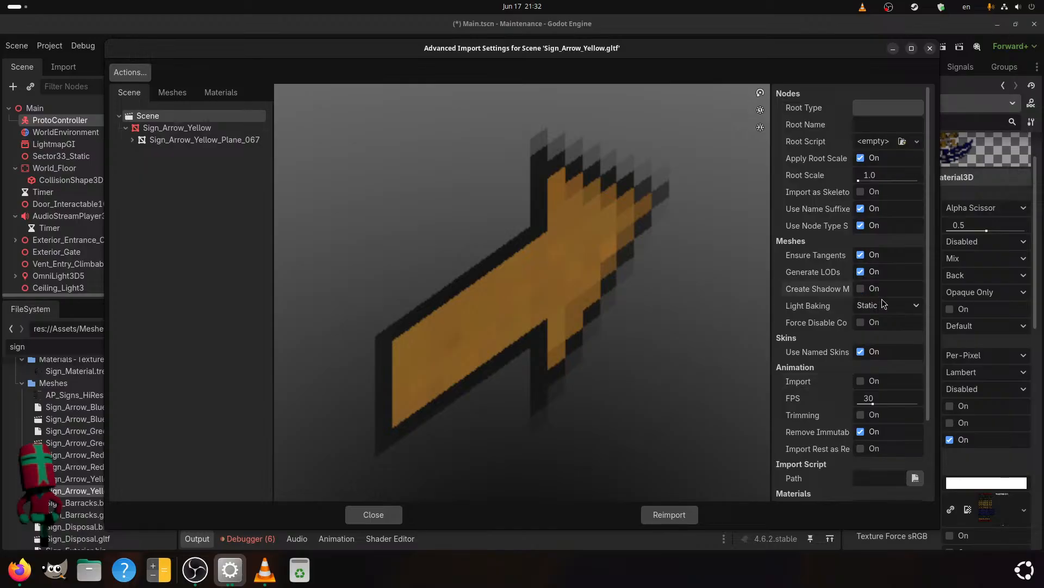
{"action": "left_click", "coordinate": [887, 305]}
{"action": "left_click", "coordinate": [880, 350]}
{"action": "left_click", "coordinate": [680, 507]}
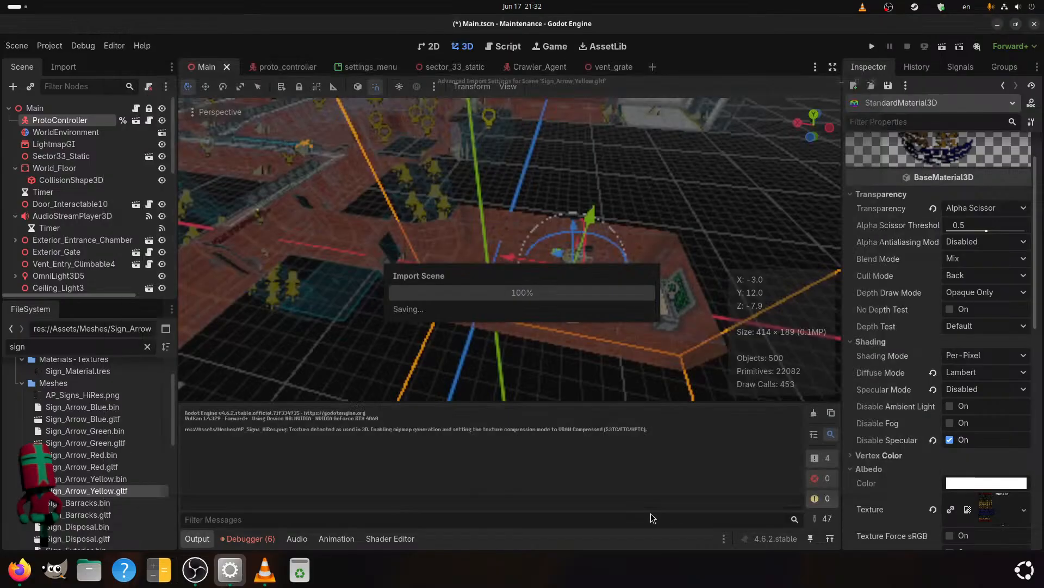
- Set the Visibility Range End of the Sign_Arrow_Yellow mesh node to 3 m and reimport Sign_Arrow_Yellow.gltf
{"action": "double_click", "coordinate": [114, 494]}
{"action": "left_click", "coordinate": [188, 130]}
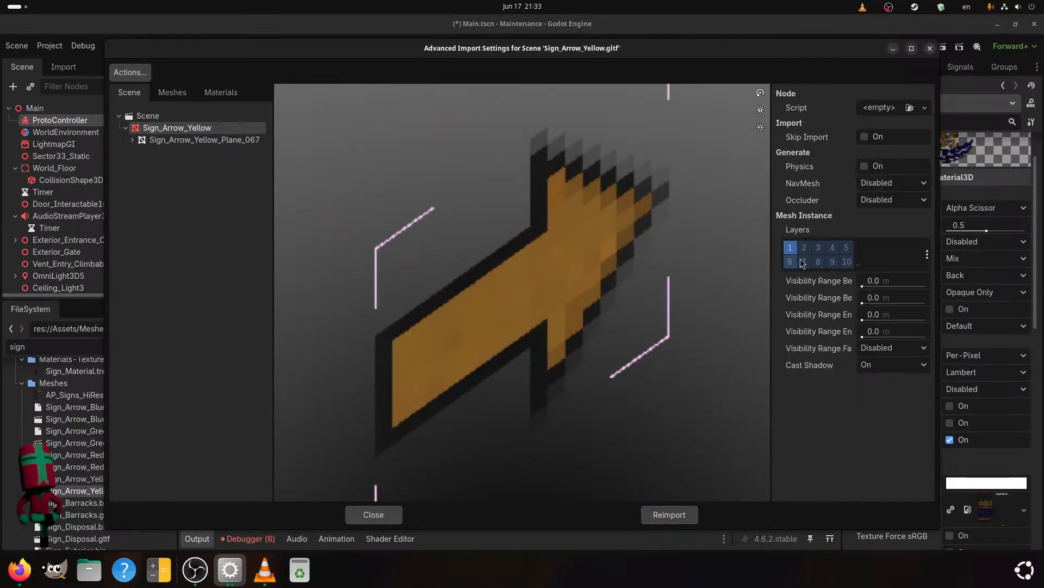
{"action": "left_click", "coordinate": [881, 313]}
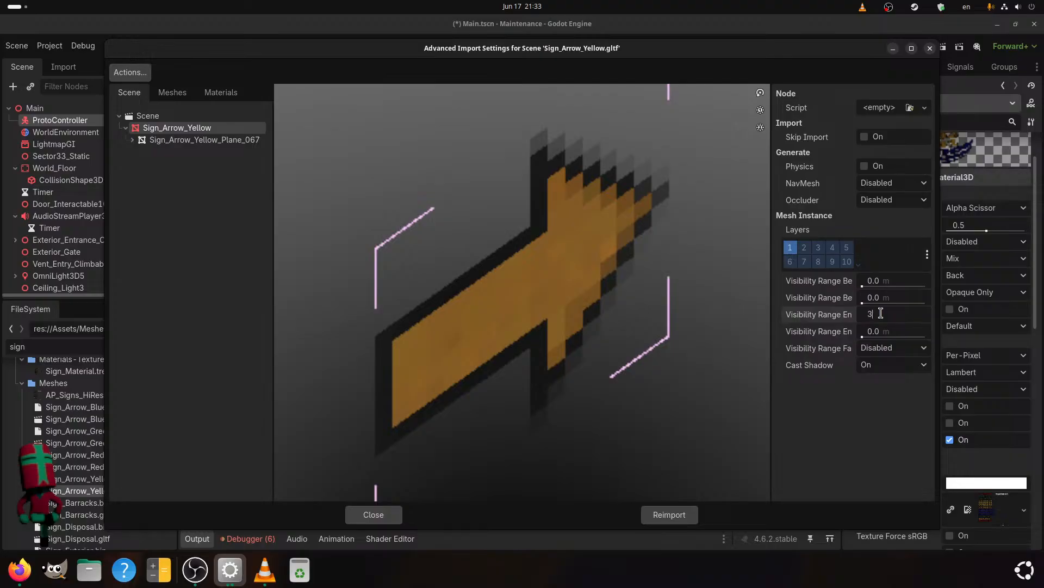
{"action": "type", "text": "3"}
{"action": "key", "text": "Return"}
{"action": "left_click", "coordinate": [669, 514]}
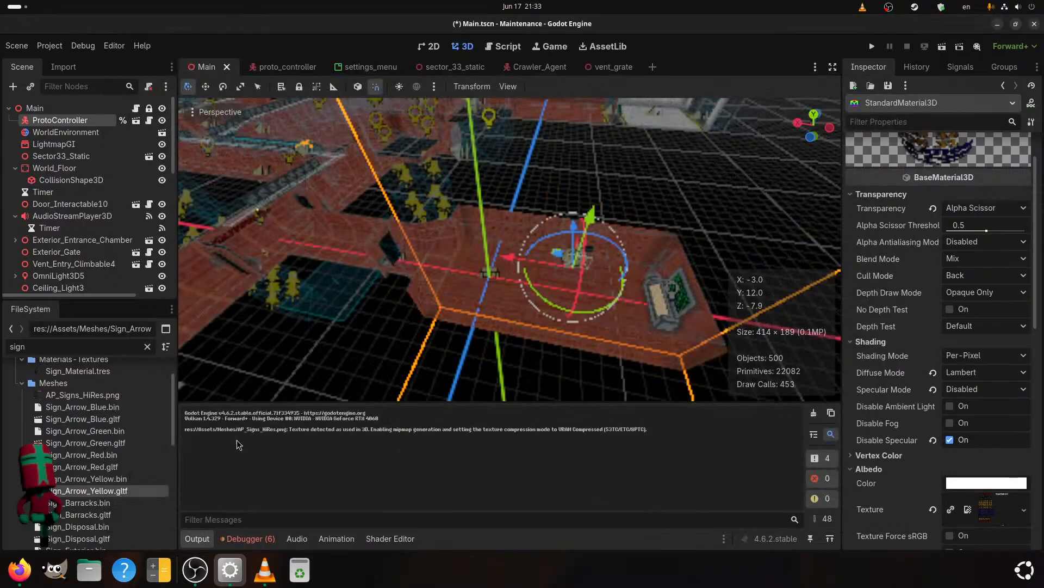
- Enable an external material for Sign_Material in Sign_Arrow_Yellow.gltf and browse to Assets/Materials-Textures for its file
{"action": "double_click", "coordinate": [110, 492]}
{"action": "left_click", "coordinate": [220, 93]}
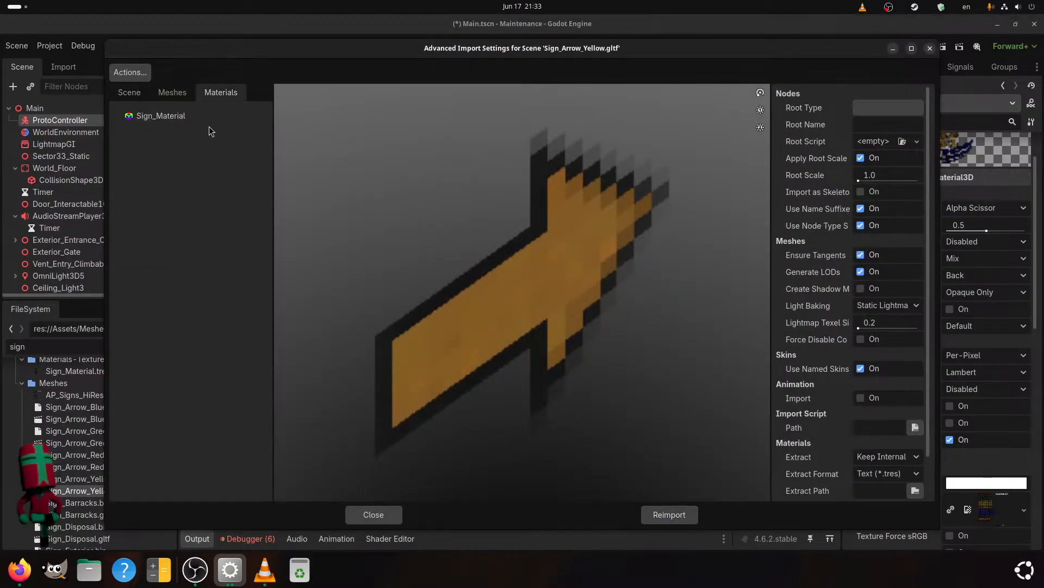
{"action": "left_click", "coordinate": [864, 107]}
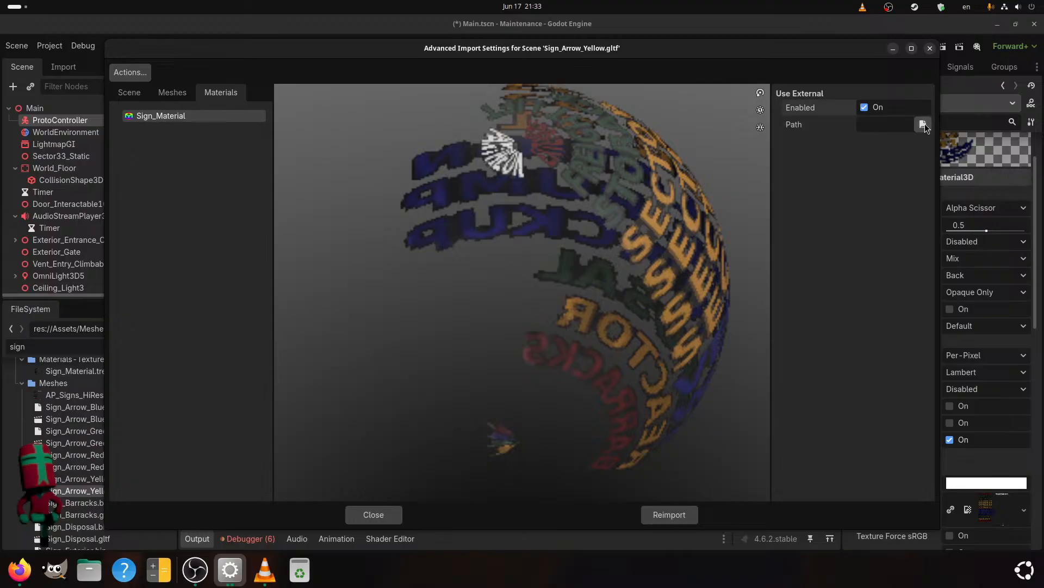
{"action": "left_click", "coordinate": [923, 124]}
{"action": "double_click", "coordinate": [343, 175]}
{"action": "double_click", "coordinate": [354, 174]}
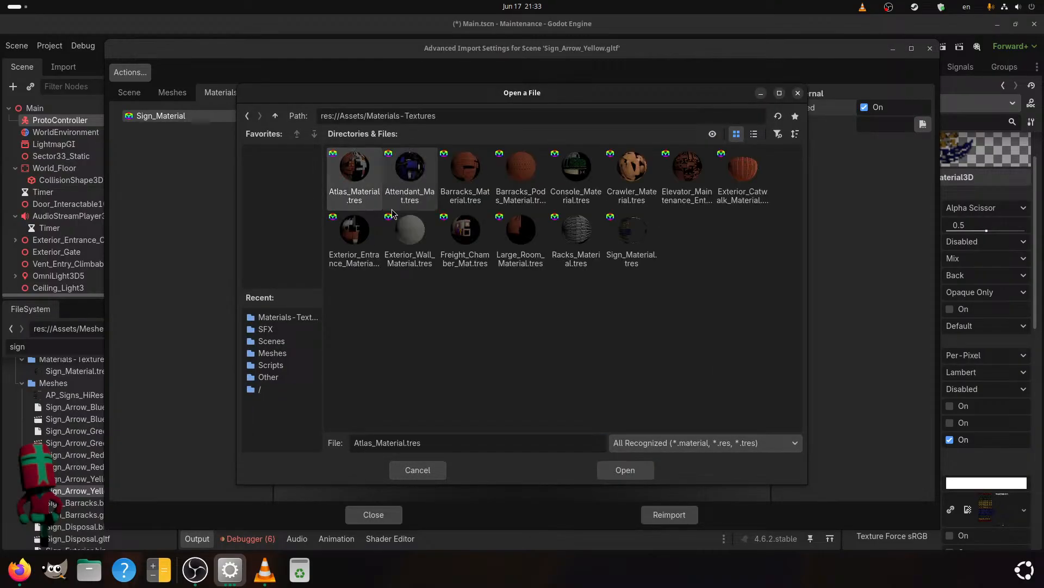
- Assign Sign_Material.tres as the external material for Sign_Arrow_Yellow.gltf and reimport the scene
{"action": "left_click", "coordinate": [632, 239]}
{"action": "left_click", "coordinate": [625, 469]}
{"action": "left_click", "coordinate": [647, 515]}
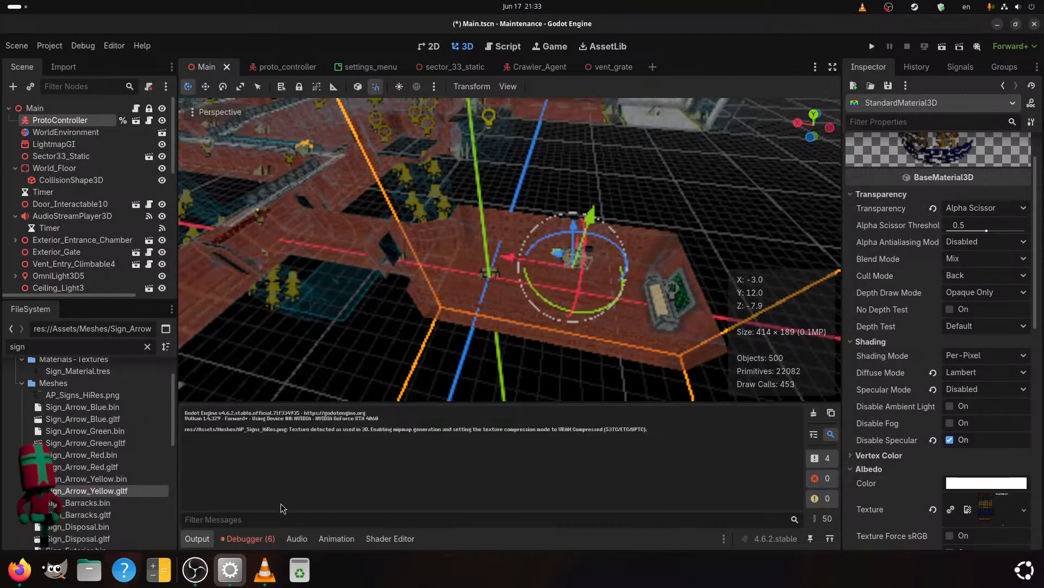
- For Sign_Barracks.gltf, disable animation import and LOD generation, set light baking to Static Lightmaps, and reimport
{"action": "left_click", "coordinate": [87, 517]}
{"action": "double_click", "coordinate": [87, 516]}
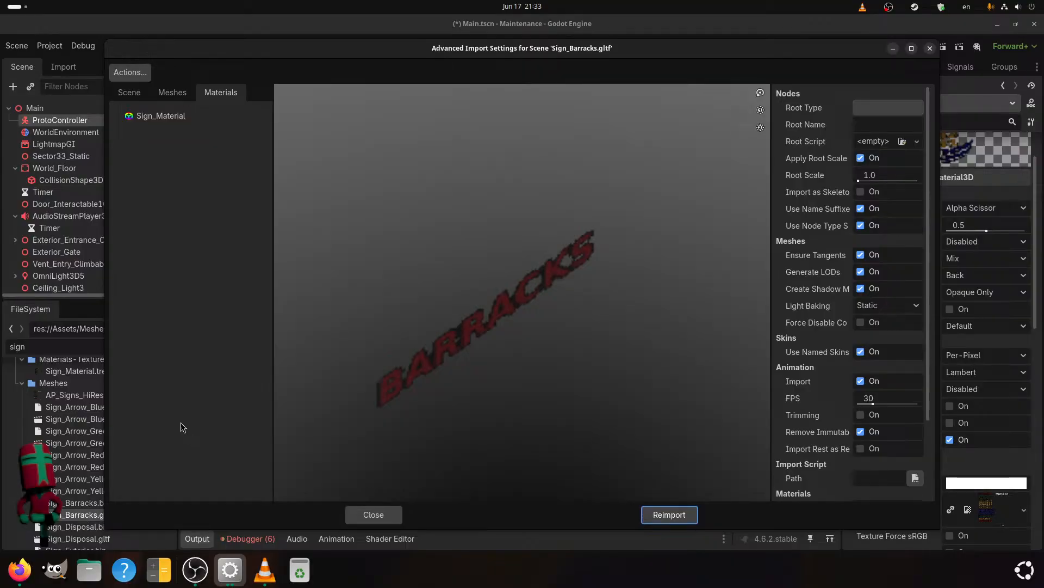
{"action": "left_click", "coordinate": [860, 380]}
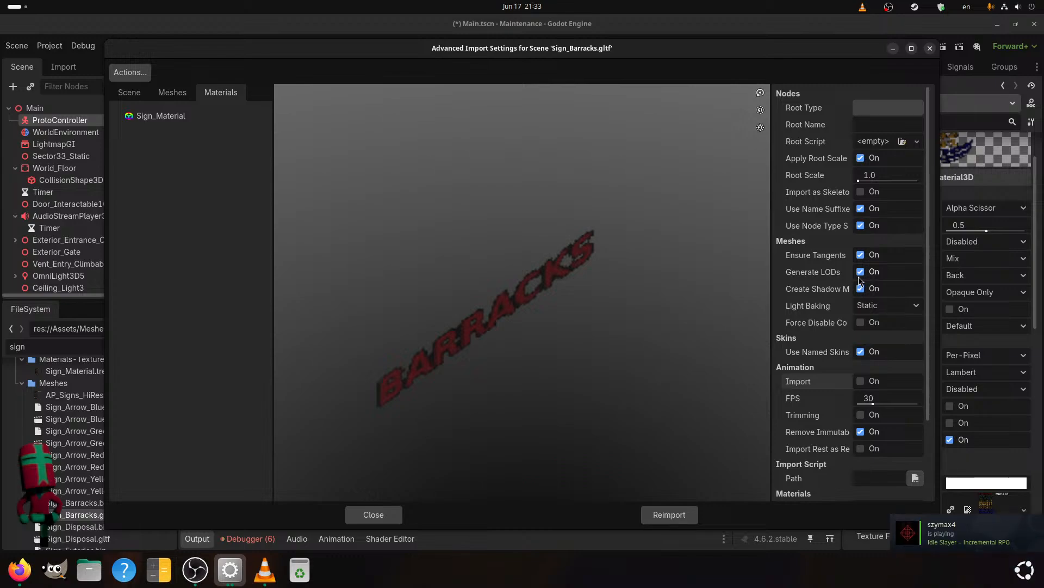
{"action": "left_click", "coordinate": [860, 272]}
{"action": "left_click", "coordinate": [873, 307]}
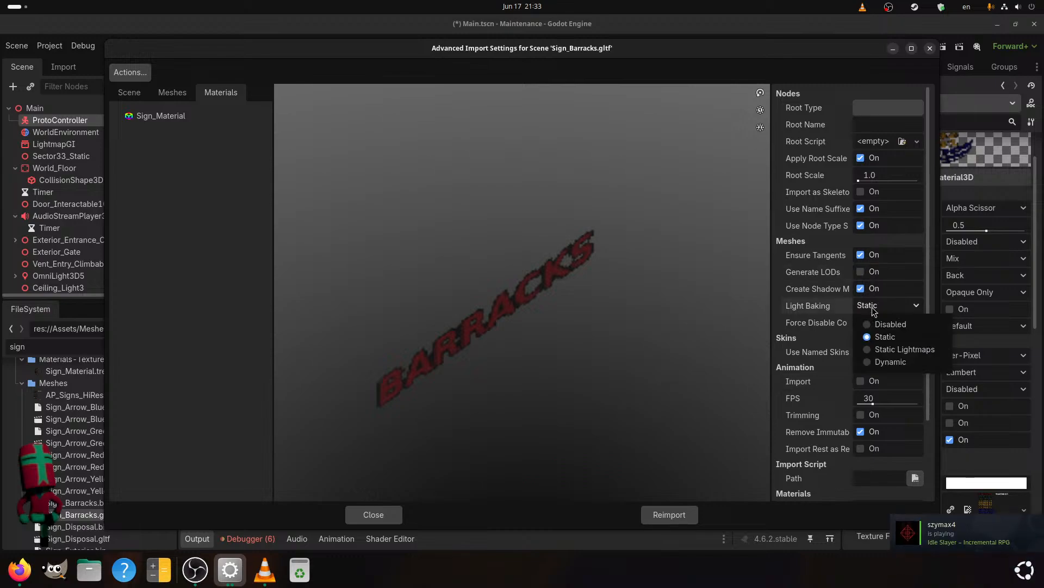
{"action": "left_click", "coordinate": [881, 349]}
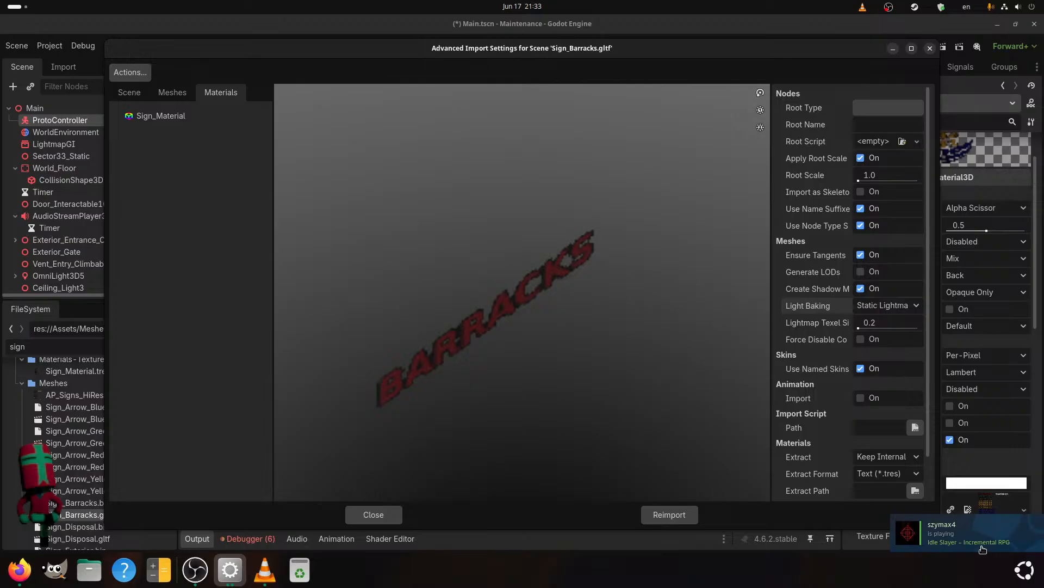
{"action": "left_click", "coordinate": [688, 521]}
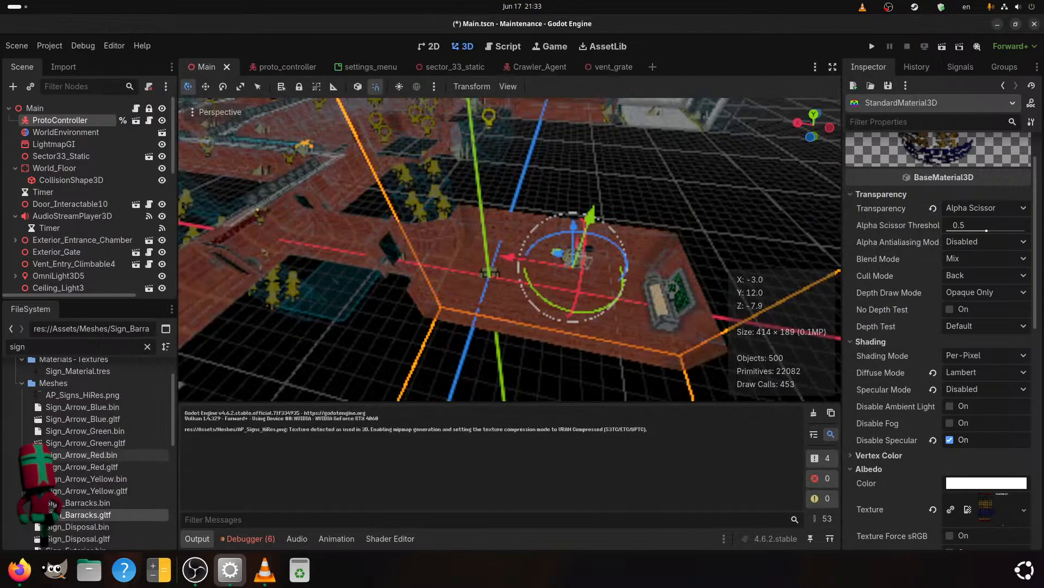
- Make Sign_Barracks.gltf use the external Sign_Material.tres from Materials-Textures for its Sign_Material and reimport
{"action": "double_click", "coordinate": [70, 514]}
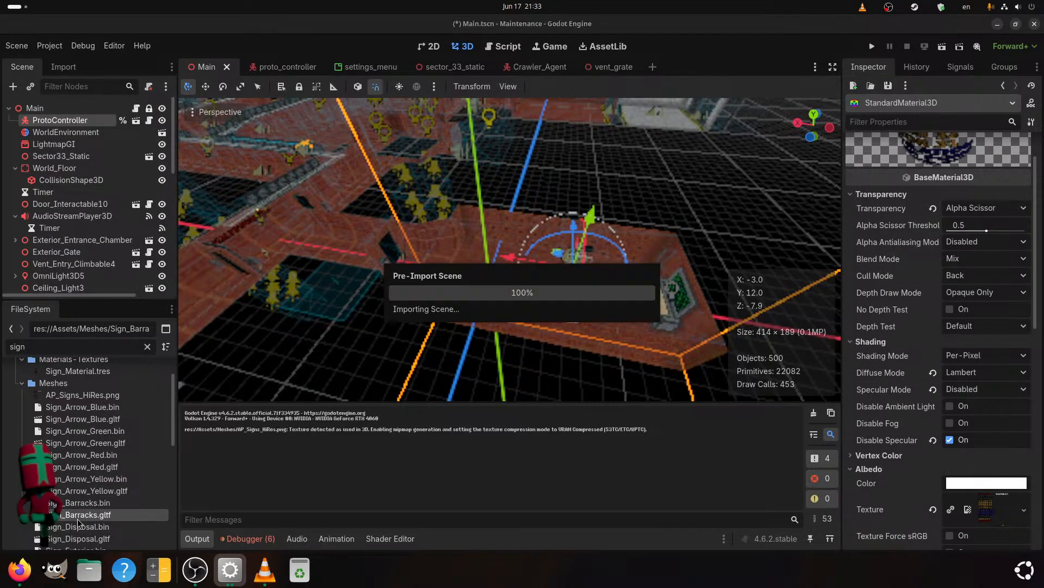
{"action": "left_click", "coordinate": [179, 115]}
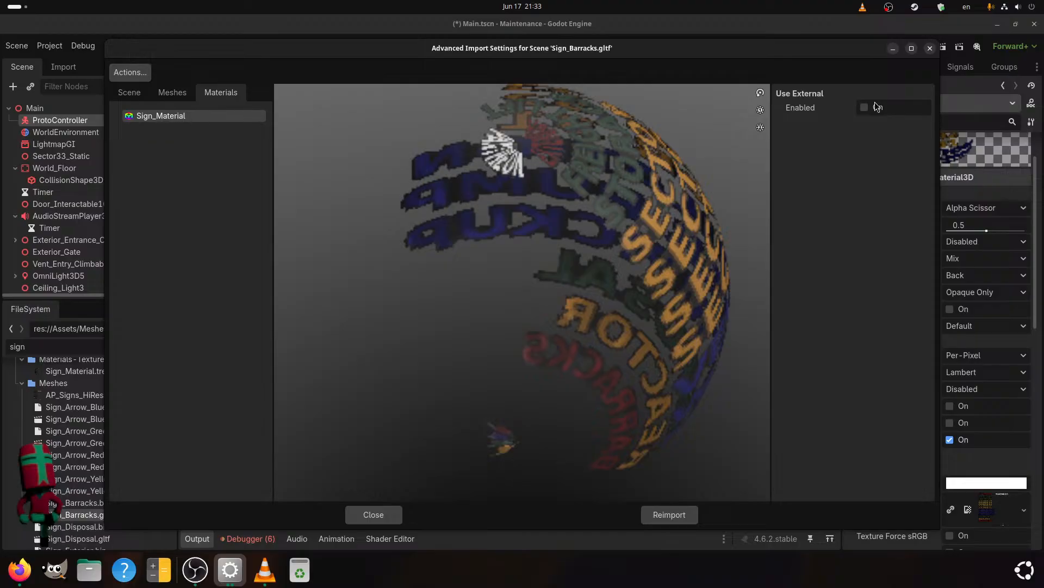
{"action": "left_click", "coordinate": [875, 105]}
{"action": "left_click", "coordinate": [923, 124]}
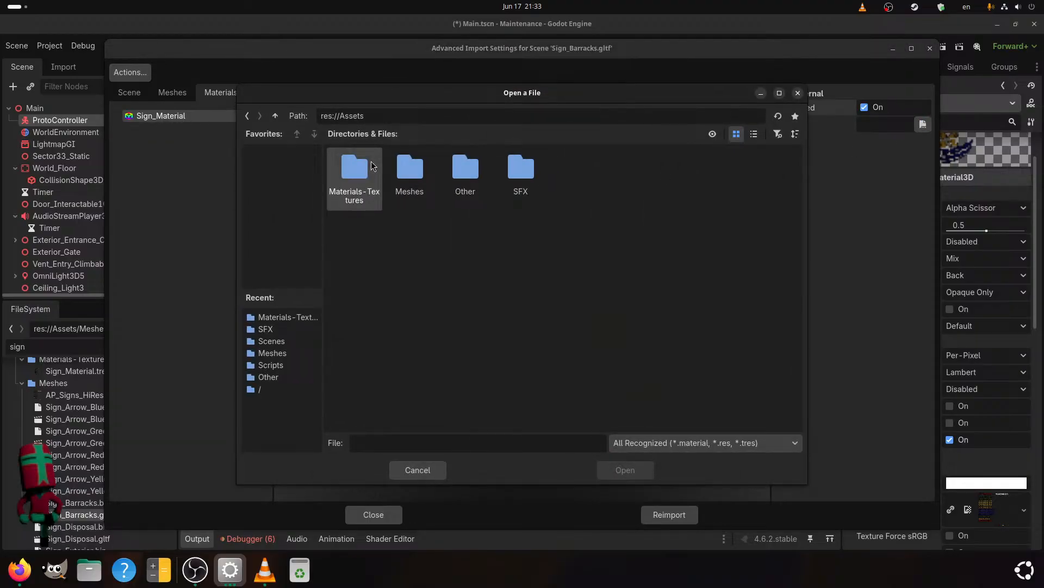
{"action": "double_click", "coordinate": [372, 165]}
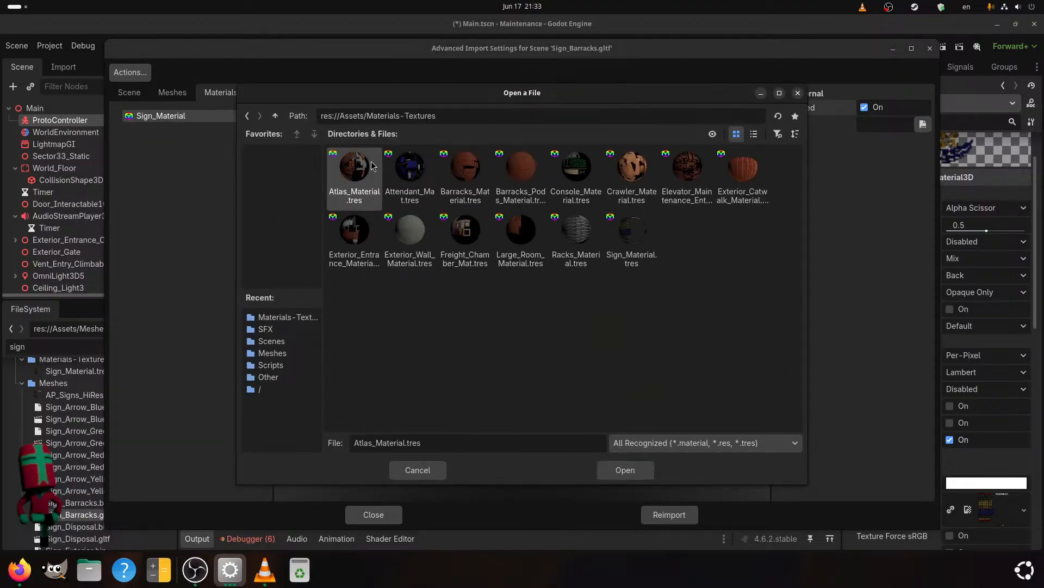
{"action": "double_click", "coordinate": [639, 250]}
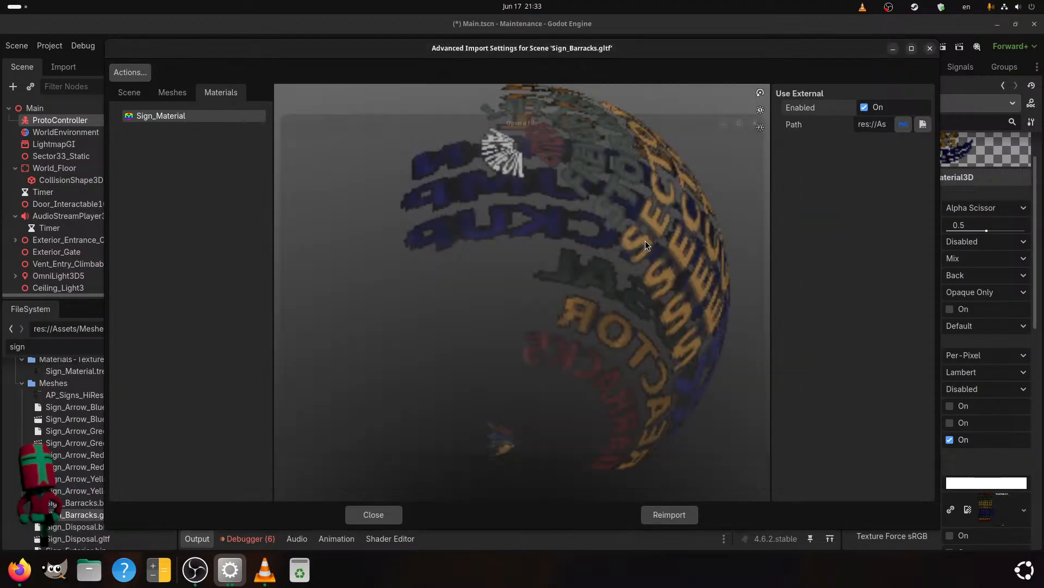
{"action": "left_click", "coordinate": [668, 511]}
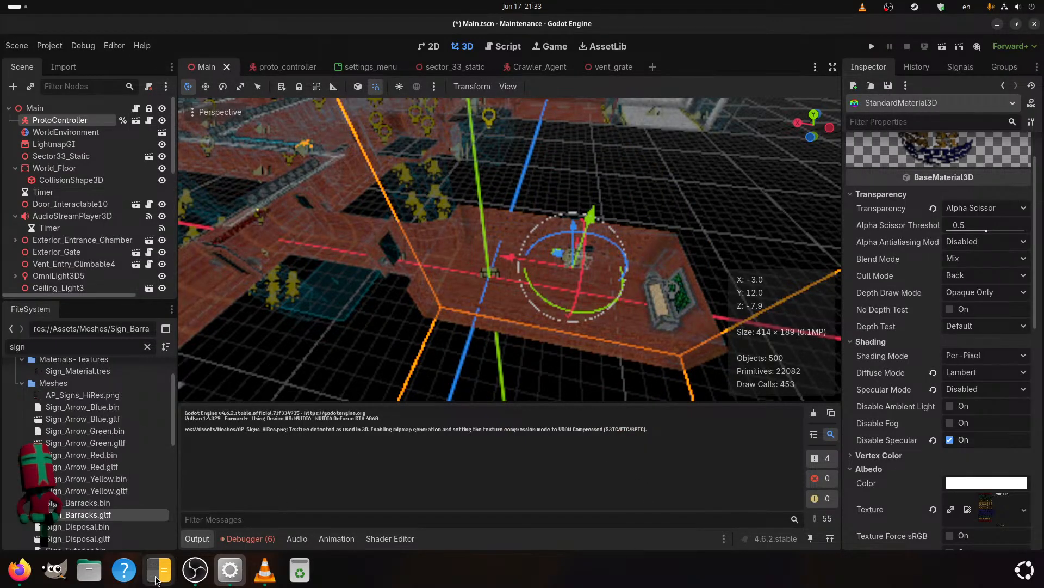
- Set the Sign_Barracks mesh node's visibility range end to 30 m and reimport the scene
{"action": "double_click", "coordinate": [83, 516]}
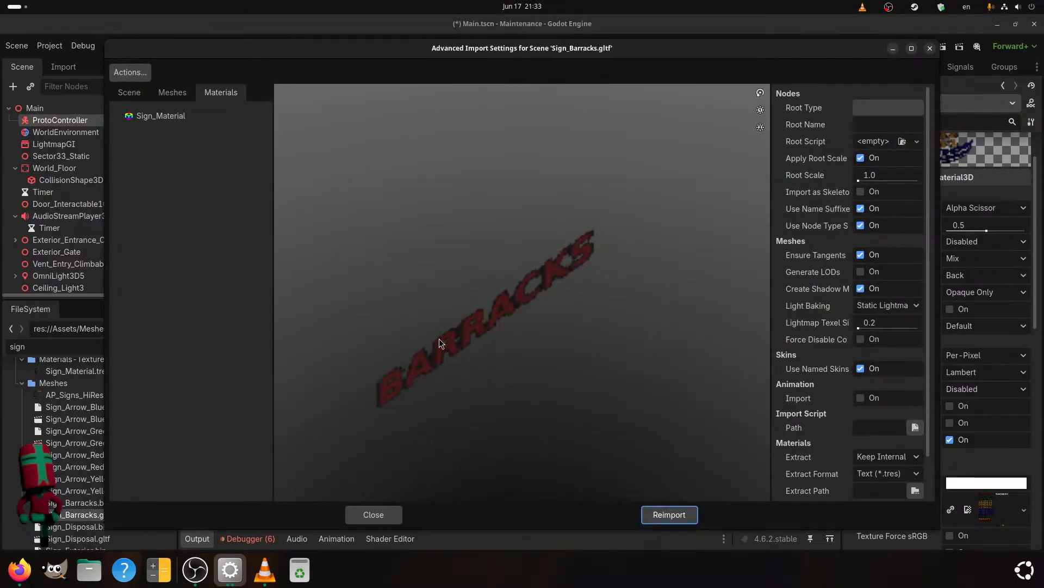
{"action": "left_click", "coordinate": [173, 94]}
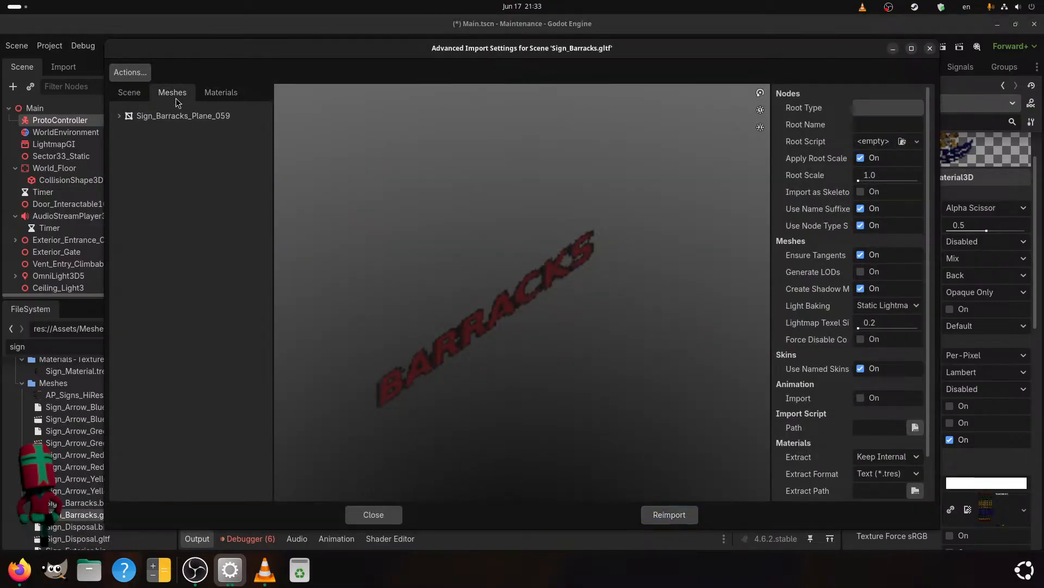
{"action": "left_click", "coordinate": [136, 96]}
{"action": "left_click", "coordinate": [166, 130]}
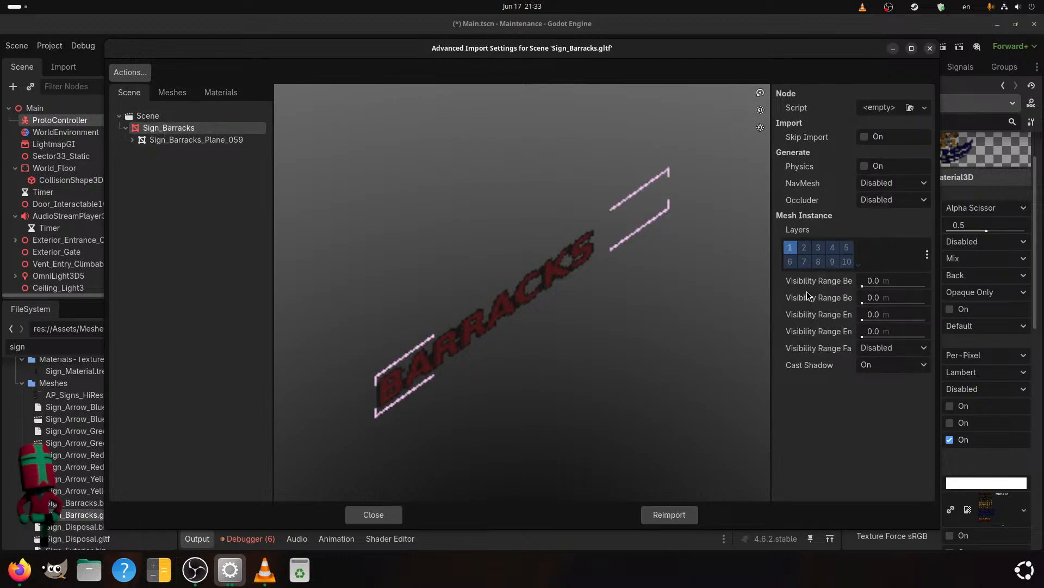
{"action": "left_click", "coordinate": [868, 314]}
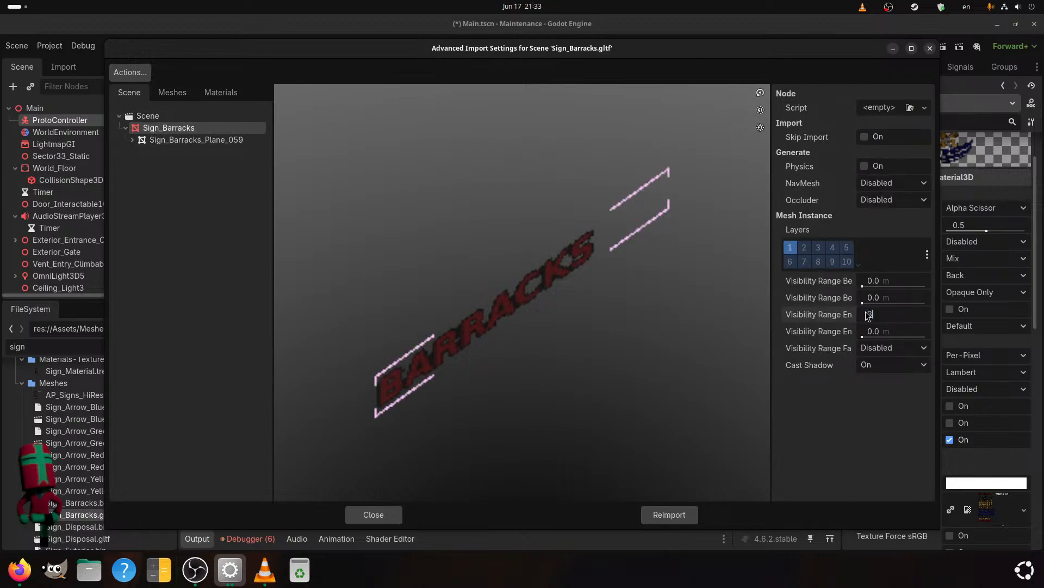
{"action": "type", "text": "30"}
{"action": "key", "text": "Return"}
{"action": "left_click", "coordinate": [669, 517]}
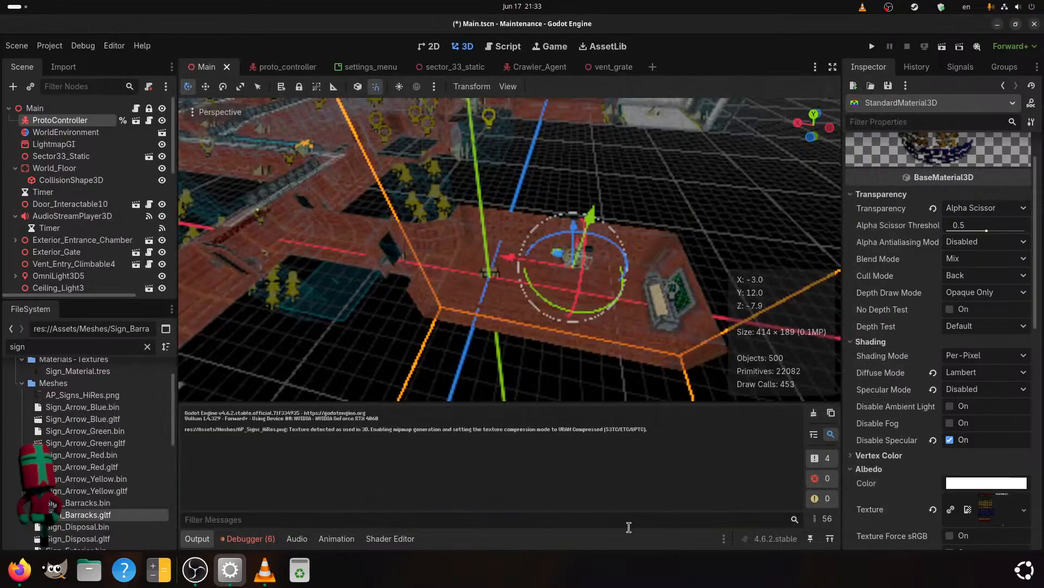
- For Sign_Disposal.gltf, disable animation import and LOD generation, set light baking to Static Lightmaps, and reimport
{"action": "scroll", "coordinate": [111, 403], "scroll_direction": "down", "scroll_amount": 2}
{"action": "double_click", "coordinate": [82, 495]}
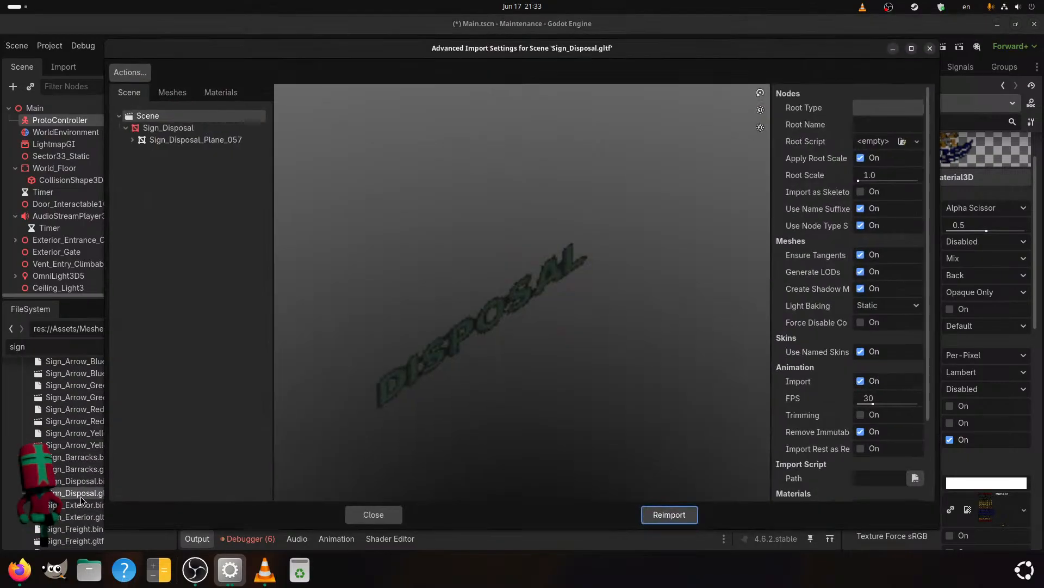
{"action": "left_click", "coordinate": [861, 382]}
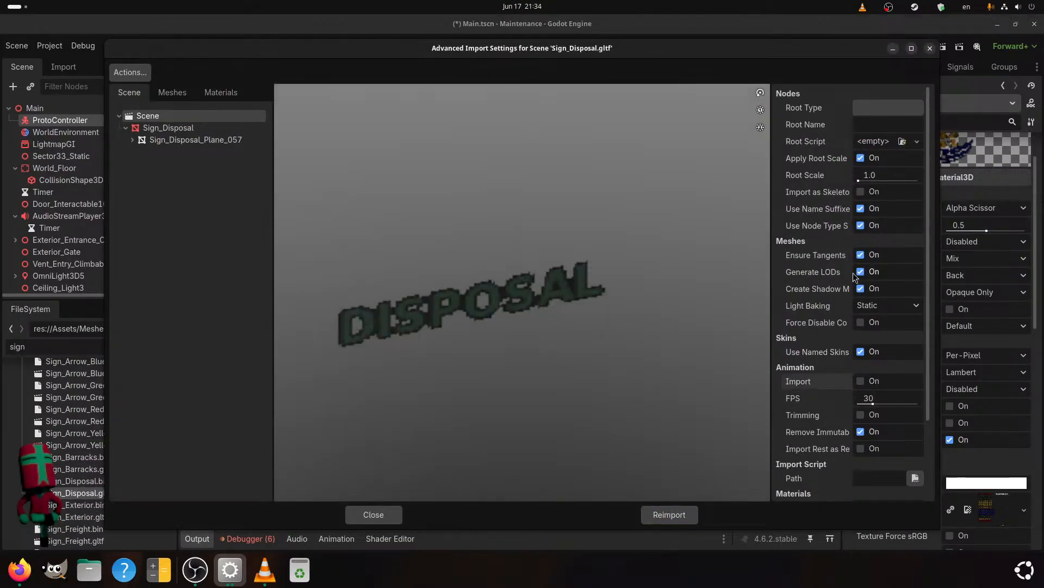
{"action": "left_click", "coordinate": [860, 272]}
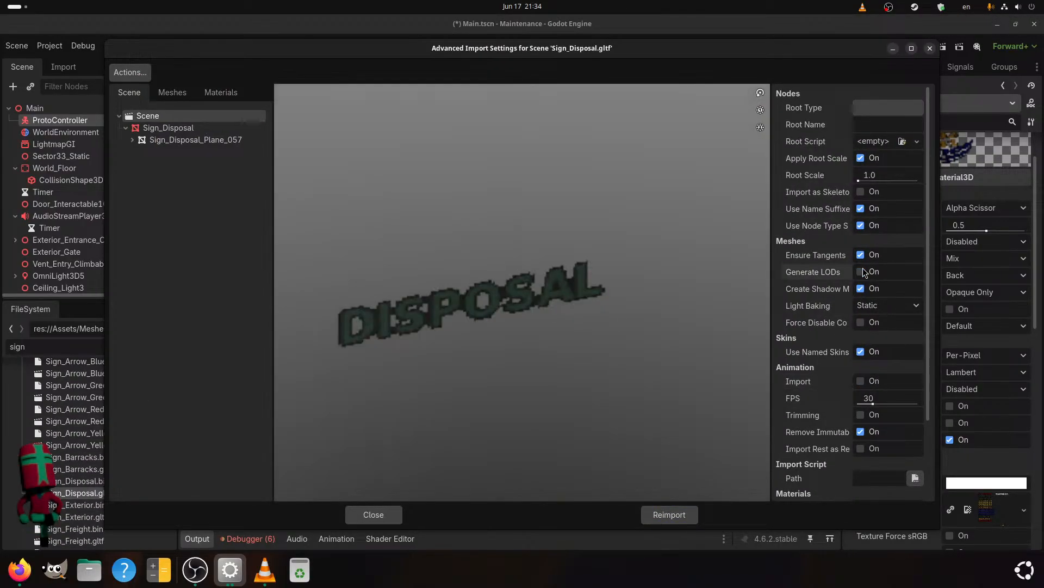
{"action": "left_click", "coordinate": [876, 304]}
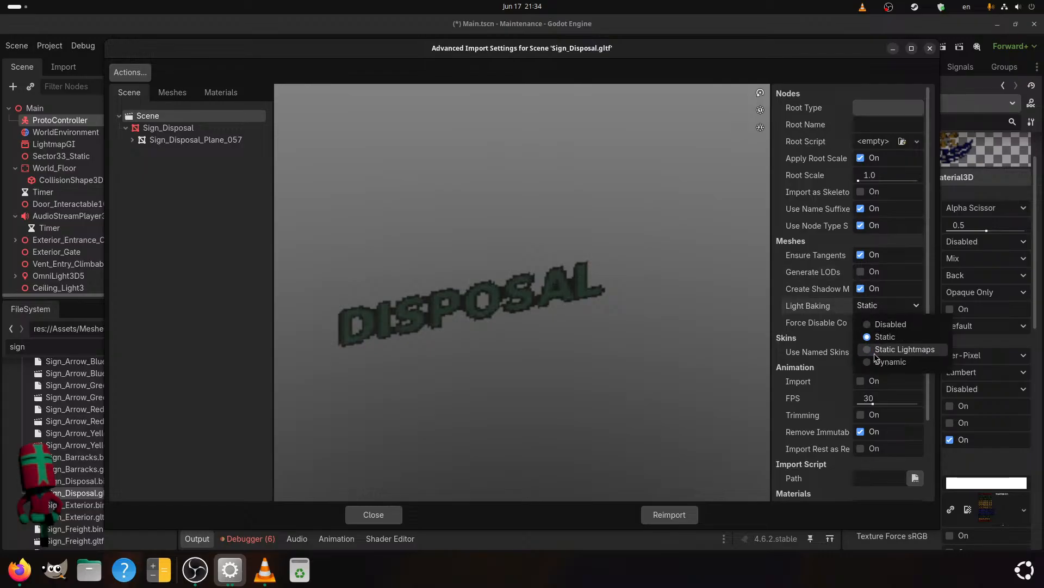
{"action": "left_click", "coordinate": [875, 350]}
{"action": "left_click", "coordinate": [663, 515]}
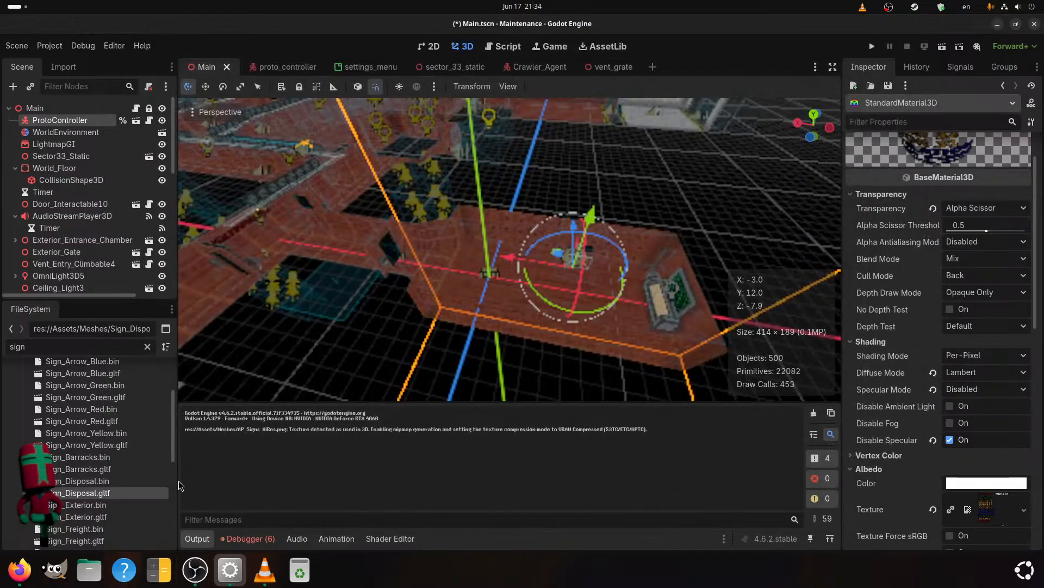
- Set the Sign_Disposal mesh node's visibility range end to 30 m and reimport the scene
{"action": "double_click", "coordinate": [123, 493]}
{"action": "left_click", "coordinate": [168, 127]}
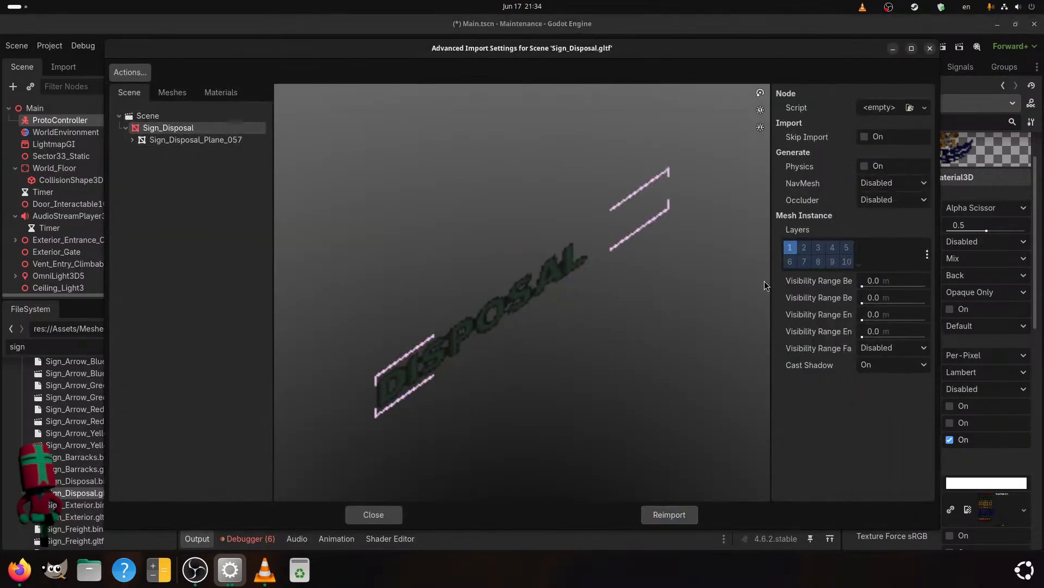
{"action": "left_click", "coordinate": [885, 314]}
{"action": "type", "text": "30"}
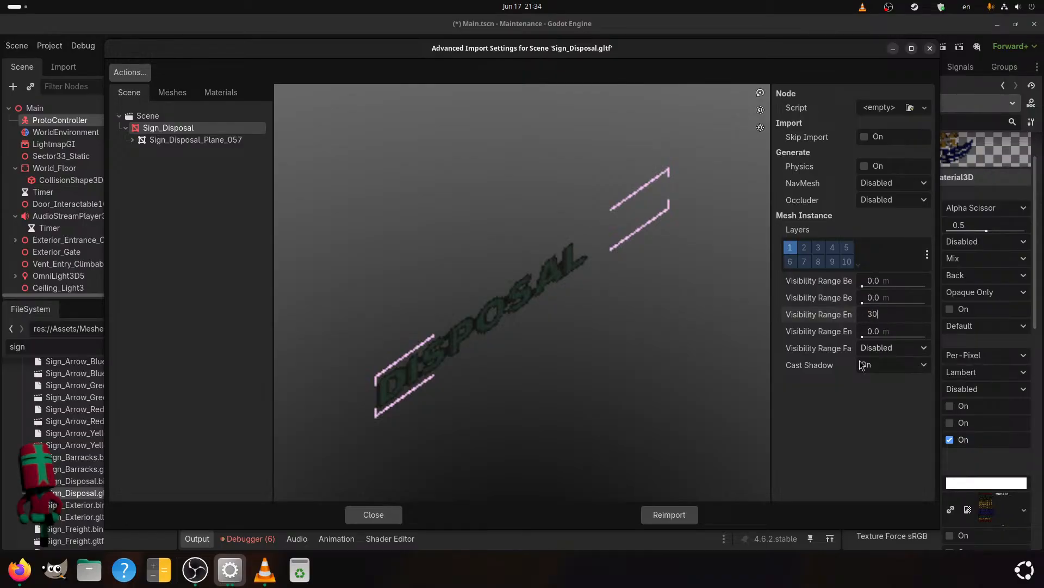
{"action": "key", "text": "Return"}
{"action": "left_click", "coordinate": [664, 513]}
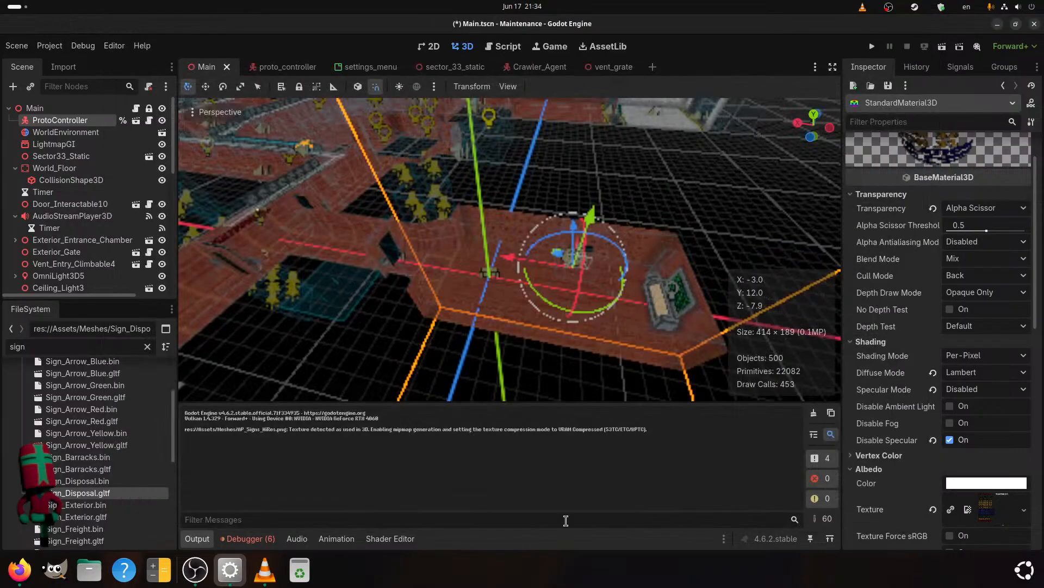
- Make Sign_Disposal.gltf use the external Sign_Material.tres from Materials-Textures for its Sign_Material and reimport
{"action": "double_click", "coordinate": [68, 492]}
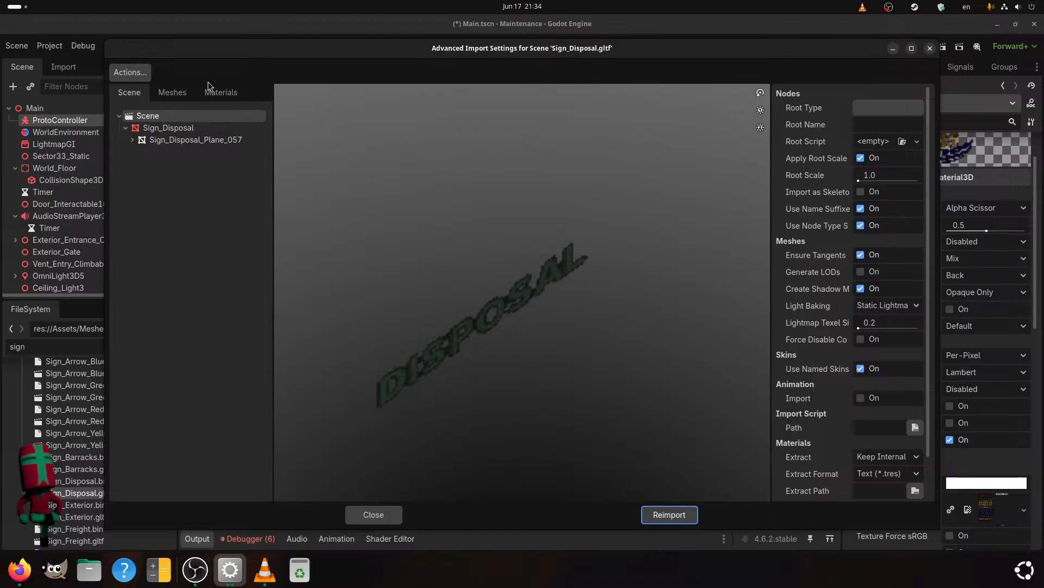
{"action": "left_click", "coordinate": [214, 116]}
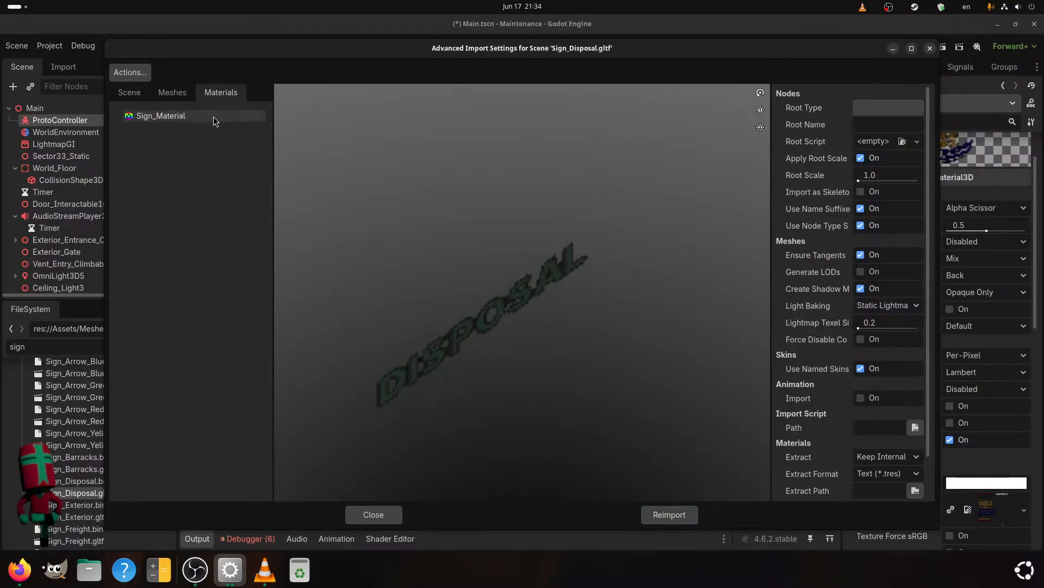
{"action": "left_click", "coordinate": [864, 107]}
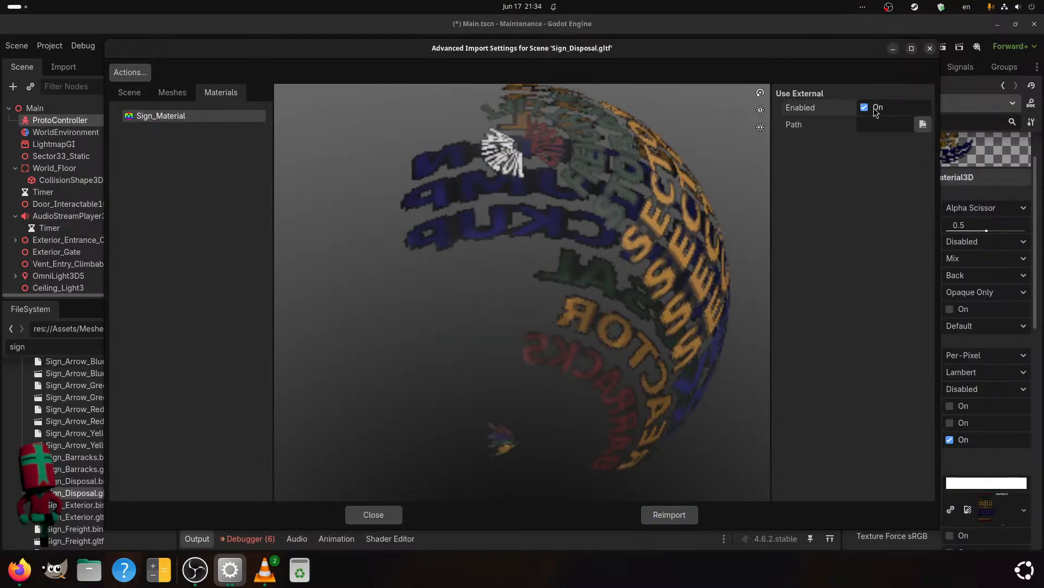
{"action": "left_click", "coordinate": [923, 124]}
{"action": "double_click", "coordinate": [374, 181]}
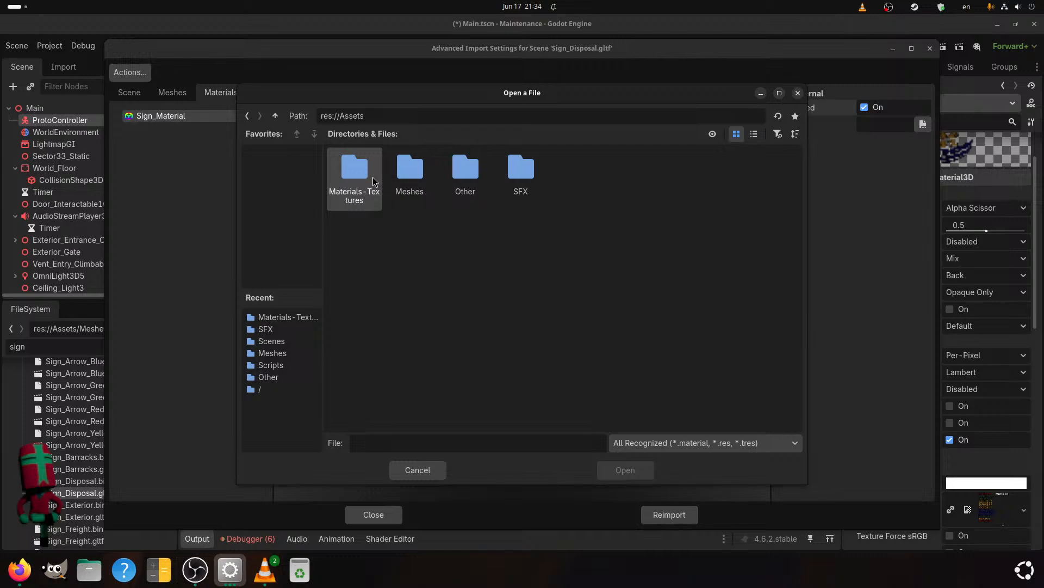
{"action": "double_click", "coordinate": [373, 181]}
{"action": "double_click", "coordinate": [631, 240]}
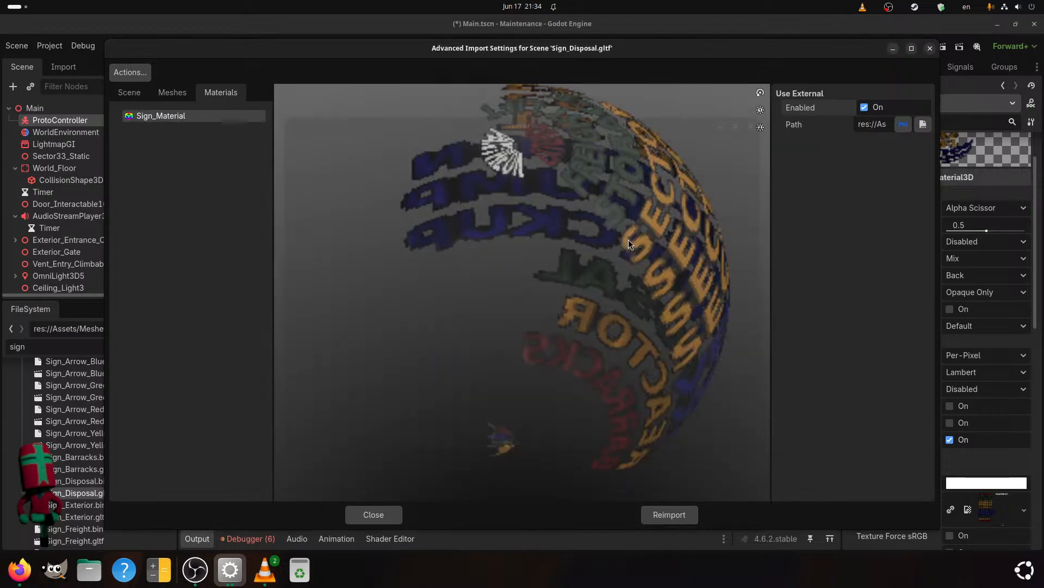
{"action": "left_click", "coordinate": [670, 514]}
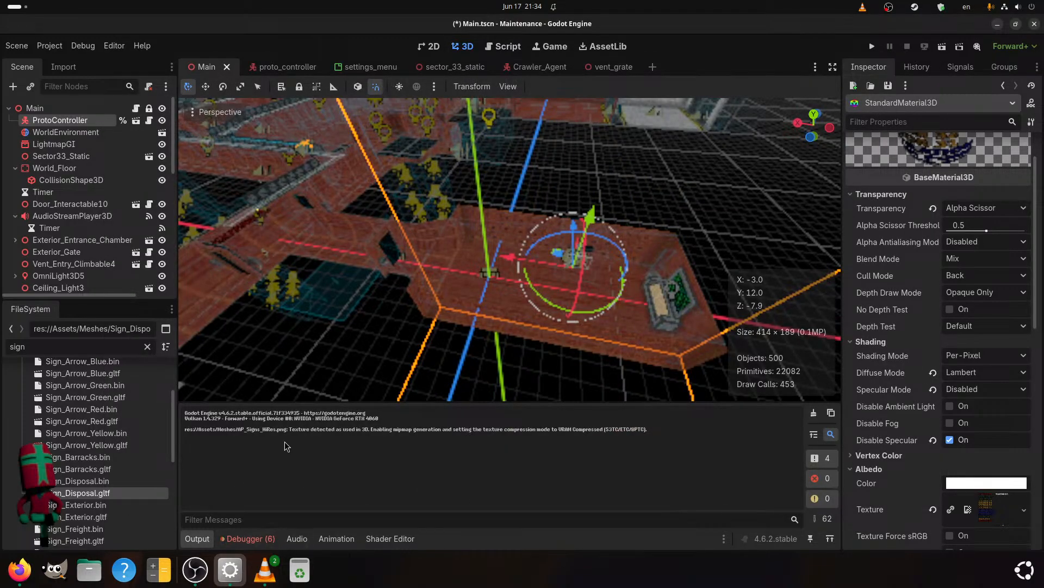
- Turn on the desktop's Do Not Disturb mode and clear the pending notifications
{"action": "left_click", "coordinate": [522, 7]}
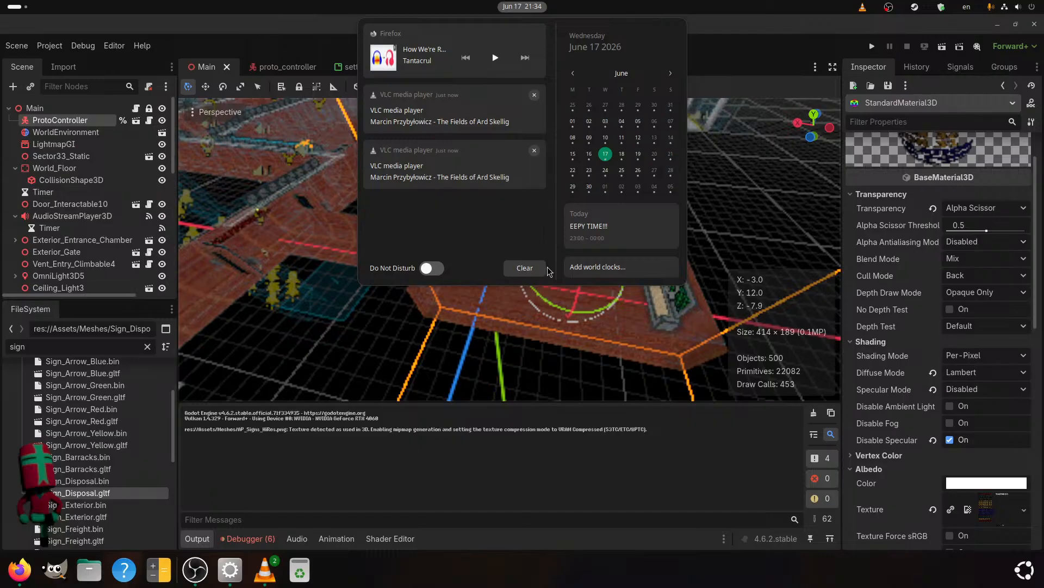
{"action": "left_click", "coordinate": [436, 268]}
{"action": "left_click", "coordinate": [542, 274]}
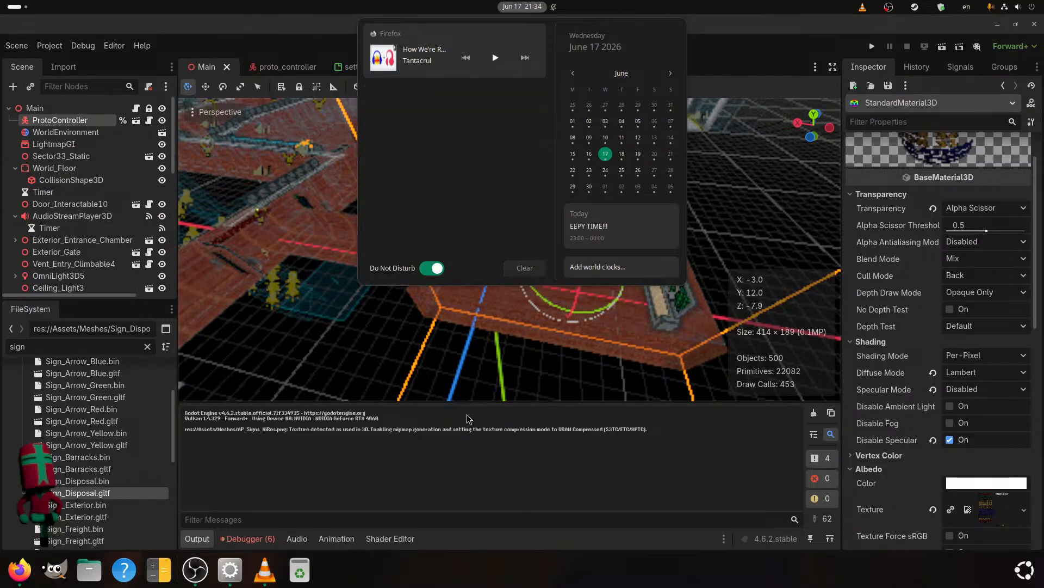
{"action": "left_click", "coordinate": [430, 465]}
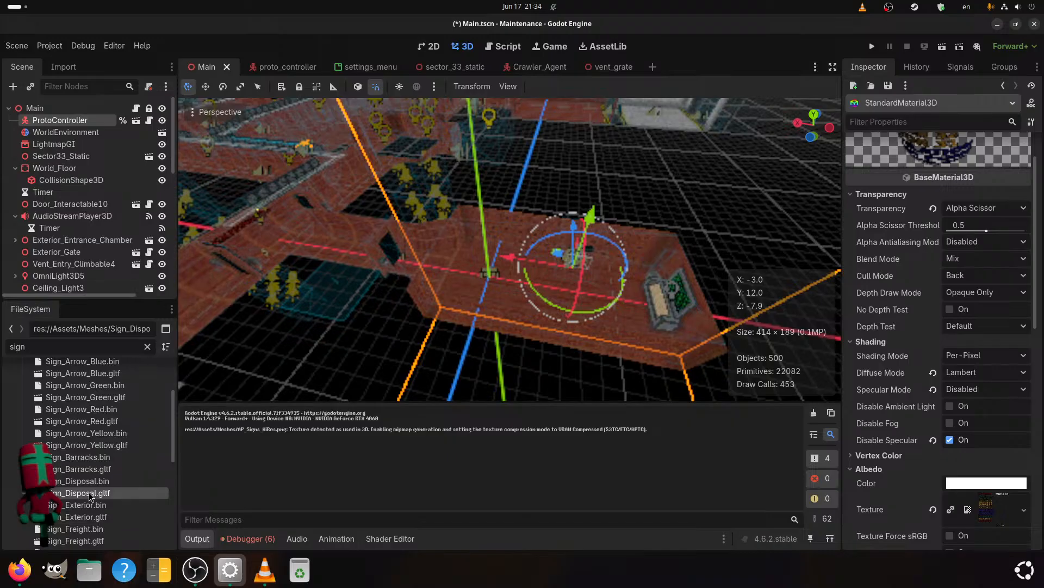
- Check the external material setting of Sign_Material in the import settings of Sign_Disposal.gltf
{"action": "double_click", "coordinate": [162, 492]}
{"action": "left_click", "coordinate": [174, 116]}
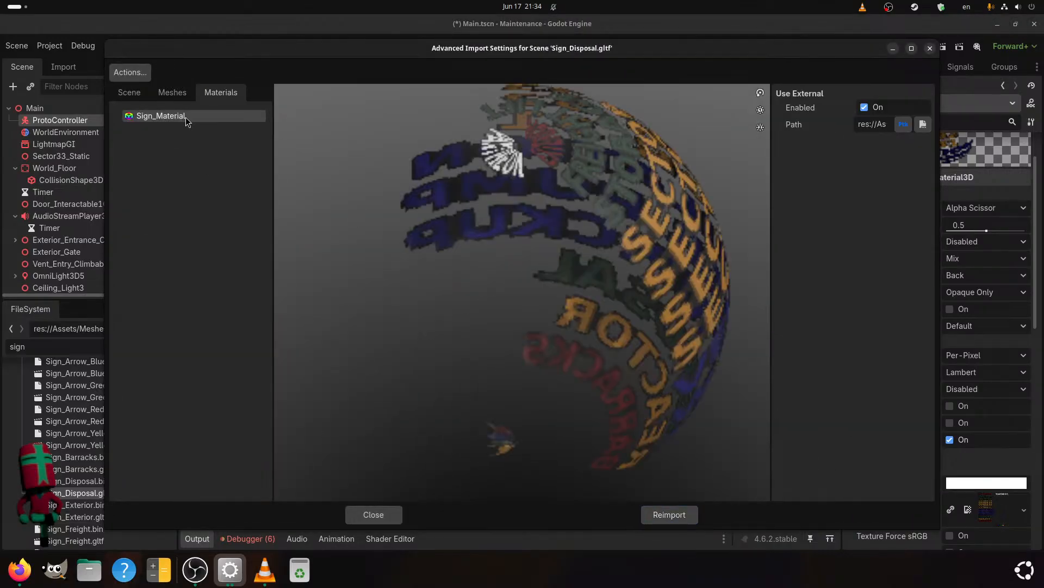
- Turn off shadow casting for the Sign_Disposal mesh node and reimport the scene
{"action": "left_click", "coordinate": [129, 93]}
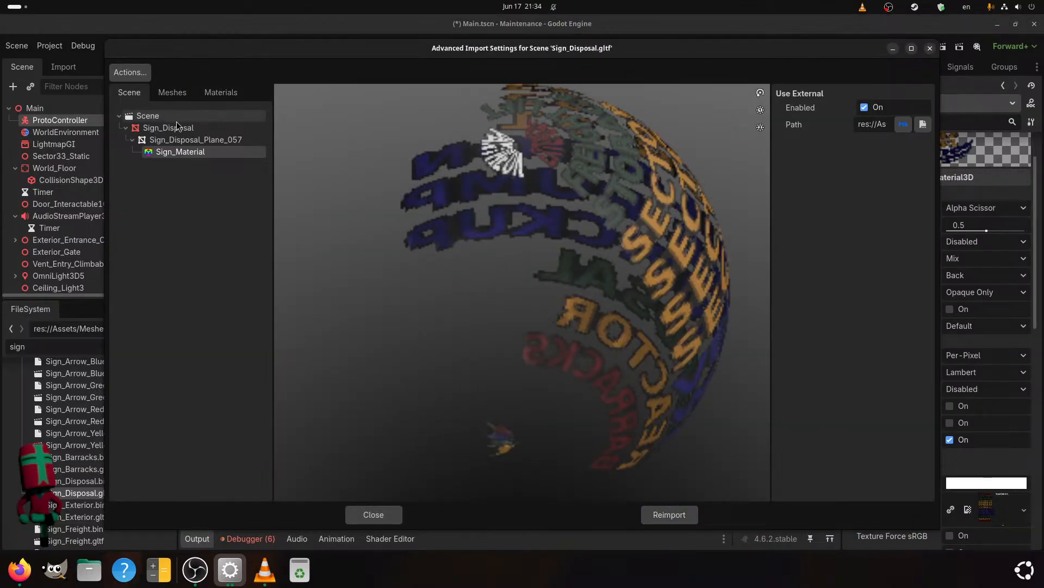
{"action": "left_click", "coordinate": [173, 128]}
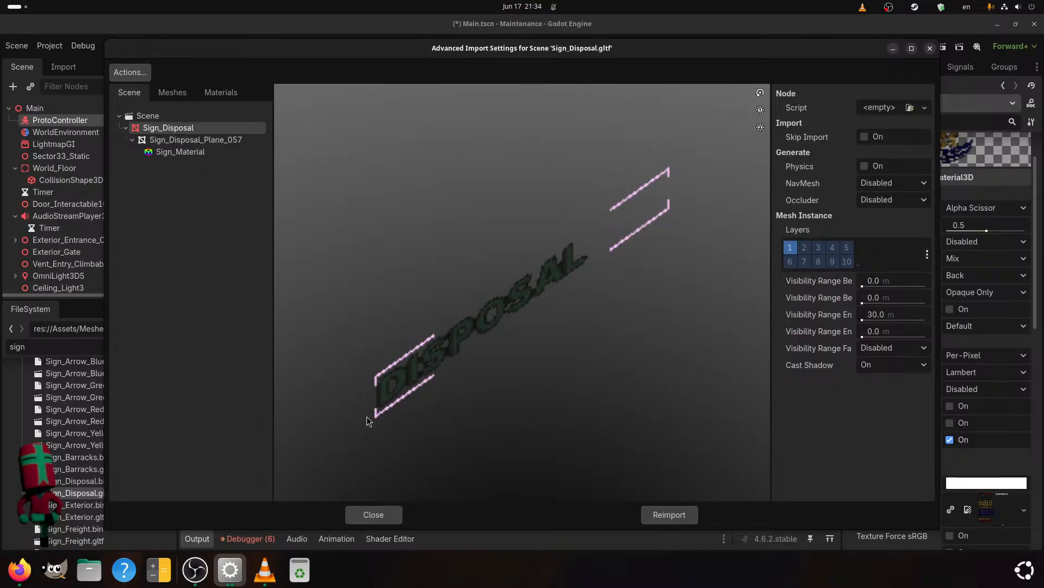
{"action": "left_click", "coordinate": [895, 365]}
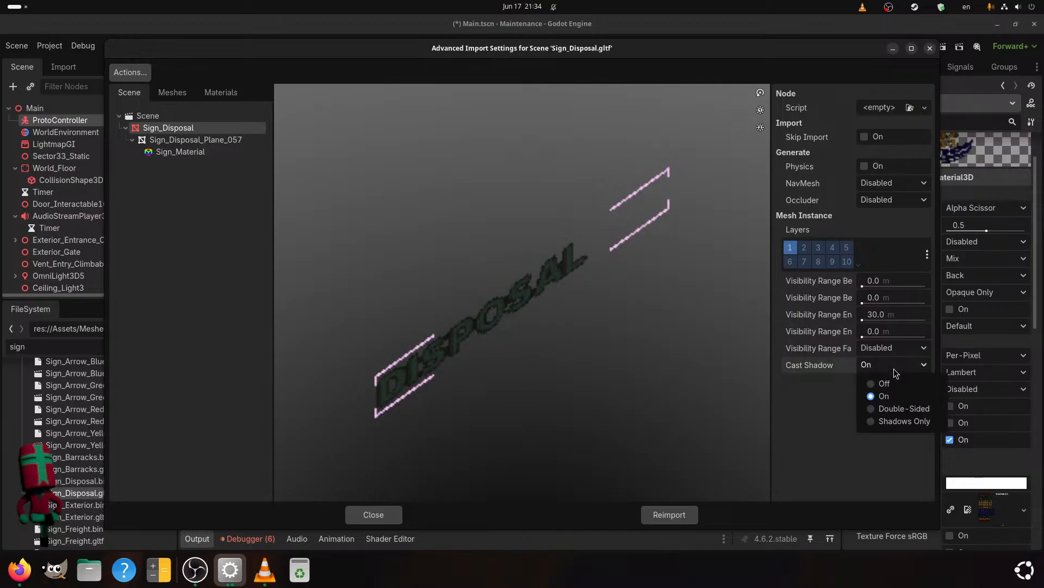
{"action": "left_click", "coordinate": [863, 381]}
{"action": "left_click", "coordinate": [669, 514]}
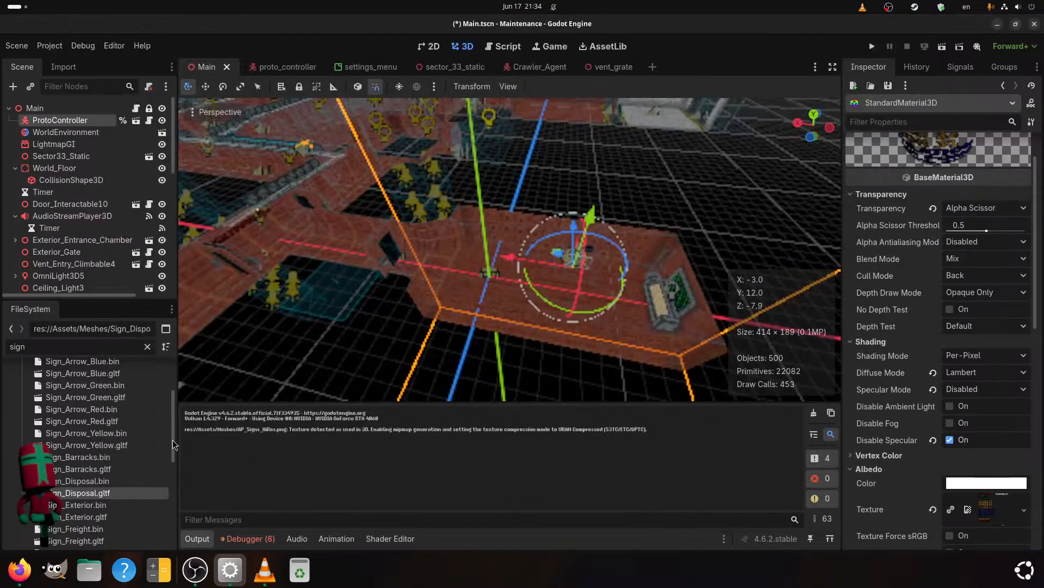
- Set Cast Shadow to Off for the Sign_Barracks mesh node in Sign_Barracks.gltf's advanced import settings and reimport
{"action": "double_click", "coordinate": [76, 469]}
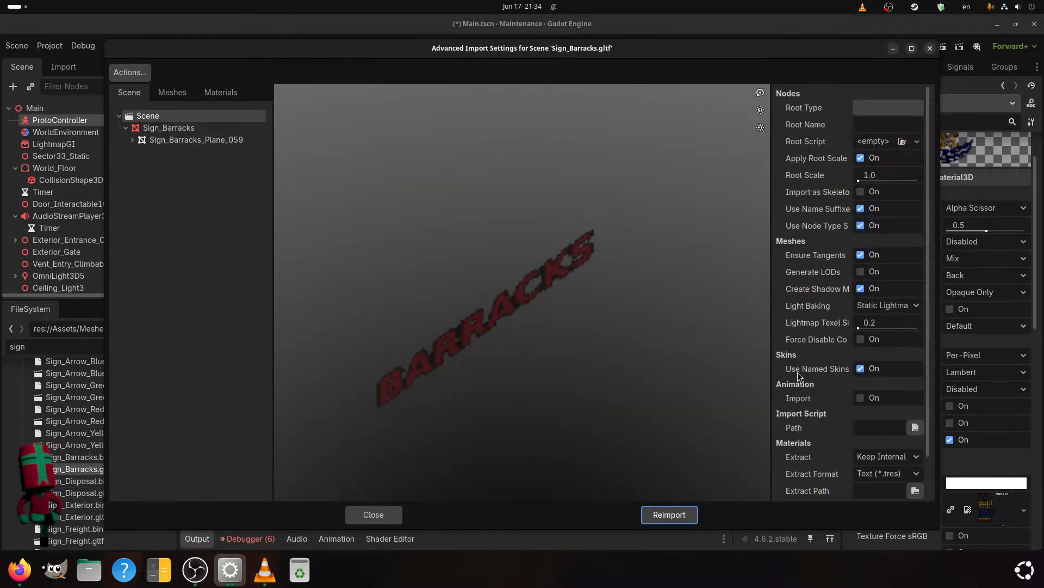
{"action": "scroll", "coordinate": [806, 384], "scroll_direction": "down", "scroll_amount": 2}
{"action": "scroll", "coordinate": [813, 390], "scroll_direction": "up", "scroll_amount": 2}
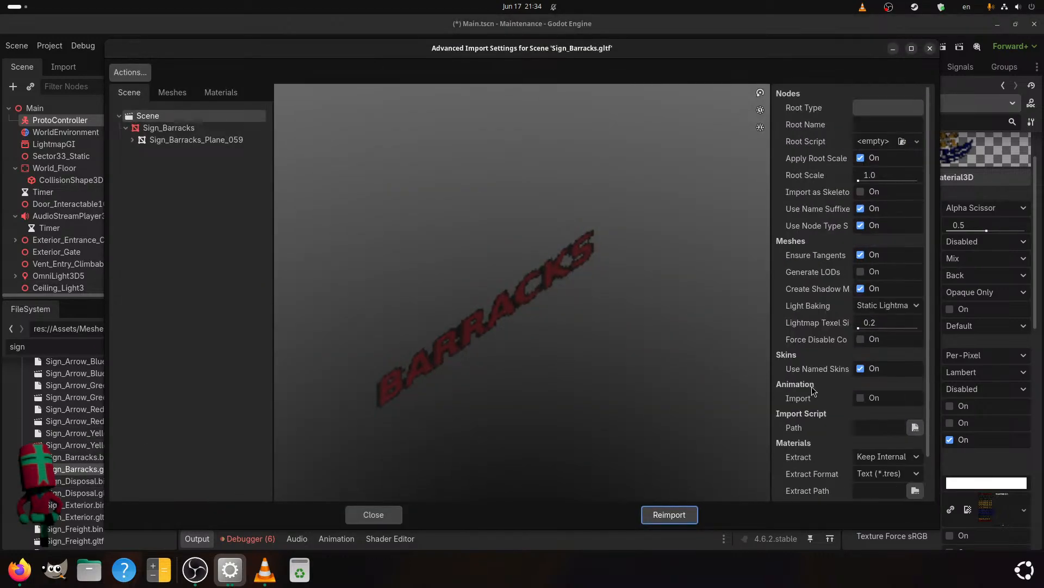
{"action": "left_click", "coordinate": [194, 132]}
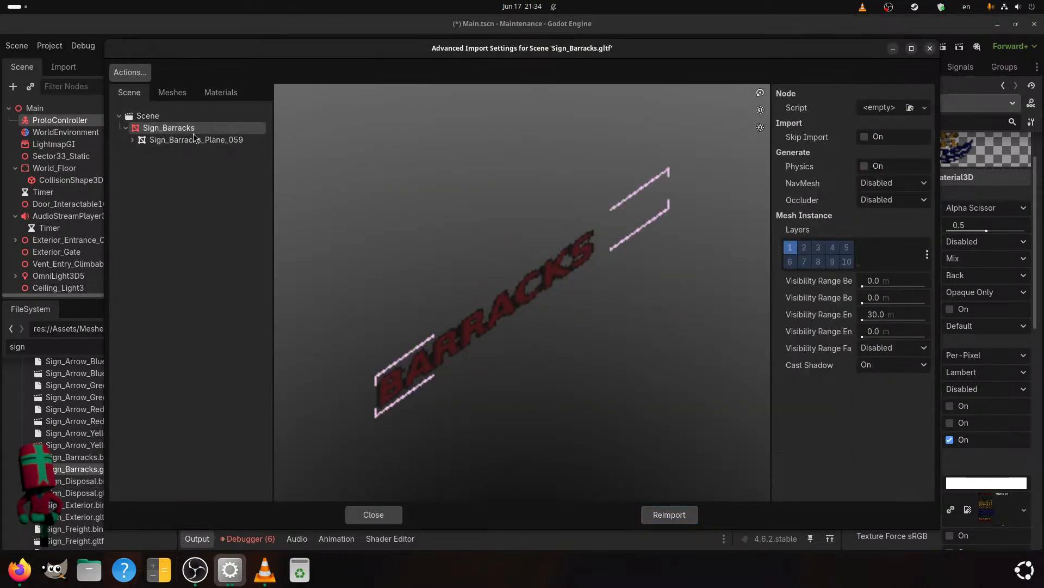
{"action": "left_click", "coordinate": [872, 365]}
{"action": "left_click", "coordinate": [871, 382]}
{"action": "left_click", "coordinate": [669, 514]}
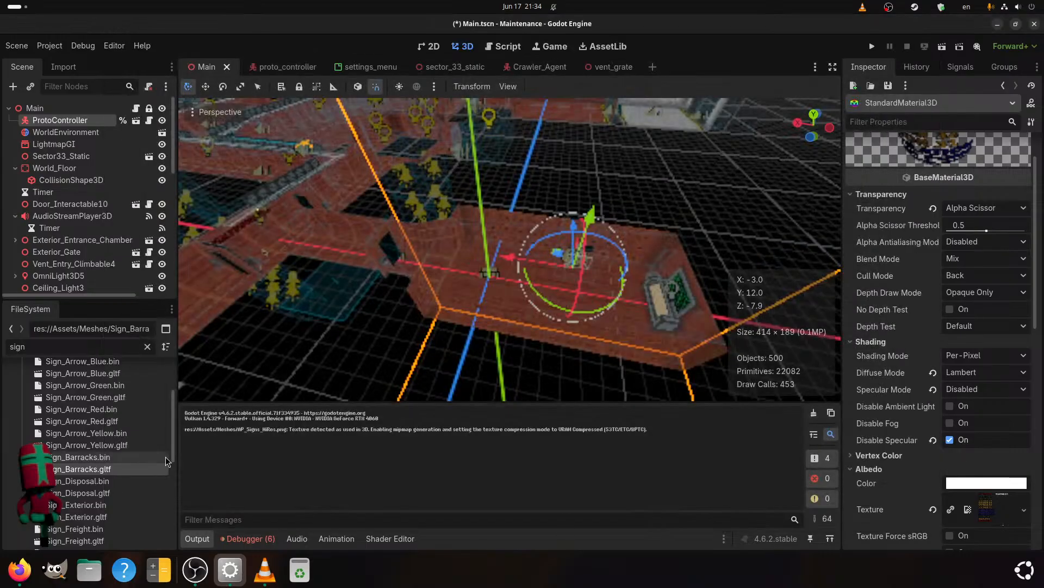
- Set Cast Shadow to Off for the Sign_Arrow_Yellow mesh node in Sign_Arrow_Yellow.gltf's advanced import settings and reimport
{"action": "double_click", "coordinate": [137, 451]}
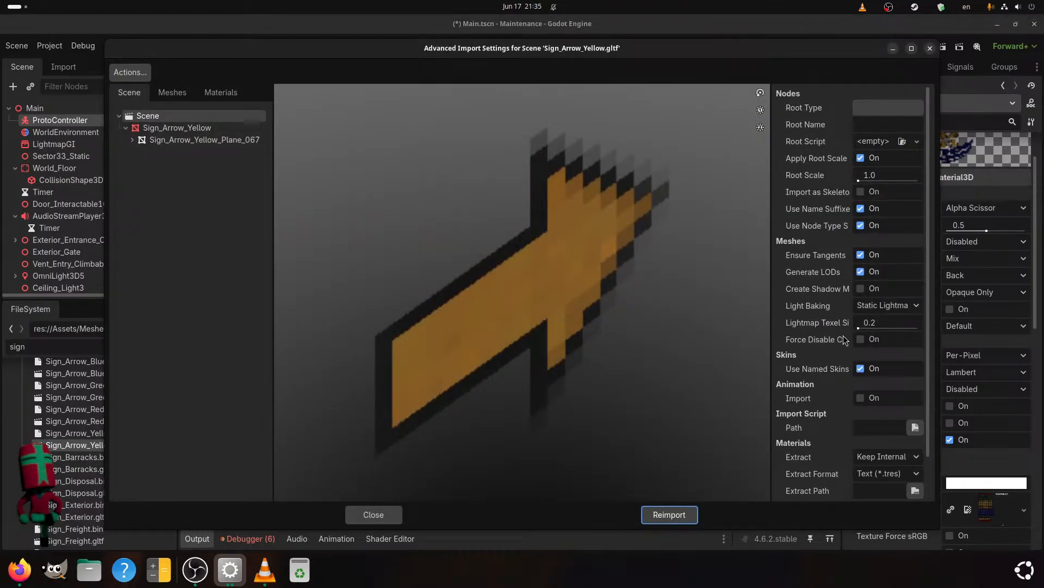
{"action": "left_click", "coordinate": [165, 128]}
{"action": "left_click", "coordinate": [872, 365]}
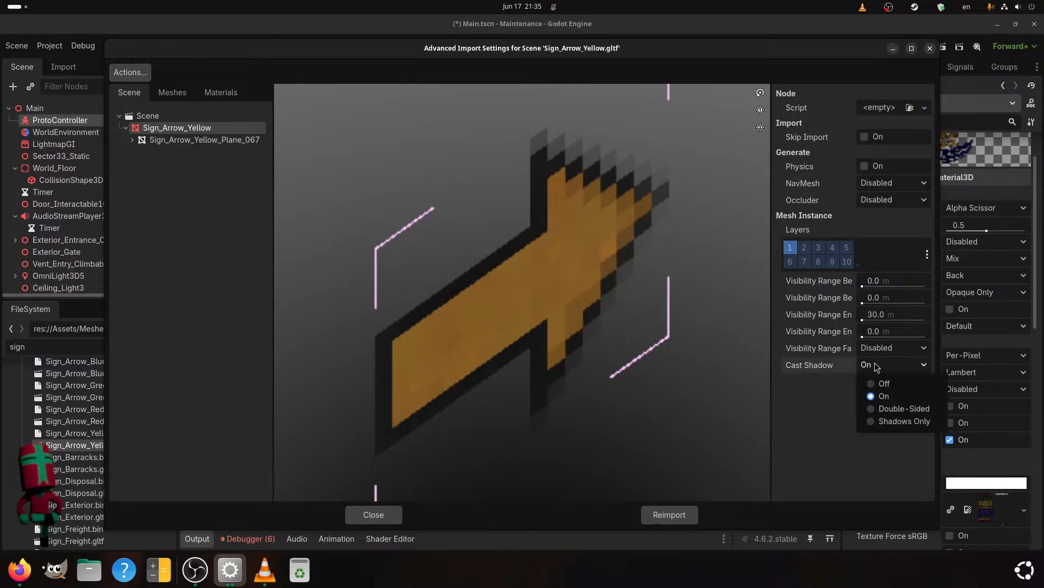
{"action": "left_click", "coordinate": [871, 382]}
{"action": "left_click", "coordinate": [663, 515]}
- Set Cast Shadow to Off for the Sign_Arrow_Red mesh node in Sign_Arrow_Red.gltf's advanced import settings and reimport
{"action": "double_click", "coordinate": [103, 423]}
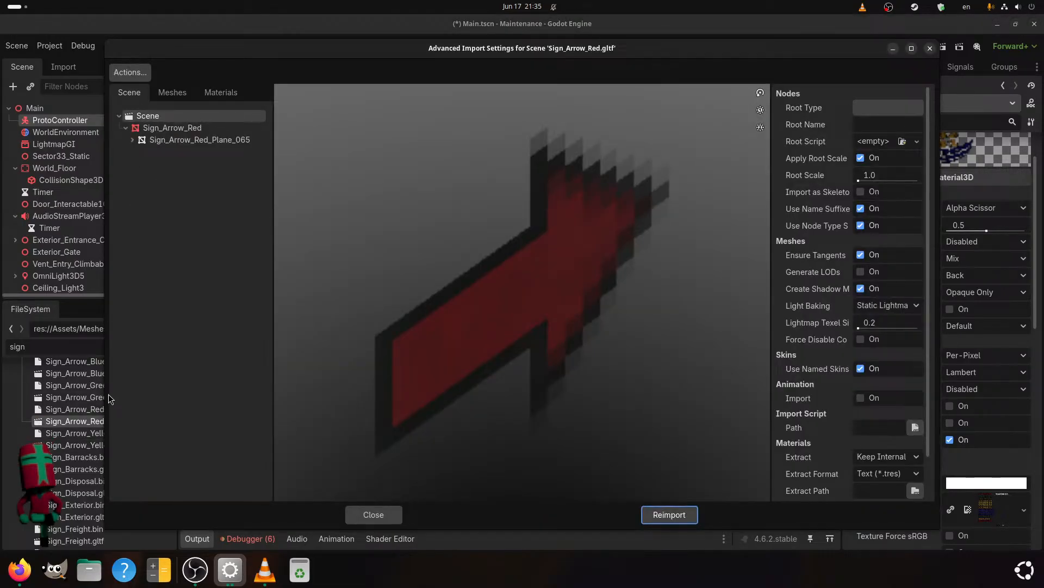
{"action": "left_click", "coordinate": [163, 128]}
{"action": "left_click", "coordinate": [899, 363]}
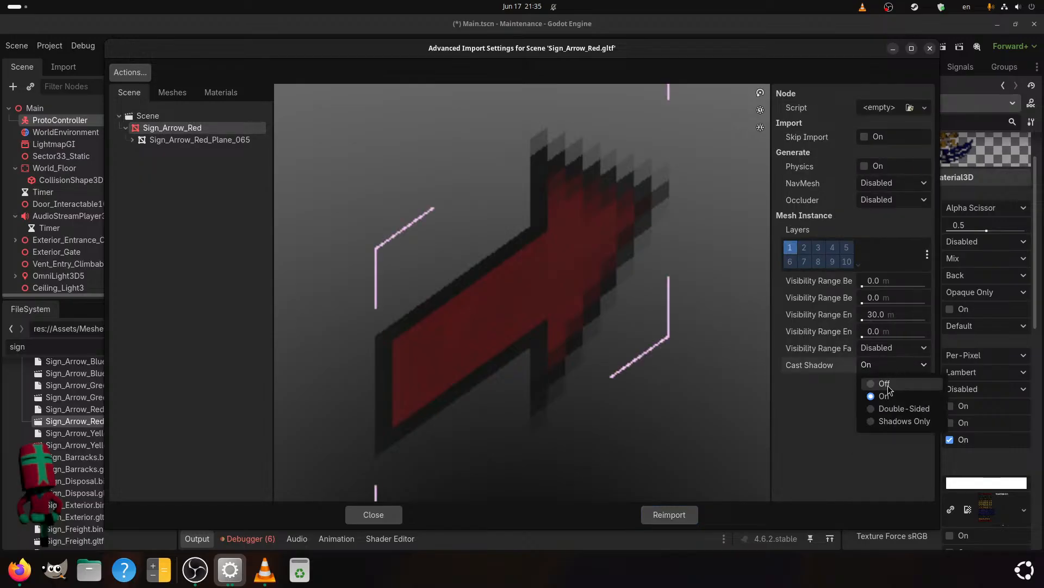
{"action": "left_click", "coordinate": [876, 381]}
{"action": "left_click", "coordinate": [680, 514]}
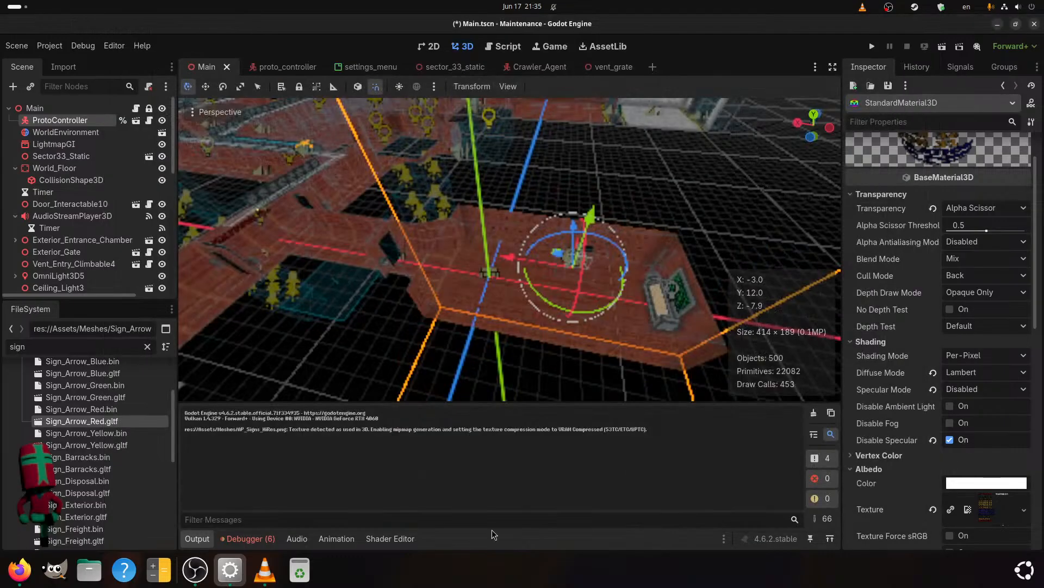
- Switch to OBS to check the stream status, and return to Godot
{"action": "left_click", "coordinate": [201, 567]}
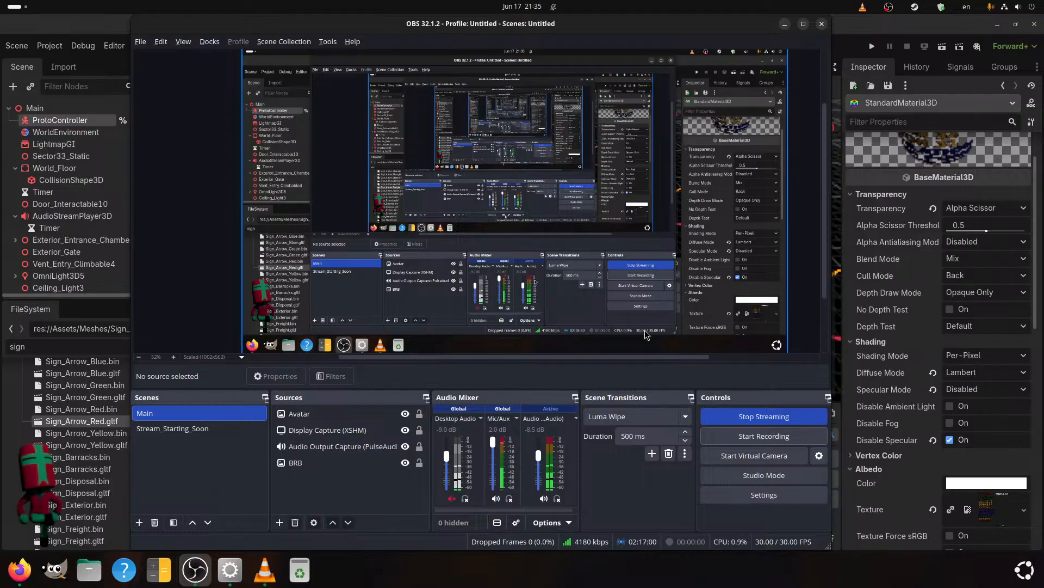
{"action": "left_click", "coordinate": [785, 23]}
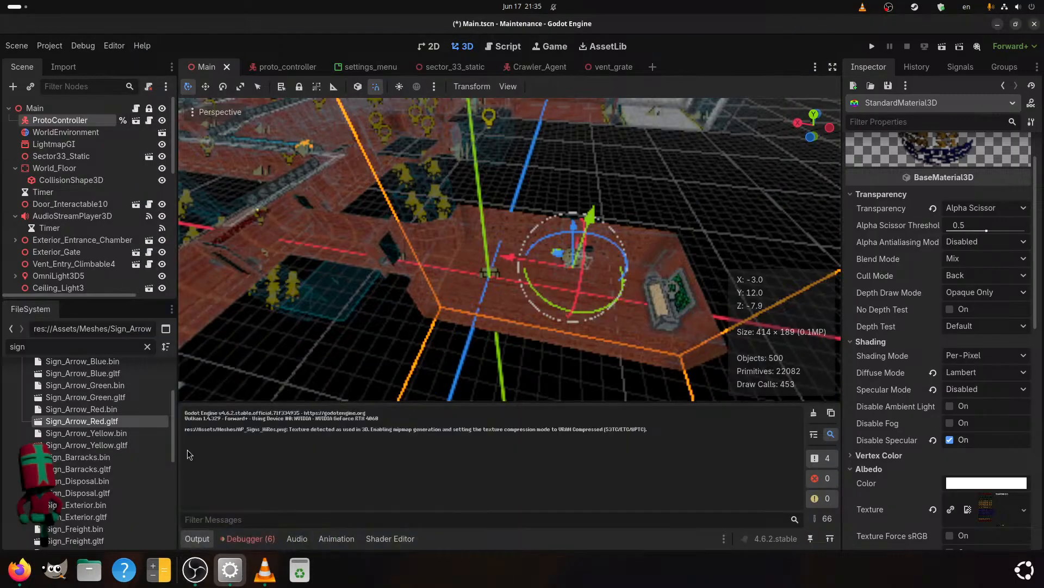
- Set Cast Shadow to Off for the Sign_Arrow_Green mesh node in Sign_Arrow_Green.gltf's advanced import settings and reimport
{"action": "double_click", "coordinate": [101, 397]}
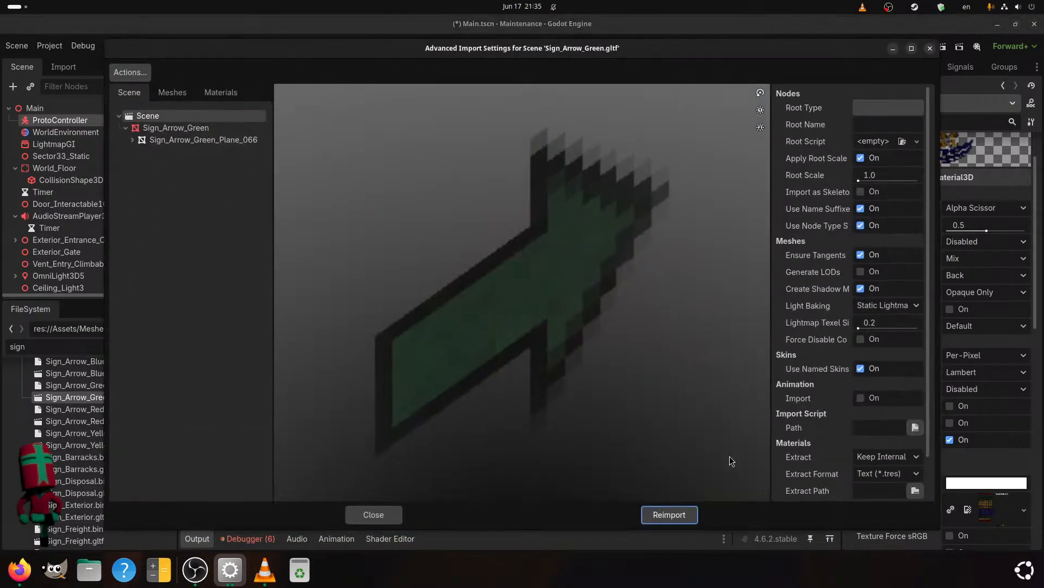
{"action": "left_click", "coordinate": [164, 126]}
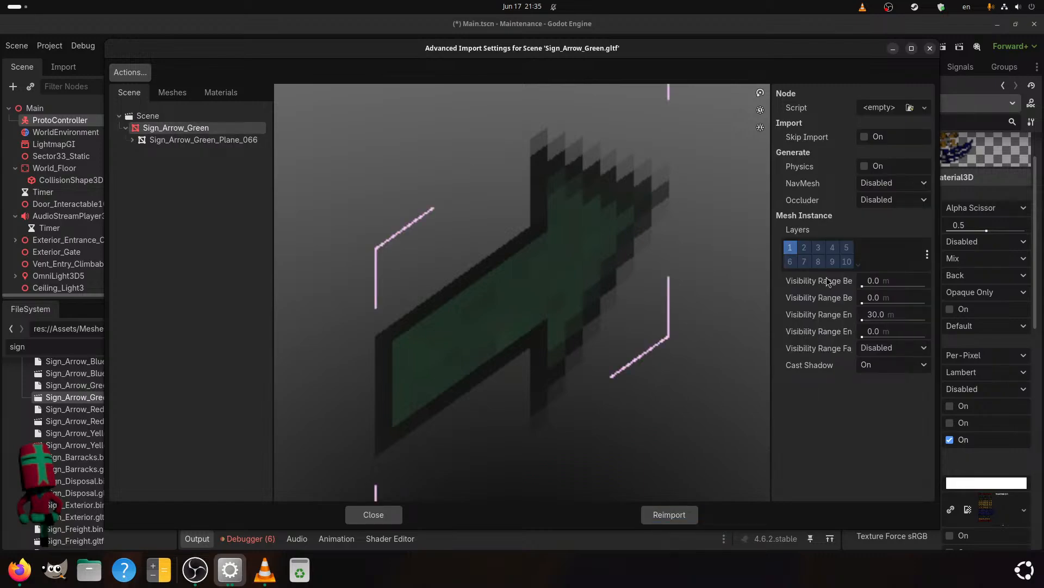
{"action": "left_click", "coordinate": [880, 370]}
{"action": "left_click", "coordinate": [884, 383]}
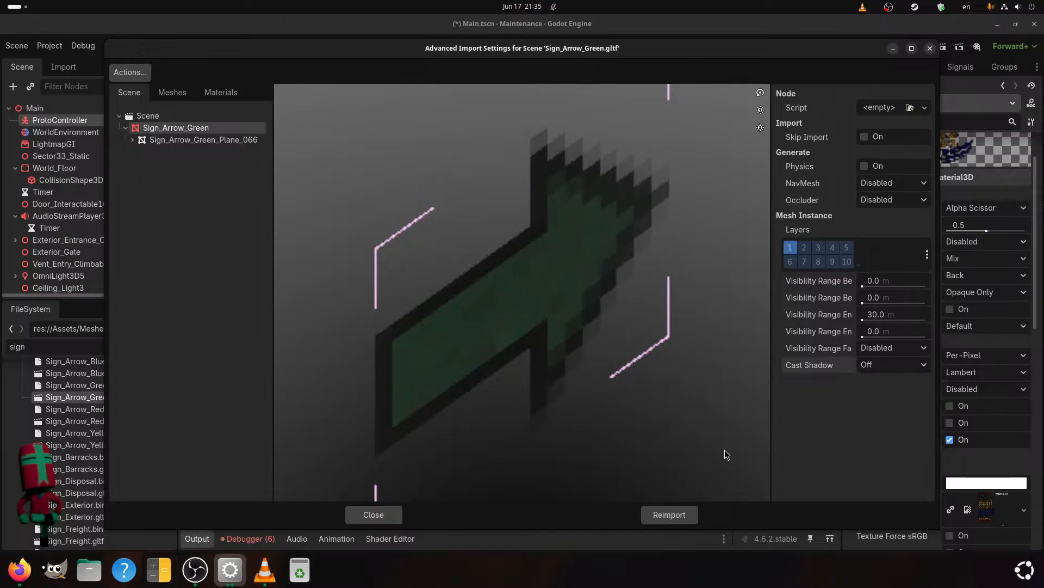
{"action": "left_click", "coordinate": [668, 514]}
- Set Cast Shadow to Off for the Sign_Arrow_Blue mesh node in Sign_Arrow_Blue.gltf's advanced import settings and reimport
{"action": "double_click", "coordinate": [143, 393]}
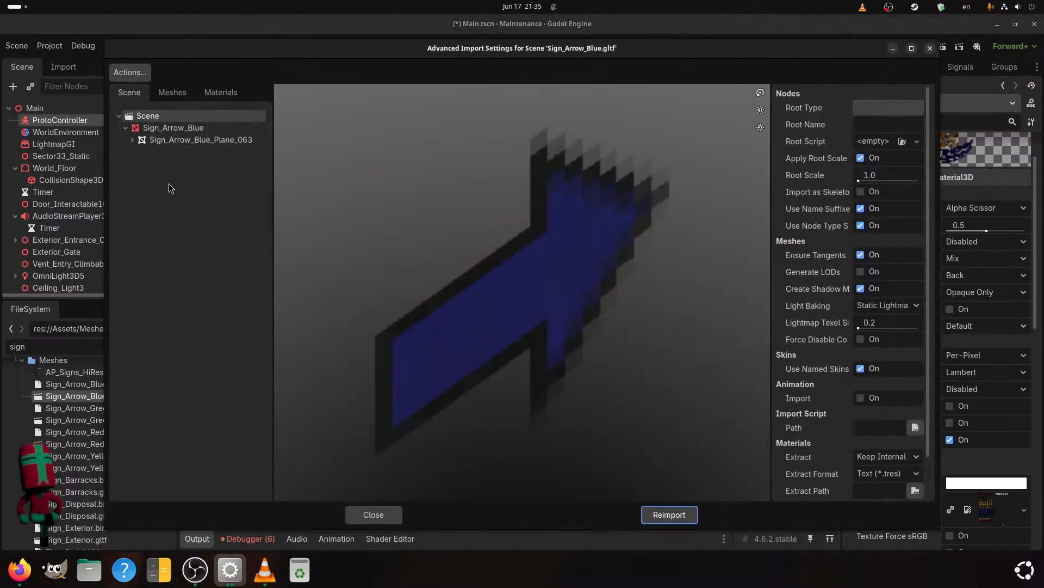
{"action": "left_click", "coordinate": [173, 128]}
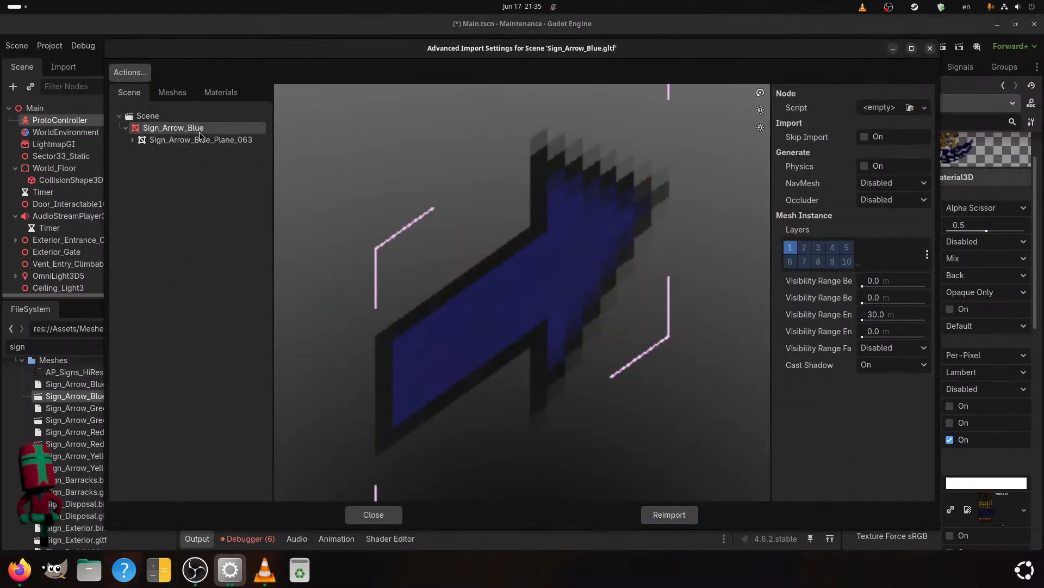
{"action": "left_click", "coordinate": [878, 366]}
{"action": "left_click", "coordinate": [884, 384]}
{"action": "left_click", "coordinate": [669, 514]}
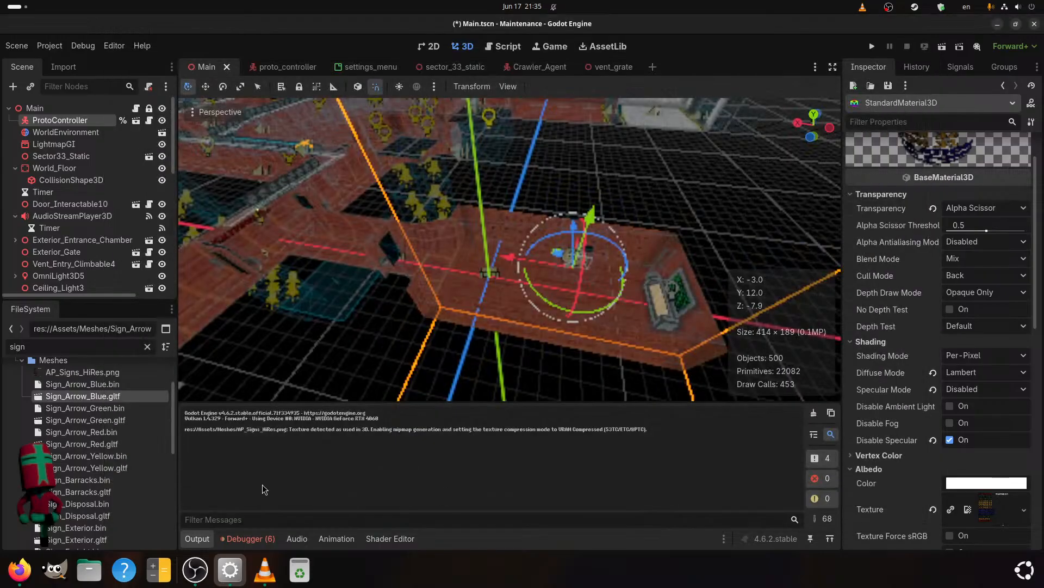
- Disable animation import and LOD generation for Sign_Exterior.gltf, set light baking to Static Lightmaps and reimport
{"action": "scroll", "coordinate": [110, 469], "scroll_direction": "down", "scroll_amount": 2}
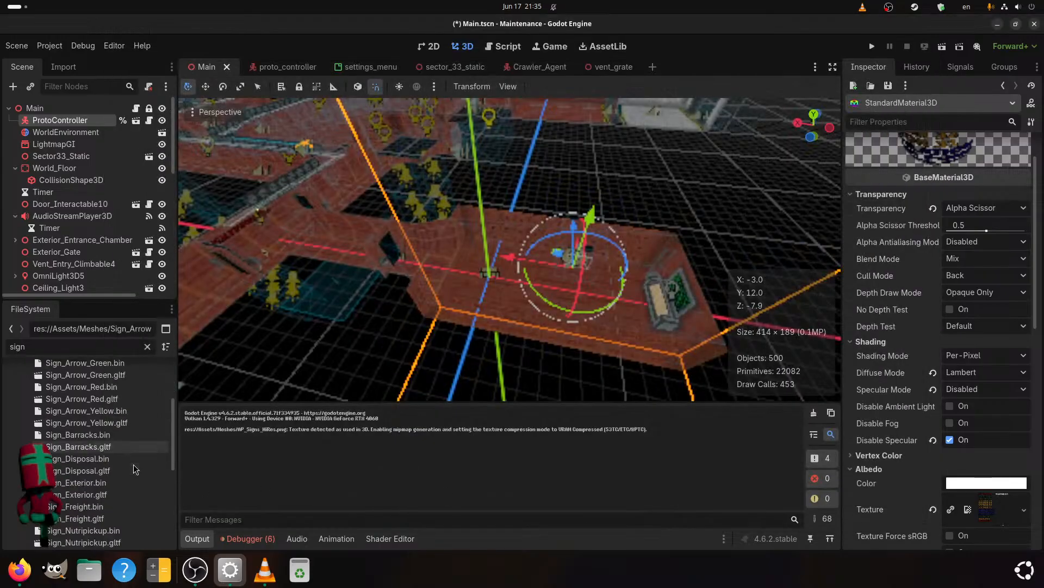
{"action": "double_click", "coordinate": [104, 494]}
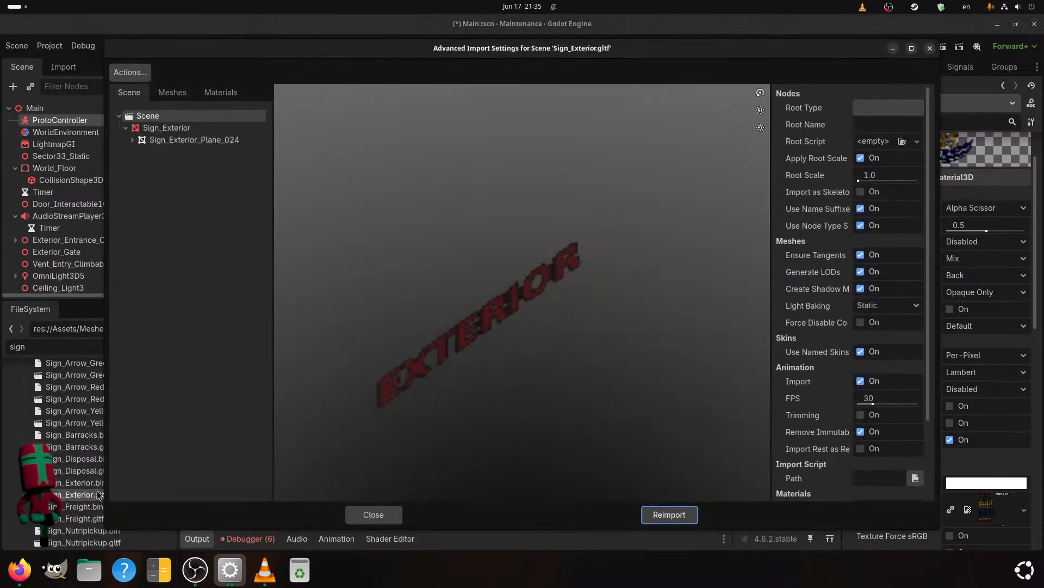
{"action": "left_click", "coordinate": [860, 381]}
{"action": "left_click", "coordinate": [859, 271]}
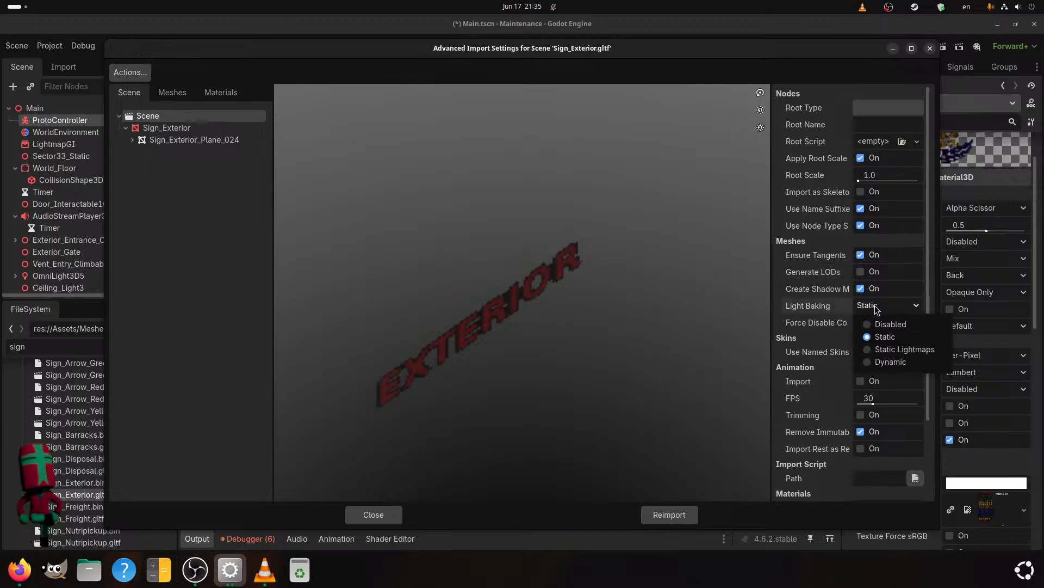
{"action": "left_click", "coordinate": [877, 307]}
{"action": "left_click", "coordinate": [870, 350]}
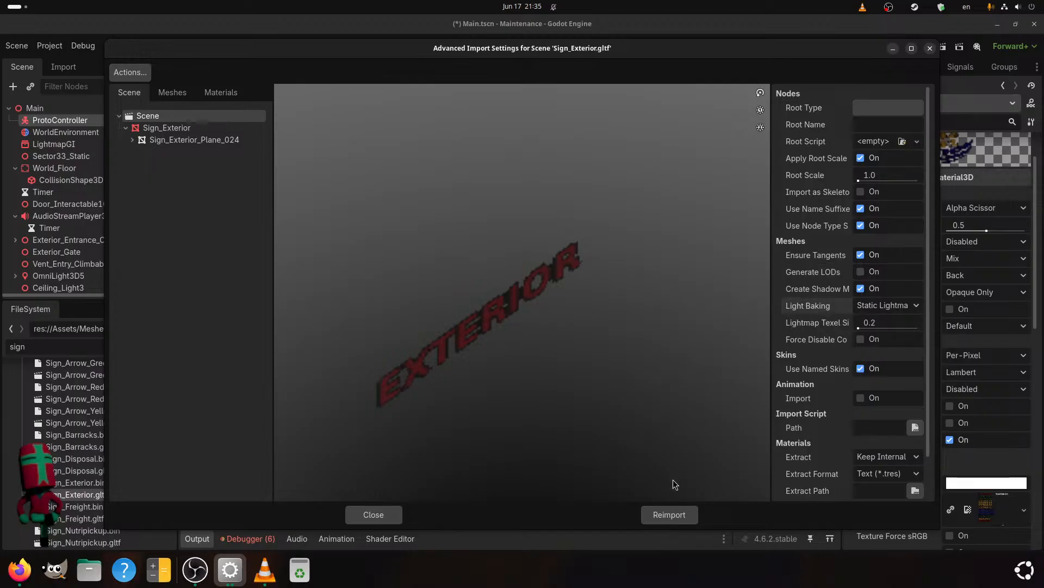
{"action": "left_click", "coordinate": [667, 514]}
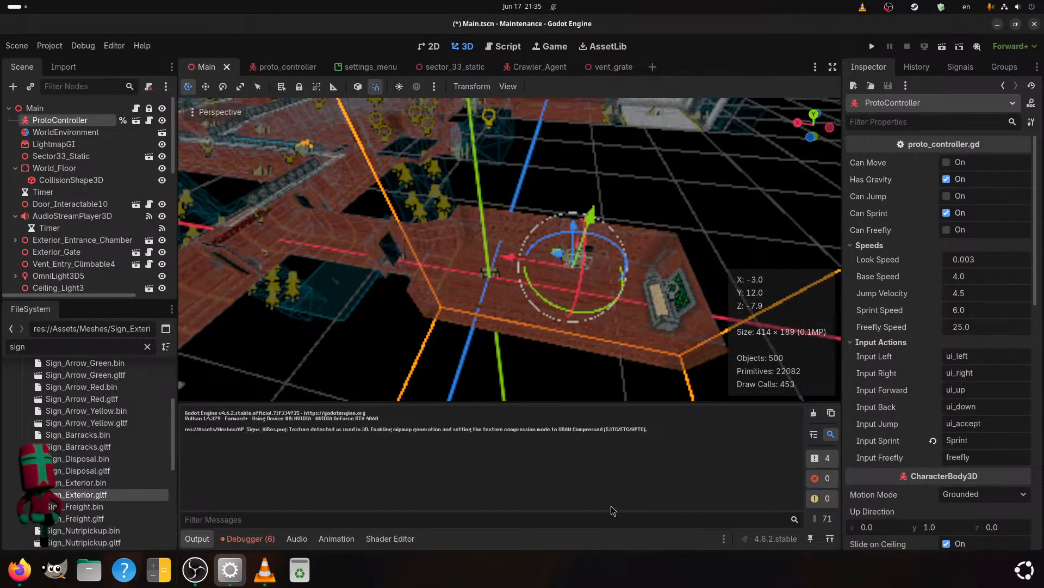
- Turn off shadow casting for the Sign_Exterior mesh node, set its visibility range end to 30 m and reimport
{"action": "double_click", "coordinate": [90, 495]}
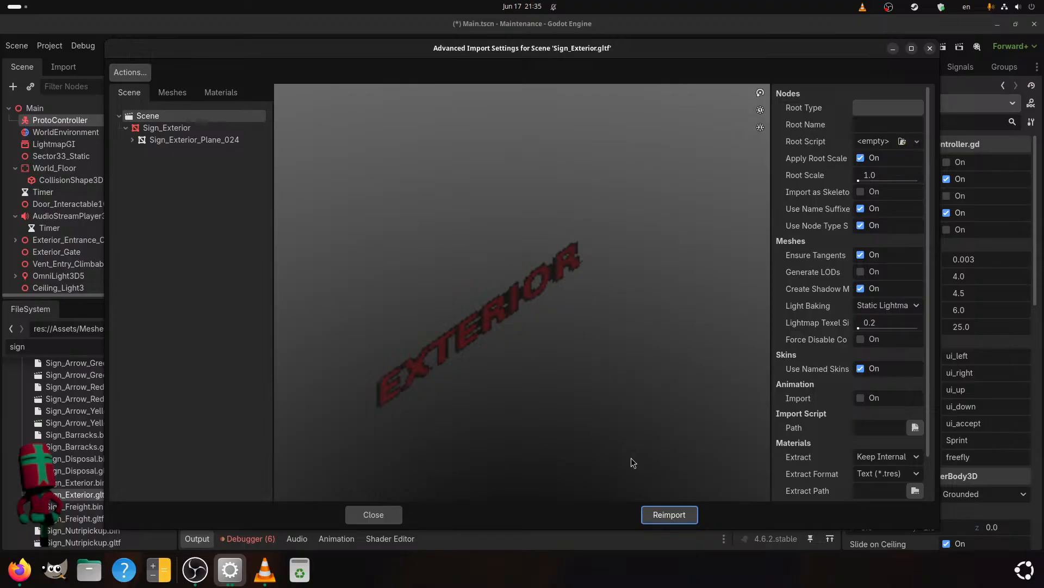
{"action": "left_click", "coordinate": [192, 130]}
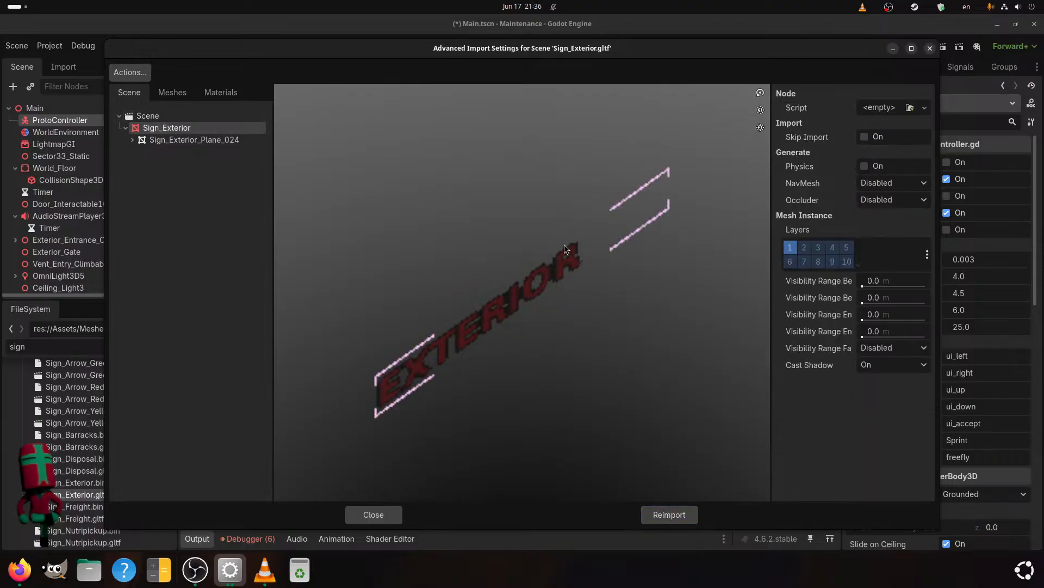
{"action": "left_click", "coordinate": [879, 363]}
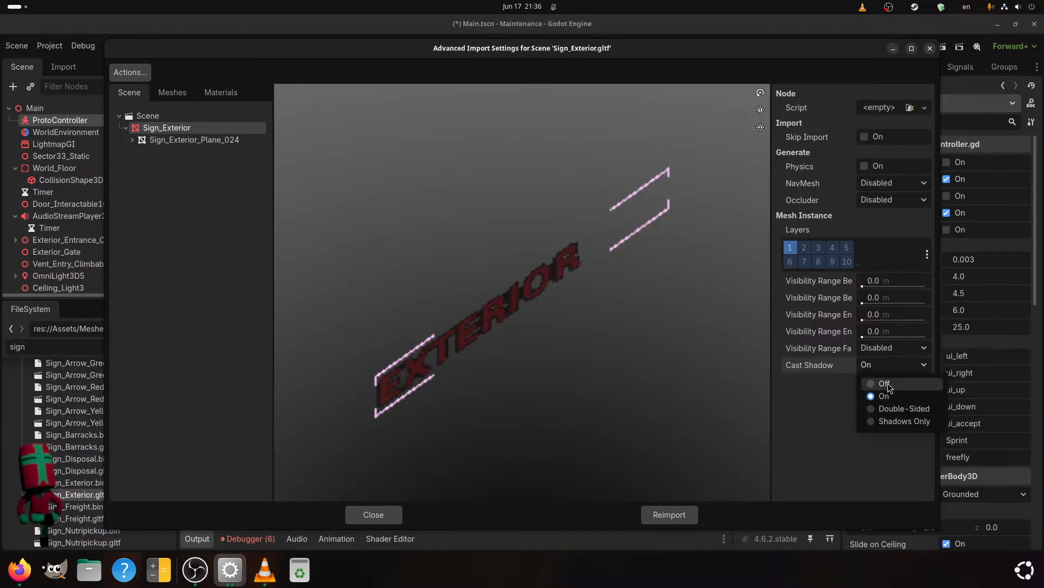
{"action": "left_click", "coordinate": [885, 384]}
{"action": "left_click", "coordinate": [872, 312]}
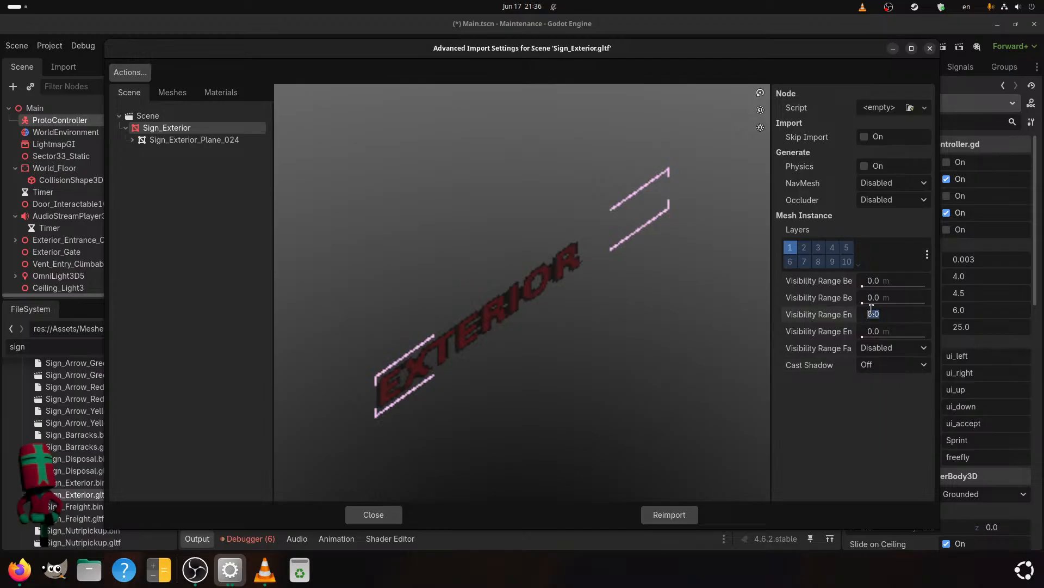
{"action": "type", "text": "30 -"}
{"action": "key", "text": "Return"}
{"action": "left_click", "coordinate": [655, 515]}
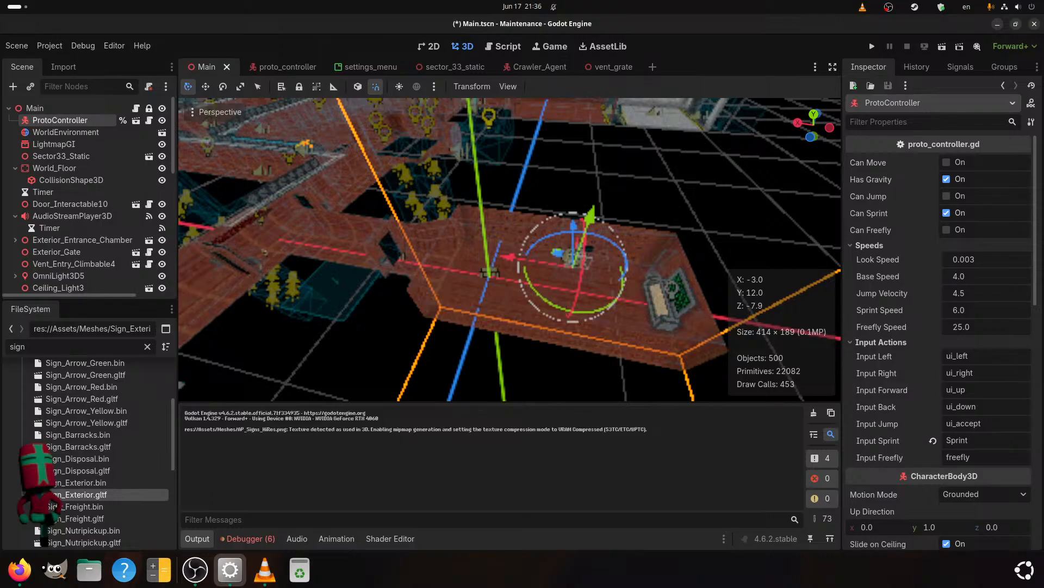
- Link Sign_Exterior.gltf's material to the external Sign_Material.tres from Assets/Materials-Textures and reimport the scene
{"action": "double_click", "coordinate": [82, 494]}
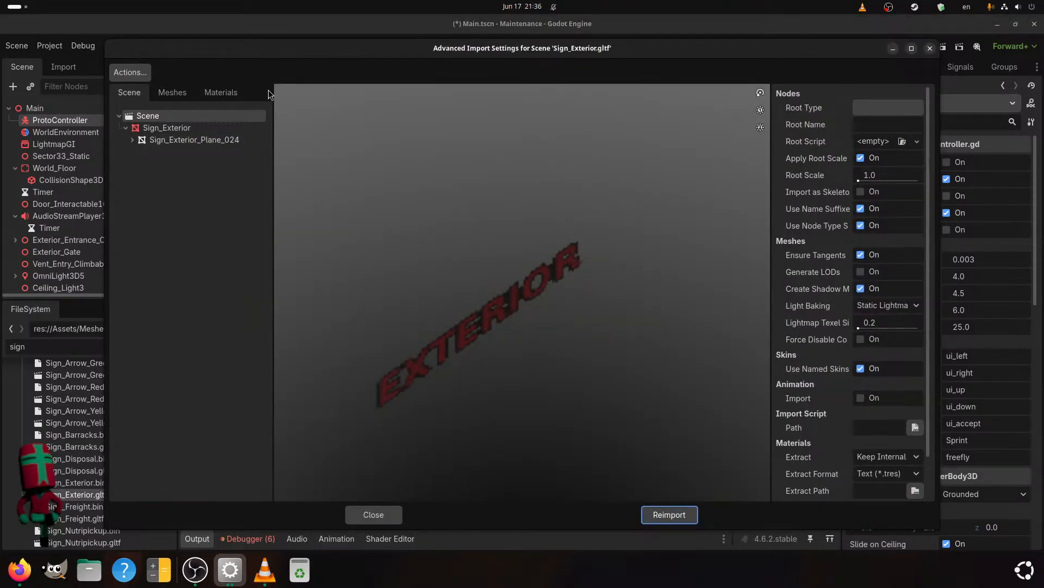
{"action": "left_click", "coordinate": [224, 94]}
{"action": "left_click", "coordinate": [865, 107]}
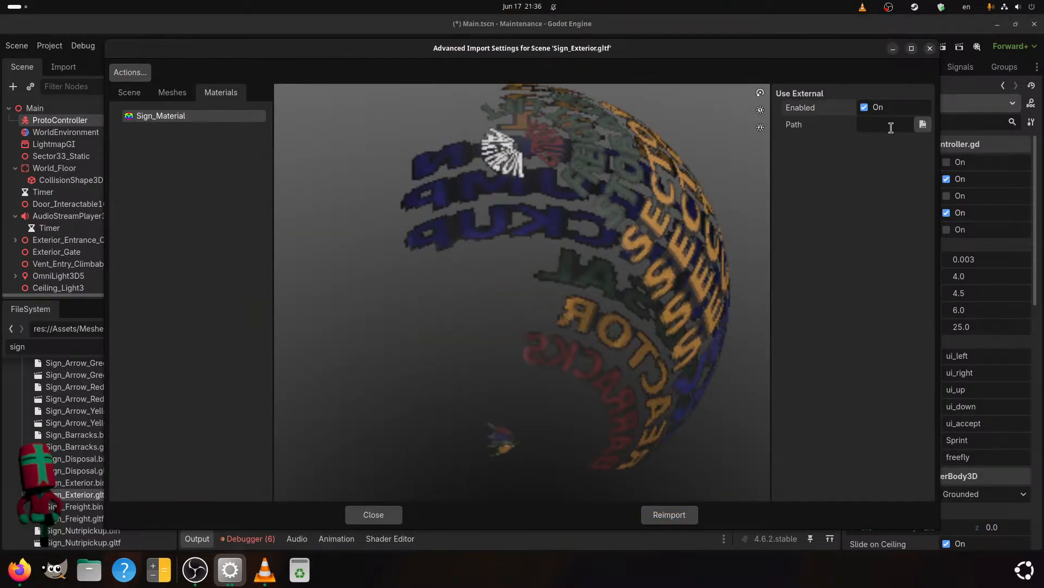
{"action": "left_click", "coordinate": [923, 124]}
{"action": "double_click", "coordinate": [364, 166]}
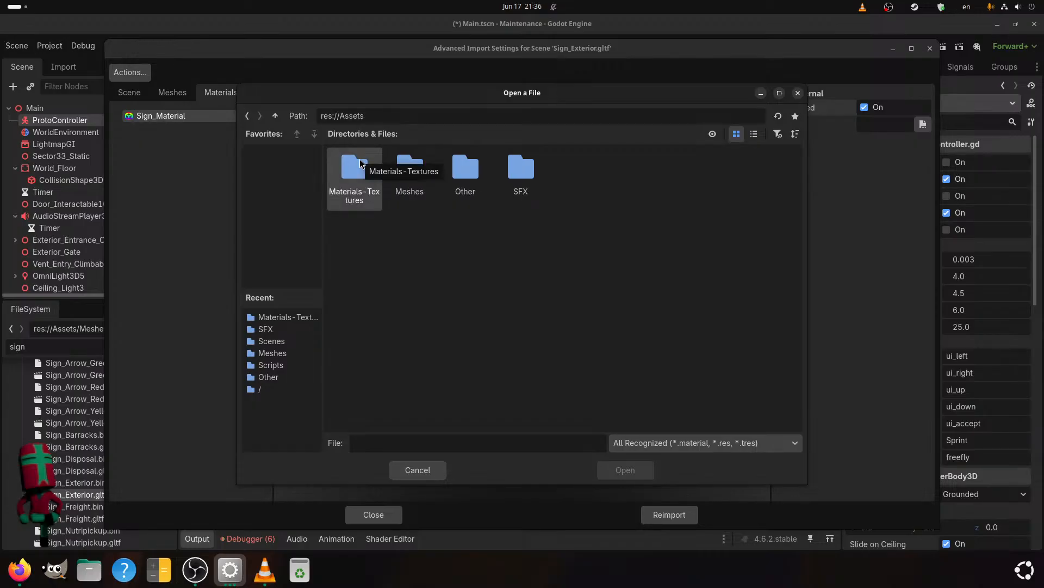
{"action": "double_click", "coordinate": [361, 163]}
{"action": "double_click", "coordinate": [599, 217]}
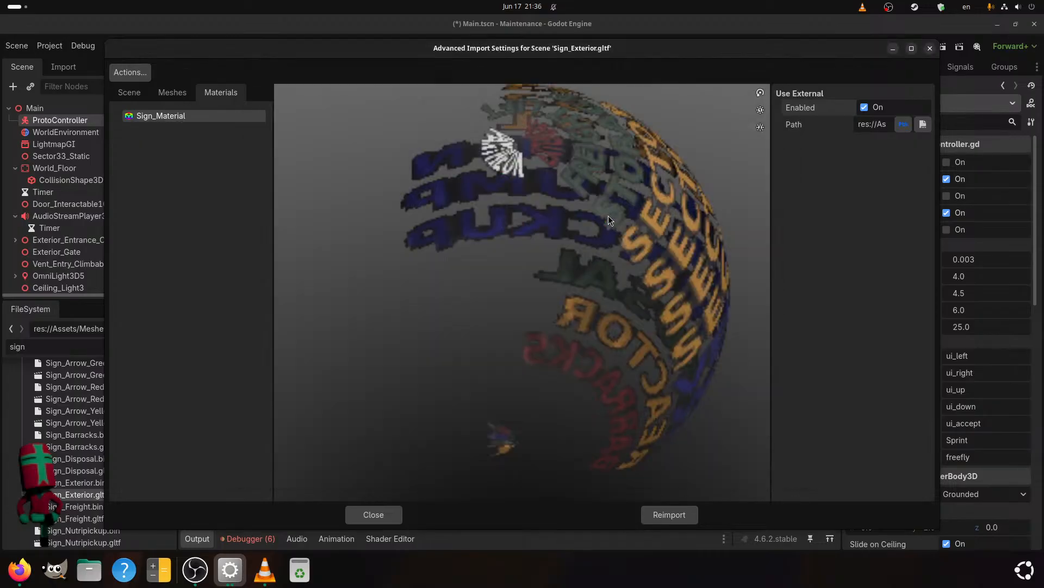
{"action": "left_click", "coordinate": [669, 514]}
- In Sign_Freight.gltf's advanced import settings, set light baking to Static Lightmaps and disable animation import and LOD generation
{"action": "double_click", "coordinate": [87, 518]}
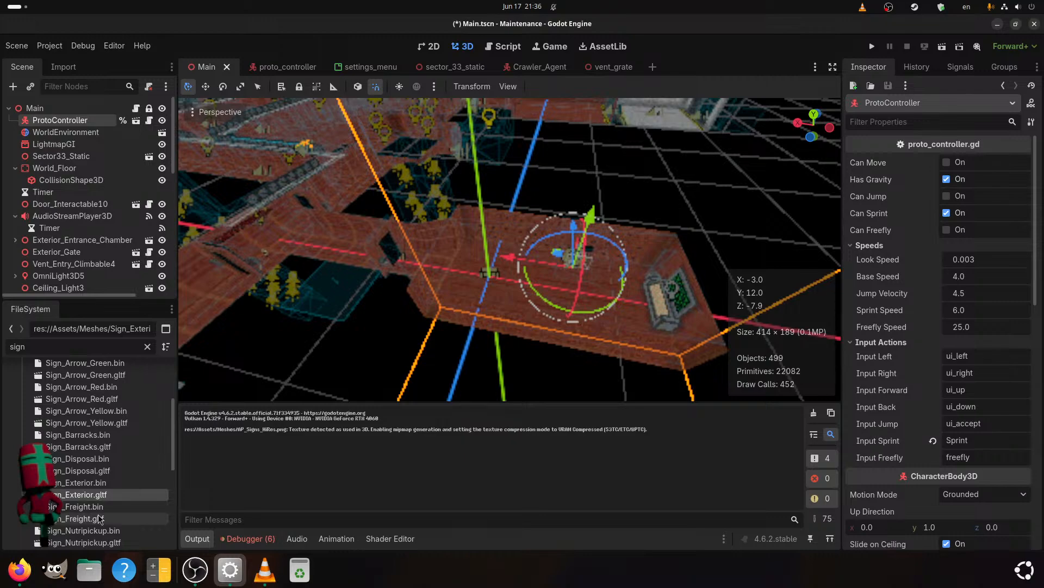
{"action": "left_click", "coordinate": [889, 305]}
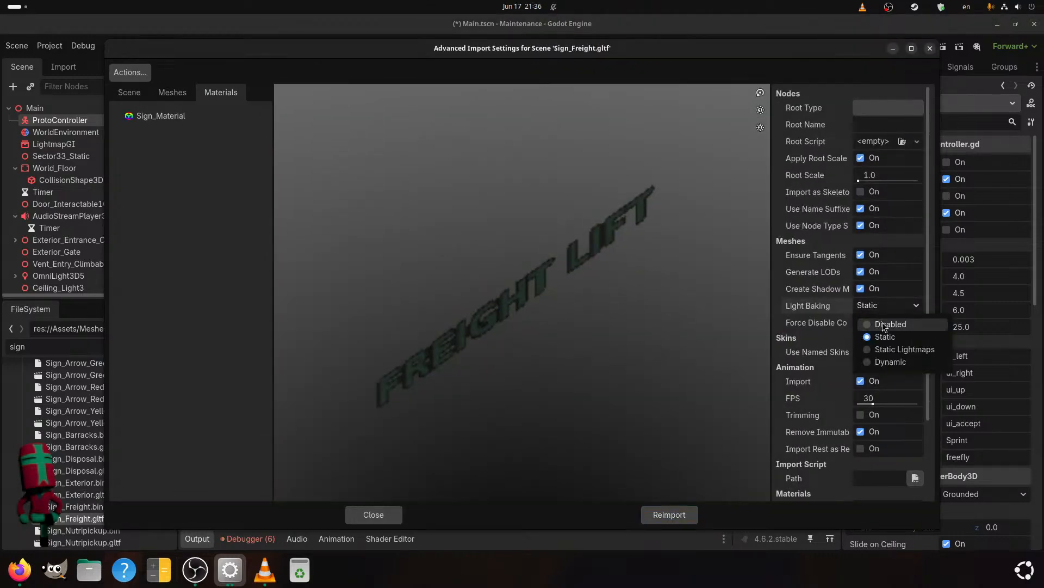
{"action": "left_click", "coordinate": [892, 345]}
{"action": "left_click", "coordinate": [860, 397]}
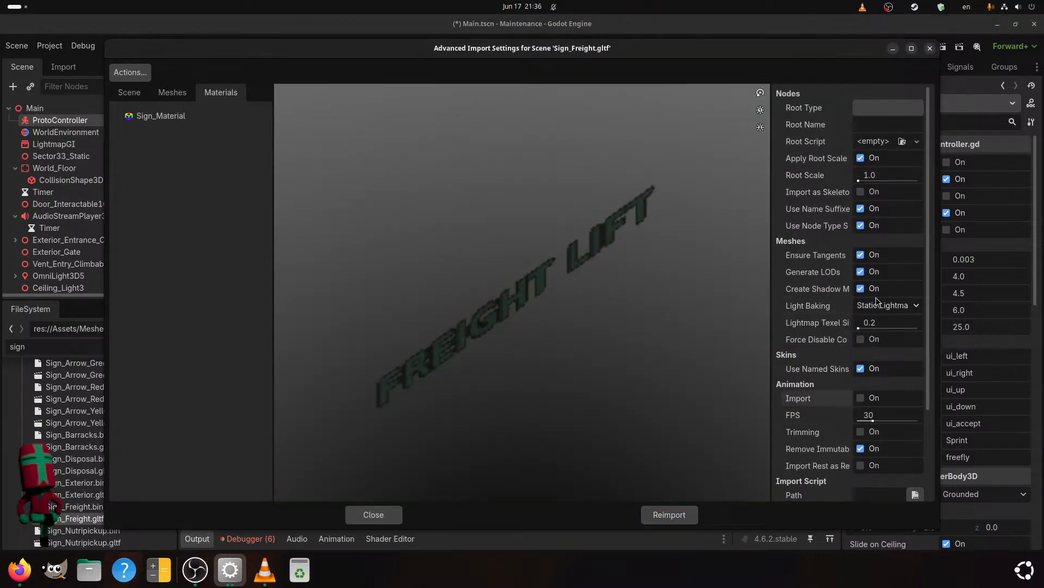
{"action": "left_click", "coordinate": [861, 272]}
- Set the Sign_Freight mesh node's visibility range end to 30 m, turn its shadow casting off and reimport
{"action": "left_click", "coordinate": [131, 92]}
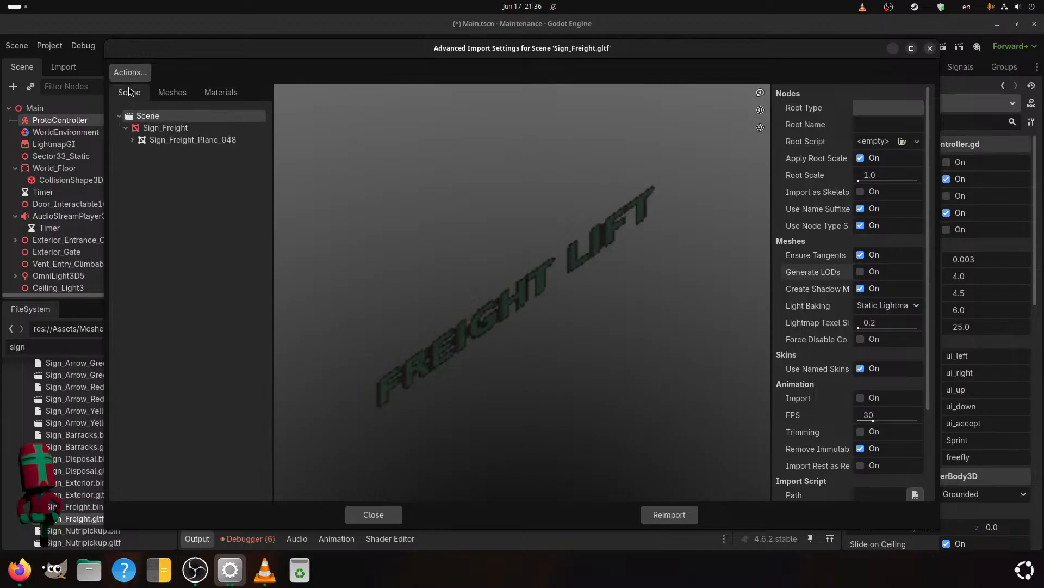
{"action": "left_click", "coordinate": [165, 127]}
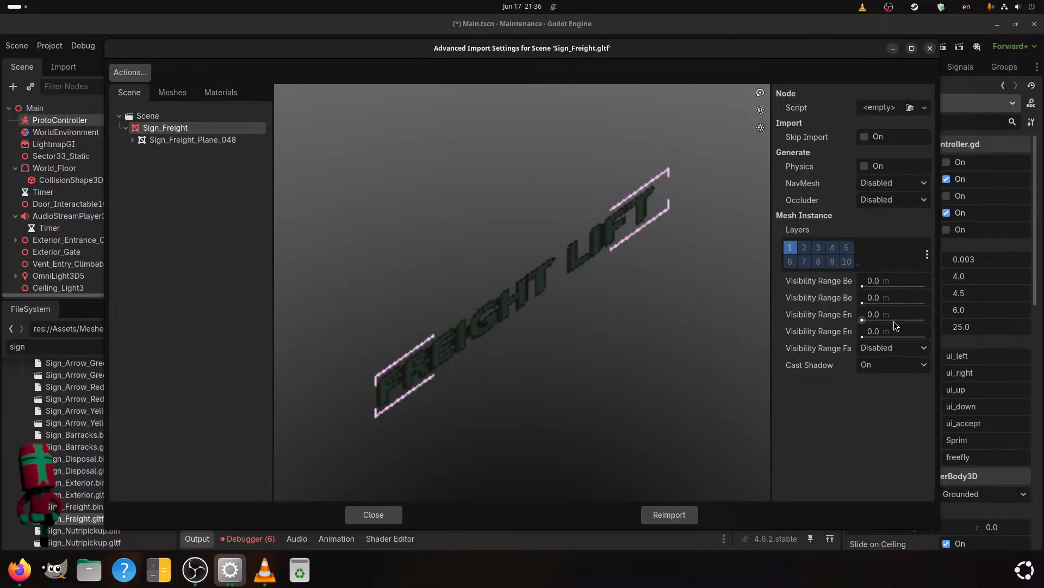
{"action": "left_click", "coordinate": [876, 316]}
{"action": "type", "text": "3"}
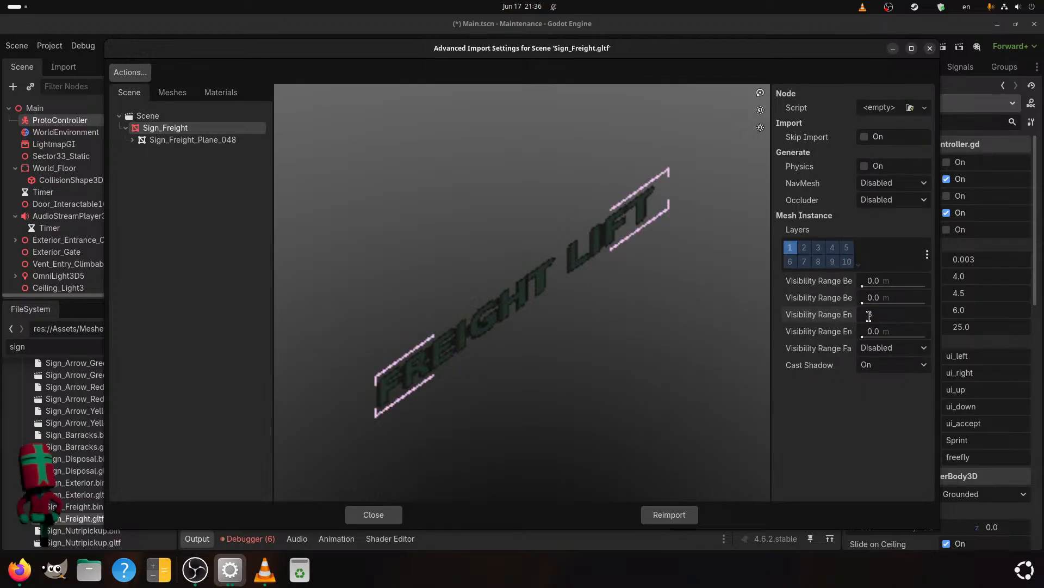
{"action": "type", "text": "0"}
{"action": "left_click", "coordinate": [874, 363]}
{"action": "left_click", "coordinate": [886, 384]}
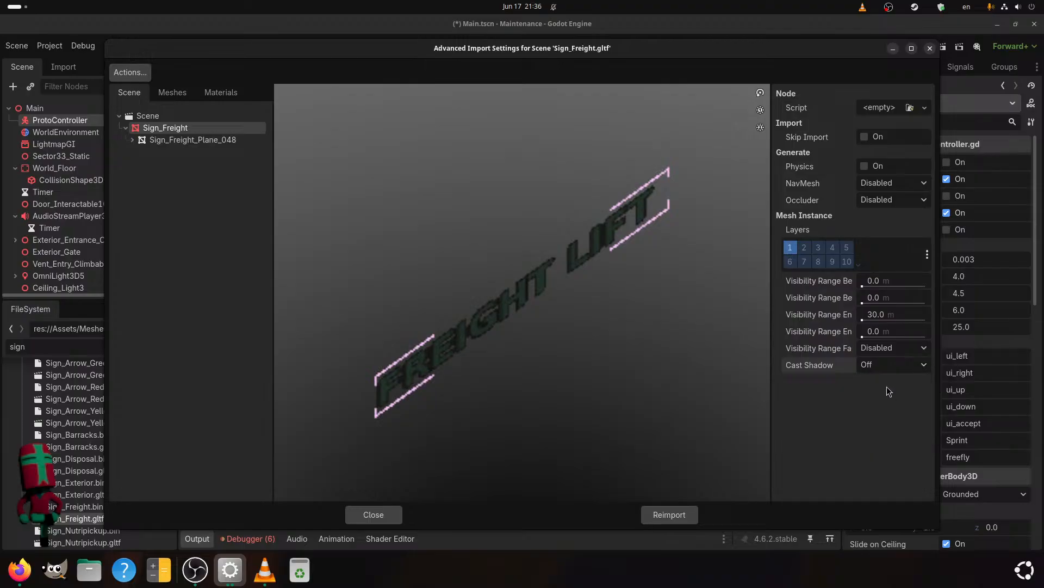
{"action": "left_click", "coordinate": [655, 515]}
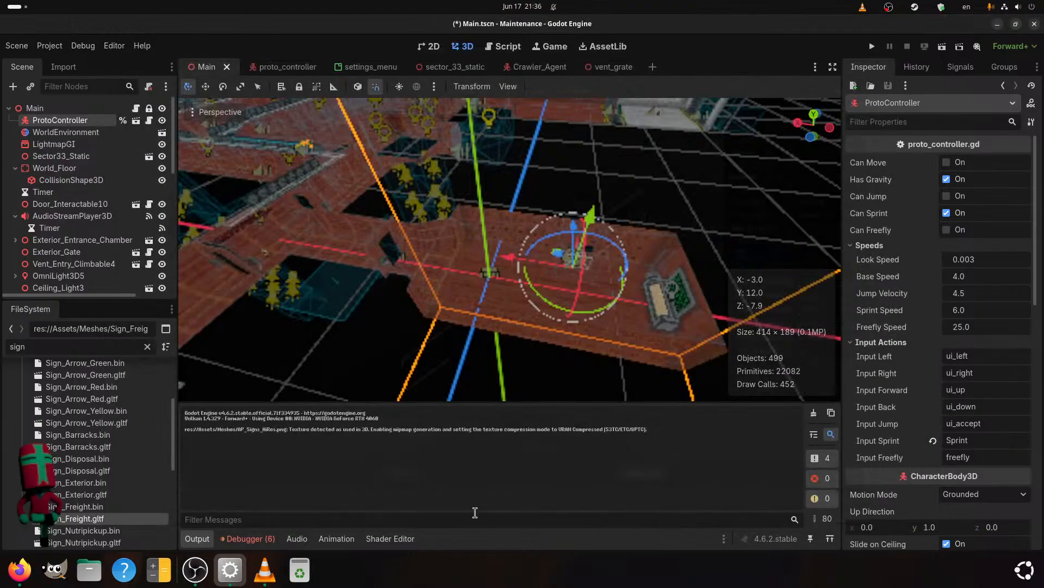
- Reopen Sign_Freight.gltf's advanced import settings, set Static Lightmaps again, disable animation import and LOD generation, and reimport
{"action": "double_click", "coordinate": [123, 521]}
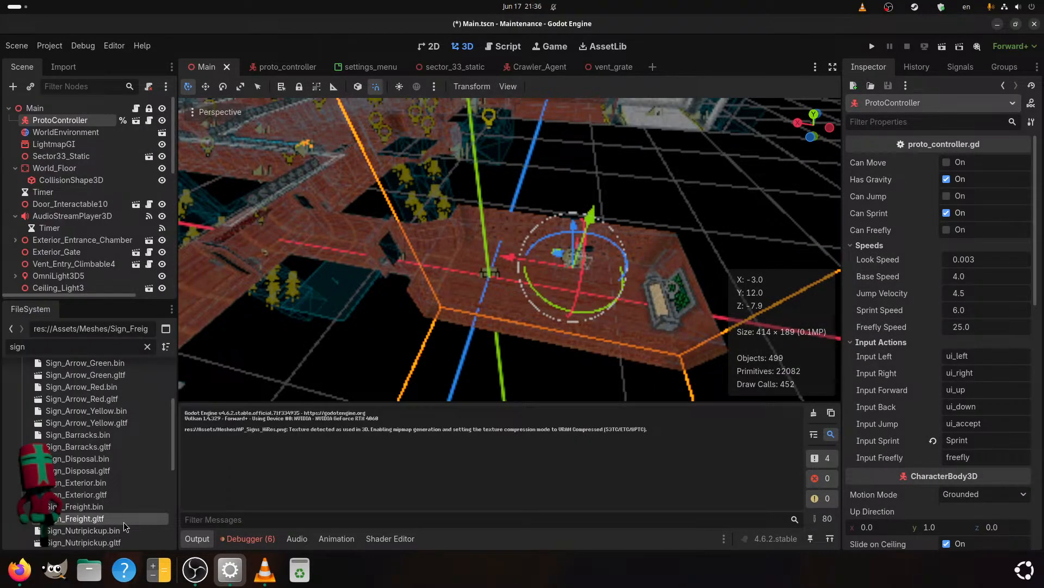
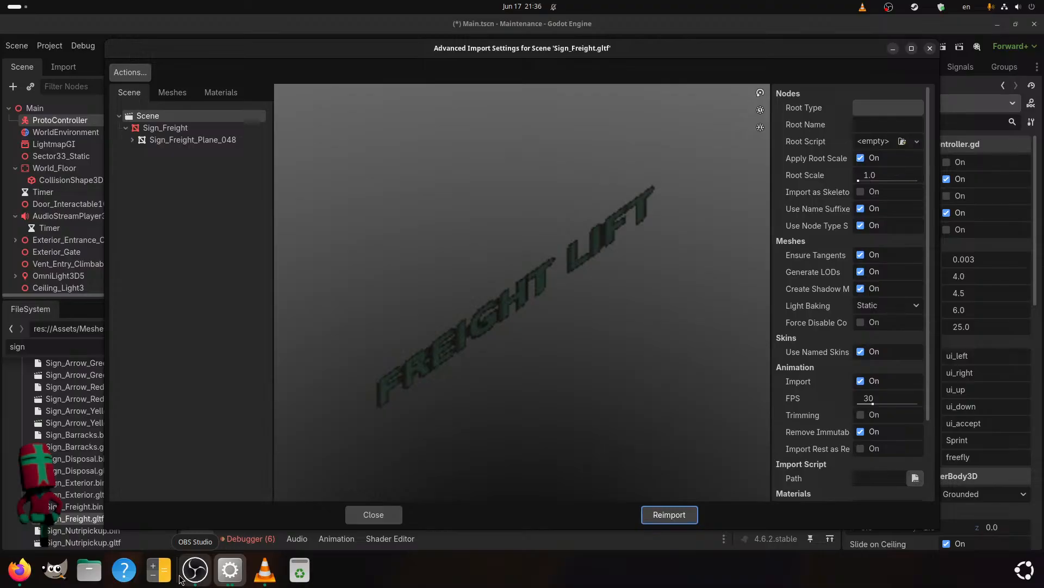
{"action": "left_click", "coordinate": [880, 312]}
{"action": "left_click", "coordinate": [892, 349]}
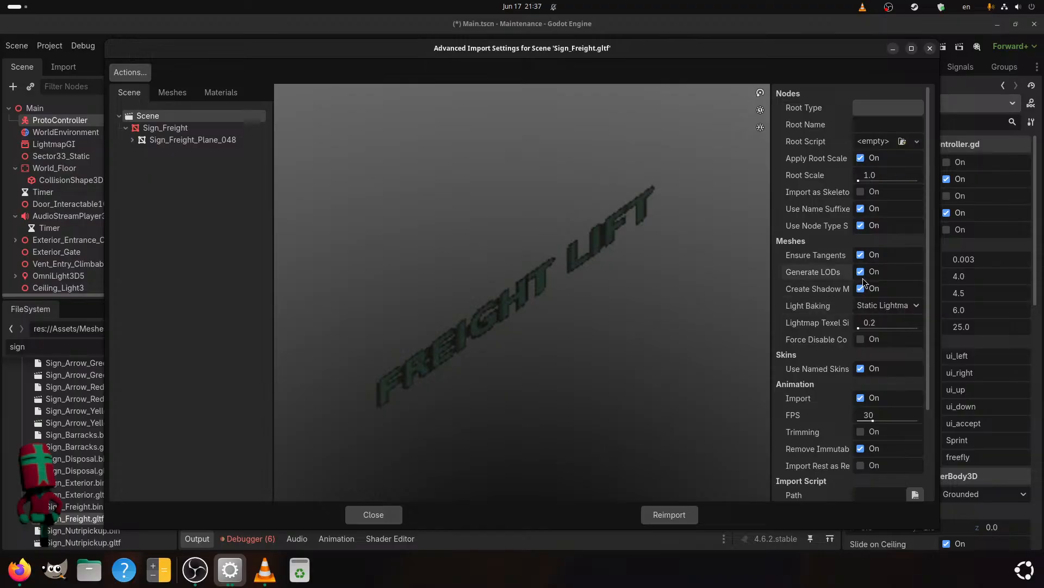
{"action": "left_click", "coordinate": [860, 399]}
{"action": "left_click", "coordinate": [203, 129]}
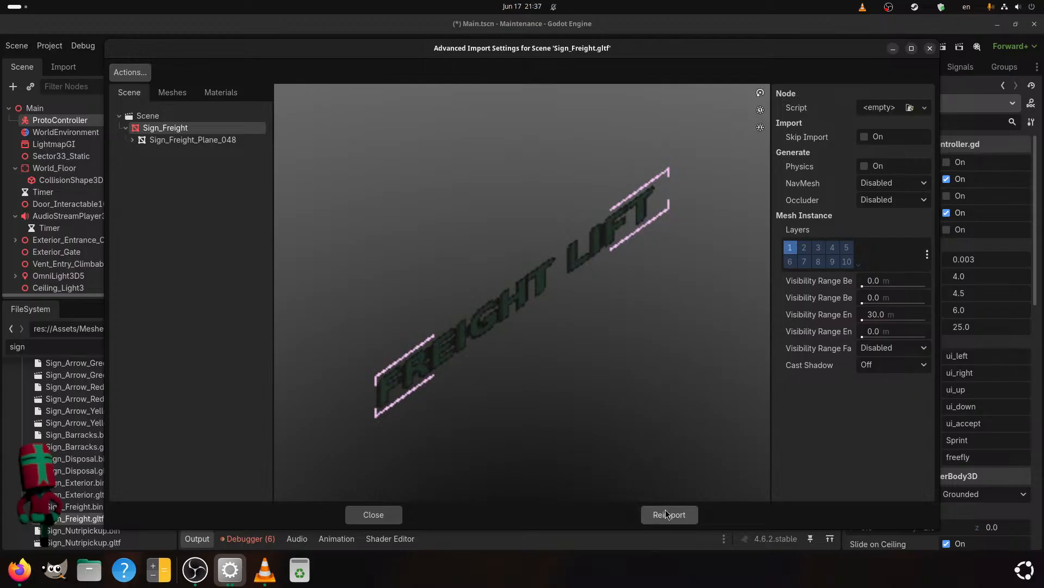
{"action": "left_click", "coordinate": [180, 117]}
{"action": "left_click", "coordinate": [682, 514]}
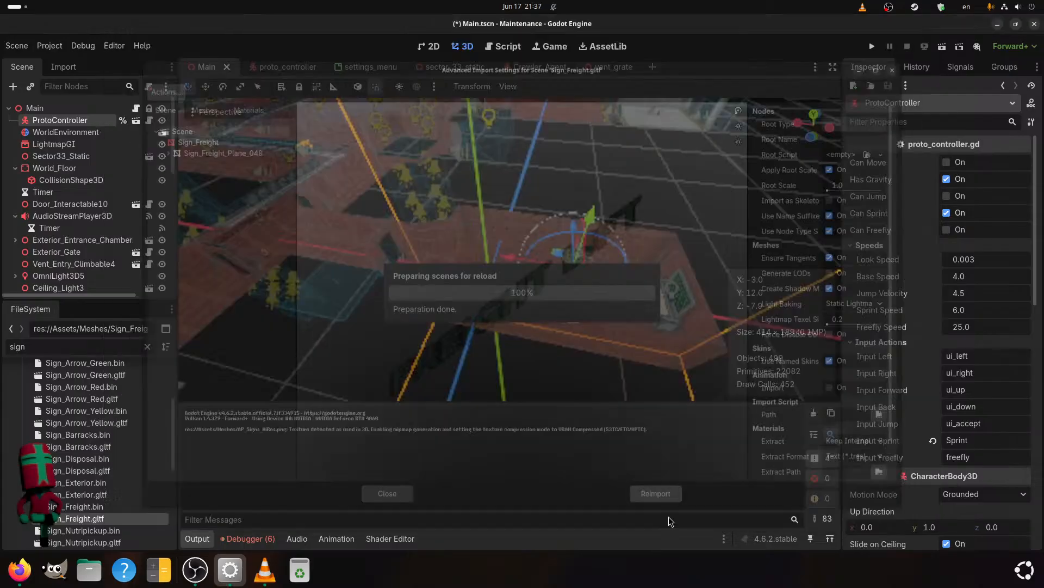
- Link Sign_Freight.gltf's material to the external Sign_Material.tres from Assets/Materials-Textures and reimport the scene
{"action": "double_click", "coordinate": [75, 519]}
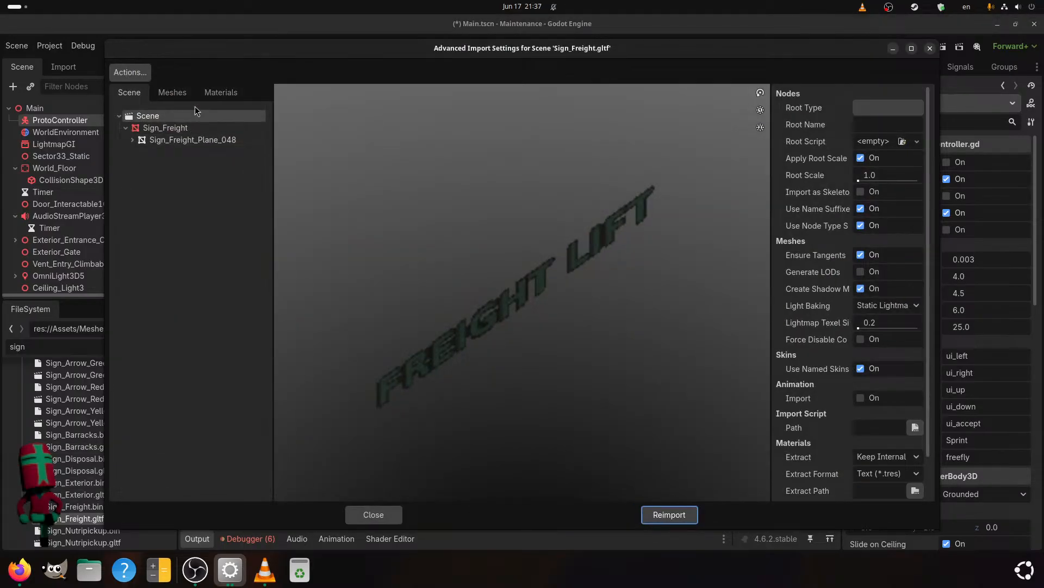
{"action": "left_click", "coordinate": [212, 93]}
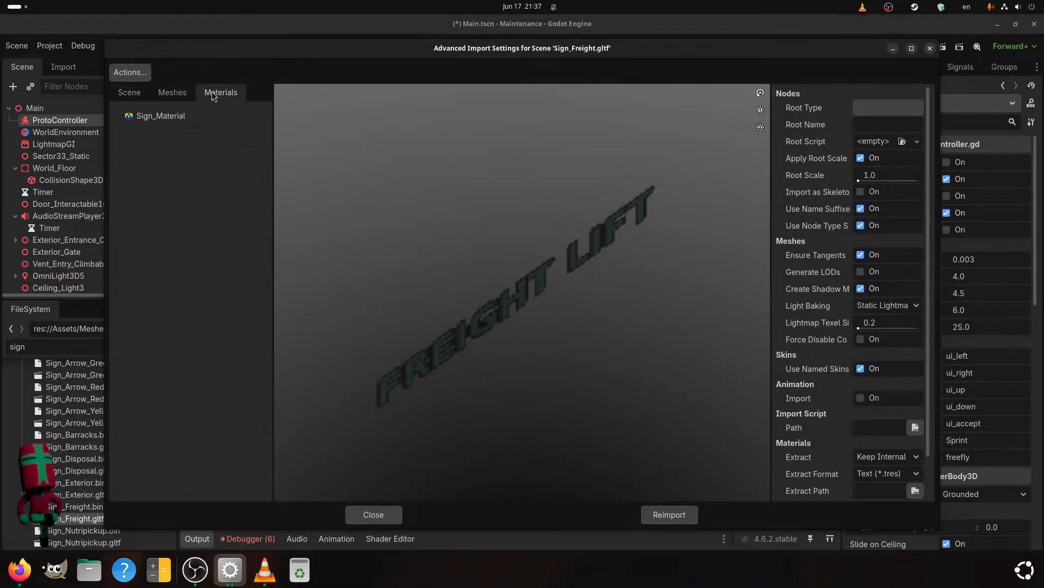
{"action": "left_click", "coordinate": [165, 116]}
{"action": "left_click", "coordinate": [874, 108]}
{"action": "left_click", "coordinate": [921, 131]}
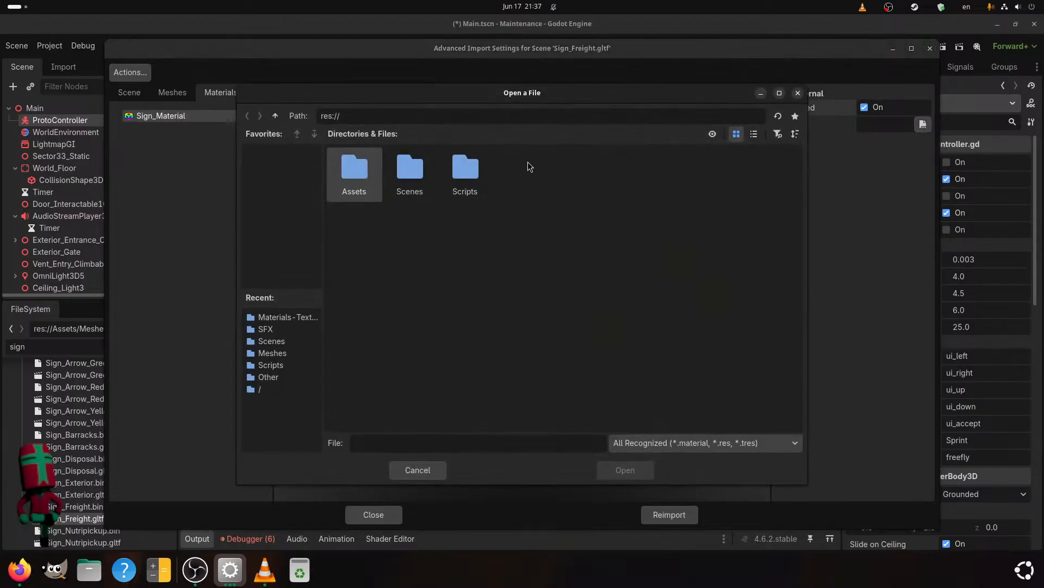
{"action": "double_click", "coordinate": [332, 161]}
{"action": "double_click", "coordinate": [345, 165]}
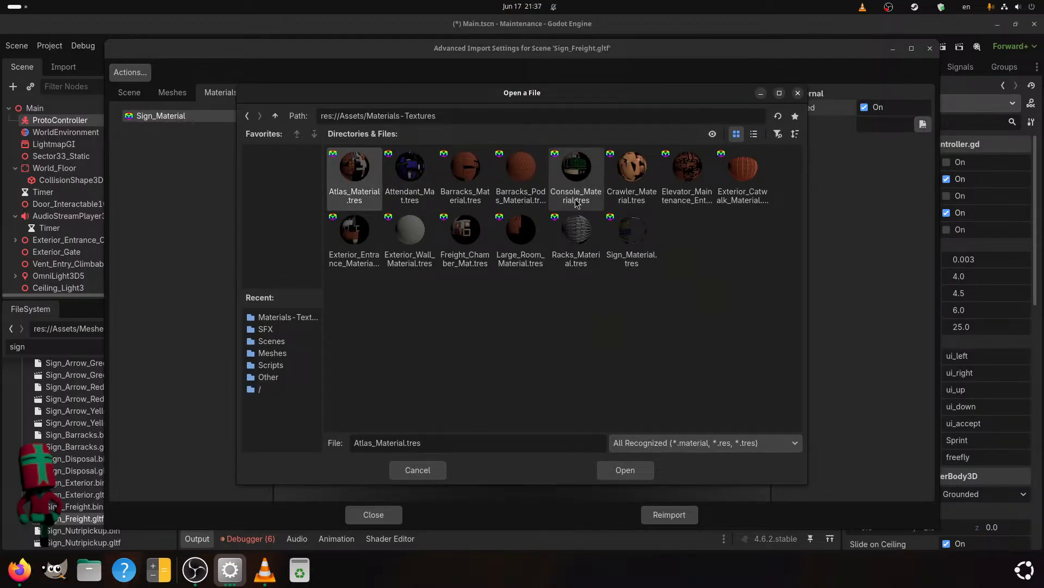
{"action": "double_click", "coordinate": [632, 230]}
{"action": "left_click", "coordinate": [672, 522]}
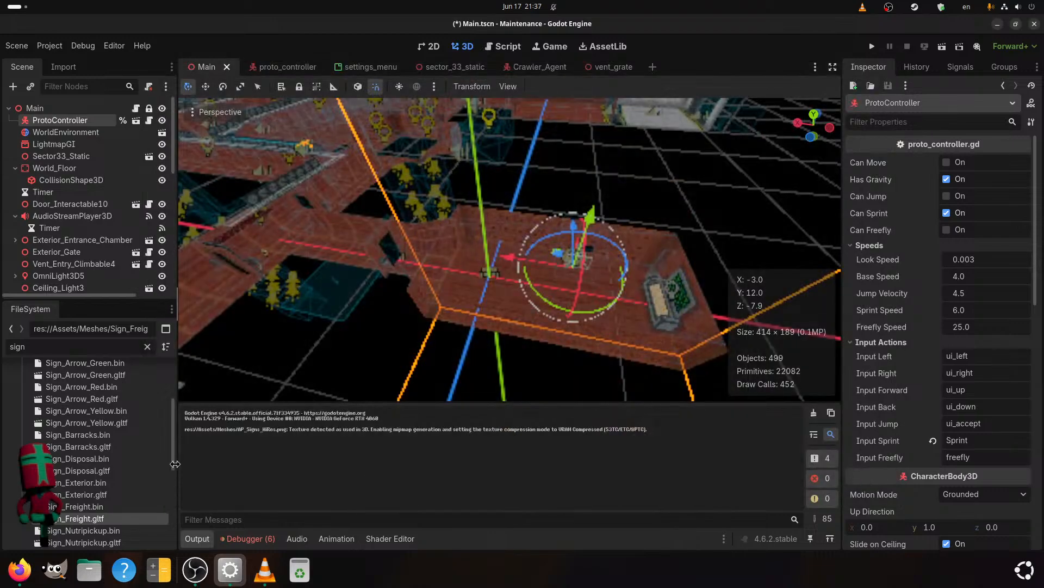
- Set Sign_Nutripickup.gltf's light baking to Static Lightmaps, disable animation import and LOD generation, and reimport
{"action": "scroll", "coordinate": [76, 489], "scroll_direction": "down", "scroll_amount": 1}
{"action": "double_click", "coordinate": [82, 519]}
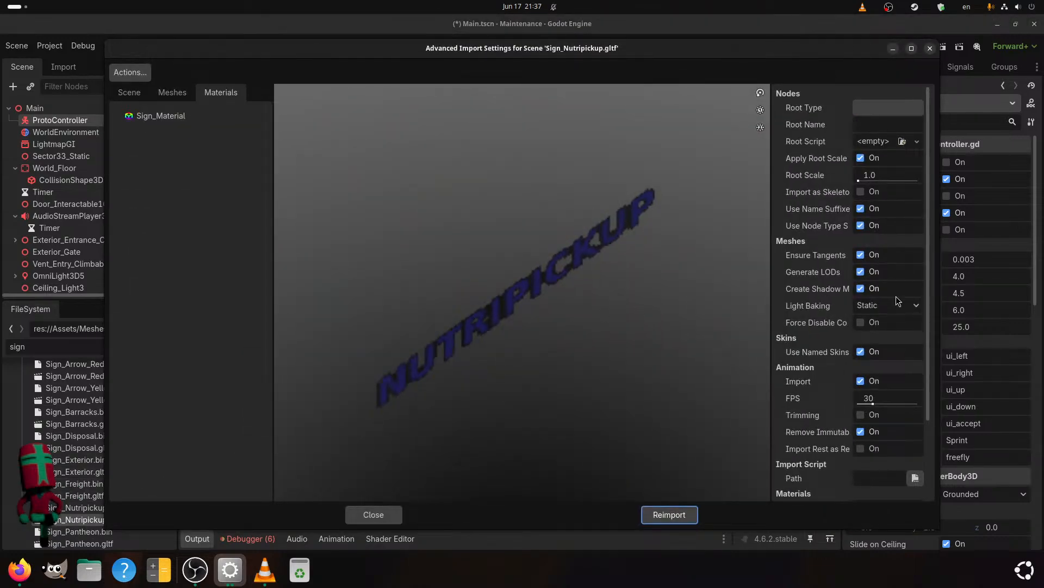
{"action": "left_click", "coordinate": [897, 298]}
{"action": "left_click", "coordinate": [887, 347]}
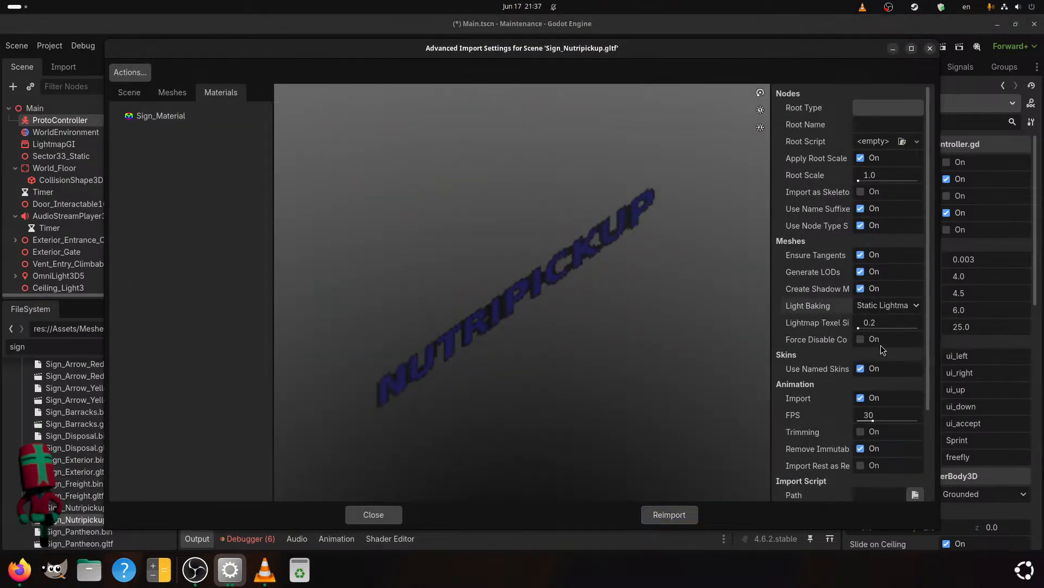
{"action": "left_click", "coordinate": [860, 399]}
{"action": "left_click", "coordinate": [860, 273]}
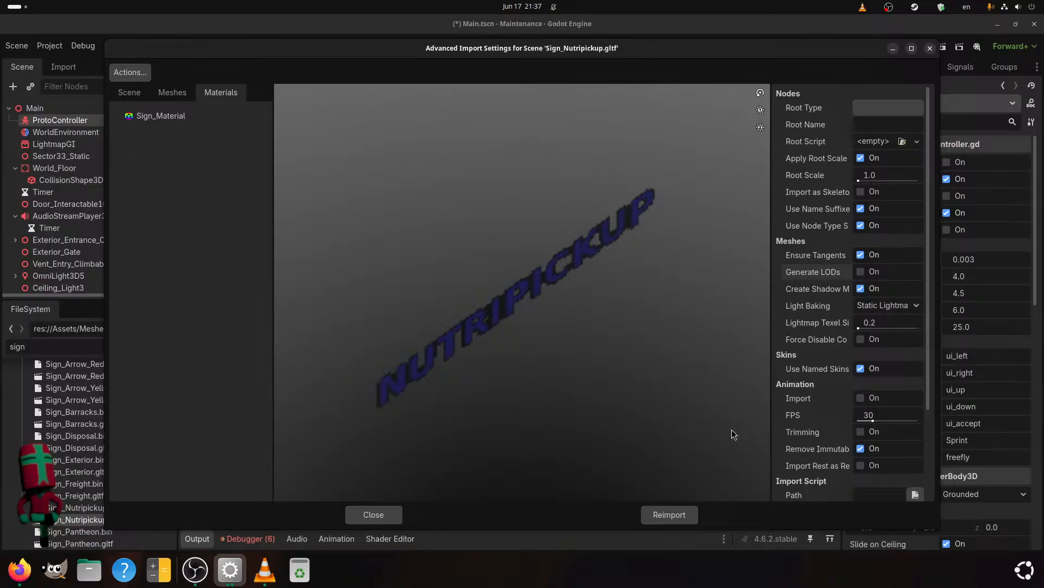
{"action": "left_click", "coordinate": [669, 514]}
- Link Sign_Nutripickup.gltf's material to the external Sign_Material.tres from Assets/Materials-Textures and reimport the scene
{"action": "double_click", "coordinate": [125, 518]}
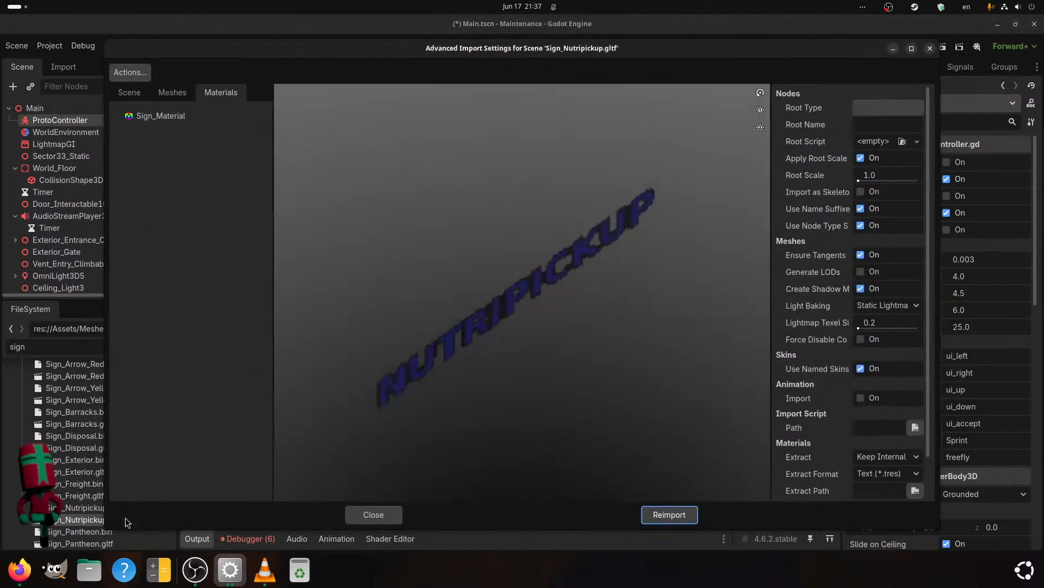
{"action": "left_click", "coordinate": [159, 115]}
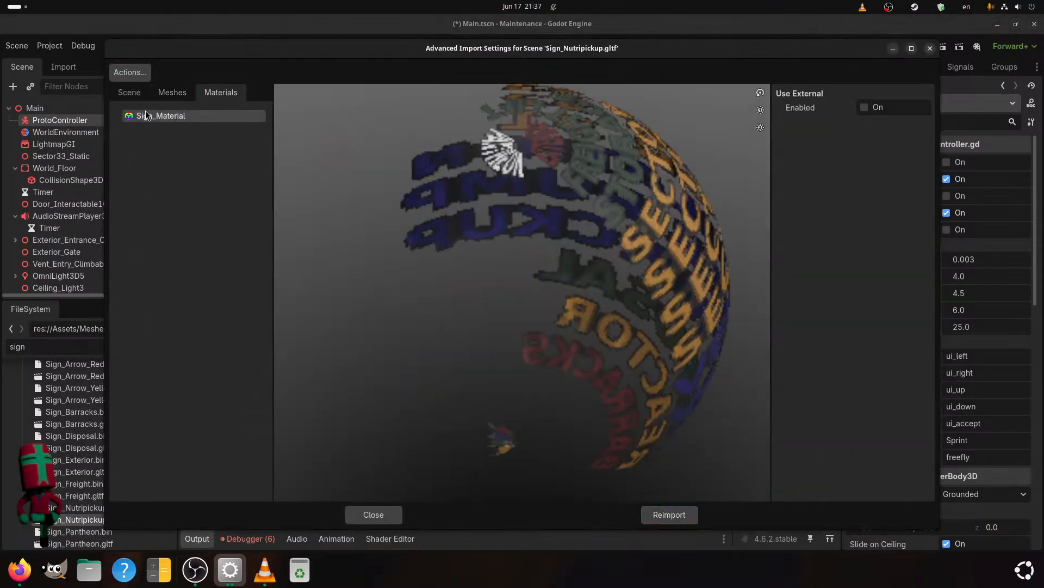
{"action": "left_click", "coordinate": [865, 107]}
{"action": "left_click", "coordinate": [922, 124]}
{"action": "double_click", "coordinate": [354, 172]}
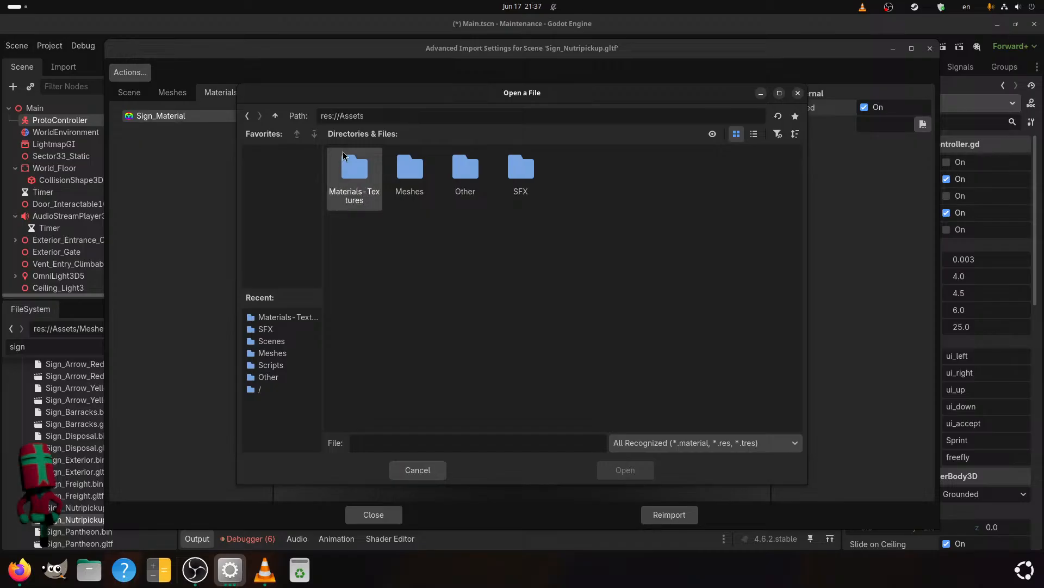
{"action": "double_click", "coordinate": [354, 172]}
{"action": "left_click", "coordinate": [632, 232]}
{"action": "left_click", "coordinate": [625, 470]}
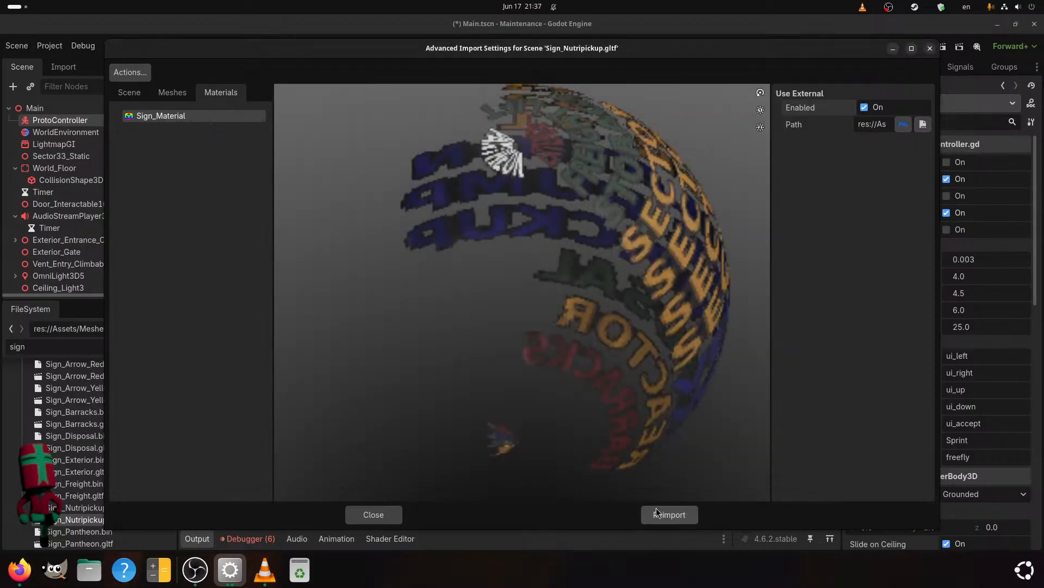
{"action": "left_click", "coordinate": [669, 514]}
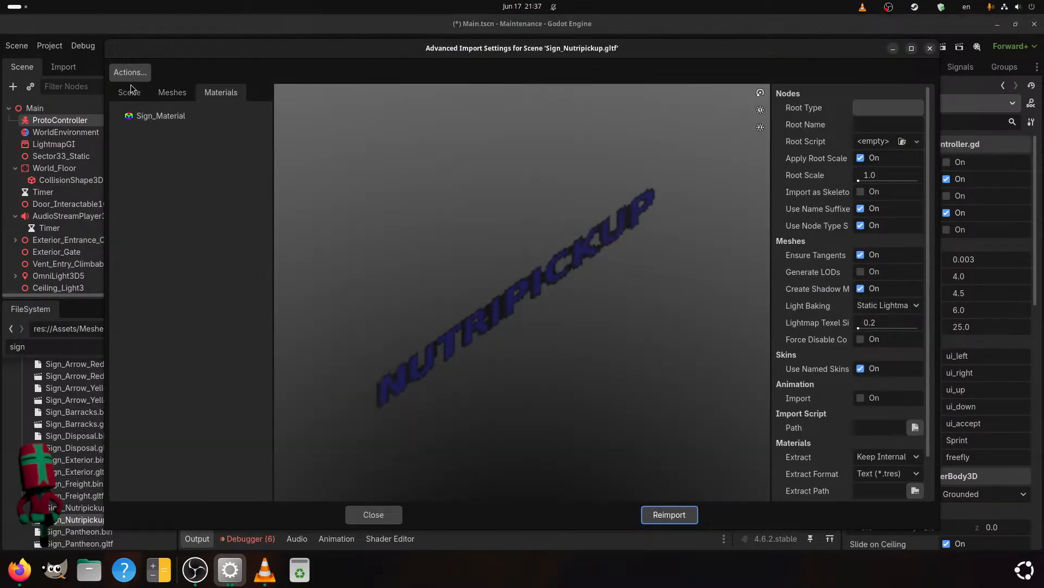
- Turn off shadow casting for the Sign_Nutripickup mesh node, set its visibility range end to 30 m and reimport
{"action": "left_click", "coordinate": [129, 91]}
{"action": "left_click", "coordinate": [179, 128]}
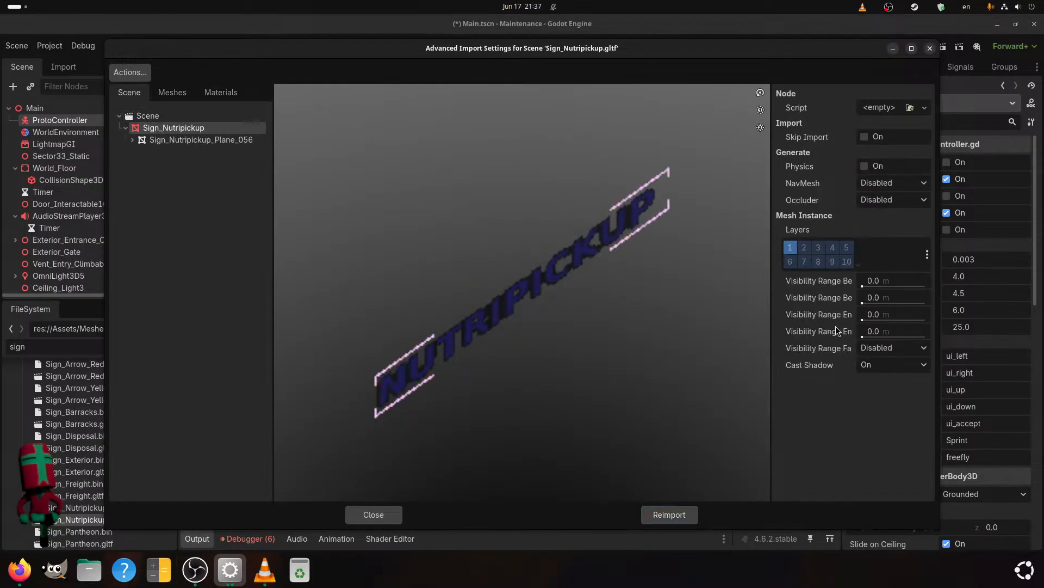
{"action": "left_click", "coordinate": [887, 364]}
{"action": "left_click", "coordinate": [884, 383]}
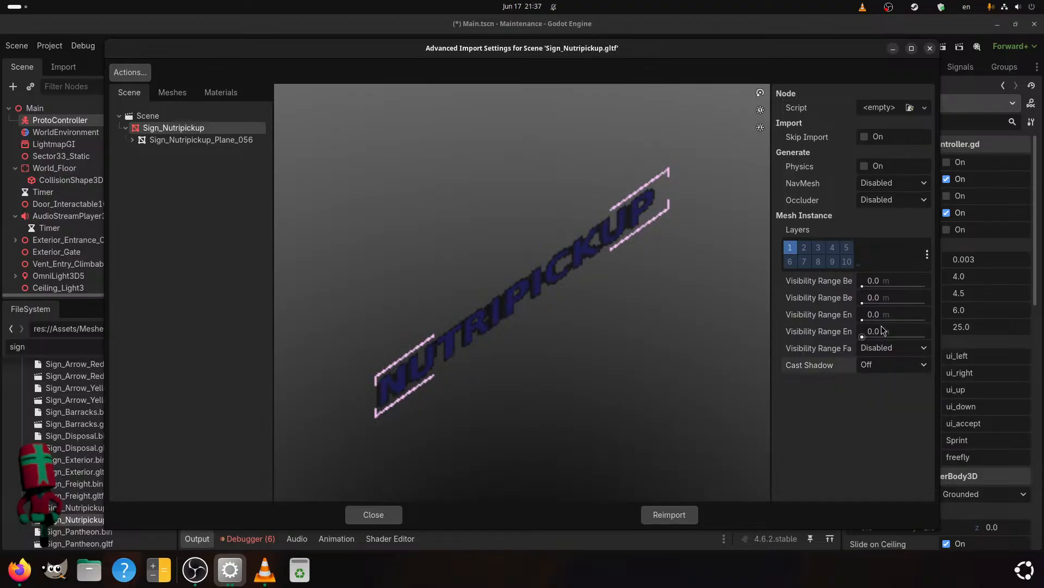
{"action": "left_click", "coordinate": [874, 315]}
{"action": "type", "text": "3"}
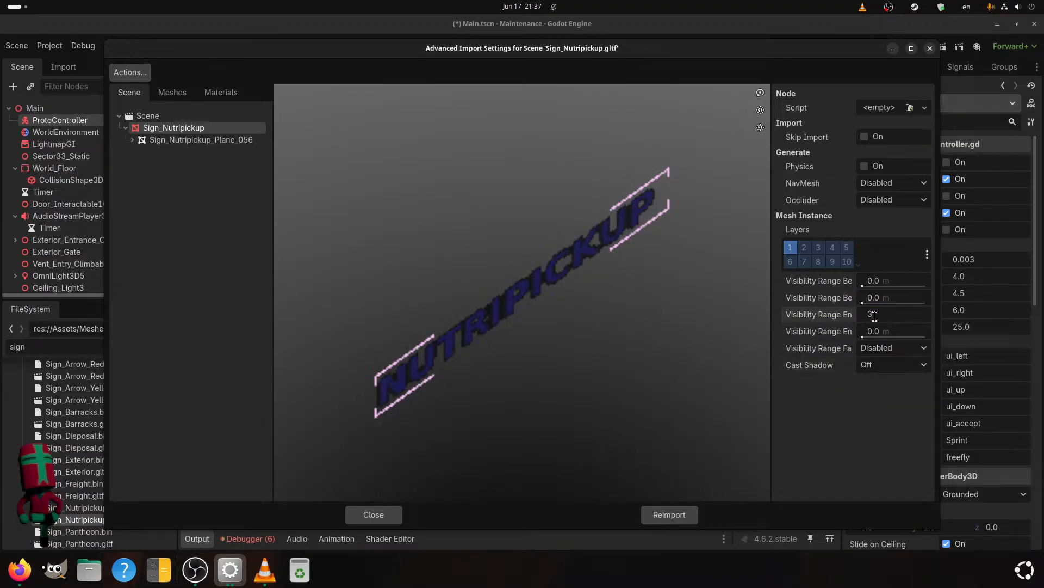
{"action": "type", "text": "0"}
{"action": "key", "text": "Return"}
{"action": "left_click", "coordinate": [647, 512]}
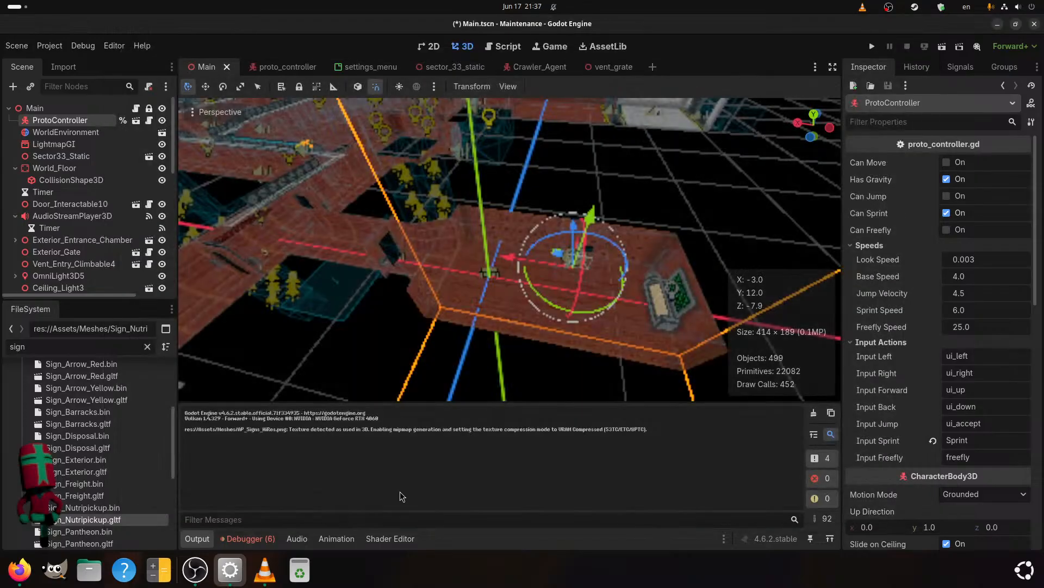
- Disable animation import and LOD generation for Sign_Pantheon.gltf, set its light baking to Static Lightmaps, and reimport
{"action": "scroll", "coordinate": [82, 479], "scroll_direction": "down", "scroll_amount": 2}
{"action": "double_click", "coordinate": [87, 499]}
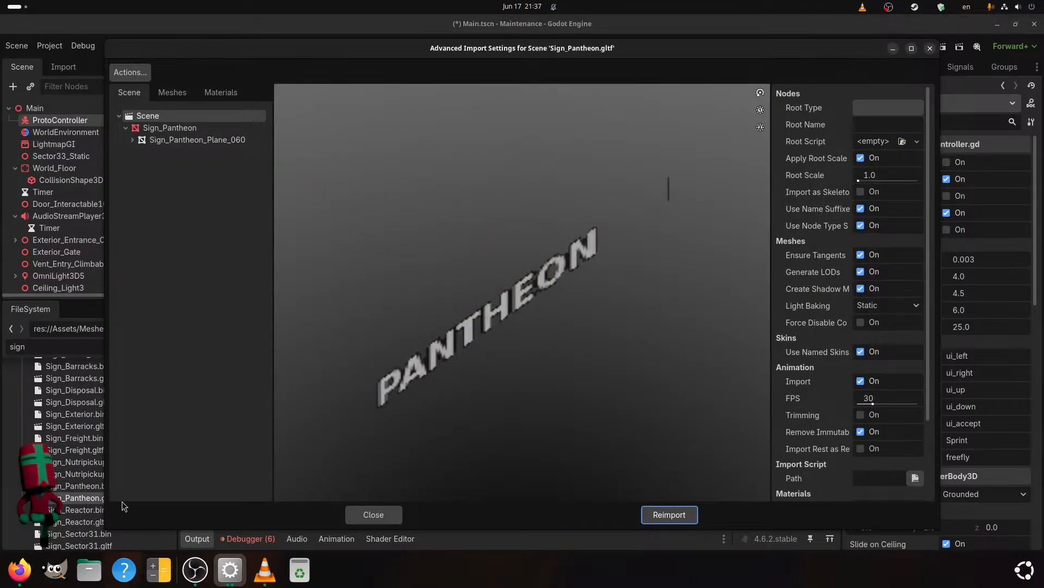
{"action": "left_click_drag", "start_coordinate": [593, 312], "coordinate": [549, 277]}
{"action": "scroll", "coordinate": [531, 267], "scroll_direction": "up", "scroll_amount": 5}
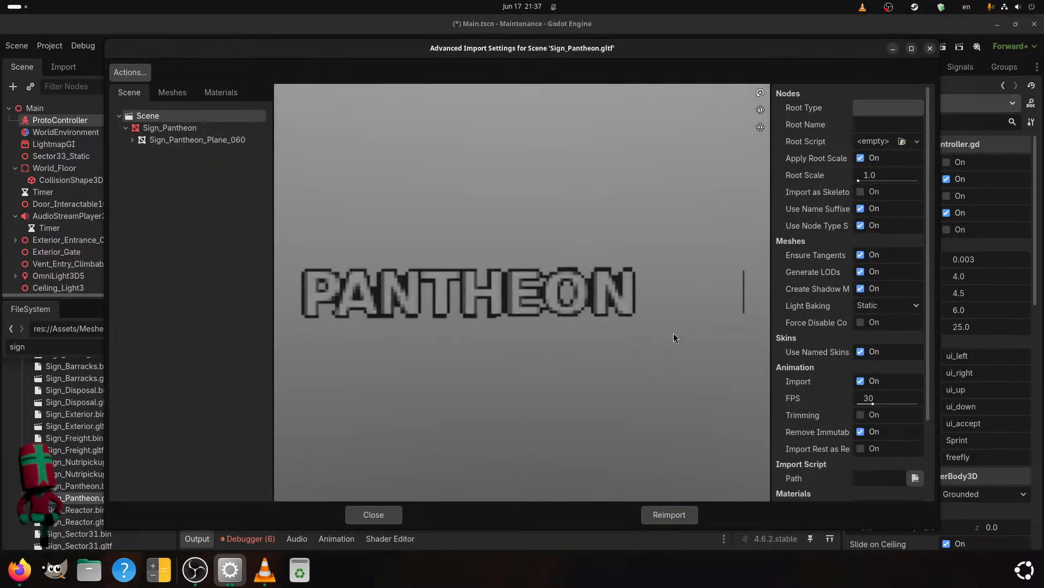
{"action": "left_click_drag", "start_coordinate": [674, 331], "coordinate": [647, 325]}
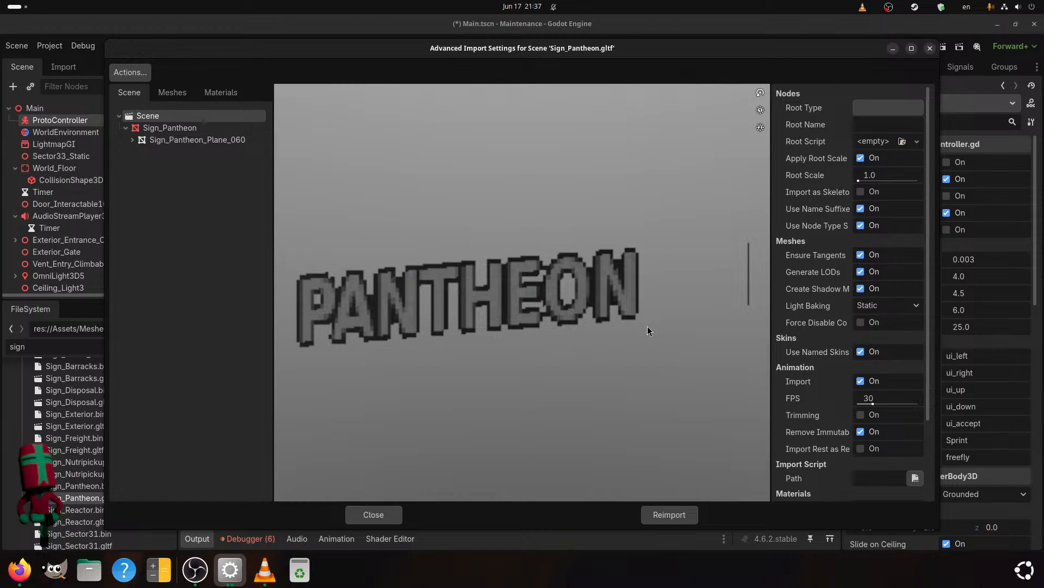
{"action": "left_click", "coordinate": [872, 381]}
{"action": "left_click", "coordinate": [871, 271]}
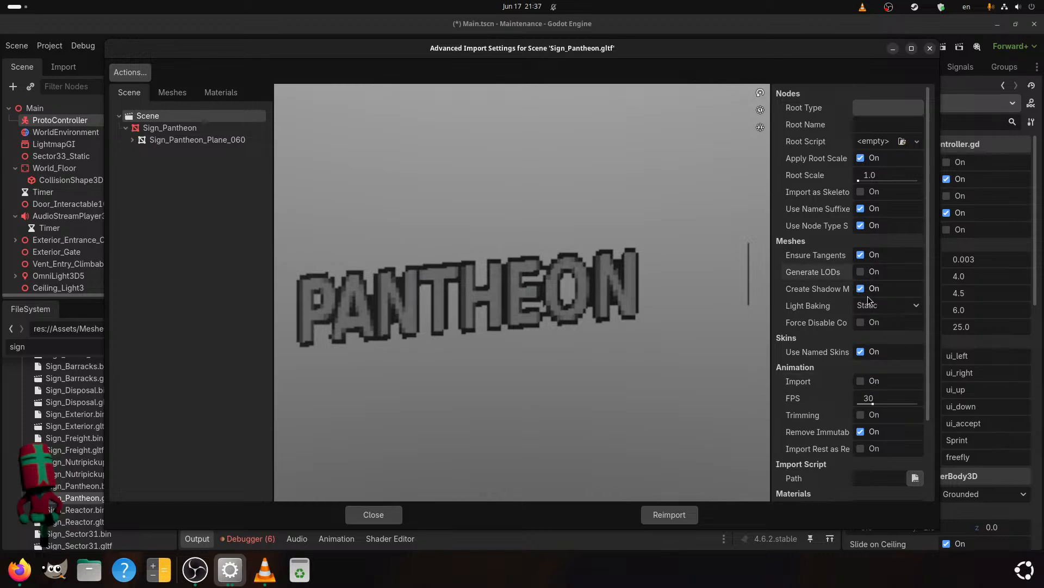
{"action": "left_click", "coordinate": [877, 305]}
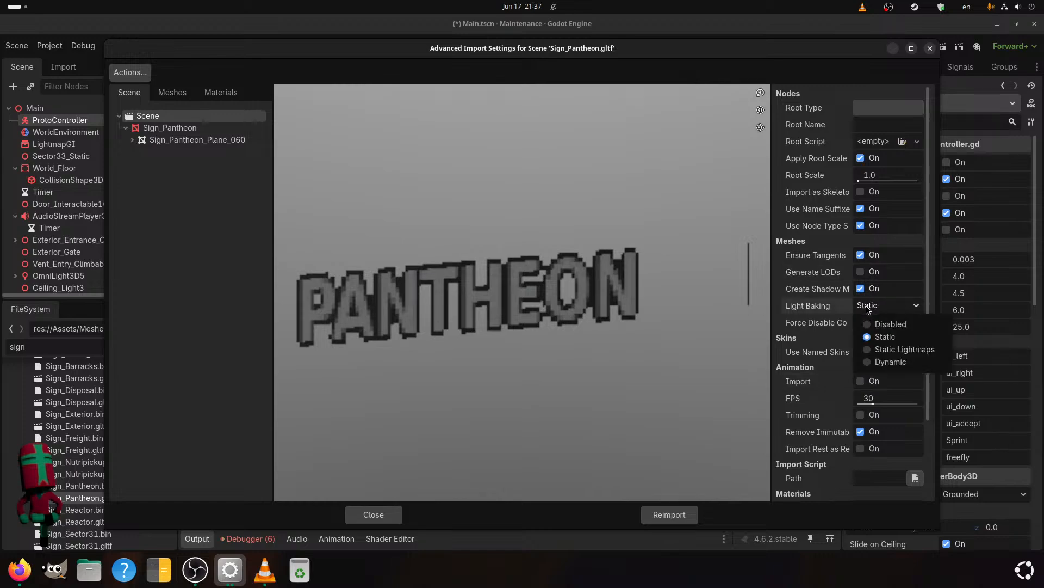
{"action": "left_click", "coordinate": [888, 350]}
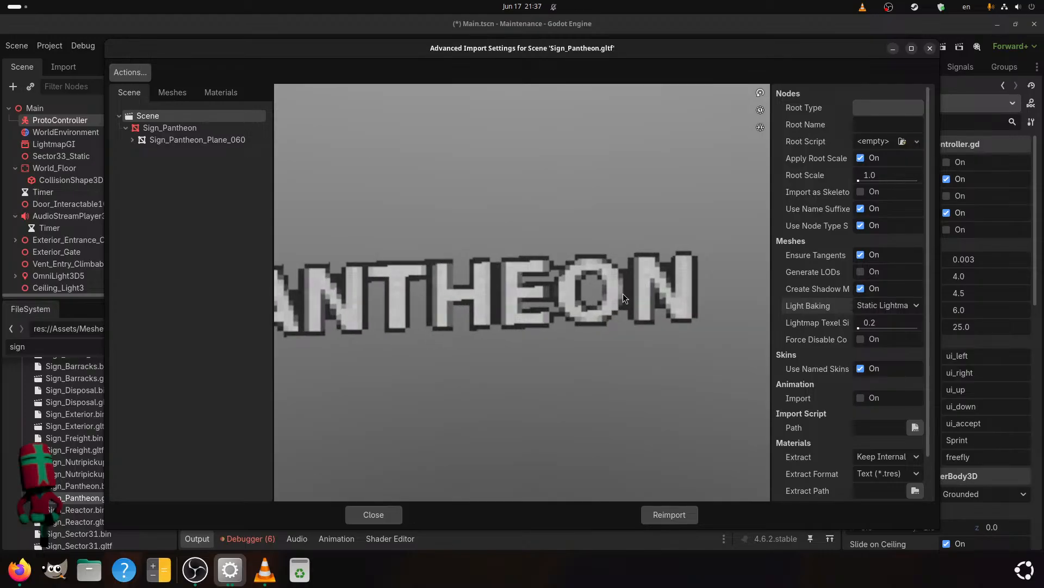
{"action": "left_click", "coordinate": [668, 515]}
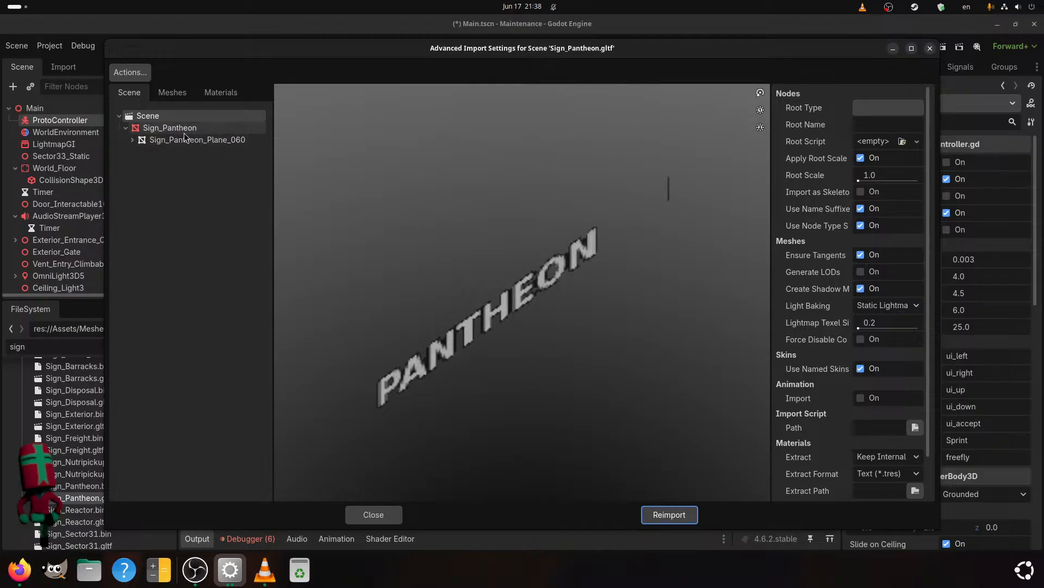
- Set the Sign_Pantheon mesh node's visibility range end to 30 m, turn off its shadow casting and reimport
{"action": "left_click", "coordinate": [183, 135]}
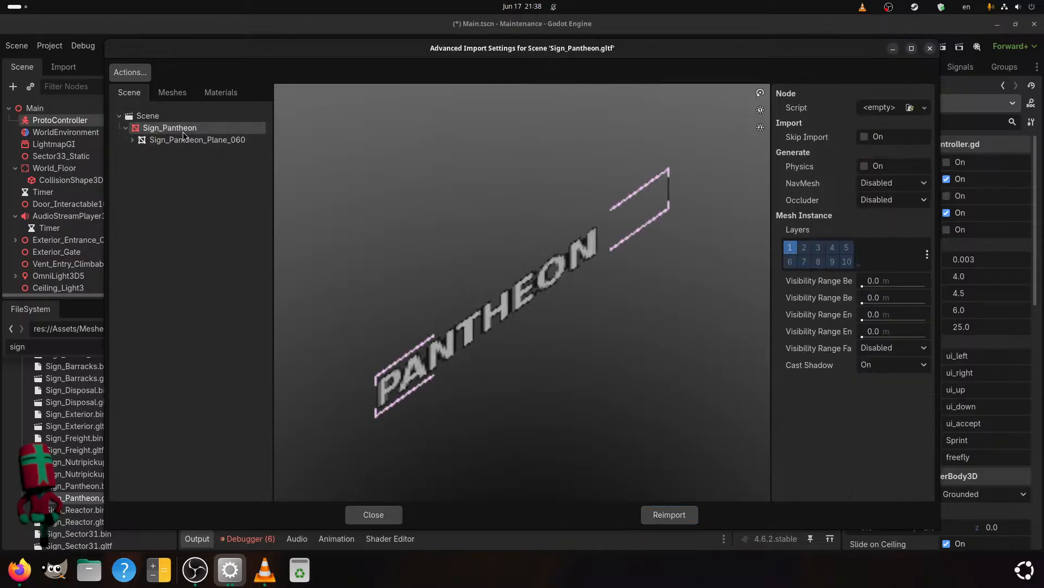
{"action": "left_click", "coordinate": [877, 315]}
{"action": "type", "text": "30"}
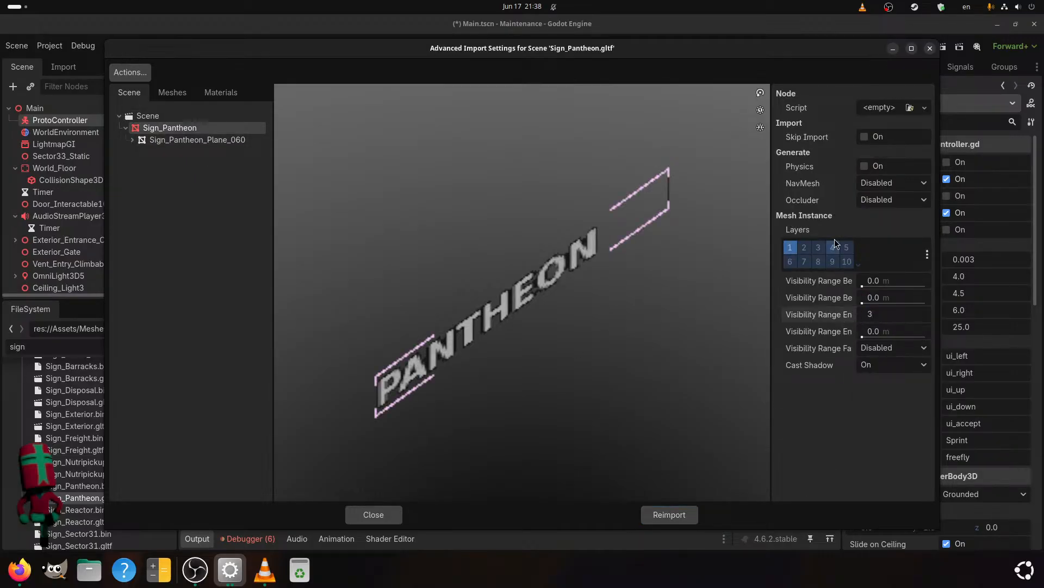
{"action": "left_click", "coordinate": [883, 370]}
{"action": "left_click", "coordinate": [879, 385]}
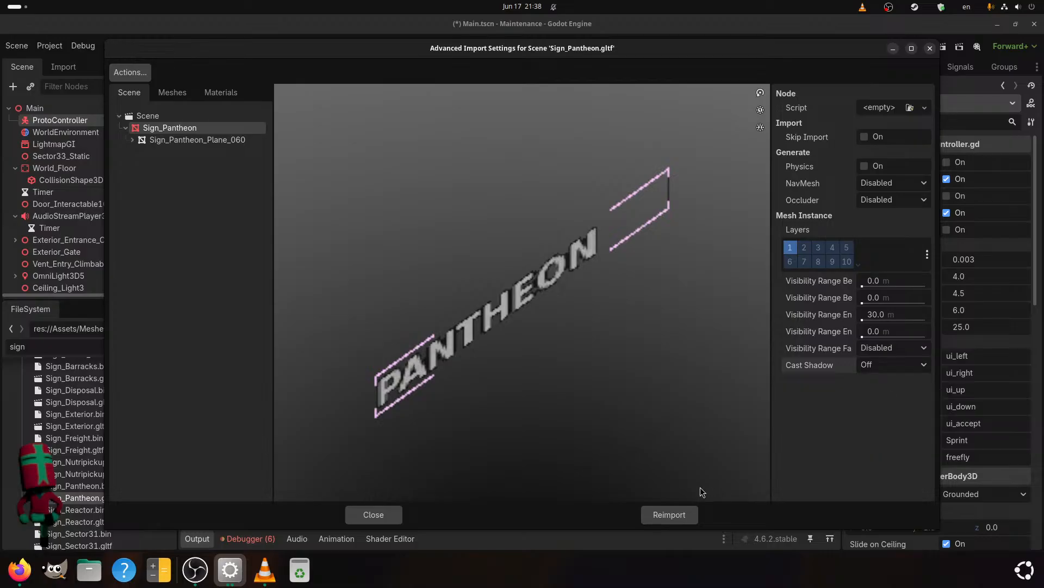
{"action": "left_click", "coordinate": [686, 508]}
- Disable animation import and LOD generation for Sign_Reactor.gltf, set its light baking to Static Lightmaps, and reimport
{"action": "double_click", "coordinate": [113, 523]}
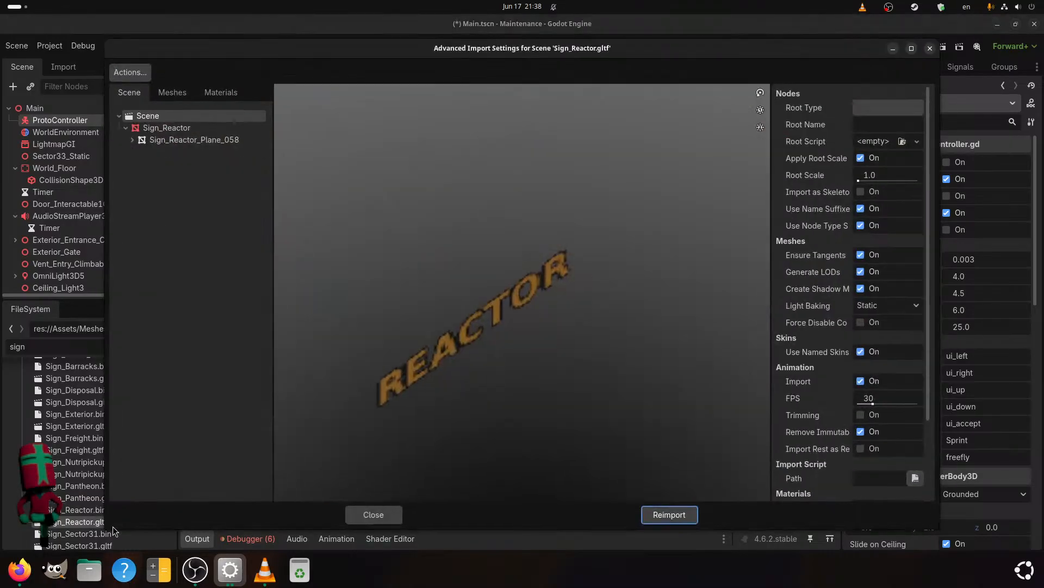
{"action": "left_click", "coordinate": [862, 381]}
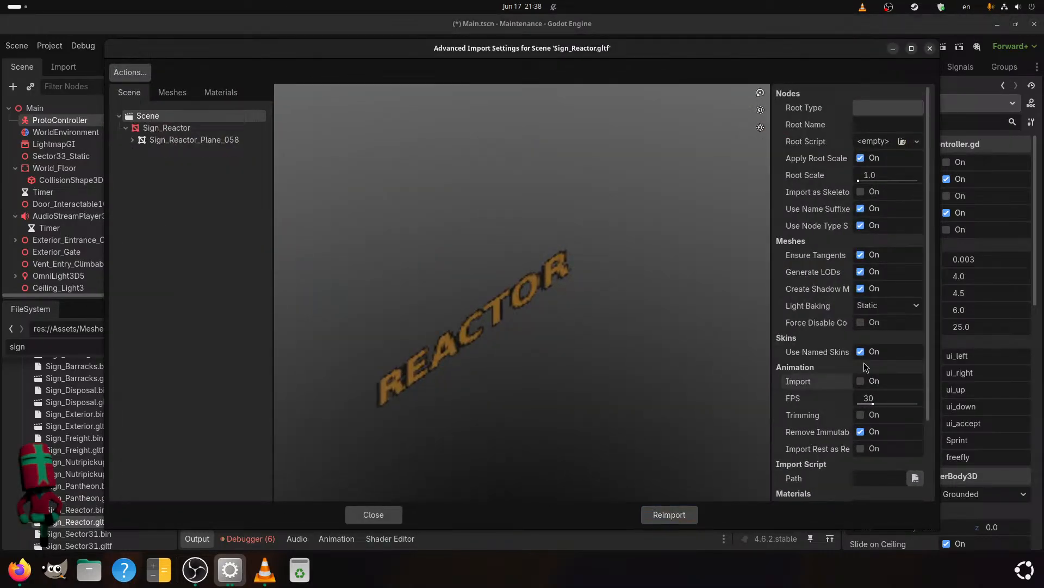
{"action": "left_click", "coordinate": [871, 273]}
{"action": "left_click", "coordinate": [870, 304]}
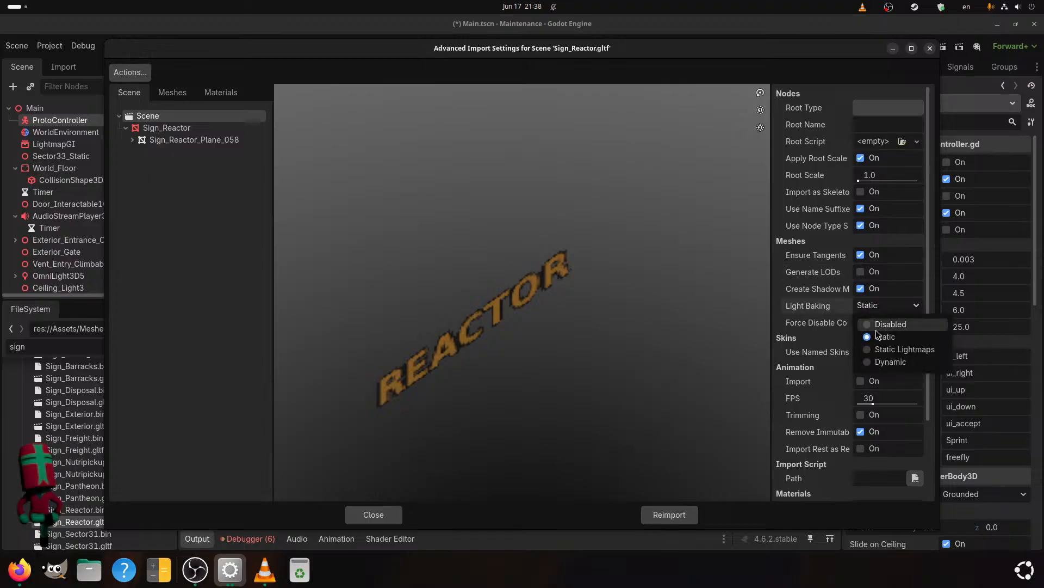
{"action": "left_click", "coordinate": [897, 350]}
{"action": "left_click", "coordinate": [673, 515]}
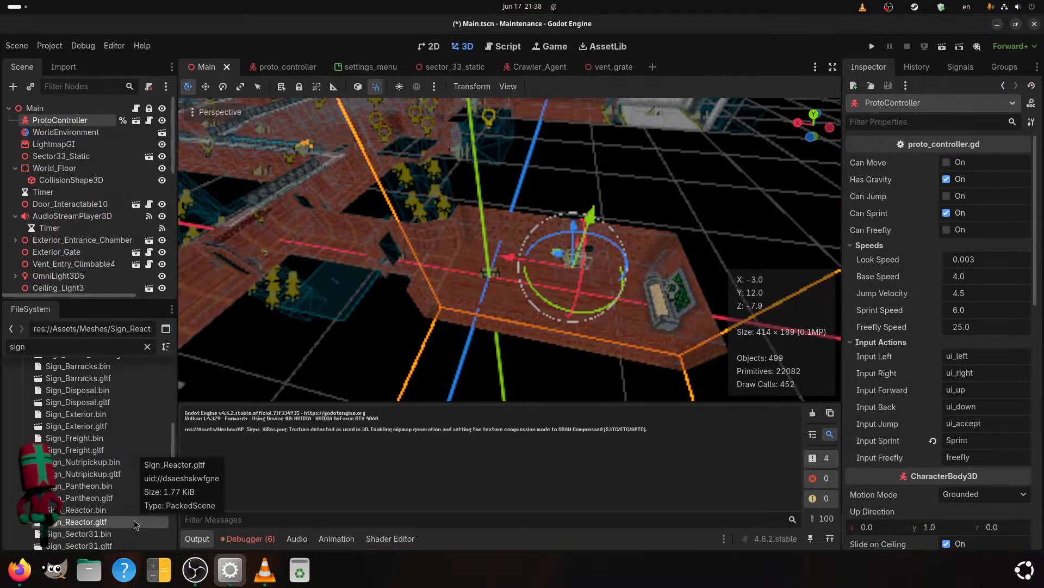
- Turn off shadow casting for the Sign_Reactor mesh node, set its visibility range end to 30 m and reimport
{"action": "double_click", "coordinate": [100, 522]}
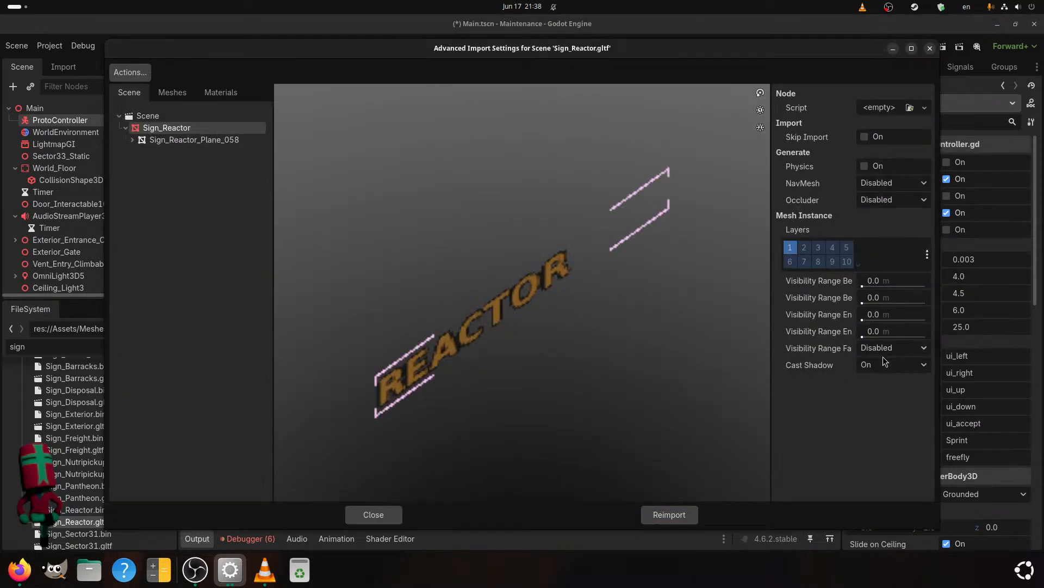
{"action": "left_click", "coordinate": [872, 372]}
{"action": "left_click", "coordinate": [881, 379]}
{"action": "left_click", "coordinate": [880, 315]}
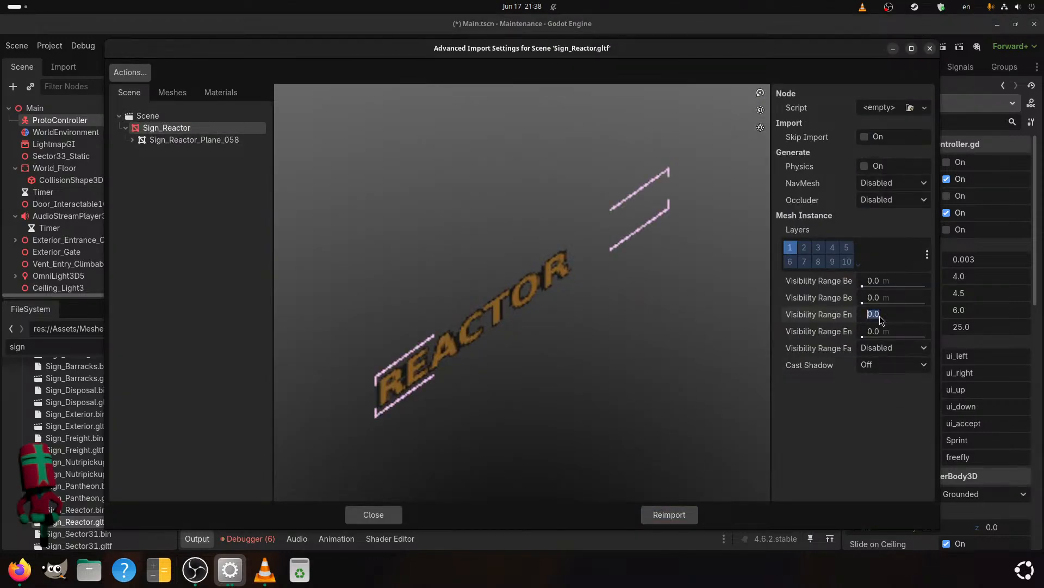
{"action": "type", "text": "30"}
{"action": "key", "text": "Return"}
{"action": "left_click", "coordinate": [669, 514]}
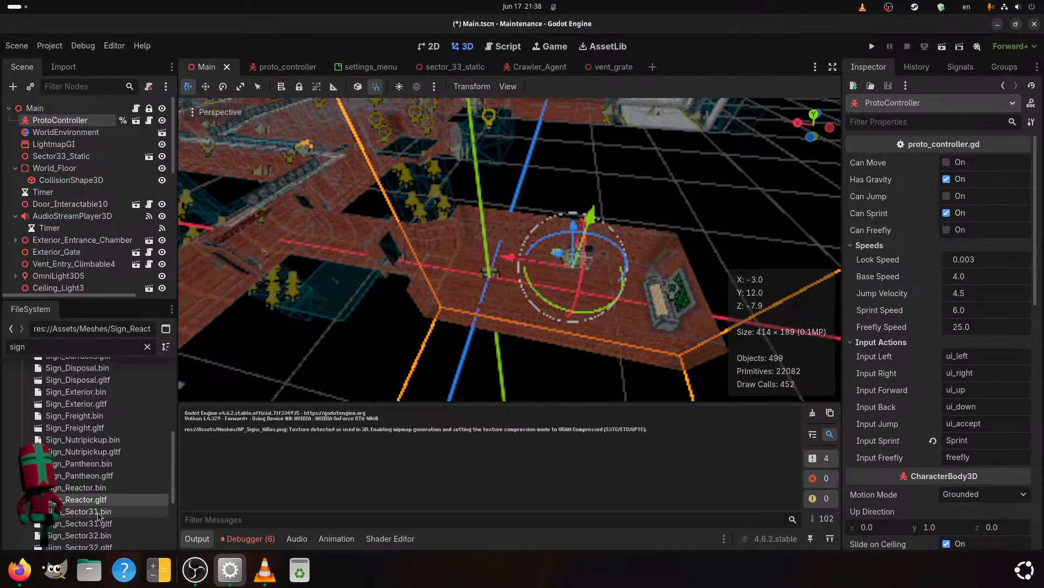
{"action": "double_click", "coordinate": [78, 523]}
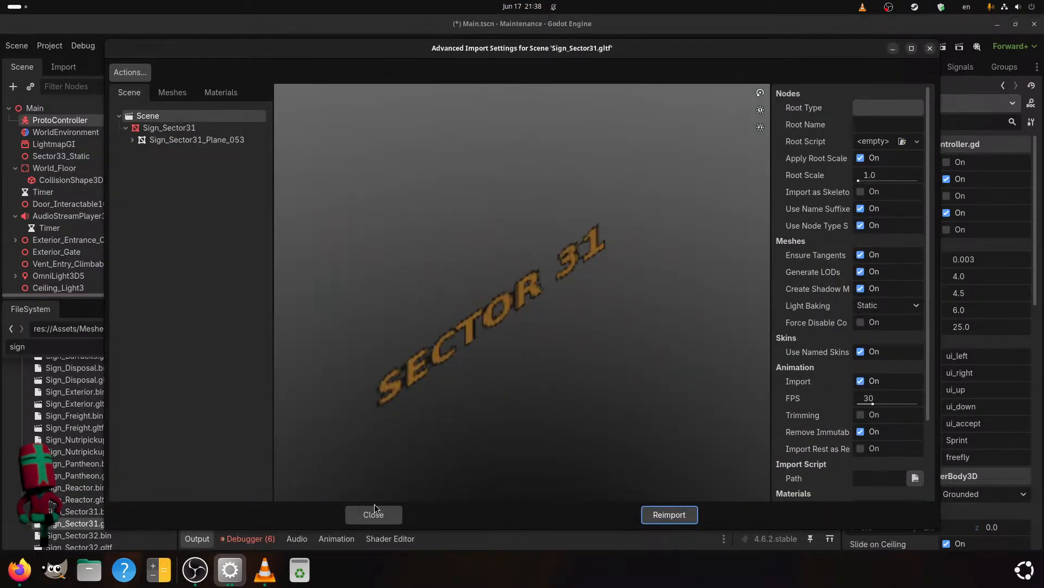
{"action": "left_click", "coordinate": [379, 522]}
{"action": "scroll", "coordinate": [97, 447], "scroll_direction": "down", "scroll_amount": 3}
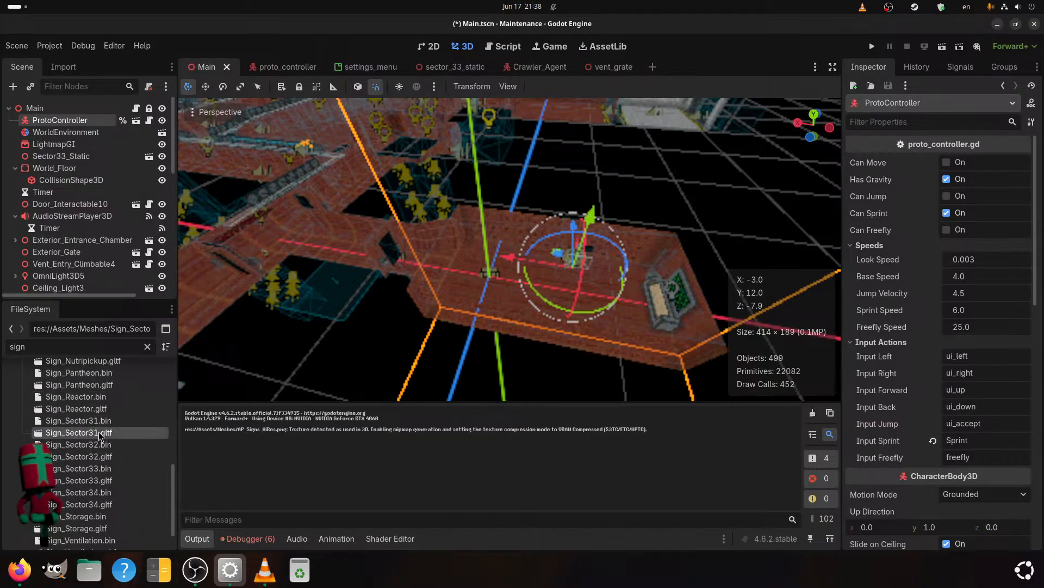
- Disable animation import and LOD generation for Sign_Sector32.gltf and set its light baking to Static Lightmaps
{"action": "double_click", "coordinate": [79, 457]}
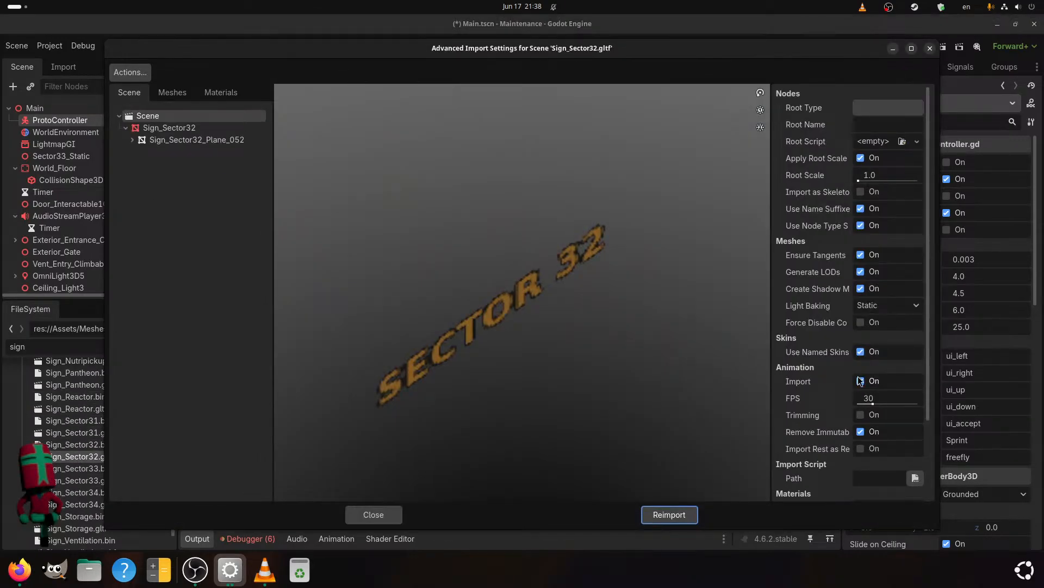
{"action": "left_click", "coordinate": [873, 305]}
{"action": "left_click", "coordinate": [870, 346]}
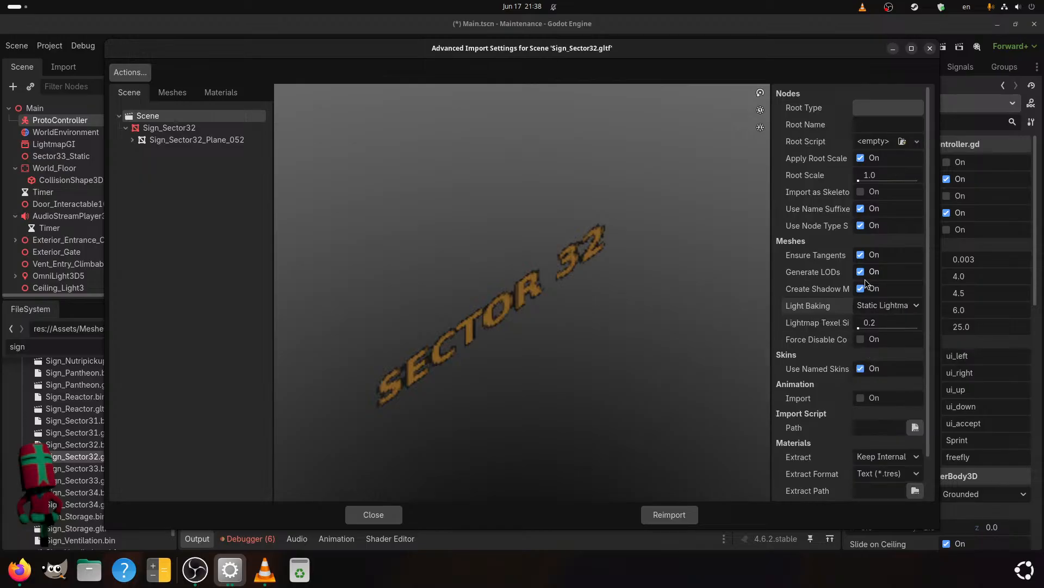
{"action": "left_click", "coordinate": [864, 277]}
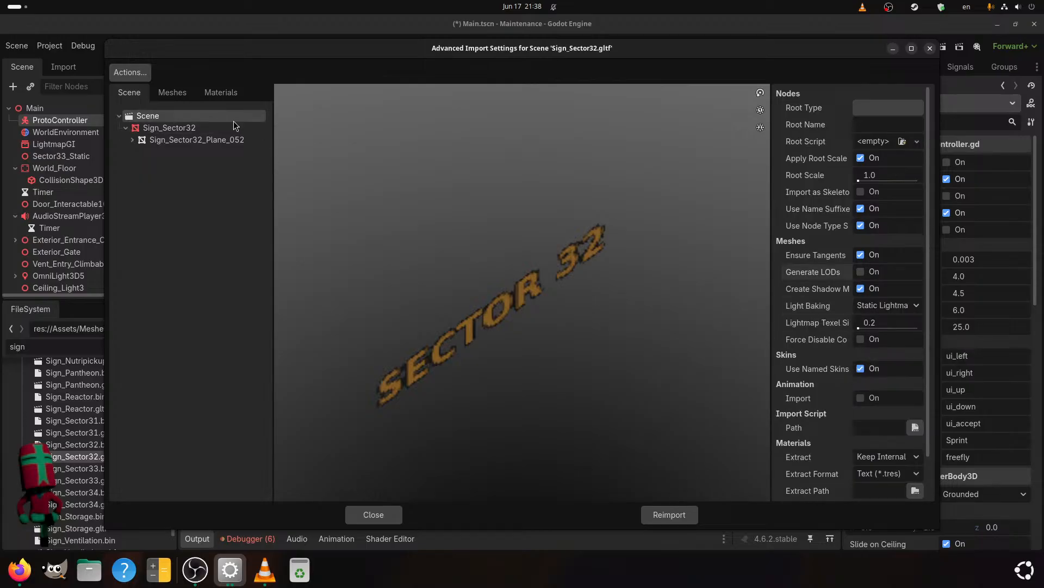
- Set the Sign_Sector32 mesh node's visibility range end to 30 m, turn off its shadow casting and reimport
{"action": "left_click", "coordinate": [215, 127]}
{"action": "left_click", "coordinate": [863, 318]}
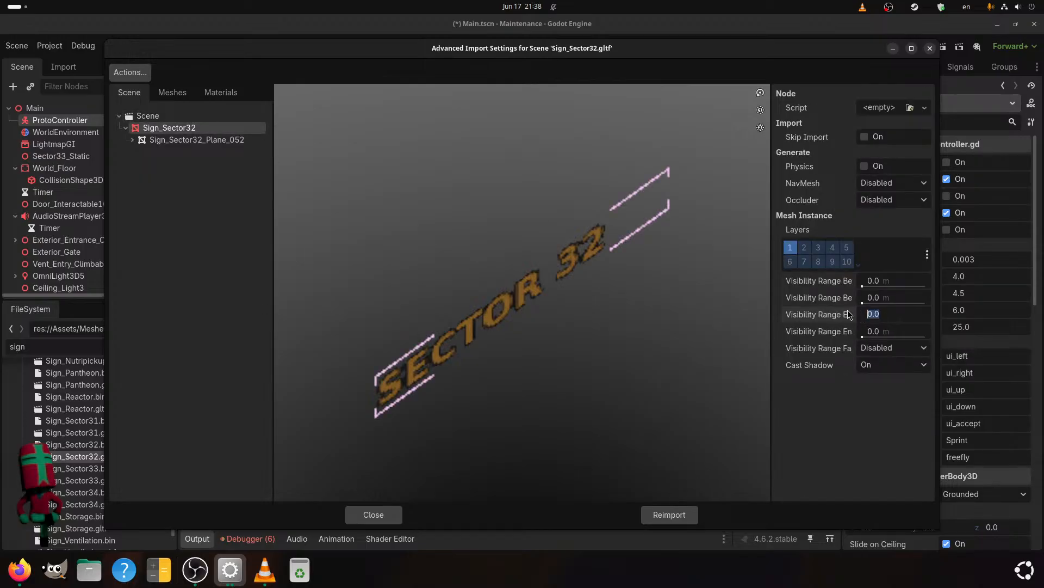
{"action": "type", "text": "30"}
{"action": "left_click", "coordinate": [903, 367]}
{"action": "left_click", "coordinate": [876, 384]}
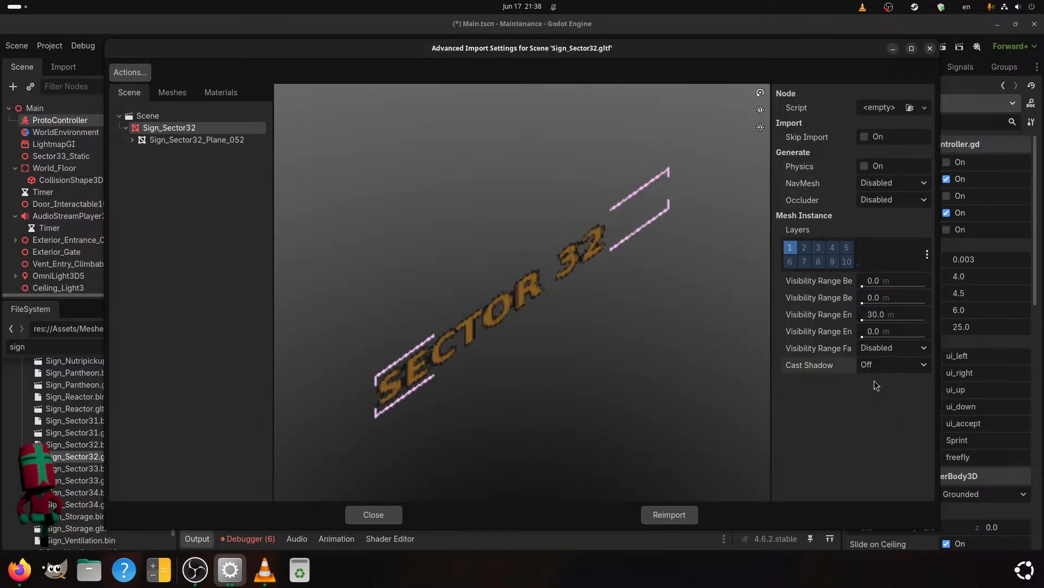
{"action": "left_click", "coordinate": [652, 515]}
- Disable animation import and LOD generation for Sign_Sector34.gltf and set its light baking to Static Lightmaps
{"action": "double_click", "coordinate": [98, 481]}
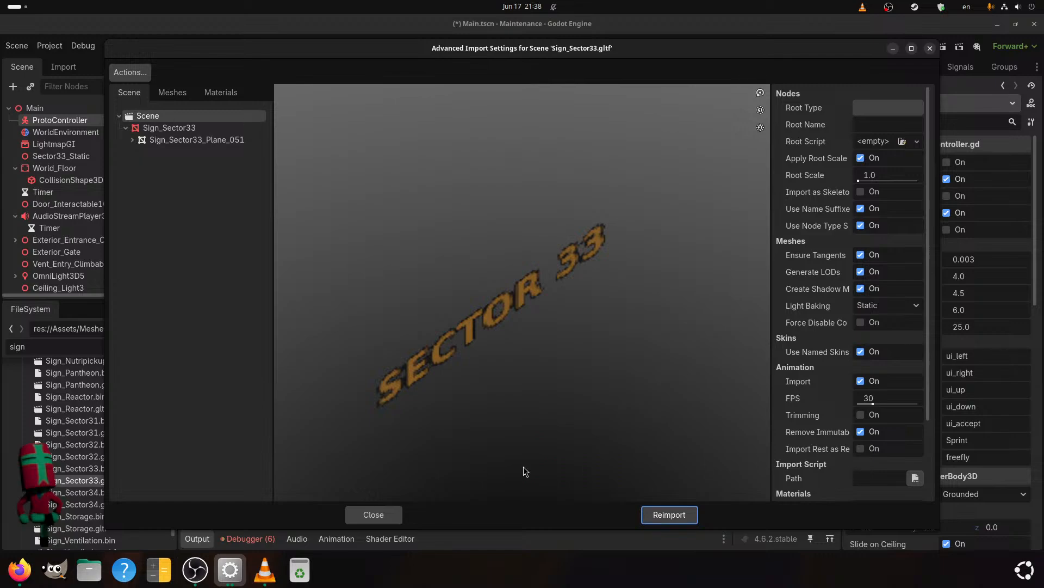
{"action": "left_click", "coordinate": [389, 512]}
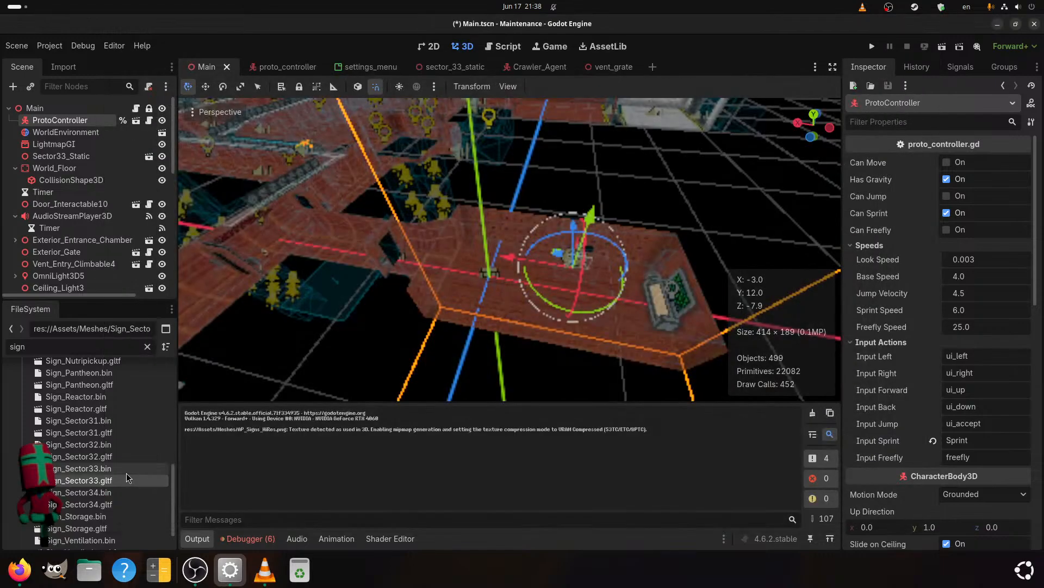
{"action": "double_click", "coordinate": [86, 506]}
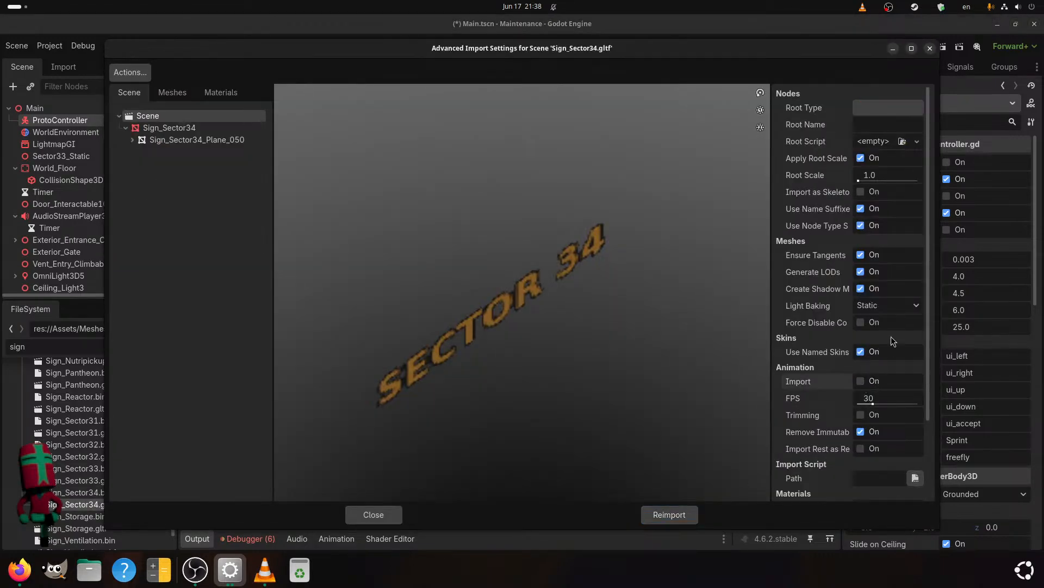
{"action": "left_click", "coordinate": [896, 306]}
{"action": "left_click", "coordinate": [882, 350]}
{"action": "left_click", "coordinate": [861, 272]}
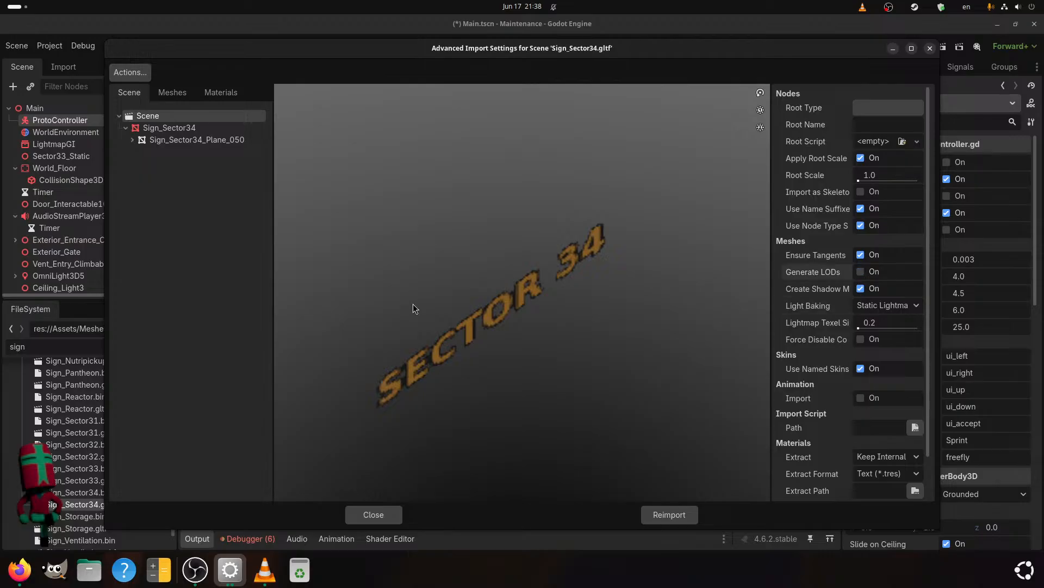
- Try to reimport Sign_Sector34.gltf with its mesh node's shadow casting off and visibility range end at 30 m
{"action": "left_click", "coordinate": [221, 127]}
{"action": "left_click", "coordinate": [891, 367]}
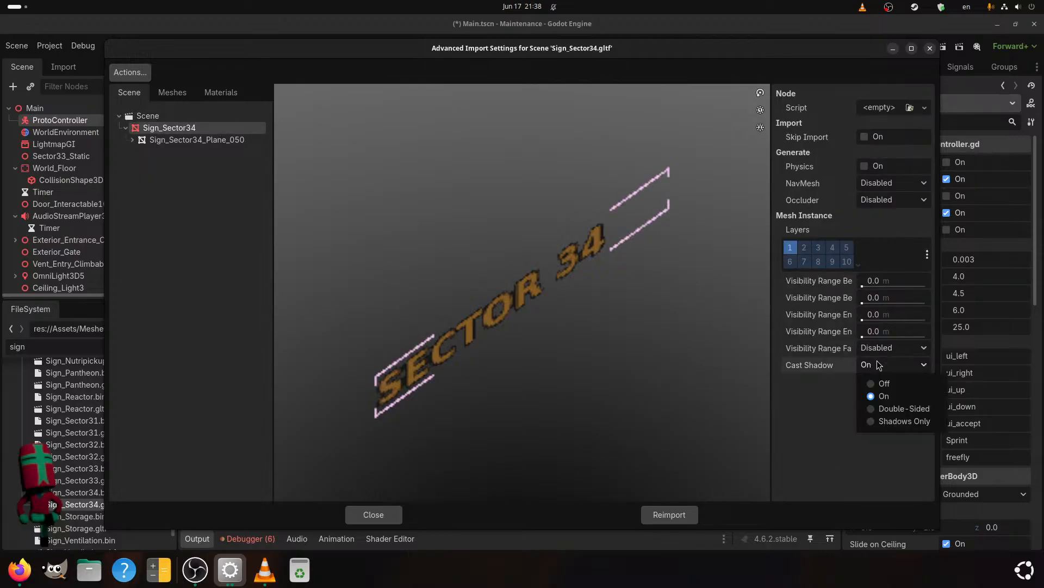
{"action": "left_click", "coordinate": [882, 379]}
{"action": "left_click", "coordinate": [888, 315]}
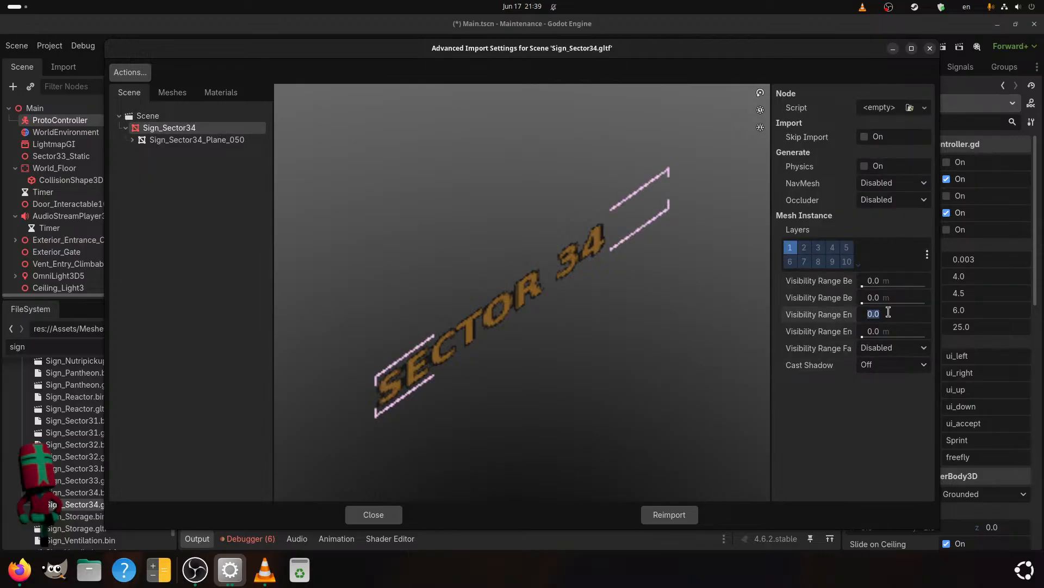
{"action": "type", "text": "30"}
{"action": "key", "text": "Return"}
{"action": "left_click", "coordinate": [669, 514]}
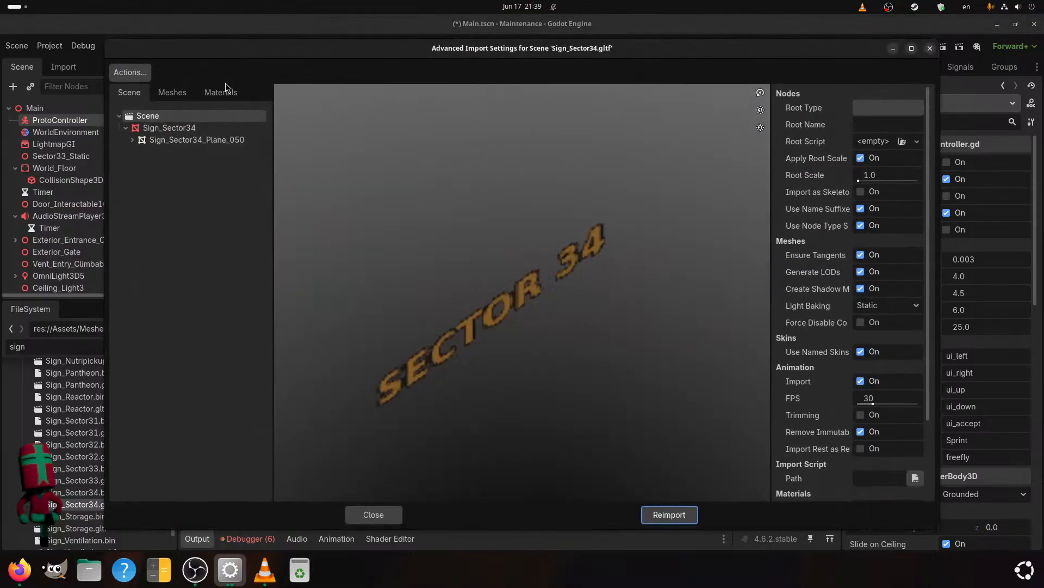
- Make Sign_Sector34.gltf's Sign_Material use the external Sign_Material.tres from Assets/Materials-Textures and reimport
{"action": "left_click", "coordinate": [223, 89]}
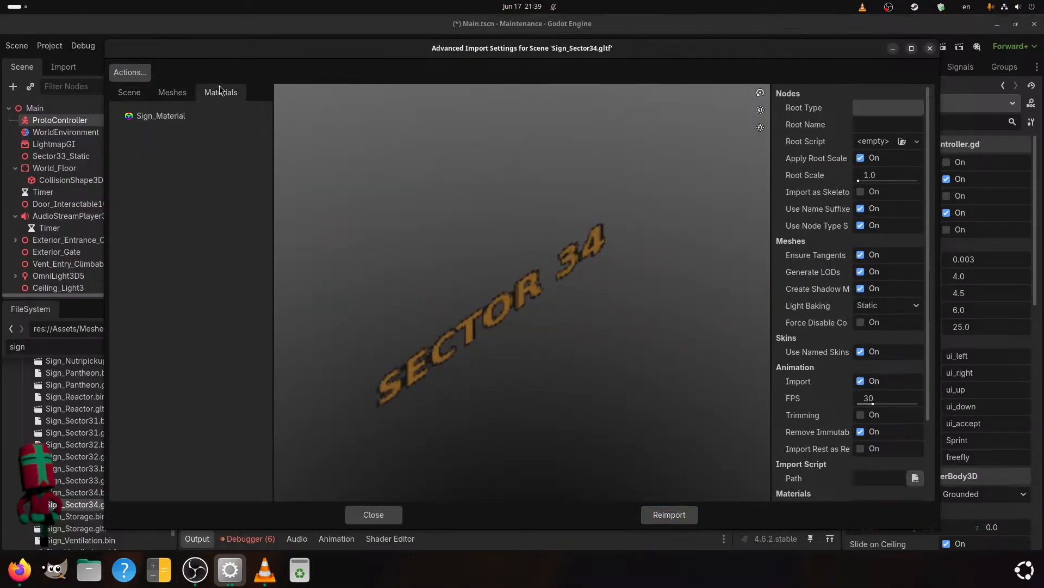
{"action": "left_click", "coordinate": [207, 116]}
{"action": "left_click", "coordinate": [873, 109]}
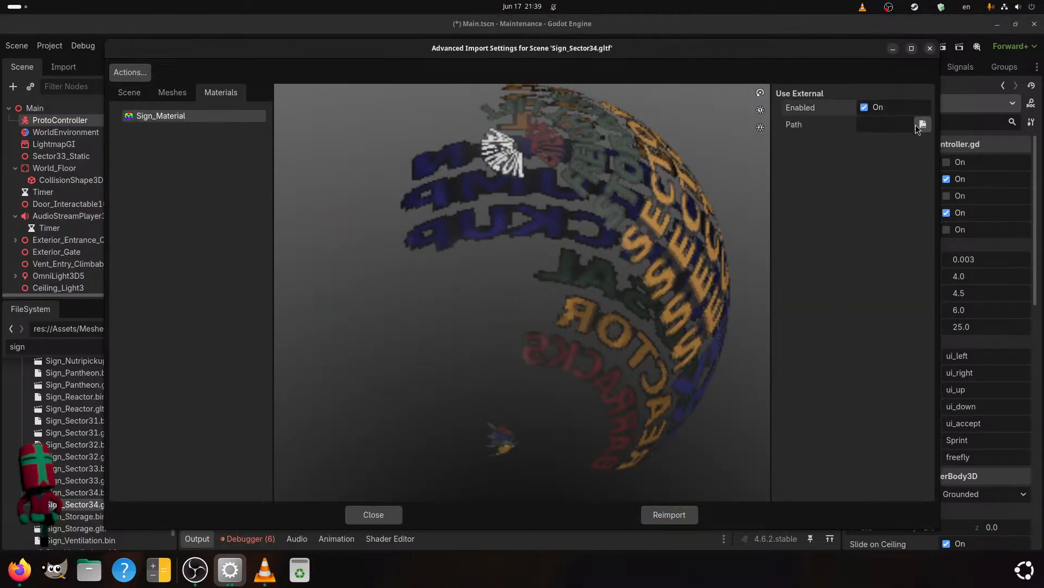
{"action": "left_click", "coordinate": [922, 124]}
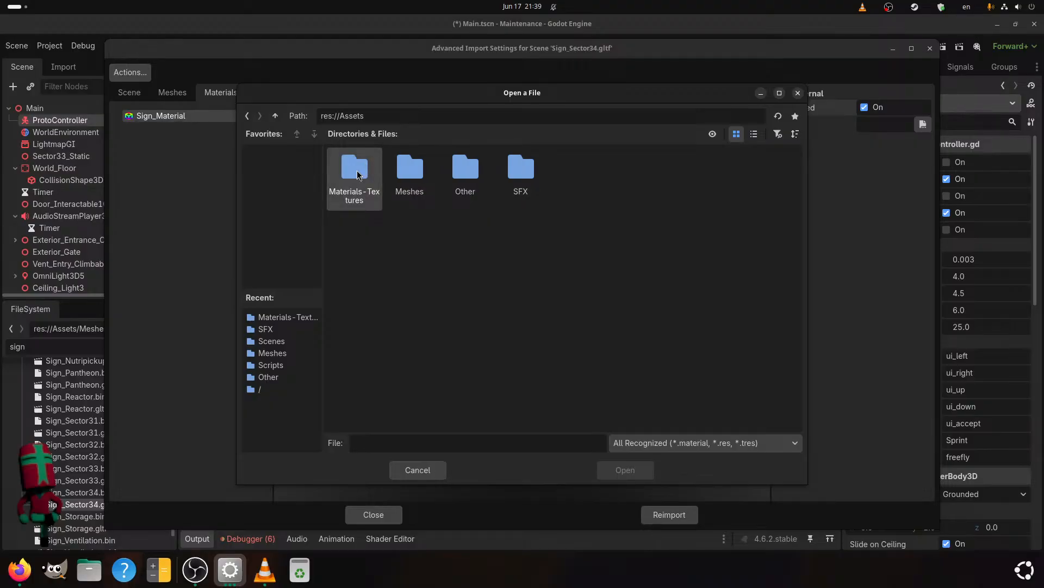
{"action": "double_click", "coordinate": [357, 175]}
{"action": "double_click", "coordinate": [652, 261]}
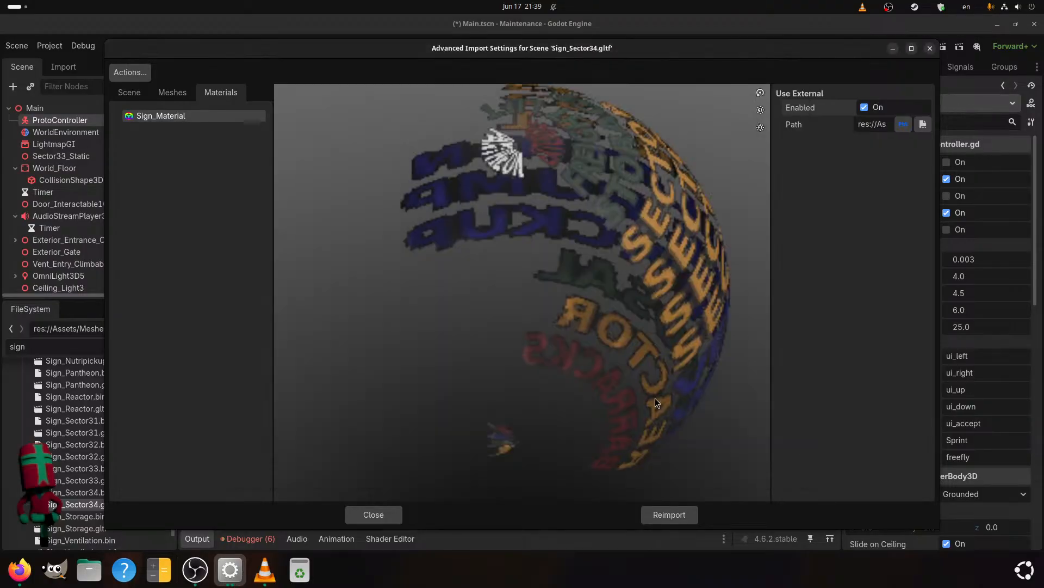
{"action": "left_click", "coordinate": [669, 514]}
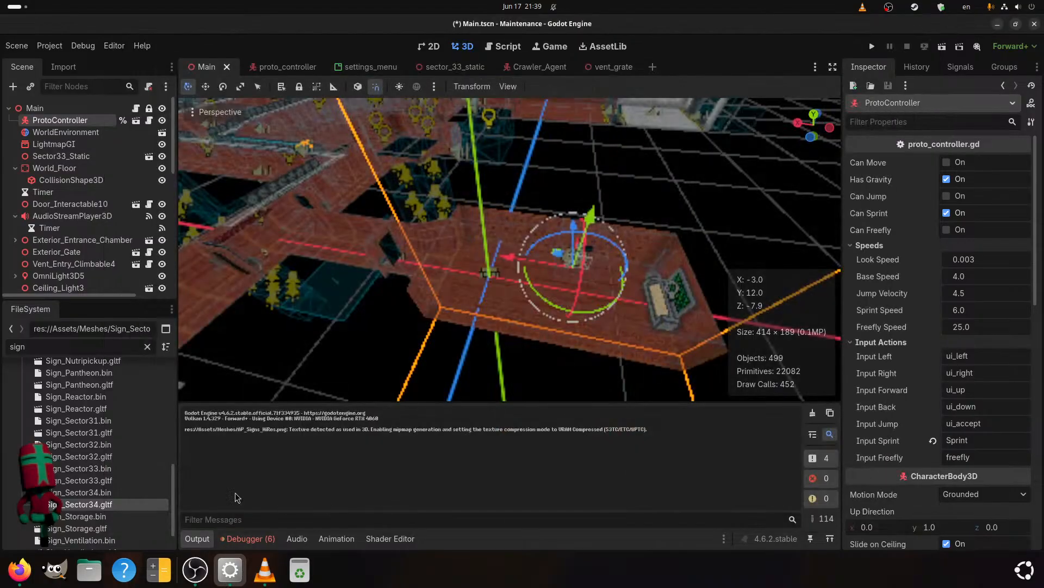
- Disable animation import and LOD generation for Sign_Sector32.gltf and set its light baking to Static Lightmaps
{"action": "double_click", "coordinate": [119, 456]}
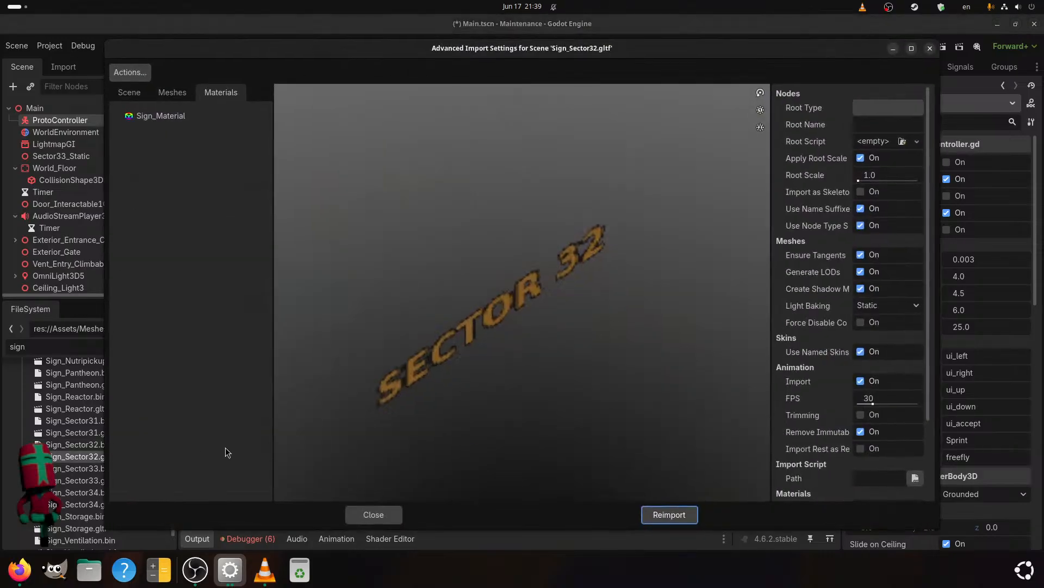
{"action": "left_click", "coordinate": [904, 306]}
{"action": "left_click", "coordinate": [873, 361]}
{"action": "left_click", "coordinate": [887, 306]}
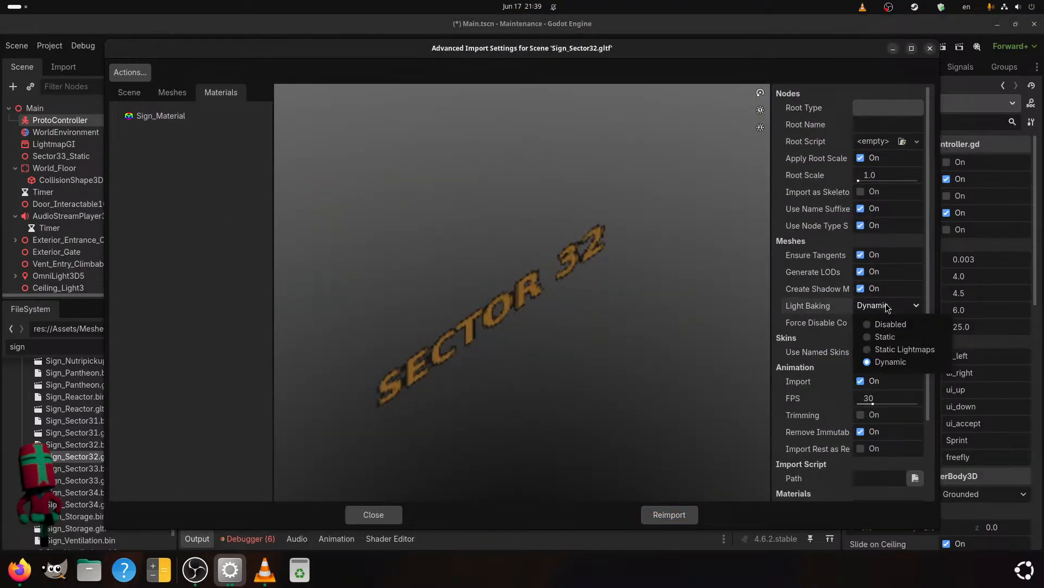
{"action": "left_click", "coordinate": [877, 348]}
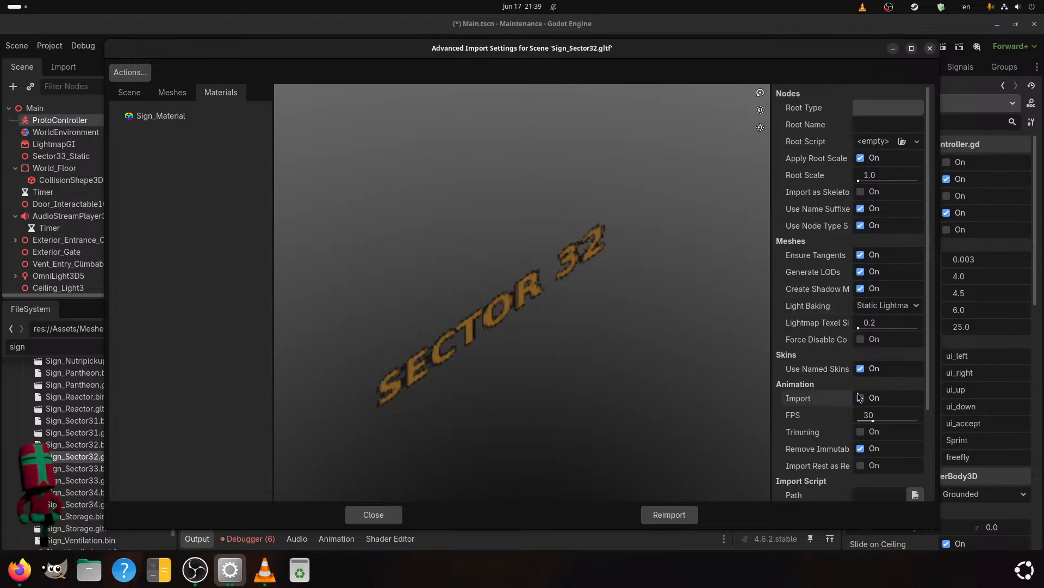
{"action": "left_click", "coordinate": [861, 271]}
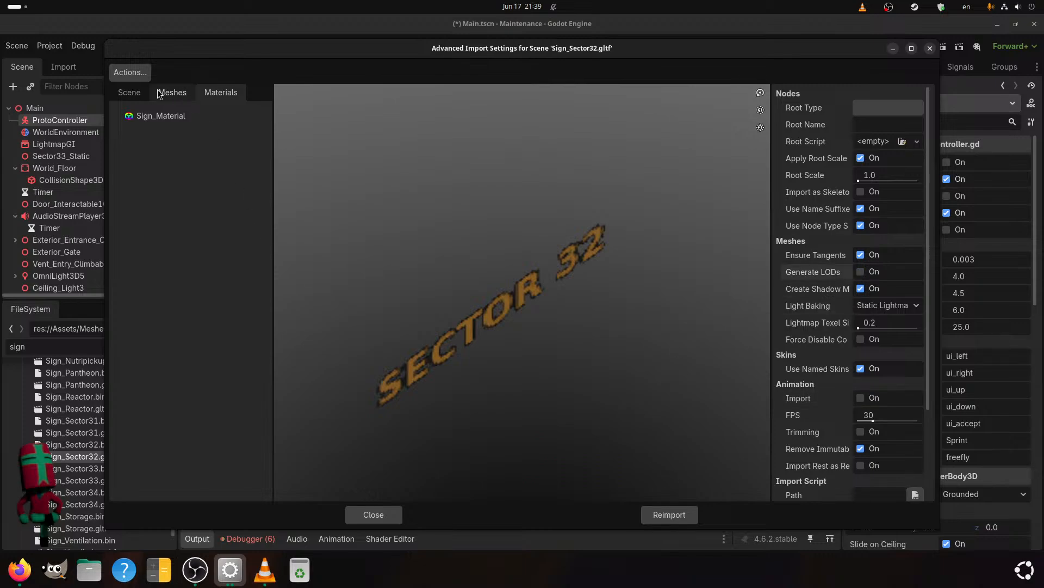
- Check the Sign_Sector32 mesh node's visibility range and shadow casting, and reimport the scene
{"action": "left_click", "coordinate": [129, 93]}
{"action": "left_click", "coordinate": [166, 128]}
{"action": "left_click", "coordinate": [897, 364]}
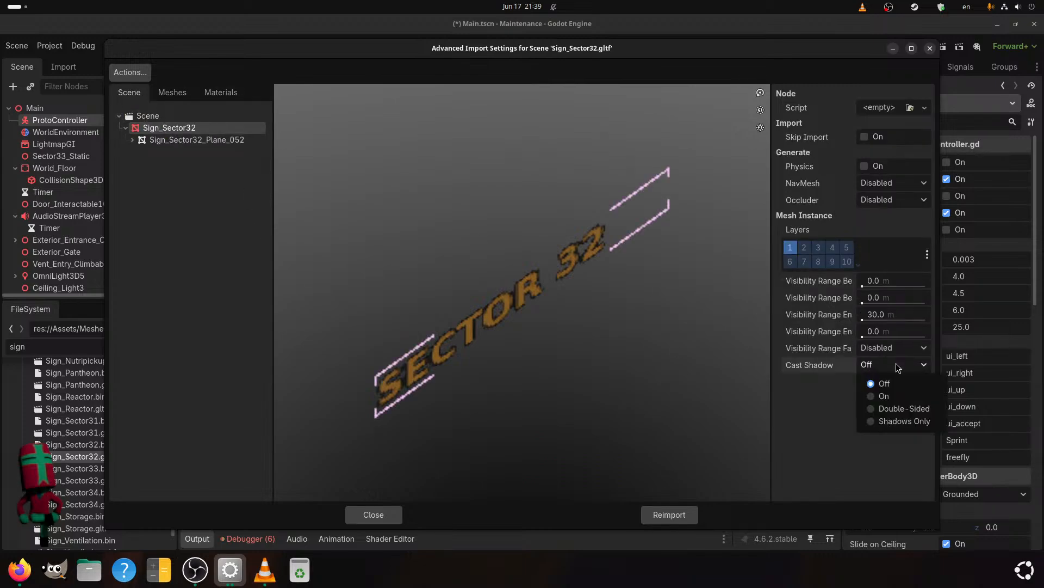
{"action": "left_click", "coordinate": [896, 364]}
{"action": "left_click", "coordinate": [206, 118]}
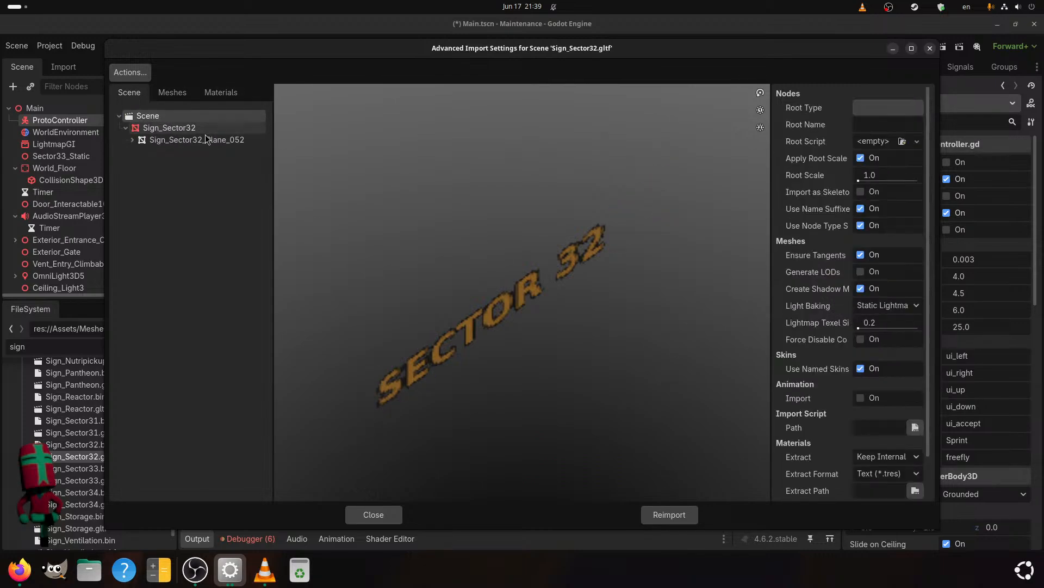
{"action": "left_click", "coordinate": [669, 514]}
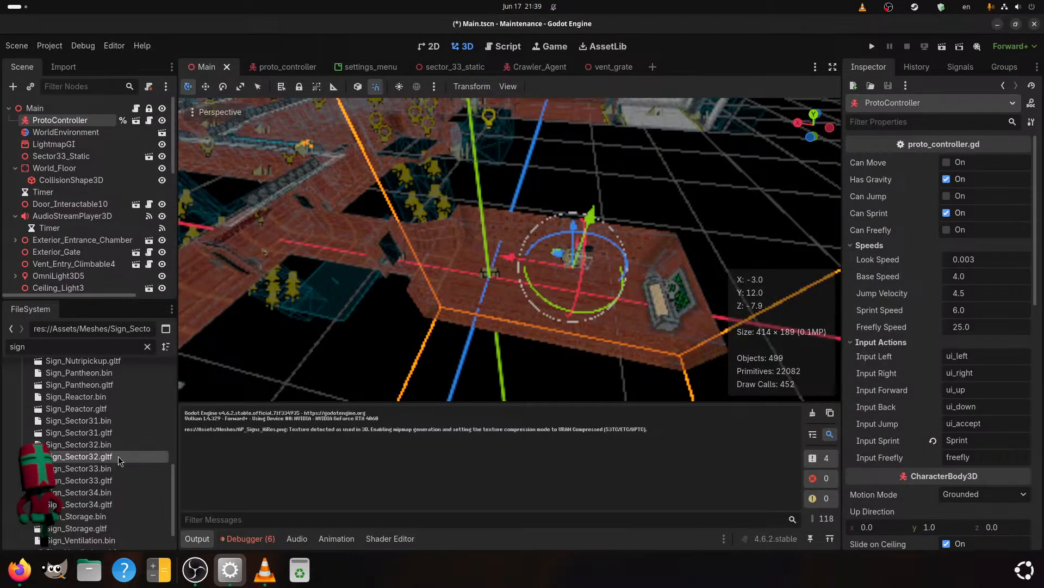
- Make Sign_Sector32.gltf's Sign_Material use the external Sign_Material.tres from Assets/Materials-Textures and reimport
{"action": "double_click", "coordinate": [120, 460]}
{"action": "left_click", "coordinate": [221, 93]}
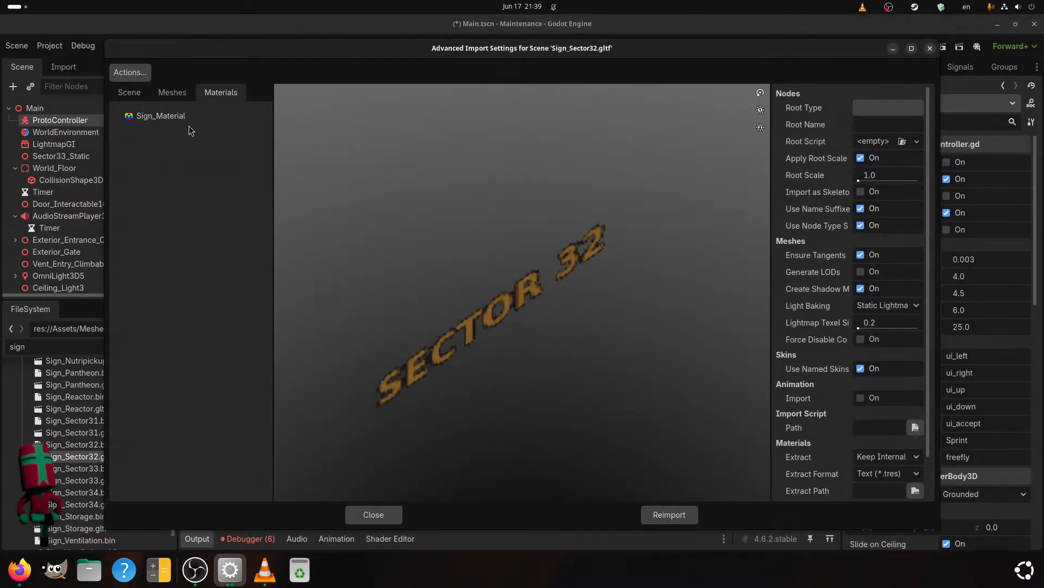
{"action": "left_click", "coordinate": [196, 121]}
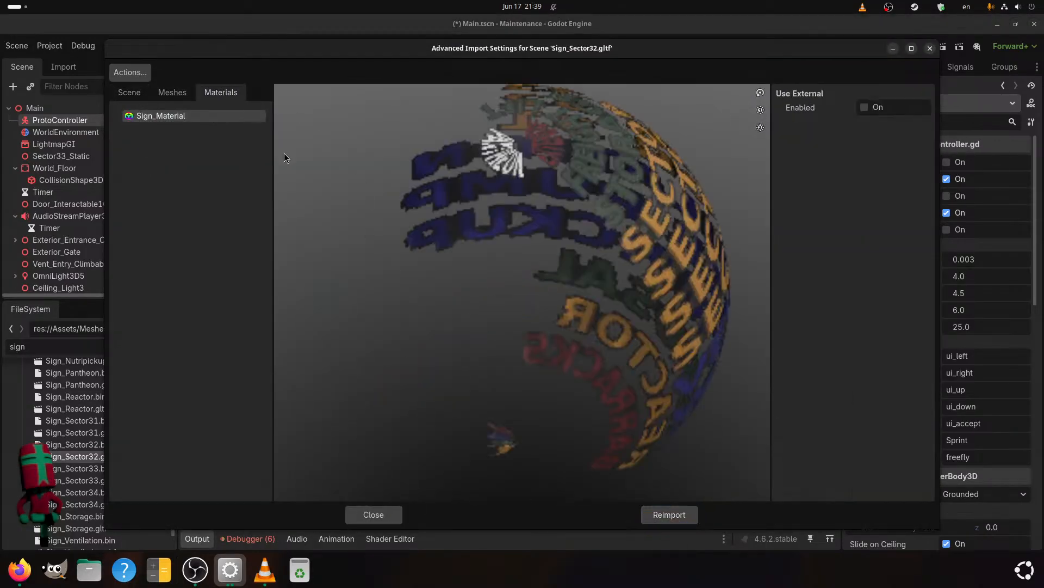
{"action": "left_click", "coordinate": [865, 108]}
{"action": "left_click", "coordinate": [923, 124]}
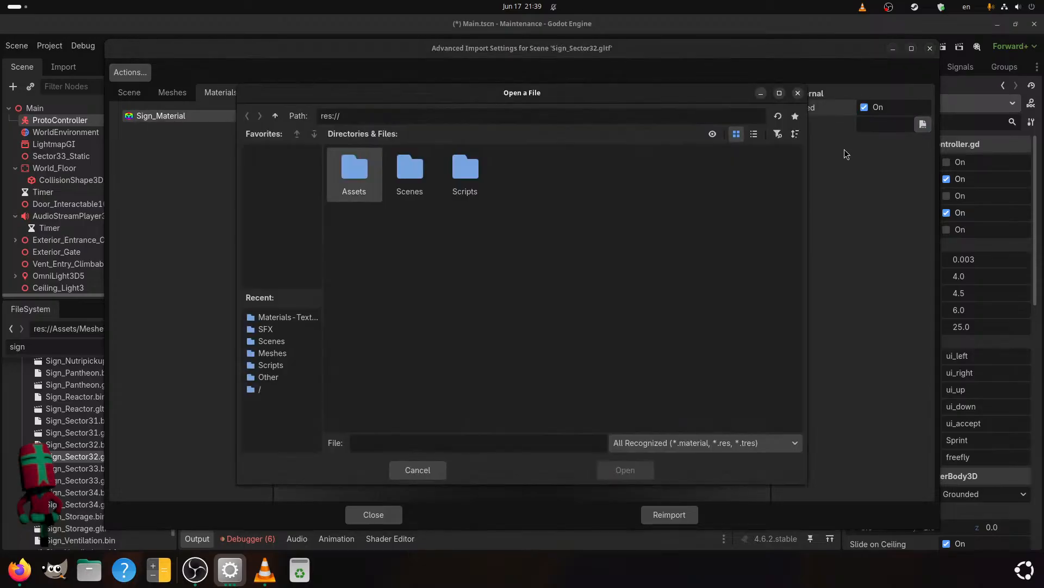
{"action": "double_click", "coordinate": [353, 170]}
{"action": "double_click", "coordinate": [353, 168]}
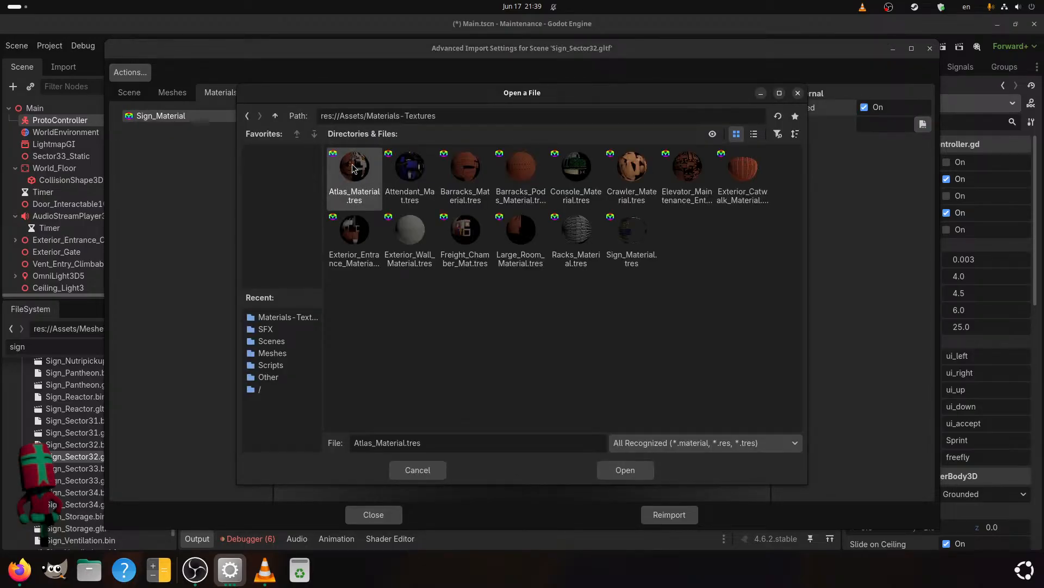
{"action": "double_click", "coordinate": [631, 230]}
{"action": "left_click", "coordinate": [669, 514]}
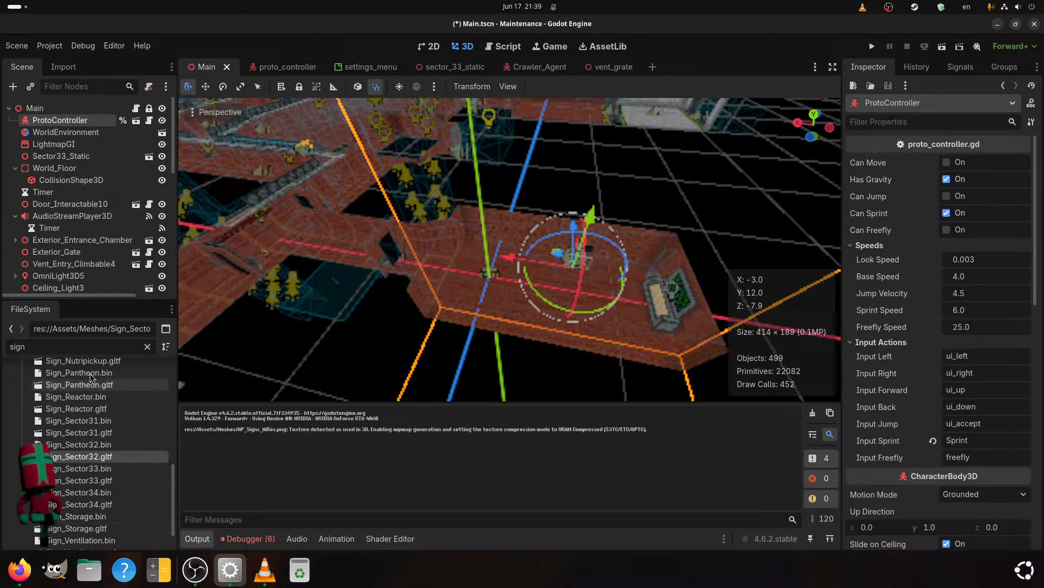
- Disable animation import and LOD generation for Sign_Storage.gltf, set its light baking to Static Lightmaps and reimport
{"action": "scroll", "coordinate": [84, 509], "scroll_direction": "down", "scroll_amount": 1}
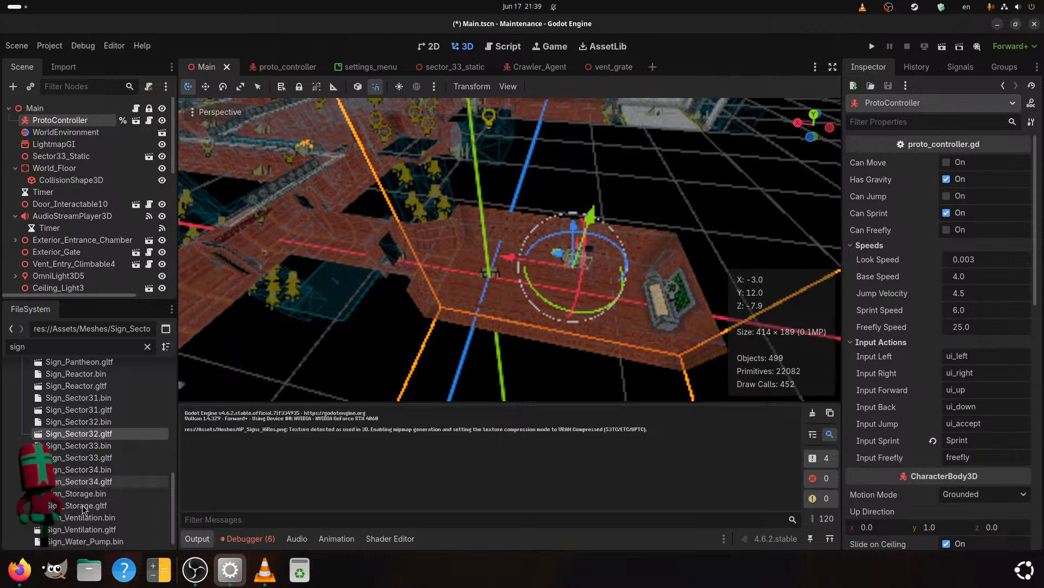
{"action": "double_click", "coordinate": [83, 506]}
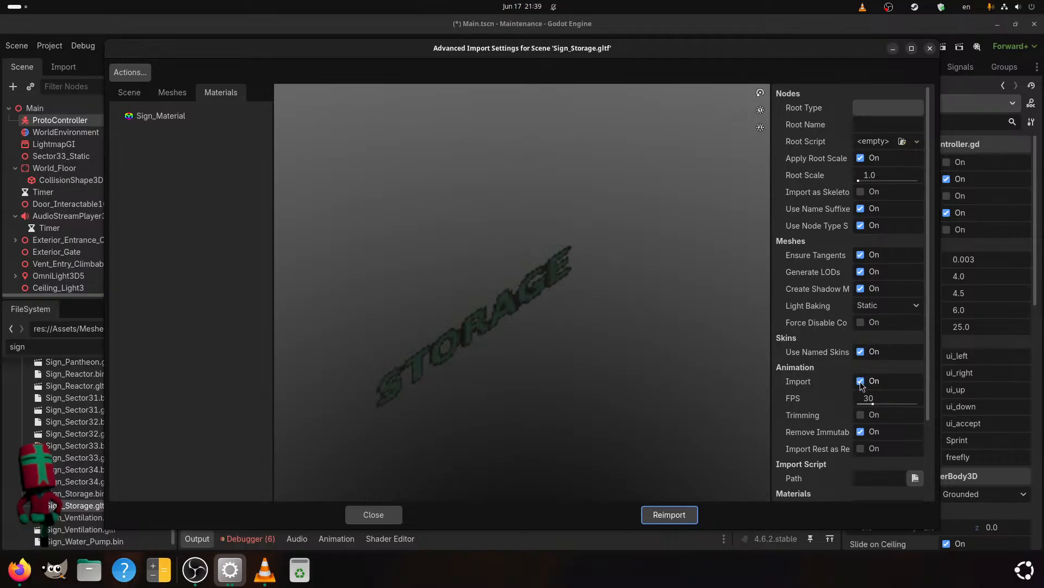
{"action": "left_click", "coordinate": [861, 381]}
{"action": "left_click", "coordinate": [887, 305]}
{"action": "left_click", "coordinate": [881, 349]}
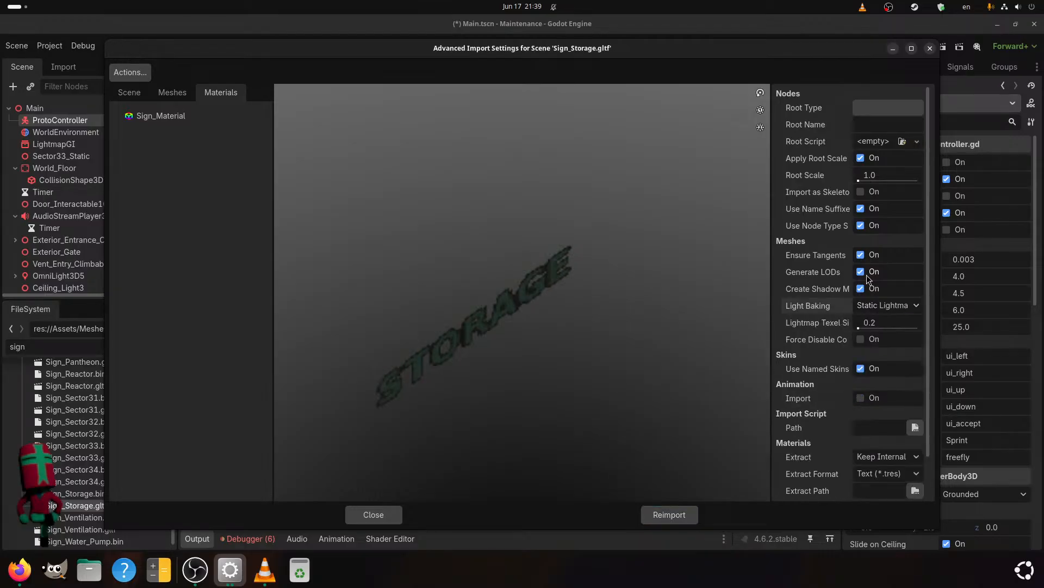
{"action": "left_click", "coordinate": [865, 273]}
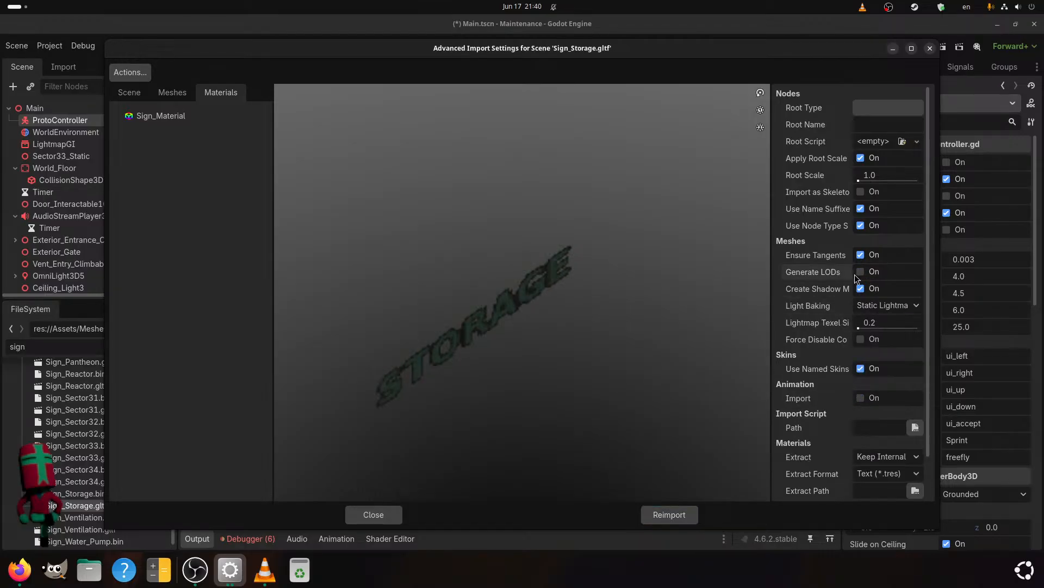
{"action": "left_click", "coordinate": [669, 515]}
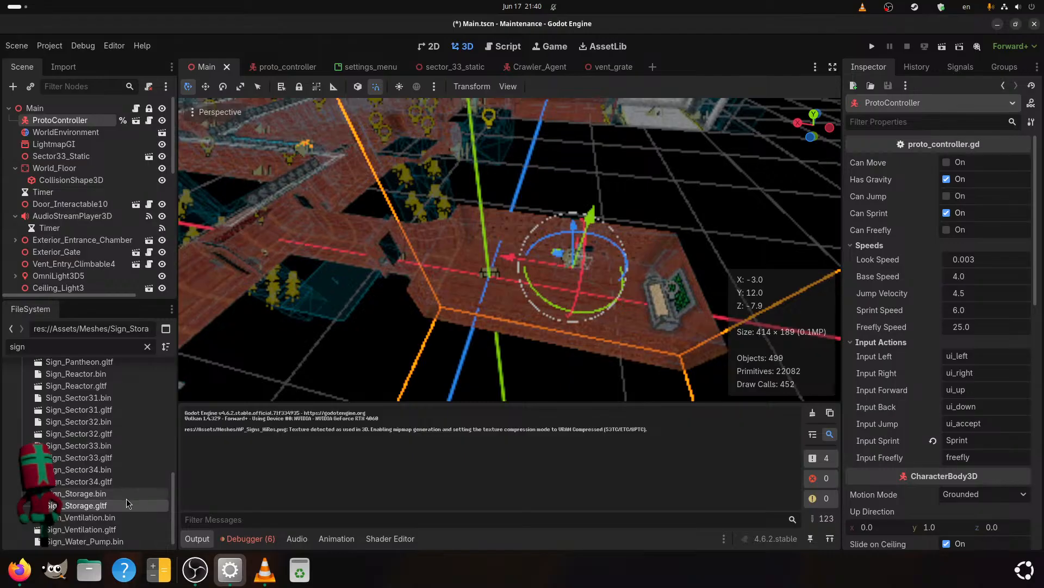
- Turn off shadow casting on the Sign_Storage mesh node, set its visibility range end to 30 m and reimport
{"action": "double_click", "coordinate": [98, 504]}
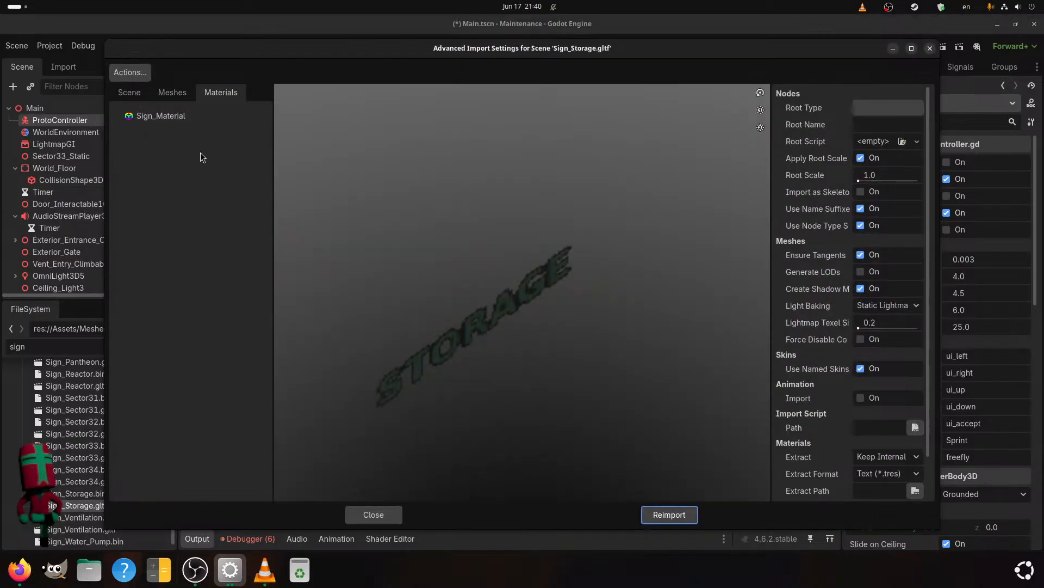
{"action": "left_click", "coordinate": [129, 93]}
{"action": "left_click", "coordinate": [172, 127]}
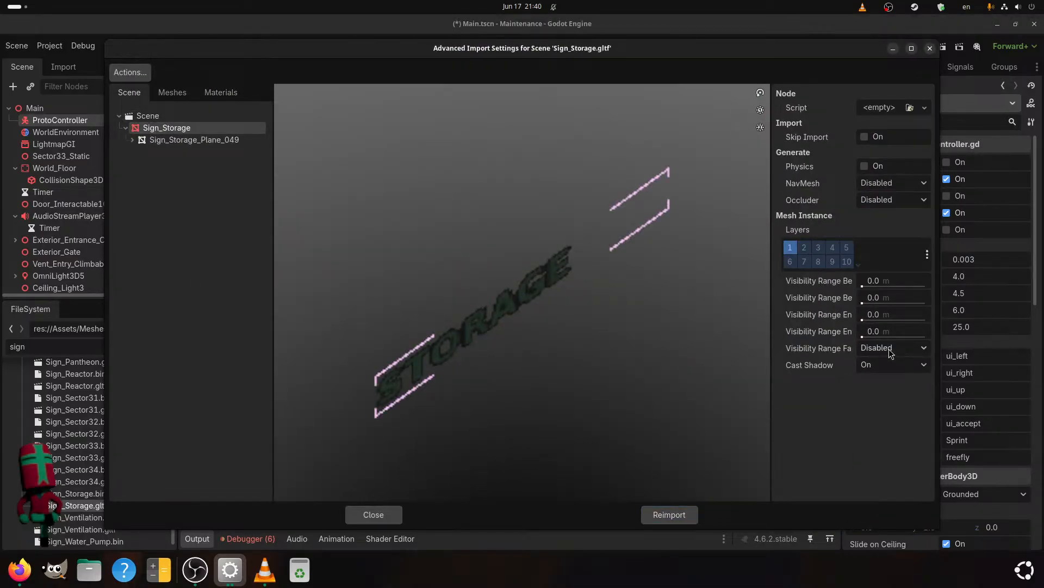
{"action": "left_click", "coordinate": [879, 365]}
{"action": "left_click", "coordinate": [870, 382]}
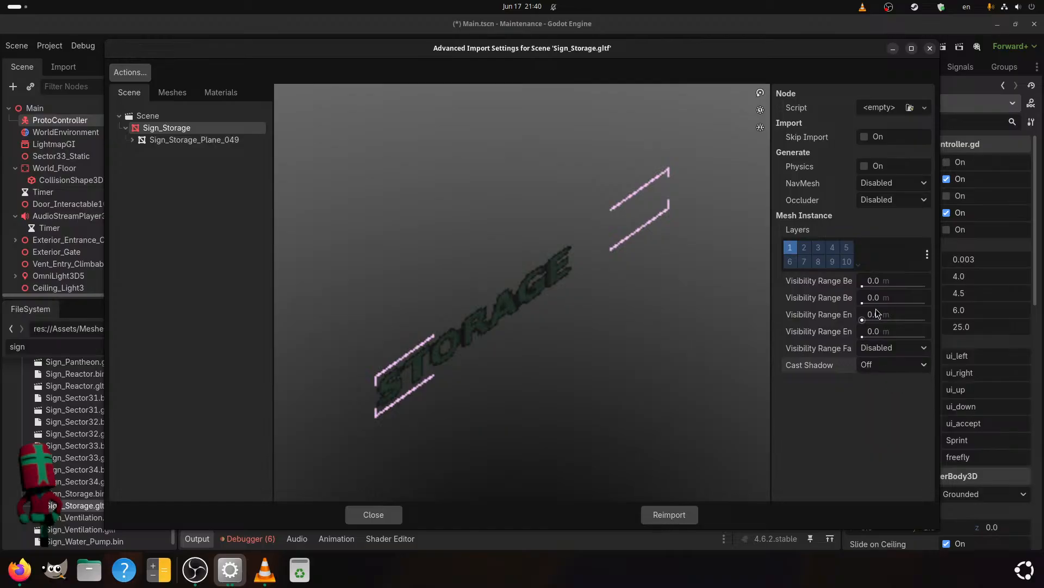
{"action": "left_click", "coordinate": [875, 315]}
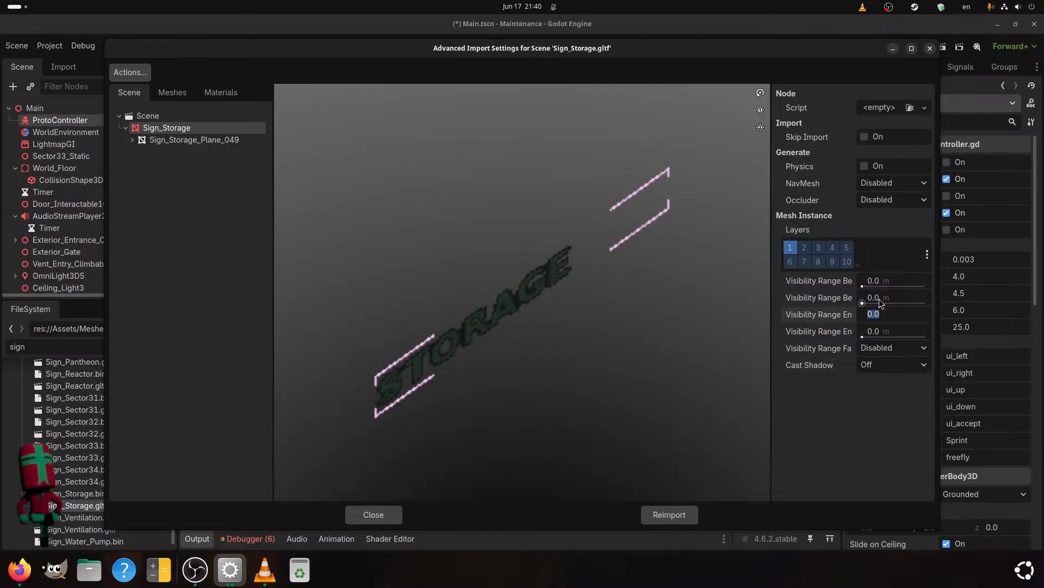
{"action": "type", "text": "30"}
{"action": "left_click", "coordinate": [669, 516]}
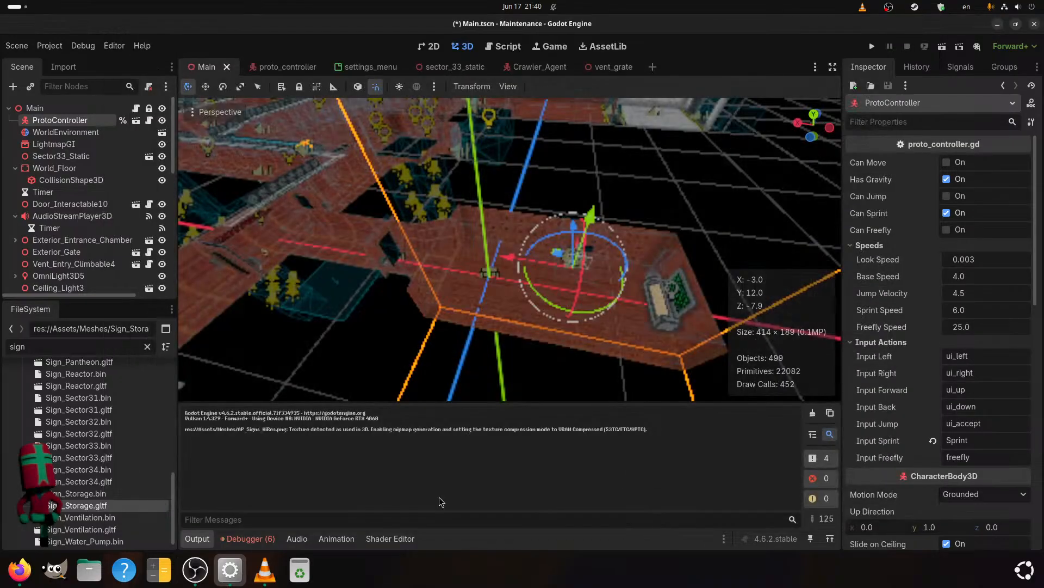
- Make Sign_Storage.gltf's Sign_Material use the external Sign_Material.tres from Assets/Materials-Textures and reimport
{"action": "double_click", "coordinate": [99, 506]}
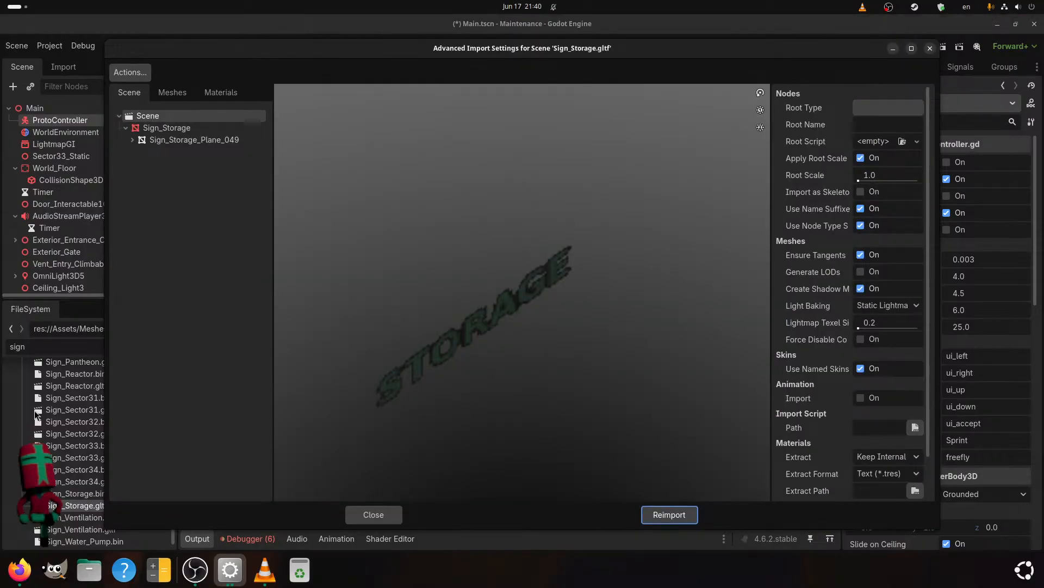
{"action": "left_click", "coordinate": [221, 93]}
{"action": "left_click", "coordinate": [234, 116]}
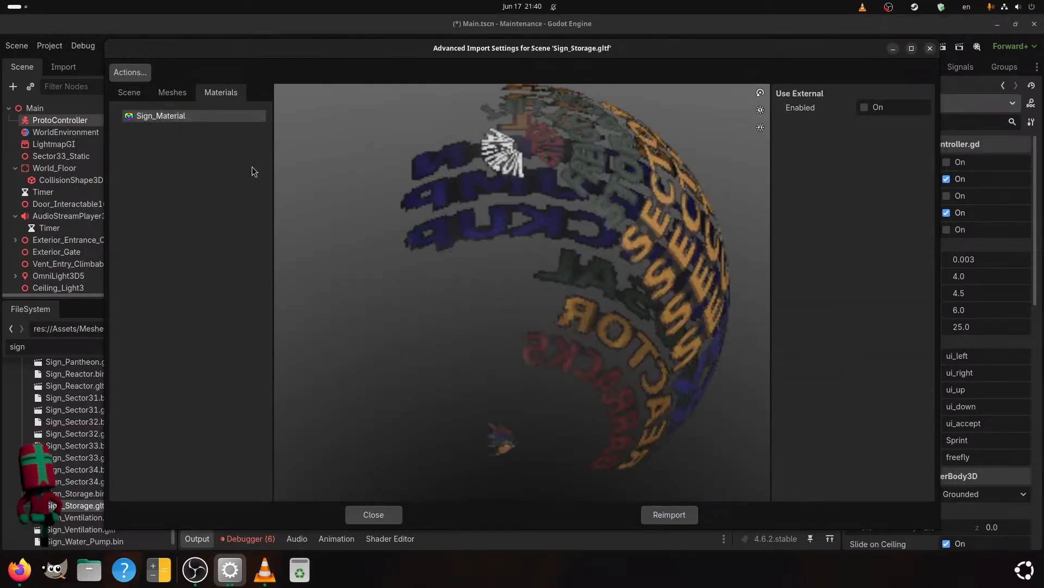
{"action": "left_click", "coordinate": [864, 106]}
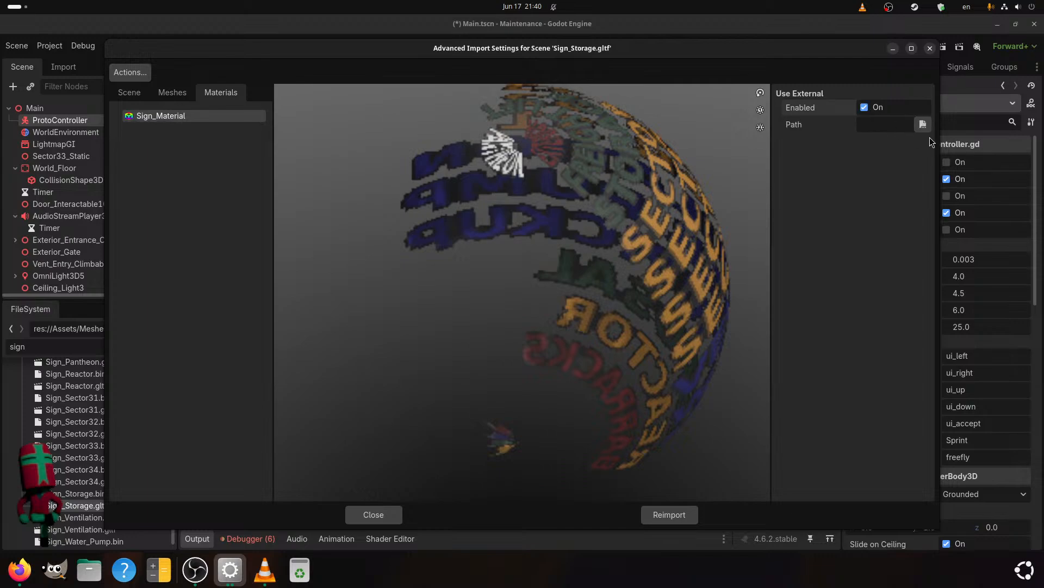
{"action": "left_click", "coordinate": [923, 124]}
{"action": "double_click", "coordinate": [355, 172]}
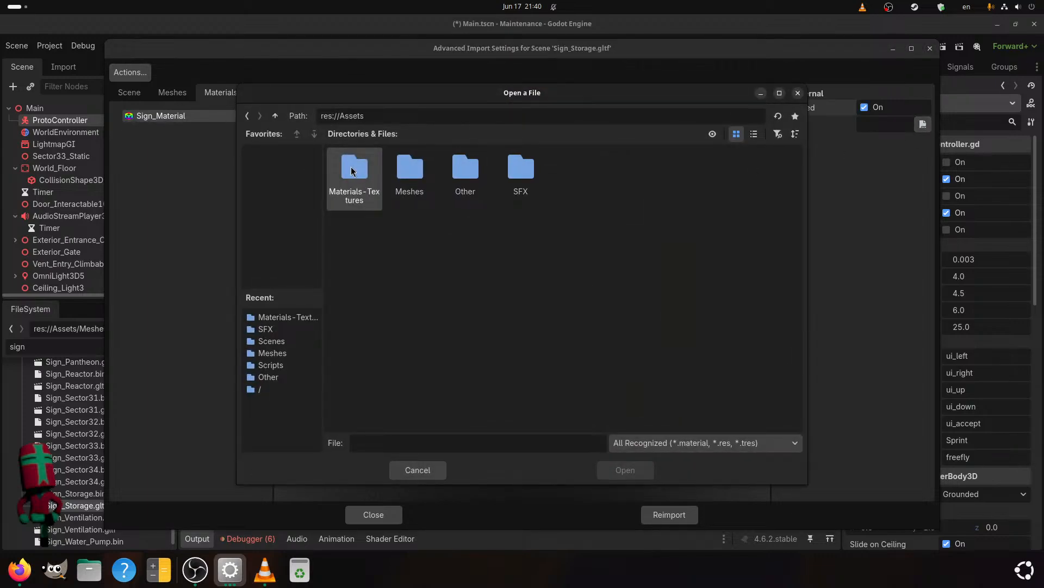
{"action": "double_click", "coordinate": [356, 172]}
{"action": "double_click", "coordinate": [622, 242]}
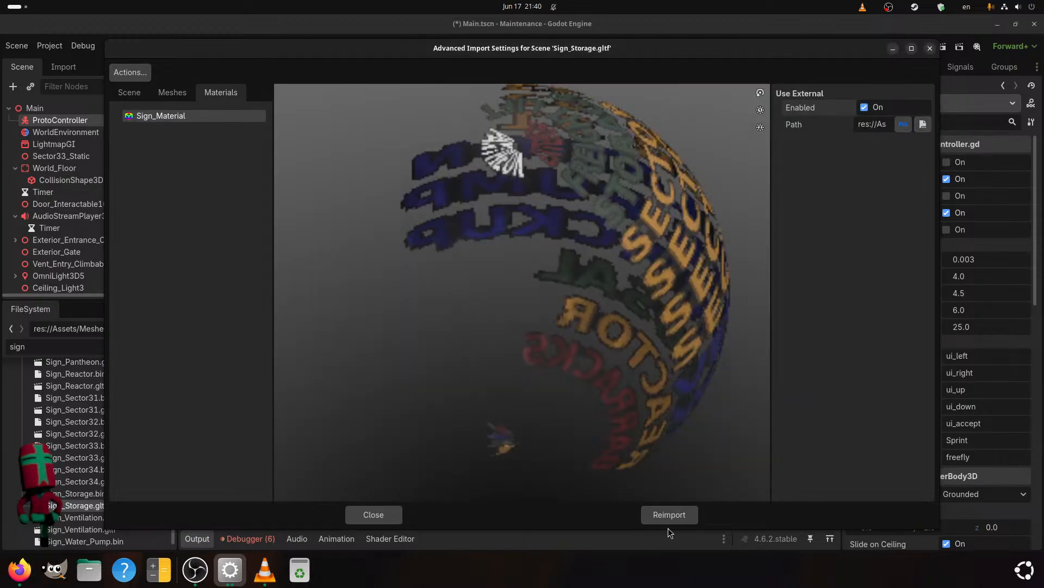
{"action": "left_click", "coordinate": [678, 508]}
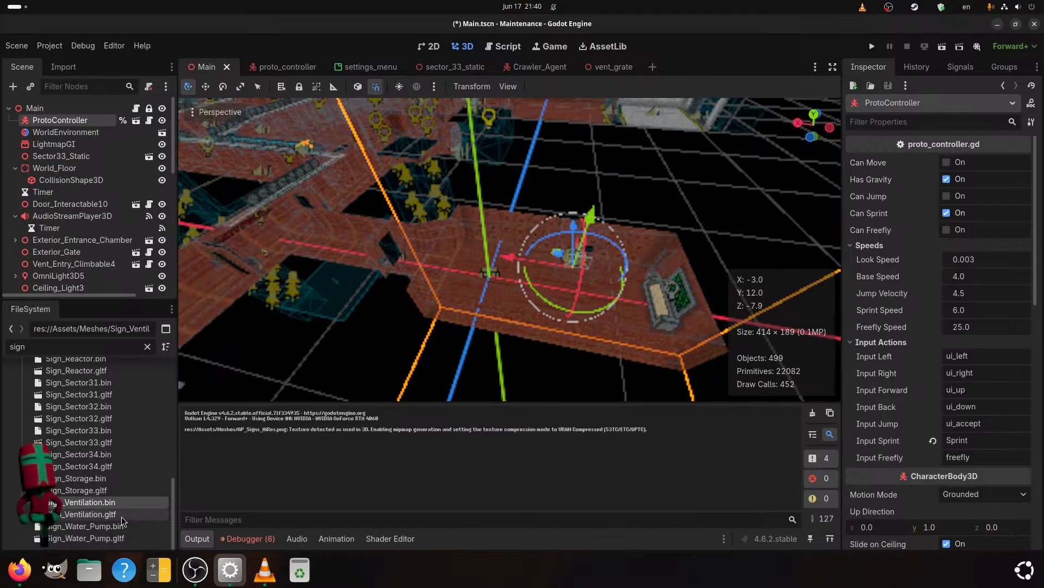
- Disable animation import and LOD generation for Sign_Ventilation.gltf, set its light baking to Static Lightmaps and reimport
{"action": "double_click", "coordinate": [122, 516]}
{"action": "left_click_drag", "start_coordinate": [518, 388], "coordinate": [483, 353]}
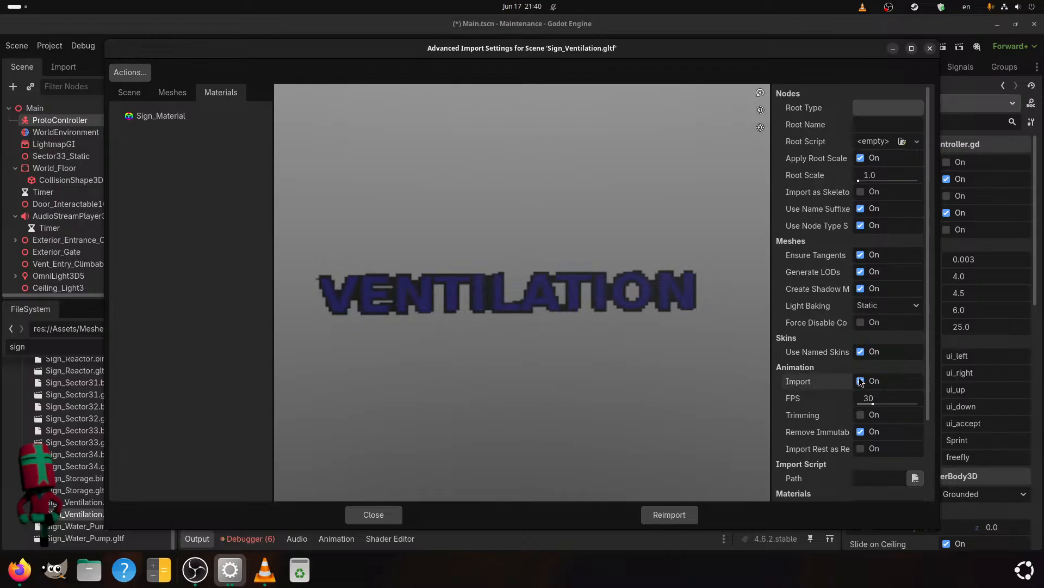
{"action": "left_click", "coordinate": [881, 306]}
{"action": "left_click", "coordinate": [883, 348]}
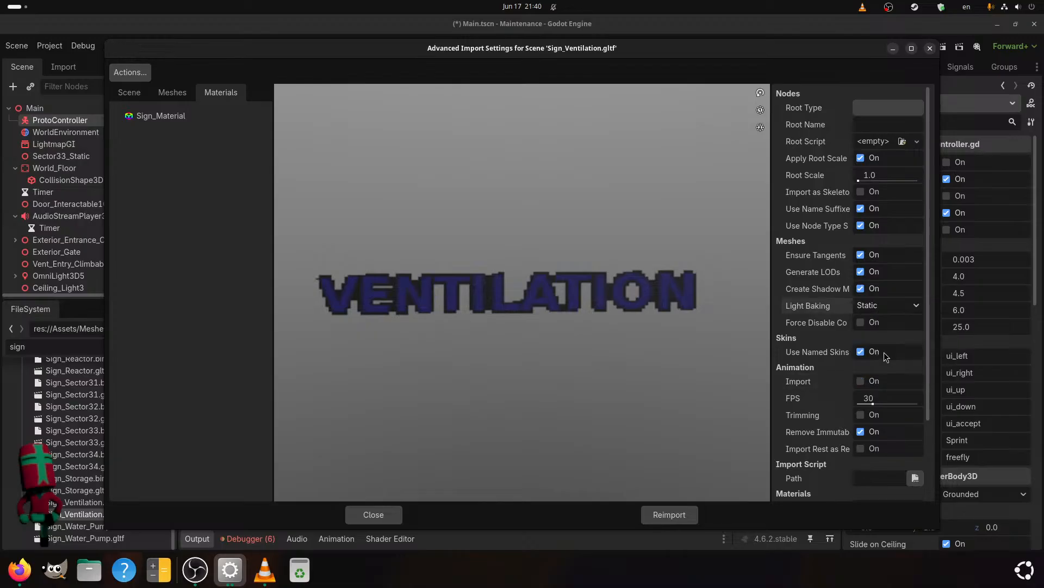
{"action": "left_click", "coordinate": [861, 272]}
{"action": "left_click", "coordinate": [680, 514]}
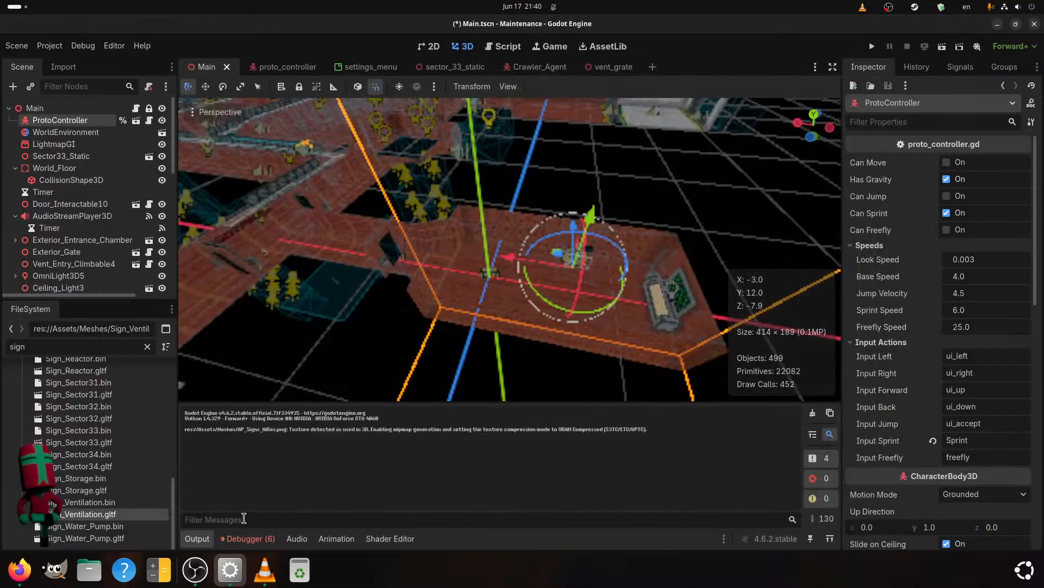
- Turn off shadow casting on the Sign_Ventilation mesh node, set its visibility range end to 30 m and reimport
{"action": "double_click", "coordinate": [124, 517]}
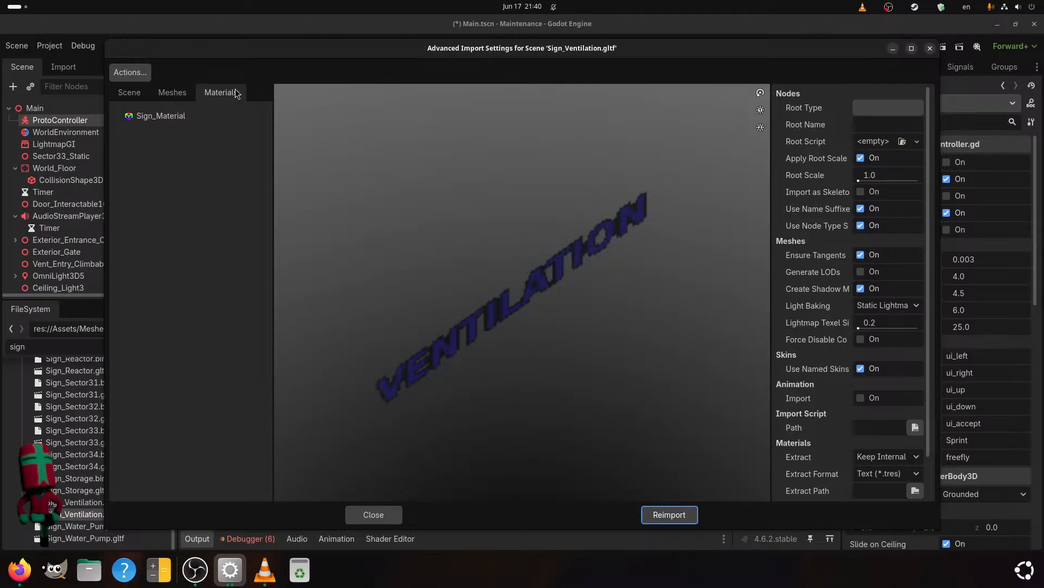
{"action": "left_click", "coordinate": [131, 92]}
{"action": "left_click", "coordinate": [211, 128]}
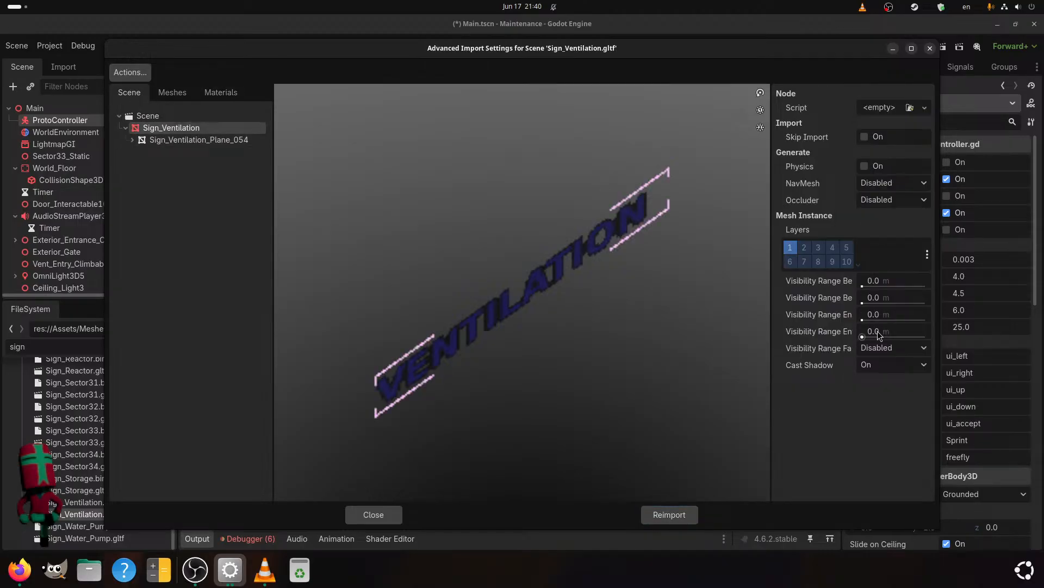
{"action": "left_click", "coordinate": [880, 366]}
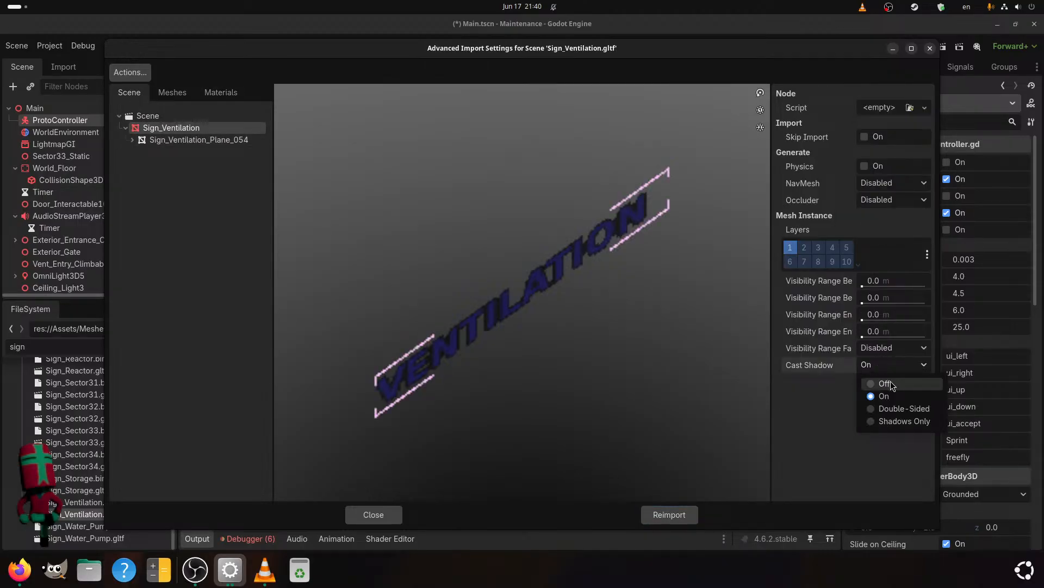
{"action": "left_click", "coordinate": [884, 383]}
{"action": "left_click", "coordinate": [872, 320]}
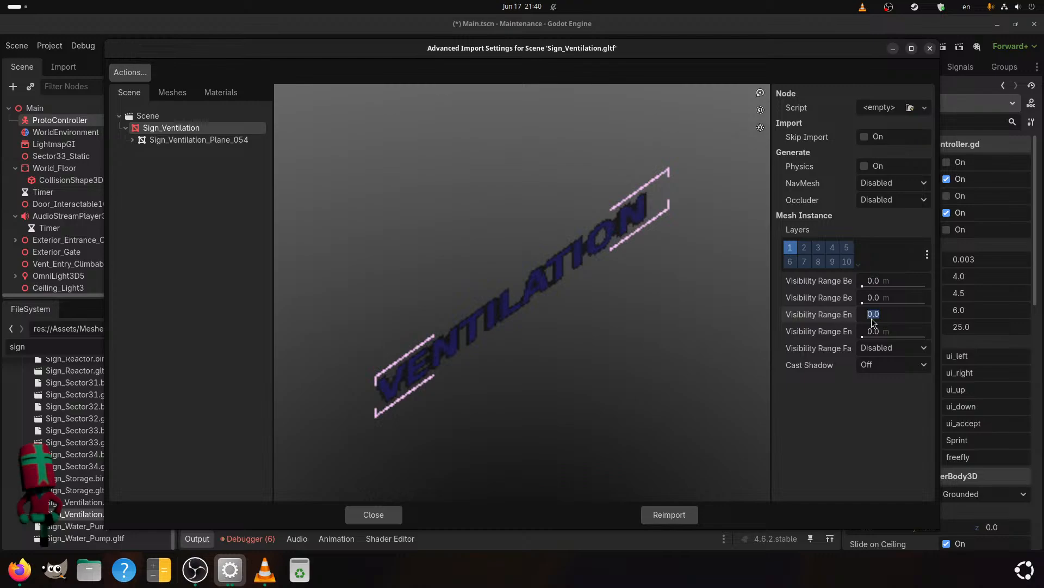
{"action": "type", "text": "30"}
{"action": "key", "text": "Return"}
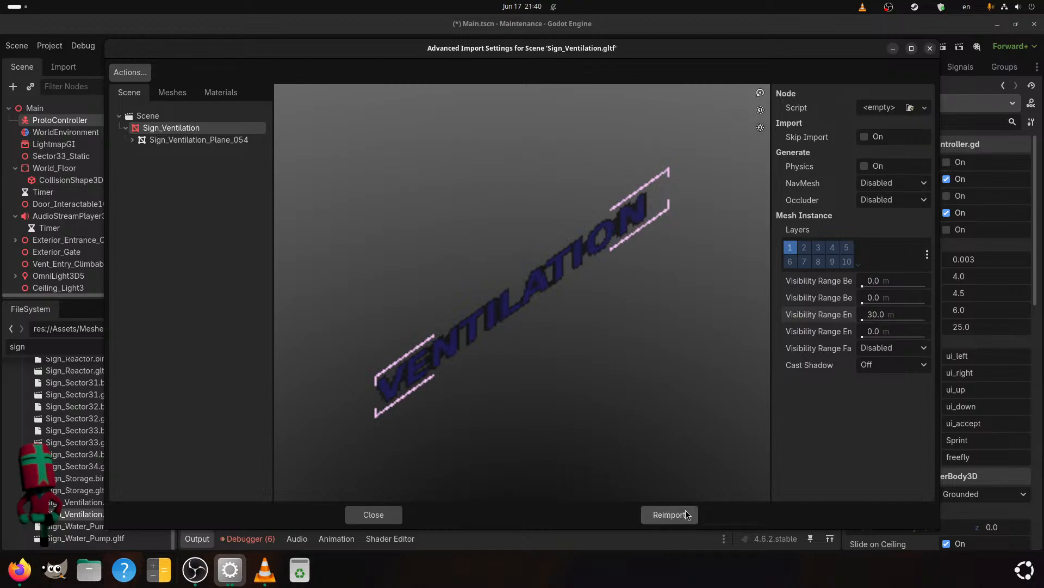
{"action": "left_click", "coordinate": [670, 514]}
- Make Sign_Ventilation.gltf's Sign_Material use the external Sign_Material.tres from Assets/Materials-Textures and reimport
{"action": "double_click", "coordinate": [81, 514]}
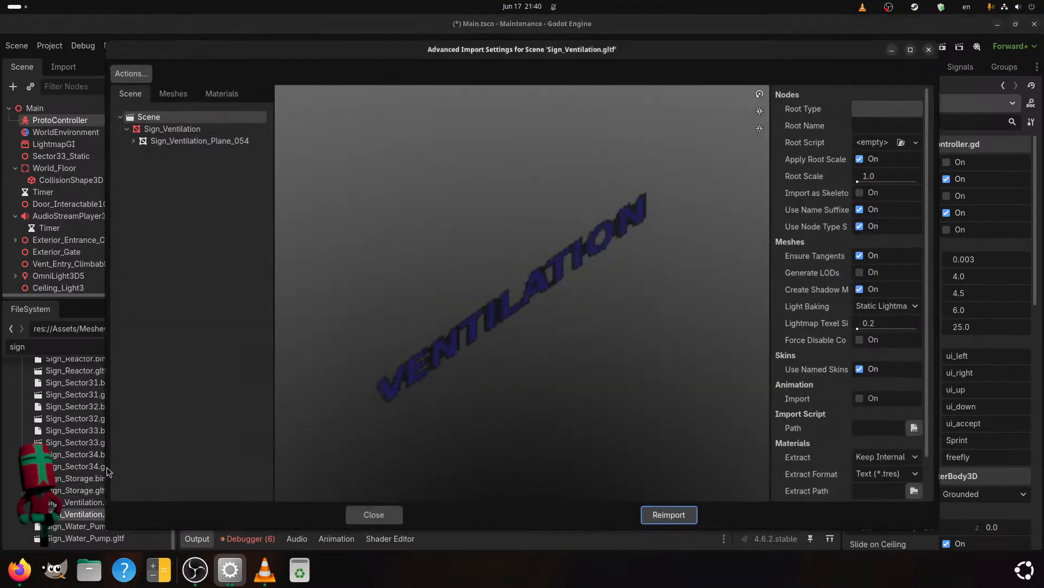
{"action": "left_click", "coordinate": [226, 92]}
{"action": "left_click", "coordinate": [198, 118]}
{"action": "left_click", "coordinate": [882, 112]}
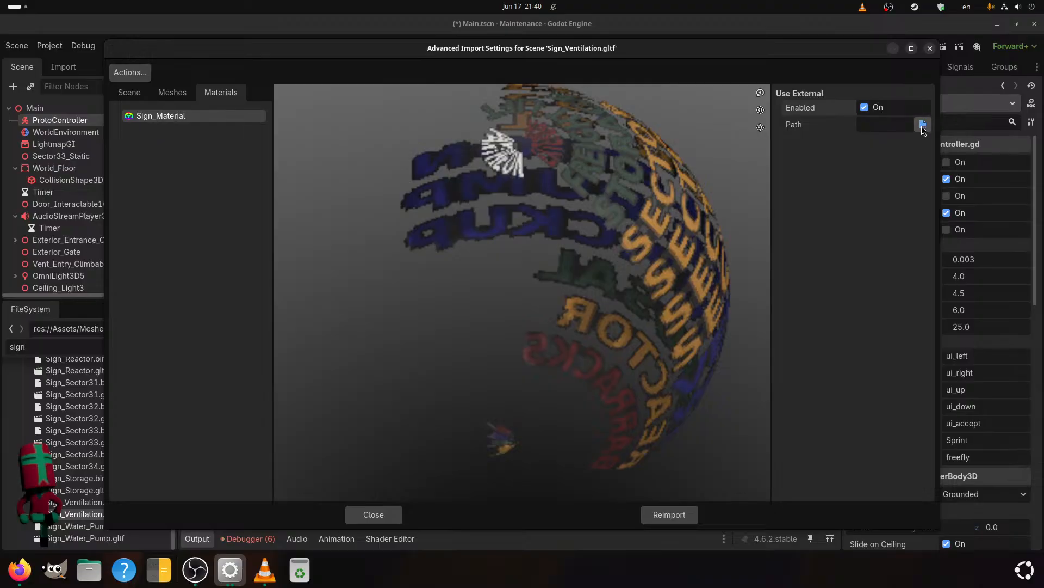
{"action": "left_click", "coordinate": [923, 125]}
{"action": "double_click", "coordinate": [348, 162]}
{"action": "double_click", "coordinate": [355, 170]}
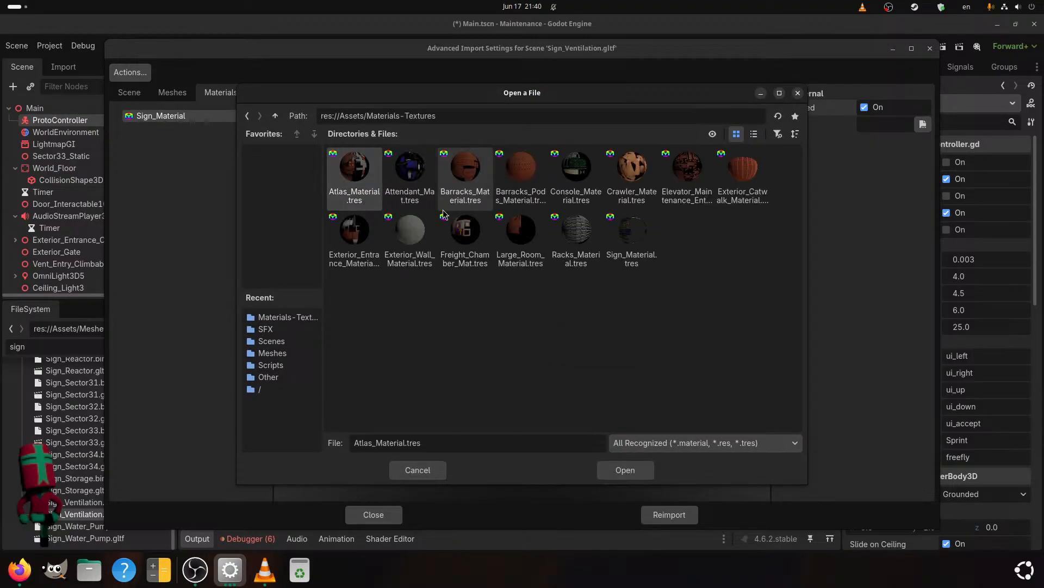
{"action": "left_click", "coordinate": [631, 245]}
{"action": "left_click", "coordinate": [625, 469]}
{"action": "left_click", "coordinate": [670, 514]}
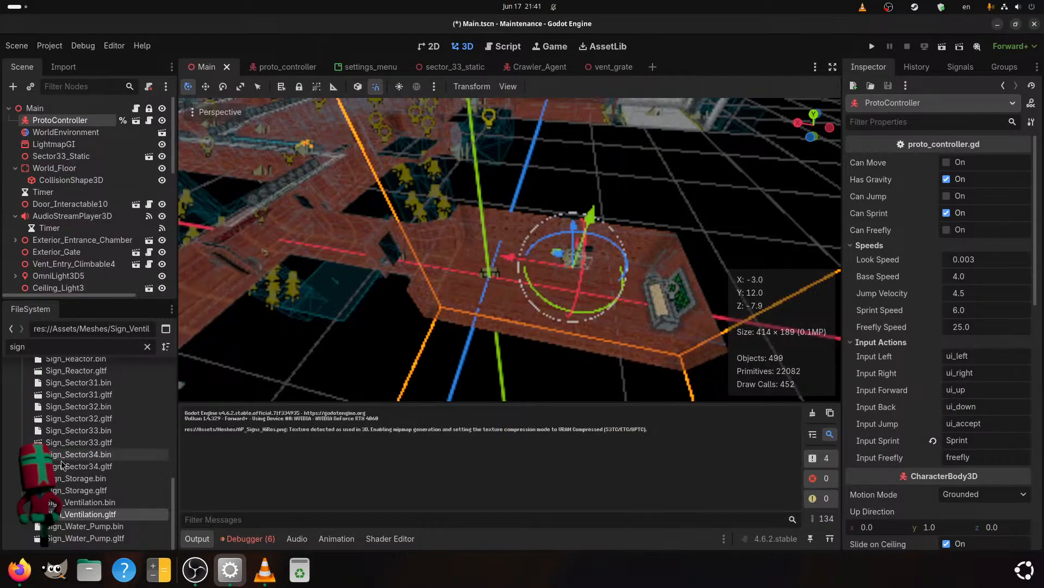
- Disable animation import and LOD generation for Sign_Water_Pump.gltf, set its light baking to Static Lightmaps and reimport
{"action": "double_click", "coordinate": [87, 537]}
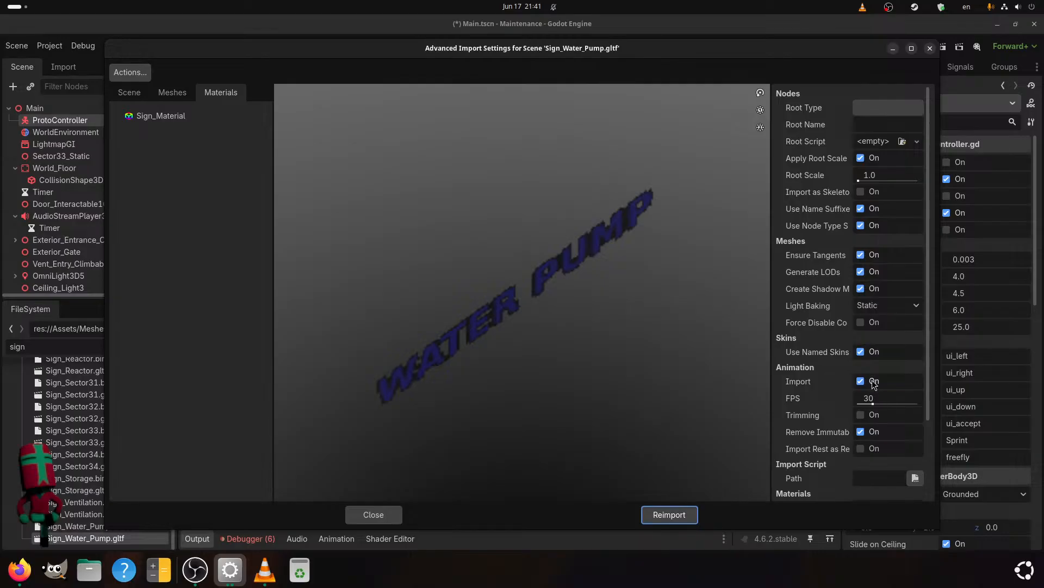
{"action": "left_click", "coordinate": [873, 382]}
{"action": "left_click", "coordinate": [872, 304]}
{"action": "left_click", "coordinate": [884, 352]}
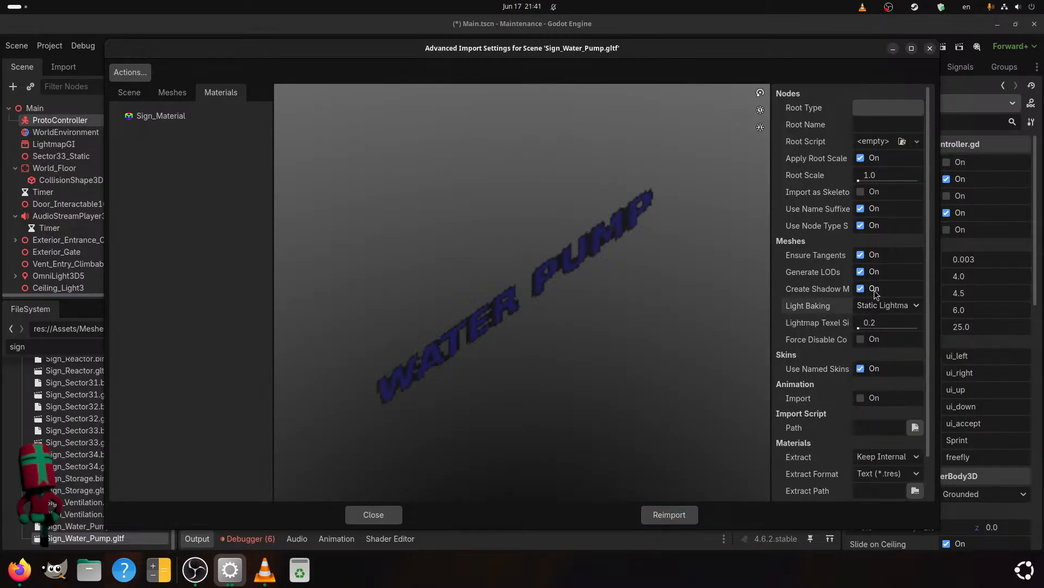
{"action": "left_click", "coordinate": [669, 515]}
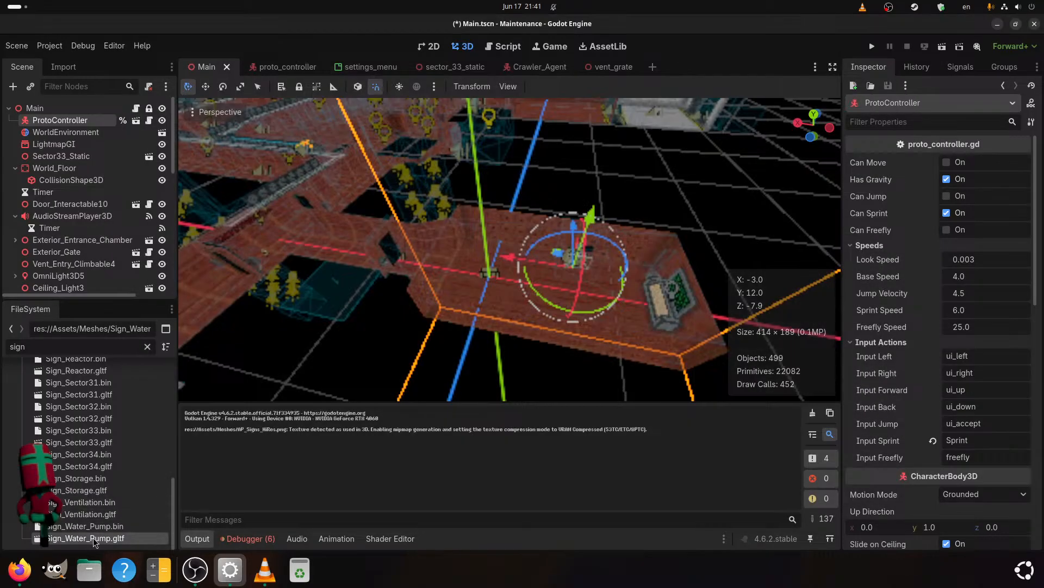
- Turn off shadow casting on the Sign_Water_Pump mesh node, set its visibility range end to 30 m and reimport
{"action": "double_click", "coordinate": [90, 538]}
{"action": "left_click", "coordinate": [129, 93]}
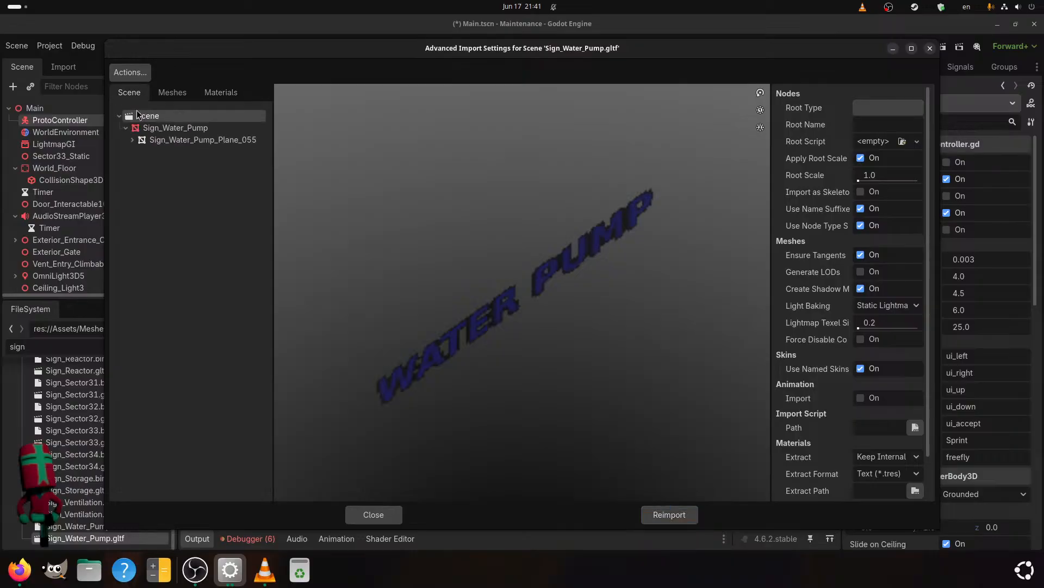
{"action": "left_click", "coordinate": [172, 129]}
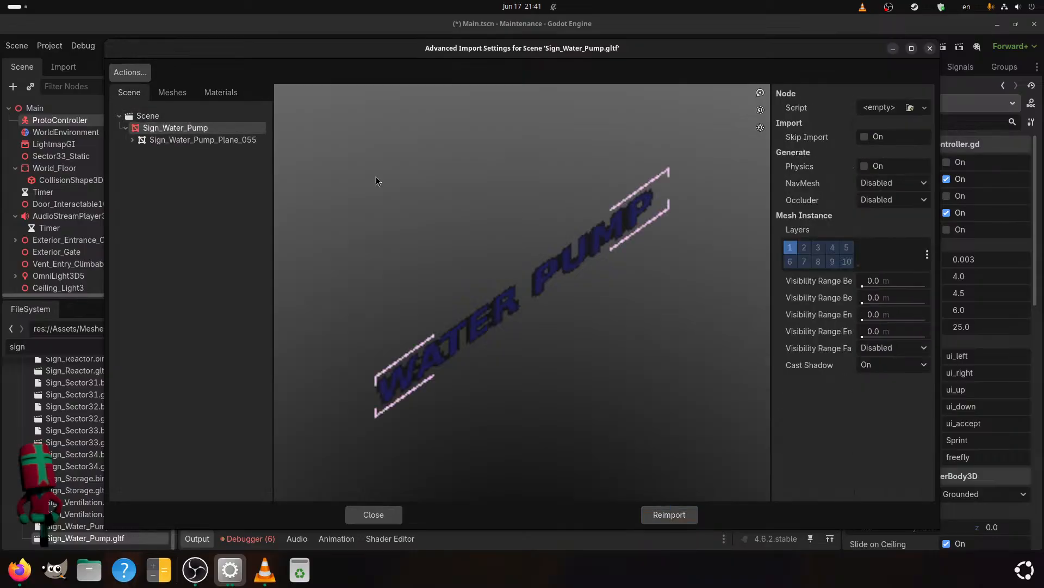
{"action": "left_click", "coordinate": [885, 372]}
{"action": "left_click", "coordinate": [878, 383]}
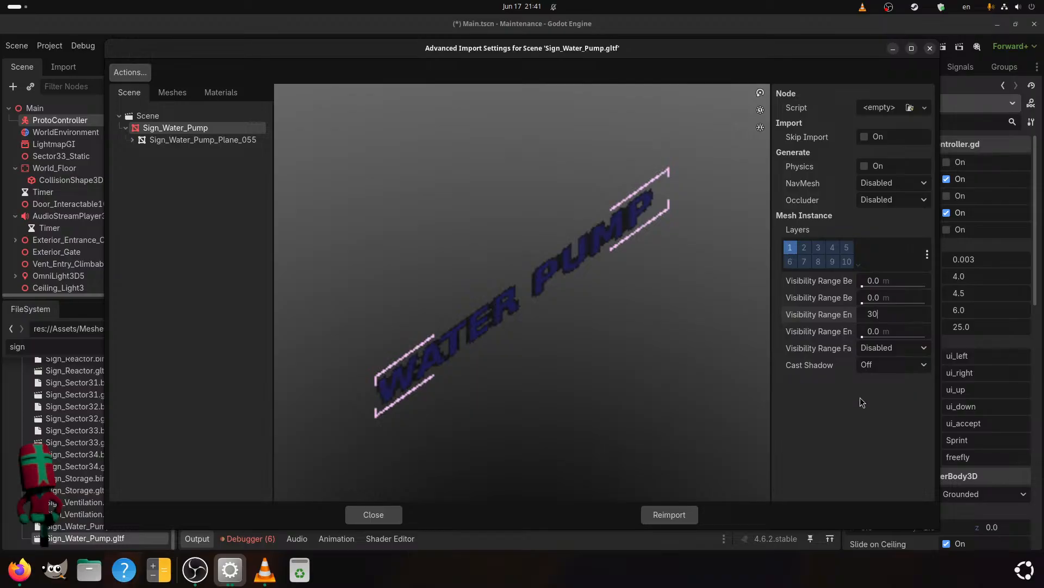
{"action": "left_click", "coordinate": [668, 515]}
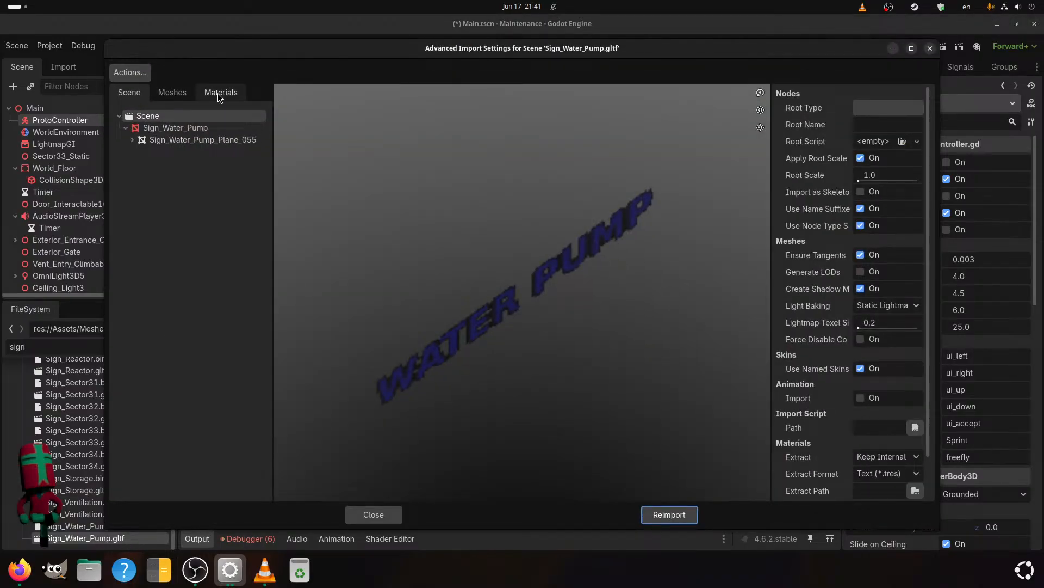
- Make Sign_Water_Pump.gltf's Sign_Material use the external Sign_Material.tres from Assets/Materials-Textures and reimport
{"action": "left_click", "coordinate": [188, 129]}
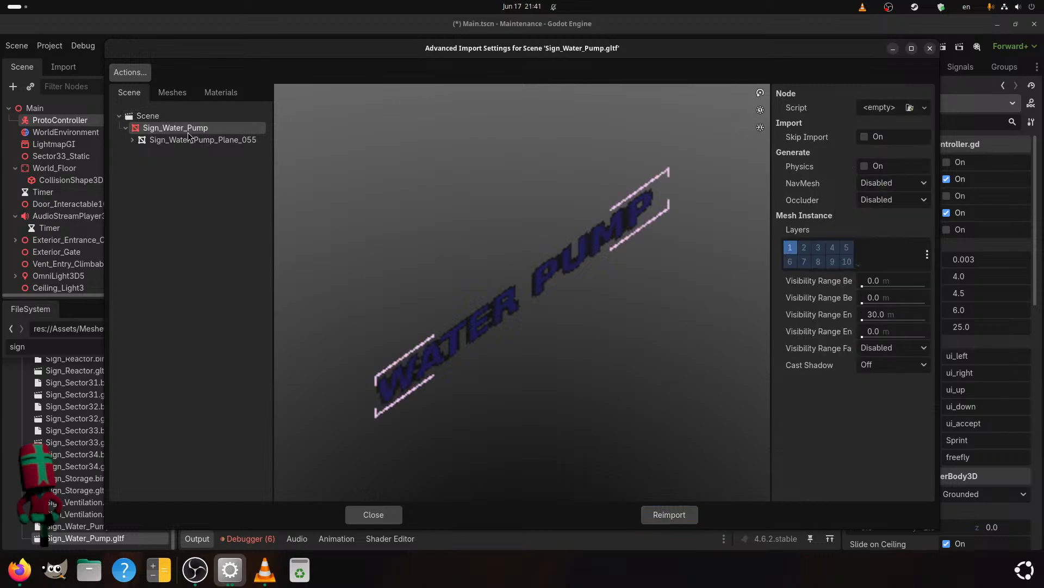
{"action": "left_click", "coordinate": [228, 92]}
{"action": "left_click", "coordinate": [185, 120]}
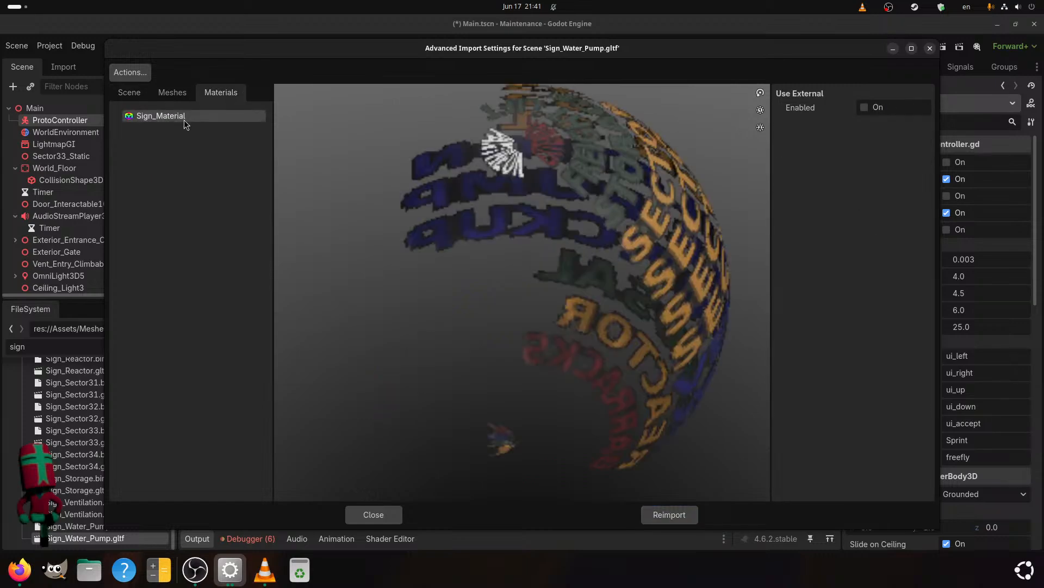
{"action": "left_click", "coordinate": [865, 107]}
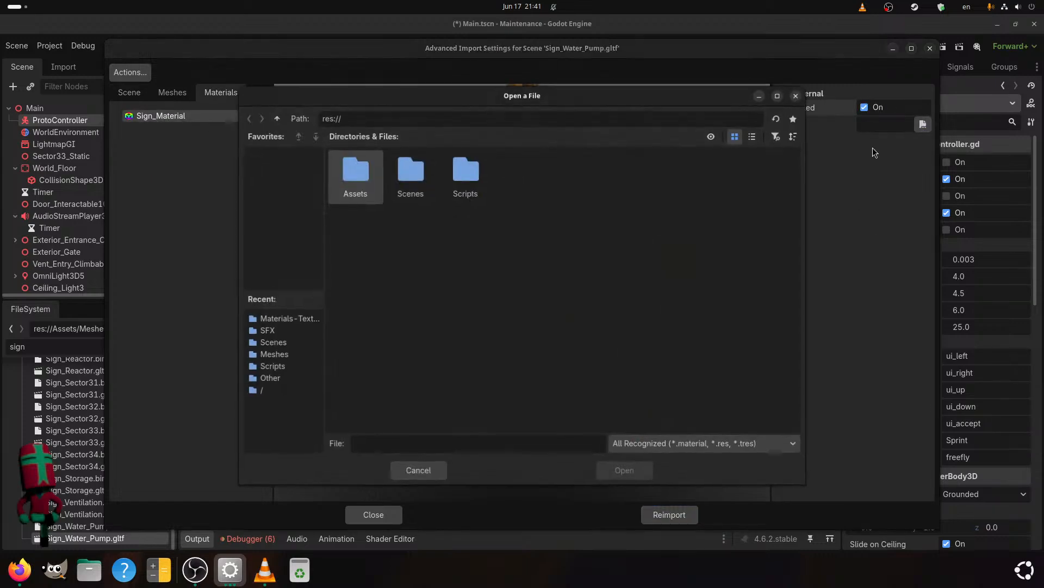
{"action": "left_click", "coordinate": [923, 124]}
{"action": "double_click", "coordinate": [351, 169]}
{"action": "double_click", "coordinate": [351, 174]}
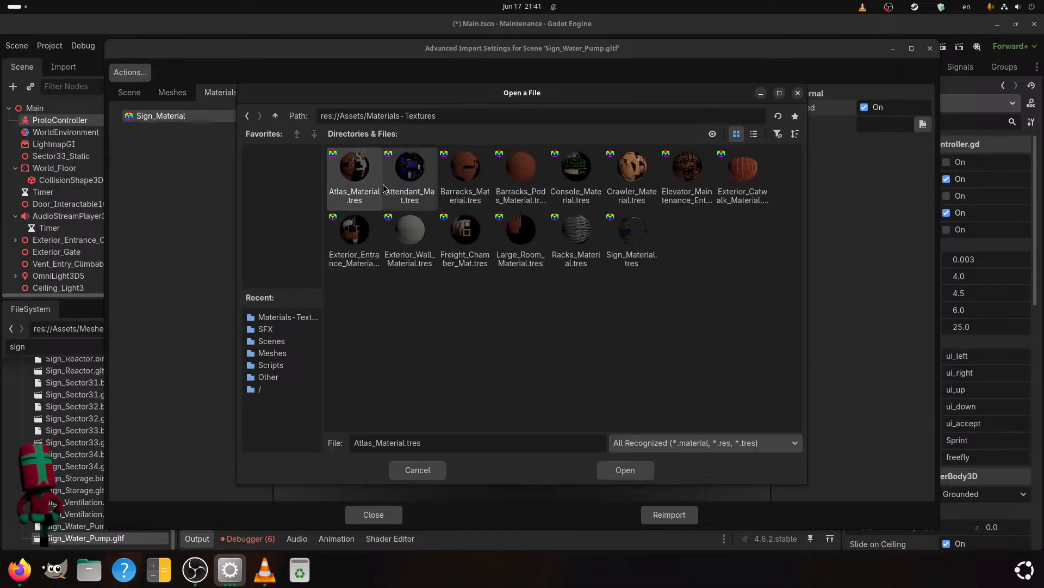
{"action": "left_click", "coordinate": [631, 242]}
{"action": "double_click", "coordinate": [634, 255]}
{"action": "left_click", "coordinate": [668, 514]}
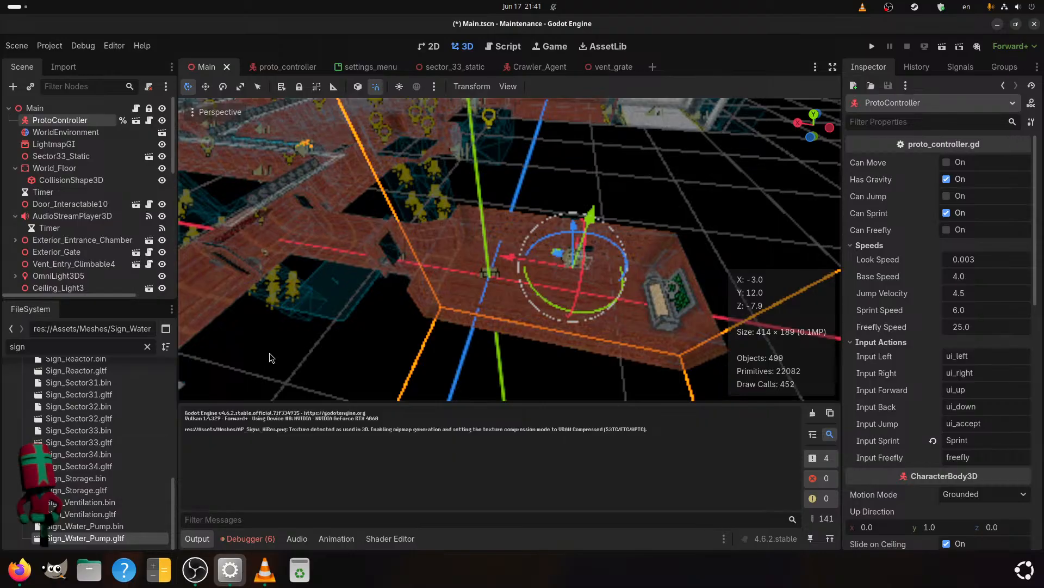
- In the sector_33_static scene, move Sign_Exterior2 along its Z axis onto another corridor wall and save the scene
{"action": "scroll", "coordinate": [331, 300], "scroll_direction": "down", "scroll_amount": 3}
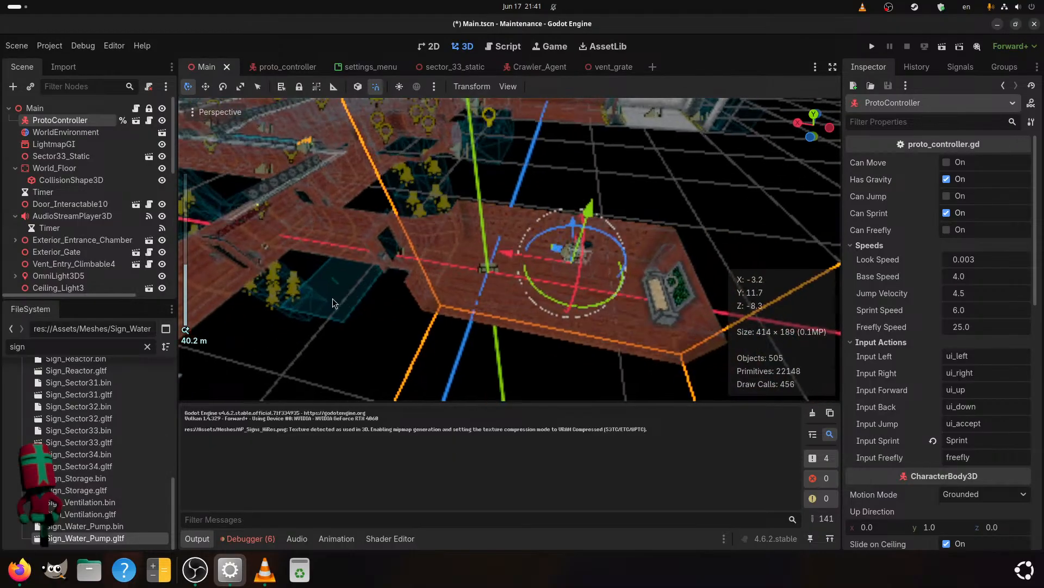
{"action": "middle_click_drag", "start_coordinate": [326, 294], "coordinate": [445, 115]}
{"action": "scroll", "coordinate": [319, 257], "scroll_direction": "up", "scroll_amount": 4}
{"action": "left_click", "coordinate": [459, 71]}
{"action": "scroll", "coordinate": [533, 313], "scroll_direction": "down", "scroll_amount": 6}
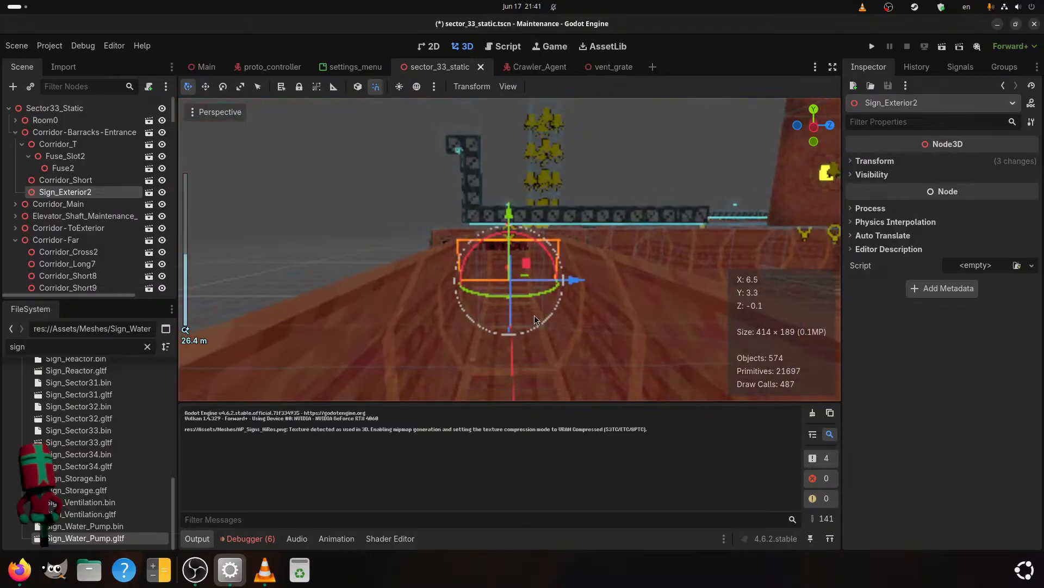
{"action": "scroll", "coordinate": [535, 331], "scroll_direction": "up", "scroll_amount": 5}
{"action": "left_click_drag", "start_coordinate": [583, 329], "coordinate": [777, 333]}
{"action": "scroll", "coordinate": [680, 323], "scroll_direction": "down", "scroll_amount": 5}
{"action": "scroll", "coordinate": [683, 342], "scroll_direction": "up", "scroll_amount": 2}
{"action": "middle_click_drag", "start_coordinate": [684, 343], "coordinate": [516, 325], "text": "shift"}
{"action": "scroll", "coordinate": [468, 313], "scroll_direction": "up", "scroll_amount": 2}
{"action": "middle_click_drag", "start_coordinate": [403, 297], "coordinate": [457, 288], "text": "shift"}
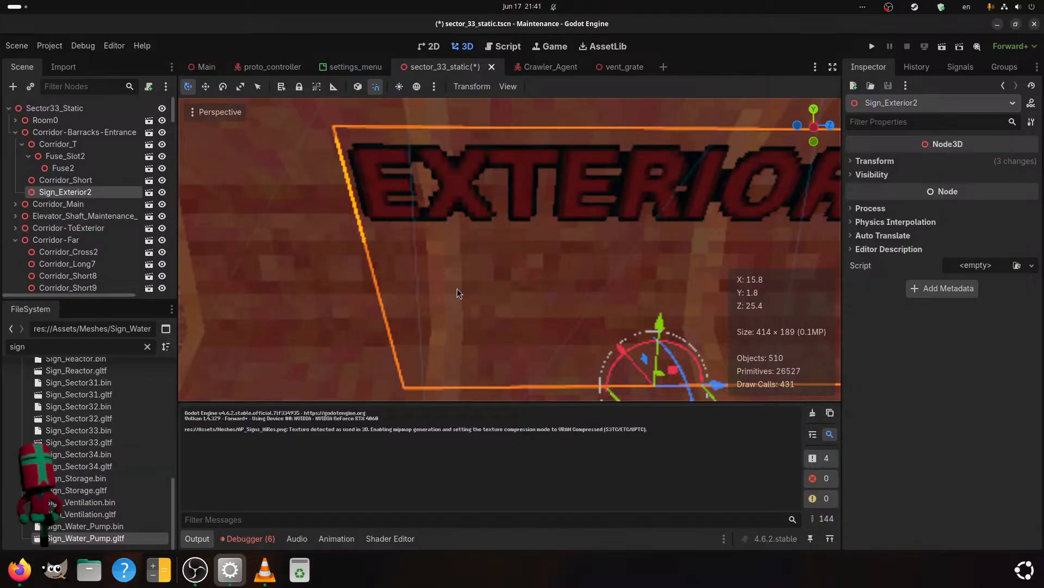
{"action": "scroll", "coordinate": [457, 288], "scroll_direction": "up", "scroll_amount": 2}
{"action": "scroll", "coordinate": [457, 288], "scroll_direction": "down", "scroll_amount": 2}
{"action": "key", "text": "ctrl+s"}
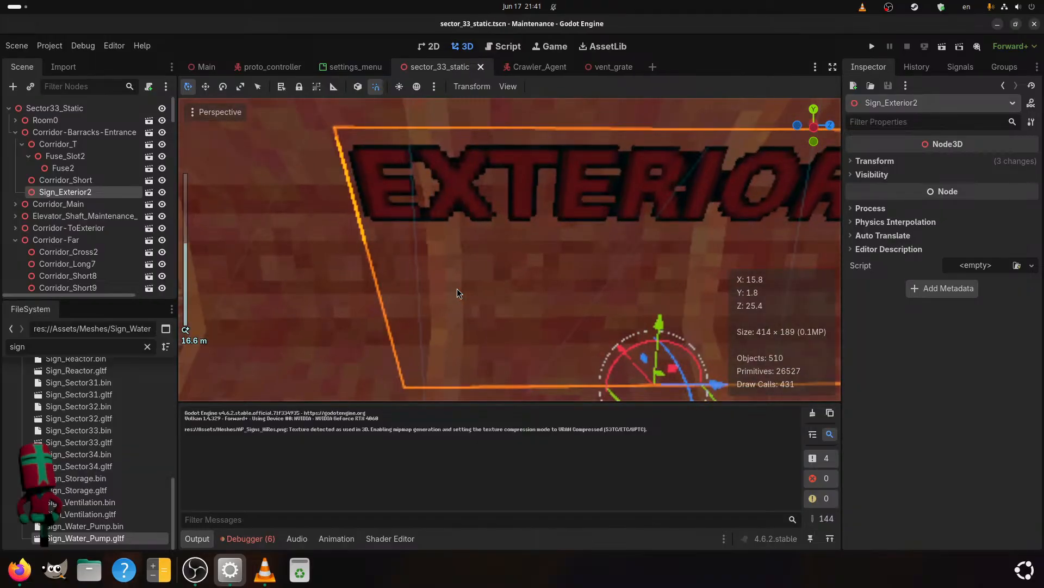
- Set Sign_Material.tres's sampling filter to Nearest Mipmap Anisotropic, turn off its texture repeat and save
{"action": "scroll", "coordinate": [49, 409], "scroll_direction": "up", "scroll_amount": 10}
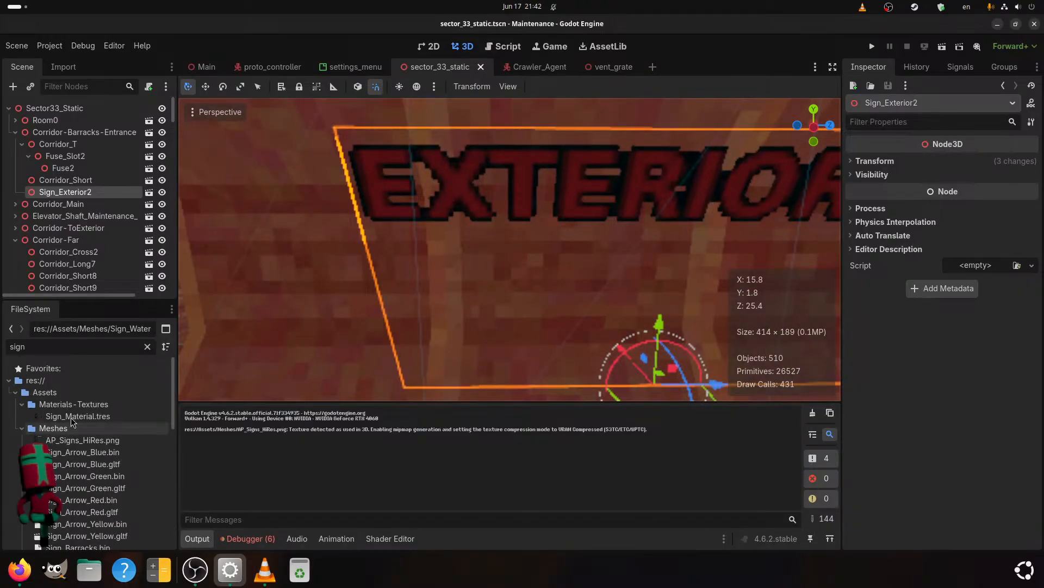
{"action": "left_click", "coordinate": [73, 416]}
{"action": "scroll", "coordinate": [961, 465], "scroll_direction": "down", "scroll_amount": 10}
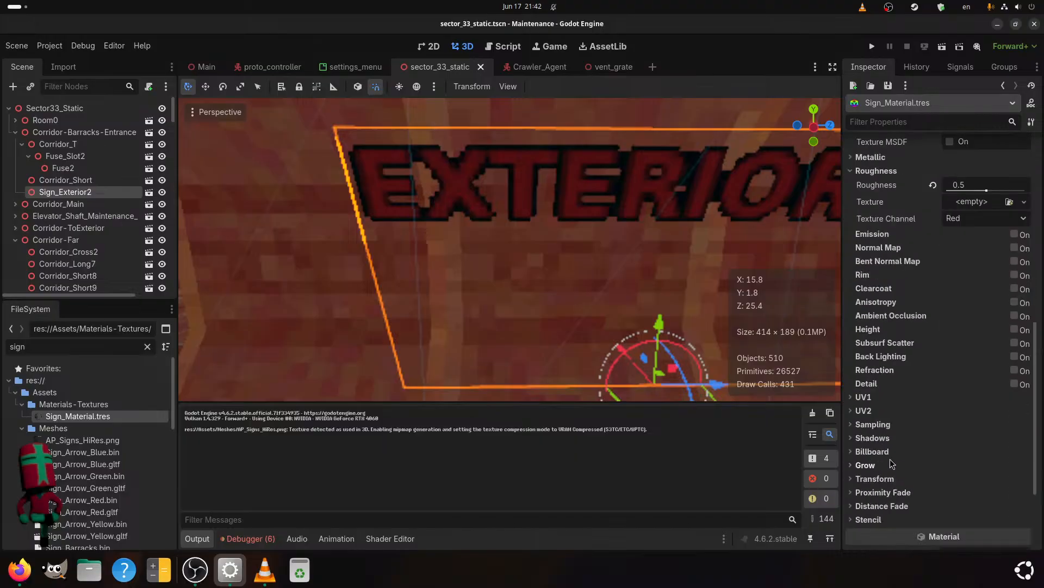
{"action": "left_click", "coordinate": [869, 424]}
{"action": "left_click", "coordinate": [980, 440]}
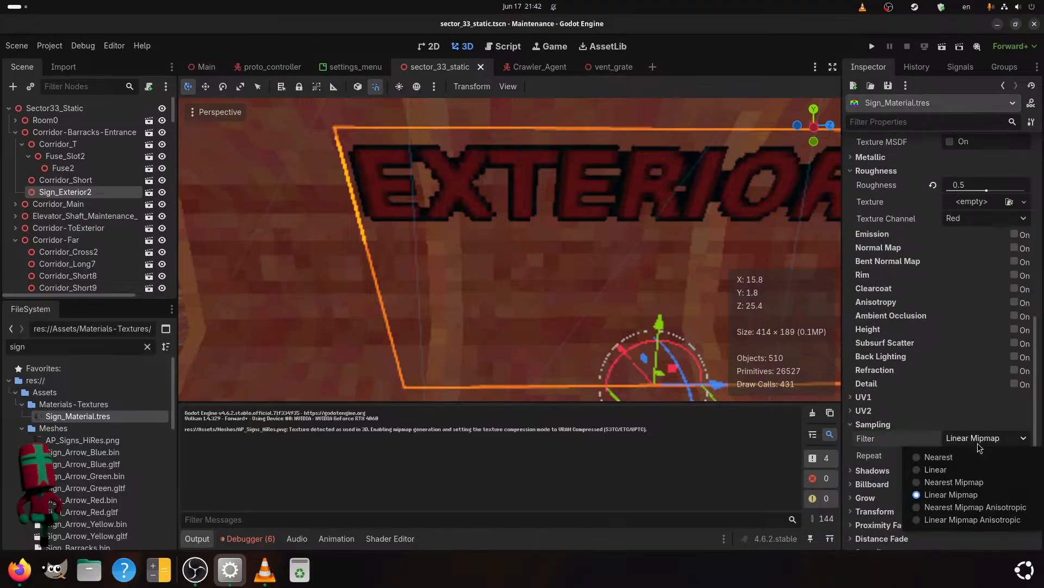
{"action": "left_click", "coordinate": [945, 511]}
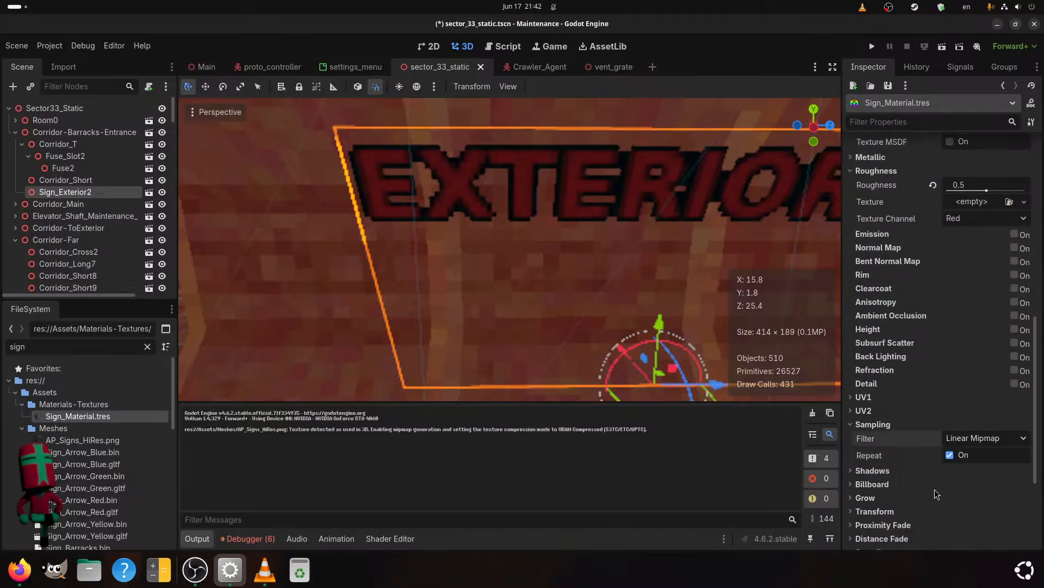
{"action": "left_click", "coordinate": [950, 457]}
{"action": "scroll", "coordinate": [810, 387], "scroll_direction": "down", "scroll_amount": 5}
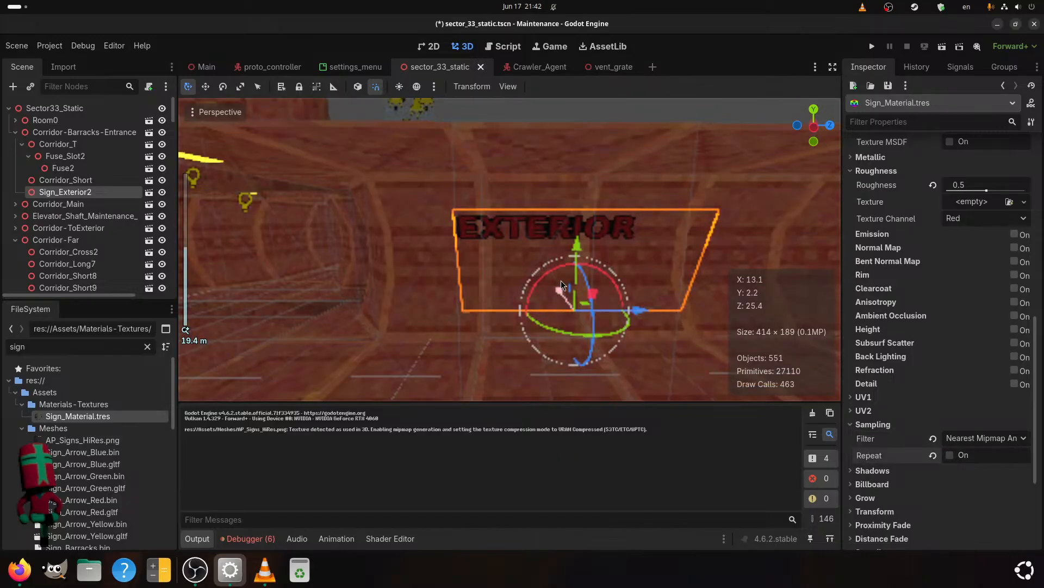
{"action": "key", "text": "ctrl+s"}
{"action": "scroll", "coordinate": [560, 283], "scroll_direction": "up", "scroll_amount": 3}
{"action": "scroll", "coordinate": [531, 282], "scroll_direction": "up", "scroll_amount": 2}
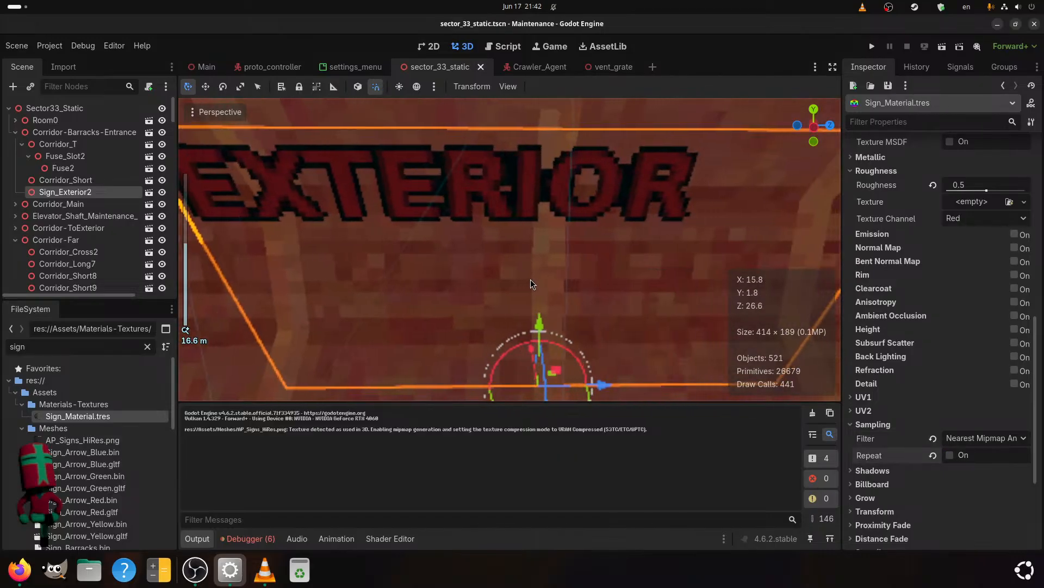
{"action": "middle_click_drag", "start_coordinate": [531, 279], "coordinate": [526, 279], "text": "shift"}
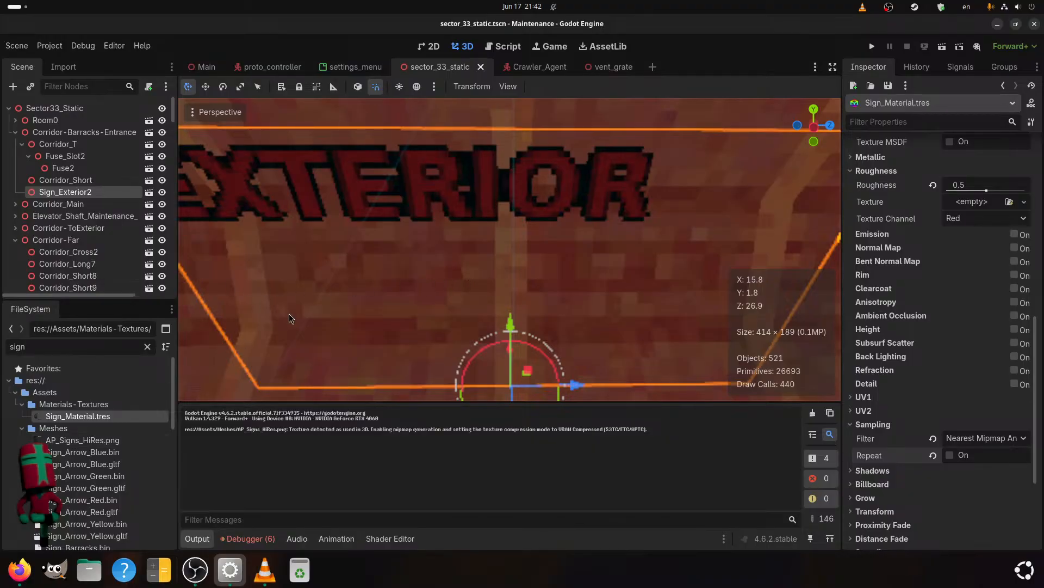
- Add Sign_Arrow_Red.gltf to the scene on the corridor wall beside the EXTERIOR sign
{"action": "middle_click_drag", "start_coordinate": [288, 313], "coordinate": [387, 302]}
{"action": "scroll", "coordinate": [284, 317], "scroll_direction": "down", "scroll_amount": 3}
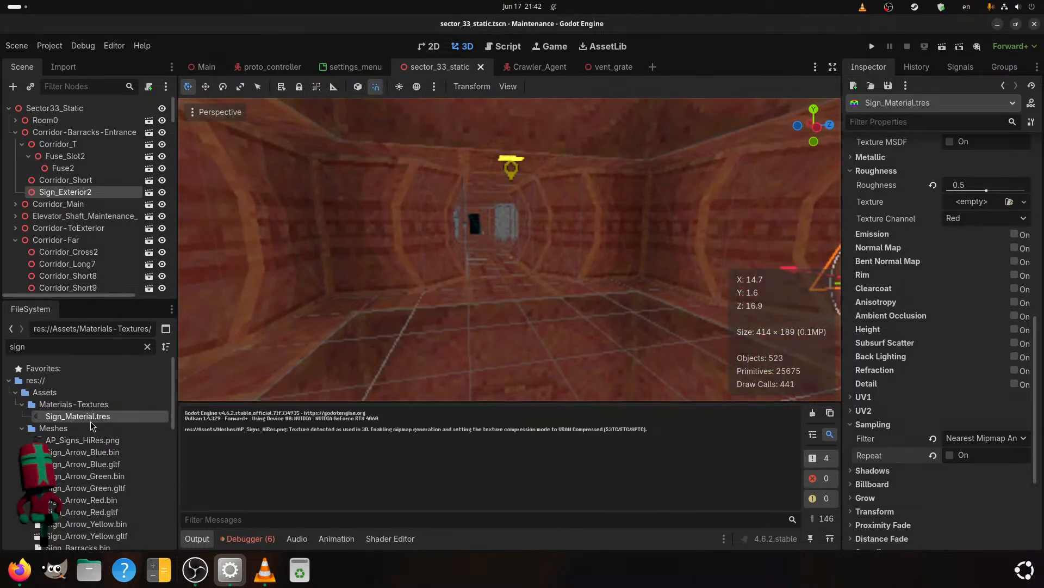
{"action": "middle_click_drag", "start_coordinate": [563, 315], "coordinate": [370, 316]}
{"action": "scroll", "coordinate": [370, 316], "scroll_direction": "up", "scroll_amount": 3}
{"action": "scroll", "coordinate": [337, 321], "scroll_direction": "down", "scroll_amount": 6}
{"action": "mouse_move", "coordinate": [454, 347]}
{"action": "middle_mouse_down"}
{"action": "mouse_move", "coordinate": [442, 357]}
{"action": "mouse_move", "coordinate": [470, 355]}
{"action": "mouse_move", "coordinate": [449, 344]}
{"action": "middle_mouse_up"}
{"action": "scroll", "coordinate": [475, 354], "scroll_direction": "up", "scroll_amount": 3}
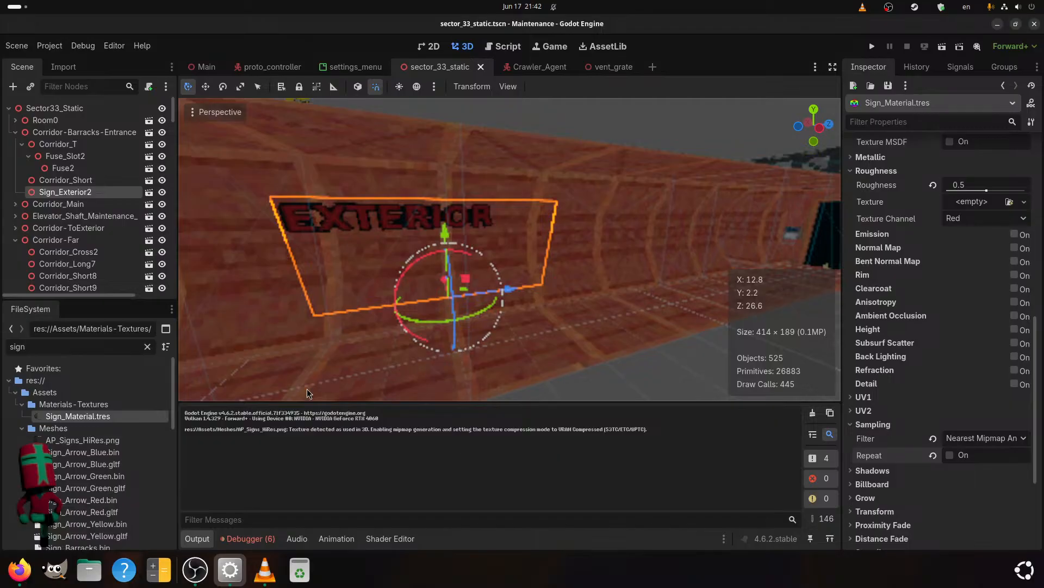
{"action": "left_click_drag", "start_coordinate": [64, 514], "coordinate": [413, 383]}
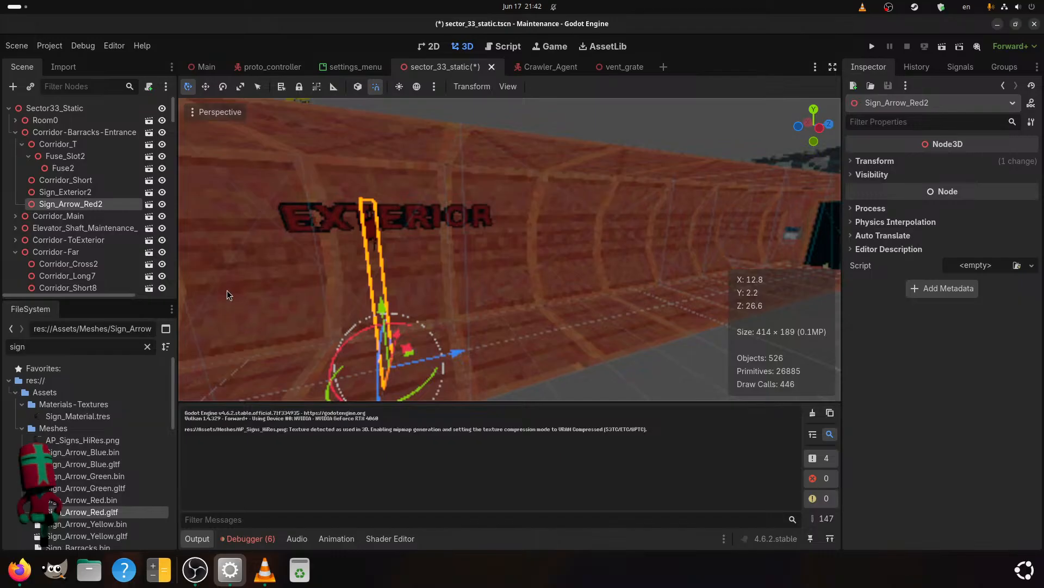
- Rotate Sign_Arrow_Red2 to 15° on X and -90° on Y so it lines up with the corridor wall
{"action": "scroll", "coordinate": [393, 333], "scroll_direction": "down", "scroll_amount": 3}
{"action": "middle_click_drag", "start_coordinate": [379, 308], "coordinate": [435, 334]}
{"action": "scroll", "coordinate": [394, 333], "scroll_direction": "up", "scroll_amount": 3}
{"action": "left_click_drag", "start_coordinate": [435, 334], "coordinate": [375, 384]}
{"action": "left_click_drag", "start_coordinate": [384, 323], "coordinate": [384, 331]}
{"action": "middle_click_drag", "start_coordinate": [385, 331], "coordinate": [436, 333]}
{"action": "scroll", "coordinate": [454, 330], "scroll_direction": "up", "scroll_amount": 3}
{"action": "scroll", "coordinate": [452, 330], "scroll_direction": "up", "scroll_amount": 2}
- Set Sign_Exterior2's X position to 4.9 m and save the scene
{"action": "left_click", "coordinate": [379, 189]}
{"action": "middle_click_drag", "start_coordinate": [436, 236], "coordinate": [504, 302]}
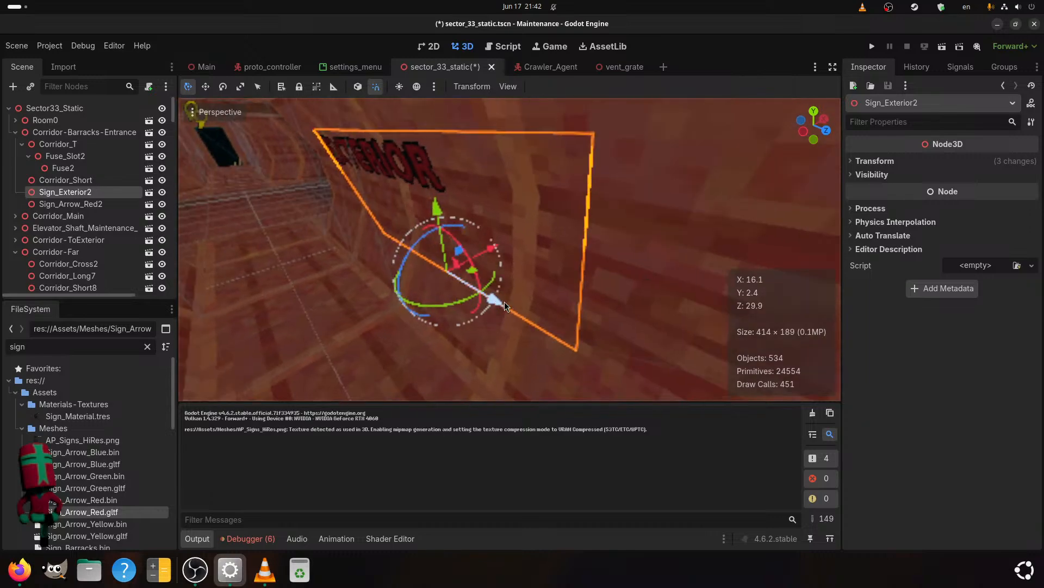
{"action": "left_click", "coordinate": [870, 161]}
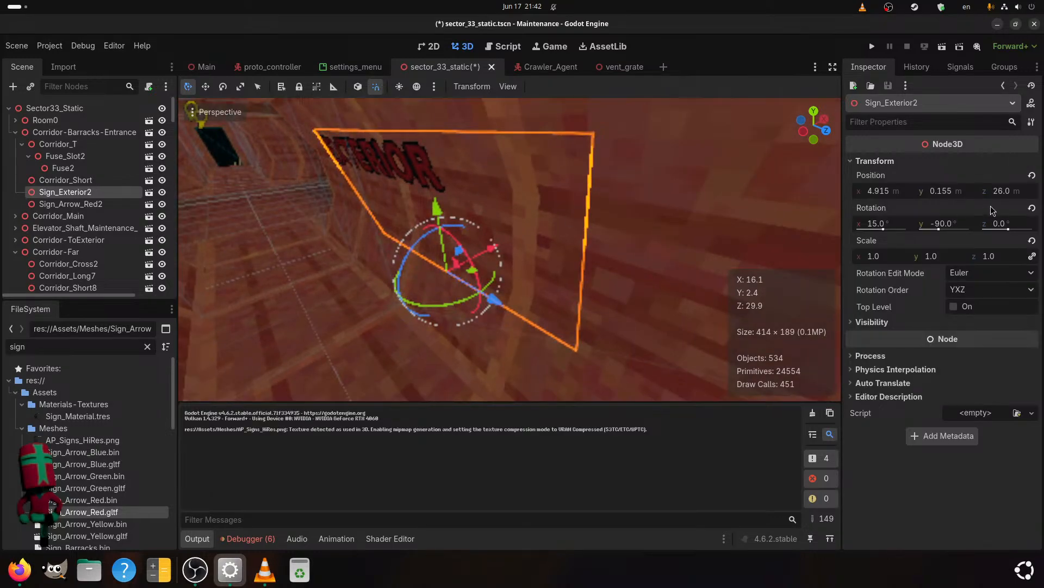
{"action": "left_click", "coordinate": [954, 194]}
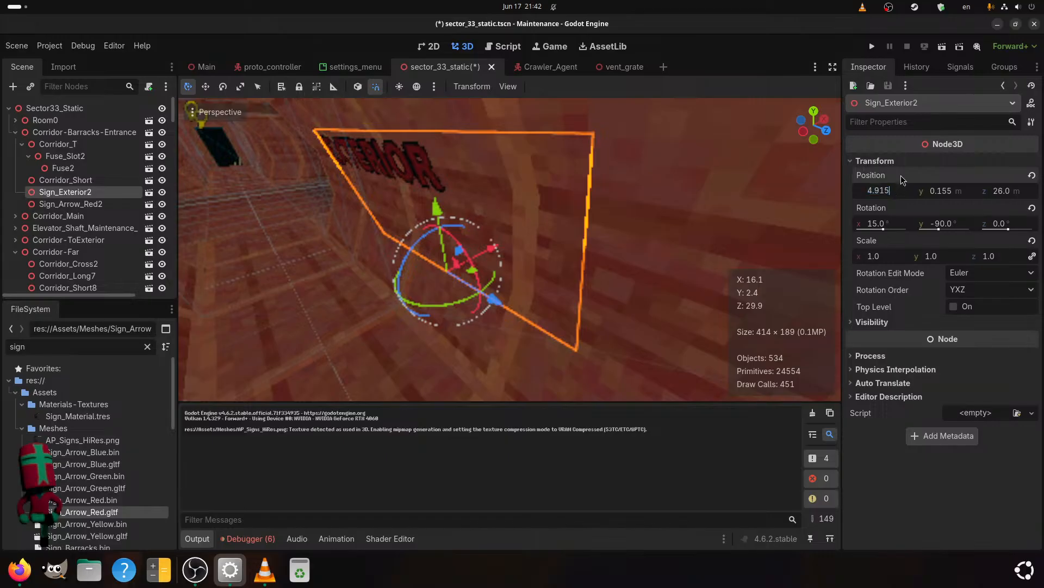
{"action": "key", "text": "BackSpace"}
{"action": "key", "text": "BackSpace"}
{"action": "key", "text": "Return"}
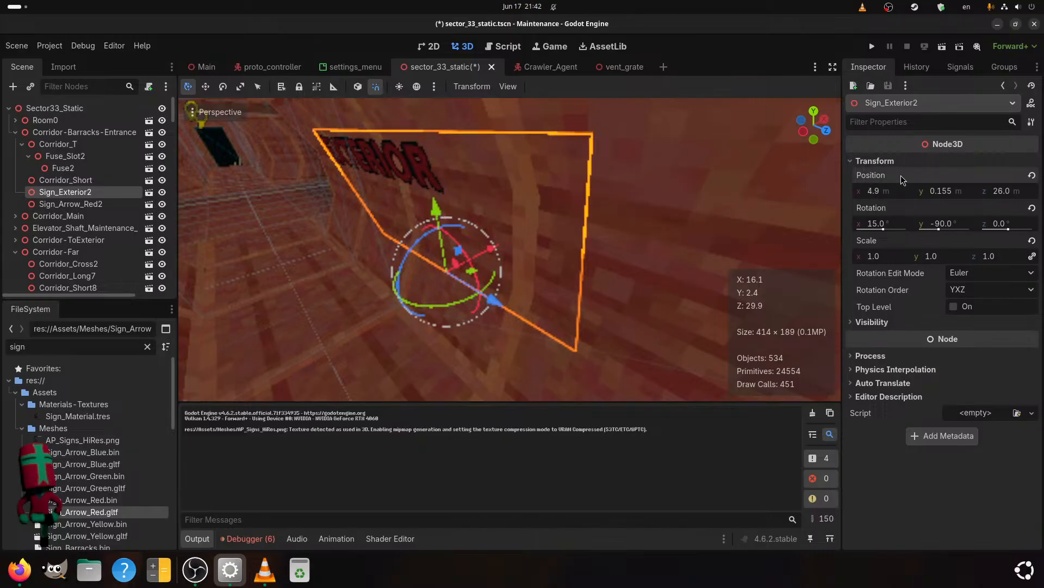
{"action": "key", "text": "ctrl+s"}
- Set Sign_Arrow_Red2's position to 4.9 m on X and 0.15 m on Y
{"action": "scroll", "coordinate": [282, 284], "scroll_direction": "up", "scroll_amount": 2}
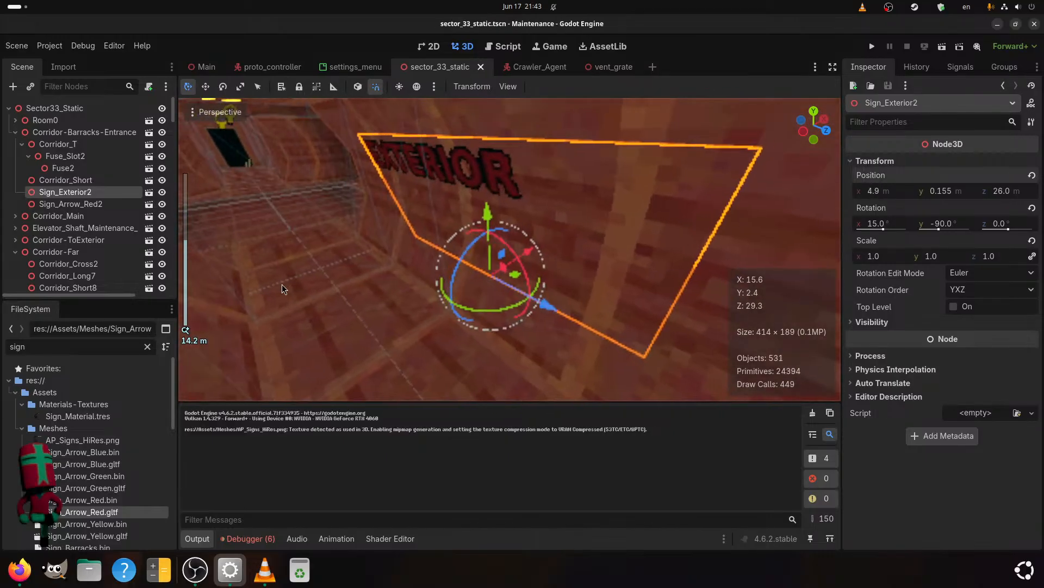
{"action": "middle_click_drag", "start_coordinate": [272, 204], "coordinate": [319, 243]}
{"action": "left_click", "coordinate": [470, 224]}
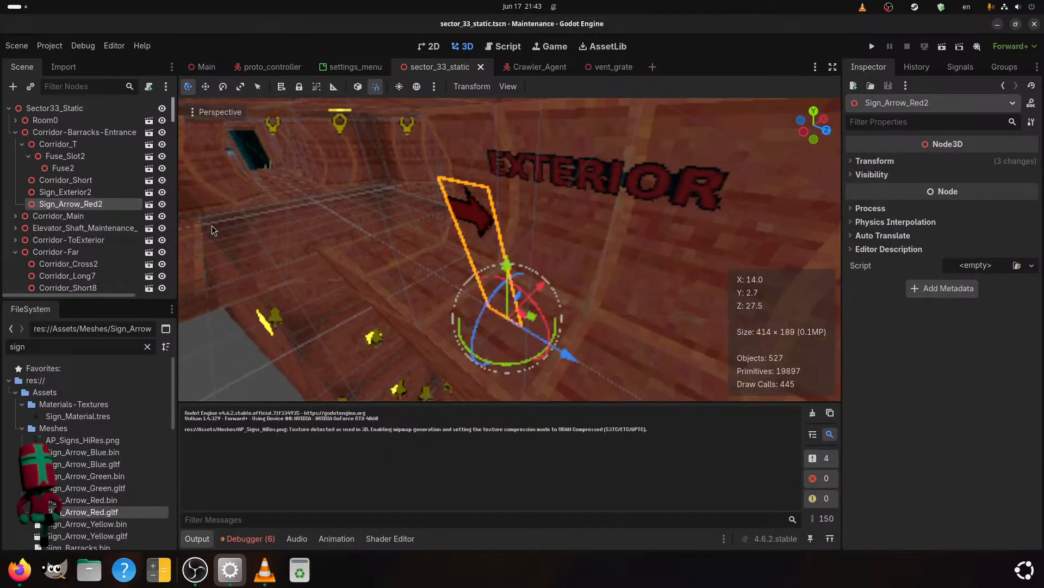
{"action": "left_click", "coordinate": [879, 161]}
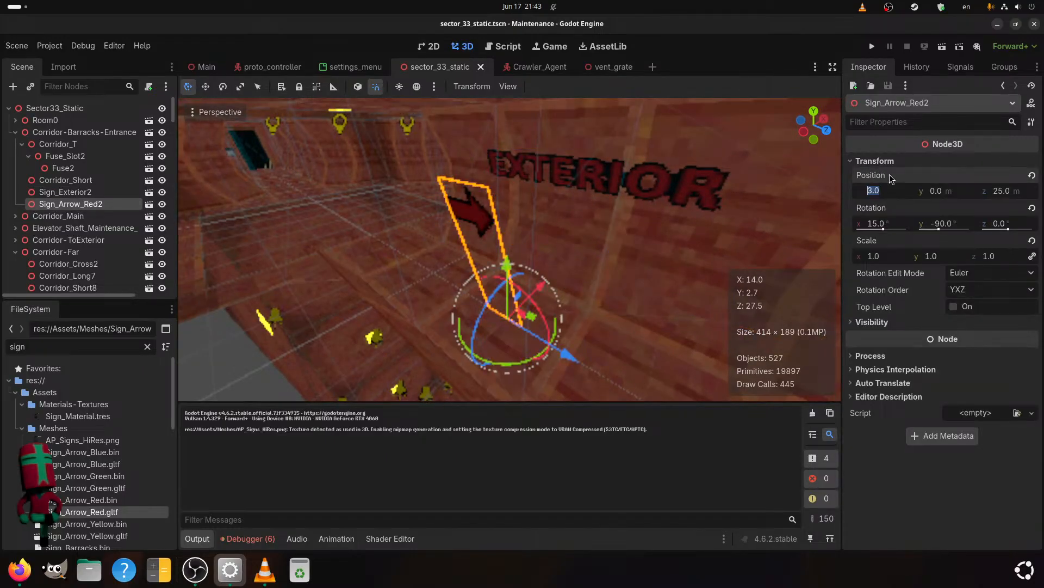
{"action": "type", "text": "4.9"}
{"action": "key", "text": "Return"}
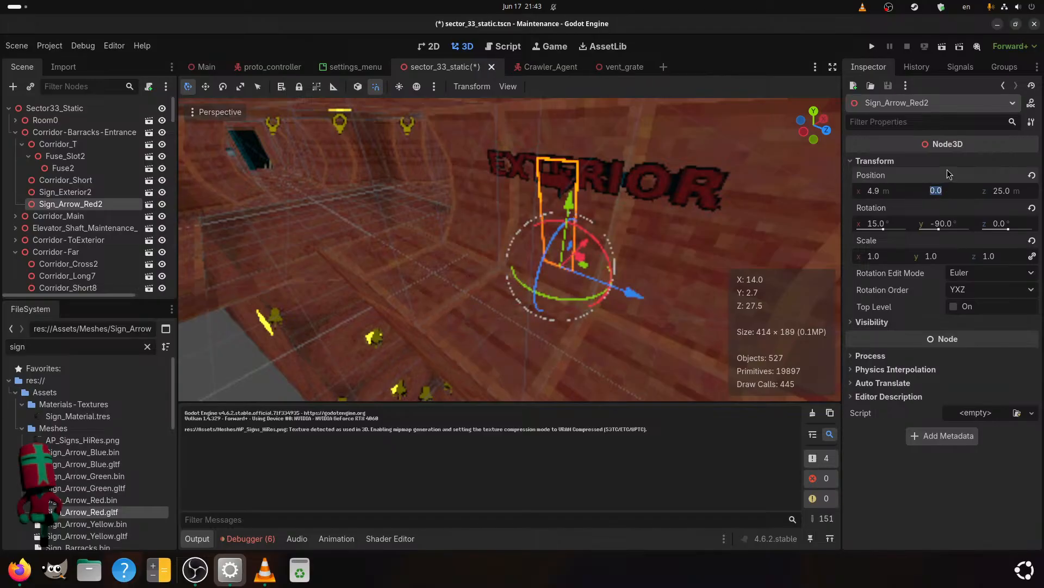
{"action": "type", "text": "1.55"}
{"action": "key", "text": "Return"}
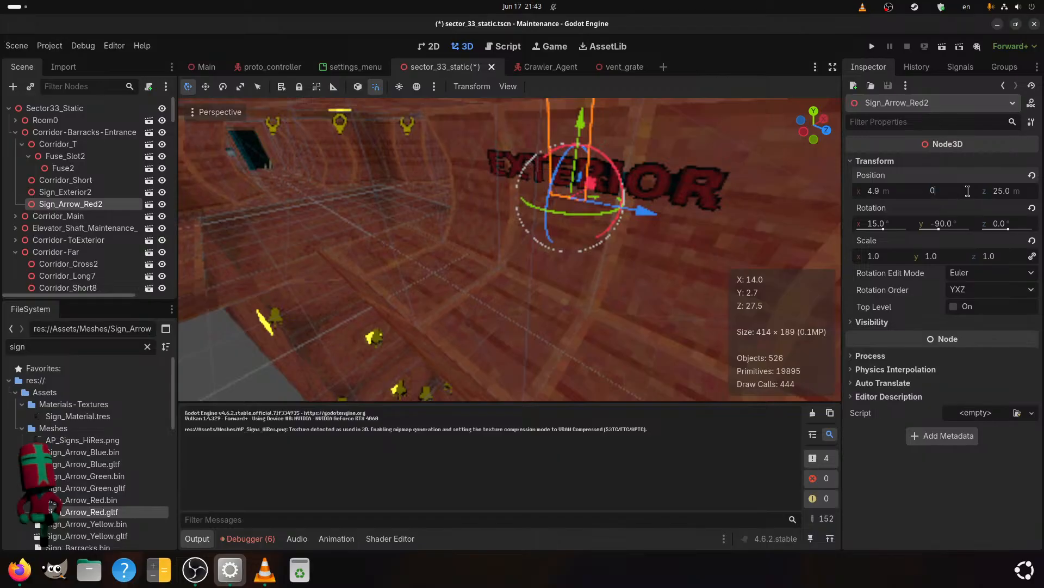
{"action": "type", "text": "0.15"}
{"action": "key", "text": "Return"}
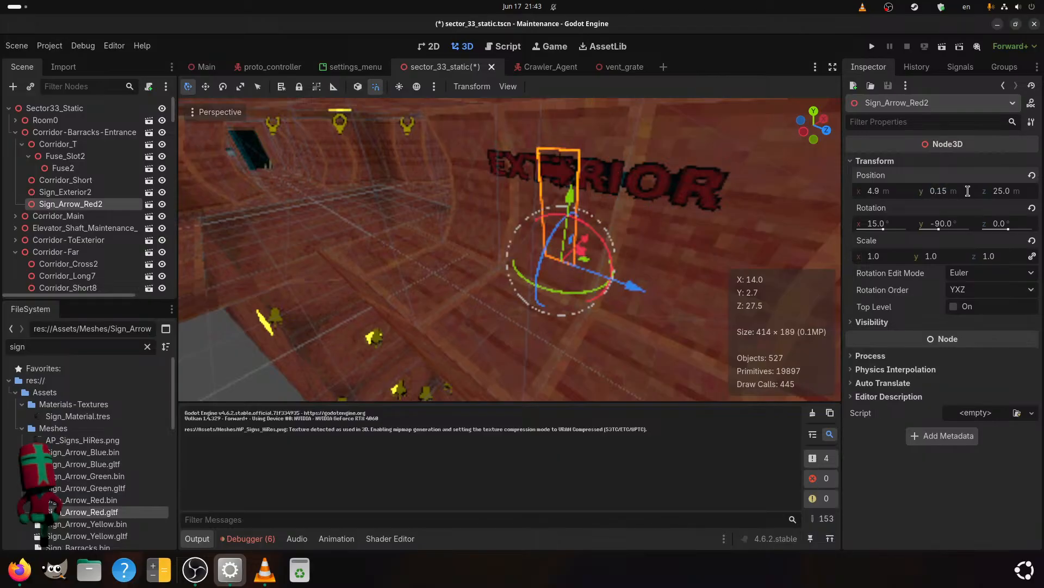
- Slide Sign_Arrow_Red2 along the Z axis to just past the end of the EXTERIOR lettering, save the scene and check the placement
{"action": "middle_click_drag", "start_coordinate": [653, 232], "coordinate": [624, 263]}
{"action": "left_click_drag", "start_coordinate": [603, 279], "coordinate": [723, 331]}
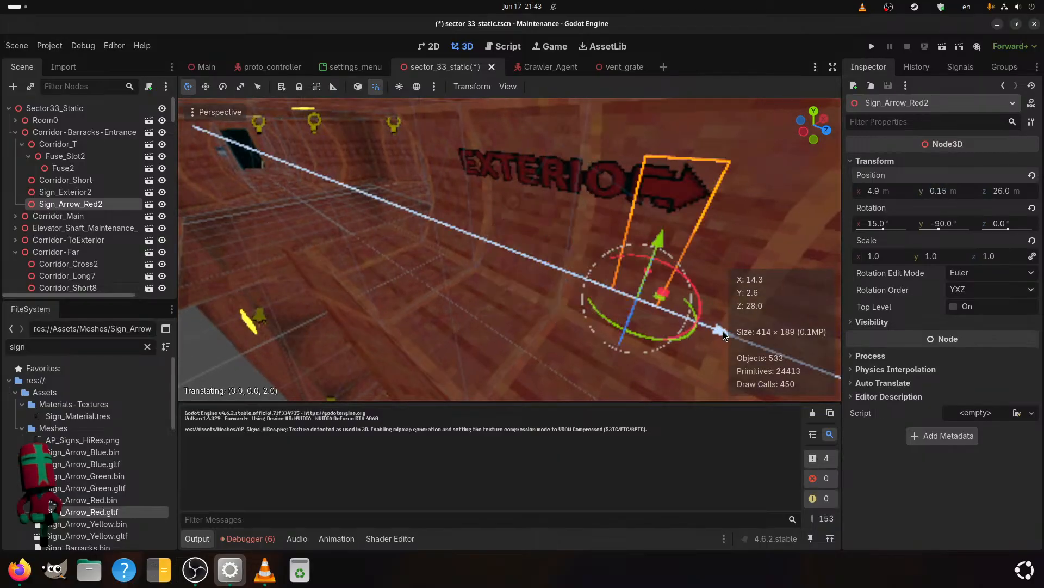
{"action": "left_click_drag", "start_coordinate": [804, 343], "coordinate": [825, 351]}
{"action": "middle_click_drag", "start_coordinate": [645, 269], "coordinate": [414, 270]}
{"action": "scroll", "coordinate": [537, 270], "scroll_direction": "up", "scroll_amount": 2}
{"action": "scroll", "coordinate": [537, 270], "scroll_direction": "up", "scroll_amount": 2}
{"action": "scroll", "coordinate": [479, 280], "scroll_direction": "up", "scroll_amount": 2}
{"action": "key", "text": "ctrl+s"}
{"action": "left_click", "coordinate": [554, 365]}
{"action": "scroll", "coordinate": [529, 340], "scroll_direction": "down", "scroll_amount": 4}
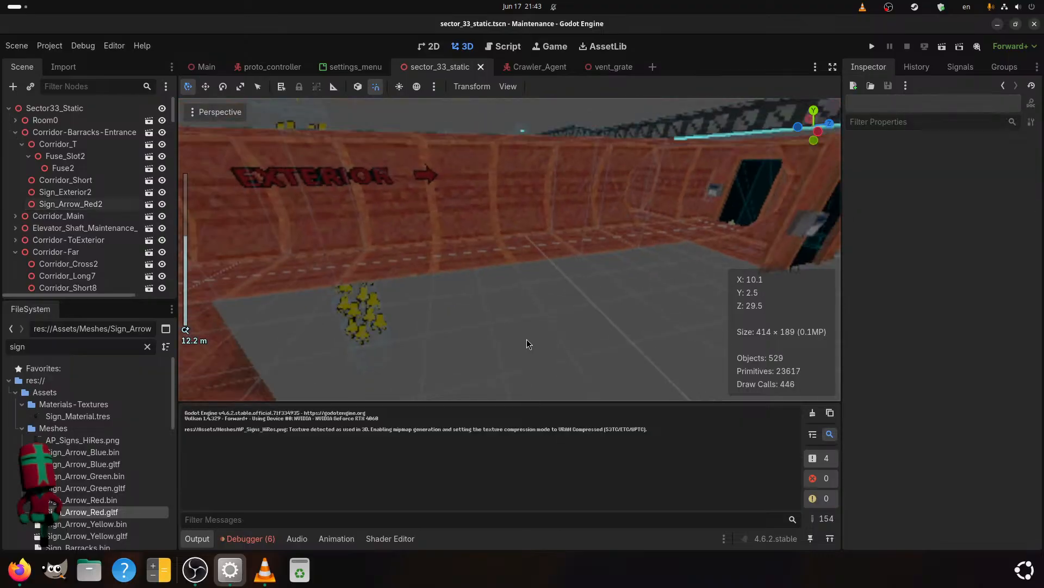
{"action": "middle_click_drag", "start_coordinate": [529, 305], "coordinate": [618, 309], "text": "shift"}
{"action": "scroll", "coordinate": [618, 309], "scroll_direction": "up", "scroll_amount": 2}
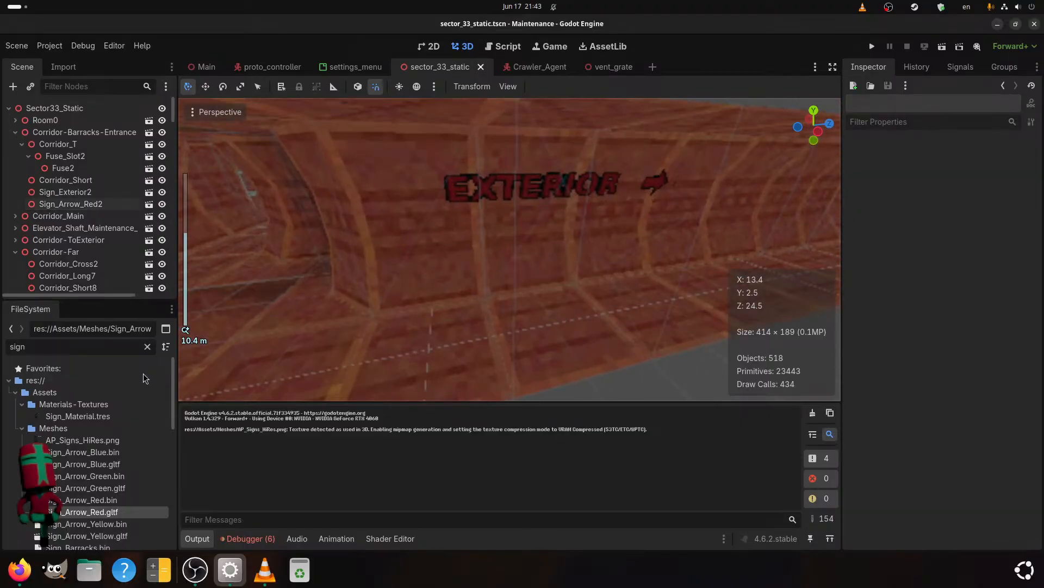
- Filter the project files for "stora" and add Sign_Storage.gltf to the corridor wall between the two dark doorways
{"action": "scroll", "coordinate": [272, 256], "scroll_direction": "down", "scroll_amount": 6}
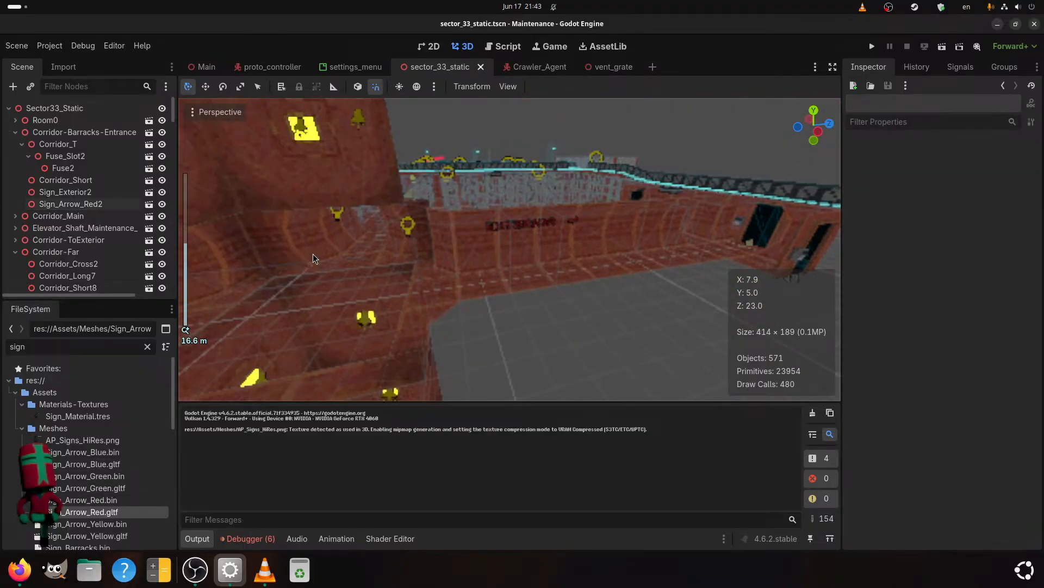
{"action": "scroll", "coordinate": [312, 254], "scroll_direction": "down", "scroll_amount": 4}
{"action": "middle_click_drag", "start_coordinate": [299, 322], "coordinate": [622, 295], "text": "shift"}
{"action": "scroll", "coordinate": [449, 361], "scroll_direction": "up", "scroll_amount": 5}
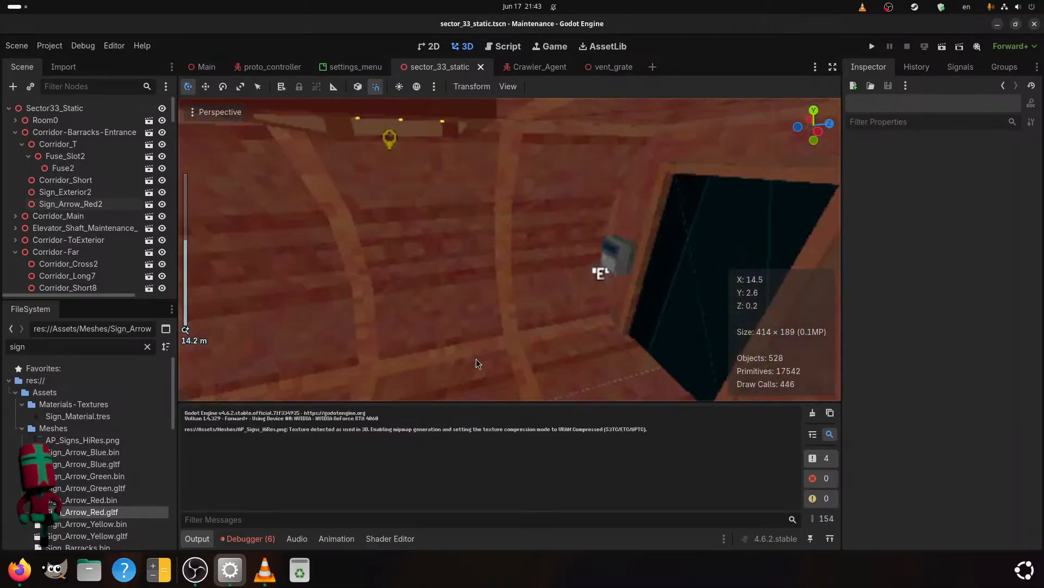
{"action": "scroll", "coordinate": [441, 358], "scroll_direction": "down", "scroll_amount": 2}
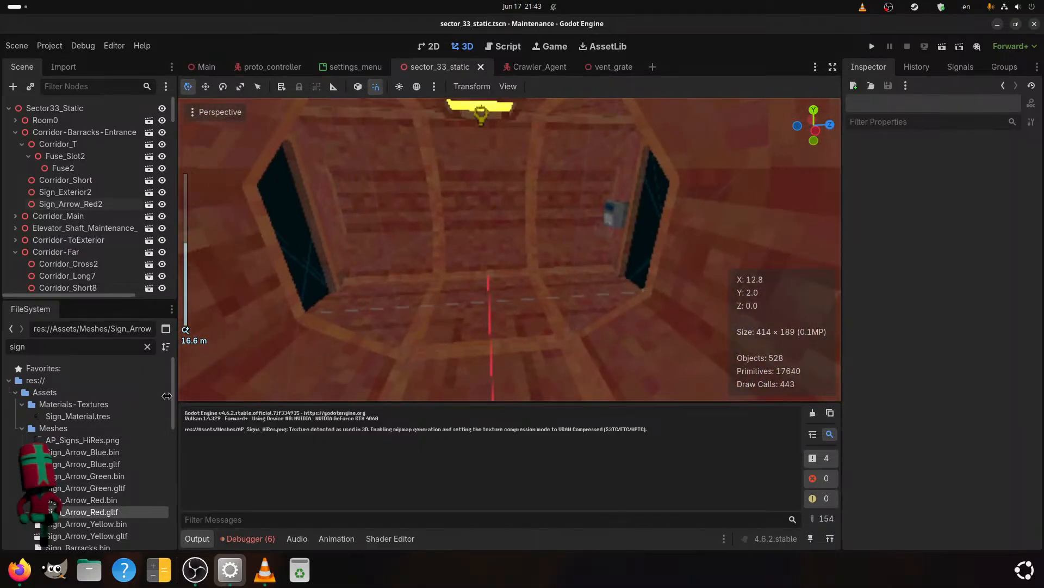
{"action": "scroll", "coordinate": [80, 405], "scroll_direction": "down", "scroll_amount": 5}
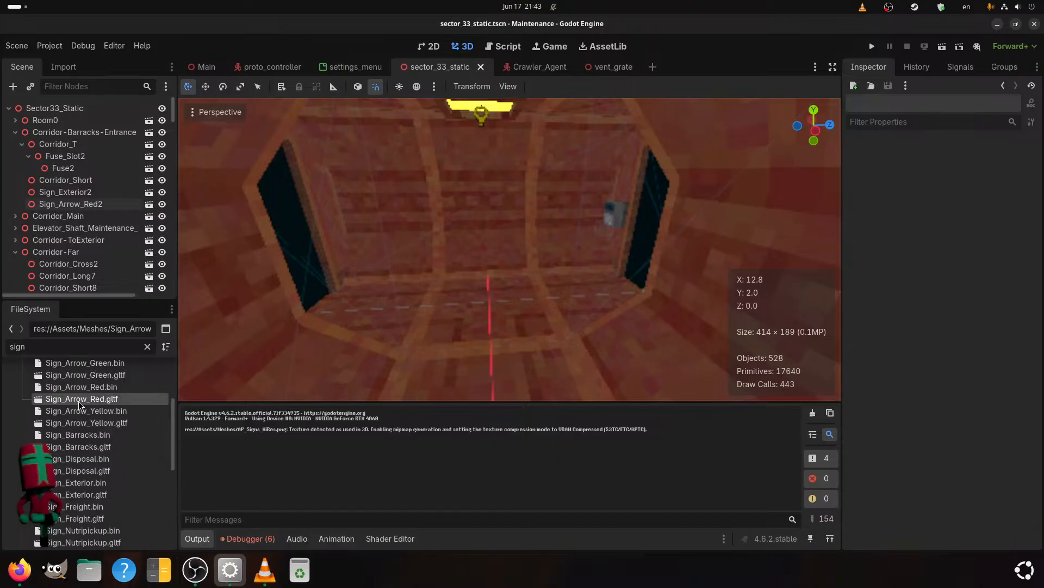
{"action": "double_click", "coordinate": [66, 345]}
{"action": "type", "text": "stora"}
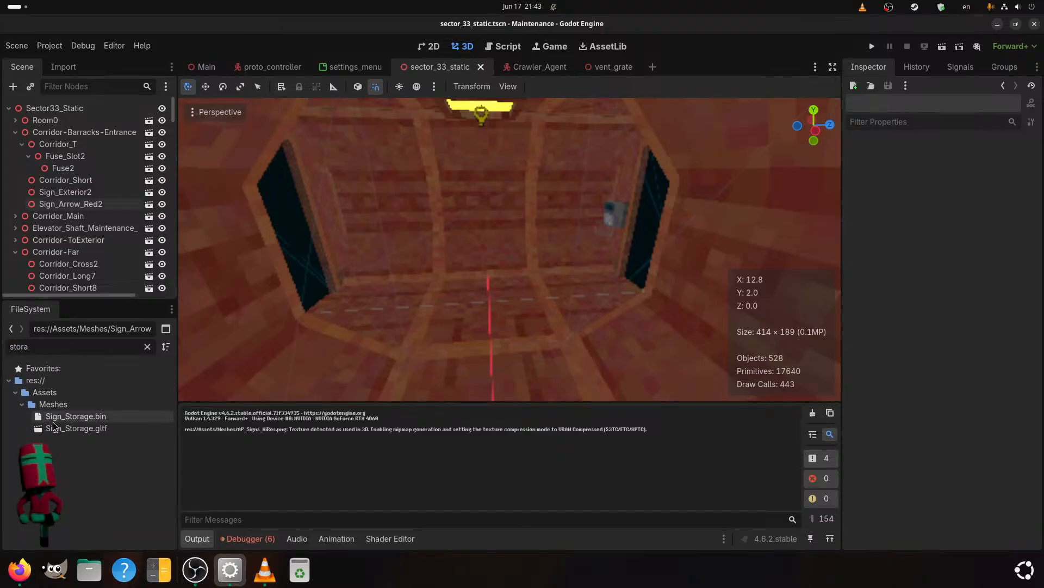
{"action": "left_click_drag", "start_coordinate": [74, 428], "coordinate": [400, 331]}
- Rotate Sign_Storage2 to 15° on X and -90° on Y, and set its Y position to 0.15 m
{"action": "scroll", "coordinate": [429, 302], "scroll_direction": "down", "scroll_amount": 10}
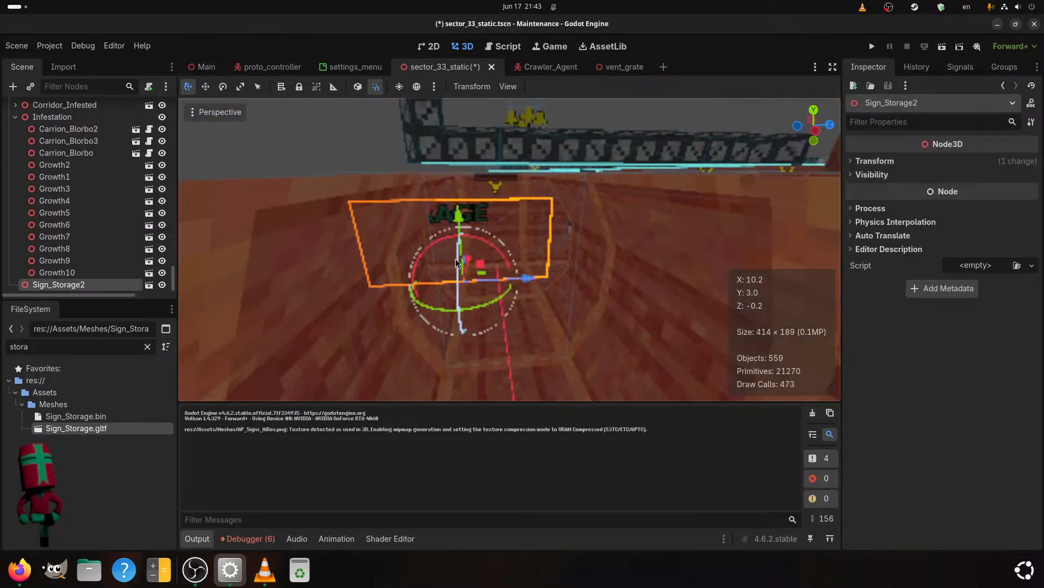
{"action": "left_click_drag", "start_coordinate": [455, 259], "coordinate": [453, 266]}
{"action": "left_click", "coordinate": [901, 162]}
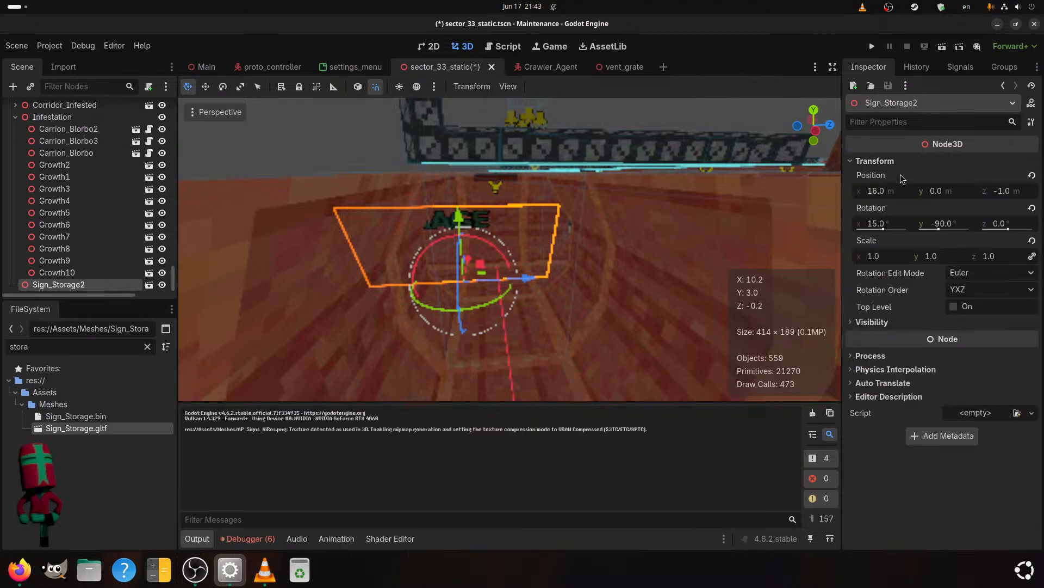
{"action": "left_click", "coordinate": [943, 193]}
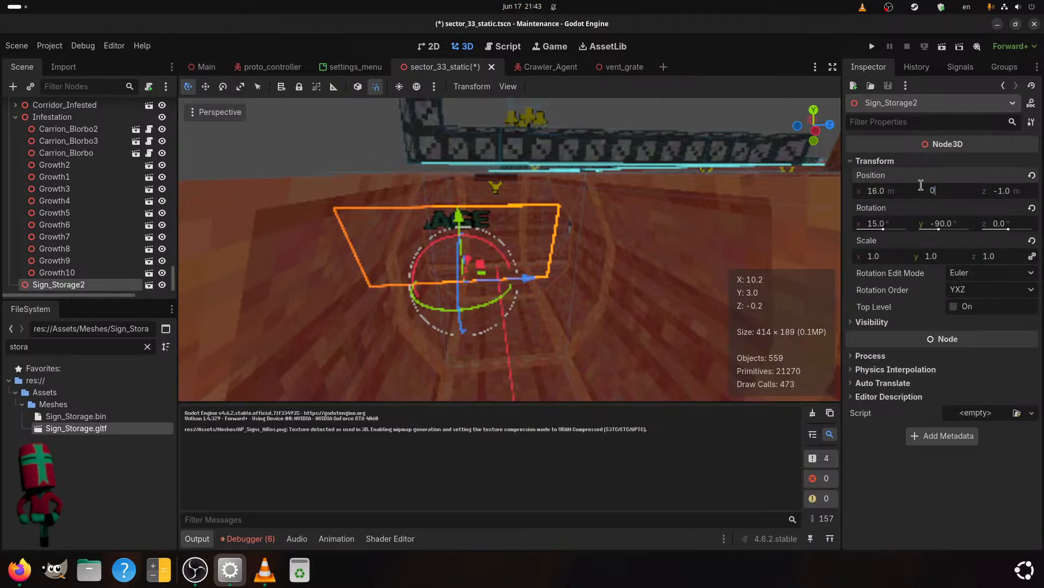
{"action": "type", "text": "0.15"}
{"action": "key", "text": "Return"}
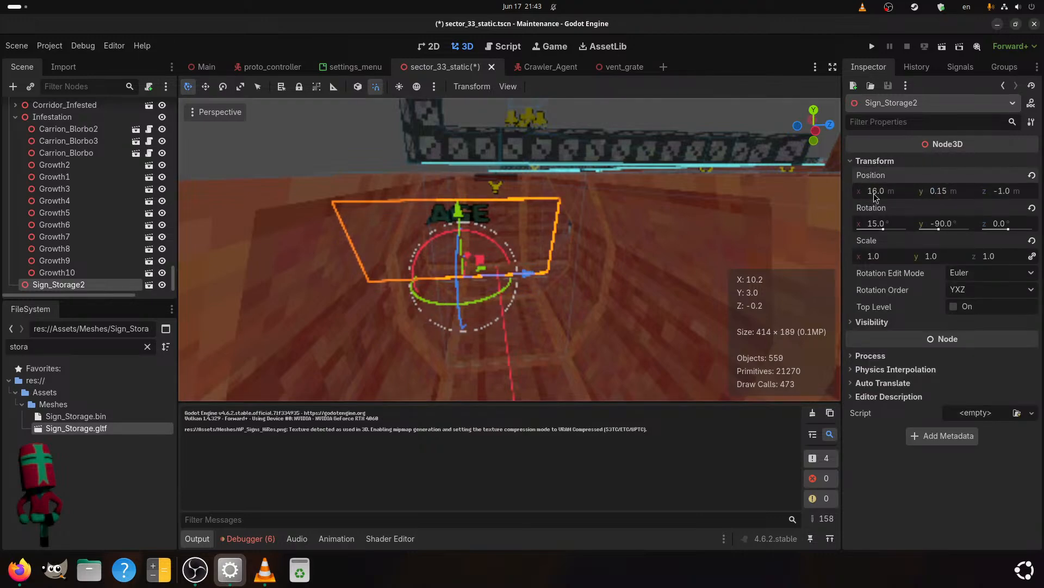
- Move Sign_Storage2 along the X axis toward the wall and set its X position to 17.9 m
{"action": "middle_click_drag", "start_coordinate": [516, 233], "coordinate": [703, 286]}
{"action": "scroll", "coordinate": [674, 296], "scroll_direction": "up", "scroll_amount": 3}
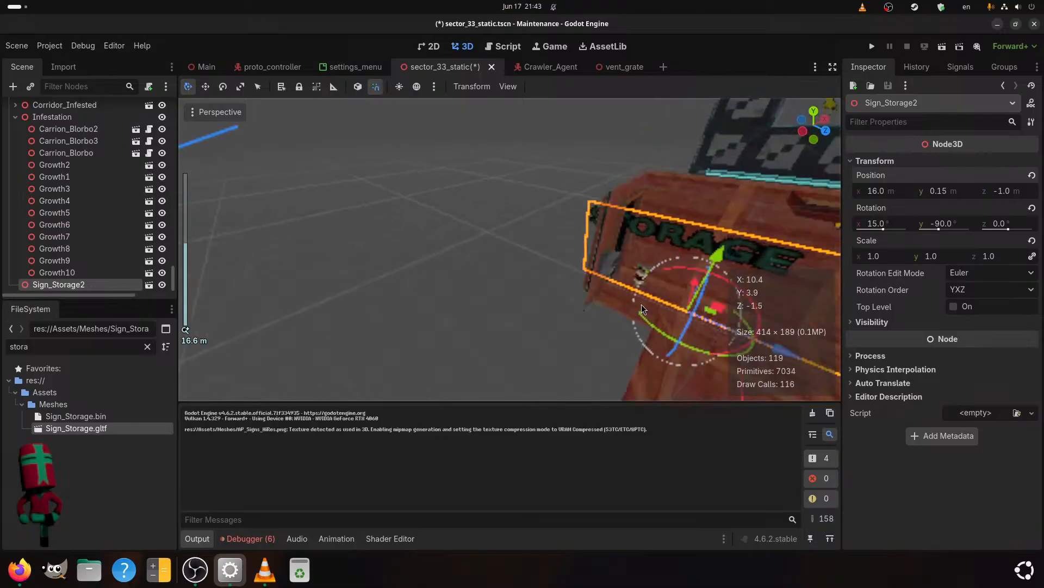
{"action": "middle_click_drag", "start_coordinate": [641, 305], "coordinate": [570, 289]}
{"action": "scroll", "coordinate": [593, 306], "scroll_direction": "up", "scroll_amount": 2}
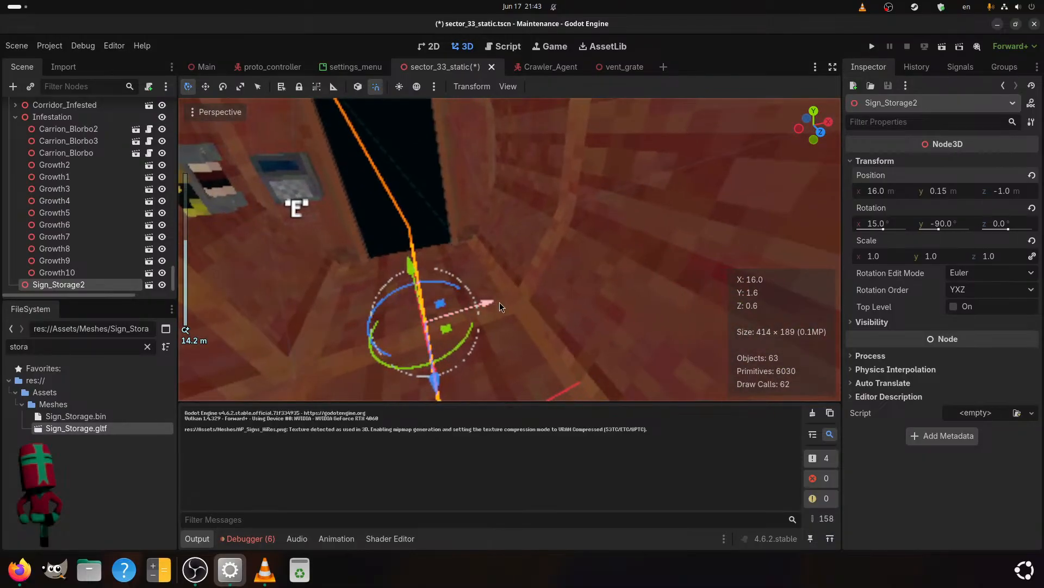
{"action": "left_click_drag", "start_coordinate": [500, 302], "coordinate": [590, 296]}
{"action": "type", "text": "f"}
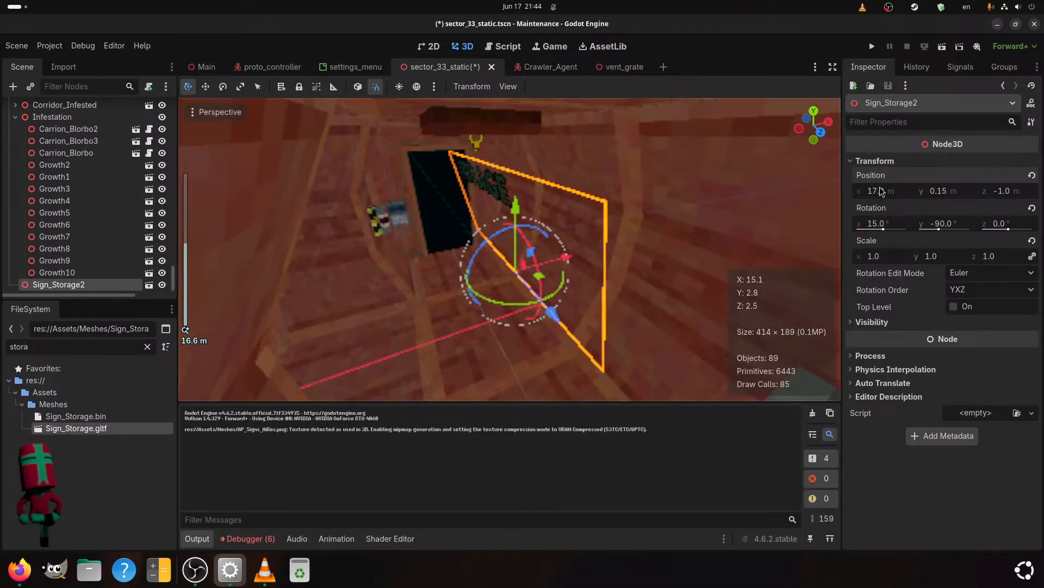
{"action": "type", "text": "17."}
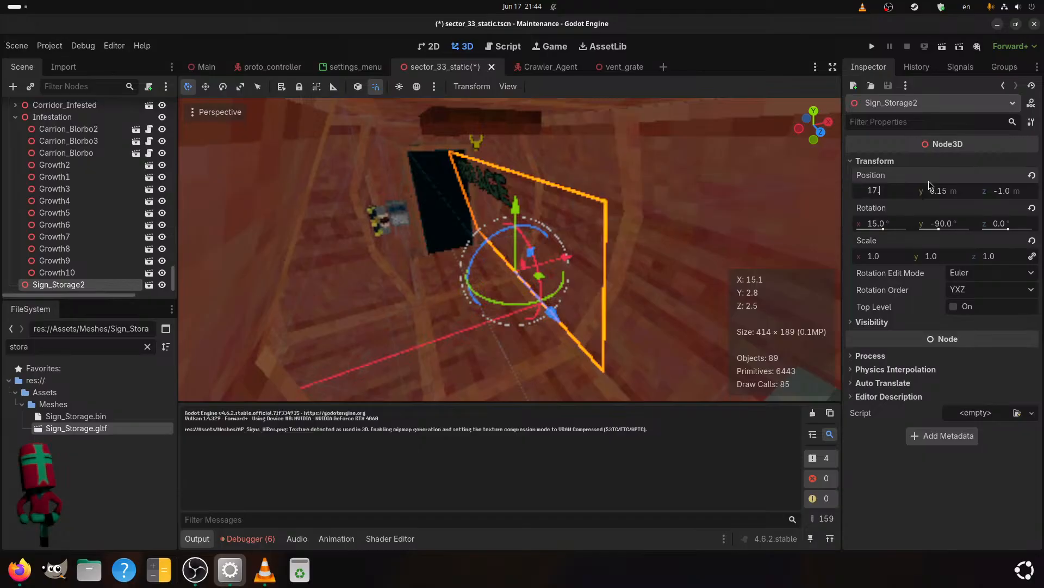
{"action": "type", "text": "9"}
{"action": "key", "text": "Return"}
- Move Sign_Storage2 along the Z axis to 0 m and save the scene
{"action": "middle_click_drag", "start_coordinate": [544, 240], "coordinate": [517, 273]}
{"action": "left_click_drag", "start_coordinate": [625, 273], "coordinate": [649, 276]}
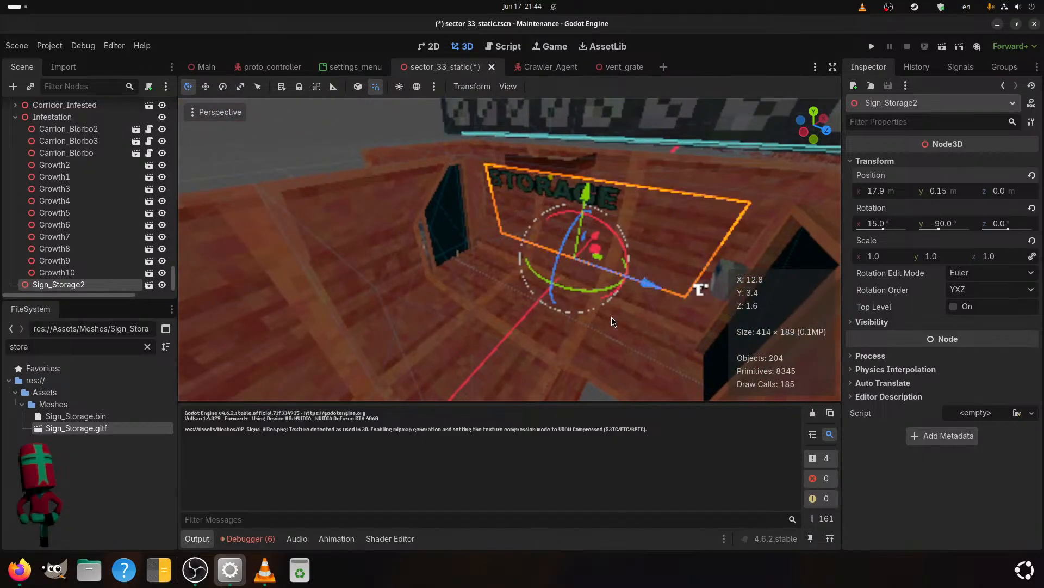
{"action": "middle_click_drag", "start_coordinate": [602, 333], "coordinate": [425, 310]}
{"action": "key", "text": "ctrl+s"}
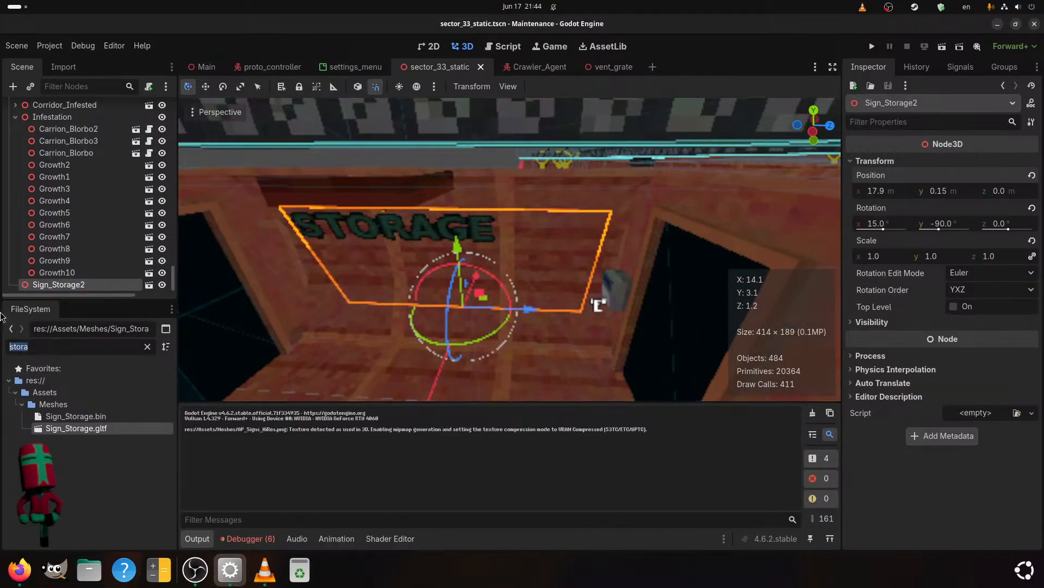
- Filter the project files for "gree", try placing Sign_Arrow_Green.gltf by the STORAGE sign, and undo the placement
{"action": "type", "text": "gree"}
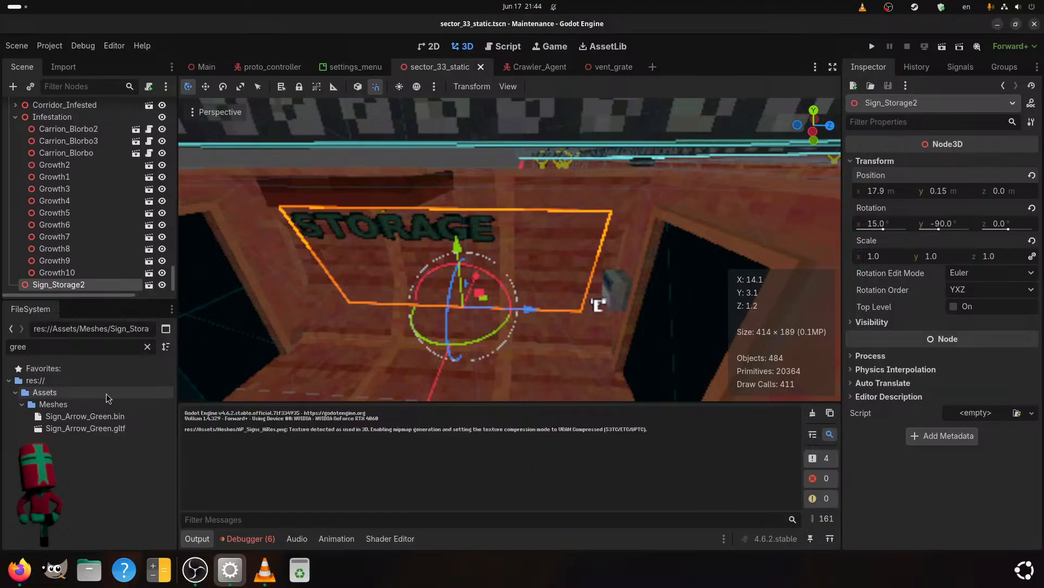
{"action": "middle_click_drag", "start_coordinate": [344, 318], "coordinate": [372, 289]}
{"action": "left_click_drag", "start_coordinate": [107, 429], "coordinate": [473, 337]}
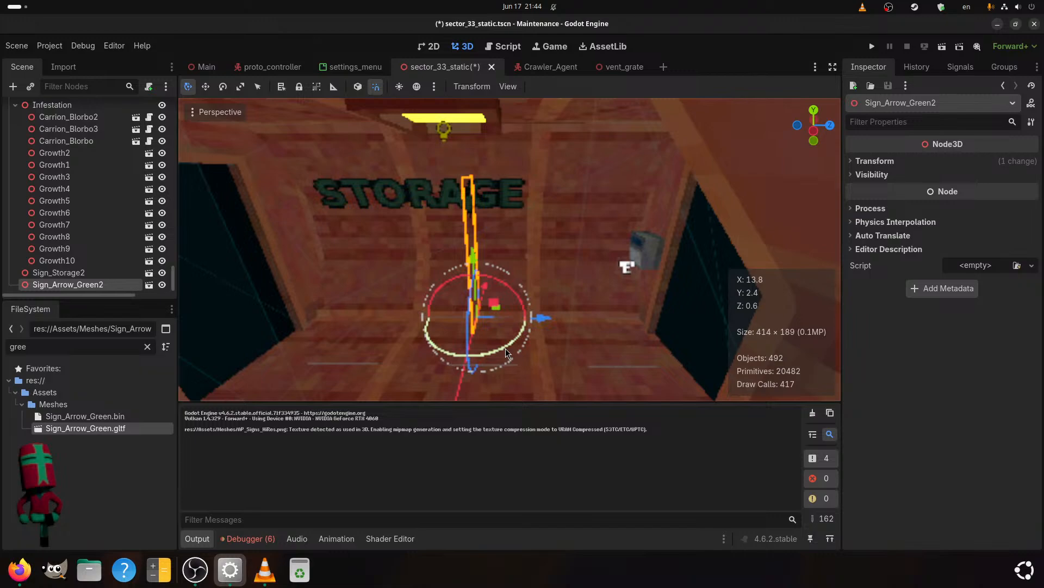
{"action": "key", "text": "ctrl+z"}
- Move the Sign_Storage2 node under Corridor-Barracks-Entrance in the scene tree
{"action": "scroll", "coordinate": [30, 191], "scroll_direction": "up", "scroll_amount": 4}
{"action": "scroll", "coordinate": [43, 212], "scroll_direction": "up", "scroll_amount": 15}
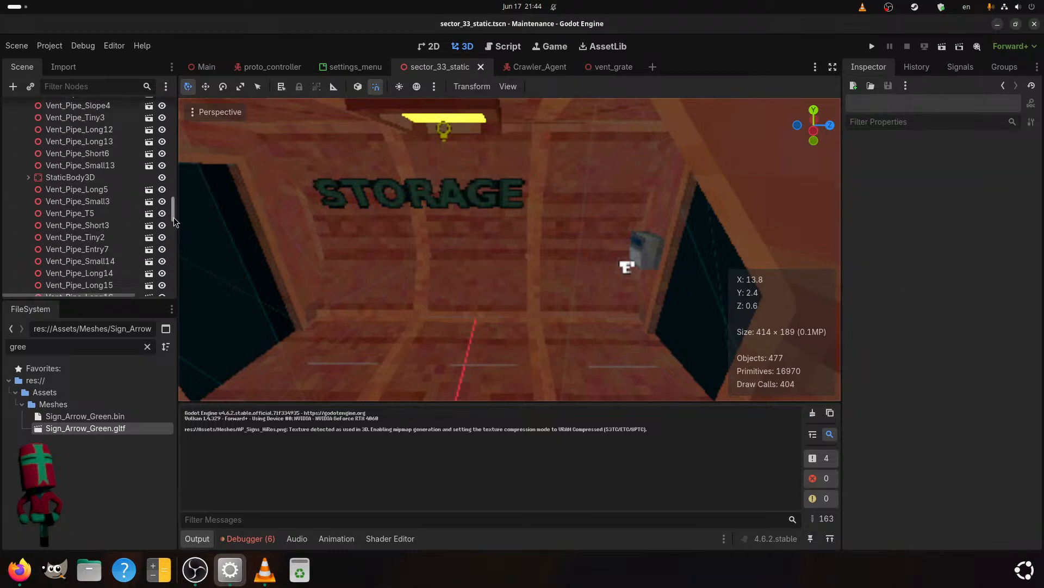
{"action": "left_click_drag", "start_coordinate": [174, 217], "coordinate": [173, 116]}
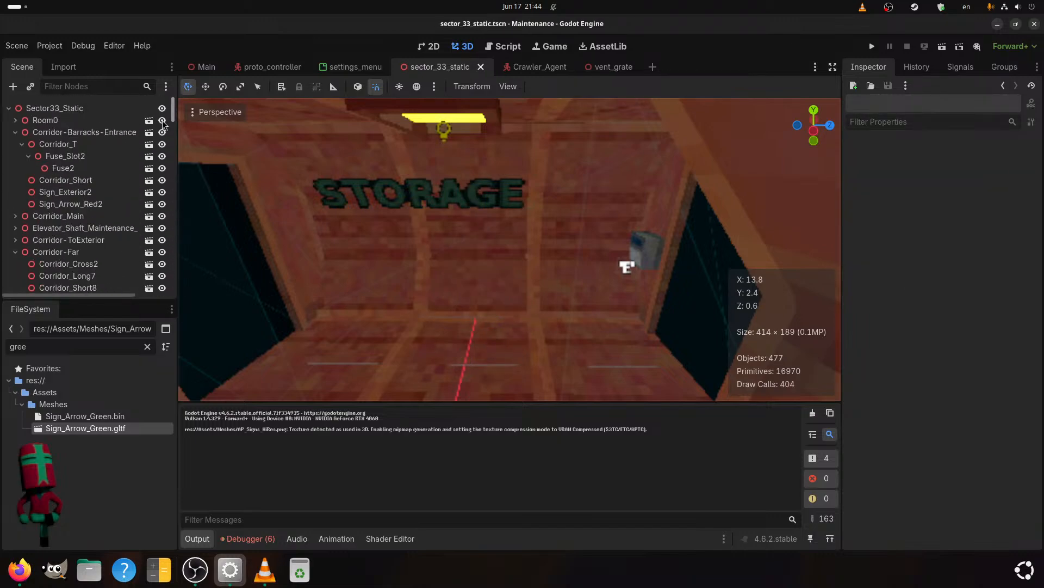
{"action": "left_click", "coordinate": [88, 180]}
{"action": "scroll", "coordinate": [67, 200], "scroll_direction": "down", "scroll_amount": 4}
{"action": "scroll", "coordinate": [71, 195], "scroll_direction": "up", "scroll_amount": 3}
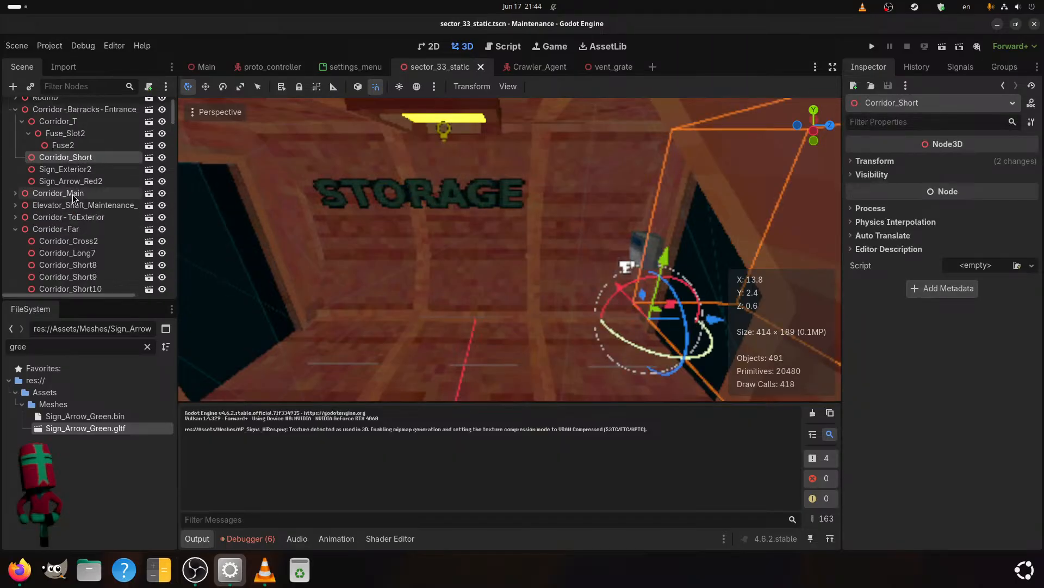
{"action": "scroll", "coordinate": [73, 195], "scroll_direction": "up", "scroll_amount": 2}
{"action": "left_click", "coordinate": [353, 202]}
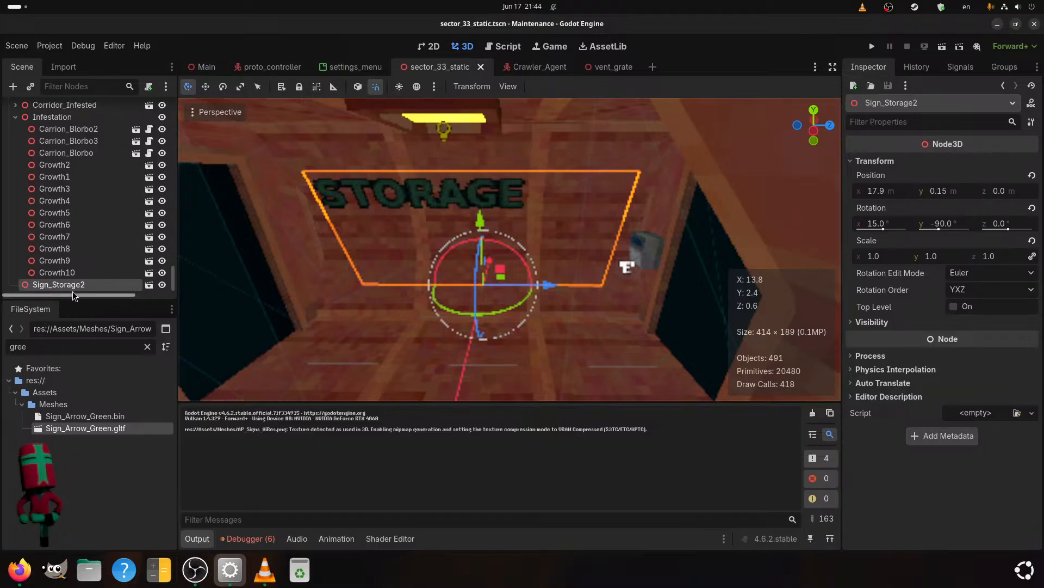
{"action": "left_click_drag", "start_coordinate": [72, 288], "coordinate": [64, 132]}
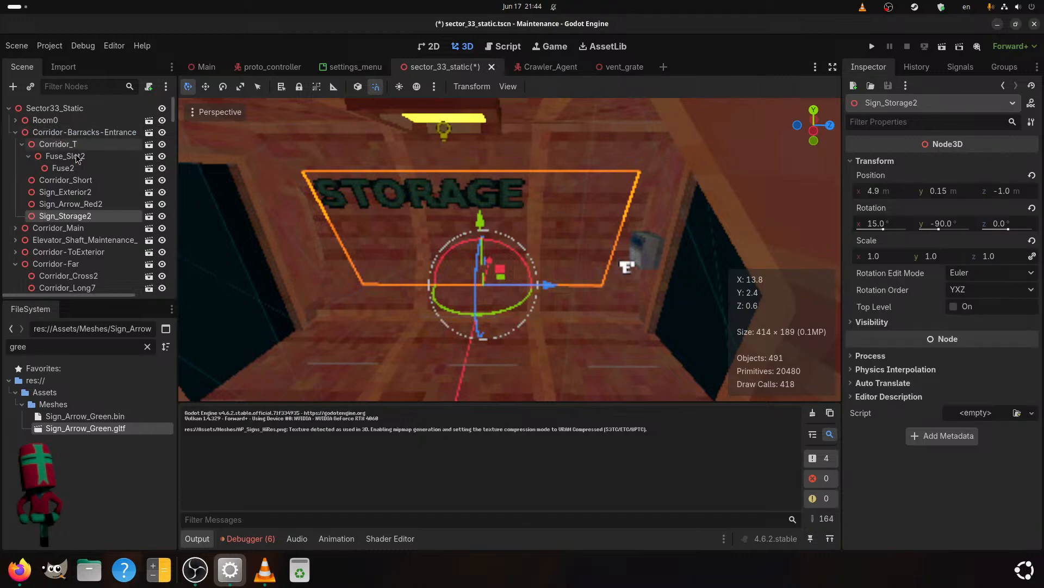
- Add Sign_Arrow_Green.gltf as a child of Sign_Storage2, place it just past the end of the STORAGE lettering, and save the scene
{"action": "left_click_drag", "start_coordinate": [86, 428], "coordinate": [91, 202]}
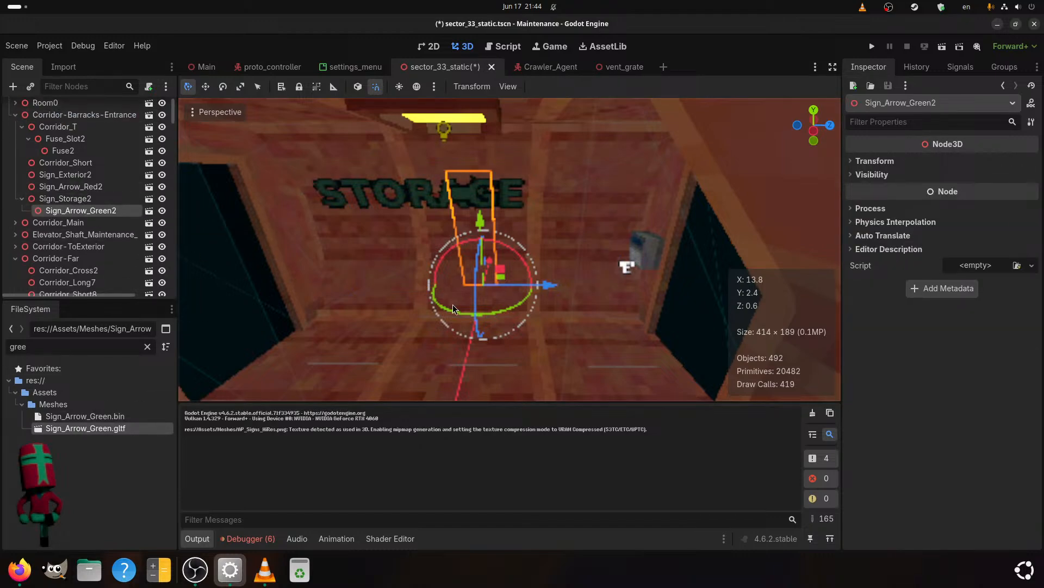
{"action": "left_click_drag", "start_coordinate": [550, 289], "coordinate": [643, 289]}
{"action": "key", "text": "ctrl+s"}
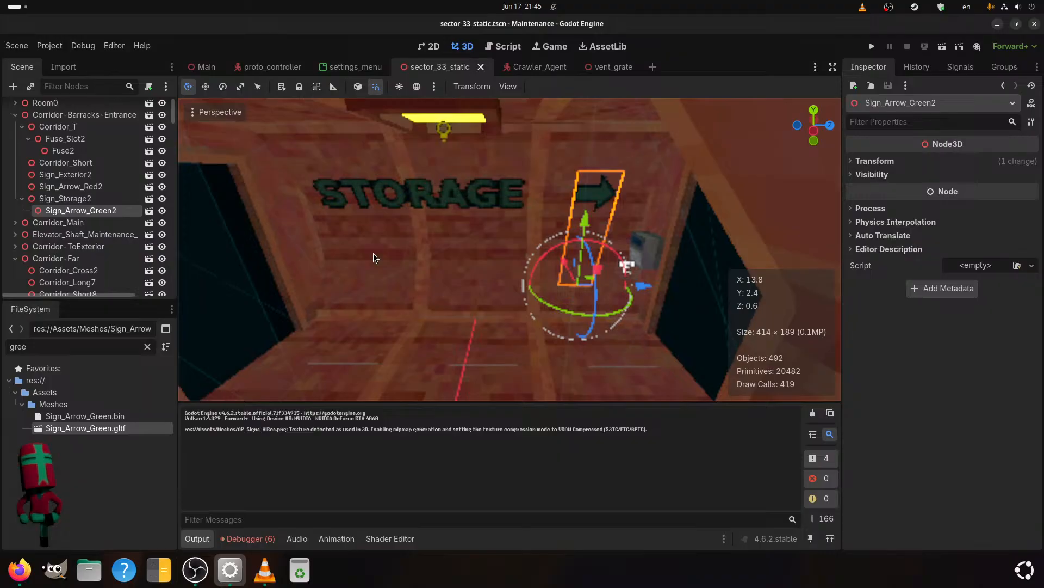
{"action": "scroll", "coordinate": [373, 257], "scroll_direction": "down", "scroll_amount": 3}
{"action": "scroll", "coordinate": [370, 277], "scroll_direction": "up", "scroll_amount": 3}
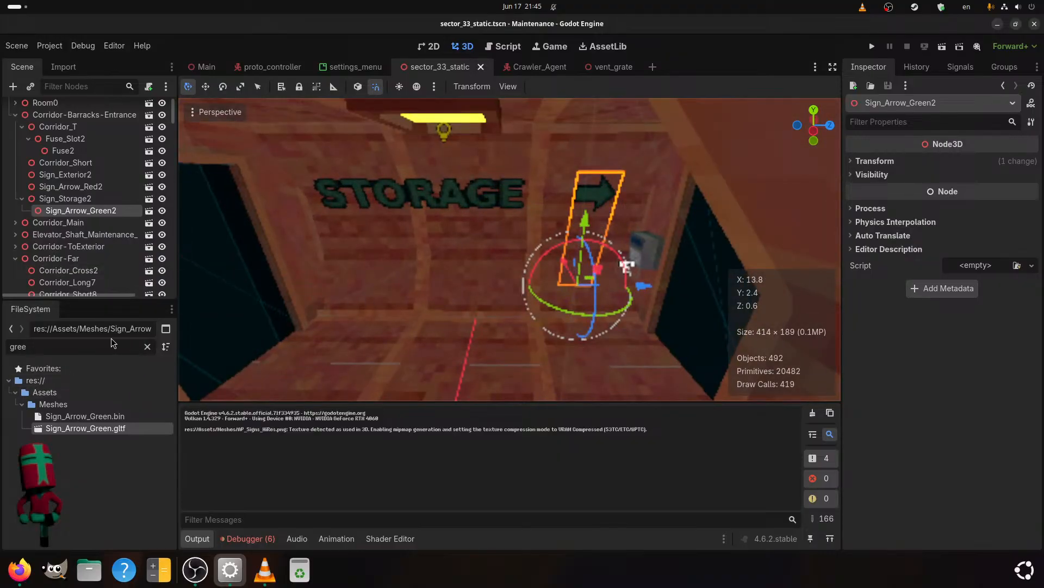
- Filter the project files for "sign", set the Cull Mode of Sign_Material.tres to Disabled, and save
{"action": "left_click_drag", "start_coordinate": [112, 342], "coordinate": [2, 318]}
{"action": "type", "text": "s"}
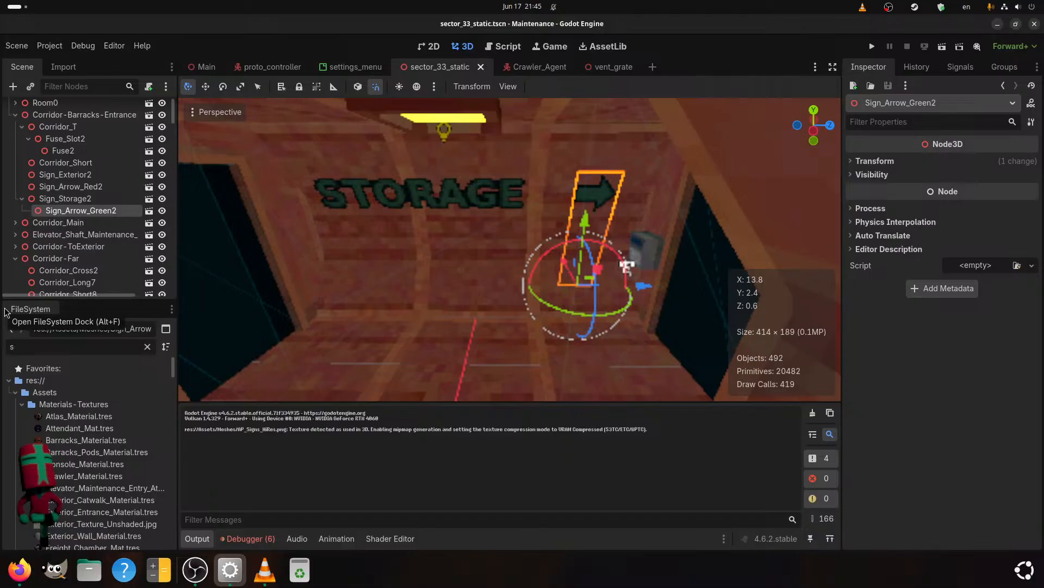
{"action": "type", "text": "ign"}
{"action": "left_click", "coordinate": [78, 415]}
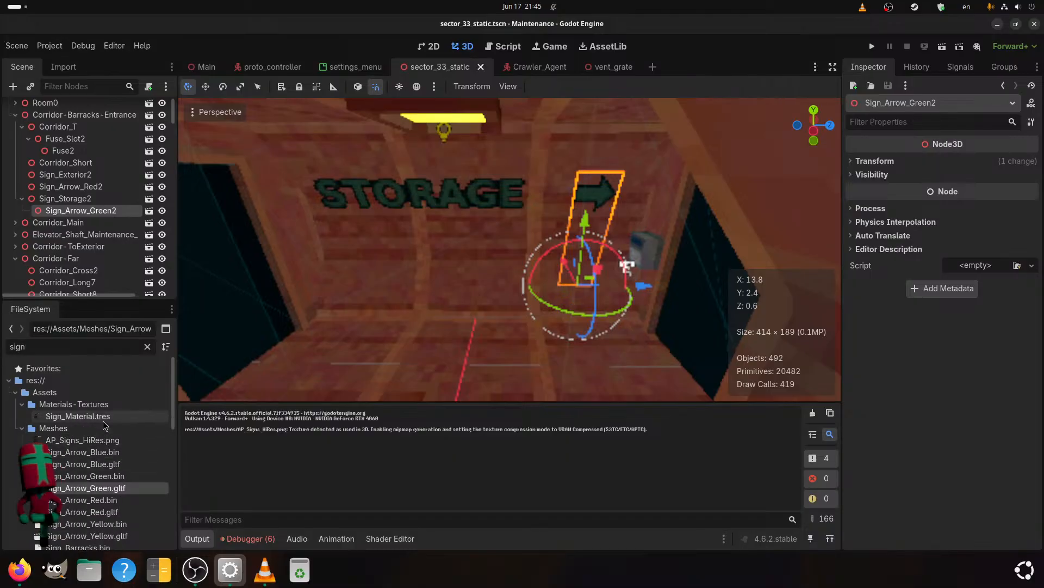
{"action": "scroll", "coordinate": [900, 305], "scroll_direction": "up", "scroll_amount": 10}
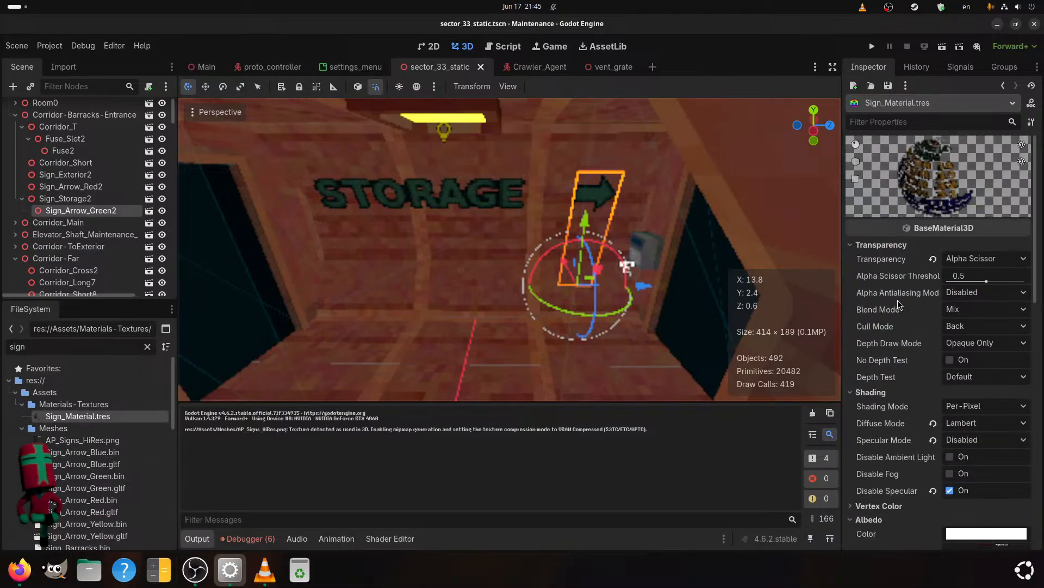
{"action": "left_click", "coordinate": [993, 263]}
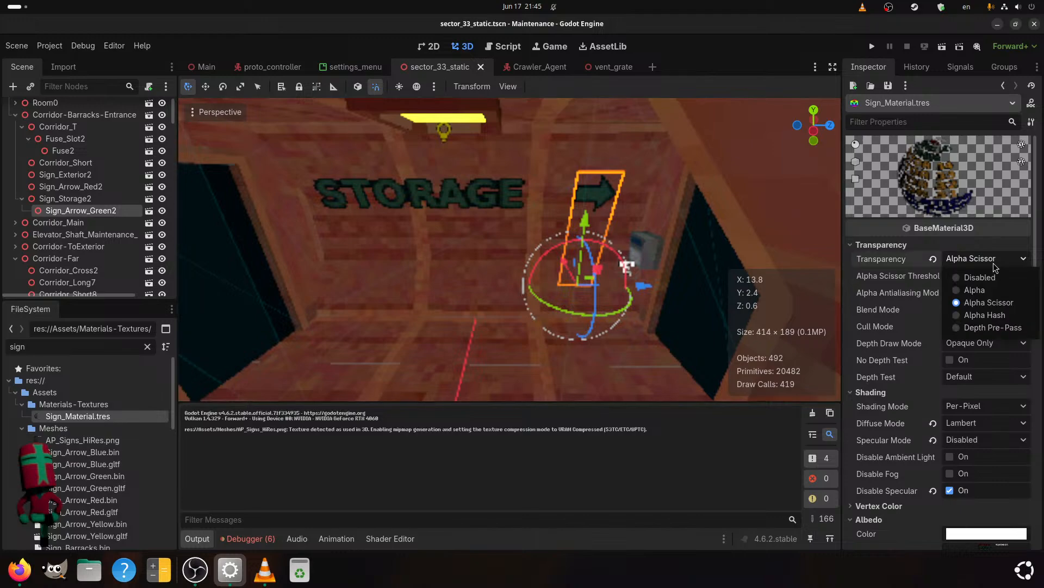
{"action": "left_click", "coordinate": [993, 264]}
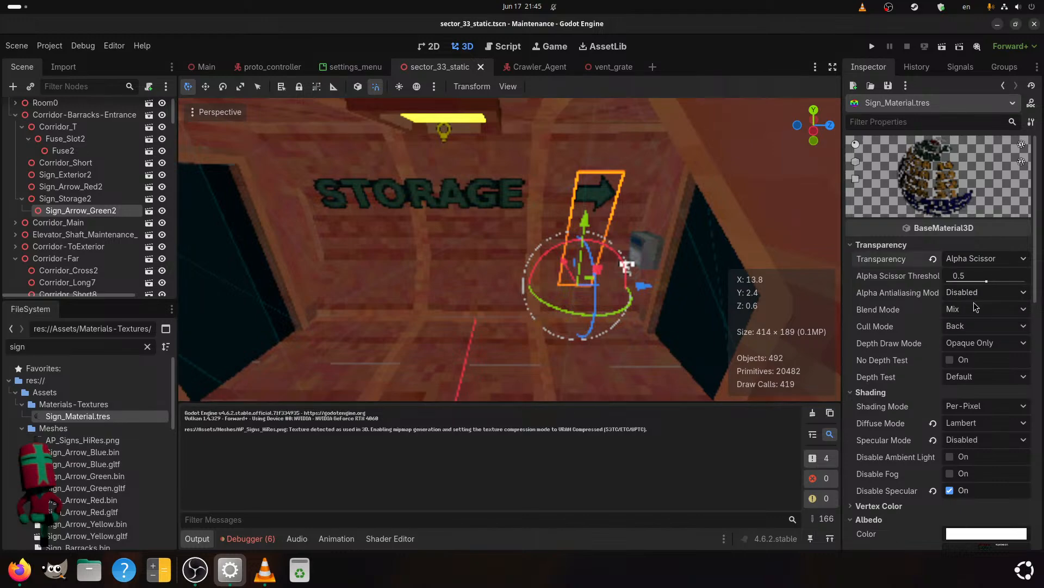
{"action": "left_click", "coordinate": [967, 327]}
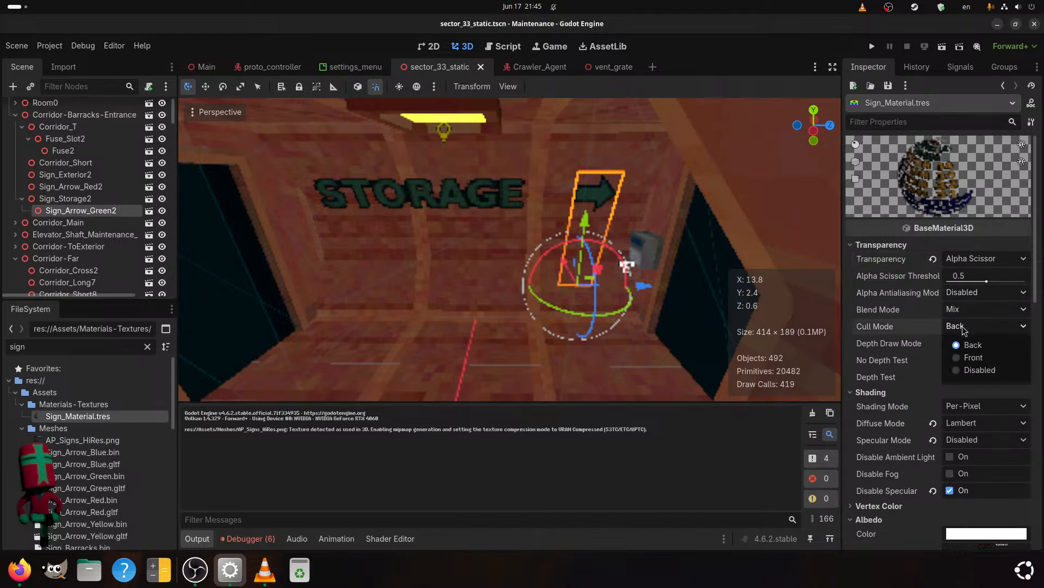
{"action": "left_click", "coordinate": [969, 374]}
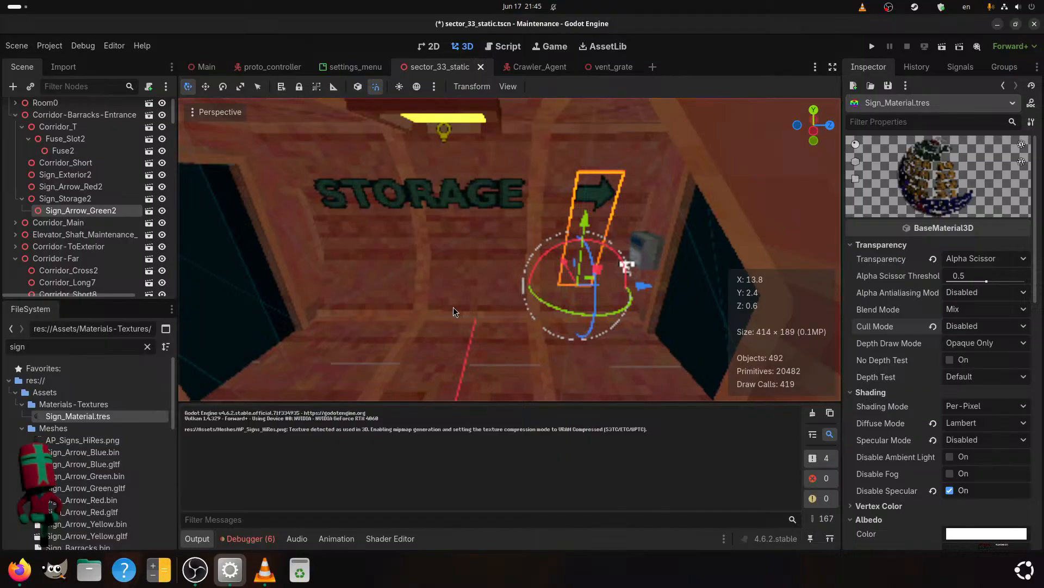
{"action": "key", "text": "ctrl+s"}
- Filter the project files for "sector" and add Sign_Sector32.gltf under Corridor-Barracks-Entrance
{"action": "key", "text": "ctrl+f"}
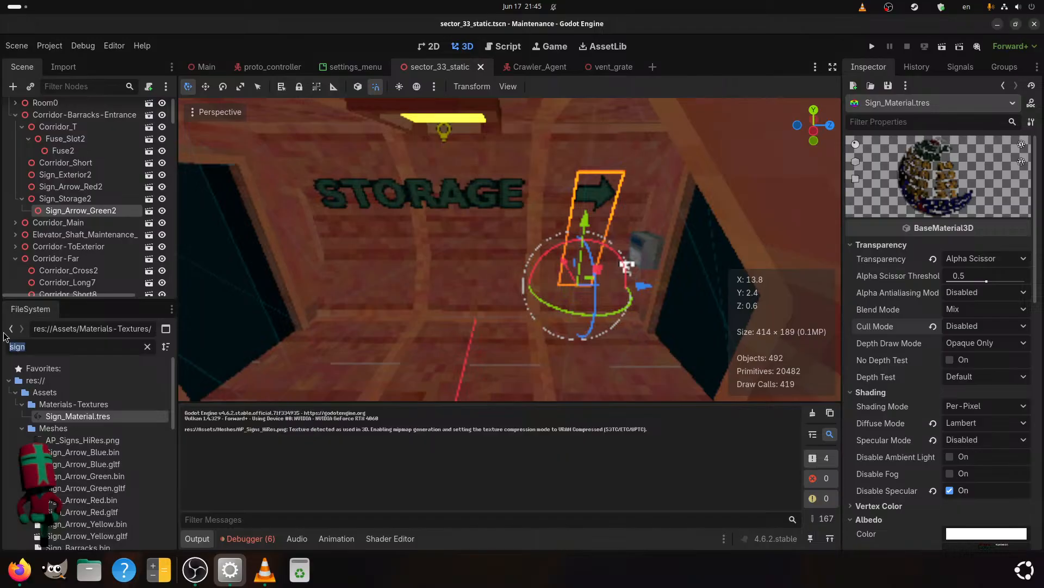
{"action": "type", "text": "seco"}
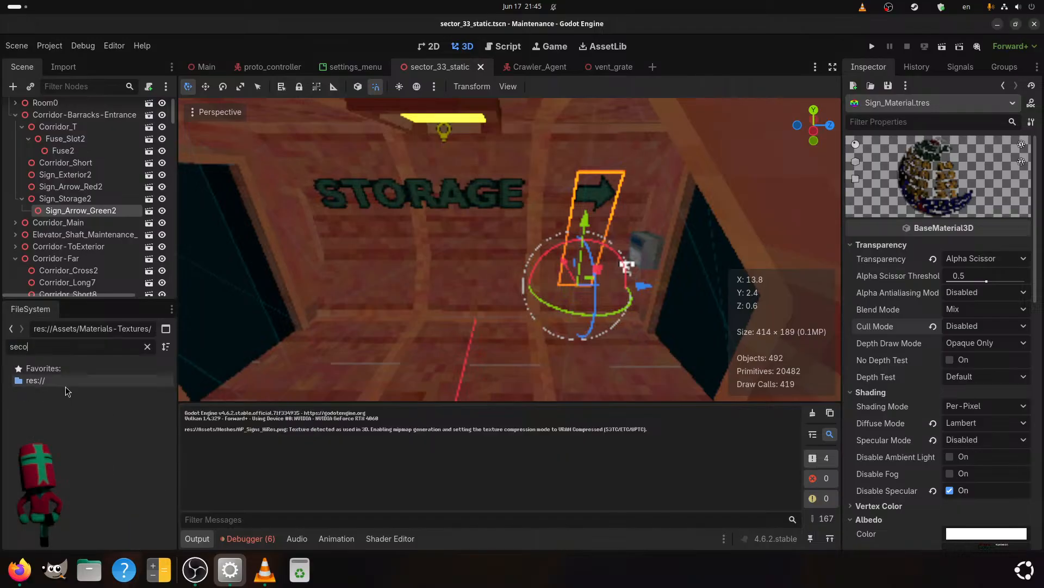
{"action": "key", "text": "BackSpace"}
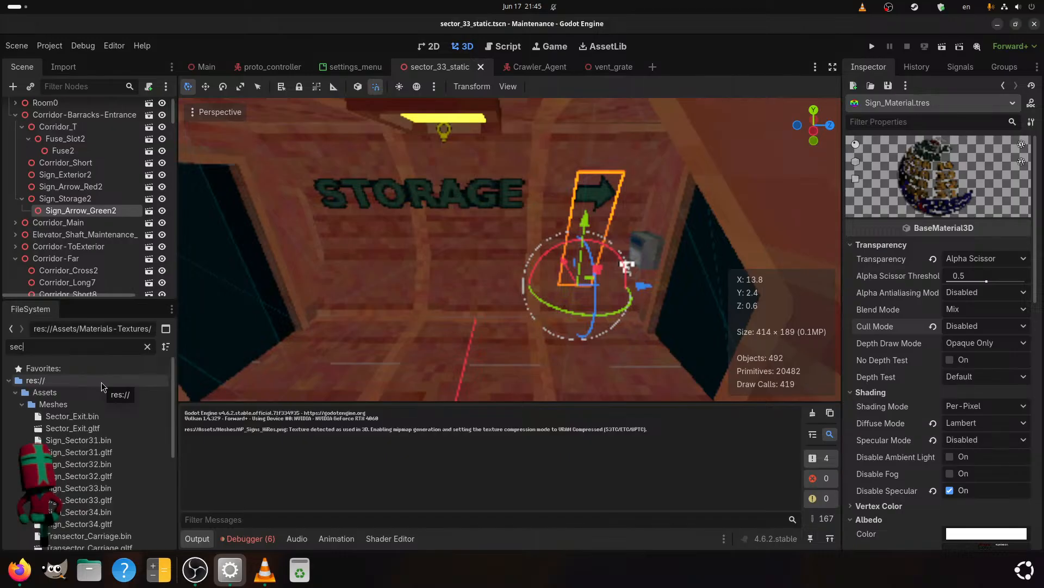
{"action": "type", "text": "tor"}
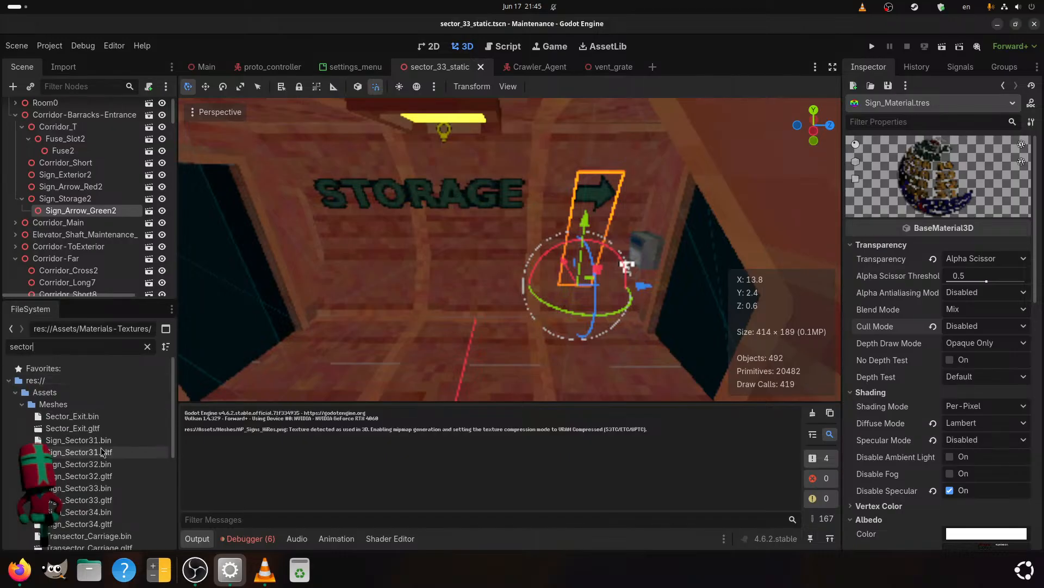
{"action": "left_click_drag", "start_coordinate": [98, 476], "coordinate": [70, 132]}
{"action": "scroll", "coordinate": [426, 310], "scroll_direction": "down", "scroll_amount": 3}
{"action": "middle_click_drag", "start_coordinate": [426, 311], "coordinate": [530, 326]}
{"action": "scroll", "coordinate": [531, 325], "scroll_direction": "down", "scroll_amount": 2}
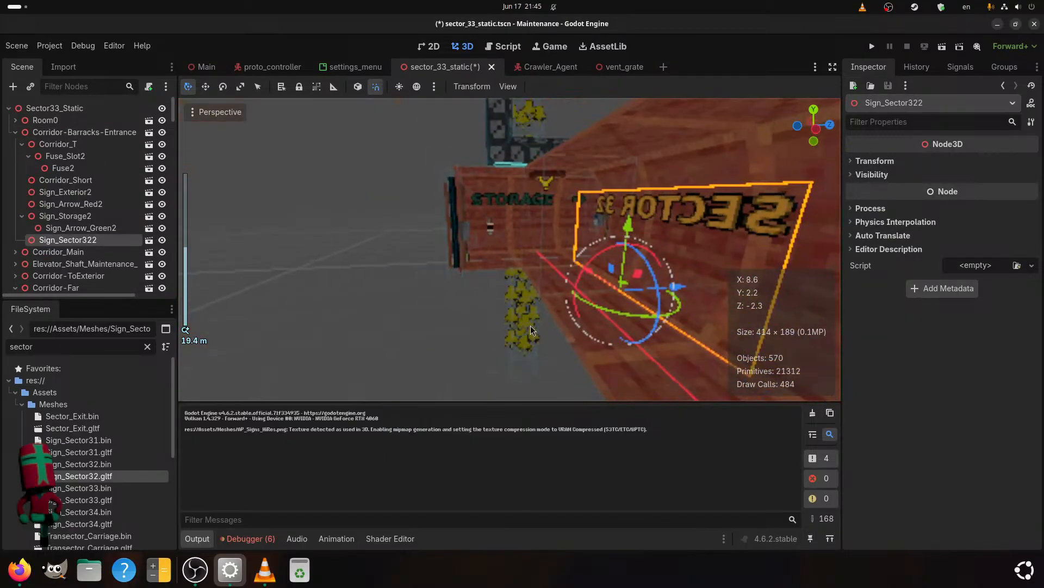
- Rotate Sign_Sector322 to -90° on Y and move it along the X axis toward the wall with the STORAGE sign
{"action": "left_click_drag", "start_coordinate": [637, 311], "coordinate": [576, 318]}
{"action": "middle_click_drag", "start_coordinate": [577, 318], "coordinate": [560, 335]}
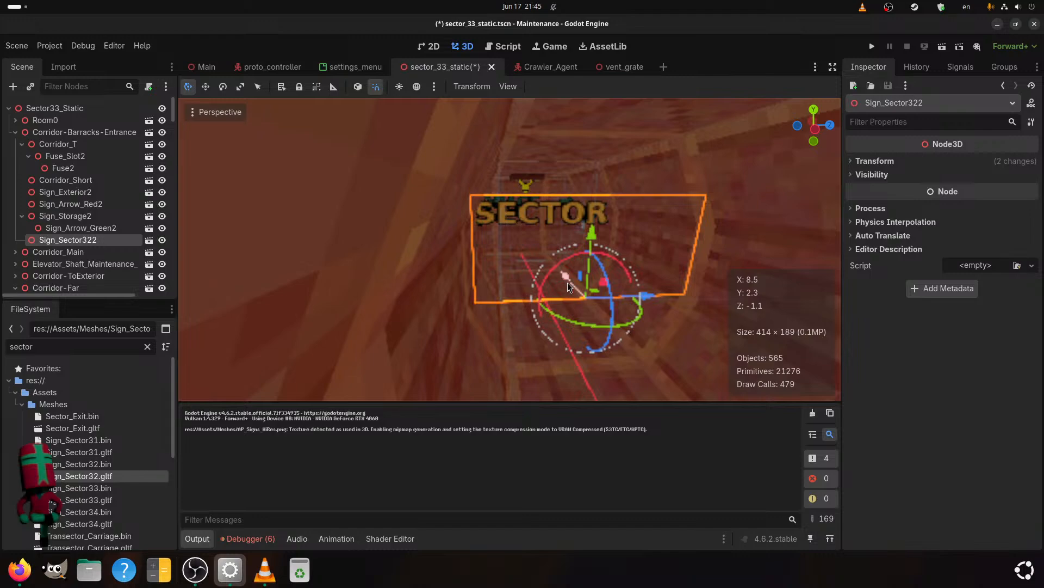
{"action": "left_click_drag", "start_coordinate": [567, 283], "coordinate": [539, 242]}
{"action": "scroll", "coordinate": [543, 256], "scroll_direction": "up", "scroll_amount": 4}
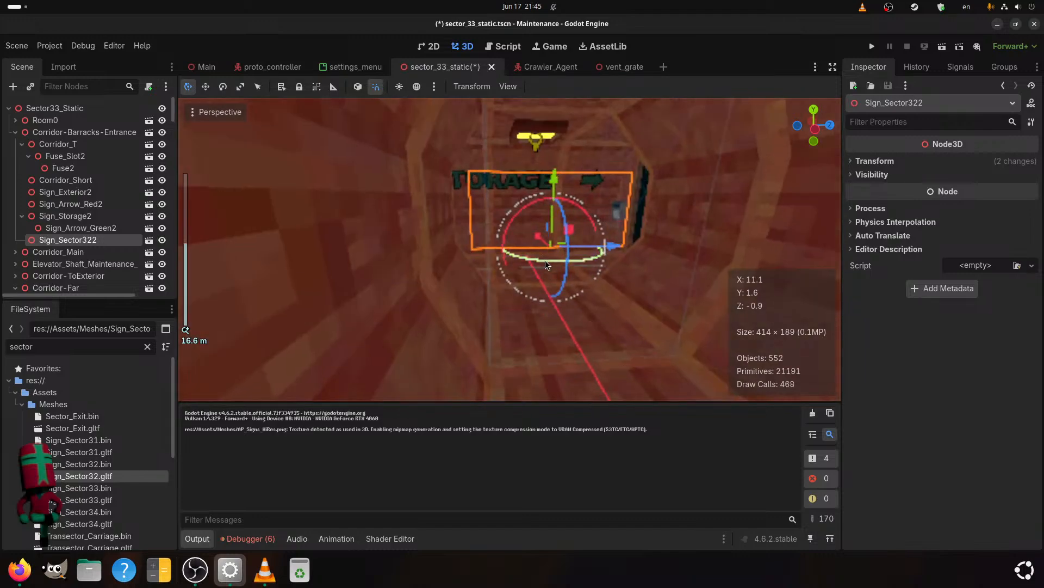
{"action": "scroll", "coordinate": [563, 278], "scroll_direction": "up", "scroll_amount": 2}
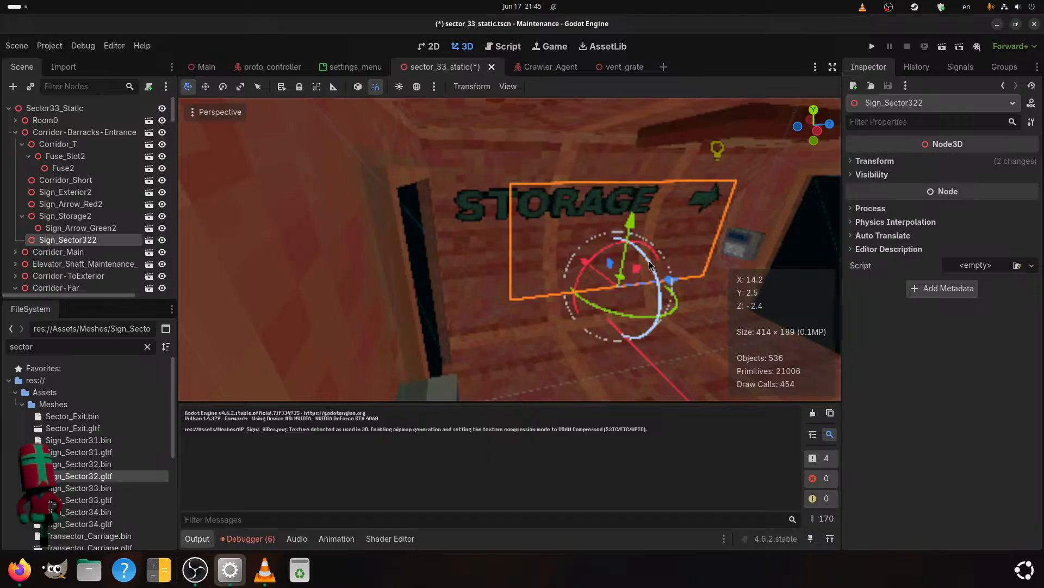
- Tilt Sign_Sector322 to -15° on X and move it to X 4.0 m, Y -1.0 m, below the STORAGE sign
{"action": "left_click_drag", "start_coordinate": [649, 262], "coordinate": [644, 256]}
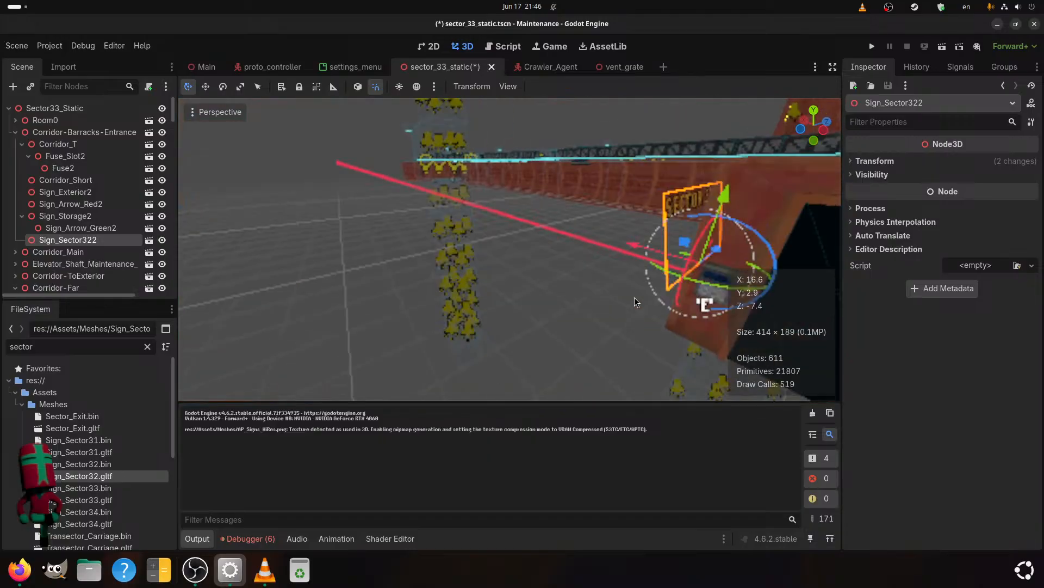
{"action": "left_click_drag", "start_coordinate": [634, 297], "coordinate": [677, 258]}
{"action": "middle_click_drag", "start_coordinate": [662, 321], "coordinate": [520, 299], "text": "shift"}
{"action": "scroll", "coordinate": [520, 300], "scroll_direction": "up", "scroll_amount": 3}
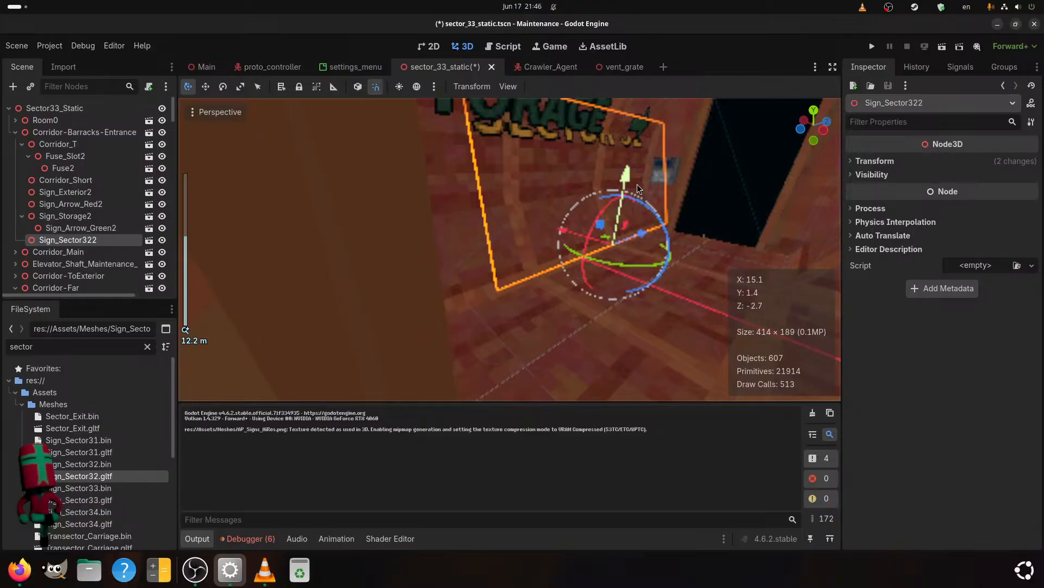
{"action": "left_click_drag", "start_coordinate": [636, 184], "coordinate": [634, 232]}
{"action": "middle_click_drag", "start_coordinate": [634, 232], "coordinate": [555, 328]}
{"action": "scroll", "coordinate": [605, 303], "scroll_direction": "up", "scroll_amount": 2}
{"action": "left_click", "coordinate": [859, 161]}
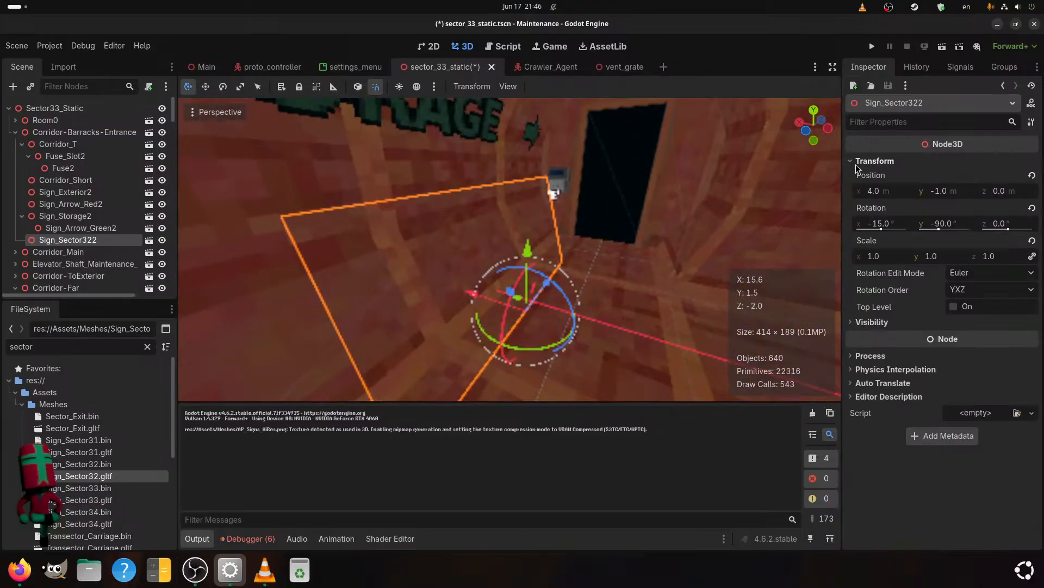
- Try an X position of 4.9 m for Sign_Sector322
{"action": "left_click", "coordinate": [882, 192]}
{"action": "key", "text": "BackSpace"}
{"action": "type", "text": "99"}
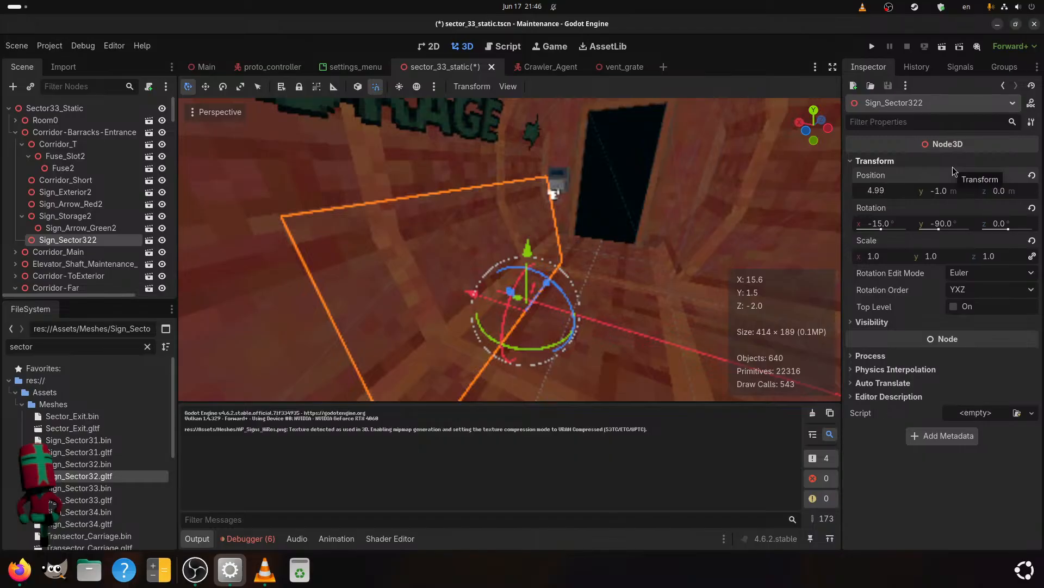
{"action": "key", "text": "Return"}
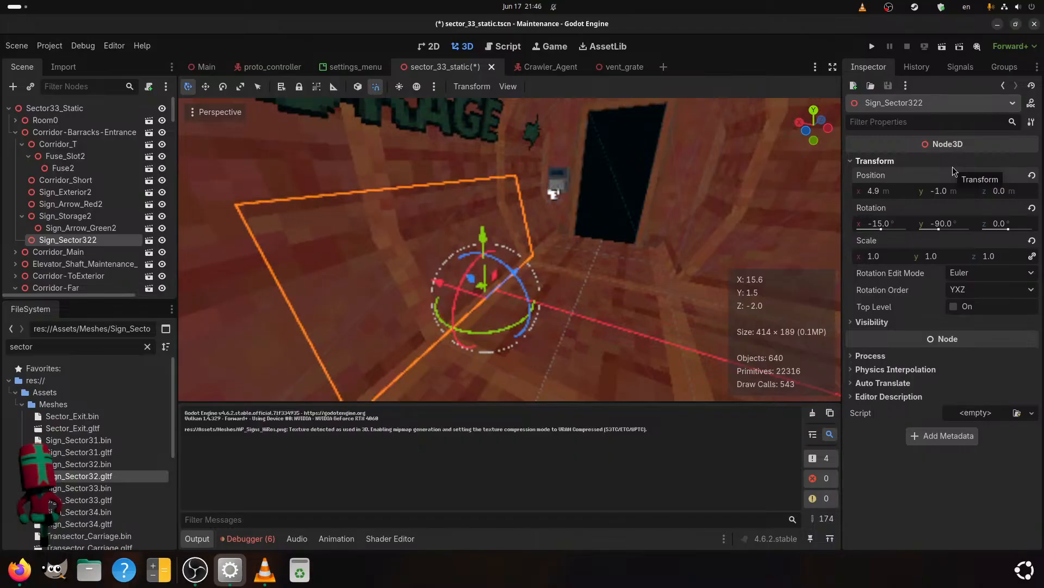
{"action": "type", "text": "3"}
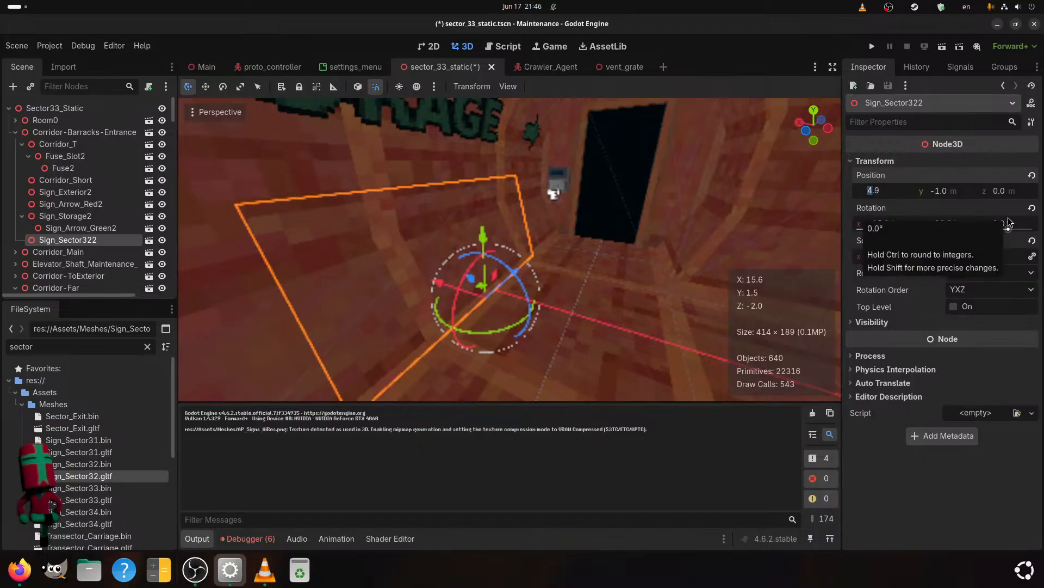
{"action": "key", "text": "Return"}
- Set the X position of Sign_Sector322 to 3.8 m and refine it to 3.85 m against the wall
{"action": "middle_click_drag", "start_coordinate": [612, 228], "coordinate": [557, 311]}
{"action": "scroll", "coordinate": [547, 282], "scroll_direction": "up", "scroll_amount": 3}
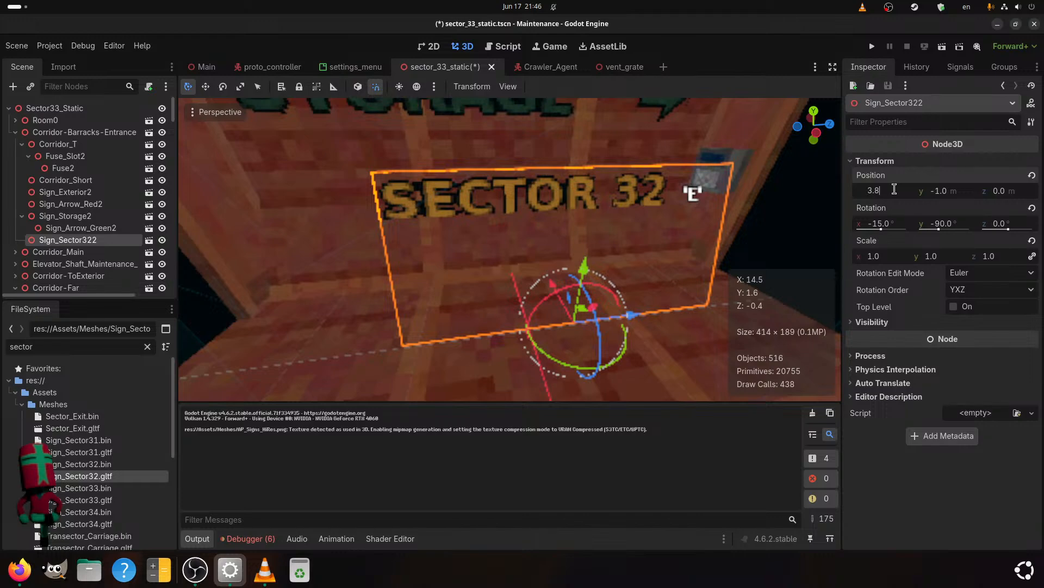
{"action": "key", "text": "Return"}
{"action": "middle_click_drag", "start_coordinate": [451, 224], "coordinate": [533, 287]}
{"action": "scroll", "coordinate": [436, 257], "scroll_direction": "up", "scroll_amount": 2}
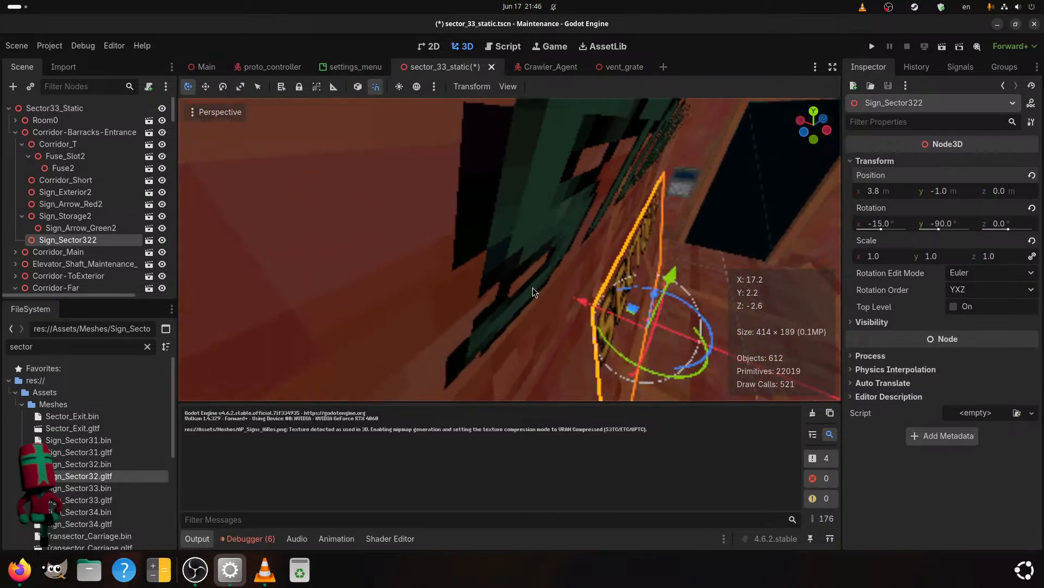
{"action": "left_click", "coordinate": [884, 191]}
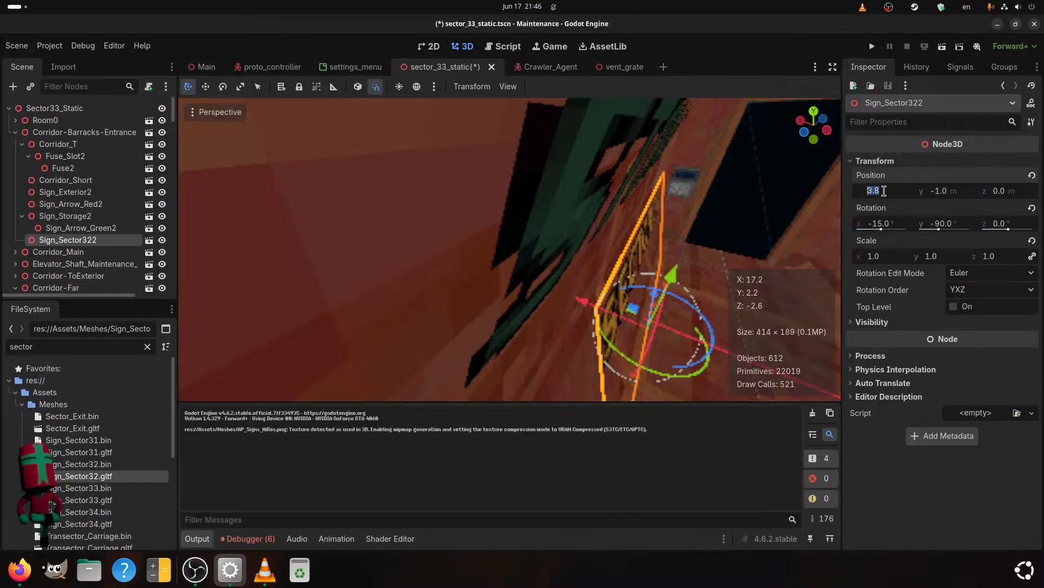
{"action": "type", "text": "5"}
{"action": "key", "text": "Return"}
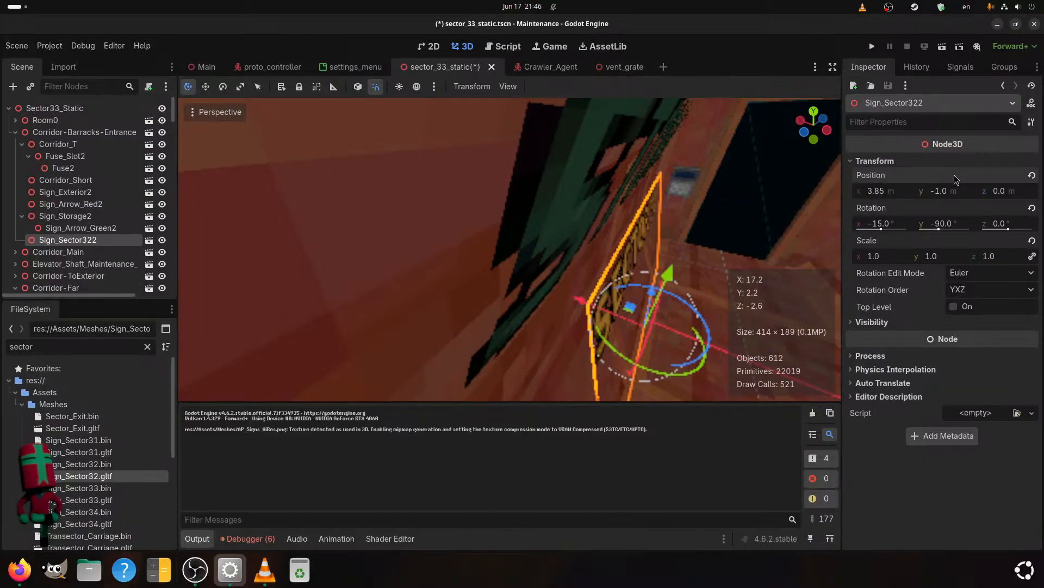
- Check how the SECTOR 32 sign sits against the wall and save the scene
{"action": "middle_click_drag", "start_coordinate": [608, 253], "coordinate": [528, 278]}
{"action": "mouse_move", "coordinate": [623, 350]}
{"action": "left_mouse_down"}
{"action": "mouse_move", "coordinate": [579, 351]}
{"action": "mouse_move", "coordinate": [612, 347]}
{"action": "left_mouse_up"}
{"action": "scroll", "coordinate": [498, 242], "scroll_direction": "down", "scroll_amount": 10}
{"action": "key", "text": "ctrl+s"}
{"action": "scroll", "coordinate": [498, 246], "scroll_direction": "up", "scroll_amount": 7}
{"action": "middle_click_drag", "start_coordinate": [498, 246], "coordinate": [527, 259], "text": "shift"}
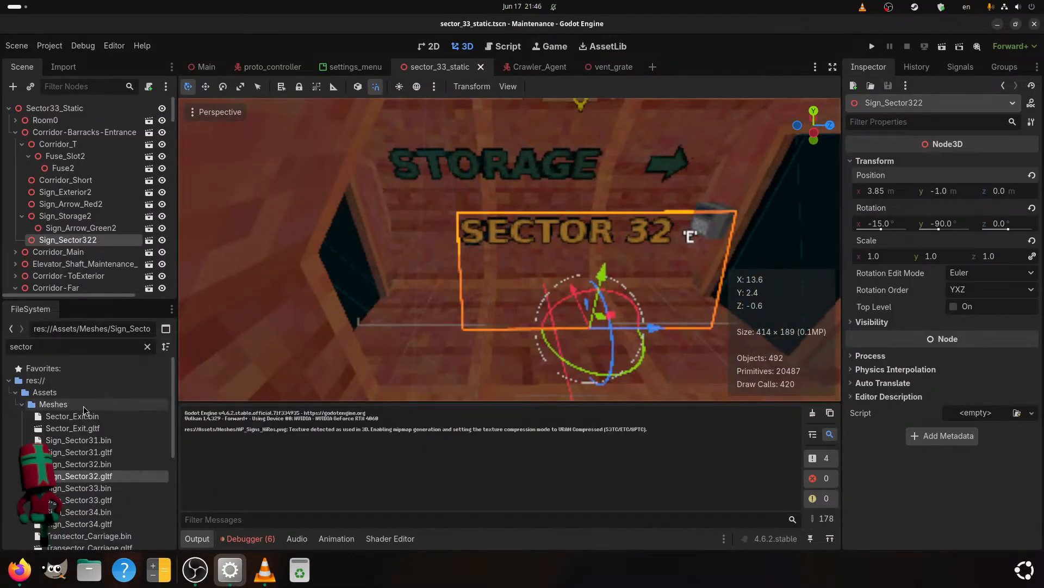
- Filter the project files for "yello" and add Sign_Arrow_Yellow.gltf to the scene as a child of Sign_Sector322
{"action": "left_click_drag", "start_coordinate": [53, 347], "coordinate": [1, 321]}
{"action": "type", "text": "ye"}
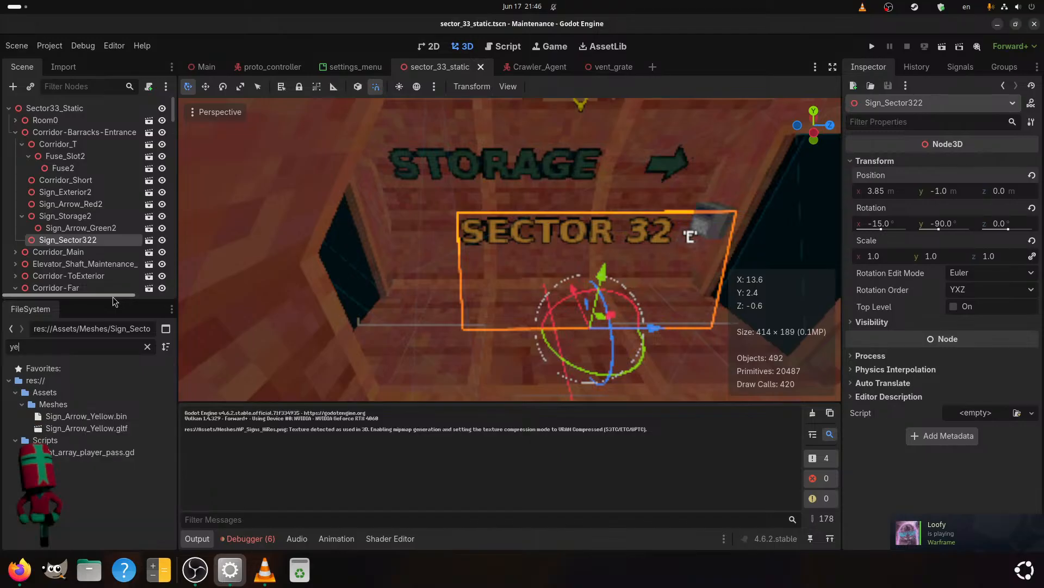
{"action": "type", "text": "llo"}
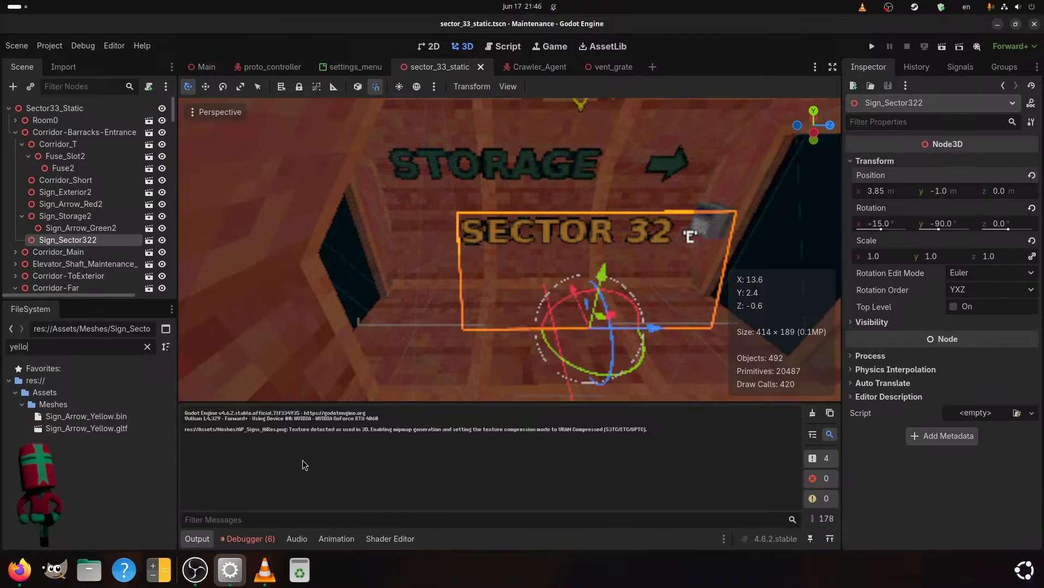
{"action": "left_click_drag", "start_coordinate": [82, 428], "coordinate": [74, 223]}
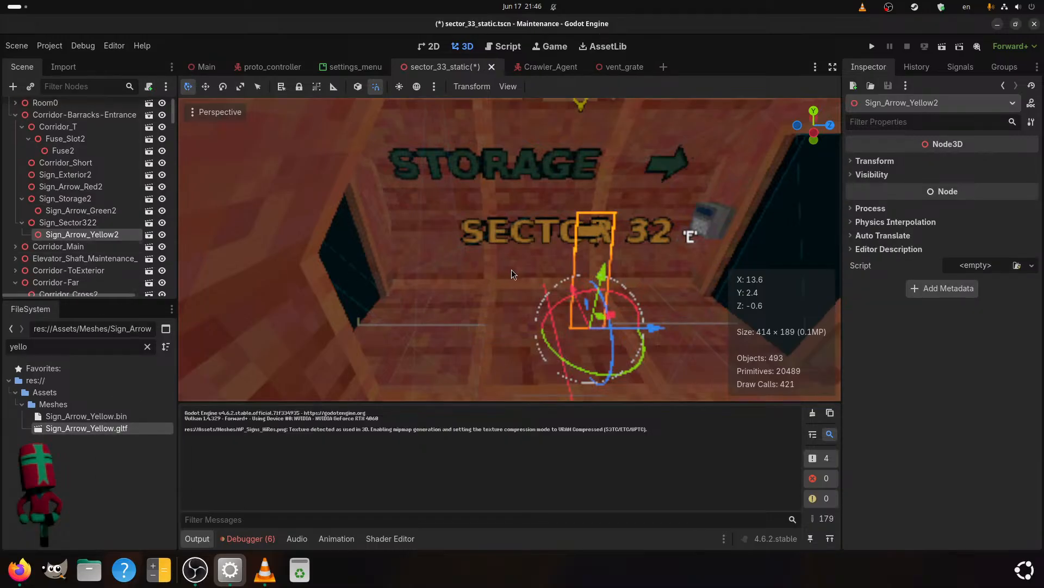
- Move the yellow arrow along the wall to just before the S of SECTOR 32
{"action": "left_click_drag", "start_coordinate": [625, 333], "coordinate": [504, 342]}
{"action": "scroll", "coordinate": [438, 312], "scroll_direction": "up", "scroll_amount": 4}
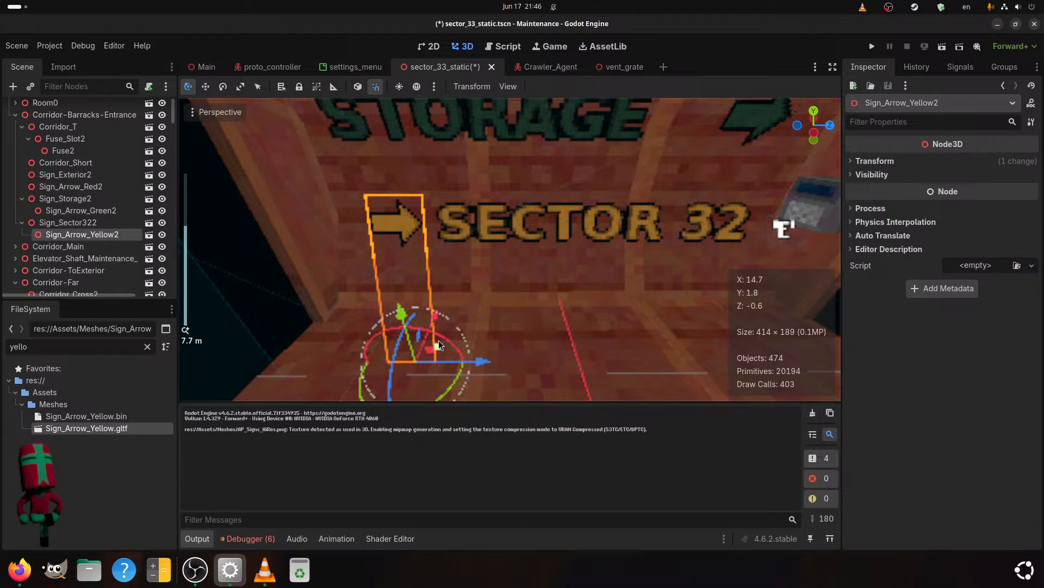
{"action": "scroll", "coordinate": [438, 340], "scroll_direction": "down", "scroll_amount": 4}
- Rotate the yellow arrow to -180° on Z so it points away from SECTOR 32, and raise it back up the wall
{"action": "left_click_drag", "start_coordinate": [462, 302], "coordinate": [408, 371]}
{"action": "left_click_drag", "start_coordinate": [426, 318], "coordinate": [417, 156]}
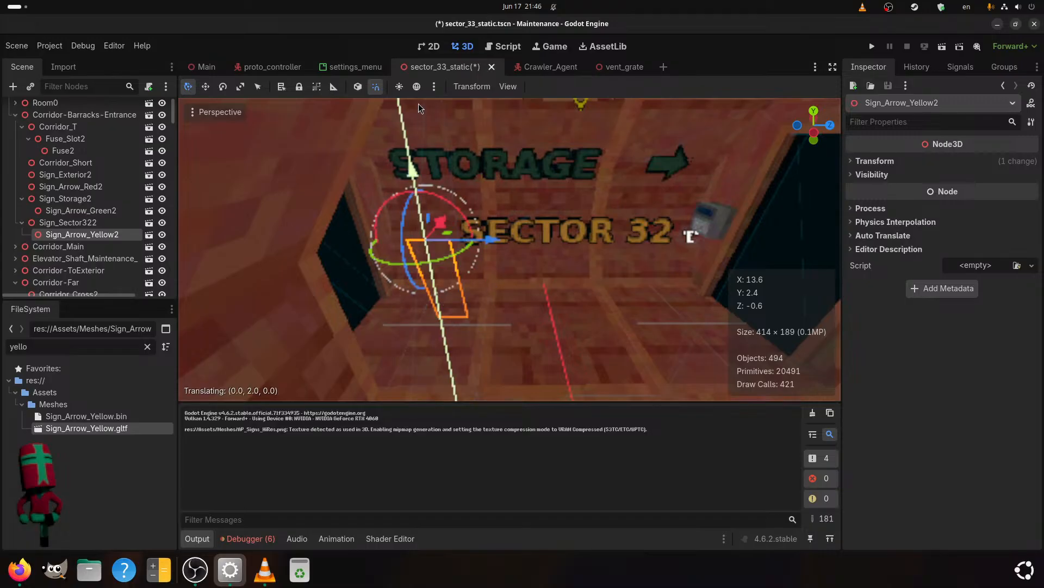
{"action": "left_click_drag", "start_coordinate": [418, 103], "coordinate": [419, 72]}
{"action": "middle_click_drag", "start_coordinate": [504, 268], "coordinate": [507, 336]}
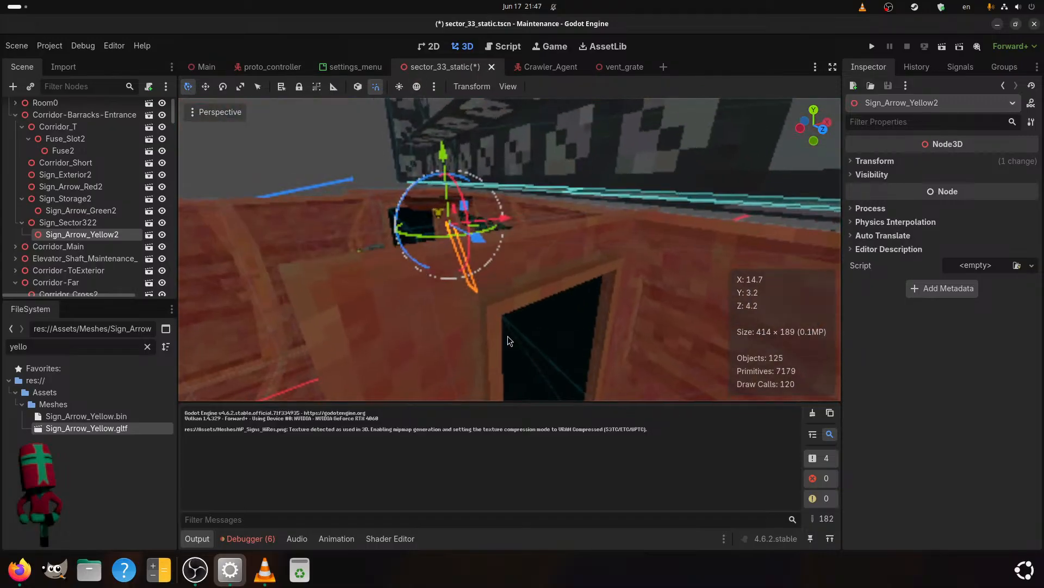
{"action": "scroll", "coordinate": [508, 335], "scroll_direction": "up", "scroll_amount": 4}
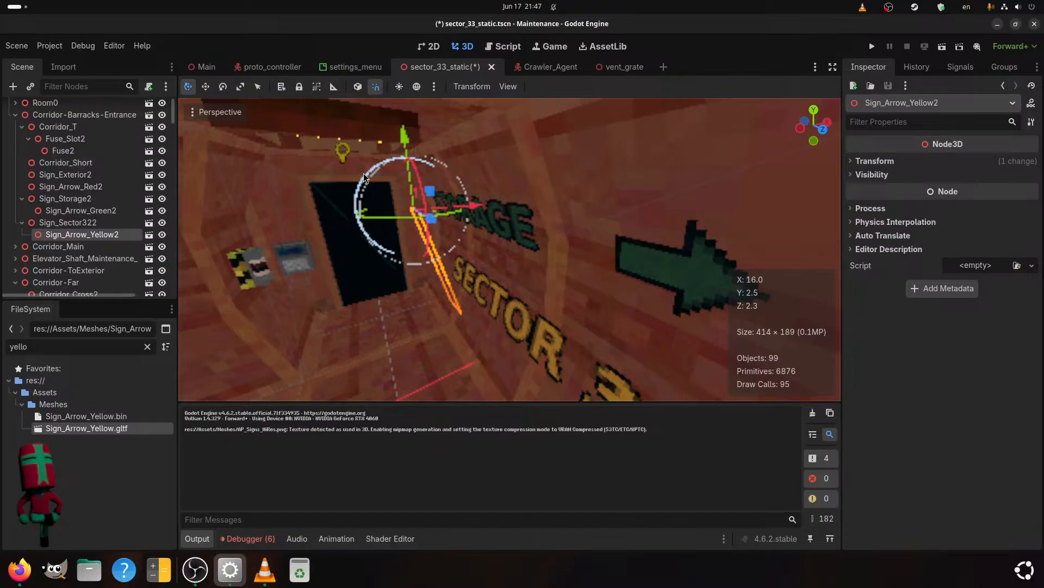
{"action": "left_click_drag", "start_coordinate": [363, 173], "coordinate": [446, 260]}
{"action": "middle_click_drag", "start_coordinate": [445, 260], "coordinate": [484, 272]}
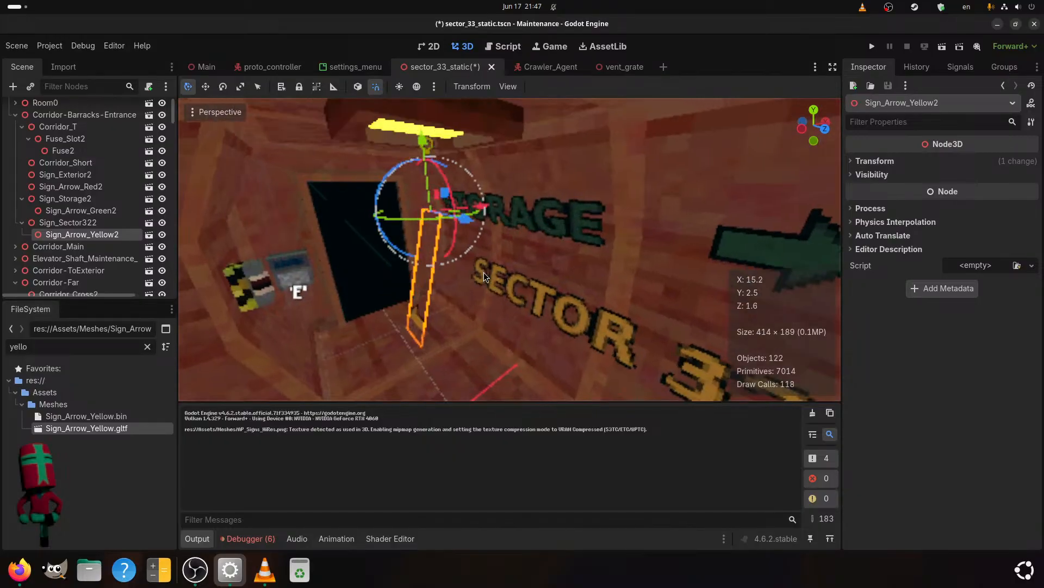
- Shift the flipped yellow arrow beside the SECTOR 32 text and raise it level with the lettering
{"action": "left_click_drag", "start_coordinate": [488, 200], "coordinate": [512, 197]}
{"action": "left_click_drag", "start_coordinate": [472, 134], "coordinate": [479, 97]}
{"action": "middle_click_drag", "start_coordinate": [487, 251], "coordinate": [557, 254]}
{"action": "scroll", "coordinate": [557, 255], "scroll_direction": "up", "scroll_amount": 6}
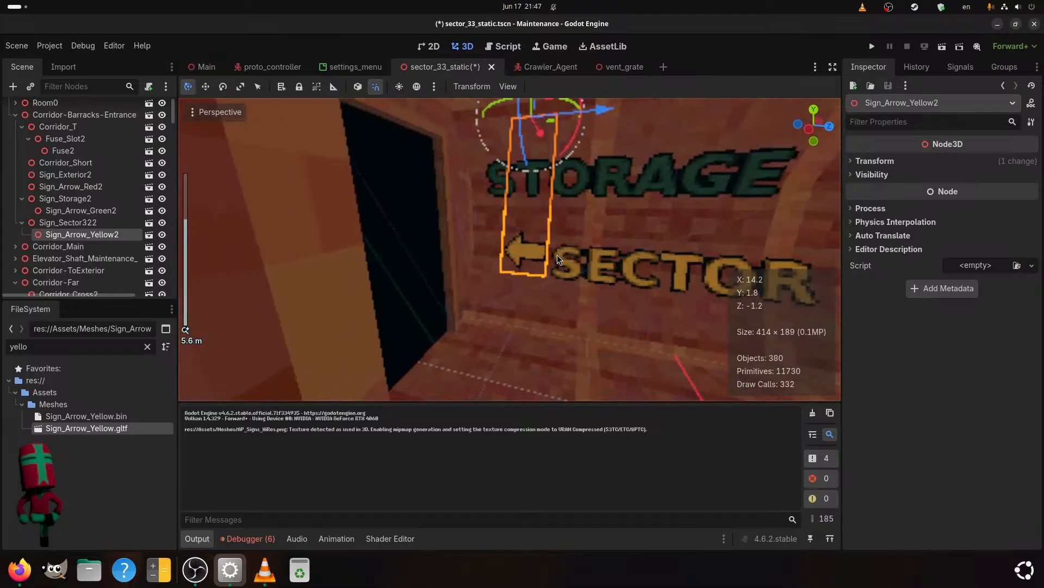
- Set the position of Sign_Arrow_Yellow2 to X -3.1 m and Z 0 m
{"action": "left_click", "coordinate": [874, 161]}
{"action": "middle_click_drag", "start_coordinate": [677, 259], "coordinate": [637, 287]}
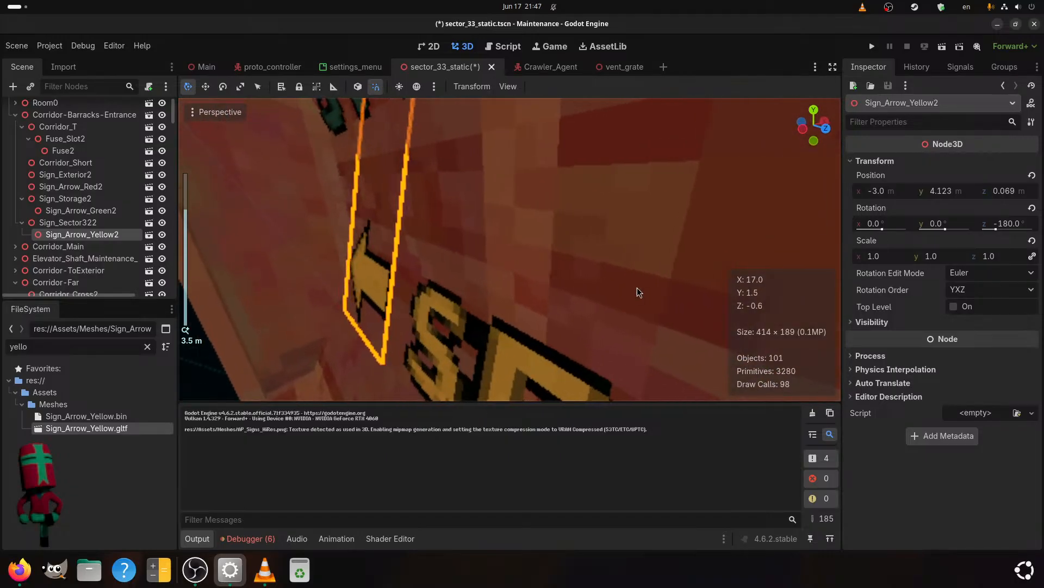
{"action": "double_click", "coordinate": [896, 191]}
{"action": "type", "text": "1"}
{"action": "key", "text": "Return"}
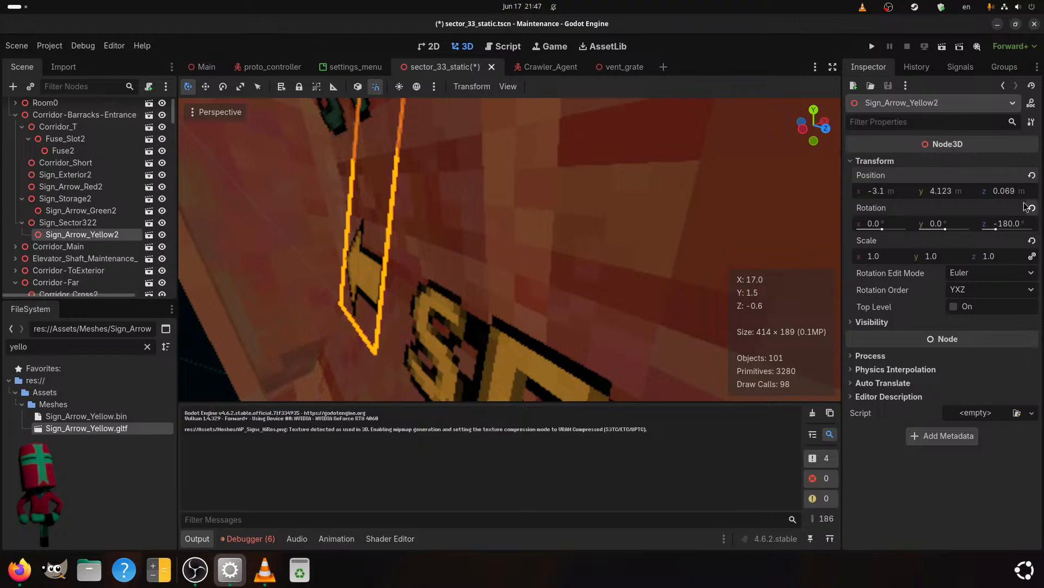
{"action": "type", "text": "0"}
{"action": "key", "text": "Return"}
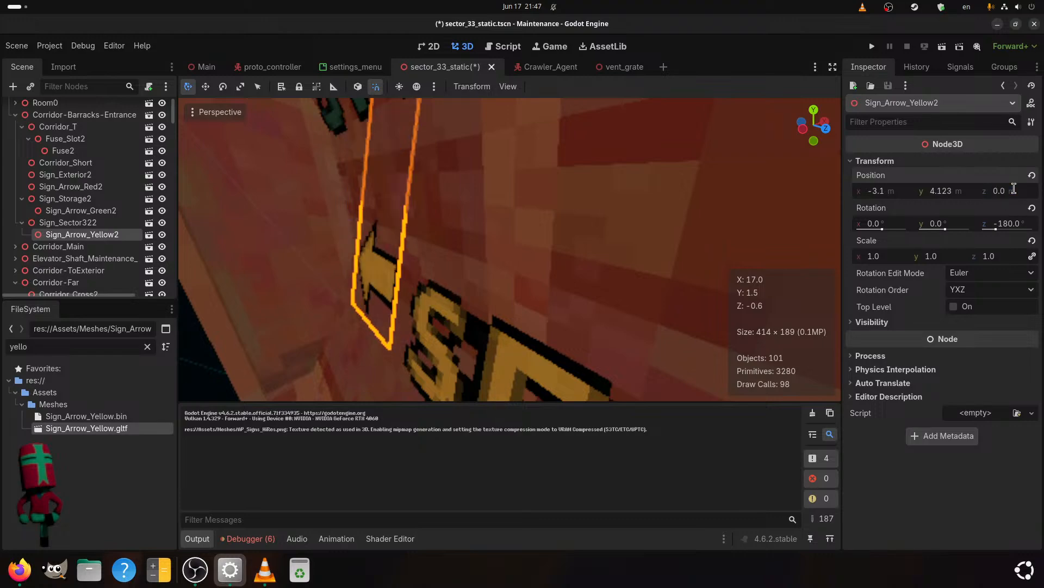
- Set the Y position of Sign_Arrow_Yellow2 to 4.0 m and check its alignment with the SECTOR 32 text
{"action": "middle_click_drag", "start_coordinate": [492, 255], "coordinate": [519, 244]}
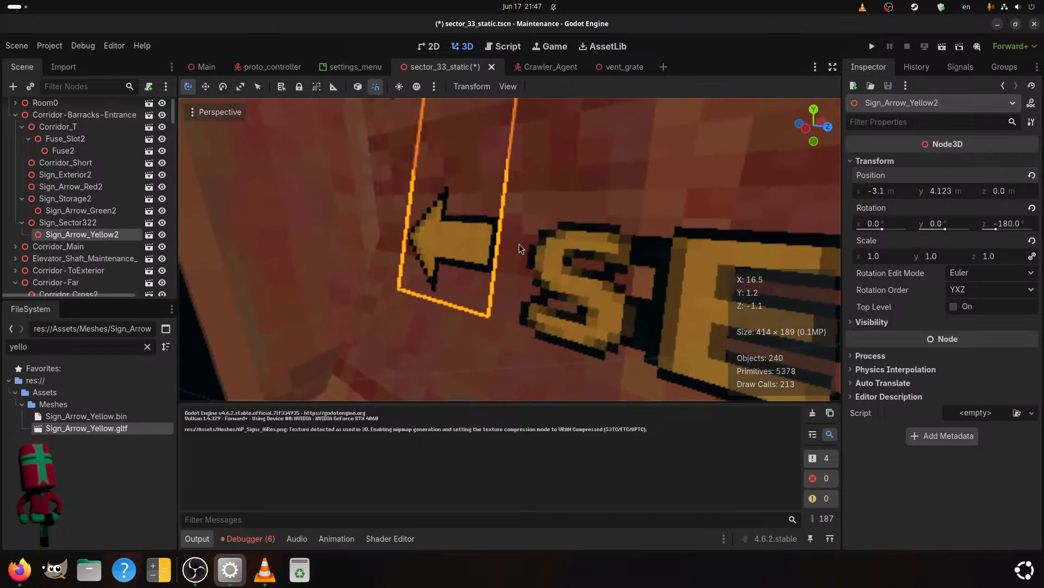
{"action": "left_click", "coordinate": [940, 191]}
{"action": "type", "text": "4"}
{"action": "key", "text": "Return"}
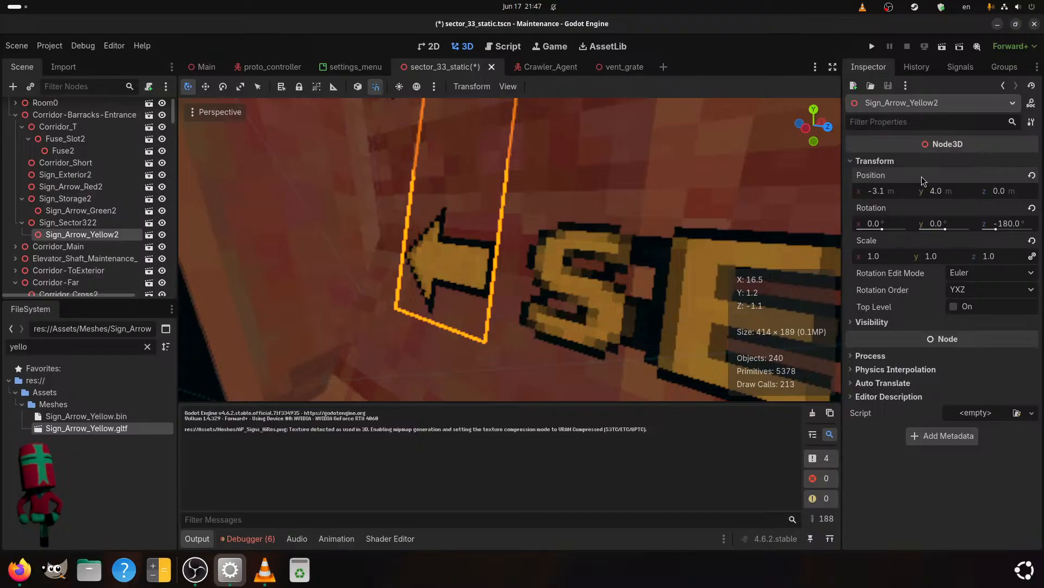
{"action": "scroll", "coordinate": [547, 246], "scroll_direction": "down", "scroll_amount": 5}
{"action": "middle_click_drag", "start_coordinate": [547, 246], "coordinate": [583, 253]}
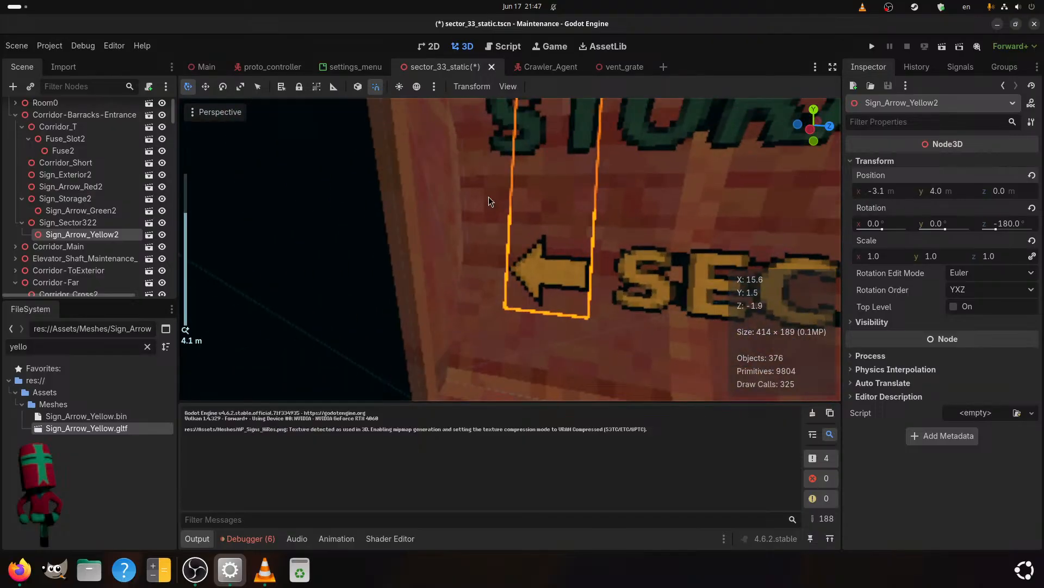
{"action": "scroll", "coordinate": [488, 201], "scroll_direction": "down", "scroll_amount": 5}
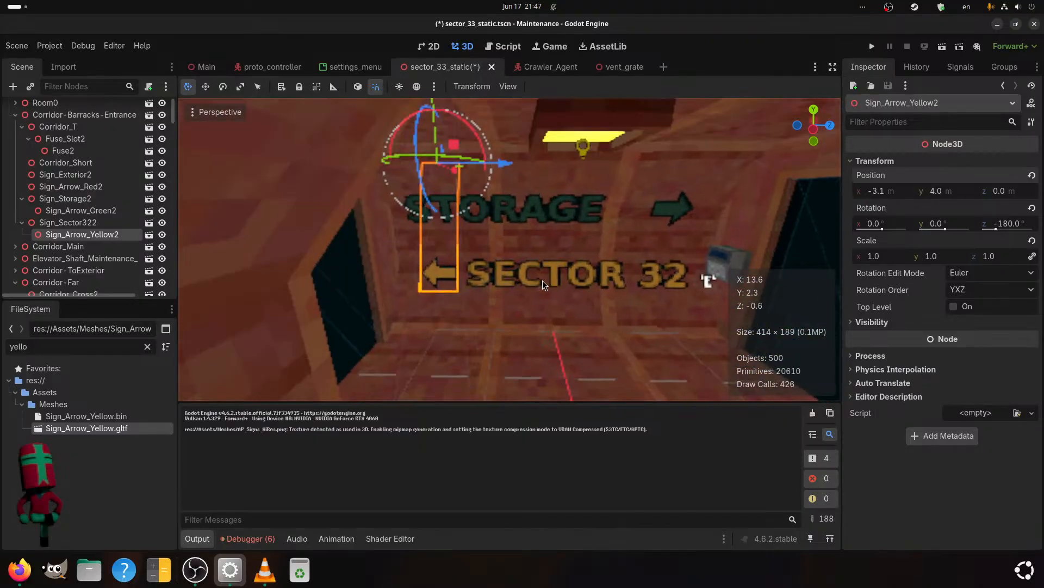
- Set the X position of Sign_Arrow_Yellow2 to -3.0 m, save the scene and check both signs on the wall
{"action": "left_click", "coordinate": [881, 191]}
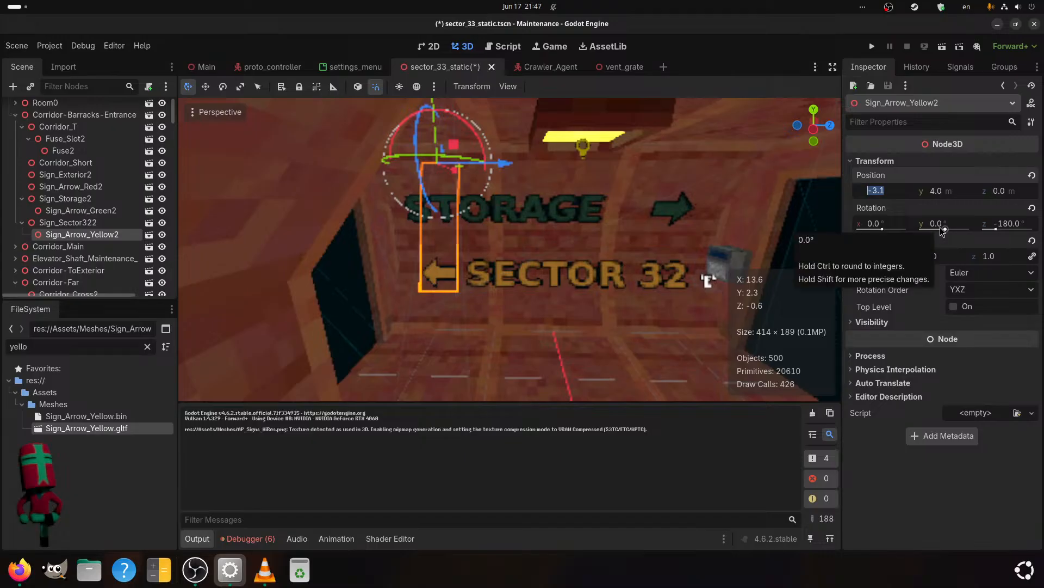
{"action": "type", "text": "-3"}
{"action": "key", "text": "Return"}
{"action": "key", "text": "ctrl+s"}
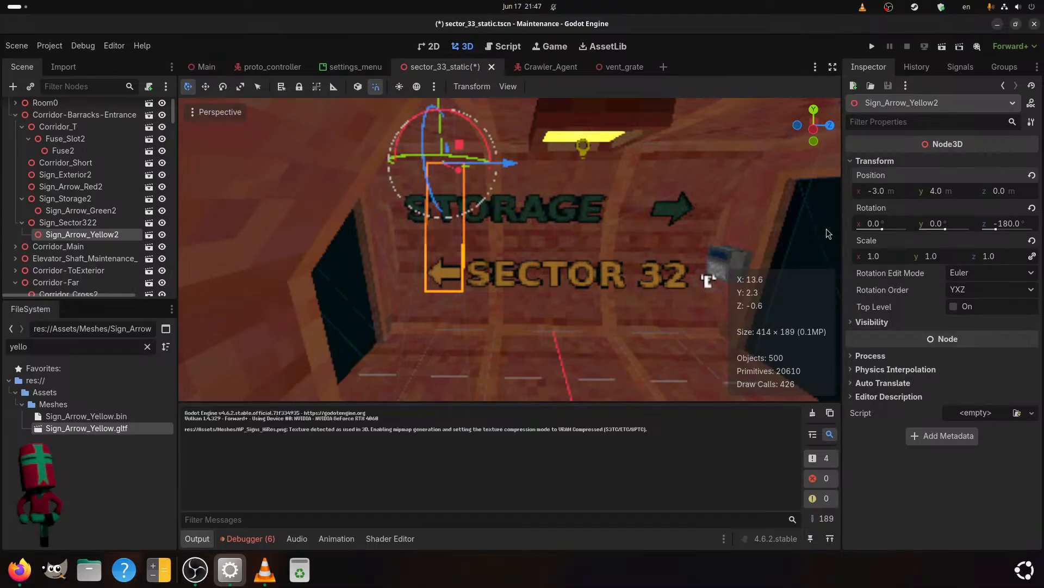
{"action": "scroll", "coordinate": [638, 270], "scroll_direction": "down", "scroll_amount": 3}
{"action": "left_click", "coordinate": [274, 236]}
{"action": "scroll", "coordinate": [470, 282], "scroll_direction": "up", "scroll_amount": 10}
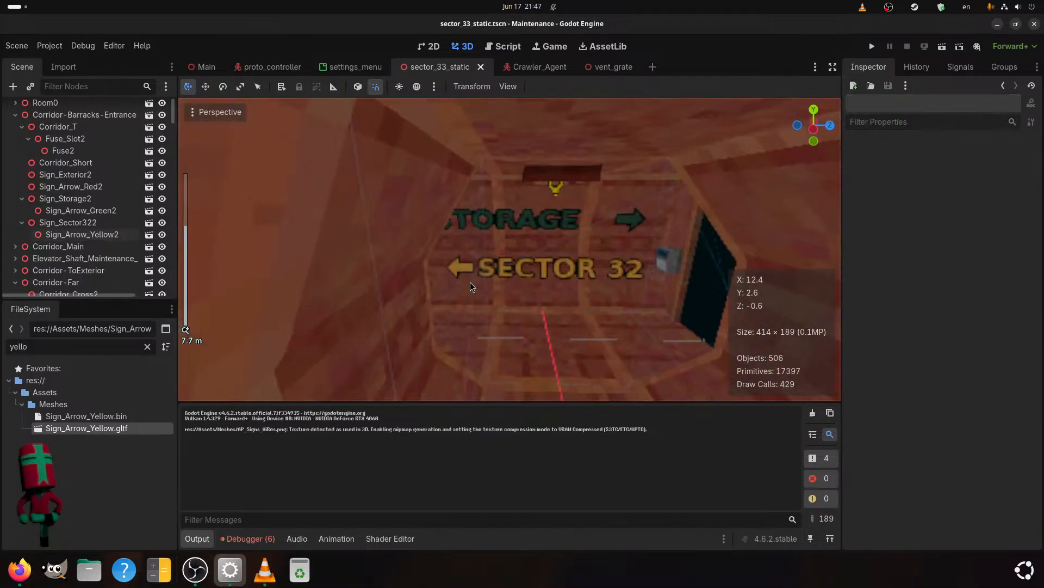
{"action": "mouse_move", "coordinate": [525, 306]}
{"action": "middle_mouse_down"}
{"action": "mouse_move", "coordinate": [513, 306]}
{"action": "mouse_move", "coordinate": [526, 307]}
{"action": "middle_mouse_up"}
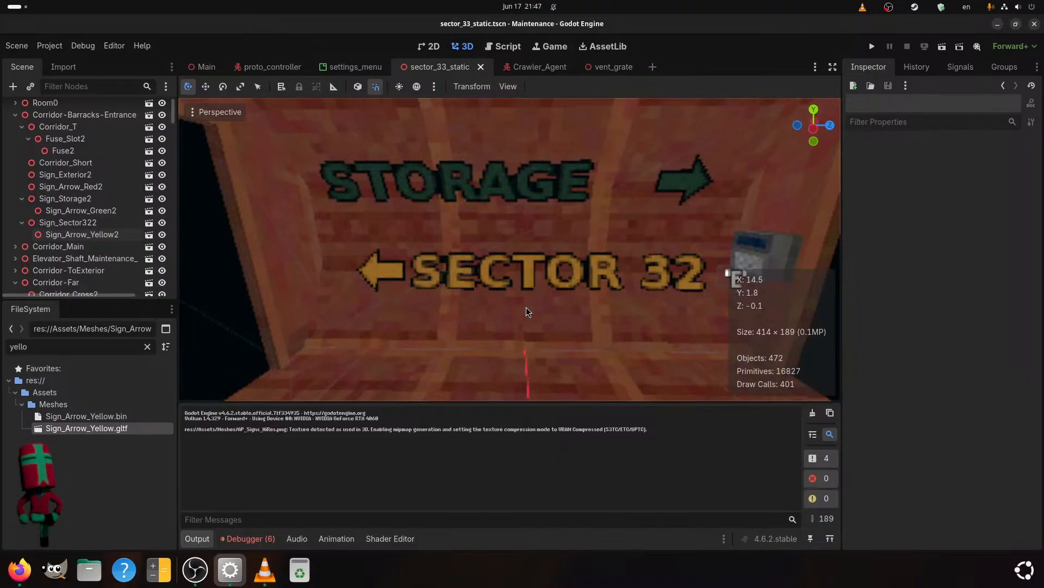
- Select the LightmapGI node in the scene tree and bake the lightmaps
{"action": "scroll", "coordinate": [79, 179], "scroll_direction": "up", "scroll_amount": 1}
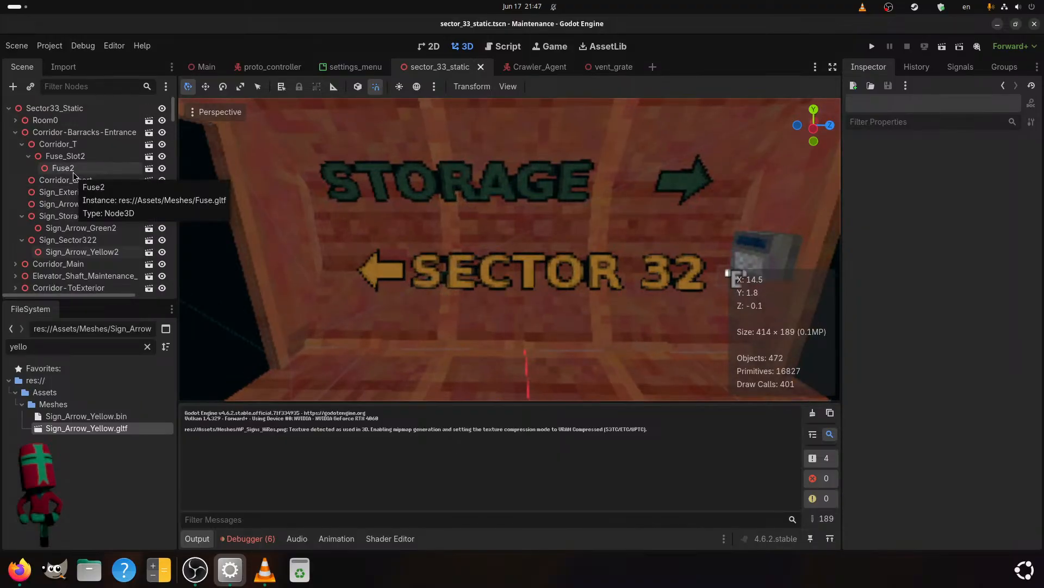
{"action": "scroll", "coordinate": [74, 174], "scroll_direction": "down", "scroll_amount": 15}
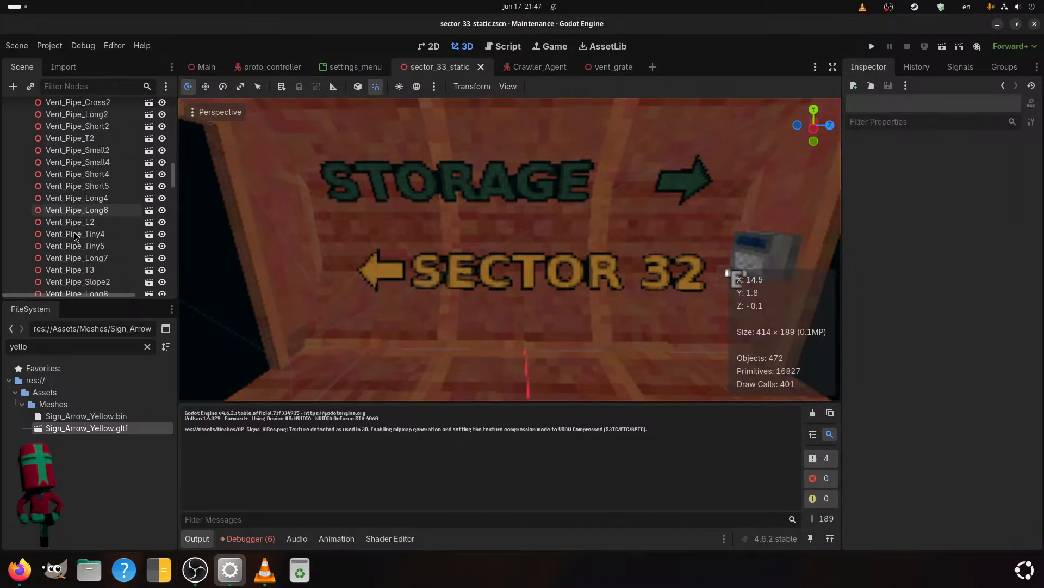
{"action": "scroll", "coordinate": [74, 235], "scroll_direction": "up", "scroll_amount": 5}
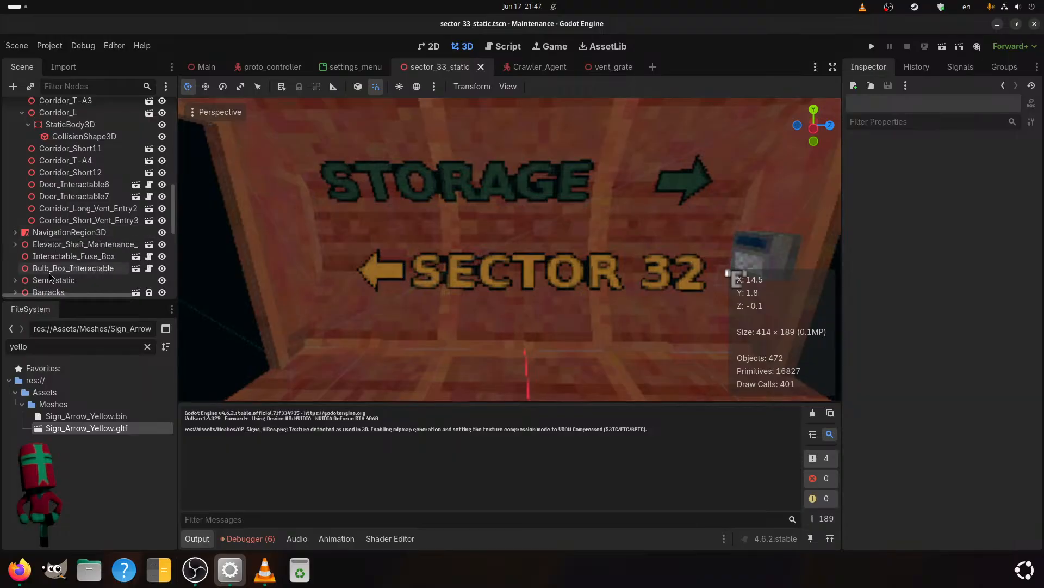
{"action": "scroll", "coordinate": [55, 278], "scroll_direction": "down", "scroll_amount": 7}
{"action": "left_click", "coordinate": [69, 215]}
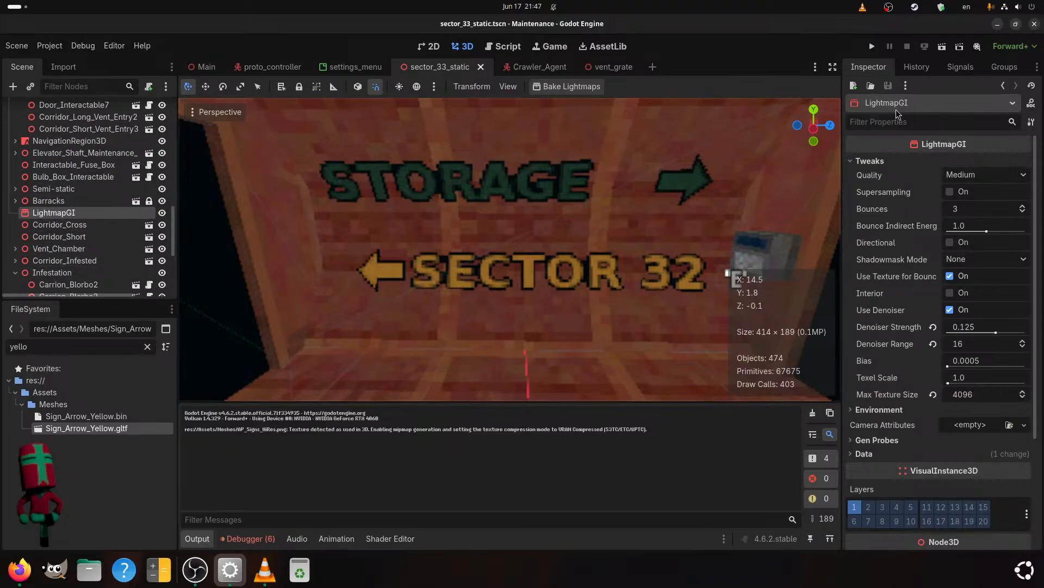
{"action": "left_click", "coordinate": [560, 86]}
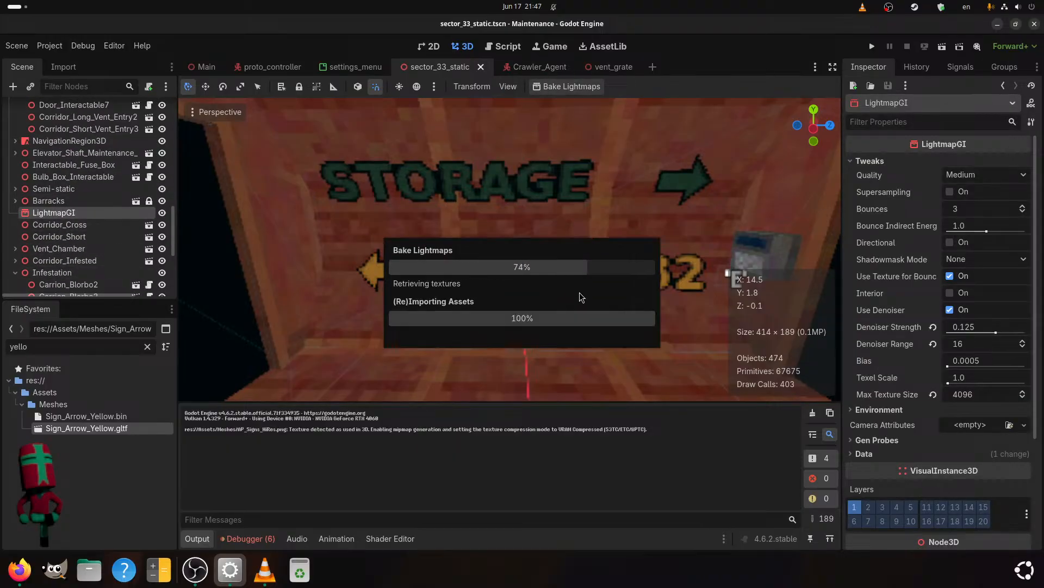
- Run the project and set anti-aliasing to MSAAx4, shadow atlas size to Double and shadow quality to High in the game's video settings
{"action": "left_click", "coordinate": [873, 46]}
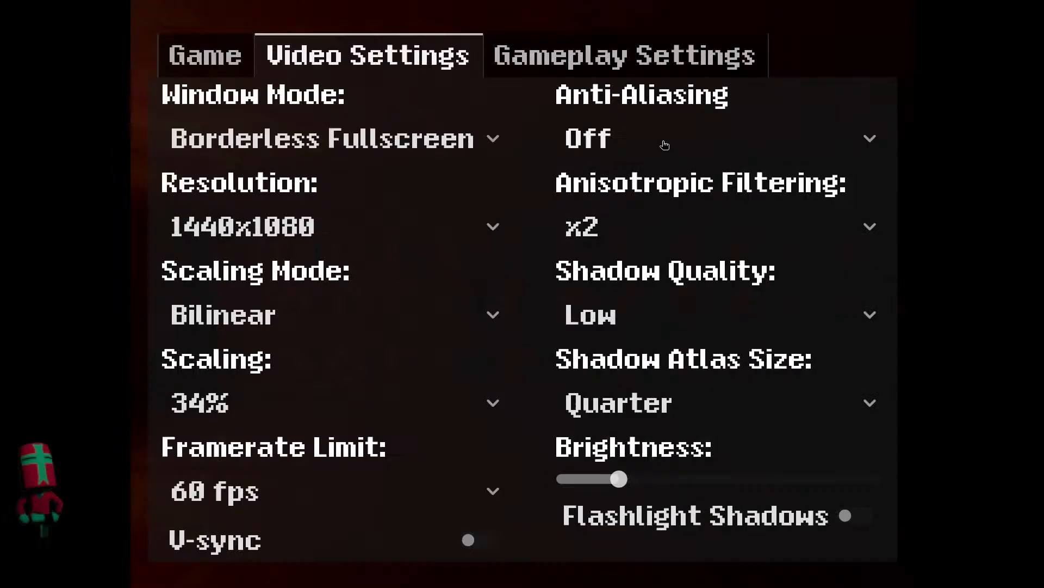
{"action": "left_click", "coordinate": [662, 139]}
{"action": "left_click", "coordinate": [620, 333]}
{"action": "left_click", "coordinate": [649, 389]}
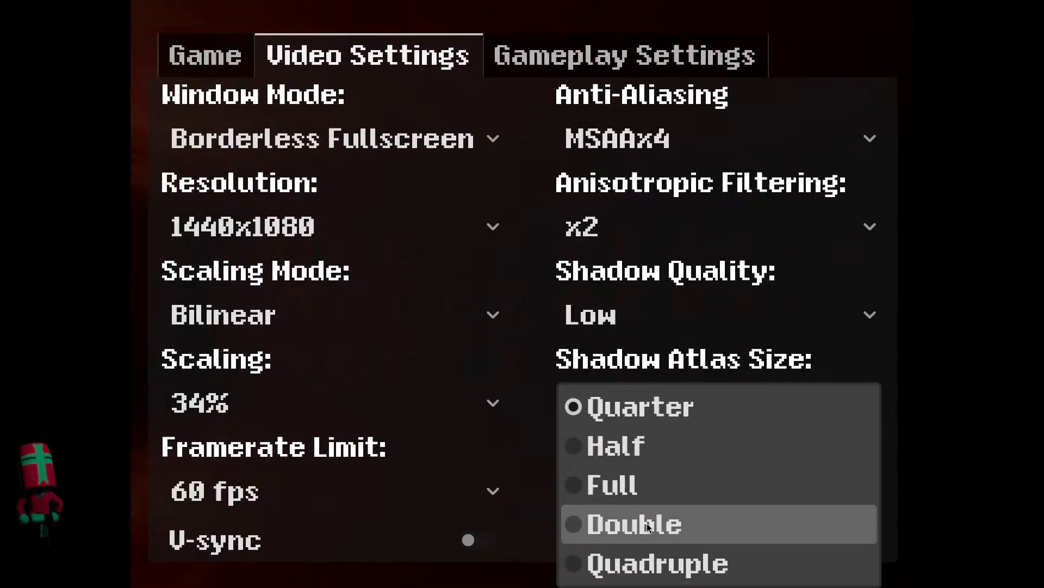
{"action": "left_click", "coordinate": [597, 523]}
{"action": "left_click", "coordinate": [637, 320]}
{"action": "left_click", "coordinate": [634, 477]}
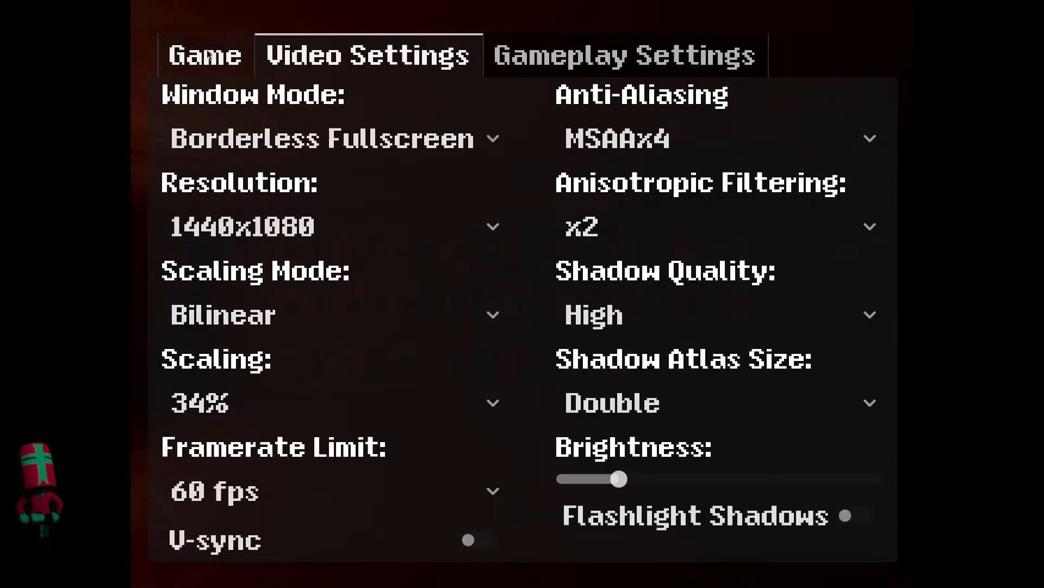
- Look at the resolution scaling options in the video settings and continue the saved game from the main menu
{"action": "left_click", "coordinate": [159, 52]}
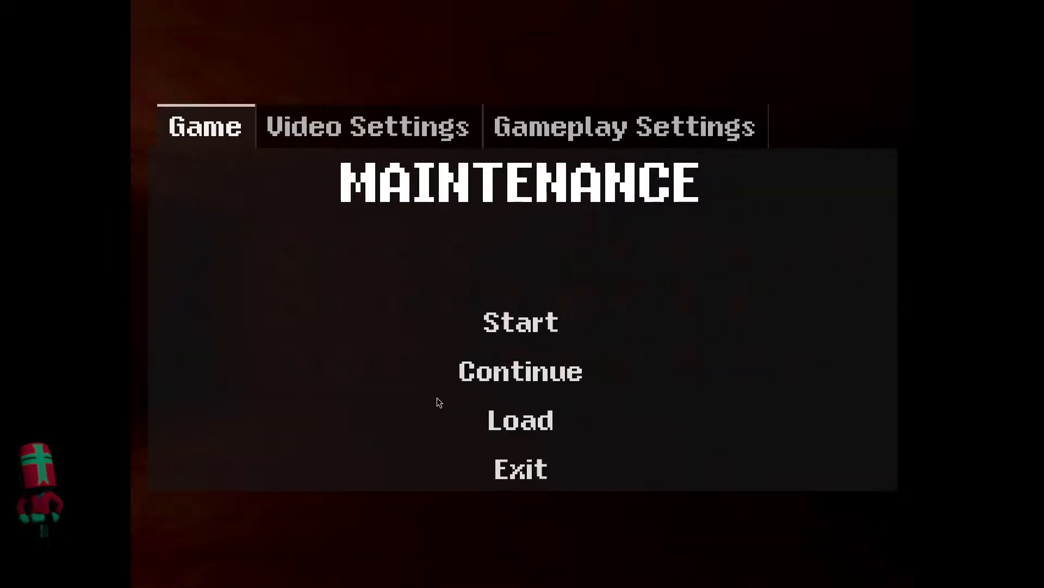
{"action": "left_click", "coordinate": [354, 126]}
{"action": "left_click", "coordinate": [266, 393]}
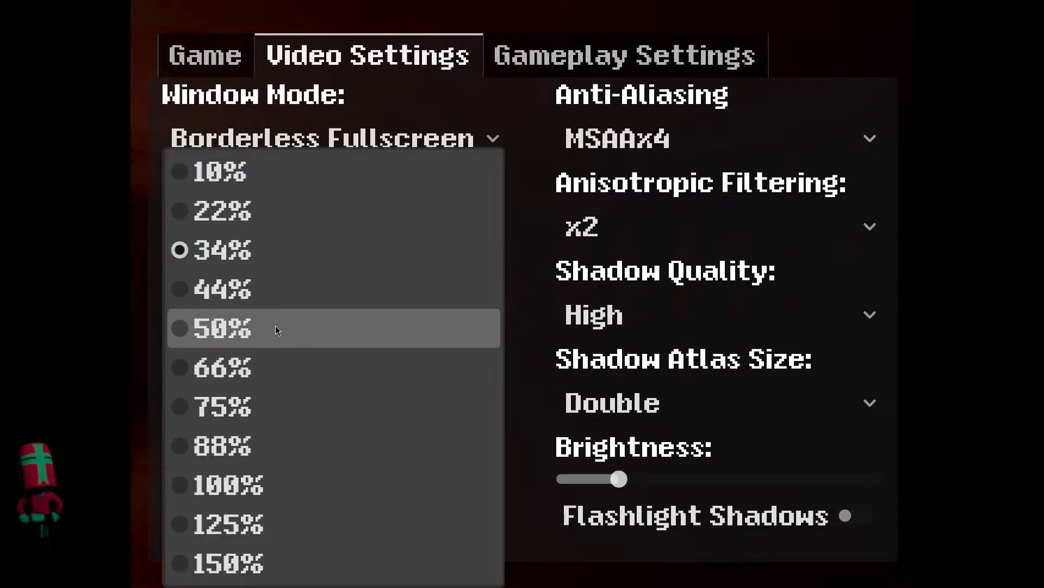
{"action": "left_click", "coordinate": [235, 58]}
{"action": "left_click", "coordinate": [502, 373]}
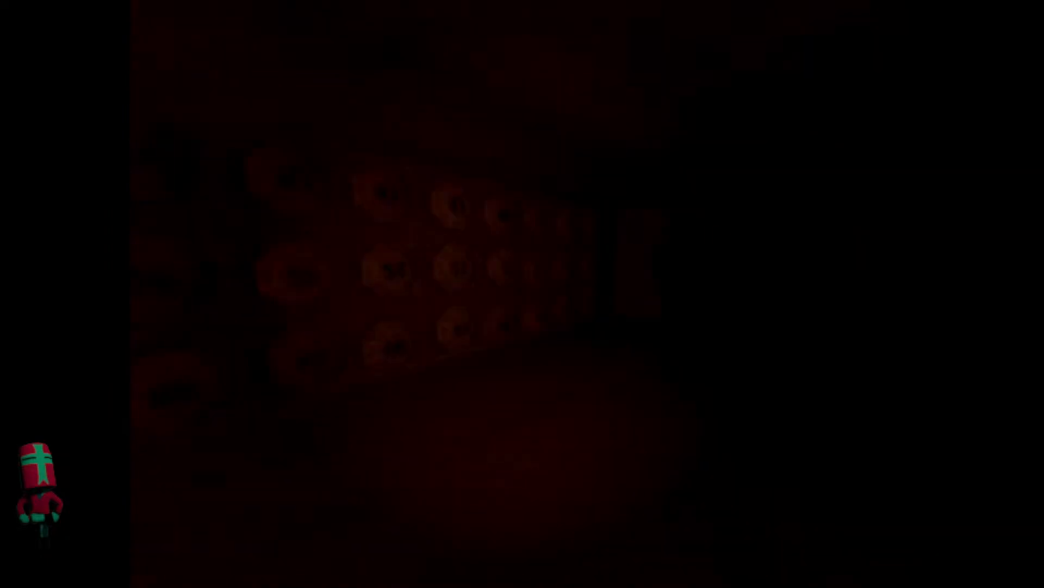
- Walk along the corridor to the STORAGE and SECTOR 32 signs and examine how they and their arrows look in the game
{"action": "key", "text": "w"}
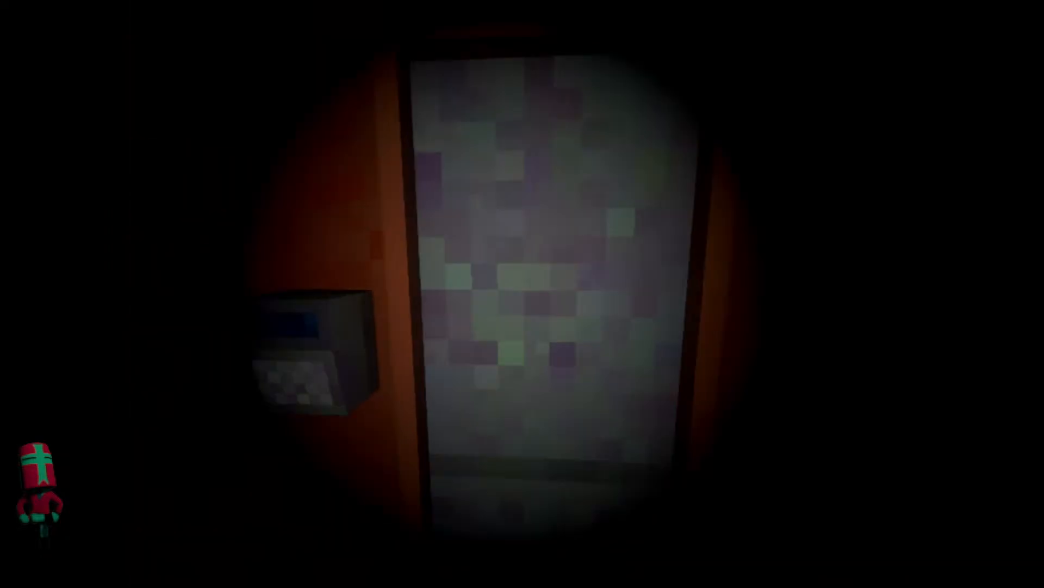
{"action": "key", "text": "w"}
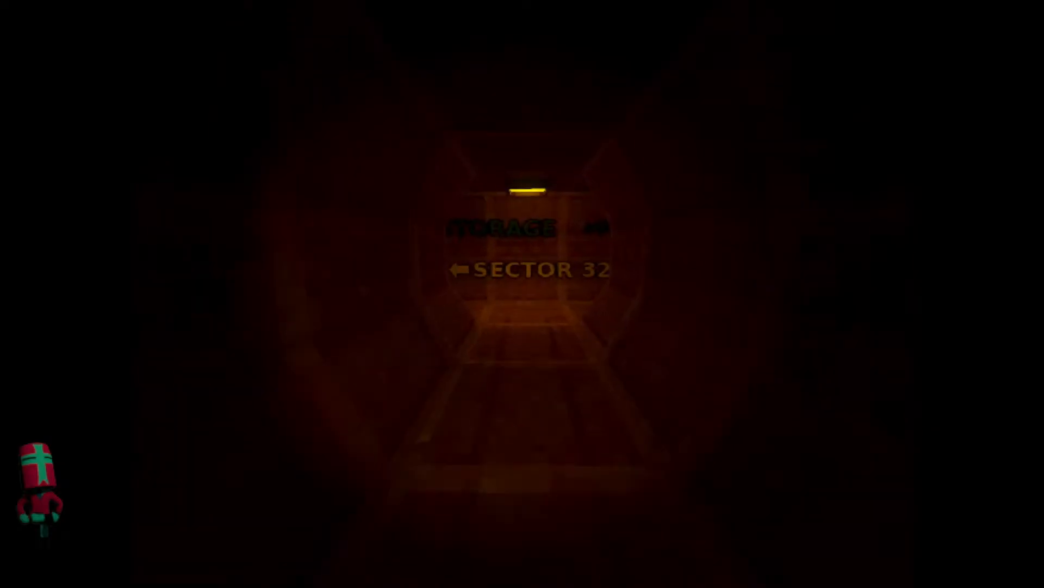
{"action": "key", "text": "w"}
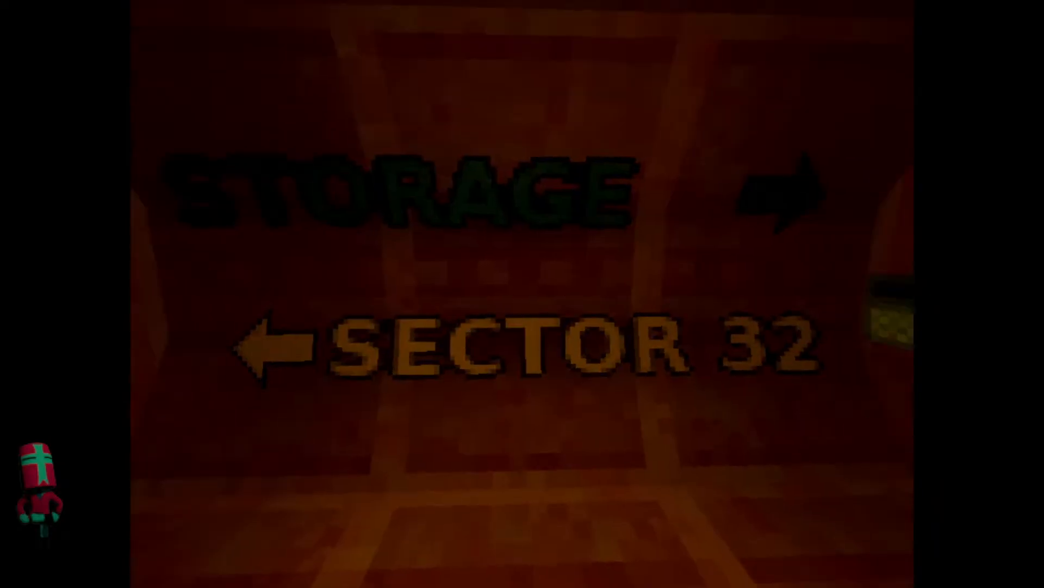
{"action": "key", "text": "s"}
{"action": "key", "text": "w"}
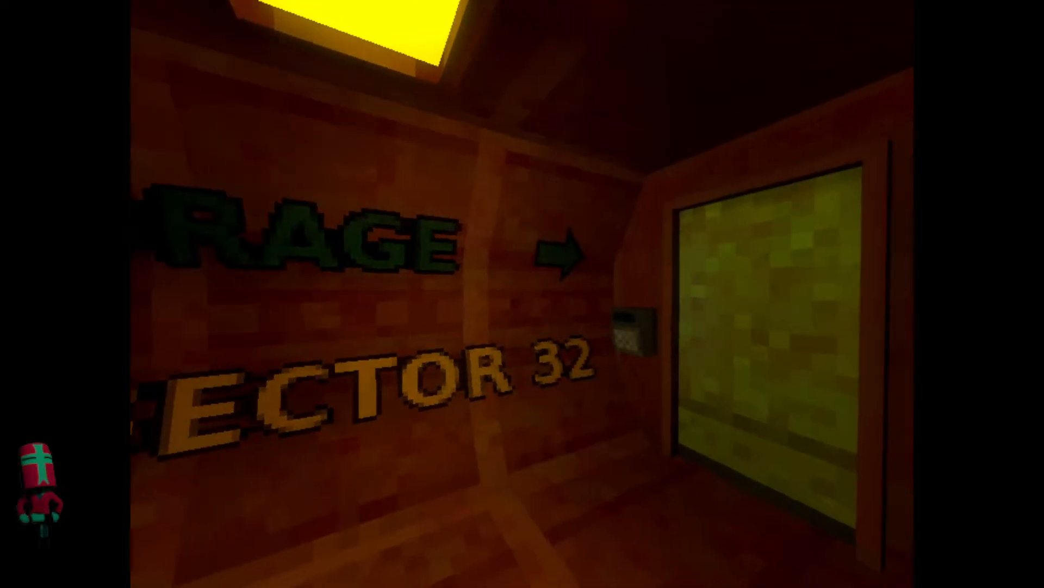
- Open the door beside the SECTOR 32 sign with its keypad and walk down the corridor to the "Do not use" notice
{"action": "key", "text": "w"}
{"action": "key", "text": "e"}
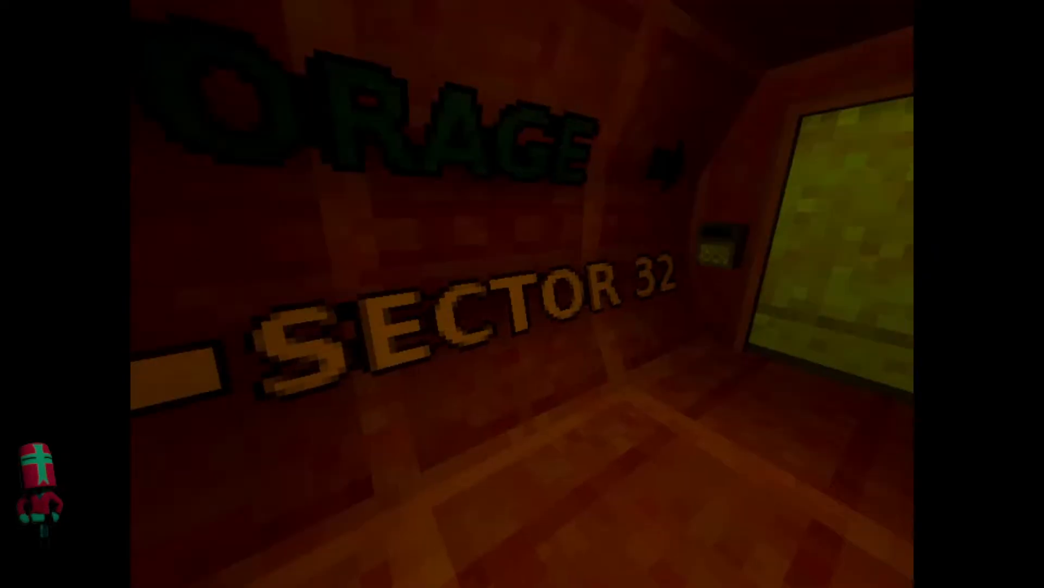
{"action": "key", "text": "w"}
{"action": "key", "text": "e"}
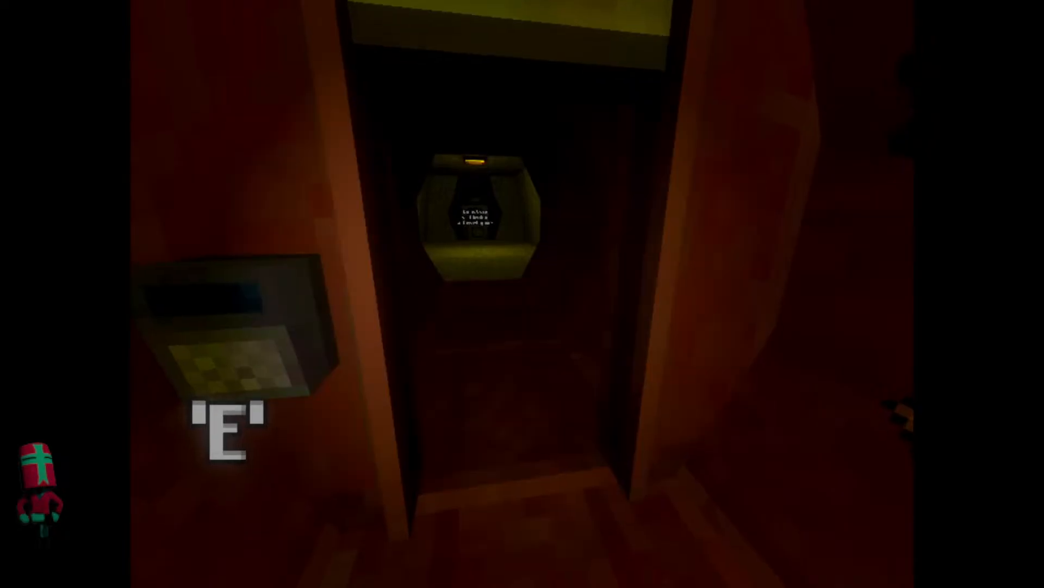
{"action": "key", "text": "w"}
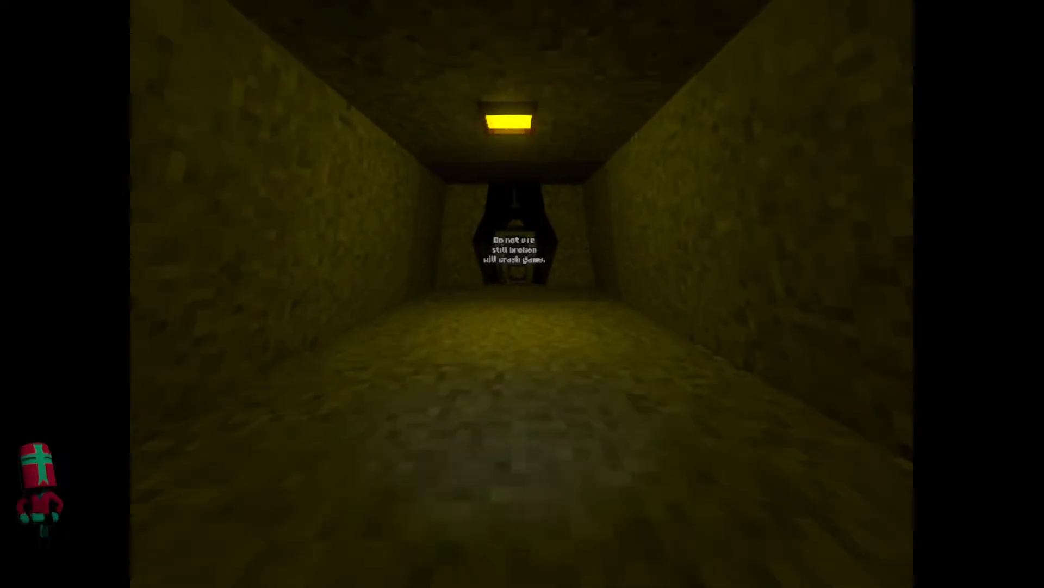
{"action": "key", "text": "w"}
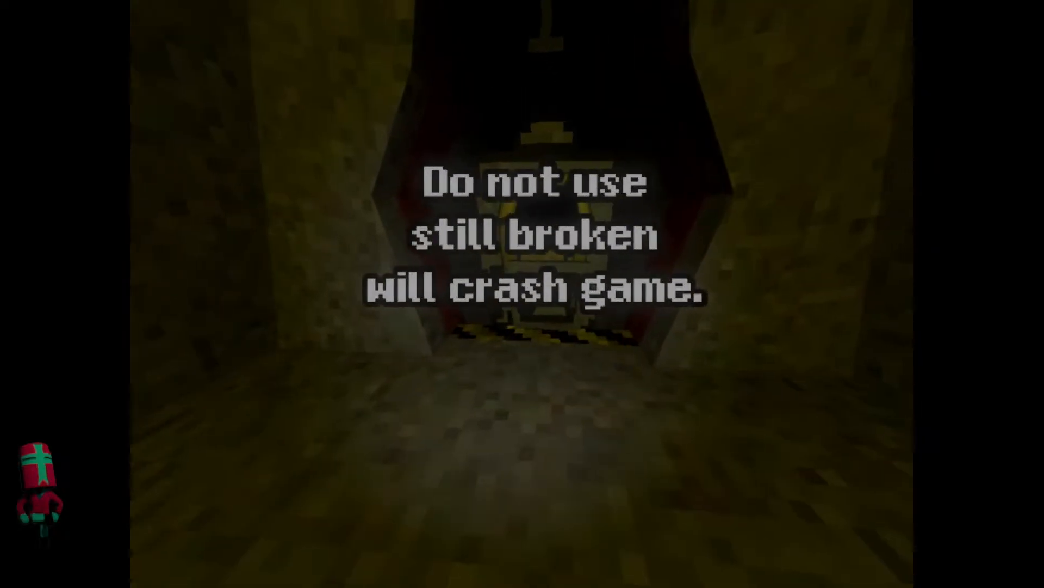
- Move around the doorway behind the "Do not use" notice and examine its lighting and shadows from both sides
{"action": "key", "text": "f"}
{"action": "key", "text": "w"}
{"action": "key", "text": "d"}
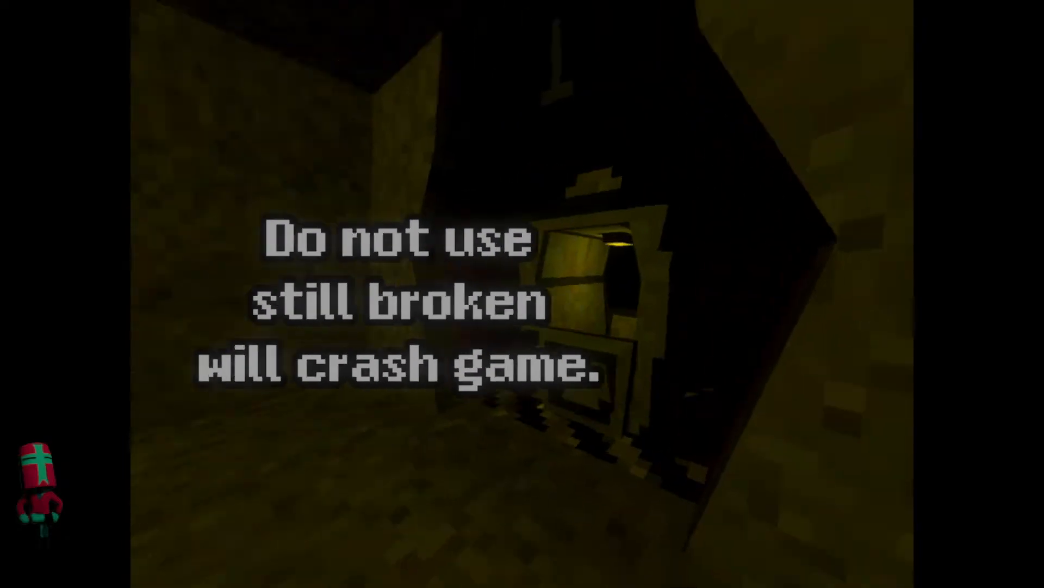
{"action": "key", "text": "w"}
{"action": "key", "text": "w"}
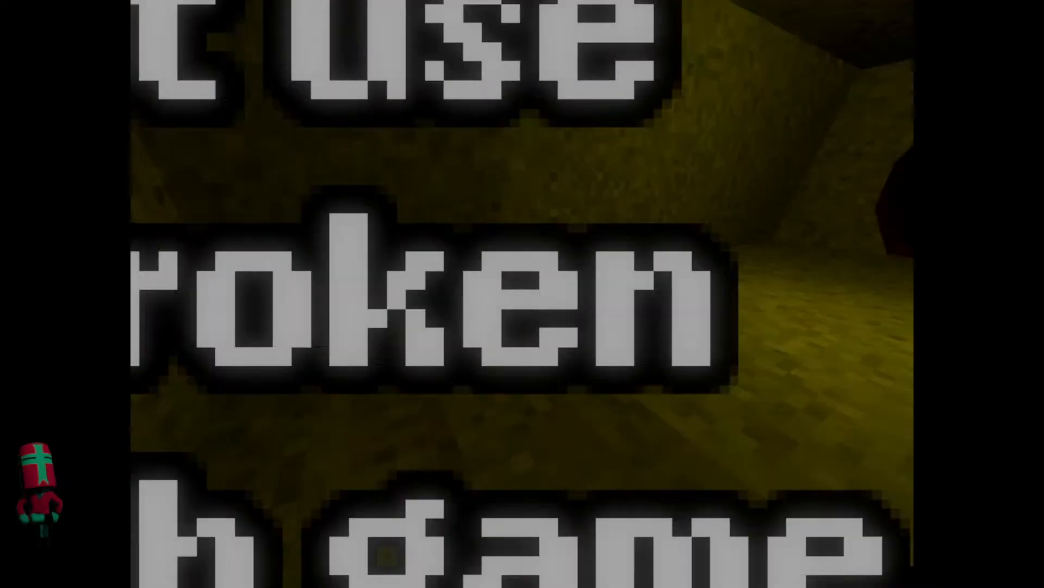
{"action": "key", "text": "s"}
{"action": "key", "text": "w"}
{"action": "key", "text": "s"}
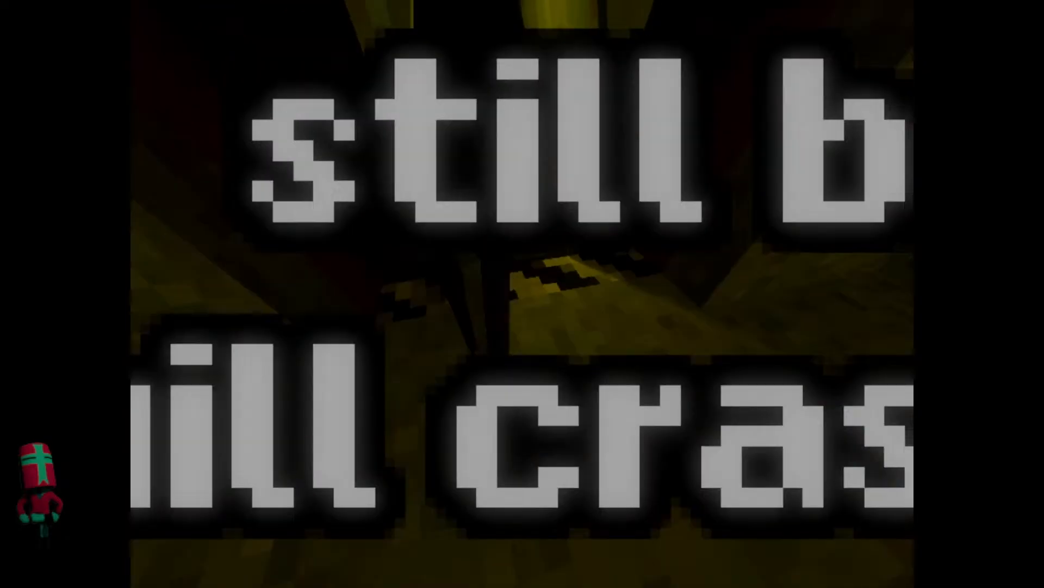
{"action": "key", "text": "s"}
{"action": "key", "text": "w"}
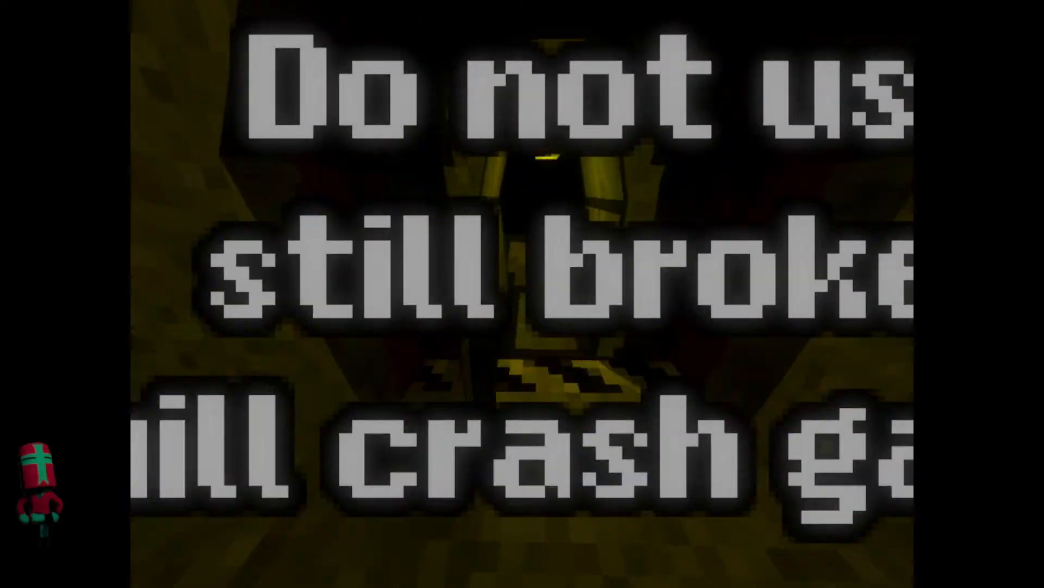
{"action": "key", "text": "w"}
- Pause the game and lower the shadow quality to Catastrophic in the video settings
{"action": "key", "text": "Escape"}
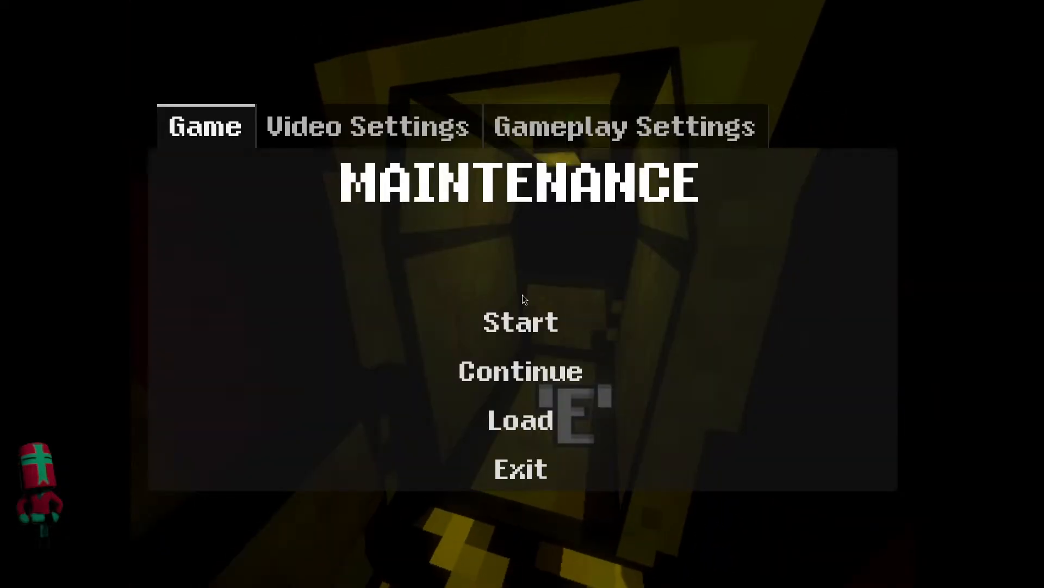
{"action": "left_click", "coordinate": [364, 125]}
{"action": "left_click", "coordinate": [660, 308]}
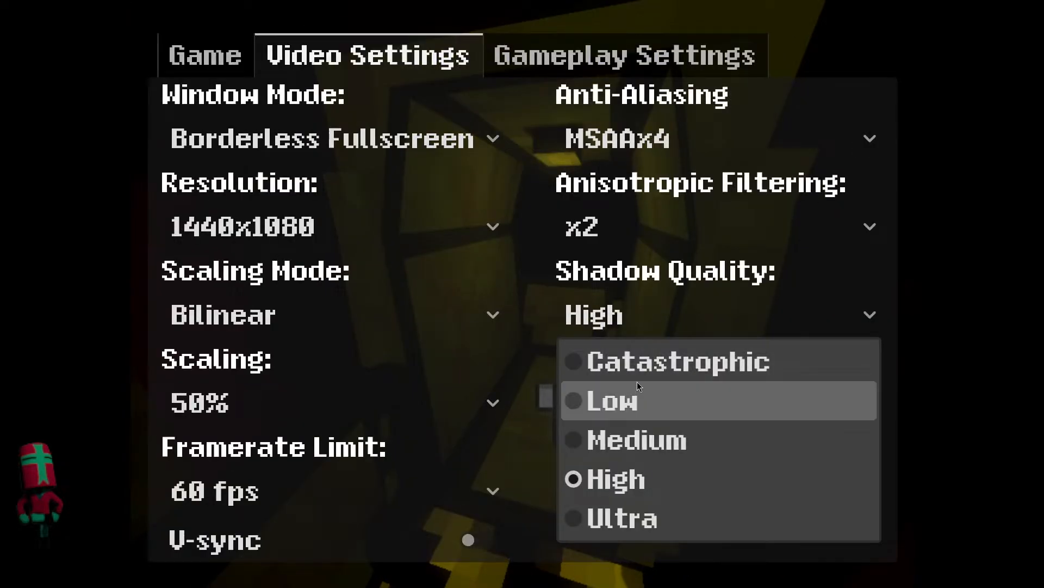
{"action": "left_click", "coordinate": [637, 397]}
{"action": "left_click", "coordinate": [647, 318]}
{"action": "left_click", "coordinate": [639, 365]}
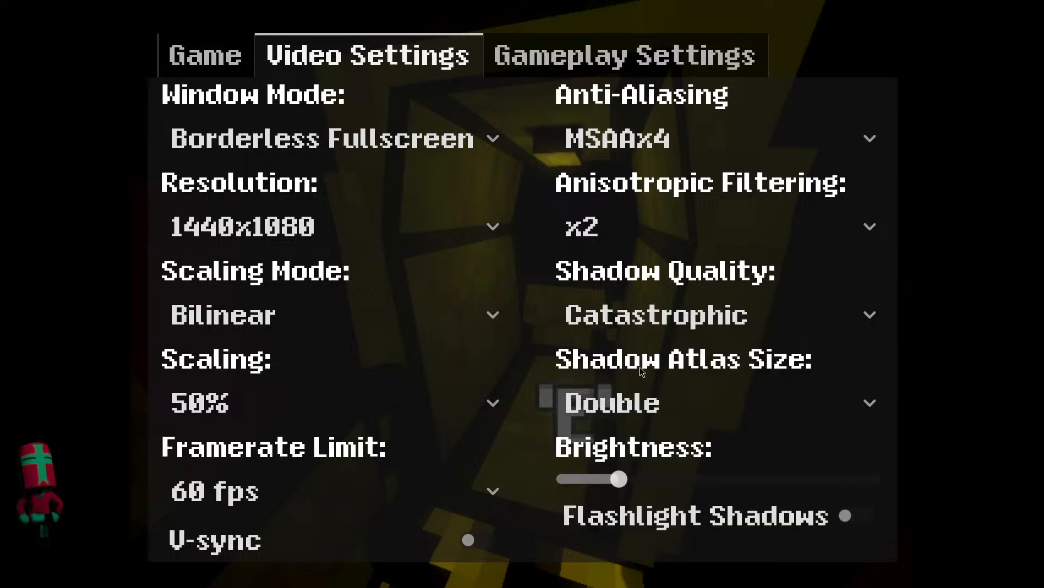
- Try the Half and Full shadow atlas sizes, set it back to Double and continue the game
{"action": "left_click", "coordinate": [665, 407]}
{"action": "left_click", "coordinate": [654, 461]}
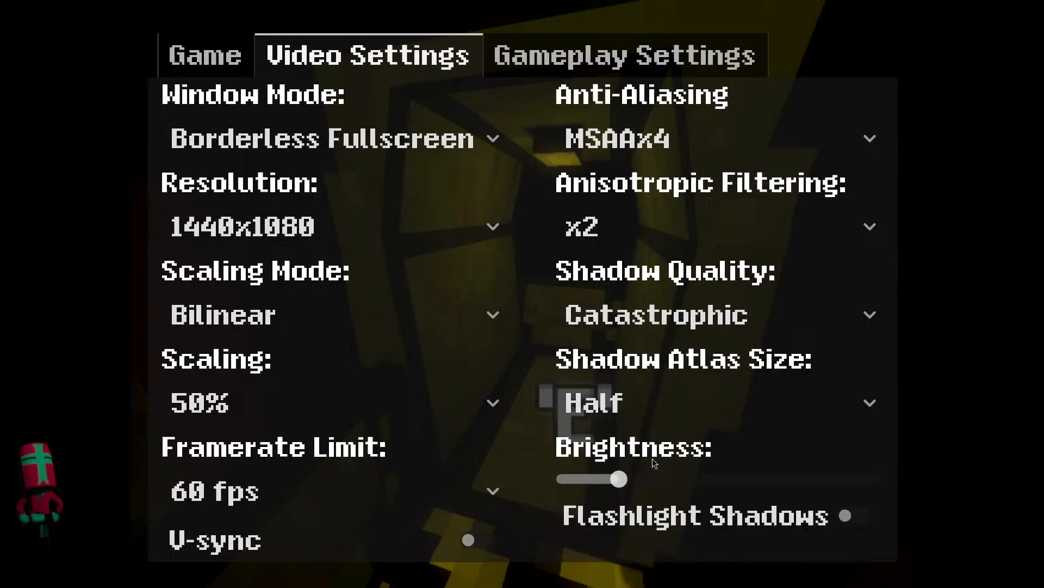
{"action": "left_click", "coordinate": [625, 402]}
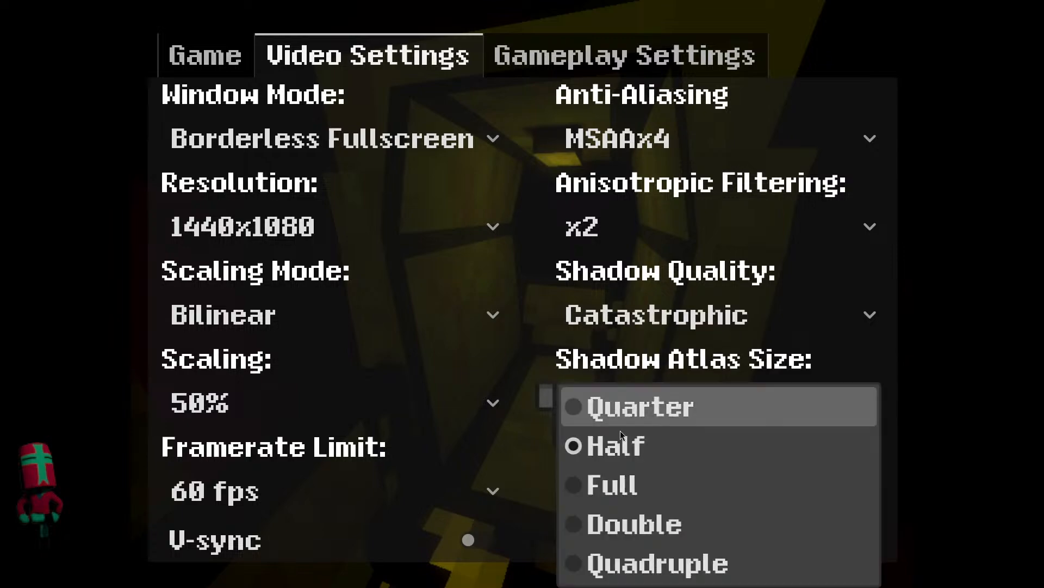
{"action": "left_click", "coordinate": [631, 483]}
{"action": "left_click", "coordinate": [633, 411]}
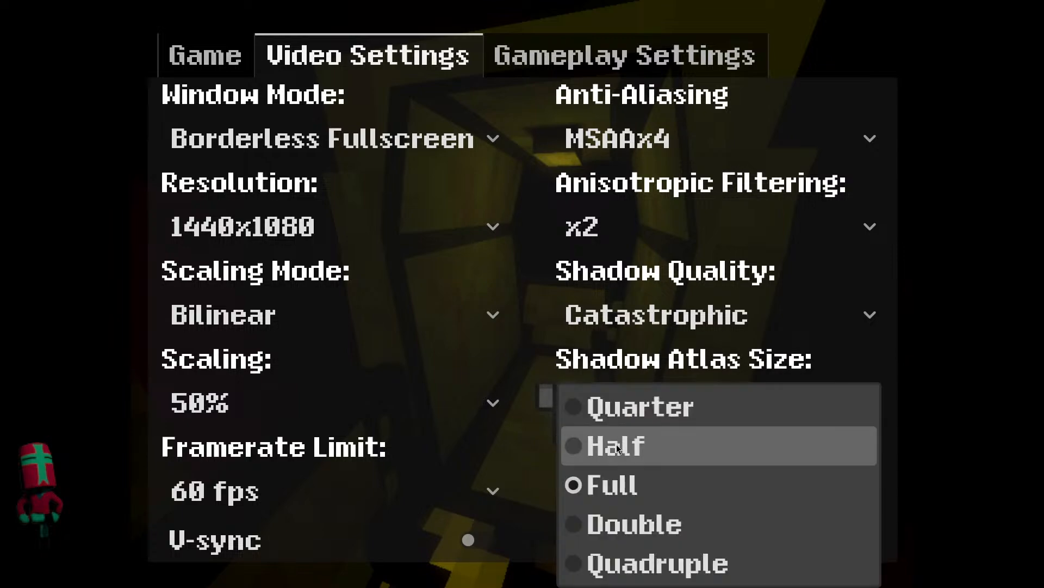
{"action": "left_click", "coordinate": [626, 508]}
{"action": "left_click", "coordinate": [680, 318]}
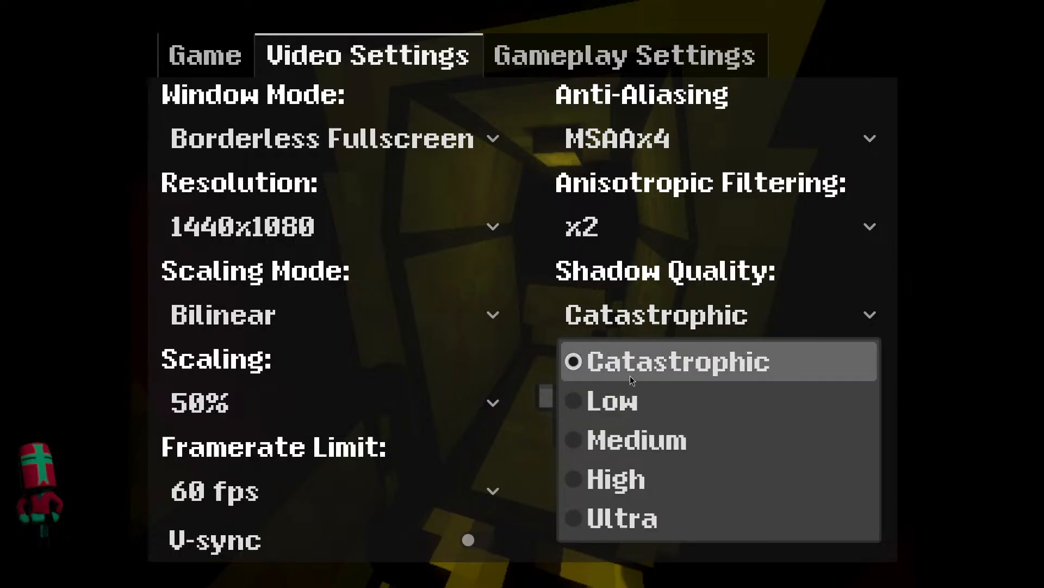
{"action": "left_click", "coordinate": [191, 65]}
{"action": "left_click", "coordinate": [533, 371]}
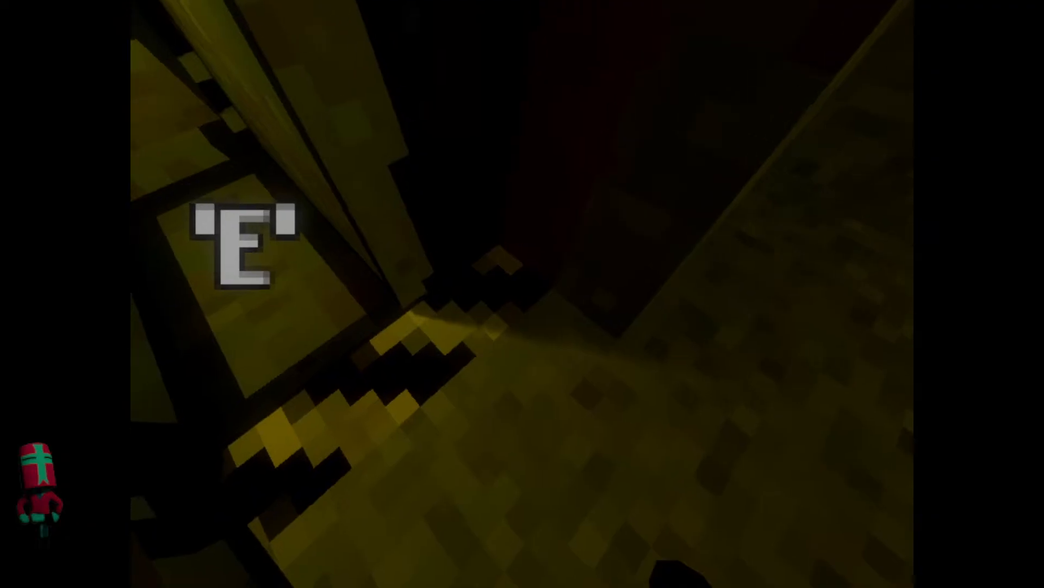
- Raise the shadow quality stepwise through Low and Medium to High in the video settings and continue the game
{"action": "key", "text": "Escape"}
{"action": "left_click", "coordinate": [362, 139]}
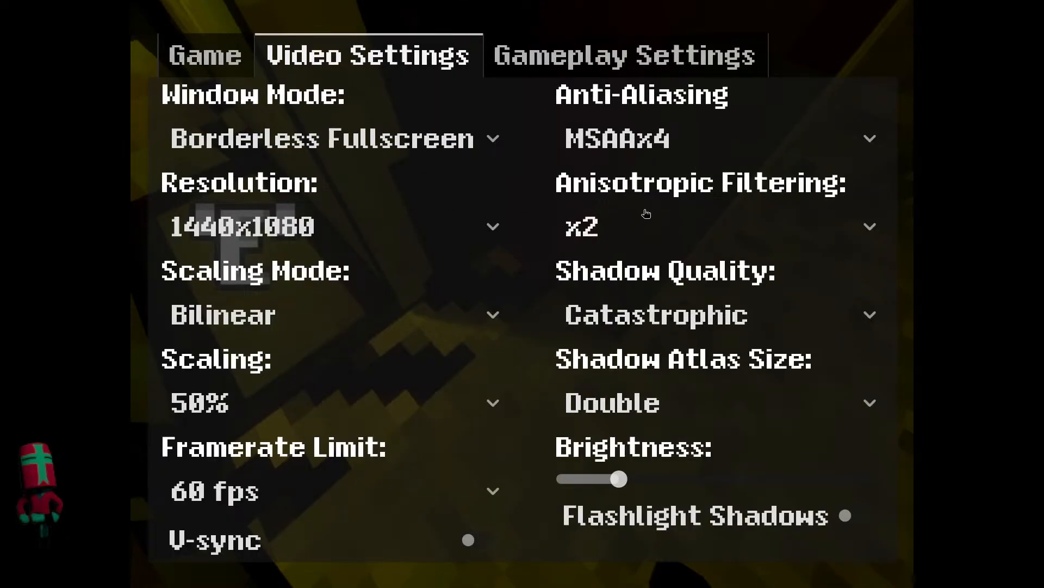
{"action": "left_click", "coordinate": [679, 318]}
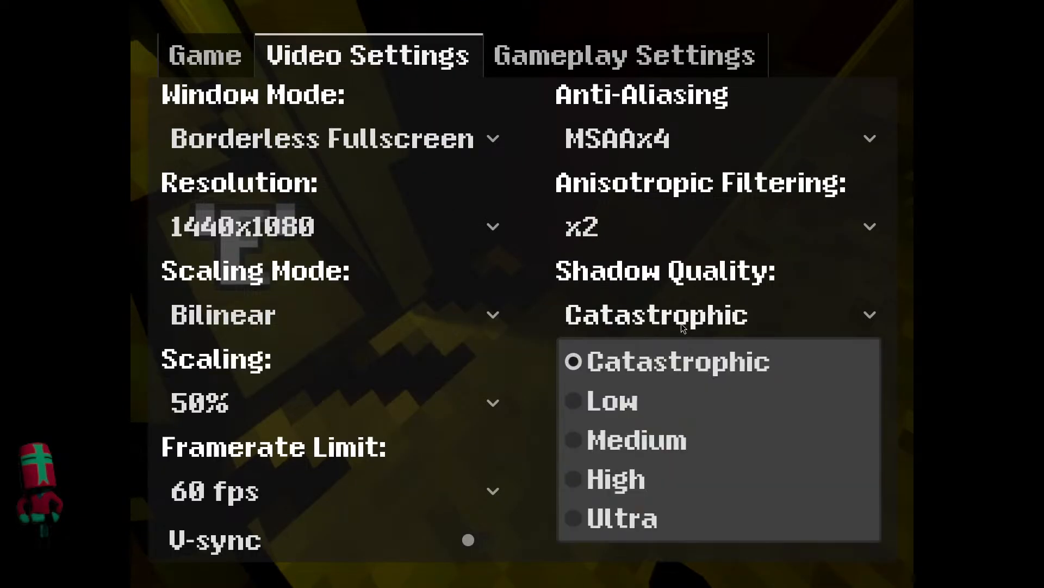
{"action": "left_click", "coordinate": [690, 405]}
{"action": "left_click", "coordinate": [660, 304]}
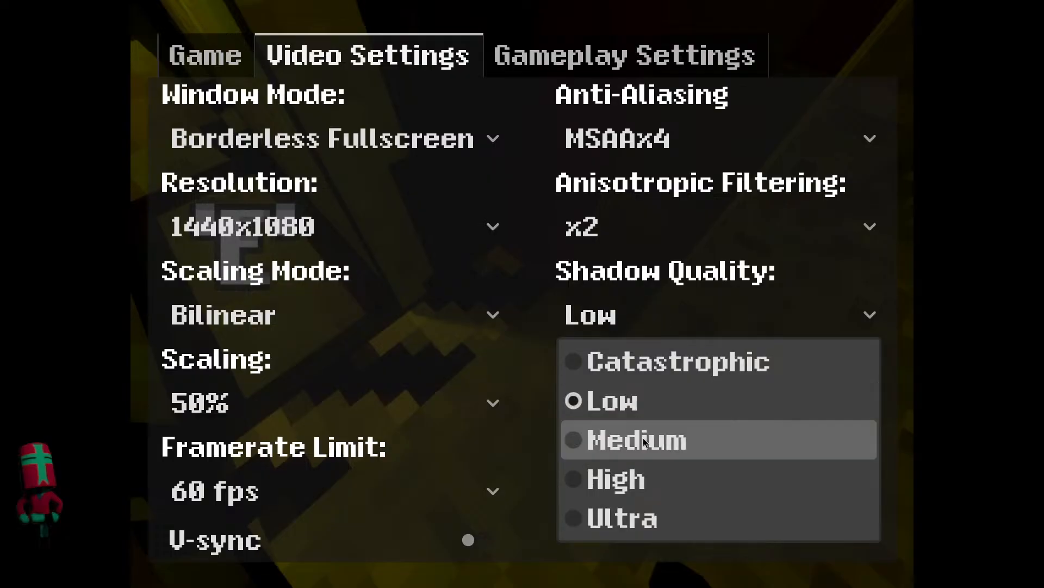
{"action": "left_click", "coordinate": [636, 438]}
{"action": "left_click", "coordinate": [645, 315]}
{"action": "left_click", "coordinate": [644, 481]}
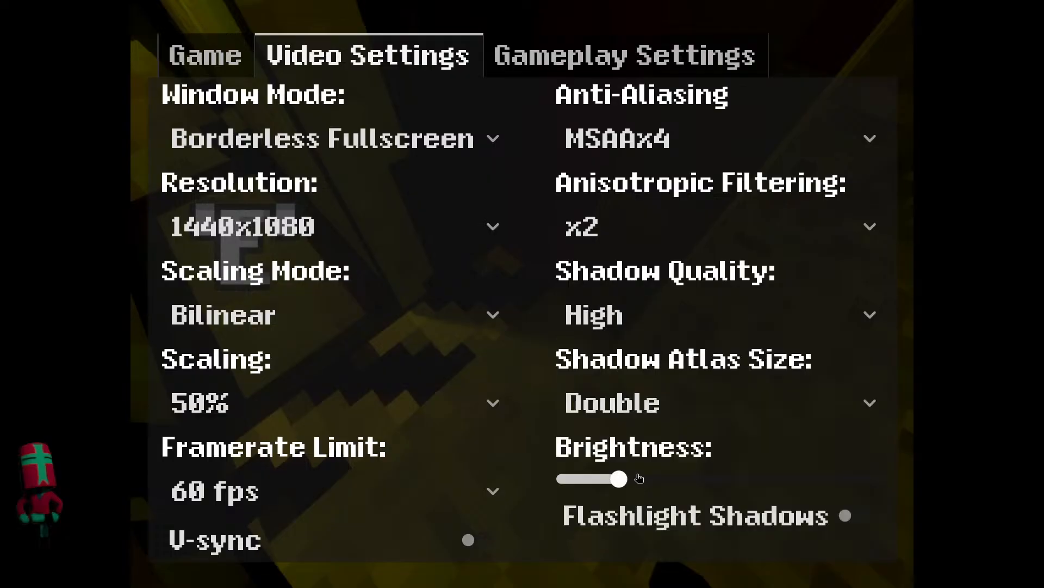
{"action": "left_click", "coordinate": [248, 59]}
{"action": "left_click", "coordinate": [520, 369]}
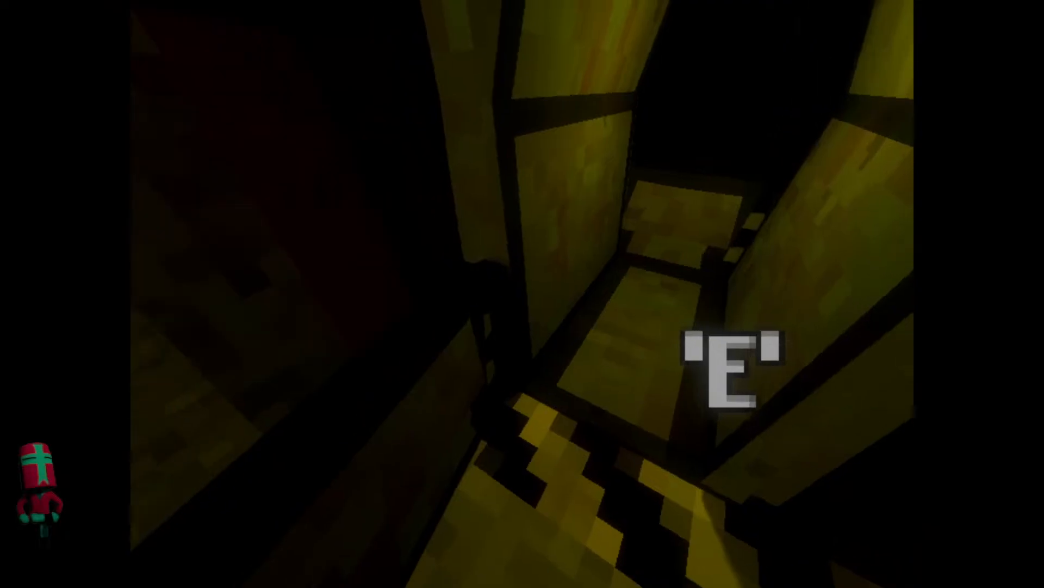
- Examine the shadows around the striped threshold and the doorway frame in the running game
{"action": "key", "text": "s"}
{"action": "key", "text": "w"}
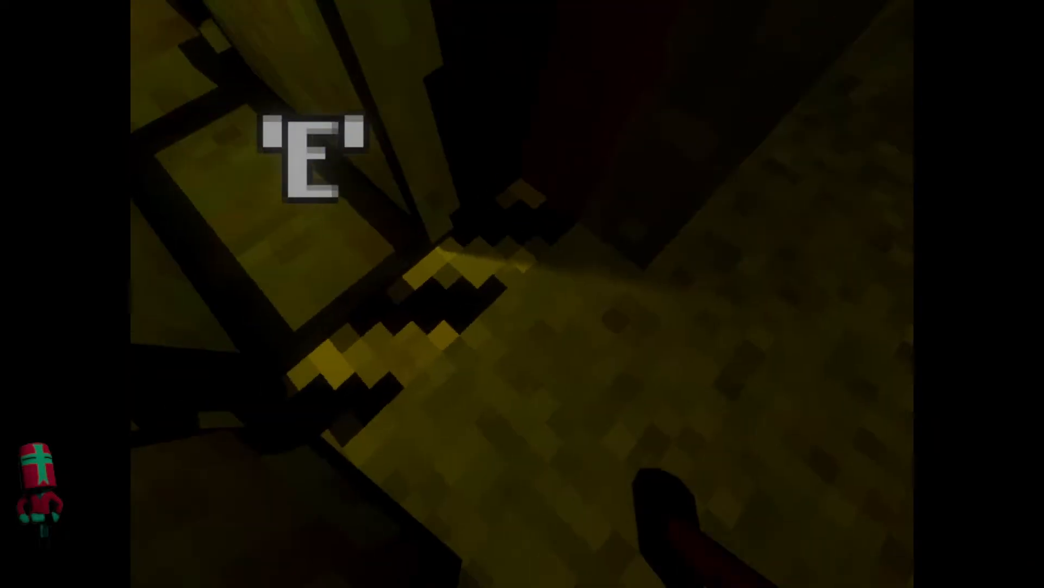
{"action": "key", "text": "e"}
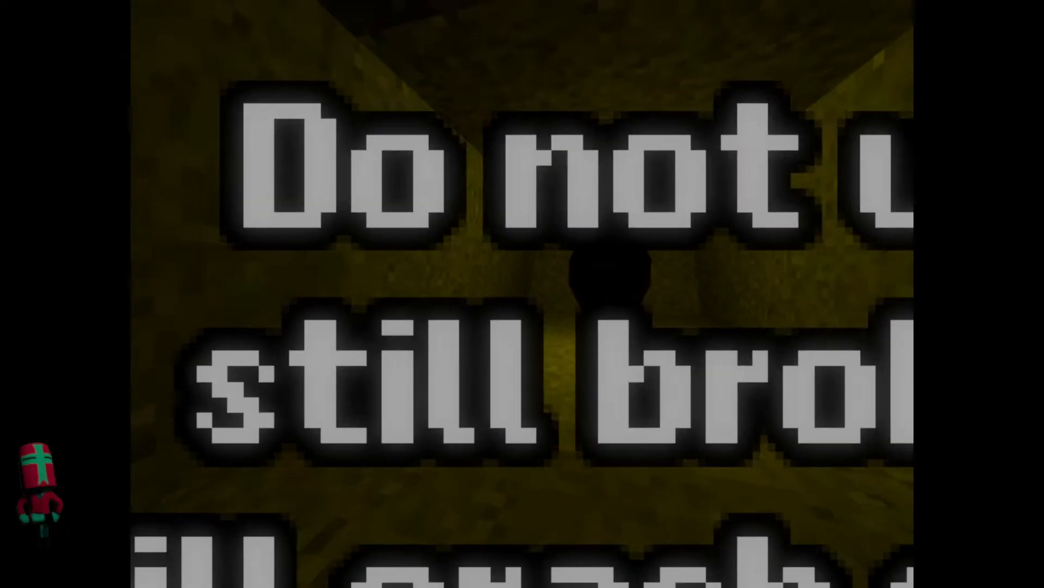
{"action": "key", "text": "s"}
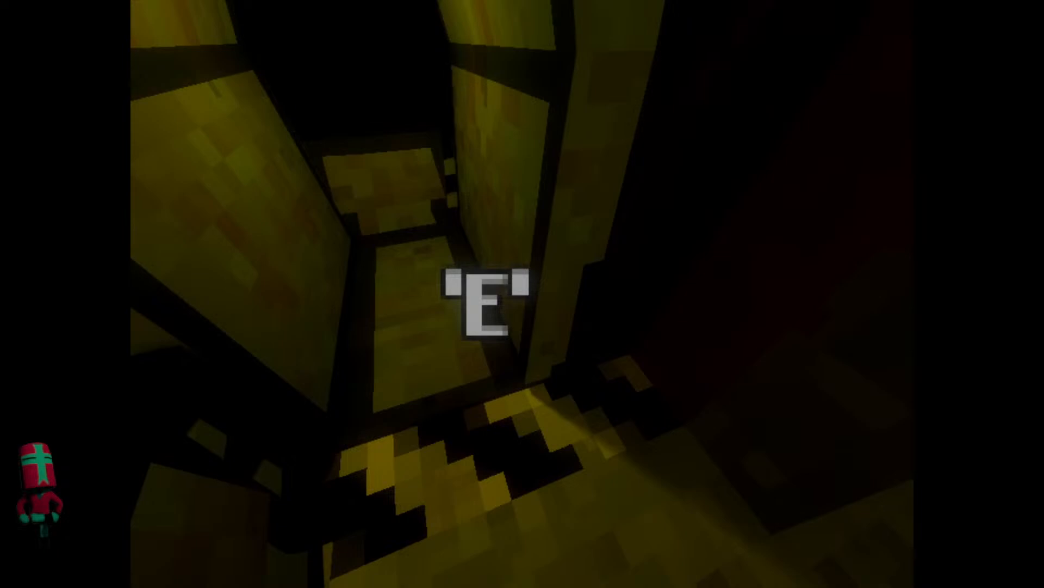
{"action": "key", "text": "s"}
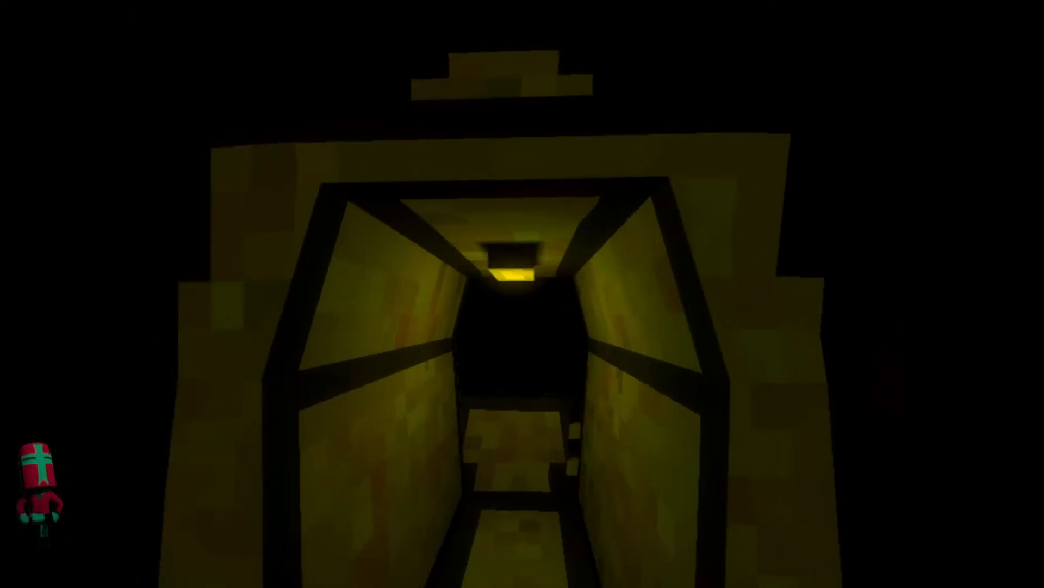
- Try Ultra shadow quality in the video settings and set it back to High
{"action": "key", "text": "Escape"}
{"action": "left_click", "coordinate": [368, 124]}
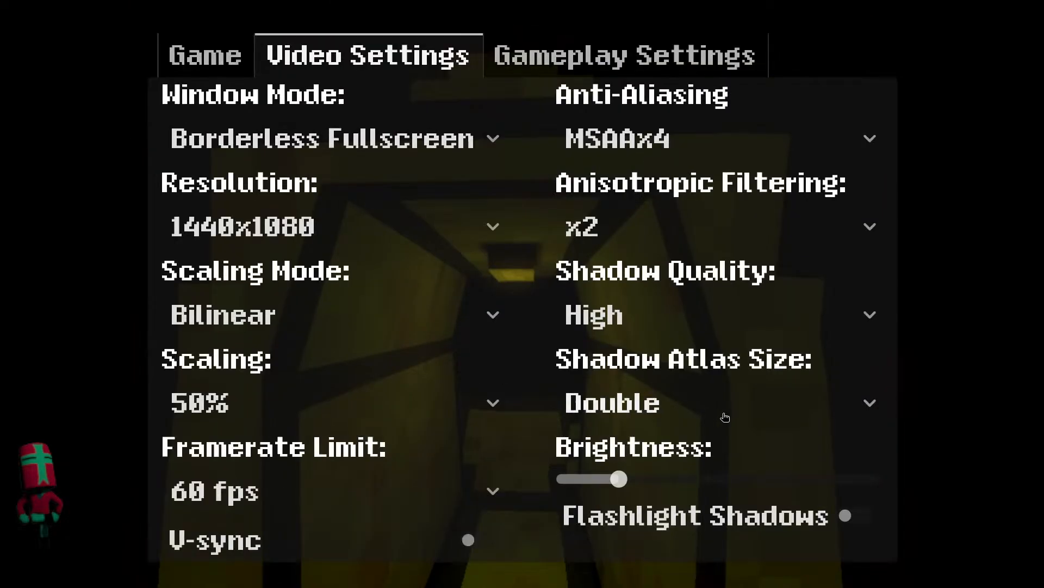
{"action": "left_click", "coordinate": [701, 321]}
{"action": "left_click", "coordinate": [652, 521]}
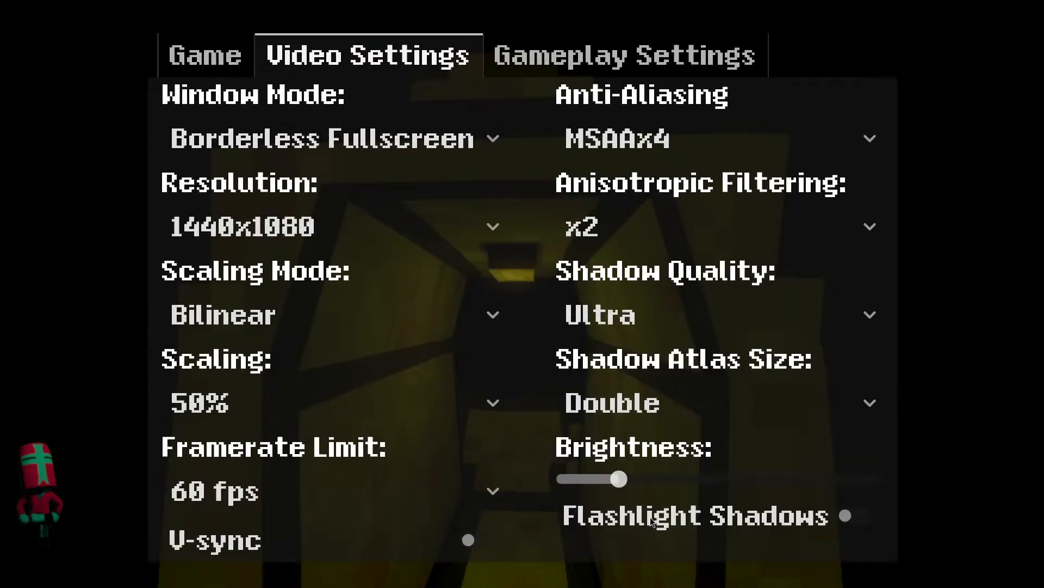
{"action": "left_click", "coordinate": [648, 304]}
{"action": "left_click", "coordinate": [639, 475]}
- Set the shadow atlas size to Quarter and resume the game to compare the doorway shadows
{"action": "left_click", "coordinate": [681, 401]}
{"action": "left_click", "coordinate": [665, 411]}
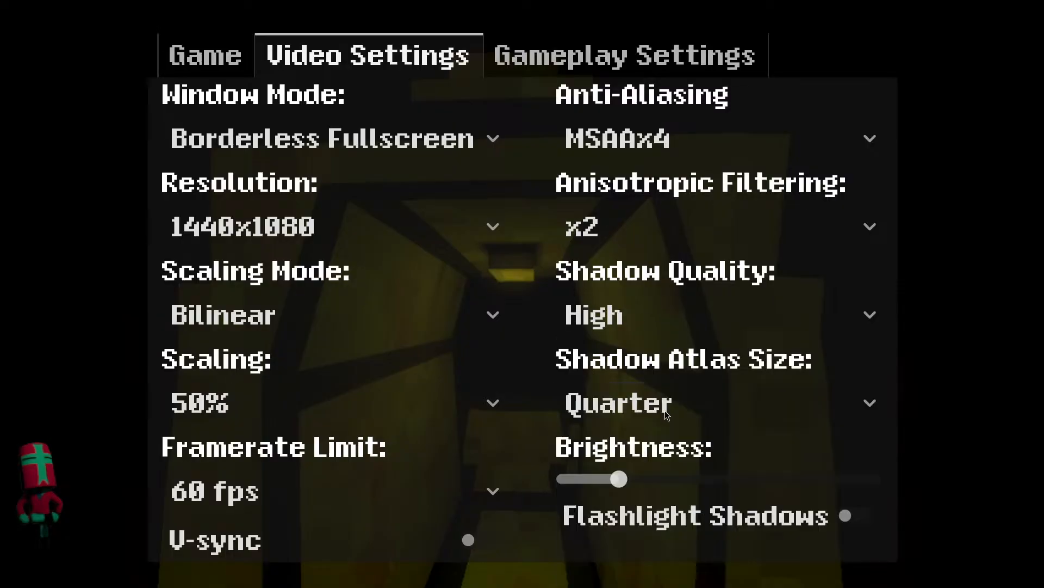
{"action": "left_click", "coordinate": [205, 55]}
{"action": "key", "text": "Escape"}
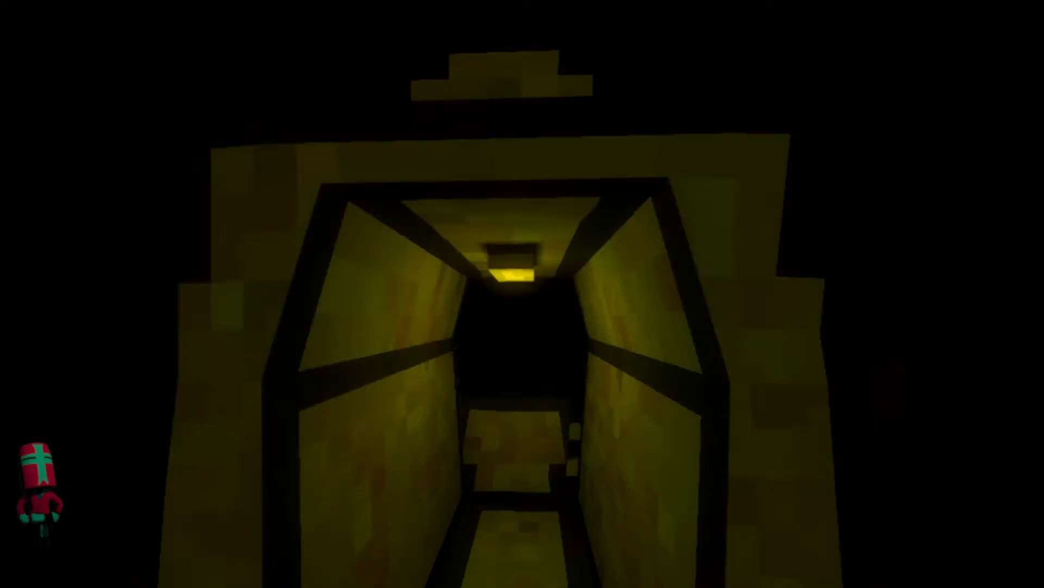
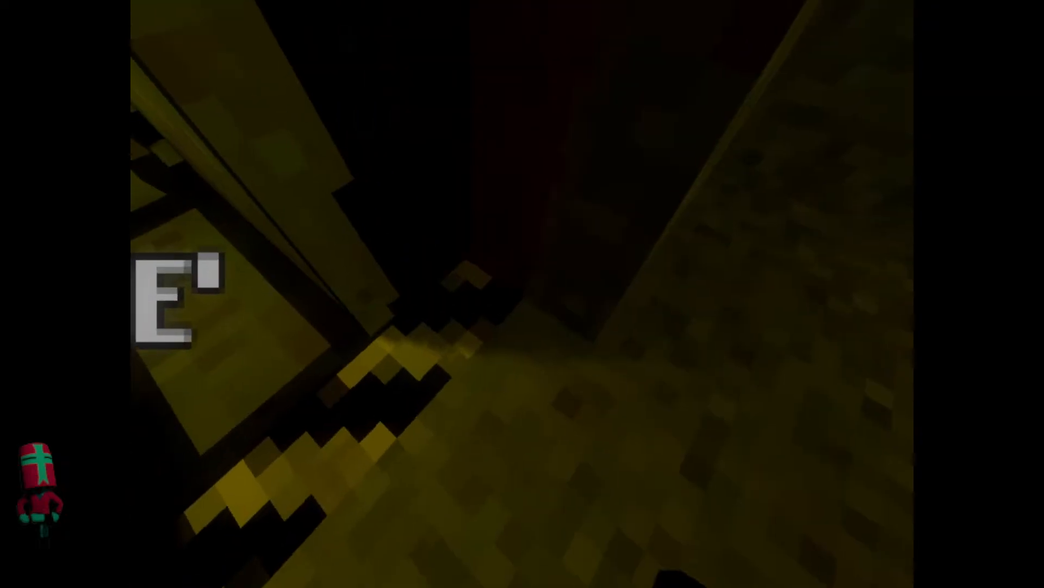
- Pause the game, raise the shadow atlas size through Half and Full to Double, and return to the main game menu page
{"action": "key", "text": "Escape"}
{"action": "left_click", "coordinate": [368, 124]}
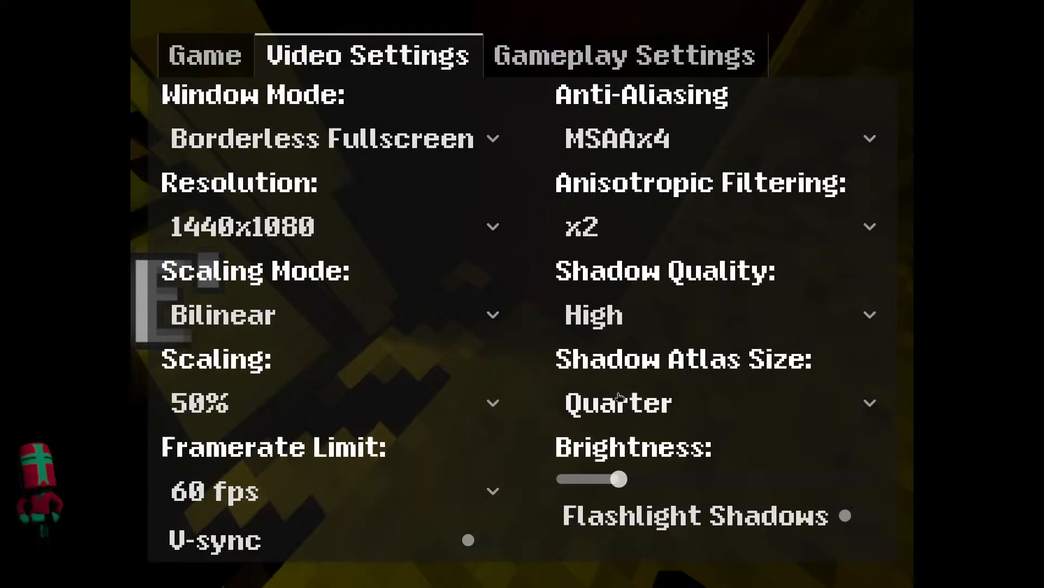
{"action": "left_click", "coordinate": [620, 401]}
{"action": "left_click", "coordinate": [625, 452]}
{"action": "left_click", "coordinate": [628, 409]}
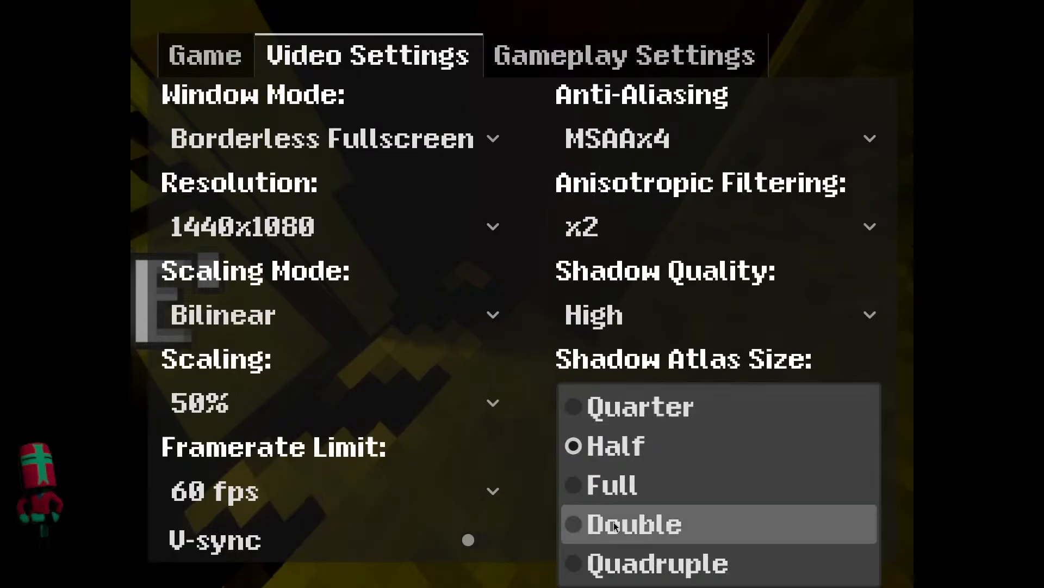
{"action": "left_click", "coordinate": [620, 497]}
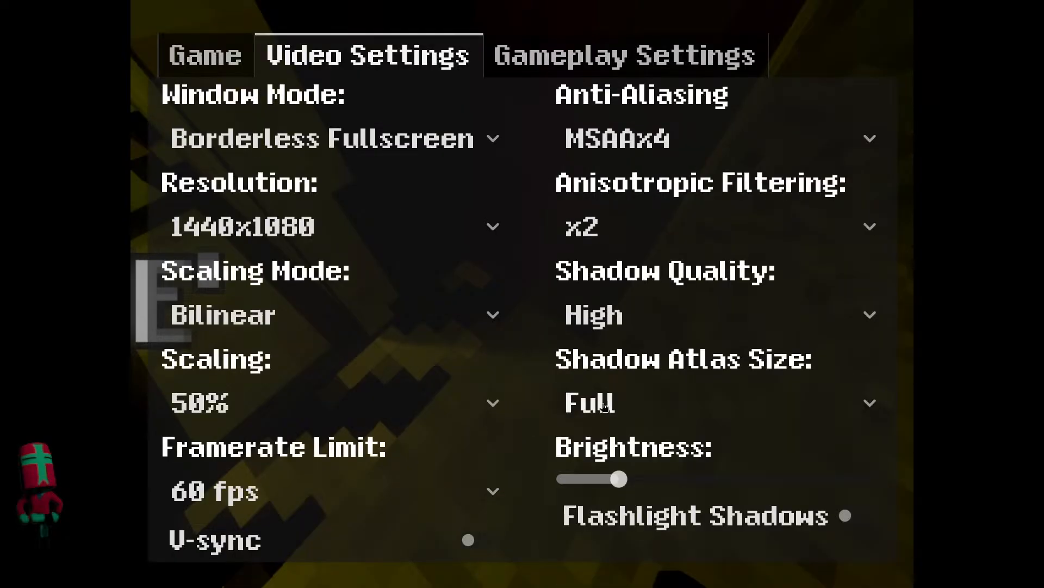
{"action": "left_click", "coordinate": [665, 418]}
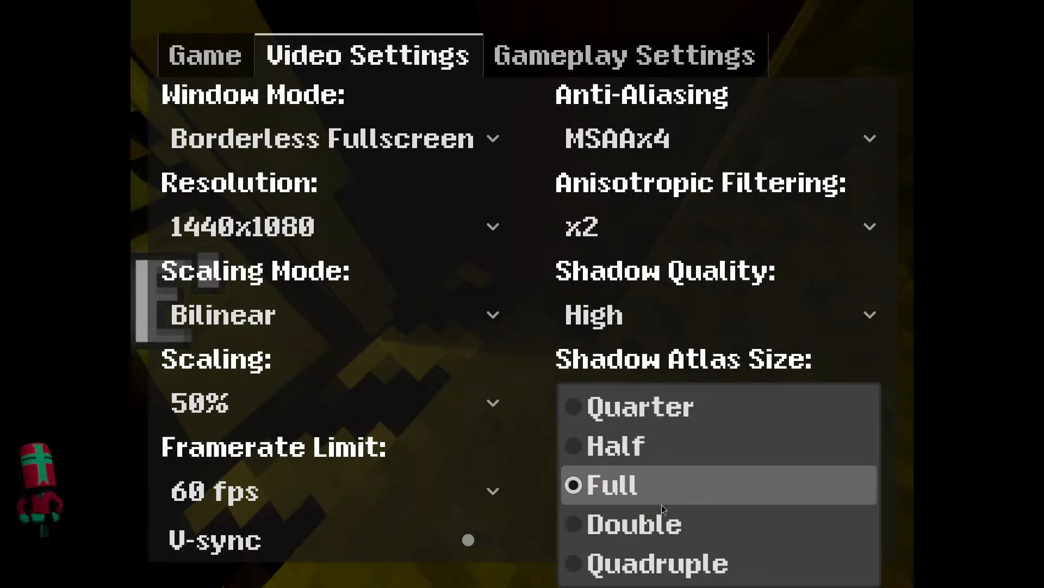
{"action": "left_click", "coordinate": [634, 522]}
{"action": "left_click", "coordinate": [191, 46]}
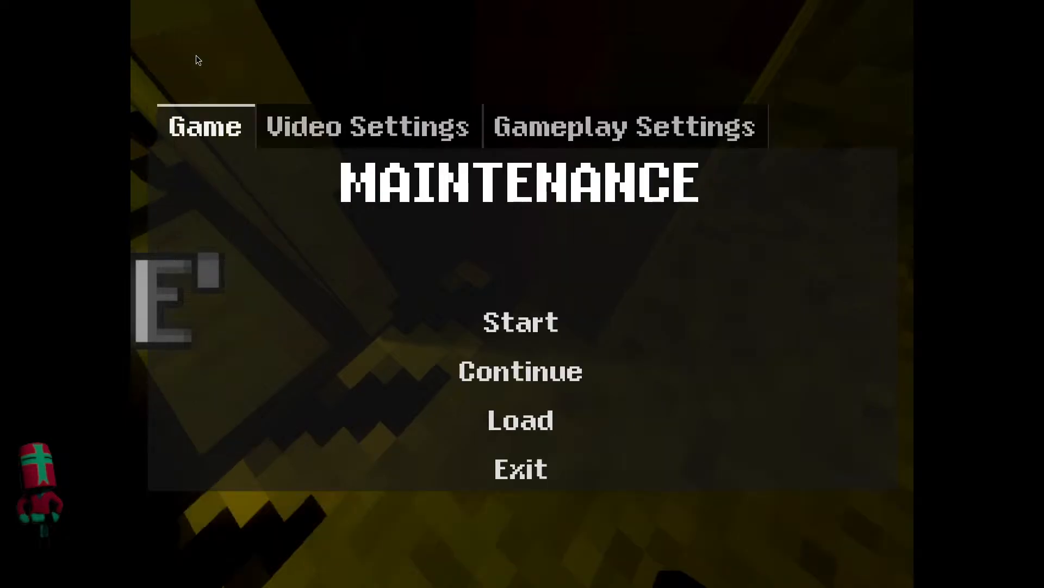
- Resume the game, pass through the doors and examine the STORAGE and SECTOR 32 wall signs with their arrows
{"action": "left_click", "coordinate": [501, 321]}
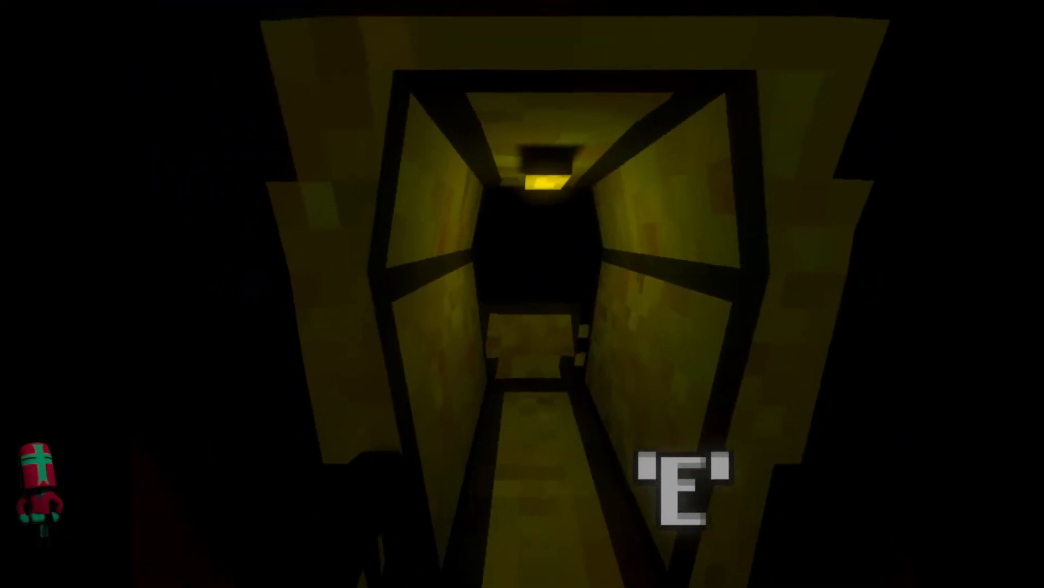
{"action": "key", "text": "e"}
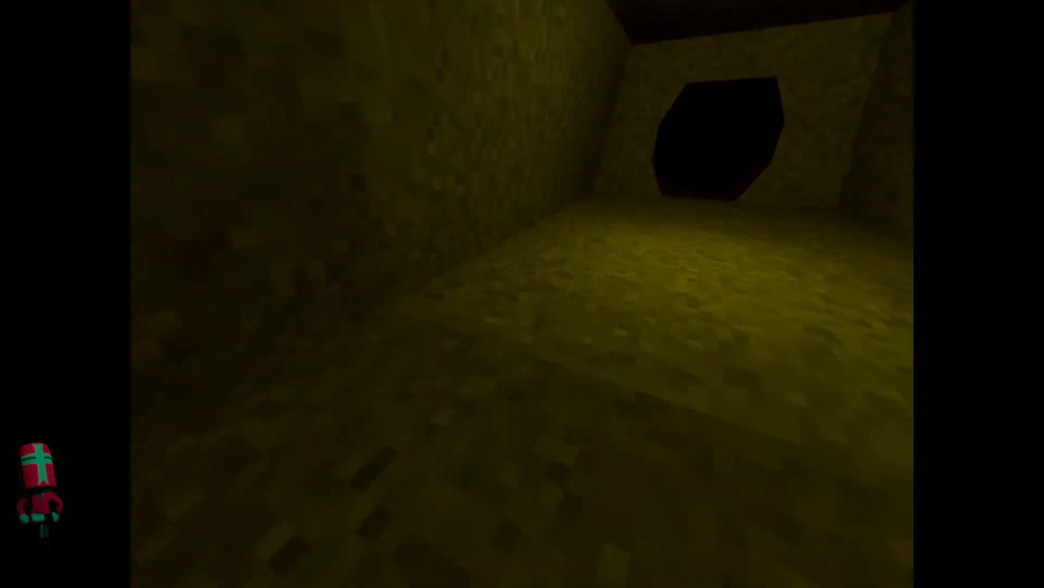
{"action": "key", "text": "w"}
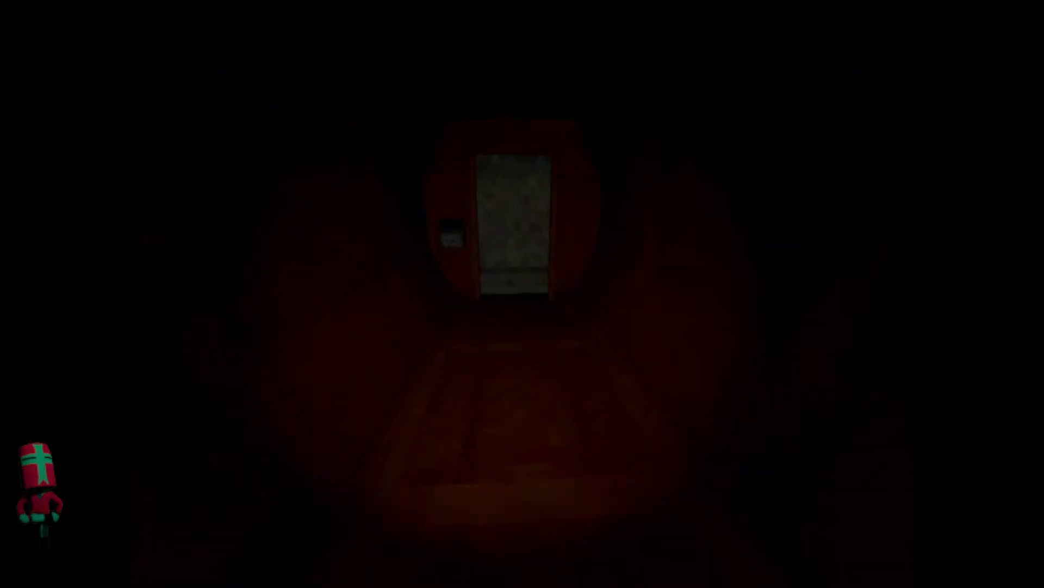
{"action": "key", "text": "e"}
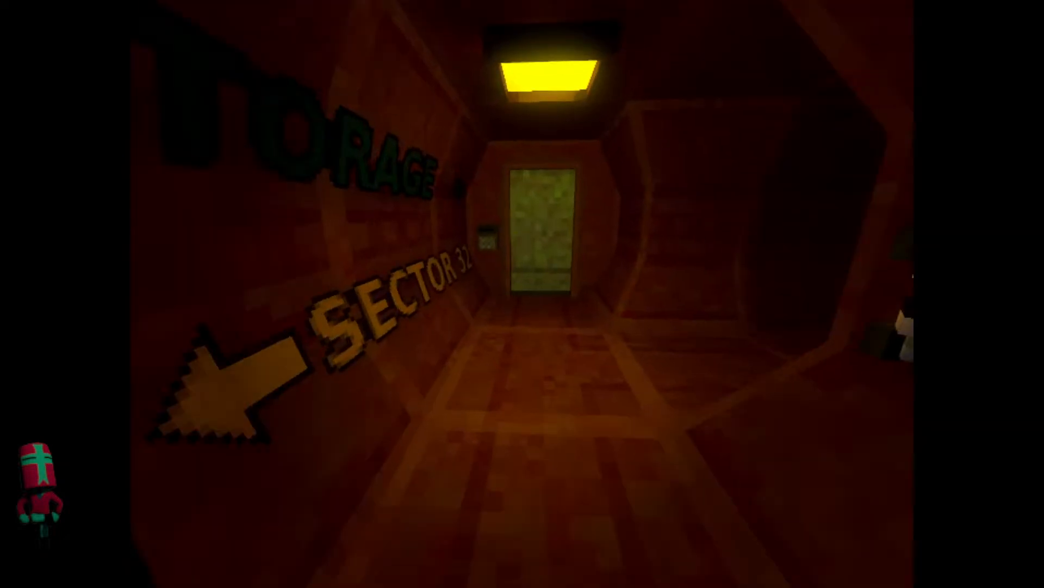
{"action": "key", "text": "w"}
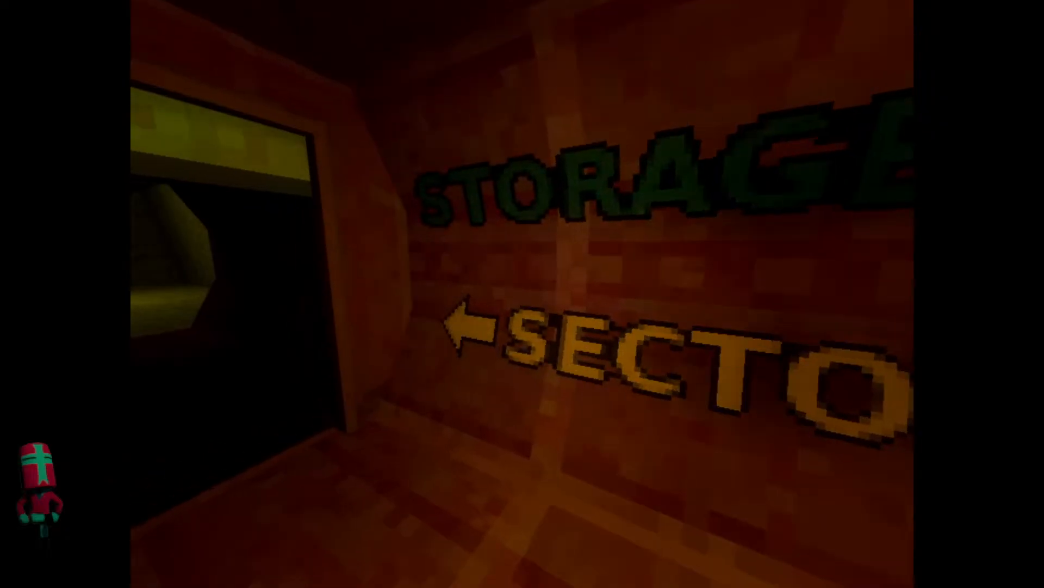
{"action": "key", "text": "s"}
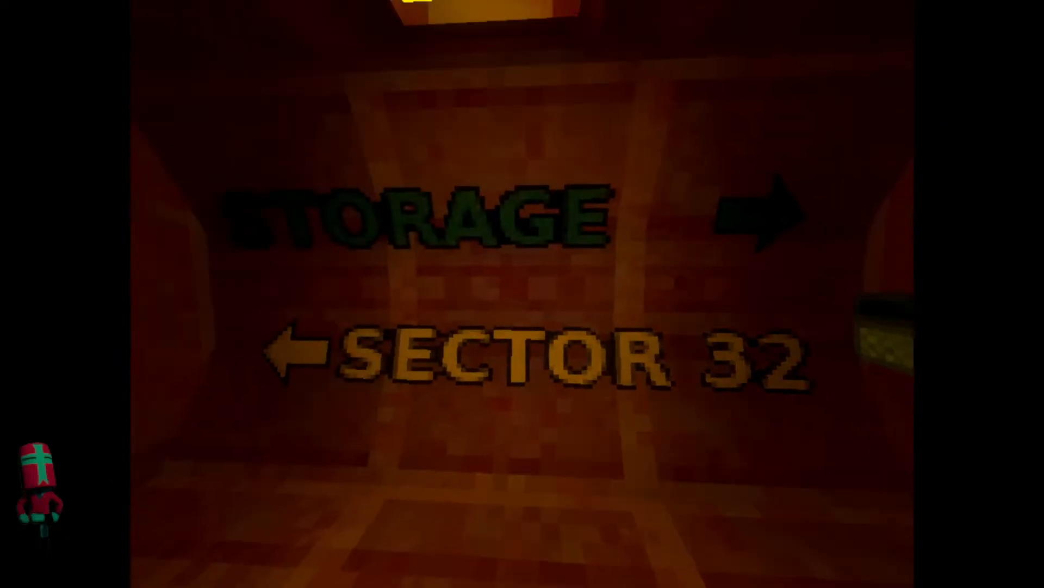
- Walk down the corridor past the central shaft into the storage room and inspect the lighting on its shelves
{"action": "key", "text": "w"}
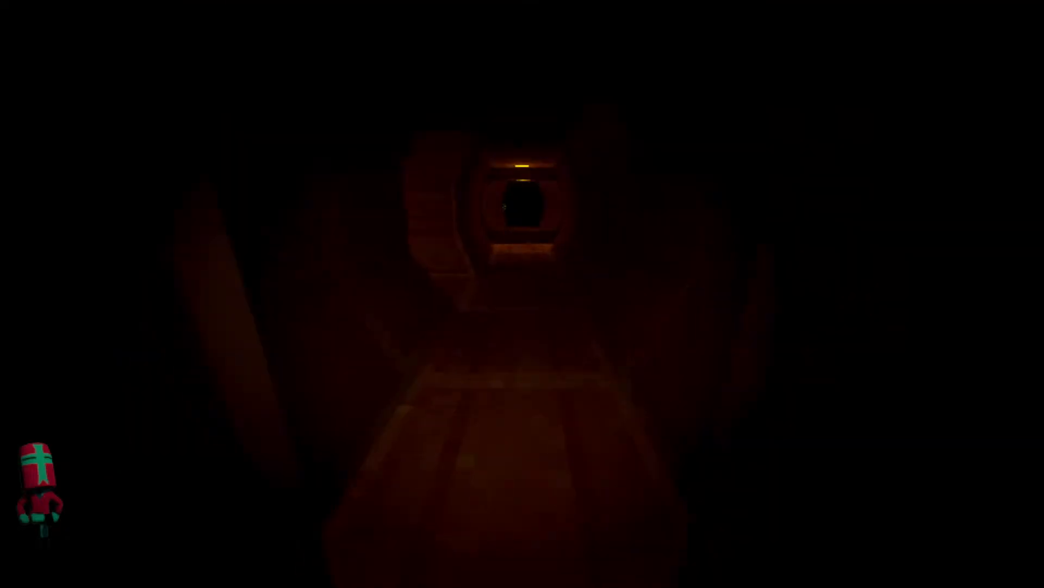
{"action": "key", "text": "w"}
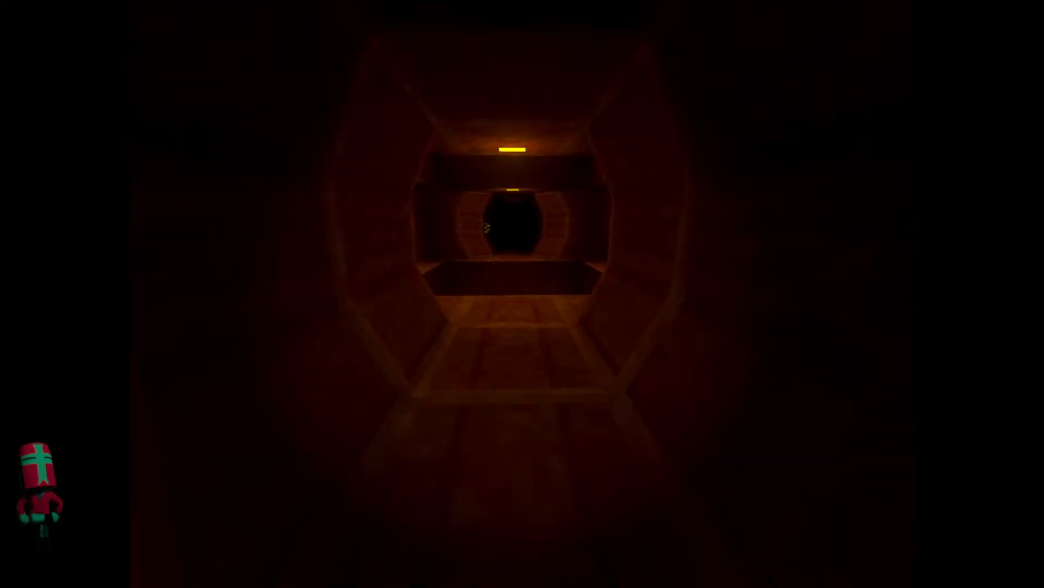
{"action": "key", "text": "w"}
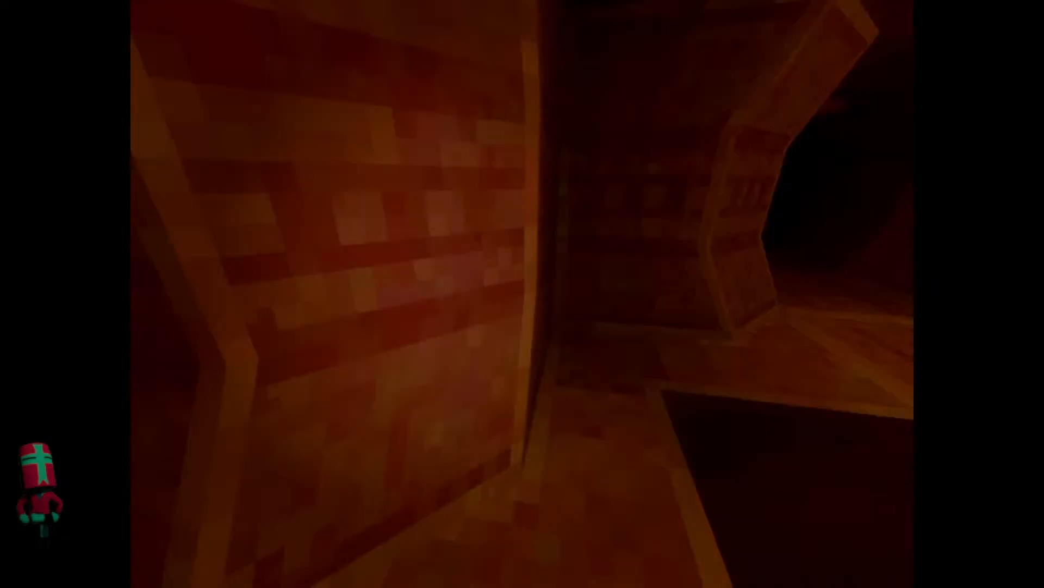
{"action": "key", "text": "w"}
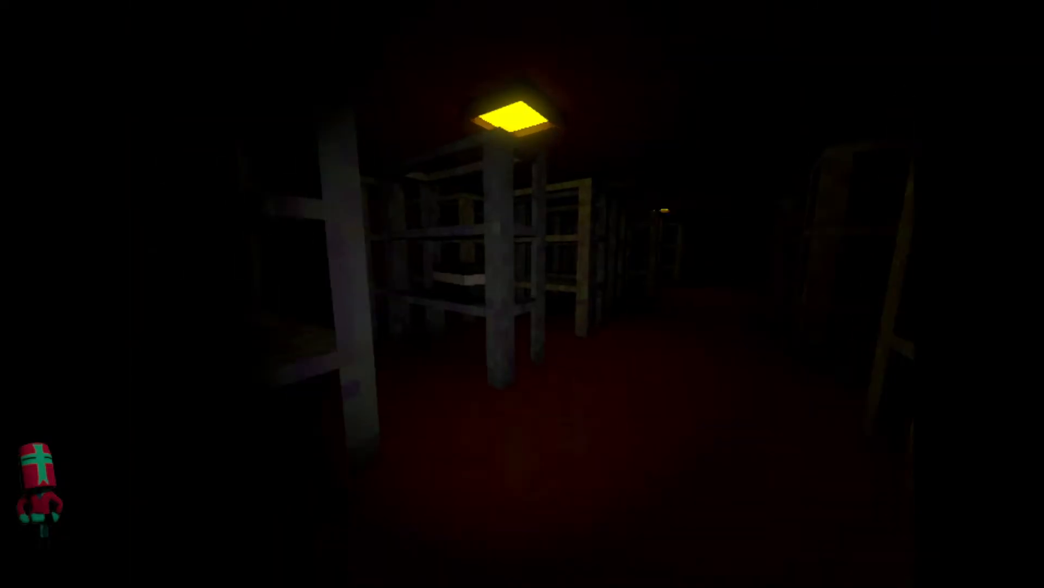
{"action": "key", "text": "w"}
{"action": "key", "text": "w"}
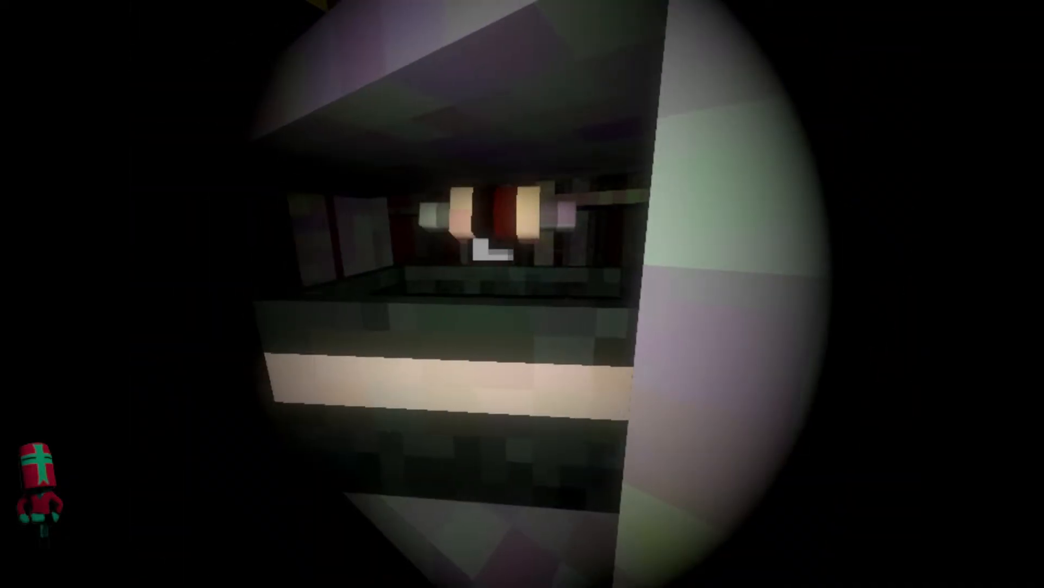
{"action": "key", "text": "s"}
{"action": "key", "text": "w"}
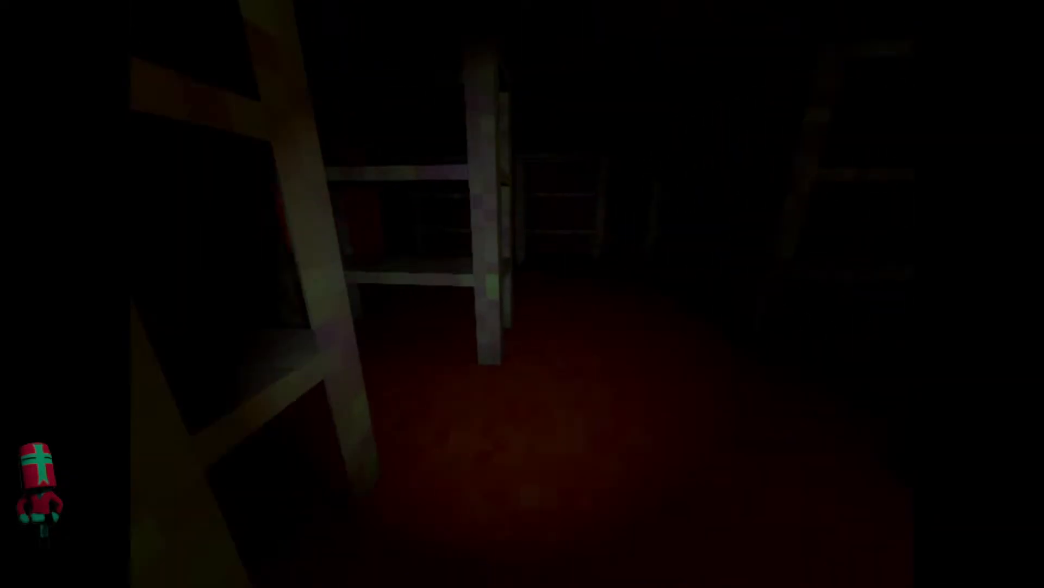
- Return past the shaft and examine the EXTERIOR wall sign, its arrow and the nearby striped wall fixture
{"action": "key", "text": "w"}
{"action": "key", "text": "w"}
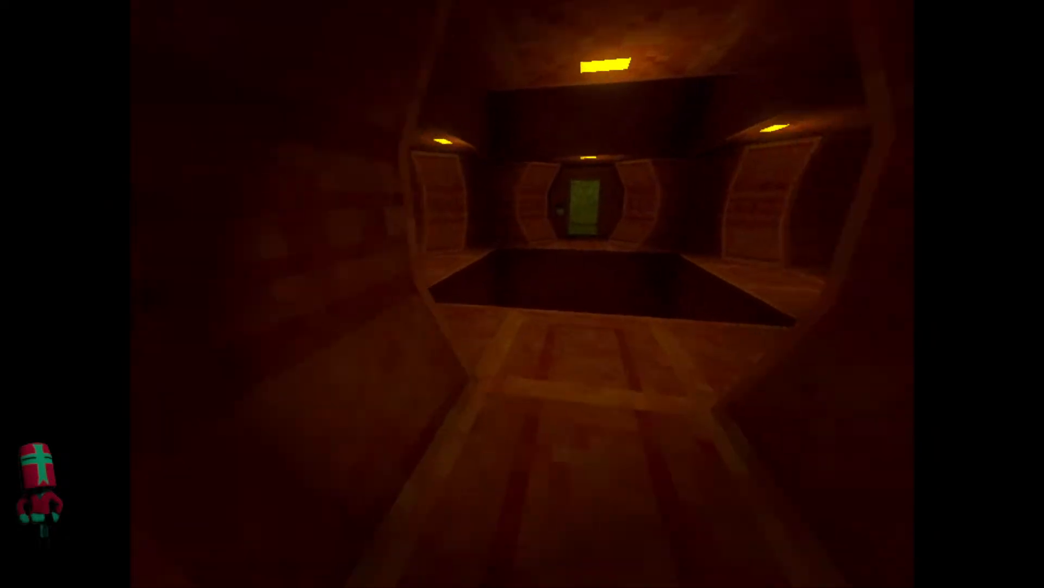
{"action": "key", "text": "w"}
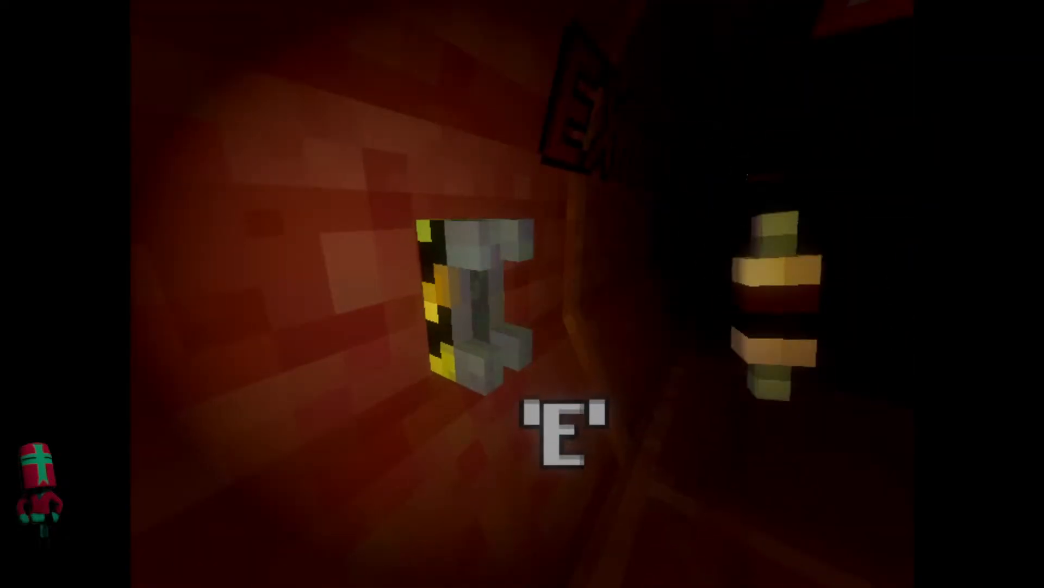
{"action": "key", "text": "s"}
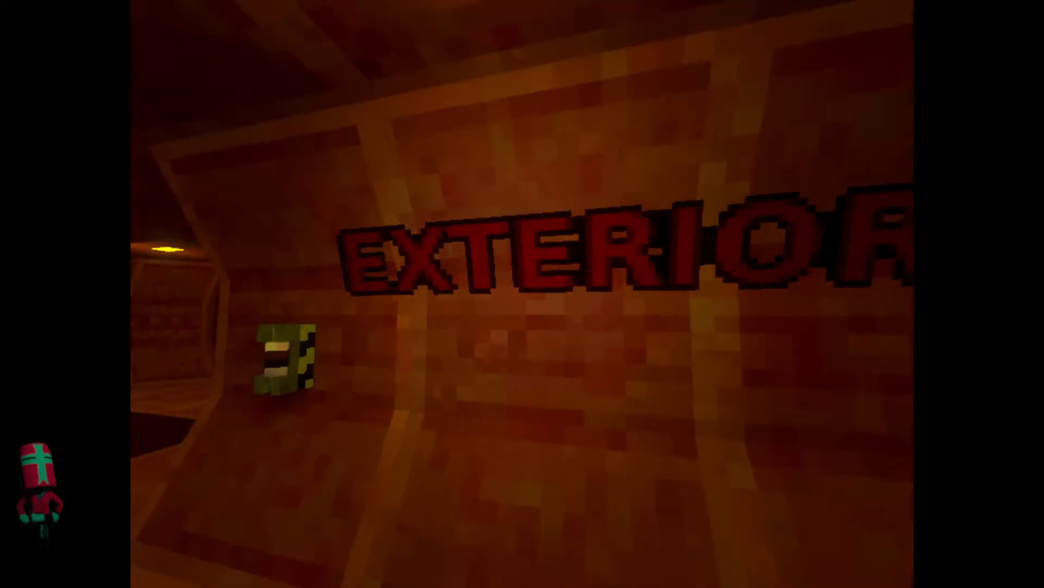
{"action": "key", "text": "w"}
{"action": "key", "text": "d"}
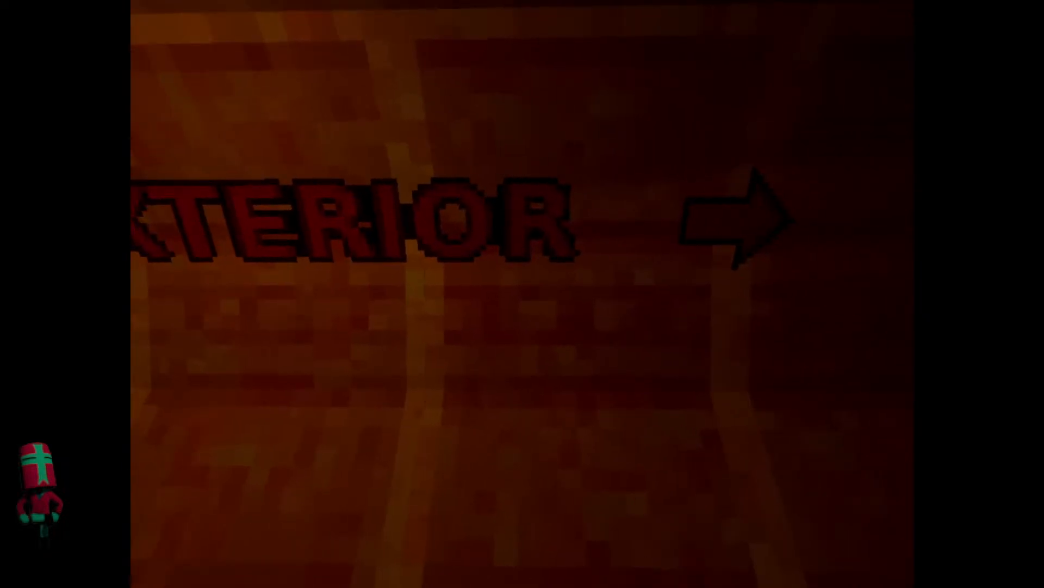
{"action": "key", "text": "a"}
{"action": "key", "text": "s"}
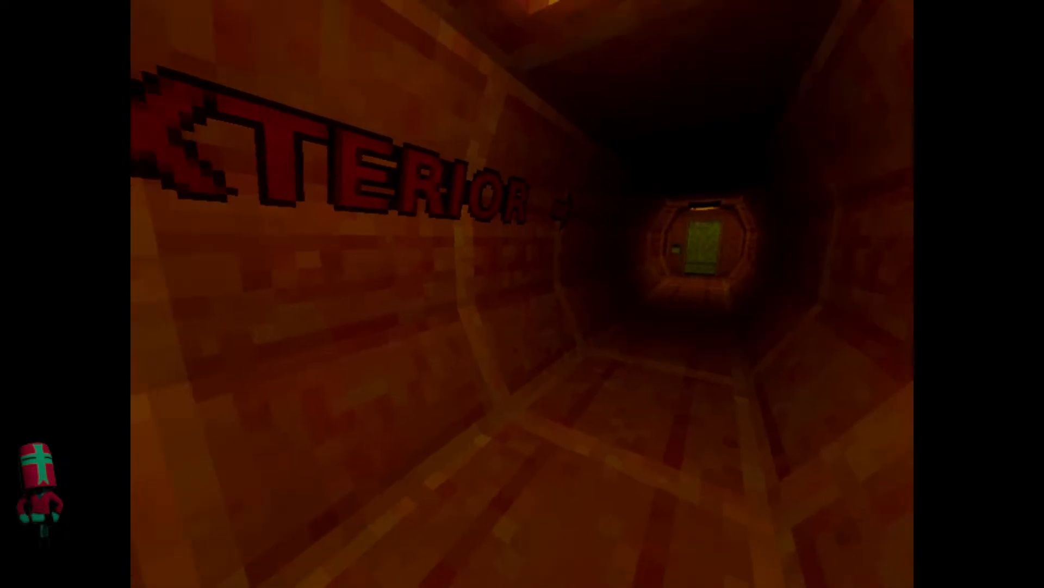
{"action": "key", "text": "s"}
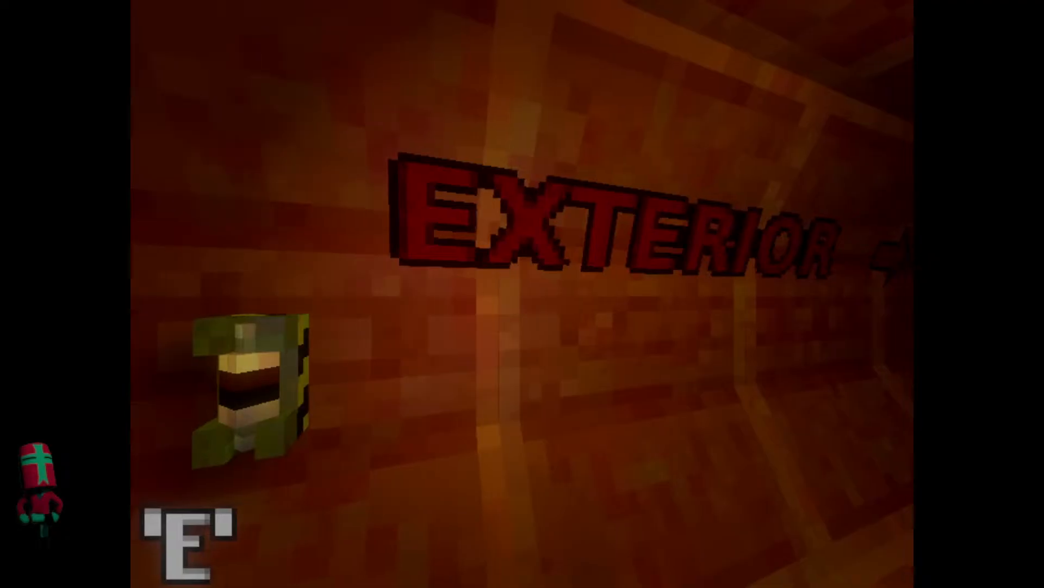
{"action": "key", "text": "d"}
{"action": "key", "text": "a"}
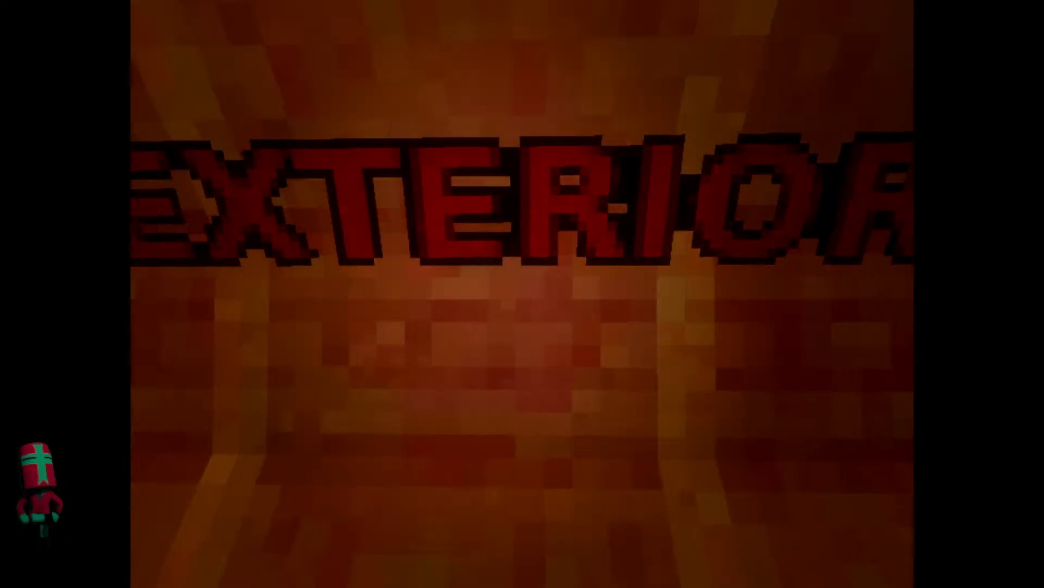
{"action": "key", "text": "d"}
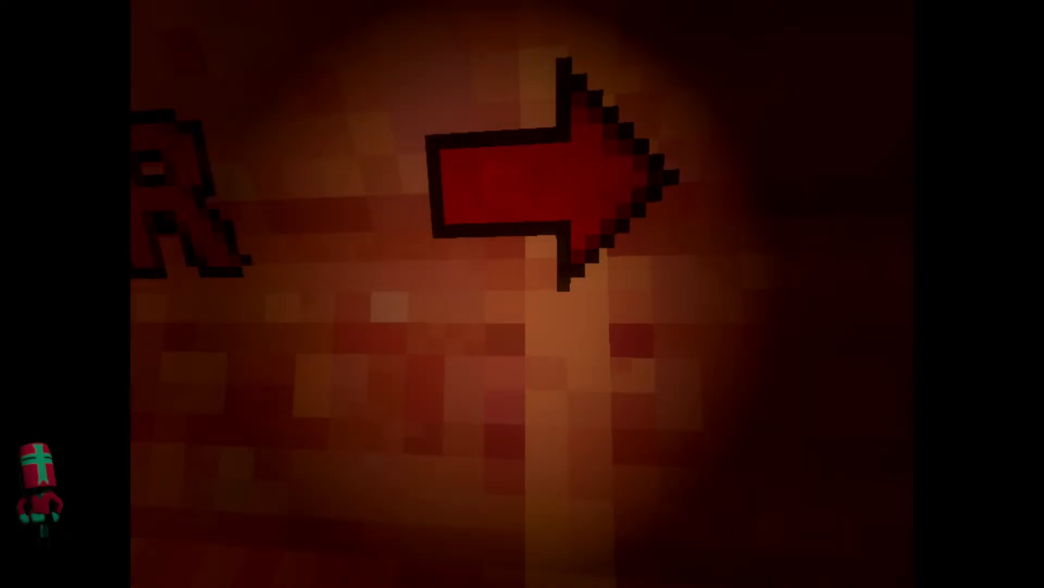
- Inspect the lighting on the walls and corner edges around the central shaft by the EXTERIOR corridor
{"action": "key", "text": "w"}
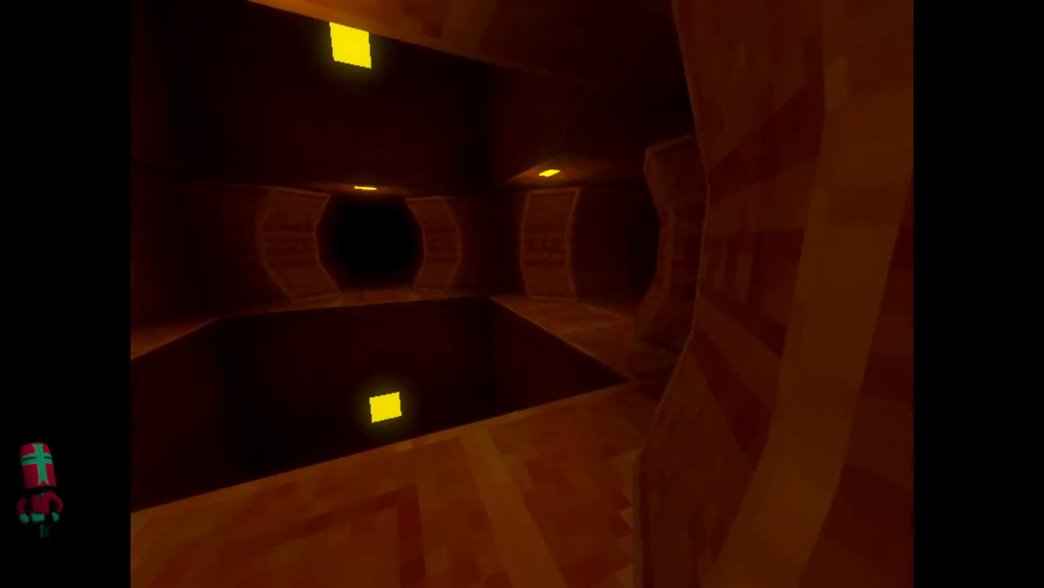
{"action": "key", "text": "s"}
{"action": "key", "text": "w"}
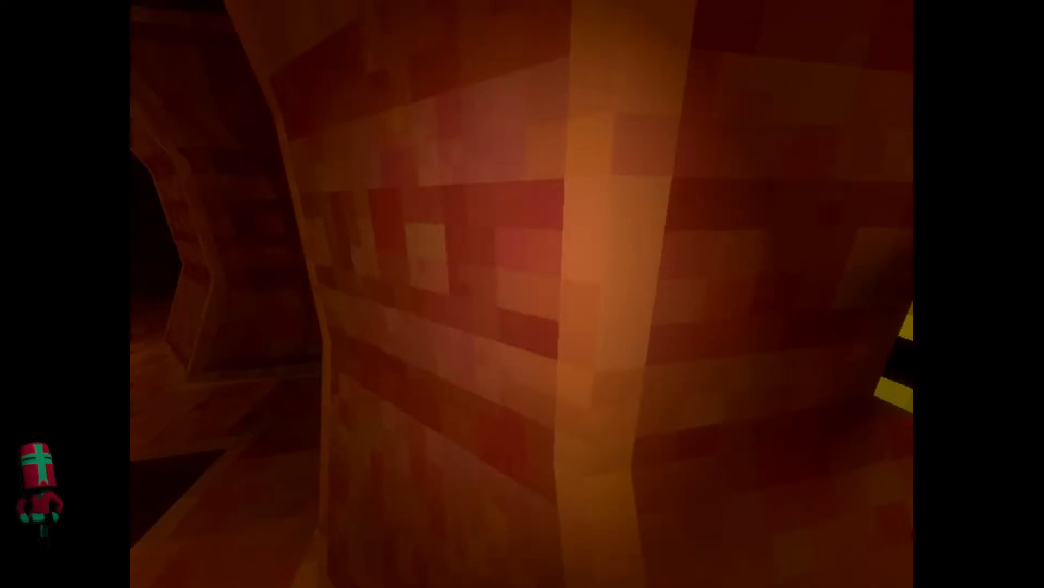
{"action": "key", "text": "w"}
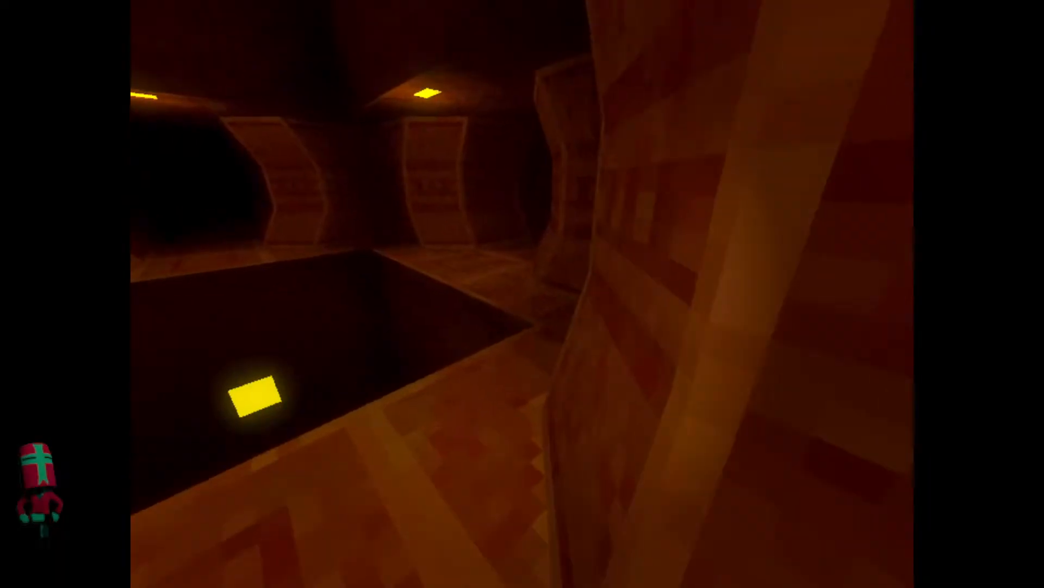
{"action": "key", "text": "w"}
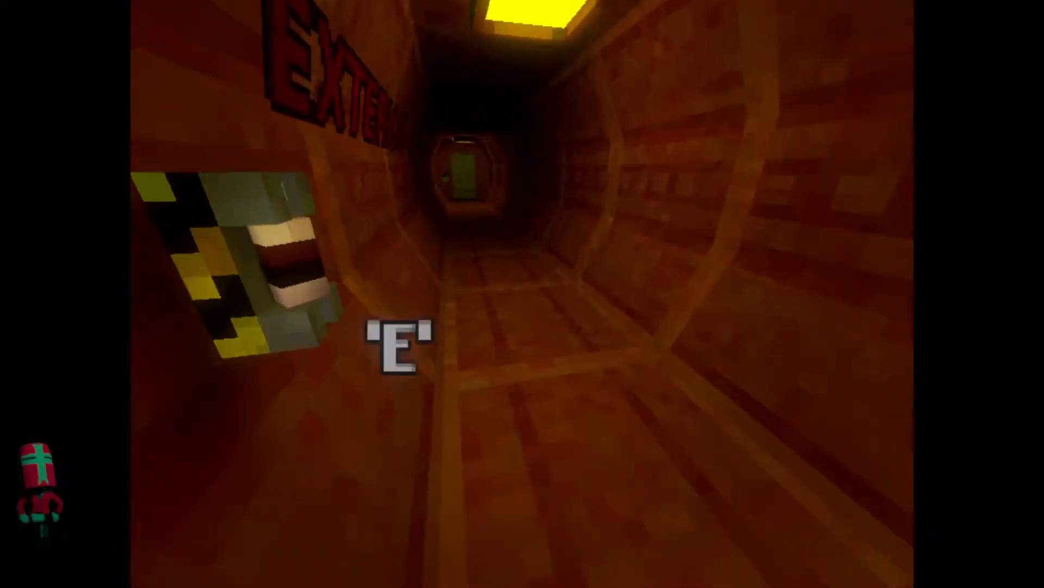
- Follow the EXTERIOR corridor through the keypad door, check the passage behind it and head back toward the shaft
{"action": "key", "text": "w"}
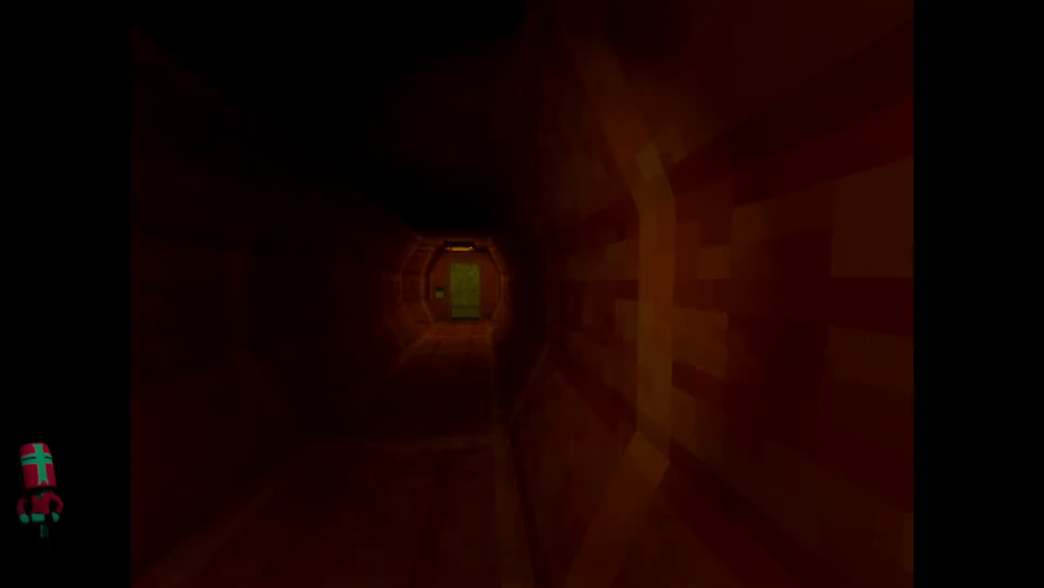
{"action": "key", "text": "w"}
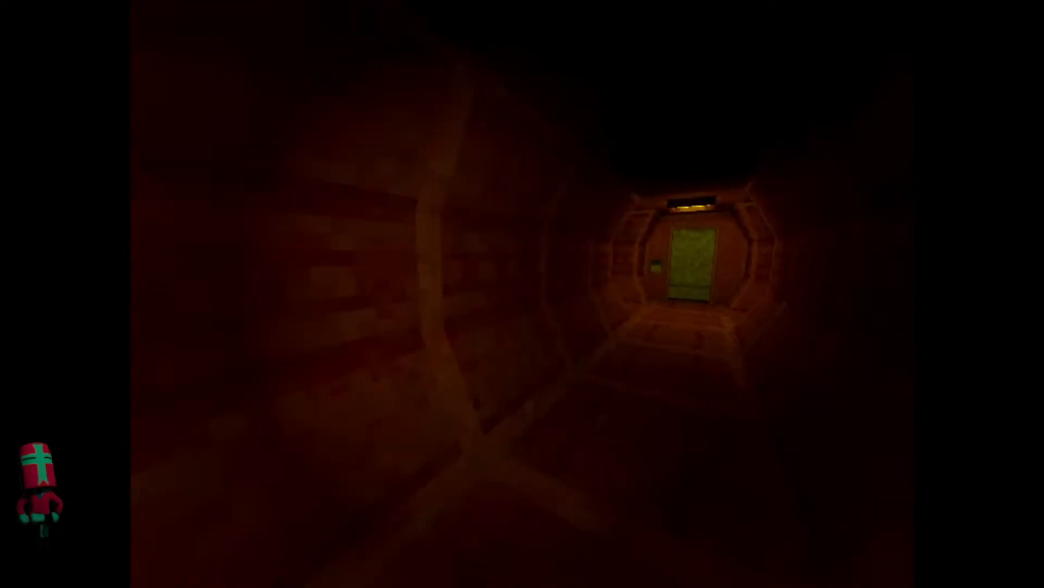
{"action": "key", "text": "w"}
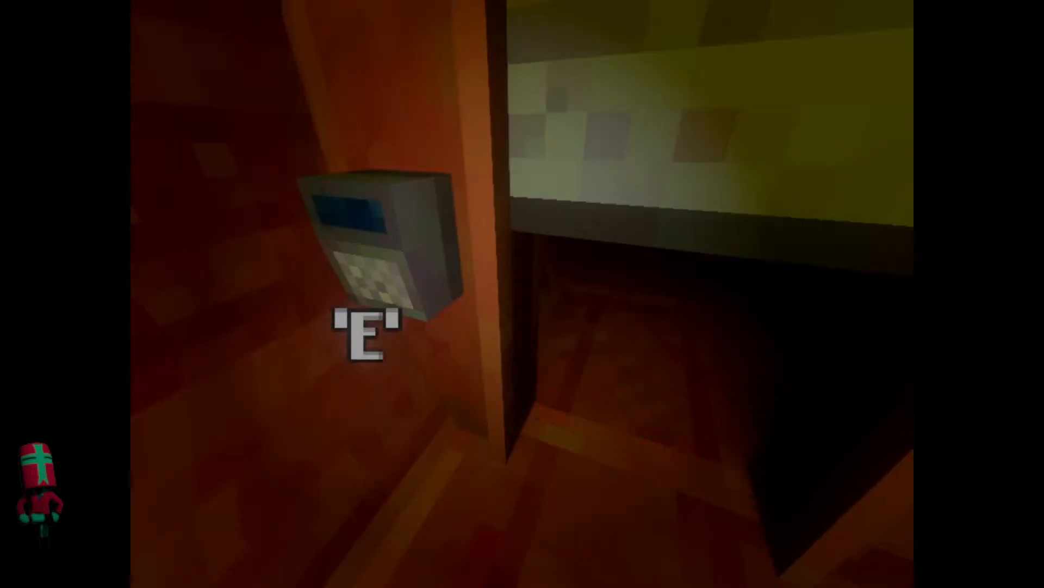
{"action": "key", "text": "w"}
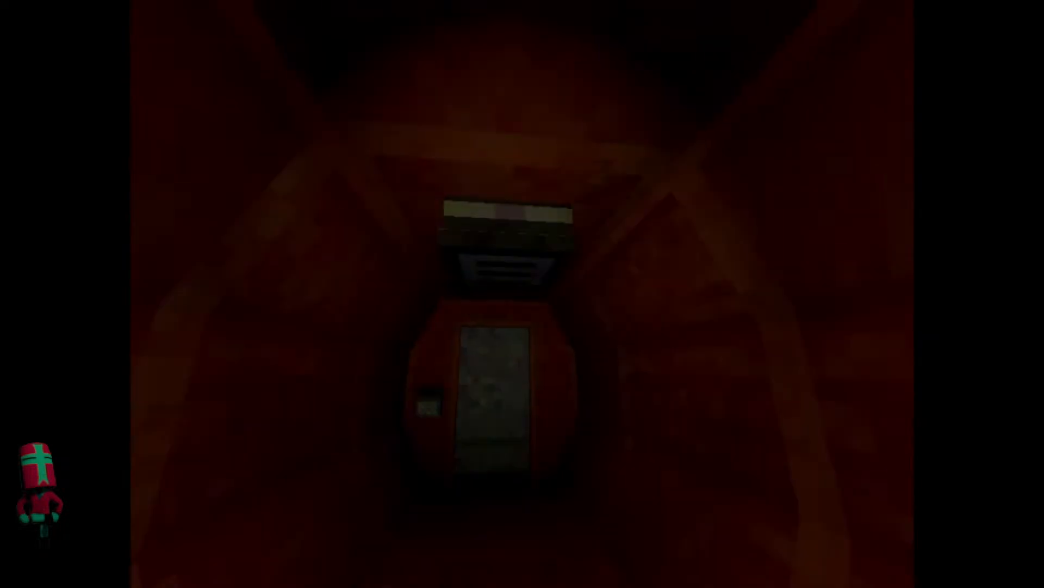
{"action": "key", "text": "w"}
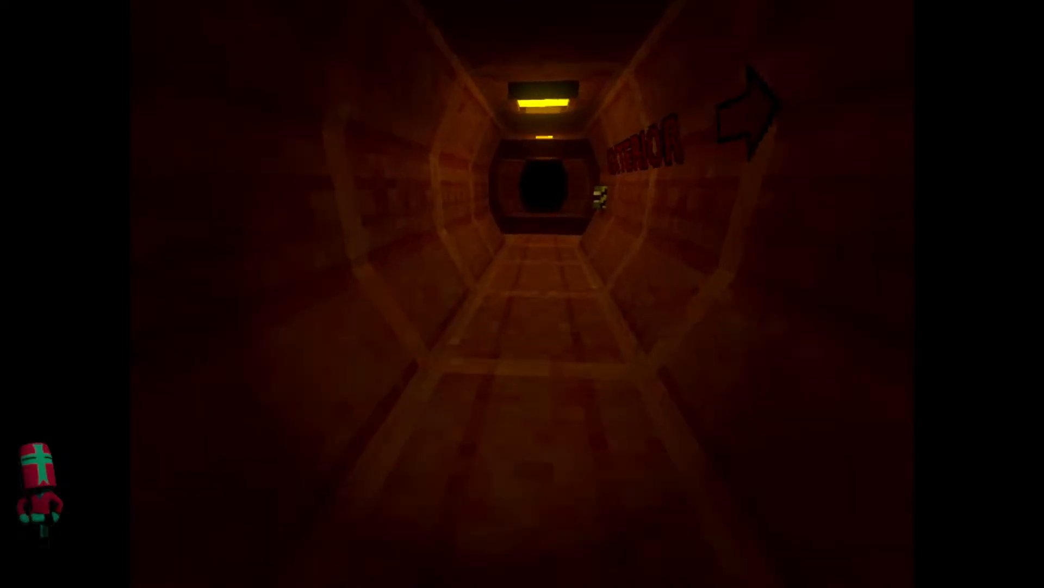
- Walk past the EXTERIOR wall sign to the central shaft and inspect the lighting around its edge and in the storage room
{"action": "key", "text": "w"}
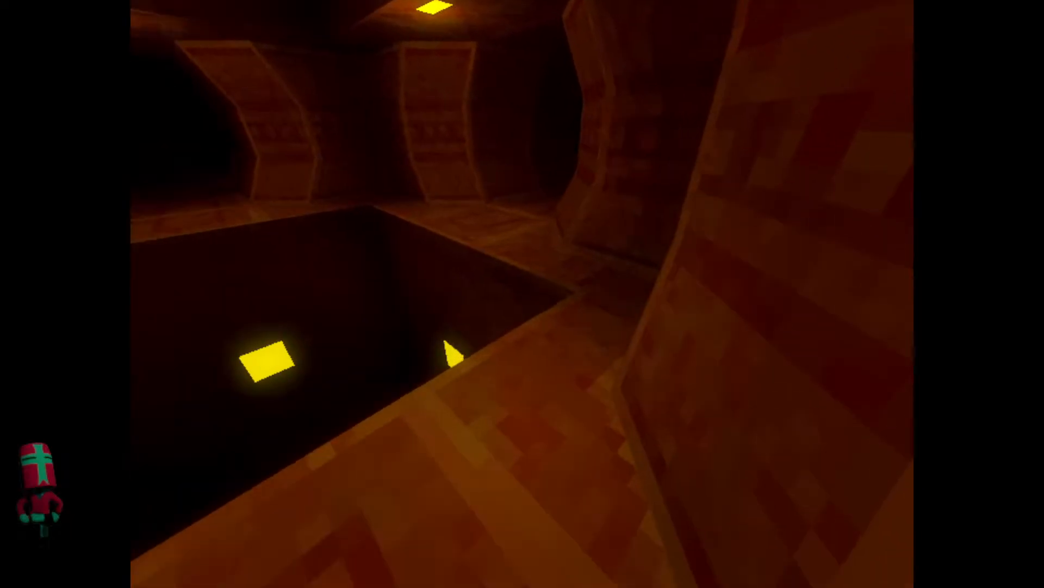
{"action": "key", "text": "w"}
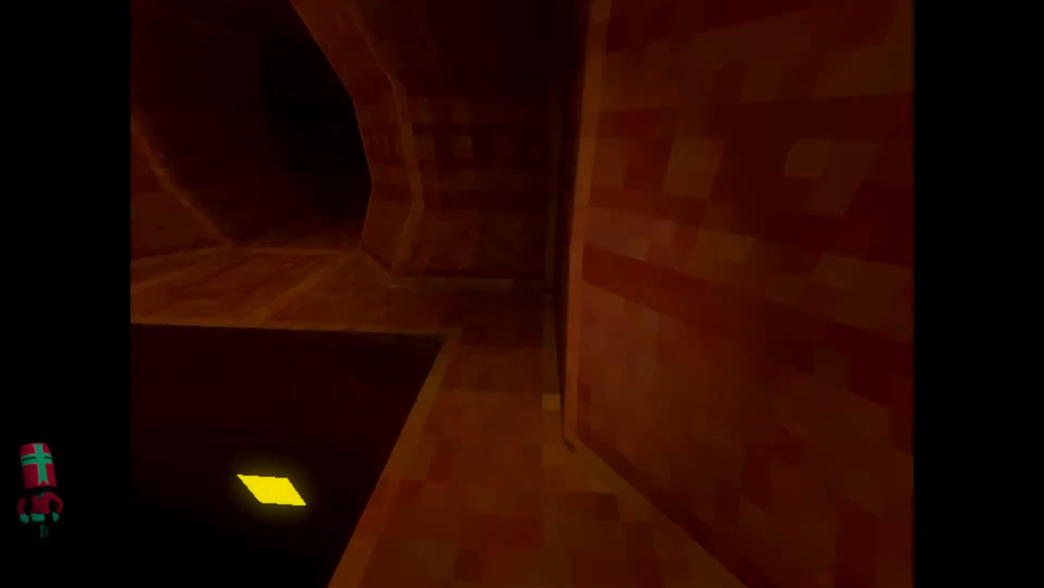
{"action": "key", "text": "w"}
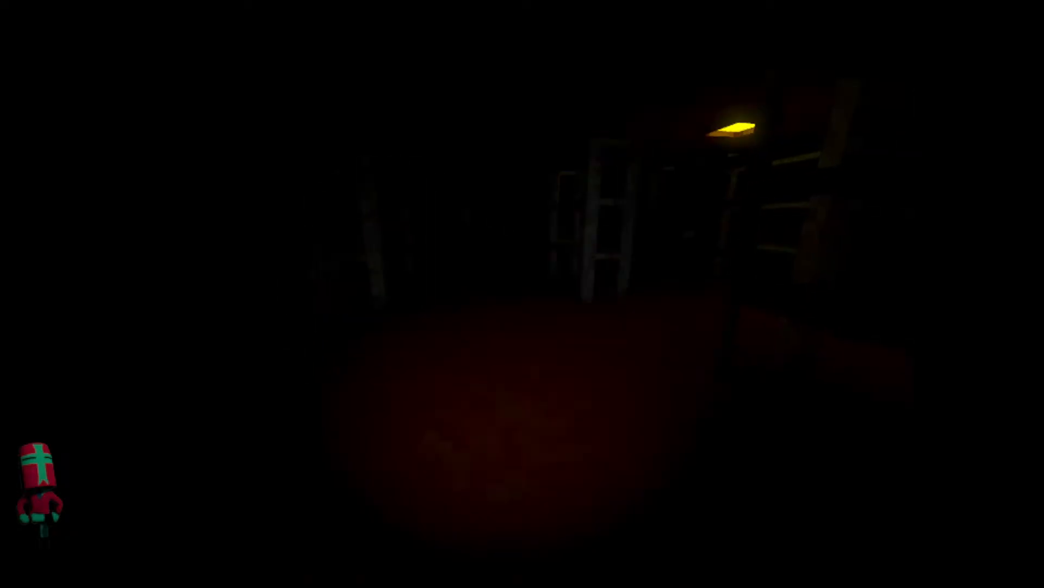
{"action": "key", "text": "w"}
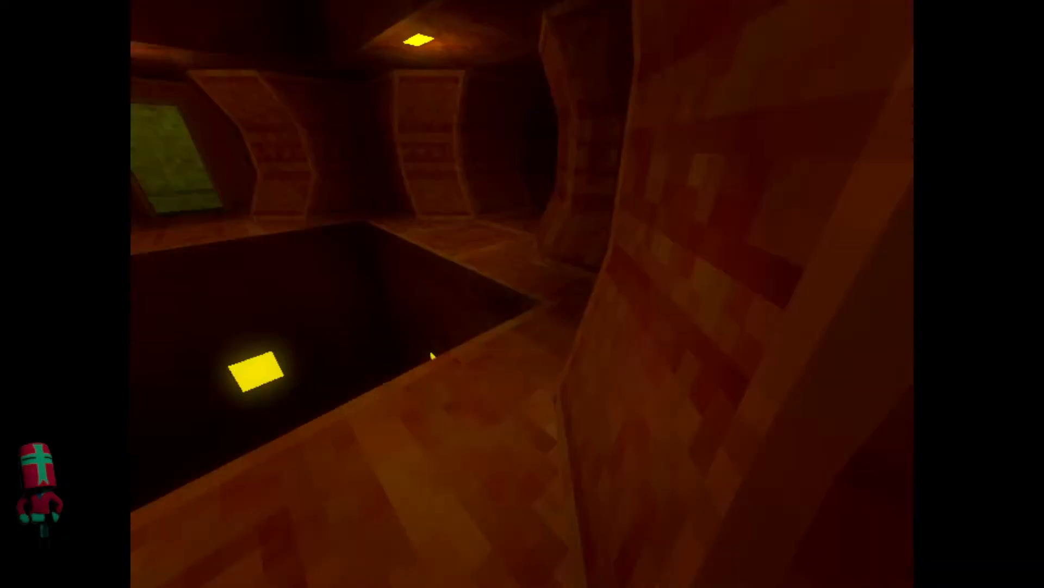
{"action": "key", "text": "w"}
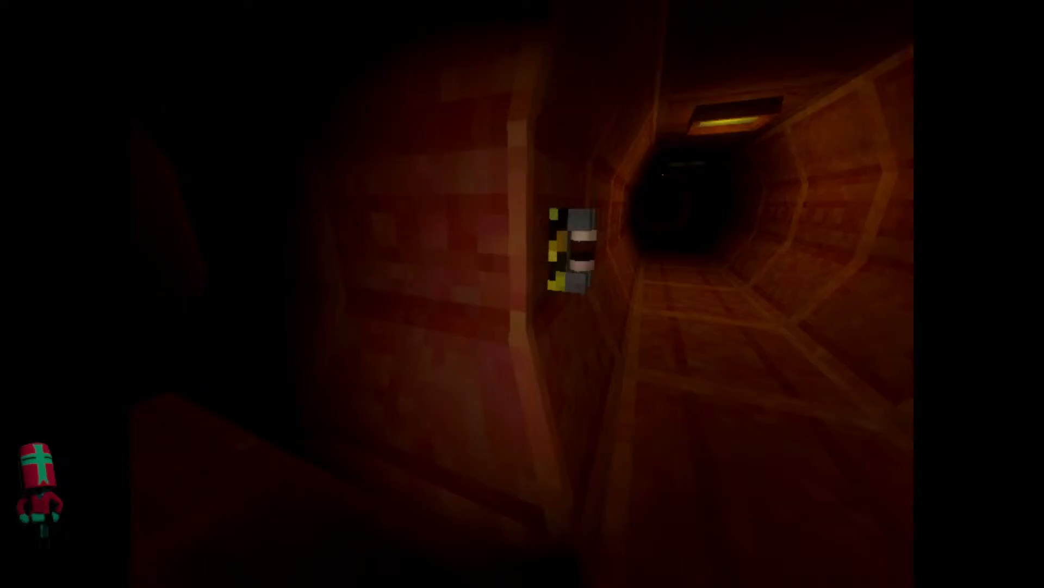
- Follow the long corridor, check its ceiling lights and wall panels, and quit the running game back to the editor
{"action": "key", "text": "w"}
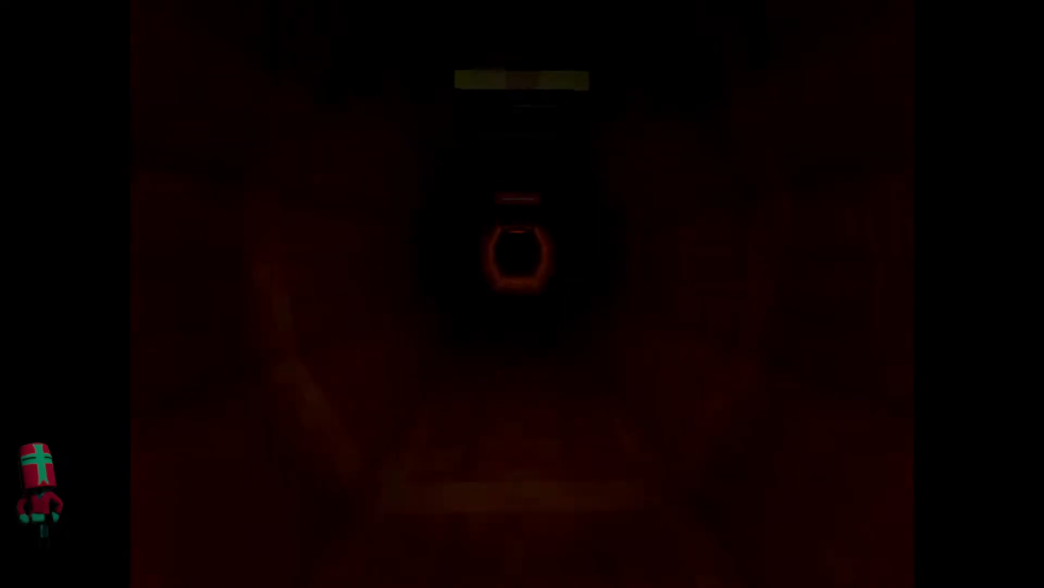
{"action": "key", "text": "w"}
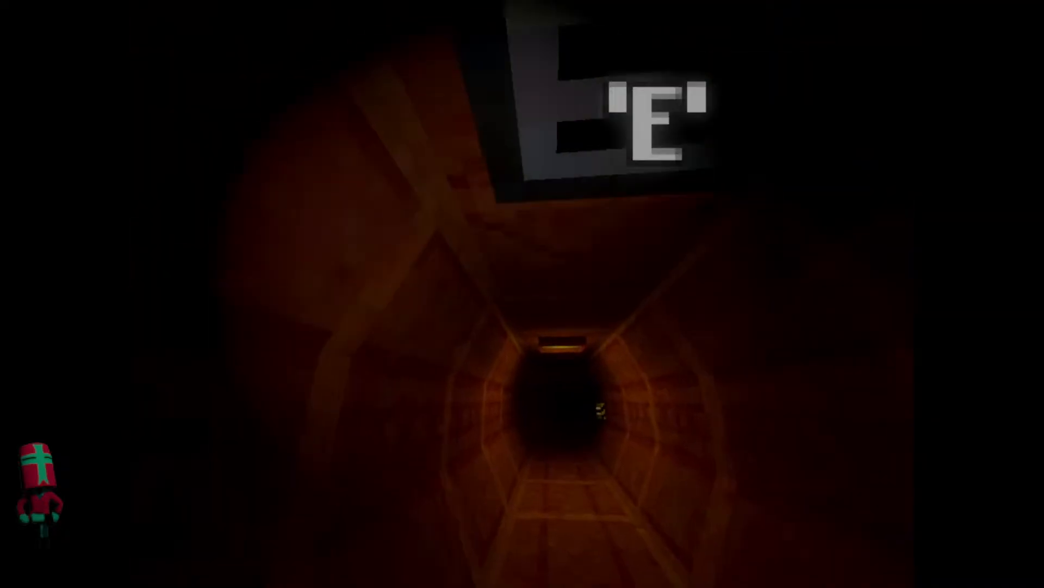
{"action": "key", "text": "w"}
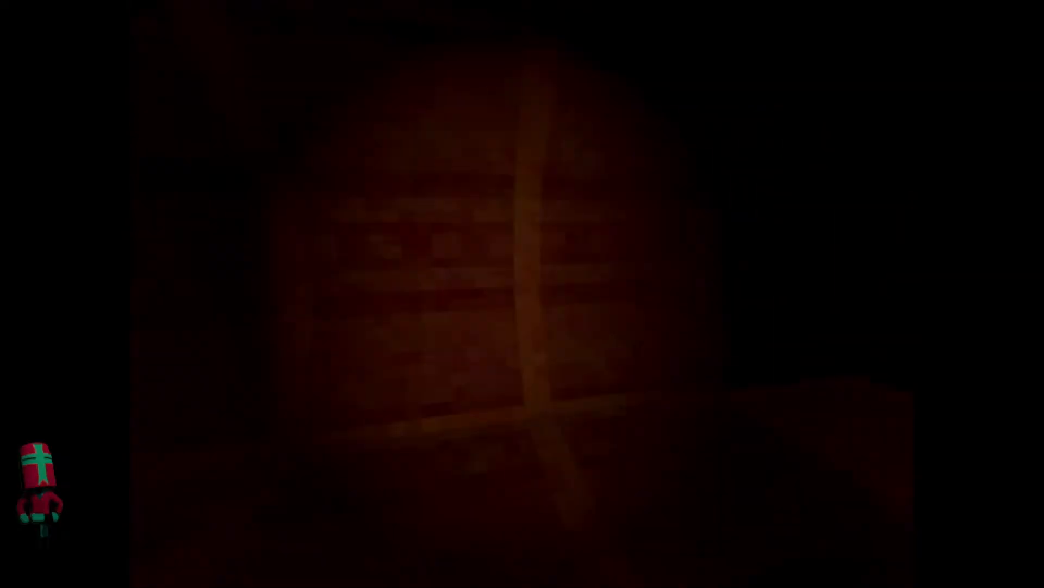
{"action": "key", "text": "Escape"}
{"action": "left_click", "coordinate": [531, 476]}
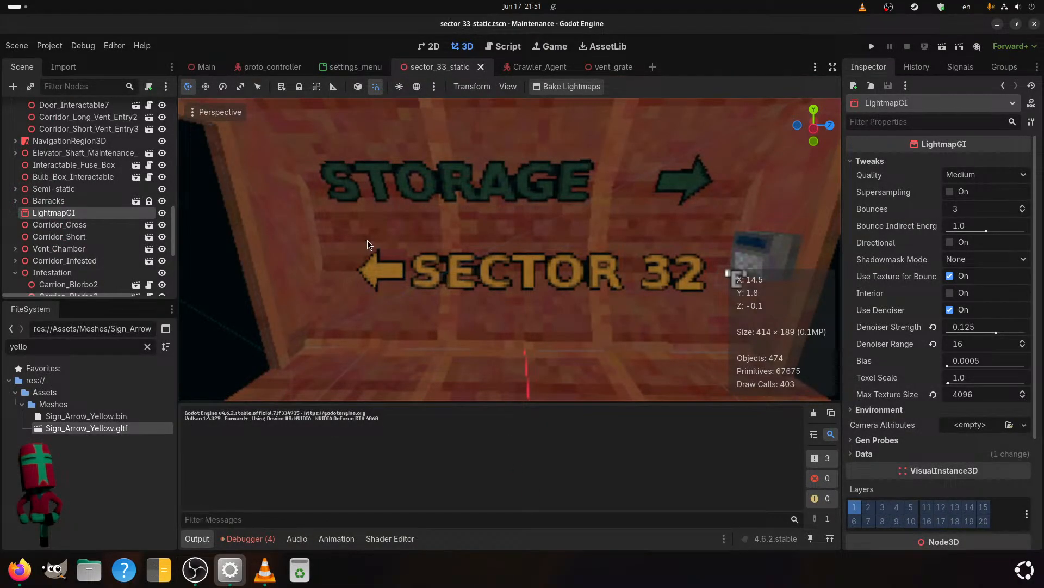
- Collapse the Corridor-Far node and expand Corridor-ToExterior in the scene tree
{"action": "scroll", "coordinate": [375, 261], "scroll_direction": "down", "scroll_amount": 5}
{"action": "scroll", "coordinate": [111, 211], "scroll_direction": "up", "scroll_amount": 3}
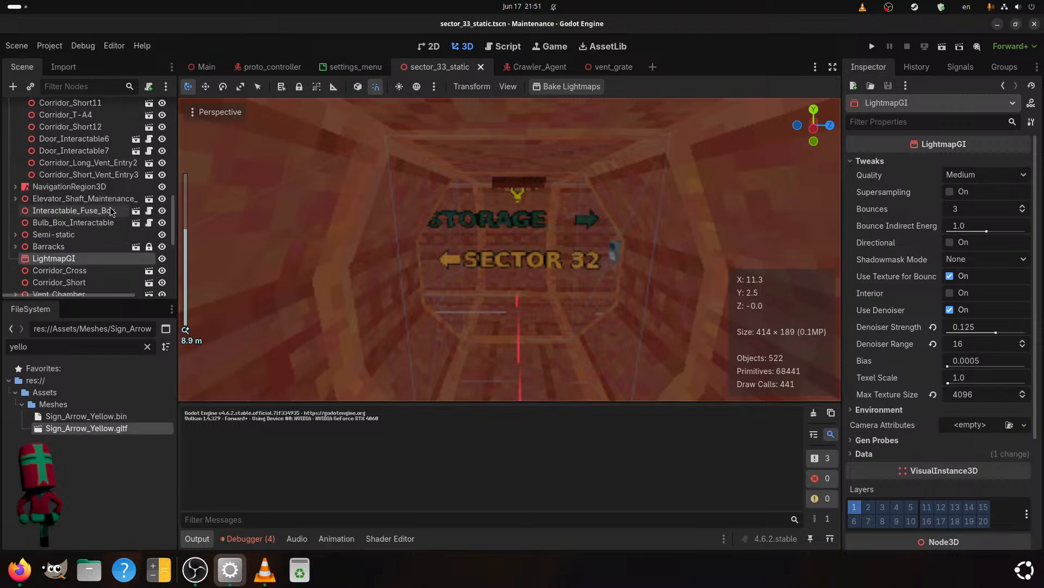
{"action": "scroll", "coordinate": [112, 211], "scroll_direction": "up", "scroll_amount": 13}
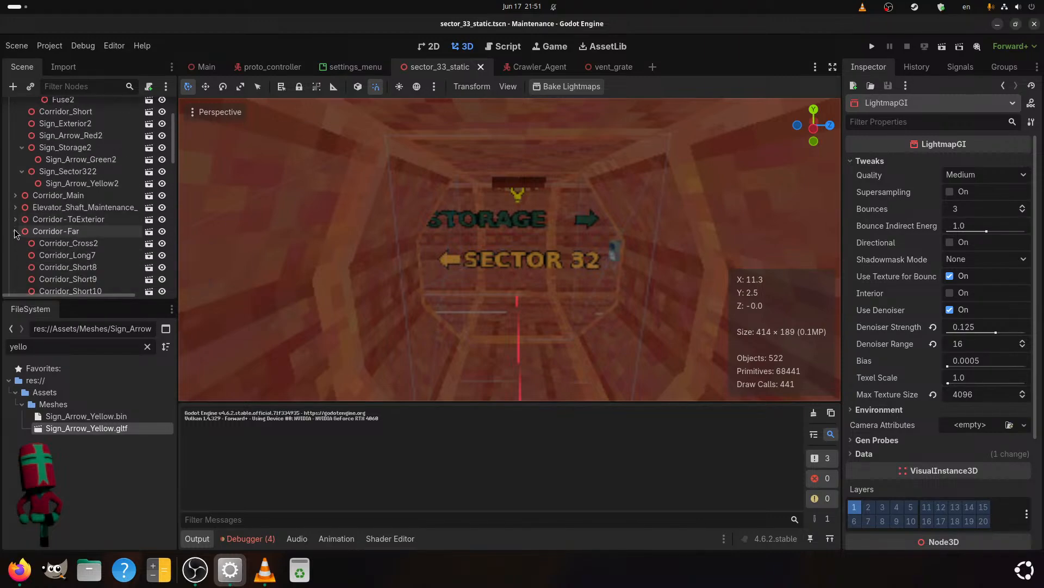
{"action": "left_click", "coordinate": [15, 231]}
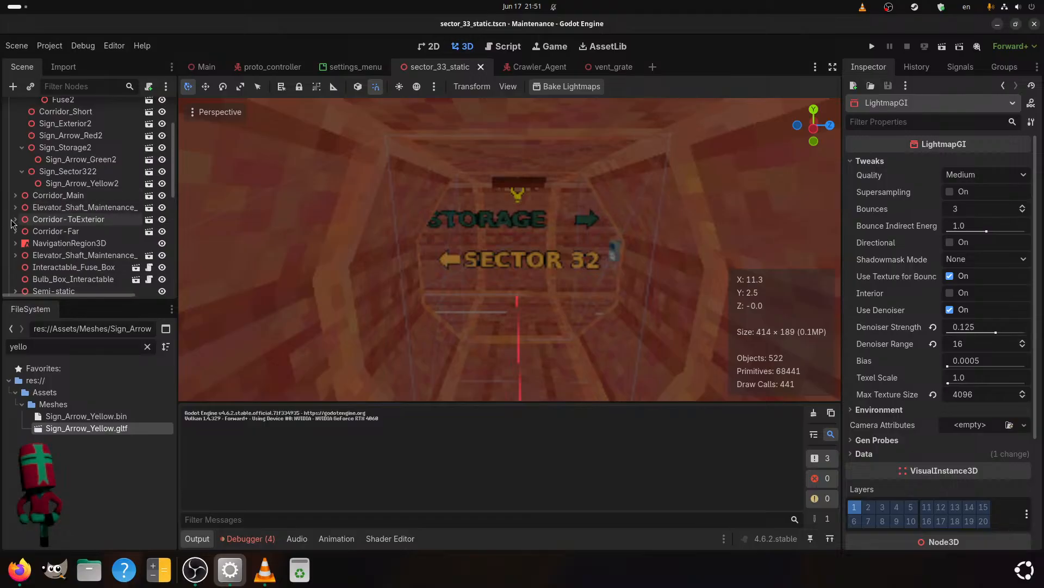
{"action": "left_click", "coordinate": [19, 223]}
{"action": "left_click", "coordinate": [15, 223]}
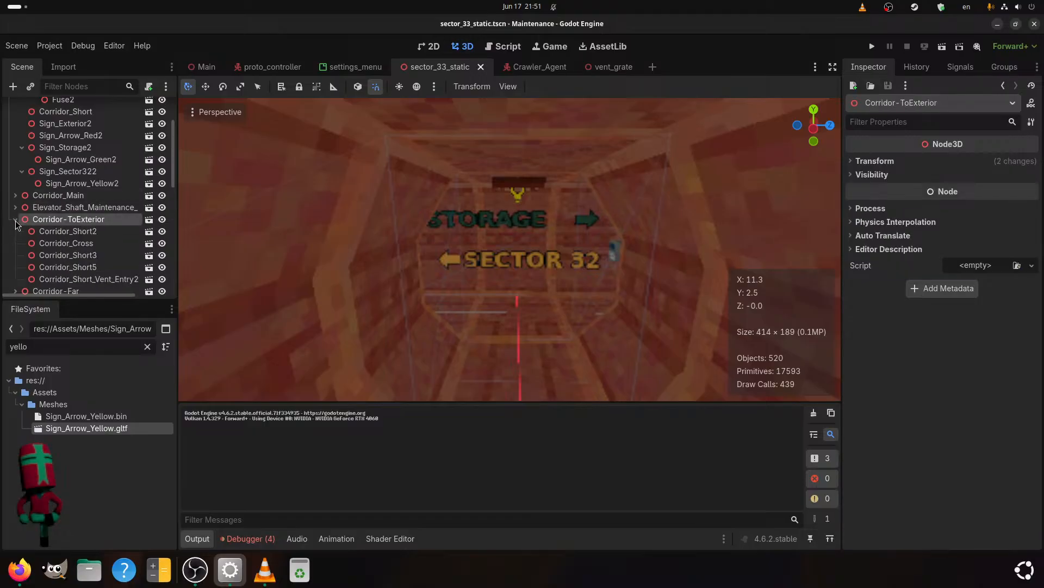
- Make Sign_Arrow_Red2 a child of Sign_Exterior2 in the scene tree and frame the arrow in the viewport
{"action": "scroll", "coordinate": [17, 223], "scroll_direction": "up", "scroll_amount": 2}
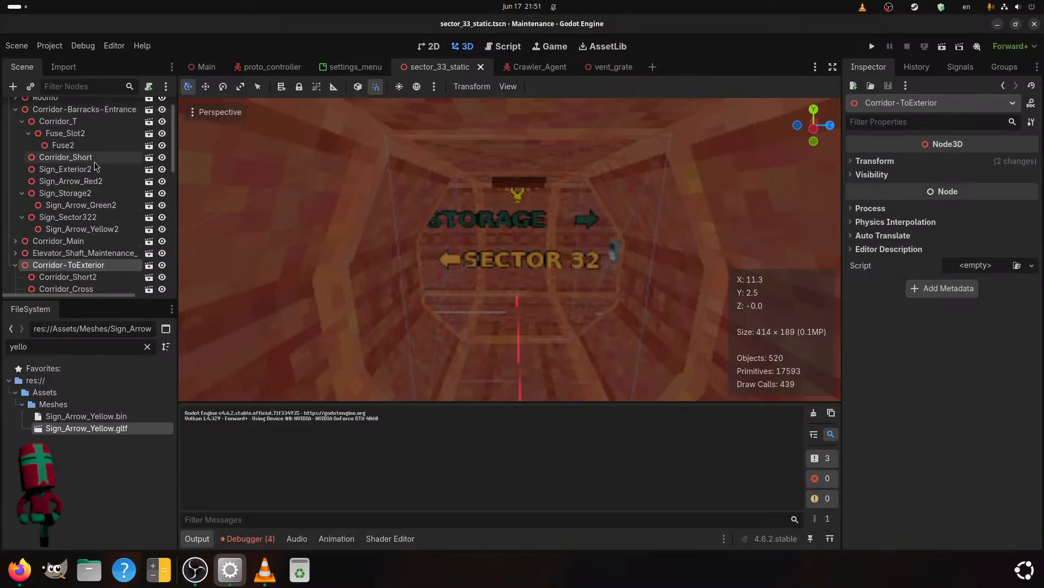
{"action": "left_click", "coordinate": [80, 170]}
{"action": "left_click", "coordinate": [95, 182]}
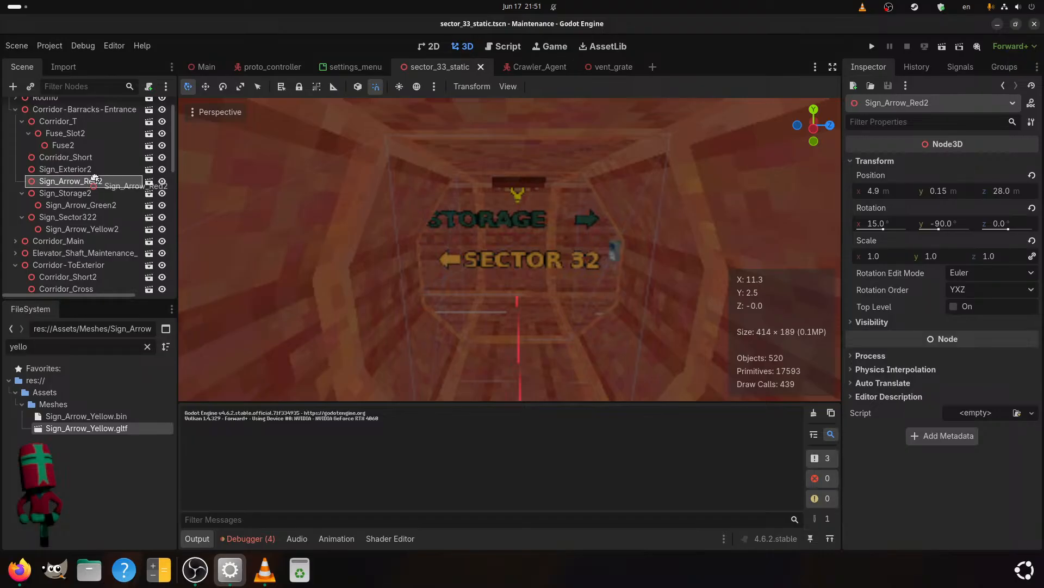
{"action": "left_click_drag", "start_coordinate": [104, 173], "coordinate": [103, 169]}
{"action": "key", "text": "f"}
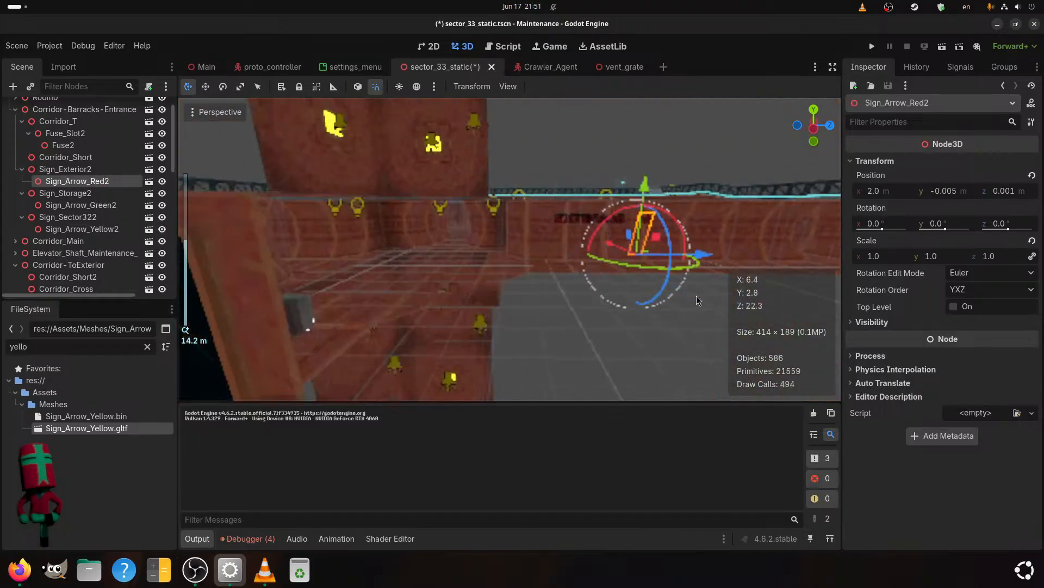
- Move Sign_Exterior2 with its red arrow from Corridor-Barracks-Entrance into Corridor-ToExterior and save the scene
{"action": "left_click", "coordinate": [82, 173]}
{"action": "left_click", "coordinate": [87, 181], "text": "ctrl"}
{"action": "key", "text": "f"}
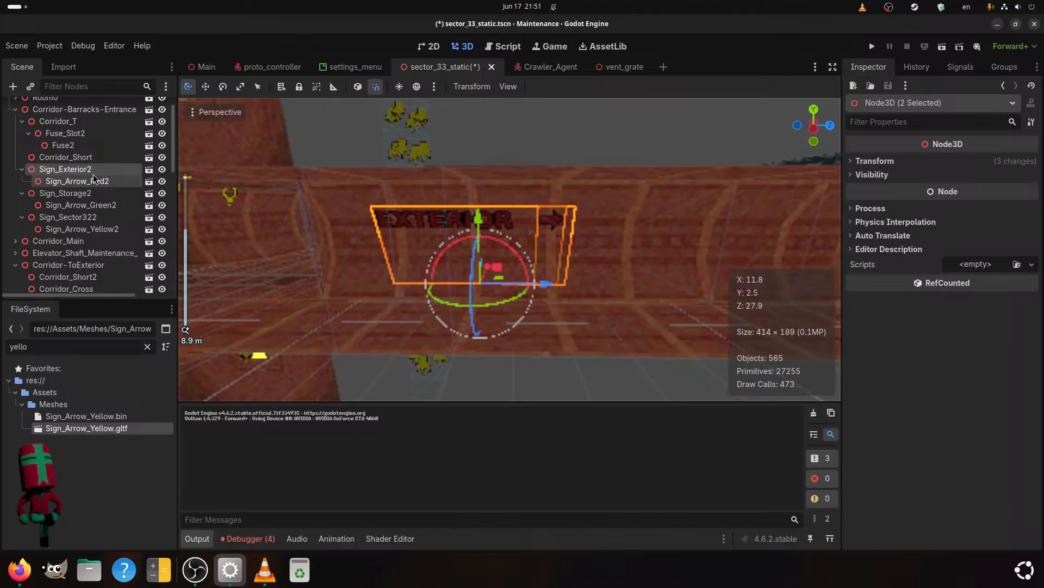
{"action": "left_click_drag", "start_coordinate": [91, 263], "coordinate": [92, 266]}
{"action": "scroll", "coordinate": [379, 287], "scroll_direction": "down", "scroll_amount": 4}
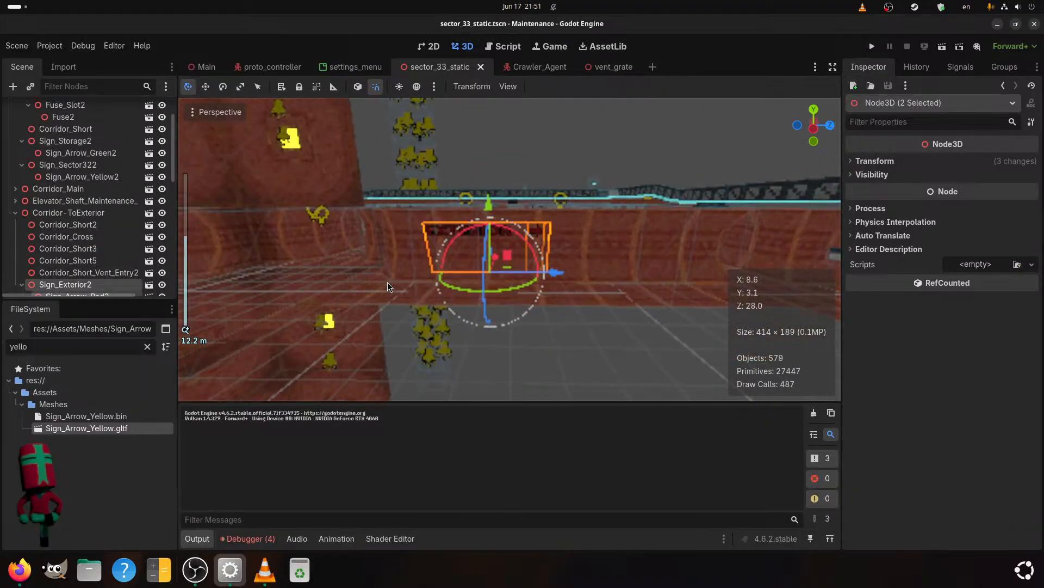
- Save the sector_33_static scene and examine the corridor walls beyond the Storage and Sector 32 signs
{"action": "key", "text": "ctrl+s"}
{"action": "middle_click_drag", "start_coordinate": [370, 306], "coordinate": [680, 279]}
{"action": "middle_click_drag", "start_coordinate": [401, 292], "coordinate": [667, 285], "text": "shift"}
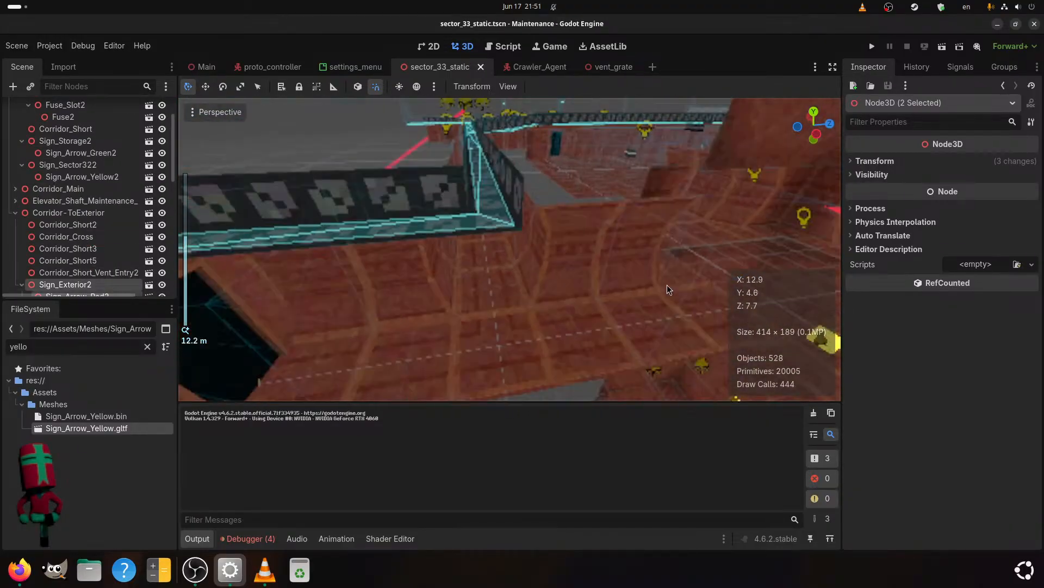
{"action": "key", "text": "f"}
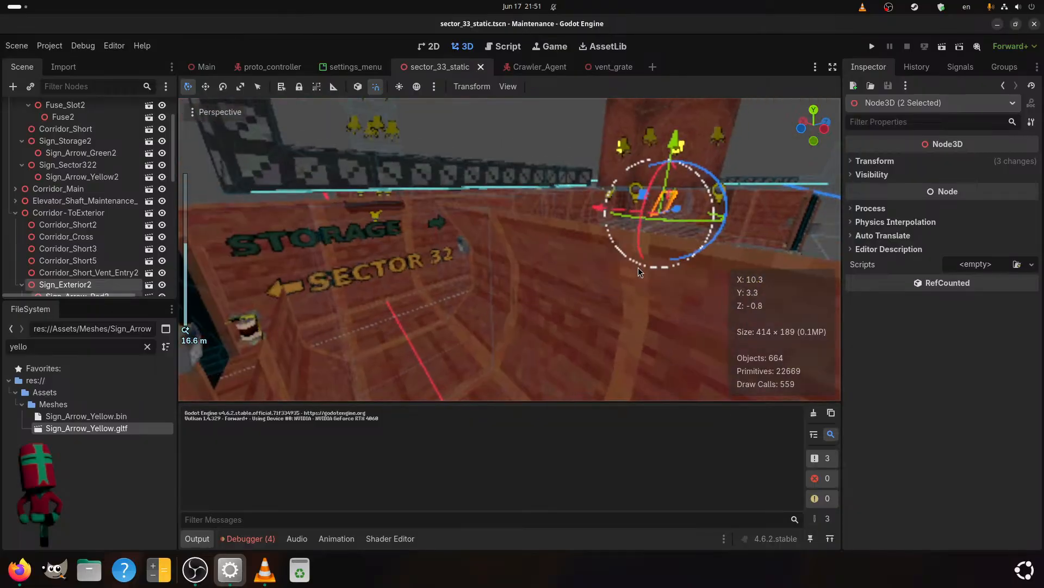
{"action": "middle_click_drag", "start_coordinate": [634, 266], "coordinate": [362, 223]}
{"action": "scroll", "coordinate": [505, 272], "scroll_direction": "up", "scroll_amount": 8}
{"action": "scroll", "coordinate": [362, 223], "scroll_direction": "down", "scroll_amount": 6}
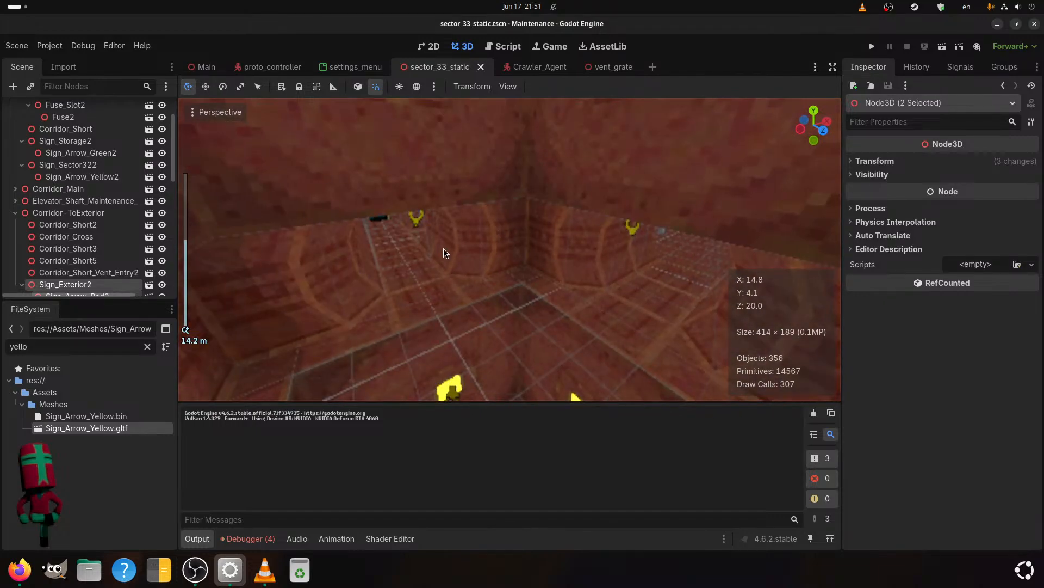
{"action": "middle_click_drag", "start_coordinate": [444, 249], "coordinate": [395, 297]}
{"action": "scroll", "coordinate": [548, 250], "scroll_direction": "up", "scroll_amount": 6}
- Collapse the Corridor-ToExterior branch and, with Corridor_Main selected, filter the project files by "sign"
{"action": "left_click", "coordinate": [267, 301]}
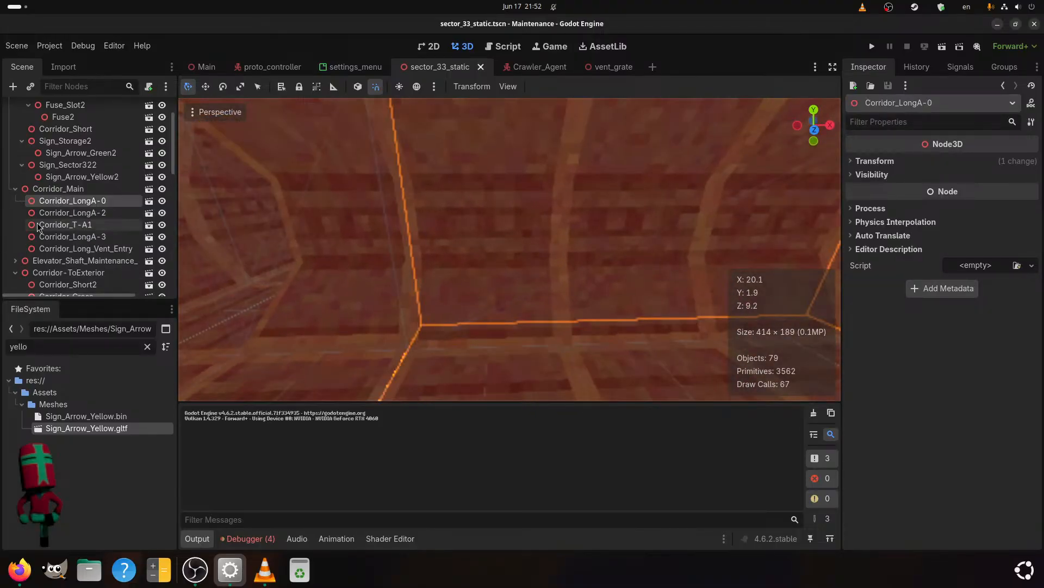
{"action": "left_click", "coordinate": [15, 272]}
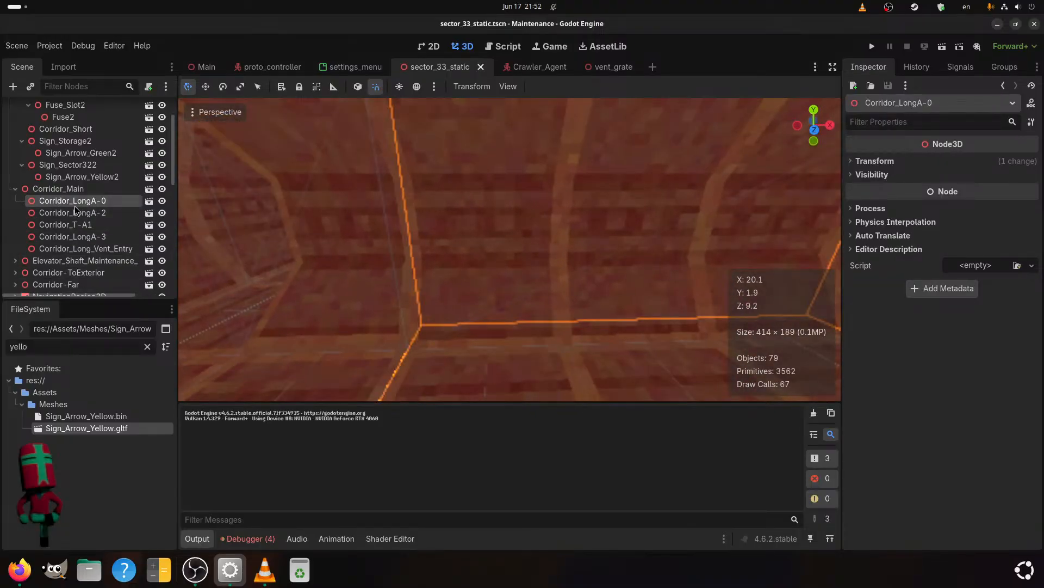
{"action": "left_click", "coordinate": [82, 189]}
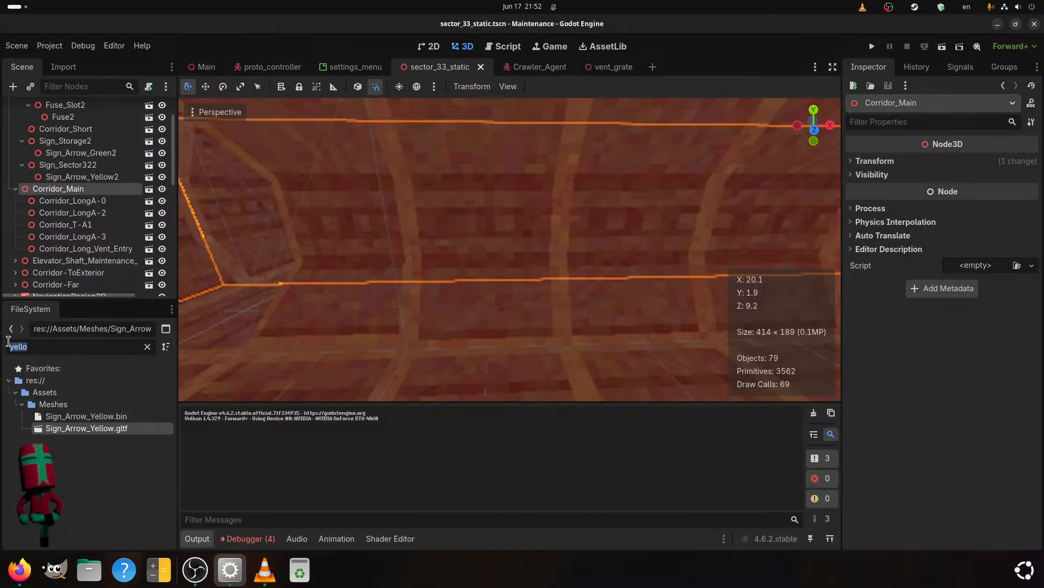
{"action": "type", "text": "sign"}
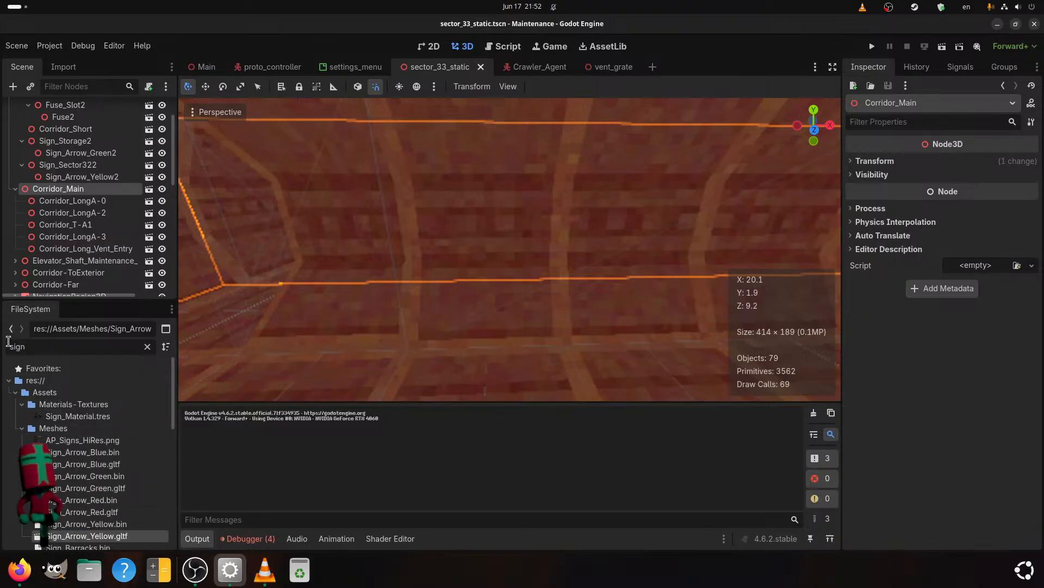
{"action": "scroll", "coordinate": [117, 463], "scroll_direction": "down", "scroll_amount": 5}
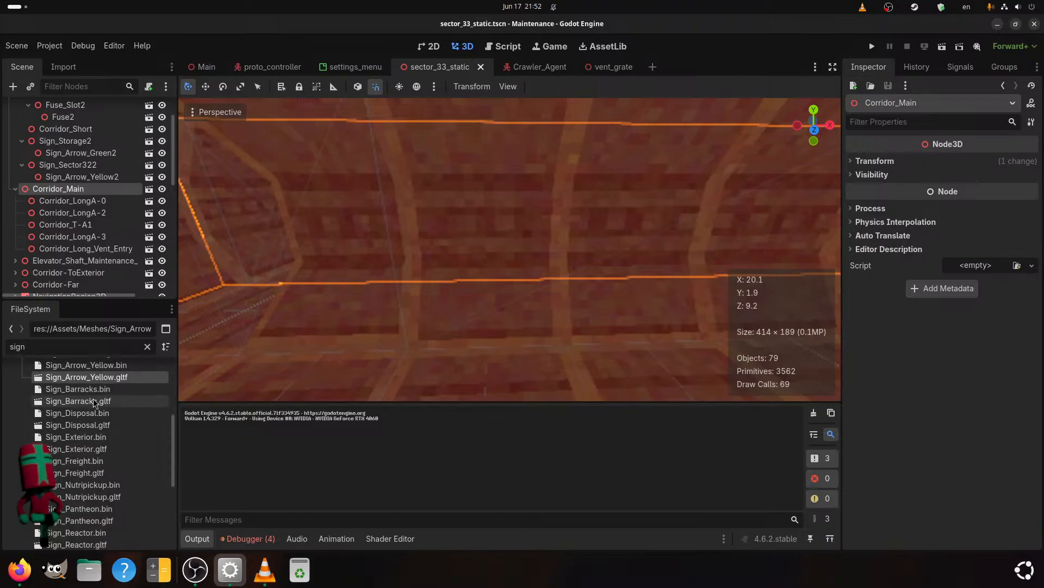
{"action": "left_click_drag", "start_coordinate": [76, 472], "coordinate": [373, 183]}
{"action": "left_click_drag", "start_coordinate": [507, 213], "coordinate": [508, 216]}
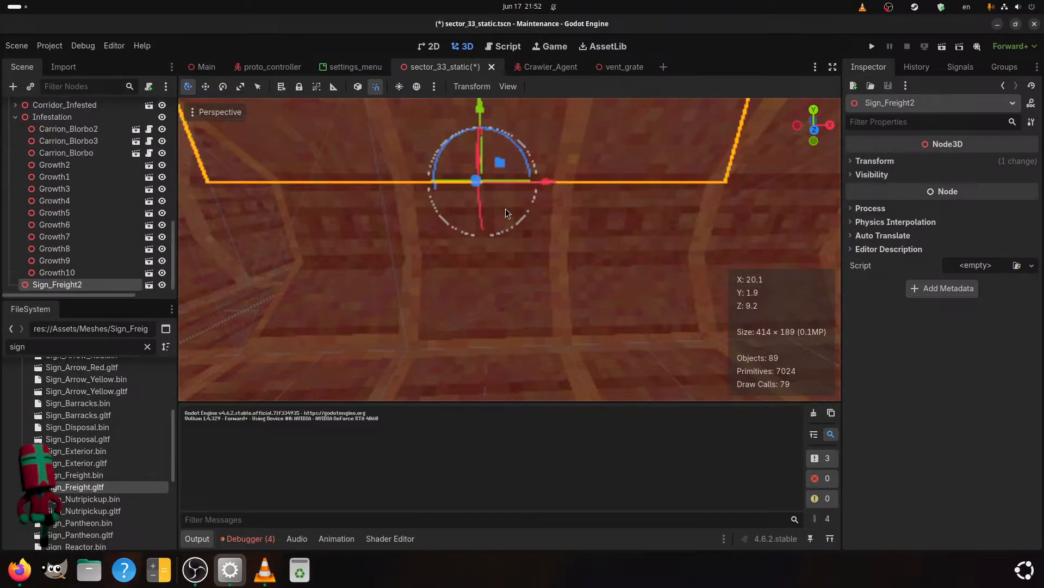
{"action": "key", "text": "ctrl+z"}
- Collapse the Corridor-Barracks-Entrance branch and add Sign_Freight.gltf as a child of Corridor_Main
{"action": "scroll", "coordinate": [22, 263], "scroll_direction": "up", "scroll_amount": 5}
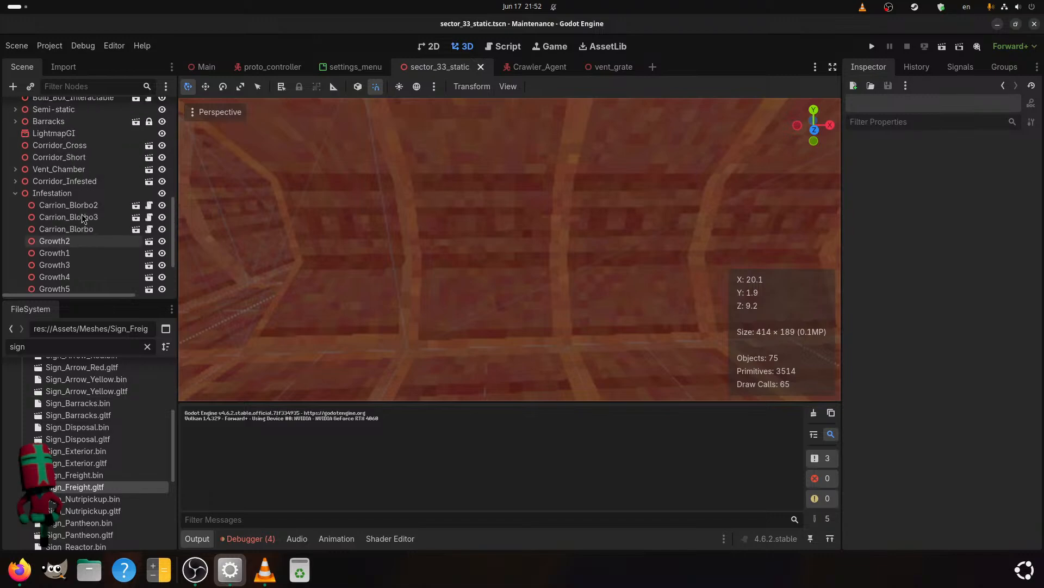
{"action": "scroll", "coordinate": [11, 268], "scroll_direction": "up", "scroll_amount": 8}
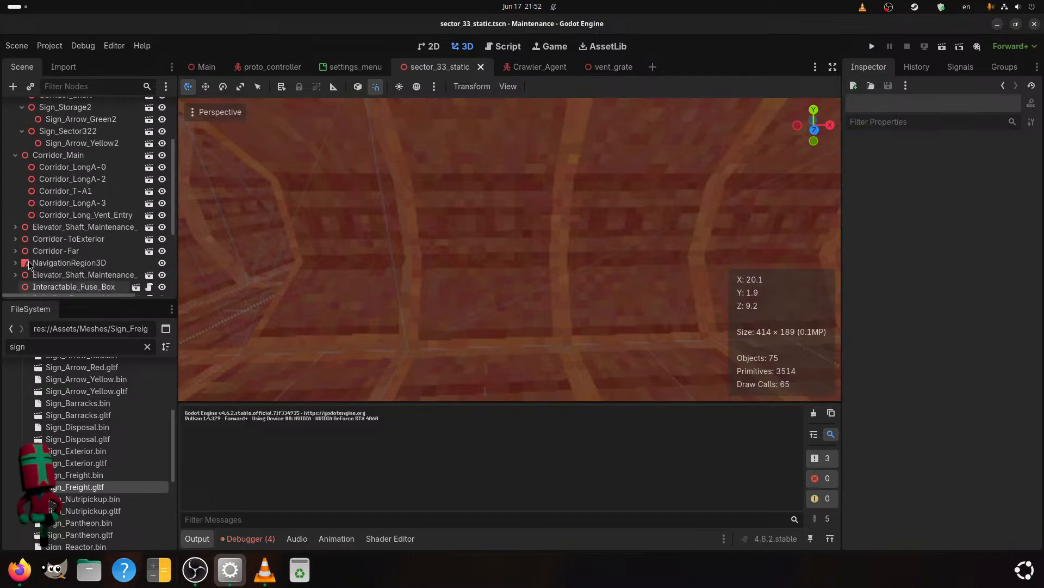
{"action": "left_click", "coordinate": [51, 223]}
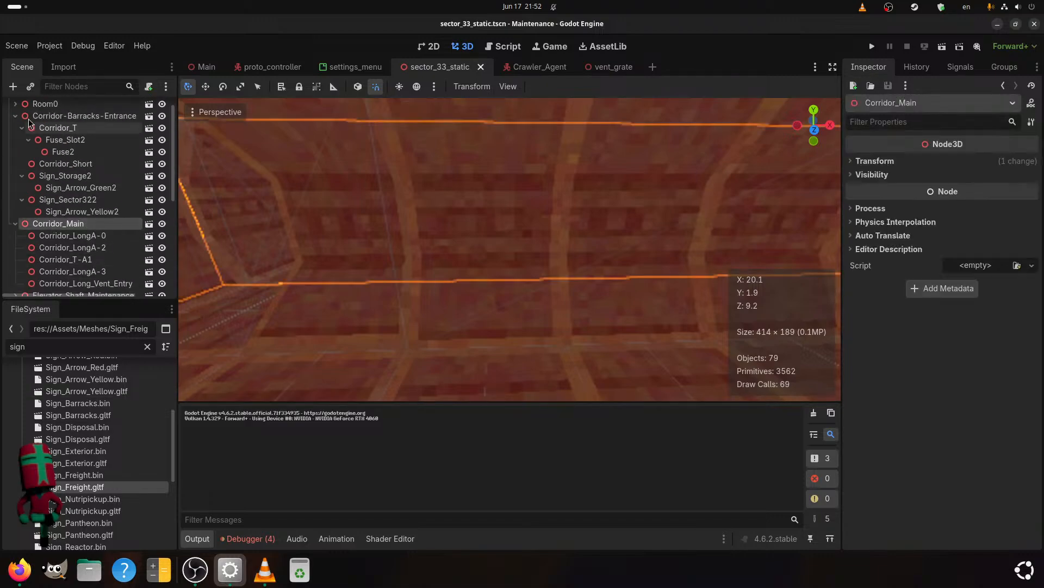
{"action": "scroll", "coordinate": [22, 163], "scroll_direction": "up", "scroll_amount": 2}
{"action": "left_click", "coordinate": [15, 132]}
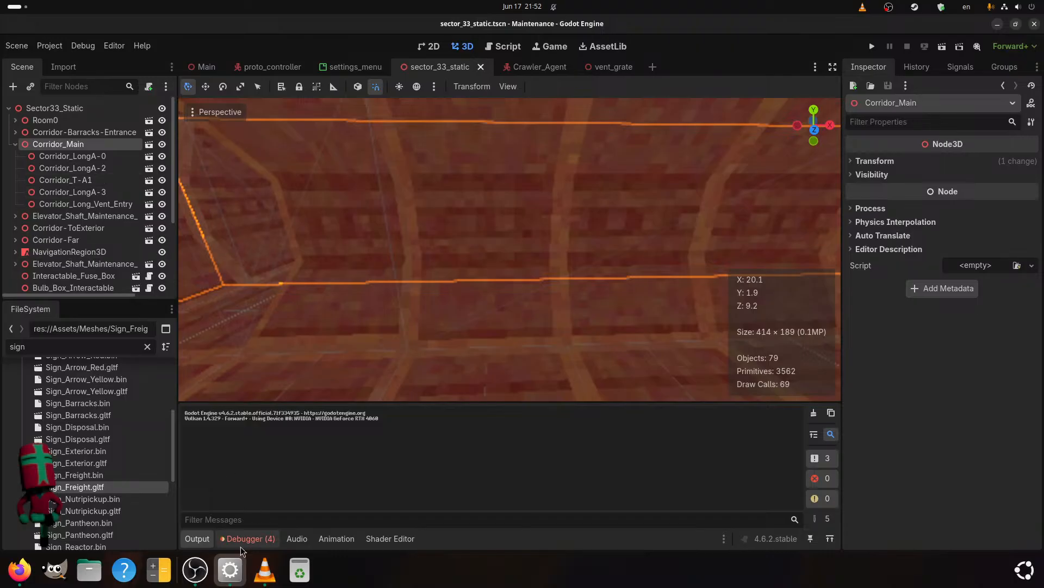
{"action": "left_click_drag", "start_coordinate": [74, 487], "coordinate": [84, 134]}
- Tilt the Freight Lift sign 15° about the X axis and move it along Z to -2.0 m
{"action": "scroll", "coordinate": [333, 272], "scroll_direction": "down", "scroll_amount": 5}
{"action": "middle_click_drag", "start_coordinate": [354, 314], "coordinate": [411, 311], "text": "shift"}
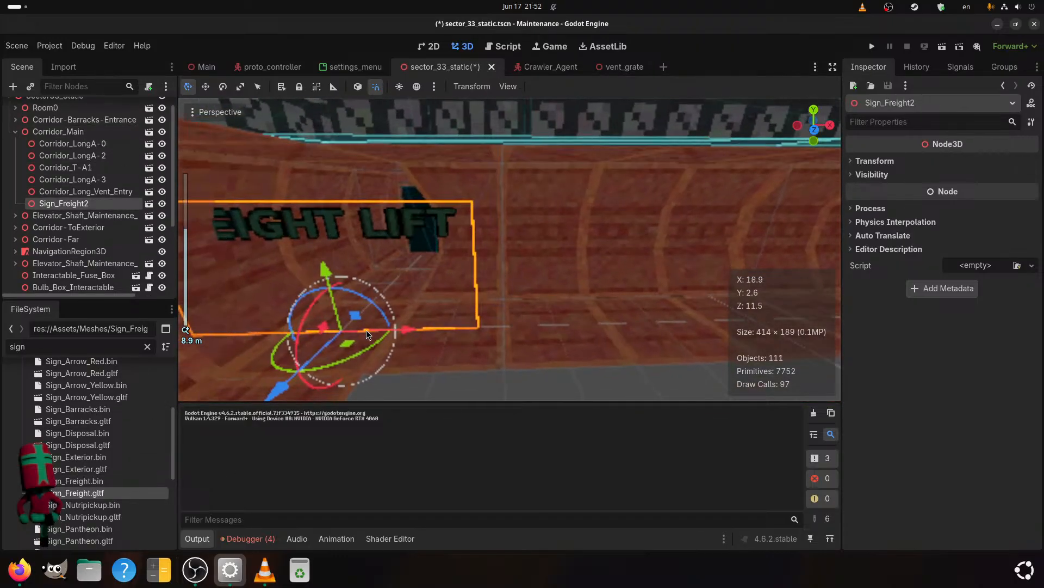
{"action": "left_click_drag", "start_coordinate": [308, 314], "coordinate": [309, 325]}
{"action": "middle_click_drag", "start_coordinate": [465, 332], "coordinate": [362, 341]}
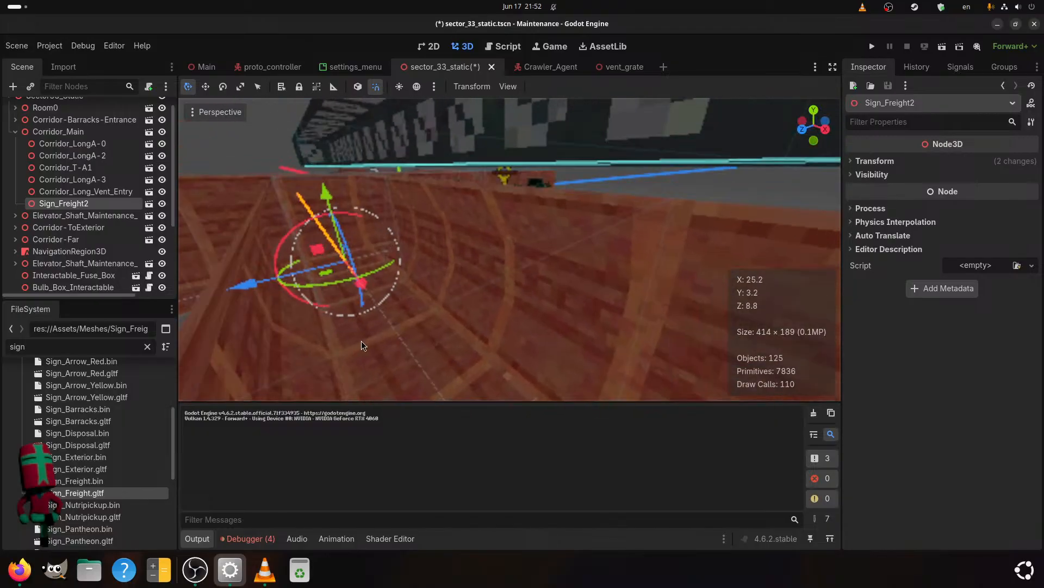
{"action": "scroll", "coordinate": [359, 337], "scroll_direction": "up", "scroll_amount": 2}
{"action": "left_click_drag", "start_coordinate": [213, 279], "coordinate": [318, 266]}
- Set the Freight Lift sign's Z position to -1.9 m
{"action": "left_click", "coordinate": [875, 161]}
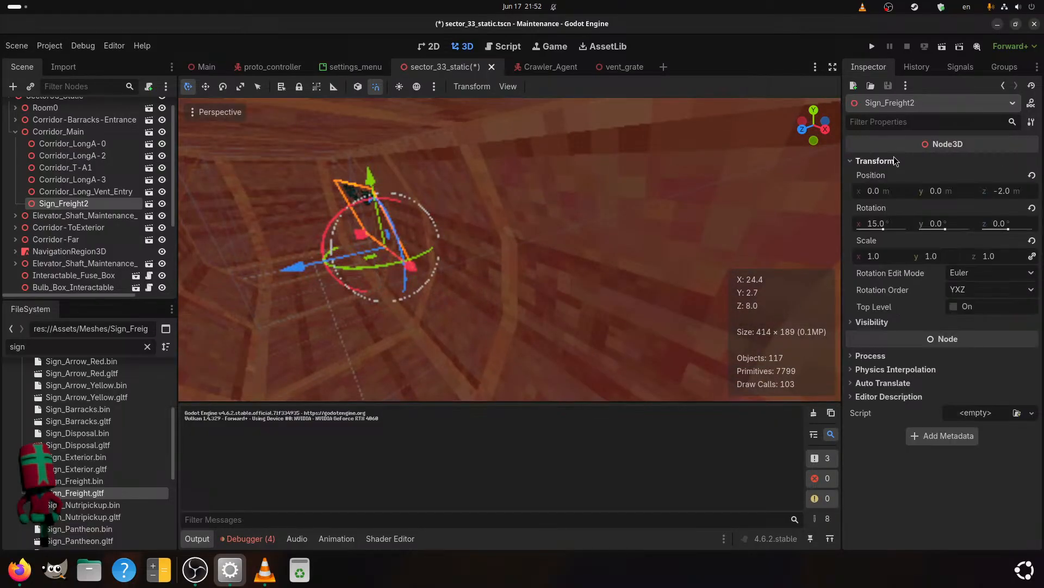
{"action": "left_click", "coordinate": [1011, 188]}
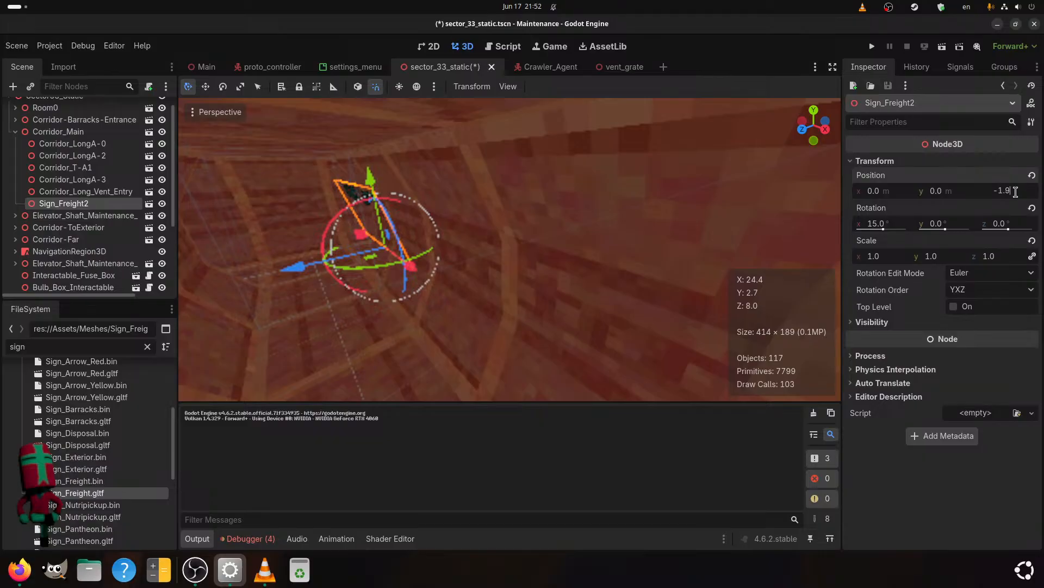
{"action": "type", "text": "-1.9"}
{"action": "key", "text": "Return"}
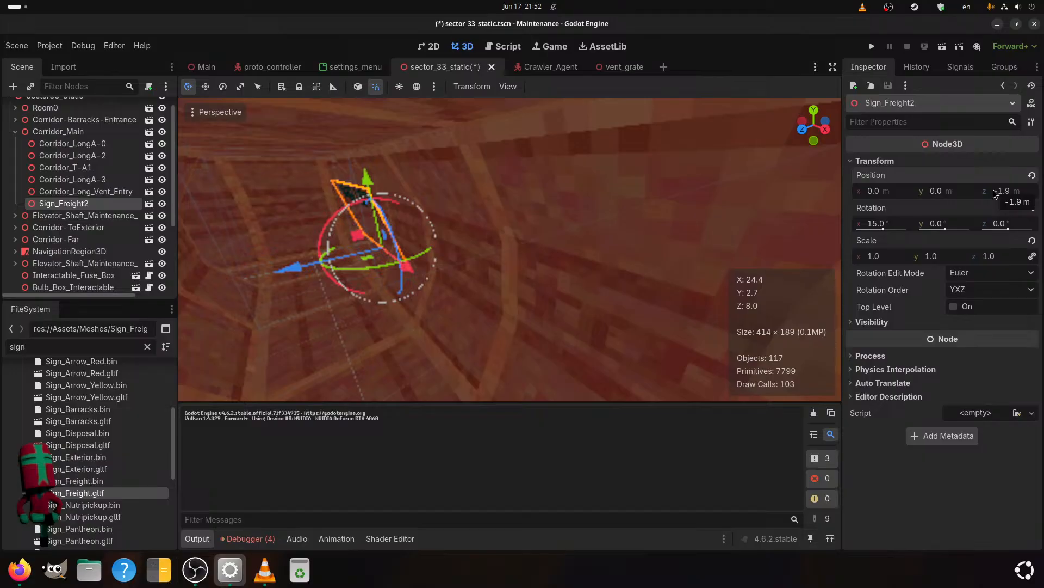
- Move the Freight Lift sign along the corridor to X 4.0 m and set its Y position to 0.15 m
{"action": "scroll", "coordinate": [555, 283], "scroll_direction": "up", "scroll_amount": 3}
{"action": "middle_click_drag", "start_coordinate": [505, 310], "coordinate": [599, 317]}
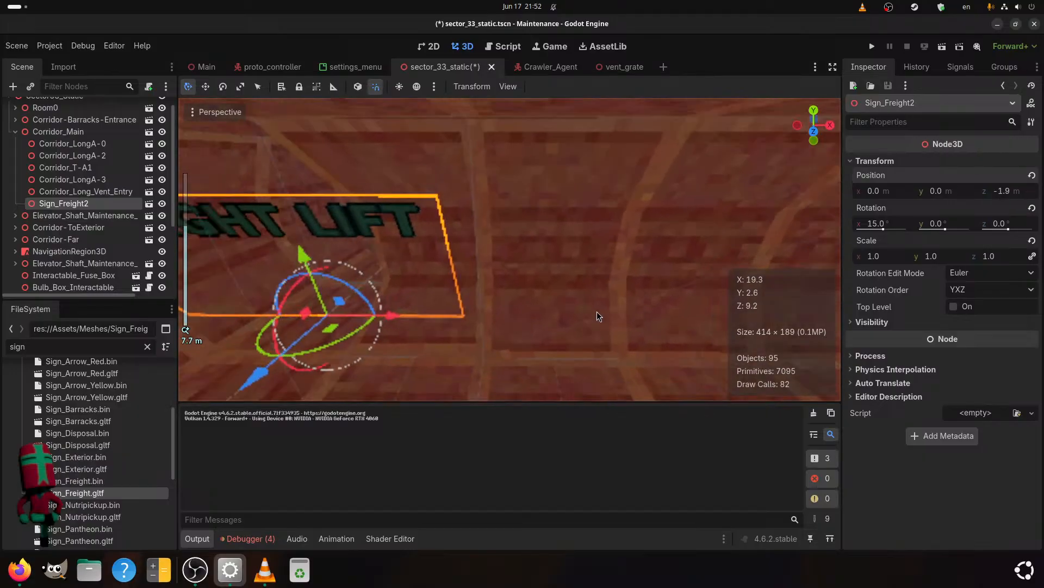
{"action": "scroll", "coordinate": [544, 314], "scroll_direction": "down", "scroll_amount": 4}
{"action": "left_click_drag", "start_coordinate": [409, 310], "coordinate": [608, 320]}
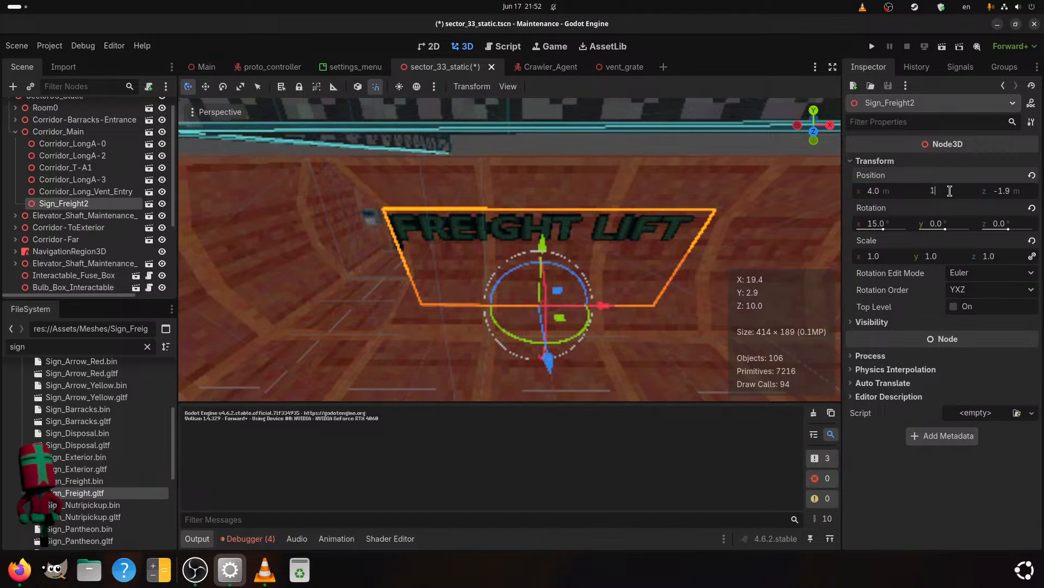
{"action": "left_click", "coordinate": [950, 190]}
{"action": "type", "text": "0.15"}
{"action": "key", "text": "Return"}
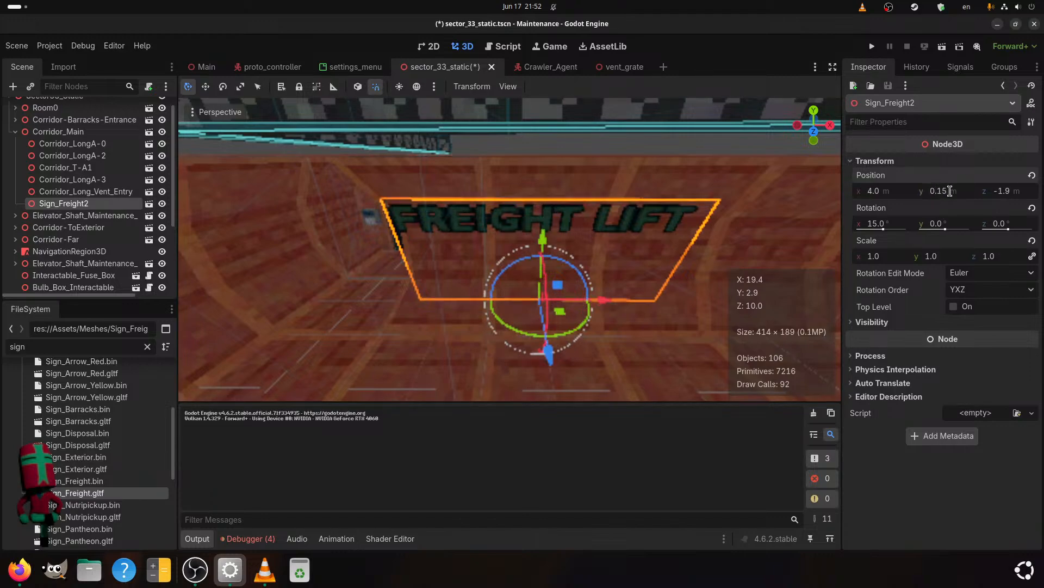
- Move the Freight Lift sign to X 5.0 m and check its placement on the wall from several angles
{"action": "left_click_drag", "start_coordinate": [612, 296], "coordinate": [646, 295]}
{"action": "middle_click_drag", "start_coordinate": [590, 293], "coordinate": [561, 279]}
{"action": "scroll", "coordinate": [561, 279], "scroll_direction": "up", "scroll_amount": 2}
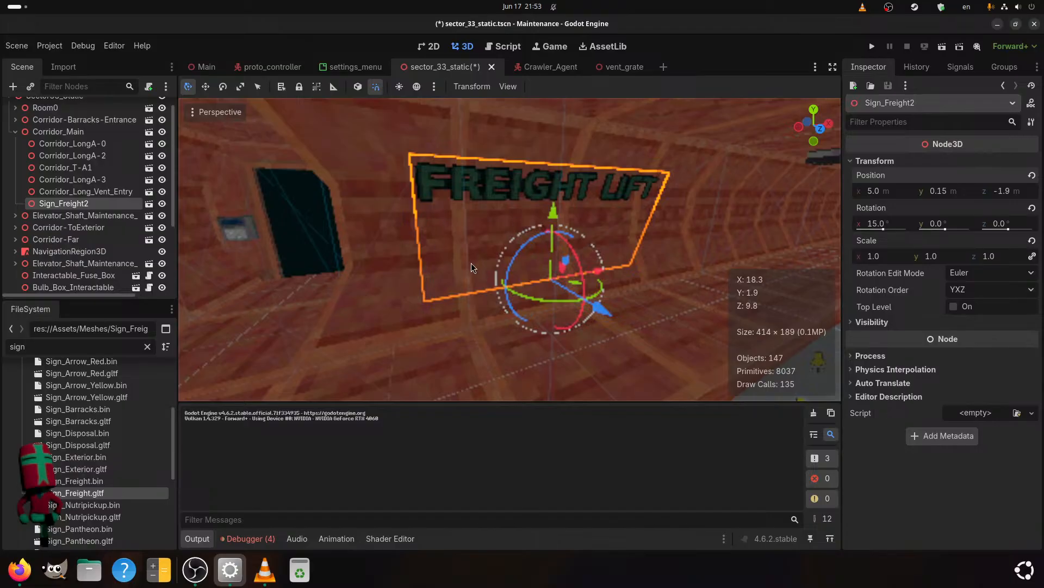
{"action": "middle_click_drag", "start_coordinate": [470, 263], "coordinate": [553, 280]}
{"action": "scroll", "coordinate": [553, 304], "scroll_direction": "down", "scroll_amount": 2}
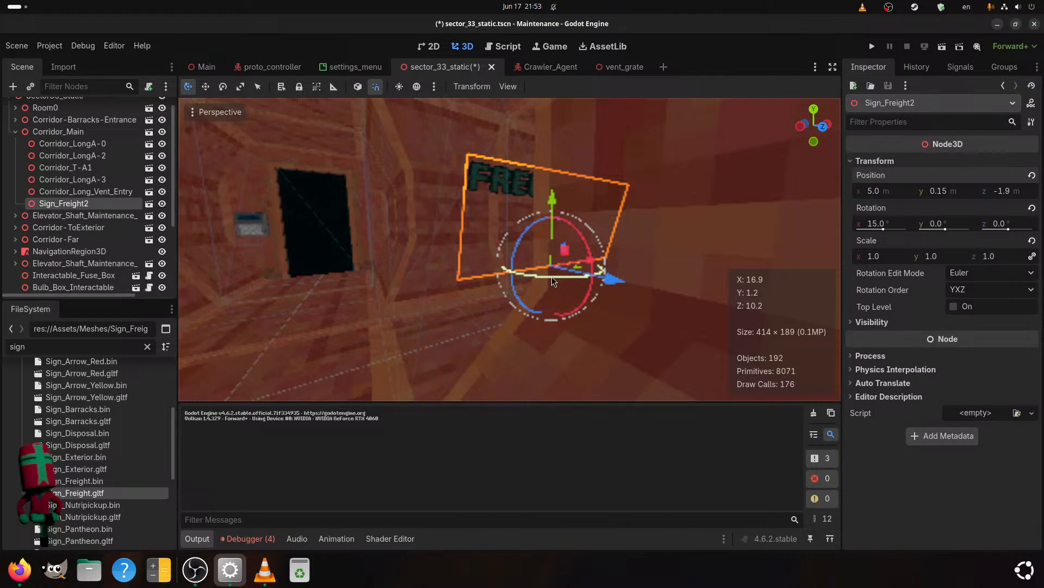
{"action": "scroll", "coordinate": [649, 322], "scroll_direction": "up", "scroll_amount": 2}
{"action": "middle_click_drag", "start_coordinate": [649, 322], "coordinate": [527, 313]}
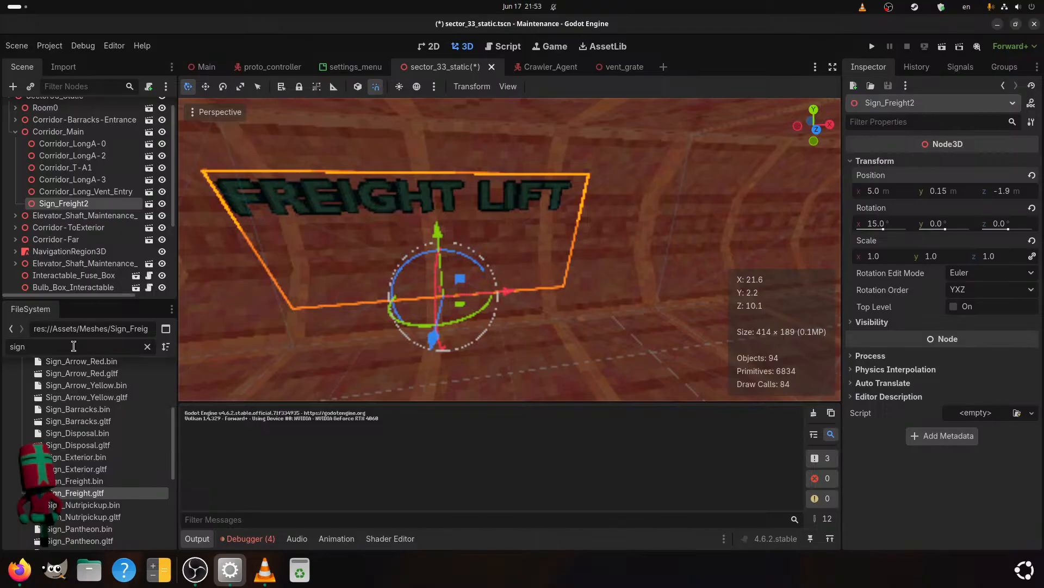
- Add Sign_Arrow_Green.gltf as a child of the Freight Lift sign
{"action": "left_click_drag", "start_coordinate": [73, 346], "coordinate": [6, 348]}
{"action": "scroll", "coordinate": [118, 442], "scroll_direction": "up", "scroll_amount": 3}
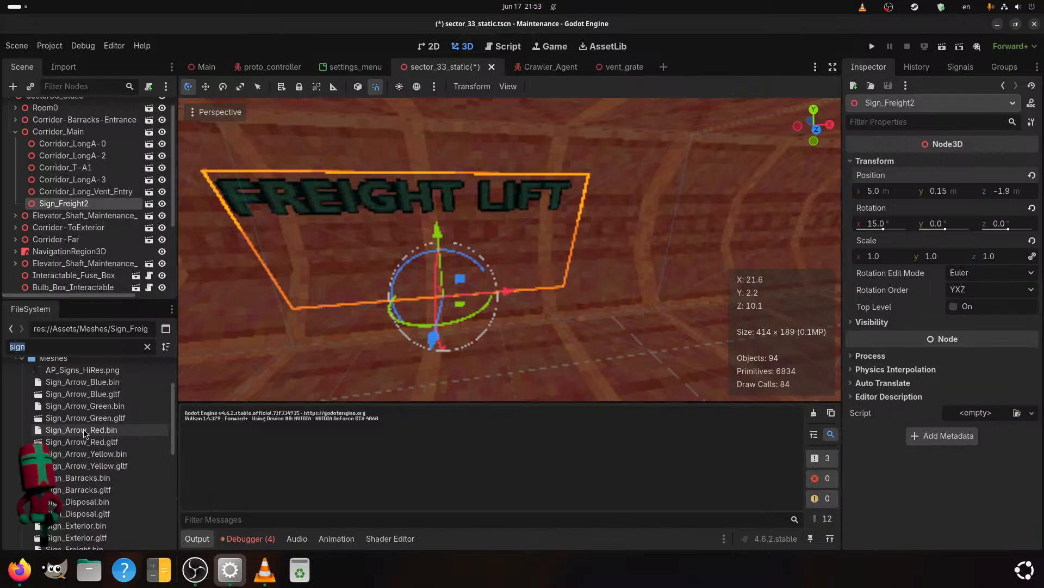
{"action": "left_click_drag", "start_coordinate": [87, 430], "coordinate": [94, 197]}
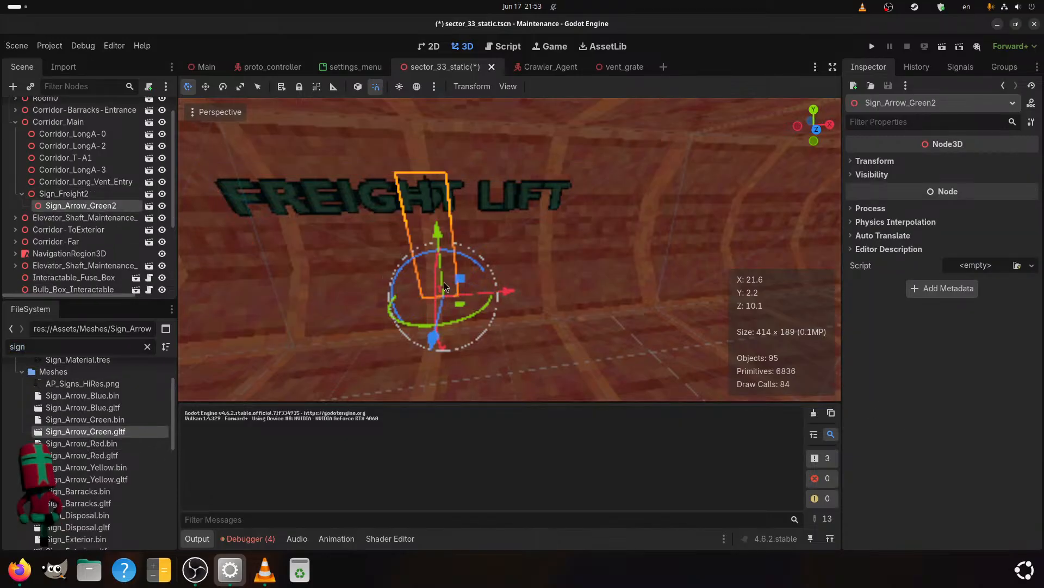
- Move the green arrow along X to just past the word LIFT and save the scene
{"action": "left_click_drag", "start_coordinate": [515, 298], "coordinate": [643, 291]}
{"action": "middle_click_drag", "start_coordinate": [623, 325], "coordinate": [561, 333]}
{"action": "key", "text": "ctrl+s"}
{"action": "scroll", "coordinate": [472, 324], "scroll_direction": "up", "scroll_amount": 5}
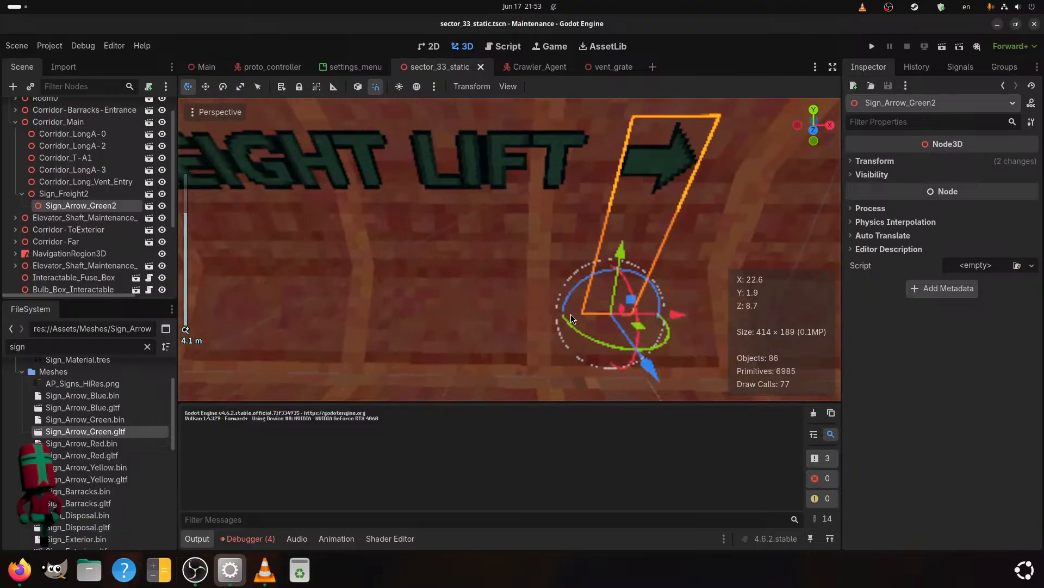
- Examine the Freight Lift sign and its arrow on the corridor wall, with Corridor_Main selected to clear the arrow's outline
{"action": "middle_click_drag", "start_coordinate": [472, 324], "coordinate": [443, 320]}
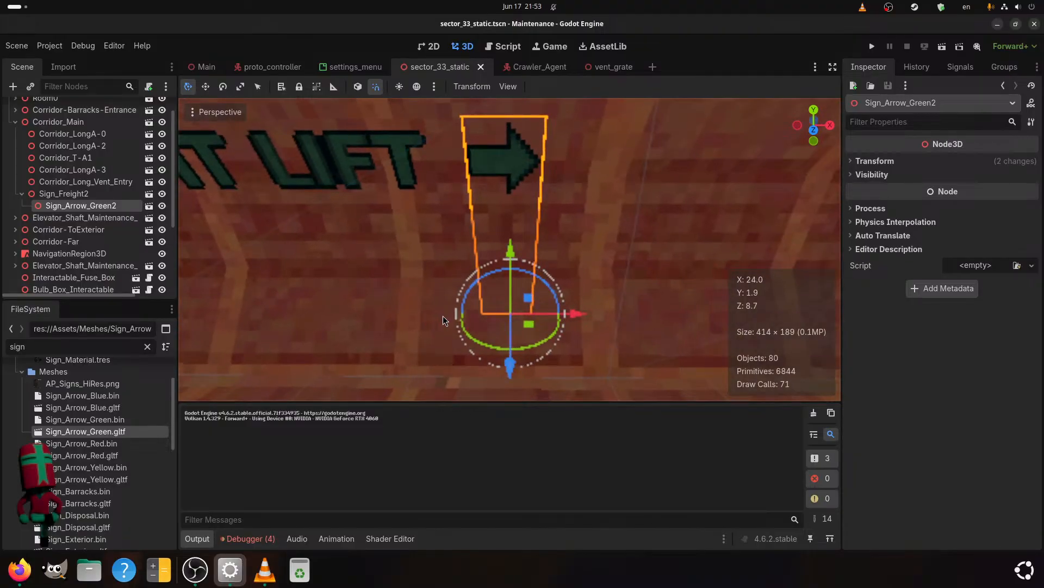
{"action": "scroll", "coordinate": [366, 337], "scroll_direction": "down", "scroll_amount": 4}
{"action": "scroll", "coordinate": [365, 334], "scroll_direction": "up", "scroll_amount": 4}
{"action": "middle_click_drag", "start_coordinate": [364, 334], "coordinate": [557, 323], "text": "shift"}
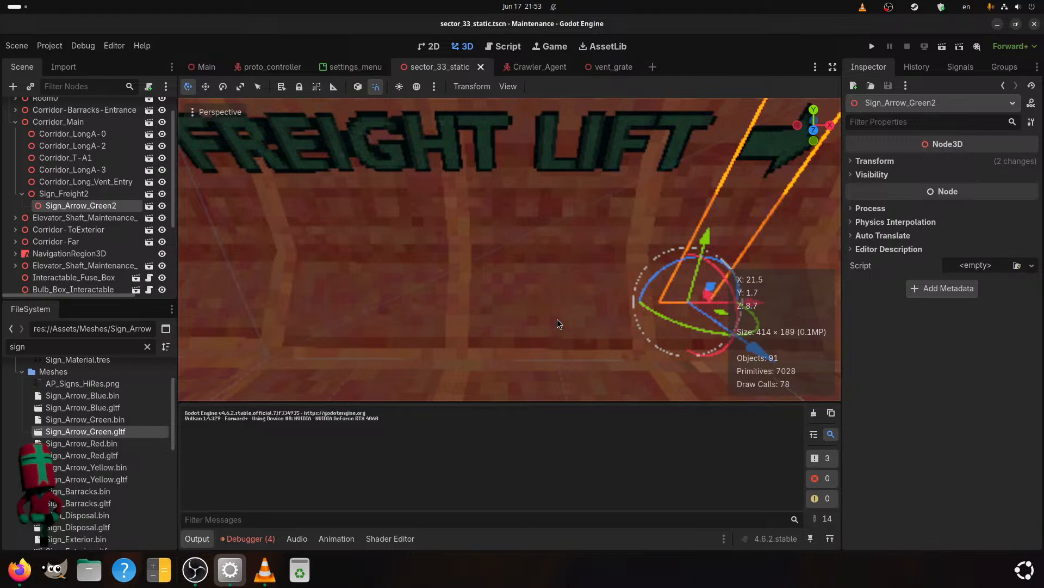
{"action": "scroll", "coordinate": [385, 289], "scroll_direction": "down", "scroll_amount": 4}
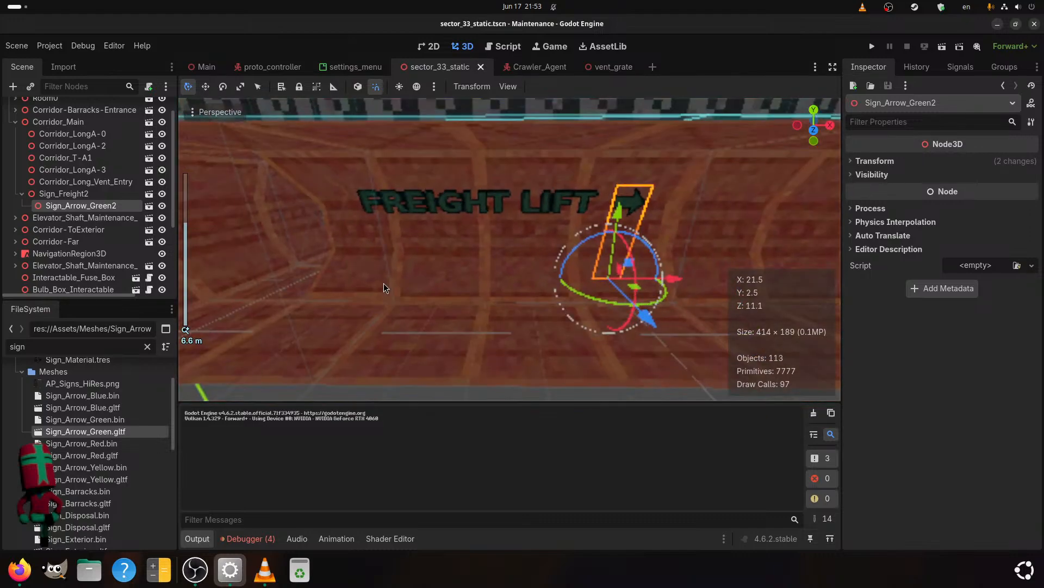
{"action": "scroll", "coordinate": [348, 285], "scroll_direction": "up", "scroll_amount": 2}
{"action": "scroll", "coordinate": [81, 197], "scroll_direction": "up", "scroll_amount": 2}
{"action": "left_click", "coordinate": [64, 146]}
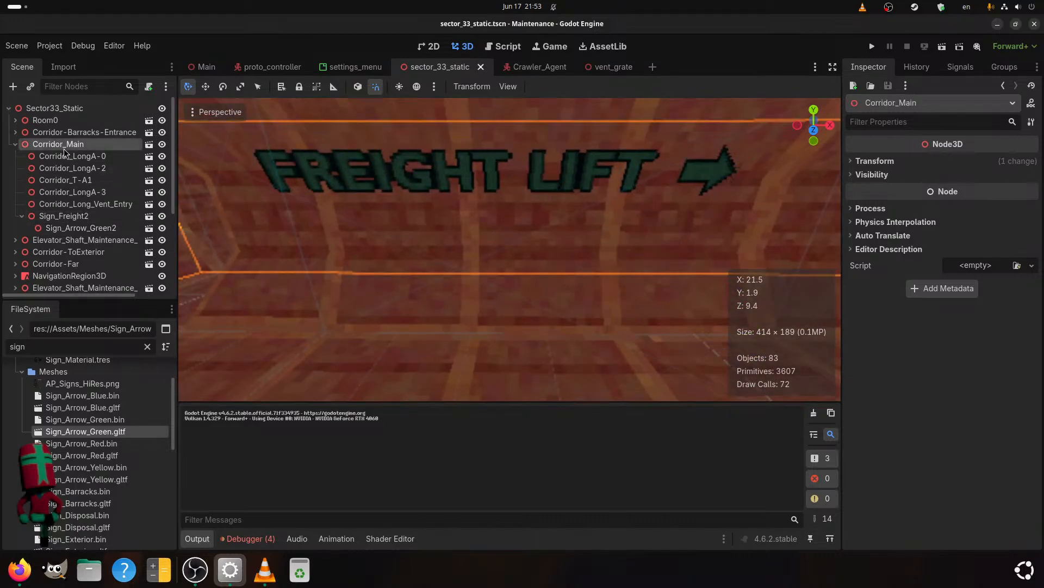
{"action": "scroll", "coordinate": [366, 206], "scroll_direction": "down", "scroll_amount": 3}
{"action": "scroll", "coordinate": [366, 207], "scroll_direction": "up", "scroll_amount": 3}
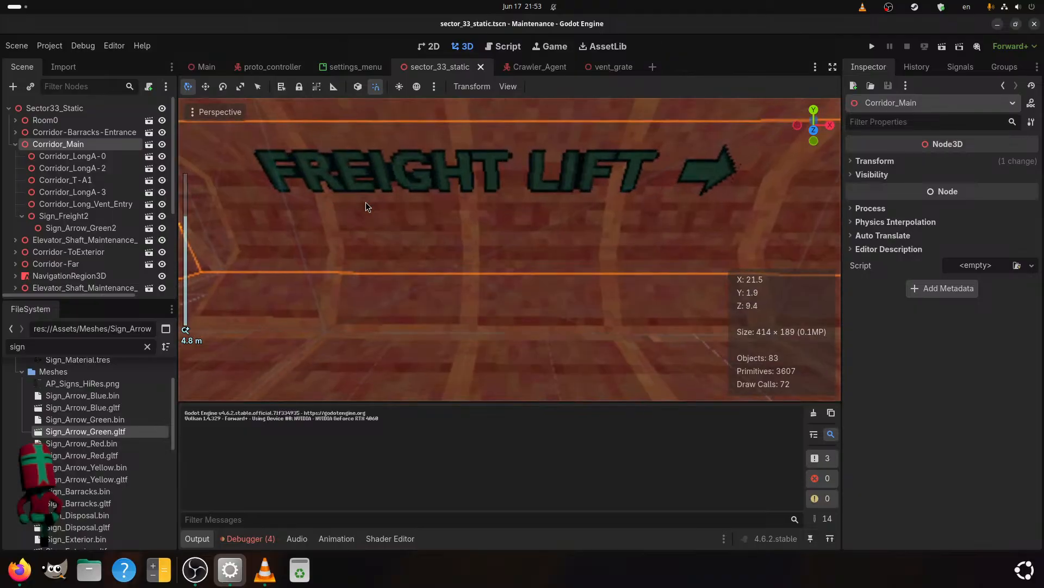
{"action": "mouse_move", "coordinate": [366, 206]}
{"action": "middle_mouse_down"}
{"action": "mouse_move", "coordinate": [276, 212]}
{"action": "mouse_move", "coordinate": [390, 209]}
{"action": "mouse_move", "coordinate": [379, 209]}
{"action": "middle_mouse_up"}
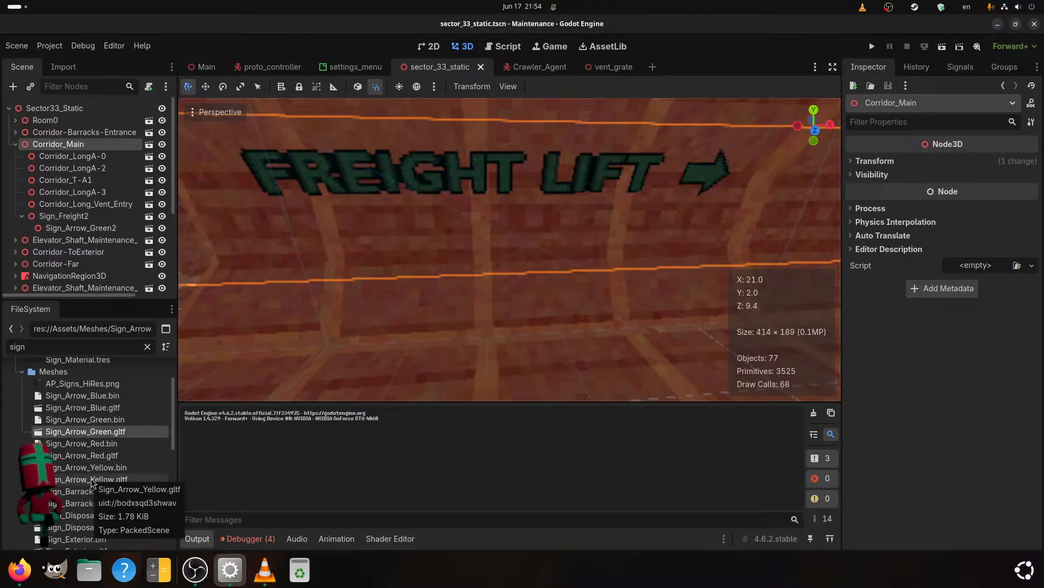
- Look through the available sign files and survey the main corridor layout from above
{"action": "scroll", "coordinate": [441, 311], "scroll_direction": "down", "scroll_amount": 2}
{"action": "scroll", "coordinate": [439, 312], "scroll_direction": "down", "scroll_amount": 10}
{"action": "scroll", "coordinate": [439, 312], "scroll_direction": "up", "scroll_amount": 13}
{"action": "middle_click_drag", "start_coordinate": [378, 355], "coordinate": [576, 370]}
{"action": "scroll", "coordinate": [435, 348], "scroll_direction": "down", "scroll_amount": 4}
{"action": "scroll", "coordinate": [435, 348], "scroll_direction": "down", "scroll_amount": 4}
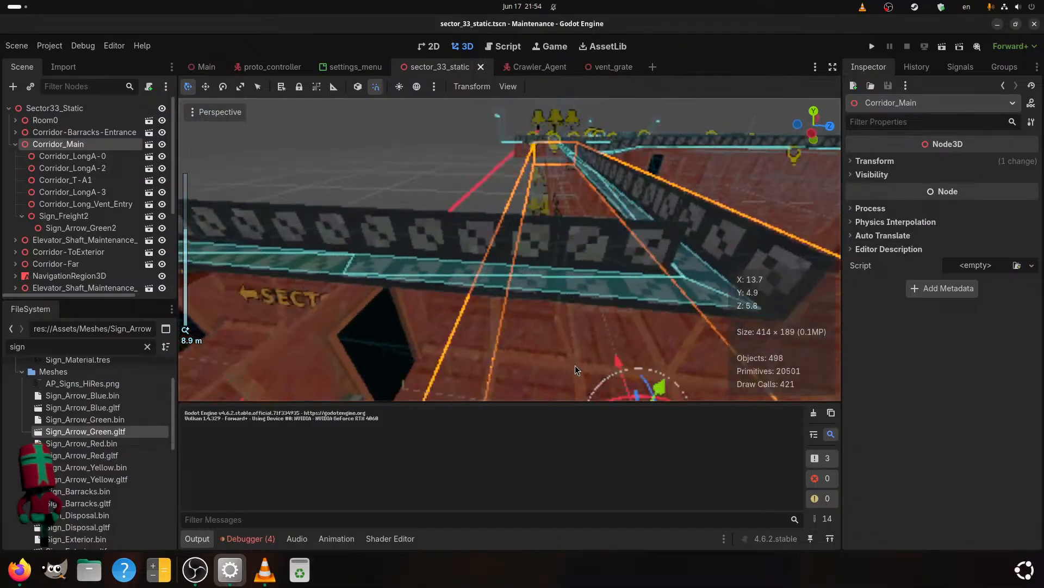
{"action": "scroll", "coordinate": [446, 369], "scroll_direction": "down", "scroll_amount": 5}
{"action": "middle_click_drag", "start_coordinate": [446, 368], "coordinate": [447, 351]}
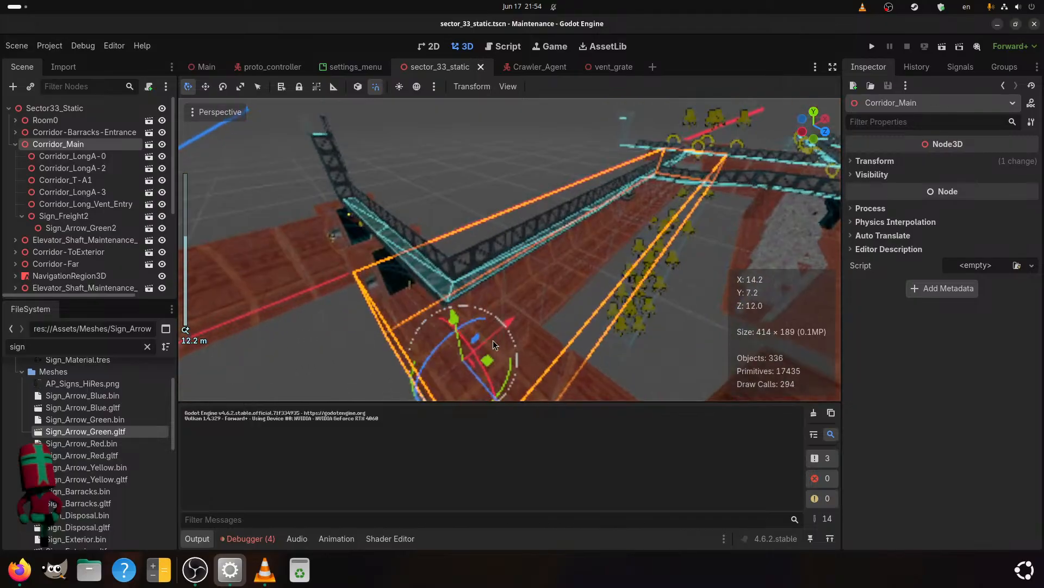
- Add Sign_Reactor.gltf as a child of Corridor_Main
{"action": "scroll", "coordinate": [493, 344], "scroll_direction": "up", "scroll_amount": 8}
{"action": "middle_click_drag", "start_coordinate": [494, 345], "coordinate": [468, 312]}
{"action": "middle_click_drag", "start_coordinate": [428, 308], "coordinate": [406, 324]}
{"action": "scroll", "coordinate": [406, 324], "scroll_direction": "up", "scroll_amount": 4}
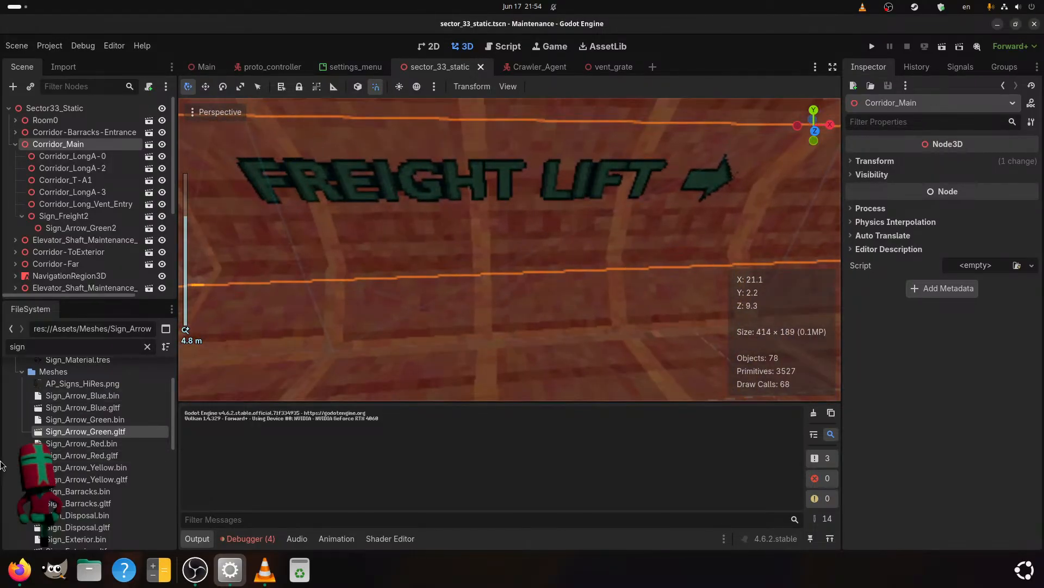
{"action": "scroll", "coordinate": [82, 452], "scroll_direction": "down", "scroll_amount": 5}
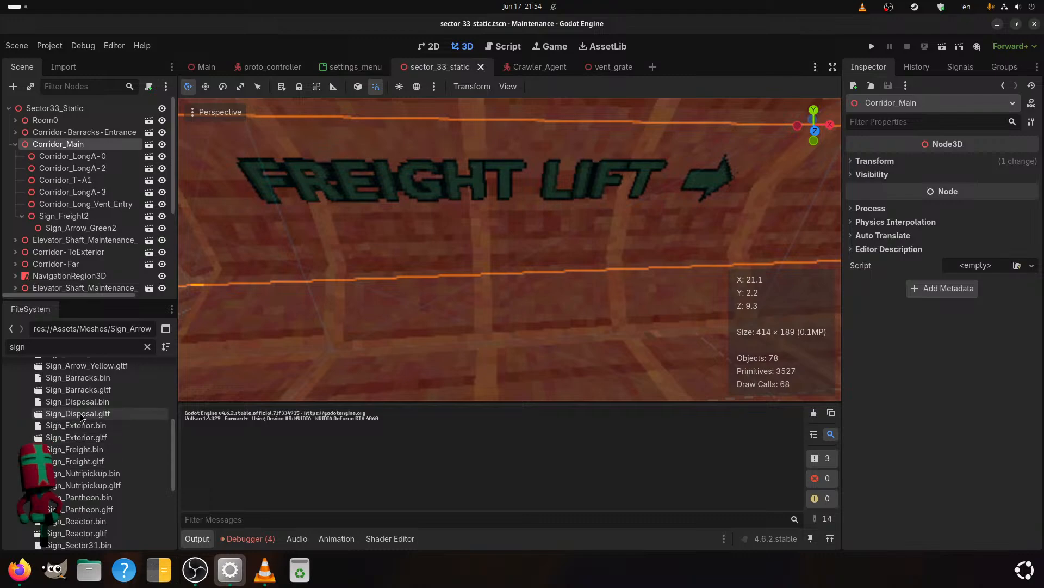
{"action": "scroll", "coordinate": [77, 490], "scroll_direction": "down", "scroll_amount": 2}
{"action": "left_click_drag", "start_coordinate": [73, 494], "coordinate": [64, 132]}
- Place the Reactor sign beneath the Freight Lift sign at position 5, -1, -1 m and tilt it -15° about X
{"action": "scroll", "coordinate": [308, 266], "scroll_direction": "down", "scroll_amount": 4}
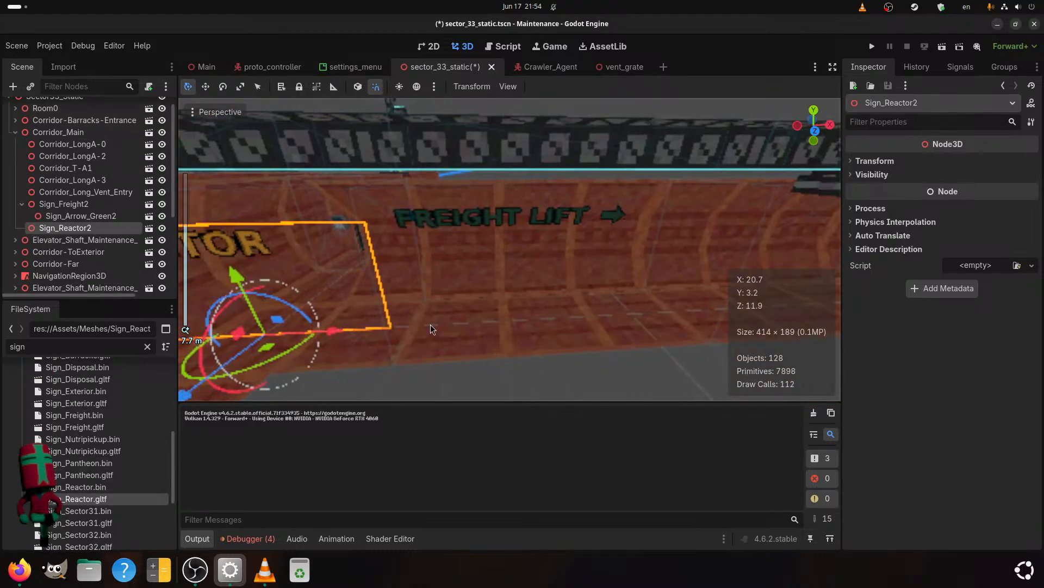
{"action": "left_click_drag", "start_coordinate": [458, 334], "coordinate": [659, 351]}
{"action": "middle_click_drag", "start_coordinate": [659, 351], "coordinate": [476, 324]}
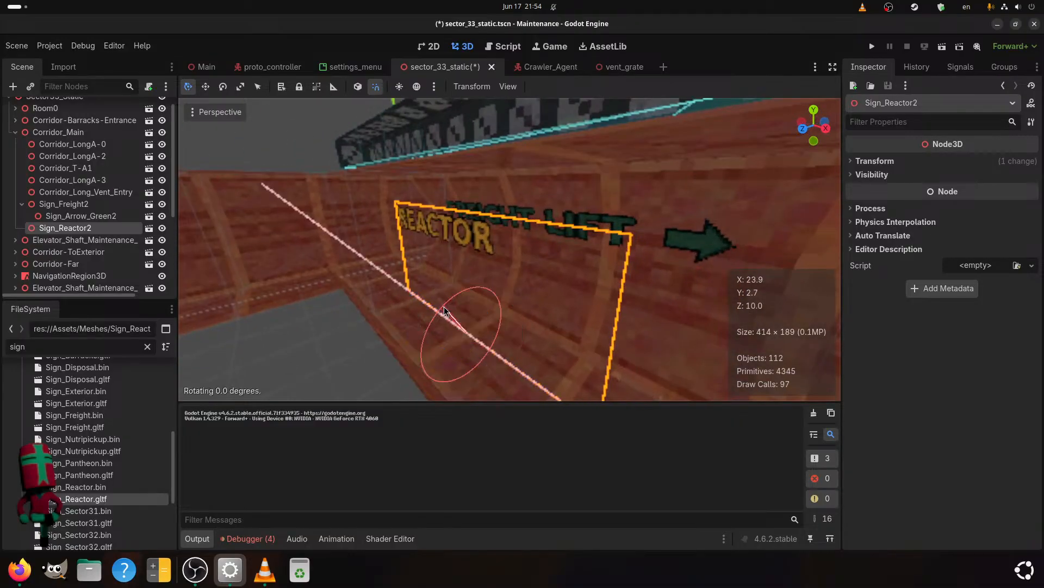
{"action": "left_click_drag", "start_coordinate": [422, 369], "coordinate": [449, 355]}
{"action": "left_click_drag", "start_coordinate": [504, 257], "coordinate": [509, 285]}
{"action": "middle_click_drag", "start_coordinate": [516, 317], "coordinate": [583, 306]}
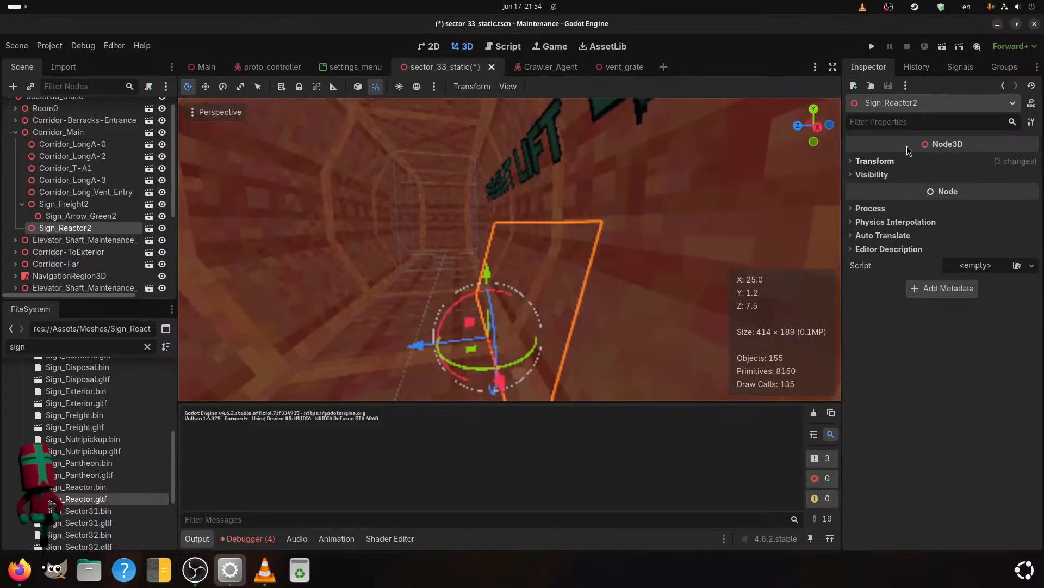
- Set the Reactor sign's Z position to -0.85 m
{"action": "left_click", "coordinate": [875, 161]}
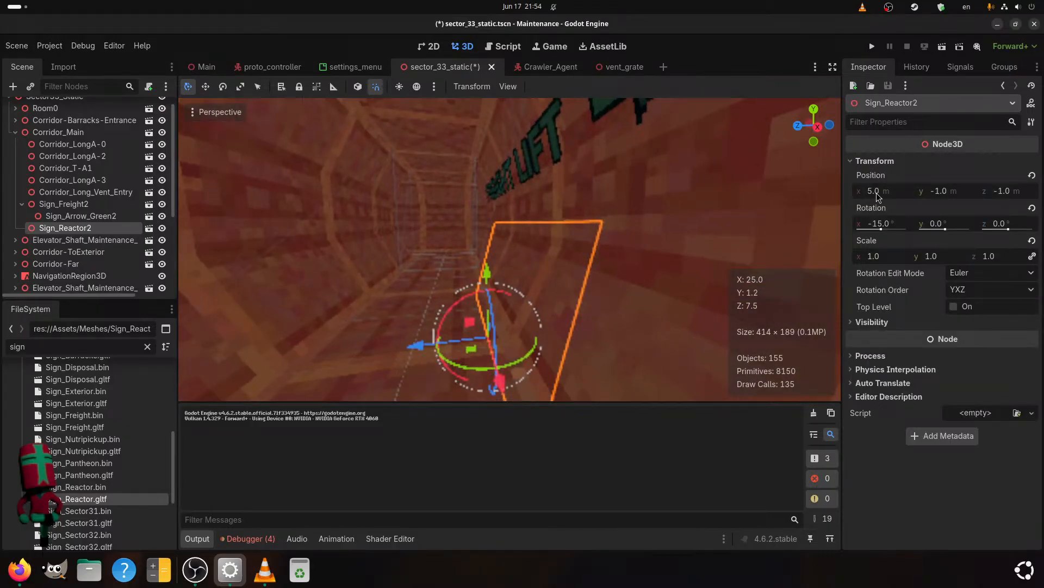
{"action": "left_click", "coordinate": [1013, 195]}
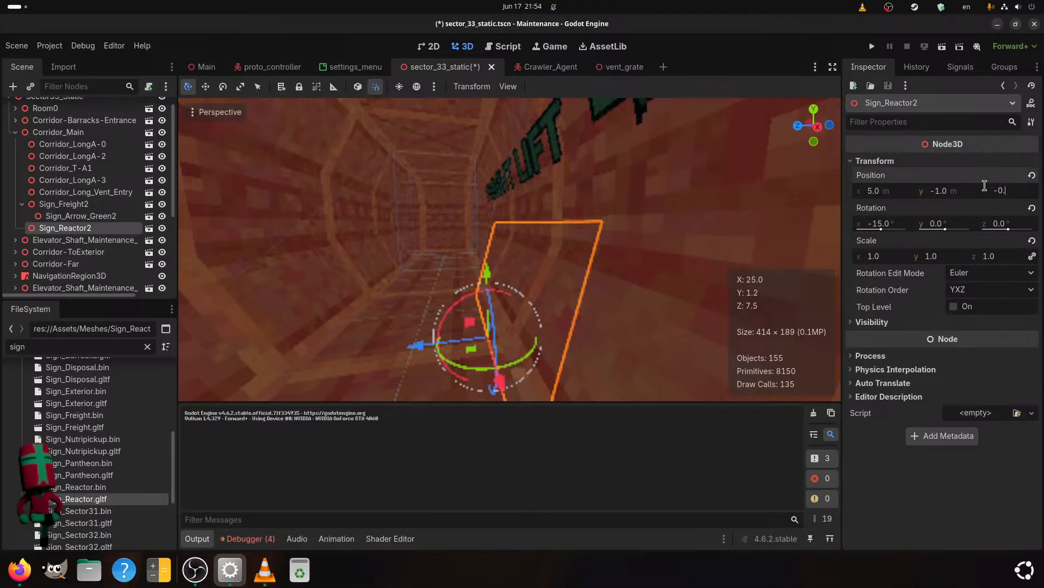
{"action": "type", "text": "-0.85"}
{"action": "key", "text": "Return"}
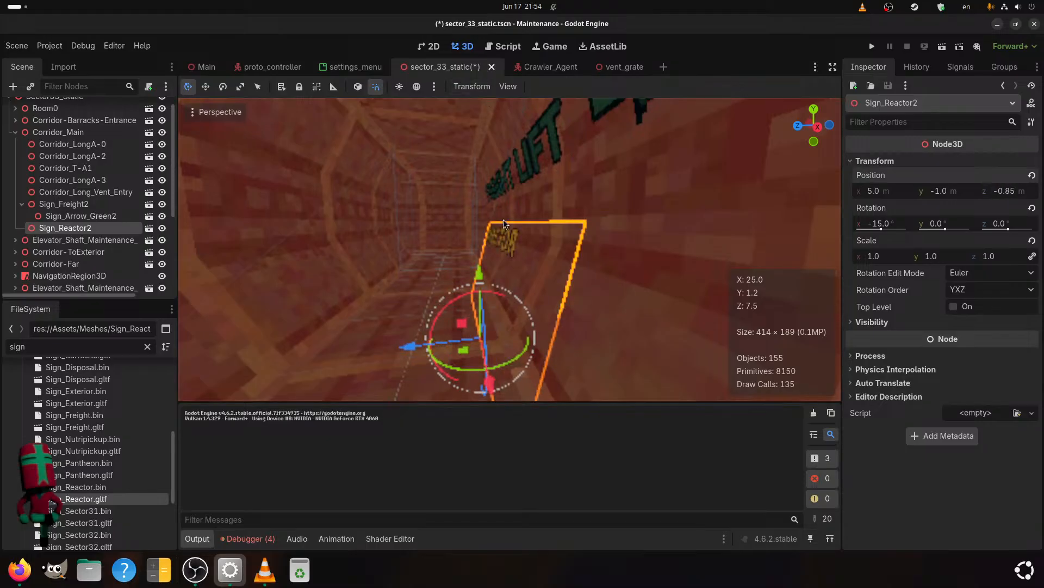
- Check the transform of the Sector 32 sign below the Storage sign to compare it with the Reactor sign's placement
{"action": "middle_click_drag", "start_coordinate": [504, 223], "coordinate": [653, 289]}
{"action": "scroll", "coordinate": [545, 307], "scroll_direction": "up", "scroll_amount": 4}
{"action": "middle_click_drag", "start_coordinate": [546, 308], "coordinate": [800, 312]}
{"action": "scroll", "coordinate": [508, 285], "scroll_direction": "down", "scroll_amount": 7}
{"action": "middle_click_drag", "start_coordinate": [508, 285], "coordinate": [746, 267], "text": "shift"}
{"action": "scroll", "coordinate": [547, 236], "scroll_direction": "up", "scroll_amount": 5}
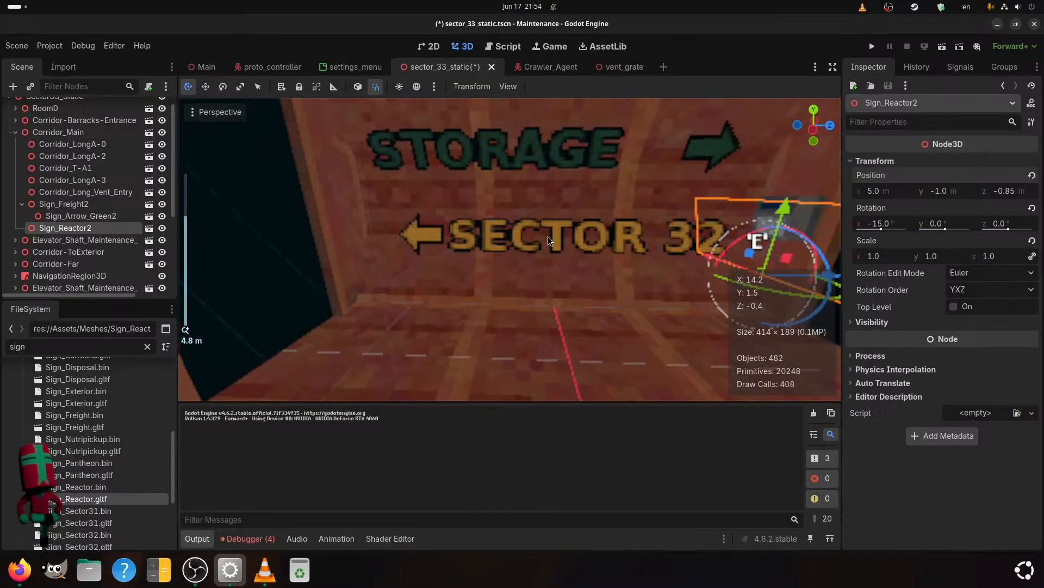
{"action": "left_click", "coordinate": [547, 236]}
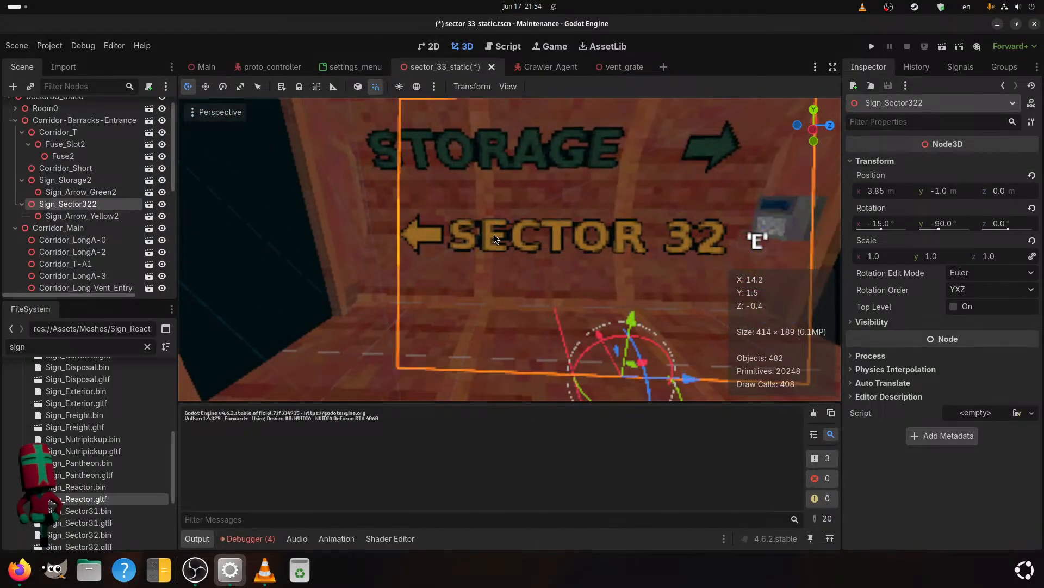
{"action": "middle_click_drag", "start_coordinate": [507, 243], "coordinate": [491, 297]}
{"action": "scroll", "coordinate": [537, 234], "scroll_direction": "down", "scroll_amount": 4}
{"action": "scroll", "coordinate": [477, 273], "scroll_direction": "down", "scroll_amount": 4}
{"action": "scroll", "coordinate": [481, 298], "scroll_direction": "down", "scroll_amount": 3}
- Select the Reactor sign on the corridor wall again and save the scene
{"action": "left_click", "coordinate": [335, 252]}
{"action": "scroll", "coordinate": [374, 282], "scroll_direction": "down", "scroll_amount": 4}
{"action": "key", "text": "ctrl+s"}
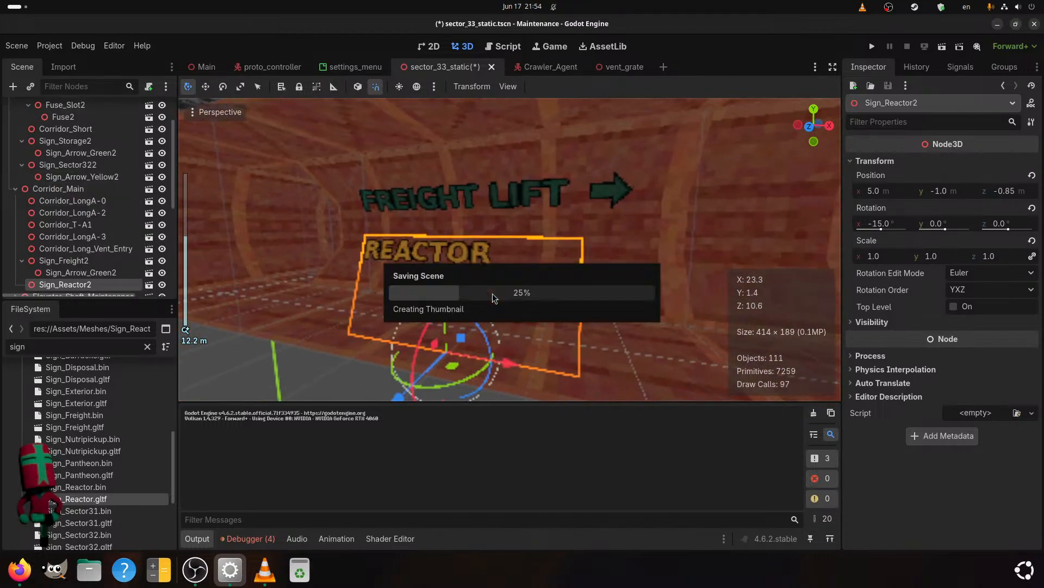
- Add Sign_Arrow_Yellow.gltf as a child of the Reactor sign in Corridor_Main
{"action": "scroll", "coordinate": [37, 519], "scroll_direction": "down", "scroll_amount": 1}
{"action": "scroll", "coordinate": [37, 520], "scroll_direction": "up", "scroll_amount": 1}
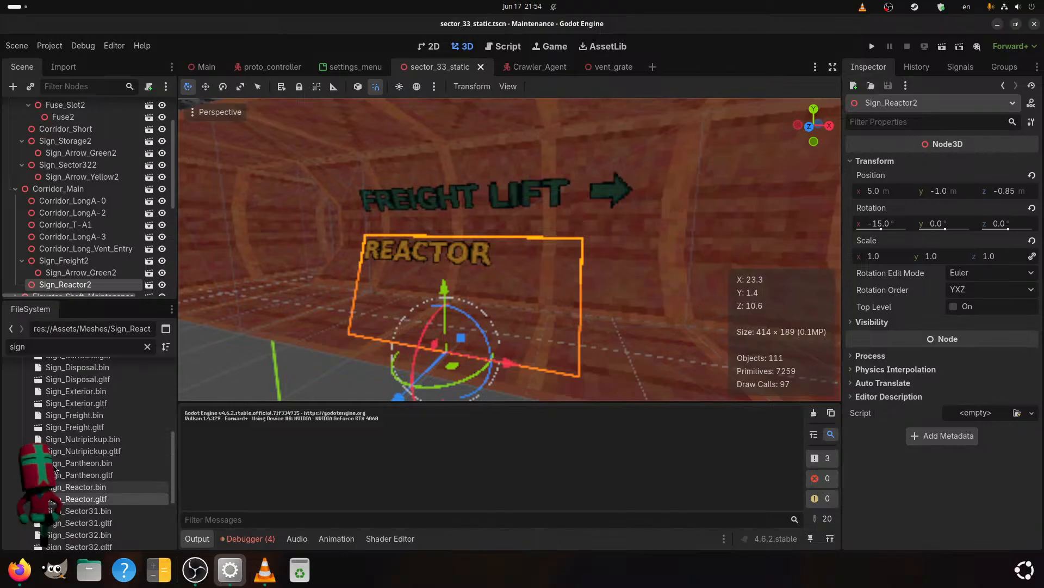
{"action": "scroll", "coordinate": [55, 469], "scroll_direction": "up", "scroll_amount": 5}
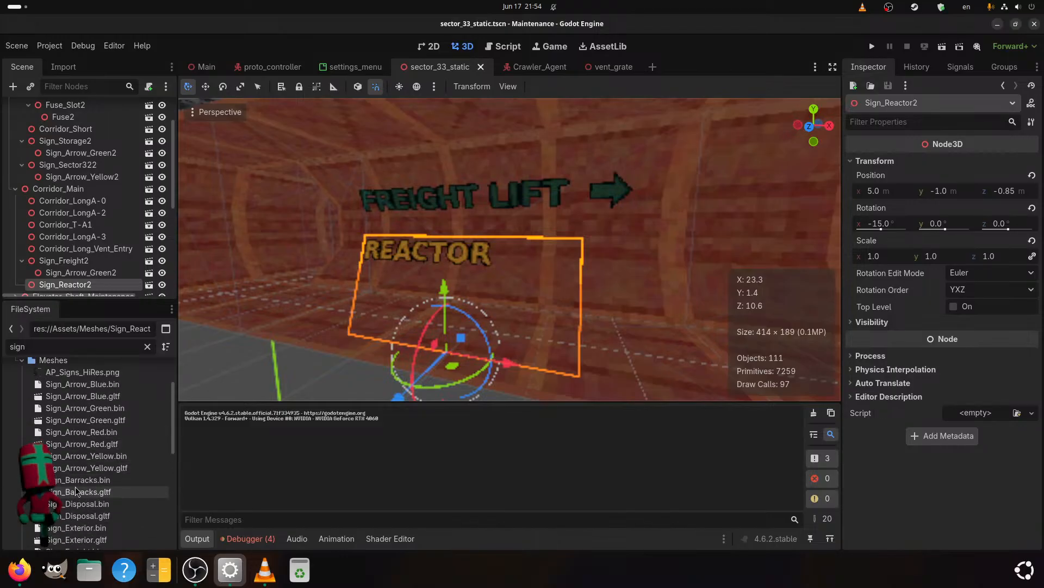
{"action": "left_click_drag", "start_coordinate": [82, 467], "coordinate": [97, 266]}
{"action": "left_click_drag", "start_coordinate": [92, 213], "coordinate": [92, 213]}
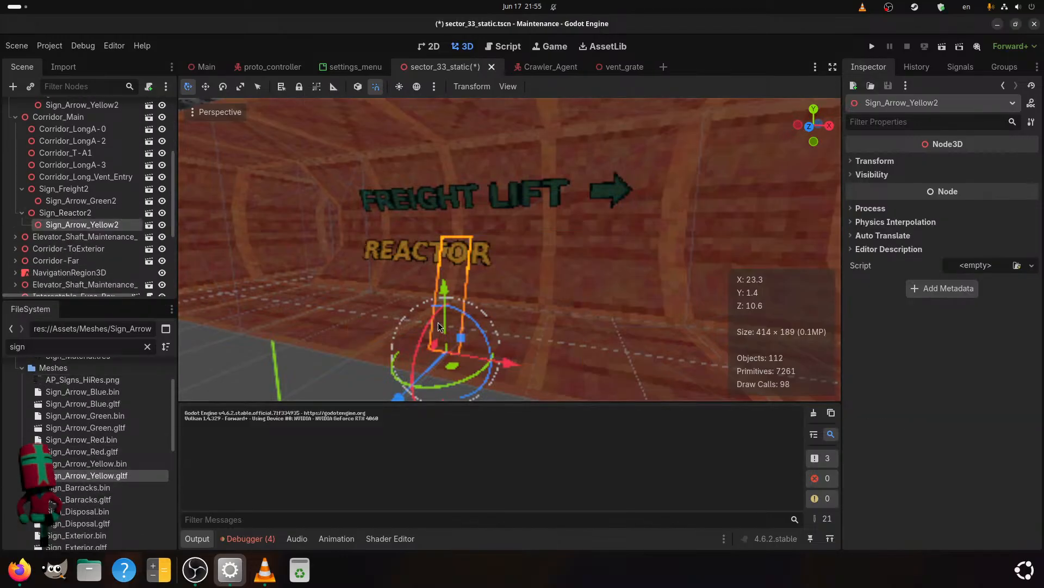
- Move the yellow arrow along X to beneath the green arrow, save the scene and clear the selection
{"action": "left_click_drag", "start_coordinate": [495, 360], "coordinate": [685, 379]}
{"action": "key", "text": "ctrl+s"}
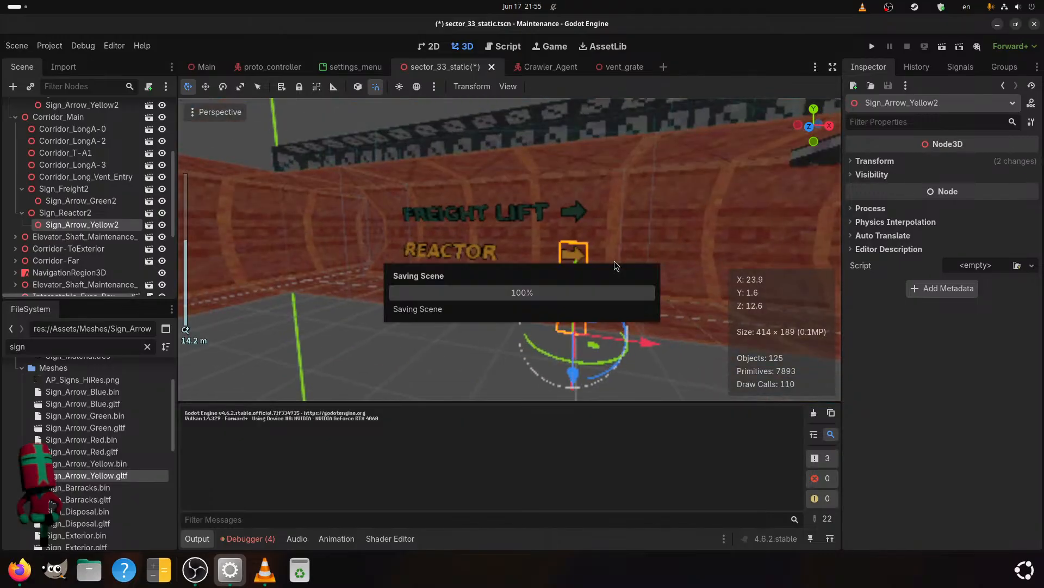
{"action": "scroll", "coordinate": [638, 342], "scroll_direction": "down", "scroll_amount": 3}
{"action": "left_click", "coordinate": [528, 313]}
- Examine the Freight Lift and Reactor signs with their arrows from several viewpoints along the main corridor
{"action": "scroll", "coordinate": [534, 245], "scroll_direction": "up", "scroll_amount": 4}
{"action": "middle_click_drag", "start_coordinate": [560, 246], "coordinate": [665, 282], "text": "shift"}
{"action": "scroll", "coordinate": [560, 280], "scroll_direction": "up", "scroll_amount": 3}
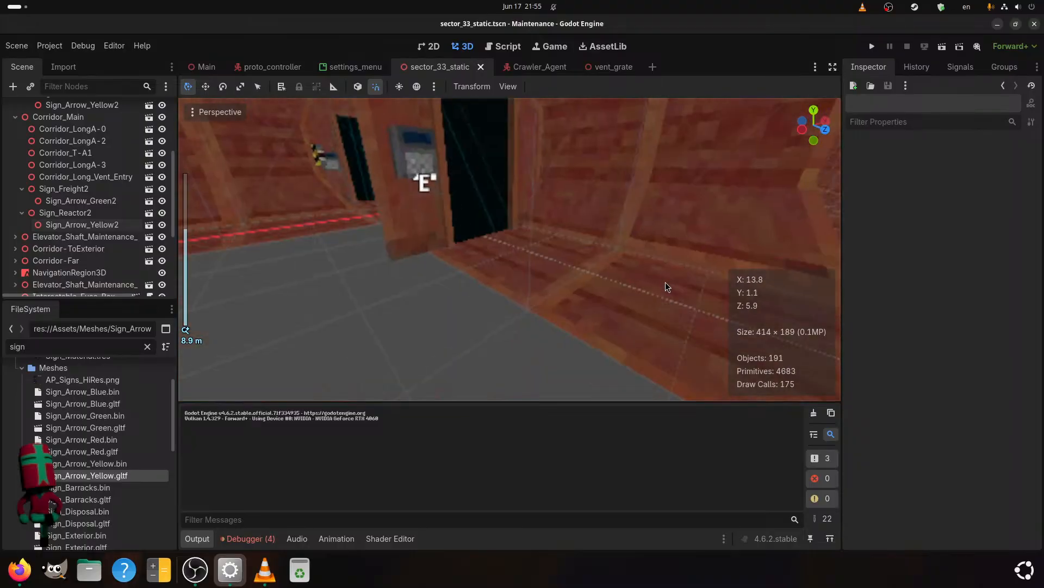
{"action": "scroll", "coordinate": [675, 281], "scroll_direction": "down", "scroll_amount": 5}
{"action": "middle_click_drag", "start_coordinate": [728, 272], "coordinate": [542, 292], "text": "shift"}
{"action": "scroll", "coordinate": [542, 296], "scroll_direction": "up", "scroll_amount": 4}
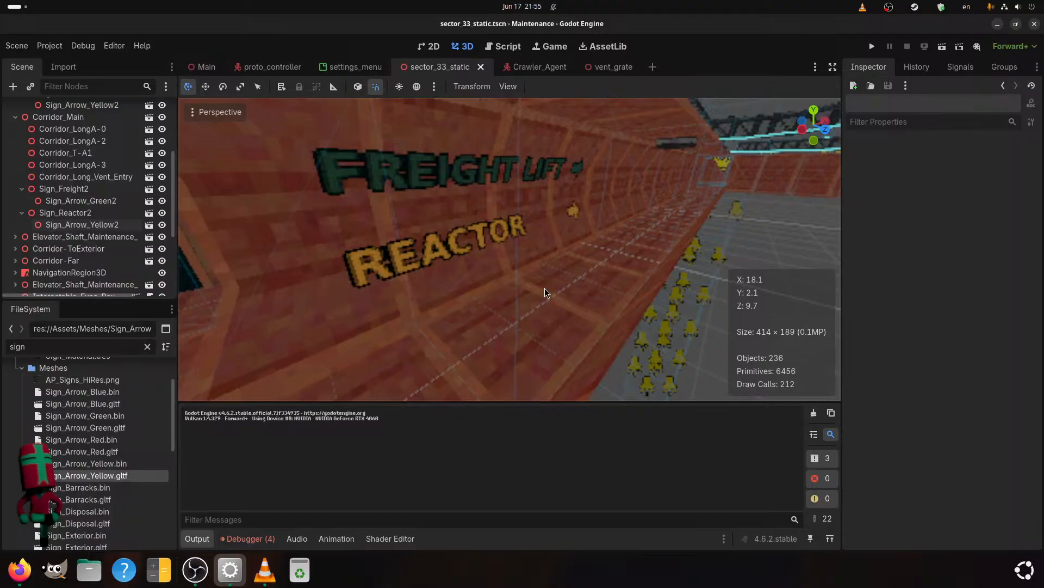
{"action": "middle_click_drag", "start_coordinate": [479, 170], "coordinate": [479, 244]}
{"action": "left_click", "coordinate": [204, 115]}
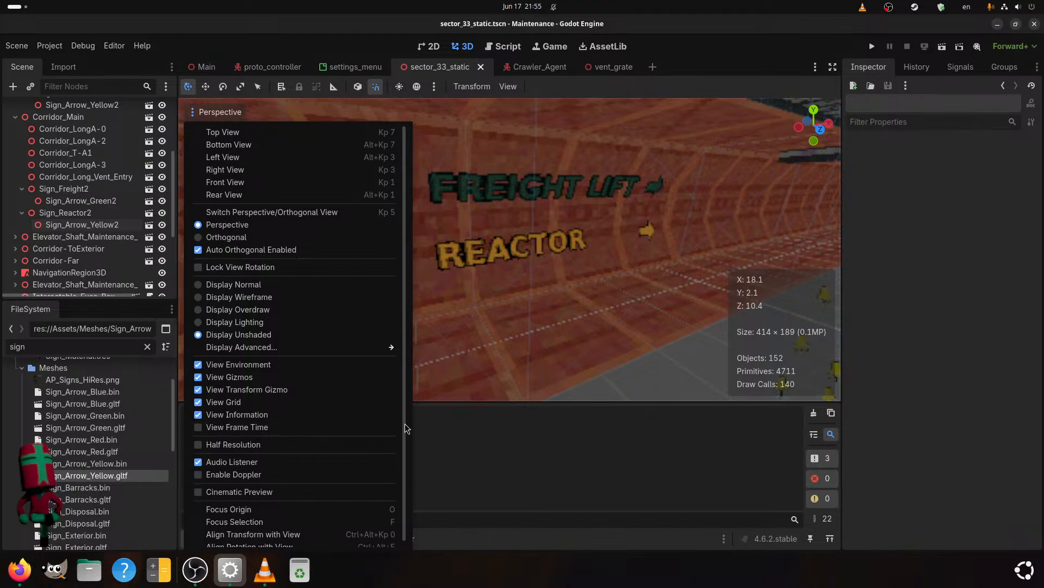
{"action": "left_click", "coordinate": [714, 361]}
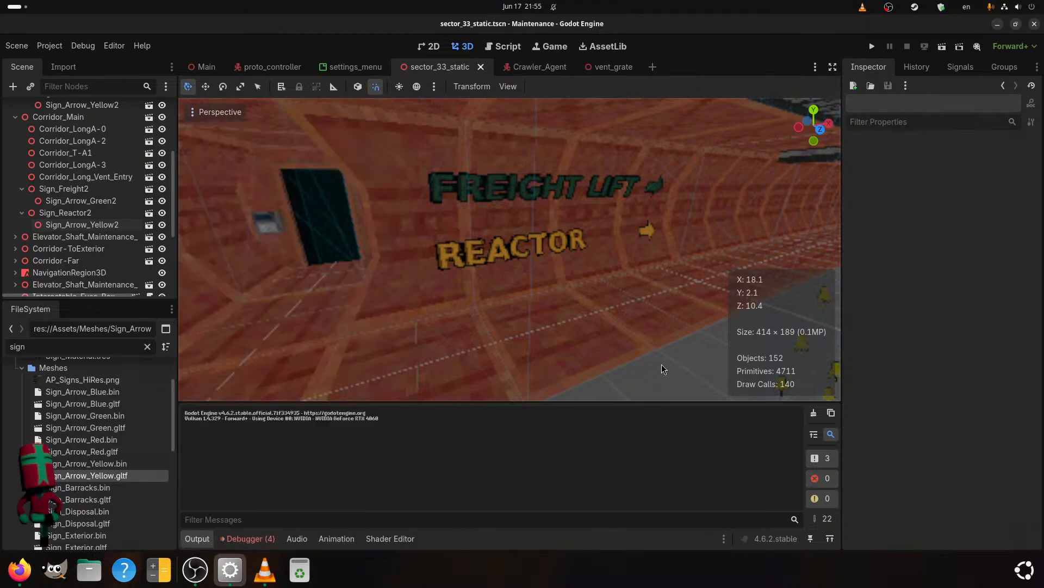
{"action": "scroll", "coordinate": [566, 300], "scroll_direction": "down", "scroll_amount": 3}
{"action": "scroll", "coordinate": [552, 300], "scroll_direction": "up", "scroll_amount": 3}
{"action": "scroll", "coordinate": [552, 299], "scroll_direction": "down", "scroll_amount": 5}
{"action": "middle_click_drag", "start_coordinate": [552, 299], "coordinate": [377, 321], "text": "shift"}
{"action": "scroll", "coordinate": [542, 308], "scroll_direction": "down", "scroll_amount": 2}
{"action": "scroll", "coordinate": [468, 305], "scroll_direction": "up", "scroll_amount": 4}
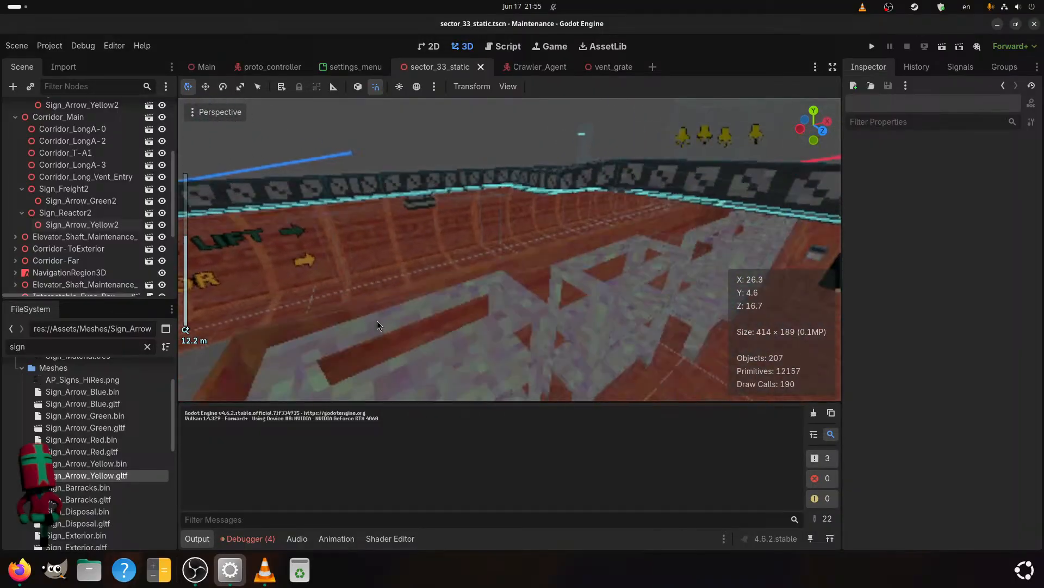
- Add Sign_Reactor.gltf as a child of Elevator_Shaft_Maintenance_Entry_T2 at the far end of the corridor
{"action": "scroll", "coordinate": [489, 288], "scroll_direction": "down", "scroll_amount": 6}
{"action": "middle_click_drag", "start_coordinate": [537, 273], "coordinate": [254, 301], "text": "shift"}
{"action": "scroll", "coordinate": [337, 299], "scroll_direction": "up", "scroll_amount": 8}
{"action": "middle_click_drag", "start_coordinate": [421, 297], "coordinate": [667, 292]}
{"action": "middle_click_drag", "start_coordinate": [460, 255], "coordinate": [437, 302]}
{"action": "scroll", "coordinate": [436, 302], "scroll_direction": "up", "scroll_amount": 2}
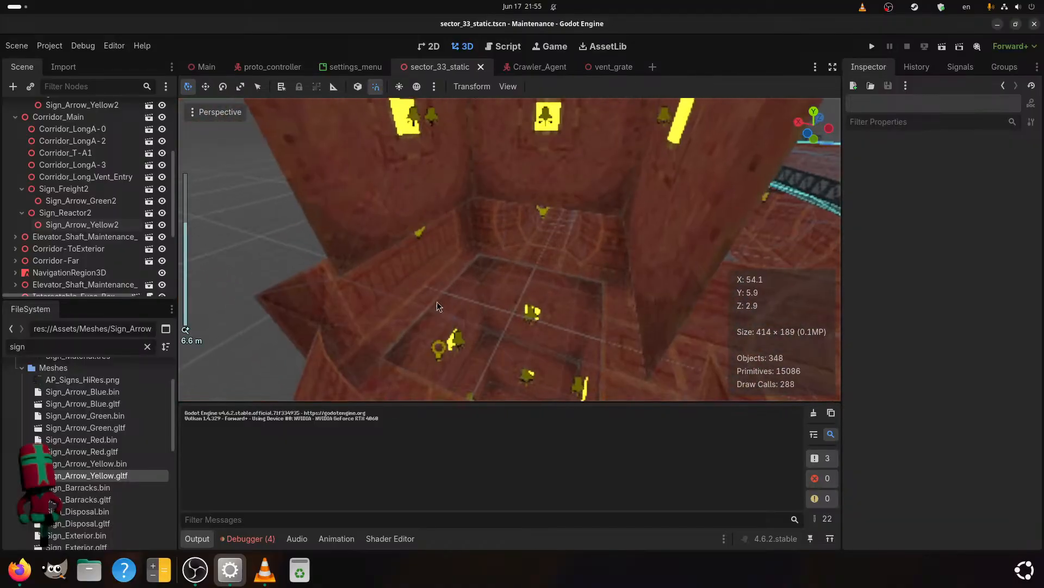
{"action": "left_click", "coordinate": [268, 301]}
{"action": "key", "text": "f"}
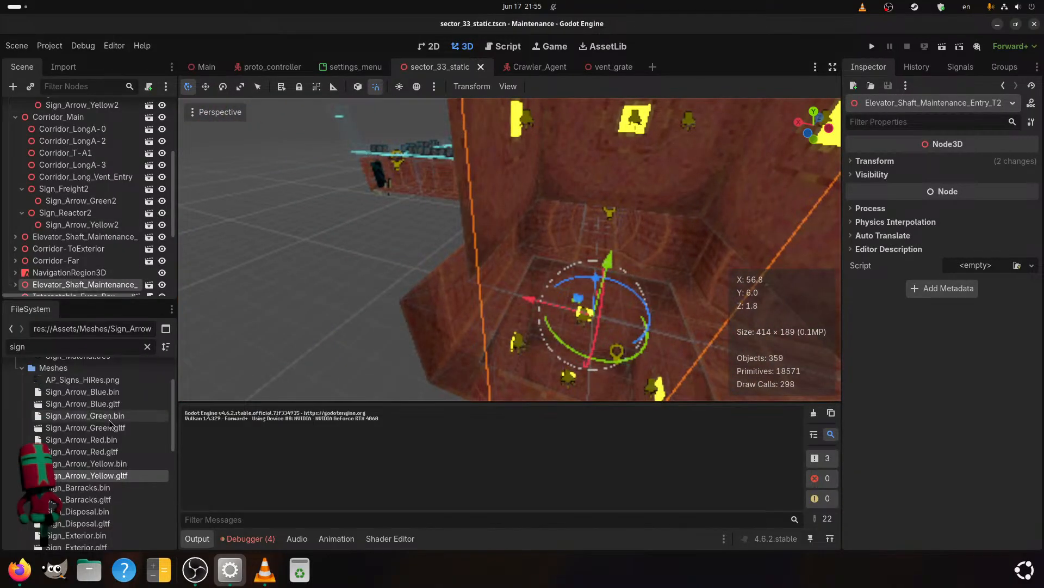
{"action": "scroll", "coordinate": [109, 424], "scroll_direction": "down", "scroll_amount": 5}
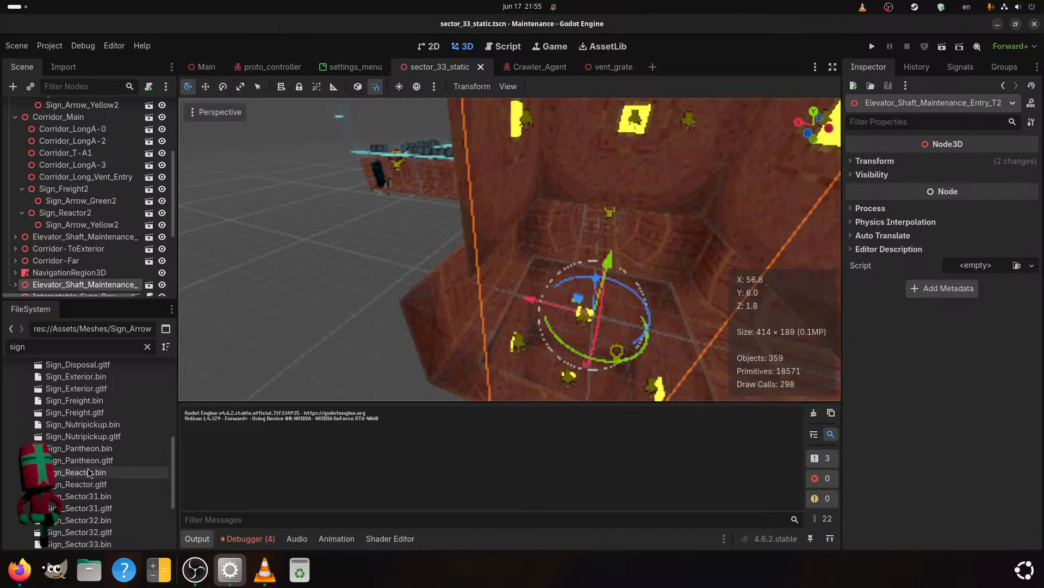
{"action": "left_click_drag", "start_coordinate": [69, 483], "coordinate": [65, 269]}
- Rotate the new Reactor sign 90° about Y and move it along X against the elevator shaft wall
{"action": "middle_click_drag", "start_coordinate": [576, 353], "coordinate": [426, 271]}
{"action": "left_click_drag", "start_coordinate": [503, 340], "coordinate": [555, 346]}
{"action": "middle_click_drag", "start_coordinate": [555, 346], "coordinate": [481, 366]}
{"action": "left_click_drag", "start_coordinate": [484, 291], "coordinate": [520, 252]}
{"action": "scroll", "coordinate": [528, 269], "scroll_direction": "up", "scroll_amount": 5}
{"action": "middle_click_drag", "start_coordinate": [527, 269], "coordinate": [444, 337]}
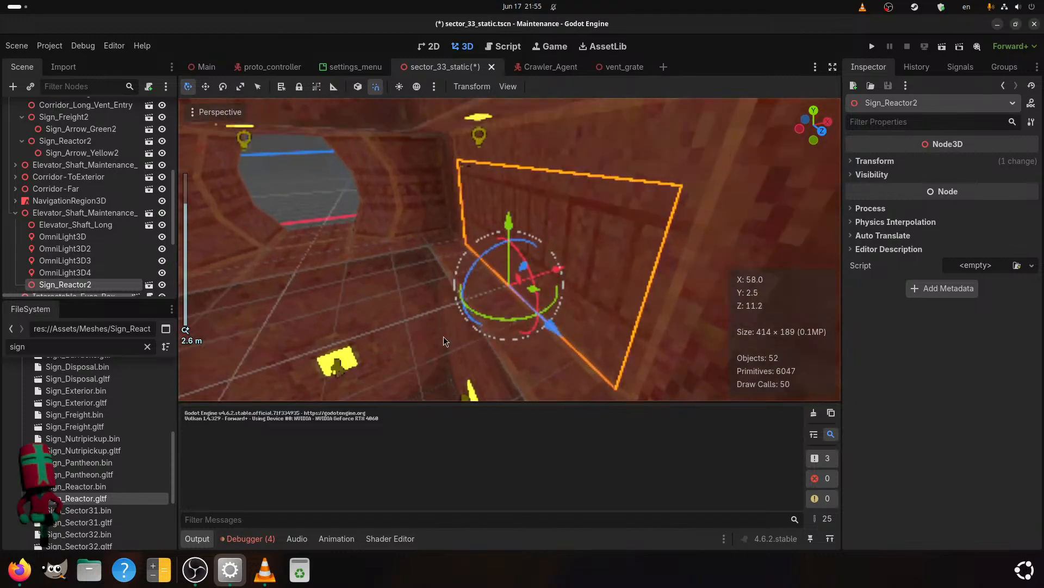
- Set the elevator shaft Reactor sign's X position to -3.95 m and save the scene
{"action": "scroll", "coordinate": [444, 337], "scroll_direction": "up", "scroll_amount": 4}
{"action": "left_click", "coordinate": [886, 164]}
{"action": "left_click", "coordinate": [880, 192]}
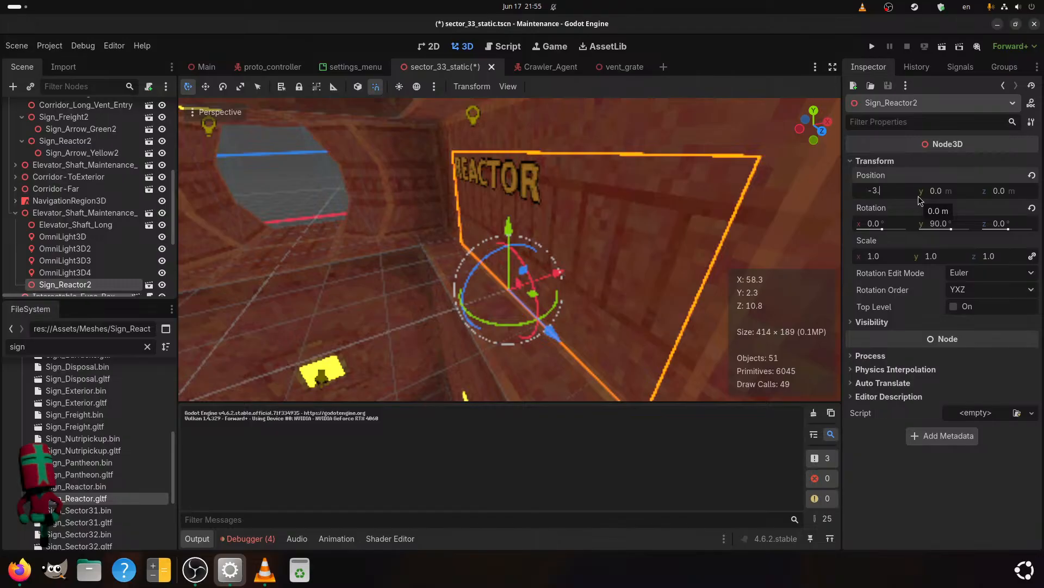
{"action": "key", "text": "Return"}
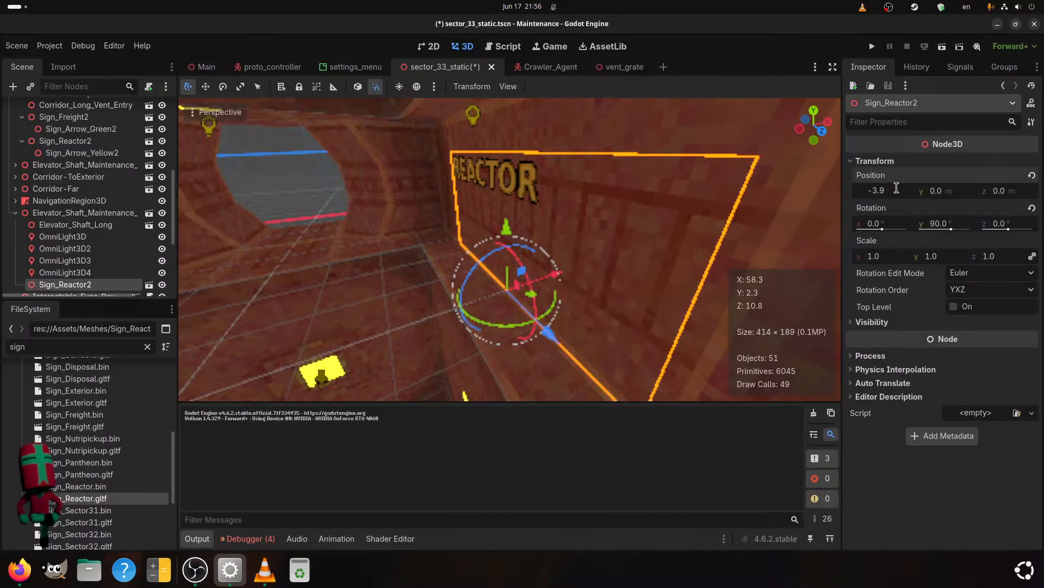
{"action": "type", "text": "5"}
{"action": "scroll", "coordinate": [473, 283], "scroll_direction": "down", "scroll_amount": 6}
{"action": "middle_click_drag", "start_coordinate": [473, 284], "coordinate": [595, 282]}
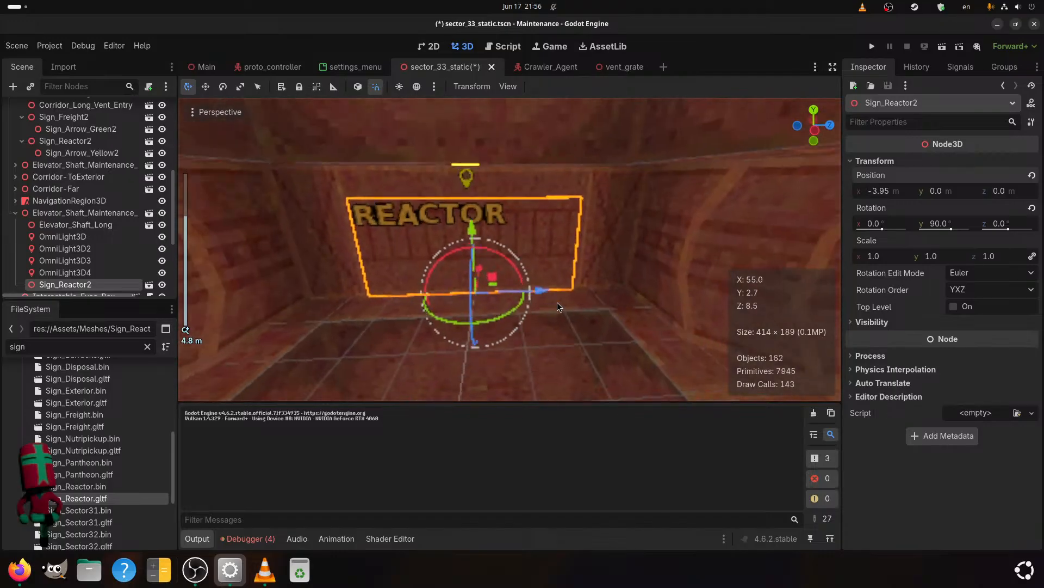
{"action": "key", "text": "ctrl+s"}
- Add Sign_Arrow_Yellow.gltf as a child of the elevator shaft's Reactor sign
{"action": "middle_click_drag", "start_coordinate": [519, 333], "coordinate": [557, 327], "text": "shift"}
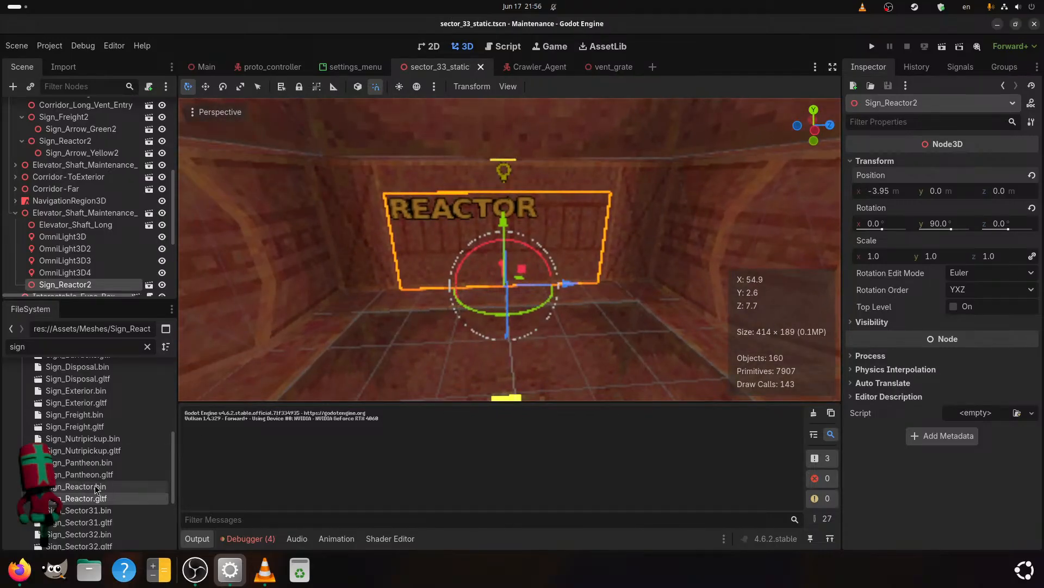
{"action": "scroll", "coordinate": [95, 488], "scroll_direction": "up", "scroll_amount": 5}
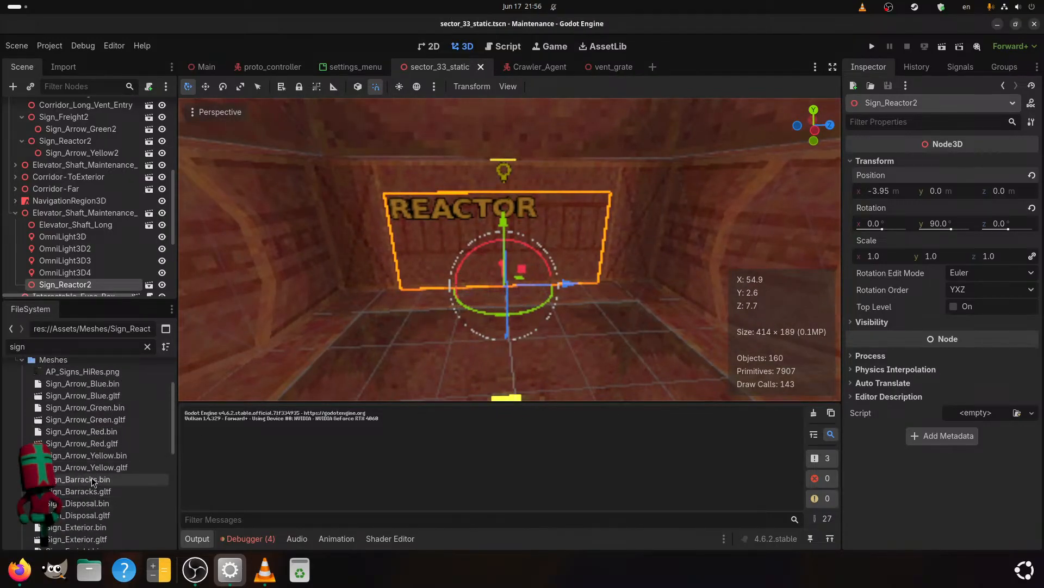
{"action": "left_click_drag", "start_coordinate": [87, 467], "coordinate": [79, 205]}
- Move the yellow arrow along the shaft wall to just past the word REACTOR and save the scene
{"action": "left_click_drag", "start_coordinate": [578, 283], "coordinate": [648, 284]}
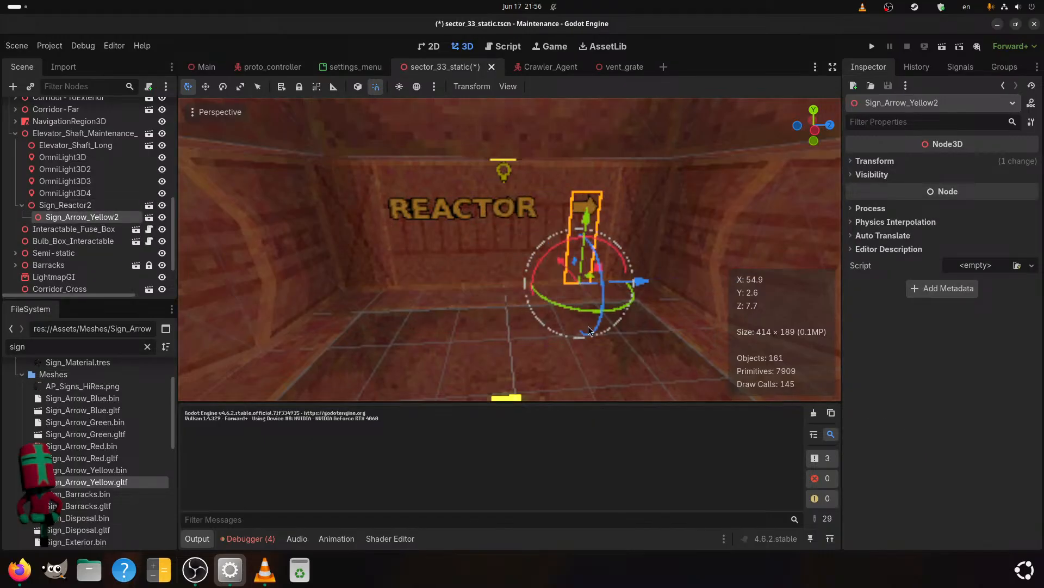
{"action": "key", "text": "ctrl+s"}
{"action": "scroll", "coordinate": [559, 327], "scroll_direction": "down", "scroll_amount": 6}
{"action": "scroll", "coordinate": [548, 294], "scroll_direction": "up", "scroll_amount": 4}
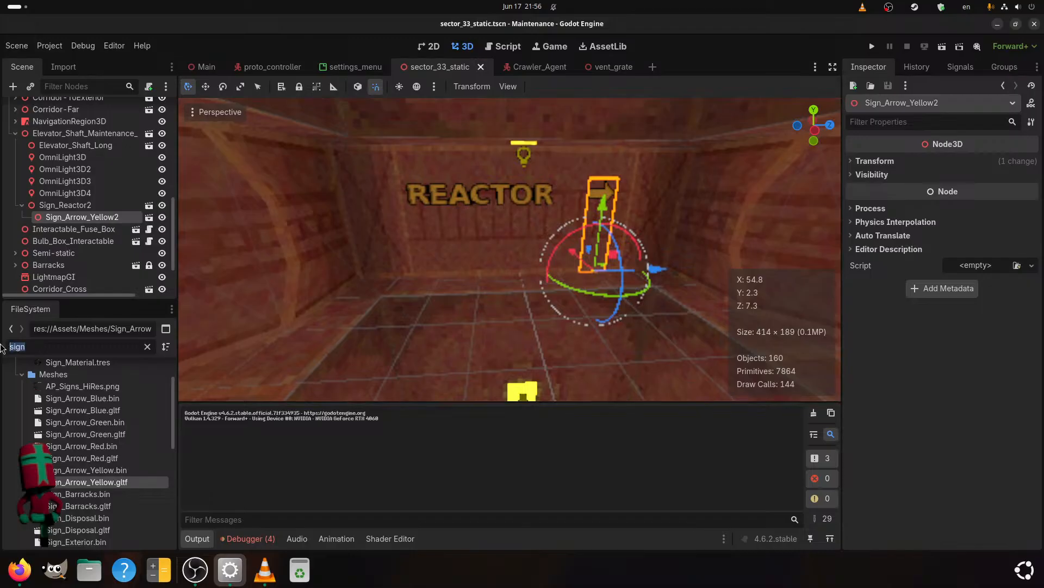
- Find the sign meshes and add Sign_Freight.gltf as a child of the elevator shaft maintenance node
{"action": "double_click", "coordinate": [11, 343]}
{"action": "type", "text": "Frei"}
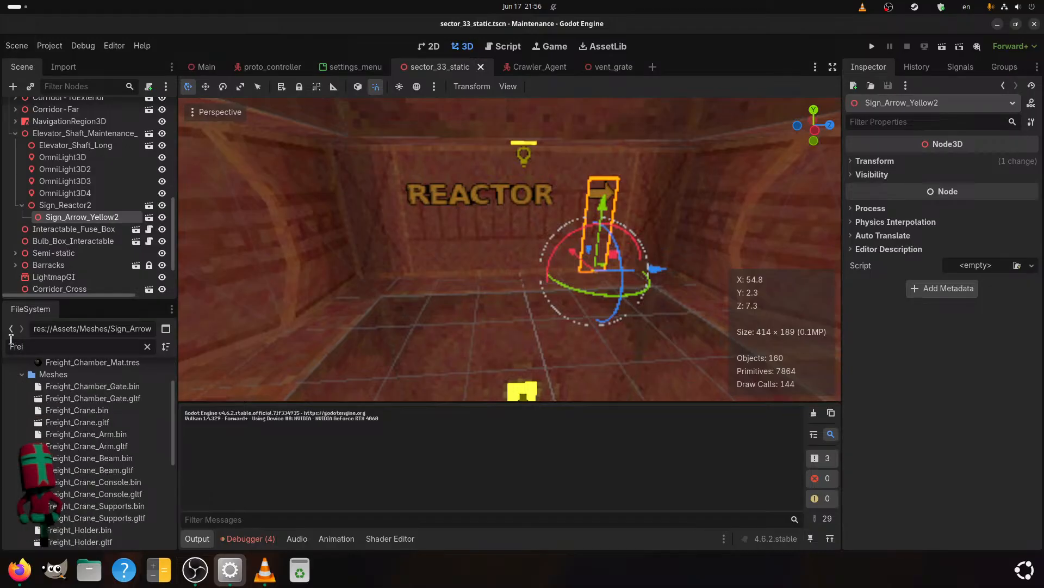
{"action": "type", "text": "sign"}
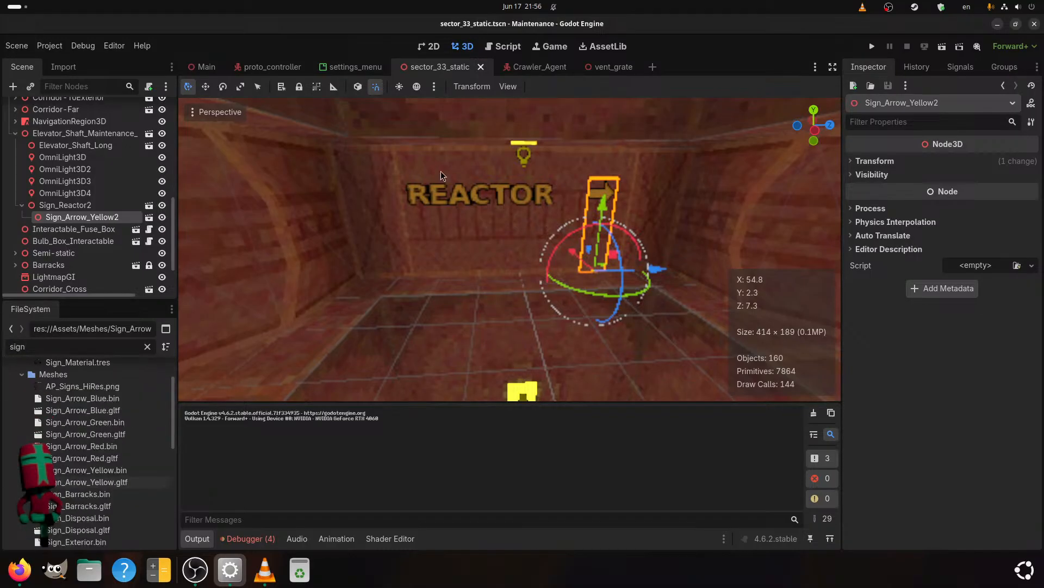
{"action": "scroll", "coordinate": [87, 479], "scroll_direction": "down", "scroll_amount": 3}
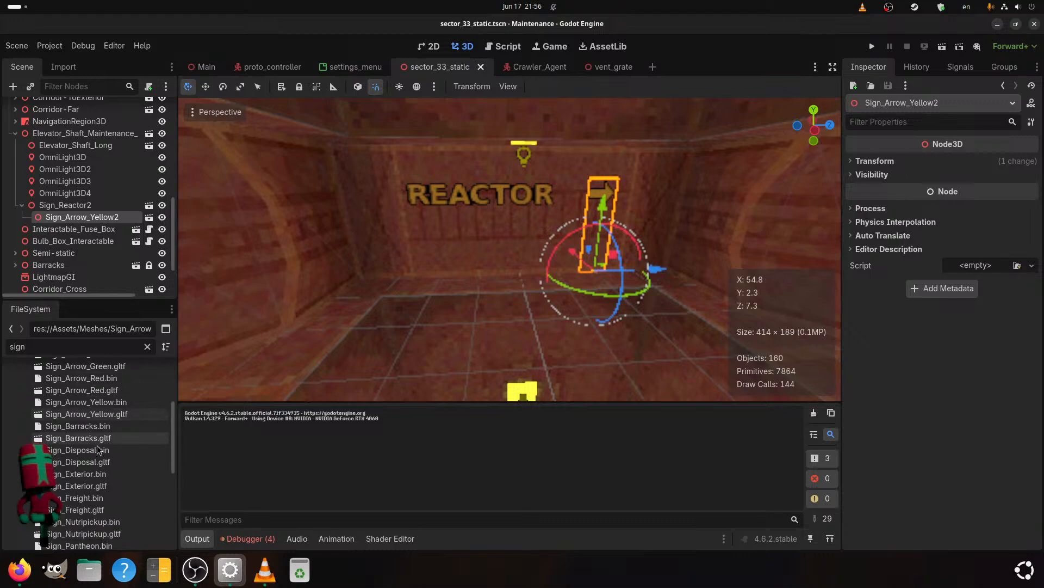
{"action": "left_click_drag", "start_coordinate": [82, 510], "coordinate": [96, 175]}
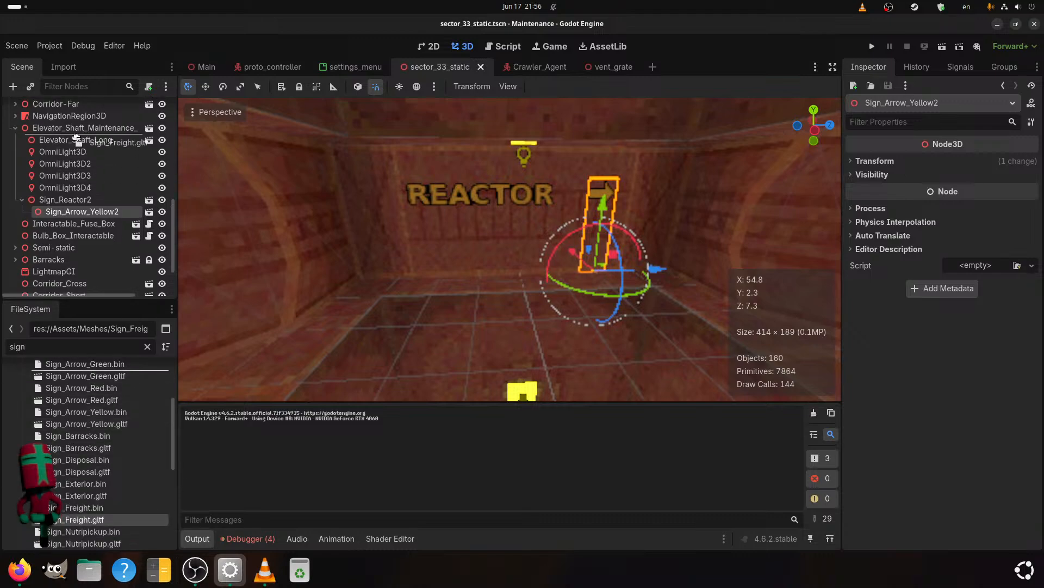
{"action": "left_click_drag", "start_coordinate": [76, 139], "coordinate": [77, 140]}
- Rotate the new Freight Lift sign 90° about Y and move it toward the shaft wall to X -3 m
{"action": "scroll", "coordinate": [535, 318], "scroll_direction": "down", "scroll_amount": 5}
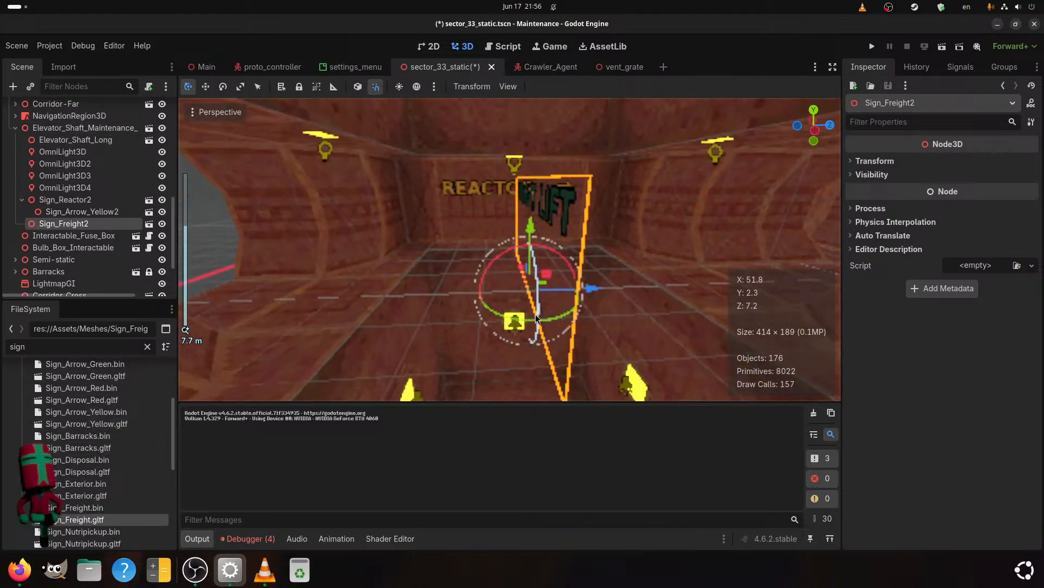
{"action": "left_click_drag", "start_coordinate": [535, 316], "coordinate": [537, 266]}
{"action": "scroll", "coordinate": [537, 291], "scroll_direction": "up", "scroll_amount": 2}
{"action": "middle_click_drag", "start_coordinate": [537, 266], "coordinate": [706, 229]}
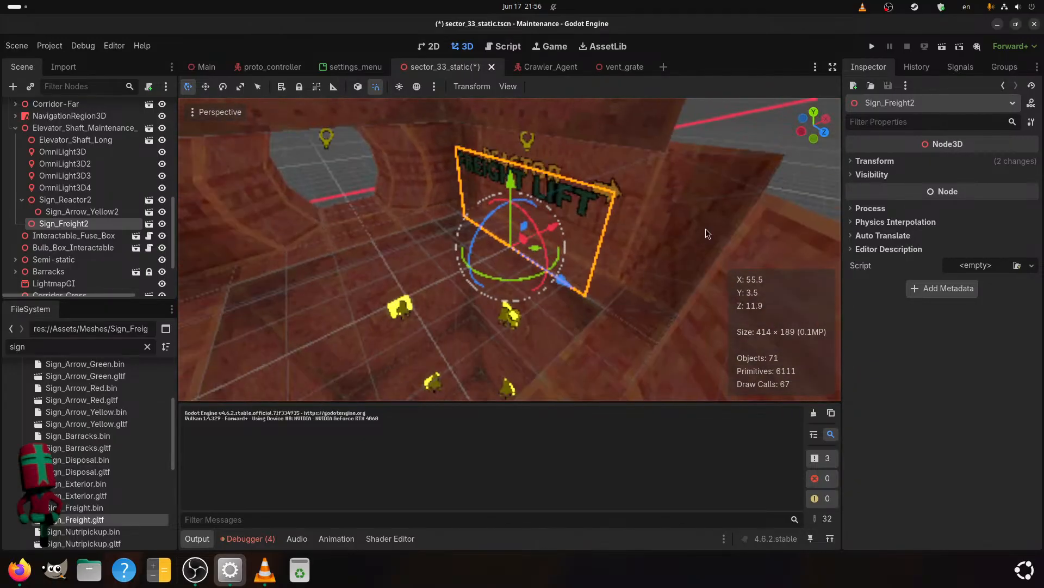
- Set the Freight Lift sign's X position to -3.95 m
{"action": "left_click", "coordinate": [886, 159]}
{"action": "left_click", "coordinate": [882, 191]}
{"action": "left_click", "coordinate": [890, 191]}
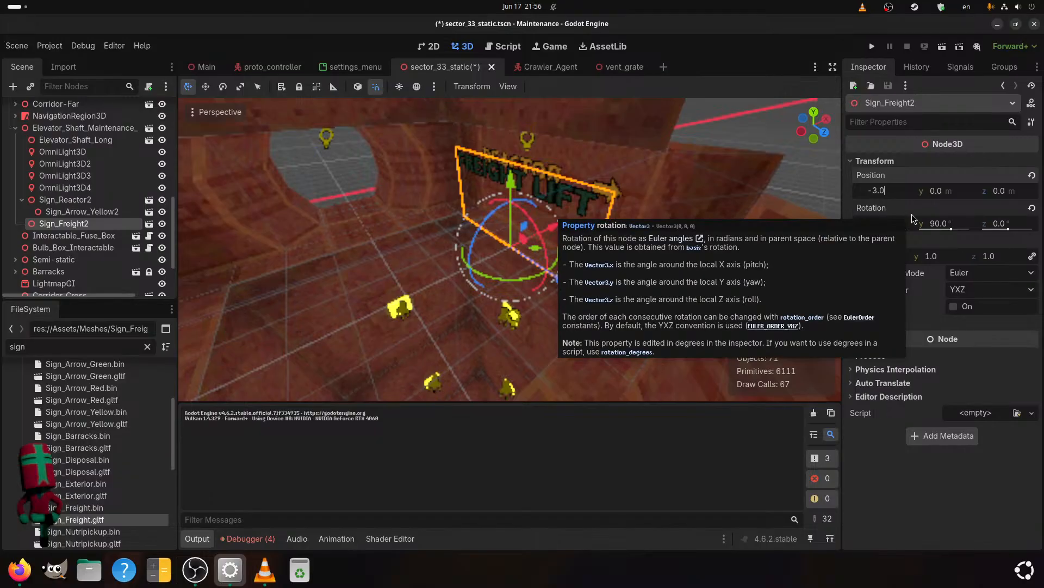
{"action": "key", "text": "BackSpace"}
{"action": "type", "text": "95"}
{"action": "key", "text": "Return"}
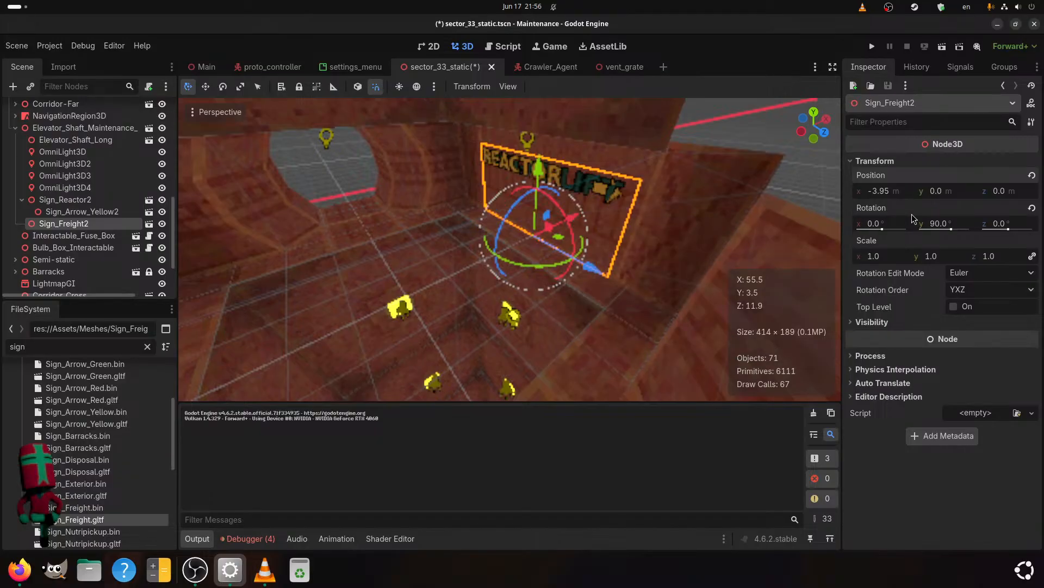
- Lower the Freight Lift sign to Y -1 m, save the scene, and shift the sign along the wall to Z -1 m
{"action": "left_click_drag", "start_coordinate": [544, 172], "coordinate": [540, 197]}
{"action": "middle_click_drag", "start_coordinate": [544, 210], "coordinate": [584, 255]}
{"action": "scroll", "coordinate": [580, 247], "scroll_direction": "up", "scroll_amount": 3}
{"action": "scroll", "coordinate": [584, 255], "scroll_direction": "down", "scroll_amount": 1}
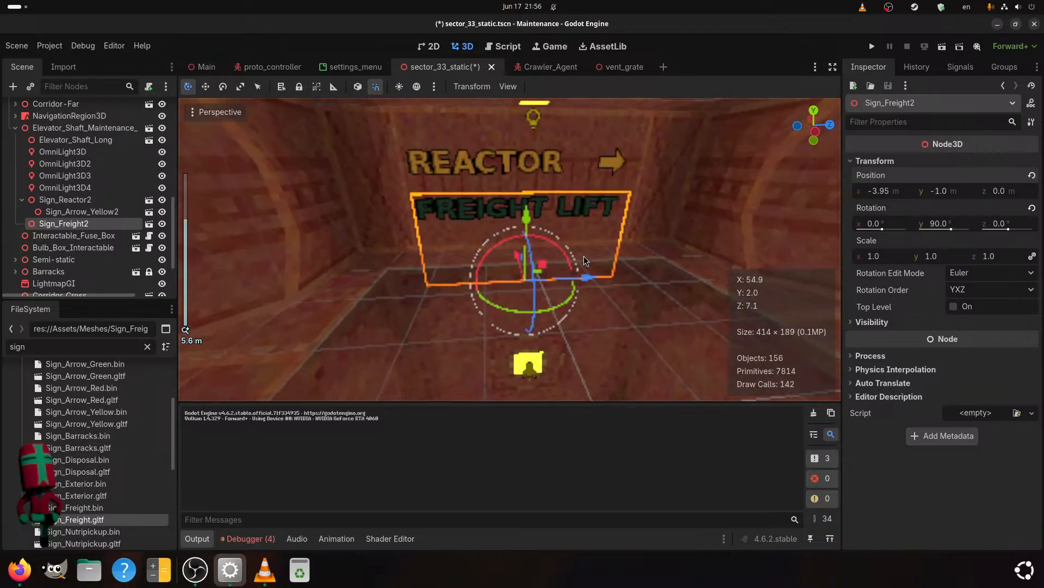
{"action": "key", "text": "ctrl+s"}
{"action": "left_click_drag", "start_coordinate": [579, 269], "coordinate": [517, 146]}
- Shift the shaft's Reactor sign to Z 1 m and move its yellow arrow farther from the word REACTOR
{"action": "left_click", "coordinate": [478, 162]}
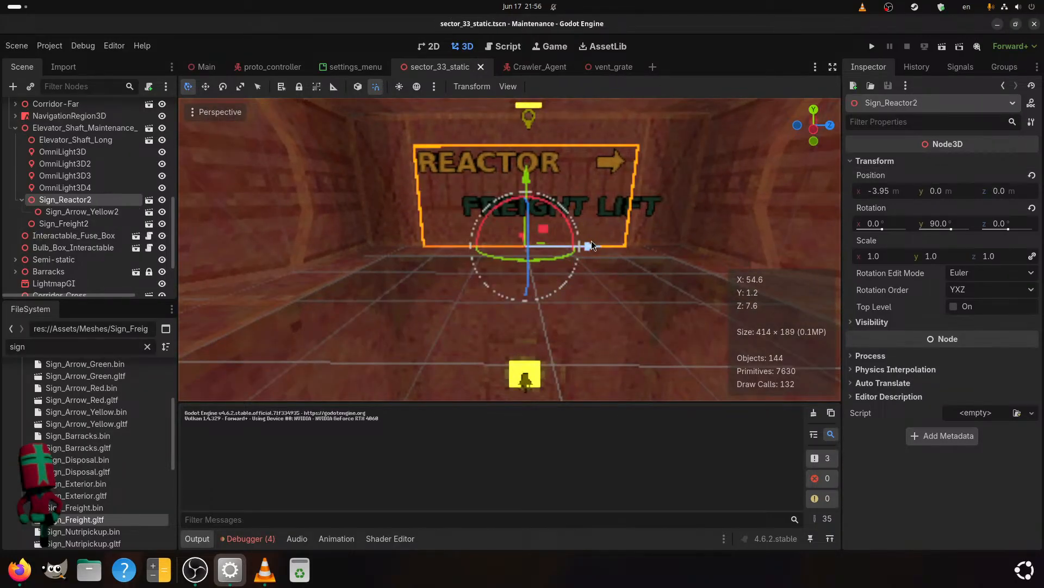
{"action": "left_click_drag", "start_coordinate": [592, 241], "coordinate": [564, 240]}
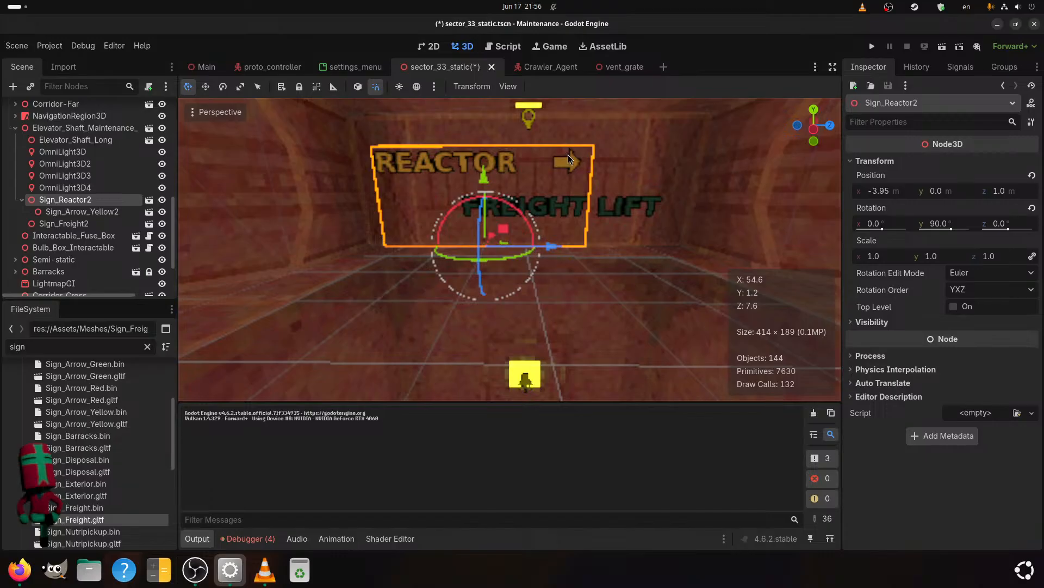
{"action": "left_click", "coordinate": [569, 161]}
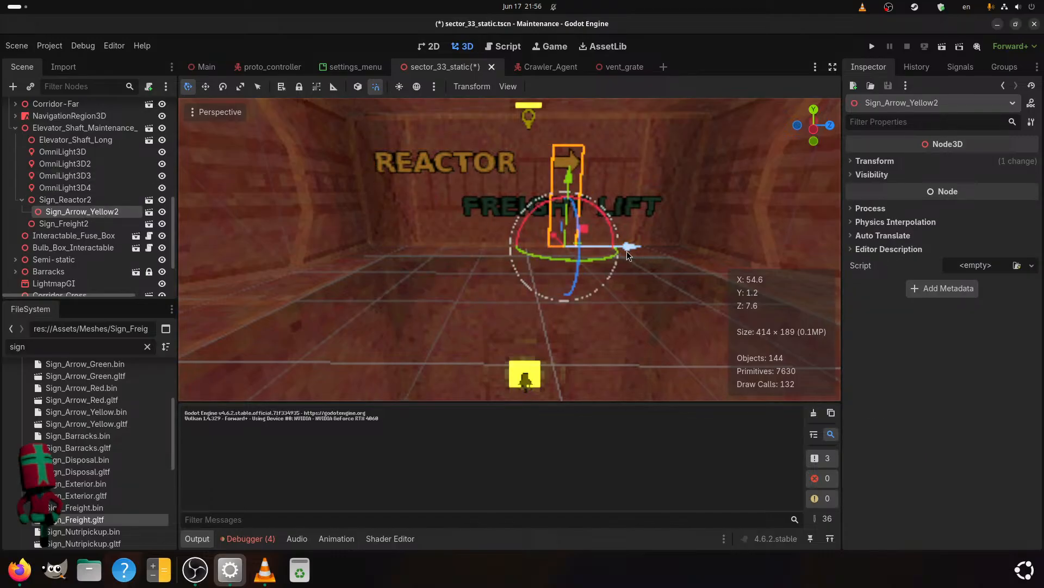
{"action": "left_click_drag", "start_coordinate": [626, 250], "coordinate": [669, 249]}
- Add Sign_Arrow_Green.gltf as a child of the elevator shaft's Freight Lift sign
{"action": "left_click", "coordinate": [483, 210]}
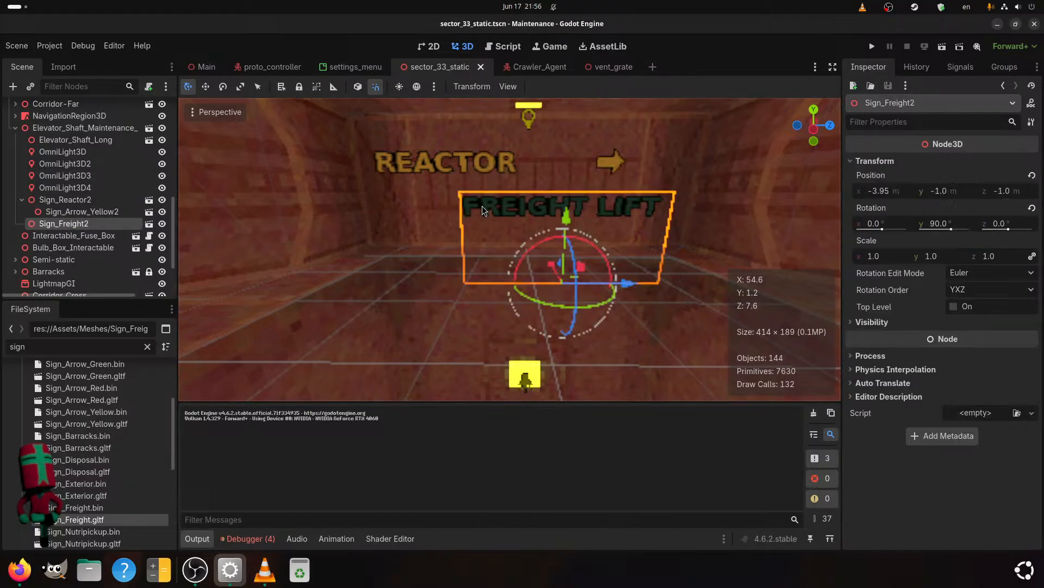
{"action": "scroll", "coordinate": [81, 435], "scroll_direction": "up", "scroll_amount": 3}
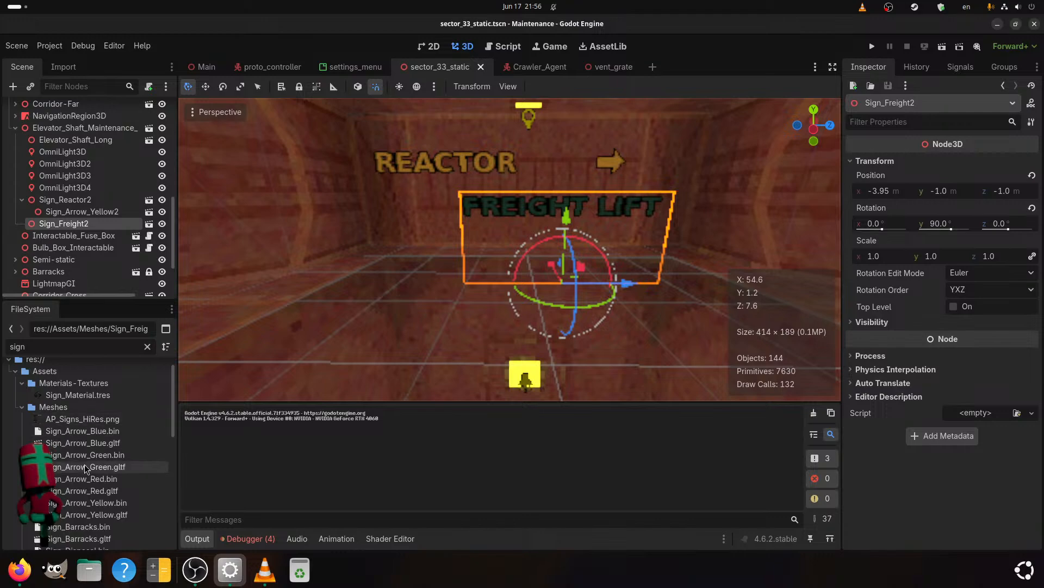
{"action": "left_click_drag", "start_coordinate": [87, 467], "coordinate": [64, 223]}
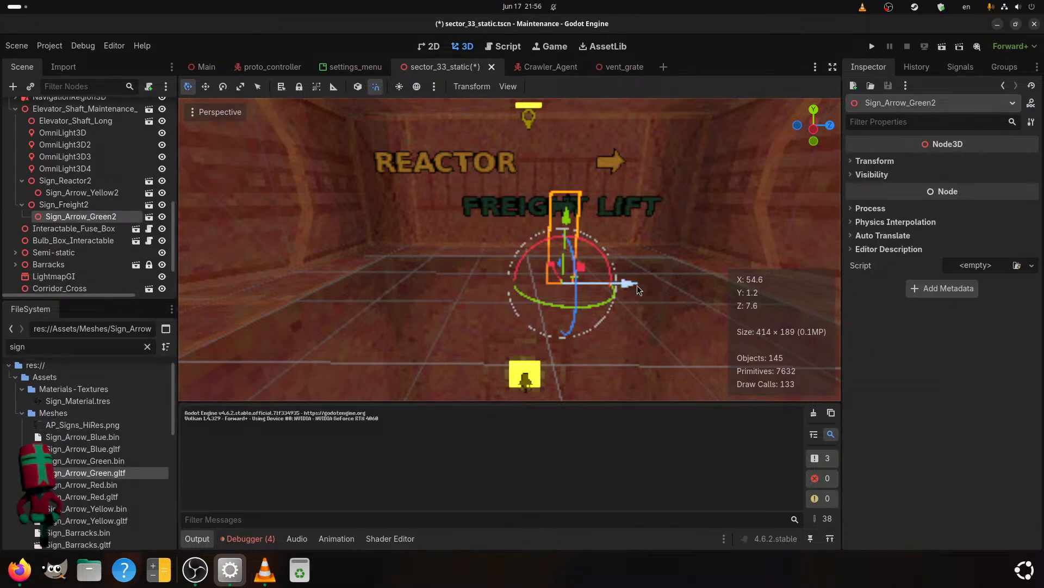
- Flip the green arrow to point the opposite way, place it in line just before the word FREIGHT, and save the scene
{"action": "left_click_drag", "start_coordinate": [596, 251], "coordinate": [511, 334]}
{"action": "left_click_drag", "start_coordinate": [564, 217], "coordinate": [579, 34]}
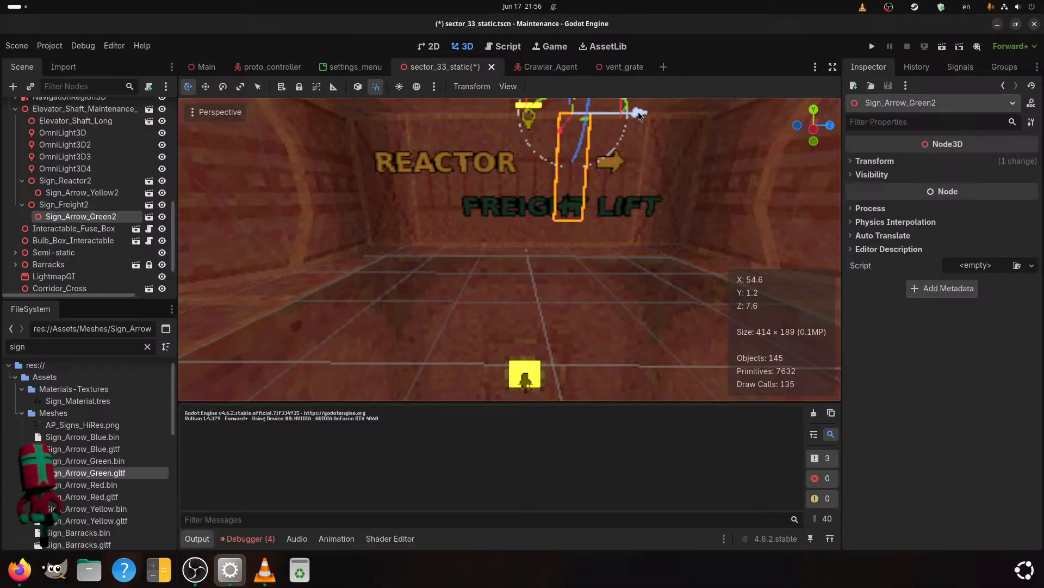
{"action": "left_click_drag", "start_coordinate": [638, 112], "coordinate": [535, 269]}
{"action": "key", "text": "ctrl+s"}
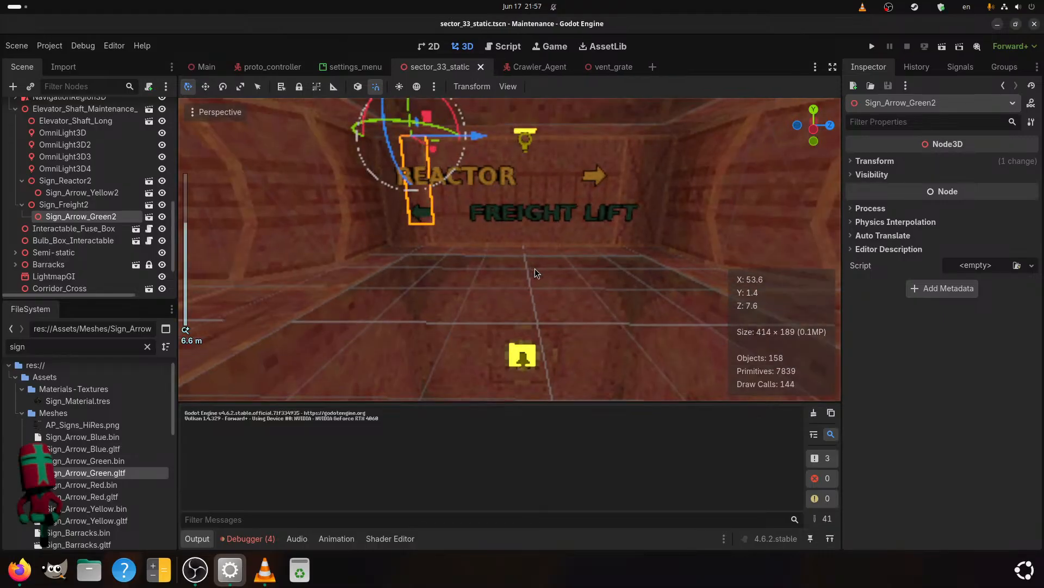
- Select the Corridor-Far node in the level and expand its children, collapsing the elevator shaft node
{"action": "scroll", "coordinate": [534, 268], "scroll_direction": "up", "scroll_amount": 3}
{"action": "middle_click_drag", "start_coordinate": [531, 288], "coordinate": [504, 298]}
{"action": "scroll", "coordinate": [639, 320], "scroll_direction": "down", "scroll_amount": 8}
{"action": "scroll", "coordinate": [638, 319], "scroll_direction": "down", "scroll_amount": 5}
{"action": "scroll", "coordinate": [486, 223], "scroll_direction": "up", "scroll_amount": 4}
{"action": "left_click", "coordinate": [500, 174]}
{"action": "scroll", "coordinate": [76, 158], "scroll_direction": "up", "scroll_amount": 2}
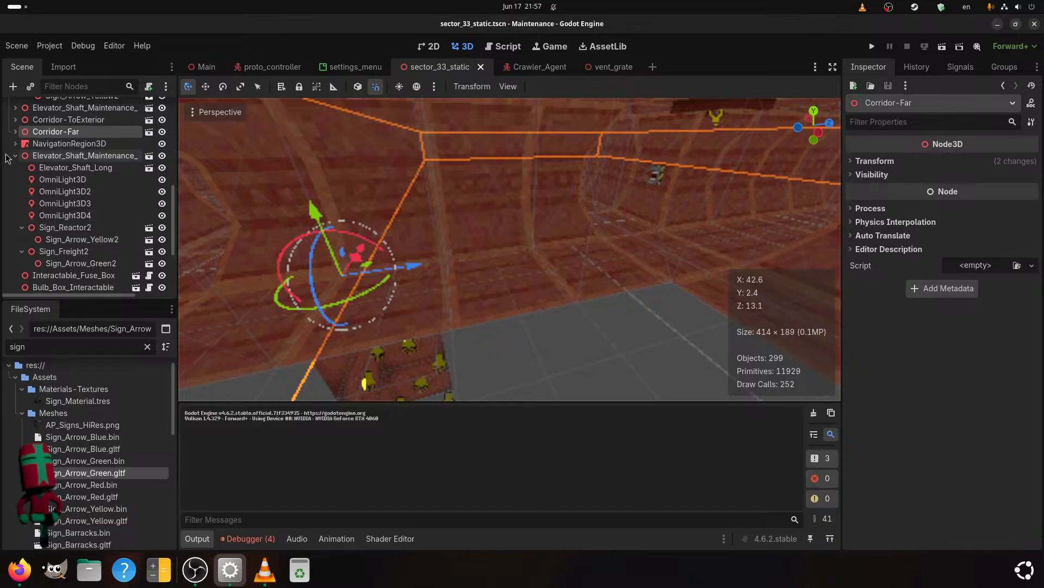
{"action": "left_click", "coordinate": [12, 159]}
{"action": "left_click", "coordinate": [16, 136]}
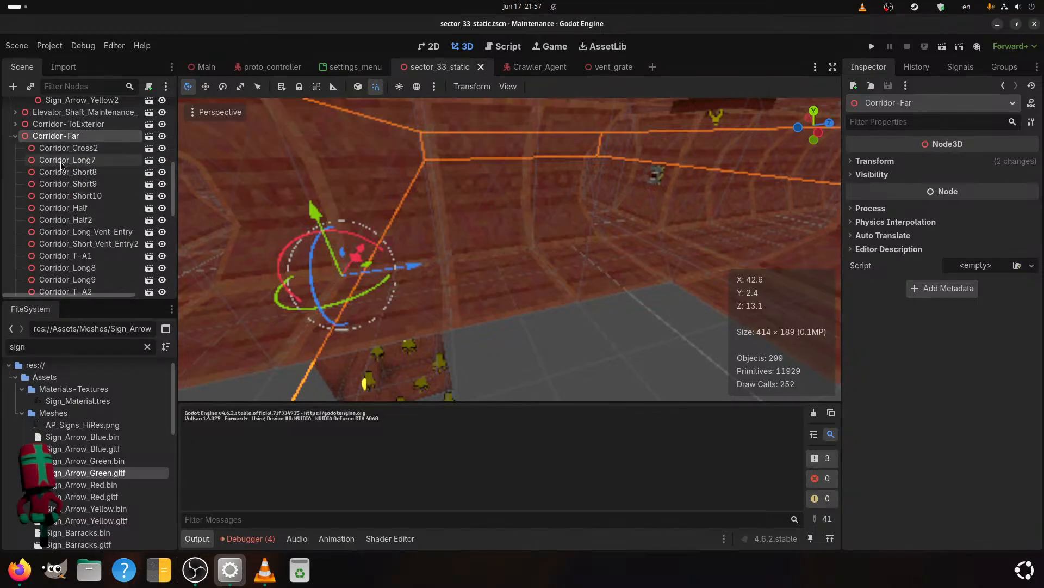
- Add Sign_Ventilation.gltf as a child of the Corridor-Far node
{"action": "scroll", "coordinate": [71, 162], "scroll_direction": "down", "scroll_amount": 1}
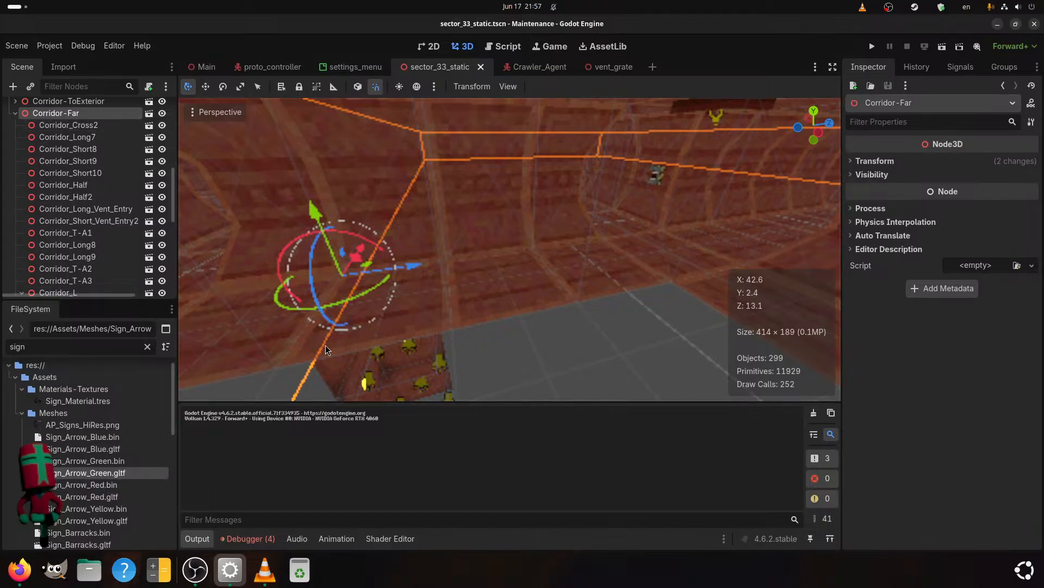
{"action": "scroll", "coordinate": [446, 272], "scroll_direction": "down", "scroll_amount": 5}
{"action": "middle_click_drag", "start_coordinate": [446, 272], "coordinate": [681, 272], "text": "shift"}
{"action": "scroll", "coordinate": [525, 273], "scroll_direction": "up", "scroll_amount": 2}
{"action": "scroll", "coordinate": [680, 272], "scroll_direction": "up", "scroll_amount": 4}
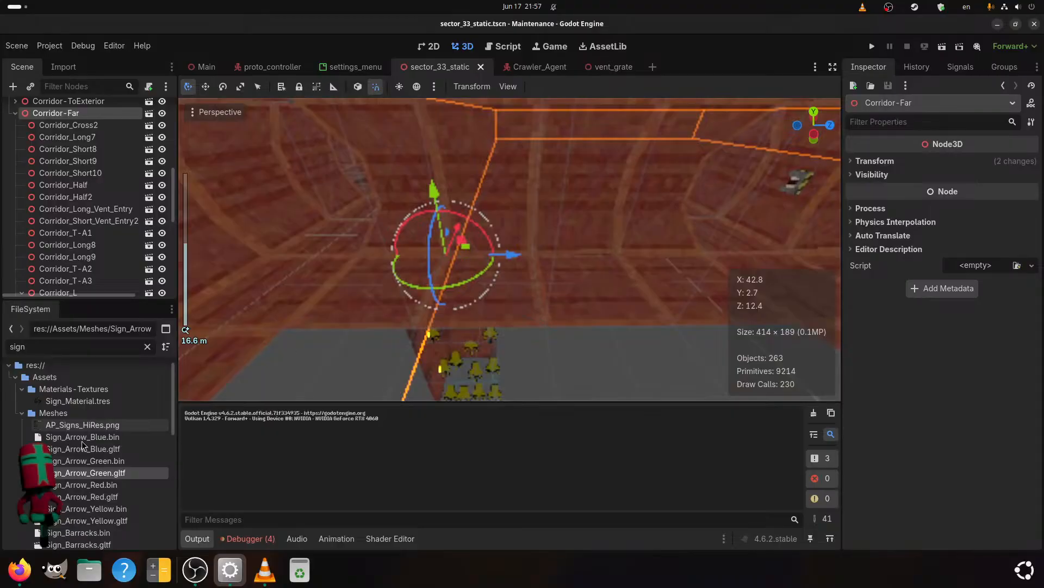
{"action": "scroll", "coordinate": [77, 471], "scroll_direction": "down", "scroll_amount": 8}
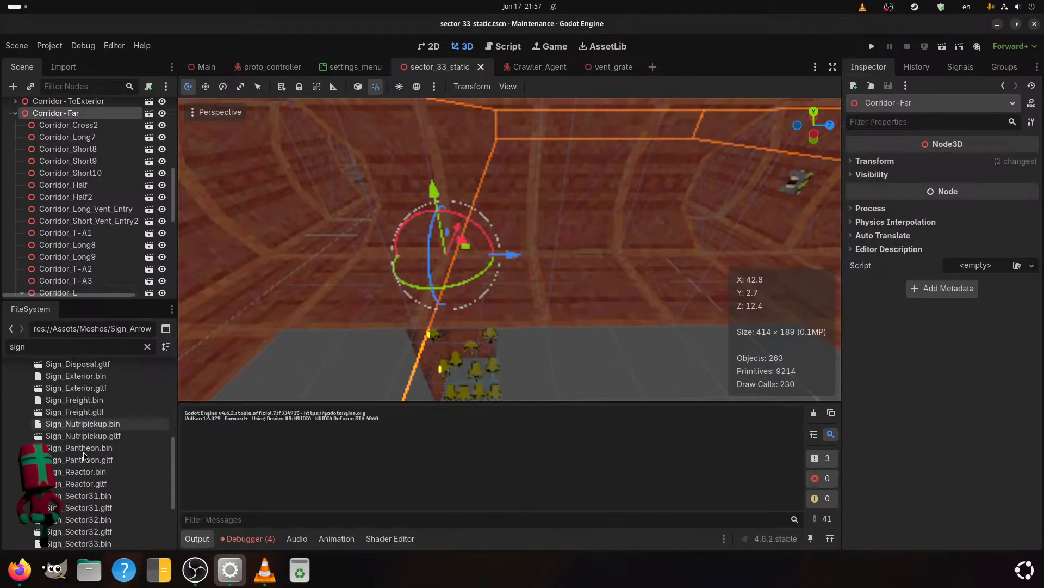
{"action": "scroll", "coordinate": [68, 413], "scroll_direction": "down", "scroll_amount": 2}
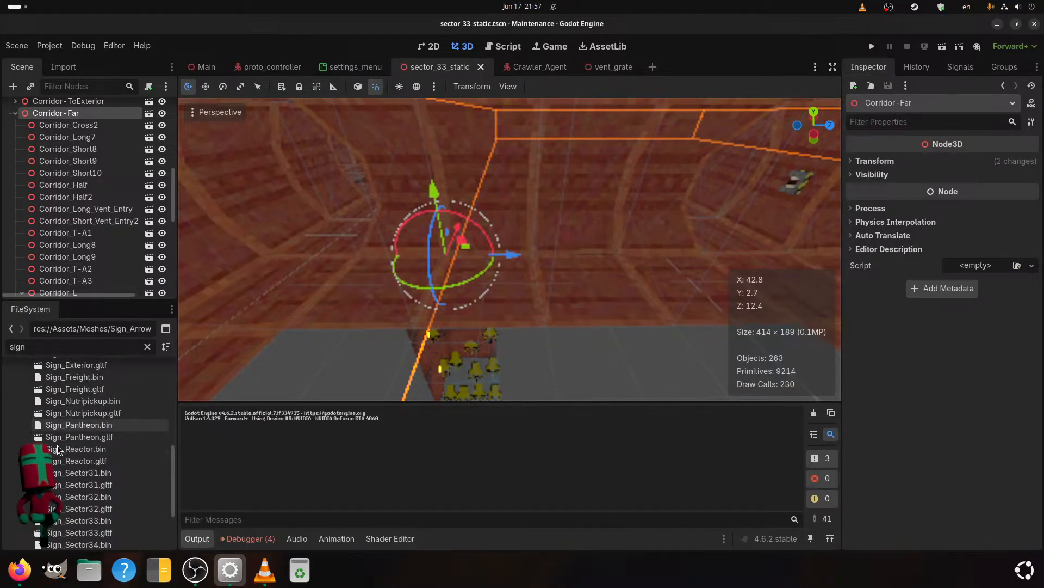
{"action": "scroll", "coordinate": [63, 408], "scroll_direction": "down", "scroll_amount": 2}
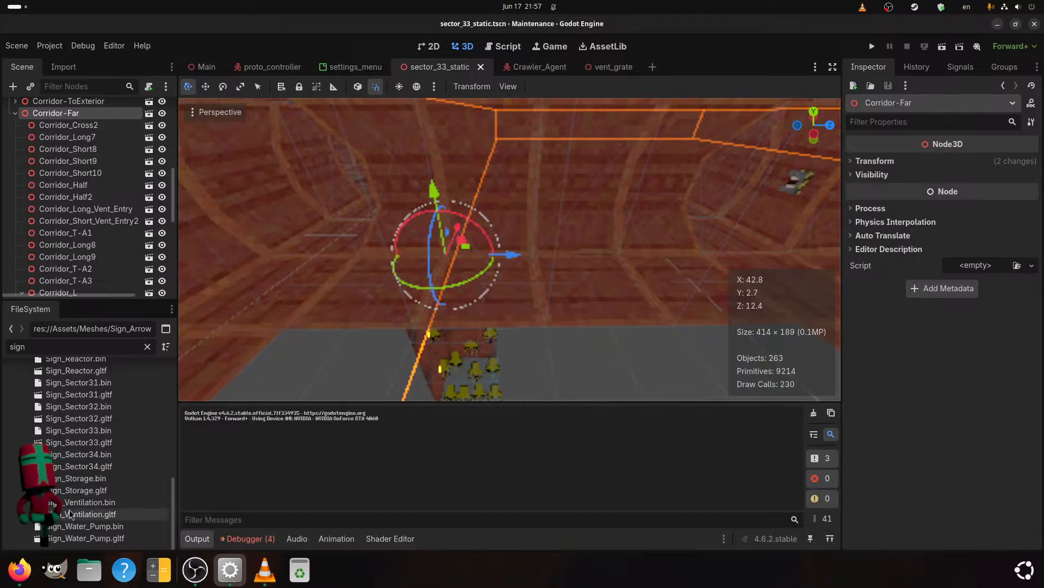
{"action": "left_click_drag", "start_coordinate": [87, 517], "coordinate": [66, 145]}
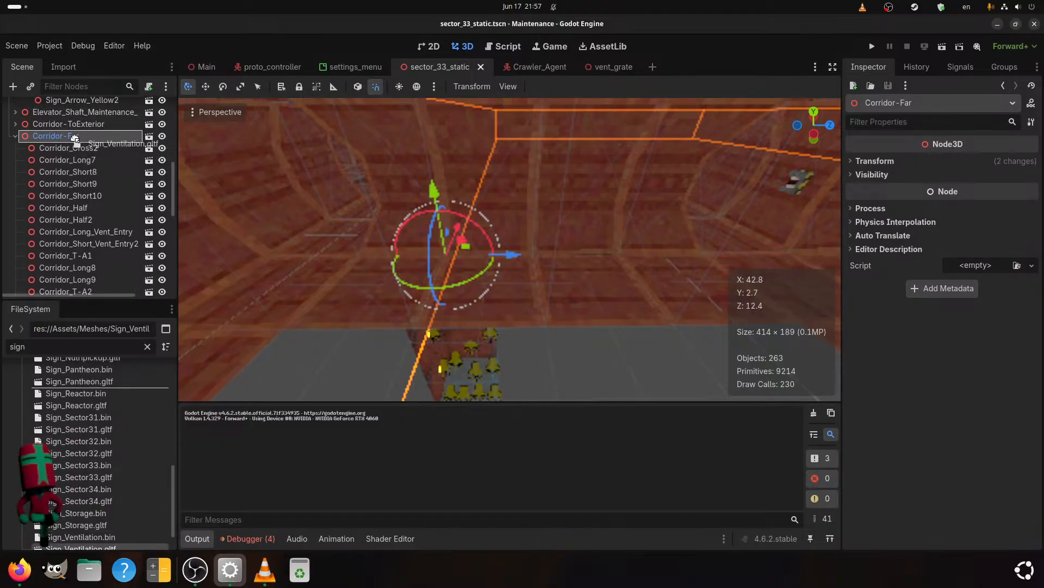
{"action": "left_click_drag", "start_coordinate": [74, 137], "coordinate": [74, 139]}
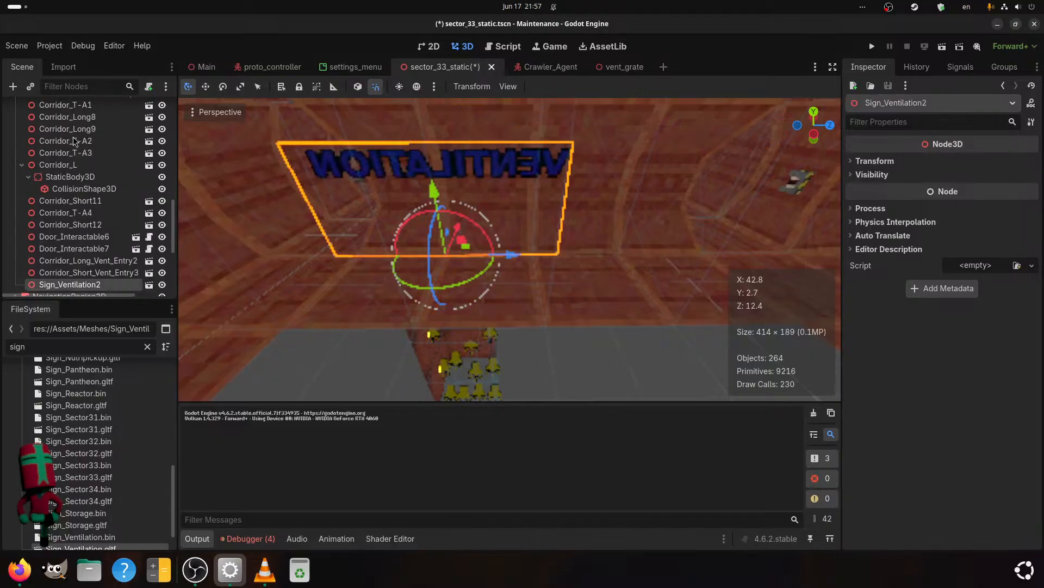
- Rotate the Ventilation sign 180° about Y and move it along the corridor wall to X -2 m
{"action": "scroll", "coordinate": [302, 215], "scroll_direction": "down", "scroll_amount": 2}
{"action": "scroll", "coordinate": [302, 216], "scroll_direction": "up", "scroll_amount": 4}
{"action": "middle_click_drag", "start_coordinate": [315, 229], "coordinate": [376, 250], "text": "shift"}
{"action": "scroll", "coordinate": [377, 285], "scroll_direction": "down", "scroll_amount": 2}
{"action": "scroll", "coordinate": [436, 192], "scroll_direction": "up", "scroll_amount": 2}
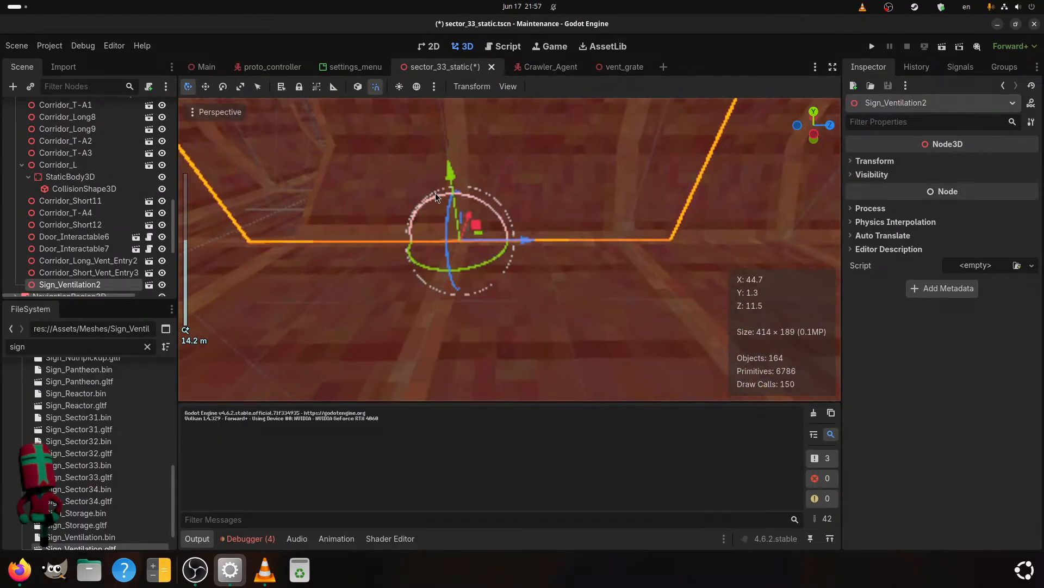
{"action": "middle_click_drag", "start_coordinate": [436, 193], "coordinate": [422, 242], "text": "shift"}
{"action": "scroll", "coordinate": [423, 242], "scroll_direction": "down", "scroll_amount": 2}
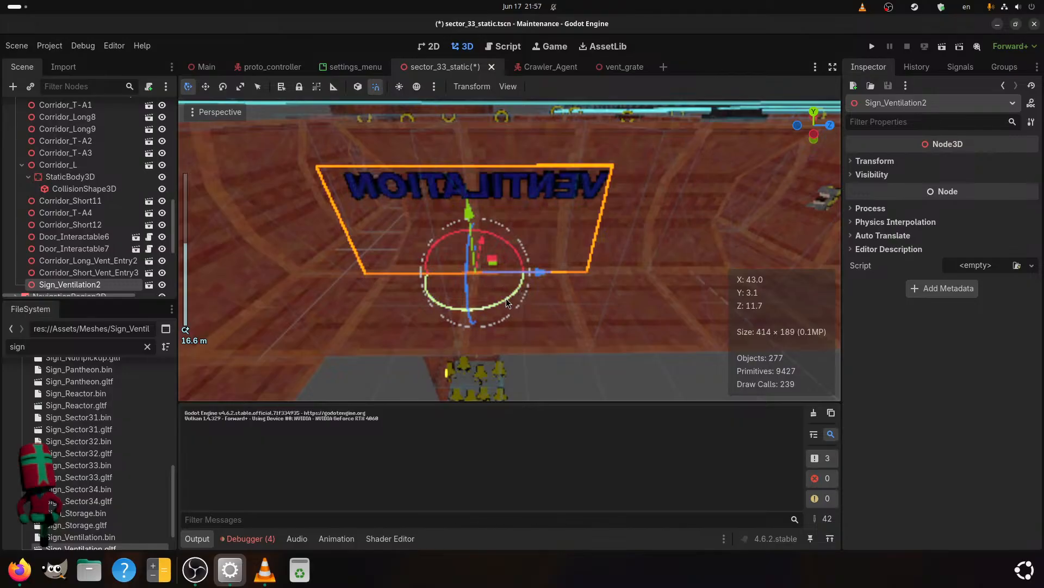
{"action": "left_click_drag", "start_coordinate": [506, 301], "coordinate": [383, 219]}
{"action": "left_click_drag", "start_coordinate": [538, 280], "coordinate": [613, 267]}
{"action": "scroll", "coordinate": [528, 316], "scroll_direction": "up", "scroll_amount": 2}
{"action": "scroll", "coordinate": [517, 317], "scroll_direction": "down", "scroll_amount": 2}
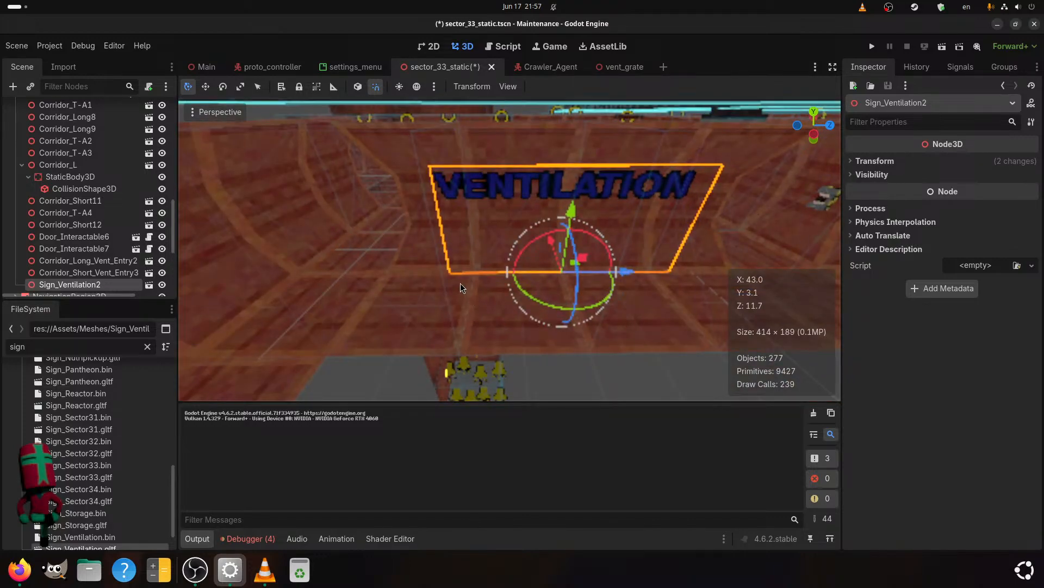
- Tilt the Ventilation sign 15° about X to follow the sloped corridor wall and open its transform values
{"action": "middle_click_drag", "start_coordinate": [457, 278], "coordinate": [309, 211]}
{"action": "left_click_drag", "start_coordinate": [305, 211], "coordinate": [290, 227]}
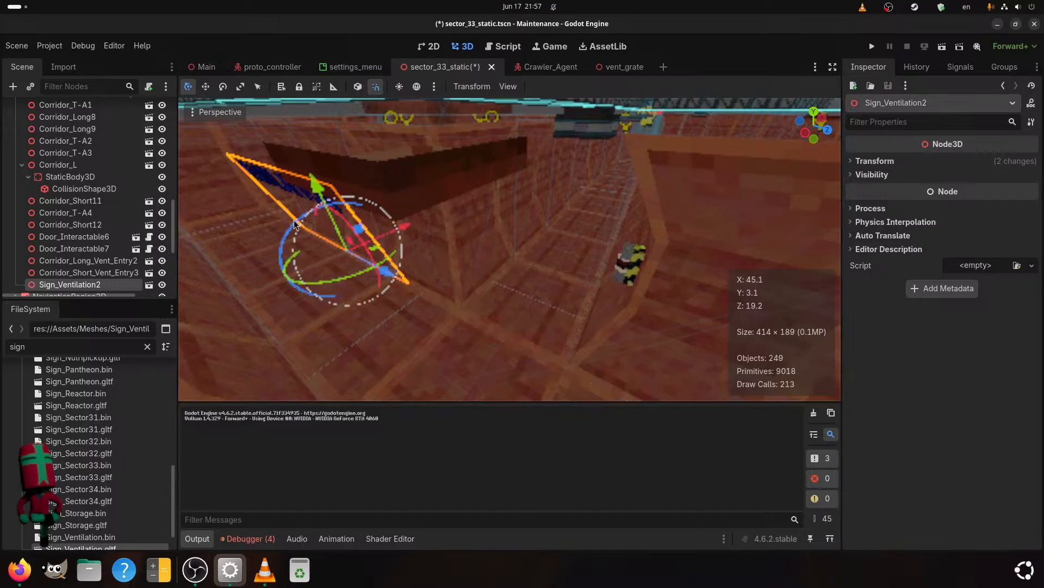
{"action": "middle_click_drag", "start_coordinate": [406, 254], "coordinate": [456, 265], "text": "shift"}
{"action": "scroll", "coordinate": [516, 256], "scroll_direction": "up", "scroll_amount": 2}
{"action": "left_click", "coordinate": [865, 161]}
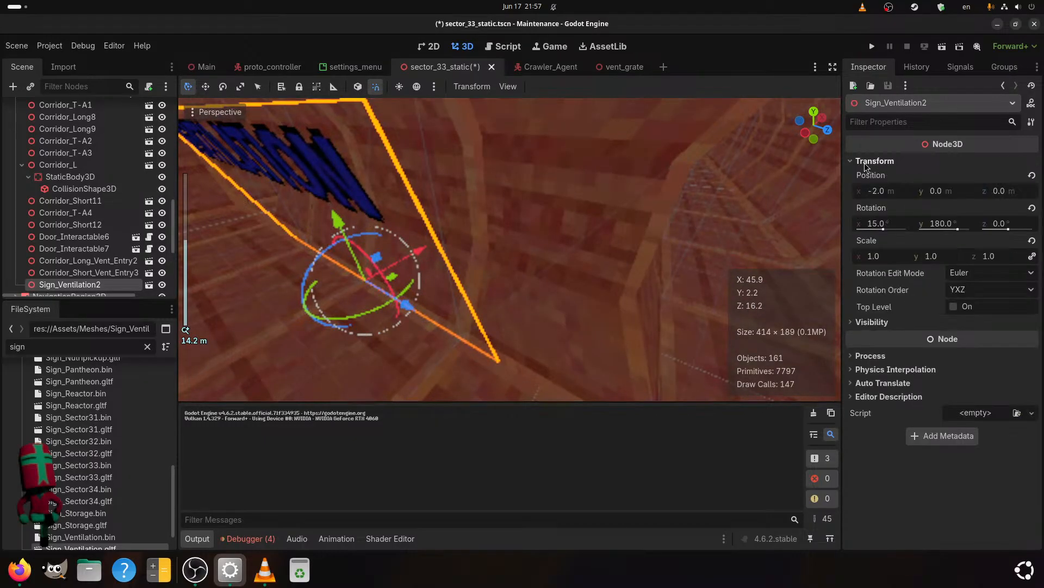
- Try an X position of -2.9 m for the Ventilation sign and undo the change
{"action": "left_click", "coordinate": [886, 190]}
{"action": "key", "text": "BackSpace"}
{"action": "type", "text": "9"}
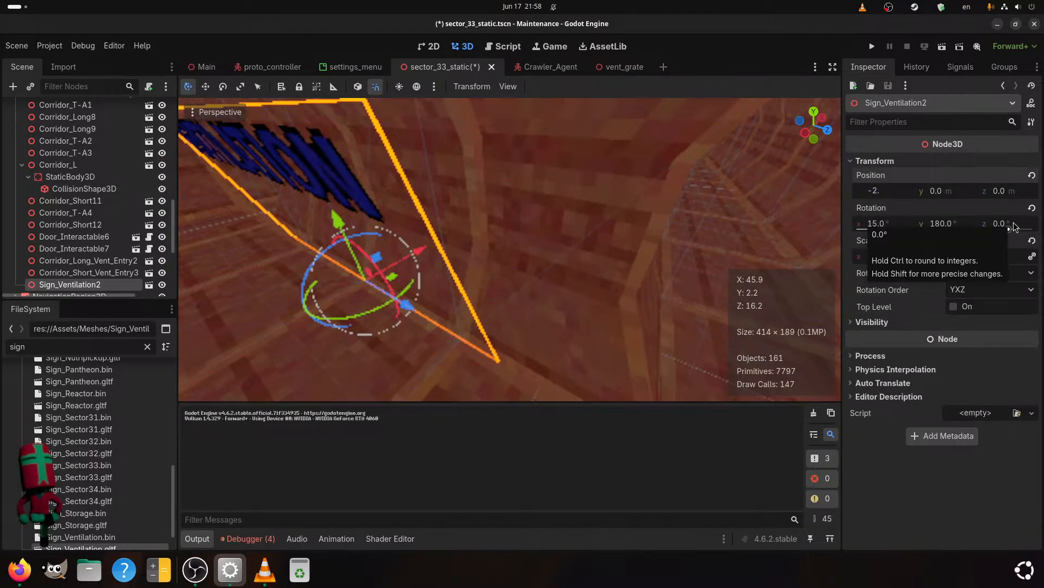
{"action": "key", "text": "Return"}
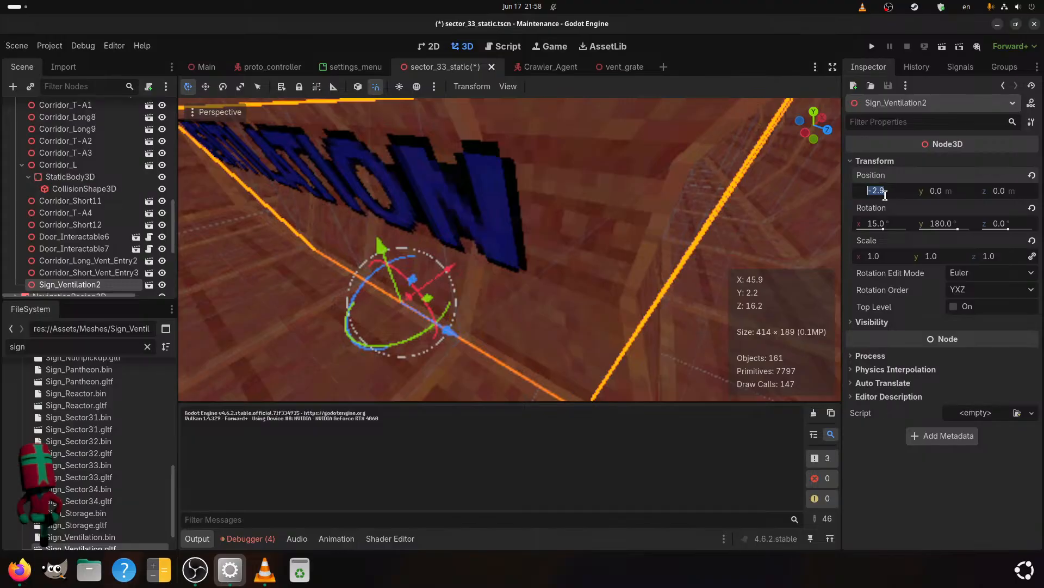
{"action": "key", "text": "ctrl+z"}
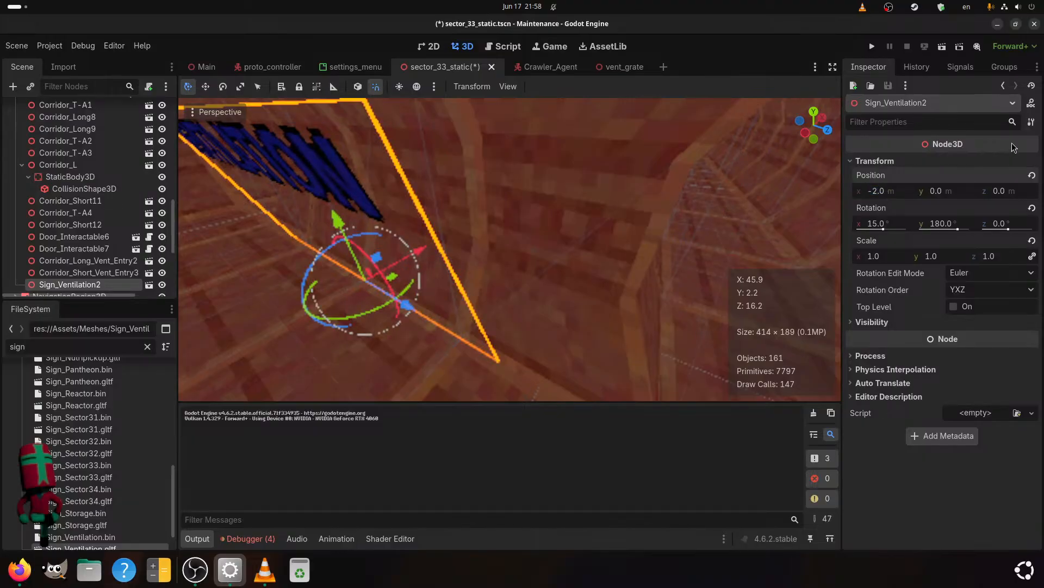
- Set the Ventilation sign's Z position to 0.9 m
{"action": "key", "text": "BackSpace"}
{"action": "type", "text": "9"}
{"action": "key", "text": "Return"}
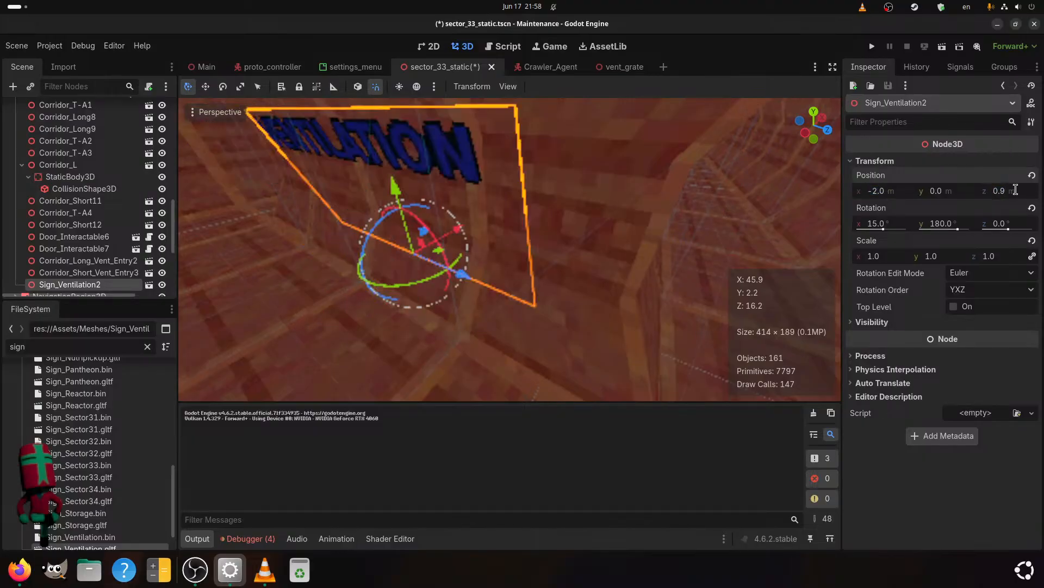
- Set the Ventilation sign's Y position to 0.15 m and save the scene
{"action": "left_click", "coordinate": [941, 188]}
{"action": "key", "text": "BackSpace"}
{"action": "type", "text": "15"}
{"action": "key", "text": "Return"}
{"action": "scroll", "coordinate": [641, 216], "scroll_direction": "down", "scroll_amount": 2}
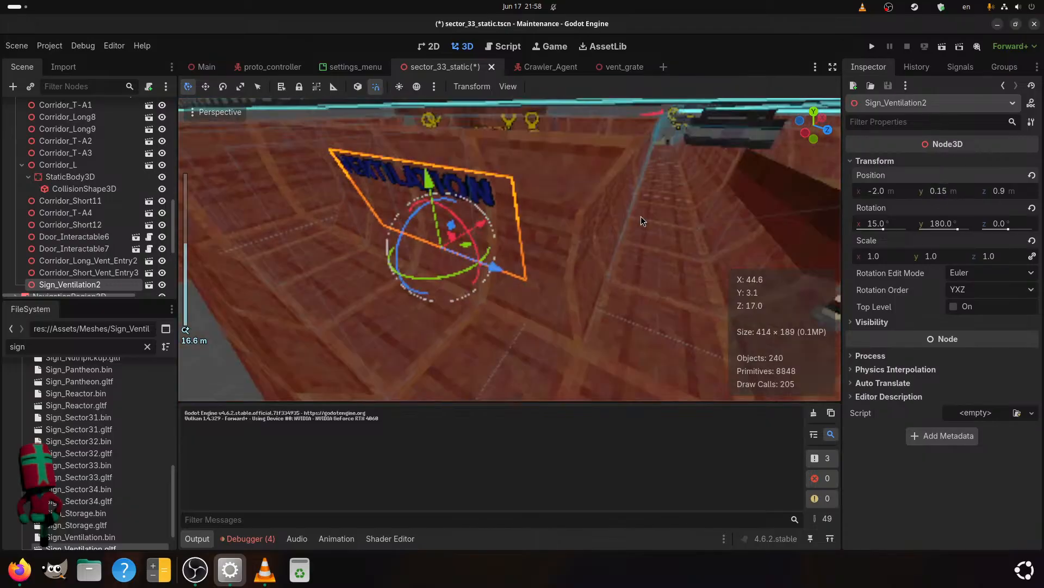
{"action": "mouse_move", "coordinate": [565, 247]}
{"action": "middle_mouse_down"}
{"action": "mouse_move", "coordinate": [626, 240]}
{"action": "mouse_move", "coordinate": [592, 267]}
{"action": "middle_mouse_up"}
{"action": "key", "text": "ctrl+s"}
- Set the Ventilation sign's X position to -1.5 m and save the scene
{"action": "scroll", "coordinate": [624, 244], "scroll_direction": "up", "scroll_amount": 2}
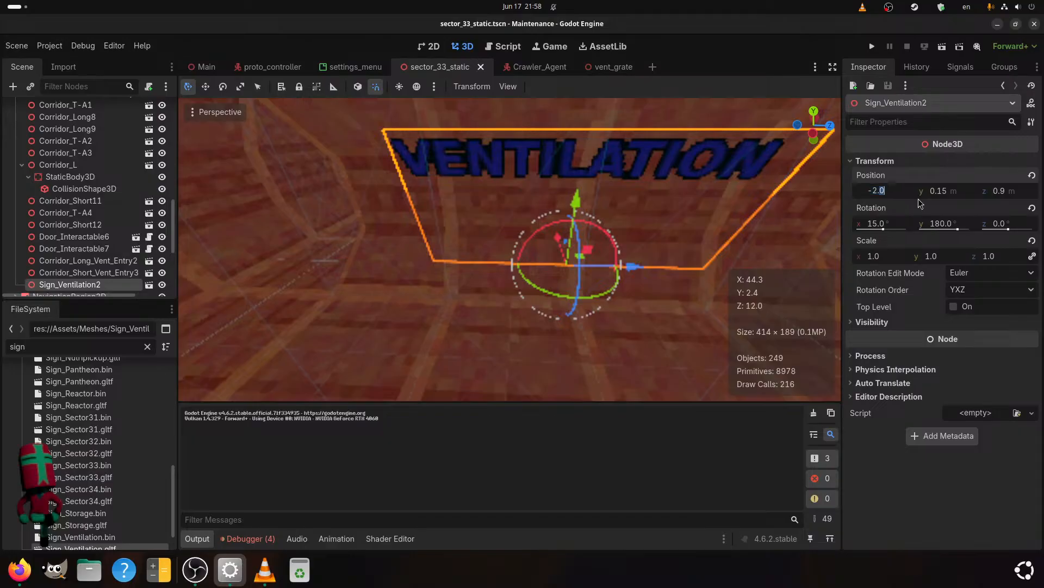
{"action": "type", "text": "5"}
{"action": "key", "text": "BackSpace"}
{"action": "type", "text": "1"}
{"action": "key", "text": "Return"}
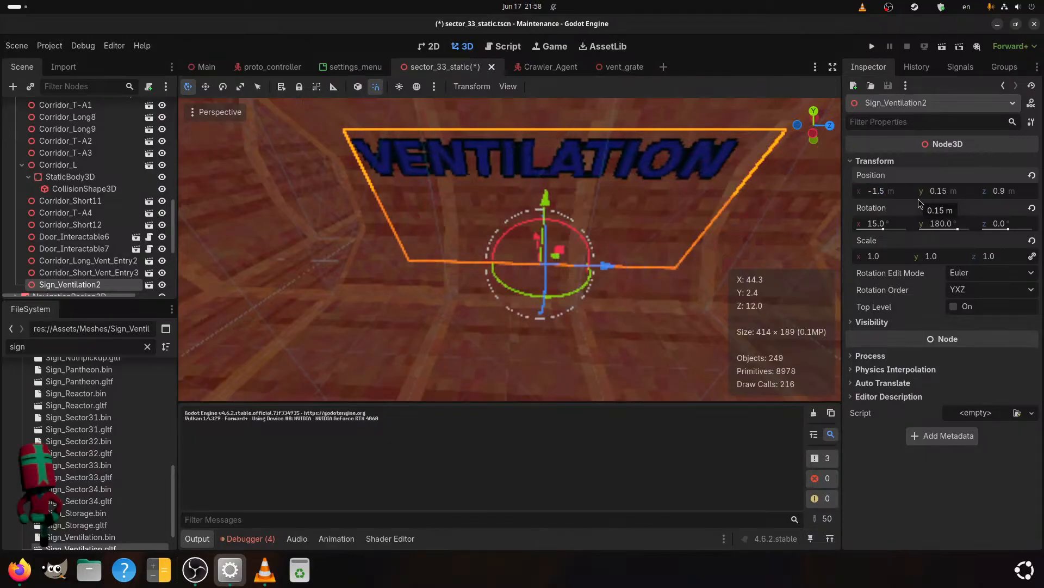
{"action": "scroll", "coordinate": [504, 266], "scroll_direction": "down", "scroll_amount": 8}
{"action": "scroll", "coordinate": [501, 267], "scroll_direction": "up", "scroll_amount": 2}
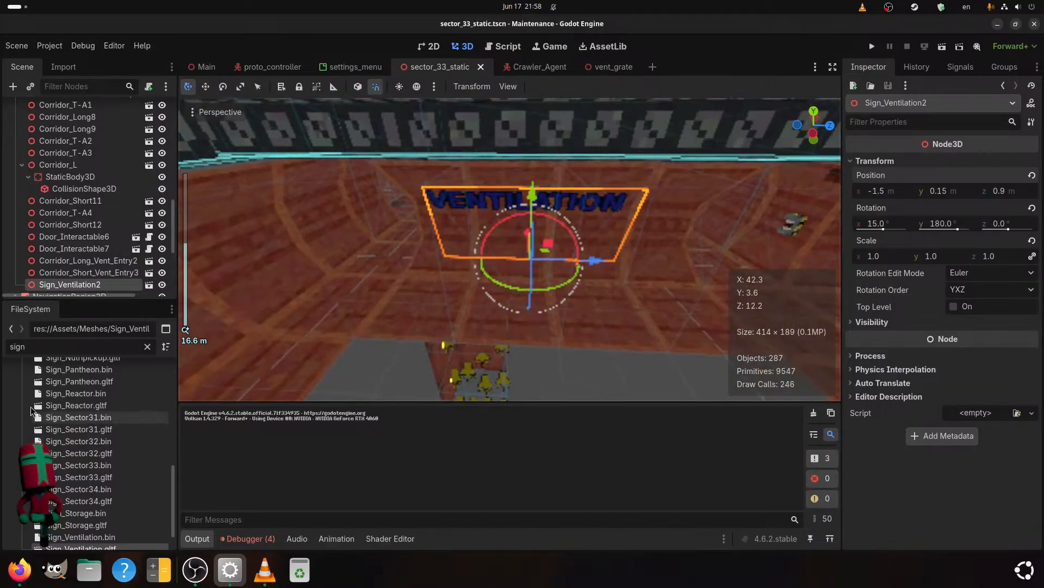
- Add Sign_Arrow_Blue.gltf as a child of the Ventilation sign, move it past the end of the word, and save
{"action": "scroll", "coordinate": [76, 414], "scroll_direction": "up", "scroll_amount": 10}
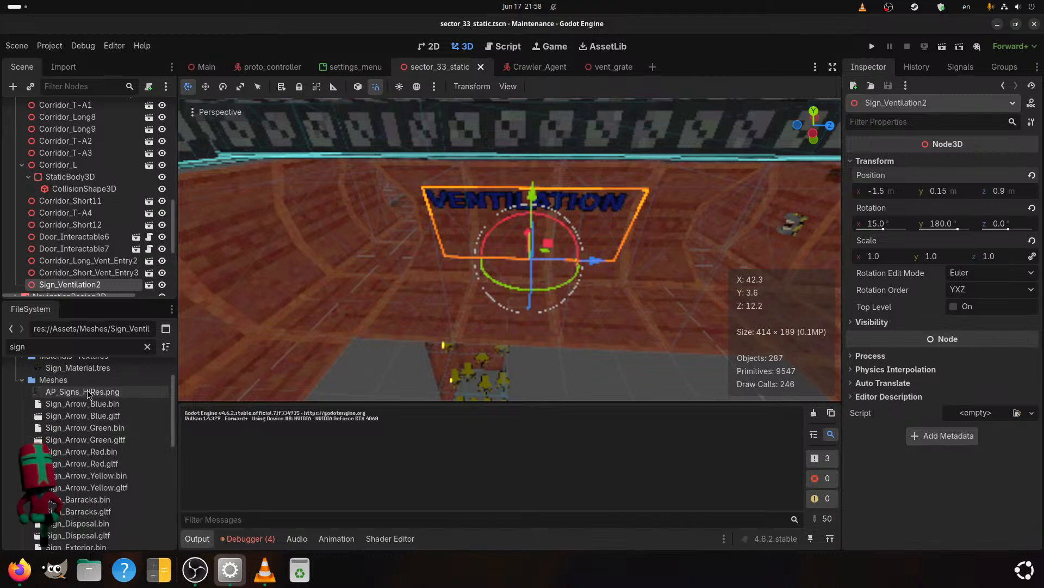
{"action": "left_click_drag", "start_coordinate": [82, 427], "coordinate": [112, 263]}
{"action": "scroll", "coordinate": [596, 246], "scroll_direction": "up", "scroll_amount": 2}
{"action": "left_click_drag", "start_coordinate": [616, 265], "coordinate": [752, 269]}
{"action": "key", "text": "f"}
{"action": "key", "text": "ctrl+s"}
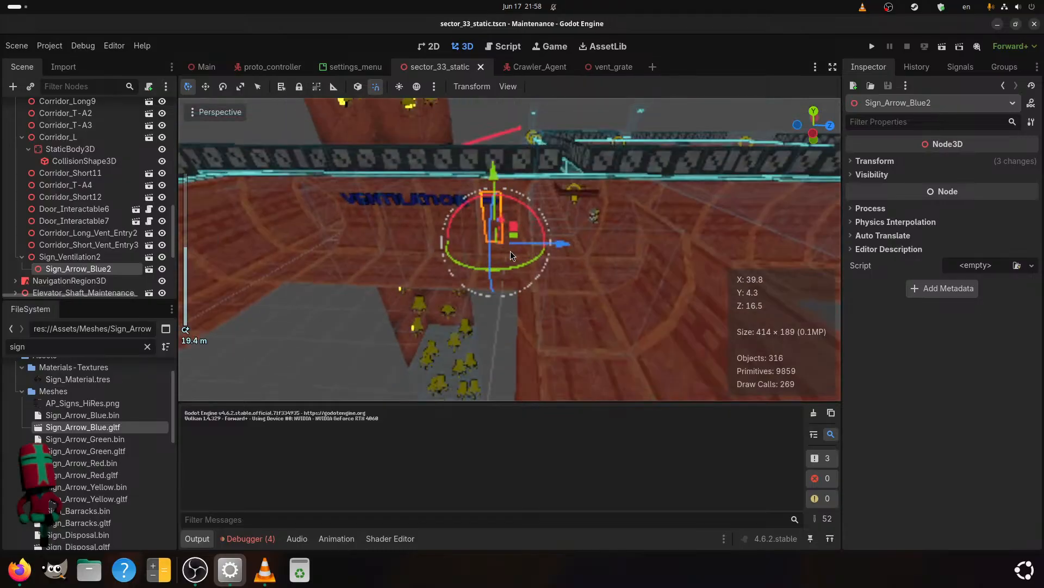
- Select the Corridor_Infested node in the infested corridor section and expand its children in the scene tree
{"action": "middle_click_drag", "start_coordinate": [510, 251], "coordinate": [514, 302]}
{"action": "scroll", "coordinate": [491, 323], "scroll_direction": "down", "scroll_amount": 5}
{"action": "scroll", "coordinate": [669, 296], "scroll_direction": "up", "scroll_amount": 6}
{"action": "scroll", "coordinate": [621, 258], "scroll_direction": "up", "scroll_amount": 5}
{"action": "scroll", "coordinate": [513, 303], "scroll_direction": "up", "scroll_amount": 3}
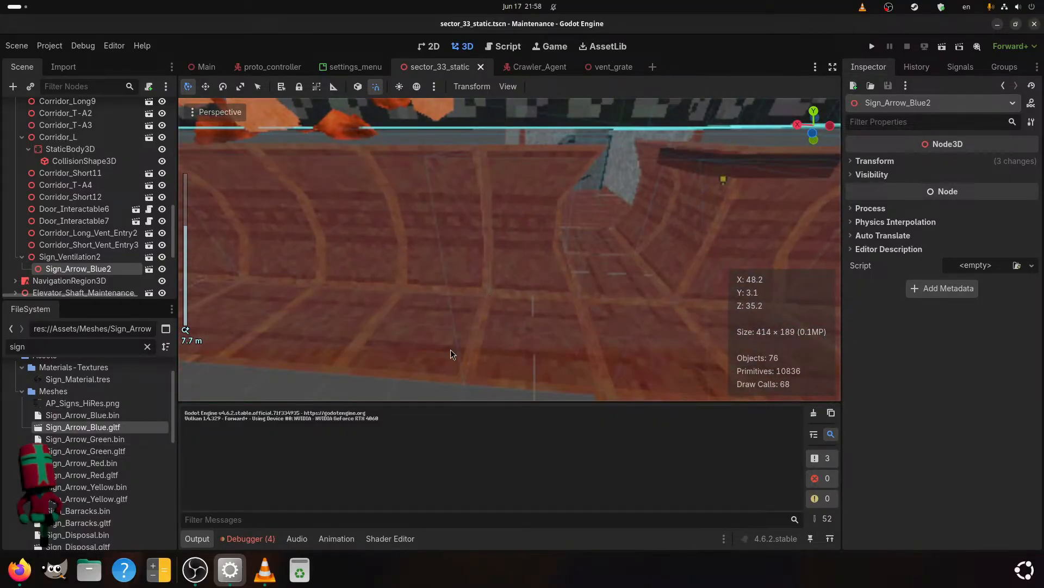
{"action": "middle_click_drag", "start_coordinate": [493, 268], "coordinate": [491, 278]}
{"action": "left_click", "coordinate": [416, 240]}
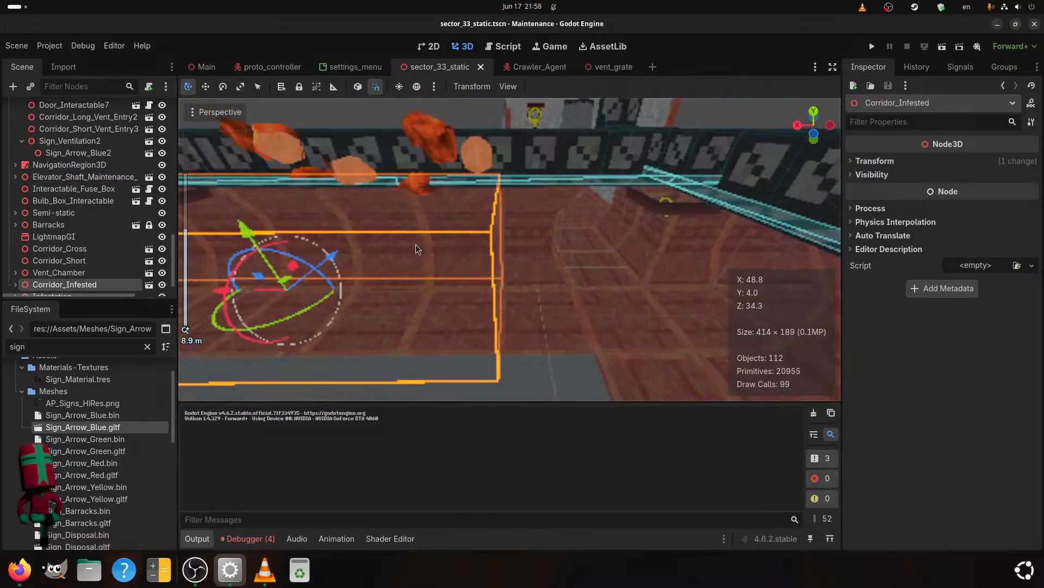
{"action": "scroll", "coordinate": [415, 244], "scroll_direction": "down", "scroll_amount": 2}
{"action": "scroll", "coordinate": [90, 280], "scroll_direction": "down", "scroll_amount": 1}
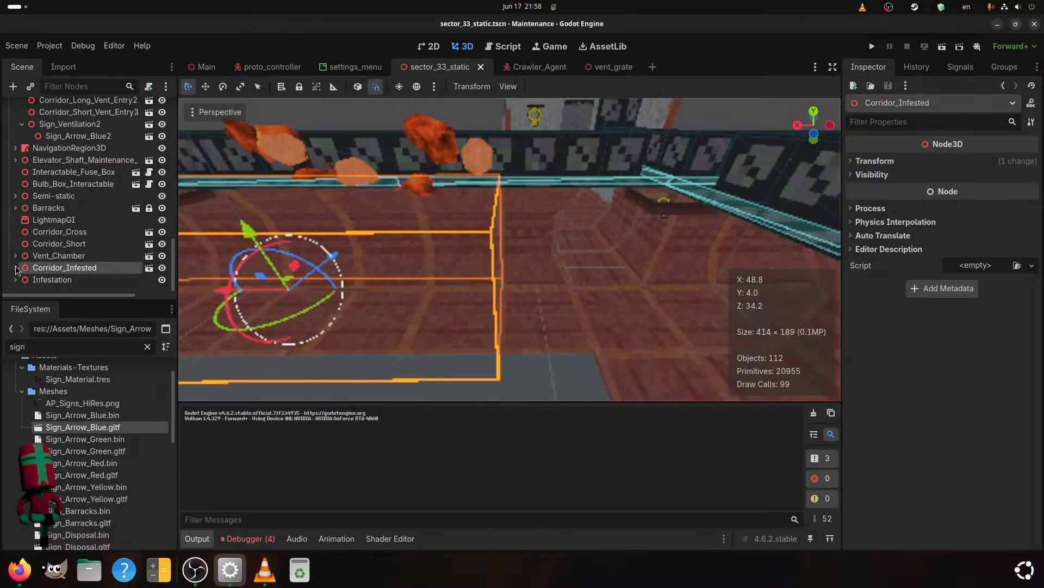
{"action": "scroll", "coordinate": [78, 276], "scroll_direction": "down", "scroll_amount": 2}
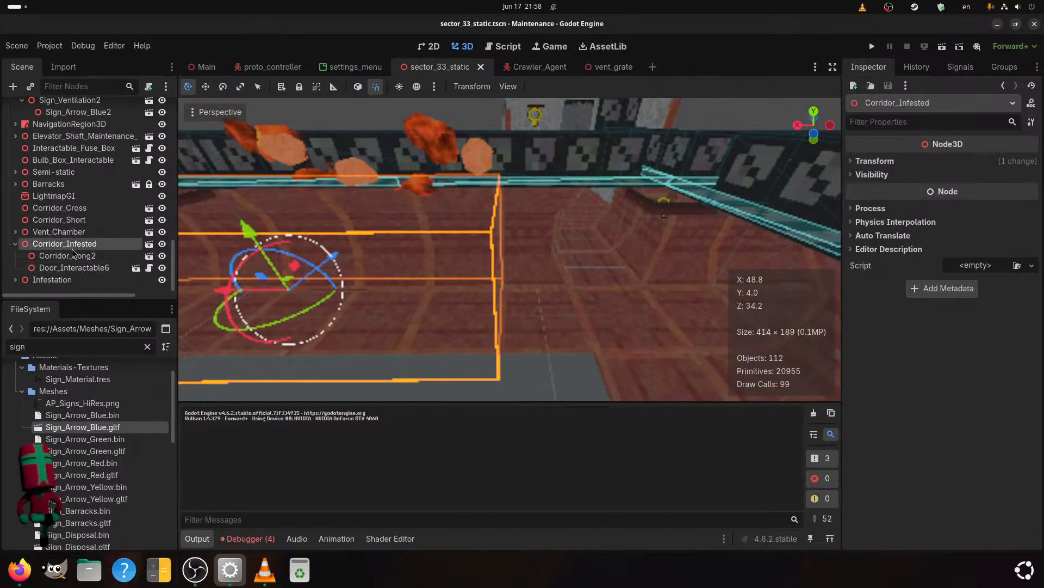
- Add Sign_Water_Pump.gltf as a child of Corridor_Infested
{"action": "scroll", "coordinate": [72, 246], "scroll_direction": "up", "scroll_amount": 15}
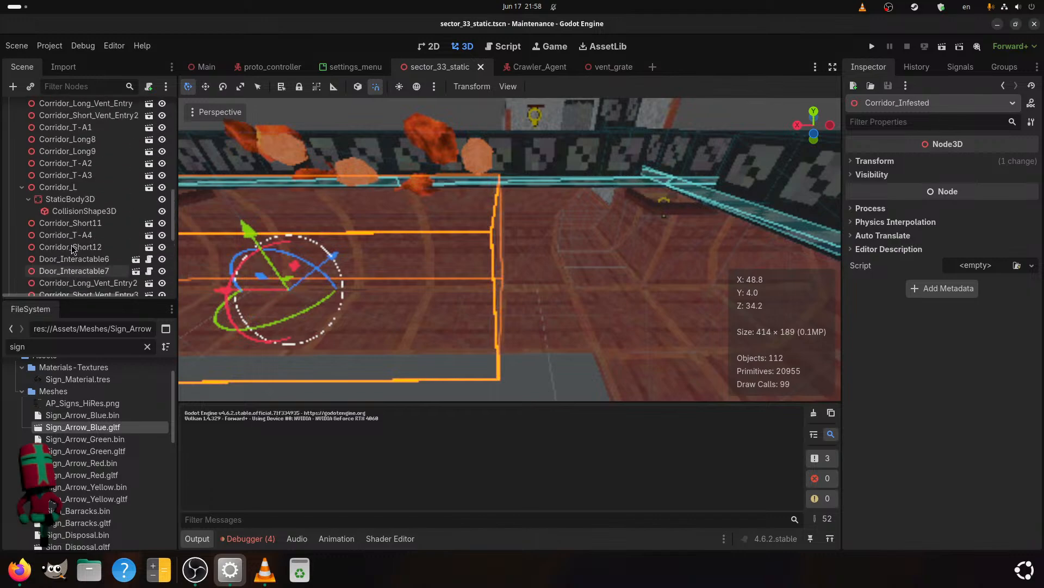
{"action": "scroll", "coordinate": [70, 243], "scroll_direction": "up", "scroll_amount": 3}
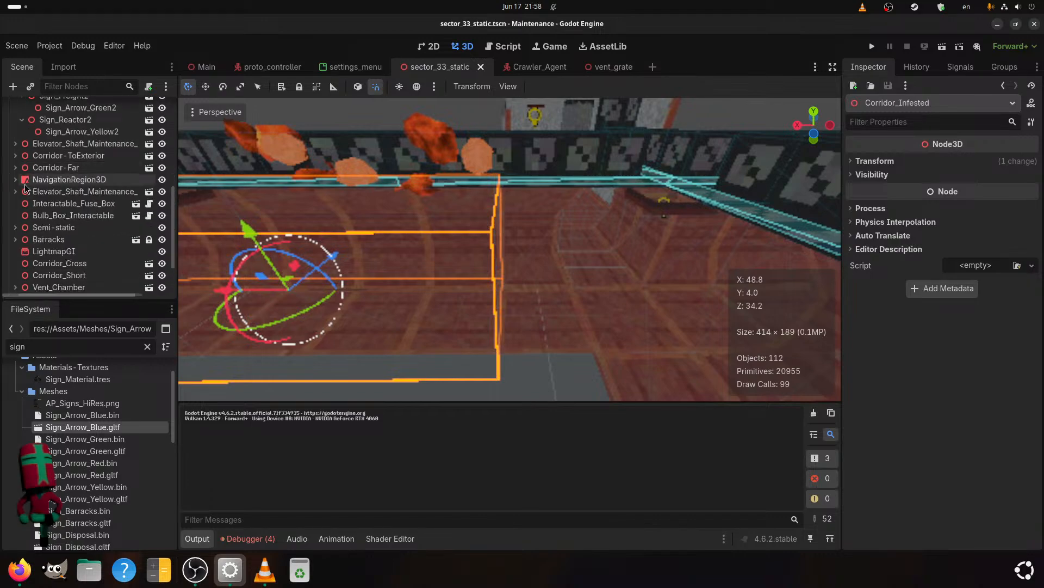
{"action": "left_click", "coordinate": [15, 169]}
{"action": "scroll", "coordinate": [93, 442], "scroll_direction": "down", "scroll_amount": 10}
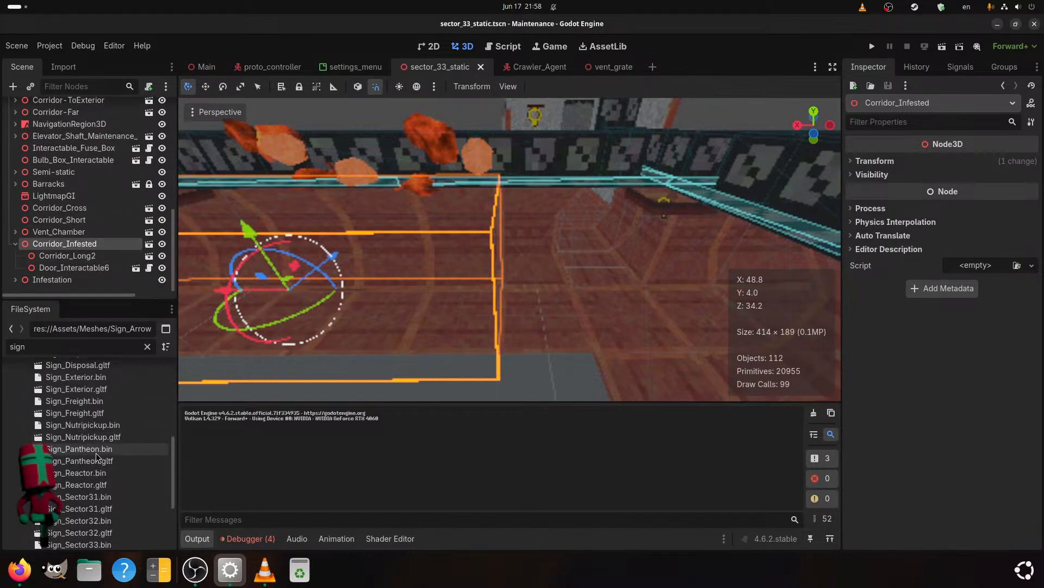
{"action": "left_click_drag", "start_coordinate": [82, 538], "coordinate": [80, 245]}
{"action": "key", "text": "f"}
{"action": "scroll", "coordinate": [564, 261], "scroll_direction": "up", "scroll_amount": 4}
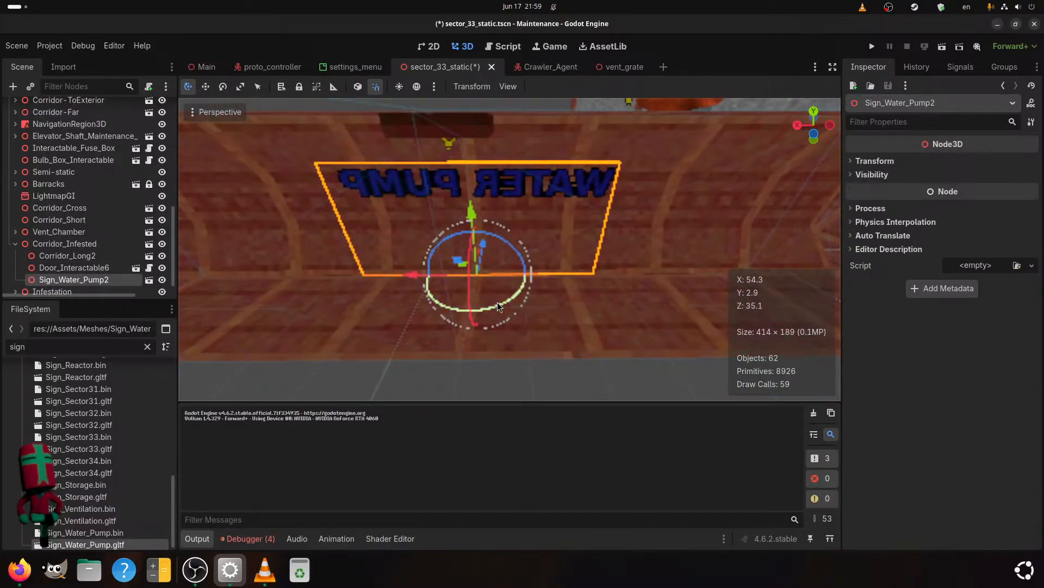
- Rotate the Water Pump sign 180° about Y, tilt it 15° about X, and move it along the wall to X -4 m
{"action": "left_click_drag", "start_coordinate": [497, 302], "coordinate": [364, 143]}
{"action": "left_click_drag", "start_coordinate": [416, 274], "coordinate": [558, 277]}
{"action": "middle_click_drag", "start_coordinate": [601, 315], "coordinate": [445, 292], "text": "shift"}
{"action": "middle_click_drag", "start_coordinate": [348, 243], "coordinate": [397, 223], "text": "shift"}
{"action": "key", "text": "ctrl+s"}
{"action": "left_click_drag", "start_coordinate": [377, 183], "coordinate": [367, 184]}
{"action": "middle_click_drag", "start_coordinate": [429, 220], "coordinate": [495, 266], "text": "shift"}
- Set the Water Pump sign's Z position to 0.9 m and Y position to 0.15 m, and save the scene
{"action": "left_click", "coordinate": [875, 161]}
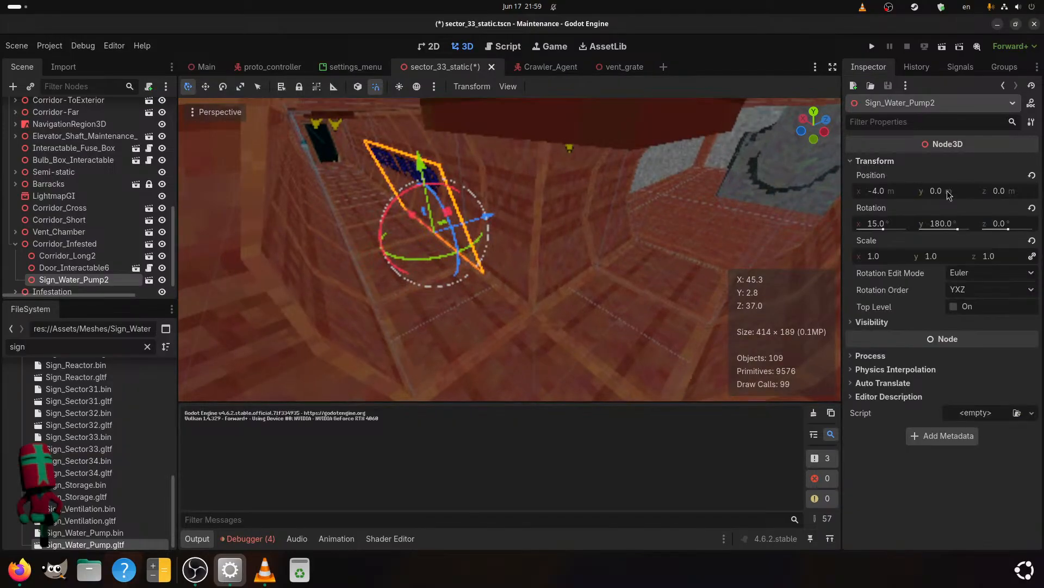
{"action": "left_click", "coordinate": [1005, 196]}
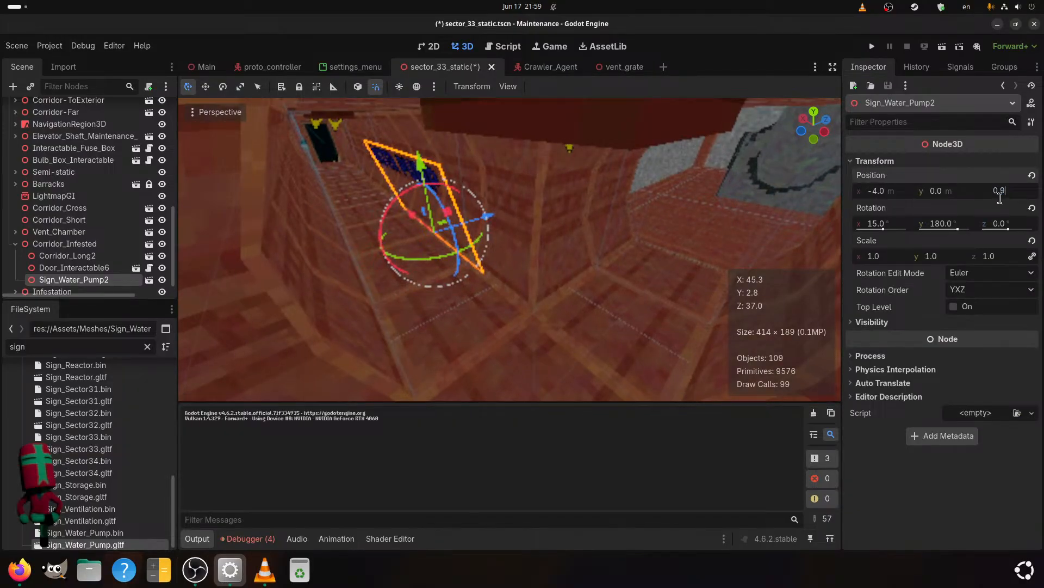
{"action": "key", "text": "Return"}
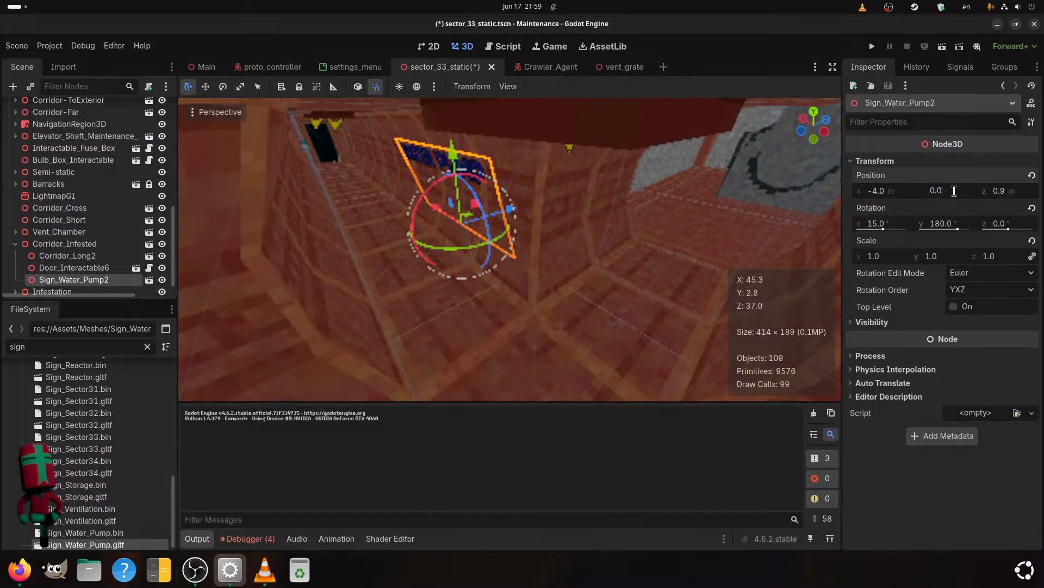
{"action": "key", "text": "BackSpace"}
{"action": "type", "text": "15"}
{"action": "key", "text": "Return"}
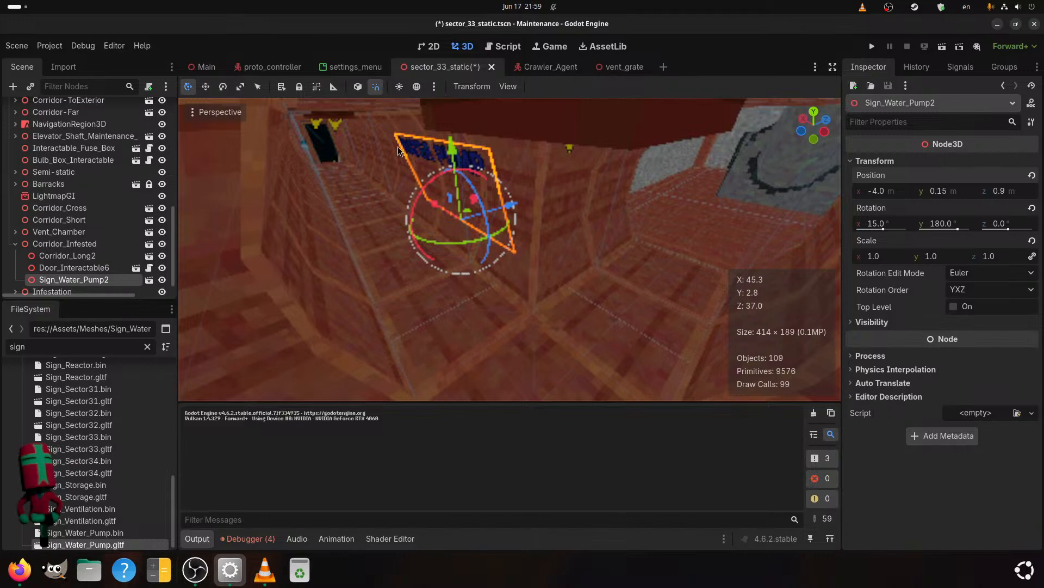
{"action": "key", "text": "ctrl+s"}
- Add Sign_Arrow_Blue.gltf under the Water Pump sign, move it before the word to X -3 m, and rotate it 180° about Z
{"action": "scroll", "coordinate": [364, 187], "scroll_direction": "up", "scroll_amount": 10}
{"action": "middle_click_drag", "start_coordinate": [596, 330], "coordinate": [471, 312]}
{"action": "scroll", "coordinate": [471, 313], "scroll_direction": "down", "scroll_amount": 2}
{"action": "scroll", "coordinate": [65, 495], "scroll_direction": "up", "scroll_amount": 15}
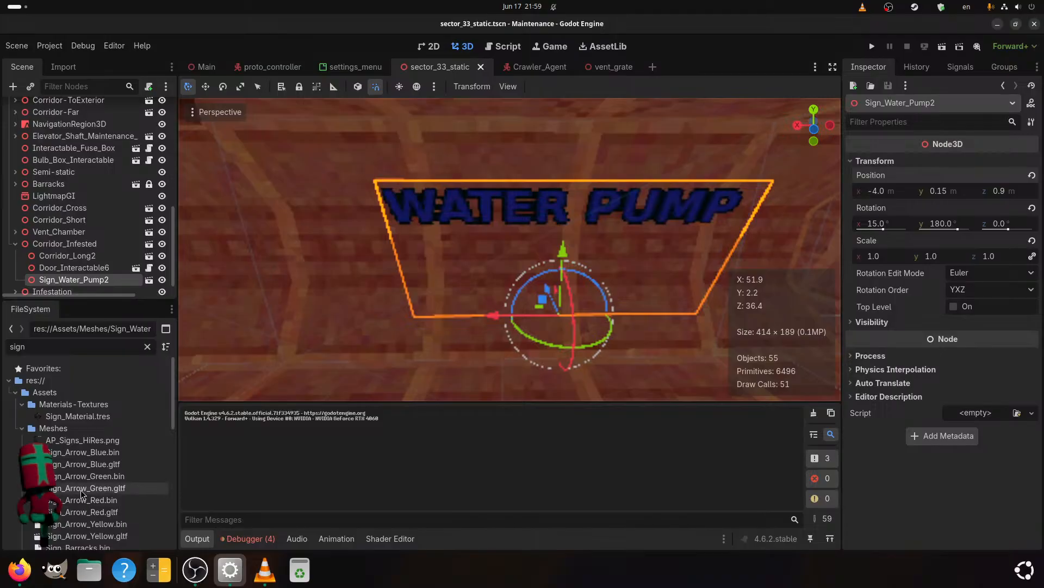
{"action": "left_click_drag", "start_coordinate": [84, 463], "coordinate": [81, 269]}
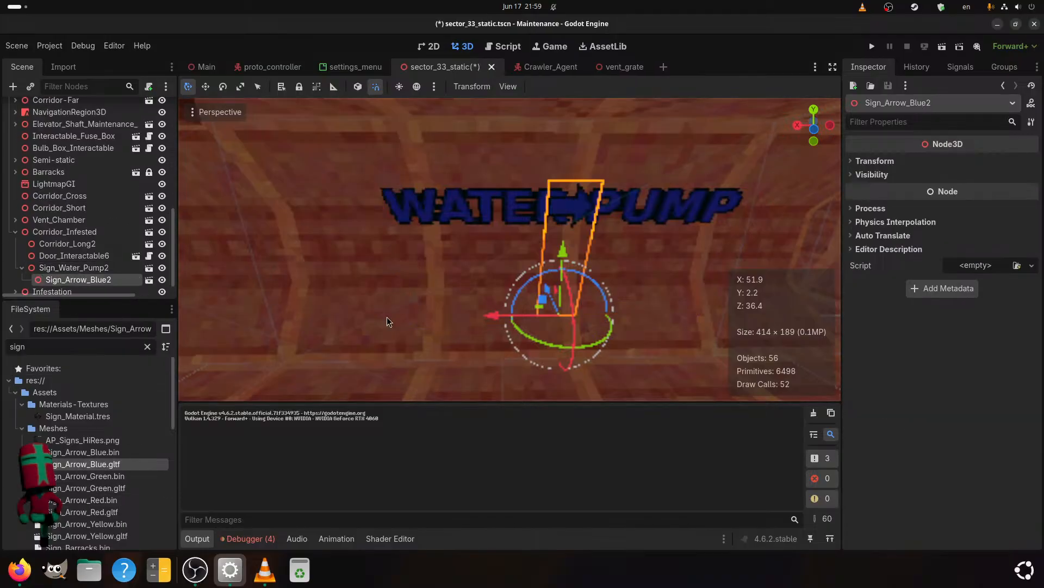
{"action": "left_click_drag", "start_coordinate": [502, 315], "coordinate": [329, 317]}
{"action": "left_click_drag", "start_coordinate": [430, 303], "coordinate": [94, 449]}
{"action": "scroll", "coordinate": [387, 338], "scroll_direction": "down", "scroll_amount": 4}
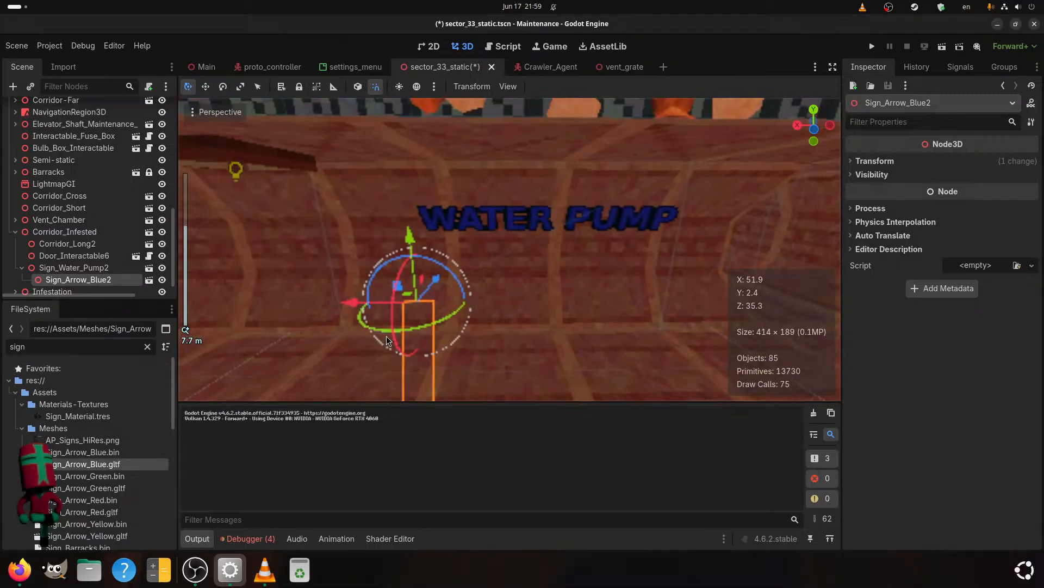
- Raise the blue arrow level with the Water Pump lettering, tilt it to match the sloped wall, and move it towards the wall
{"action": "middle_click_drag", "start_coordinate": [386, 340], "coordinate": [408, 313]}
{"action": "middle_click_drag", "start_coordinate": [434, 214], "coordinate": [338, 267]}
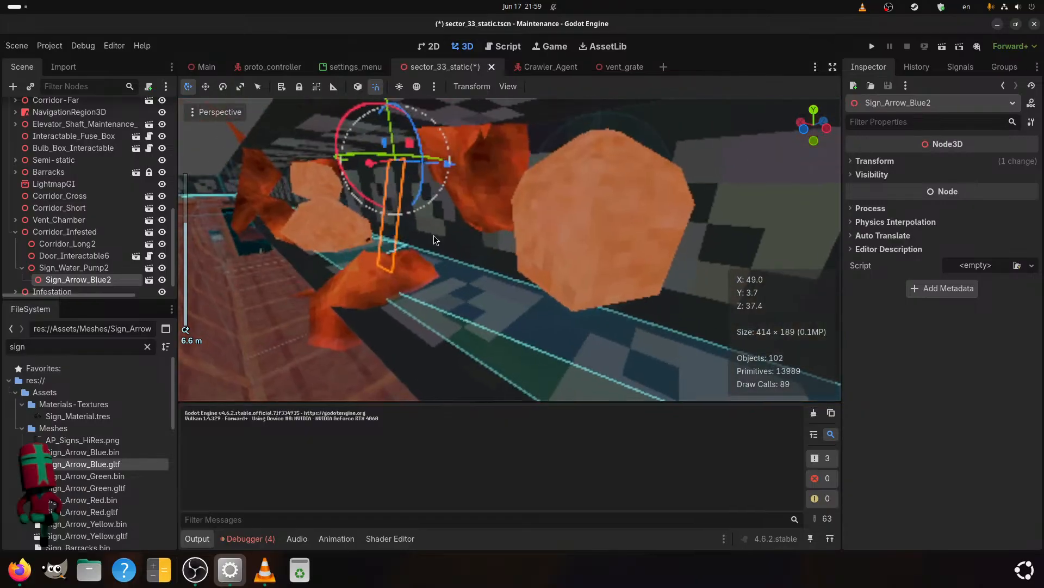
{"action": "left_click_drag", "start_coordinate": [348, 119], "coordinate": [340, 152]}
{"action": "middle_click_drag", "start_coordinate": [339, 151], "coordinate": [382, 249]}
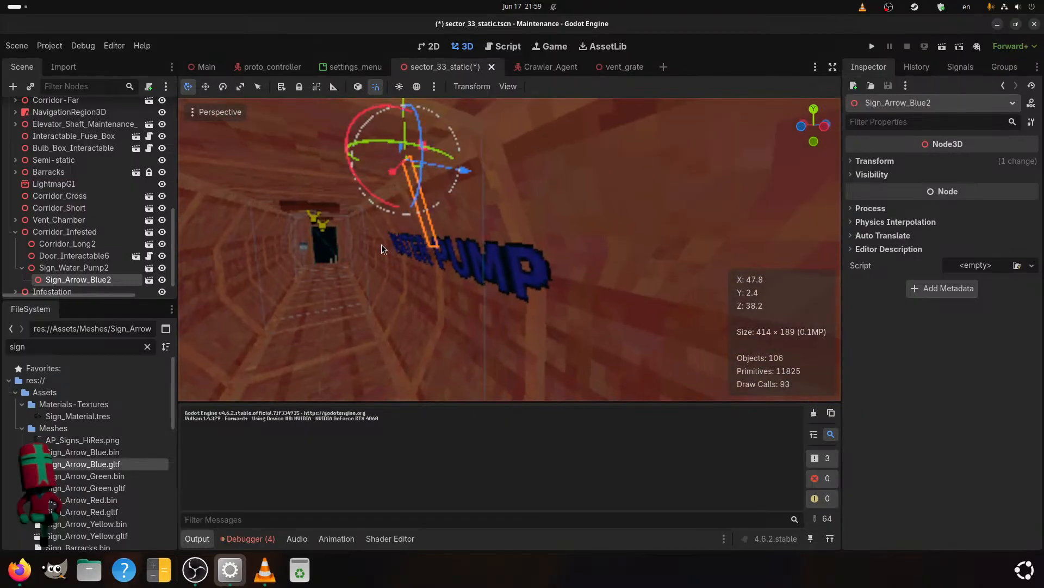
{"action": "left_click_drag", "start_coordinate": [459, 168], "coordinate": [424, 175]}
{"action": "middle_click_drag", "start_coordinate": [425, 175], "coordinate": [529, 289]}
{"action": "scroll", "coordinate": [501, 226], "scroll_direction": "up", "scroll_amount": 2}
{"action": "scroll", "coordinate": [472, 268], "scroll_direction": "up", "scroll_amount": 4}
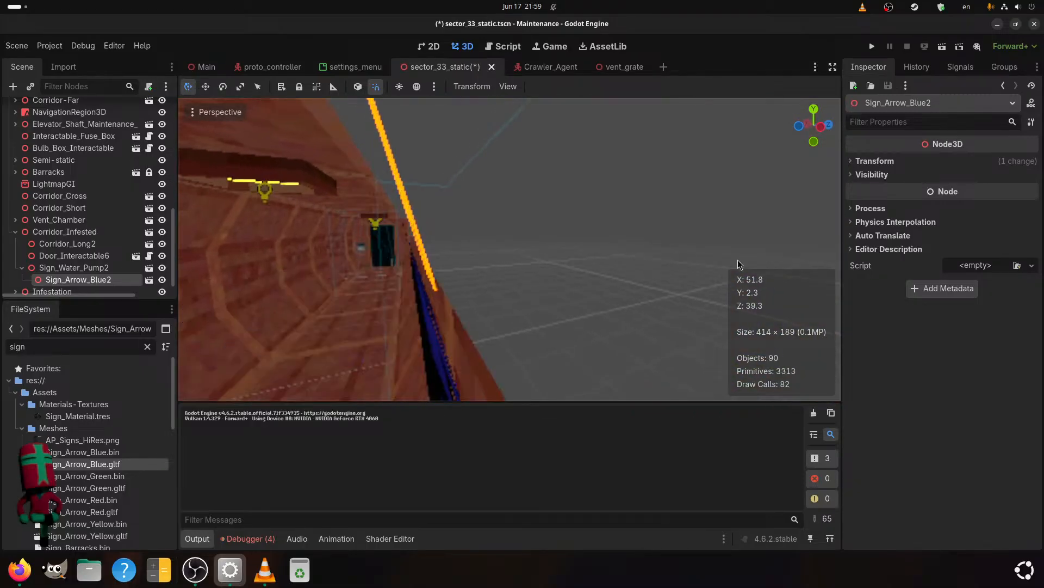
- Set the Water Pump arrow's Z position to 0 m and Y position to 4 m, and save the scene
{"action": "left_click", "coordinate": [885, 162]}
{"action": "left_click", "coordinate": [1010, 195]}
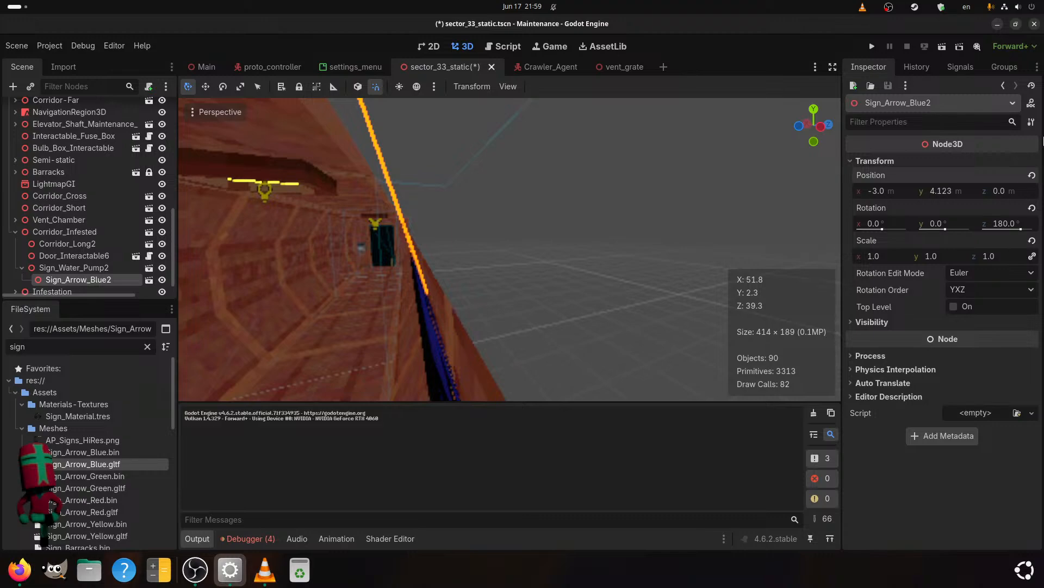
{"action": "middle_click_drag", "start_coordinate": [523, 157], "coordinate": [593, 176]}
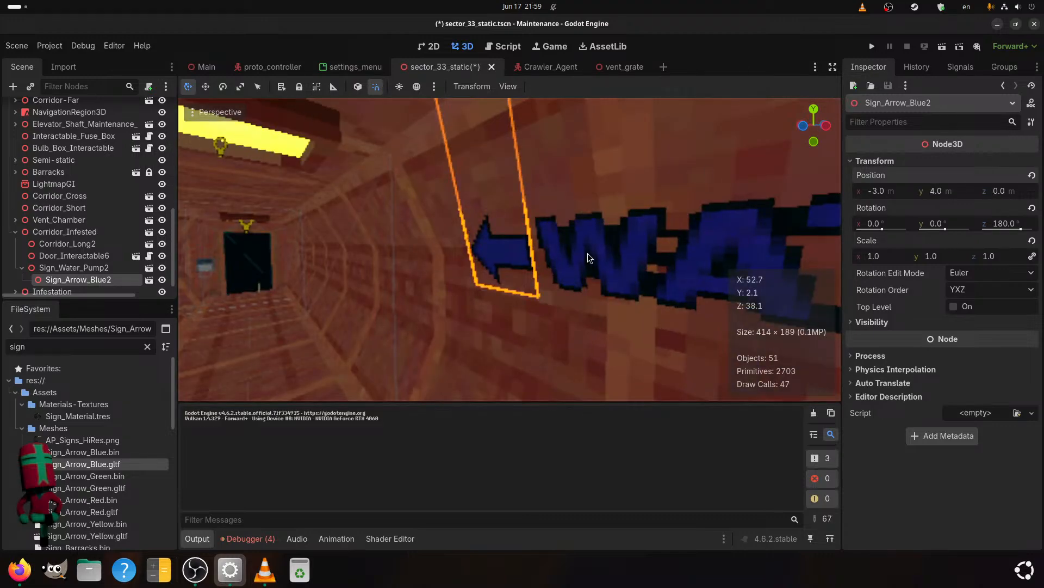
{"action": "scroll", "coordinate": [581, 277], "scroll_direction": "down", "scroll_amount": 2}
{"action": "scroll", "coordinate": [583, 282], "scroll_direction": "up", "scroll_amount": 5}
{"action": "middle_click_drag", "start_coordinate": [583, 283], "coordinate": [489, 312]}
{"action": "left_click", "coordinate": [527, 284]}
{"action": "scroll", "coordinate": [580, 296], "scroll_direction": "down", "scroll_amount": 2}
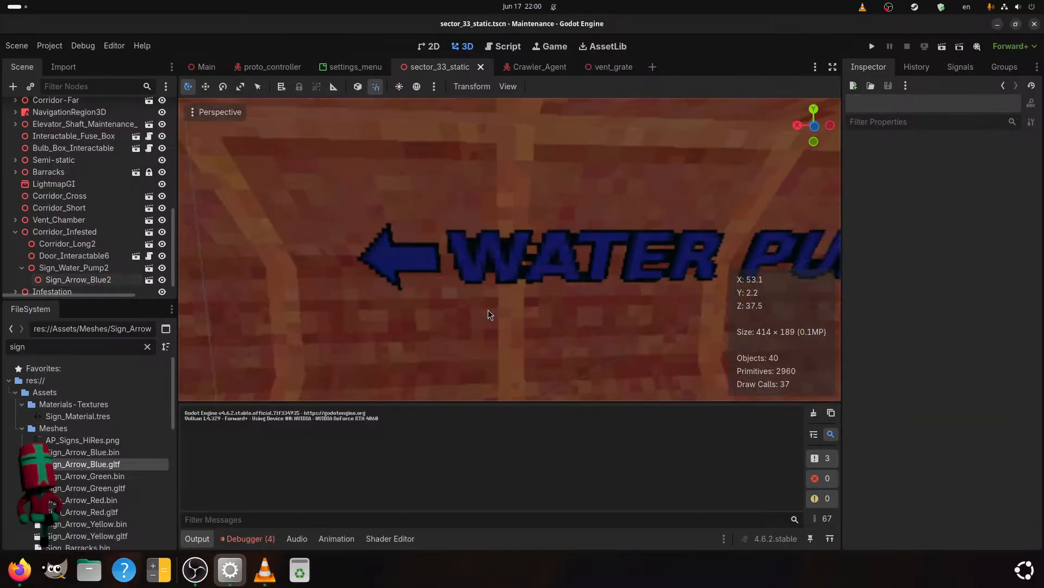
- Add Sign_Exterior.gltf as a child of Corridor_Infested
{"action": "middle_click_drag", "start_coordinate": [569, 316], "coordinate": [313, 257], "text": "shift"}
{"action": "scroll", "coordinate": [313, 256], "scroll_direction": "down", "scroll_amount": 6}
{"action": "middle_click_drag", "start_coordinate": [468, 298], "coordinate": [805, 319], "text": "shift"}
{"action": "scroll", "coordinate": [430, 281], "scroll_direction": "down", "scroll_amount": 6}
{"action": "scroll", "coordinate": [358, 295], "scroll_direction": "down", "scroll_amount": 6}
{"action": "middle_click_drag", "start_coordinate": [468, 326], "coordinate": [221, 284], "text": "shift"}
{"action": "scroll", "coordinate": [488, 285], "scroll_direction": "up", "scroll_amount": 10}
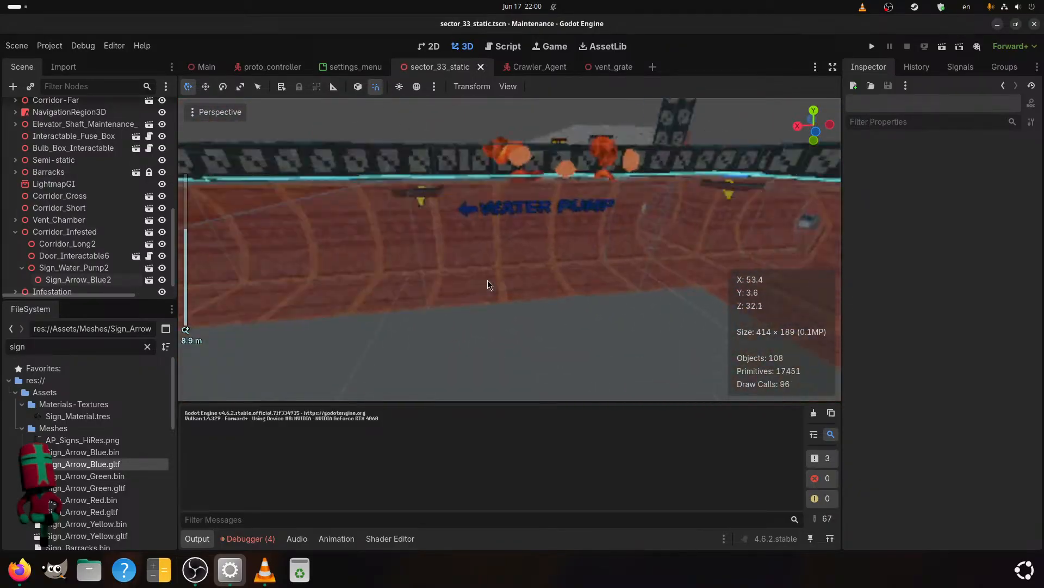
{"action": "left_click", "coordinate": [512, 252]}
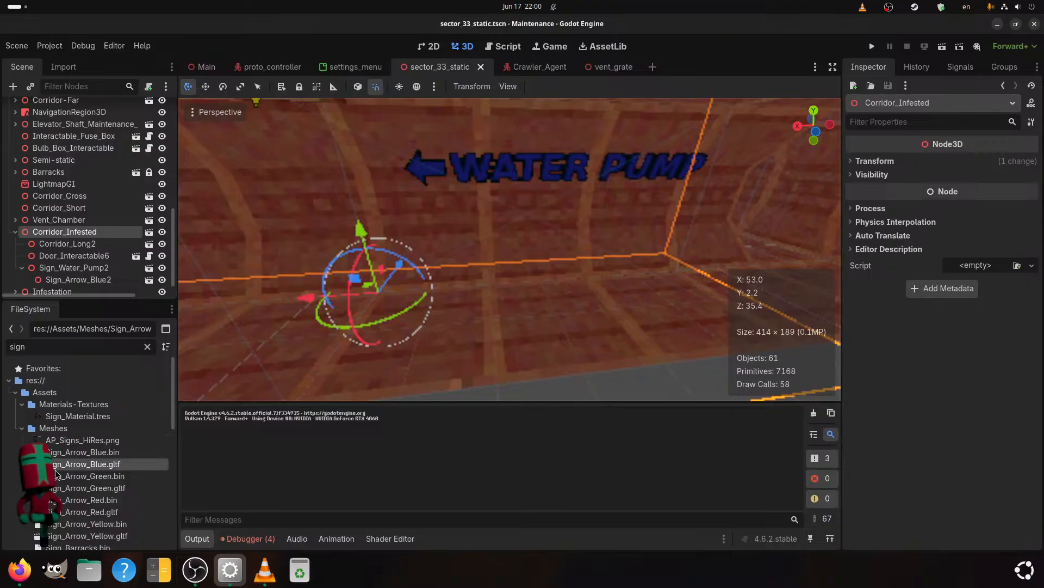
{"action": "scroll", "coordinate": [77, 428], "scroll_direction": "down", "scroll_amount": 5}
{"action": "left_click_drag", "start_coordinate": [68, 473], "coordinate": [72, 223]}
{"action": "scroll", "coordinate": [382, 297], "scroll_direction": "down", "scroll_amount": 2}
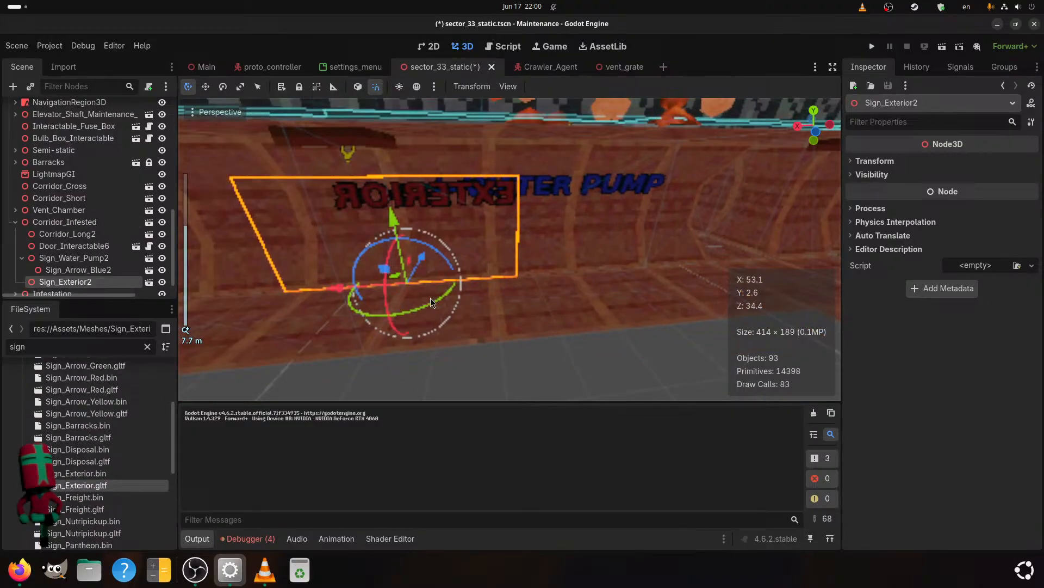
- Rotate the Exterior sign -180° about Y, tilt it -15° about X, and move it below the Water Pump sign to X -3 m, Y -1 m
{"action": "left_click_drag", "start_coordinate": [426, 305], "coordinate": [292, 139]}
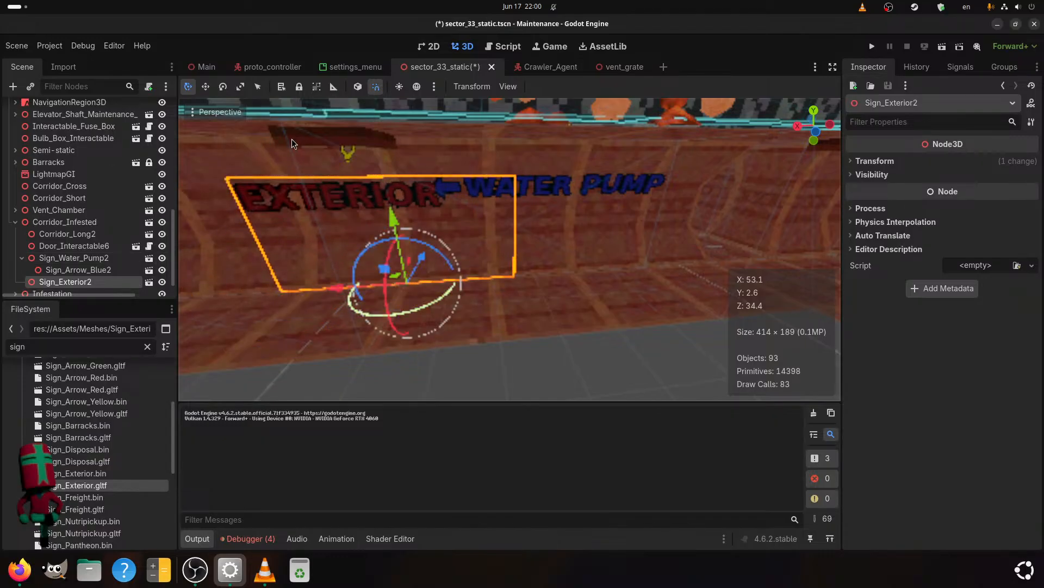
{"action": "left_click_drag", "start_coordinate": [338, 289], "coordinate": [543, 239]}
{"action": "left_click_drag", "start_coordinate": [543, 287], "coordinate": [537, 279]}
{"action": "middle_click_drag", "start_coordinate": [453, 314], "coordinate": [536, 311]}
{"action": "scroll", "coordinate": [536, 311], "scroll_direction": "up", "scroll_amount": 2}
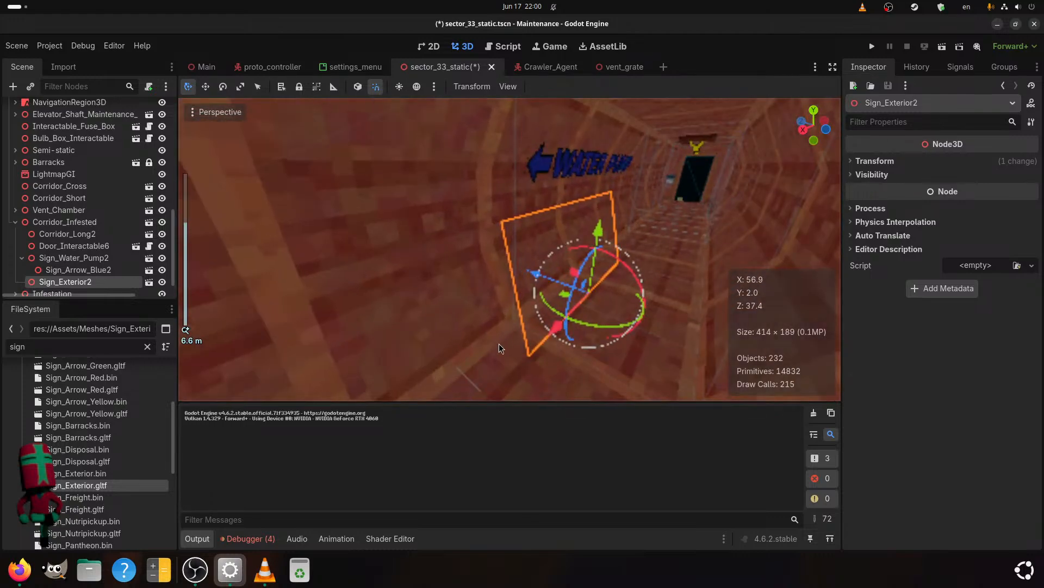
{"action": "scroll", "coordinate": [498, 345], "scroll_direction": "up", "scroll_amount": 2}
- Set the Exterior sign's Z position to -0.2 m so its lettering stands out from the wall, and save the scene
{"action": "left_click", "coordinate": [876, 161]}
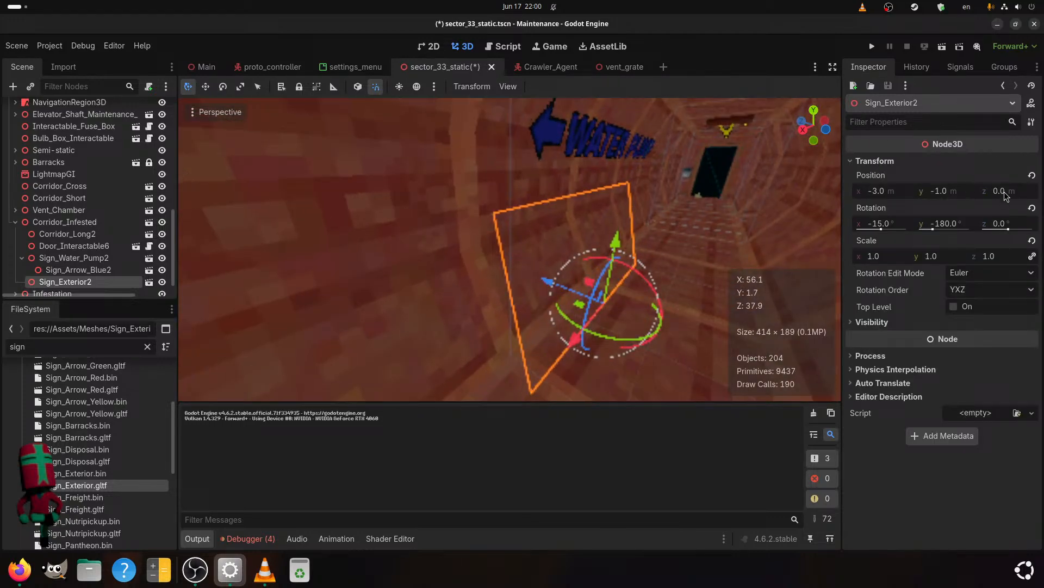
{"action": "left_click", "coordinate": [948, 194]}
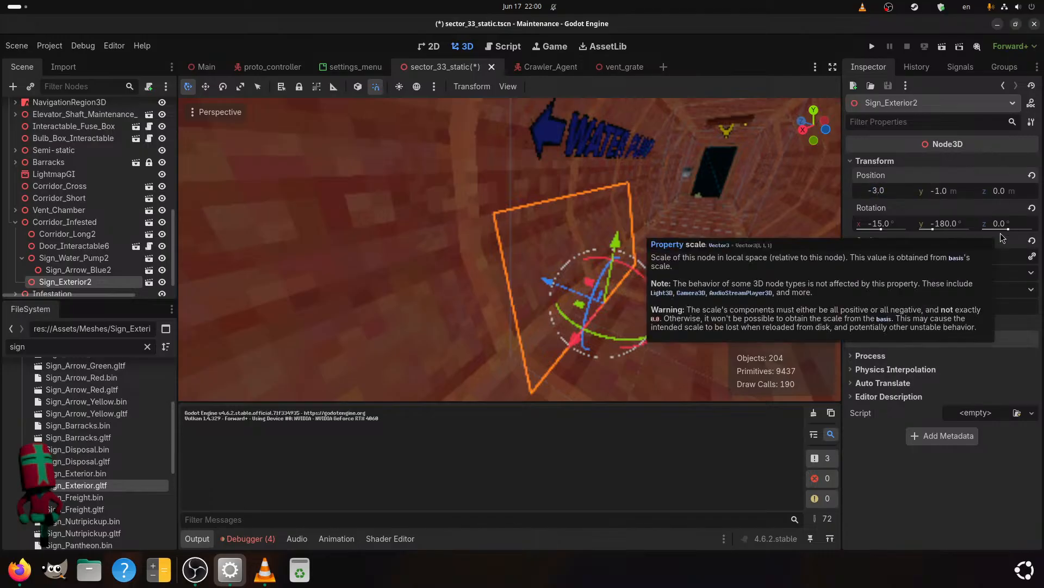
{"action": "left_click", "coordinate": [1018, 192]}
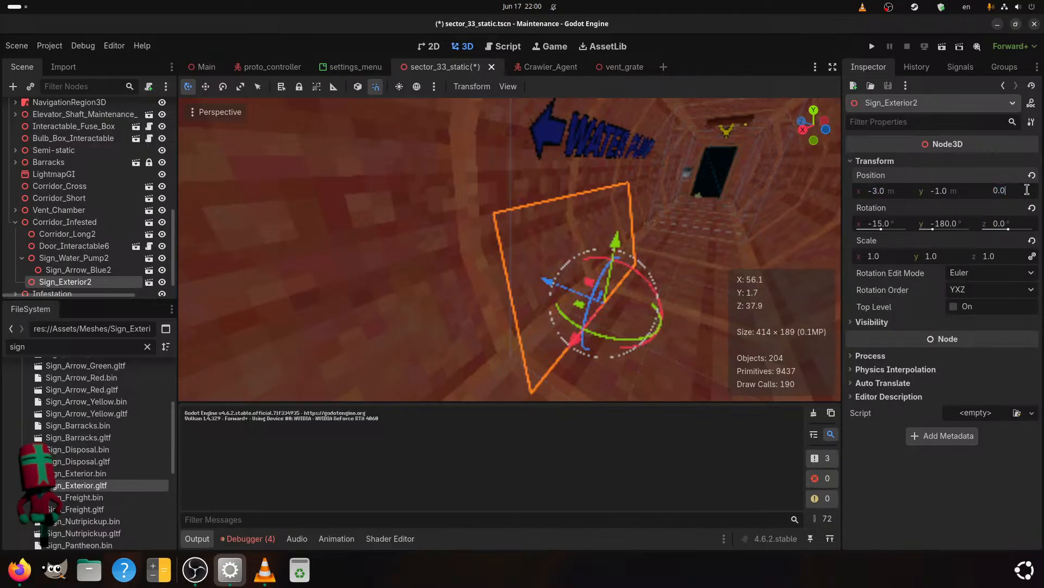
{"action": "type", "text": "0.2"}
{"action": "key", "text": "Return"}
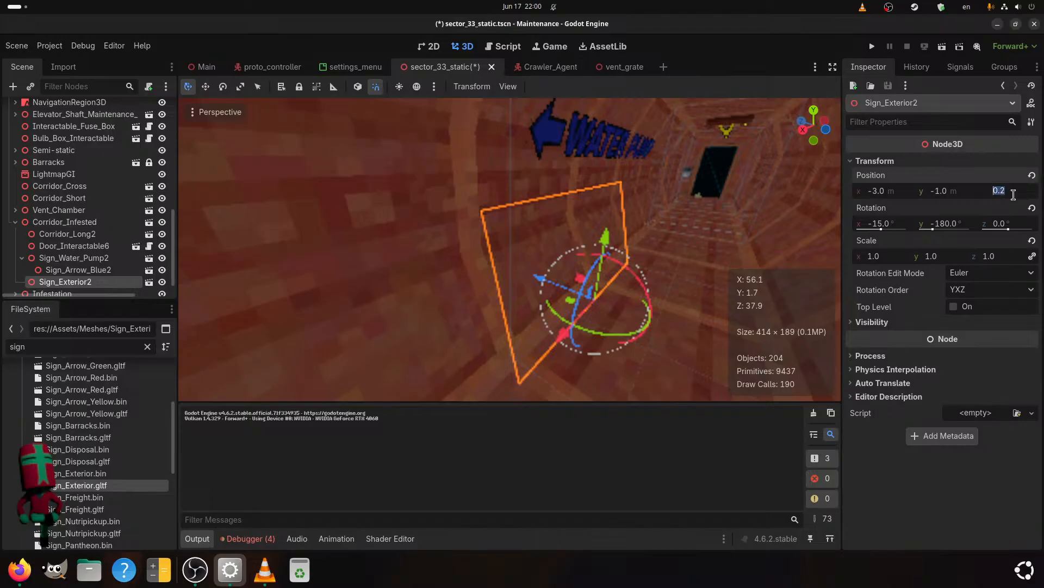
{"action": "key", "text": "Return"}
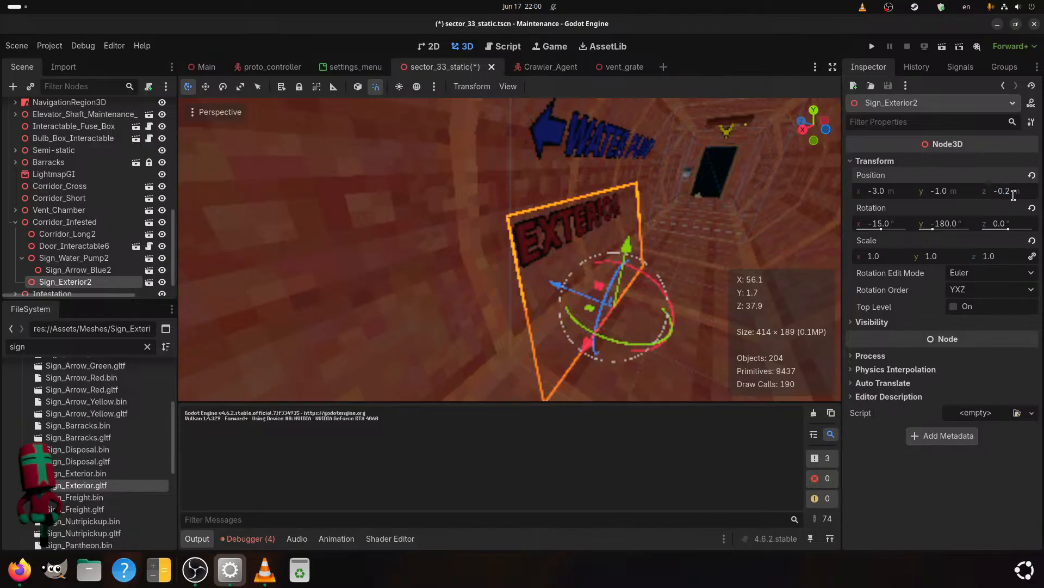
{"action": "middle_click_drag", "start_coordinate": [668, 271], "coordinate": [538, 283]}
{"action": "key", "text": "ctrl+s"}
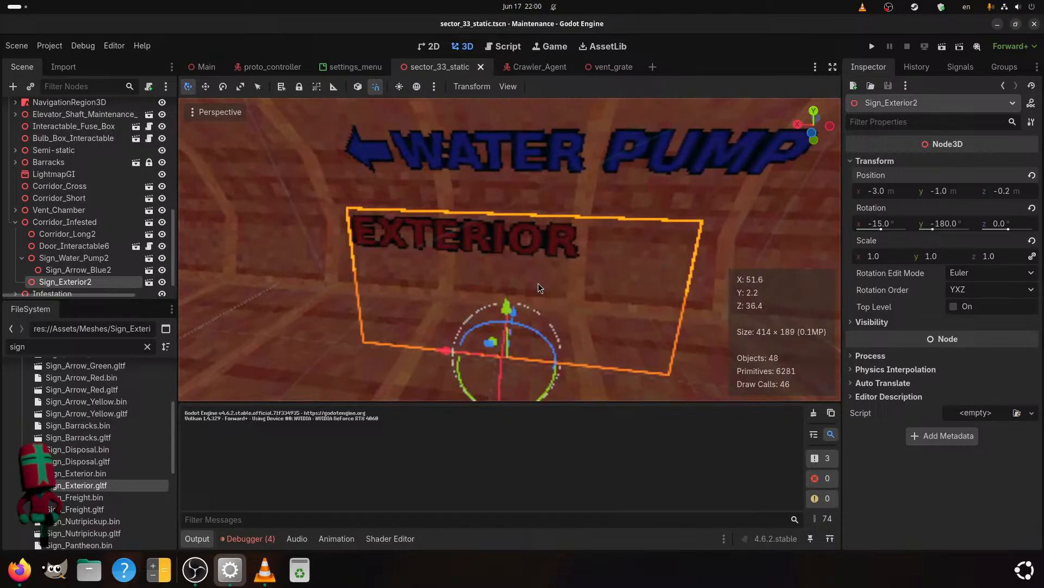
- Add Sign_Arrow_Red.gltf as a child of Sign_Exterior2, move the arrow beyond the end of the Exterior lettering, and save the scene
{"action": "scroll", "coordinate": [65, 490], "scroll_direction": "up", "scroll_amount": 5}
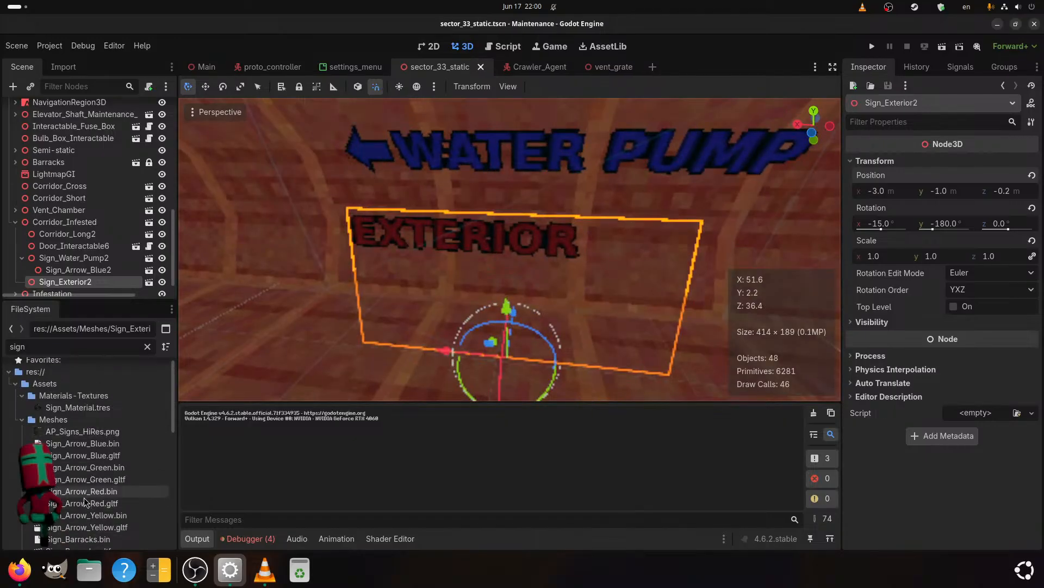
{"action": "left_click_drag", "start_coordinate": [69, 506], "coordinate": [80, 228]}
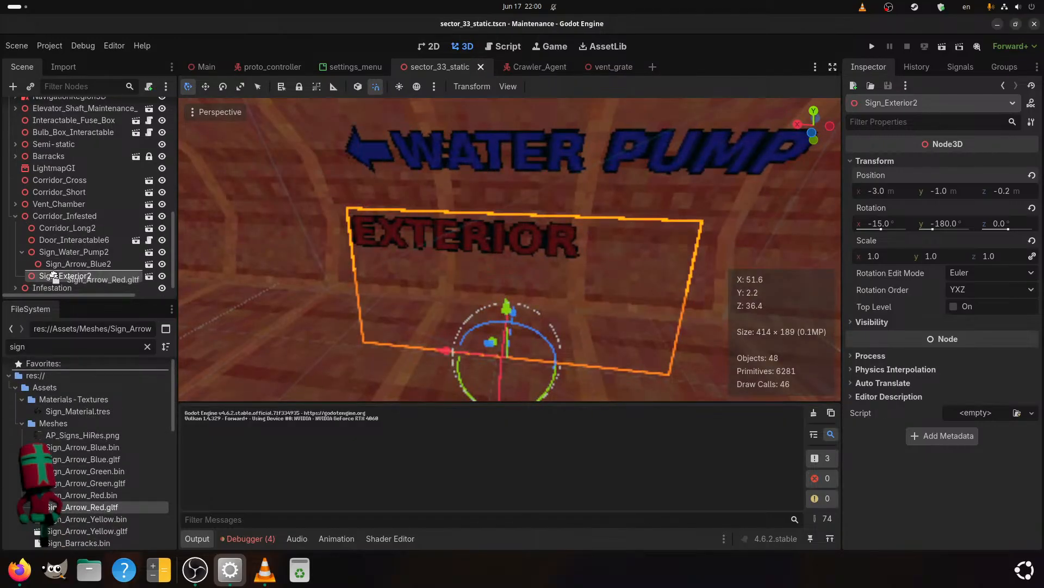
{"action": "left_click_drag", "start_coordinate": [70, 279], "coordinate": [70, 279]}
{"action": "scroll", "coordinate": [381, 326], "scroll_direction": "down", "scroll_amount": 2}
{"action": "mouse_move", "coordinate": [428, 335]}
{"action": "left_mouse_down"}
{"action": "mouse_move", "coordinate": [544, 332]}
{"action": "mouse_move", "coordinate": [523, 315]}
{"action": "left_mouse_up"}
{"action": "scroll", "coordinate": [520, 312], "scroll_direction": "down", "scroll_amount": 4}
{"action": "key", "text": "ctrl+s"}
{"action": "key", "text": "ctrl+s"}
- Examine the junction of doors around Corridor_Short_Vent_Entry2 in Corridor-ToExterior for the next sign location
{"action": "scroll", "coordinate": [485, 315], "scroll_direction": "down", "scroll_amount": 6}
{"action": "middle_click_drag", "start_coordinate": [485, 315], "coordinate": [343, 284], "text": "shift"}
{"action": "left_click", "coordinate": [309, 360]}
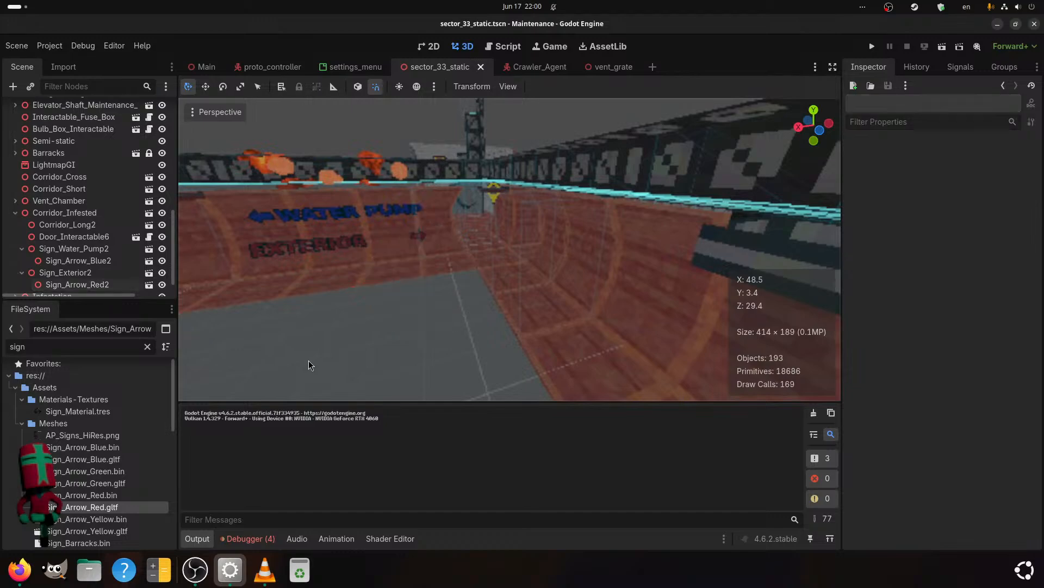
{"action": "scroll", "coordinate": [309, 360], "scroll_direction": "down", "scroll_amount": 4}
{"action": "middle_click_drag", "start_coordinate": [309, 360], "coordinate": [615, 355], "text": "shift"}
{"action": "scroll", "coordinate": [462, 331], "scroll_direction": "up", "scroll_amount": 6}
{"action": "scroll", "coordinate": [432, 367], "scroll_direction": "down", "scroll_amount": 4}
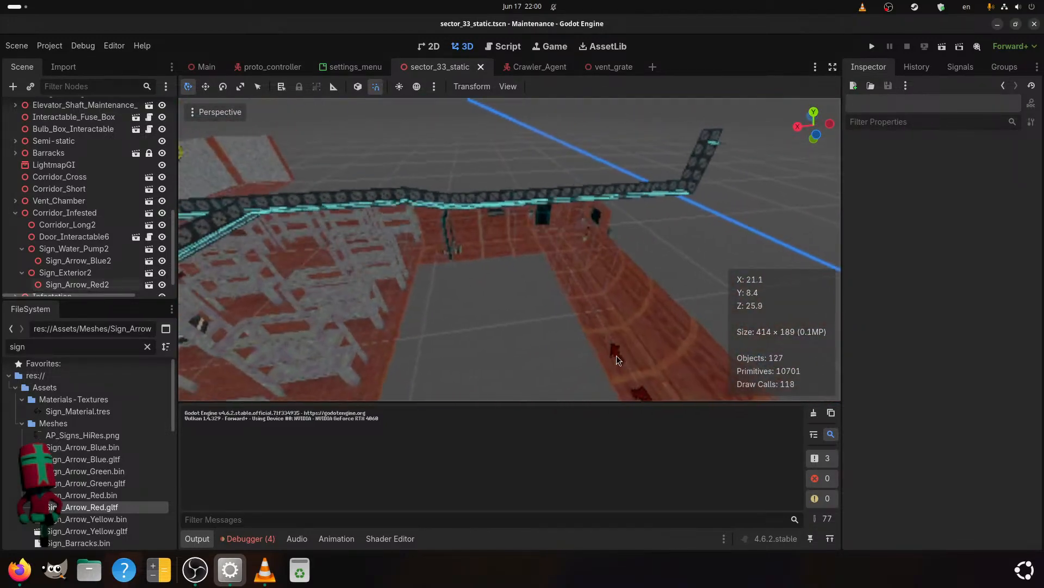
{"action": "scroll", "coordinate": [621, 356], "scroll_direction": "up", "scroll_amount": 6}
{"action": "middle_click_drag", "start_coordinate": [590, 321], "coordinate": [552, 297], "text": "shift"}
{"action": "middle_click_drag", "start_coordinate": [557, 321], "coordinate": [527, 282]}
{"action": "scroll", "coordinate": [519, 269], "scroll_direction": "up", "scroll_amount": 6}
{"action": "scroll", "coordinate": [527, 282], "scroll_direction": "down", "scroll_amount": 4}
{"action": "left_click", "coordinate": [499, 282]}
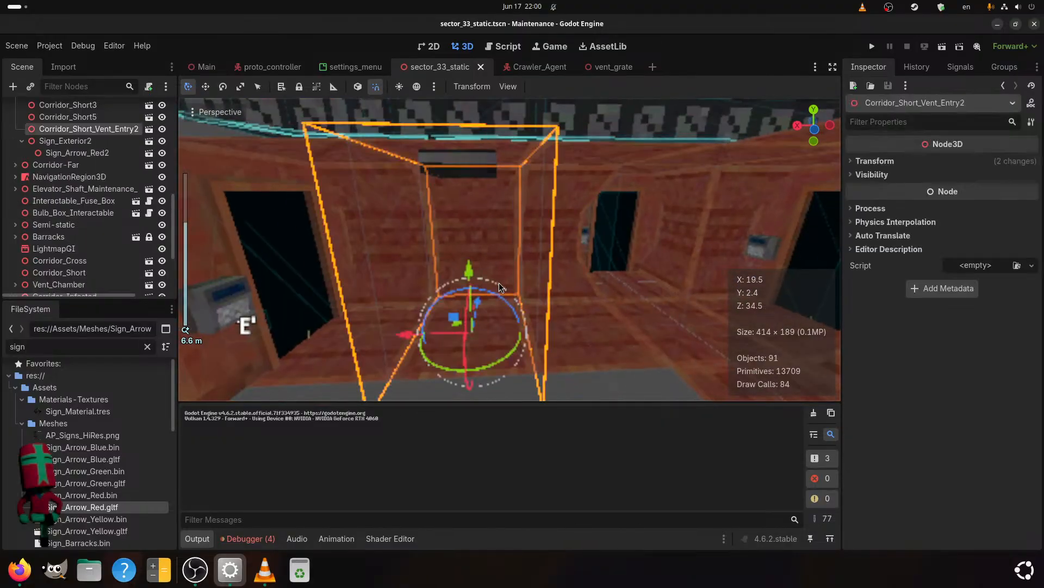
{"action": "scroll", "coordinate": [510, 299], "scroll_direction": "down", "scroll_amount": 3}
{"action": "scroll", "coordinate": [55, 187], "scroll_direction": "up", "scroll_amount": 5}
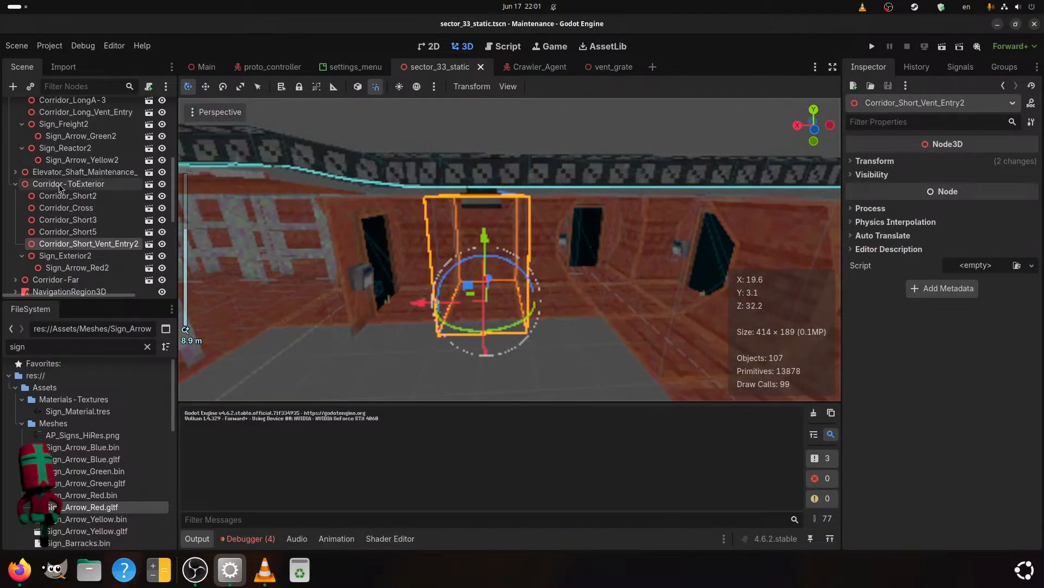
{"action": "scroll", "coordinate": [337, 257], "scroll_direction": "up", "scroll_amount": 2}
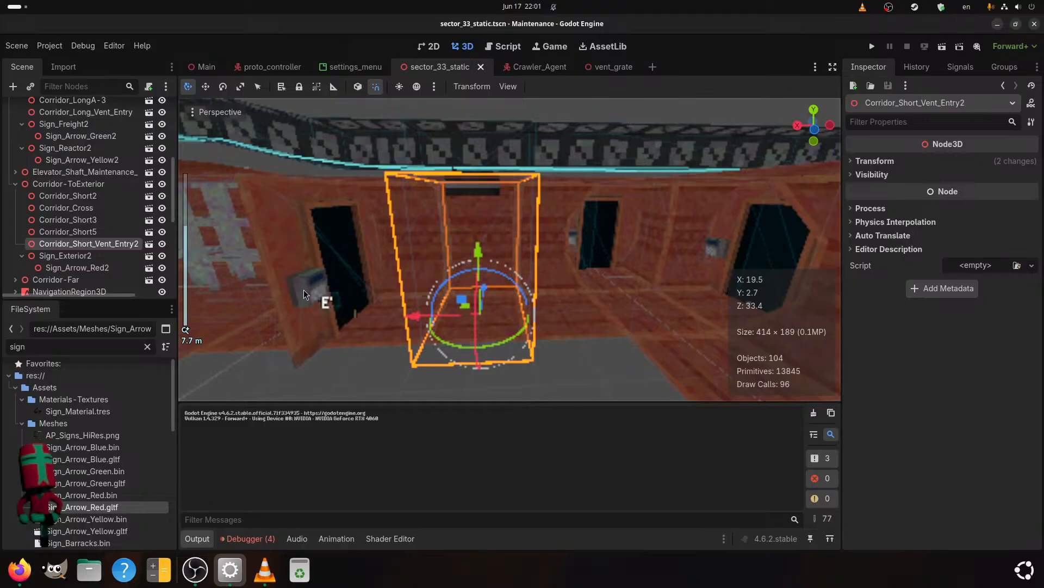
{"action": "scroll", "coordinate": [304, 291], "scroll_direction": "down", "scroll_amount": 3}
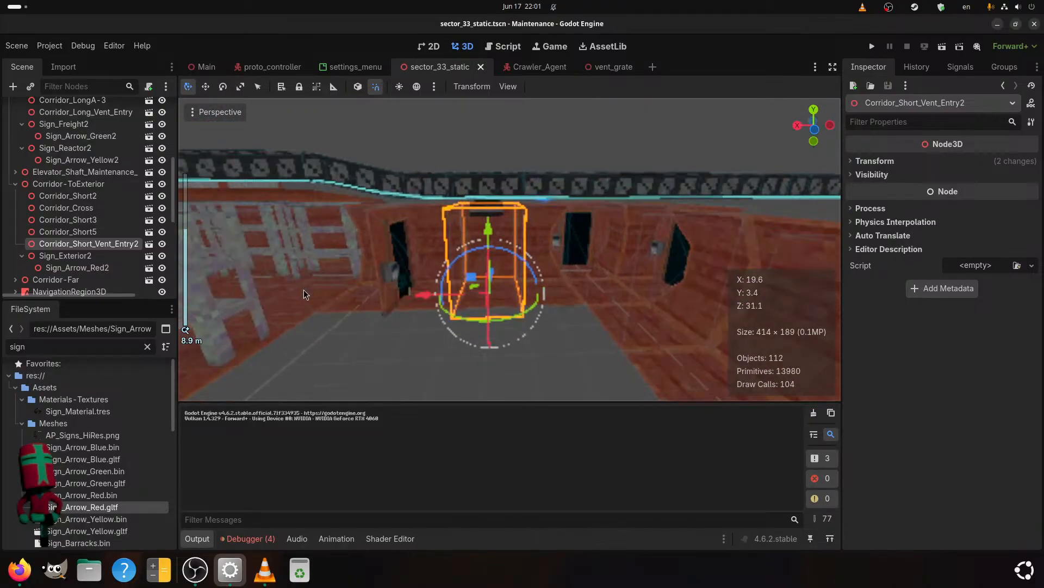
- Add Sign_Ventilation.gltf as a child of Corridor-ToExterior
{"action": "scroll", "coordinate": [77, 435], "scroll_direction": "down", "scroll_amount": 6}
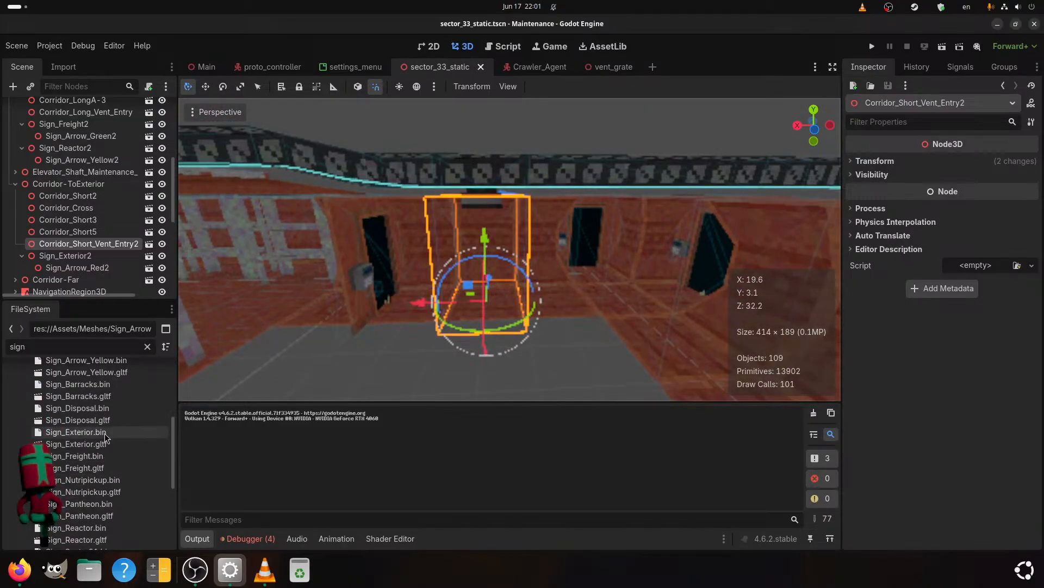
{"action": "scroll", "coordinate": [96, 446], "scroll_direction": "down", "scroll_amount": 5}
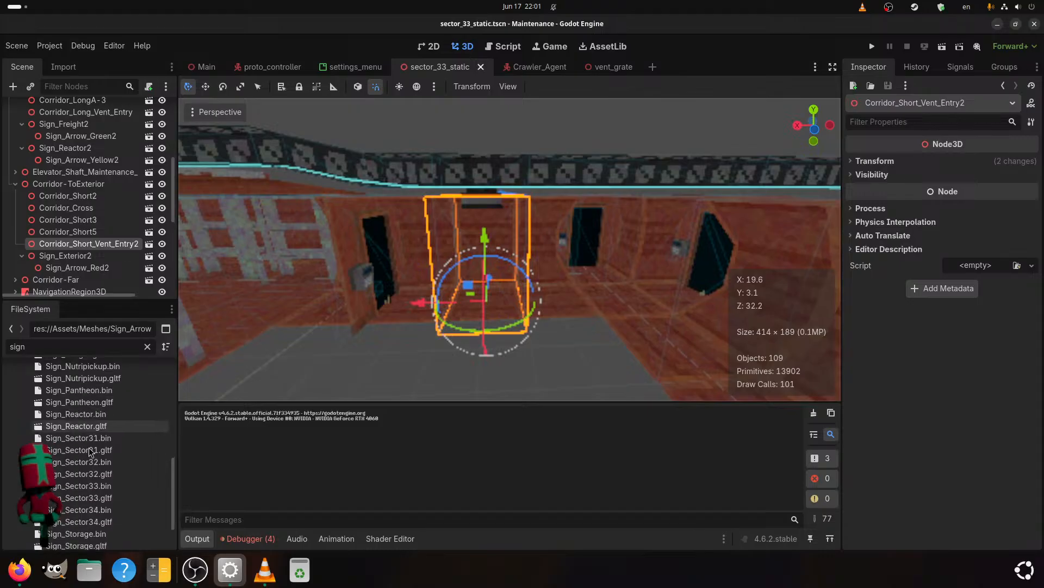
{"action": "scroll", "coordinate": [89, 447], "scroll_direction": "down", "scroll_amount": 3}
{"action": "left_click_drag", "start_coordinate": [84, 508], "coordinate": [74, 243]}
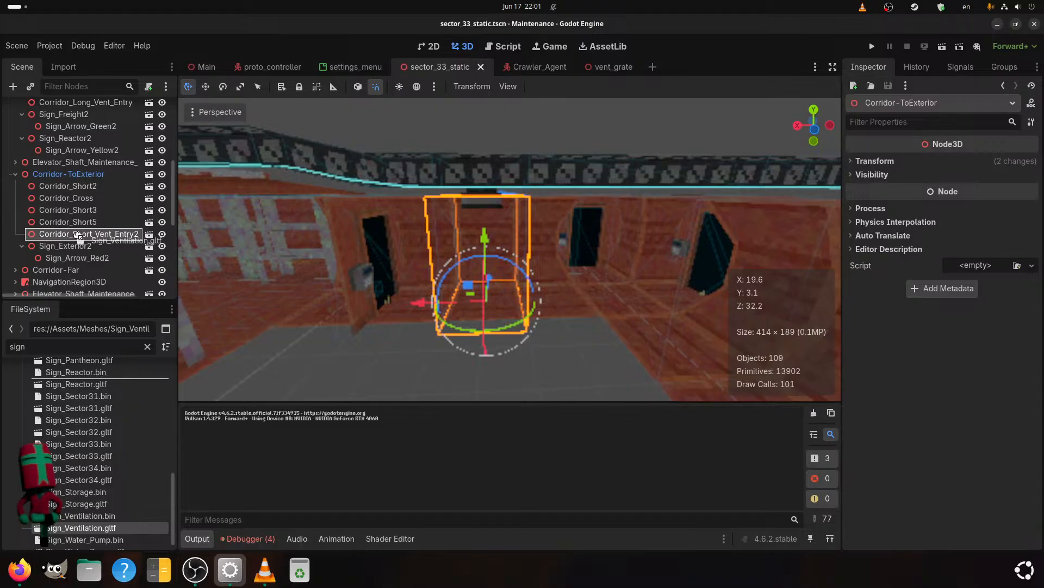
{"action": "left_click_drag", "start_coordinate": [77, 180], "coordinate": [77, 175]}
- Move the Ventilation sign to X -12 m near the vent entry, rotate it 90° about Y and tilt it 15° about X
{"action": "scroll", "coordinate": [393, 286], "scroll_direction": "down", "scroll_amount": 10}
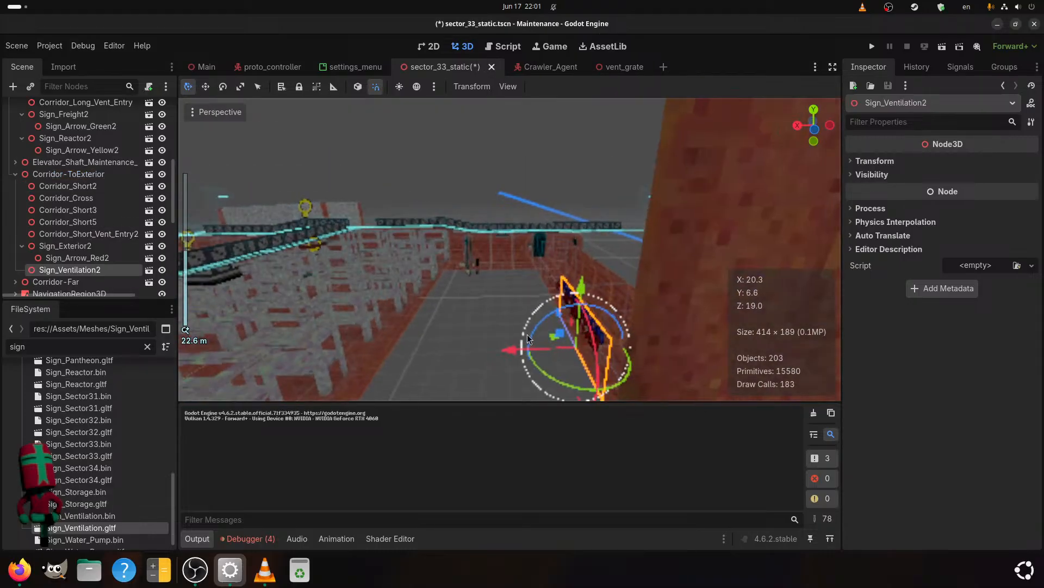
{"action": "middle_click_drag", "start_coordinate": [575, 343], "coordinate": [623, 354]}
{"action": "left_click_drag", "start_coordinate": [599, 308], "coordinate": [540, 245]}
{"action": "scroll", "coordinate": [539, 295], "scroll_direction": "up", "scroll_amount": 4}
{"action": "scroll", "coordinate": [536, 292], "scroll_direction": "up", "scroll_amount": 8}
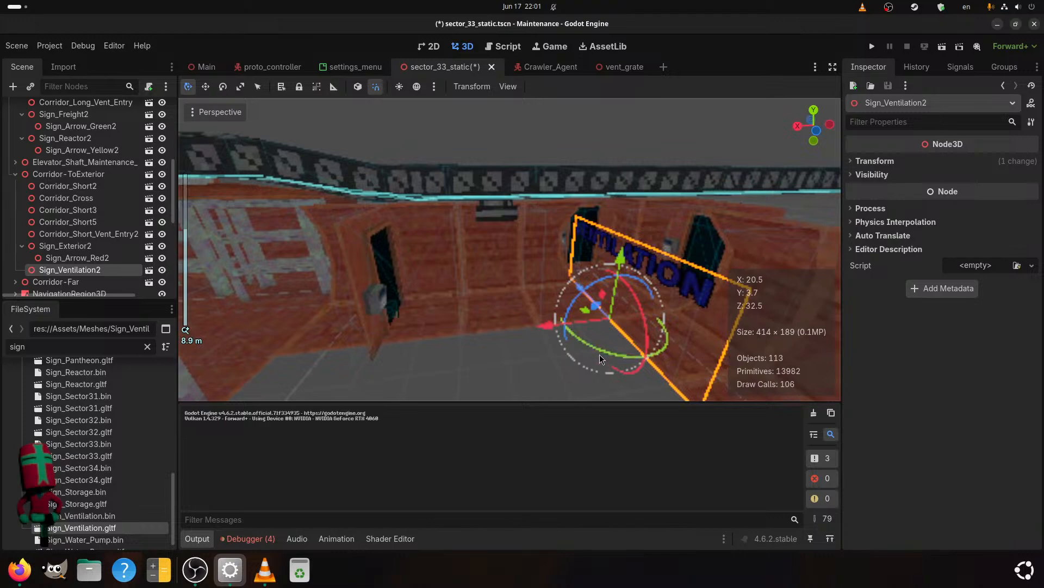
{"action": "left_click_drag", "start_coordinate": [599, 354], "coordinate": [671, 342]}
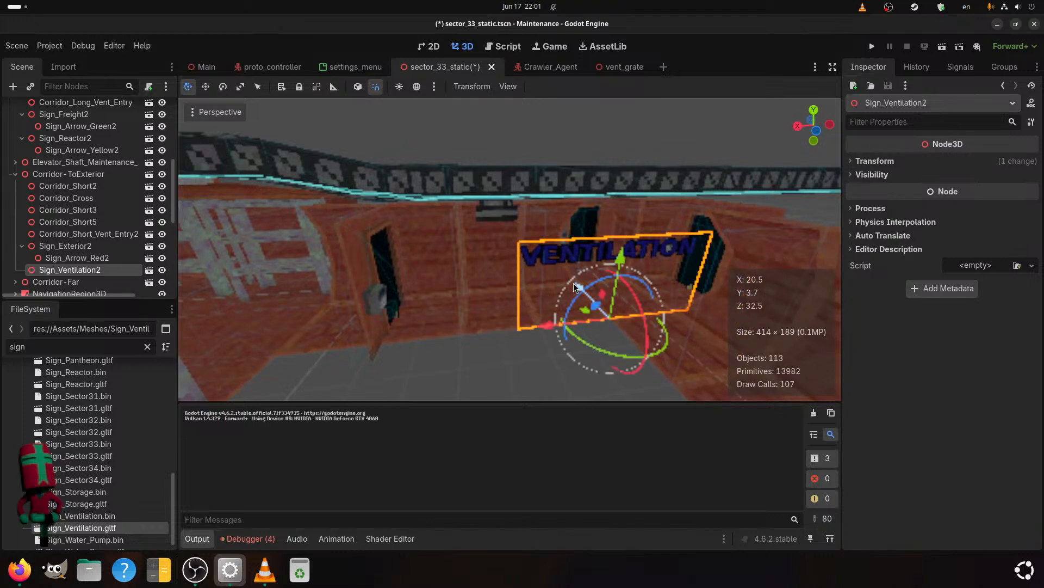
{"action": "left_click_drag", "start_coordinate": [573, 283], "coordinate": [556, 255]}
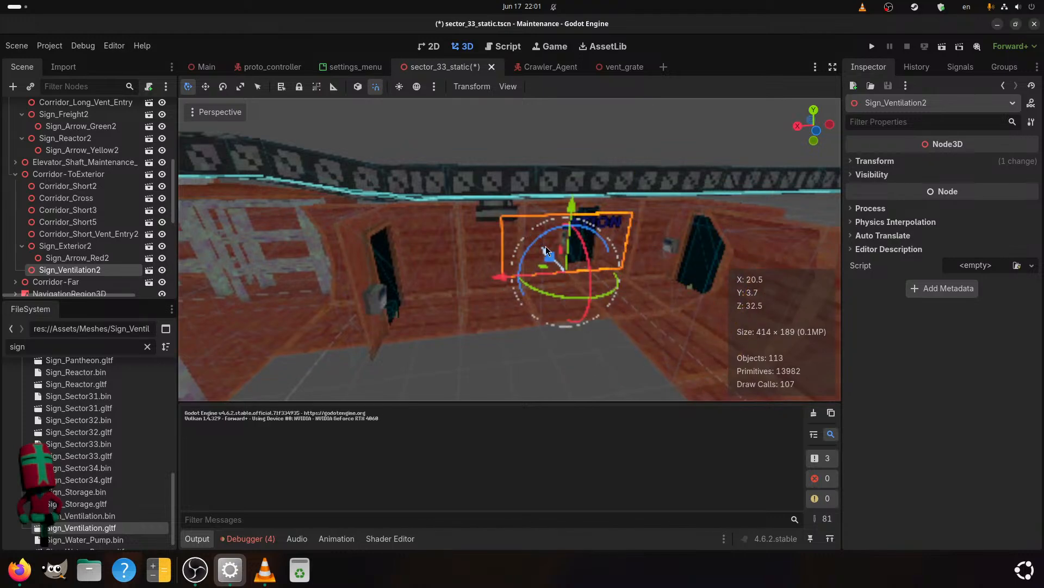
{"action": "scroll", "coordinate": [471, 342], "scroll_direction": "up", "scroll_amount": 3}
{"action": "middle_click_drag", "start_coordinate": [469, 338], "coordinate": [803, 225]}
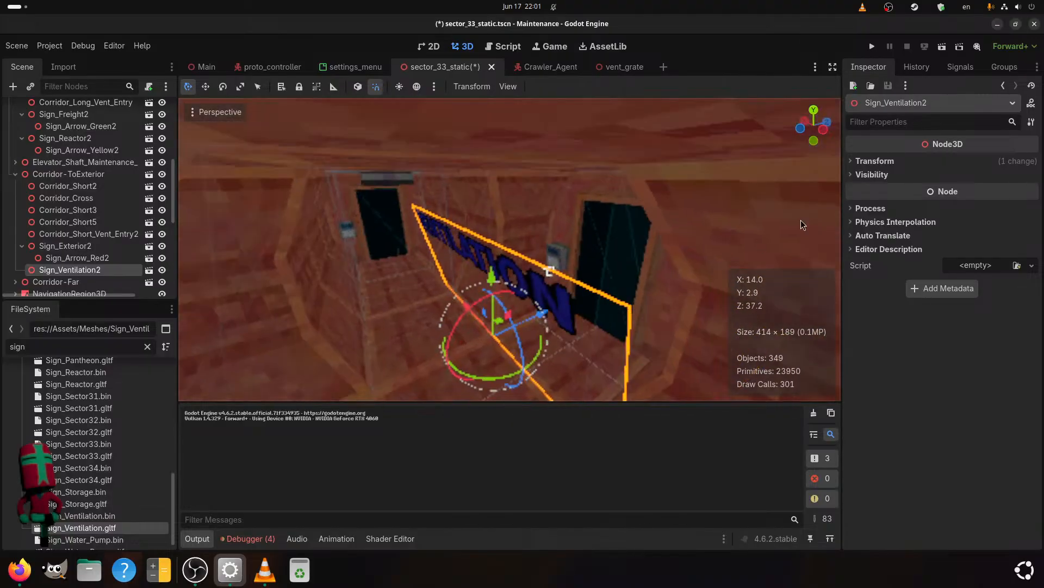
- Set the Ventilation sign's X position to -12.9 m and Y position to 0.15 m
{"action": "left_click", "coordinate": [890, 161]}
{"action": "left_click", "coordinate": [890, 191]}
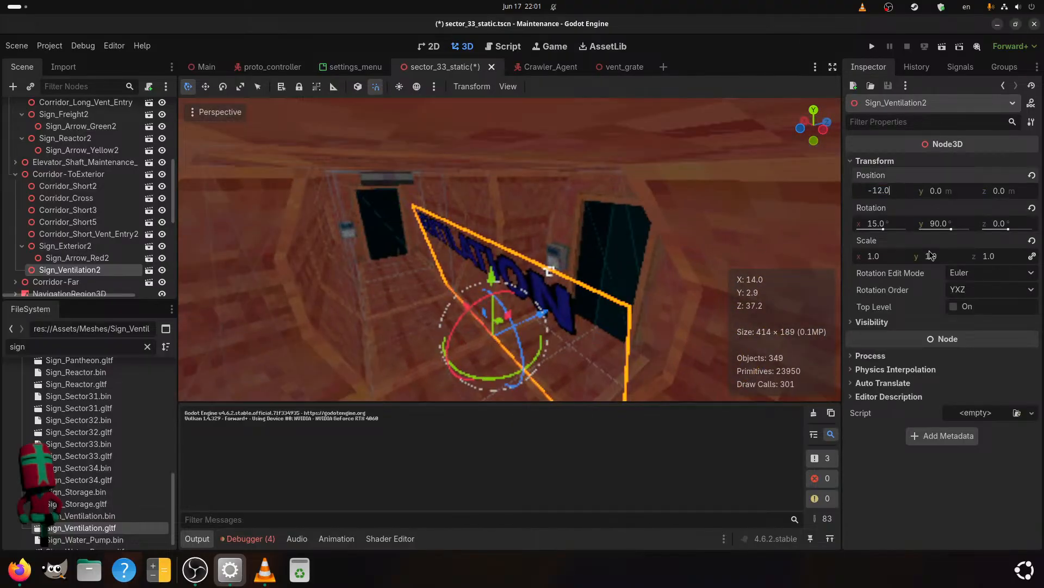
{"action": "type", "text": "-12.9"}
{"action": "key", "text": "Return"}
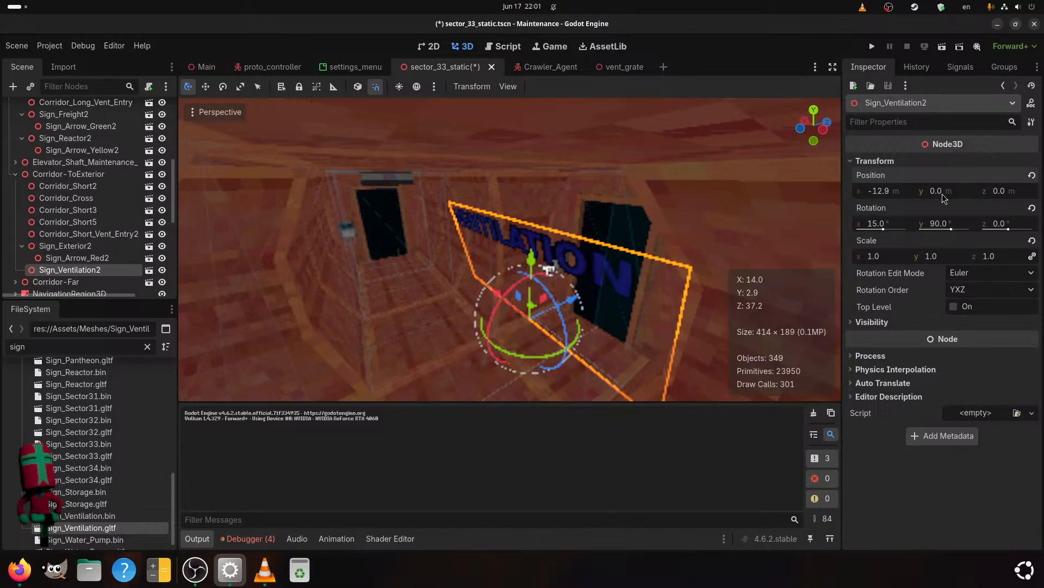
{"action": "key", "text": "BackSpace"}
{"action": "type", "text": "15"}
{"action": "key", "text": "Return"}
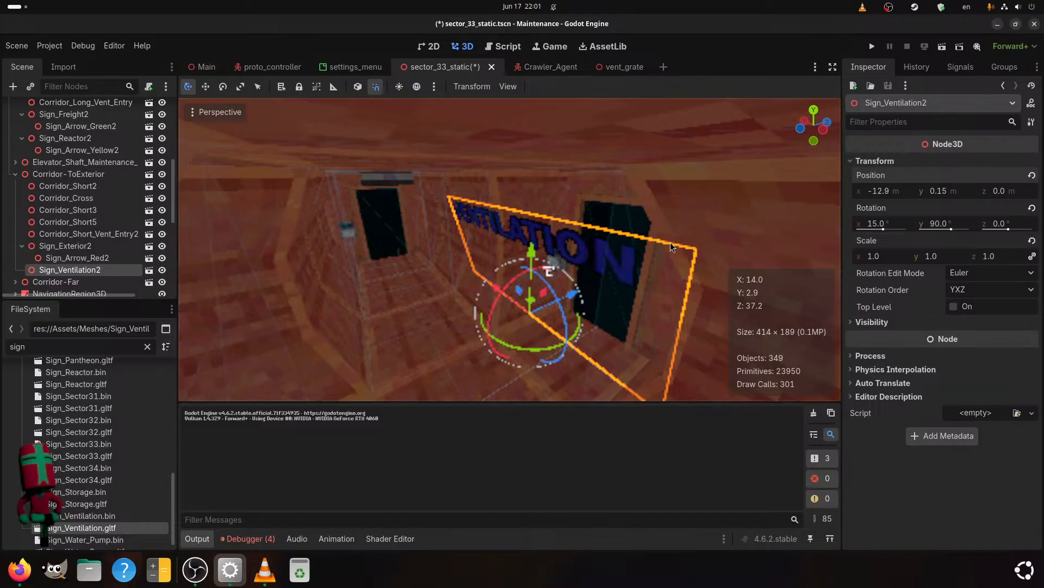
- Slide the Ventilation sign along the wall to Z 3 m, beneath the vent opening, and save the scene
{"action": "middle_click_drag", "start_coordinate": [504, 229], "coordinate": [540, 261]}
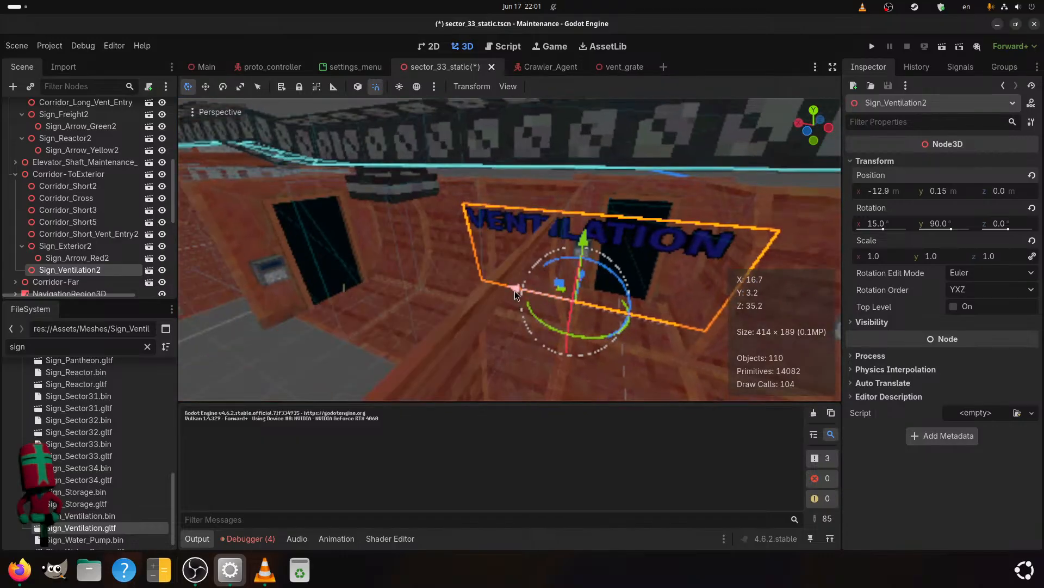
{"action": "left_click_drag", "start_coordinate": [514, 291], "coordinate": [423, 275]}
{"action": "middle_click_drag", "start_coordinate": [423, 276], "coordinate": [458, 315]}
{"action": "scroll", "coordinate": [459, 315], "scroll_direction": "up", "scroll_amount": 4}
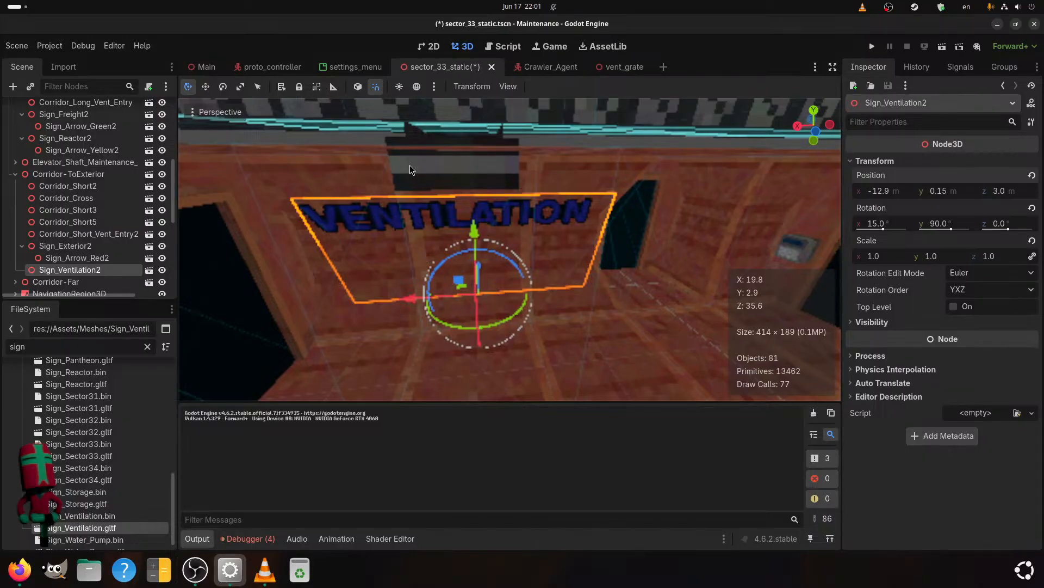
{"action": "middle_click_drag", "start_coordinate": [439, 227], "coordinate": [448, 288]}
{"action": "scroll", "coordinate": [399, 284], "scroll_direction": "up", "scroll_amount": 2}
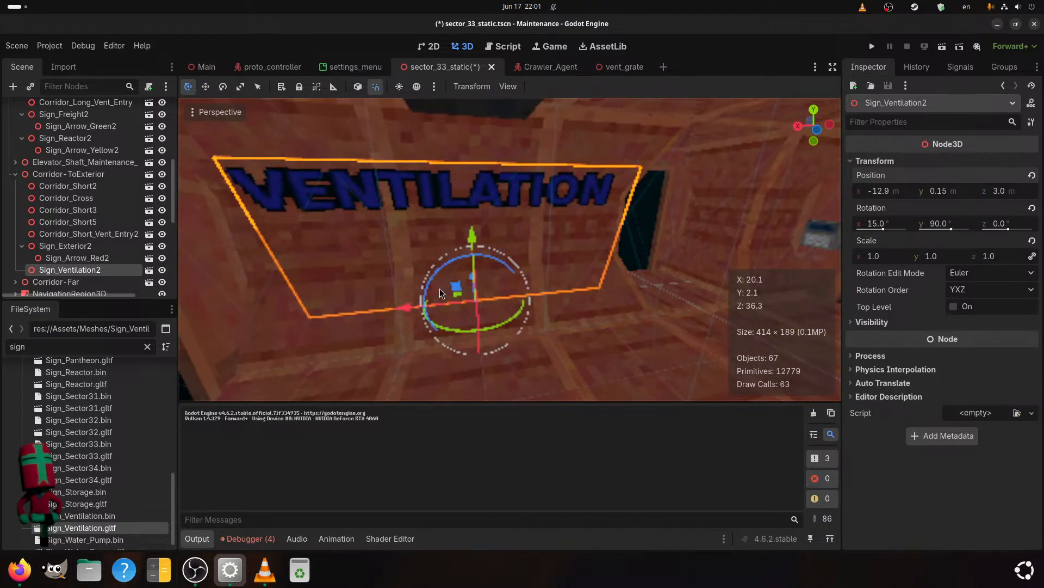
{"action": "scroll", "coordinate": [430, 286], "scroll_direction": "down", "scroll_amount": 3}
{"action": "scroll", "coordinate": [429, 286], "scroll_direction": "up", "scroll_amount": 3}
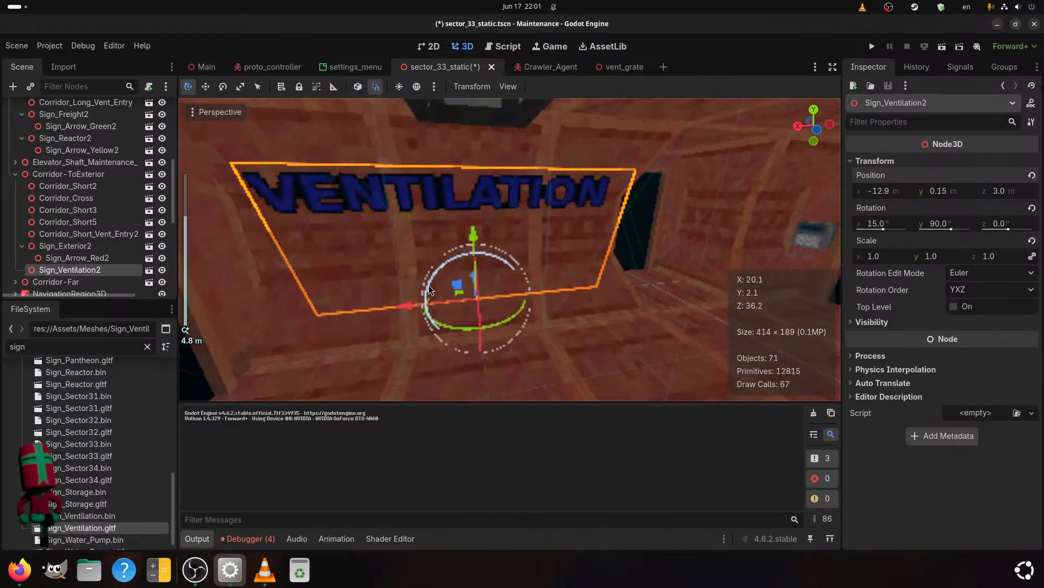
{"action": "key", "text": "ctrl+s"}
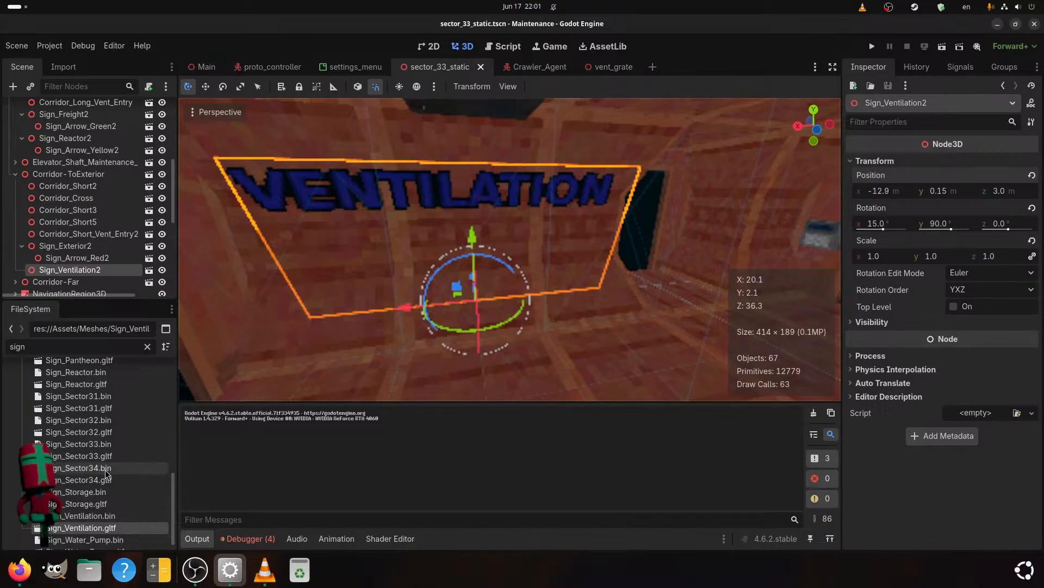
- Add Sign_Arrow_Blue.gltf as a child of Sign_Ventilation2
{"action": "scroll", "coordinate": [91, 514], "scroll_direction": "up", "scroll_amount": 10}
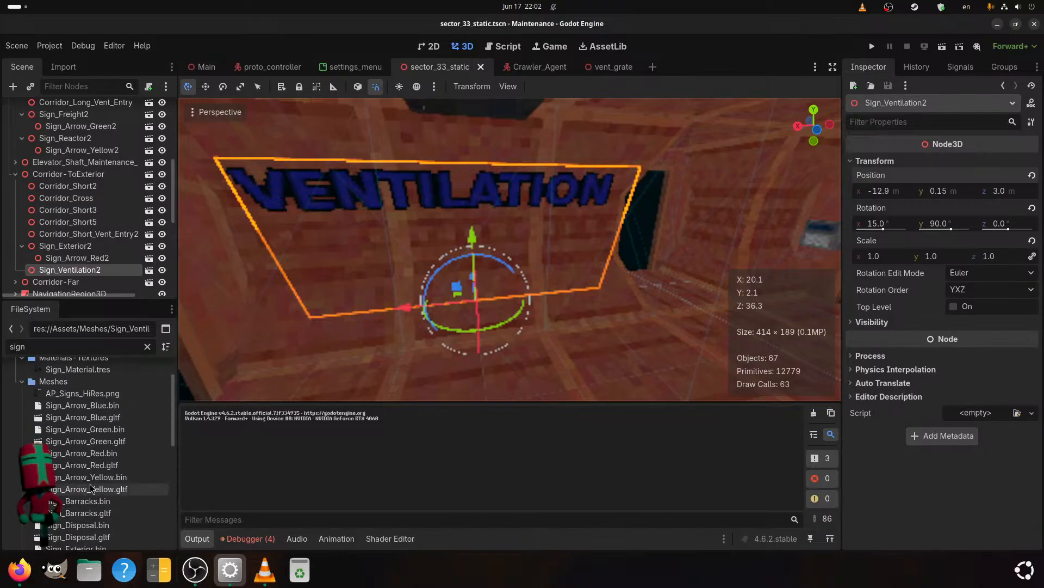
{"action": "left_click", "coordinate": [65, 418]}
{"action": "left_click_drag", "start_coordinate": [65, 422], "coordinate": [82, 267]}
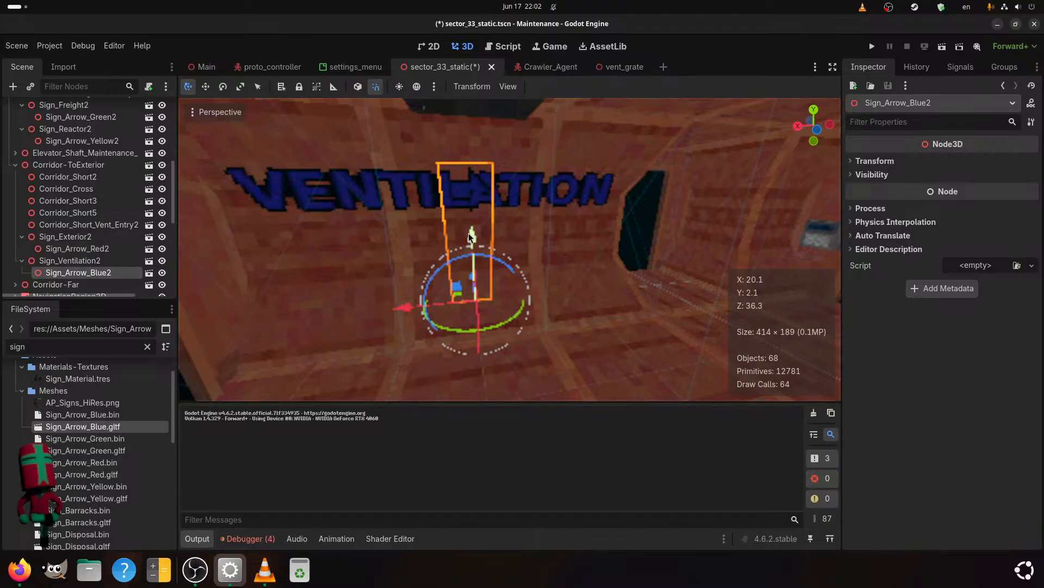
- Rotate the blue arrow 180° about Z so it hangs upside down beneath the Ventilation sign
{"action": "middle_click_drag", "start_coordinate": [468, 233], "coordinate": [378, 224]}
{"action": "left_click_drag", "start_coordinate": [452, 216], "coordinate": [452, 263]}
{"action": "scroll", "coordinate": [452, 263], "scroll_direction": "up", "scroll_amount": 4}
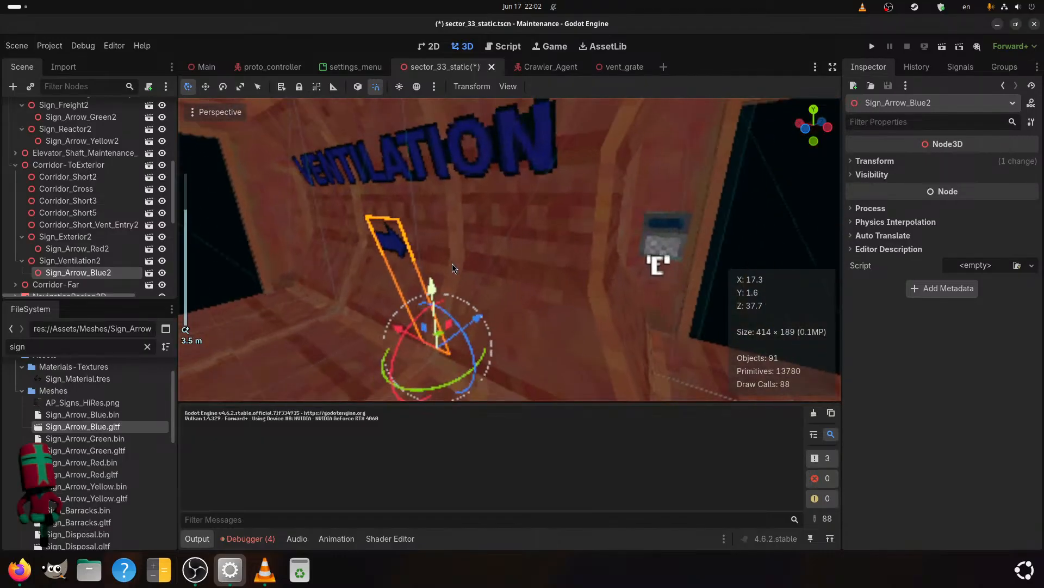
{"action": "middle_click_drag", "start_coordinate": [452, 263], "coordinate": [479, 299]}
{"action": "scroll", "coordinate": [479, 299], "scroll_direction": "down", "scroll_amount": 4}
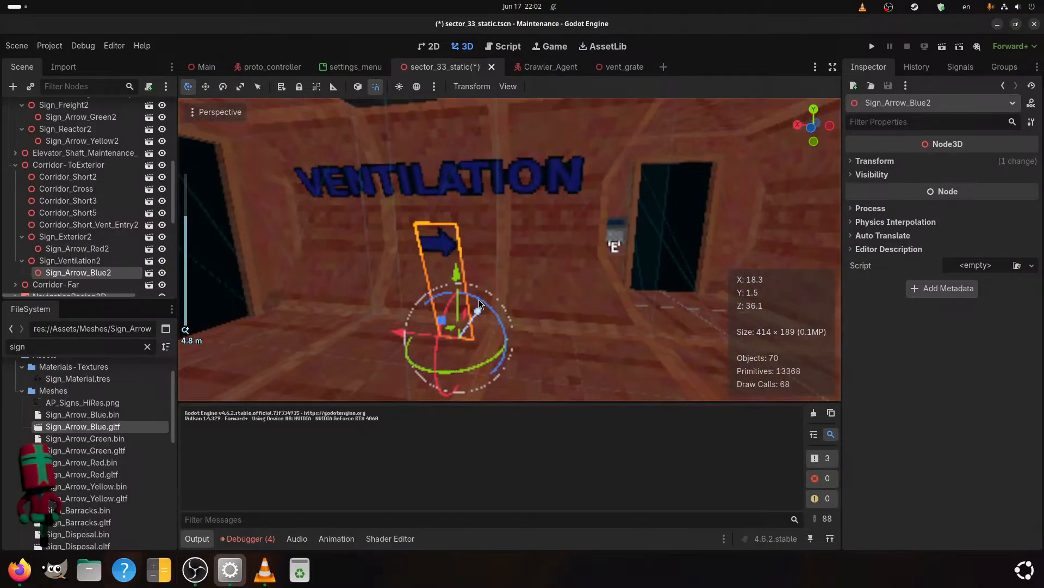
{"action": "left_click_drag", "start_coordinate": [479, 300], "coordinate": [434, 368]}
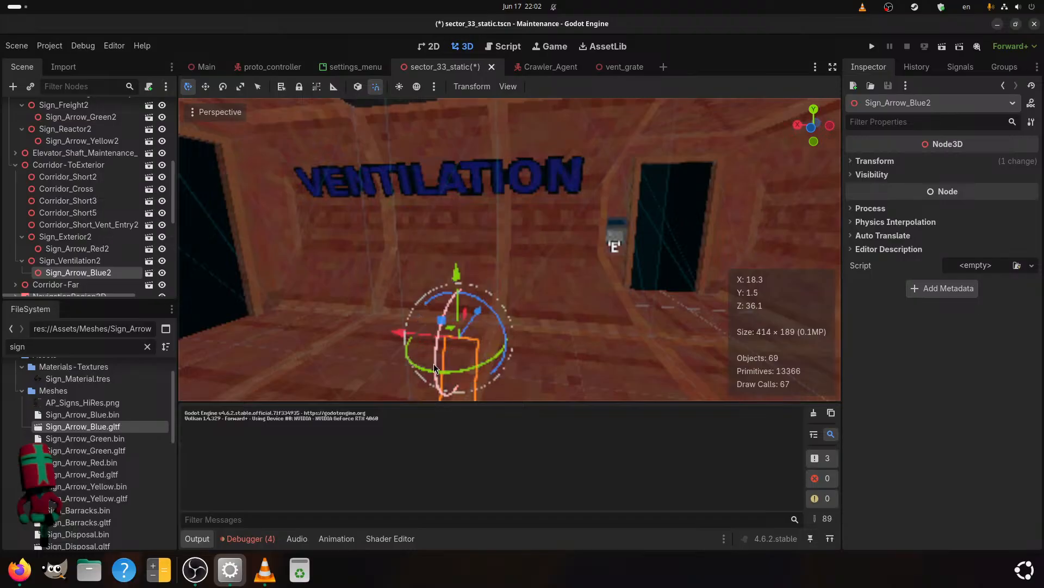
- Raise the blue arrow to the height of the Ventilation lettering and tilt it to -15° about X
{"action": "left_click_drag", "start_coordinate": [451, 279], "coordinate": [451, 123]}
{"action": "middle_click_drag", "start_coordinate": [525, 231], "coordinate": [455, 253]}
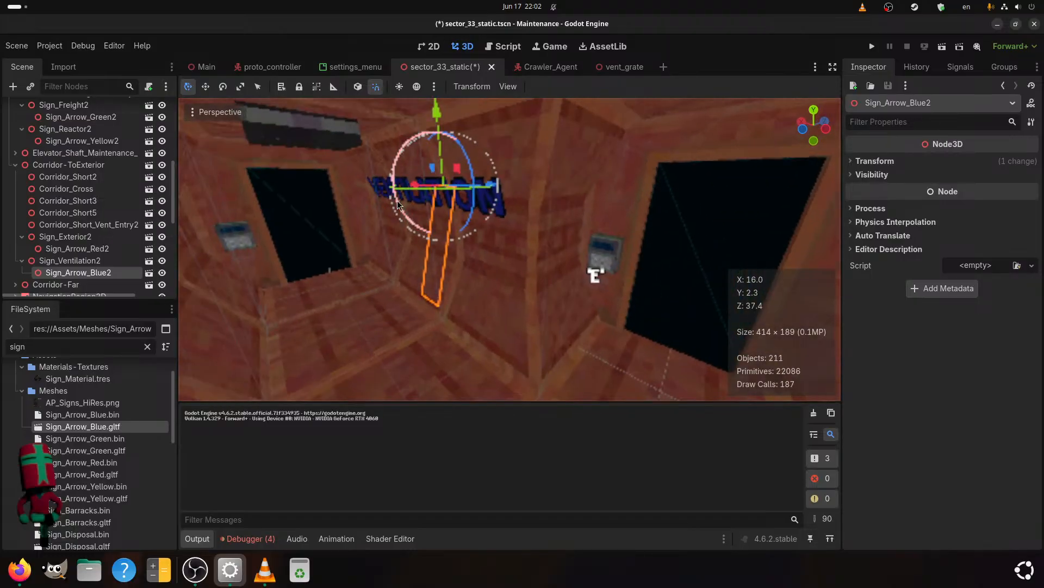
{"action": "left_click_drag", "start_coordinate": [393, 169], "coordinate": [408, 186]}
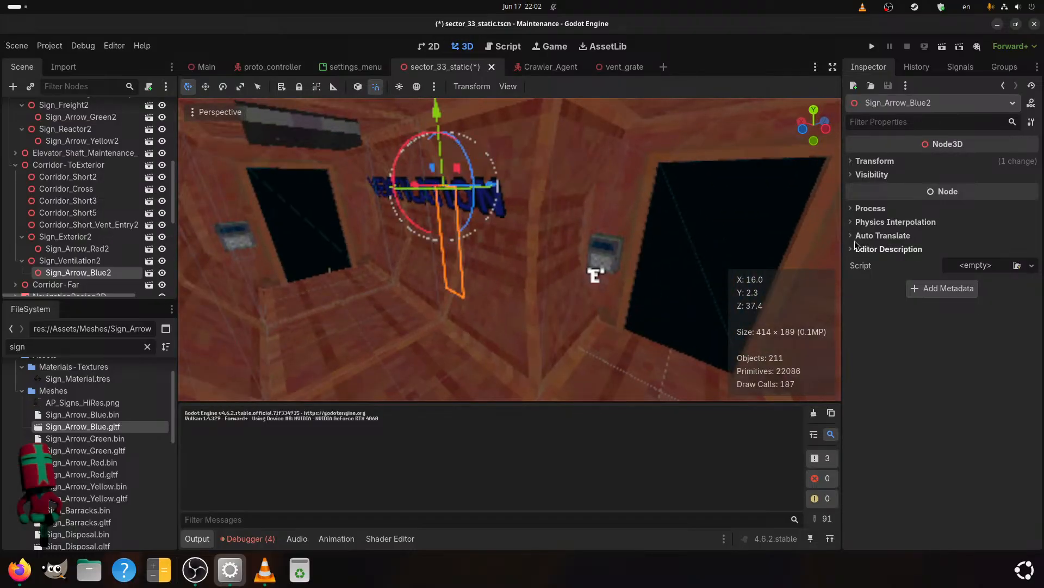
- Set the blue arrow's Z position to 0 m, and raise it to a Y position of about 2.9 m
{"action": "left_click", "coordinate": [874, 161]}
{"action": "left_click", "coordinate": [1003, 192]}
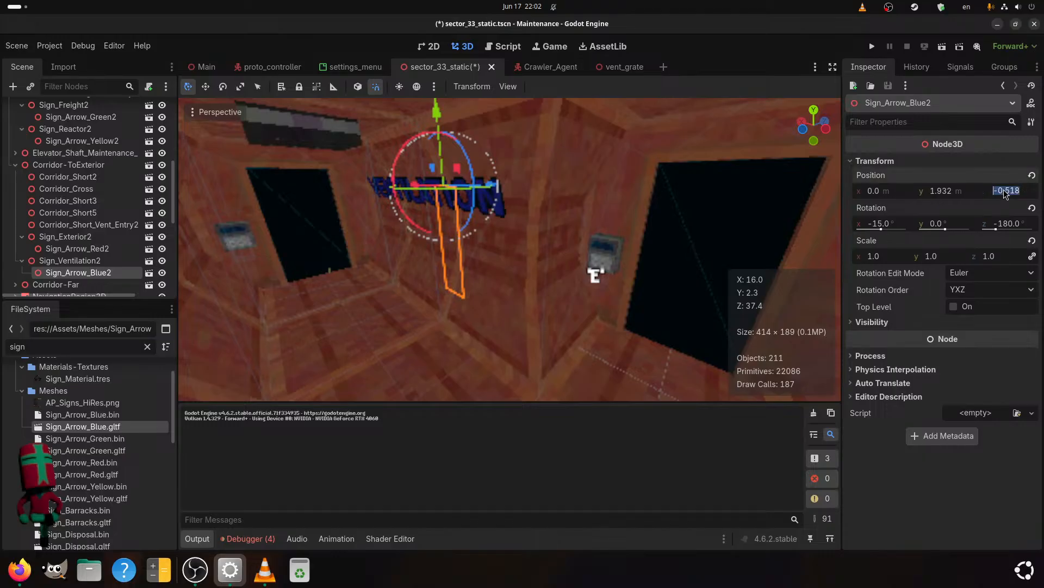
{"action": "type", "text": "0"}
{"action": "key", "text": "Return"}
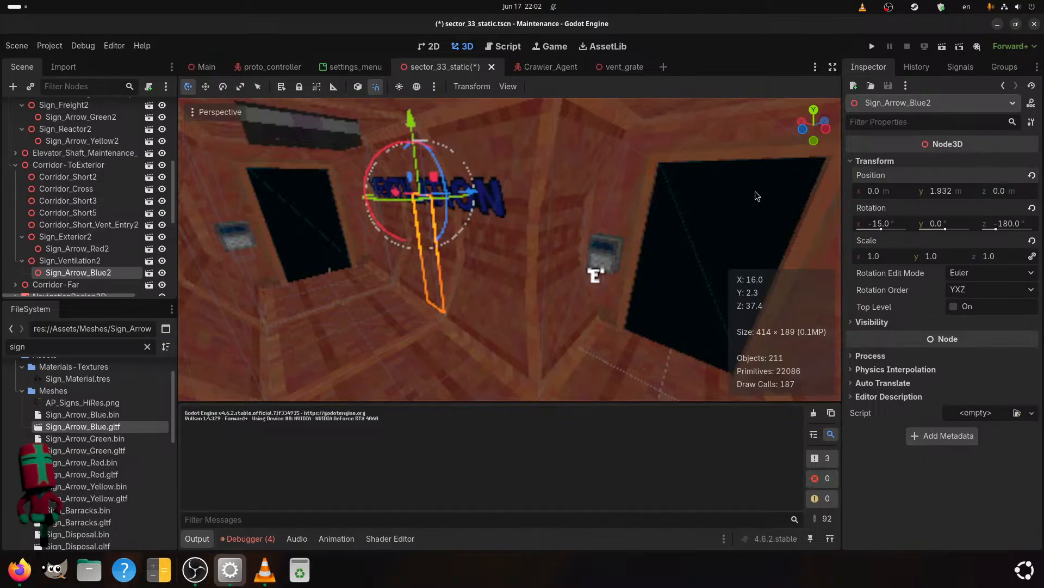
{"action": "scroll", "coordinate": [750, 196], "scroll_direction": "up", "scroll_amount": 2}
{"action": "middle_click_drag", "start_coordinate": [708, 217], "coordinate": [523, 245]}
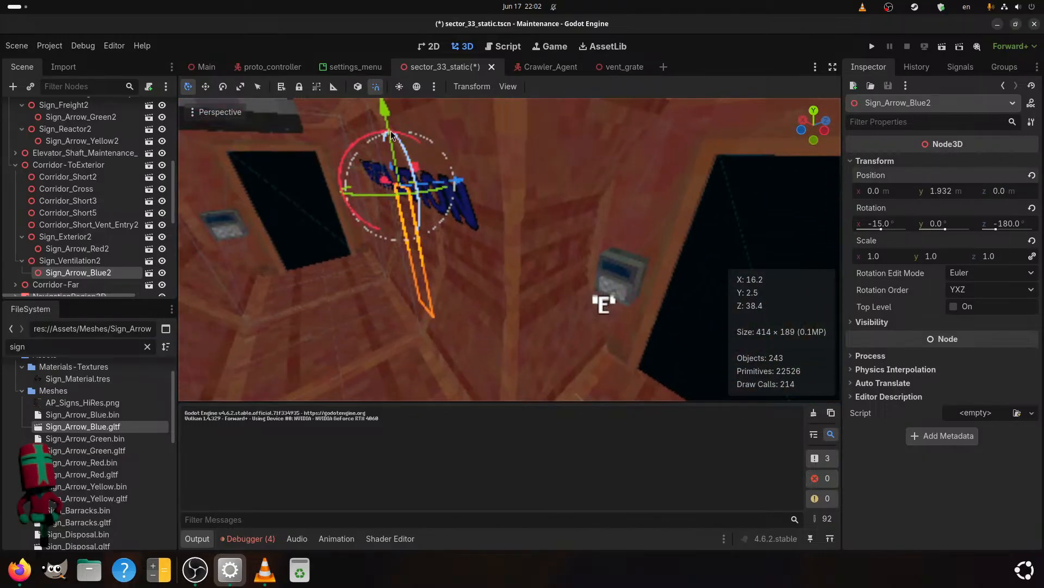
{"action": "left_click_drag", "start_coordinate": [385, 91], "coordinate": [383, 43]}
{"action": "middle_click_drag", "start_coordinate": [446, 163], "coordinate": [566, 244]}
{"action": "scroll", "coordinate": [643, 284], "scroll_direction": "up", "scroll_amount": 2}
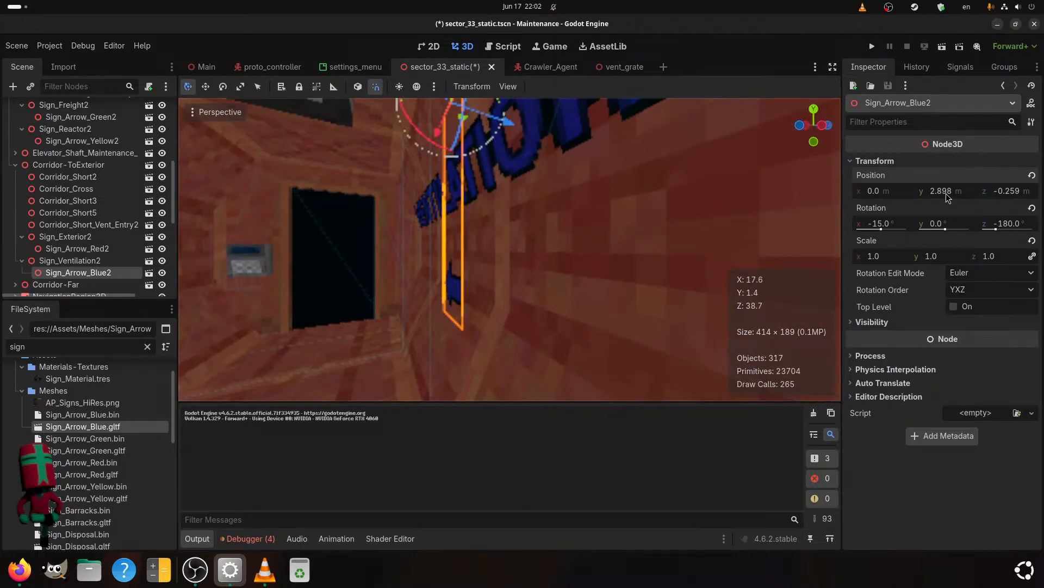
- Set the blue arrow's Y position to 3.25 m and refine it to 3.3 m
{"action": "type", "text": "3."}
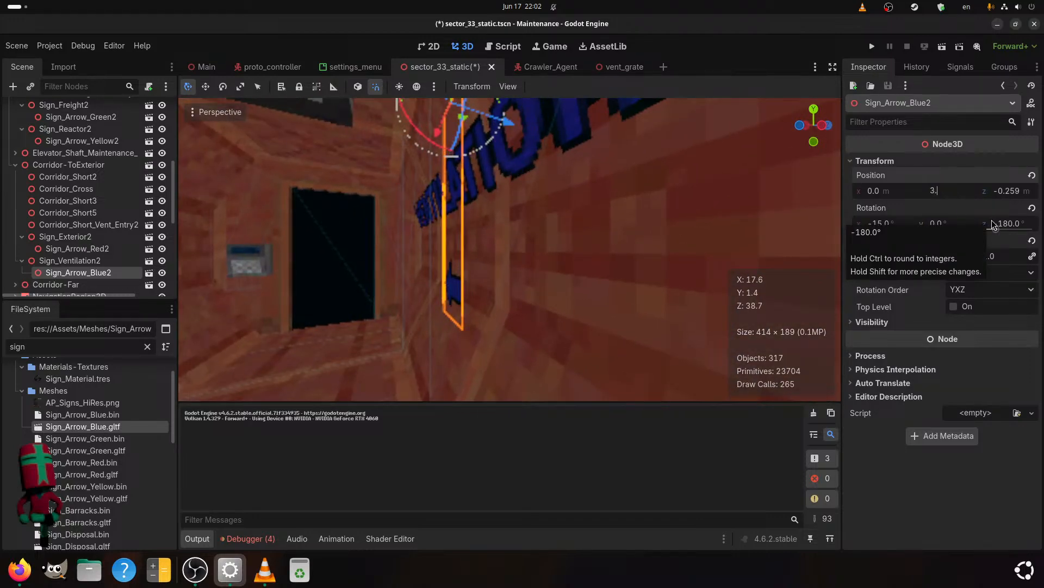
{"action": "type", "text": "25"}
{"action": "key", "text": "Return"}
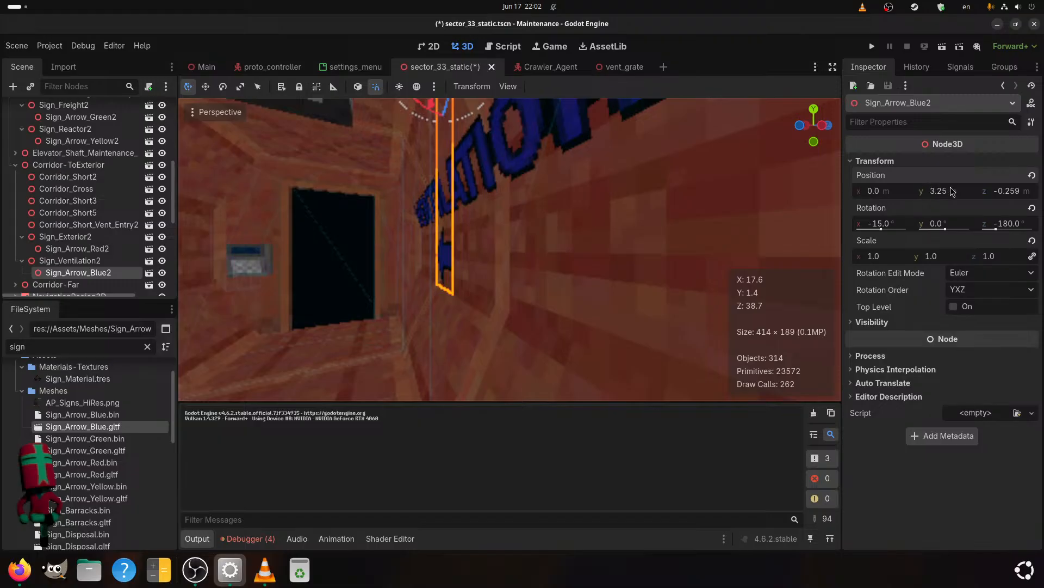
{"action": "type", "text": "3"}
{"action": "key", "text": "Return"}
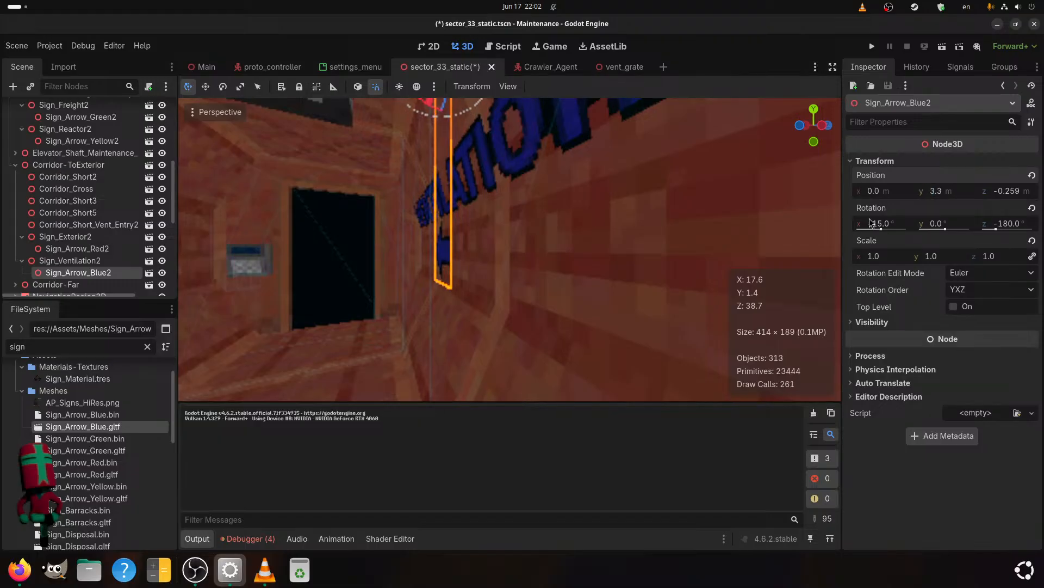
{"action": "middle_click_drag", "start_coordinate": [365, 285], "coordinate": [404, 299]}
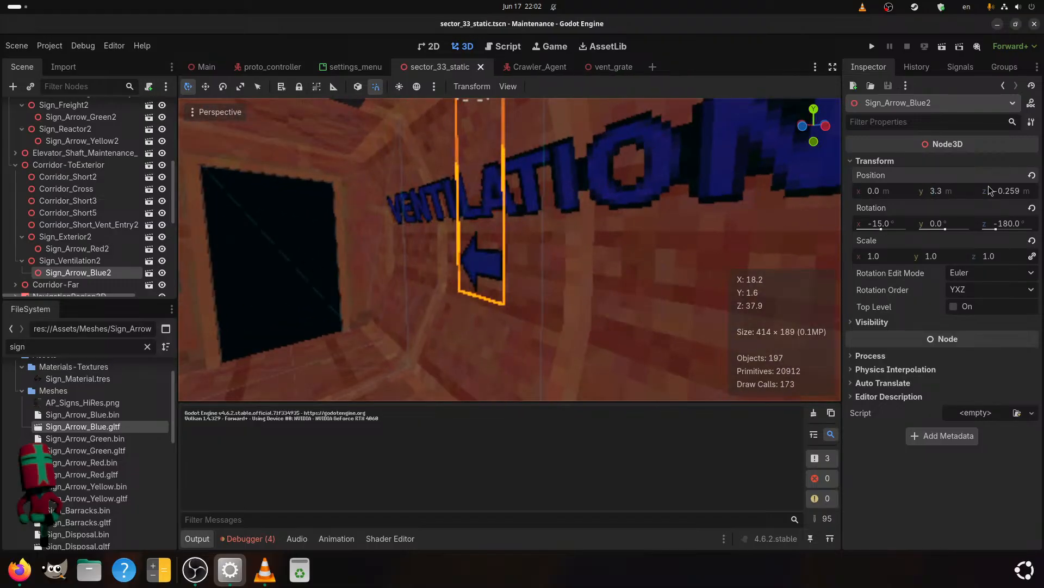
- Set the blue arrow's Z position to -0.45 m so it sits against the wall, and save the scene
{"action": "left_click_drag", "start_coordinate": [1009, 193], "coordinate": [998, 193]}
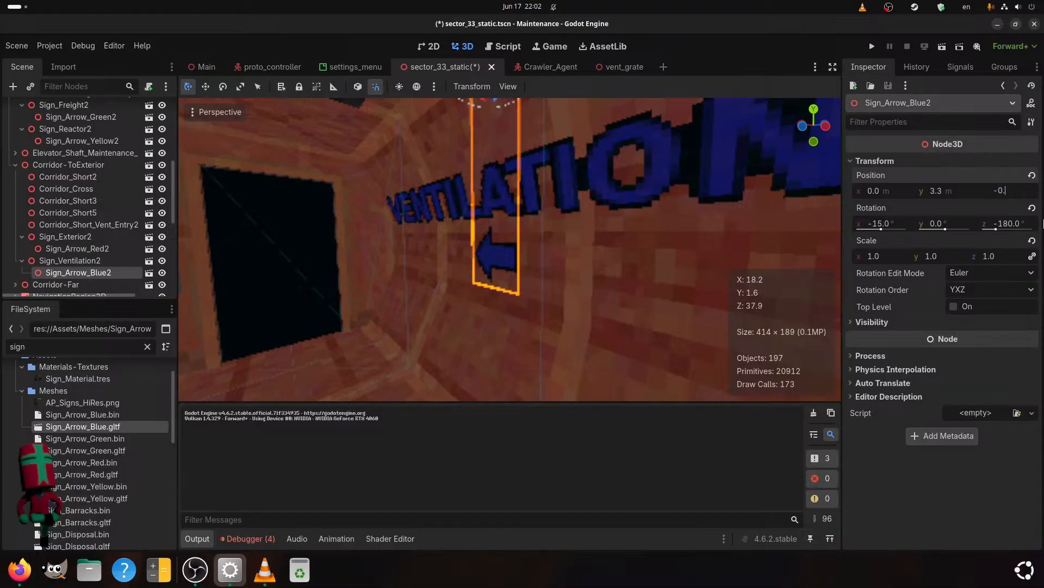
{"action": "type", "text": "45"}
{"action": "key", "text": "Return"}
{"action": "middle_click_drag", "start_coordinate": [669, 296], "coordinate": [681, 276]}
{"action": "key", "text": "ctrl+s"}
- Examine the Ventilation sign and its arrow from a distance and up close, and inspect the adjoining corridors
{"action": "scroll", "coordinate": [680, 266], "scroll_direction": "down", "scroll_amount": 8}
{"action": "scroll", "coordinate": [680, 266], "scroll_direction": "down", "scroll_amount": 10}
{"action": "left_click", "coordinate": [524, 331]}
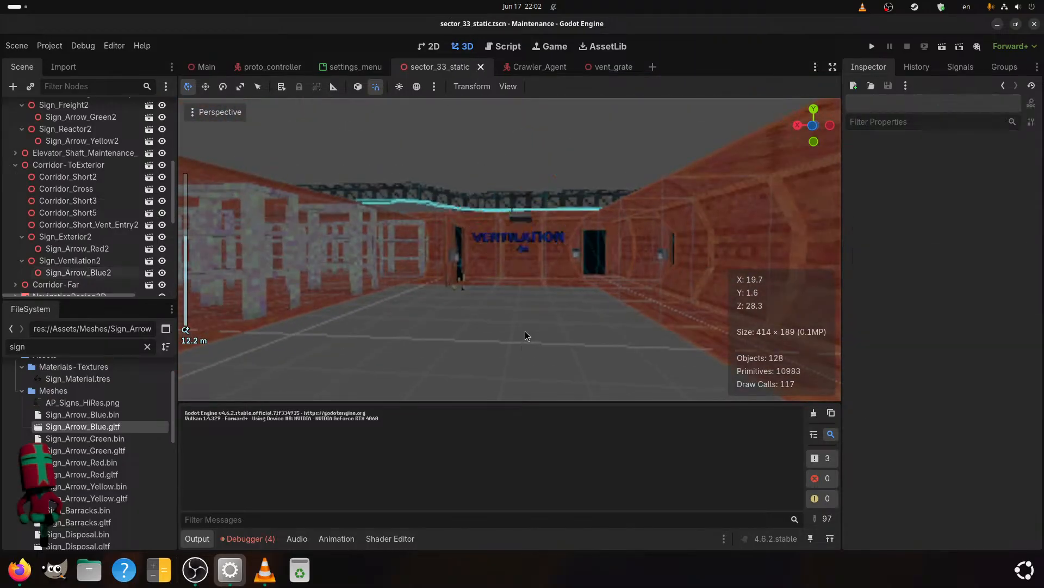
{"action": "scroll", "coordinate": [578, 246], "scroll_direction": "up", "scroll_amount": 10}
{"action": "middle_click_drag", "start_coordinate": [605, 295], "coordinate": [527, 308], "text": "shift"}
{"action": "scroll", "coordinate": [497, 272], "scroll_direction": "up", "scroll_amount": 8}
{"action": "scroll", "coordinate": [628, 266], "scroll_direction": "down", "scroll_amount": 4}
{"action": "middle_click_drag", "start_coordinate": [629, 266], "coordinate": [441, 278]}
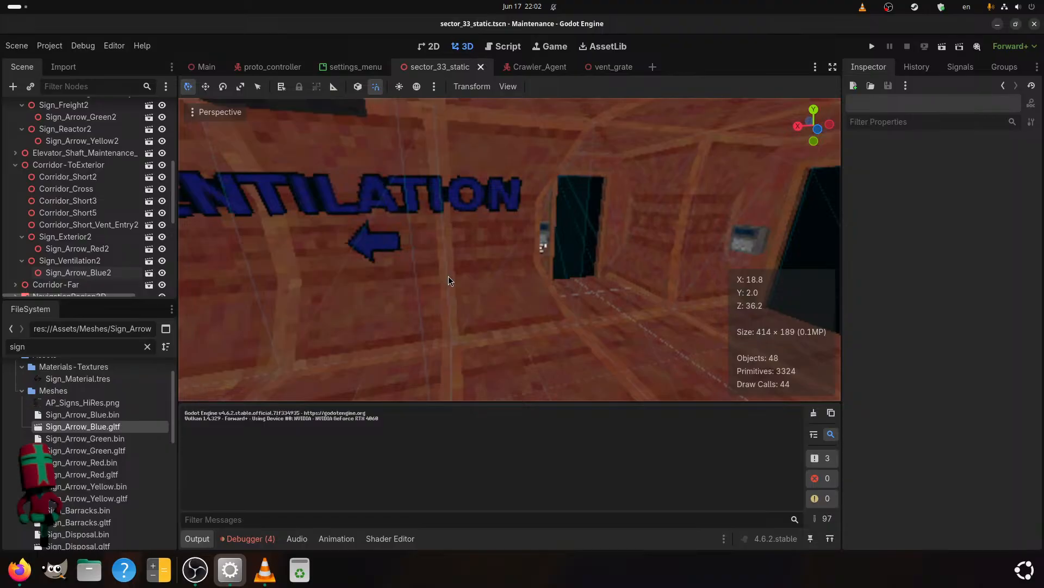
{"action": "scroll", "coordinate": [510, 193], "scroll_direction": "down", "scroll_amount": 5}
{"action": "middle_click_drag", "start_coordinate": [461, 219], "coordinate": [488, 260]}
{"action": "scroll", "coordinate": [328, 252], "scroll_direction": "down", "scroll_amount": 4}
{"action": "scroll", "coordinate": [277, 253], "scroll_direction": "down", "scroll_amount": 2}
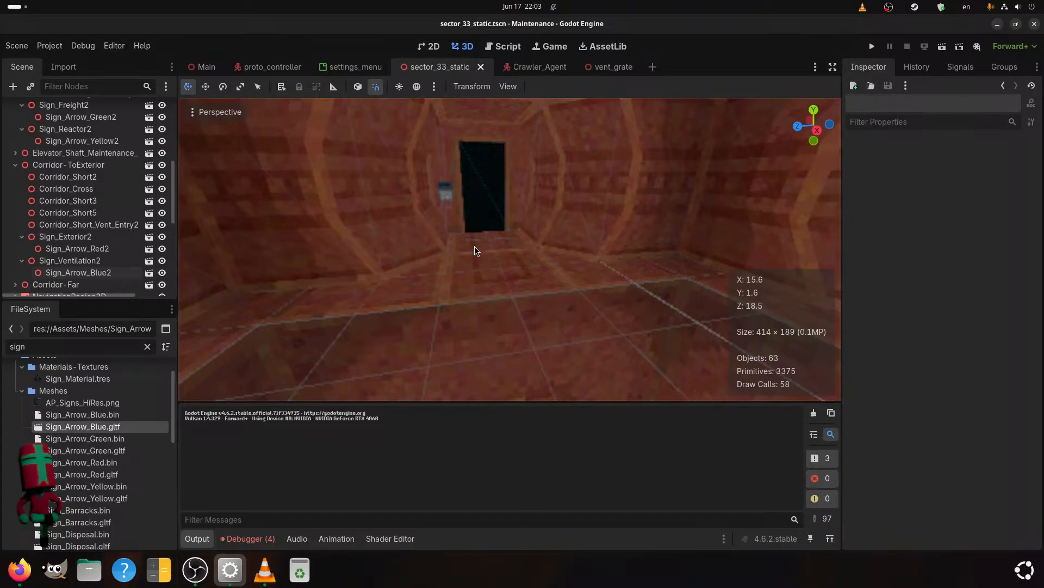
- Add Sign_Disposal.gltf as a child of the Elevator_Shaft_Maintenance_Entry node and save the scene
{"action": "middle_click_drag", "start_coordinate": [469, 230], "coordinate": [478, 310]}
{"action": "left_click", "coordinate": [482, 241]}
{"action": "middle_click_drag", "start_coordinate": [482, 240], "coordinate": [414, 315]}
{"action": "scroll", "coordinate": [438, 315], "scroll_direction": "down", "scroll_amount": 6}
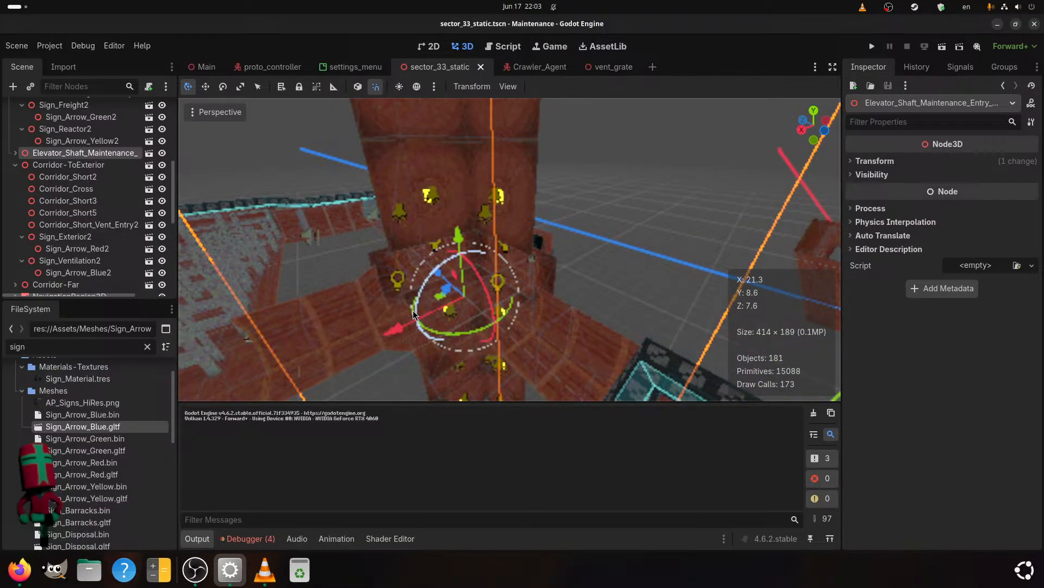
{"action": "scroll", "coordinate": [413, 314], "scroll_direction": "up", "scroll_amount": 8}
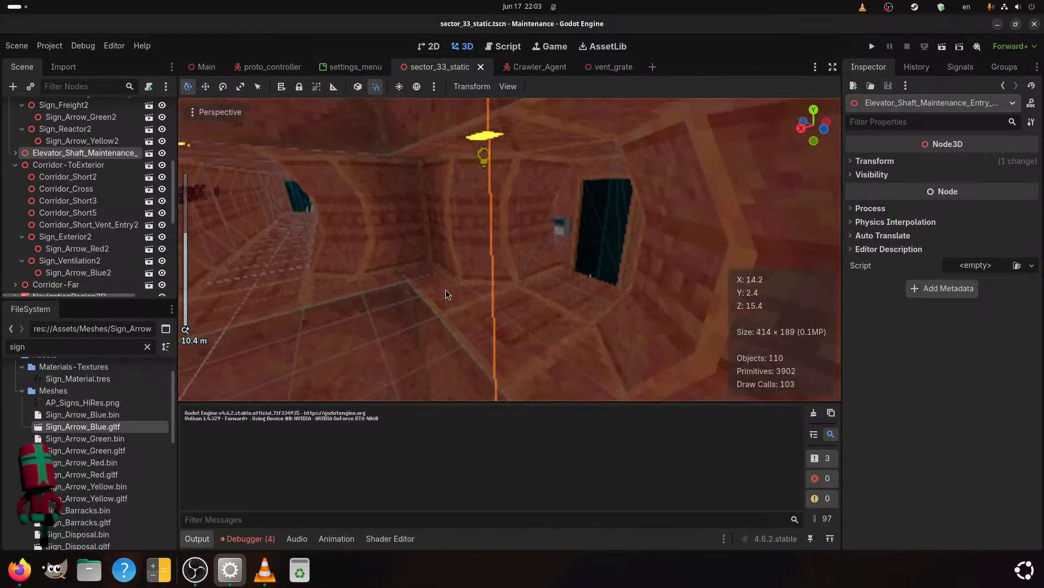
{"action": "scroll", "coordinate": [102, 462], "scroll_direction": "down", "scroll_amount": 10}
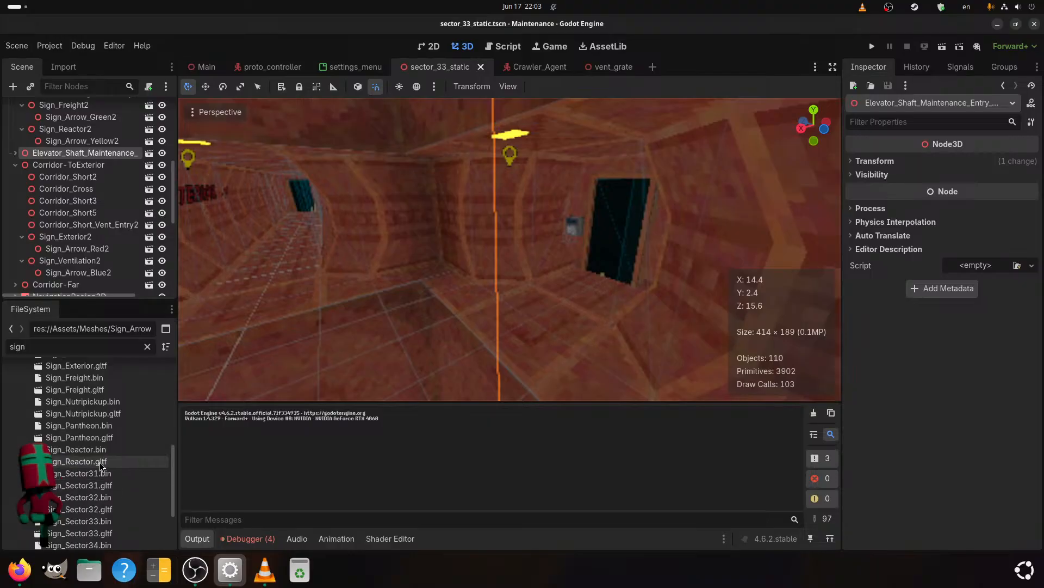
{"action": "scroll", "coordinate": [101, 464], "scroll_direction": "down", "scroll_amount": 5}
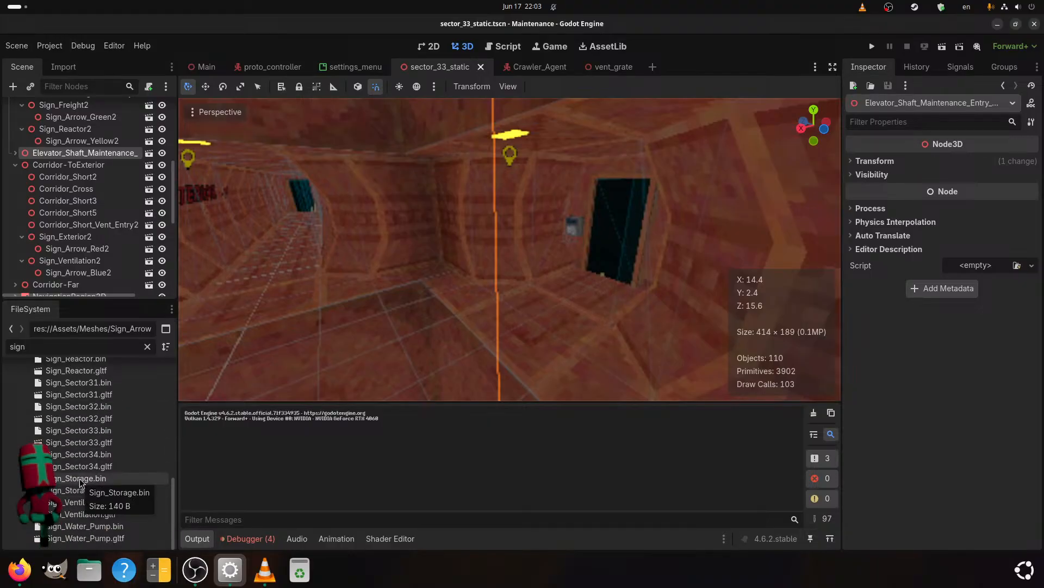
{"action": "scroll", "coordinate": [82, 468], "scroll_direction": "up", "scroll_amount": 5}
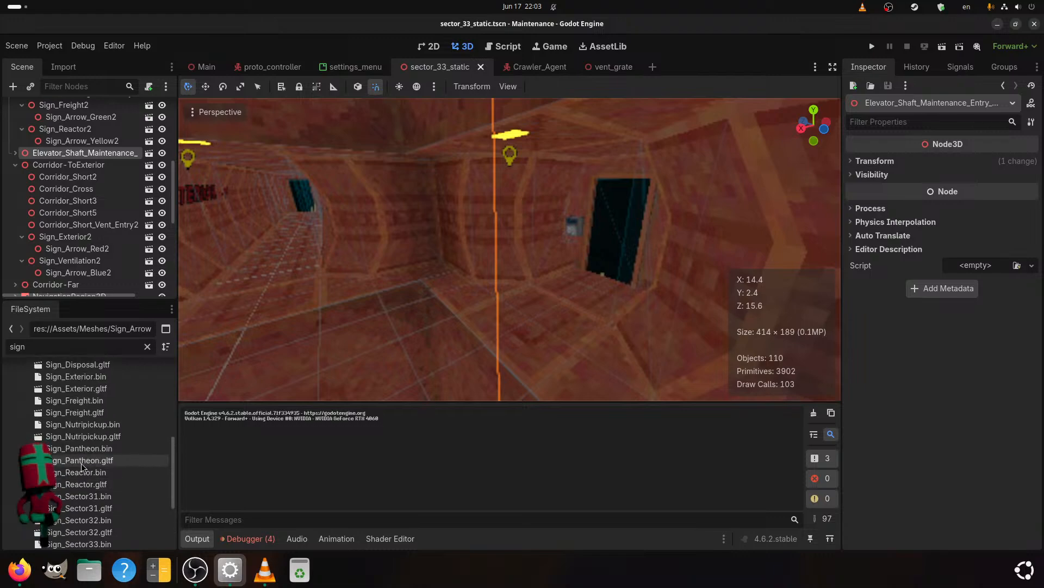
{"action": "scroll", "coordinate": [81, 457], "scroll_direction": "up", "scroll_amount": 2}
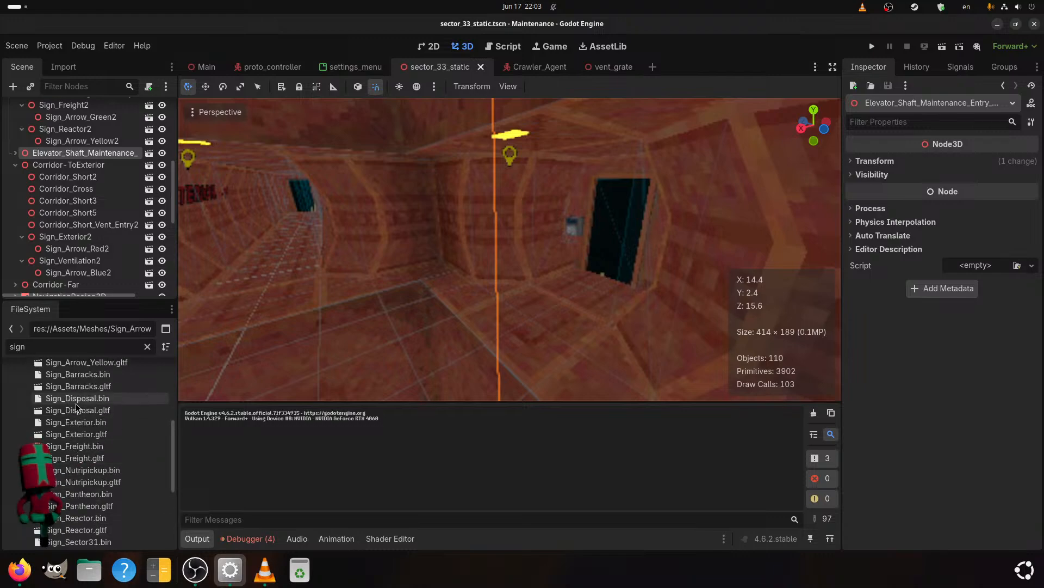
{"action": "left_click_drag", "start_coordinate": [77, 410], "coordinate": [78, 155]}
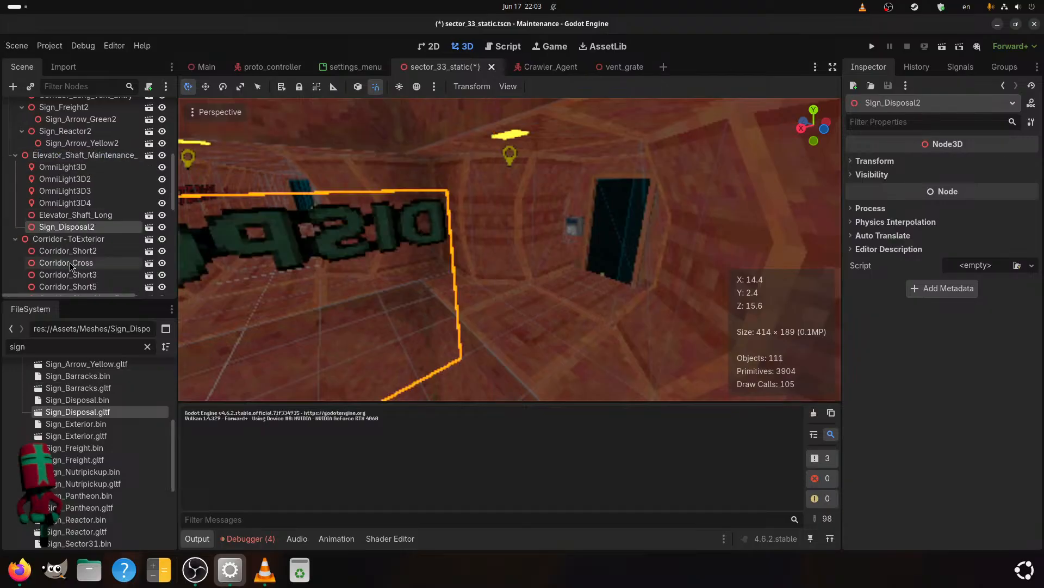
{"action": "scroll", "coordinate": [13, 240], "scroll_direction": "up", "scroll_amount": 8}
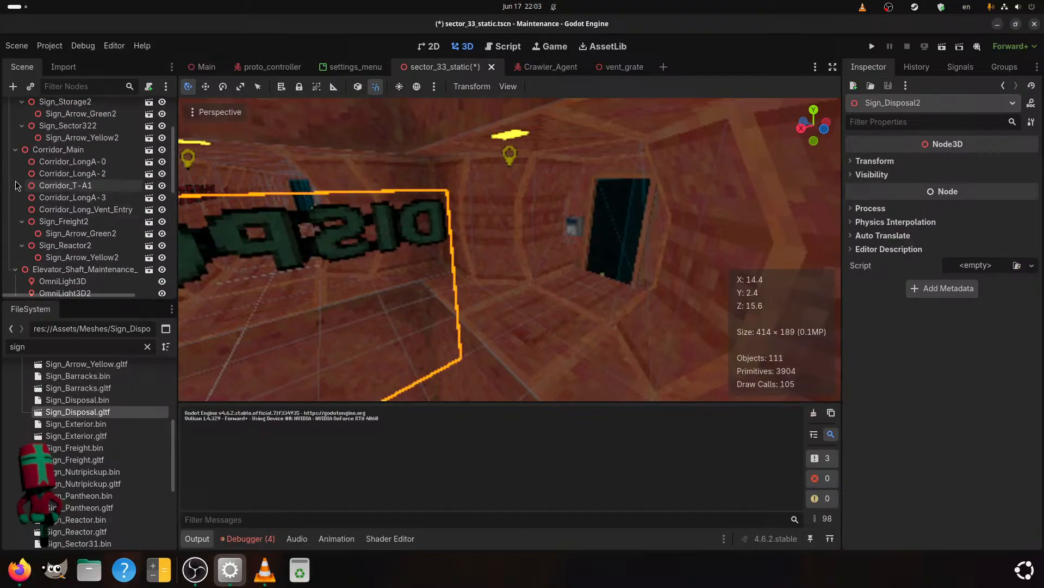
{"action": "left_click", "coordinate": [16, 133]}
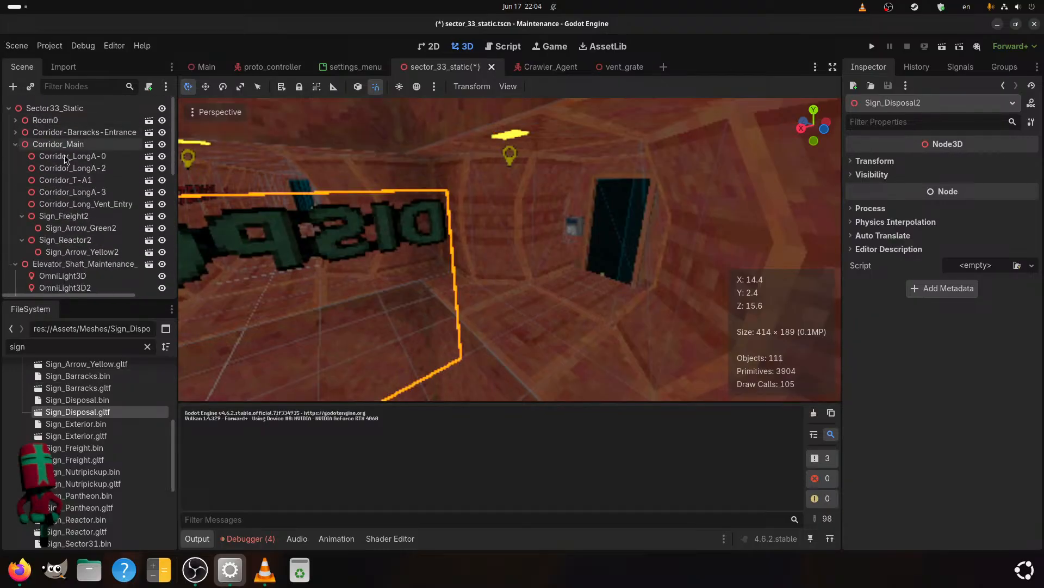
{"action": "key", "text": "ctrl+s"}
- Rotate the Disposal sign 180° about Y so its lettering reads correctly from the elevator shaft side
{"action": "key", "text": "f"}
{"action": "middle_click_drag", "start_coordinate": [430, 308], "coordinate": [448, 302], "text": "shift"}
{"action": "scroll", "coordinate": [448, 301], "scroll_direction": "up", "scroll_amount": 2}
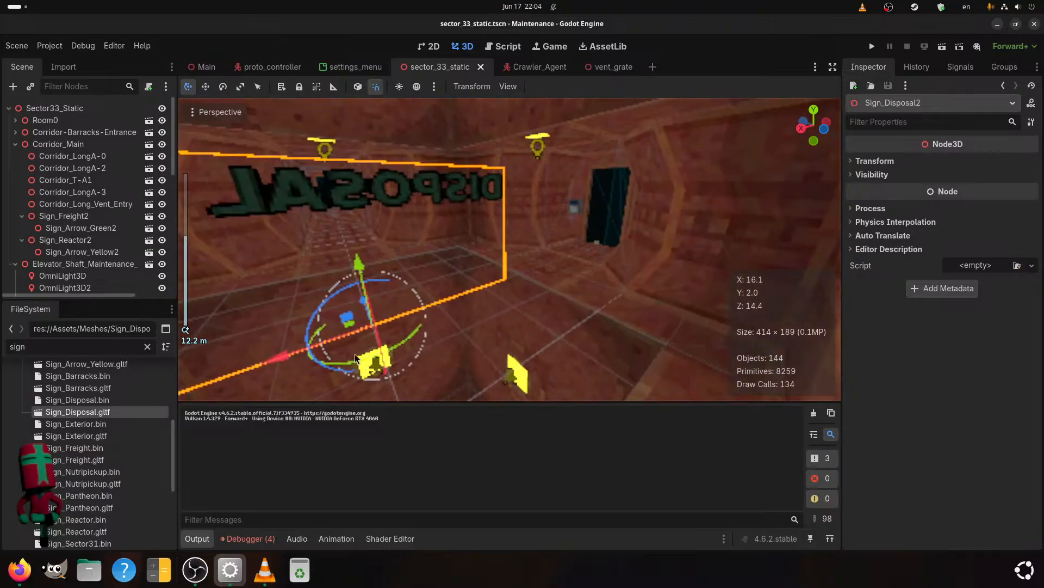
{"action": "left_click_drag", "start_coordinate": [357, 361], "coordinate": [396, 259]}
{"action": "scroll", "coordinate": [427, 296], "scroll_direction": "down", "scroll_amount": 2}
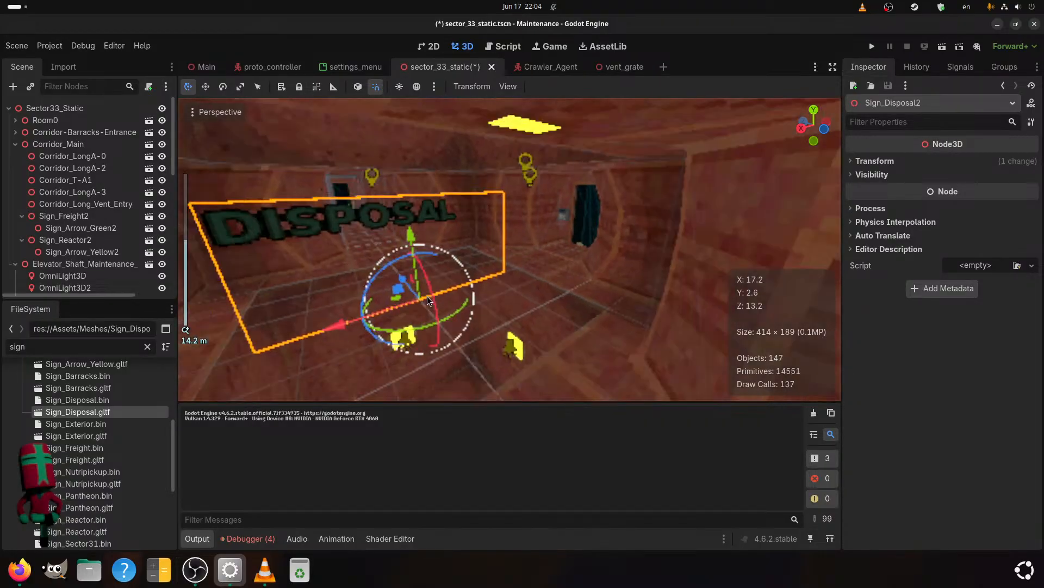
- Scale the Disposal sign uniformly to 0.25
{"action": "scroll", "coordinate": [428, 305], "scroll_direction": "up", "scroll_amount": 2}
{"action": "middle_click_drag", "start_coordinate": [450, 290], "coordinate": [502, 294], "text": "shift"}
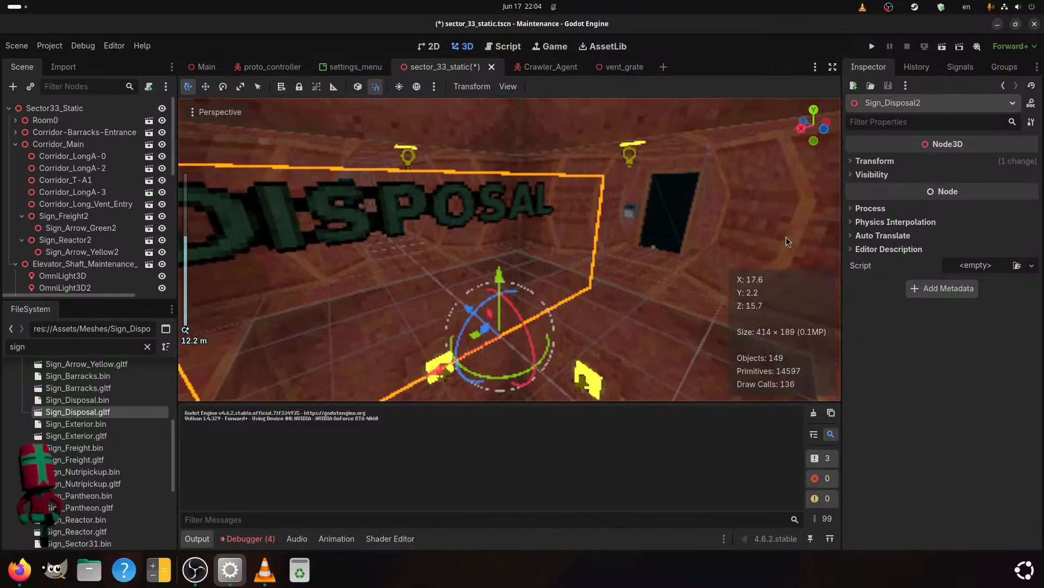
{"action": "left_click", "coordinate": [871, 170]}
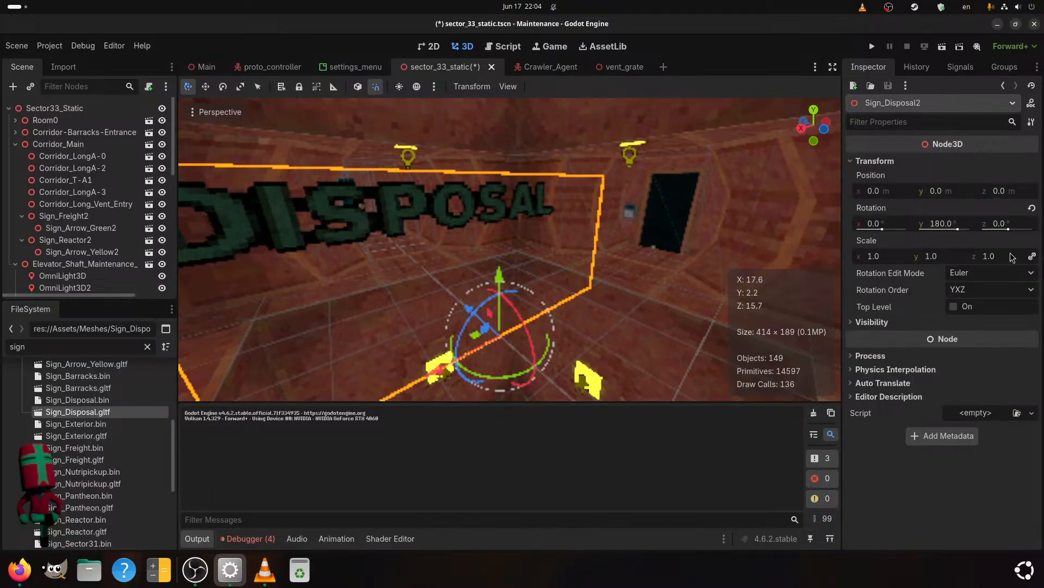
{"action": "left_click", "coordinate": [941, 259]}
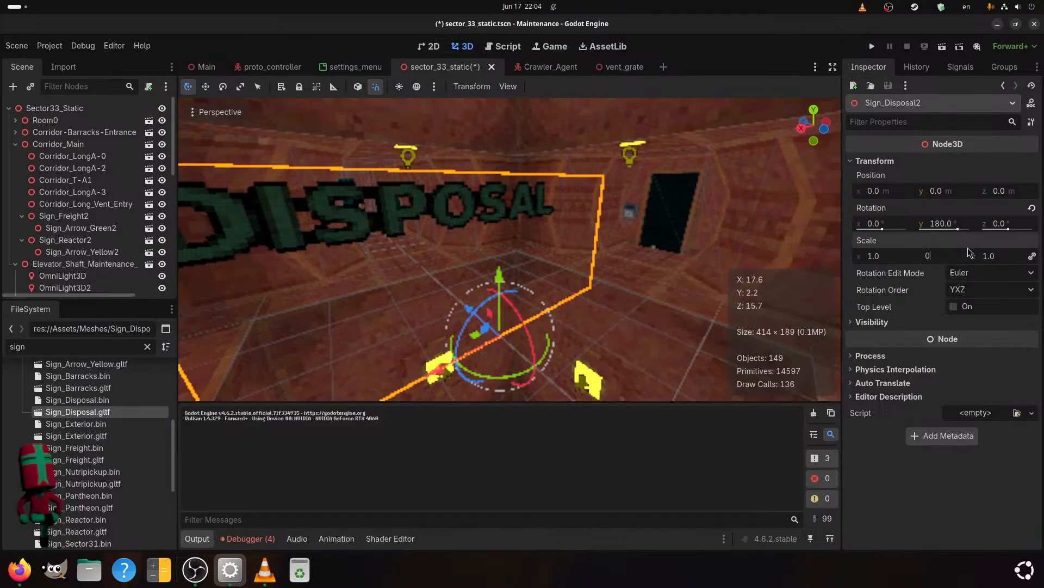
{"action": "key", "text": "Return"}
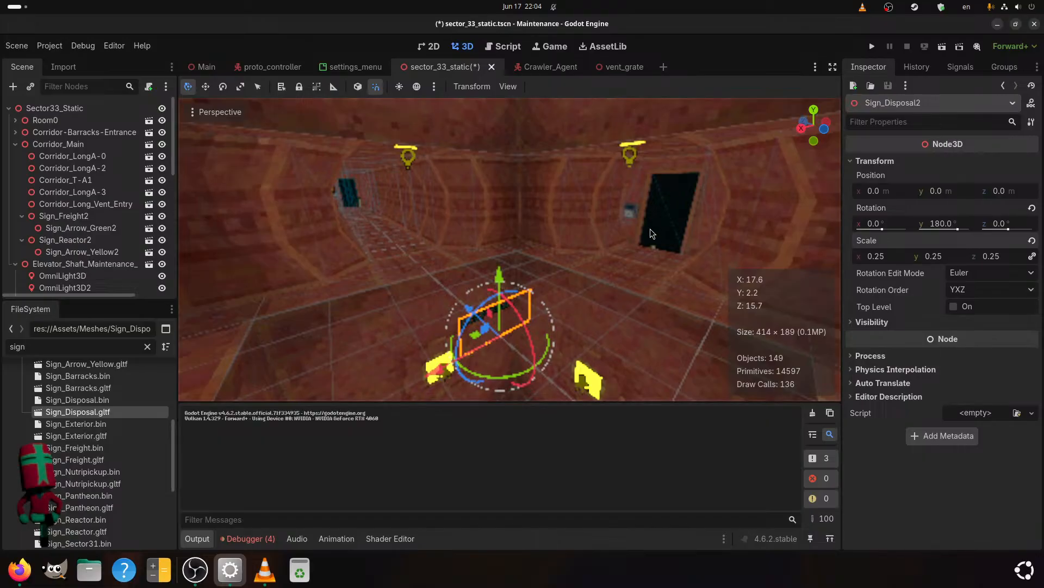
- Raise the Disposal sign to Y 1 m and move it along X to -4 m, towards the doorway
{"action": "scroll", "coordinate": [577, 322], "scroll_direction": "up", "scroll_amount": 4}
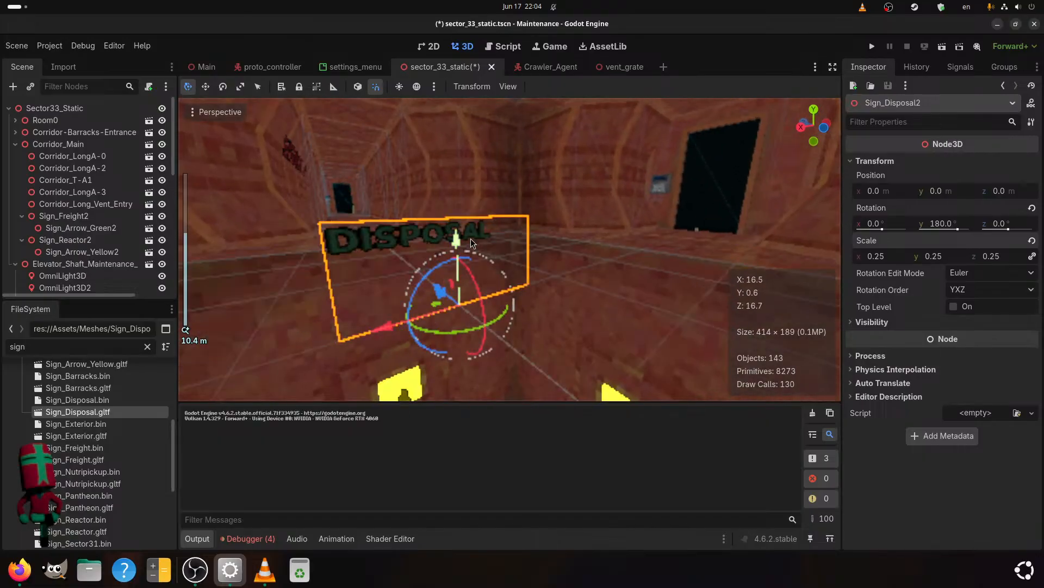
{"action": "left_click_drag", "start_coordinate": [469, 243], "coordinate": [469, 141]}
{"action": "middle_click_drag", "start_coordinate": [643, 247], "coordinate": [630, 268]}
{"action": "scroll", "coordinate": [513, 303], "scroll_direction": "down", "scroll_amount": 2}
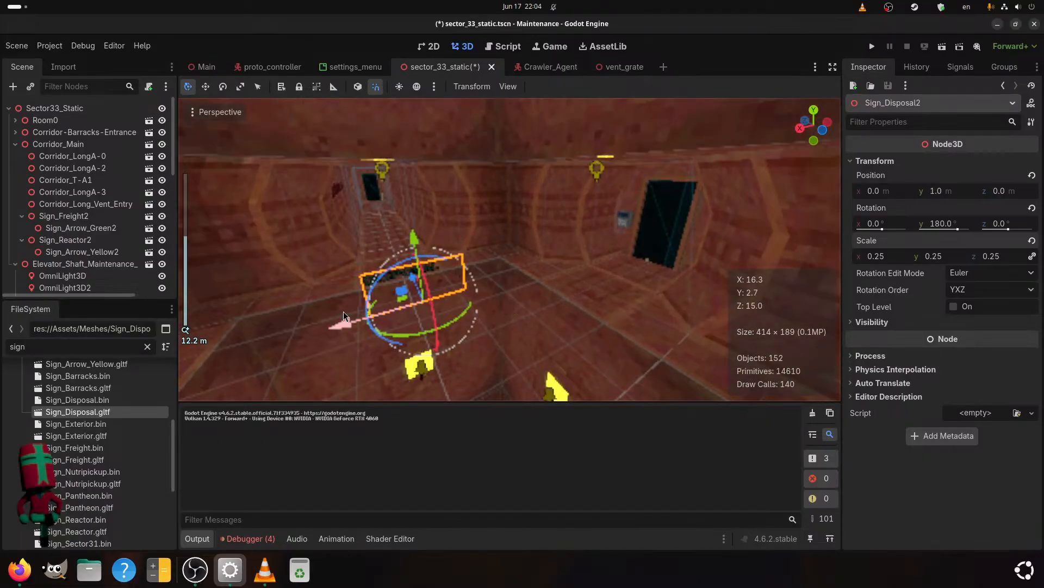
{"action": "left_click_drag", "start_coordinate": [344, 325], "coordinate": [557, 264]}
{"action": "scroll", "coordinate": [662, 299], "scroll_direction": "up", "scroll_amount": 2}
{"action": "middle_click_drag", "start_coordinate": [661, 299], "coordinate": [586, 309]}
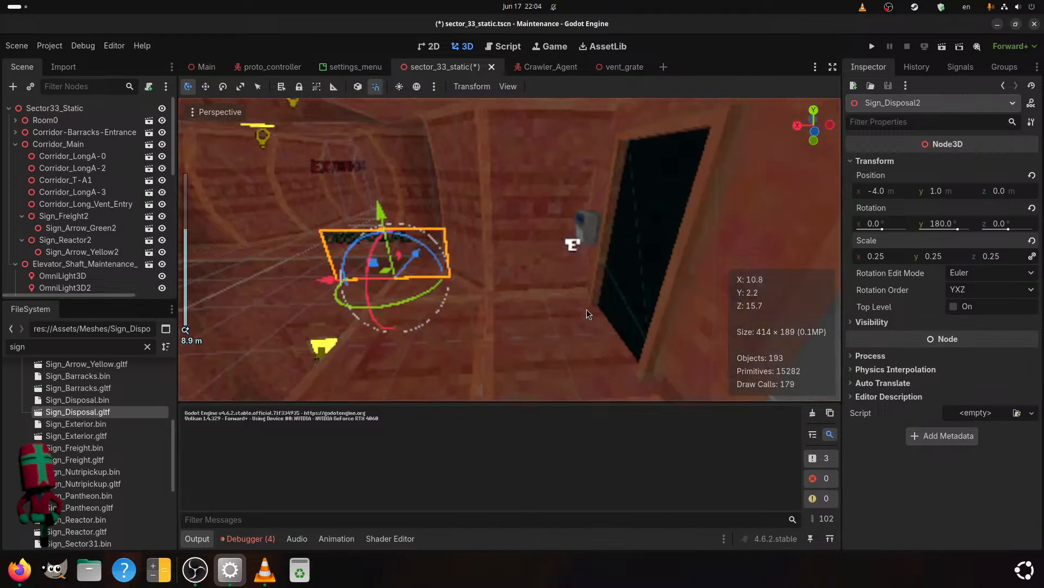
- Move the Disposal sign to X -5 m and Z 1 m, closer to the wall beside the doorway keypad
{"action": "scroll", "coordinate": [586, 309], "scroll_direction": "up", "scroll_amount": 2}
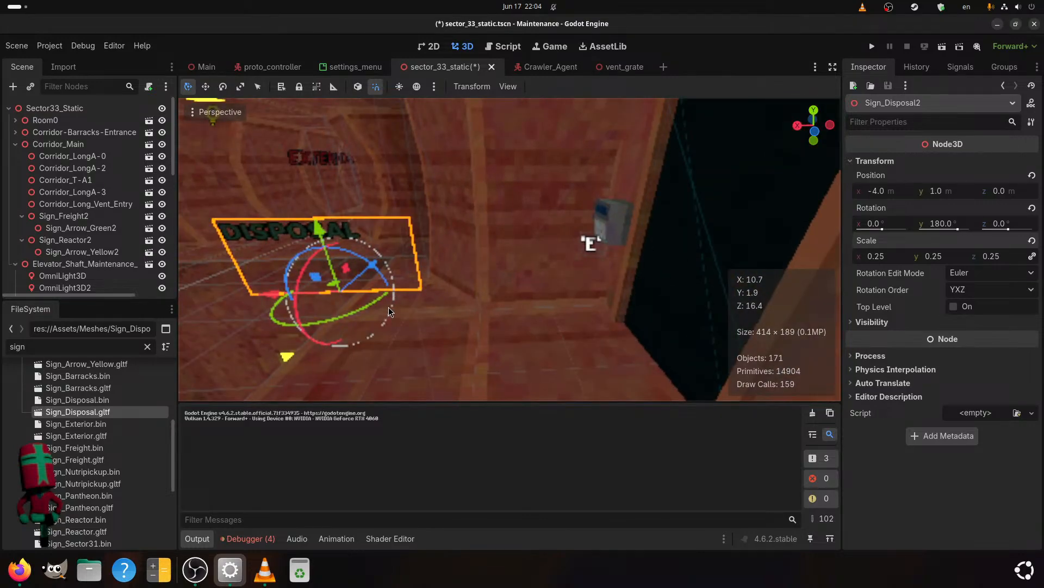
{"action": "middle_click_drag", "start_coordinate": [388, 306], "coordinate": [437, 314]}
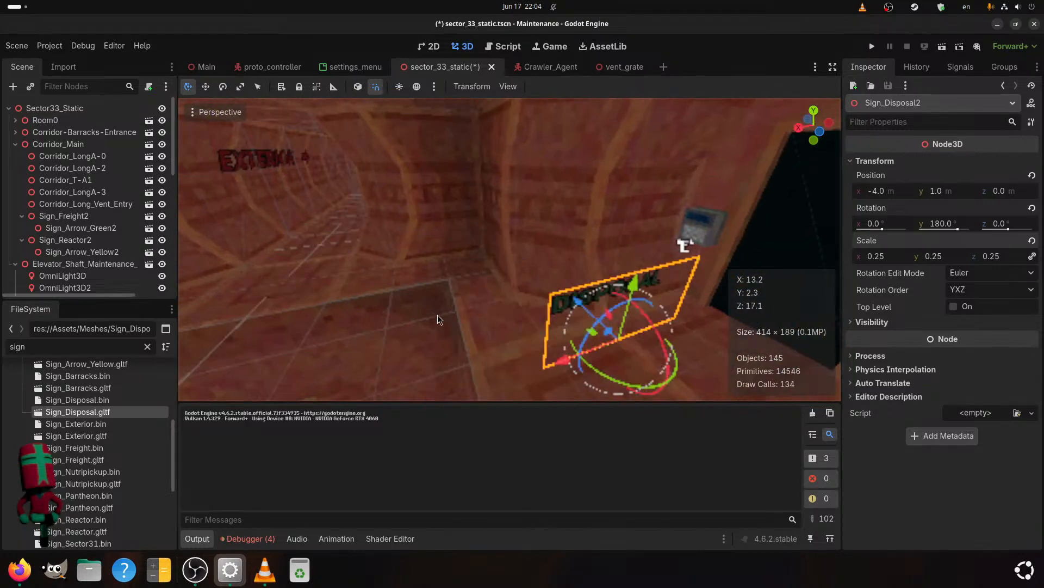
{"action": "left_click_drag", "start_coordinate": [586, 357], "coordinate": [640, 265]}
{"action": "middle_click_drag", "start_coordinate": [641, 265], "coordinate": [562, 277], "text": "shift"}
{"action": "scroll", "coordinate": [561, 277], "scroll_direction": "up", "scroll_amount": 3}
{"action": "scroll", "coordinate": [562, 278], "scroll_direction": "up", "scroll_amount": 1}
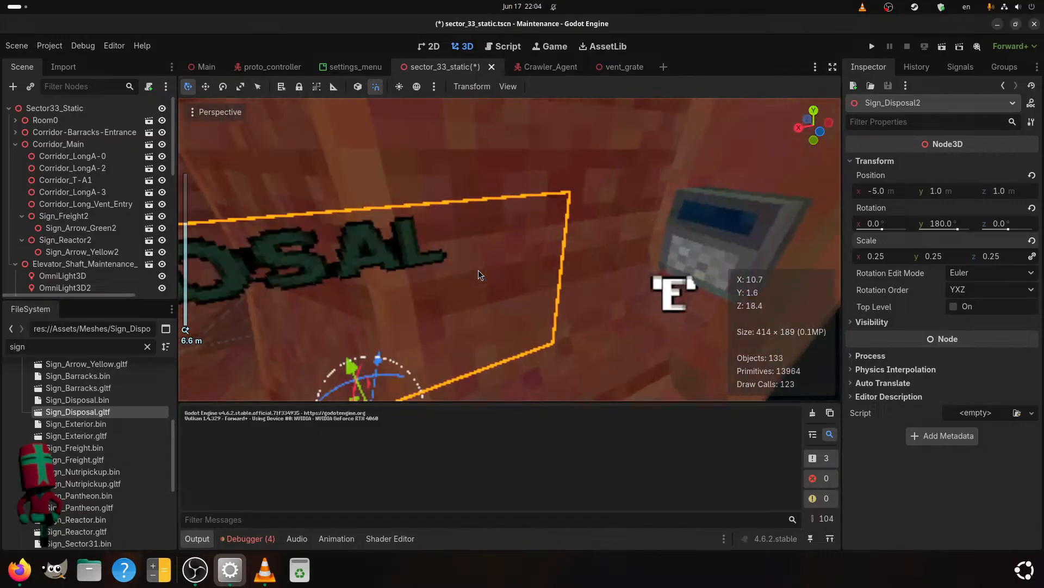
{"action": "scroll", "coordinate": [544, 282], "scroll_direction": "down", "scroll_amount": 1}
- Scale the Disposal sign uniformly to 0.33
{"action": "left_click", "coordinate": [888, 259]}
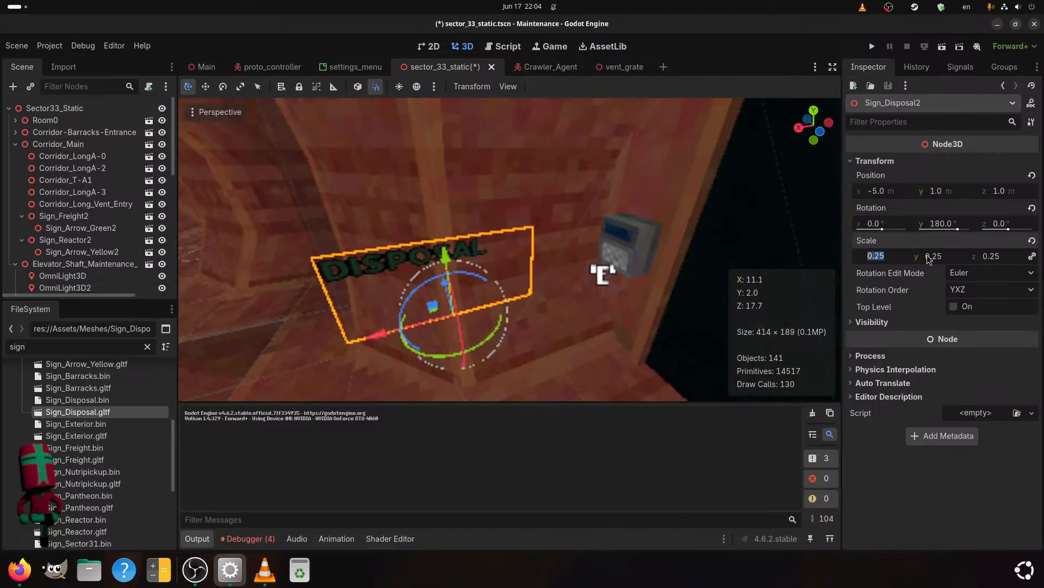
{"action": "type", "text": "0.33"}
{"action": "key", "text": "Return"}
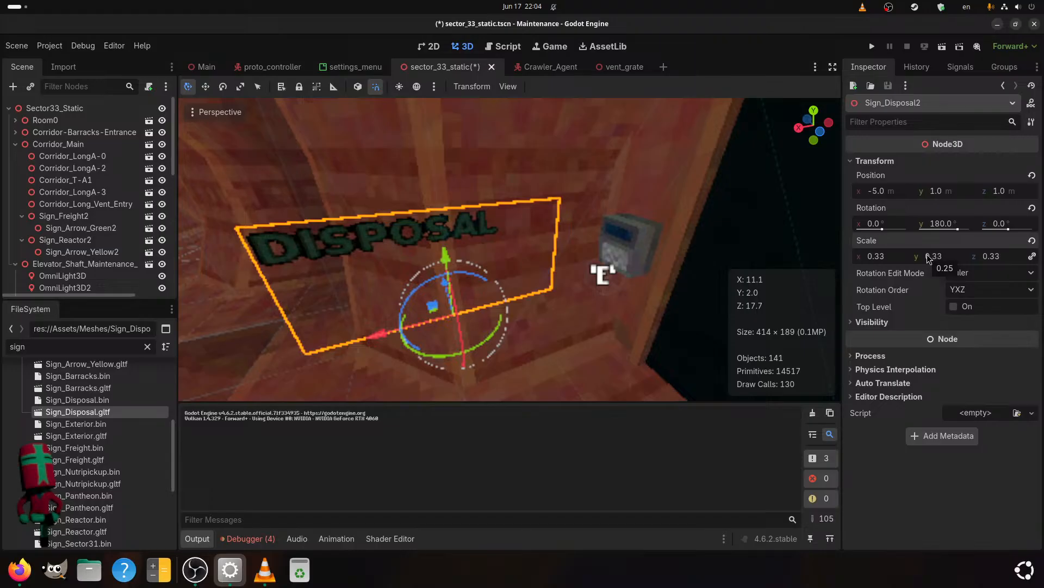
- Set the Disposal sign's Z position to 1.45 m so it sits against the wall
{"action": "middle_click_drag", "start_coordinate": [461, 270], "coordinate": [612, 263]}
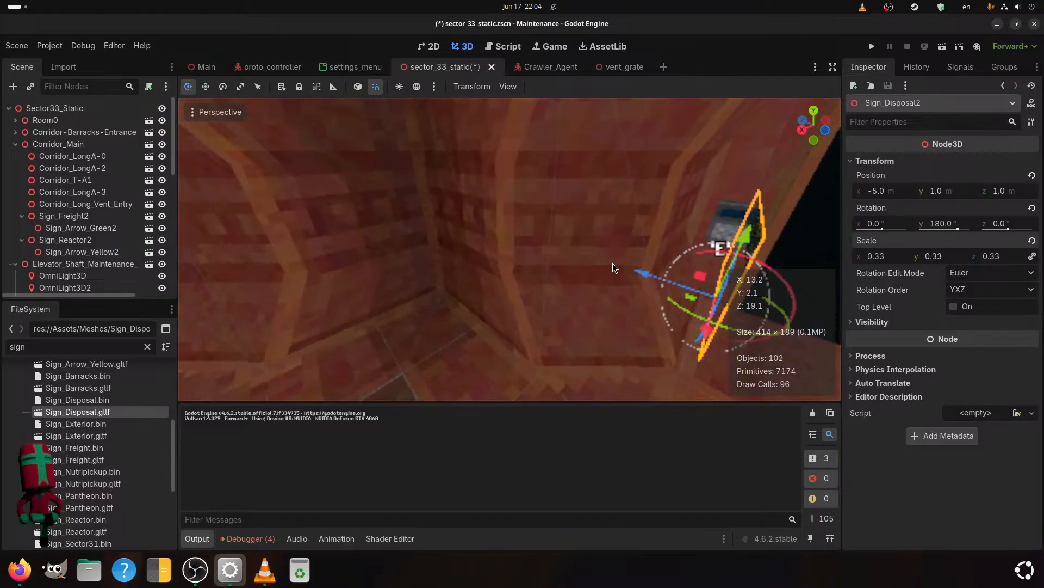
{"action": "left_click_drag", "start_coordinate": [1004, 193], "coordinate": [1042, 194]}
{"action": "left_click", "coordinate": [1005, 194]}
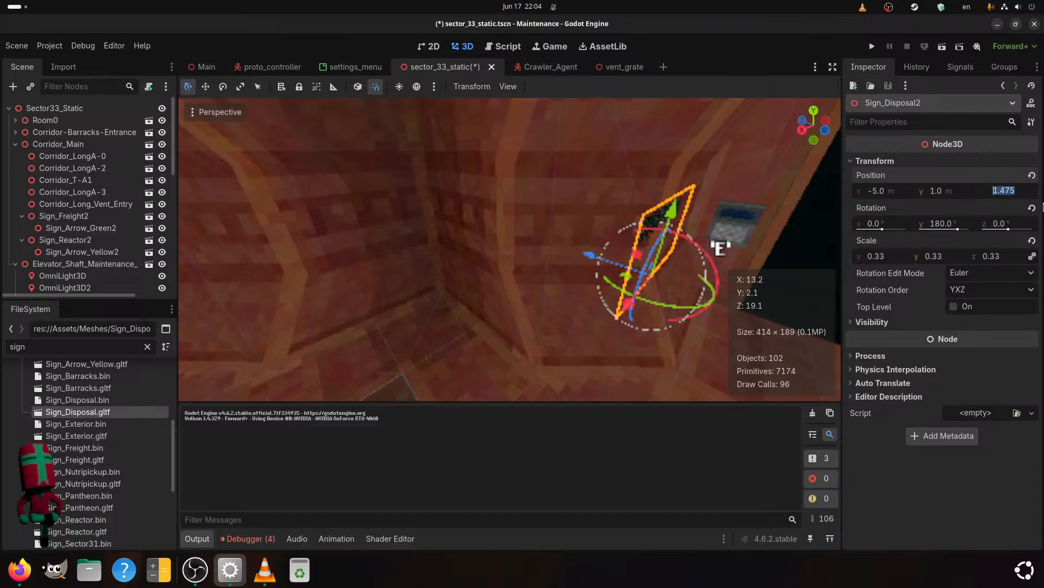
{"action": "type", "text": "1.45"}
{"action": "key", "text": "Return"}
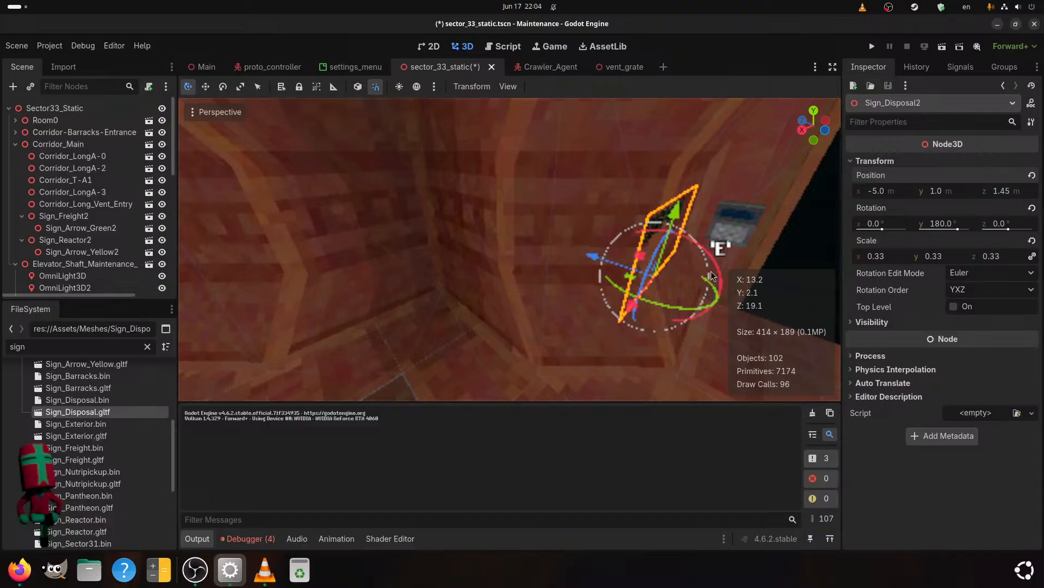
- Move the Disposal sign along X to -6 m, next to the door keypad, and save the scene
{"action": "middle_click_drag", "start_coordinate": [566, 276], "coordinate": [495, 278]}
{"action": "left_click_drag", "start_coordinate": [319, 311], "coordinate": [415, 313]}
{"action": "scroll", "coordinate": [415, 314], "scroll_direction": "up", "scroll_amount": 6}
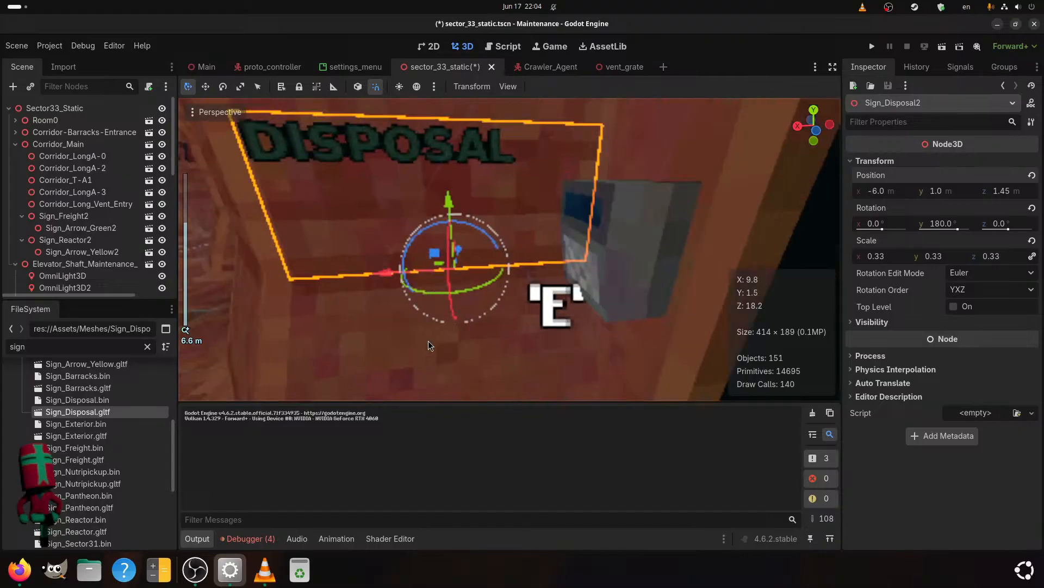
{"action": "middle_click_drag", "start_coordinate": [429, 340], "coordinate": [433, 344], "text": "shift"}
{"action": "key", "text": "ctrl+s"}
{"action": "scroll", "coordinate": [433, 344], "scroll_direction": "down", "scroll_amount": 2}
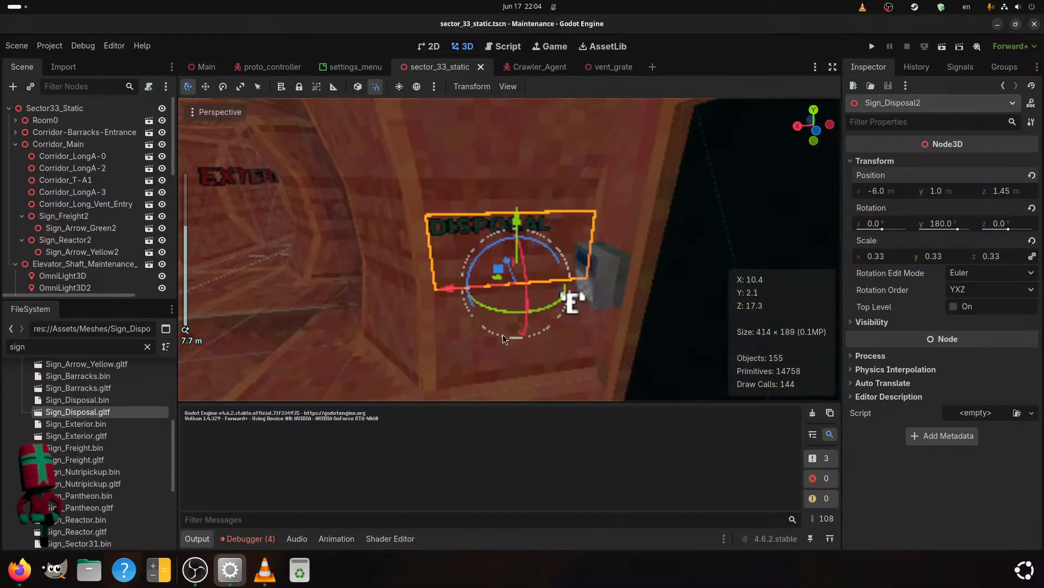
- Raise the Disposal sign to Y 1.25 m and save the scene
{"action": "left_click", "coordinate": [947, 192]}
{"action": "type", "text": "1.2"}
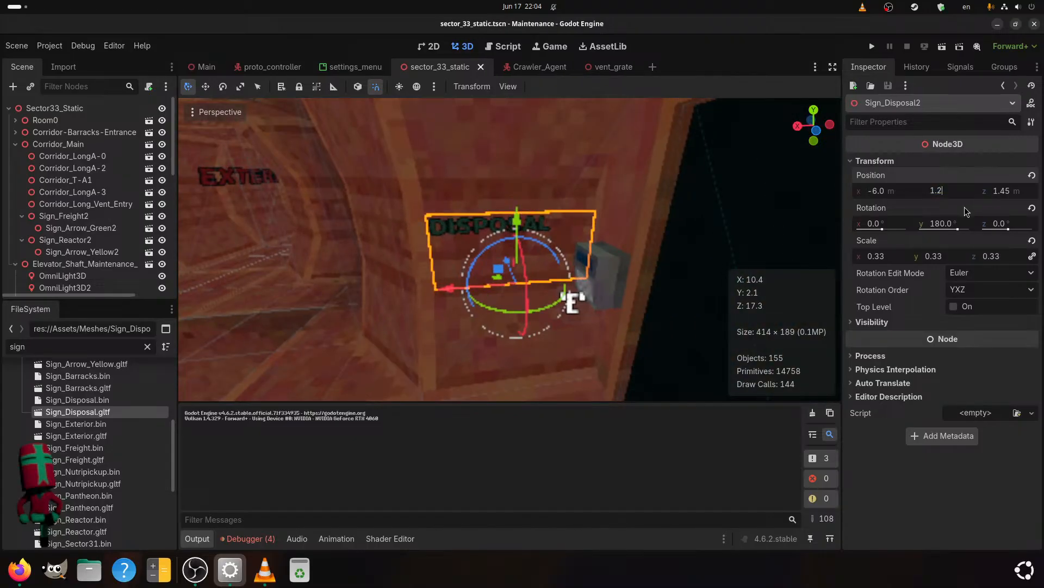
{"action": "type", "text": "5"}
{"action": "key", "text": "Return"}
{"action": "key", "text": "ctrl+s"}
{"action": "scroll", "coordinate": [431, 251], "scroll_direction": "down", "scroll_amount": 4}
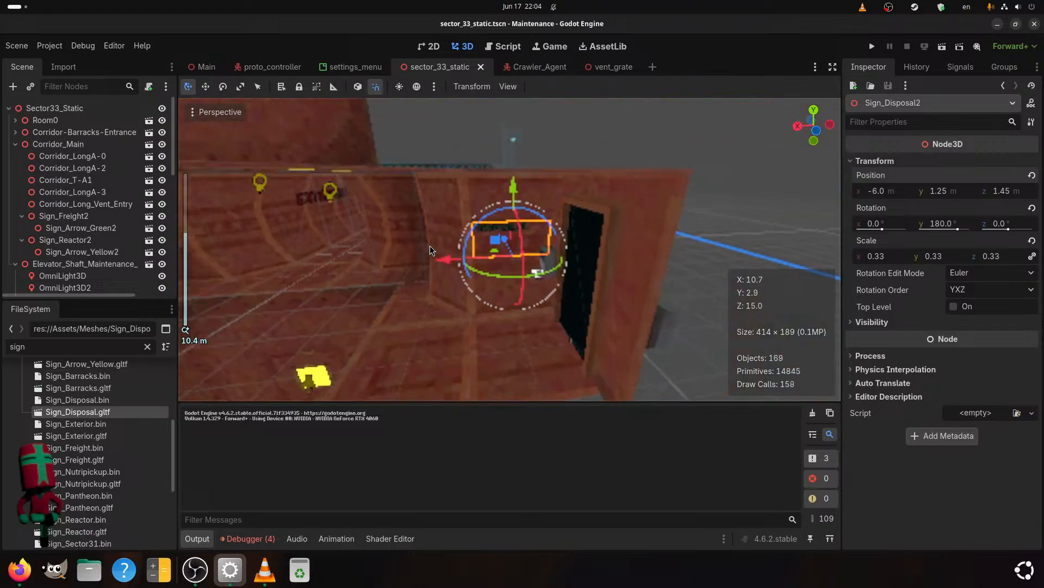
- Examine the Disposal sign's placement beside the elevator shaft doorway from near and far along the corridor
{"action": "middle_click_drag", "start_coordinate": [430, 250], "coordinate": [397, 375]}
{"action": "scroll", "coordinate": [409, 293], "scroll_direction": "up", "scroll_amount": 2}
{"action": "scroll", "coordinate": [366, 289], "scroll_direction": "down", "scroll_amount": 4}
{"action": "scroll", "coordinate": [408, 281], "scroll_direction": "down", "scroll_amount": 2}
{"action": "left_click", "coordinate": [649, 256]}
{"action": "scroll", "coordinate": [417, 329], "scroll_direction": "up", "scroll_amount": 2}
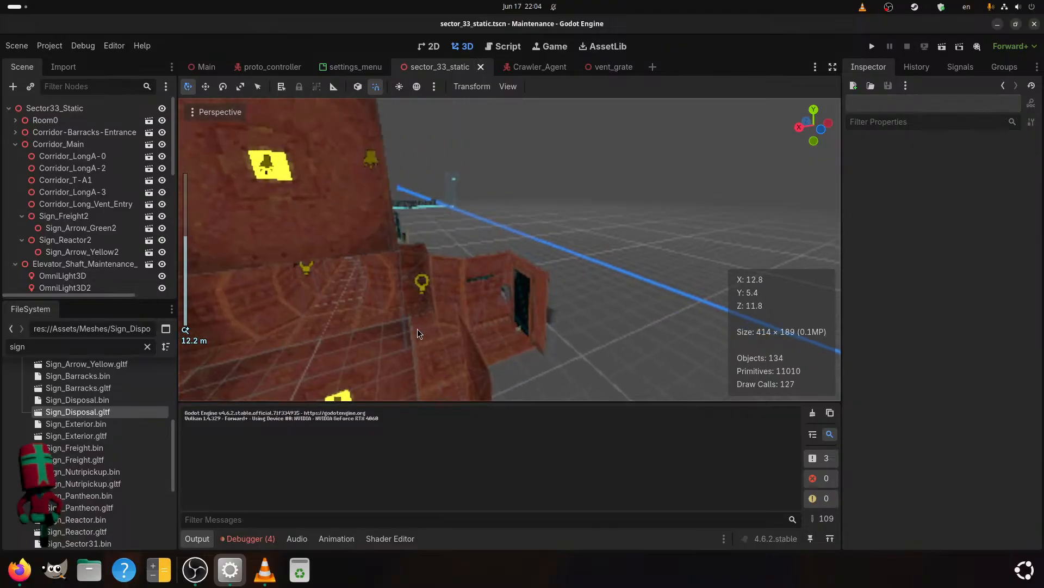
{"action": "middle_click_drag", "start_coordinate": [418, 328], "coordinate": [504, 269], "text": "shift"}
{"action": "scroll", "coordinate": [514, 224], "scroll_direction": "up", "scroll_amount": 2}
{"action": "scroll", "coordinate": [514, 224], "scroll_direction": "up", "scroll_amount": 3}
{"action": "scroll", "coordinate": [504, 269], "scroll_direction": "up", "scroll_amount": 7}
{"action": "left_click", "coordinate": [502, 196]}
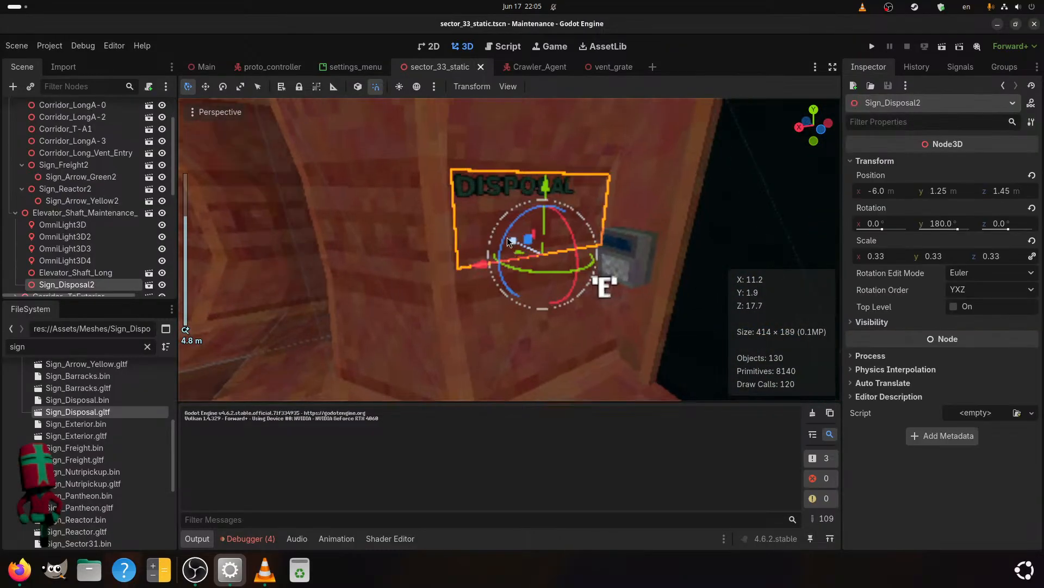
{"action": "scroll", "coordinate": [471, 274], "scroll_direction": "down", "scroll_amount": 12}
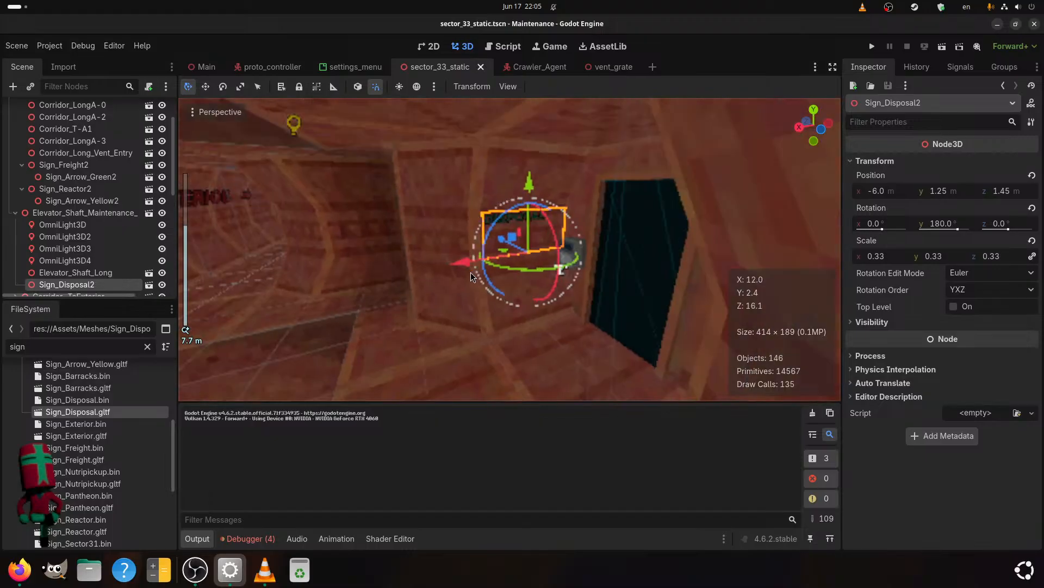
{"action": "left_click", "coordinate": [701, 199]}
{"action": "middle_click_drag", "start_coordinate": [549, 246], "coordinate": [585, 248]}
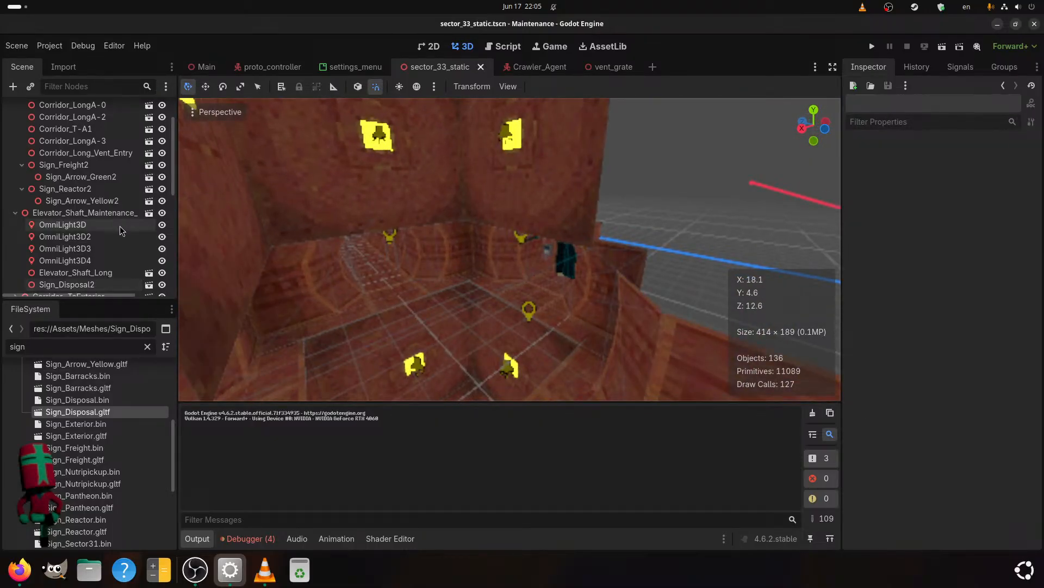
- Bake the lightmaps of the LightmapGI node
{"action": "scroll", "coordinate": [79, 223], "scroll_direction": "up", "scroll_amount": 2}
{"action": "scroll", "coordinate": [79, 223], "scroll_direction": "down", "scroll_amount": 5}
{"action": "scroll", "coordinate": [79, 223], "scroll_direction": "down", "scroll_amount": 3}
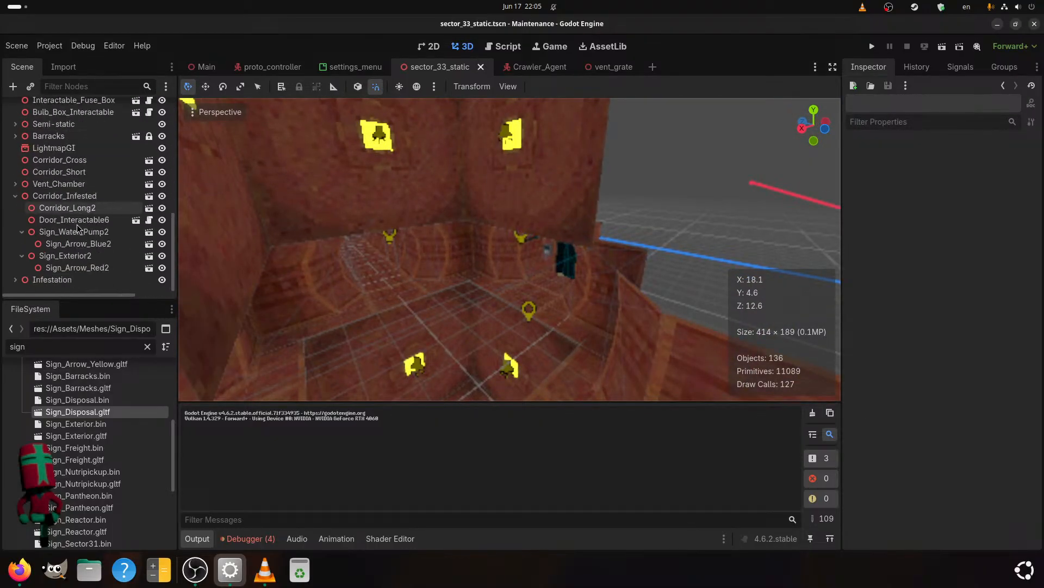
{"action": "left_click", "coordinate": [51, 147]}
{"action": "left_click", "coordinate": [561, 91]}
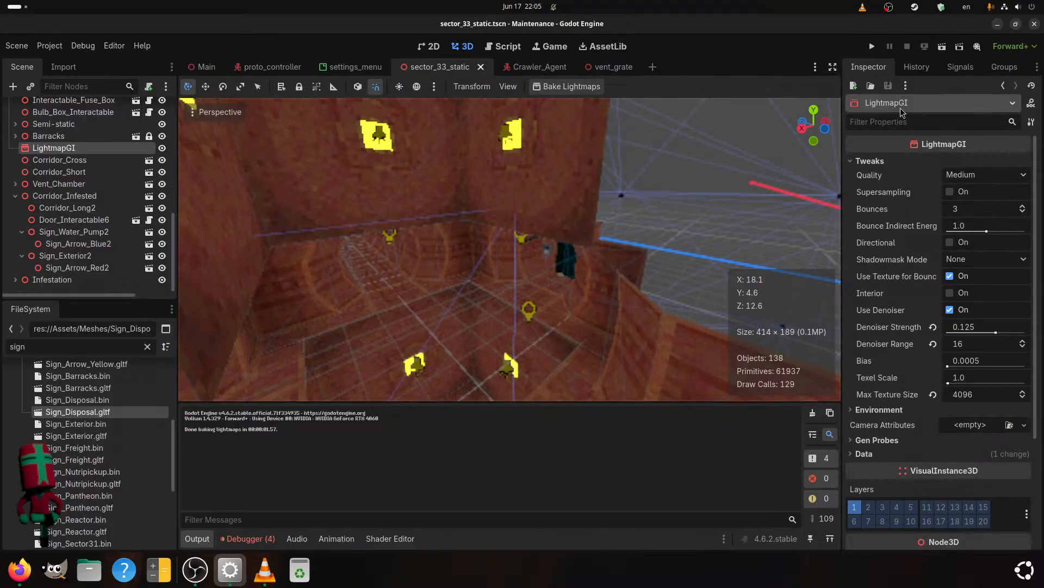
- Run the game and set its anti-aliasing to MSAAx4 and its shadow atlas size to Double
{"action": "key", "text": "F5"}
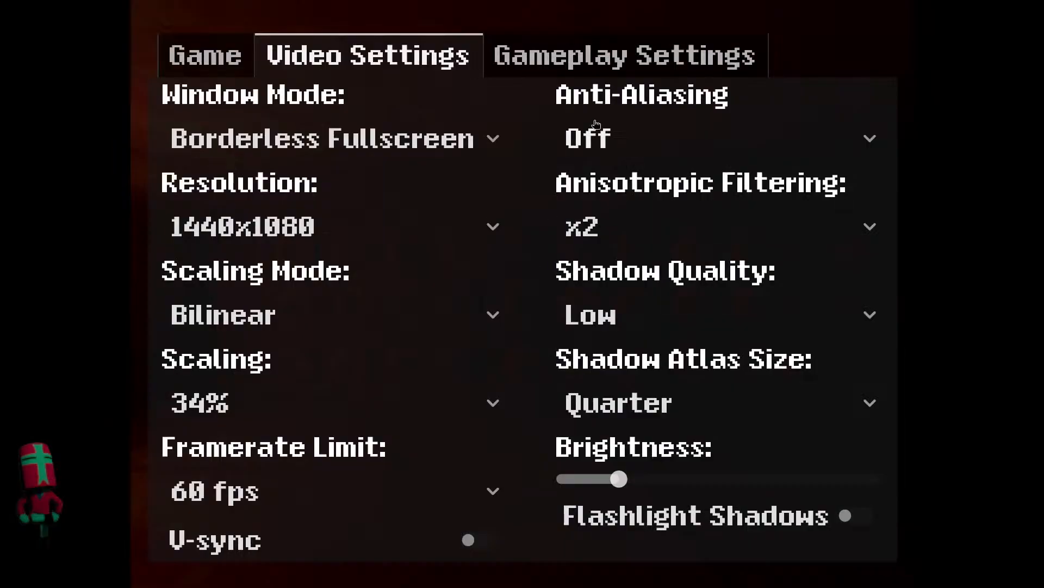
{"action": "left_click", "coordinate": [598, 139]}
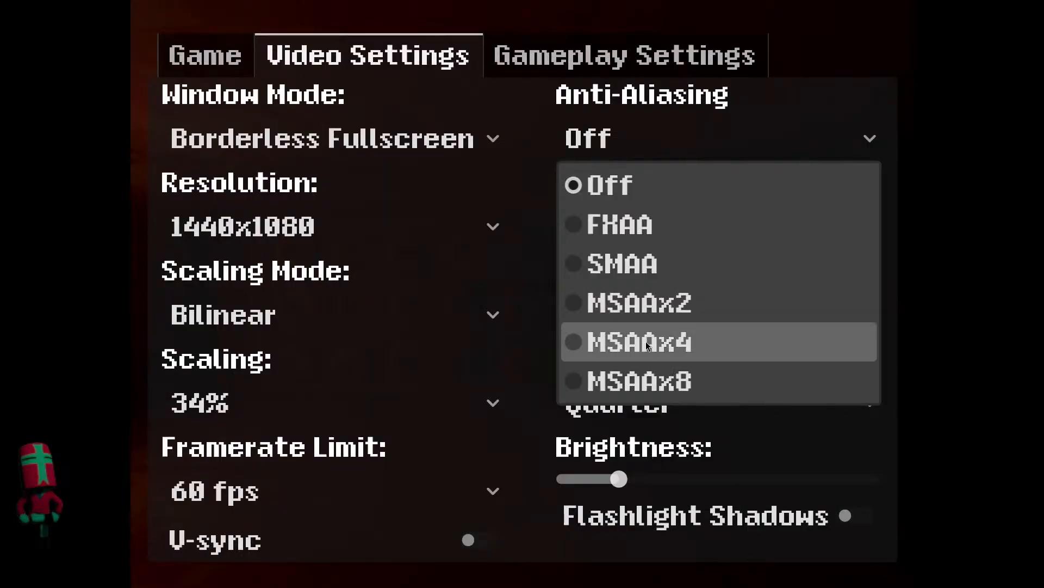
{"action": "left_click", "coordinate": [626, 341]}
{"action": "left_click", "coordinate": [646, 395]}
{"action": "left_click", "coordinate": [641, 524]}
- Set the game's shadow quality to High and enable flashlight shadows
{"action": "left_click", "coordinate": [598, 316]}
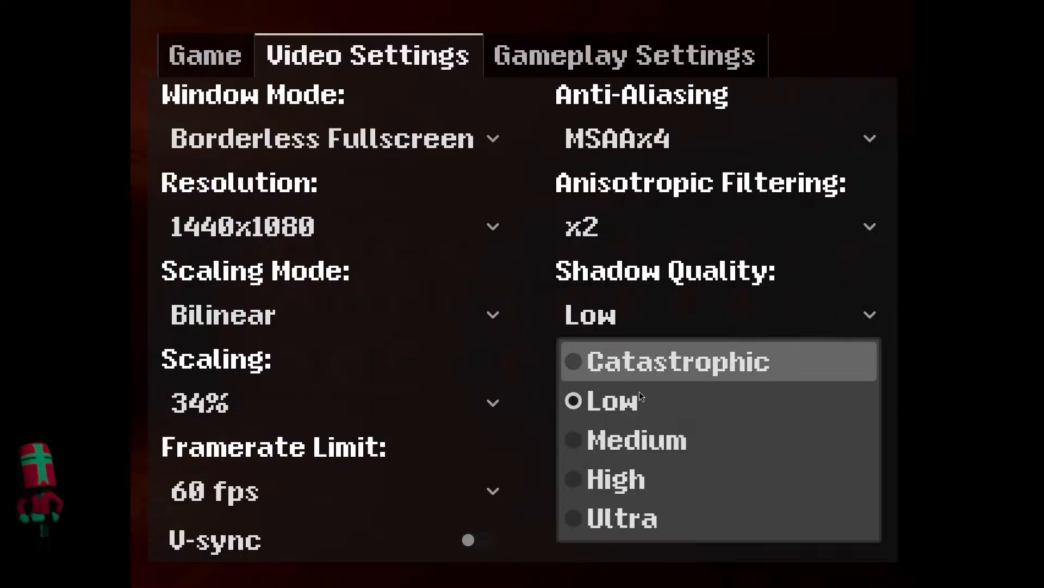
{"action": "left_click", "coordinate": [680, 479]}
{"action": "left_click", "coordinate": [757, 517]}
- Raise the game's brightness to about a third of its range and set the scaling to 50%
{"action": "left_click_drag", "start_coordinate": [642, 479], "coordinate": [660, 479]}
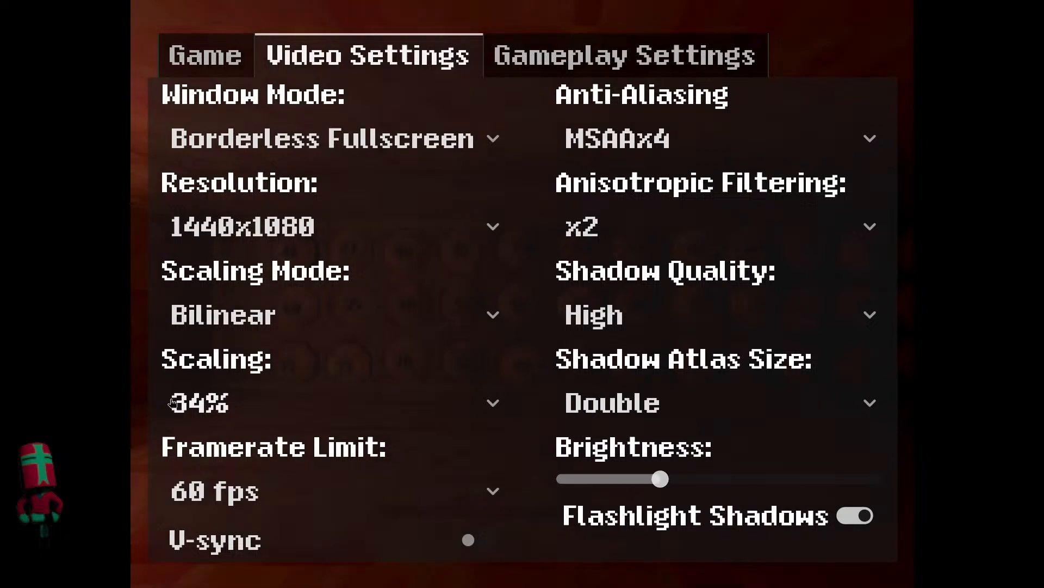
{"action": "left_click", "coordinate": [228, 403]}
{"action": "left_click", "coordinate": [228, 329]}
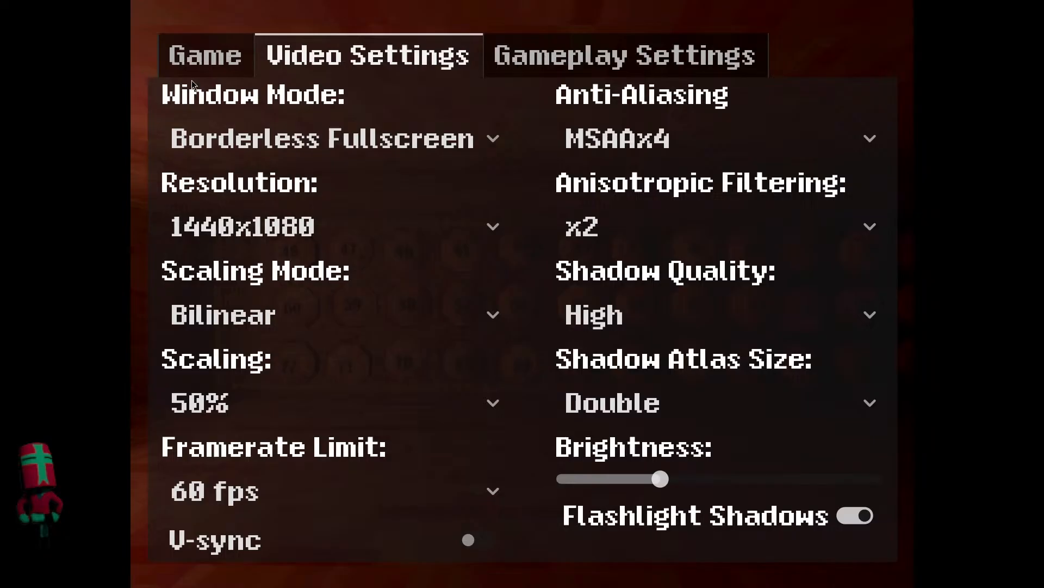
- Enter the level and walk through the first door to inspect the Storage and Sector 32 signs
{"action": "left_click", "coordinate": [203, 61]}
{"action": "left_click", "coordinate": [520, 371]}
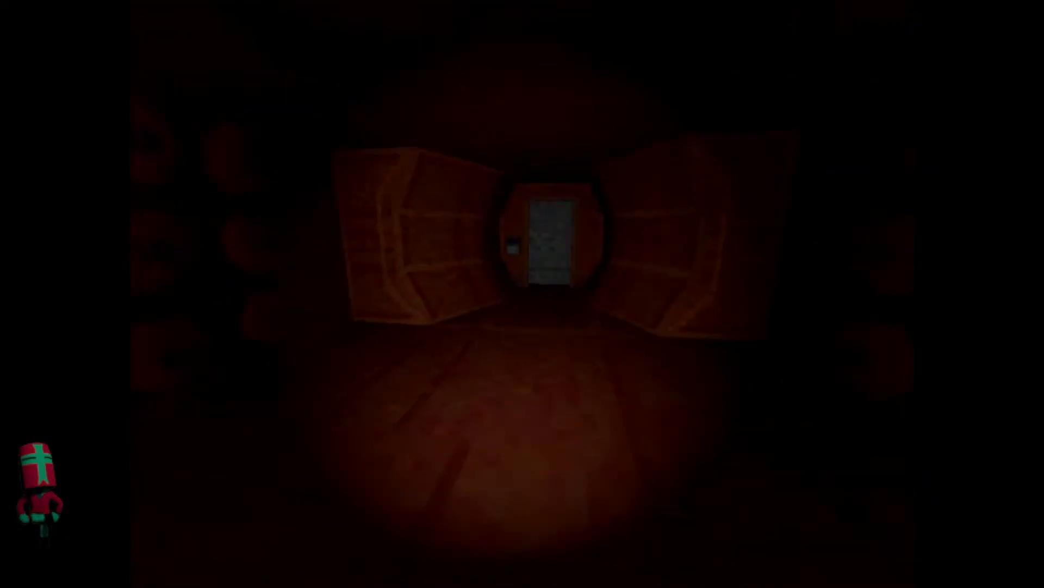
{"action": "key", "text": "w"}
{"action": "key", "text": "e"}
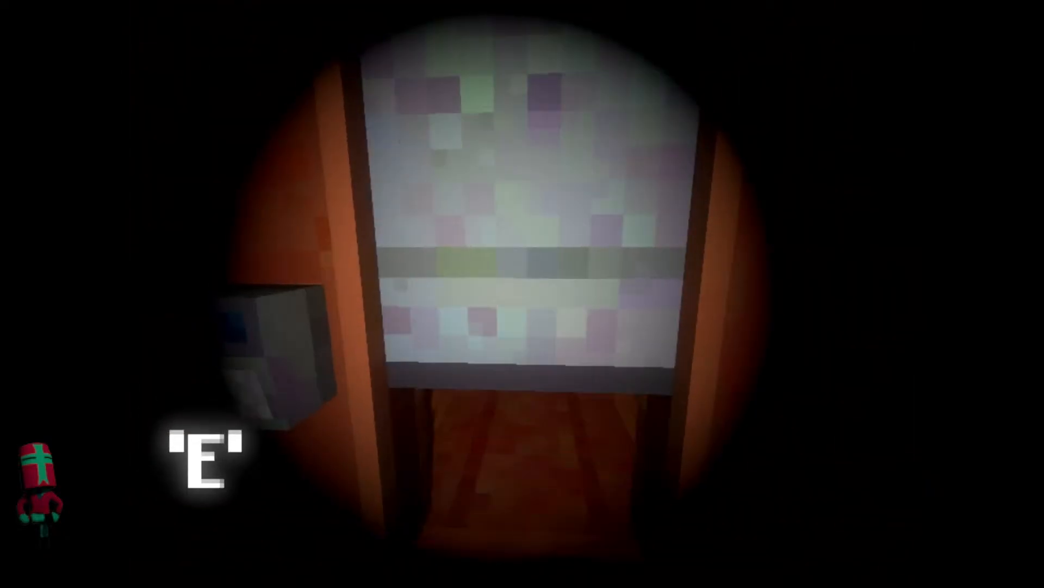
{"action": "key", "text": "w"}
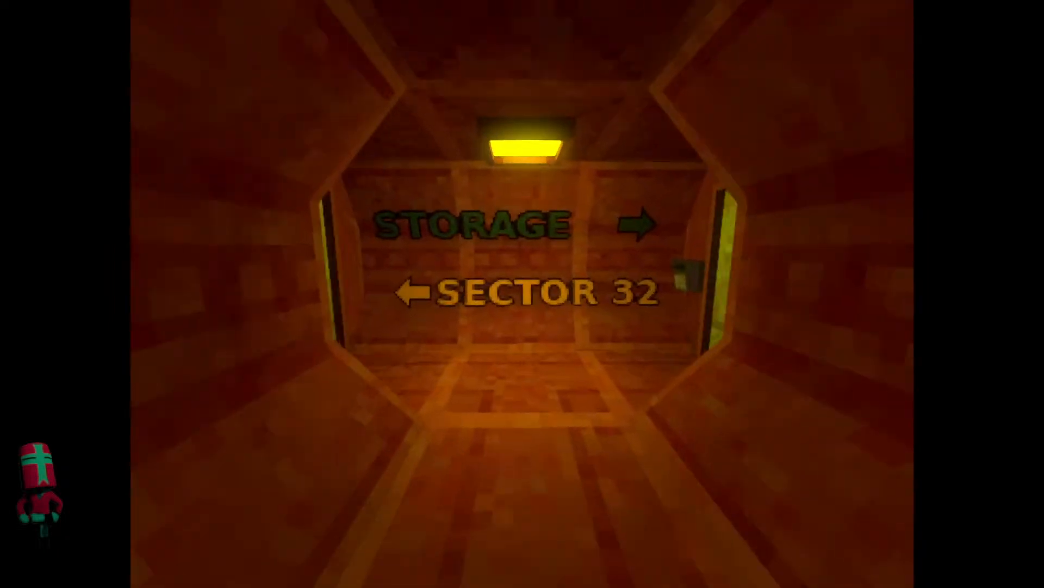
{"action": "key", "text": "w"}
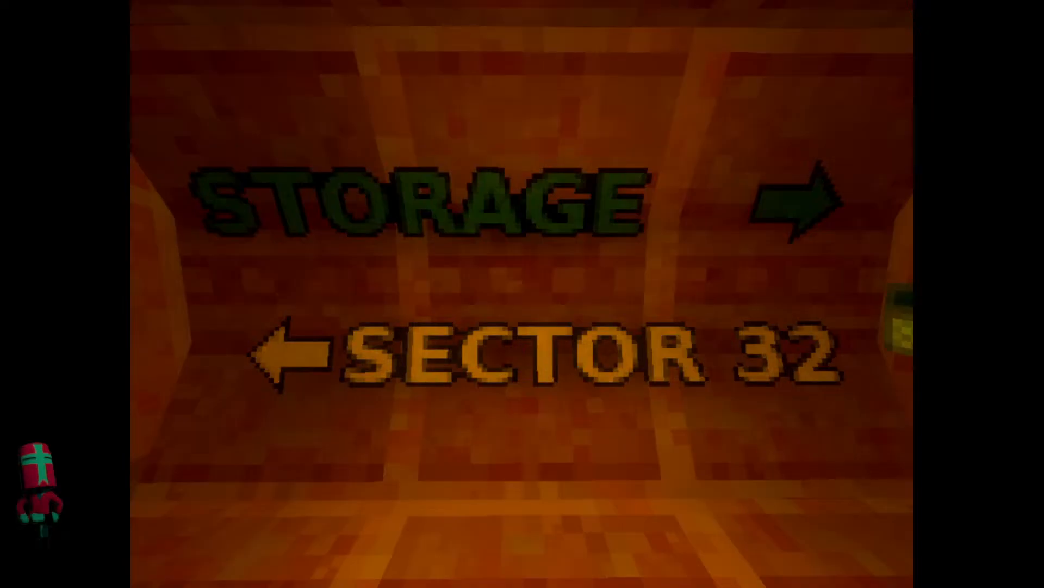
- Open the next keypad door and walk on to the corridor with the Freight Lift and Reactor signs
{"action": "key", "text": "w"}
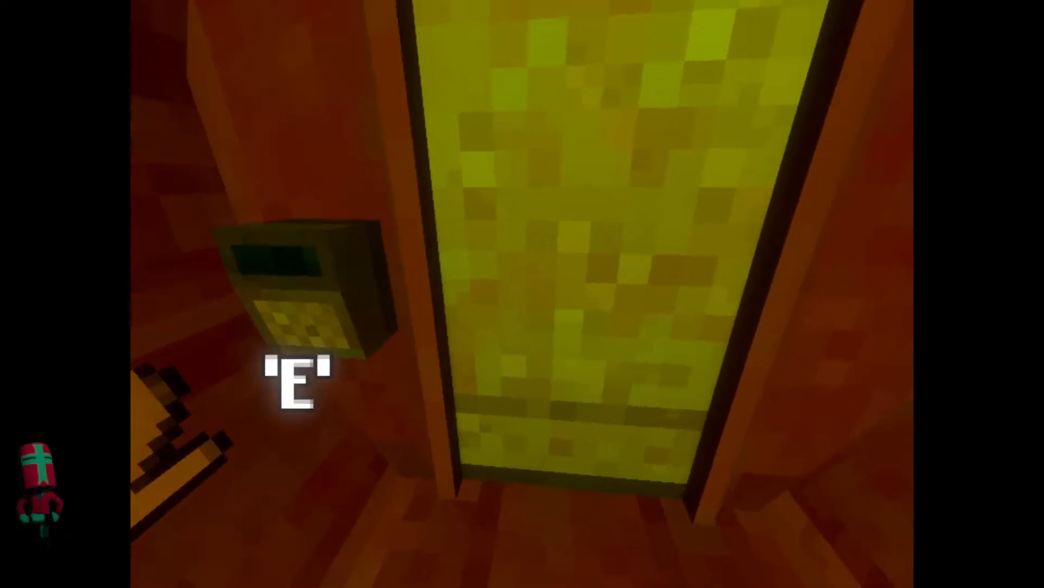
{"action": "key", "text": "e"}
{"action": "key", "text": "w"}
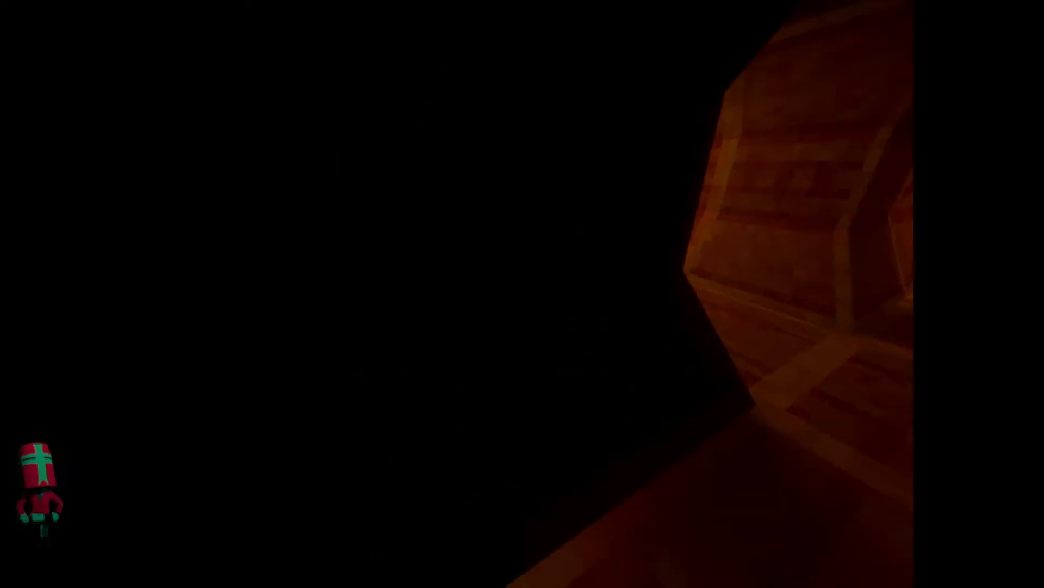
{"action": "key", "text": "w"}
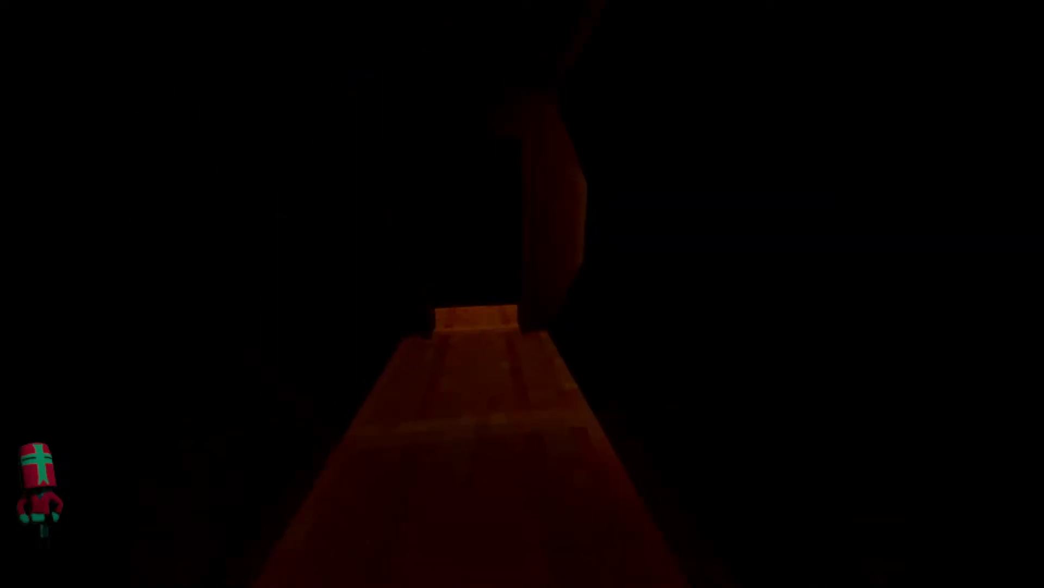
{"action": "key", "text": "w"}
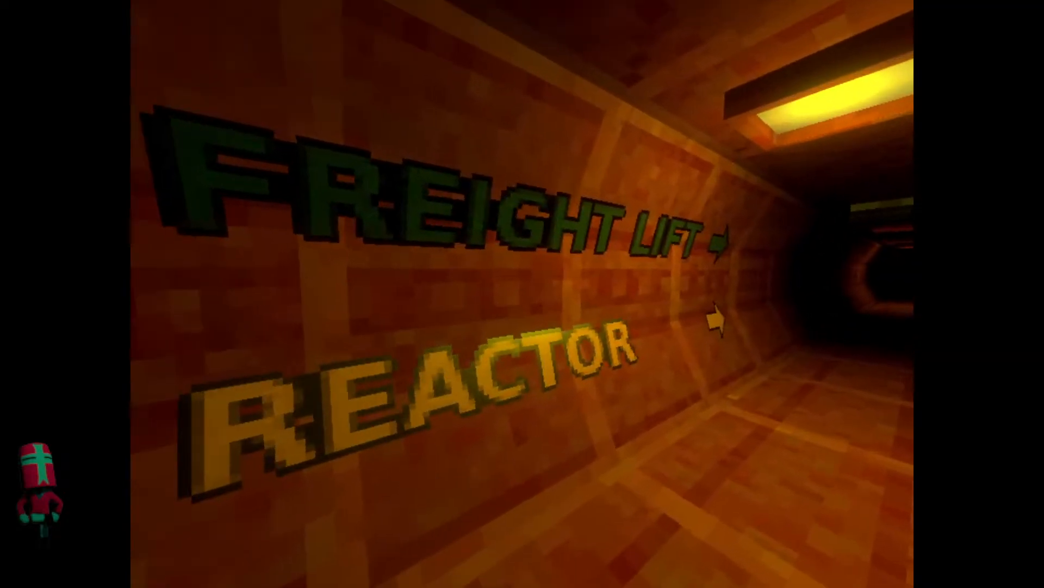
- Check the Freight Lift and Reactor signs and their arrows from several distances along the corridor wall
{"action": "key", "text": "w"}
{"action": "key", "text": "w"}
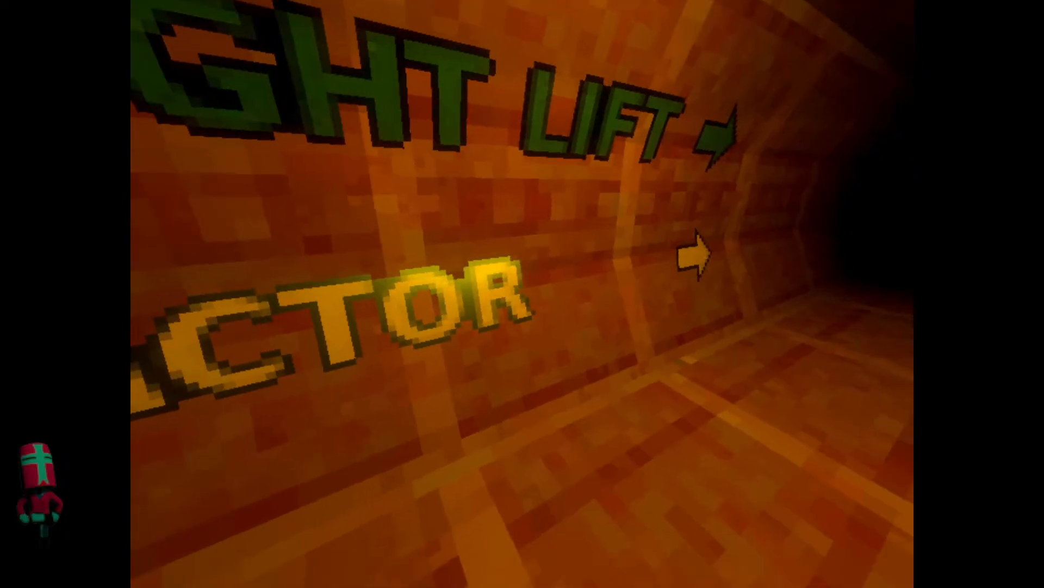
{"action": "key", "text": "s"}
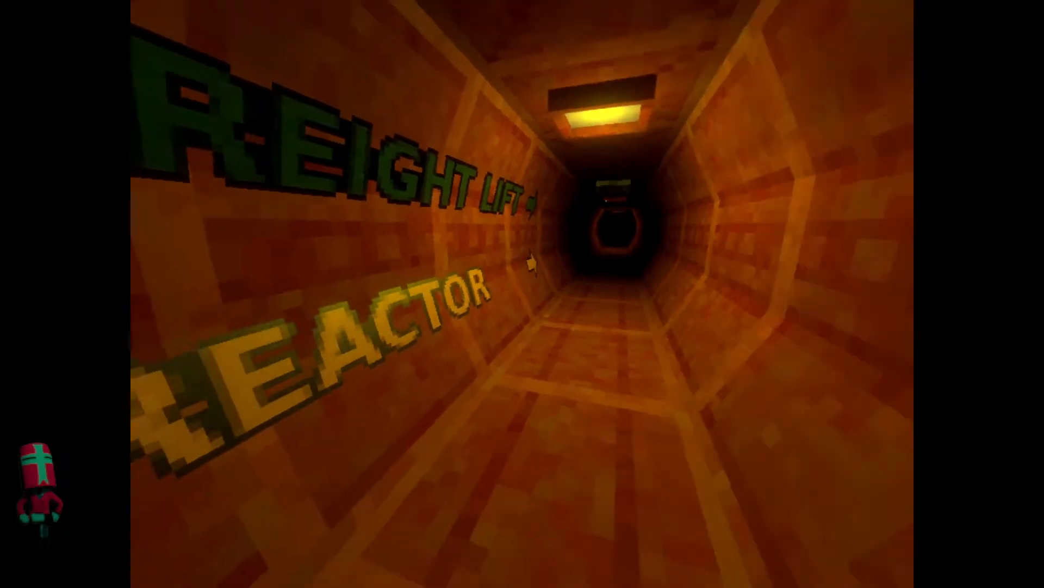
{"action": "key", "text": "w"}
{"action": "key", "text": "s"}
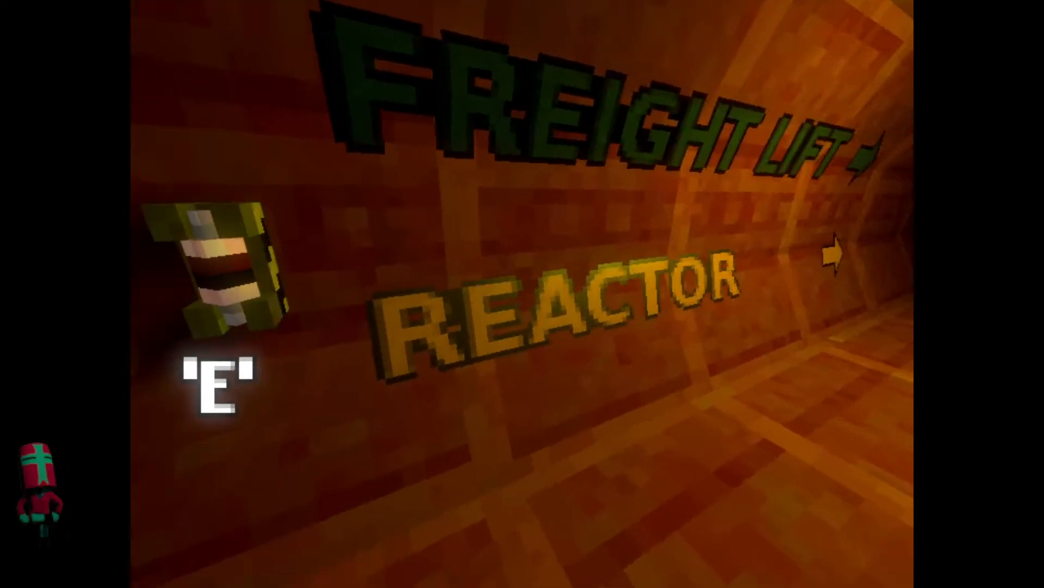
{"action": "key", "text": "w"}
{"action": "key", "text": "s"}
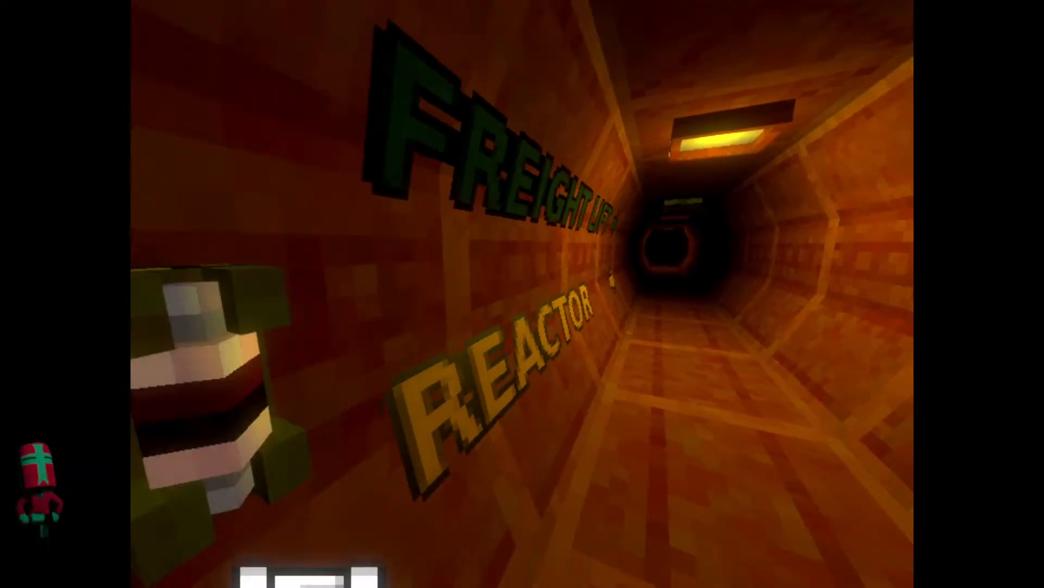
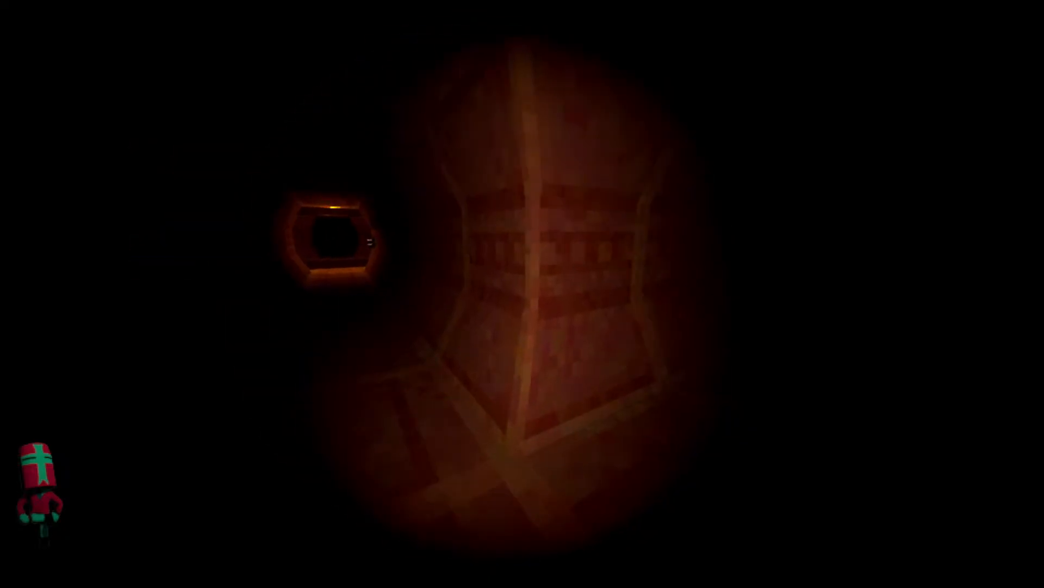
- Open the keypad door at the end of the dark corridor, cross the shelving room and pass through its far keypad door
{"action": "key", "text": "w"}
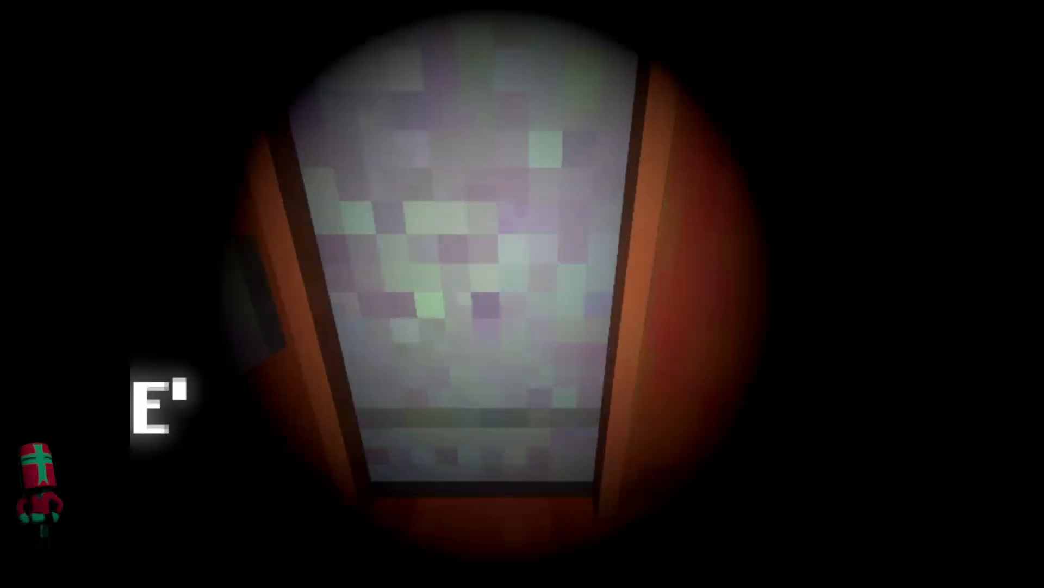
{"action": "key", "text": "e"}
{"action": "key", "text": "w"}
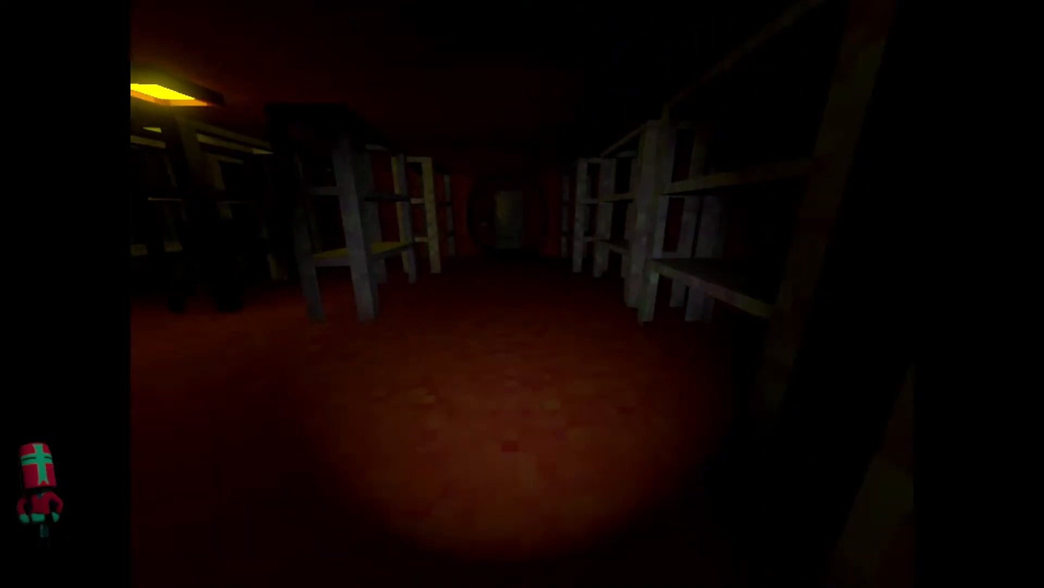
{"action": "key", "text": "w"}
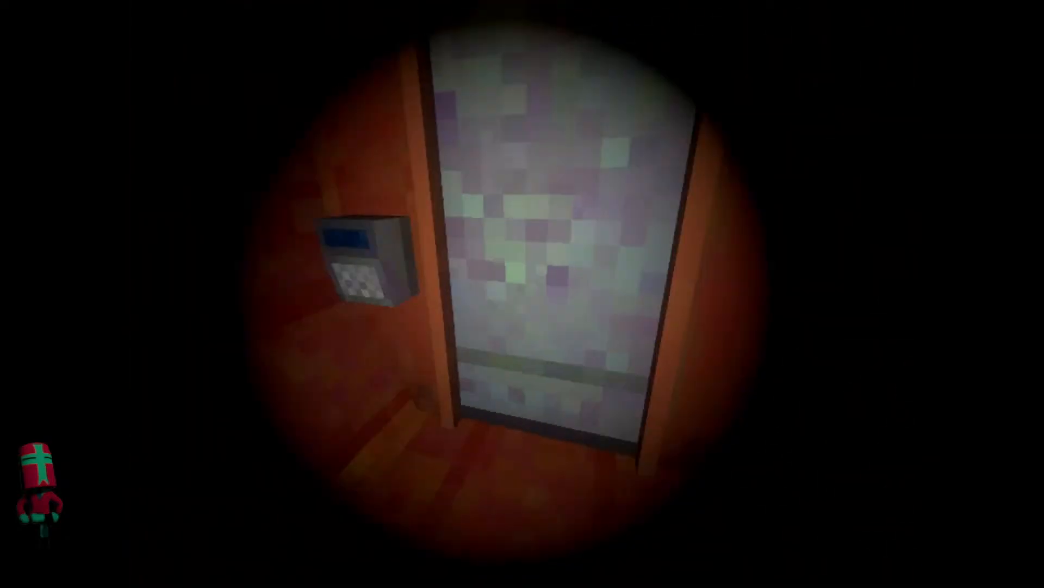
{"action": "key", "text": "e"}
{"action": "key", "text": "w"}
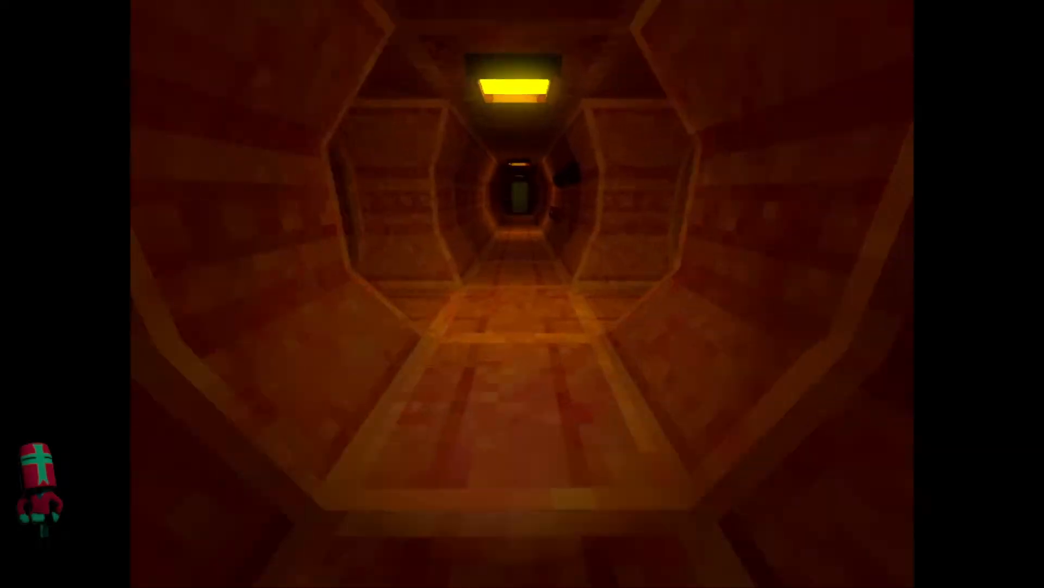
- Walk up to the blue Water sign and the red Exterior sign and inspect their lettering and arrow
{"action": "key", "text": "w"}
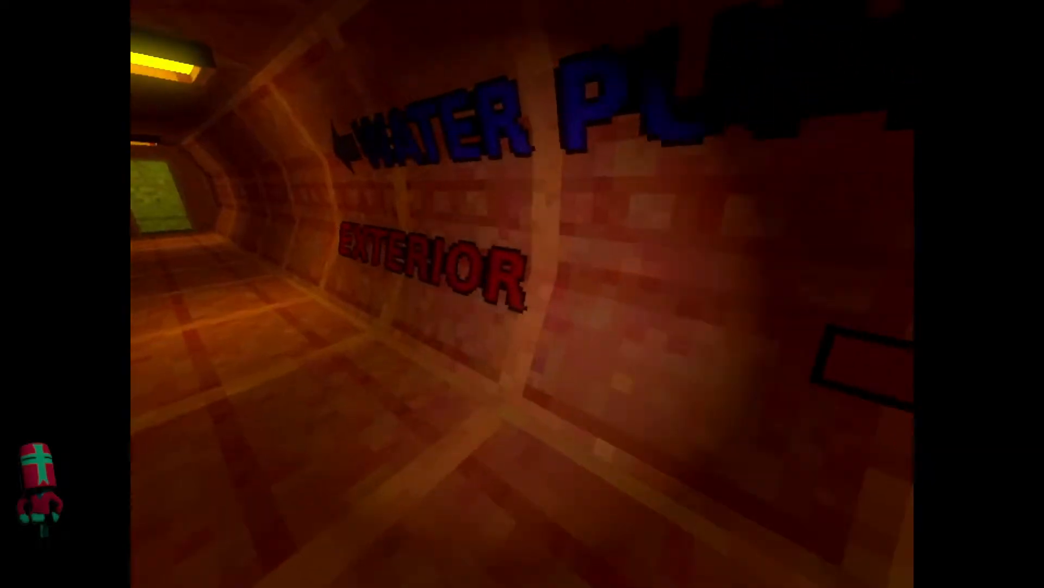
{"action": "key", "text": "w"}
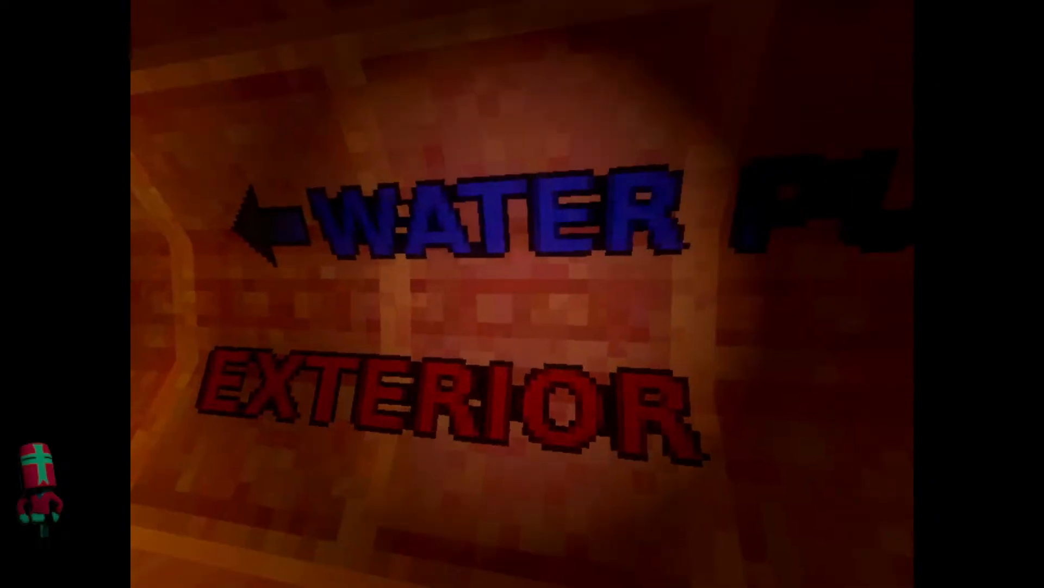
{"action": "key", "text": "w"}
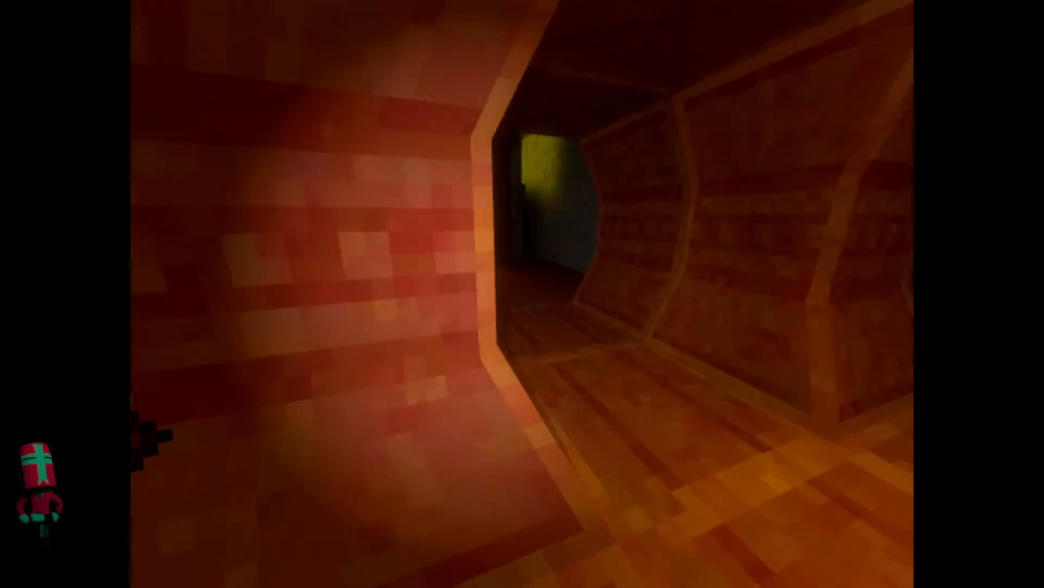
- Walk on through the lit corridors to inspect the blue sign beginning with VEN and the Reactor sign beside the open shaft
{"action": "key", "text": "w"}
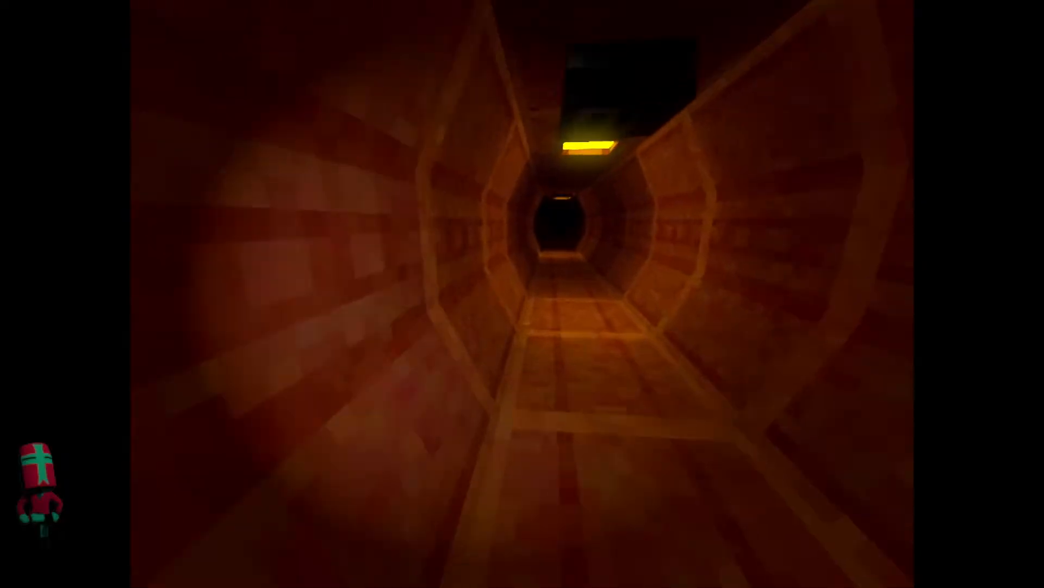
{"action": "key", "text": "w"}
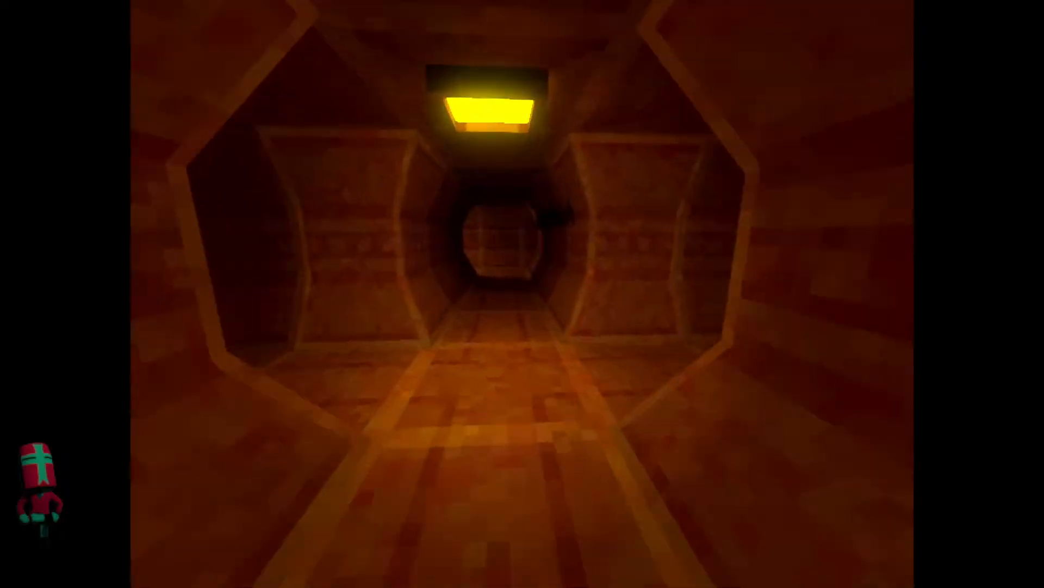
{"action": "key", "text": "w"}
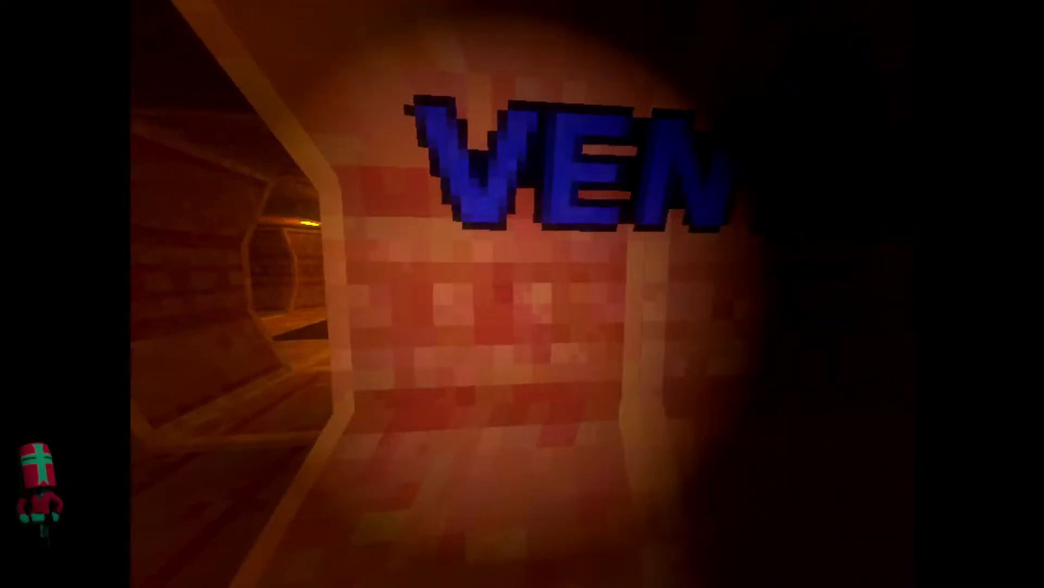
{"action": "key", "text": "w"}
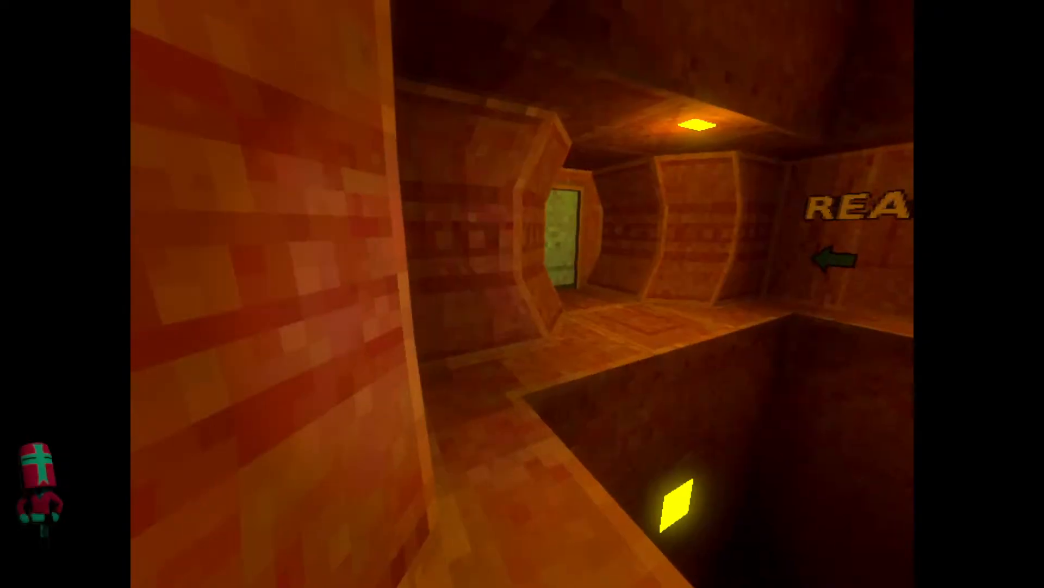
{"action": "key", "text": "s"}
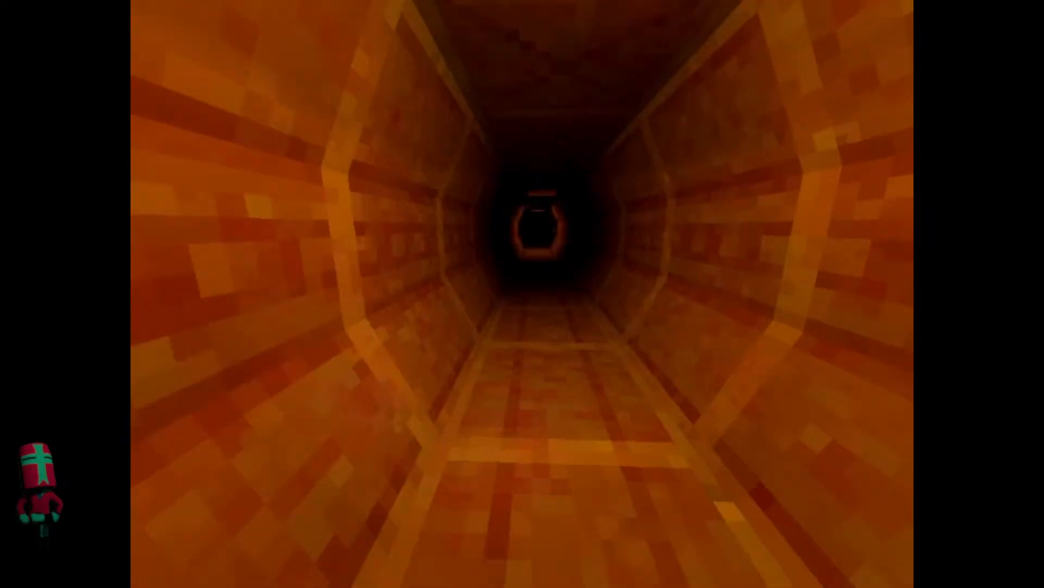
- Walk through the unlit corridor and the keypad doorway, passing along the edge of the shaft into the next tunnel
{"action": "key", "text": "w"}
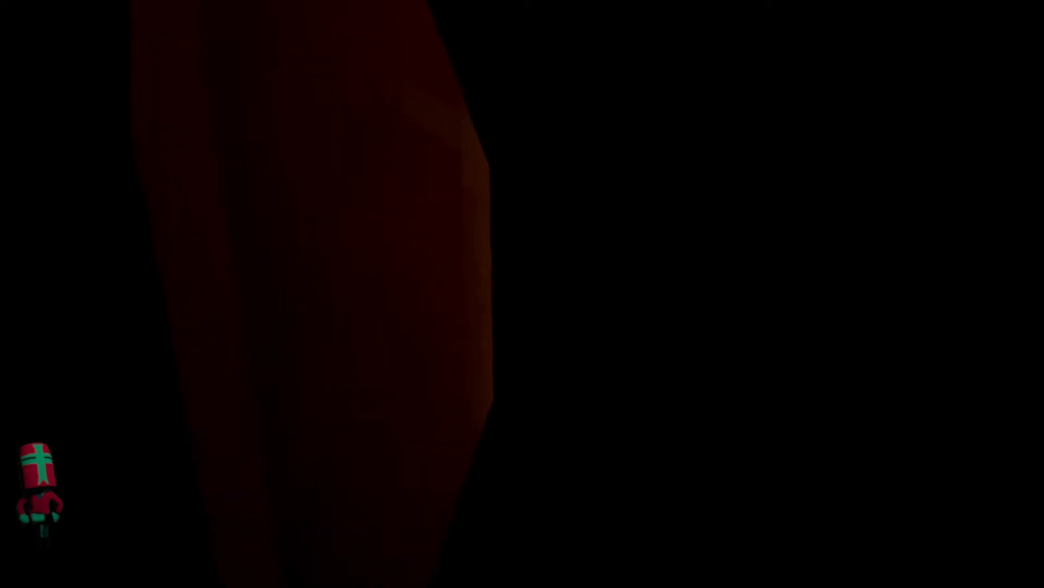
{"action": "key", "text": "w"}
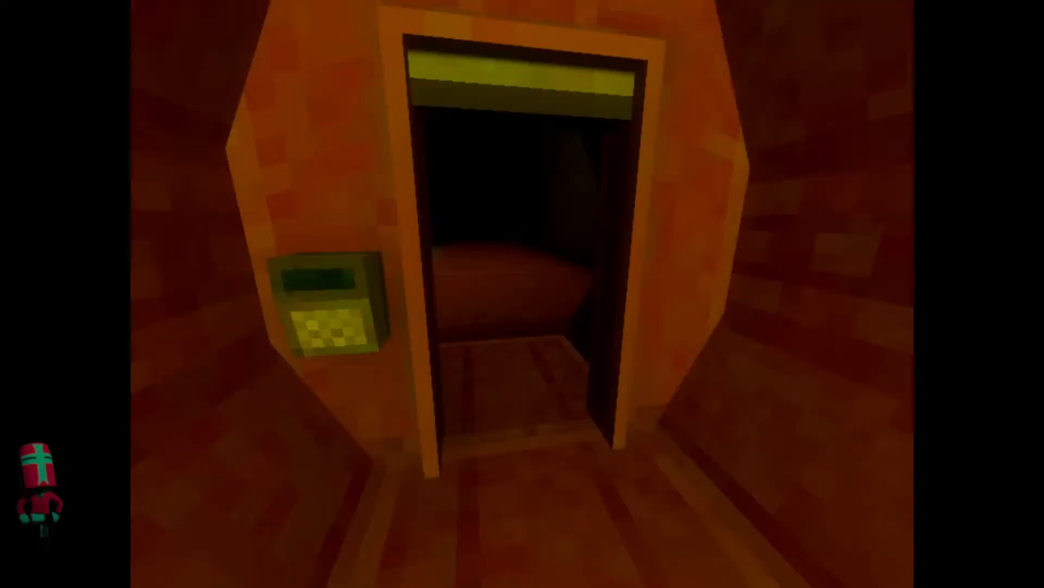
{"action": "key", "text": "w"}
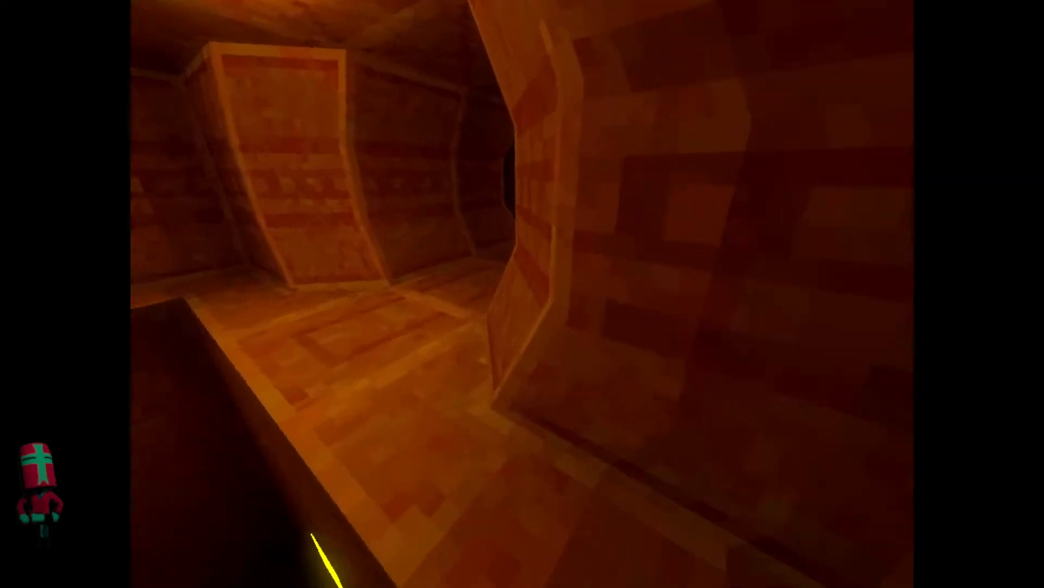
{"action": "key", "text": "w"}
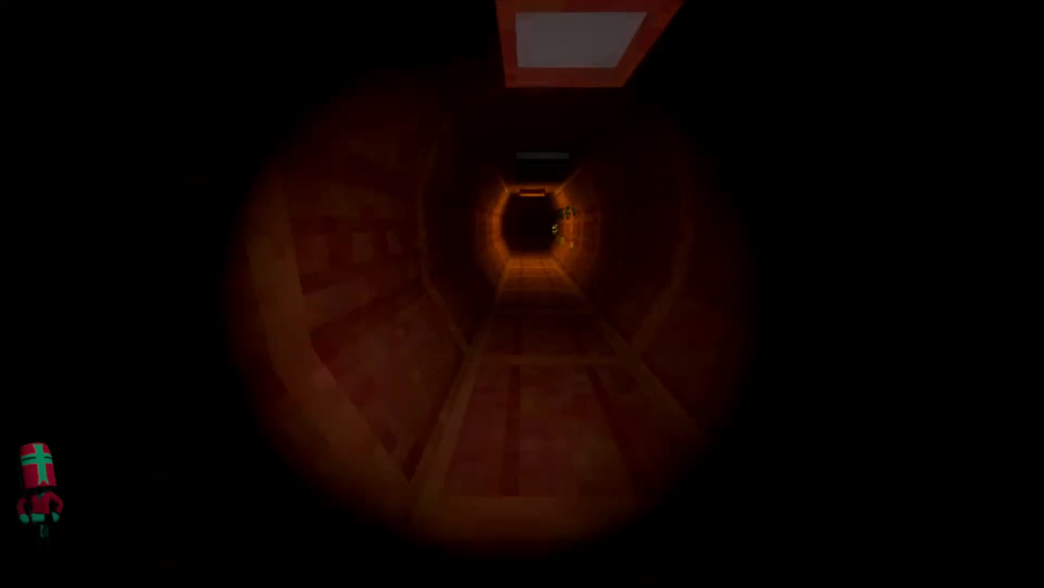
- Inspect the Freight Lift and Reactor signs from close up and from the corridor junction, and return to the shaft room
{"action": "key", "text": "w"}
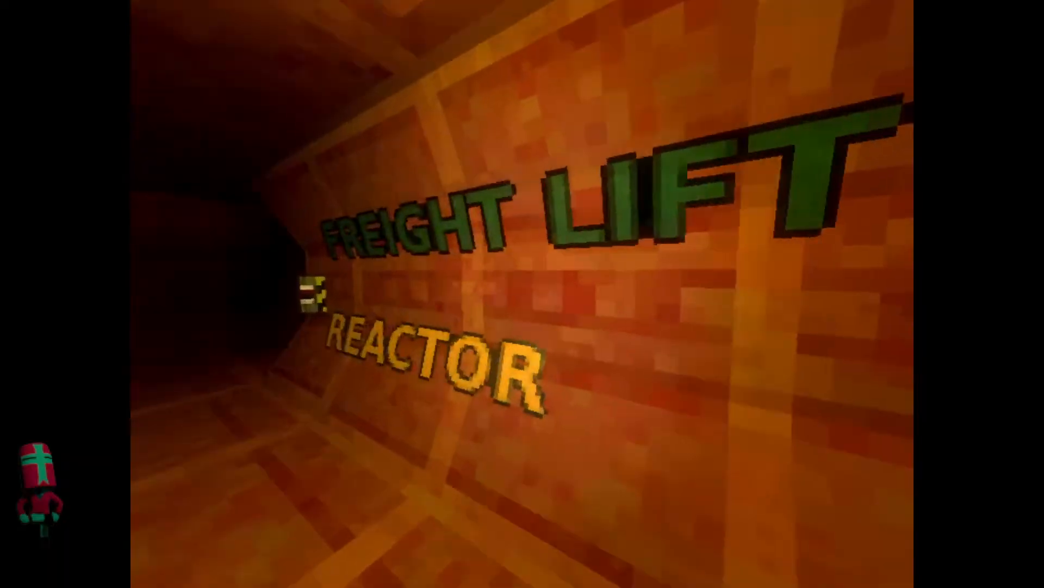
{"action": "key", "text": "s"}
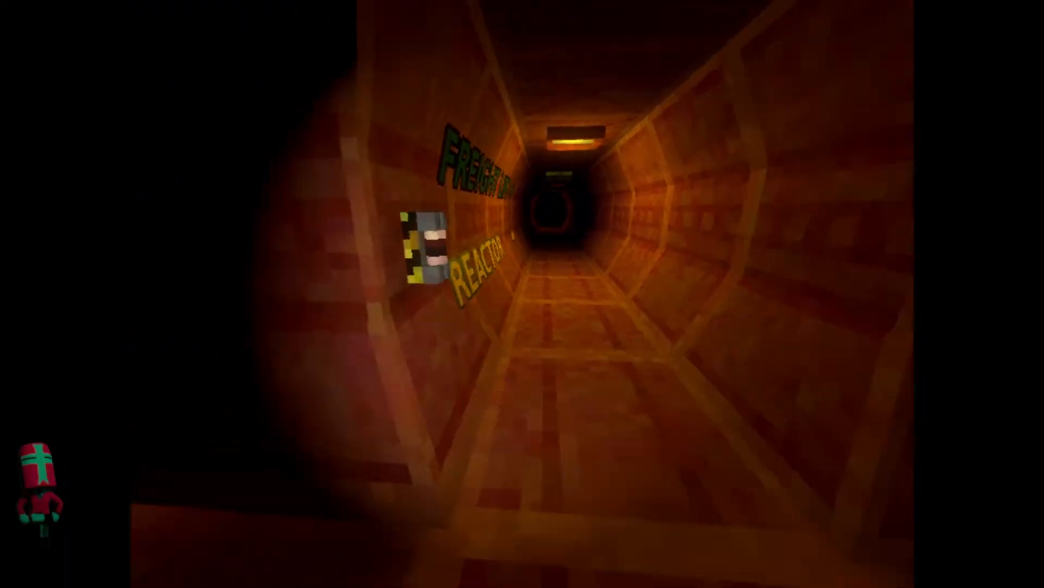
{"action": "key", "text": "w"}
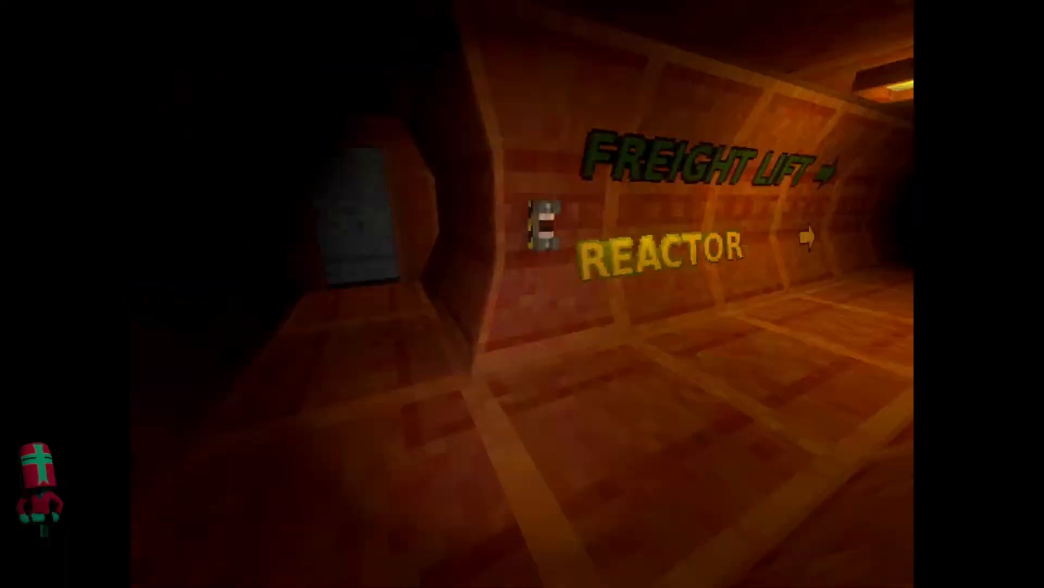
{"action": "key", "text": "w"}
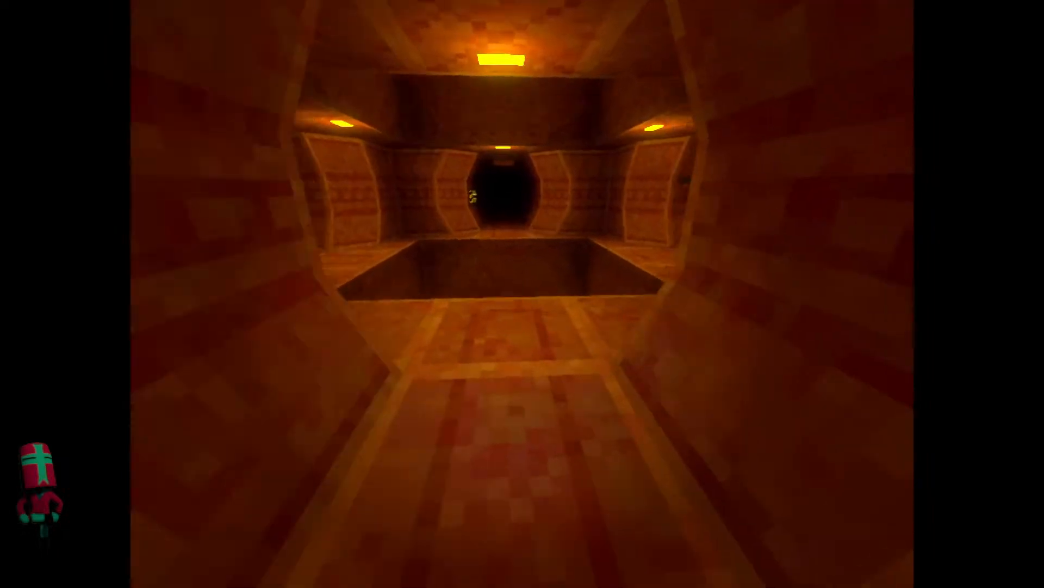
{"action": "key", "text": "w"}
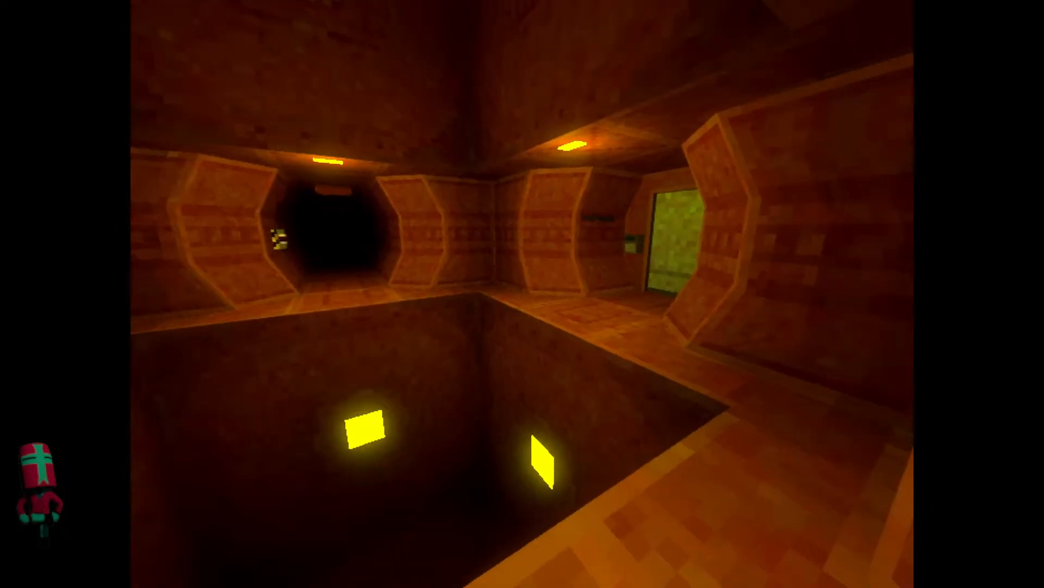
- Set the game's video scaling to 22% and resume play
{"action": "key", "text": "Escape"}
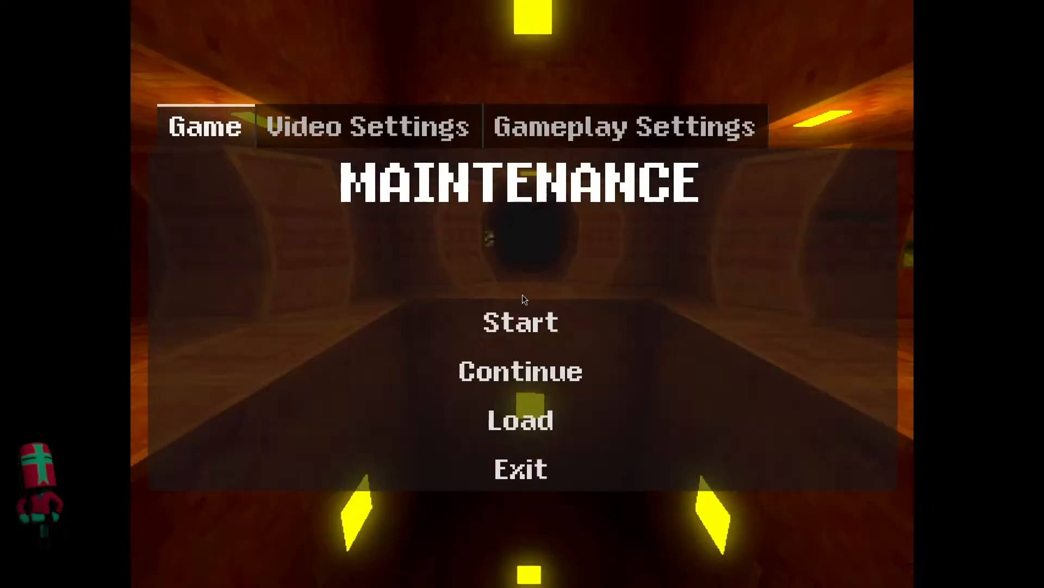
{"action": "left_click", "coordinate": [359, 128]}
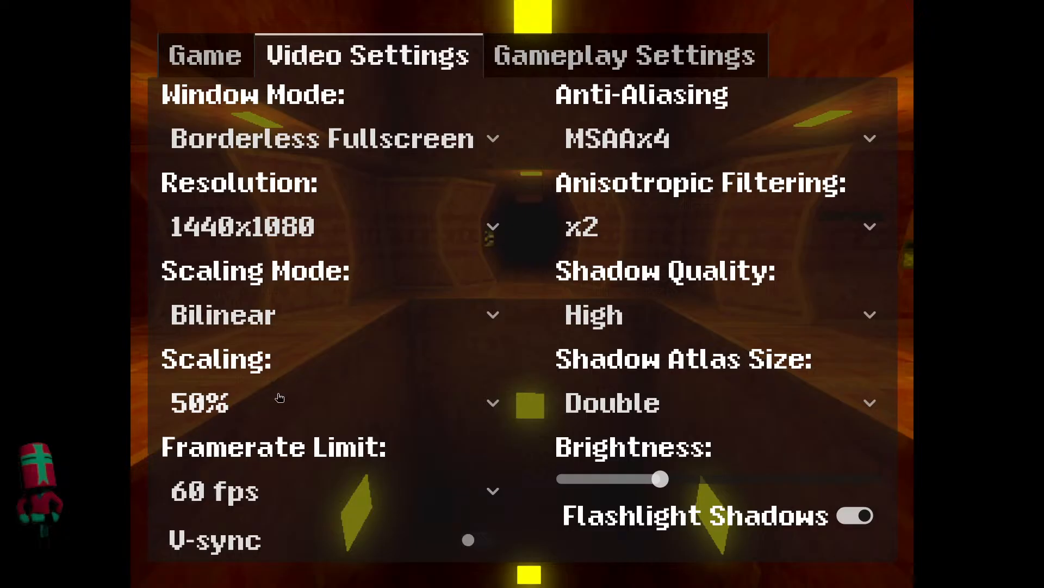
{"action": "left_click", "coordinate": [279, 398]}
{"action": "left_click", "coordinate": [275, 214]}
{"action": "left_click", "coordinate": [209, 57]}
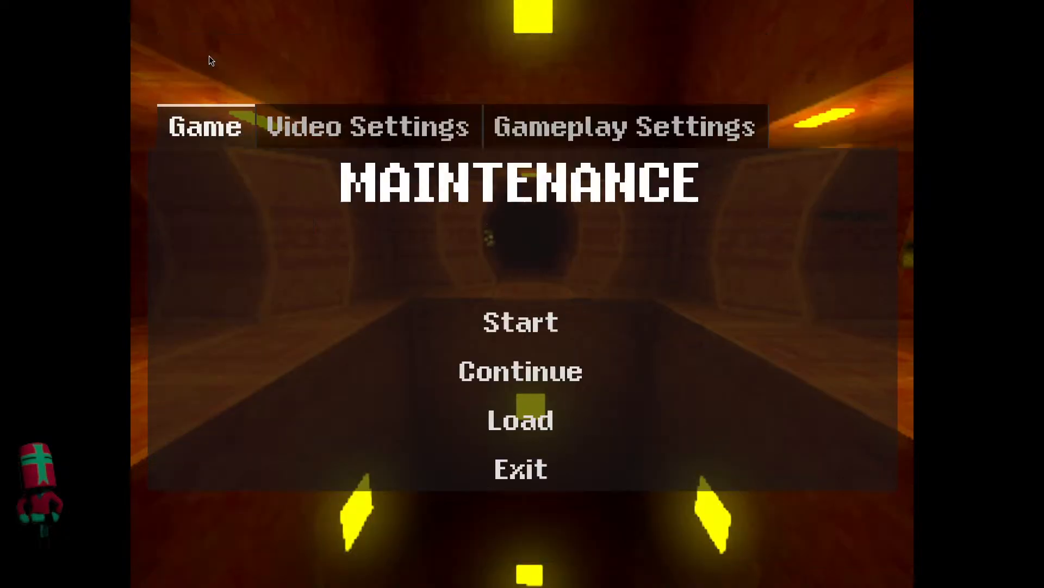
{"action": "left_click", "coordinate": [497, 379]}
- Check how the shaft room and the Disposal sign beside the keypad door look at the low scaling
{"action": "key", "text": "s"}
{"action": "key", "text": "w"}
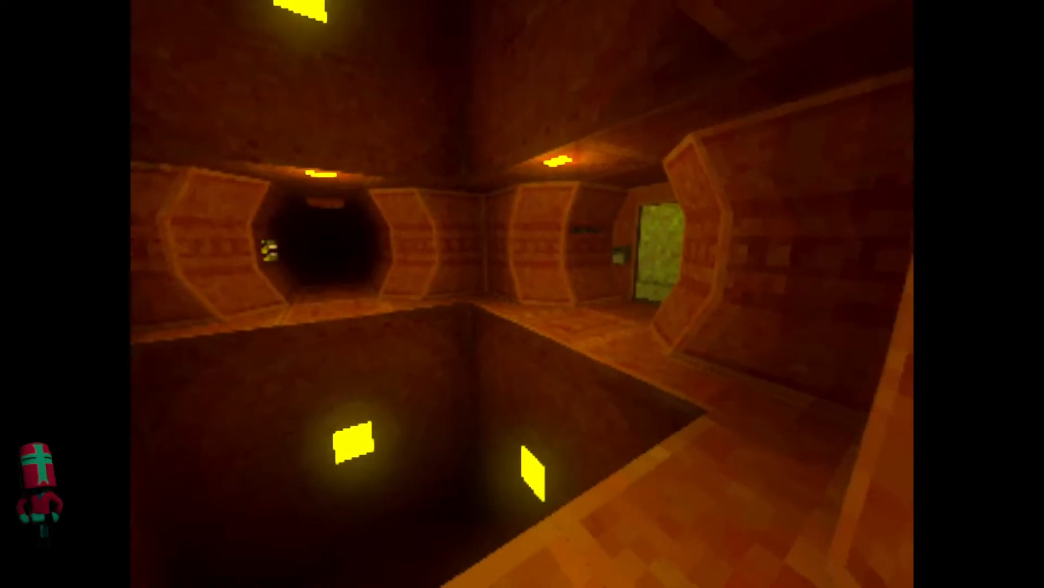
{"action": "key", "text": "w"}
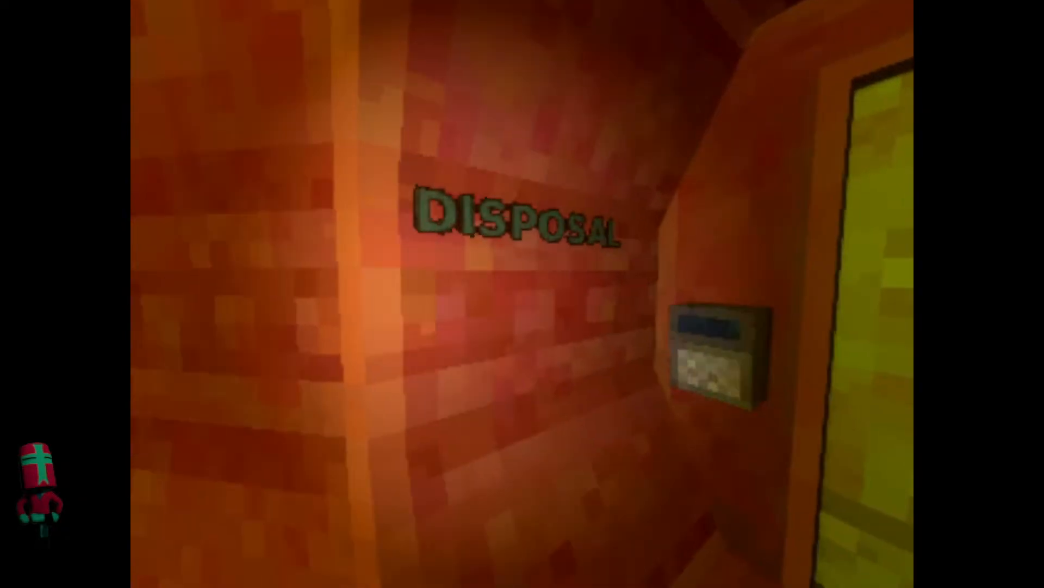
{"action": "key", "text": "s"}
- Set the game's video scaling back to 50% and resume play
{"action": "key", "text": "Escape"}
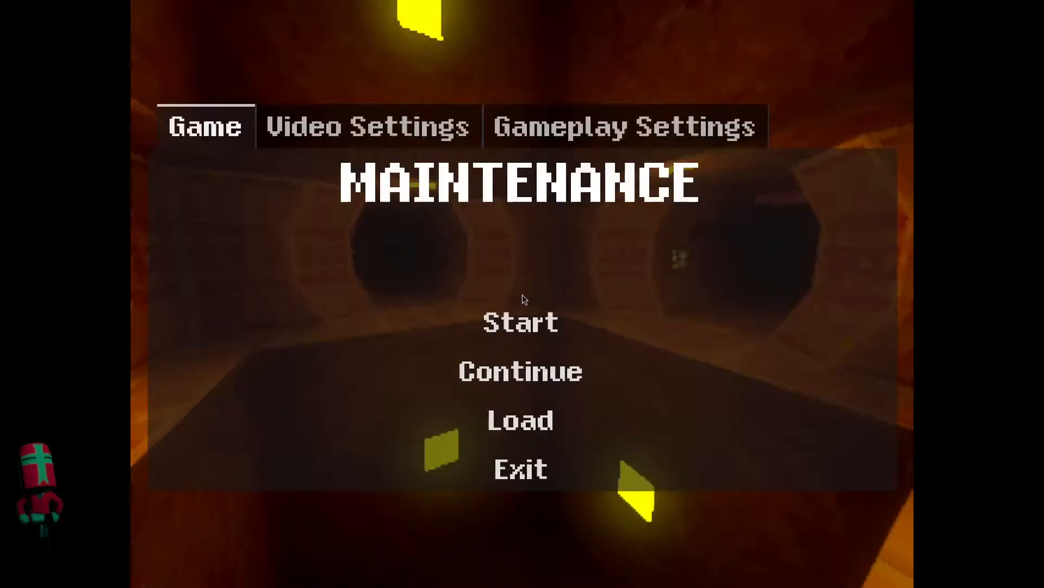
{"action": "left_click", "coordinate": [410, 132]}
{"action": "left_click", "coordinate": [265, 412]}
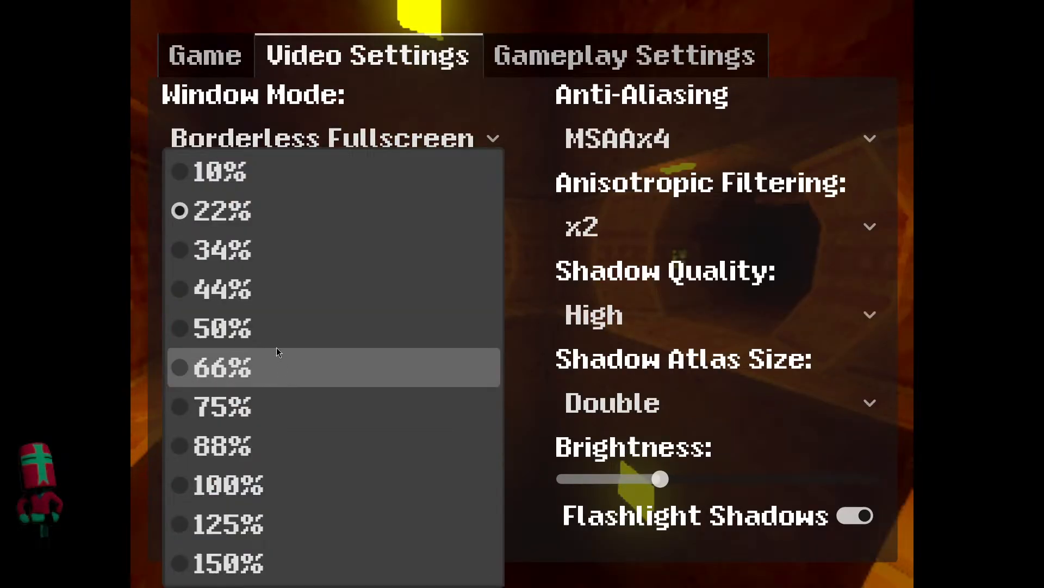
{"action": "left_click", "coordinate": [276, 329]}
{"action": "left_click", "coordinate": [223, 67]}
{"action": "left_click", "coordinate": [478, 373]}
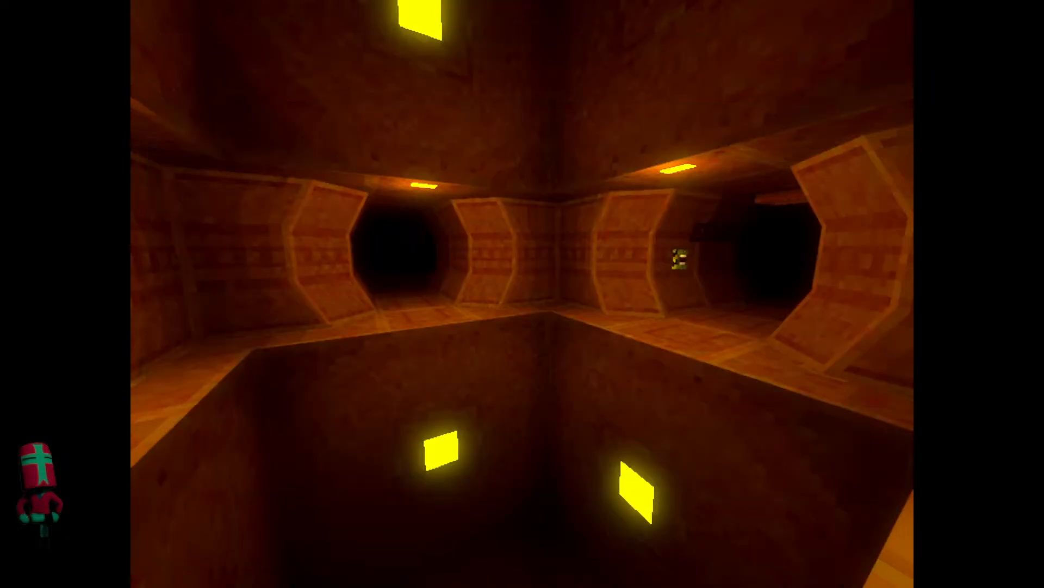
- Walk around the shaft past the Disposal sign to inspect the Exterior sign in the adjoining tunnel, and return to the shaft's edge
{"action": "key", "text": "w"}
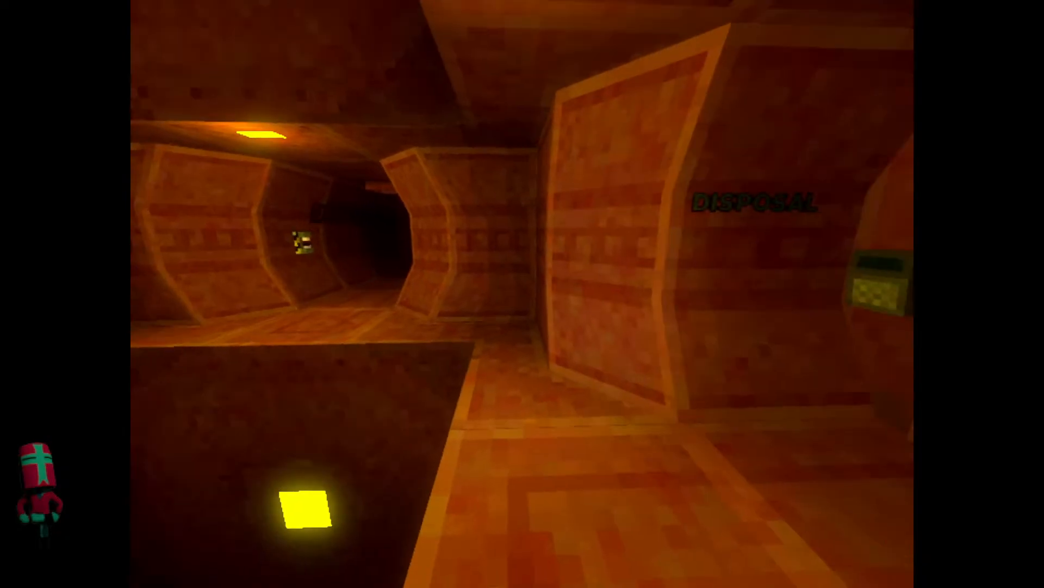
{"action": "key", "text": "w"}
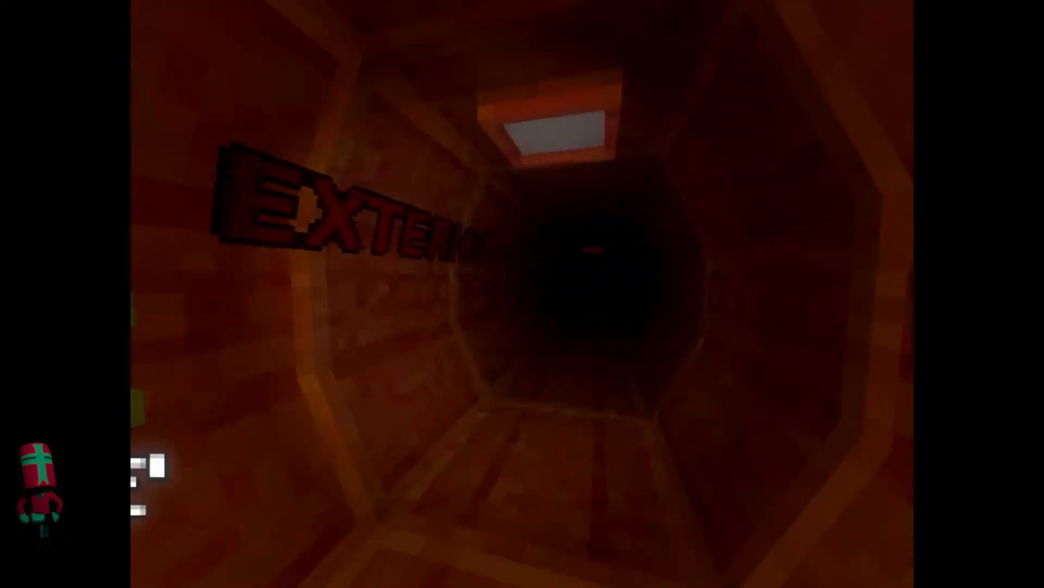
{"action": "key", "text": "w"}
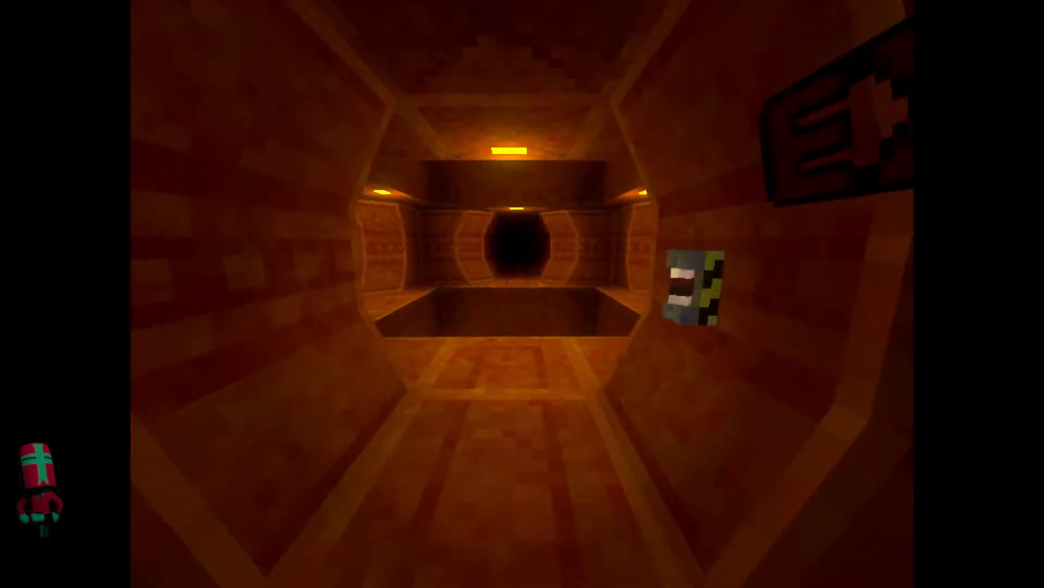
{"action": "key", "text": "w"}
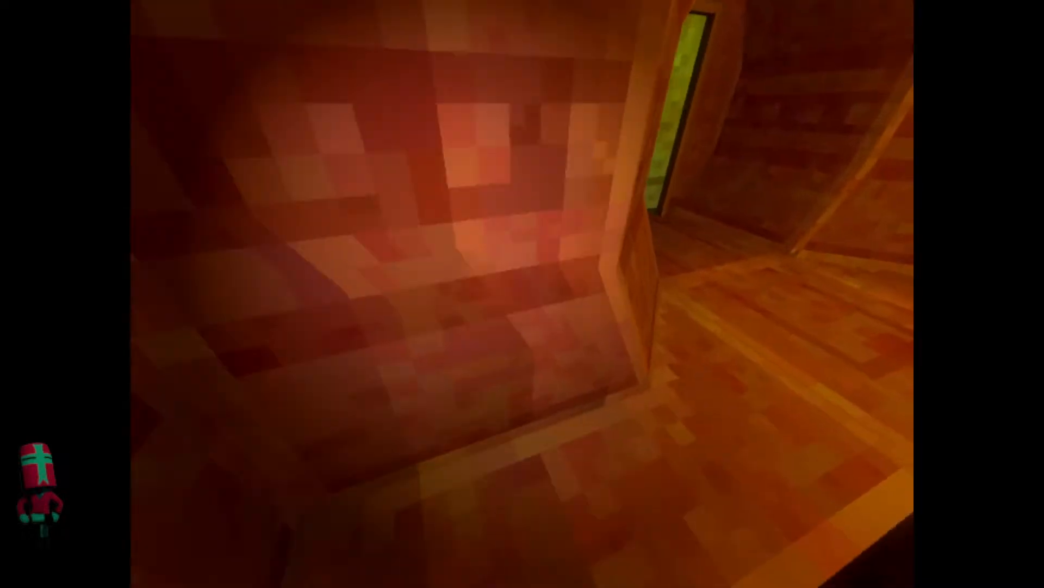
{"action": "key", "text": "w"}
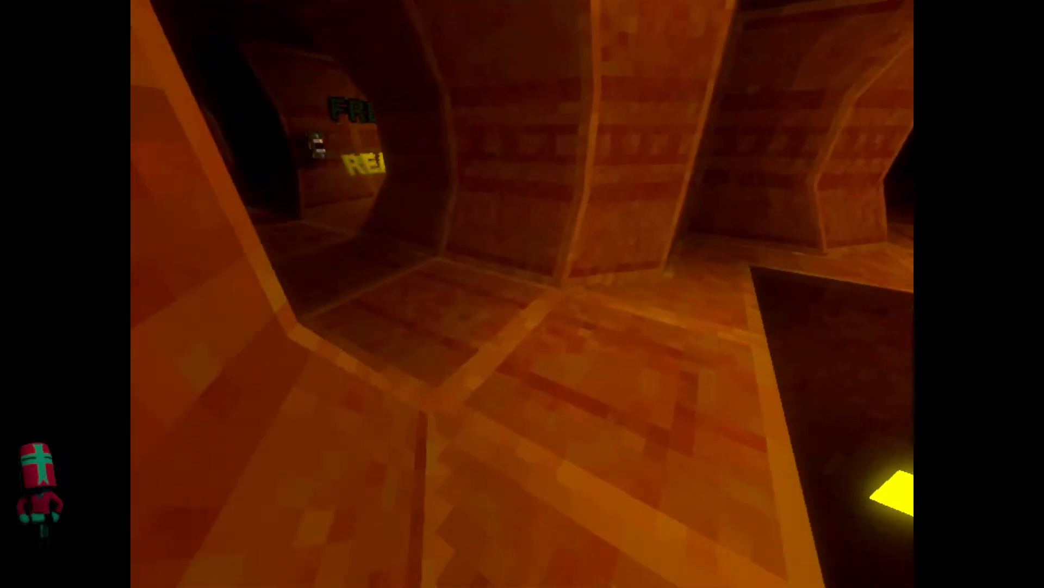
- Lower the game's video scaling to 22% and further down to 10%, and resume play facing the shaft
{"action": "key", "text": "s"}
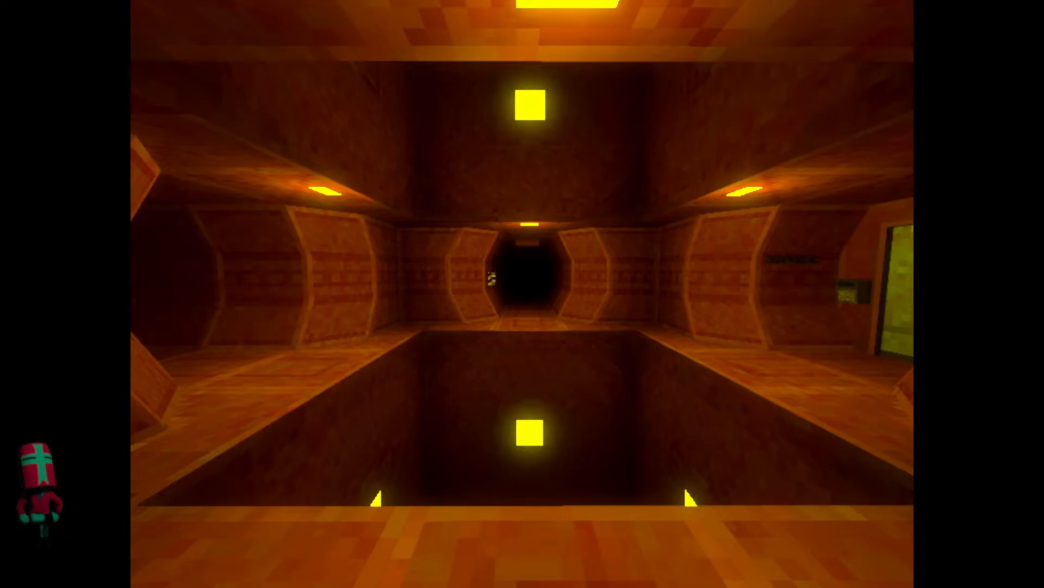
{"action": "key", "text": "Escape"}
{"action": "left_click", "coordinate": [326, 138]}
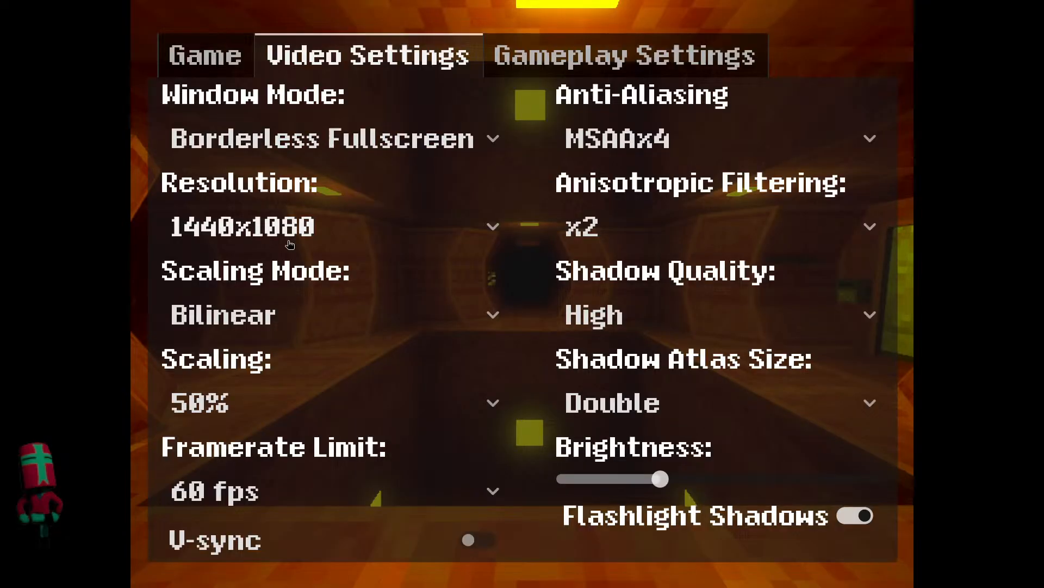
{"action": "left_click", "coordinate": [280, 386]}
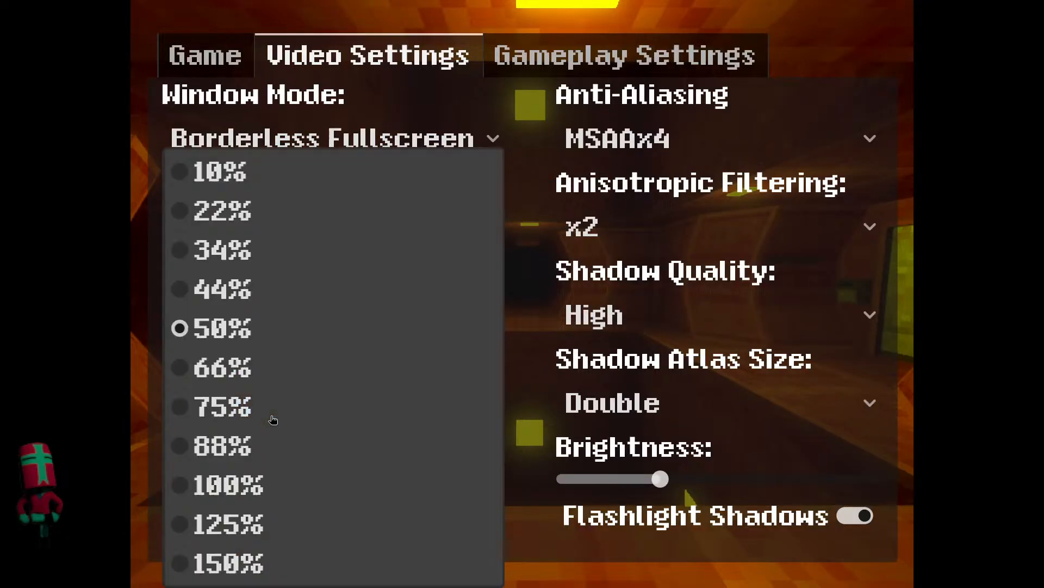
{"action": "left_click", "coordinate": [276, 225]}
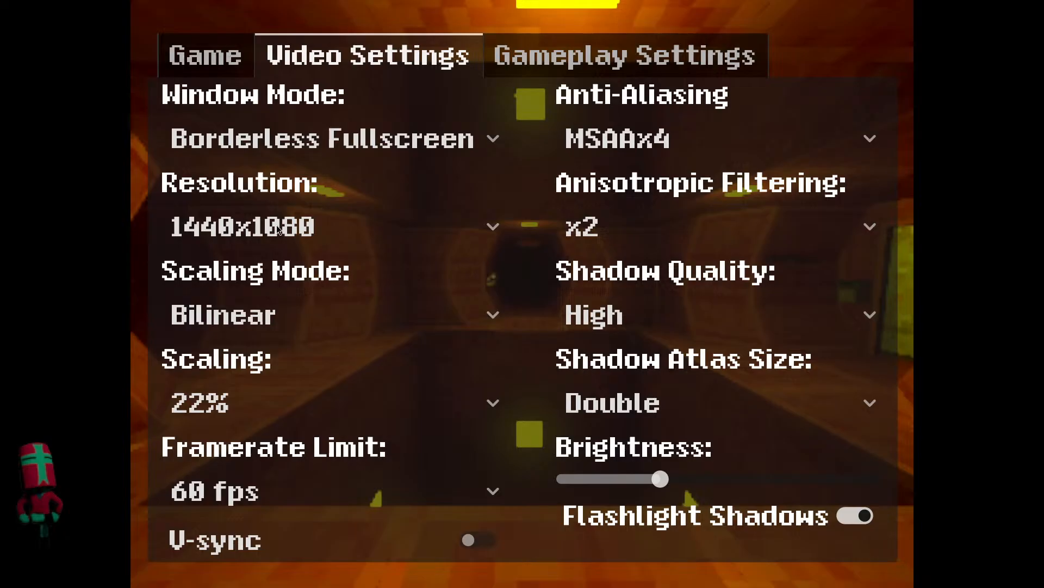
{"action": "left_click", "coordinate": [260, 399]}
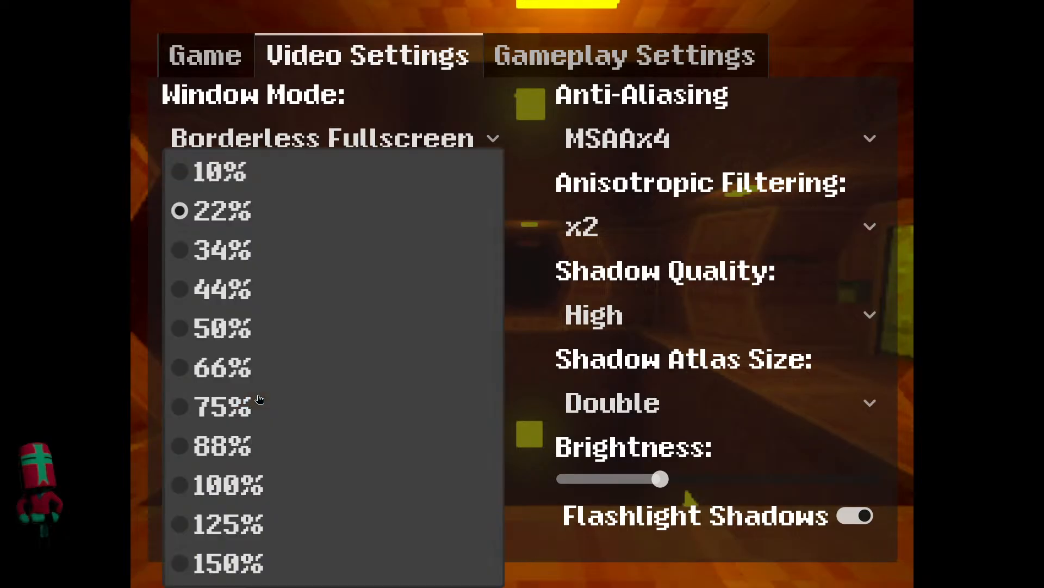
{"action": "left_click", "coordinate": [215, 172]}
{"action": "left_click", "coordinate": [217, 72]}
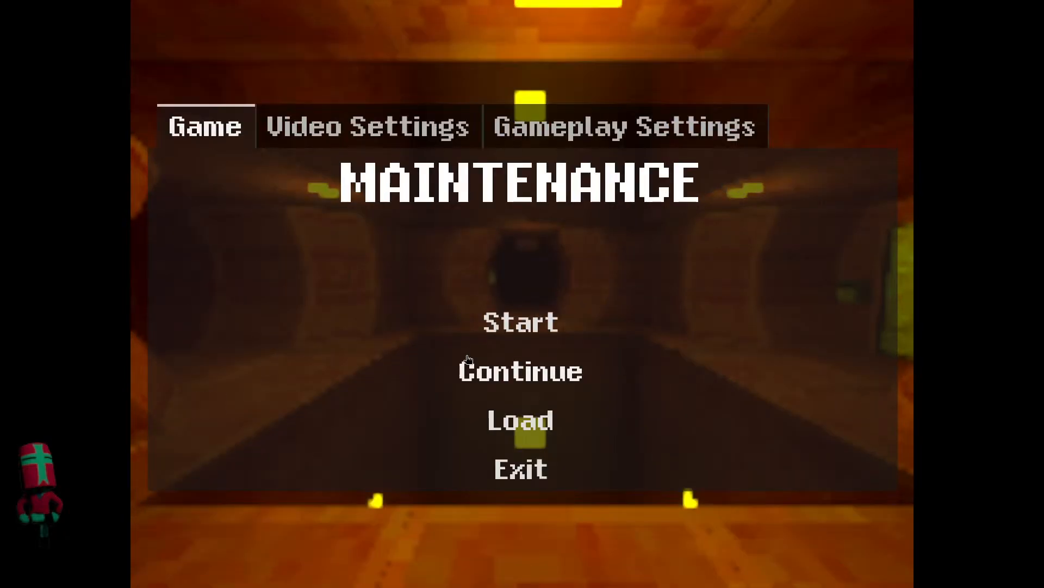
{"action": "left_click", "coordinate": [476, 364]}
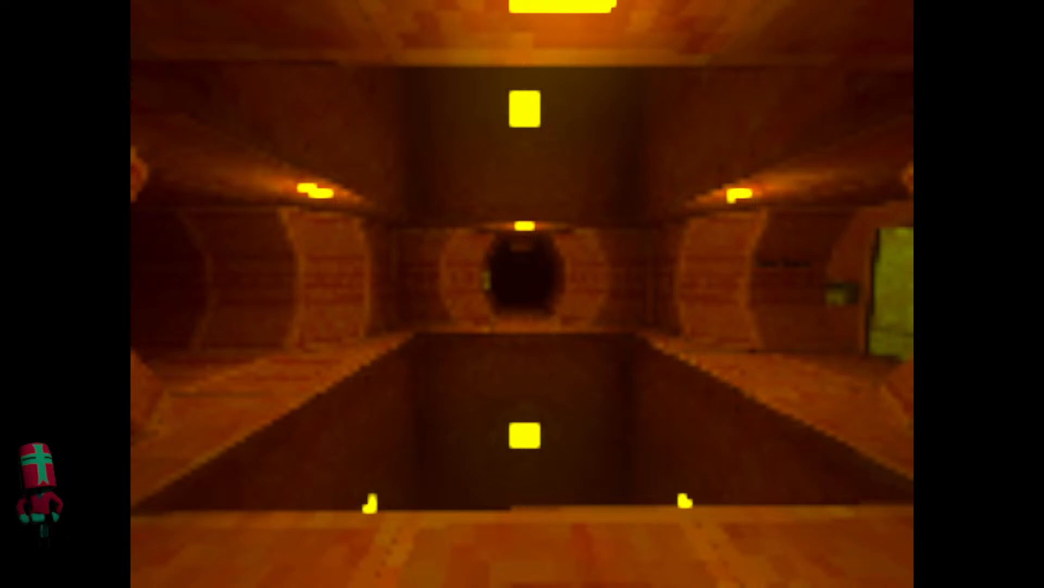
- Turn off anisotropic filtering and anti-aliasing in the game's video settings
{"action": "key", "text": "Escape"}
{"action": "left_click", "coordinate": [377, 140]}
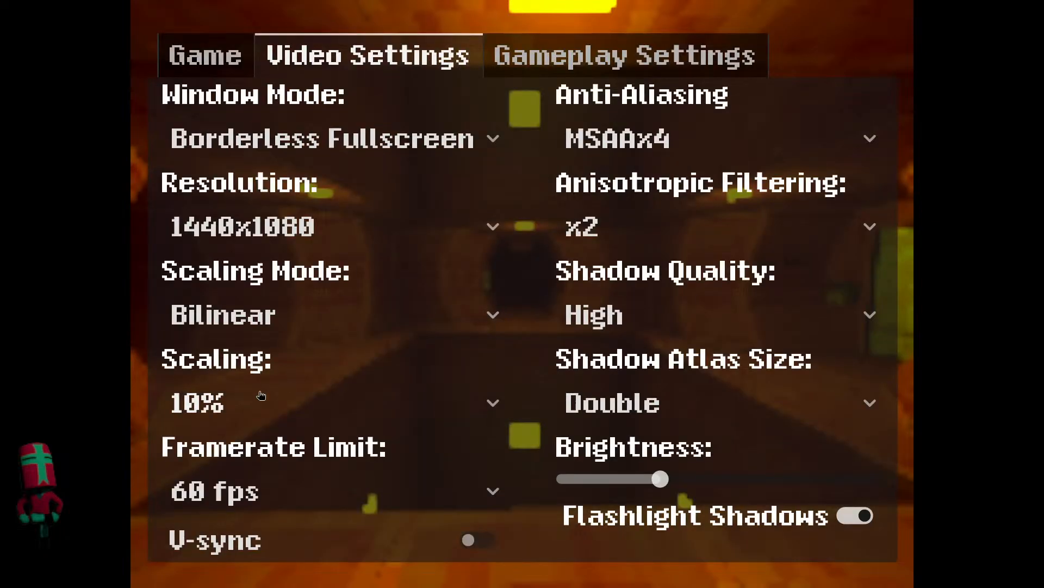
{"action": "left_click", "coordinate": [599, 226]}
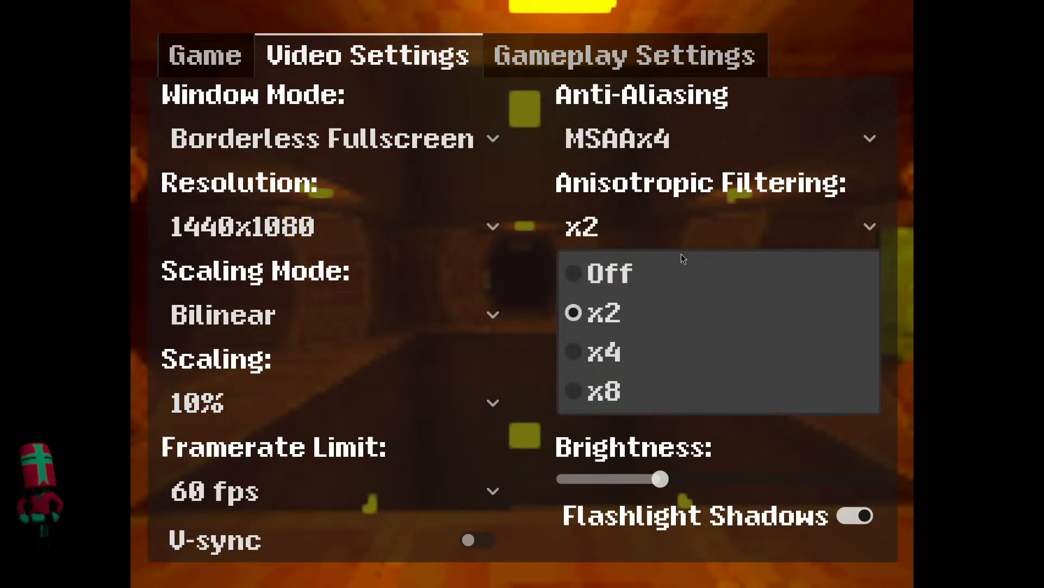
{"action": "left_click", "coordinate": [653, 273]}
{"action": "left_click", "coordinate": [653, 140]}
{"action": "left_click", "coordinate": [653, 184]}
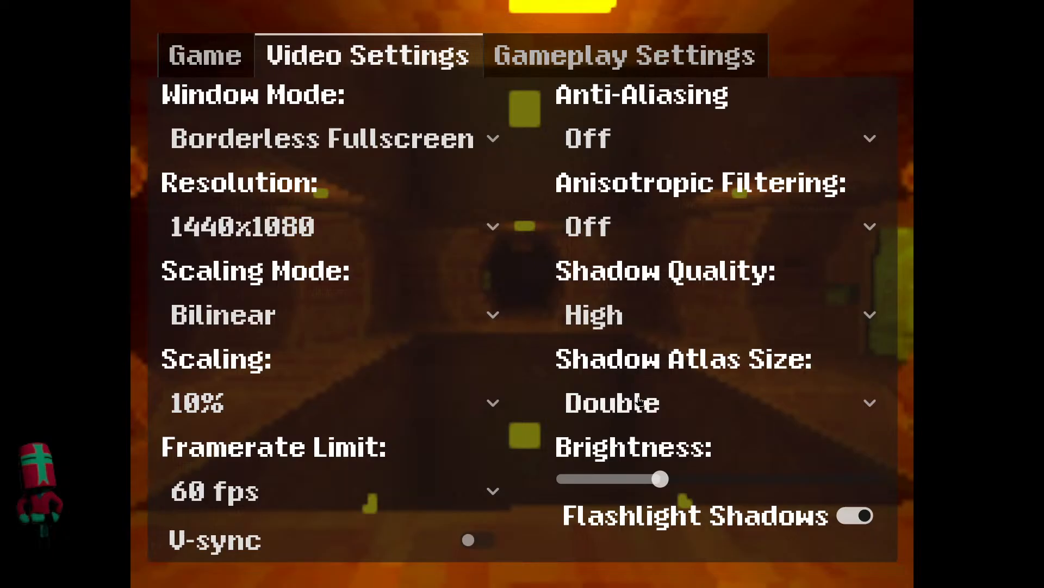
- Set the shadow atlas size to Quarter and shadow quality to Catastrophic, with flashlight shadows off
{"action": "left_click", "coordinate": [640, 401]}
{"action": "left_click", "coordinate": [639, 406]}
{"action": "left_click", "coordinate": [639, 316]}
{"action": "left_click", "coordinate": [640, 361]}
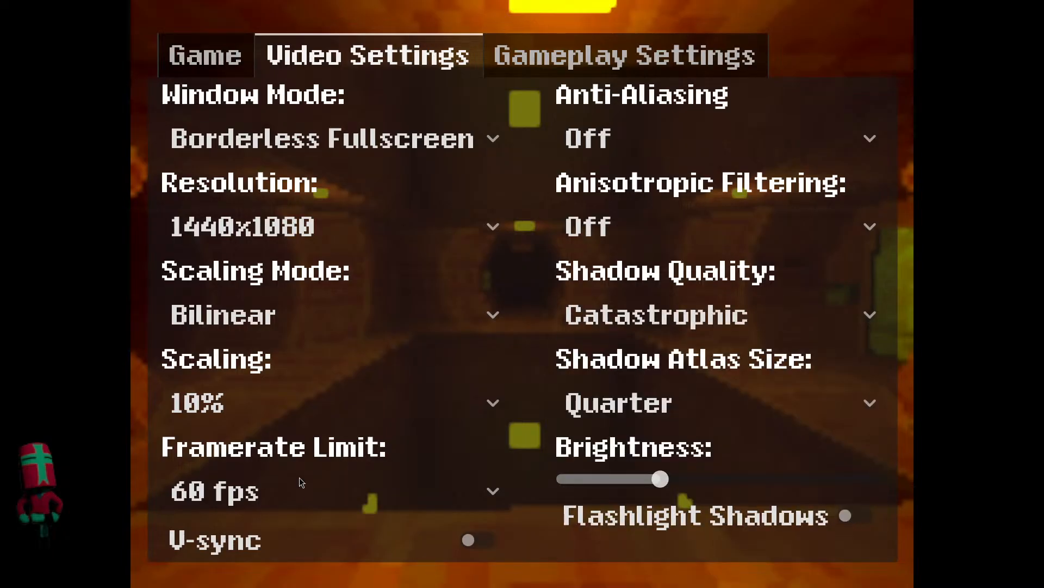
- Limit the framerate to 30 fps and resume play
{"action": "left_click", "coordinate": [300, 482]}
{"action": "left_click", "coordinate": [212, 326]}
{"action": "left_click", "coordinate": [204, 55]}
{"action": "key", "text": "Escape"}
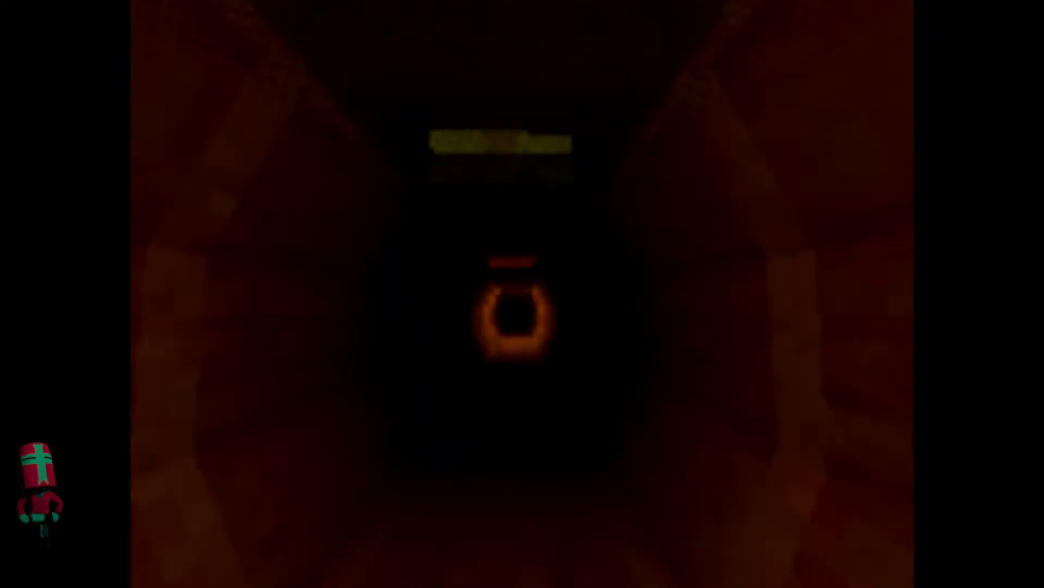
- Pause beside the lift sign in the tunnel to review the video settings, and resume play
{"action": "key", "text": "Escape"}
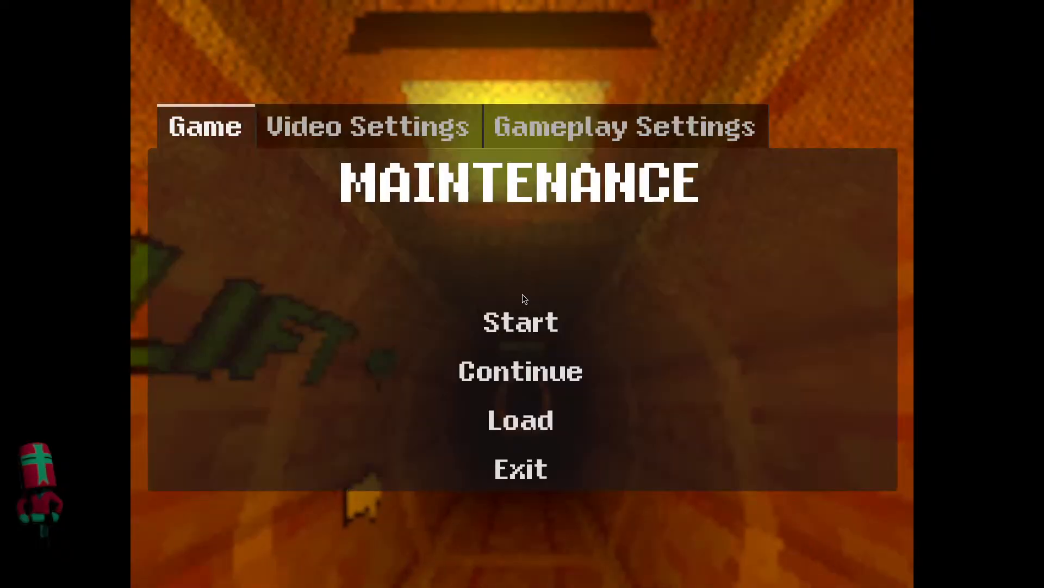
{"action": "left_click", "coordinate": [368, 126]}
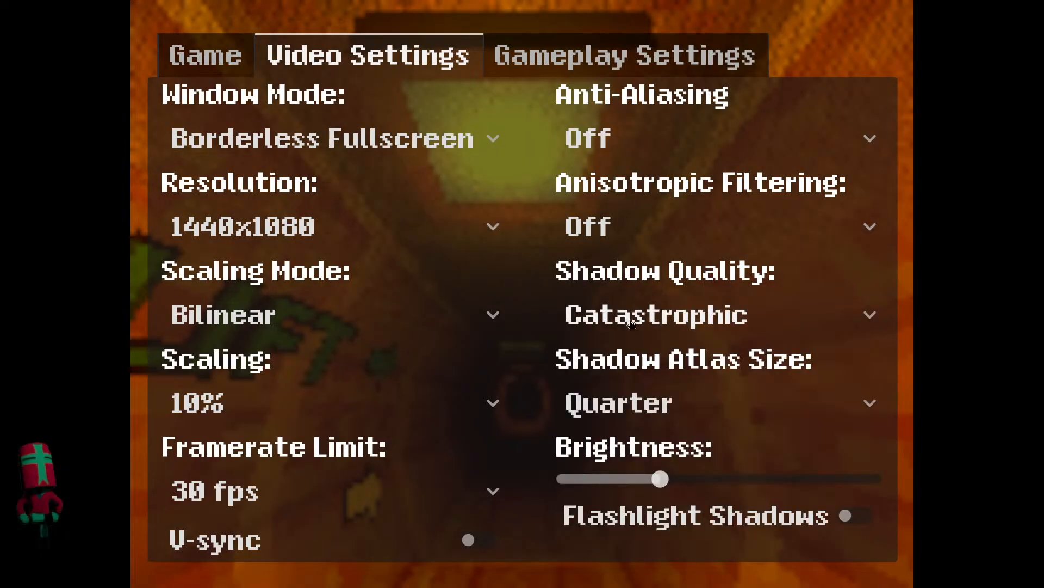
{"action": "left_click", "coordinate": [193, 44]}
{"action": "left_click", "coordinate": [463, 369]}
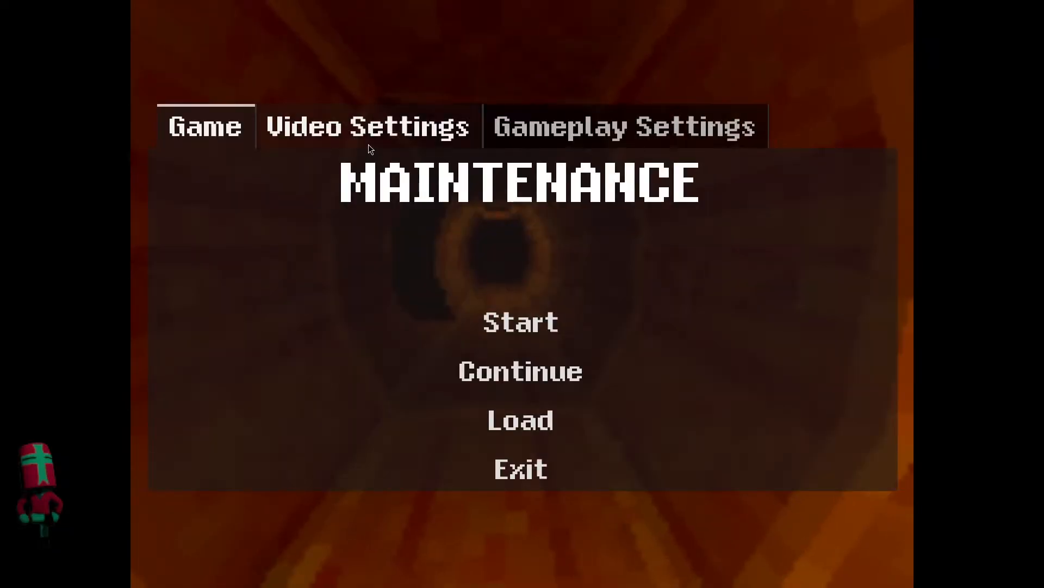
- Try SMAA and MSAAx4 anti-aliasing in the video settings, leaving anisotropic filtering off
{"action": "left_click", "coordinate": [369, 145]}
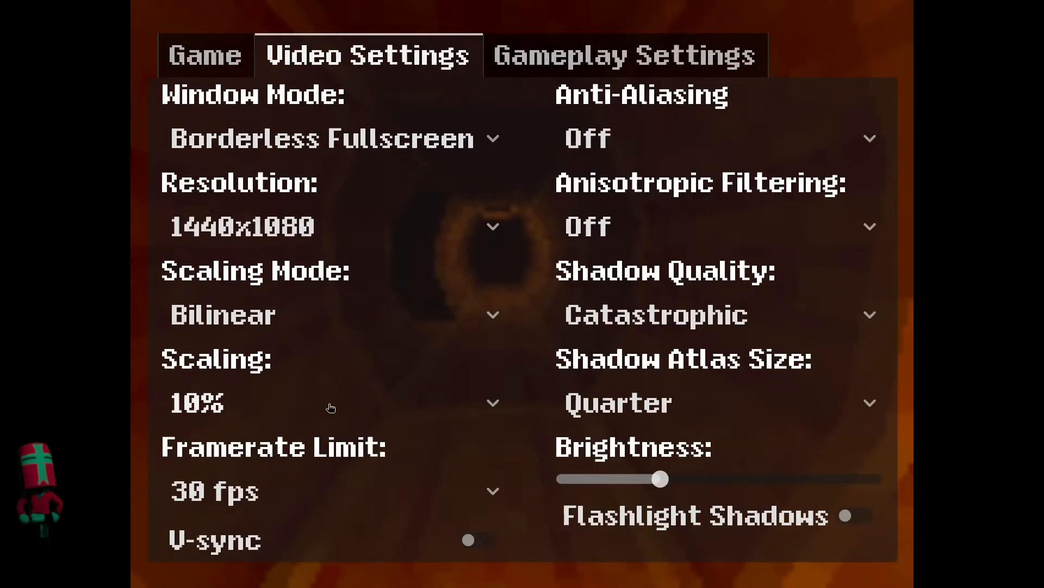
{"action": "left_click", "coordinate": [640, 227]}
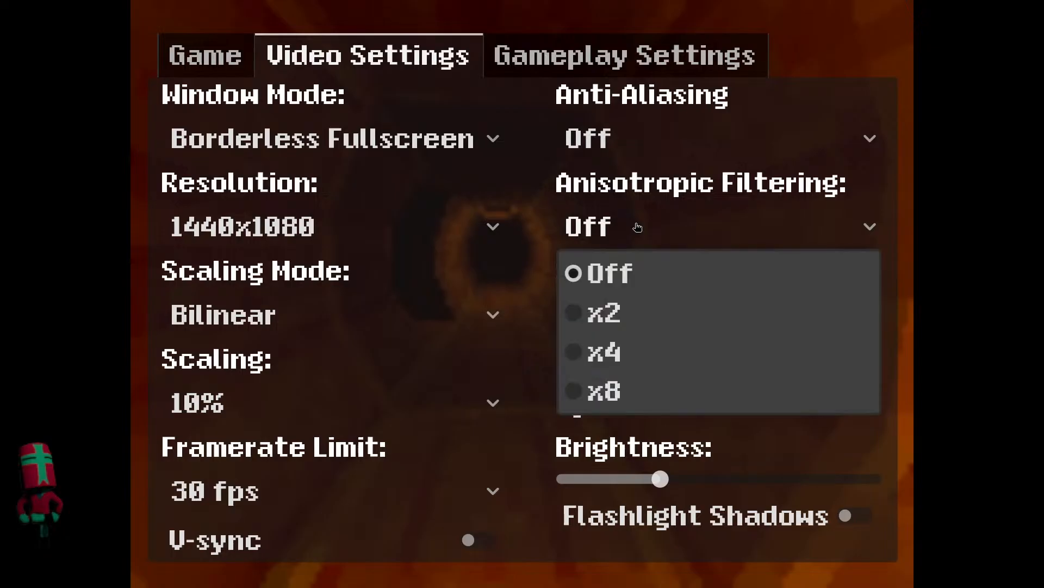
{"action": "left_click", "coordinate": [605, 226]}
{"action": "left_click", "coordinate": [638, 139]}
{"action": "left_click", "coordinate": [640, 266]}
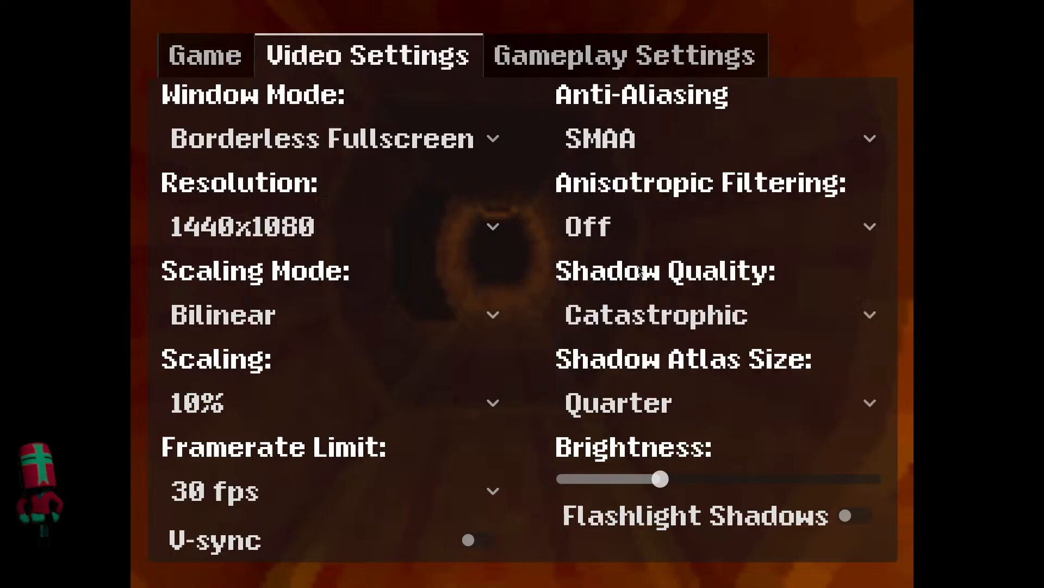
{"action": "left_click", "coordinate": [674, 136]}
{"action": "left_click", "coordinate": [639, 342]}
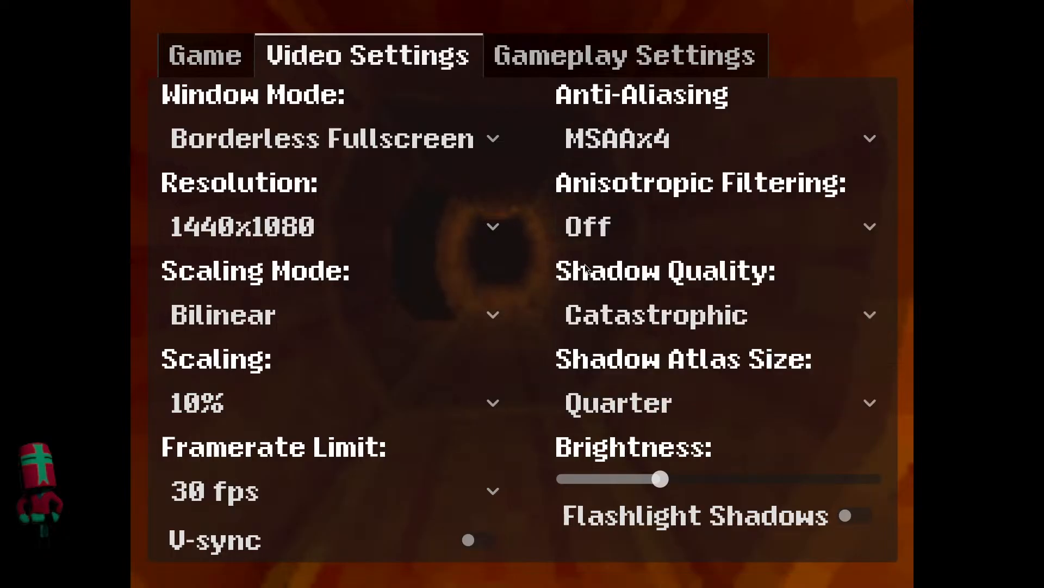
- Compare MSAAx8 with MSAAx4 anti-aliasing and settle on MSAAx8
{"action": "left_click", "coordinate": [633, 145]}
{"action": "left_click", "coordinate": [668, 391]}
{"action": "left_click", "coordinate": [651, 146]}
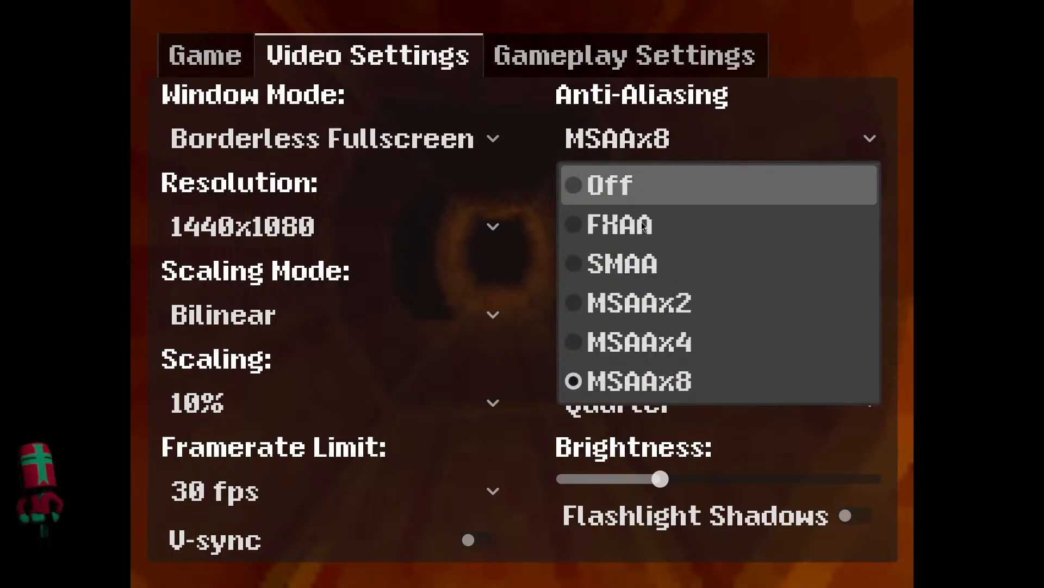
{"action": "left_click", "coordinate": [635, 341]}
{"action": "left_click", "coordinate": [664, 143]}
{"action": "left_click", "coordinate": [624, 367]}
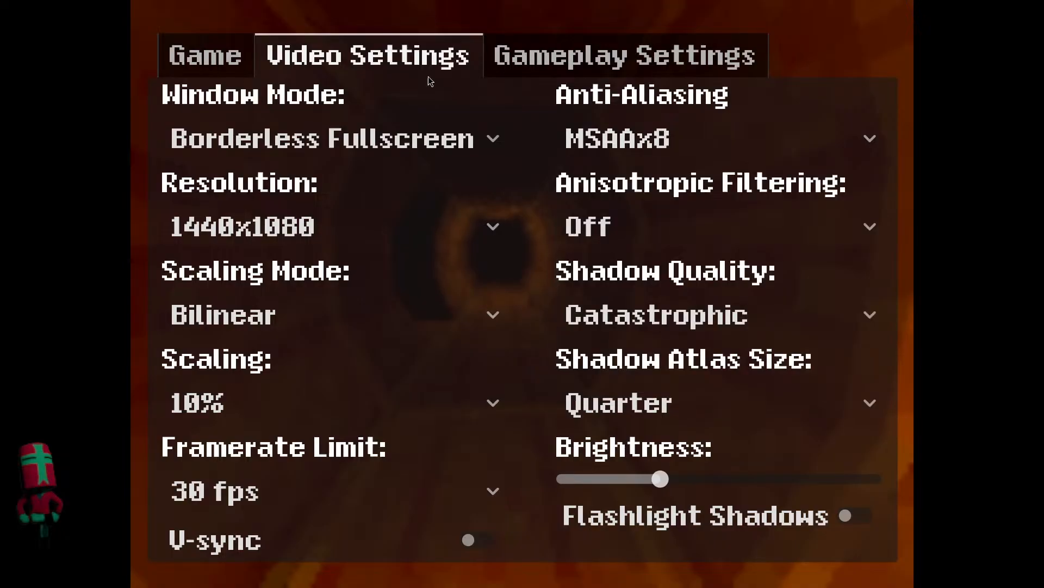
- Resume play and view the Reactor and Freight Lift signs across the shaft at the lowest scaling
{"action": "left_click", "coordinate": [218, 51]}
{"action": "left_click", "coordinate": [497, 361]}
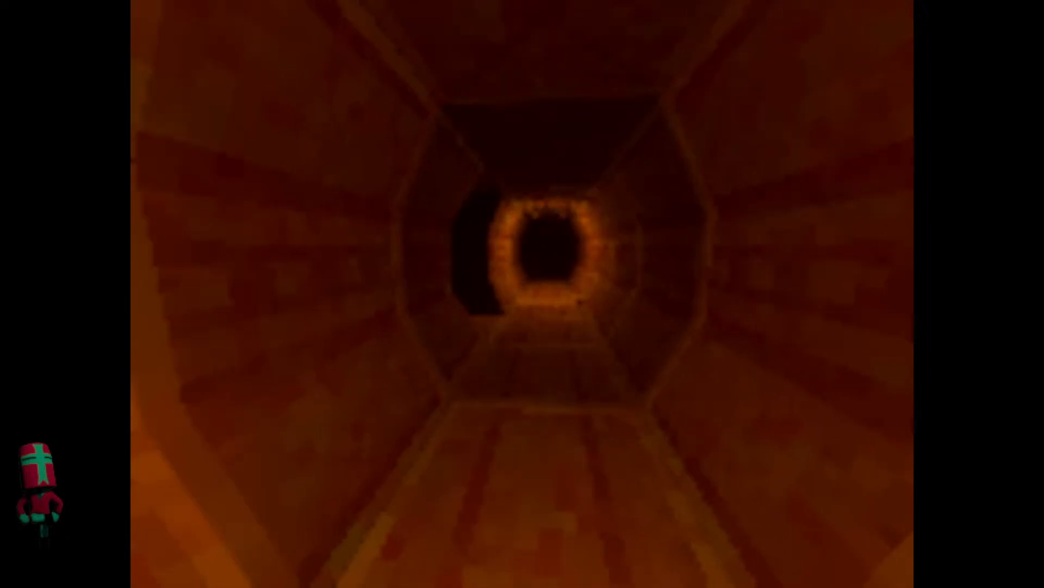
{"action": "key", "text": "s"}
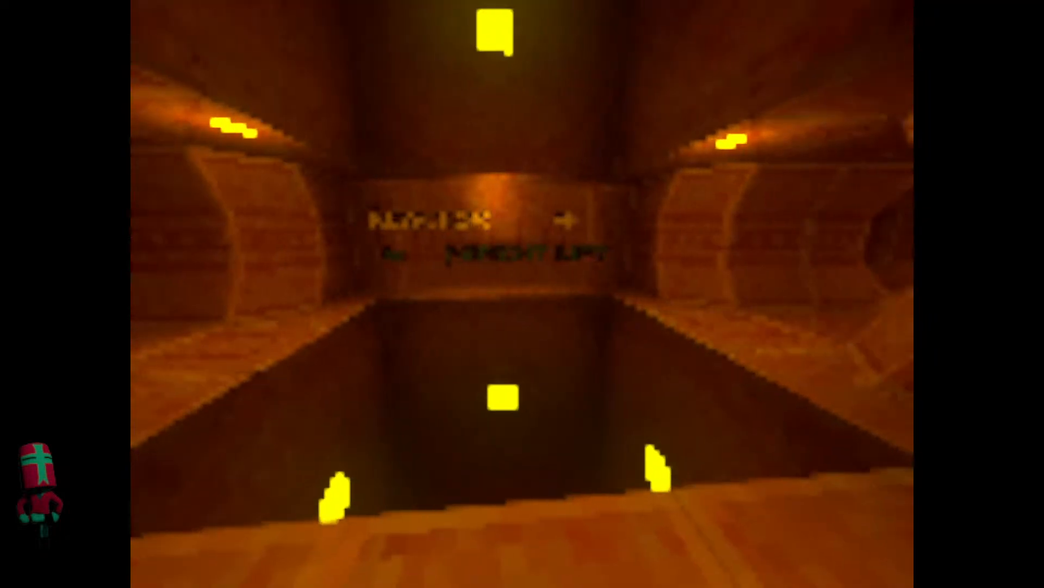
{"action": "key", "text": "w"}
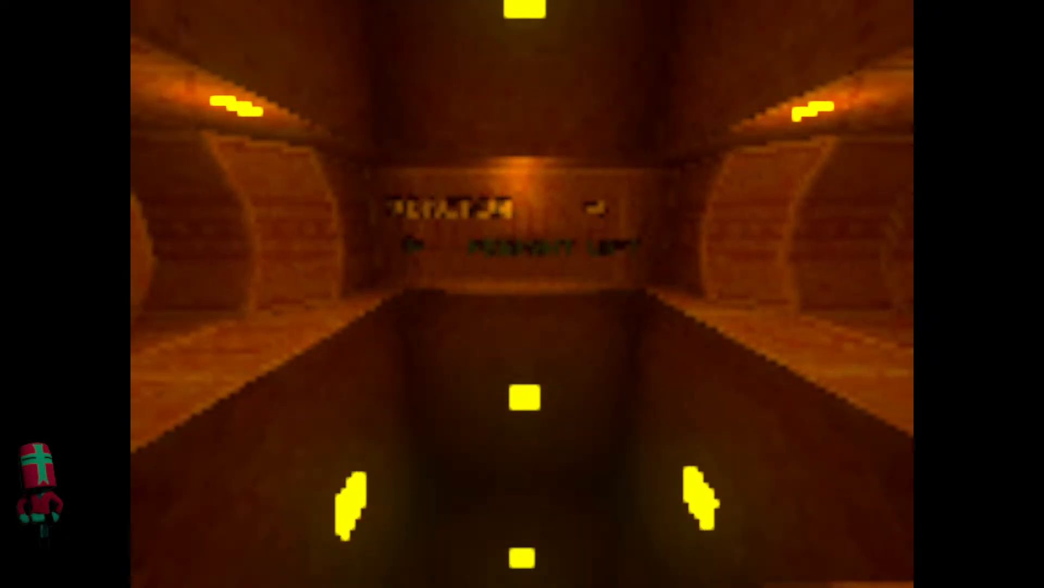
- Set the video scaling to 22% and anti-aliasing to MSAAx4
{"action": "key", "text": "Escape"}
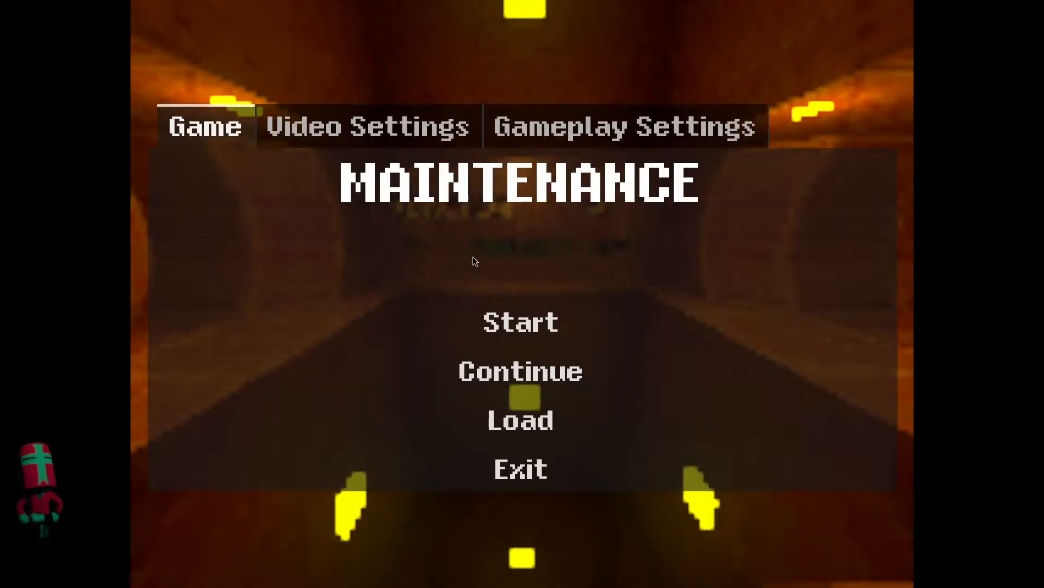
{"action": "left_click", "coordinate": [367, 54]}
{"action": "left_click", "coordinate": [254, 404]}
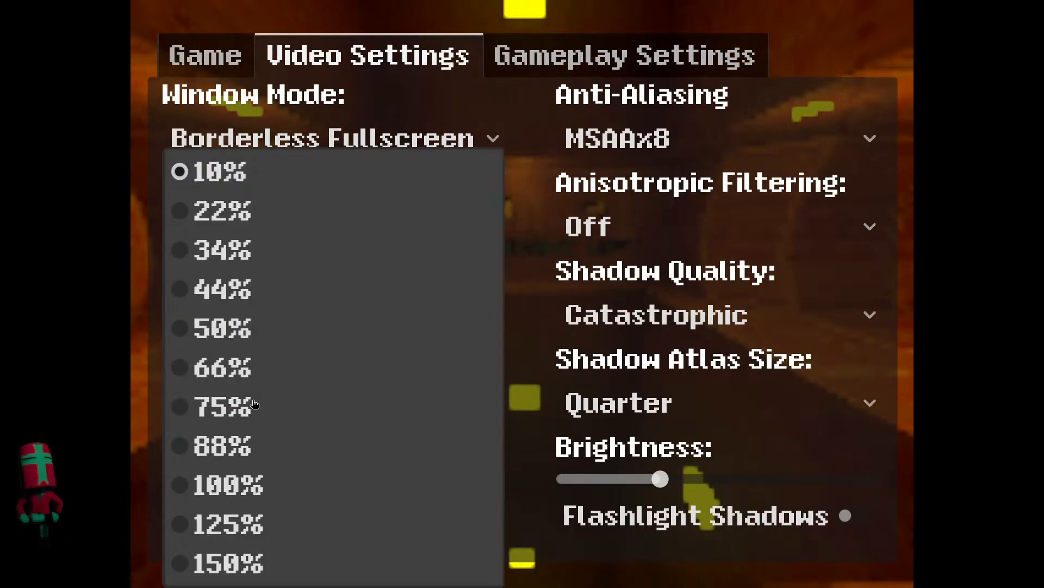
{"action": "left_click", "coordinate": [269, 215]}
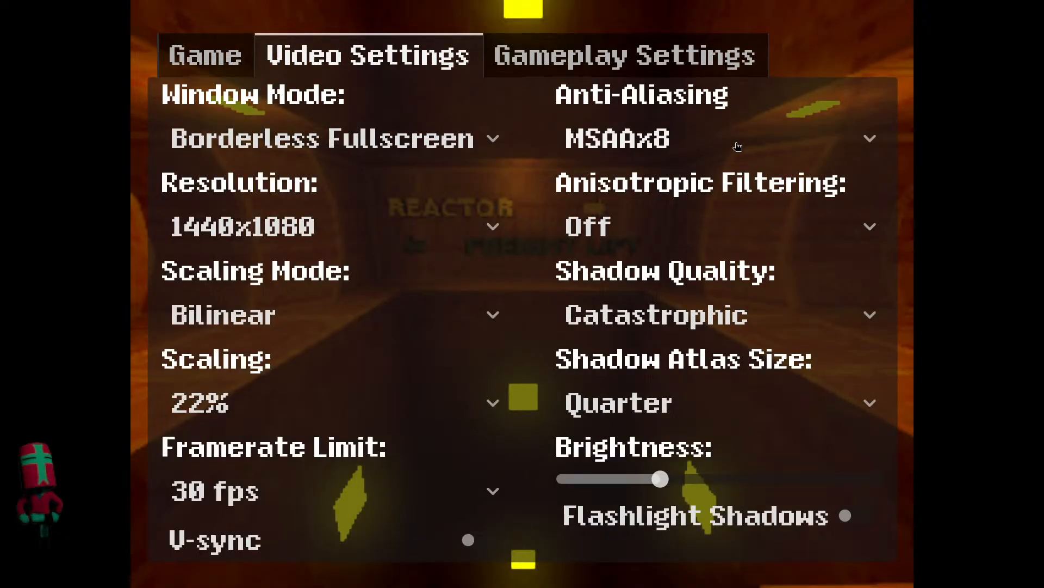
{"action": "left_click", "coordinate": [653, 139]}
{"action": "left_click", "coordinate": [668, 351]}
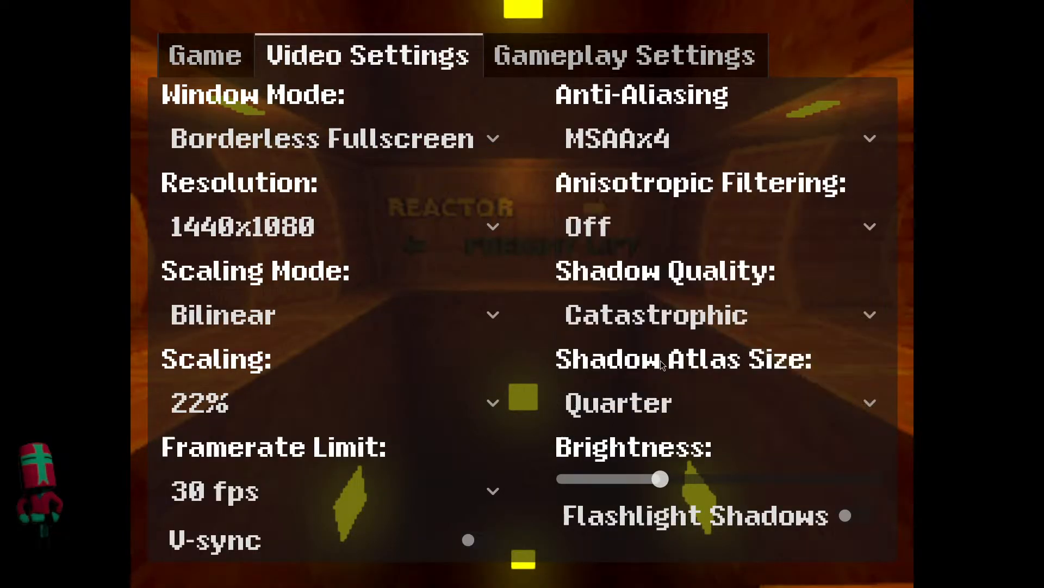
- Resume play and check the Reactor and Freight Lift signs from inside the tunnel and from the shaft's edge
{"action": "left_click", "coordinate": [185, 53]}
{"action": "left_click", "coordinate": [526, 363]}
{"action": "key", "text": "s"}
{"action": "key", "text": "s"}
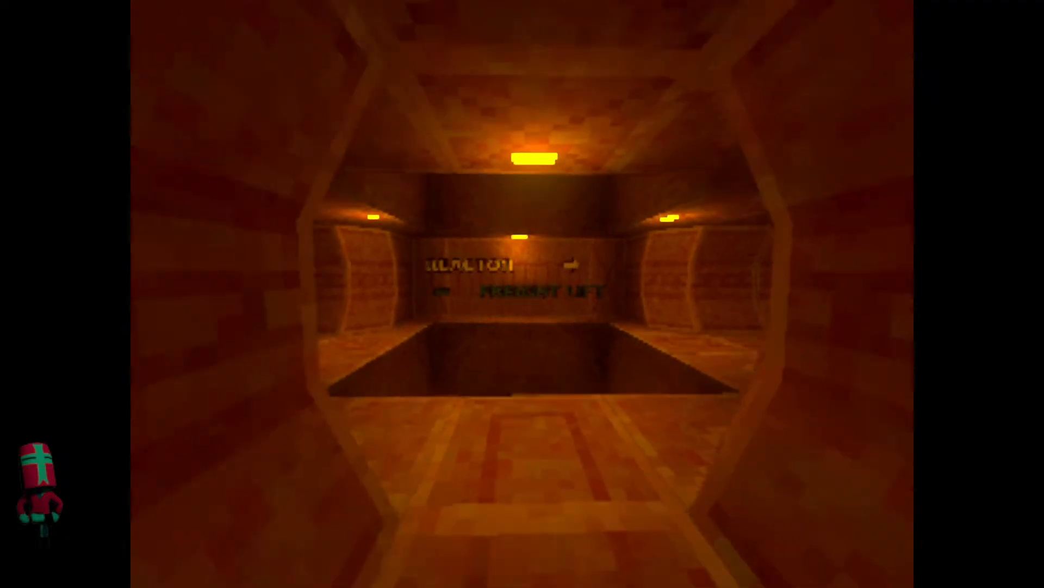
{"action": "key", "text": "w"}
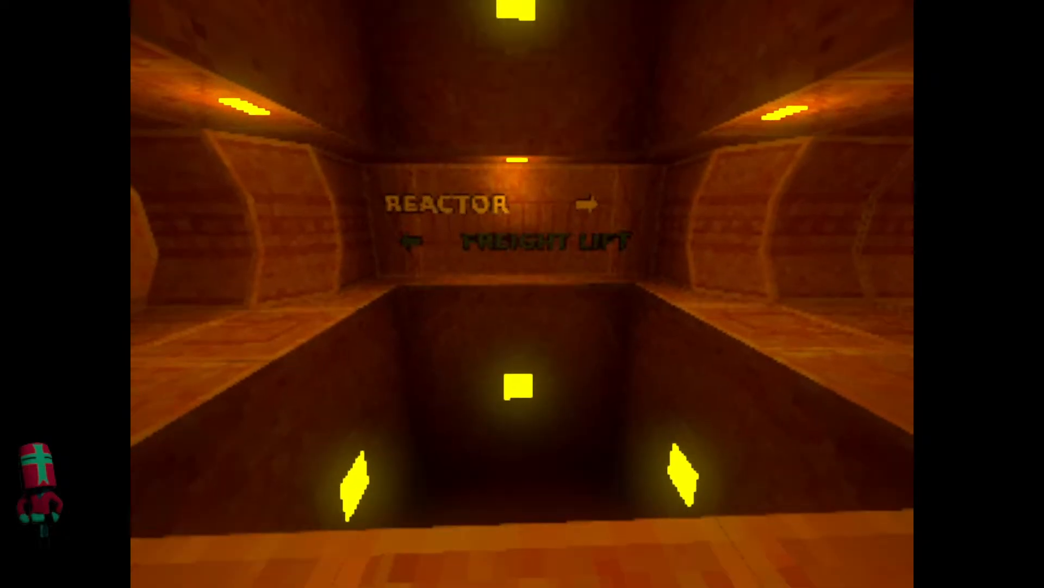
- Set the game's video scaling back to 10% and resume play
{"action": "key", "text": "Escape"}
{"action": "left_click", "coordinate": [354, 133]}
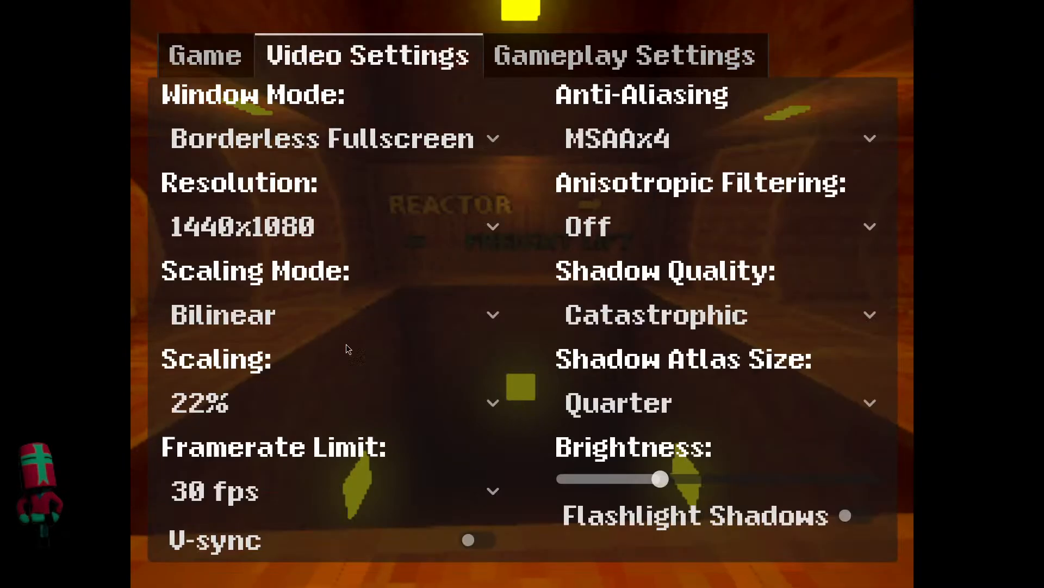
{"action": "left_click", "coordinate": [299, 392]}
{"action": "left_click", "coordinate": [315, 168]}
{"action": "left_click", "coordinate": [237, 67]}
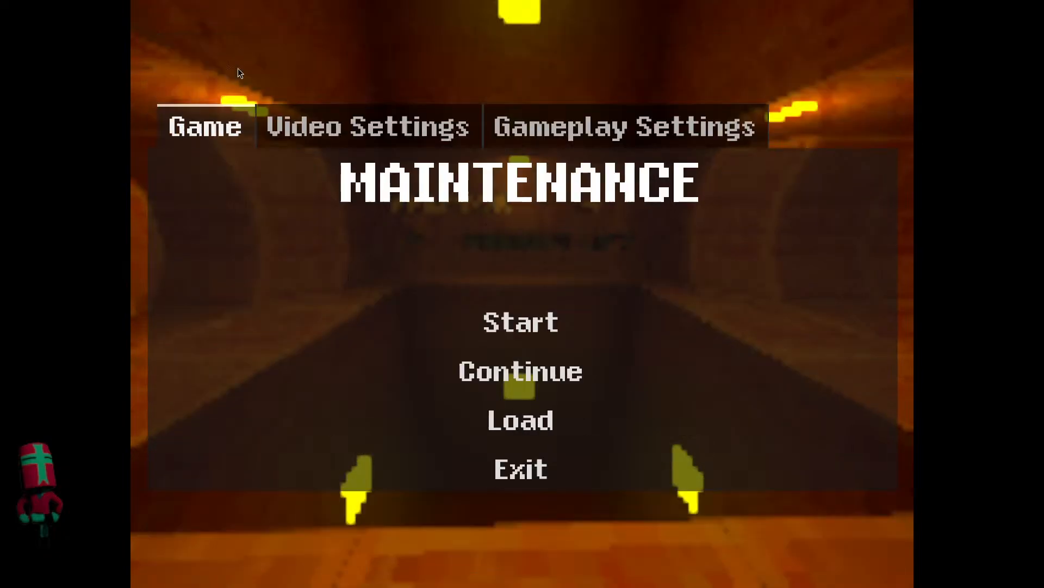
{"action": "left_click", "coordinate": [480, 388]}
- Walk from the shaft into the adjoining dark tunnel to inspect its wall signs at the low scaling
{"action": "key", "text": "w"}
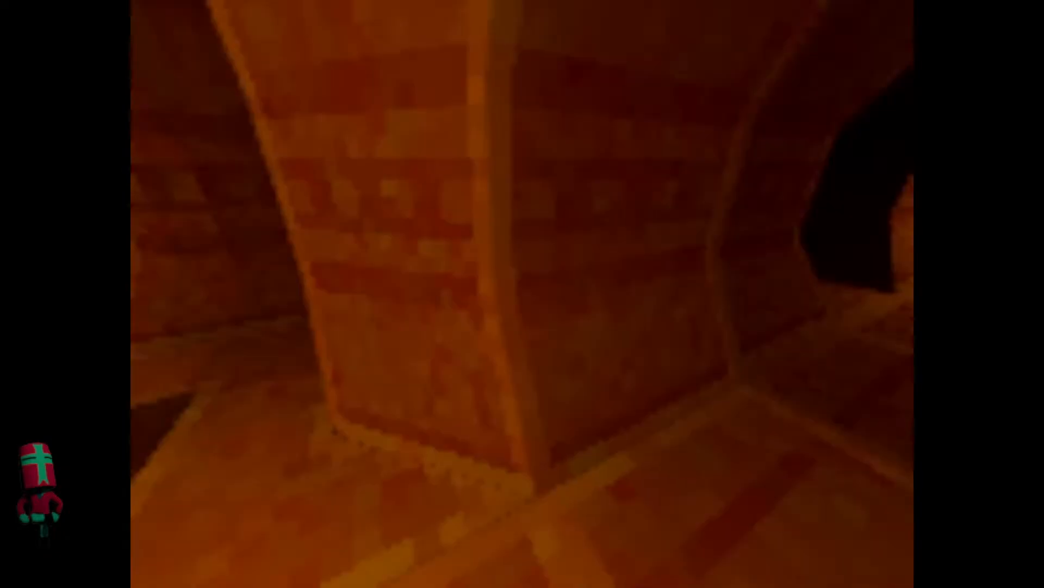
{"action": "key", "text": "w"}
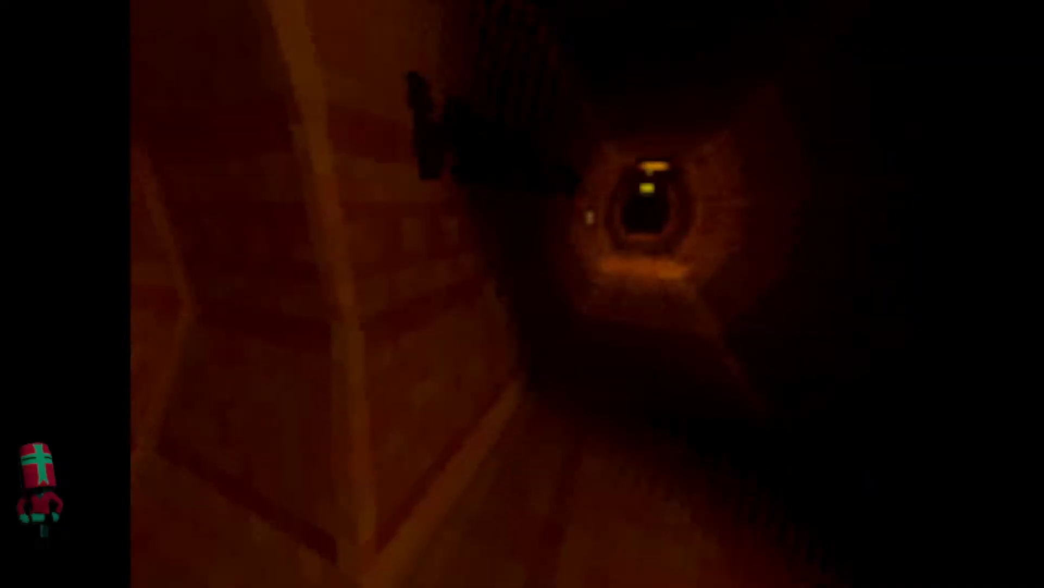
{"action": "key", "text": "w"}
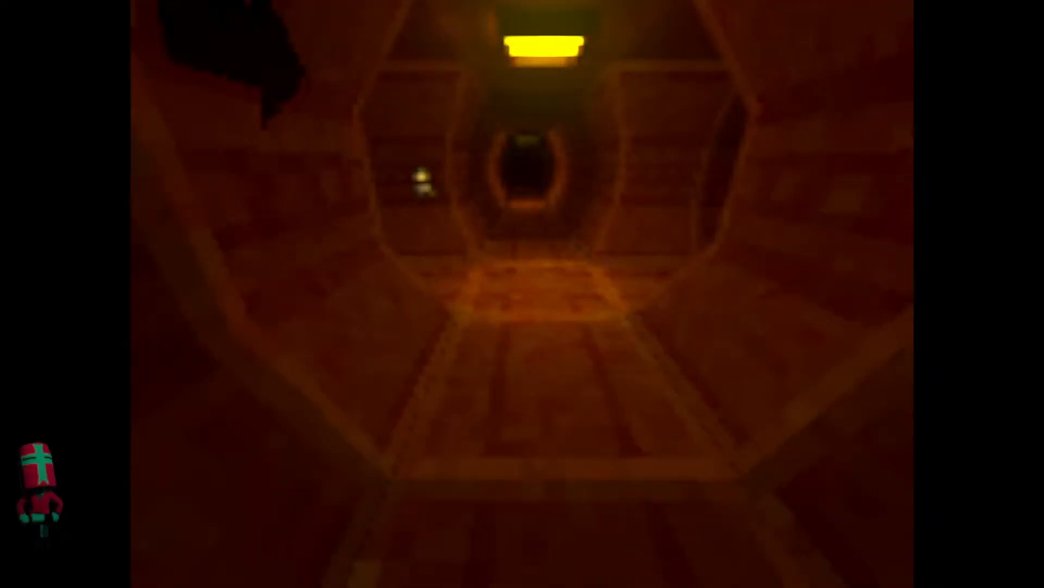
- Advance through the tunnel, set the video scaling to 22% and resume play
{"action": "key", "text": "w"}
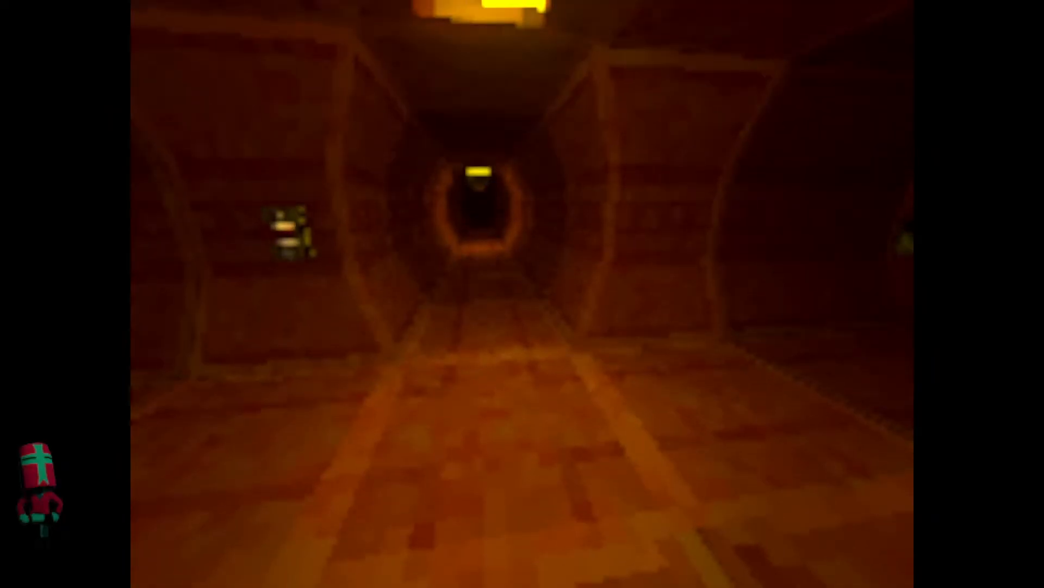
{"action": "key", "text": "w"}
{"action": "key", "text": "Escape"}
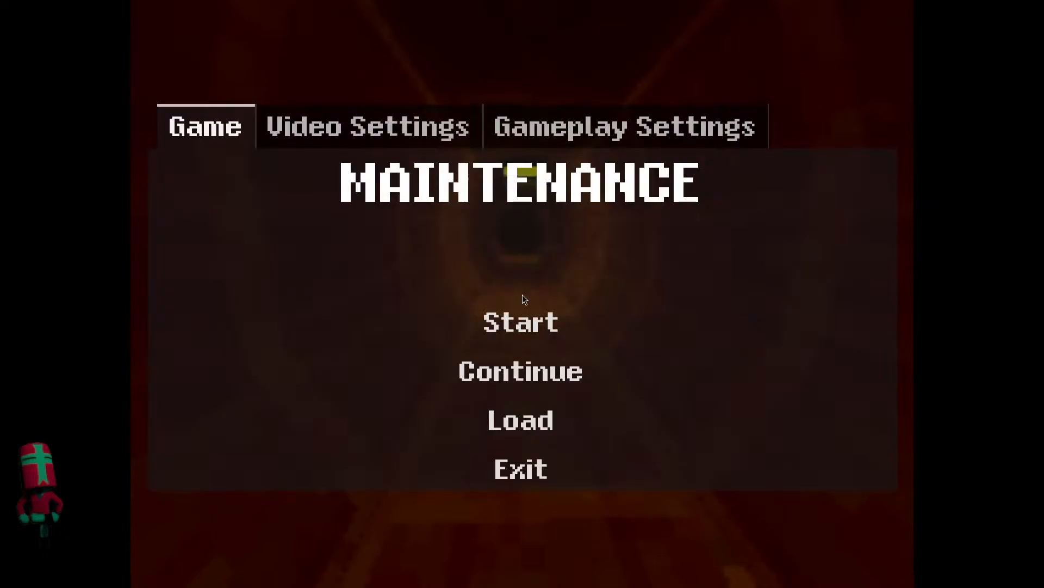
{"action": "left_click", "coordinate": [367, 126]}
{"action": "left_click", "coordinate": [257, 397]}
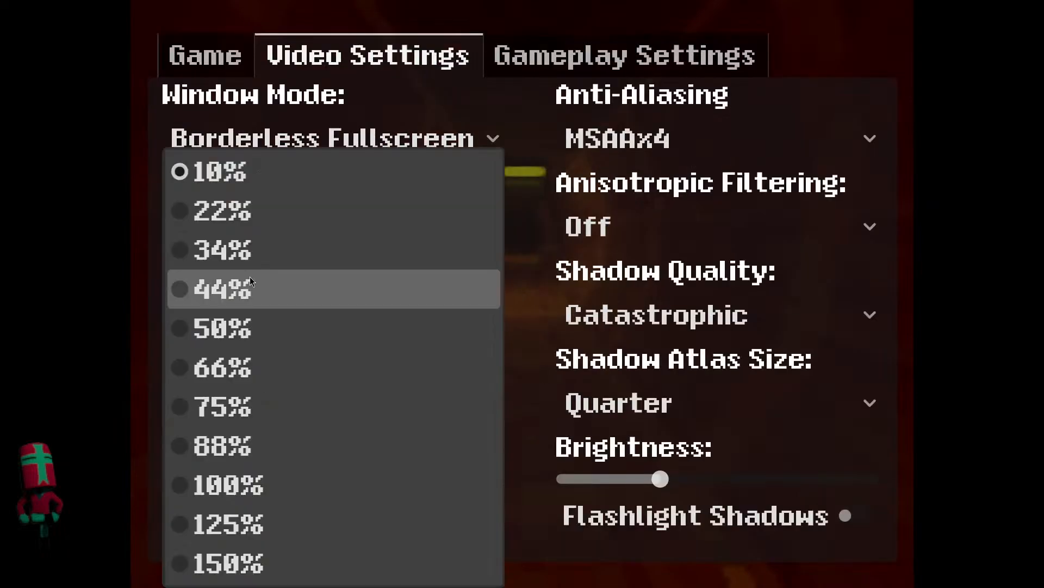
{"action": "left_click", "coordinate": [252, 227]}
{"action": "left_click", "coordinate": [226, 75]}
{"action": "left_click", "coordinate": [500, 381]}
- Follow the tunnel to the Water and Exterior wall signs and check their legibility with the flashlight on
{"action": "key", "text": "w"}
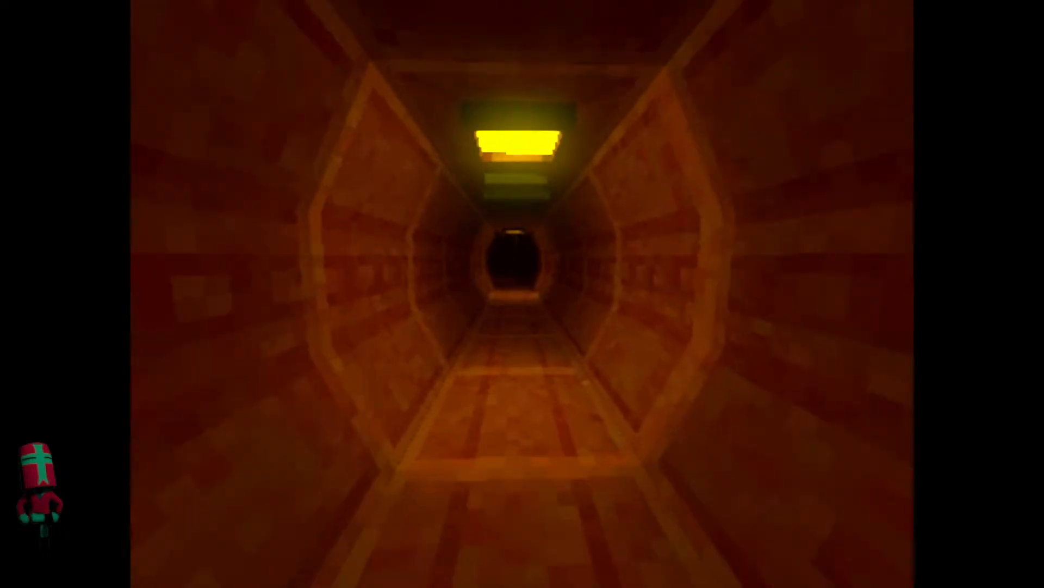
{"action": "key", "text": "w"}
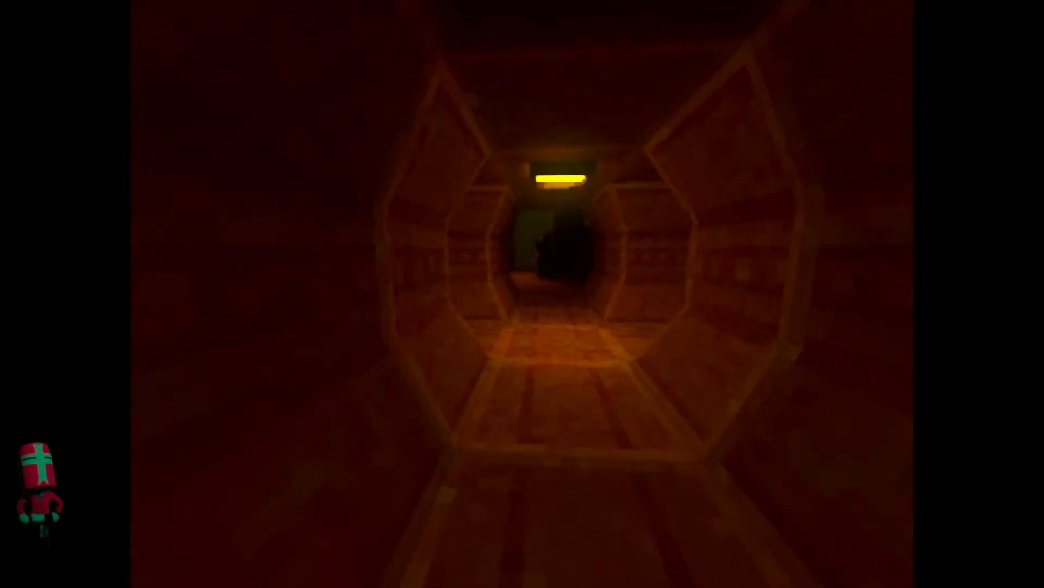
{"action": "key", "text": "w"}
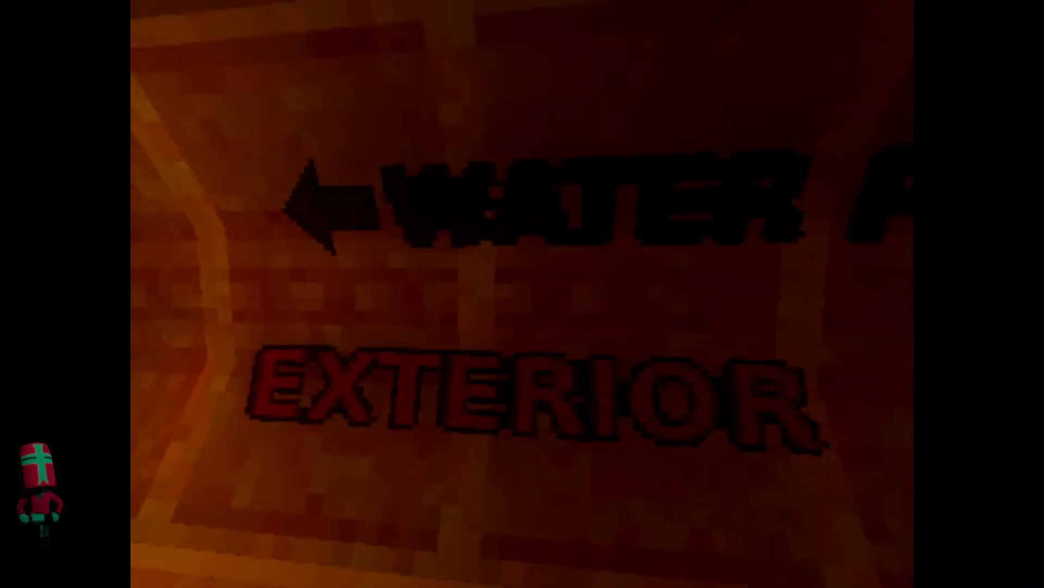
{"action": "key", "text": "f"}
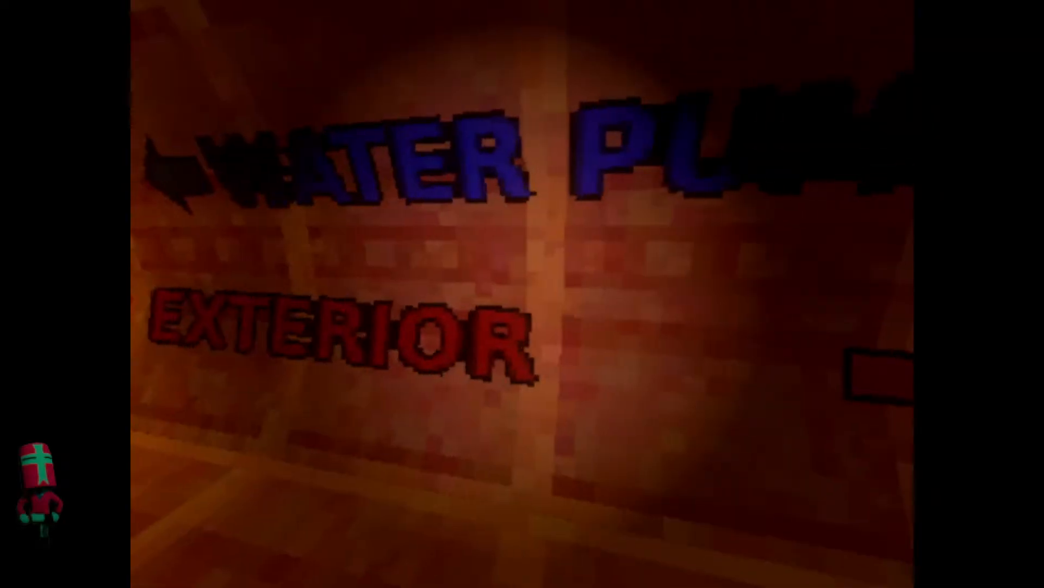
{"action": "key", "text": "w"}
- Walk into the yellow-lit machine room and inspect its console, large pipe and unlit walls
{"action": "key", "text": "w"}
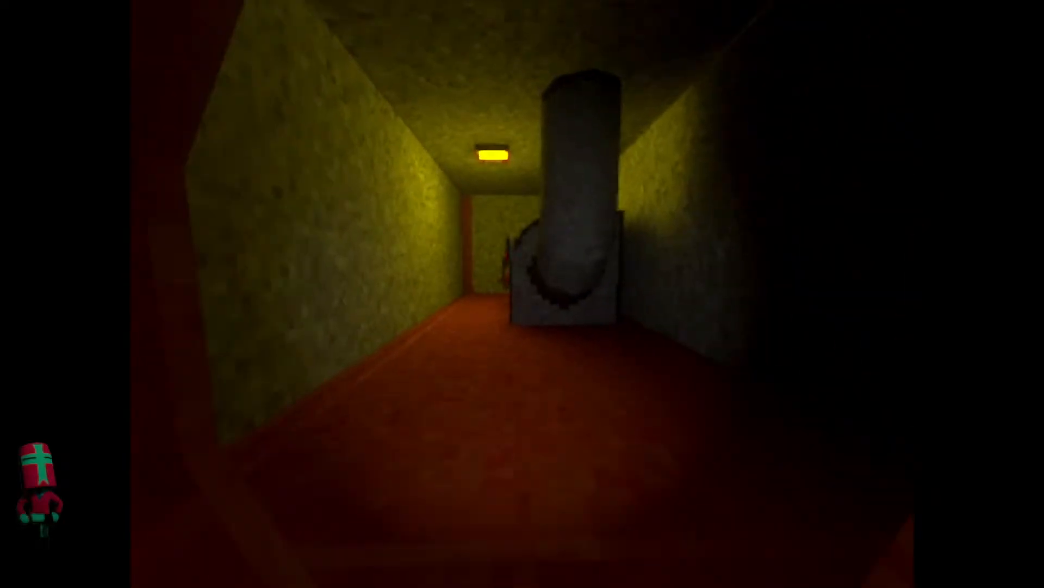
{"action": "key", "text": "w"}
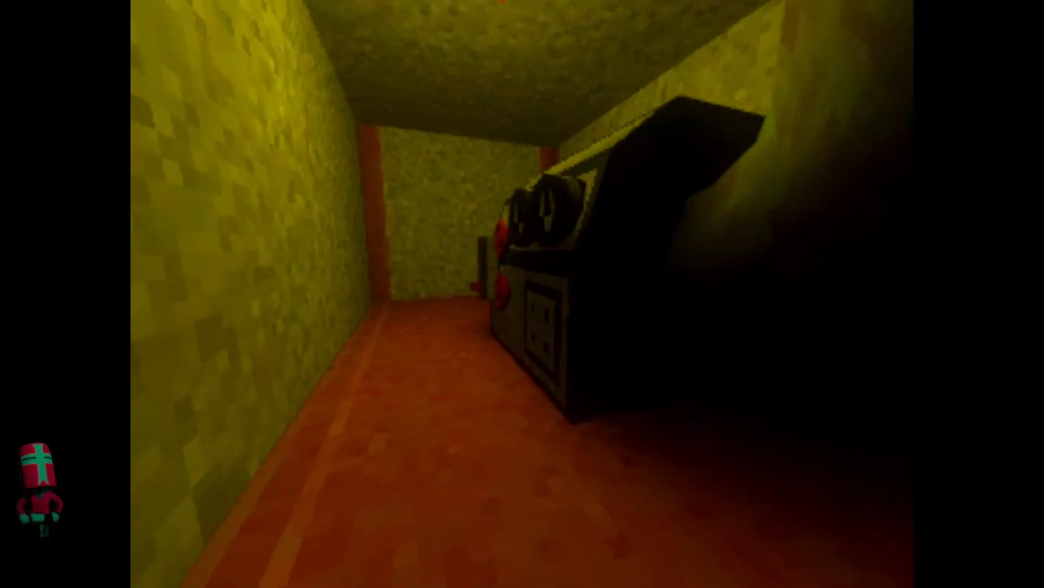
{"action": "key", "text": "w"}
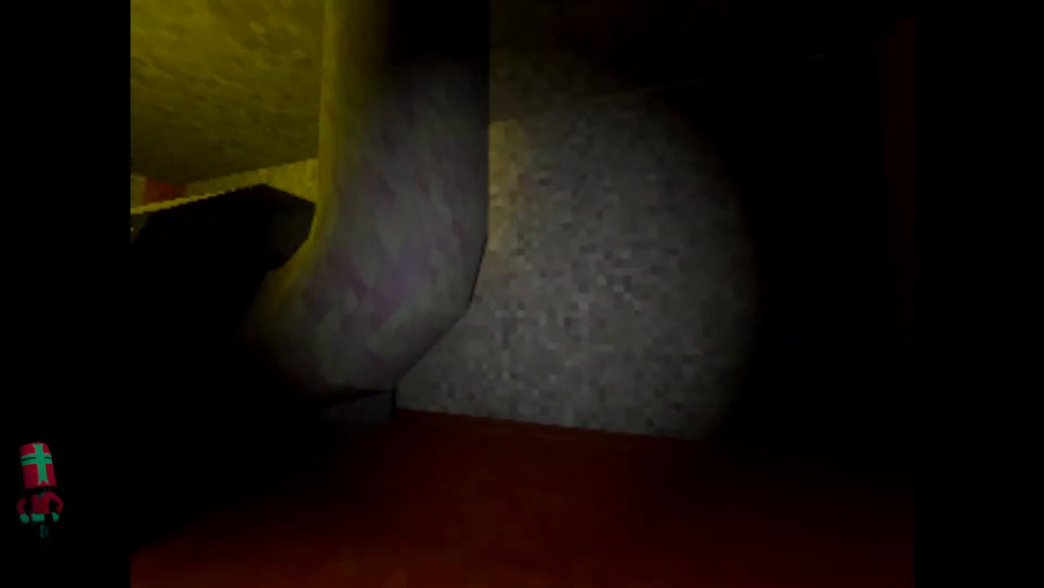
- Turn anti-aliasing off in the video settings and resume play
{"action": "key", "text": "Escape"}
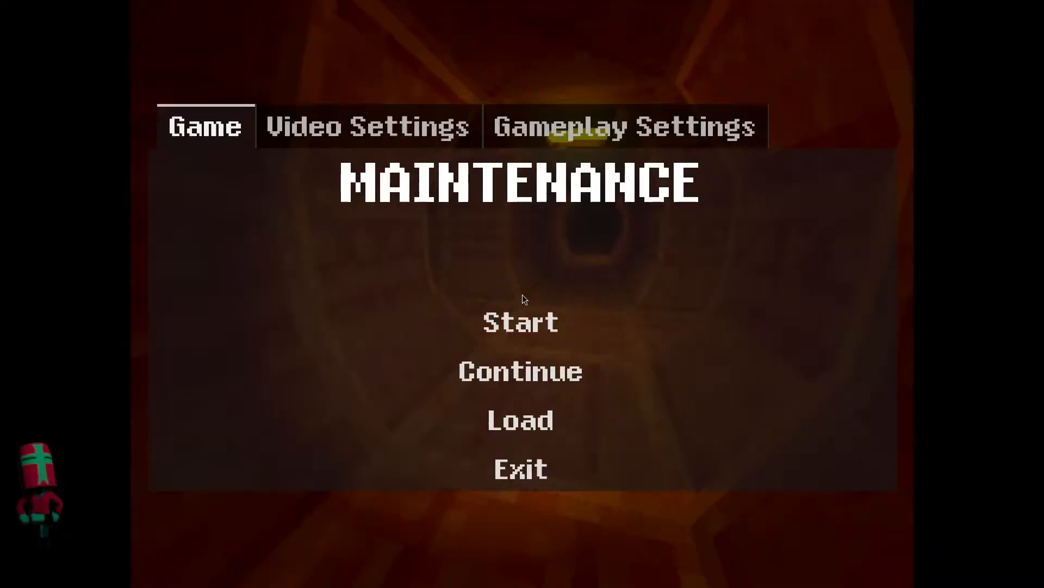
{"action": "left_click", "coordinate": [296, 128]}
{"action": "left_click", "coordinate": [654, 163]}
{"action": "left_click", "coordinate": [656, 179]}
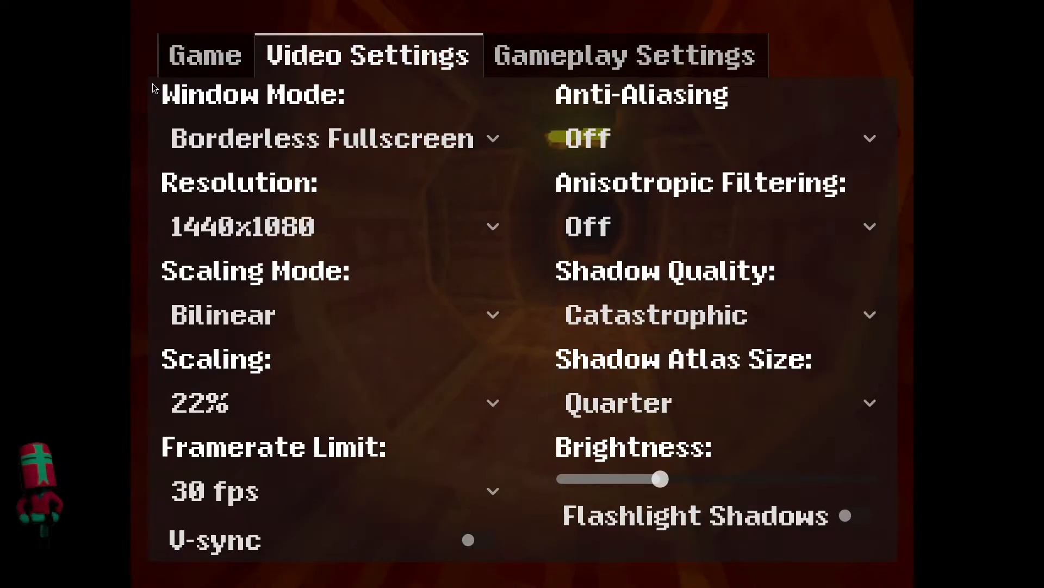
{"action": "left_click", "coordinate": [208, 41]}
{"action": "left_click", "coordinate": [560, 374]}
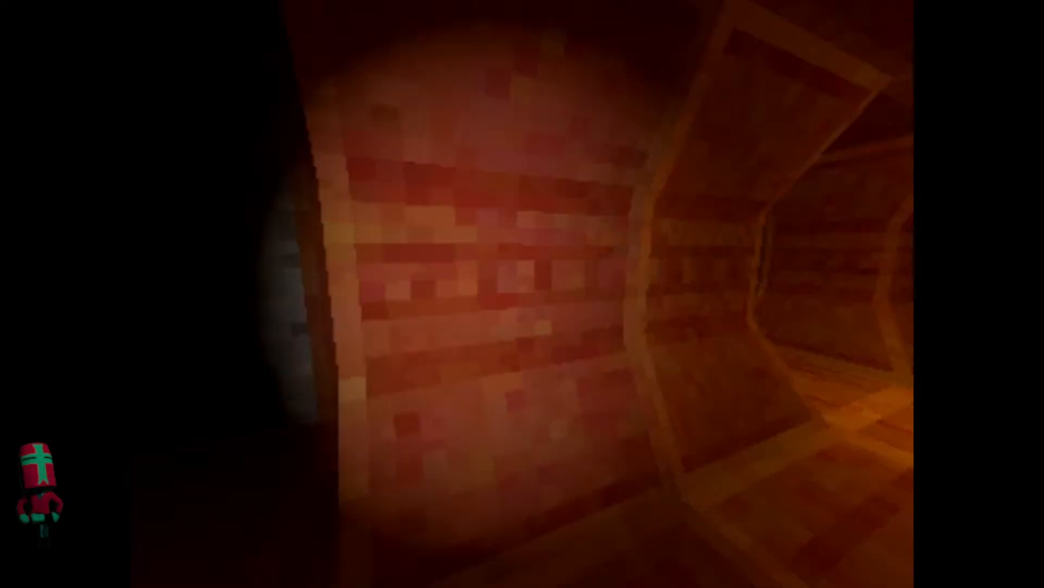
- Switch the flashlight off and compare the machine room with the adjoining tunnel without anti-aliasing
{"action": "key", "text": "w"}
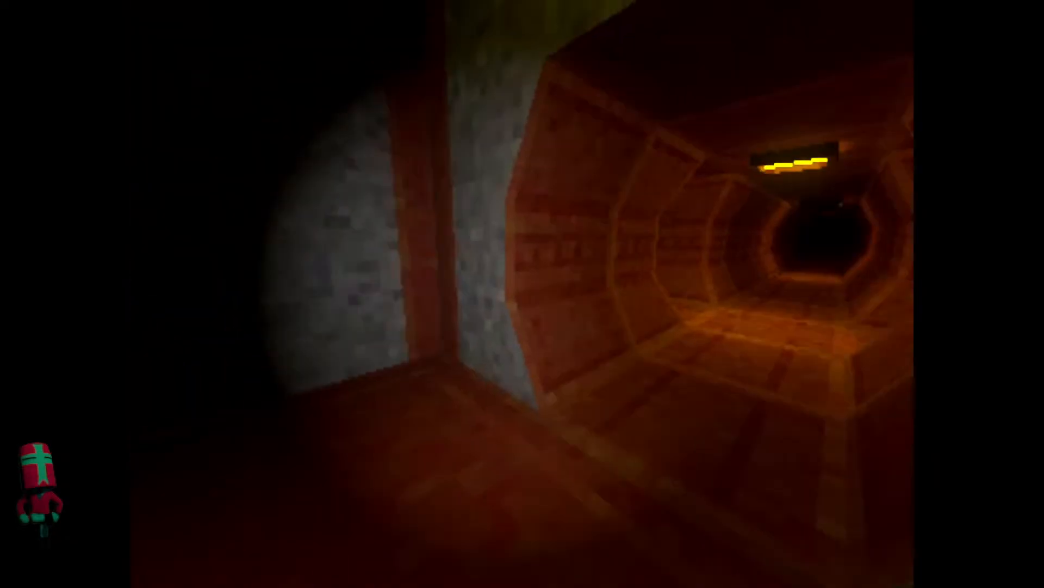
{"action": "key", "text": "f"}
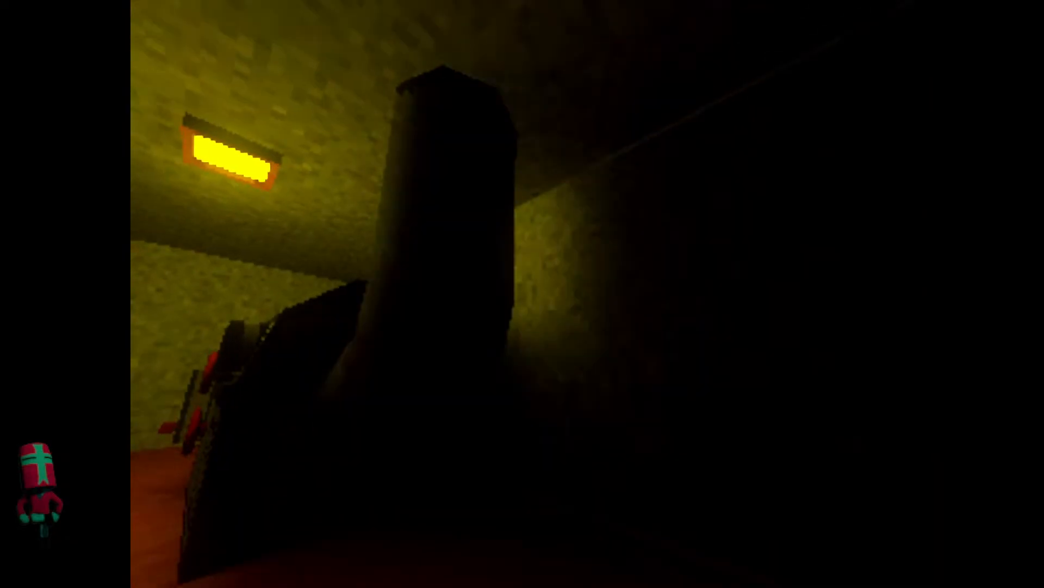
{"action": "key", "text": "w"}
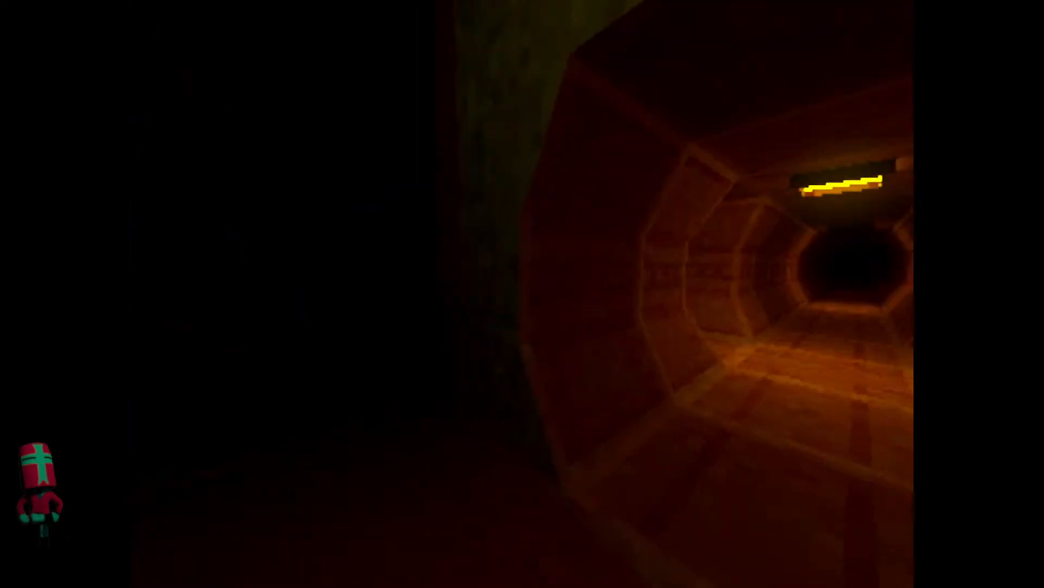
- Set the framerate limit to 60 fps and enable V-sync and flashlight shadows
{"action": "key", "text": "Escape"}
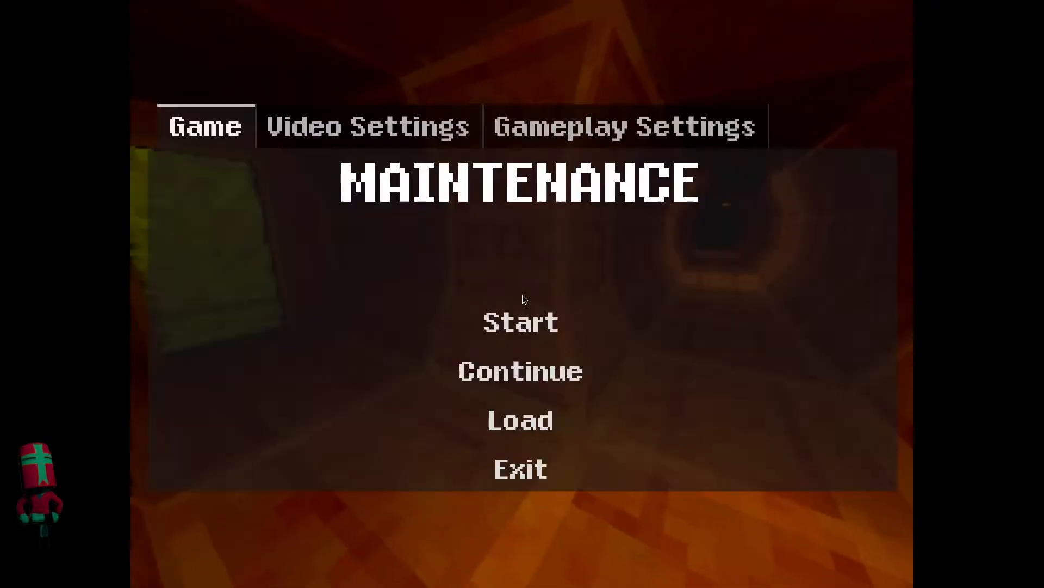
{"action": "left_click", "coordinate": [288, 127]}
{"action": "left_click", "coordinate": [310, 489]}
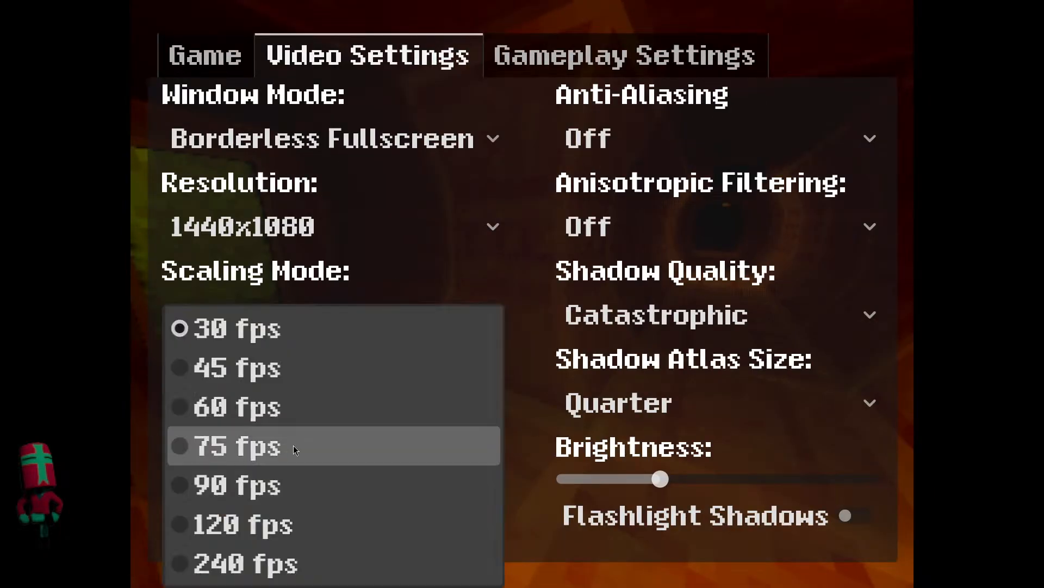
{"action": "left_click", "coordinate": [289, 415]}
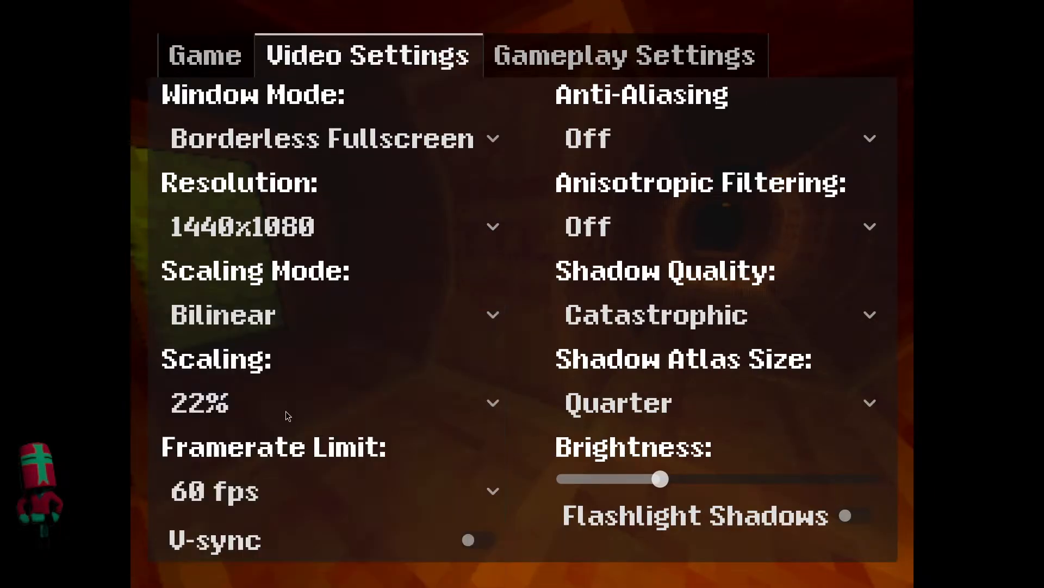
{"action": "left_click", "coordinate": [464, 539]}
{"action": "left_click", "coordinate": [847, 520]}
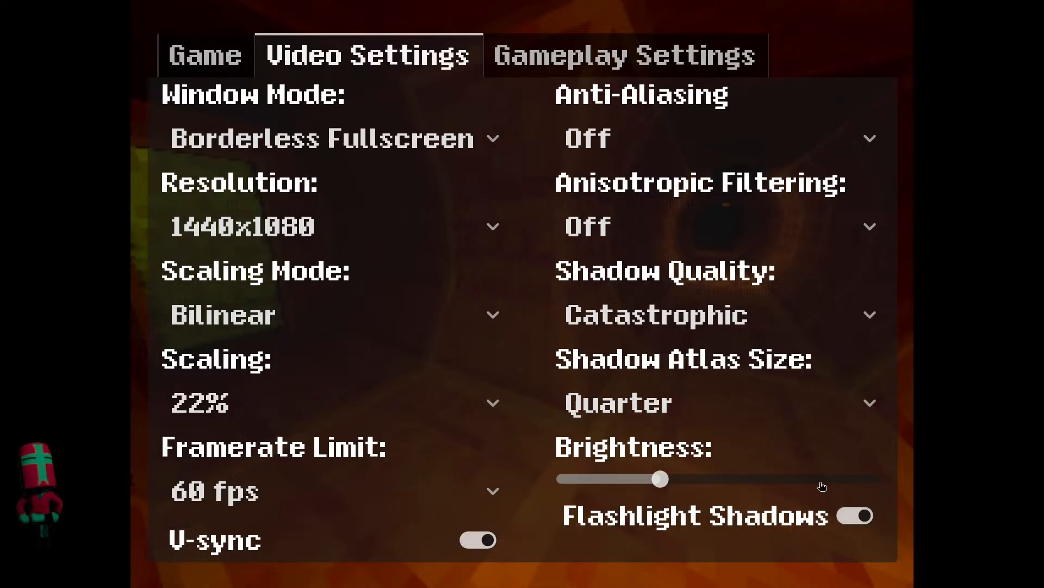
- Set the shadow atlas size to Quadruple, shadow quality to Ultra and anisotropic filtering to x4
{"action": "left_click", "coordinate": [718, 404]}
{"action": "left_click", "coordinate": [718, 563]}
{"action": "left_click", "coordinate": [676, 326]}
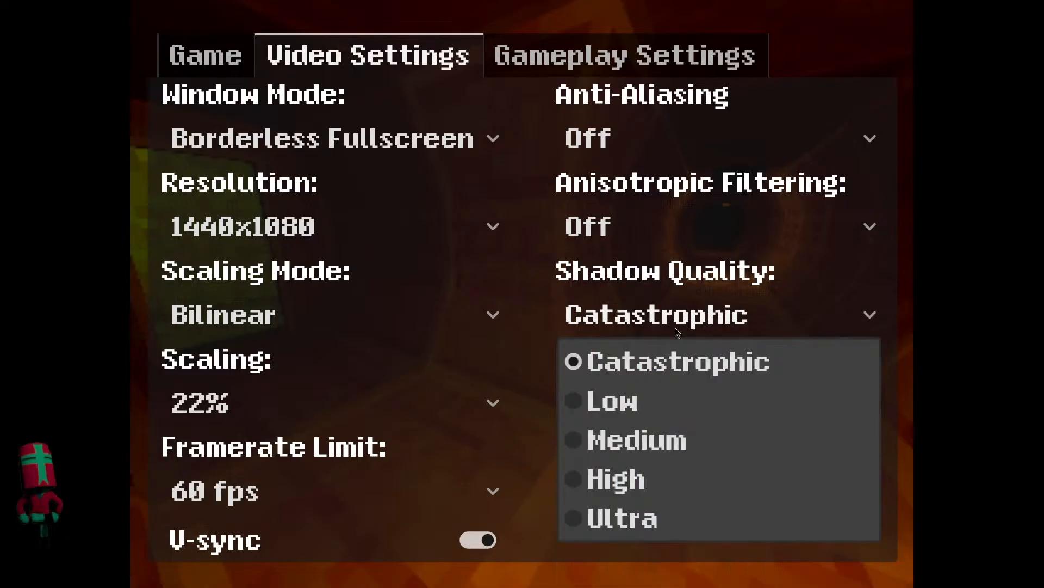
{"action": "left_click", "coordinate": [676, 517]}
{"action": "left_click", "coordinate": [643, 226]}
{"action": "left_click", "coordinate": [643, 359]}
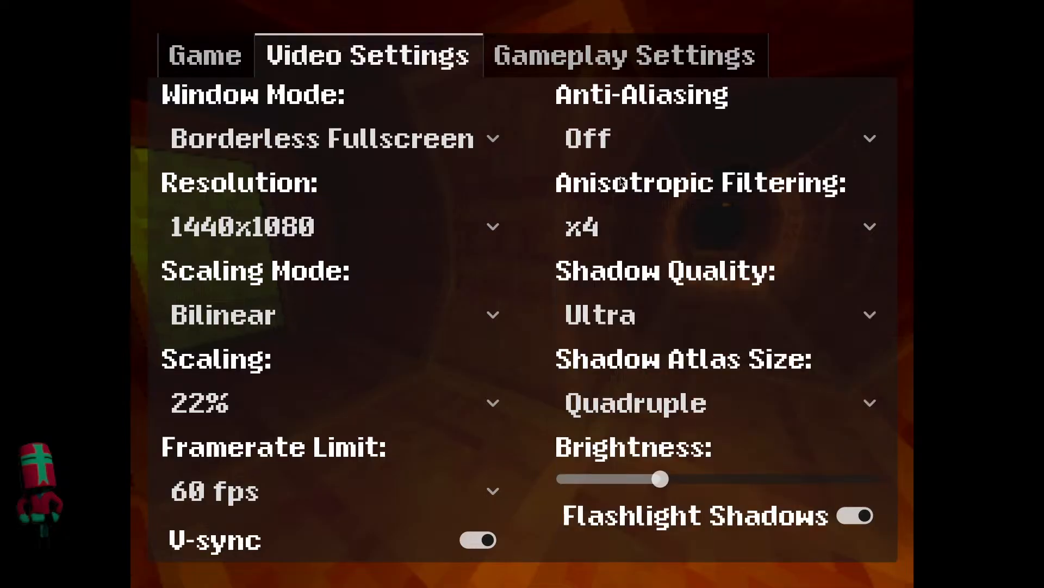
- Set anti-aliasing to MSAAx4 and video scaling to 100%, and resume play
{"action": "left_click", "coordinate": [590, 139]}
{"action": "left_click", "coordinate": [650, 345]}
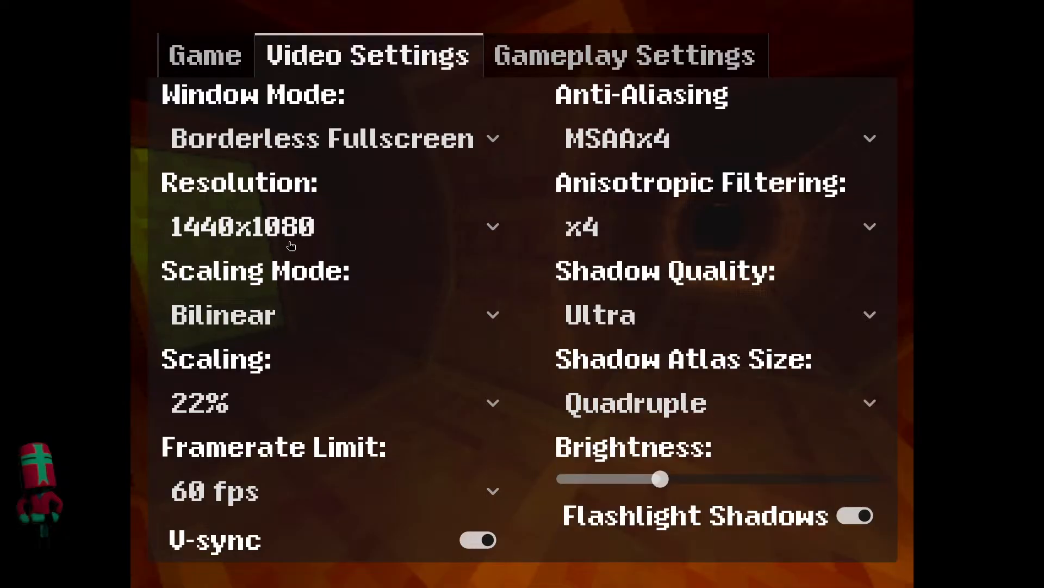
{"action": "left_click", "coordinate": [259, 402]}
{"action": "left_click", "coordinate": [259, 493]}
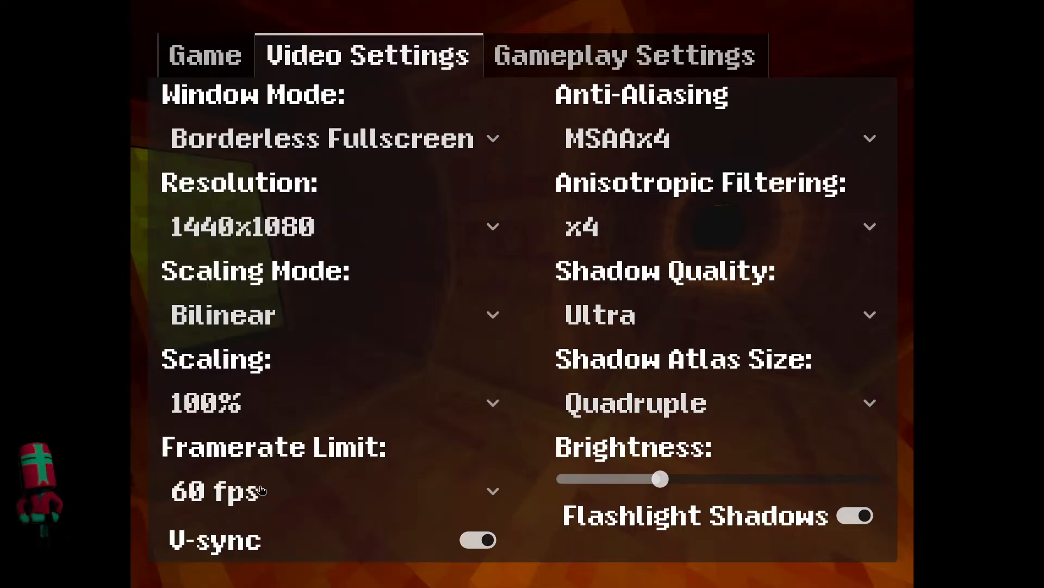
{"action": "left_click", "coordinate": [214, 56]}
{"action": "left_click", "coordinate": [521, 391]}
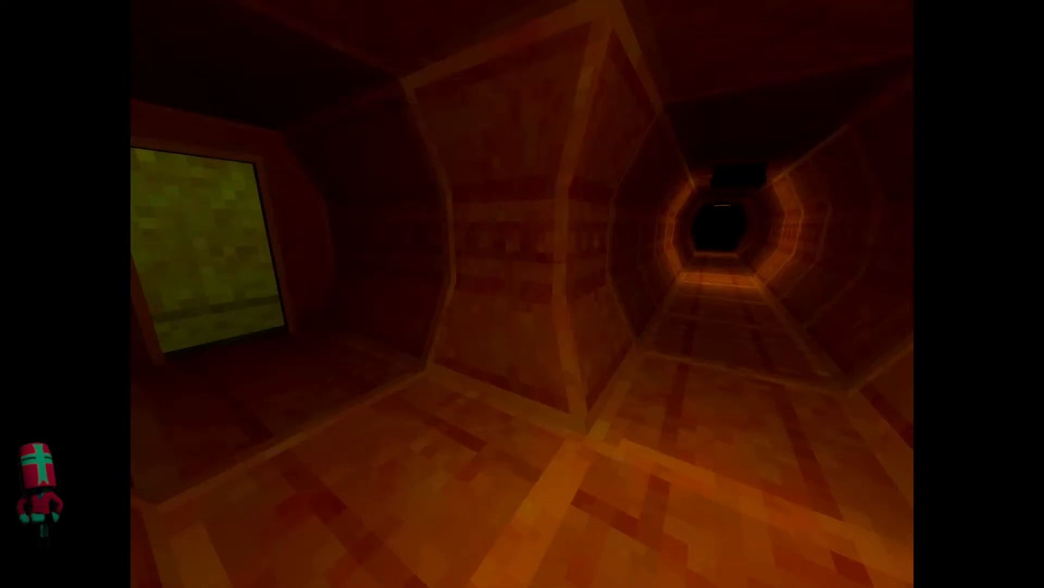
- Walk along the long tunnel past its side openings to inspect the walls and lighting at the higher quality
{"action": "key", "text": "s"}
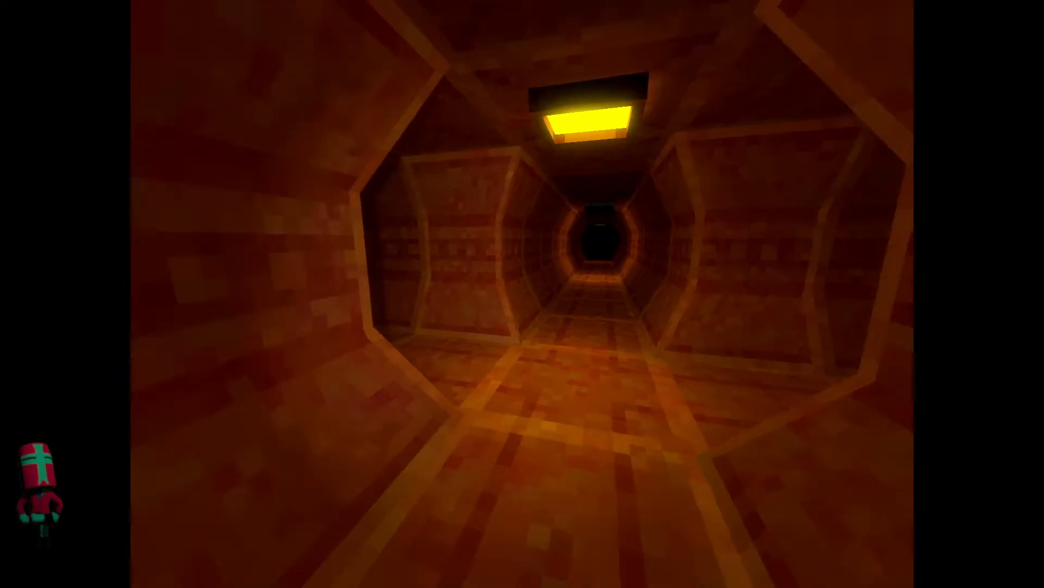
{"action": "key", "text": "w"}
{"action": "key", "text": "s"}
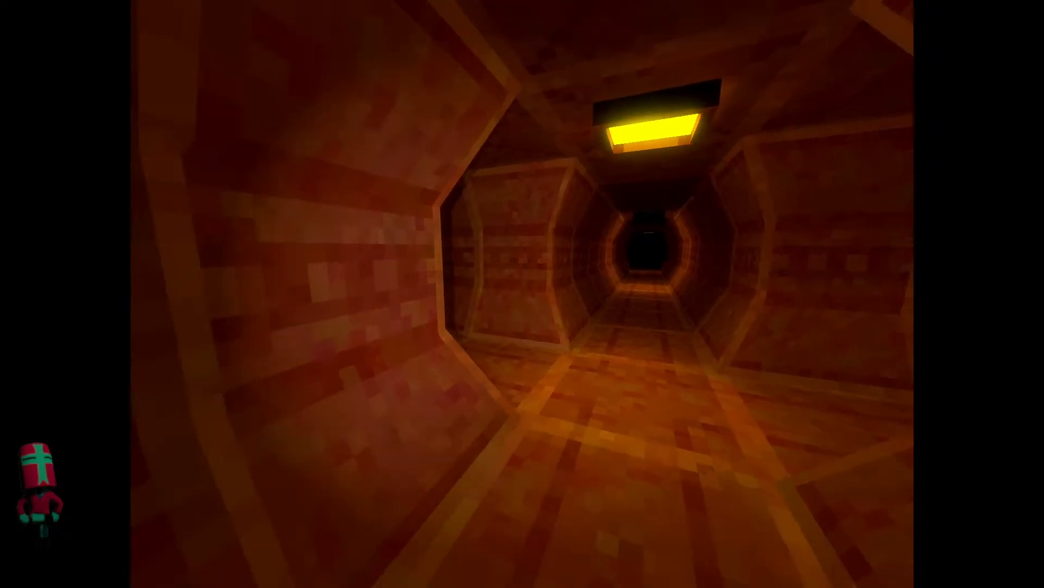
{"action": "key", "text": "w"}
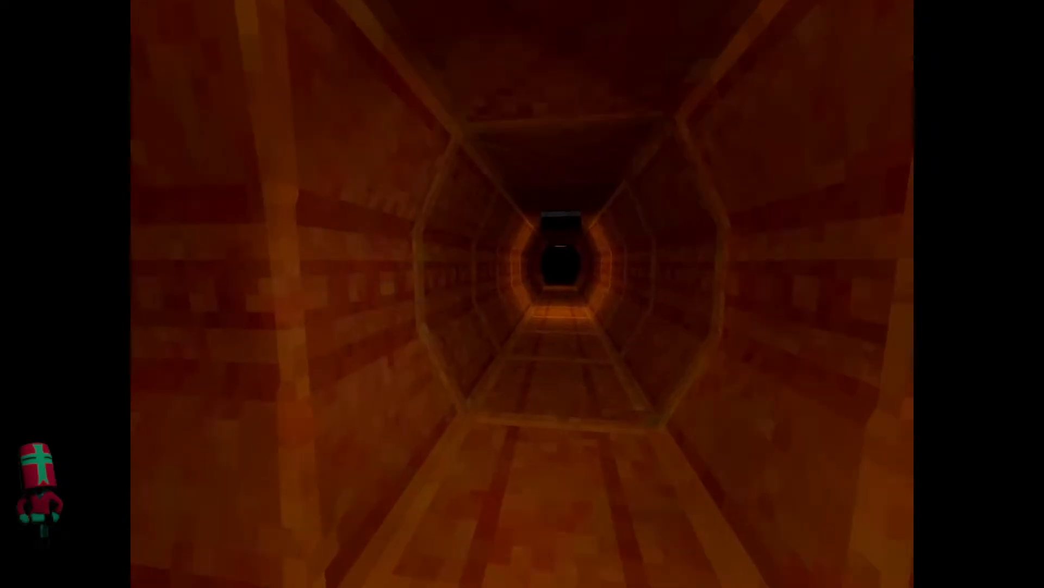
{"action": "key", "text": "w"}
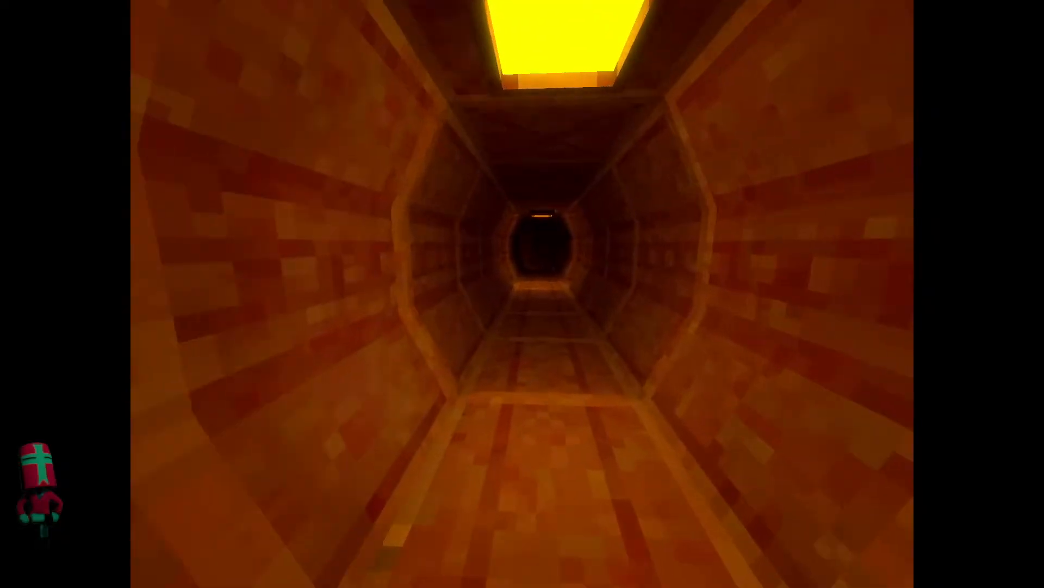
{"action": "key", "text": "w"}
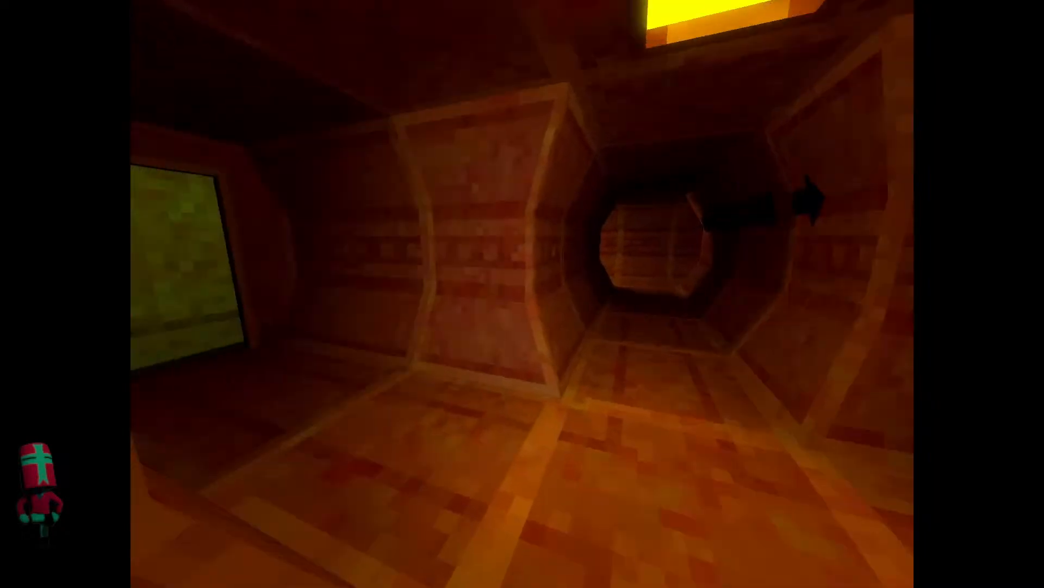
- Continue past the dark tunnel's blue wall sign to the shaft and check the Reactor and Freight Lift signs
{"action": "key", "text": "w"}
{"action": "key", "text": "w"}
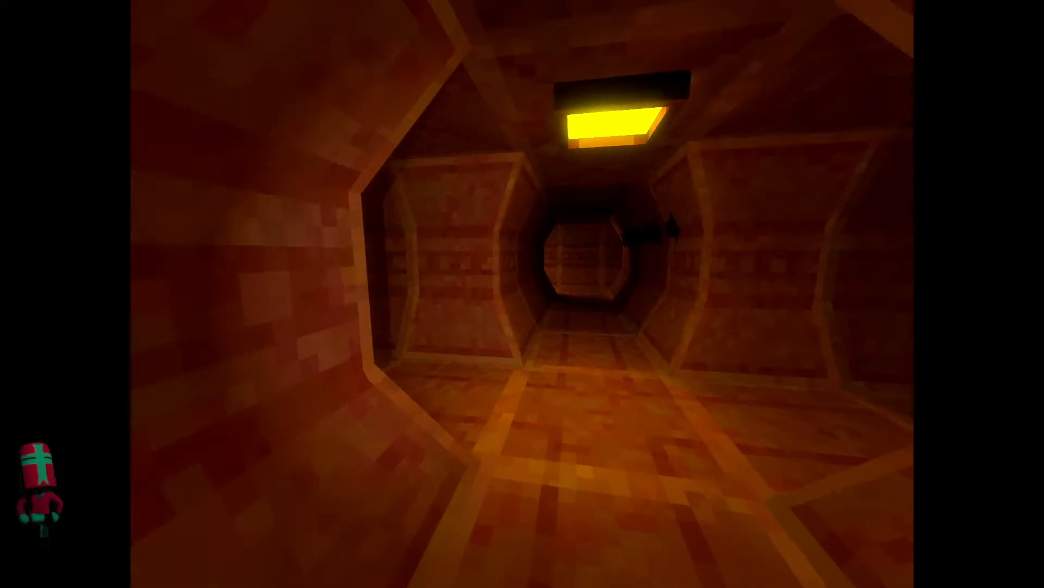
{"action": "key", "text": "w"}
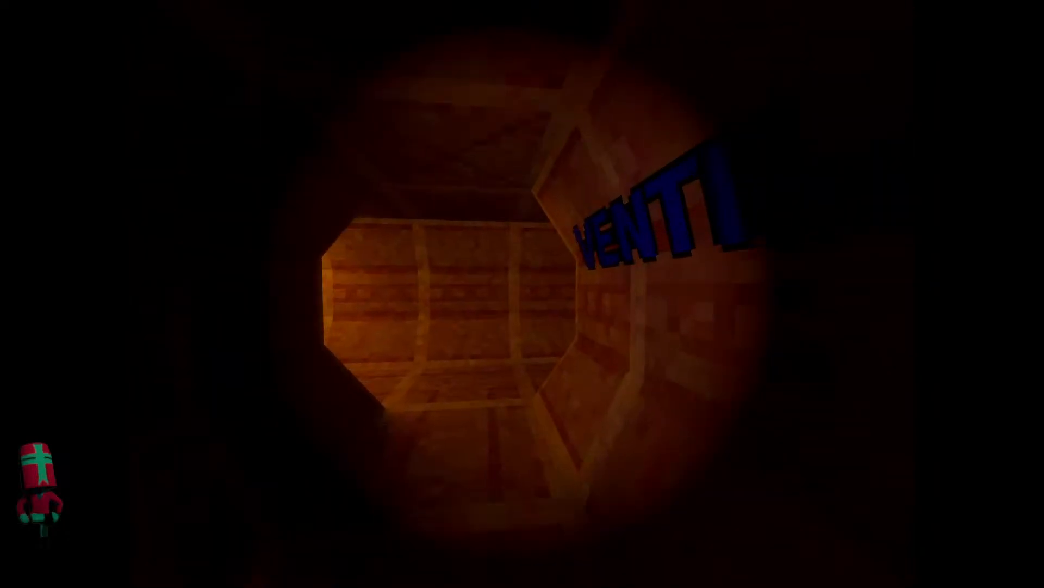
{"action": "key", "text": "w"}
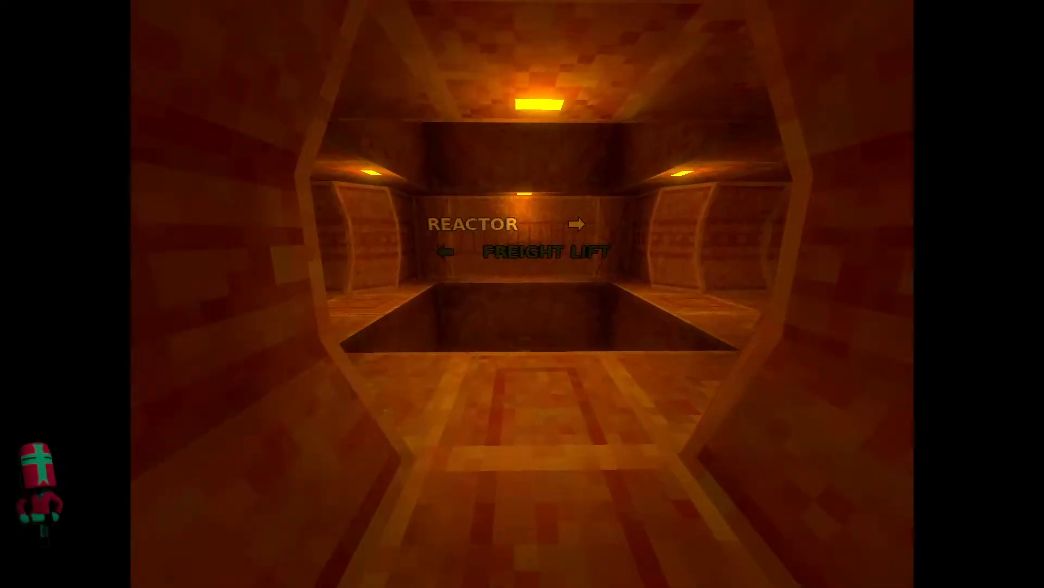
- Set the video scaling to 150%, resume play and view the Reactor and Freight Lift signs over the shaft
{"action": "key", "text": "Escape"}
{"action": "left_click", "coordinate": [393, 131]}
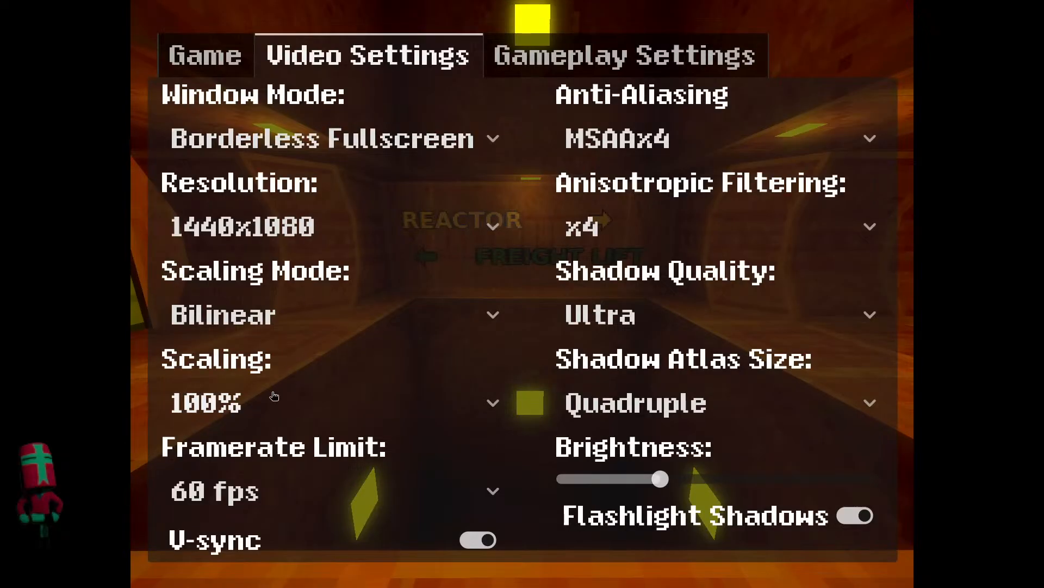
{"action": "left_click", "coordinate": [270, 399]}
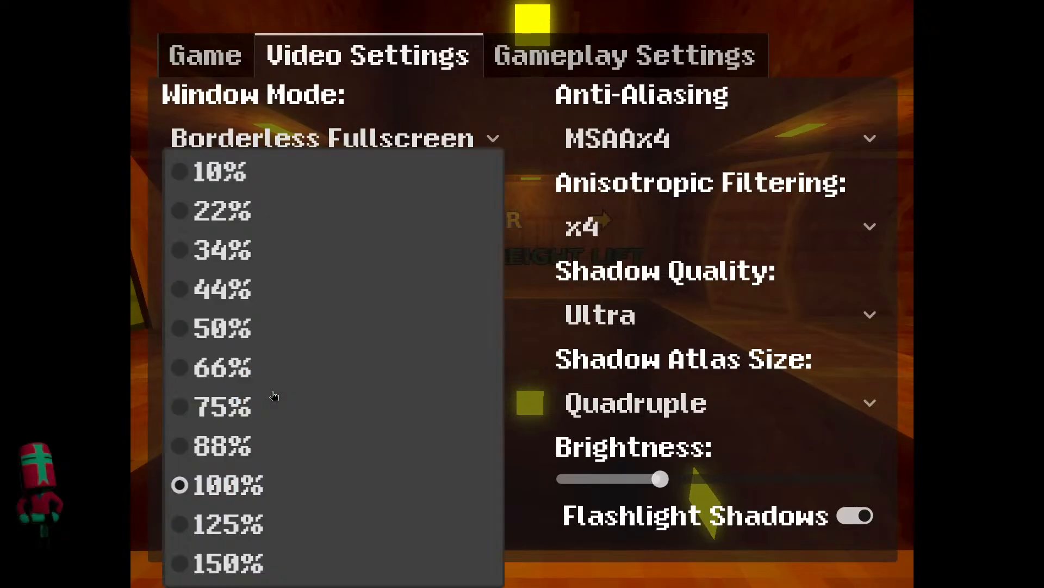
{"action": "left_click", "coordinate": [230, 564]}
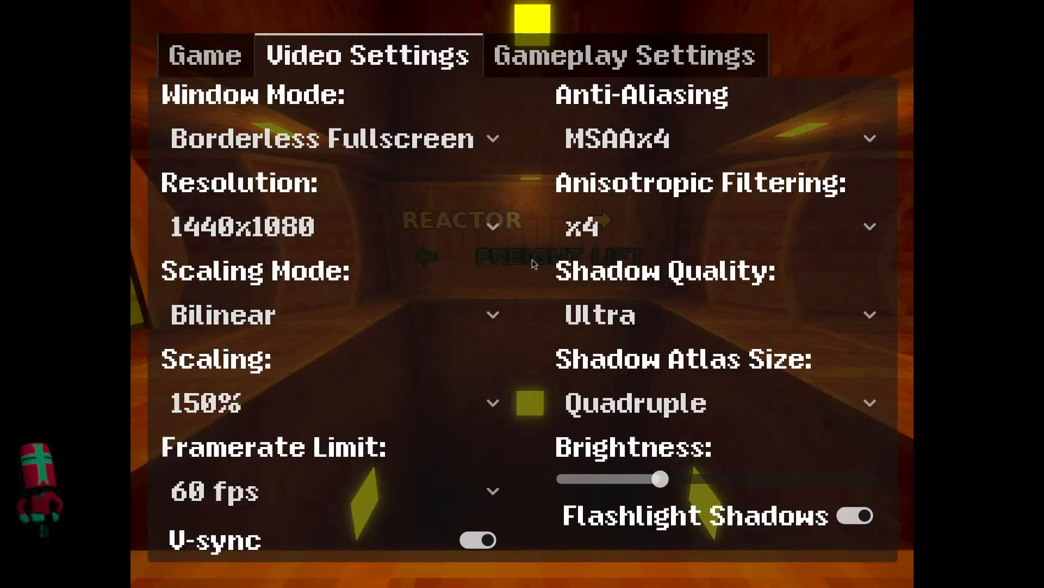
{"action": "left_click", "coordinate": [209, 55]}
{"action": "left_click", "coordinate": [484, 370]}
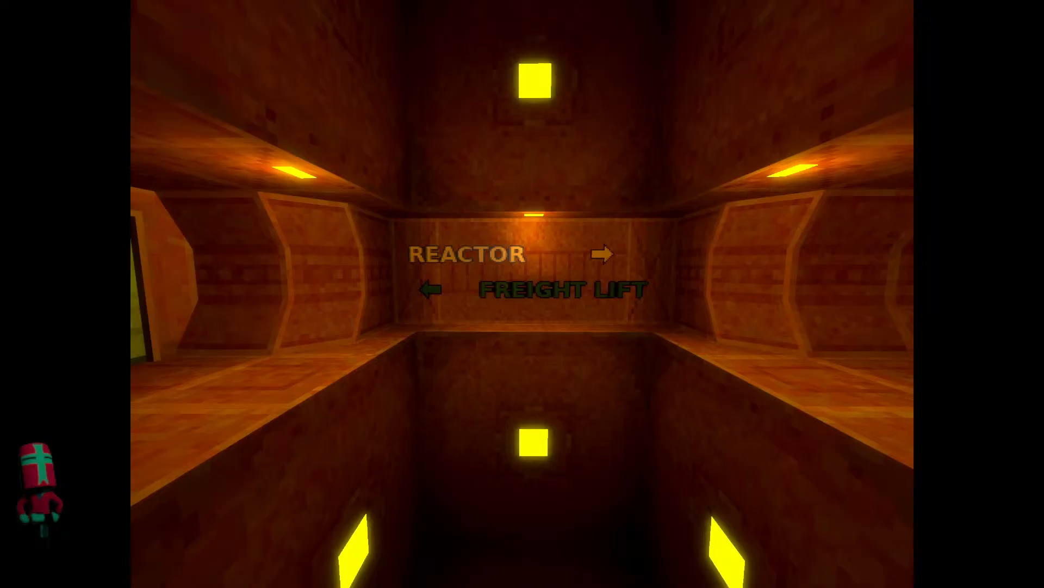
{"action": "key", "text": "w"}
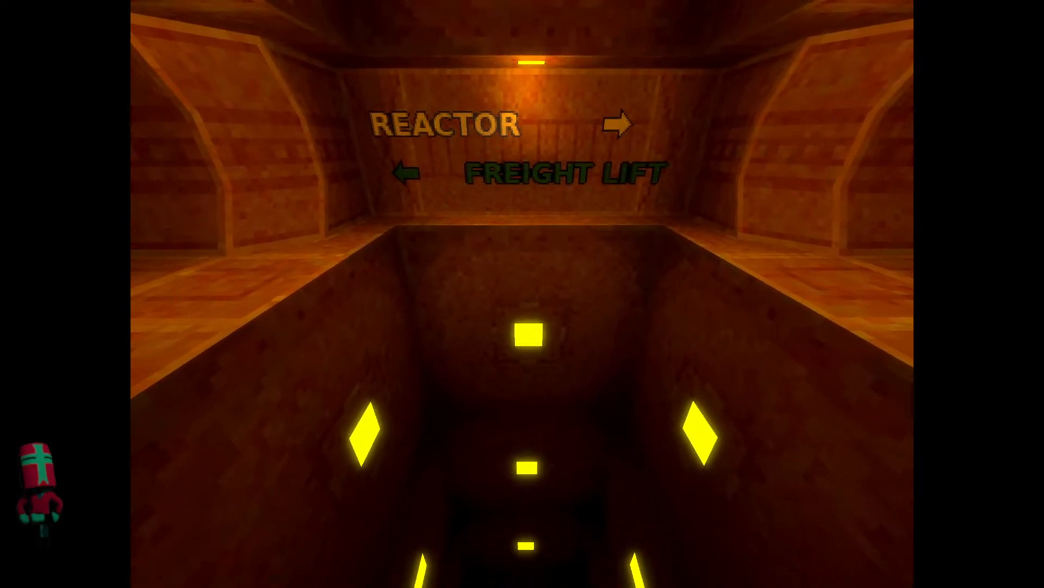
- Pause the game and lower the video scaling to 34%
{"action": "key", "text": "Escape"}
{"action": "left_click", "coordinate": [416, 139]}
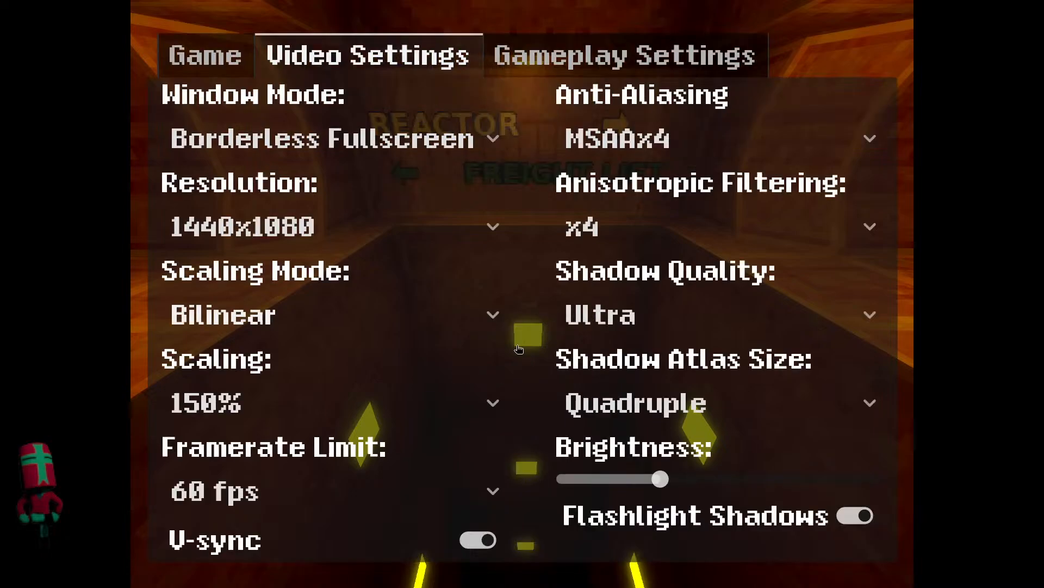
{"action": "left_click", "coordinate": [624, 406]}
{"action": "left_click", "coordinate": [598, 328]}
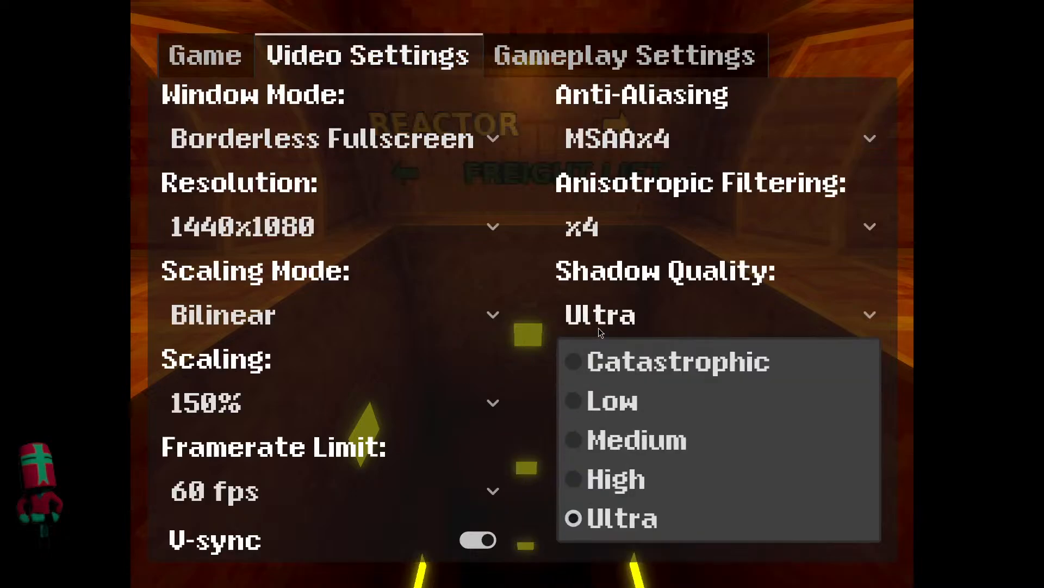
{"action": "left_click", "coordinate": [529, 314]}
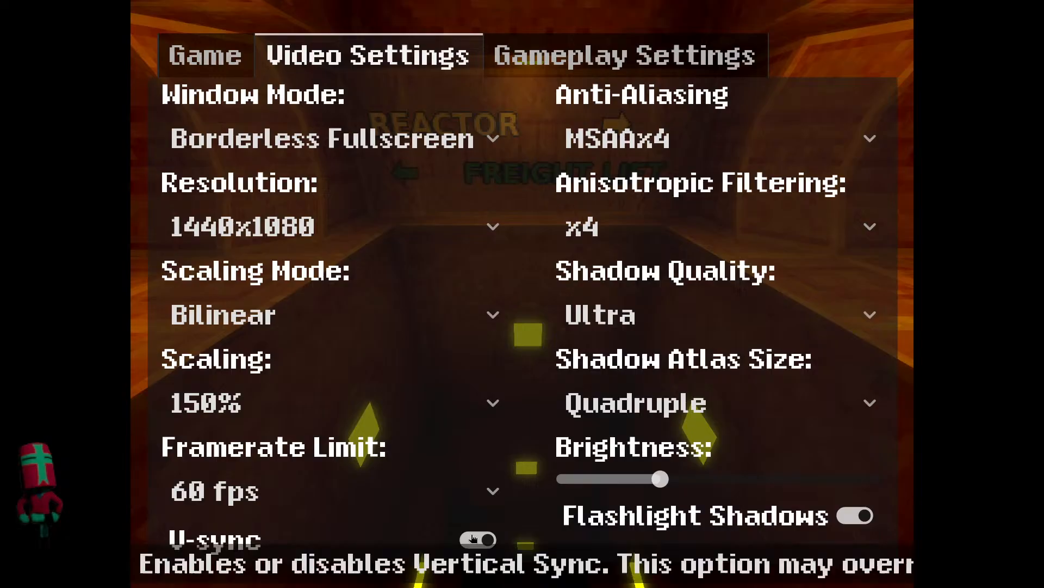
{"action": "left_click", "coordinate": [207, 395]}
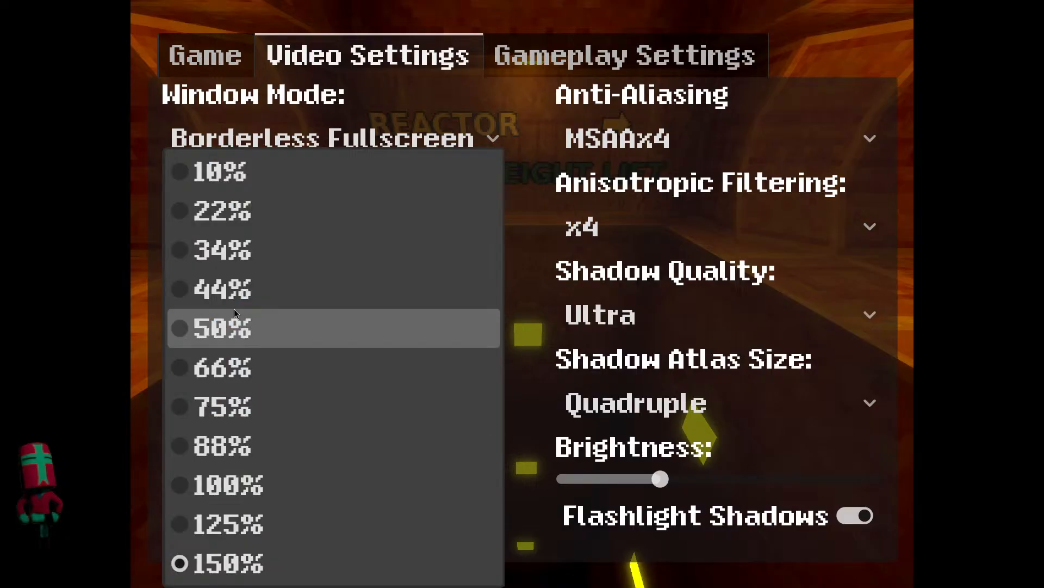
{"action": "left_click", "coordinate": [231, 272]}
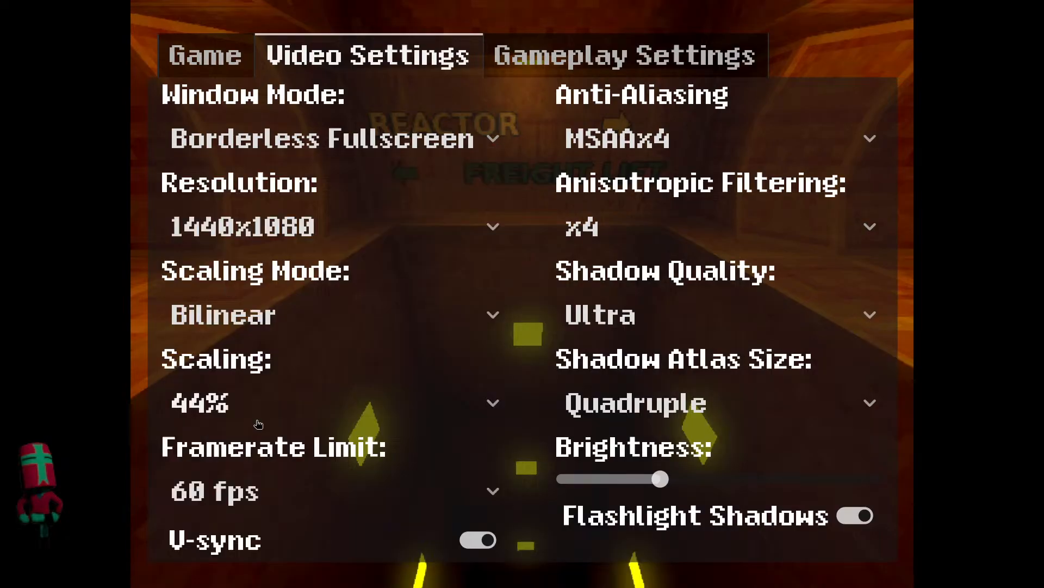
{"action": "left_click", "coordinate": [239, 403]}
{"action": "left_click", "coordinate": [254, 270]}
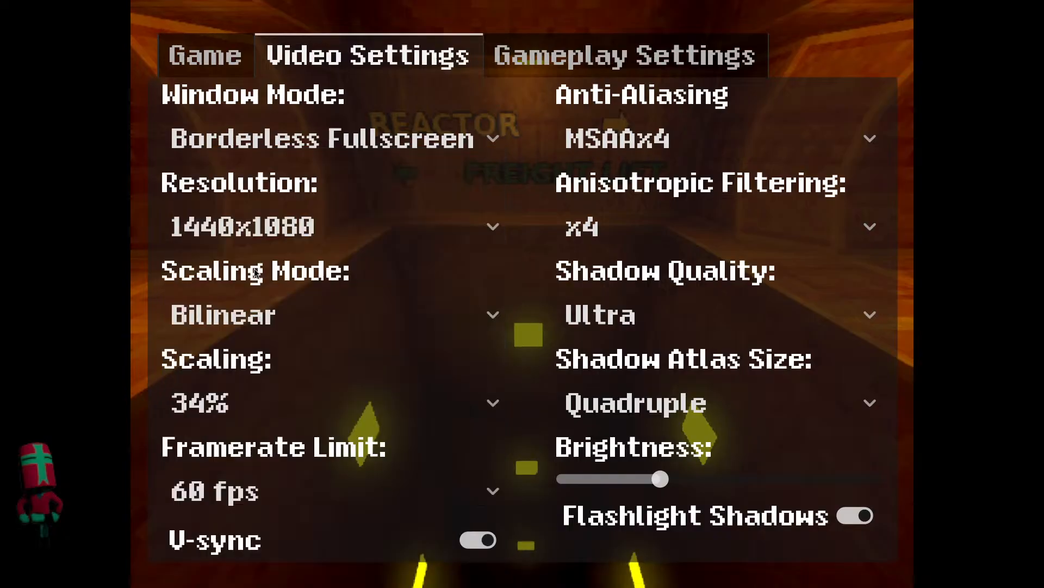
- Set shadow quality to High and shadow atlas size to Double, turn V-sync off, and resume play
{"action": "left_click", "coordinate": [680, 314]}
{"action": "left_click", "coordinate": [647, 478]}
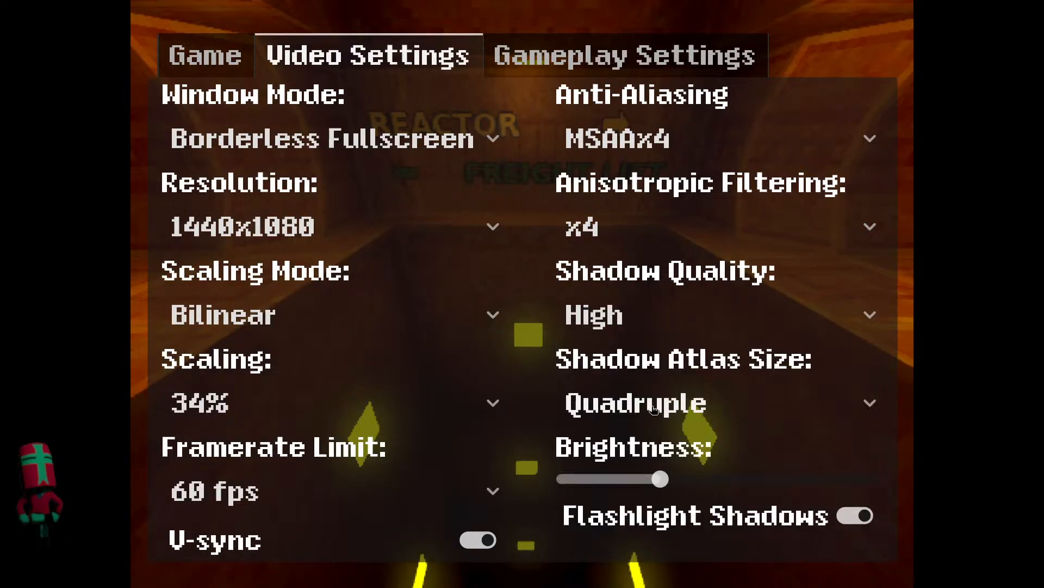
{"action": "left_click", "coordinate": [634, 403]}
{"action": "left_click", "coordinate": [629, 526]}
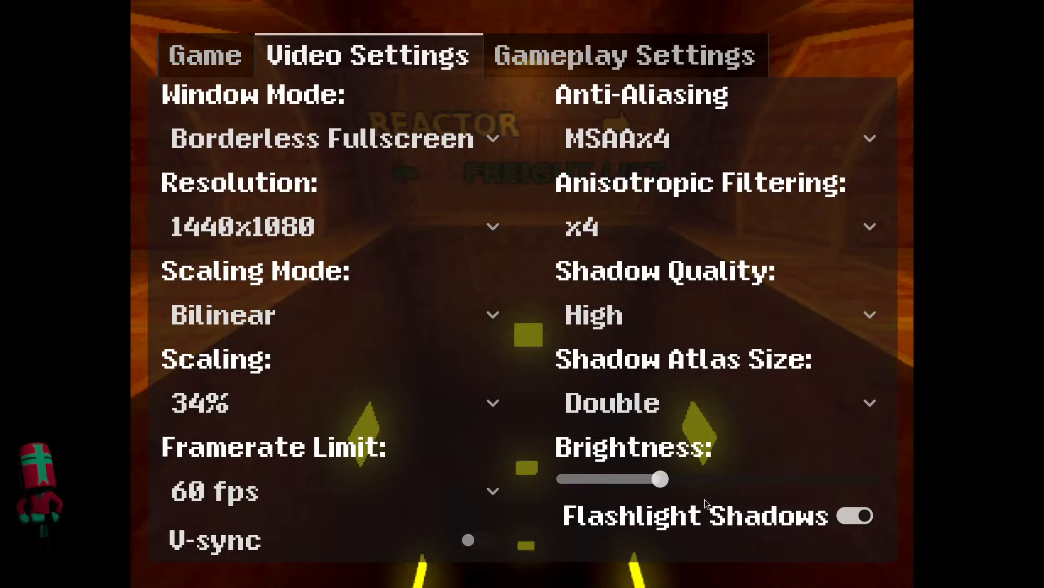
{"action": "left_click", "coordinate": [205, 55]}
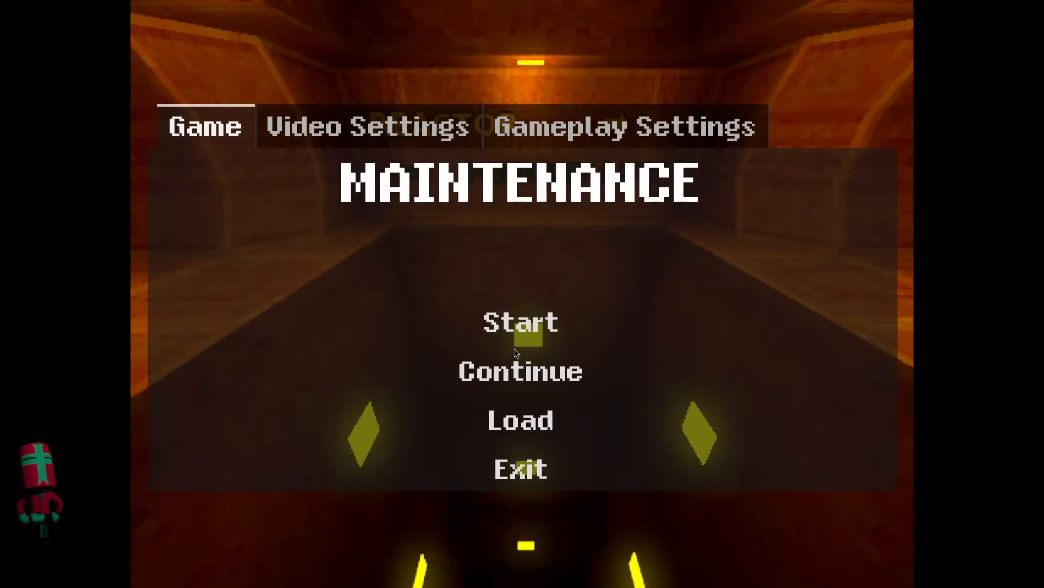
{"action": "left_click", "coordinate": [519, 370]}
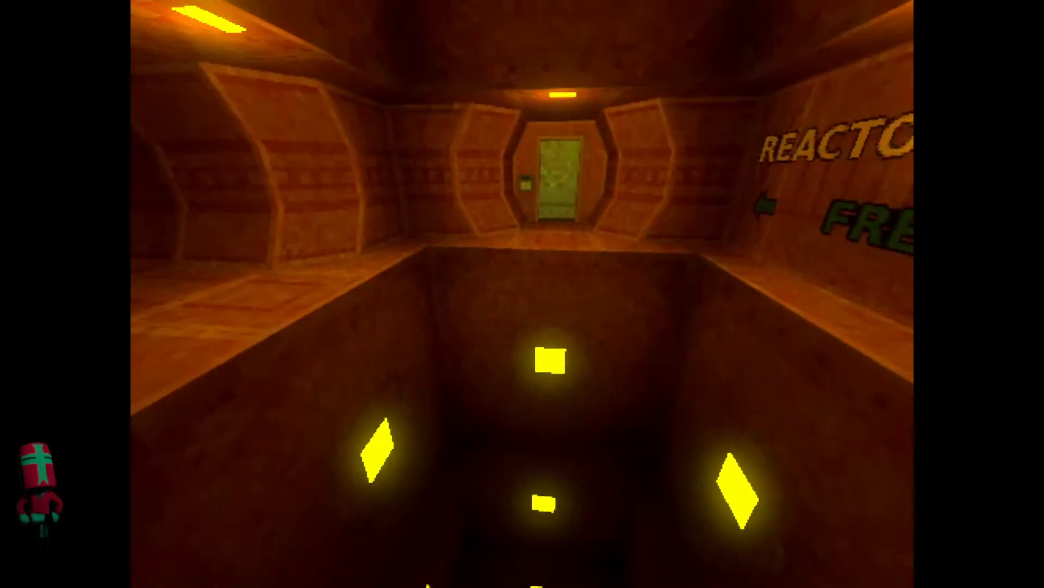
- Walk from the shaft into the dark tunnel to inspect it at the reduced scaling, and exit the game
{"action": "key", "text": "w"}
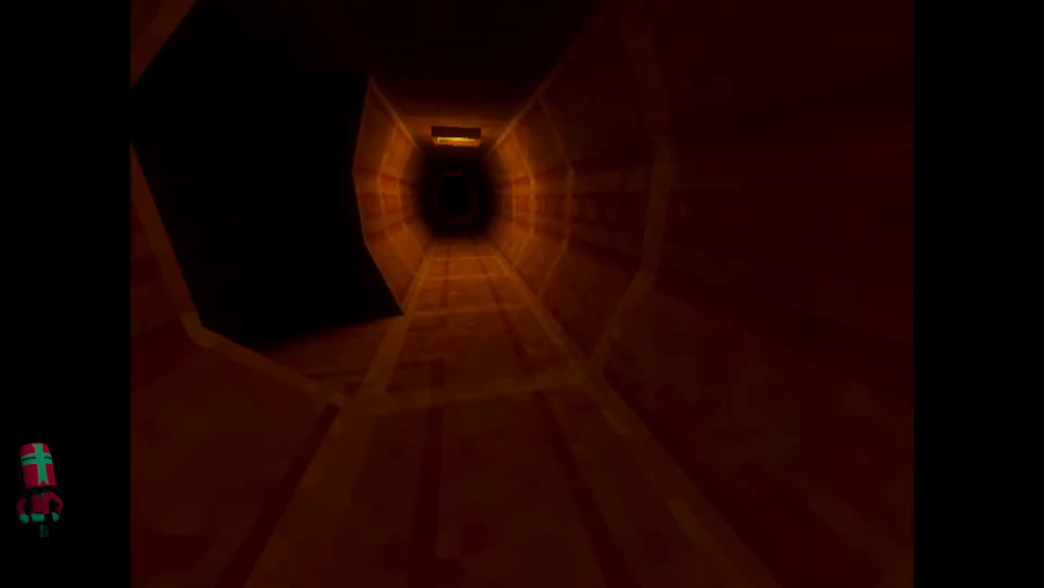
{"action": "key", "text": "Escape"}
{"action": "left_click", "coordinate": [511, 448]}
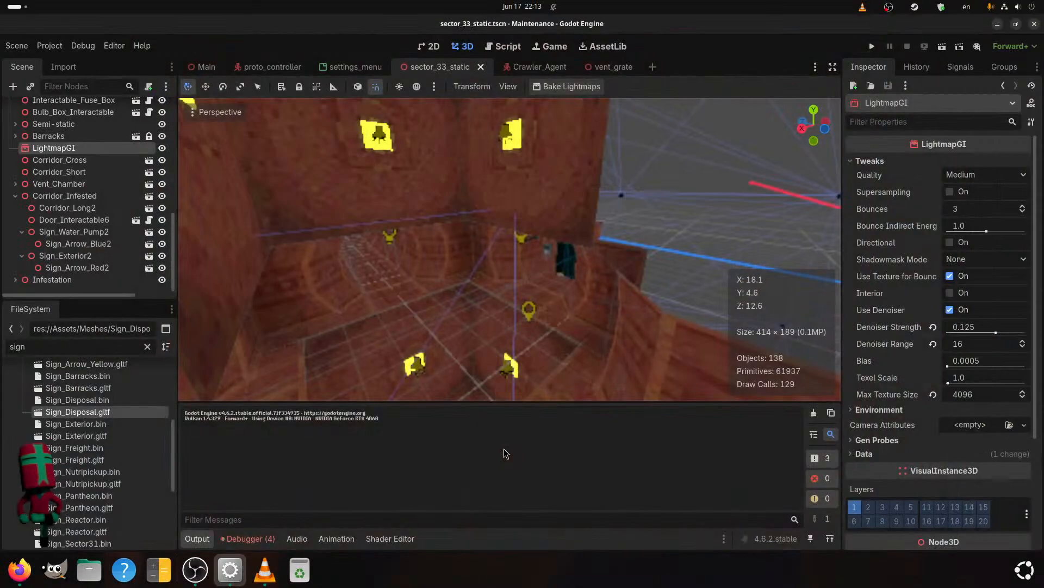
- Switch to OBS to check the running stream, and return to the Godot editor
{"action": "left_click", "coordinate": [210, 568]}
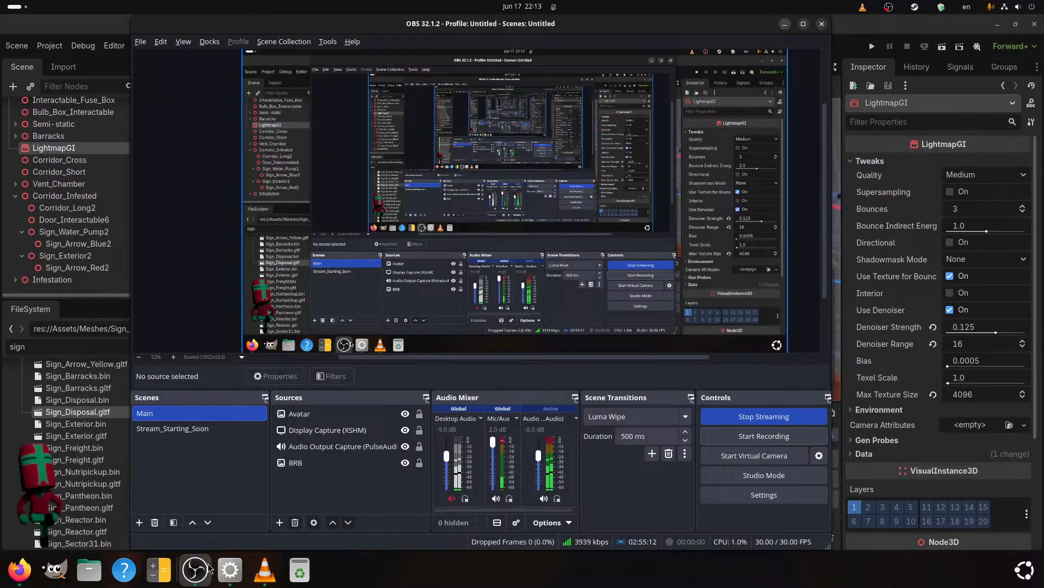
{"action": "left_click", "coordinate": [234, 580]}
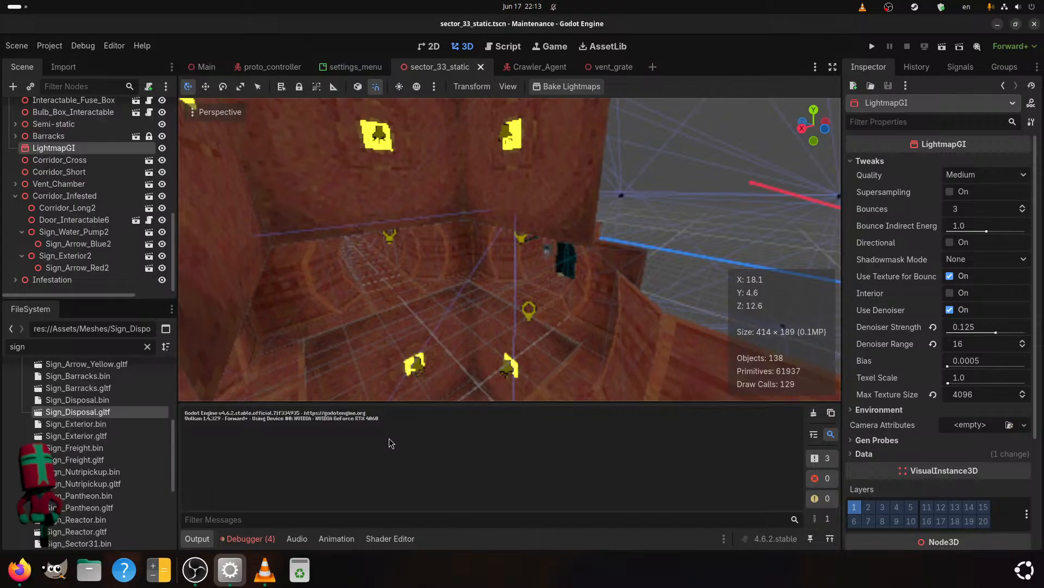
{"action": "left_click", "coordinate": [997, 26]}
{"action": "left_click", "coordinate": [229, 569]}
{"action": "left_click", "coordinate": [195, 570]}
{"action": "left_click", "coordinate": [785, 24]}
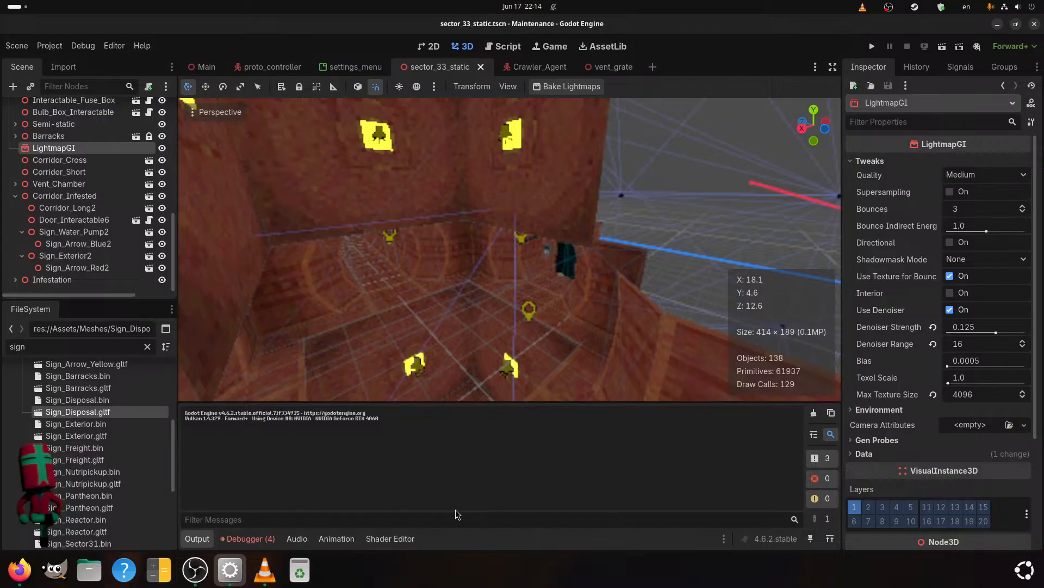
- Examine the lift shaft and the surrounding sector_33_static corridors from several angles and distances
{"action": "scroll", "coordinate": [412, 286], "scroll_direction": "down", "scroll_amount": 6}
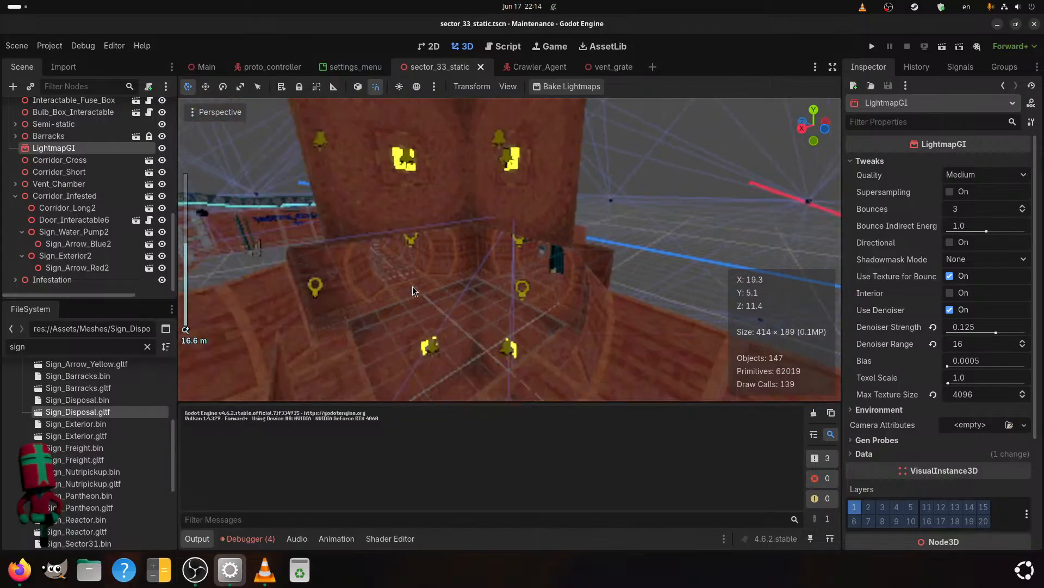
{"action": "middle_click_drag", "start_coordinate": [413, 279], "coordinate": [449, 303]}
{"action": "scroll", "coordinate": [365, 253], "scroll_direction": "down", "scroll_amount": 5}
{"action": "scroll", "coordinate": [365, 253], "scroll_direction": "up", "scroll_amount": 3}
{"action": "scroll", "coordinate": [530, 306], "scroll_direction": "down", "scroll_amount": 4}
{"action": "mouse_move", "coordinate": [450, 333]}
{"action": "middle_mouse_down"}
{"action": "mouse_move", "coordinate": [386, 308]}
{"action": "mouse_move", "coordinate": [378, 281]}
{"action": "mouse_move", "coordinate": [425, 321]}
{"action": "mouse_move", "coordinate": [426, 274]}
{"action": "mouse_move", "coordinate": [501, 299]}
{"action": "mouse_move", "coordinate": [591, 302]}
{"action": "mouse_move", "coordinate": [572, 255]}
{"action": "mouse_move", "coordinate": [471, 231]}
{"action": "mouse_move", "coordinate": [423, 321]}
{"action": "middle_mouse_up"}
{"action": "scroll", "coordinate": [377, 281], "scroll_direction": "up", "scroll_amount": 4}
{"action": "scroll", "coordinate": [471, 285], "scroll_direction": "up", "scroll_amount": 3}
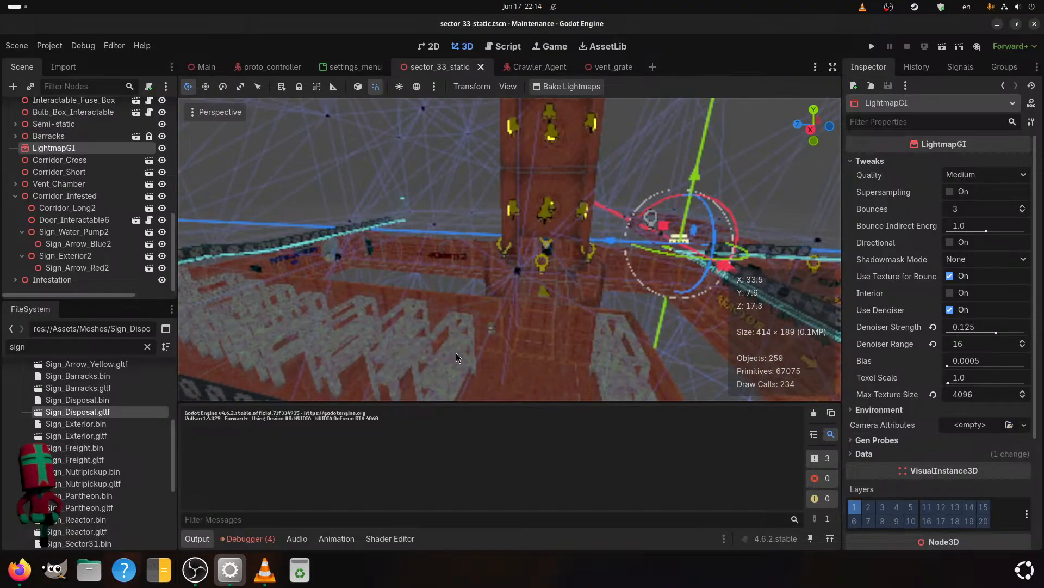
{"action": "mouse_move", "coordinate": [492, 389]}
{"action": "middle_mouse_down"}
{"action": "mouse_move", "coordinate": [483, 319]}
{"action": "mouse_move", "coordinate": [428, 299]}
{"action": "mouse_move", "coordinate": [412, 309]}
{"action": "middle_mouse_up"}
{"action": "scroll", "coordinate": [516, 305], "scroll_direction": "down", "scroll_amount": 2}
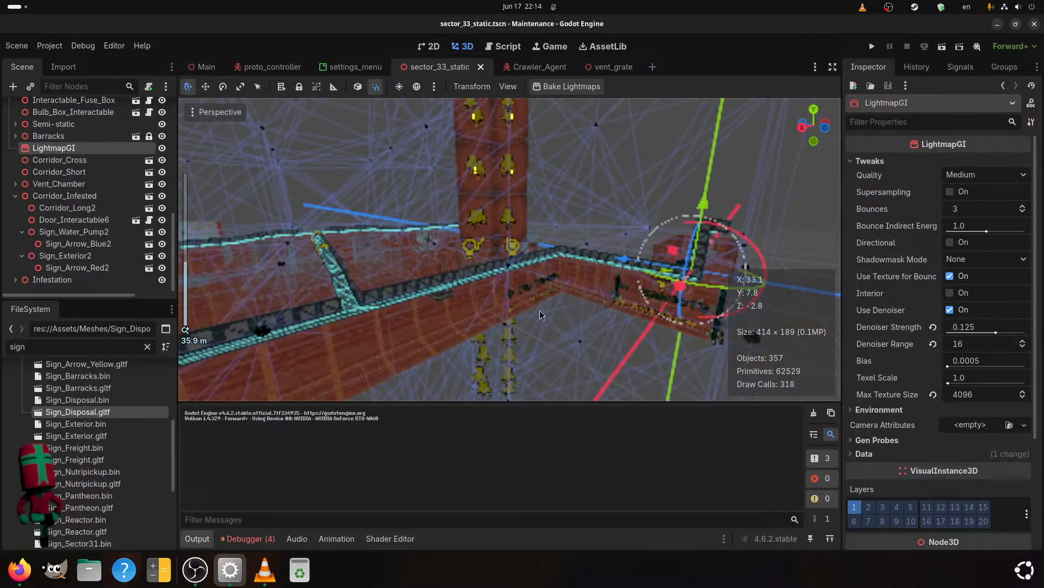
{"action": "scroll", "coordinate": [575, 314], "scroll_direction": "up", "scroll_amount": 2}
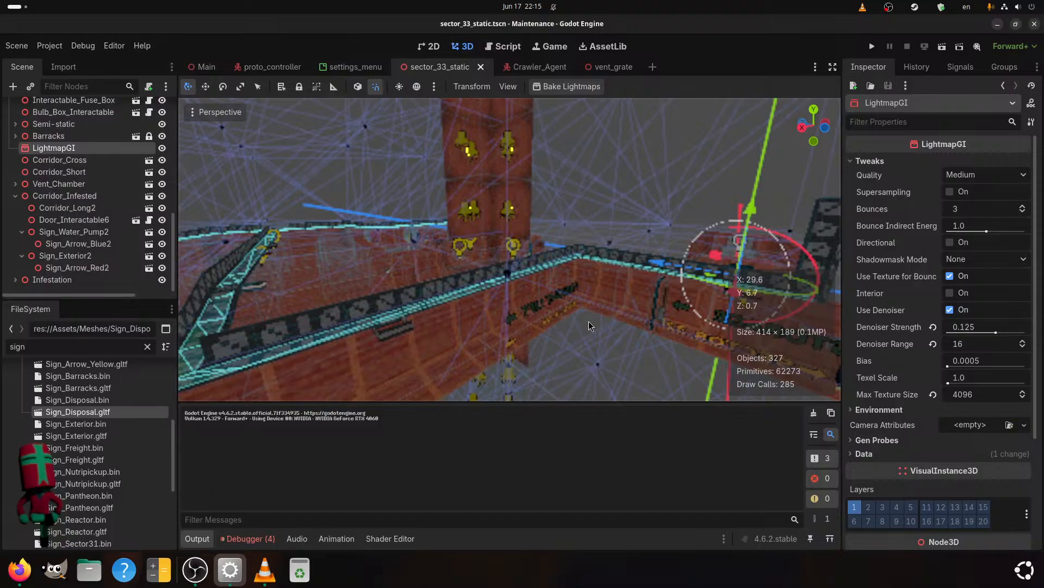
{"action": "scroll", "coordinate": [527, 365], "scroll_direction": "down", "scroll_amount": 3}
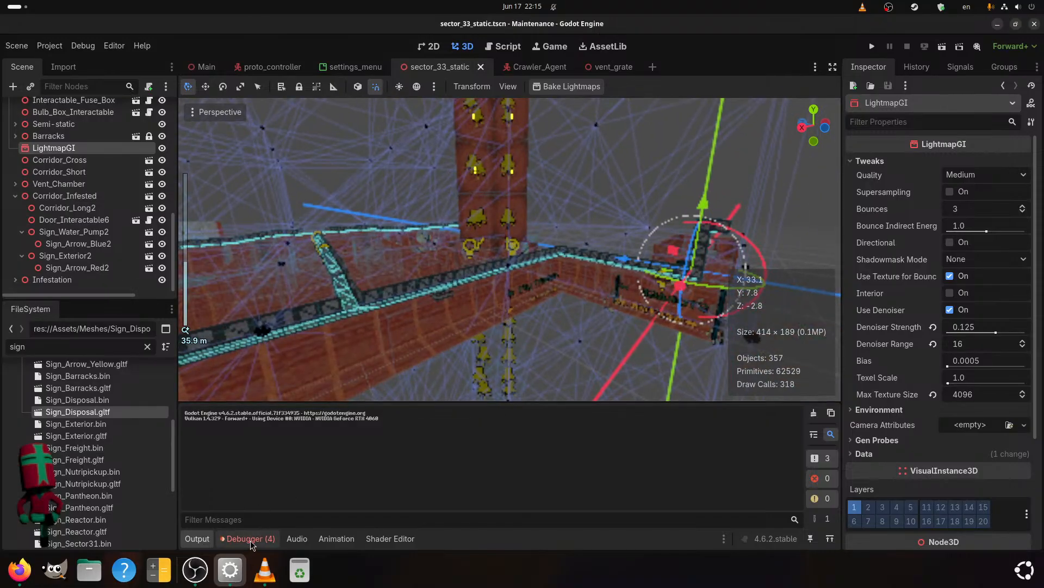
- Graph the Static, Video Mem, Texture Mem and Buffer Mem monitors in the debugger
{"action": "left_click", "coordinate": [250, 539]}
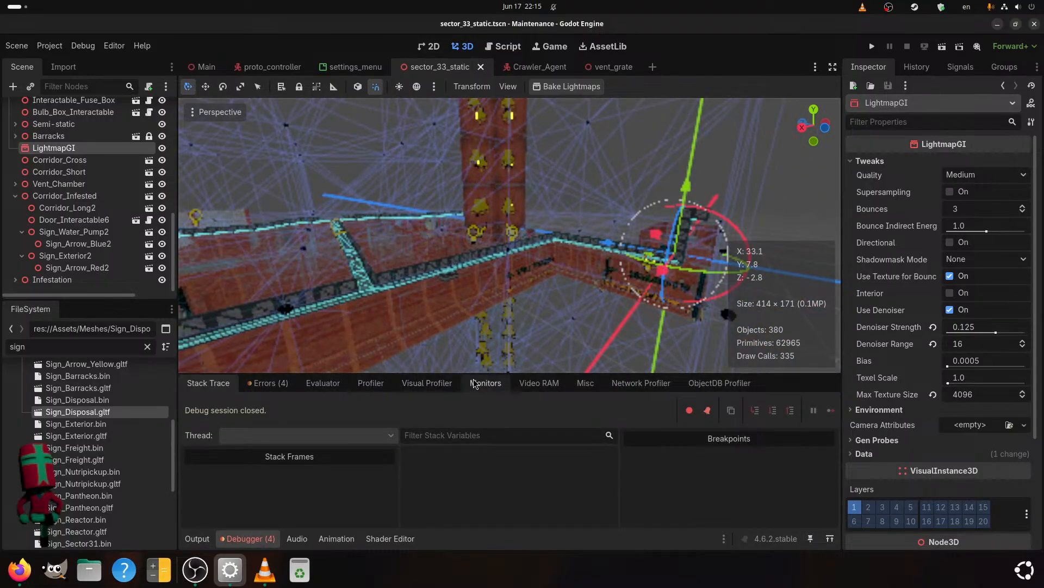
{"action": "left_click", "coordinate": [529, 388]}
{"action": "left_click", "coordinate": [486, 383]}
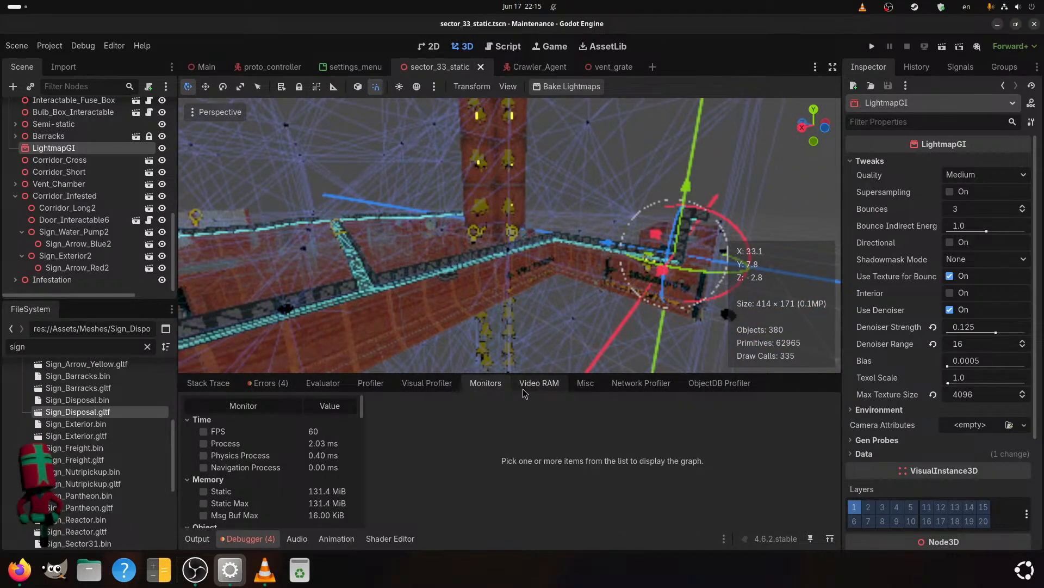
{"action": "scroll", "coordinate": [251, 481], "scroll_direction": "down", "scroll_amount": 2}
{"action": "left_click", "coordinate": [207, 467]}
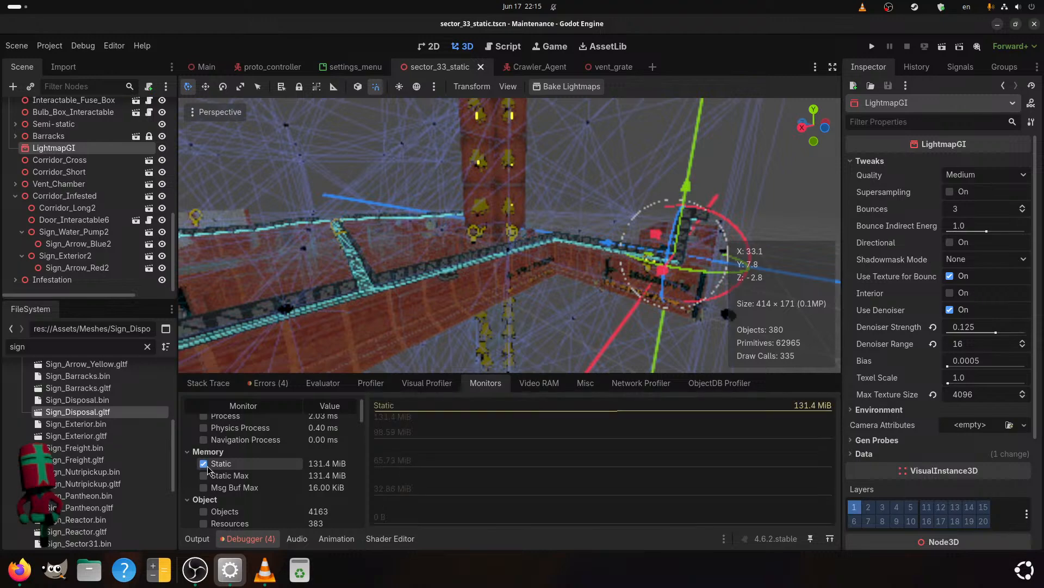
{"action": "scroll", "coordinate": [209, 473], "scroll_direction": "down", "scroll_amount": 4}
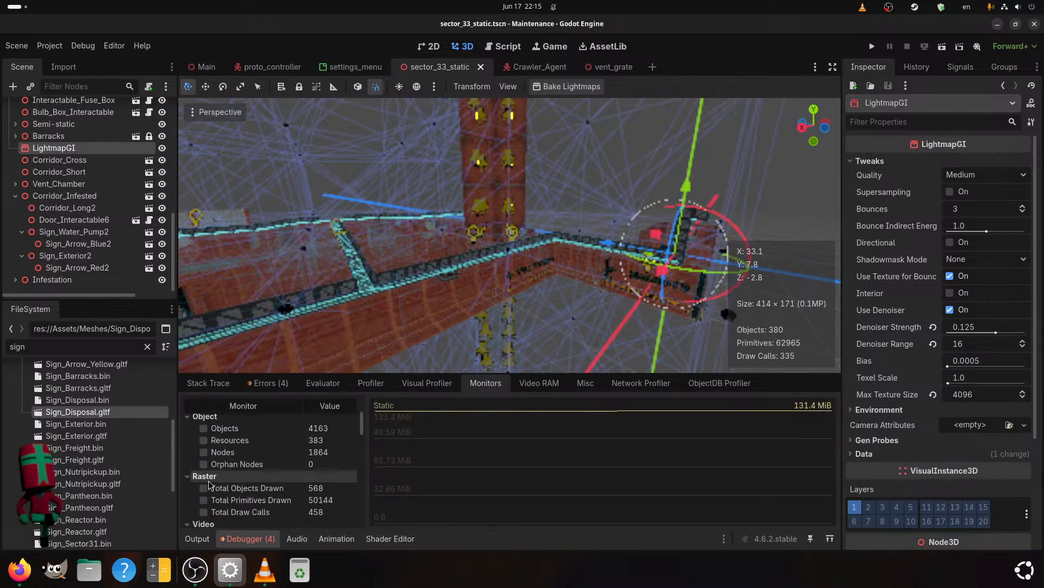
{"action": "scroll", "coordinate": [209, 479], "scroll_direction": "down", "scroll_amount": 2}
{"action": "left_click", "coordinate": [204, 492]}
{"action": "left_click", "coordinate": [203, 480]}
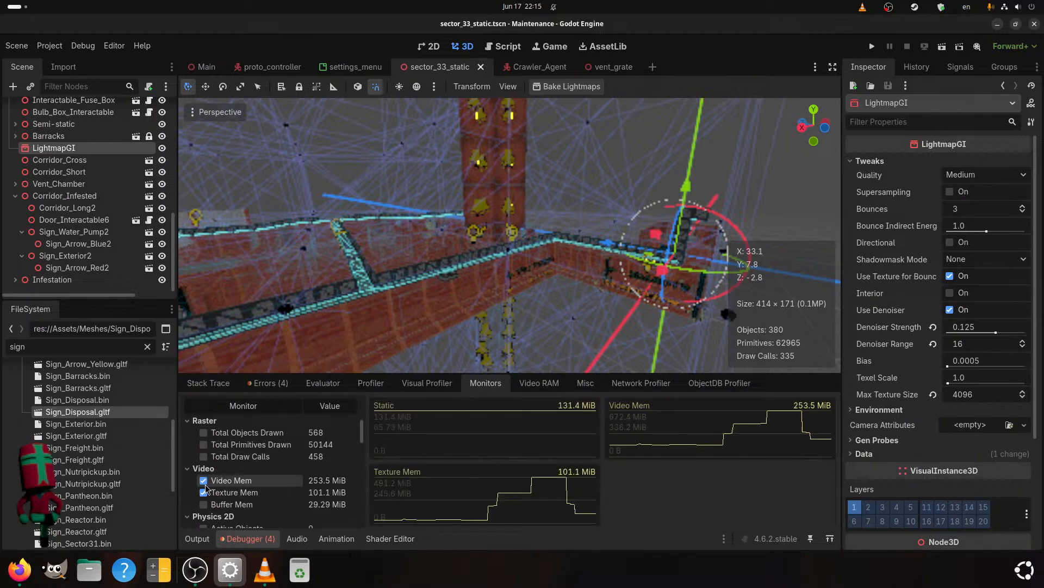
{"action": "left_click", "coordinate": [204, 505]}
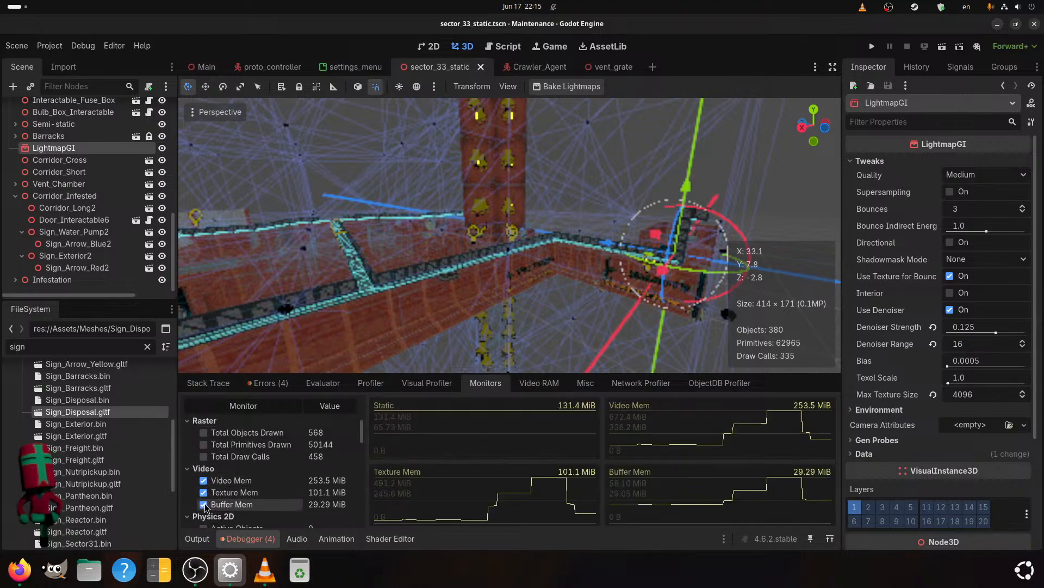
- Read the plateau values on the Video Mem and Buffer Mem graphs
{"action": "left_click", "coordinate": [780, 417]}
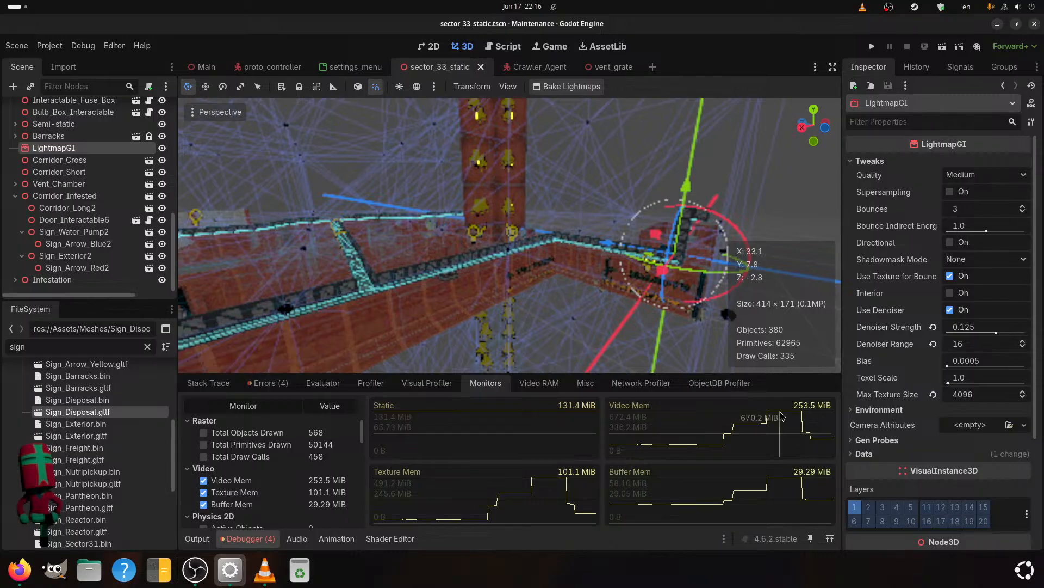
{"action": "left_click", "coordinate": [751, 421]}
{"action": "left_click", "coordinate": [784, 420]}
{"action": "left_click", "coordinate": [788, 479]}
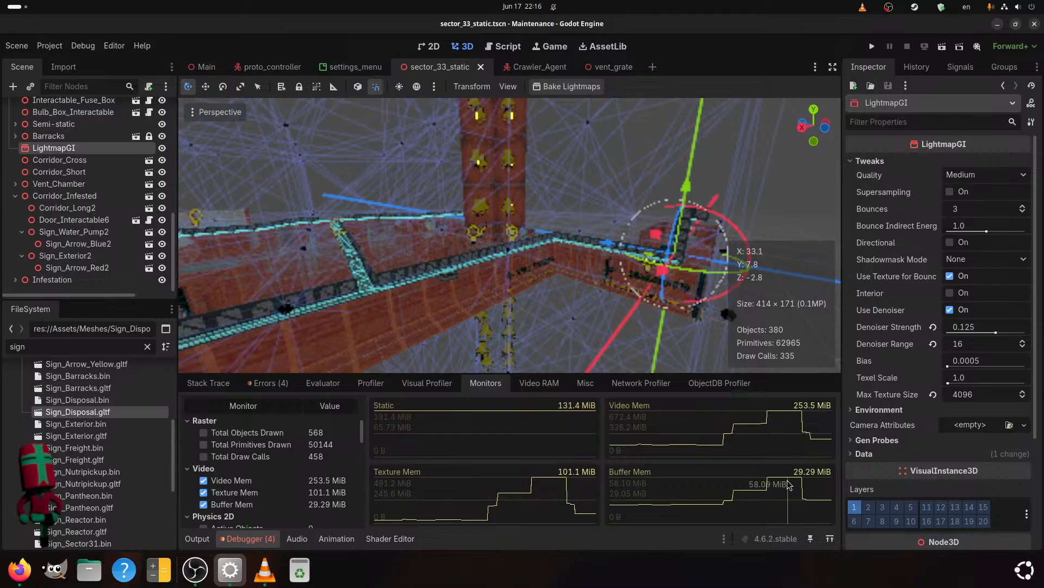
{"action": "left_click", "coordinate": [782, 418]}
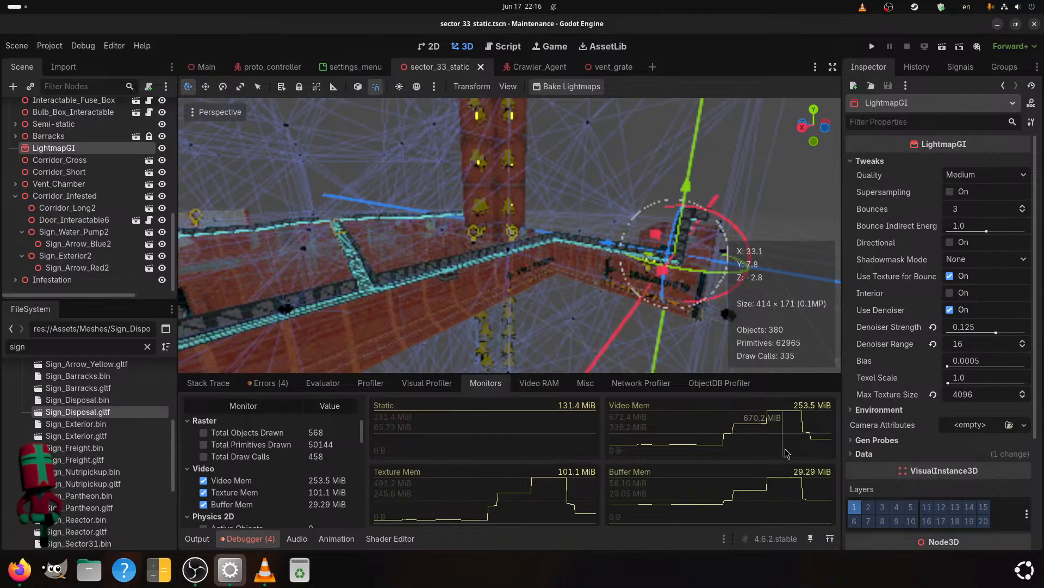
{"action": "left_click", "coordinate": [748, 433]}
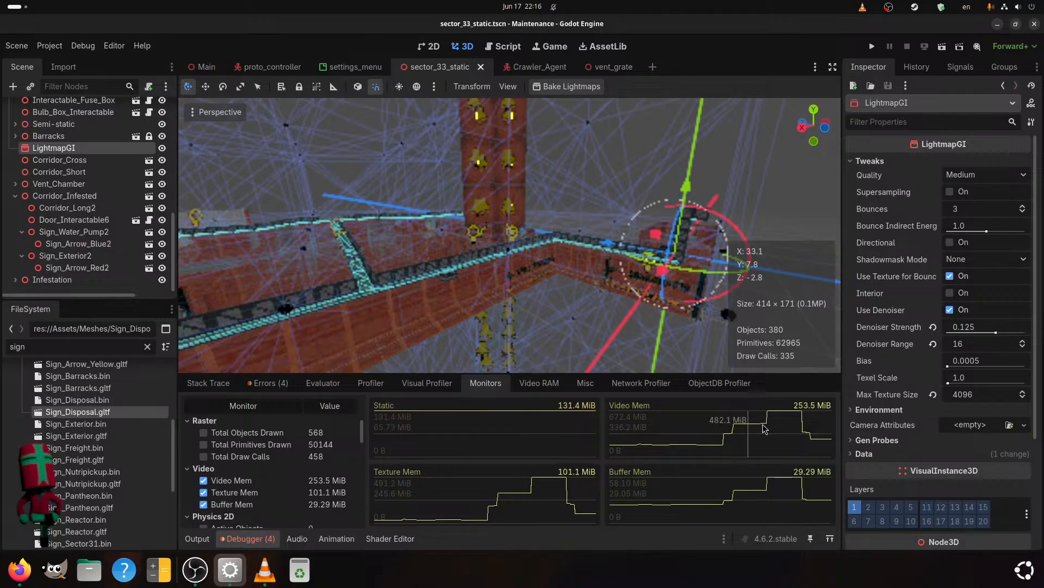
- Read the peak value on the Video Mem graph
{"action": "left_click", "coordinate": [784, 427]}
{"action": "scroll", "coordinate": [528, 277], "scroll_direction": "up", "scroll_amount": 3}
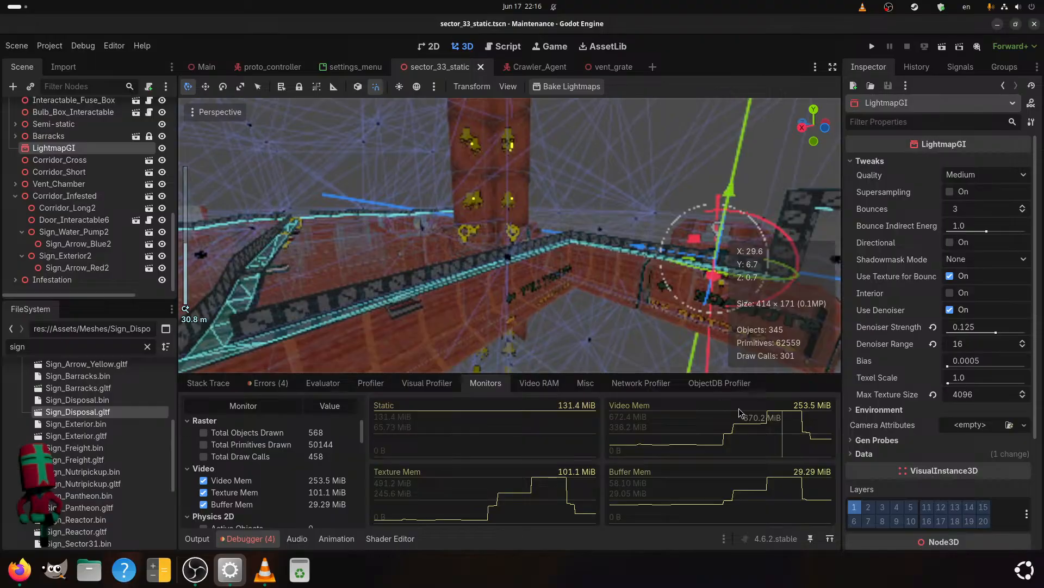
- Calculate 1080 × 1.5 in the Calculator app and return to the Godot editor
{"action": "left_click", "coordinate": [154, 562]}
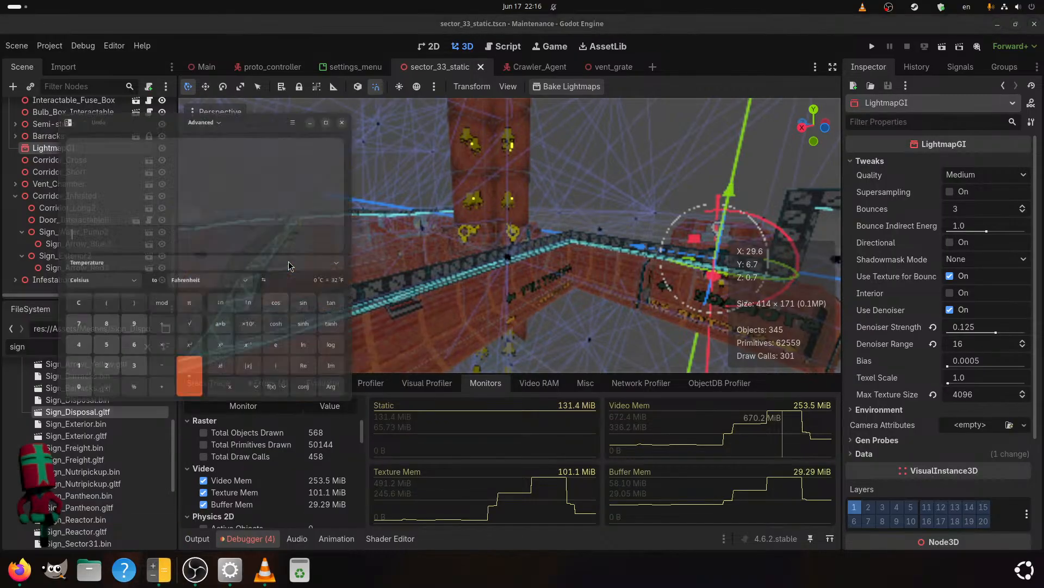
{"action": "left_click", "coordinate": [53, 358]}
{"action": "left_click", "coordinate": [49, 375]}
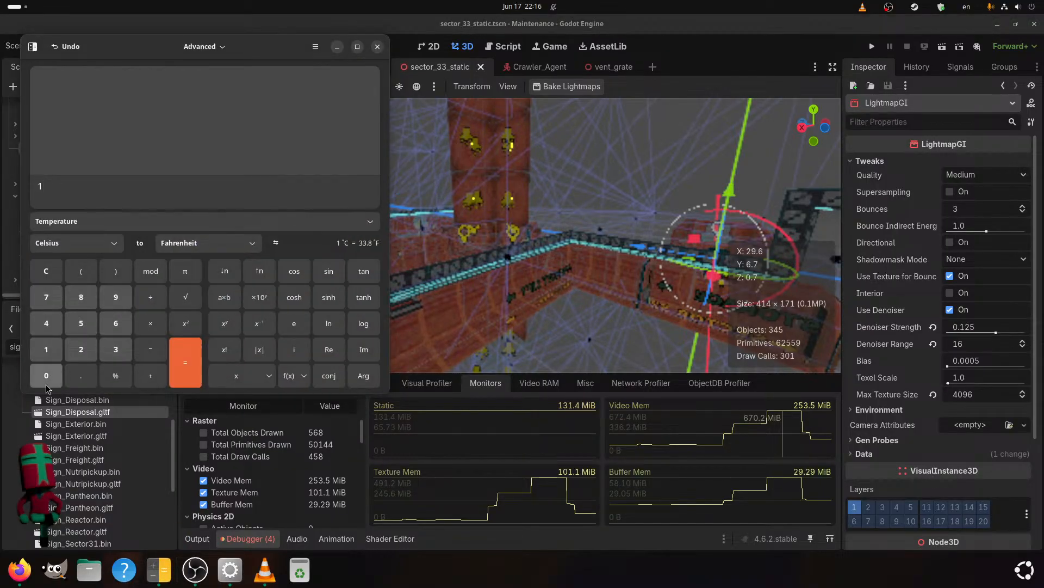
{"action": "left_click", "coordinate": [81, 296]}
{"action": "left_click", "coordinate": [41, 377]}
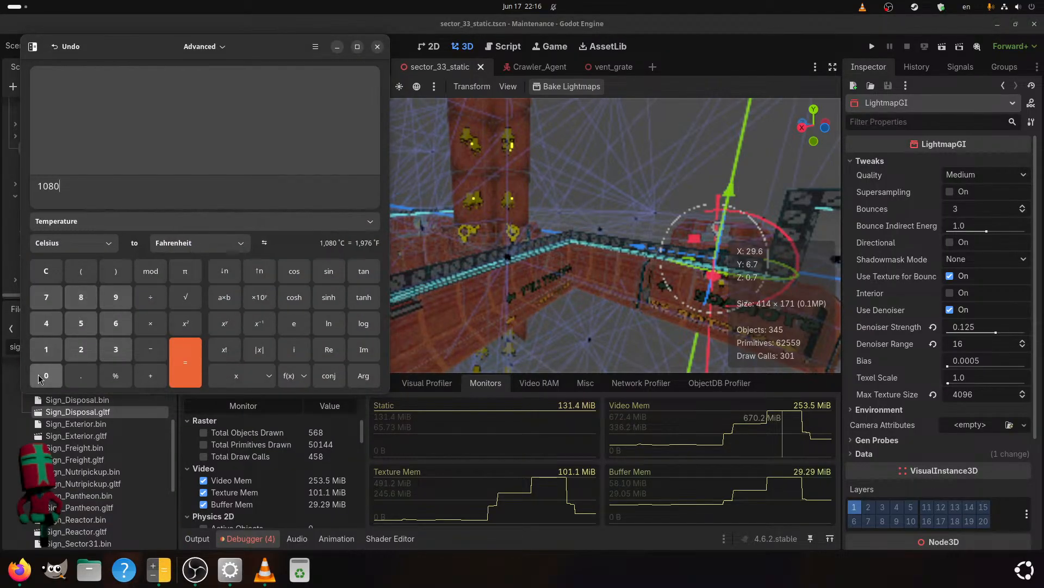
{"action": "left_click", "coordinate": [154, 322]}
{"action": "left_click", "coordinate": [57, 348]}
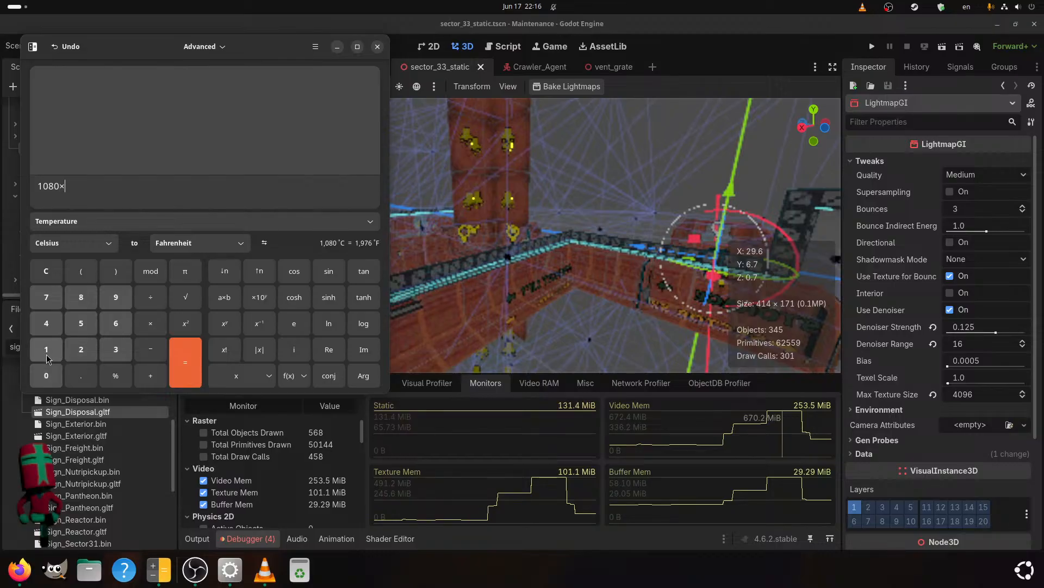
{"action": "left_click", "coordinate": [81, 376]}
{"action": "left_click", "coordinate": [81, 323]}
{"action": "left_click", "coordinate": [190, 369]}
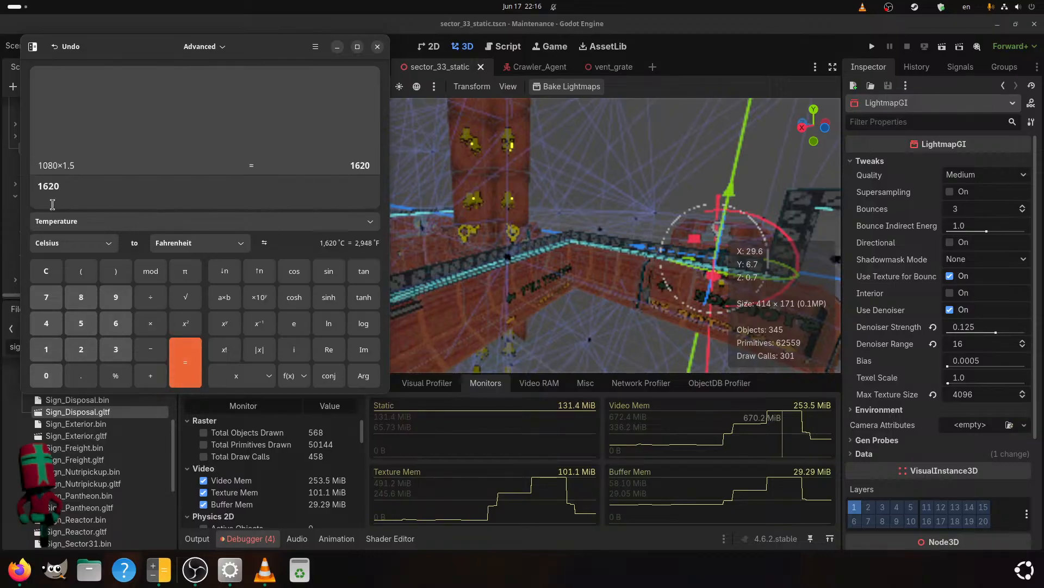
{"action": "left_click", "coordinate": [28, 191]}
{"action": "left_click", "coordinate": [81, 181]}
{"action": "left_click", "coordinate": [377, 47]}
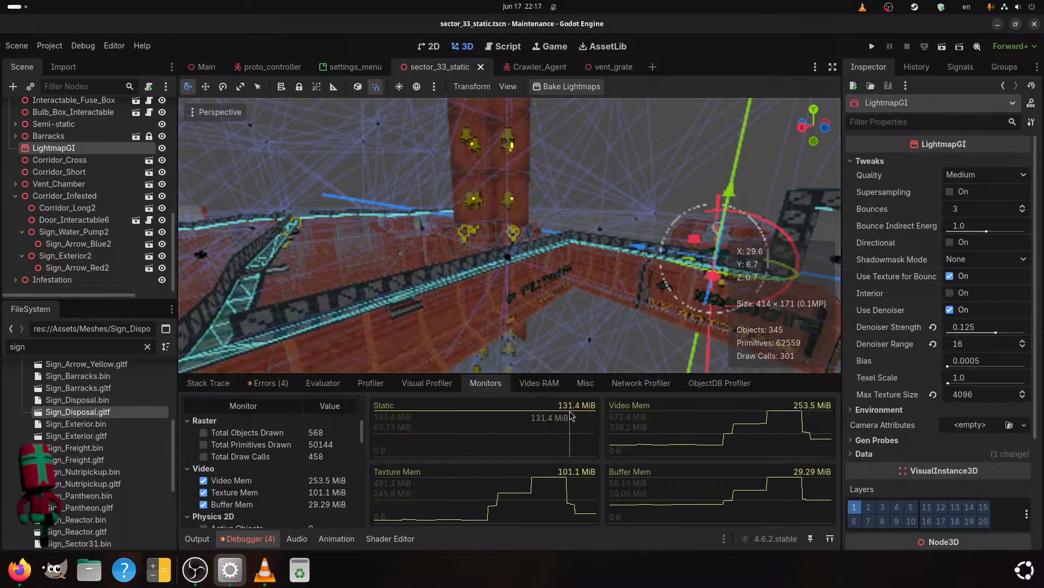
- Look through the object, raster and video monitor values in the debugger, and switch to OBS to check the running stream
{"action": "scroll", "coordinate": [274, 480], "scroll_direction": "up", "scroll_amount": 2}
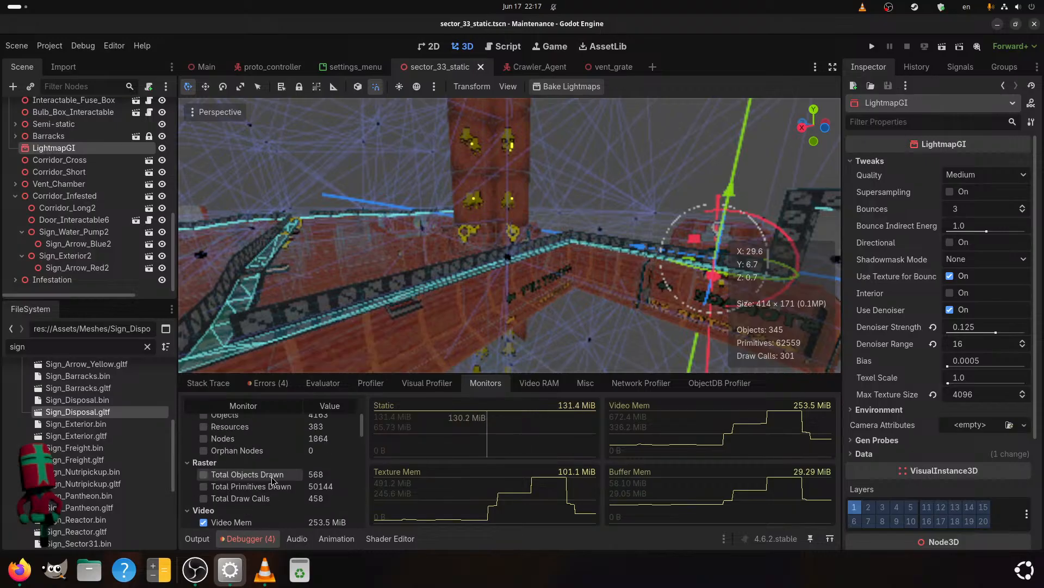
{"action": "scroll", "coordinate": [274, 481], "scroll_direction": "down", "scroll_amount": 2}
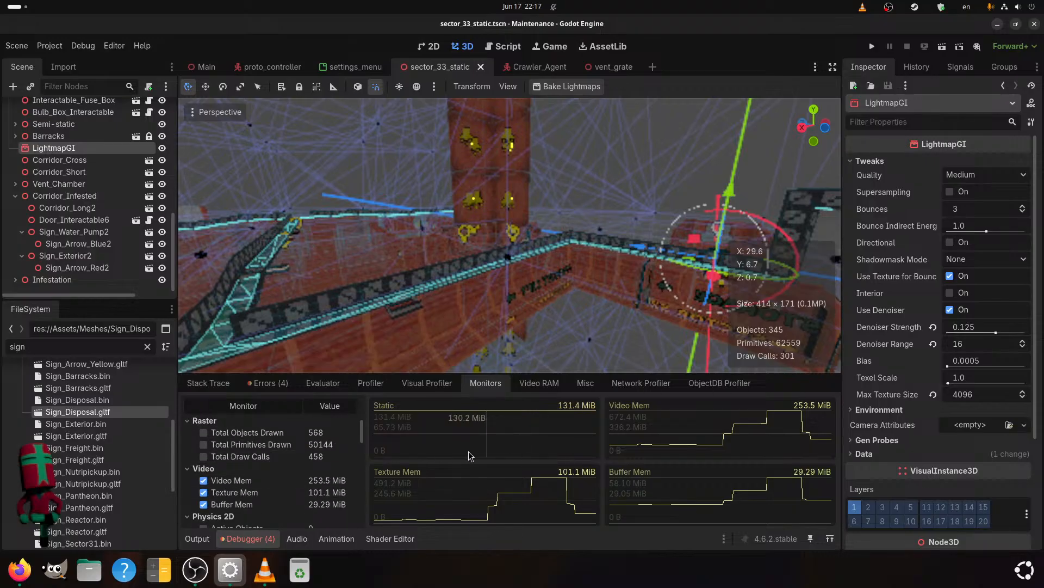
{"action": "scroll", "coordinate": [226, 470], "scroll_direction": "up", "scroll_amount": 2}
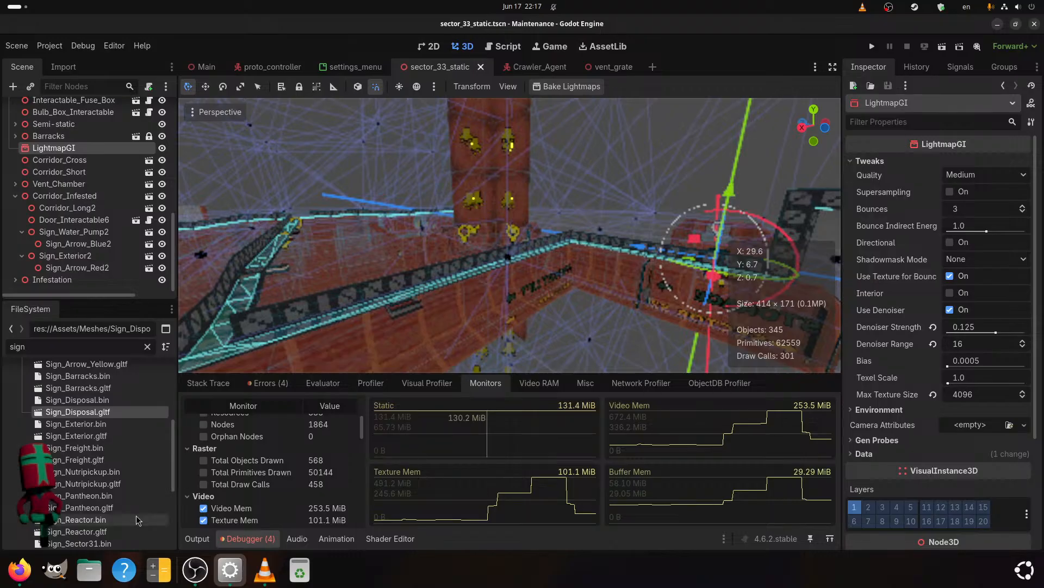
{"action": "left_click", "coordinate": [192, 572]}
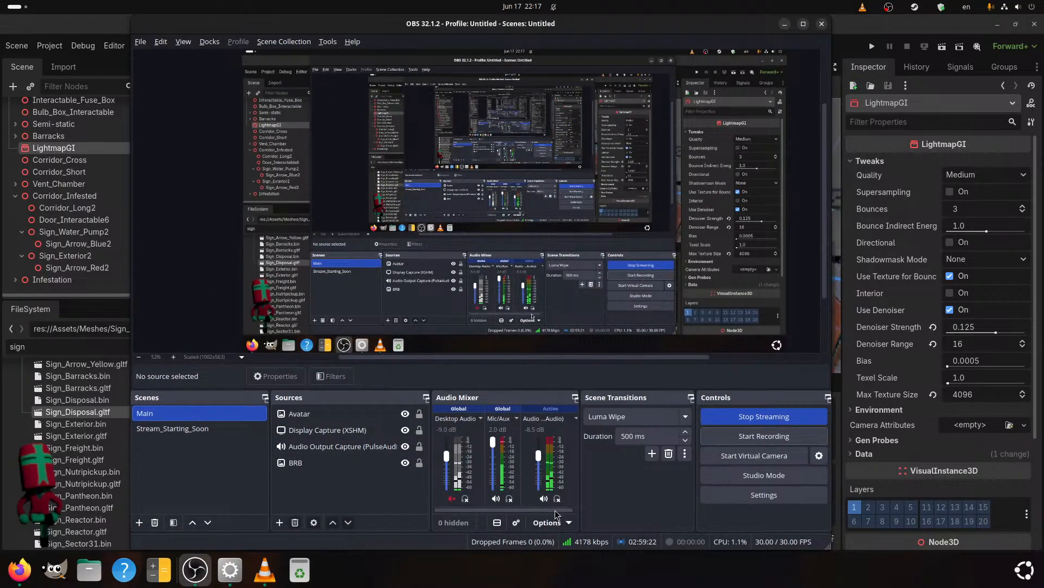